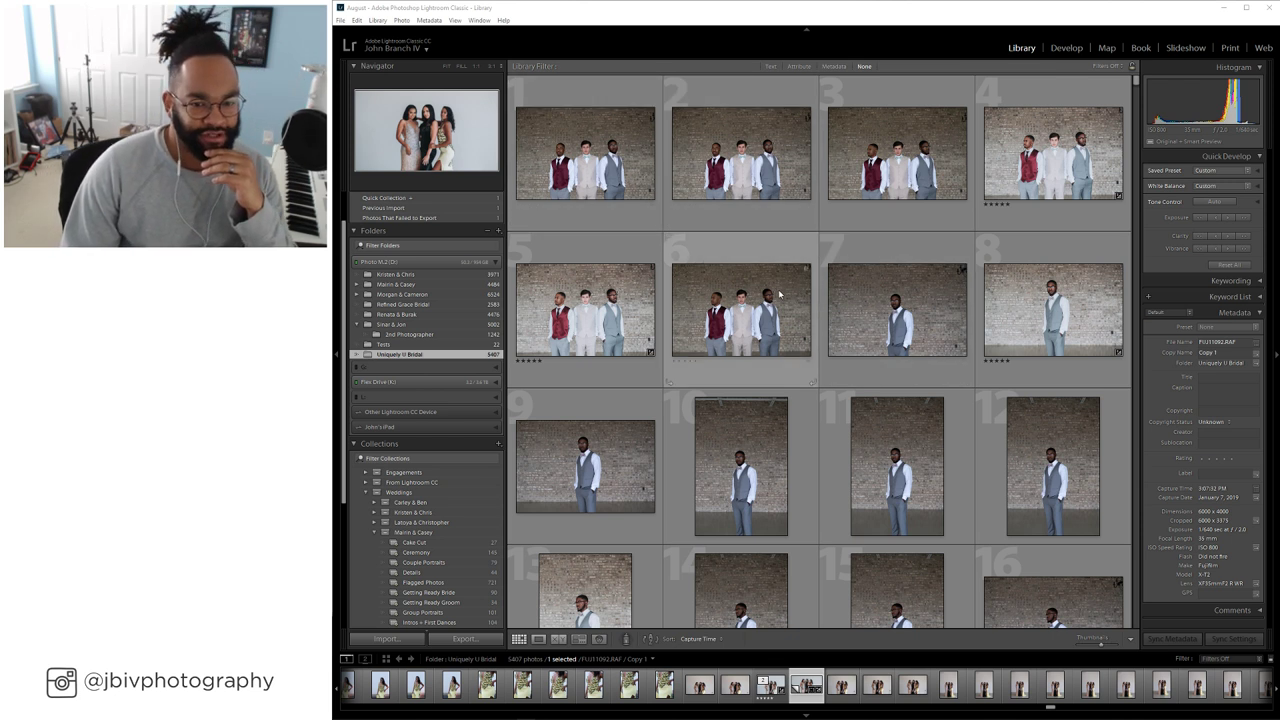
Find the groom's jacket-over-shoulder photo and give it a five-star rating
scroll(779, 294, down, 2)
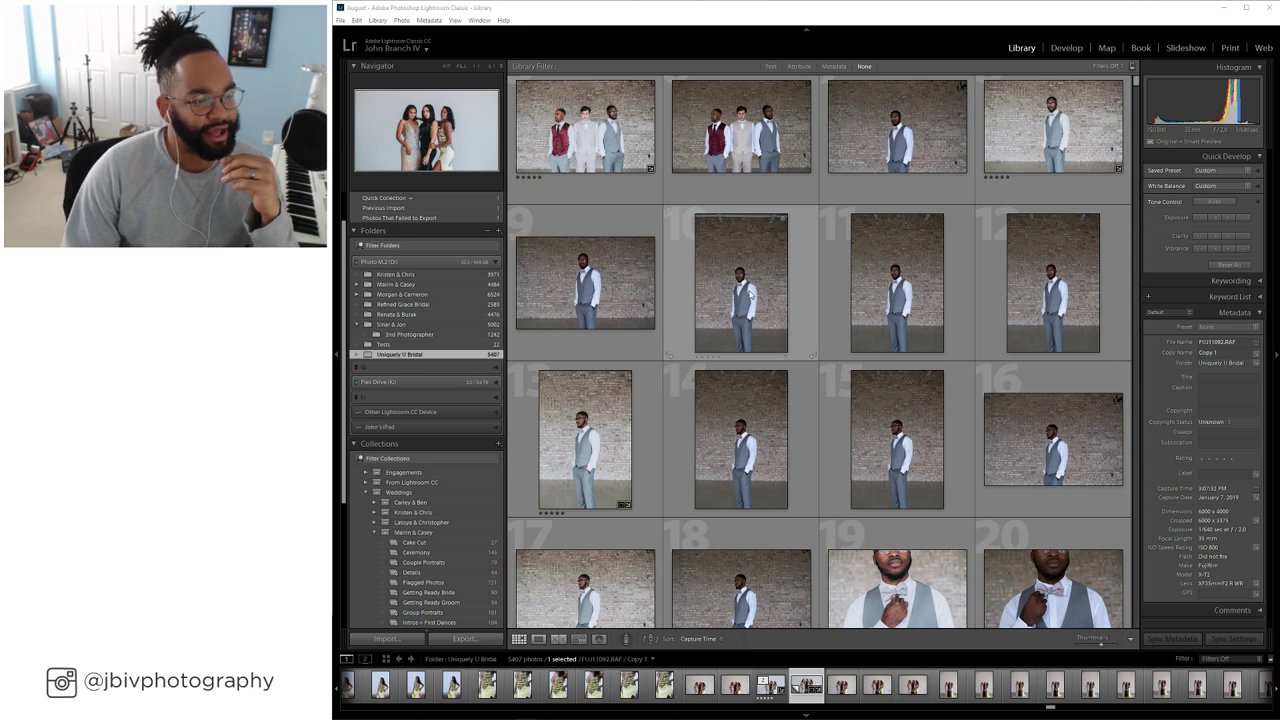
scroll(718, 245, up, 2)
scroll(718, 245, down, 2)
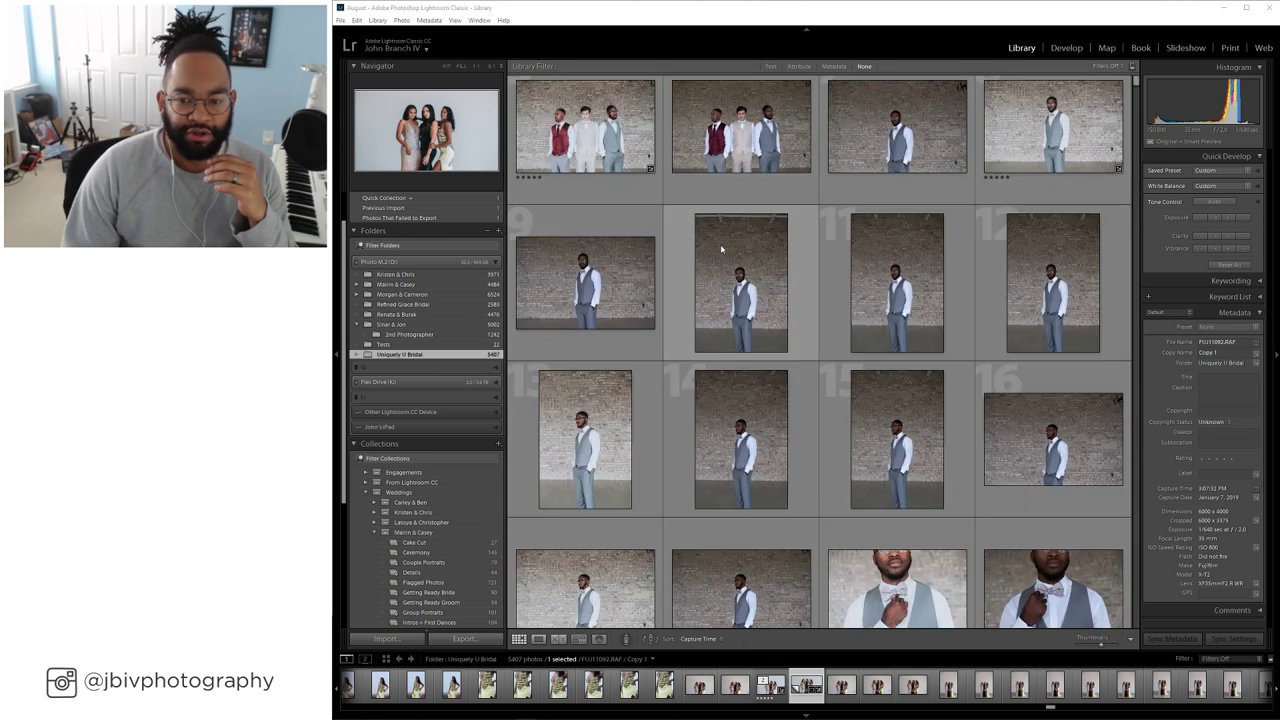
scroll(697, 345, down, 2)
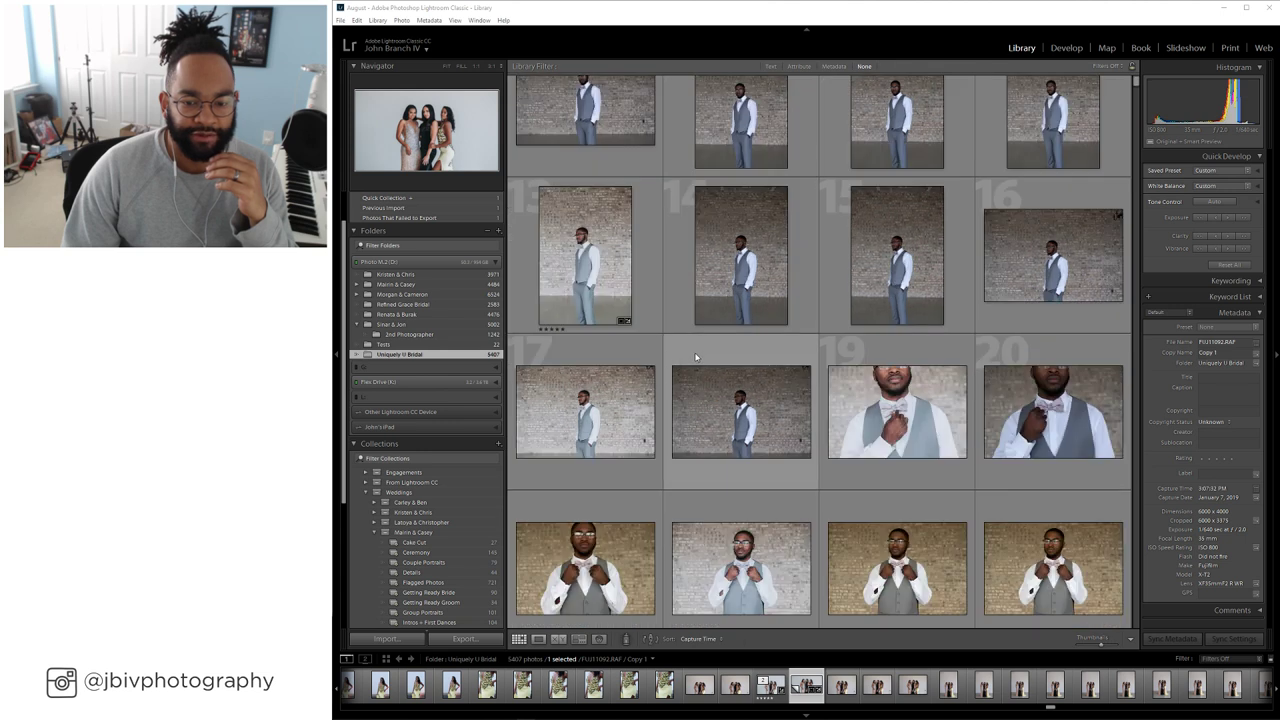
scroll(614, 310, down, 3)
scroll(620, 340, down, 1)
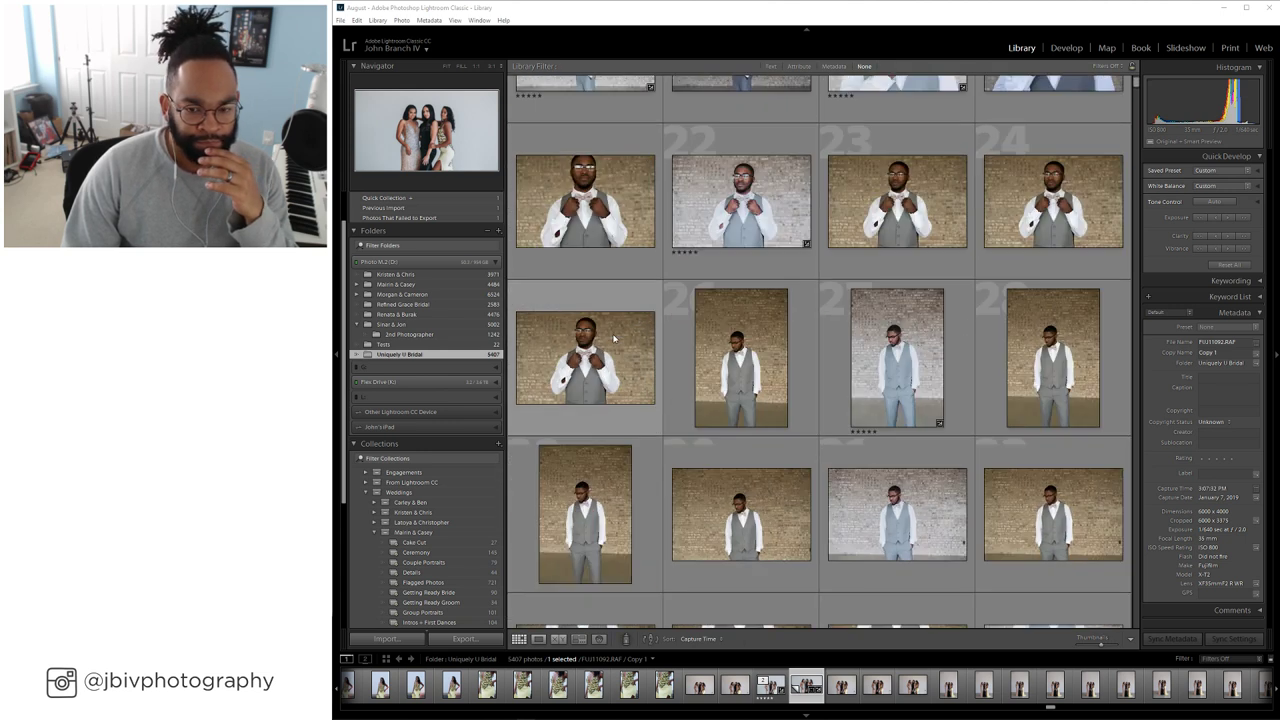
scroll(651, 345, down, 3)
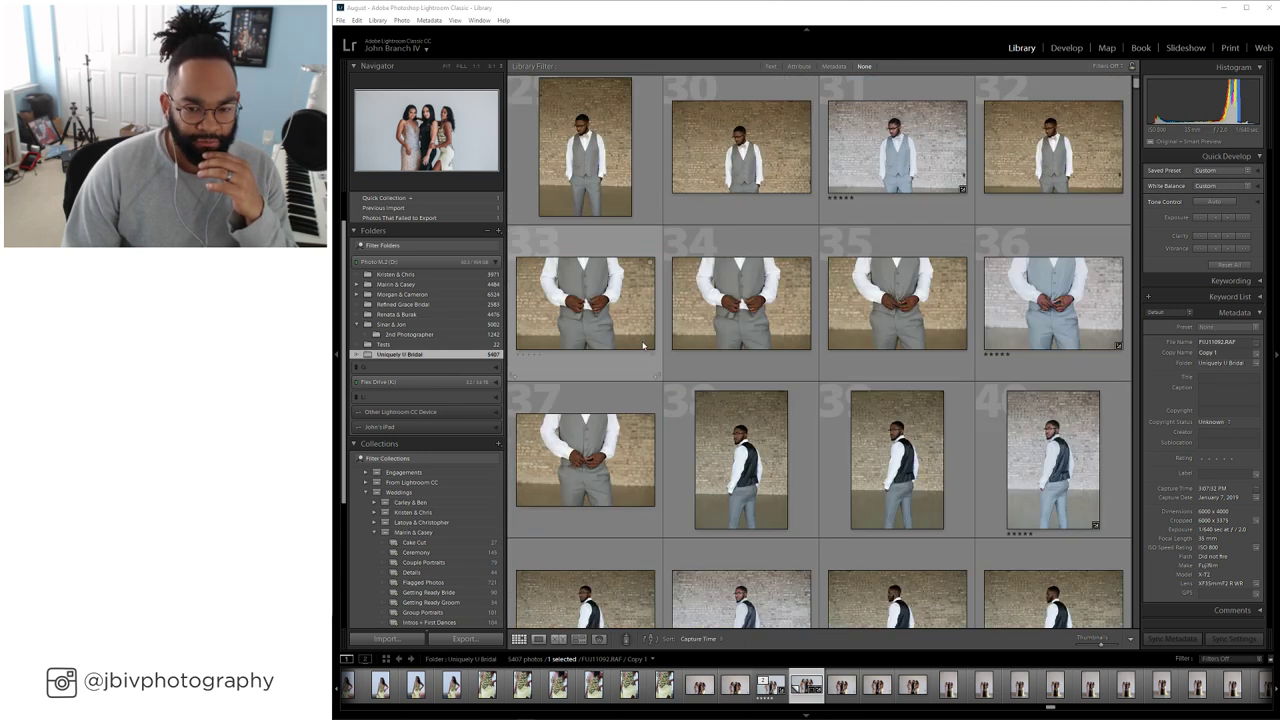
scroll(665, 350, down, 1)
scroll(686, 310, down, 3)
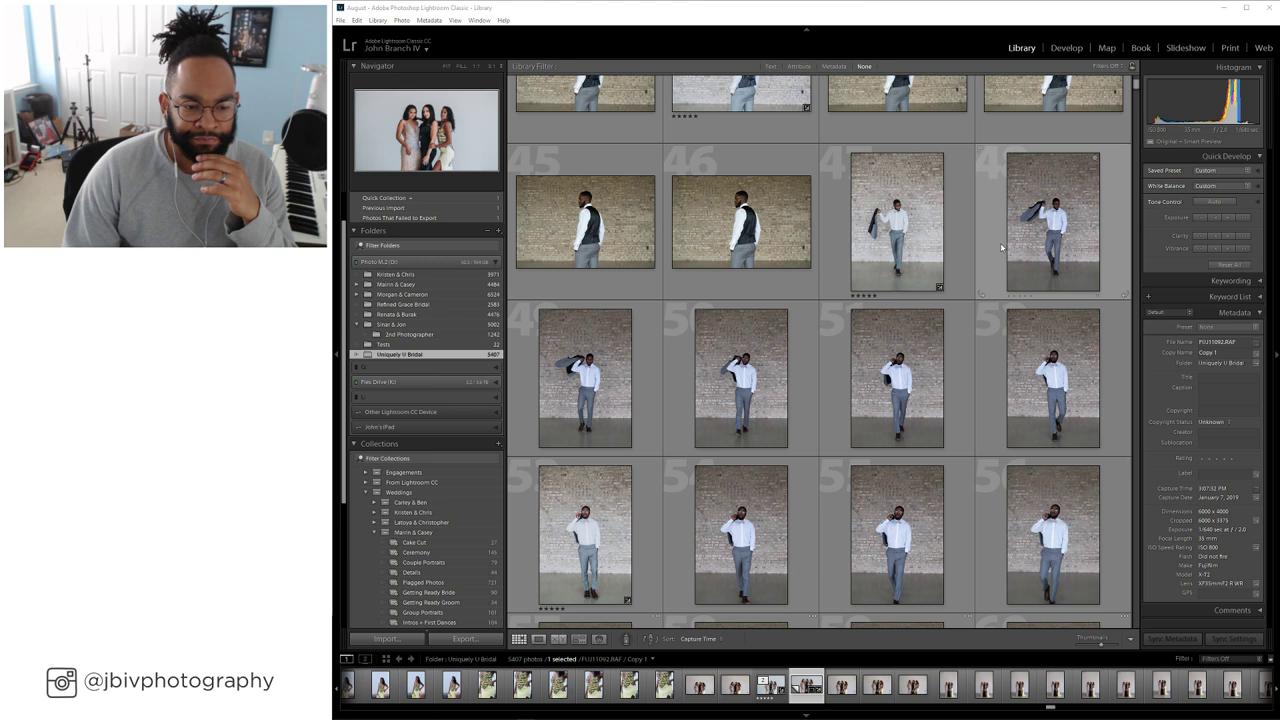
scroll(1001, 247, down, 2)
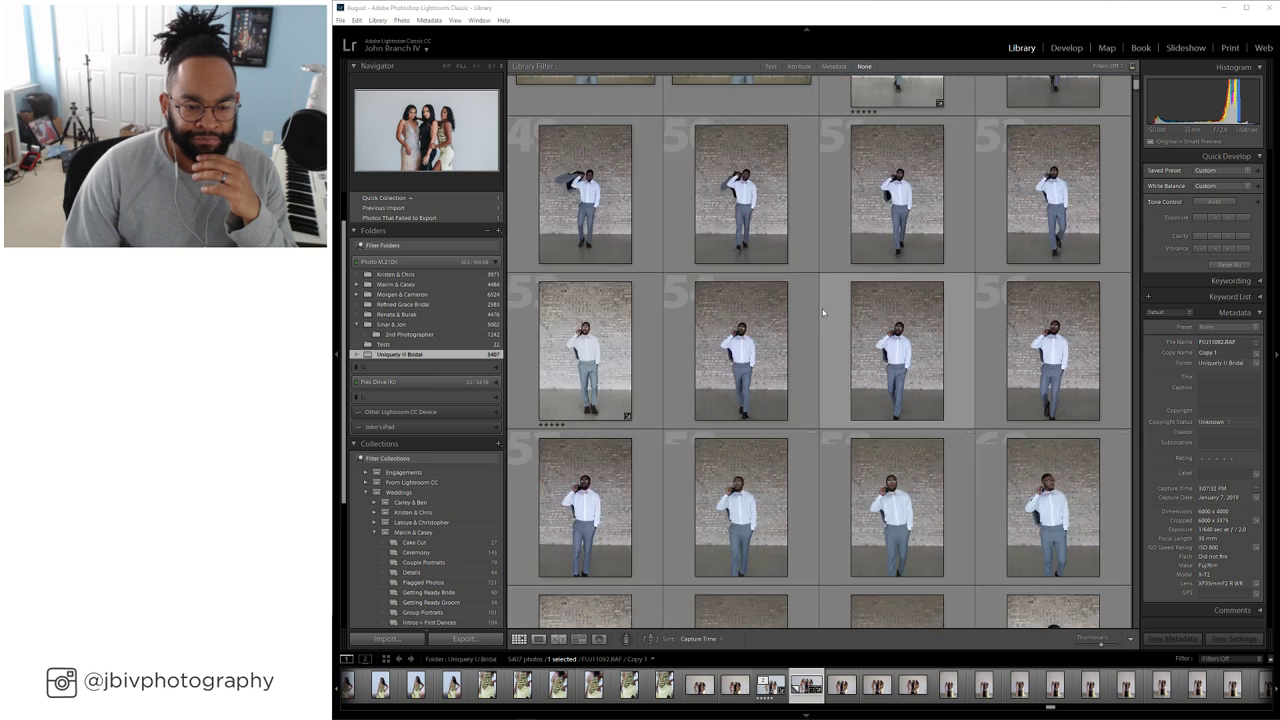
double_click(1004, 515)
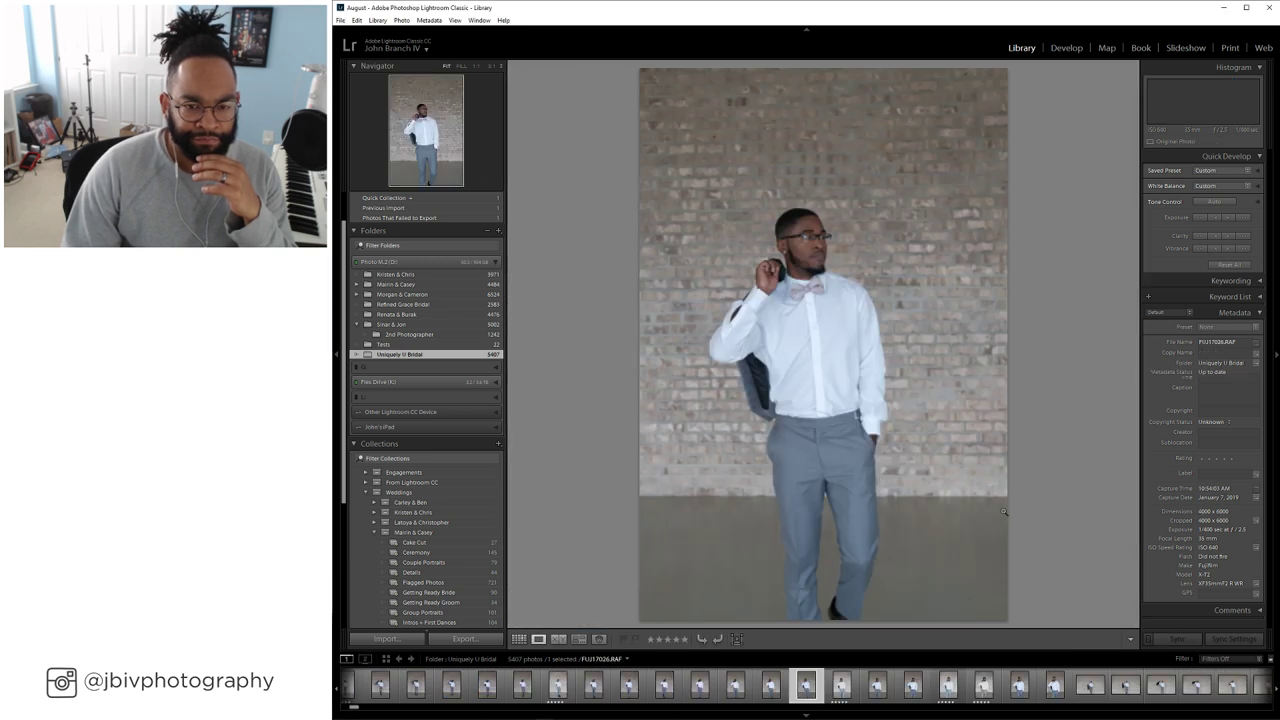
click(519, 638)
key(5)
Copy the five-star photo's develop settings
right_click(579, 362)
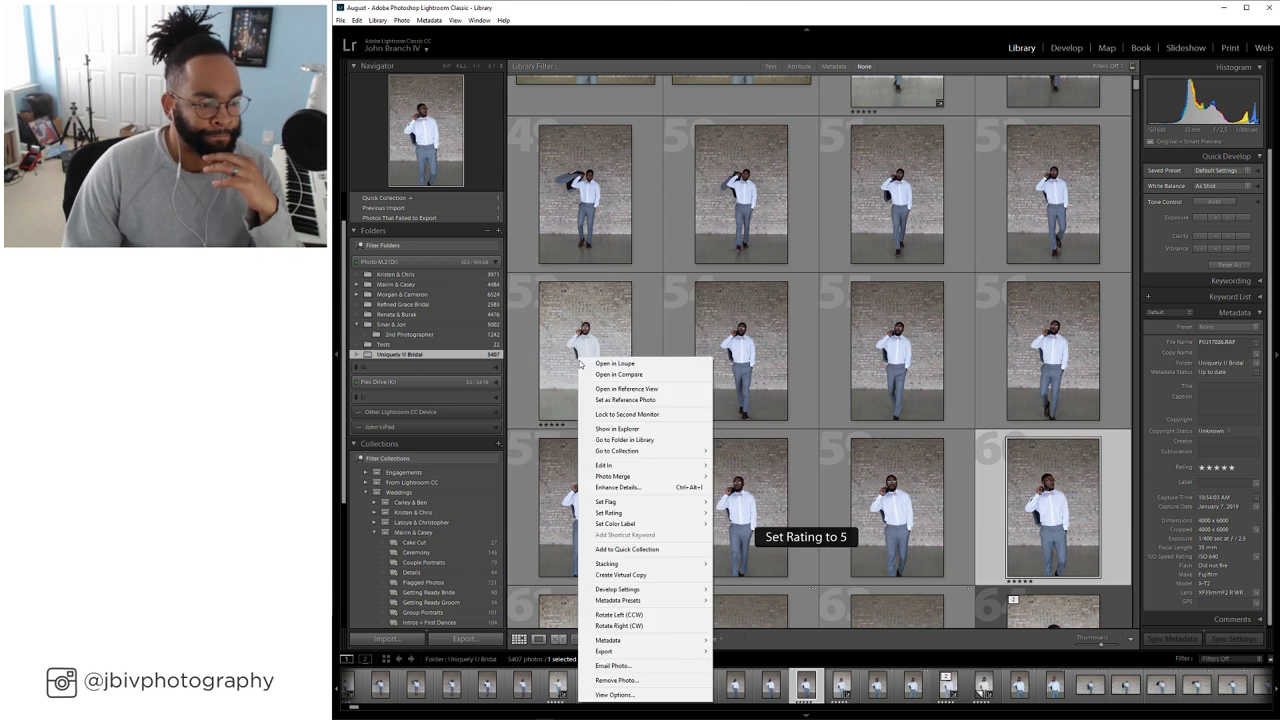
mouse_move(650, 589)
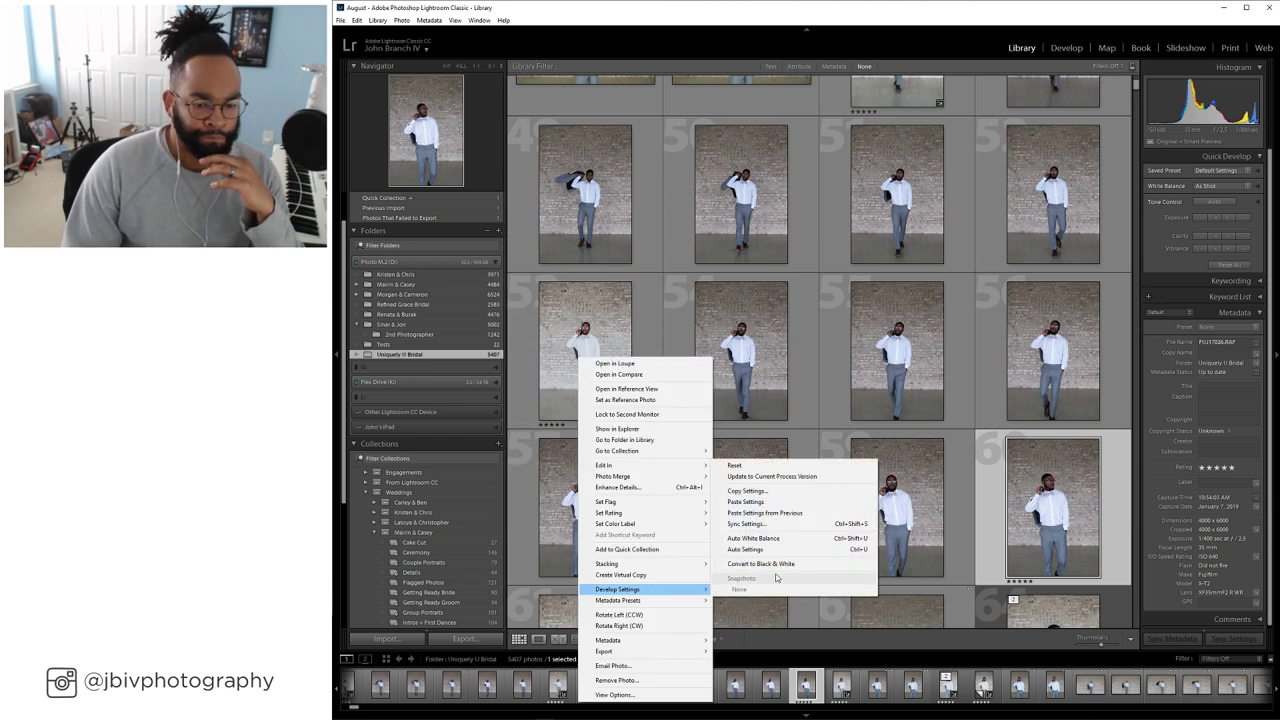
click(783, 492)
click(1168, 457)
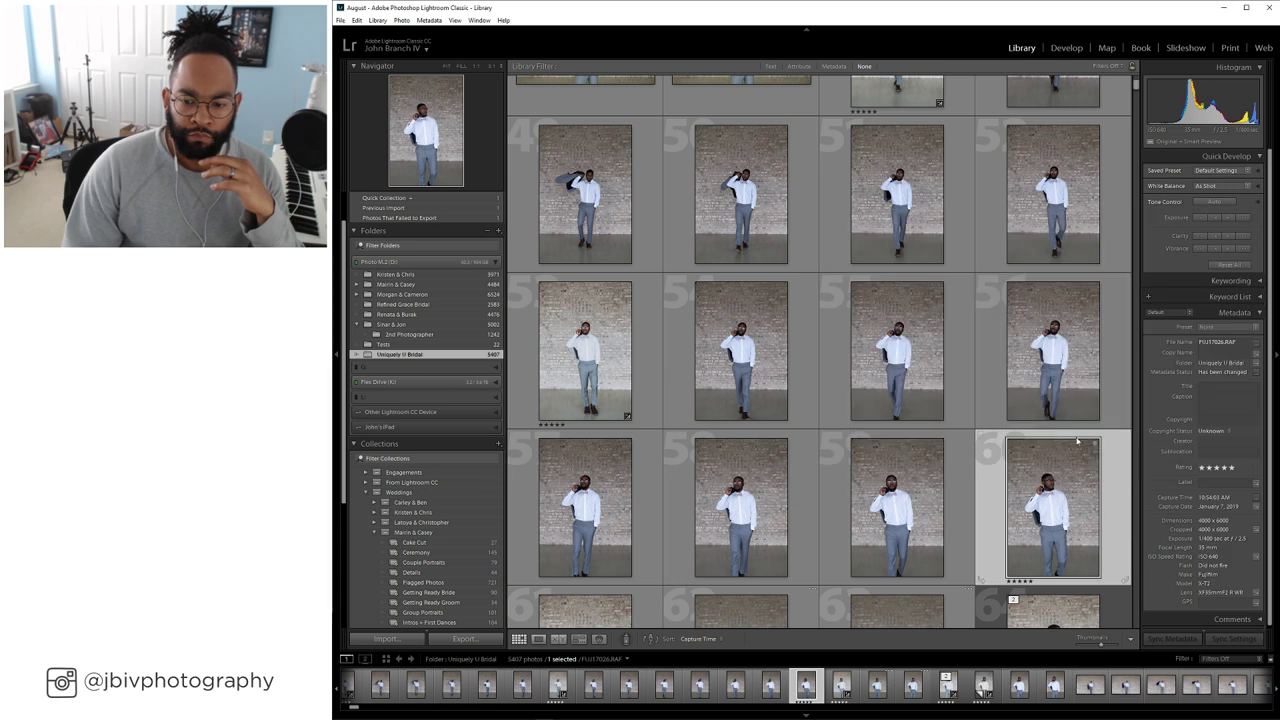
Paste the copied develop settings onto the next photo
scroll(1077, 440, down, 2)
right_click(1031, 307)
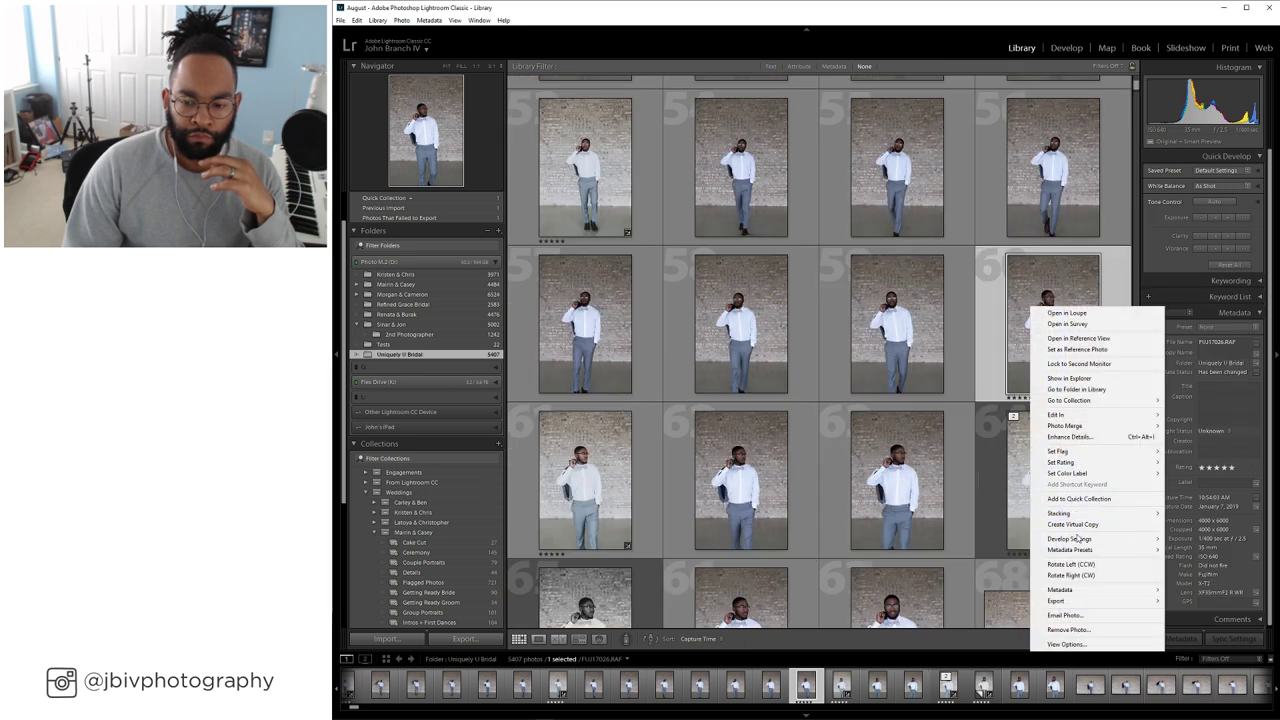
mouse_move(1075, 539)
click(1205, 576)
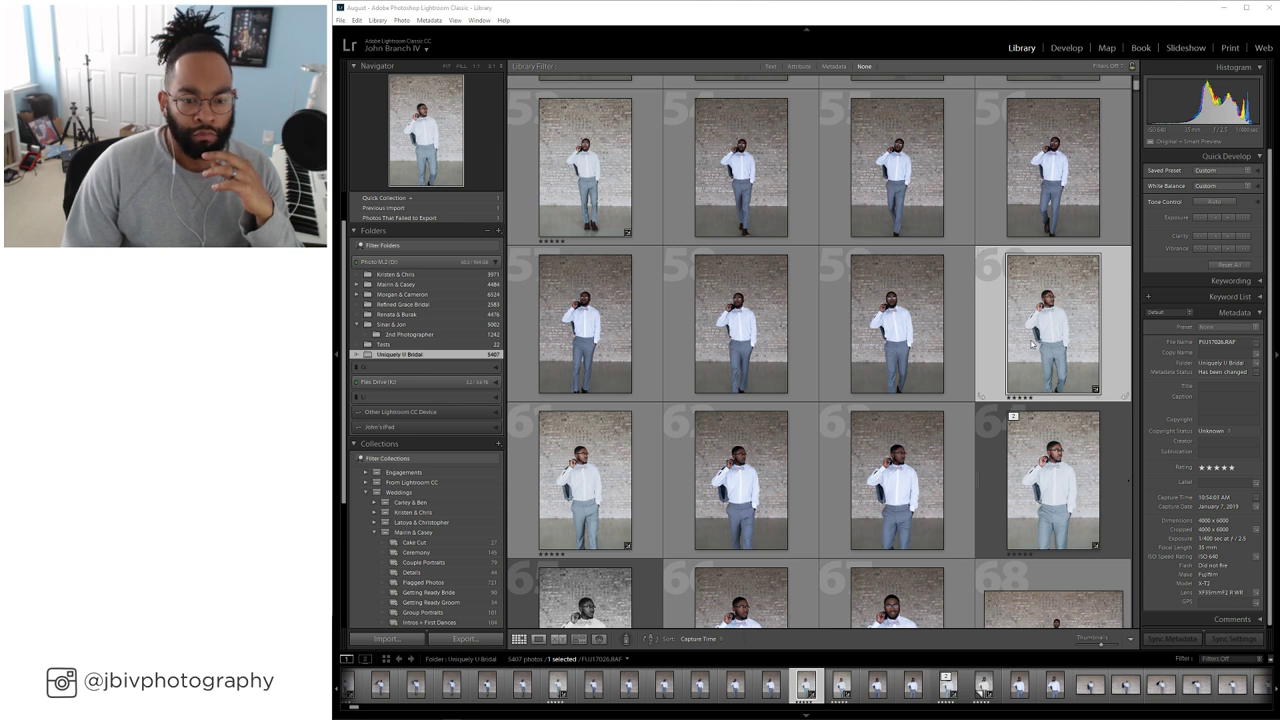
scroll(1011, 343, down, 2)
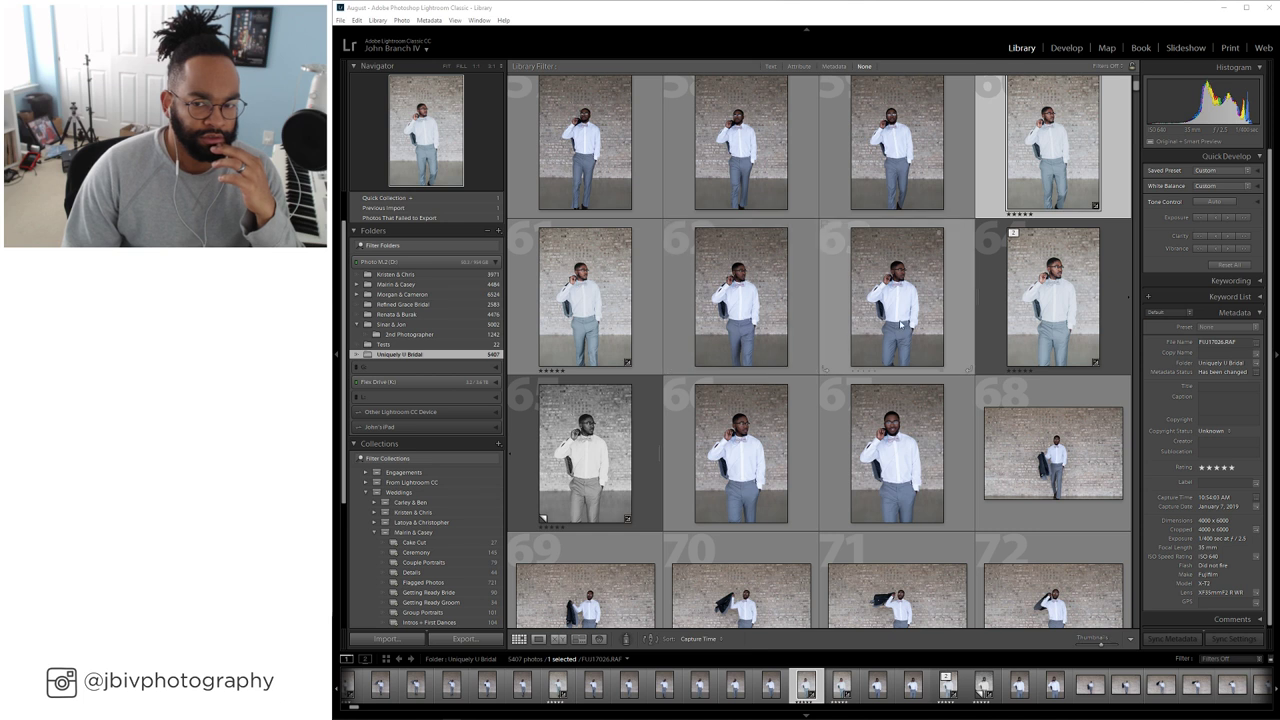
Lower the pasted groom portrait's exposure to +0.50 in Develop
click(1064, 50)
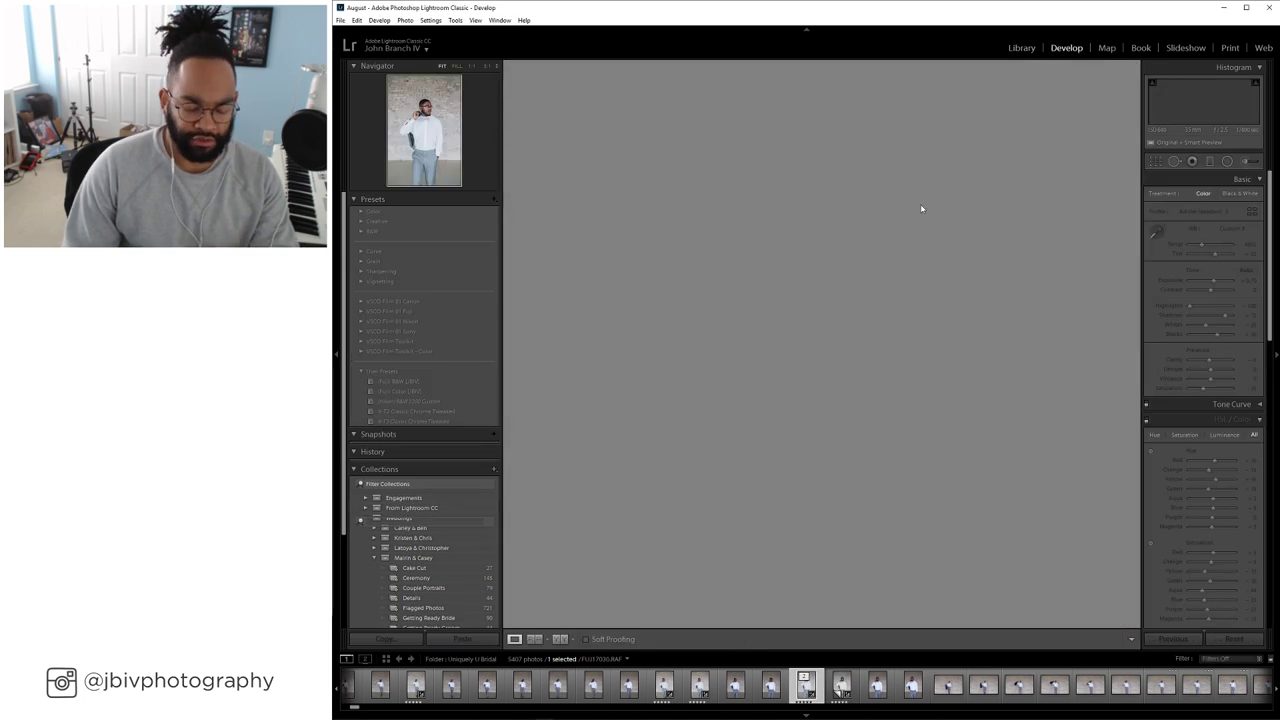
drag(1208, 281, 1207, 283)
key(g)
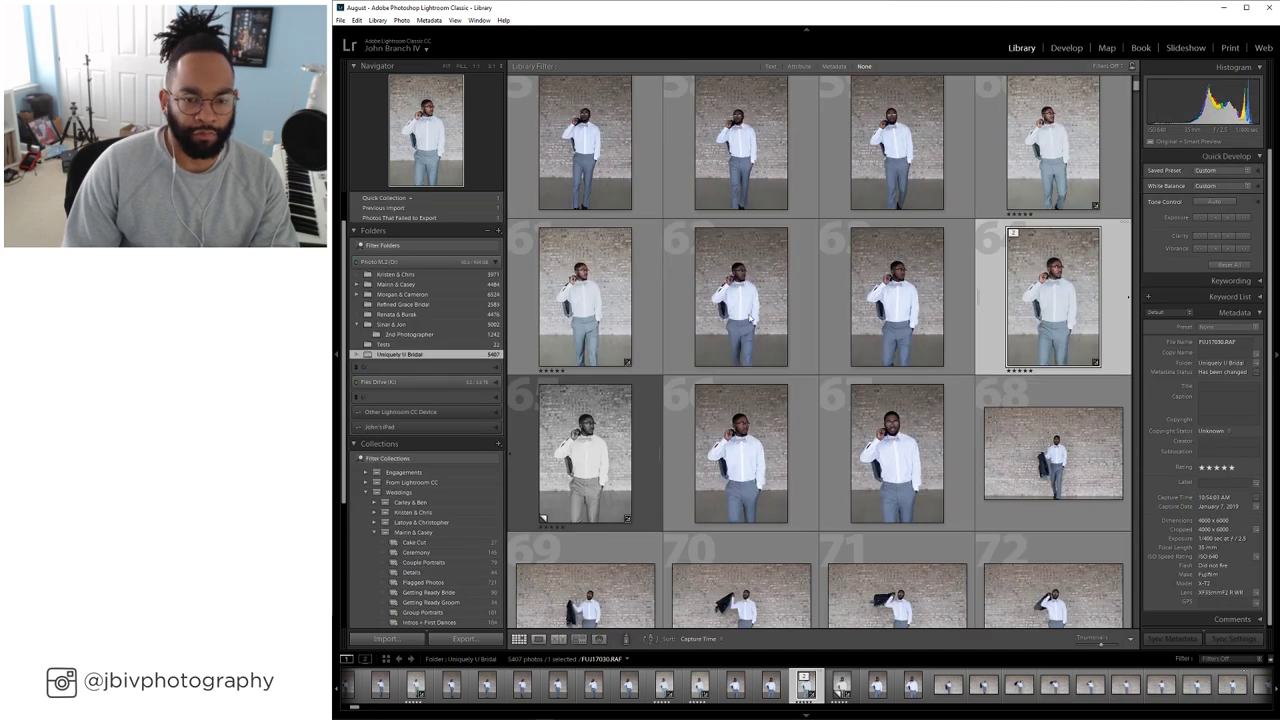
key(d)
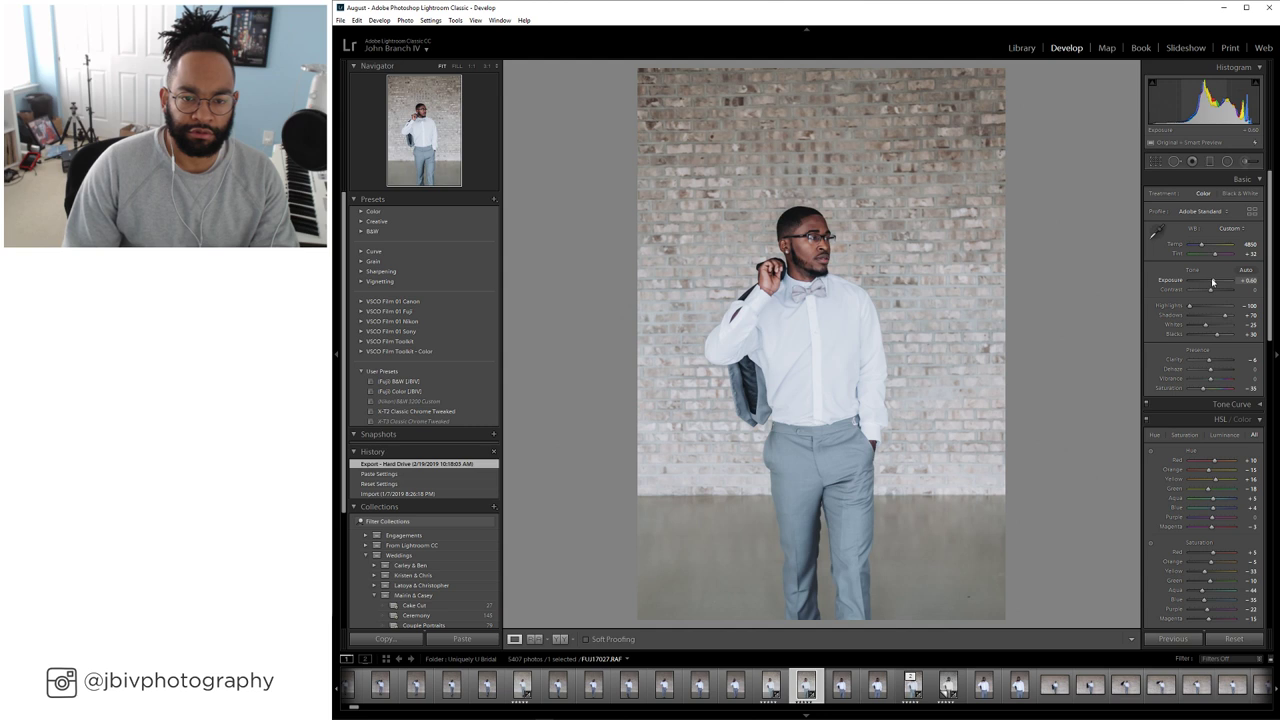
click(1024, 48)
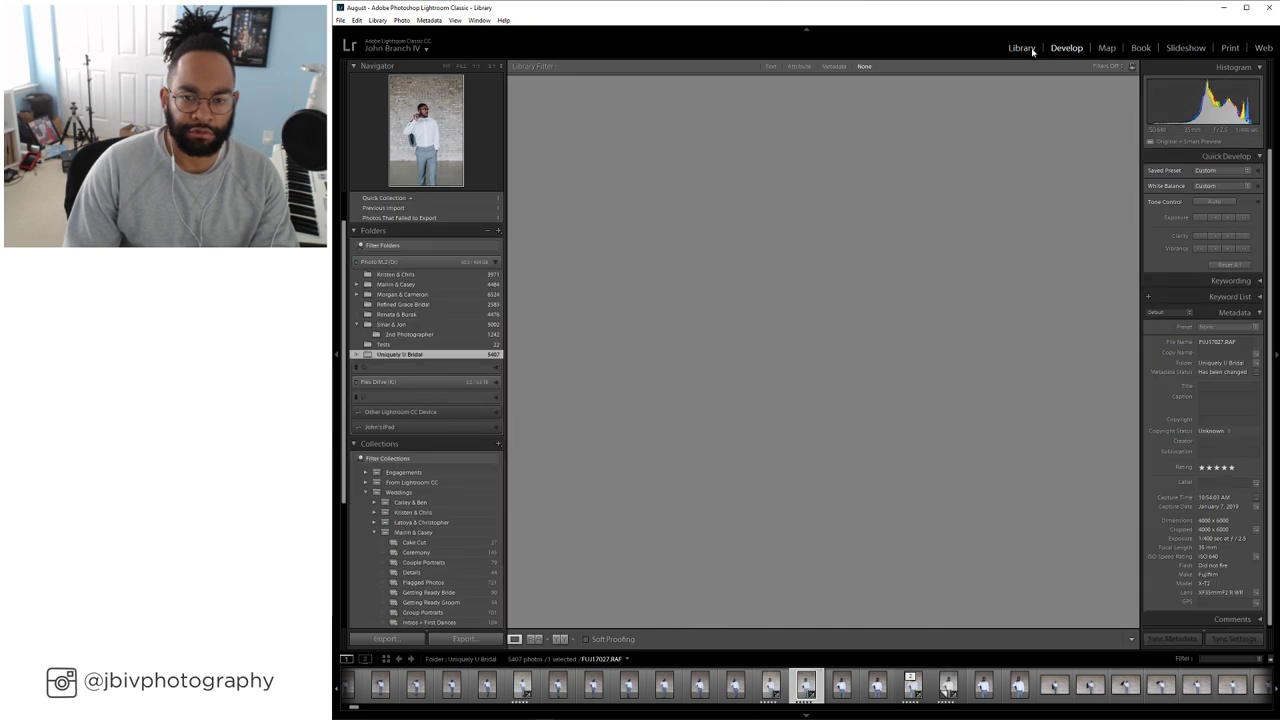
key(d)
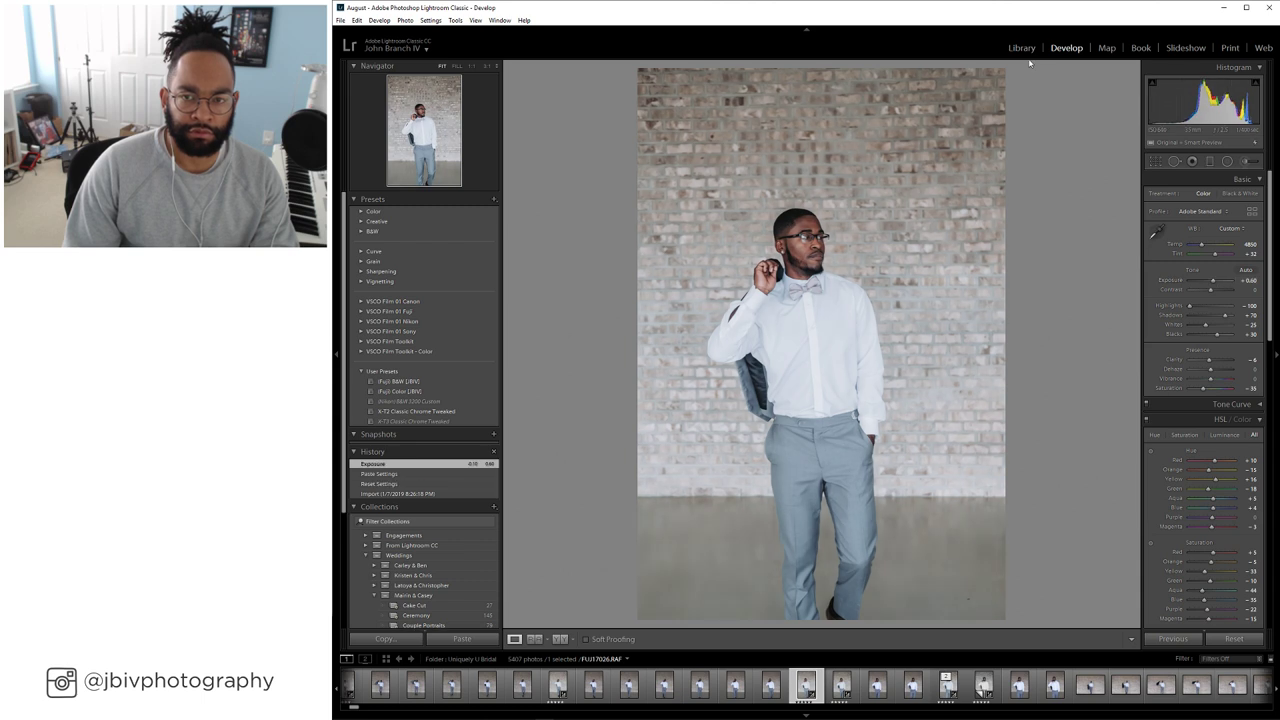
key(g)
Compare photo 83 with its neighbour in Loupe to pick the smiling wide shot
scroll(714, 371, down, 3)
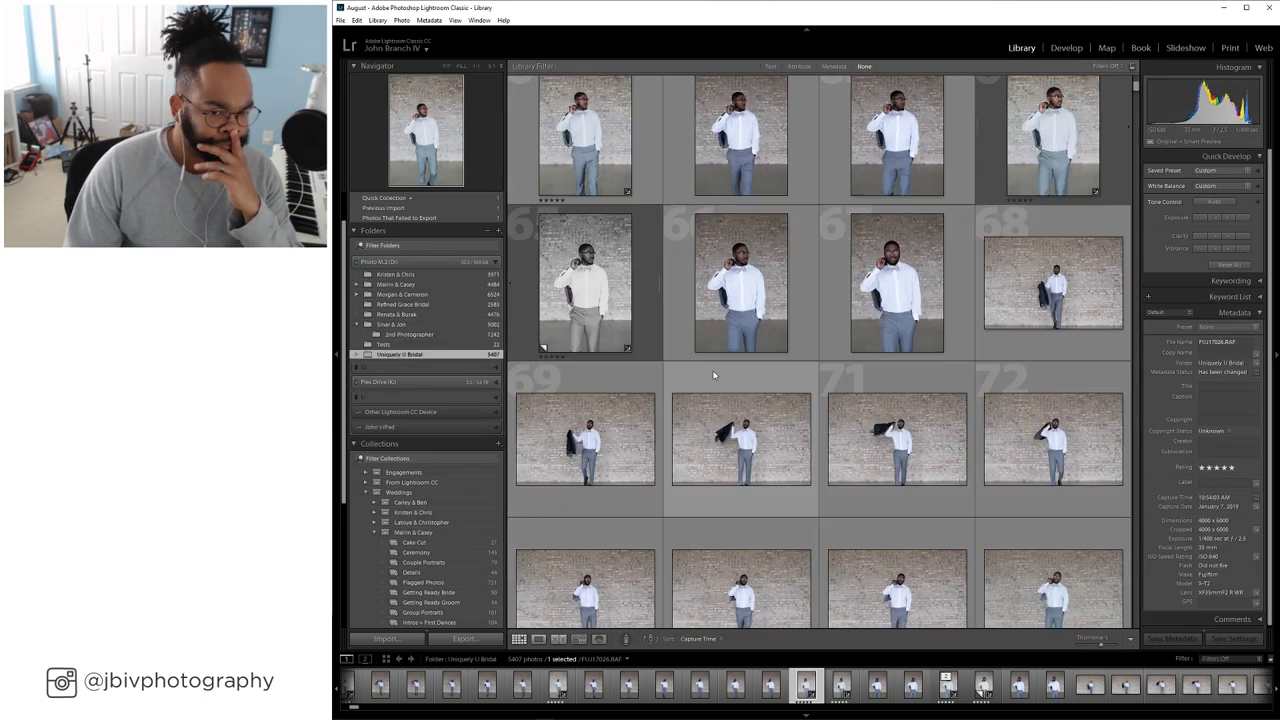
scroll(714, 370, up, 2)
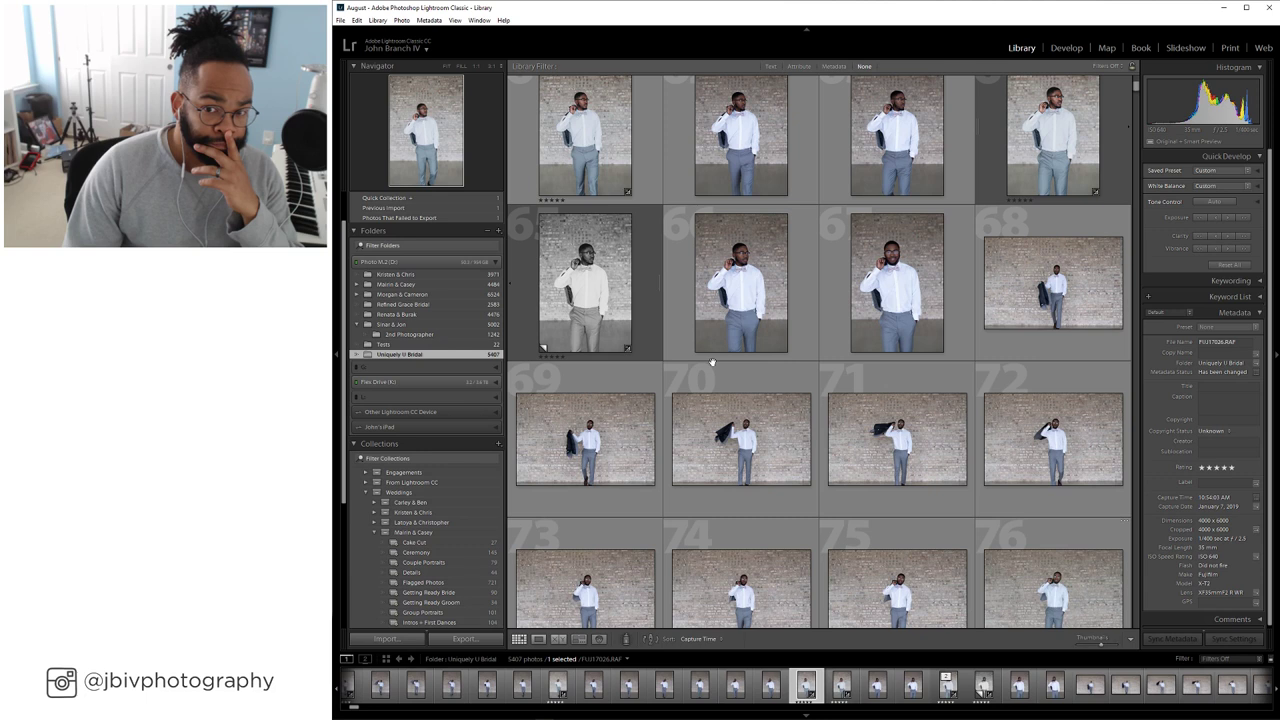
scroll(712, 362, down, 2)
scroll(714, 364, down, 2)
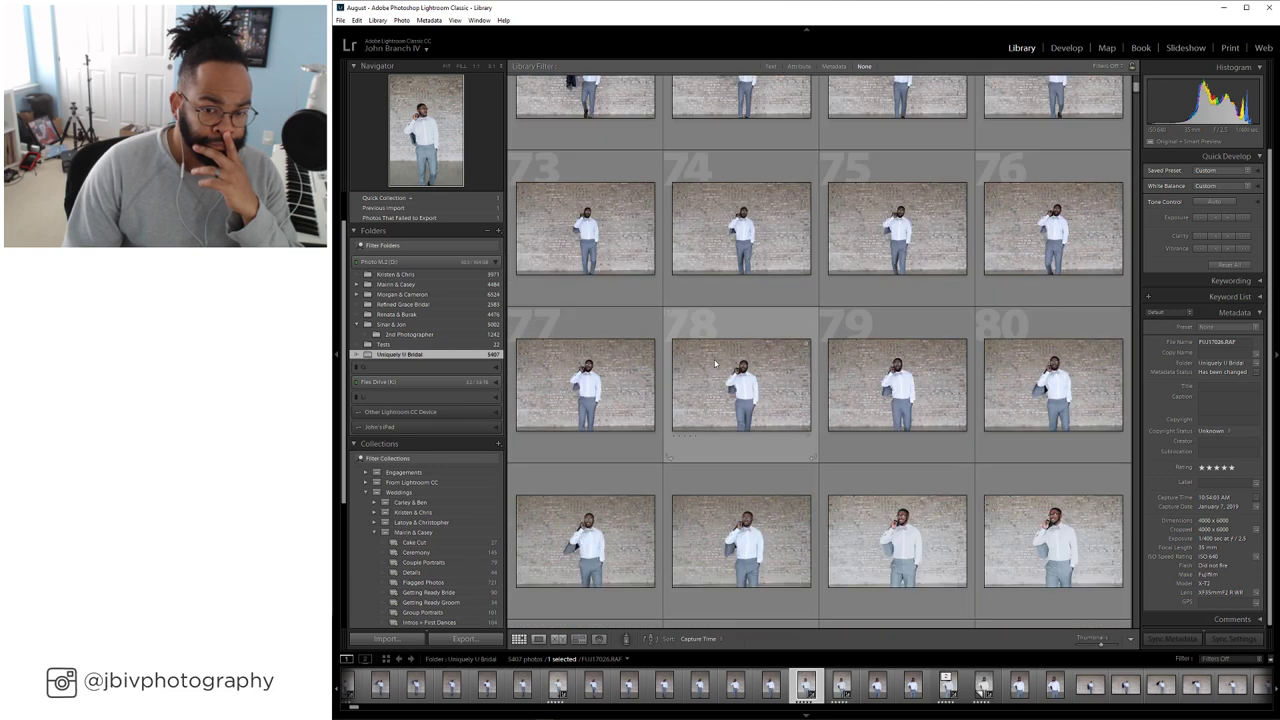
scroll(880, 375, down, 2)
double_click(893, 380)
key(Right)
key(Right)
key(Right)
key(Right)
key(Right)
key(Right)
key(Right)
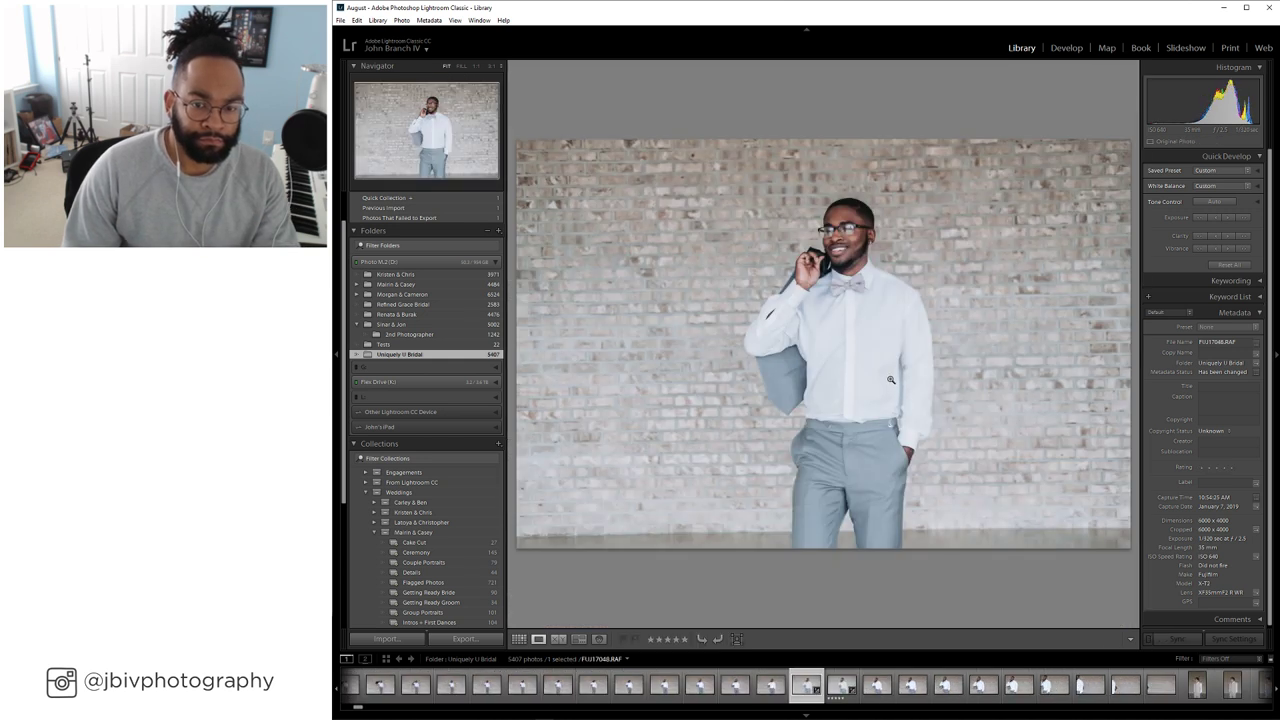
key(Left)
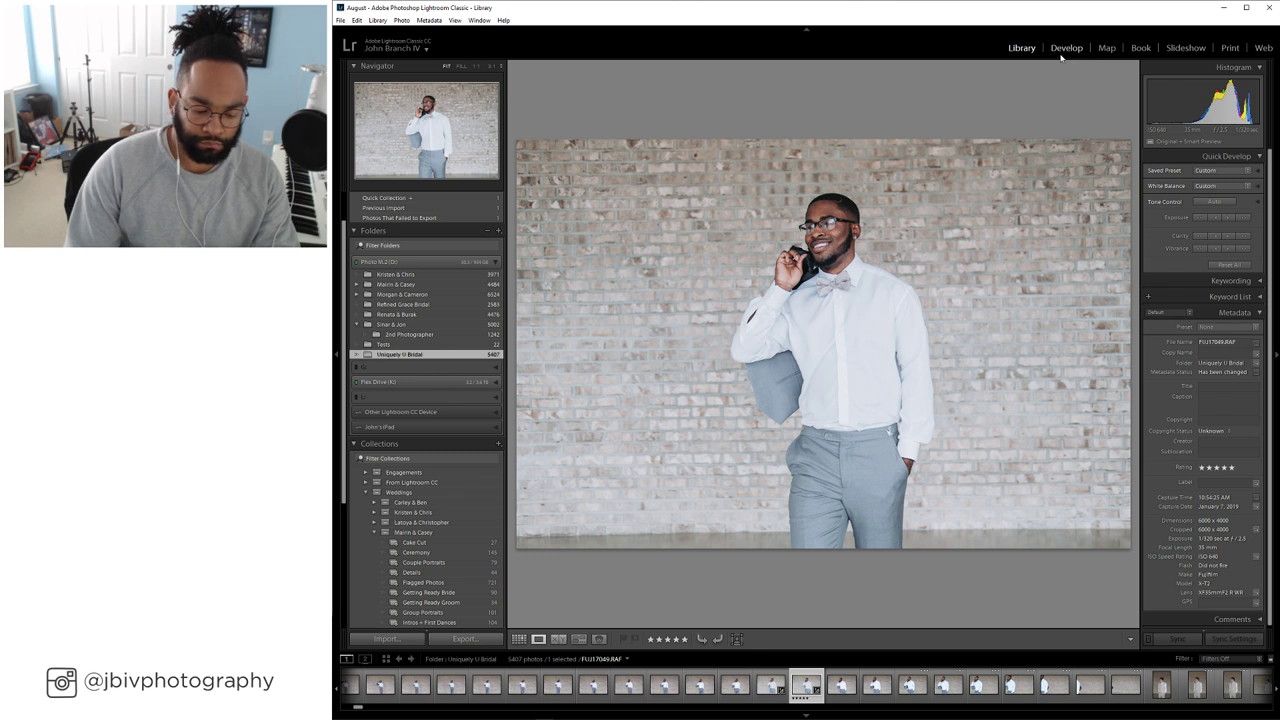
key(g)
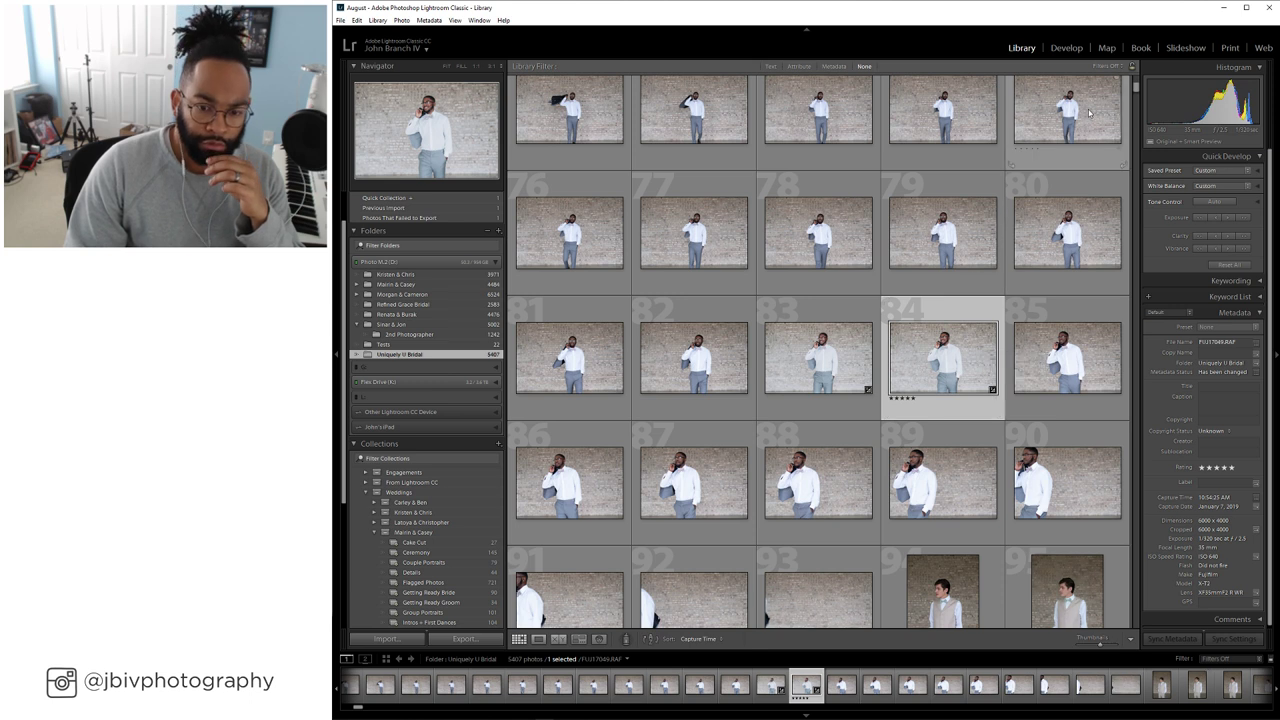
Lower the smiling wide shot's exposure to +0.17 and return to the grid
click(1066, 47)
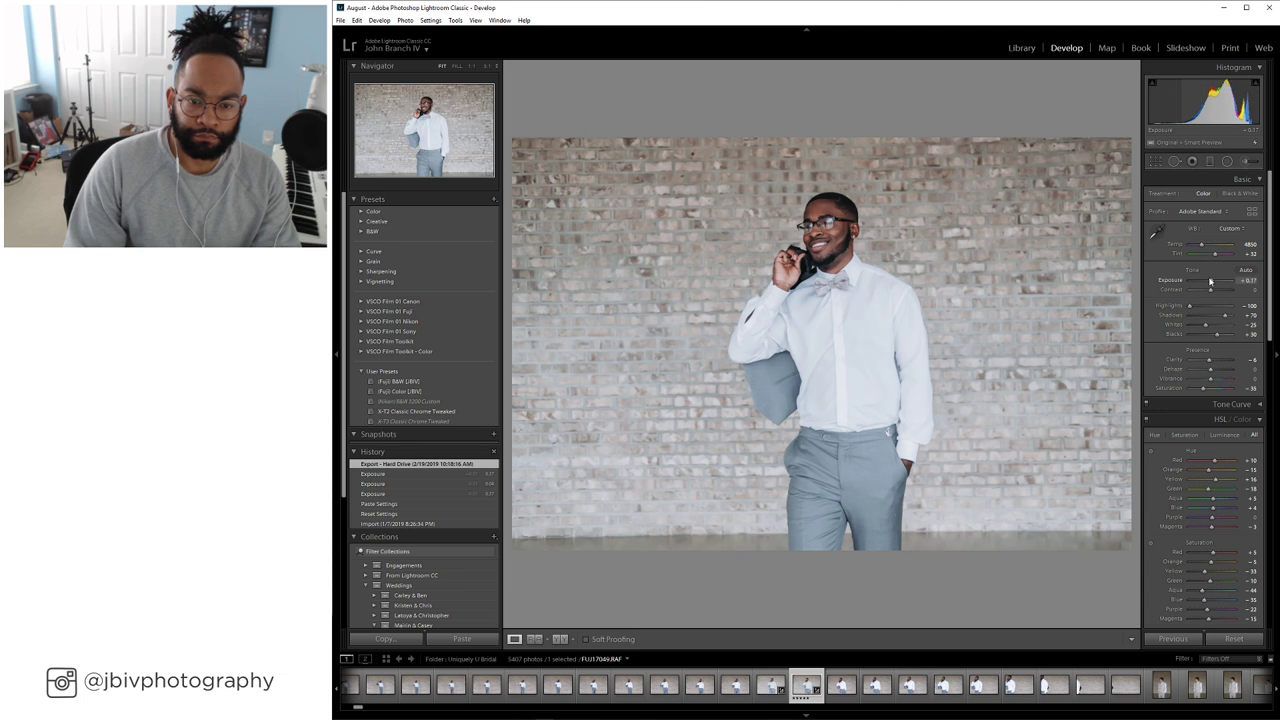
drag(1210, 281, 1210, 281)
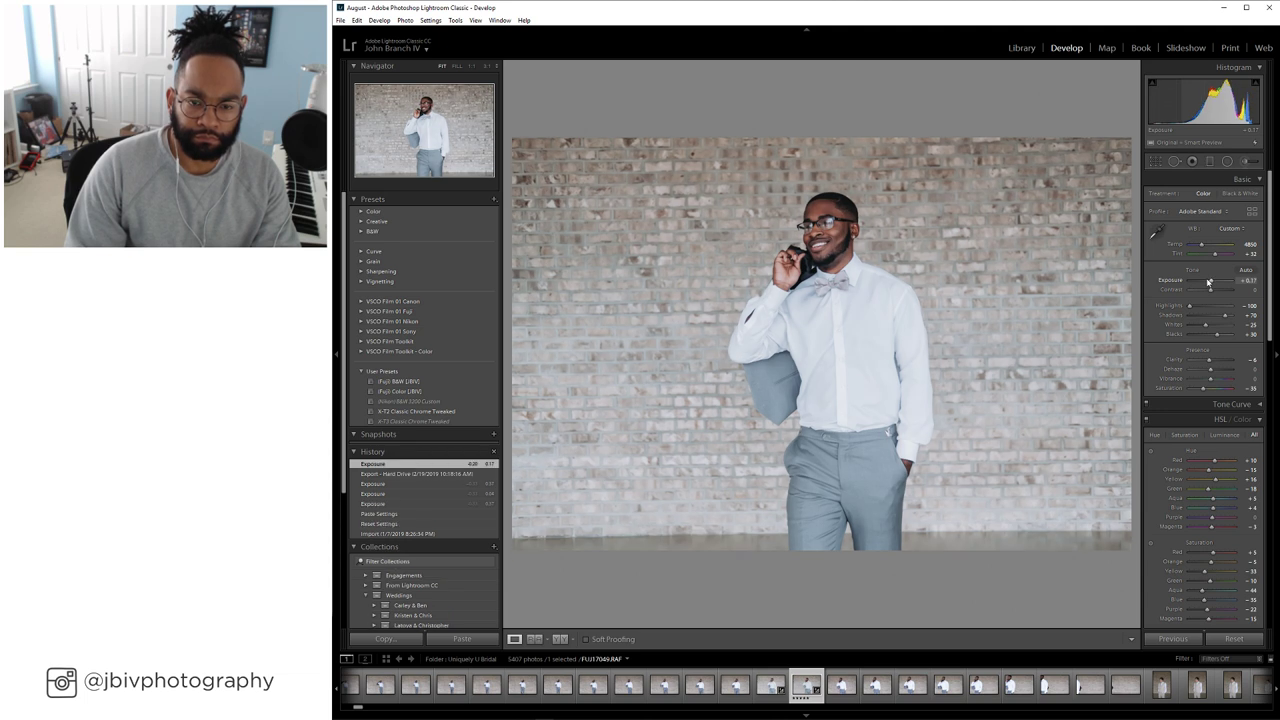
click(1021, 48)
scroll(918, 248, down, 2)
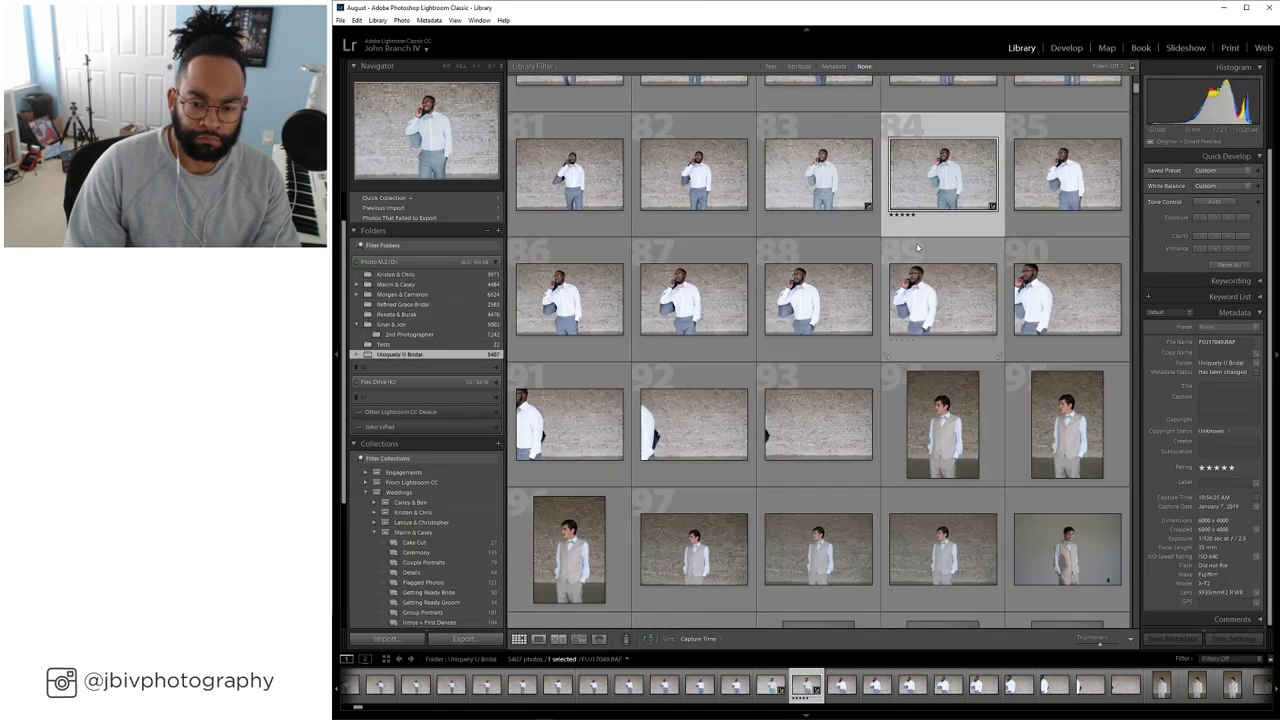
scroll(918, 248, down, 1)
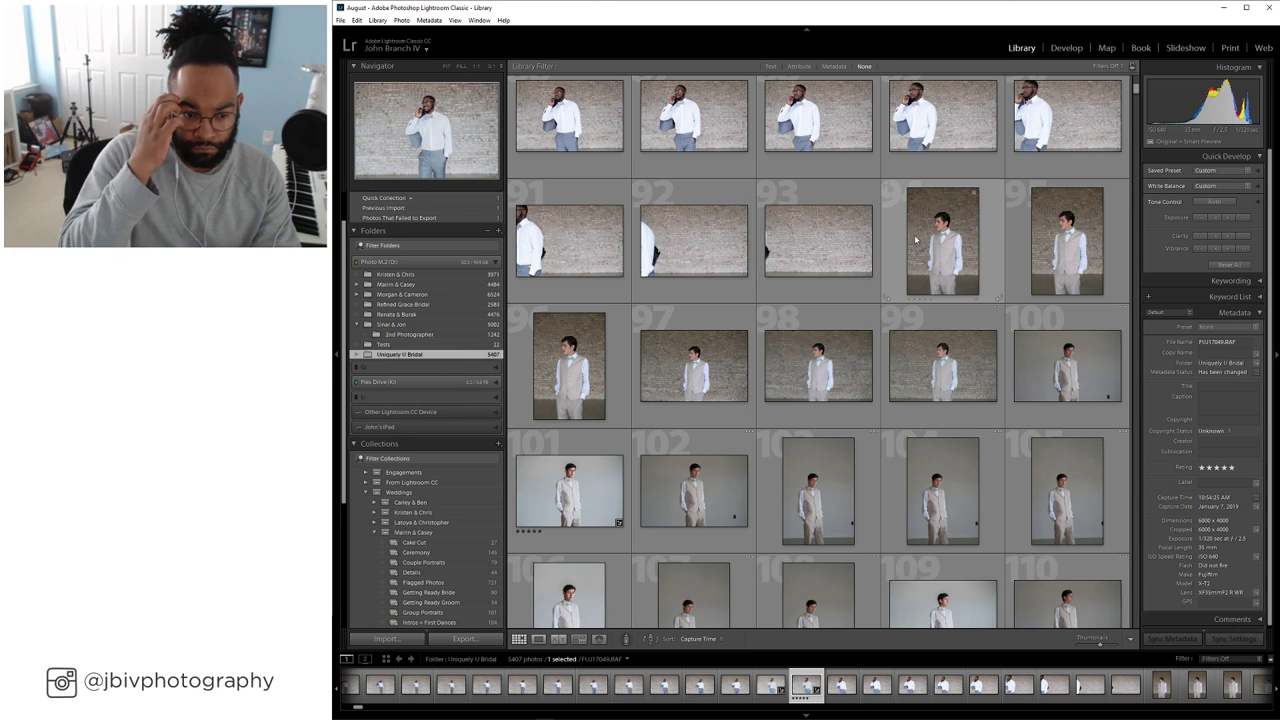
scroll(819, 298, down, 2)
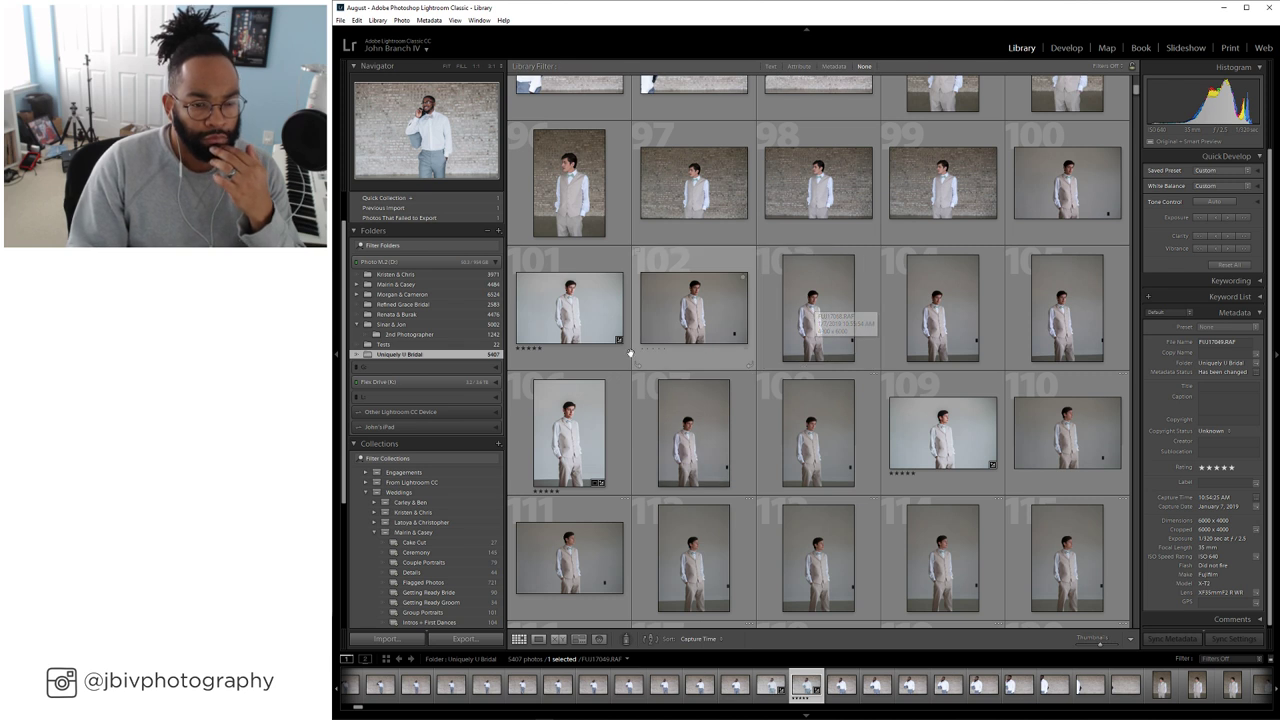
scroll(768, 410, down, 2)
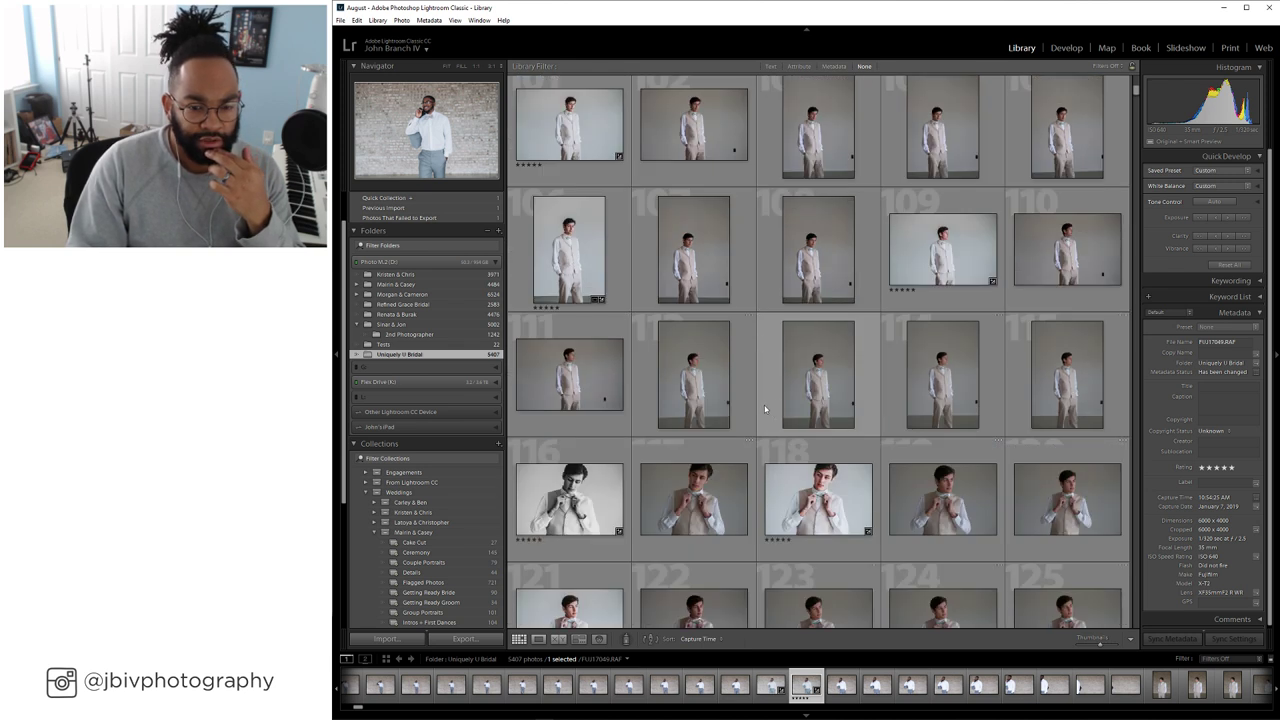
scroll(765, 409, down, 2)
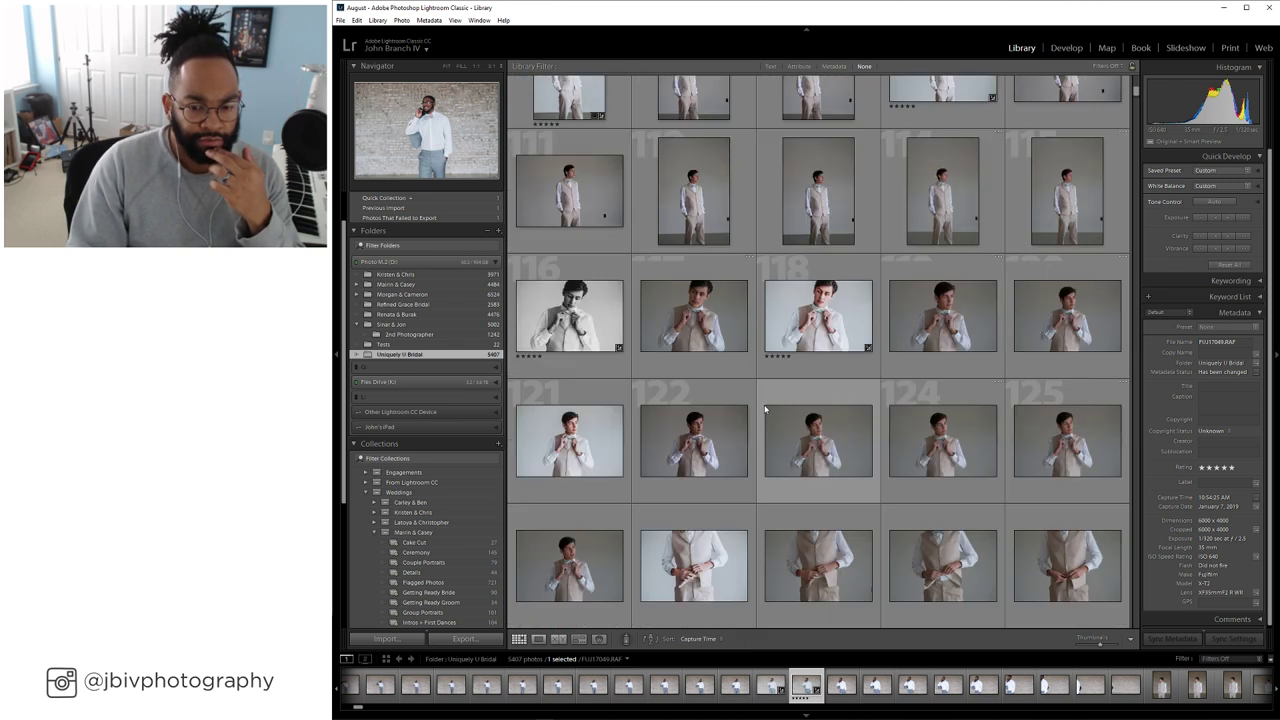
click(818, 316)
key(d)
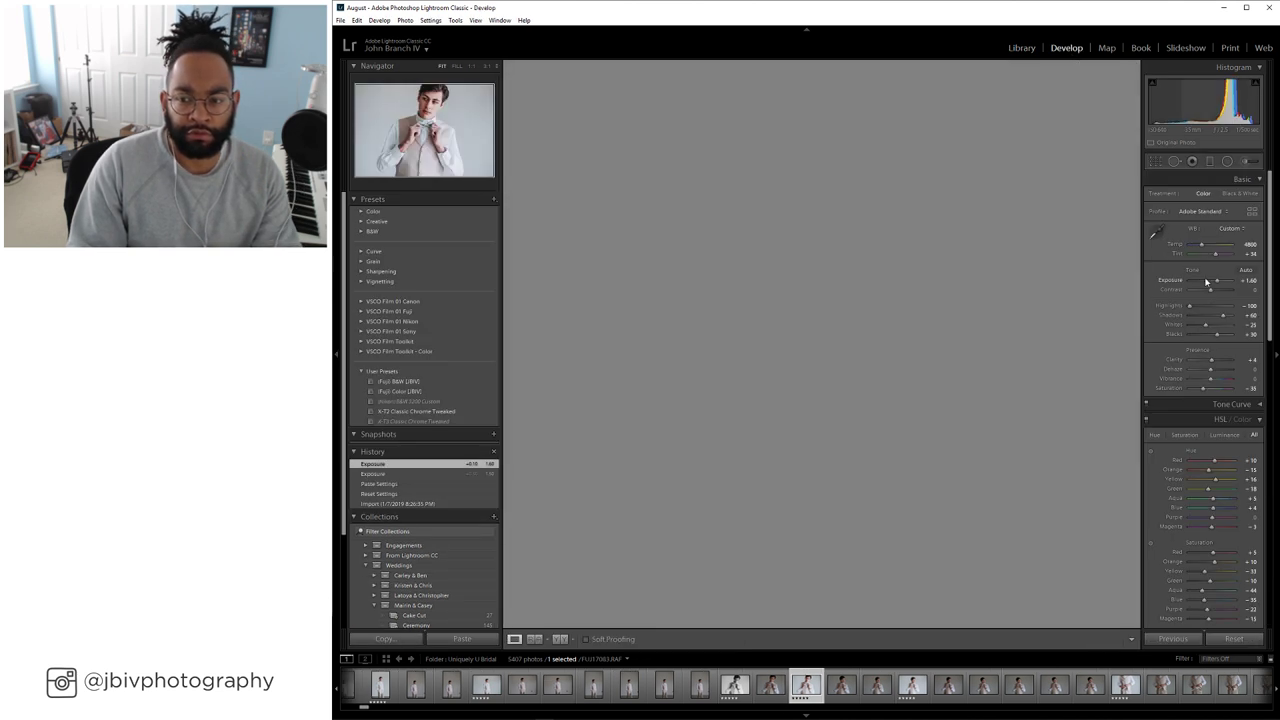
key(g)
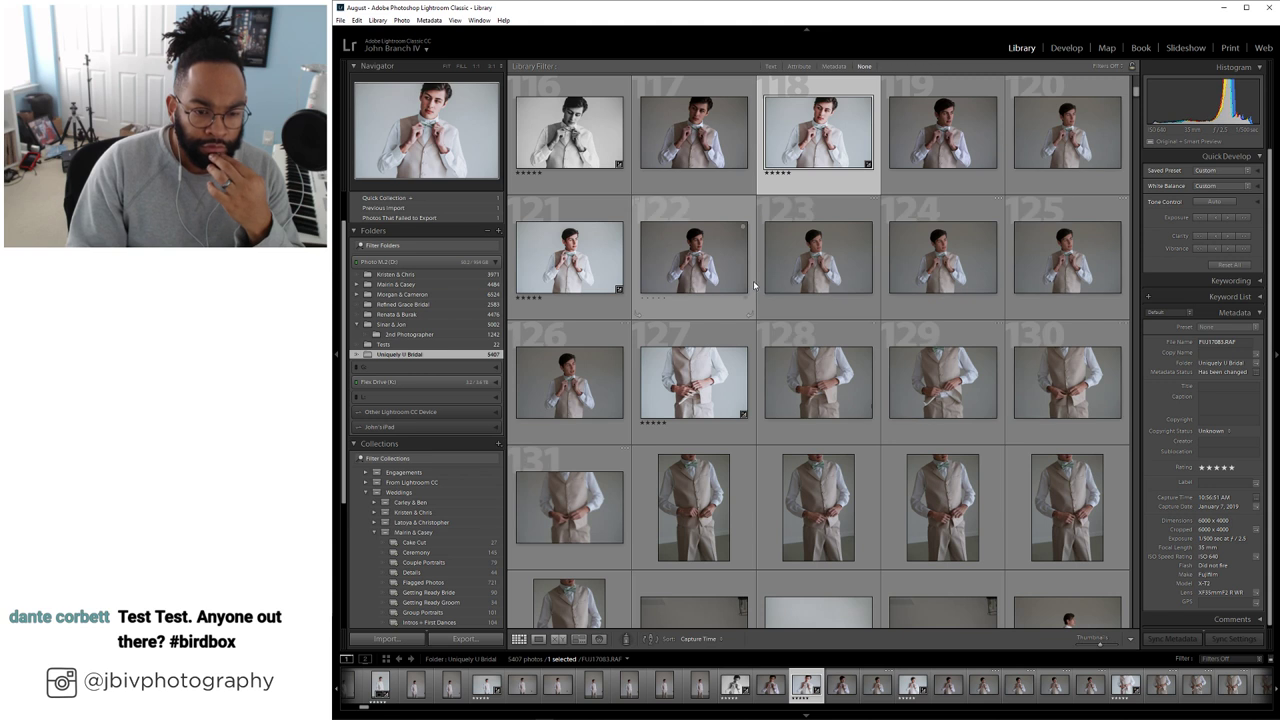
scroll(755, 284, down, 2)
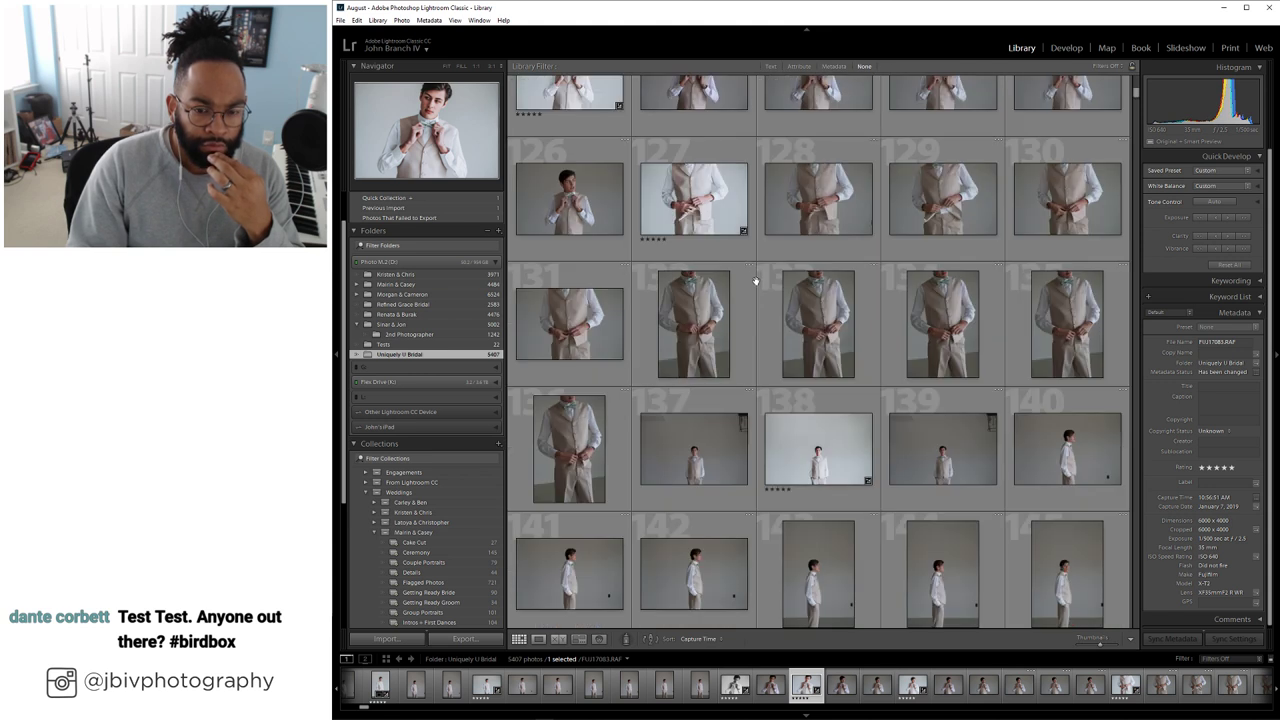
scroll(757, 282, down, 2)
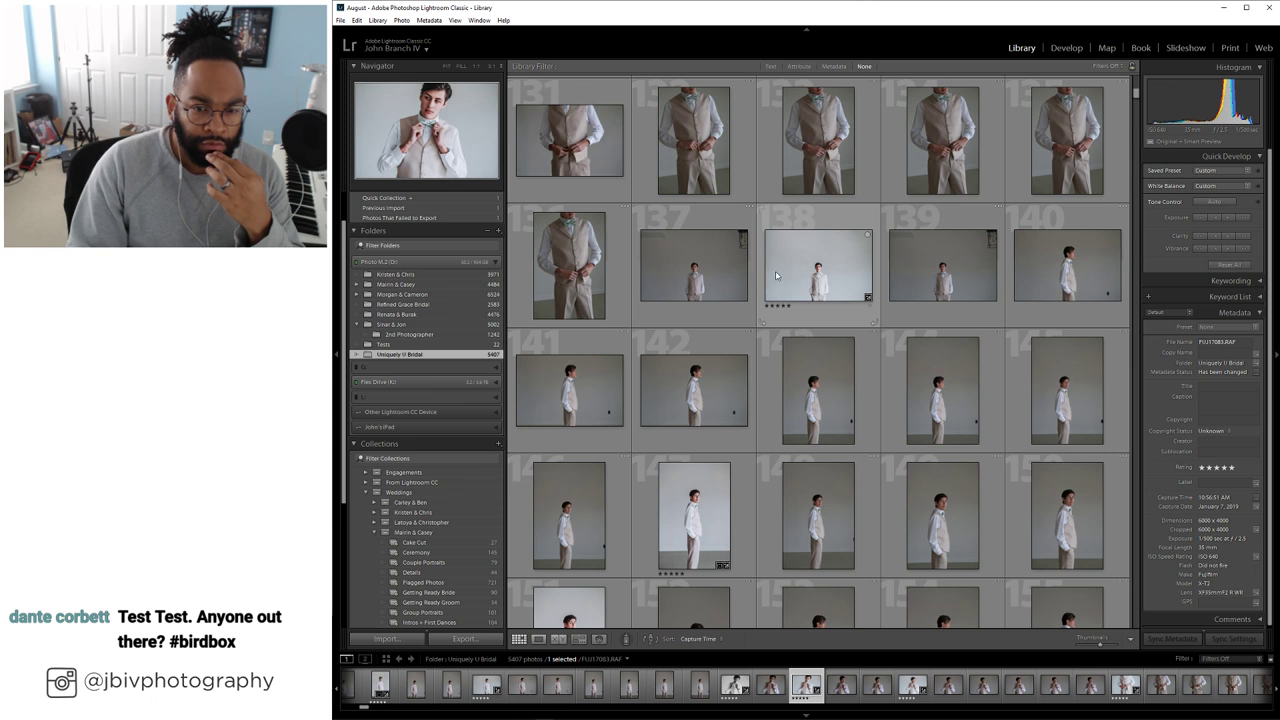
click(1062, 48)
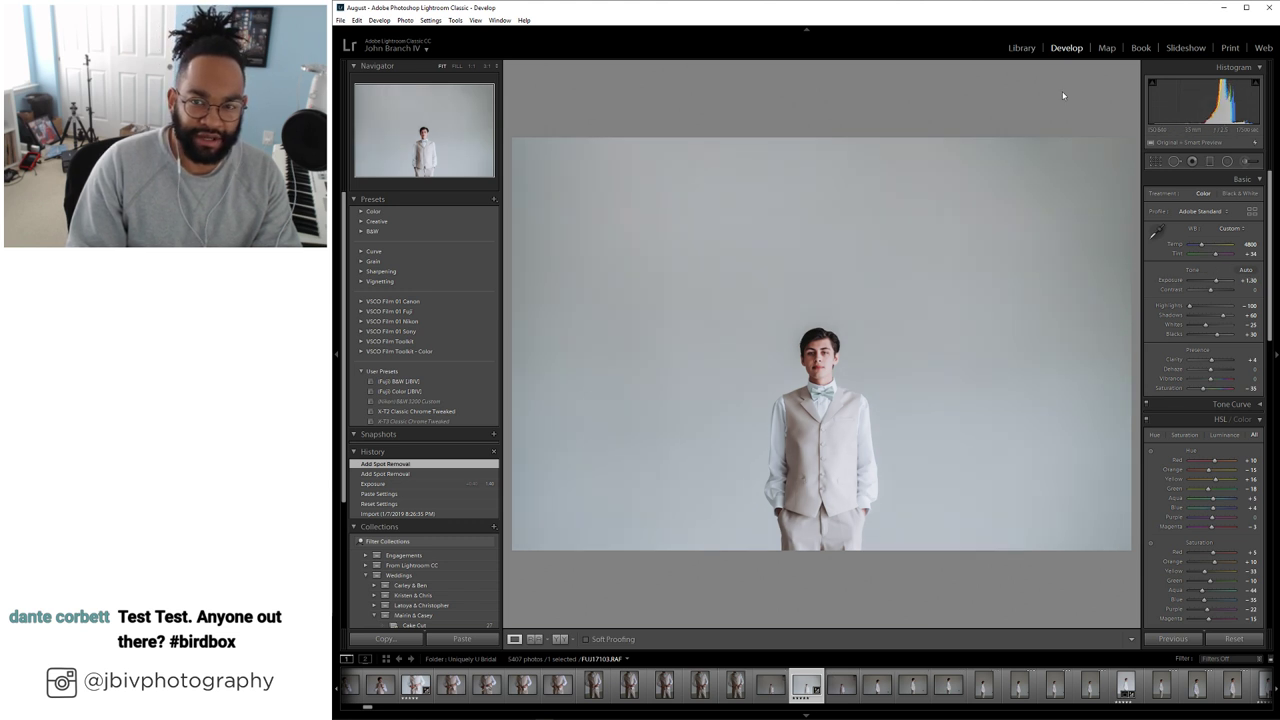
click(1021, 48)
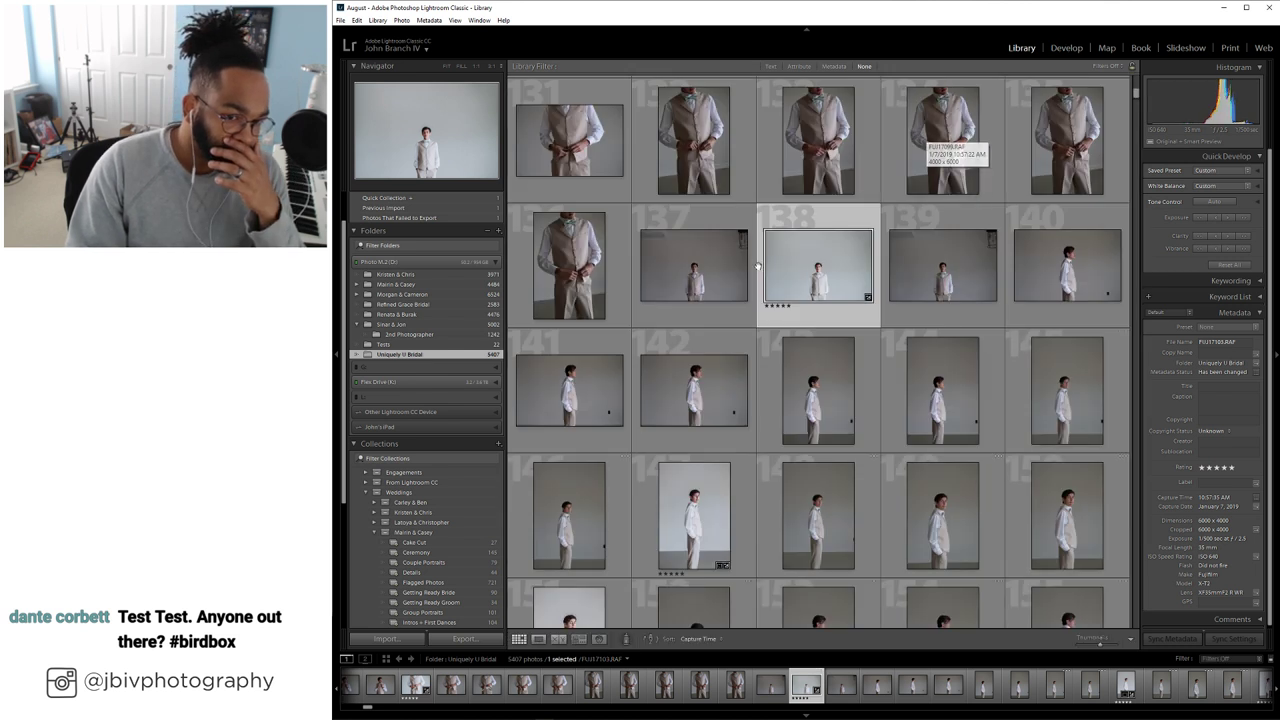
scroll(655, 476, down, 2)
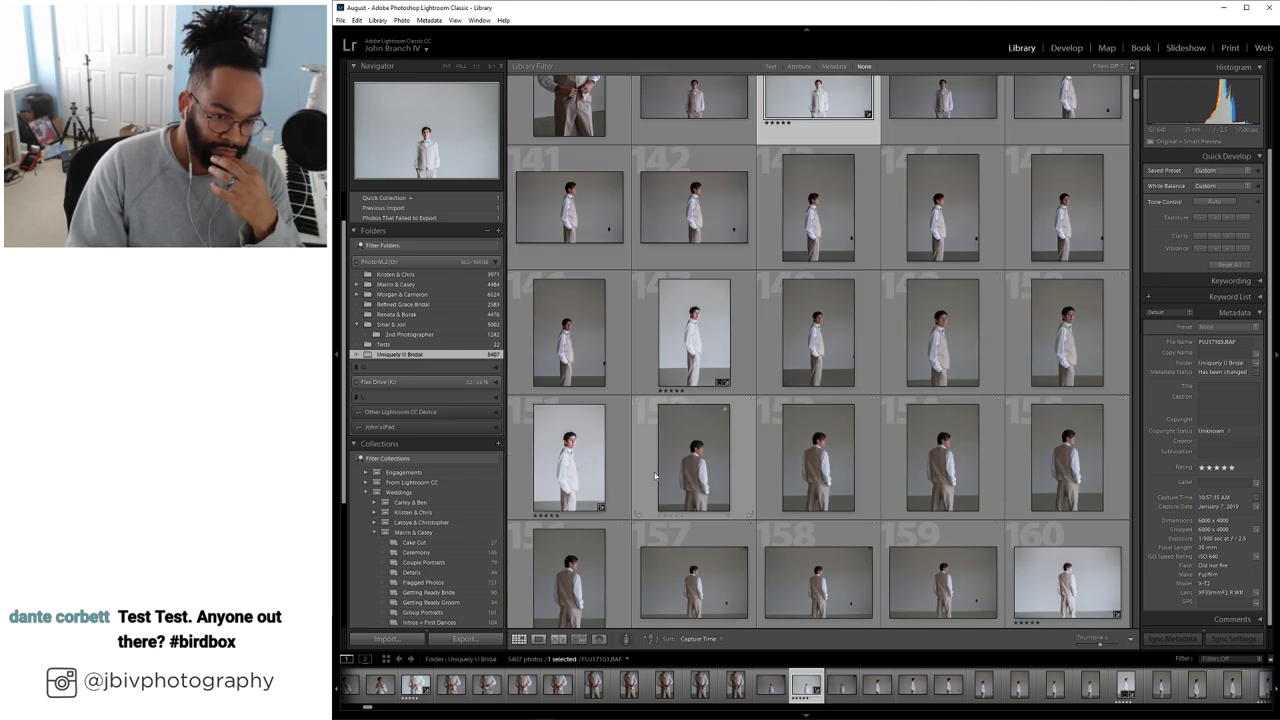
click(570, 455)
key(d)
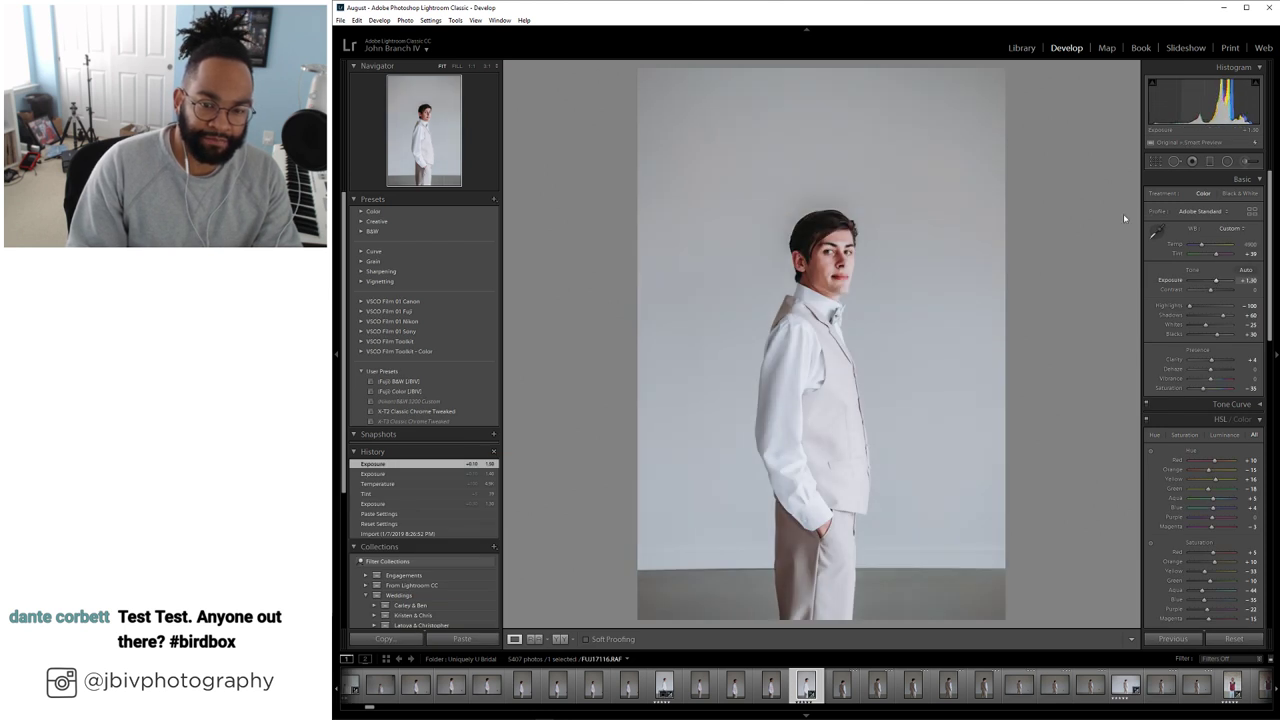
click(1021, 48)
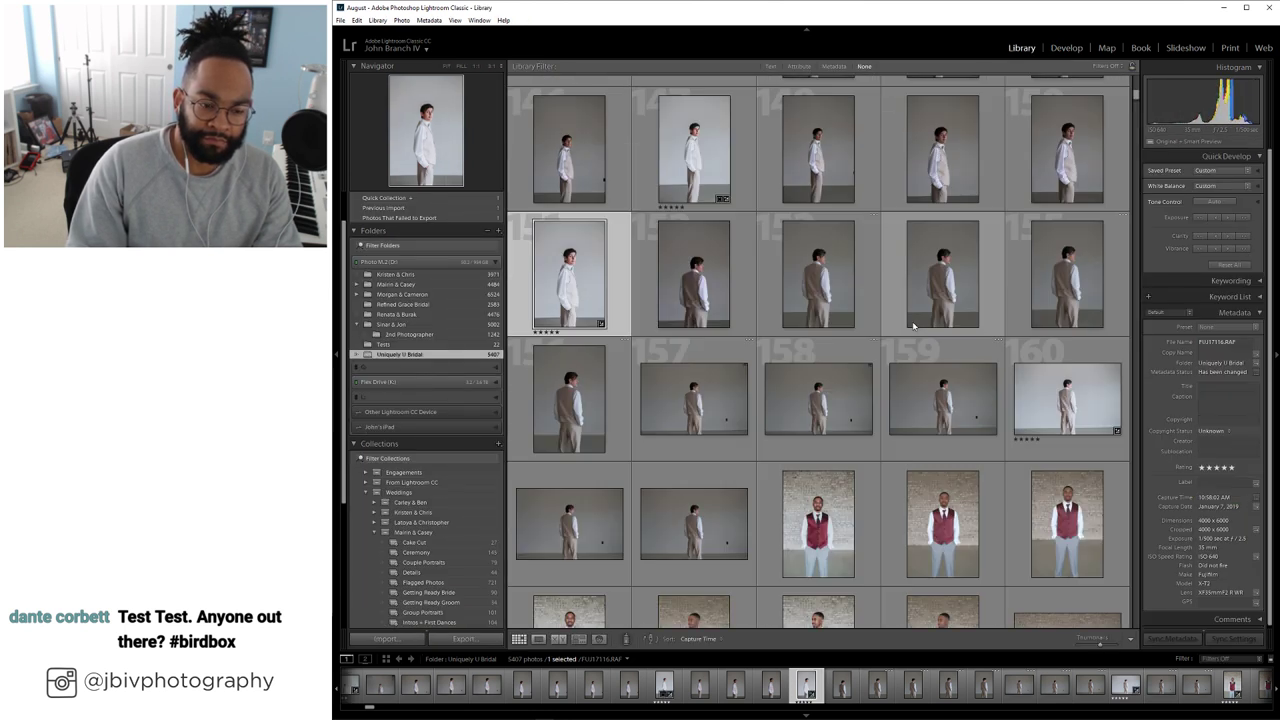
scroll(913, 325, down, 2)
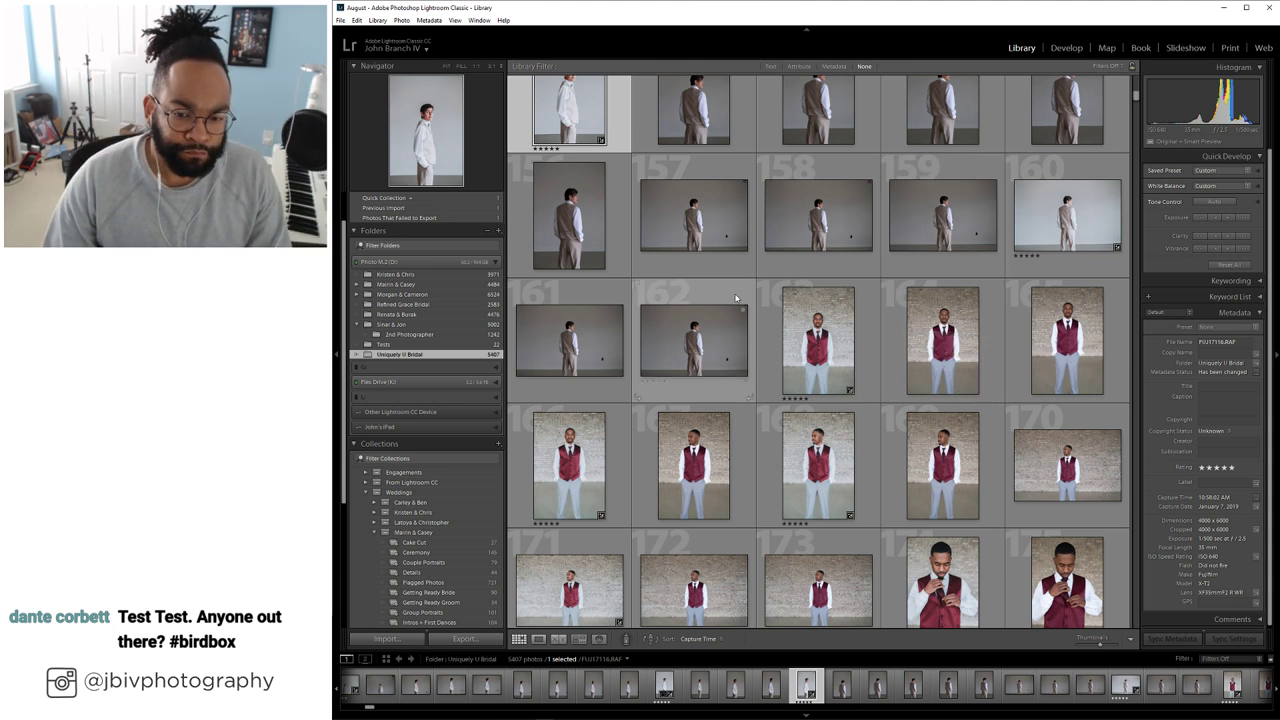
scroll(736, 298, down, 2)
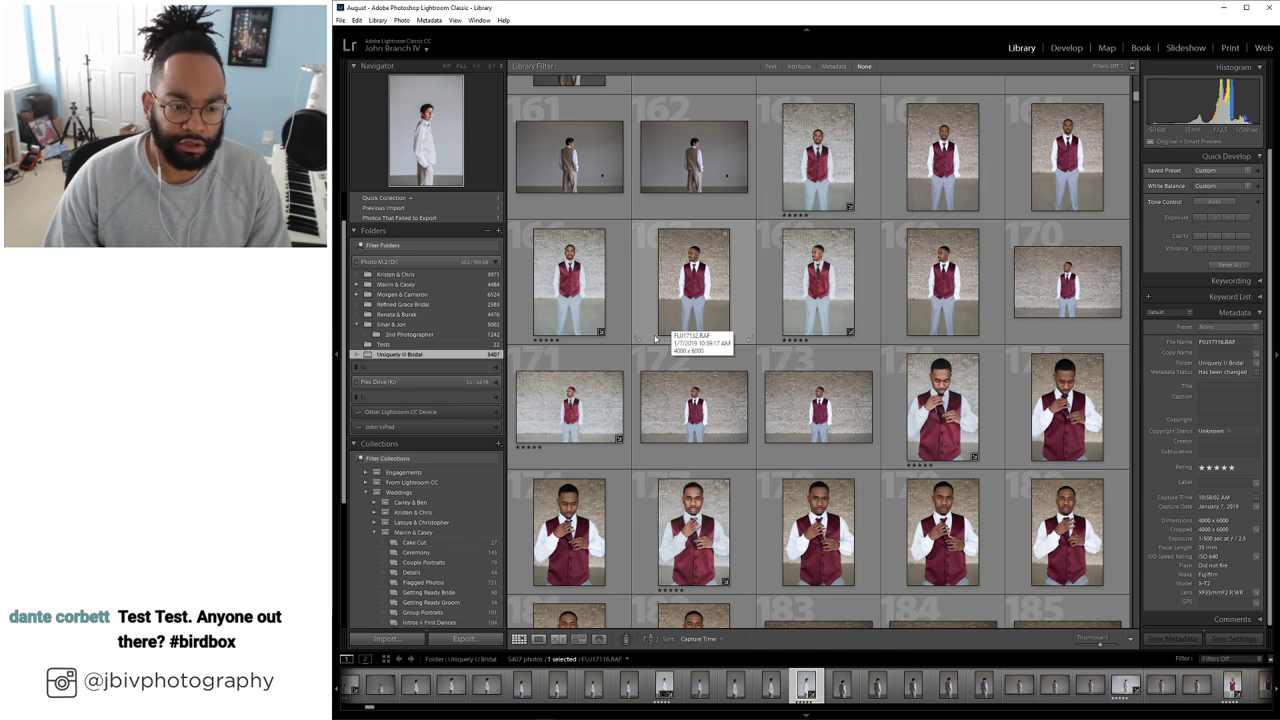
scroll(760, 300, down, 2)
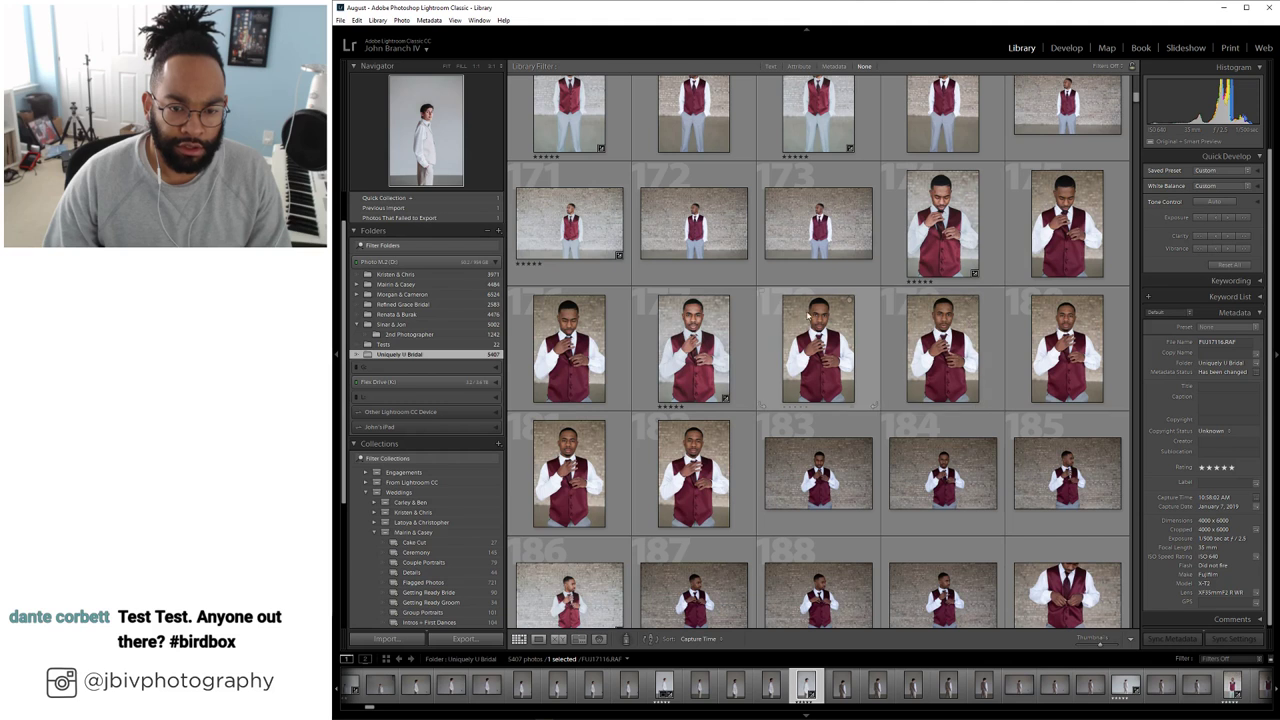
Copy the develop settings of edited photo 177
right_click(701, 327)
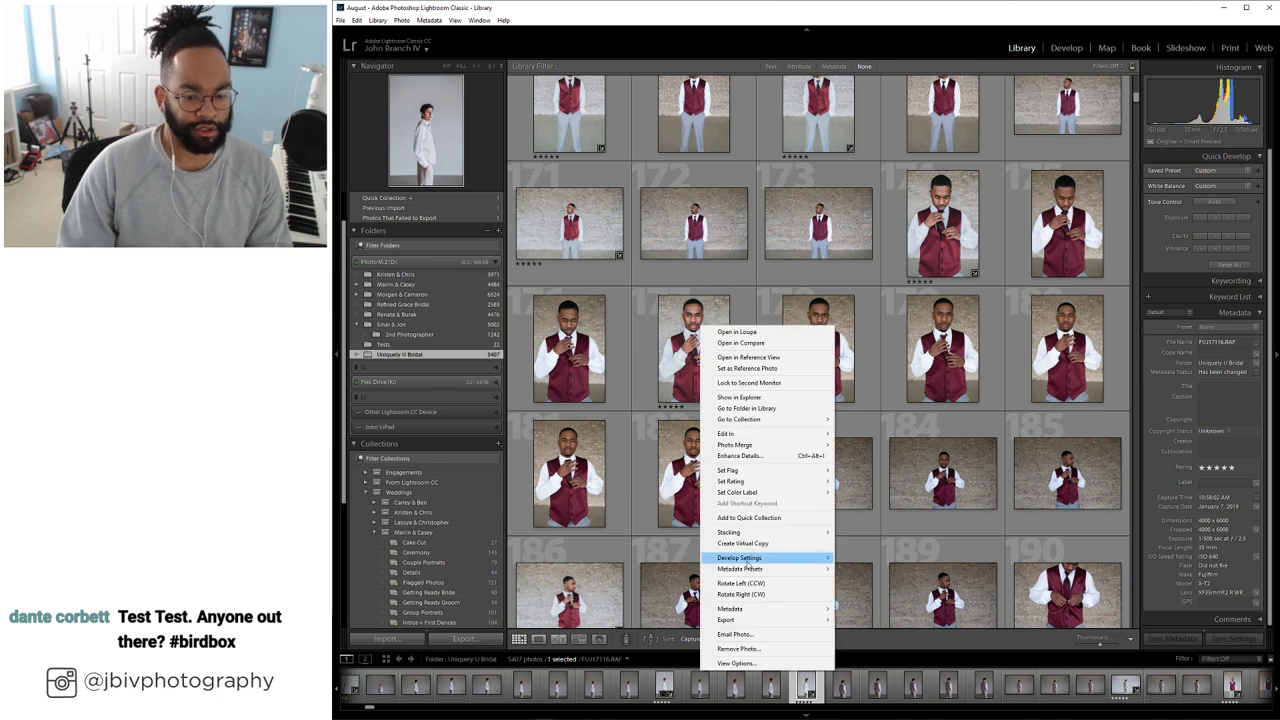
mouse_move(754, 560)
click(900, 582)
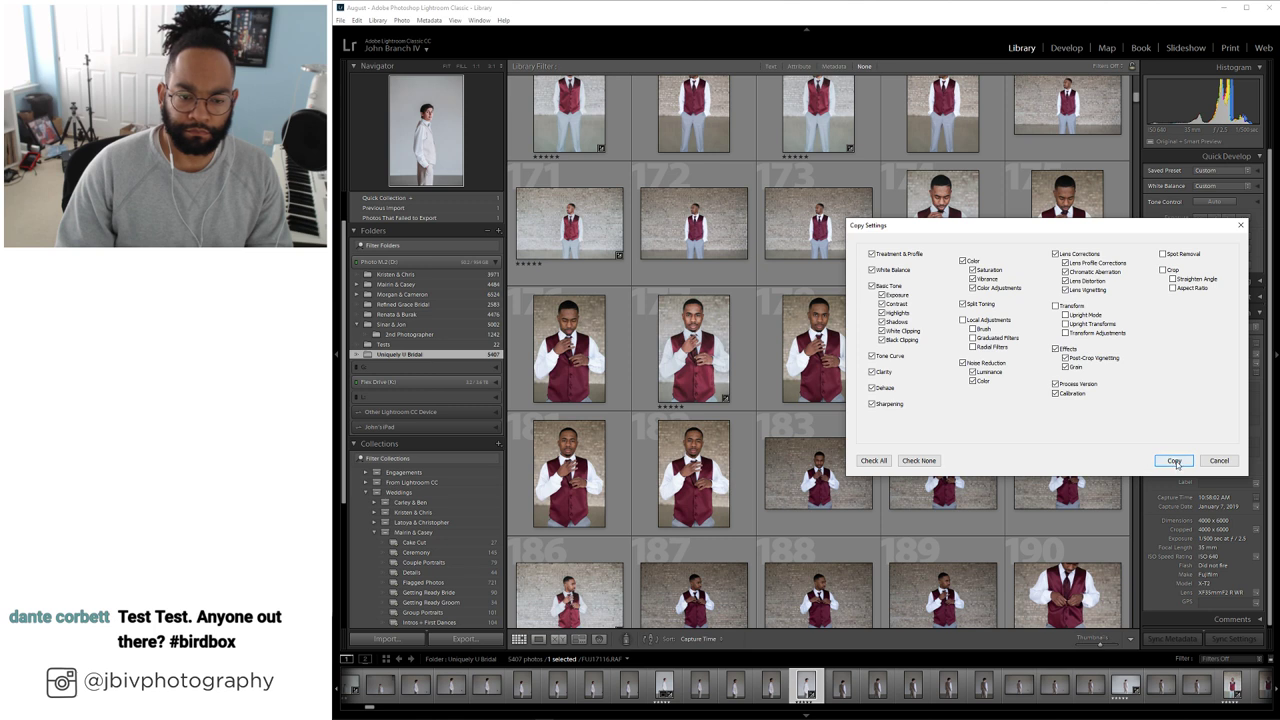
click(1174, 461)
Step through the burgundy-vest portraits in Loupe to the unedited photo FUJ17149
double_click(806, 370)
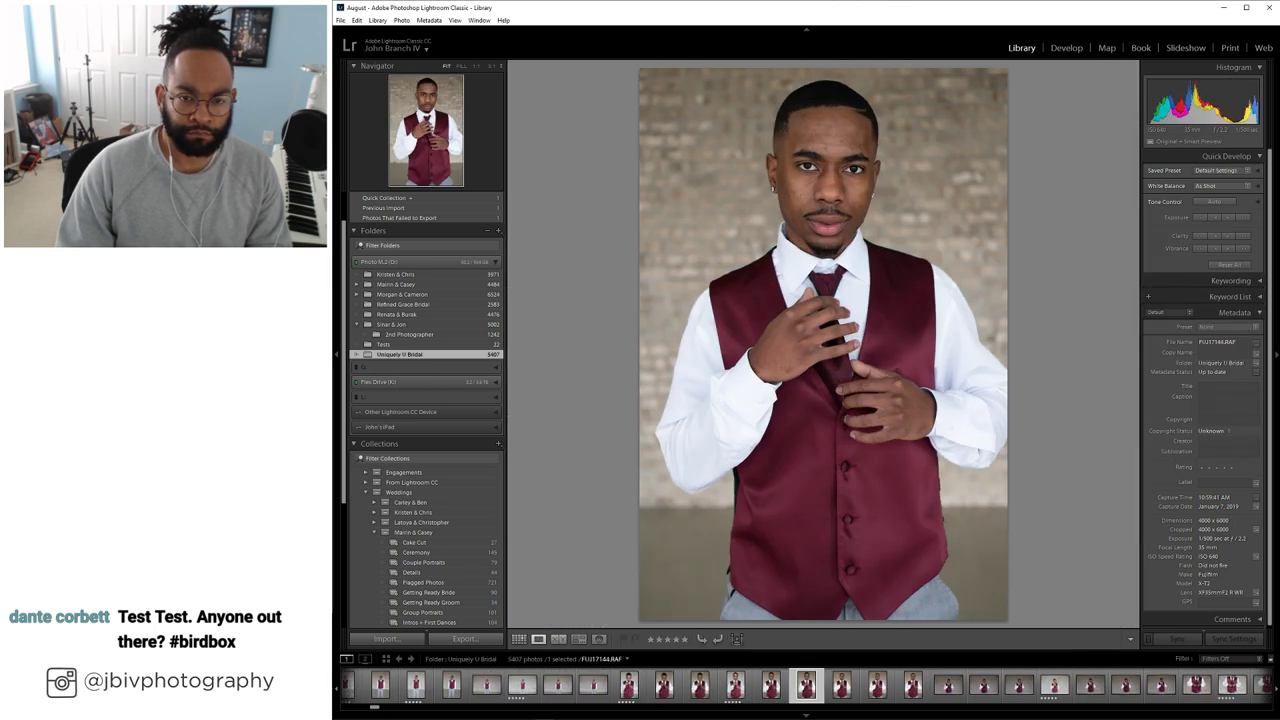
key(Left)
key(ctrl+shift+v)
key(Right)
key(Right)
key(Right)
key(Right)
key(Right)
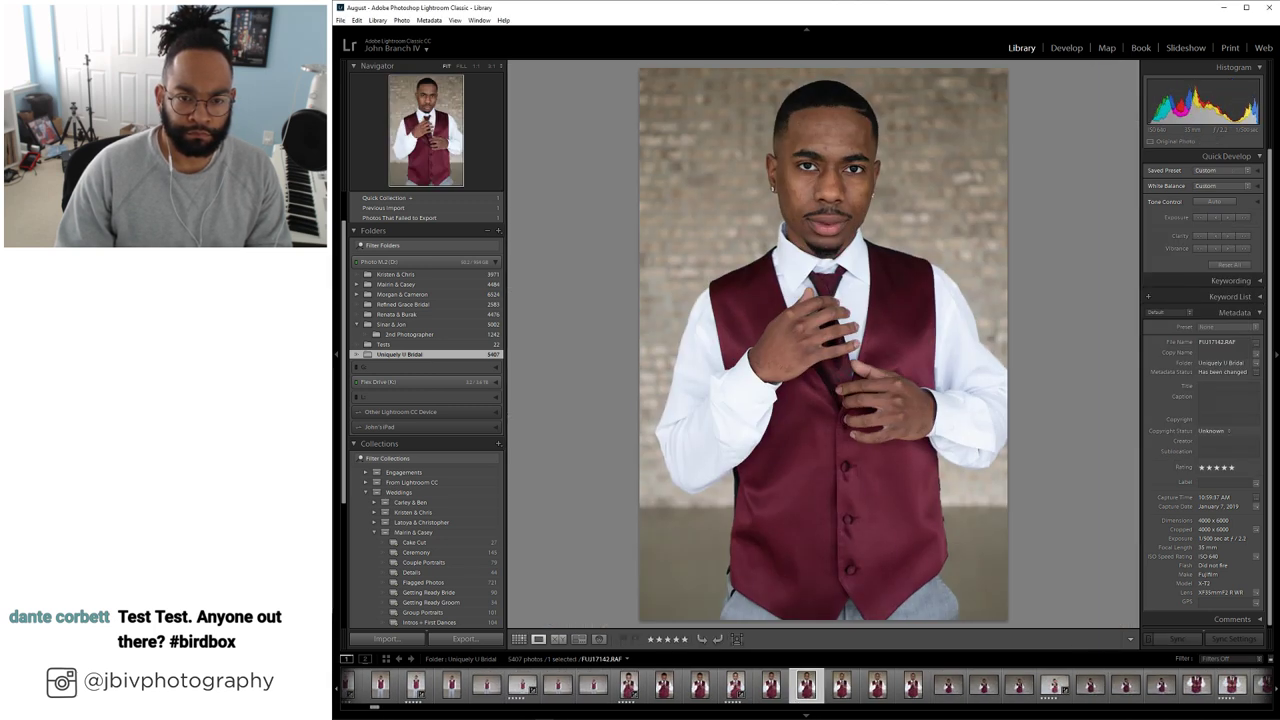
key(Right)
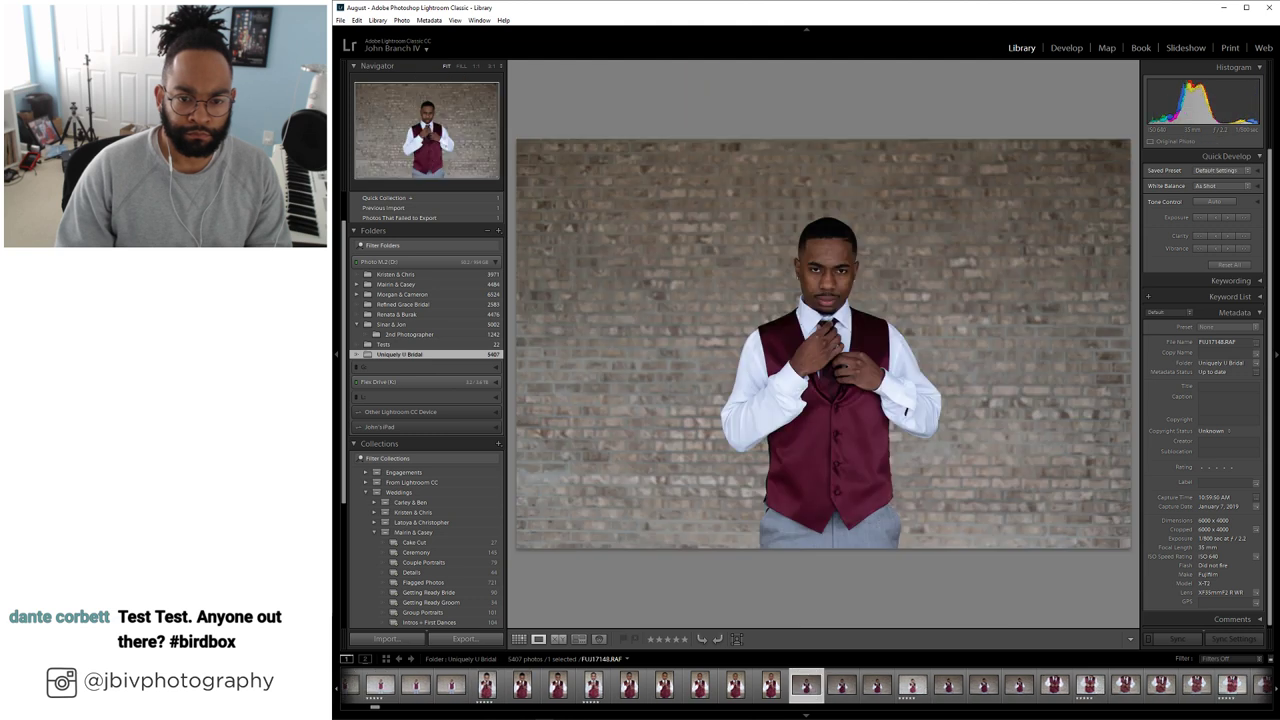
key(Right)
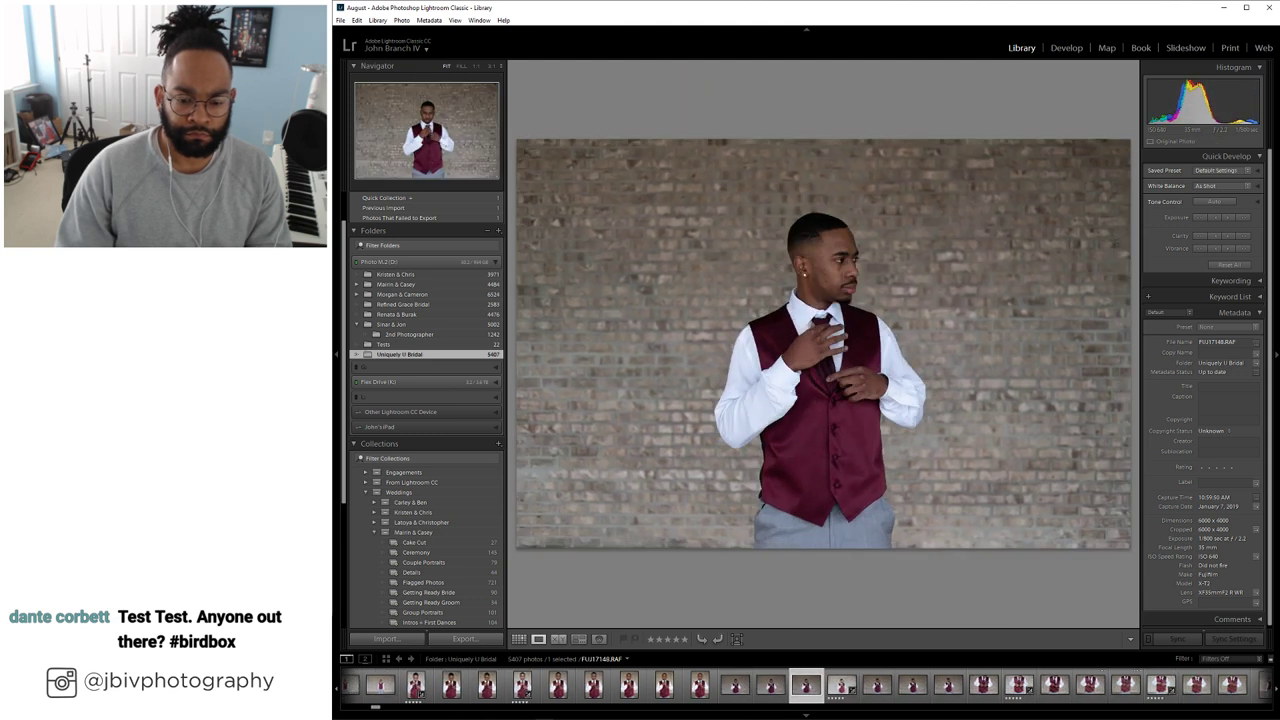
key(ctrl+shift+v)
key(ctrl+z)
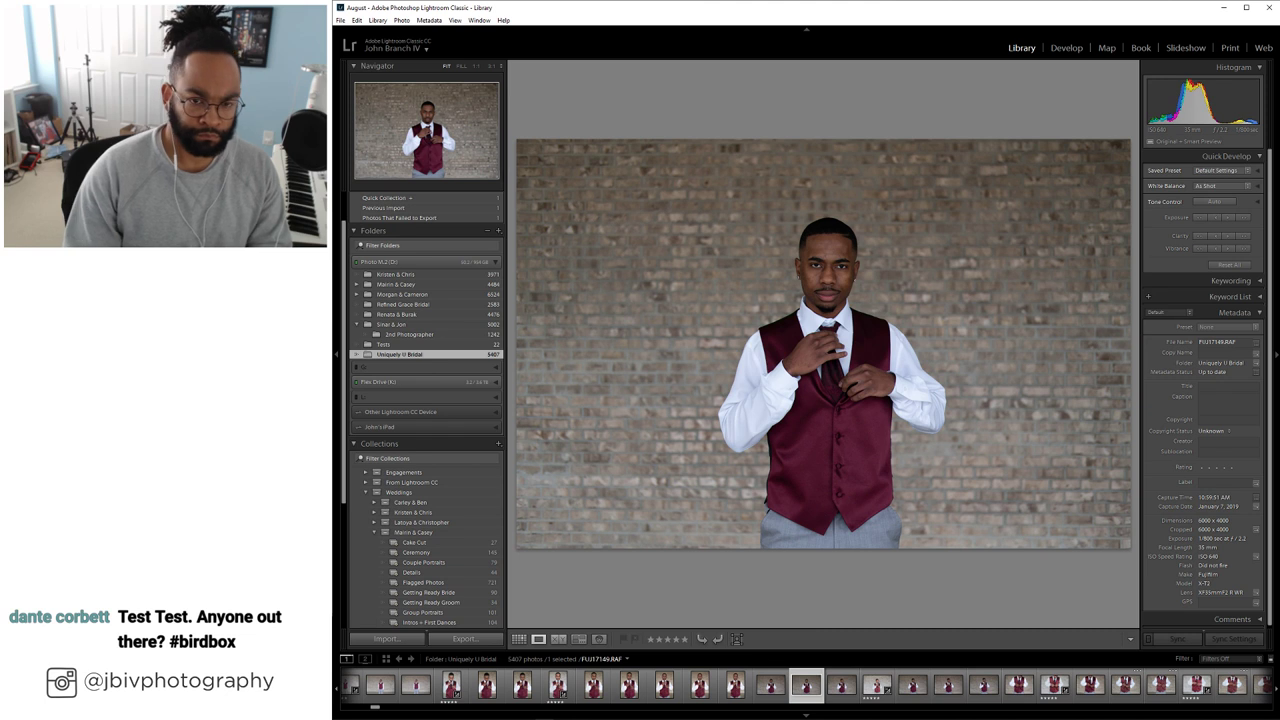
Rate the photo five stars and paste the copied develop settings onto it
key(5)
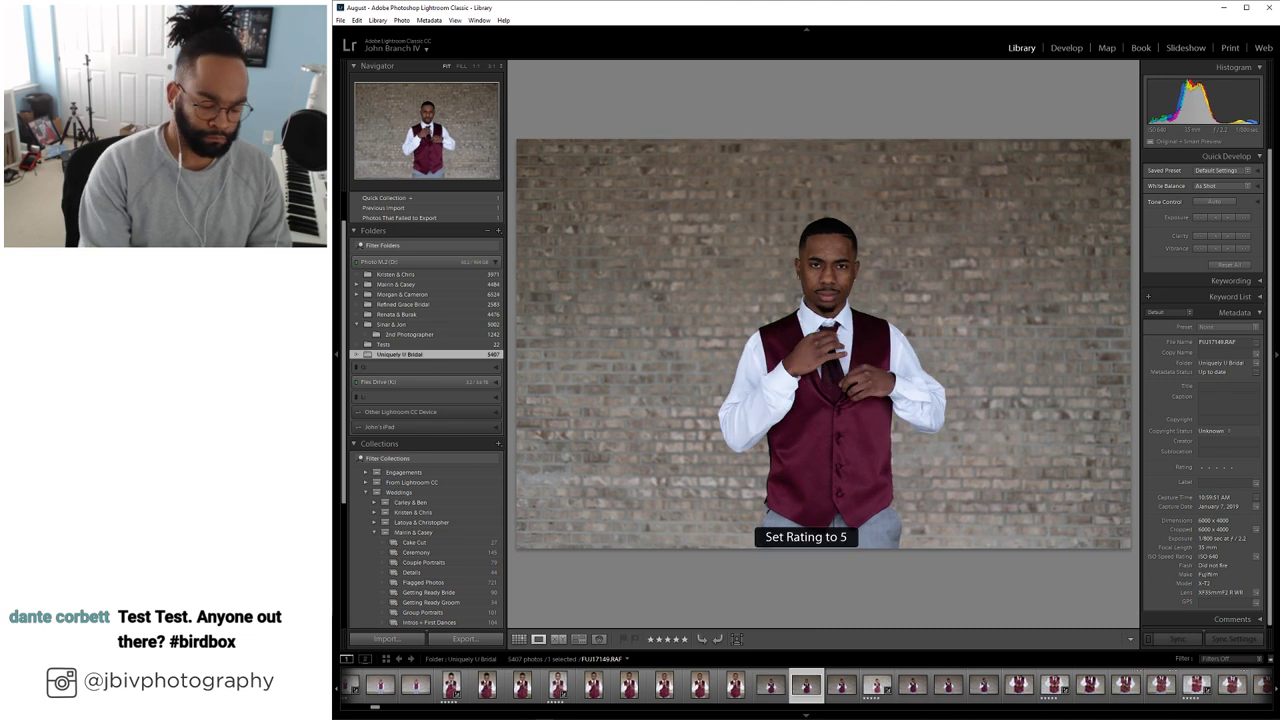
right_click(805, 374)
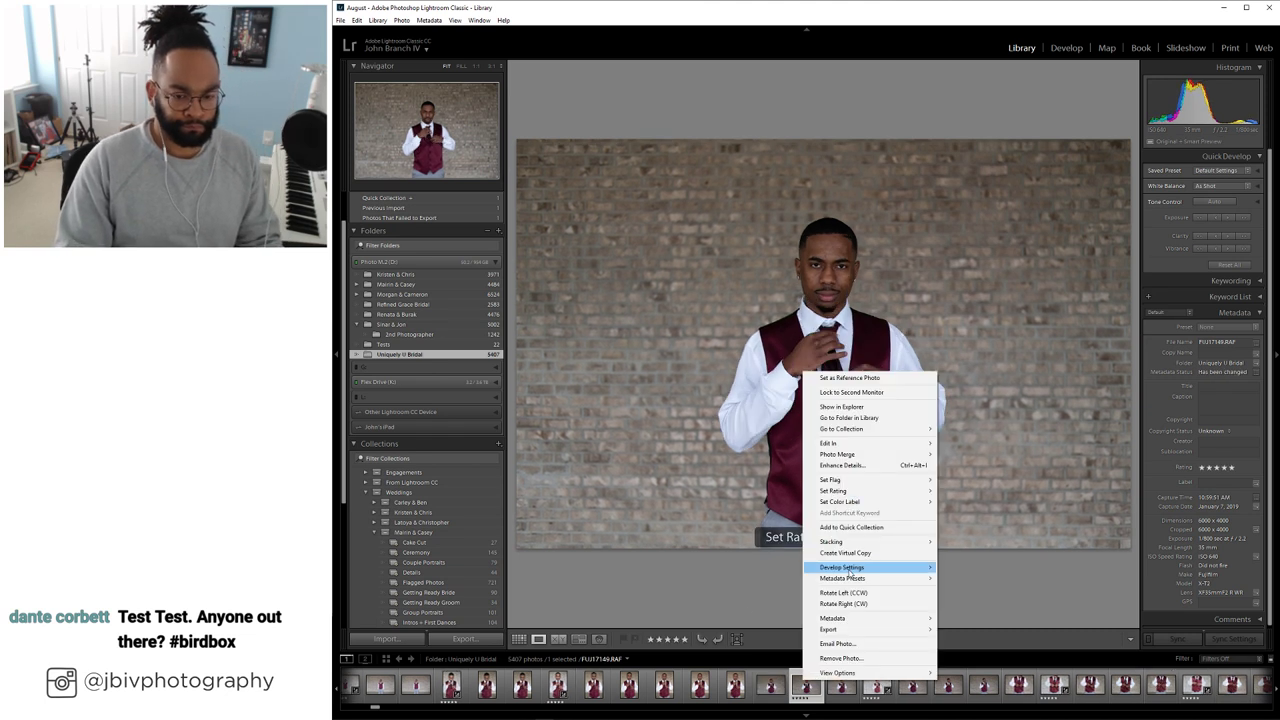
mouse_move(851, 570)
click(1013, 604)
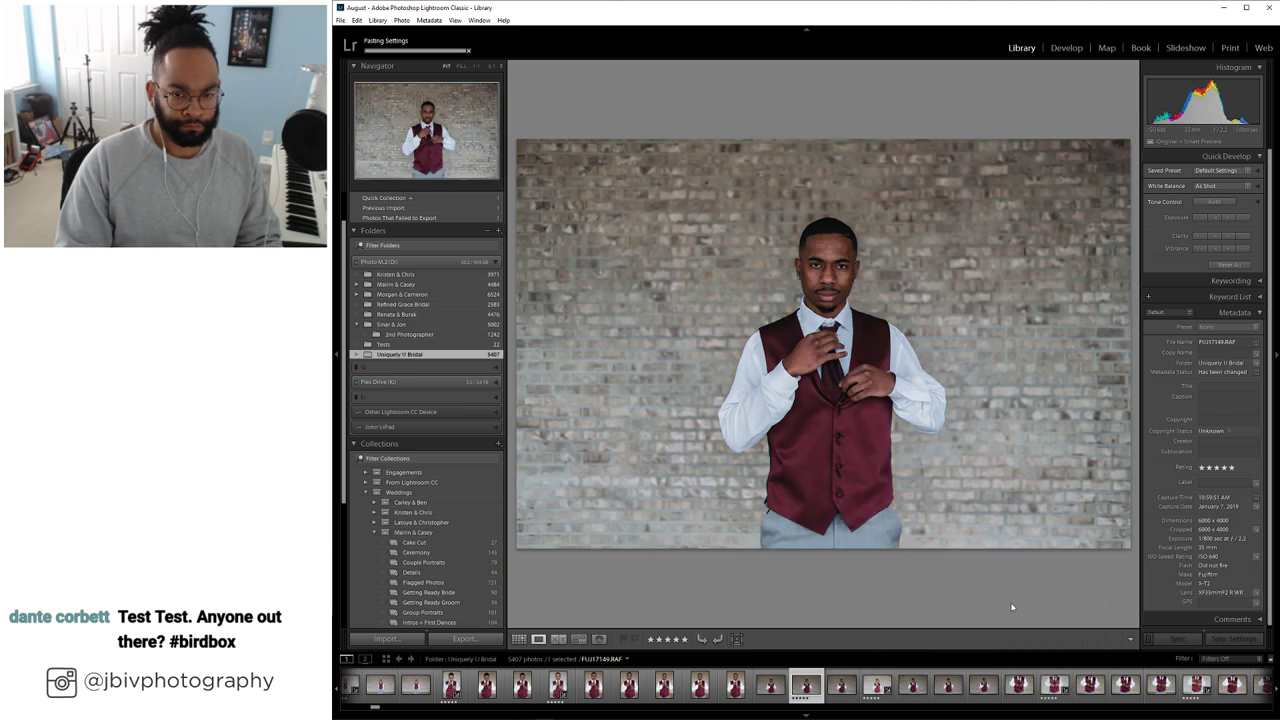
Raise the photo's exposure to +1.00 in Develop
click(1064, 48)
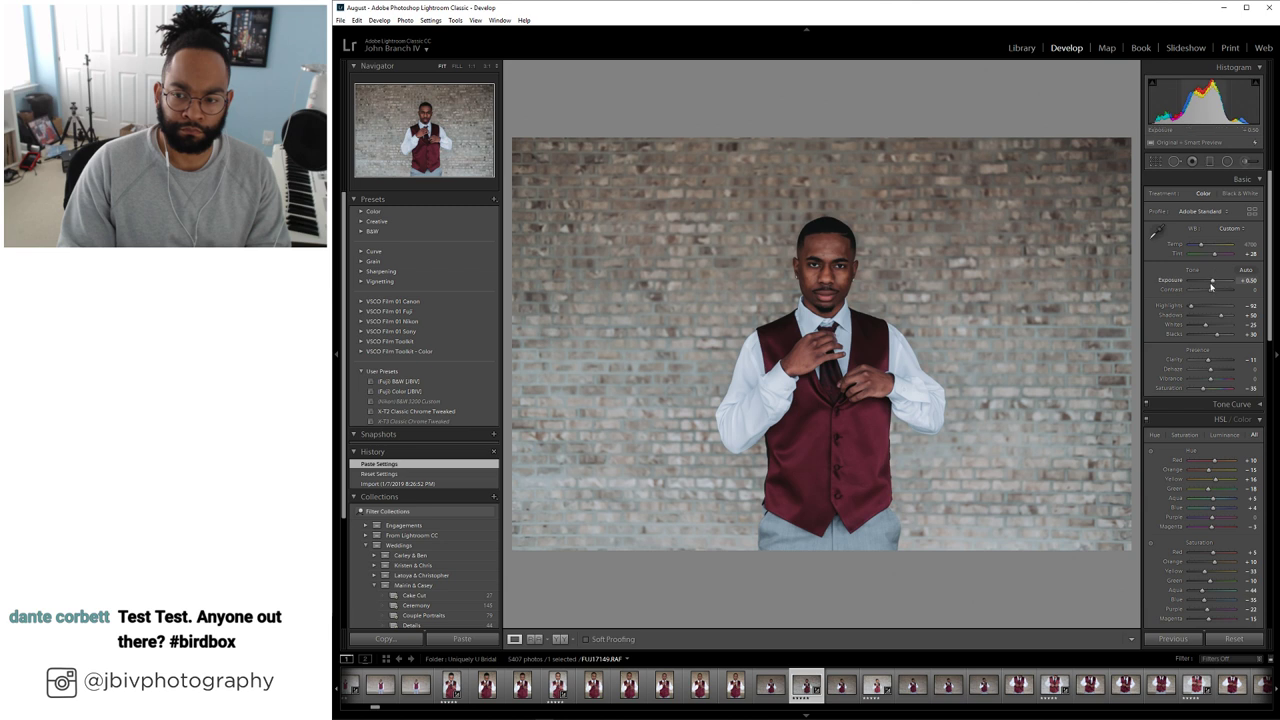
drag(1211, 287, 1215, 283)
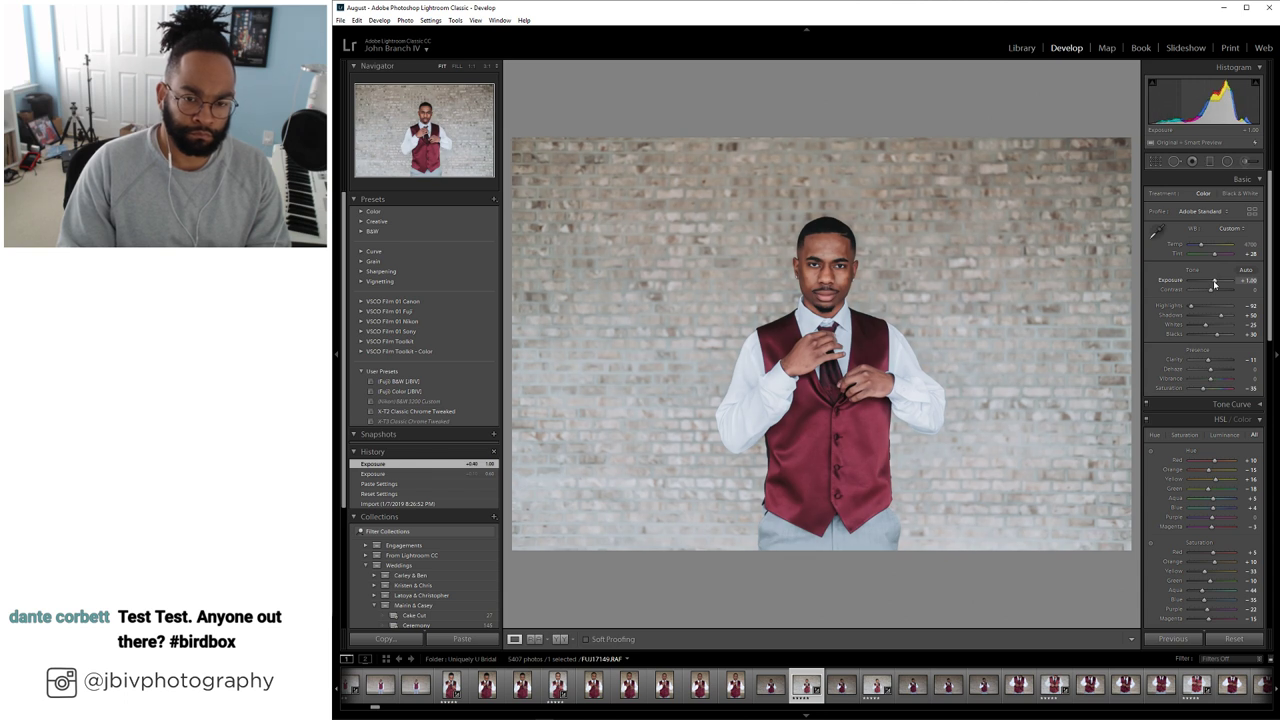
click(1022, 48)
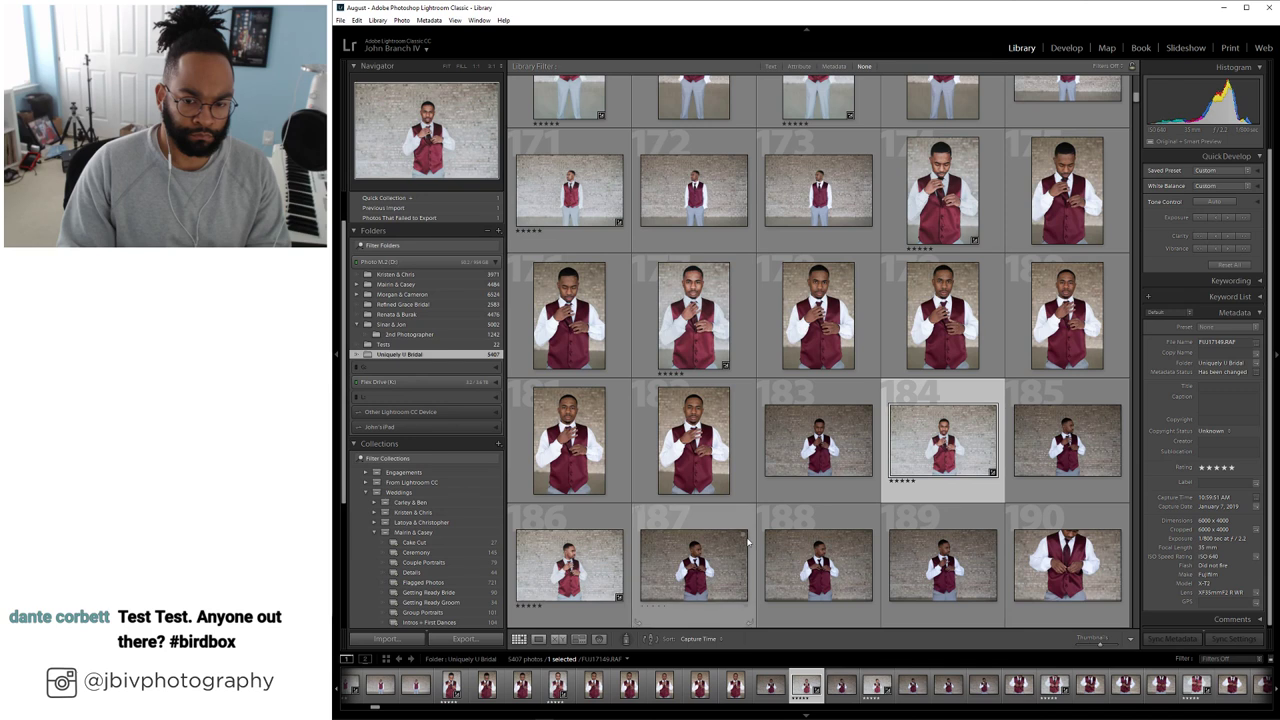
Select red-vest portraits 195, 191, 186 and 184 together
scroll(824, 480, down, 3)
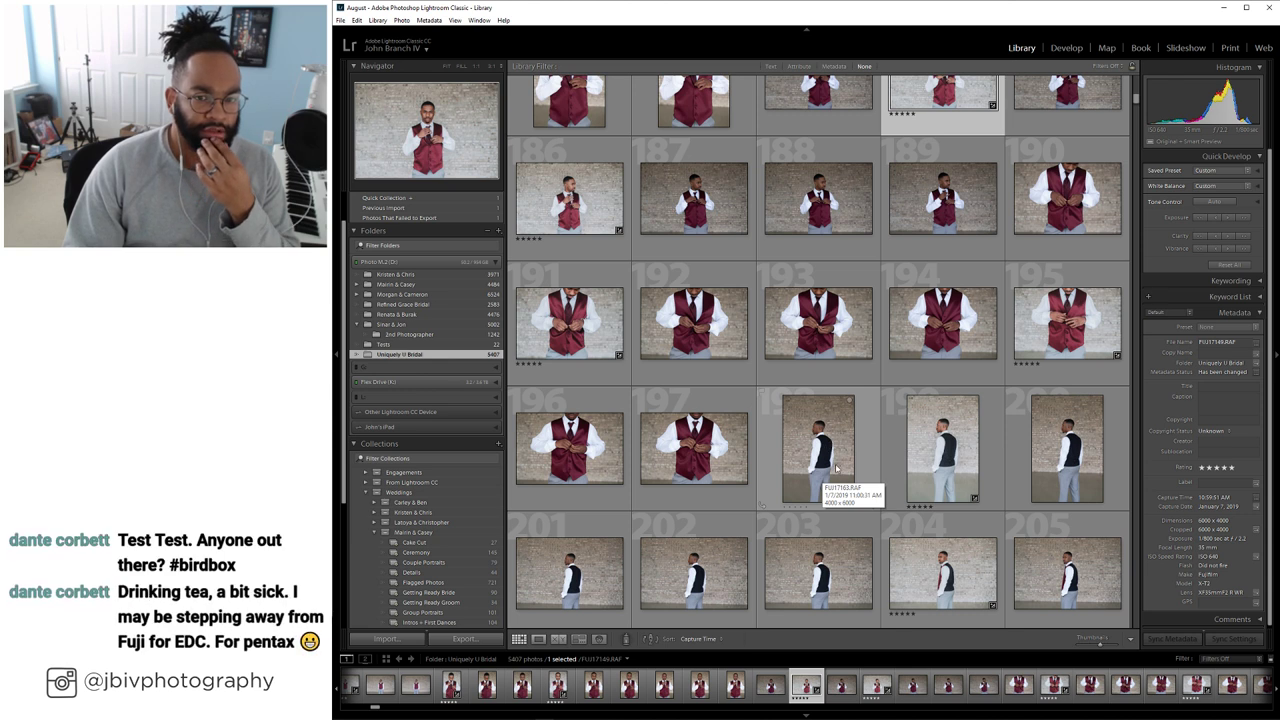
scroll(786, 497, up, 2)
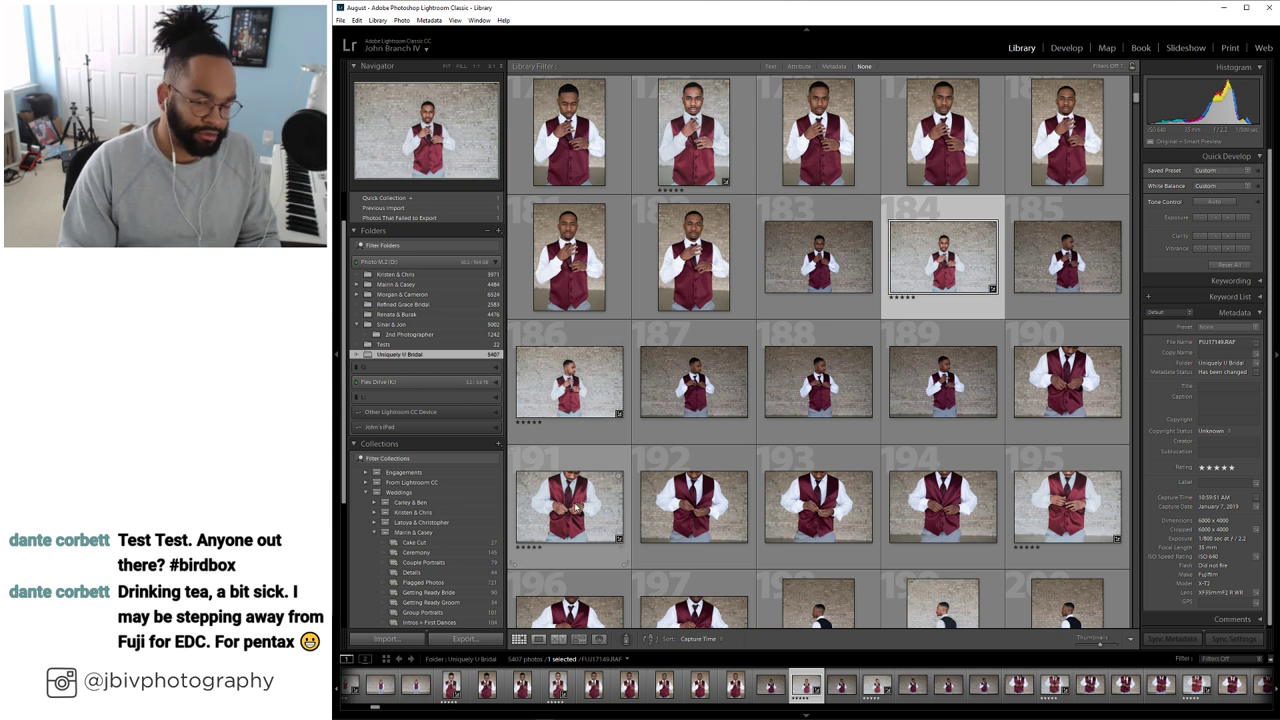
scroll(1046, 510, down, 2)
scroll(1048, 508, up, 2)
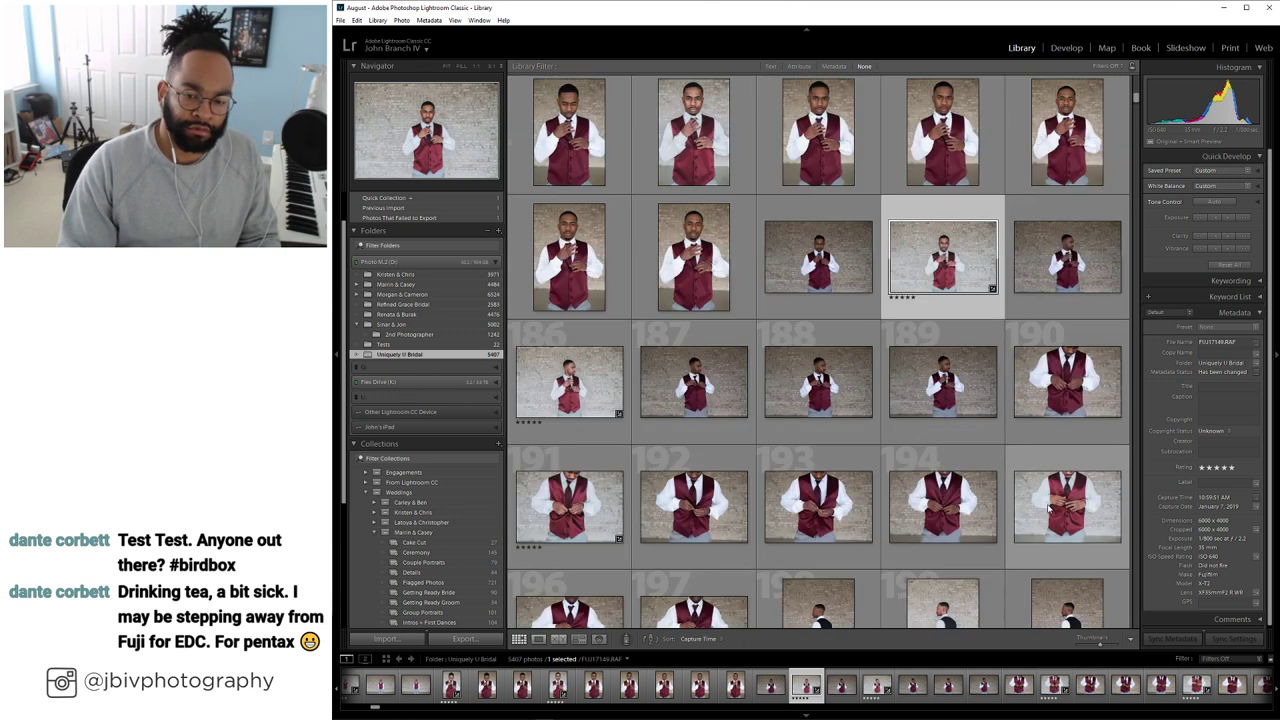
scroll(1048, 508, down, 2)
scroll(1048, 508, up, 2)
click(1048, 510)
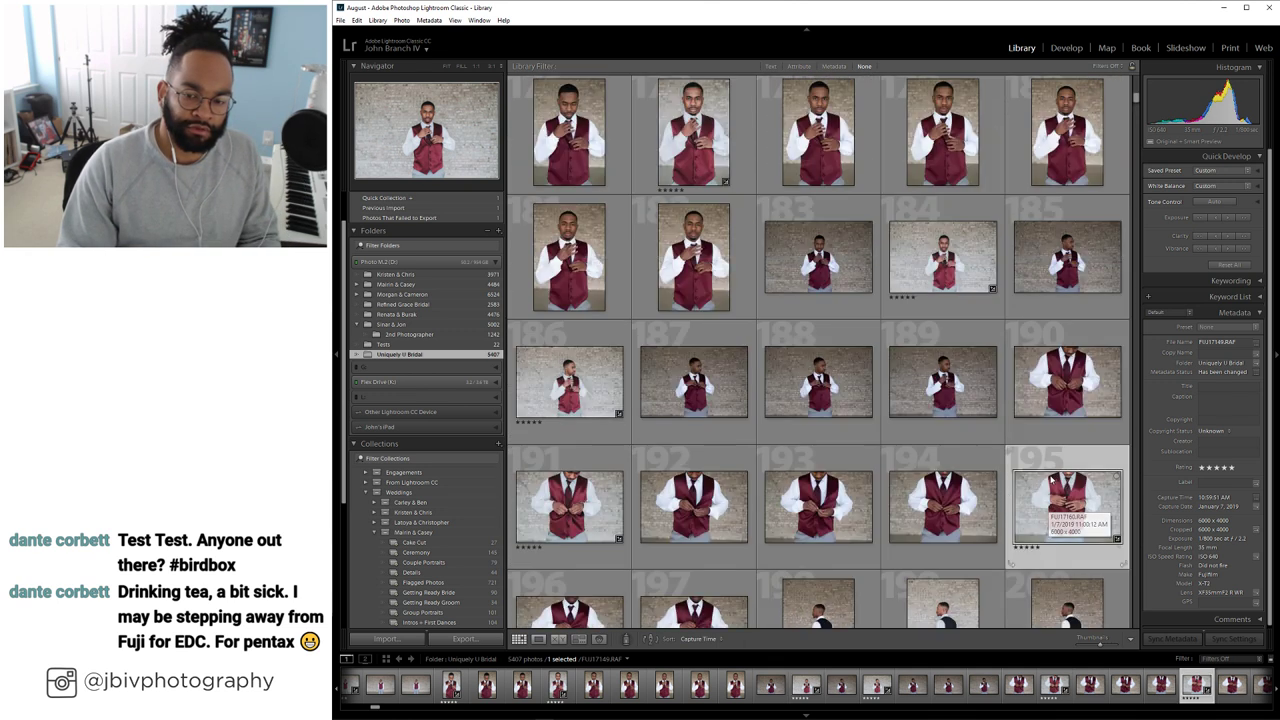
ctrl+click(547, 498)
ctrl+click(570, 381)
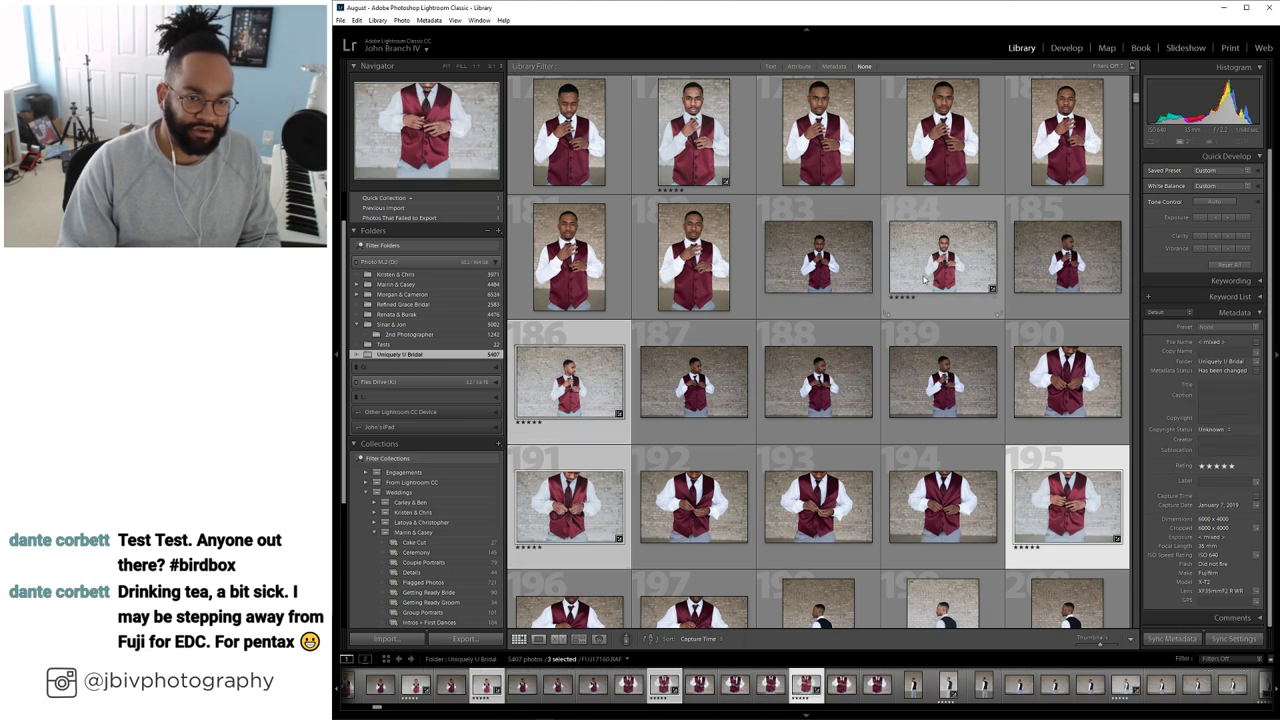
ctrl+click(924, 280)
Add portraits 177, 171, 168 and 163, then show all eight in Survey view
ctrl+click(694, 130)
scroll(634, 395, up, 3)
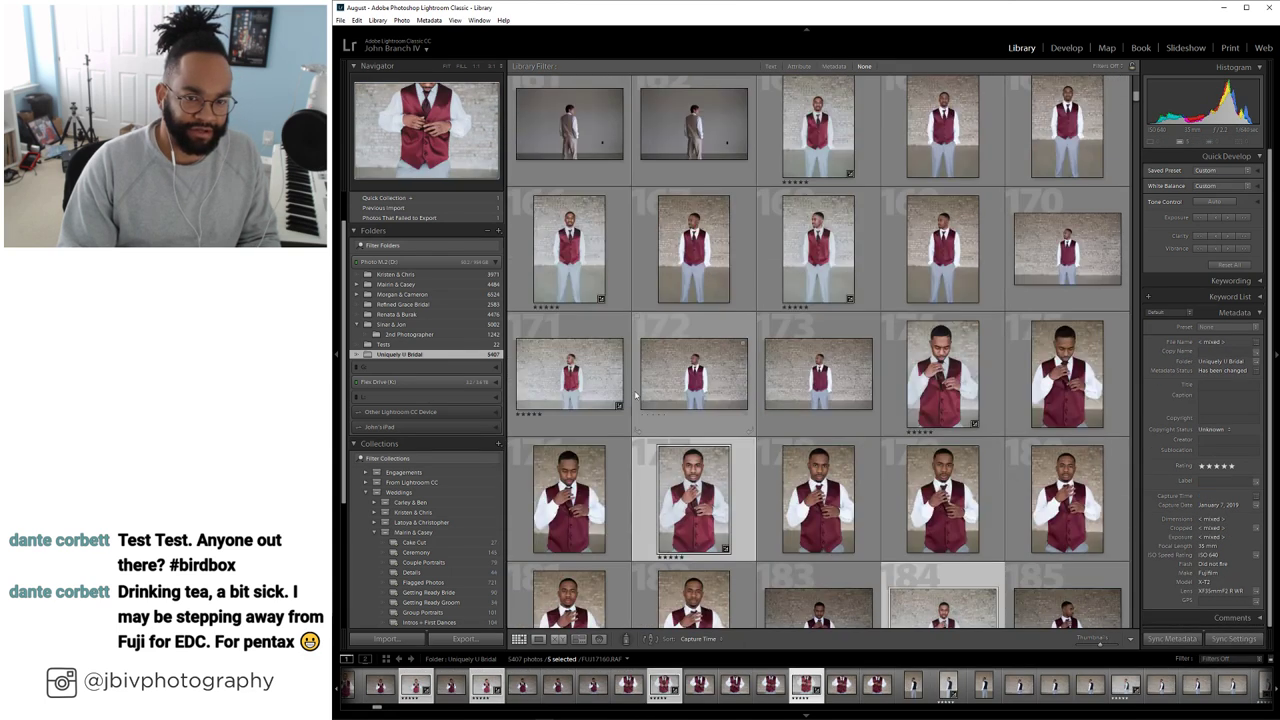
ctrl+click(580, 387)
ctrl+click(820, 278)
ctrl+click(812, 150)
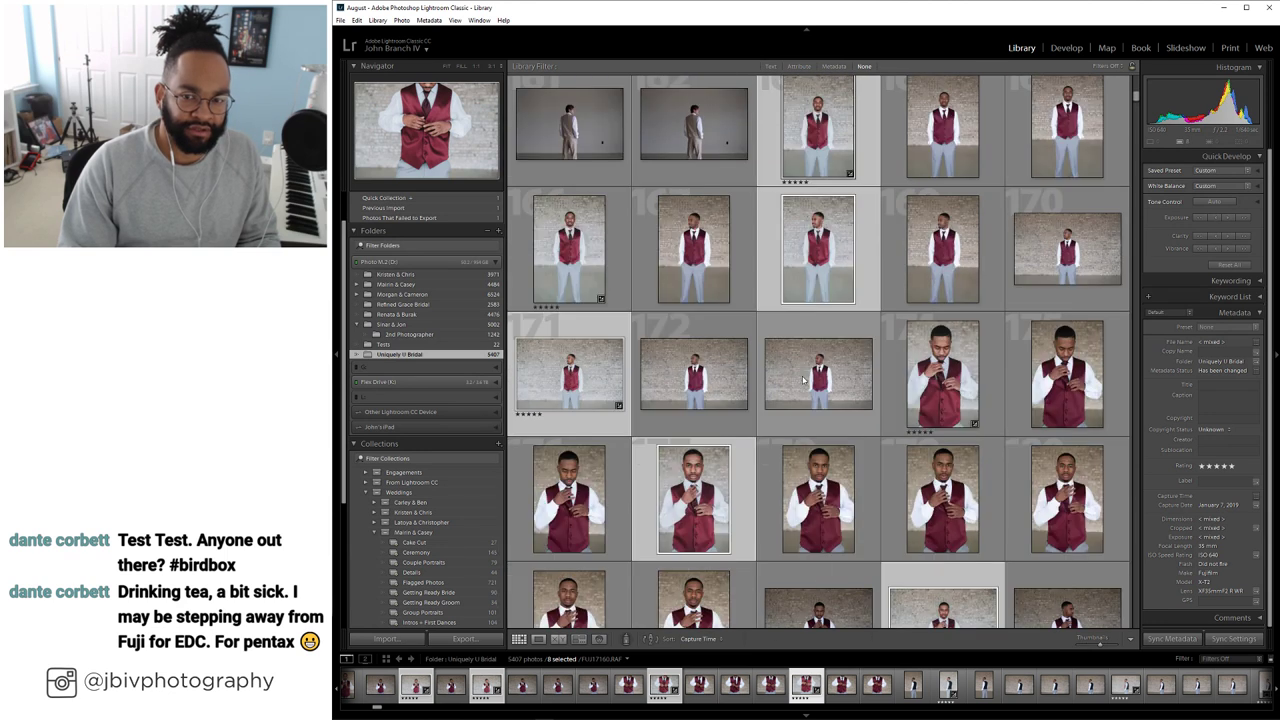
click(578, 639)
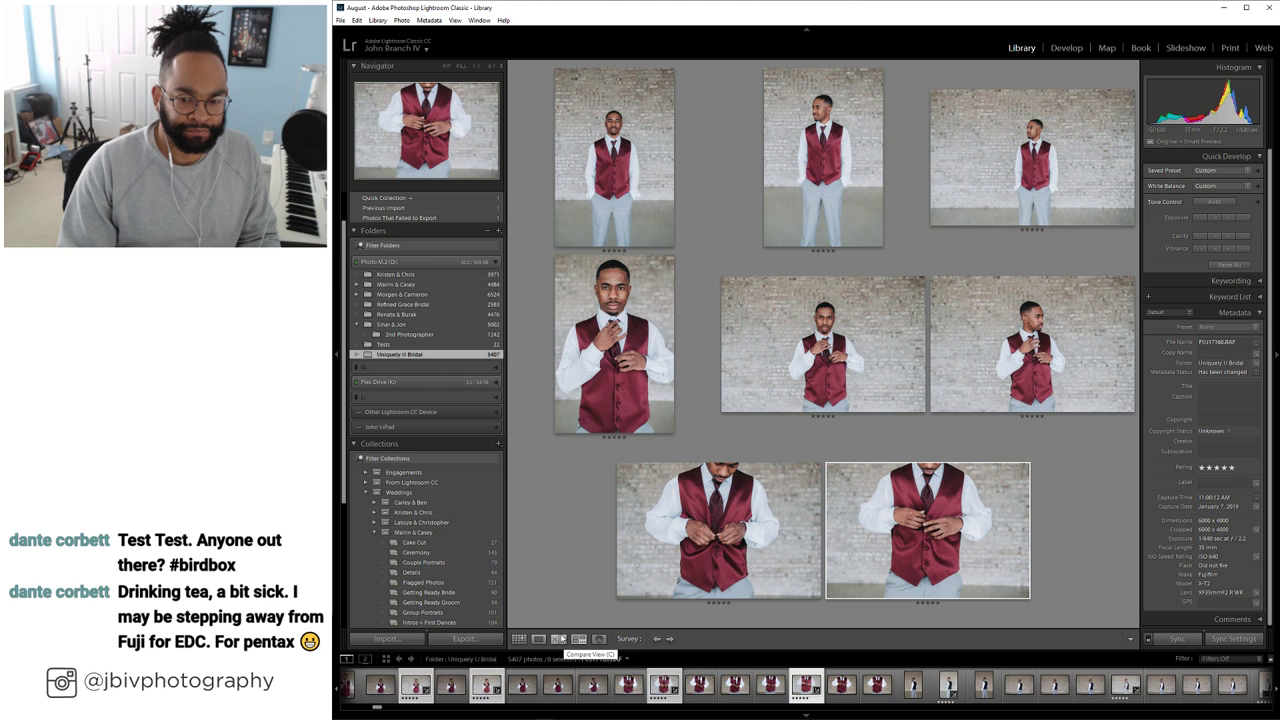
Switch from Survey view back to the Library Grid view
click(520, 639)
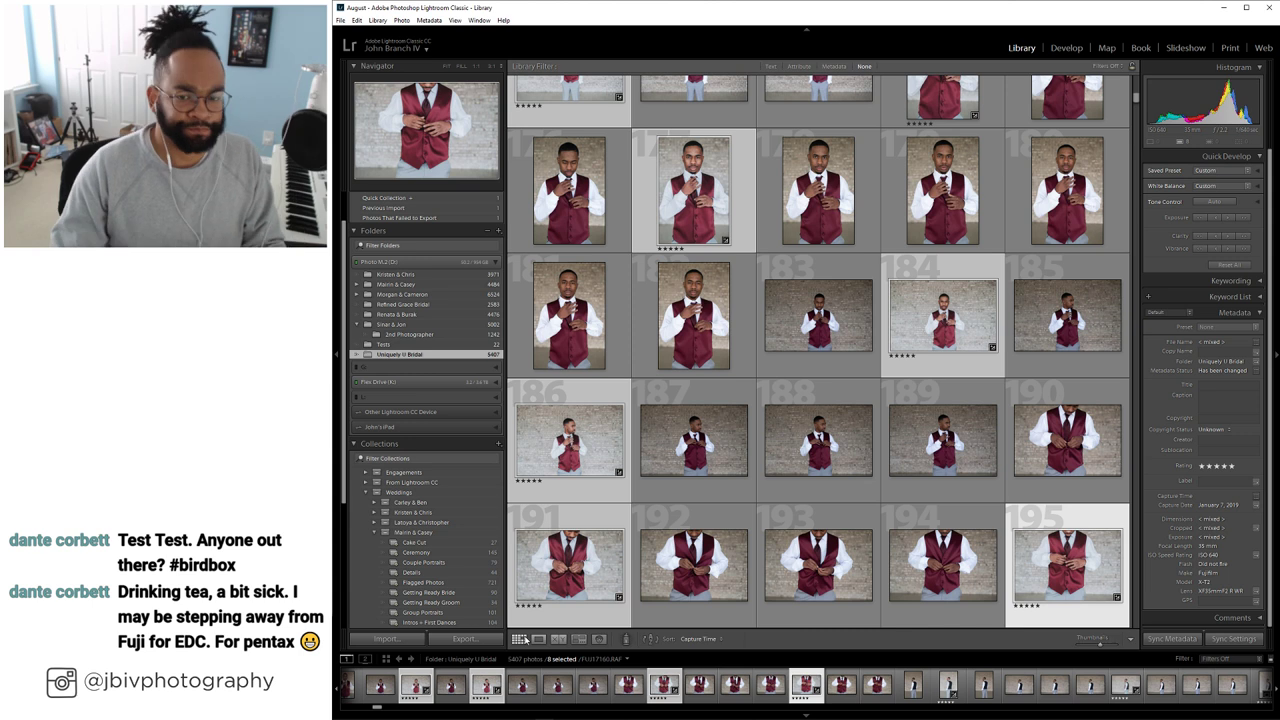
Open the jacket-over-shoulder portrait in Develop and set its exposure to +0.70
scroll(773, 541, down, 4)
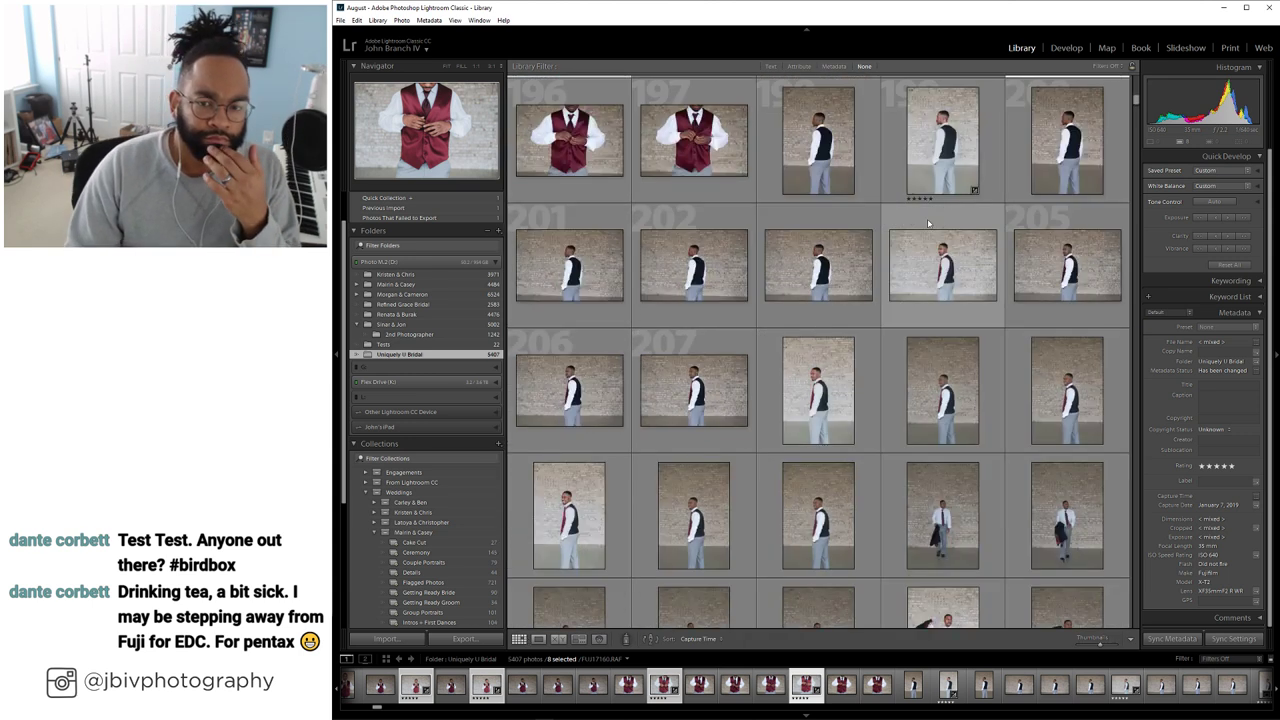
click(930, 185)
scroll(870, 300, down, 6)
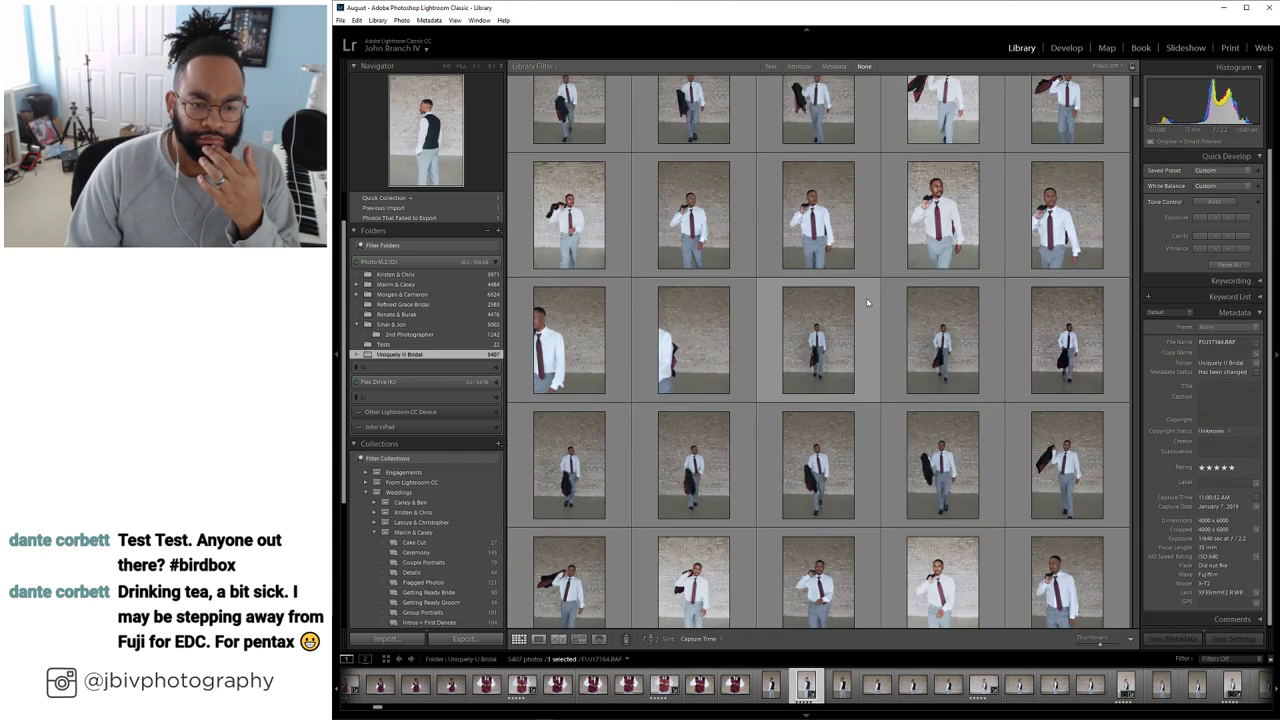
scroll(866, 302, down, 2)
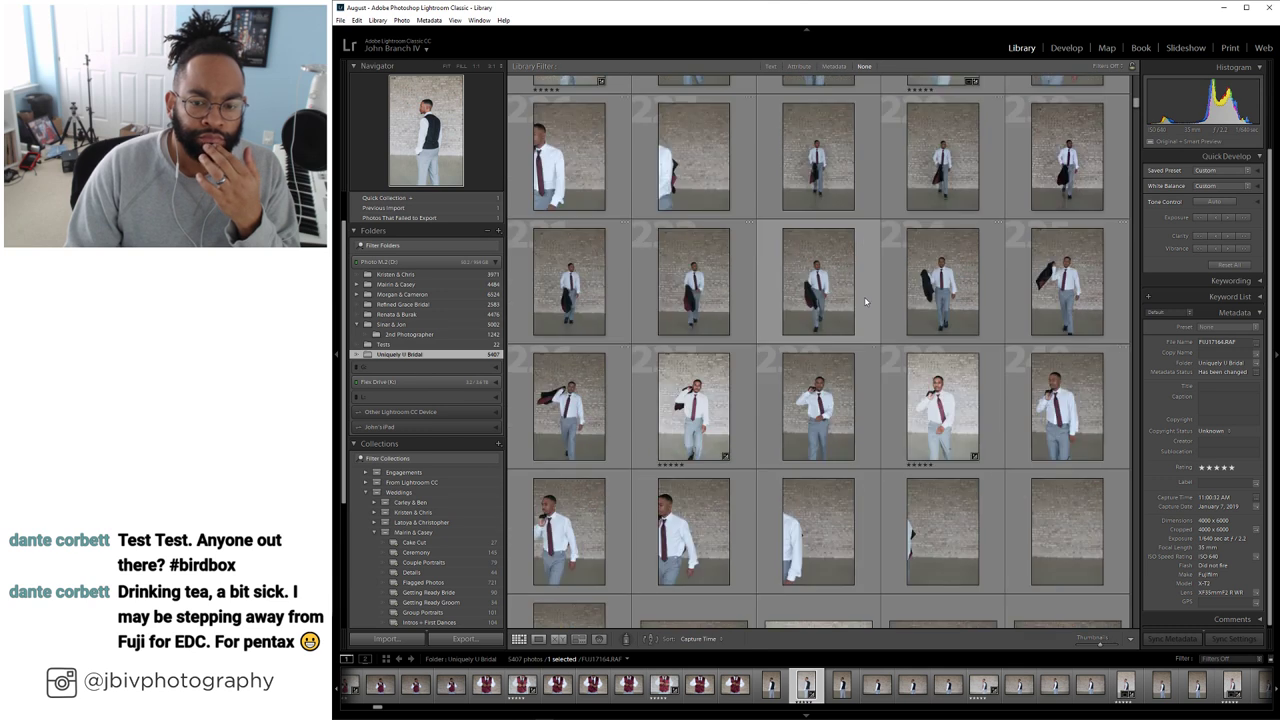
click(935, 415)
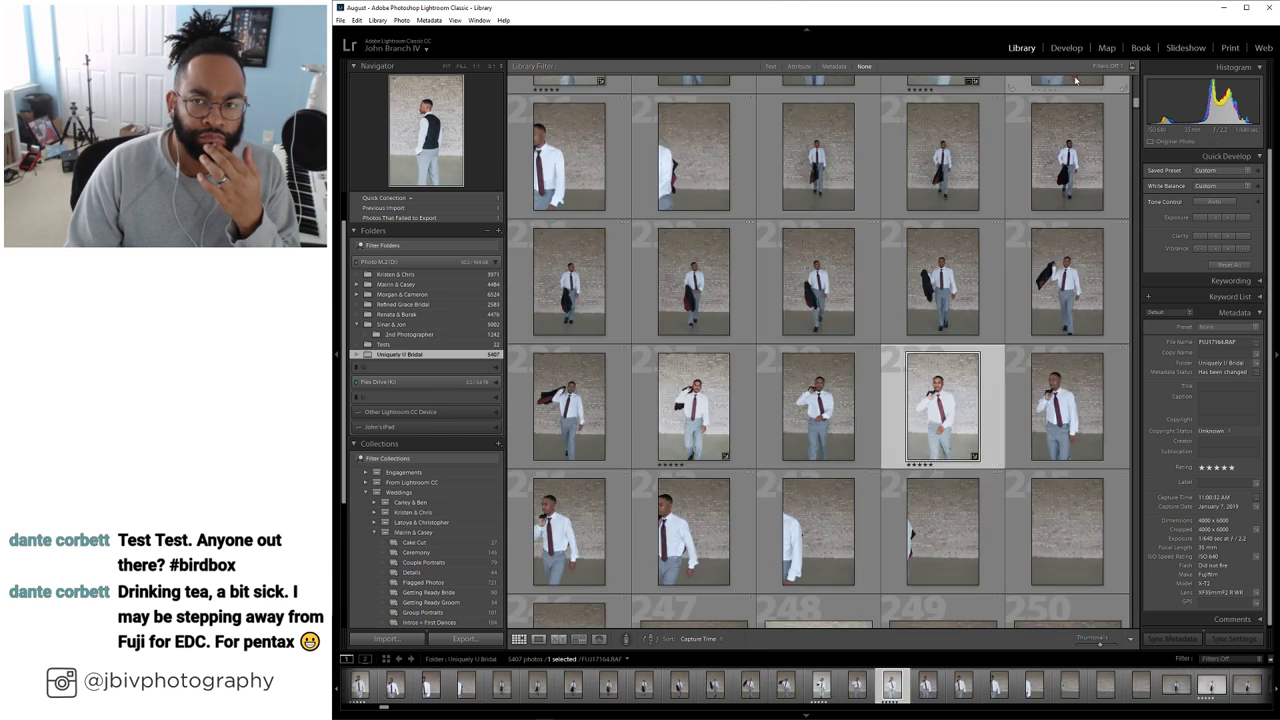
click(1062, 50)
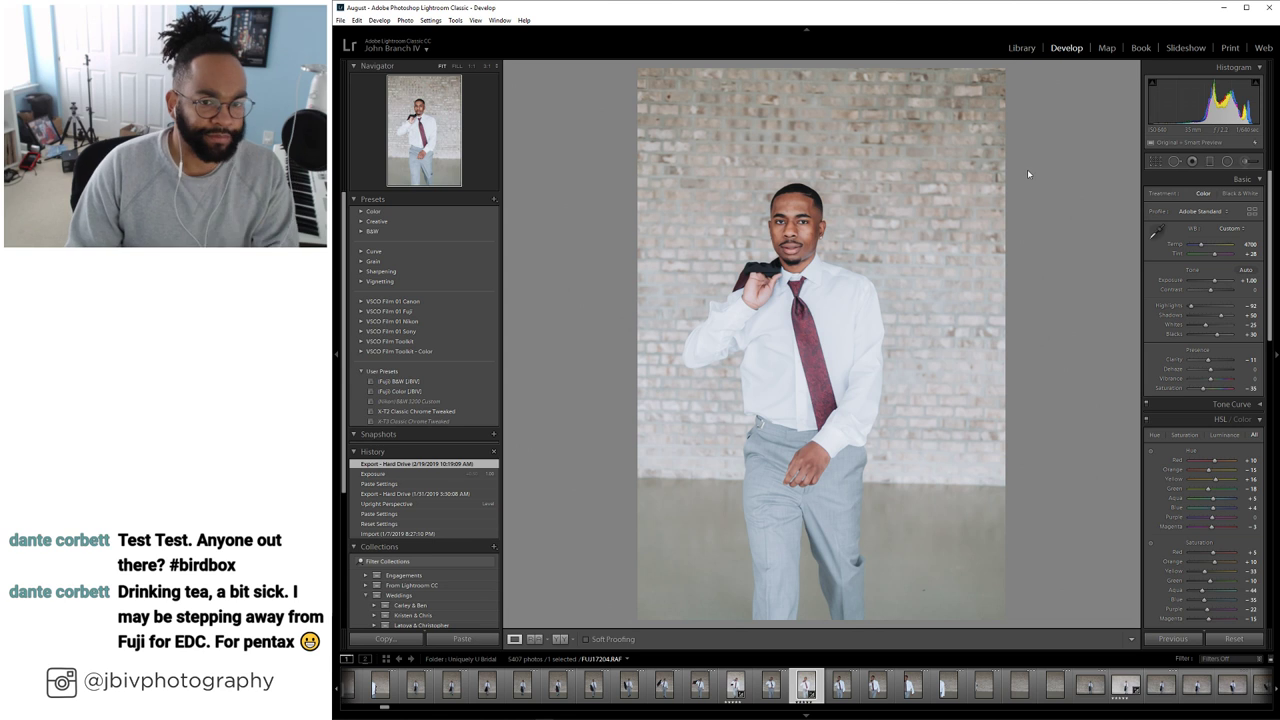
scroll(1164, 424, up, 6)
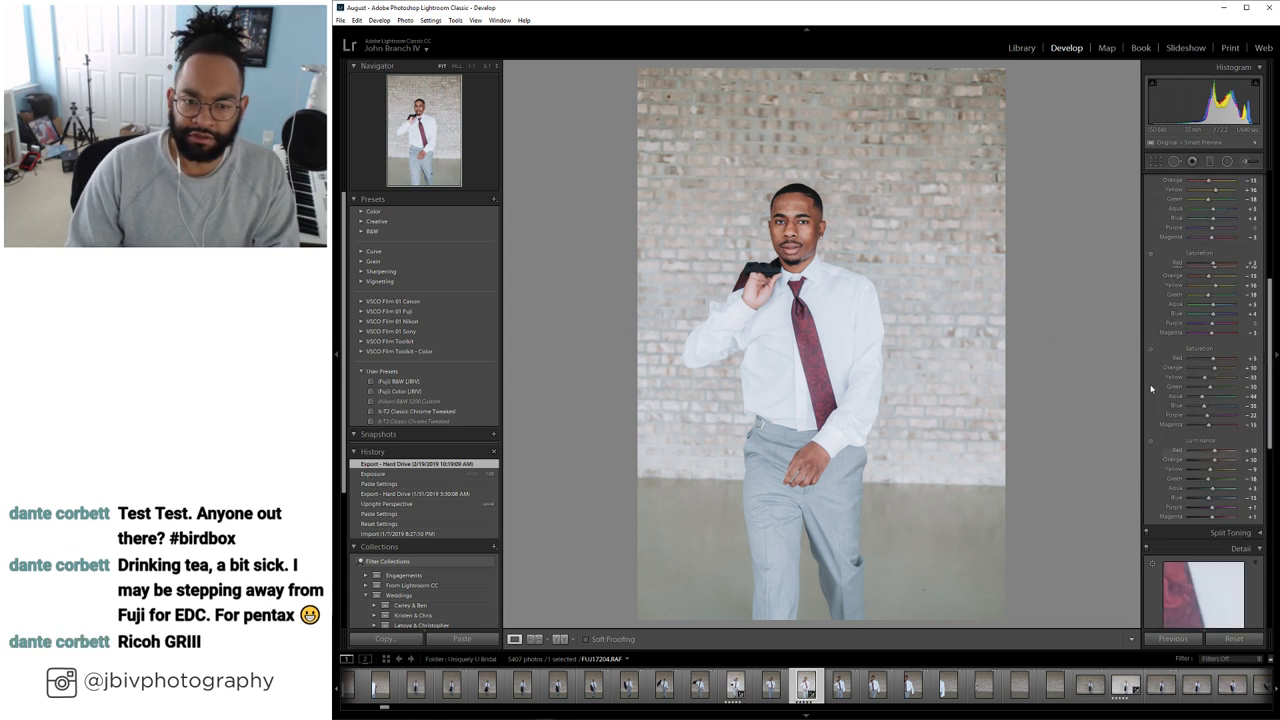
scroll(1205, 286, down, 2)
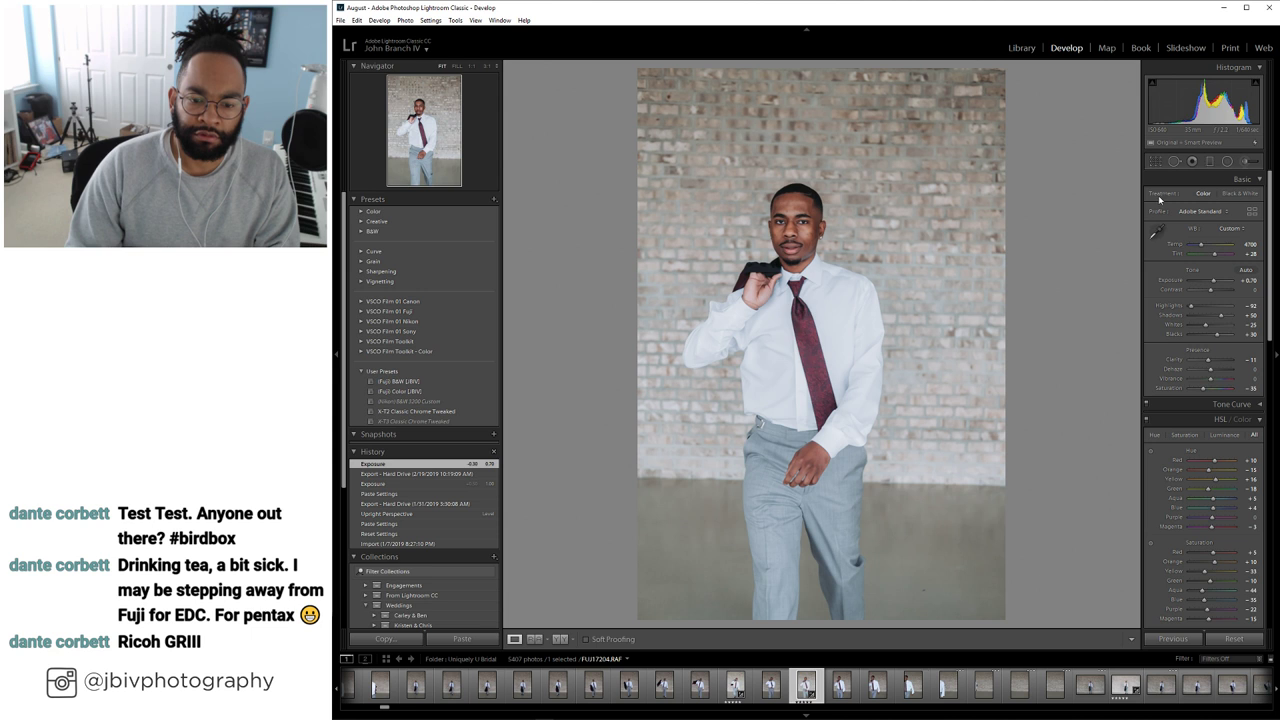
Crop the portrait tighter from the top and return to the grid
key(r)
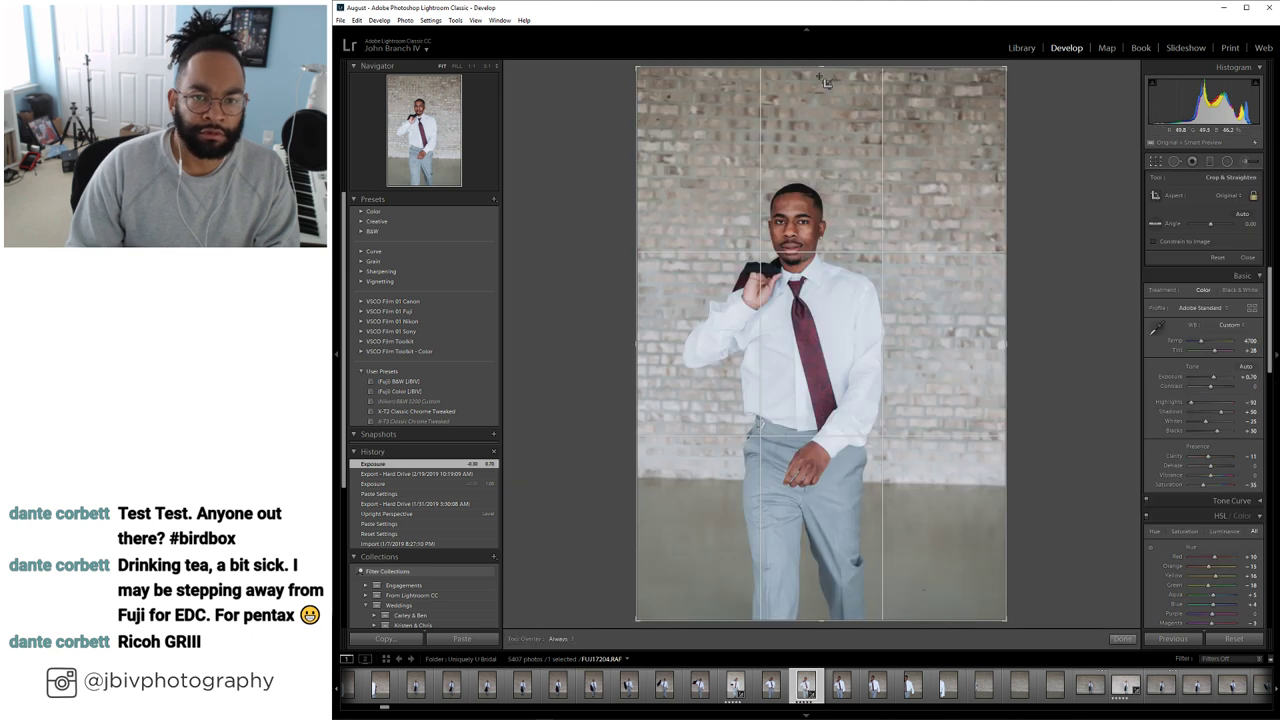
drag(822, 72, 898, 108)
key(Return)
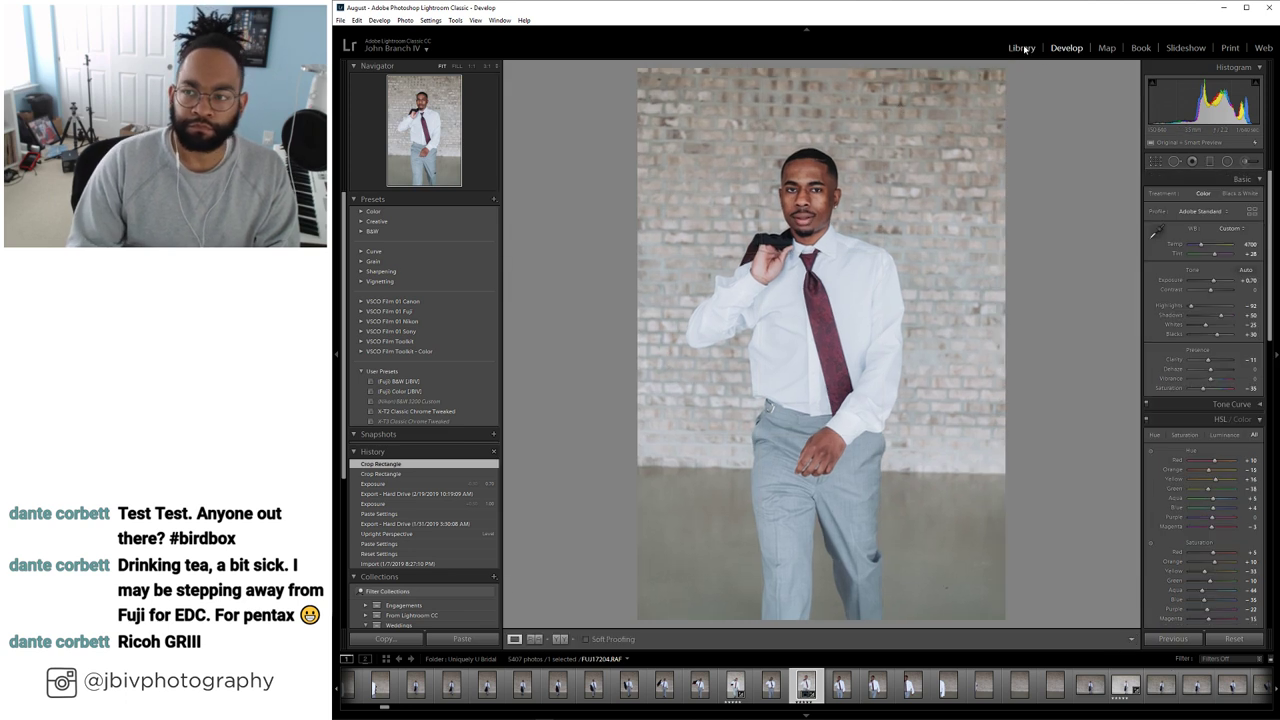
key(g)
scroll(767, 344, down, 5)
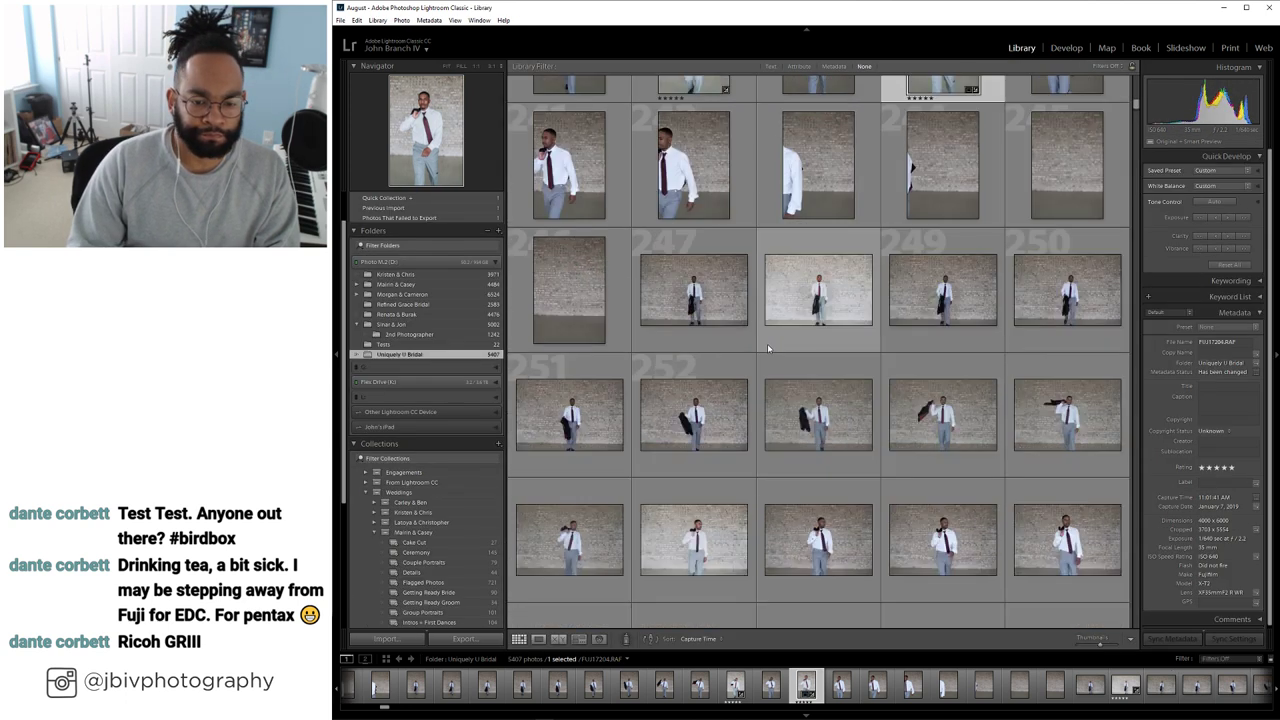
Open thumbnail 248 (FUJ17213) in Develop and lower its exposure to +1.00
click(825, 260)
click(1060, 50)
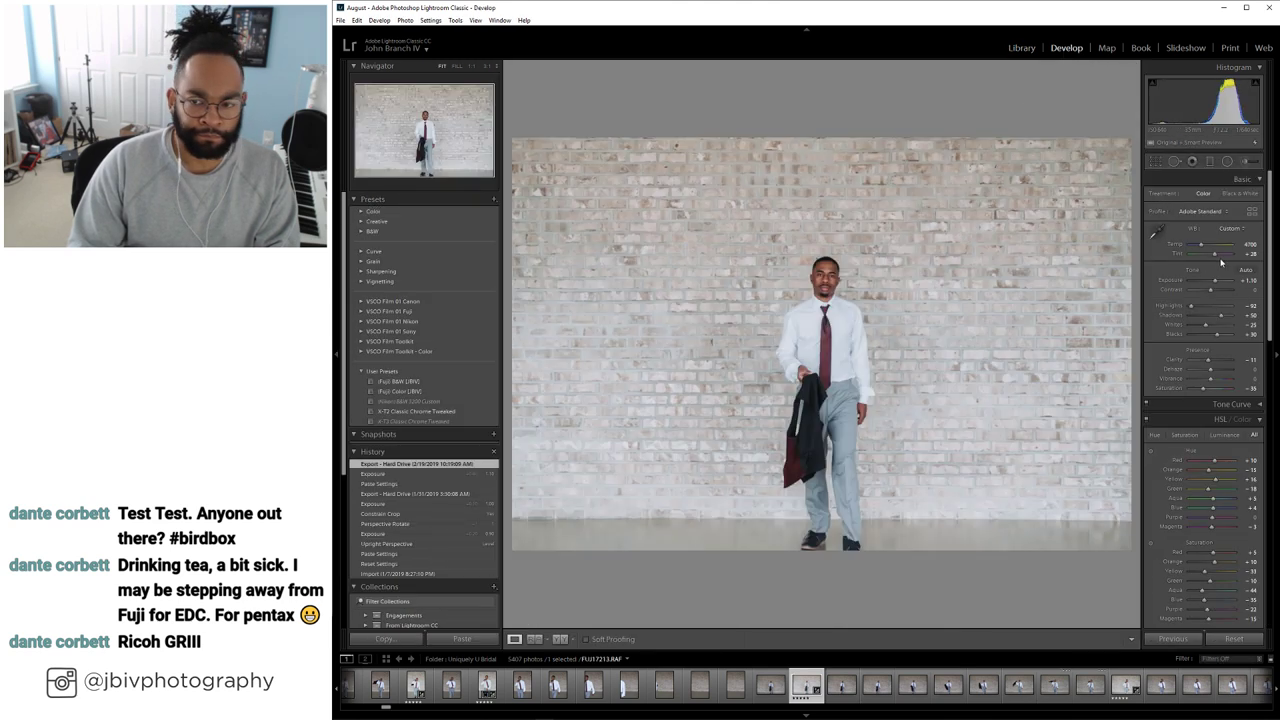
drag(1211, 280, 1213, 283)
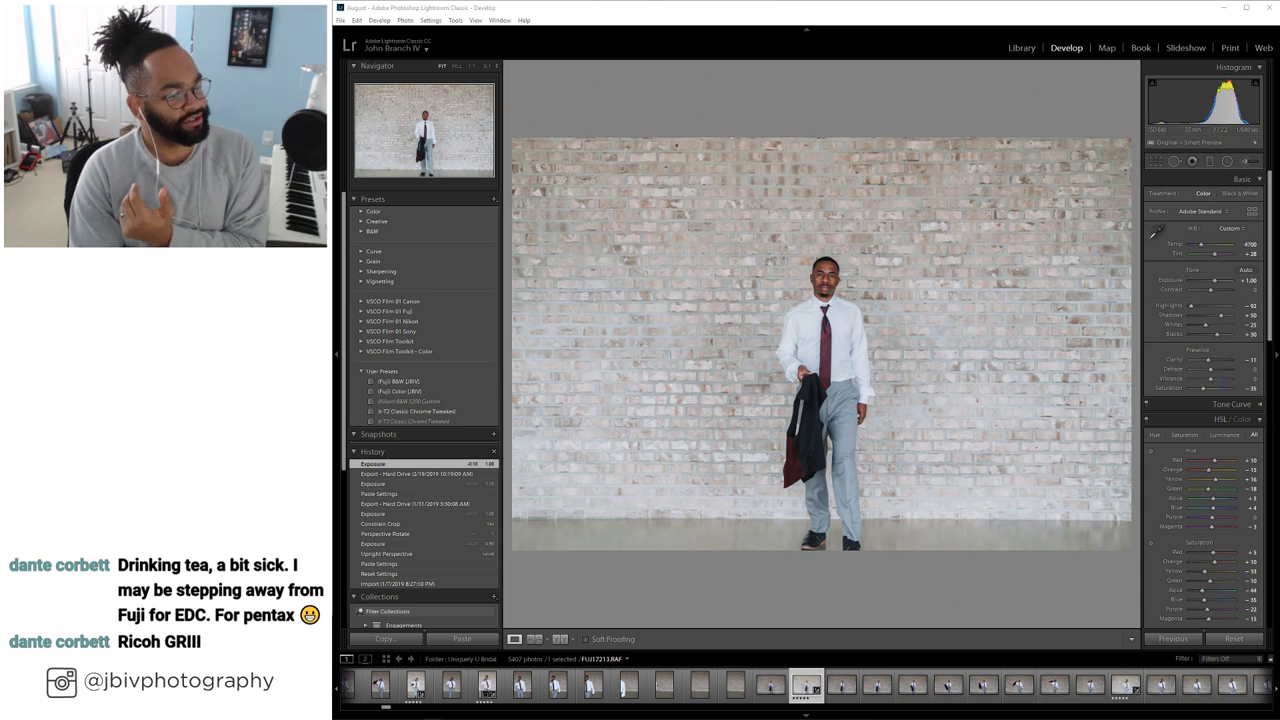
Browse to the wide three-men shot FUJ17230, rate it five stars and open it in Develop
key(g)
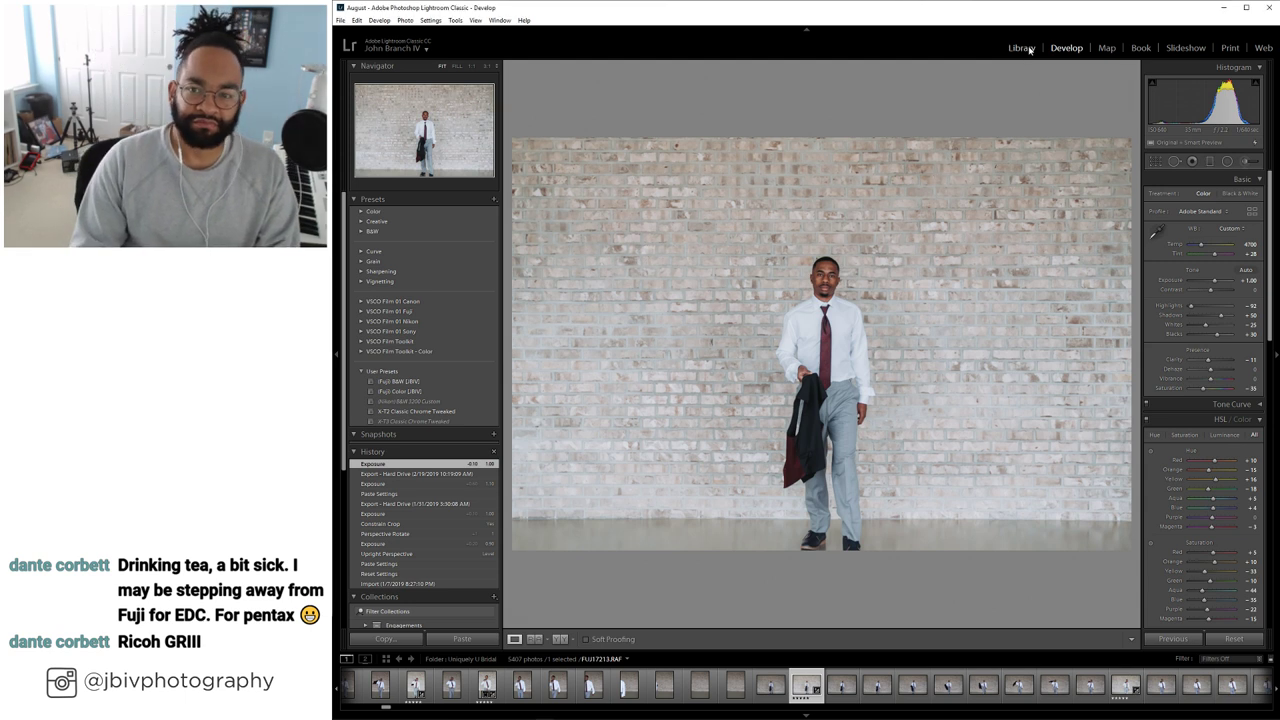
scroll(730, 390, down, 2)
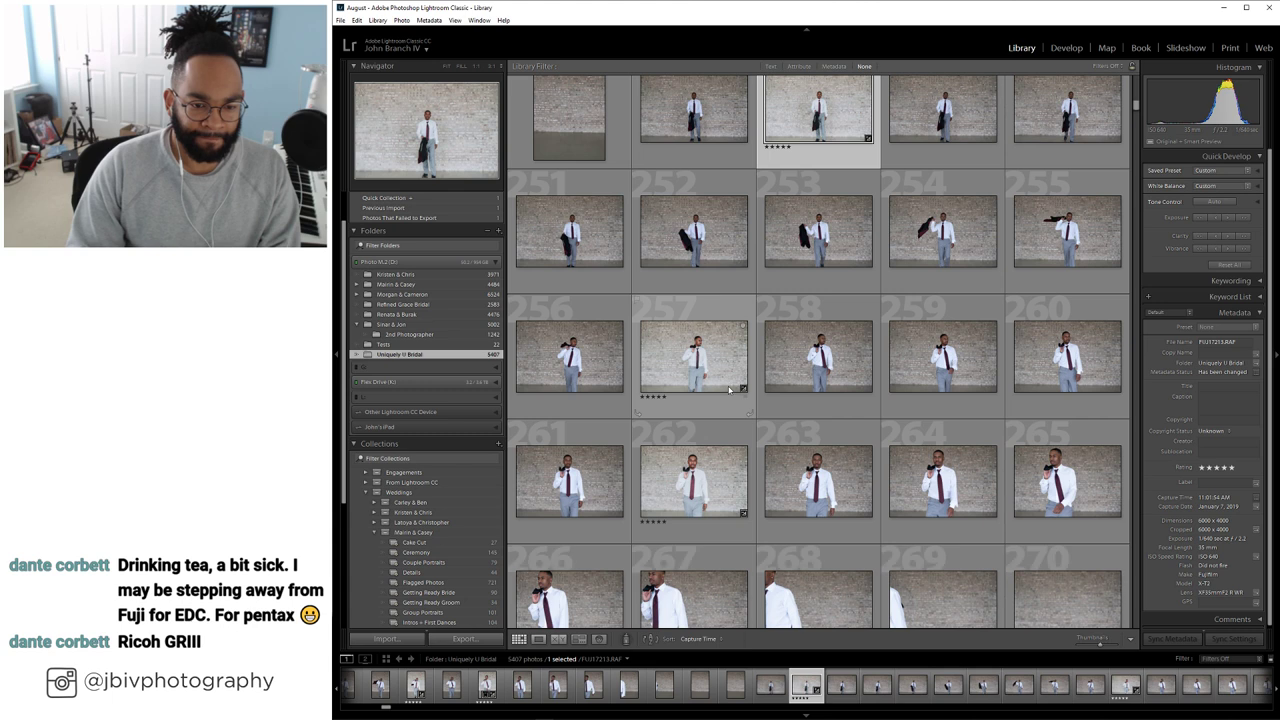
scroll(730, 390, down, 2)
scroll(730, 390, down, 1)
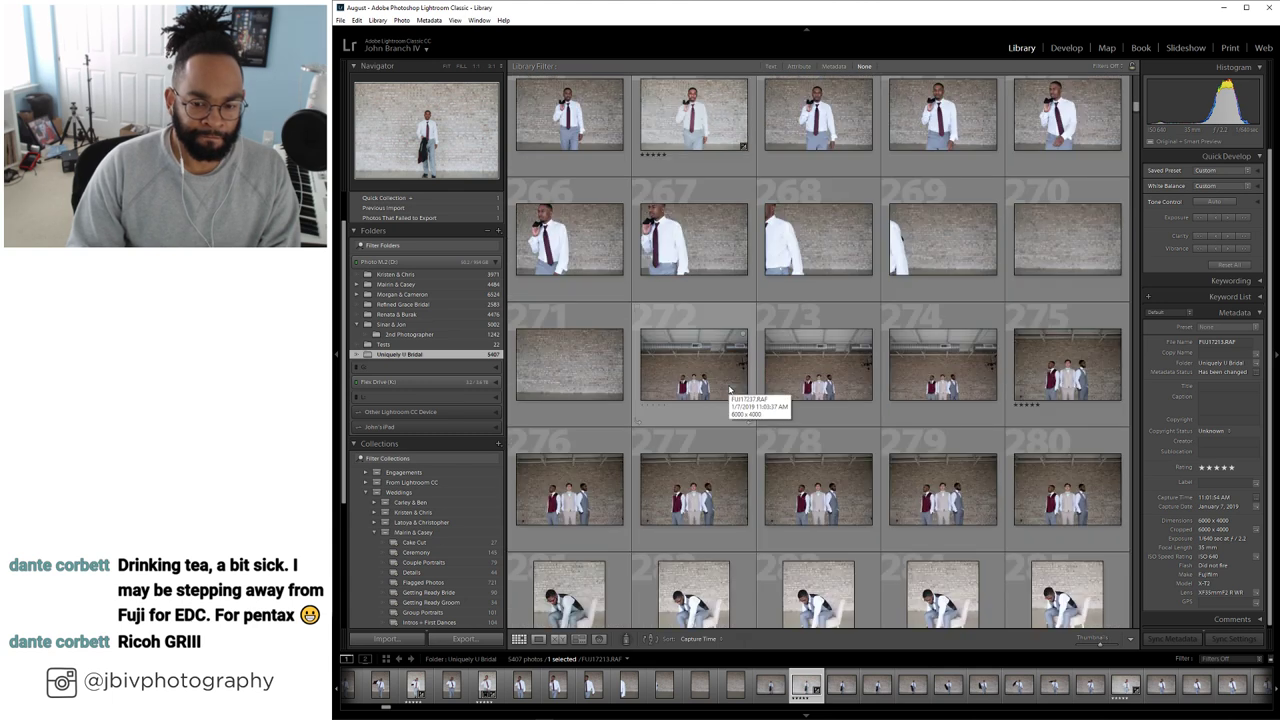
scroll(730, 390, down, 2)
double_click(708, 217)
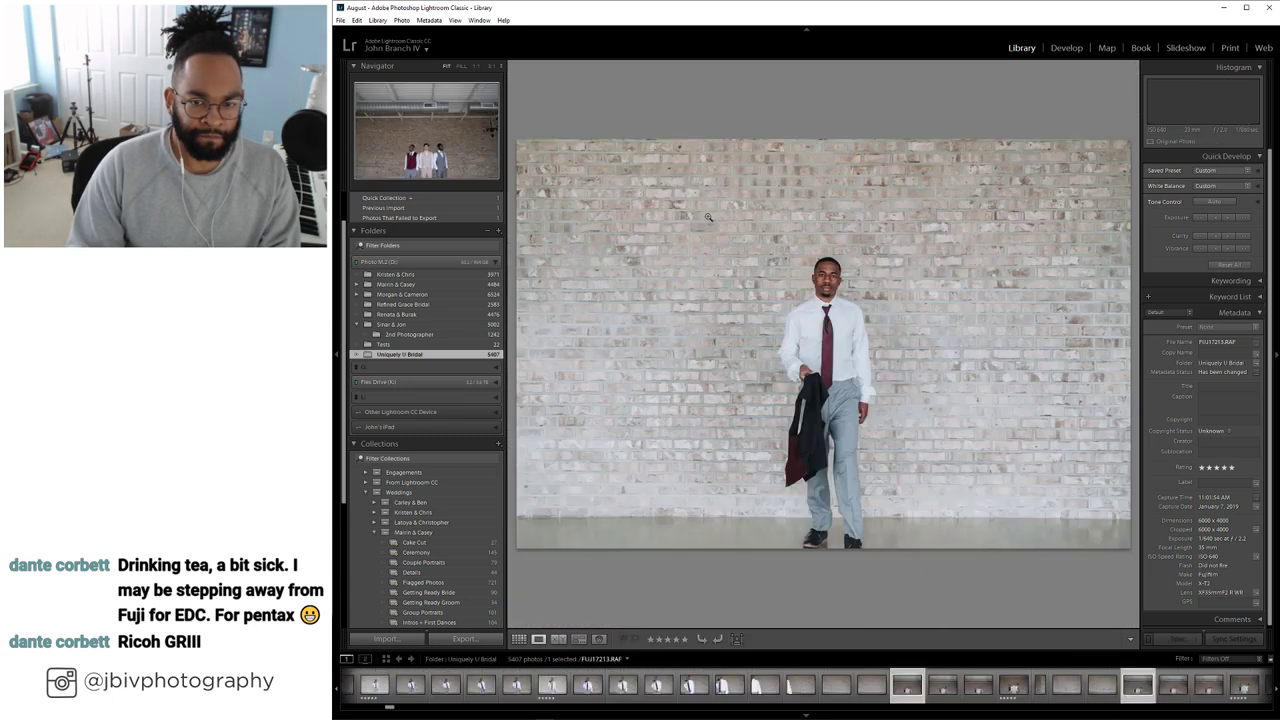
key(Right)
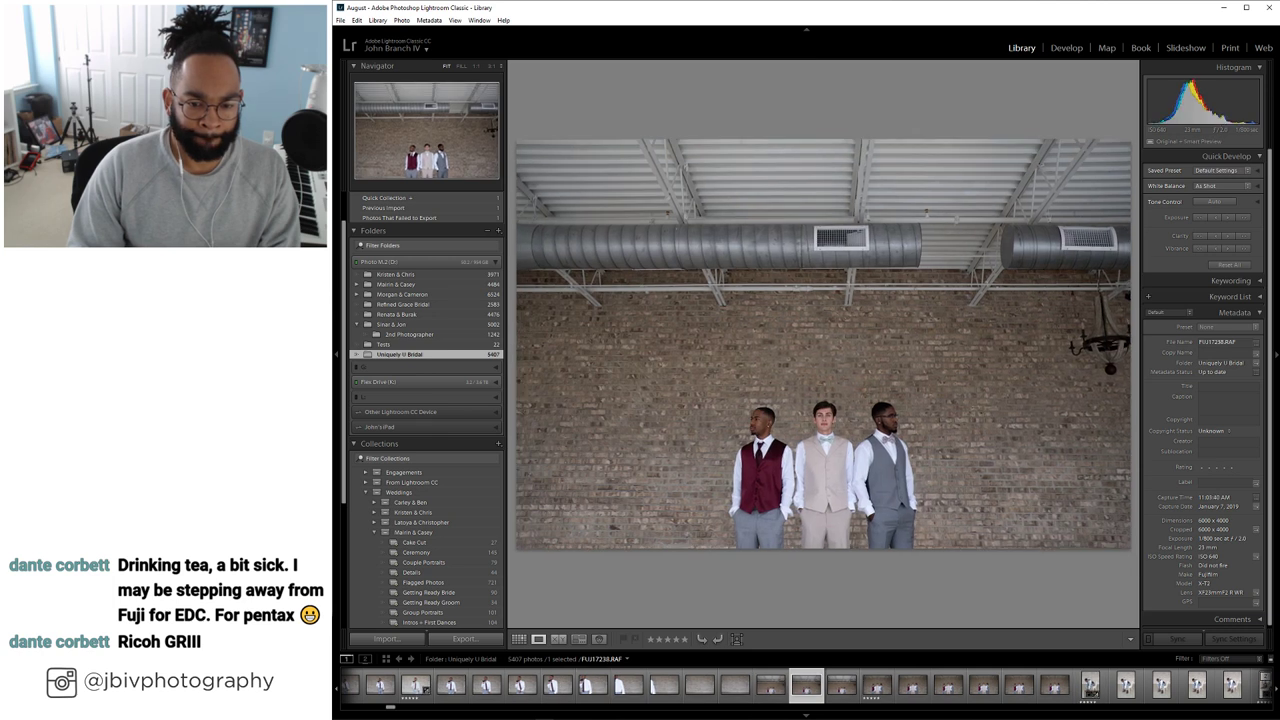
key(Right)
key(Right)
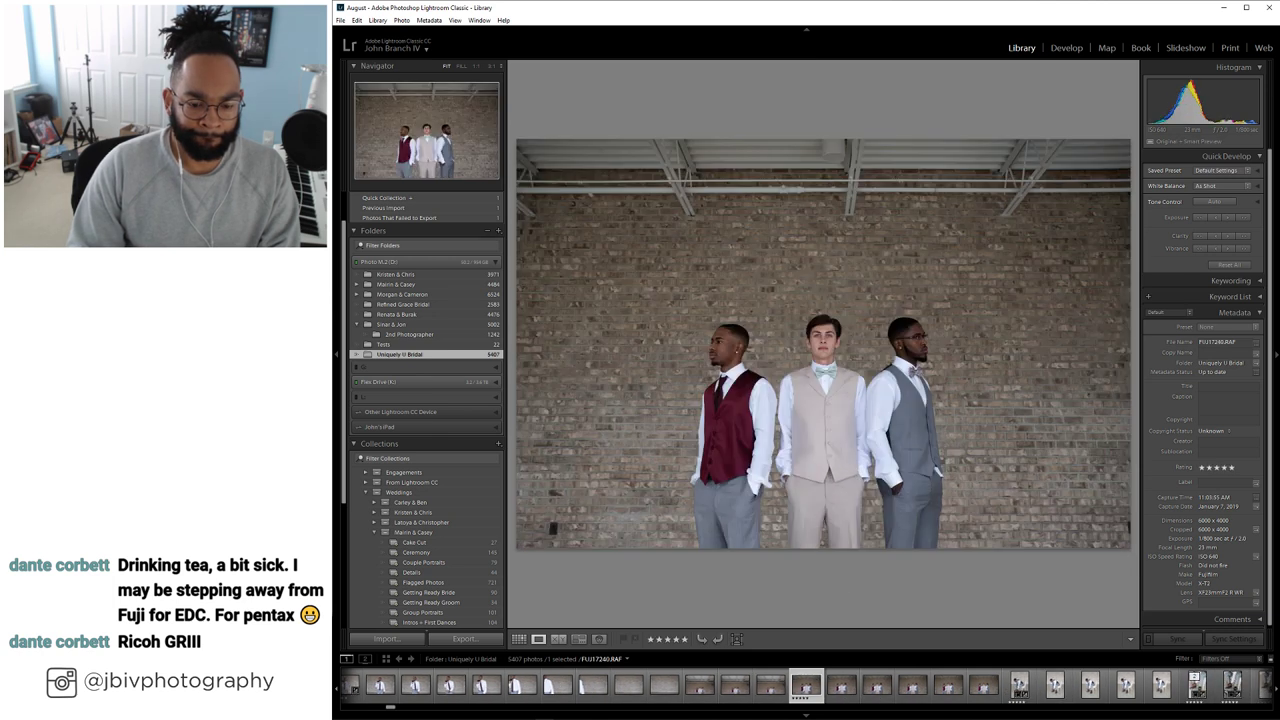
key(Right)
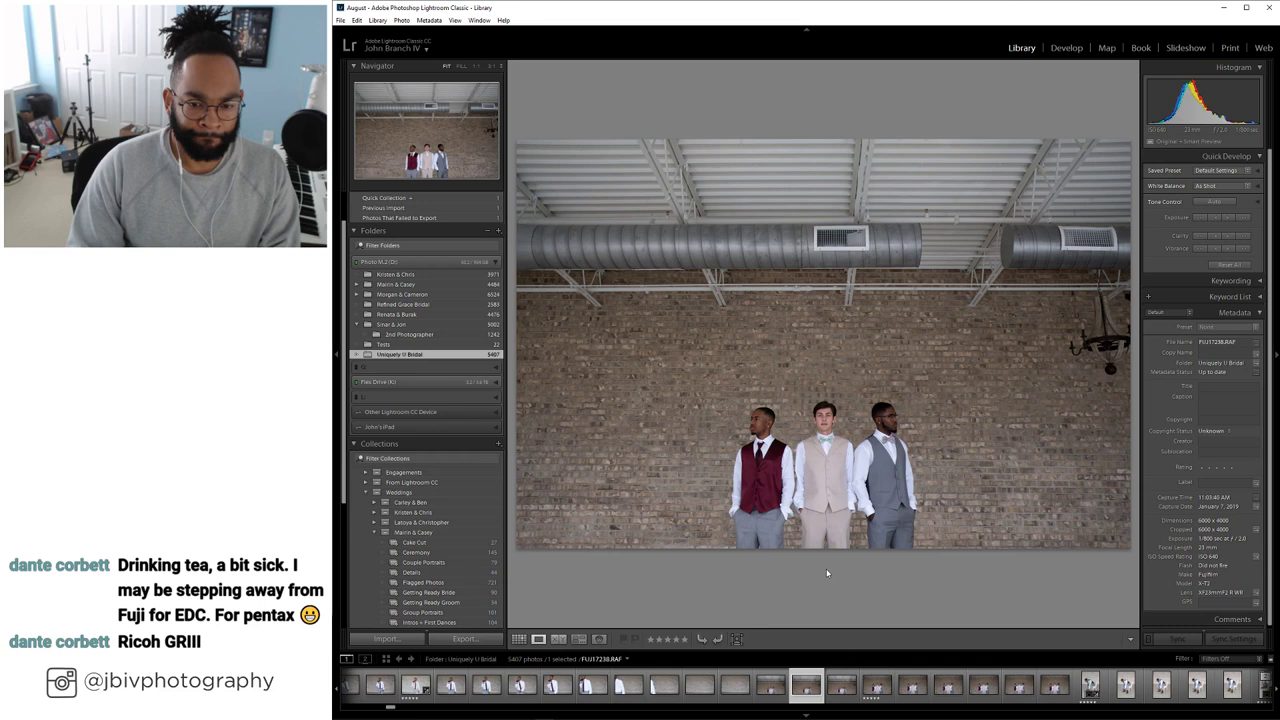
key(5)
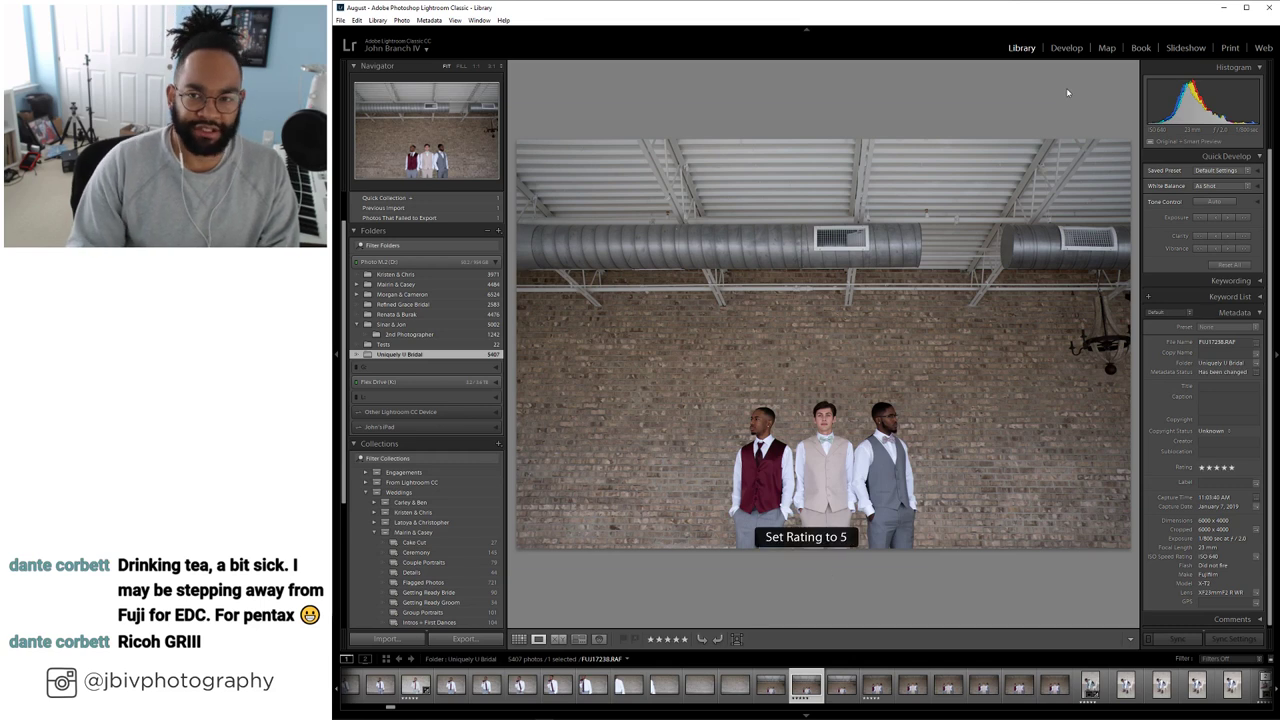
click(1066, 48)
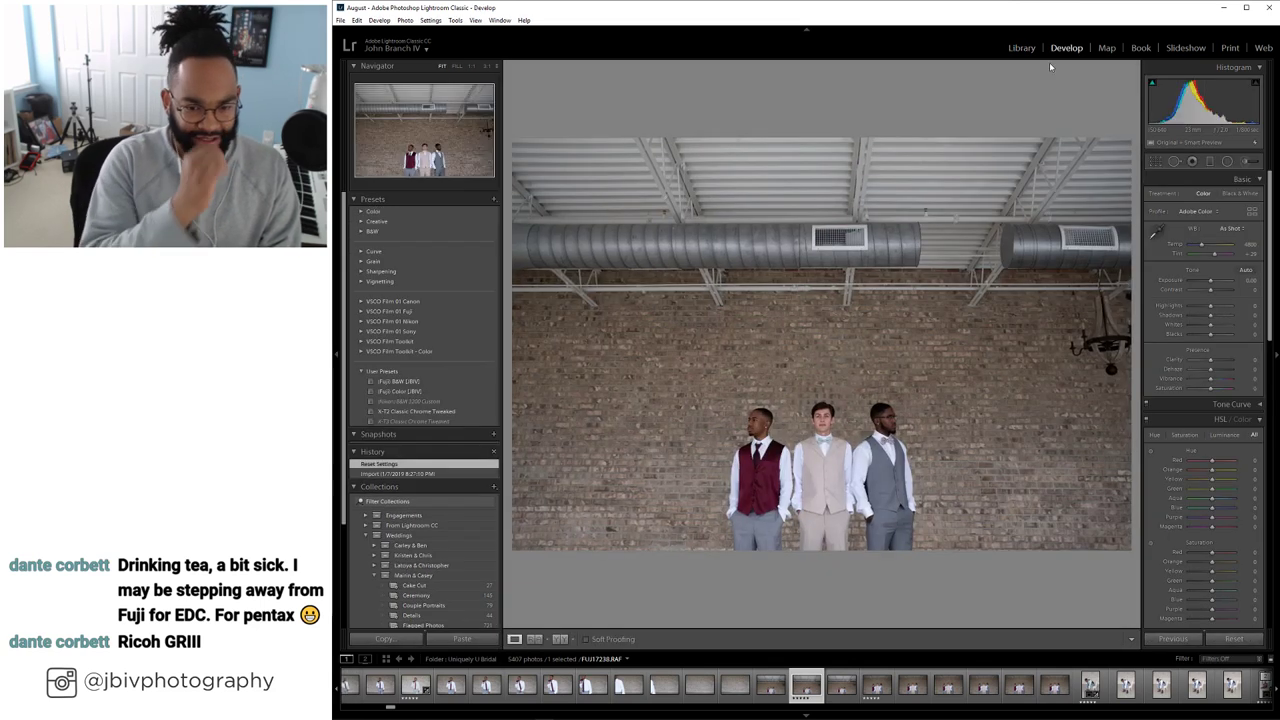
Apply auto upright and the [Fuji] Color [JBIV] preset to the group photo
scroll(1166, 497, down, 10)
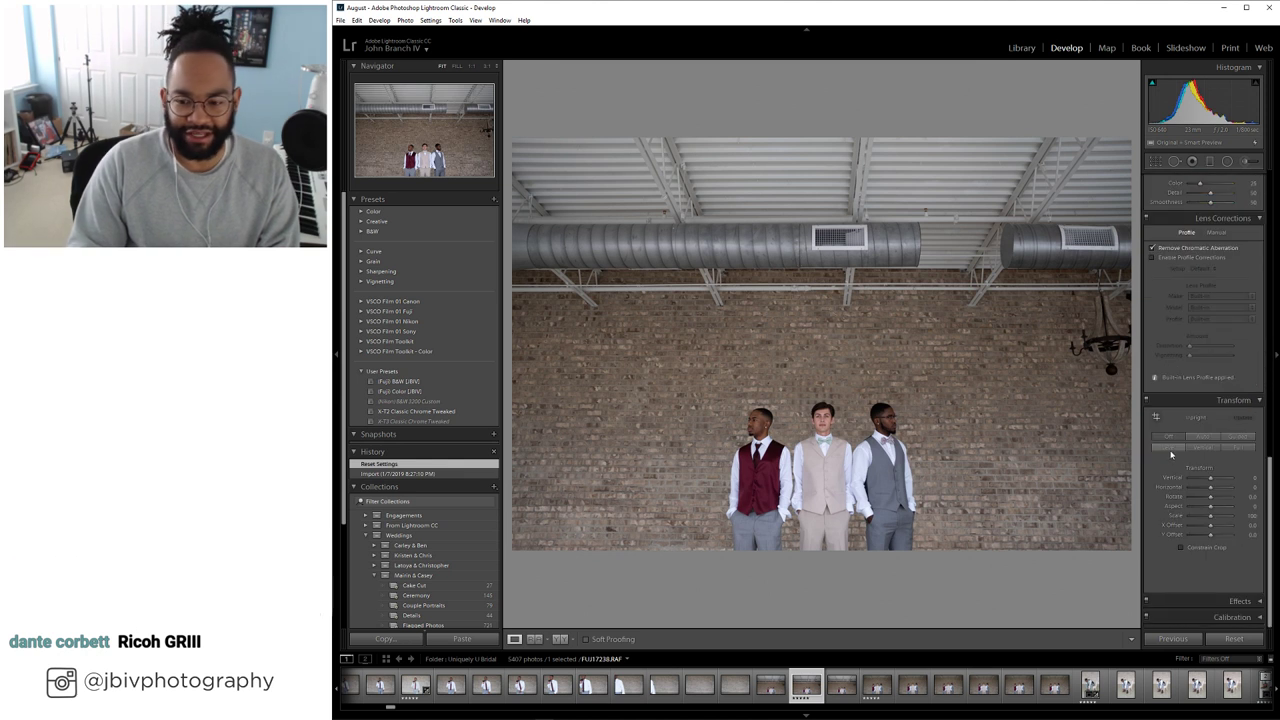
click(1169, 449)
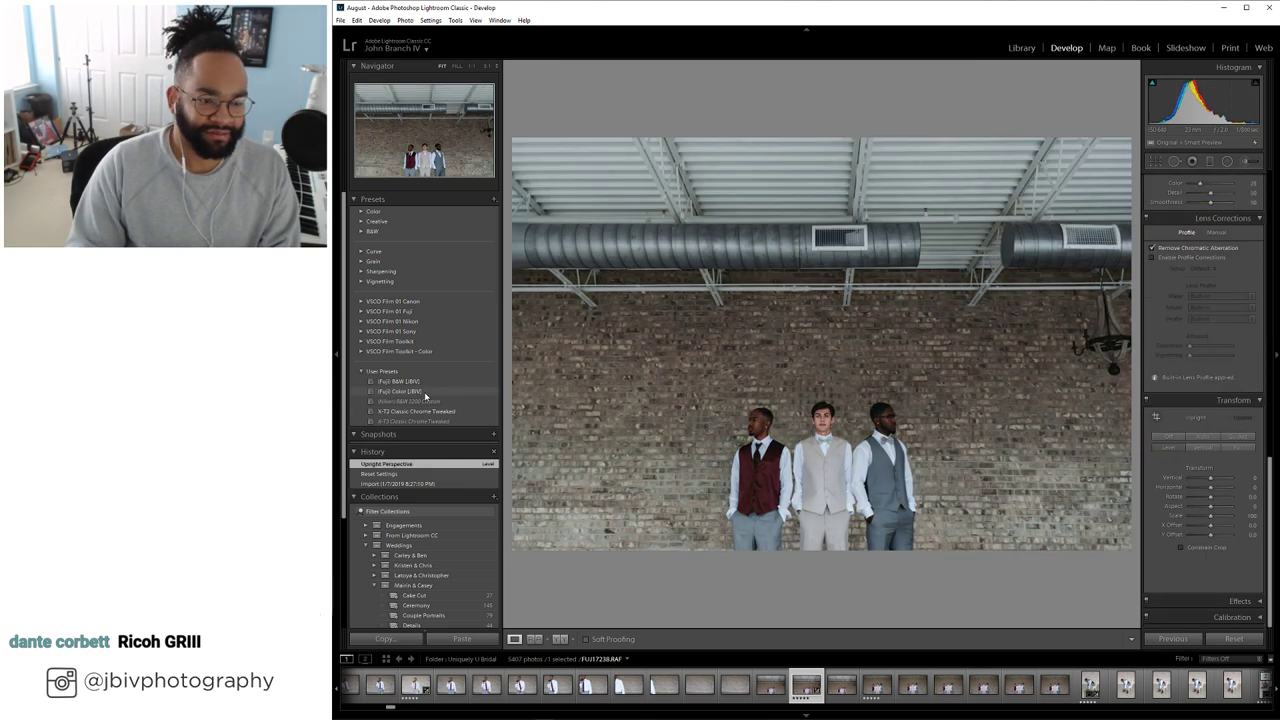
click(425, 392)
Set tint +39, temperature 4750 and exposure +0.60, then view it in Library
scroll(1195, 420, up, 10)
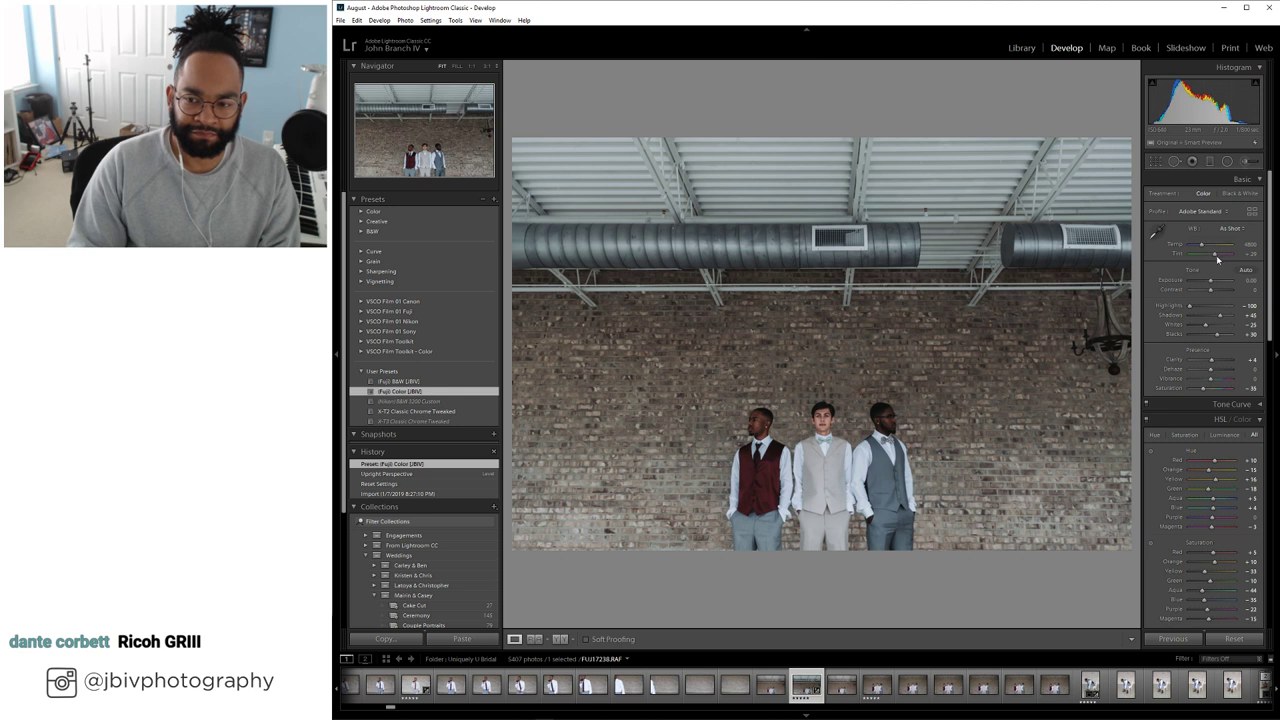
drag(1217, 259, 1217, 257)
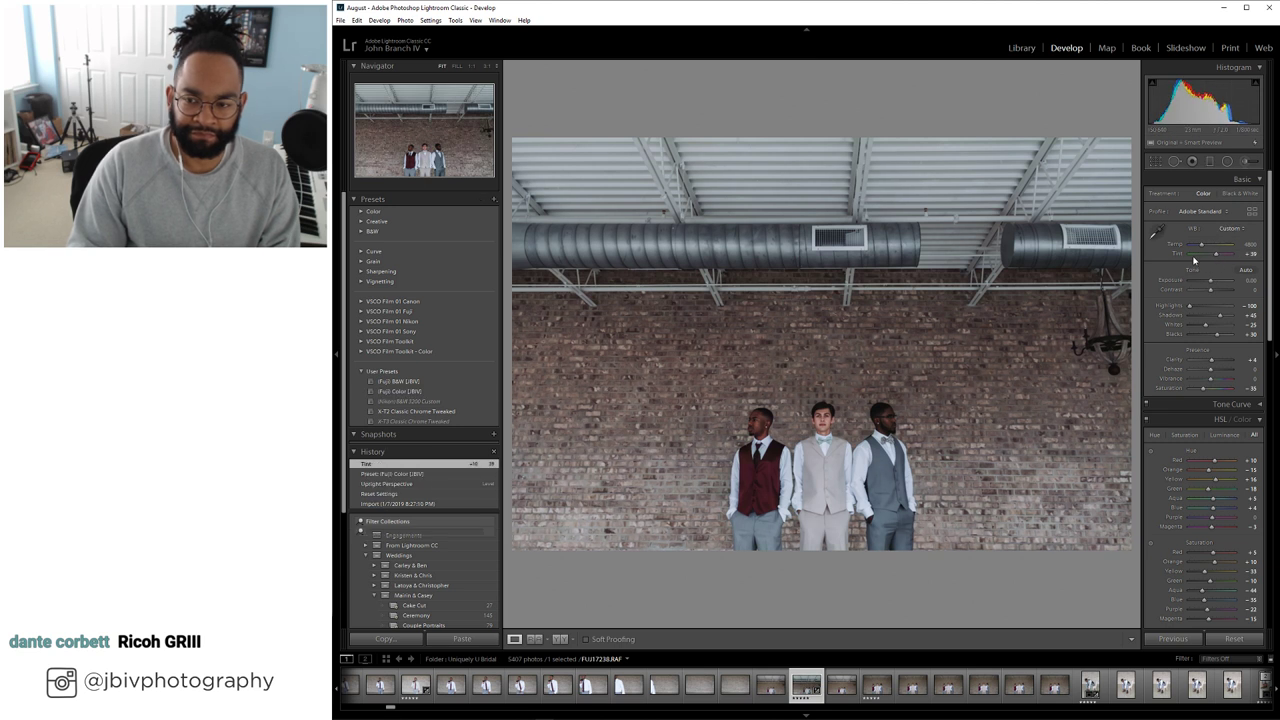
drag(1200, 251, 1204, 251)
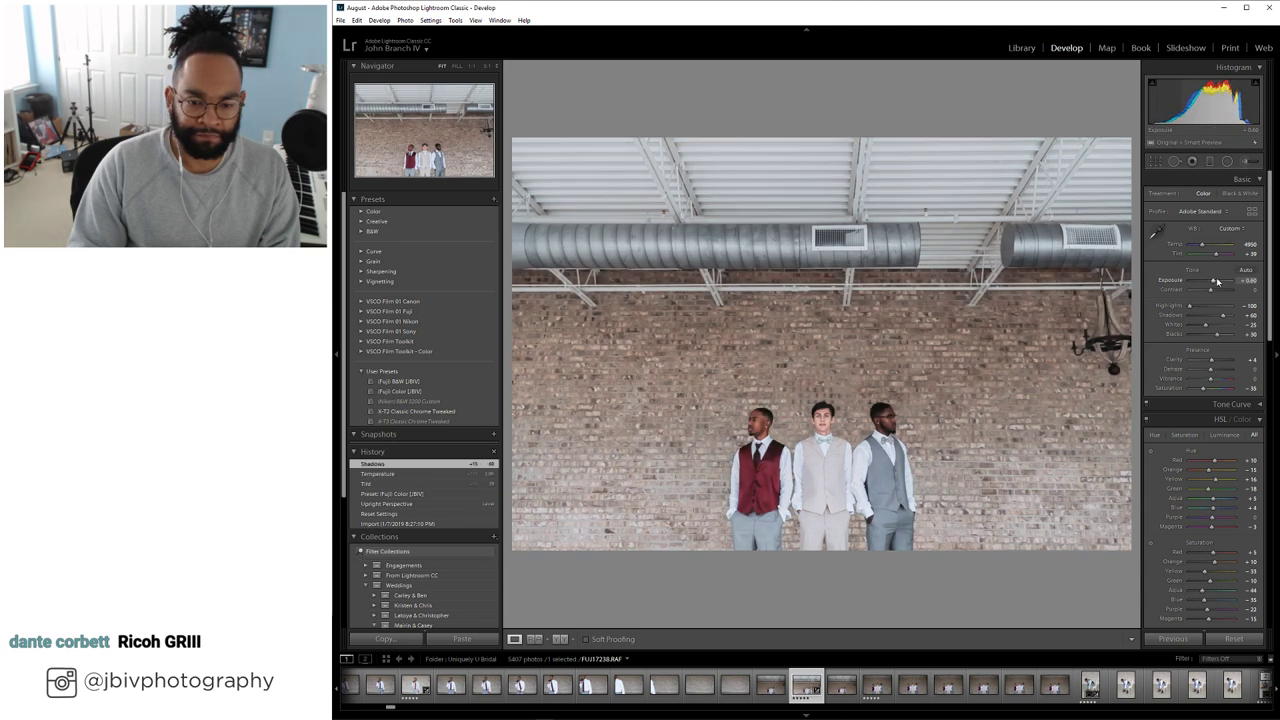
drag(1211, 281, 1206, 249)
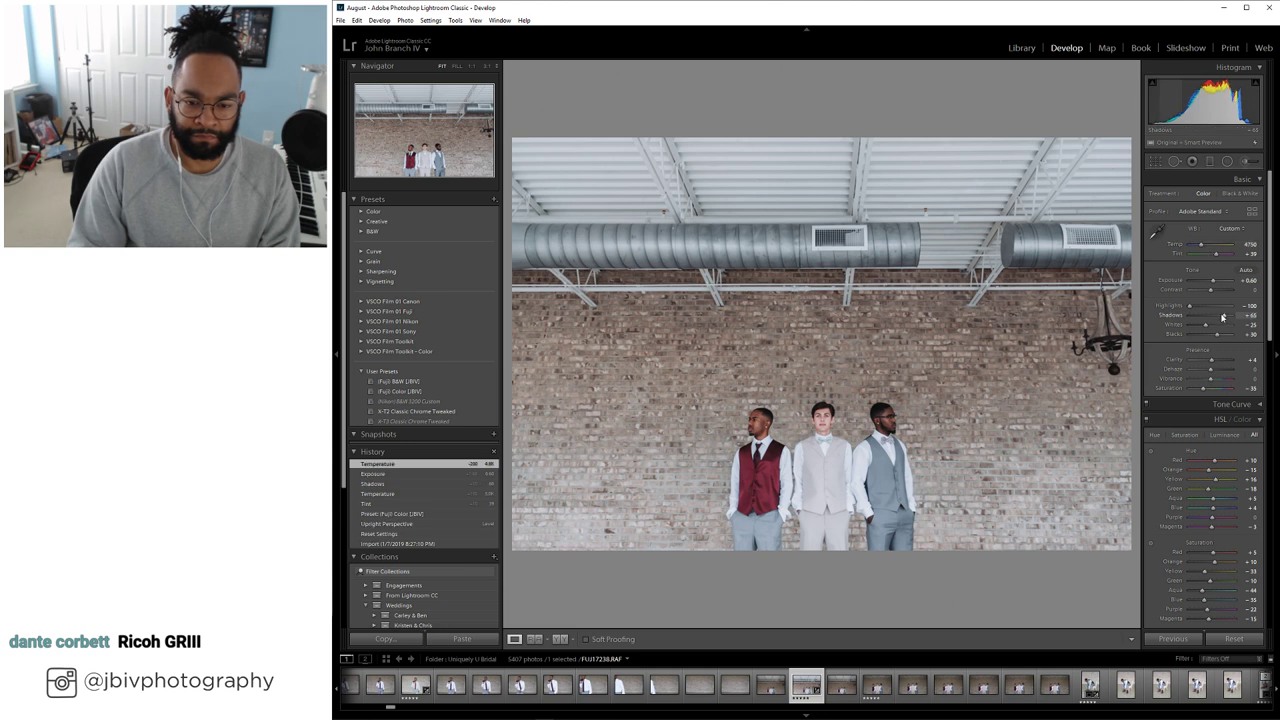
key(e)
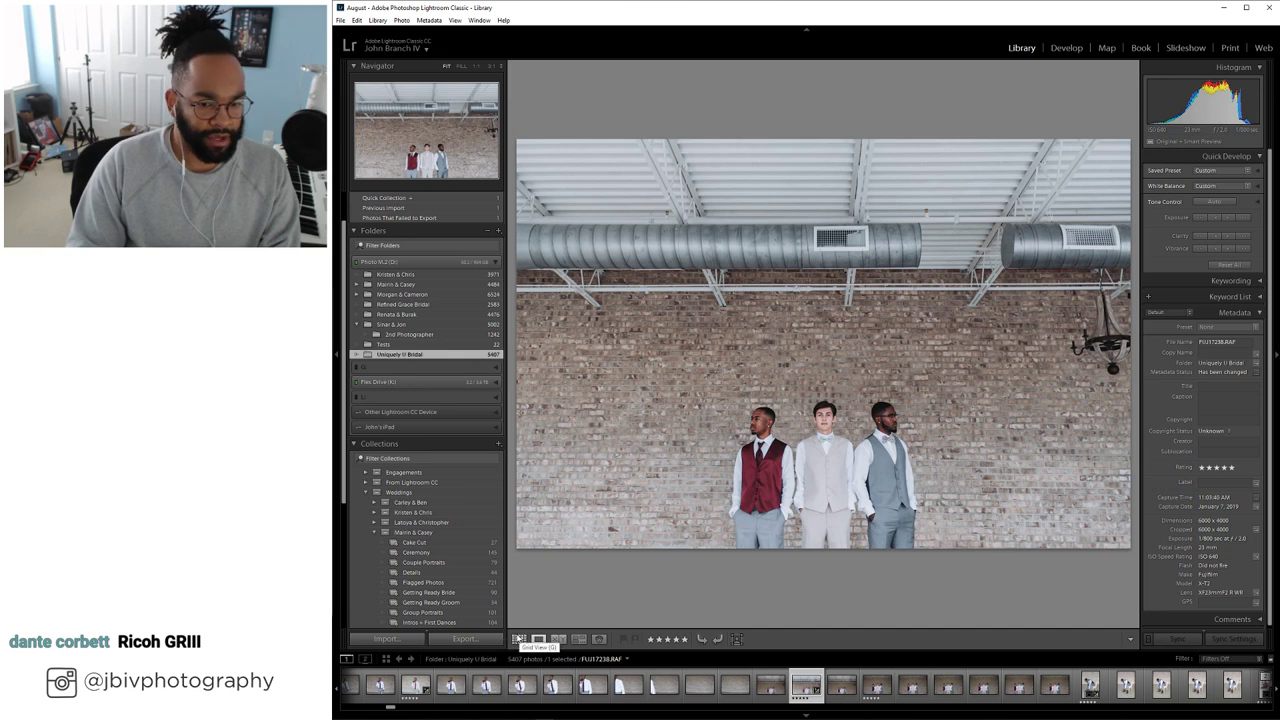
Copy photo 4's develop settings from the thumbnail grid
click(519, 639)
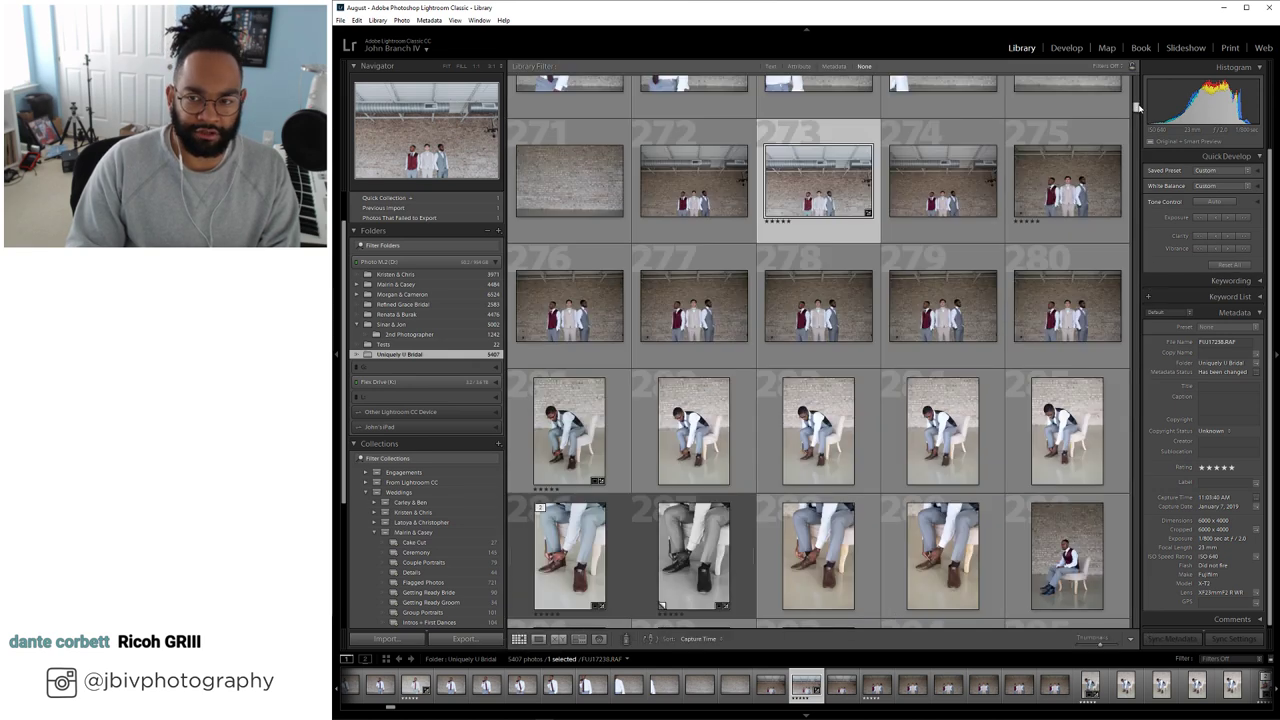
drag(1137, 107, 1143, 80)
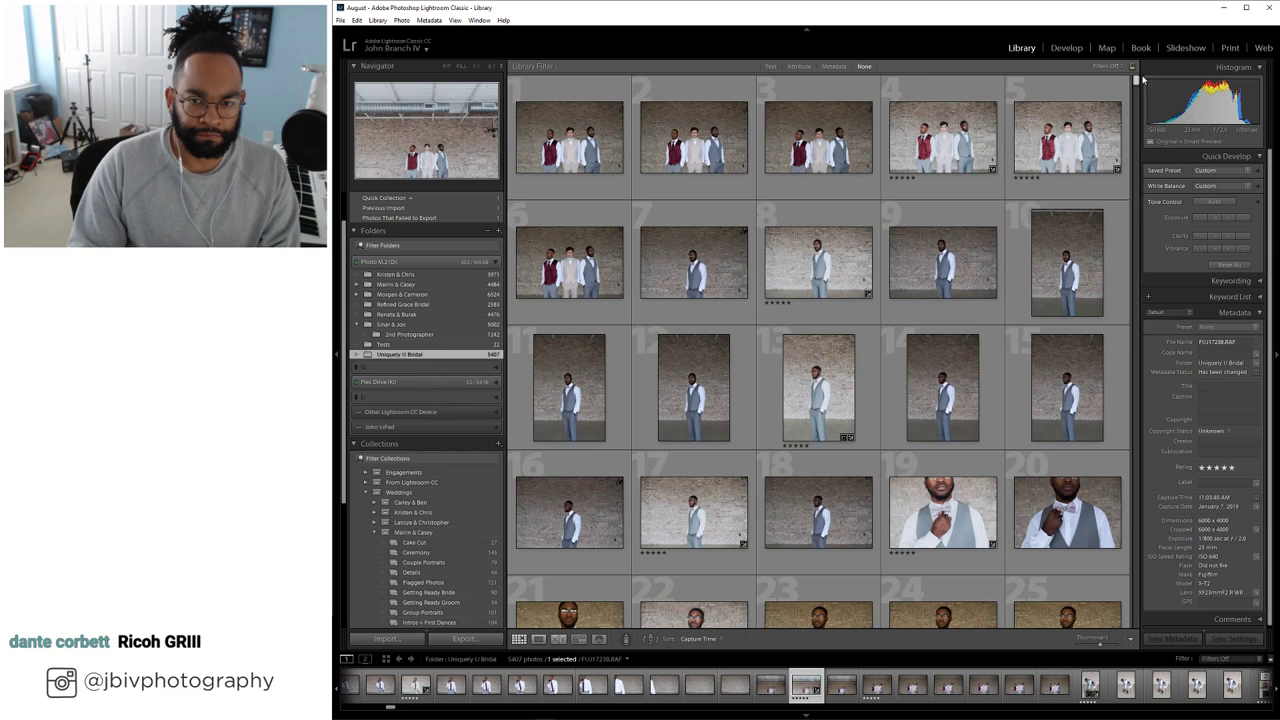
right_click(943, 131)
mouse_move(962, 366)
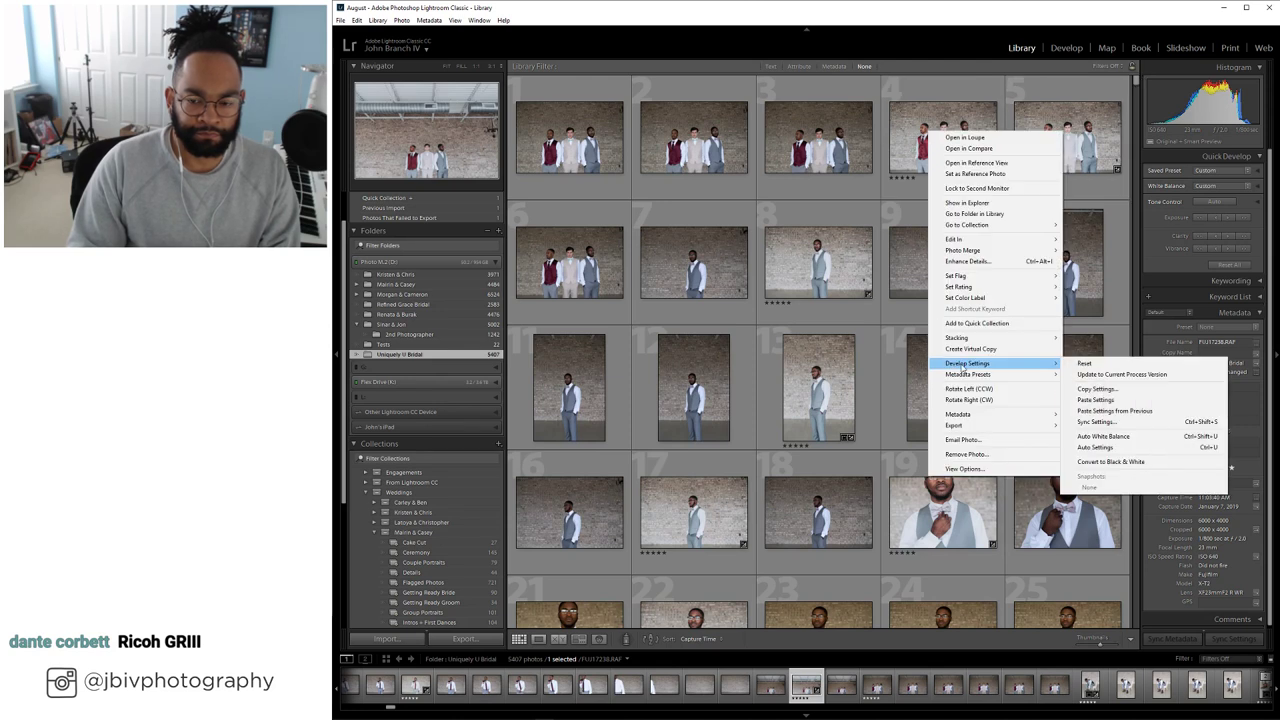
click(1097, 388)
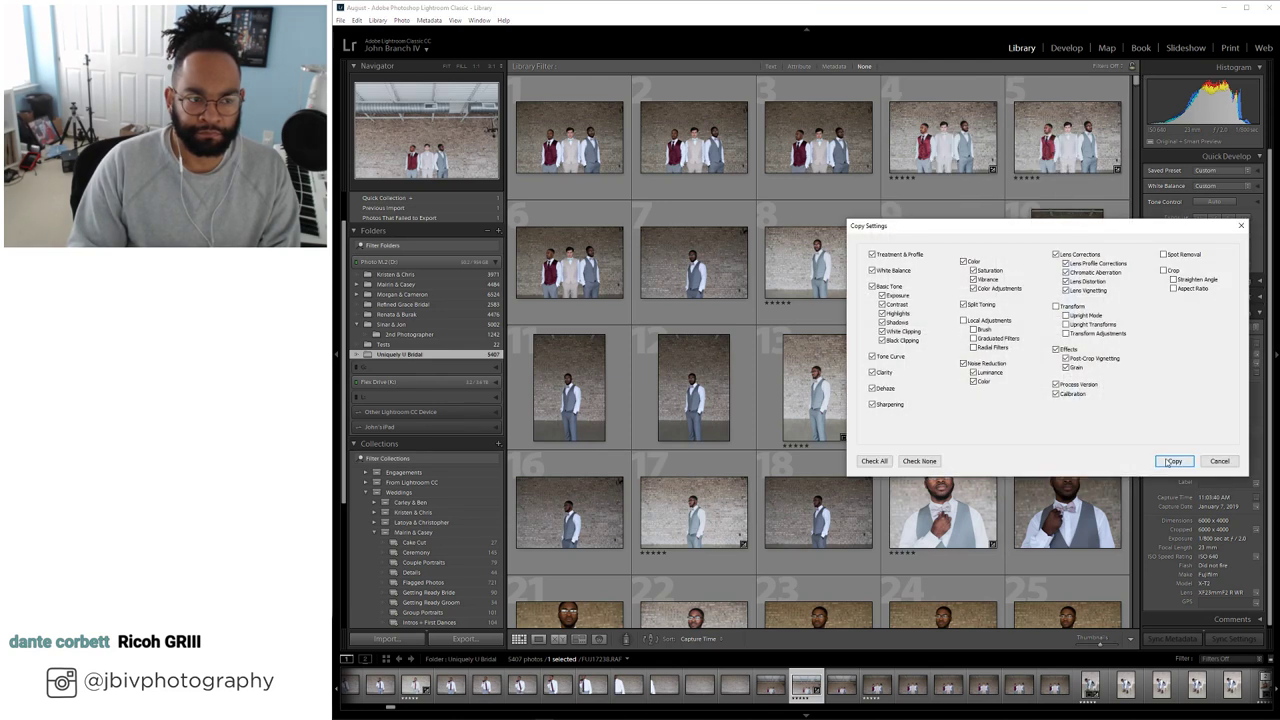
click(1171, 461)
Paste the settings onto photo 273 and open it in Develop
scroll(877, 364, down, 20)
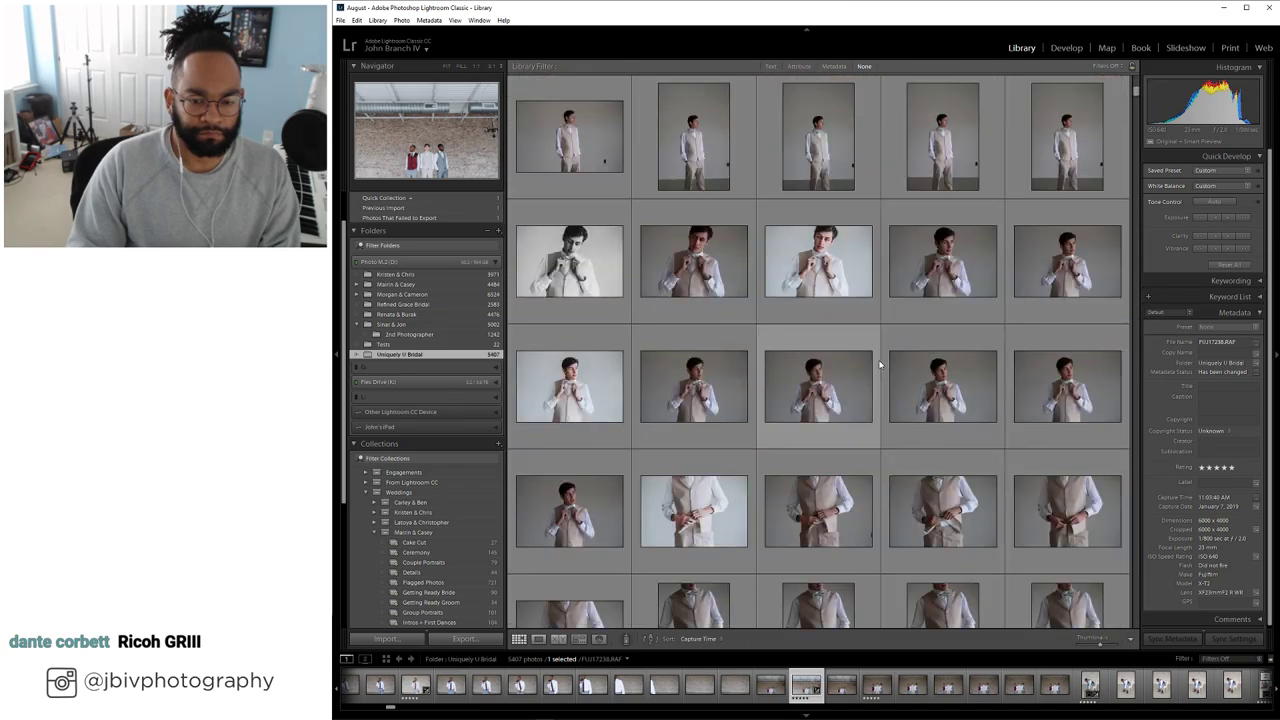
scroll(879, 362, down, 15)
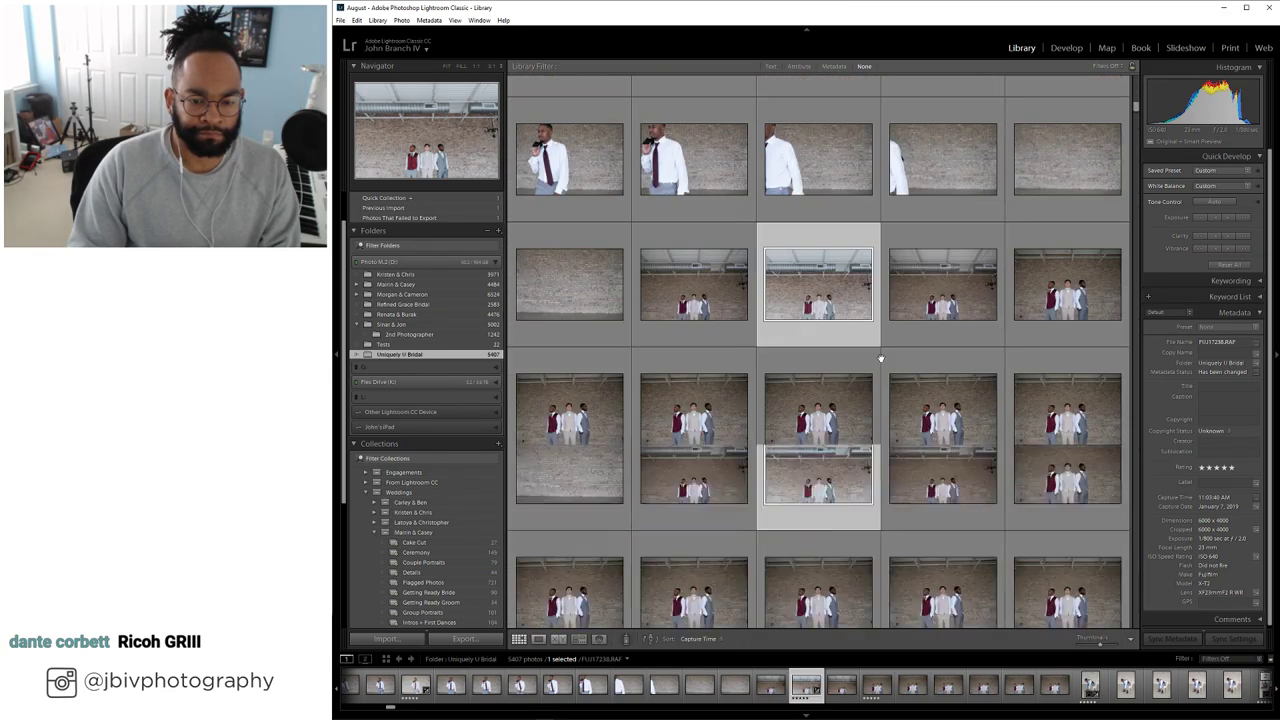
scroll(881, 358, down, 3)
scroll(881, 358, up, 3)
right_click(818, 294)
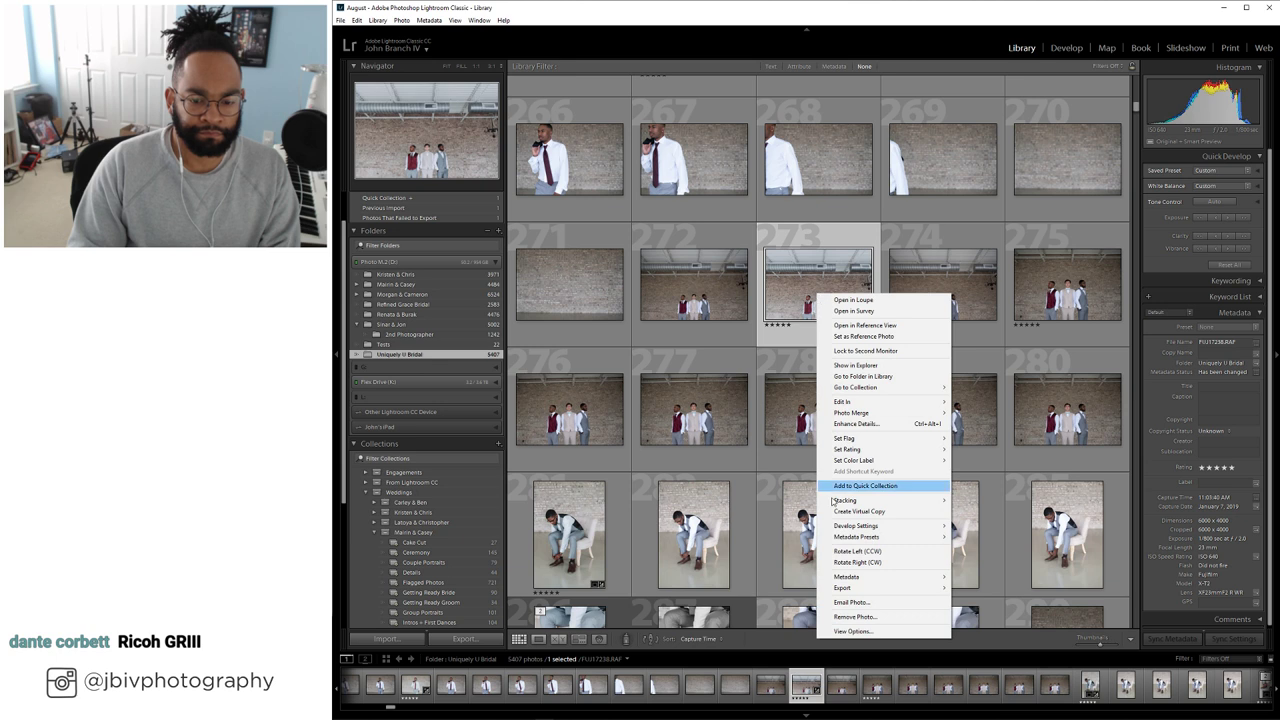
mouse_move(845, 525)
click(1015, 562)
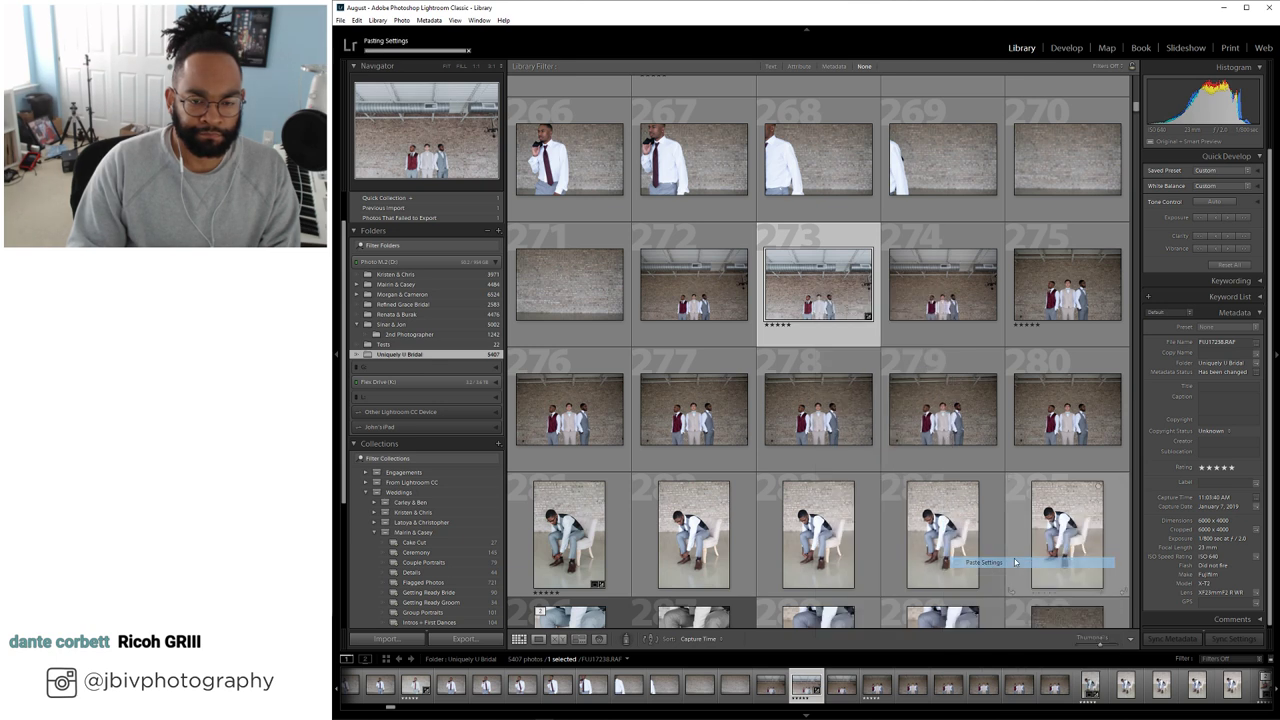
key(d)
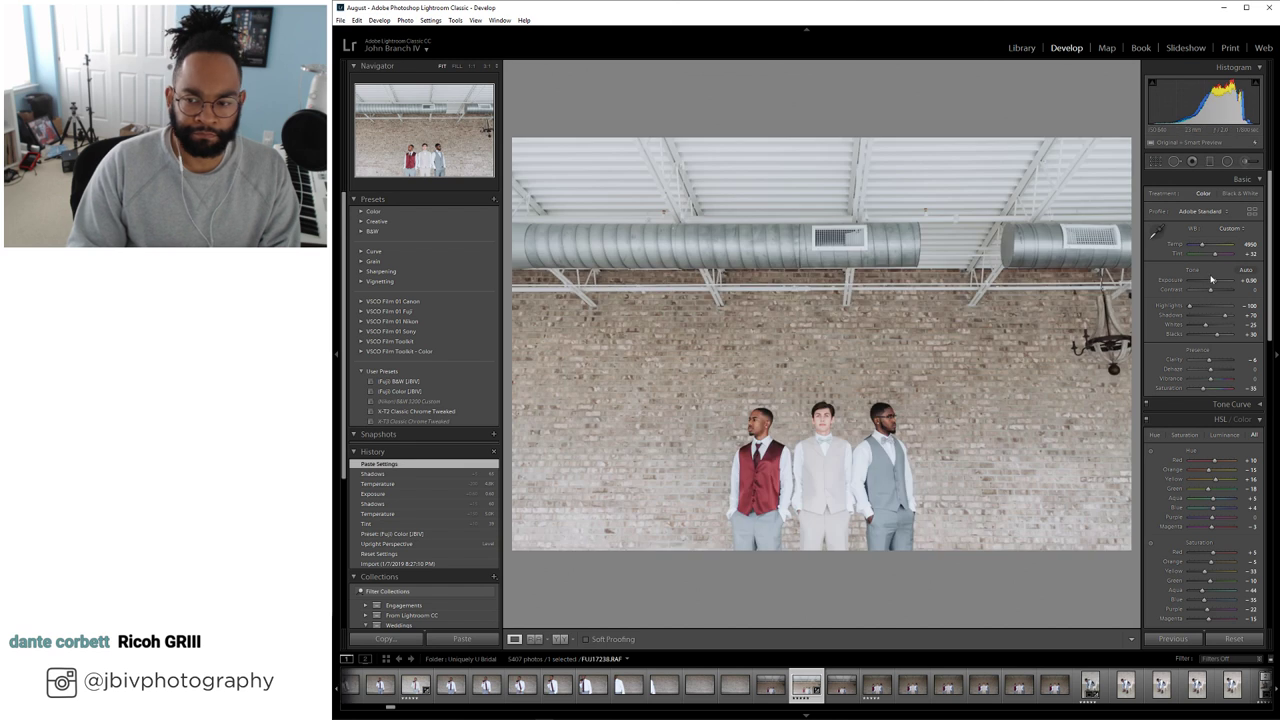
Lower photo 273's exposure to +0.70 and lift its shadows to +80, then return to the grid
drag(1211, 279, 1211, 283)
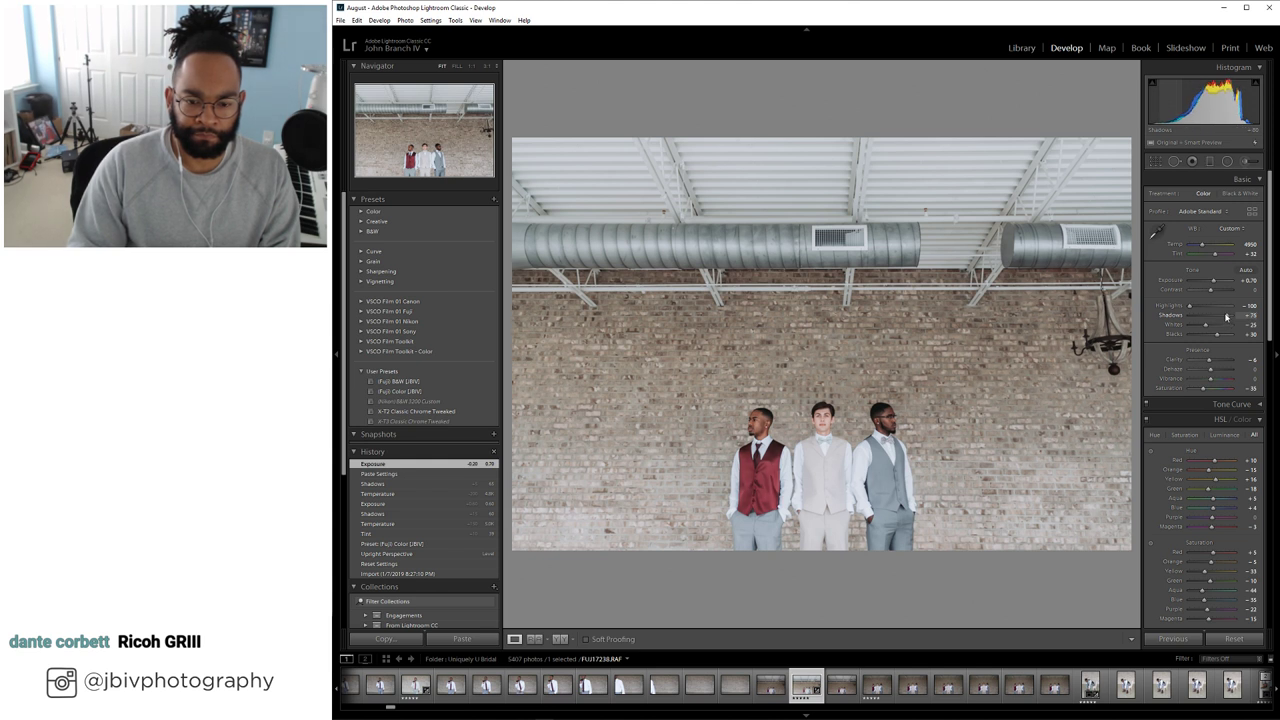
drag(1226, 317, 1215, 283)
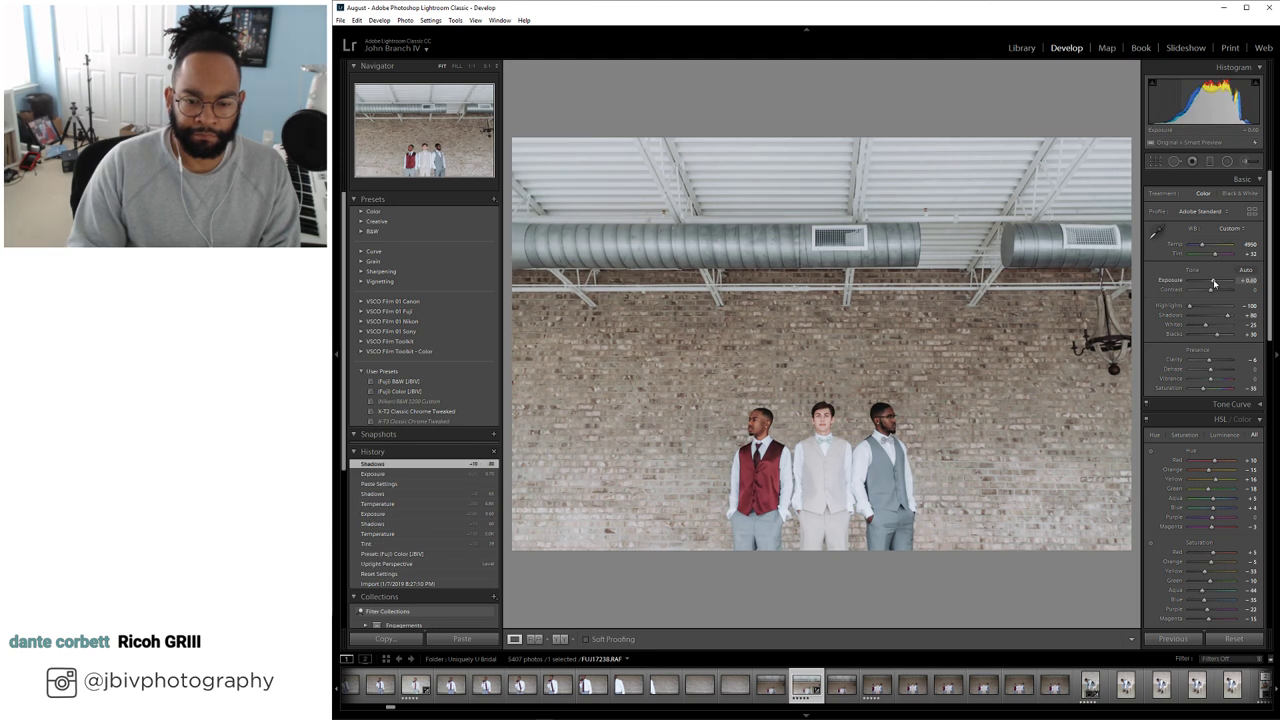
click(1021, 47)
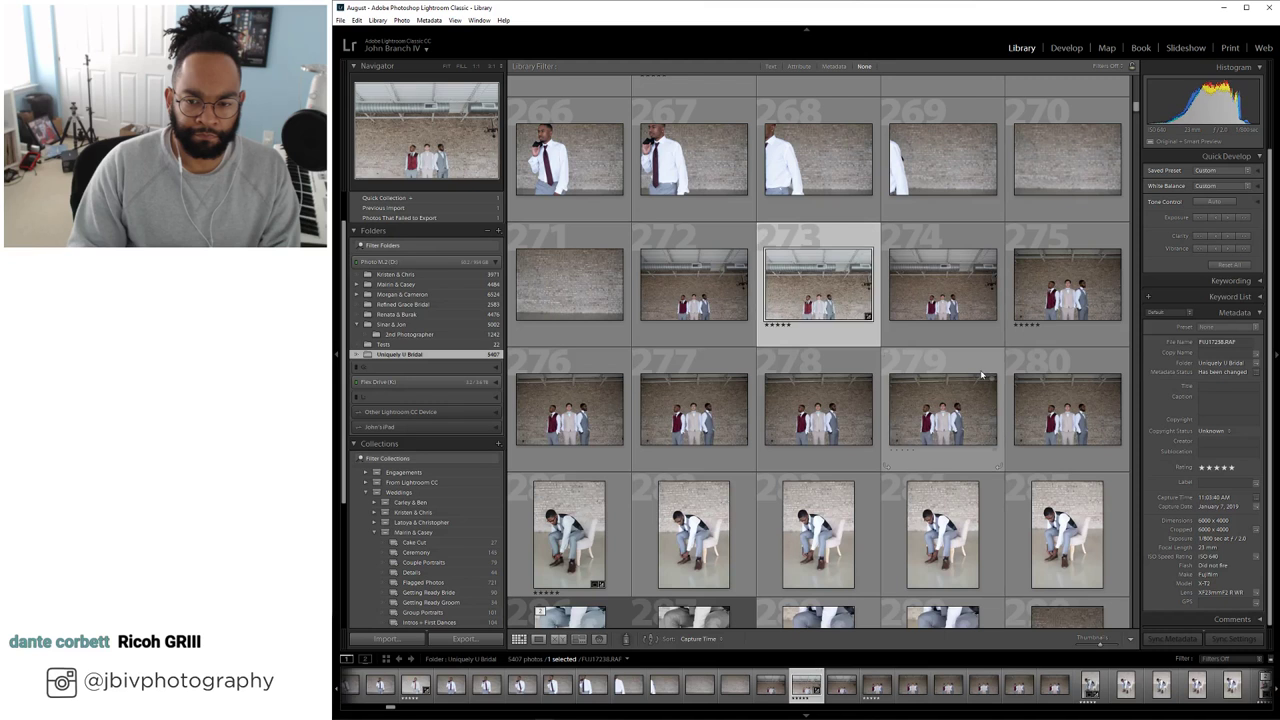
Paste the copied group-photo develop settings onto photo 275
right_click(1061, 276)
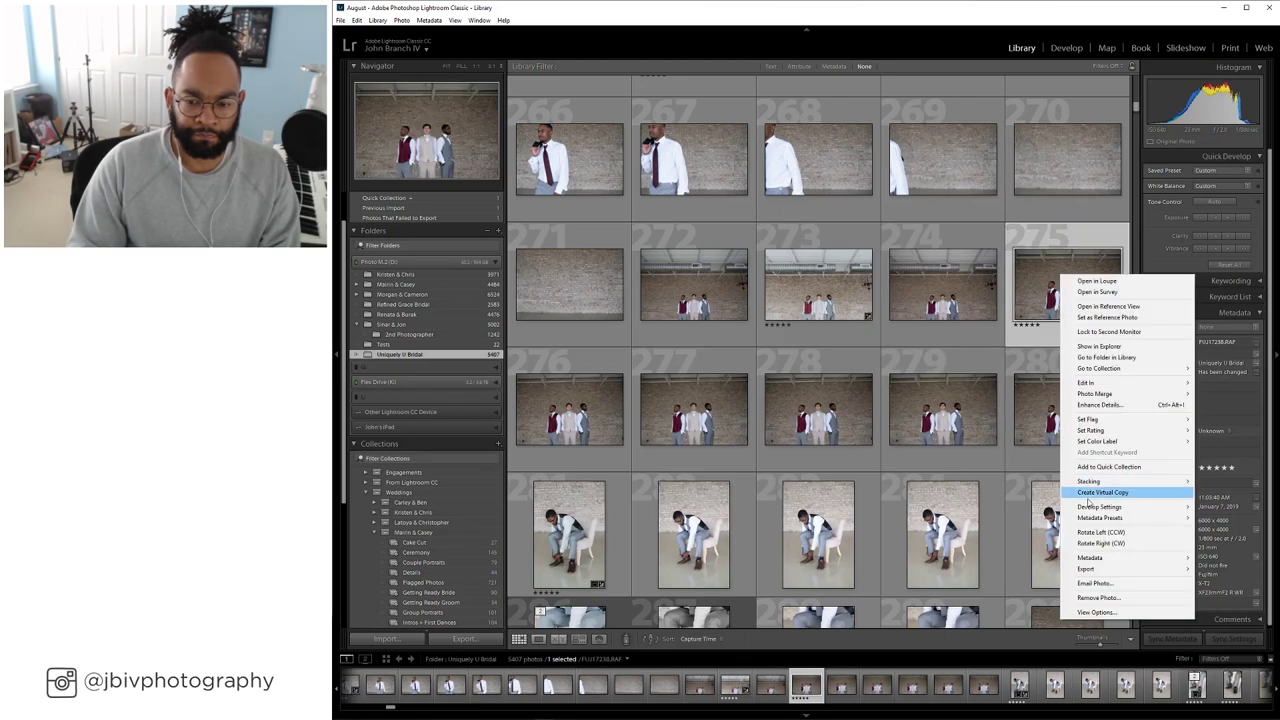
mouse_move(1090, 510)
click(1238, 545)
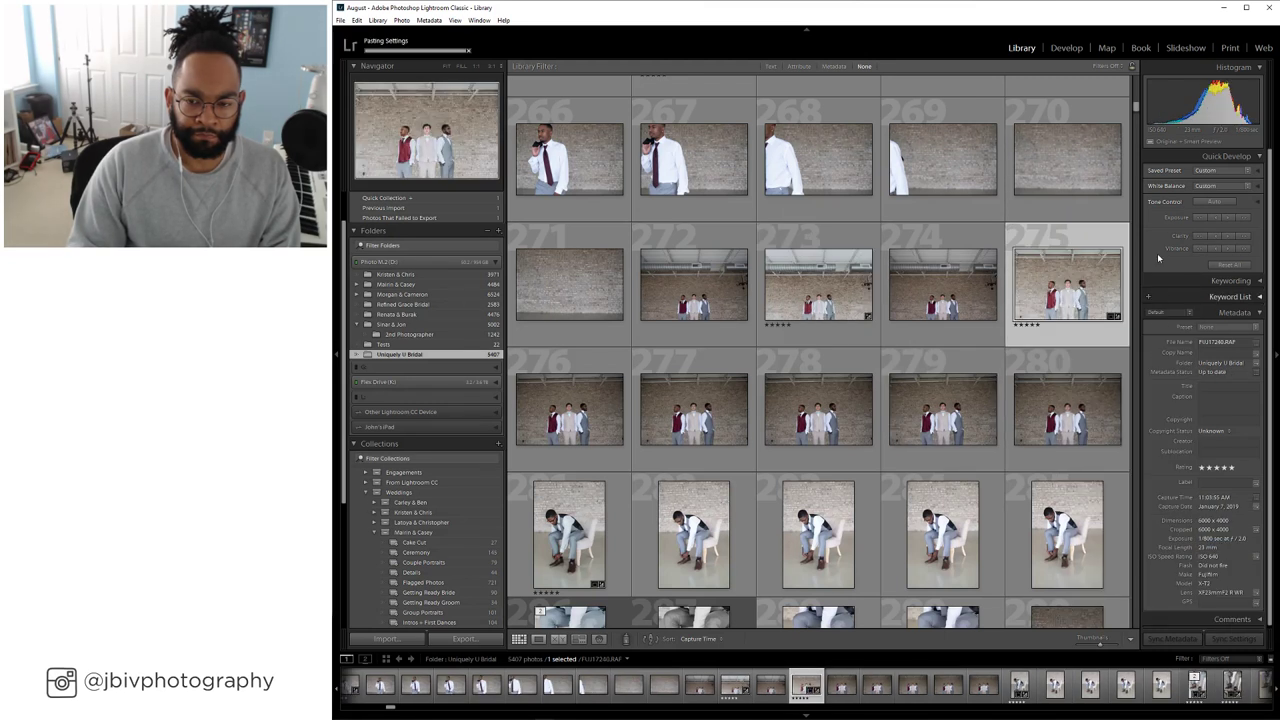
Lower photo 275's exposure to +0.70 in Develop and go back to the grid
click(1068, 48)
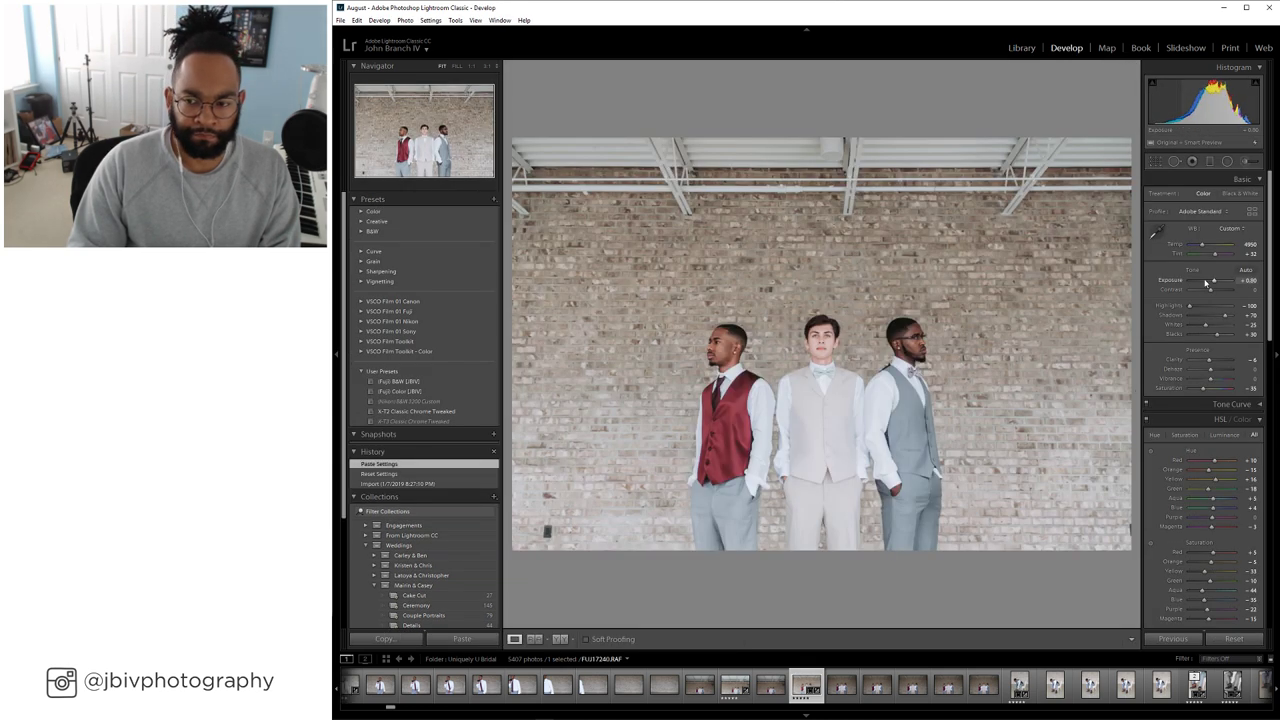
drag(1210, 281, 1206, 282)
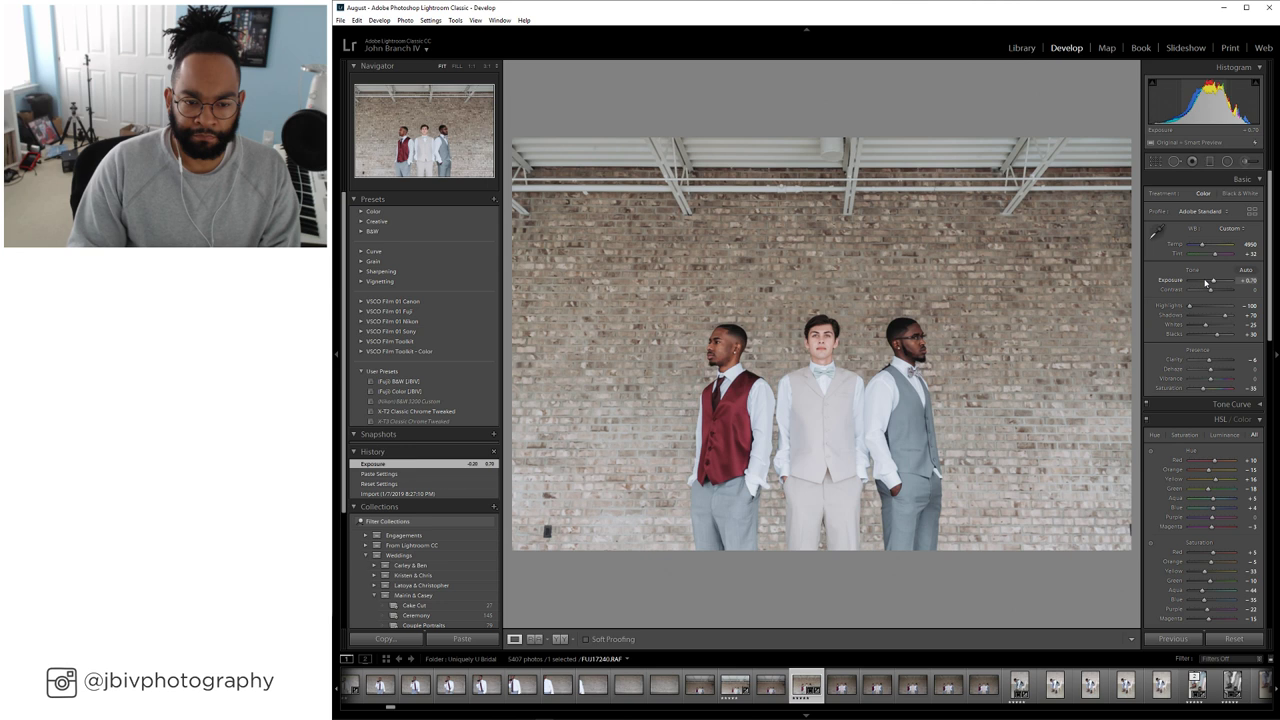
click(1021, 48)
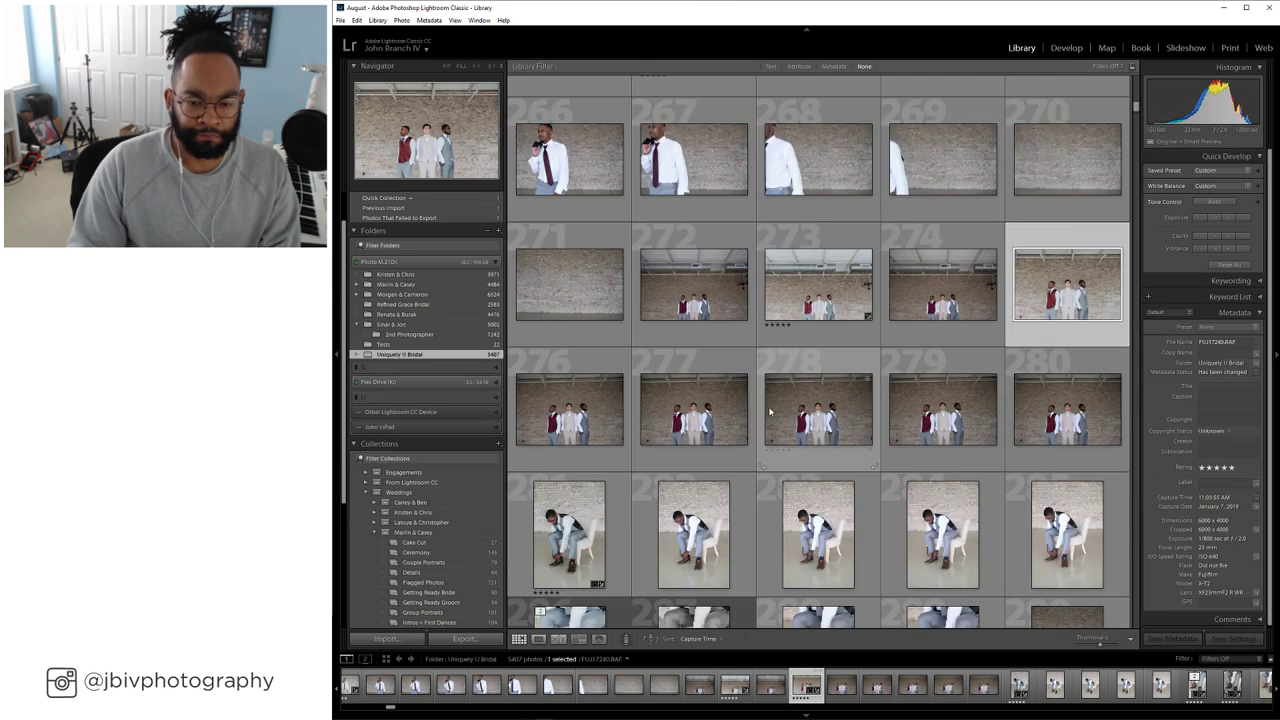
Scroll through the grid to the bride portraits and open FUJ17266 full size
scroll(688, 314, up, 5)
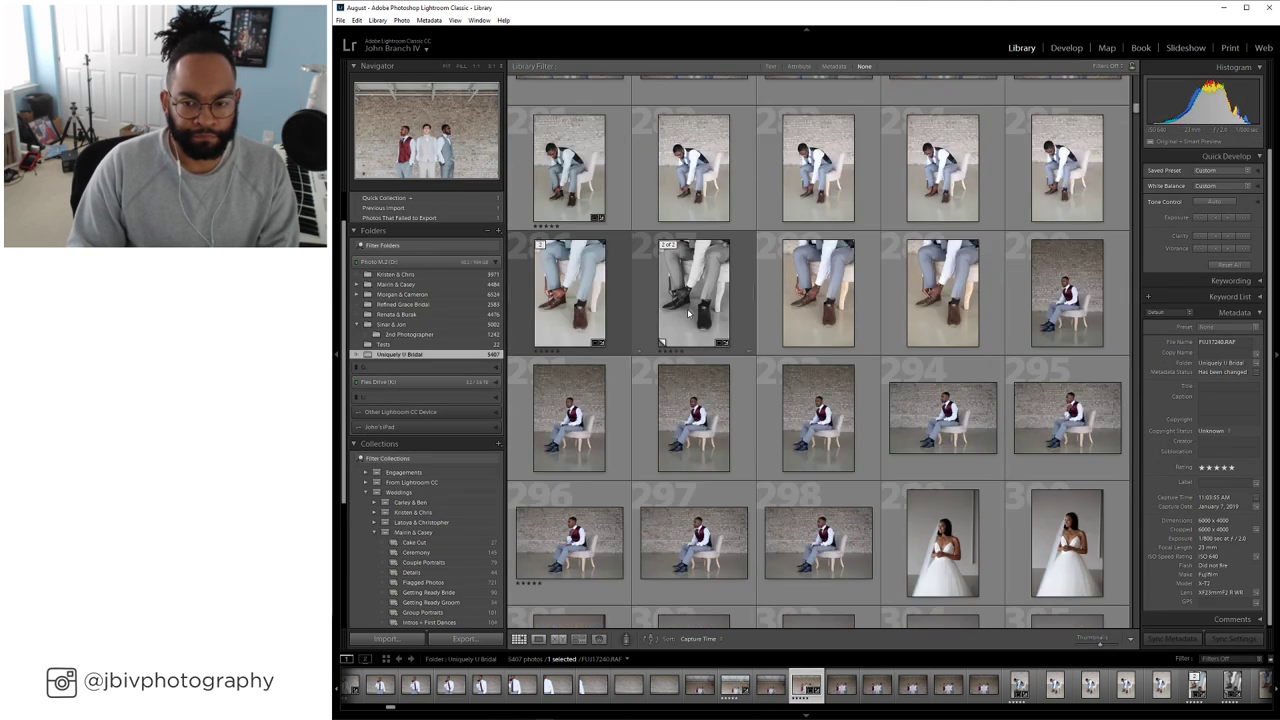
scroll(695, 316, down, 2)
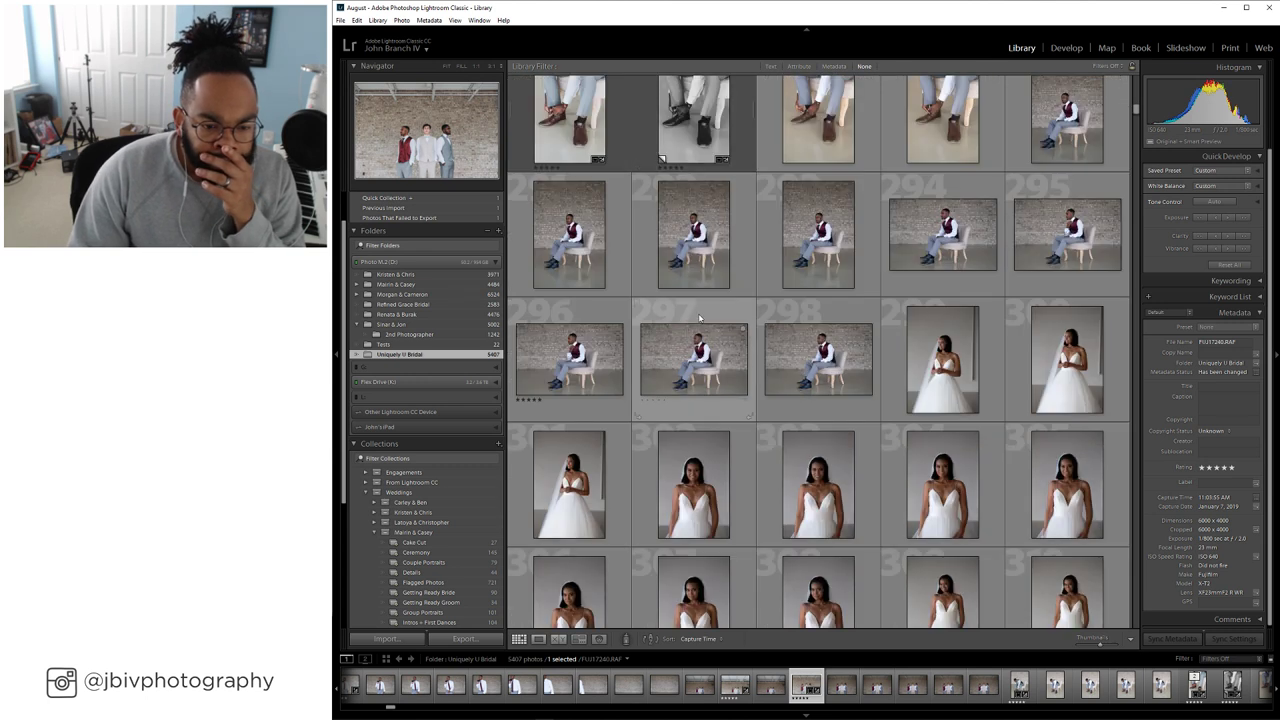
scroll(698, 317, down, 2)
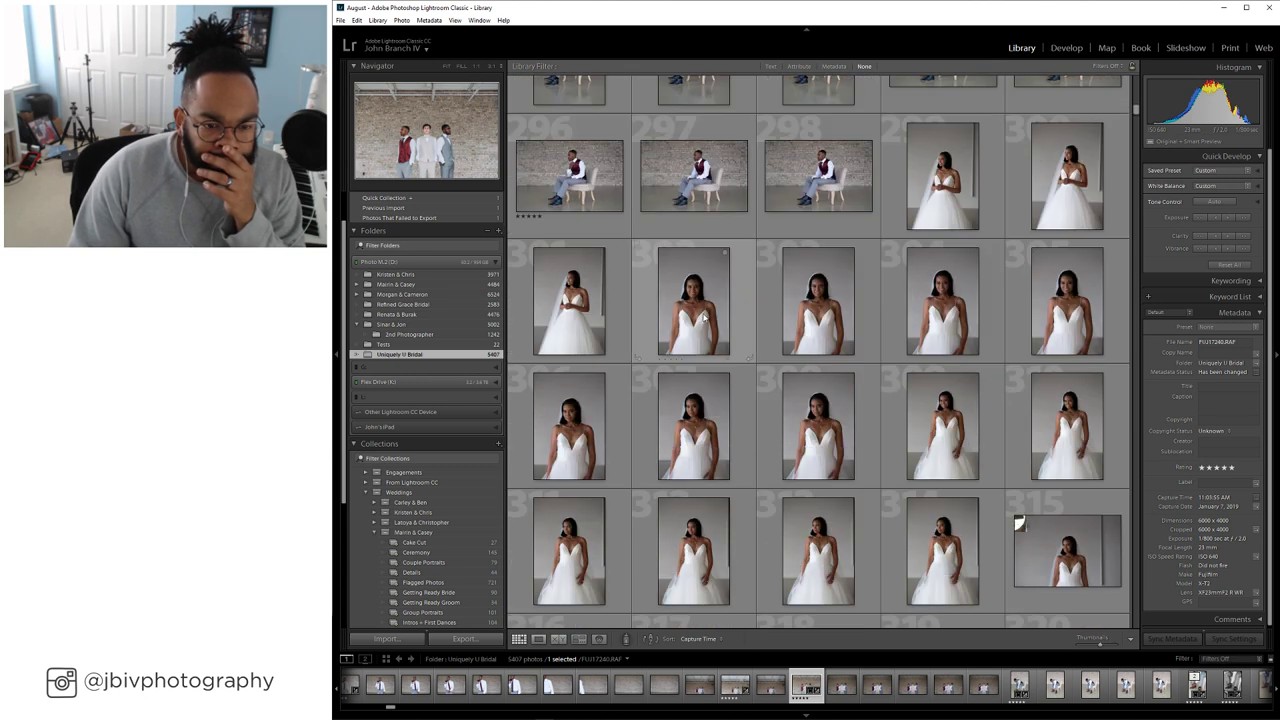
scroll(818, 320, down, 4)
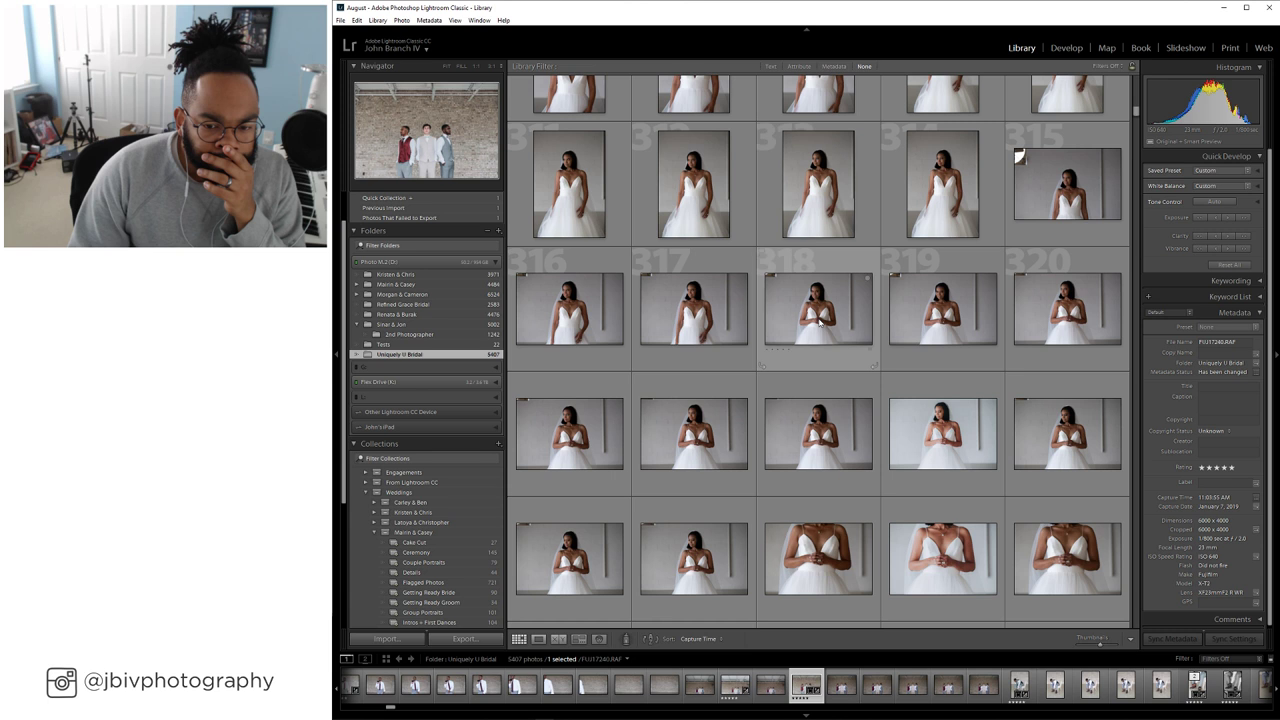
scroll(715, 189, up, 2)
scroll(715, 189, up, 3)
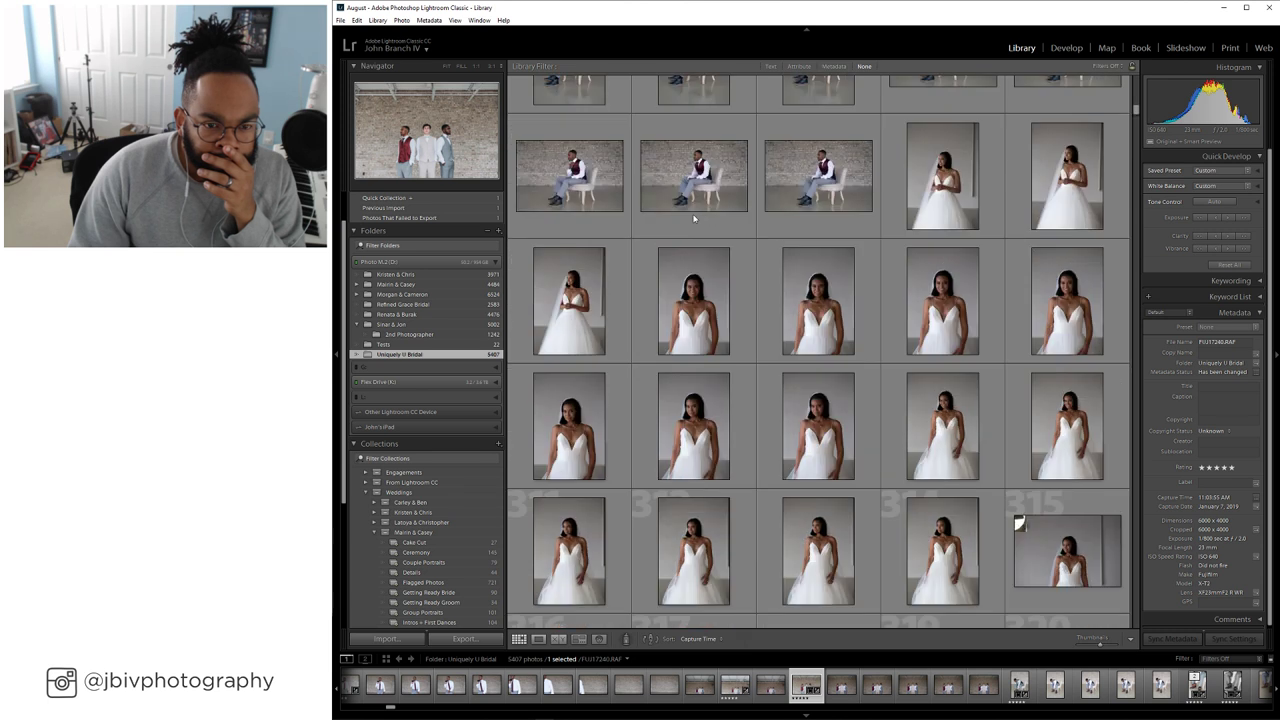
double_click(684, 325)
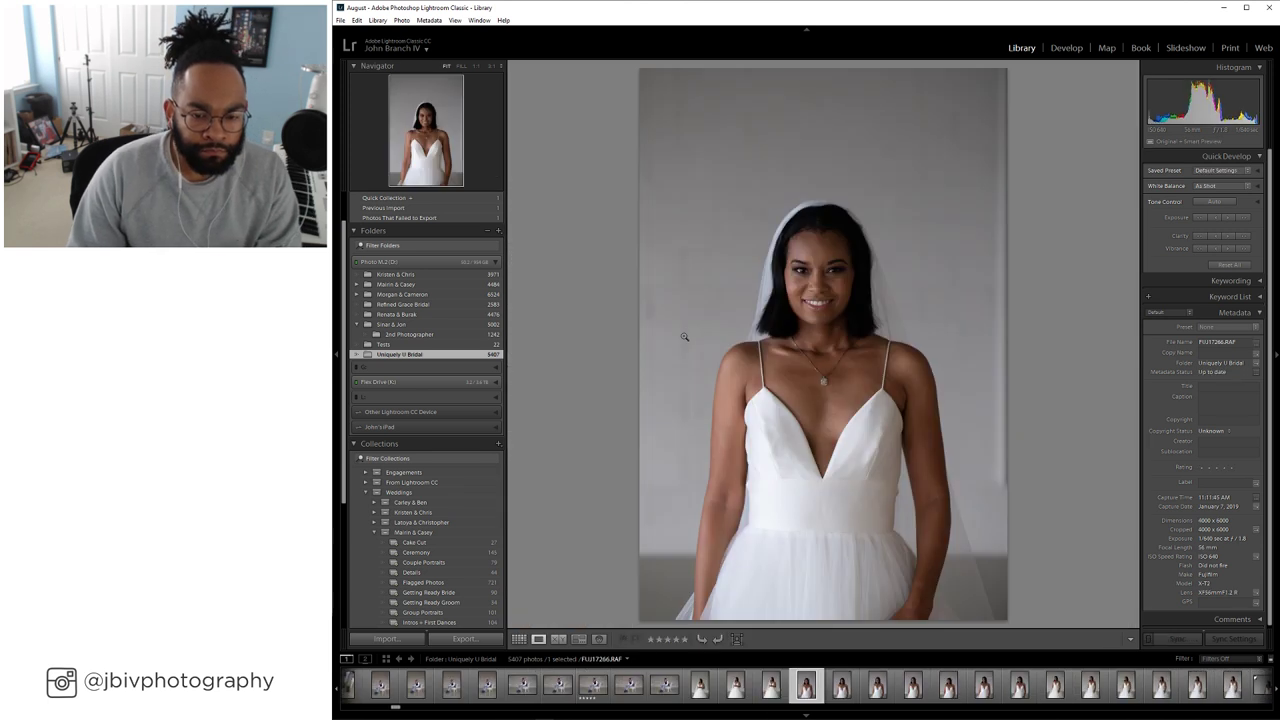
Compare neighbouring bride portraits and give the veiled portrait FUJ17266 five stars
key(Right)
key(Right)
key(Right)
key(Right)
key(Right)
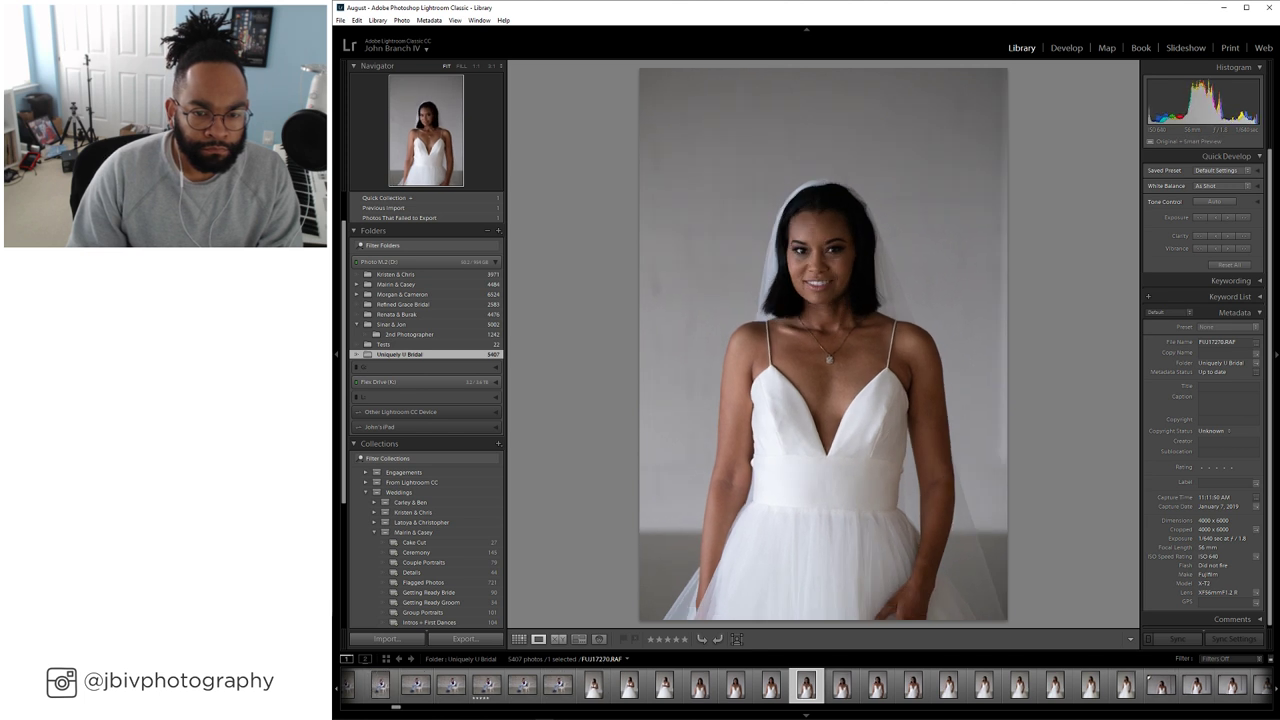
key(Right)
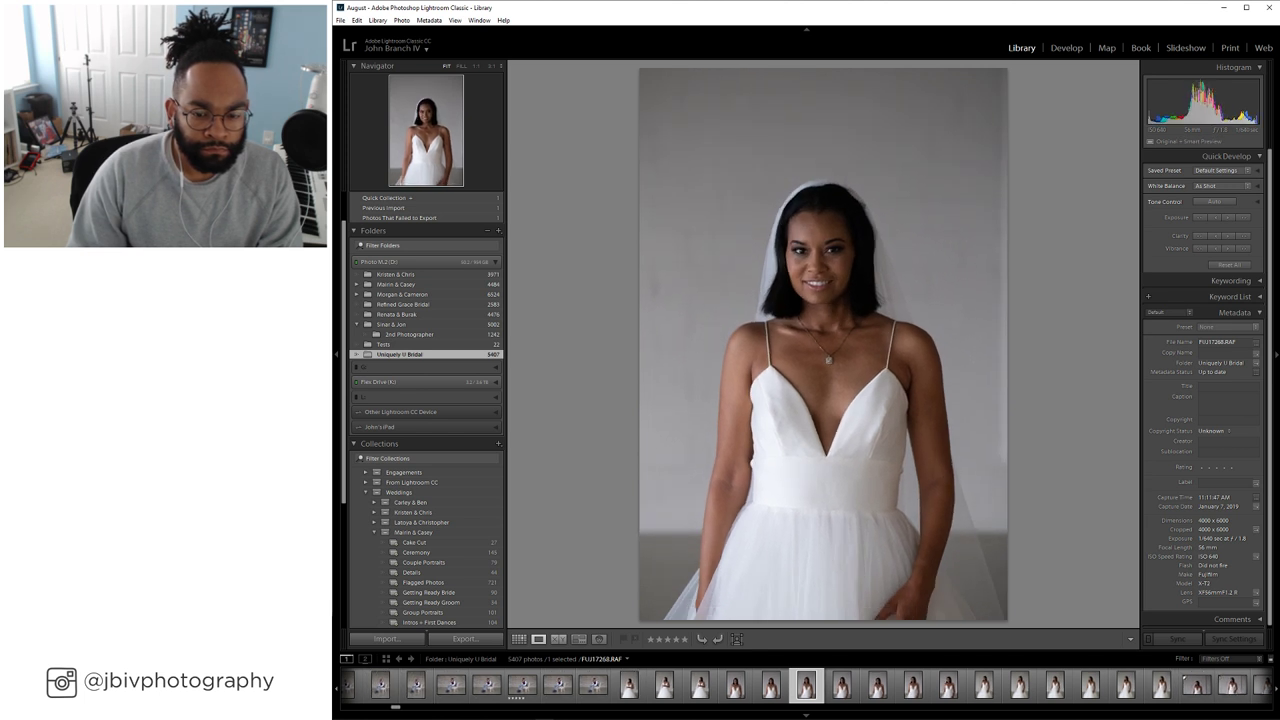
key(Left)
key(Left)
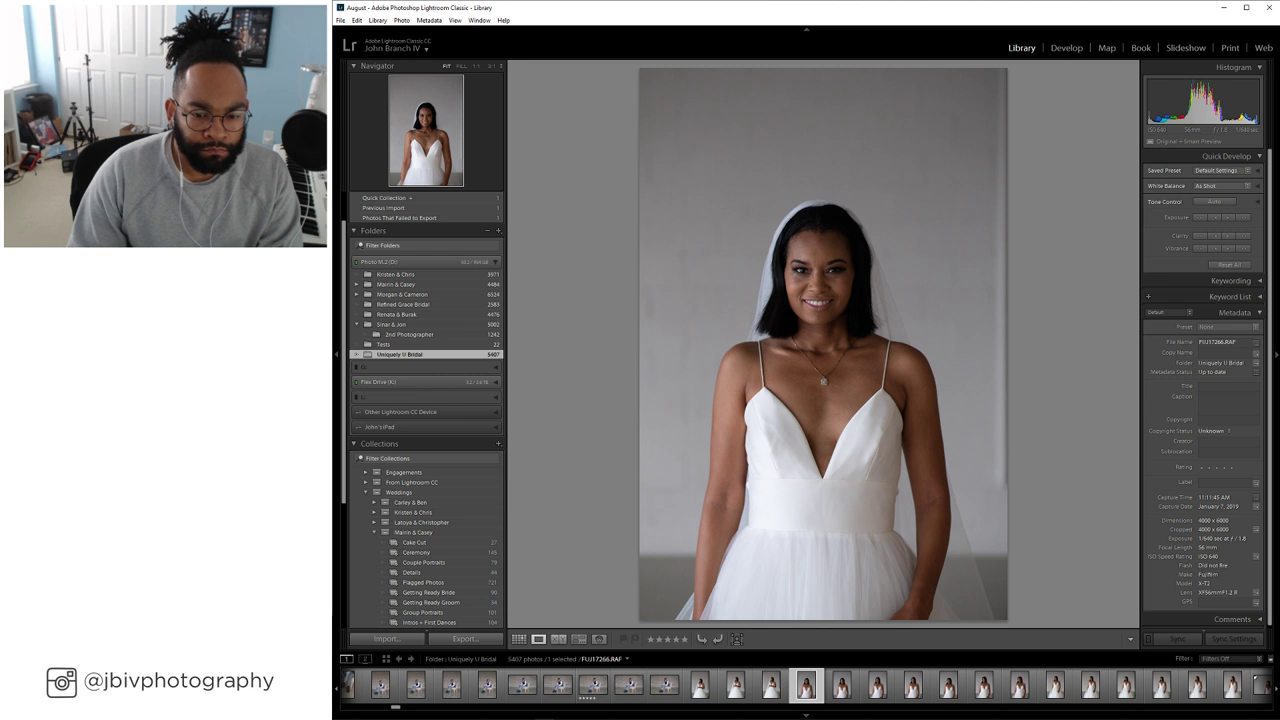
key(5)
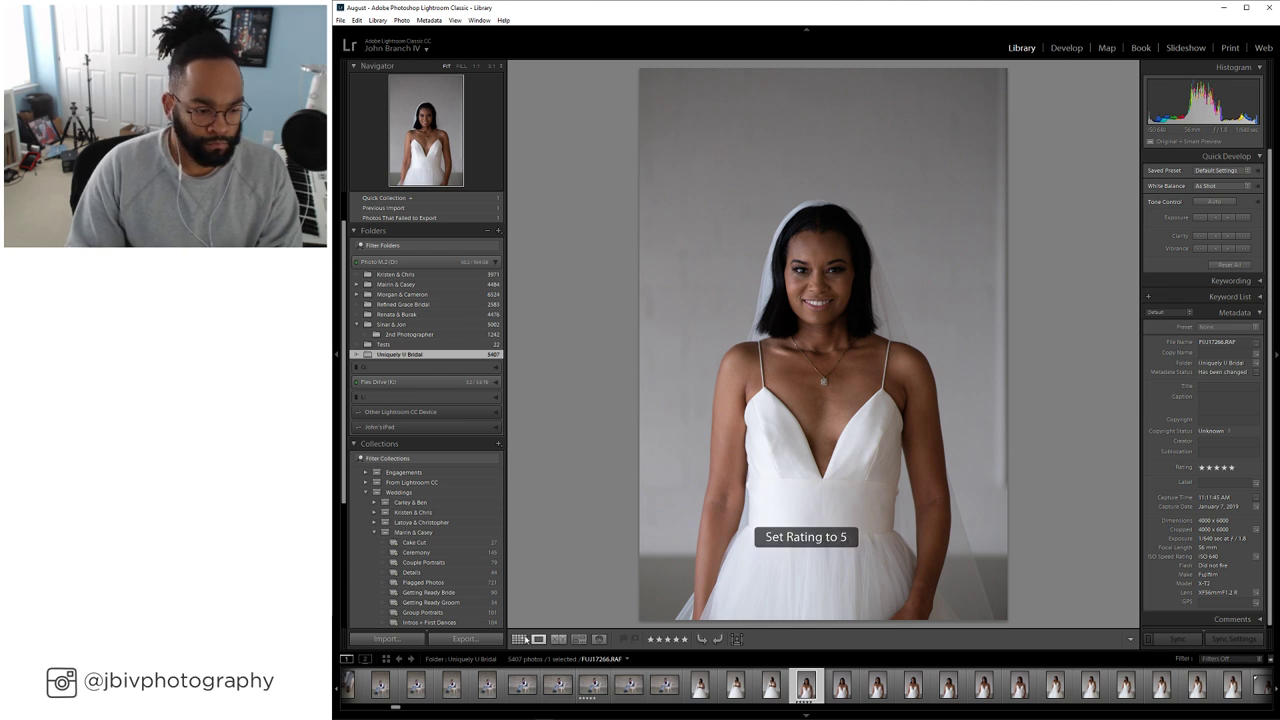
Return to the grid and bring up the context menu for the rated portrait
key(g)
scroll(1039, 476, down, 3)
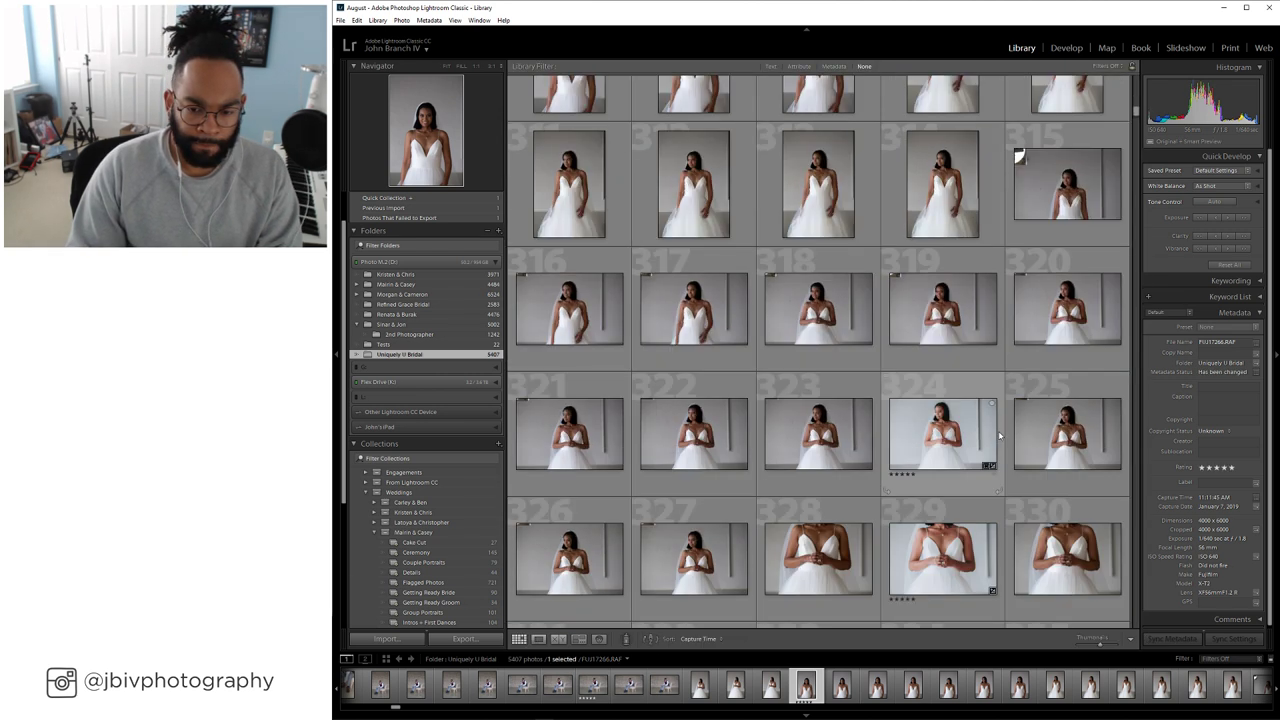
right_click(935, 84)
Copy FUJ17266's develop settings
mouse_move(976, 316)
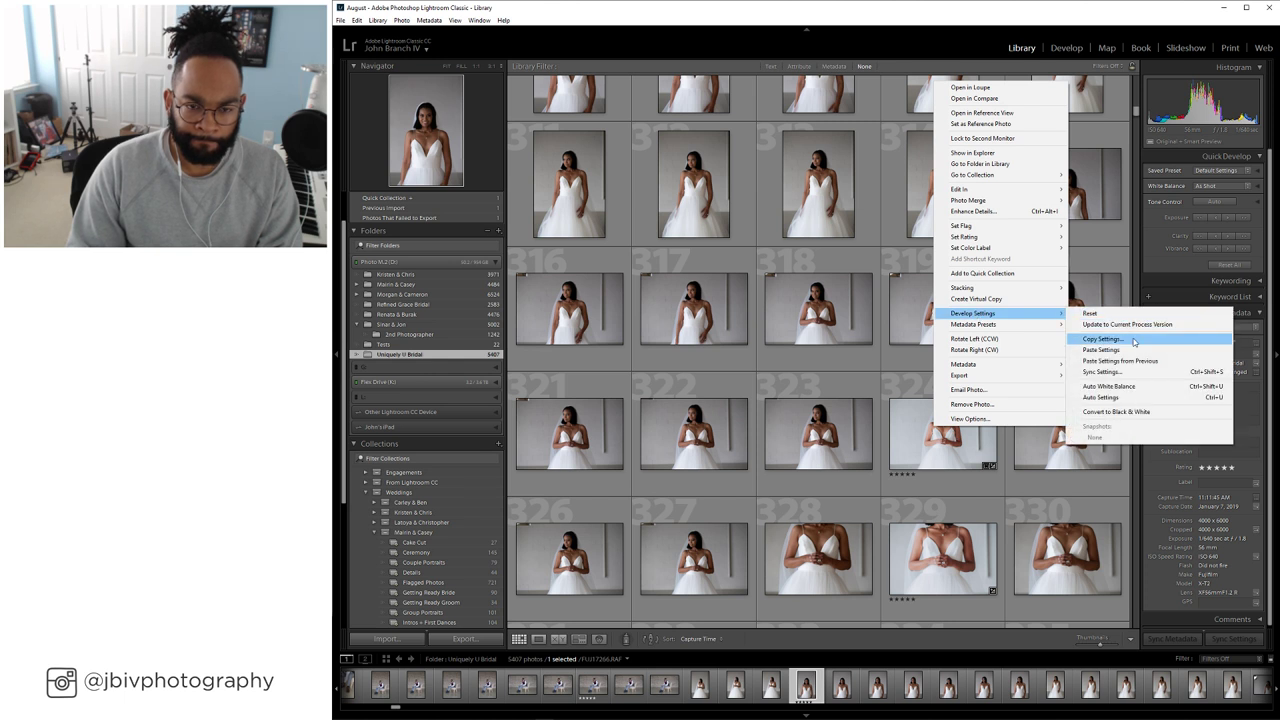
click(1139, 340)
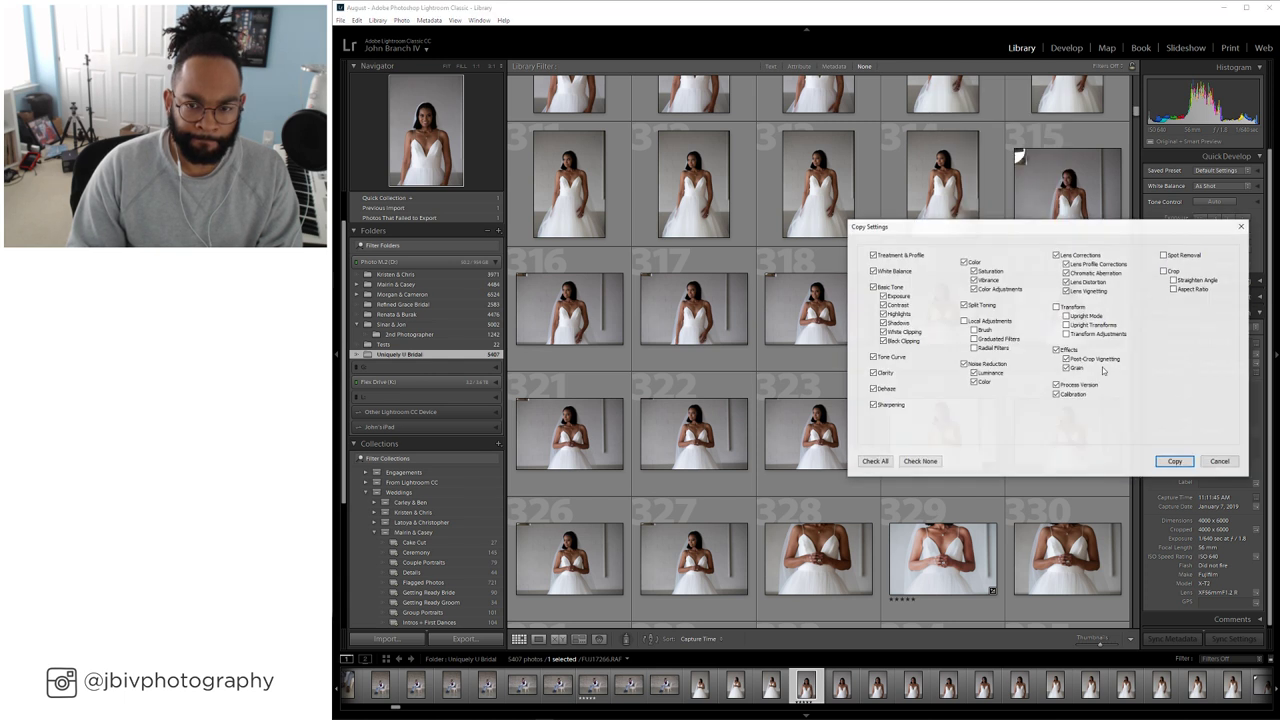
click(1155, 463)
Paste the copied settings onto bride portrait 302 and open it in Develop
scroll(1014, 337, up, 4)
right_click(706, 298)
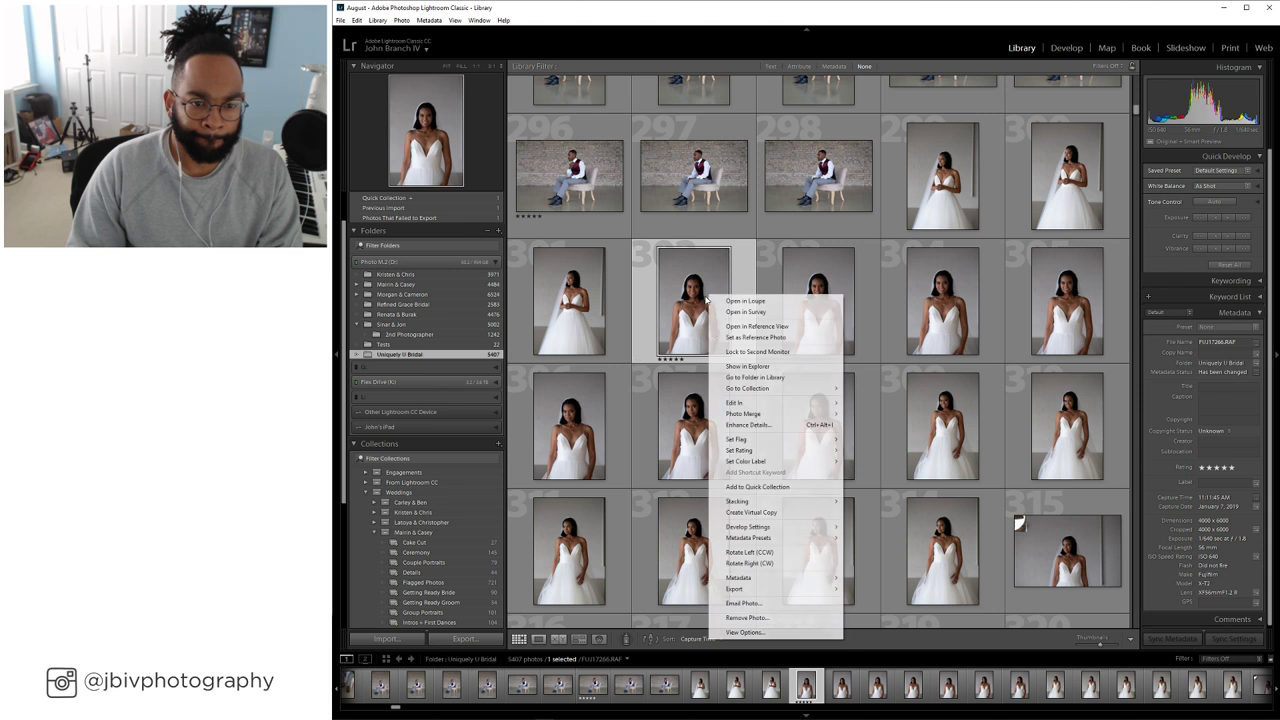
mouse_move(776, 527)
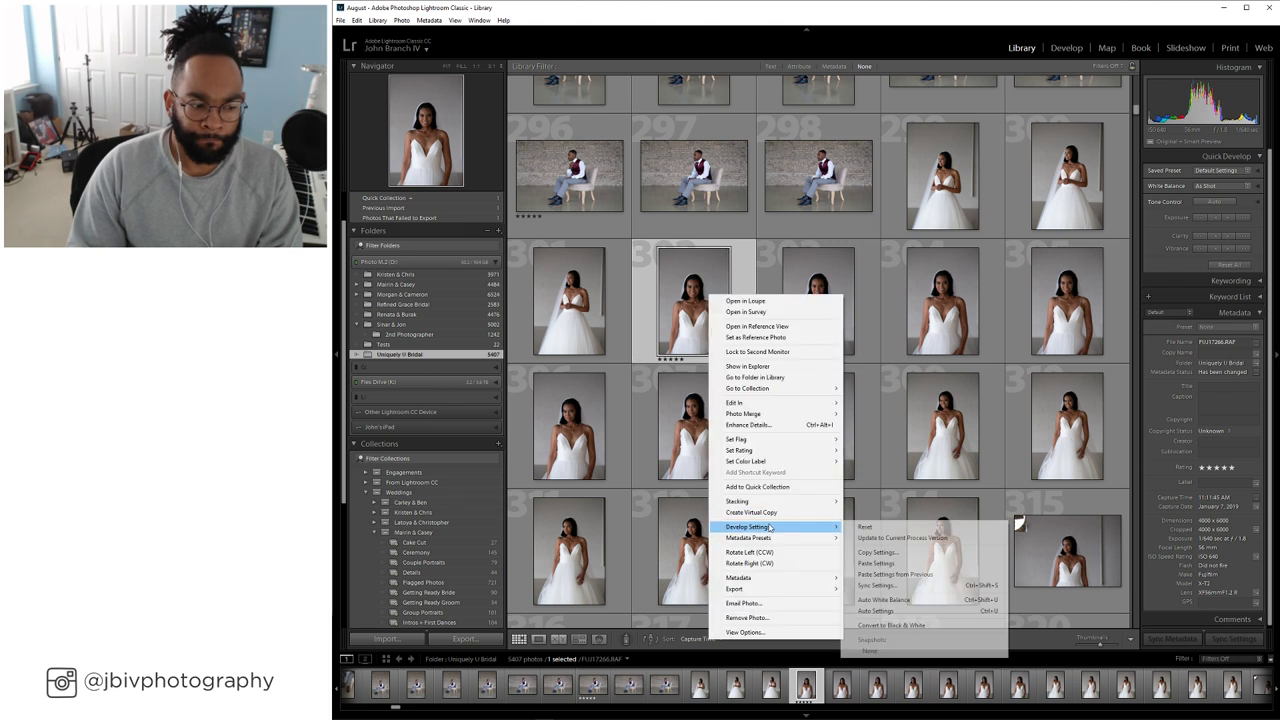
click(900, 563)
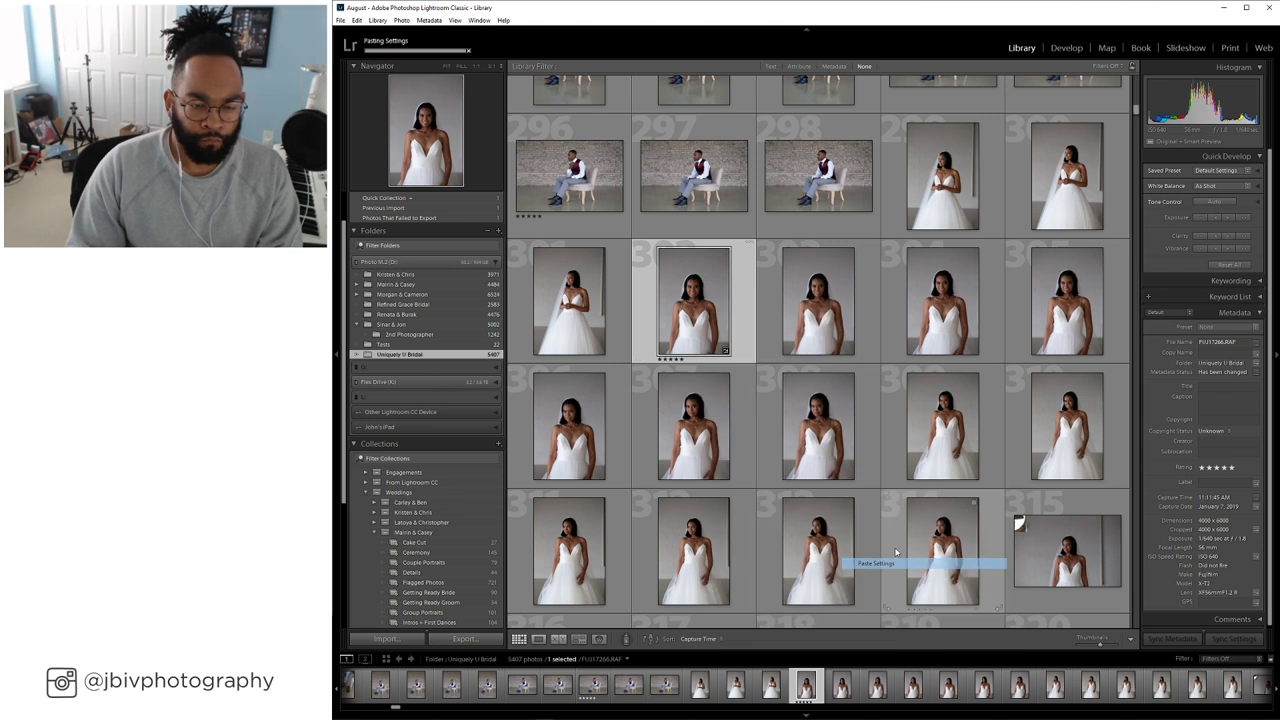
click(1068, 48)
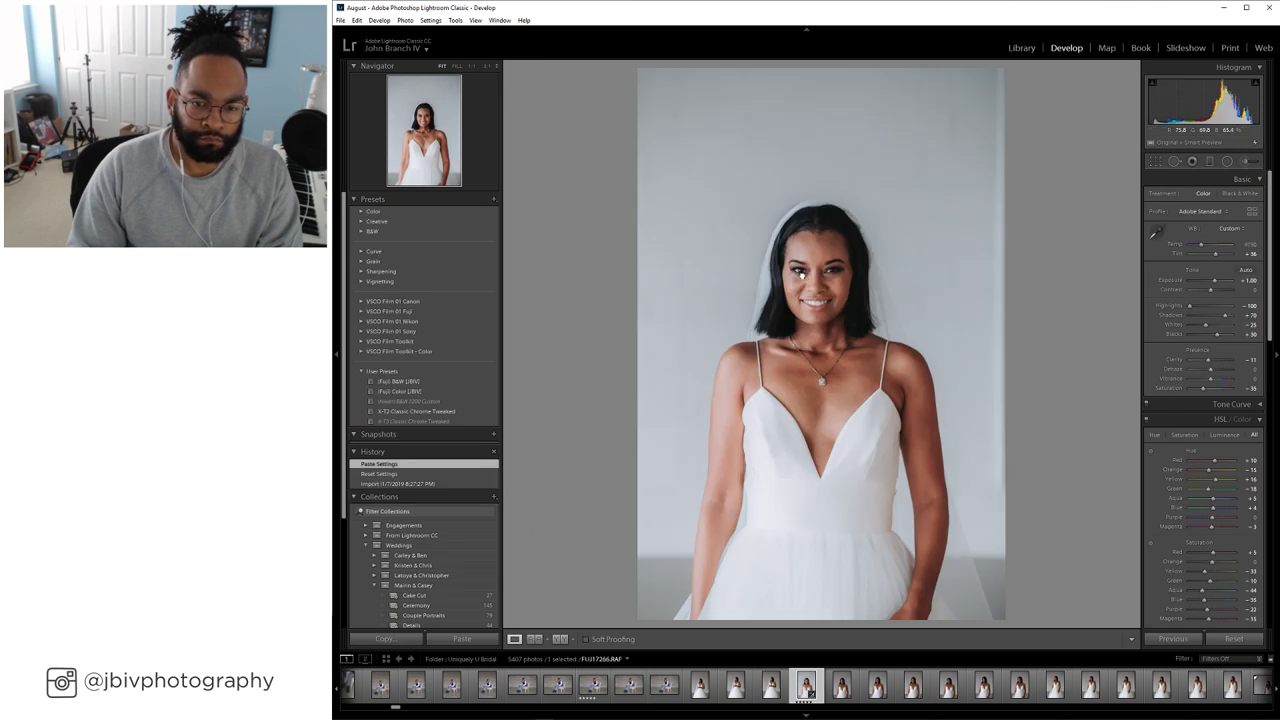
Zoom to 1:1 and heal the dark areas under both eyes, sourcing clean forehead skin
drag(798, 273, 754, 334)
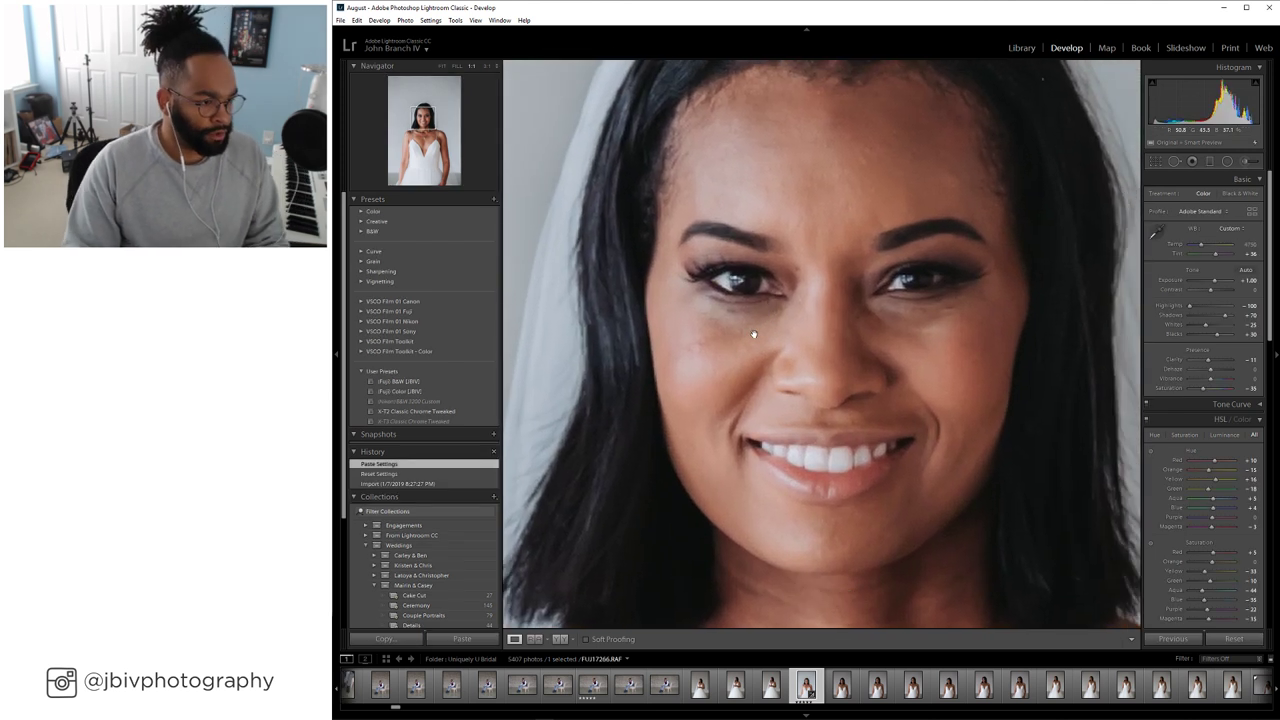
key(q)
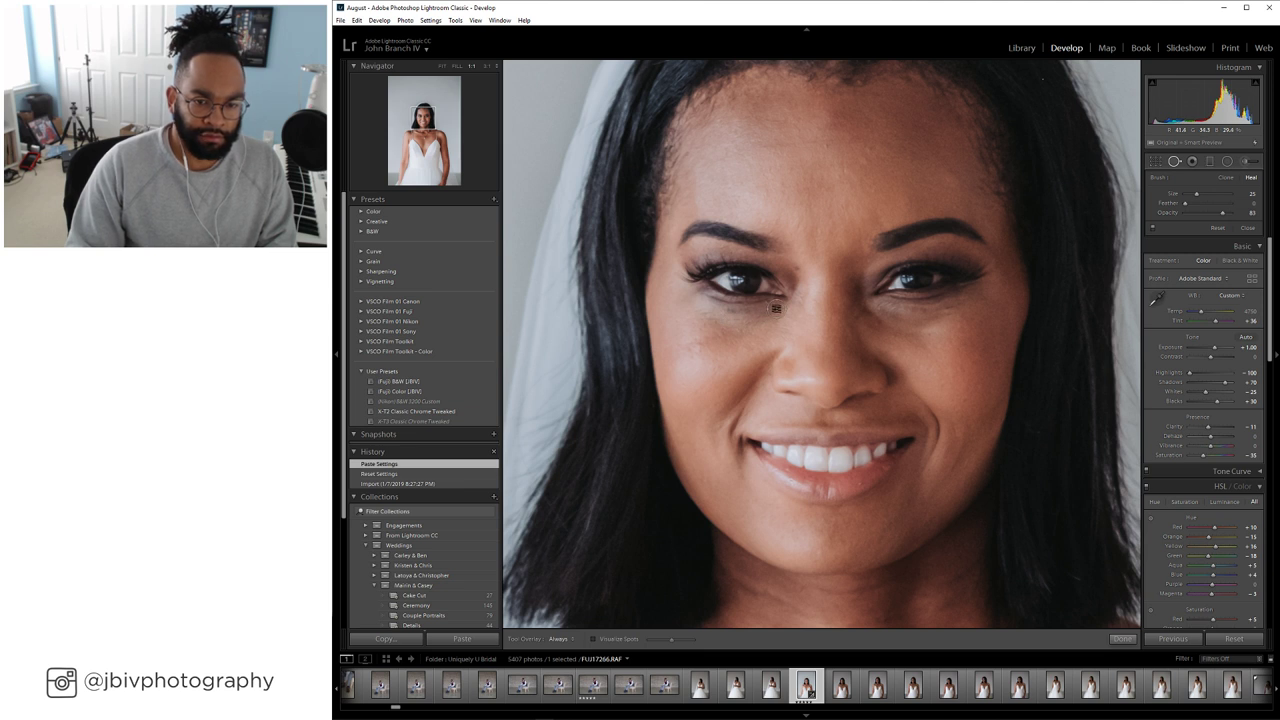
drag(773, 308, 716, 307)
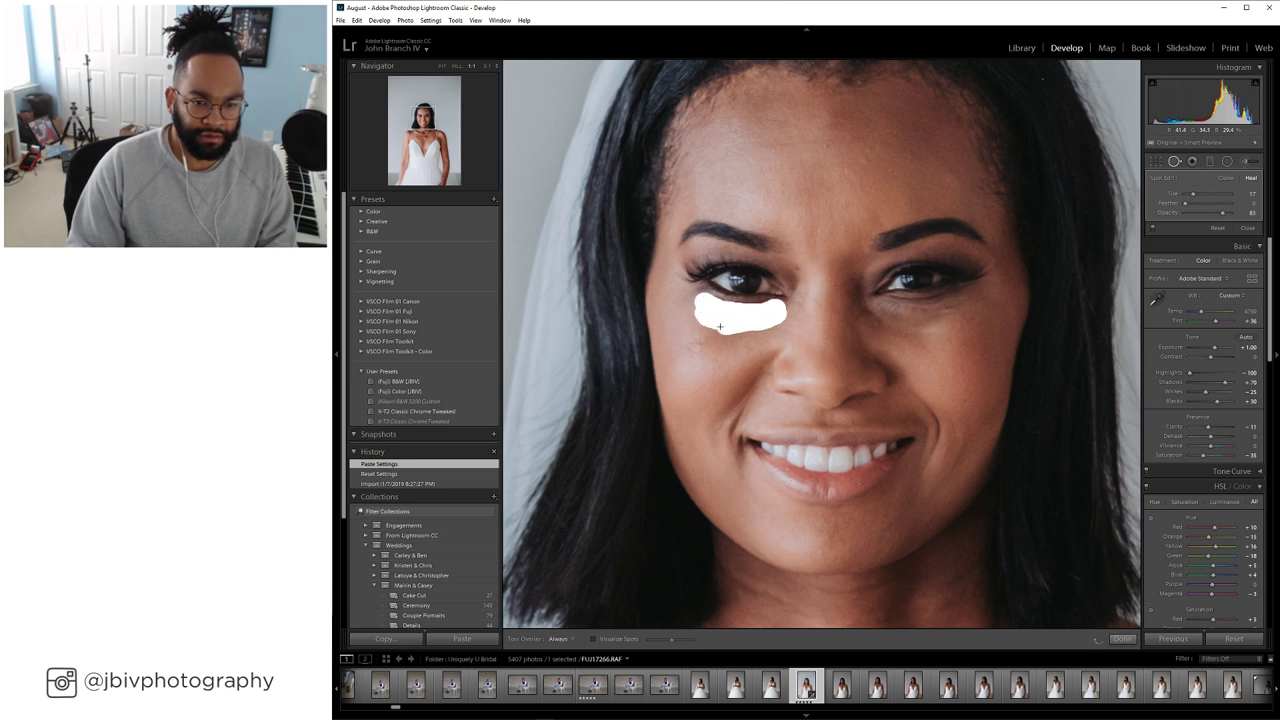
drag(728, 333, 726, 334)
drag(840, 327, 752, 163)
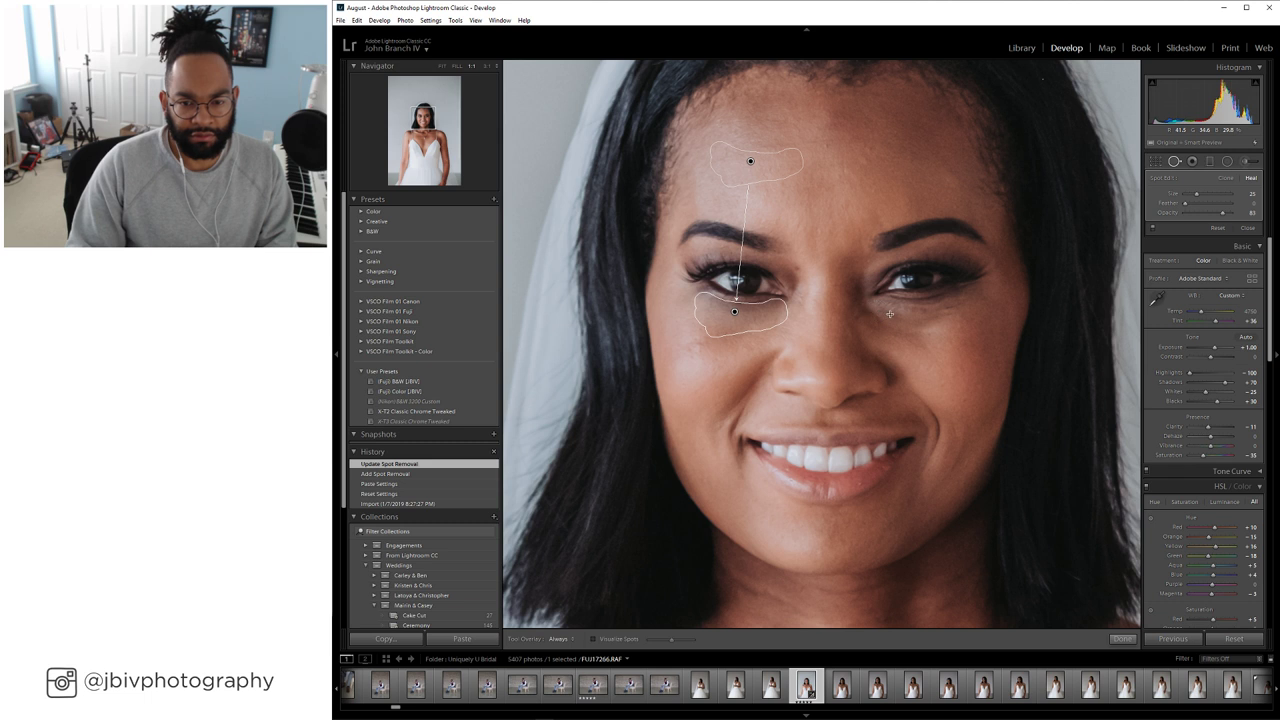
mouse_move(889, 314)
mouse_down()
mouse_move(966, 298)
mouse_move(951, 314)
mouse_move(889, 316)
mouse_up()
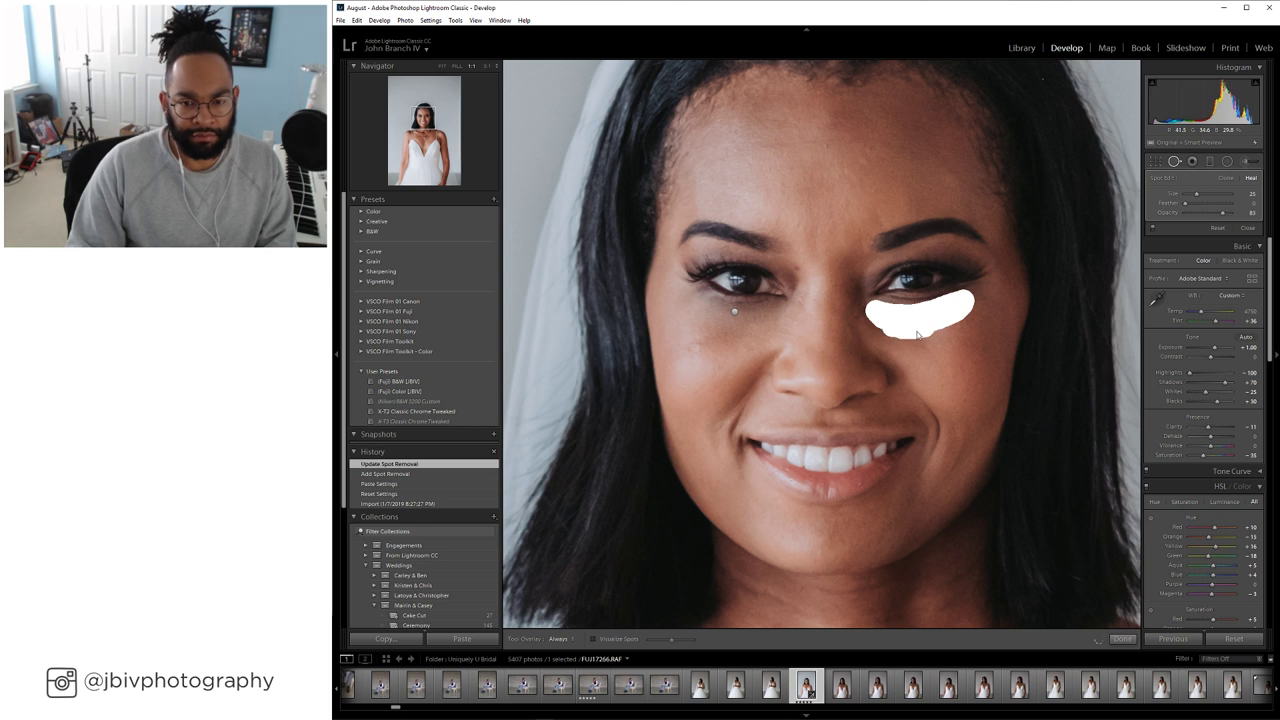
drag(918, 334, 920, 336)
drag(763, 177, 768, 161)
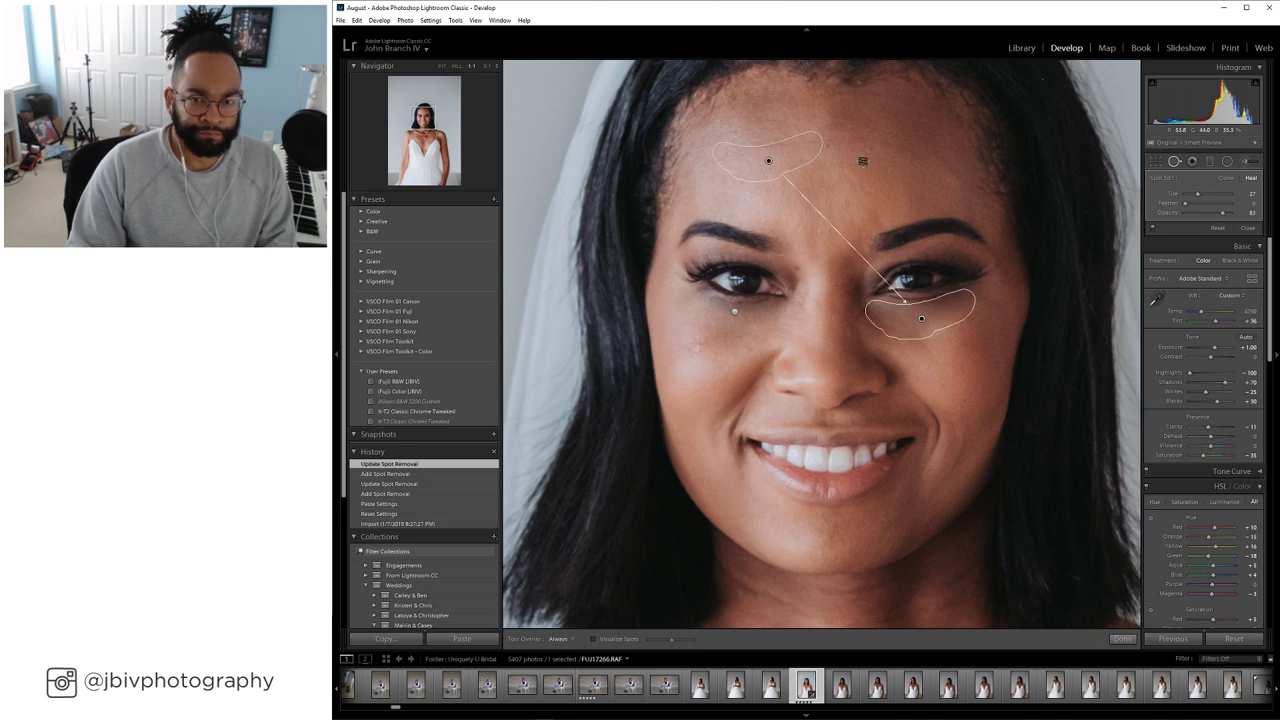
Heal the small blemishes on the forehead and one more facial spot, checking the full view
scroll(843, 174, down, 3)
click(841, 169)
click(838, 144)
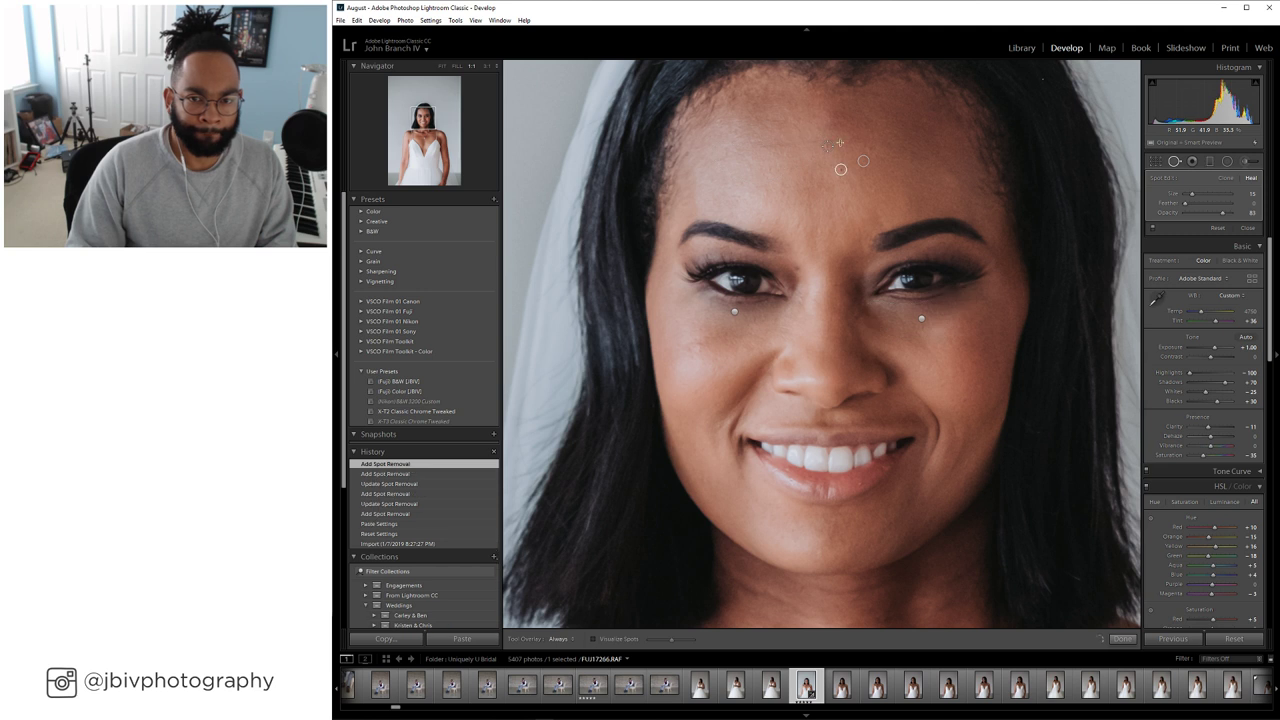
click(896, 132)
click(880, 141)
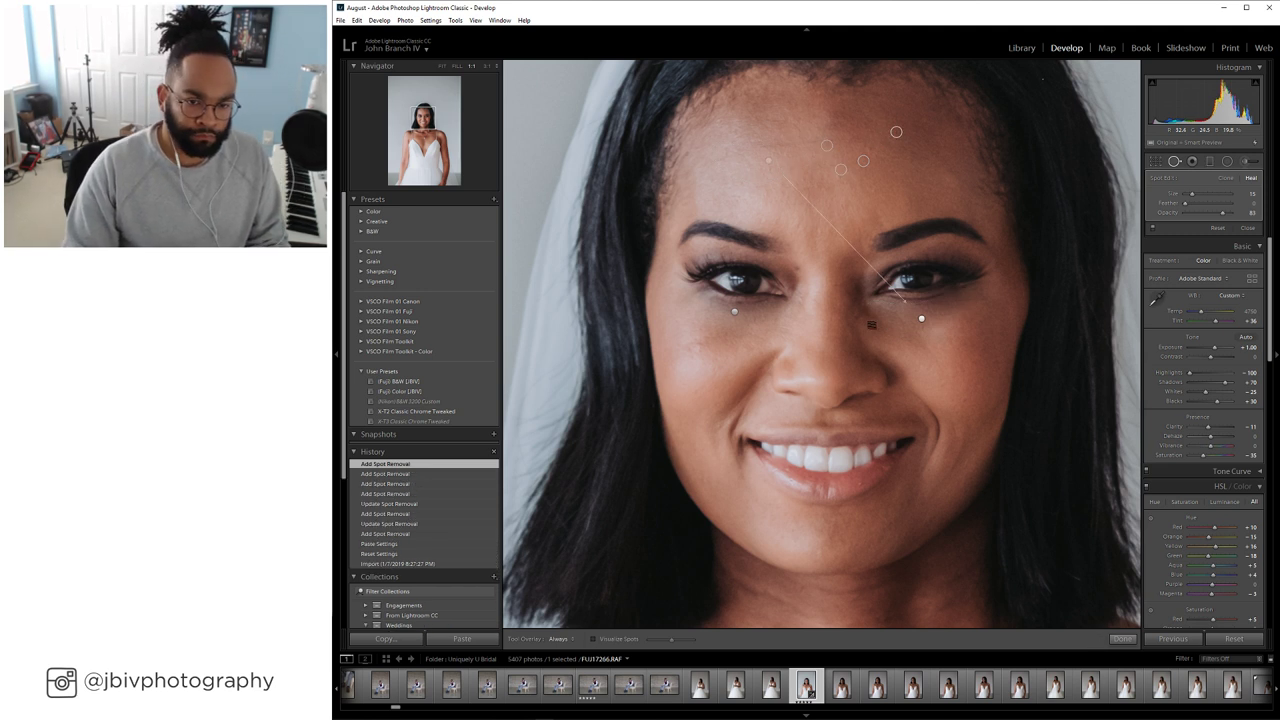
click(798, 270)
key(z)
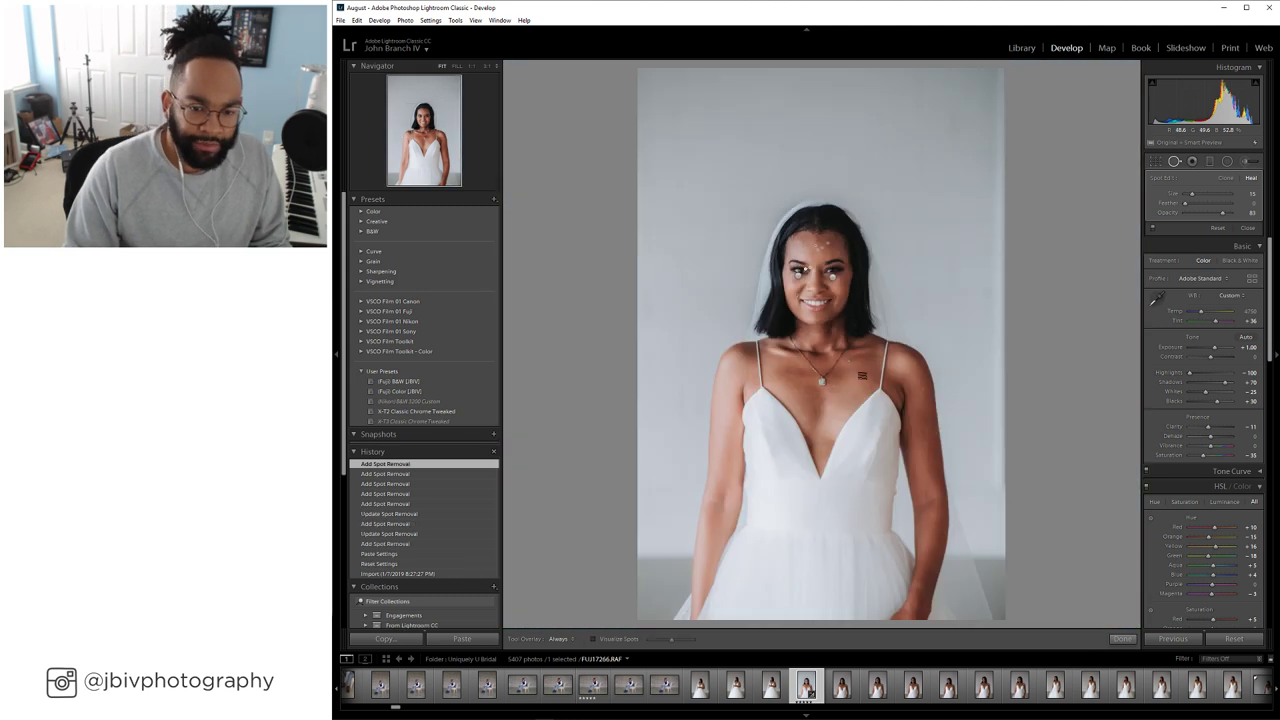
key(z)
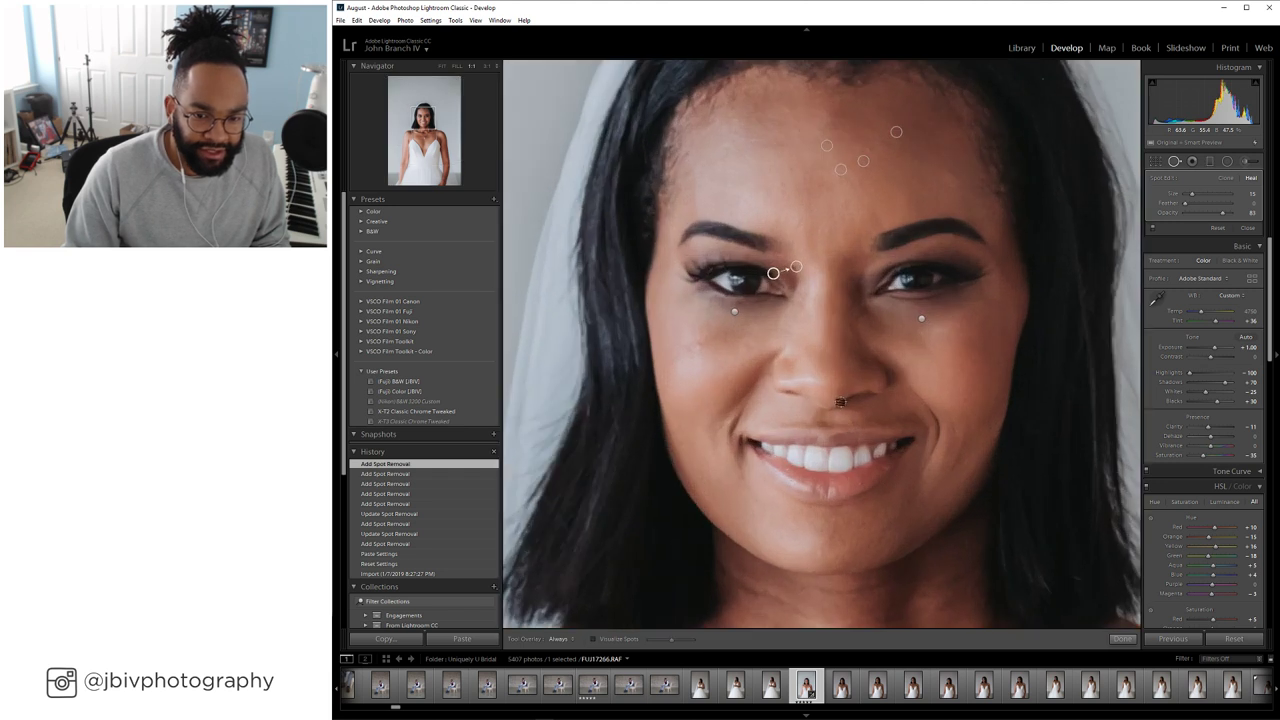
scroll(560, 265, down, 5)
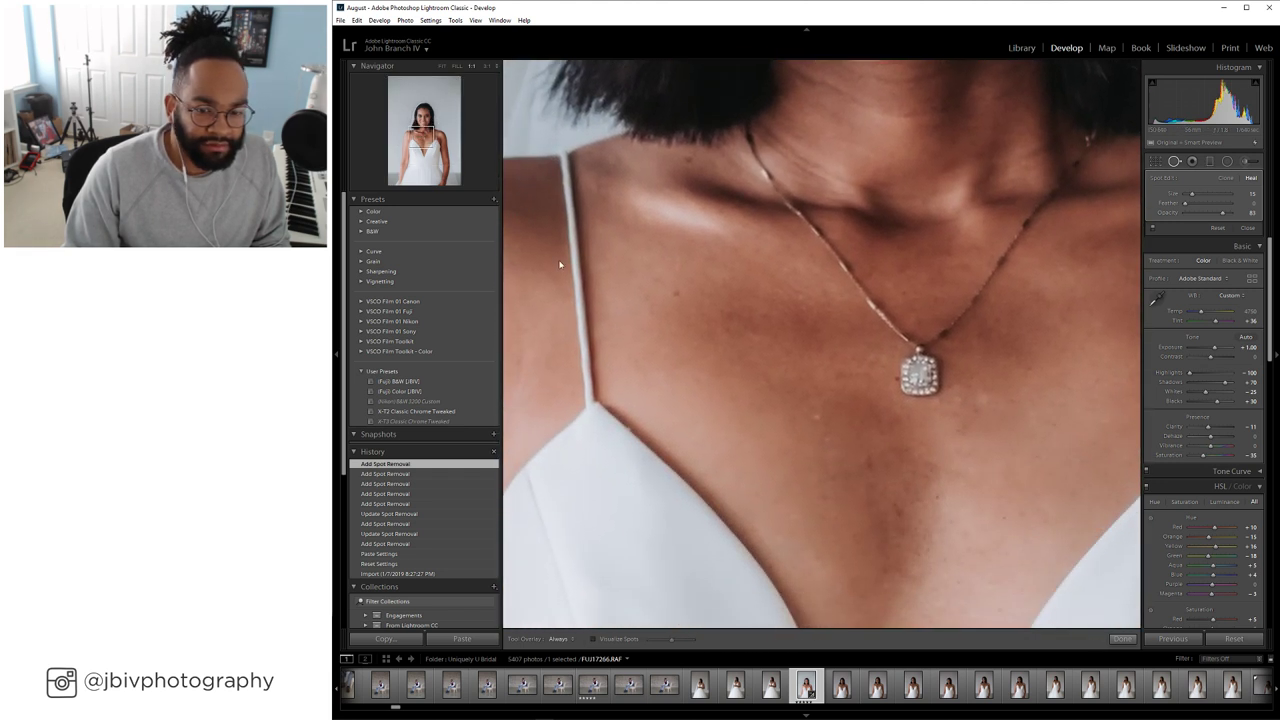
Heal the small spots on the bride's chest, neck and shoulder with Spot Removal
click(814, 418)
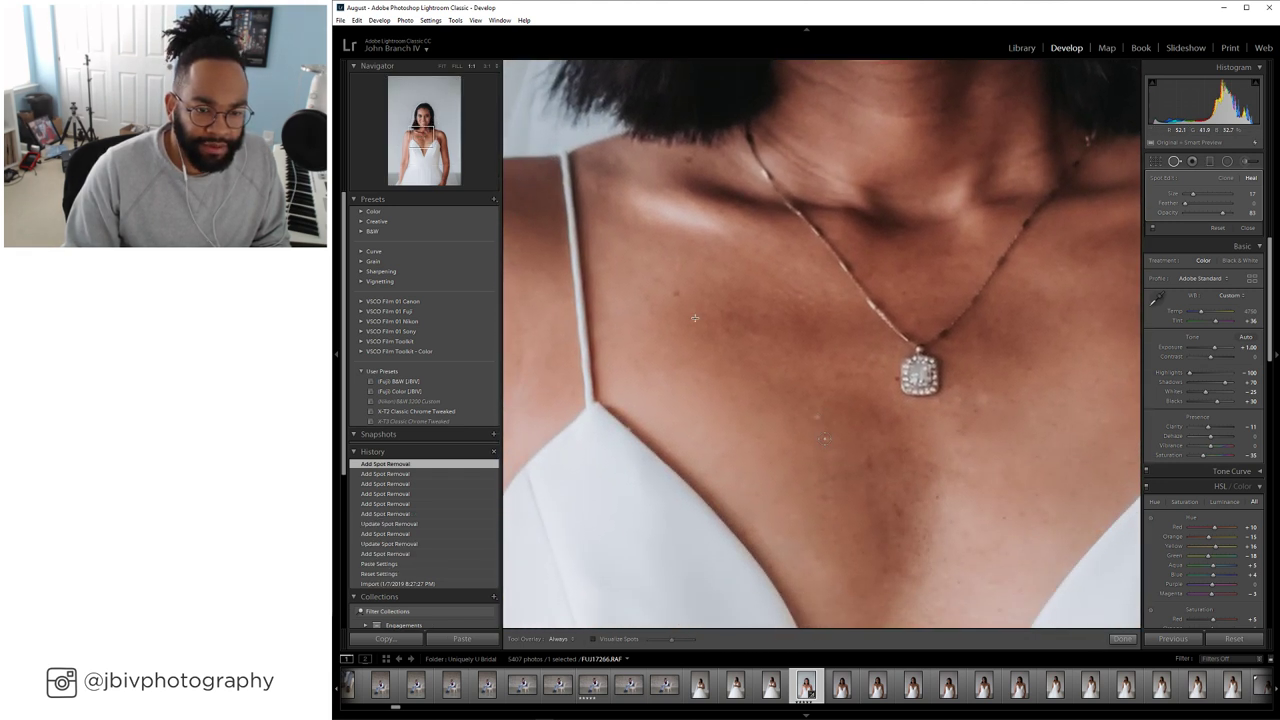
click(823, 437)
click(676, 294)
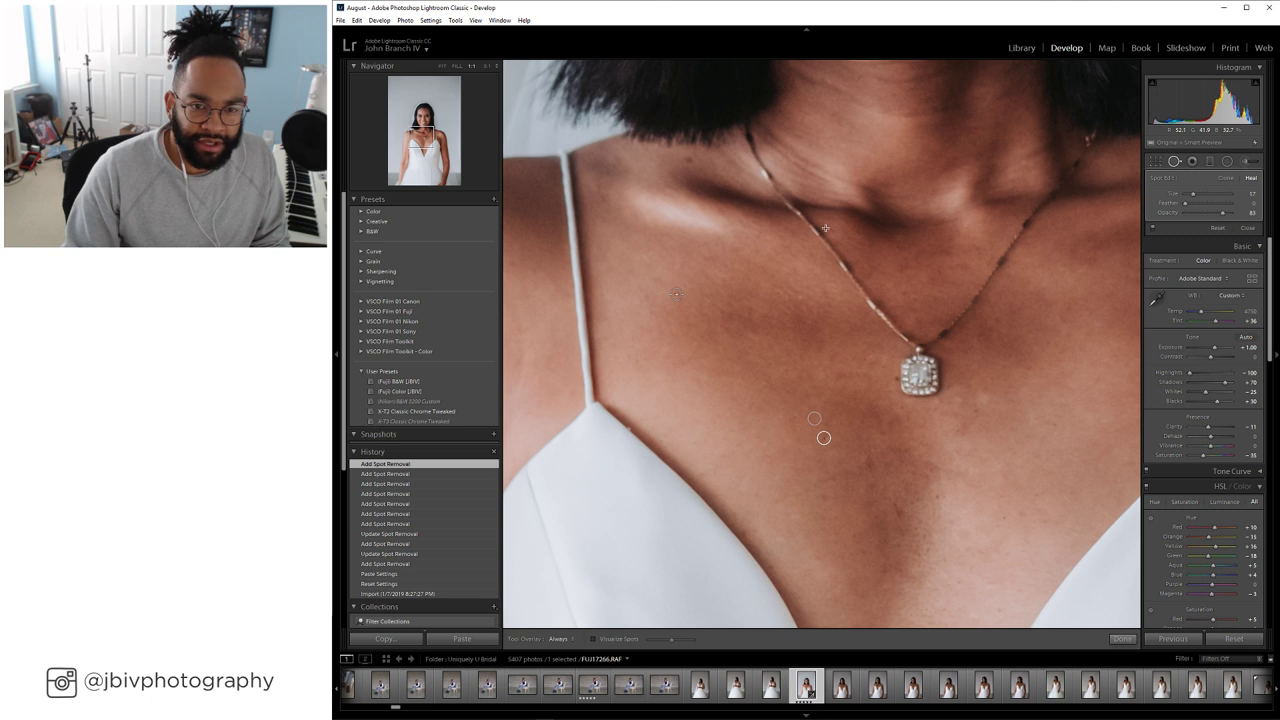
click(686, 165)
click(440, 140)
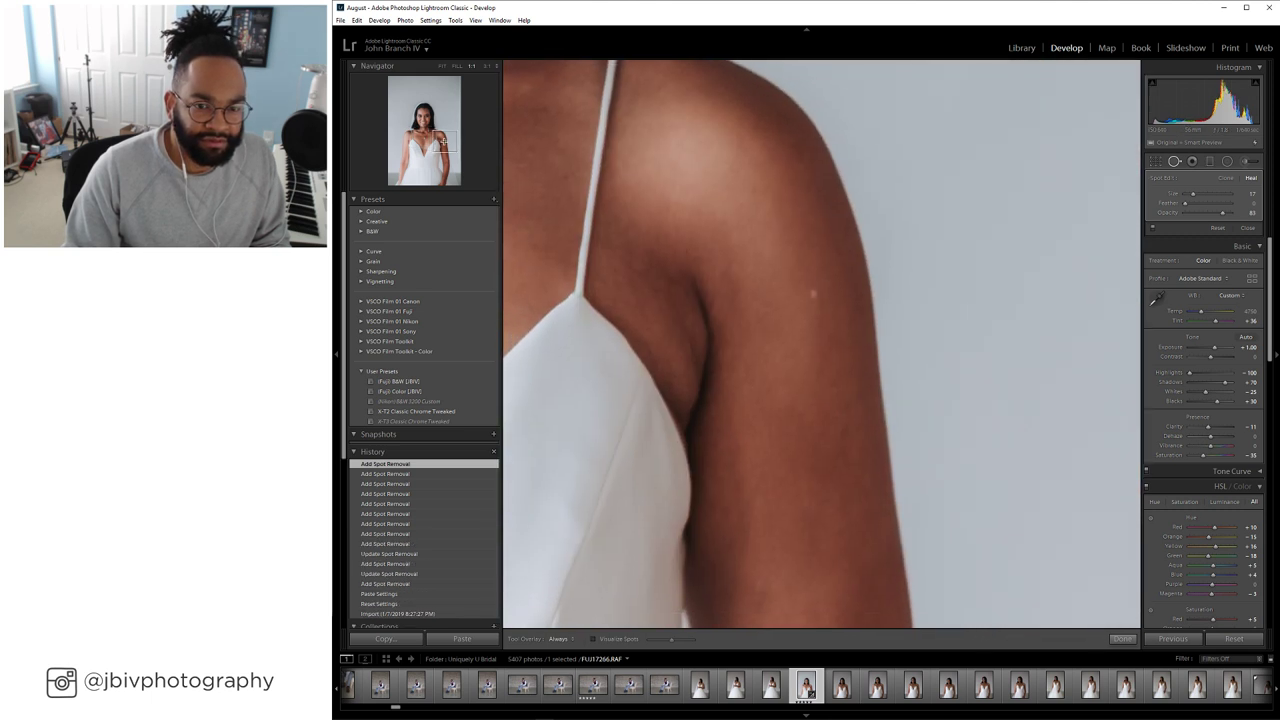
click(815, 289)
Crop the portrait by lowering the top edge toward the bride's veil
key(z)
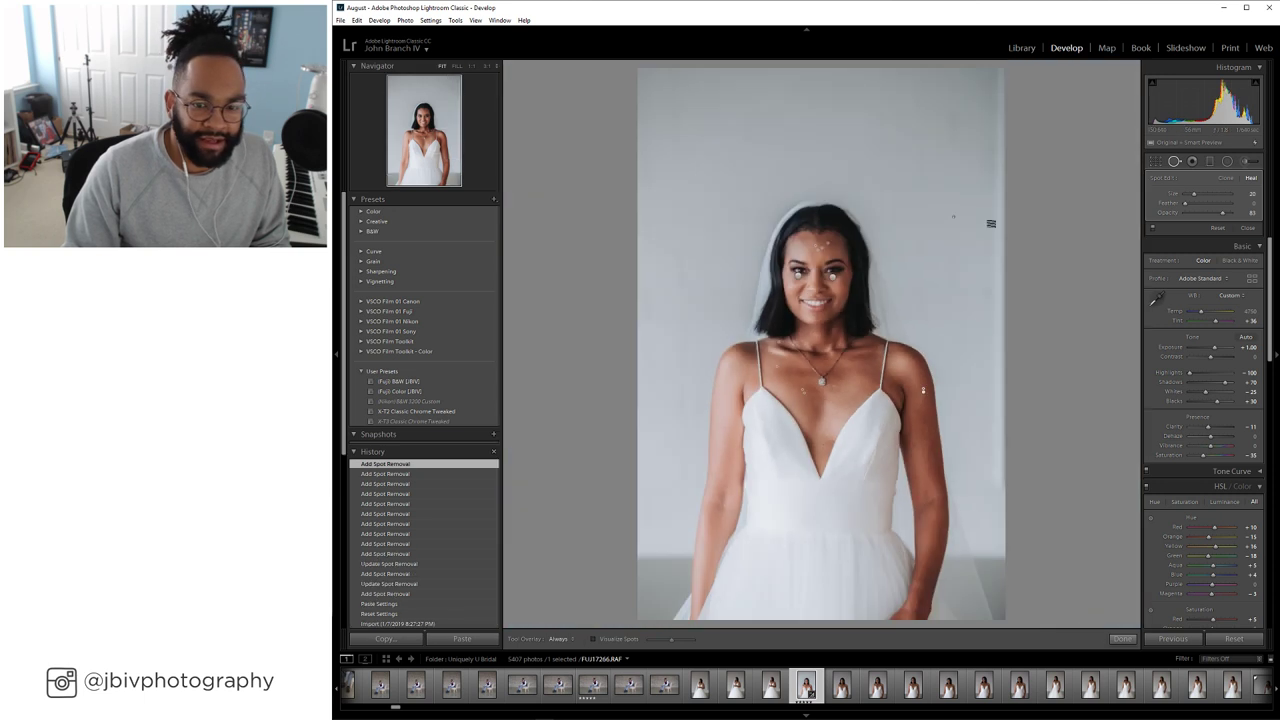
key(r)
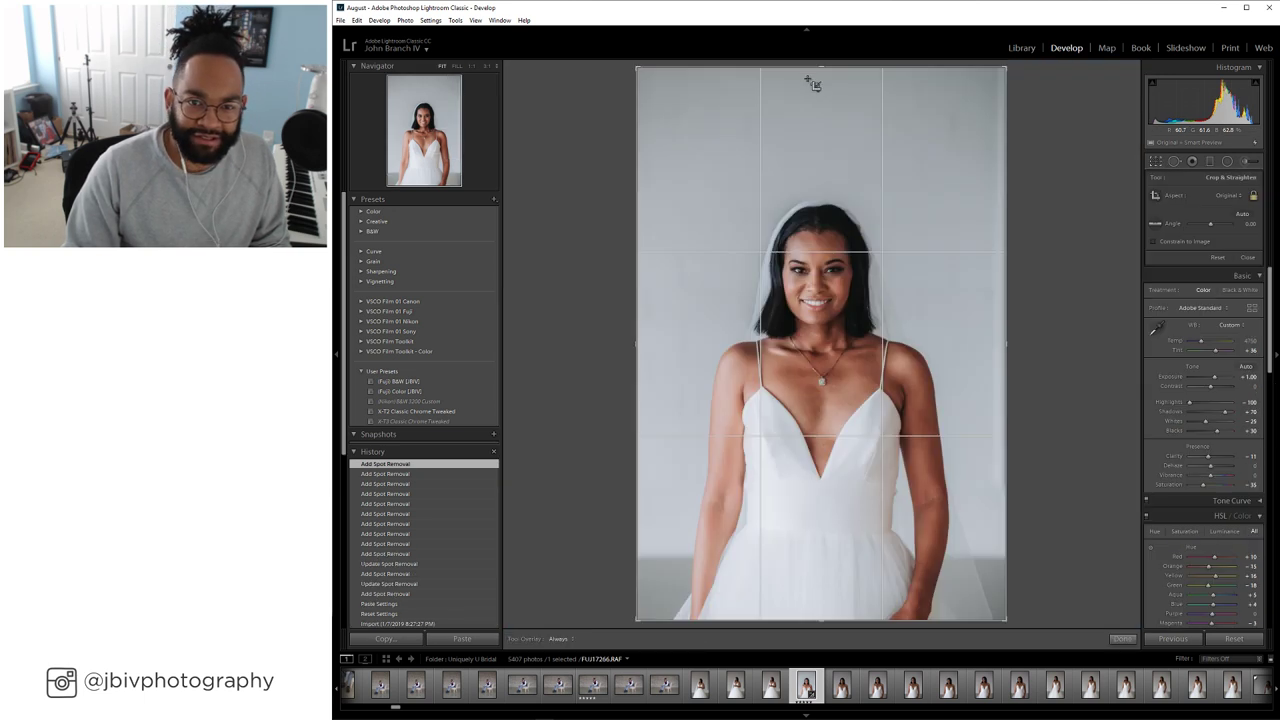
mouse_move(812, 84)
mouse_down()
mouse_move(828, 112)
mouse_move(823, 103)
mouse_up()
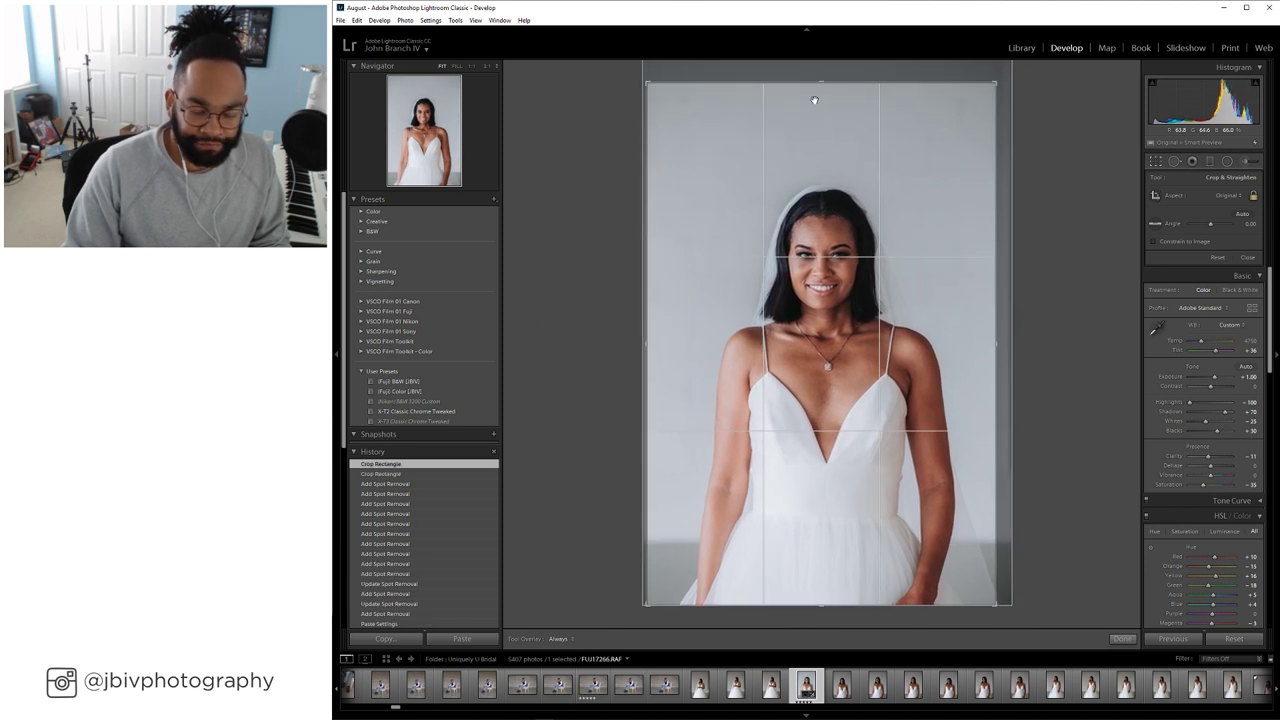
key(r)
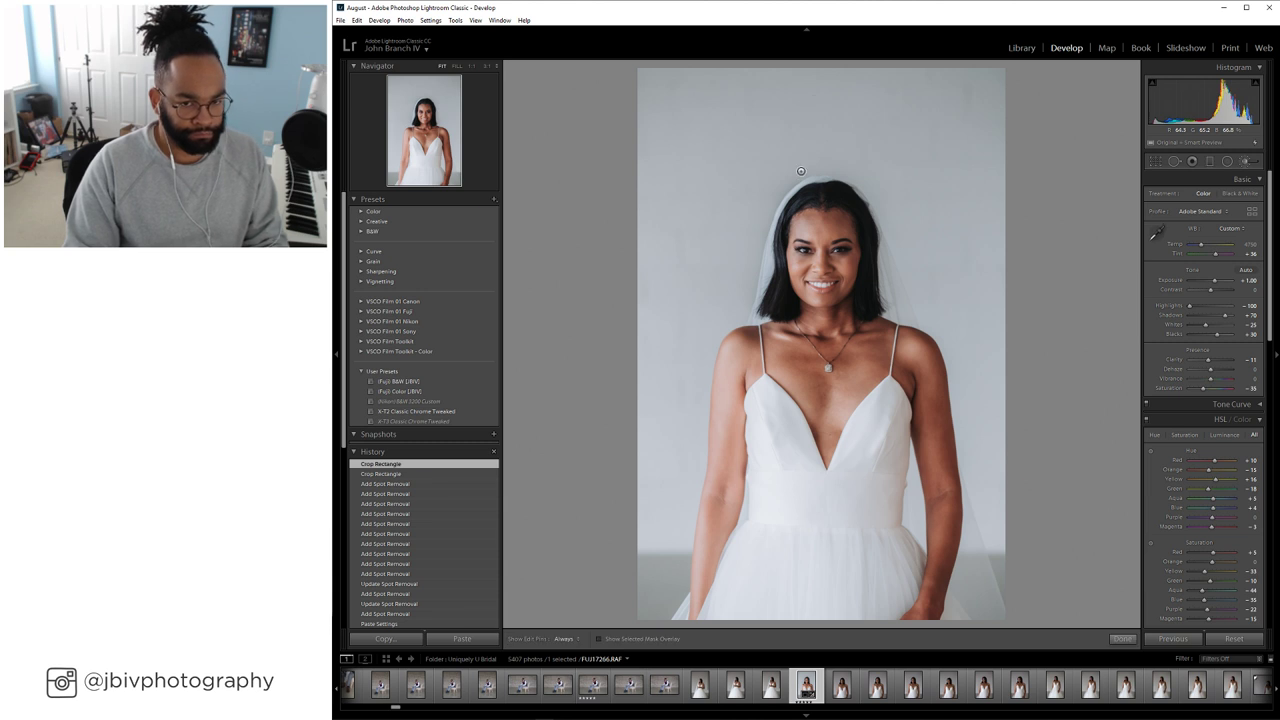
key(k)
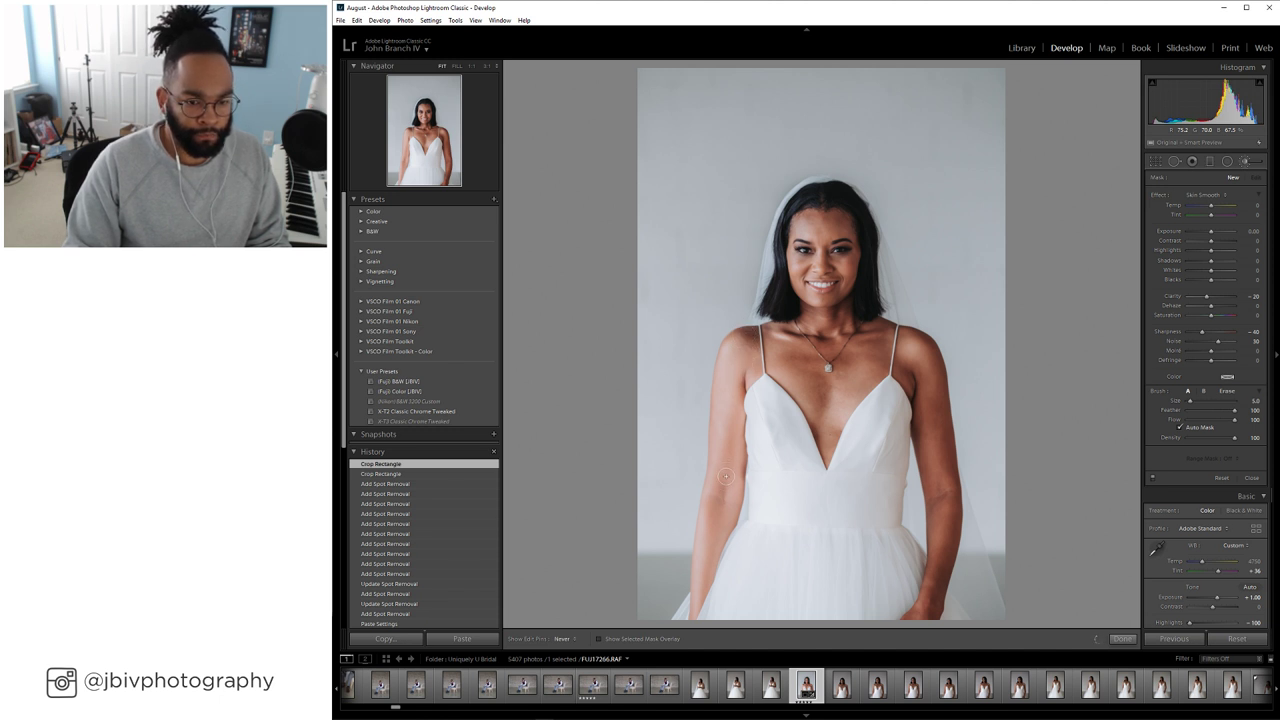
Paint Skin Smooth strokes over the bride's hand, arm, chest, chin and face, then close the brush
drag(916, 616, 926, 599)
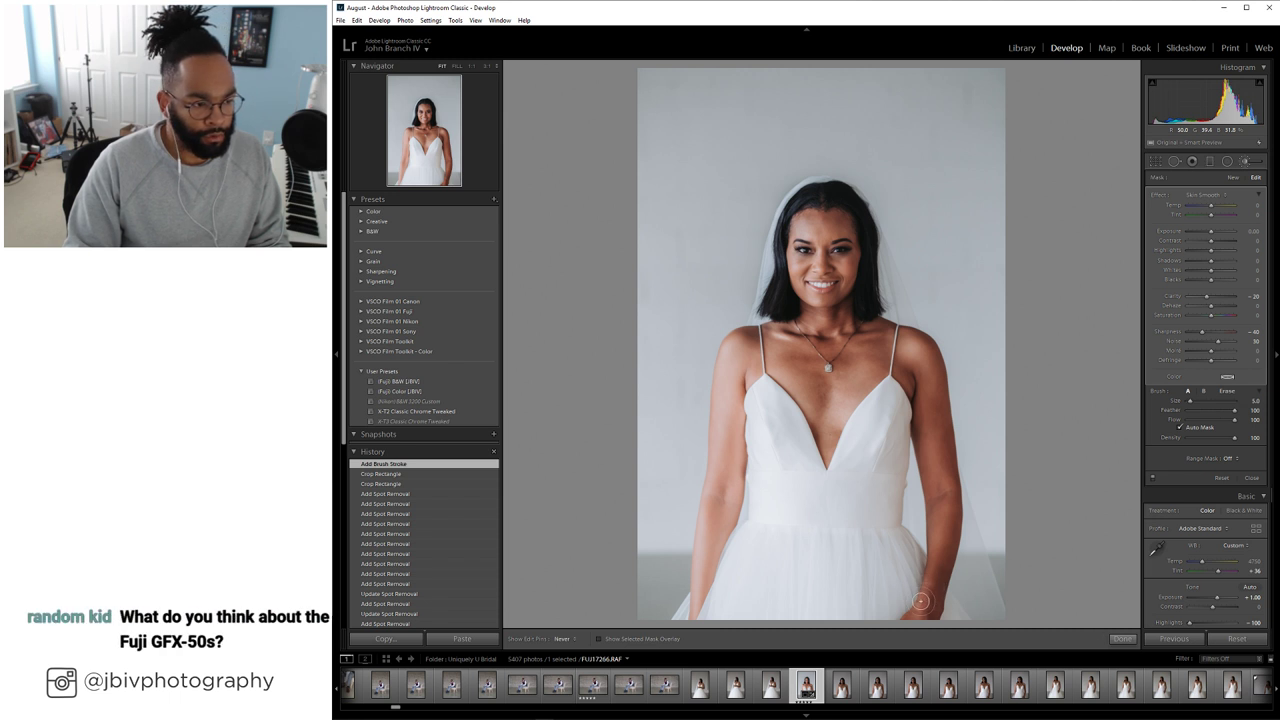
click(945, 555)
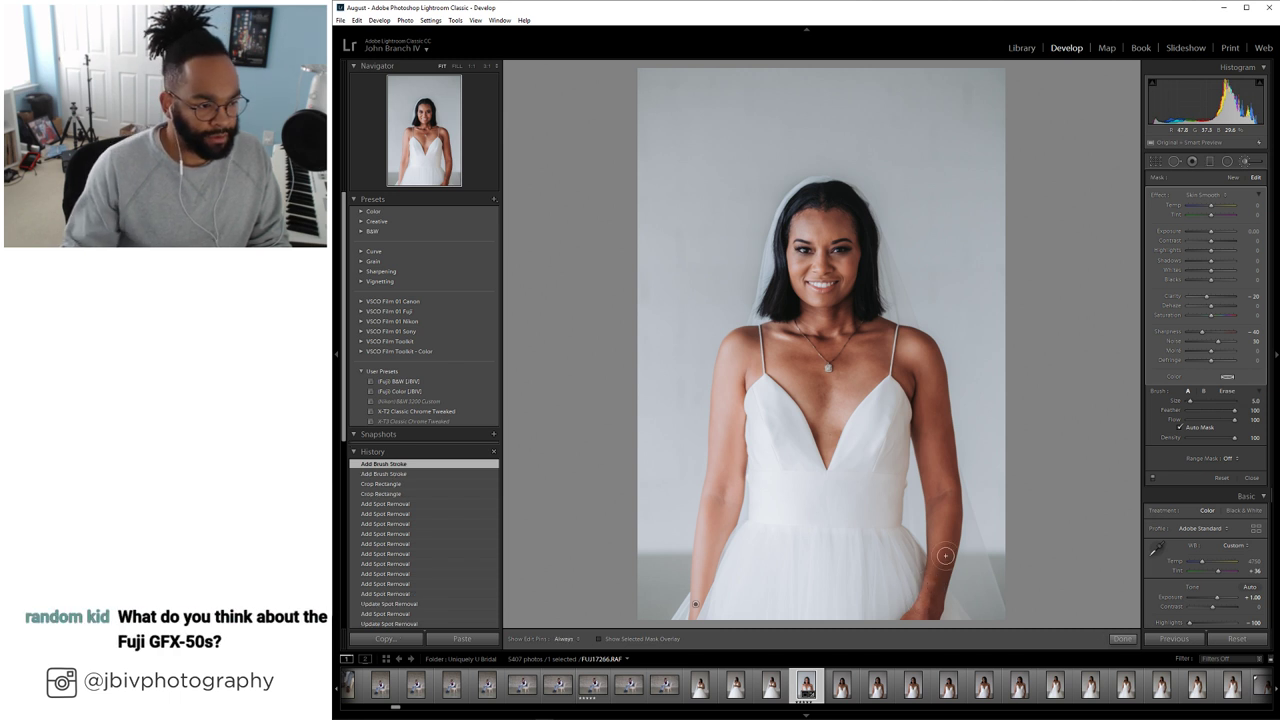
key(h)
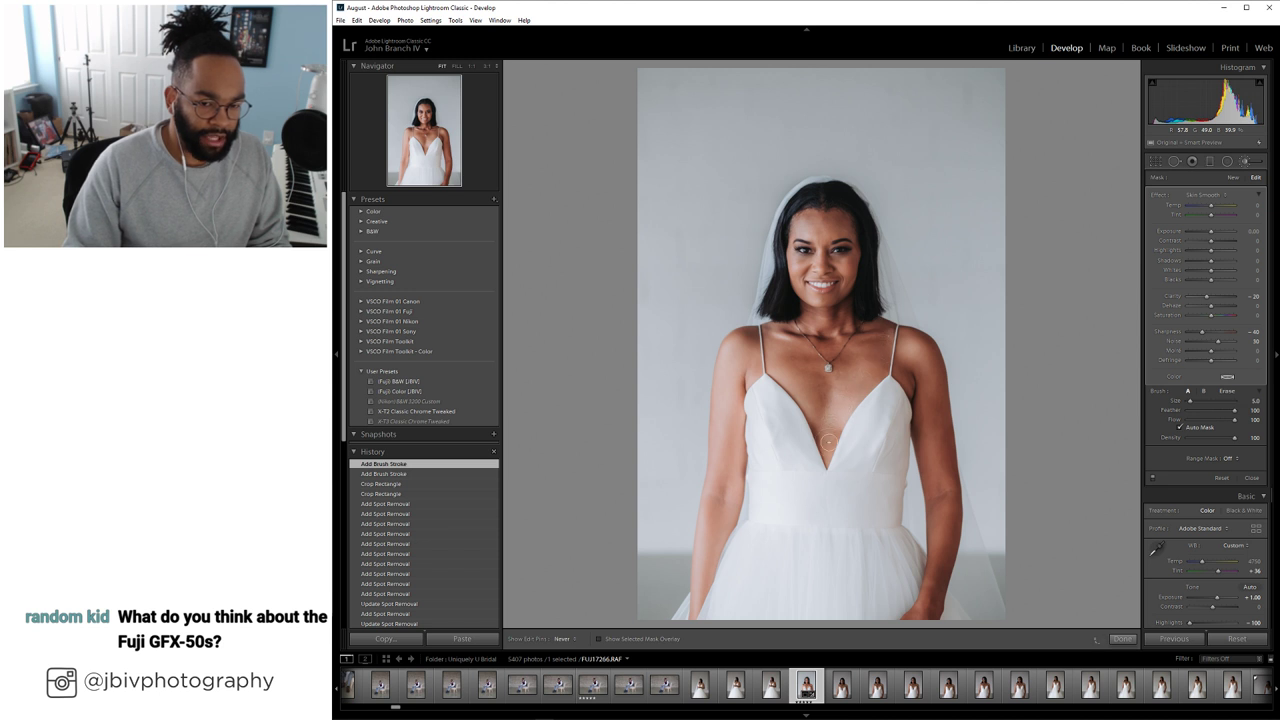
click(806, 313)
click(807, 312)
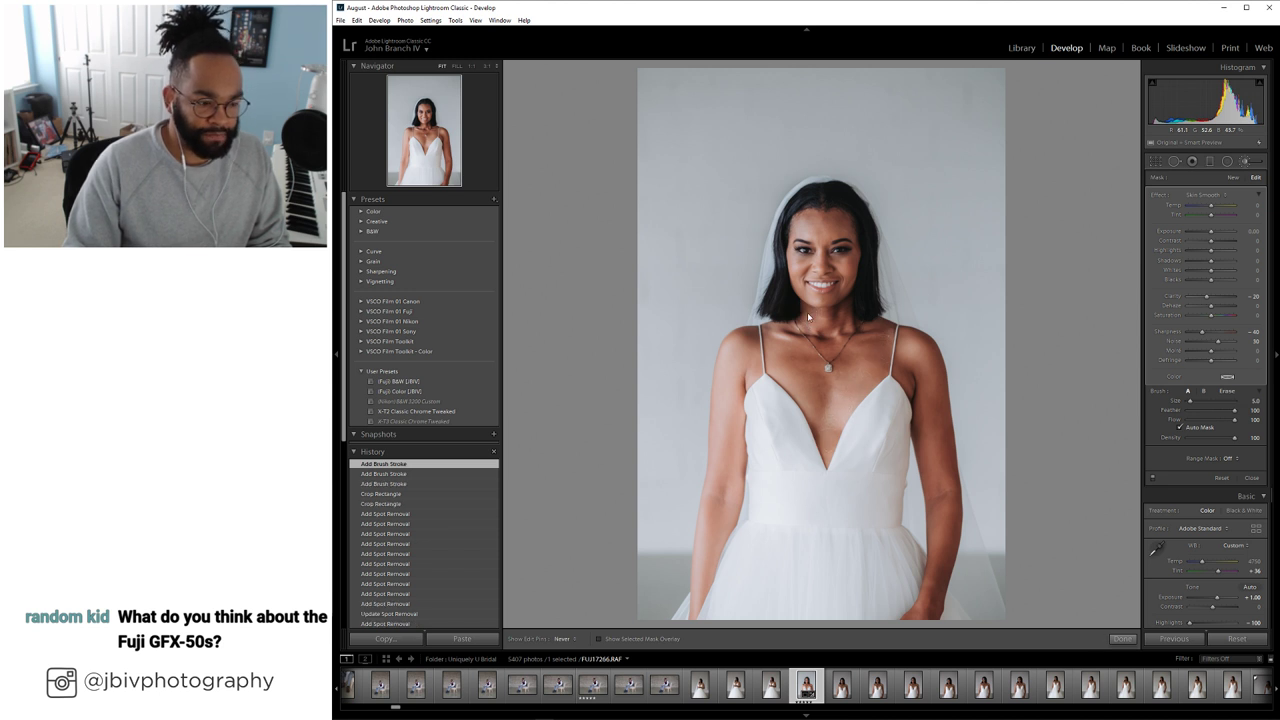
key(h)
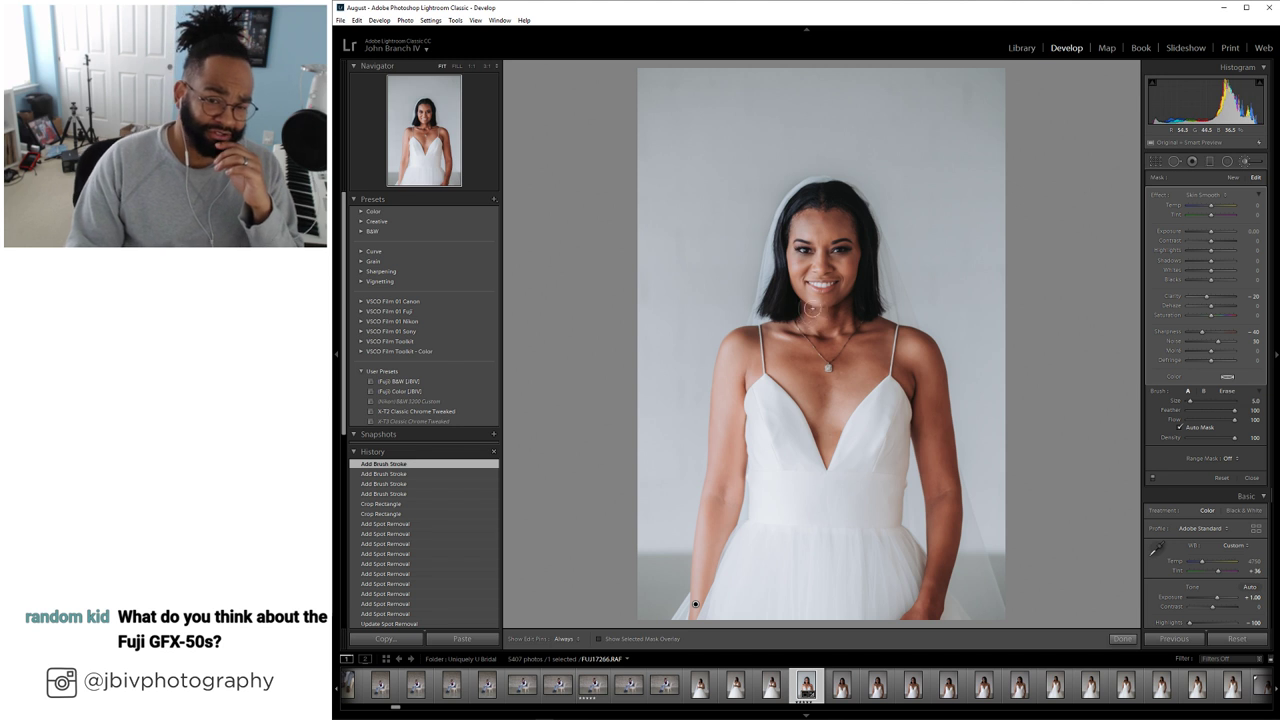
scroll(805, 318, down, 1)
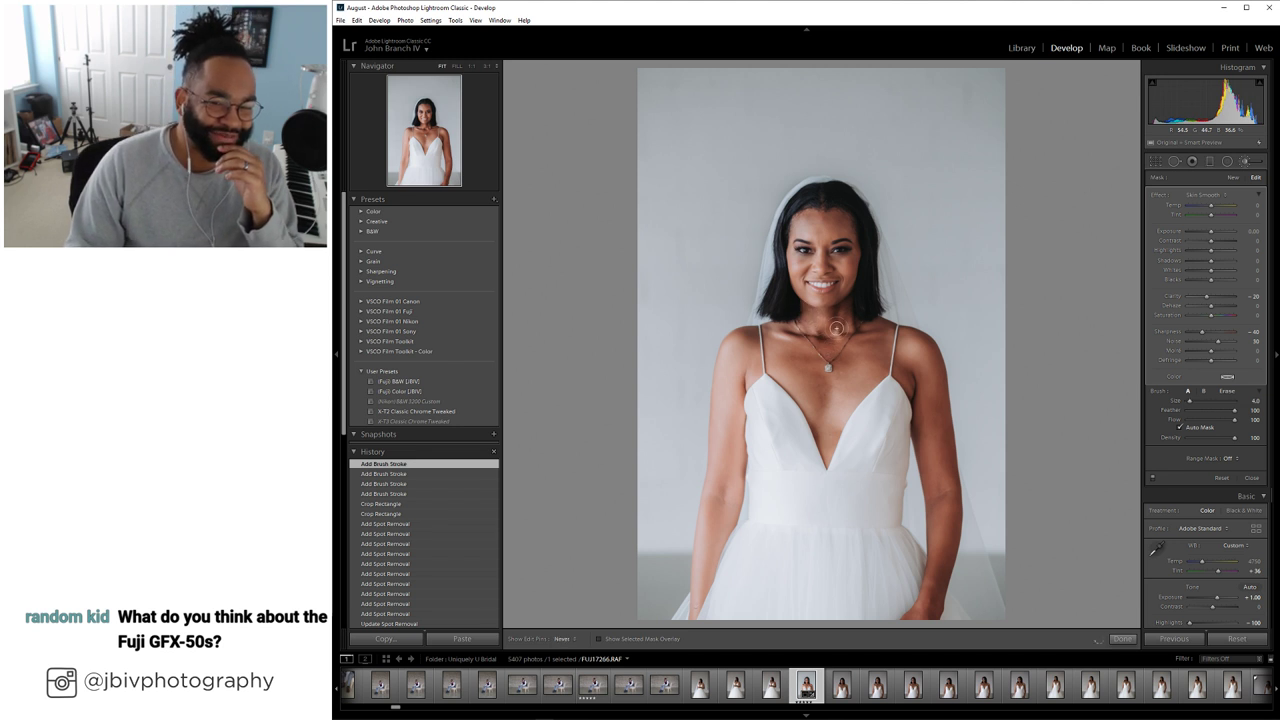
key(h)
drag(821, 318, 813, 297)
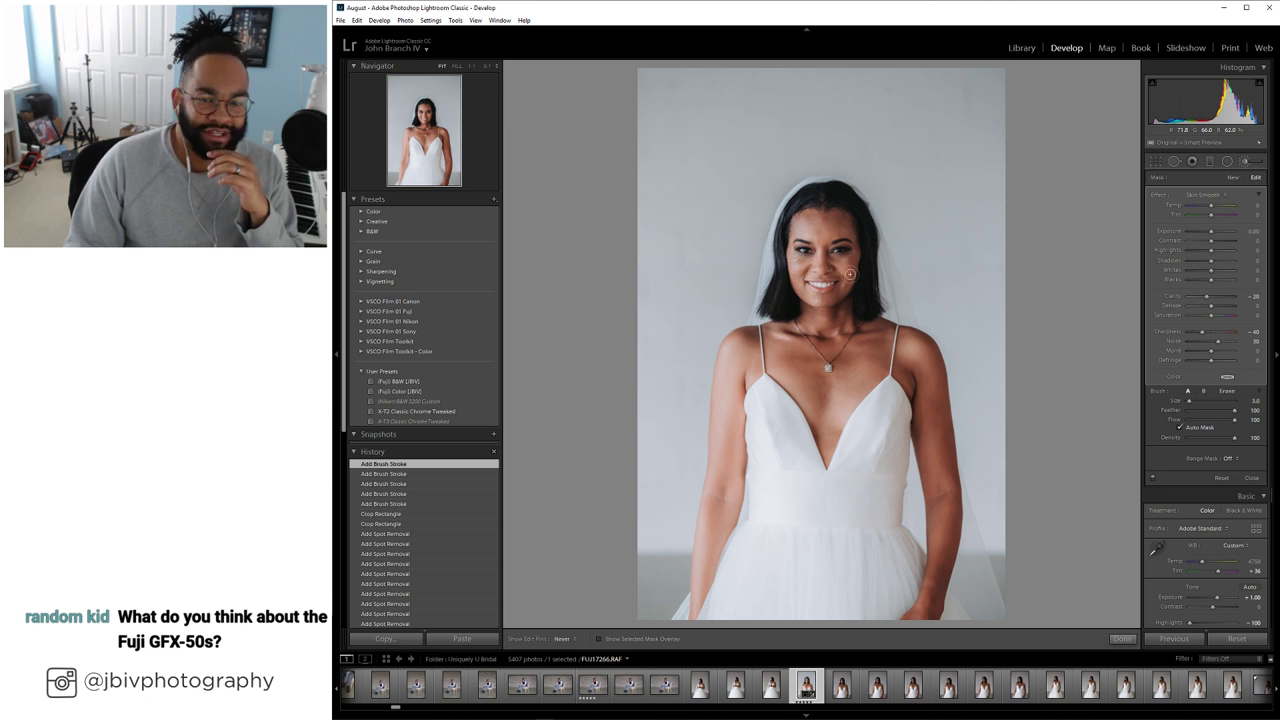
key(h)
drag(824, 300, 792, 236)
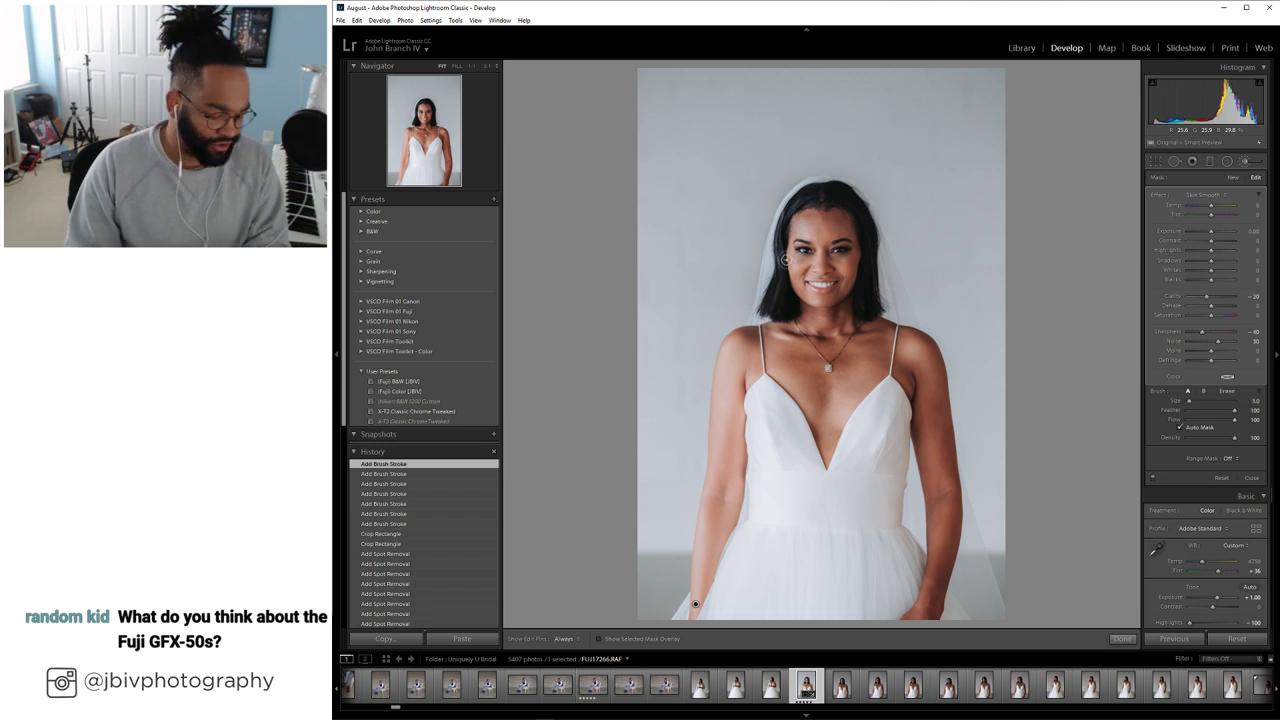
key(k)
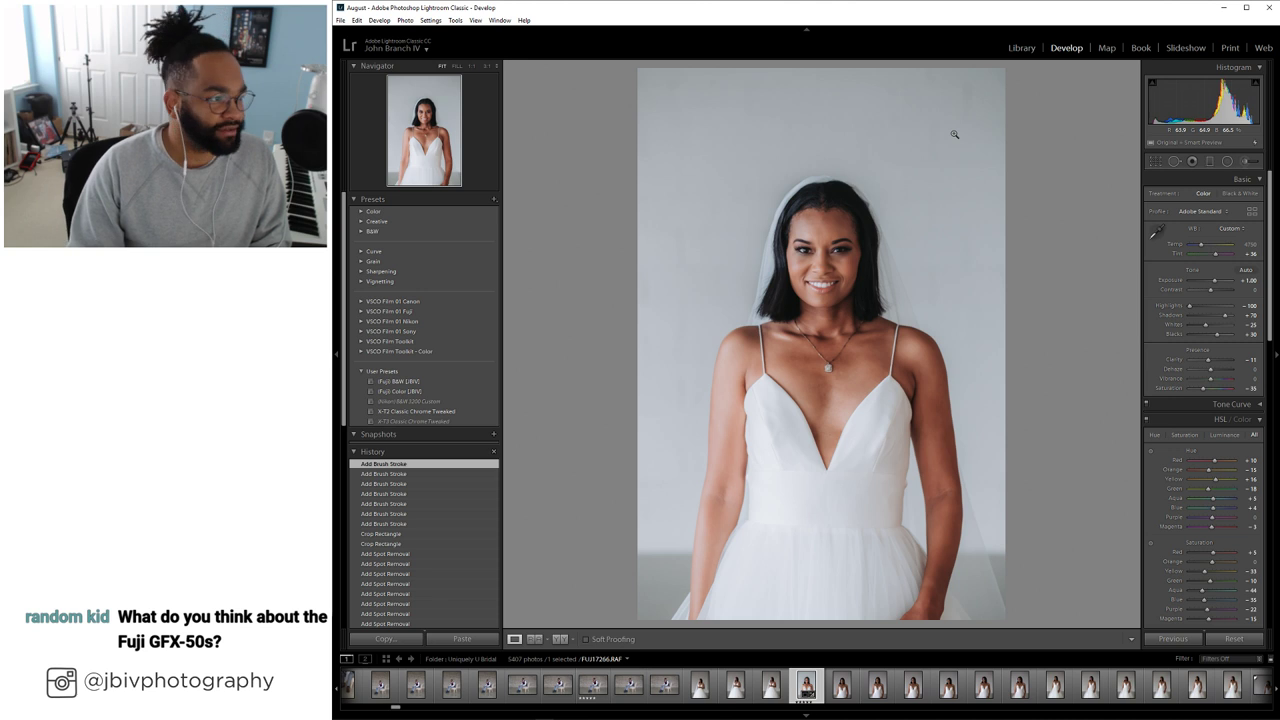
Step through the next photos and rate the full-length pose FUJ17276 five stars
click(1024, 50)
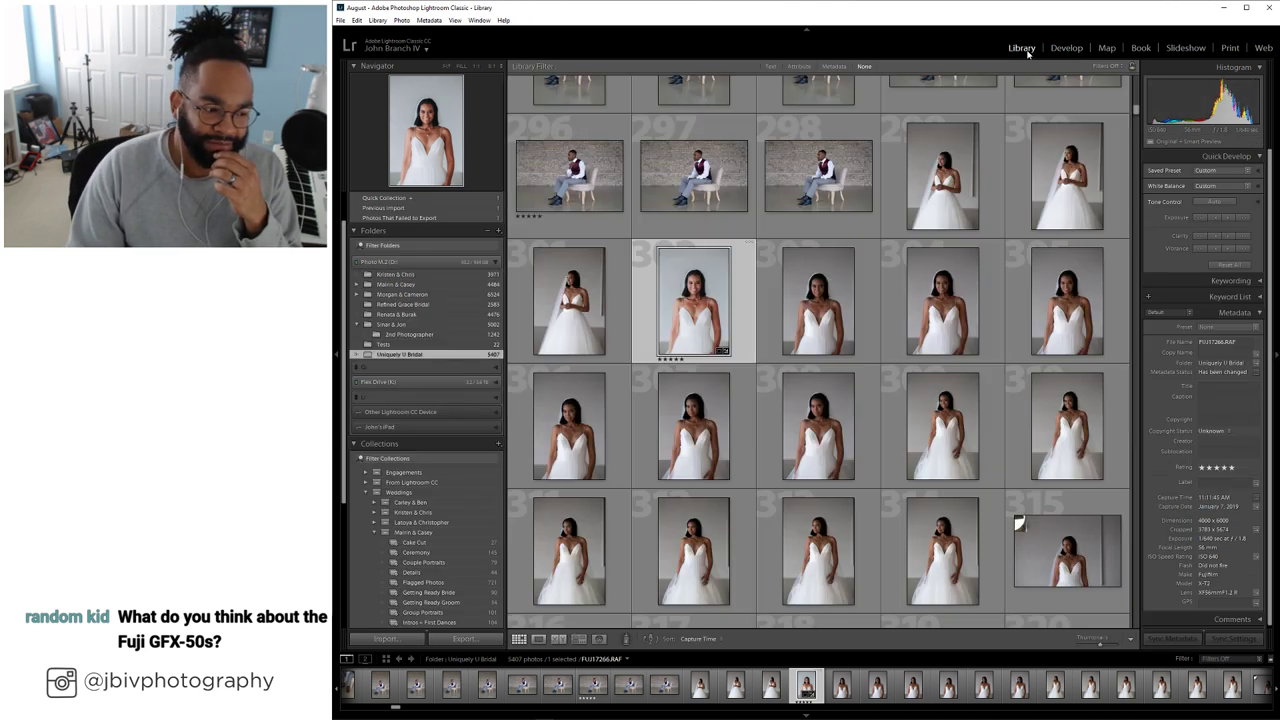
double_click(811, 320)
key(Right)
key(Right)
key(Right)
key(Right)
key(Right)
key(Right)
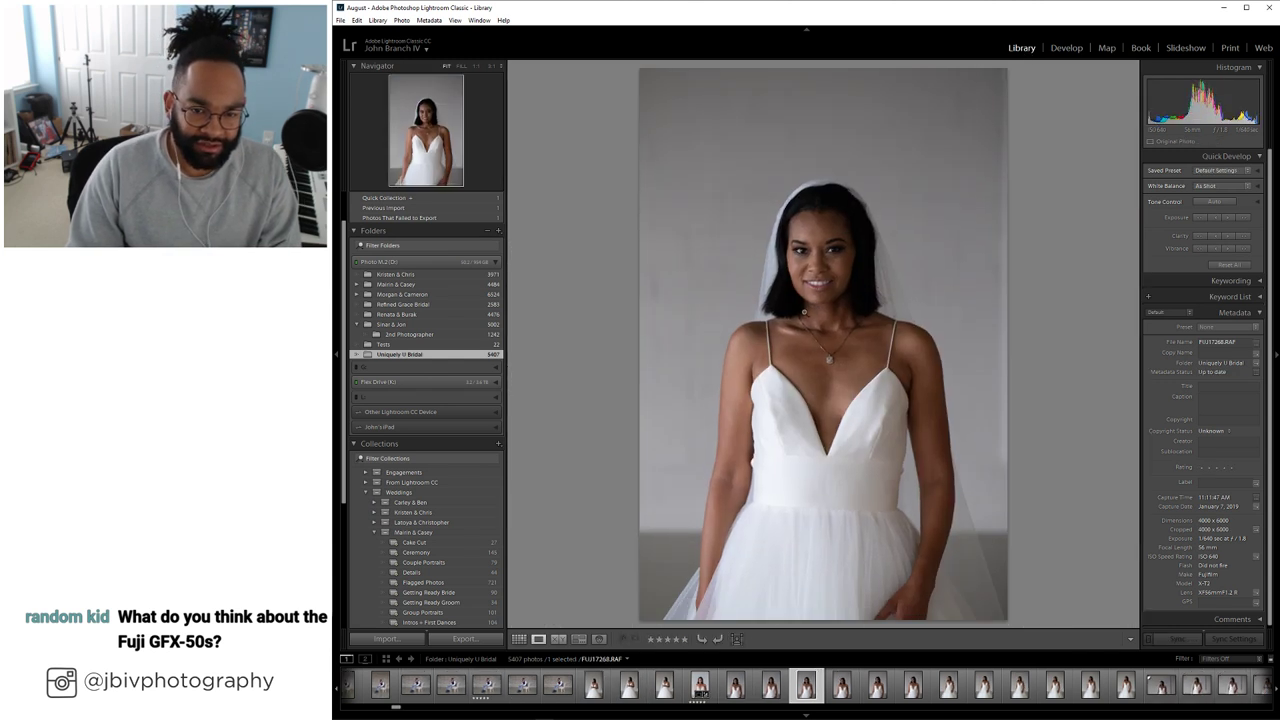
key(Right)
key(Right)
key(Right)
key(Right)
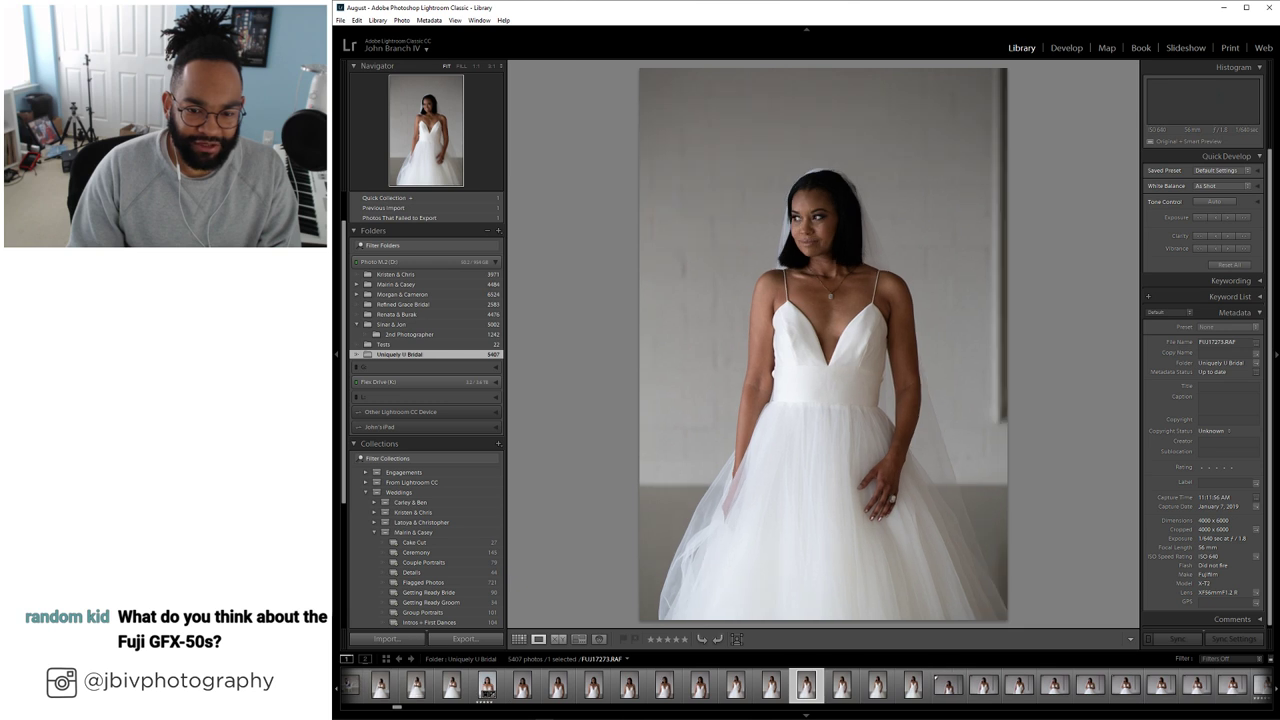
key(Left)
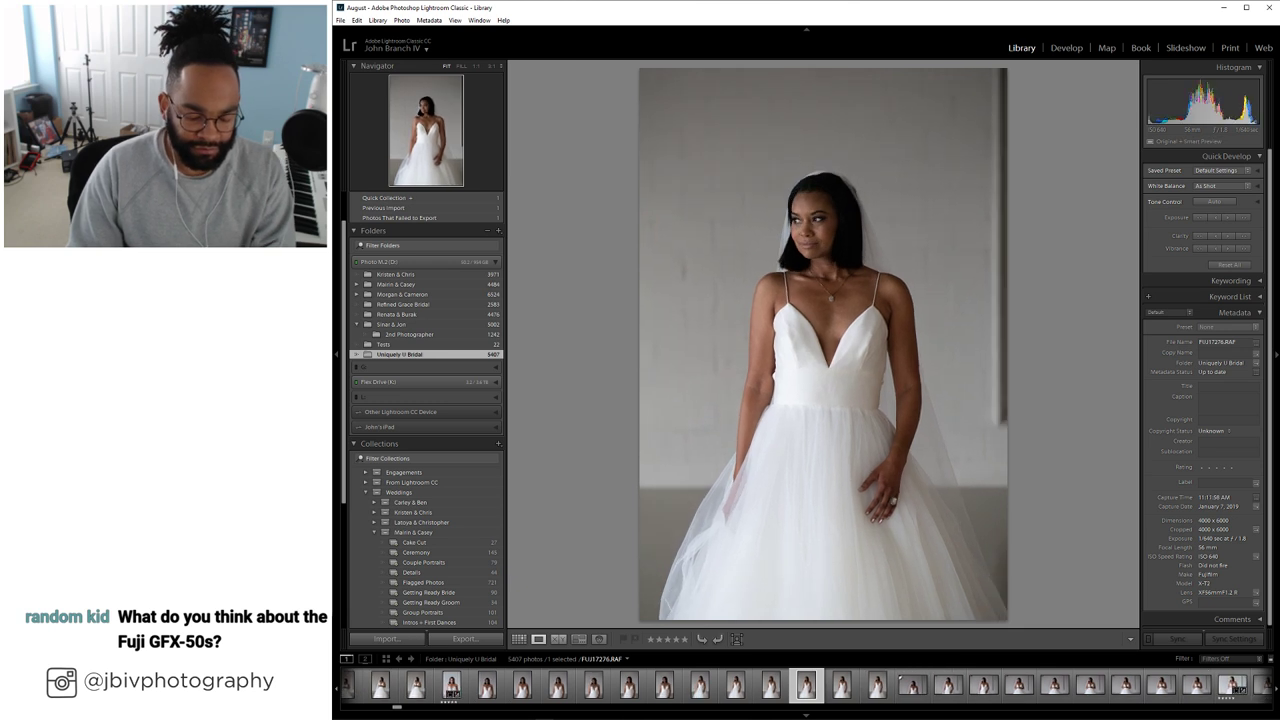
key(5)
Paste the previous portrait's edits onto FUJ17276 and open it in Develop
right_click(841, 533)
mouse_move(848, 569)
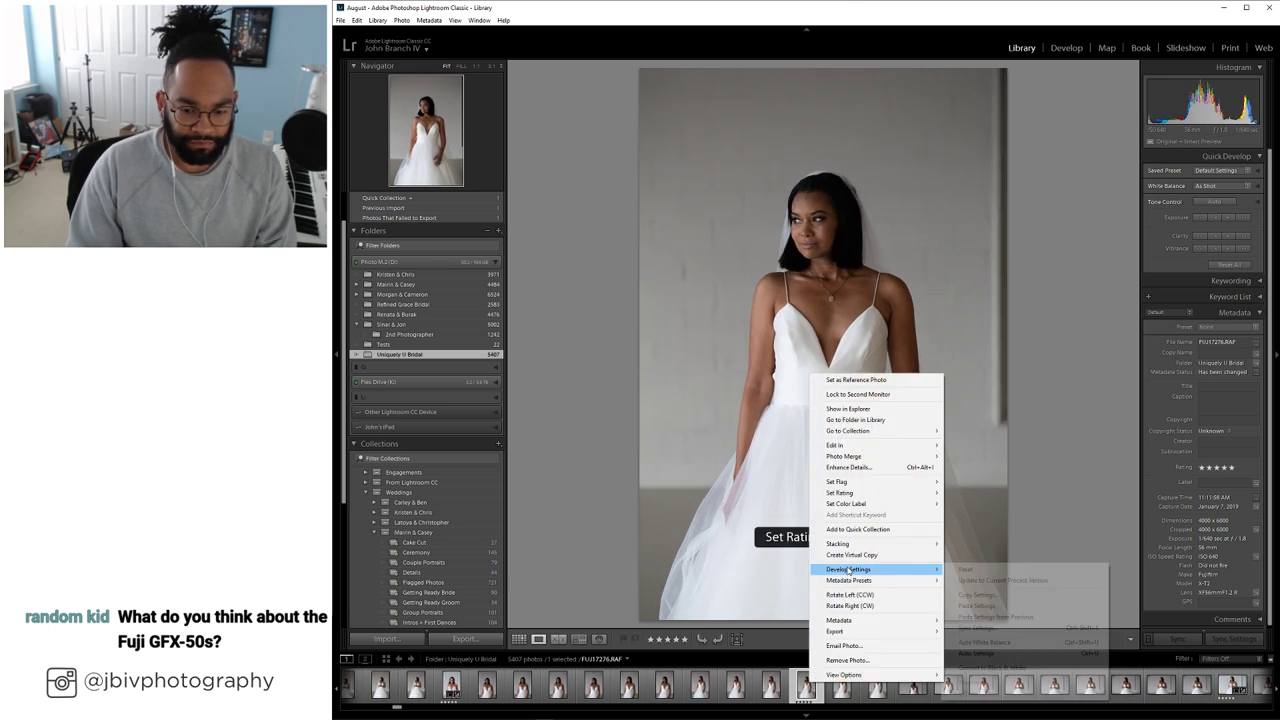
click(1000, 600)
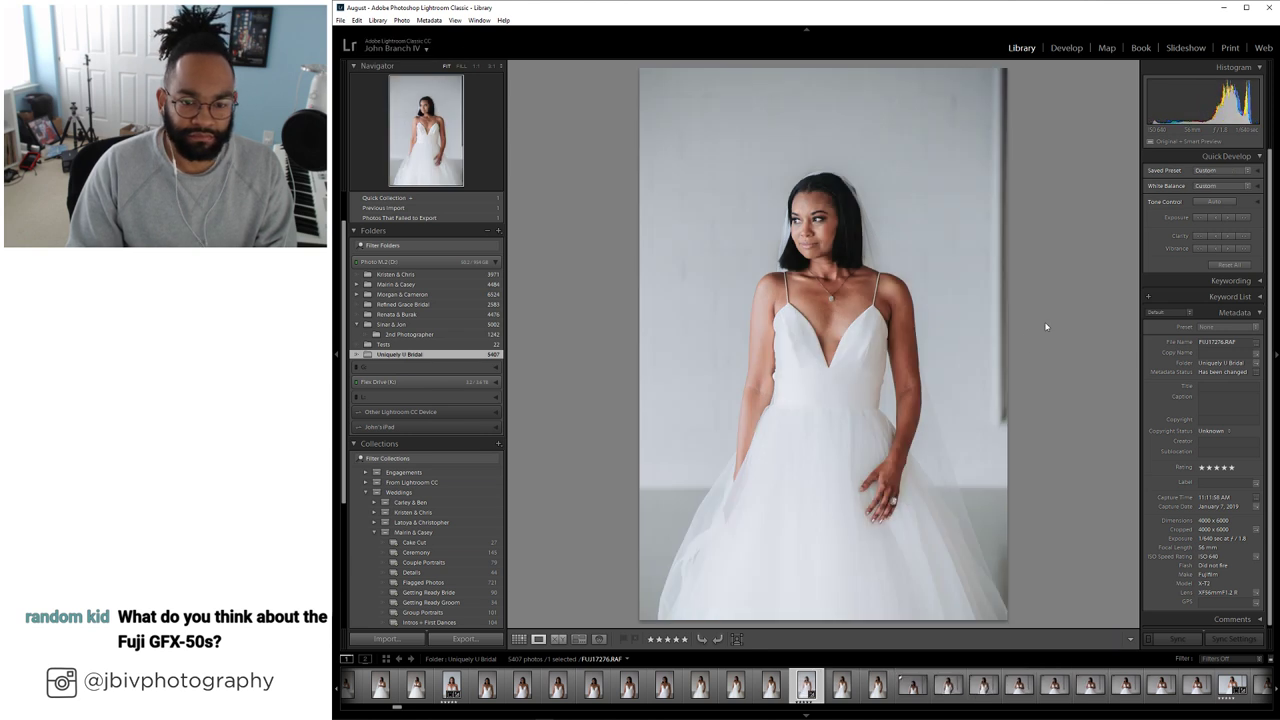
click(1066, 48)
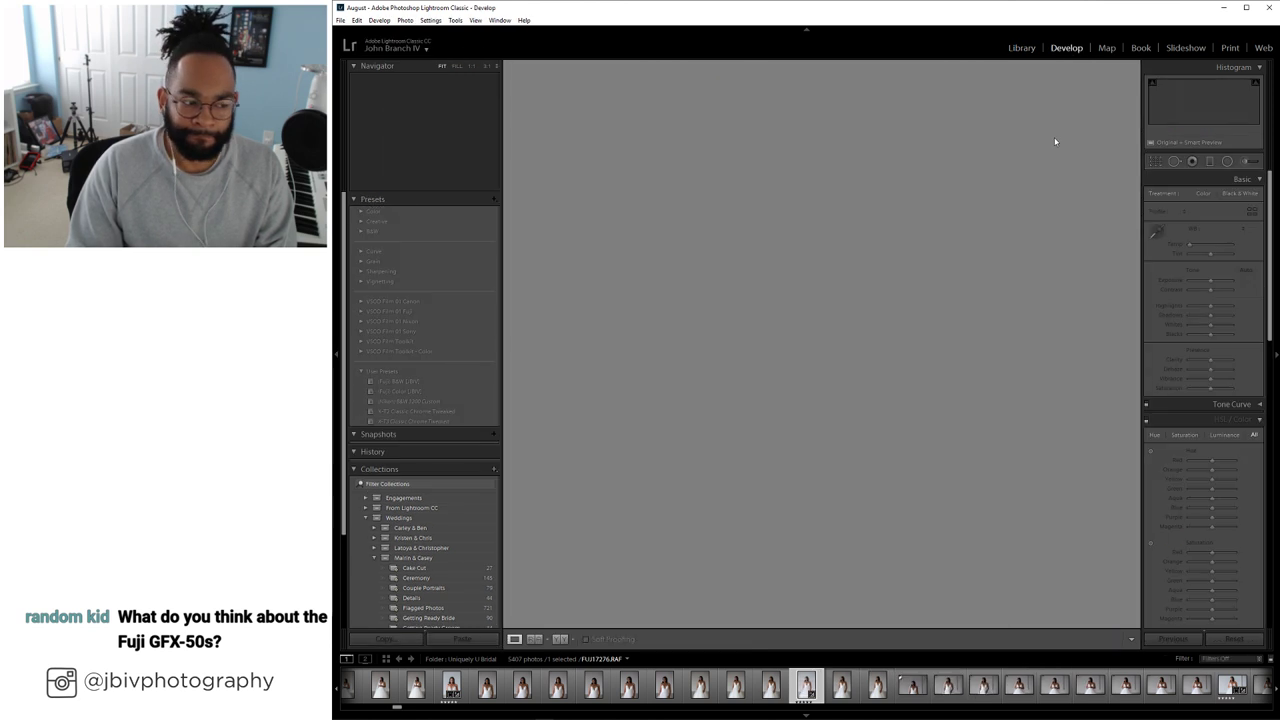
Apply Upright Level to FUJ17276 and crop its top edge down to just above the bride
scroll(1183, 434, down, 5)
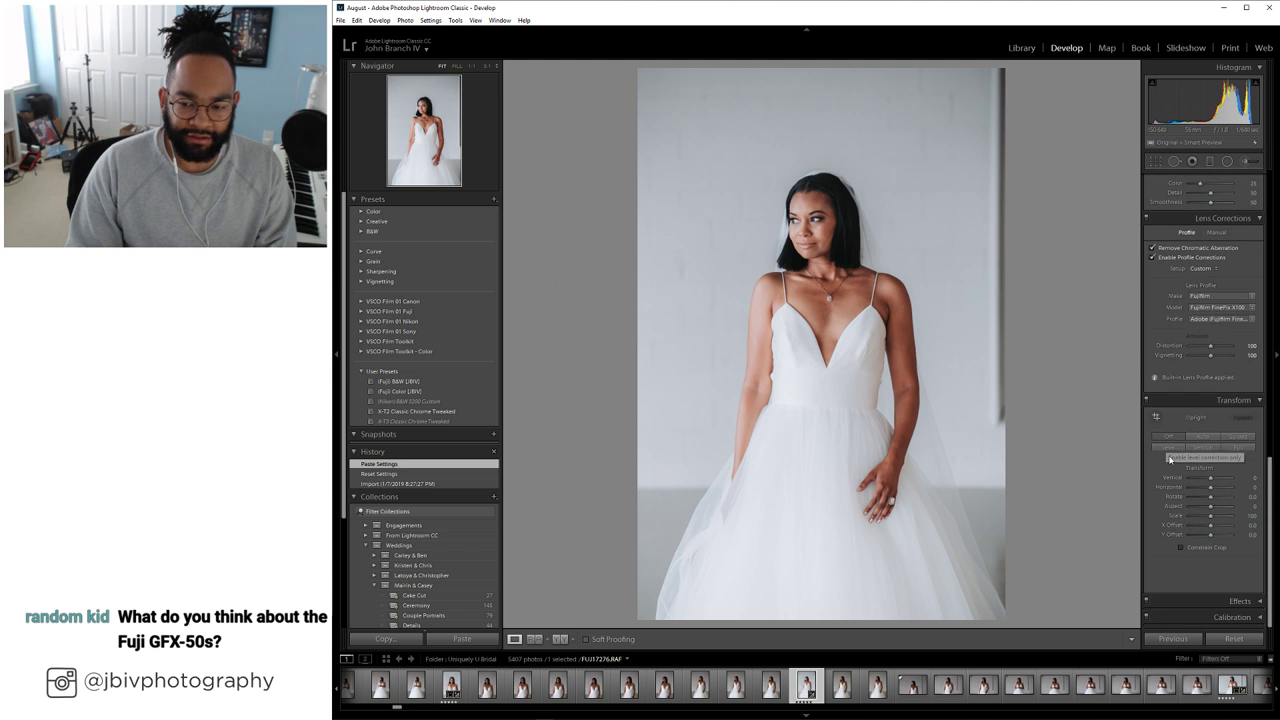
click(1171, 448)
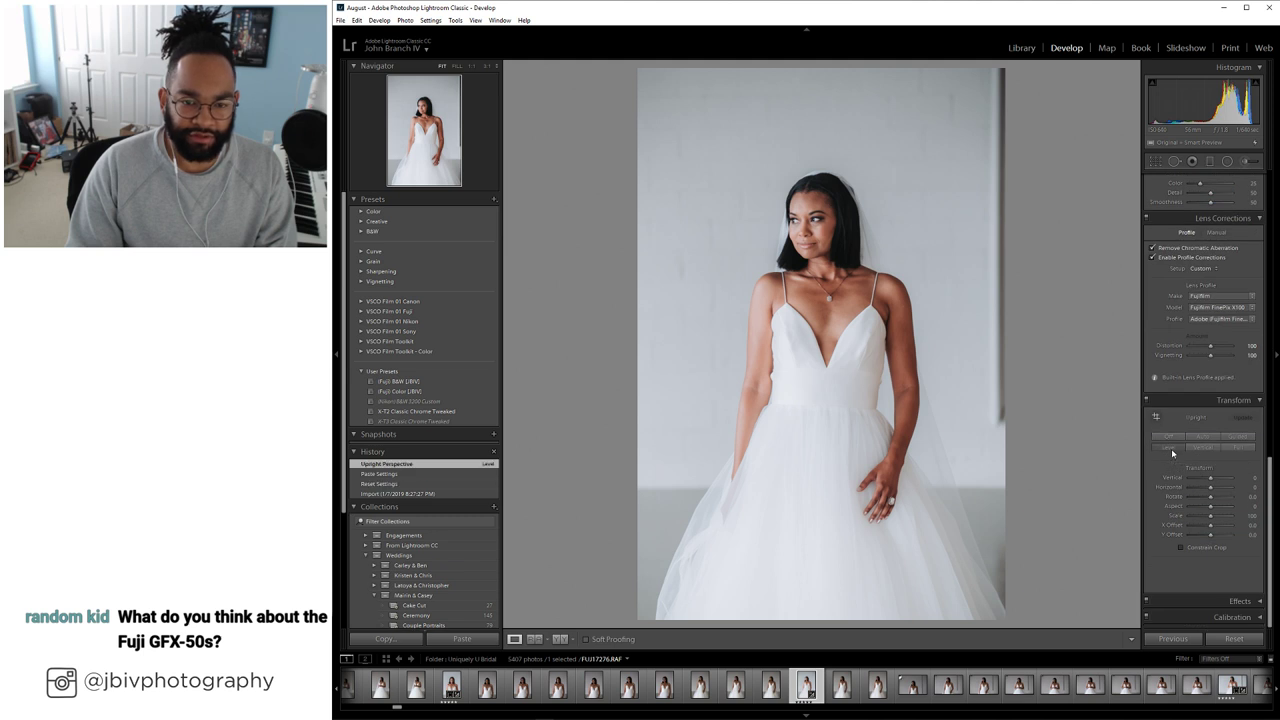
click(1156, 161)
drag(821, 80, 817, 109)
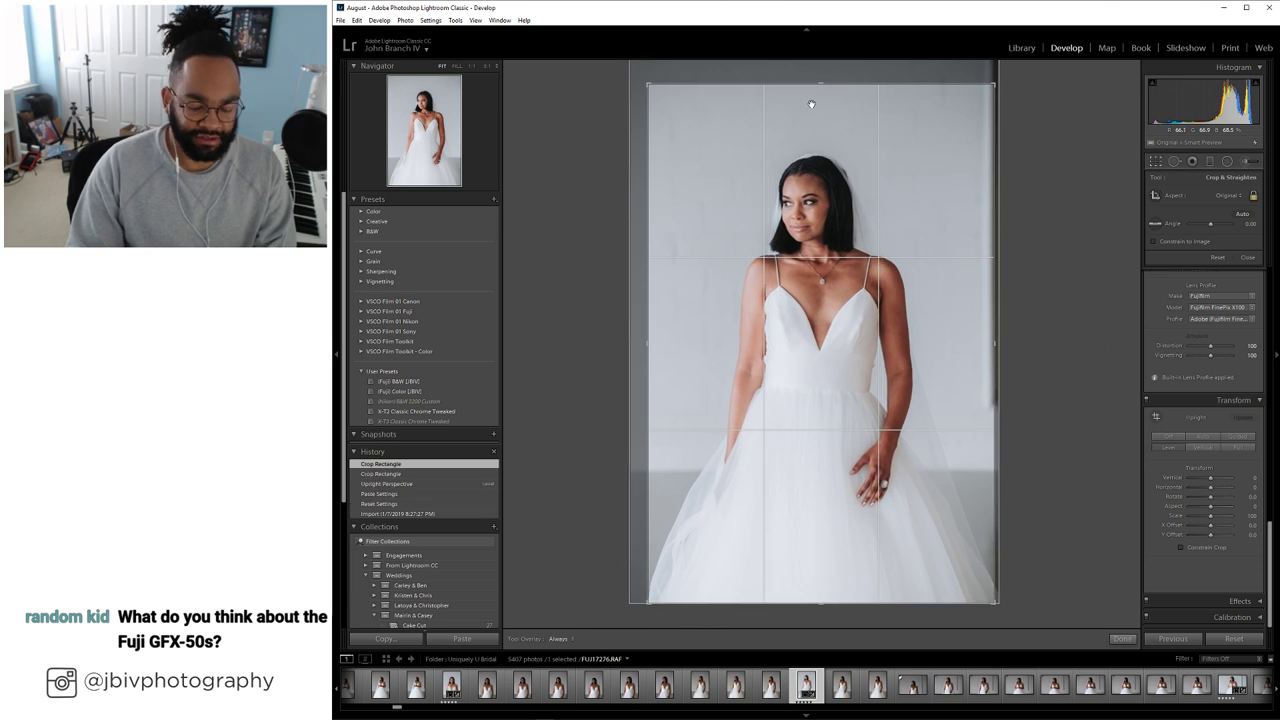
key(Return)
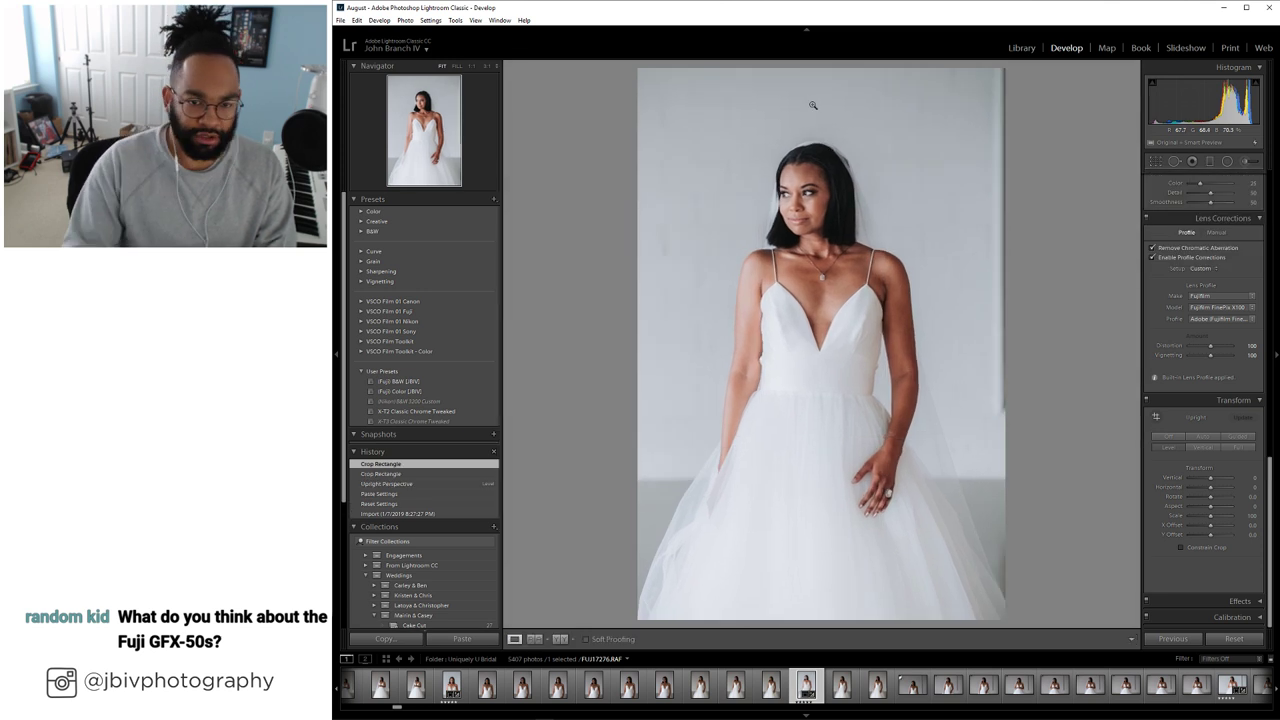
Zoom in on the bride's face and heal the blemishes under both eyes
click(812, 106)
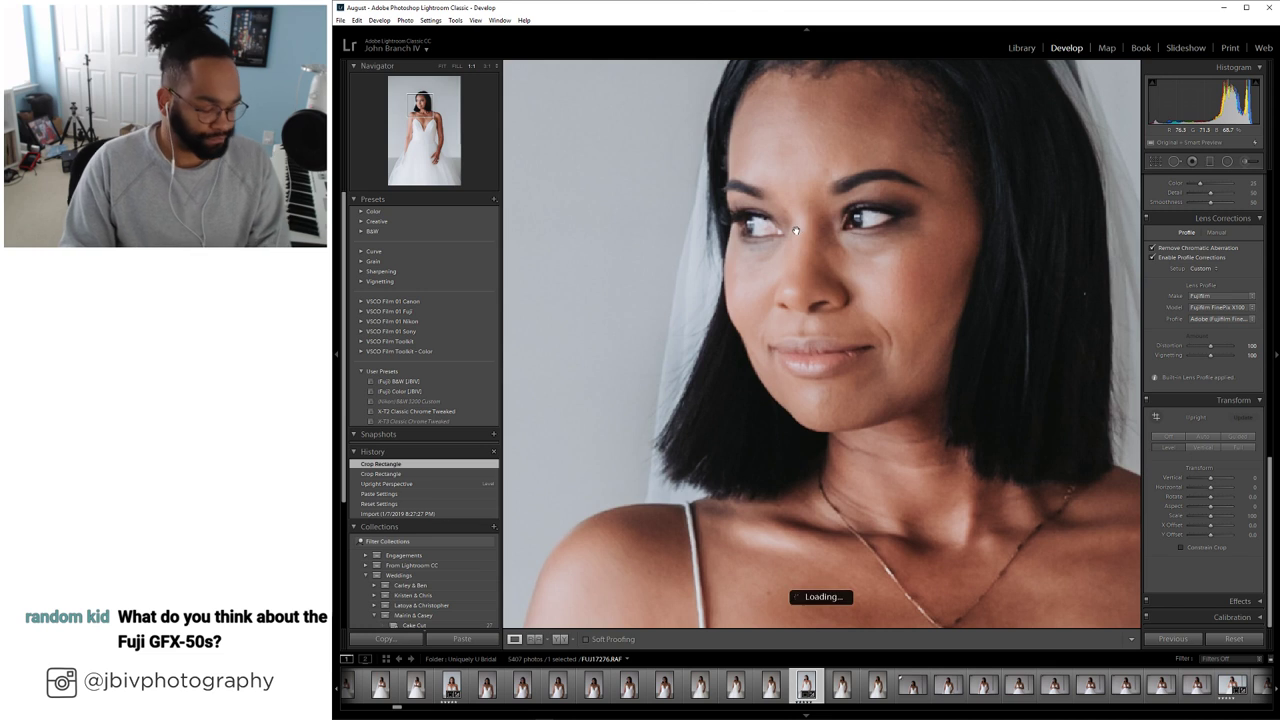
key(q)
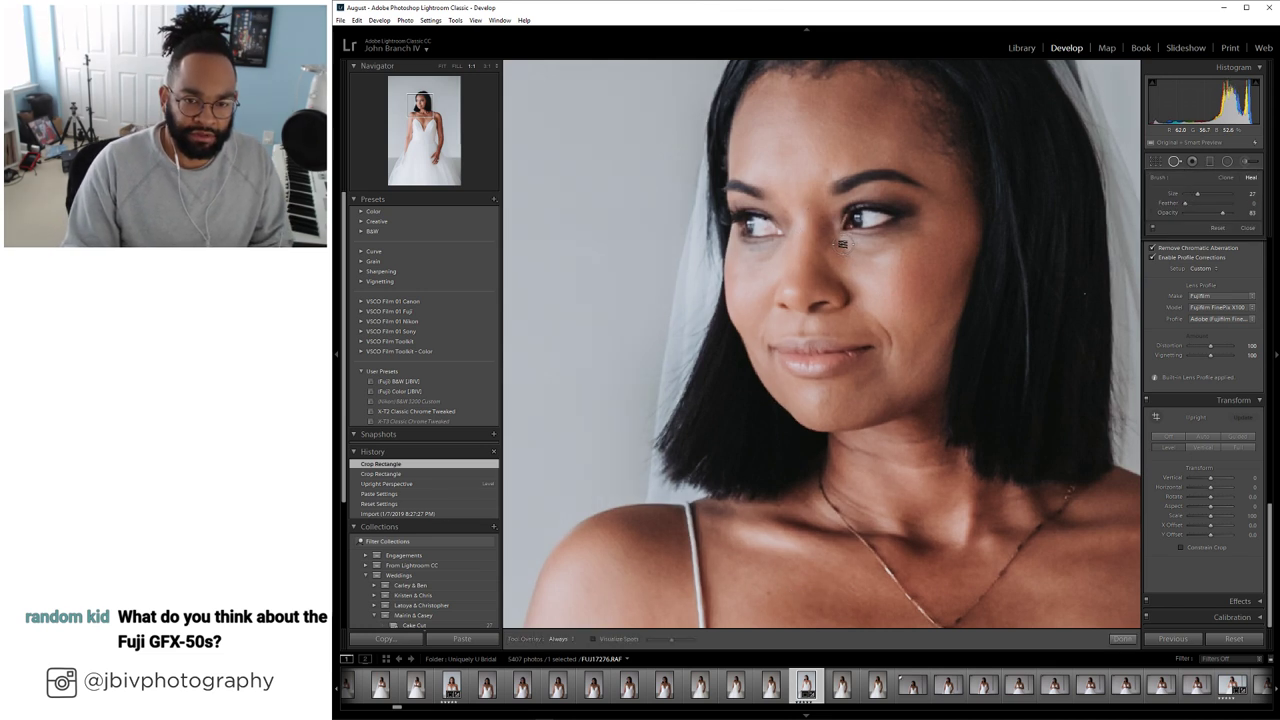
click(847, 247)
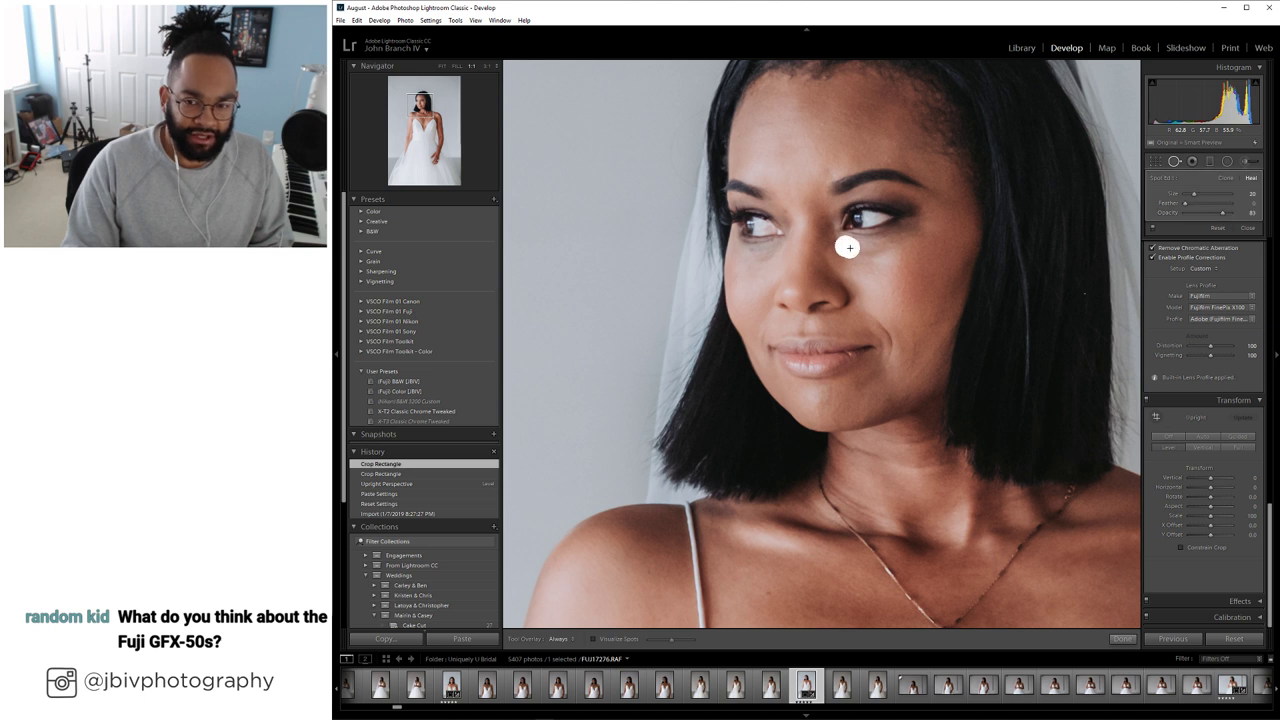
mouse_move(860, 250)
mouse_down()
mouse_move(912, 230)
mouse_move(845, 243)
mouse_move(876, 264)
mouse_up()
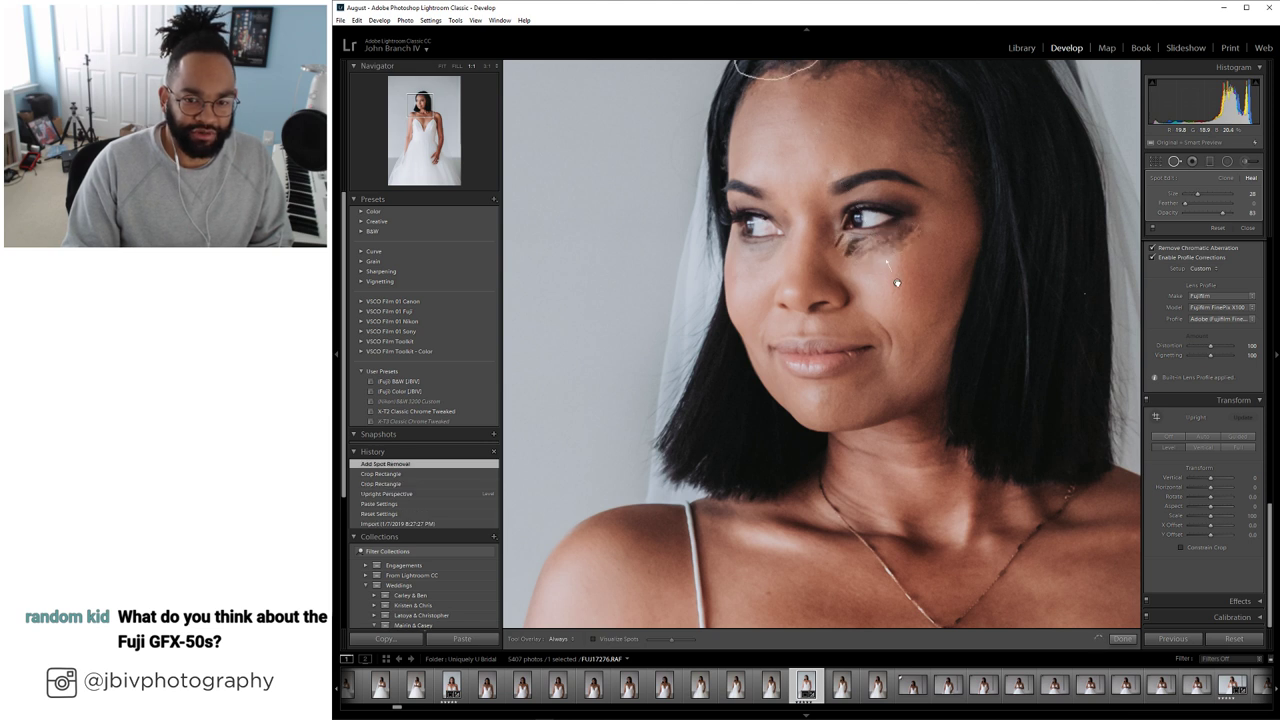
drag(893, 266, 896, 268)
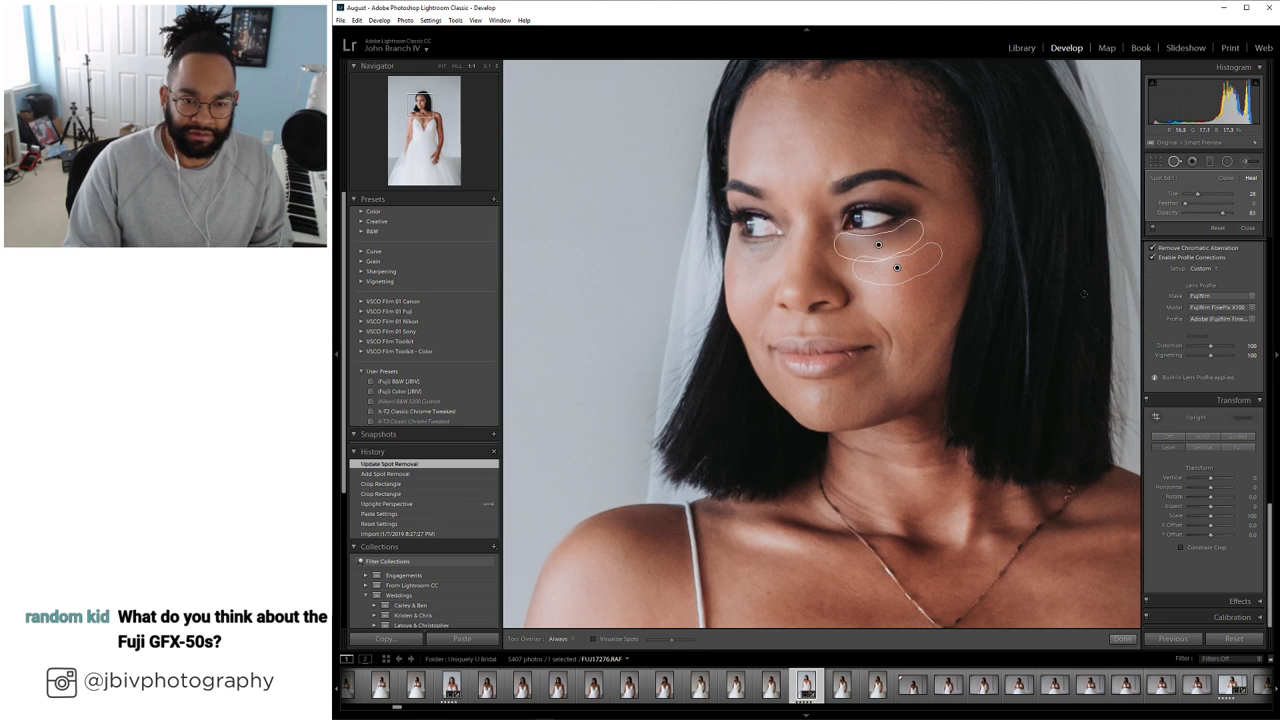
click(1084, 294)
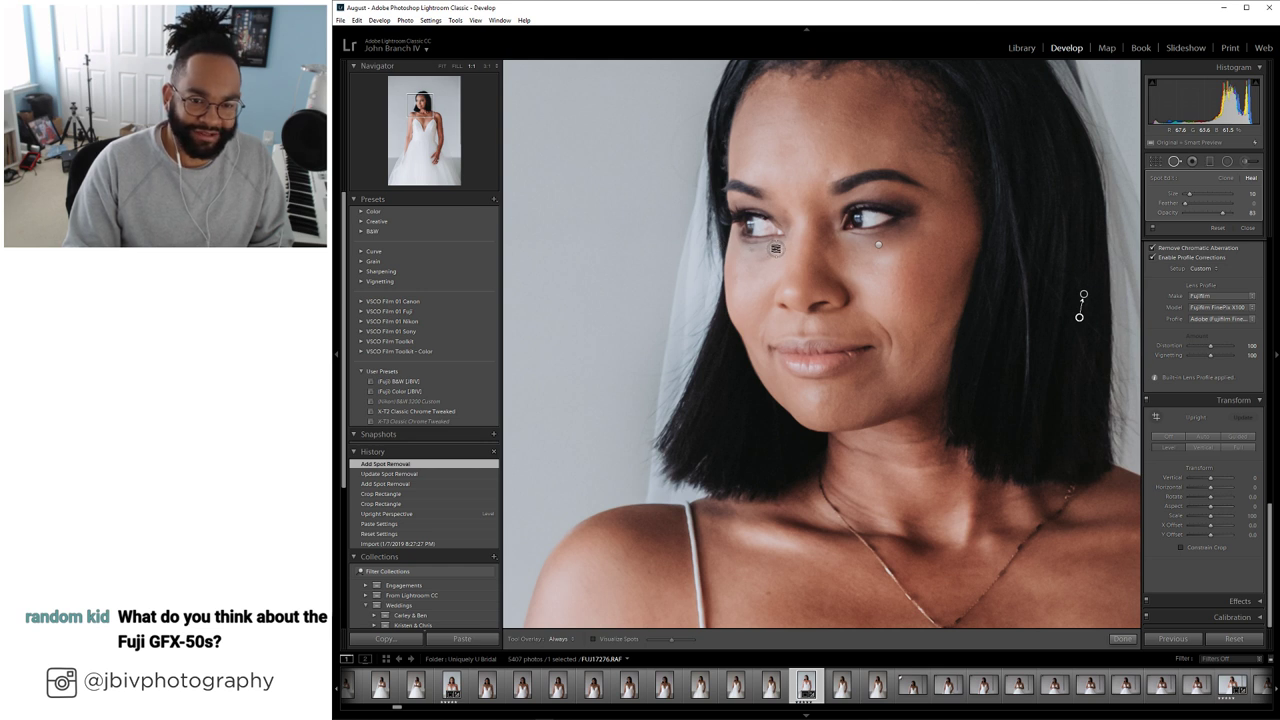
drag(775, 248, 771, 250)
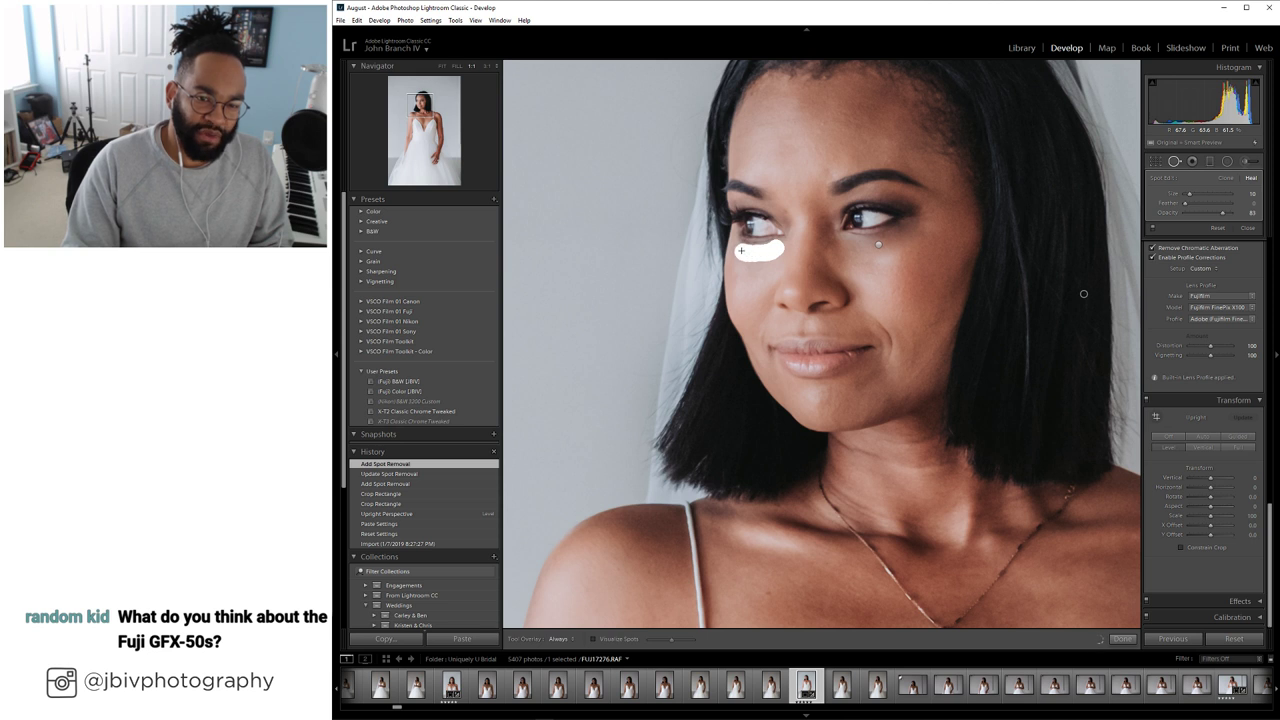
drag(768, 257, 790, 258)
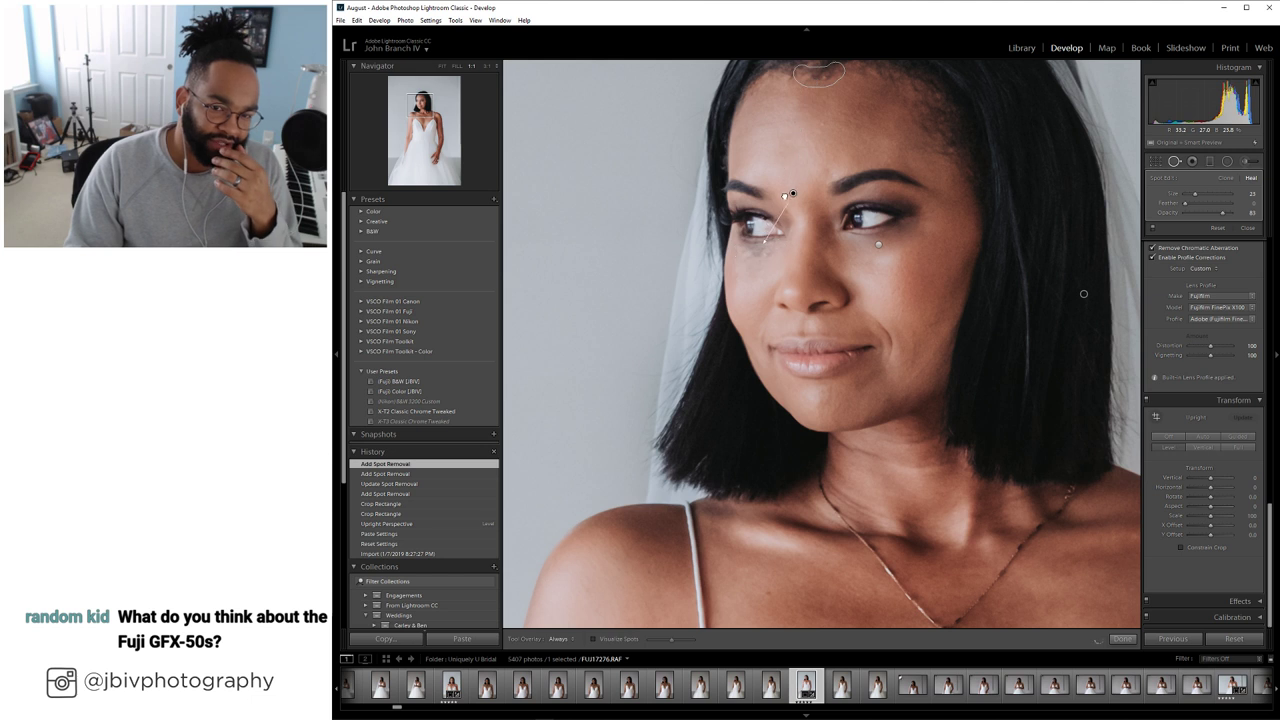
drag(900, 270, 887, 273)
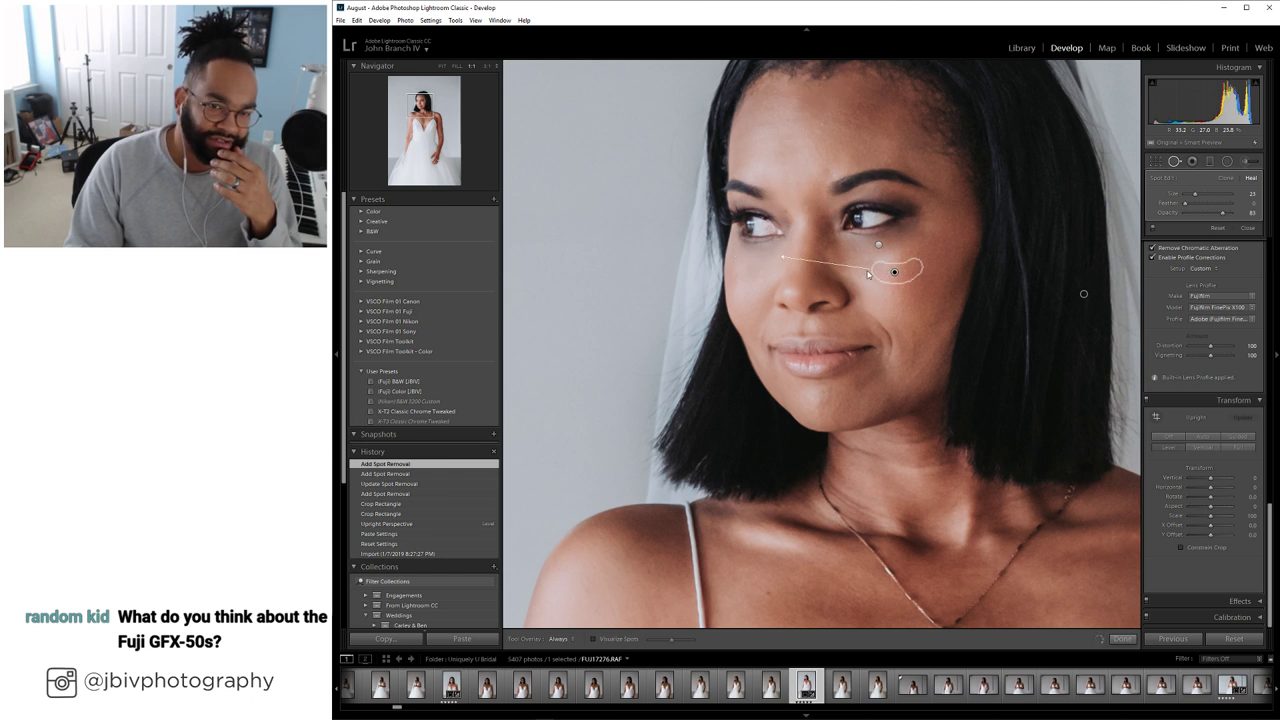
Heal blemishes on the forehead, above the eyebrow, on the chest and shoulder, then fit the view
click(822, 126)
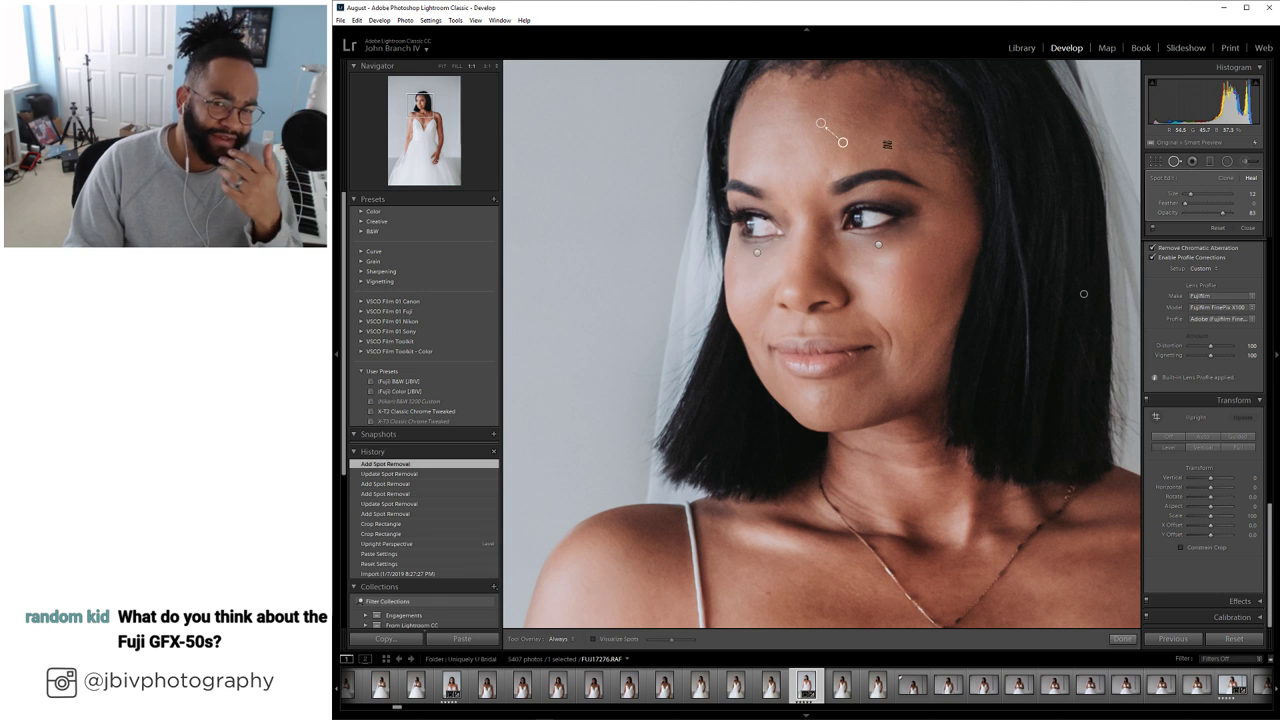
click(888, 160)
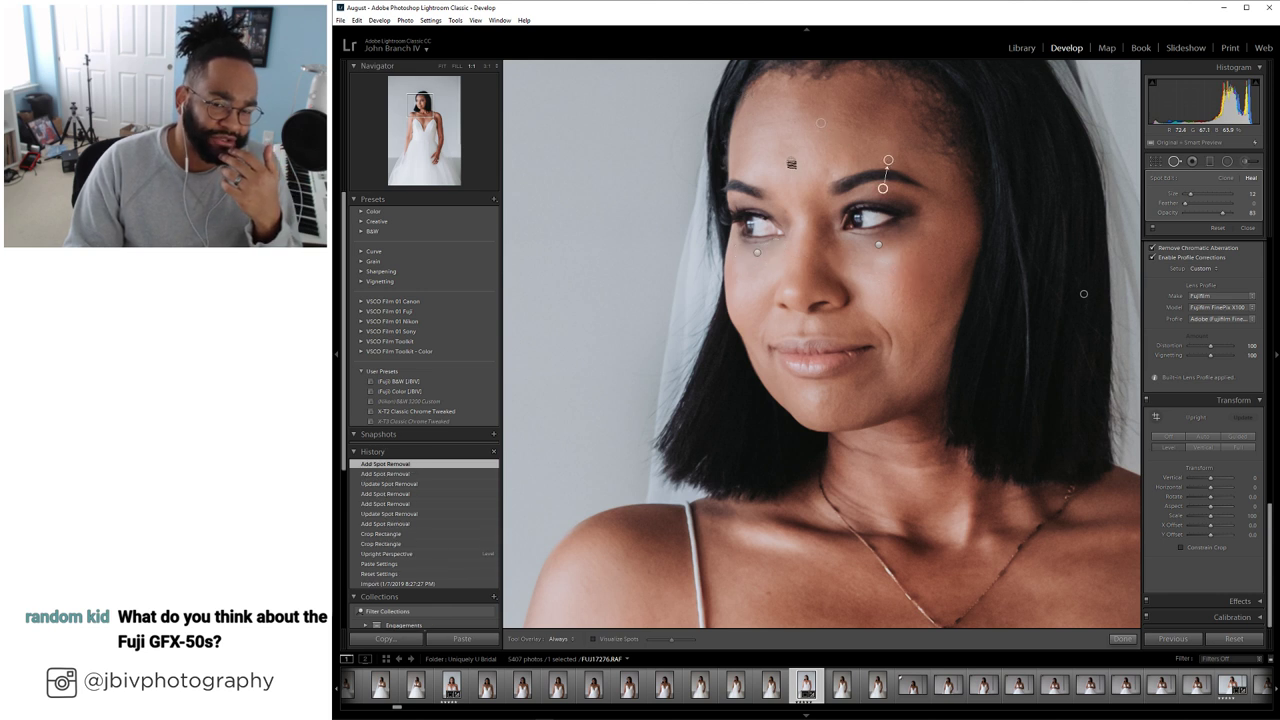
drag(822, 344, 603, 246)
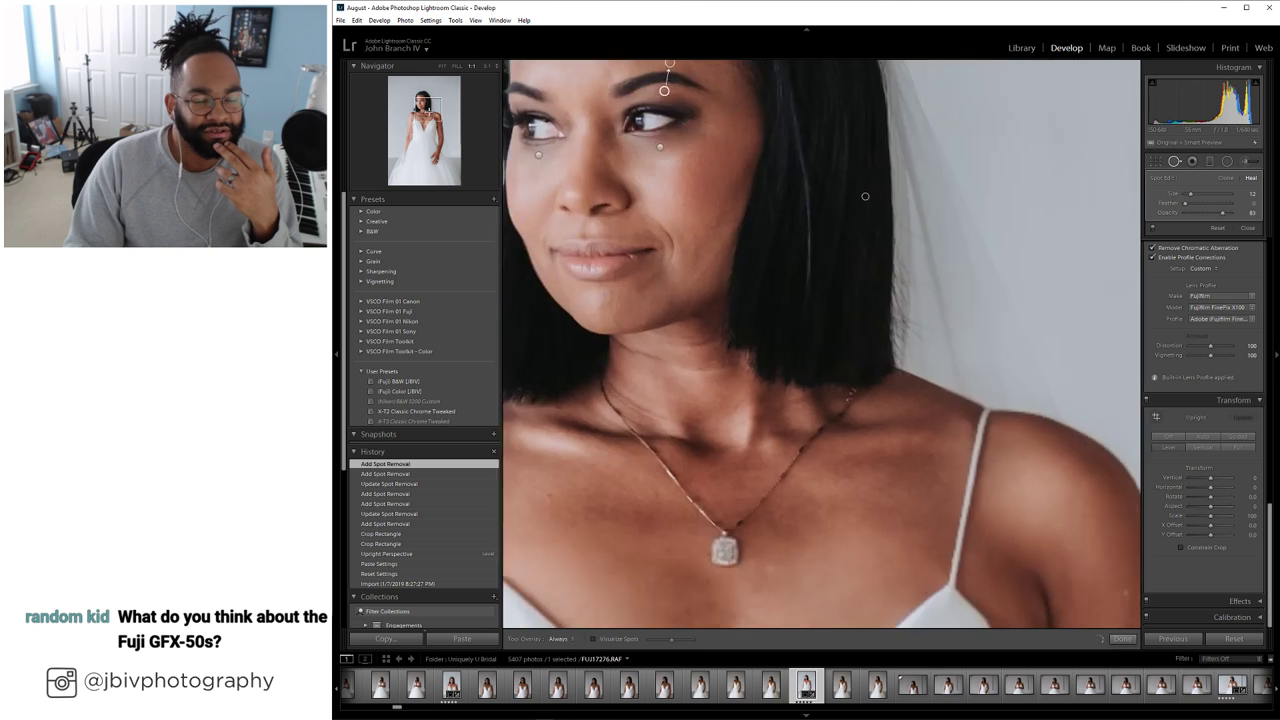
drag(659, 568, 858, 300)
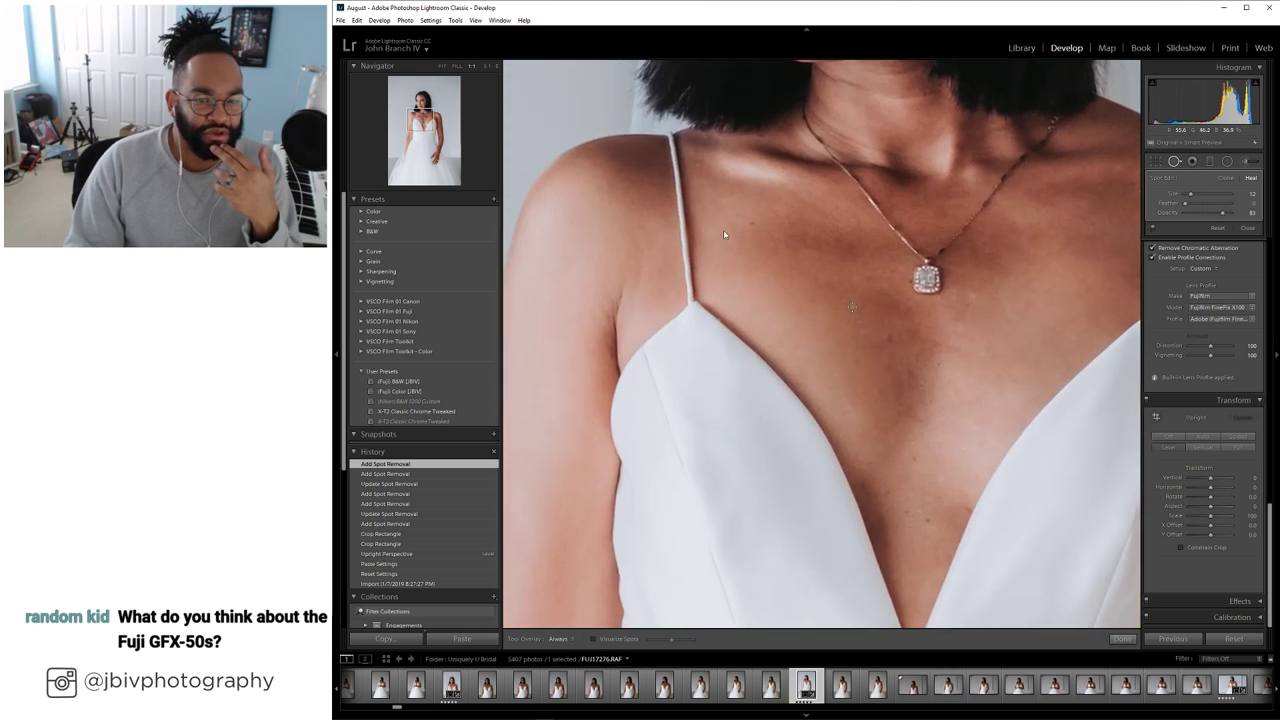
click(852, 306)
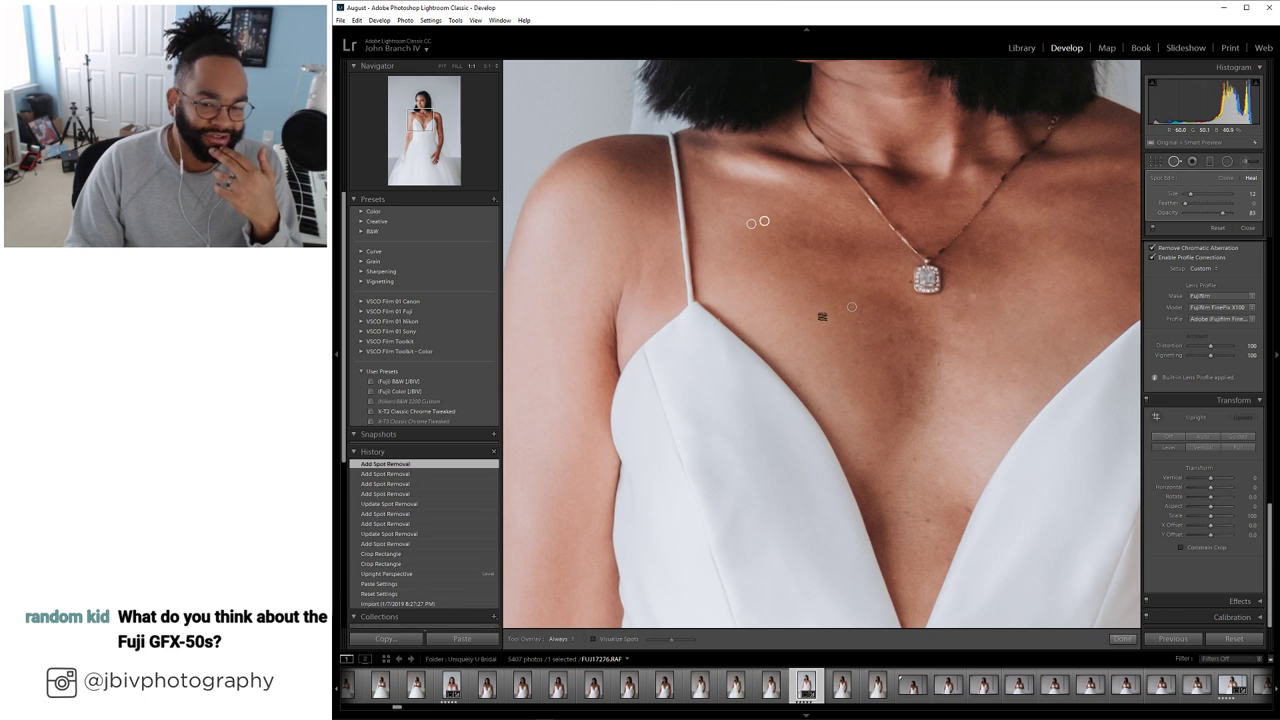
drag(765, 300, 417, 168)
drag(869, 167, 805, 231)
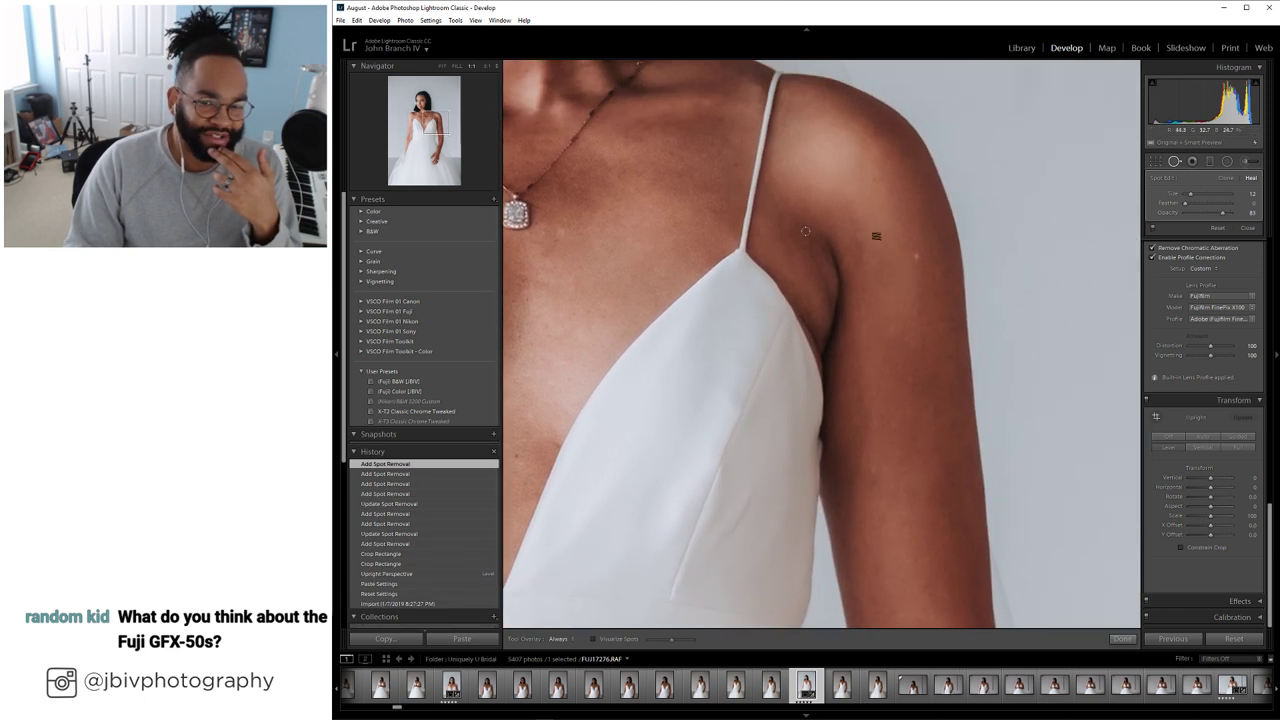
click(913, 254)
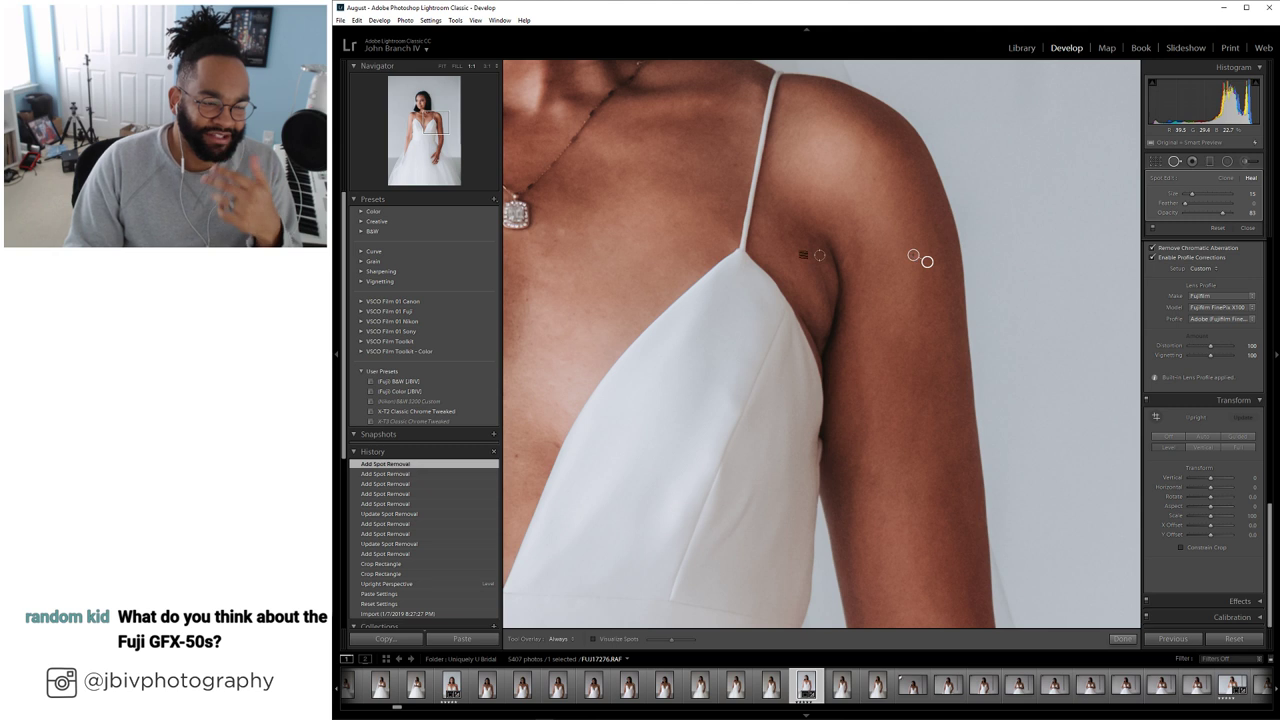
click(441, 67)
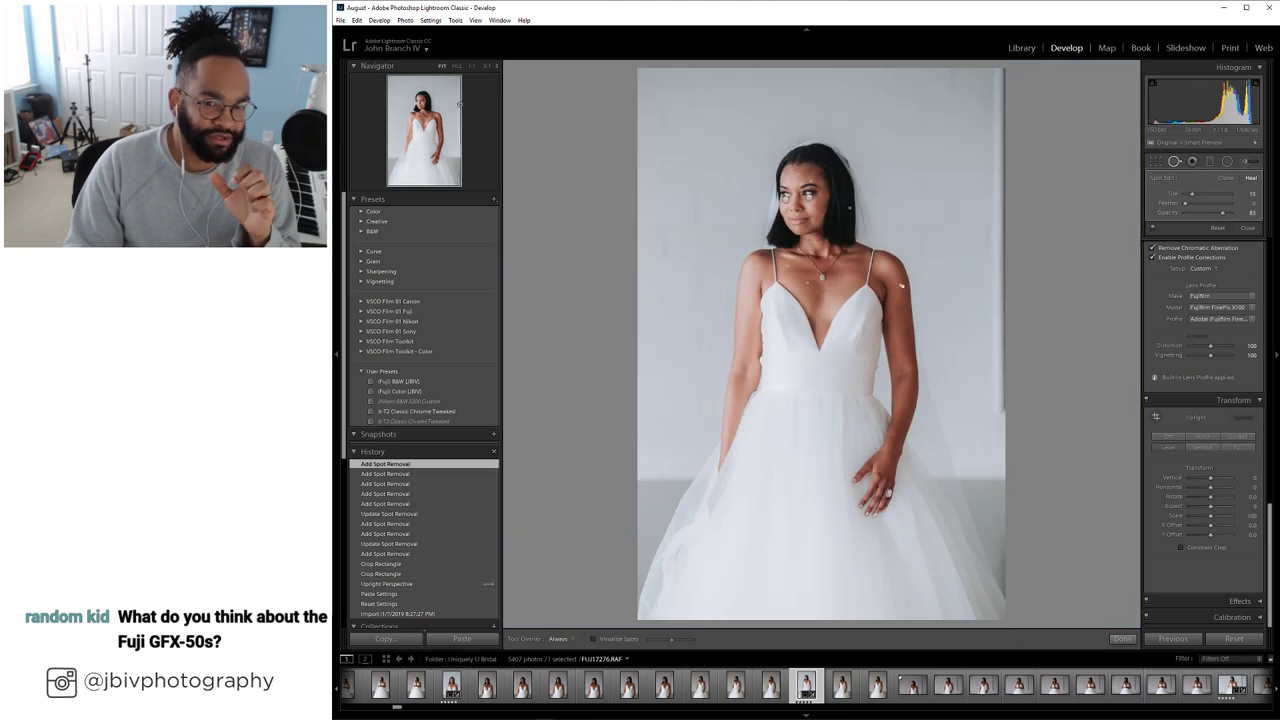
Paint smaller Skin Smooth brush strokes over the neckline and hand, then return to Library Loupe
key(q)
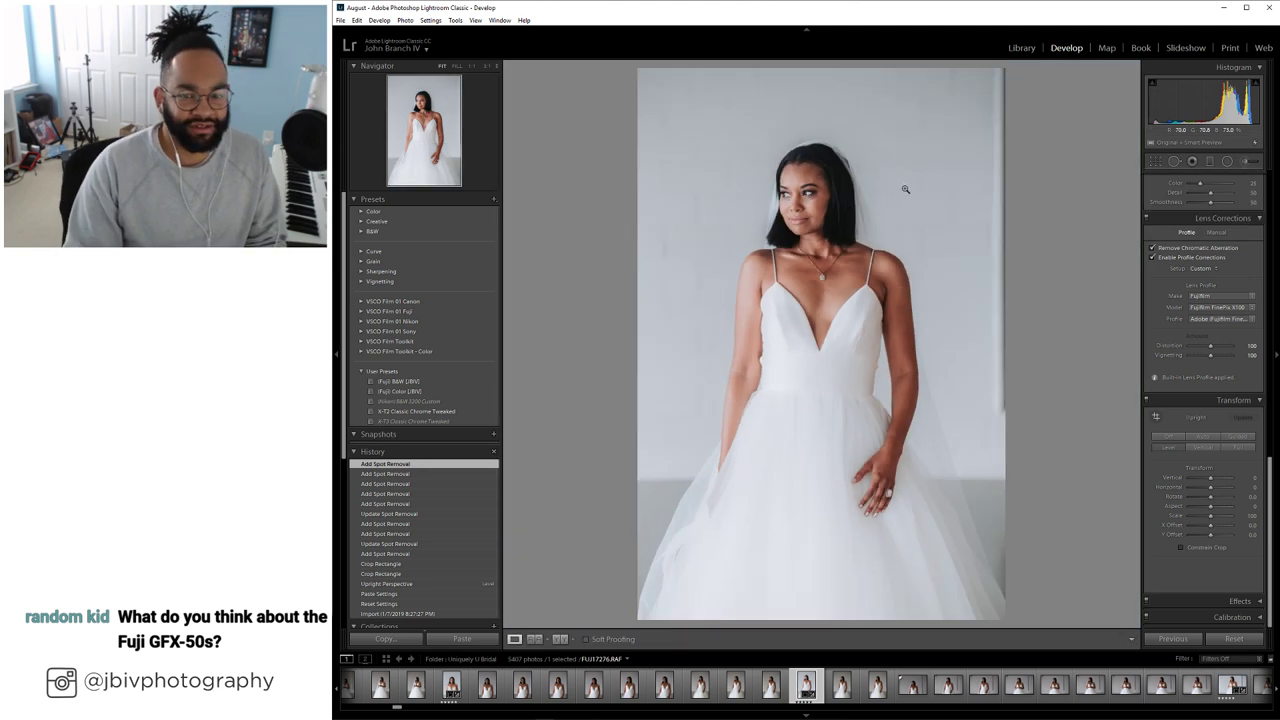
key(k)
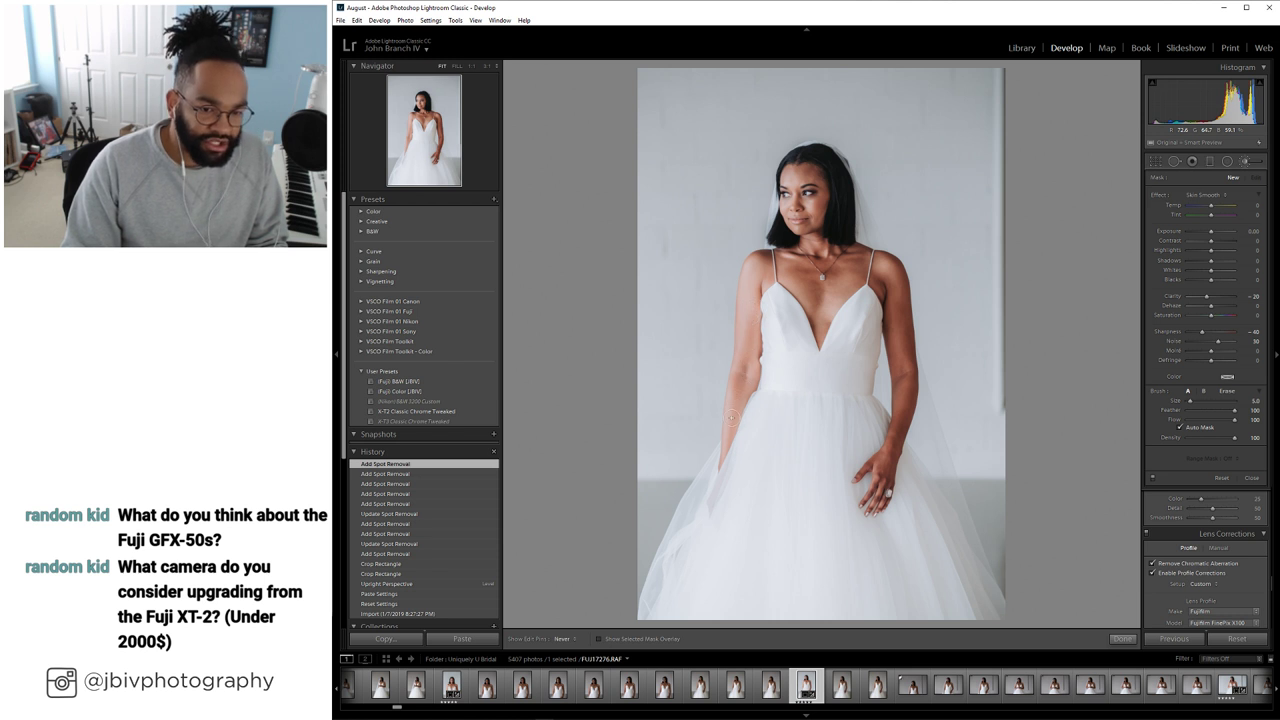
drag(786, 281, 783, 270)
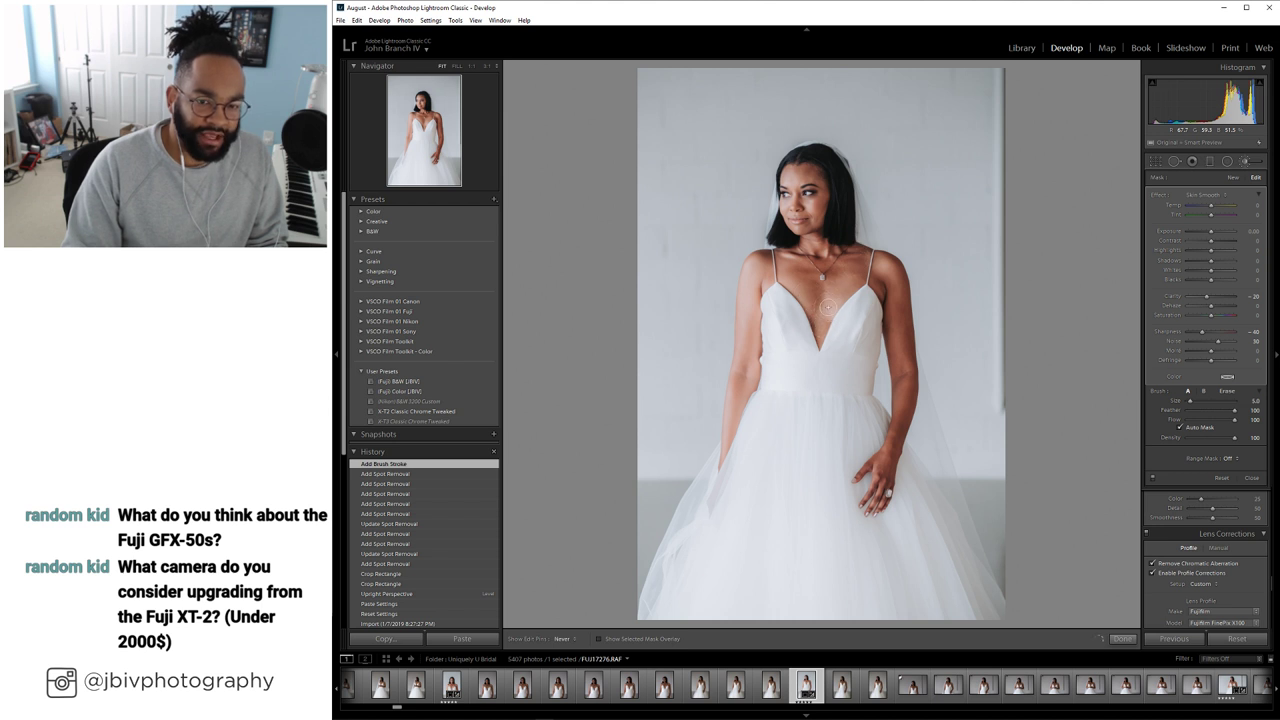
drag(884, 483, 859, 470)
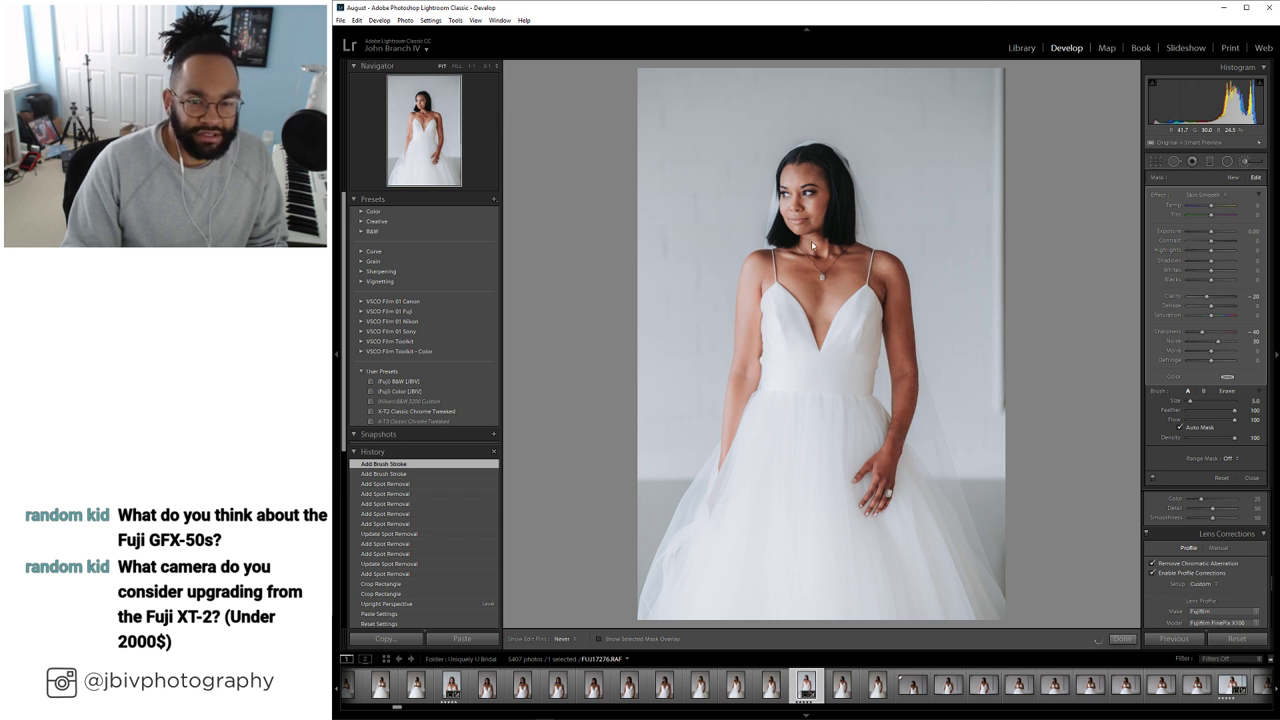
key(bracketleft)
click(728, 431)
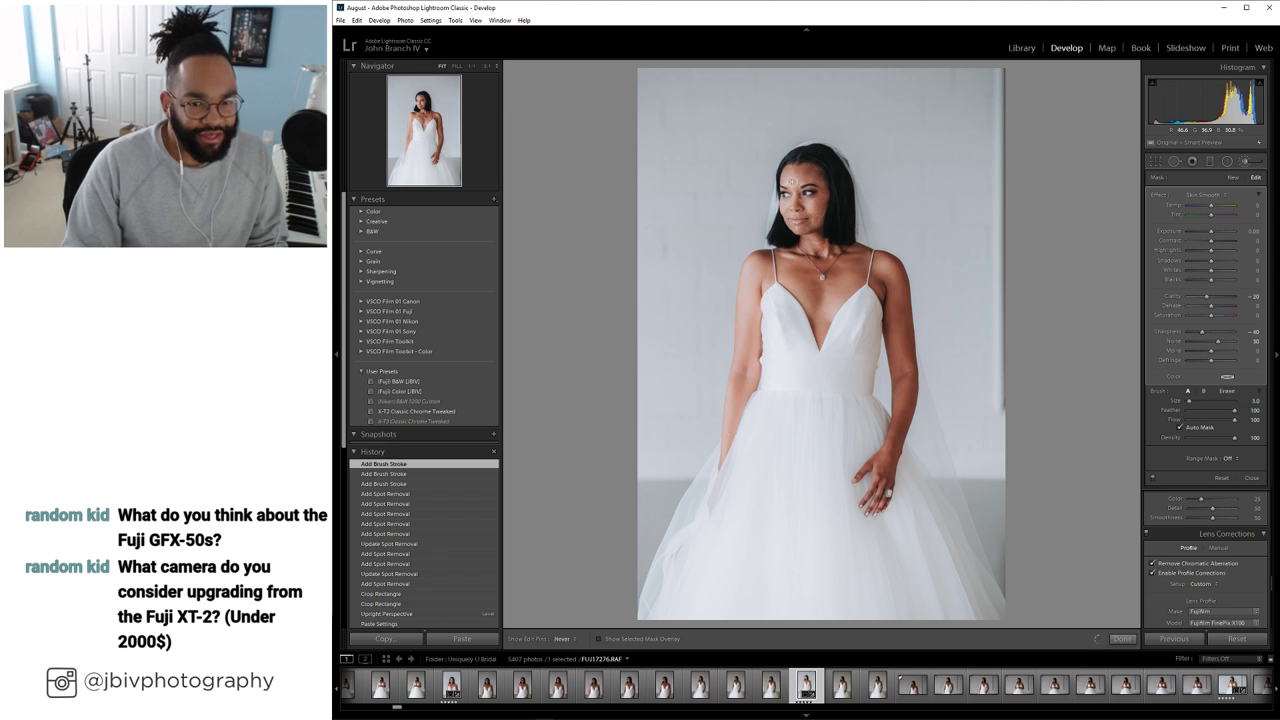
click(947, 258)
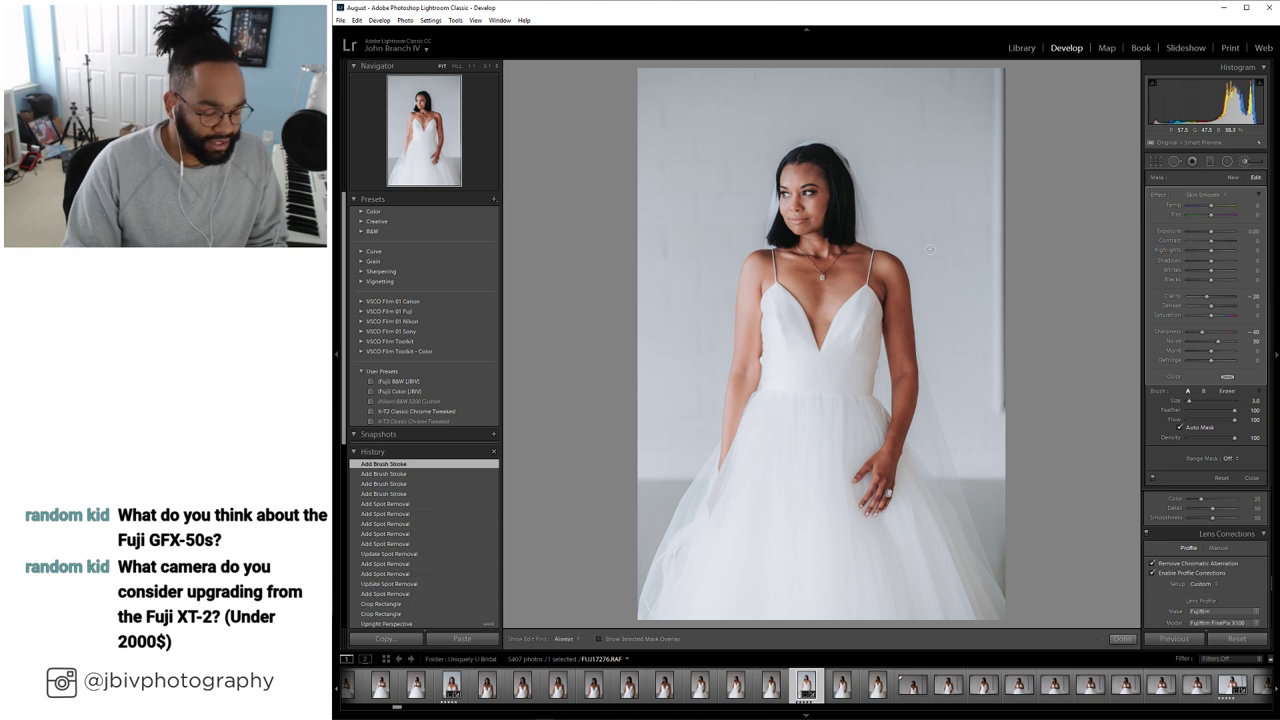
key(k)
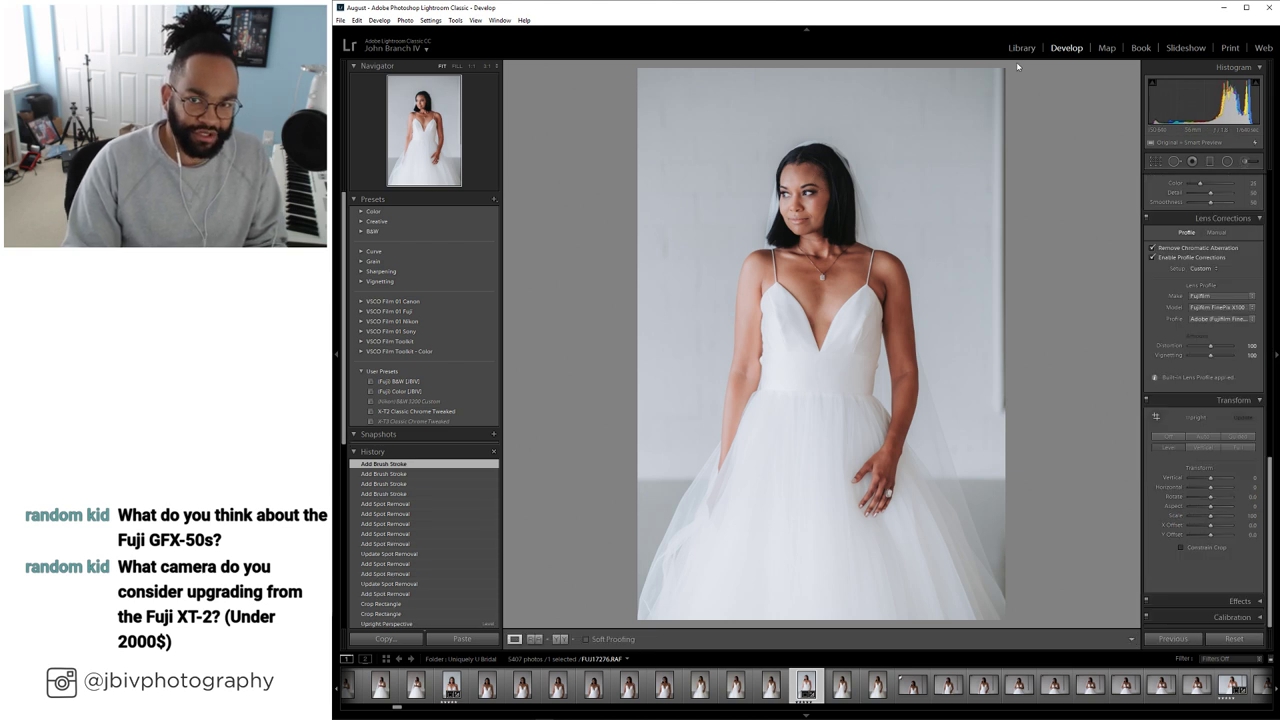
key(e)
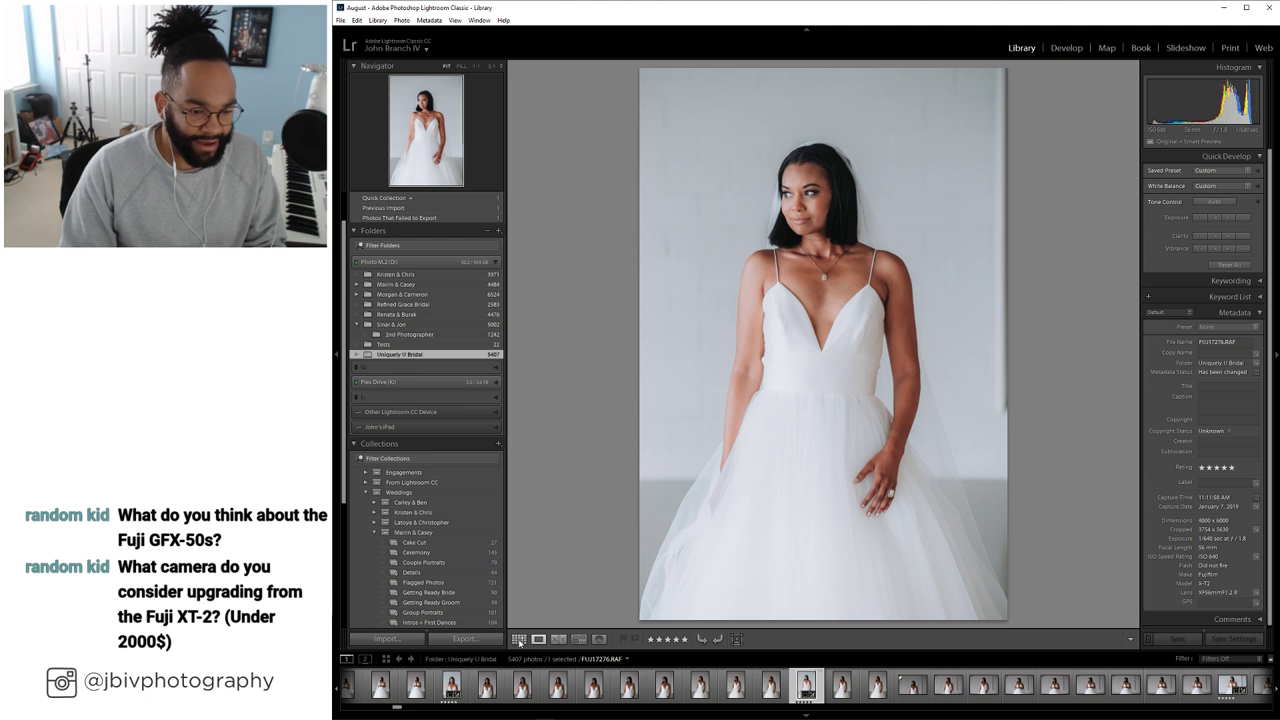
Open photo 313 from the grid, browse the portraits, and rate FUJI7302 five stars
key(g)
scroll(696, 506, down, 3)
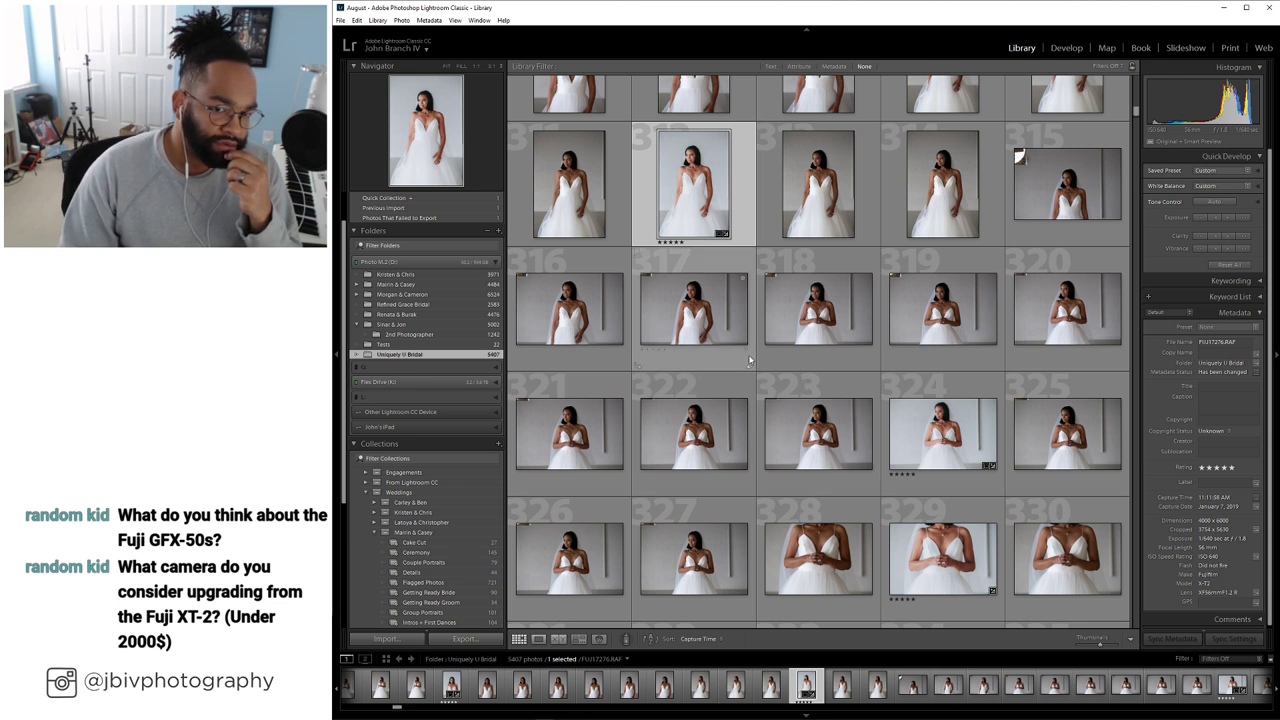
click(816, 203)
double_click(816, 203)
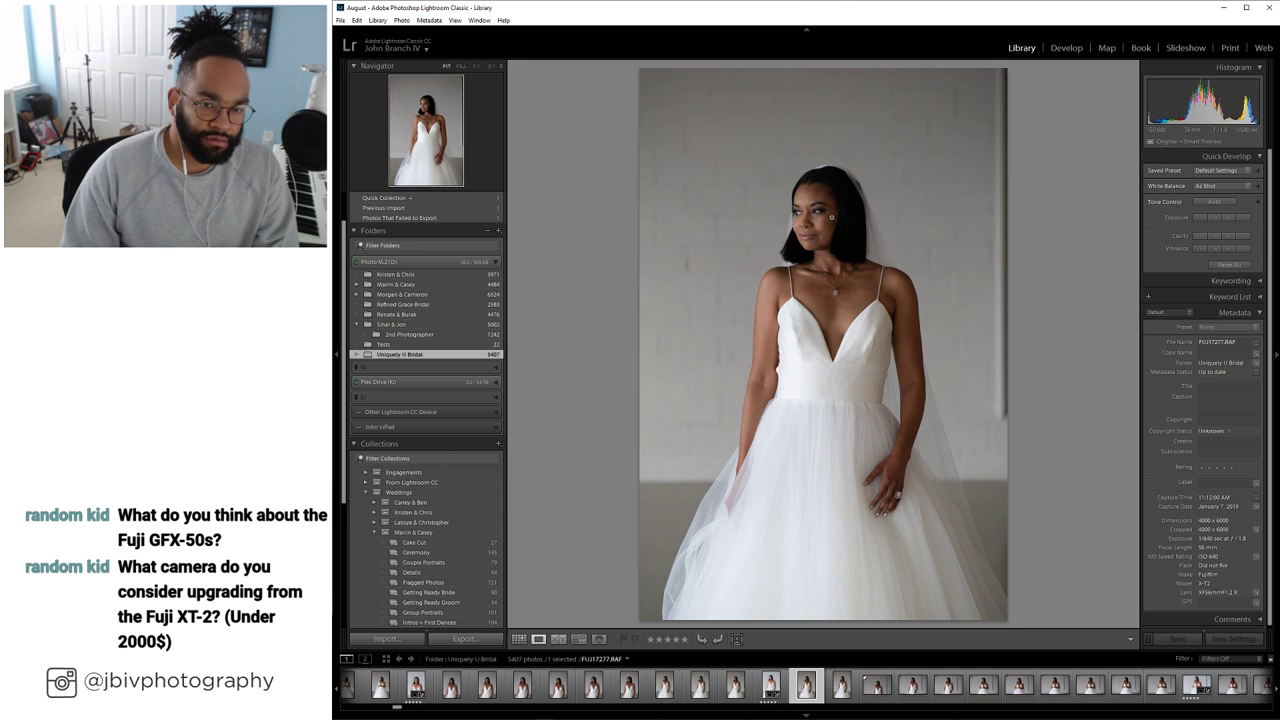
key(Right)
key(Right)
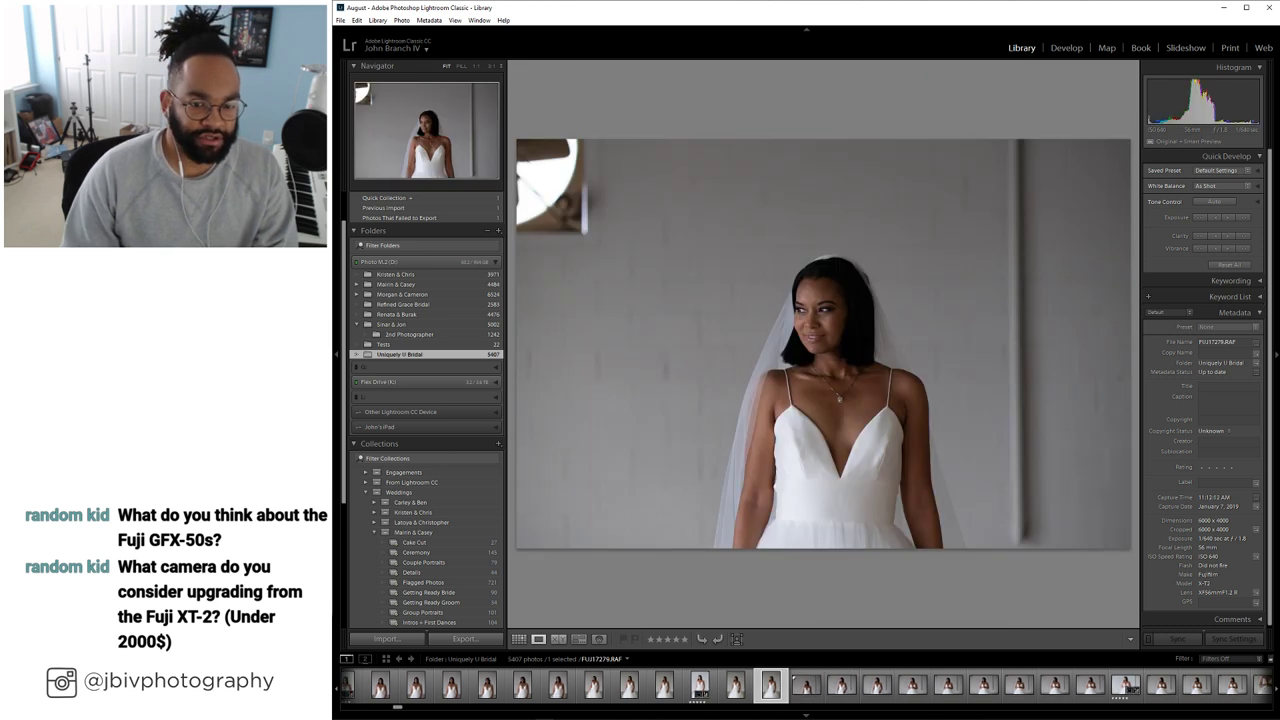
key(Right)
key(Right)
key(Right)
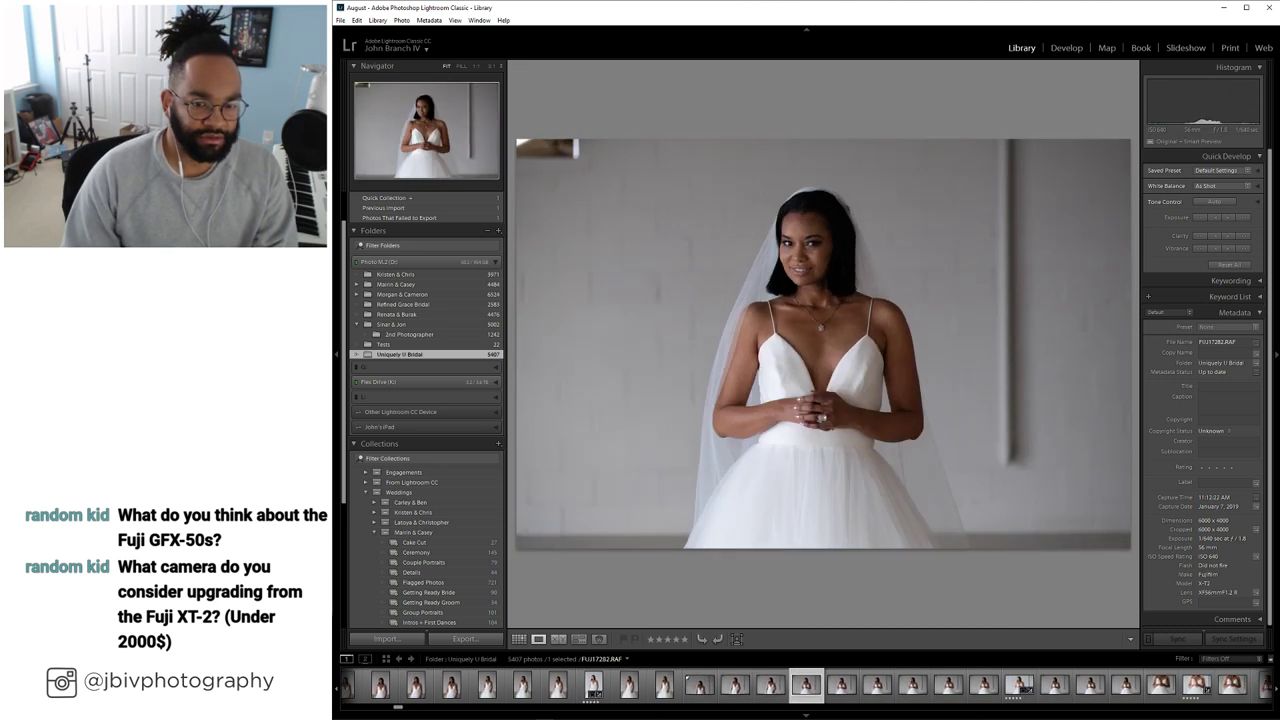
key(Right)
key(Right)
key(Right)
key(Right)
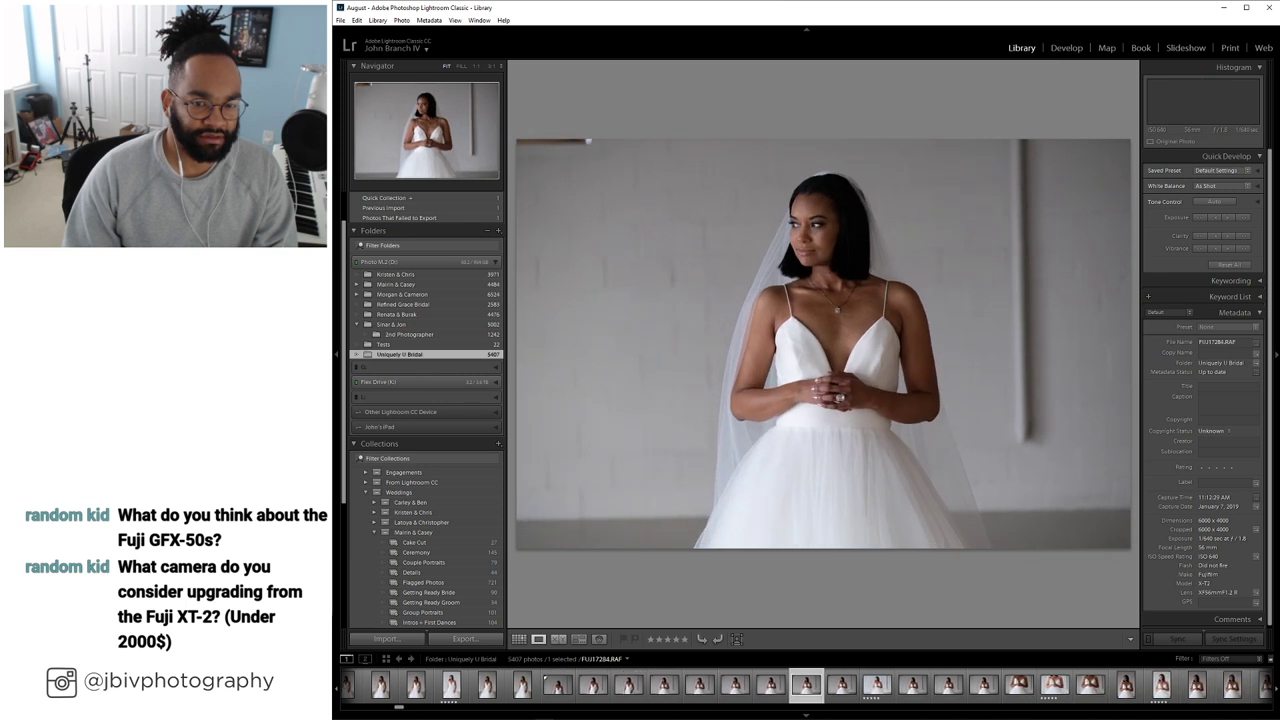
key(Right)
key(Right)
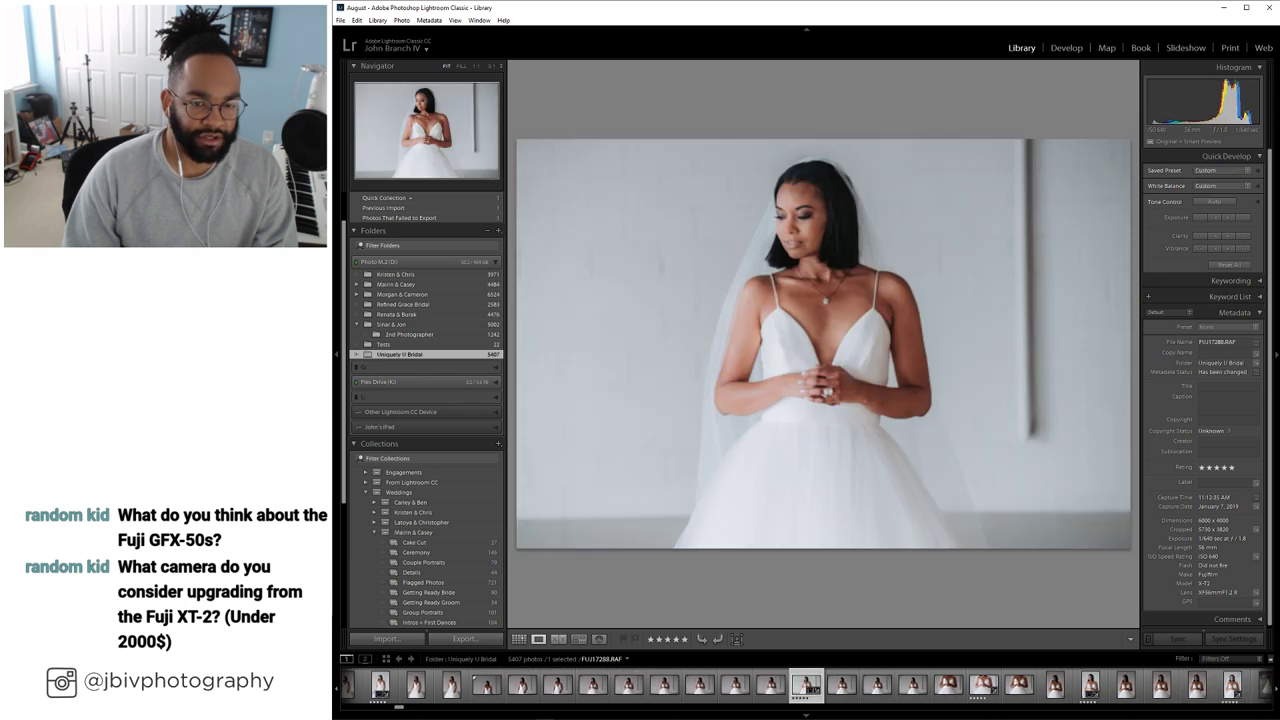
key(Right)
key(Right)
key(Right)
key(Right)
key(Right)
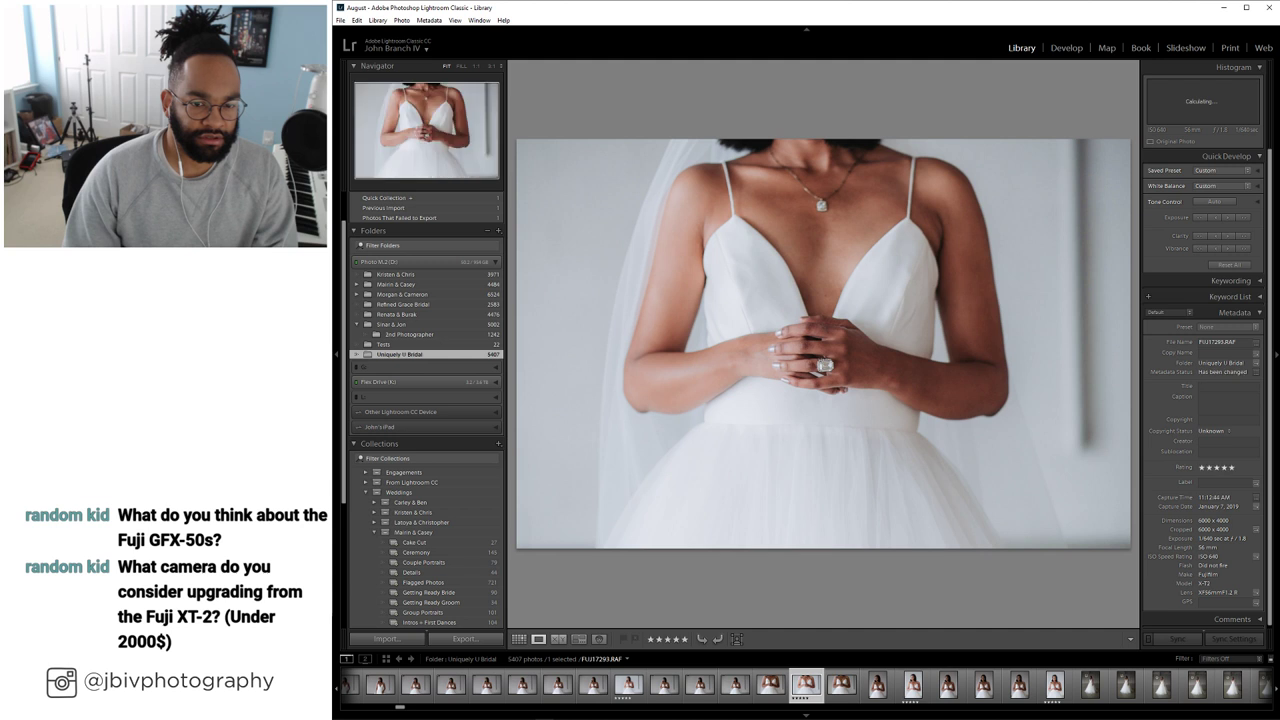
key(Right)
key(Right)
key(Right)
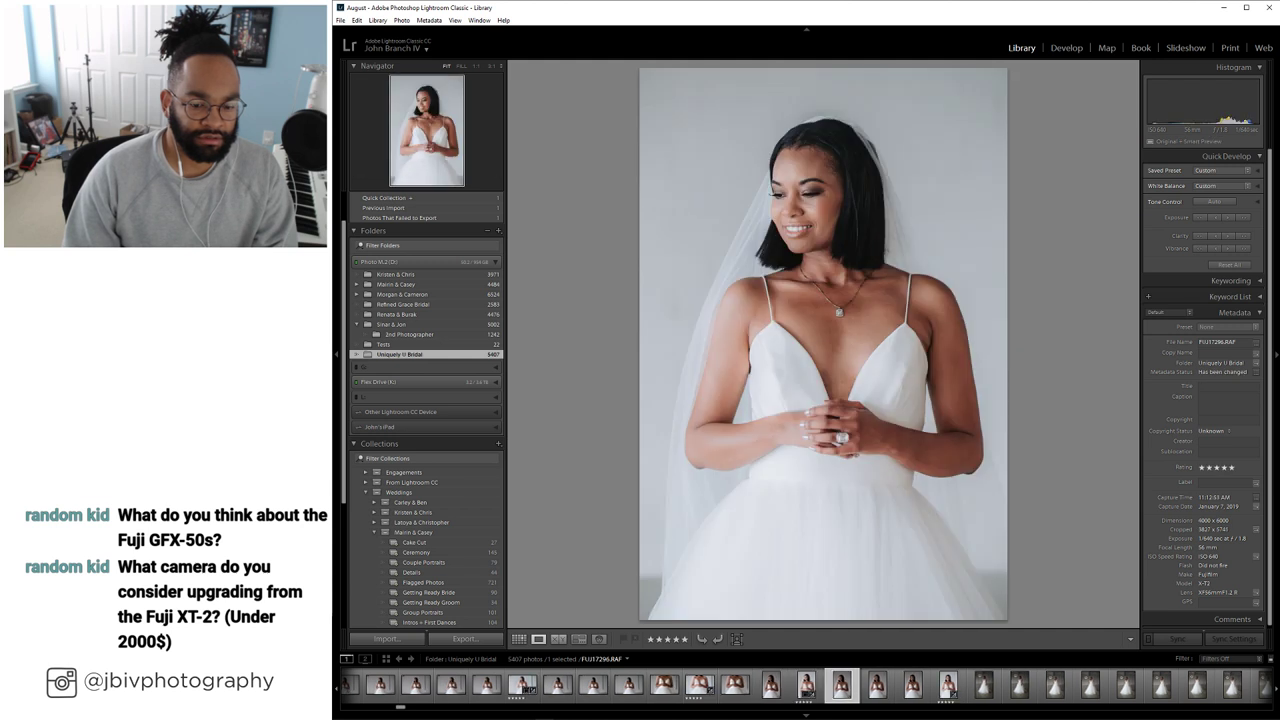
key(Right)
key(Right)
key(Right)
key(Right)
key(Right)
key(Right)
key(Right)
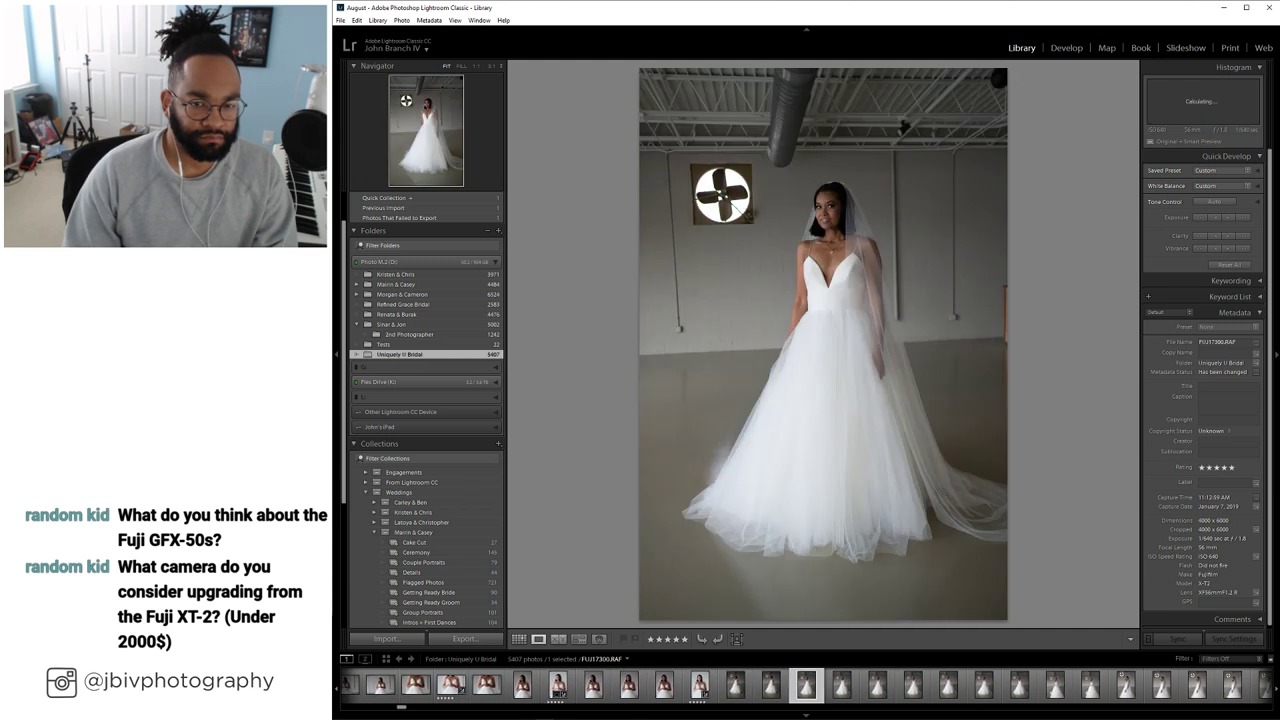
key(Left)
key(Left)
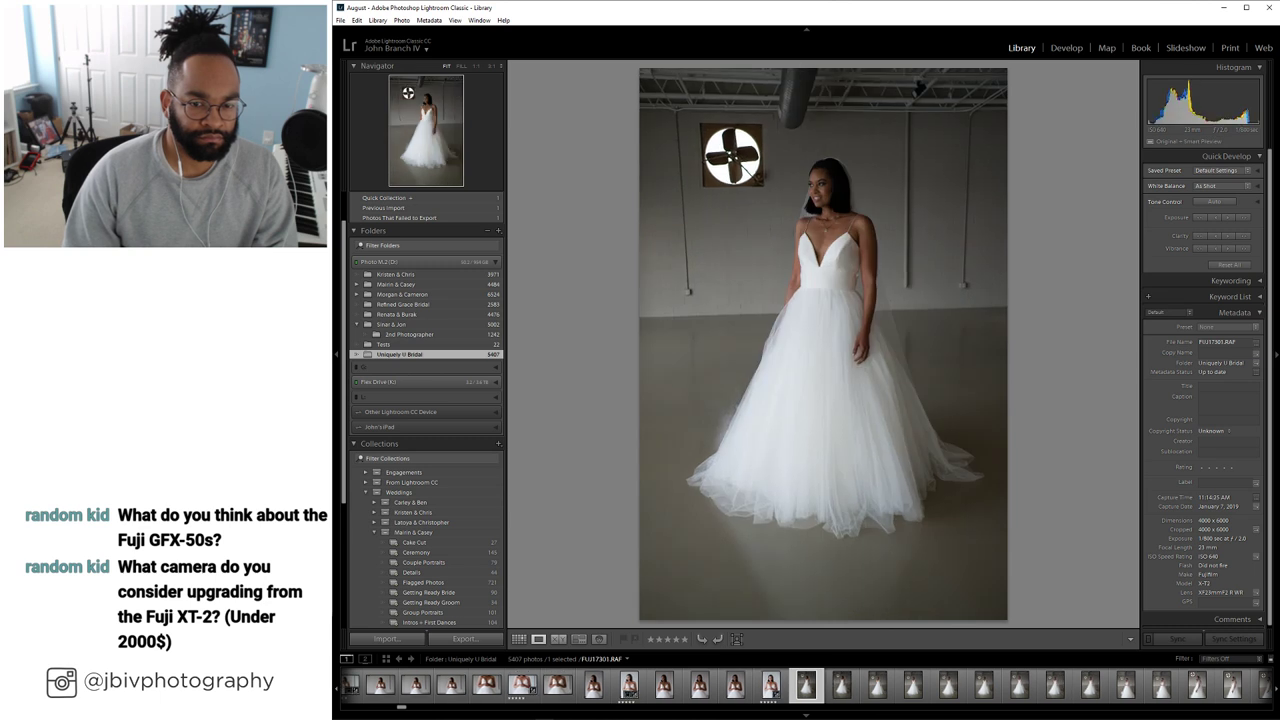
key(Right)
key(Right)
key(Right)
key(Right)
key(Right)
key(Right)
key(Right)
key(Right)
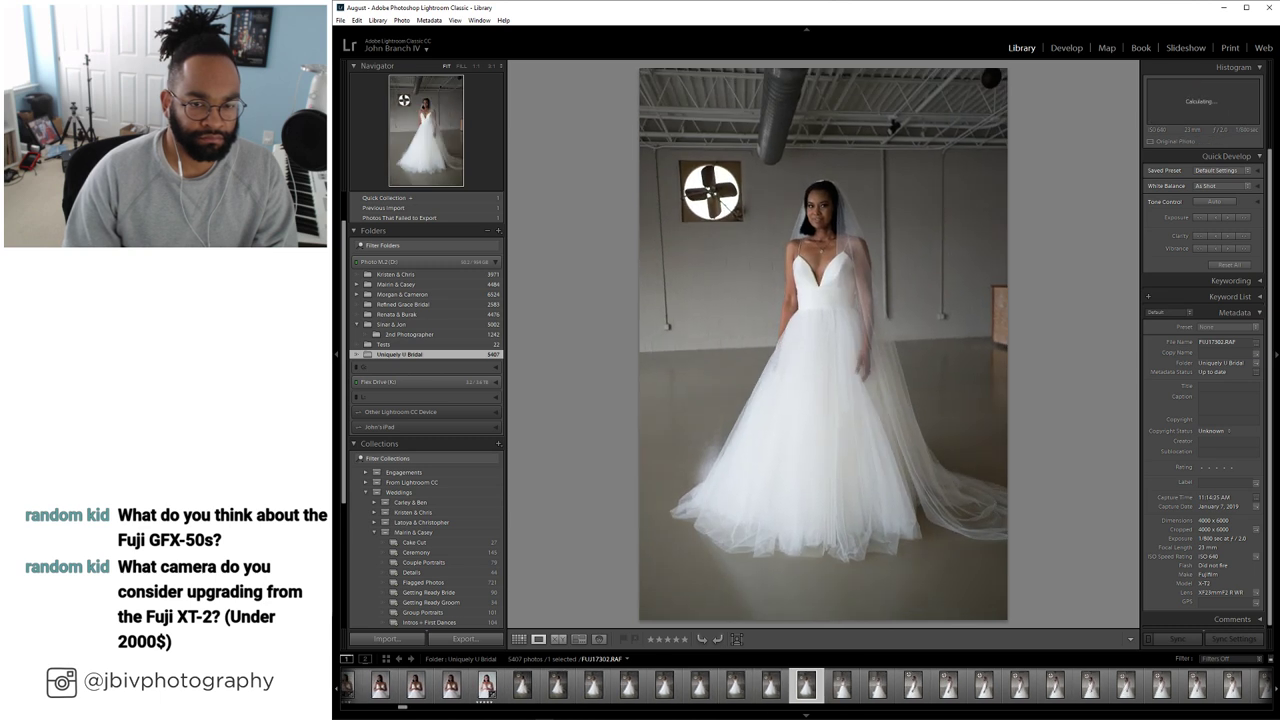
key(Left)
key(Left)
key(Left)
key(Left)
key(Left)
key(Left)
key(Left)
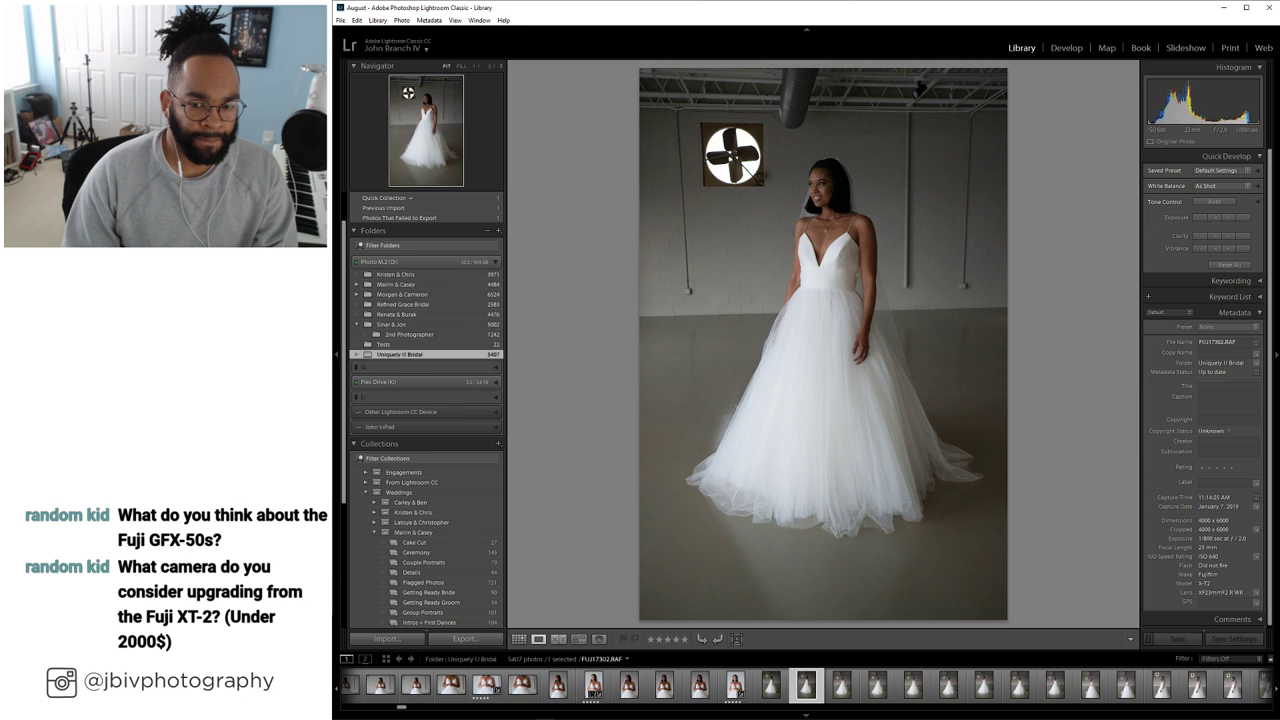
key(5)
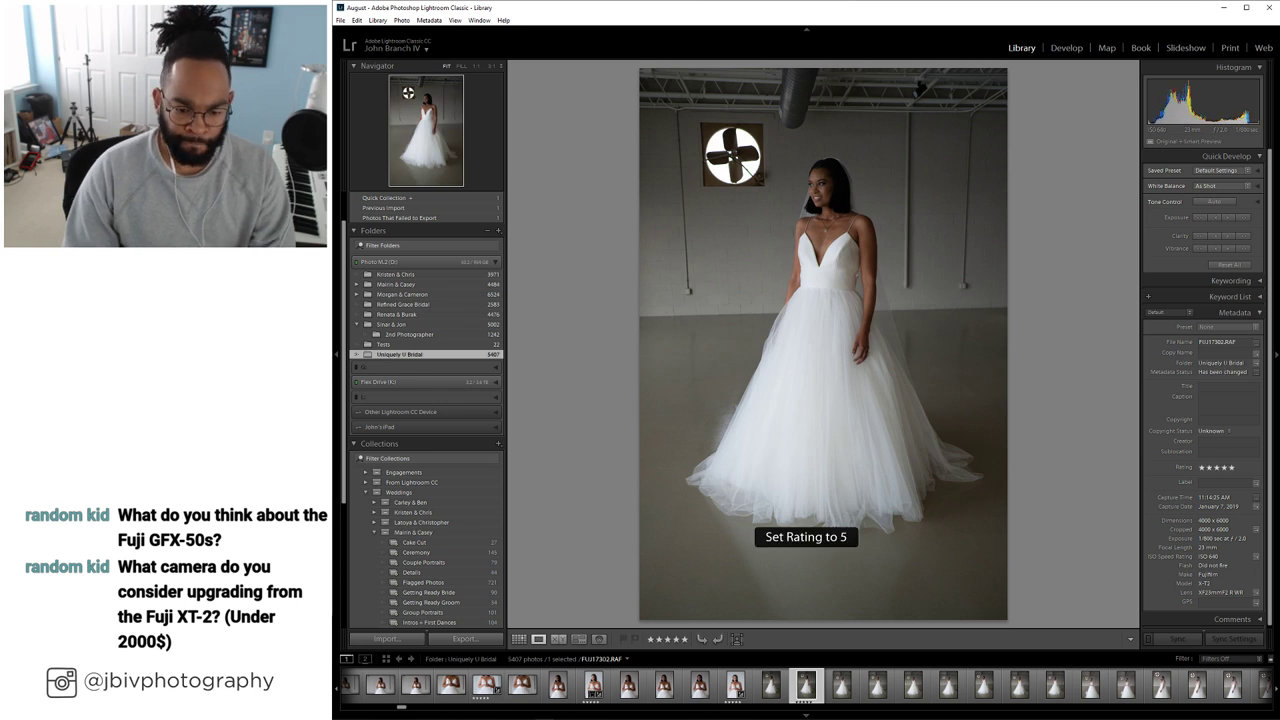
Paste the previous photo's develop settings onto FUJI7302 from its filmstrip thumbnail
key(Right)
key(Right)
key(Right)
key(Right)
key(Right)
key(Right)
key(Right)
key(Right)
key(Right)
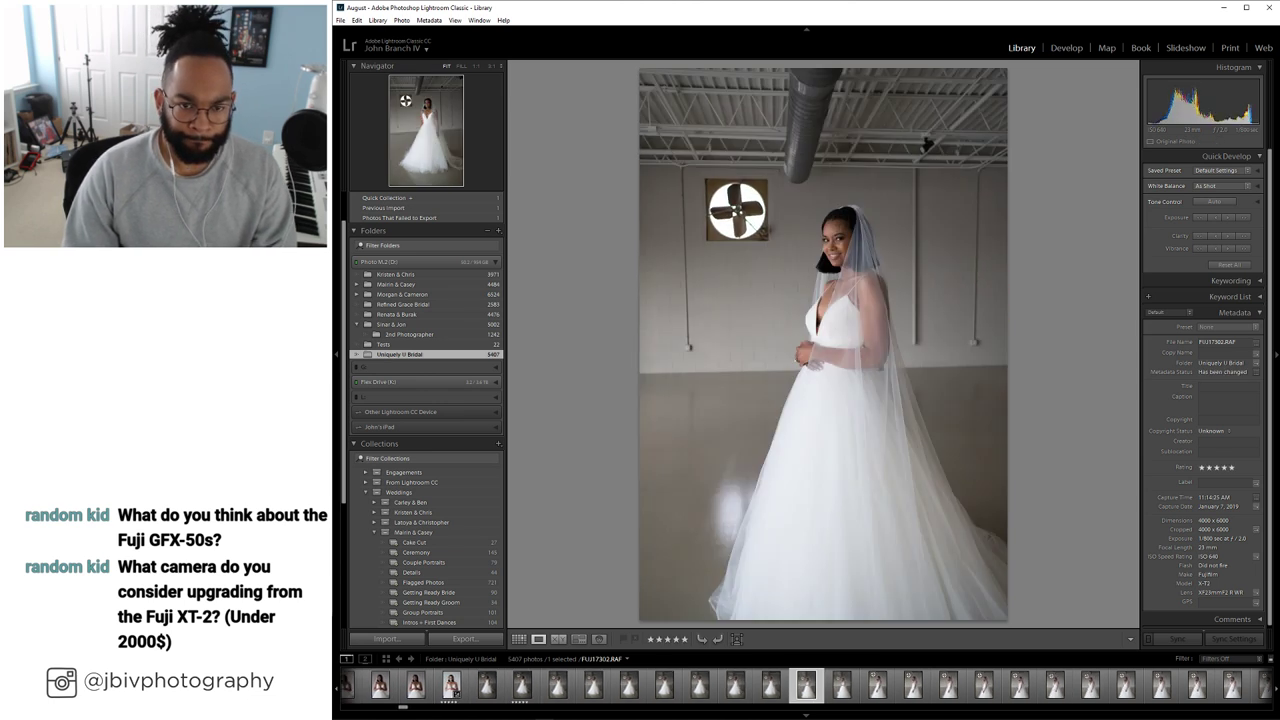
key(Right)
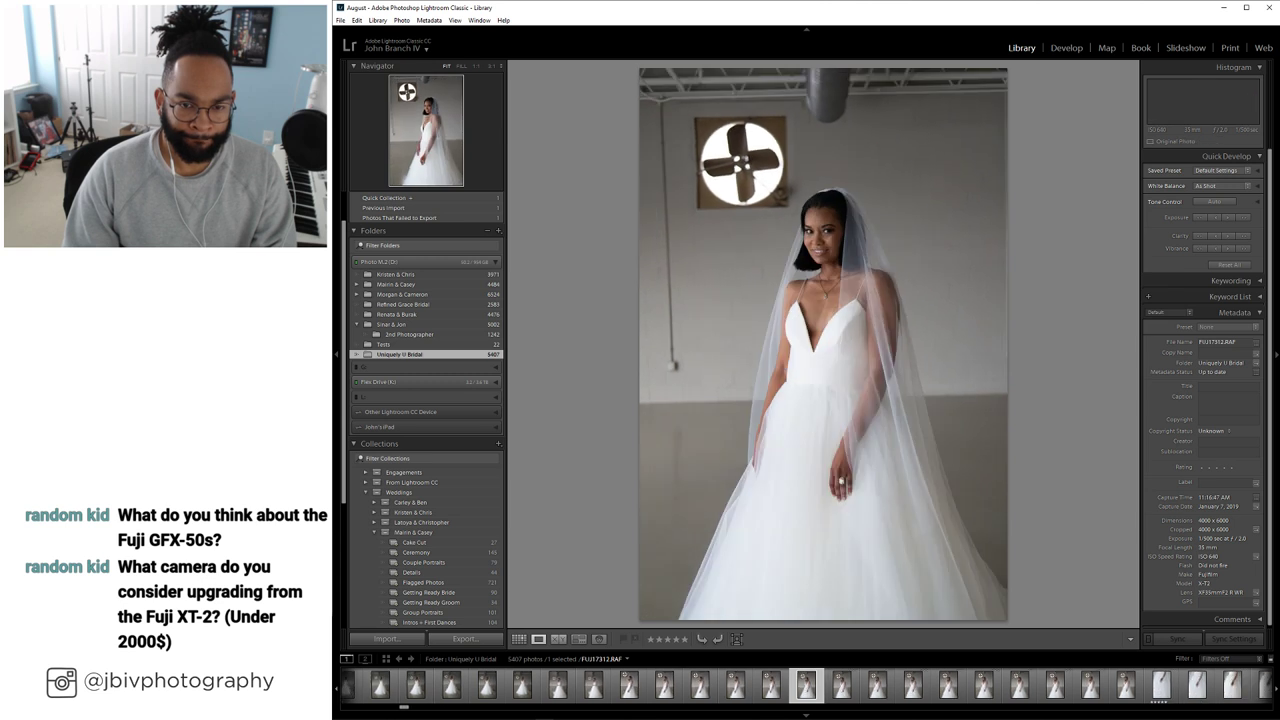
key(Right)
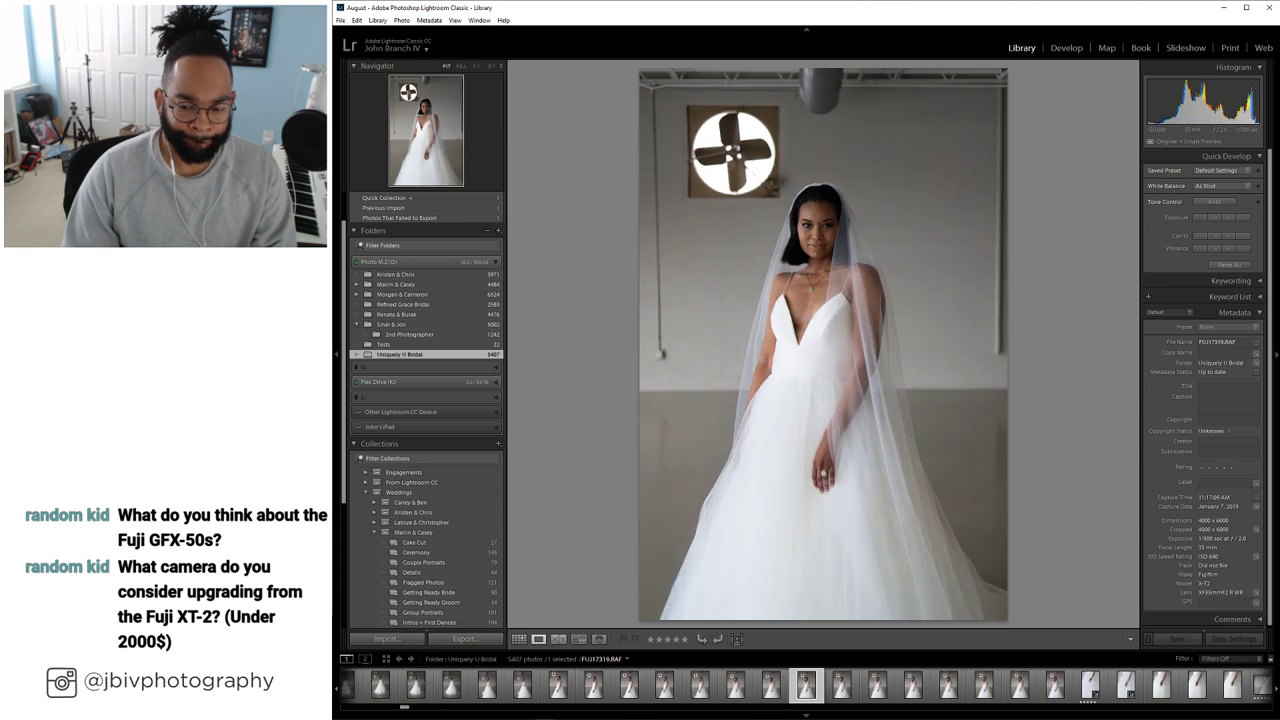
key(Right)
key(Left)
key(Left)
key(Left)
key(Left)
key(Left)
key(Left)
key(Left)
key(Left)
key(Left)
key(Left)
key(Left)
key(Left)
key(Left)
key(Left)
key(Left)
key(Left)
key(Left)
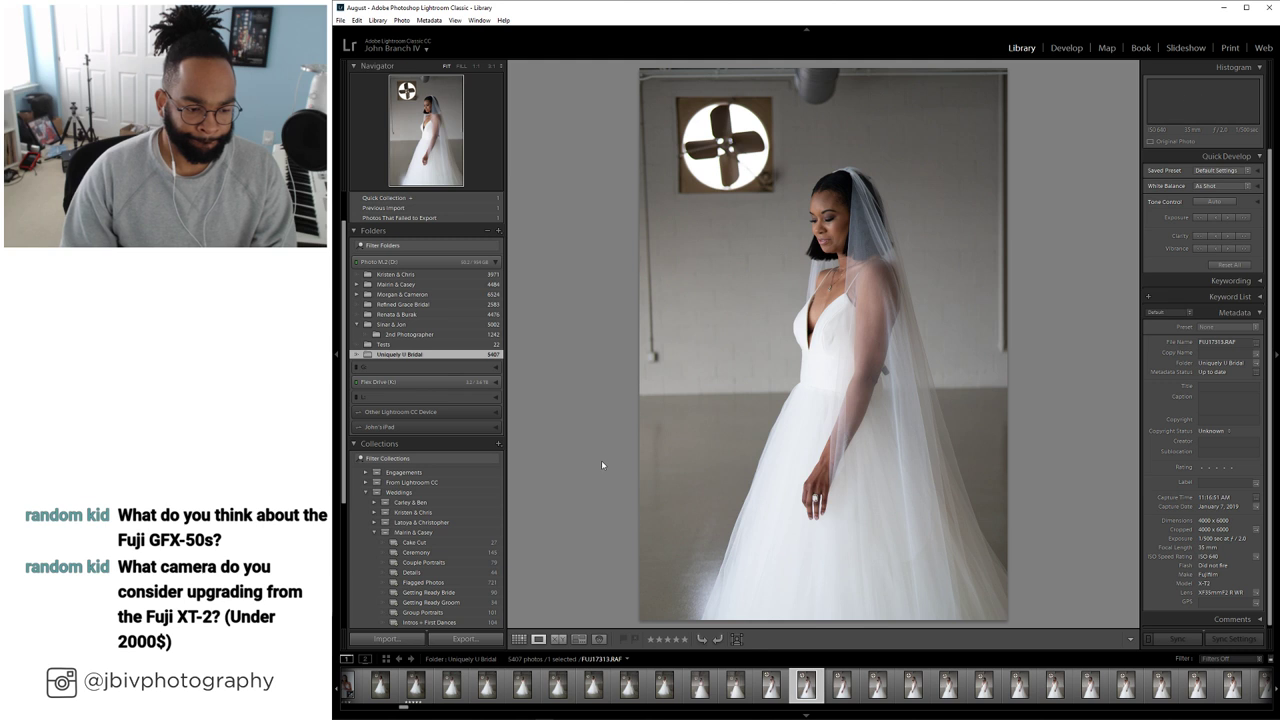
right_click(406, 690)
mouse_move(490, 578)
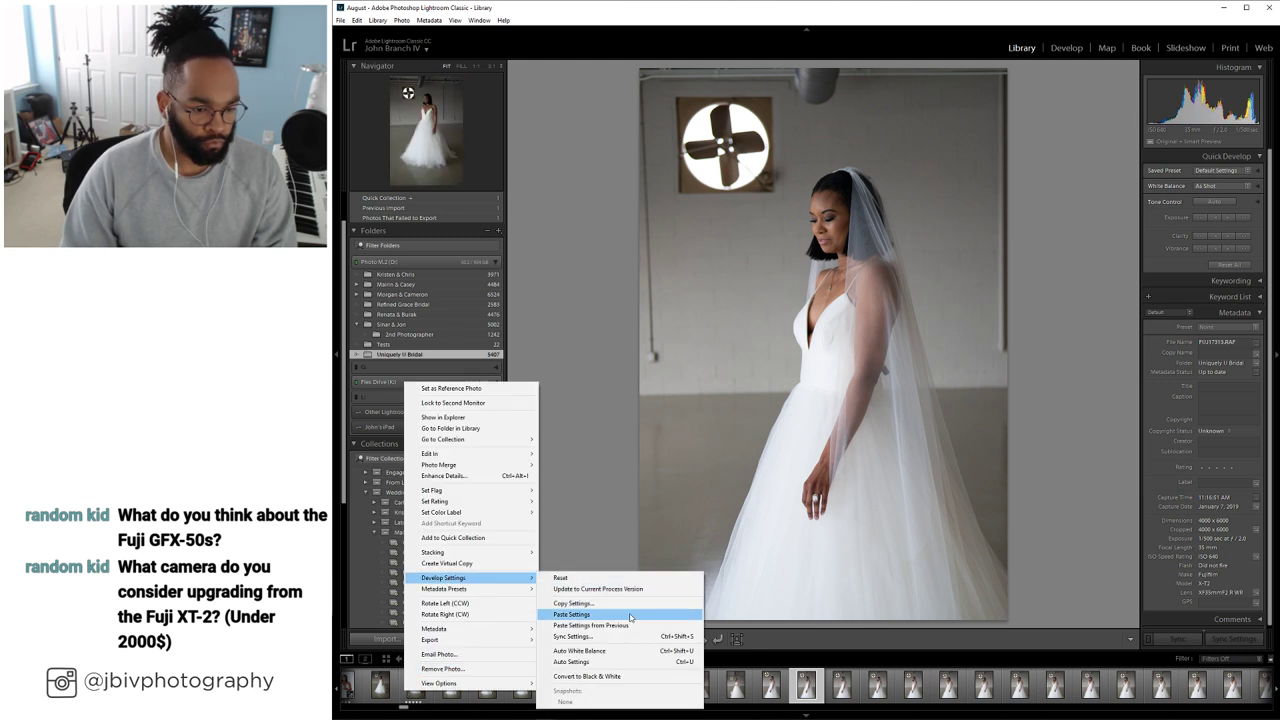
click(630, 616)
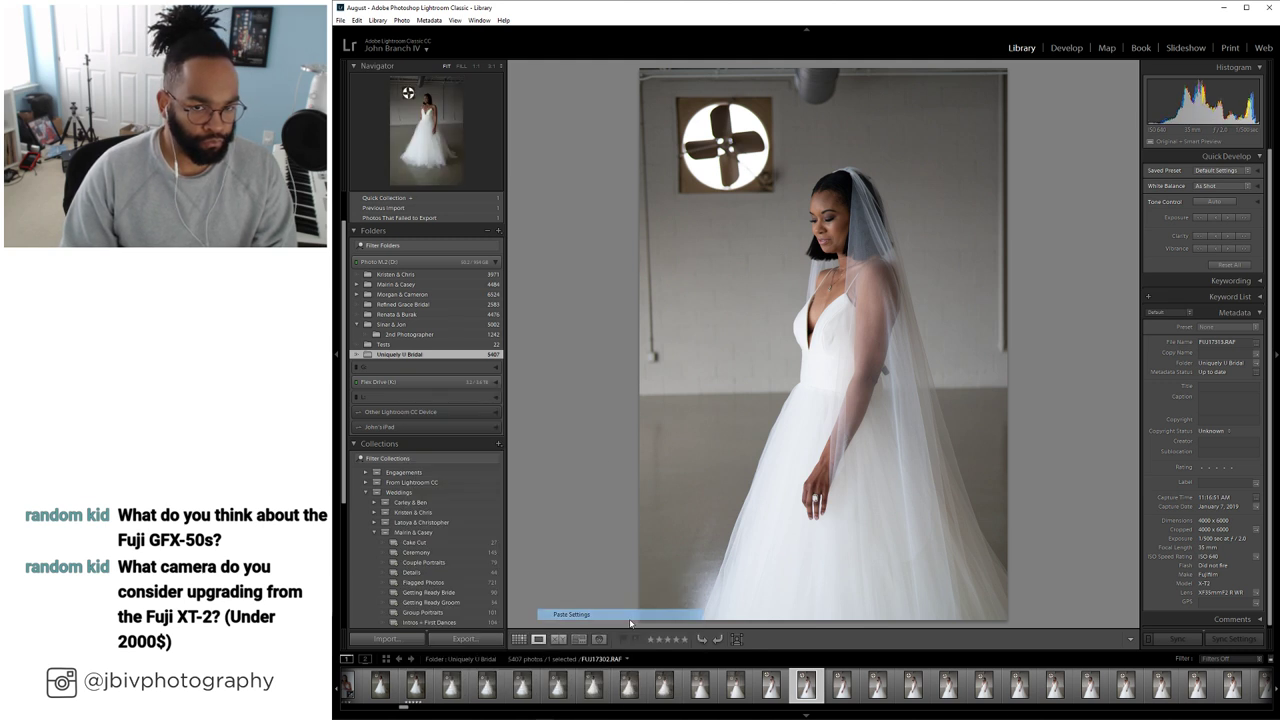
click(415, 685)
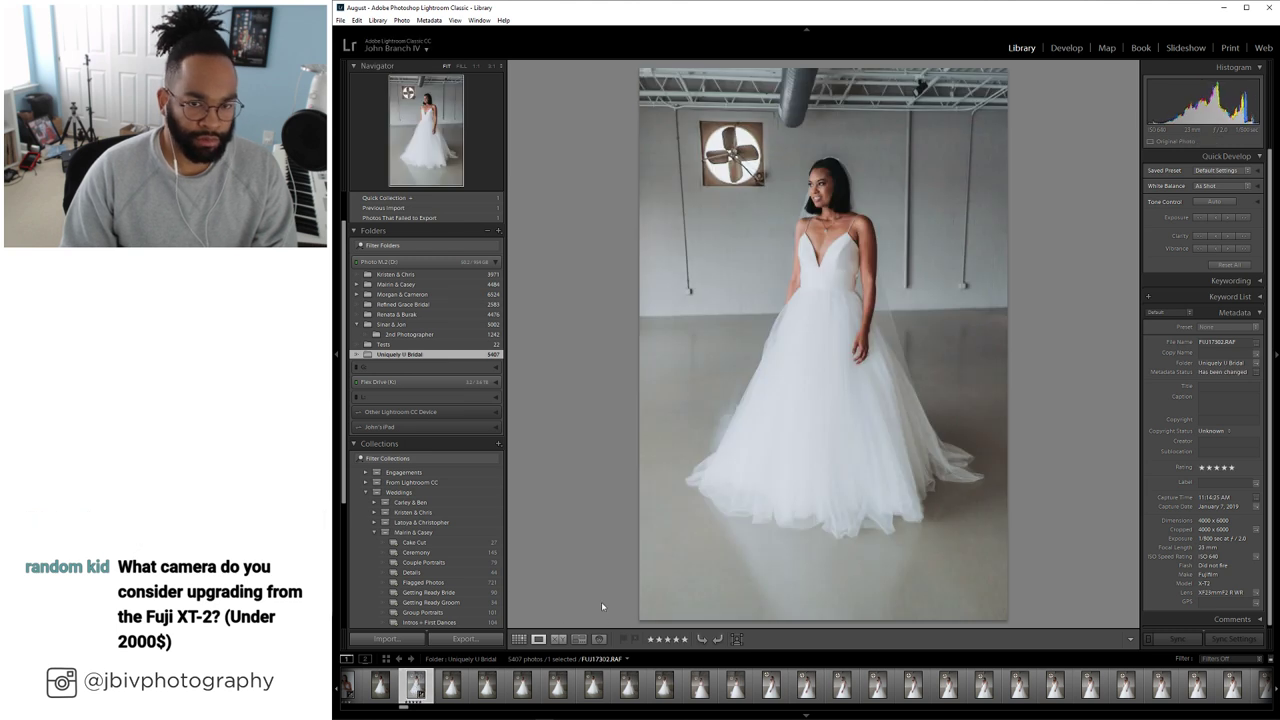
In Develop, try Upright Level, then reset Rotate to 0 and set Upright to Off
click(1058, 48)
click(1165, 448)
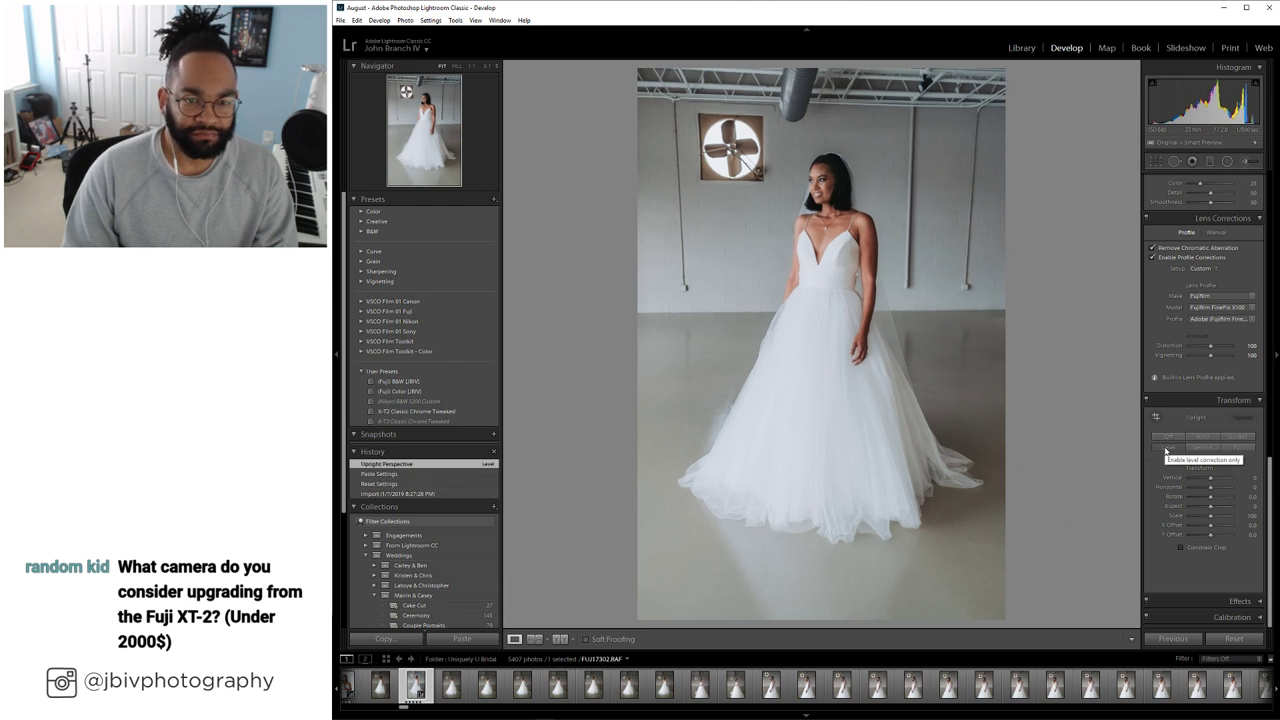
scroll(1205, 400, up, 10)
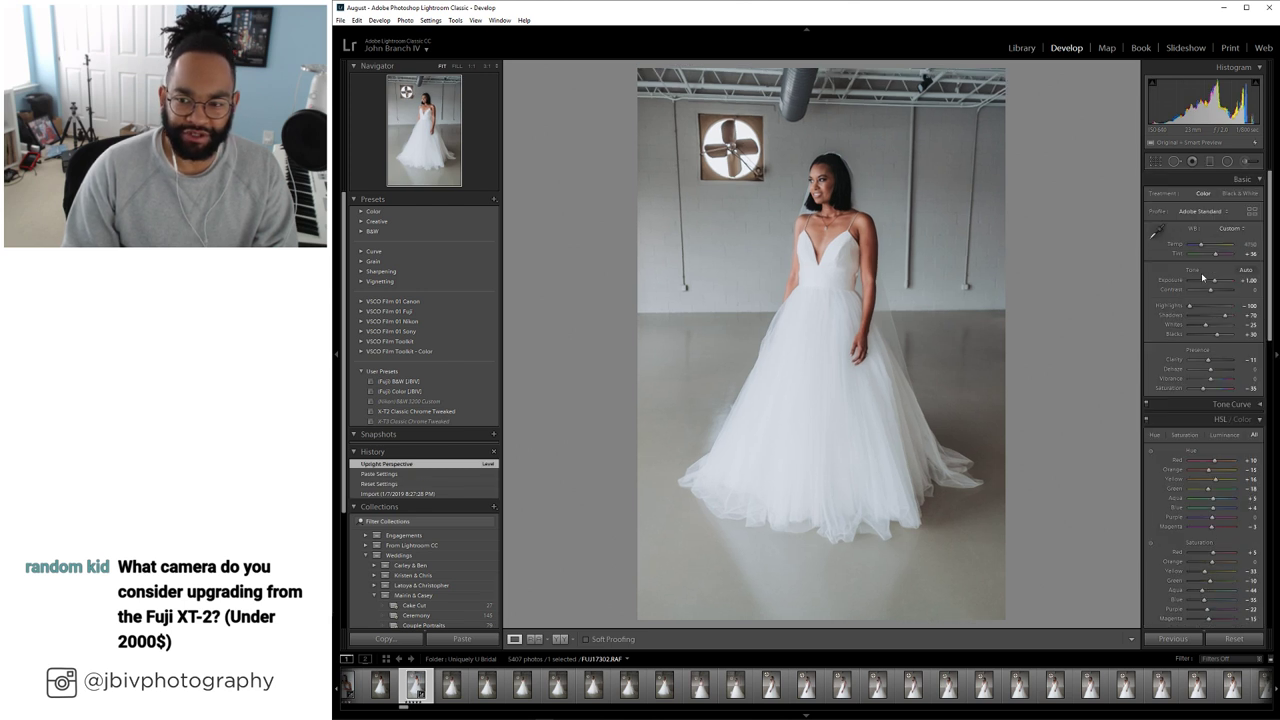
scroll(1220, 284, up, 4)
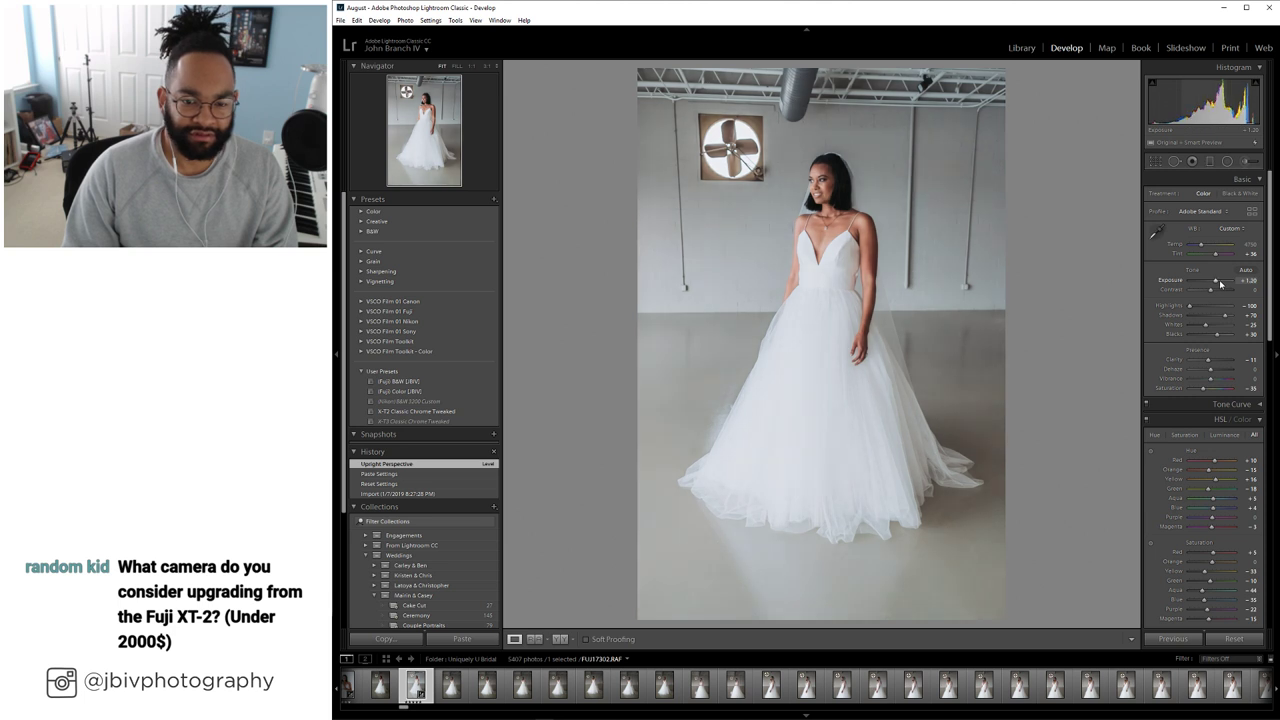
scroll(1220, 284, up, 2)
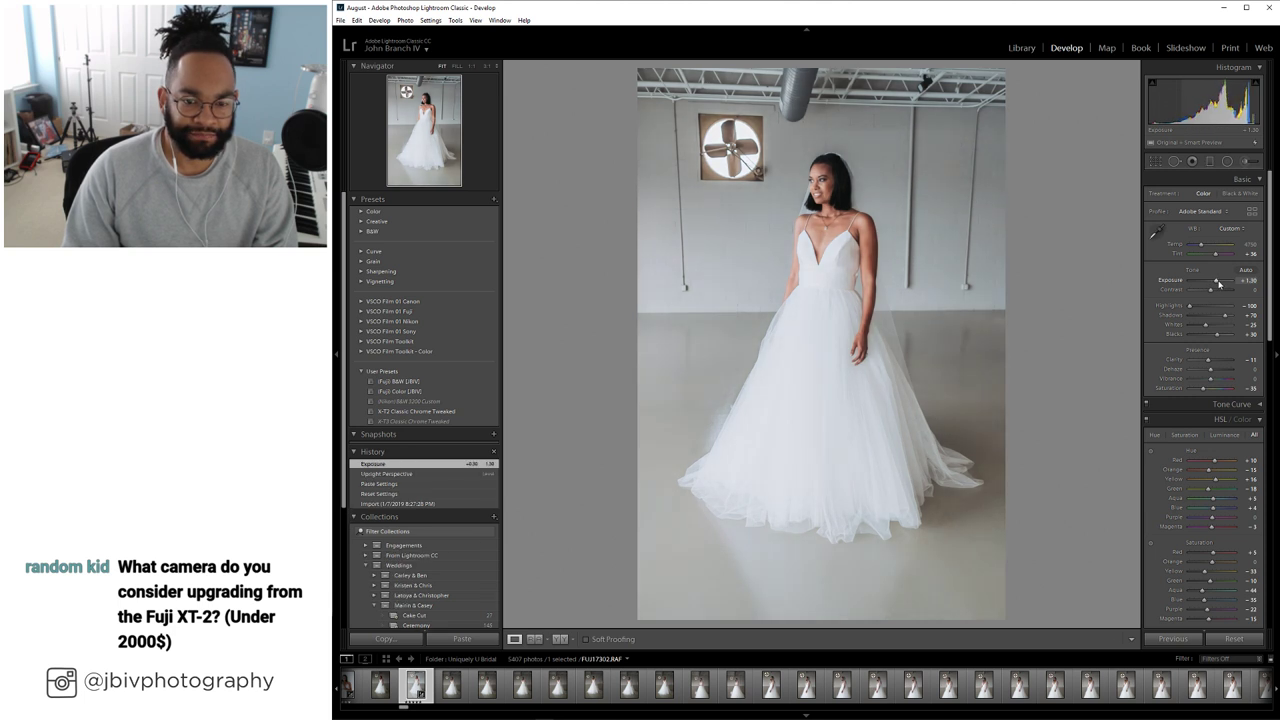
scroll(1181, 445, down, 5)
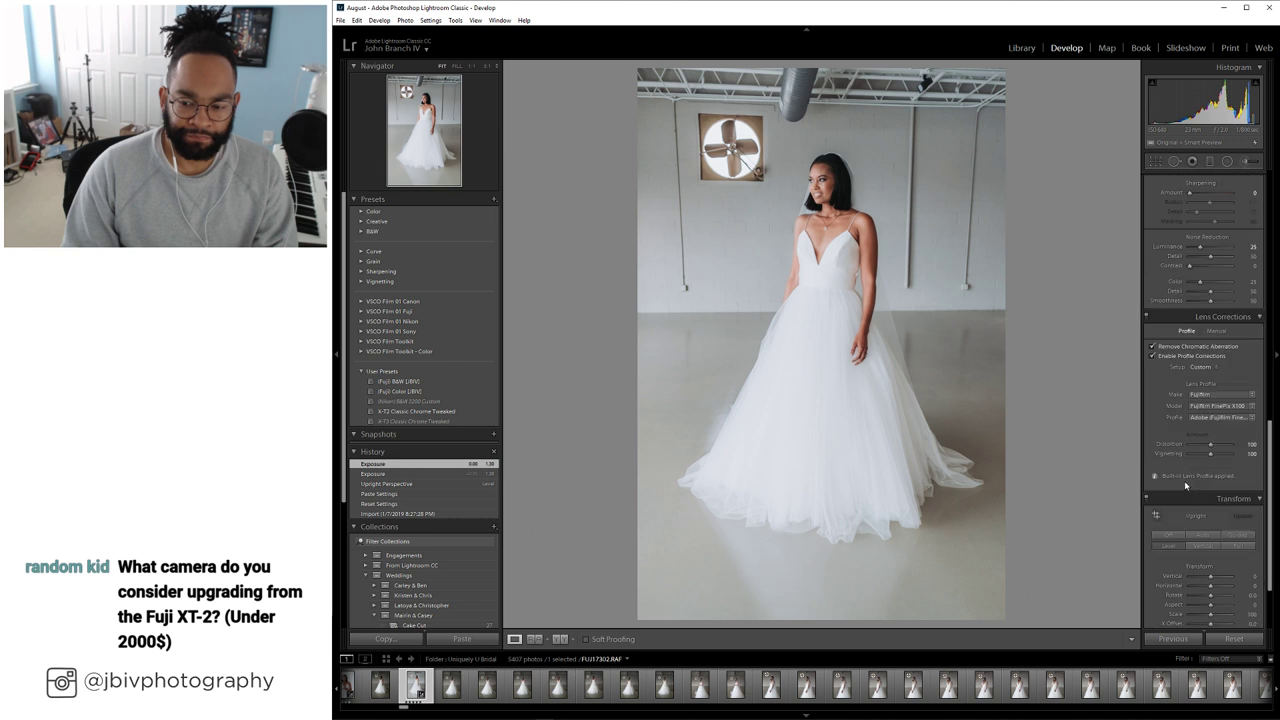
drag(1214, 500, 1218, 507)
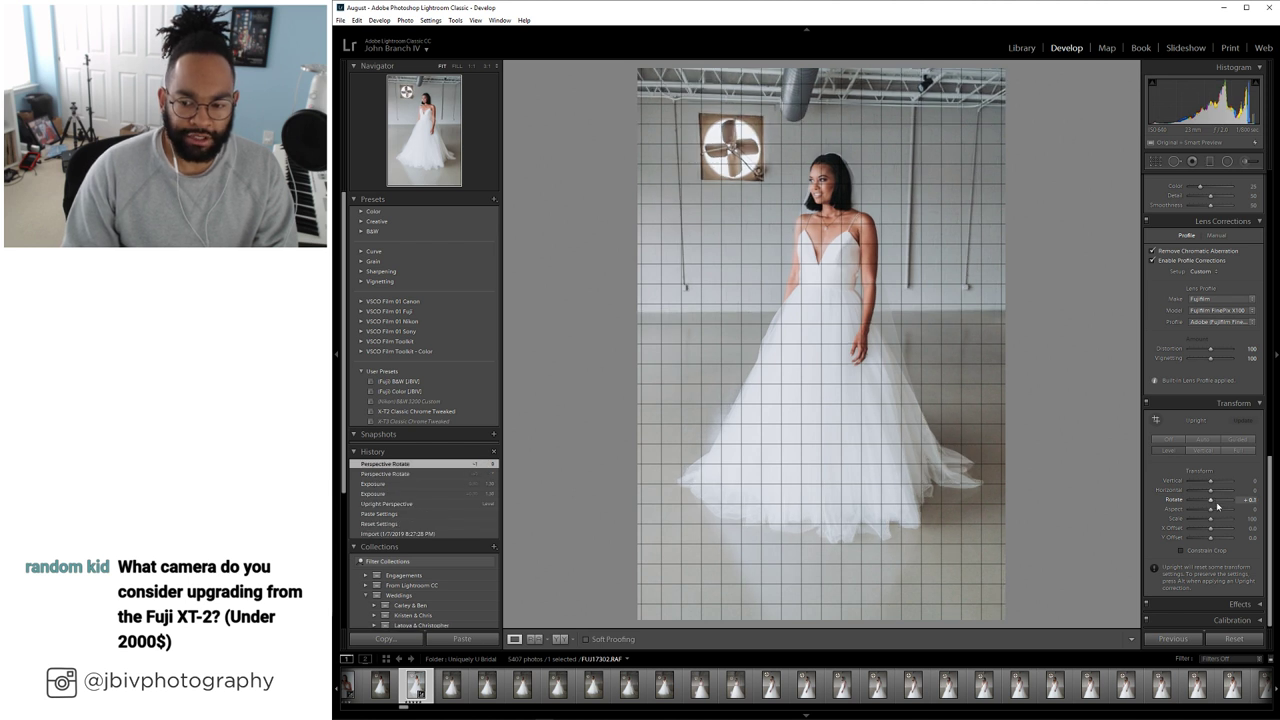
double_click(1208, 501)
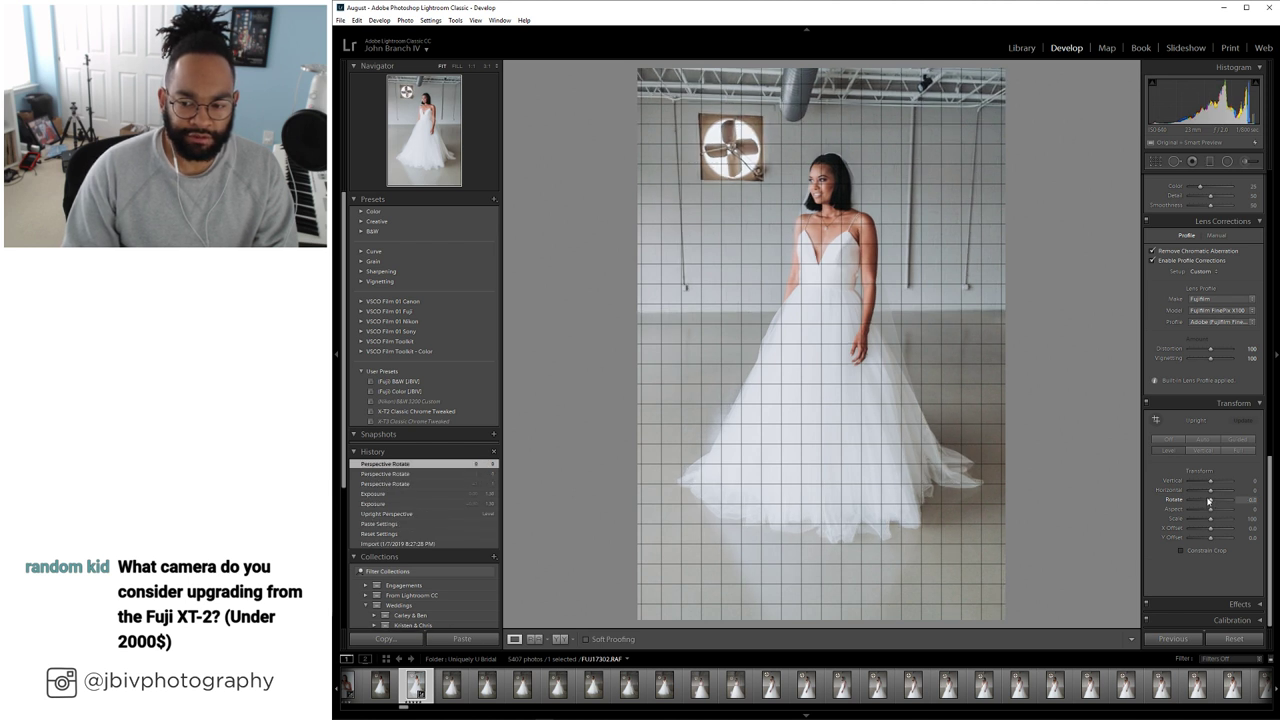
click(1166, 439)
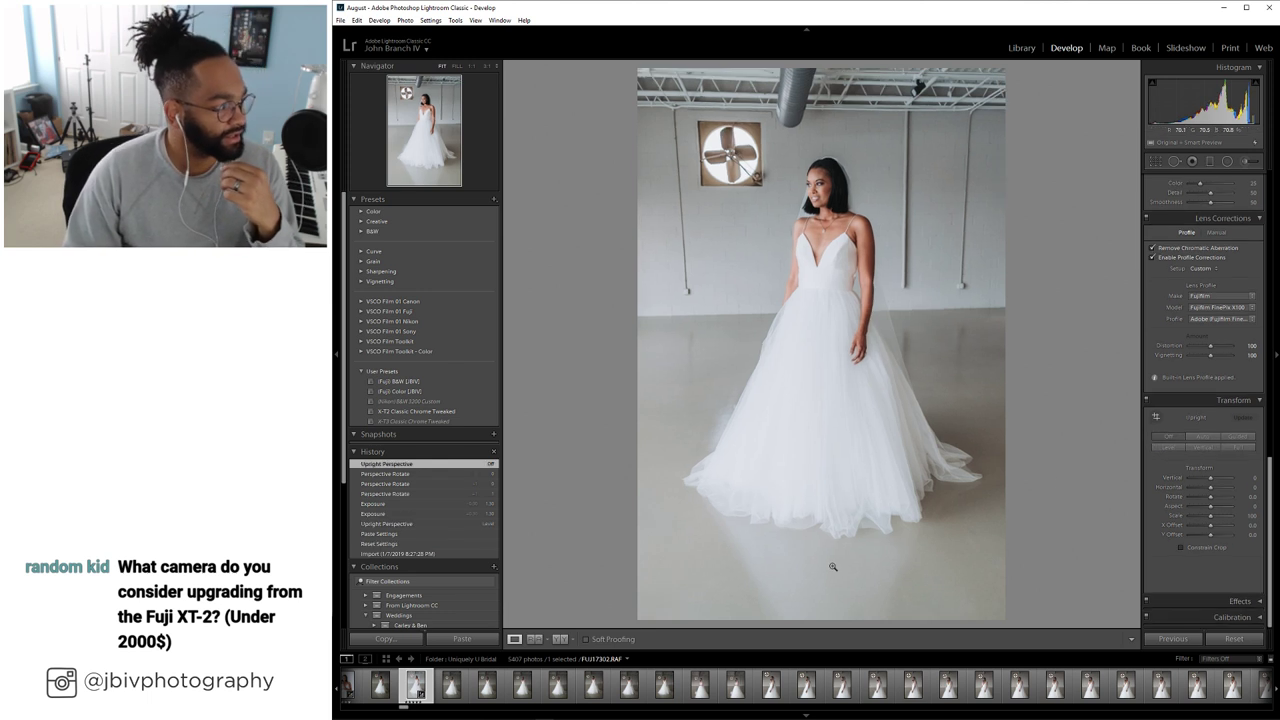
Draw Guided Upright guides along the floor, both poles and the ceiling line
click(1237, 437)
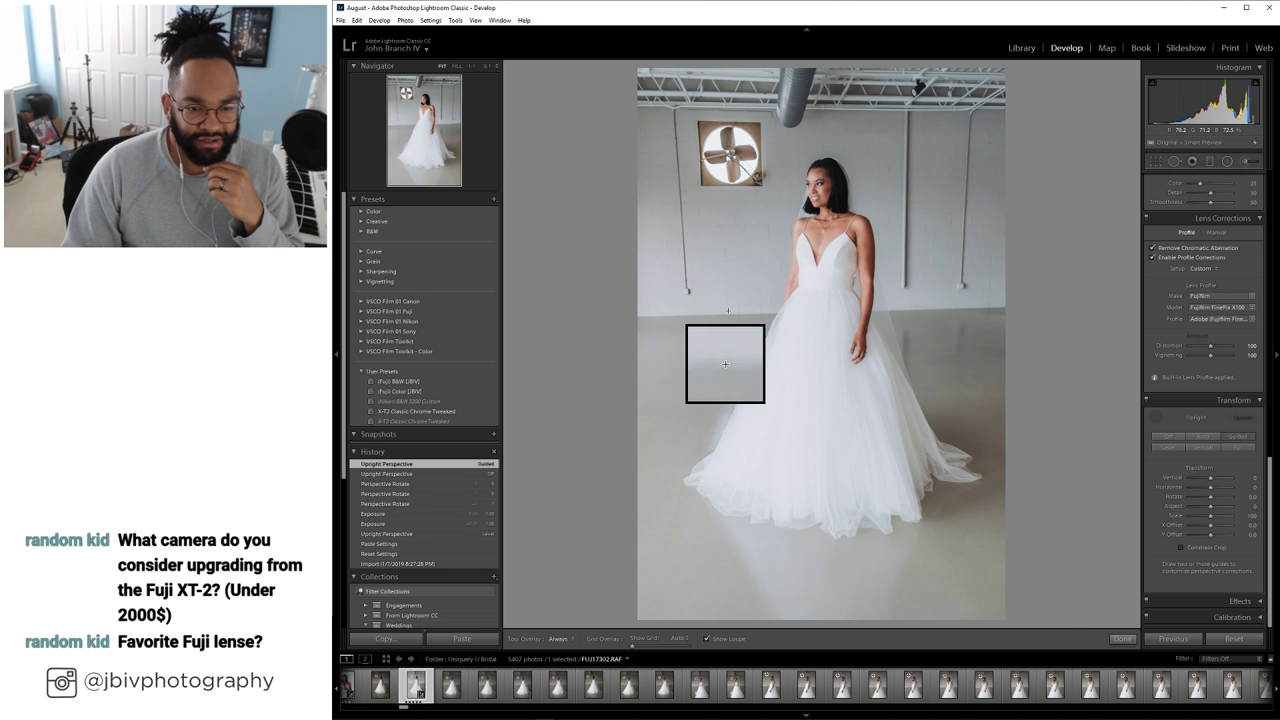
drag(880, 309, 916, 309)
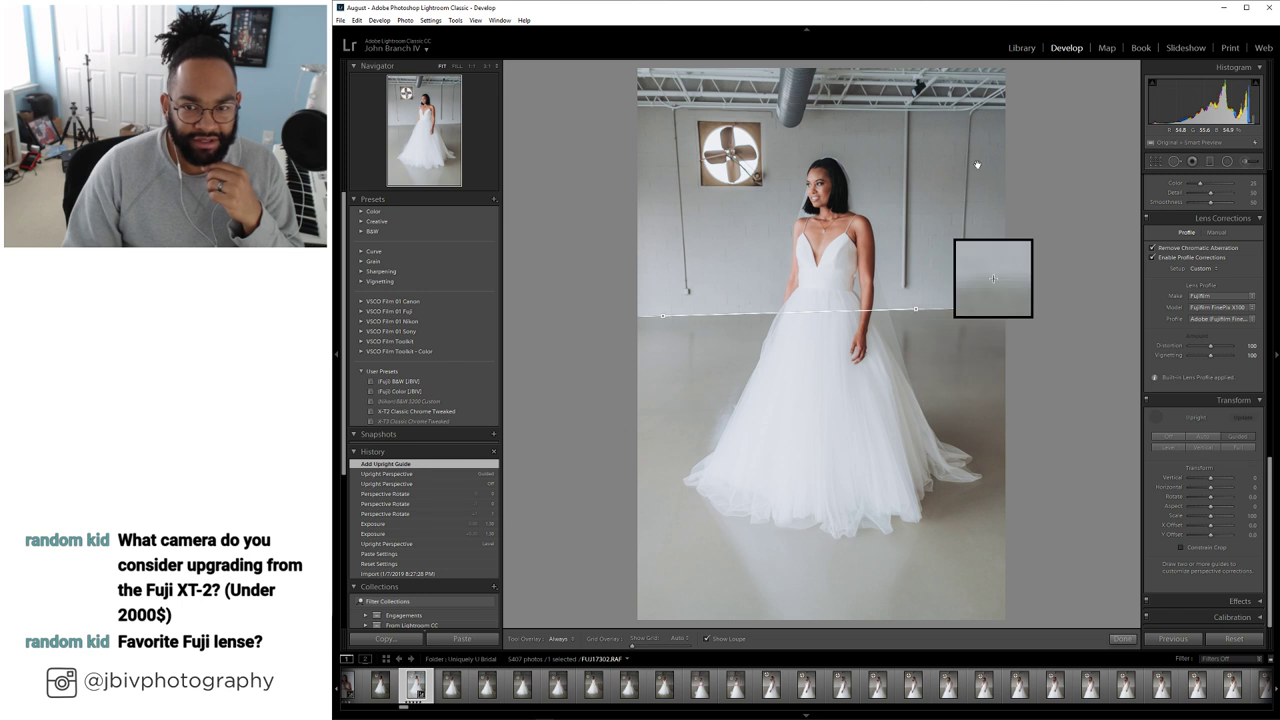
drag(969, 122, 965, 193)
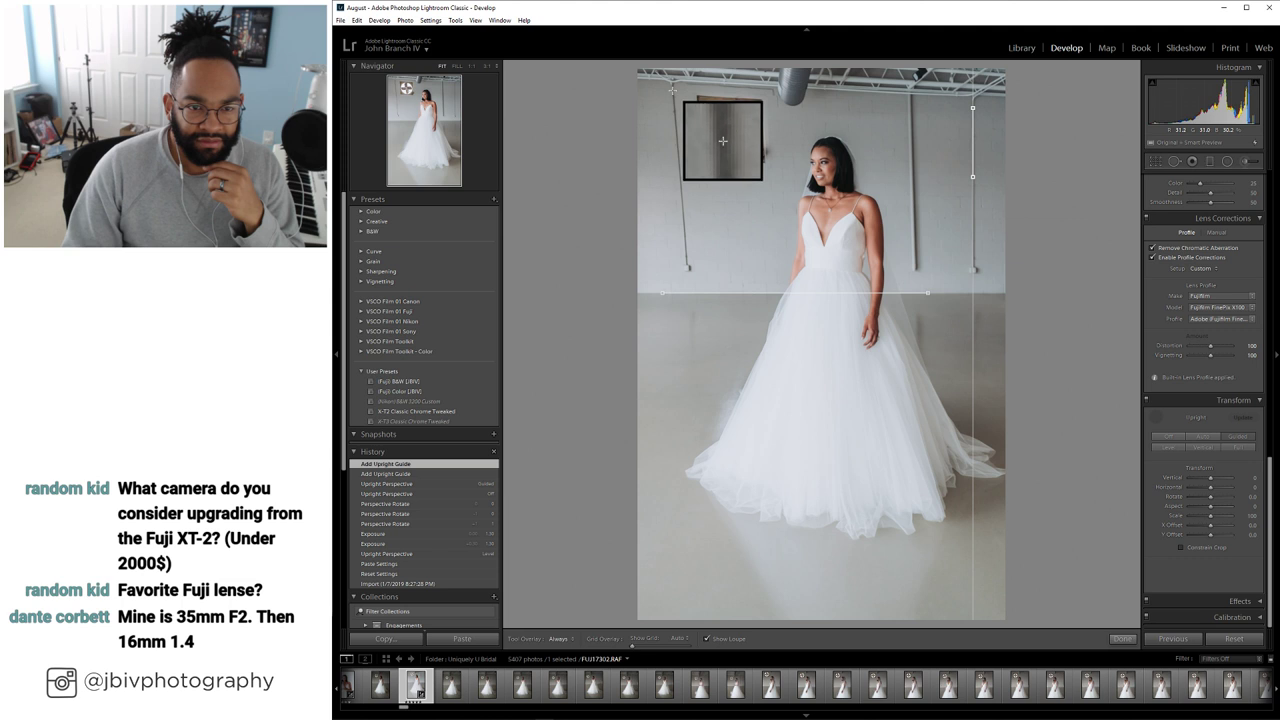
drag(681, 187, 681, 192)
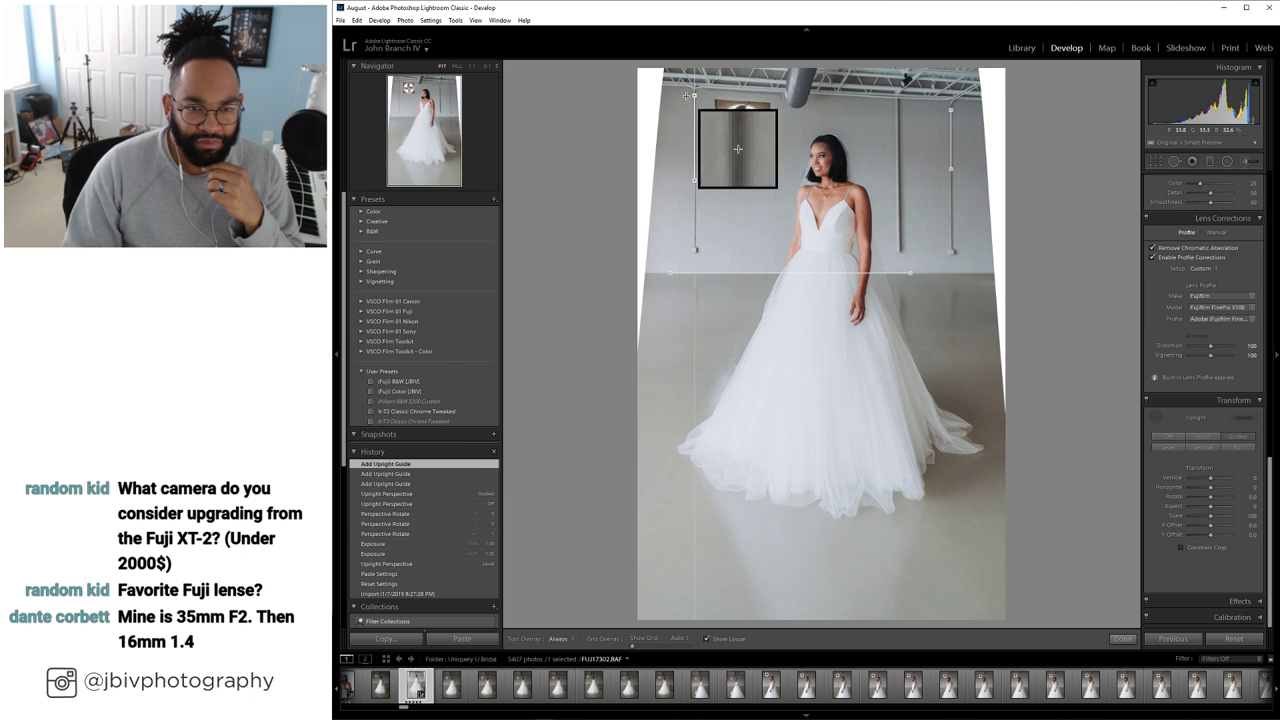
drag(695, 85, 884, 96)
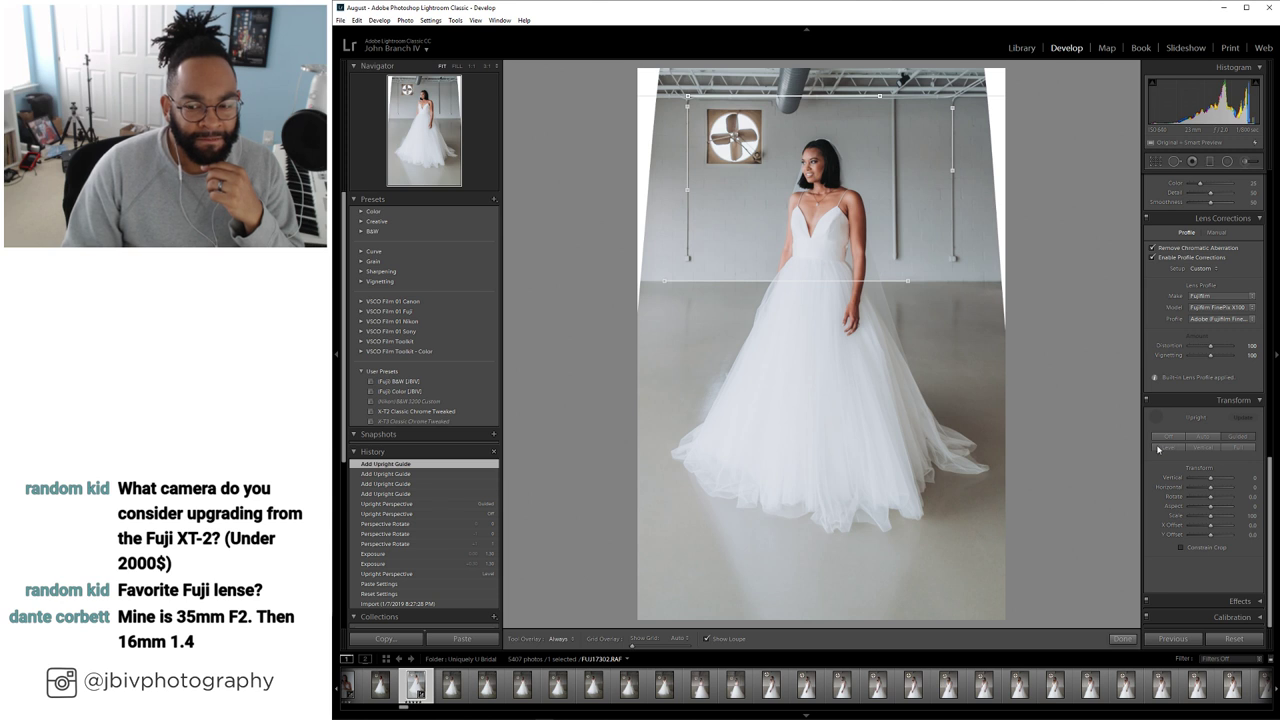
Toggle Constrain Crop on and off, then set Upright back to Off
click(1181, 547)
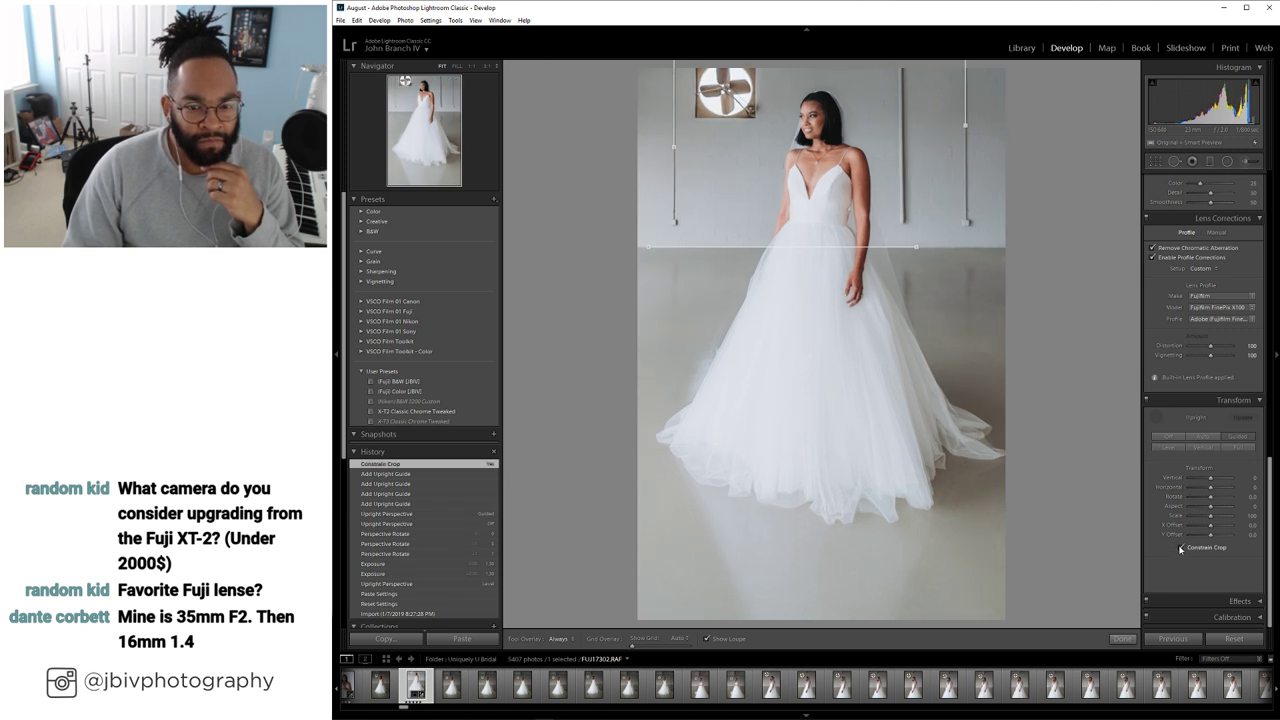
click(1181, 547)
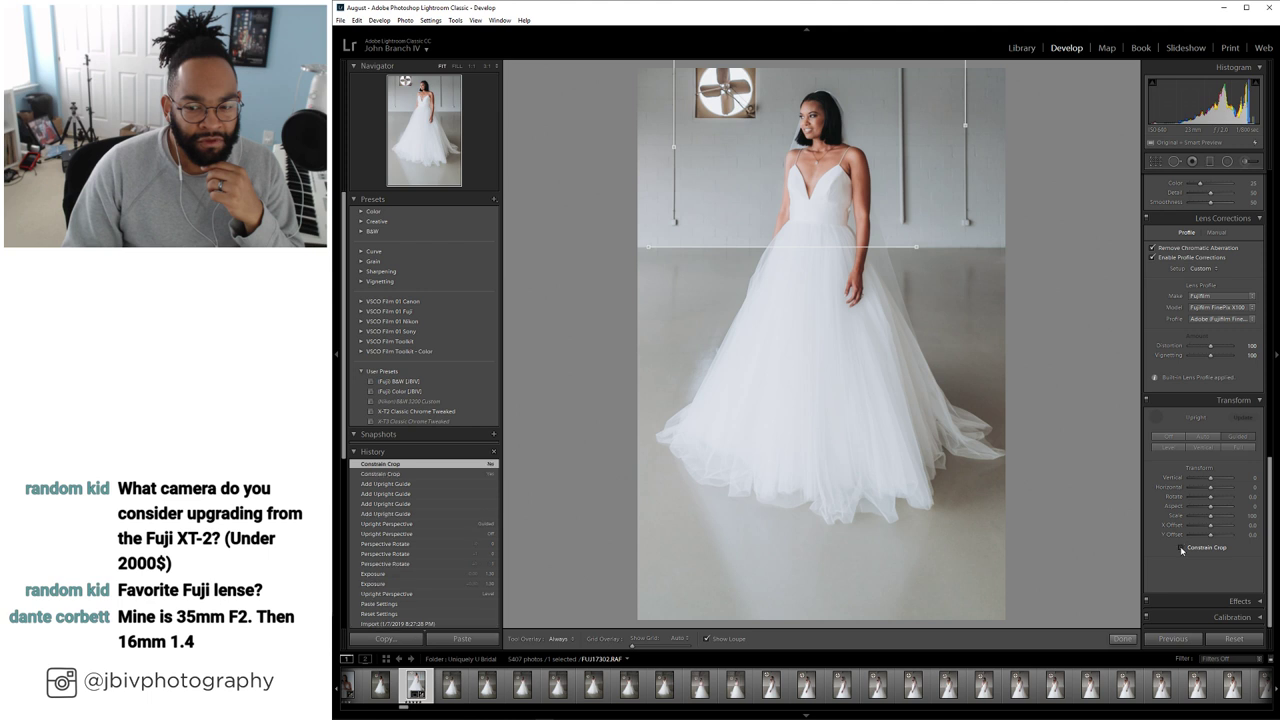
click(1165, 436)
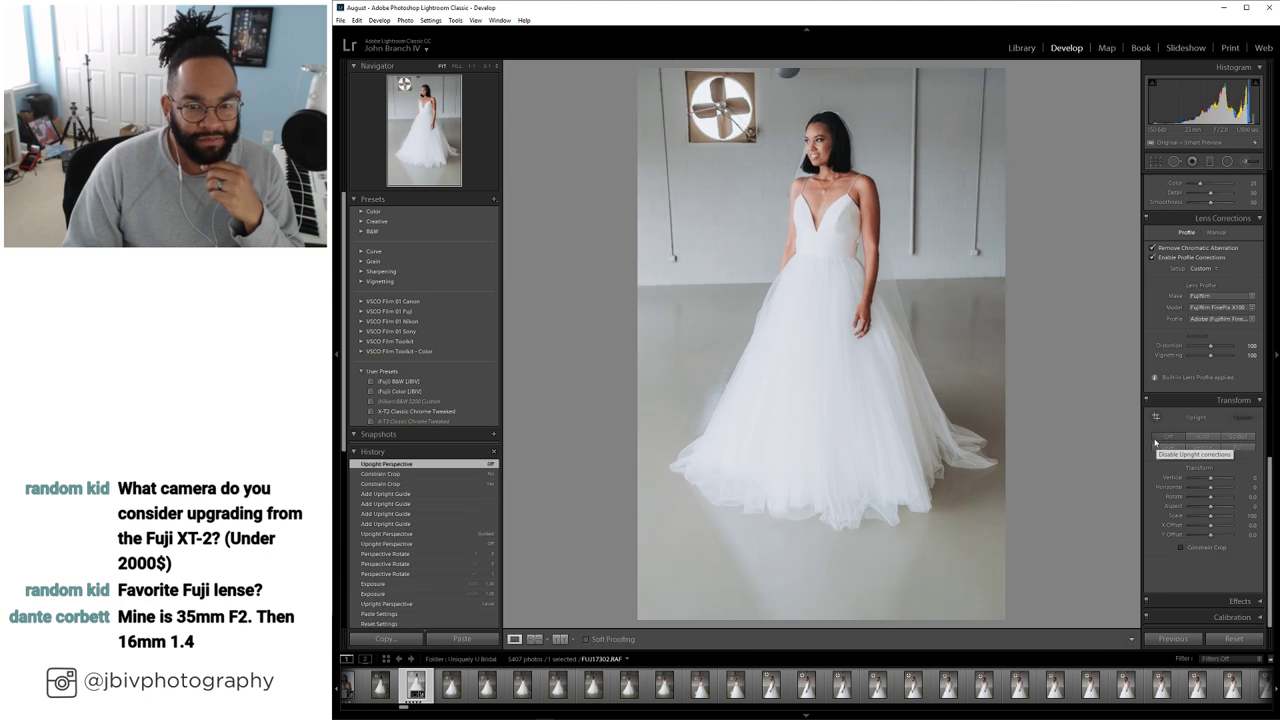
Drag FUJ17302's crop out to the full frame and commit it
click(1156, 162)
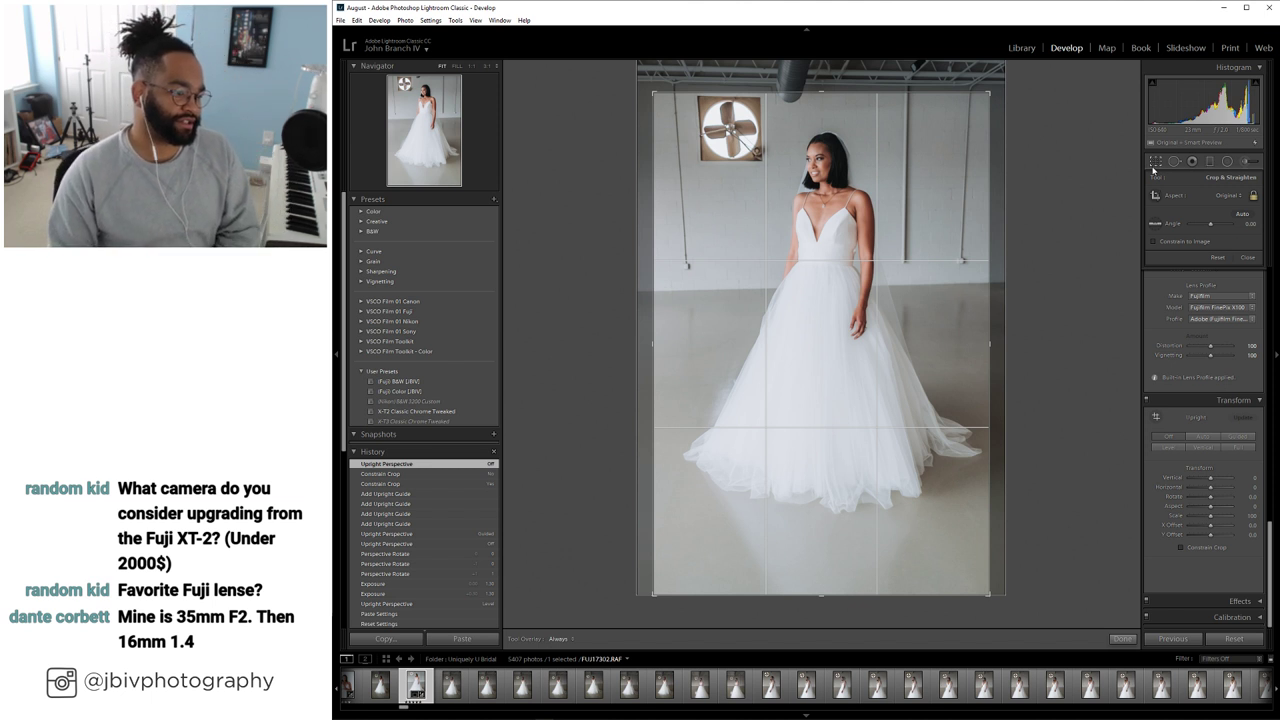
drag(990, 300, 1006, 303)
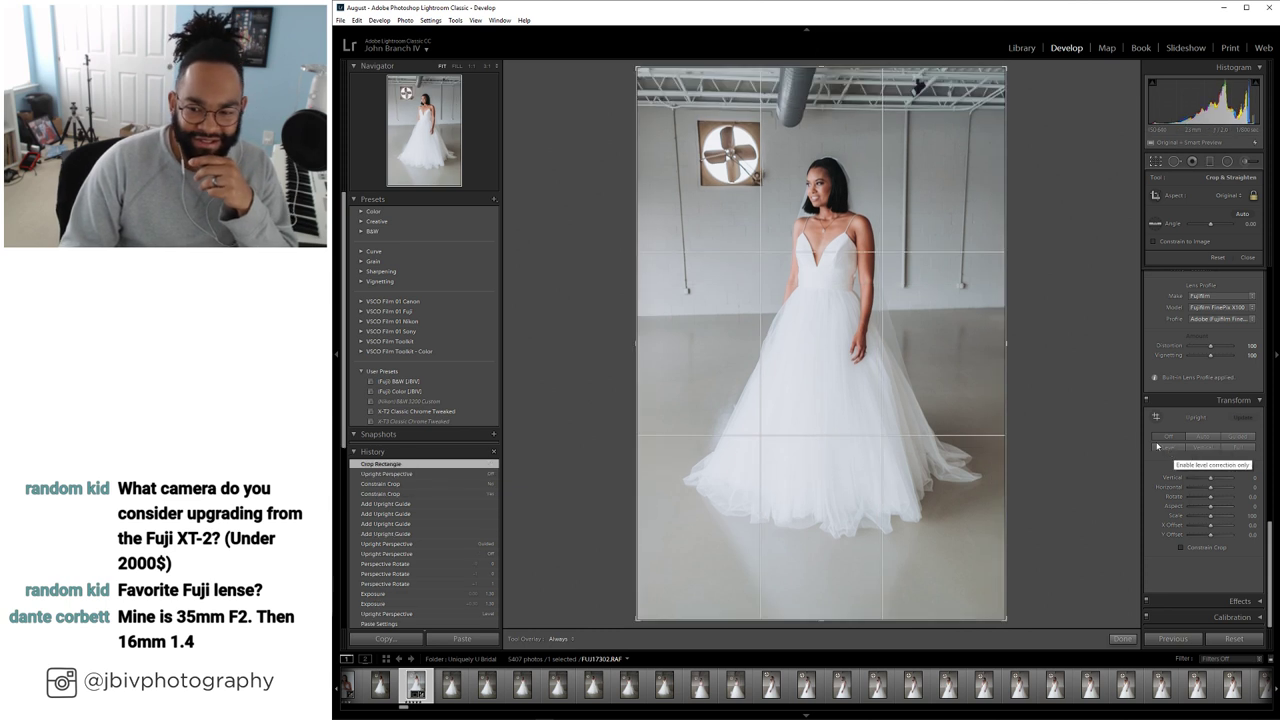
key(r)
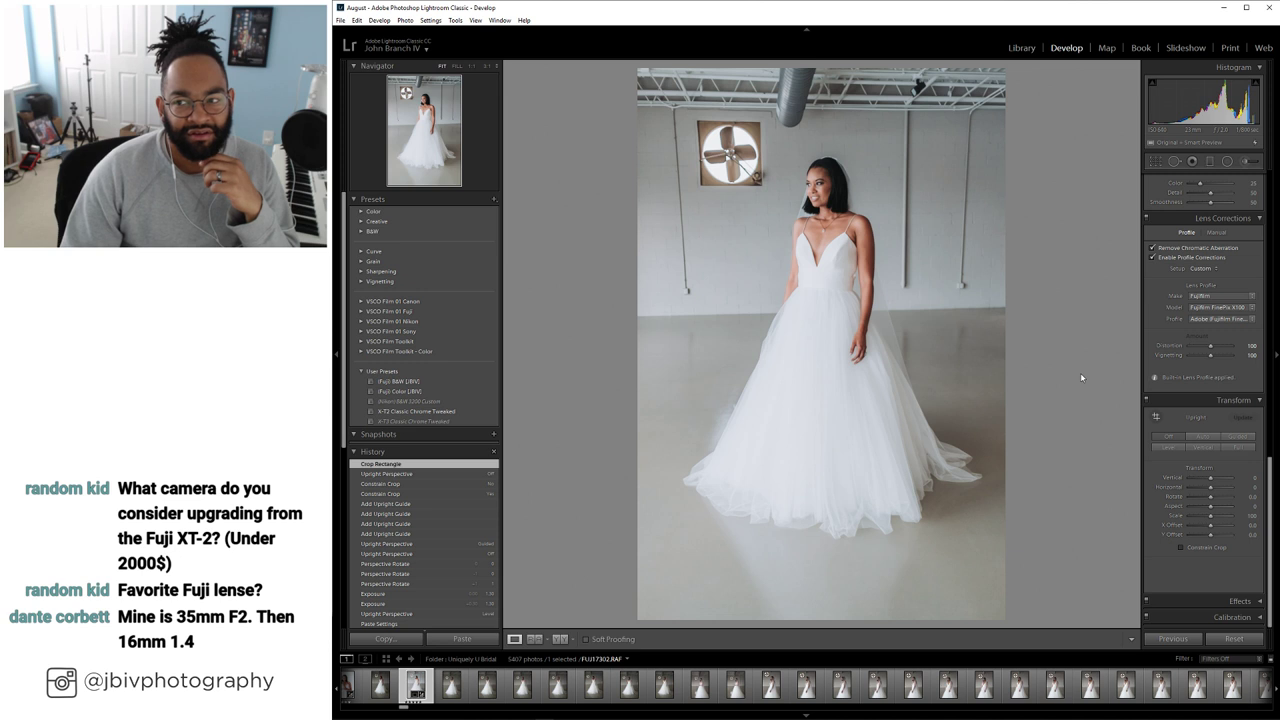
From the Library grid, open the veil portraits and rate the open-armed one and FUJI7358 five stars
click(1018, 48)
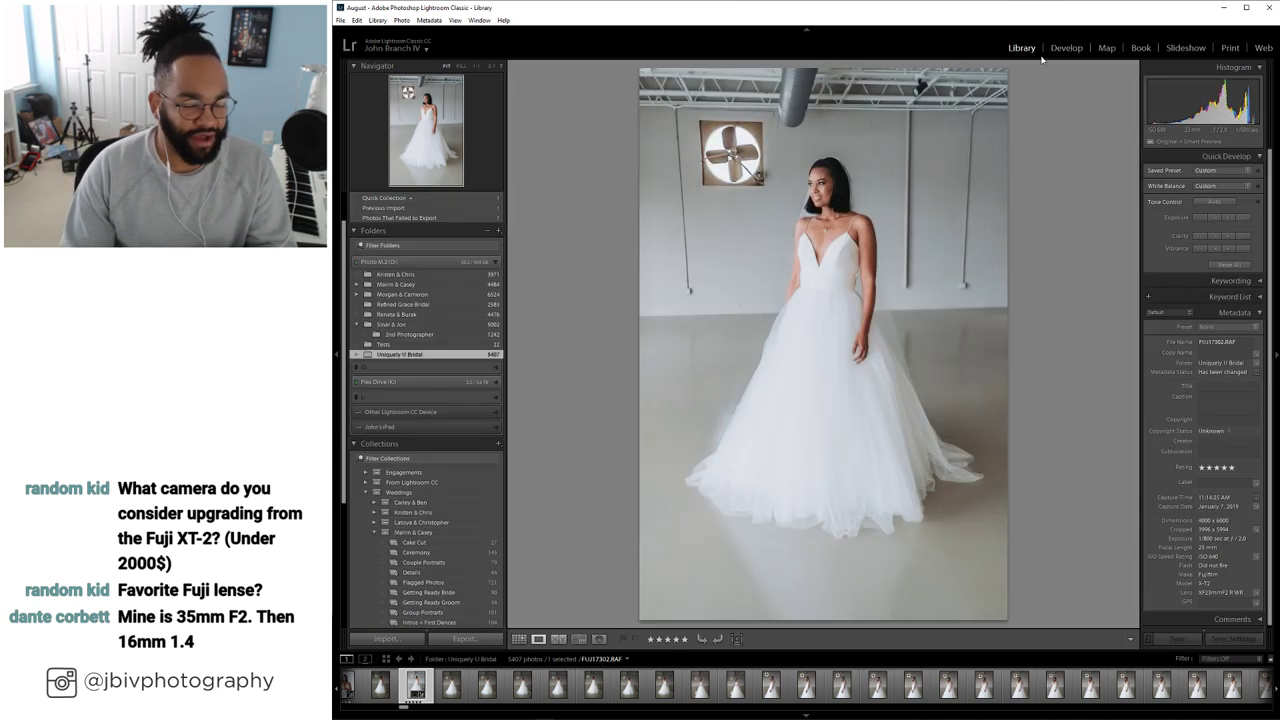
click(518, 639)
scroll(812, 330, down, 6)
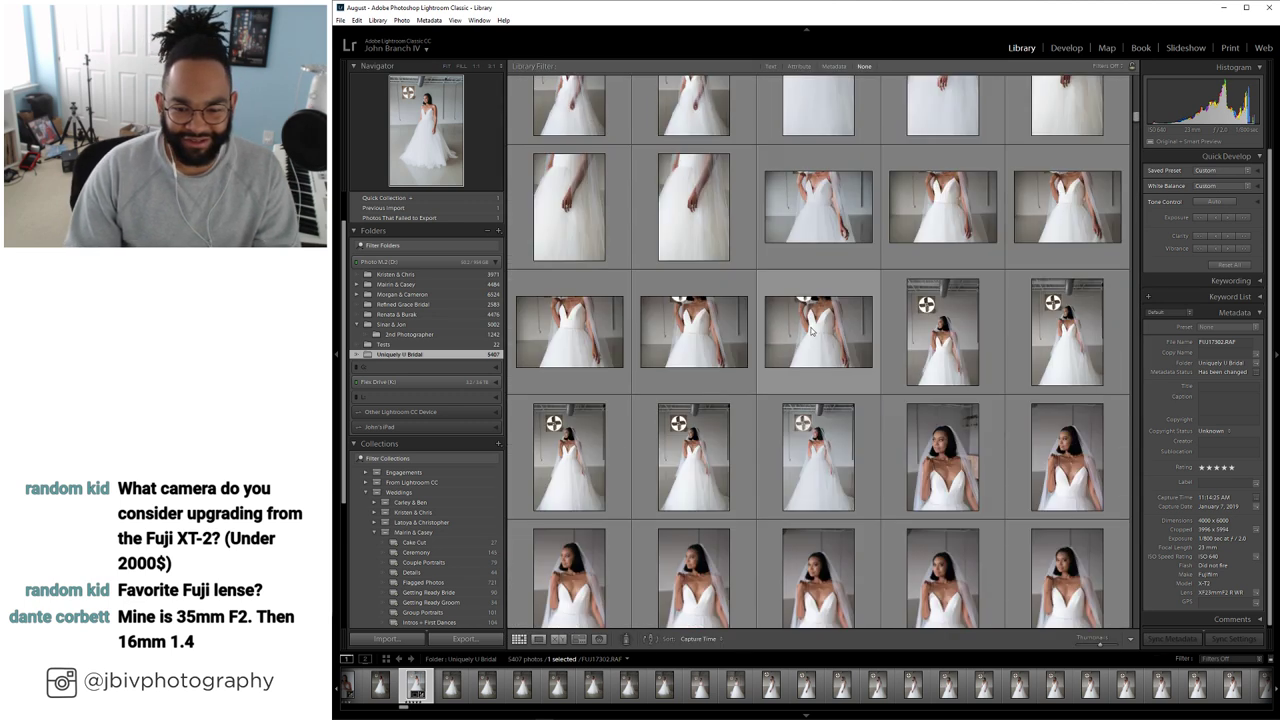
scroll(808, 328, up, 2)
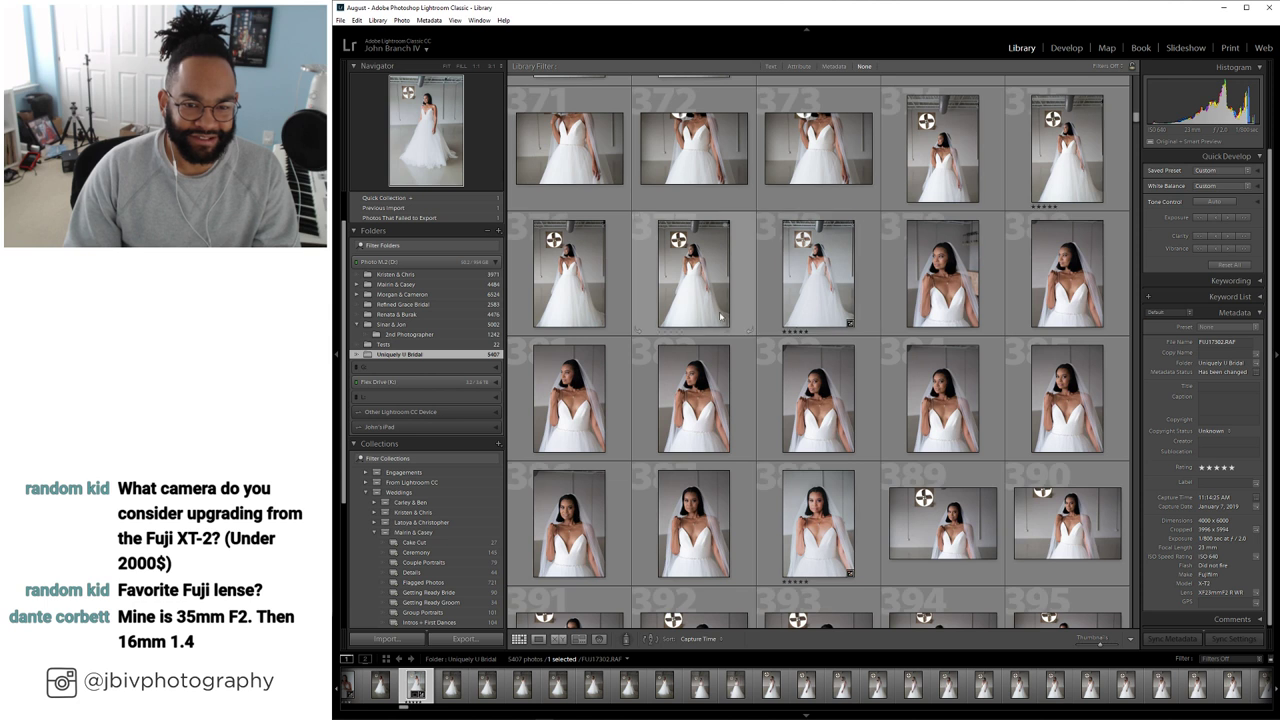
scroll(693, 270, down, 2)
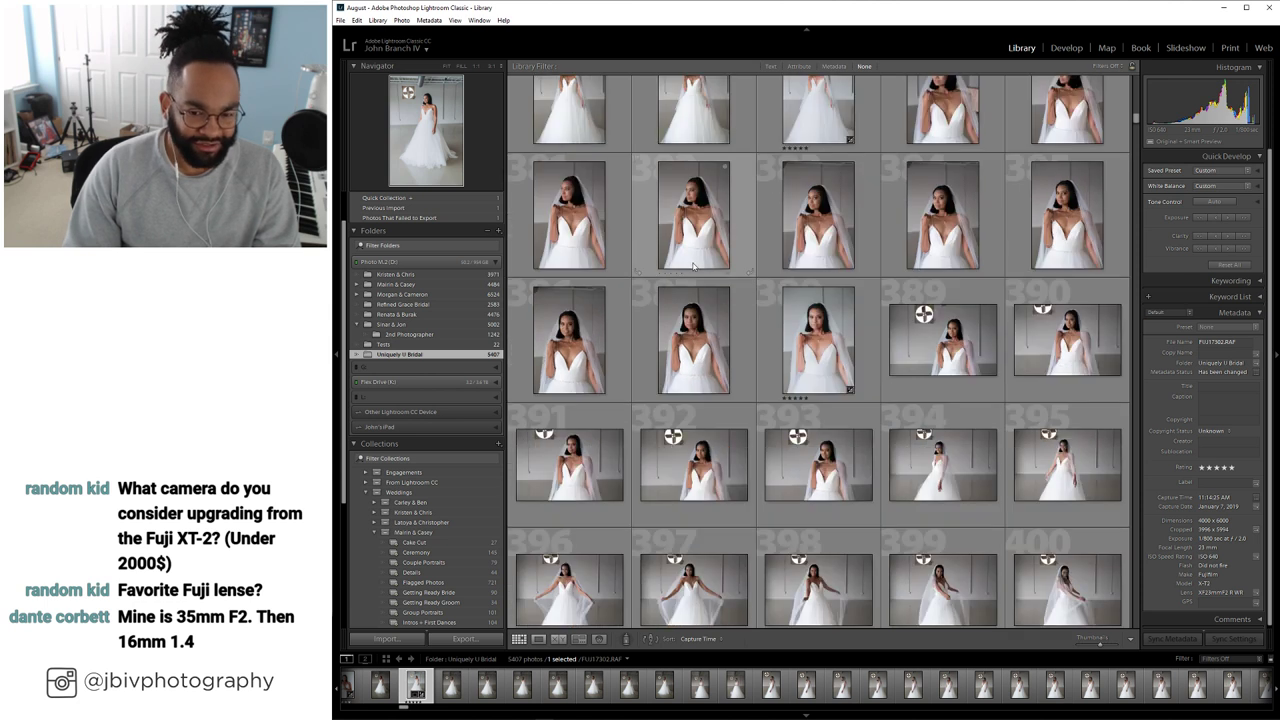
scroll(693, 268, down, 2)
click(913, 286)
double_click(913, 286)
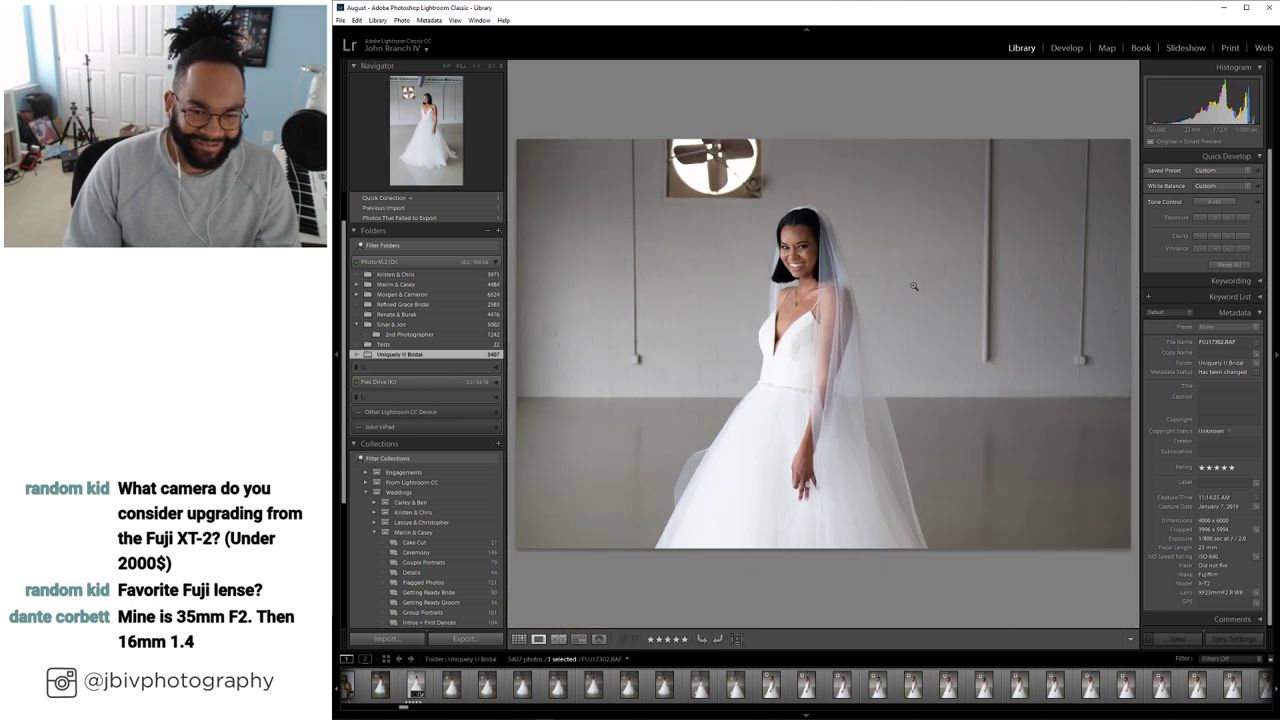
key(Right)
key(Right)
key(Right)
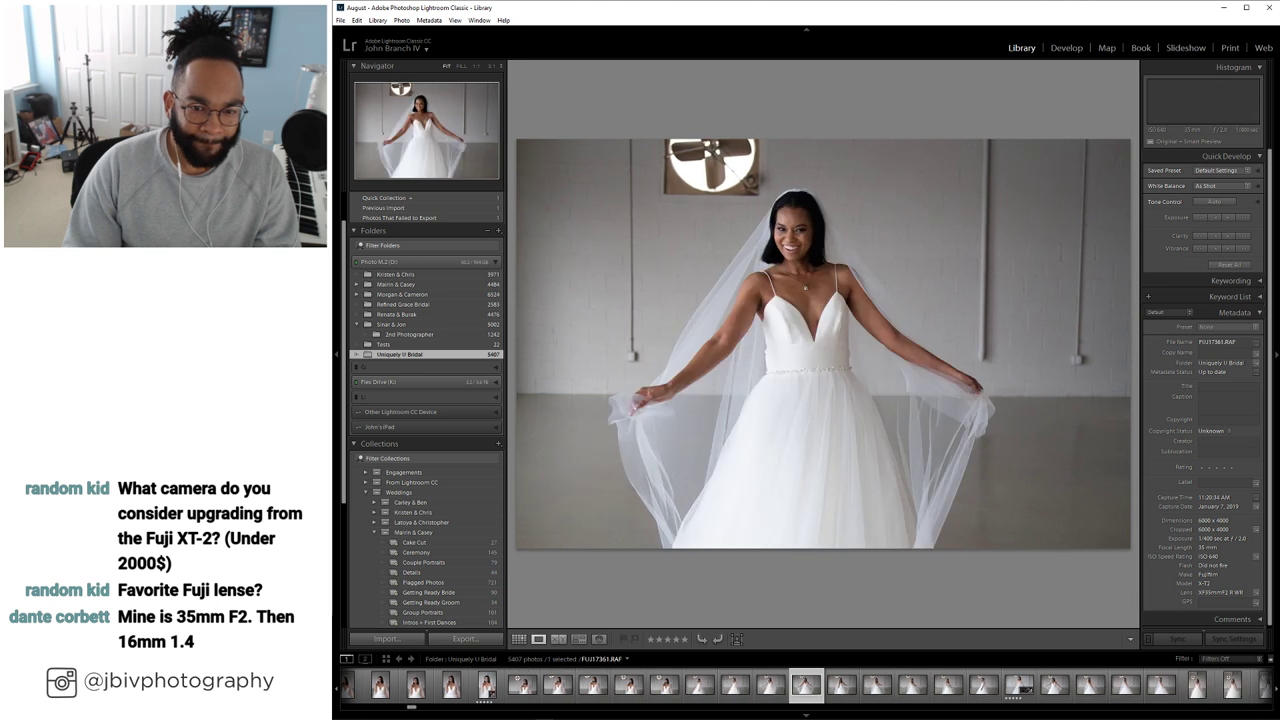
key(5)
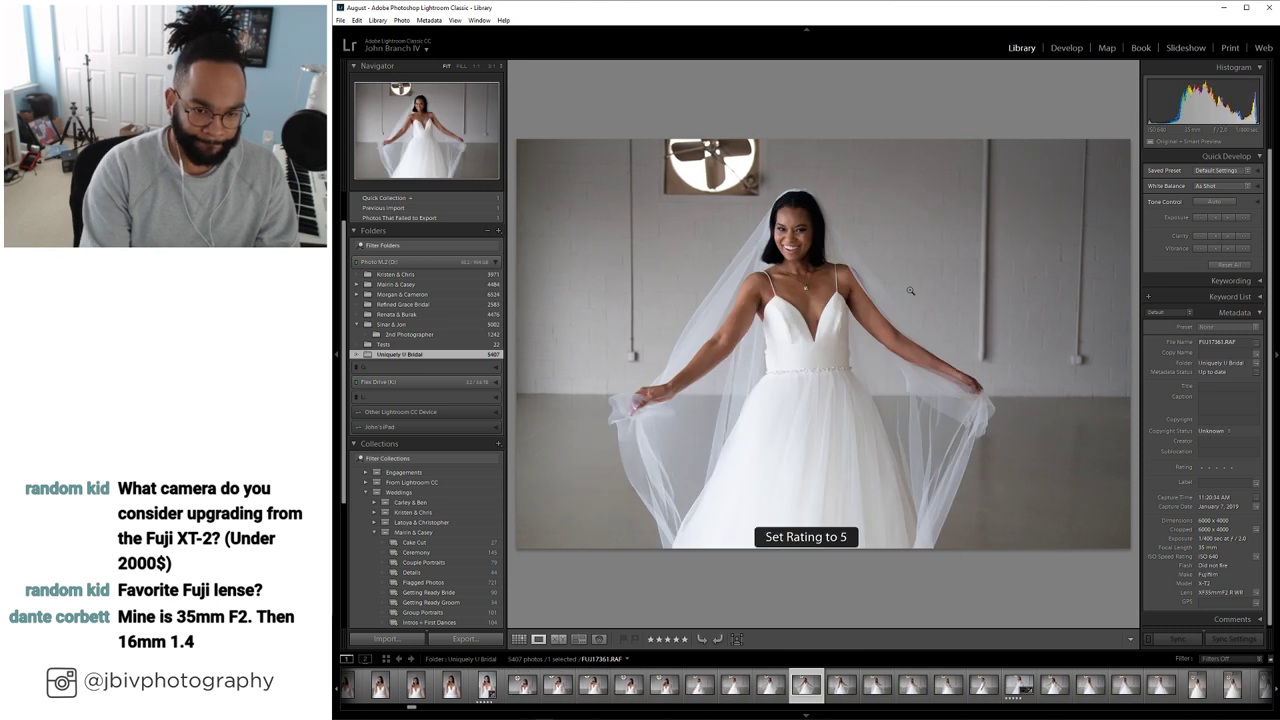
key(Left)
key(Left)
key(Left)
key(5)
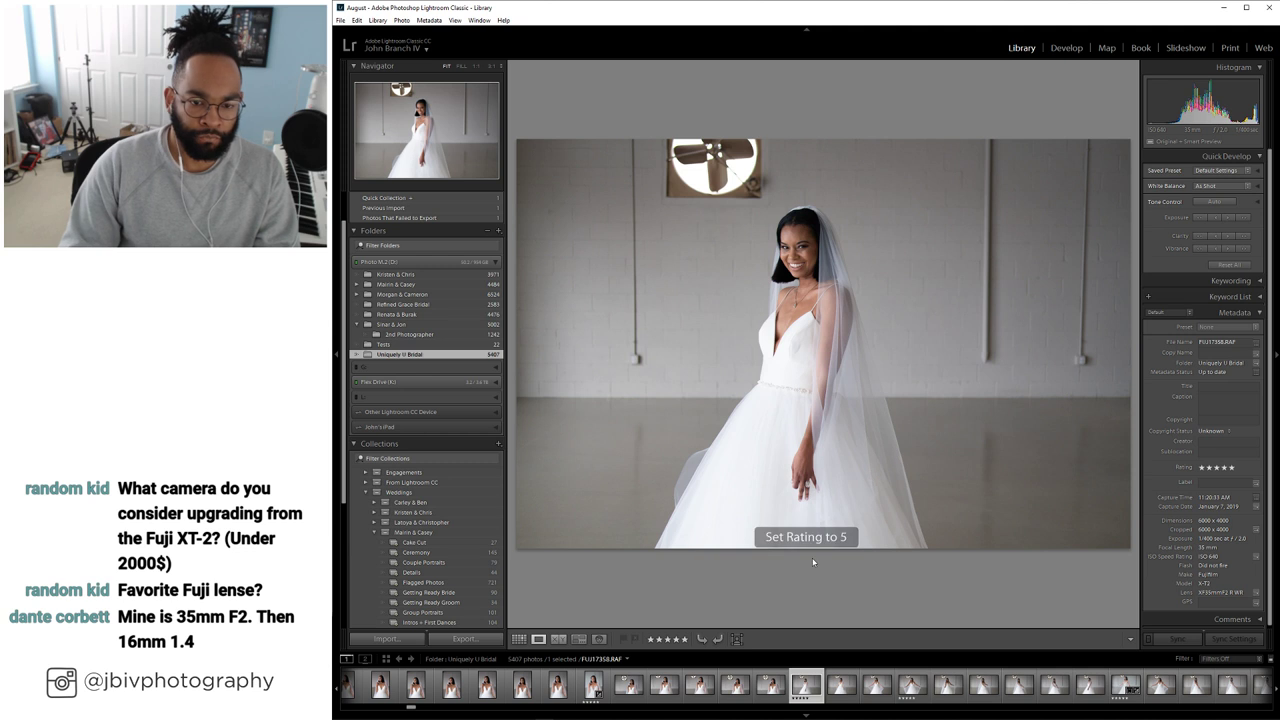
Paste the copied develop settings onto FUJI7358 from its thumbnail menu
right_click(800, 688)
mouse_move(838, 574)
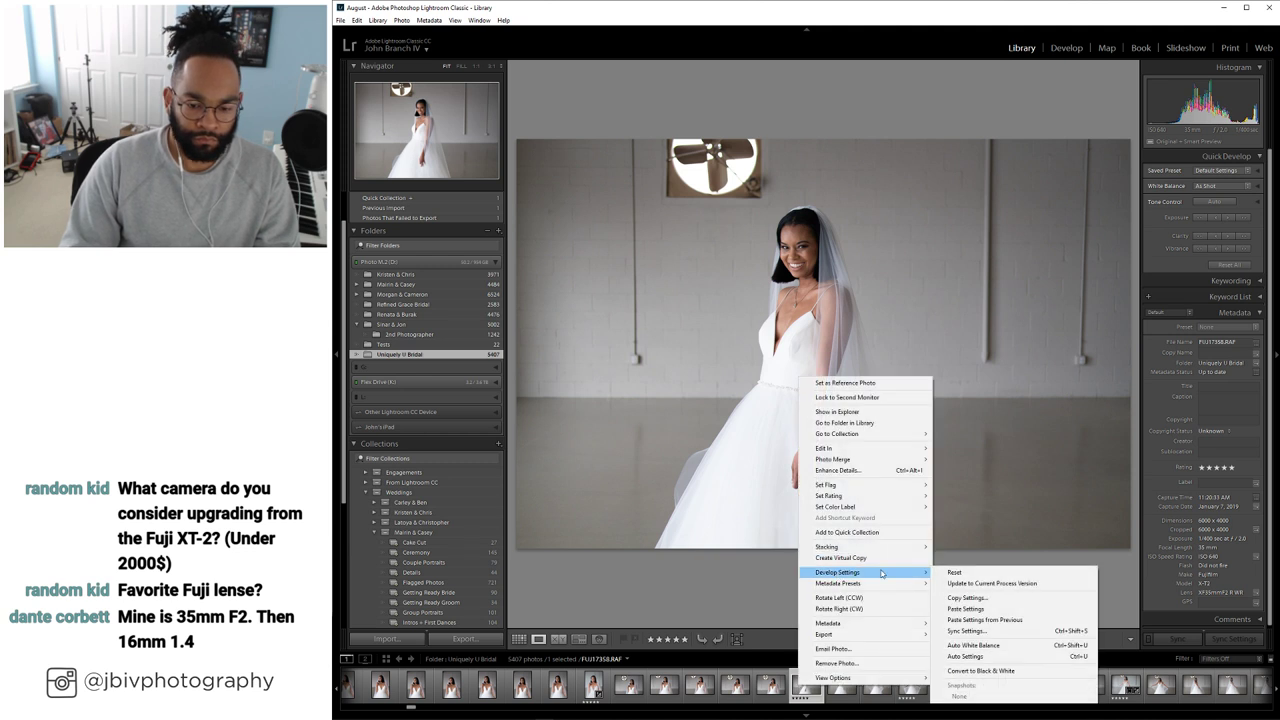
click(1003, 611)
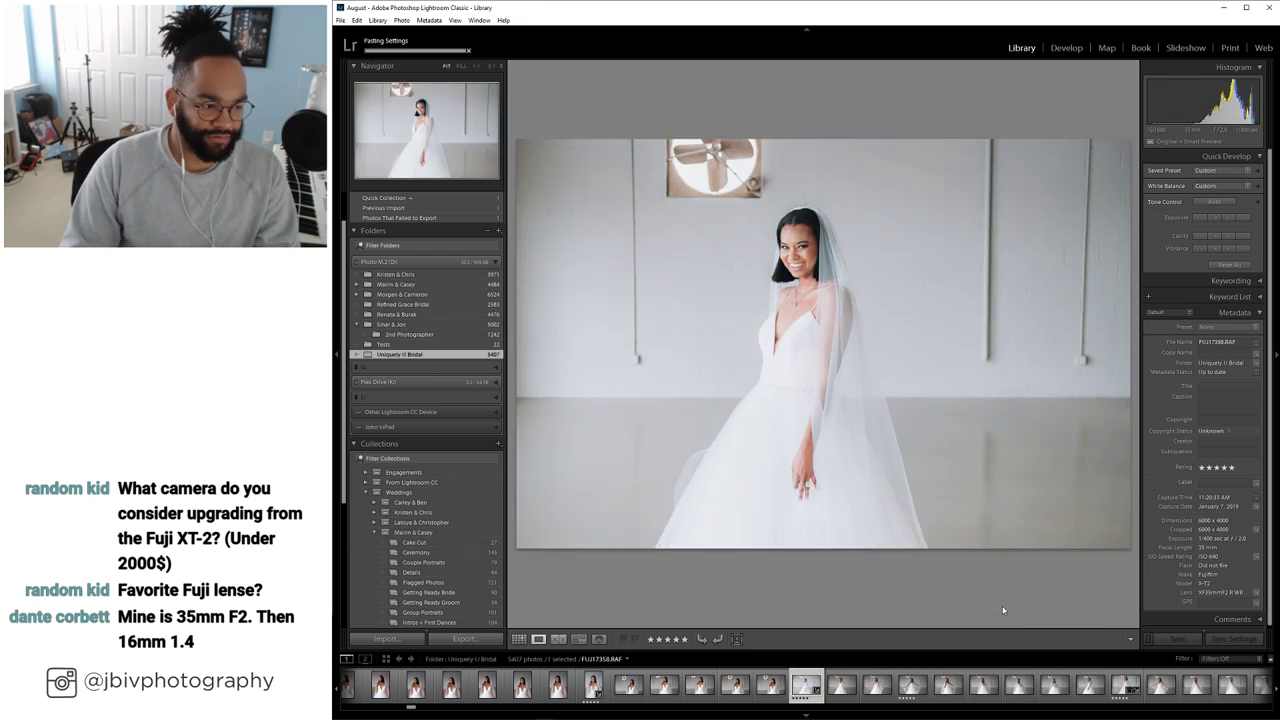
Open FUJ17358 in Develop and nudge the Basic Exposure slider slightly down
click(1067, 48)
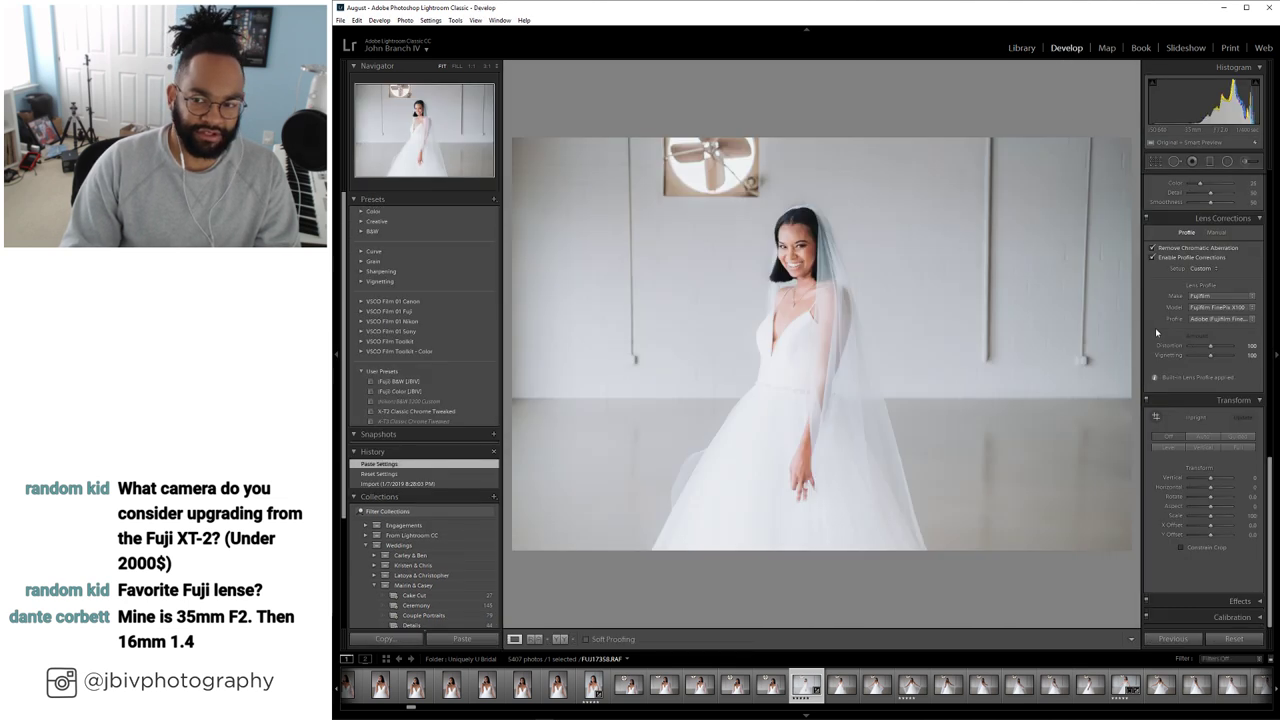
scroll(1157, 332, up, 10)
drag(1218, 281, 1213, 282)
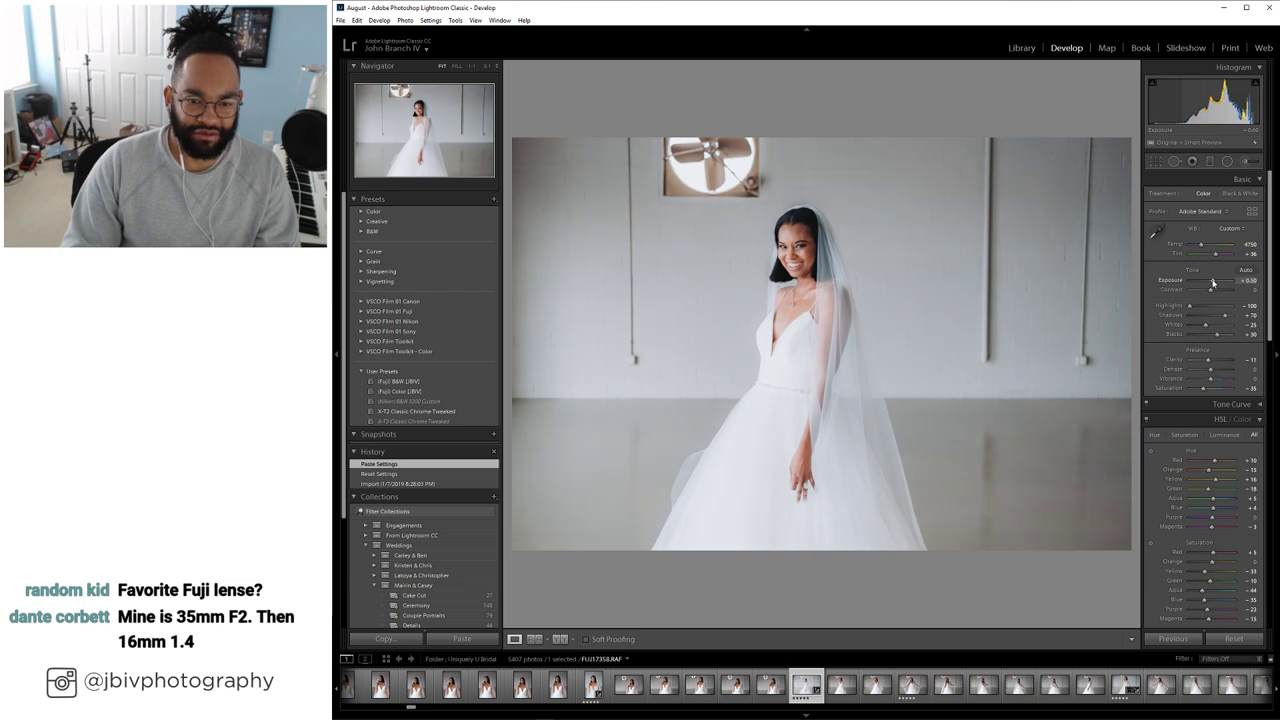
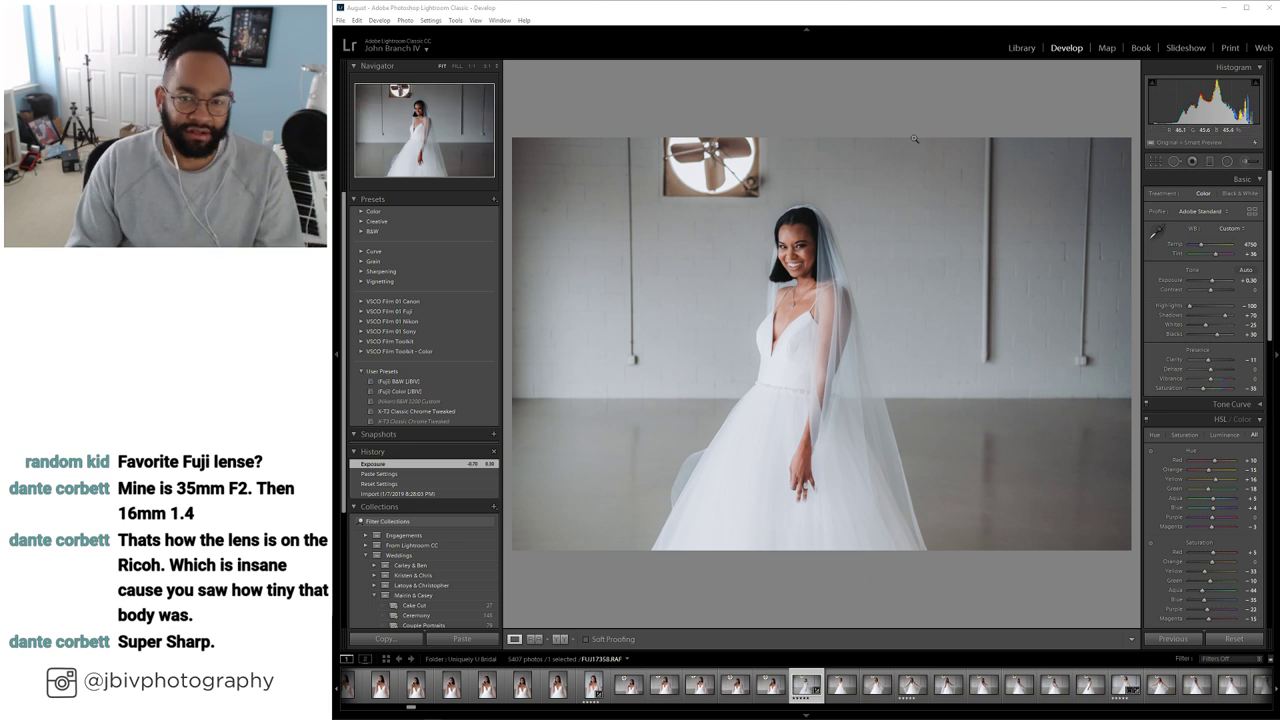
Raise the veiled bride photo's exposure to +0.40 and crop down its top edge
click(1215, 283)
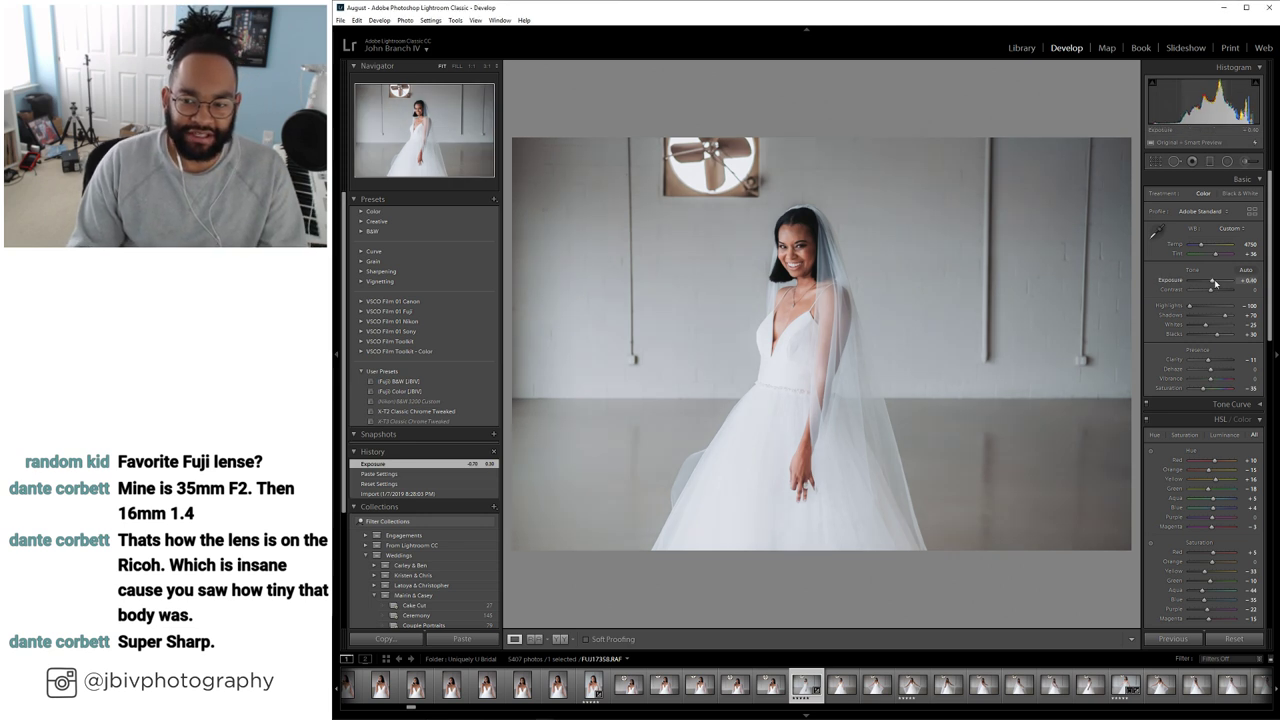
click(1155, 161)
drag(822, 140, 842, 186)
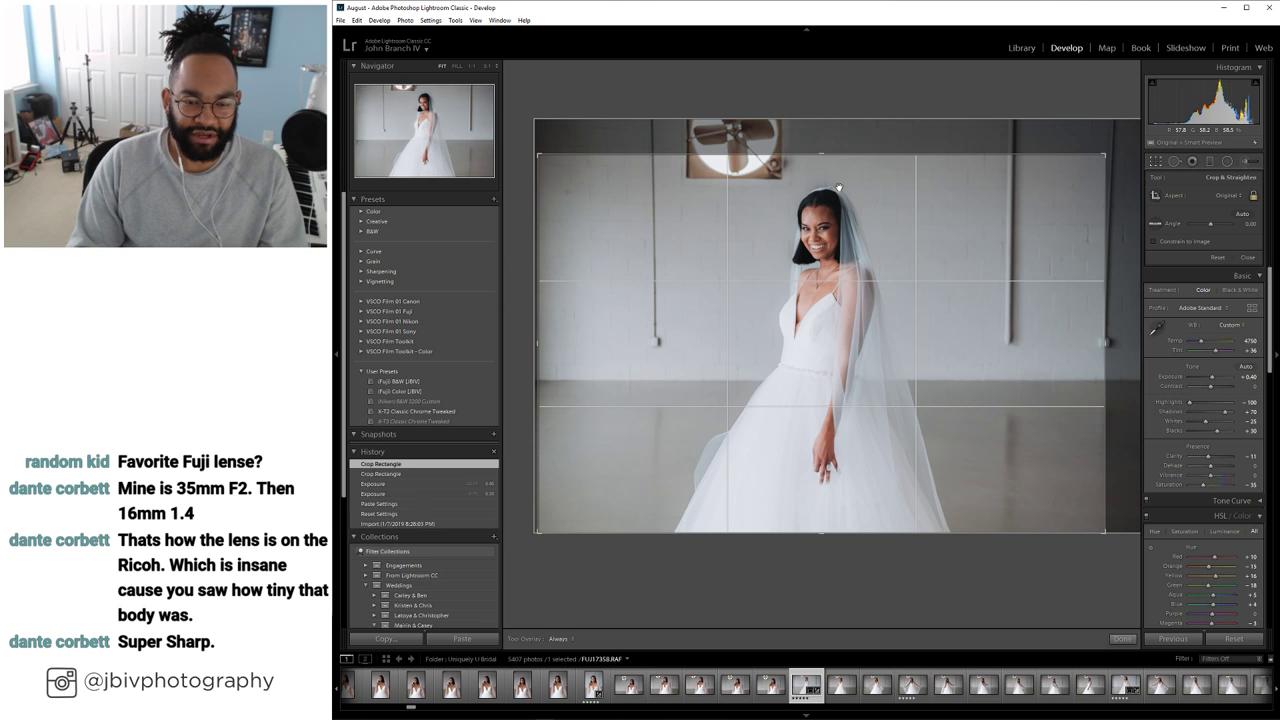
key(Return)
Check the bride's face at 1:1, then move on to FUJ17361
click(821, 226)
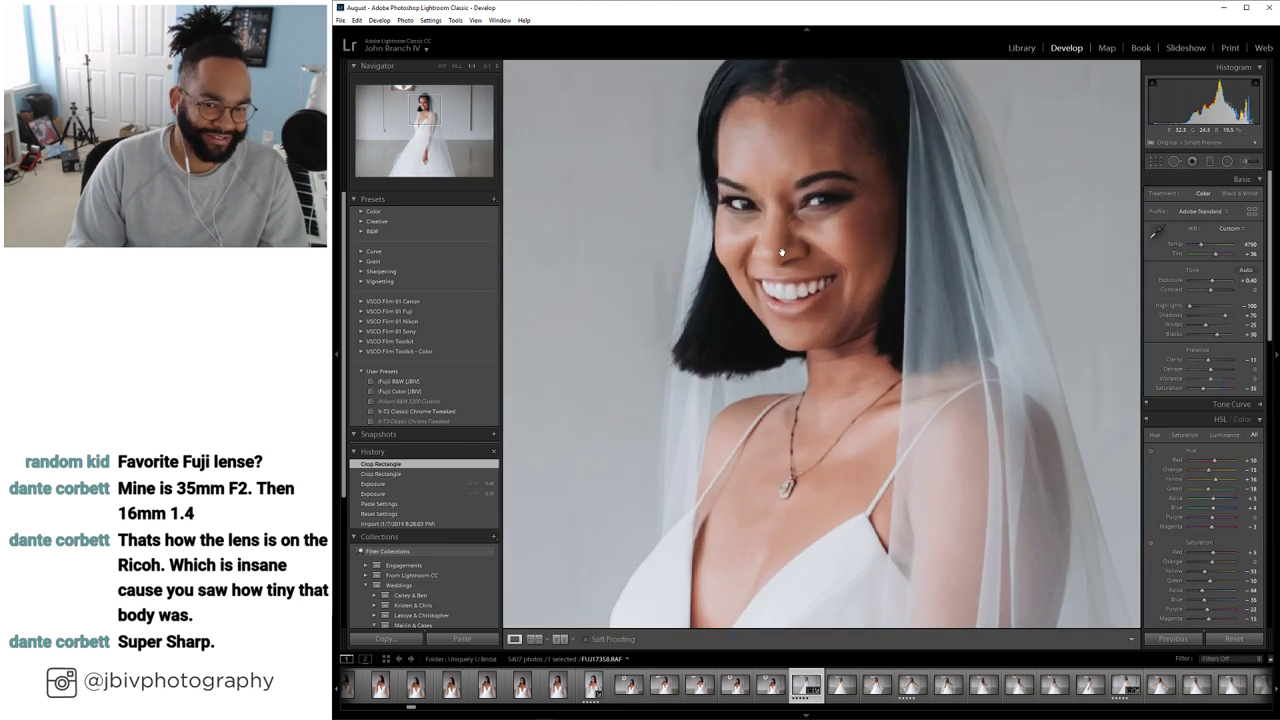
click(780, 245)
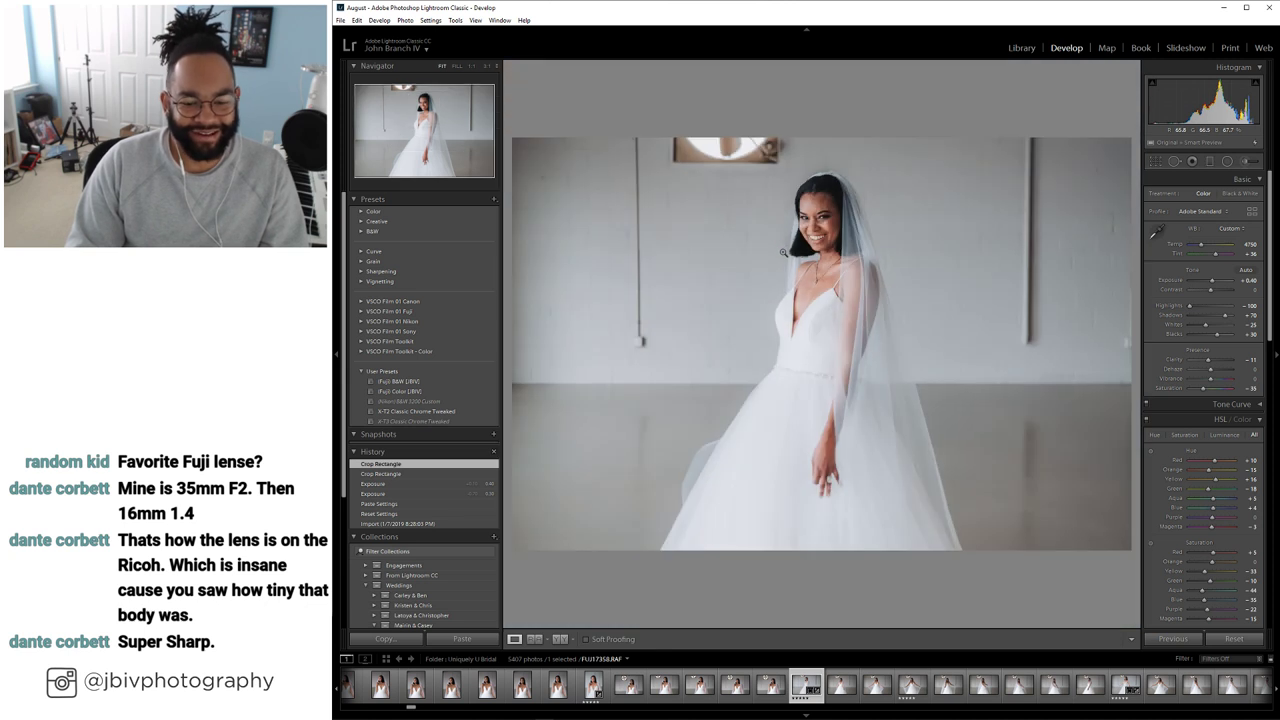
key(Right)
key(Right)
key(Right)
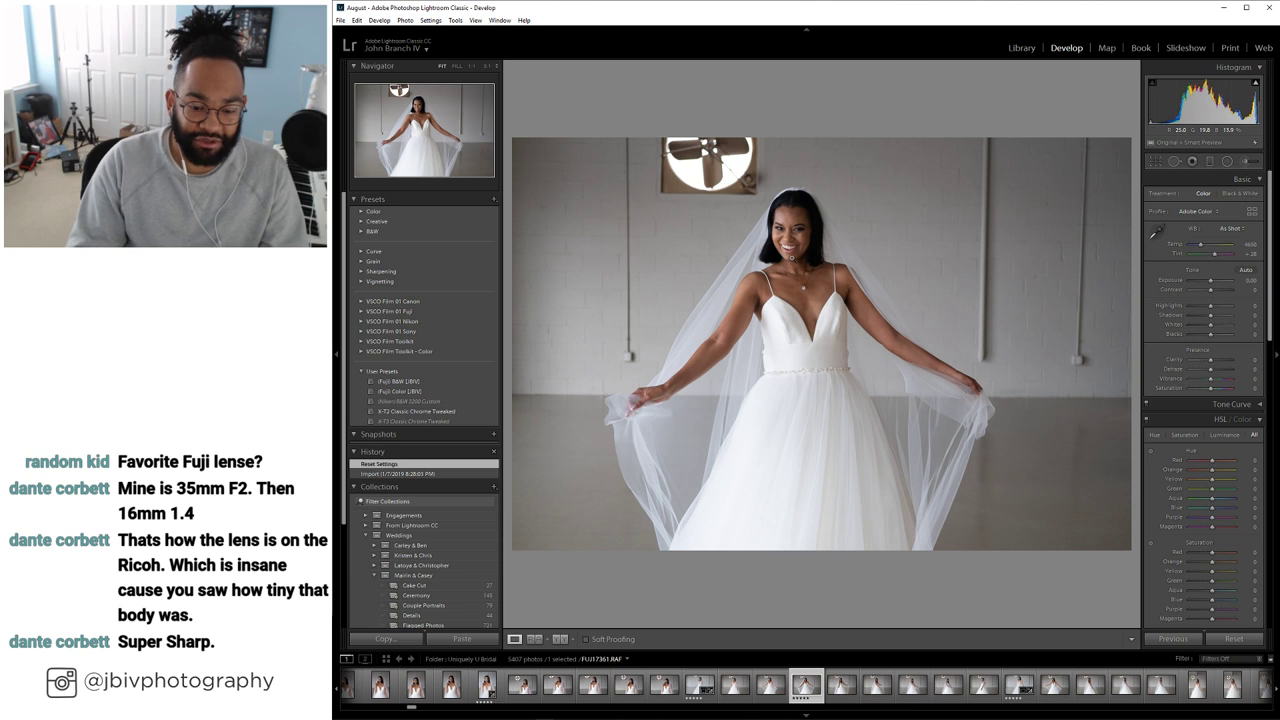
Copy the edited bride photo's develop settings
right_click(694, 685)
mouse_move(782, 577)
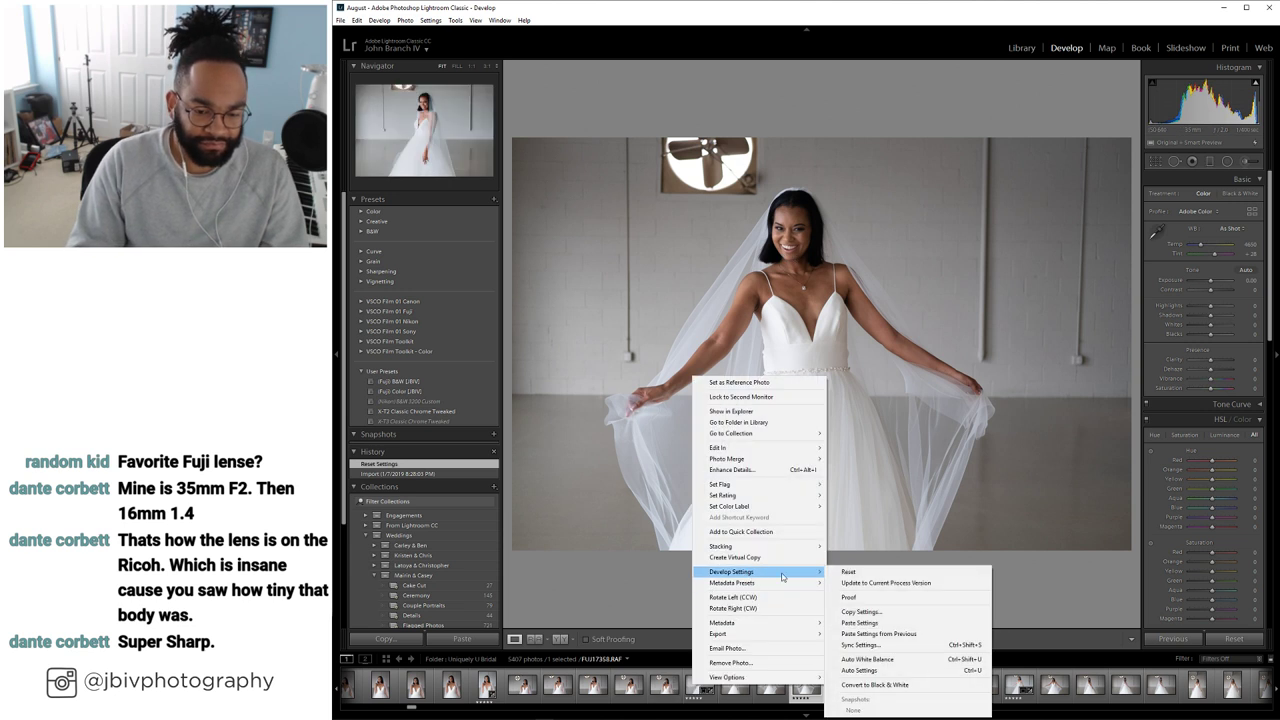
click(861, 611)
click(1168, 458)
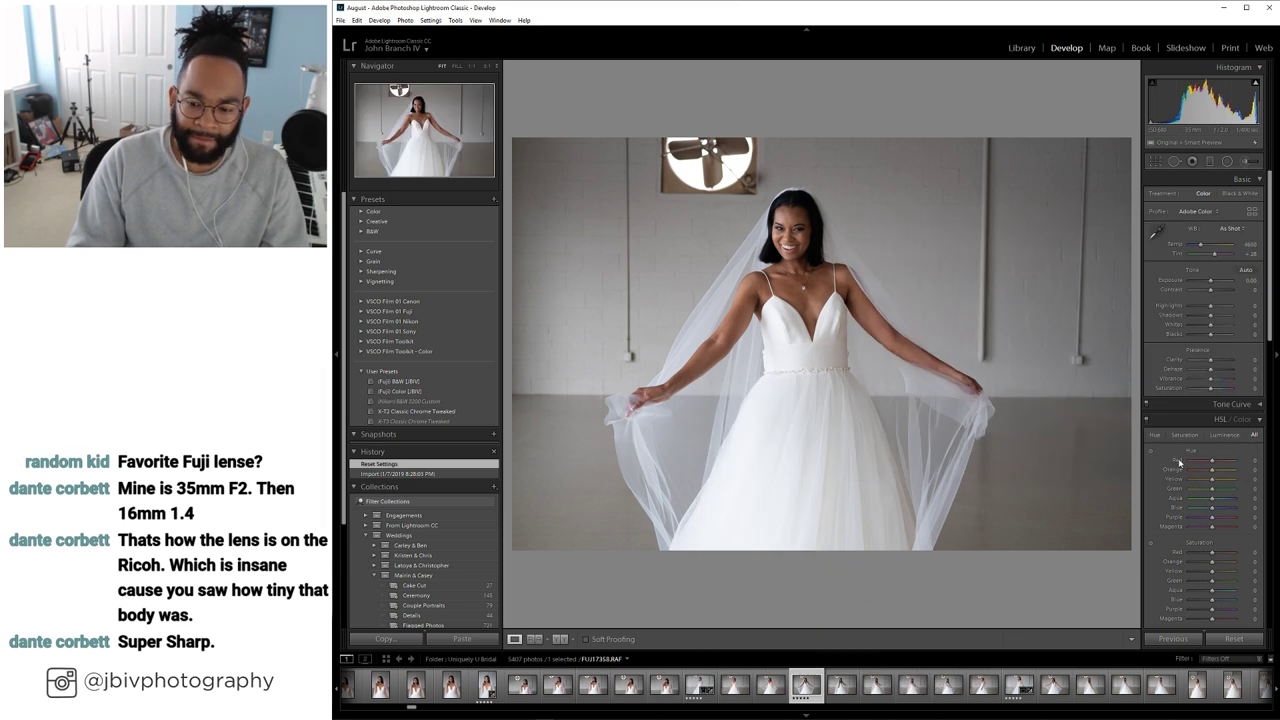
Paste the copied develop settings onto the arms-outstretched bride shot
right_click(801, 688)
mouse_move(858, 567)
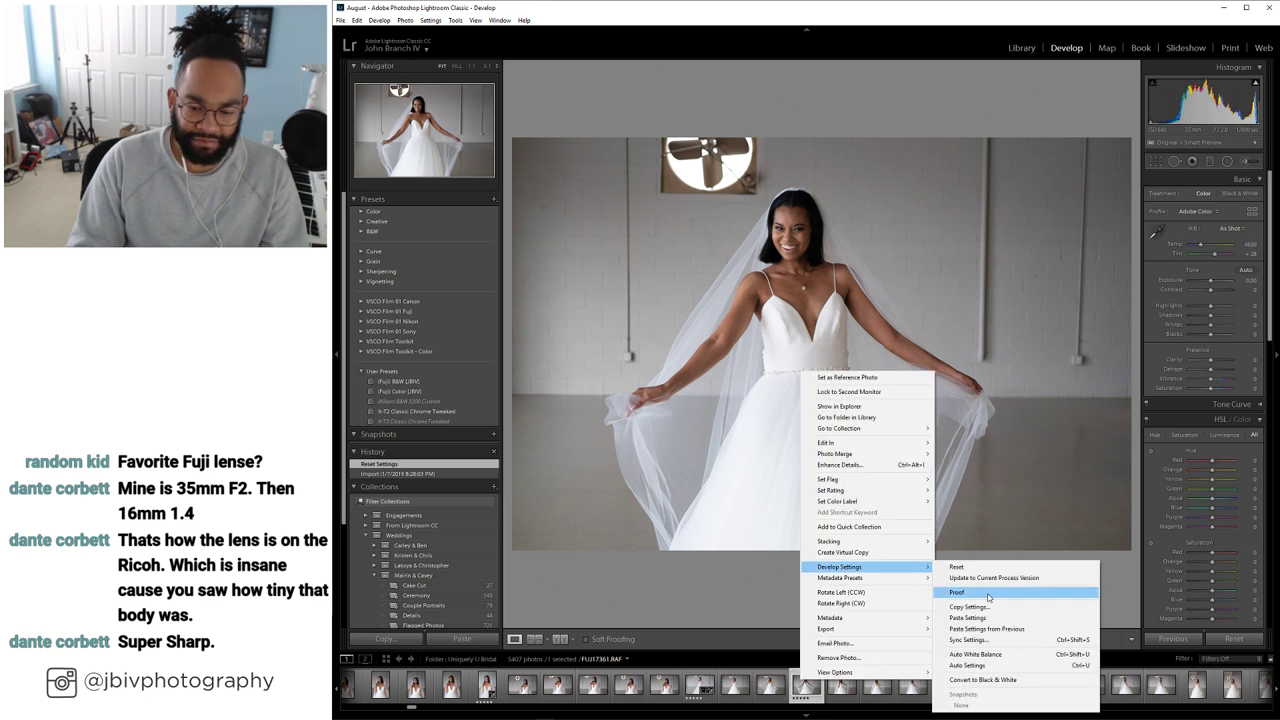
click(968, 617)
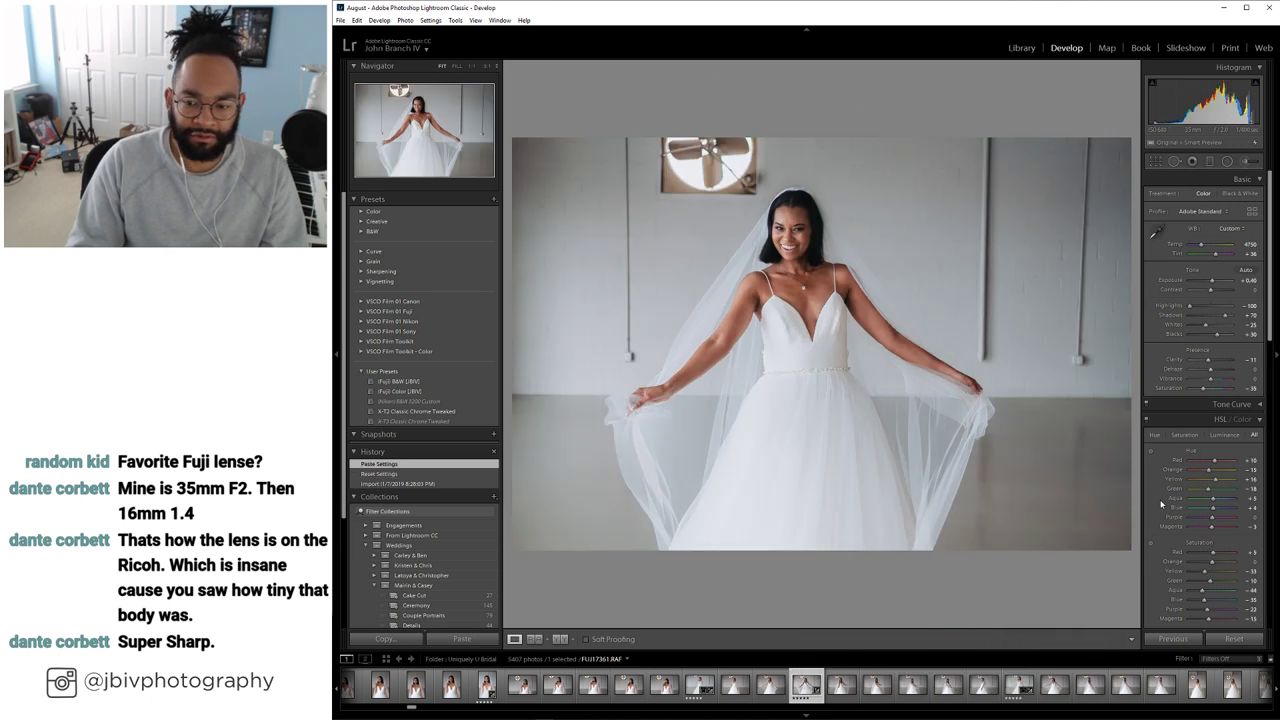
Apply Upright Level correction and raise exposure to +0.50
scroll(1162, 503, down, 10)
click(1169, 447)
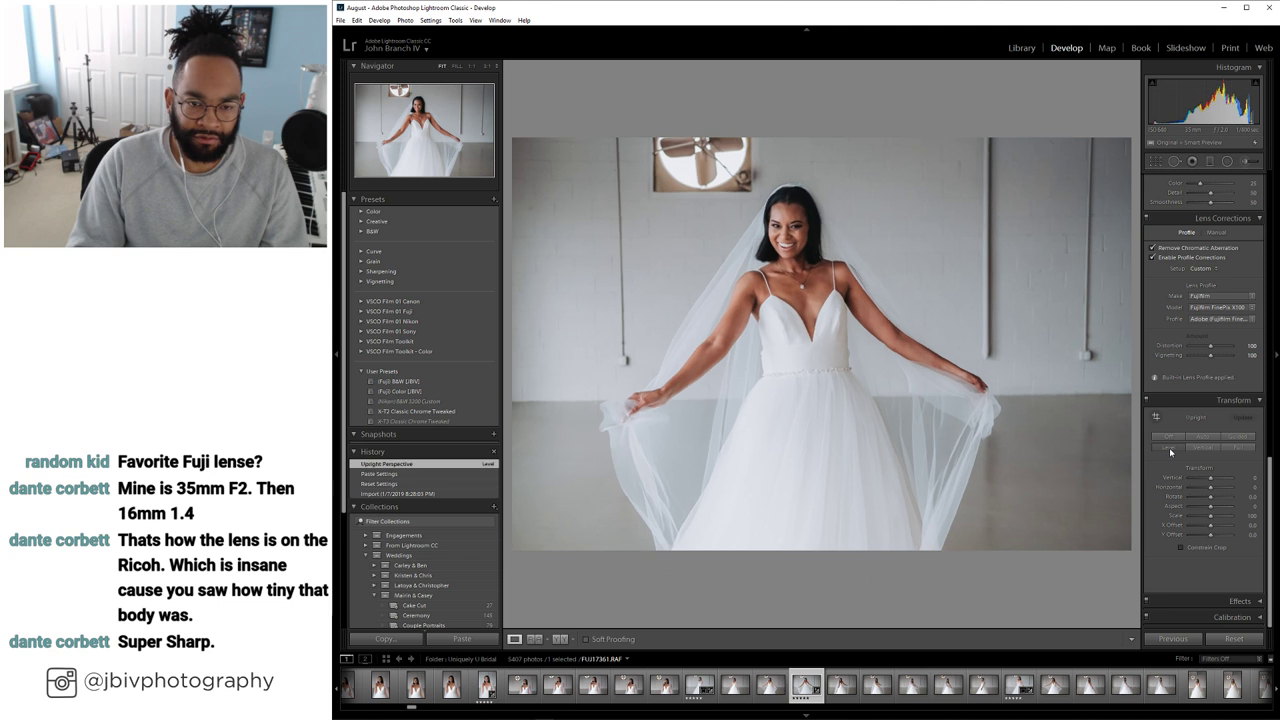
scroll(1205, 300, up, 10)
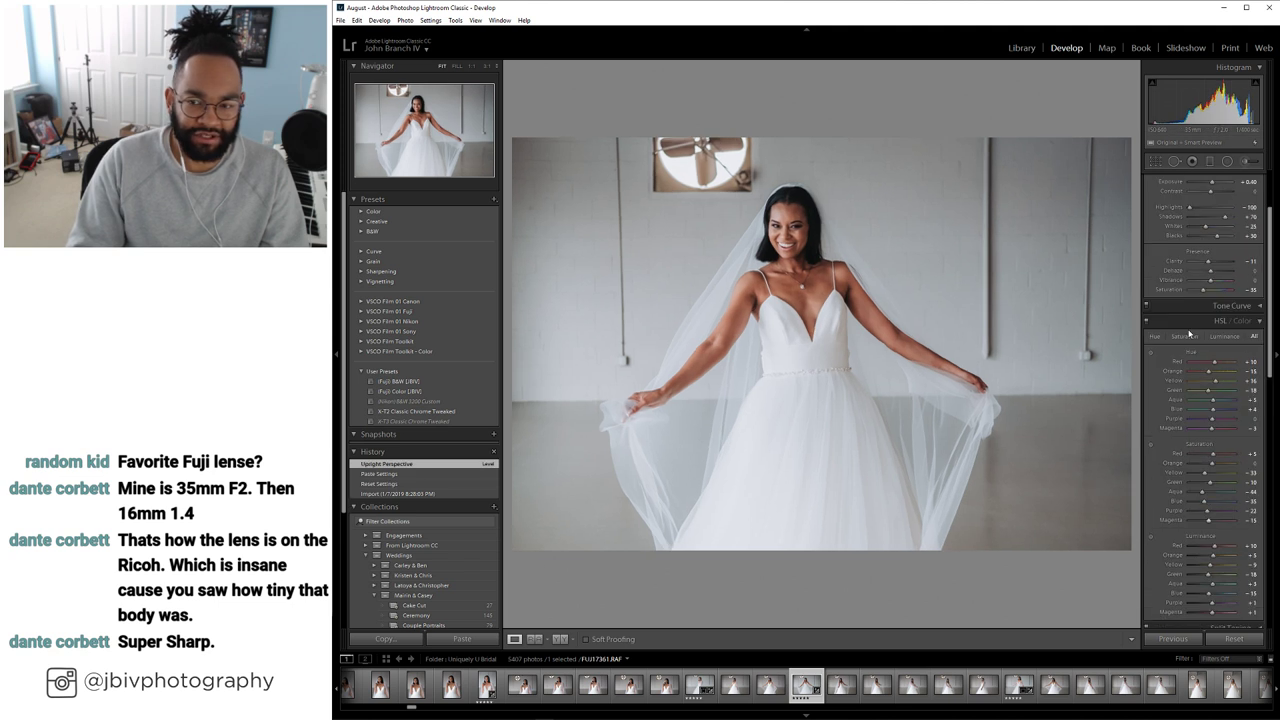
drag(1217, 285, 1193, 245)
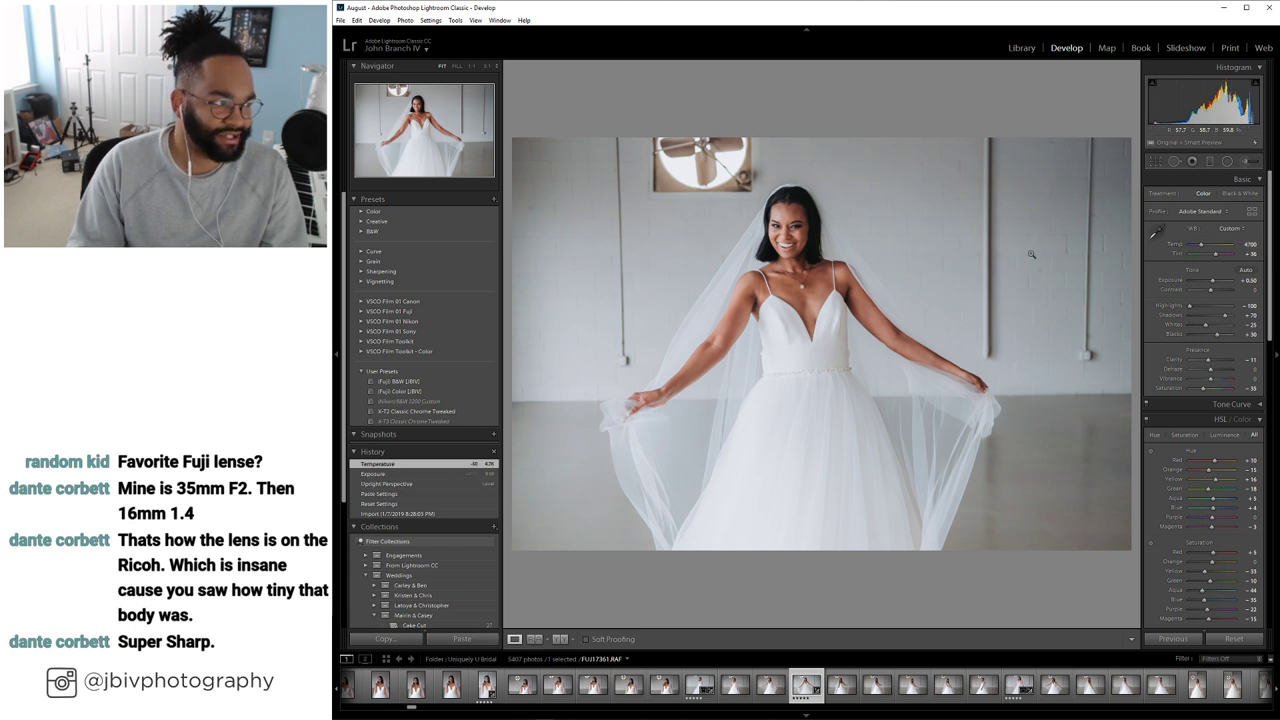
Settle on the twirling-veil shot FUJ17364 and rate it five stars
key(Right)
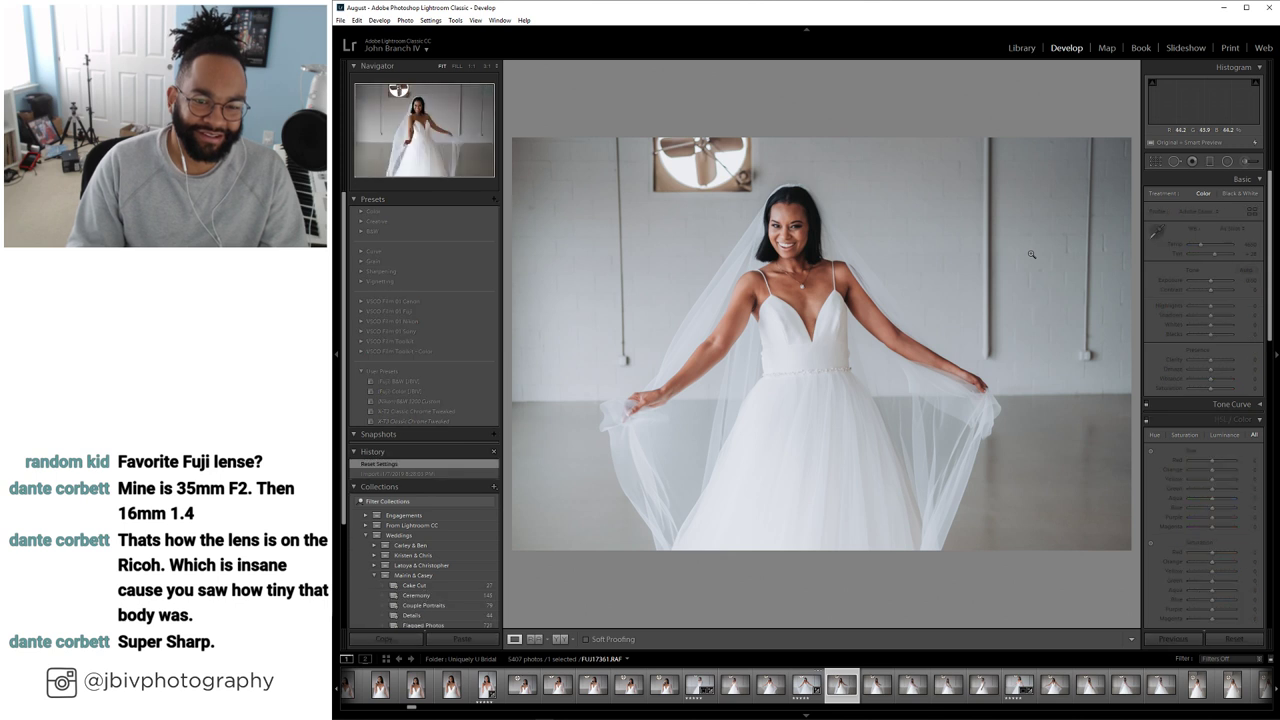
key(Right)
key(Right)
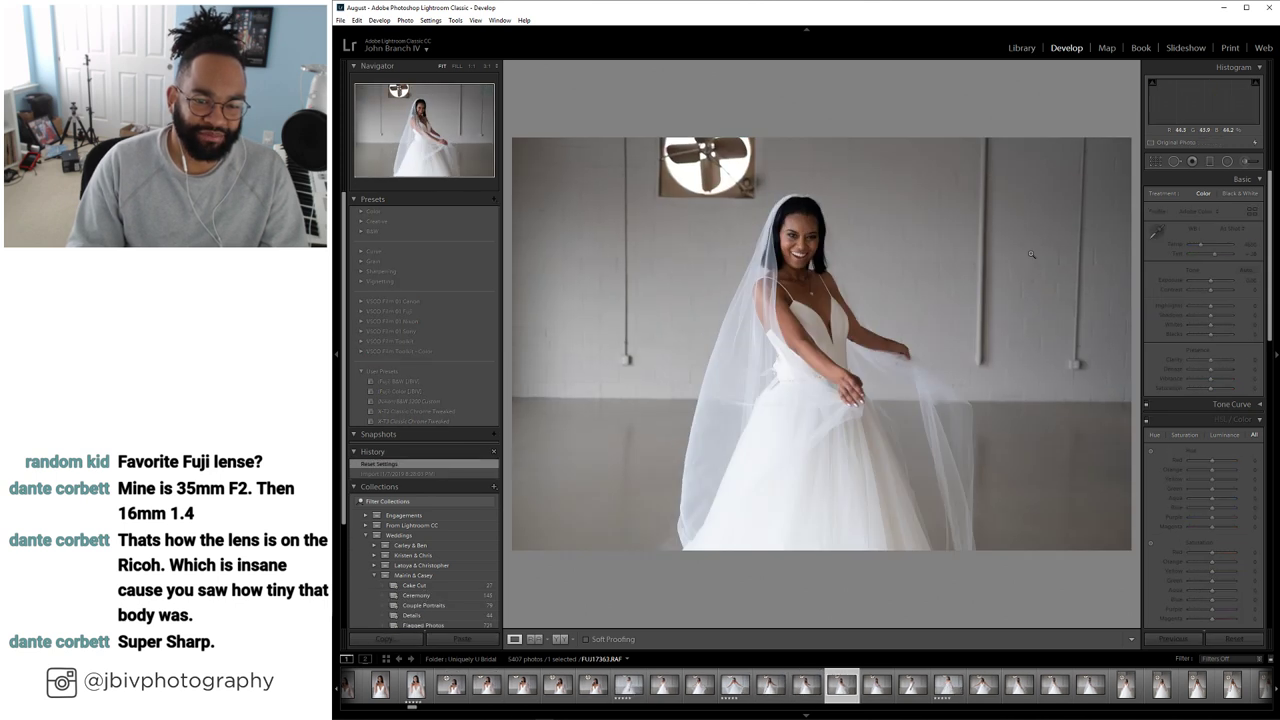
key(Right)
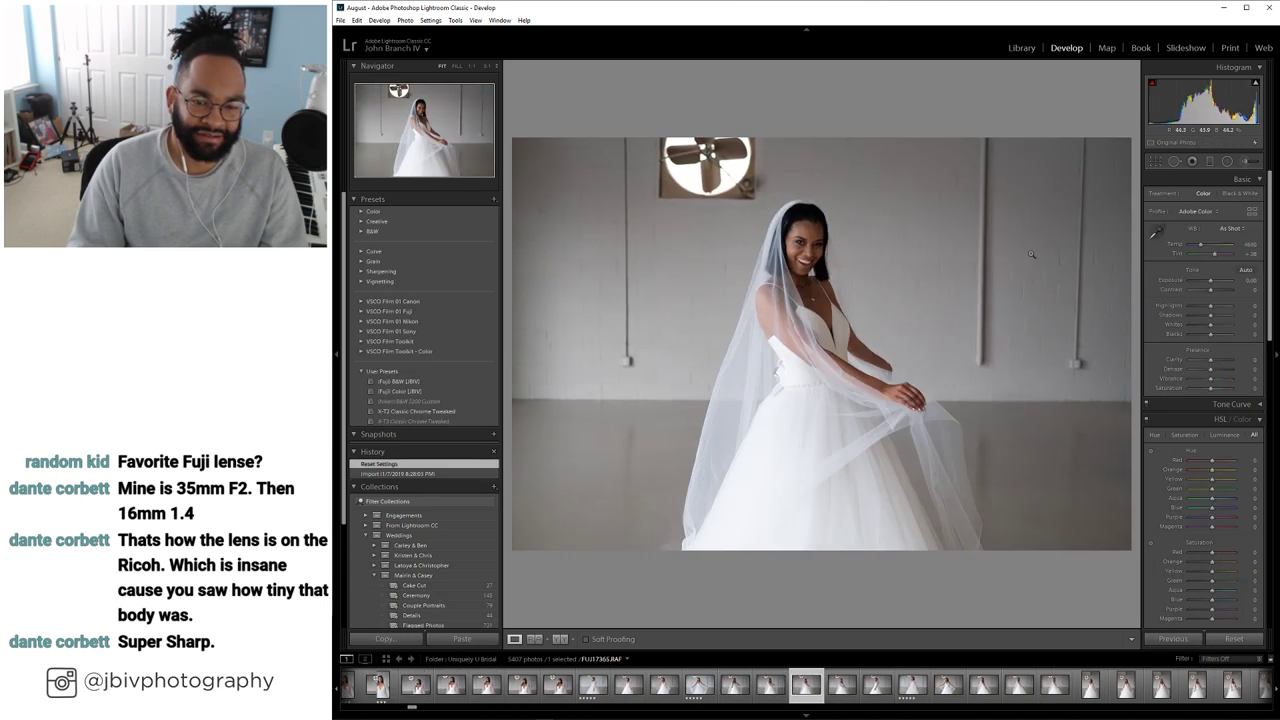
key(Left)
key(Right)
key(Right)
key(Left)
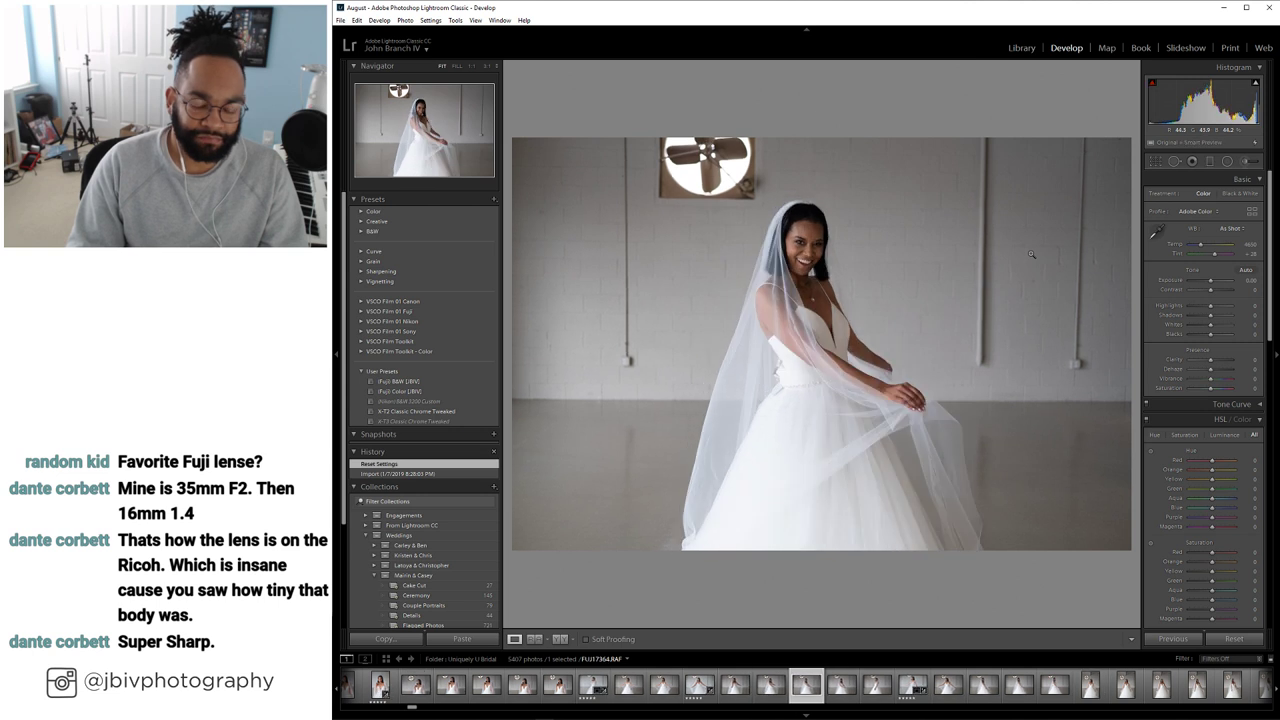
key(5)
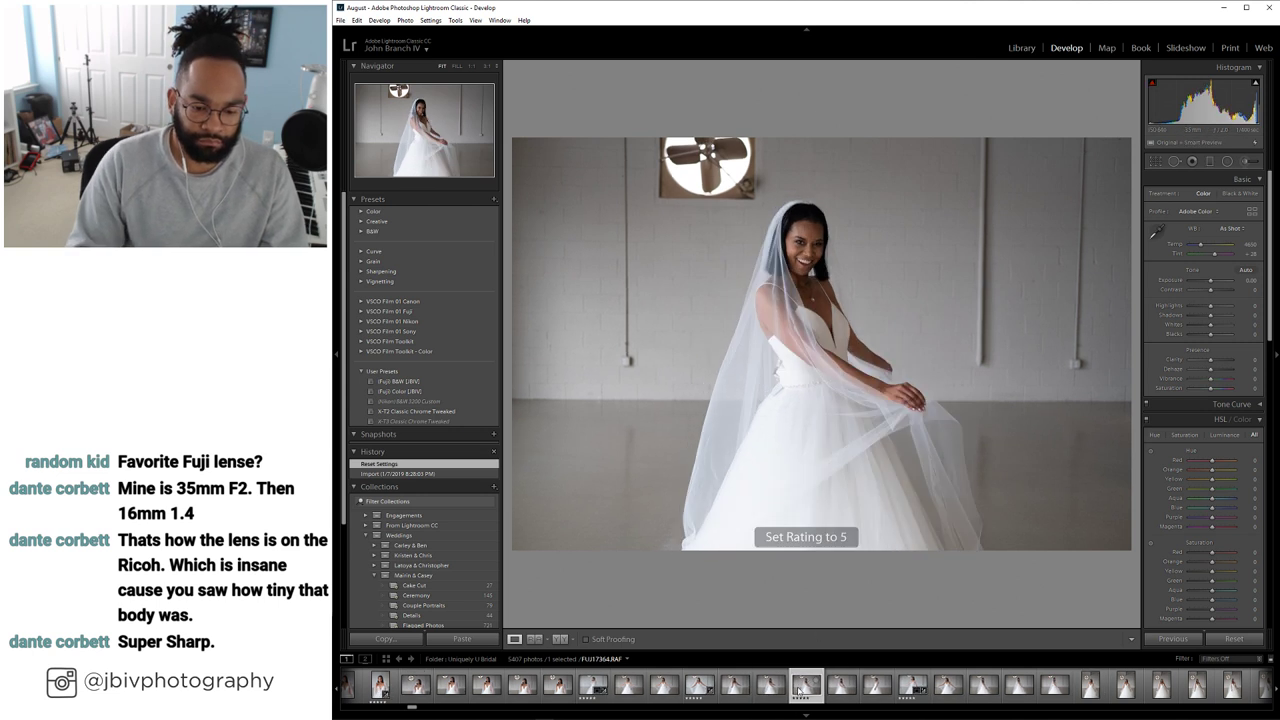
Paste the copied edits, apply Upright Level, raise exposure to +0.60, then switch to Library
right_click(800, 690)
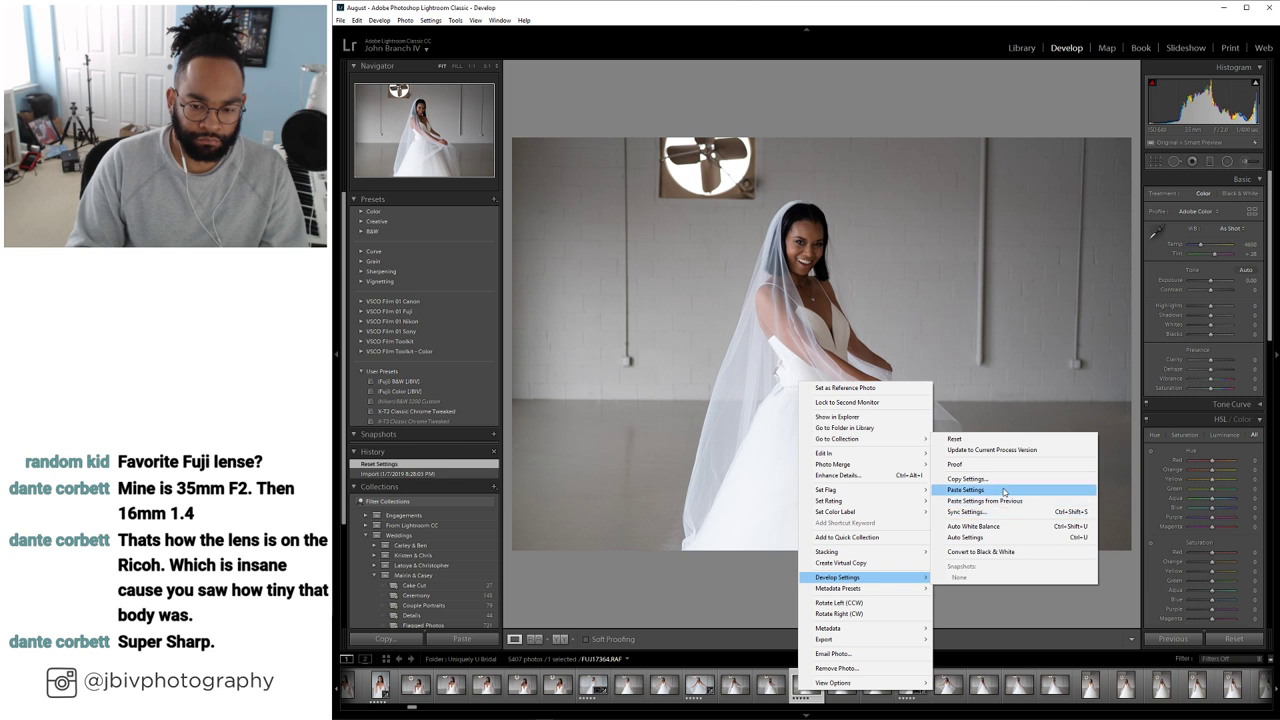
click(966, 489)
scroll(1188, 518, down, 10)
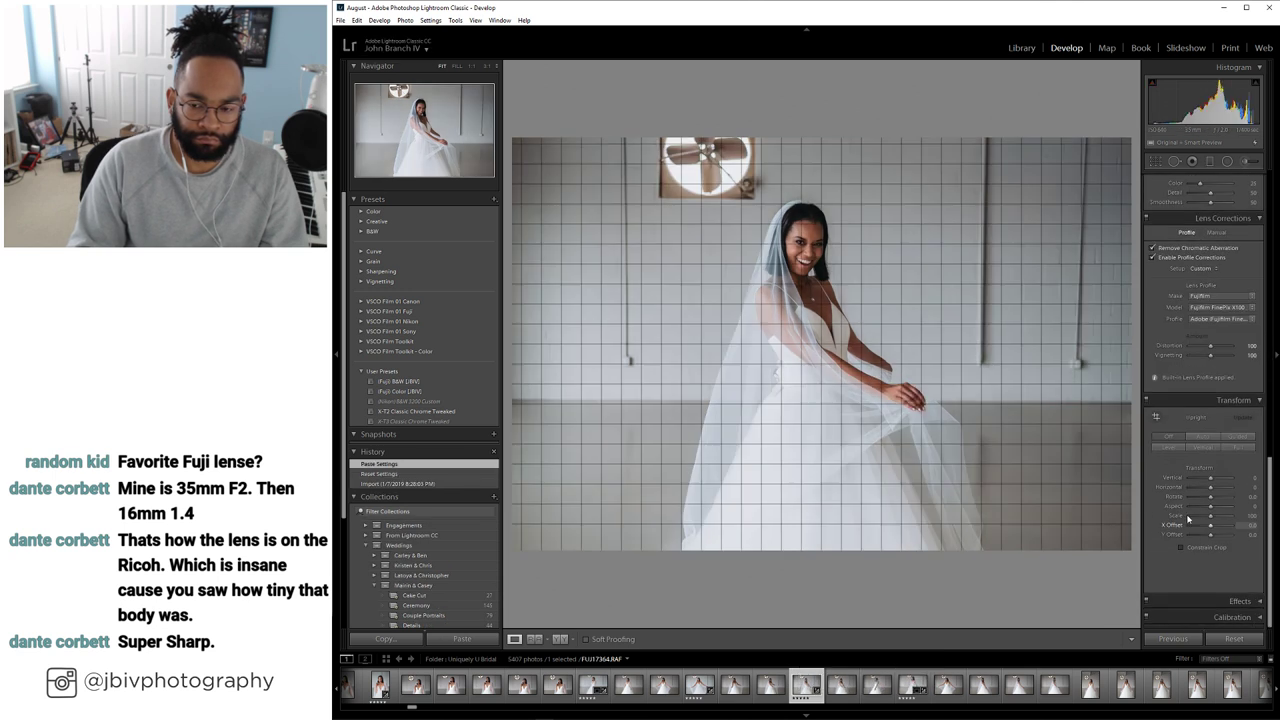
click(1163, 447)
scroll(1166, 334, up, 10)
key(equal)
key(equal)
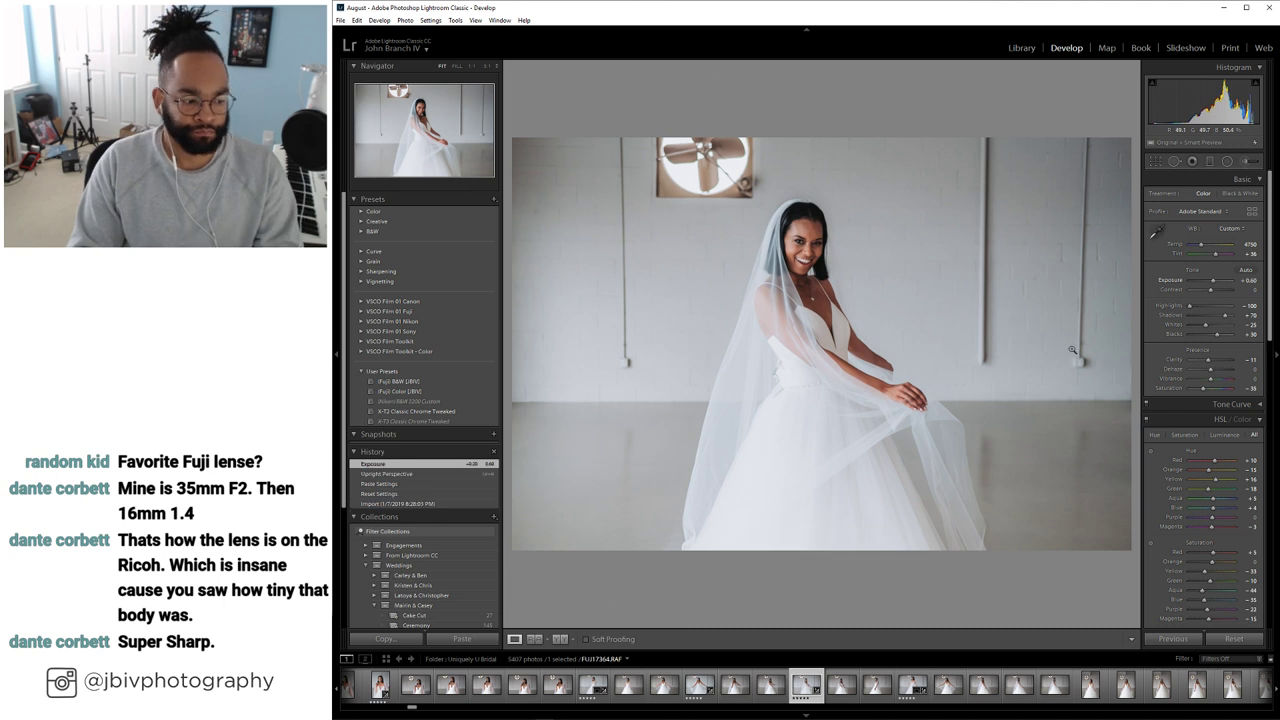
key(Right)
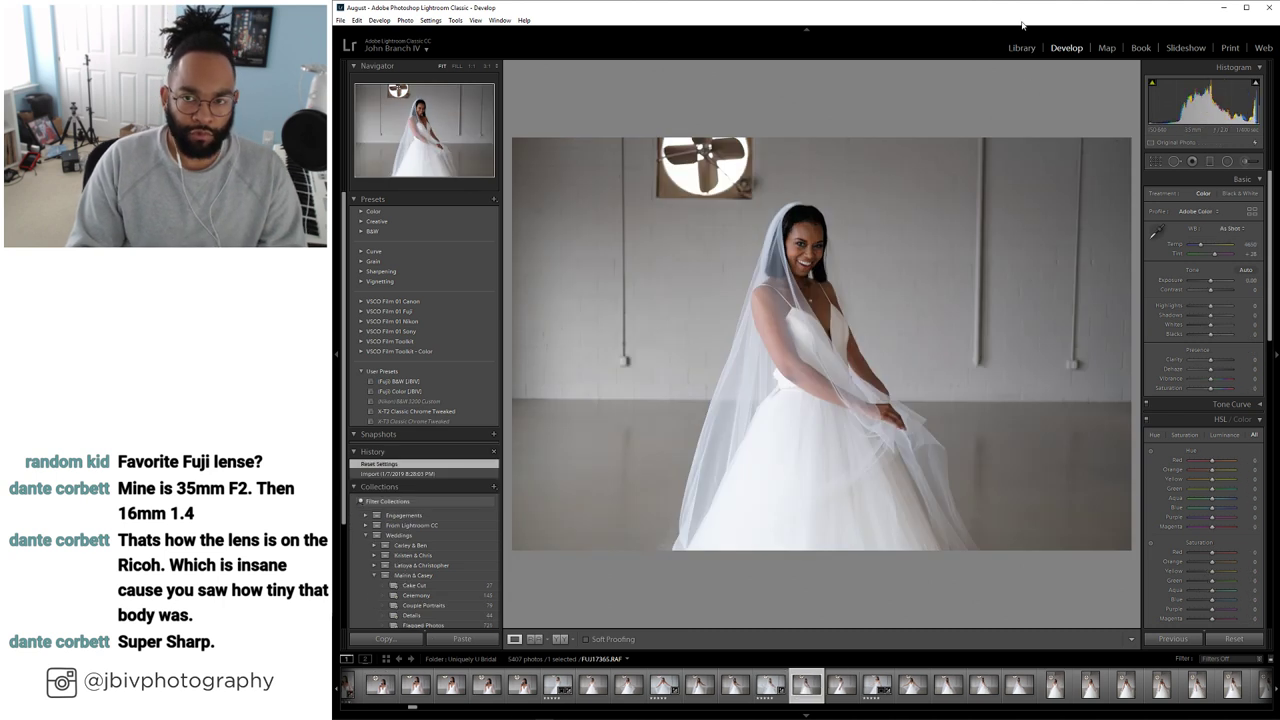
click(1021, 48)
Scroll the Library grid and open a portrait-orientation bride shot large
key(g)
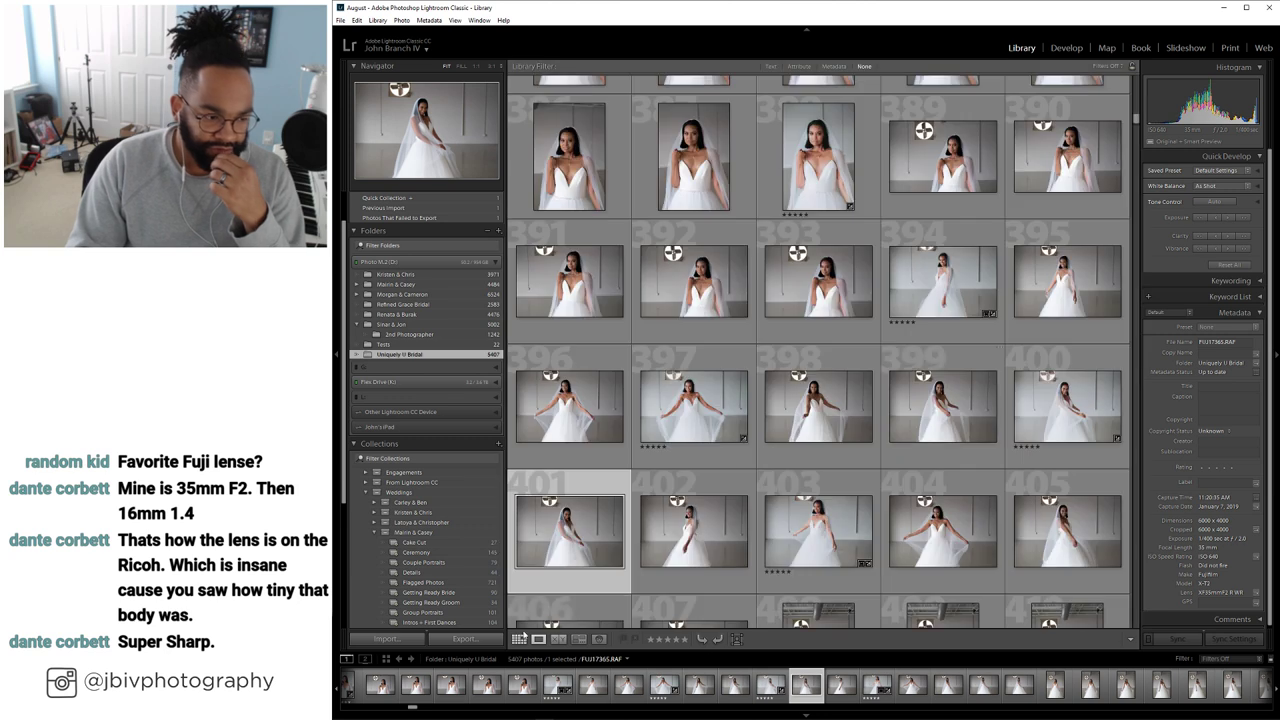
scroll(810, 258, down, 2)
scroll(810, 258, down, 5)
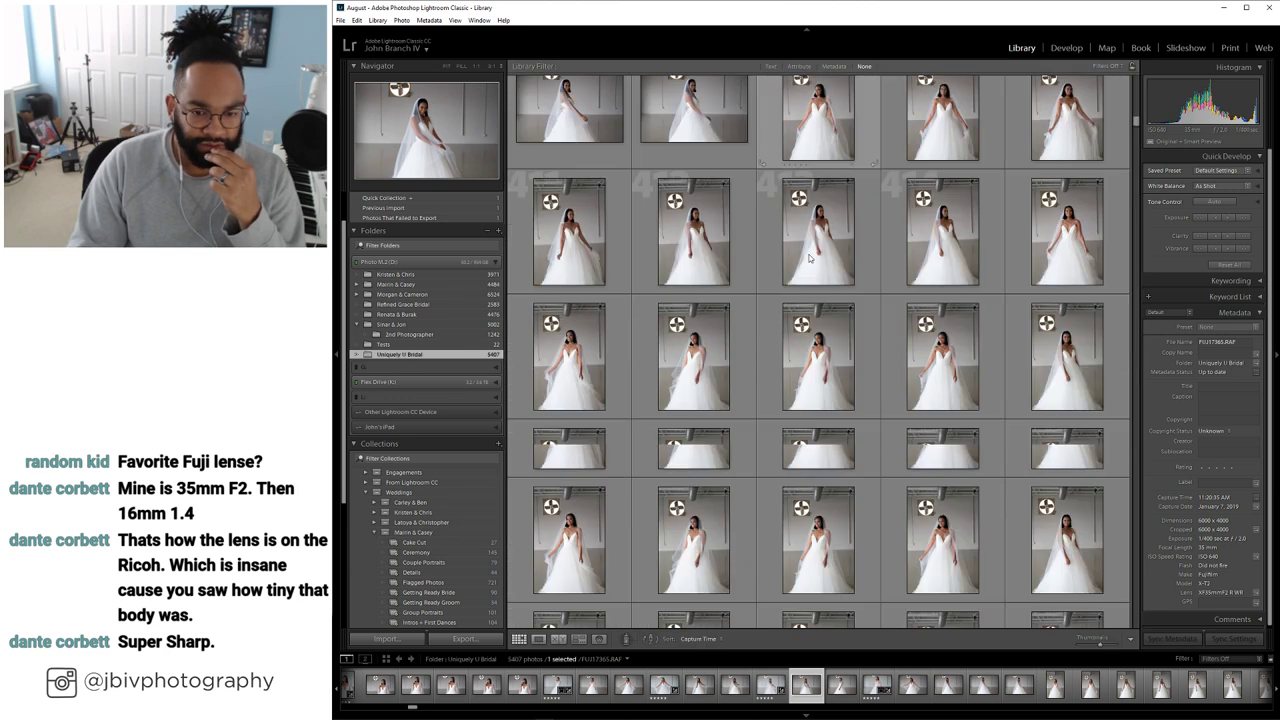
scroll(810, 258, down, 3)
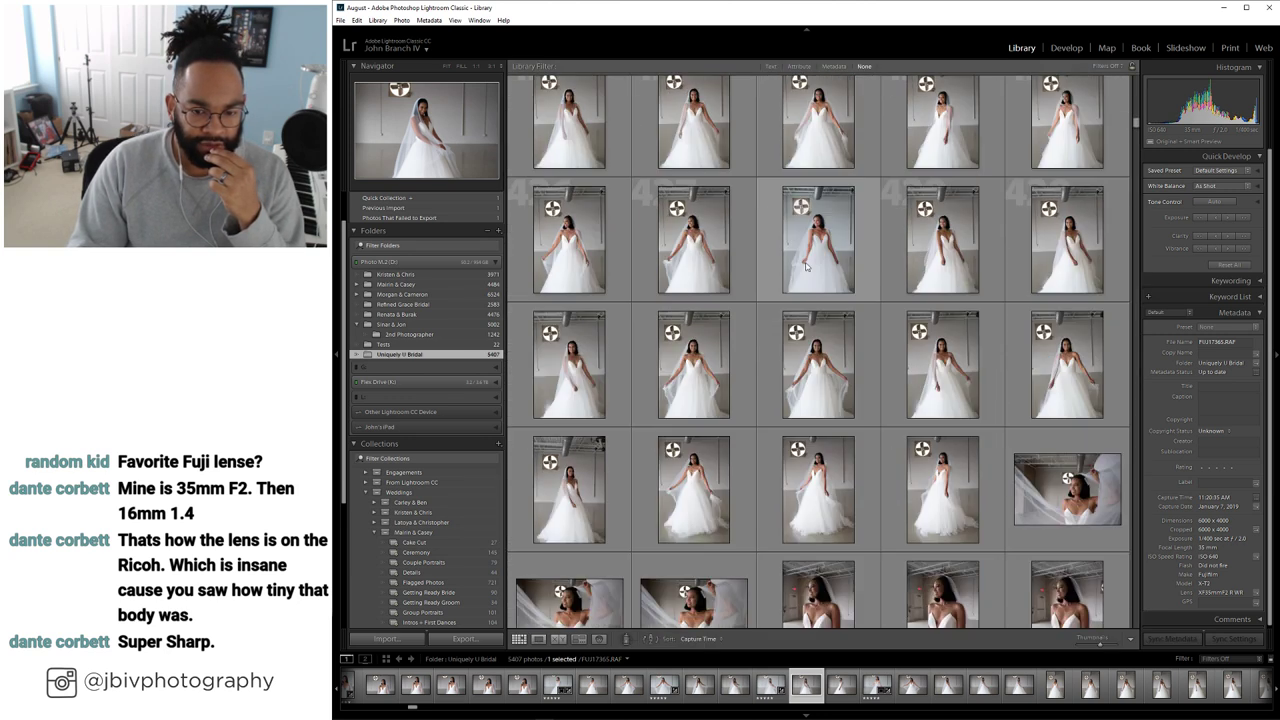
scroll(806, 265, up, 2)
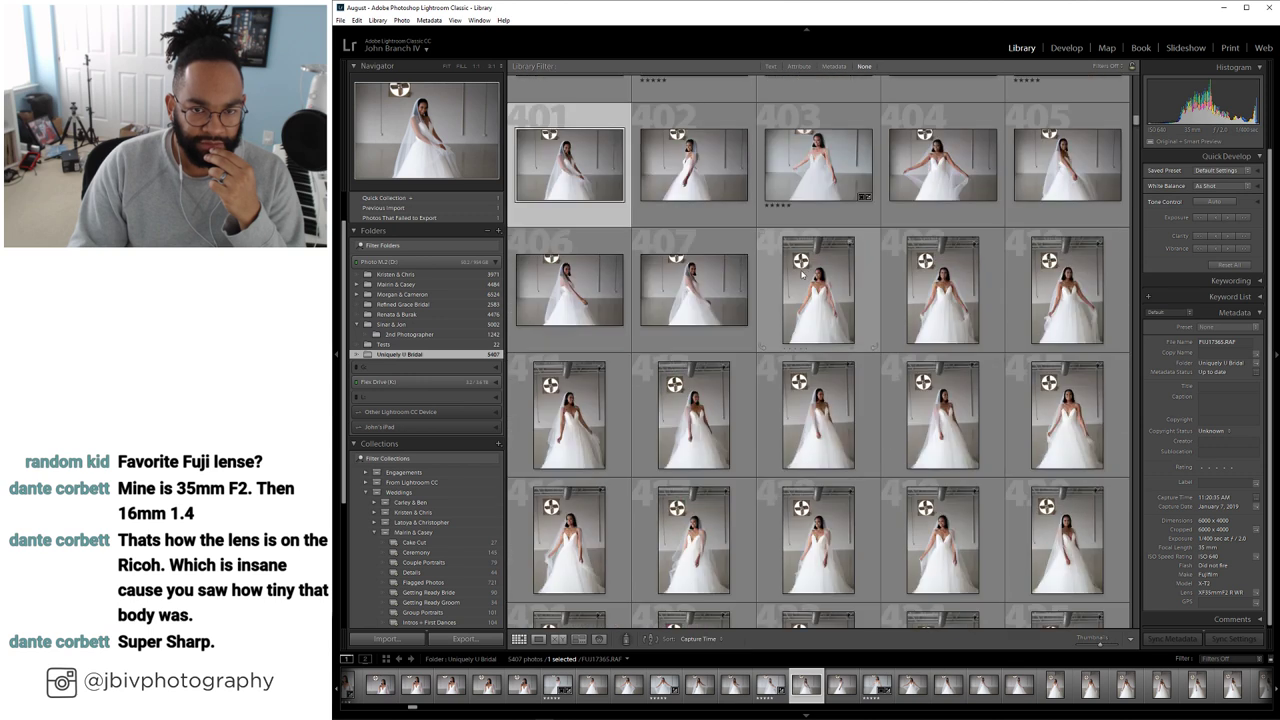
double_click(817, 290)
Settle on FUJ17377, rate it five stars, and open it in Develop
key(Right)
key(Right)
key(Right)
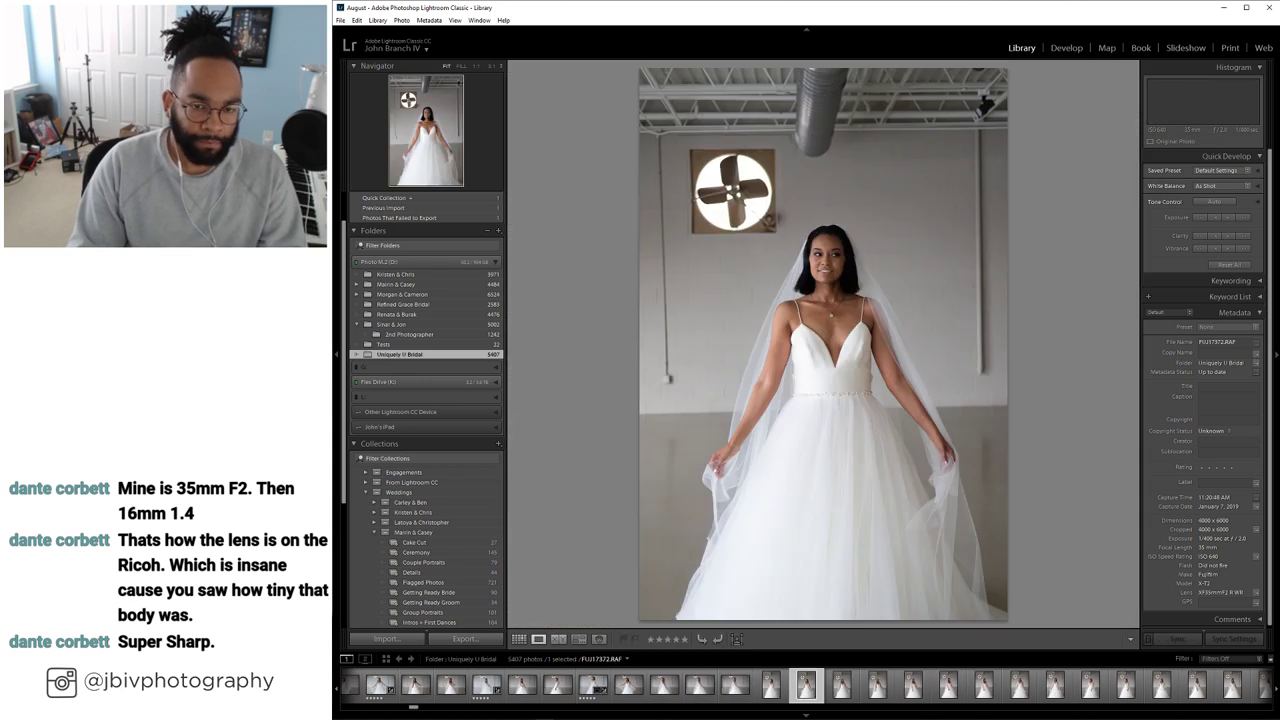
key(Right)
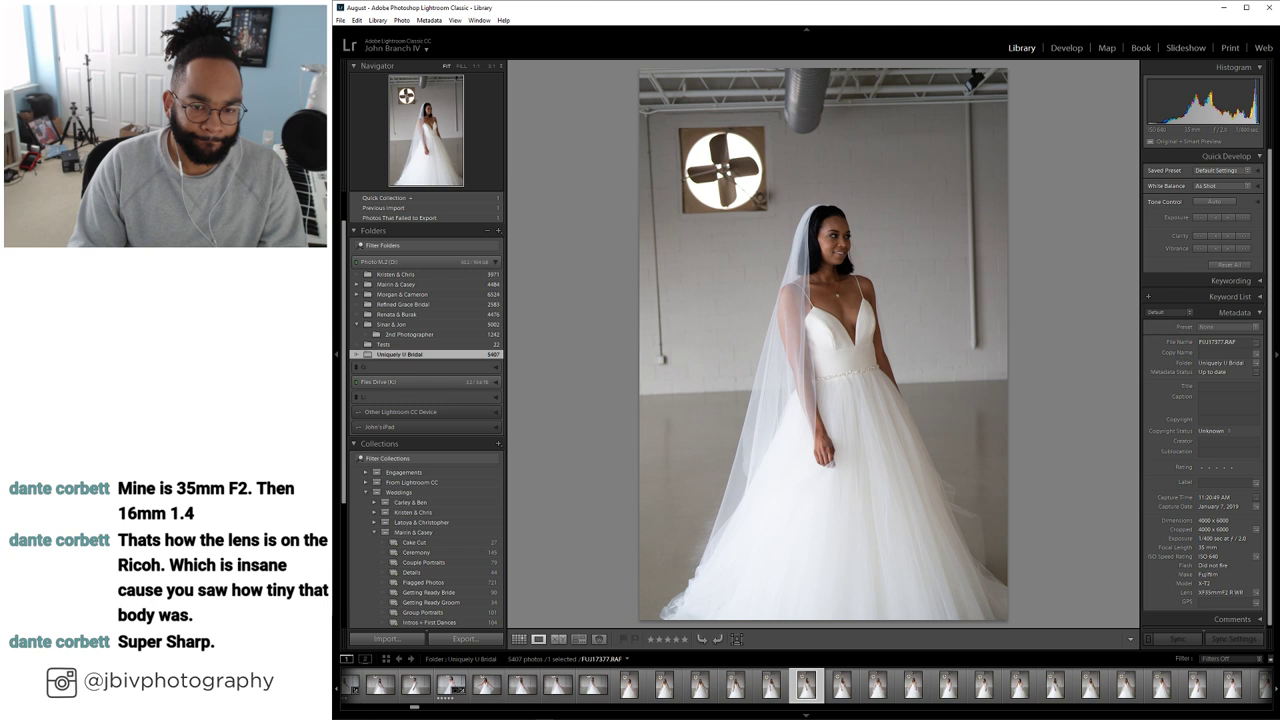
key(Right)
key(Right)
key(Right)
key(Left)
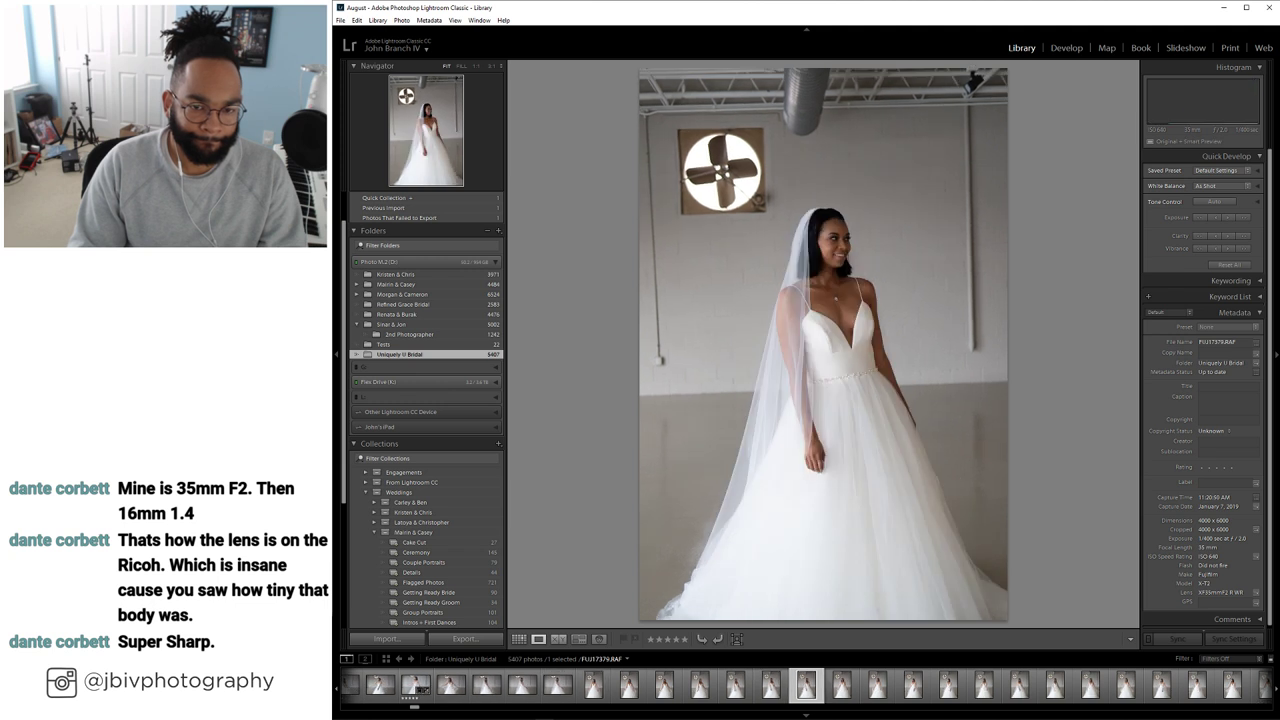
key(5)
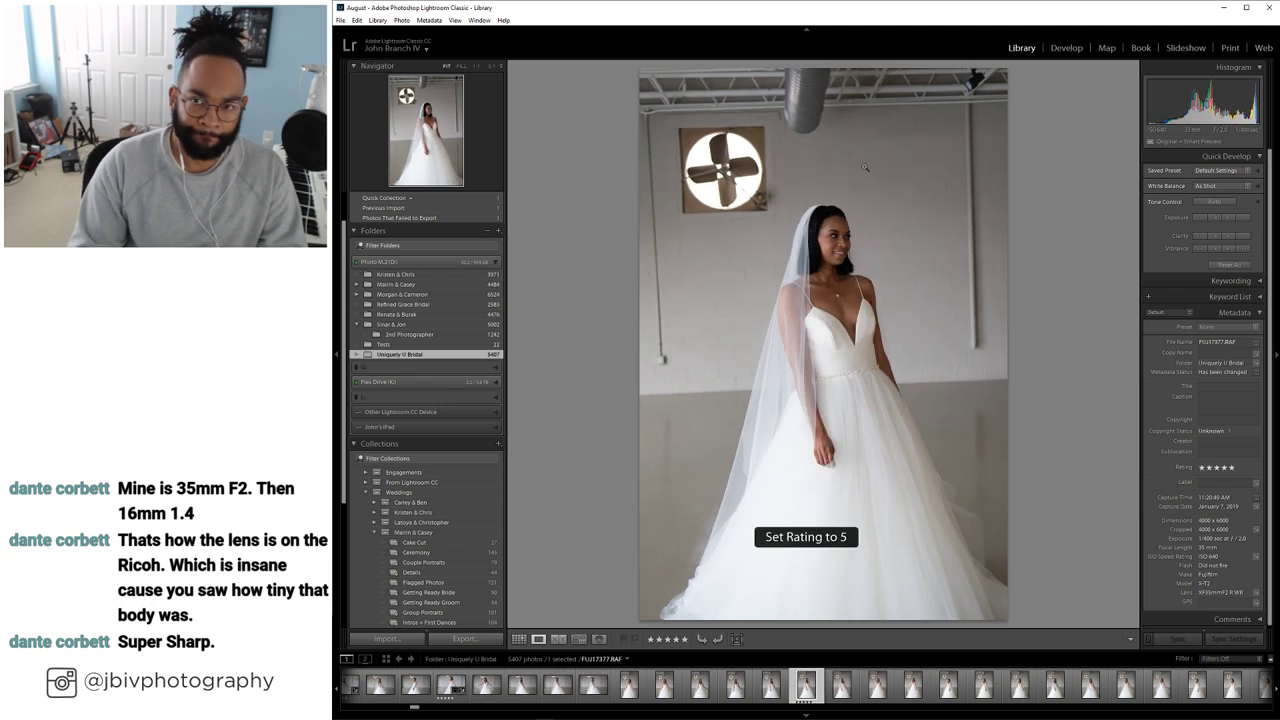
click(1067, 47)
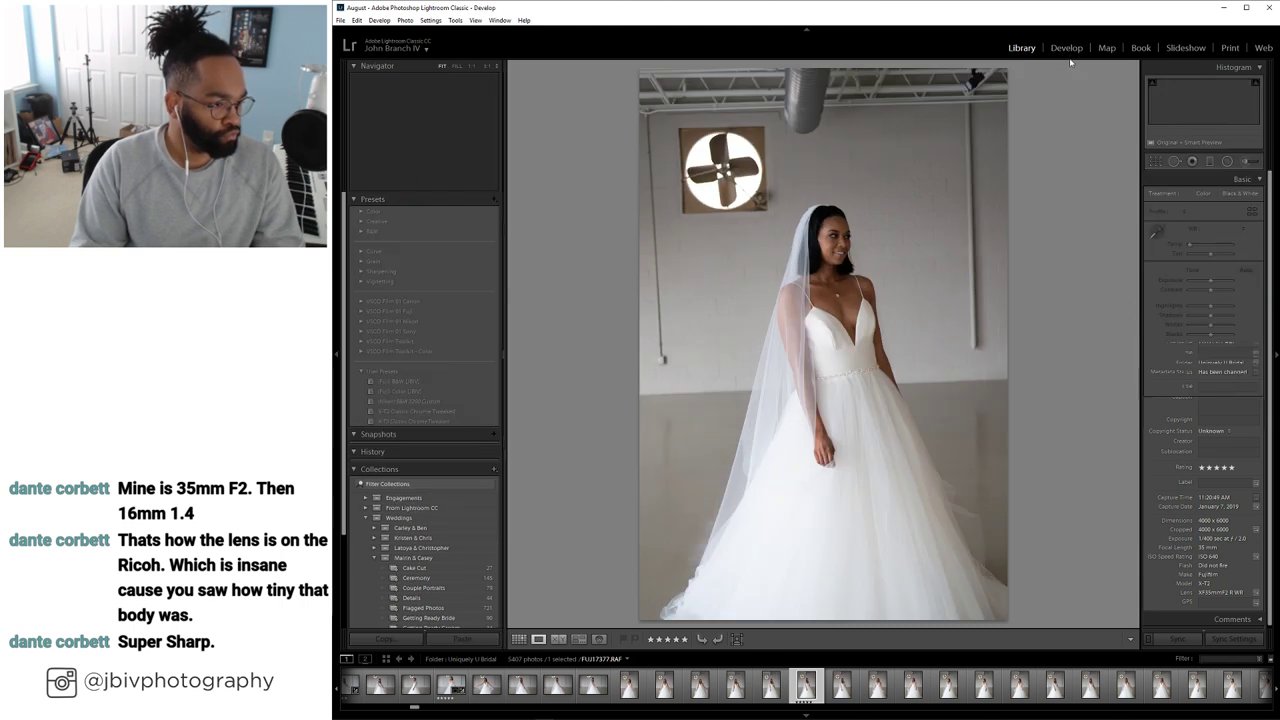
Apply Upright Level correction to the standing bride, after briefly trying Auto
scroll(1200, 400, down, 10)
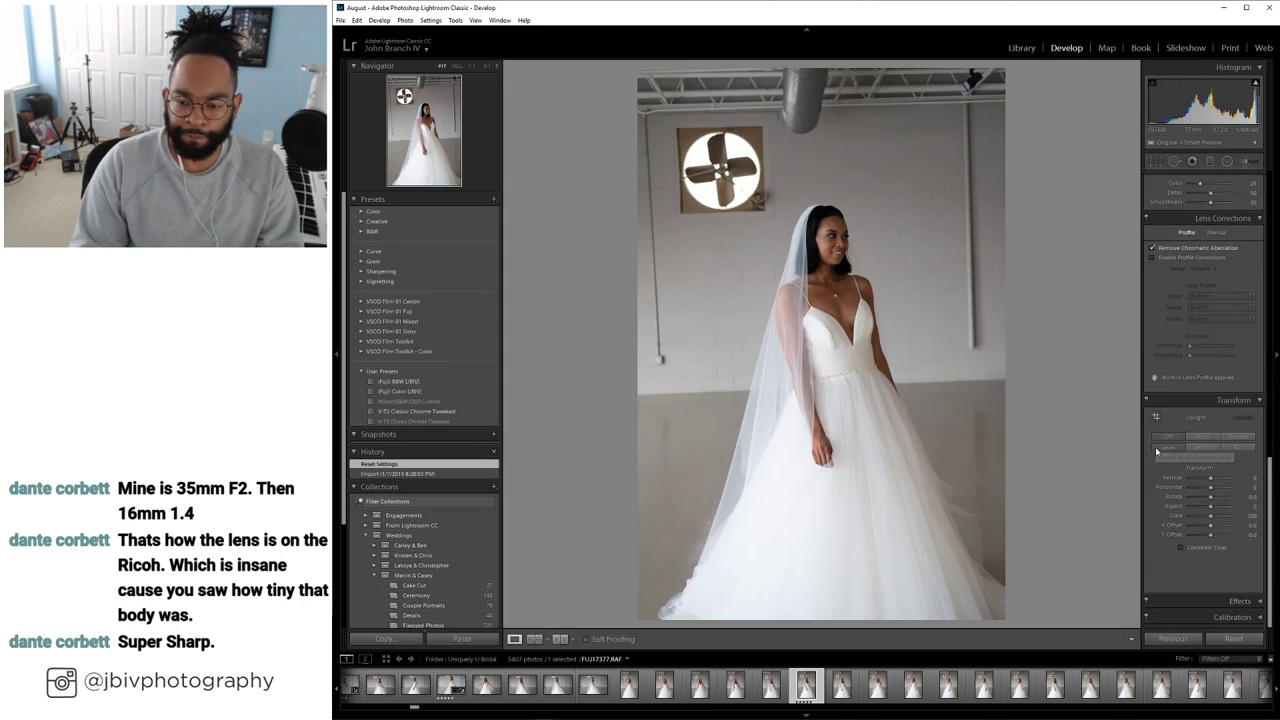
click(1165, 447)
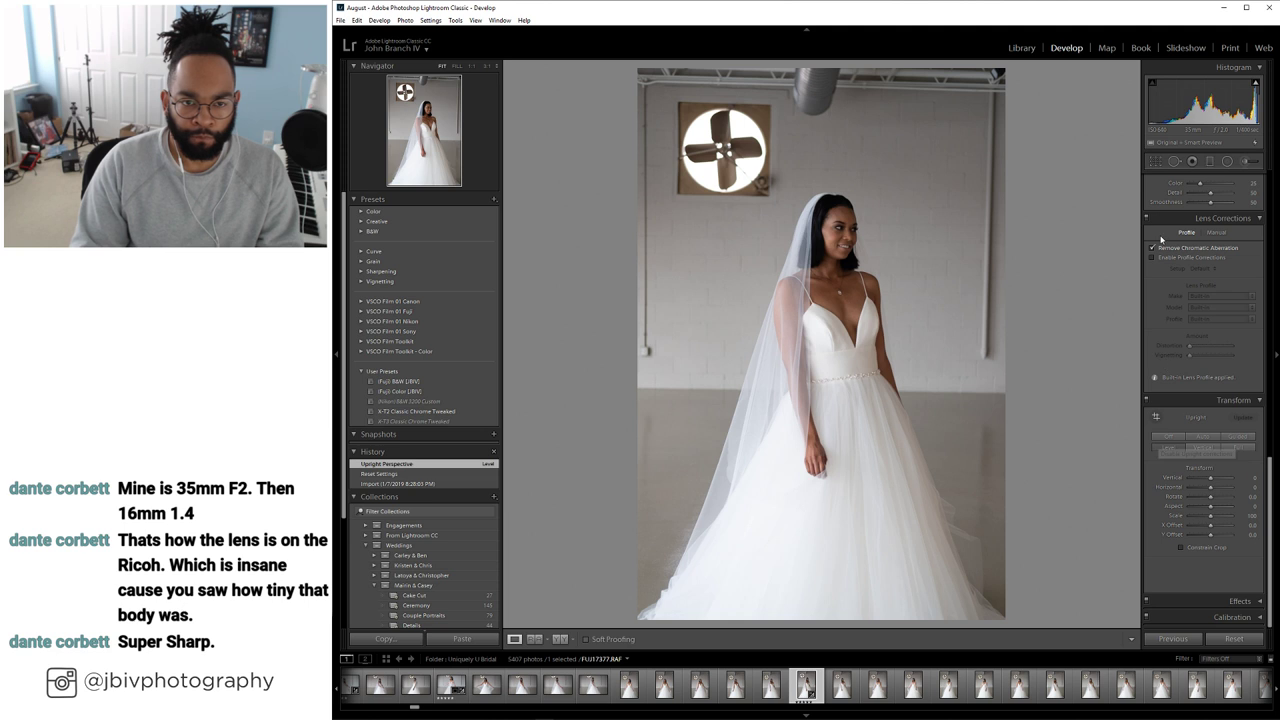
click(1203, 437)
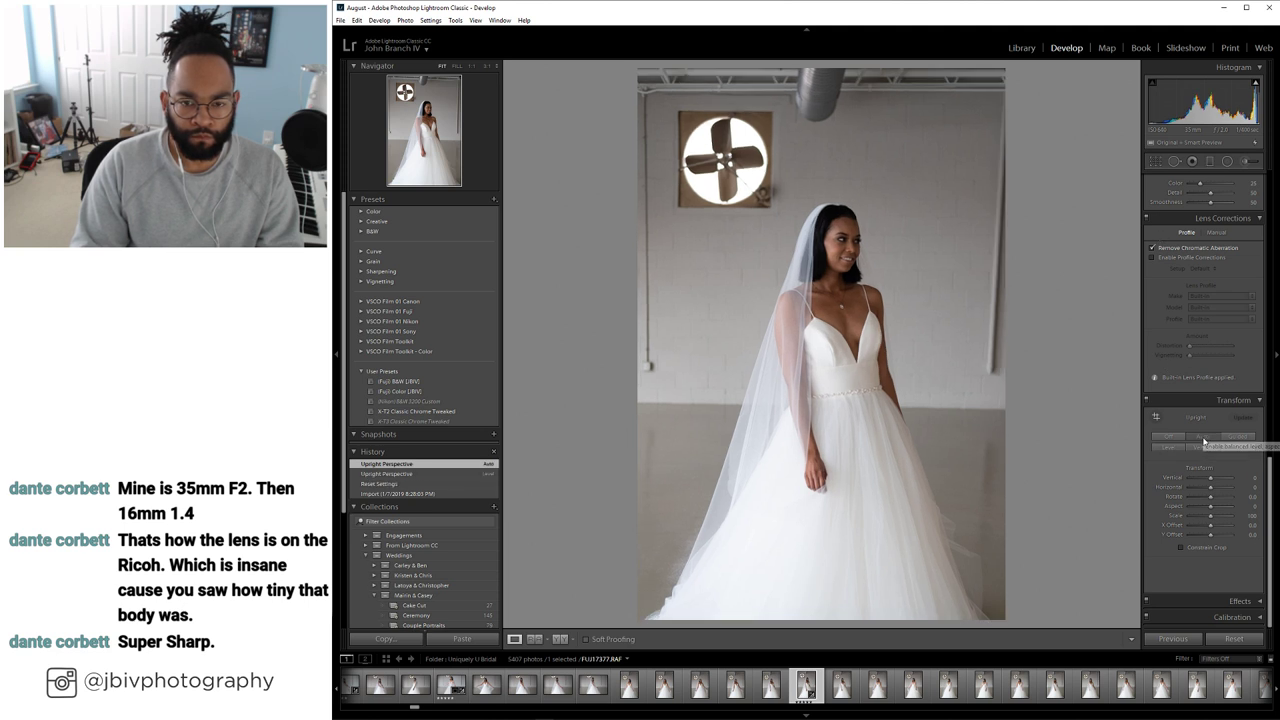
click(1168, 447)
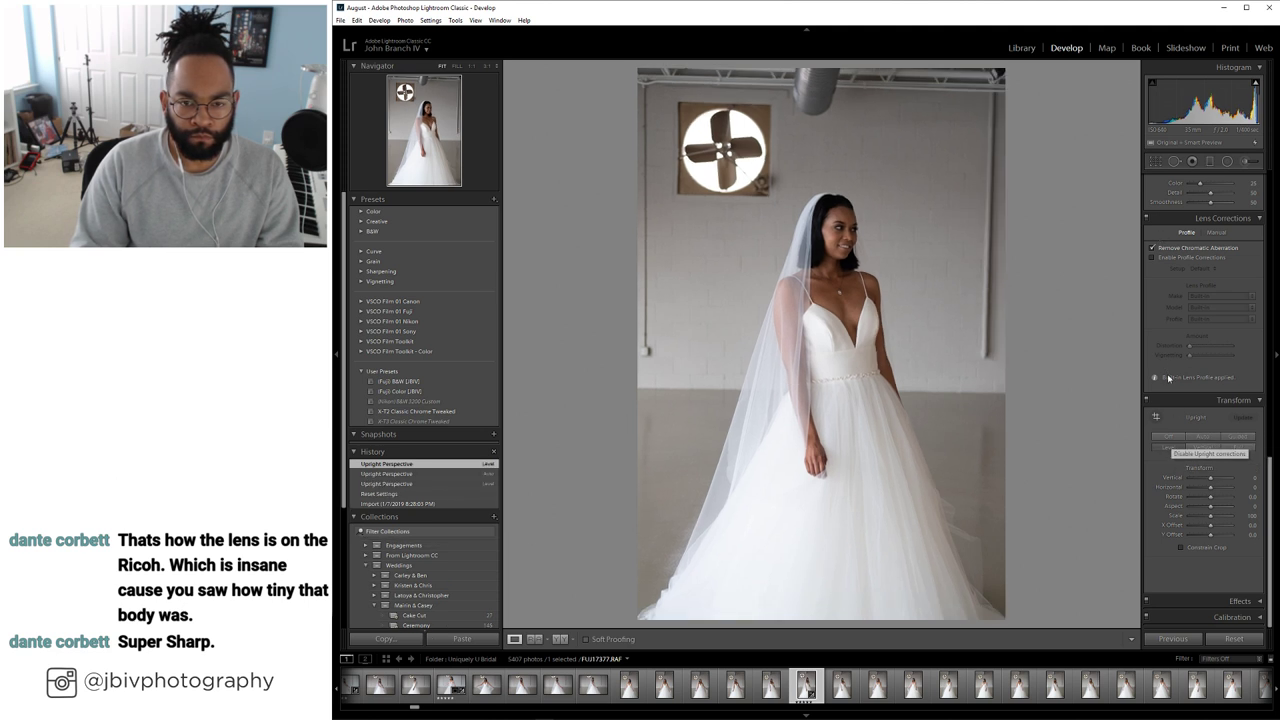
Crop the top edge down, commit it, and select the next filmstrip frame
key(r)
drag(824, 70, 823, 117)
key(Return)
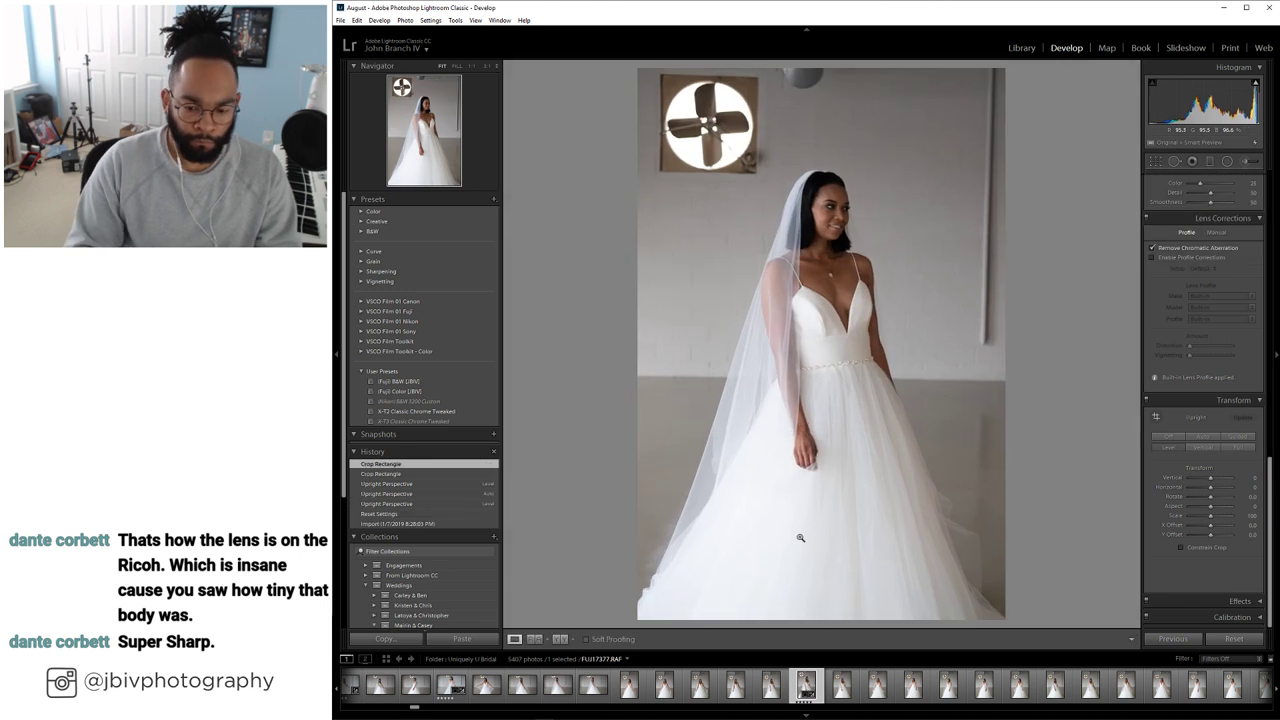
scroll(790, 690, down, 5)
click(795, 688)
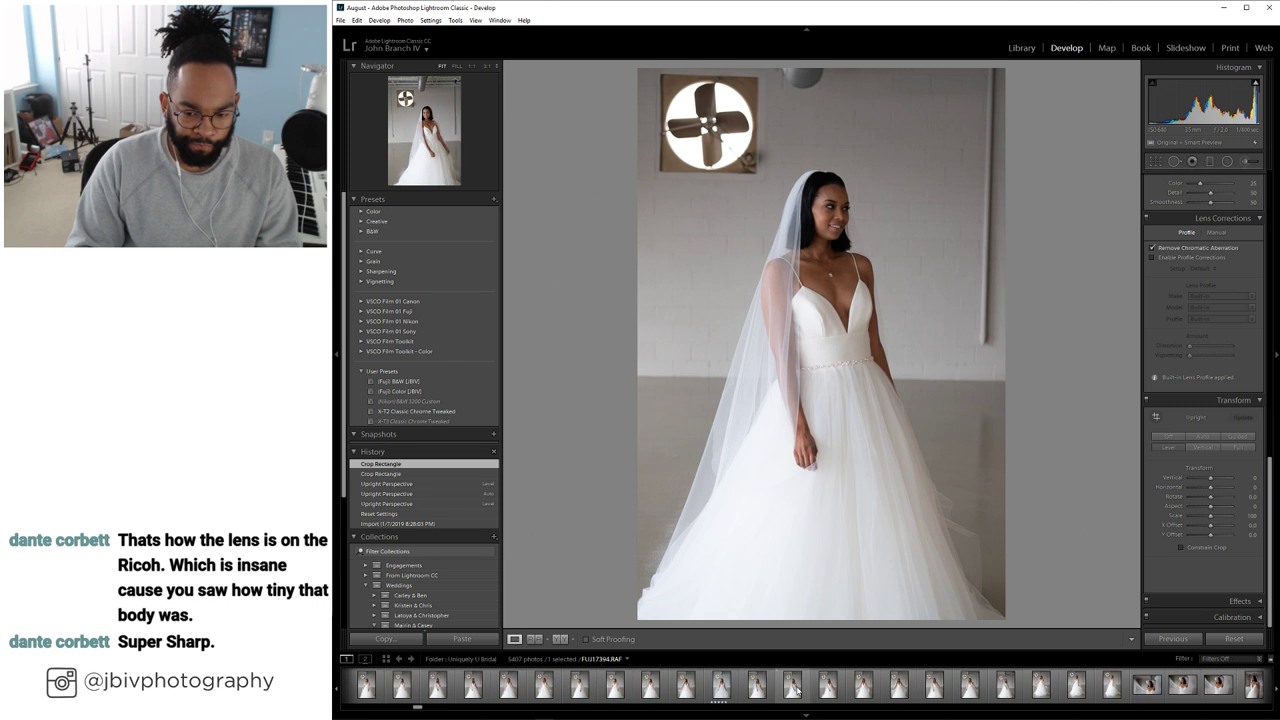
Copy the standing portrait's develop settings
right_click(722, 688)
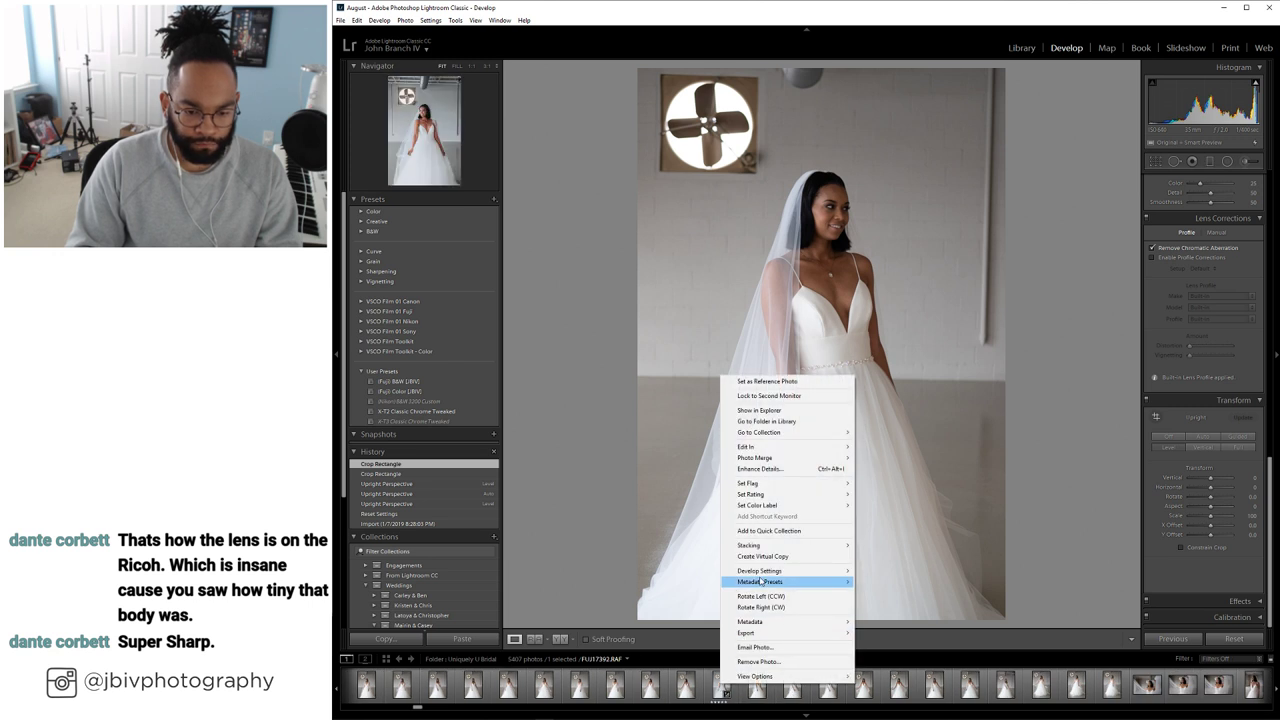
mouse_move(764, 574)
click(945, 611)
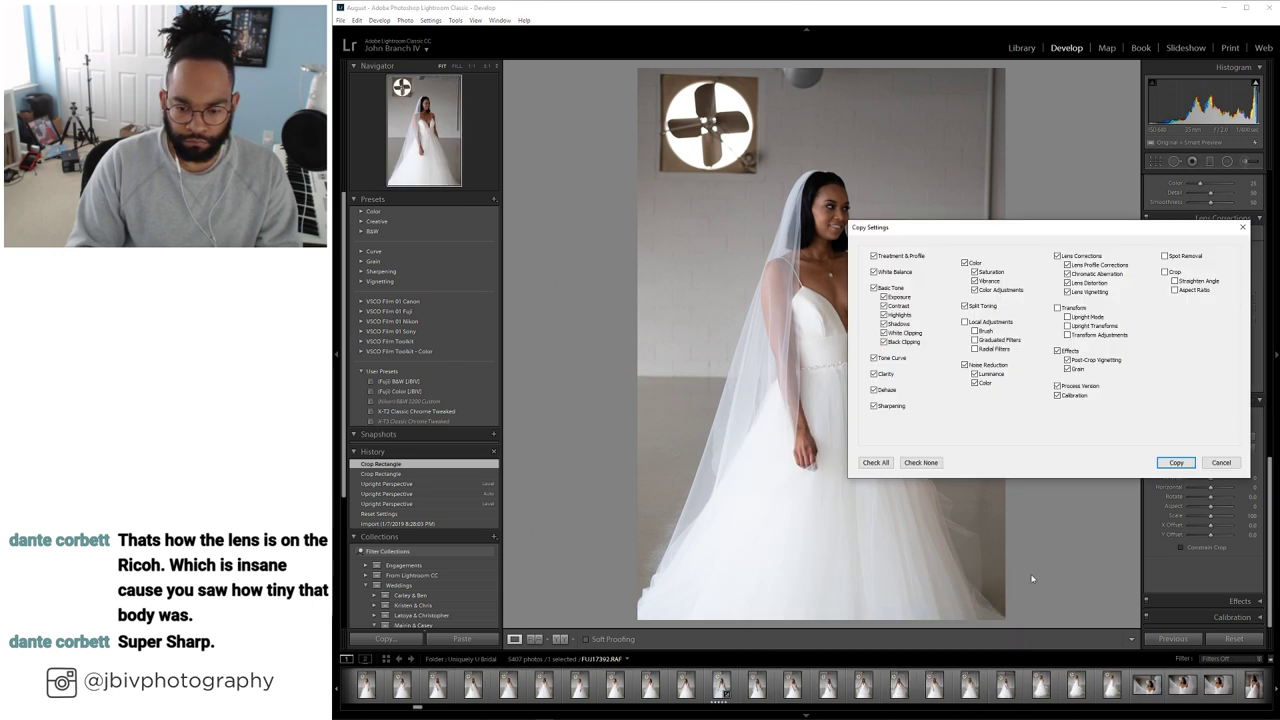
click(1176, 462)
Select an earlier bride frame in the filmstrip and bring up its context menu
scroll(688, 686, up, 3)
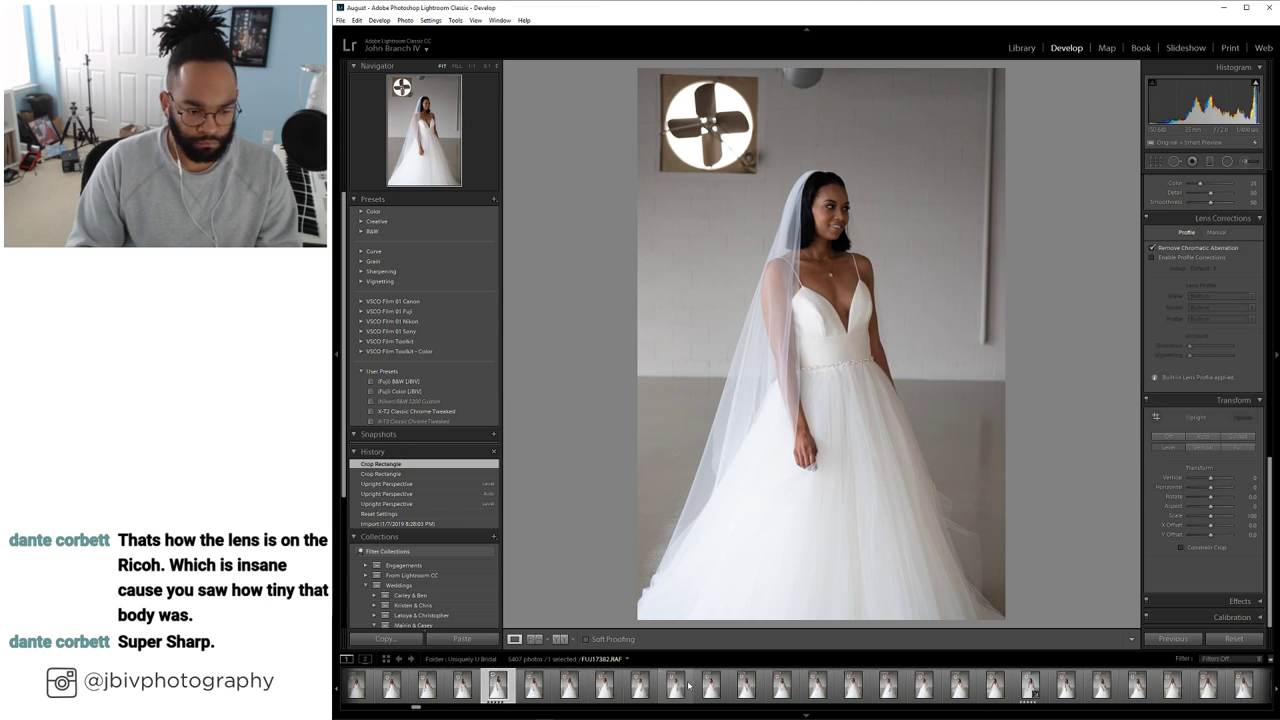
click(497, 686)
right_click(505, 688)
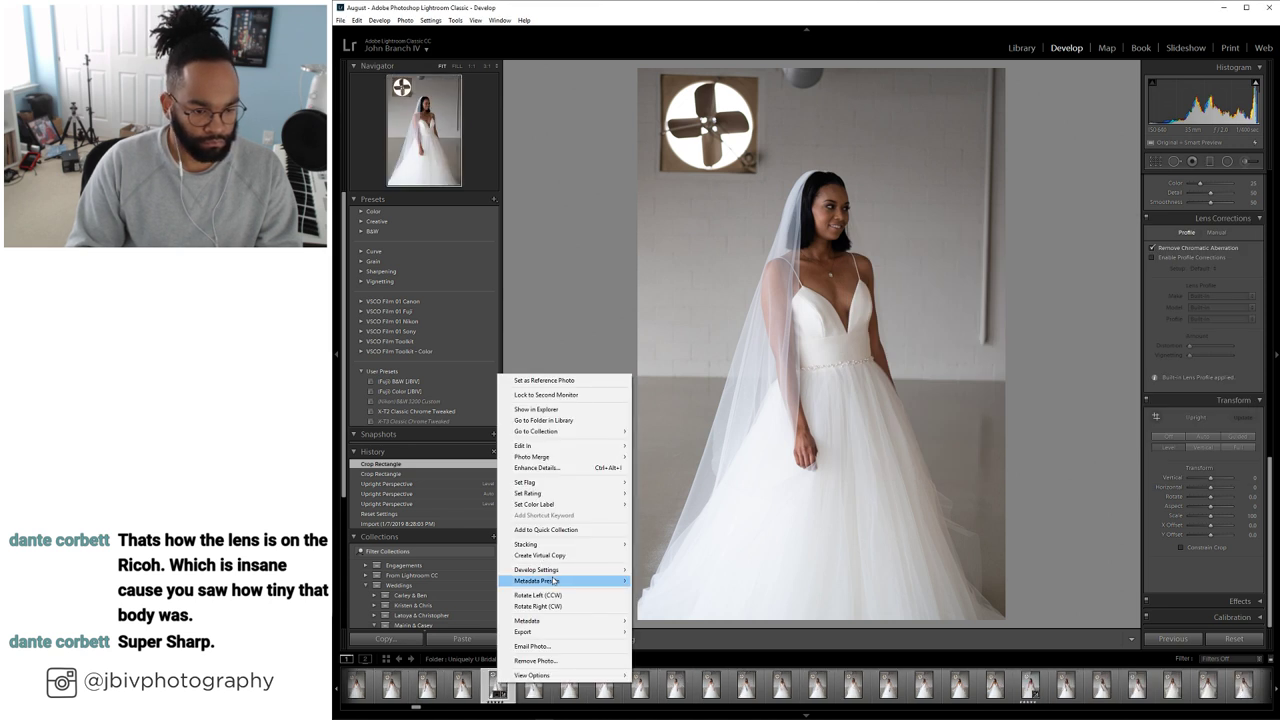
Paste the copied settings onto this frame and raise exposure from +0.20 to +0.50
mouse_move(556, 571)
click(736, 621)
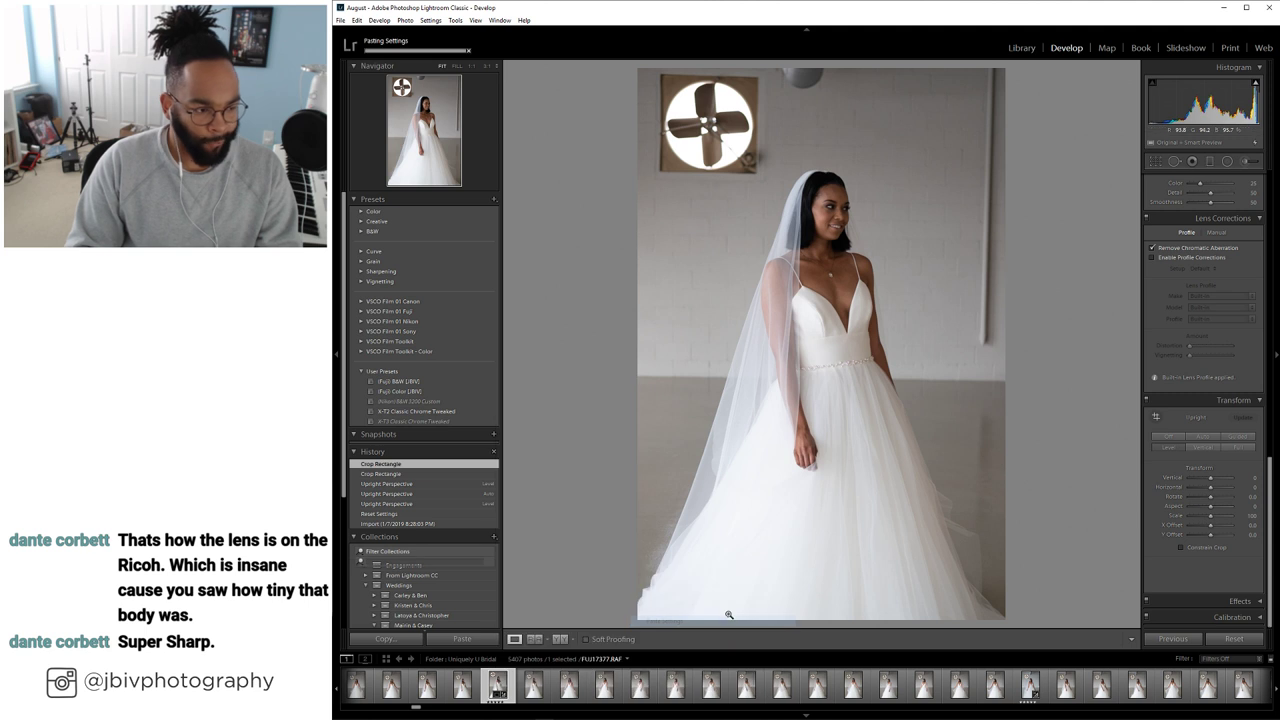
scroll(1193, 361, up, 8)
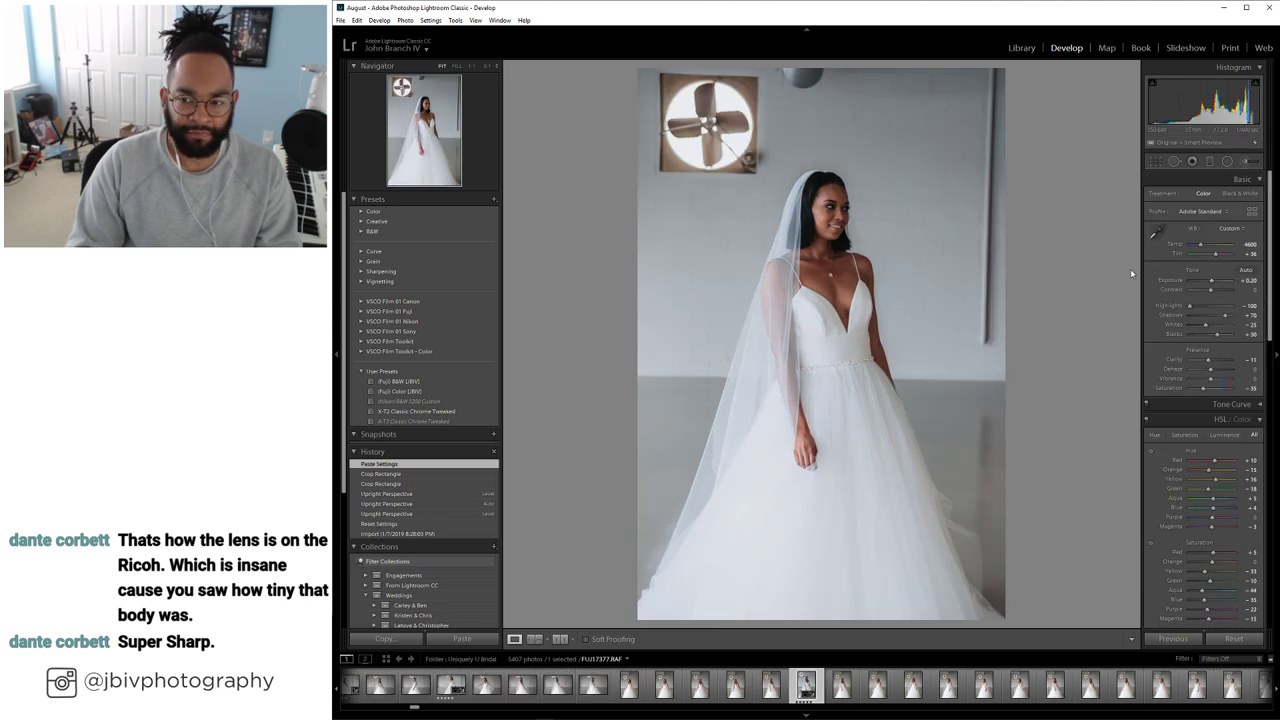
drag(1213, 282, 1222, 285)
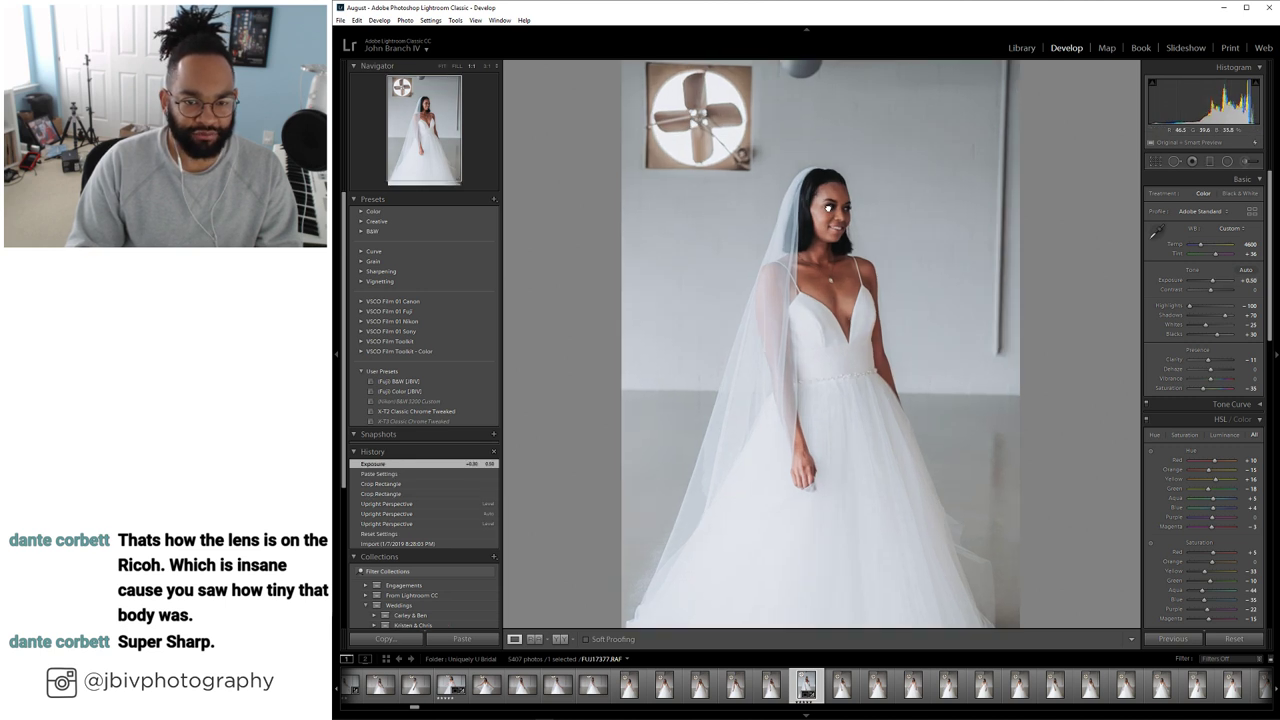
Zoom in and pan across the bride's face to check the result
click(826, 215)
click(846, 250)
drag(833, 205, 765, 293)
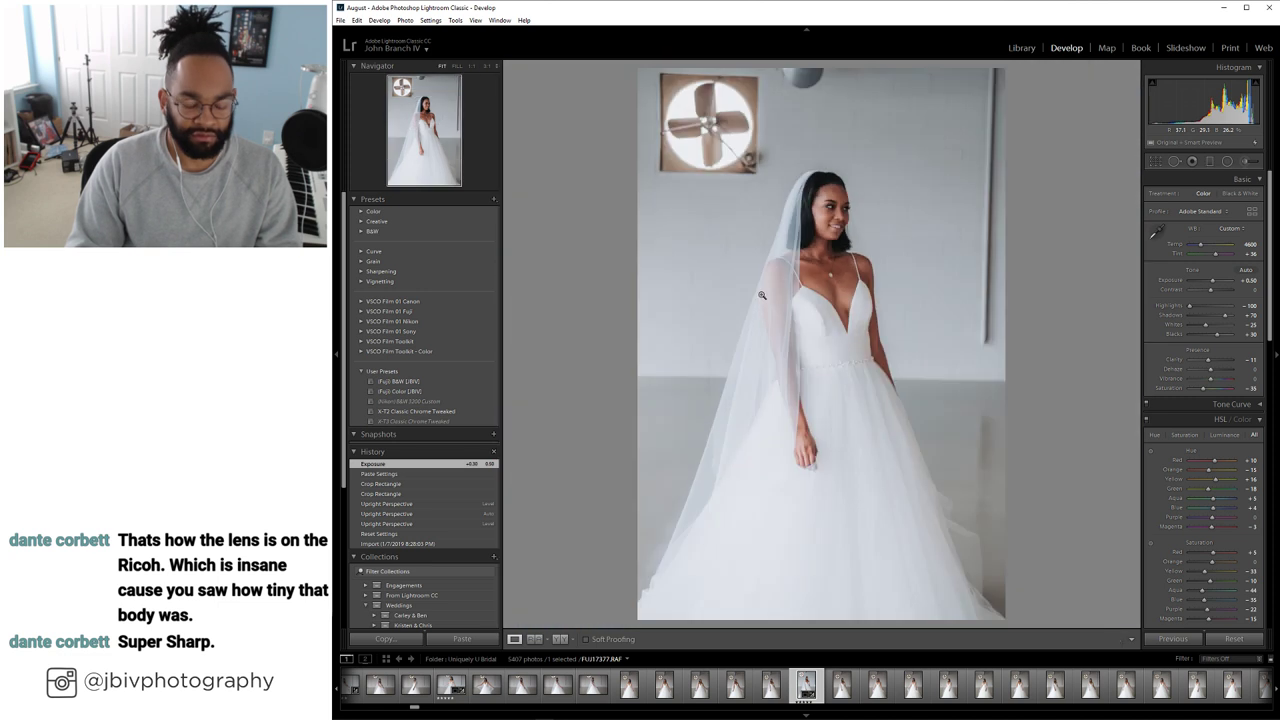
Paint Skin Smooth brush strokes over the bride's face, neck, shoulder and beside her head
key(k)
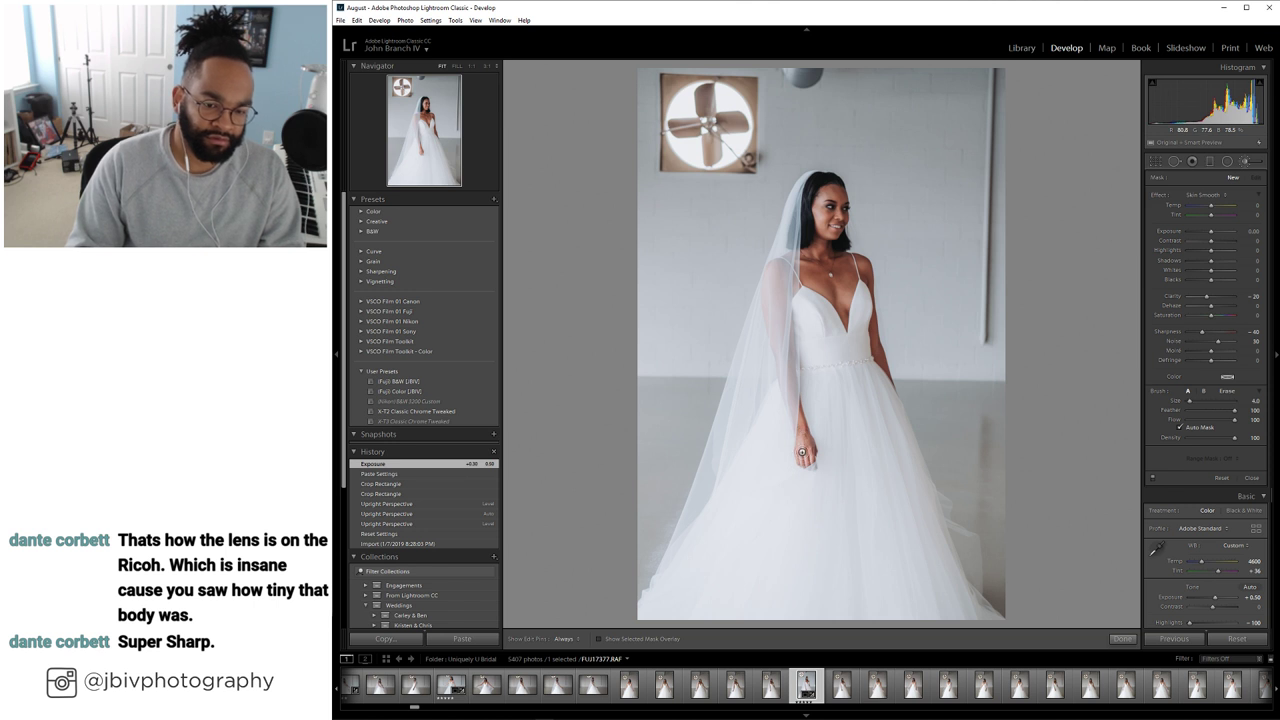
click(843, 312)
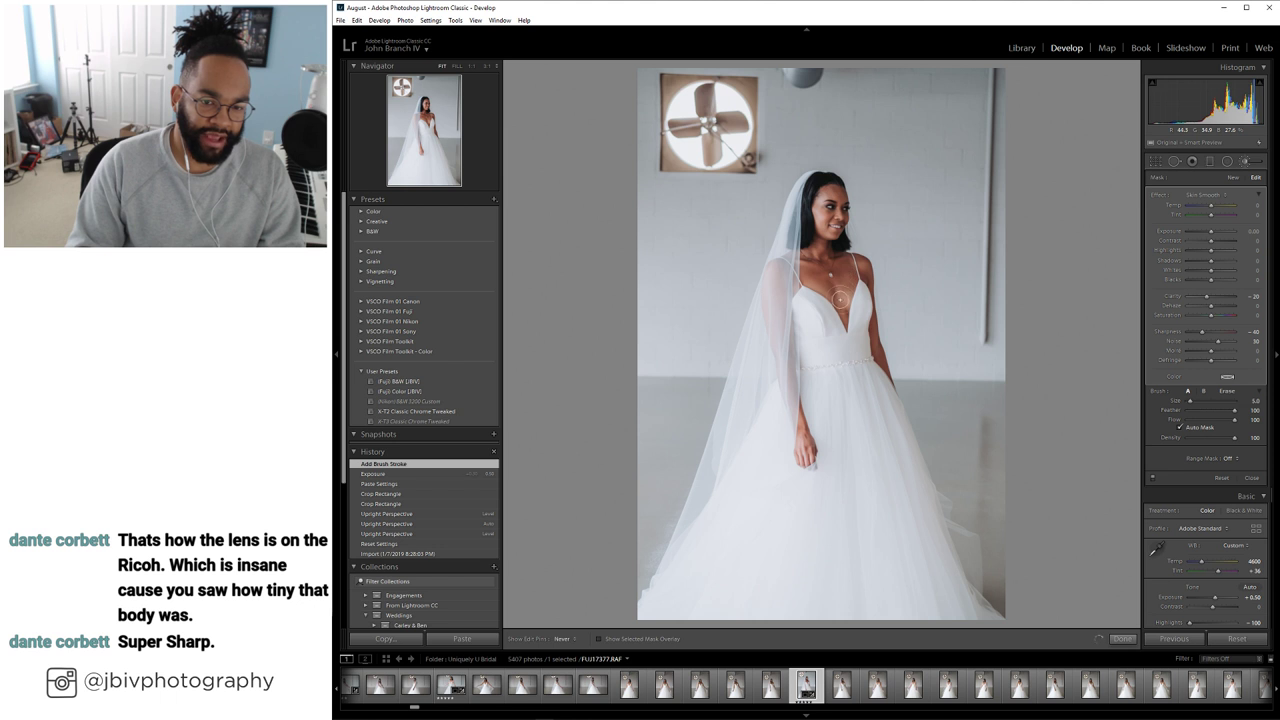
click(875, 340)
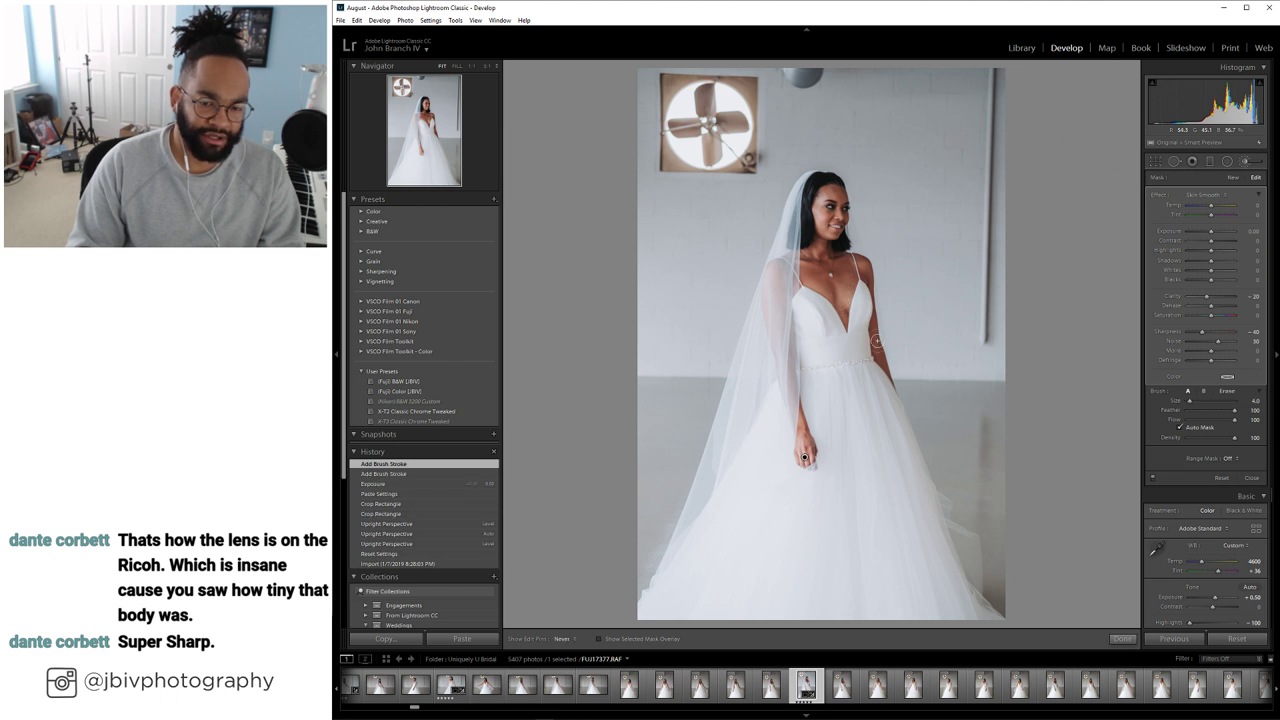
click(864, 271)
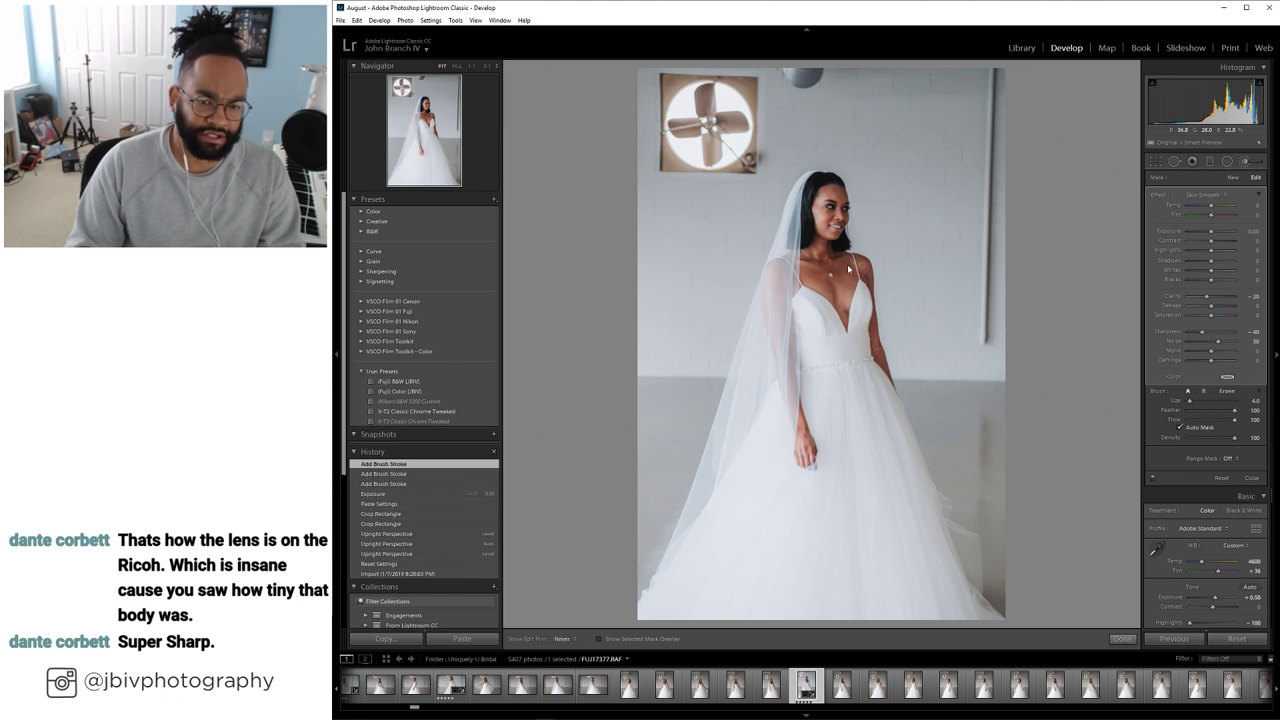
click(834, 265)
click(827, 260)
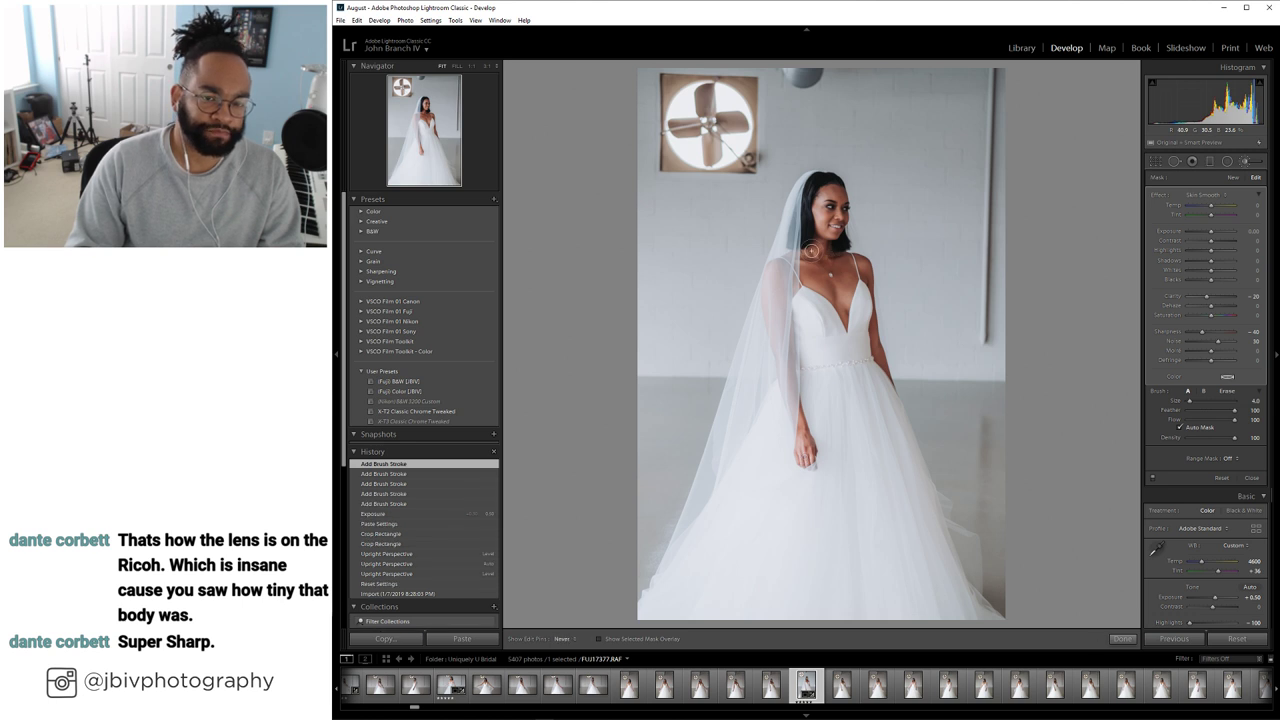
click(825, 250)
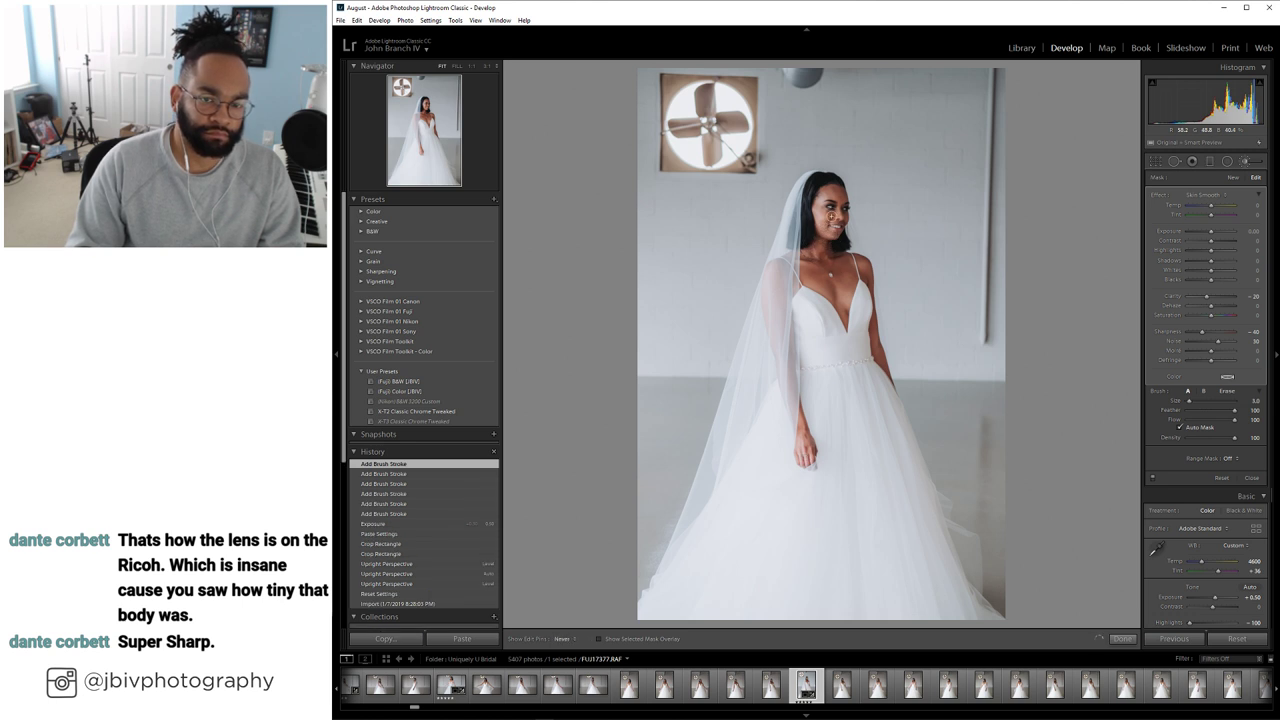
click(891, 240)
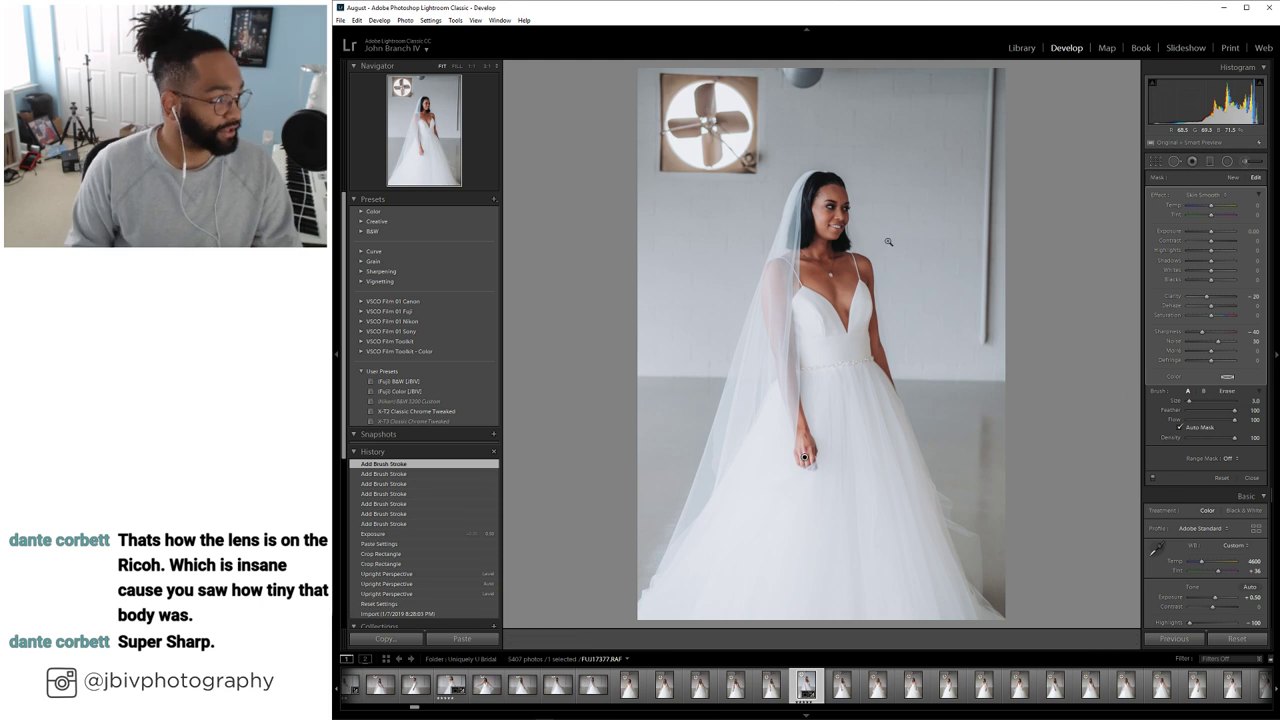
key(k)
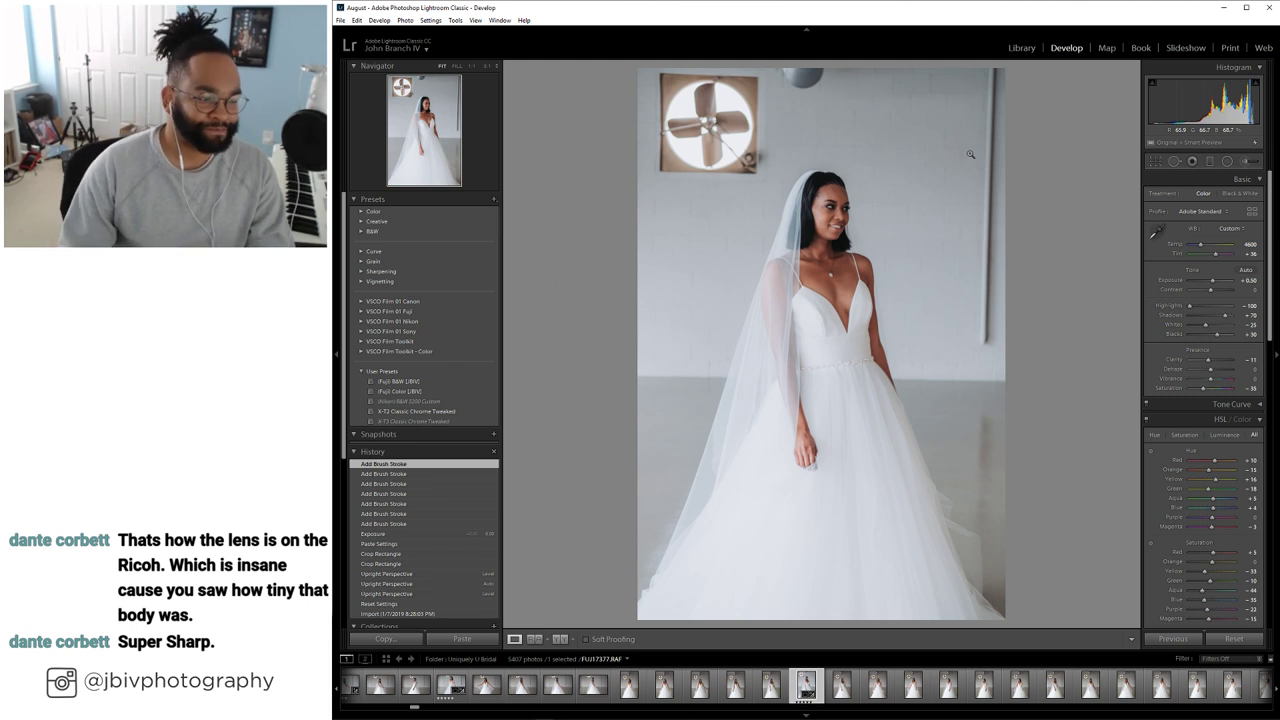
Switch to the Library grid and scroll through the bridal shoot
click(1021, 47)
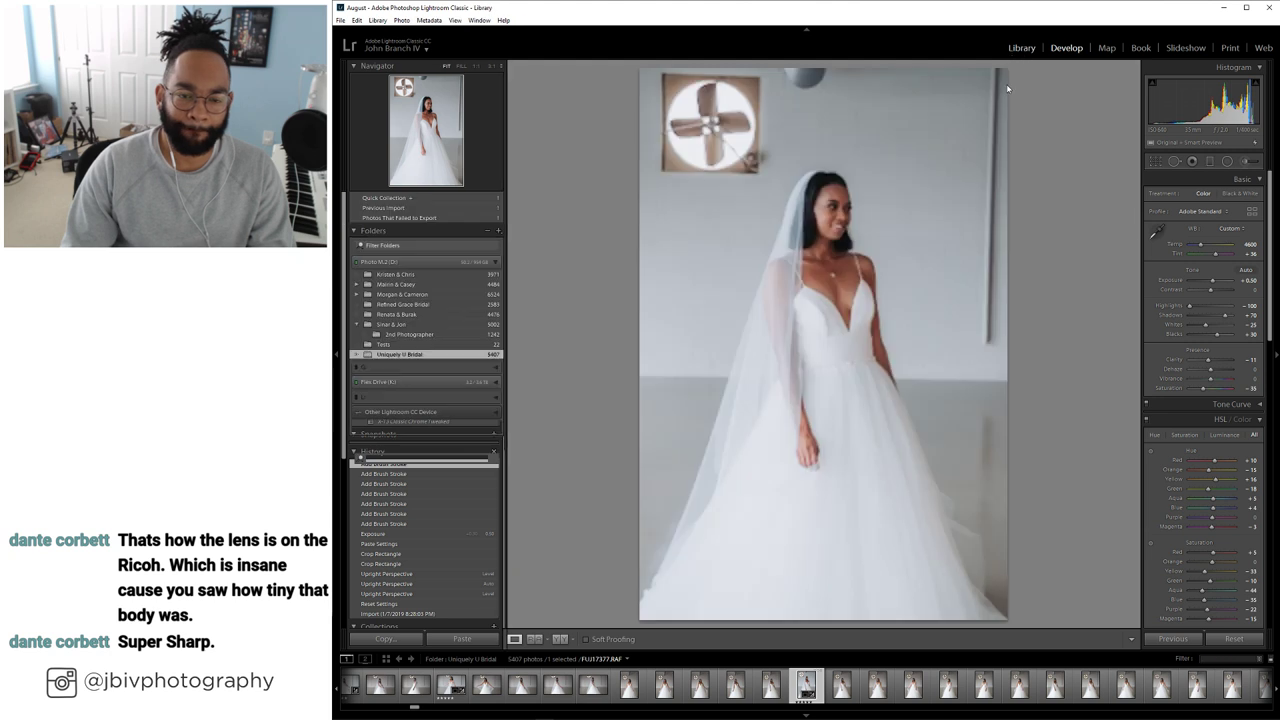
key(g)
scroll(793, 370, down, 2)
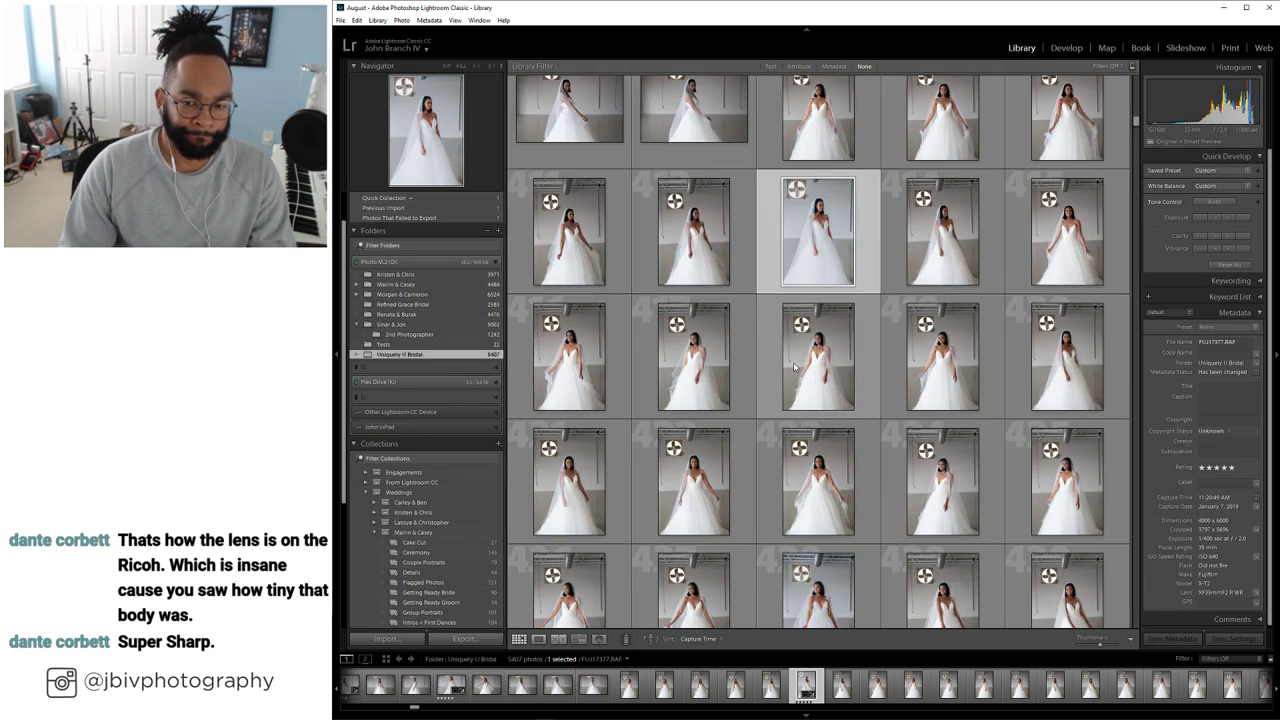
scroll(793, 367, down, 3)
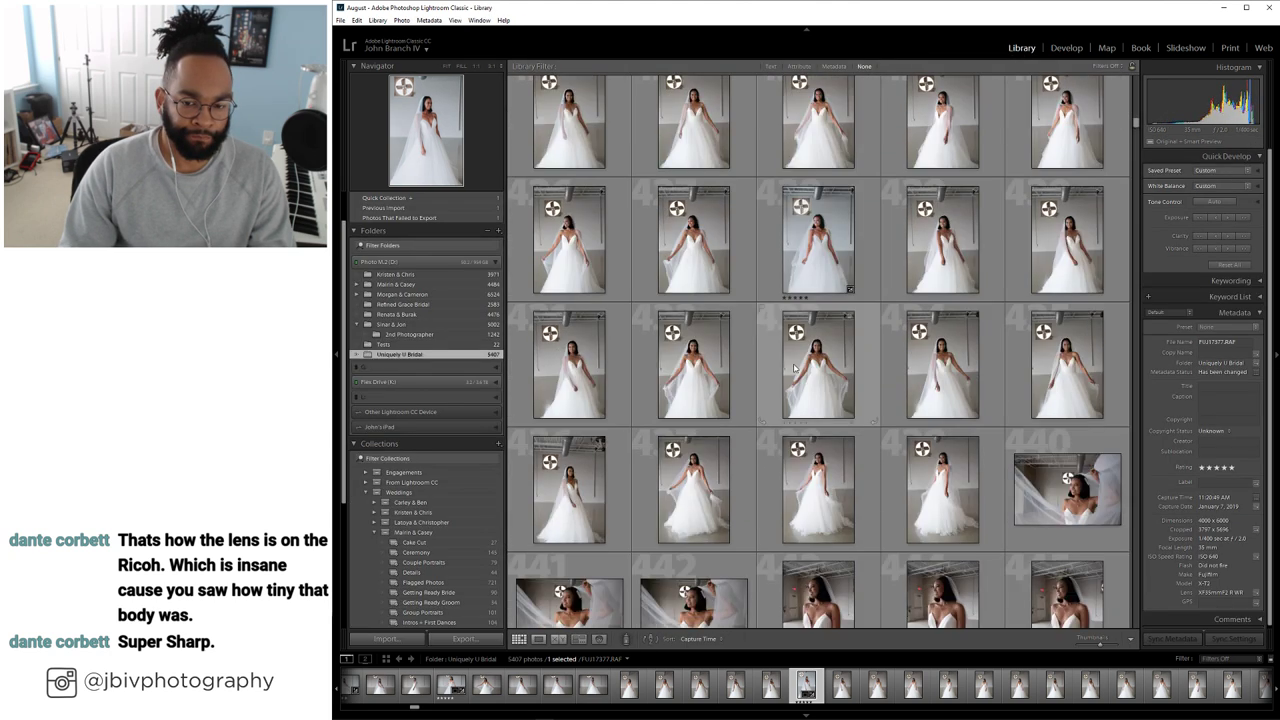
scroll(794, 368, down, 2)
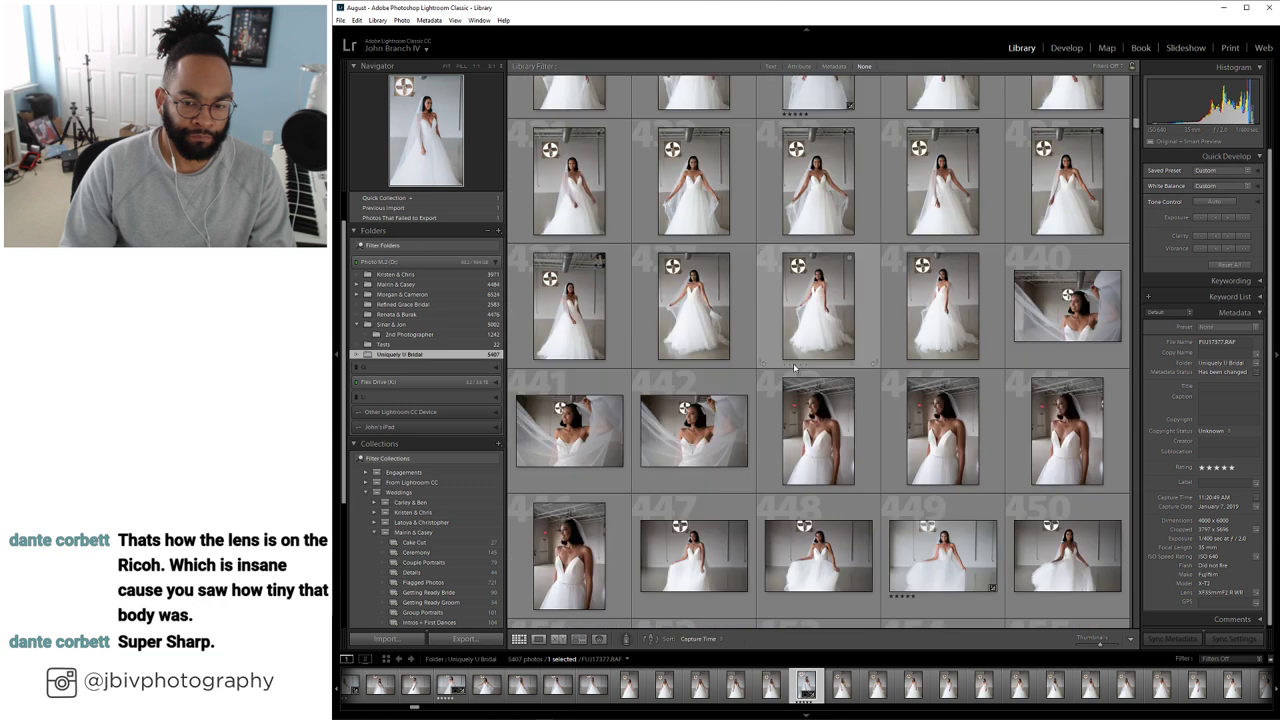
scroll(793, 368, down, 2)
scroll(794, 367, down, 2)
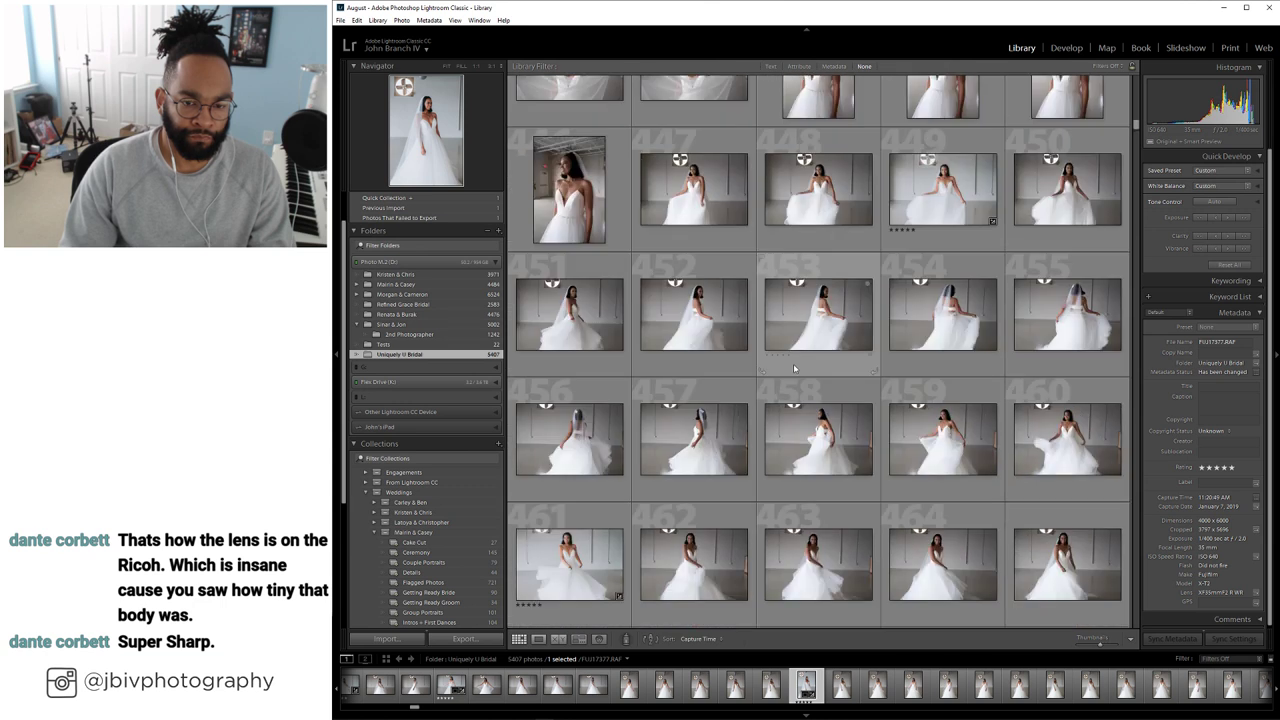
Filter the grid to five-star photos and select a range of 24 bridal shots
key(ctrl+l)
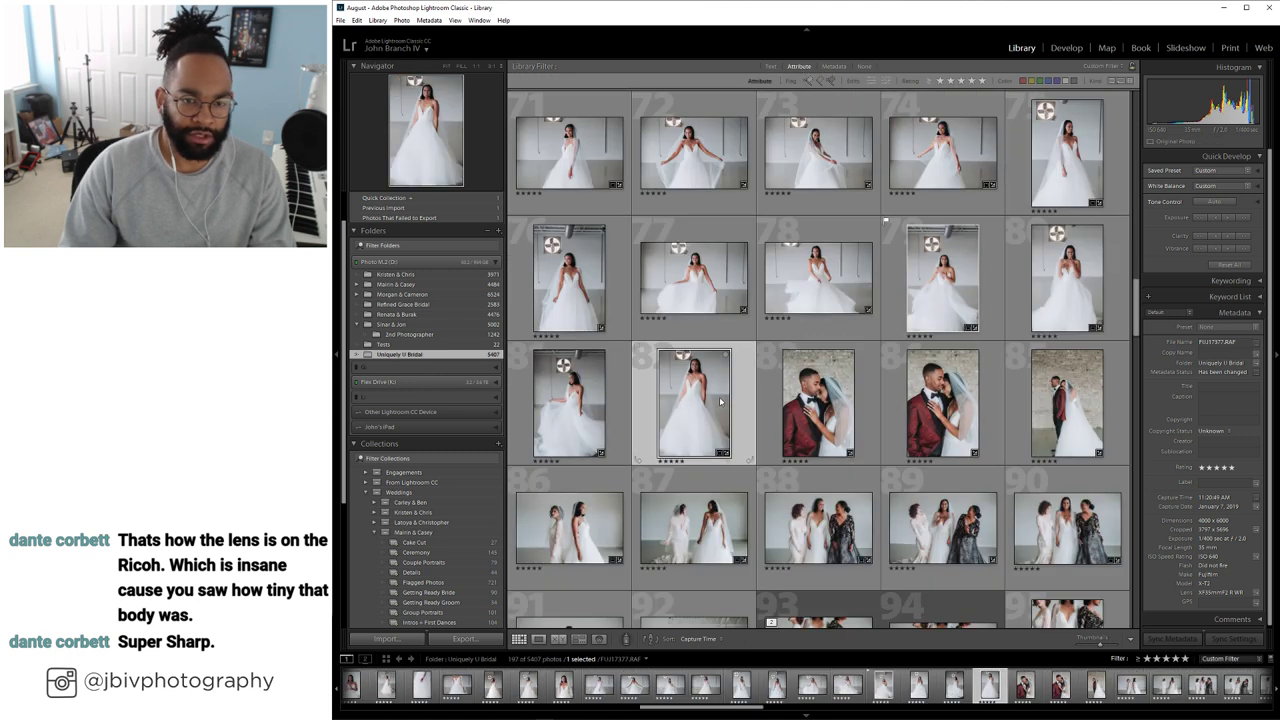
scroll(719, 396, down, 4)
scroll(719, 396, up, 1)
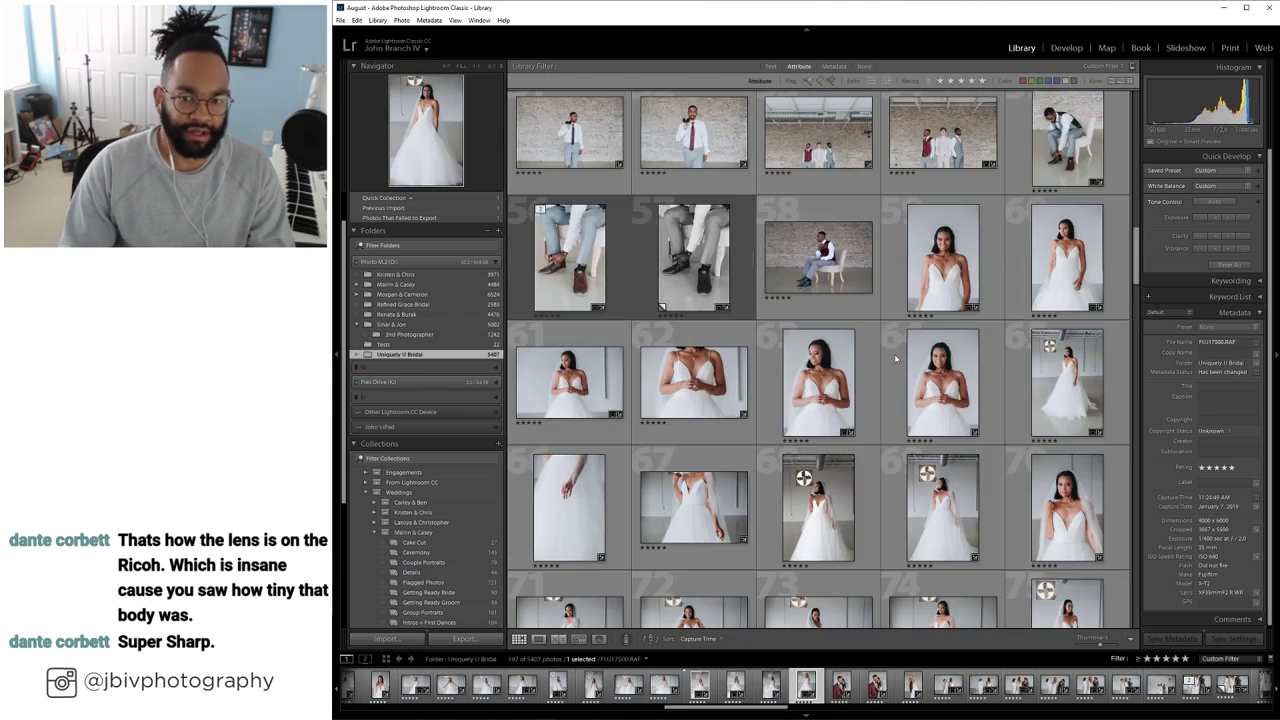
shift+click(942, 290)
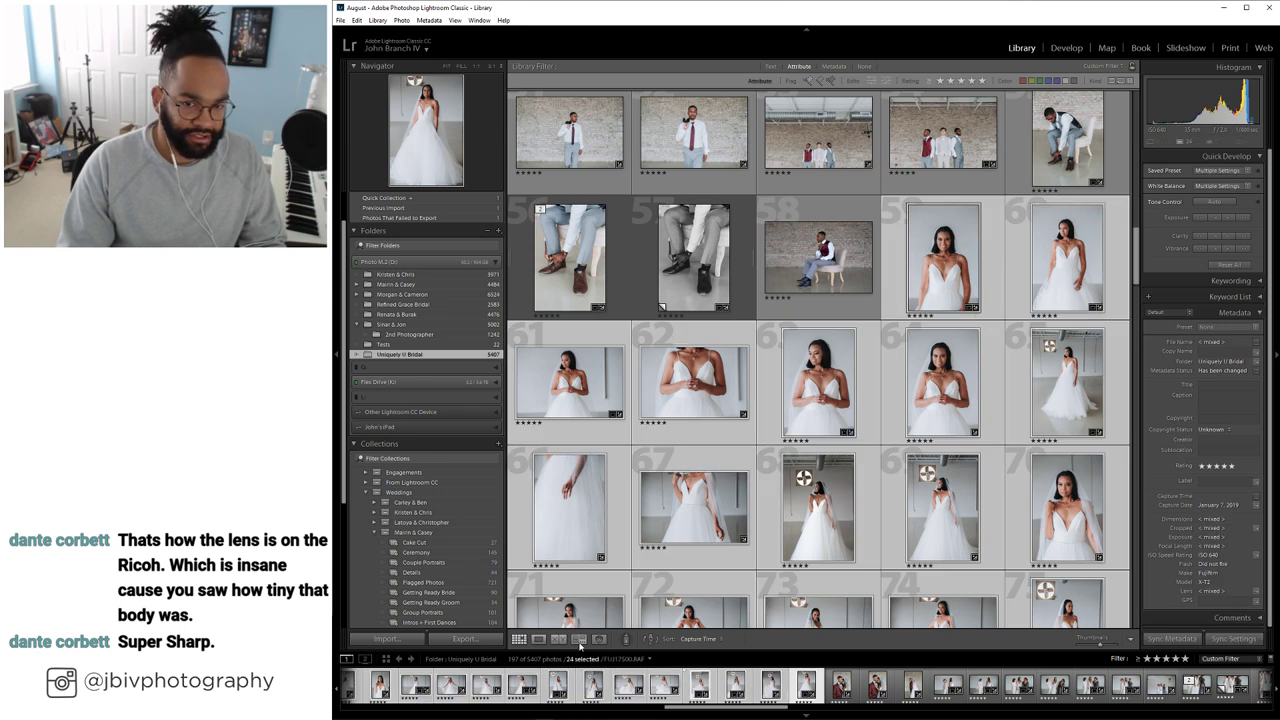
Compare the 24 shots in Survey view, clear one photo's rating, then restore the side panels
click(580, 639)
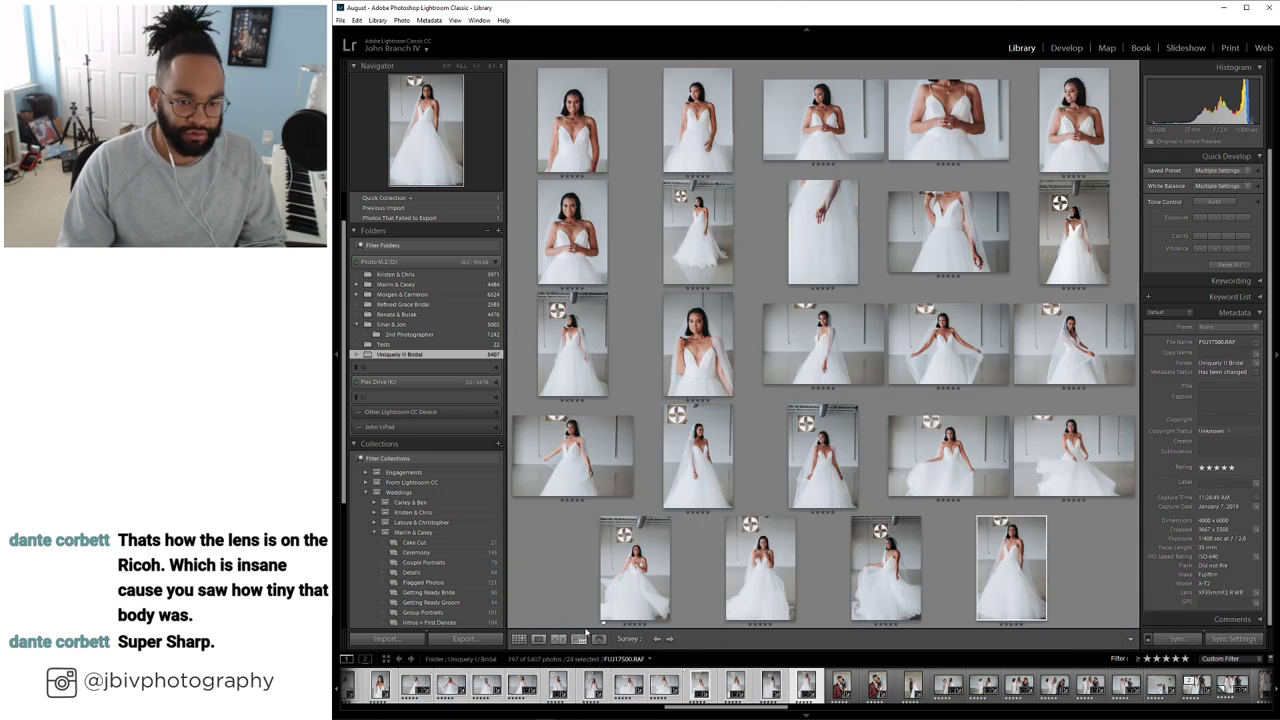
key(Tab)
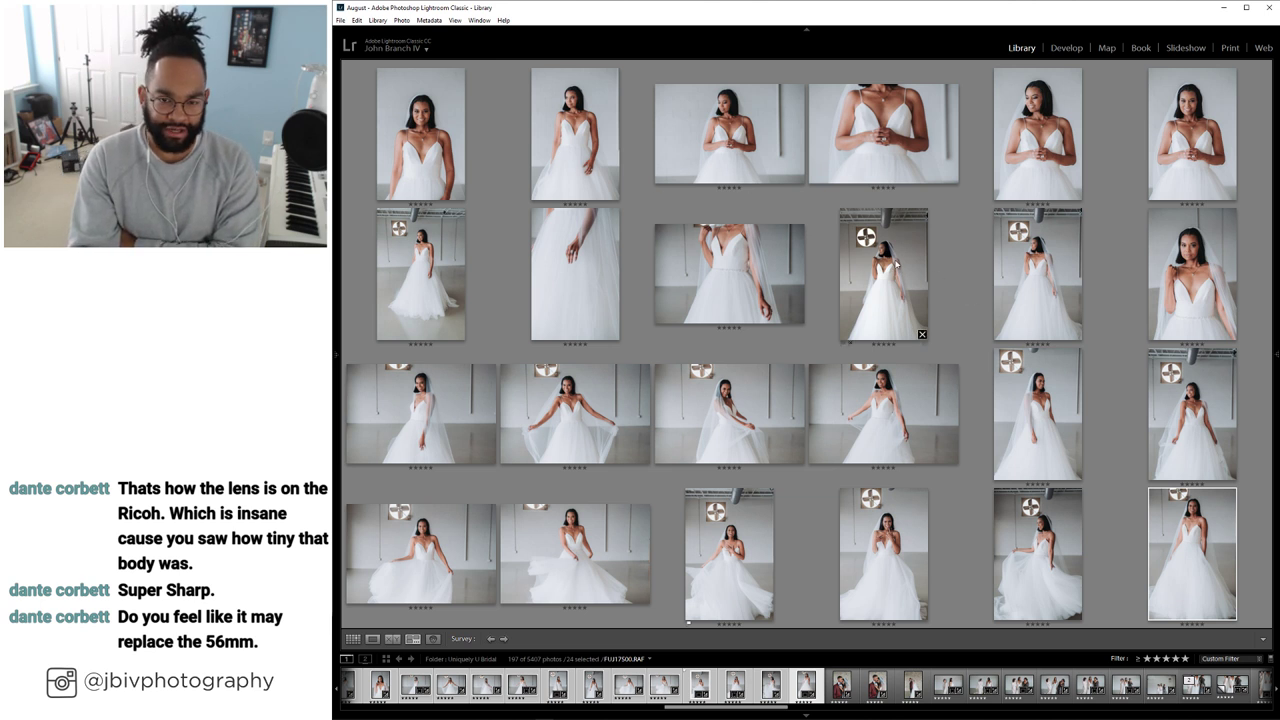
key(0)
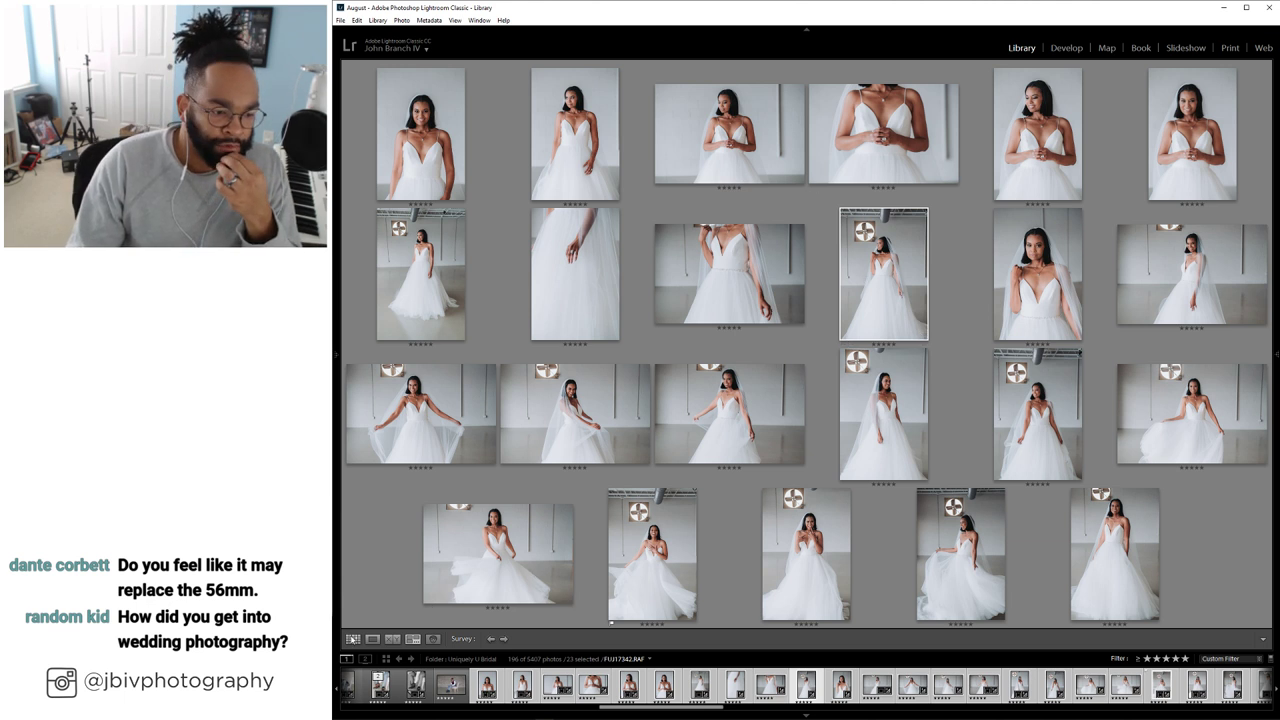
key(Tab)
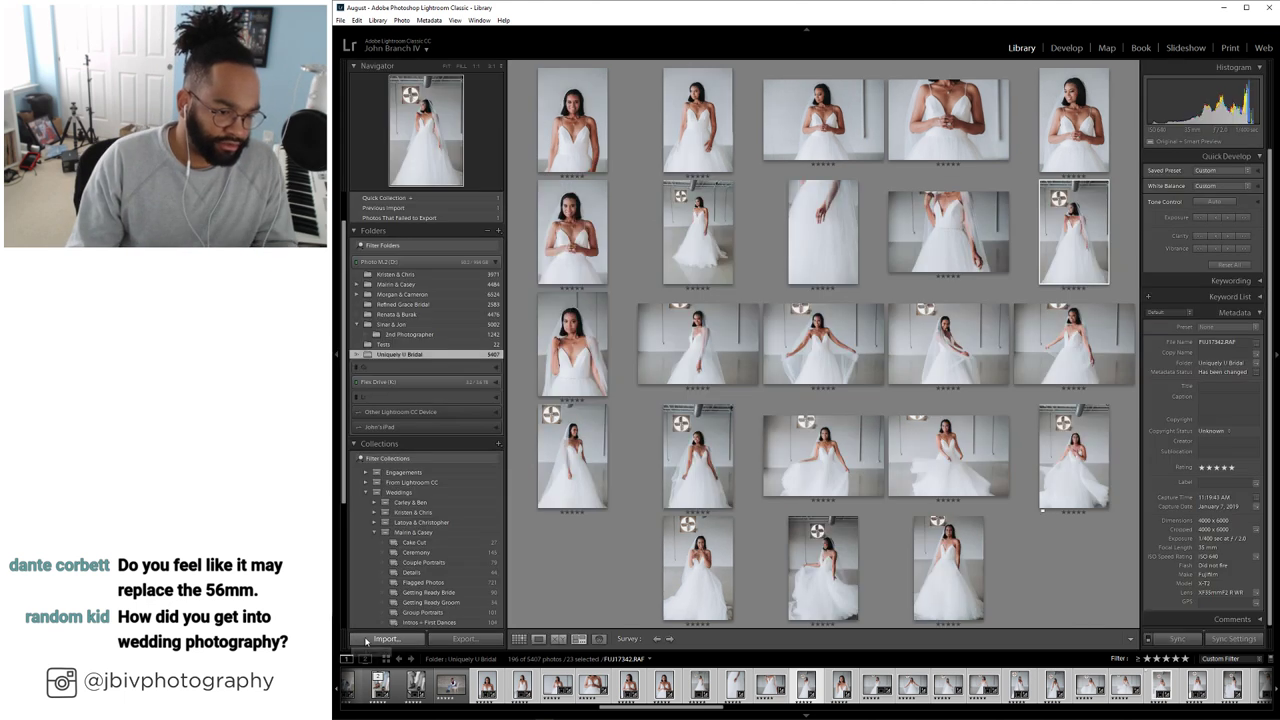
Switch to Grid view and set the Library Filter to None to show all 5407 photos
click(518, 638)
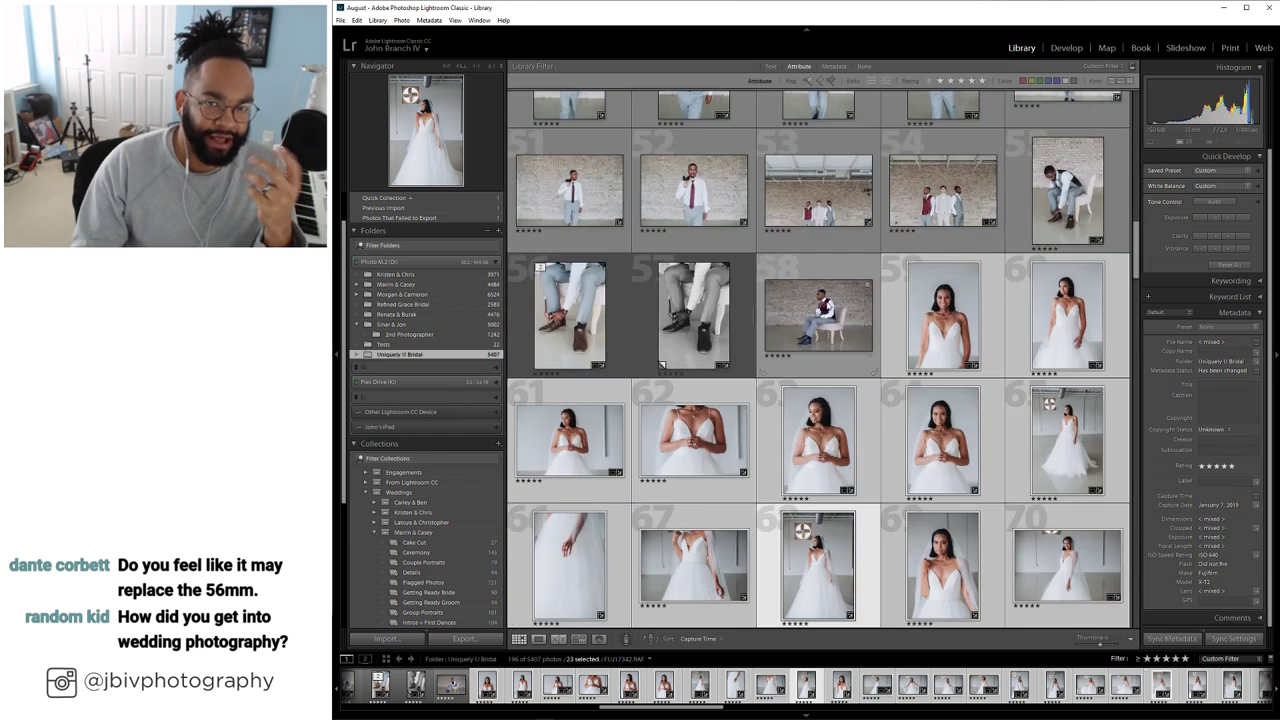
click(864, 66)
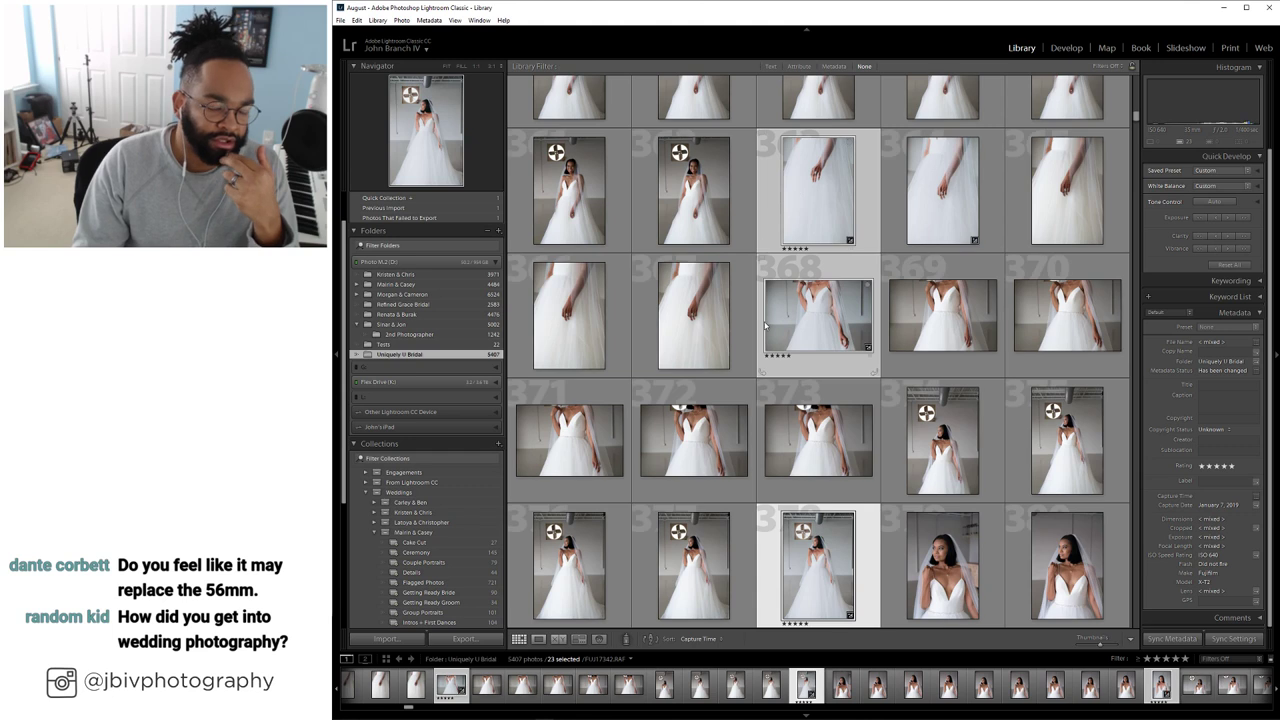
scroll(712, 320, down, 3)
scroll(712, 320, down, 5)
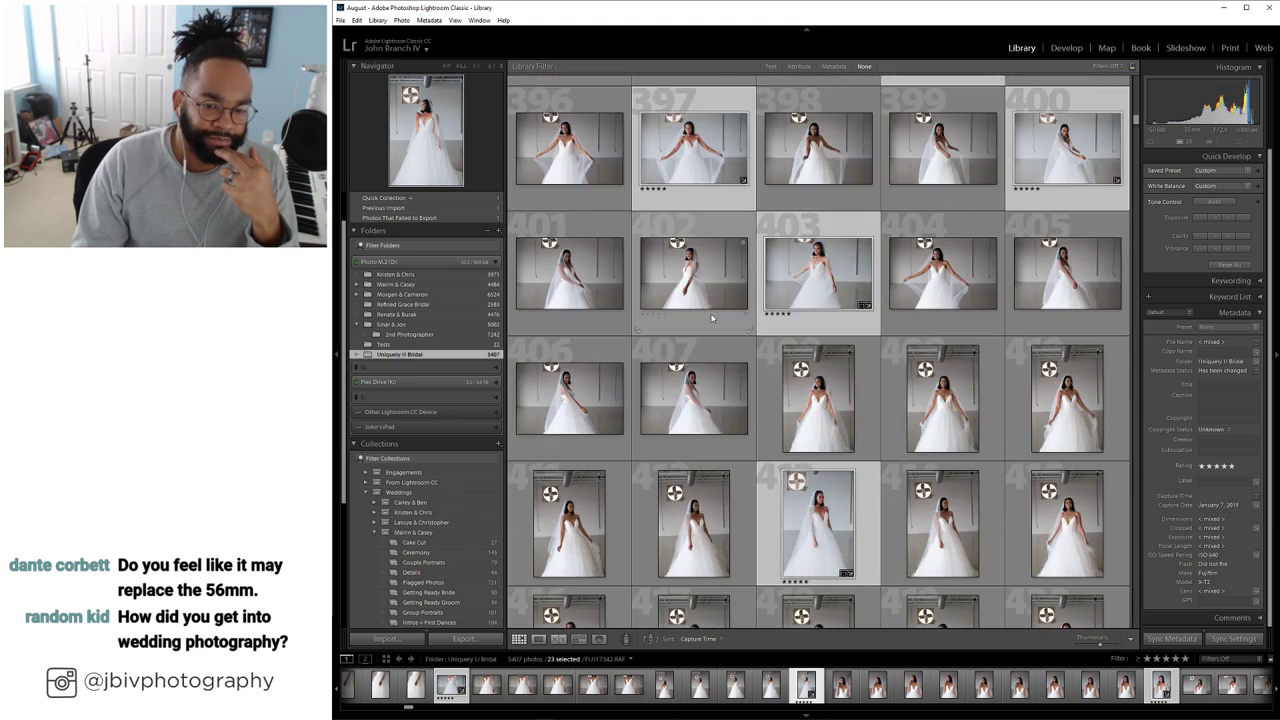
scroll(712, 318, down, 12)
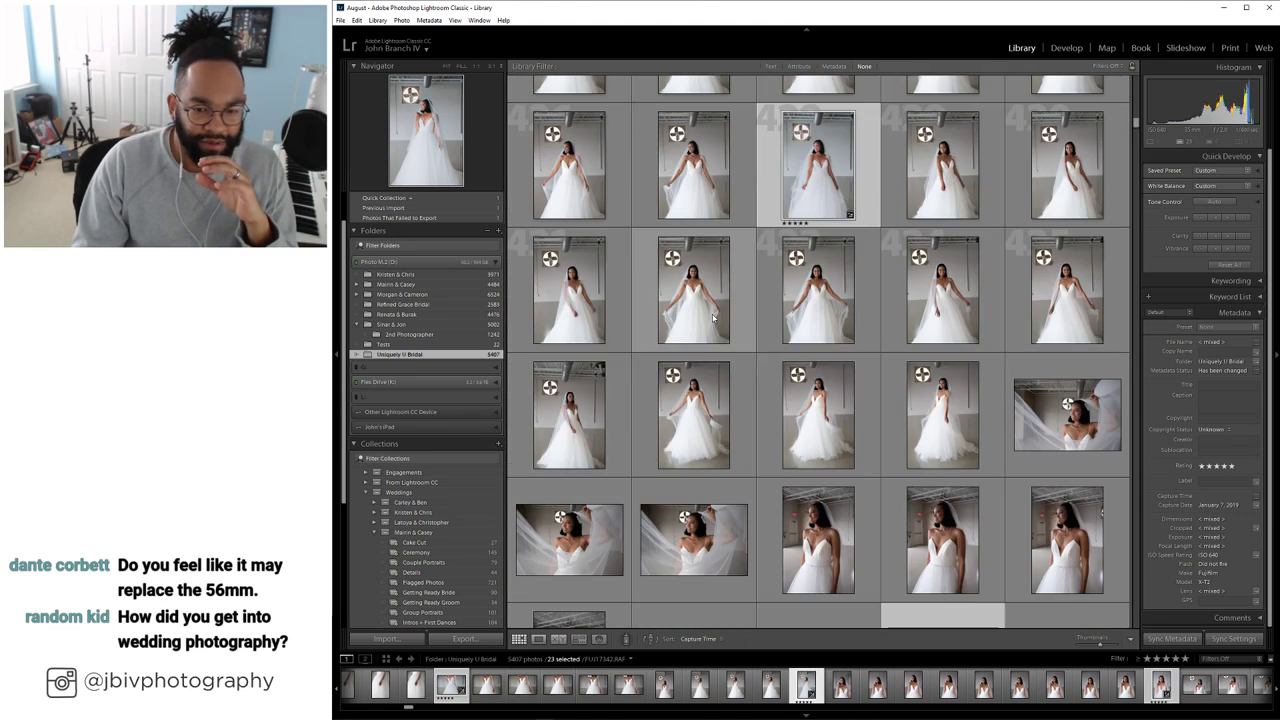
scroll(712, 318, down, 10)
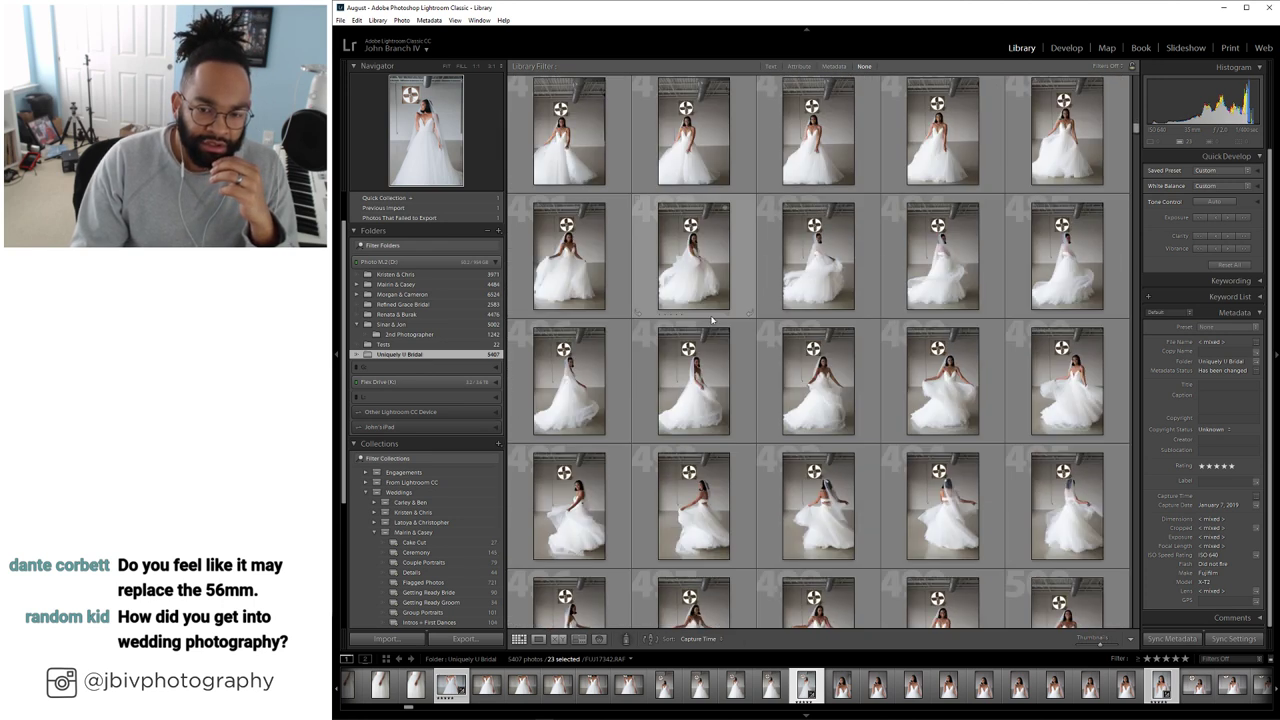
scroll(712, 318, down, 2)
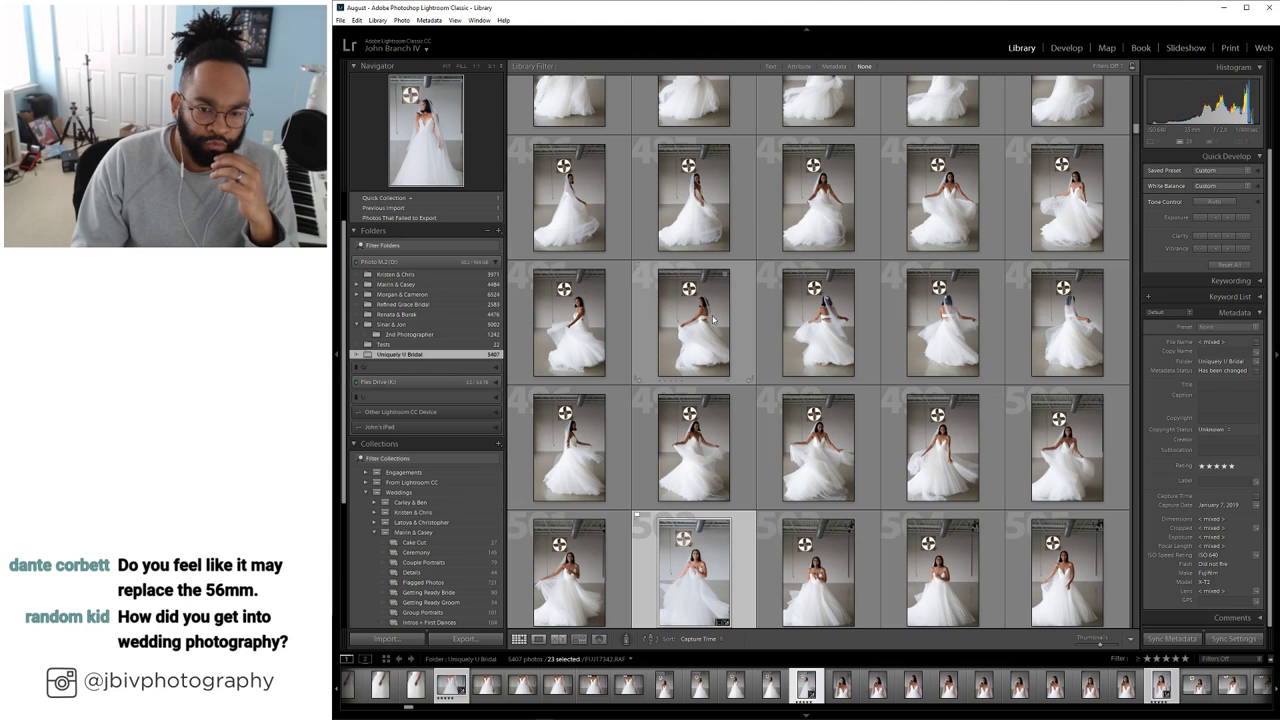
scroll(712, 310, down, 1)
Rate the twirling-dress bride shot five stars and go back to the grid
double_click(802, 275)
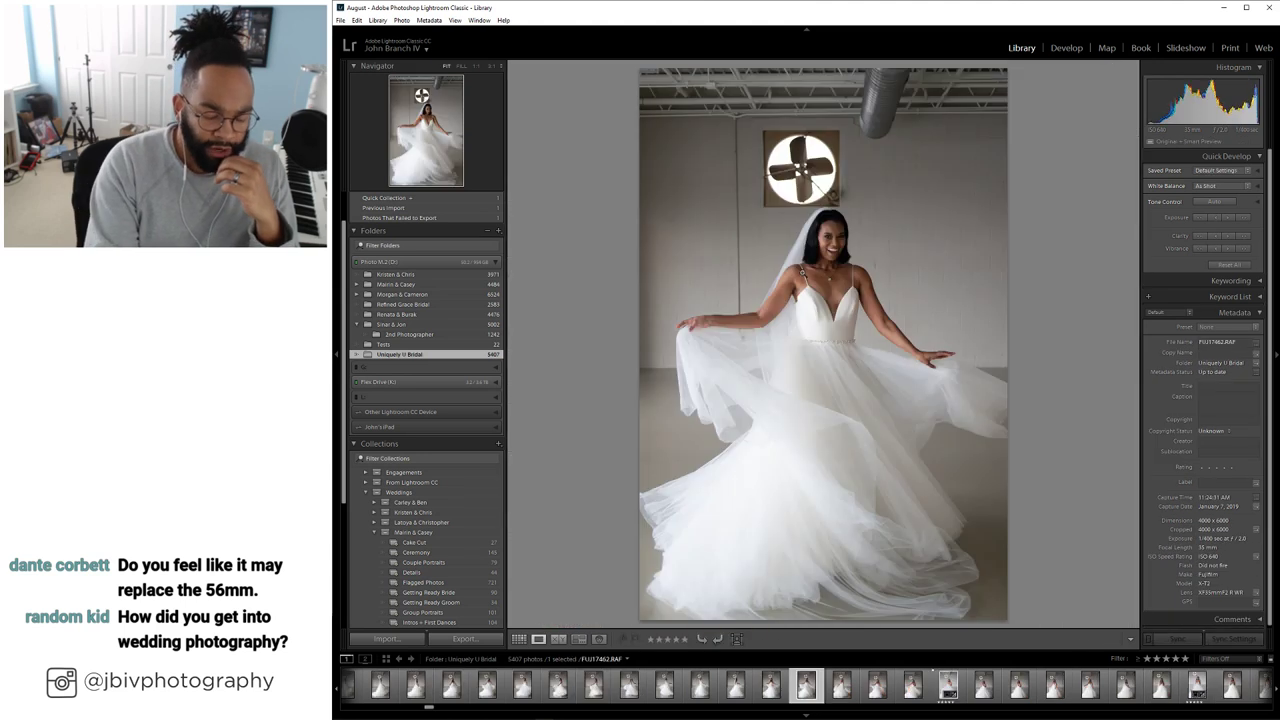
key(5)
click(519, 639)
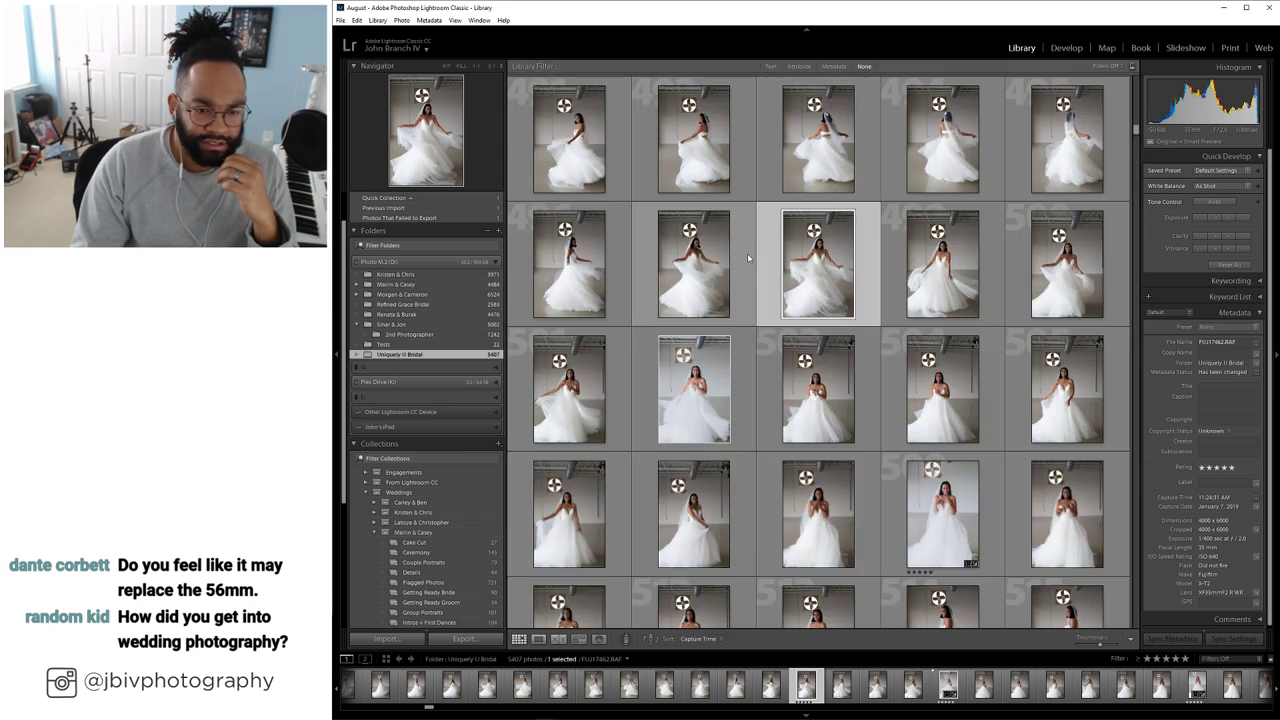
Copy the develop settings from an edited bride photo
right_click(680, 392)
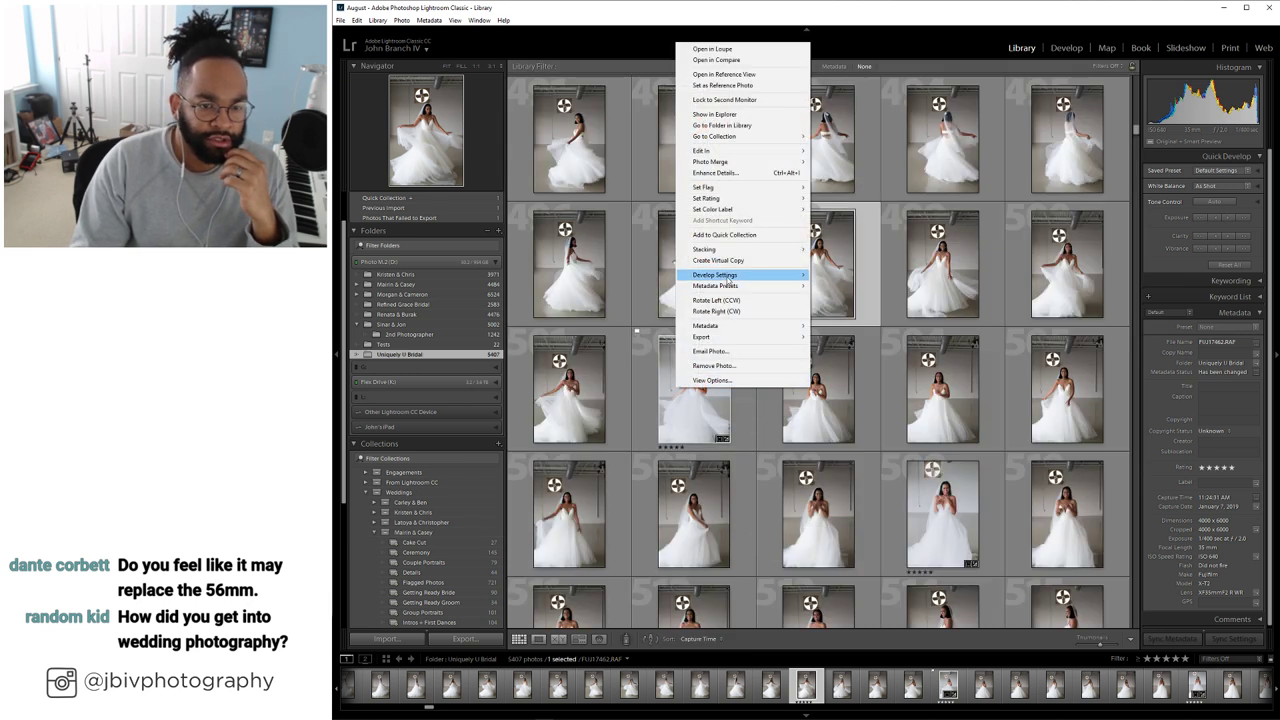
mouse_move(760, 274)
click(890, 302)
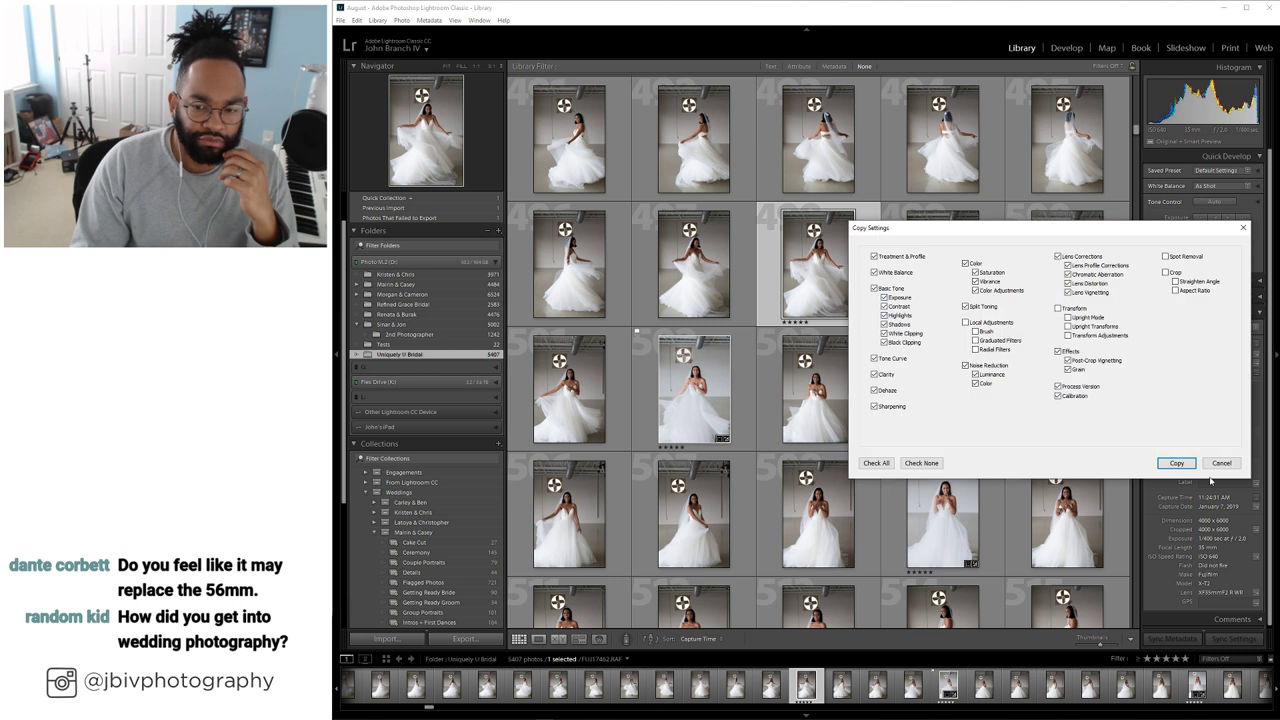
click(1184, 467)
Paste the copied settings onto the five-star twirling shot and open it in Develop
right_click(826, 279)
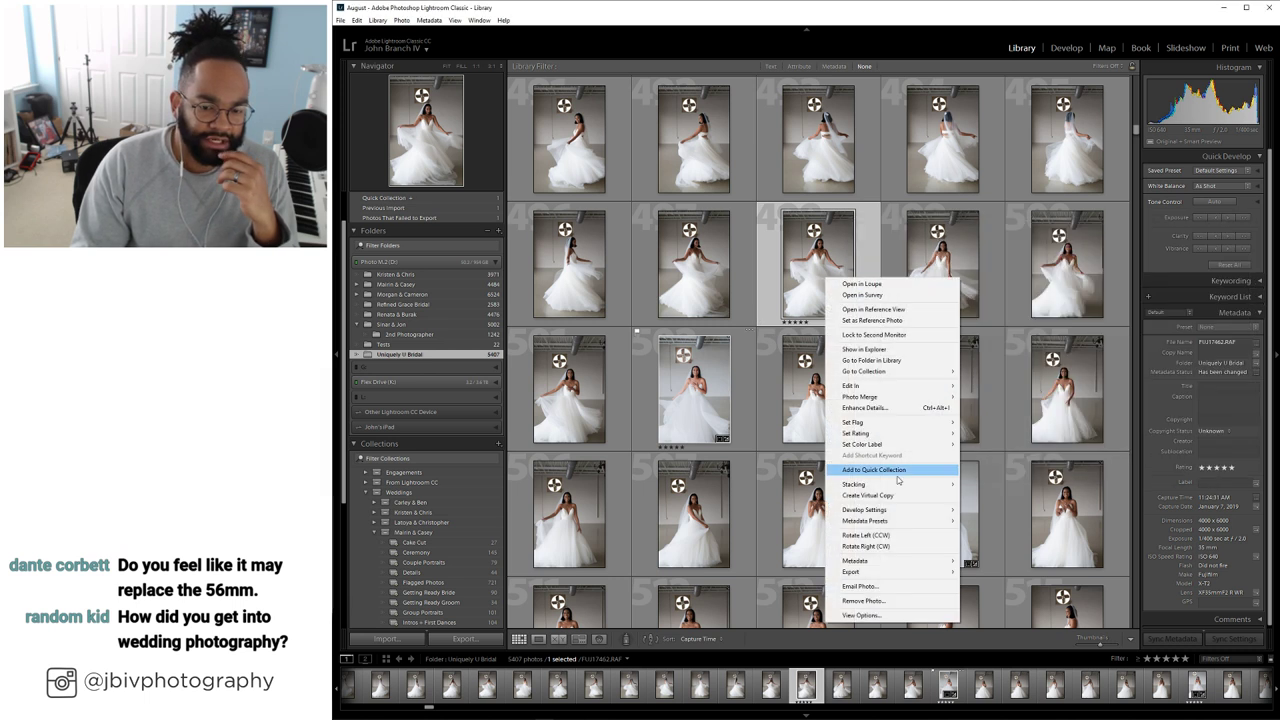
mouse_move(897, 511)
click(1025, 545)
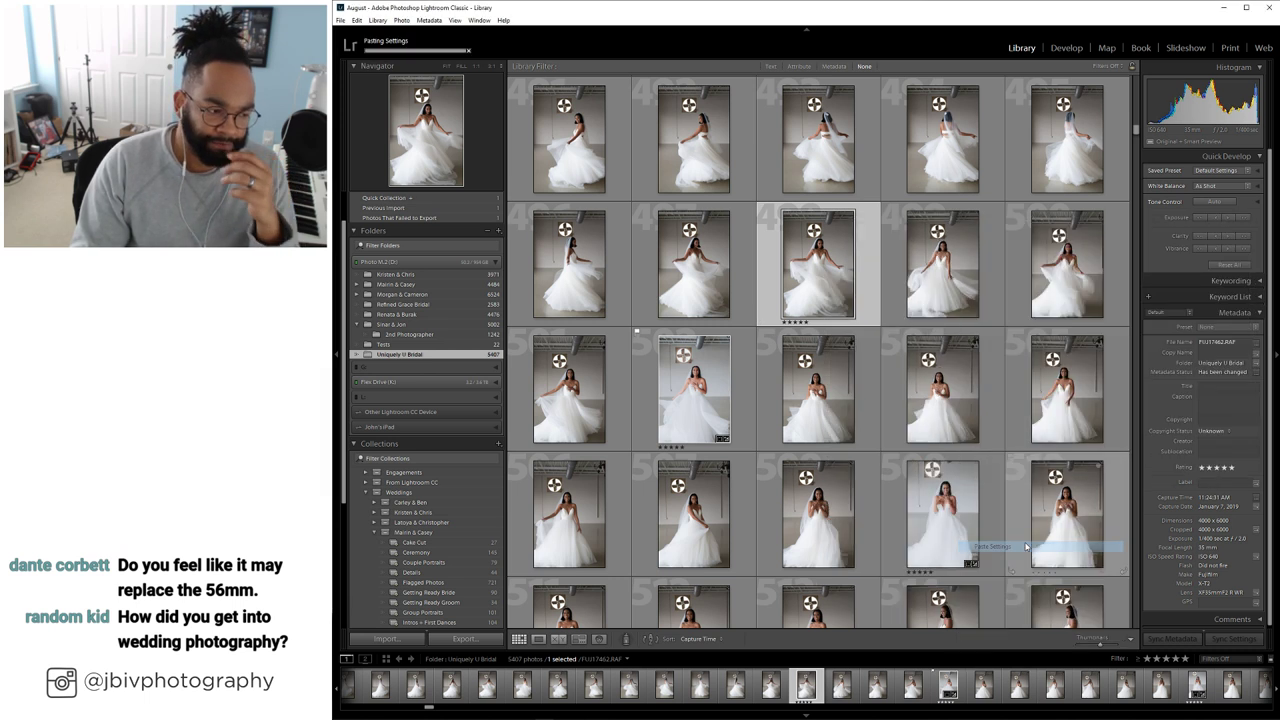
click(1068, 48)
Inspect the bride's face at 1:1 zoom, fit the photo again, and return to the Library grid
scroll(1167, 451, down, 10)
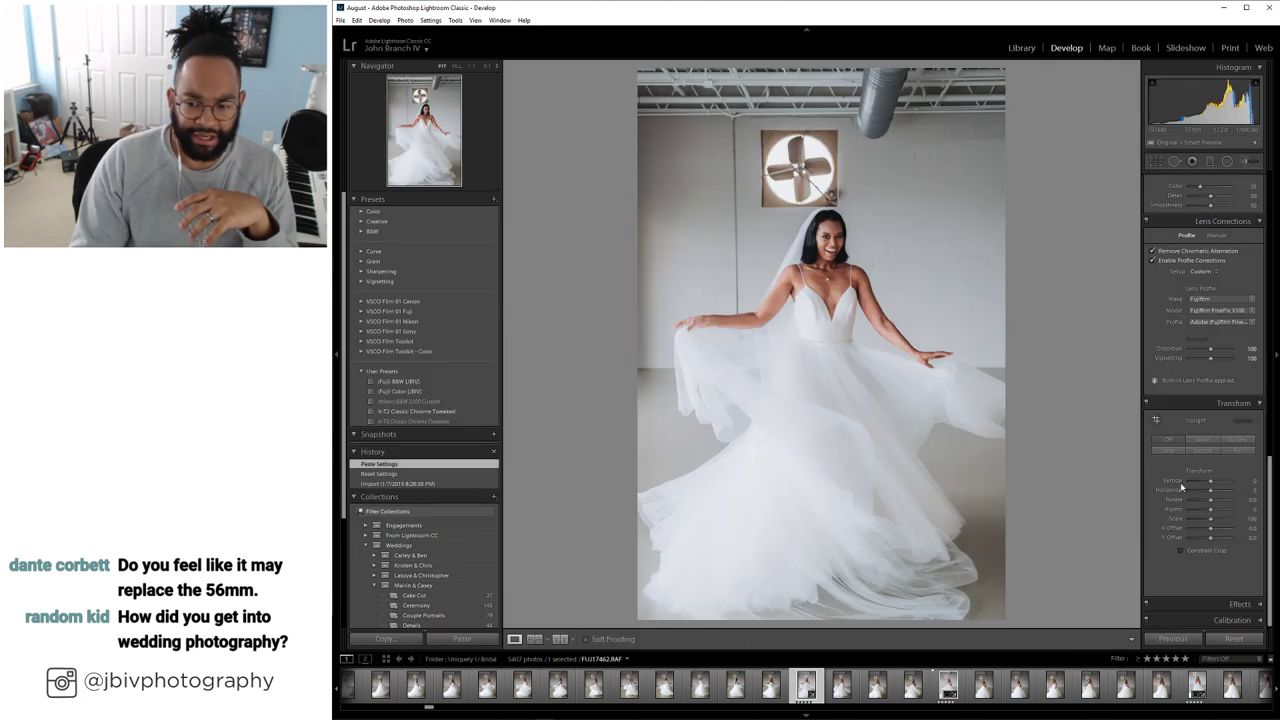
click(844, 413)
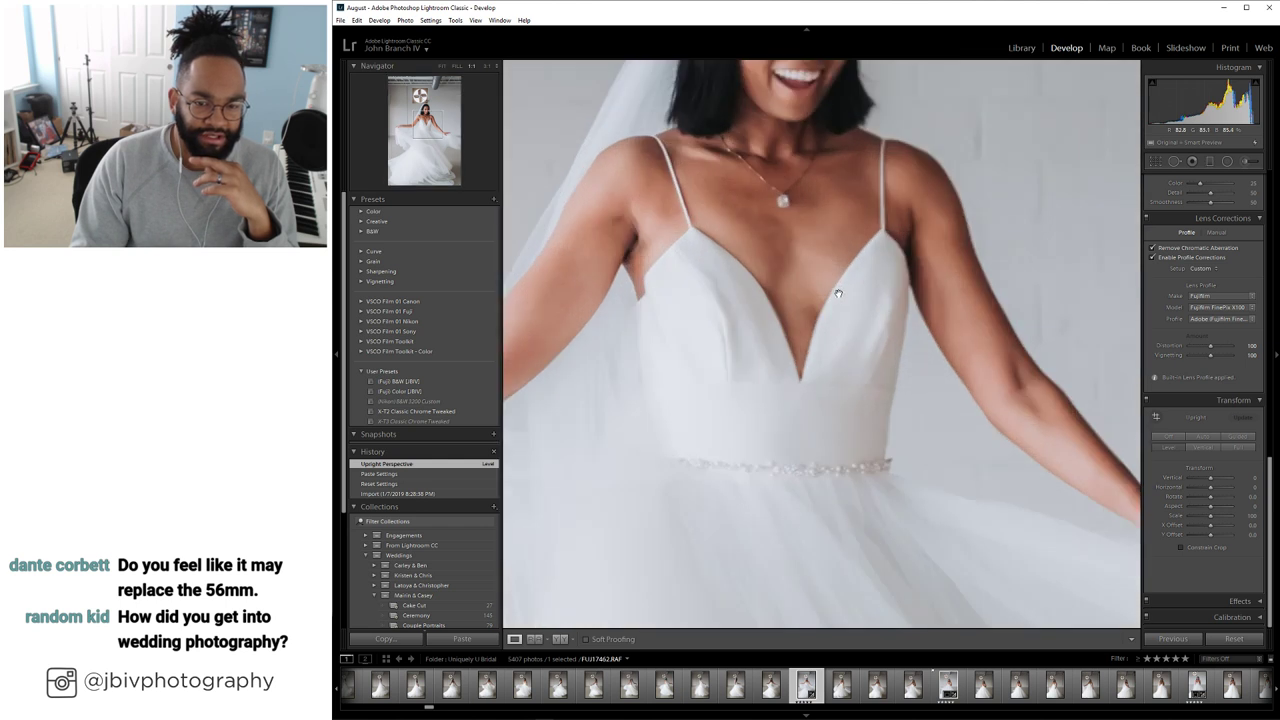
drag(834, 294, 771, 294)
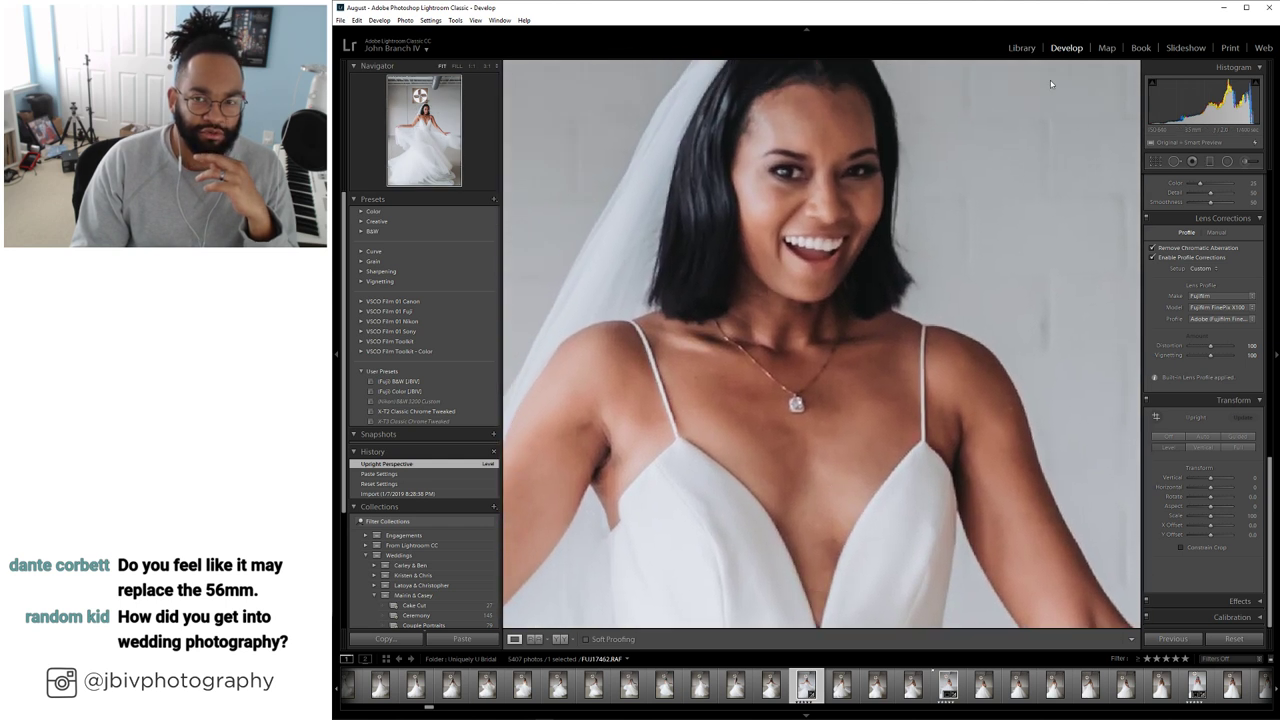
click(836, 281)
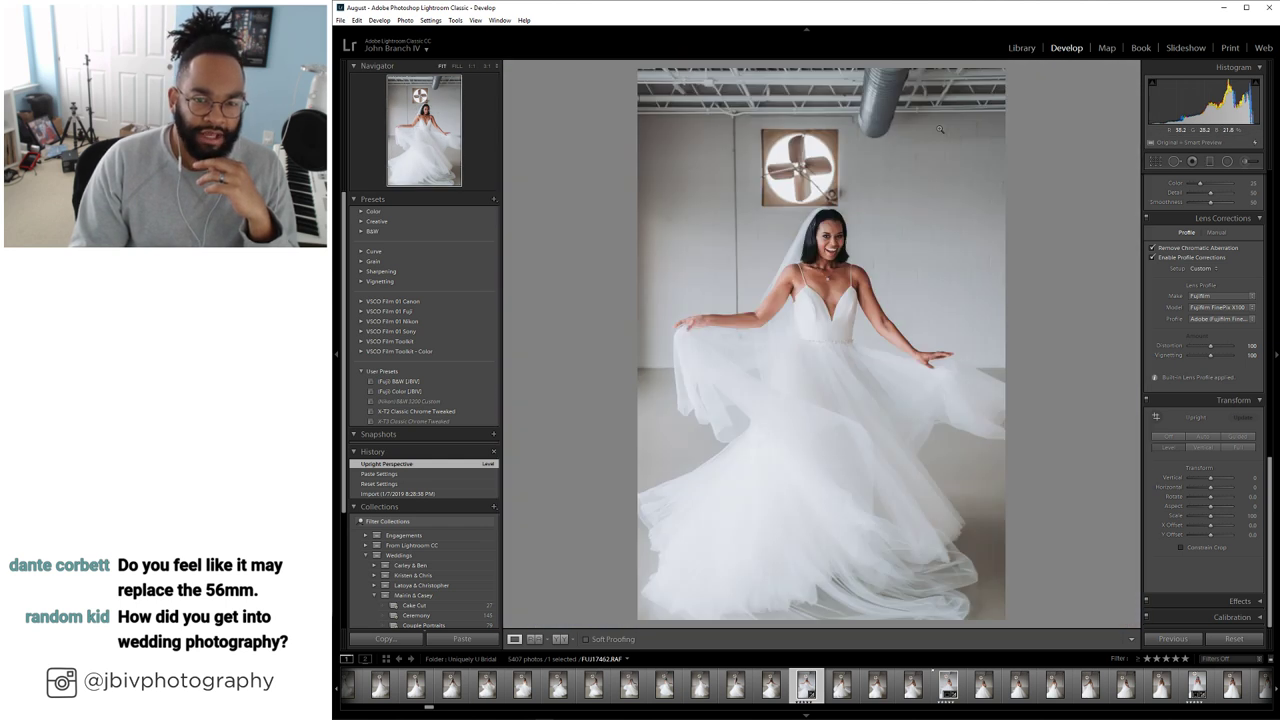
click(1028, 50)
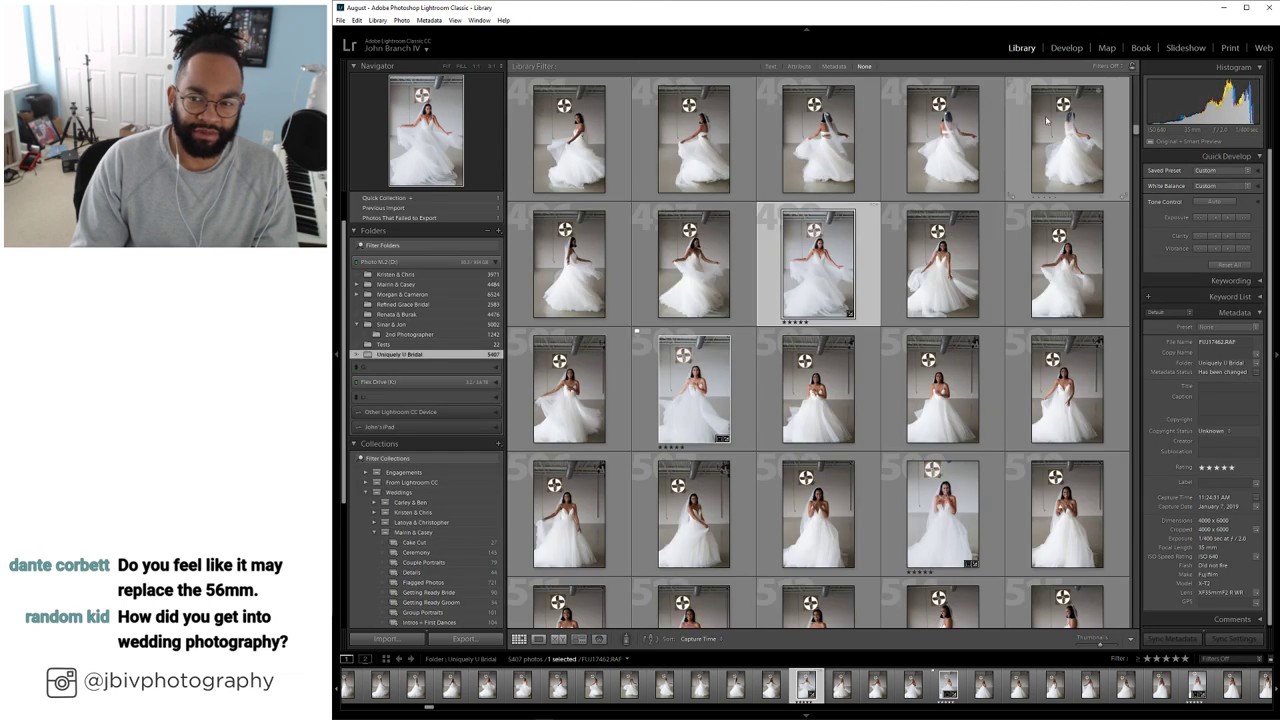
scroll(877, 353, down, 5)
Open the first couple portrait in Loupe and step to the next one, FUJ17503.RAF
scroll(877, 353, down, 5)
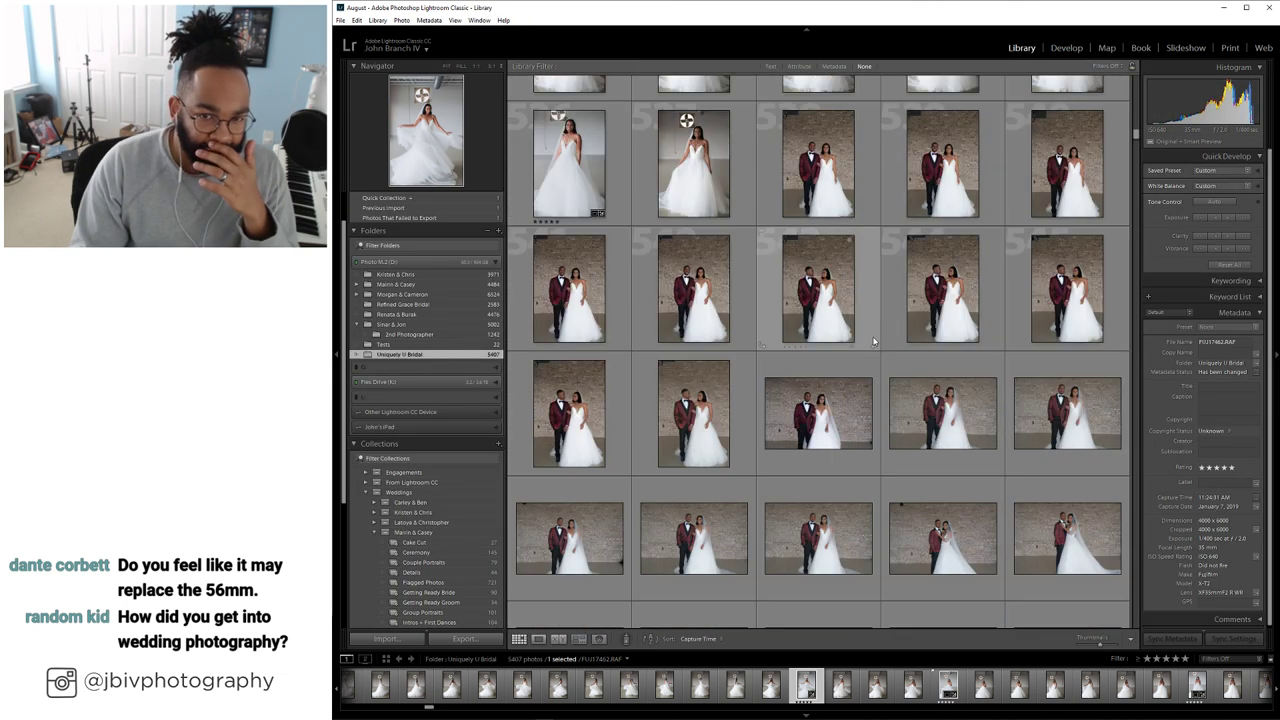
click(830, 192)
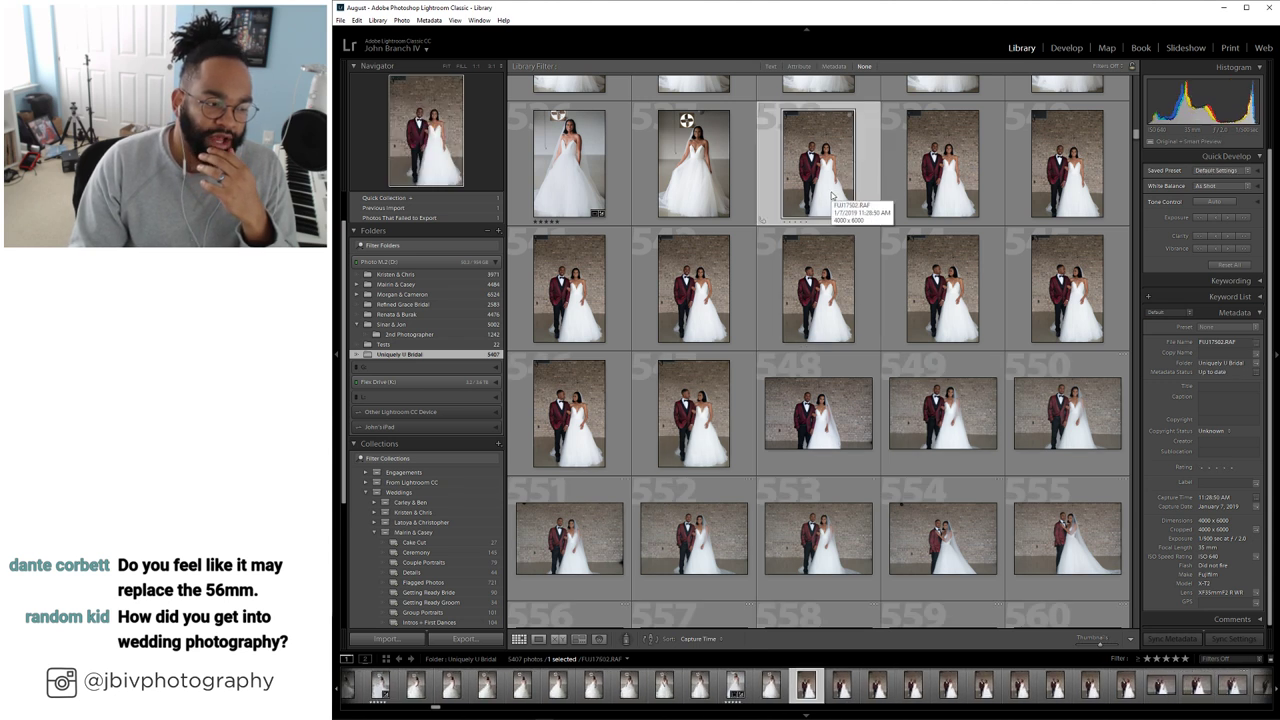
double_click(831, 195)
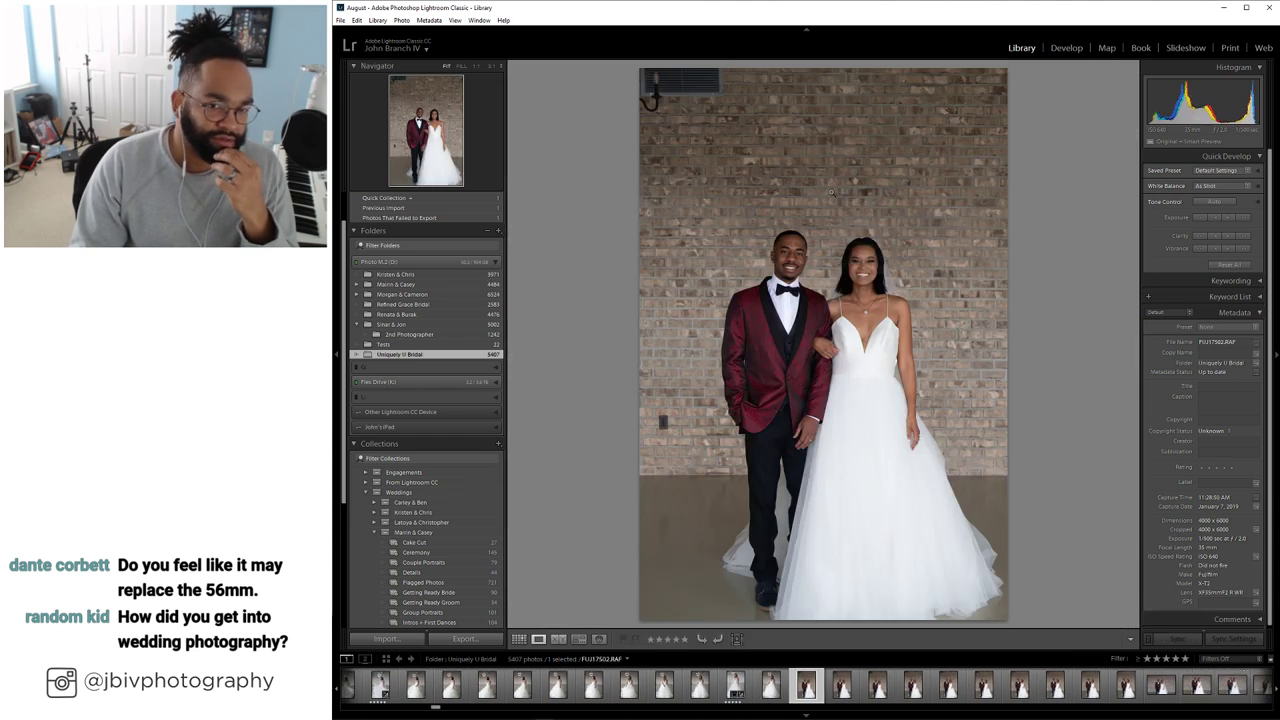
key(Right)
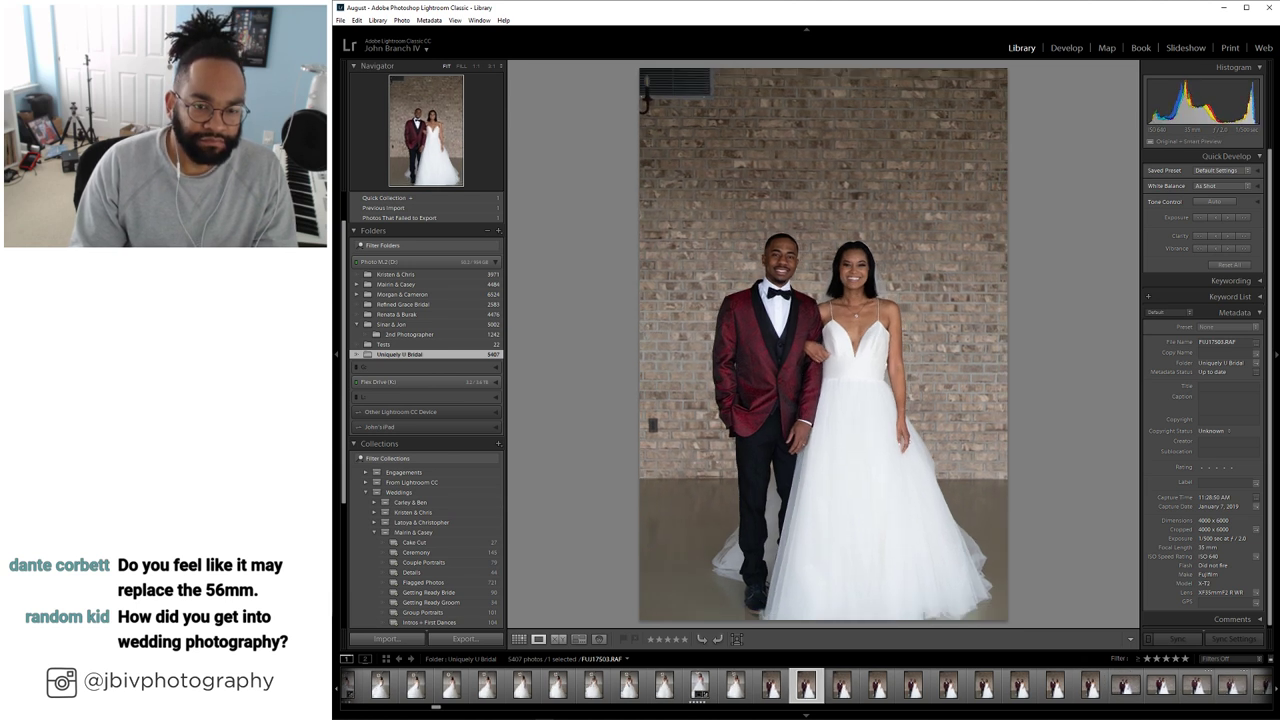
Apply Upright Level and the (Fuji) Color [JBIV] preset to the brick-wall couple portrait
click(1066, 52)
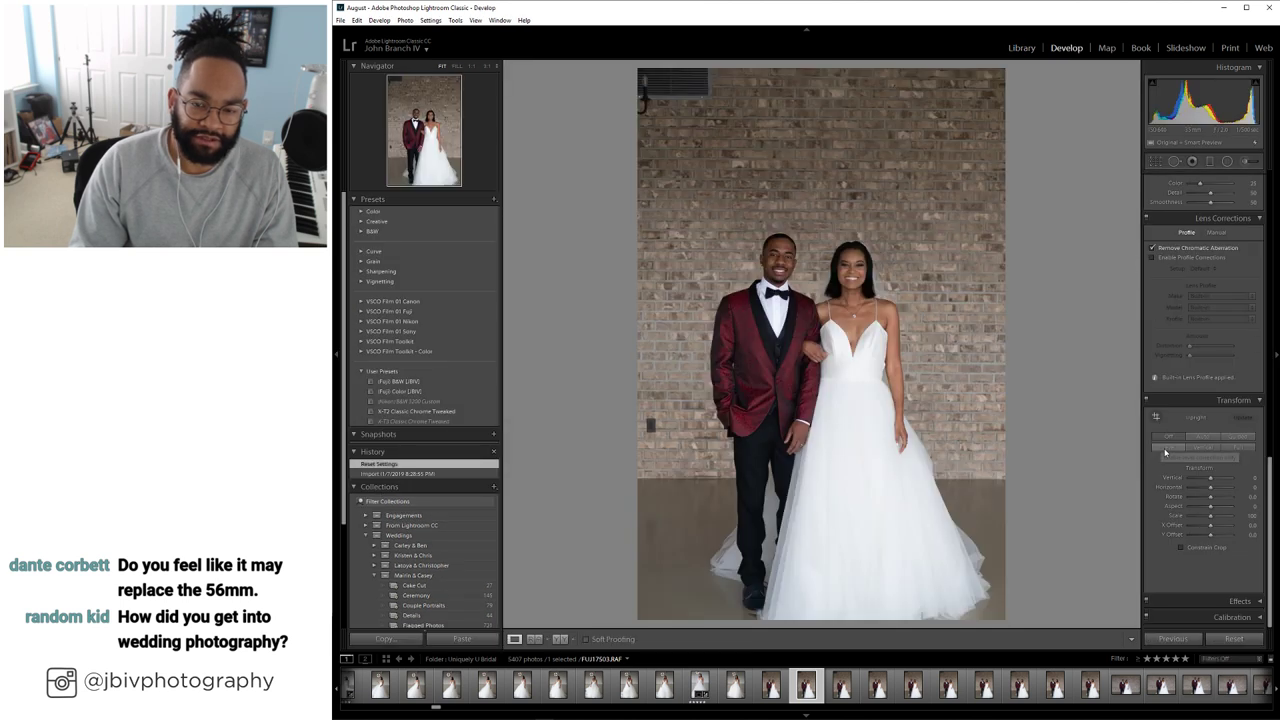
click(1166, 449)
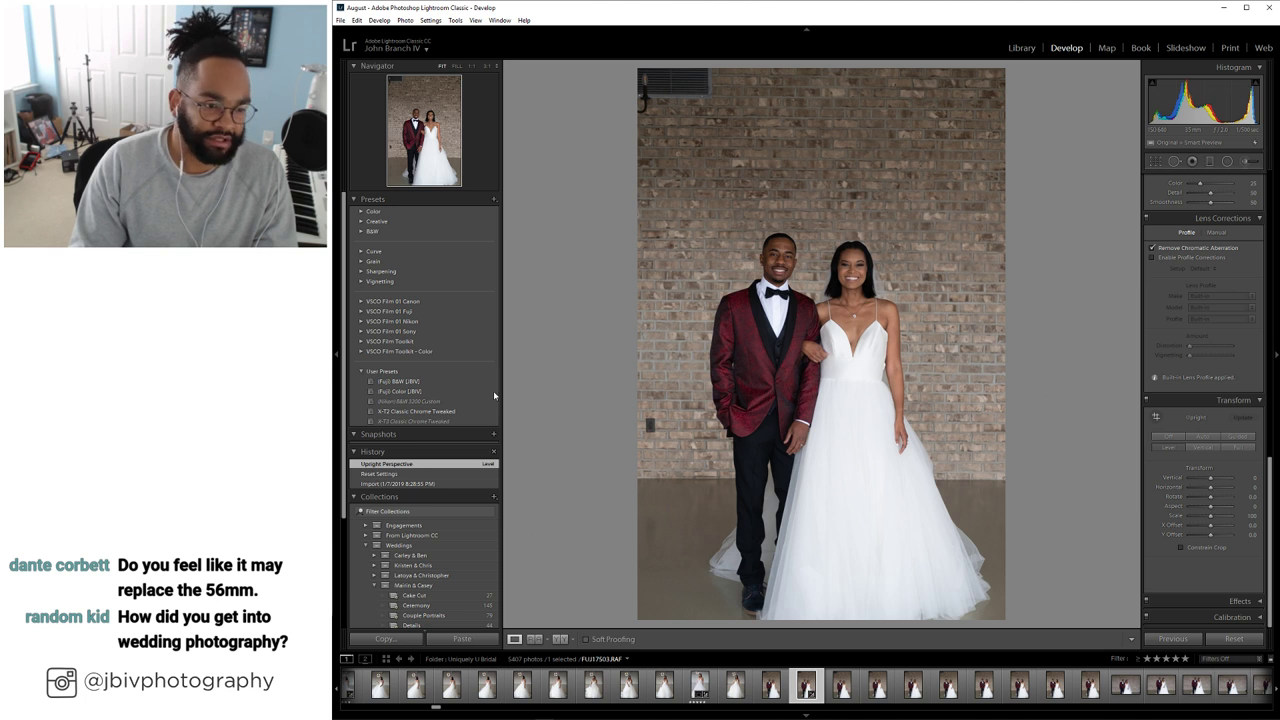
click(454, 391)
scroll(1205, 323, up, 5)
scroll(1205, 323, up, 5)
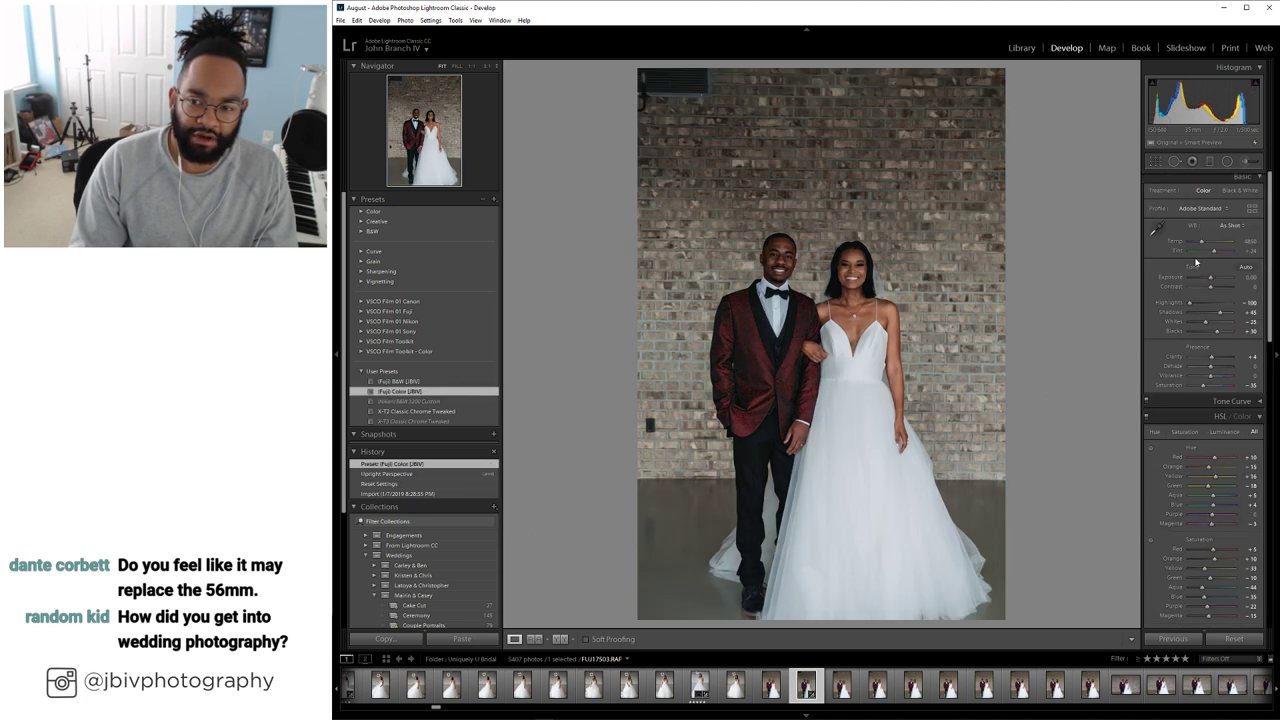
click(1022, 48)
Rate the couple portrait five stars and copy an edited couple photo's develop settings
key(5)
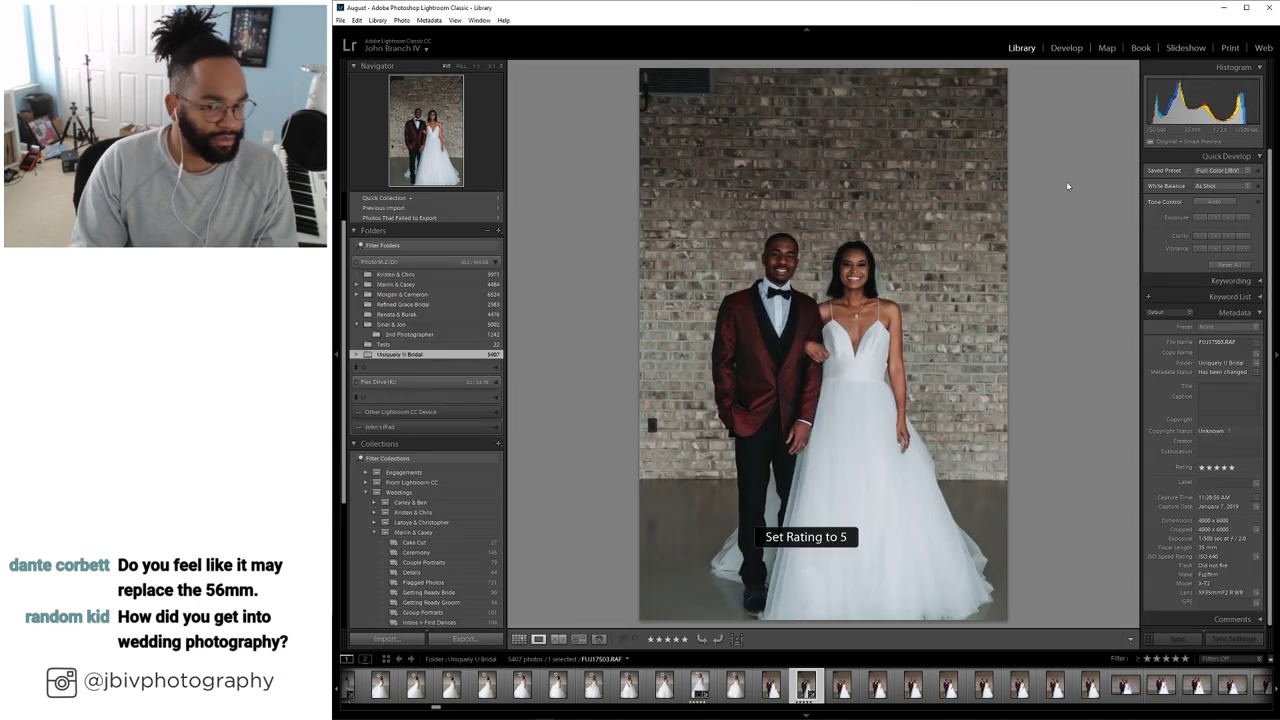
key(g)
scroll(835, 300, down, 3)
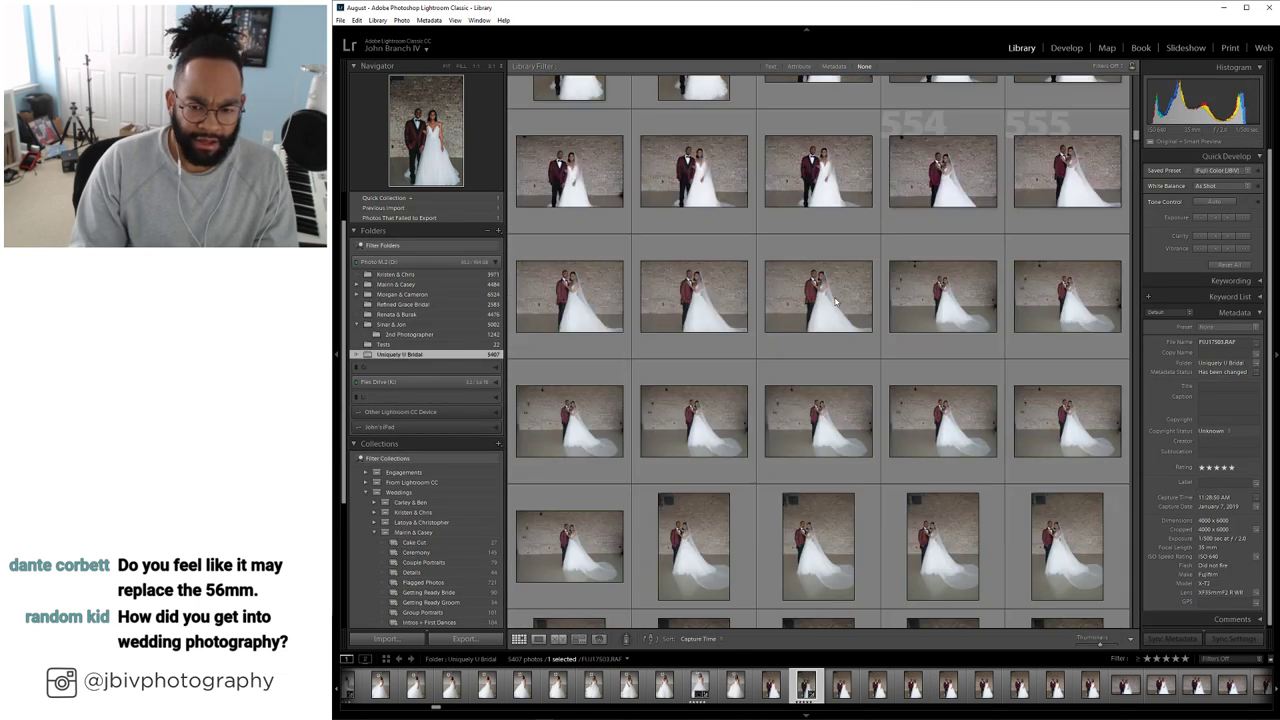
scroll(835, 300, down, 8)
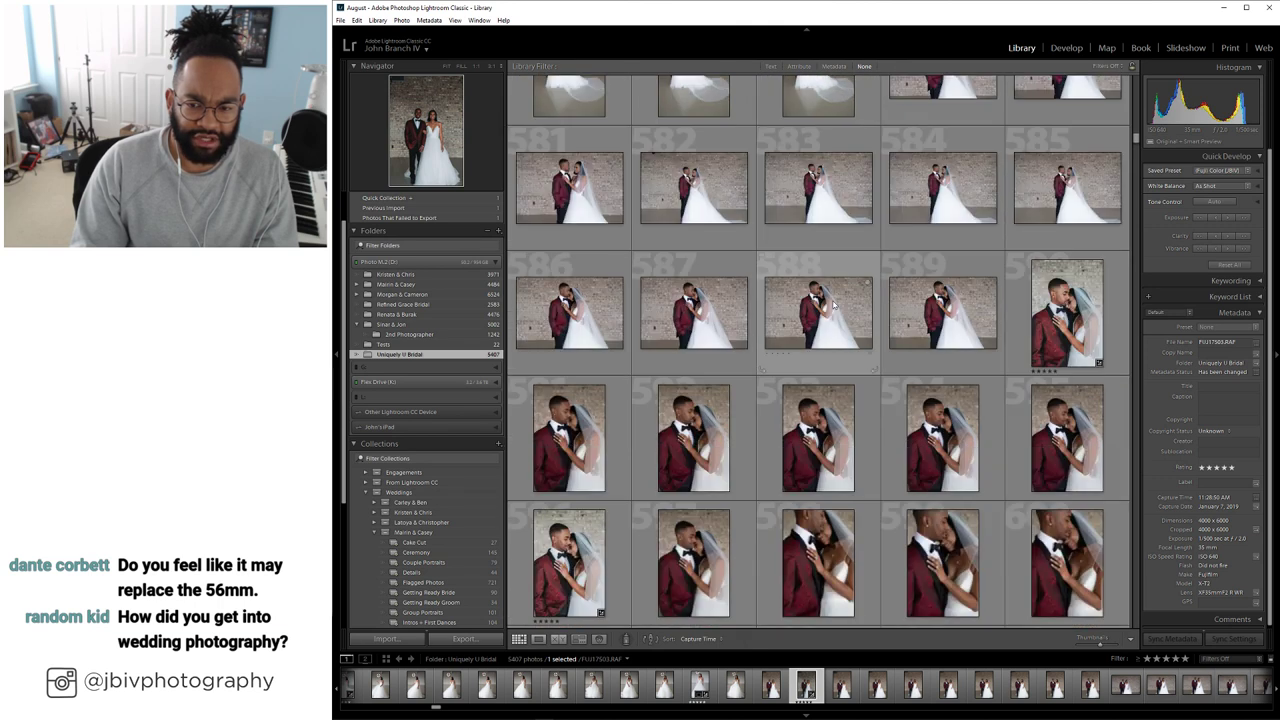
right_click(1031, 297)
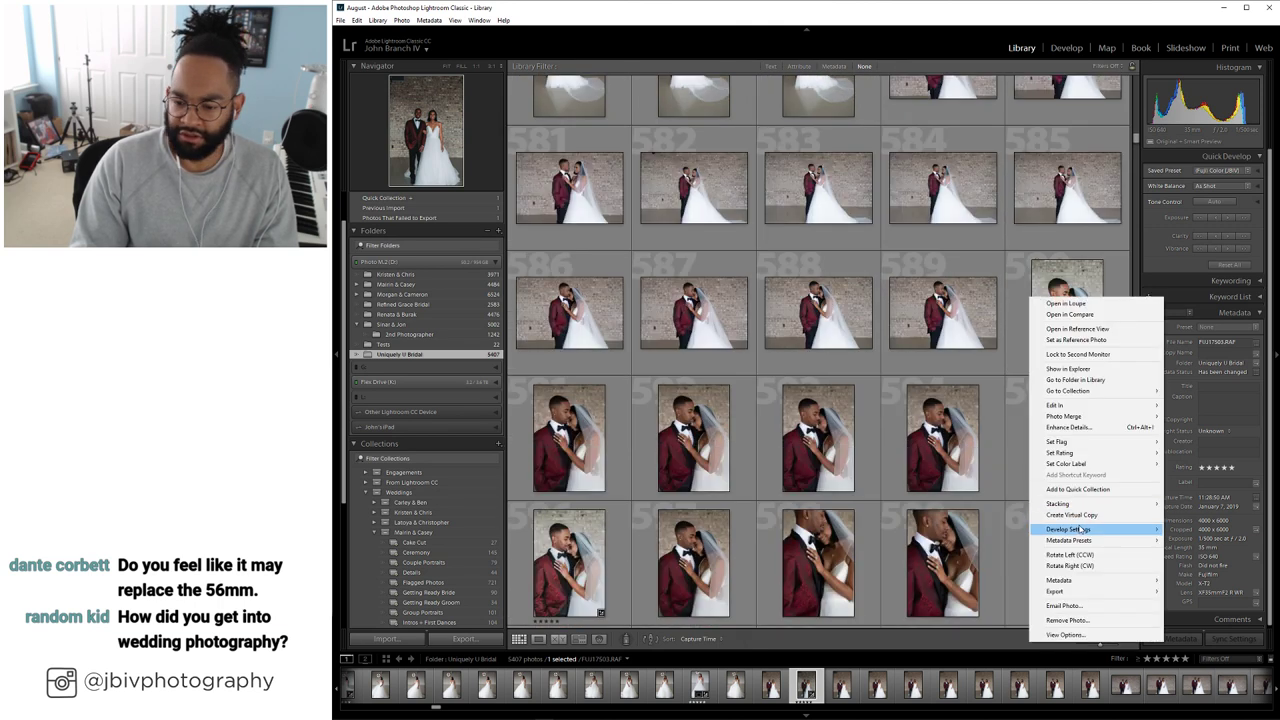
mouse_move(1080, 529)
click(1200, 549)
click(1175, 462)
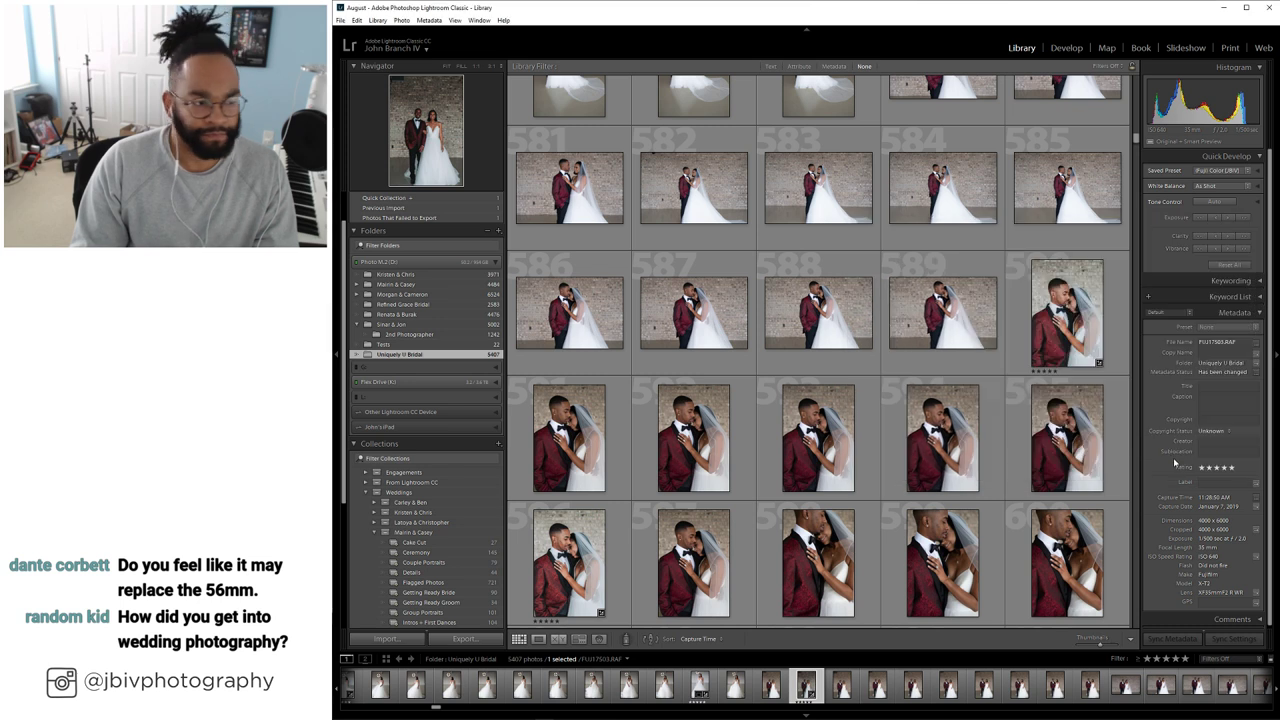
Paste the copied develop settings onto another brick-wall couple portrait
scroll(738, 376, up, 12)
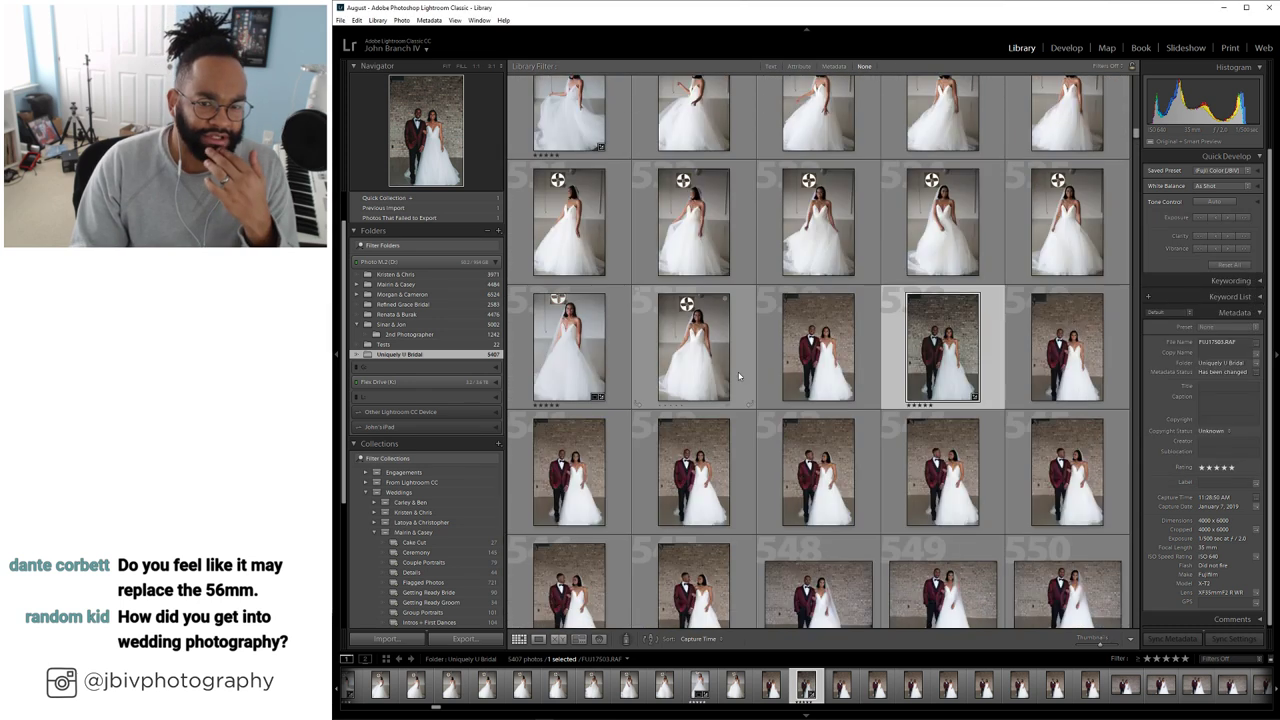
right_click(953, 318)
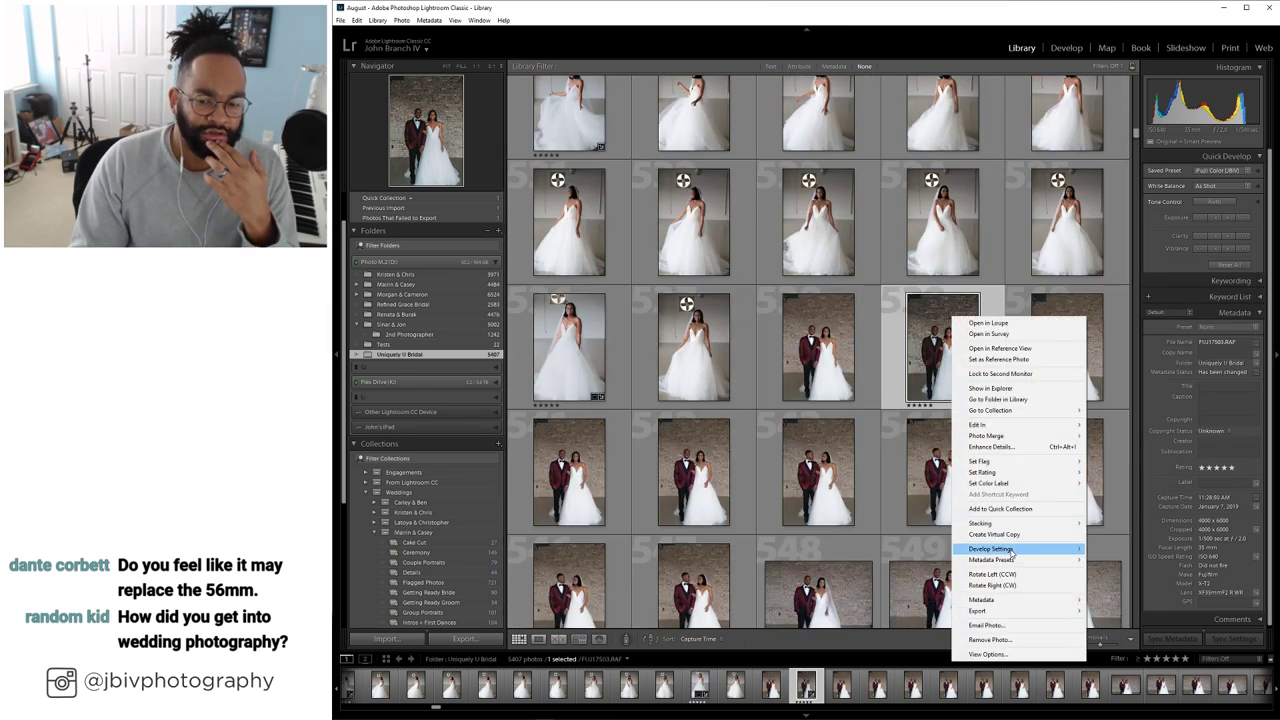
mouse_move(1012, 551)
click(1124, 581)
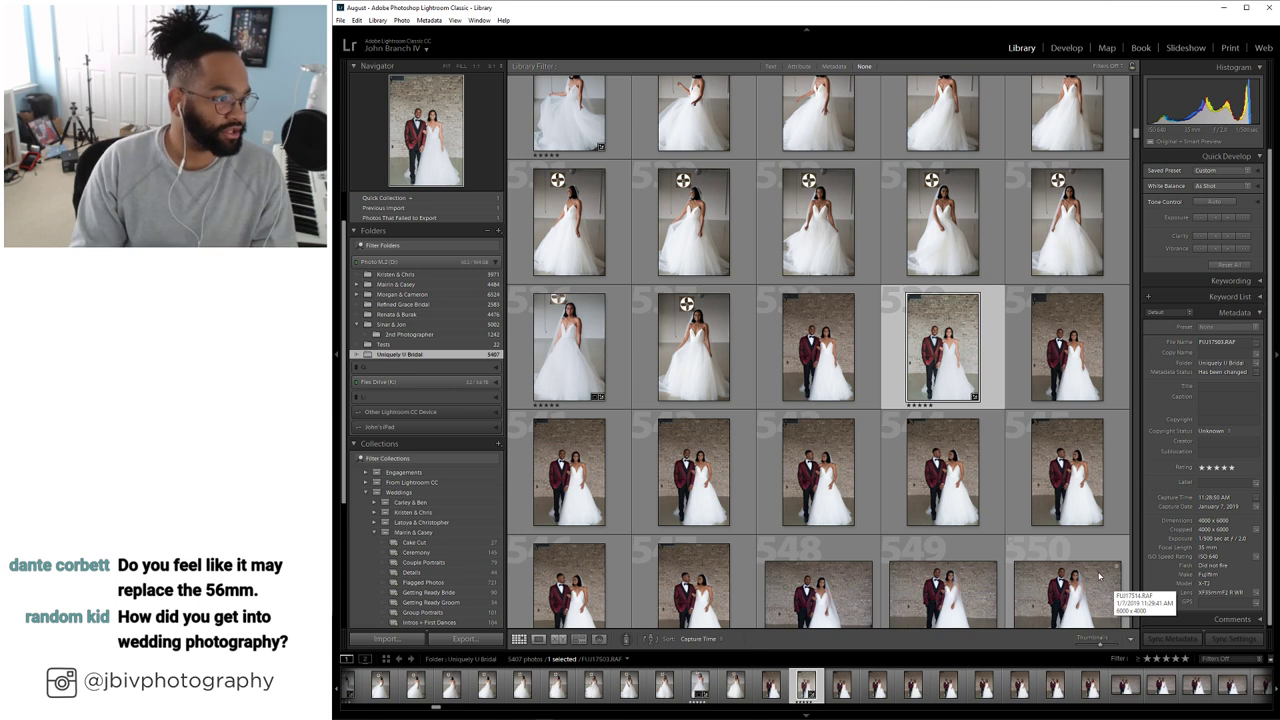
Open the couple portrait carrying the pasted settings in the Develop module
click(1064, 48)
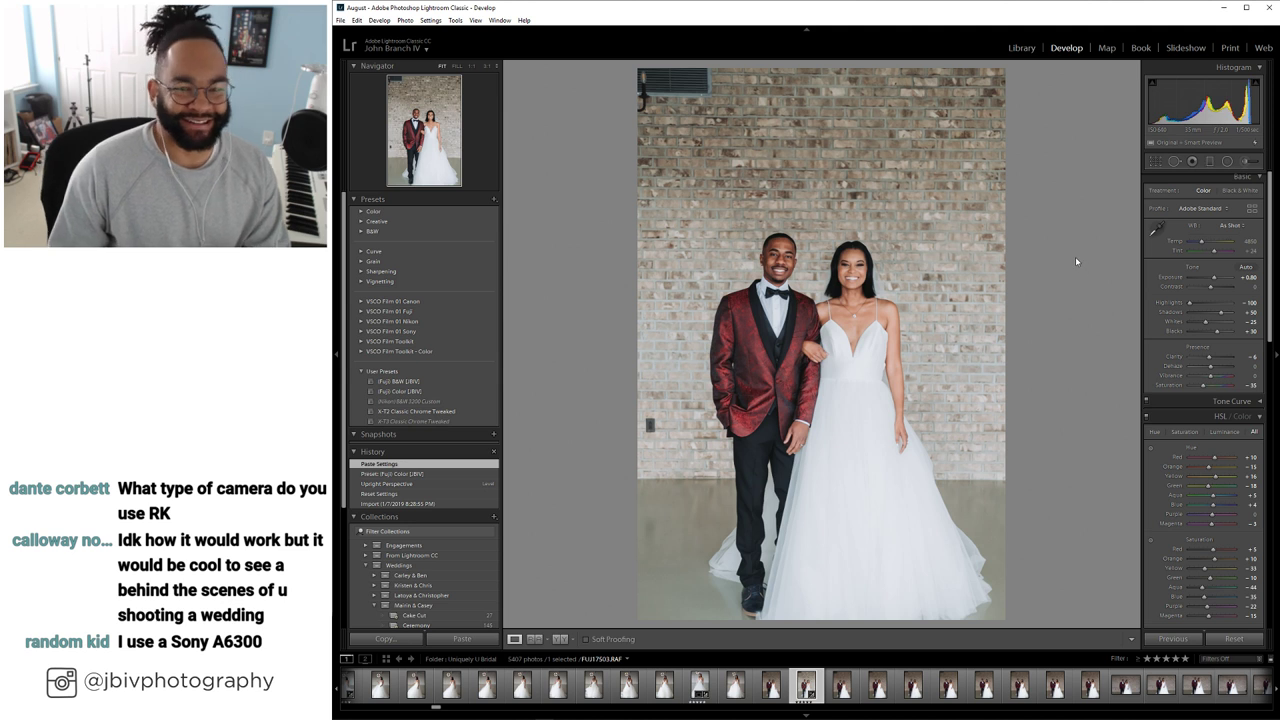
Close the spot healing tool and raise Tint to +29
scroll(1176, 470, down, 10)
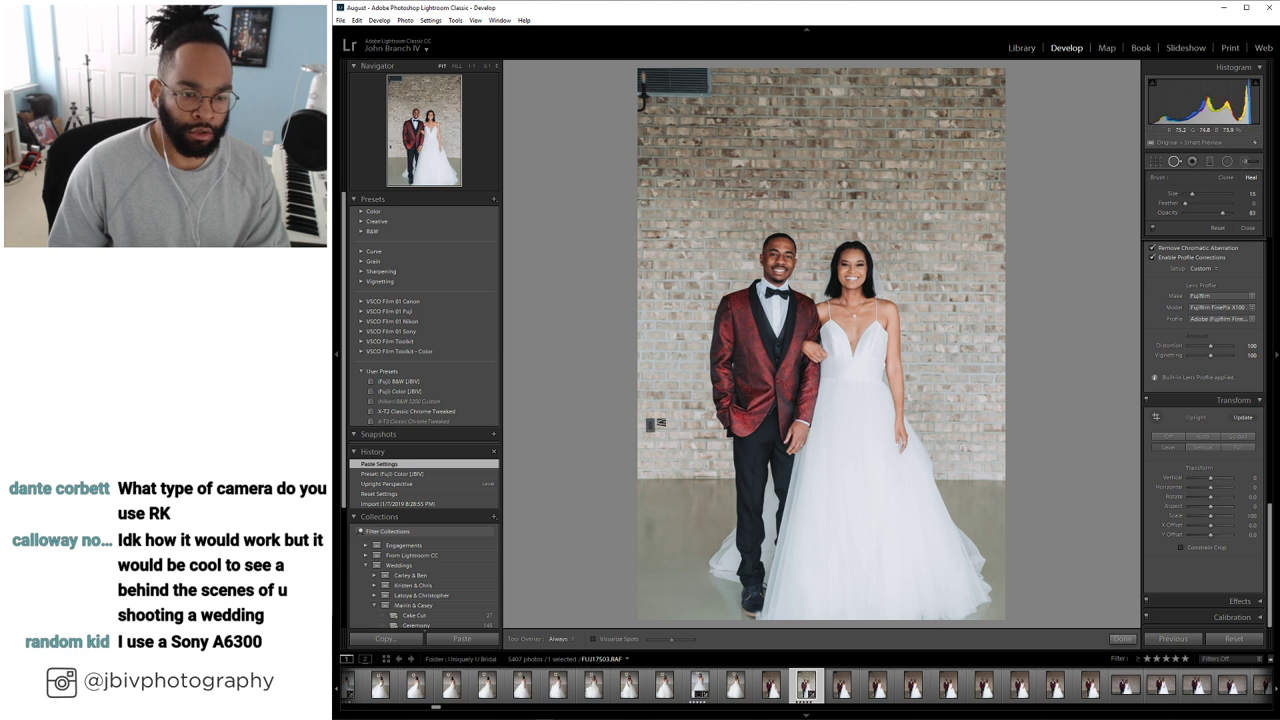
click(1174, 162)
scroll(1186, 245, up, 10)
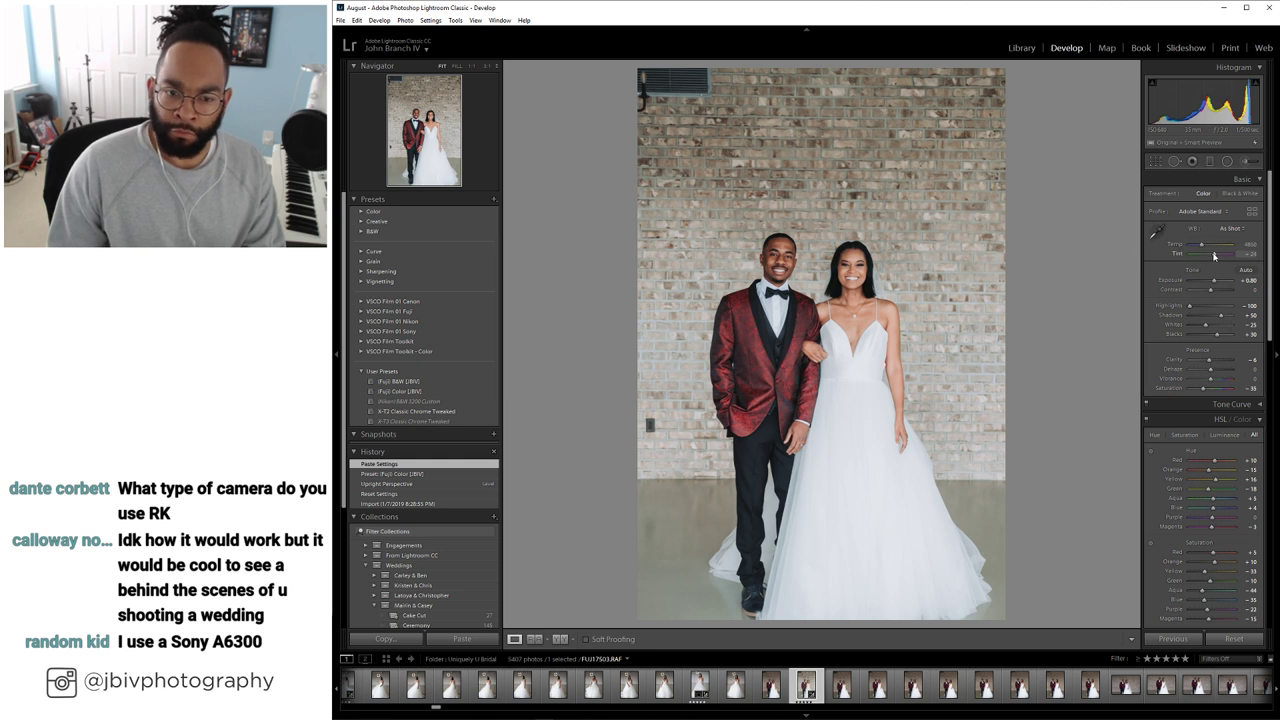
drag(1205, 258, 1204, 258)
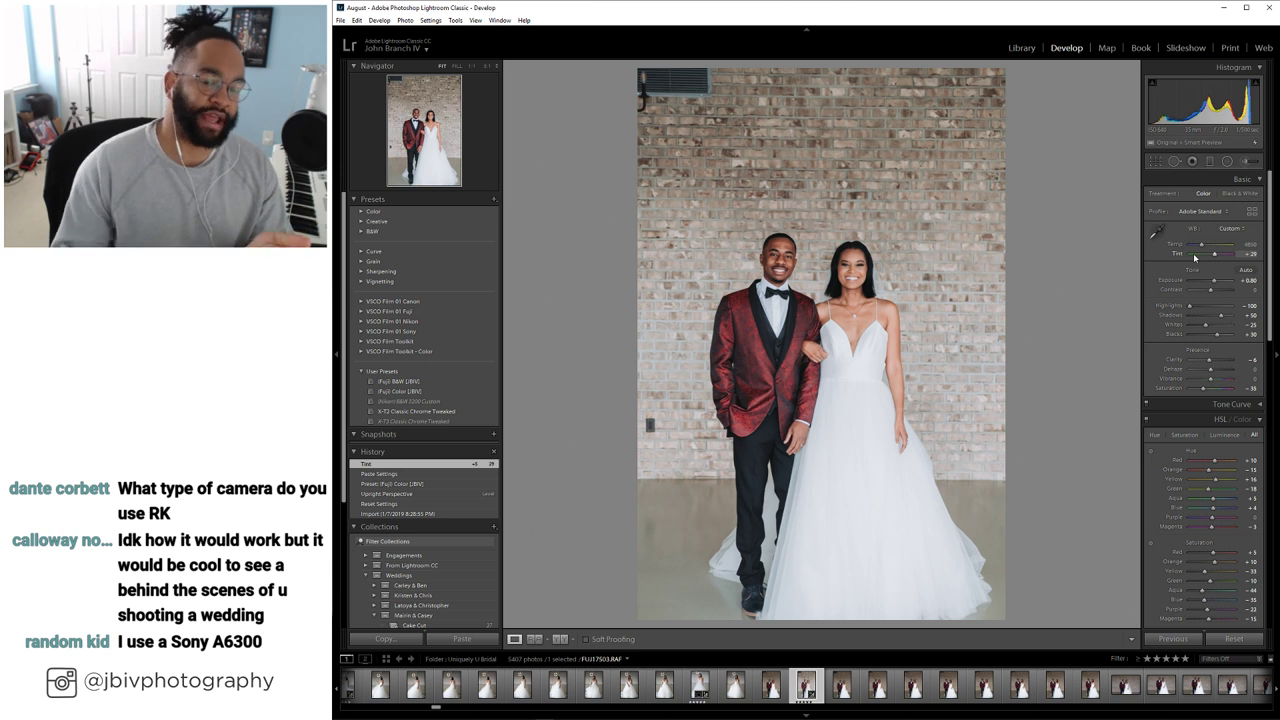
Heal a blemish on the brick wall beside the groom with Spot Removal
key(q)
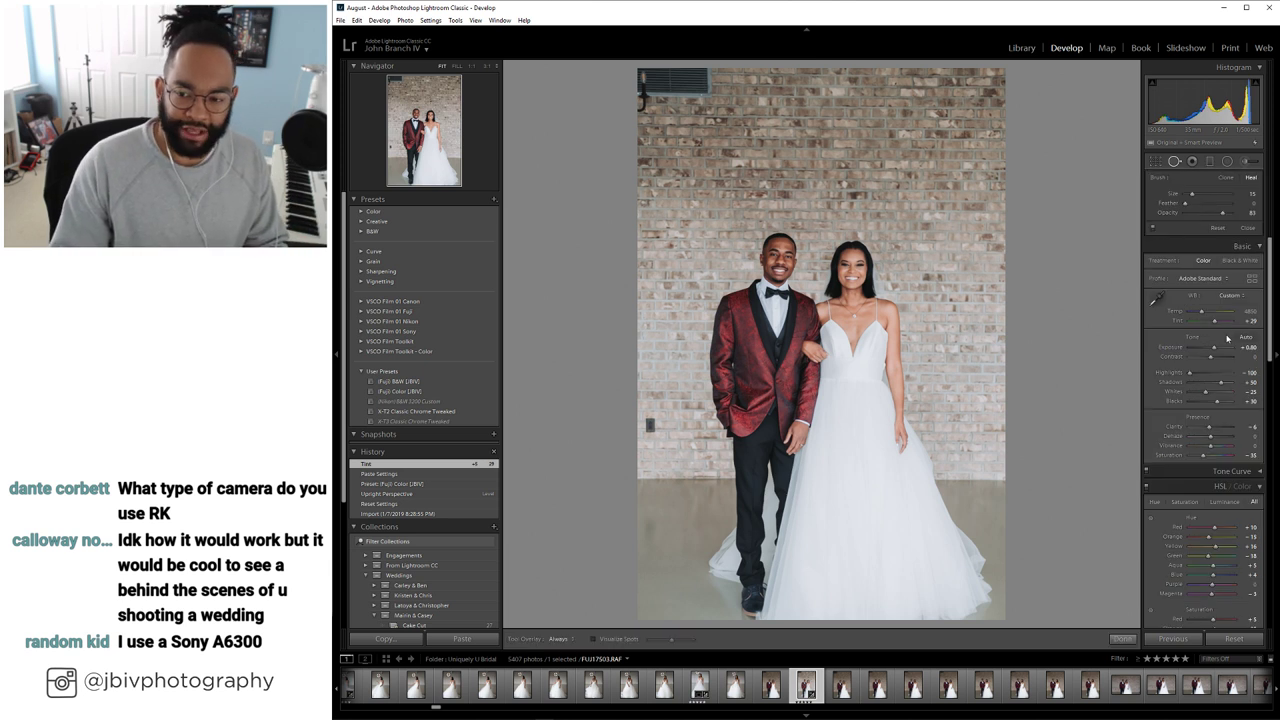
scroll(665, 430, up, 5)
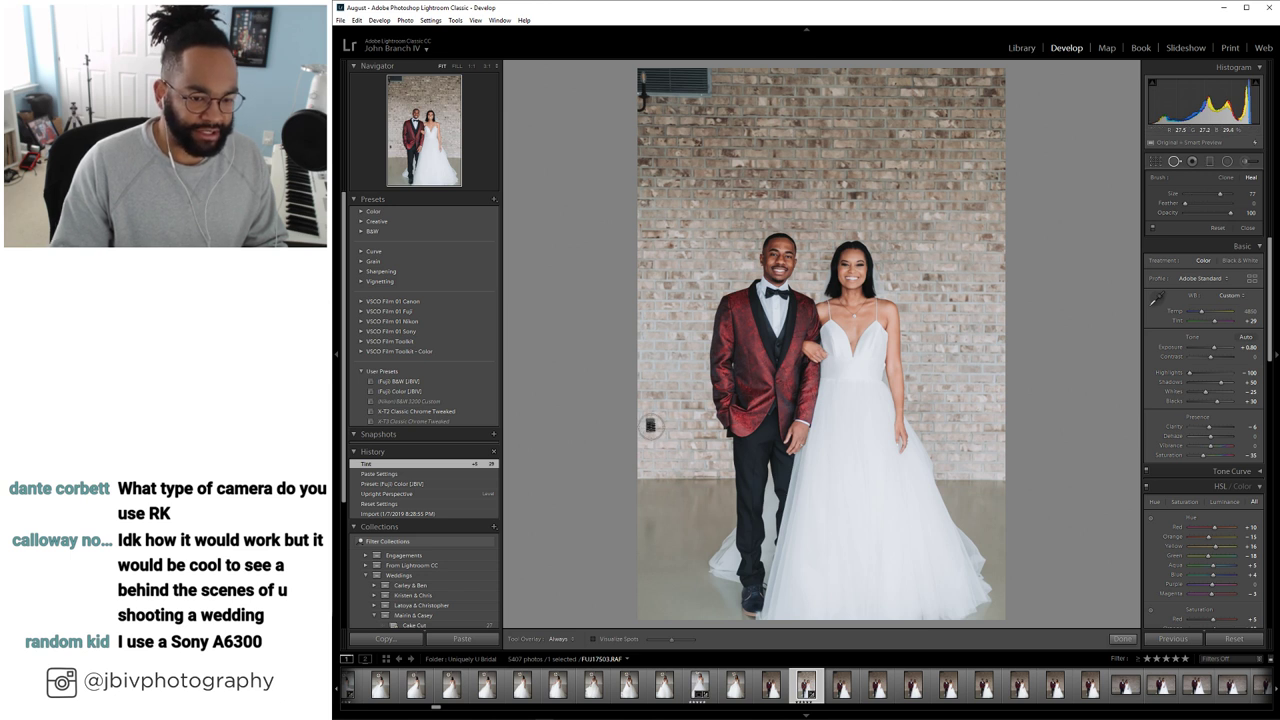
click(650, 427)
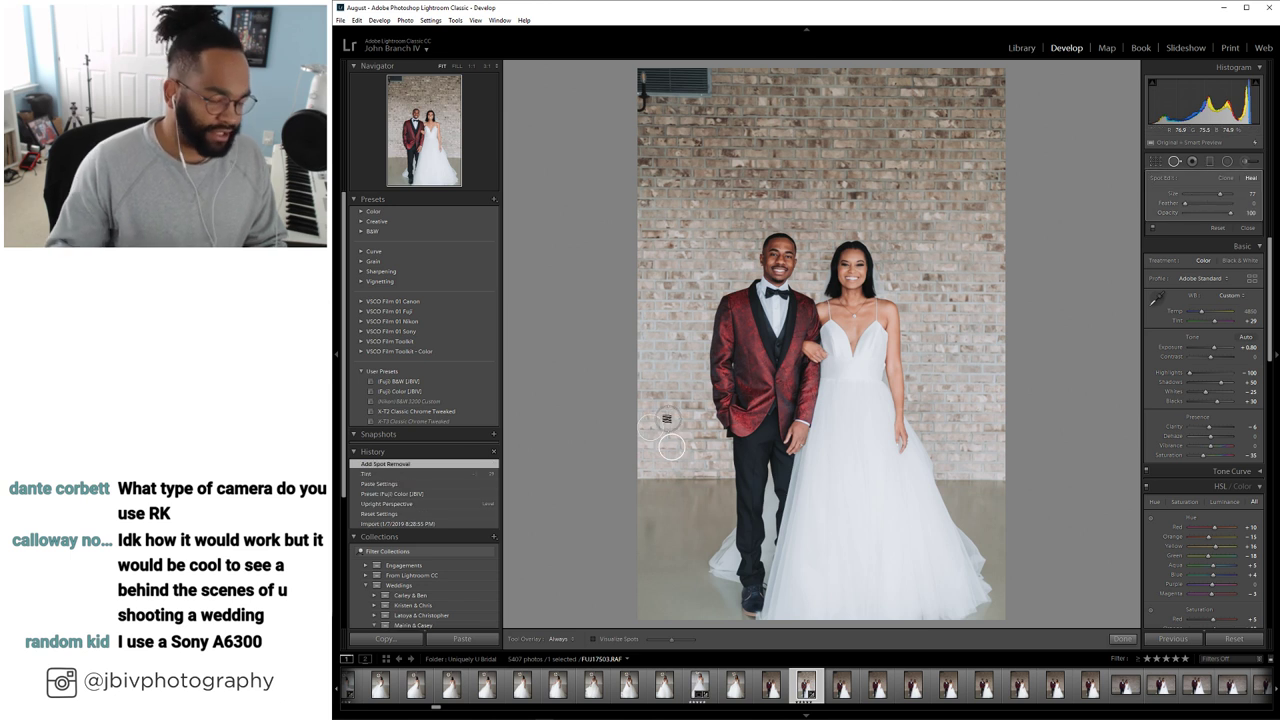
click(1247, 228)
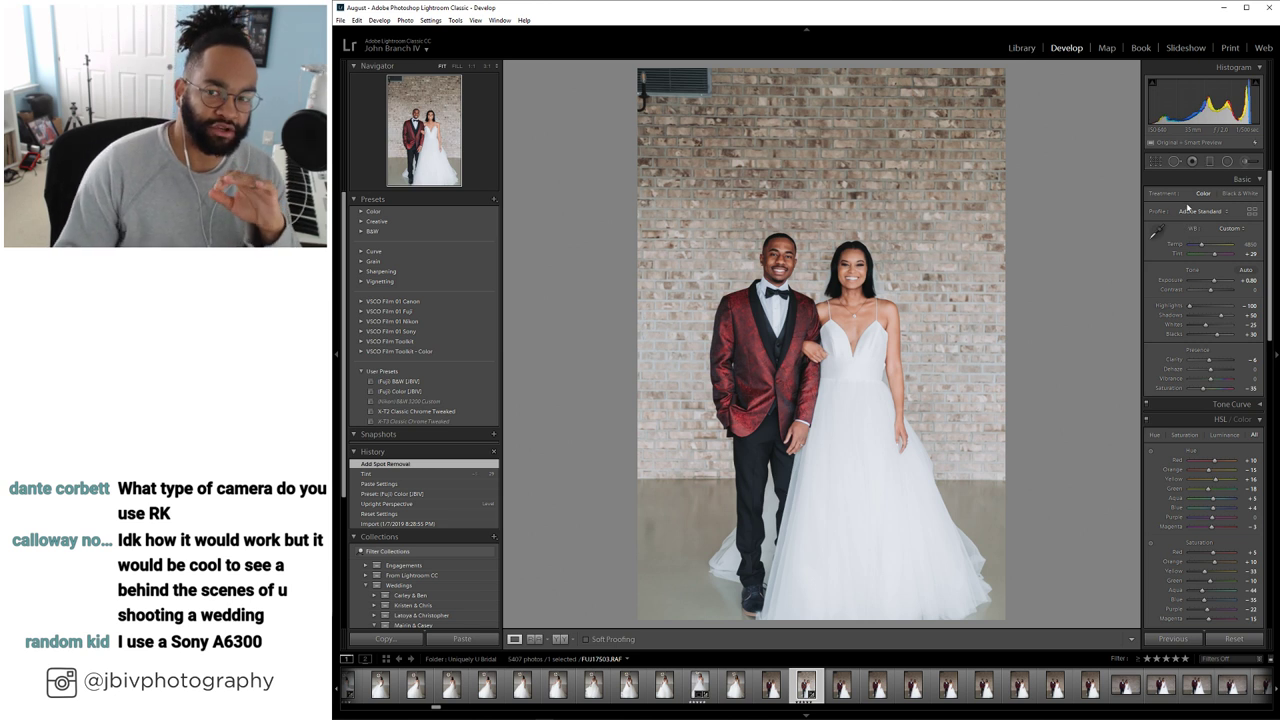
Crop a strip of wall off the top of the couple portrait
key(r)
drag(821, 66, 818, 94)
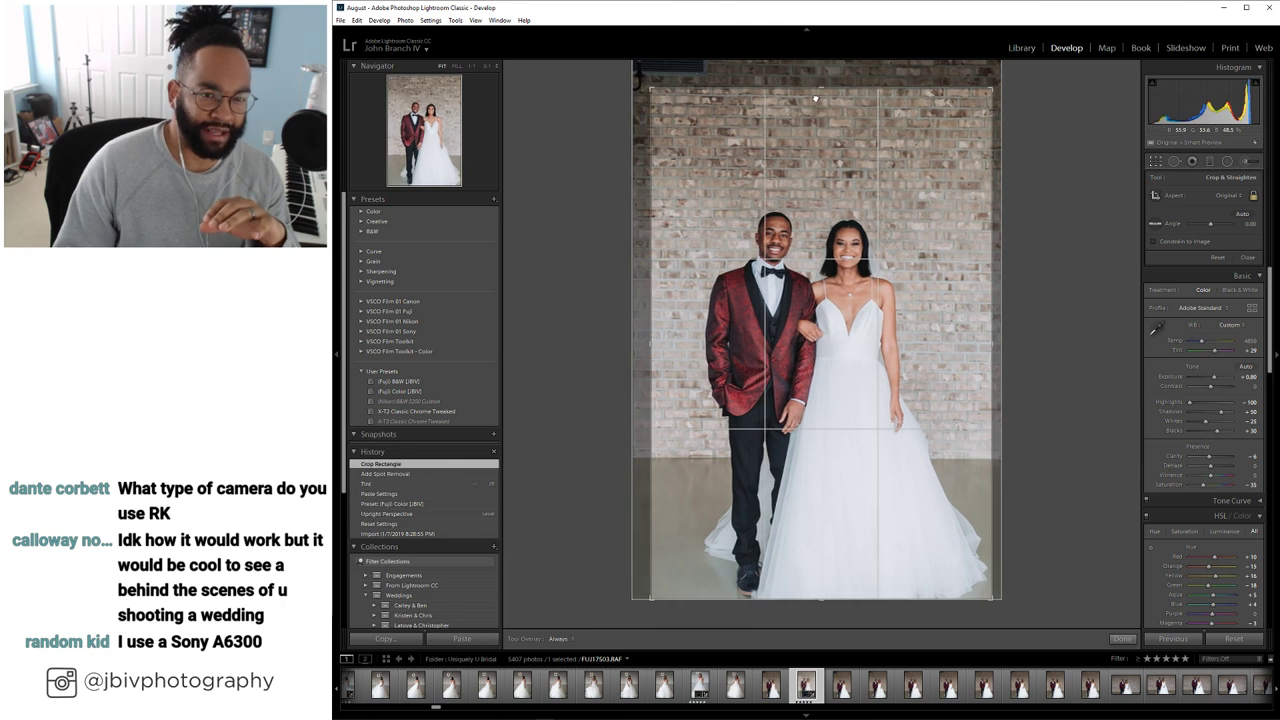
key(Return)
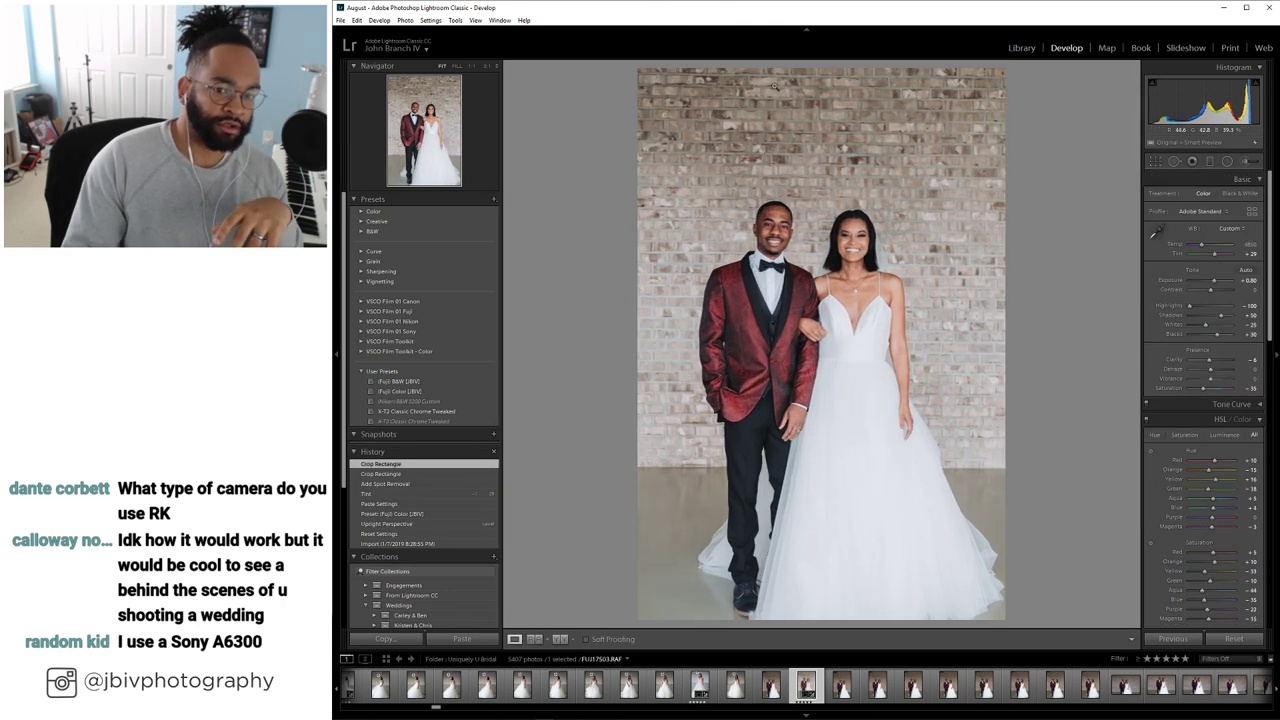
Check the couple's faces at 1:1, fit the photo again, and return to the Library grid
click(746, 212)
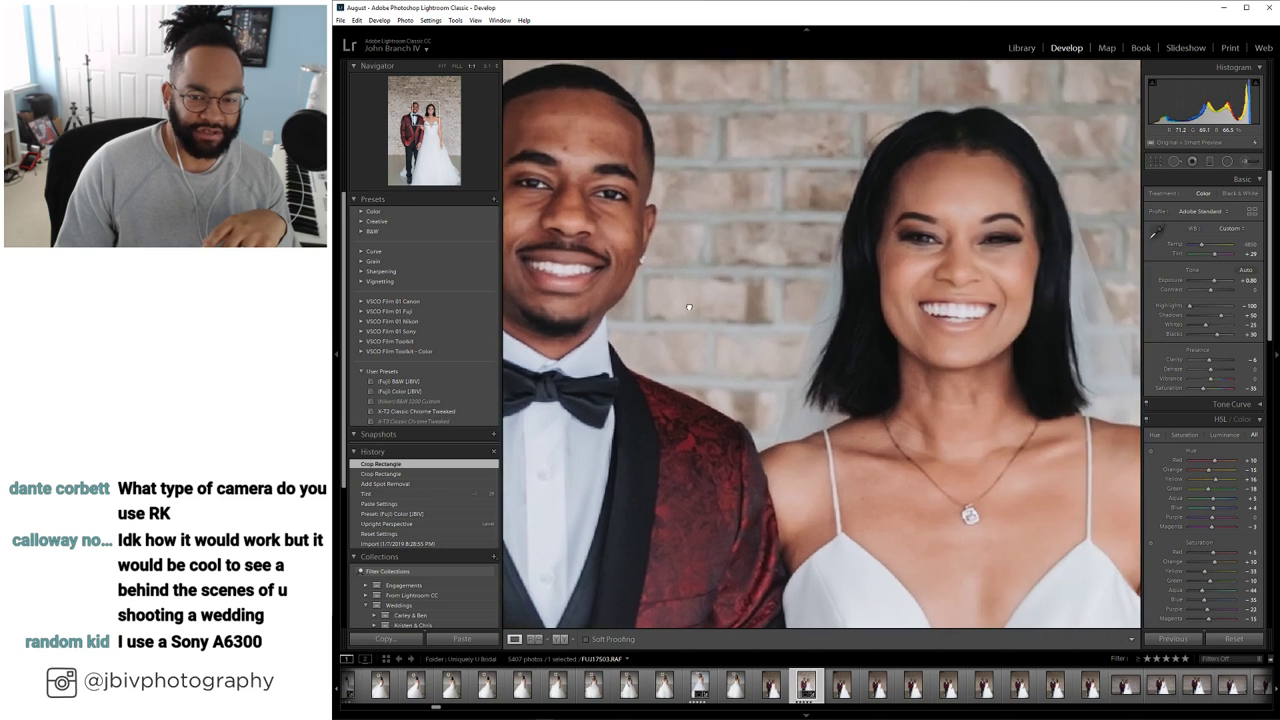
click(837, 300)
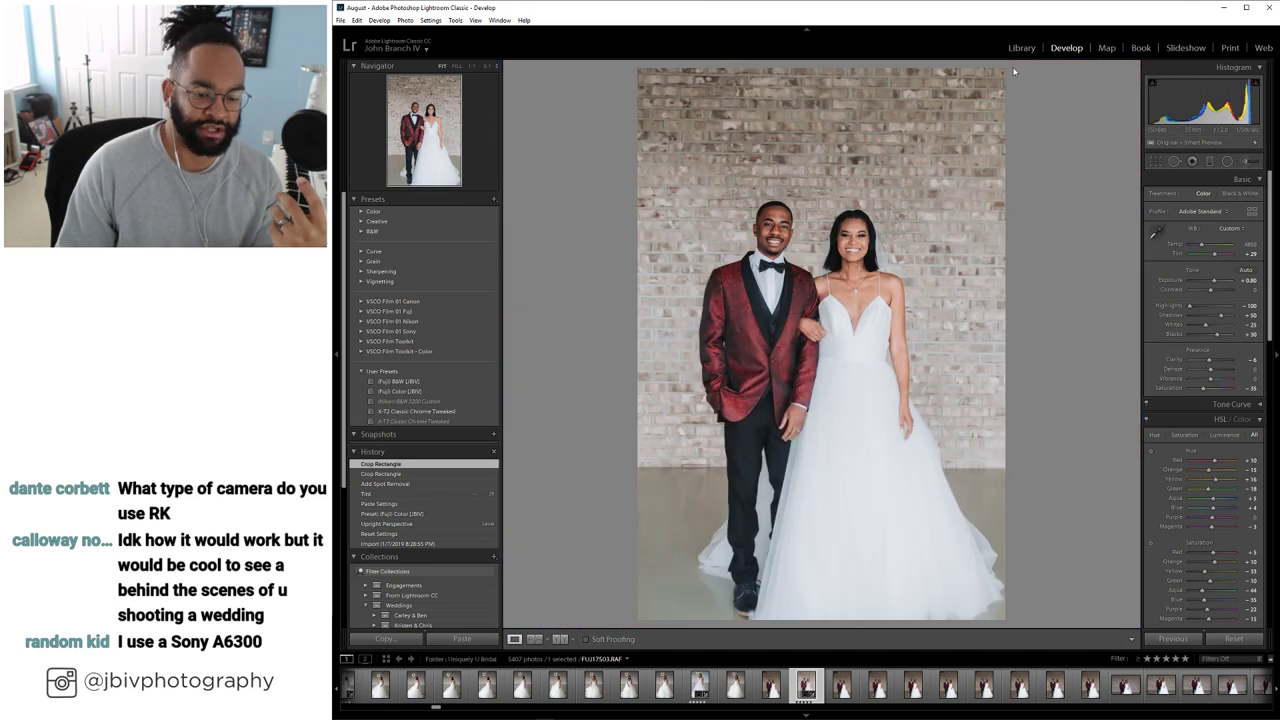
click(1021, 48)
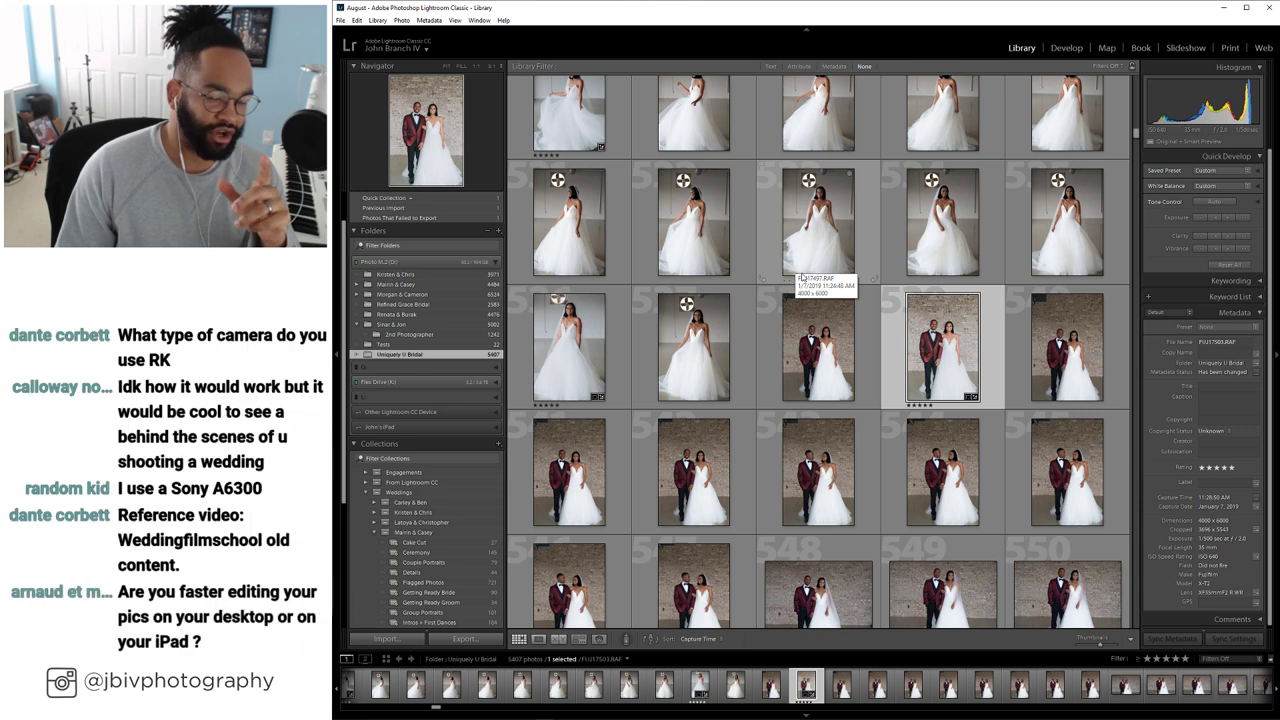
Open another brick-wall couple shot in Loupe and rate it five stars
scroll(805, 280, down, 3)
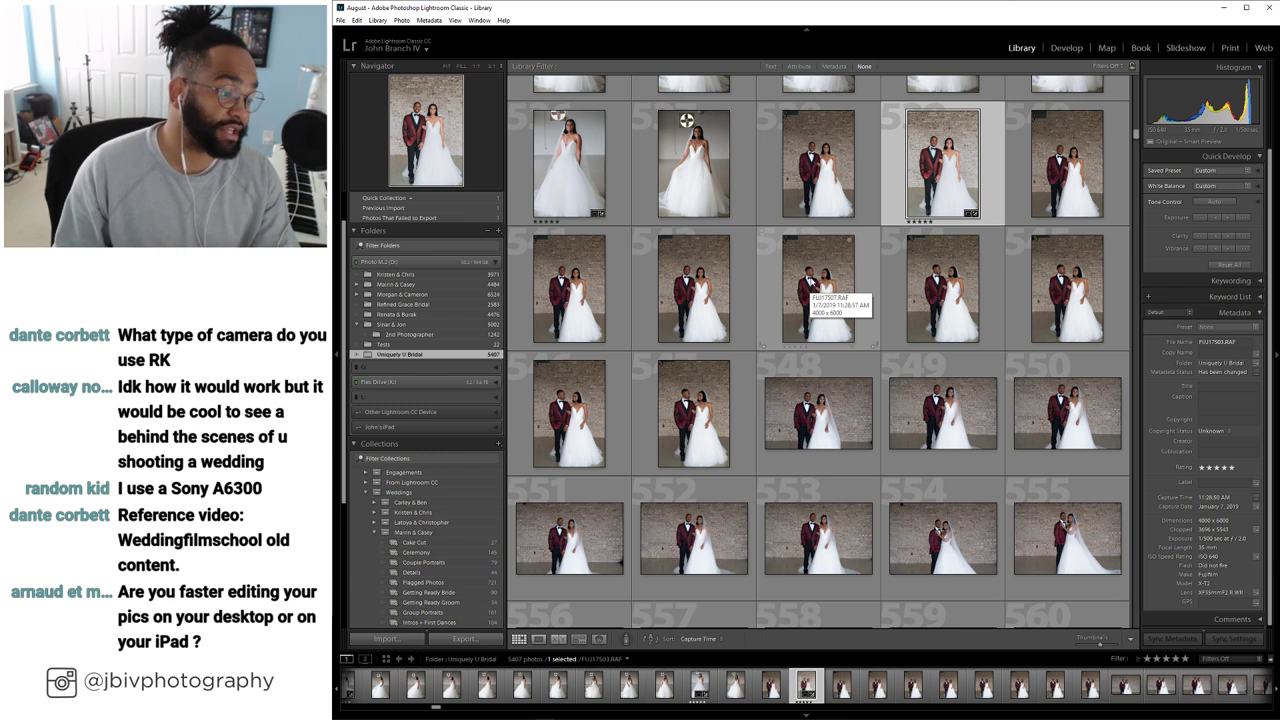
double_click(1053, 193)
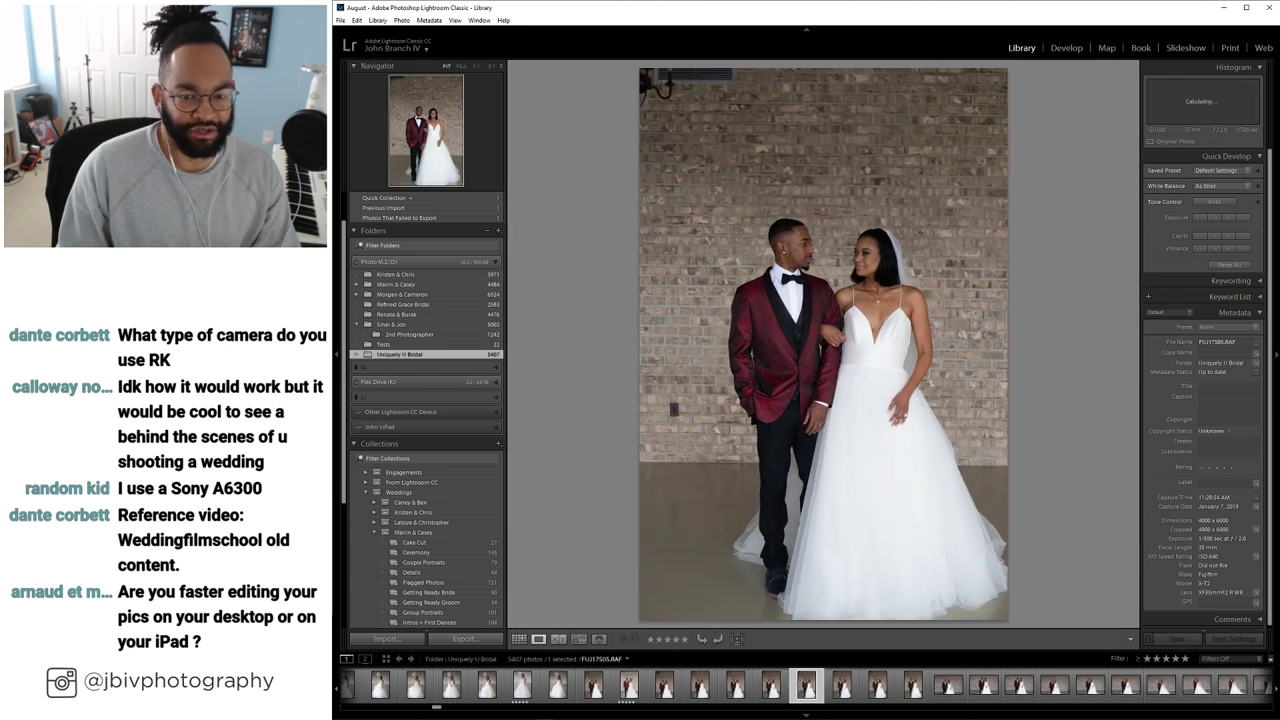
key(Right)
key(Right)
key(Right)
key(Right)
key(Right)
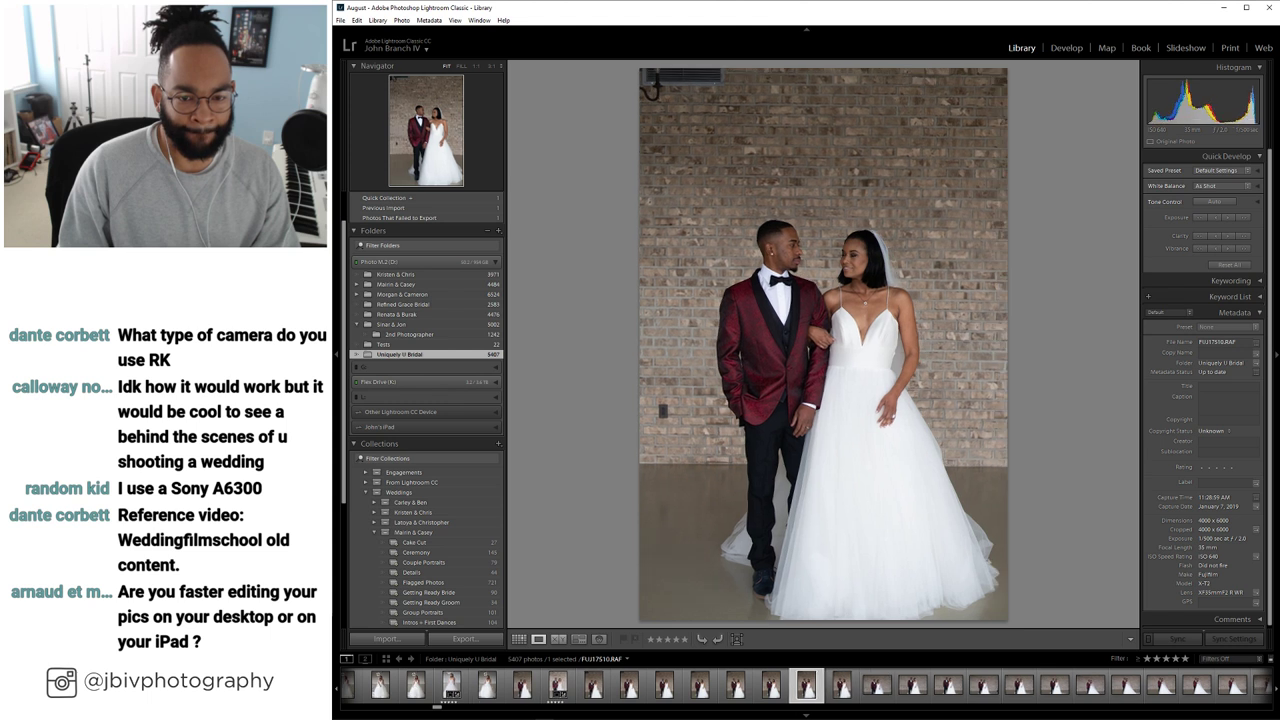
key(Left)
key(5)
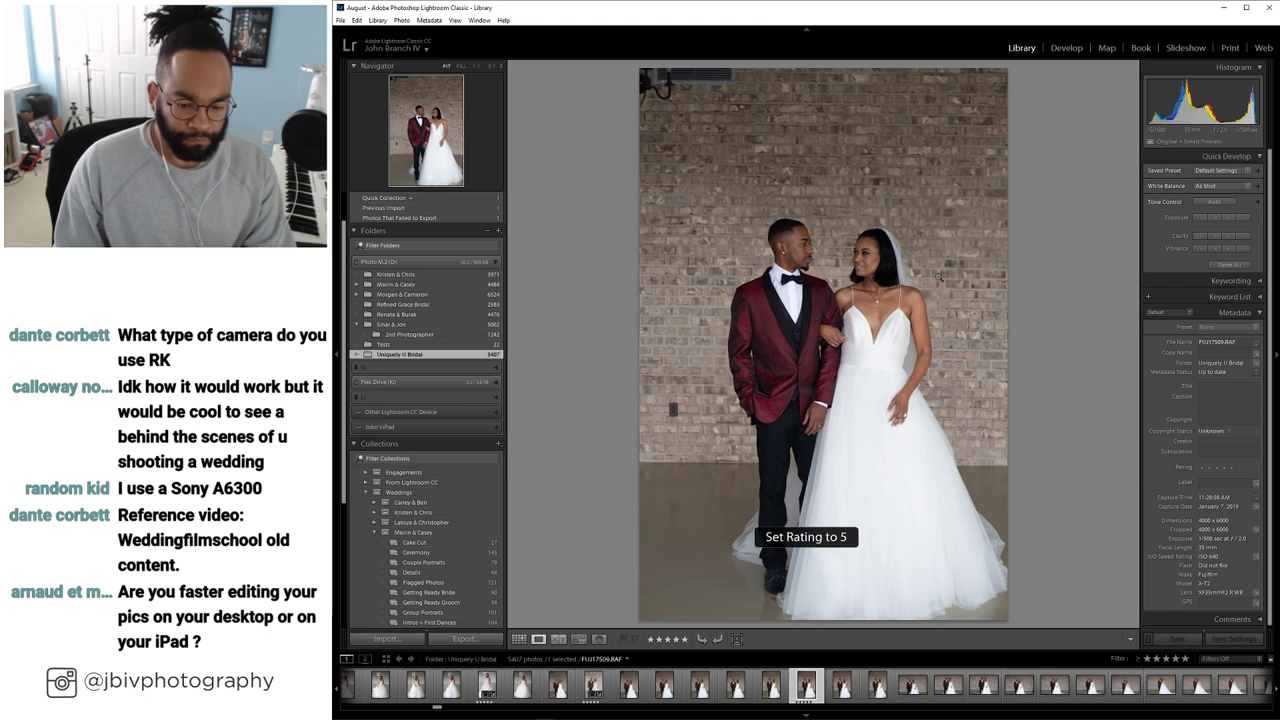
Copy that shot's develop settings
right_click(591, 368)
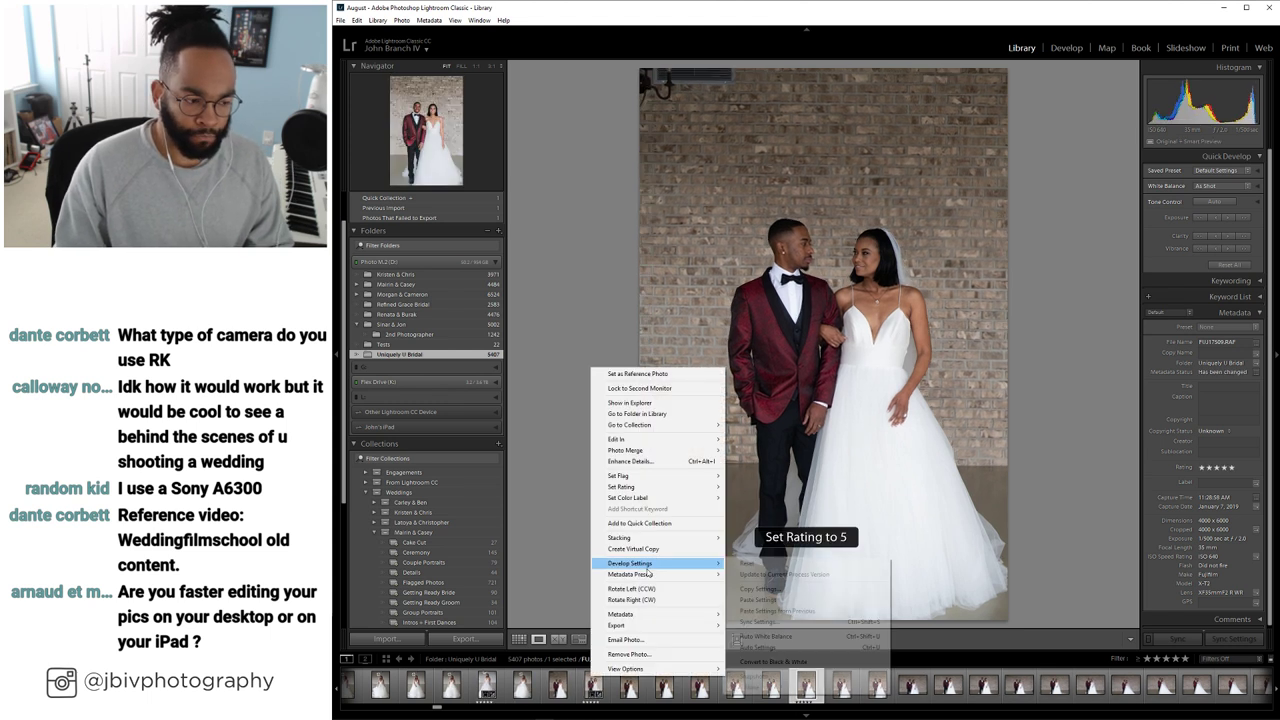
click(780, 591)
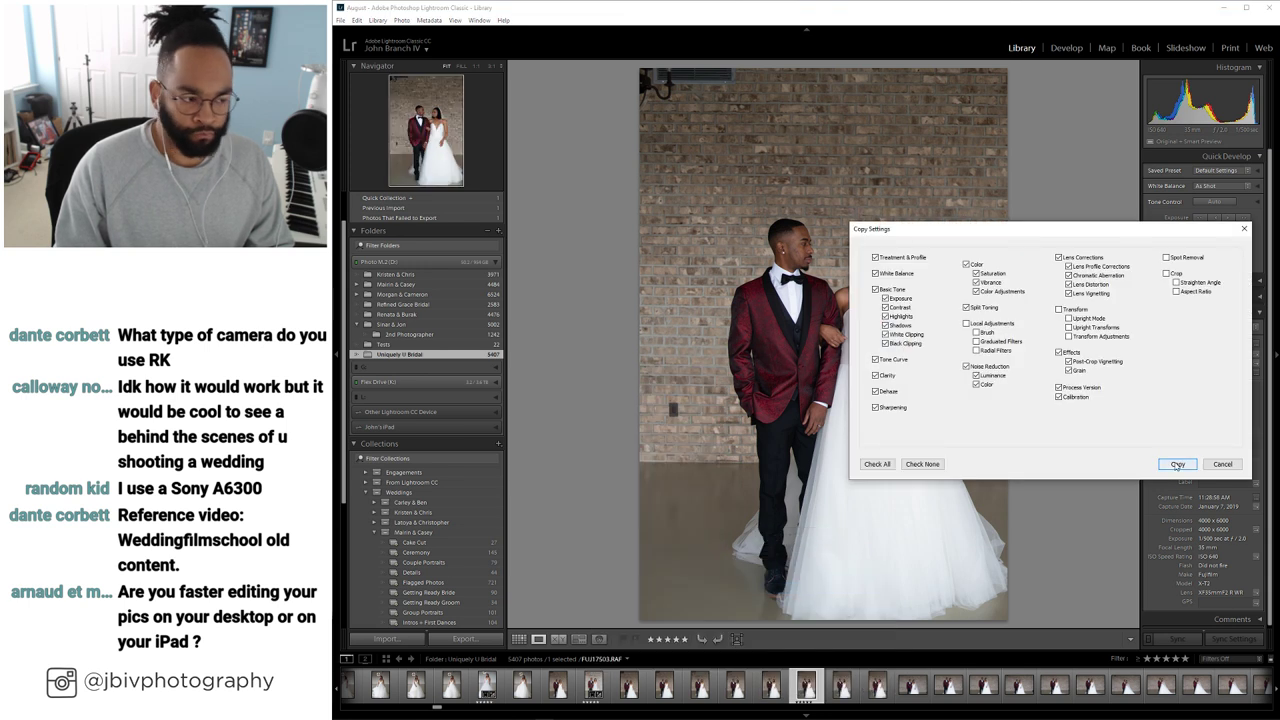
click(1176, 465)
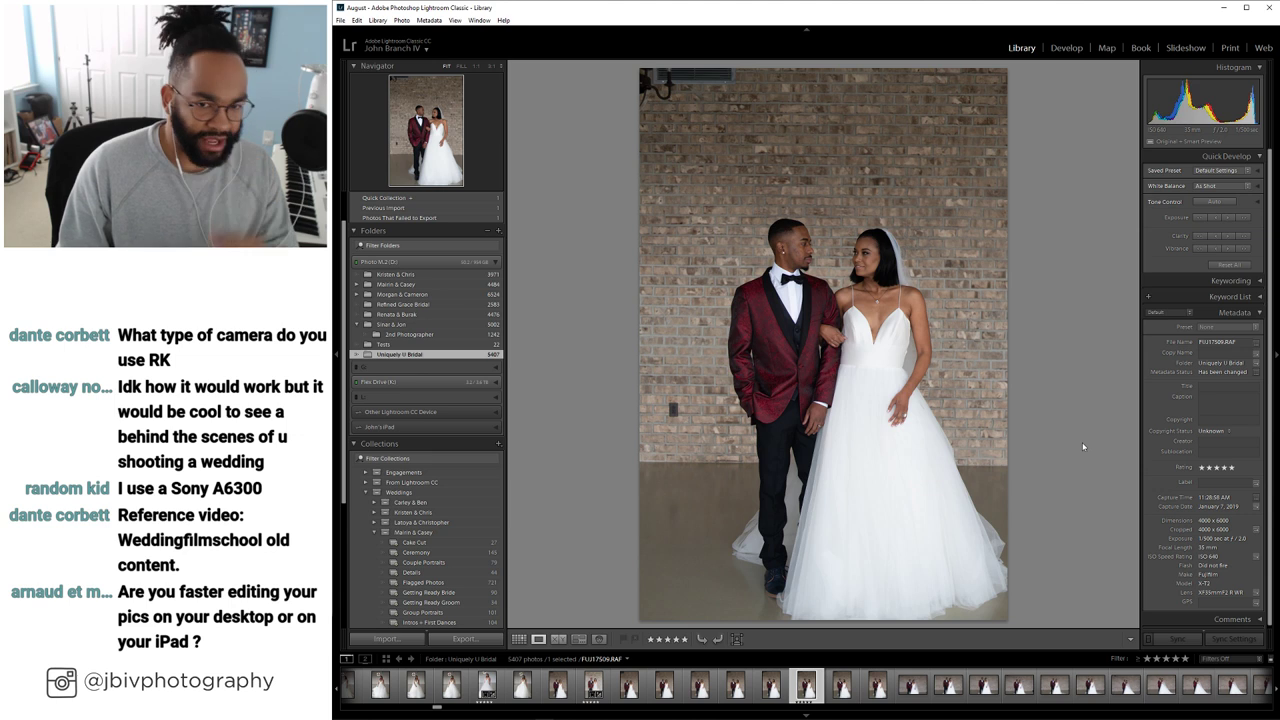
scroll(1171, 372, down, 1)
Level the vertical portrait with Upright and crop some wall off the top
click(1070, 50)
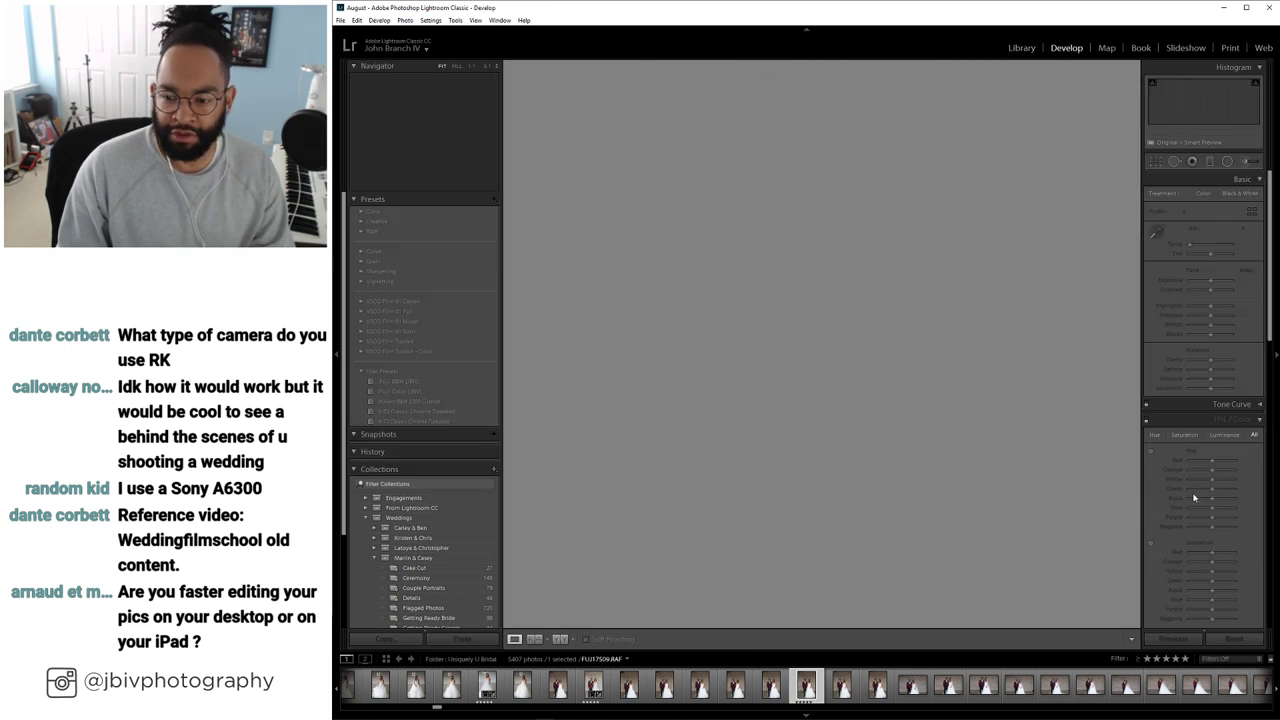
click(1168, 447)
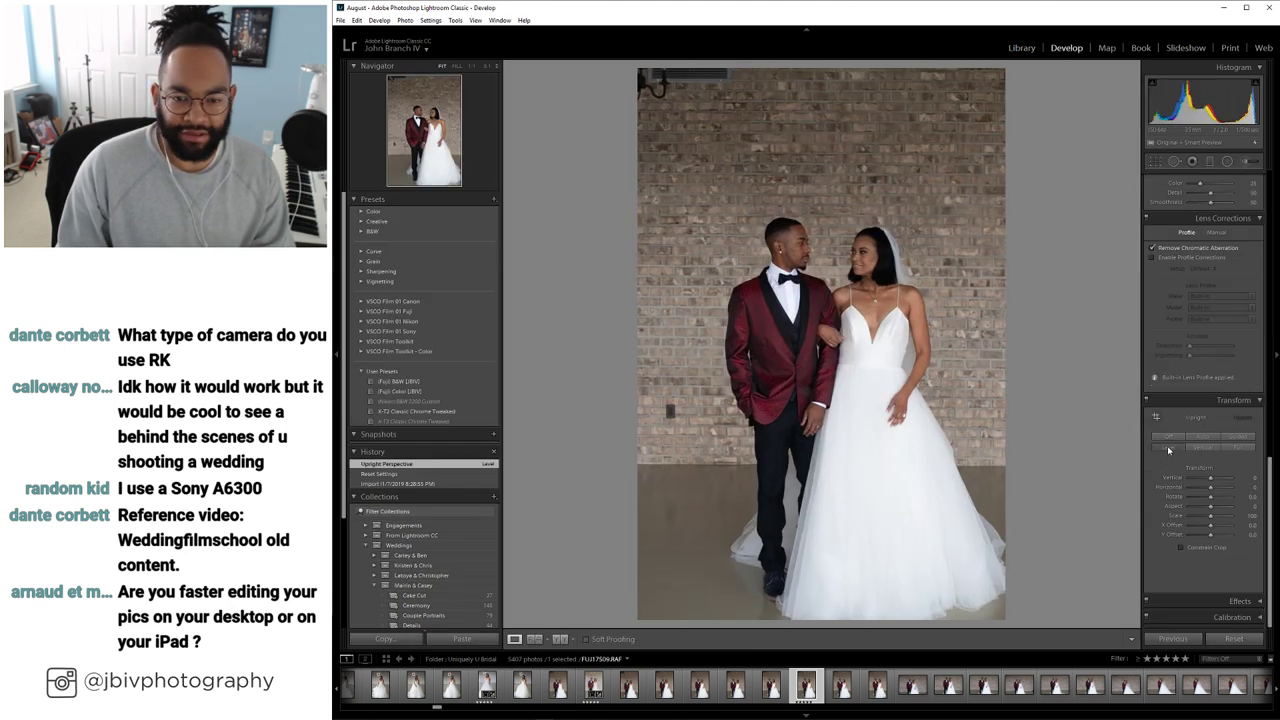
key(r)
drag(801, 74, 790, 106)
key(Return)
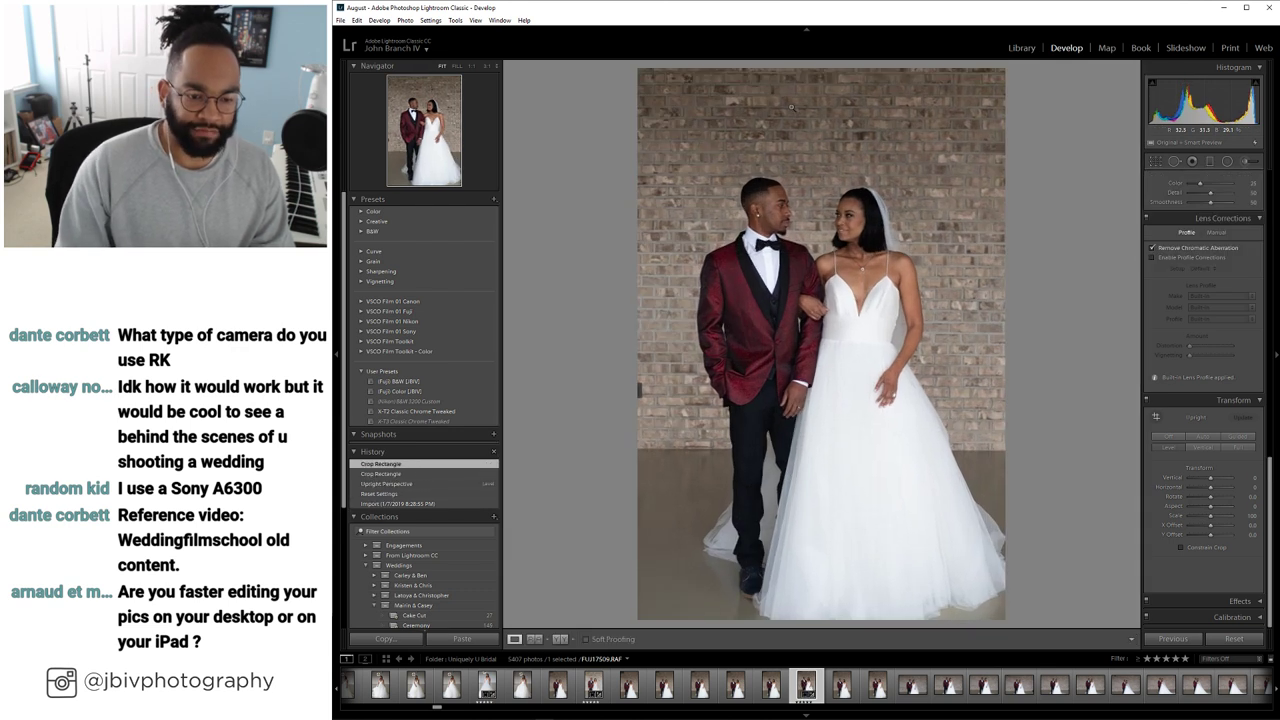
Paste the copied develop settings onto this photo
right_click(807, 688)
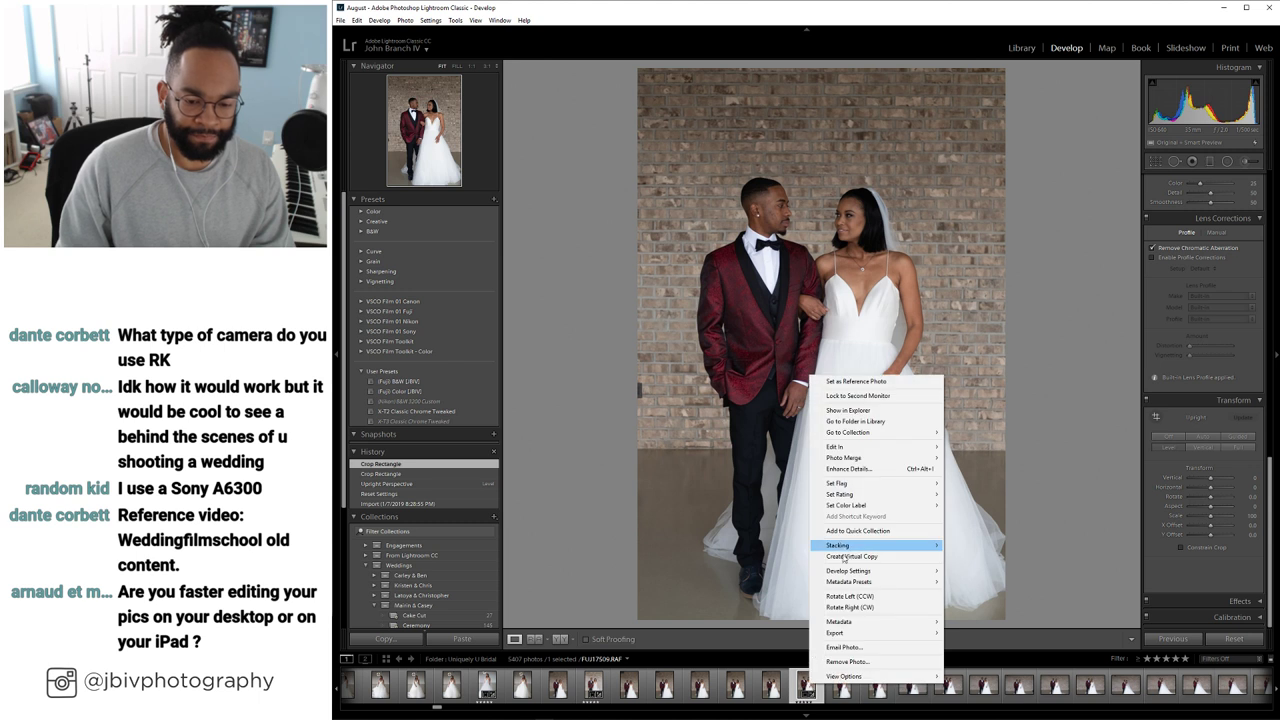
mouse_move(870, 570)
click(977, 621)
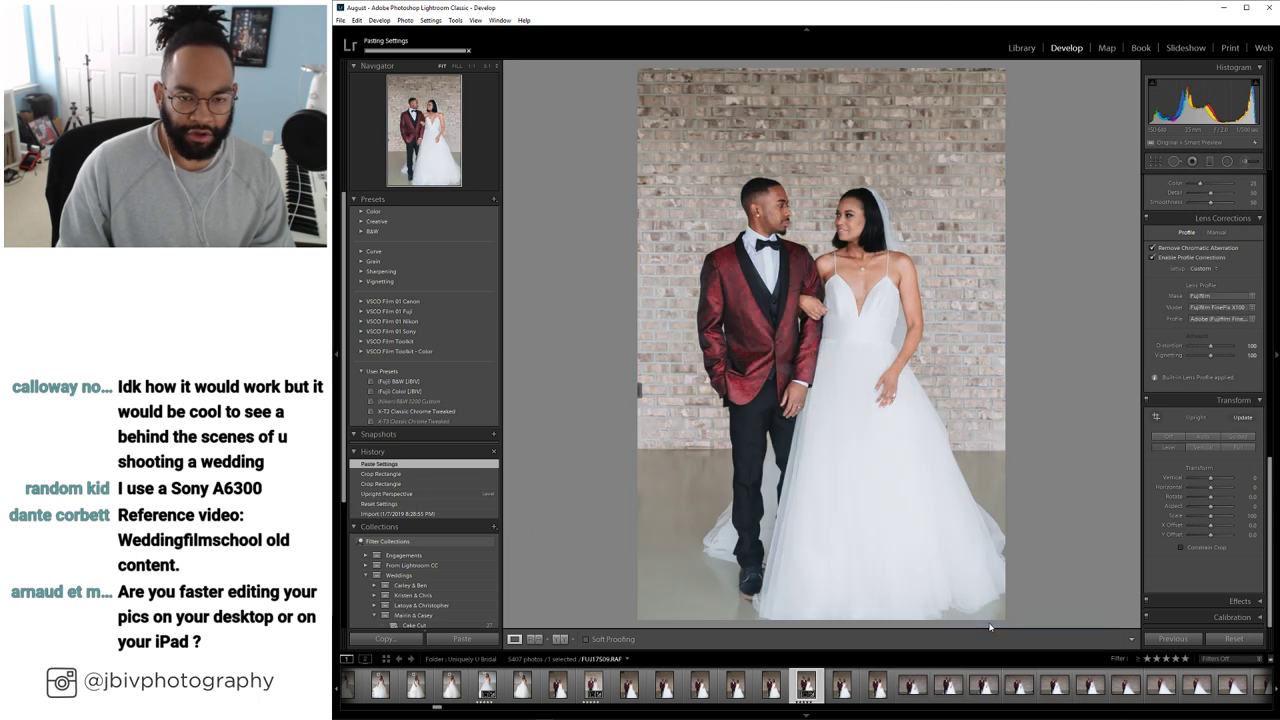
Set exposure to +0.70 and run a Spot Removal heal on the wall
scroll(1205, 300, up, 5)
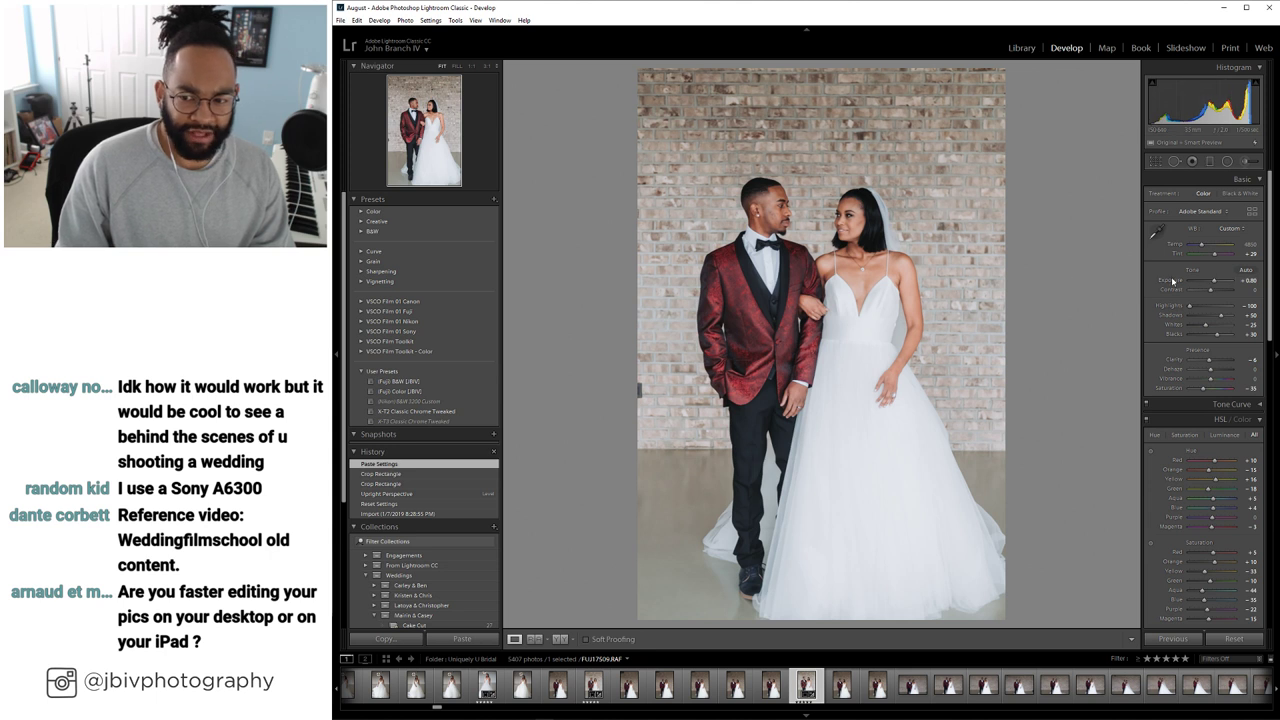
drag(1202, 283, 1200, 283)
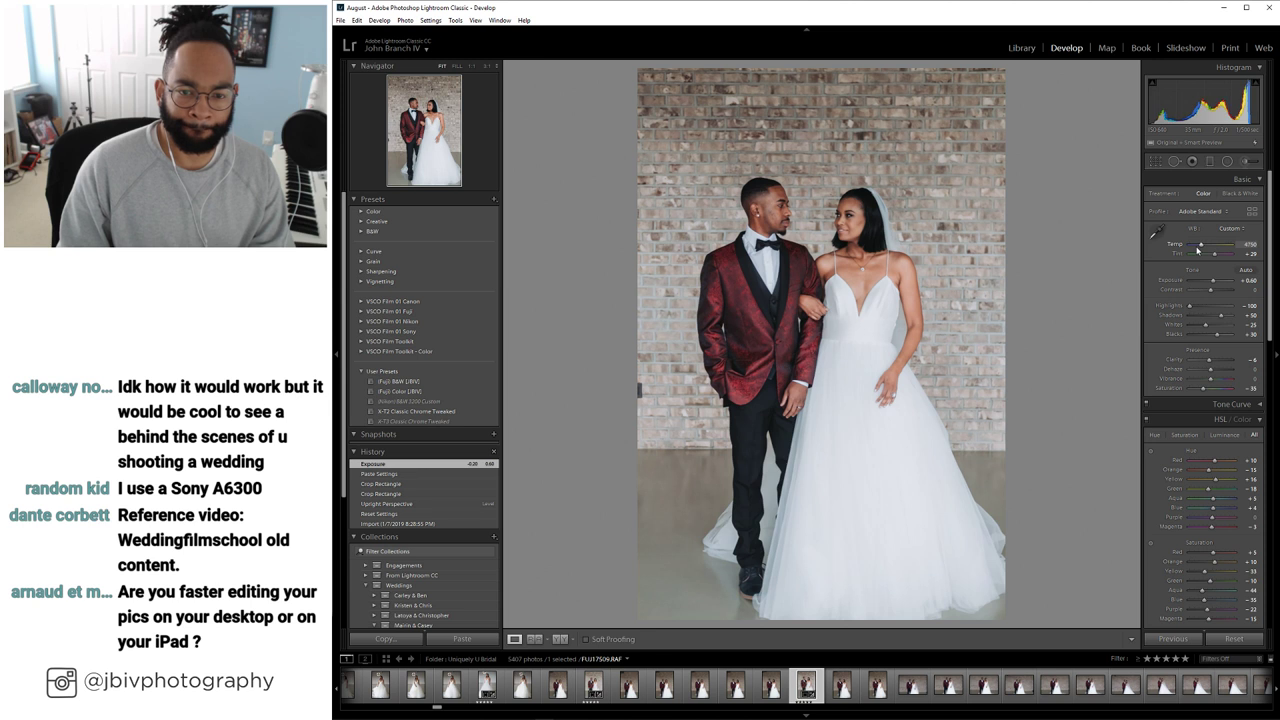
drag(1203, 281, 1207, 285)
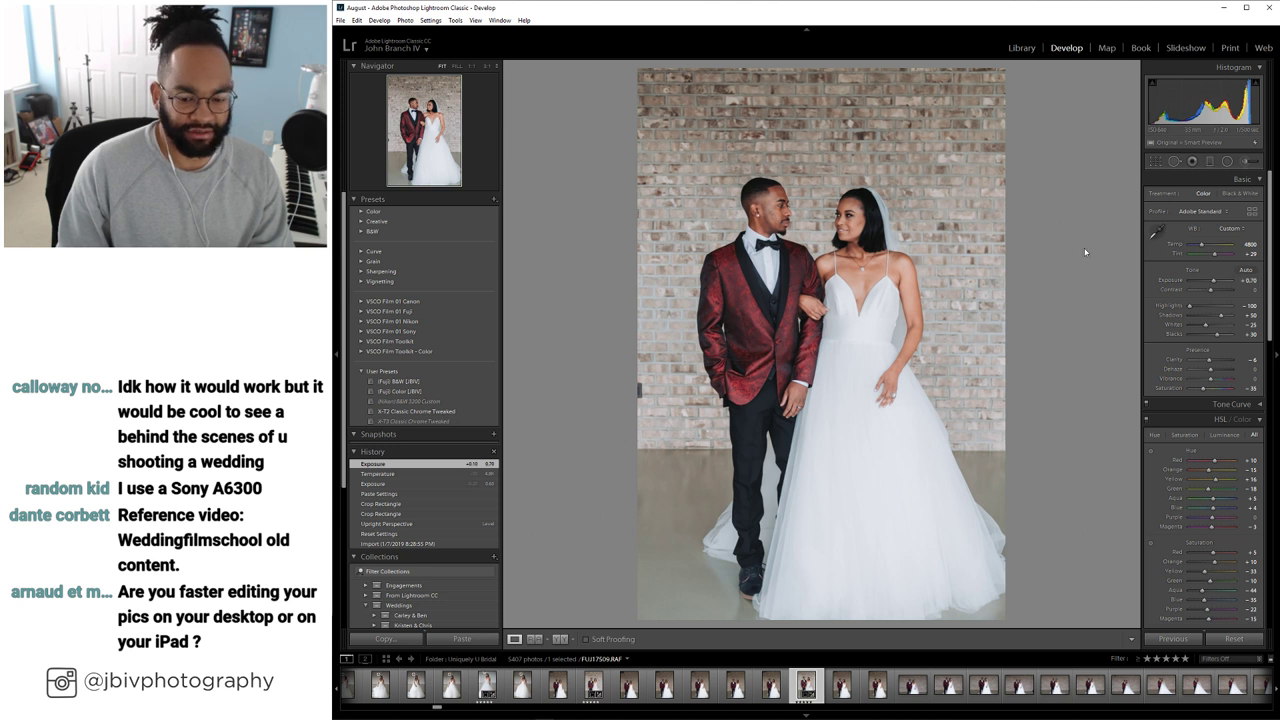
key(q)
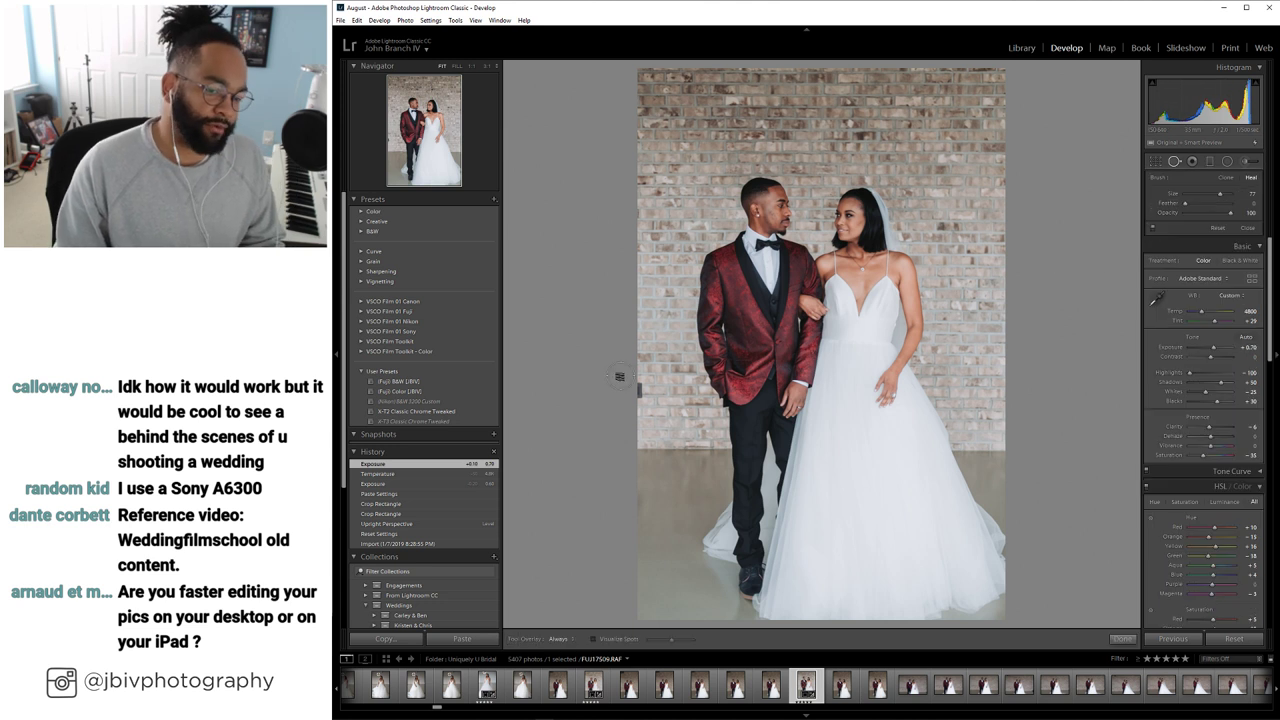
key(q)
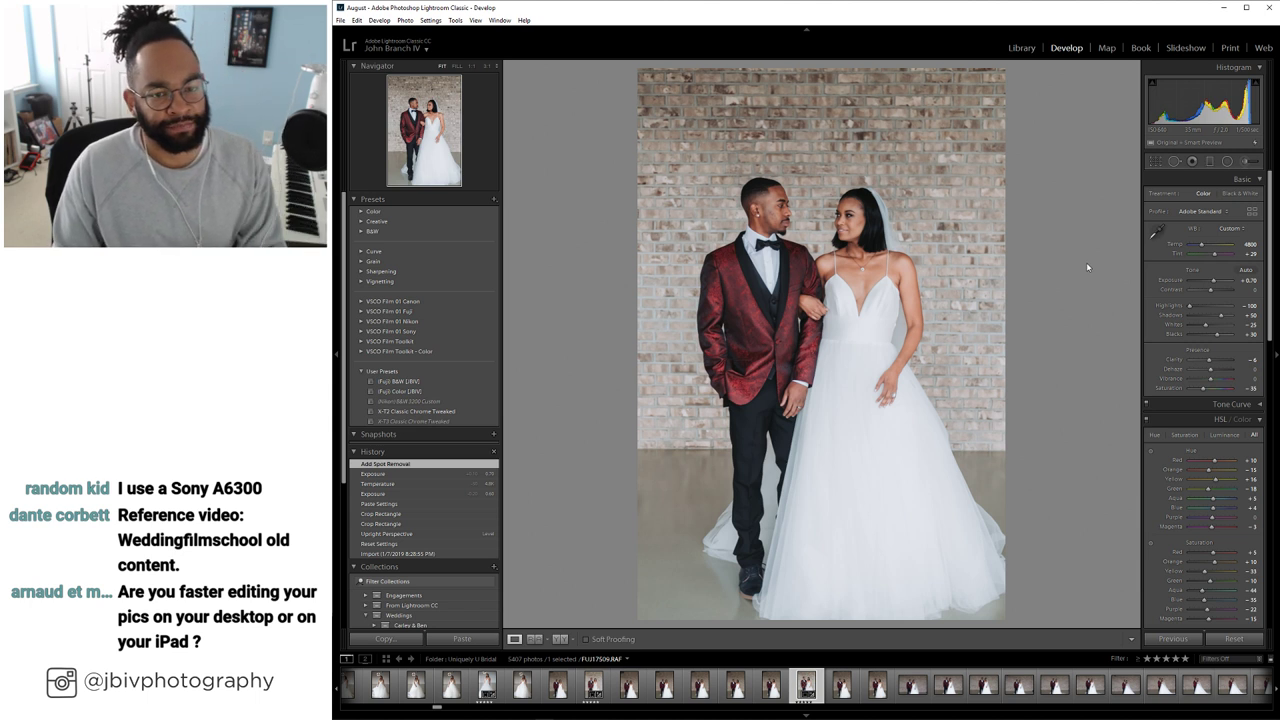
In the Library grid, open the landscape shot of the couple embracing full size
key(Right)
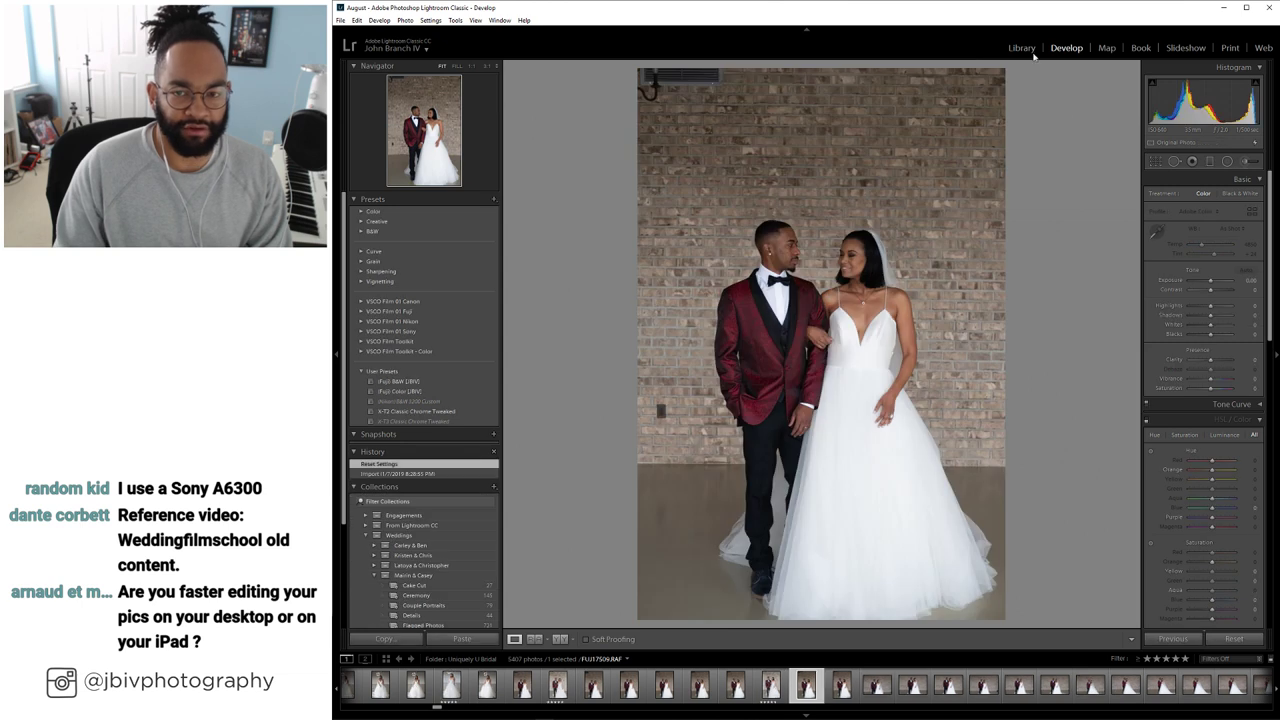
key(e)
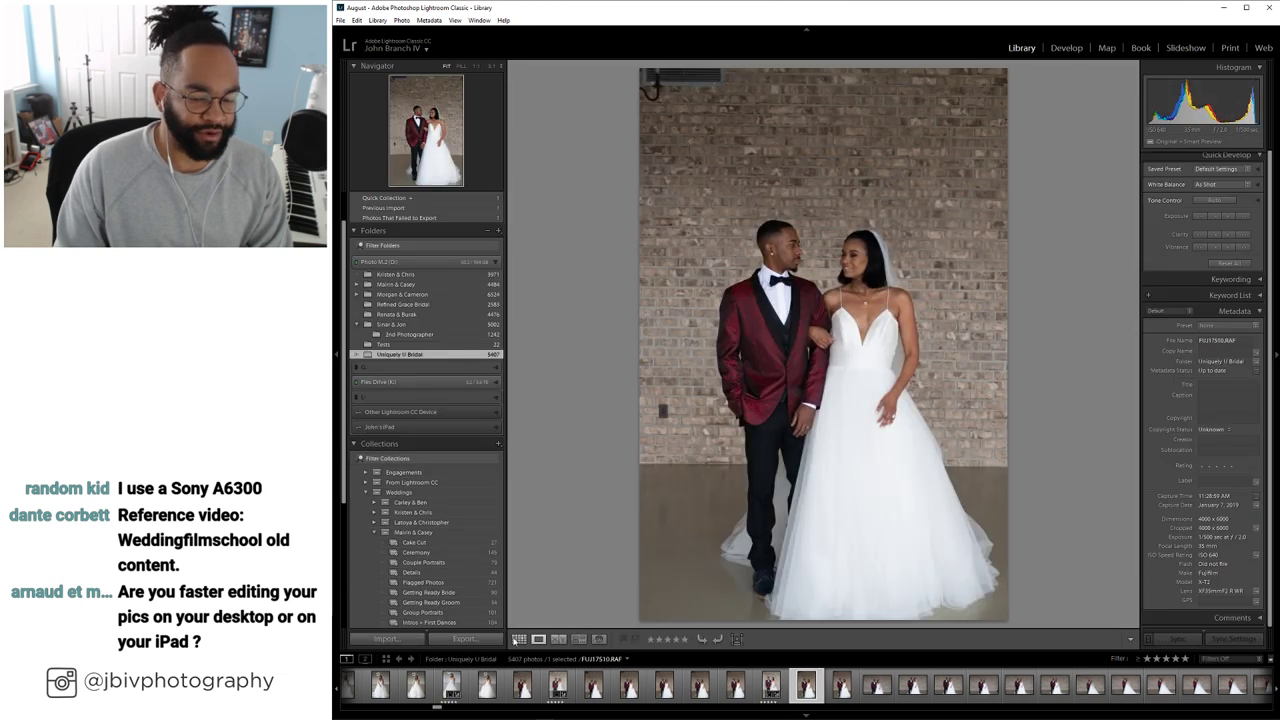
click(519, 639)
double_click(703, 397)
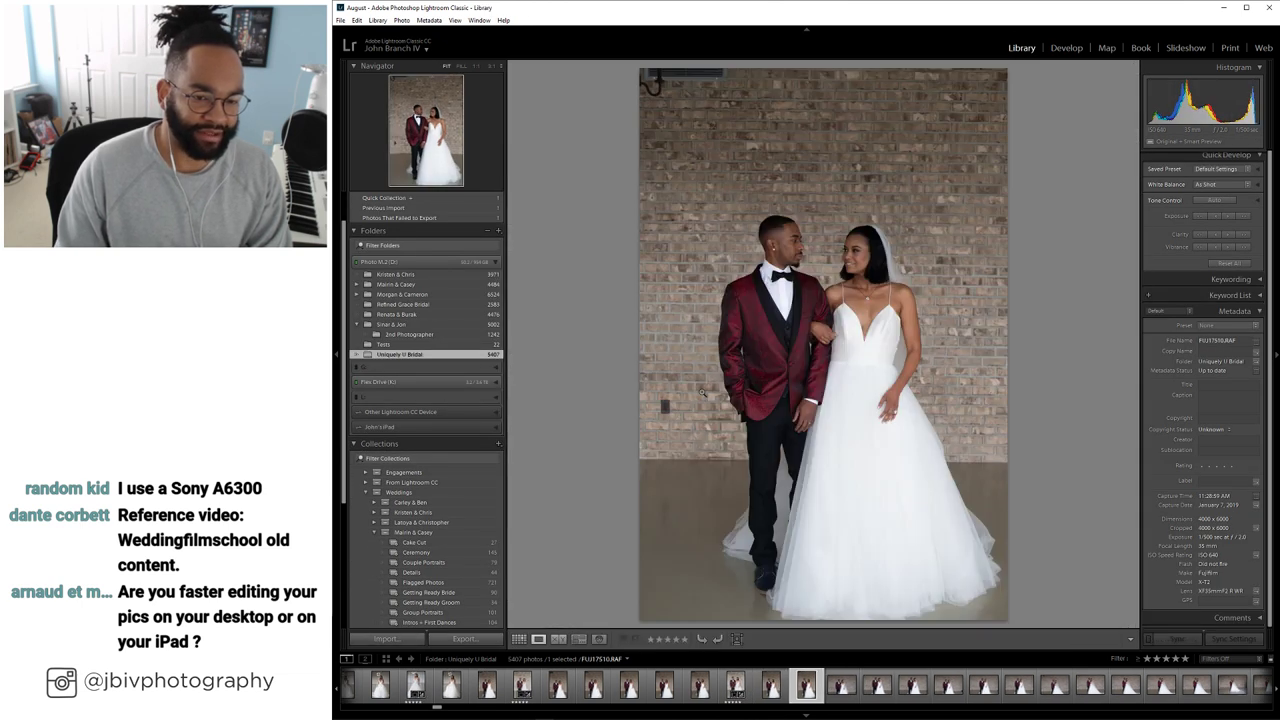
key(Right)
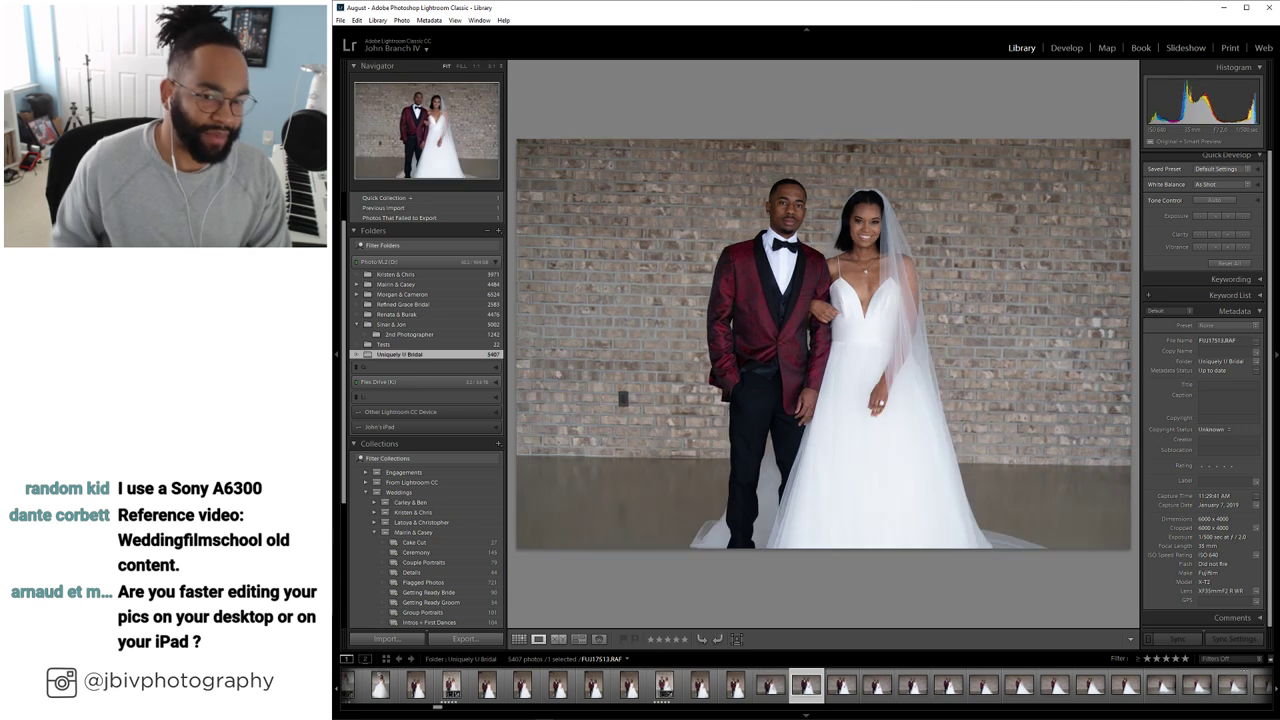
key(Right)
key(Right)
key(Right)
key(Right)
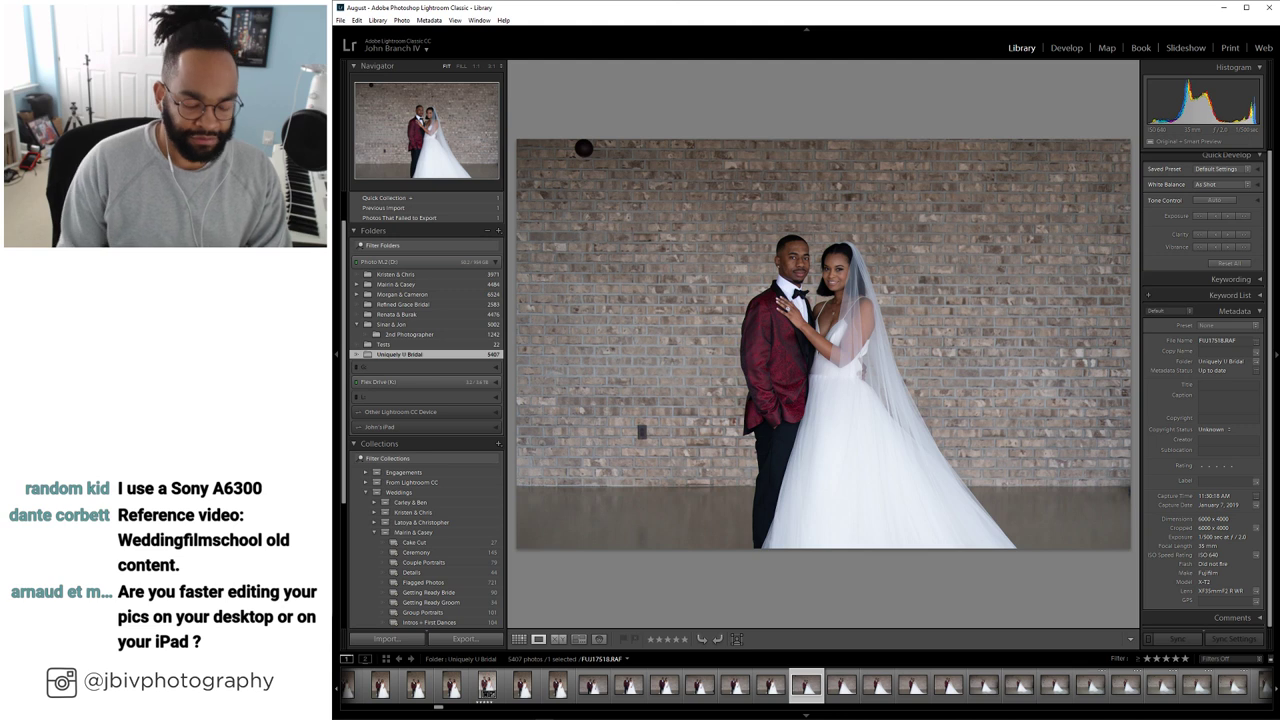
Rate the landscape shot five stars and paste the copied develop settings onto it
key(5)
right_click(807, 688)
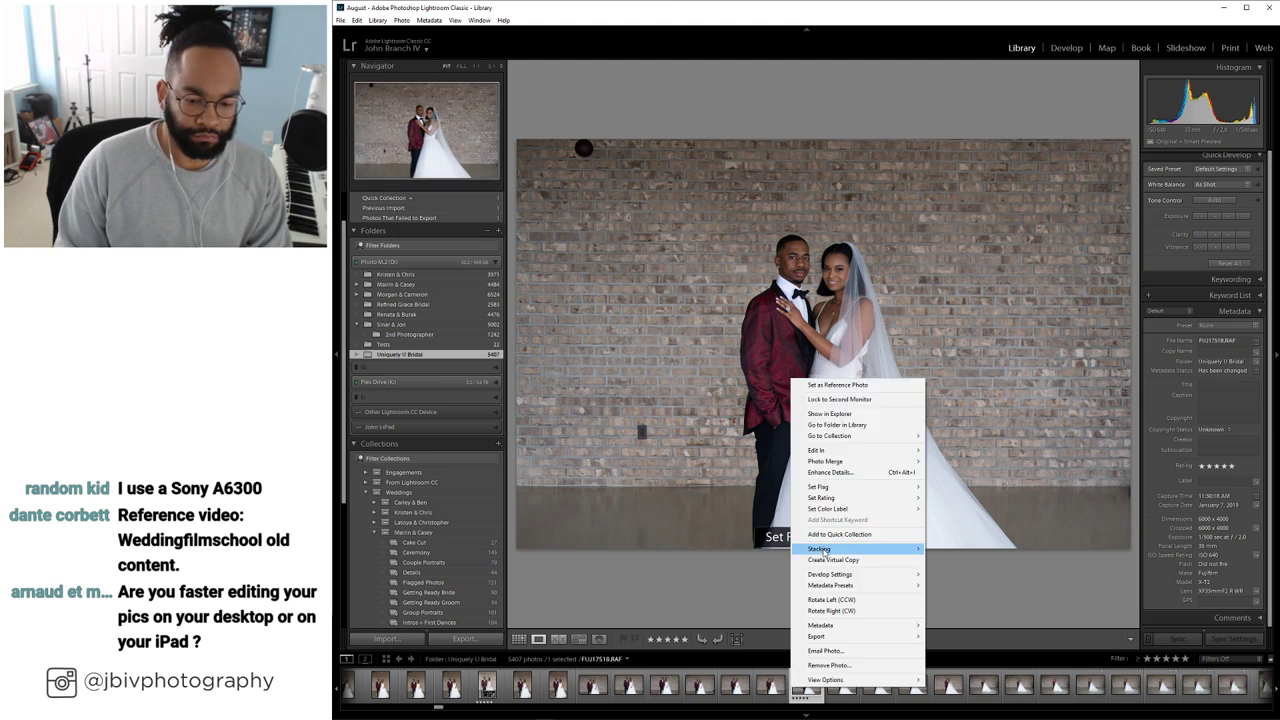
mouse_move(828, 578)
click(987, 611)
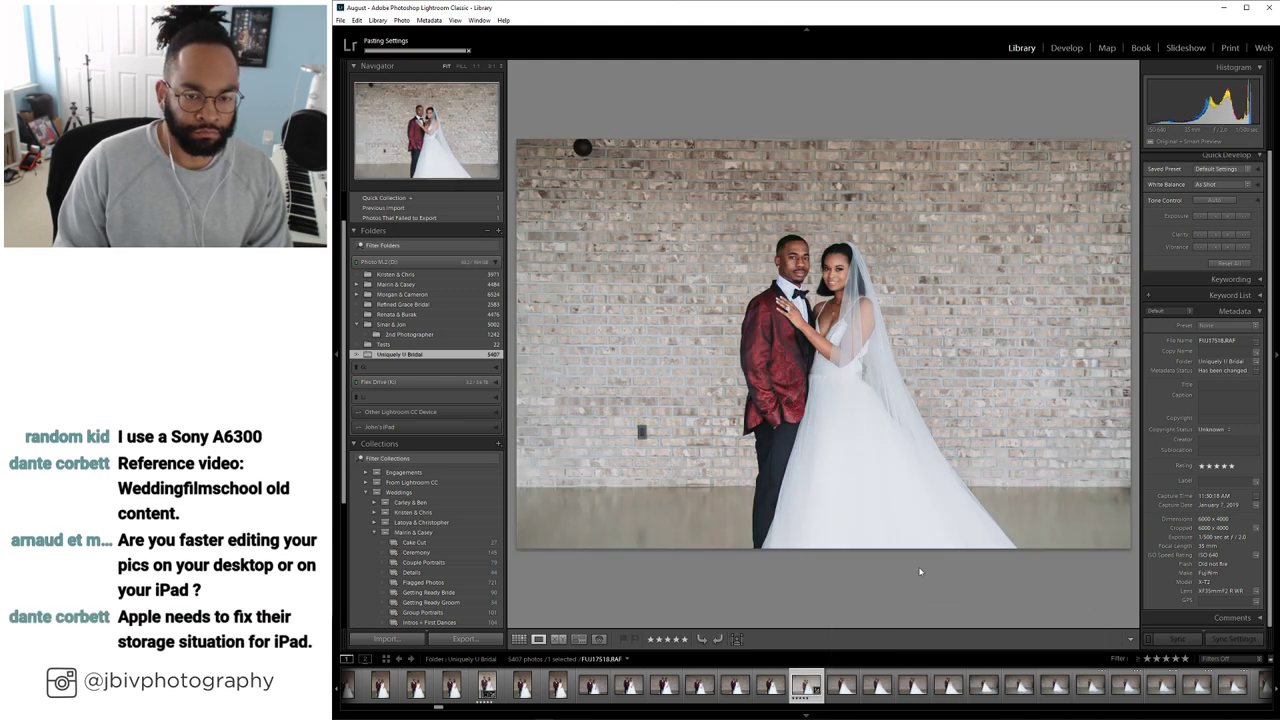
In Develop, level the landscape shot with Upright and set exposure to +0.70
click(1066, 48)
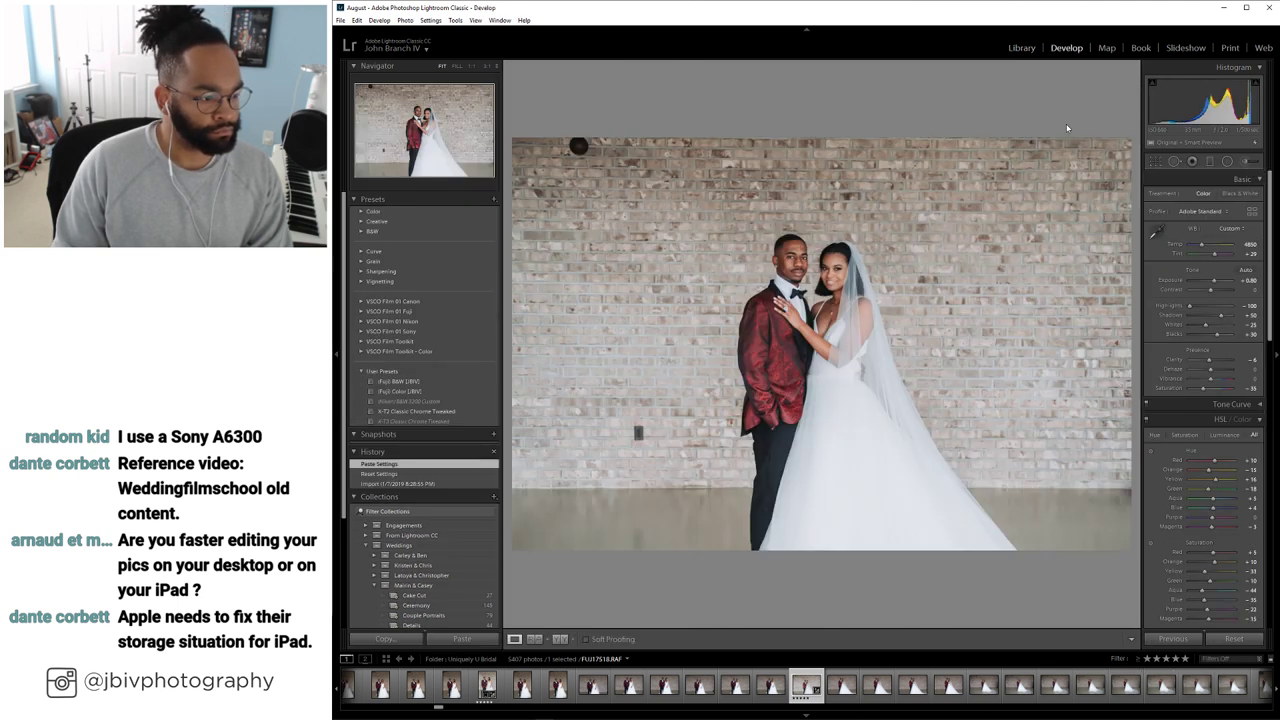
scroll(1169, 448, down, 8)
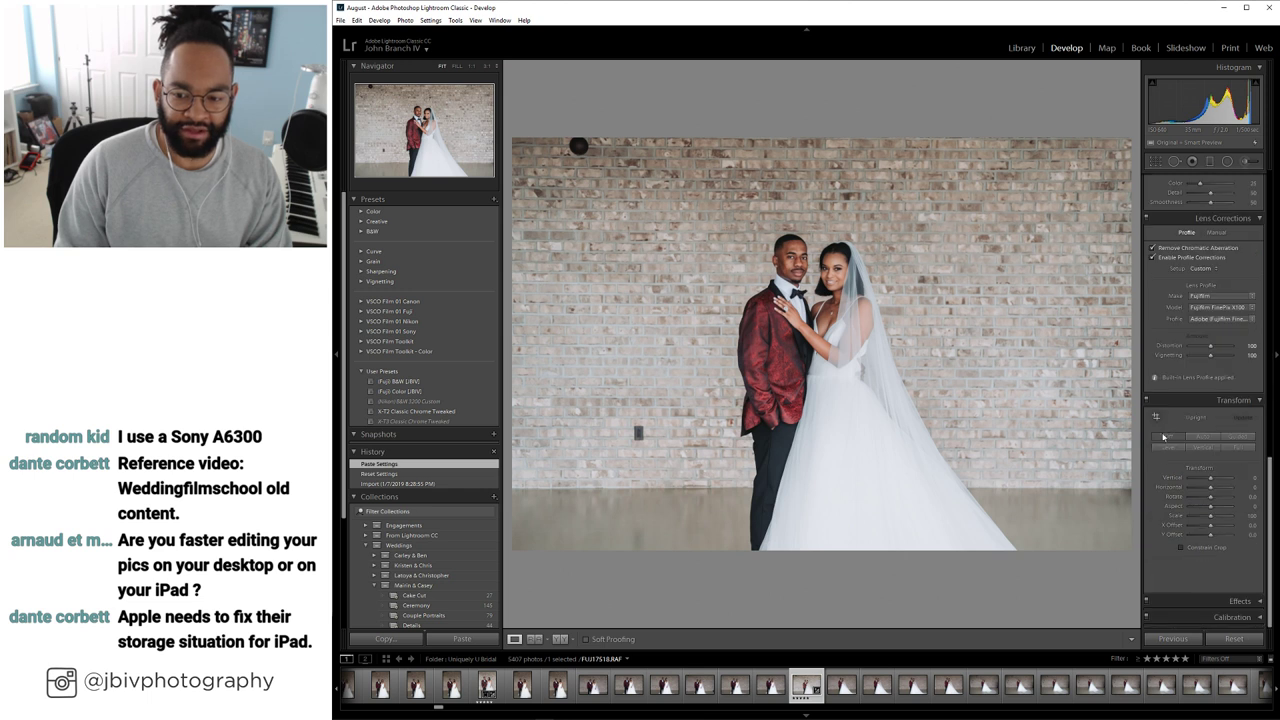
click(1169, 448)
scroll(1208, 302, up, 8)
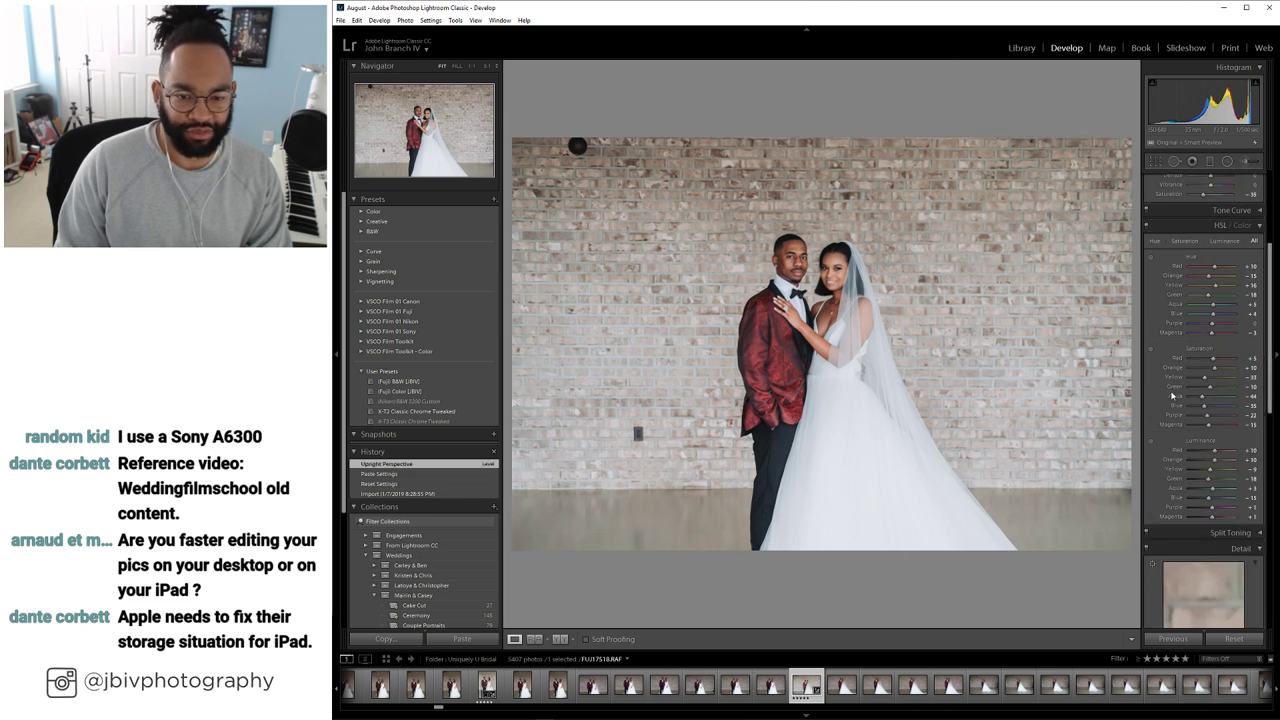
drag(1212, 281, 1205, 248)
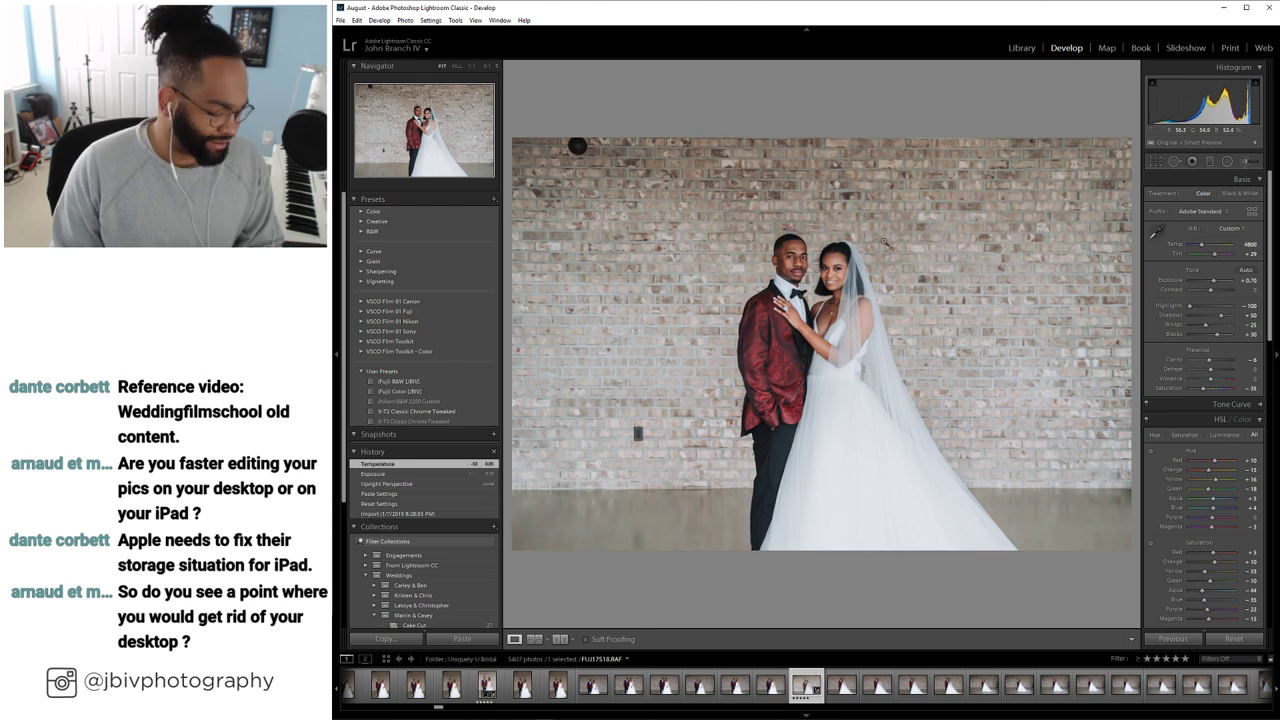
Heal the dark box and top-left mark, then set temperature 4750 and trim exposure
key(q)
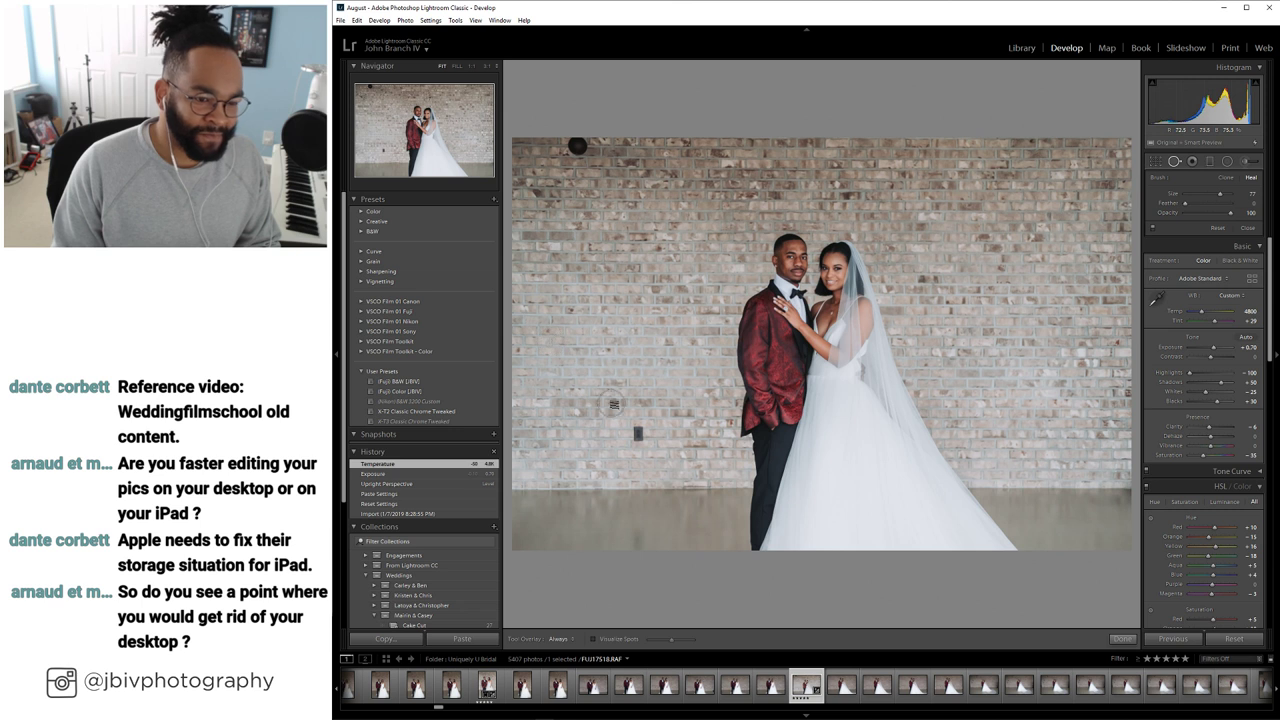
click(638, 434)
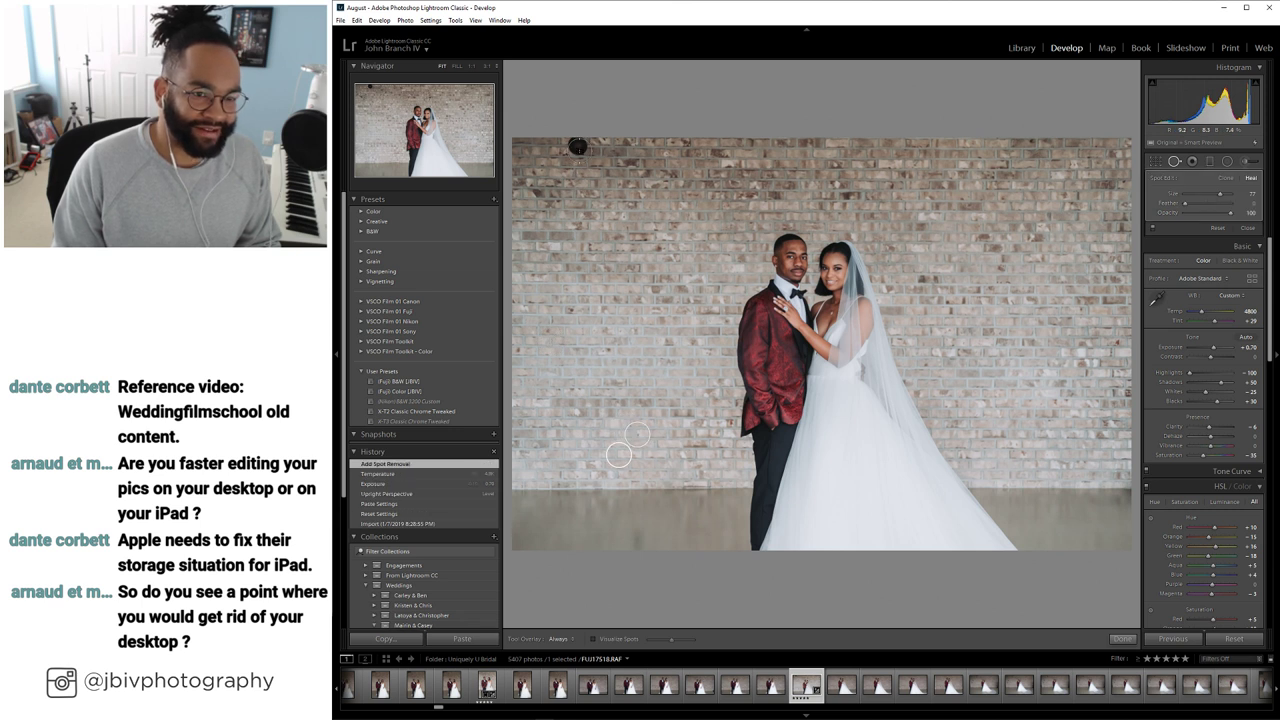
click(577, 148)
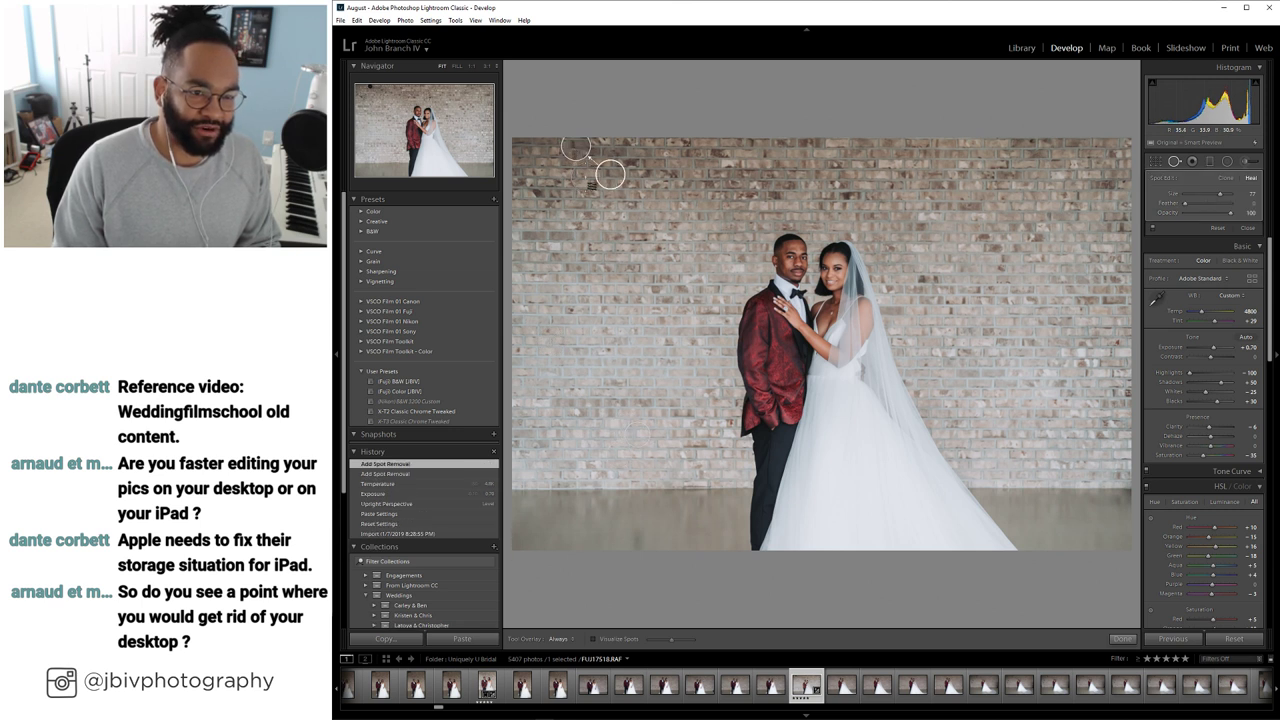
key(q)
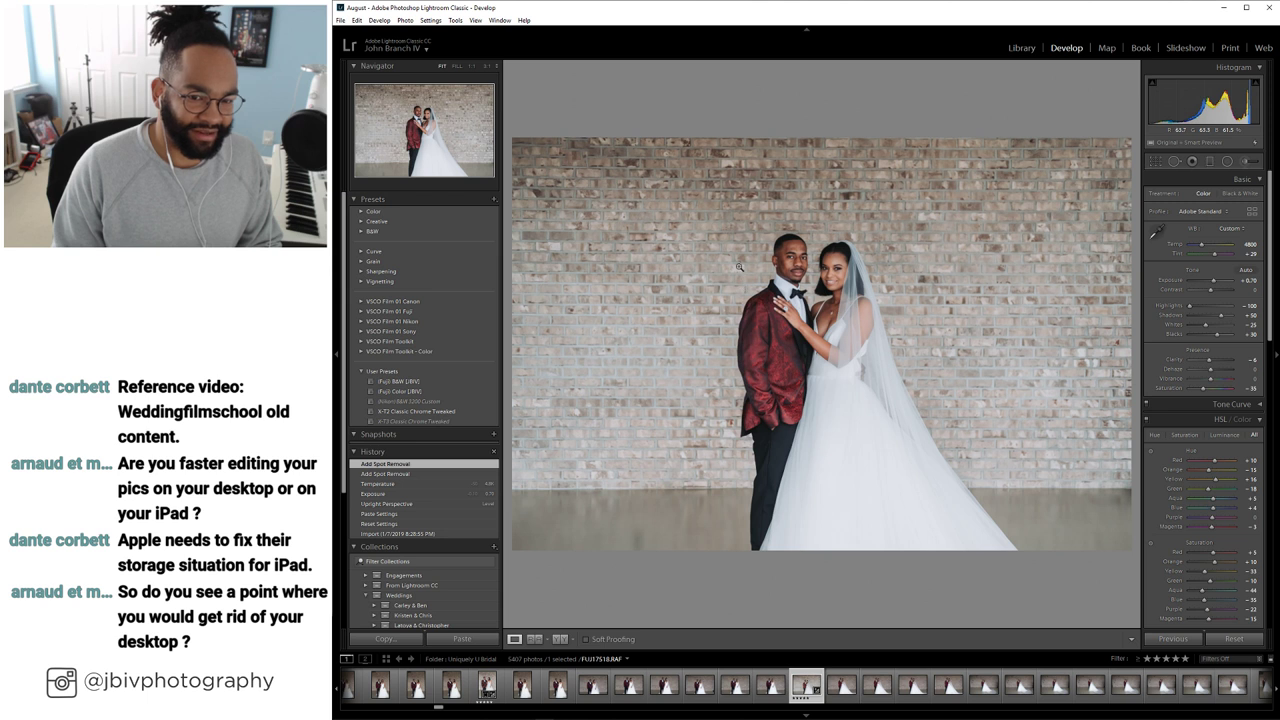
click(1205, 258)
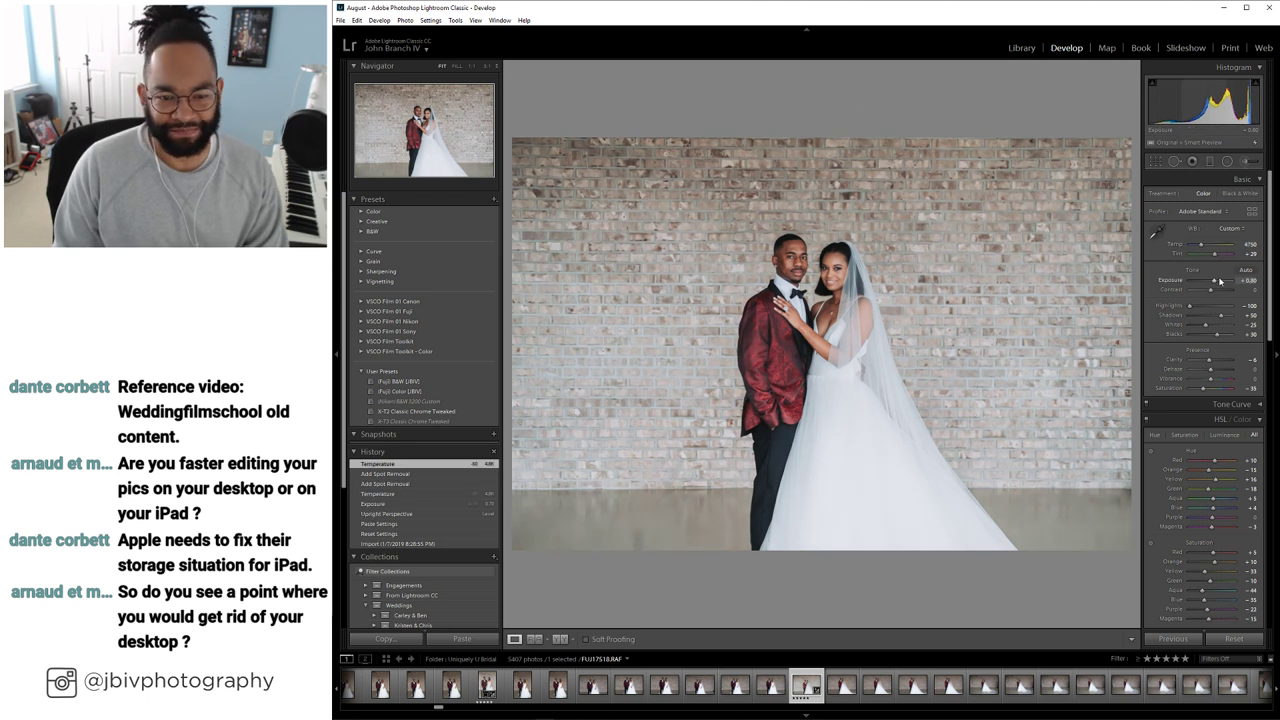
drag(1219, 281, 1216, 281)
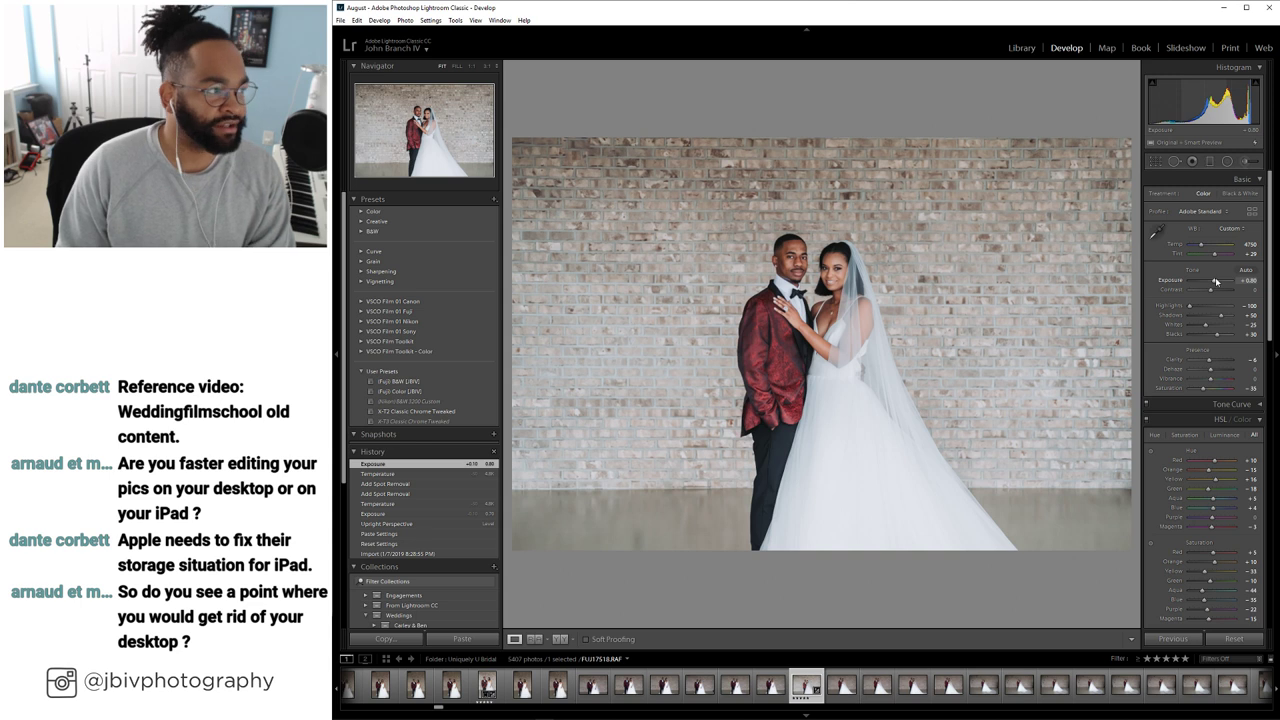
In the Library grid, open thumbnail 555 and step forward to the long-veil portrait
click(1021, 47)
click(519, 639)
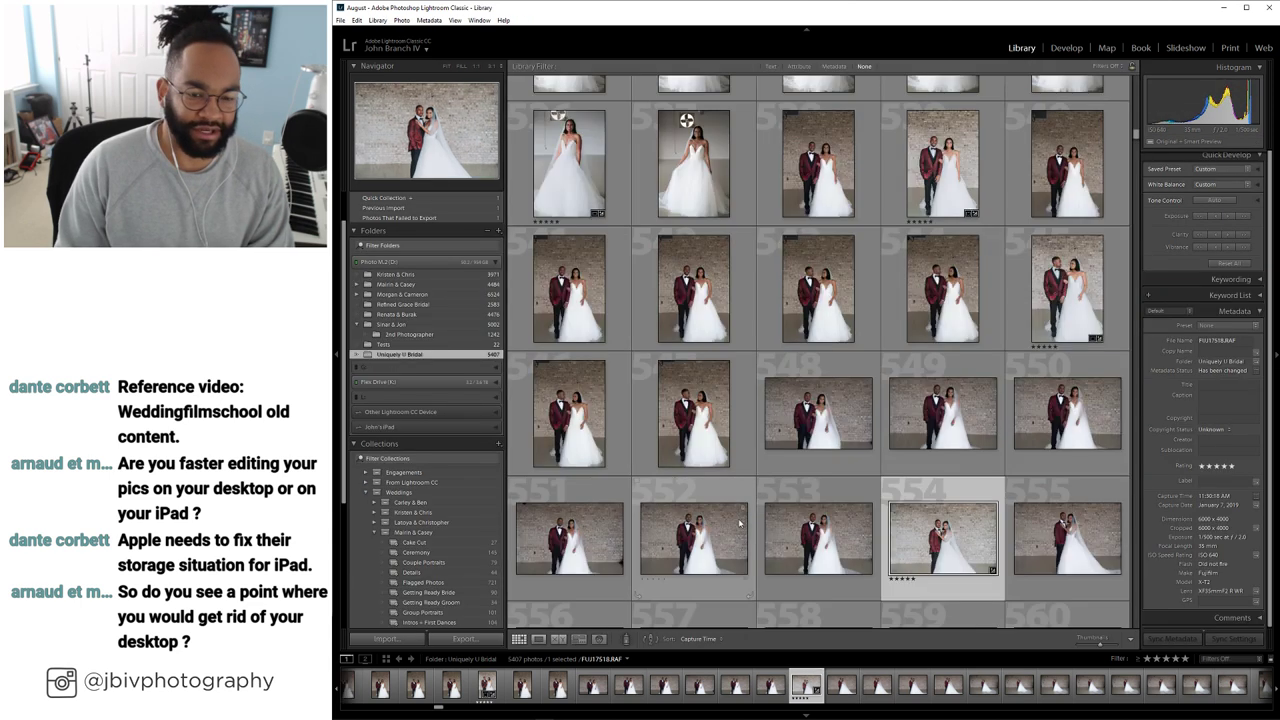
scroll(820, 420, down, 3)
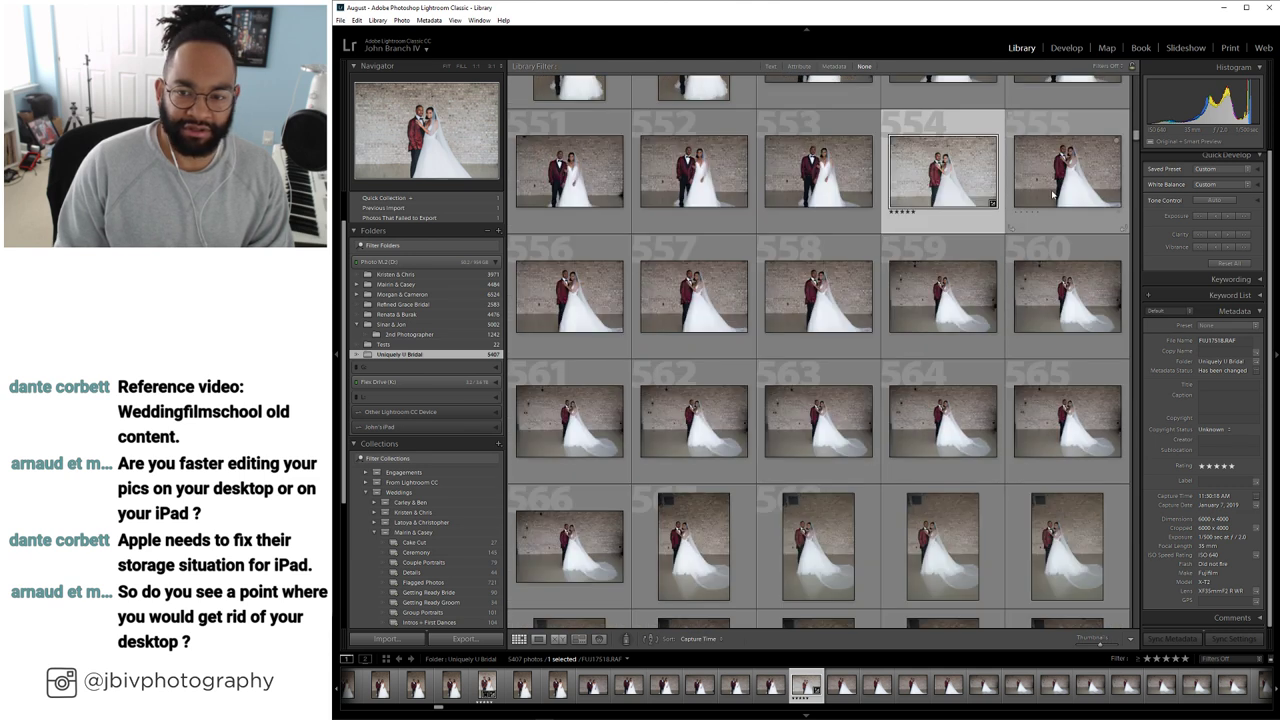
double_click(1052, 195)
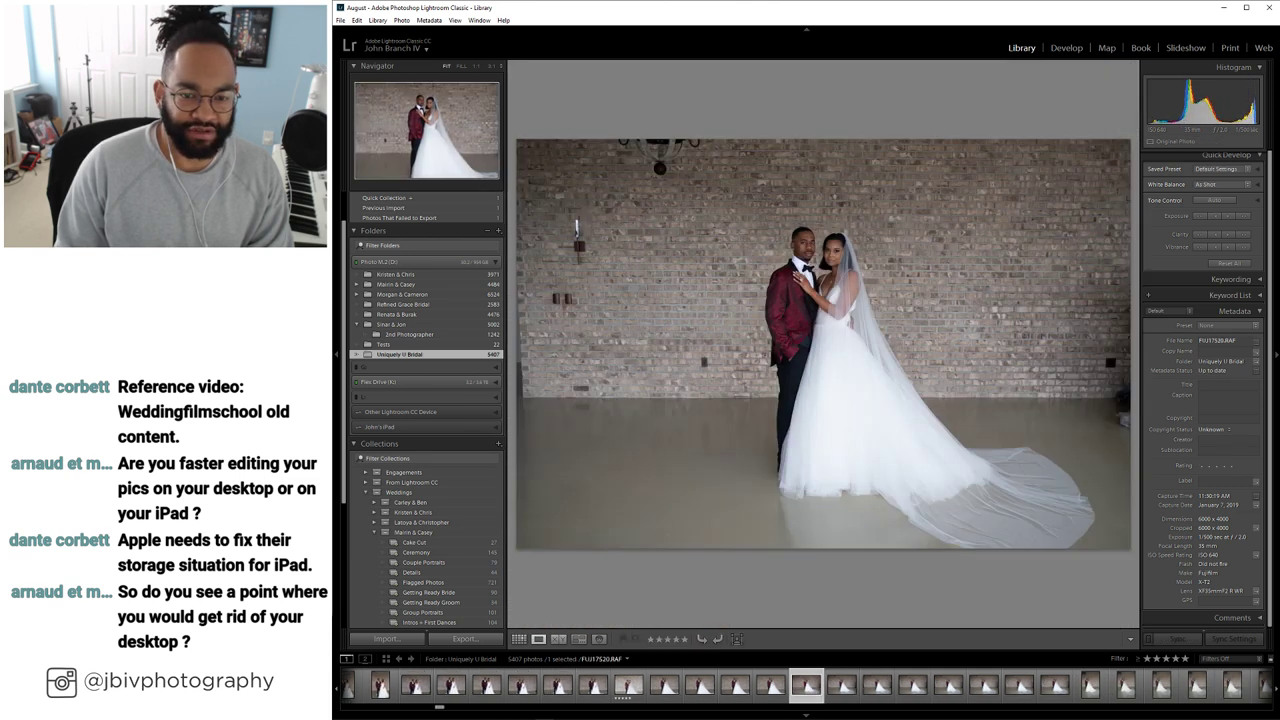
key(Right)
key(Right)
key(Right)
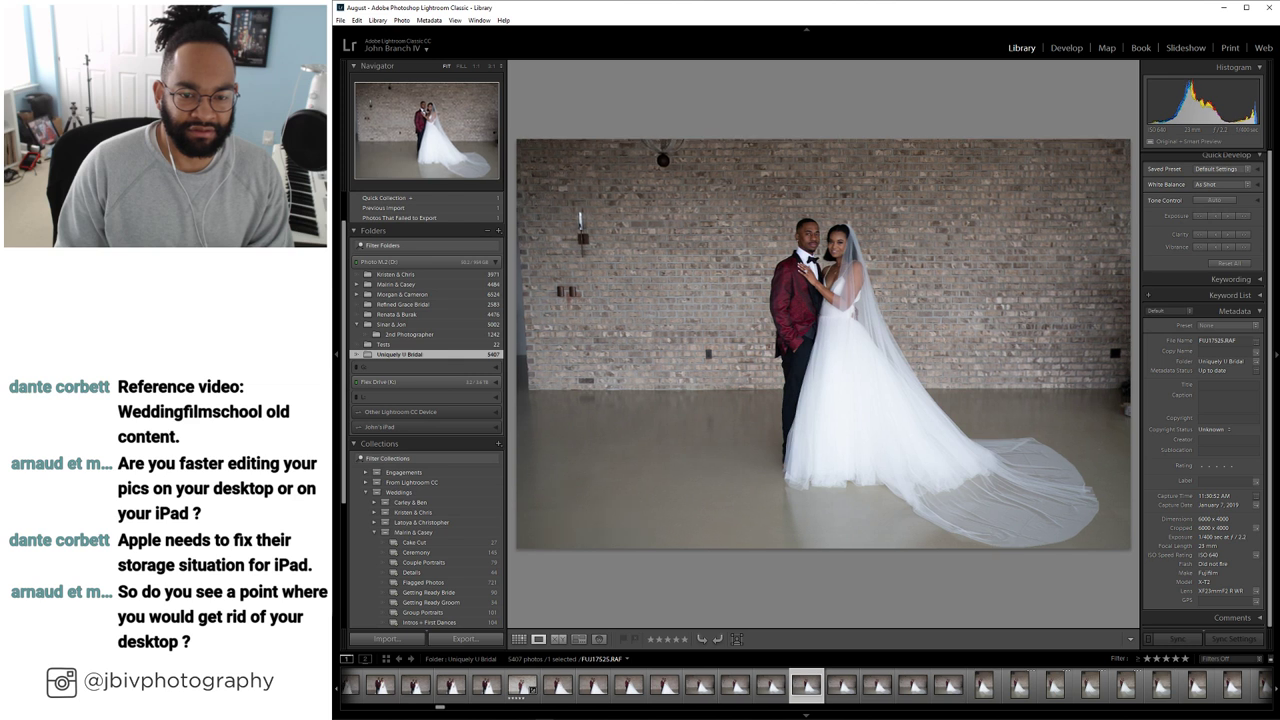
key(Right)
key(Right)
key(Right)
key(Right)
key(Right)
key(Right)
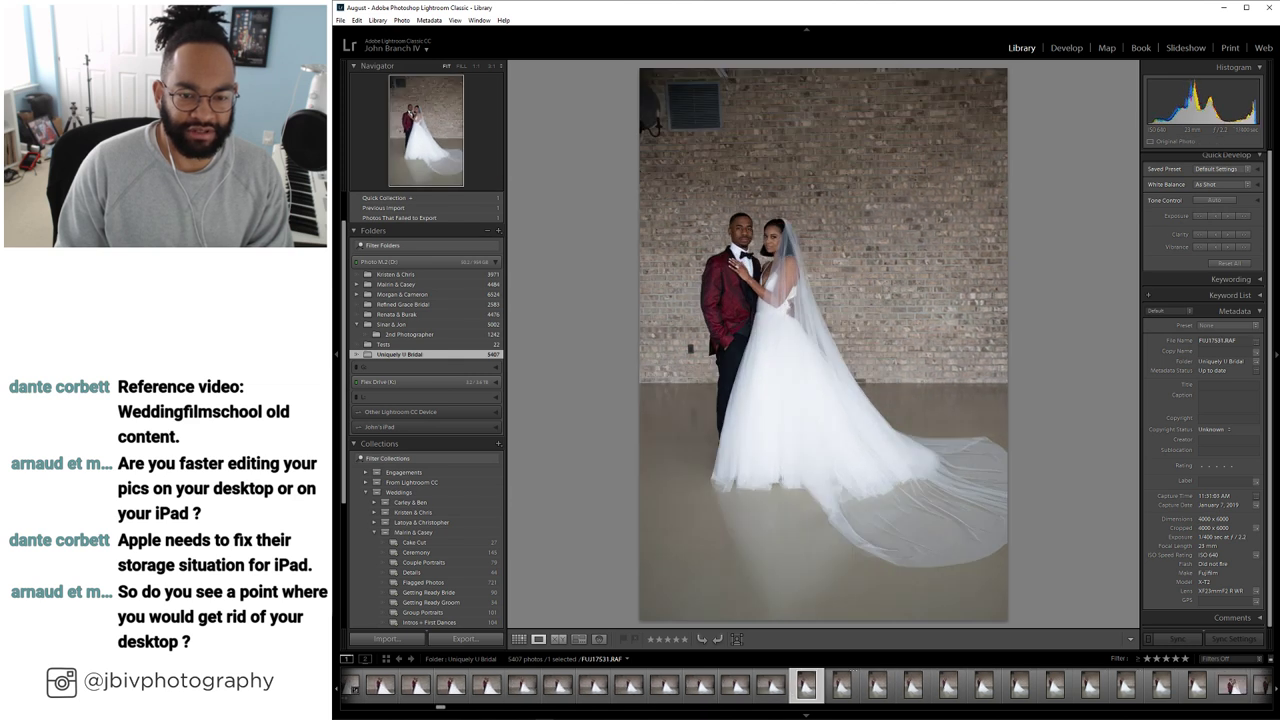
key(Right)
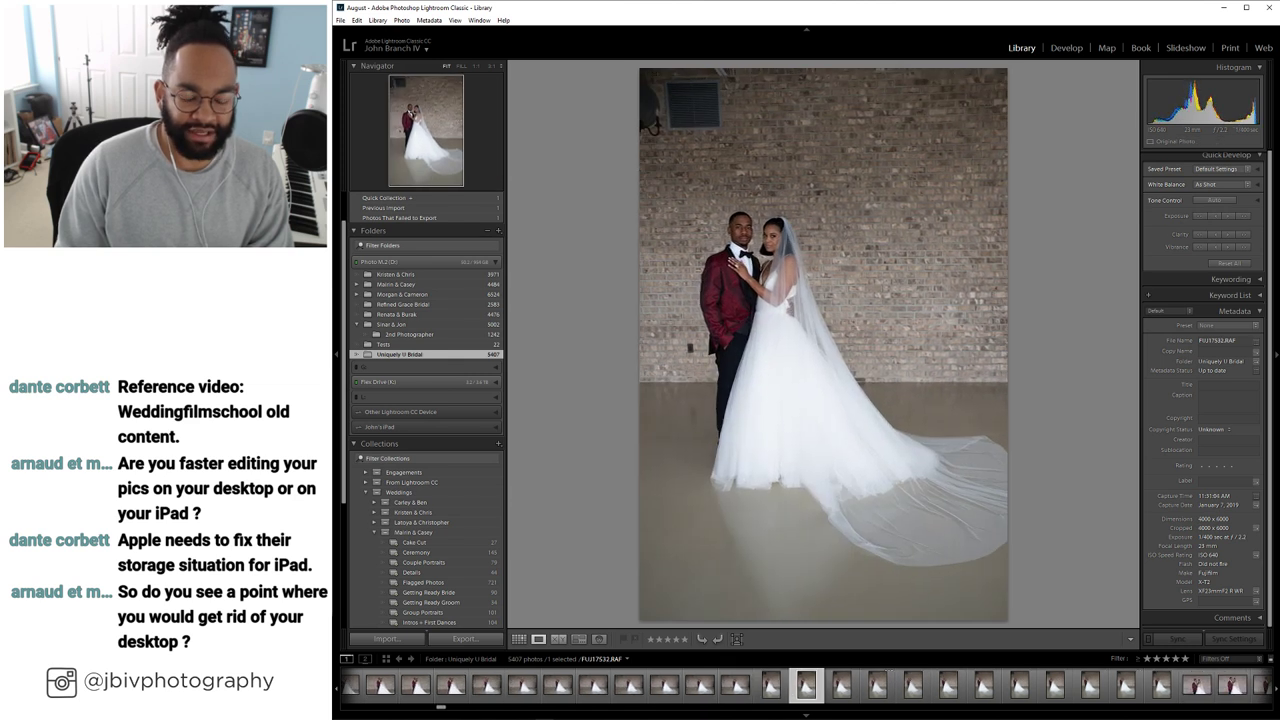
Rate the long-veil portrait five stars and paste the copied develop settings onto it
key(5)
right_click(791, 376)
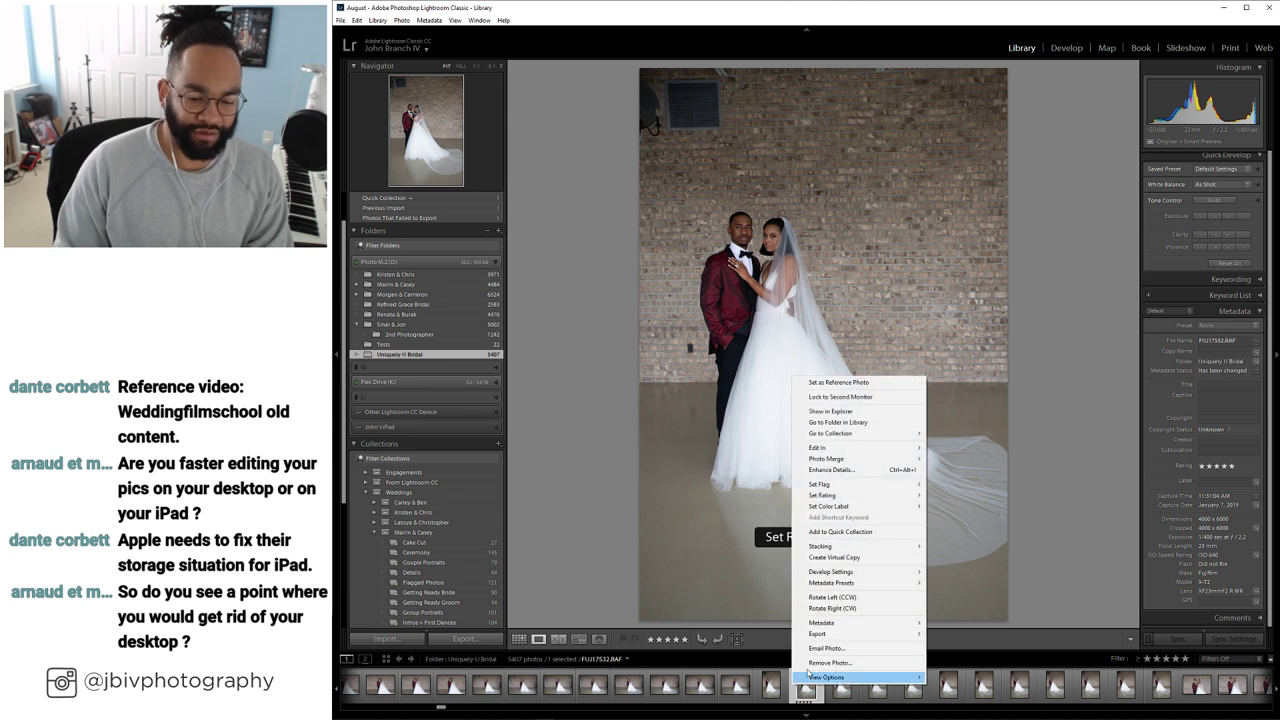
mouse_move(846, 572)
click(985, 606)
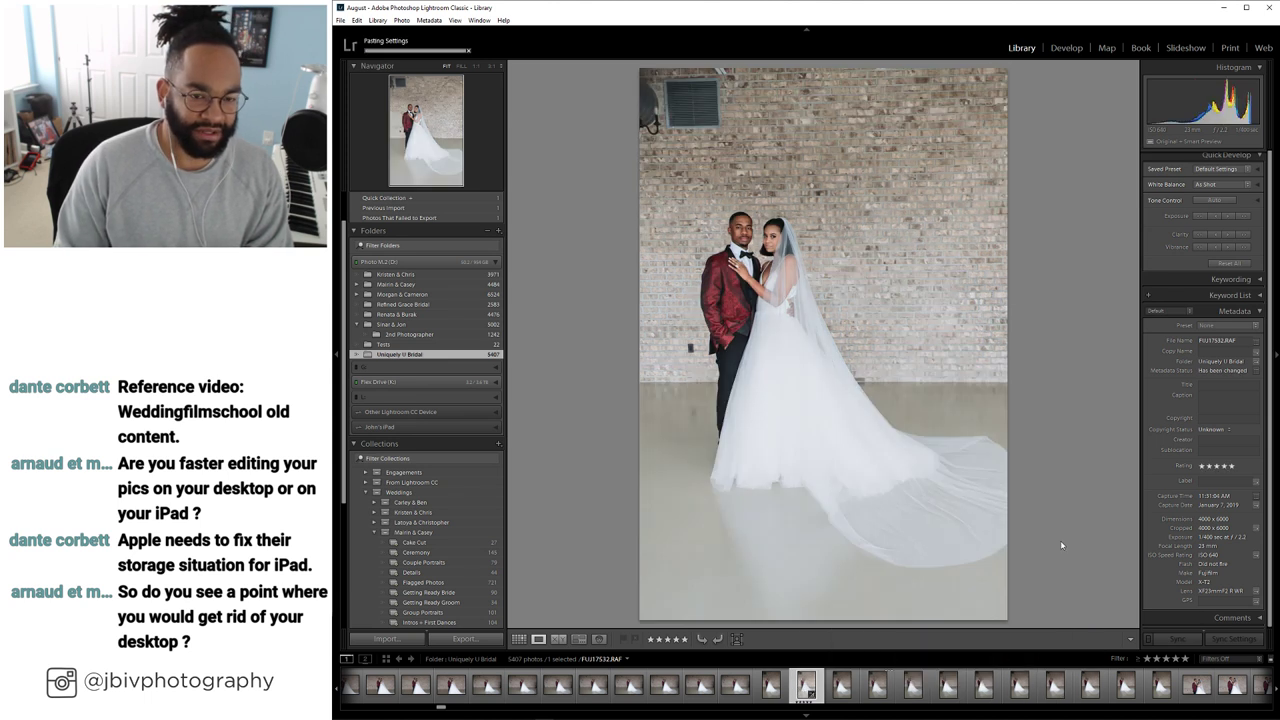
Apply Upright leveling, lower exposure to +0.60, and lift shadows from +50 to +60
click(1068, 48)
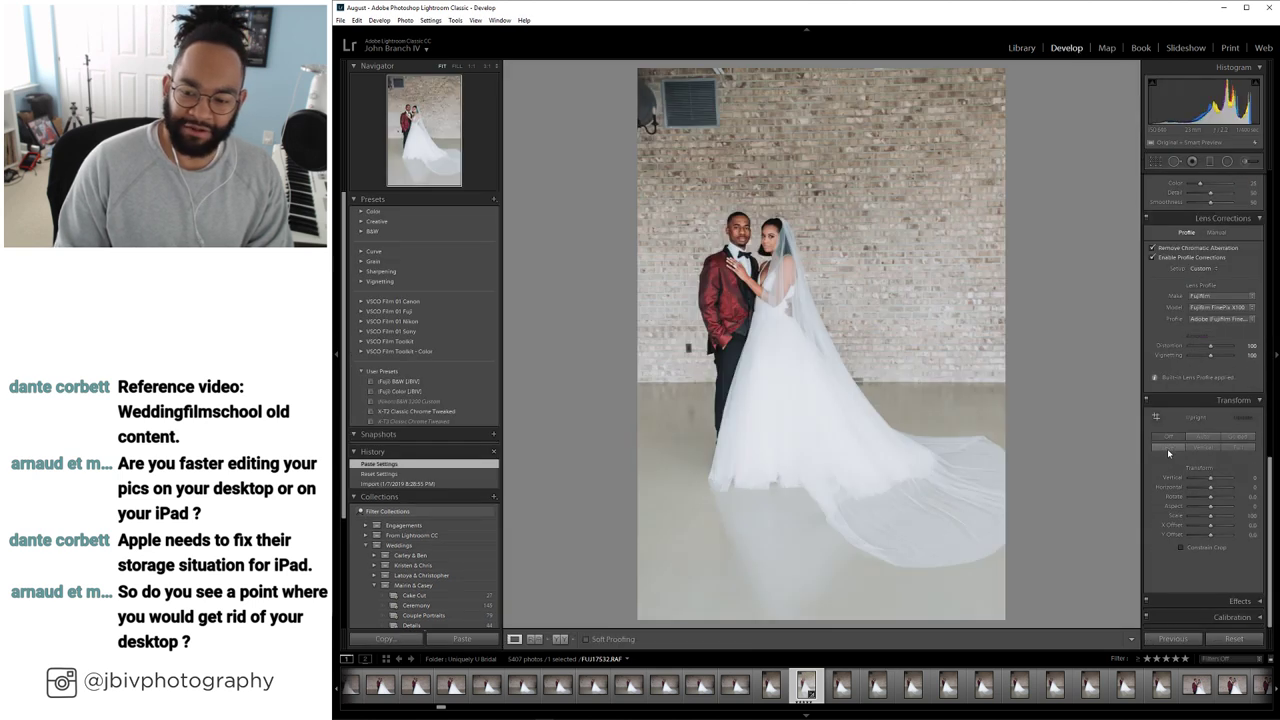
click(1164, 447)
scroll(1172, 400, up, 10)
scroll(1180, 400, down, 10)
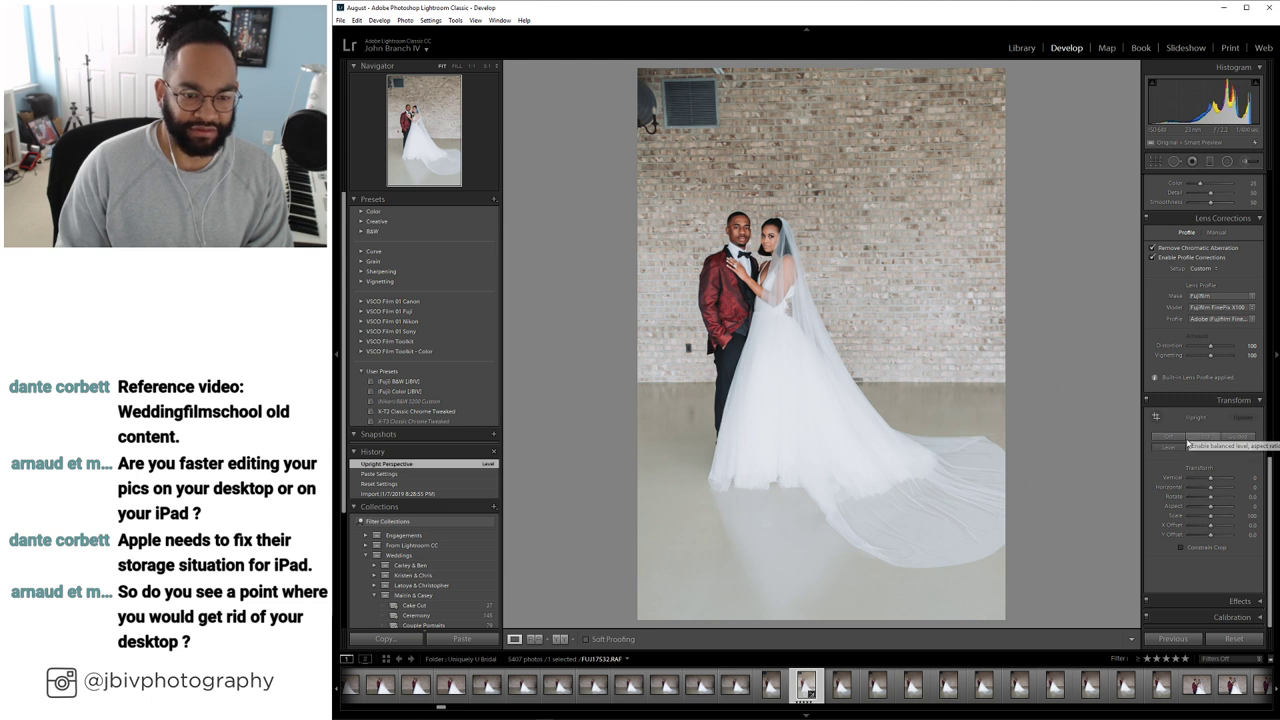
scroll(1170, 380, up, 10)
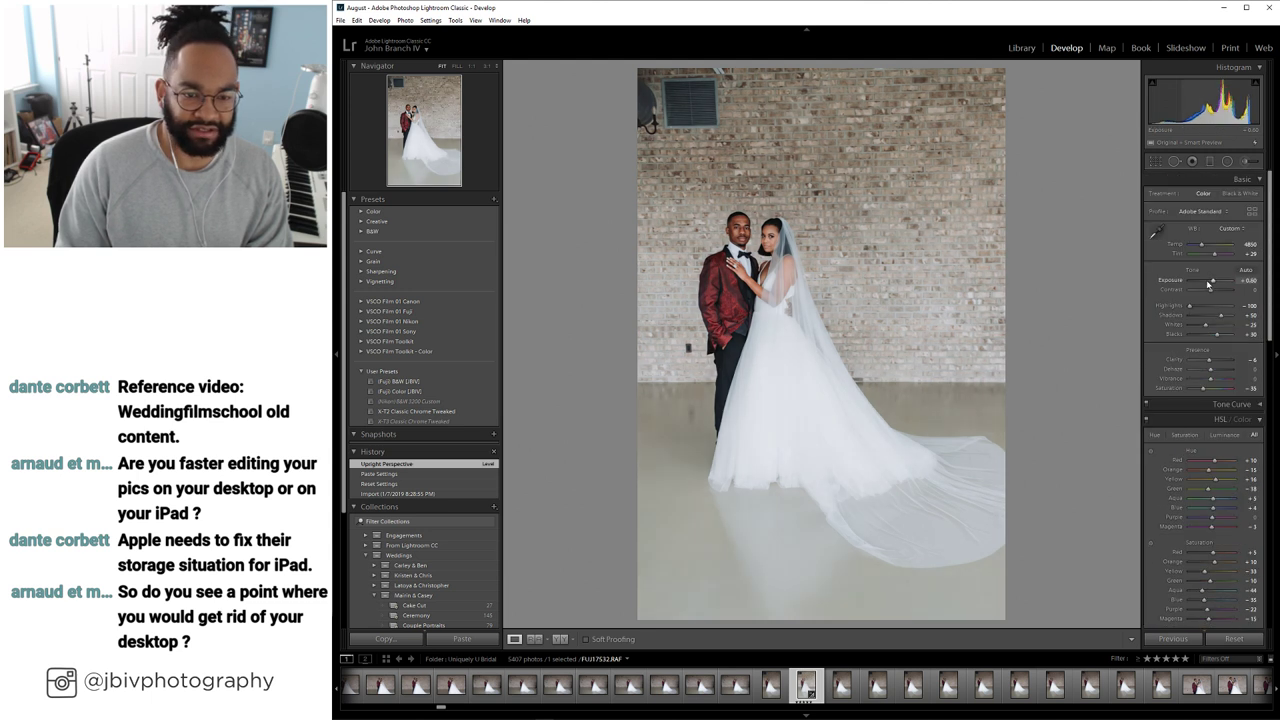
drag(1211, 285, 1208, 285)
drag(1217, 322, 1213, 282)
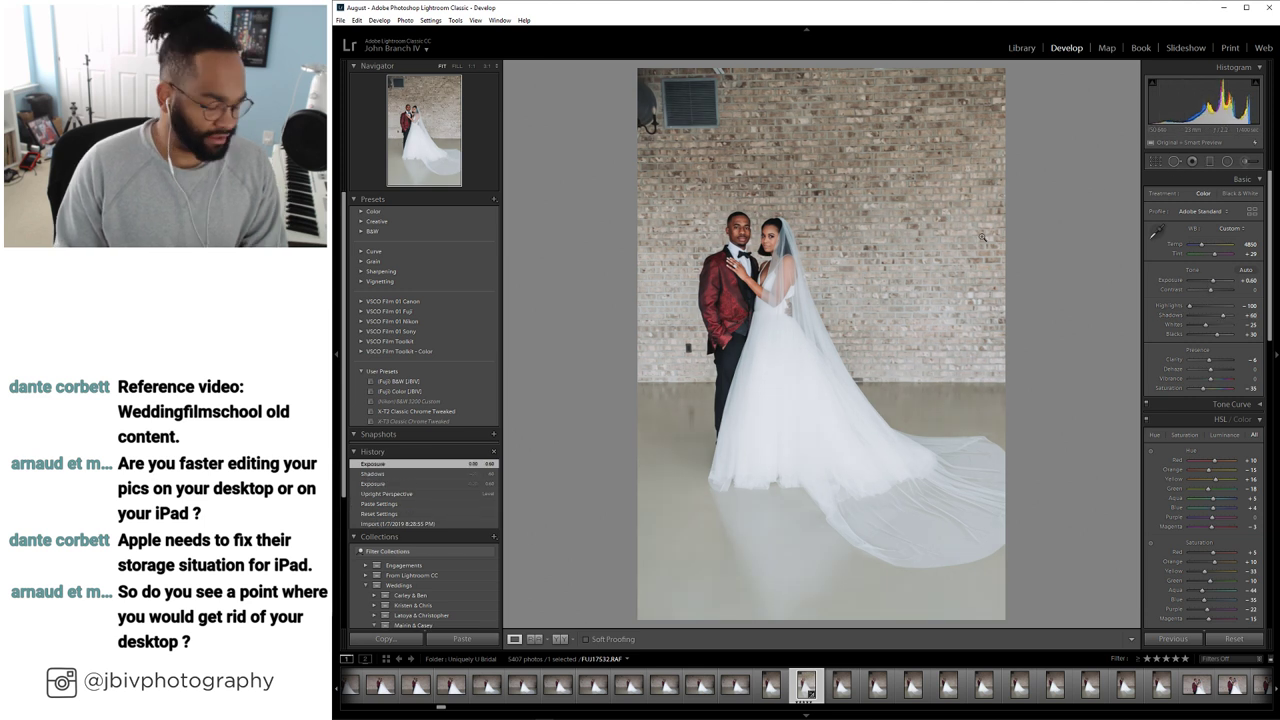
Heal the small dark spot on the wall beside the groom's arm
click(1175, 163)
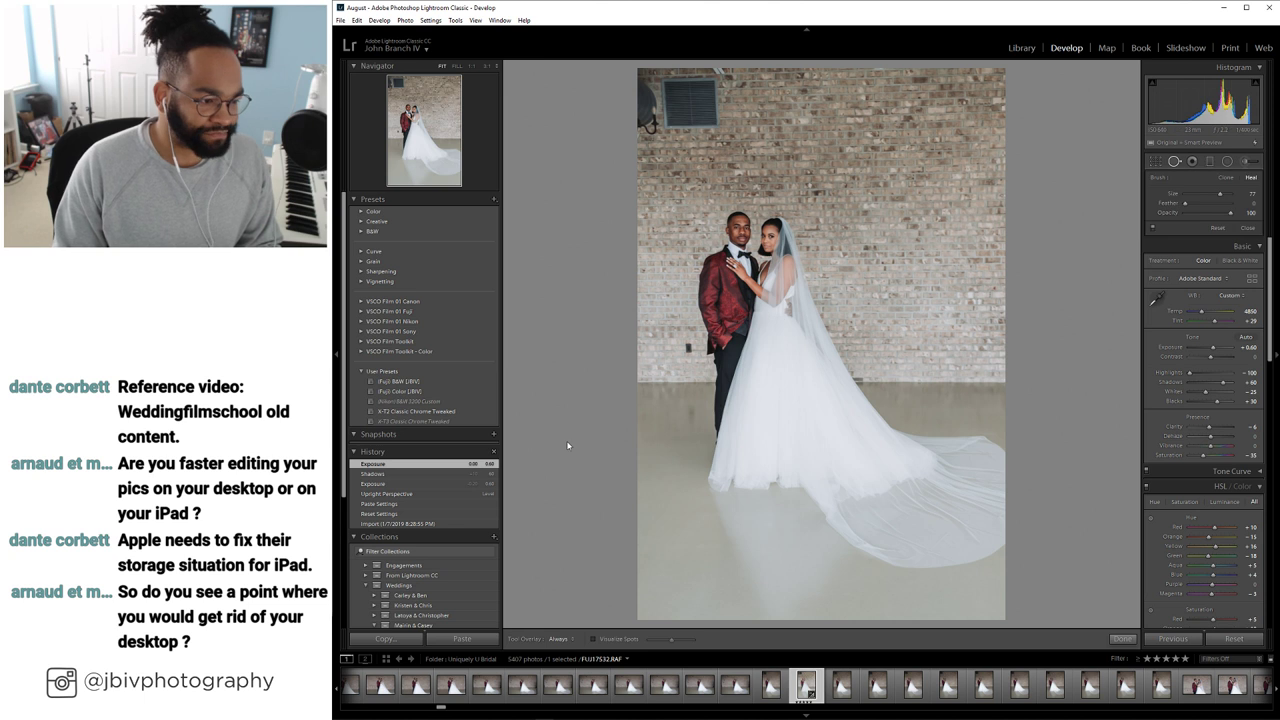
click(688, 347)
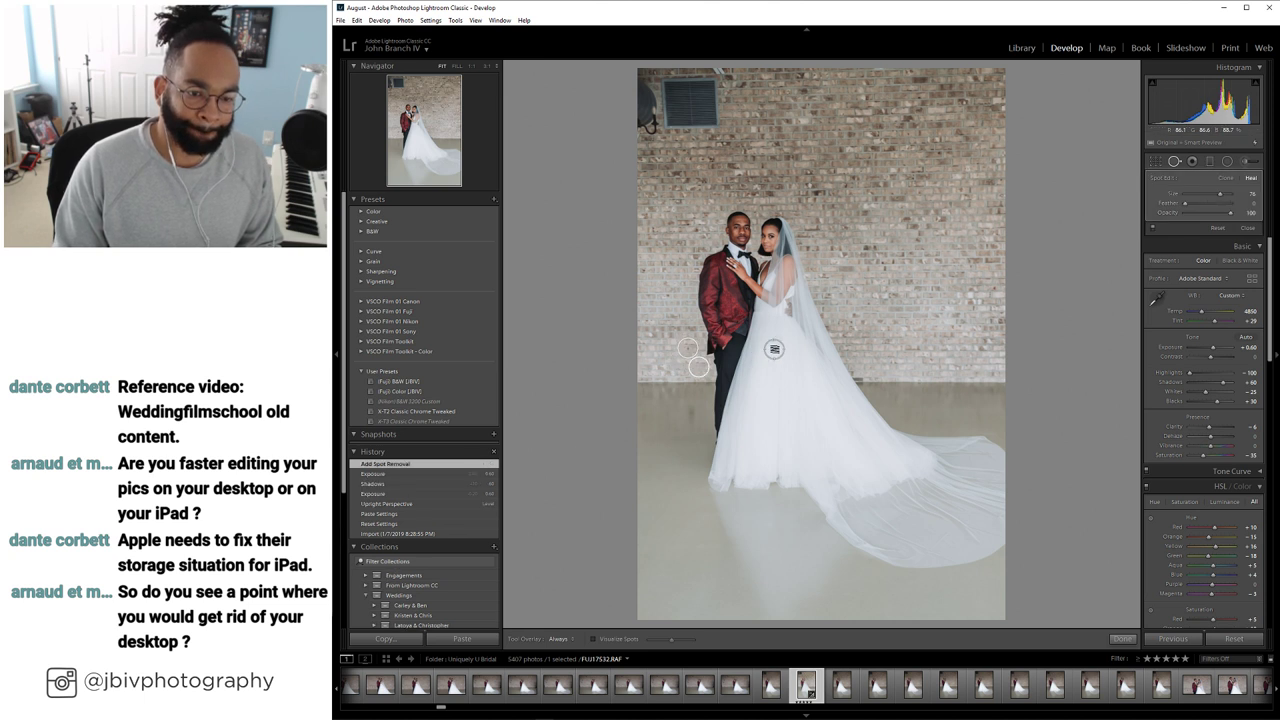
key(q)
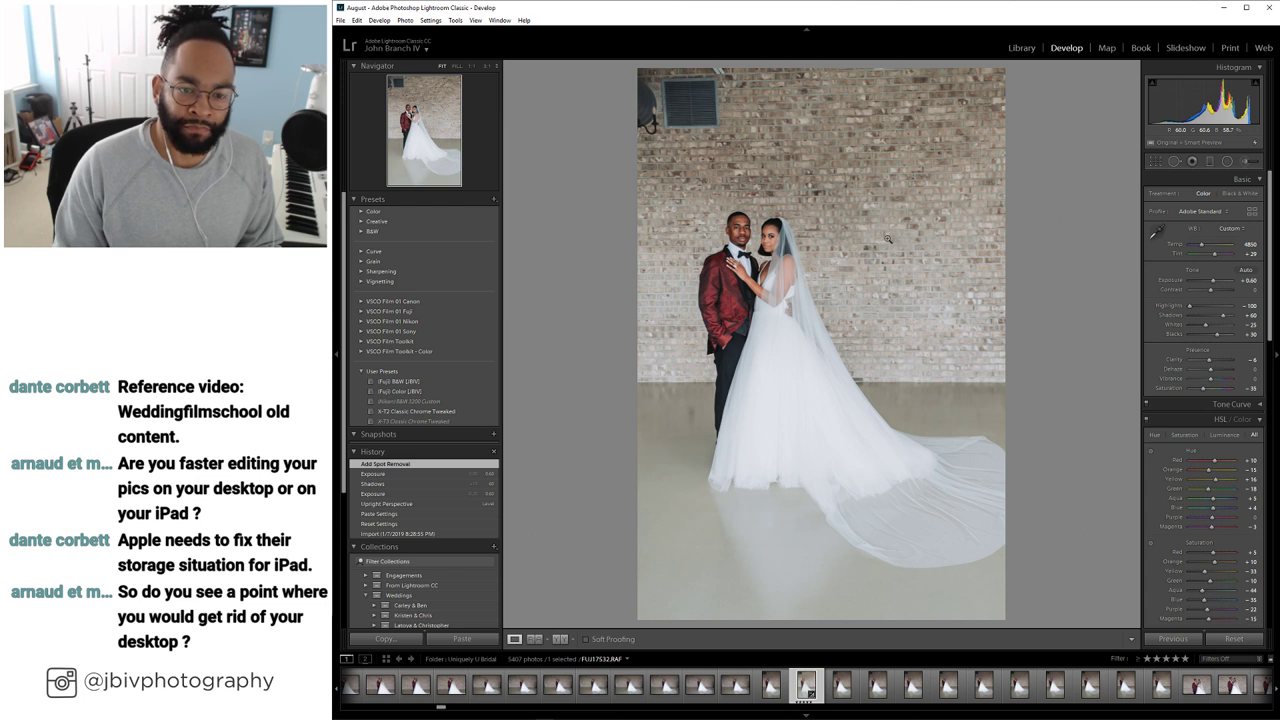
click(1019, 48)
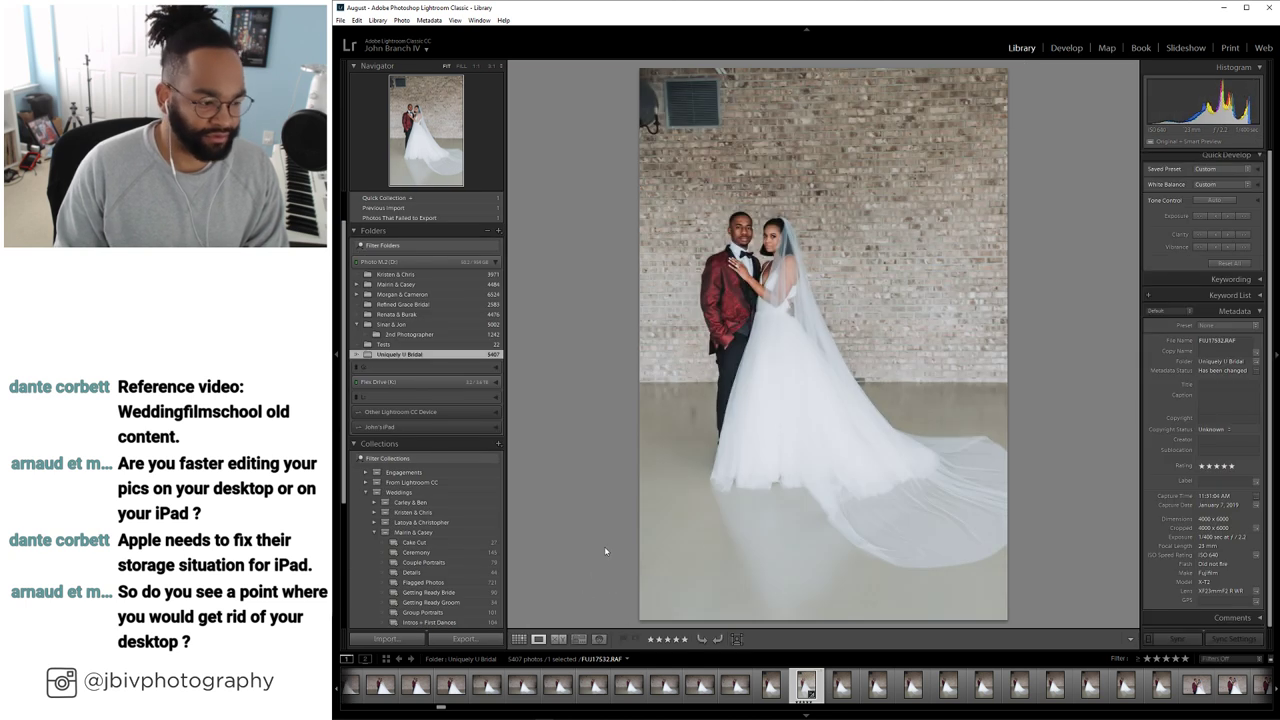
key(g)
scroll(782, 438, down, 3)
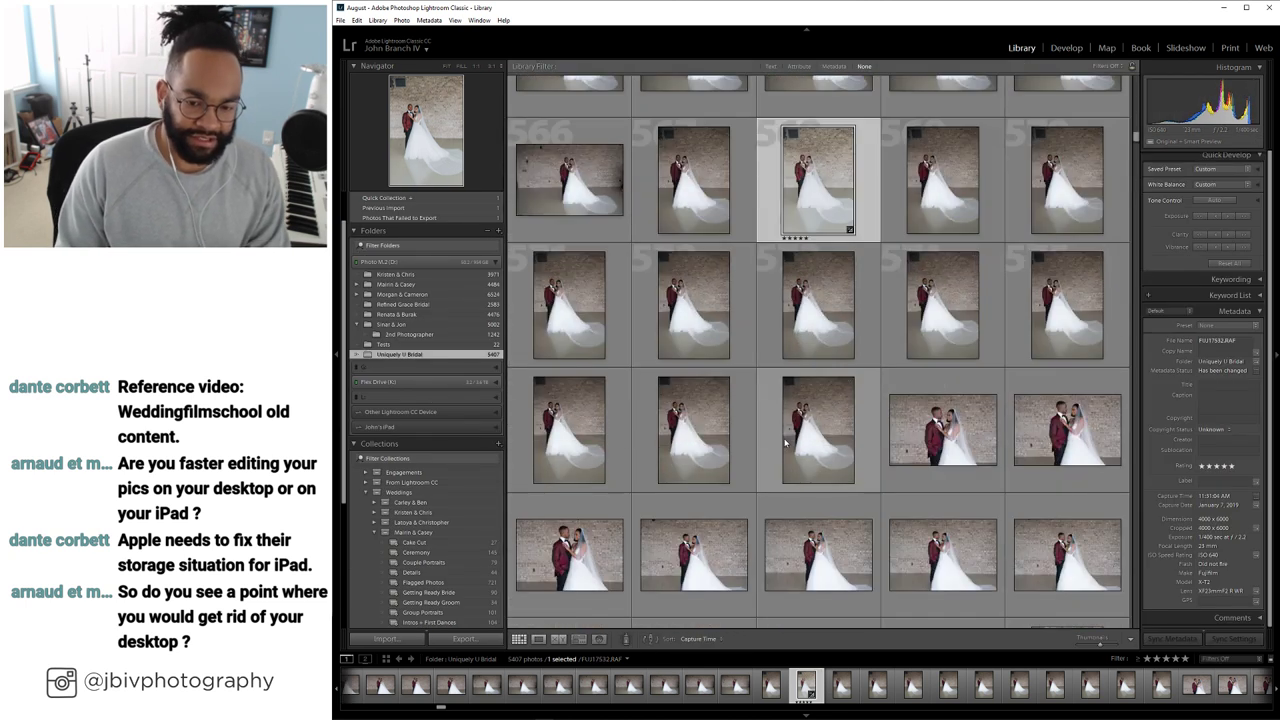
scroll(782, 435, down, 2)
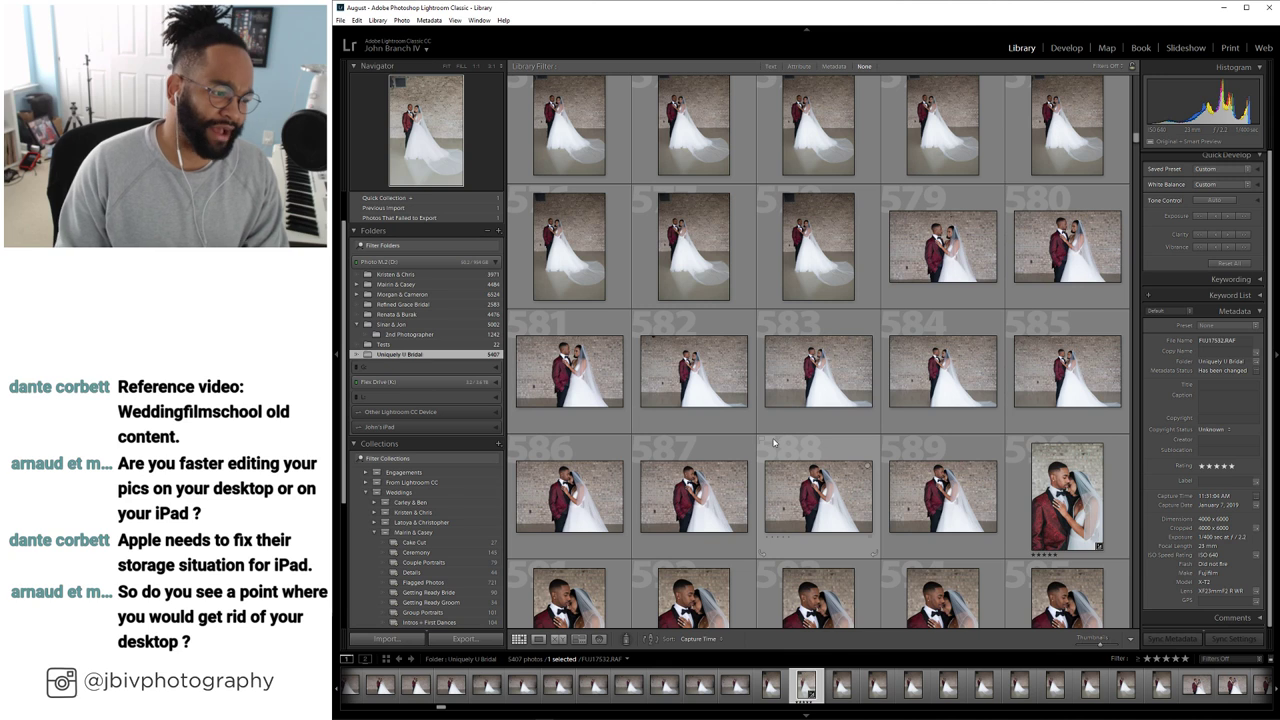
scroll(730, 484, up, 3)
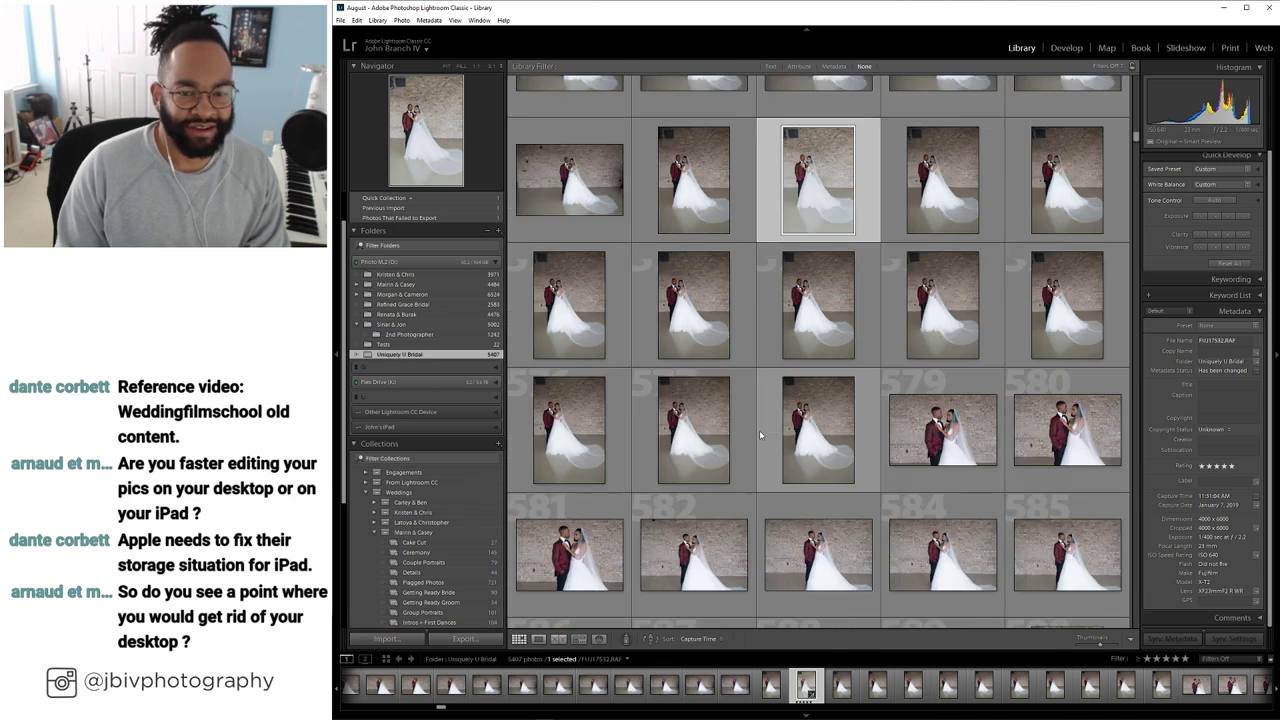
double_click(941, 228)
key(Left)
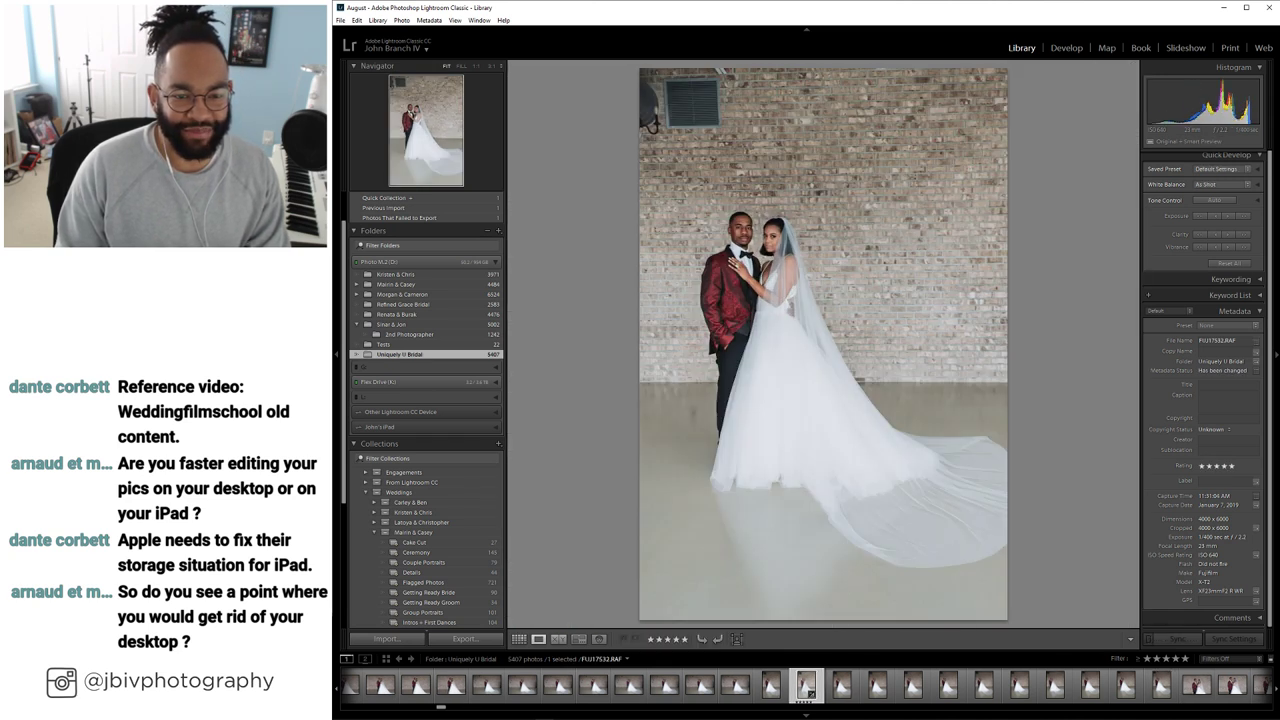
key(d)
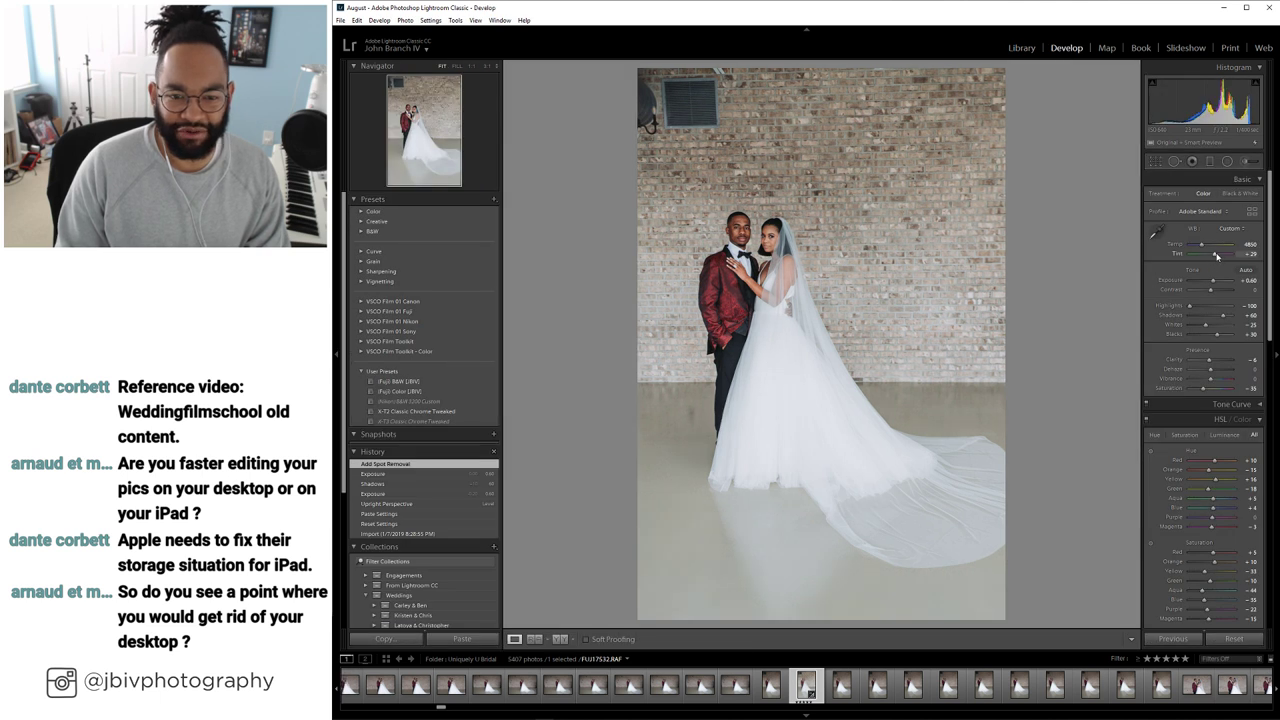
Set the portrait's Tint to +34 and select the next photo, FUJ17534, in the grid
drag(1217, 256, 1215, 256)
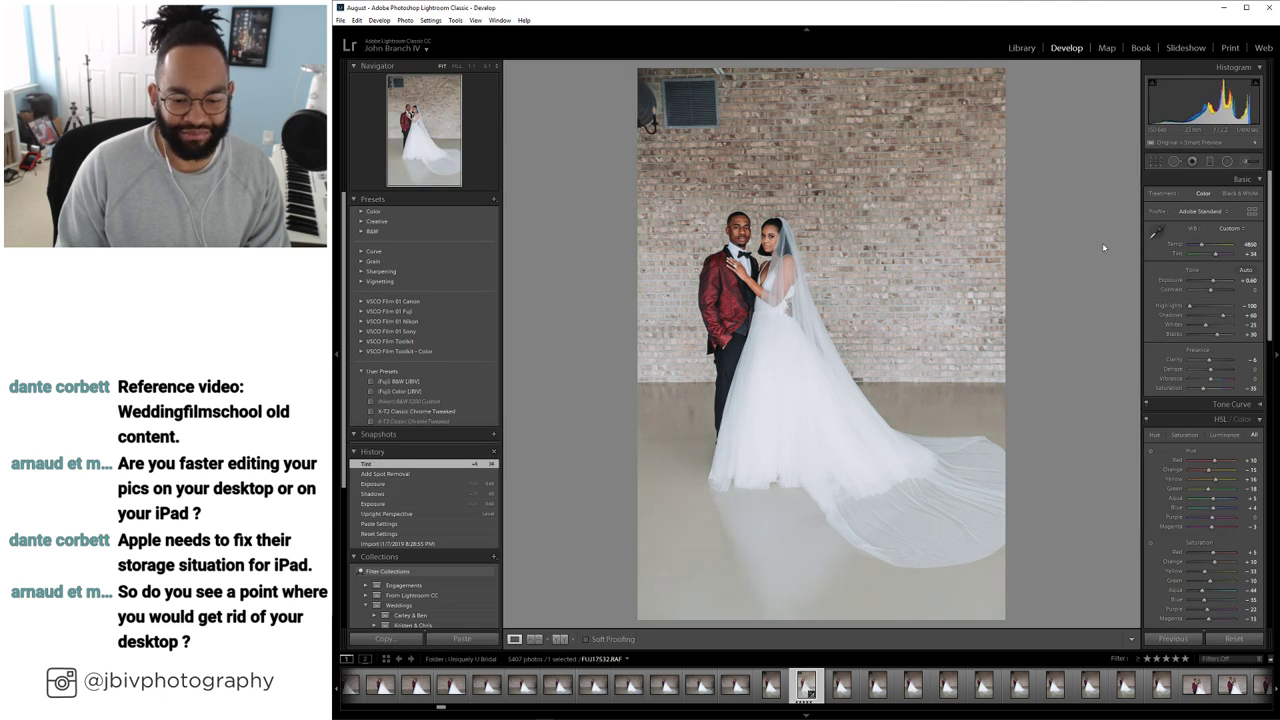
key(g)
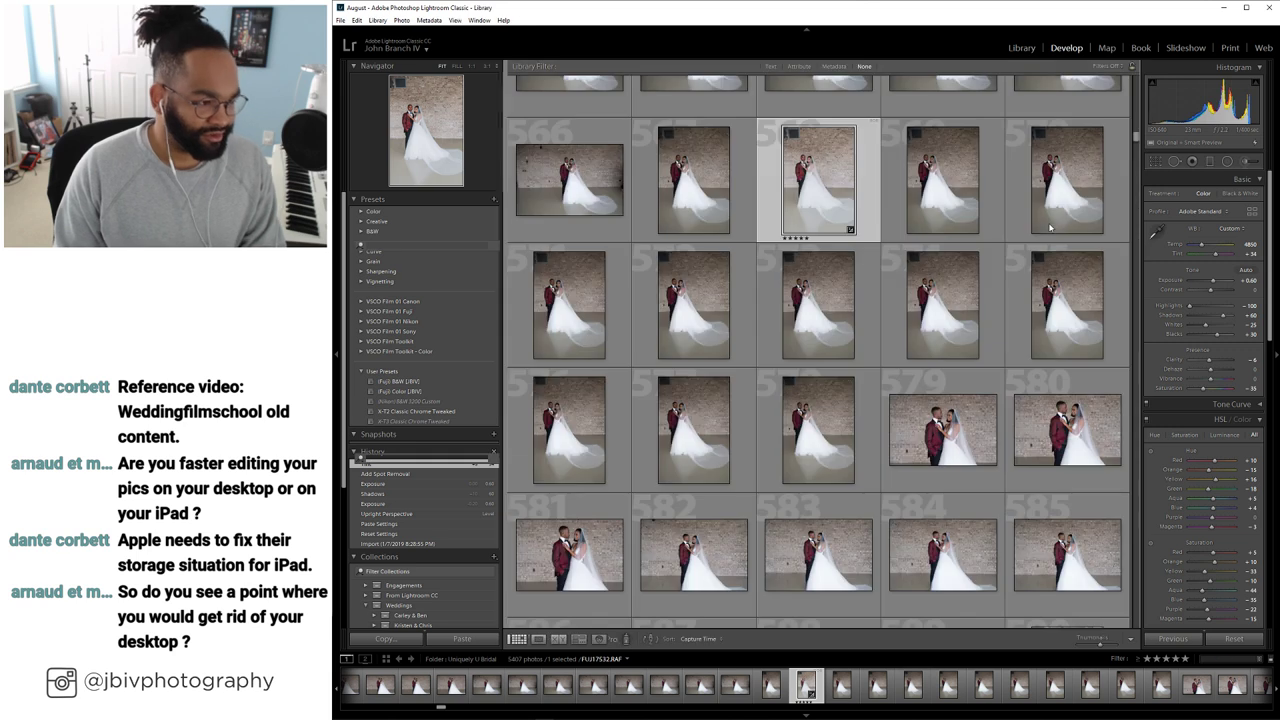
key(Right)
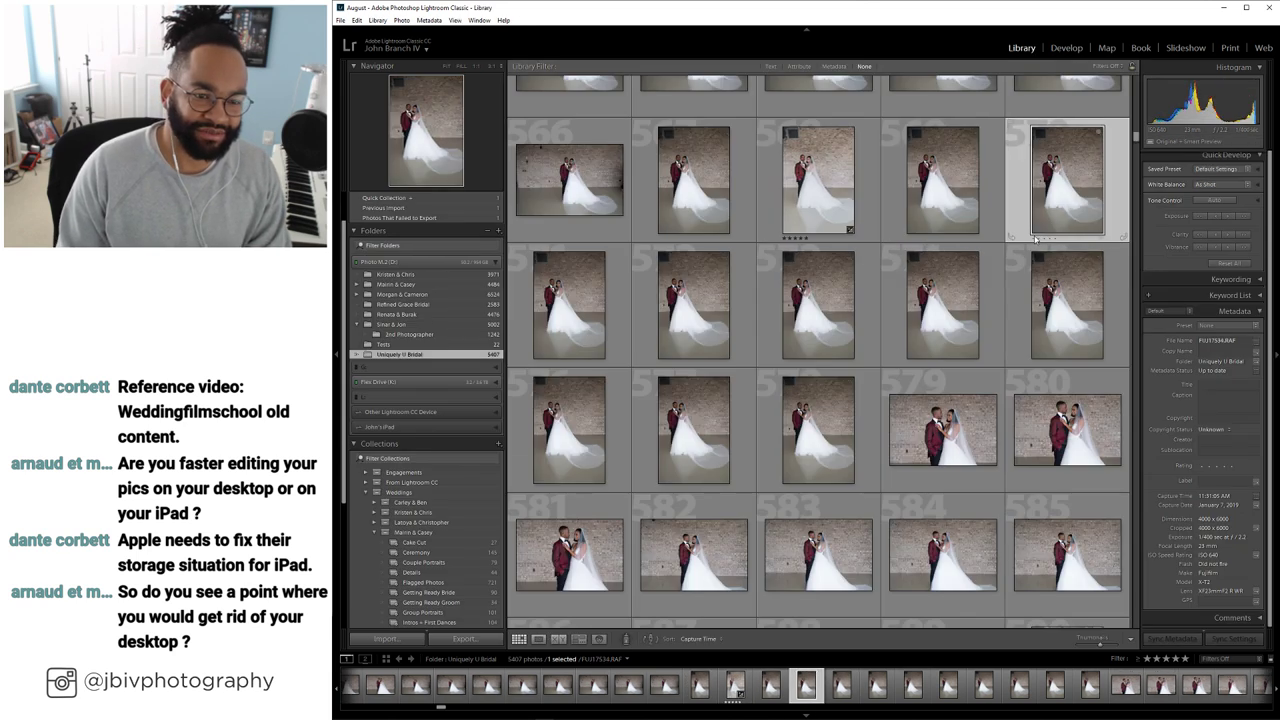
Step through photos in Loupe view to the wide photo FUJ17543
key(e)
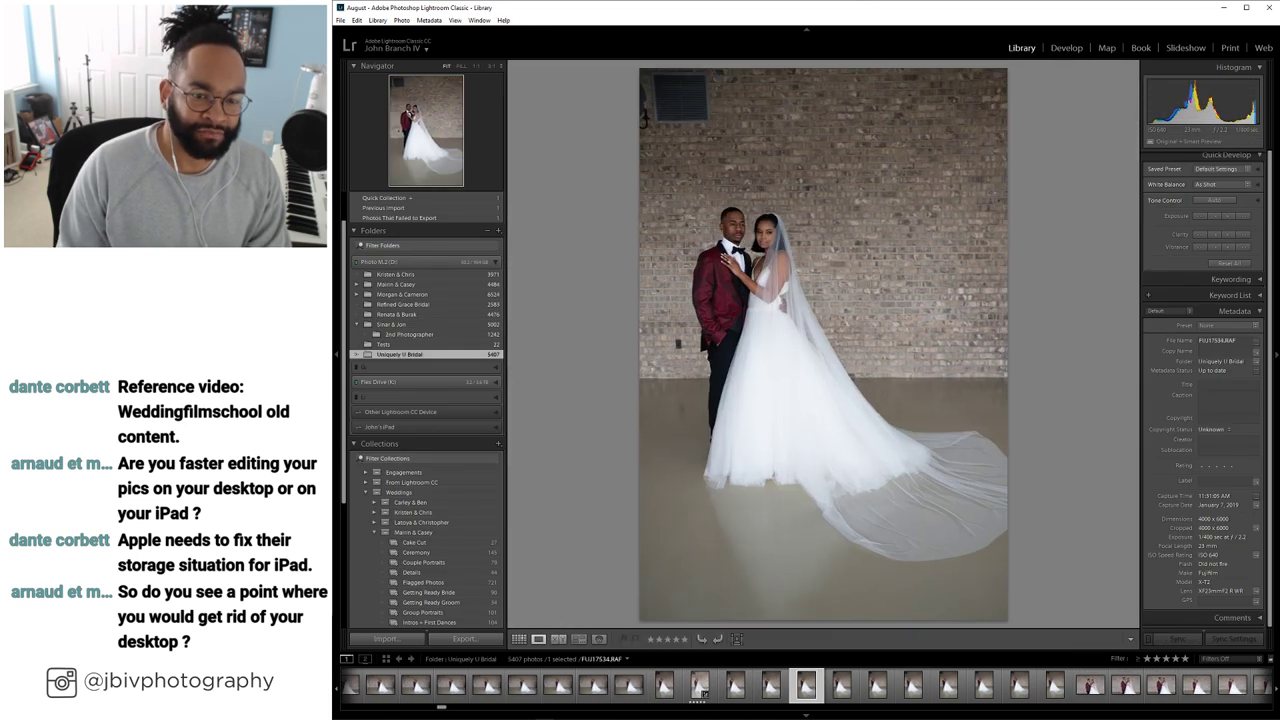
key(Right)
key(Right)
key(Right)
key(Right)
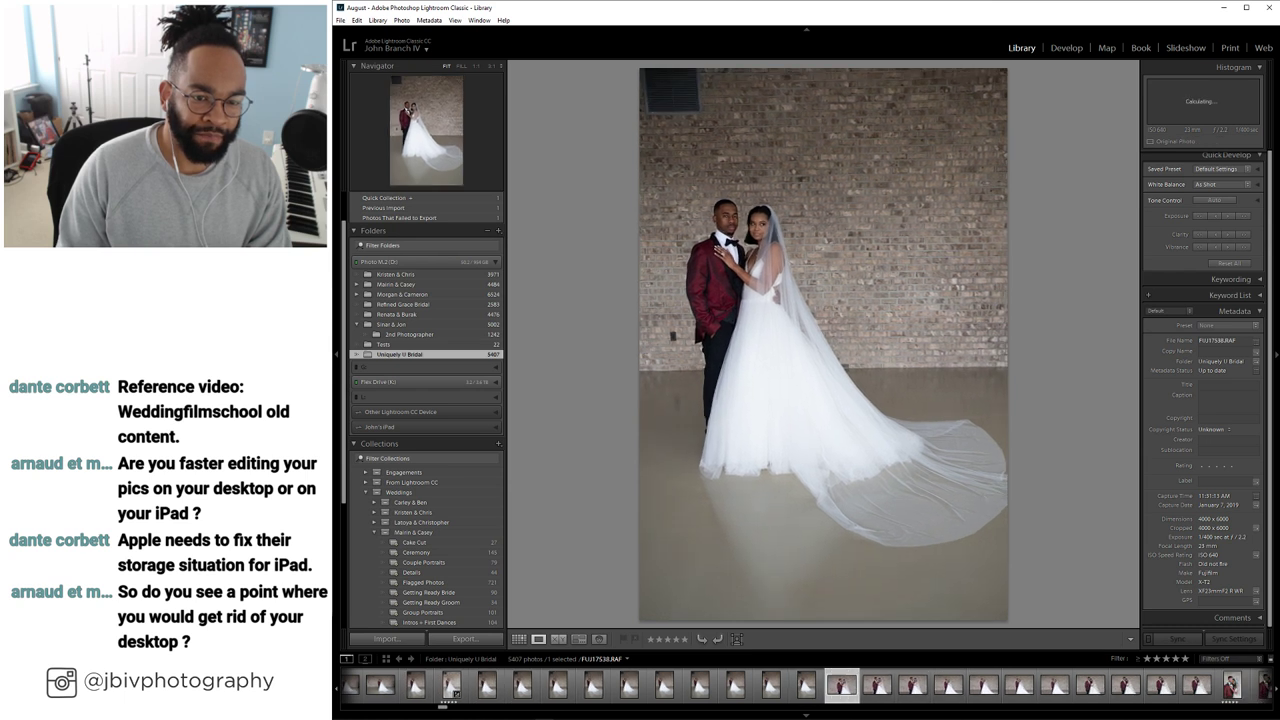
key(Right)
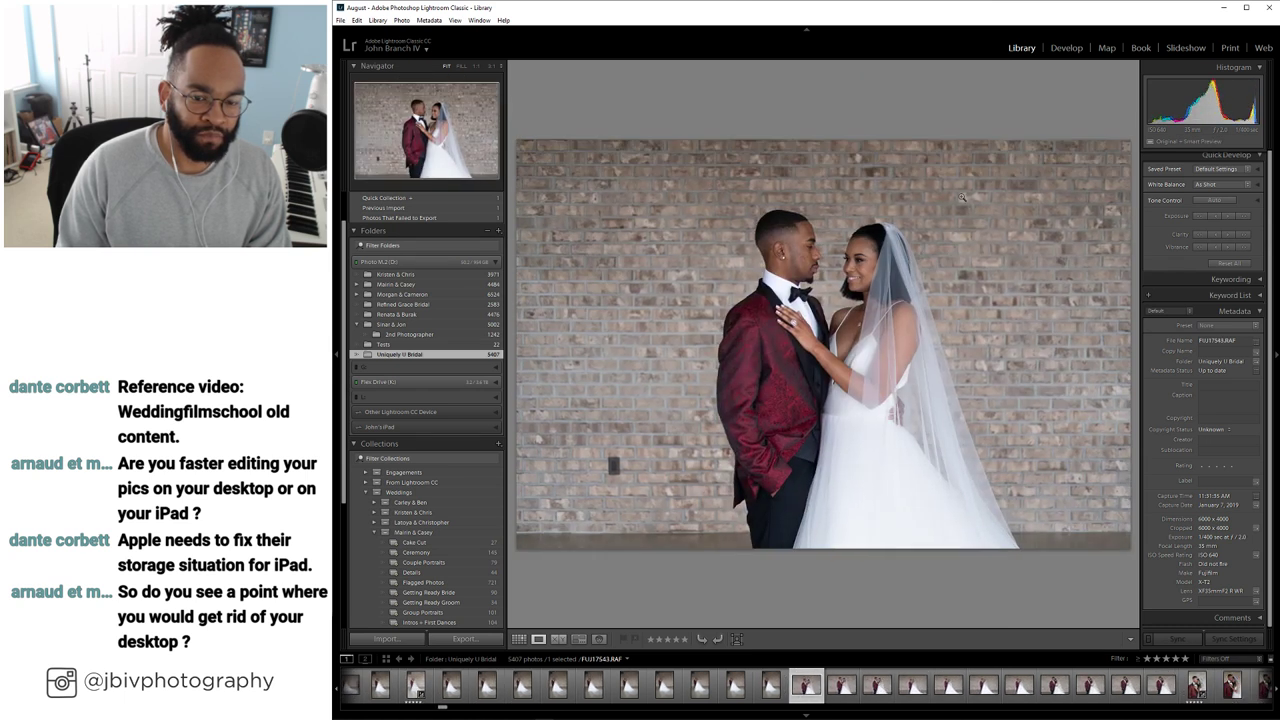
Rate FUJ17543 five stars, paste the copied edits, and set exposure to +0.50 in Develop
key(5)
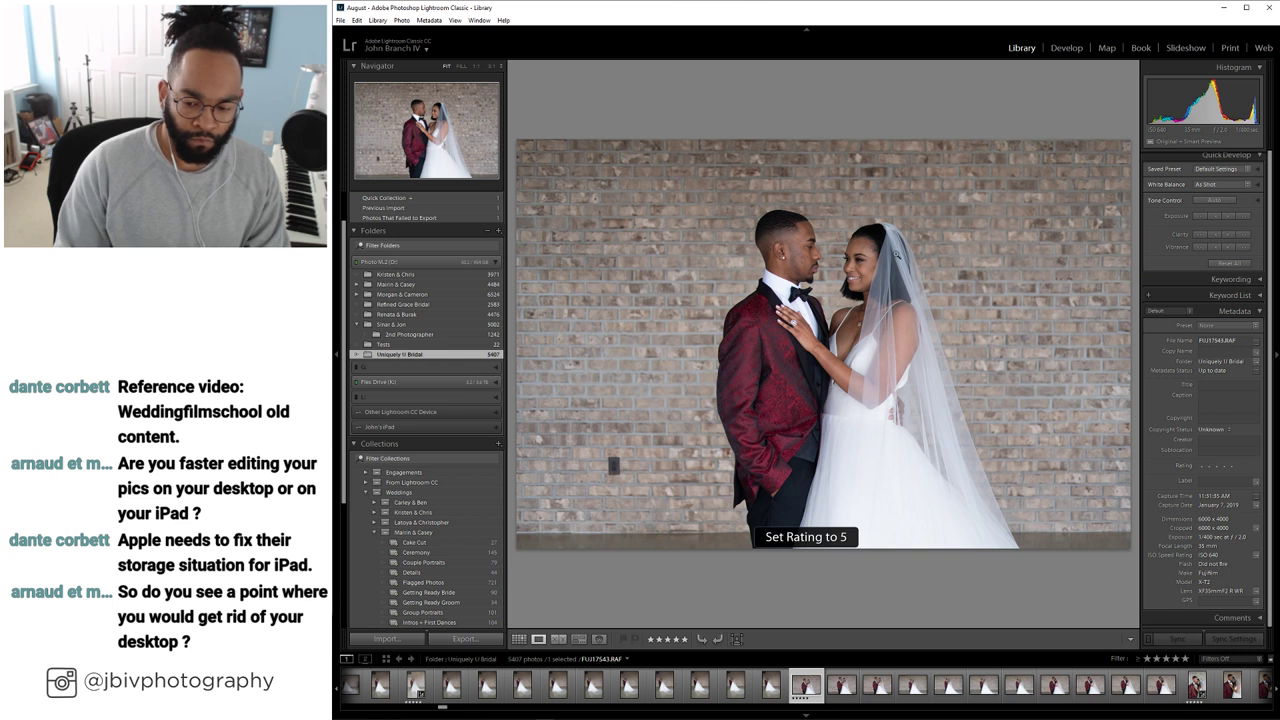
right_click(798, 674)
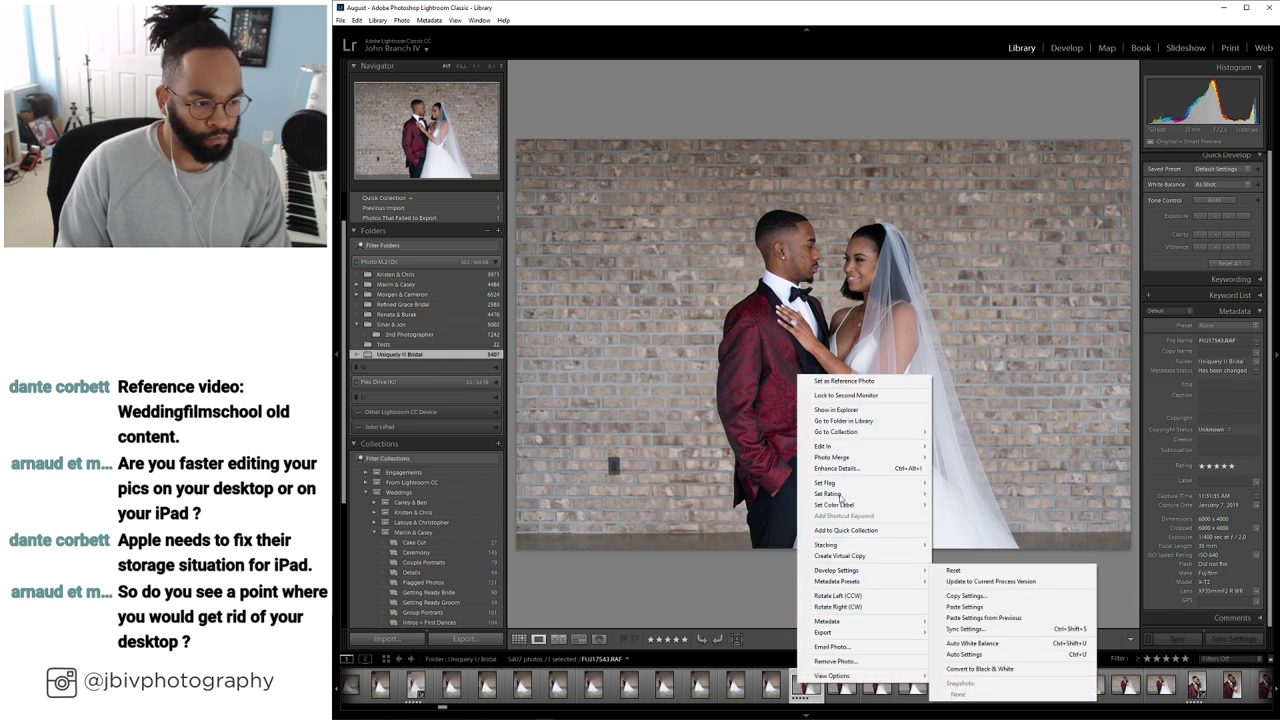
click(981, 607)
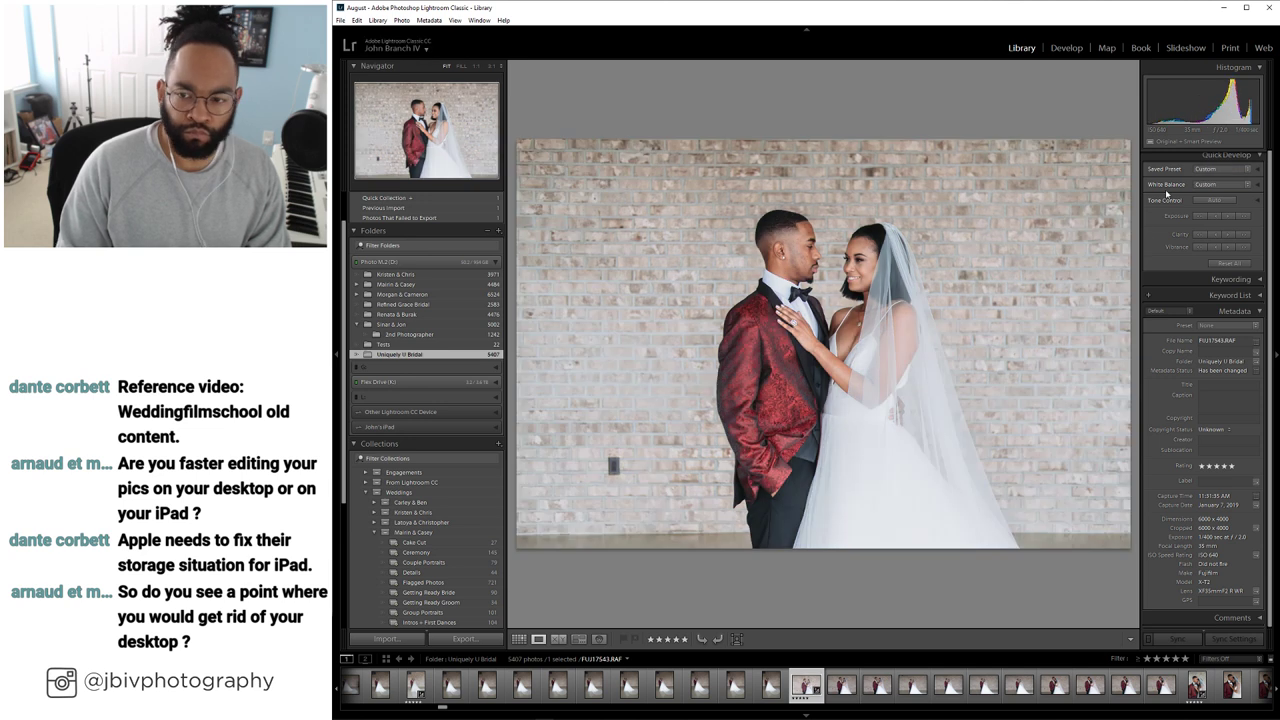
key(d)
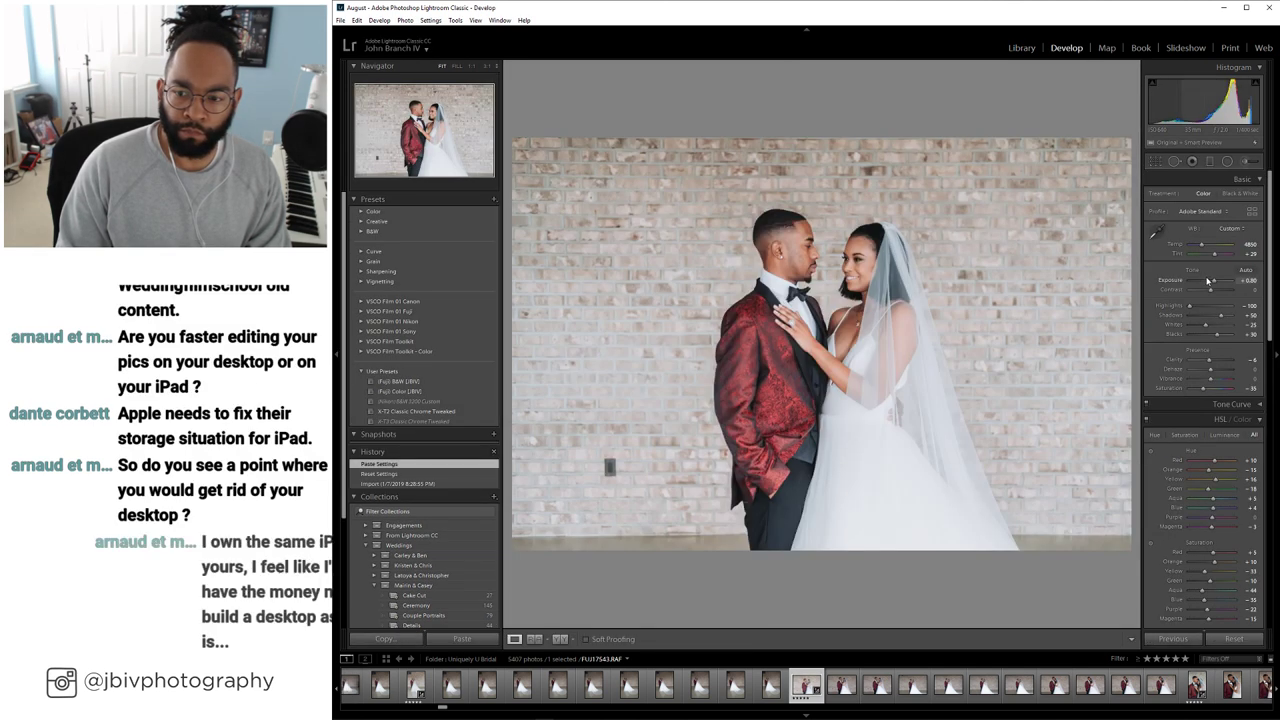
mouse_move(1209, 283)
mouse_down()
mouse_move(1202, 244)
mouse_move(1209, 281)
mouse_up()
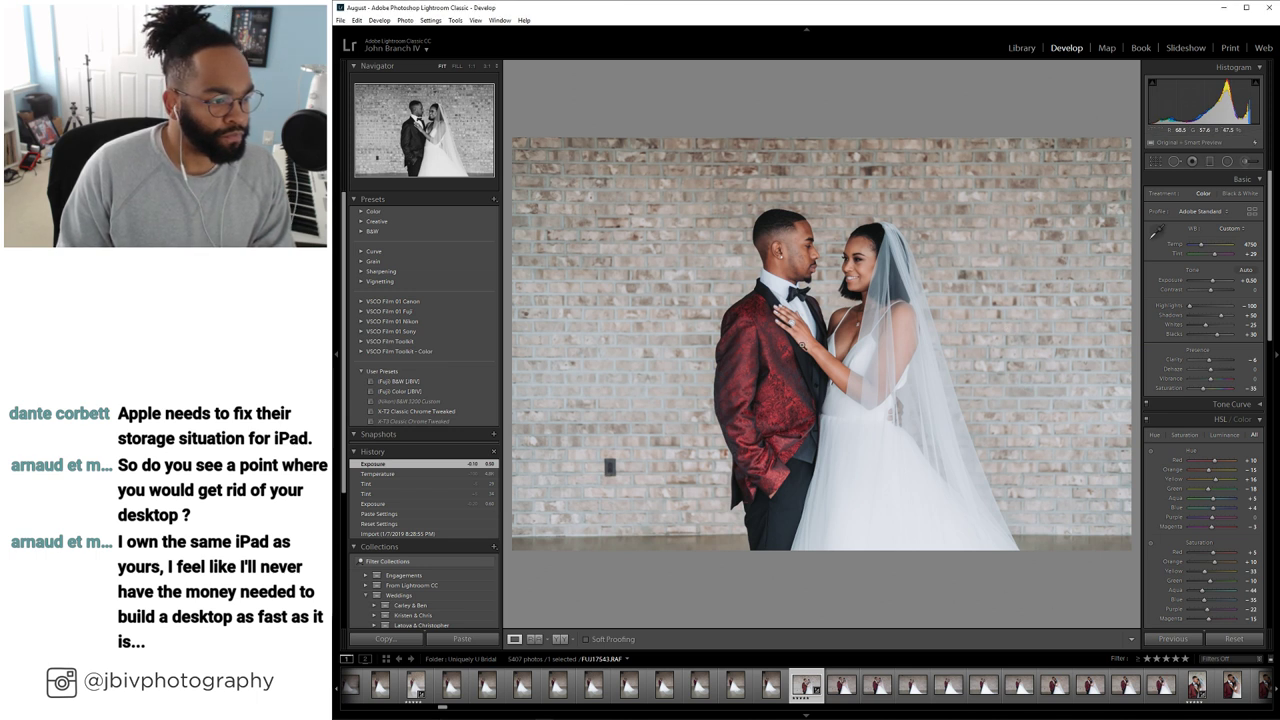
Heal the dark fixture on the wall left of the groom, then advance to FUJ17544
click(1021, 48)
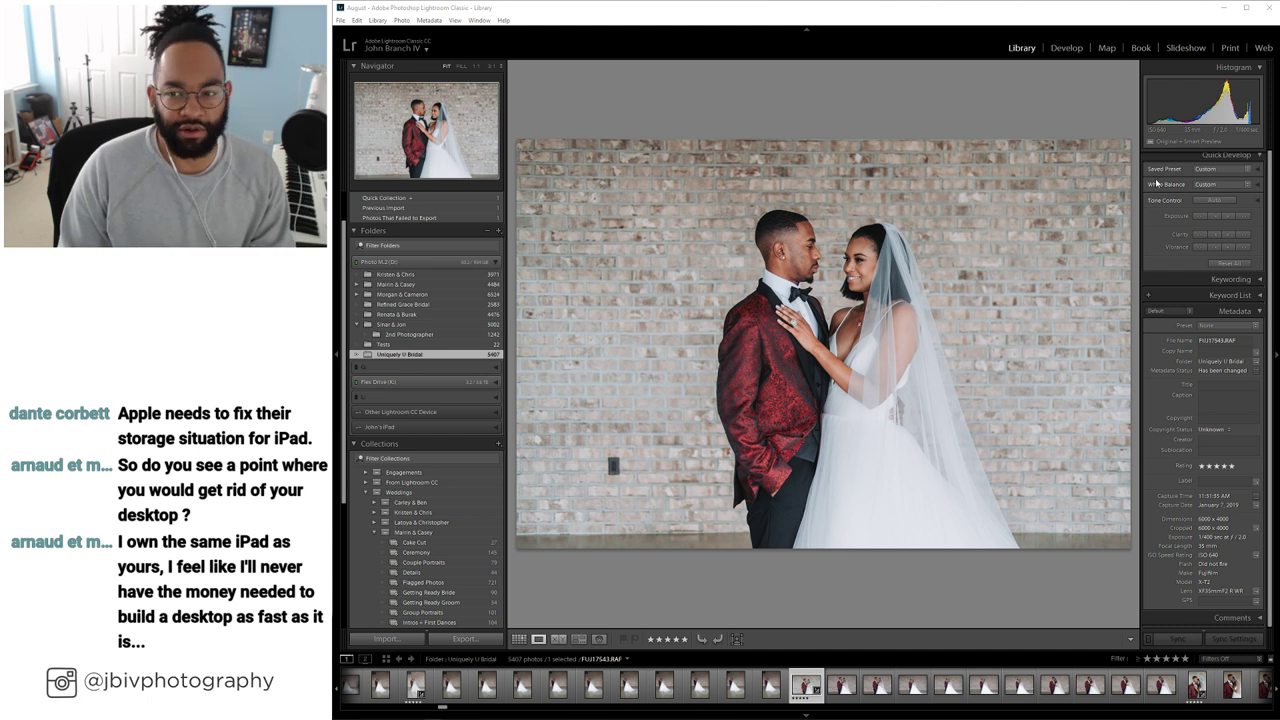
click(1066, 47)
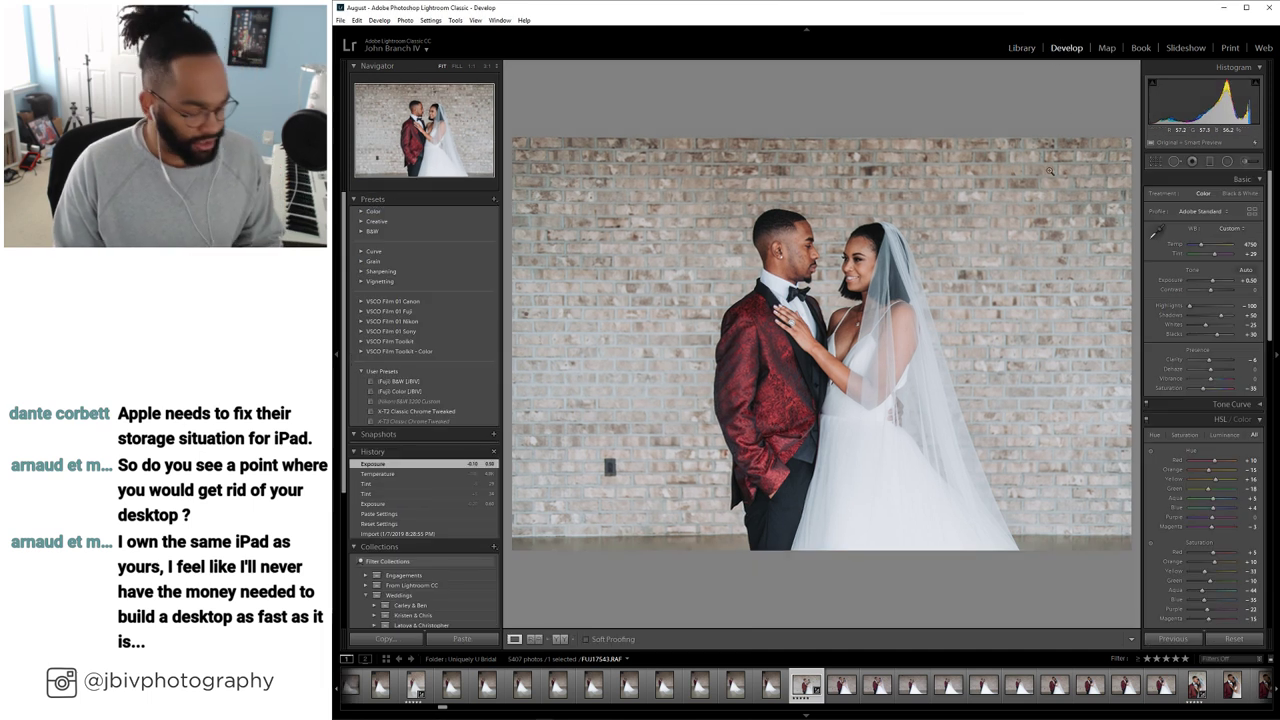
key(q)
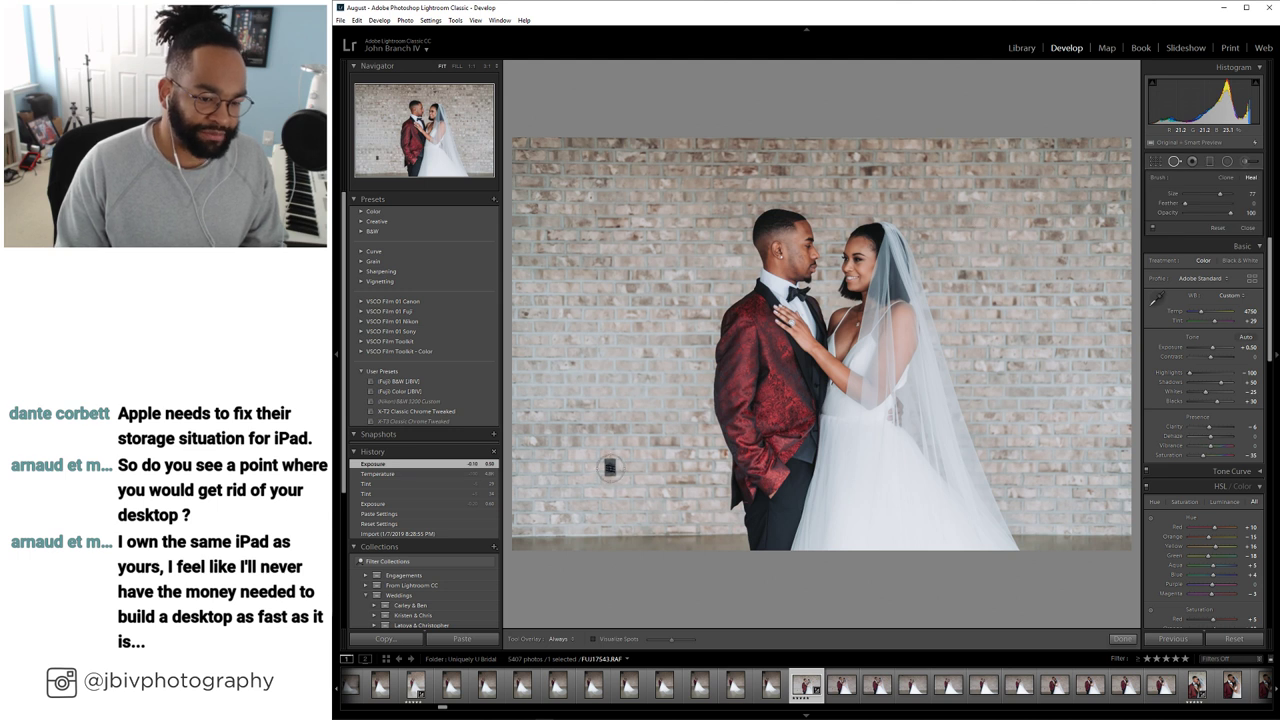
click(610, 467)
key(q)
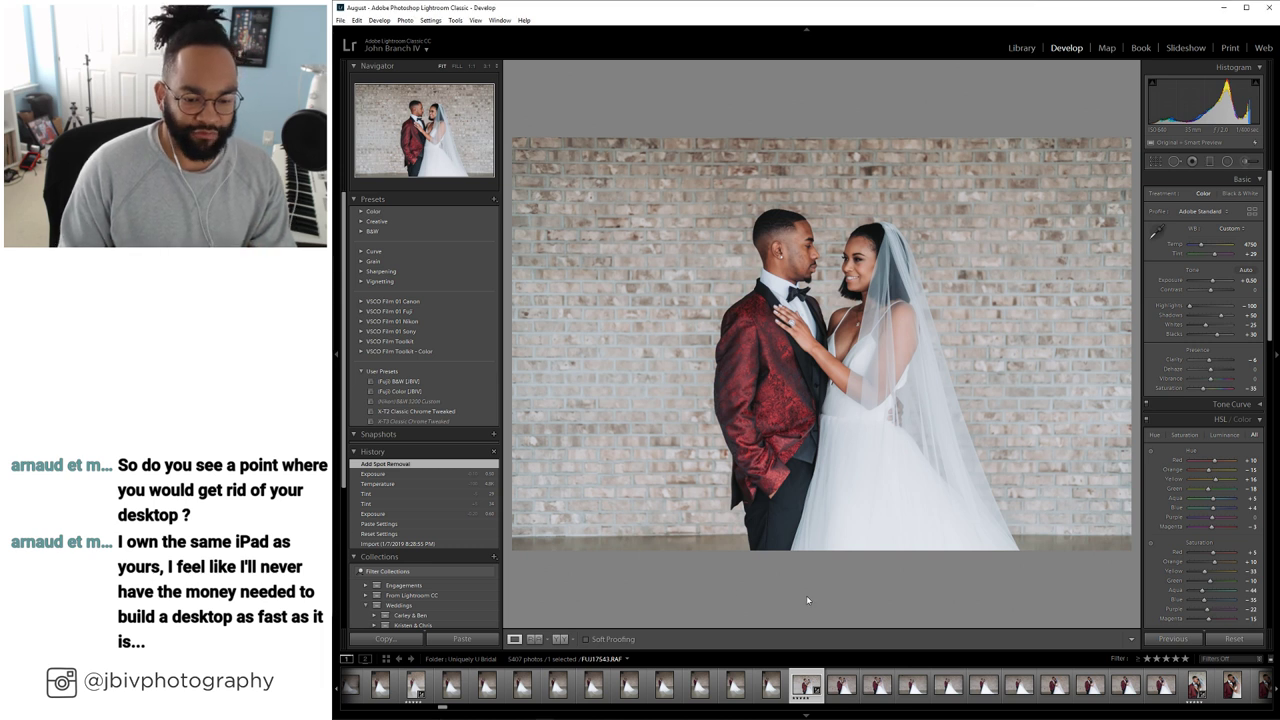
key(Right)
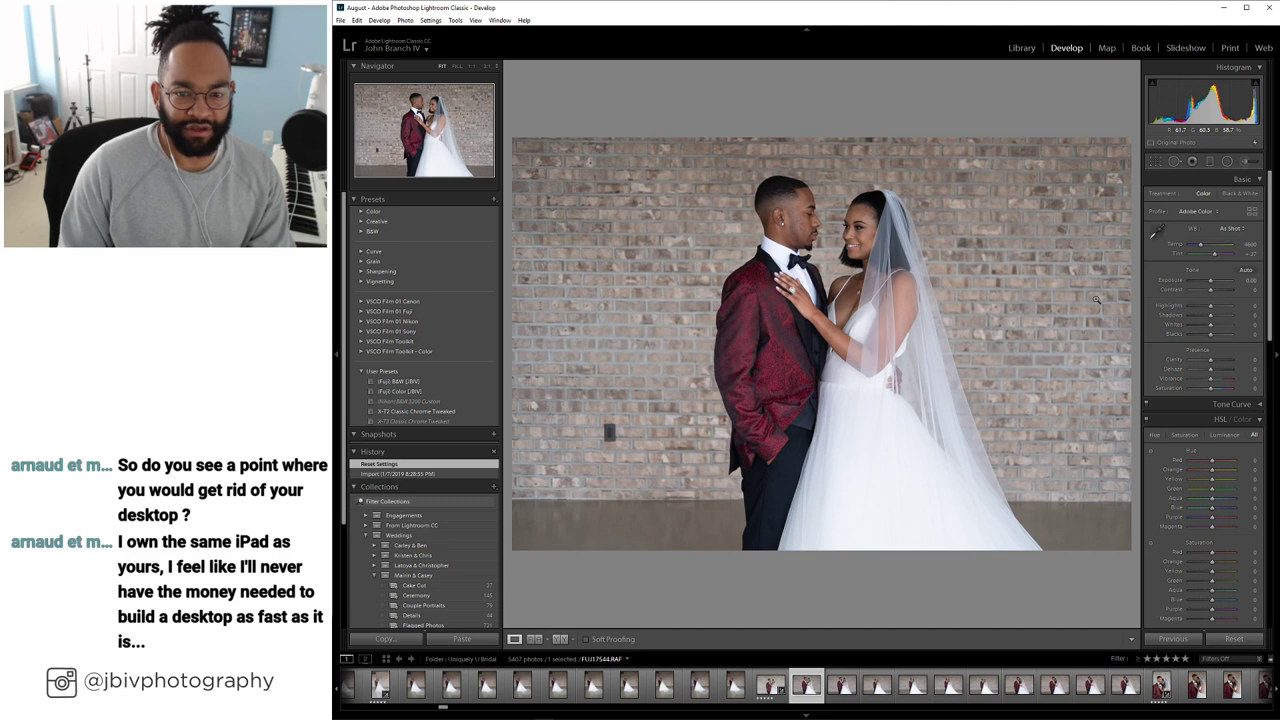
Go to the next brick-wall portrait, rate it five stars, and apply Upright leveling
key(Right)
key(Right)
key(Right)
key(Right)
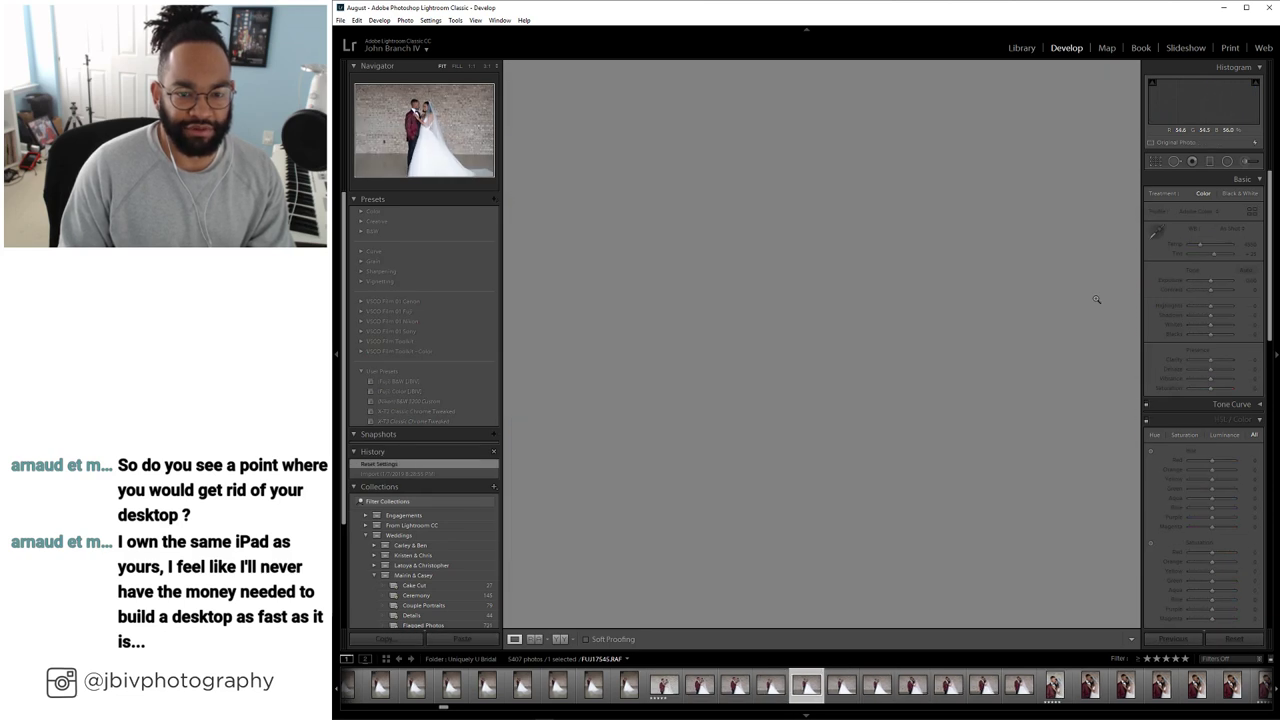
key(Right)
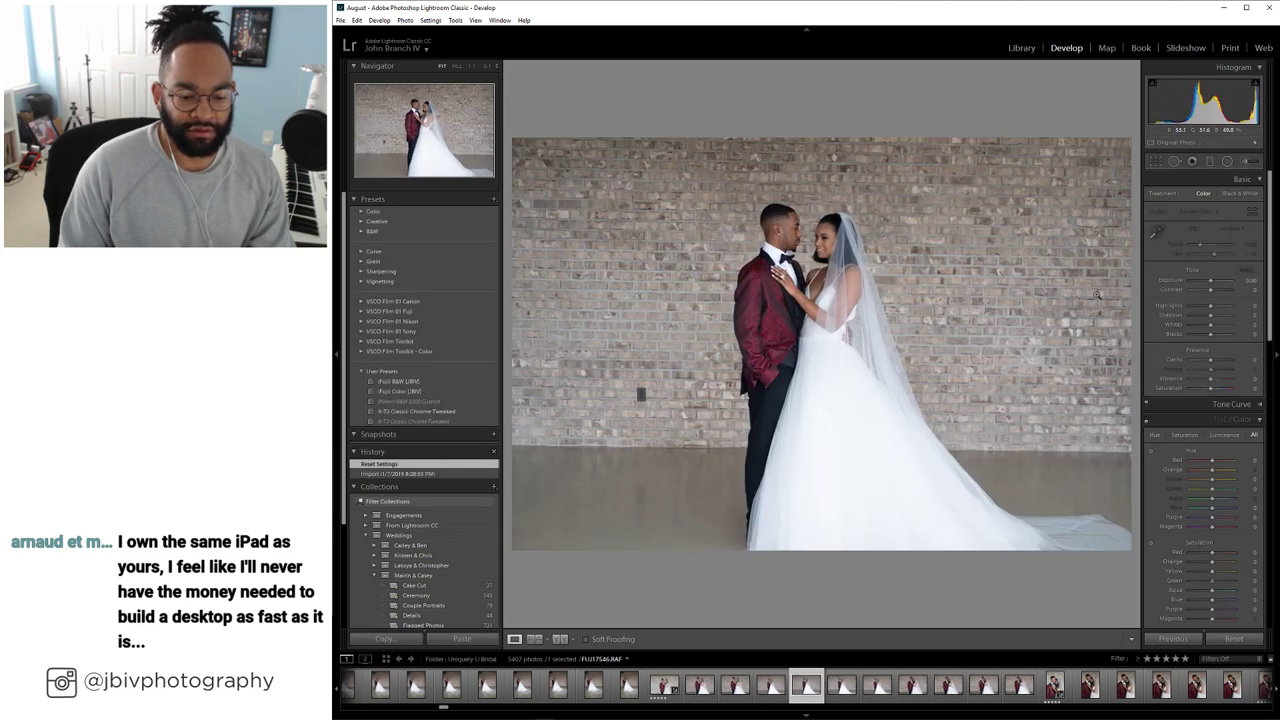
key(Right)
key(Left)
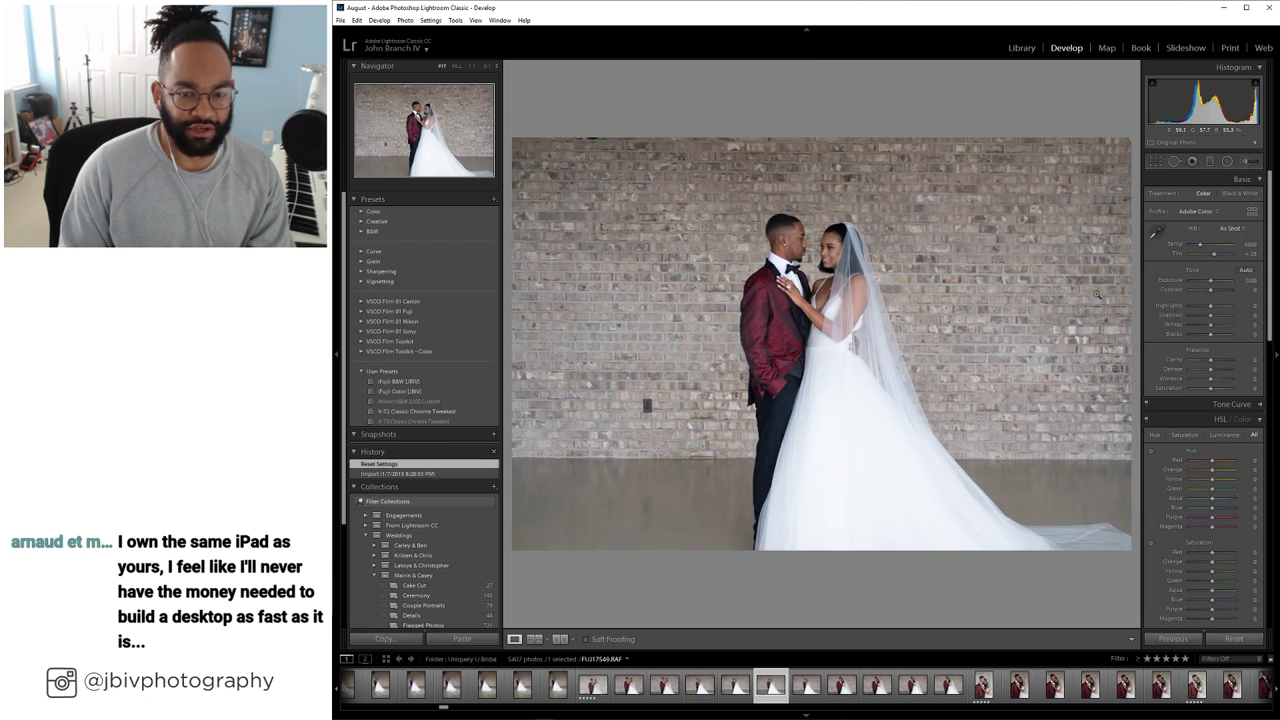
key(5)
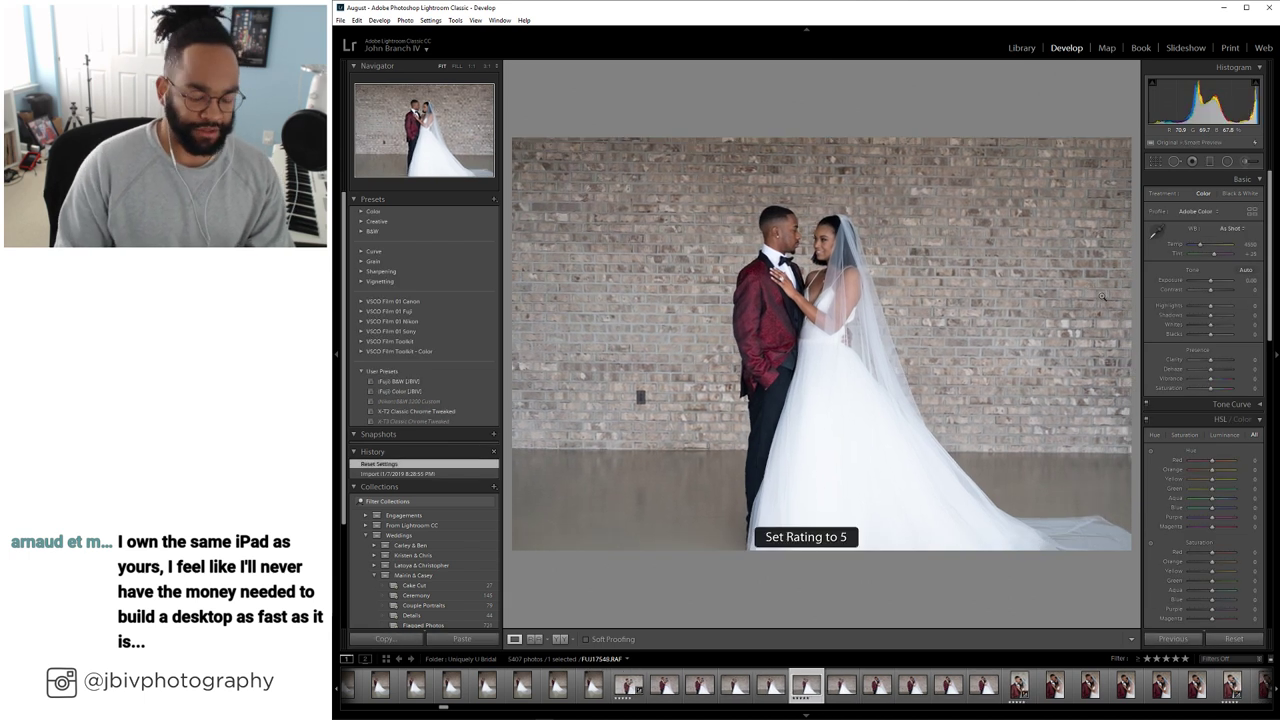
scroll(1173, 489, down, 10)
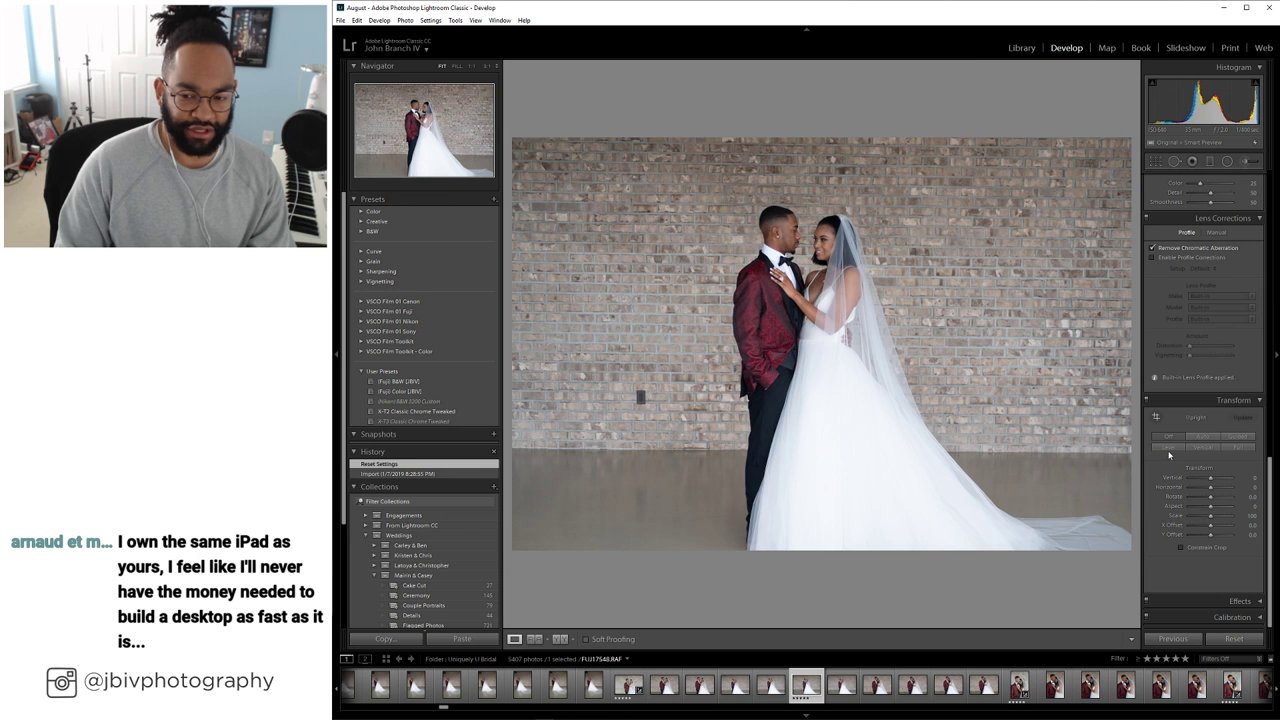
click(1168, 449)
Paste the copied develop edits, lower exposure to +0.40, and adjust the white balance
right_click(798, 677)
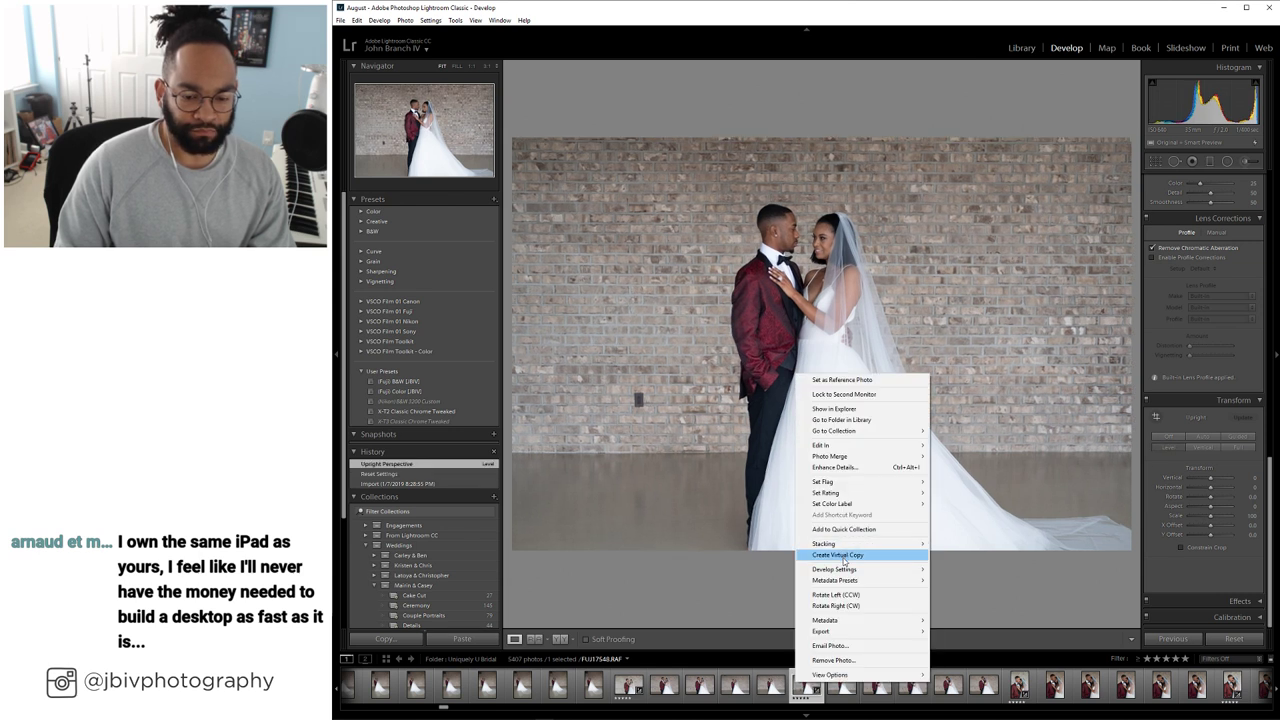
mouse_move(844, 572)
click(997, 621)
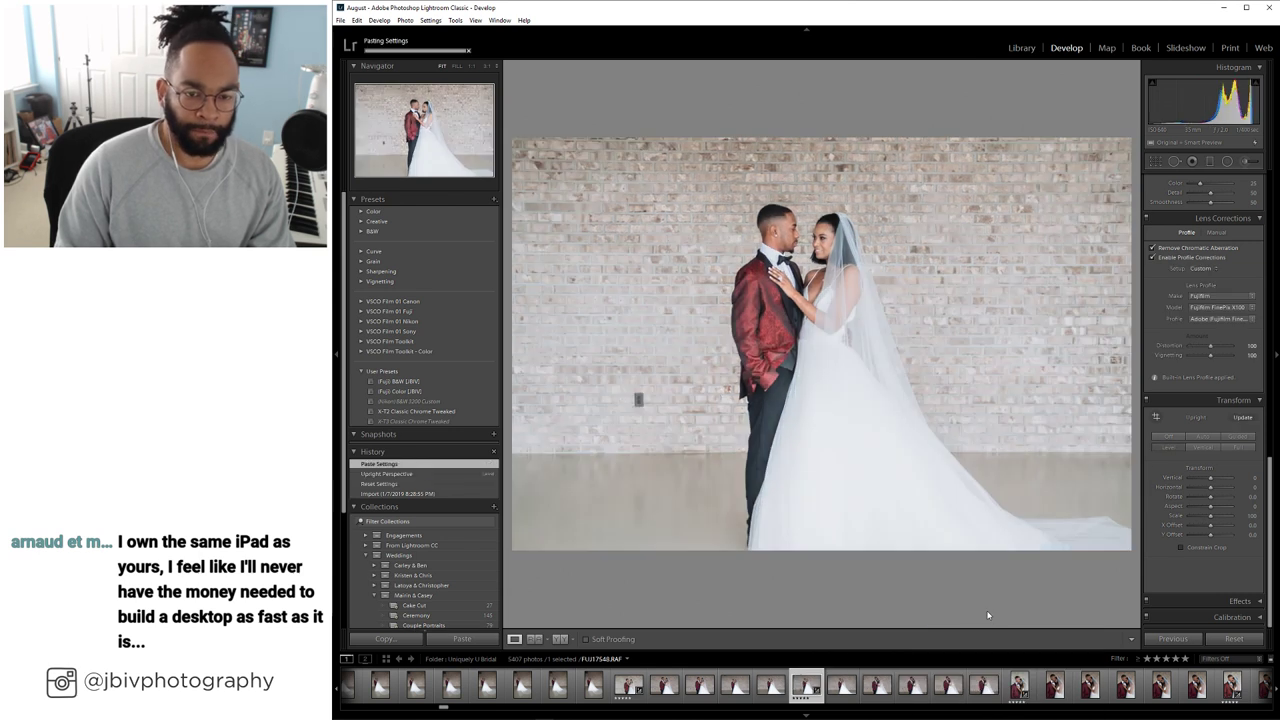
scroll(1208, 281, up, 10)
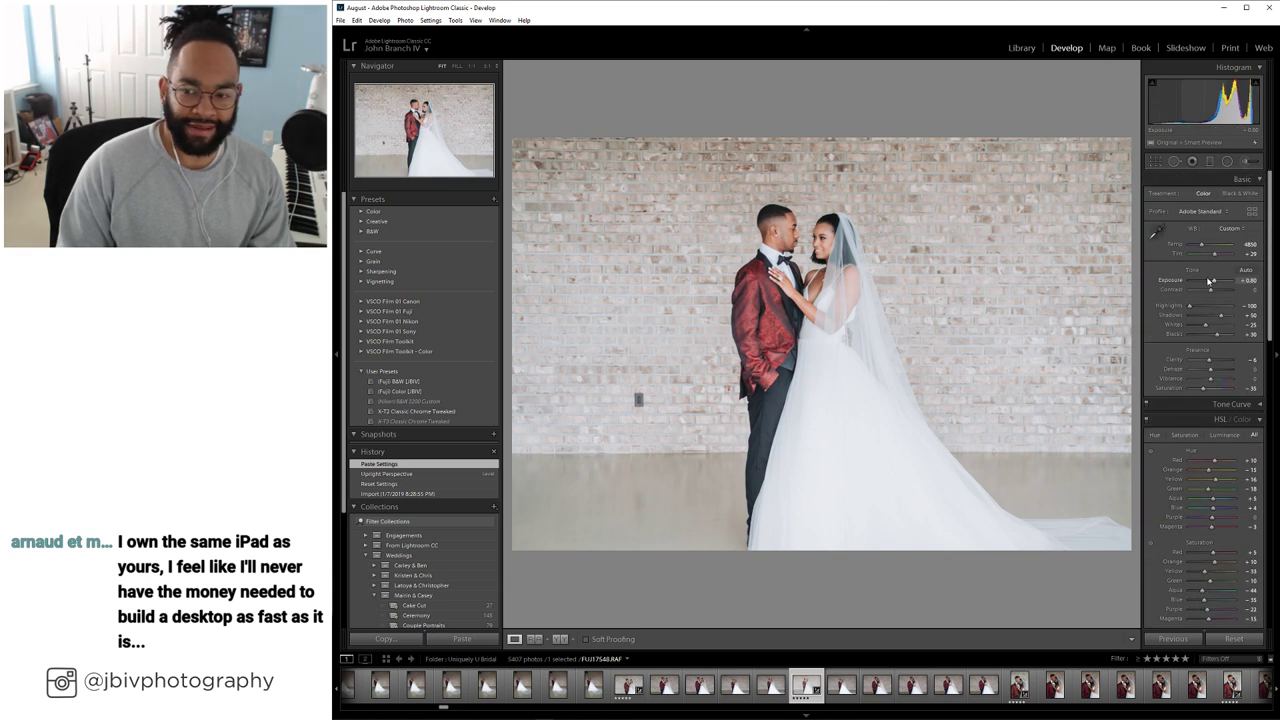
drag(1208, 281, 1206, 281)
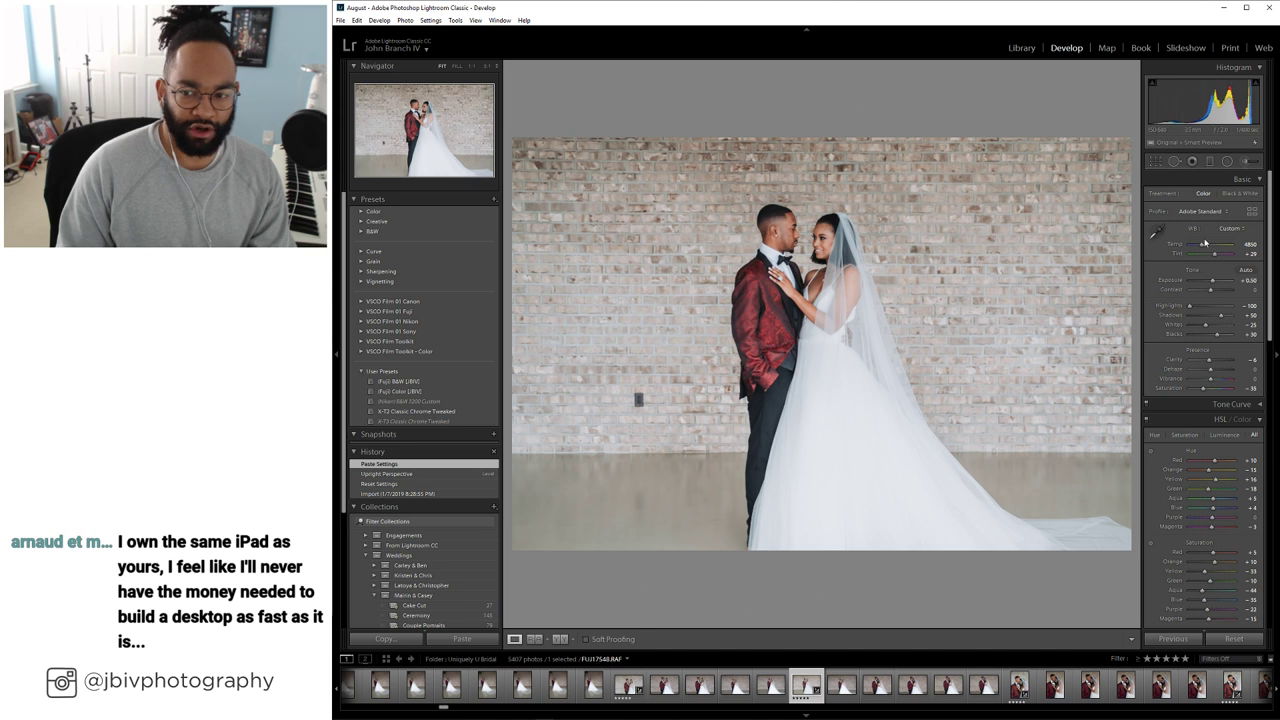
drag(1217, 256, 1211, 280)
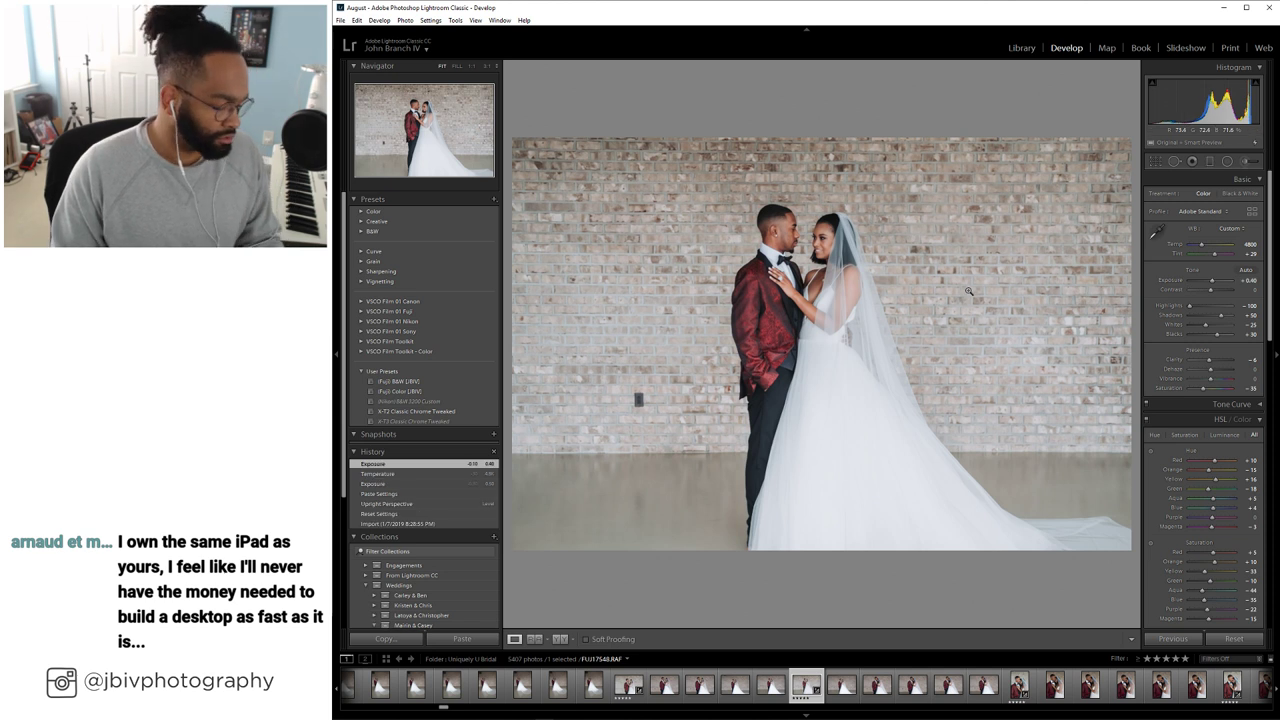
Heal the outlet on the wall beside the groom and close Spot Removal
key(q)
click(639, 400)
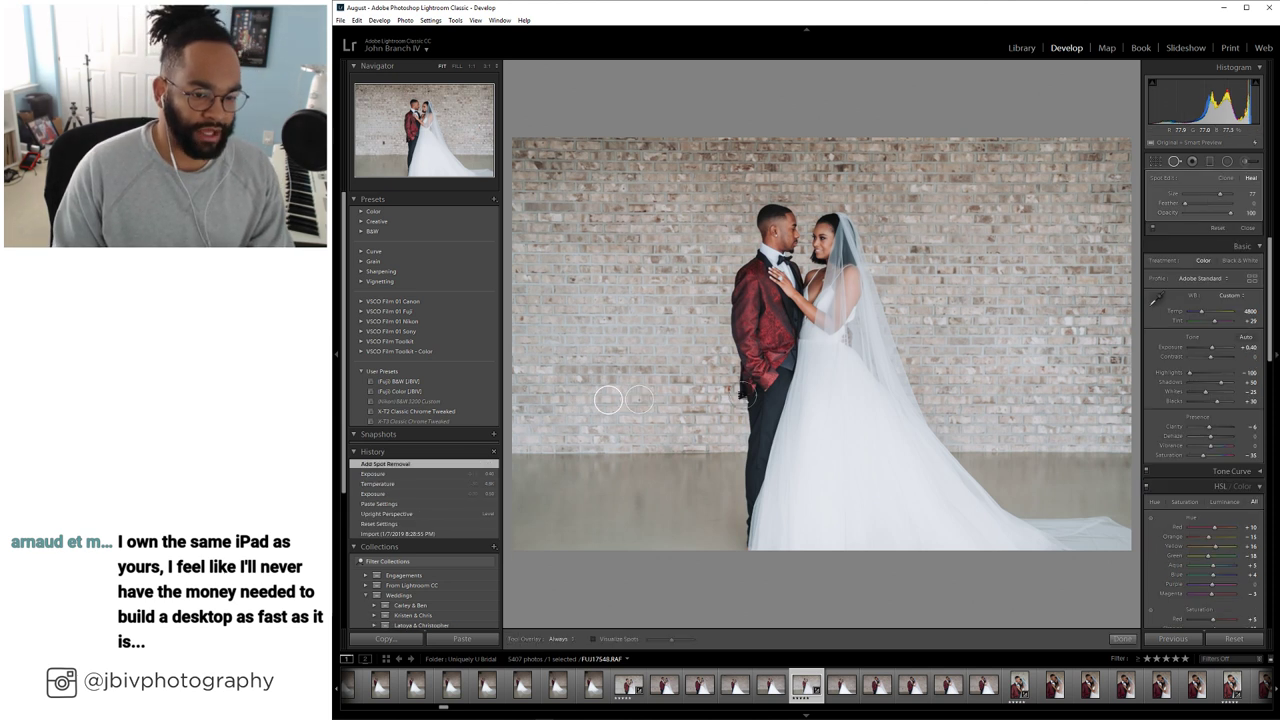
key(q)
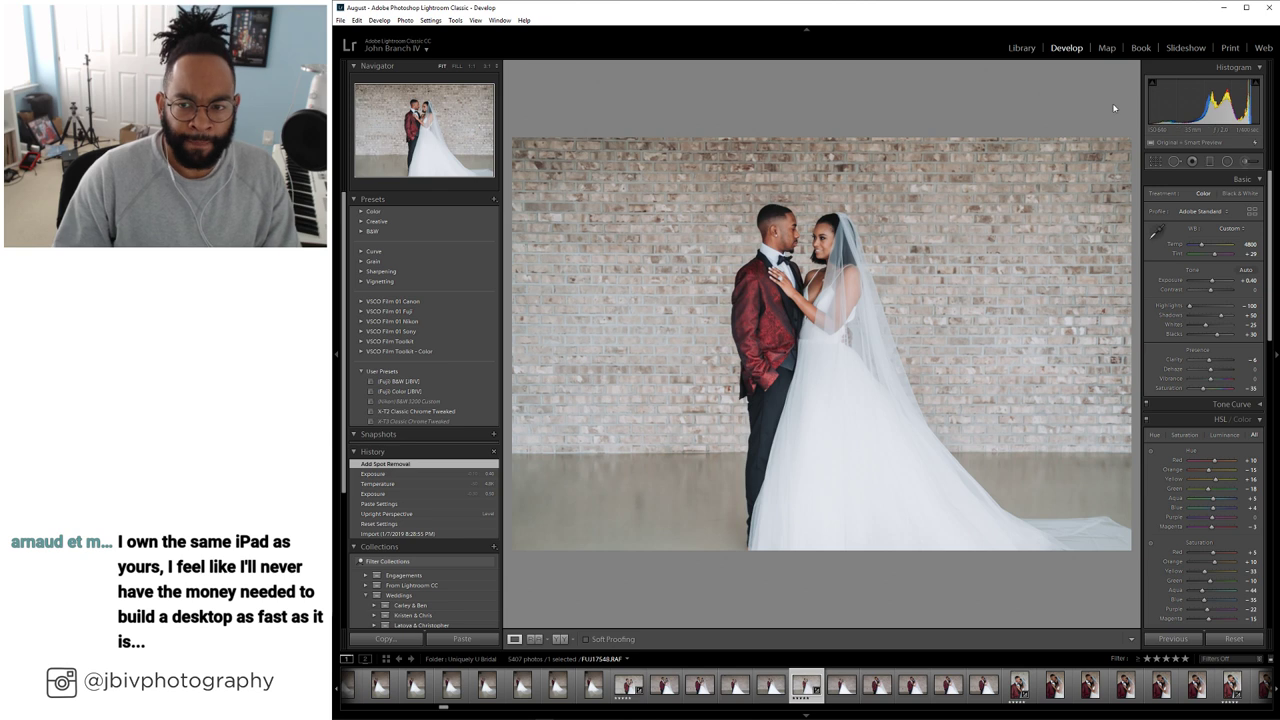
Move to the close embrace shot and rate it five stars
key(Right)
key(Right)
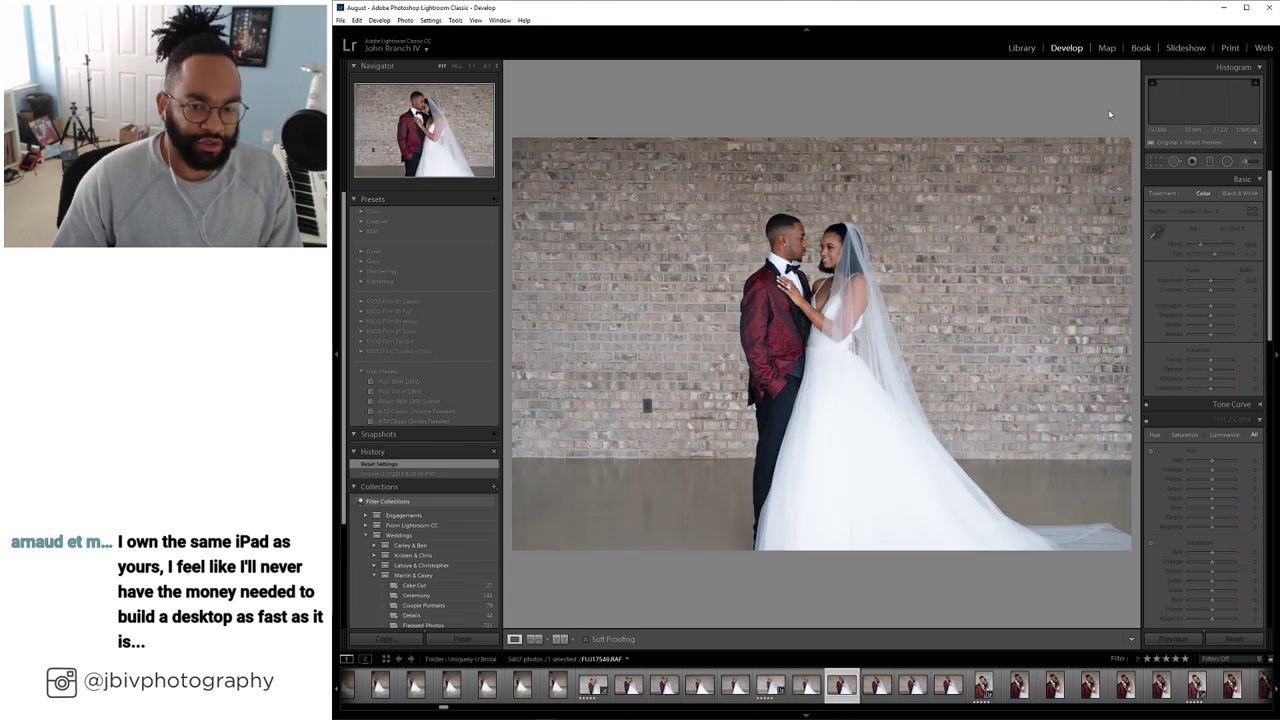
key(Right)
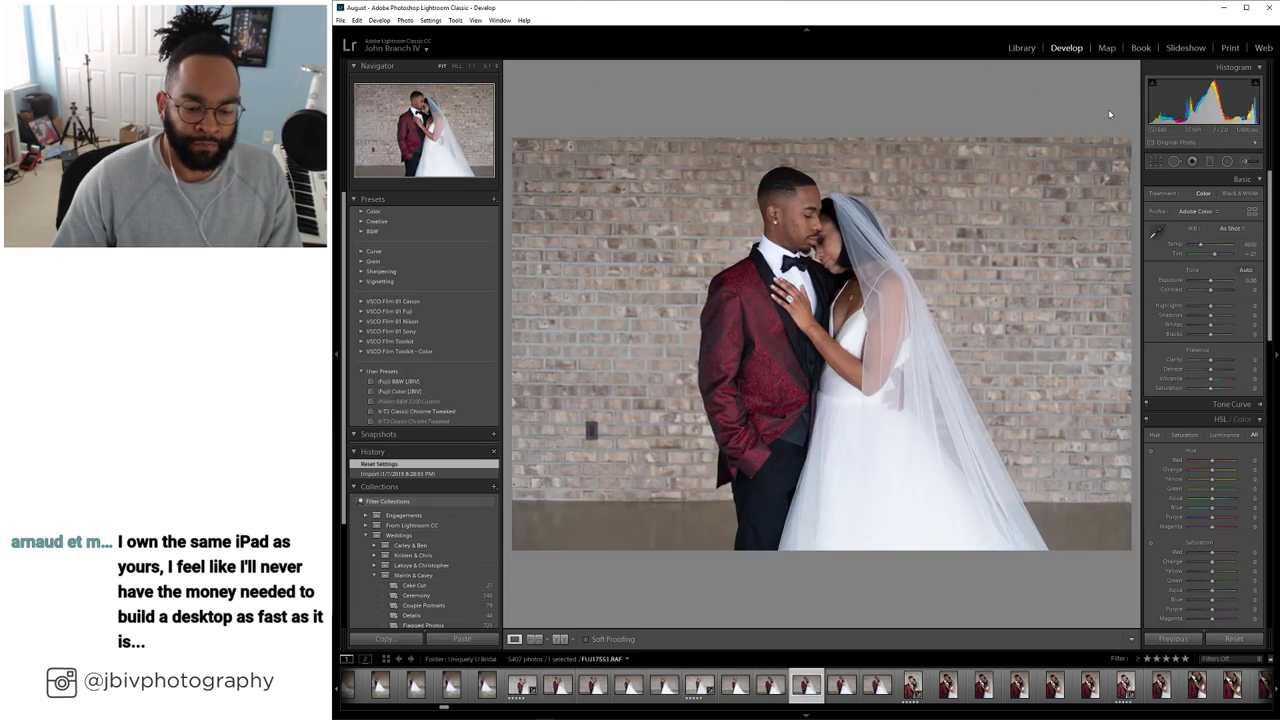
key(Left)
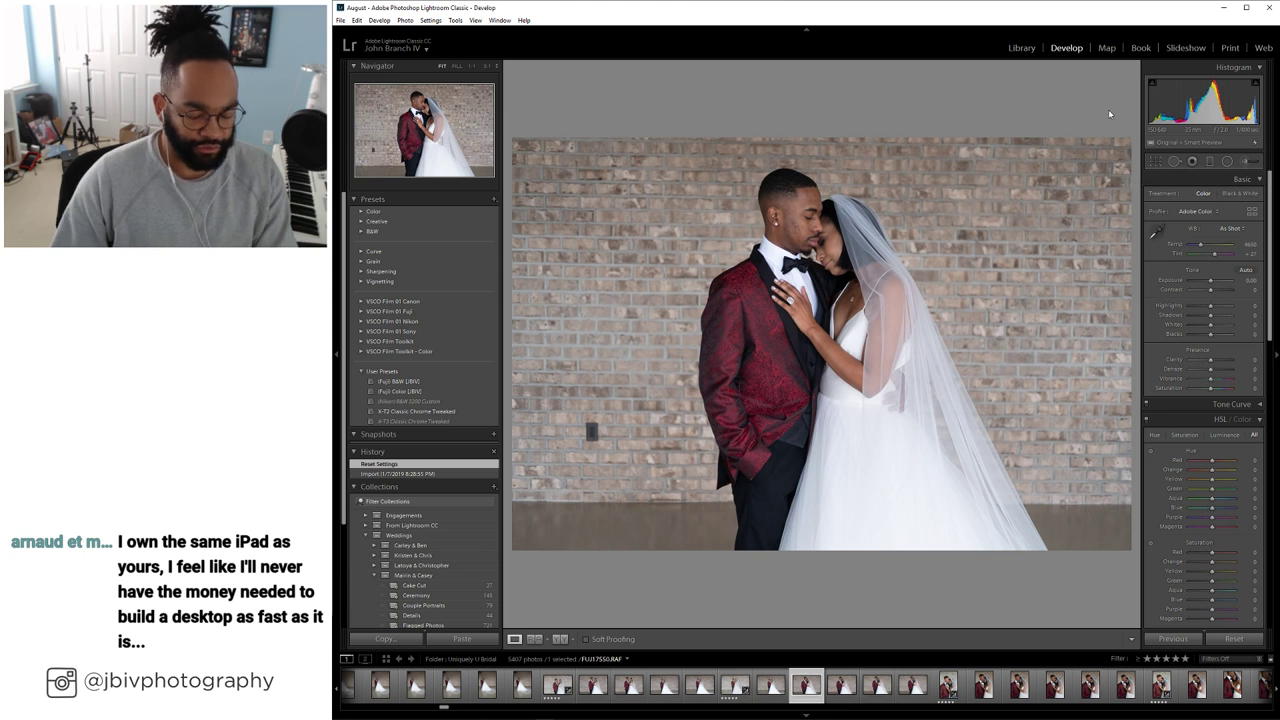
key(5)
Paste the copied develop settings onto it and lower exposure to +0.50
right_click(806, 682)
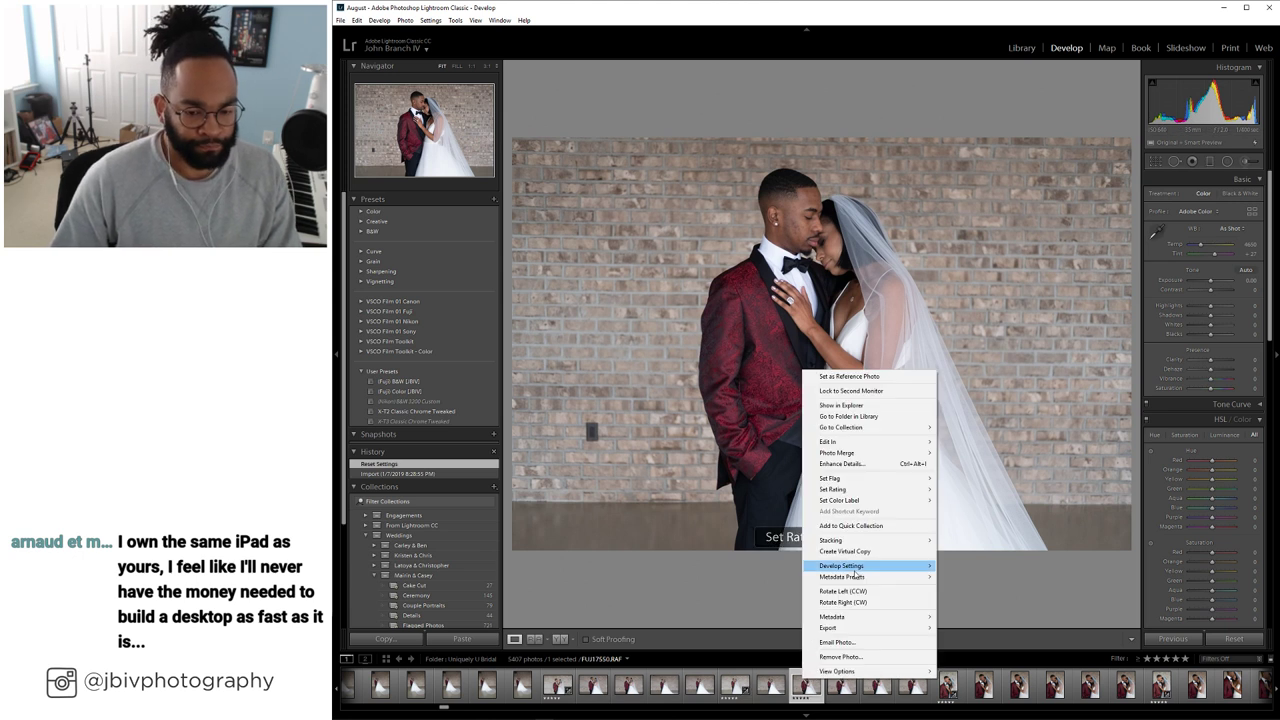
mouse_move(925, 571)
click(988, 616)
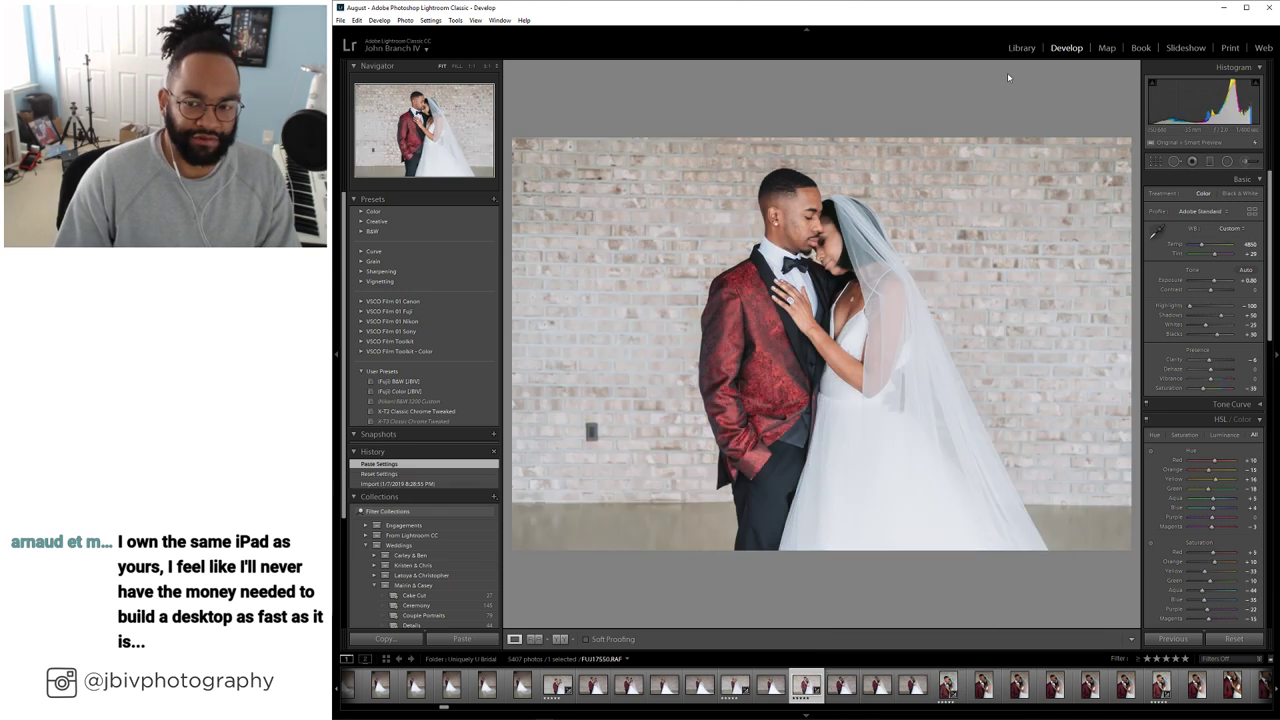
drag(1210, 281, 1201, 246)
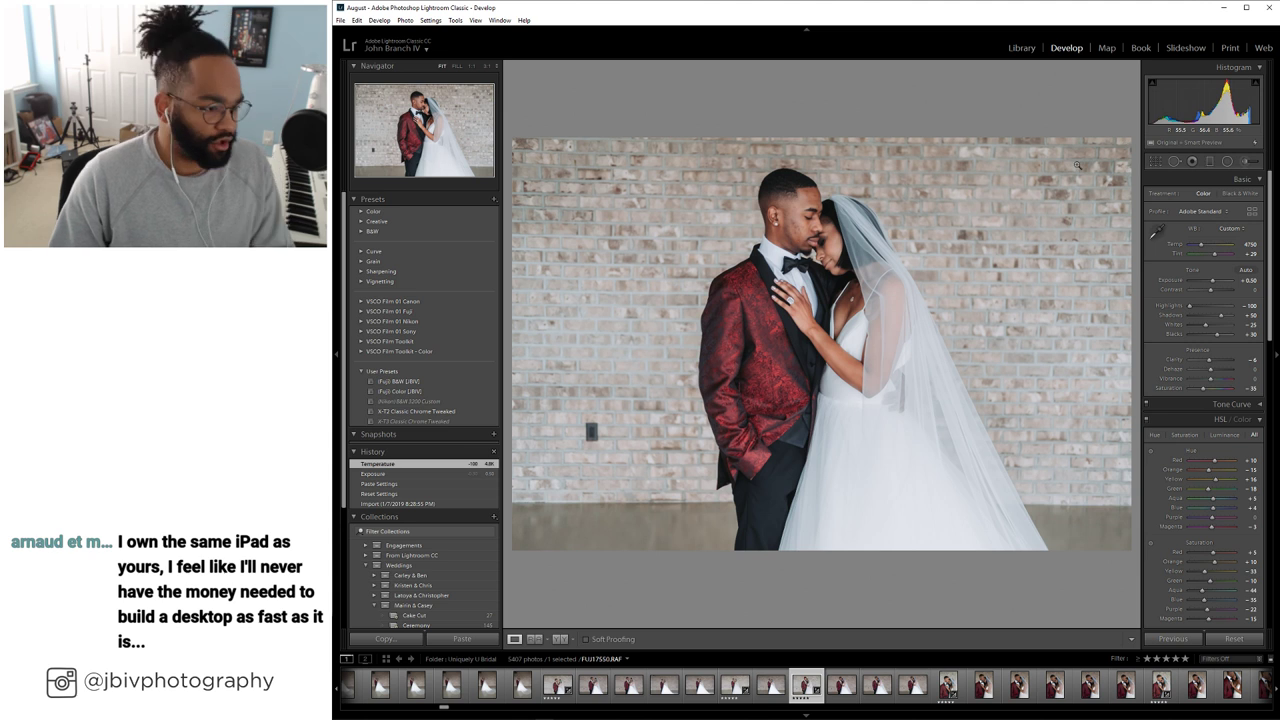
Heal away the wall outlet with Spot Removal
key(q)
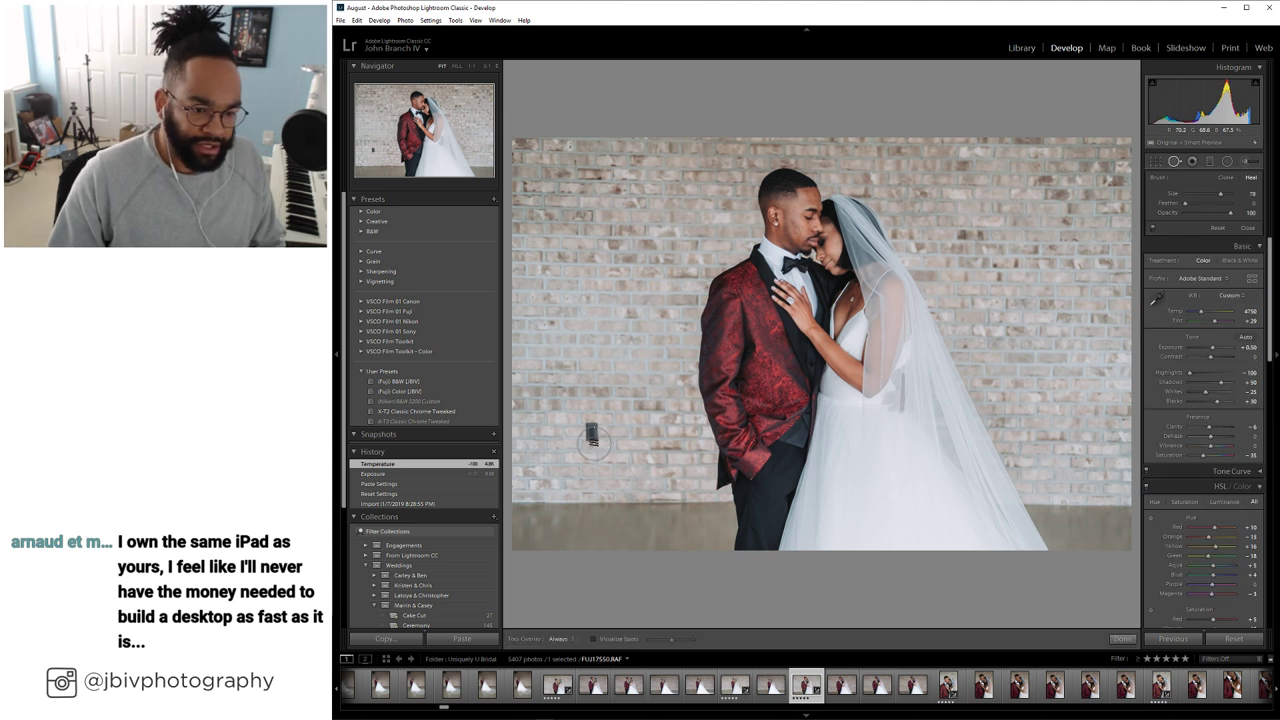
click(592, 432)
key(q)
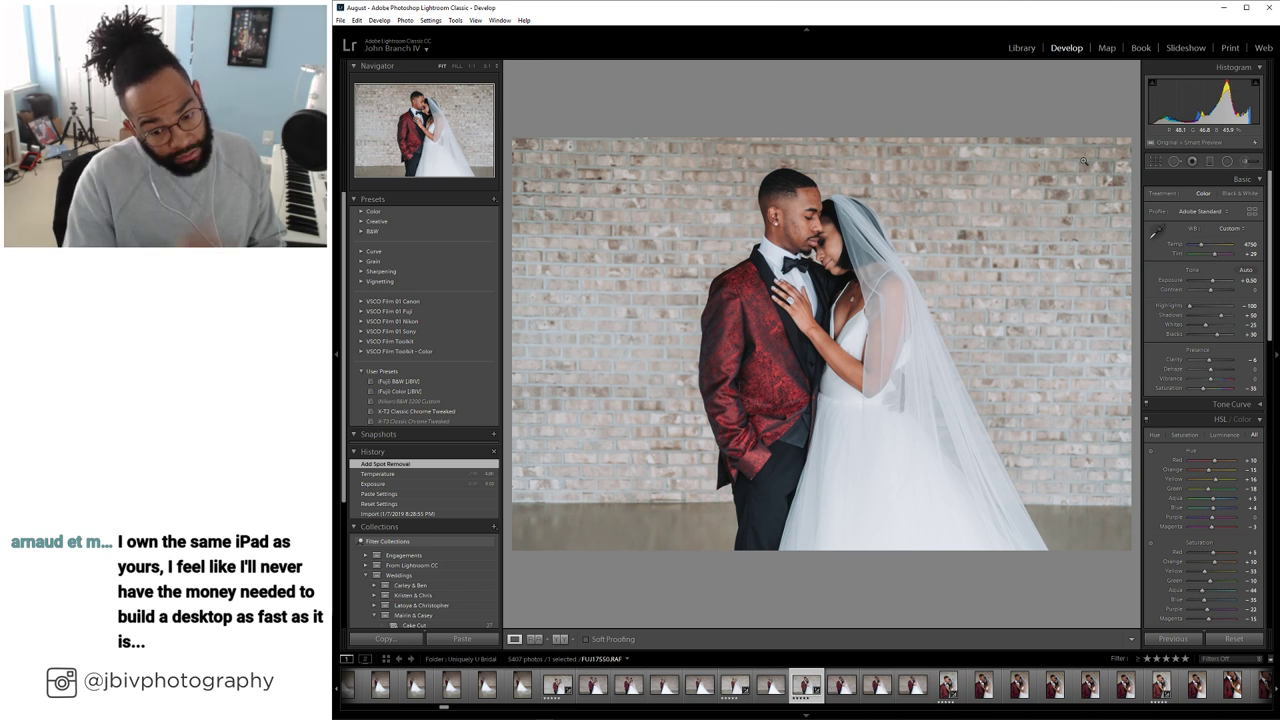
Step past the edited FUJ17554 to the vertical close-embrace shot FUJ17556
key(Right)
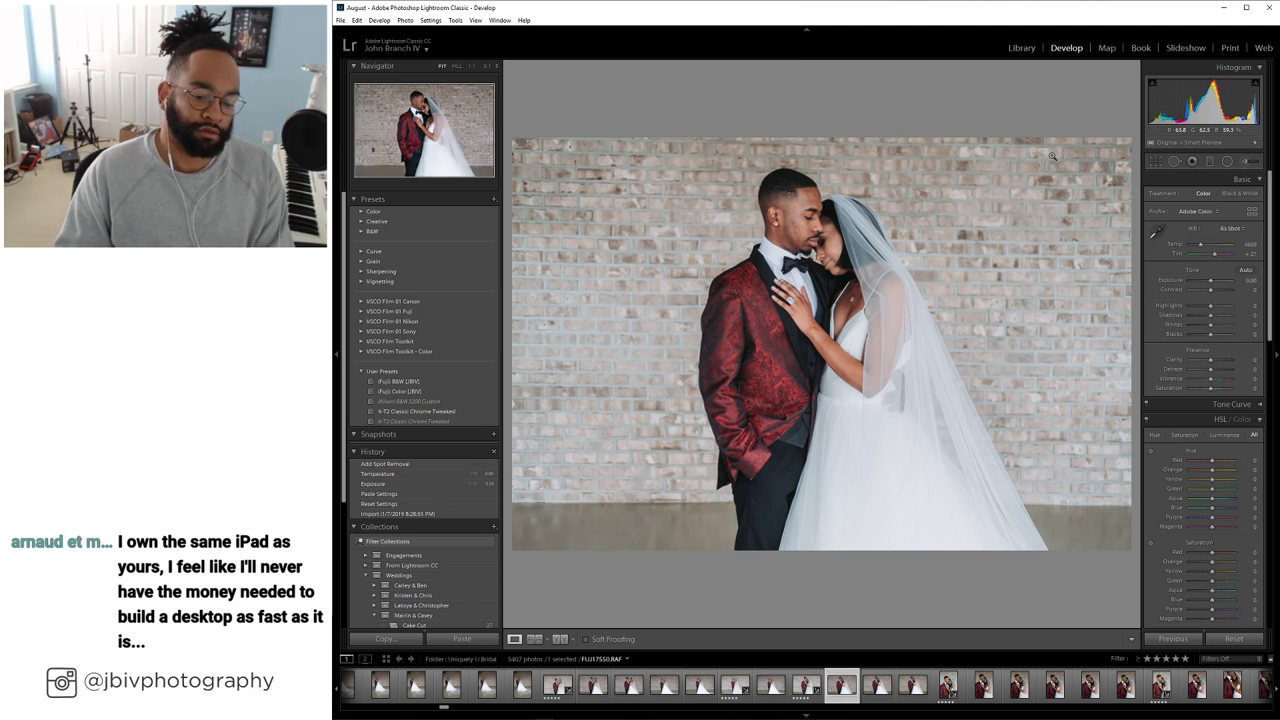
key(Left)
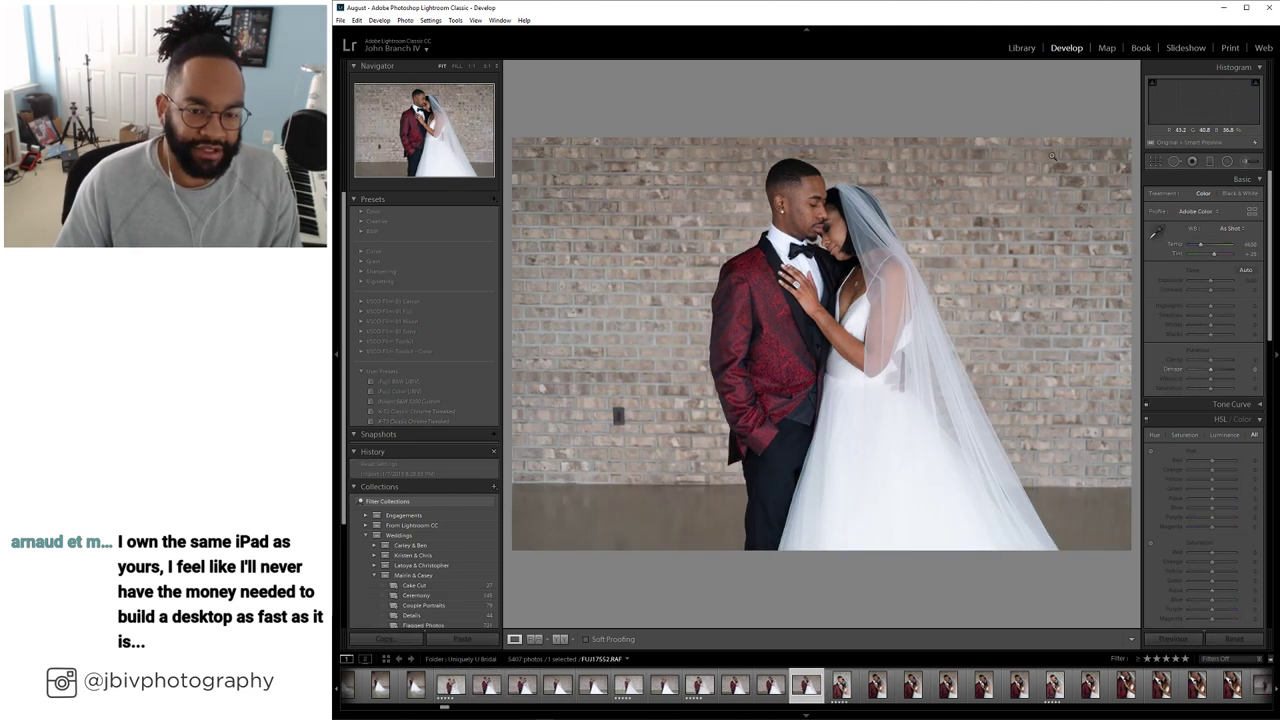
key(Right)
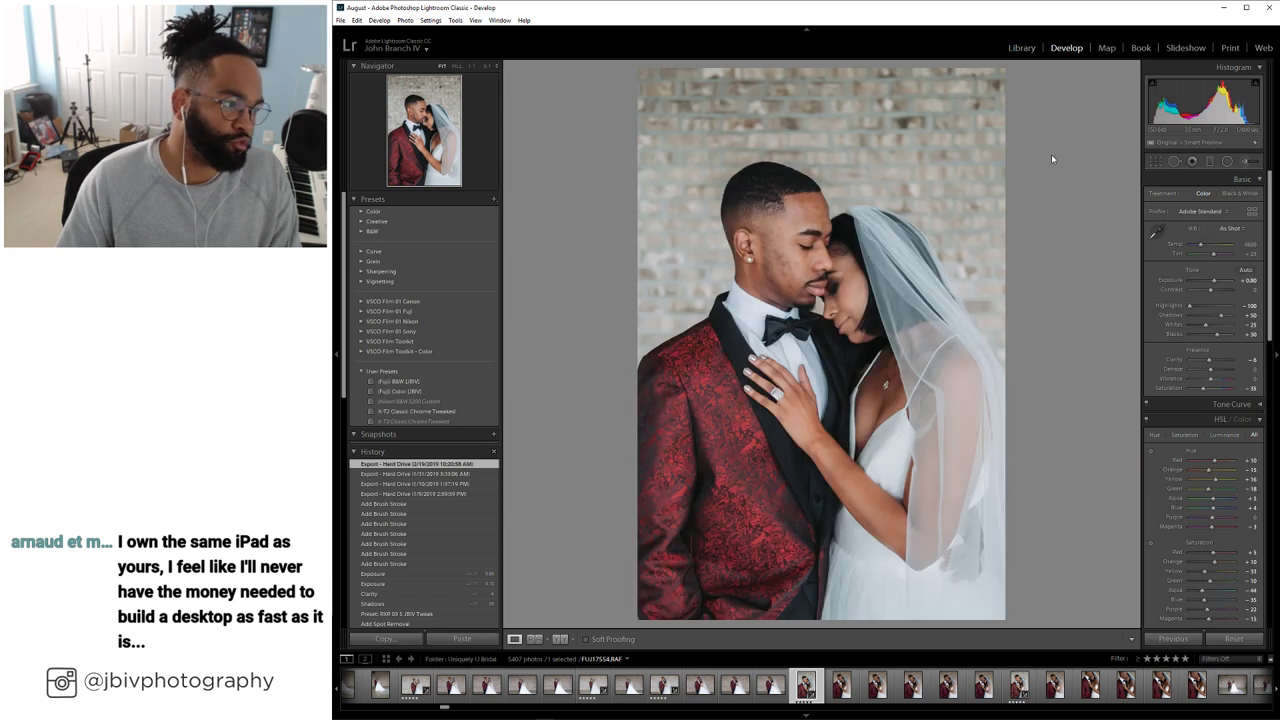
key(Right)
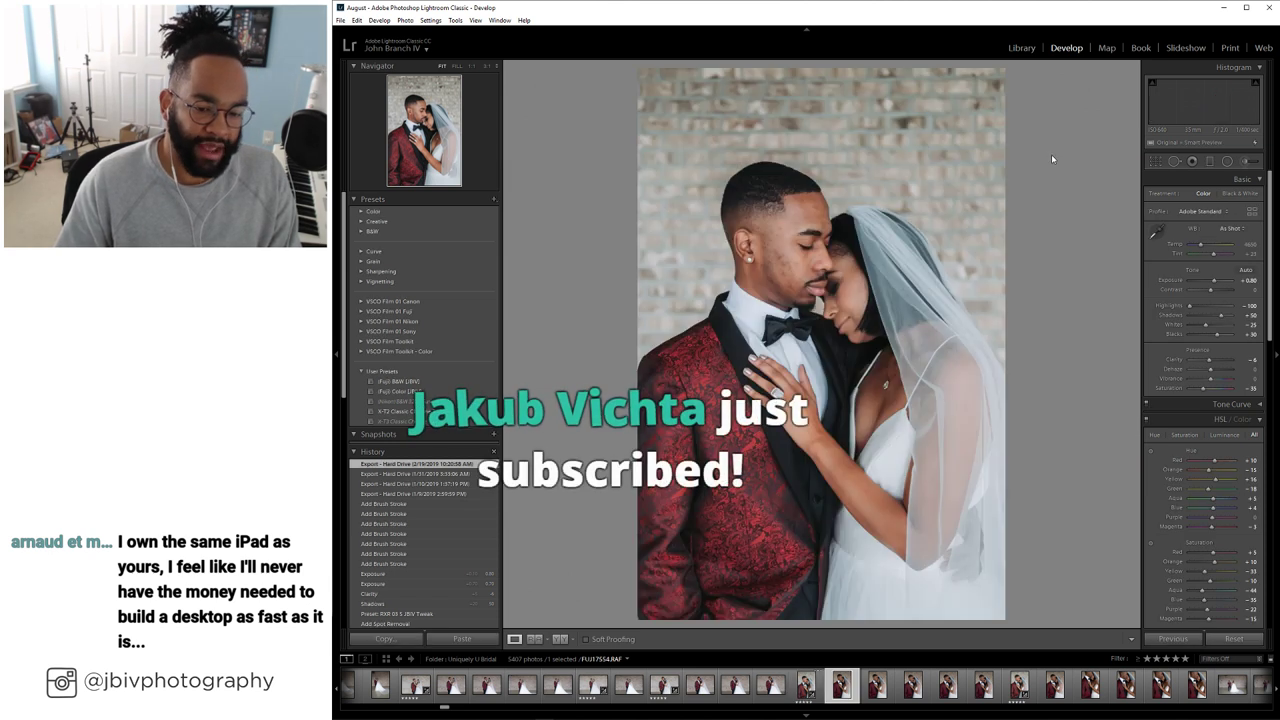
key(Right)
key(Right)
key(Right)
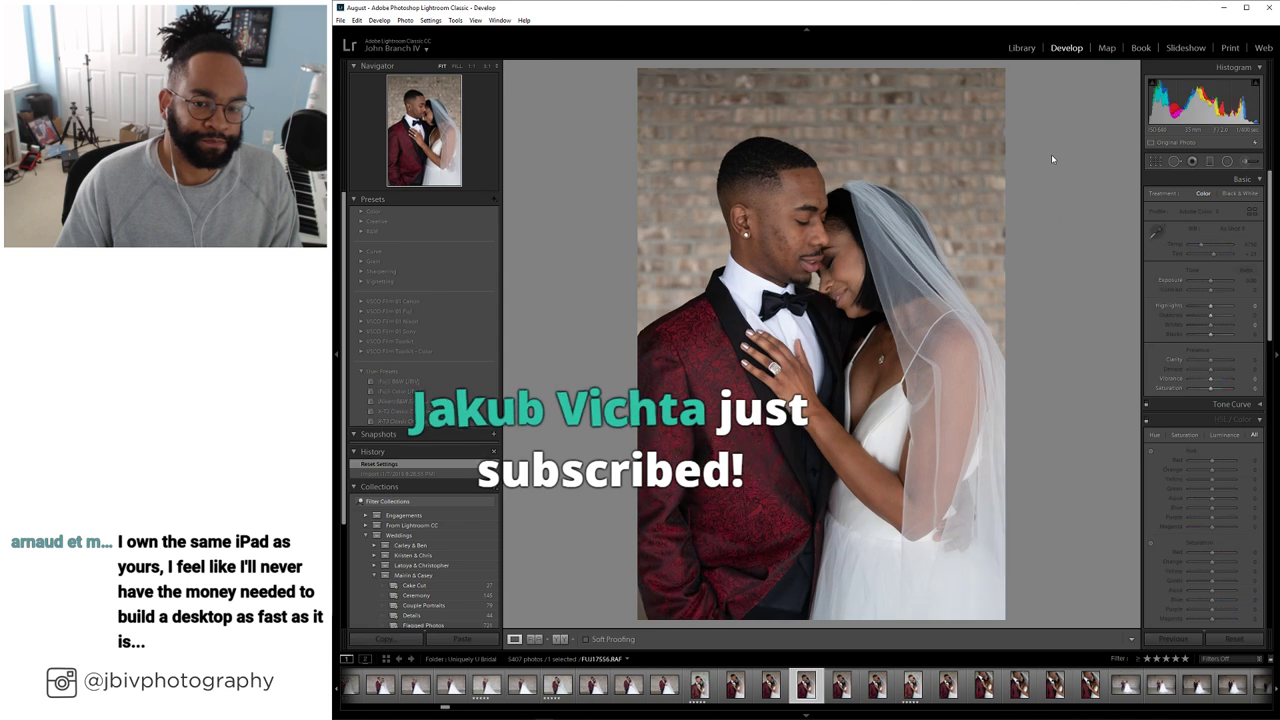
Apply the (Fuji) B&W [JBIV] preset to close-up FUJ17563 and brighten it slightly
key(Right)
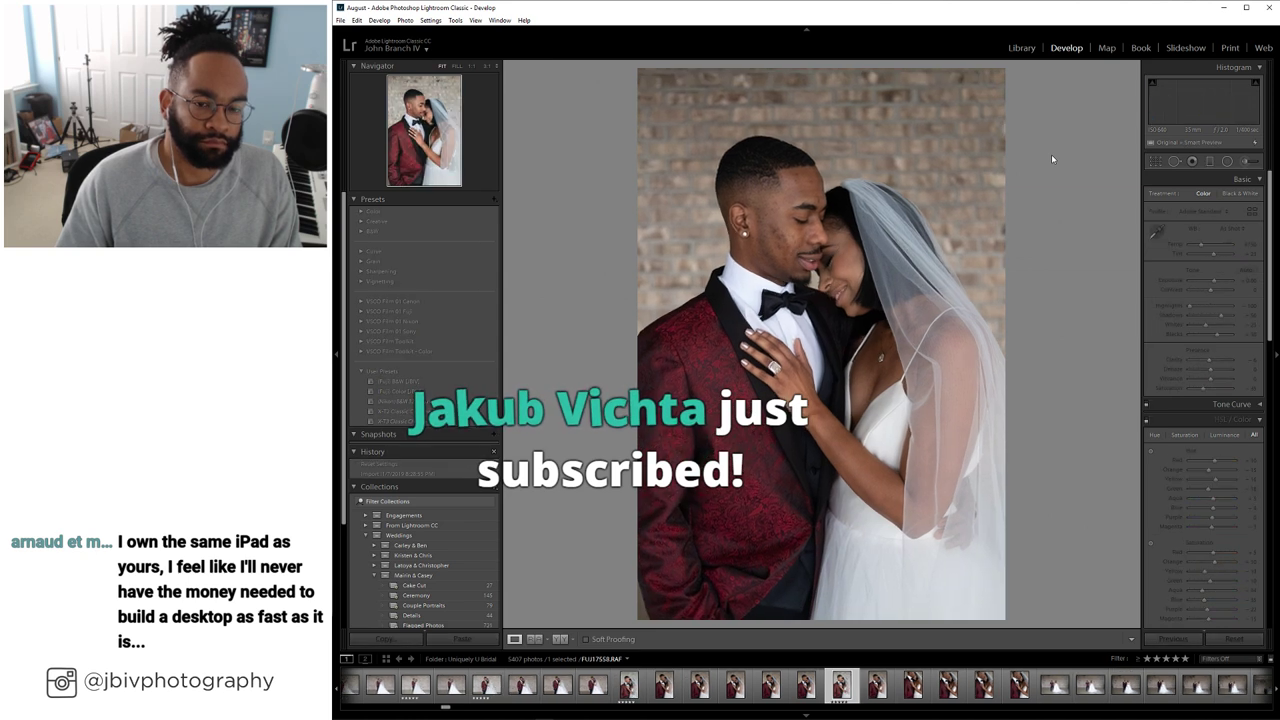
key(Right)
key(Right)
key(Right)
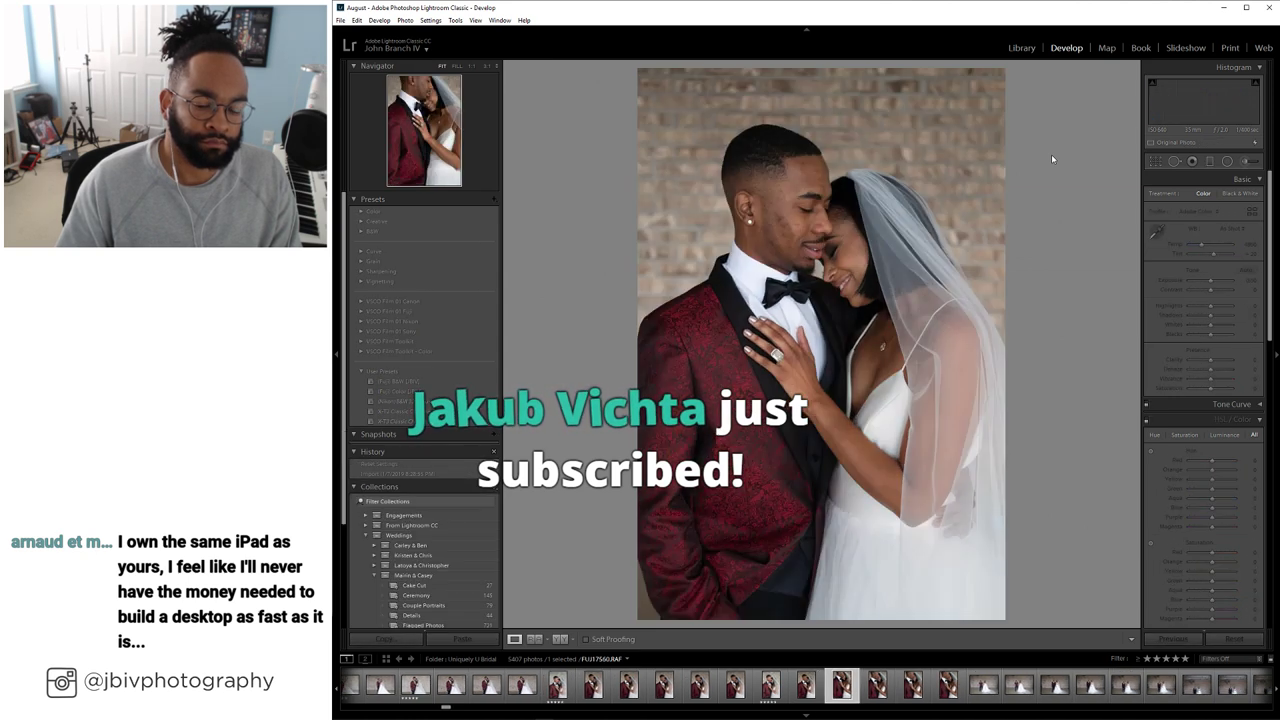
key(Right)
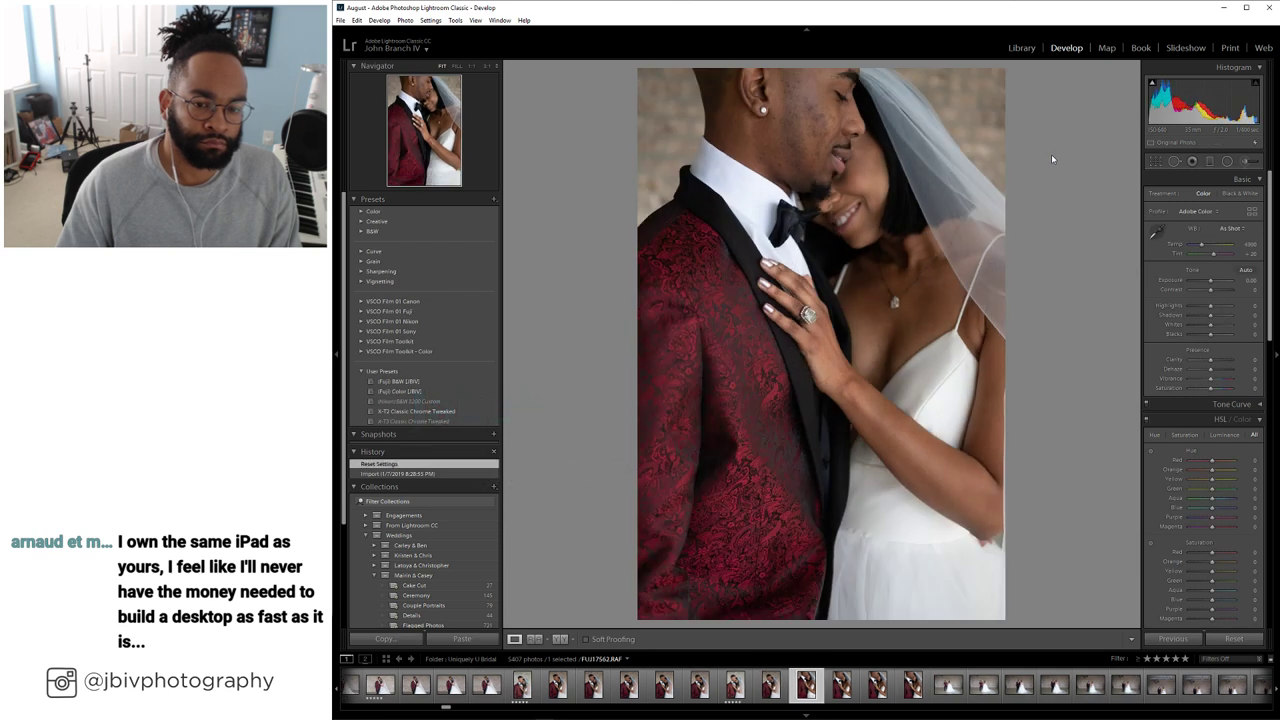
key(Right)
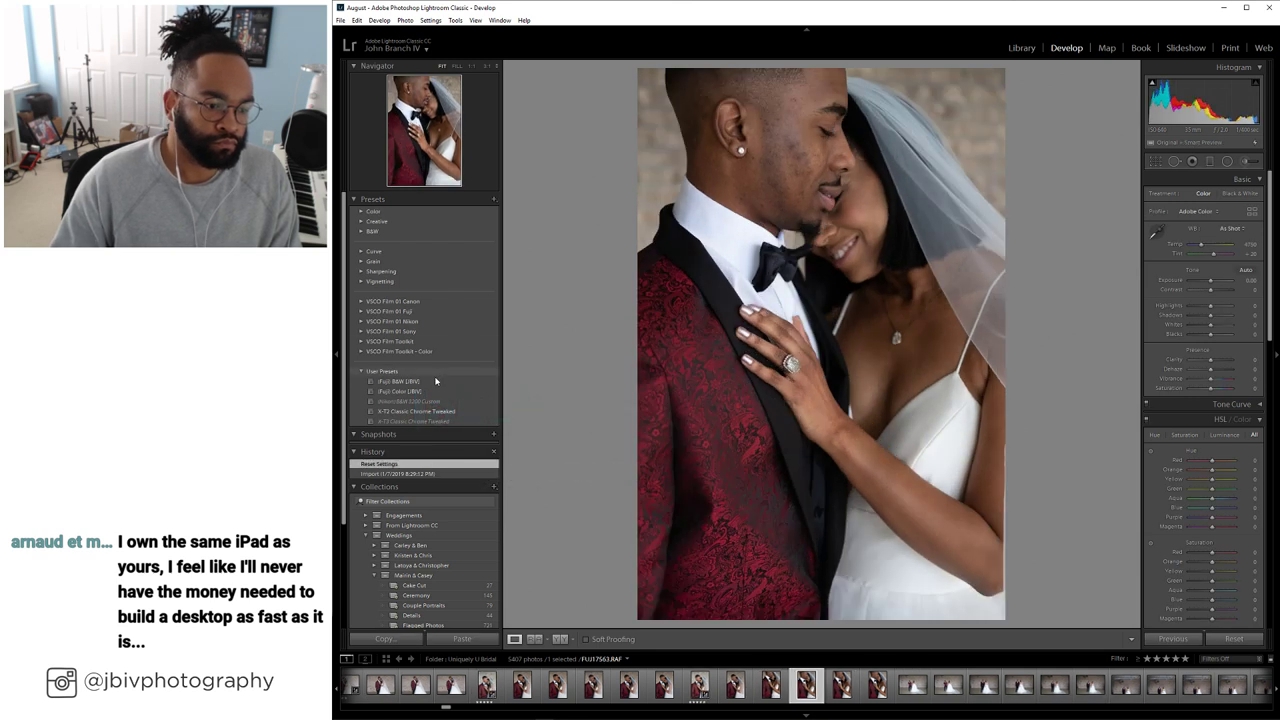
click(434, 381)
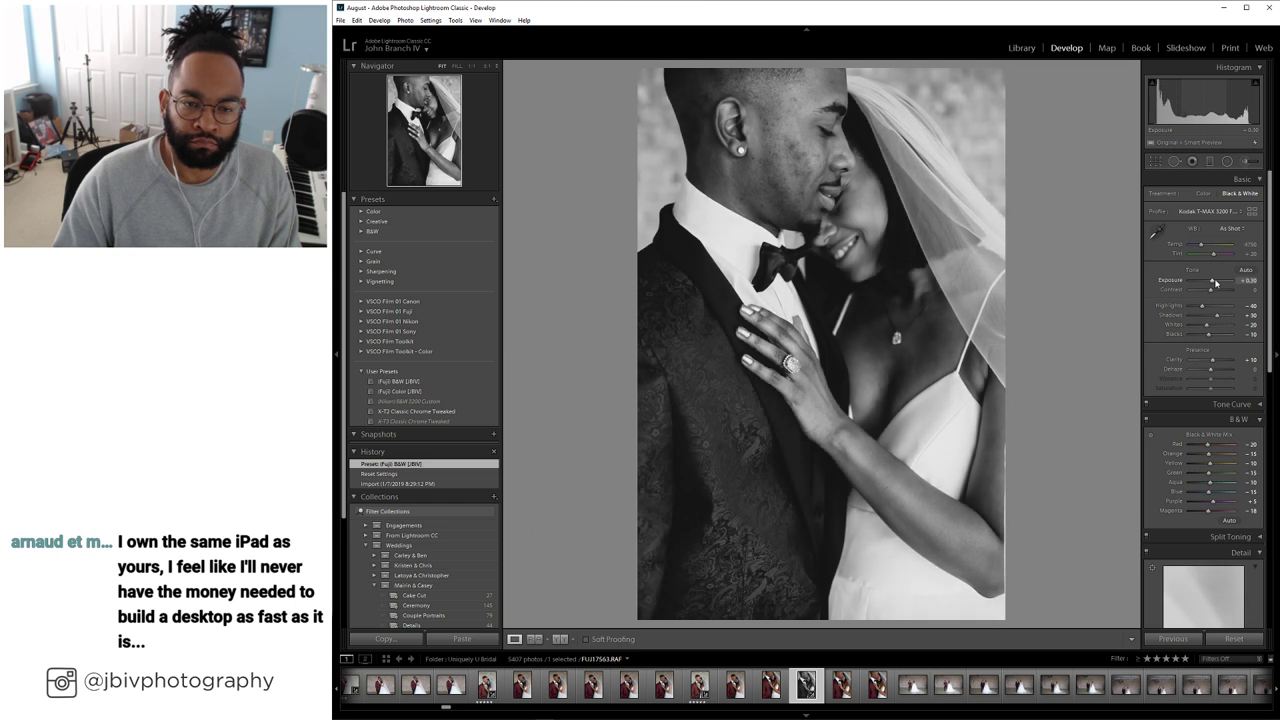
scroll(1216, 283, up, 2)
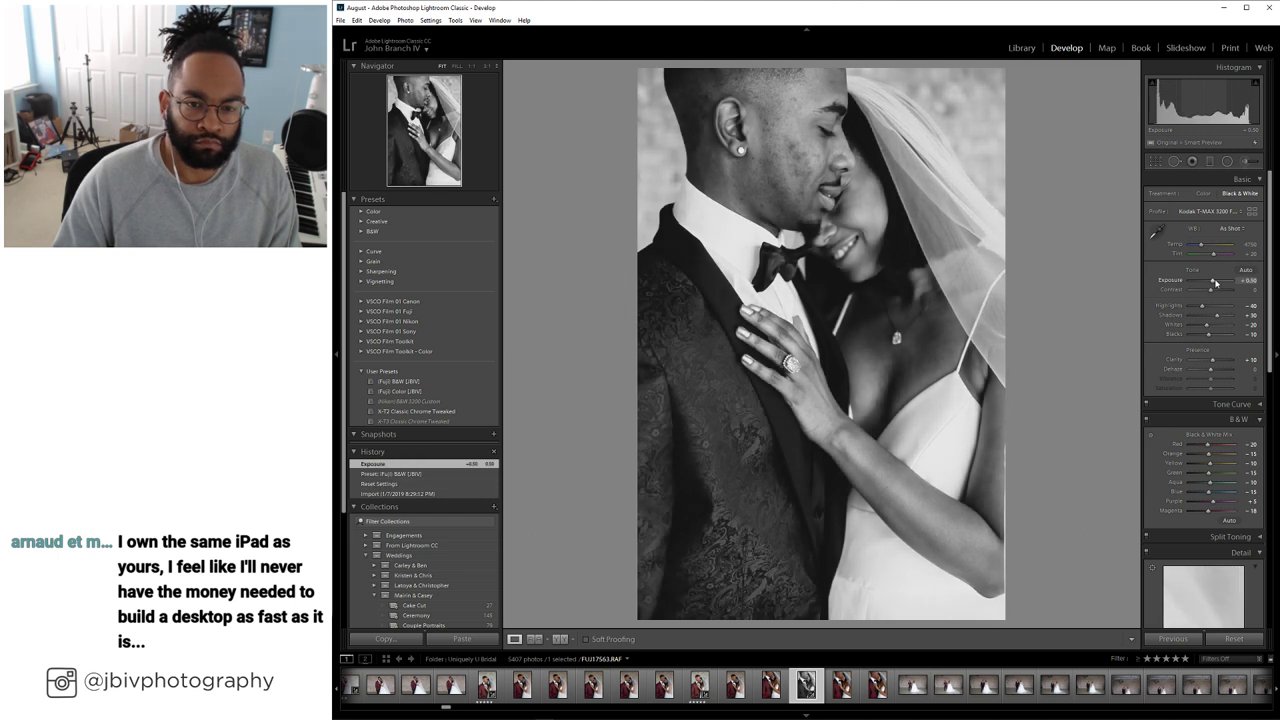
Rate the black-and-white close-up three stars, then go to close-up FUJ17564
key(Right)
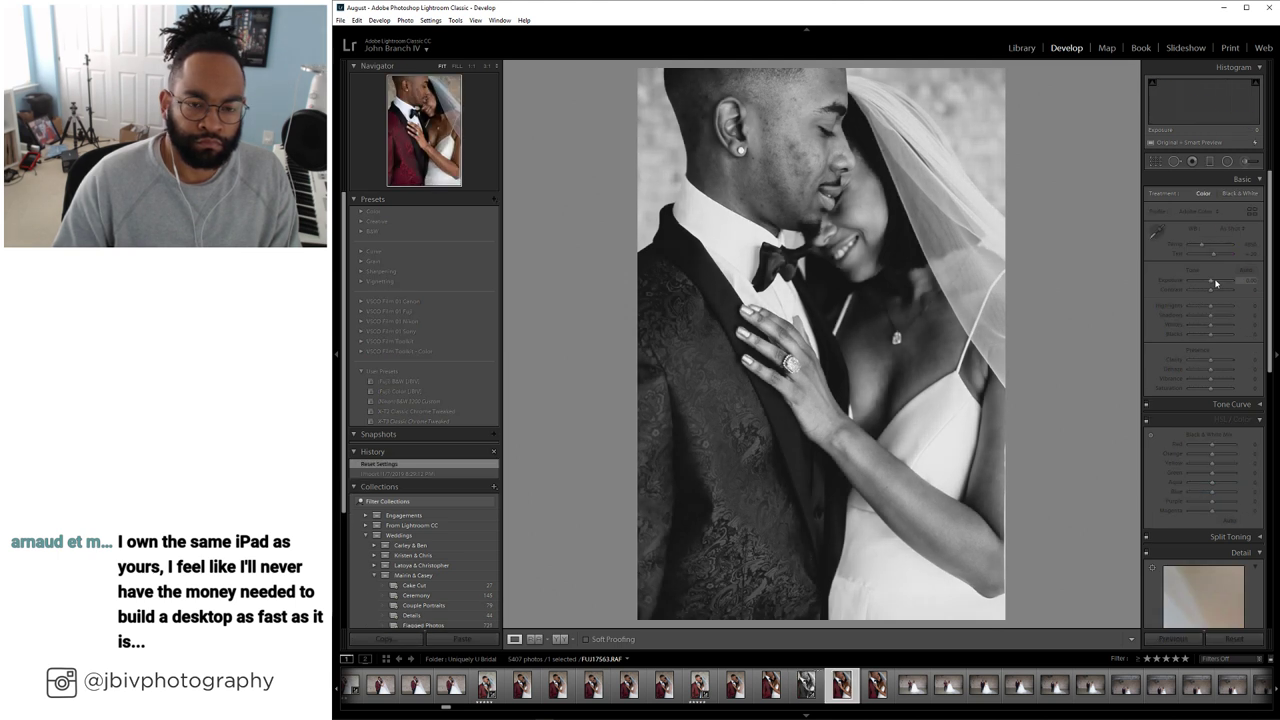
key(Left)
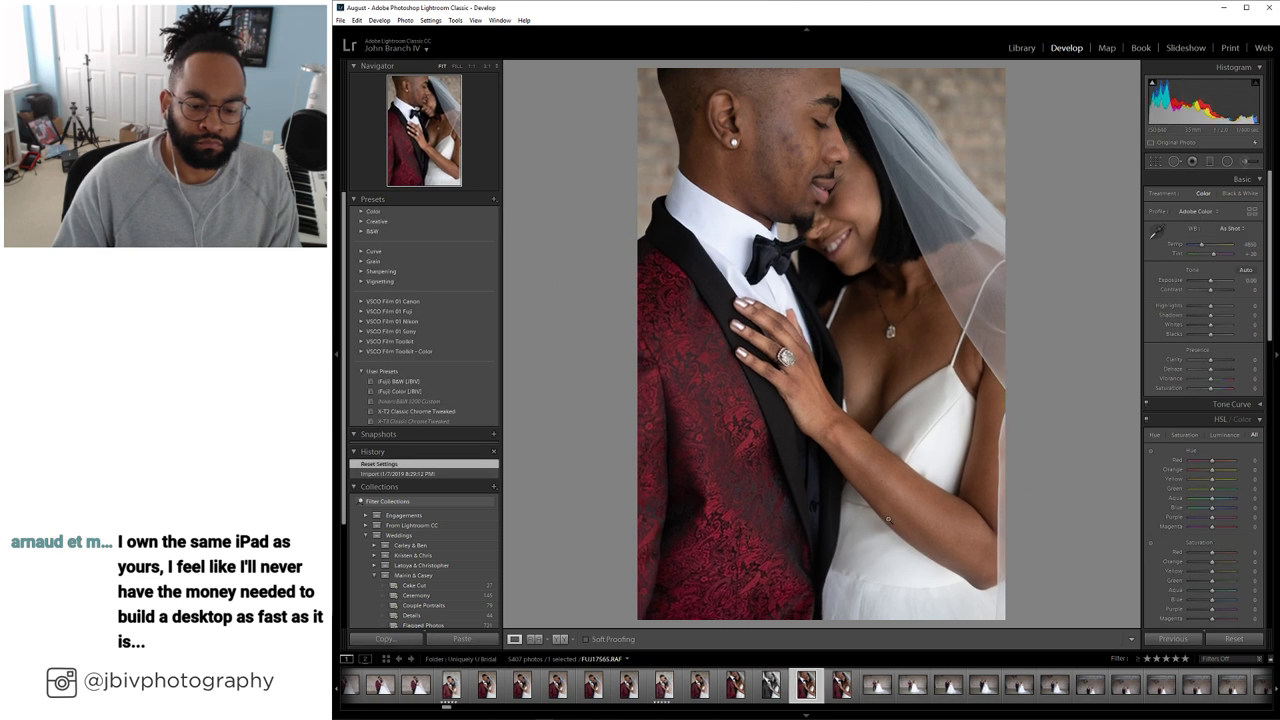
key(3)
key(Left)
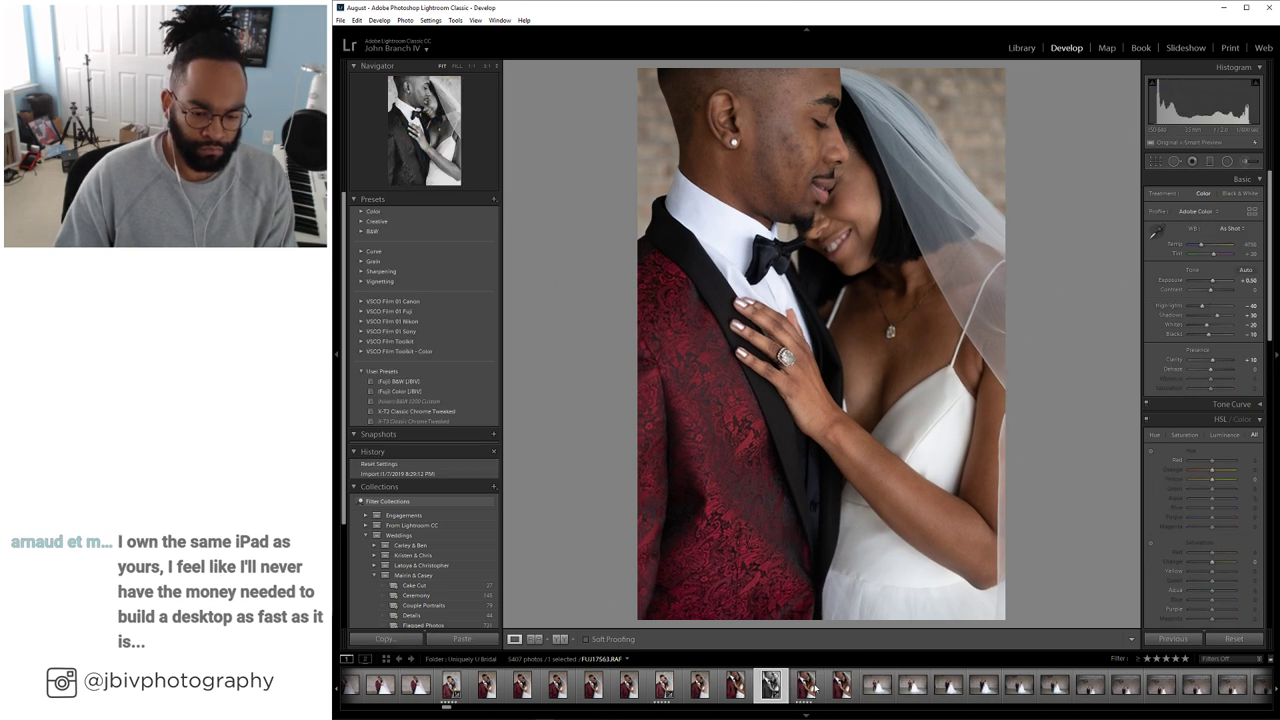
Rate FUJ17564 three stars, paste the copied edits, raise exposure to +0.90, reduce orange saturation
key(3)
right_click(818, 672)
mouse_move(929, 562)
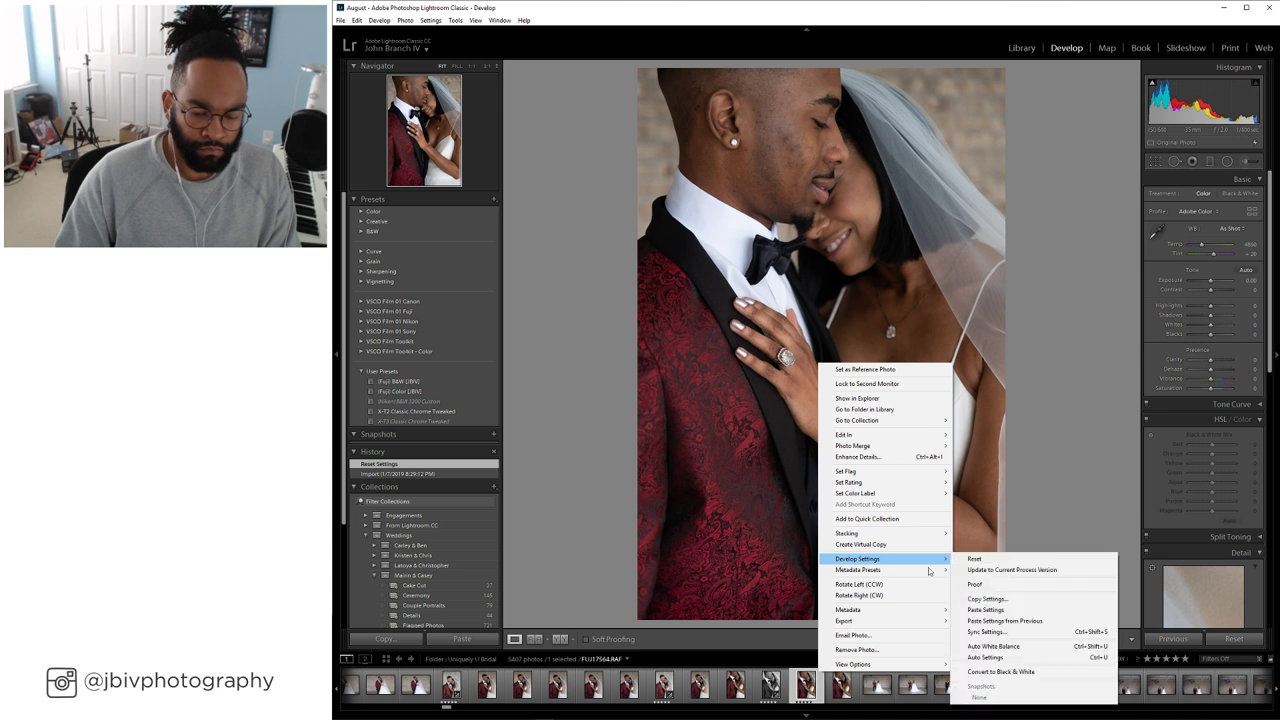
click(1005, 610)
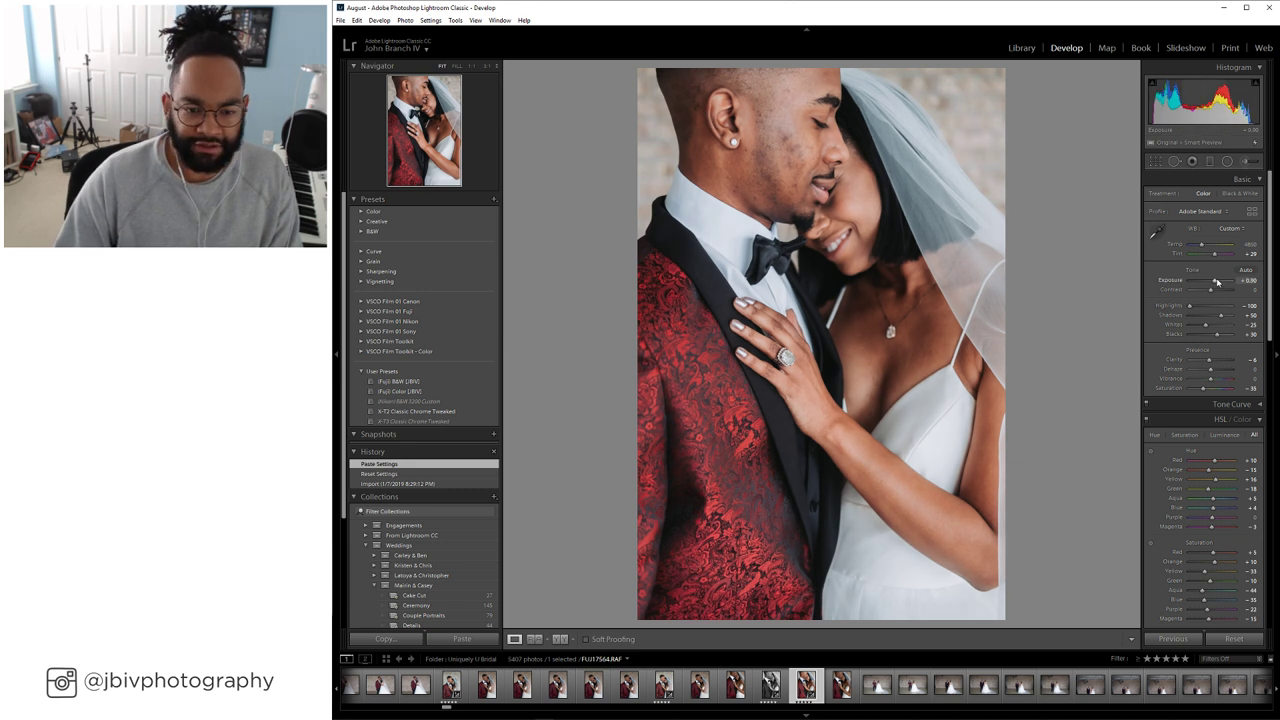
drag(1217, 282, 1201, 250)
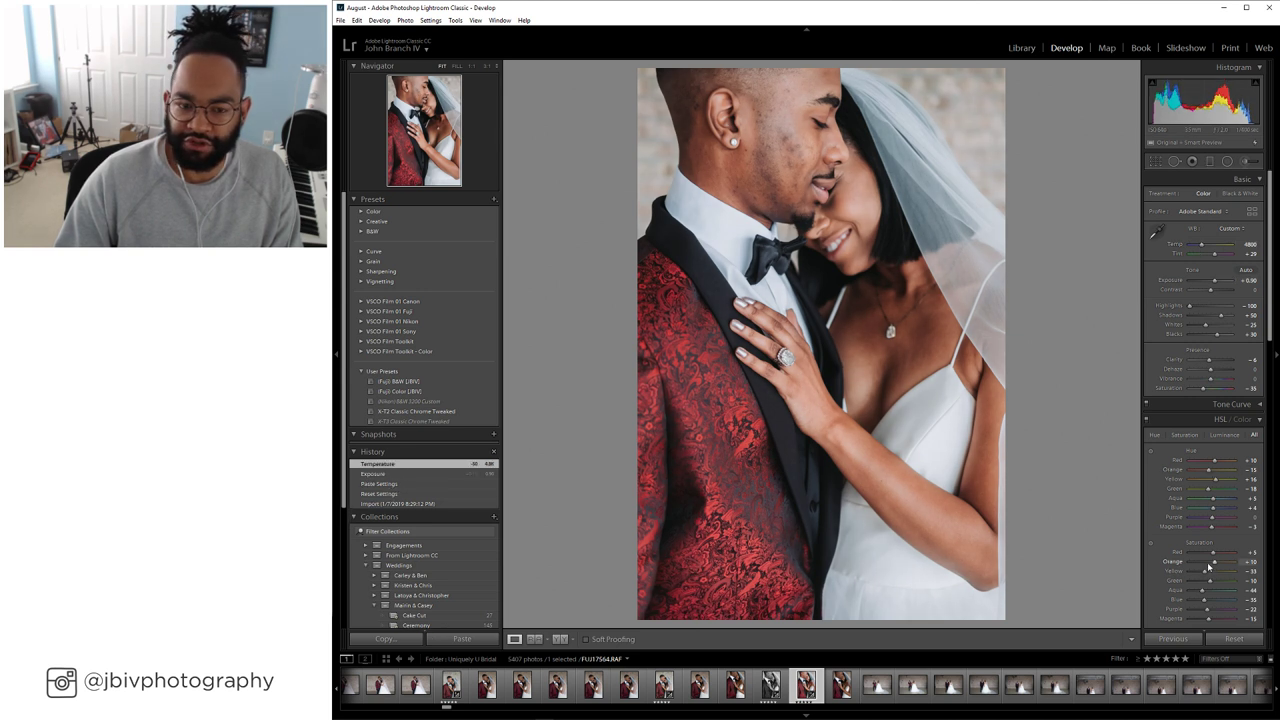
drag(1209, 566, 1204, 566)
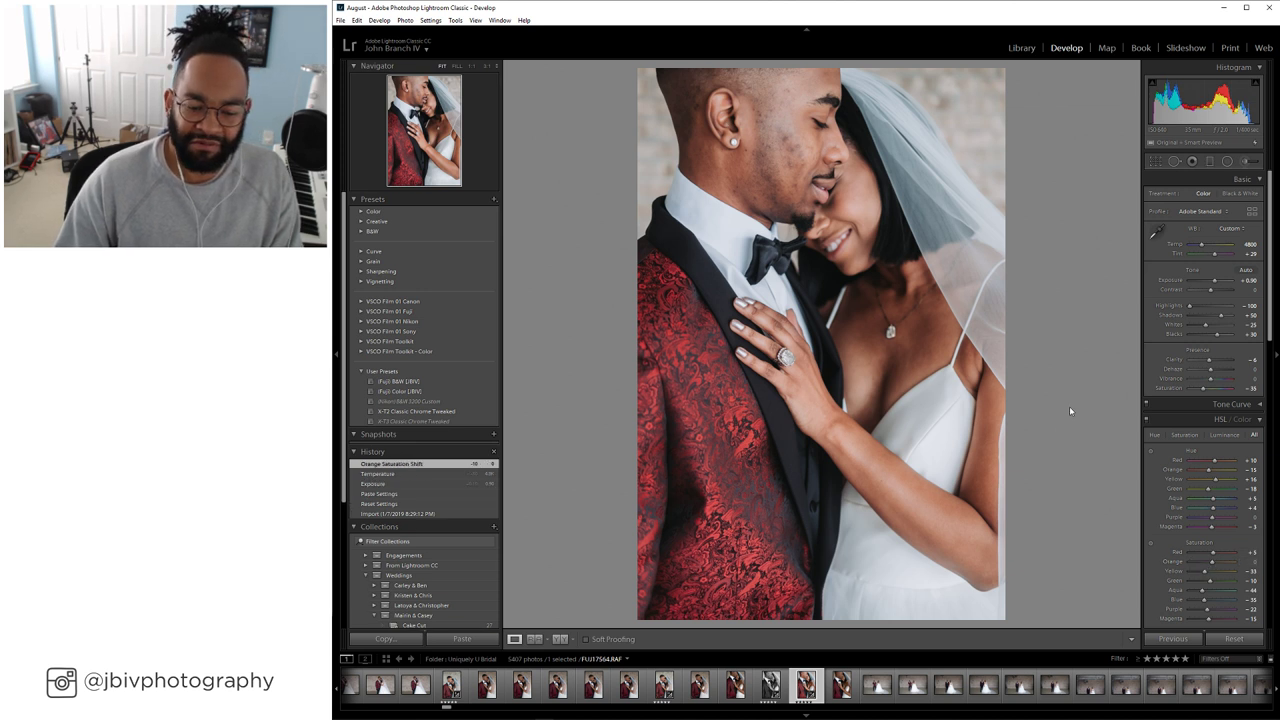
Browse forward through the filmstrip to the side-profile shot FUJ17592
key(Right)
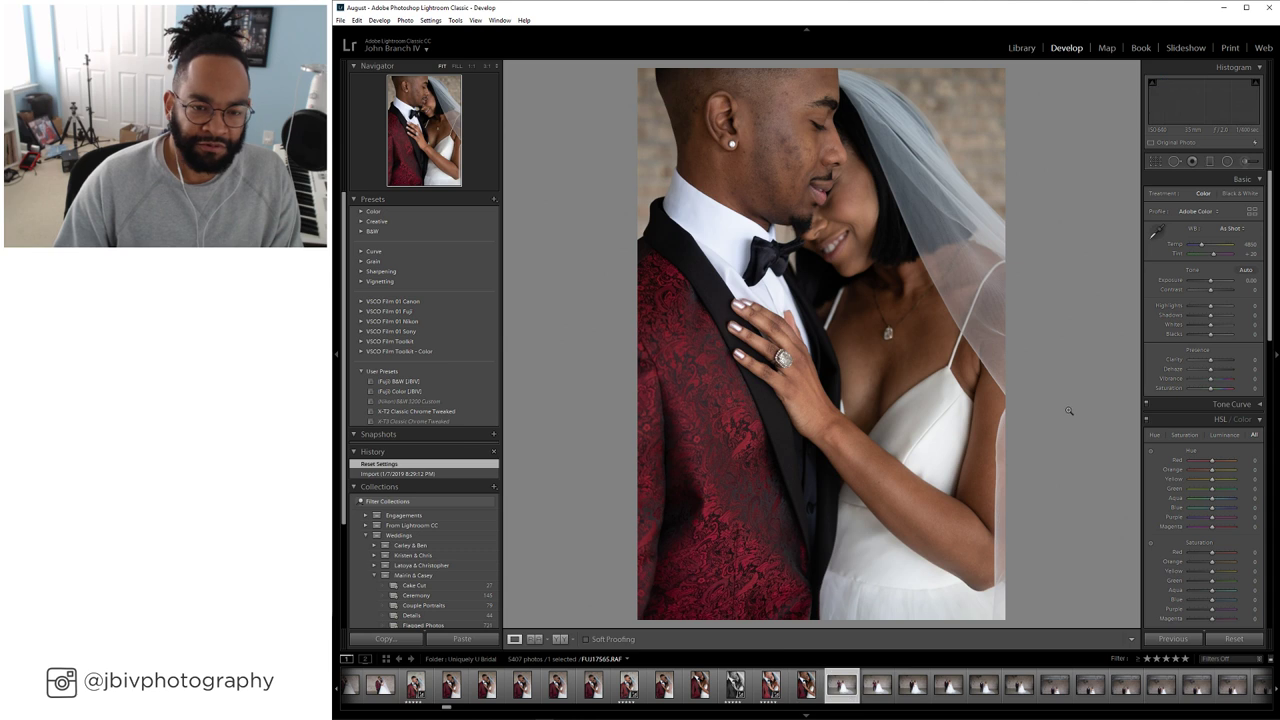
key(Right)
key(Right)
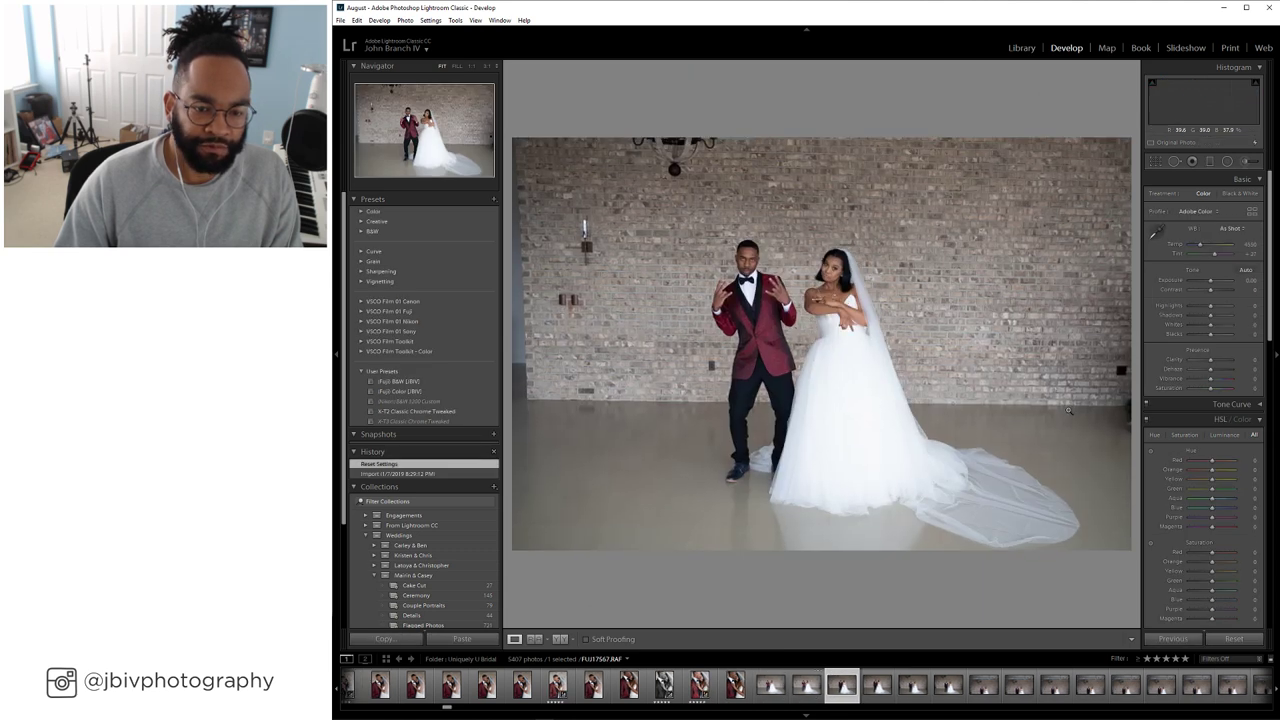
key(Right)
key(Right)
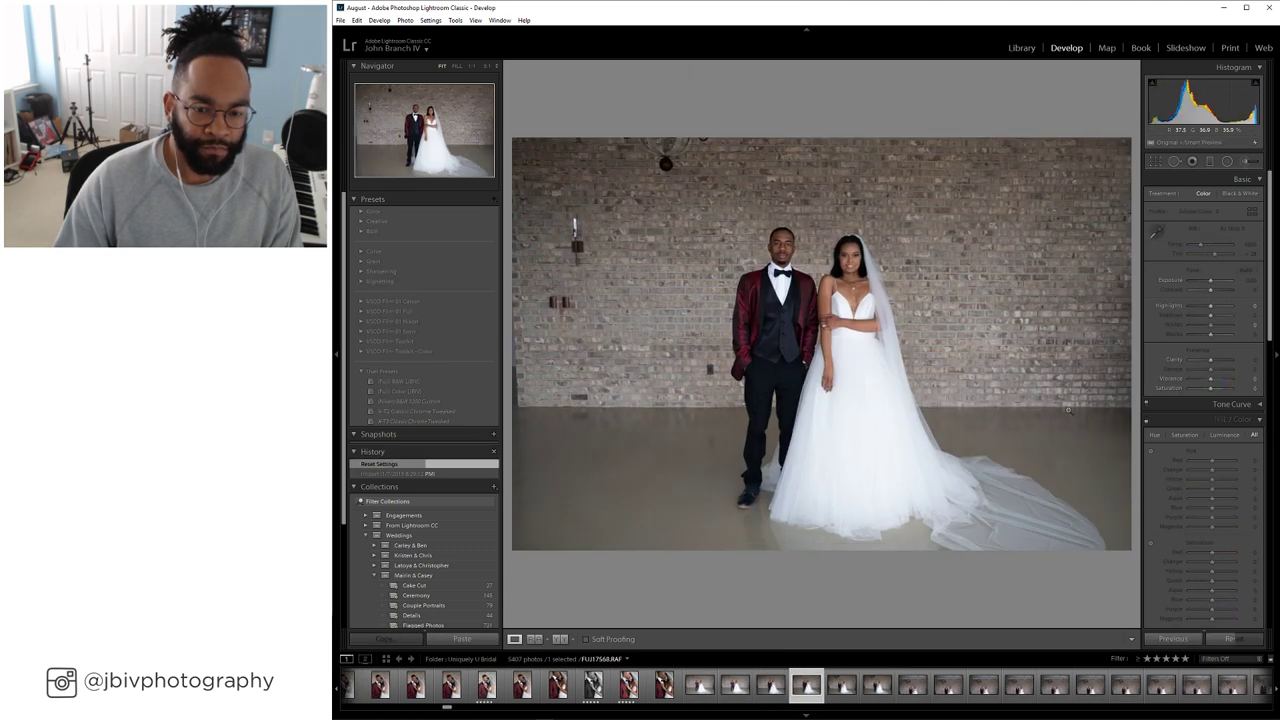
key(Right)
key(Right)
key(Right)
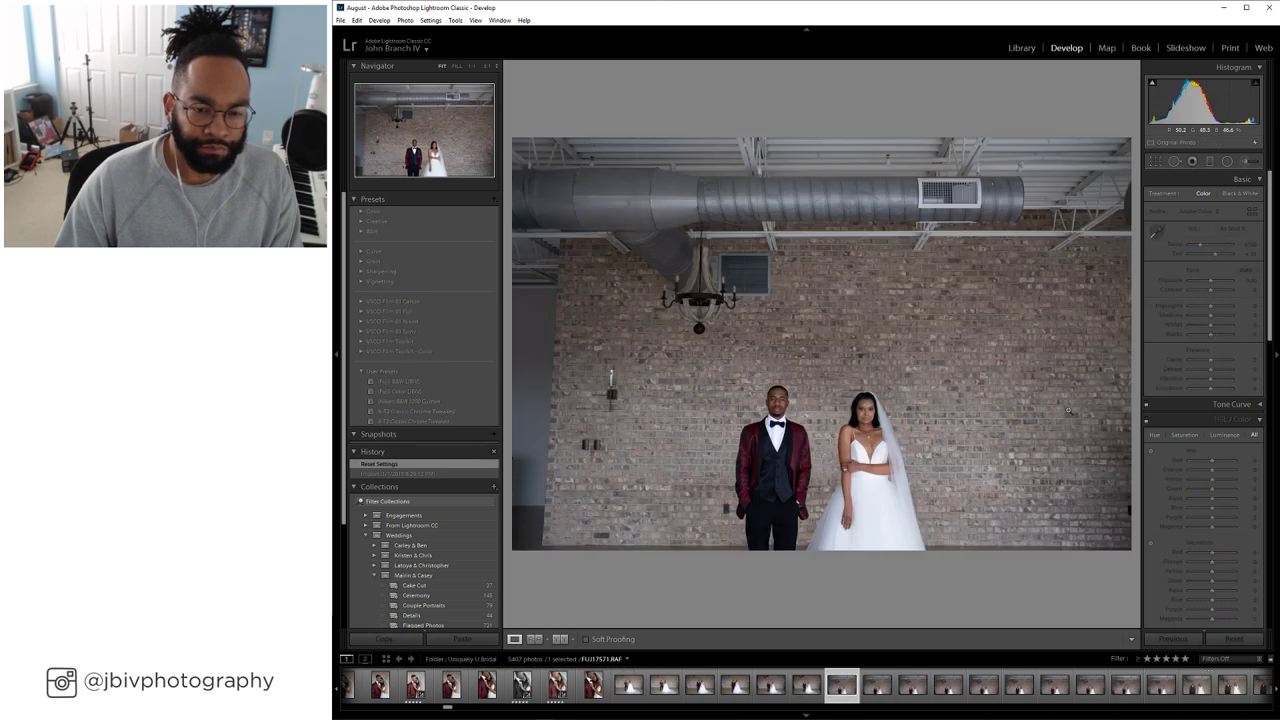
key(Right)
key(Right)
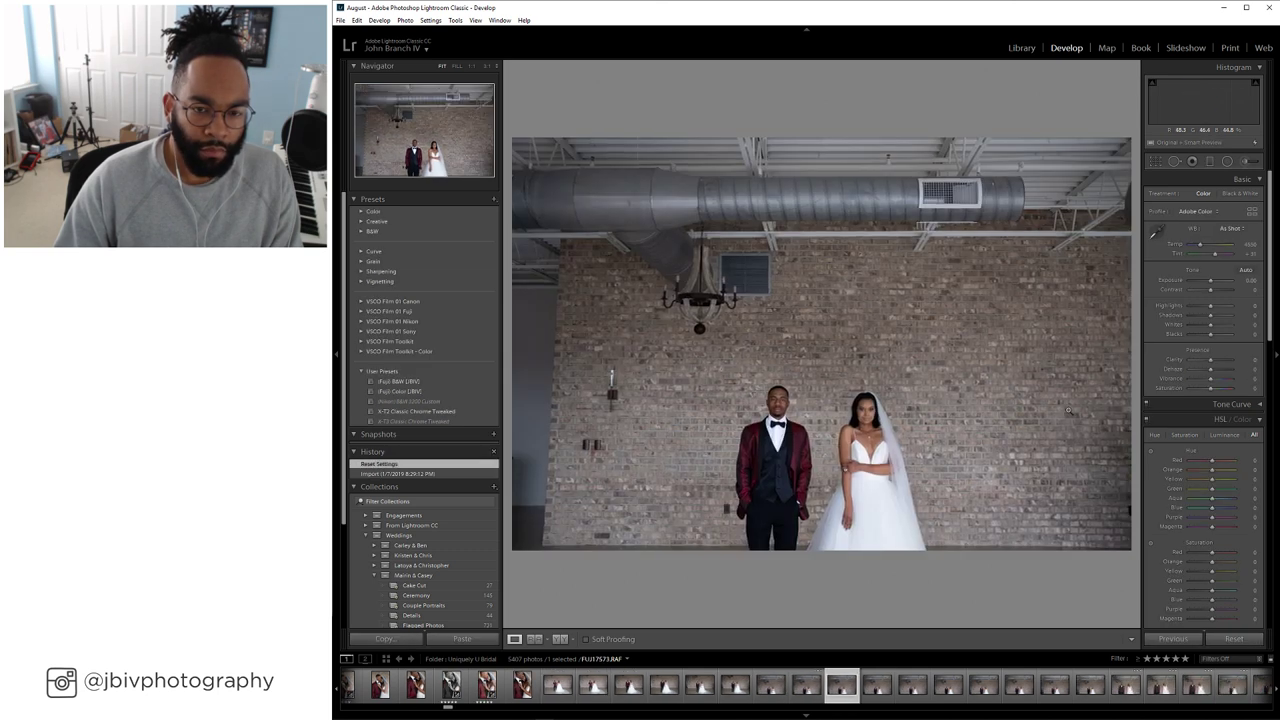
key(Right)
key(Right)
key(Right)
key(Right)
key(Right)
key(Right)
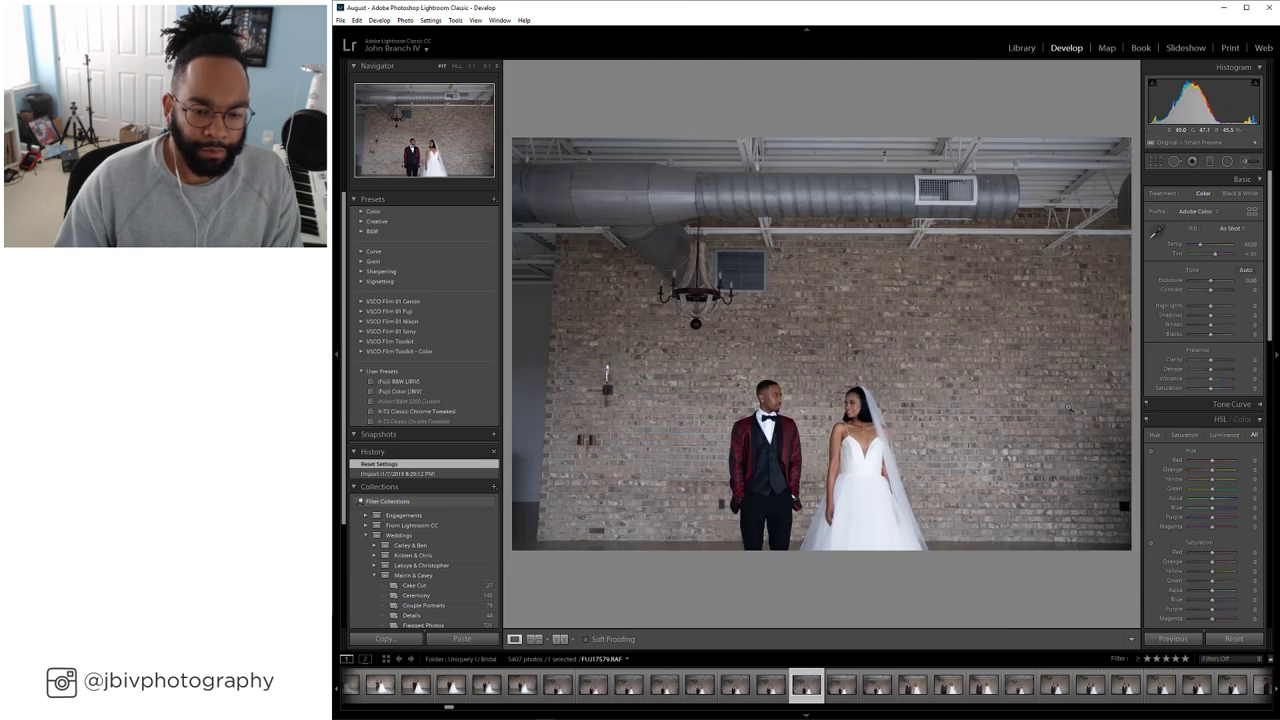
key(Right)
key(Right)
key(Right)
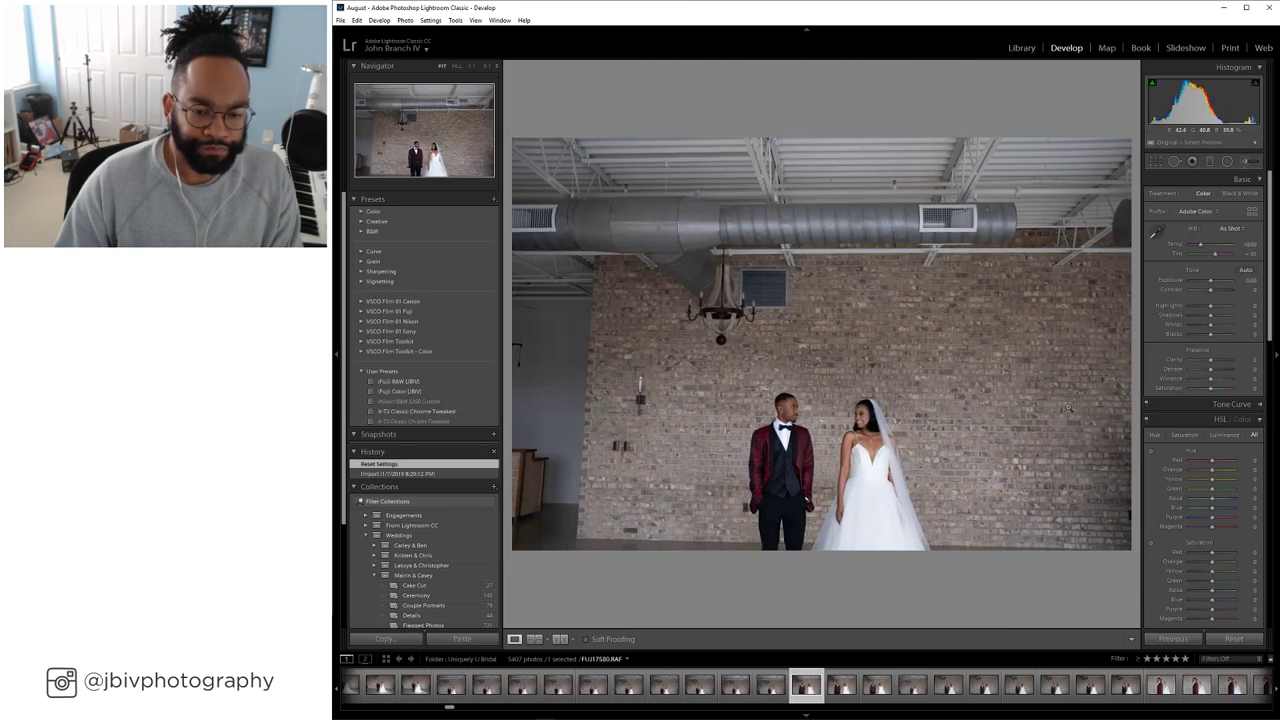
key(Right)
key(Right)
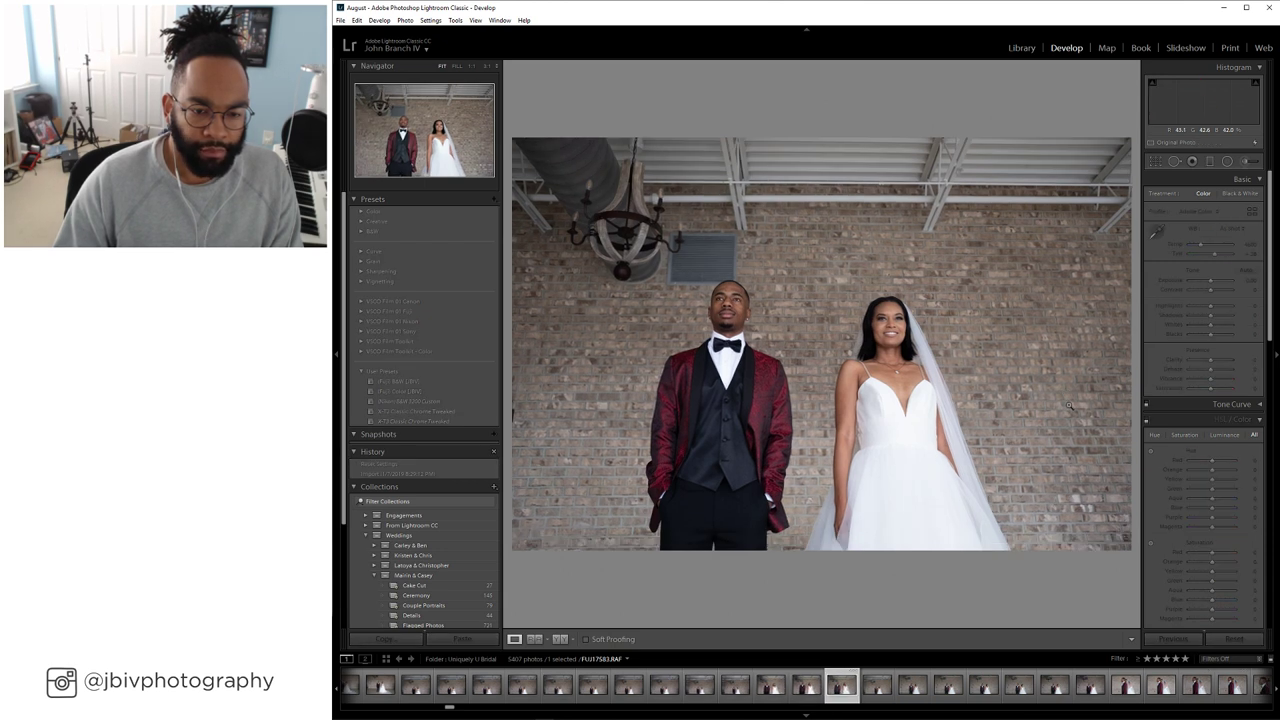
key(Right)
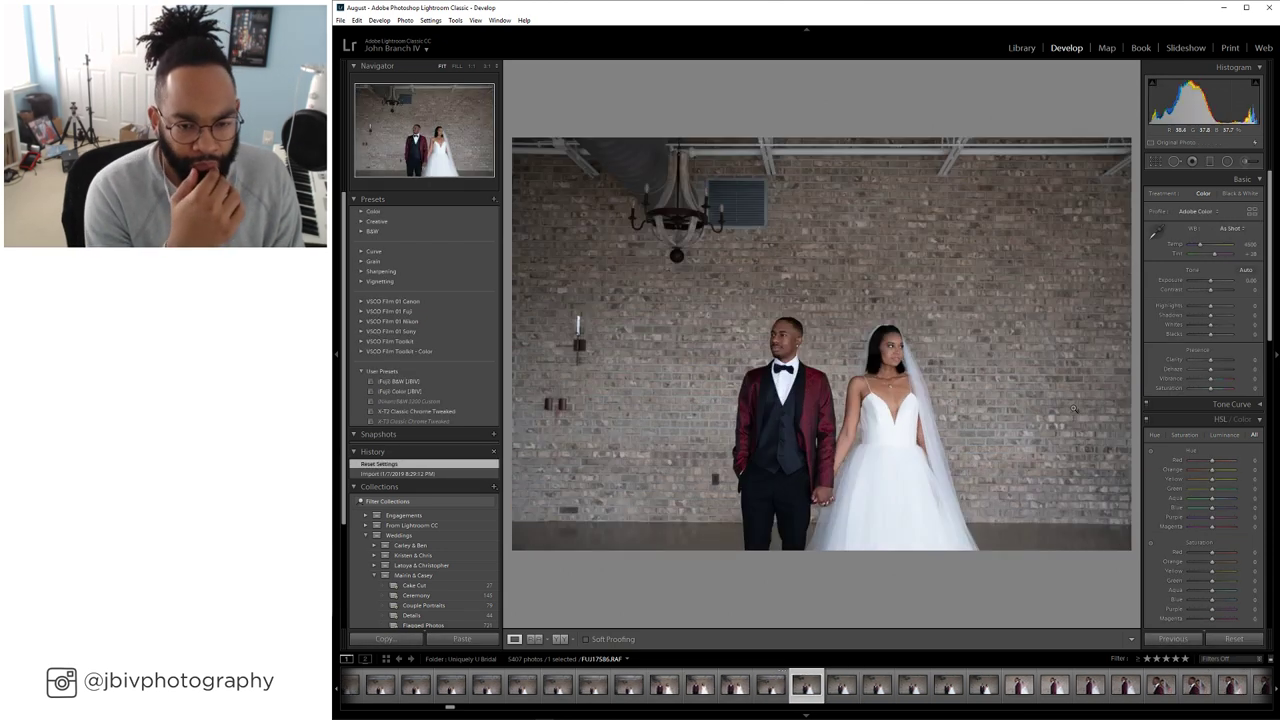
key(Right)
key(Right)
key(Right)
key(Right)
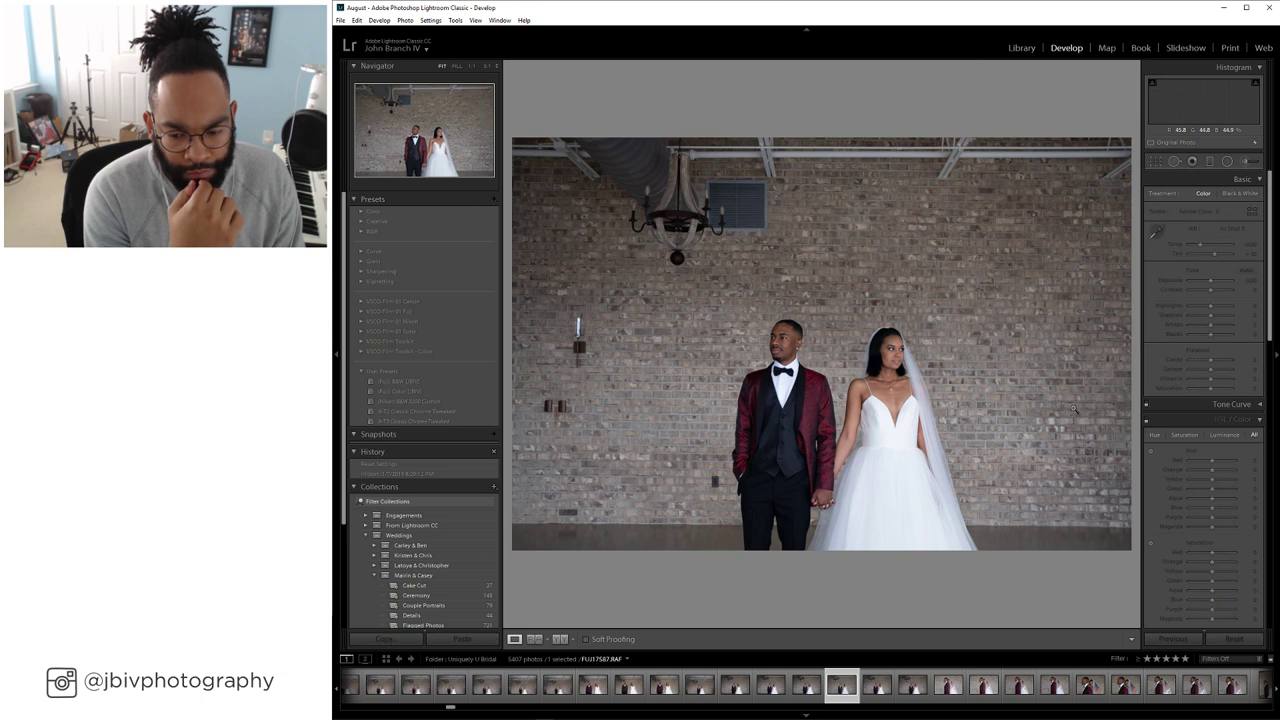
key(Right)
key(Right)
key(Right)
key(Right)
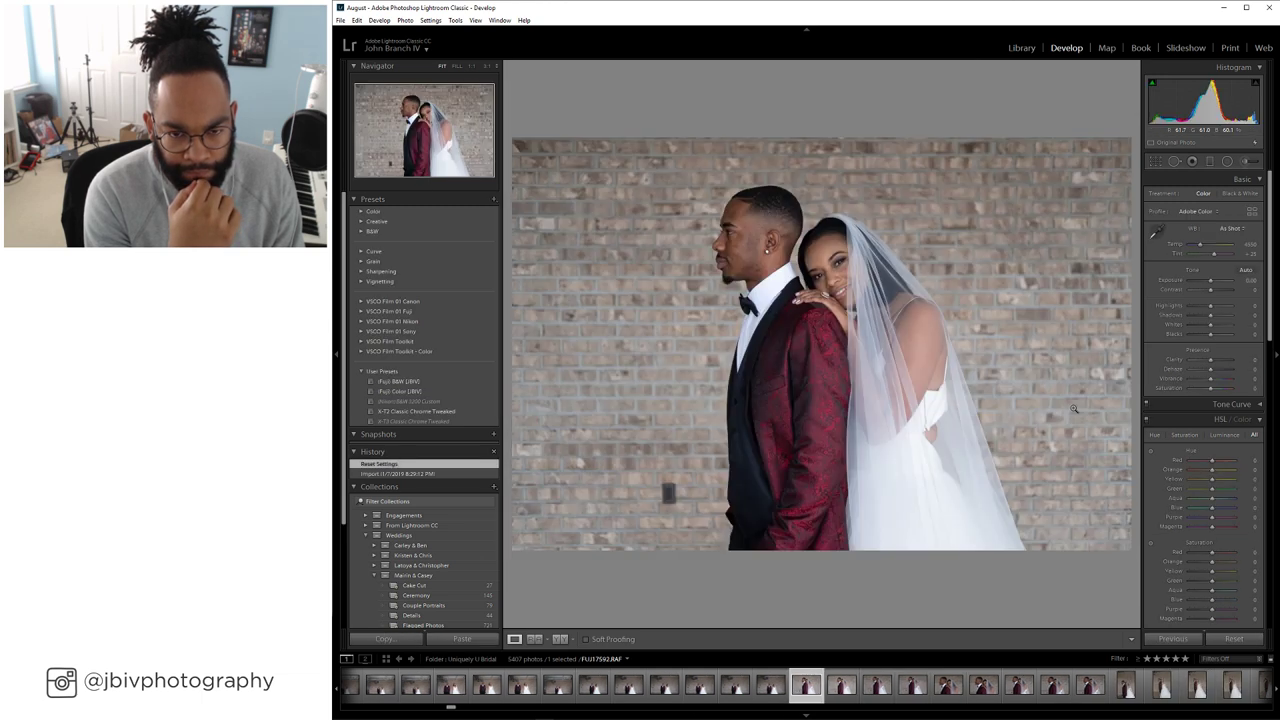
key(Right)
key(Right)
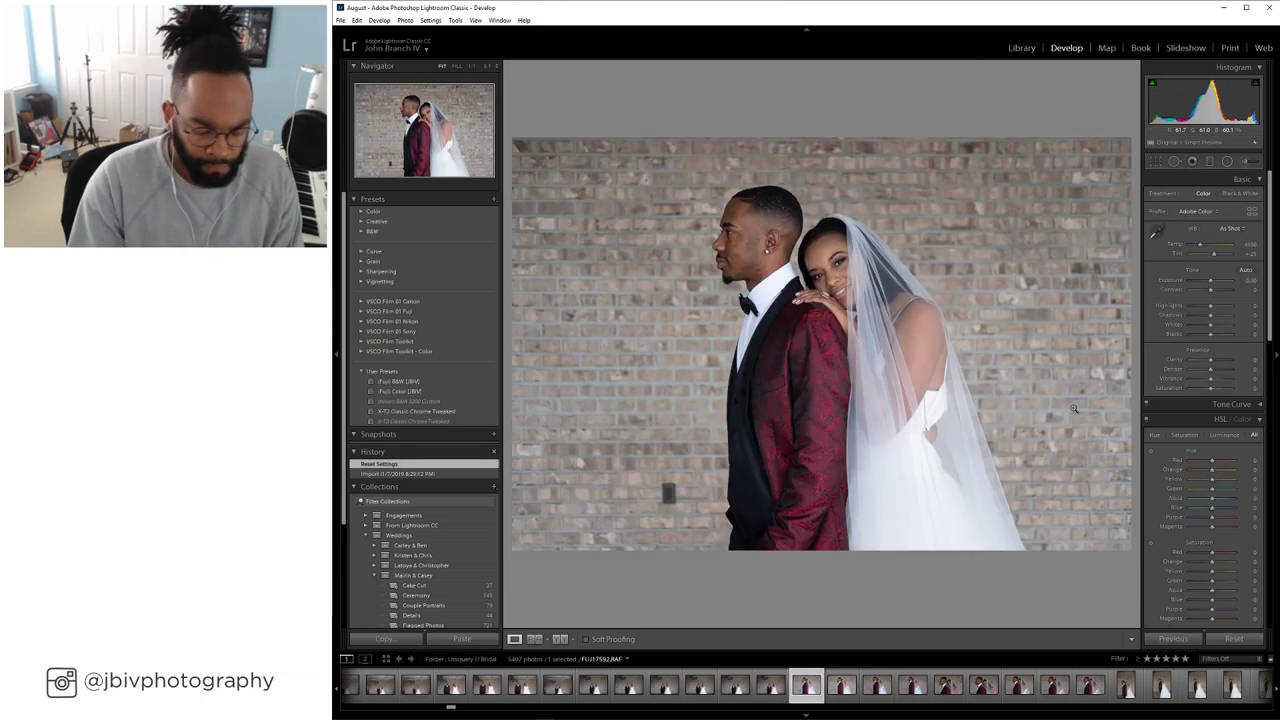
Rate FUJ17592 five stars and paste the copied edits, with temperature 4650 and exposure +0.40
key(5)
right_click(803, 685)
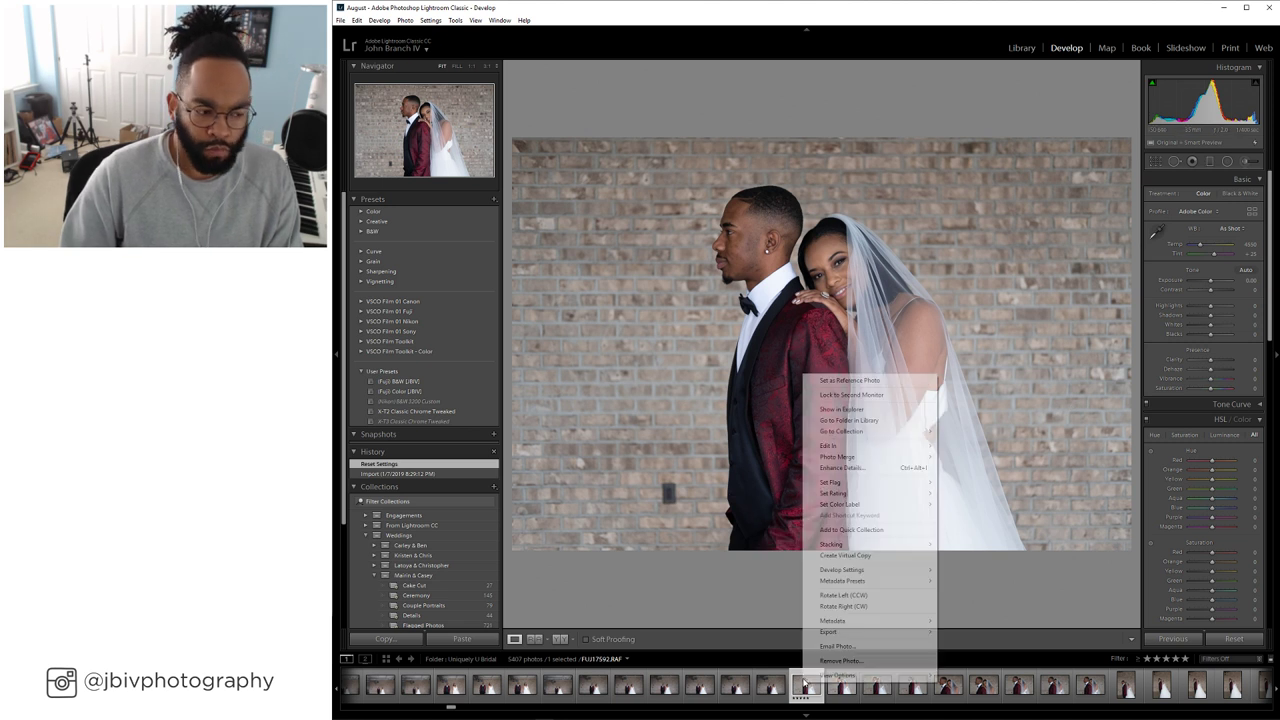
mouse_move(860, 569)
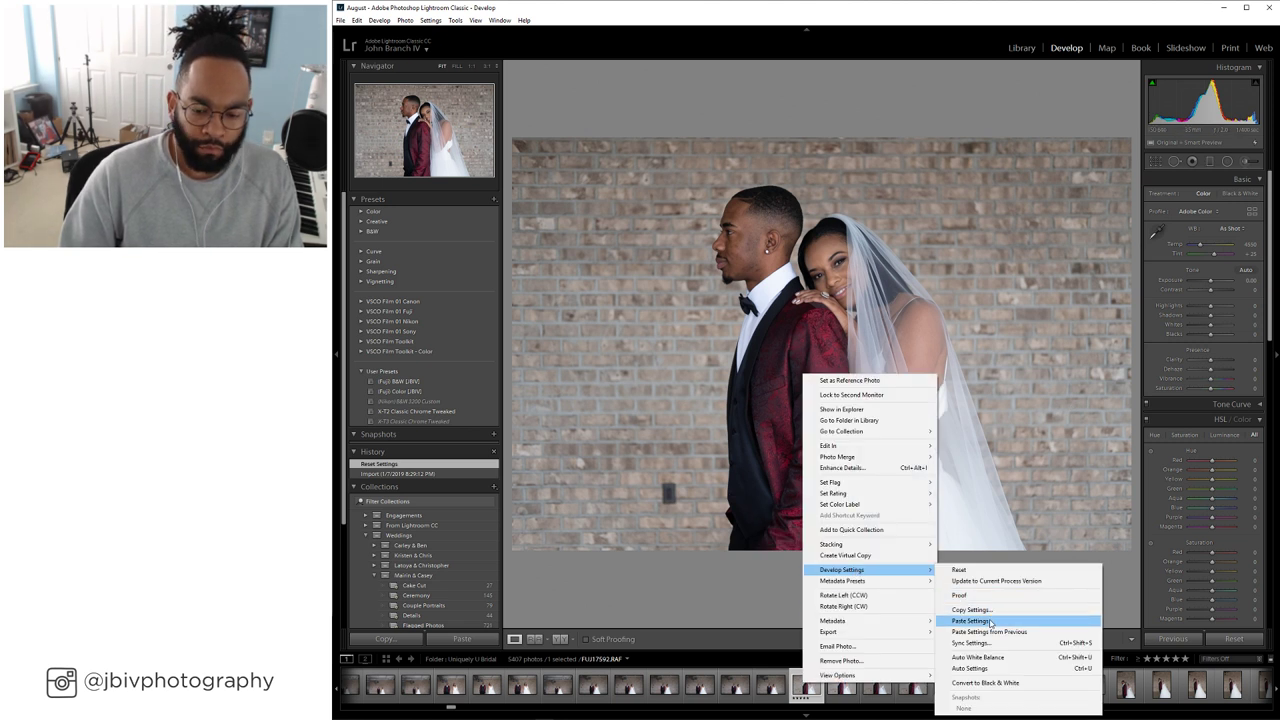
click(972, 620)
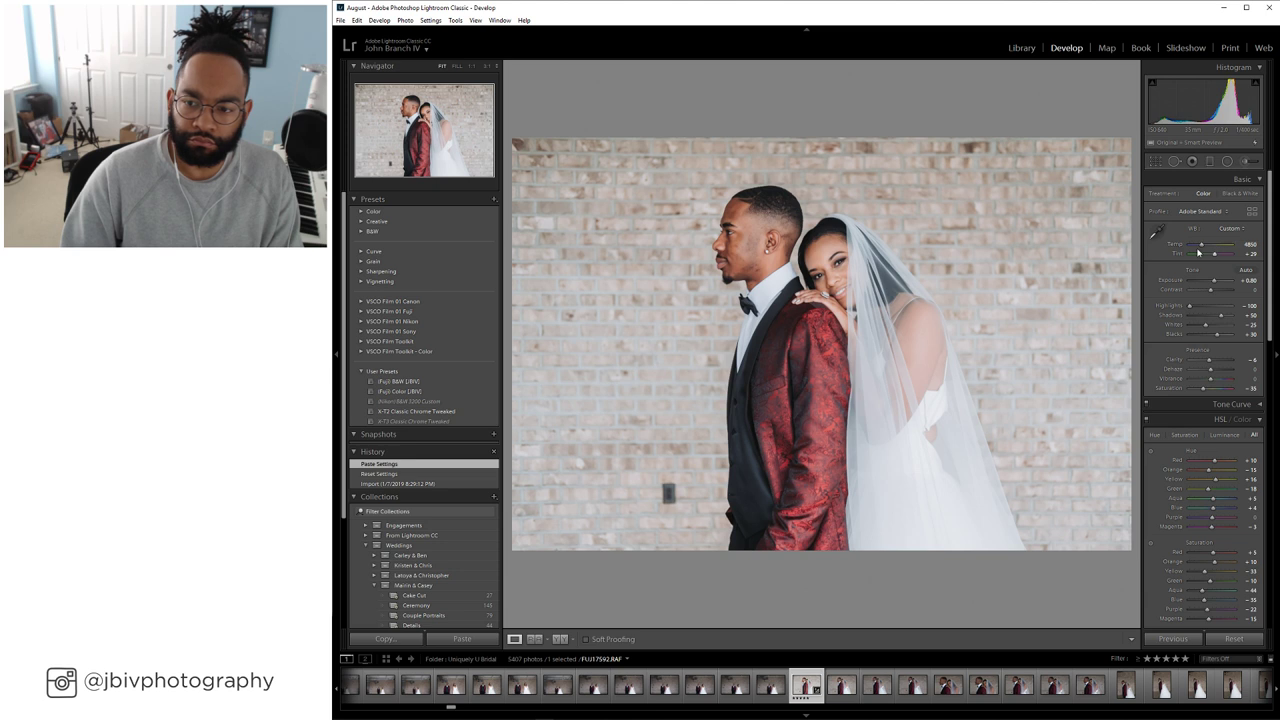
mouse_move(1201, 246)
mouse_down()
mouse_move(1211, 285)
mouse_move(1201, 246)
mouse_up()
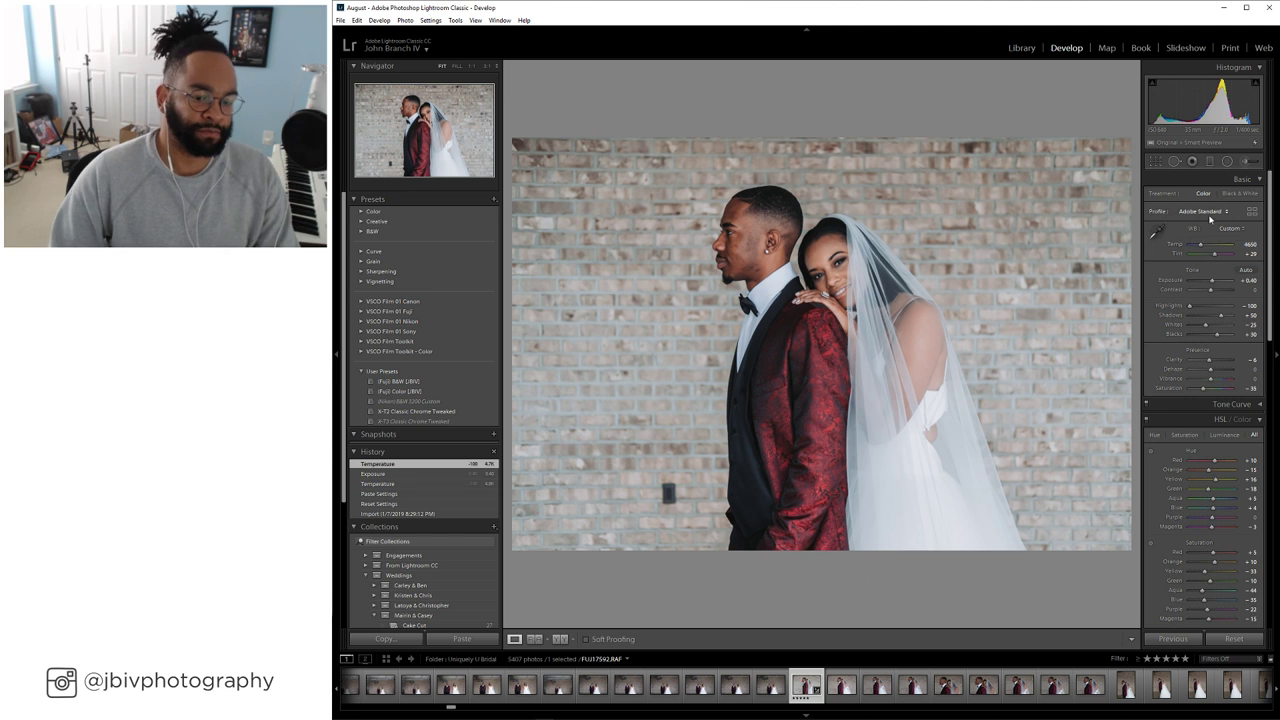
Heal a blemish on the lower brick wall with Spot Removal
click(1174, 161)
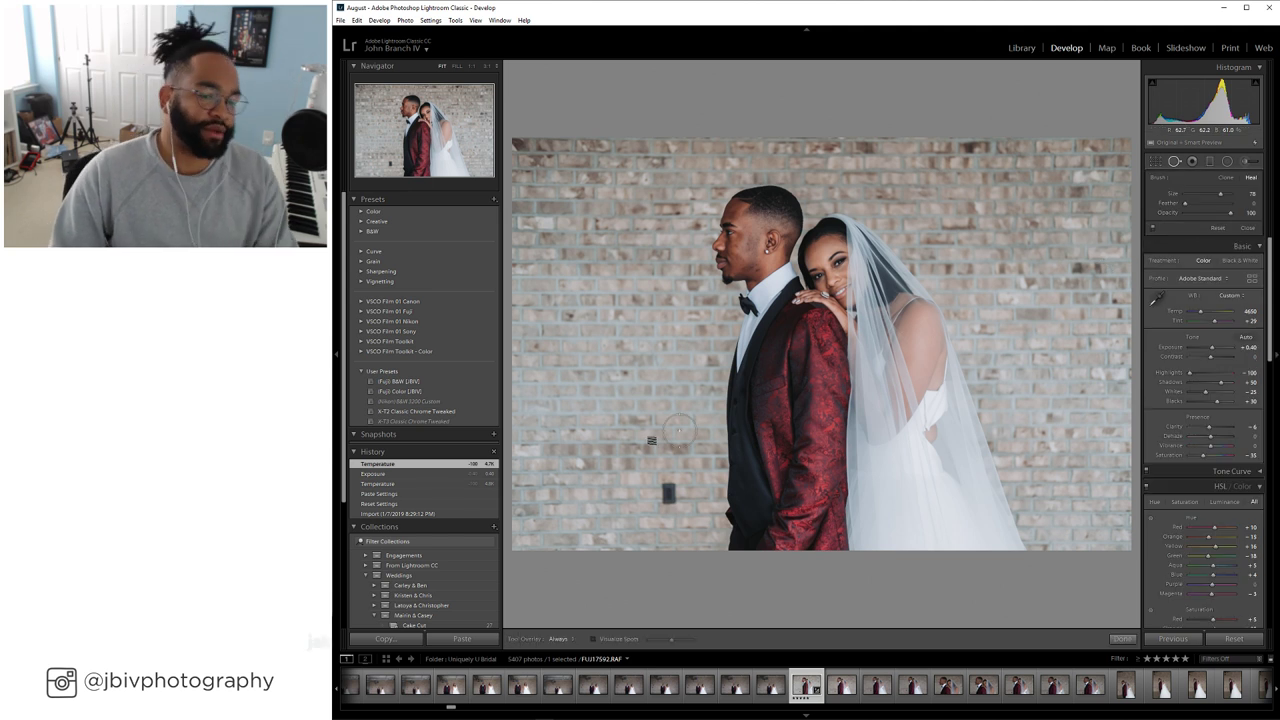
click(669, 493)
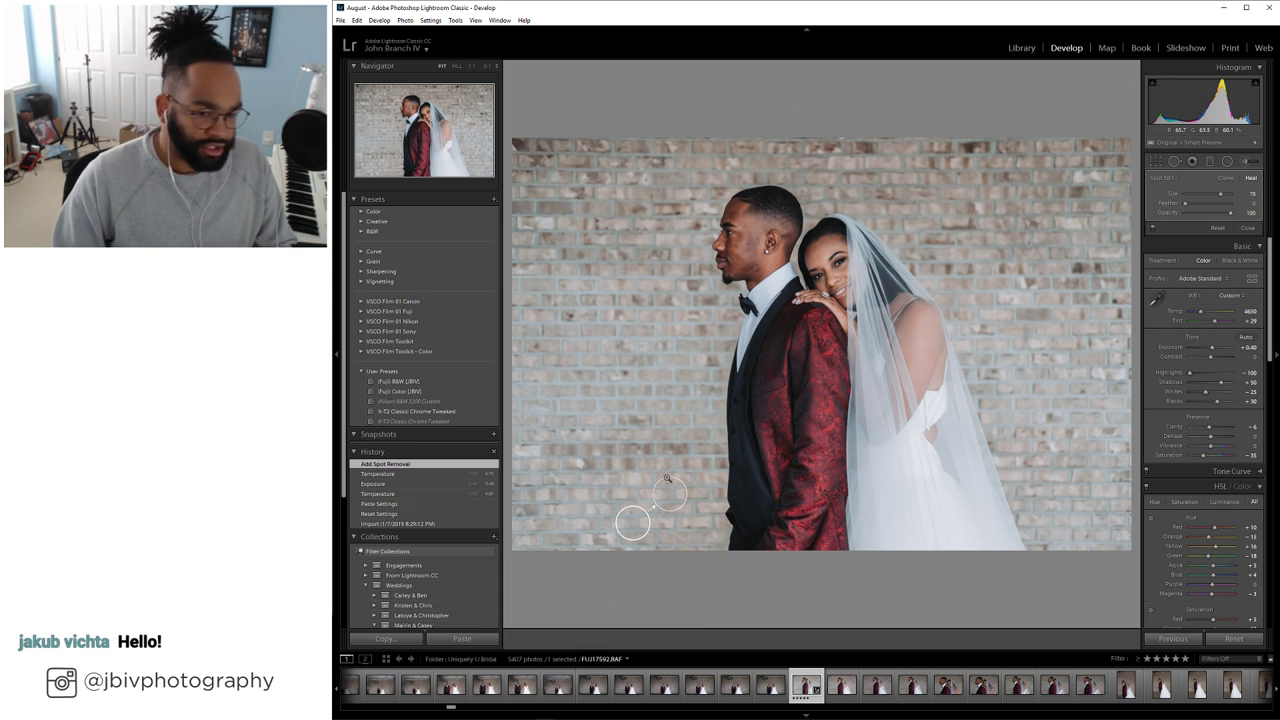
click(1122, 638)
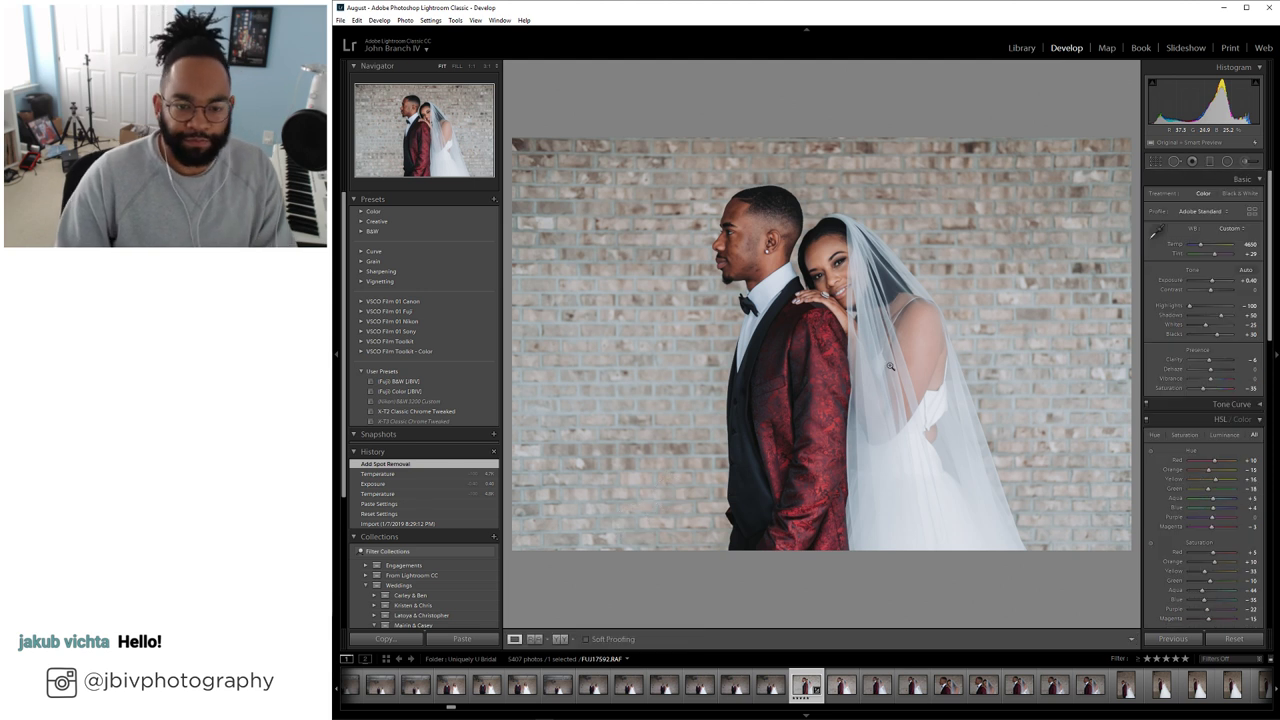
Fine-tune the tint and warm the temperature from 4650 to 4700
click(1214, 255)
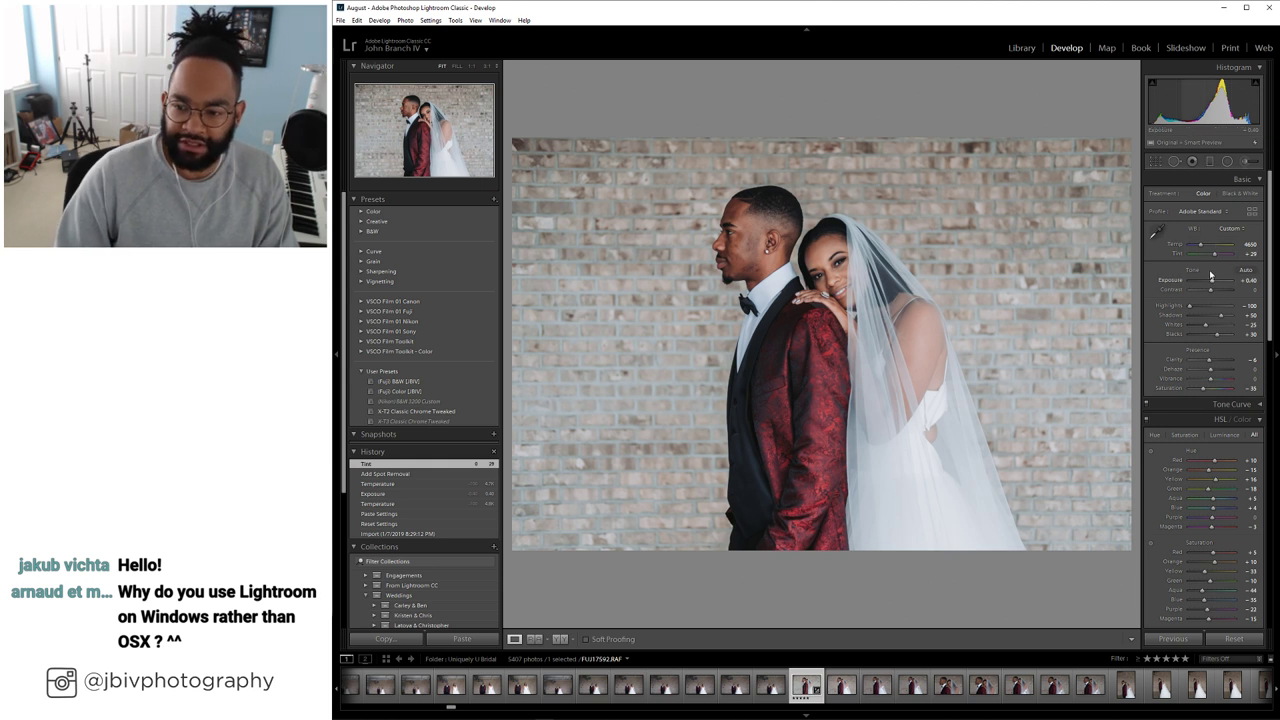
drag(1203, 245, 1210, 246)
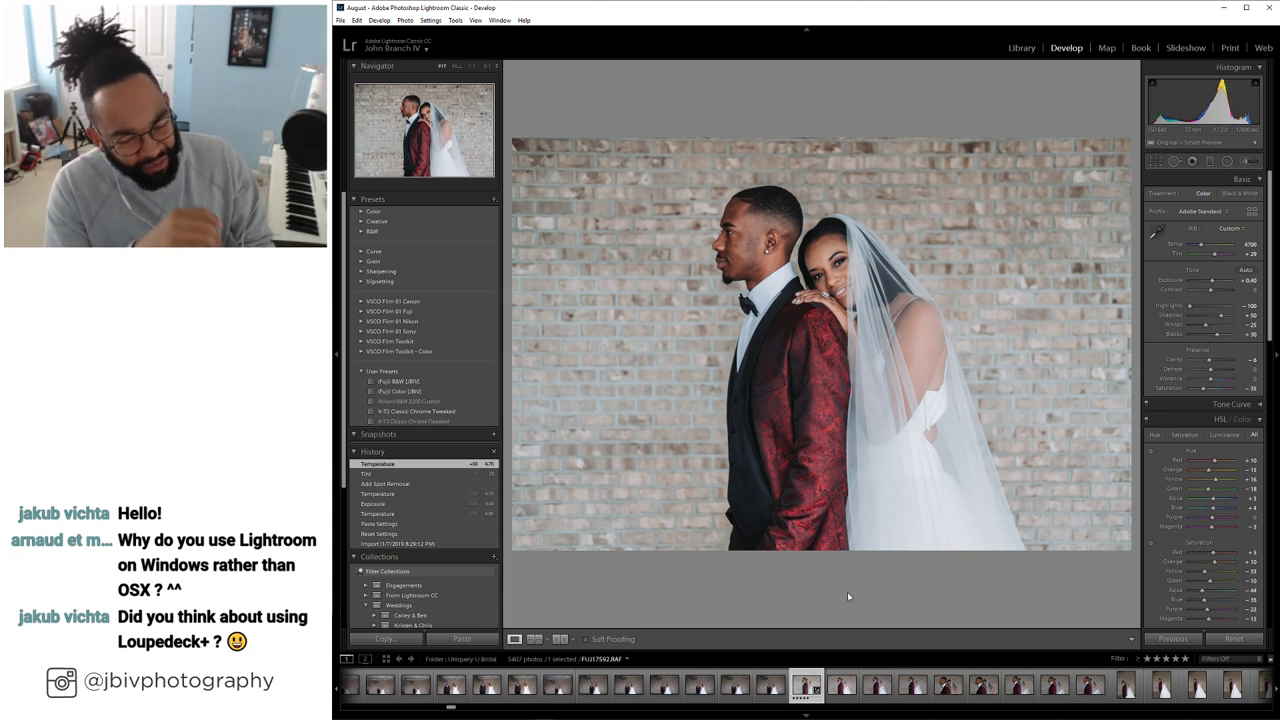
key(Right)
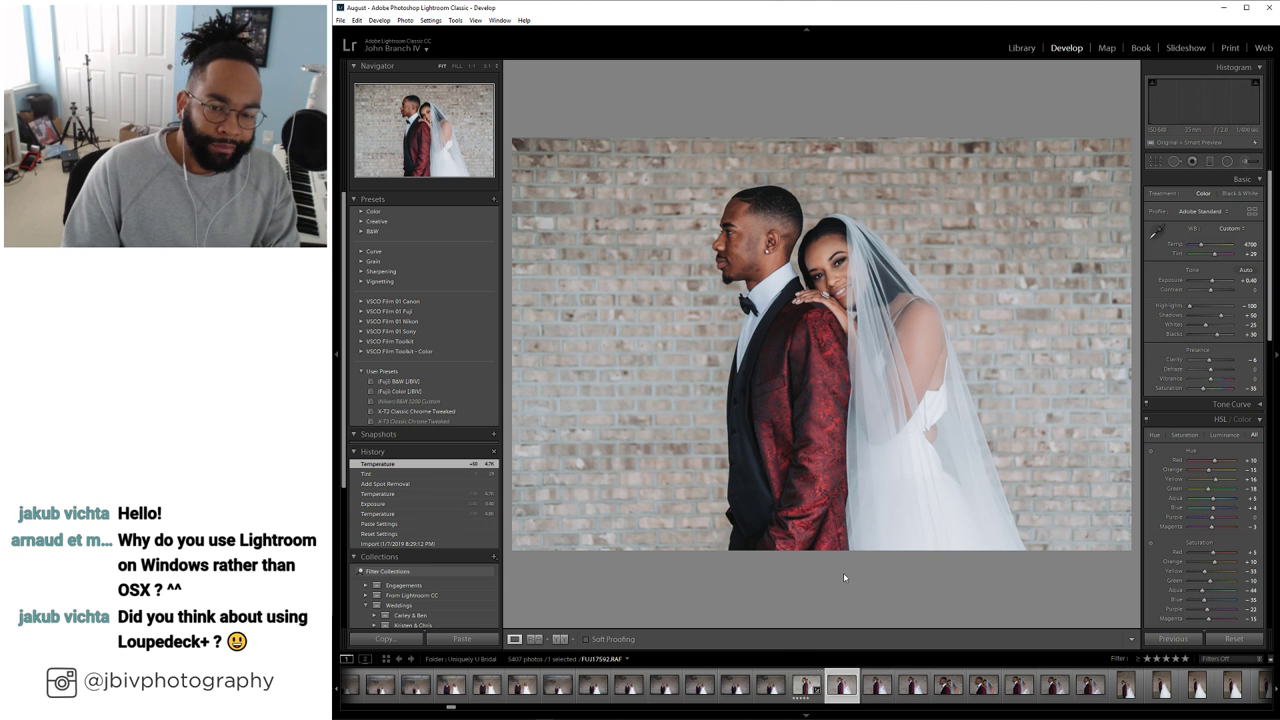
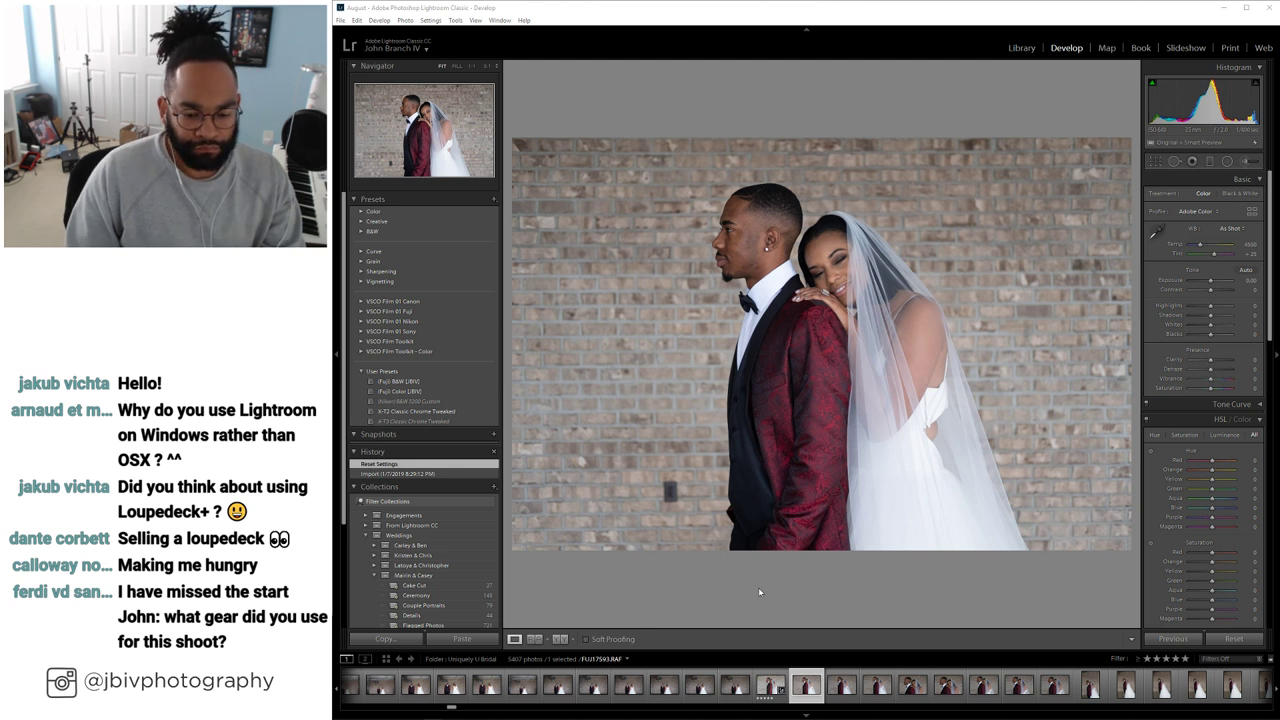
Compare the edited photo with the neighbouring unedited frames in the filmstrip
key(Left)
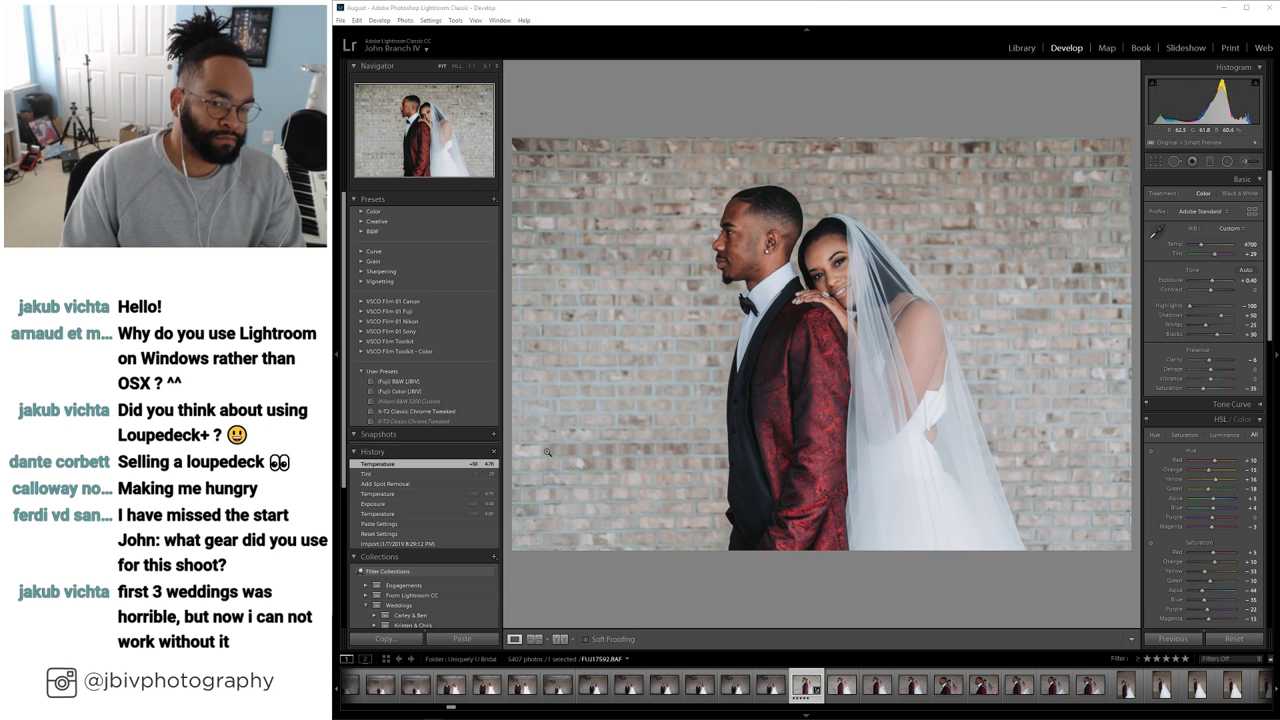
key(Right)
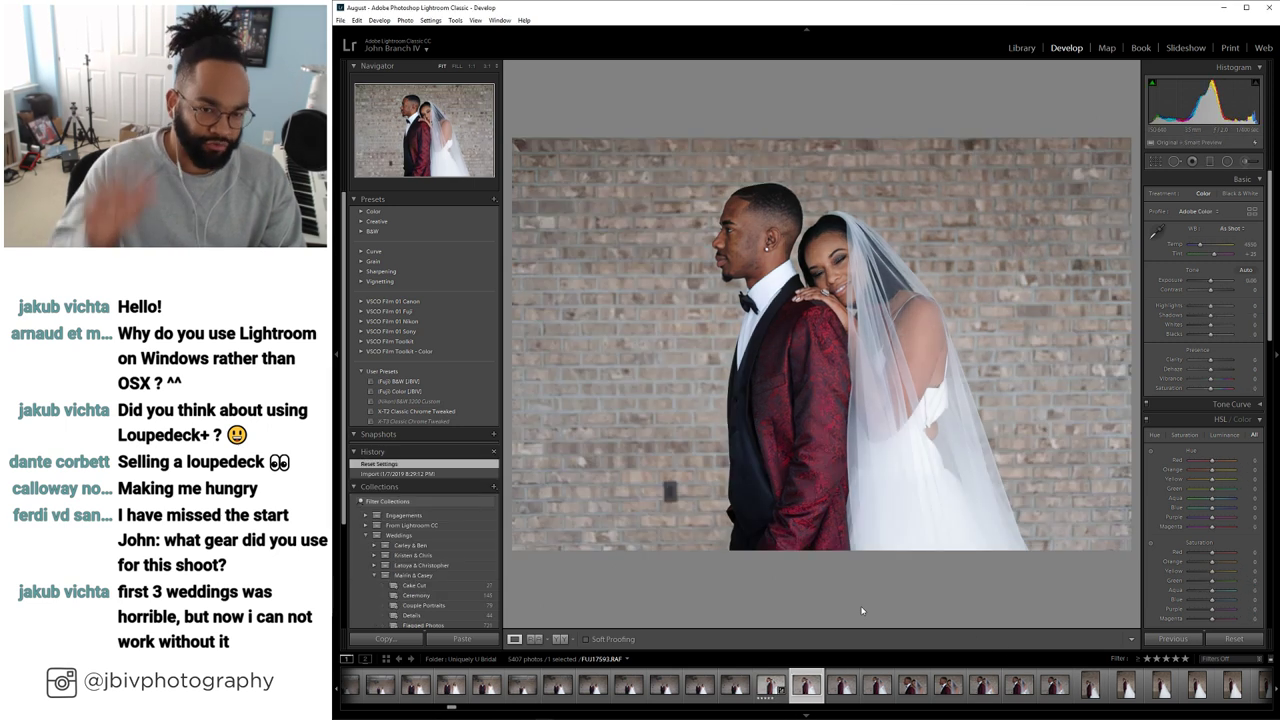
key(Left)
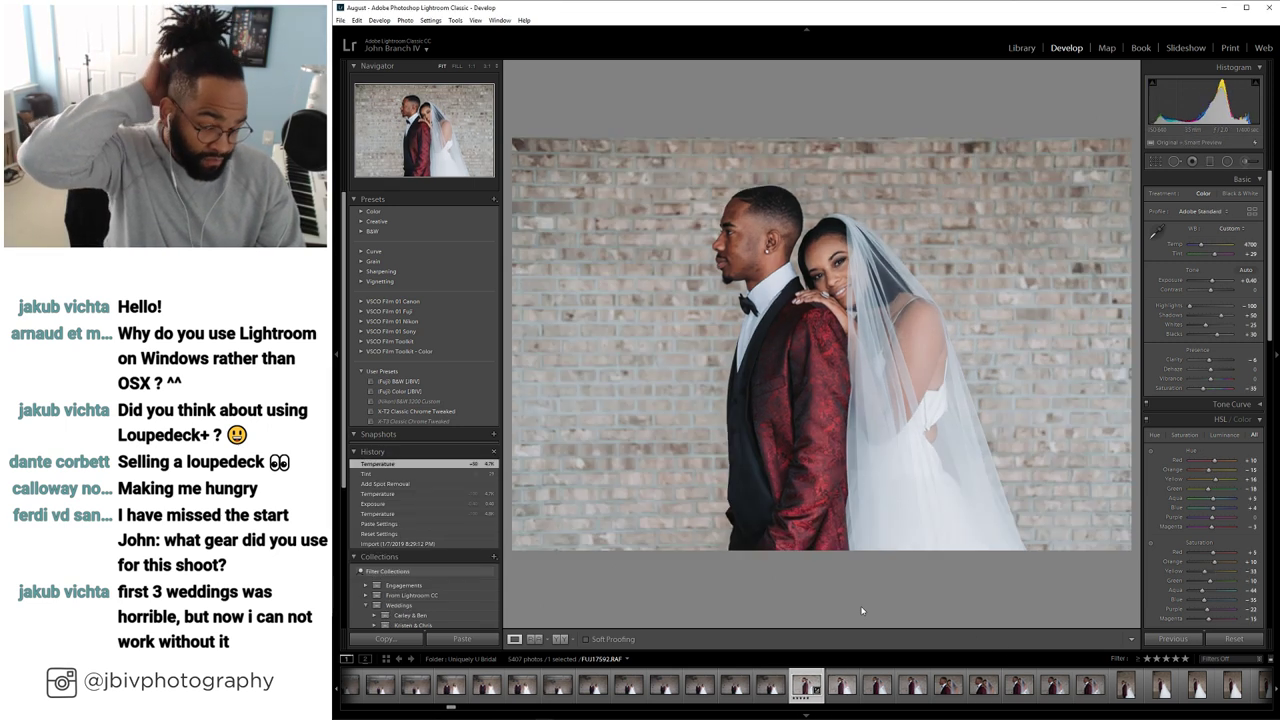
key(Right)
key(Right)
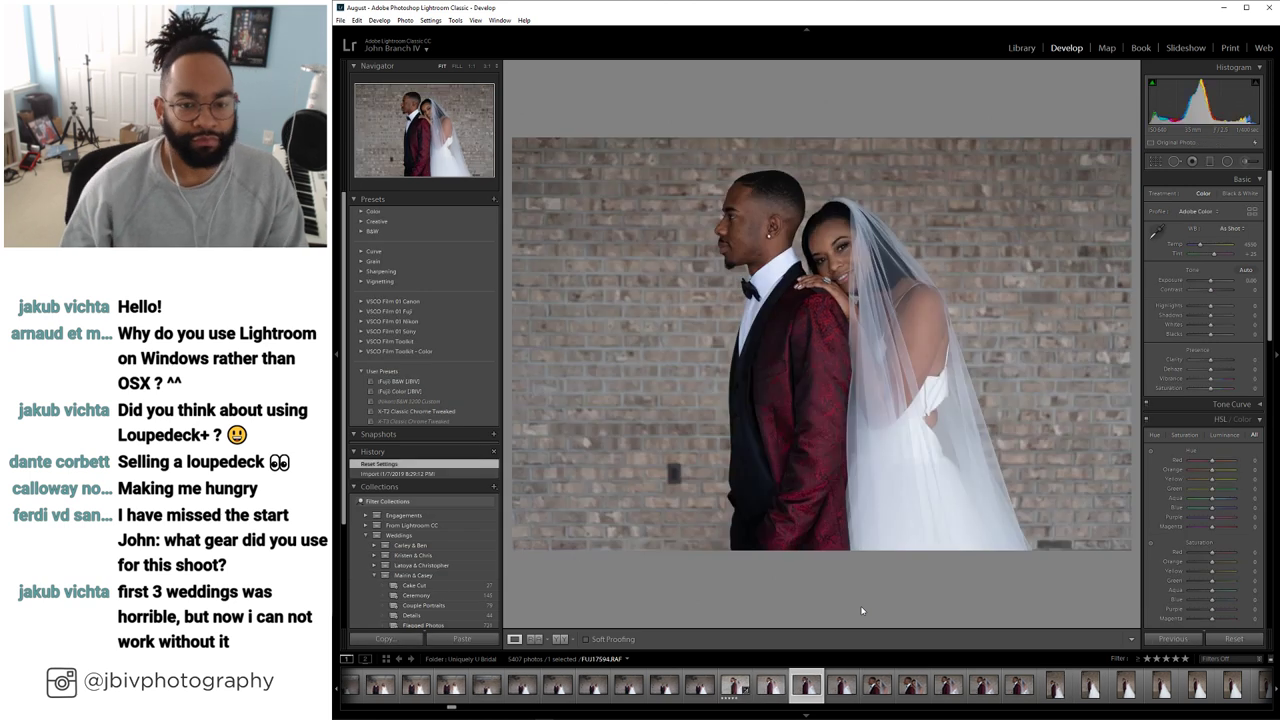
Advance to the wider shot of the couple, rate it five stars, and switch to Spot Removal
key(Right)
key(Right)
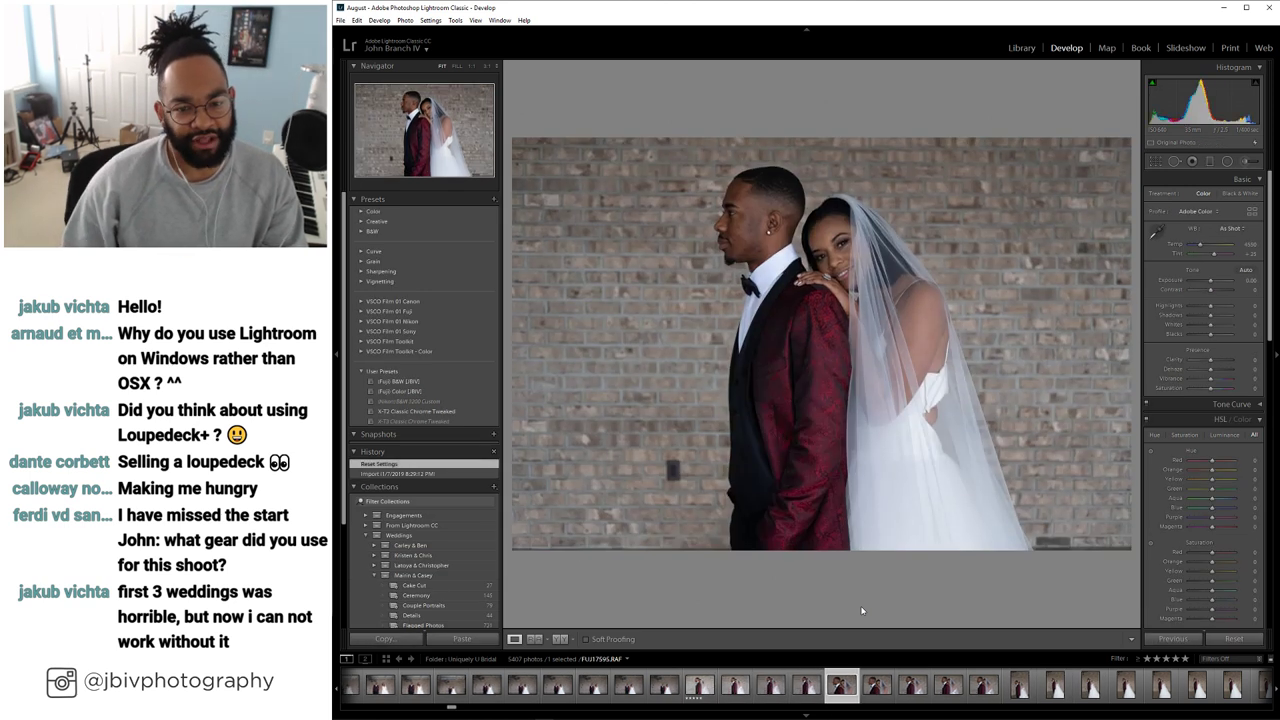
key(Right)
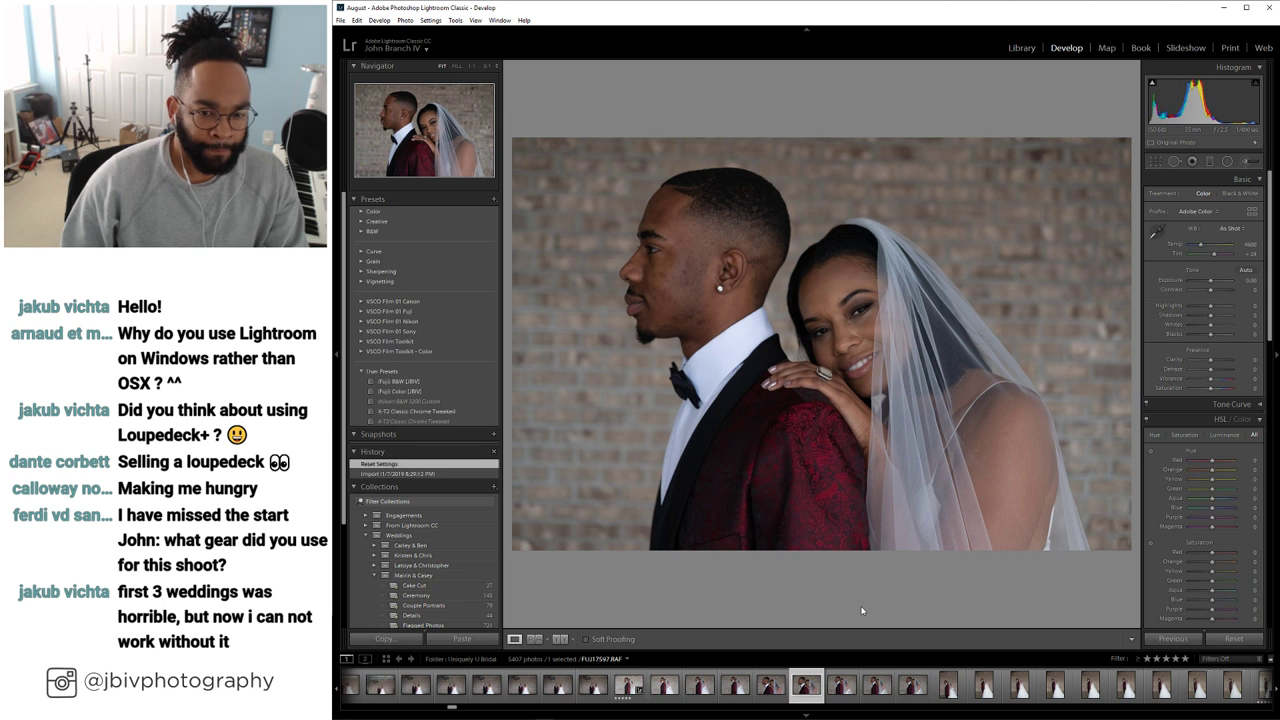
key(Right)
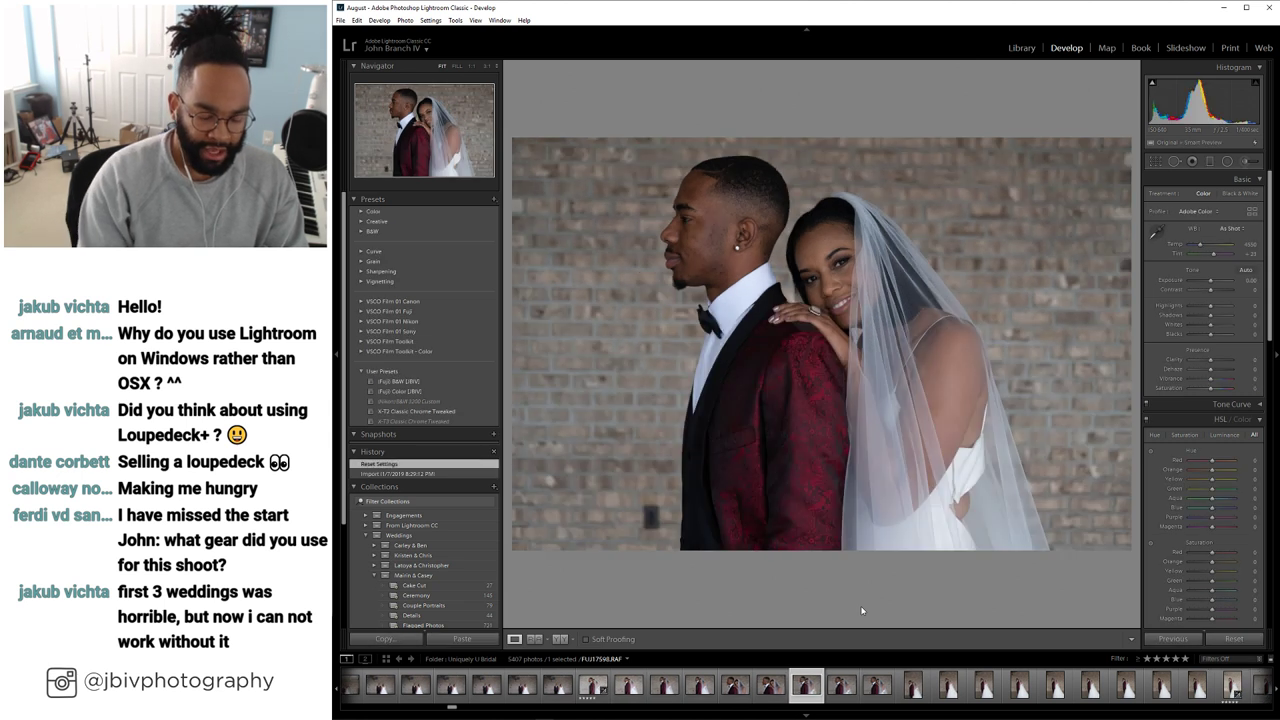
key(5)
key(q)
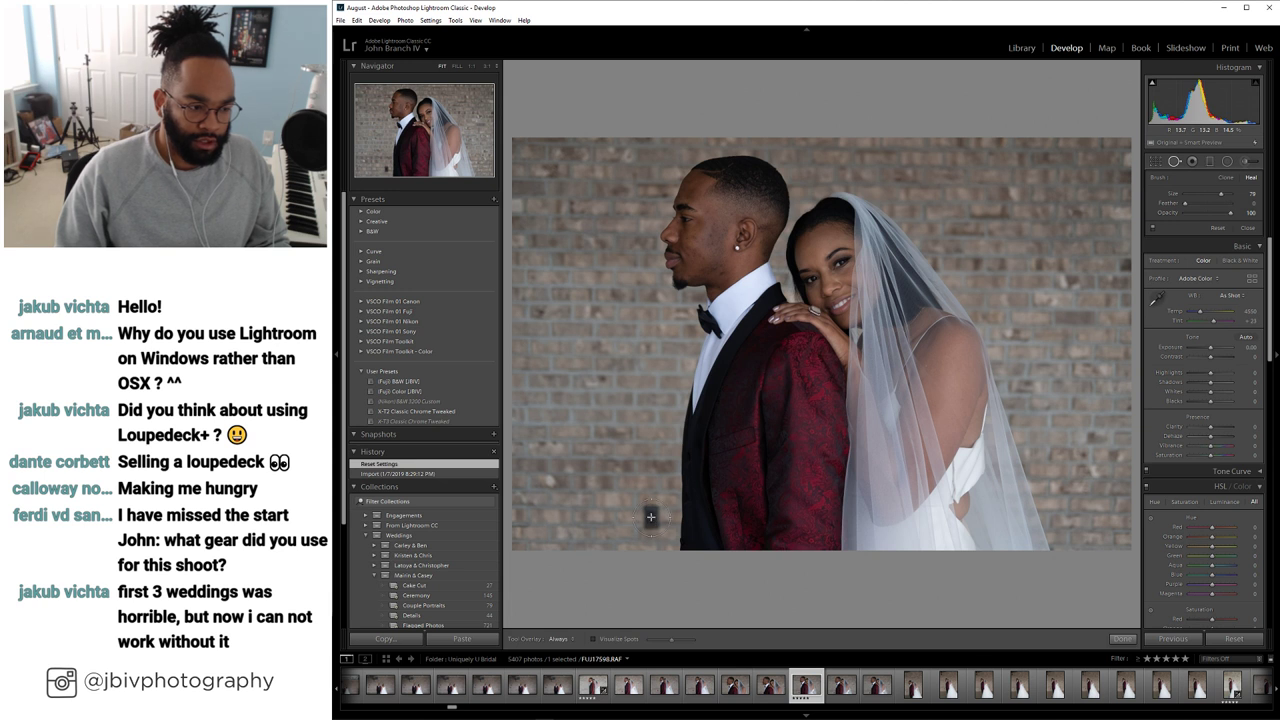
Heal the wall spot beside the groom, paste the copied develop settings, and raise exposure to +1.30
click(651, 517)
key(q)
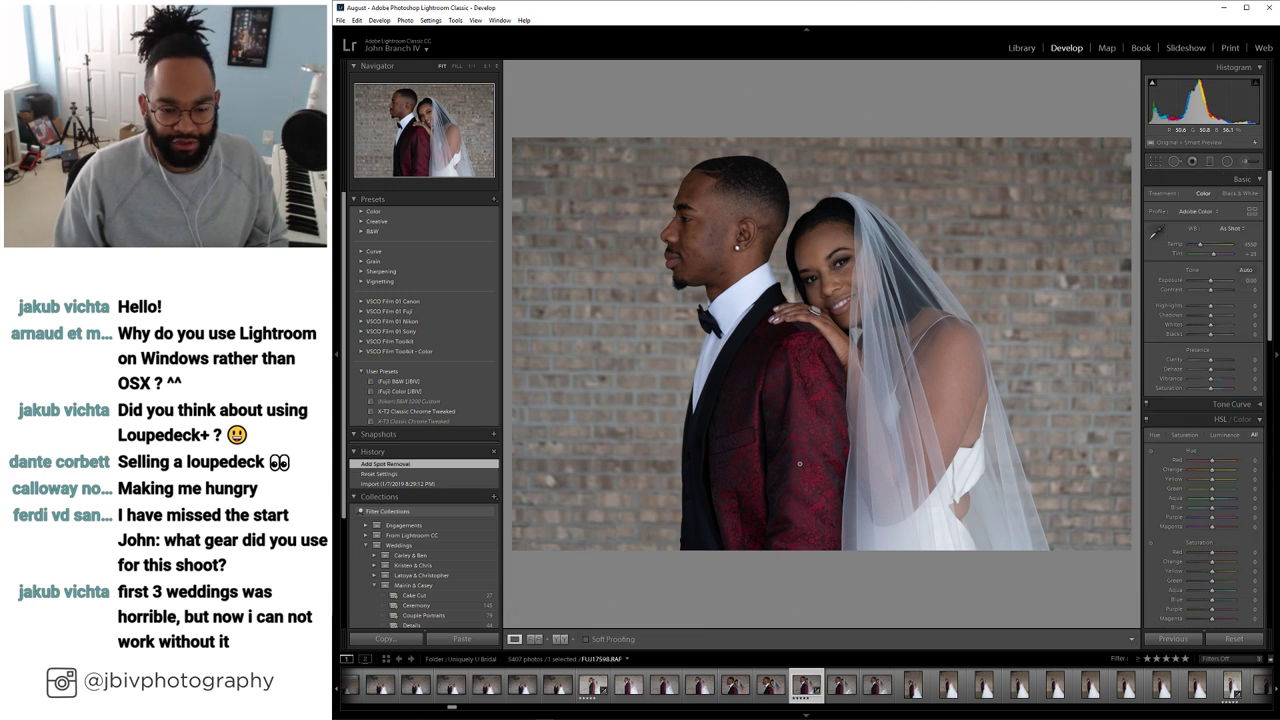
right_click(806, 373)
mouse_move(866, 569)
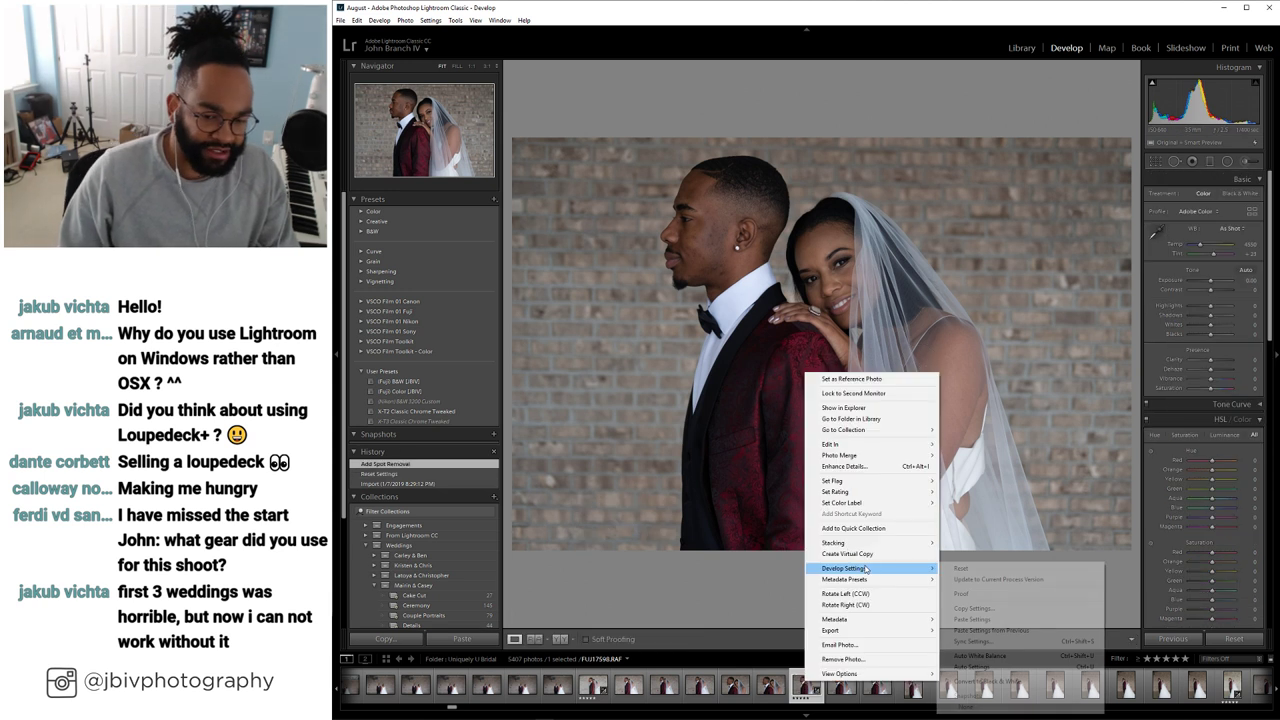
click(1000, 619)
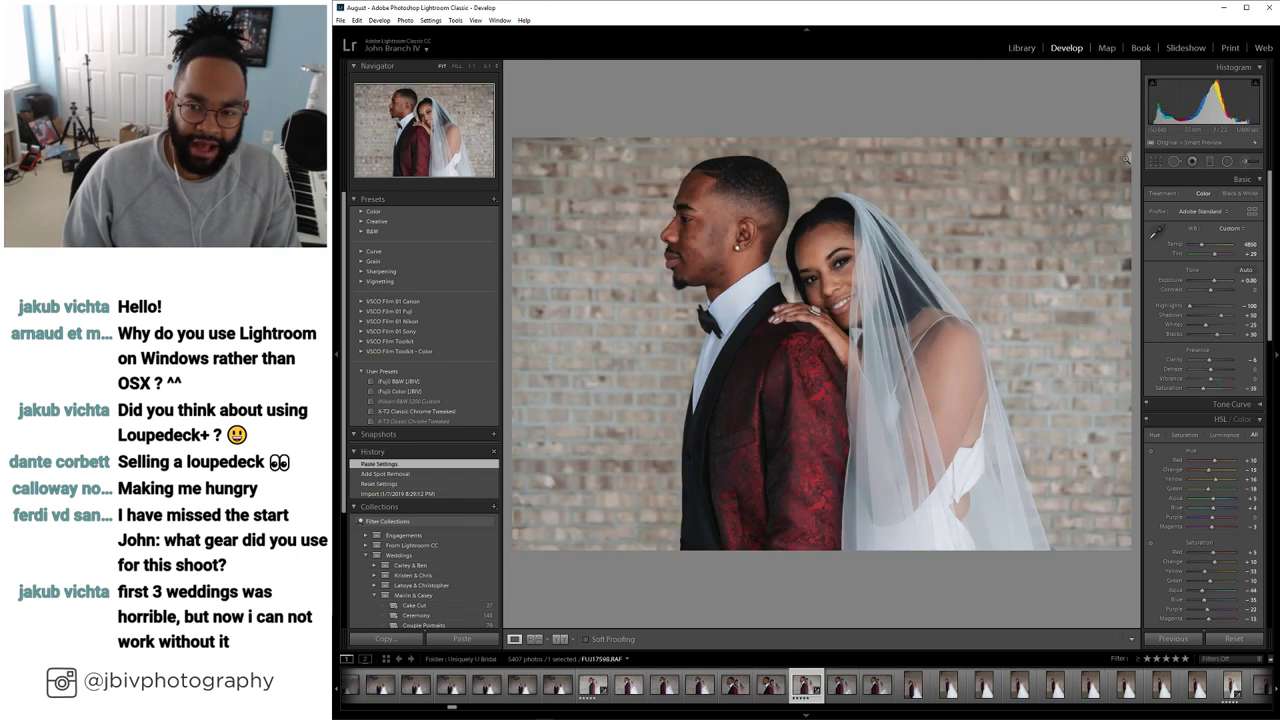
drag(1211, 281, 1216, 281)
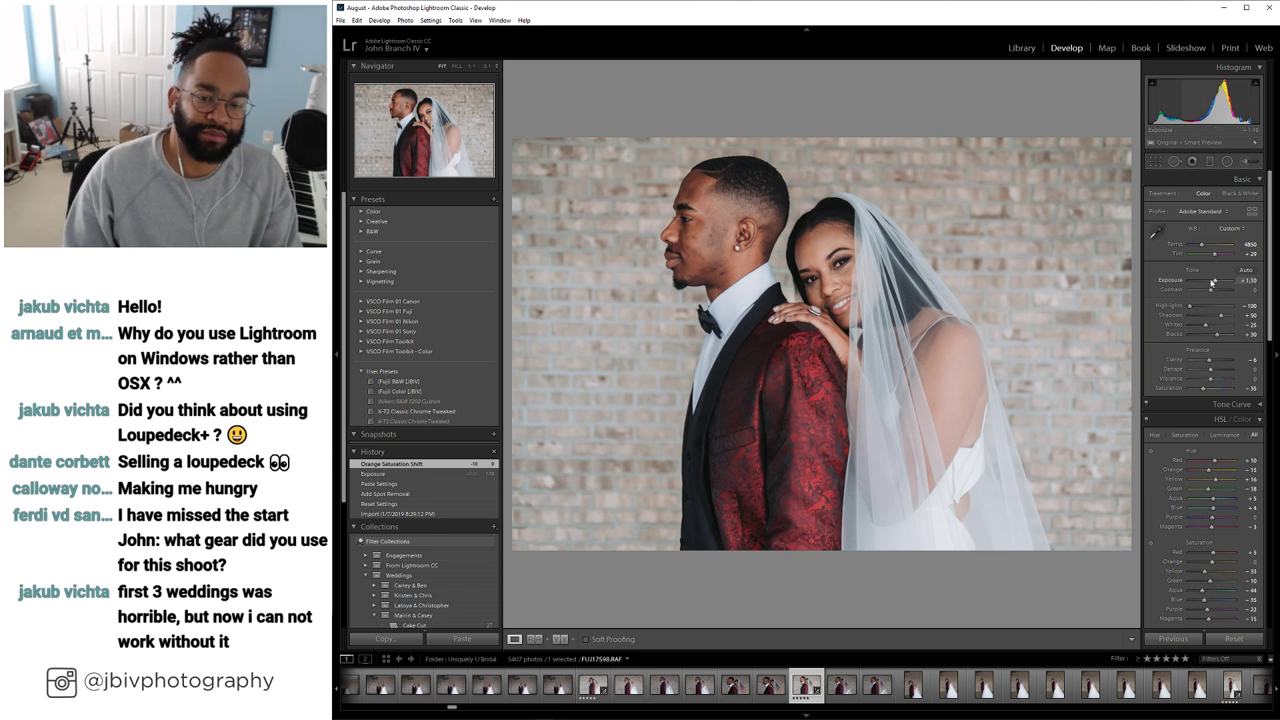
key(Right)
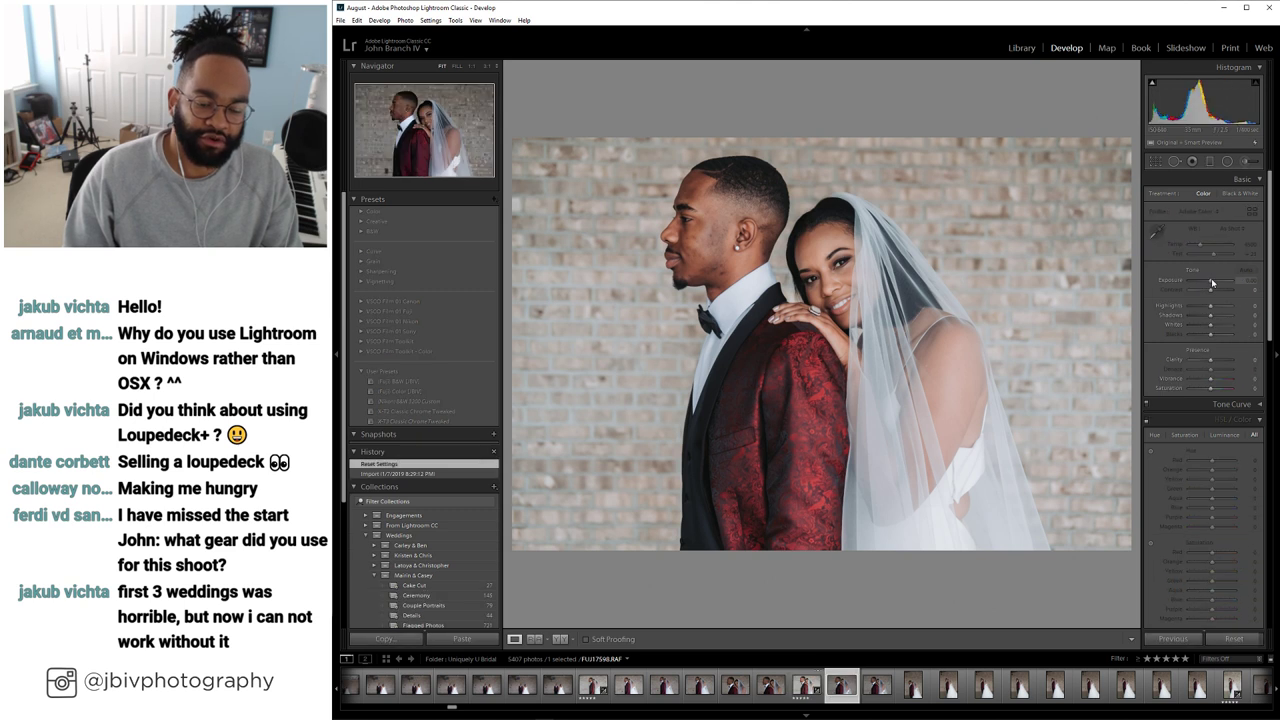
Move to a vertical couple portrait and straighten it with Upright Level
key(Right)
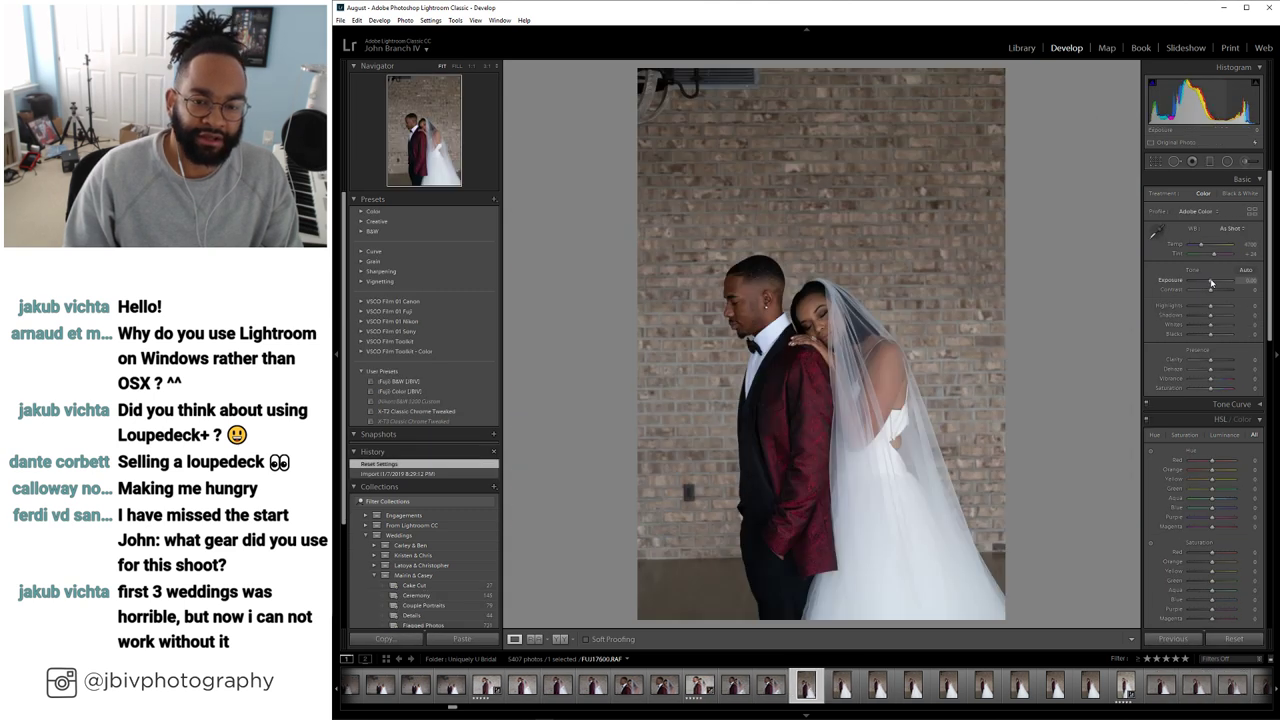
key(Right)
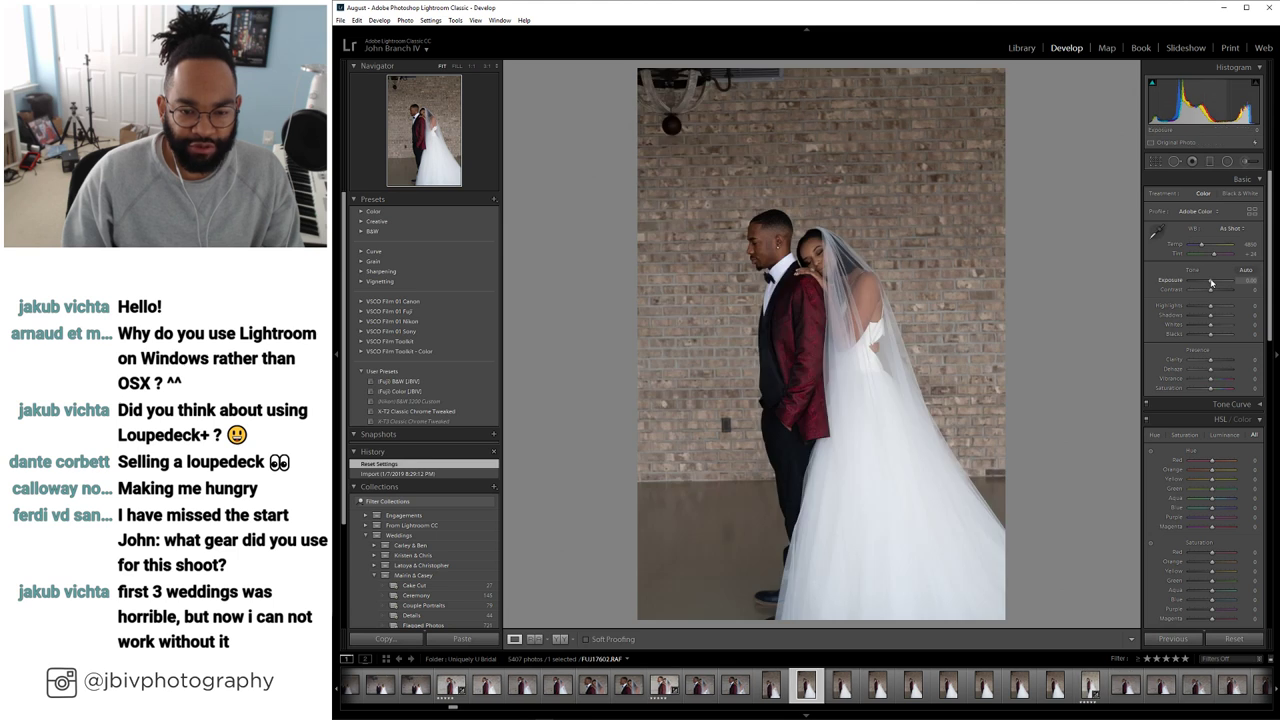
key(Right)
scroll(1200, 380, down, 10)
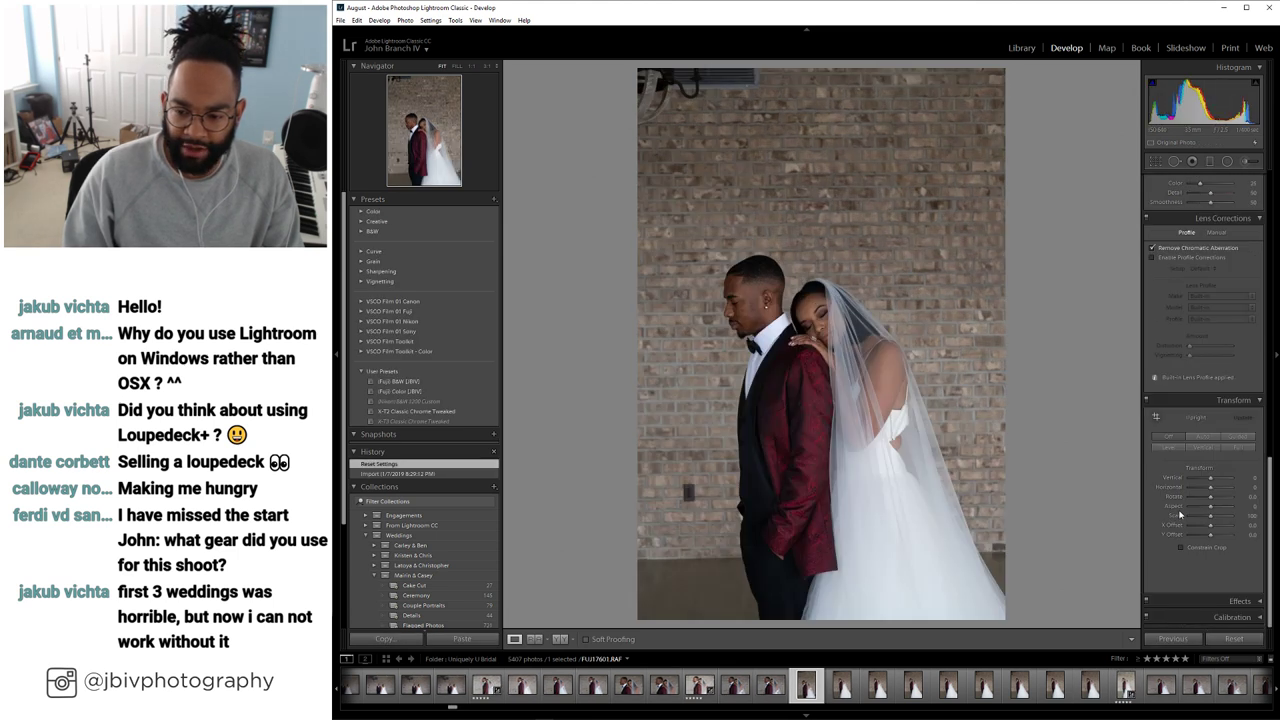
click(1172, 448)
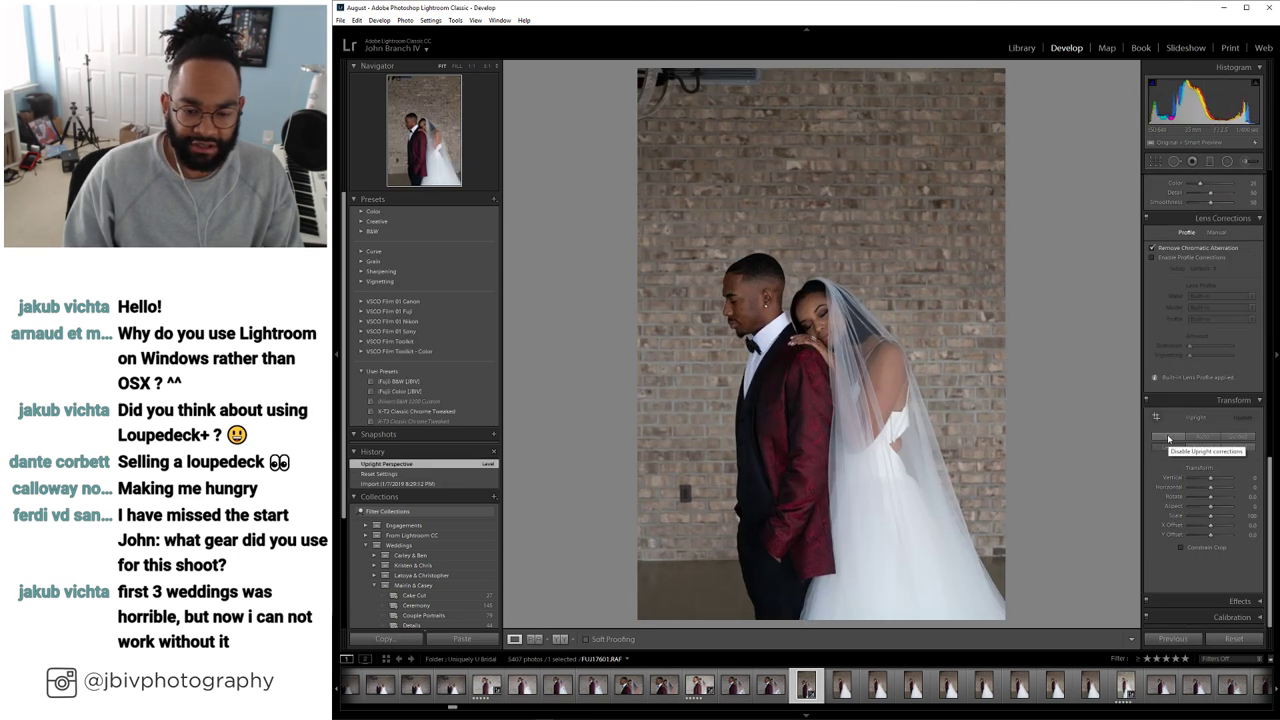
Zoom in to 1:1 on the bride's back in the neighbouring portrait and back out, twice
key(Right)
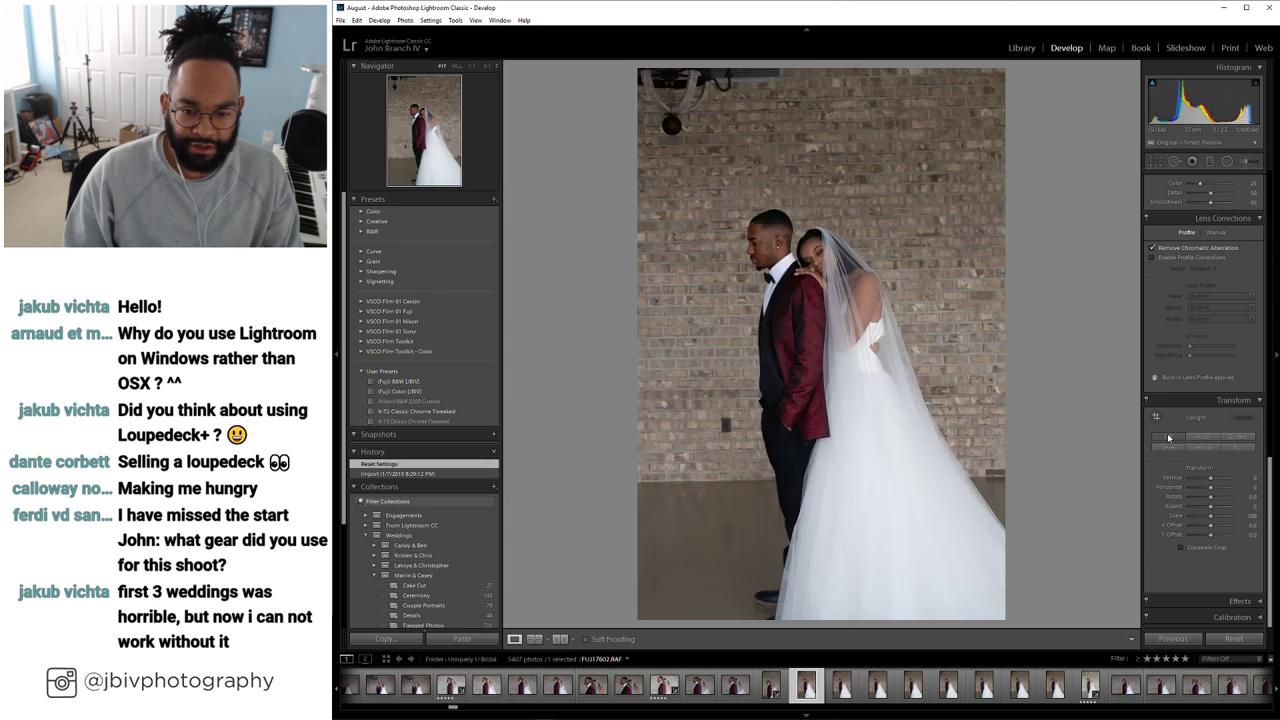
click(866, 340)
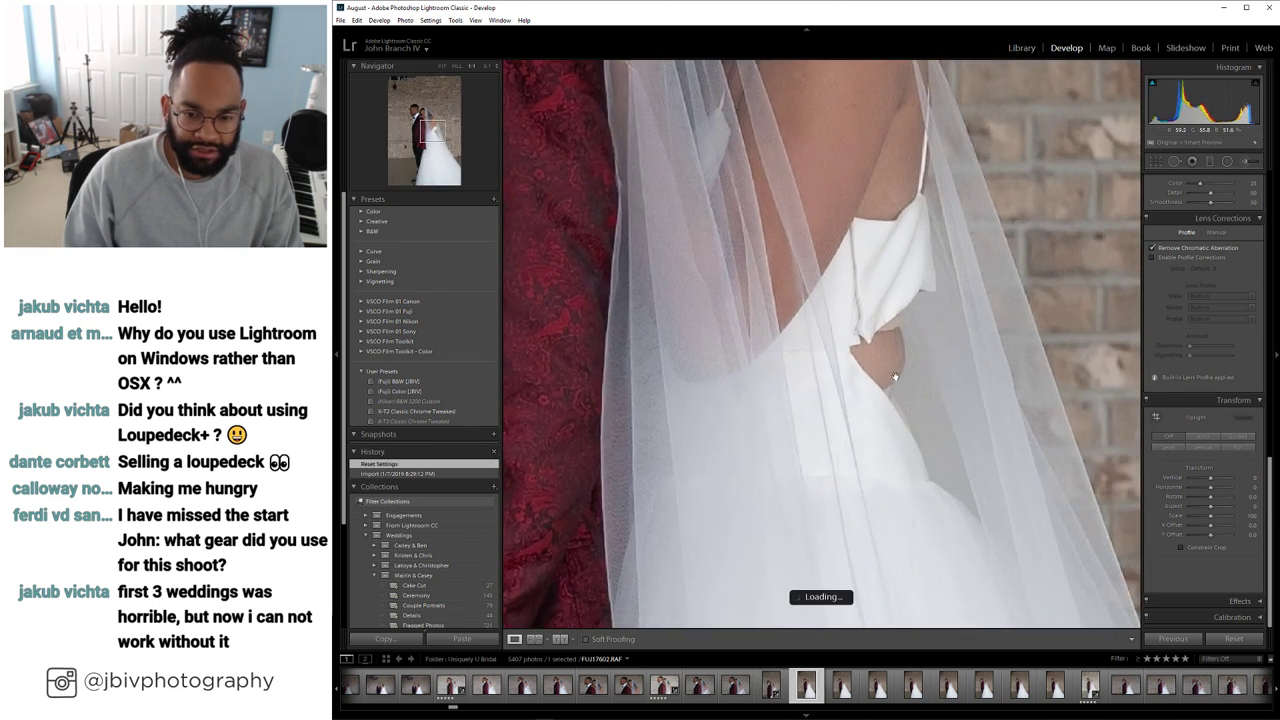
click(897, 377)
click(884, 351)
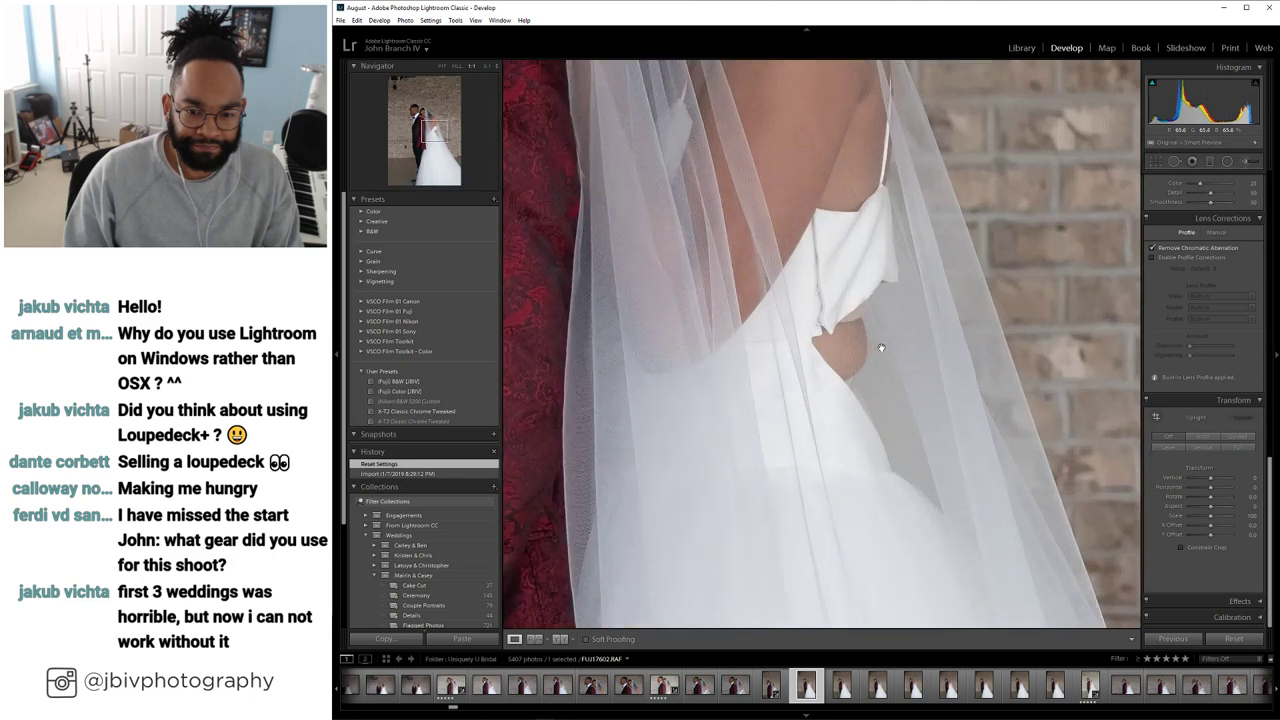
click(859, 353)
Advance through several later frames past the edited portrait
key(Right)
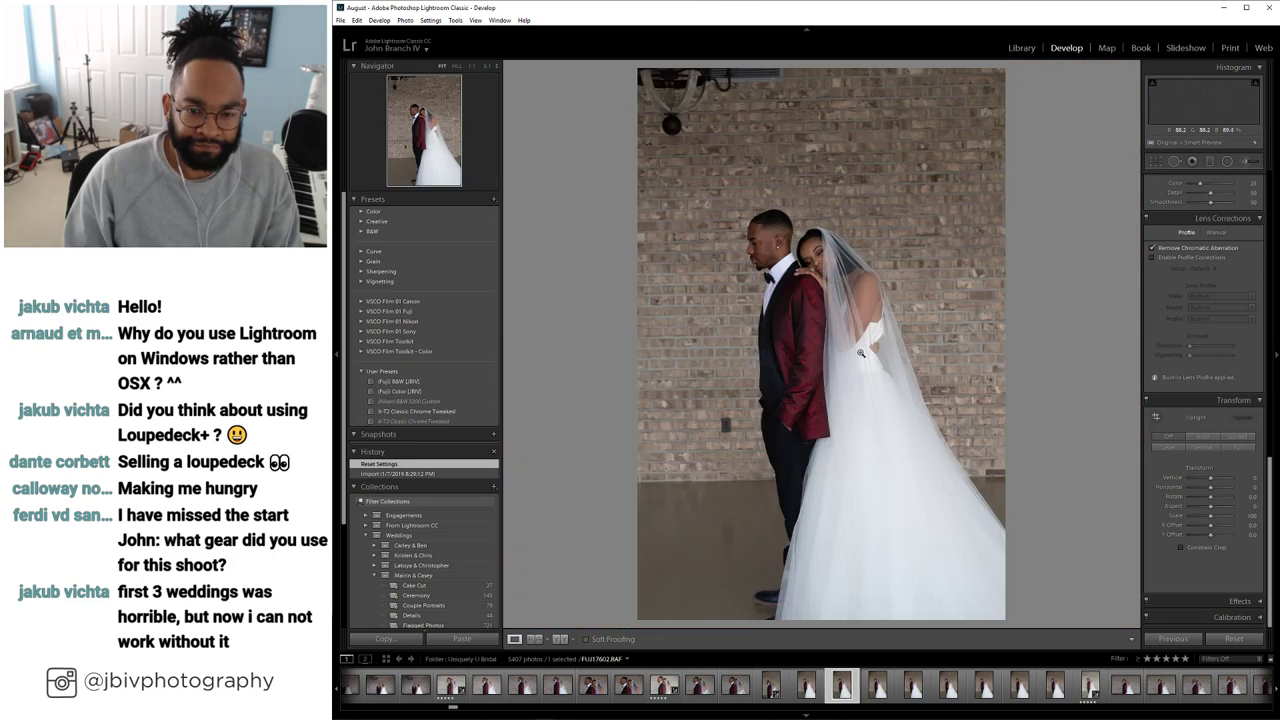
key(Right)
key(Right)
key(Right)
key(Right)
key(Right)
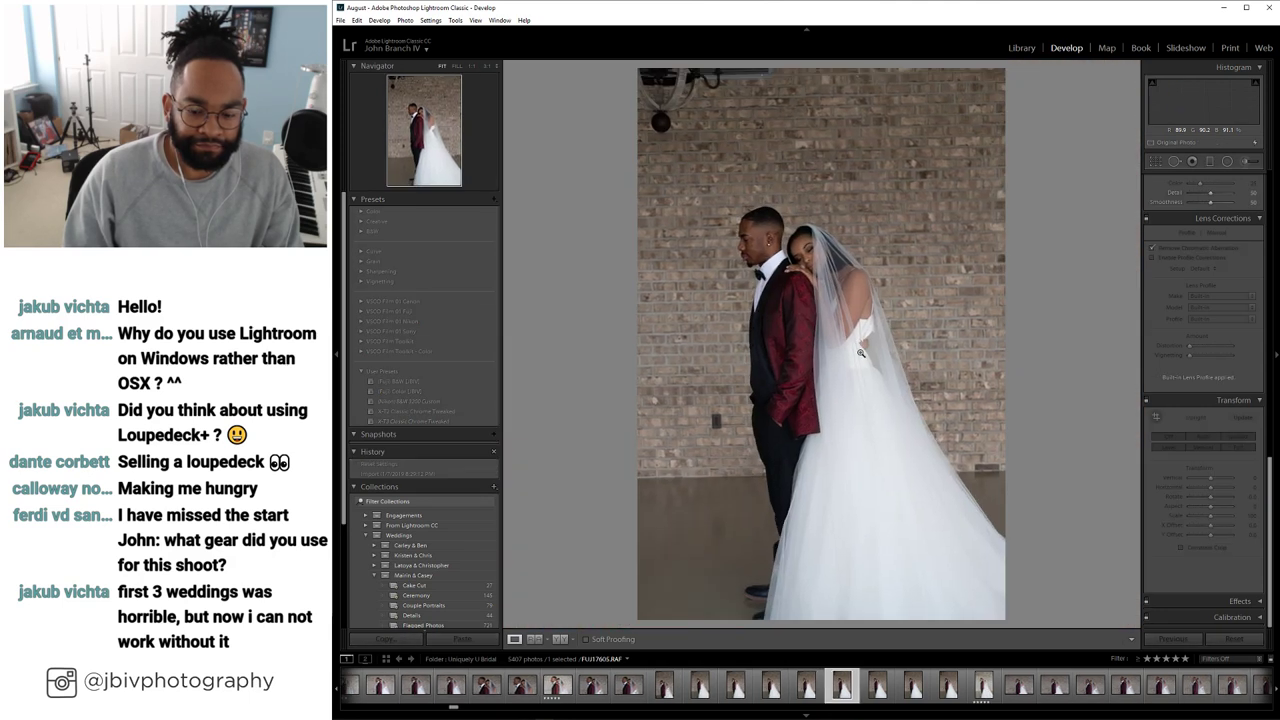
key(Right)
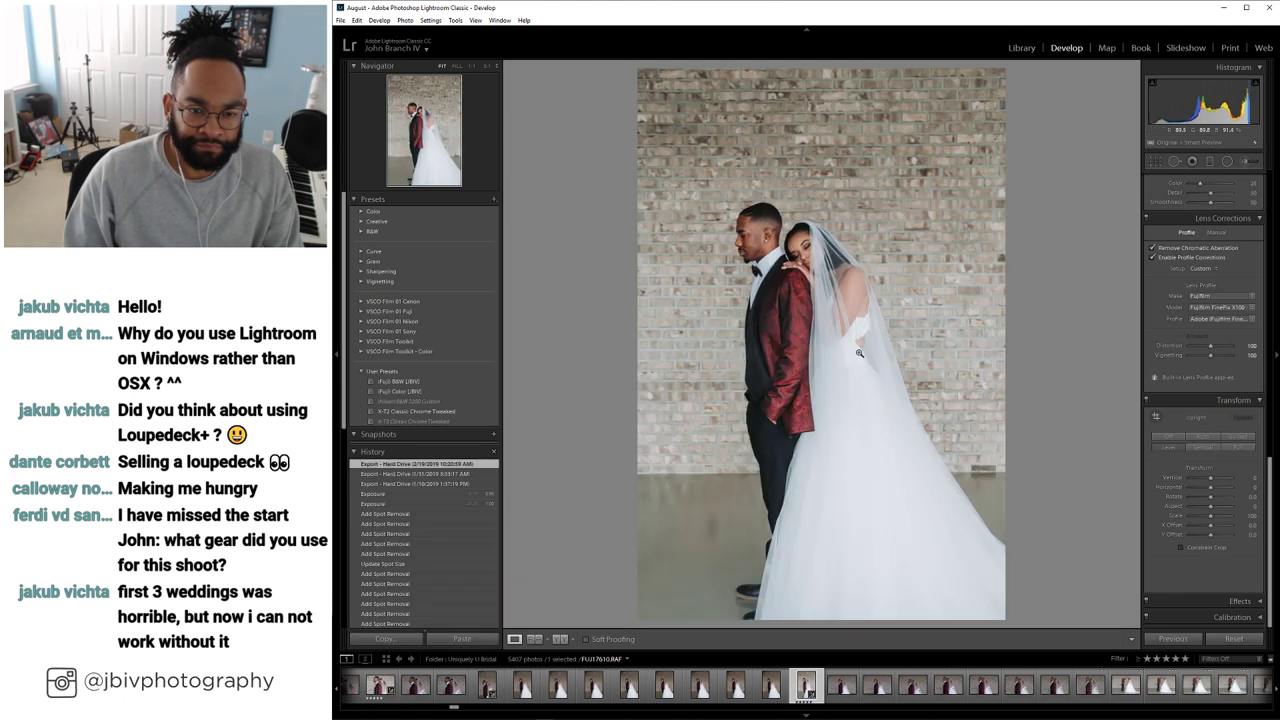
scroll(1210, 280, up, 8)
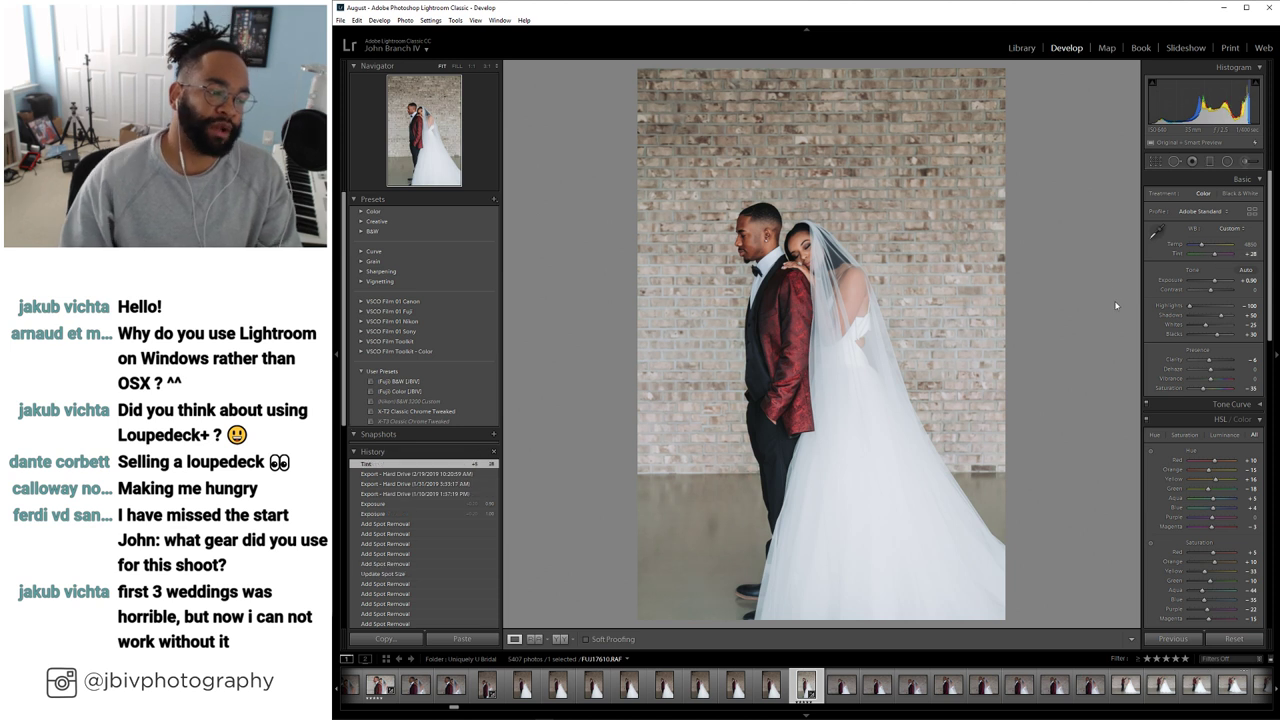
key(Right)
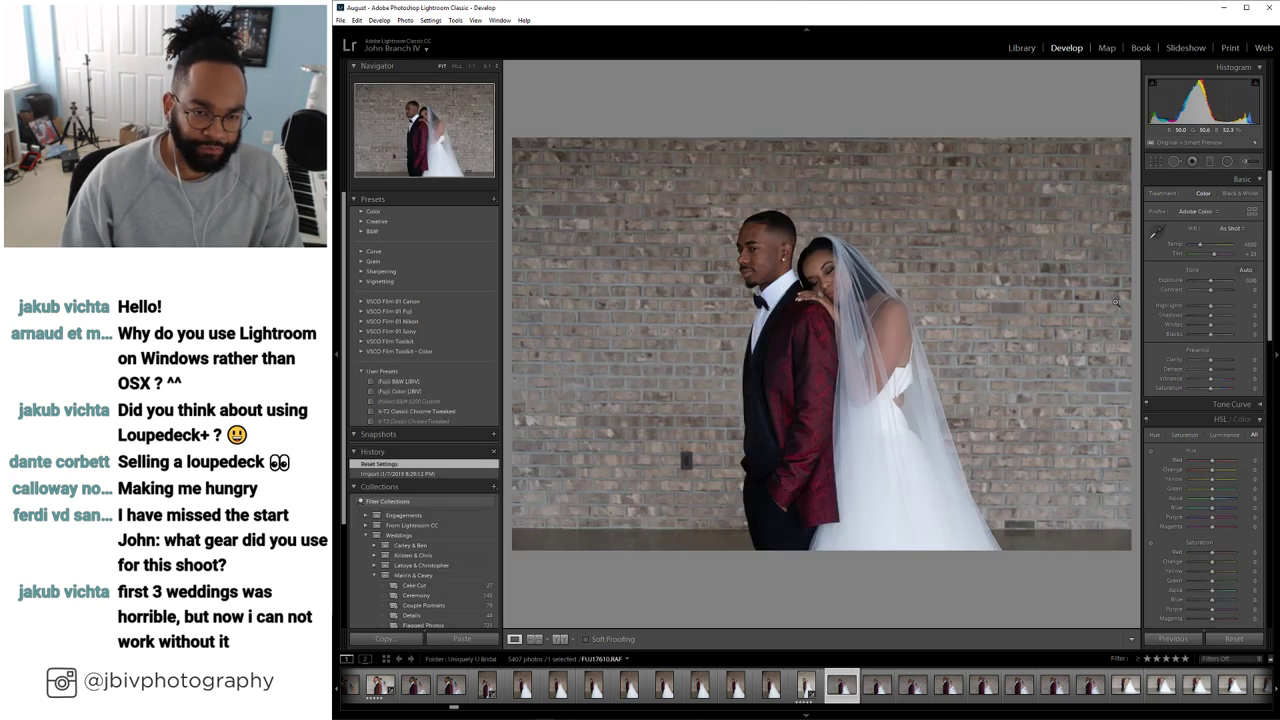
Step through the following photos into the couple's dance shots
key(Right)
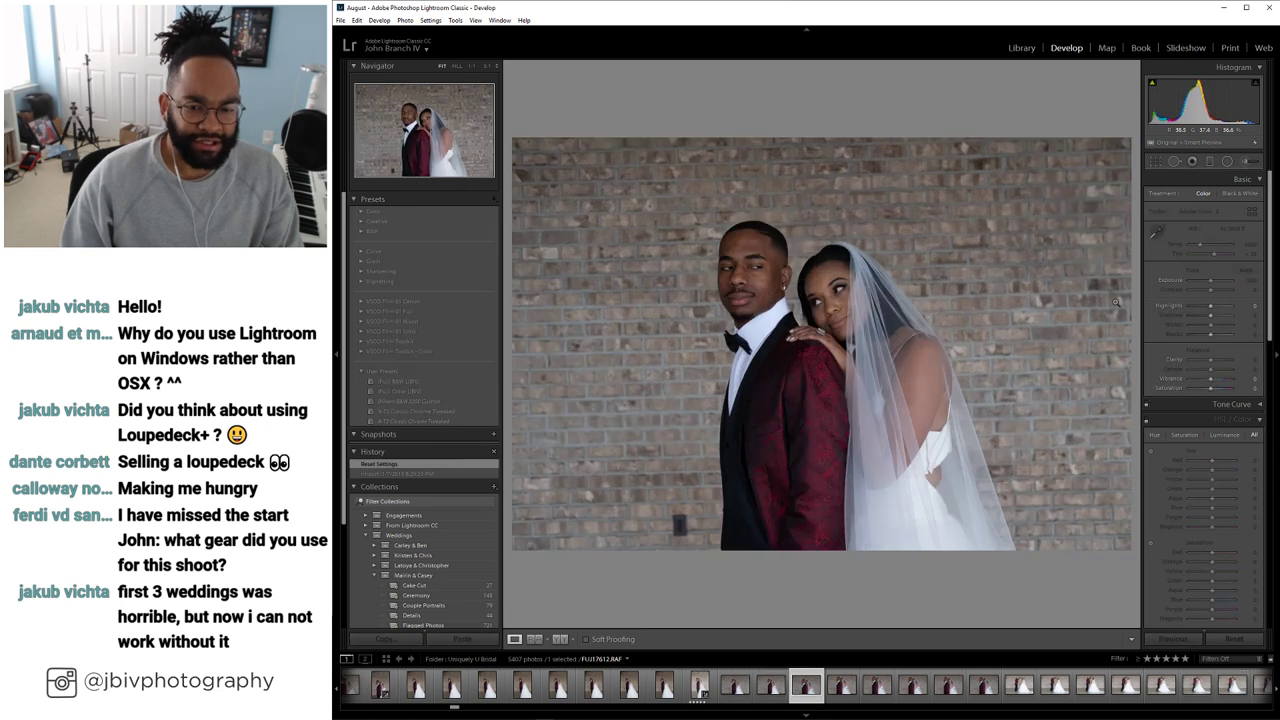
key(Right)
key(Right)
key(Right)
key(Right)
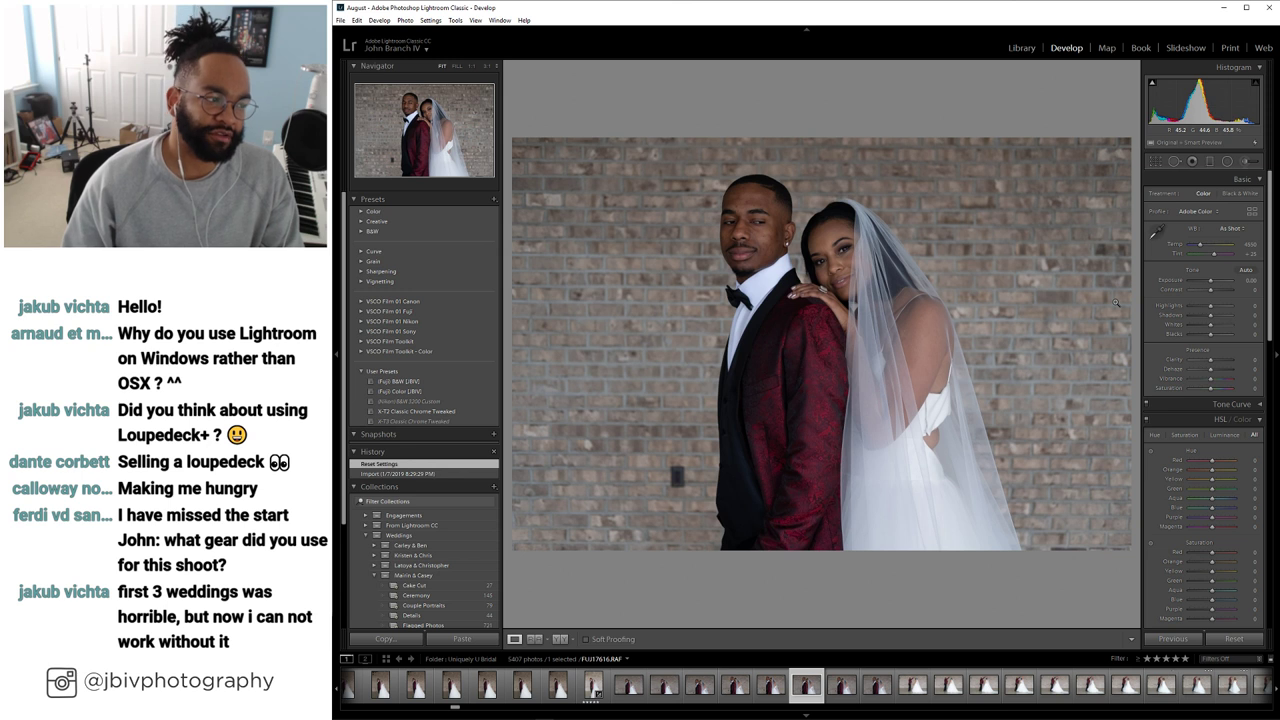
key(Right)
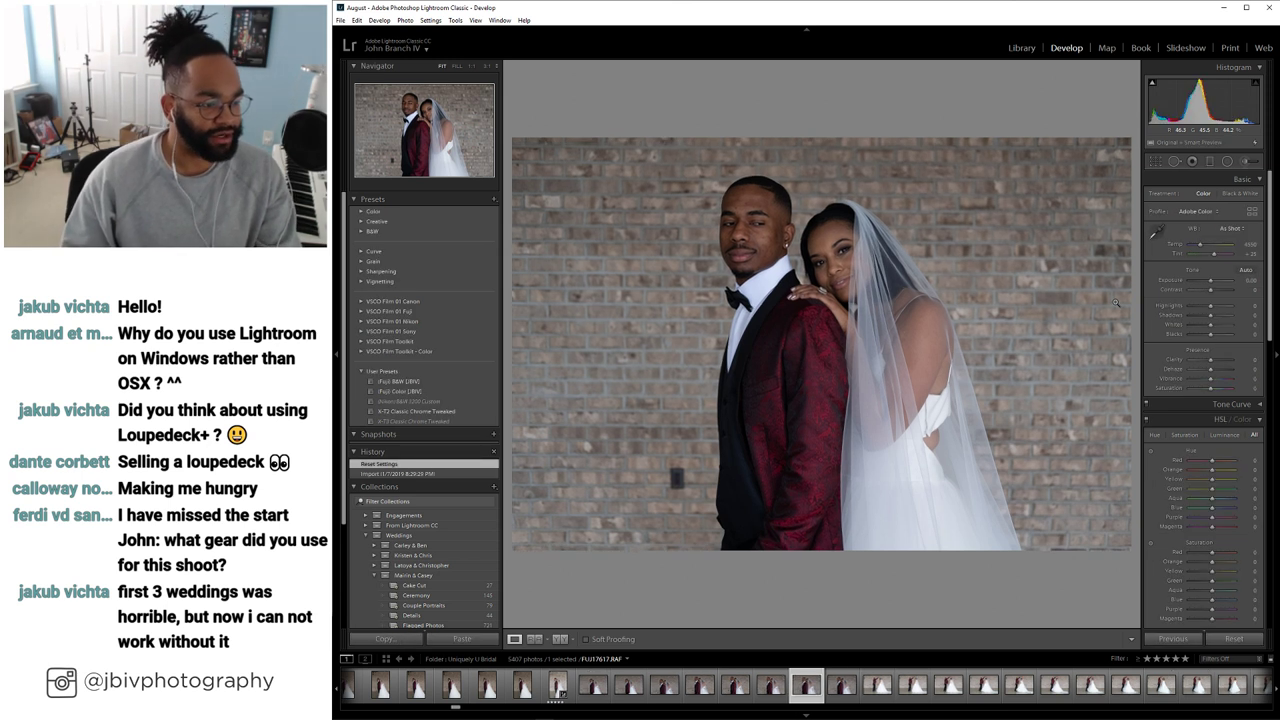
key(Right)
key(Right)
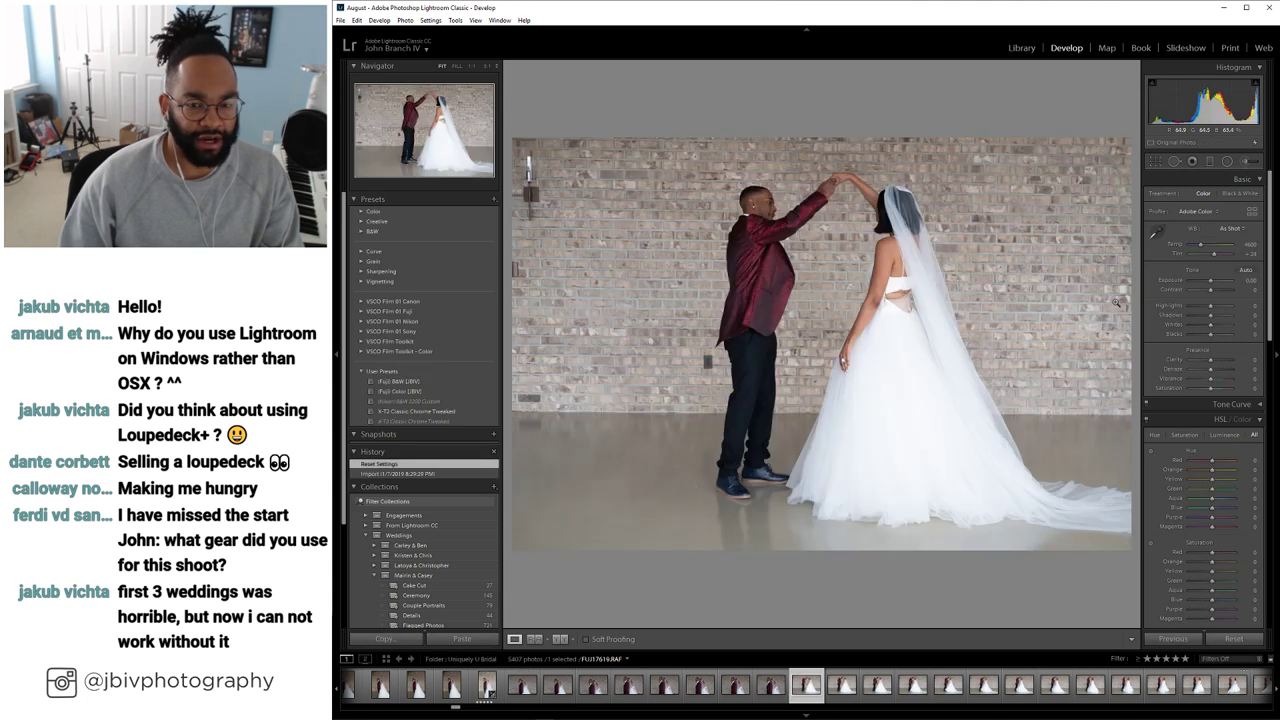
key(Right)
key(Right)
key(Right)
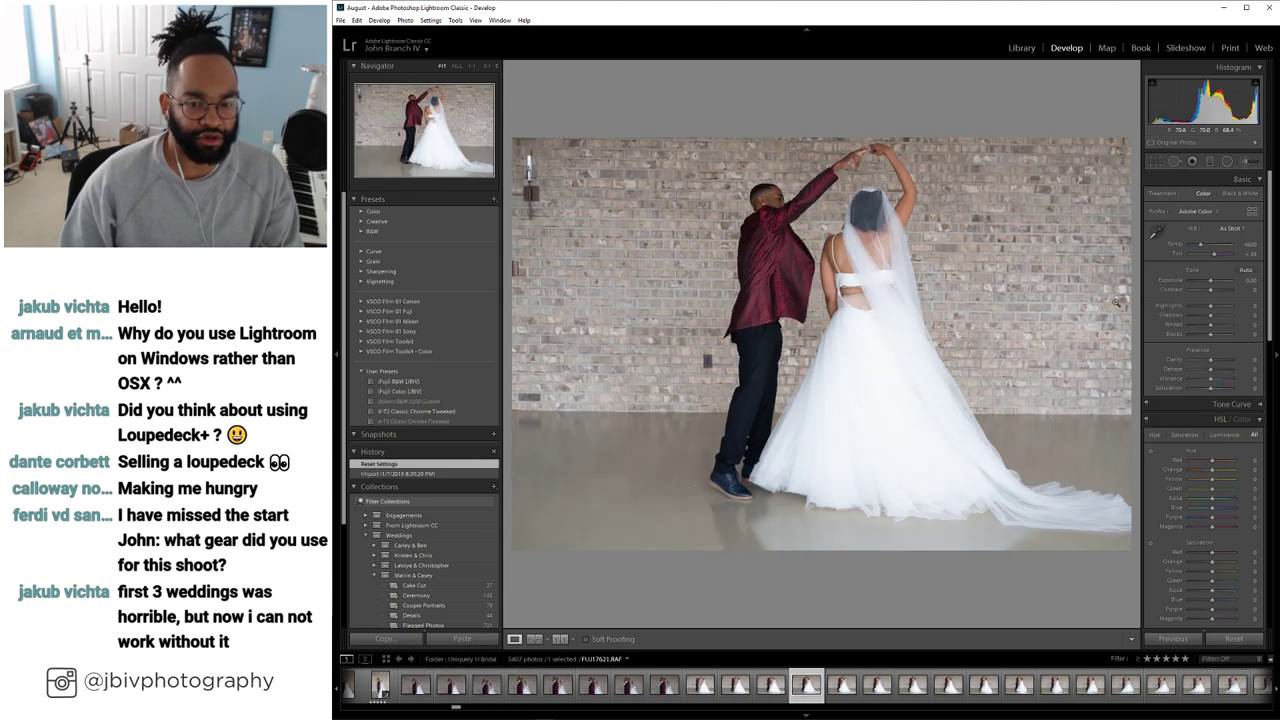
key(Right)
key(Right)
key(Right)
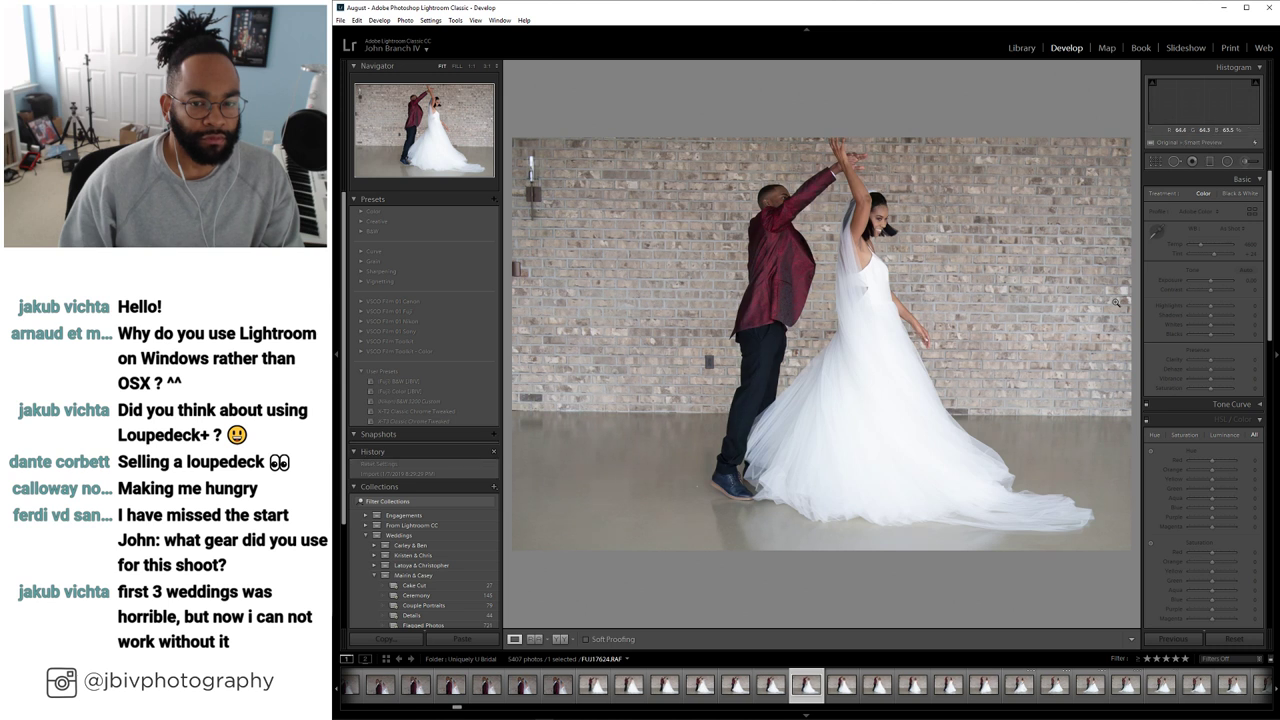
key(Right)
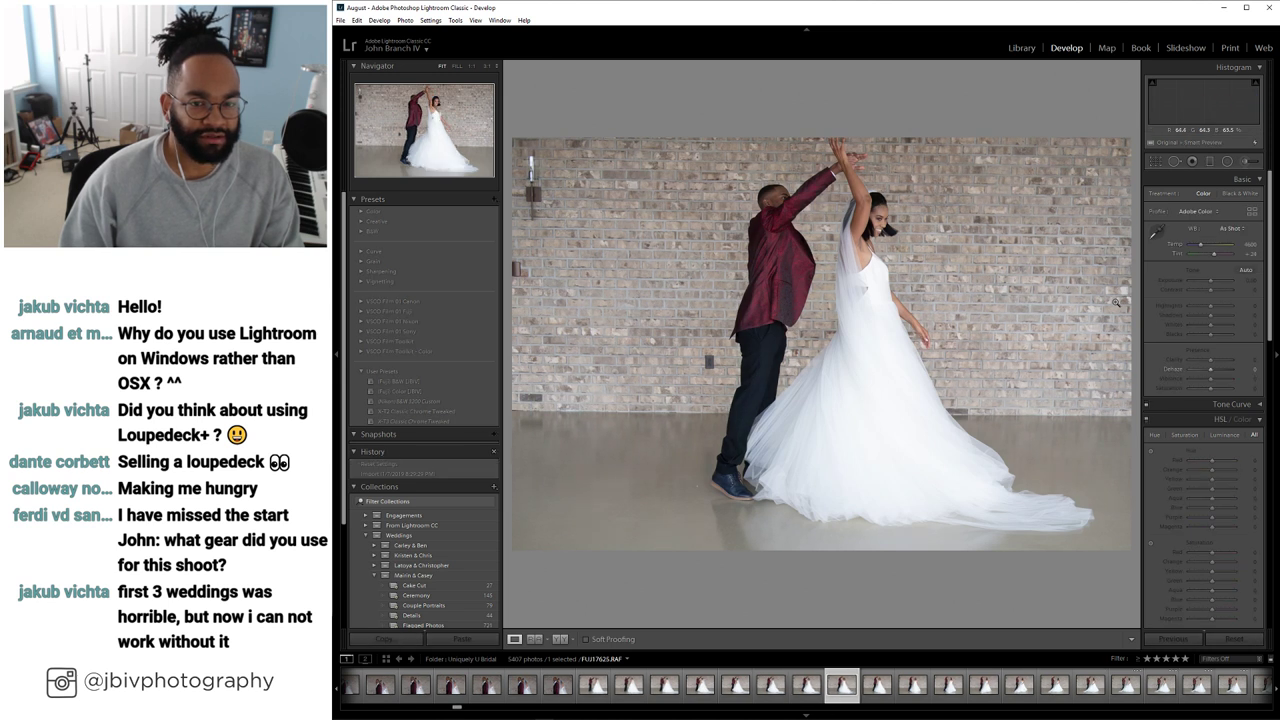
key(Right)
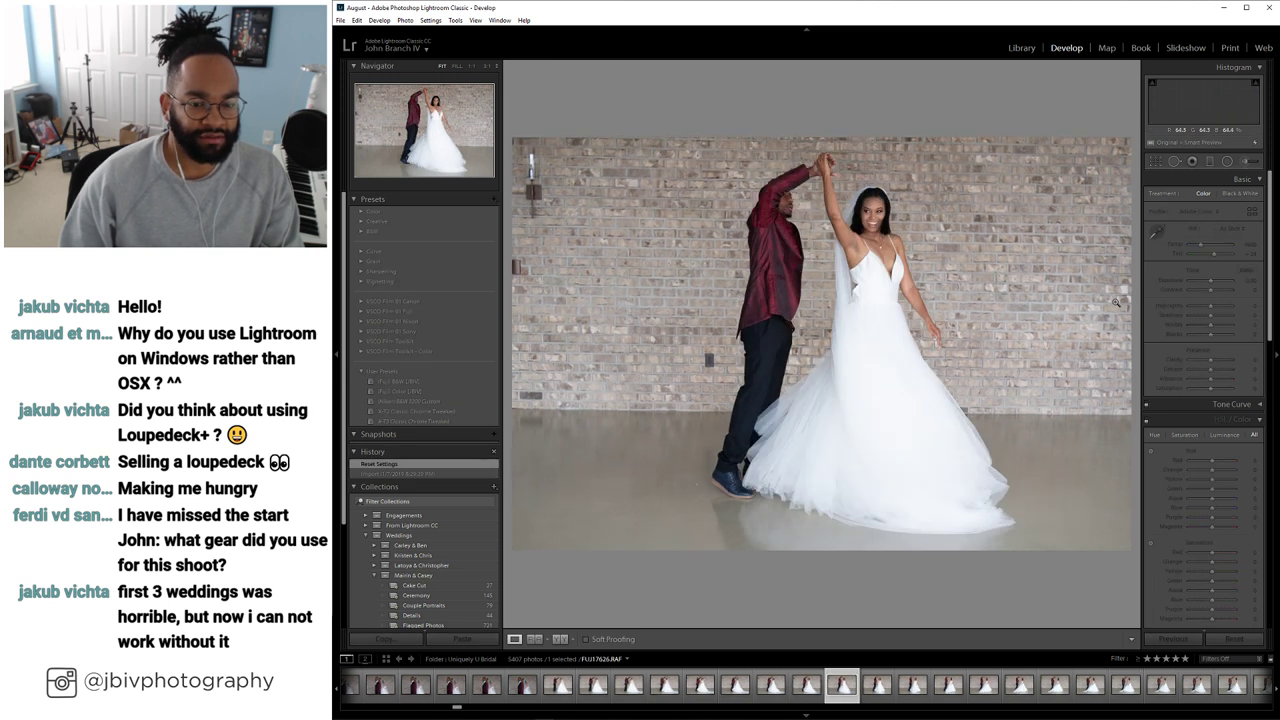
key(Right)
key(Right)
key(Right)
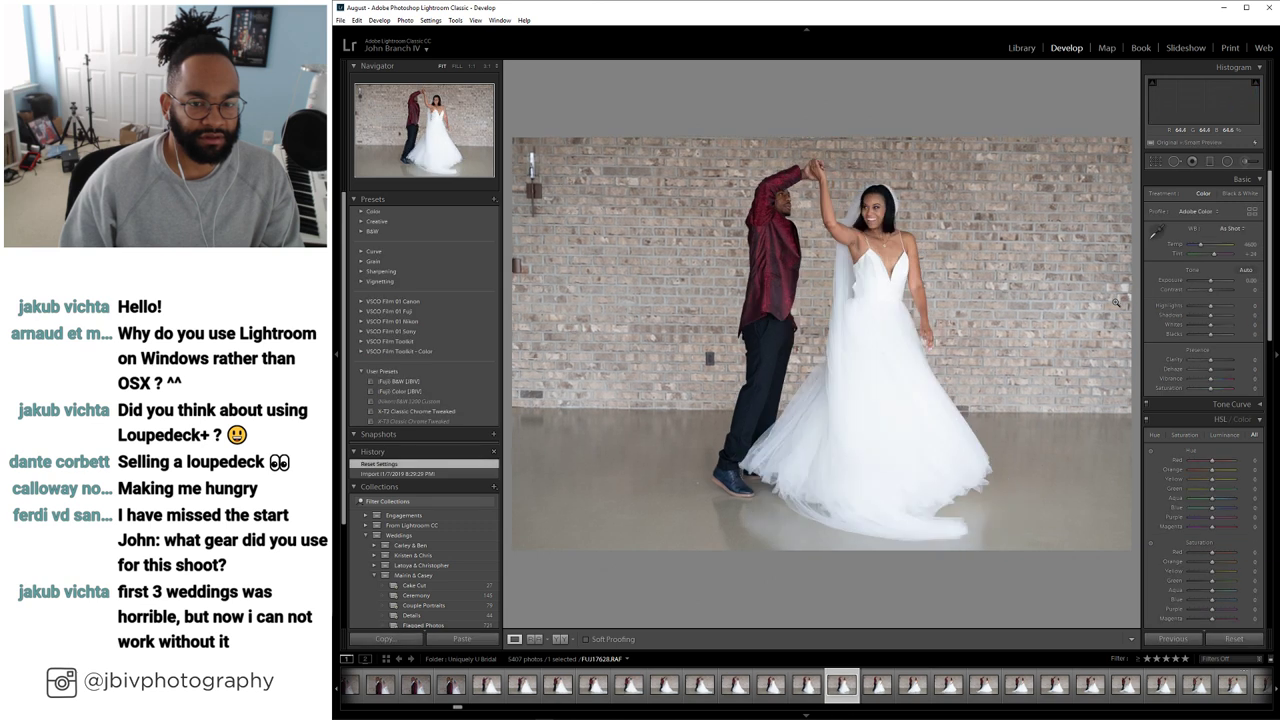
key(Right)
key(Right)
key(Right)
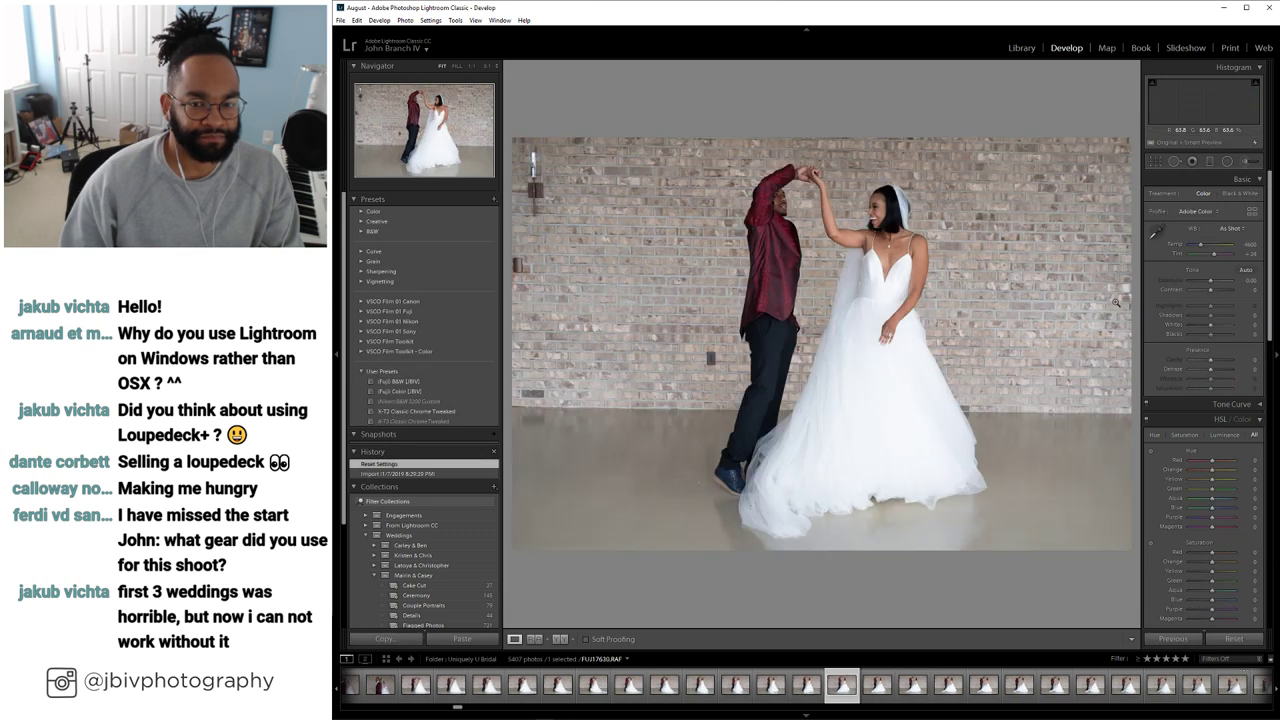
Compare neighbouring dance frames and settle on FUJ17641
key(Right)
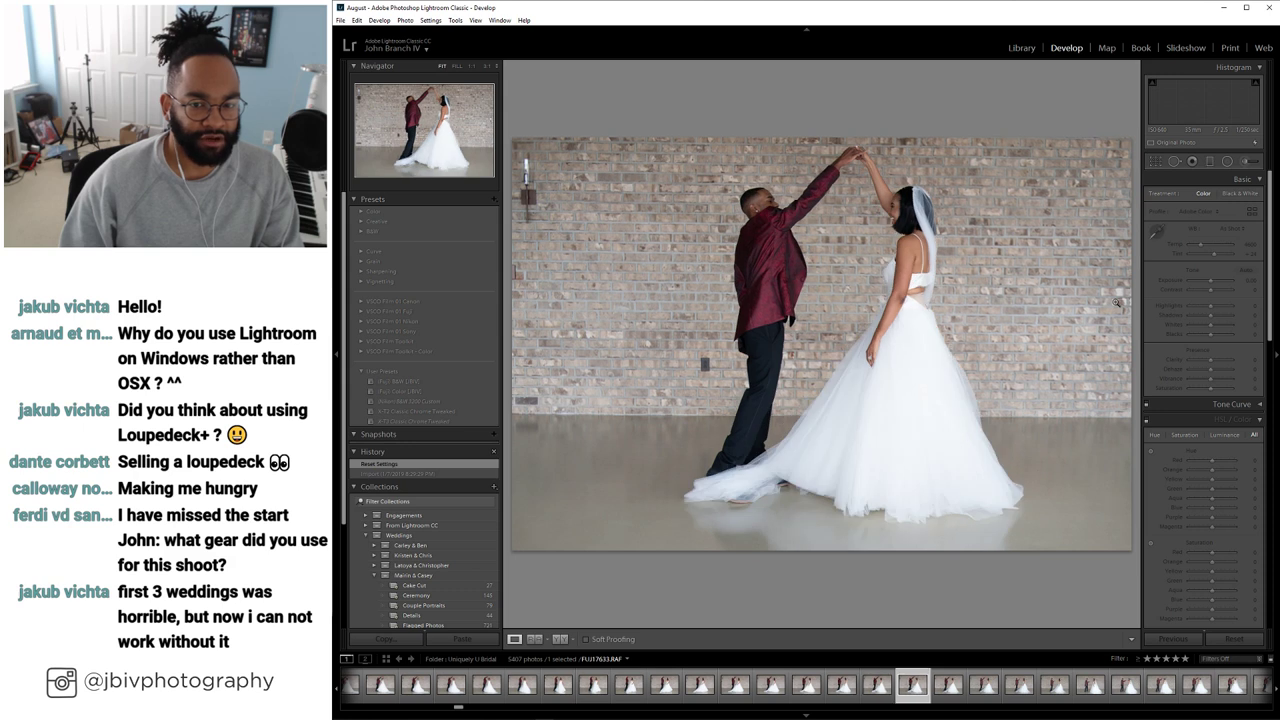
key(Left)
key(Left)
key(Right)
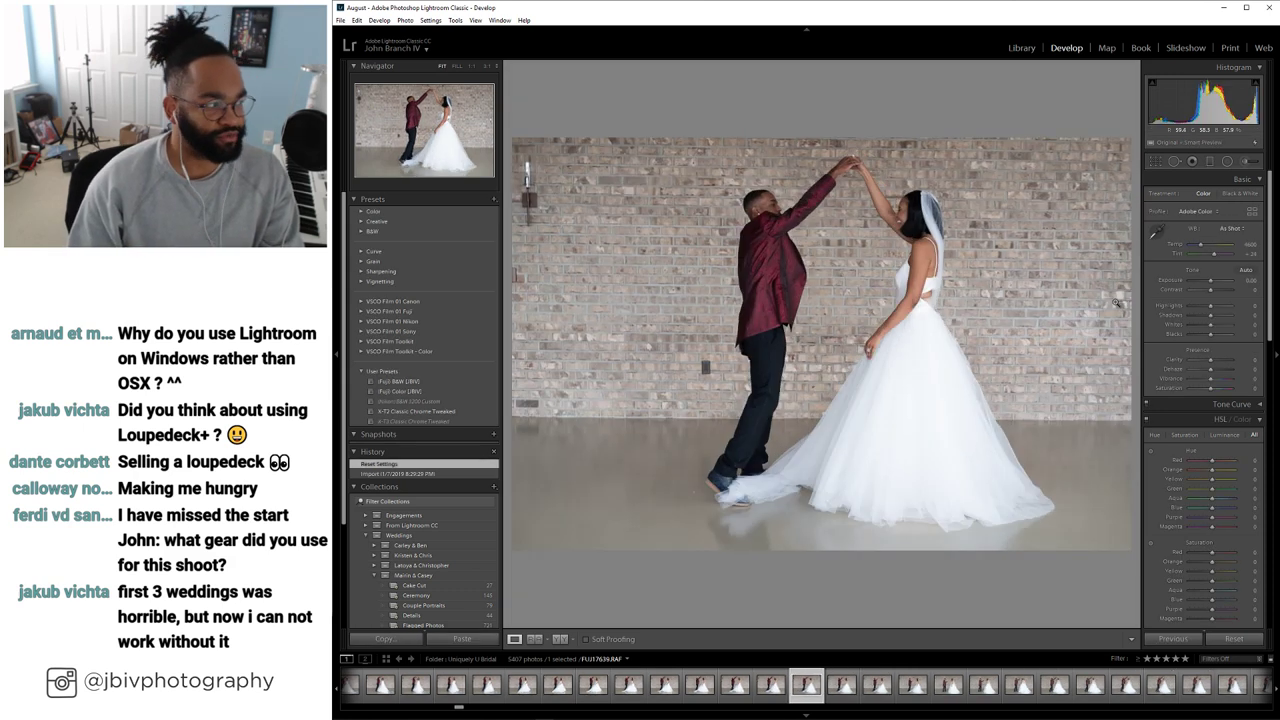
key(Right)
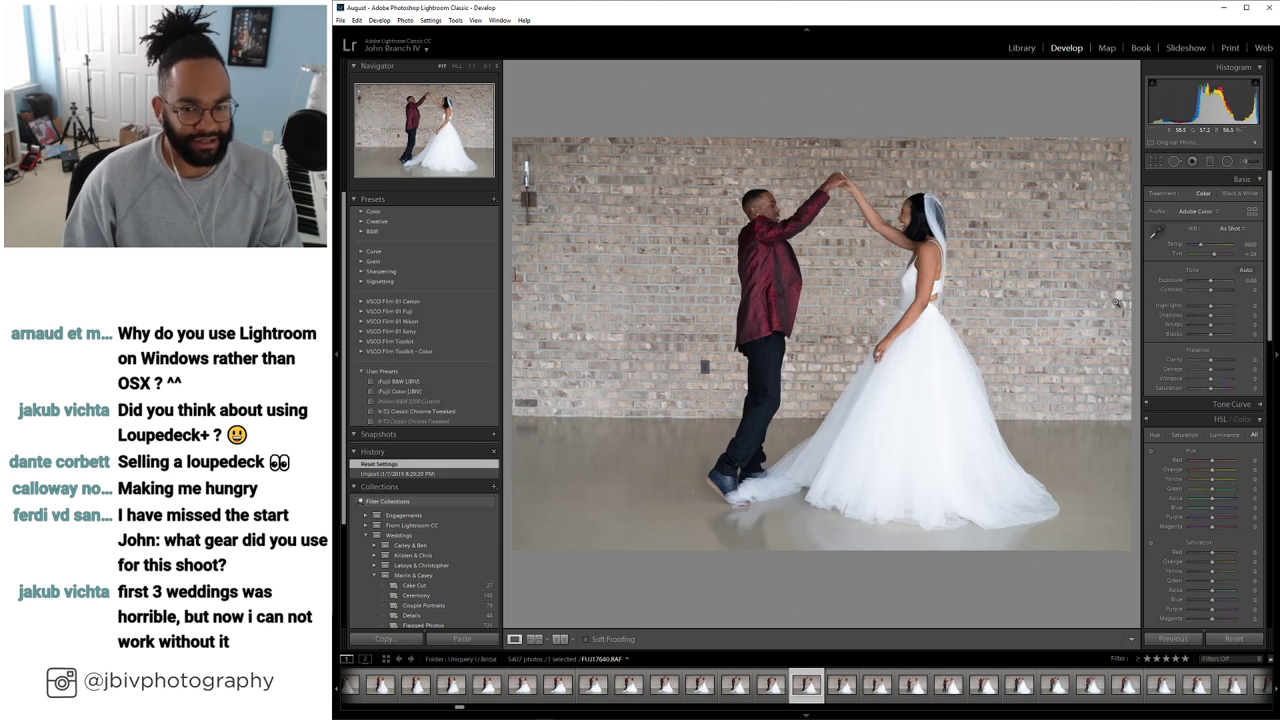
key(Right)
key(Right)
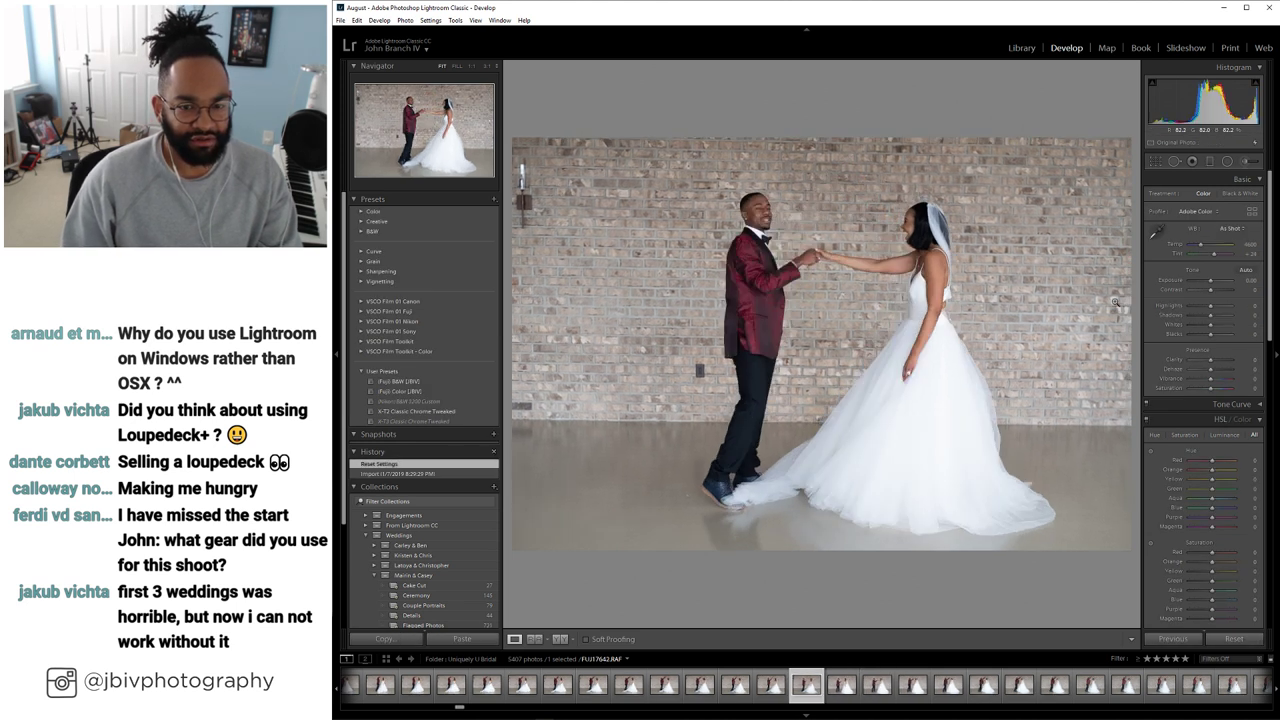
key(Right)
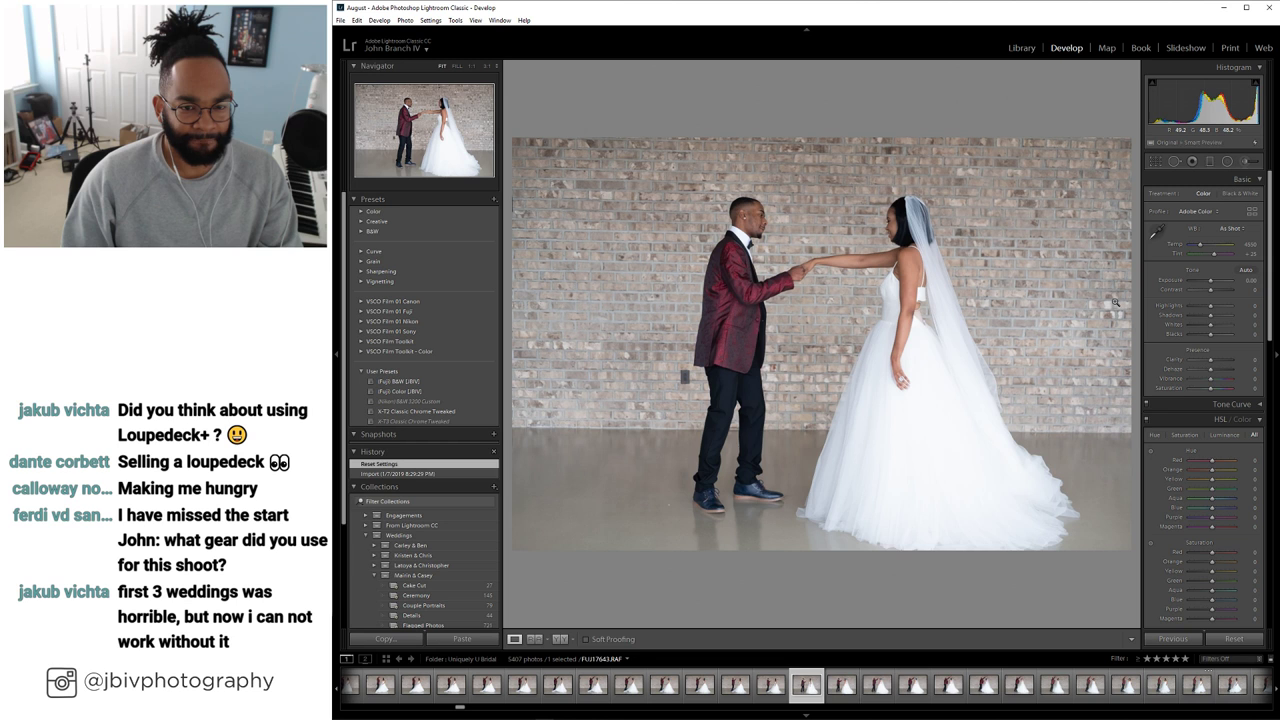
key(Left)
key(Left)
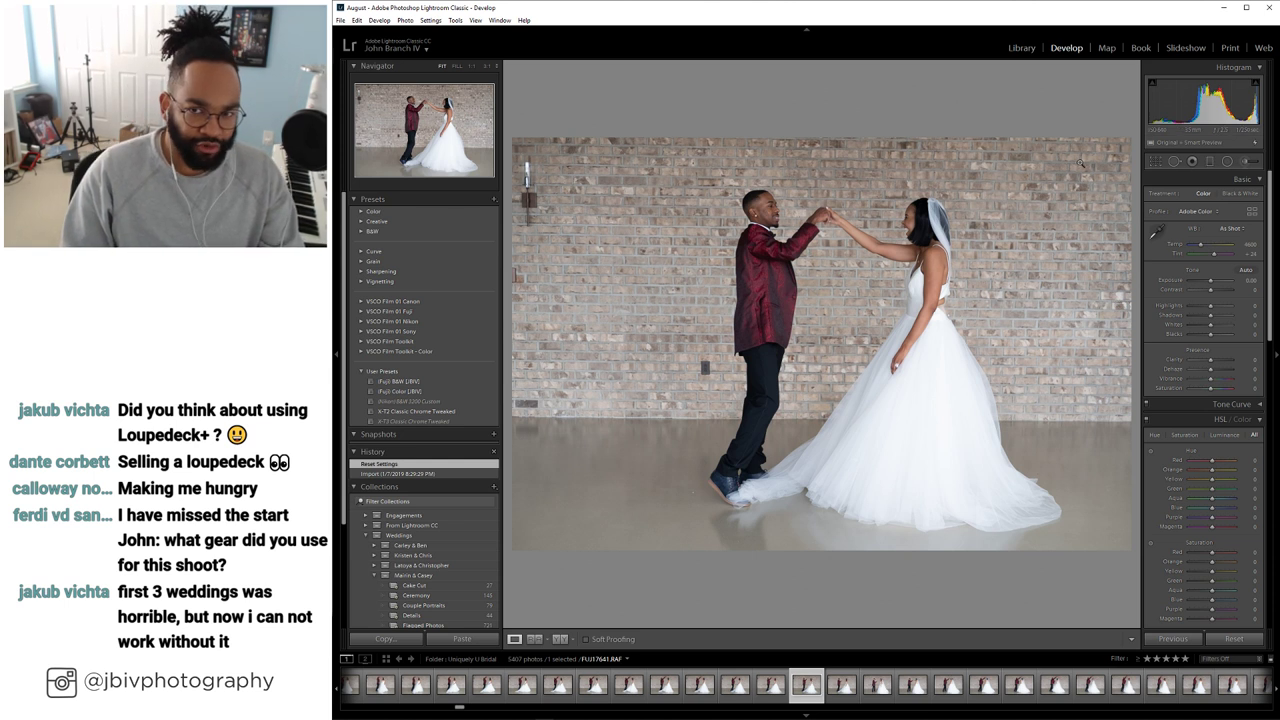
Level the dance photo with Upright Level and crop it tighter with the aspect ratio locked
scroll(1173, 445, down, 10)
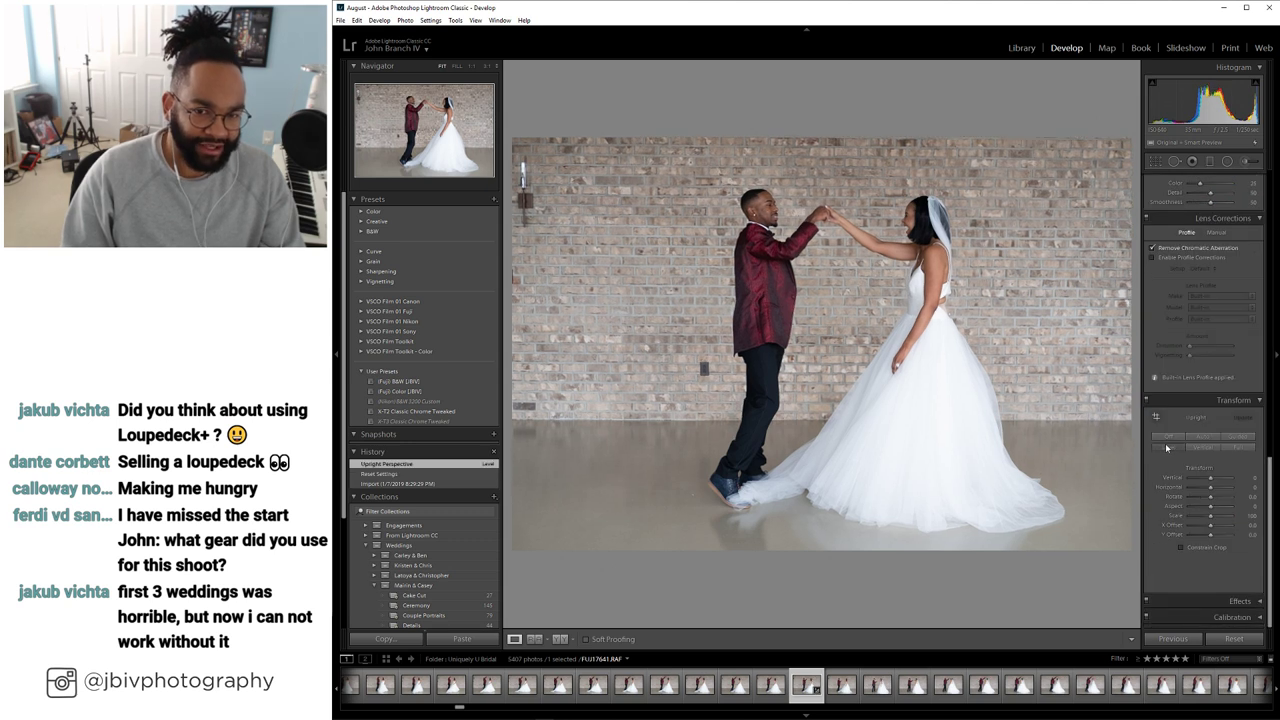
click(1169, 447)
key(r)
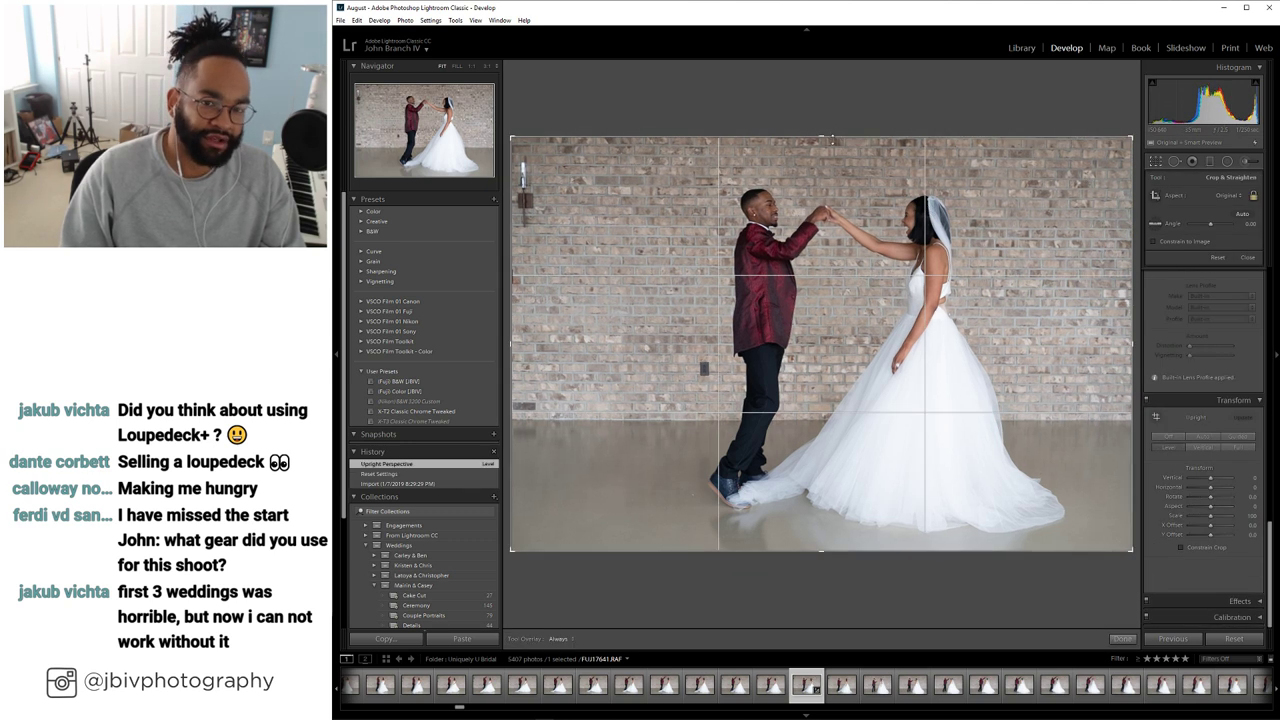
drag(838, 137, 820, 187)
key(r)
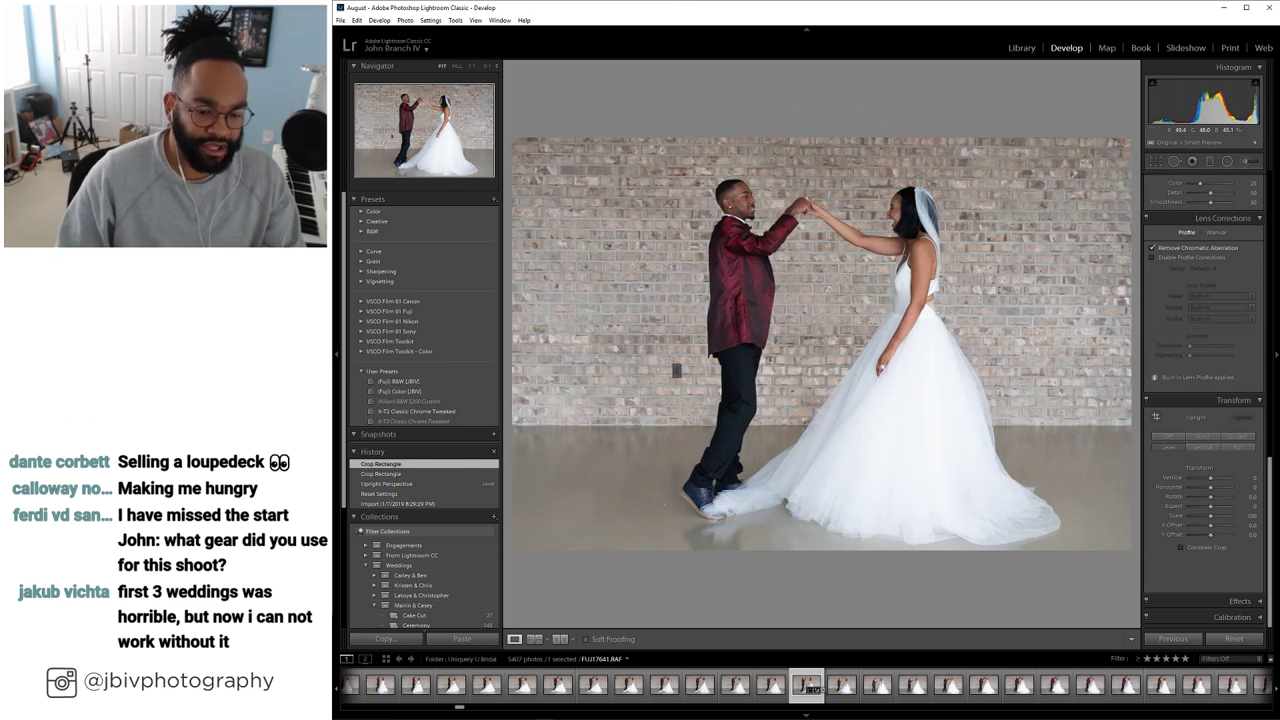
Paste the copied develop settings onto the dance photo and lower exposure slightly
right_click(800, 688)
mouse_move(840, 569)
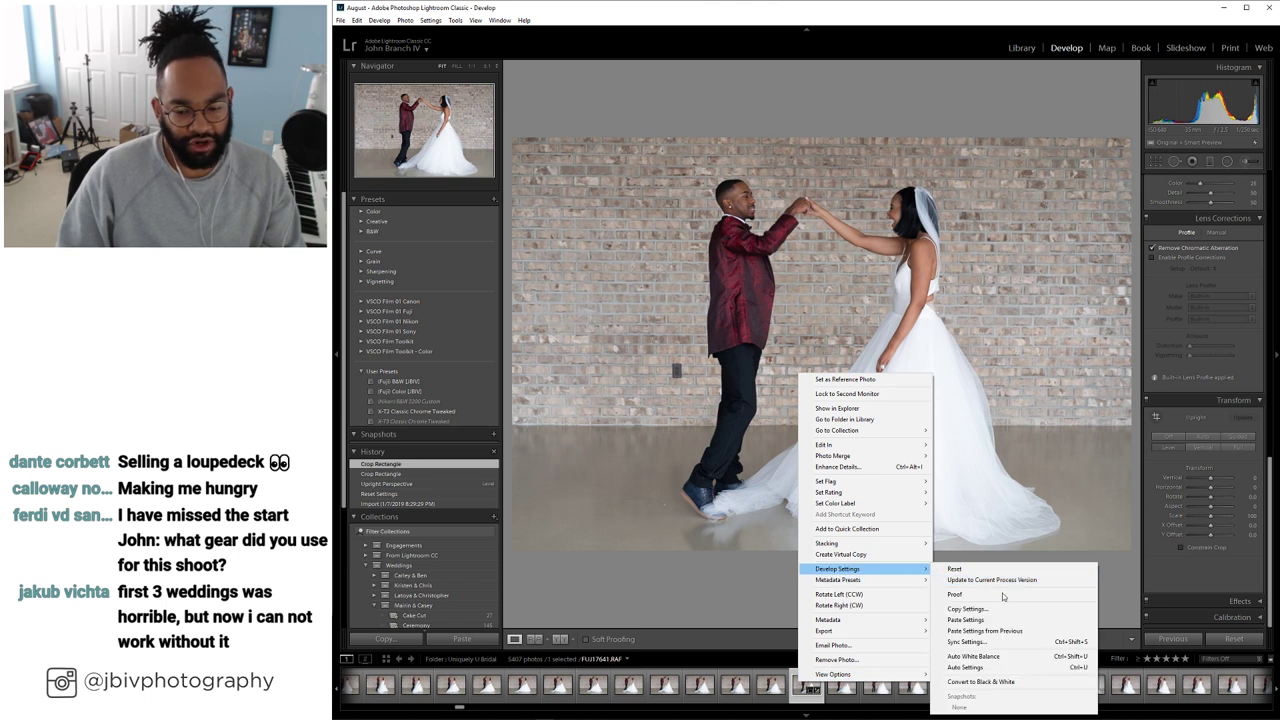
click(997, 620)
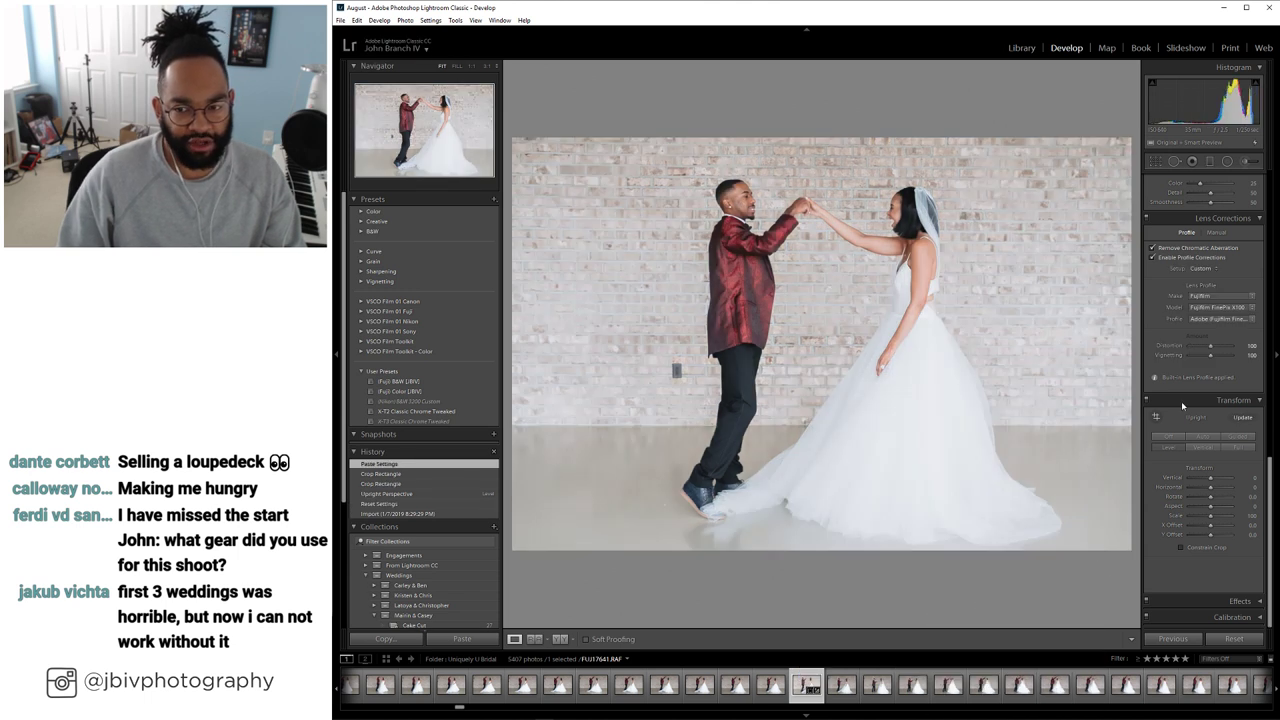
scroll(1157, 434, up, 5)
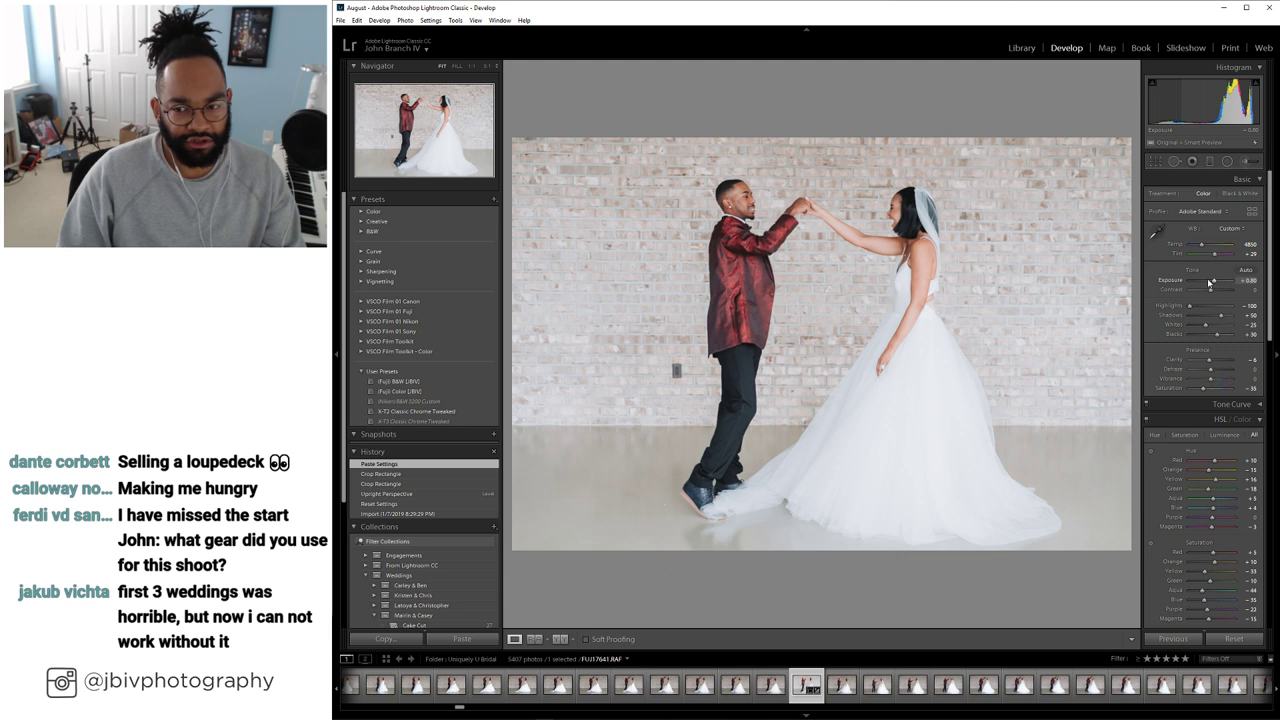
drag(1210, 284, 1206, 281)
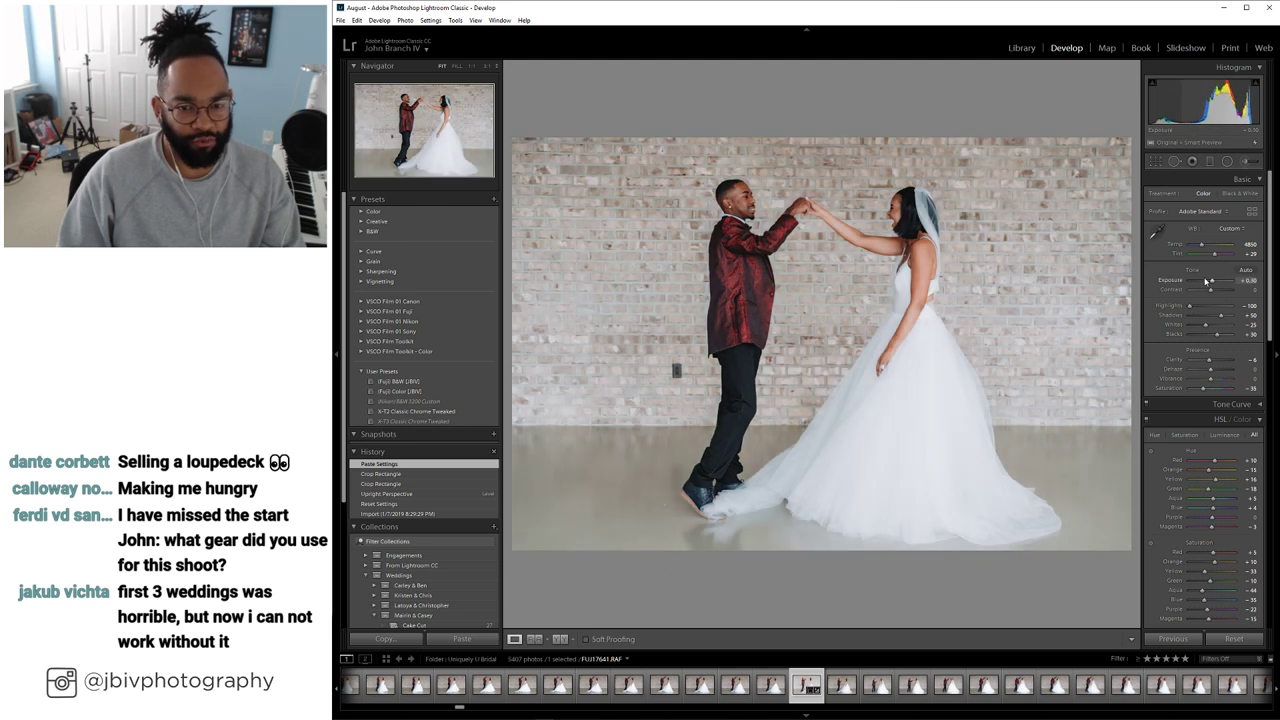
Try Auto white balance, undo it, and set Tint to +34 instead
click(1222, 226)
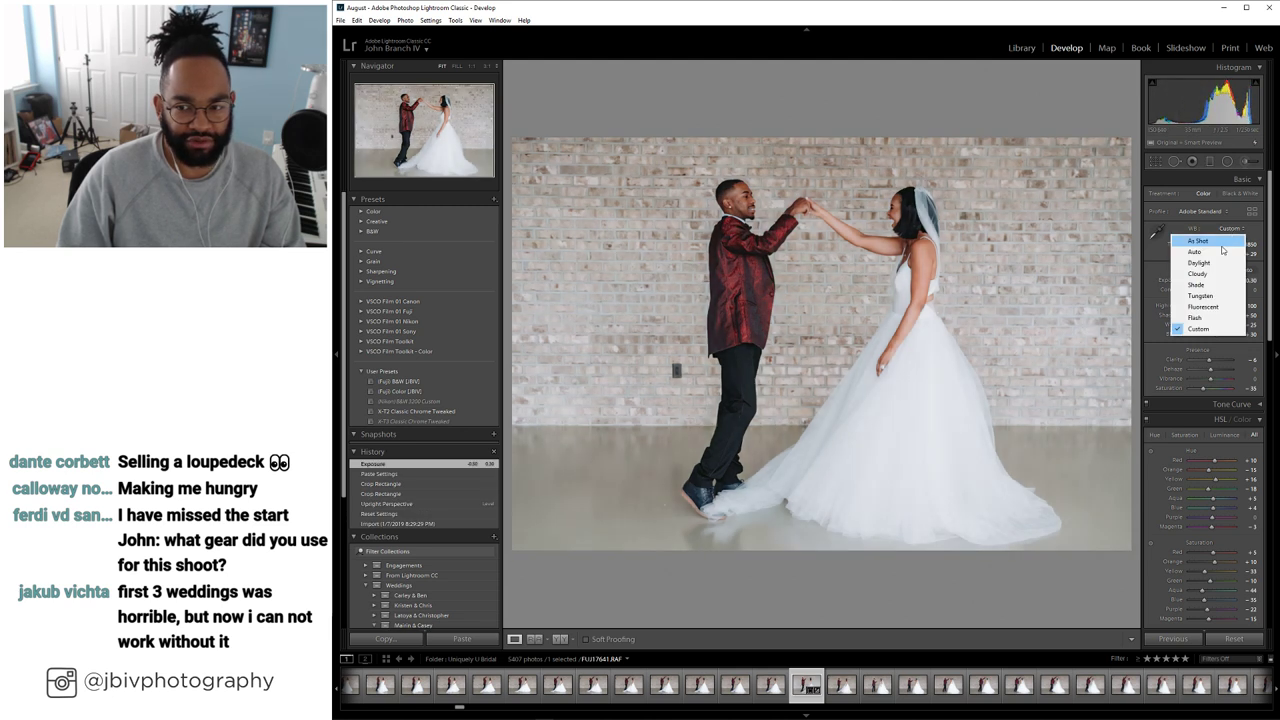
click(1215, 251)
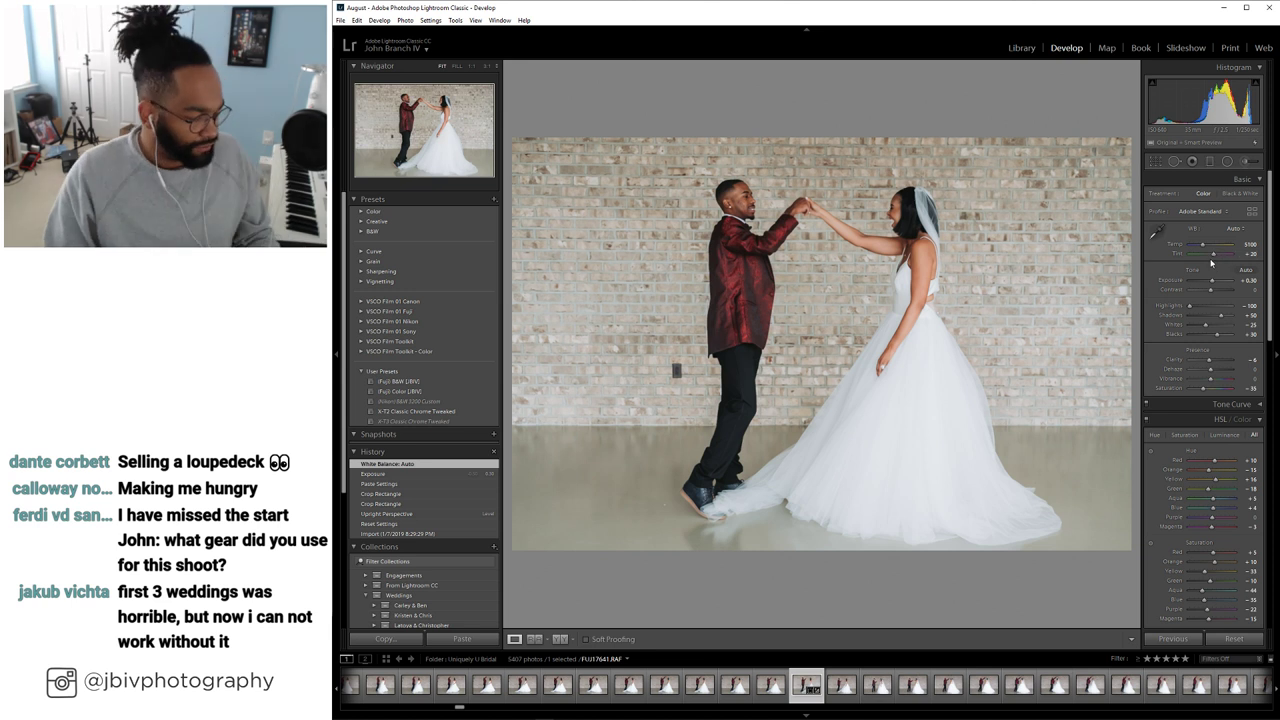
key(ctrl+z)
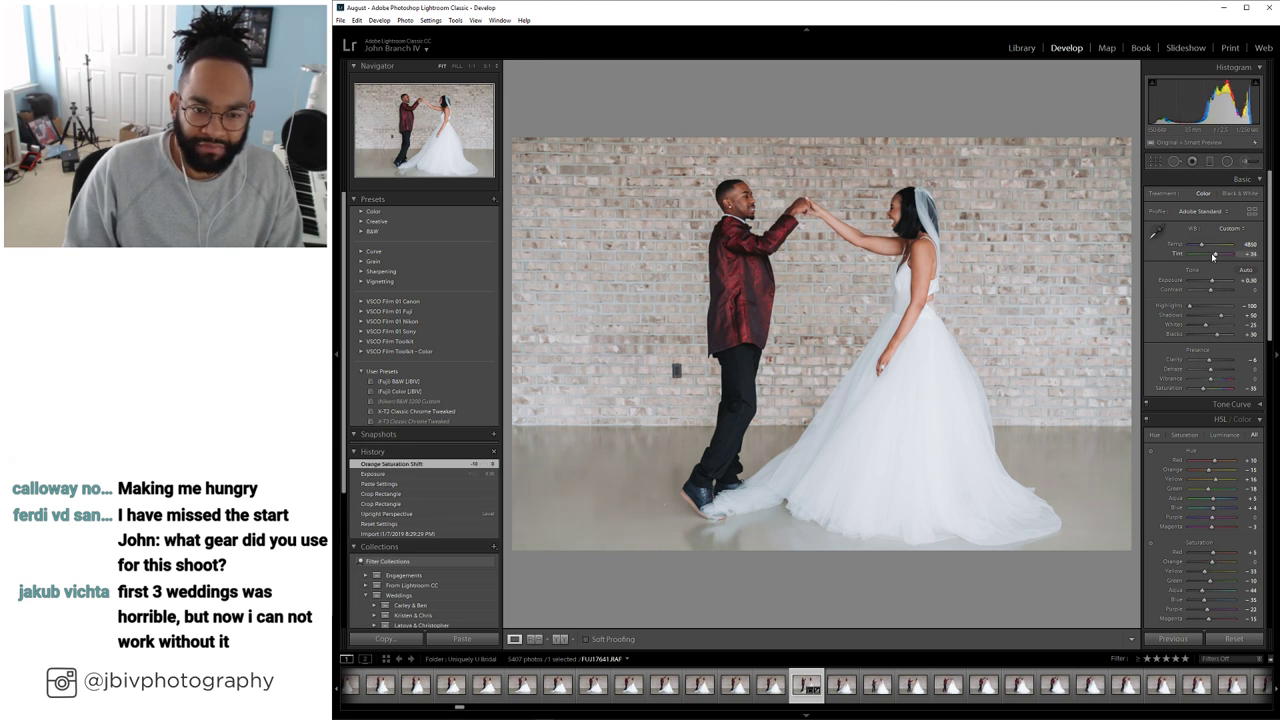
drag(1213, 256, 1202, 250)
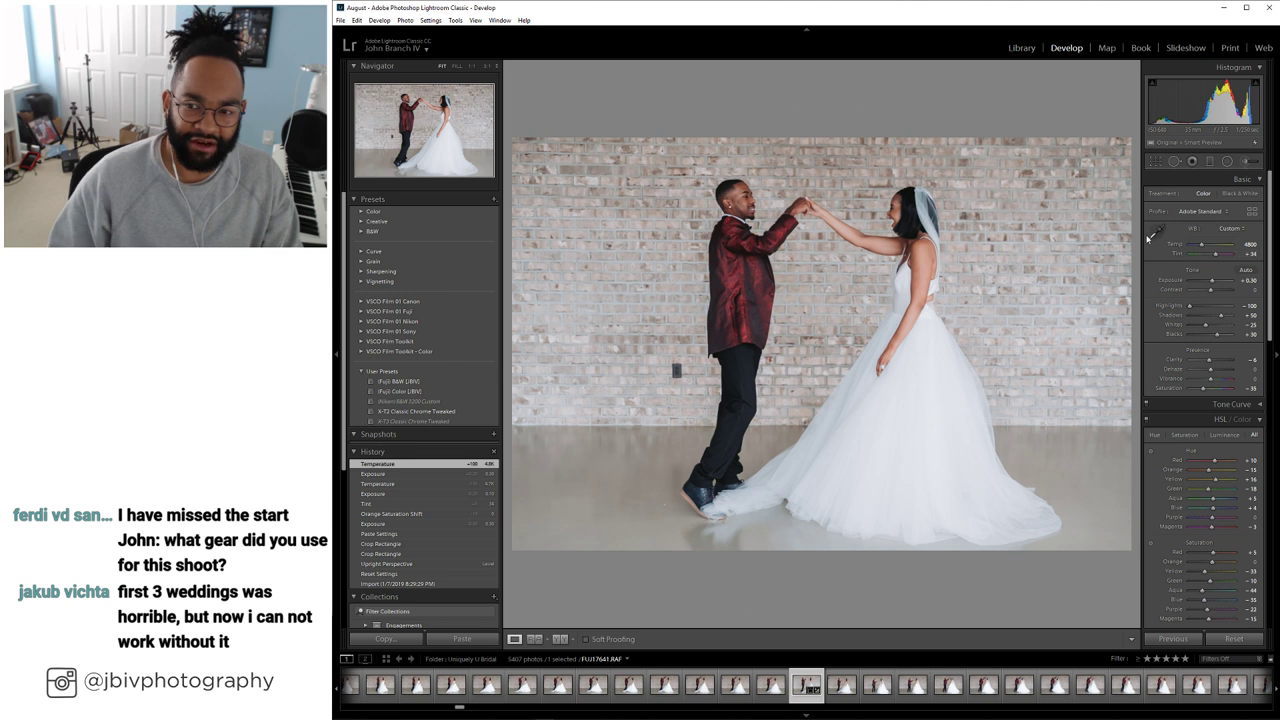
Heal two spots beside the couple and rate the photo five stars
key(q)
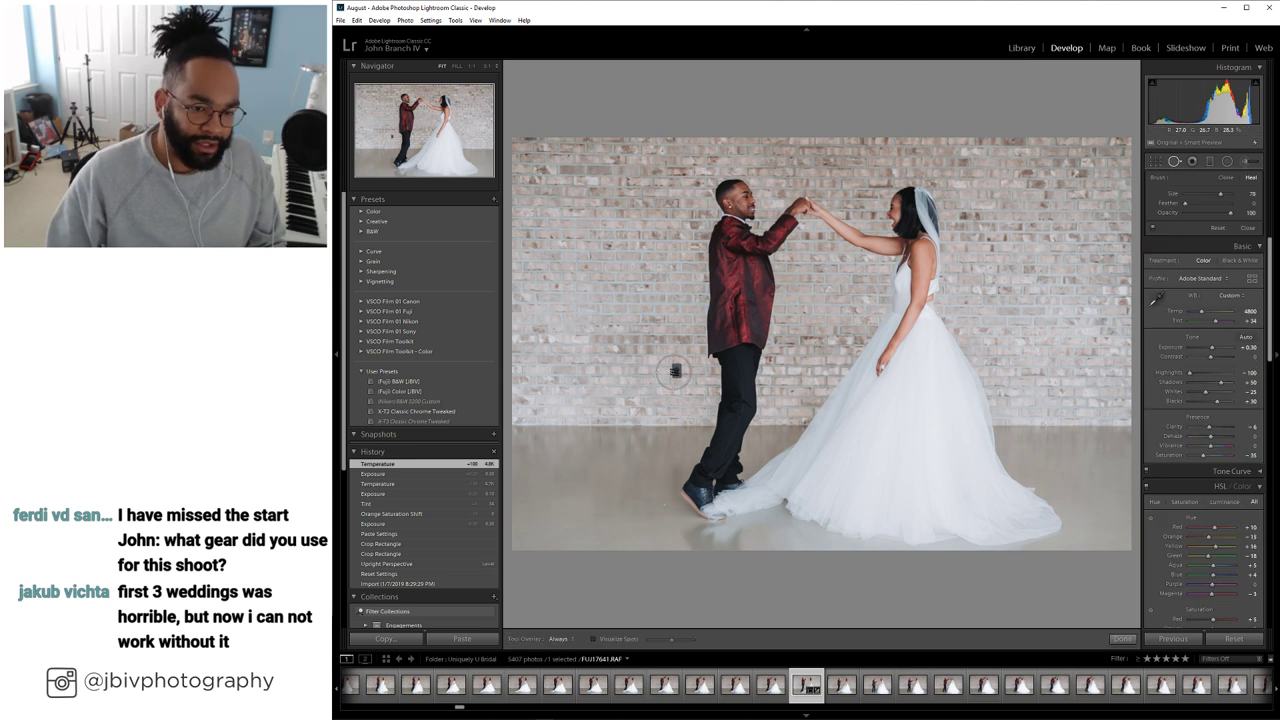
click(675, 368)
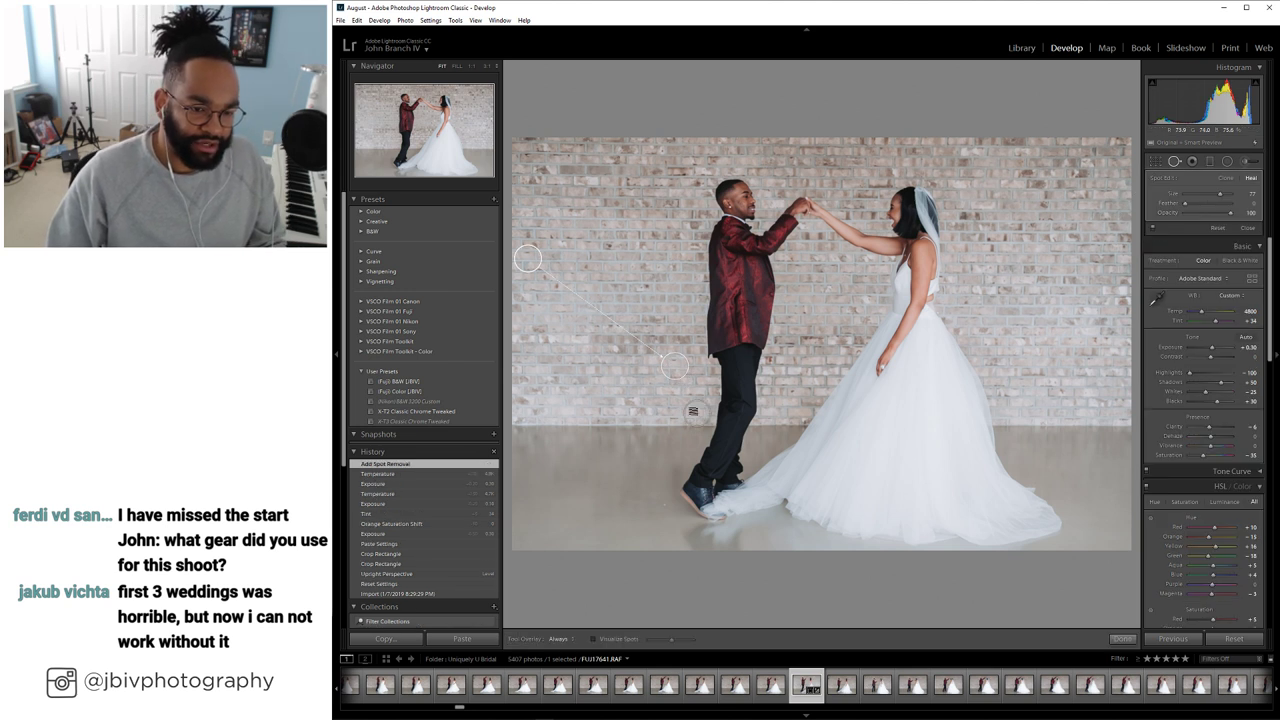
click(667, 504)
key(q)
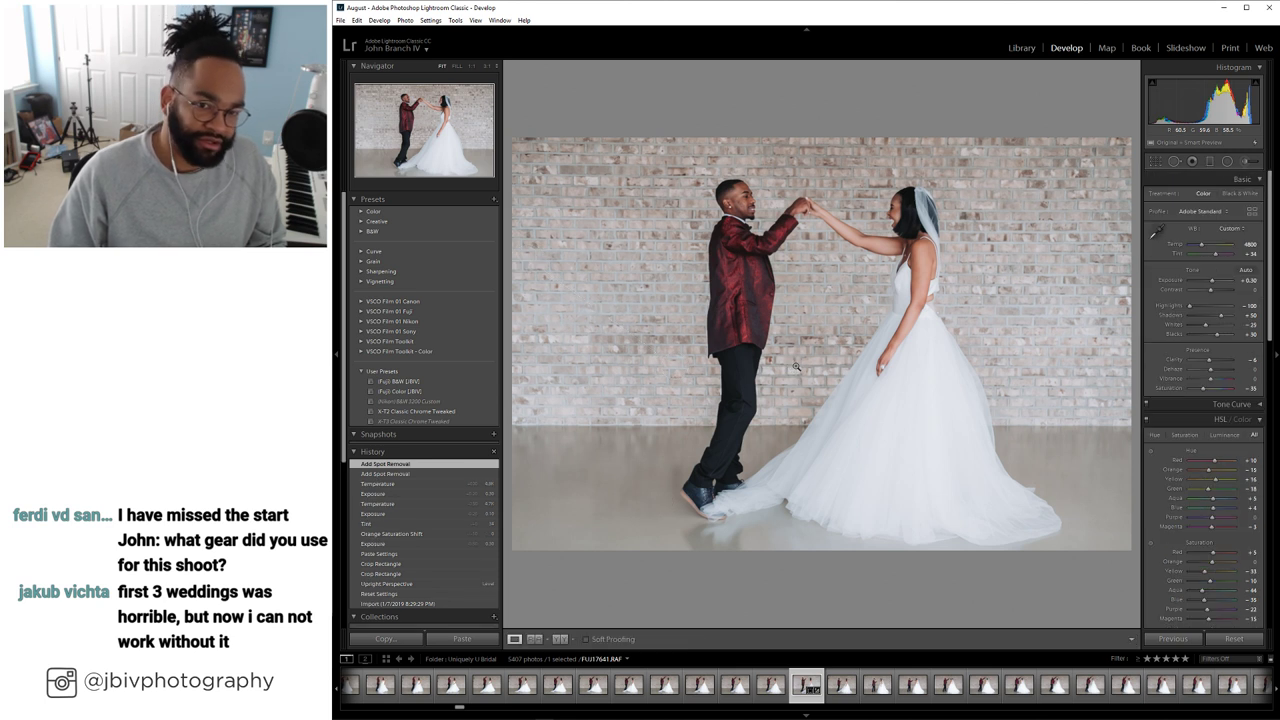
key(5)
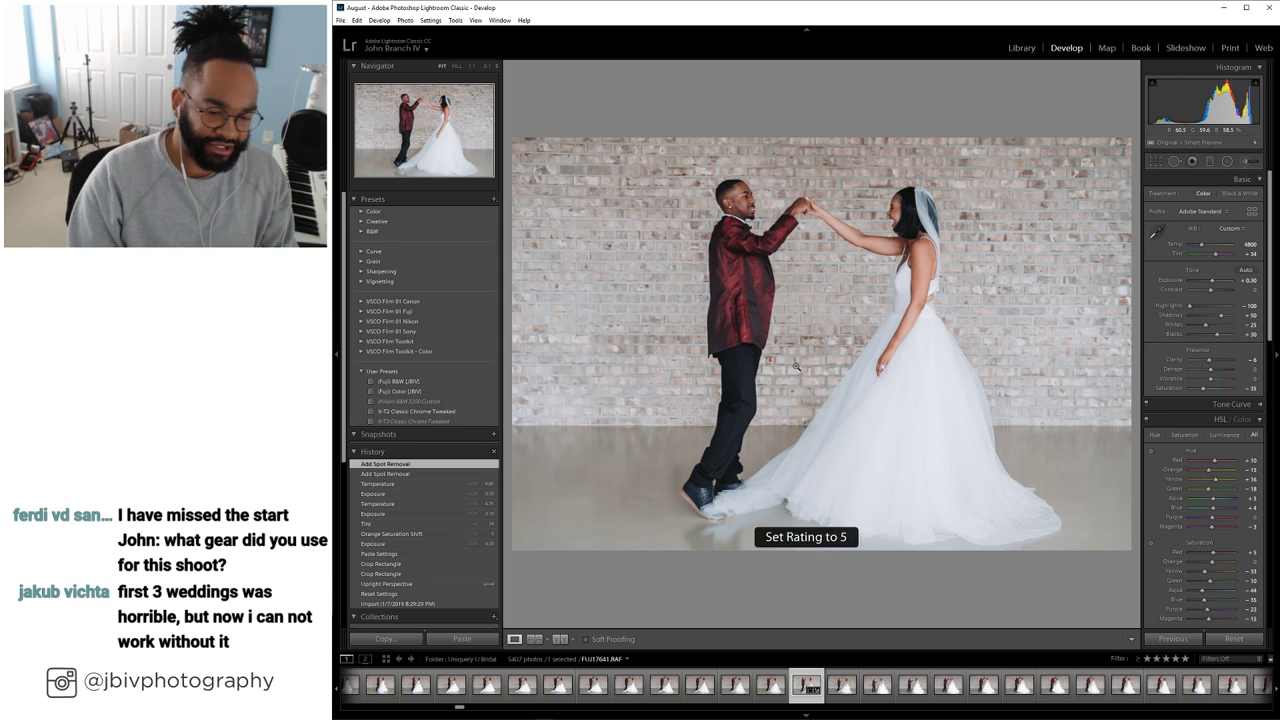
key(Right)
key(Right)
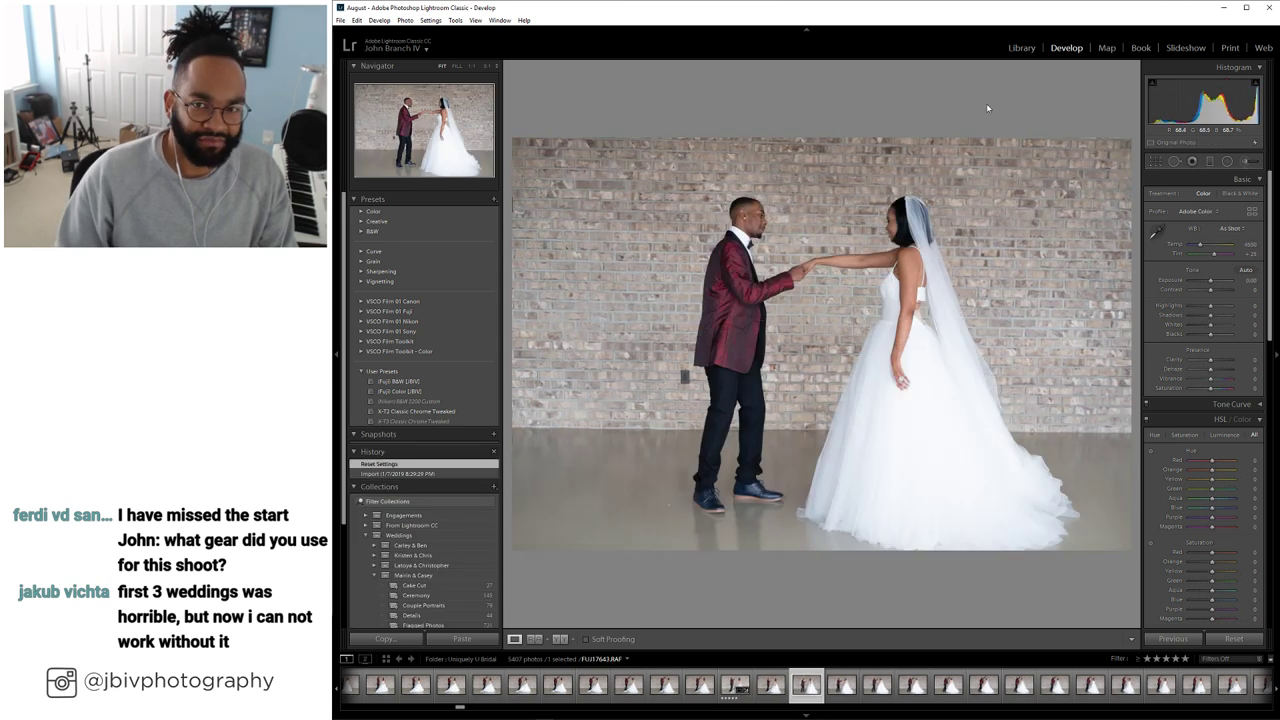
Find the two-brides photo 708 in the Library grid and open it in Develop
click(1012, 46)
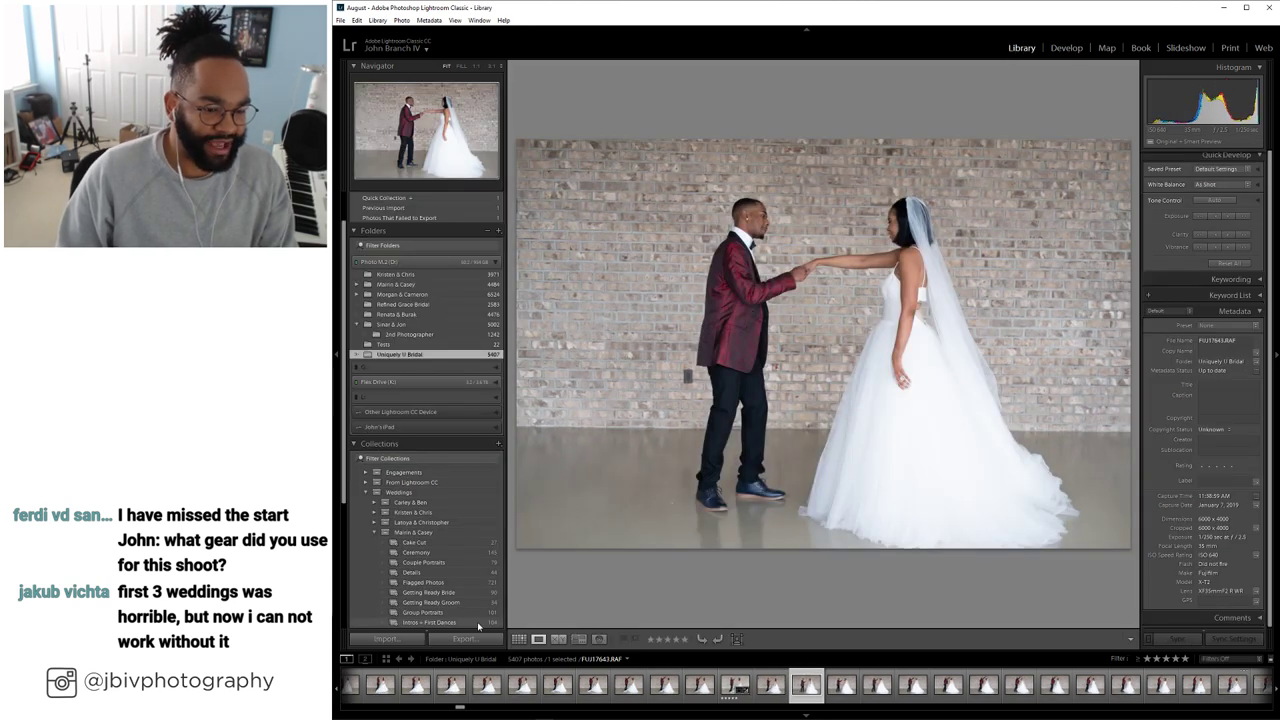
click(518, 639)
scroll(776, 330, down, 3)
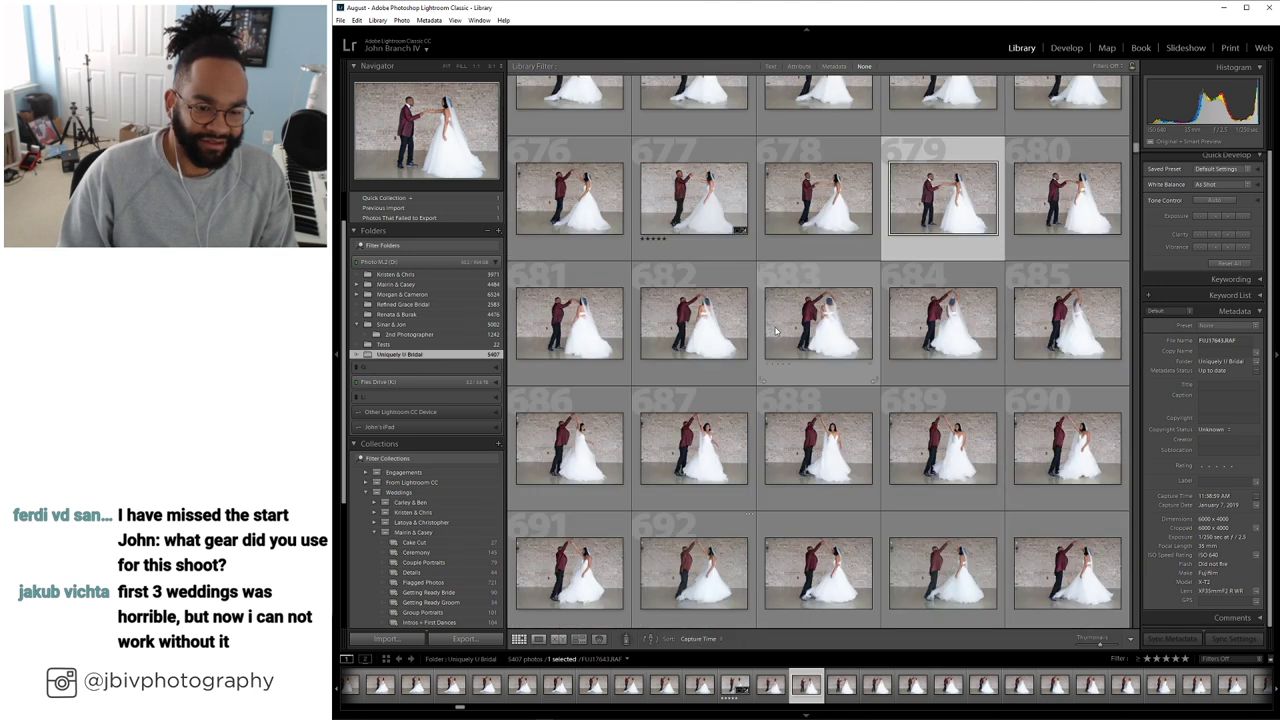
scroll(776, 330, down, 15)
scroll(776, 330, down, 5)
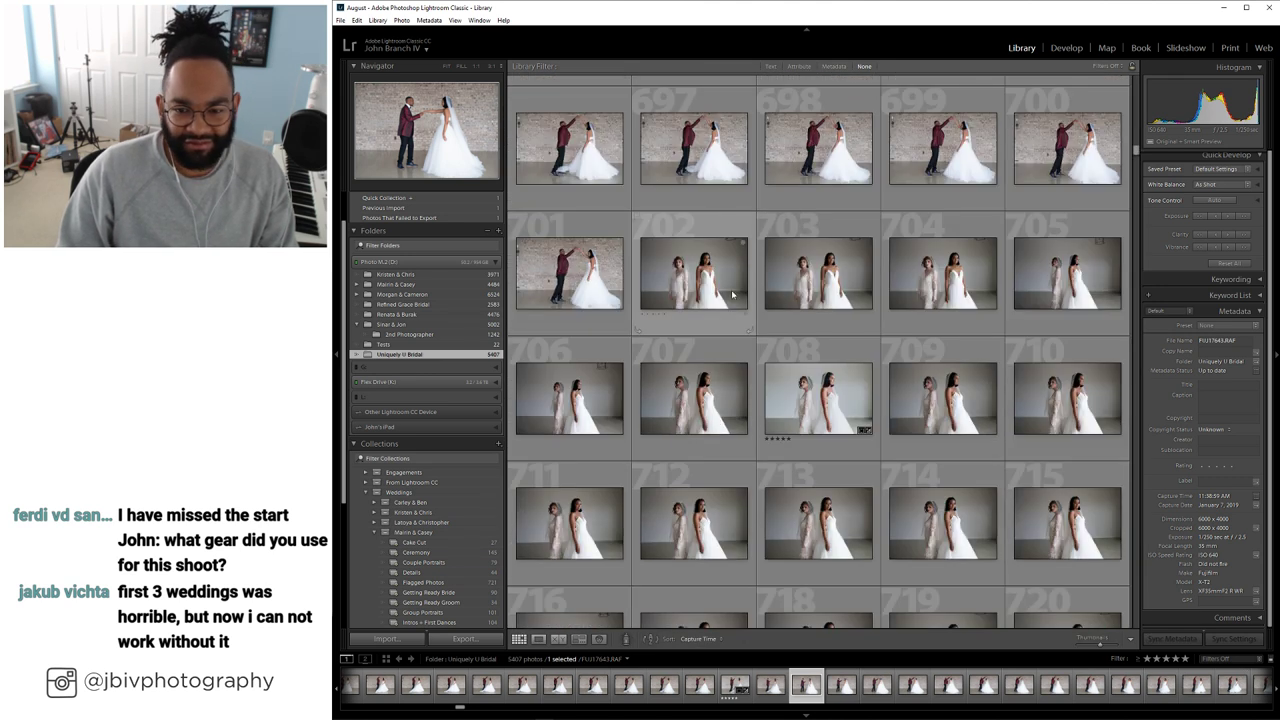
click(791, 215)
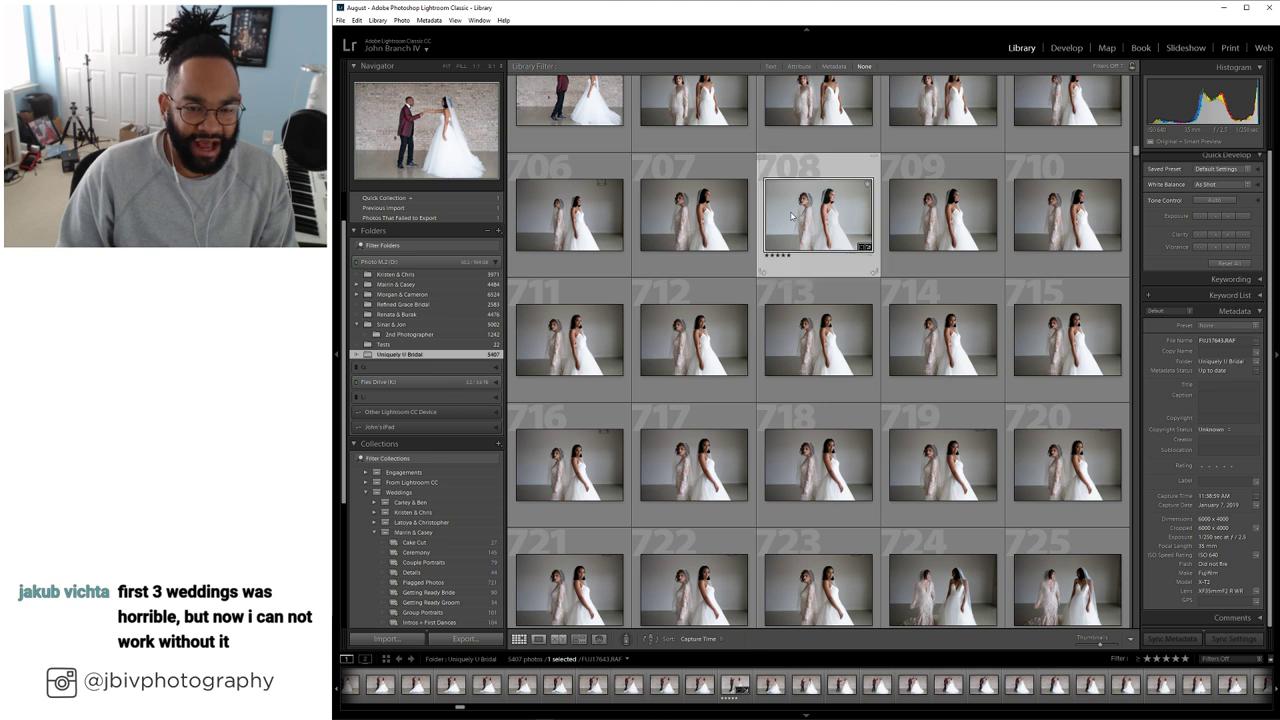
click(1065, 48)
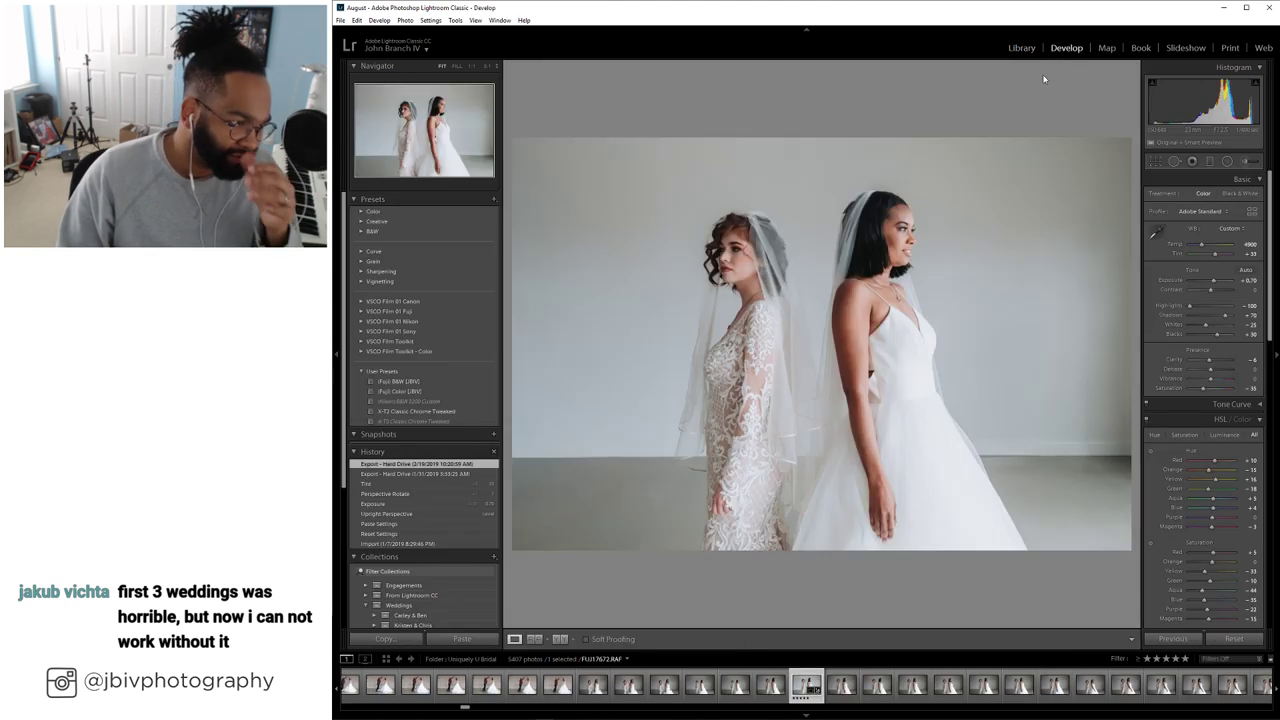
Raise Tint to +38 and warm Temp to 4750, then return to the grid
scroll(1171, 429, down, 10)
scroll(1171, 429, up, 10)
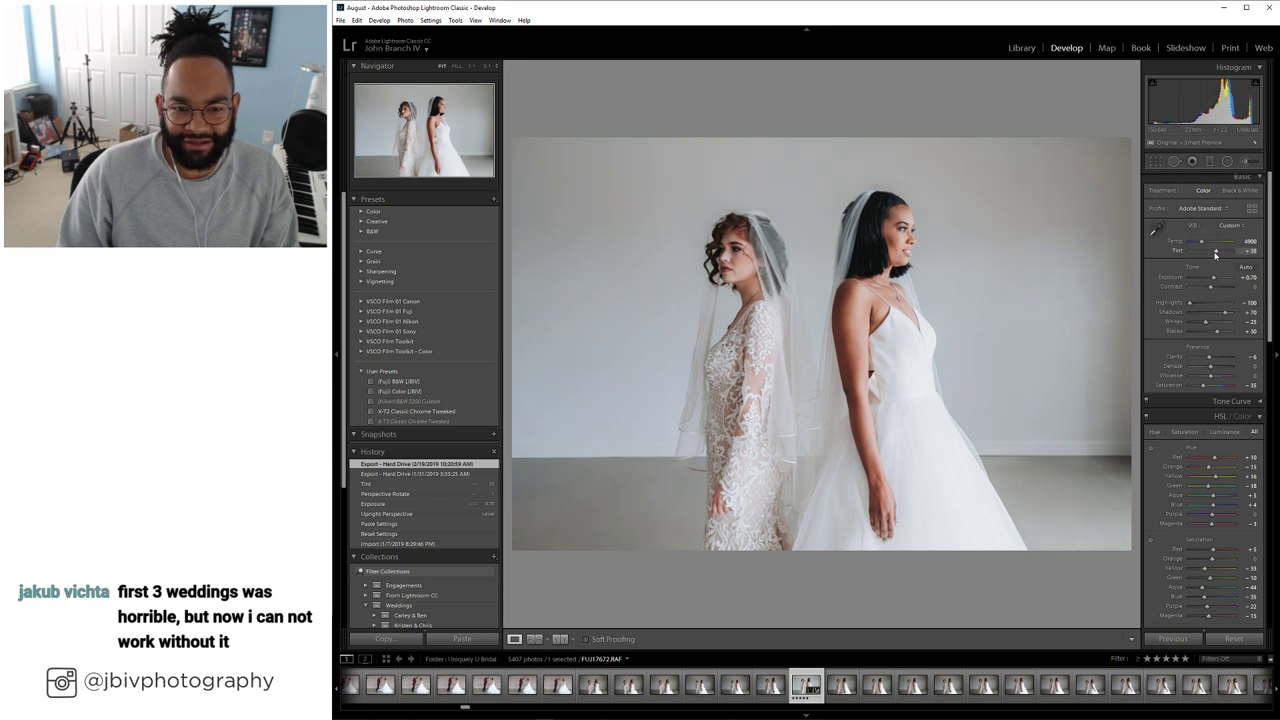
drag(1216, 254, 1216, 252)
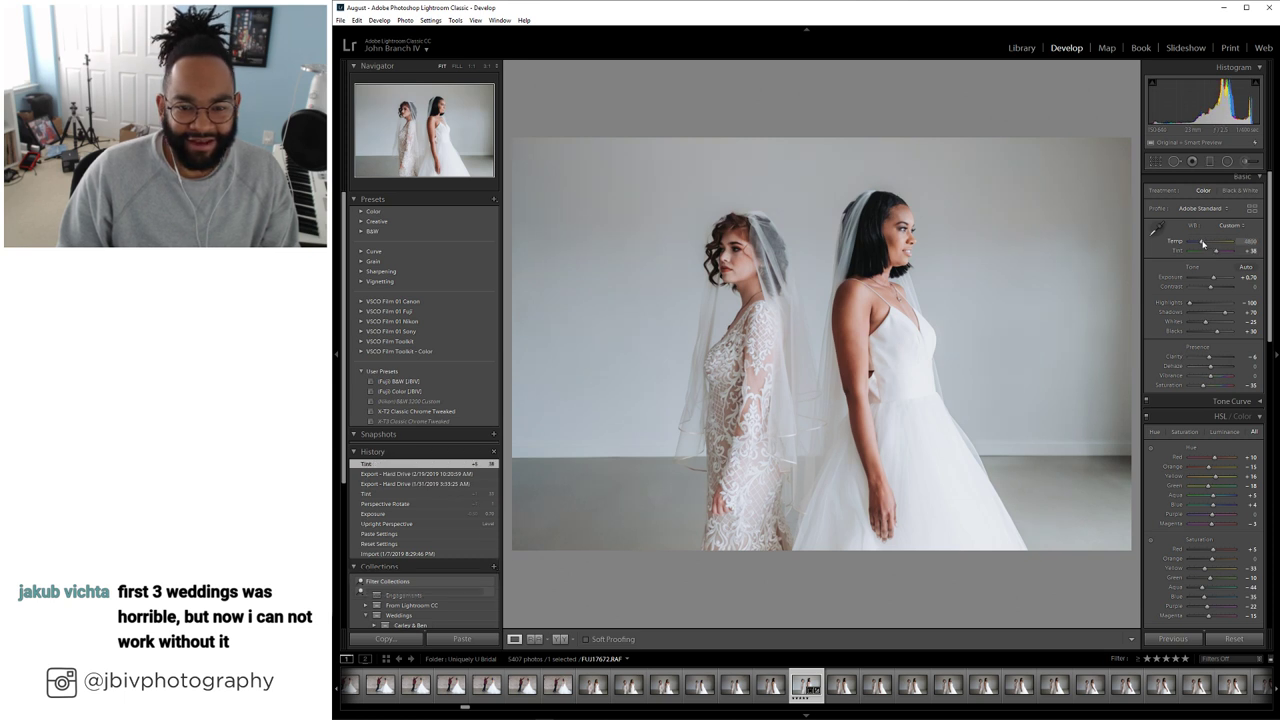
click(1202, 243)
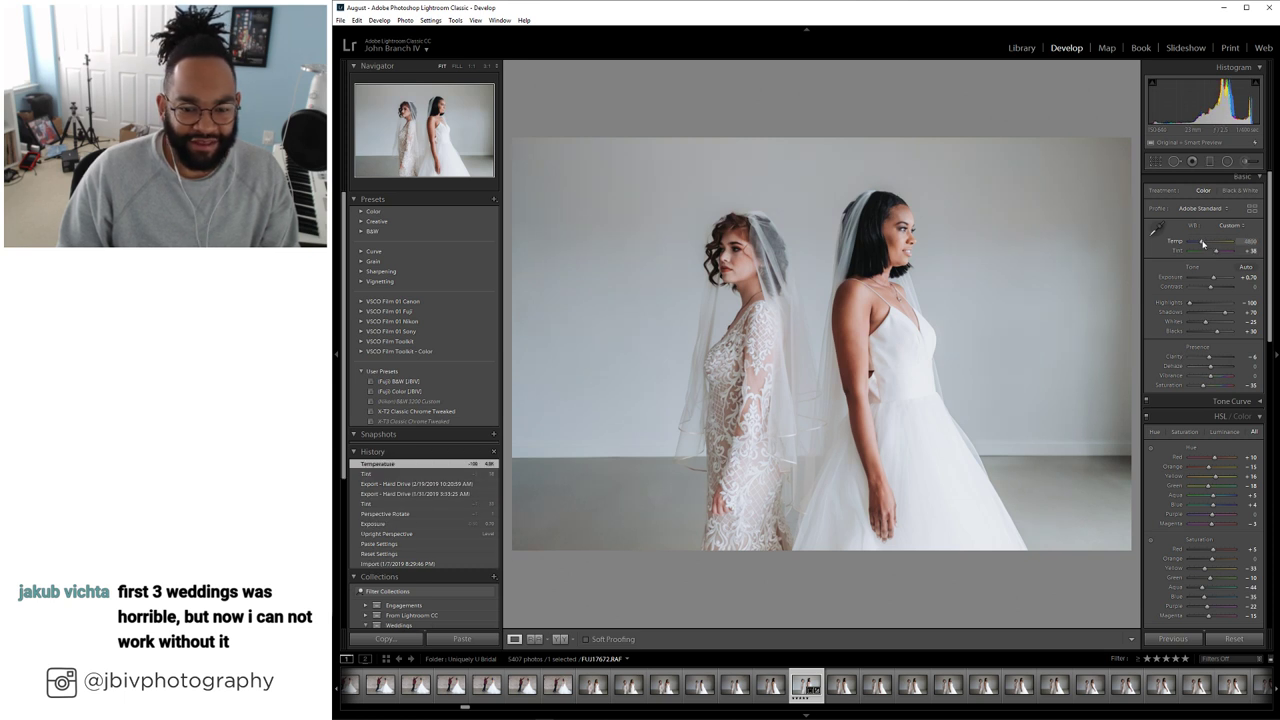
click(1021, 48)
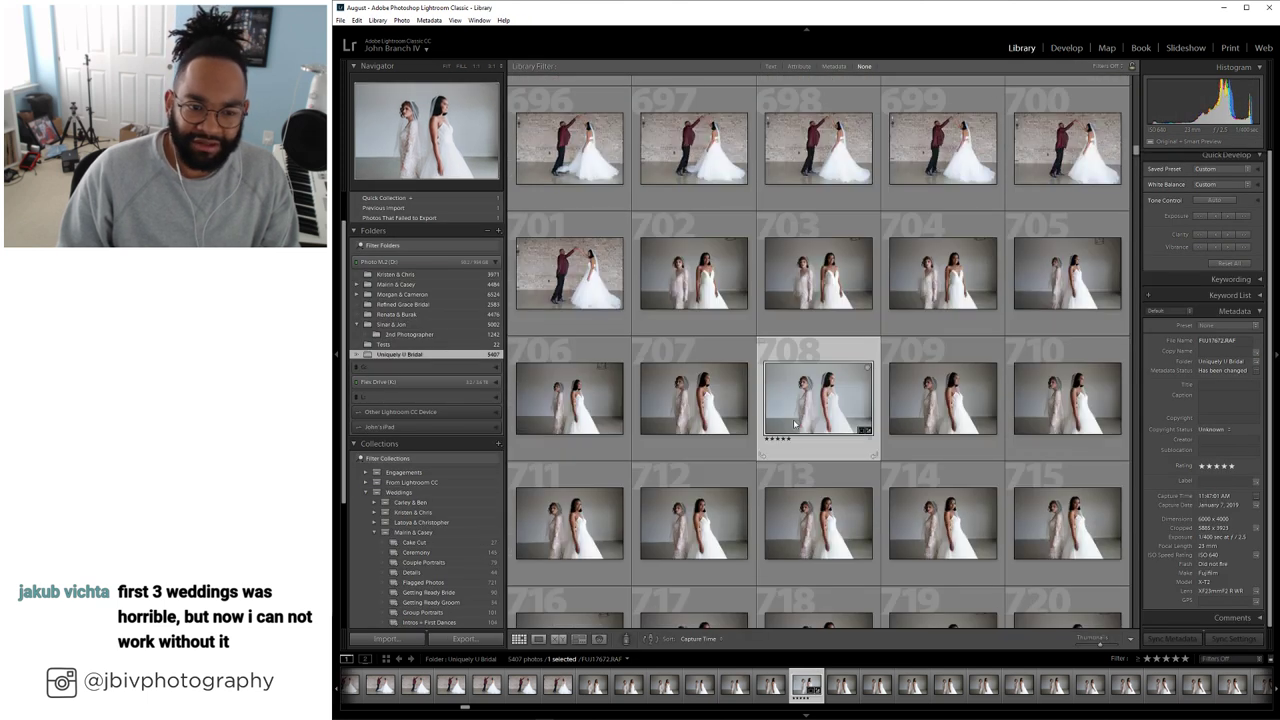
Preview the two-bride photo large, then open photo 719 in Loupe view
double_click(694, 273)
key(Right)
key(Right)
key(Right)
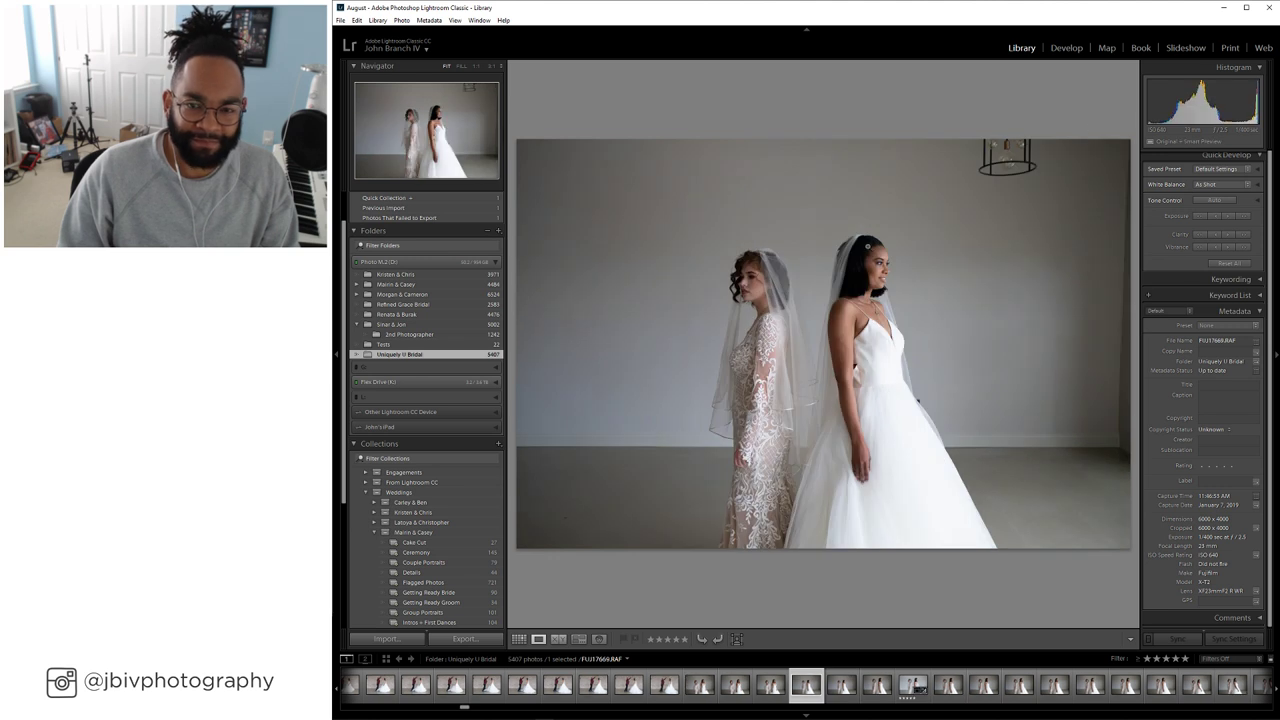
click(520, 640)
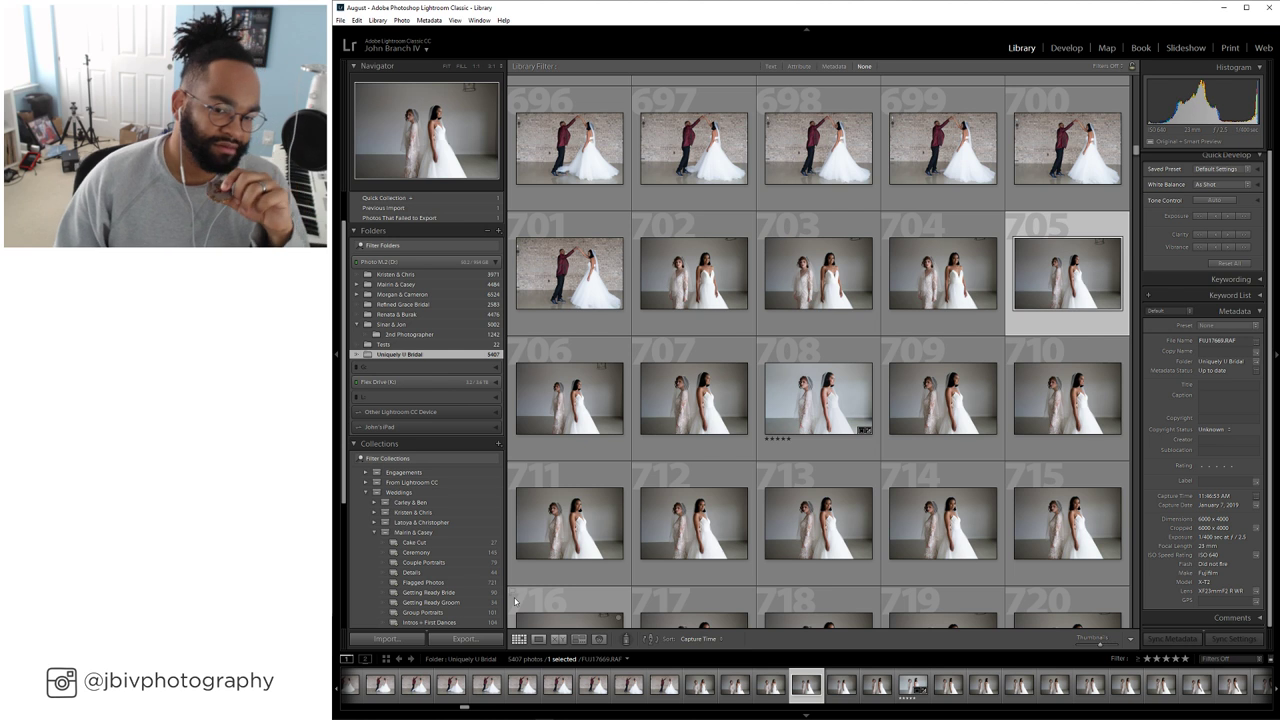
scroll(800, 560, down, 3)
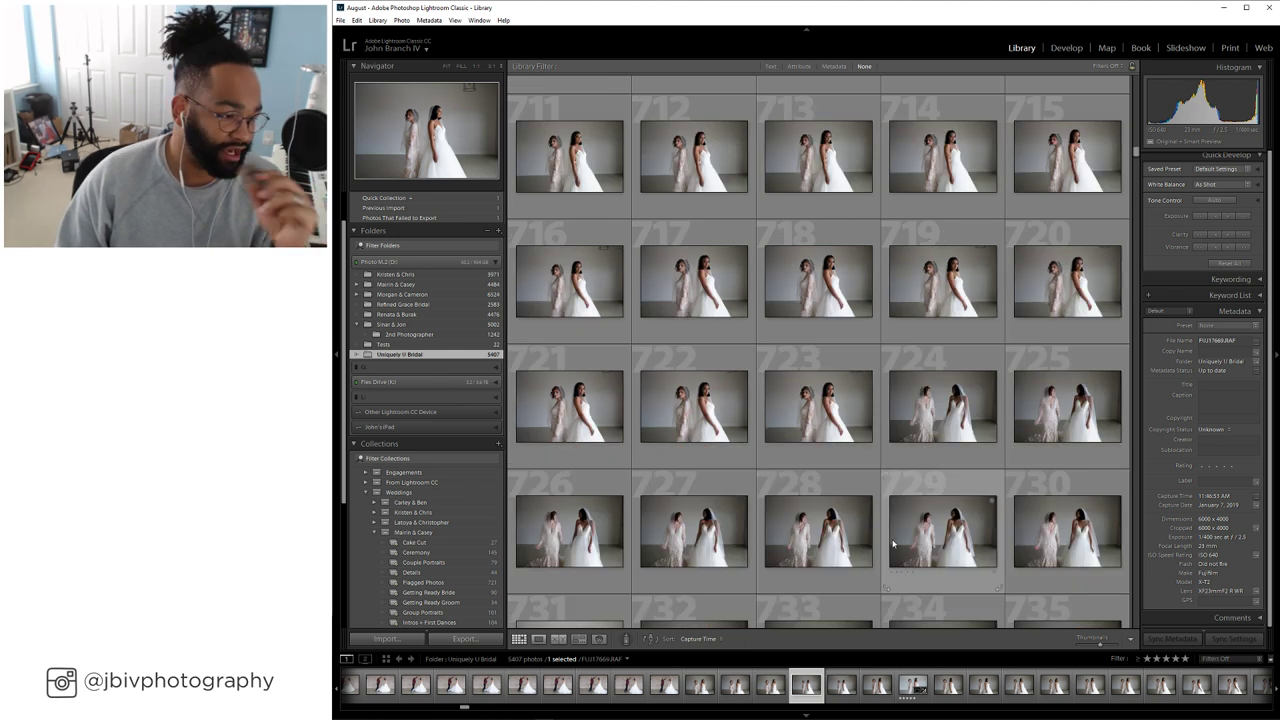
click(916, 291)
double_click(916, 291)
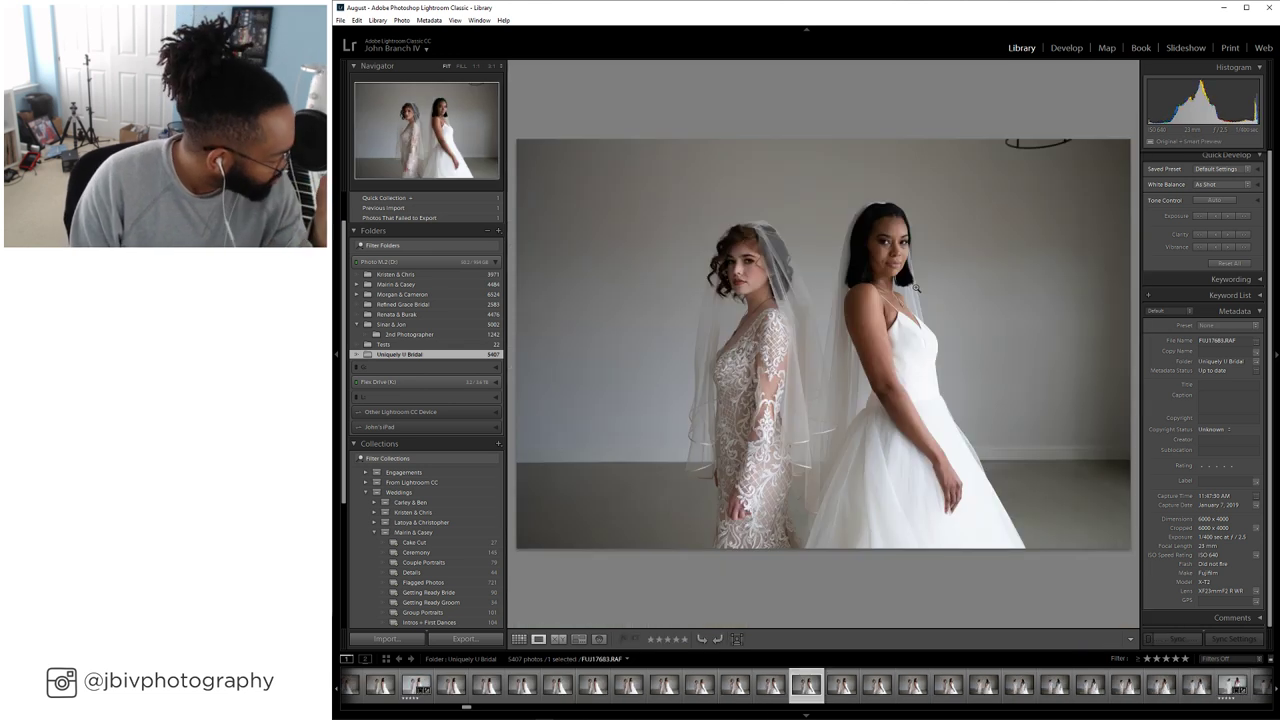
Step through the next frames and give two of them, including a two-bride shot, five stars
key(Right)
key(Right)
key(Right)
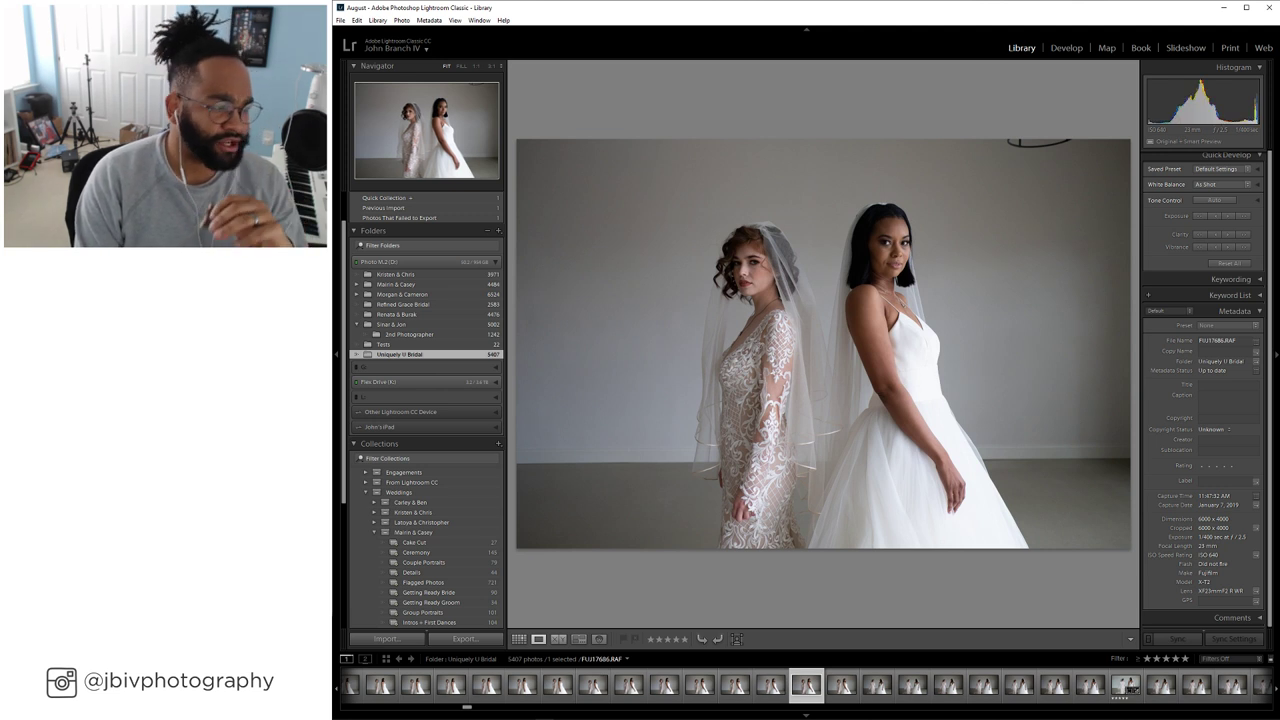
key(Right)
key(Right)
key(Right)
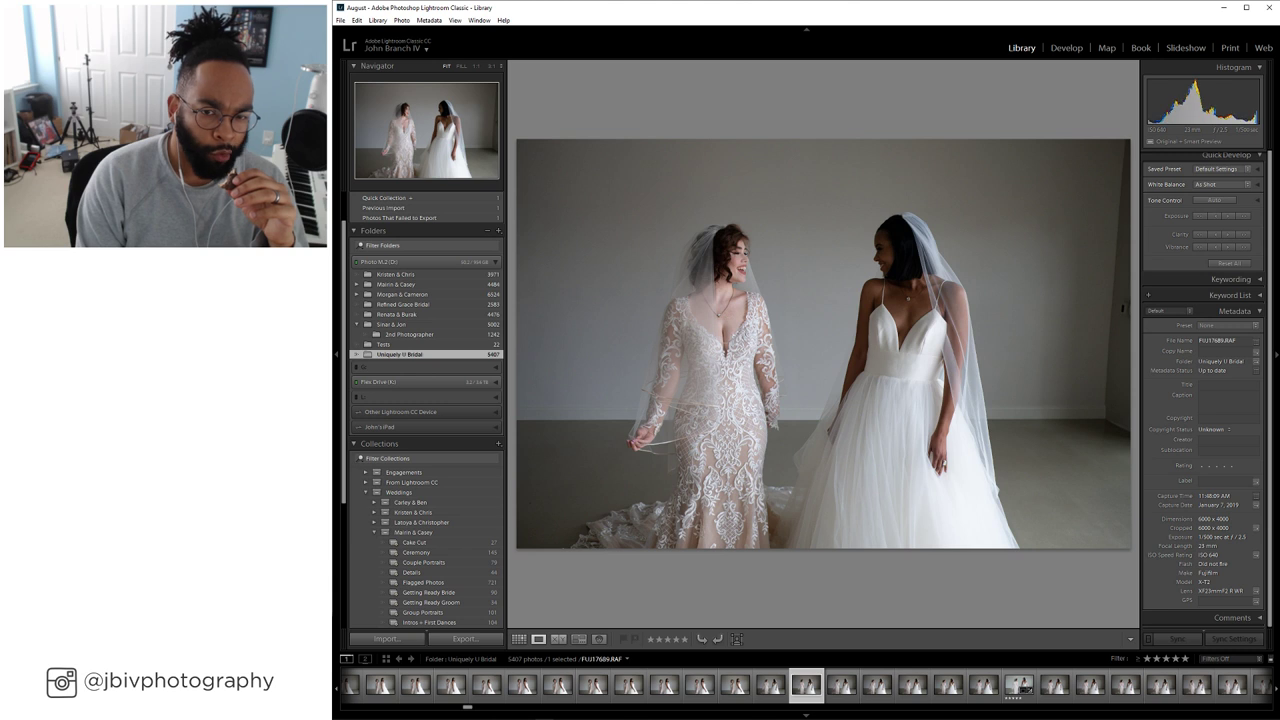
key(5)
key(Right)
key(Right)
key(Right)
key(Right)
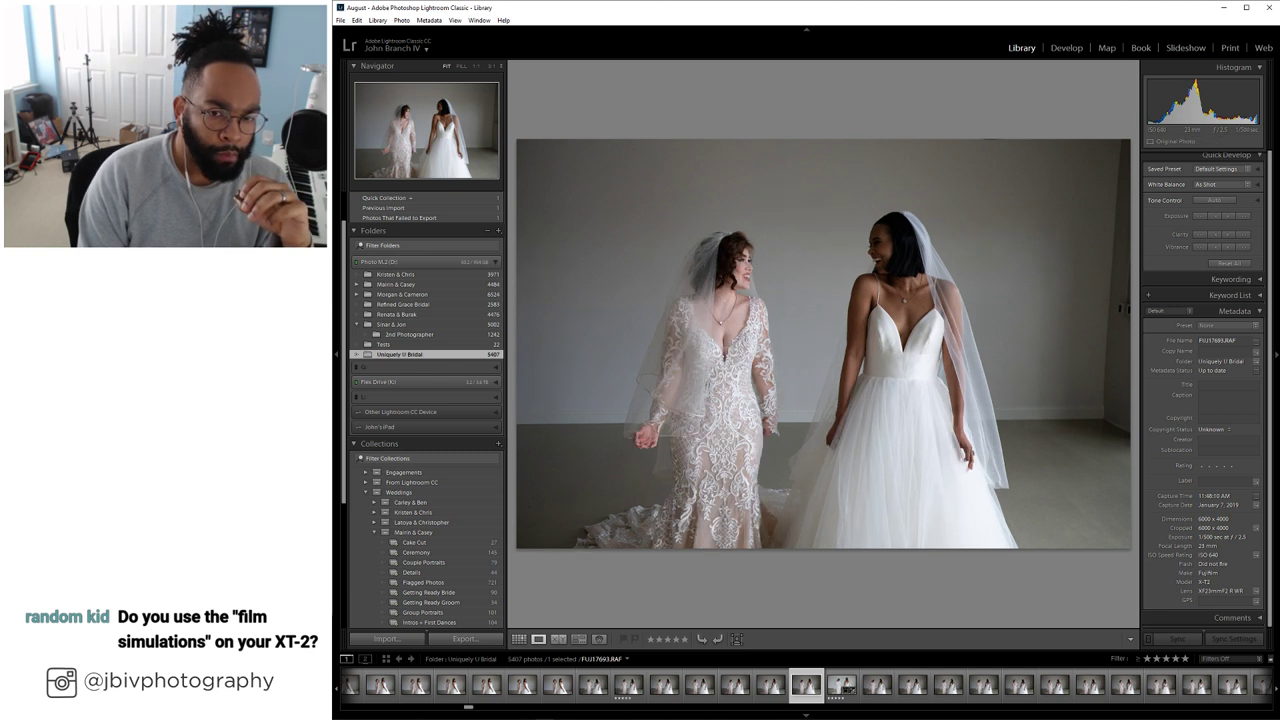
key(5)
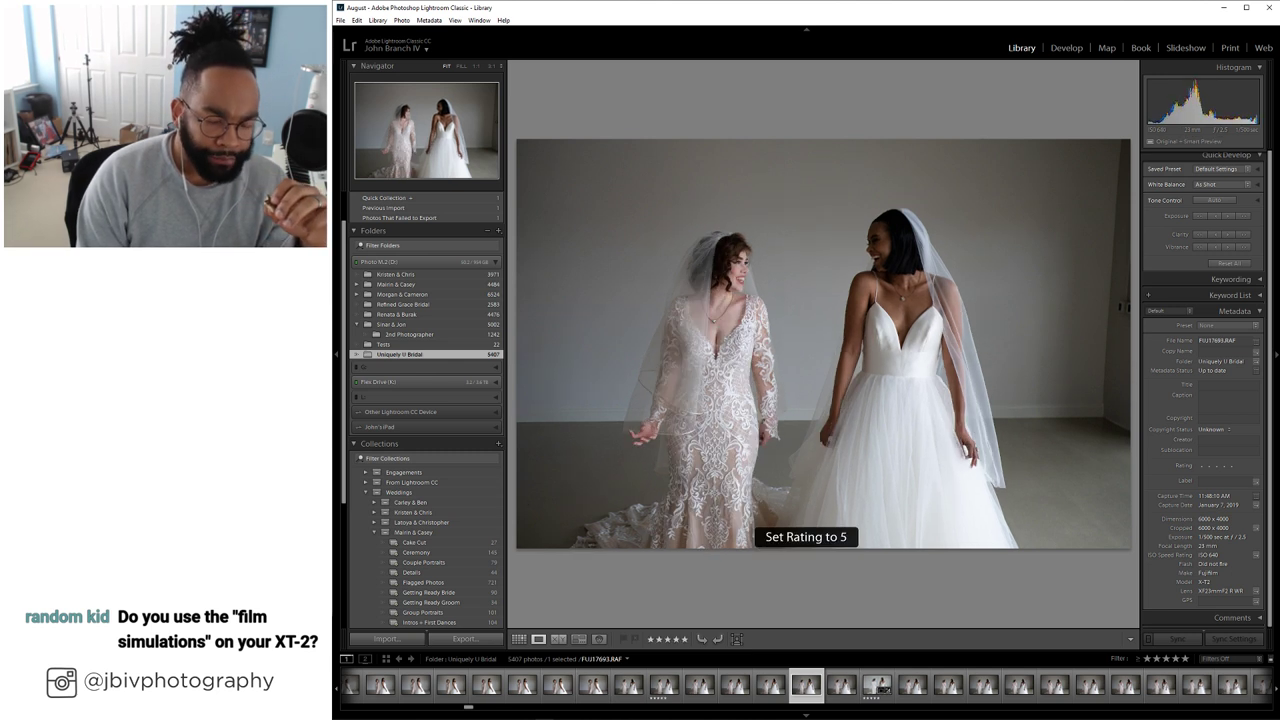
key(Right)
key(Right)
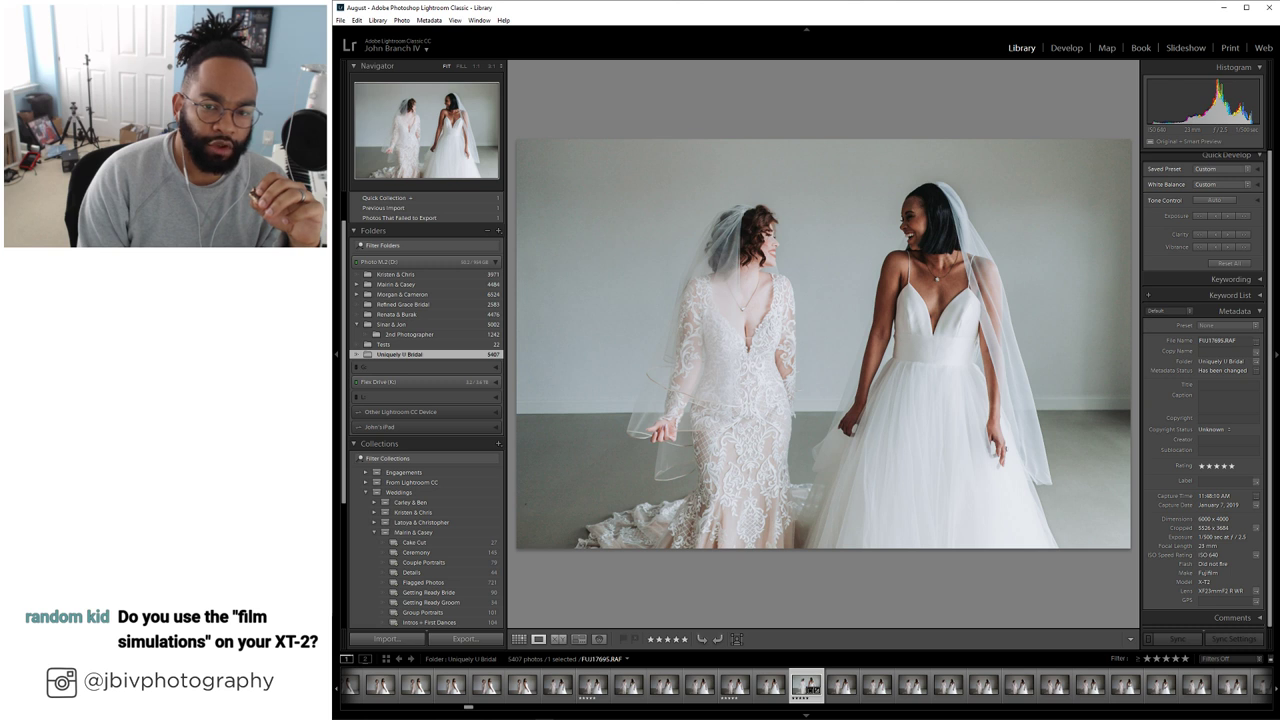
Browse the burst frames and rate the best one five stars
key(Right)
key(Right)
key(Right)
key(Right)
key(Right)
key(Right)
key(Right)
key(Right)
key(Right)
key(Right)
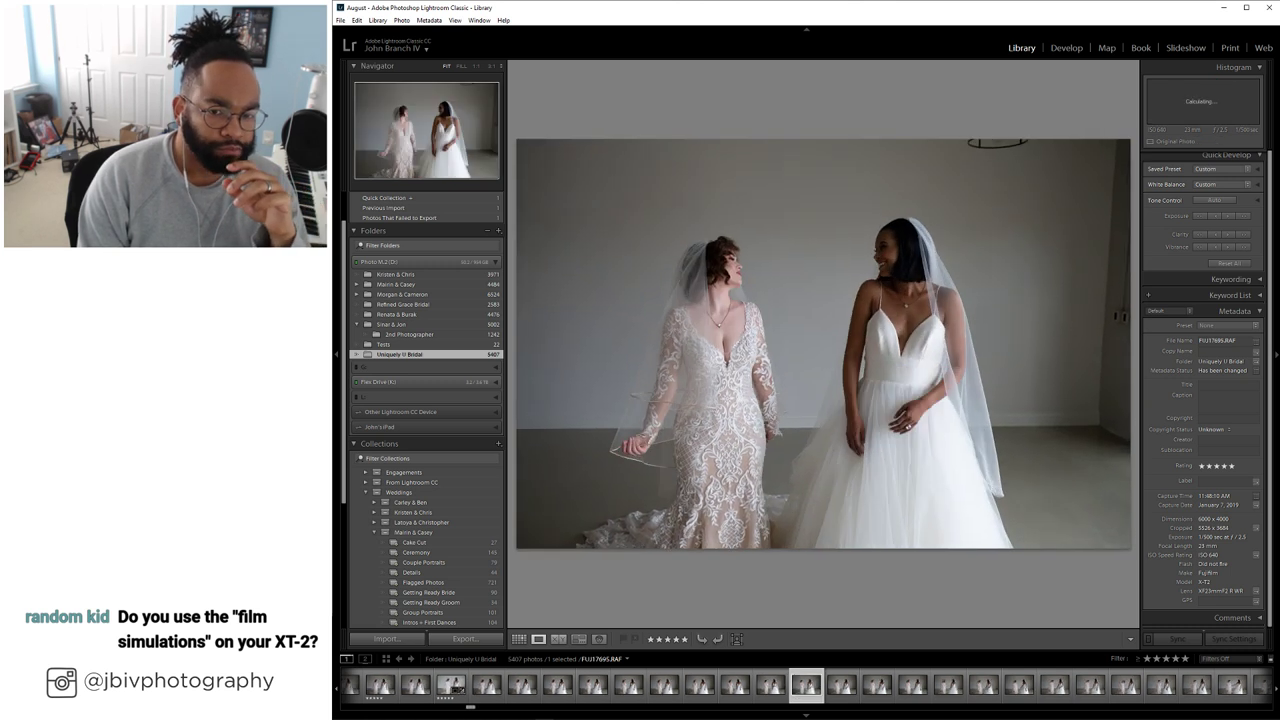
key(Right)
key(Right)
key(Right)
key(Right)
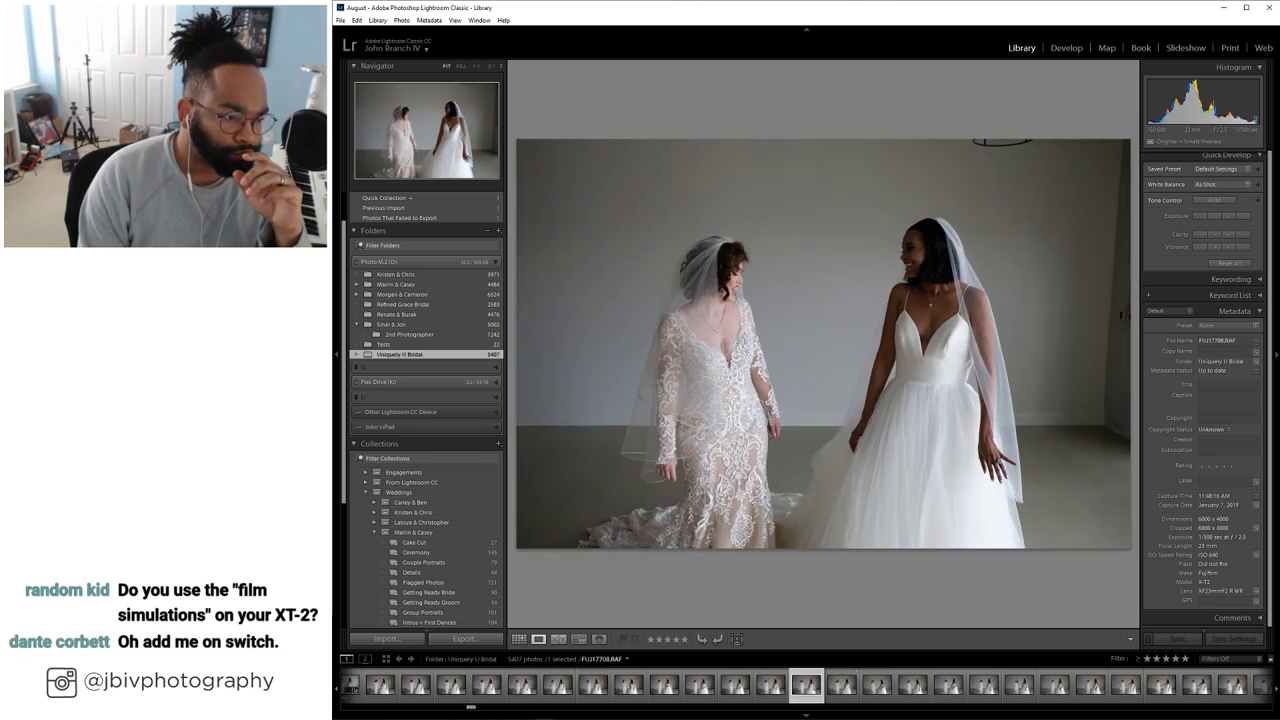
key(Right)
key(Right)
key(Right)
key(Right)
key(Right)
key(Right)
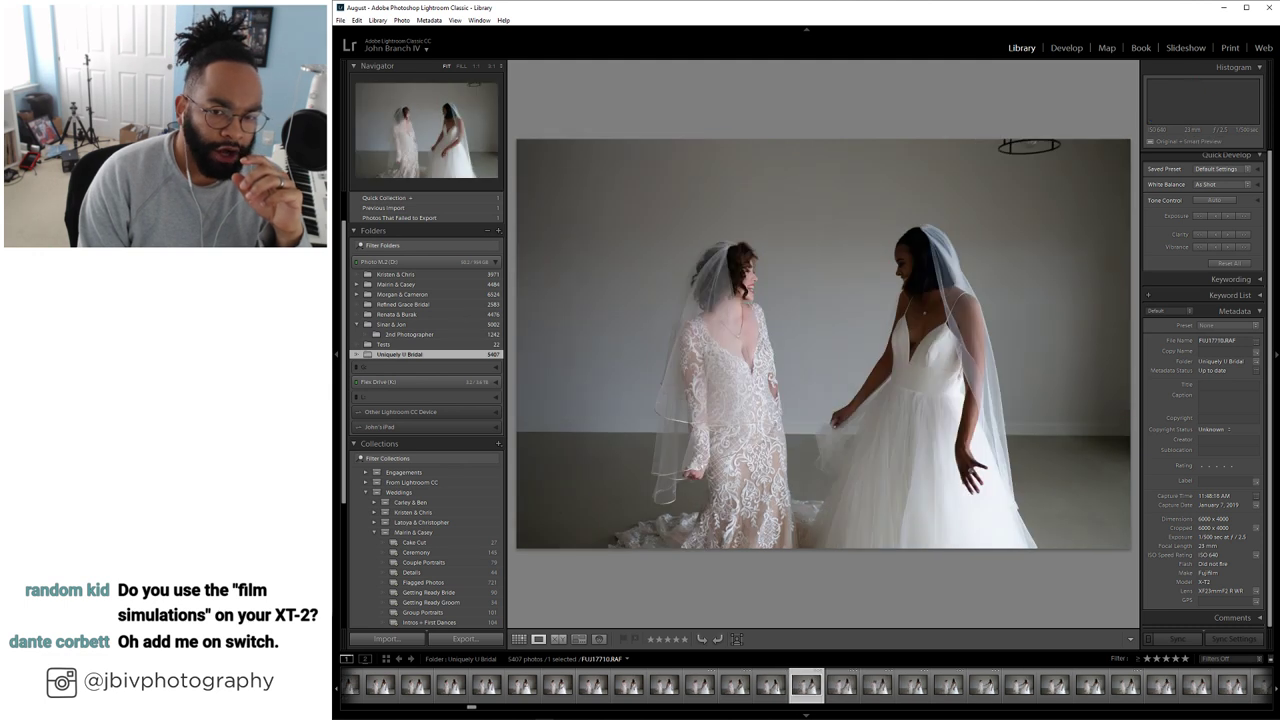
key(Right)
key(Right)
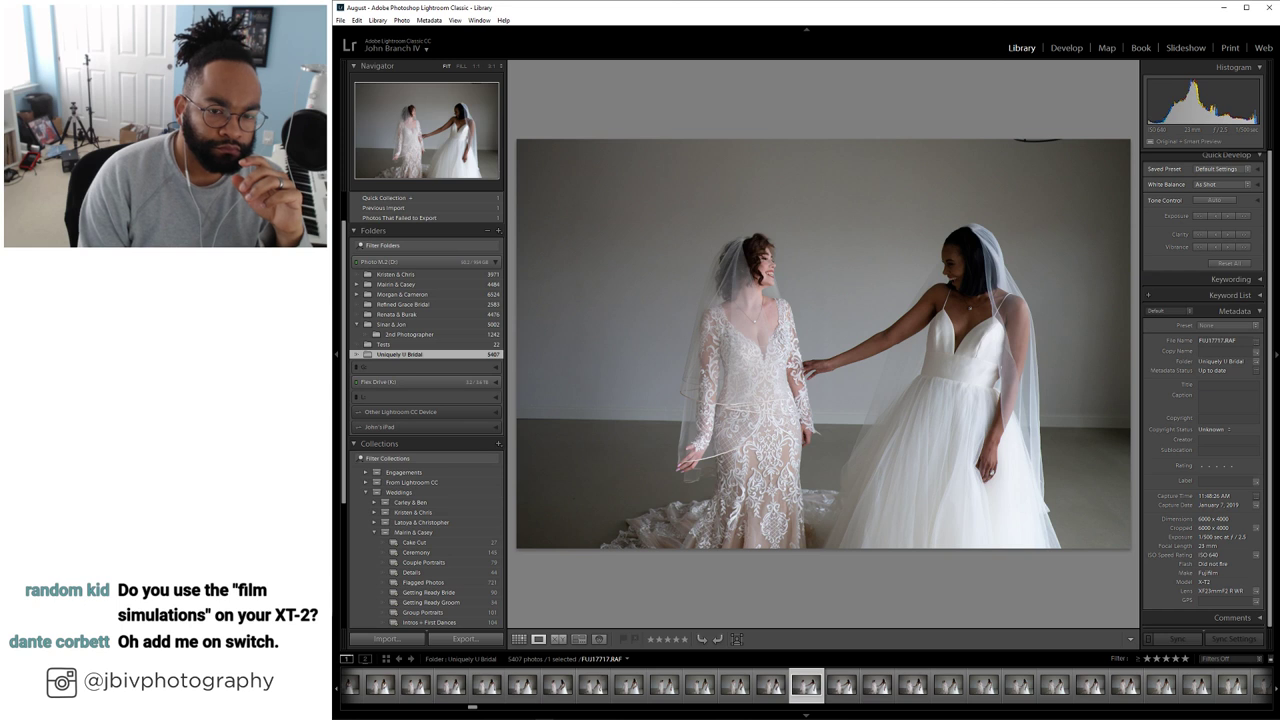
key(Left)
key(5)
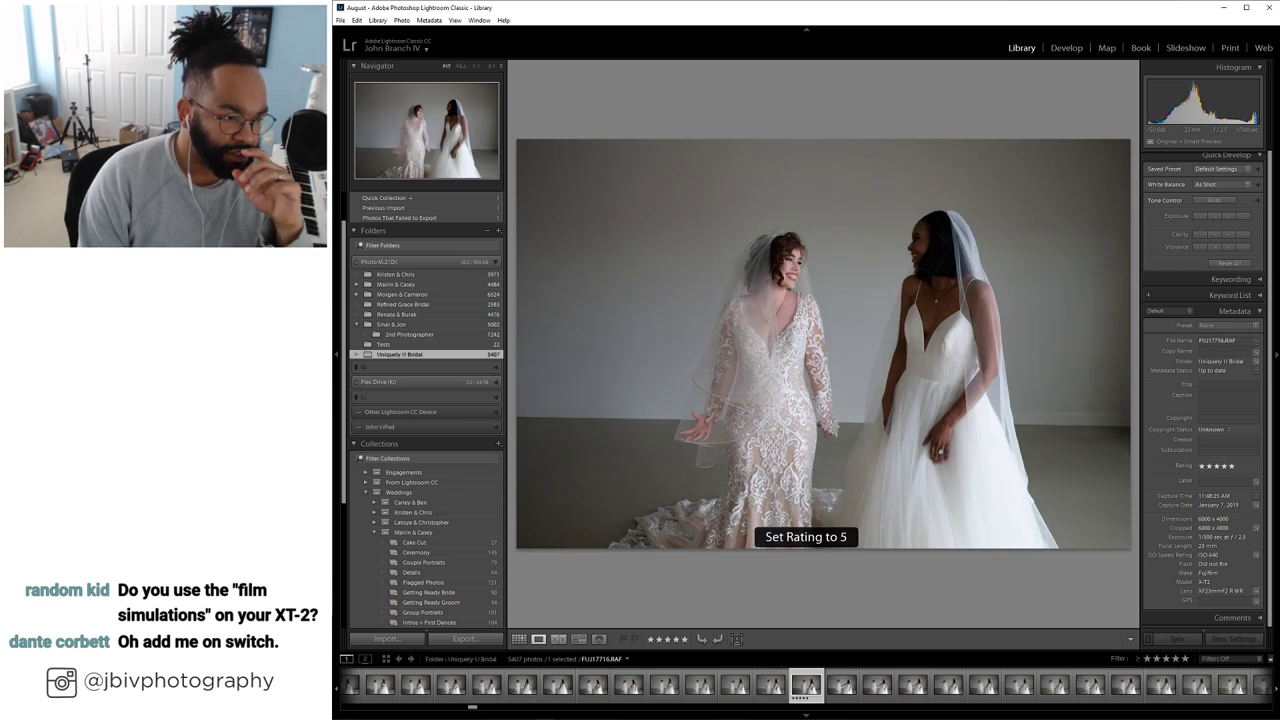
Compare the three-bride group frames and rate the strongest, FUJ17742, five stars
key(Right)
key(Right)
key(Right)
key(Right)
key(Right)
key(Right)
key(Right)
key(Right)
key(Right)
key(Right)
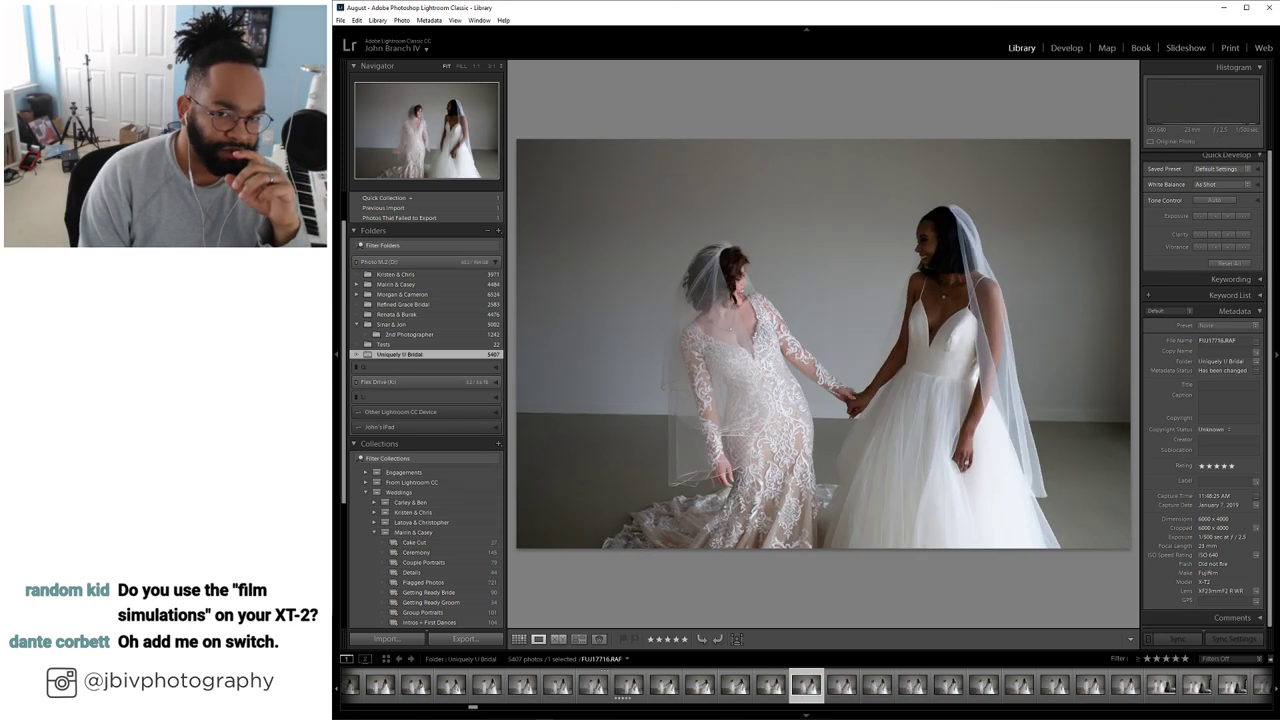
key(Right)
key(Right)
key(Right)
key(Right)
key(Right)
key(Right)
key(Right)
key(Right)
key(Right)
key(Right)
key(Right)
key(Right)
key(Right)
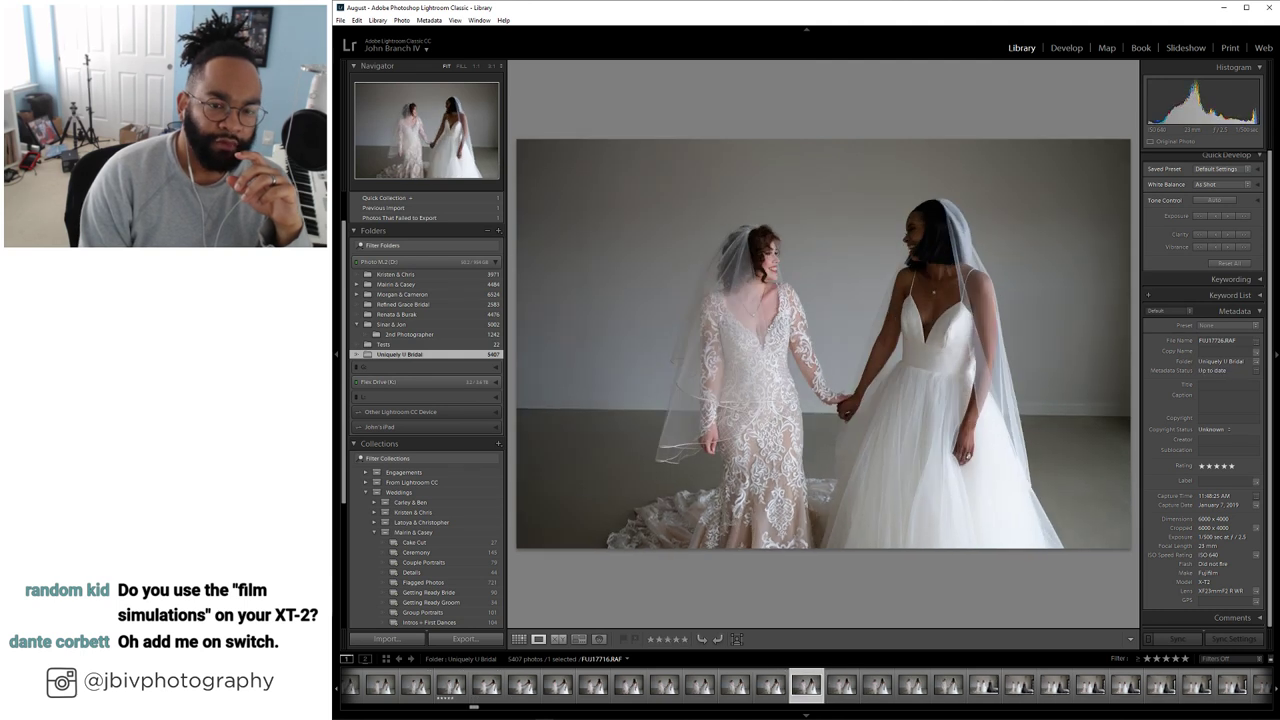
key(Right)
key(Right)
key(Right)
key(Right)
key(Right)
key(Right)
key(Right)
key(Right)
key(Right)
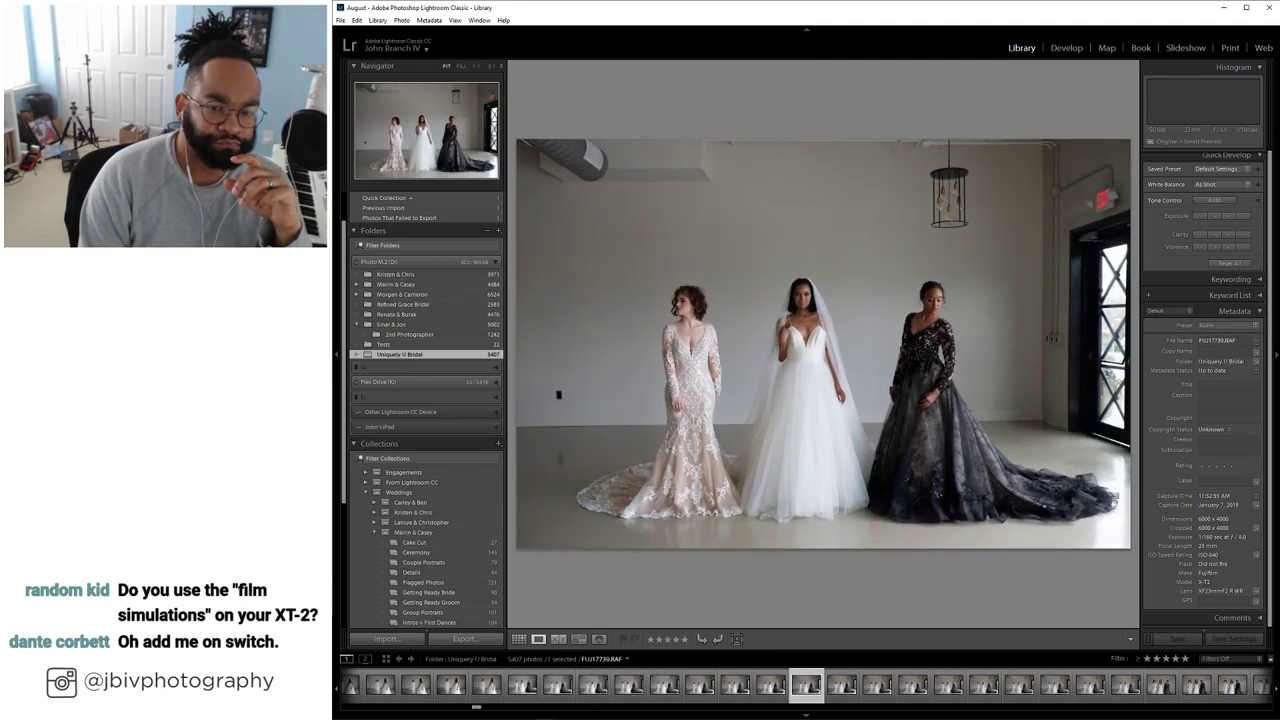
key(Left)
key(Left)
key(Left)
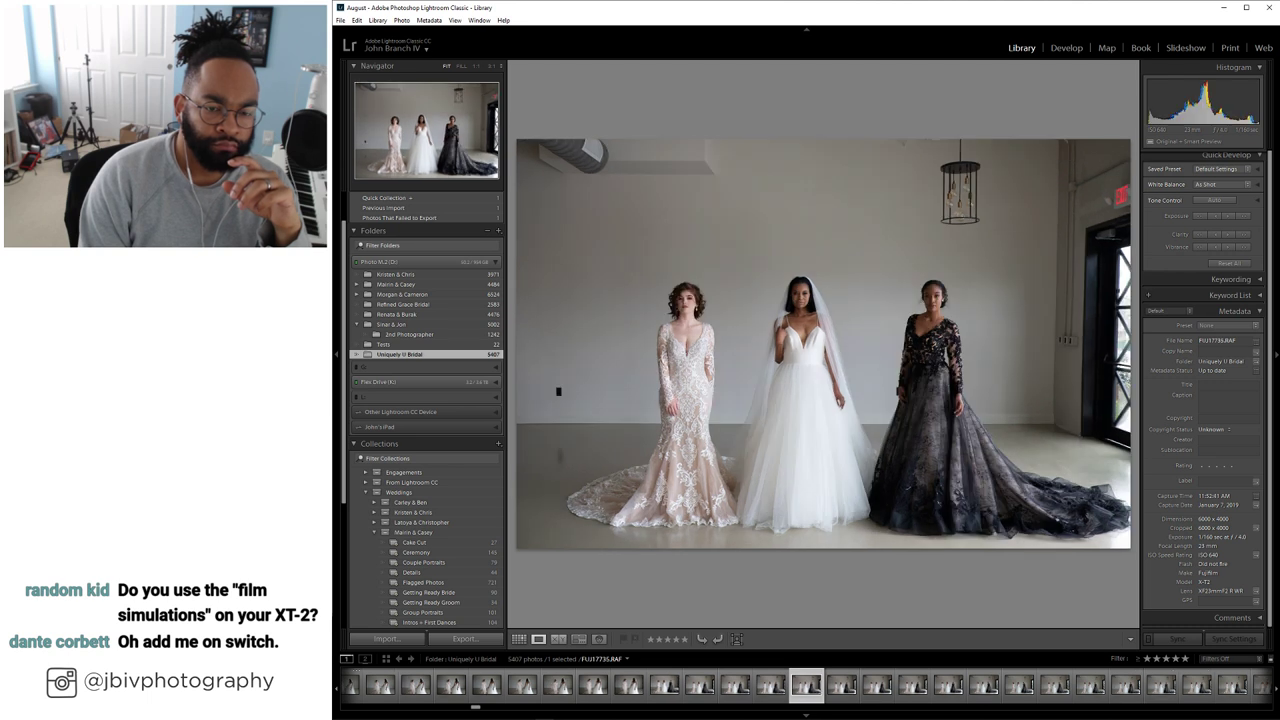
key(Right)
key(Right)
key(Right)
key(Right)
key(Right)
key(Right)
key(Right)
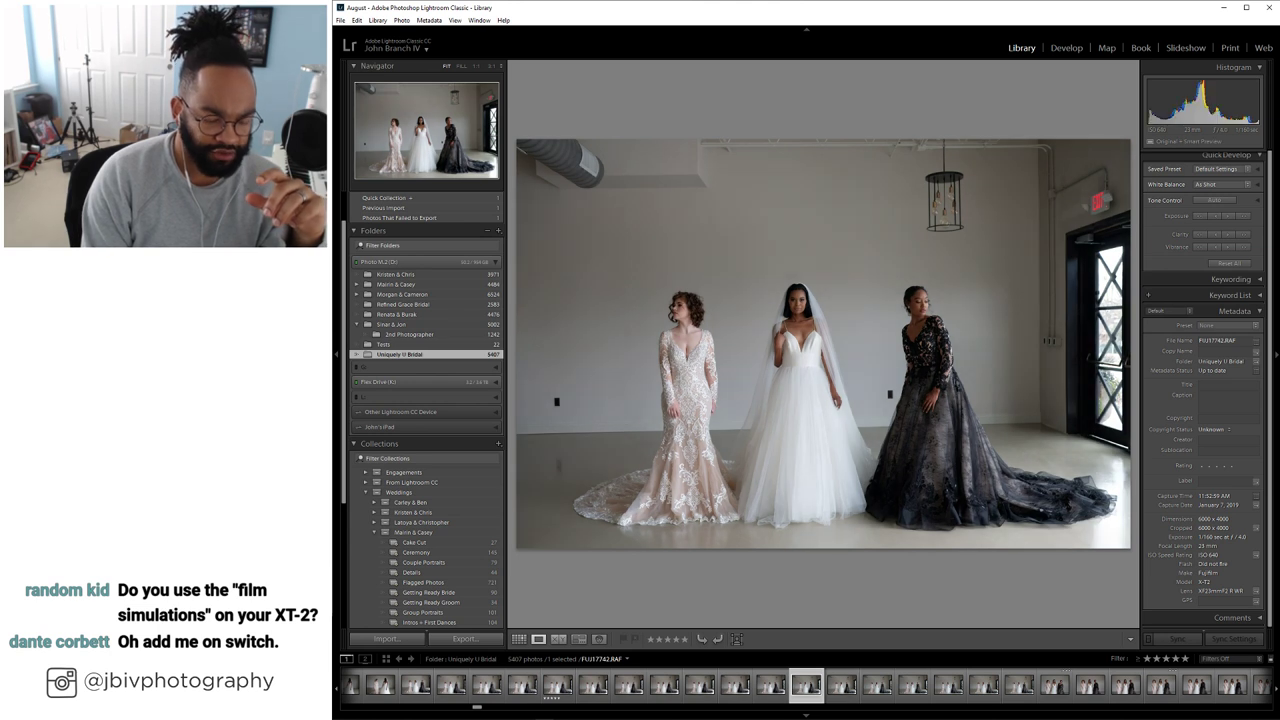
key(5)
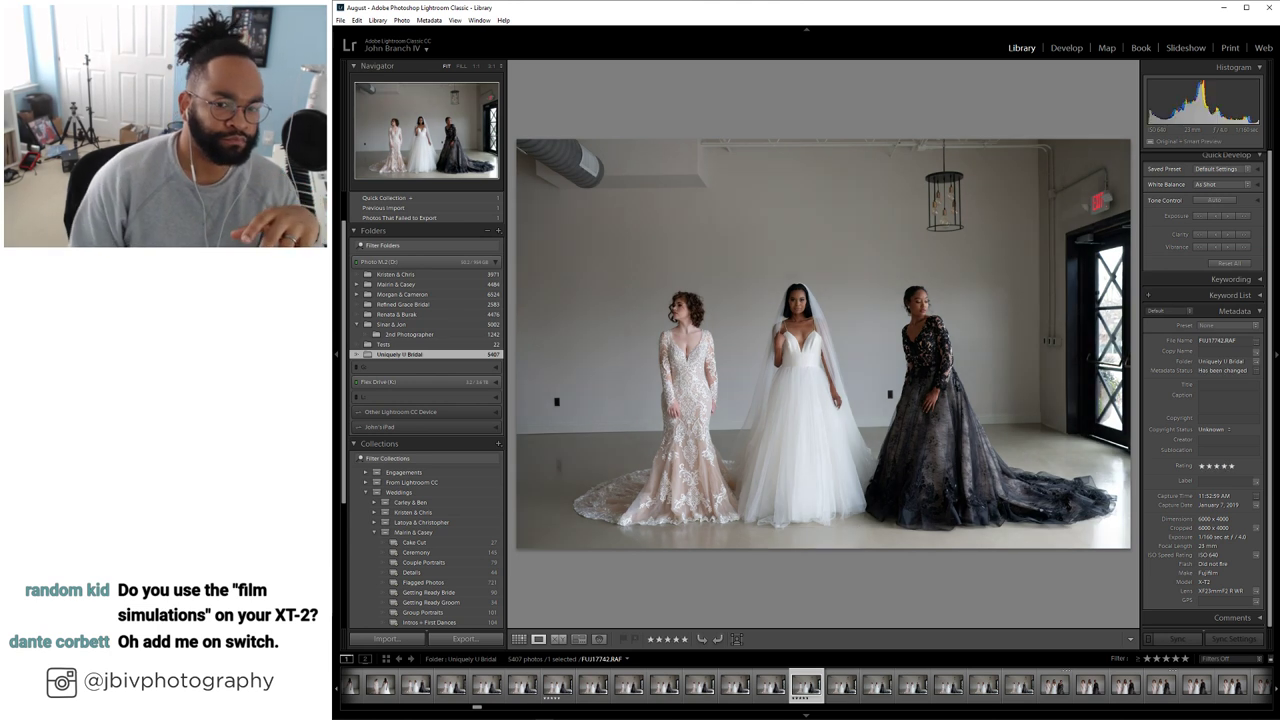
click(1066, 48)
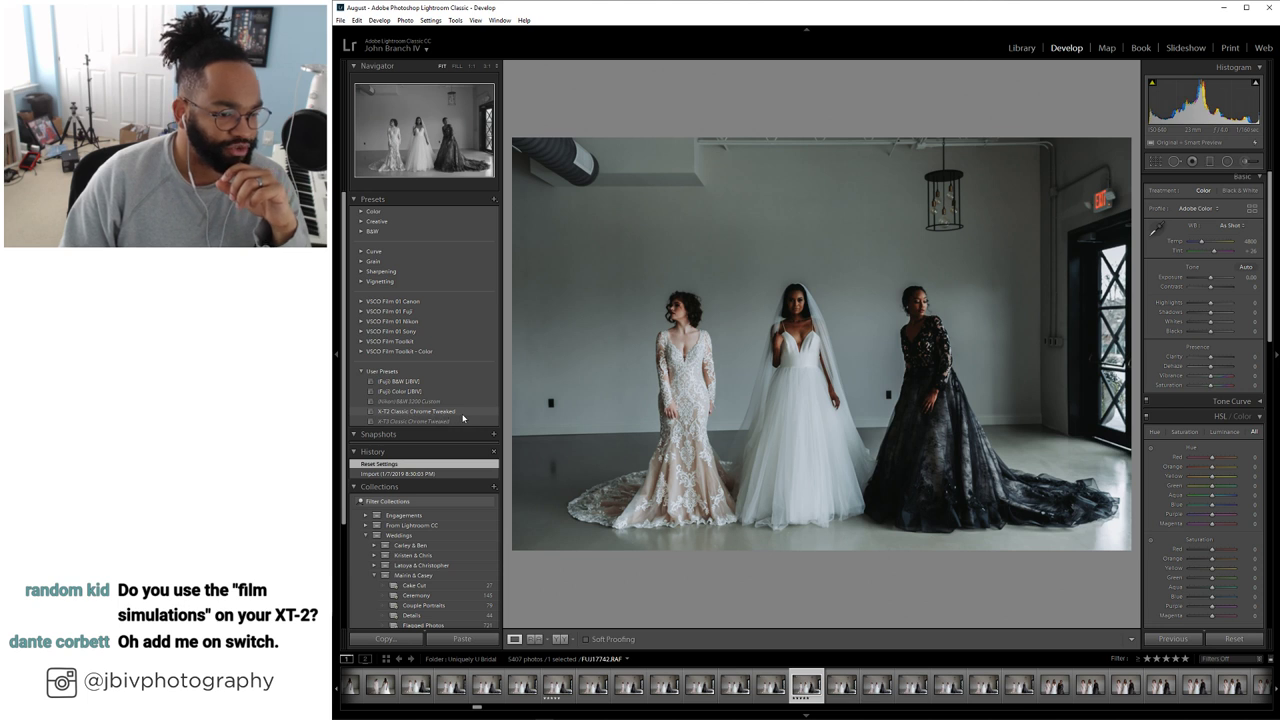
Apply the X-T2 Classic Chrome Tweaked preset, raise exposure, and lower orange saturation by 10
click(462, 413)
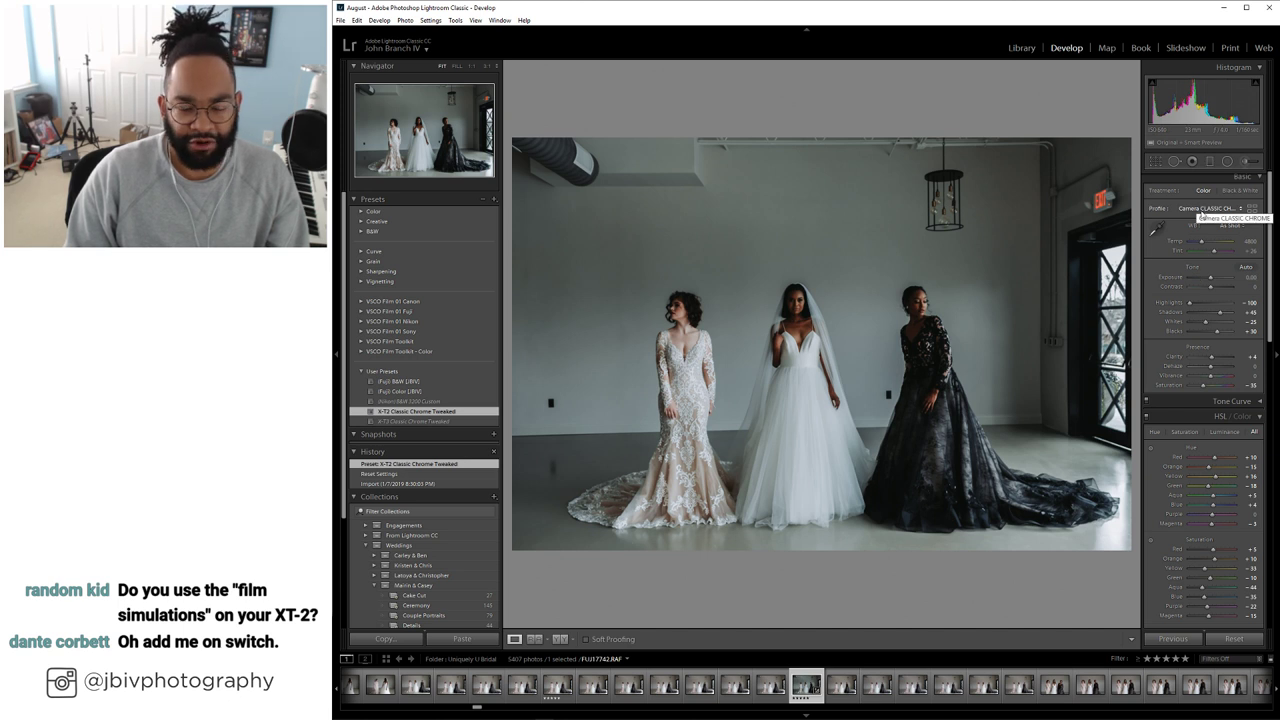
drag(1220, 280, 1228, 279)
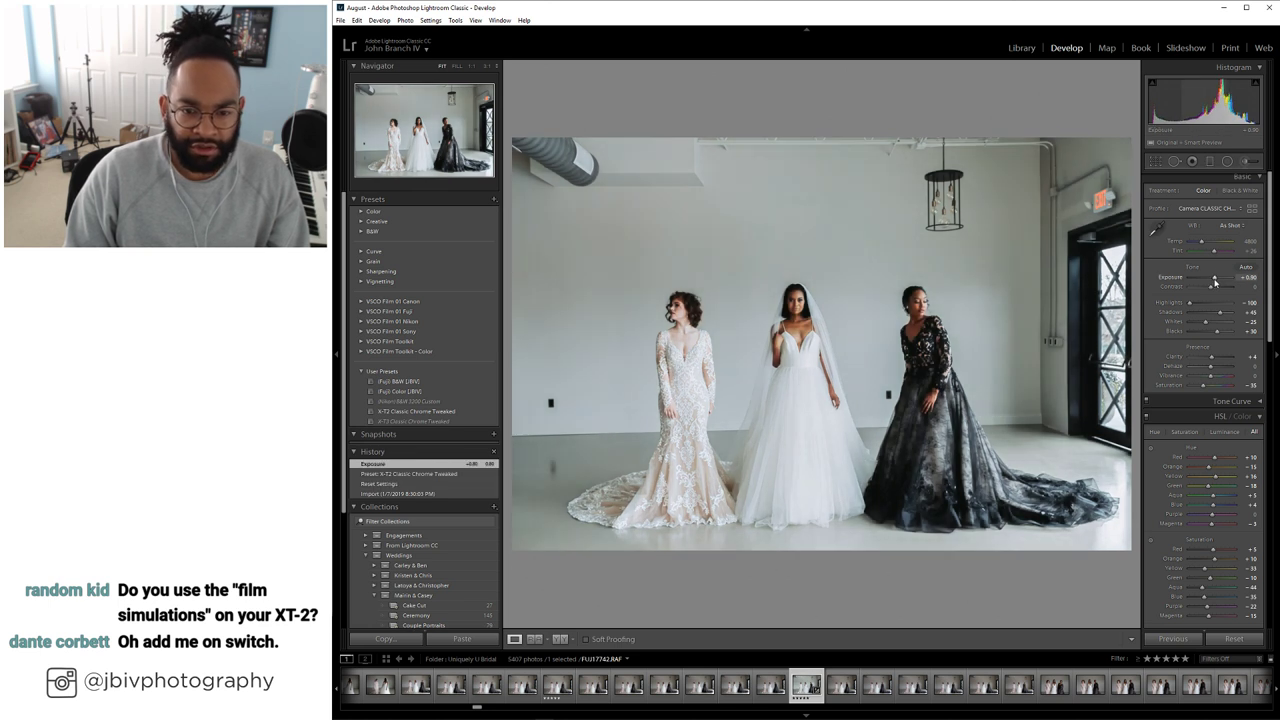
click(1215, 280)
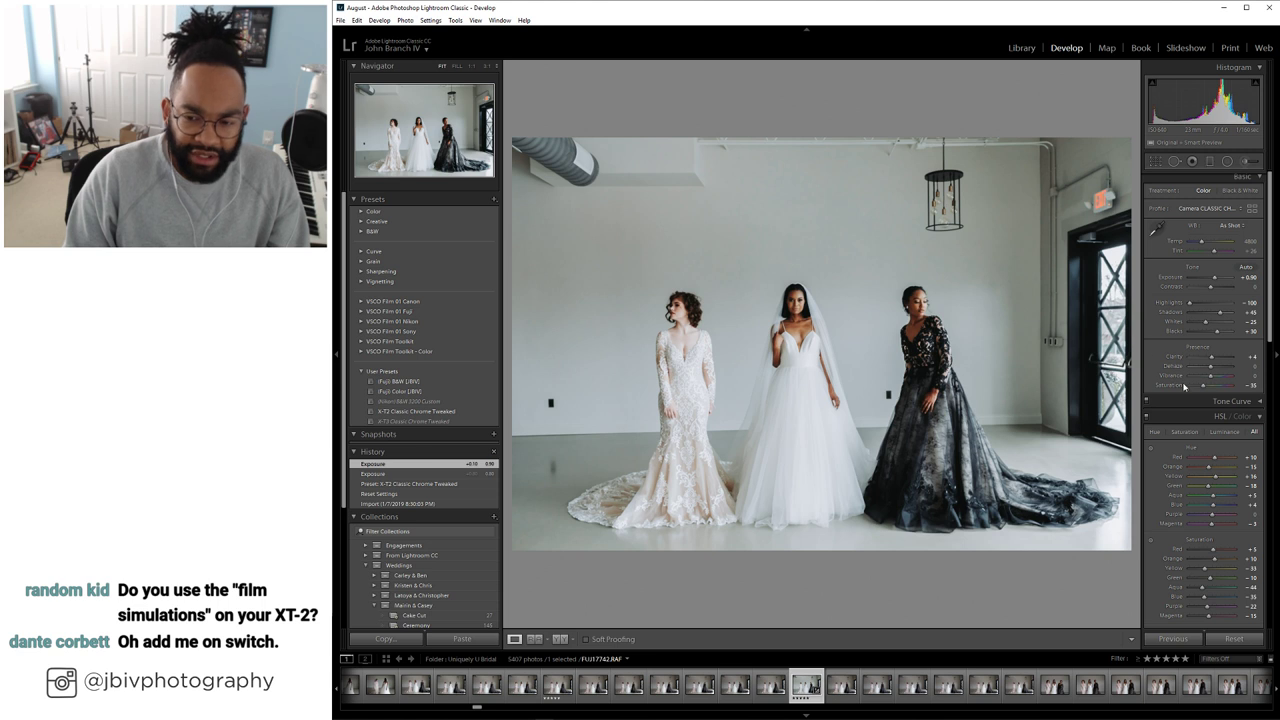
click(1215, 563)
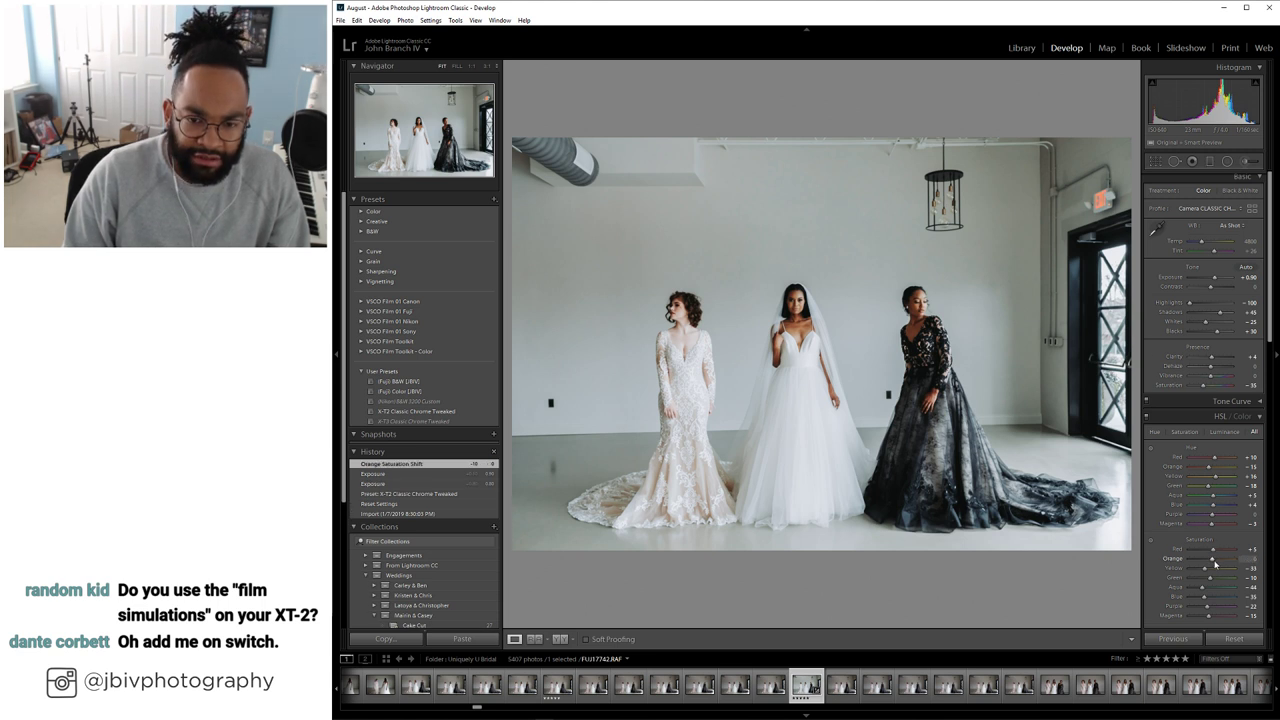
Auto-level the photo, apply the (Fuji) Color [JBIV] preset, and lift shadows to +55
scroll(1182, 454, down, 10)
click(1162, 449)
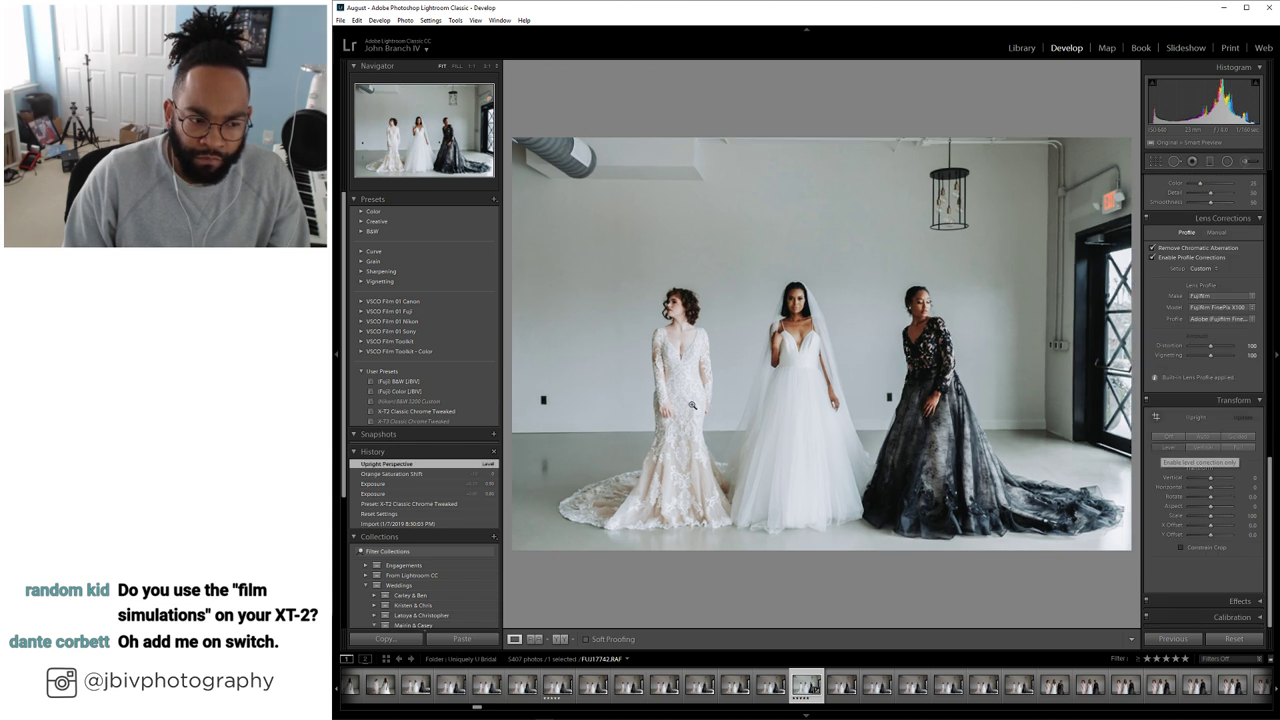
click(430, 391)
scroll(1200, 330, up, 5)
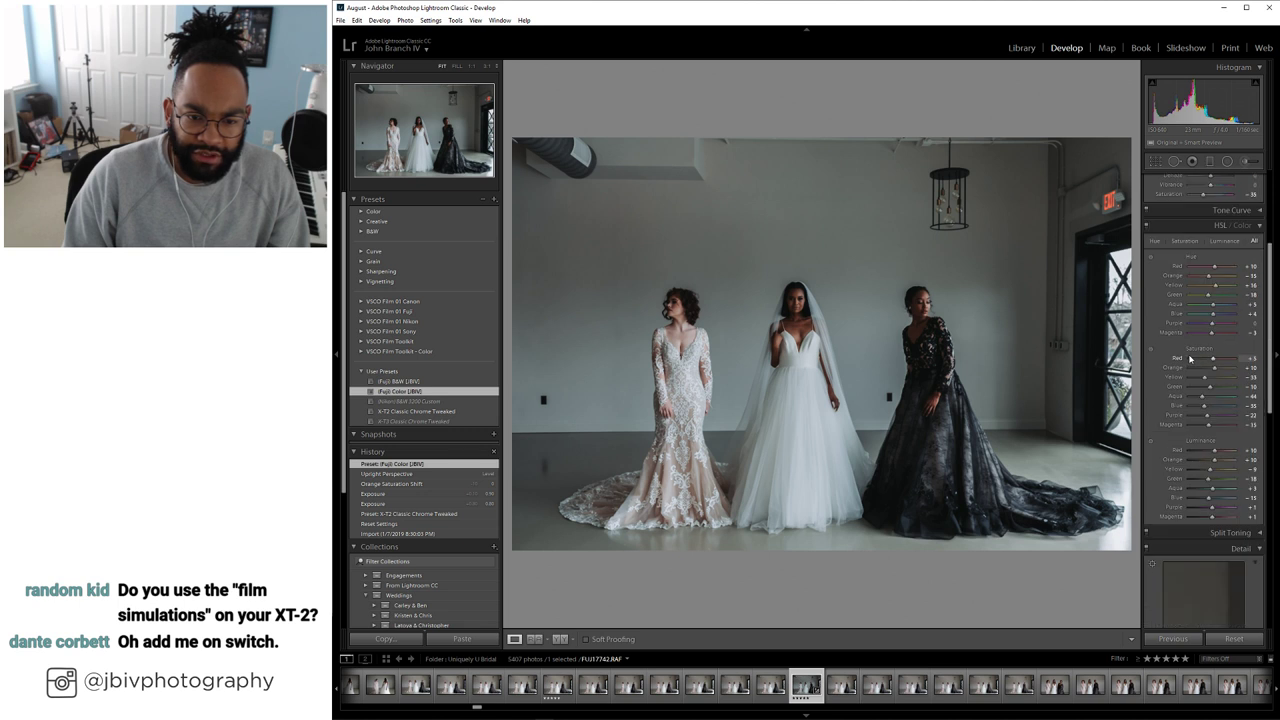
drag(1210, 281, 1221, 281)
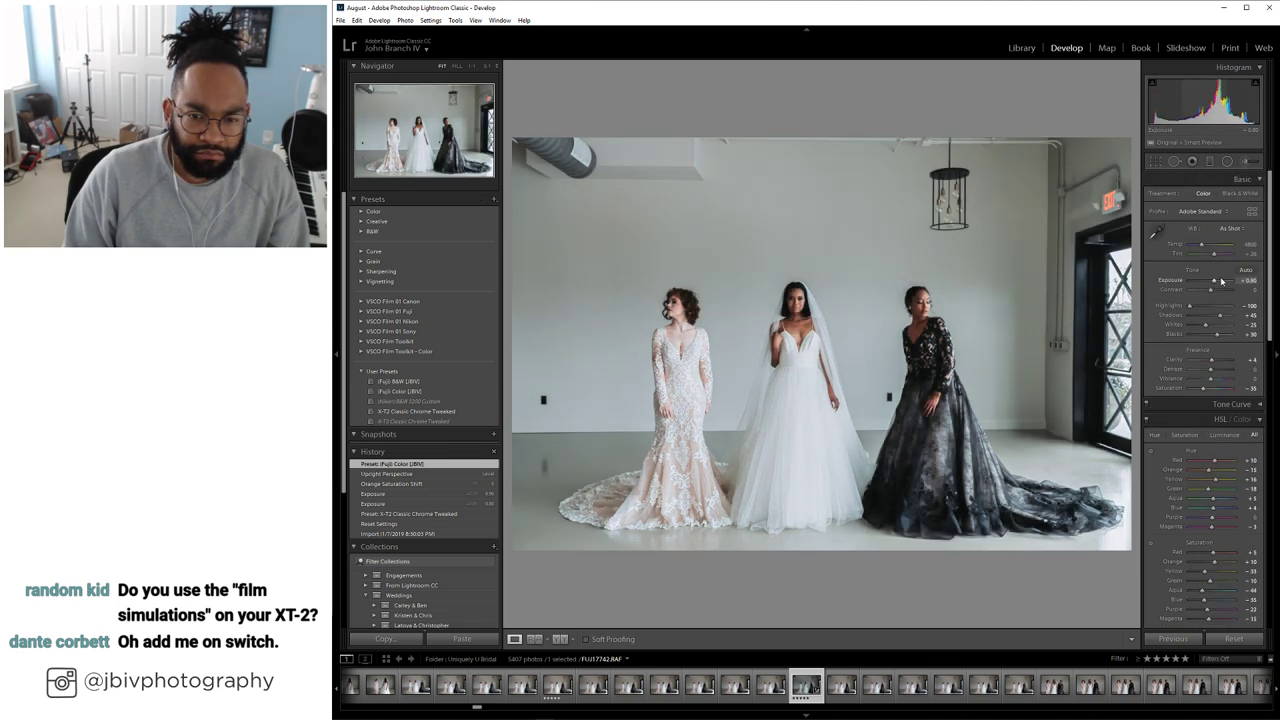
scroll(1221, 281, up, 3)
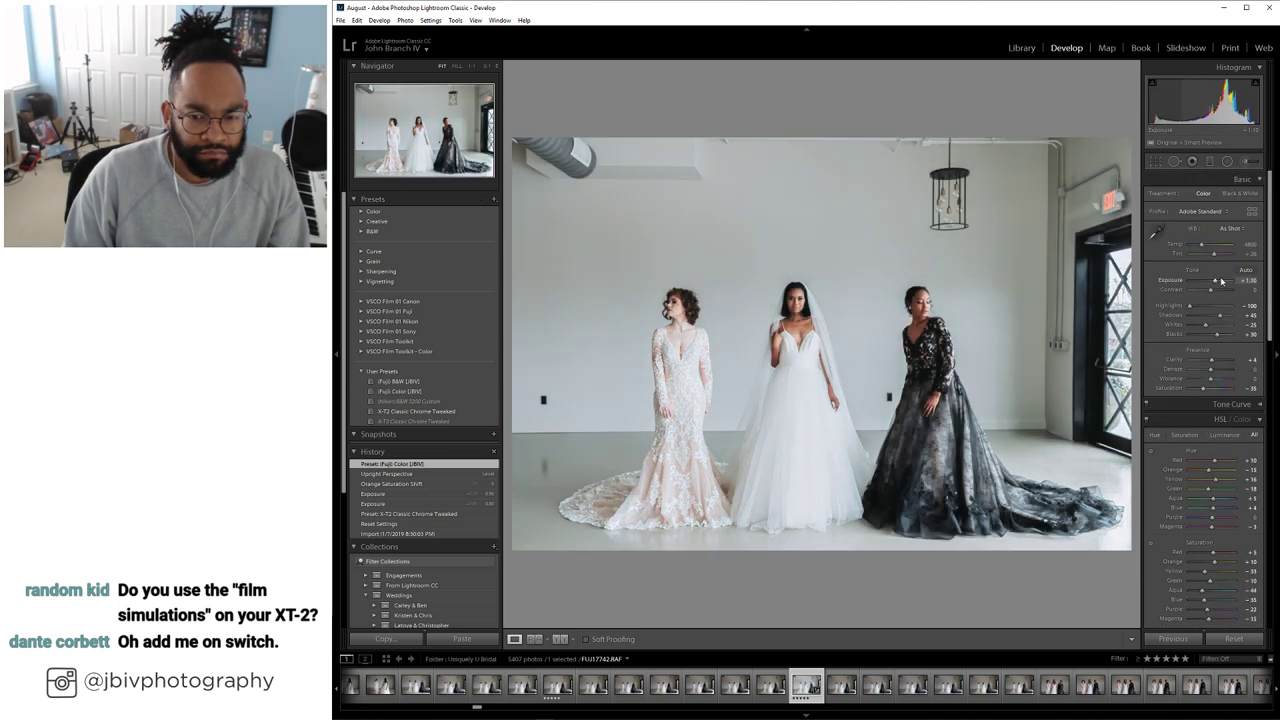
scroll(1220, 315, up, 2)
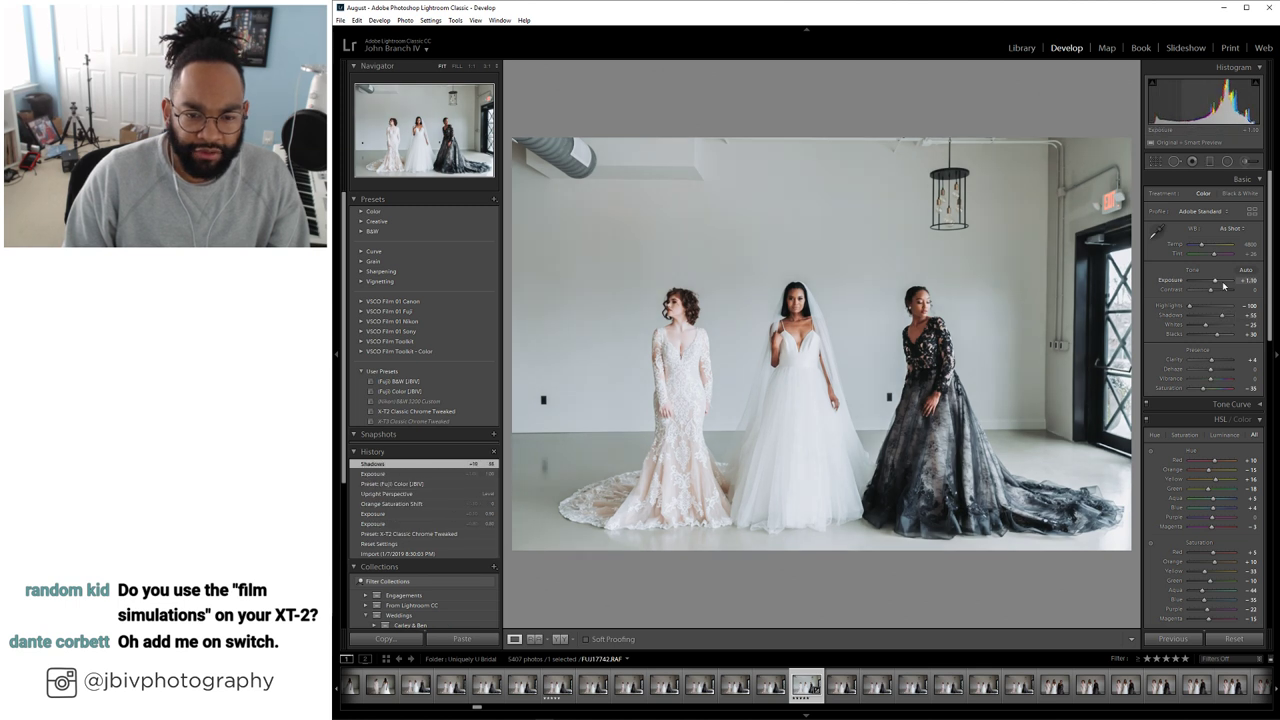
scroll(1222, 286, up, 1)
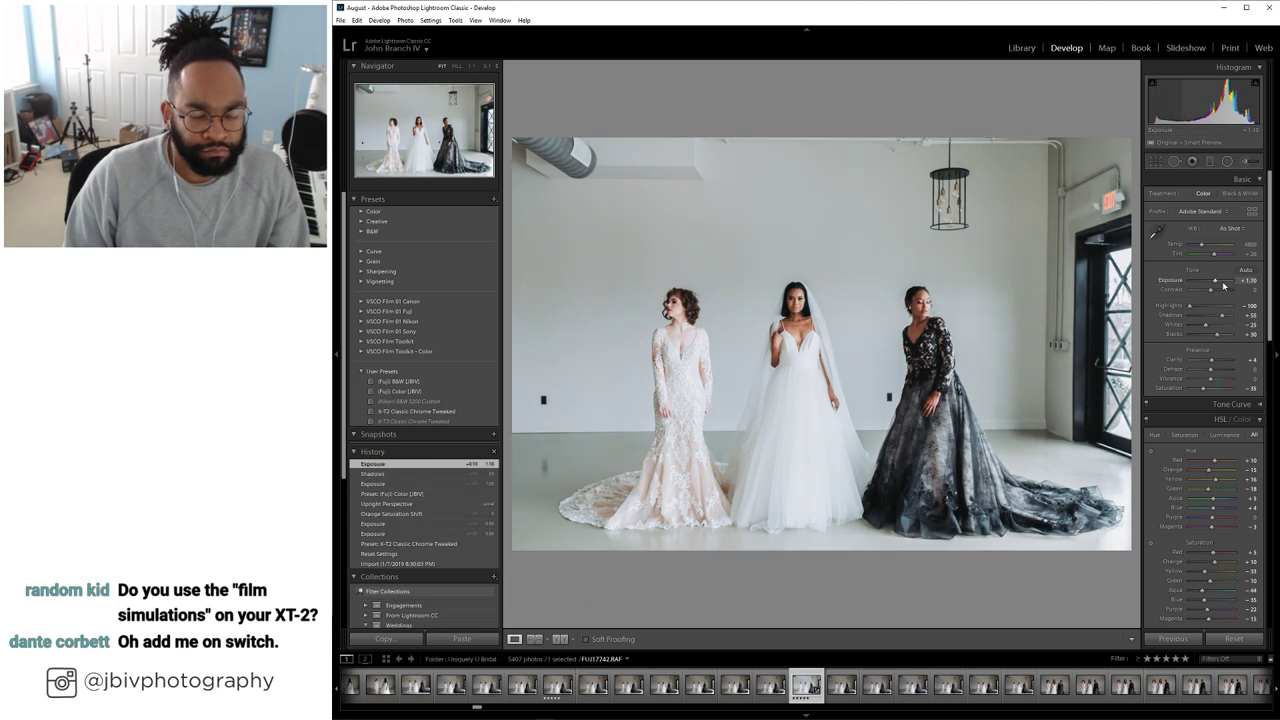
click(1022, 48)
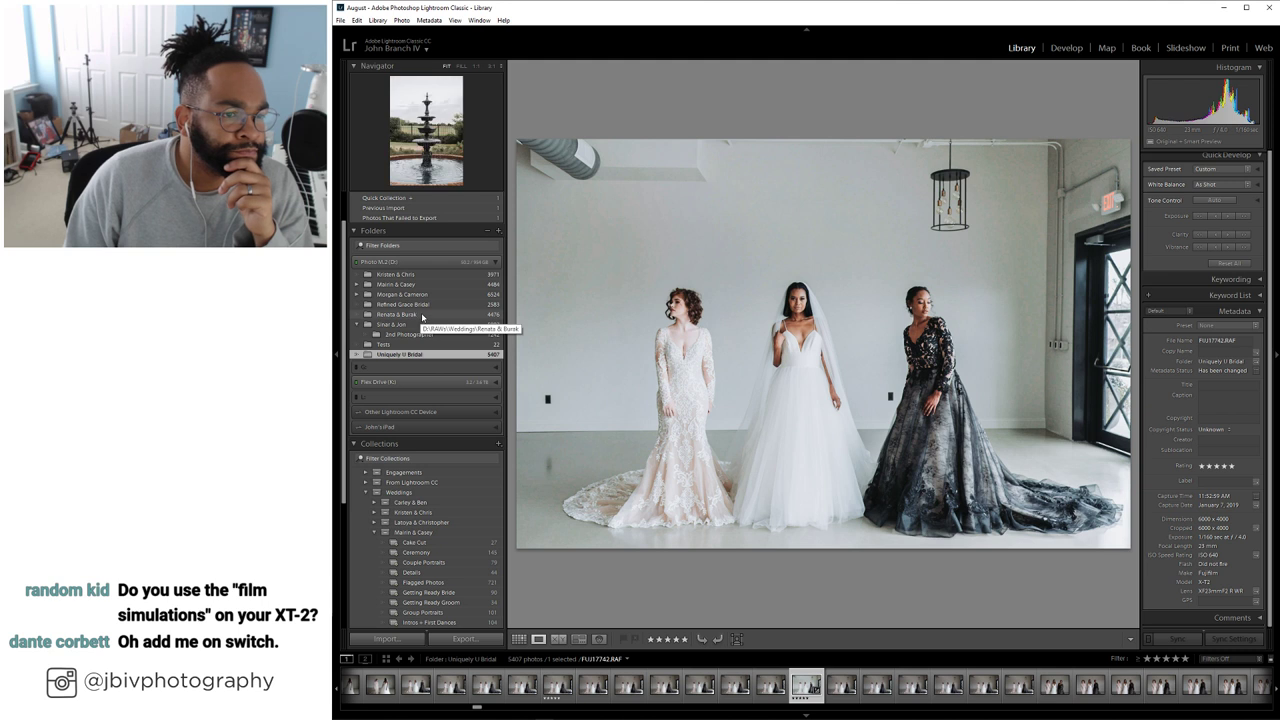
Open the 22-photo Tests folder to show DSCF2386.RAF, the pink toy pony
click(423, 345)
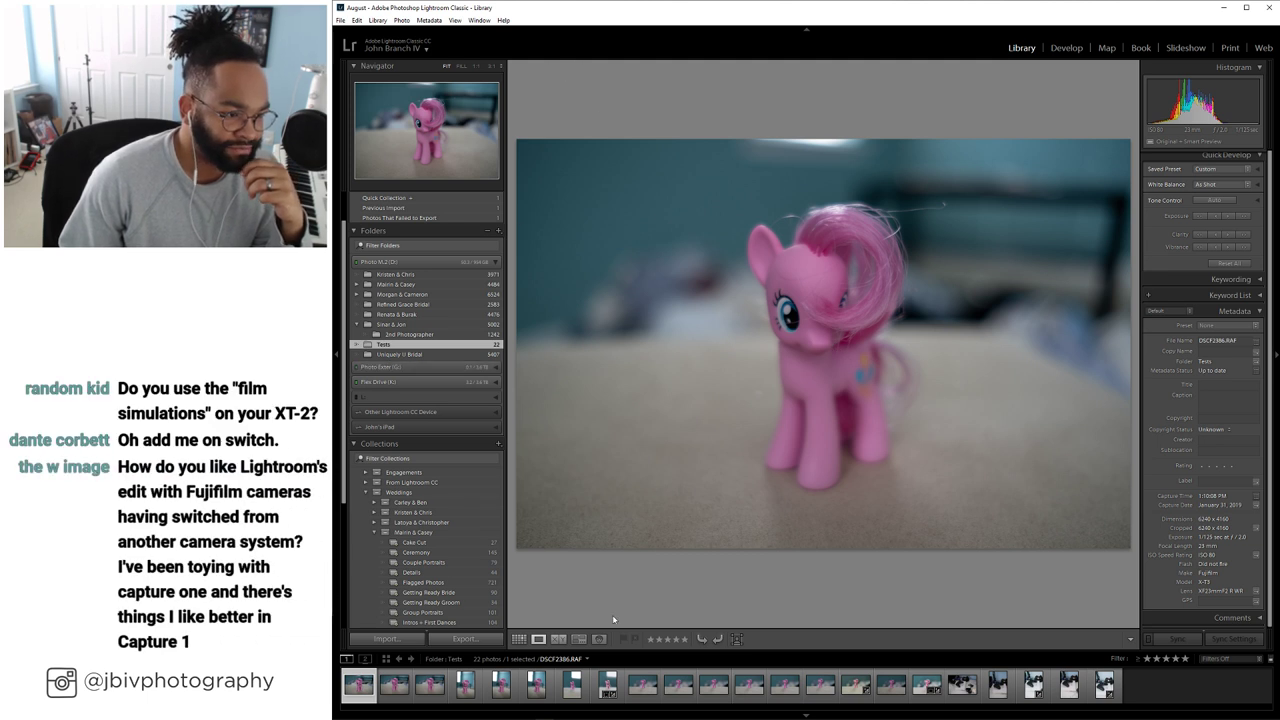
Show the Uniquely U Bridal folder's photos as a thumbnail grid
key(g)
scroll(693, 540, down, 2)
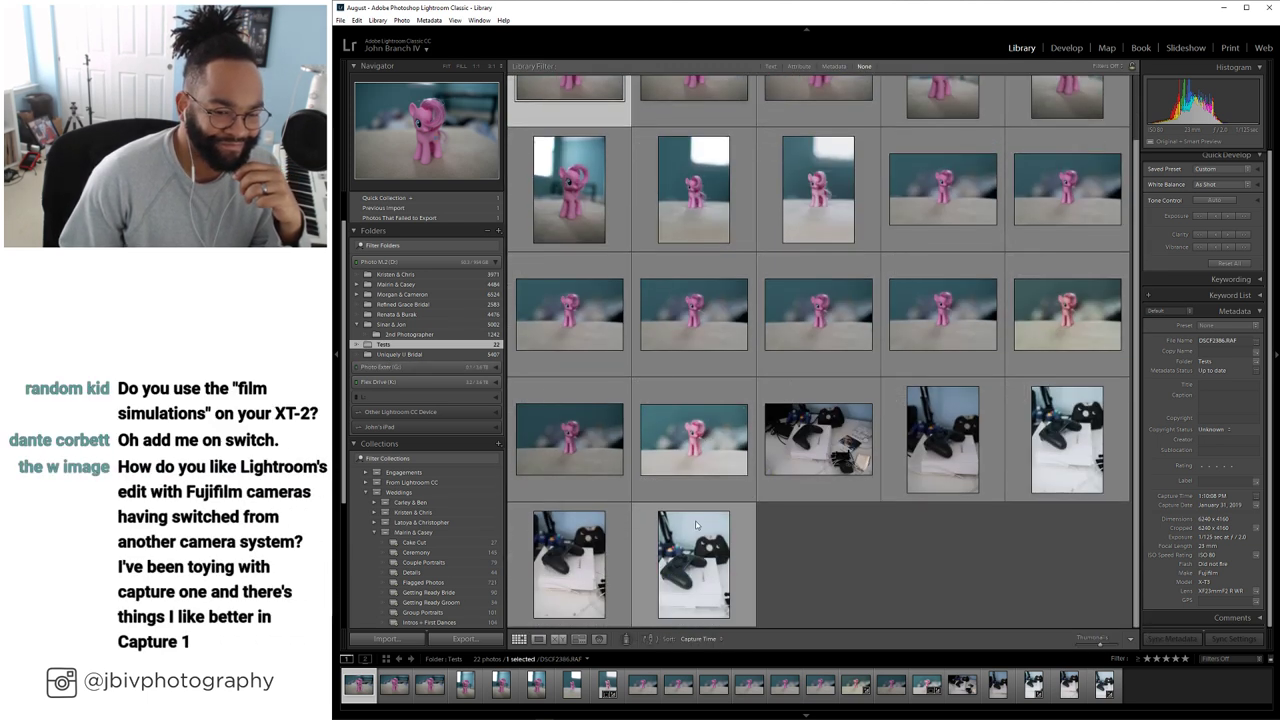
scroll(693, 540, up, 2)
click(420, 354)
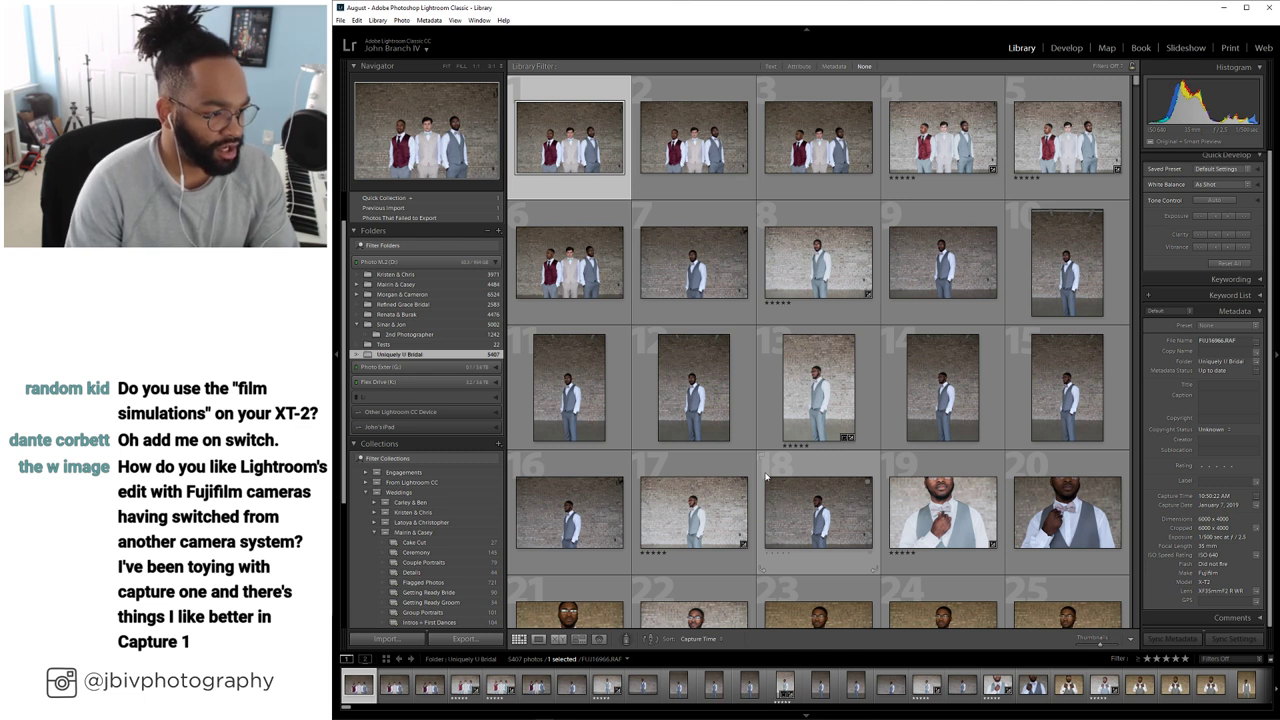
Scroll down the grid and select photo 731 of the two brides
scroll(938, 379, down, 15)
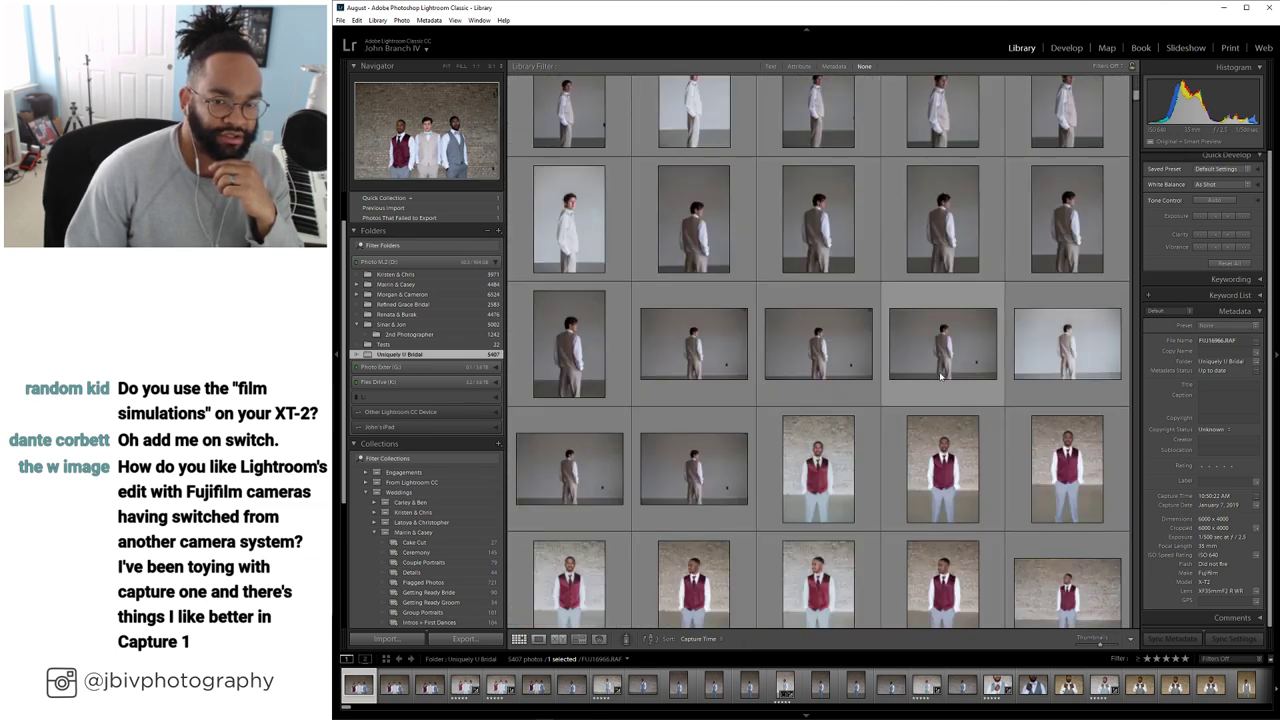
scroll(940, 378, down, 15)
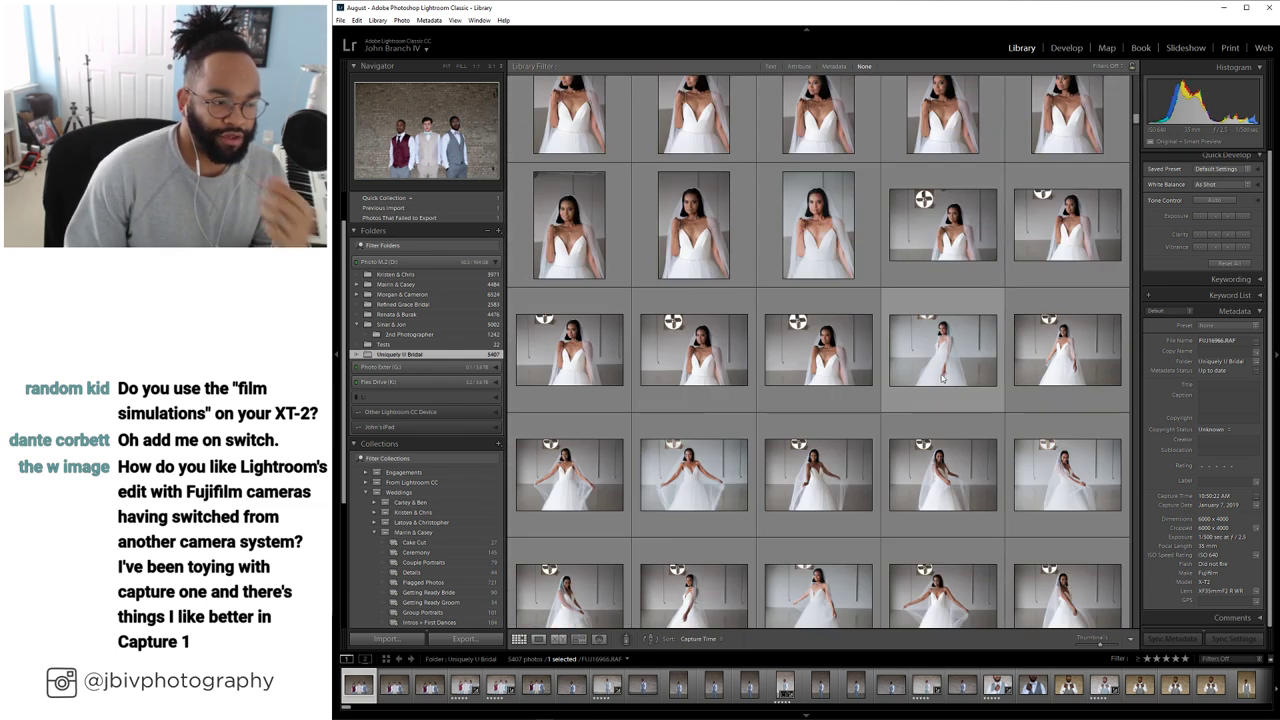
scroll(944, 380, down, 15)
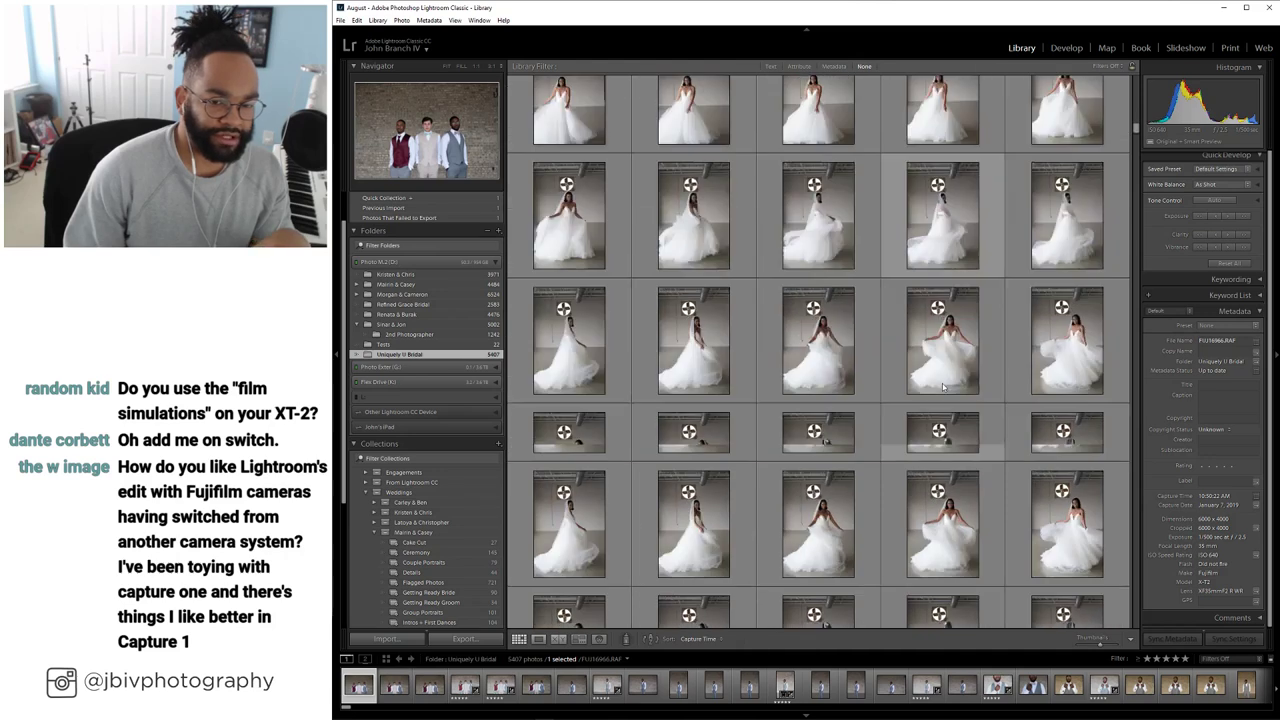
scroll(942, 391, down, 15)
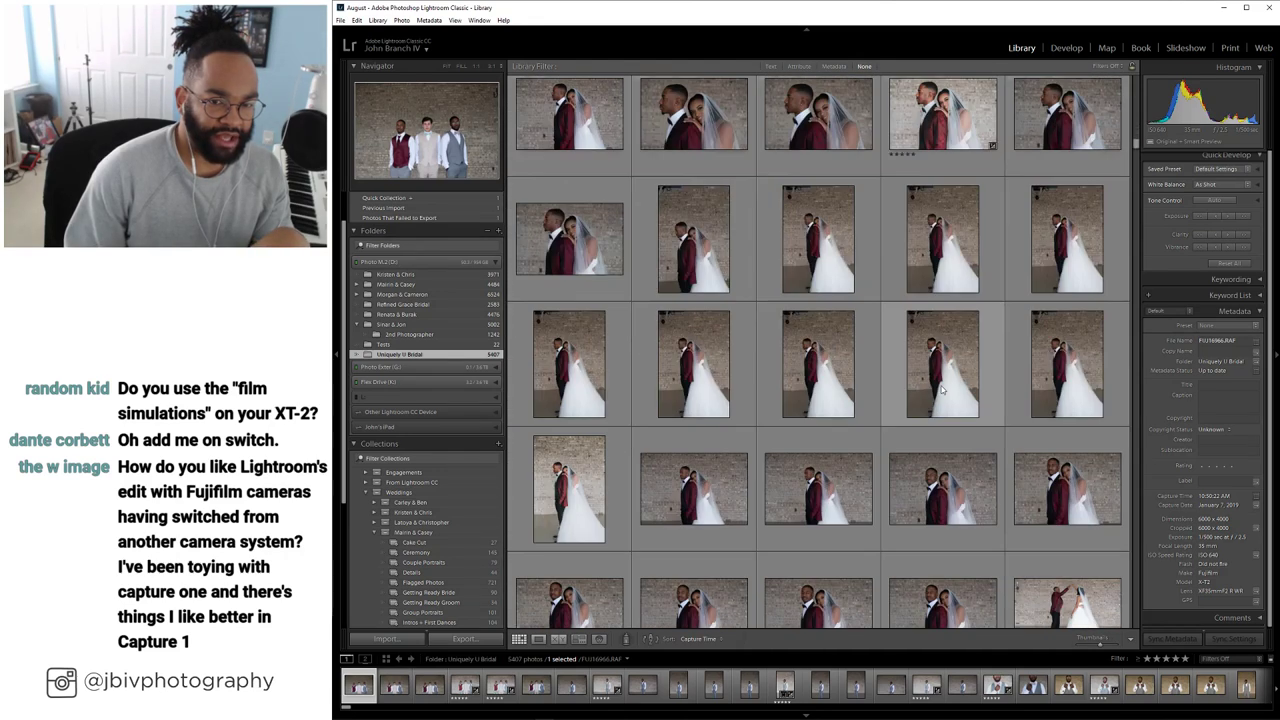
scroll(942, 391, down, 12)
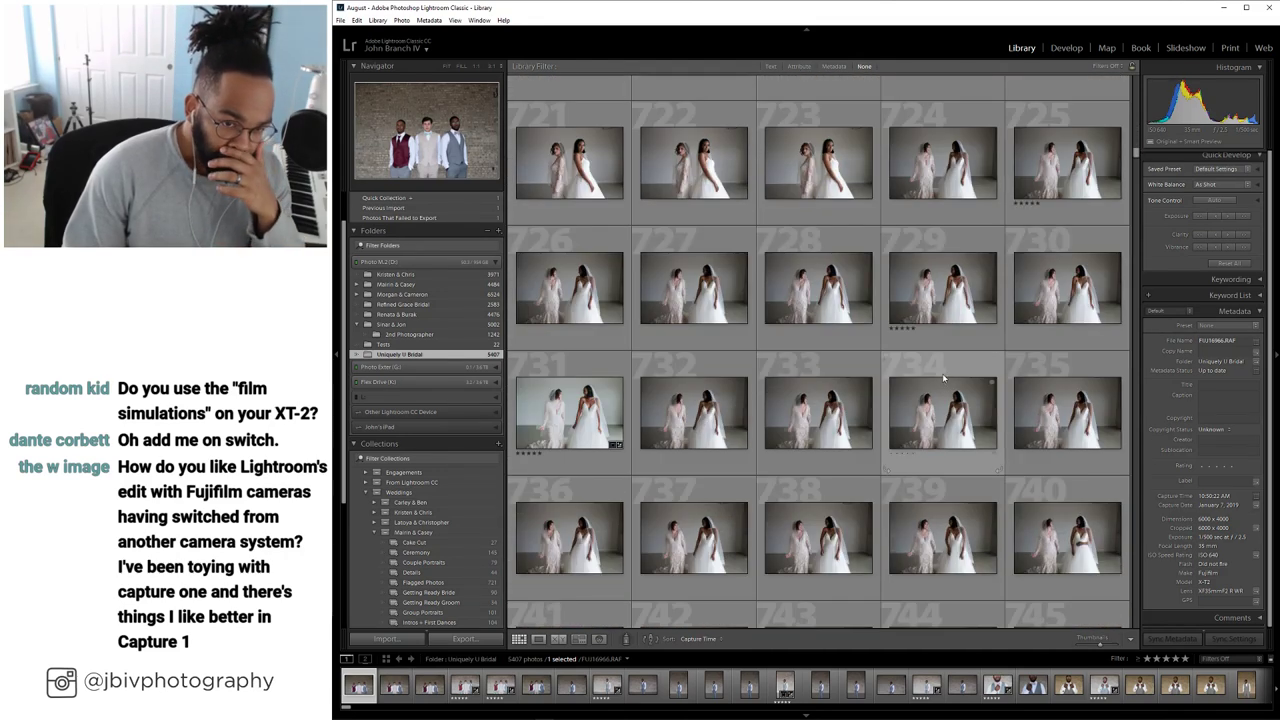
scroll(942, 378, down, 4)
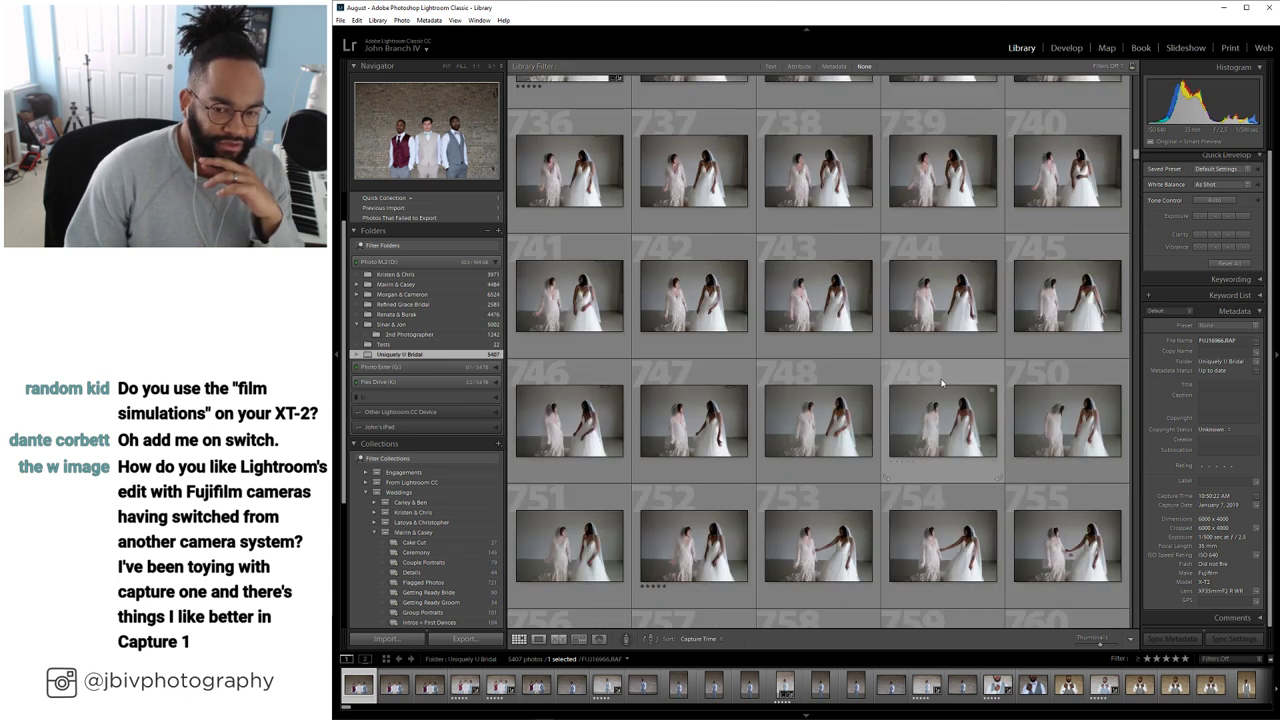
scroll(942, 382, down, 3)
scroll(942, 390, up, 3)
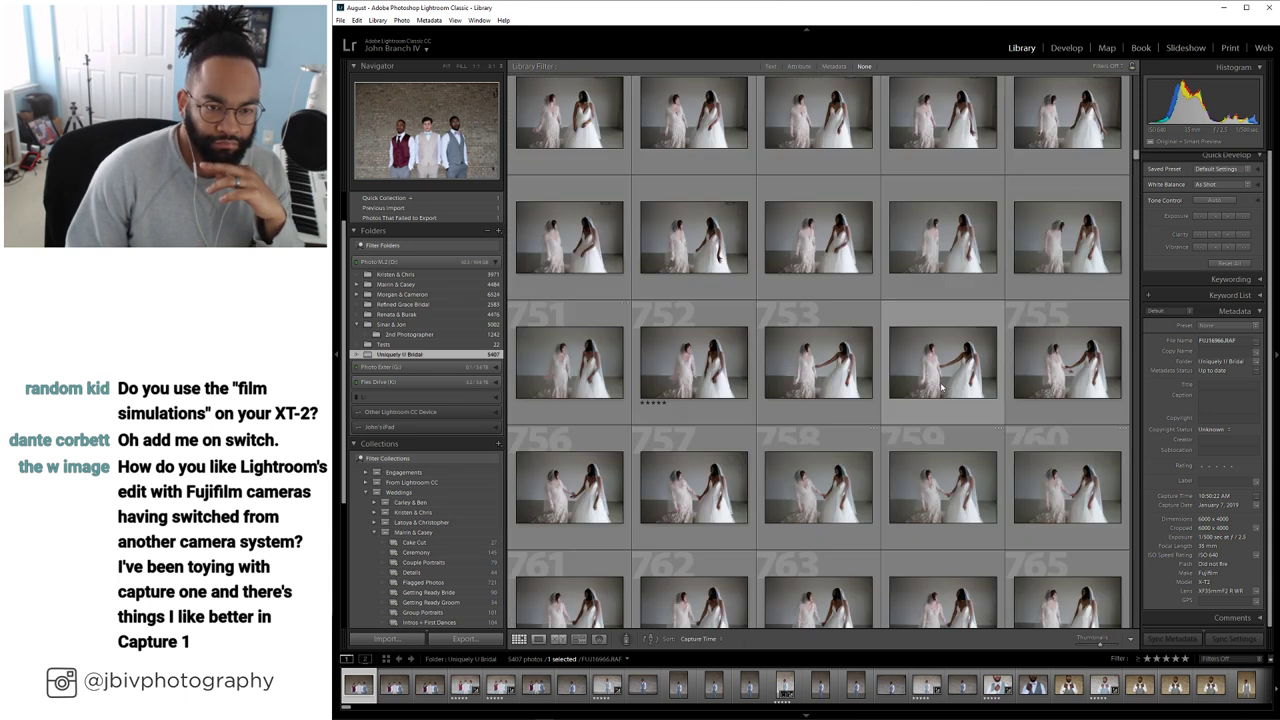
scroll(942, 391, down, 2)
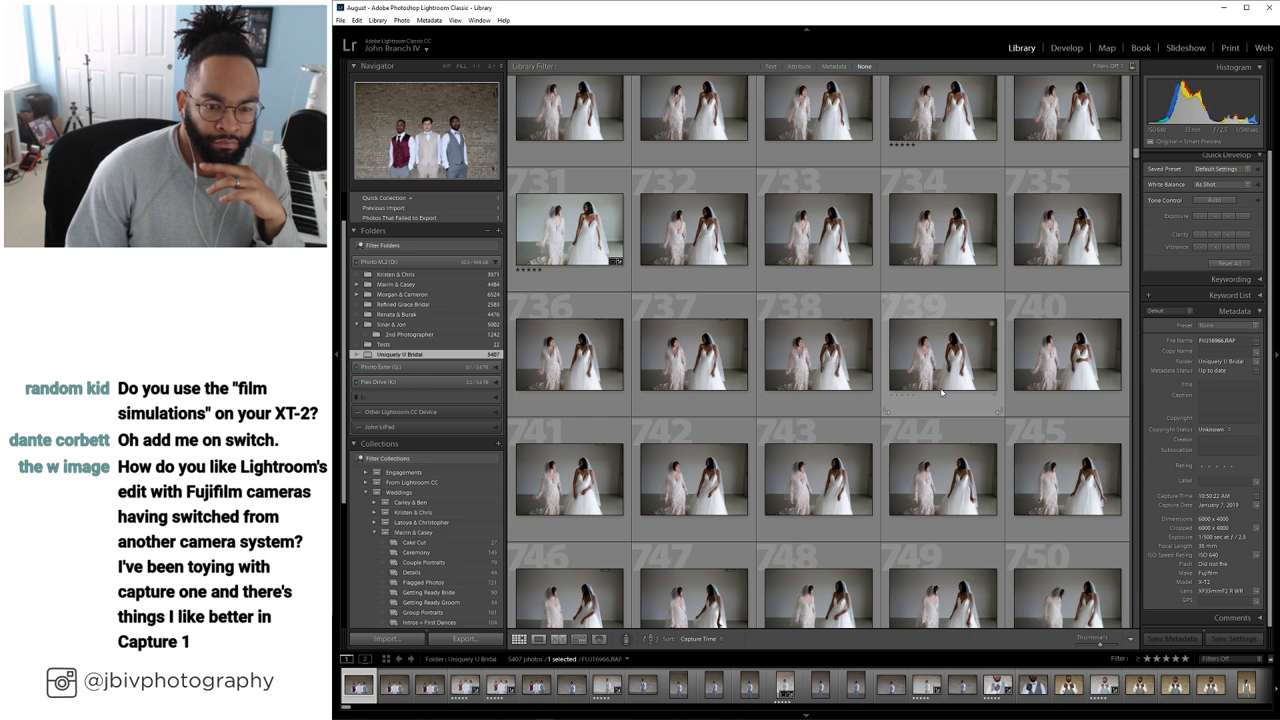
scroll(942, 391, down, 2)
scroll(942, 391, down, 3)
scroll(615, 286, up, 6)
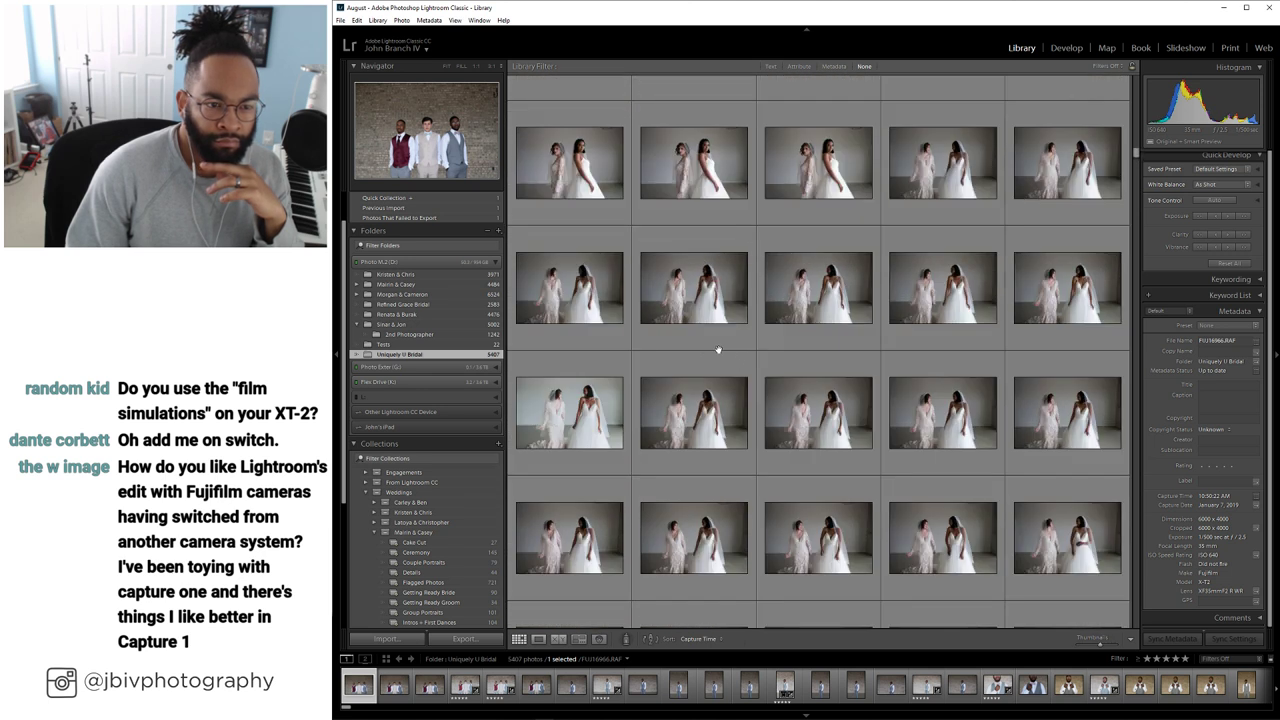
scroll(600, 320, down, 4)
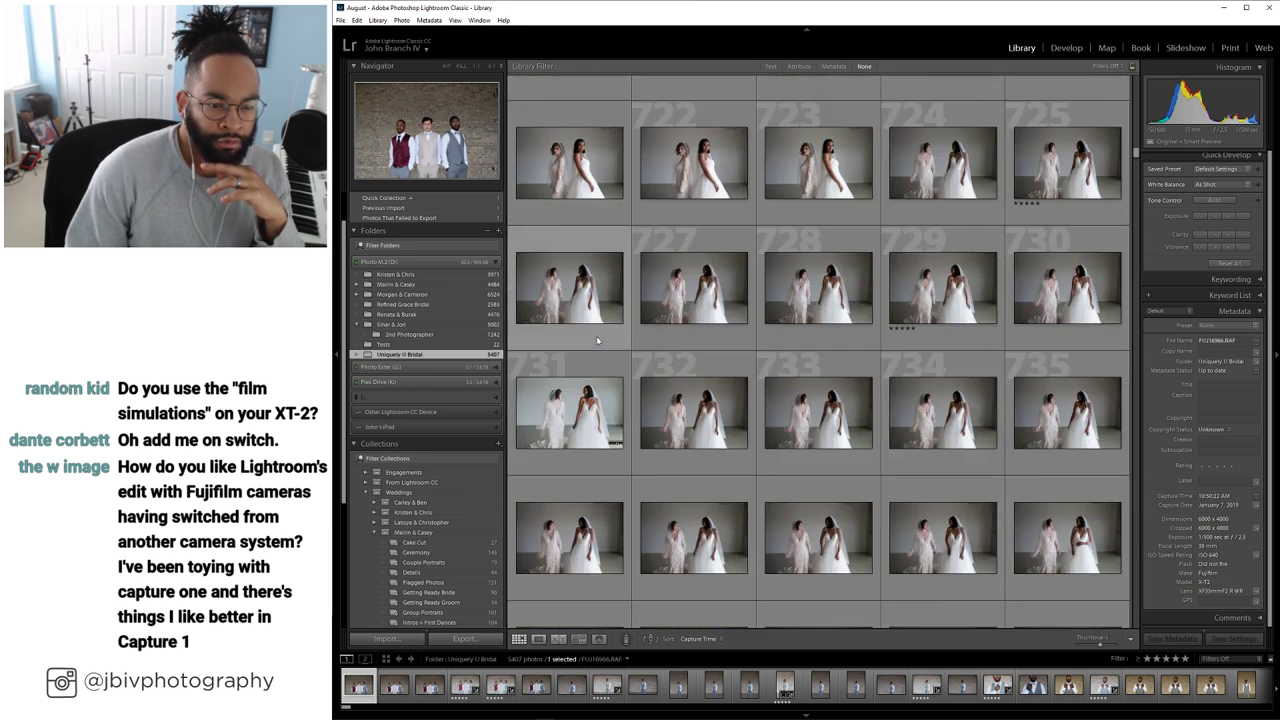
click(570, 235)
Preview photo 731 in Develop, then return to the grid and select photo 752
key(d)
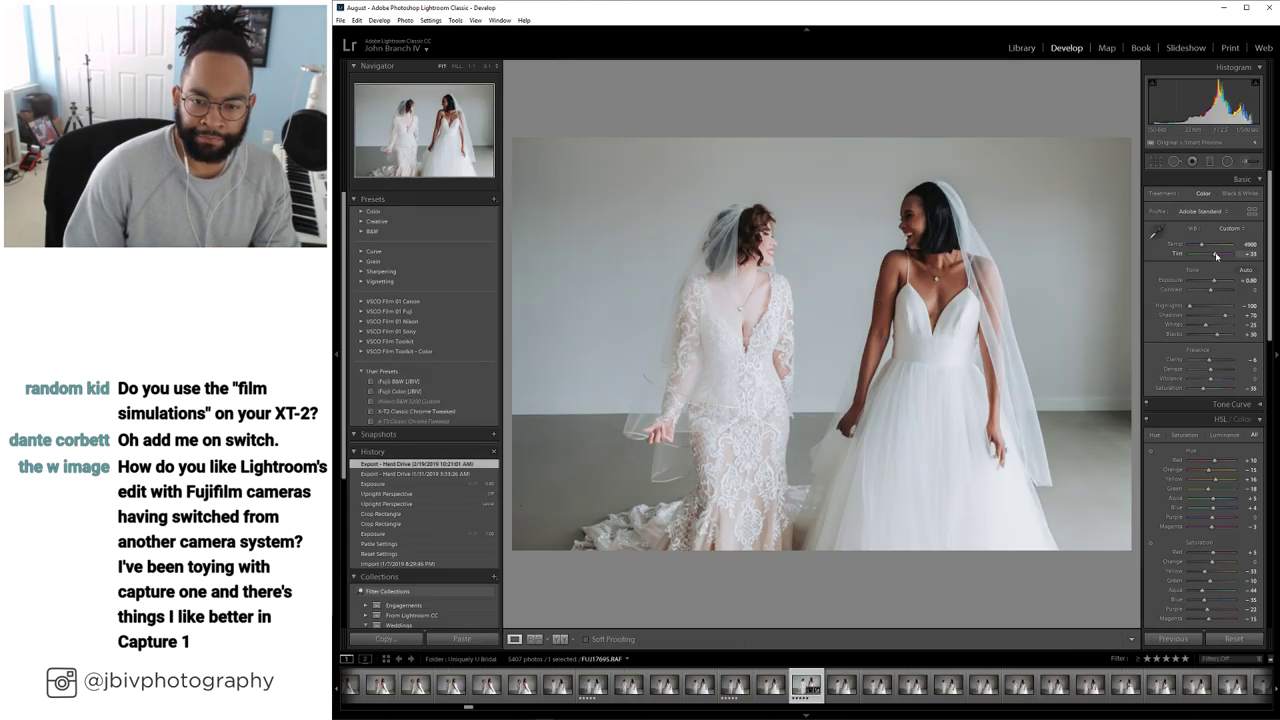
key(g)
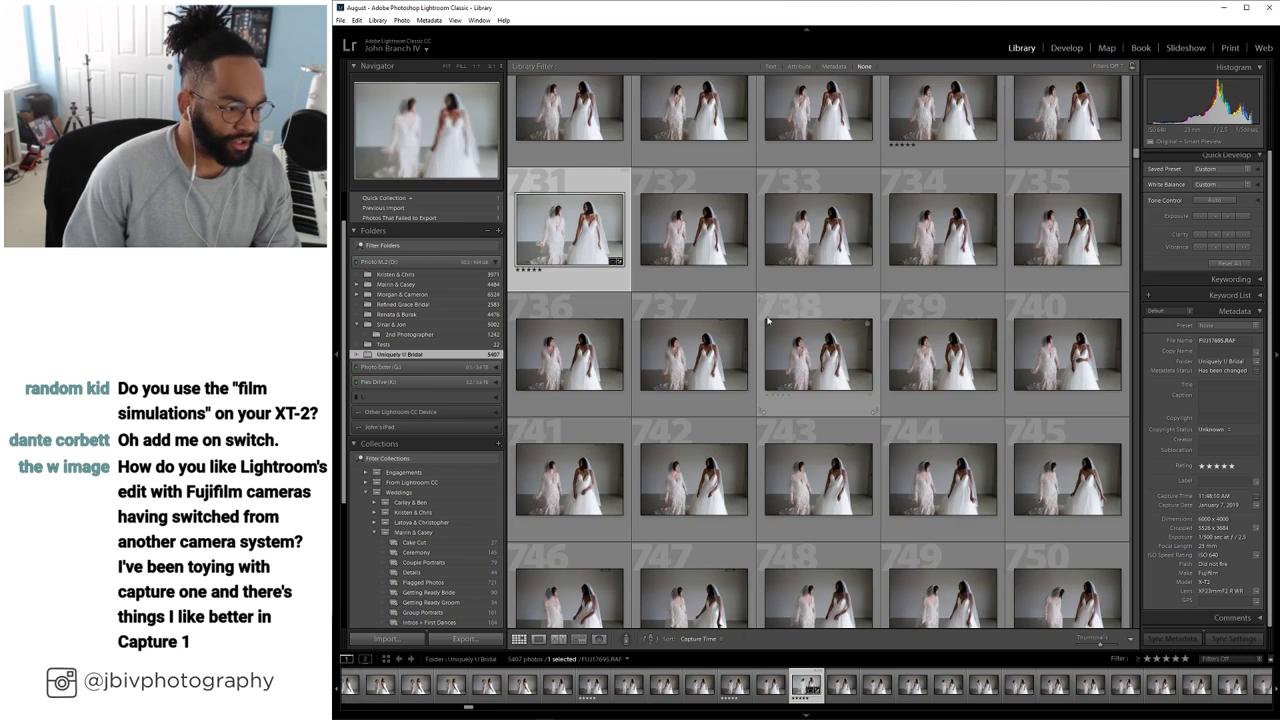
scroll(775, 350, down, 10)
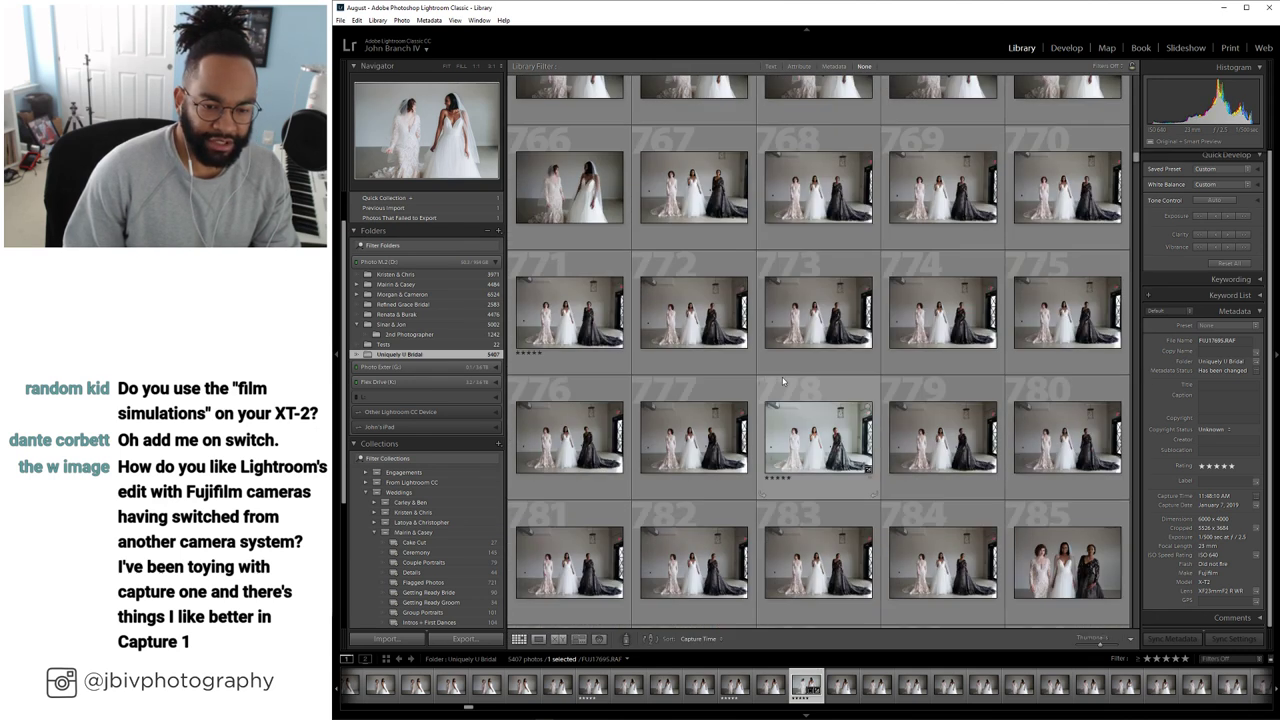
scroll(760, 372, up, 2)
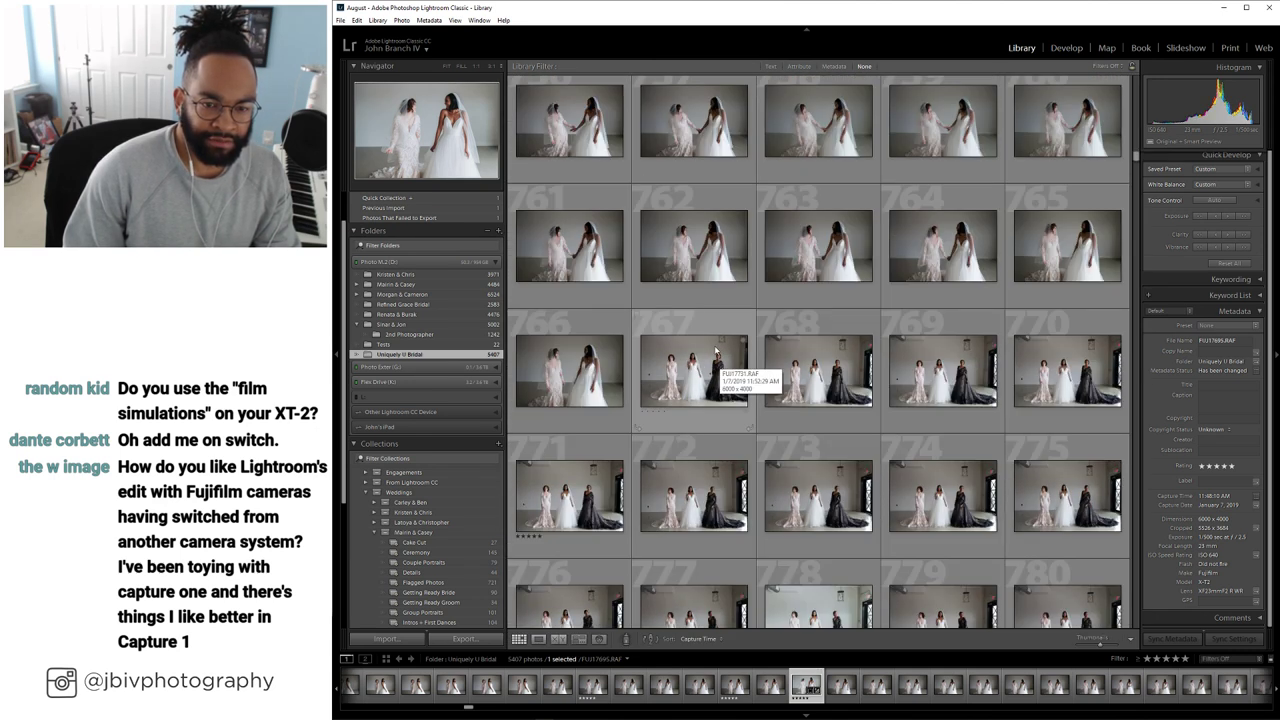
scroll(829, 274, up, 1)
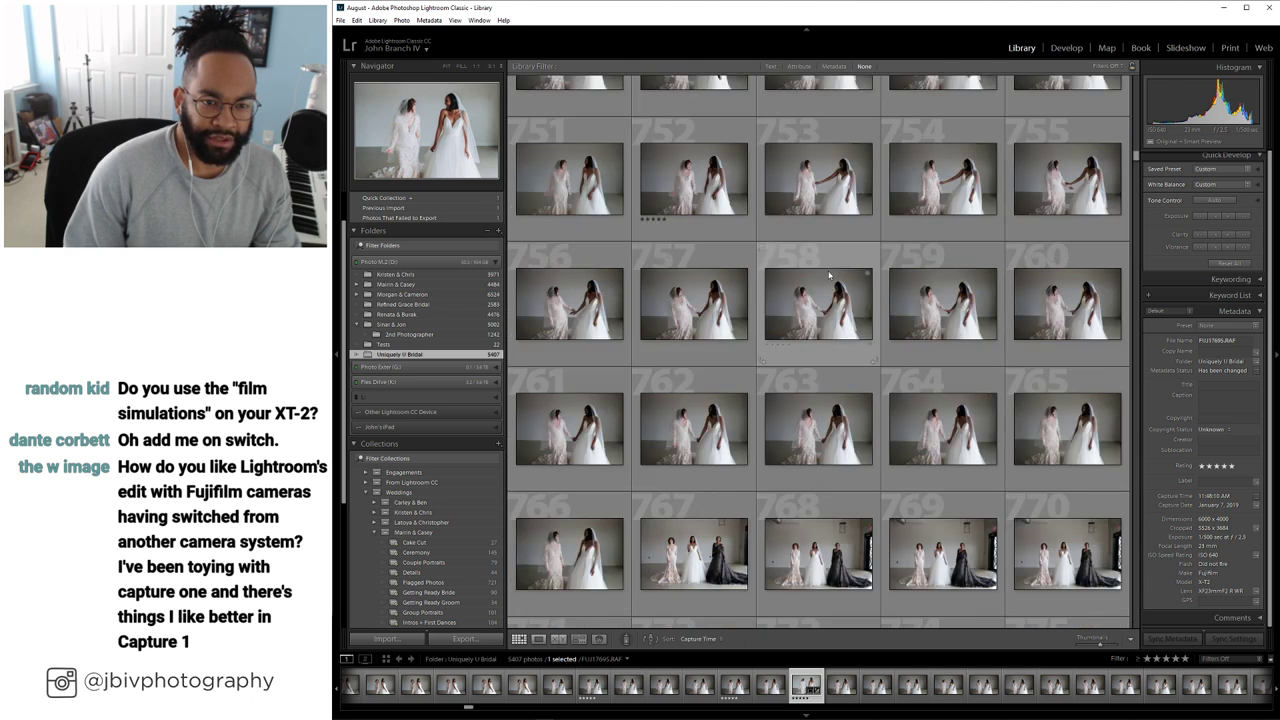
scroll(760, 320, up, 1)
click(687, 375)
scroll(687, 375, up, 1)
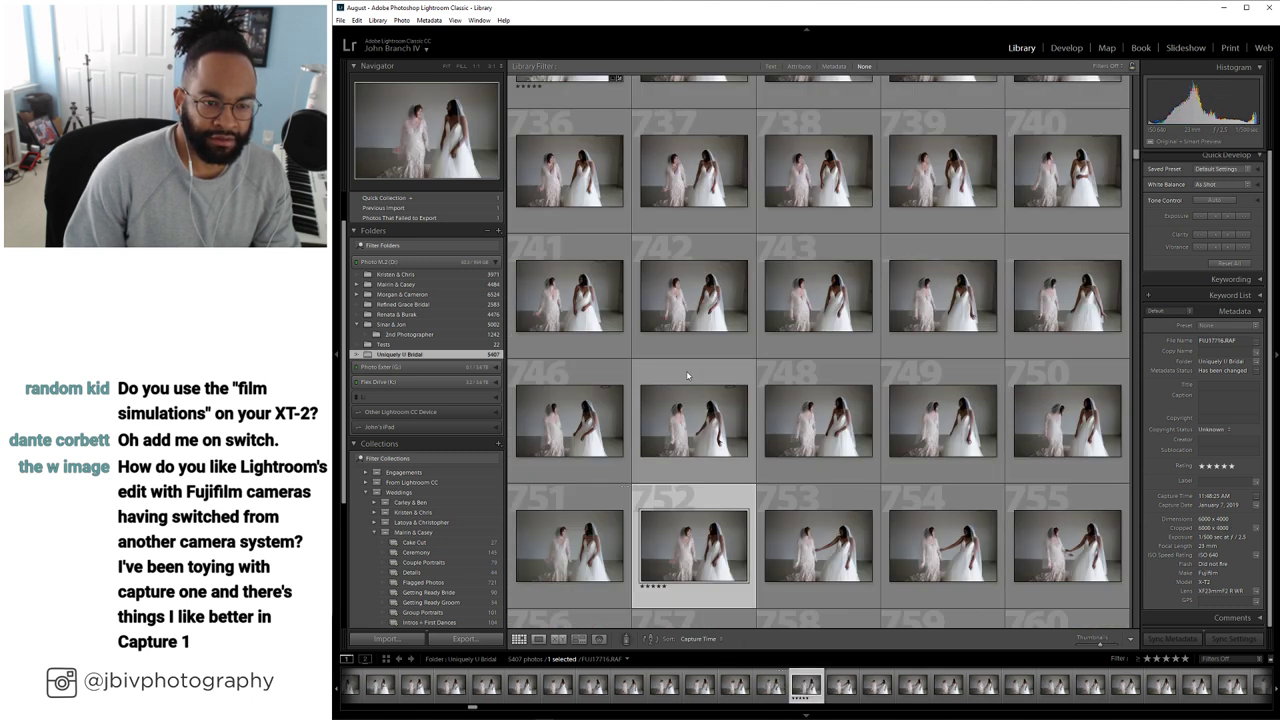
scroll(687, 375, up, 7)
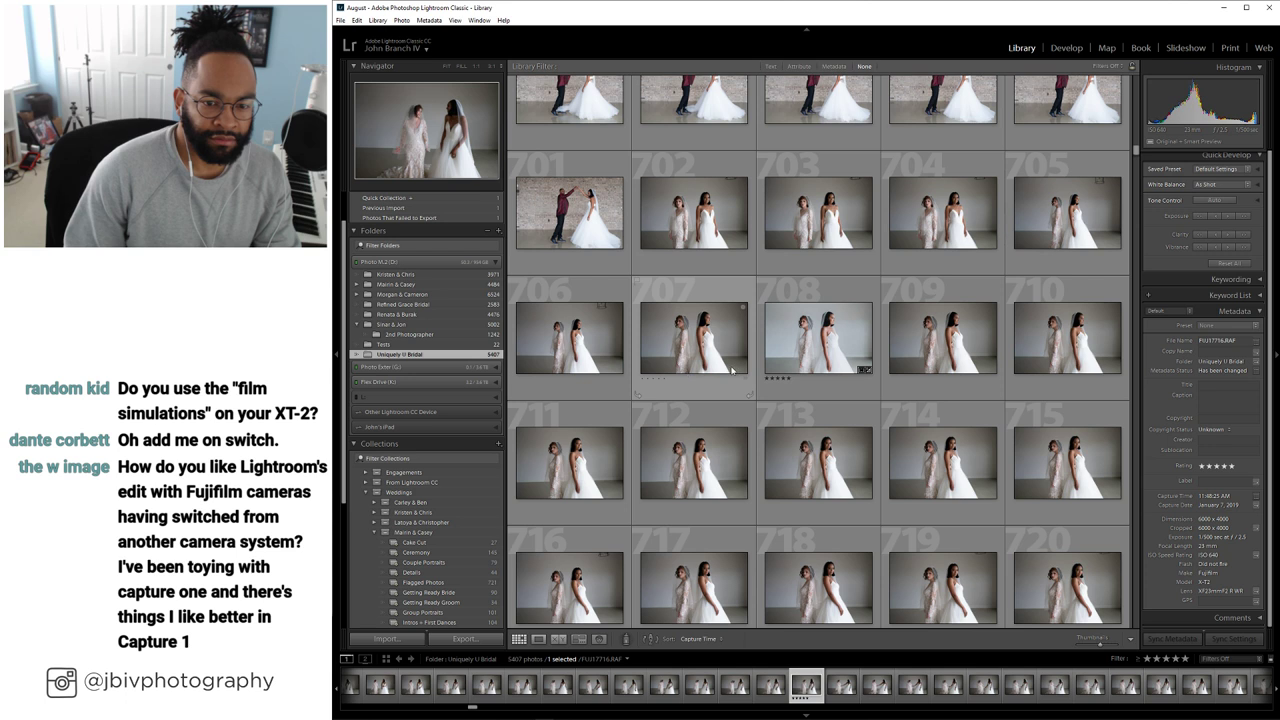
Copy all checked develop settings from photo 708, then select photo 731
right_click(791, 351)
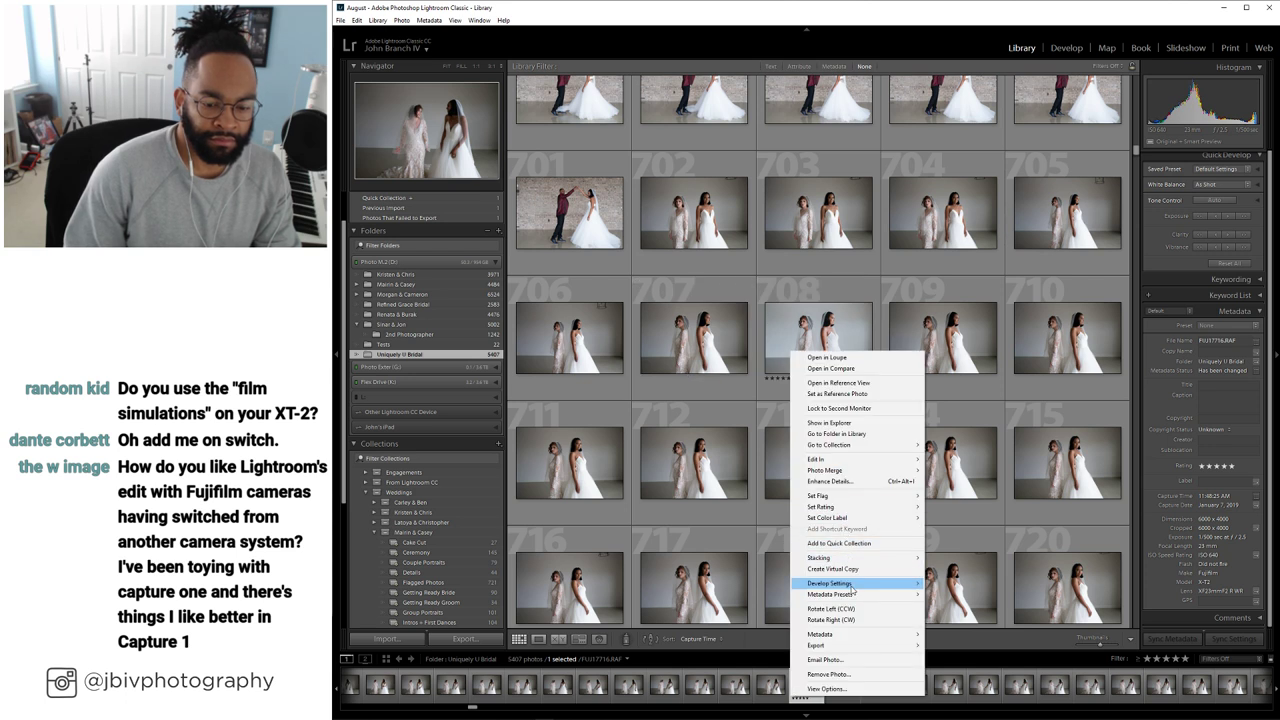
mouse_move(853, 586)
click(1001, 609)
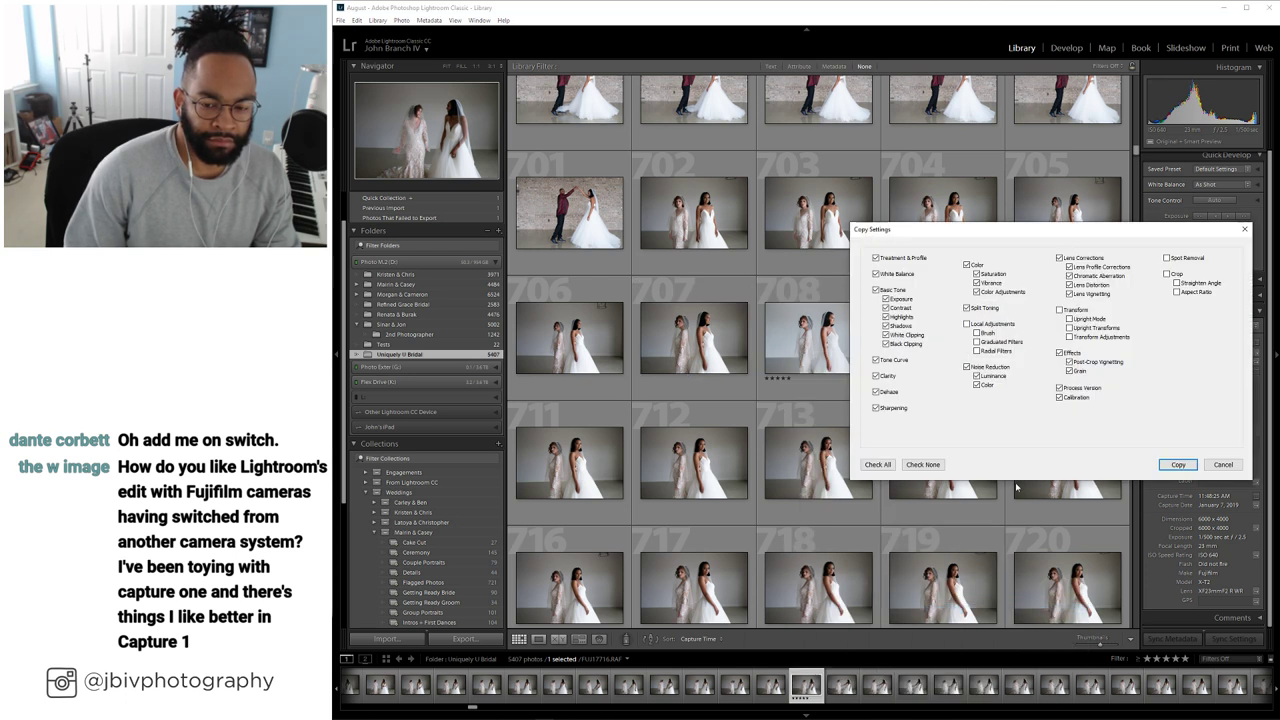
click(1178, 465)
scroll(846, 365, down, 4)
scroll(845, 364, down, 1)
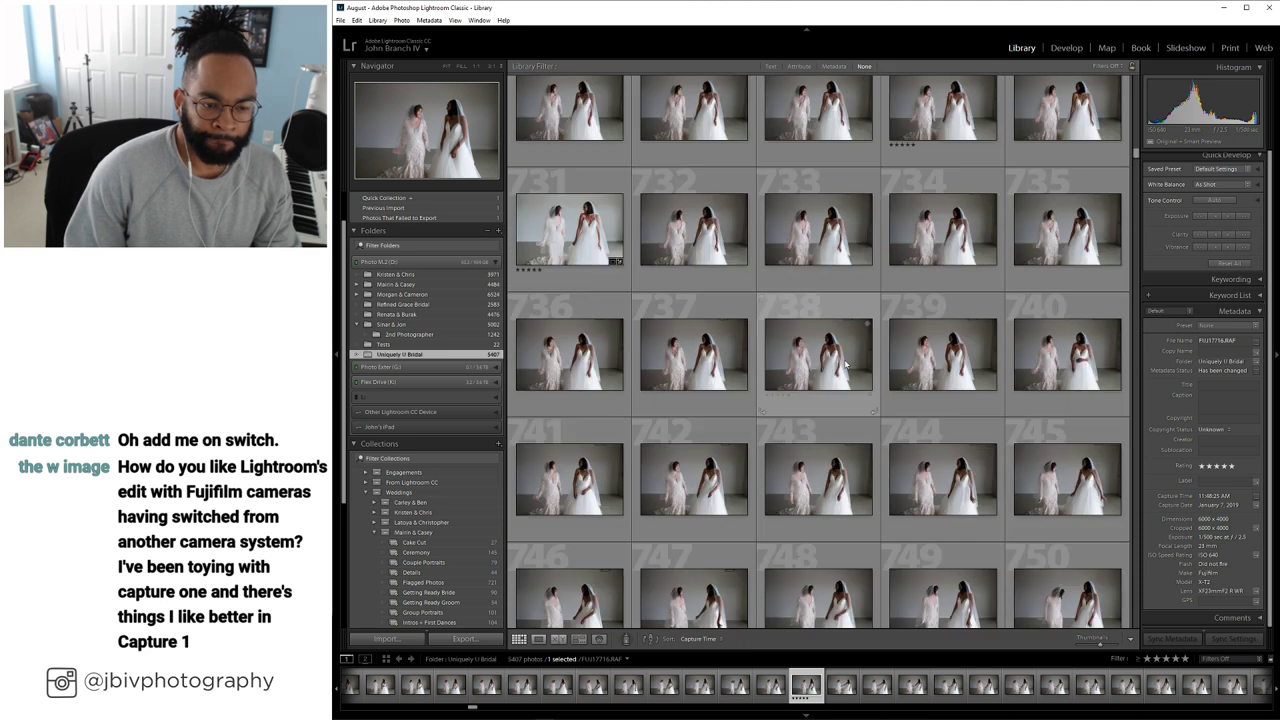
click(569, 229)
Paste the copied develop settings onto photo 731, then return to the Library grid
click(1066, 48)
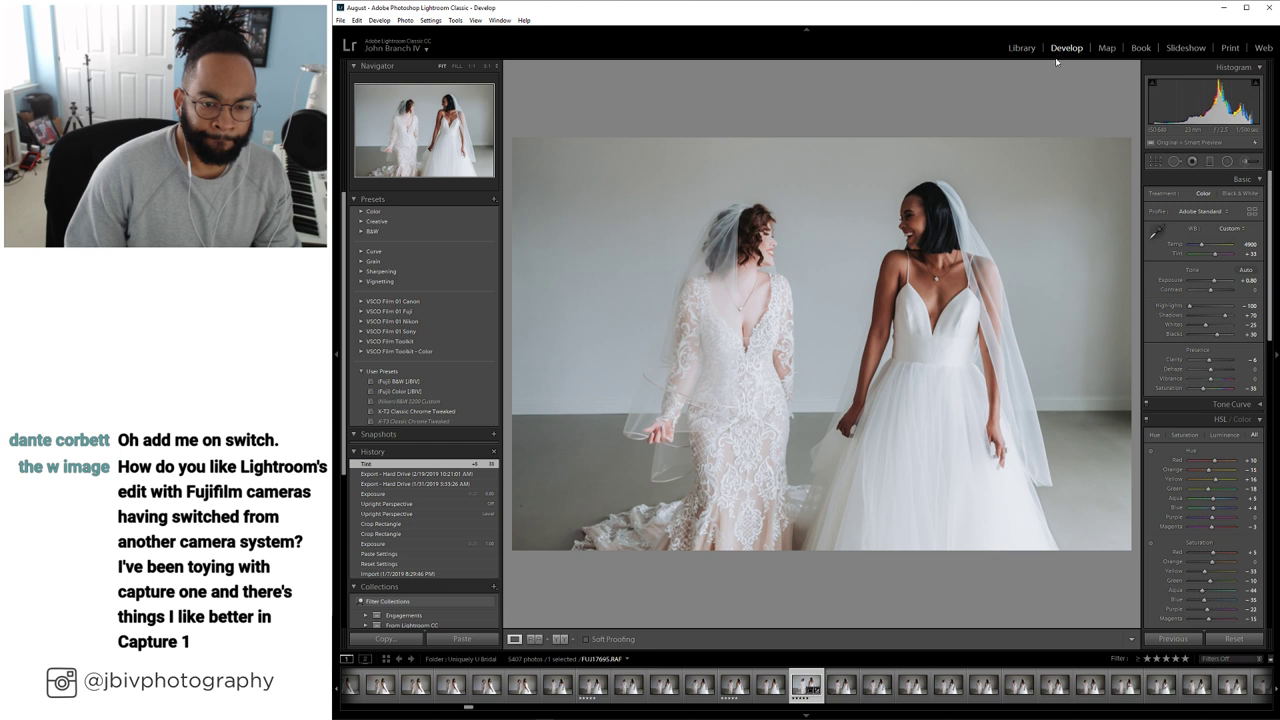
right_click(803, 678)
mouse_move(891, 567)
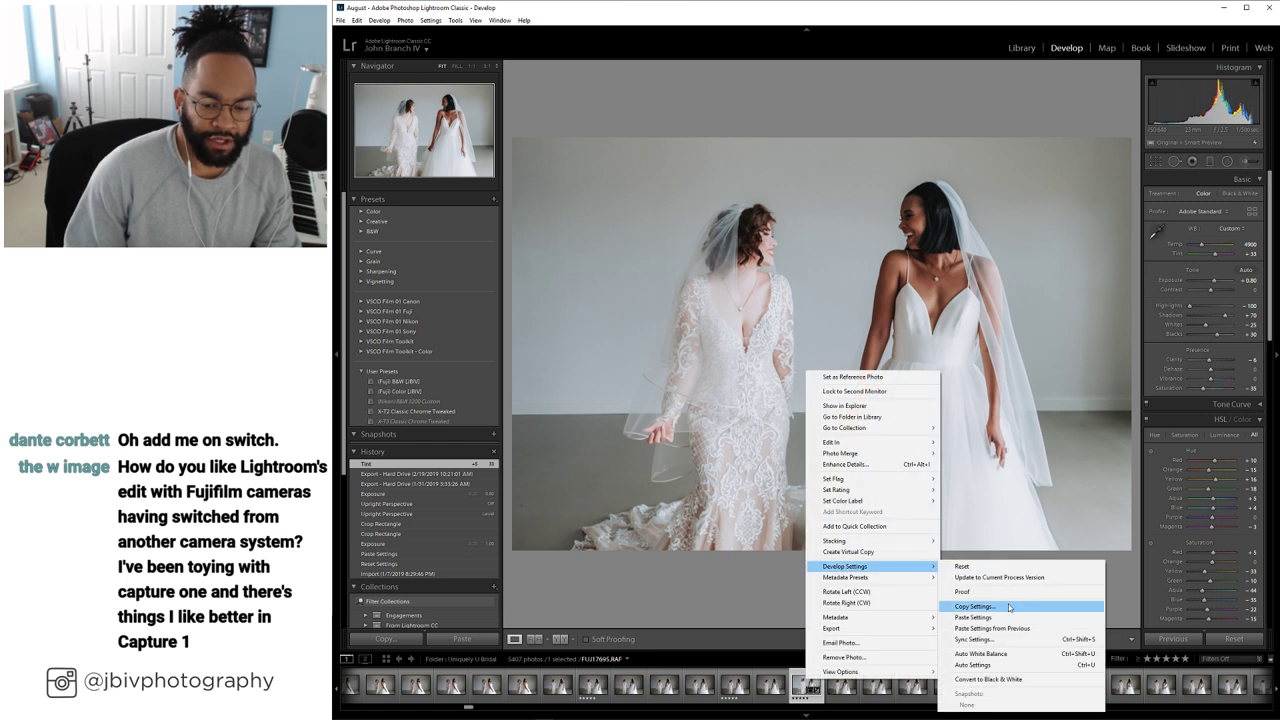
click(1004, 618)
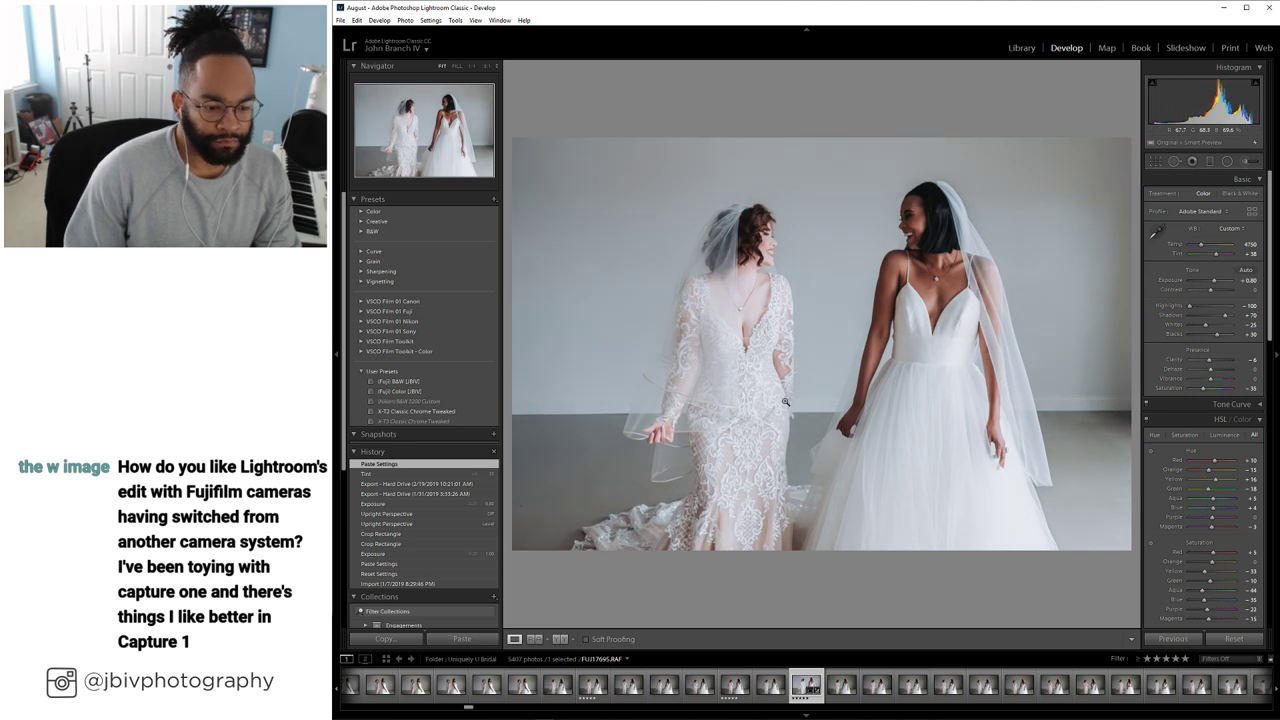
key(g)
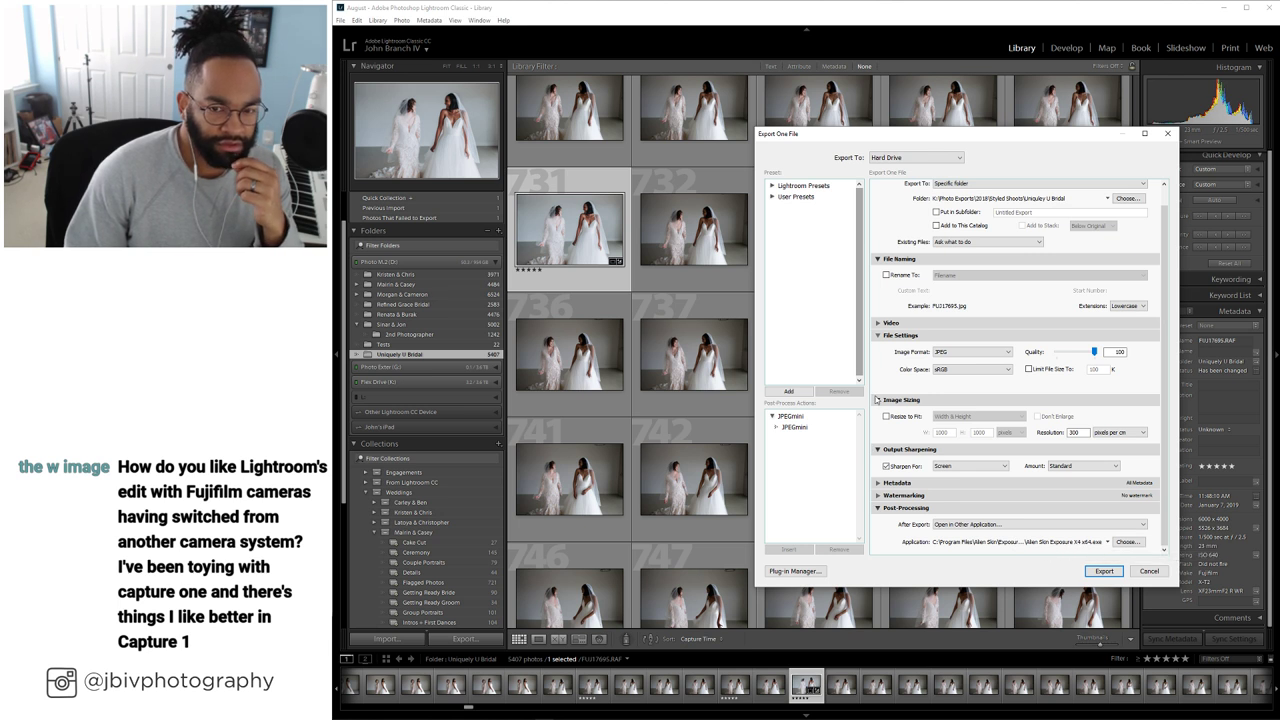
click(1166, 134)
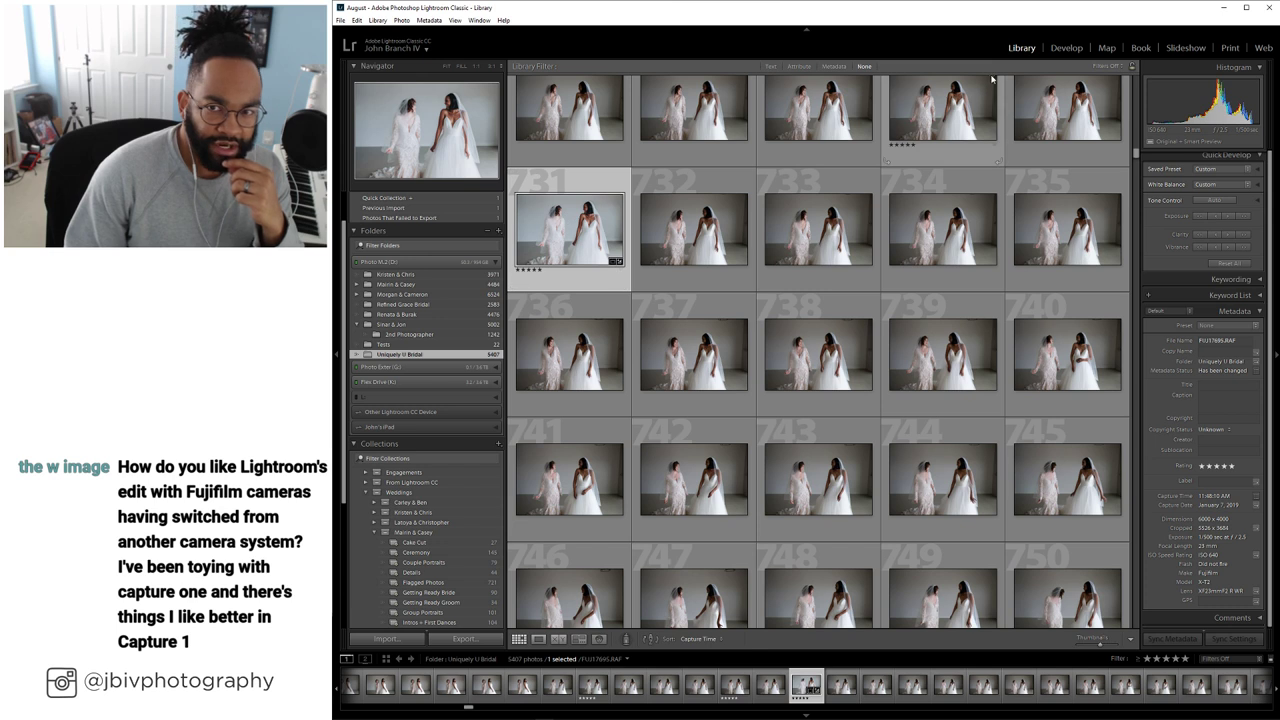
Zoom in on photo 731 and pan across the bride's face, veil and shoulder
click(1064, 48)
click(870, 241)
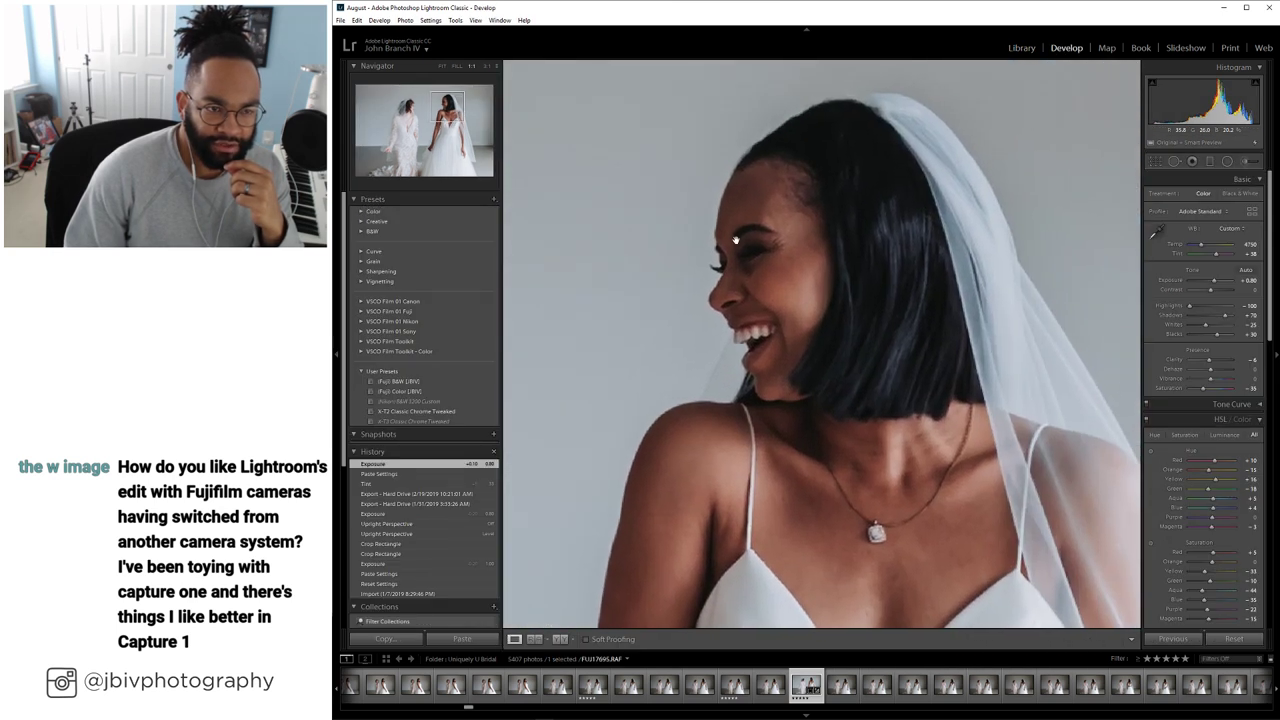
click(486, 66)
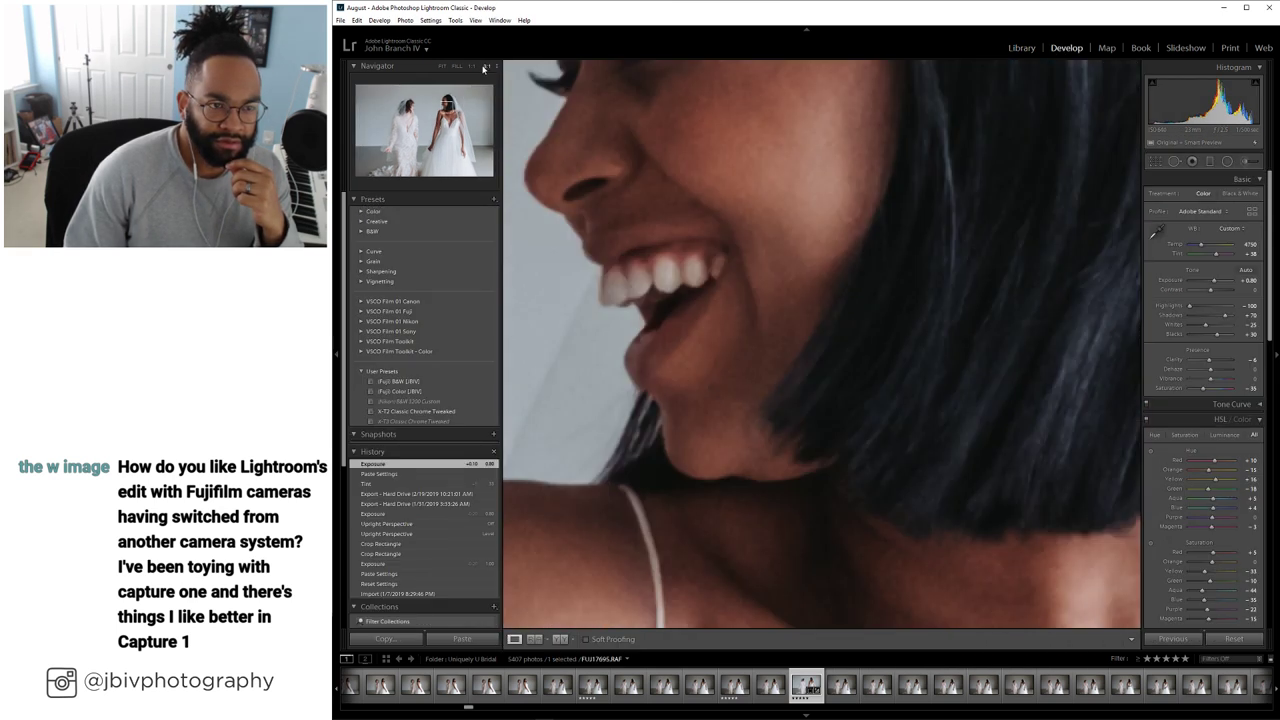
drag(665, 213, 767, 324)
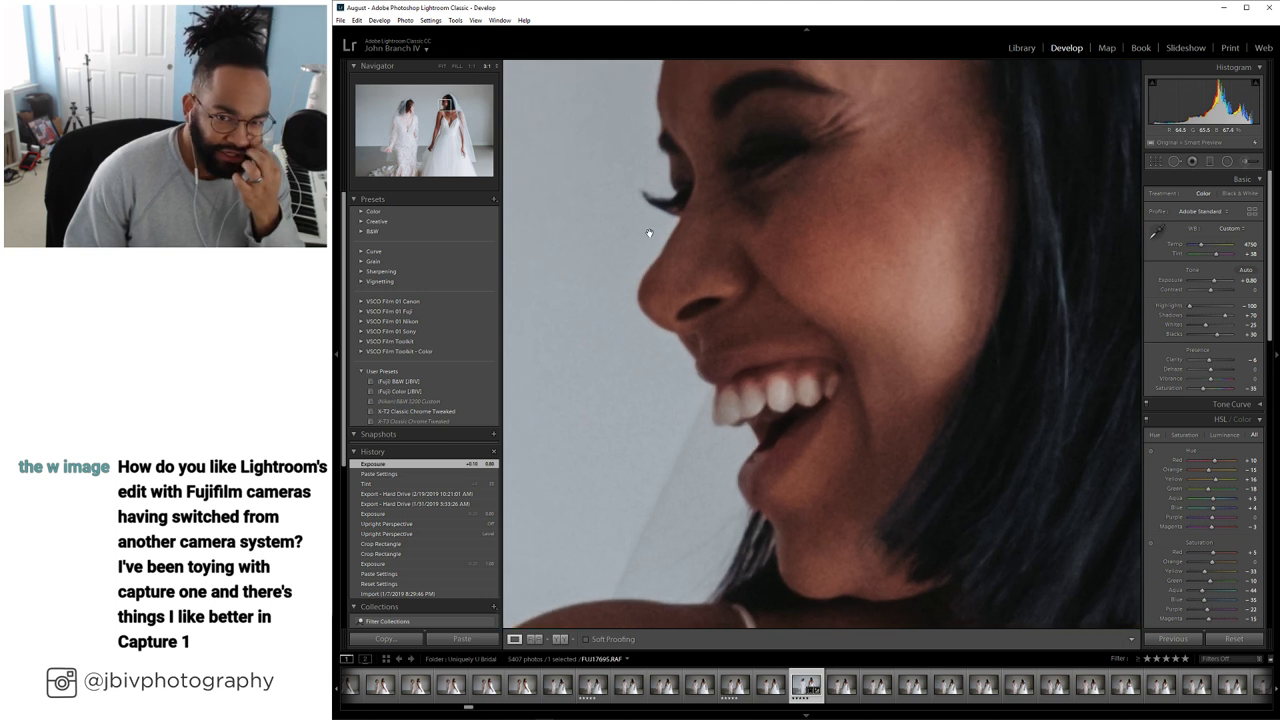
drag(649, 233, 598, 306)
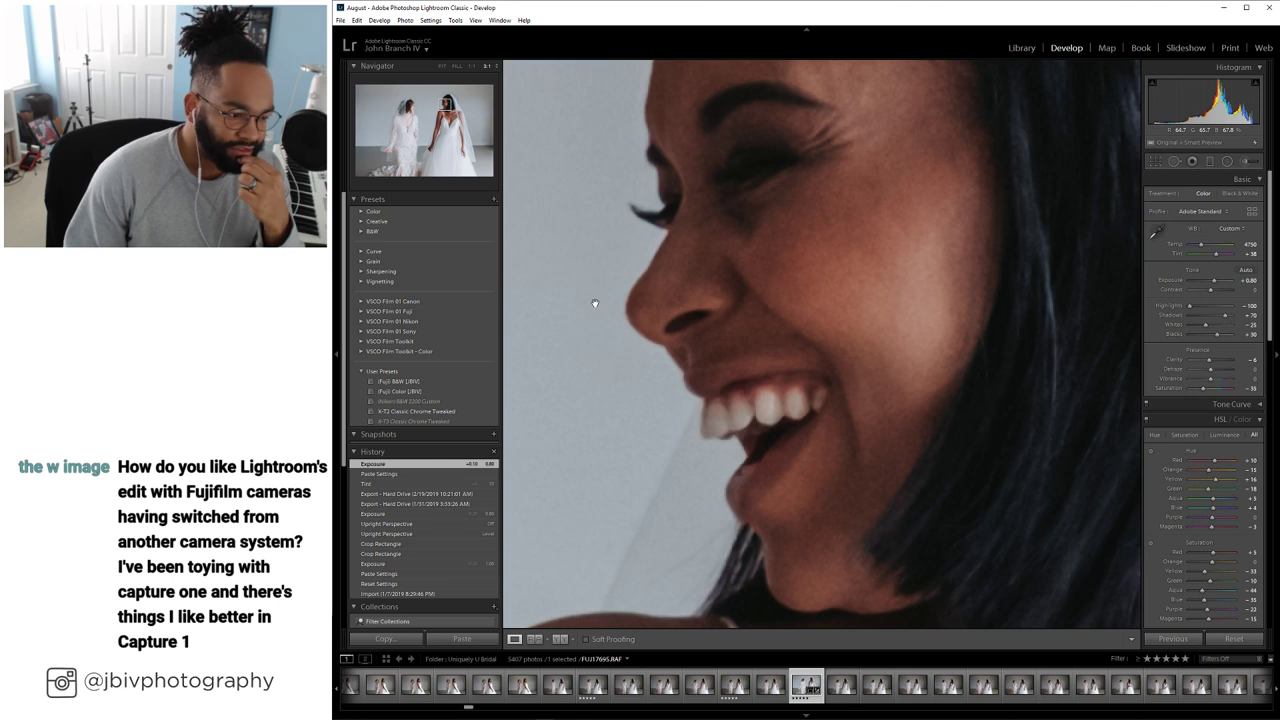
drag(895, 283, 580, 486)
drag(864, 398, 1044, 310)
drag(781, 440, 937, 198)
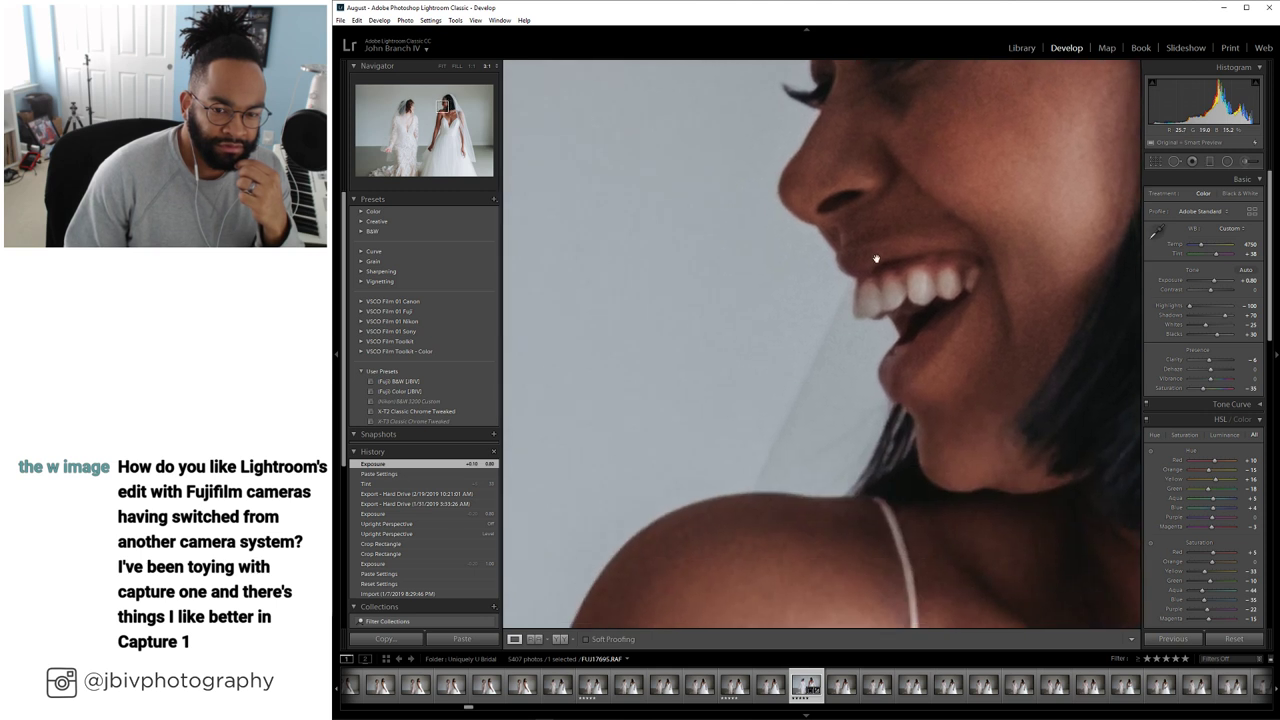
Inspect the bride's cheek and nose at 4:1 and 8:1, then return to the Library grid
click(489, 66)
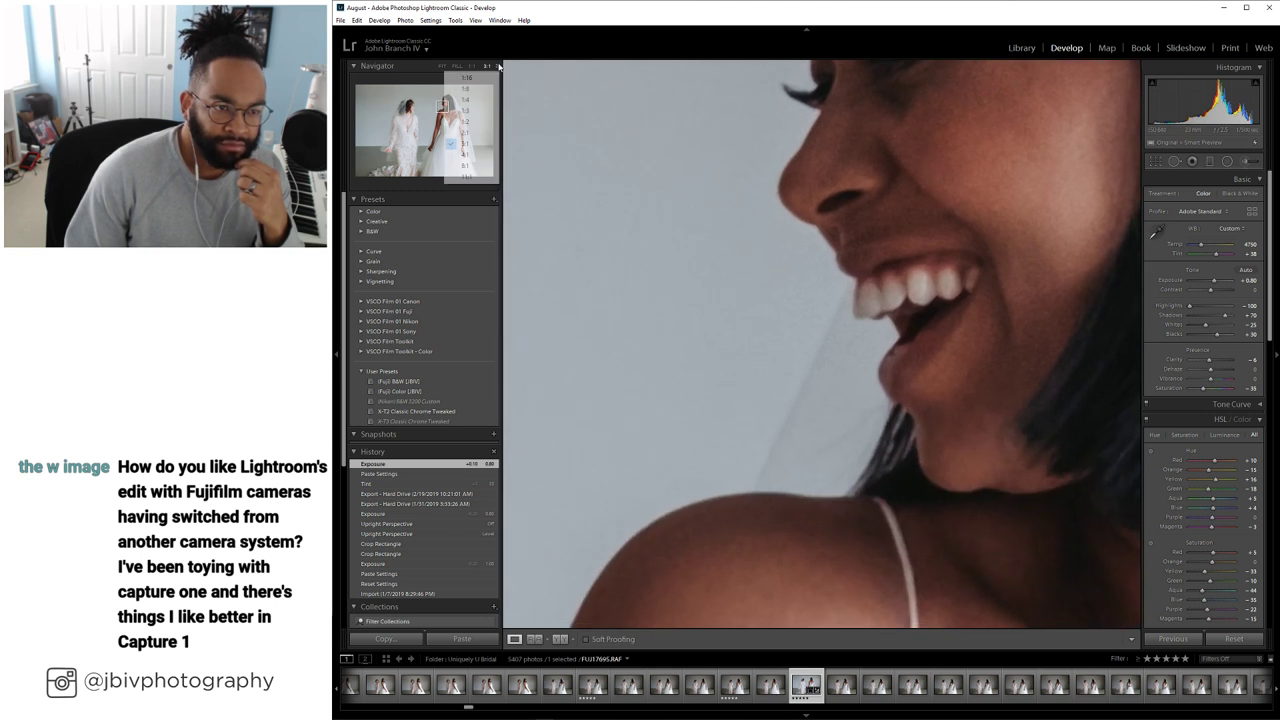
click(470, 158)
click(489, 66)
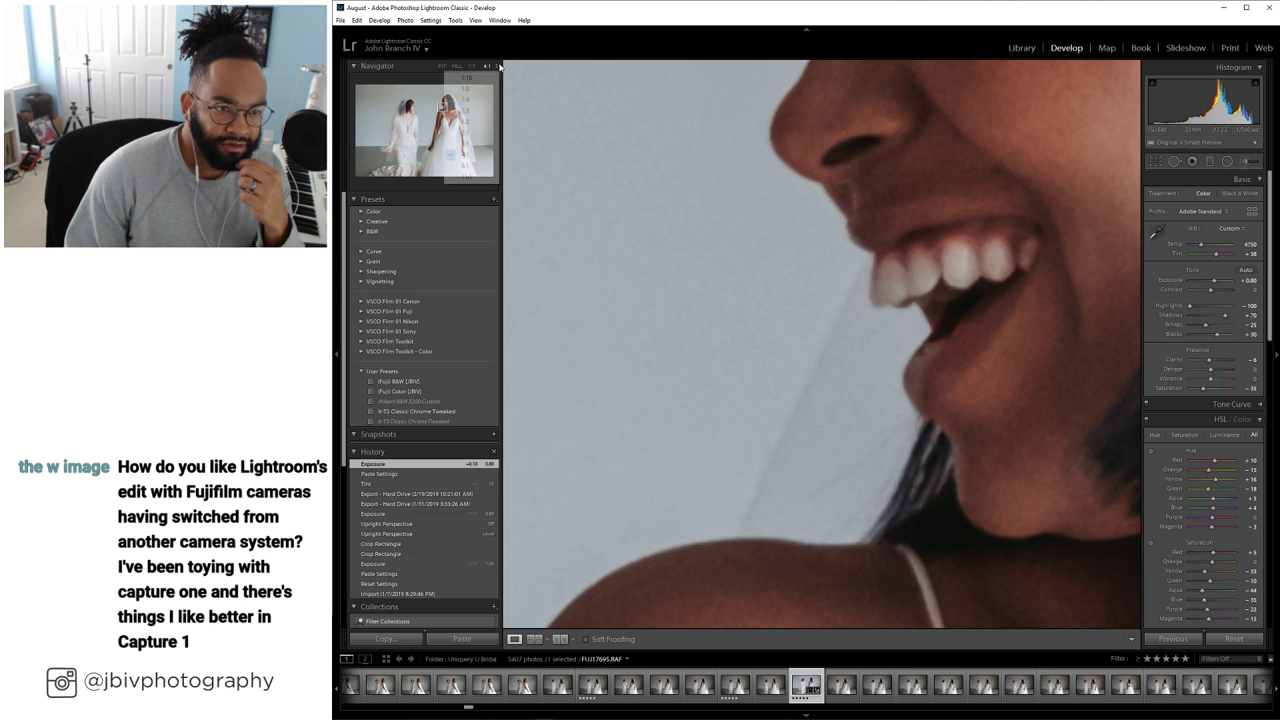
click(484, 166)
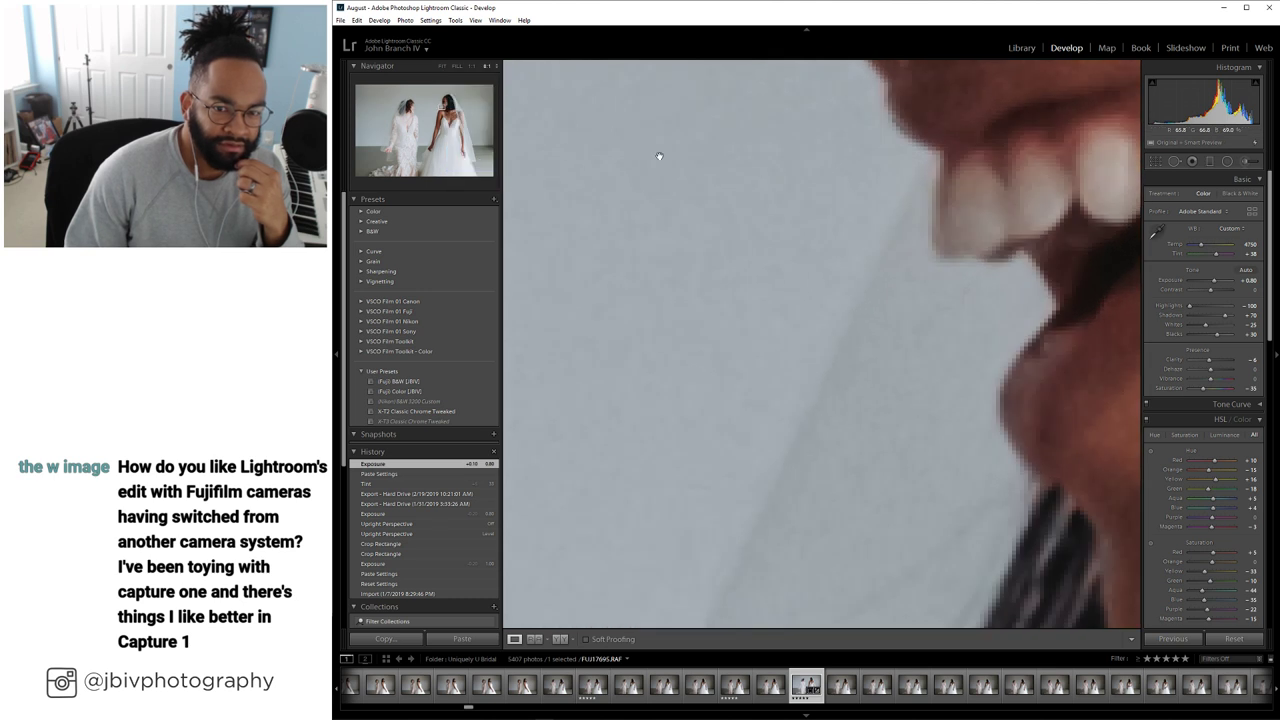
click(766, 134)
click(634, 454)
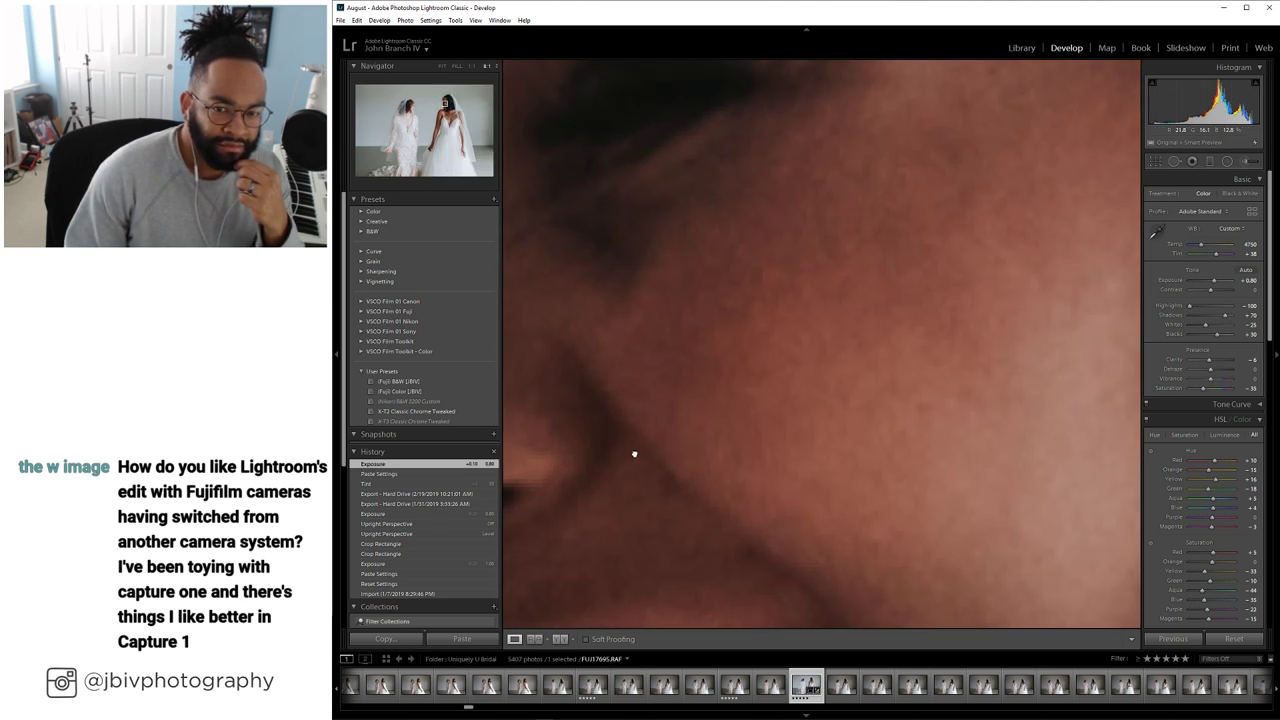
click(703, 368)
click(704, 293)
drag(760, 237, 642, 160)
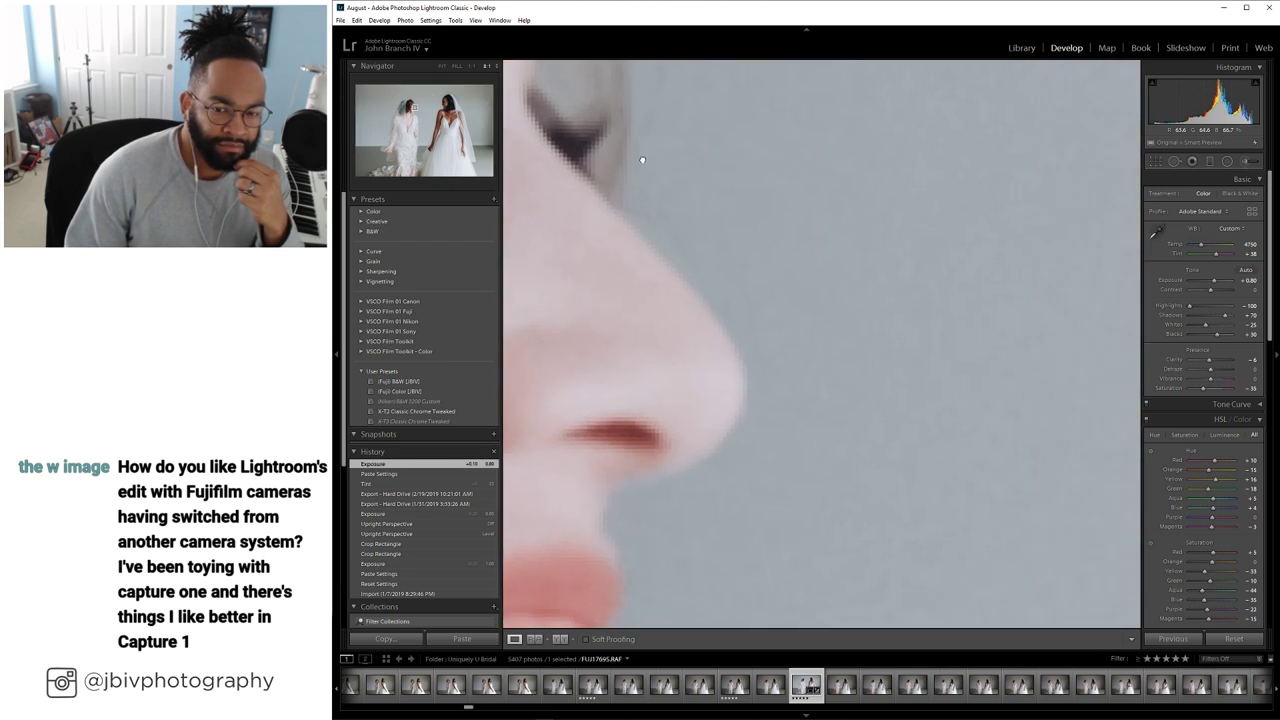
click(651, 222)
click(1021, 47)
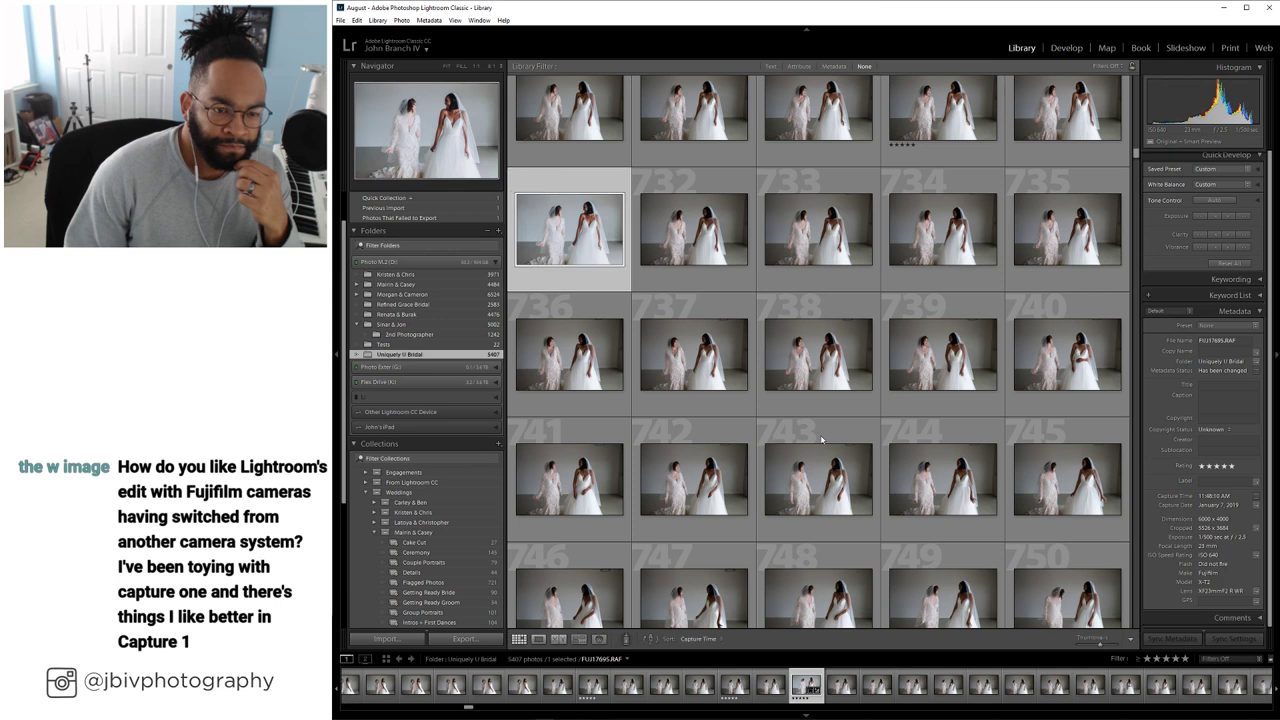
Export the photo as a quality-100 JPEG, overwriting the earlier FUJ17695.jpg
click(465, 638)
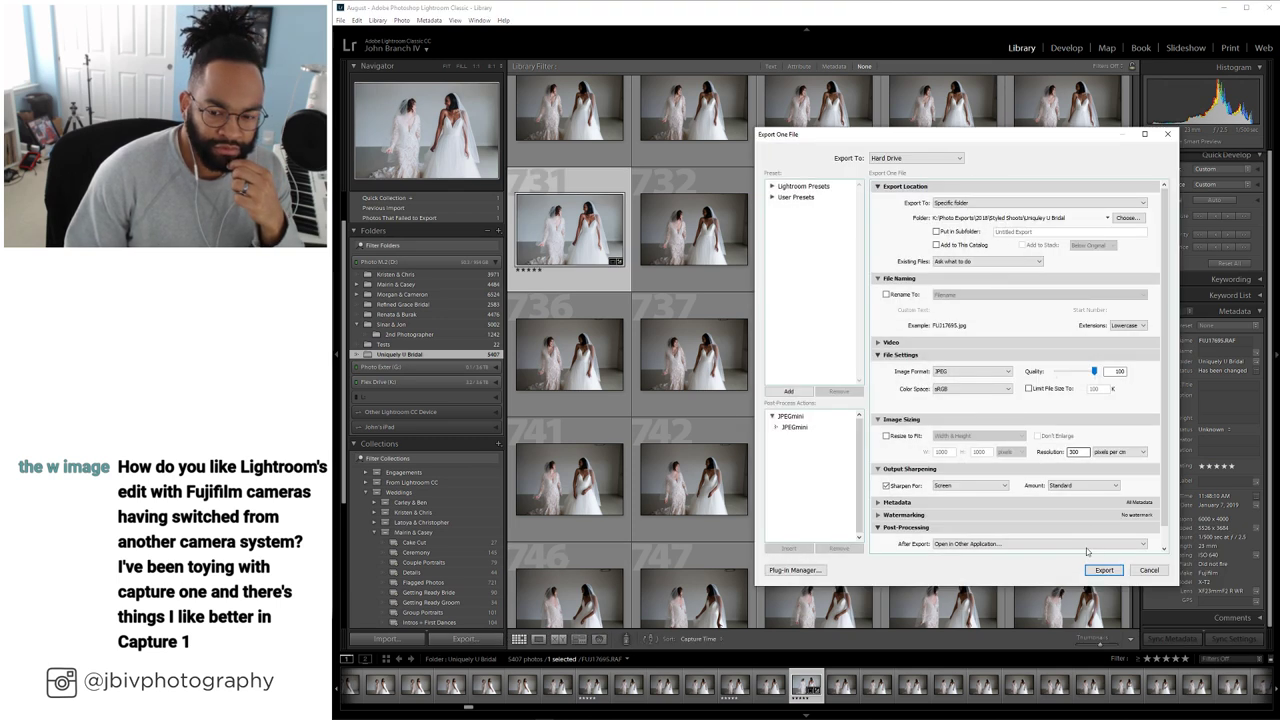
scroll(1010, 350, down, 1)
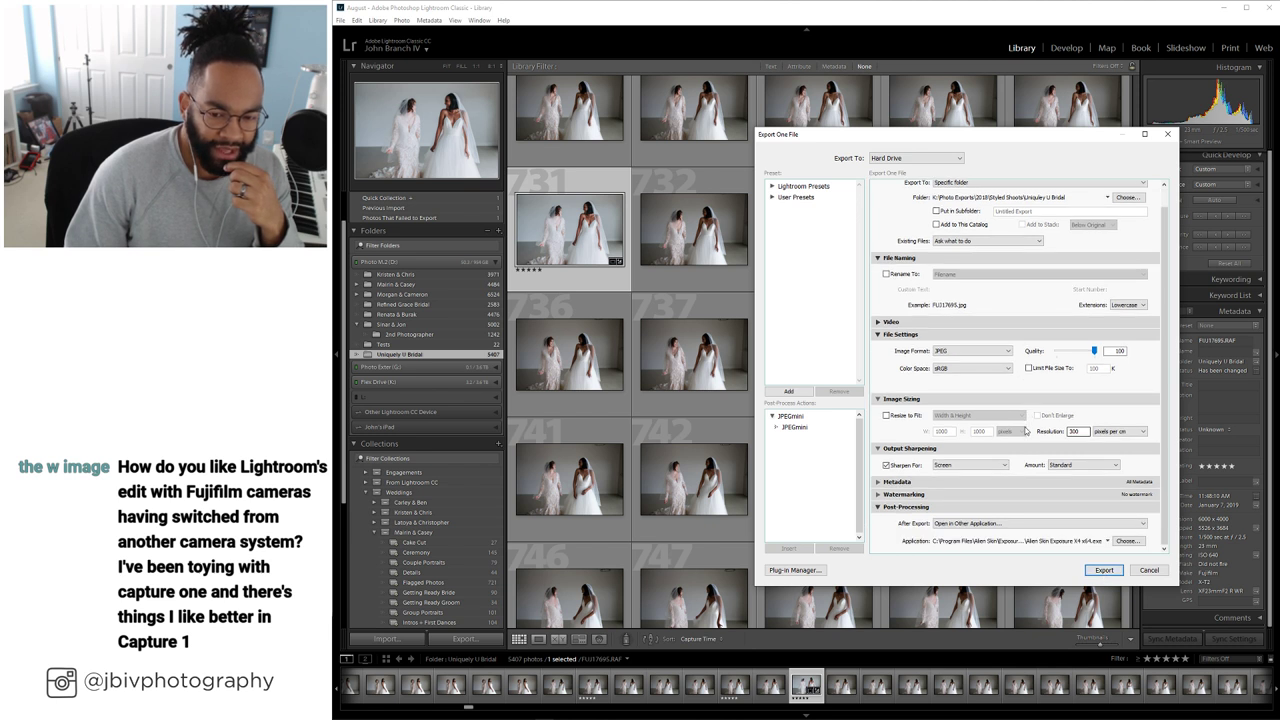
scroll(1025, 430, up, 1)
scroll(1015, 480, down, 1)
click(1105, 571)
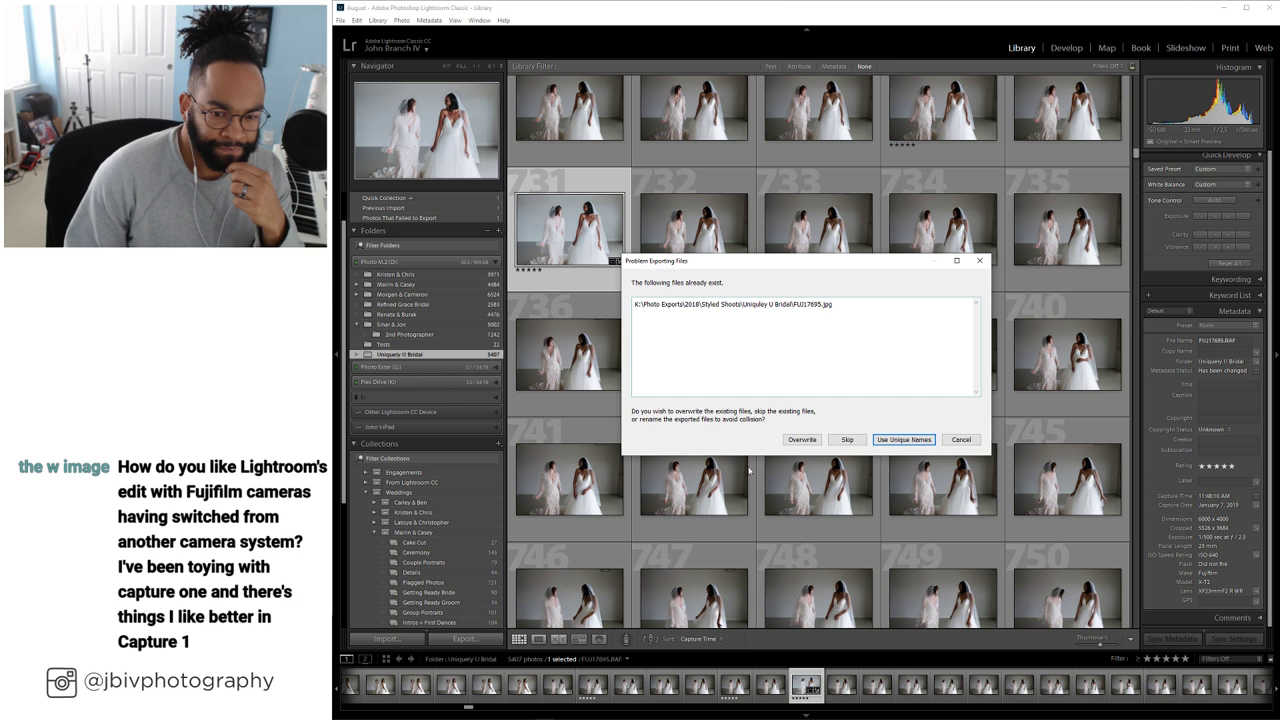
click(801, 440)
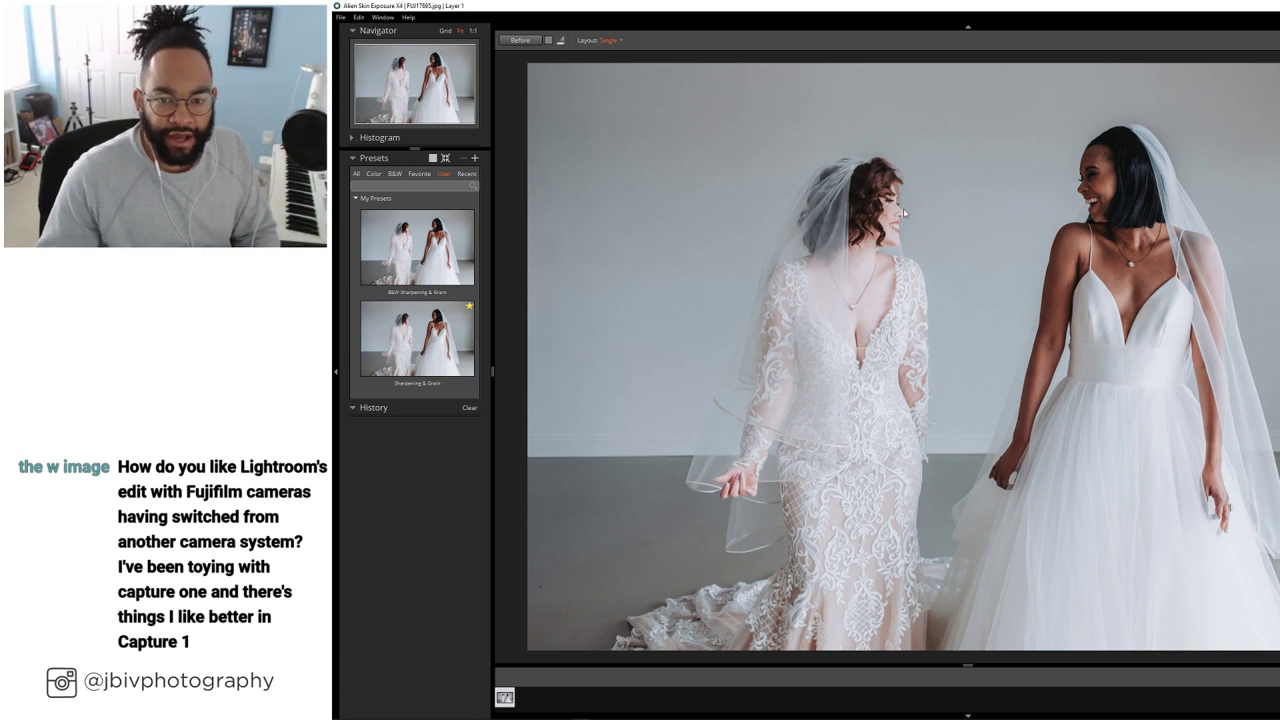
click(903, 256)
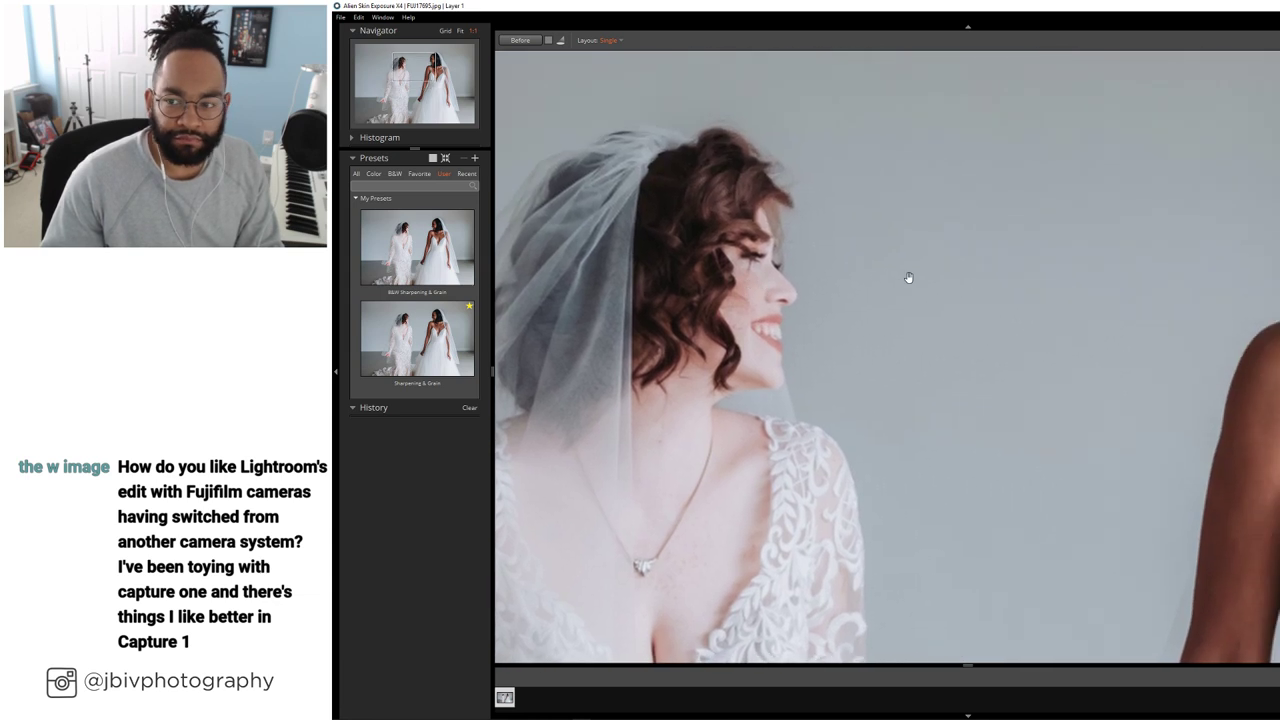
drag(998, 258, 662, 308)
scroll(888, 367, up, 8)
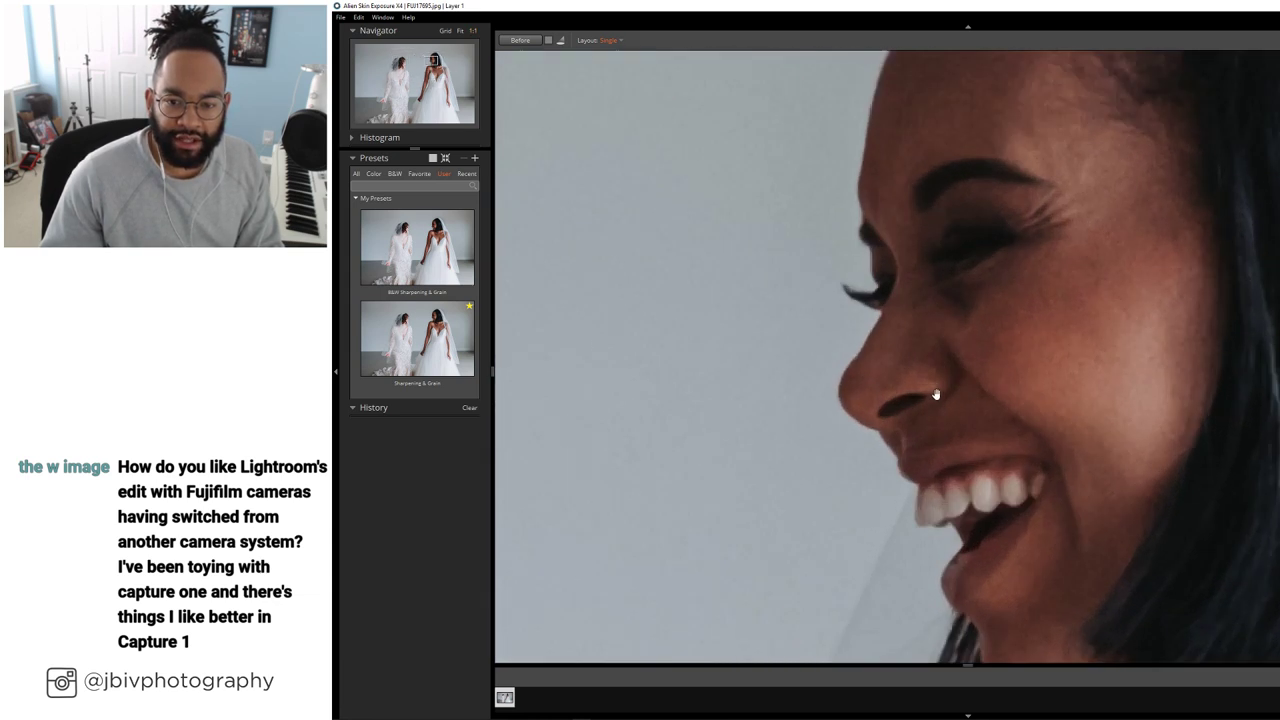
scroll(888, 367, down, 4)
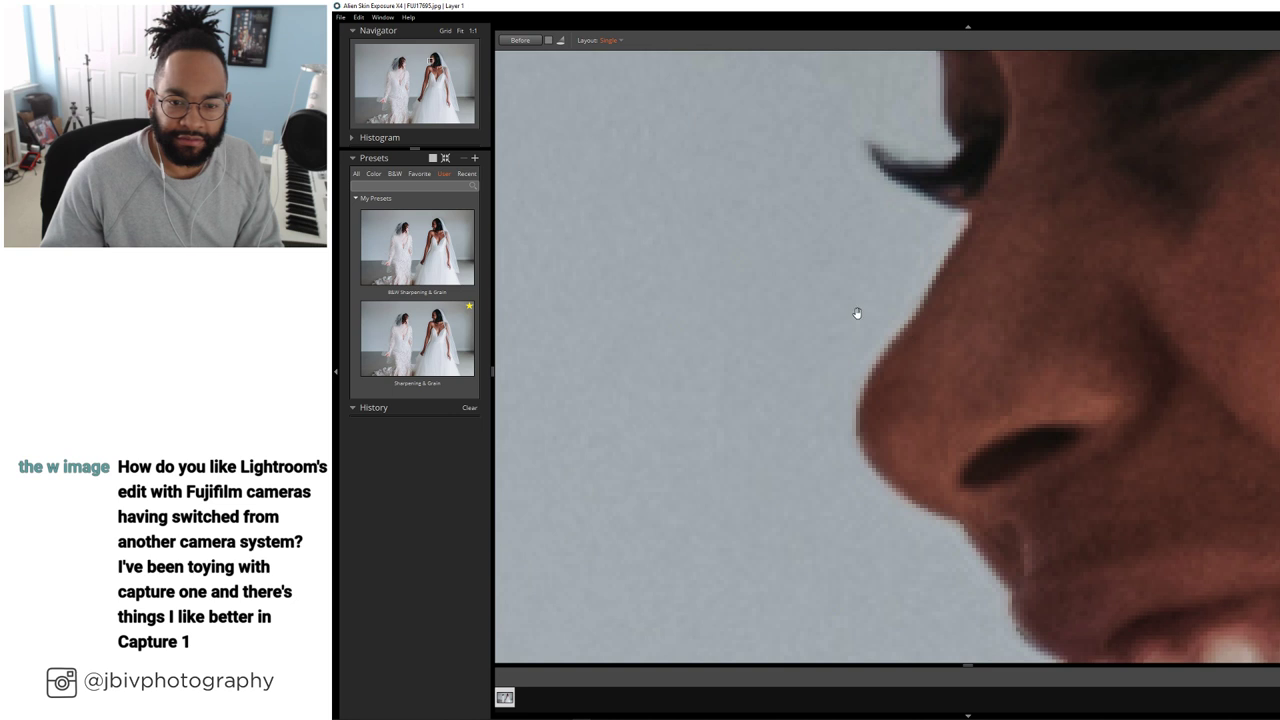
scroll(860, 311, up, 4)
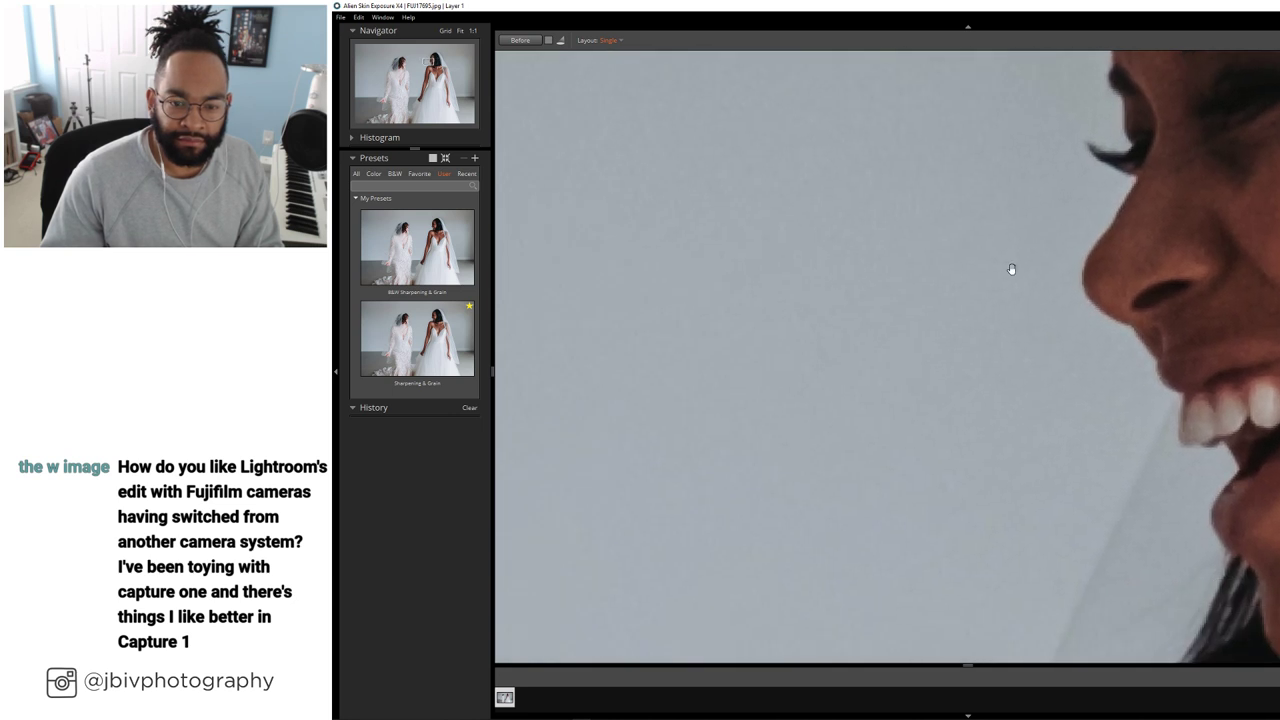
scroll(984, 288, up, 2)
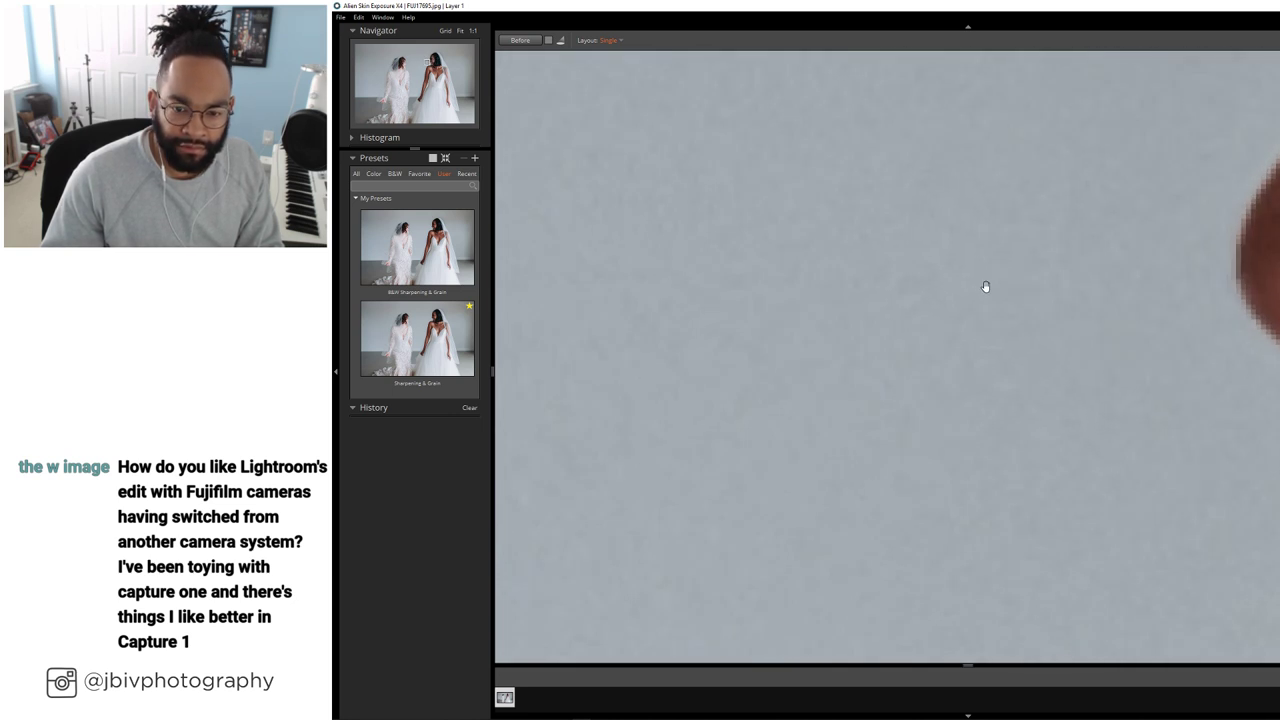
scroll(985, 288, down, 4)
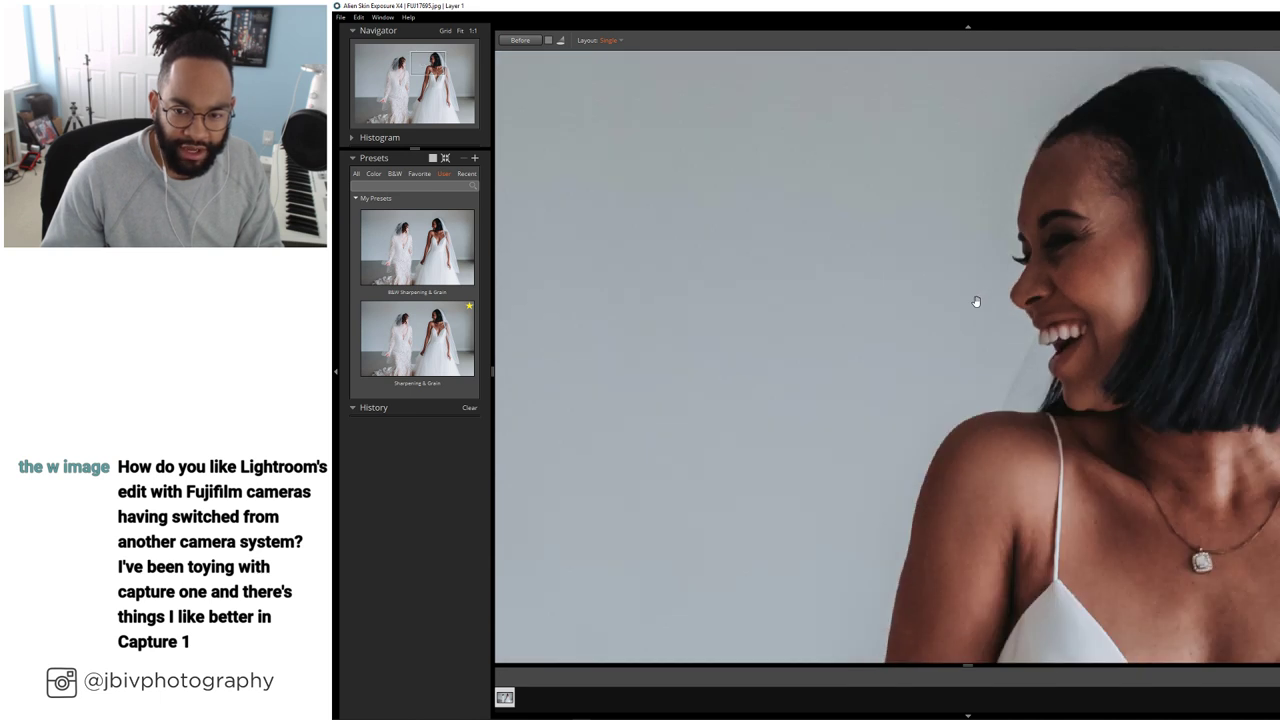
scroll(976, 301, down, 3)
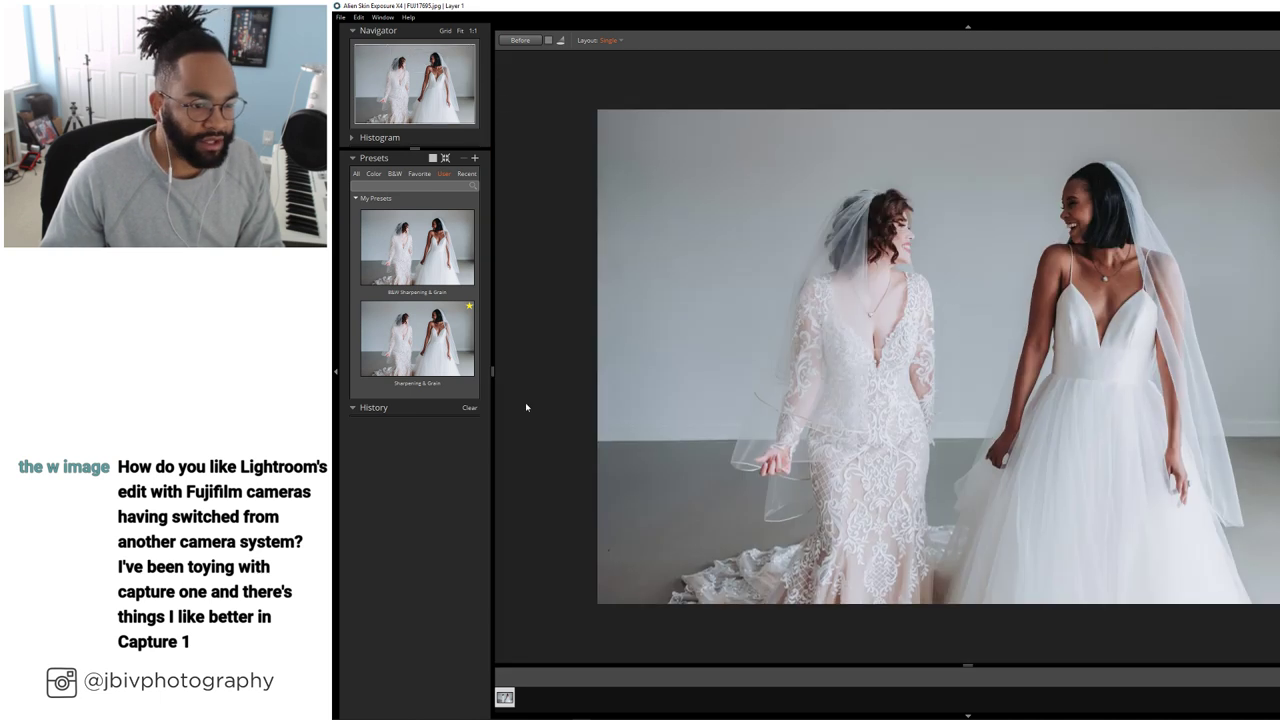
Apply the Sharpening & Grain preset and zoom in to check both brides
click(406, 356)
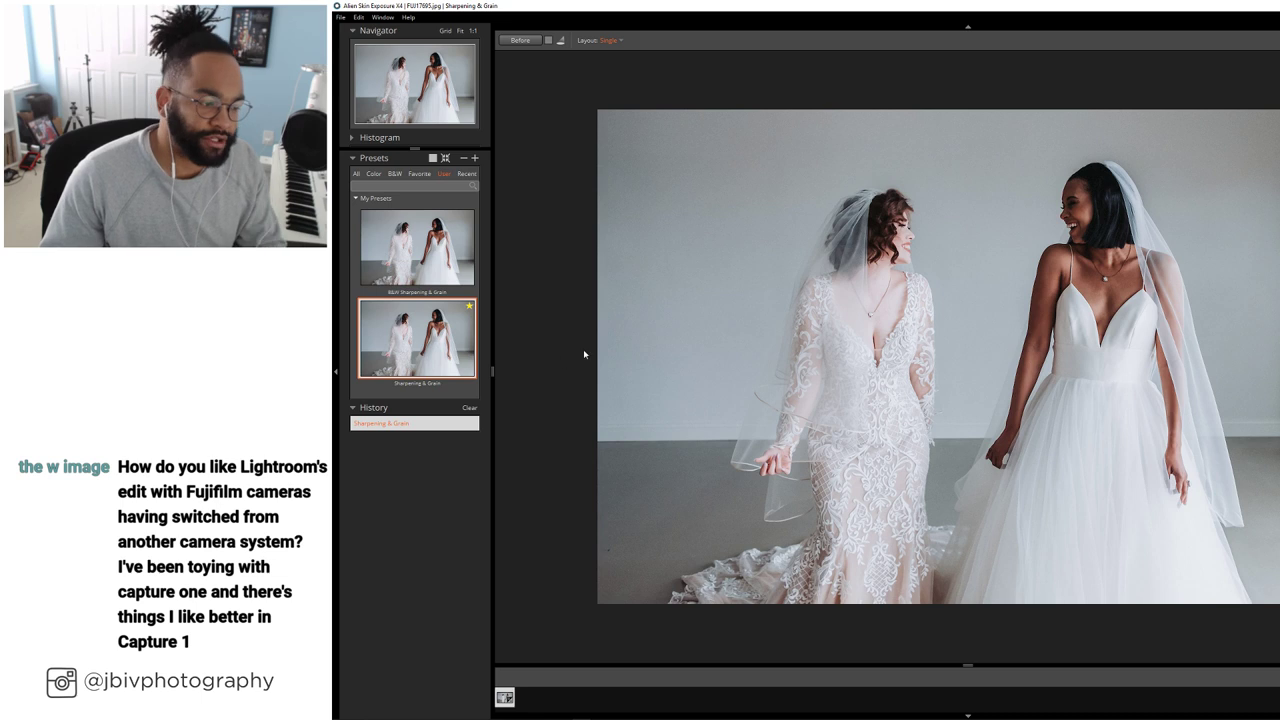
scroll(654, 329, up, 3)
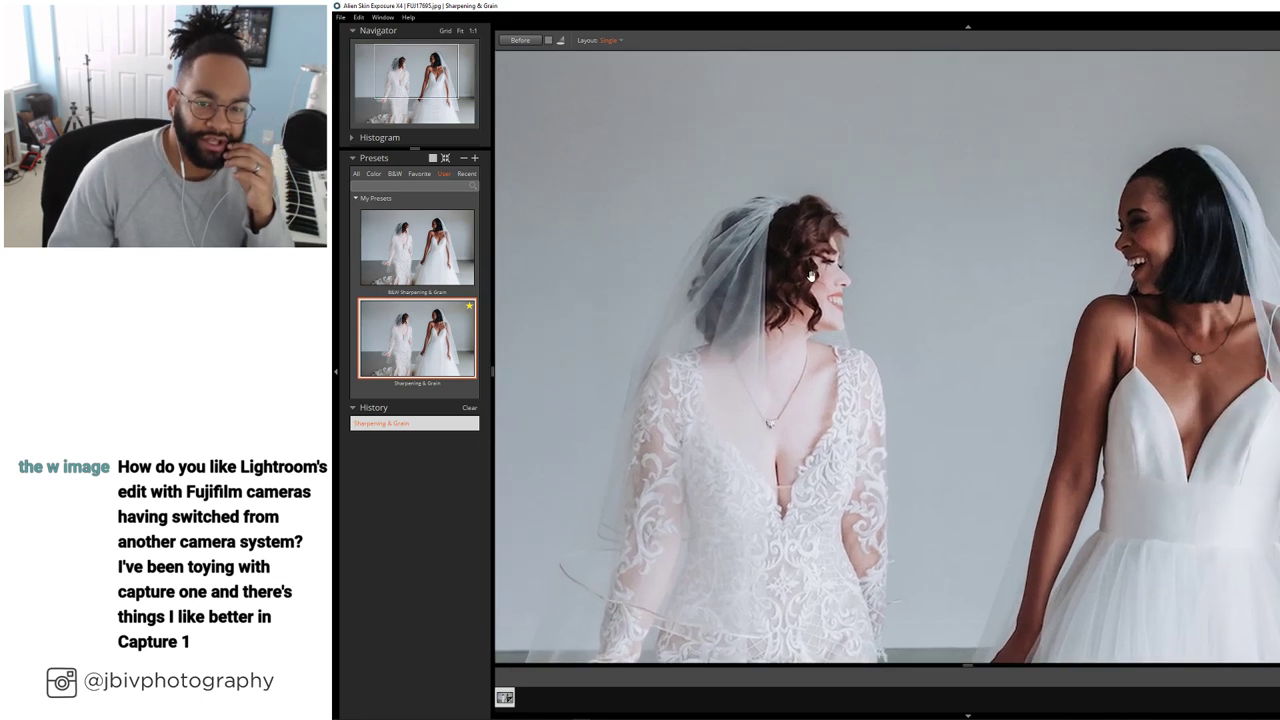
scroll(811, 276, up, 3)
scroll(909, 307, up, 1)
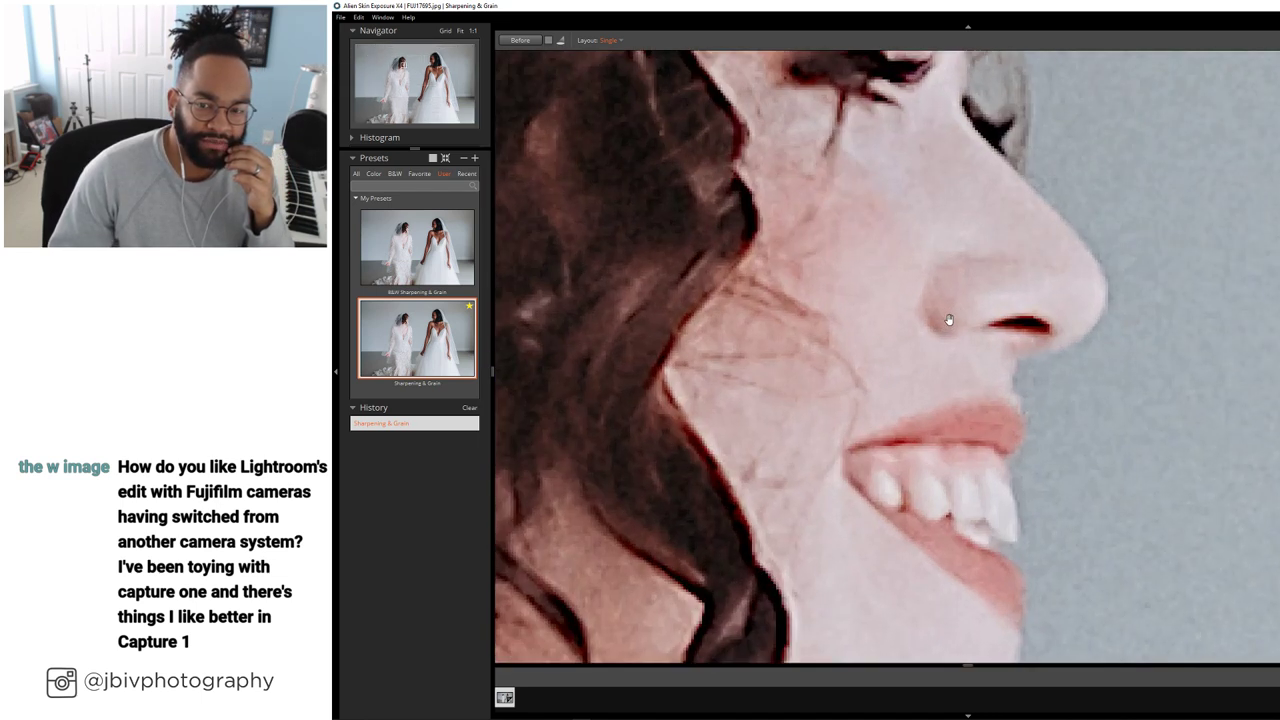
scroll(1112, 303, down, 4)
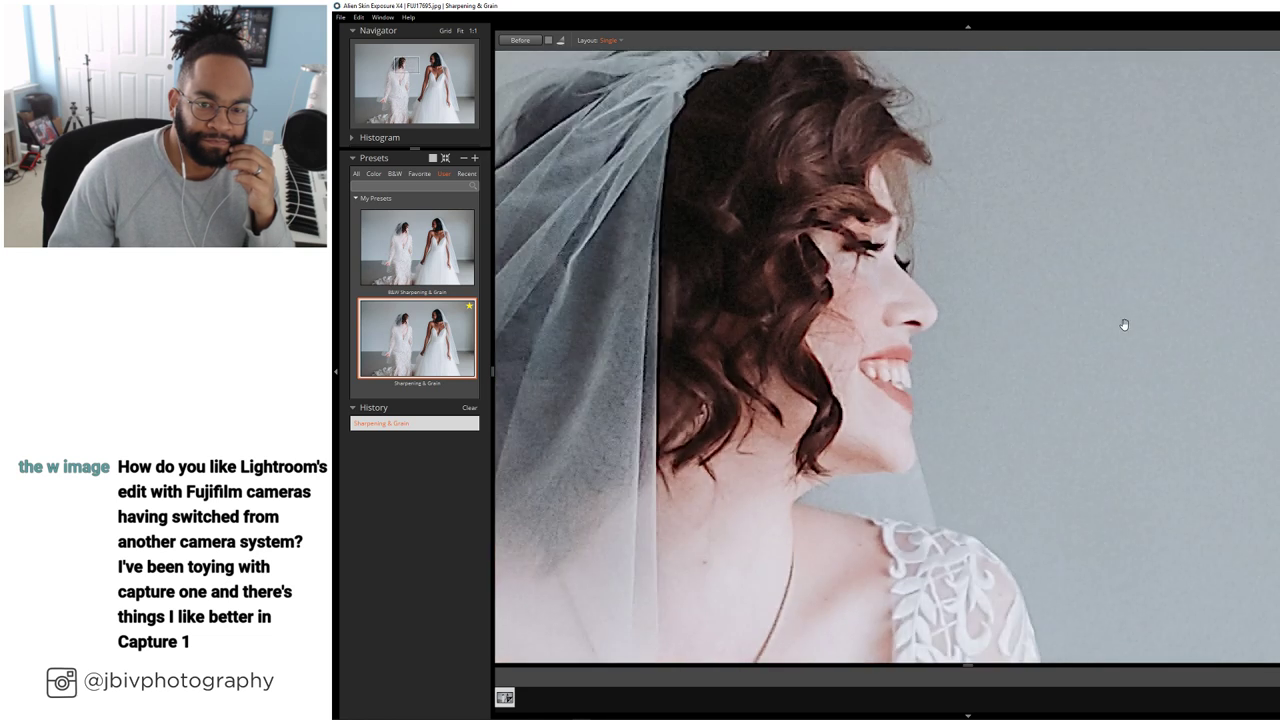
drag(1123, 326, 872, 324)
scroll(850, 290, down, 4)
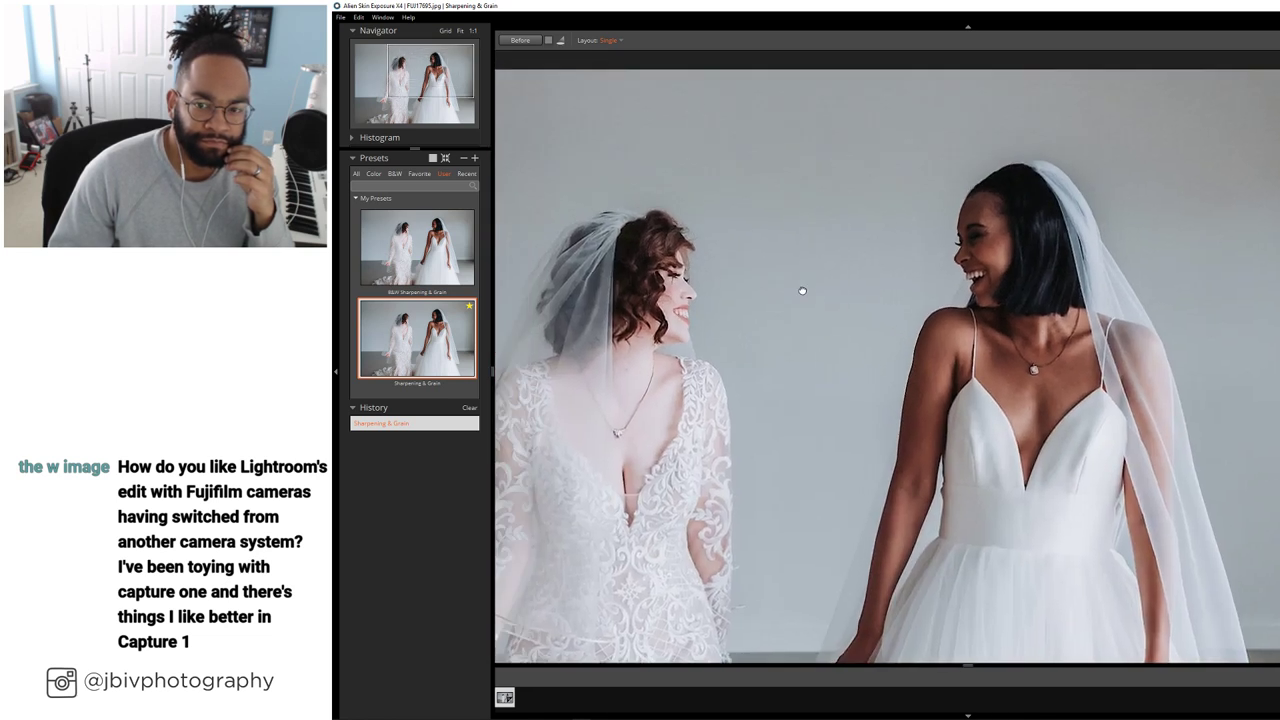
drag(802, 291, 934, 257)
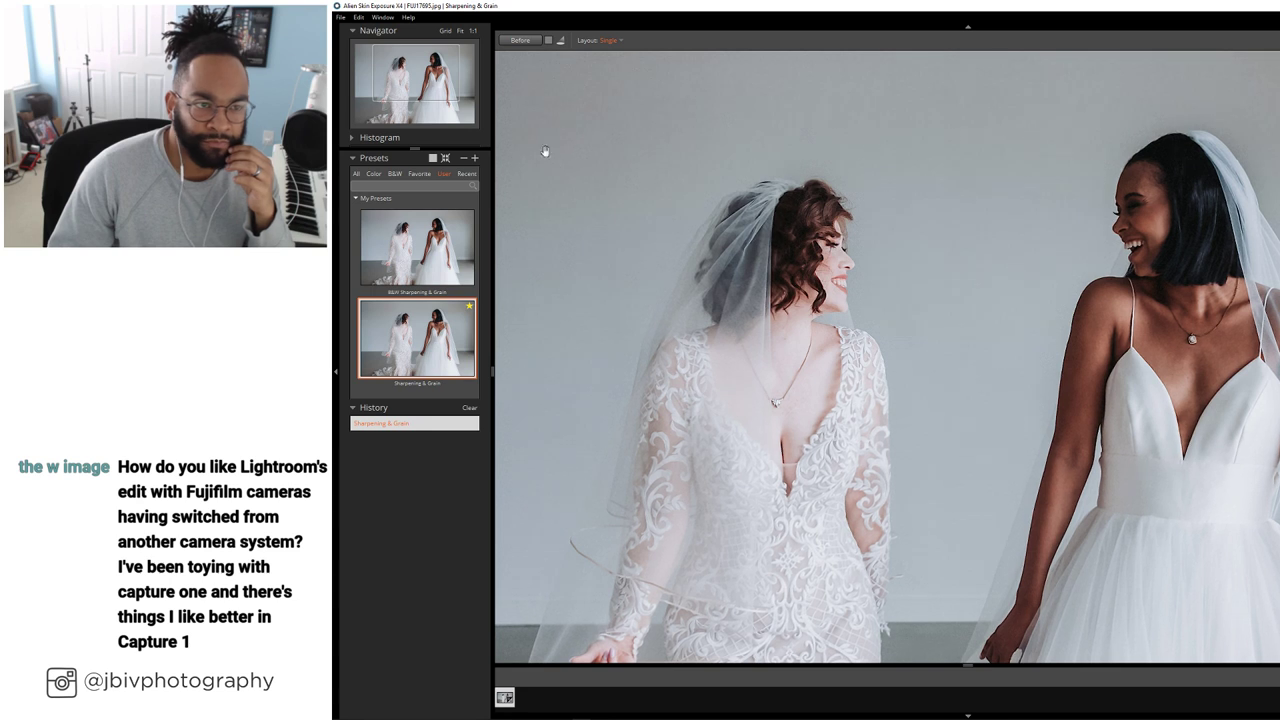
Compare the edit against the original, fit the photo, and close Exposure X4 to save
click(524, 40)
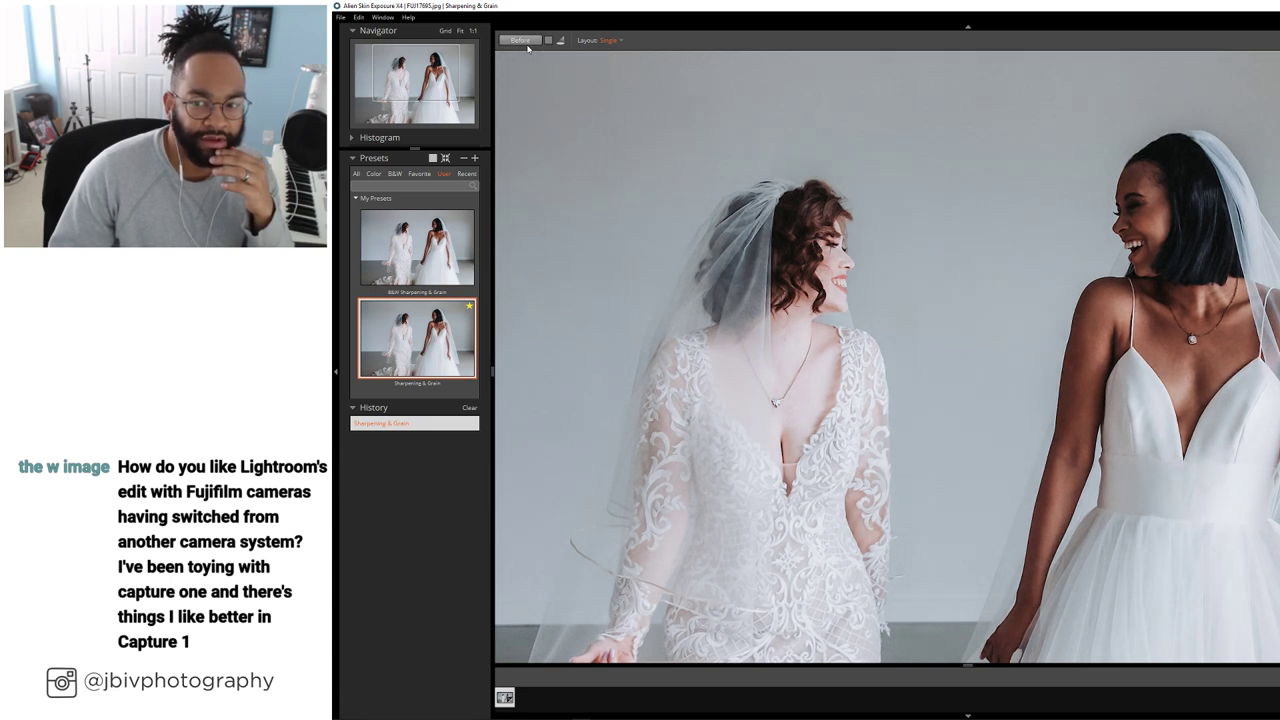
click(524, 40)
click(524, 40)
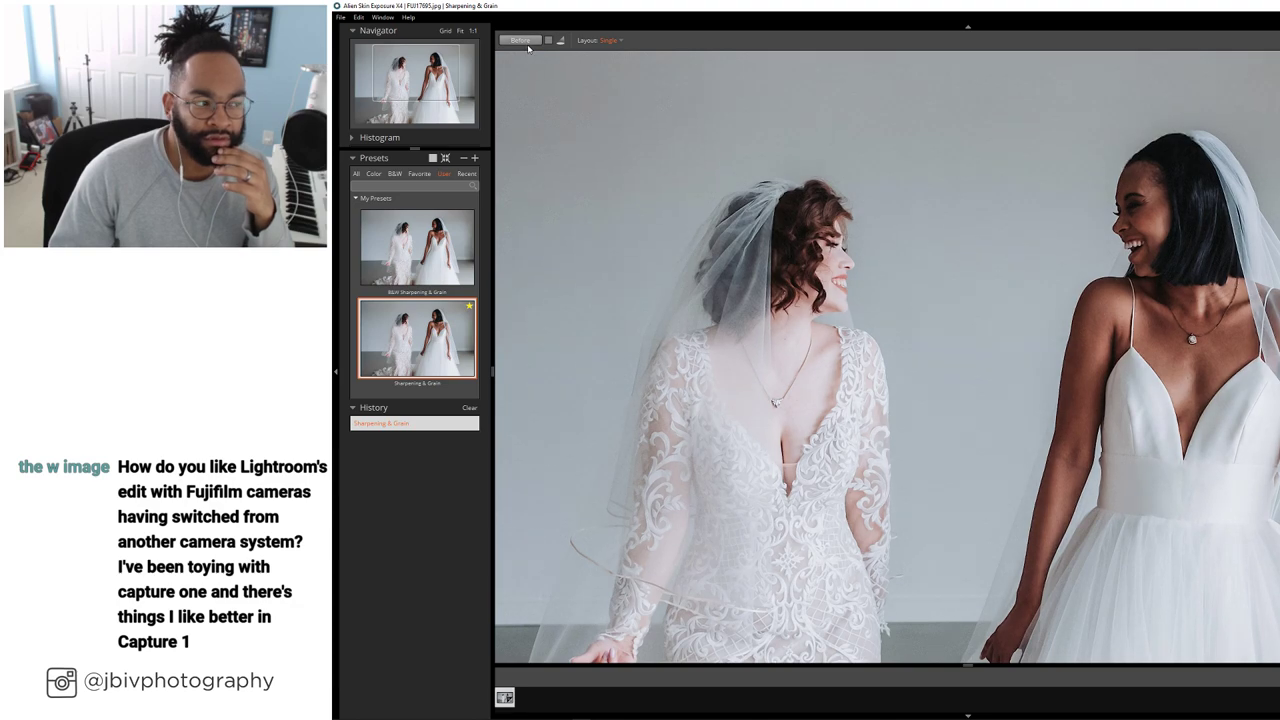
click(528, 47)
click(528, 47)
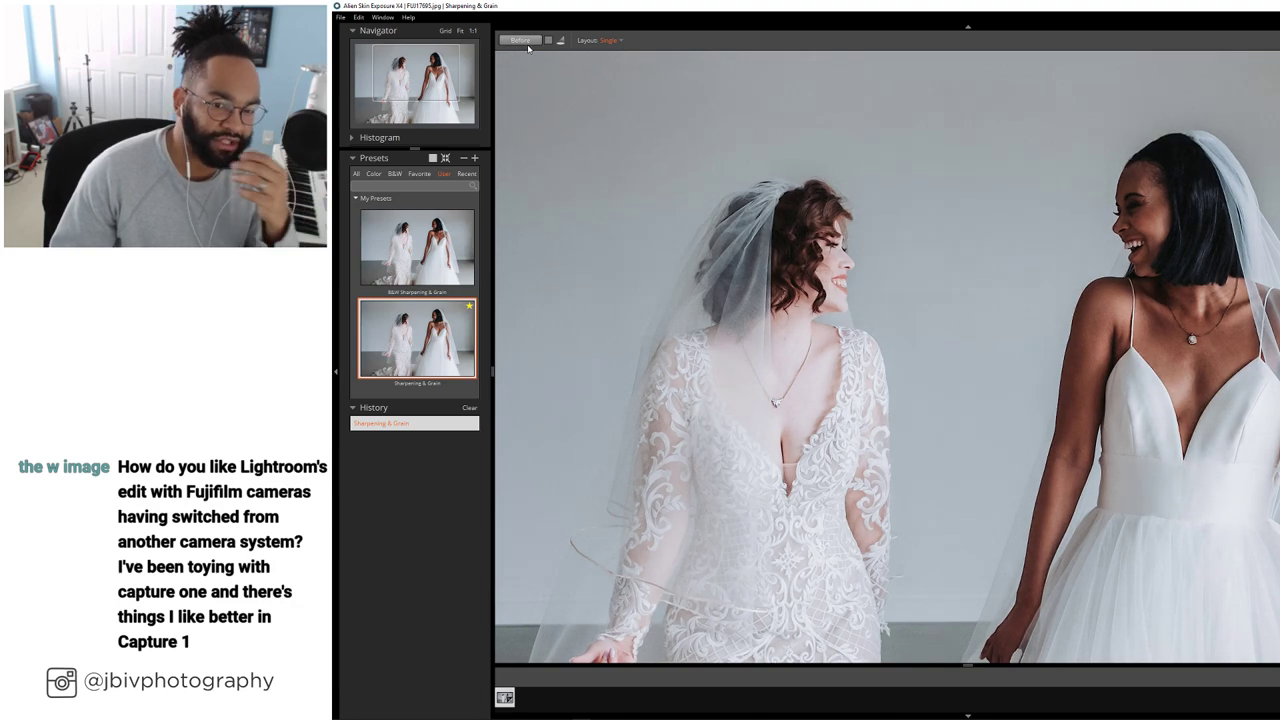
click(831, 486)
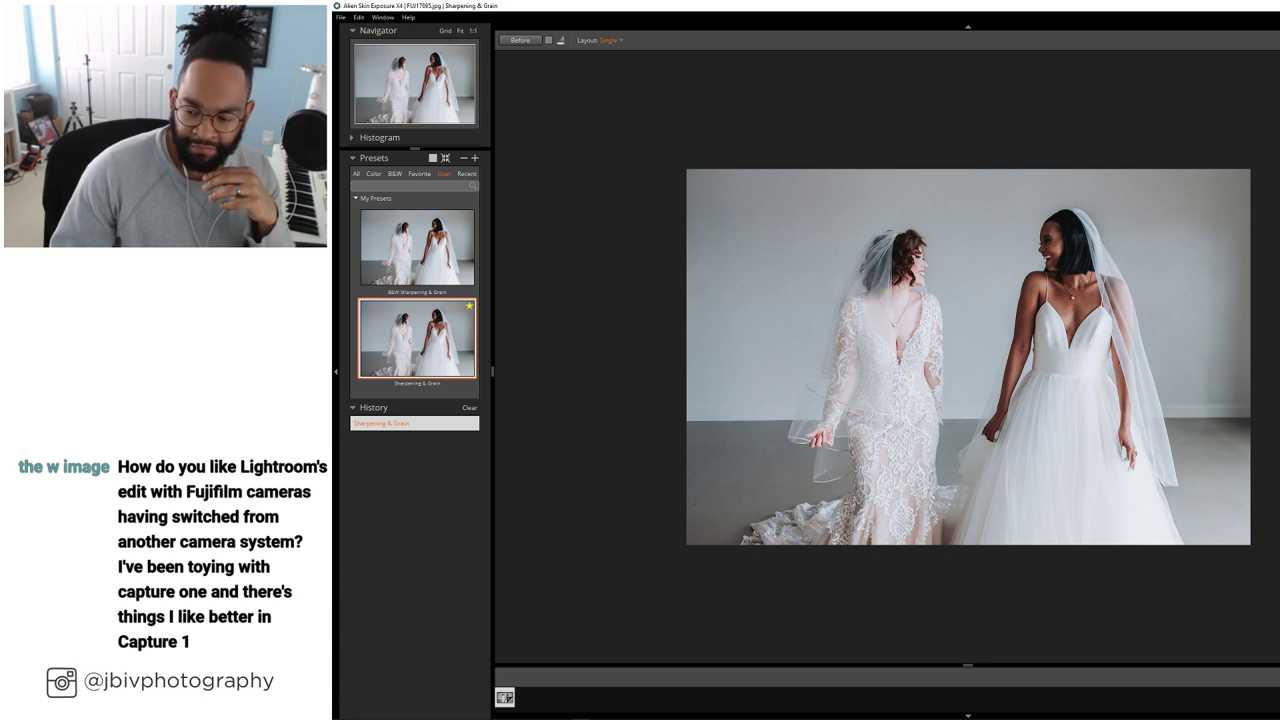
key(ctrl+w)
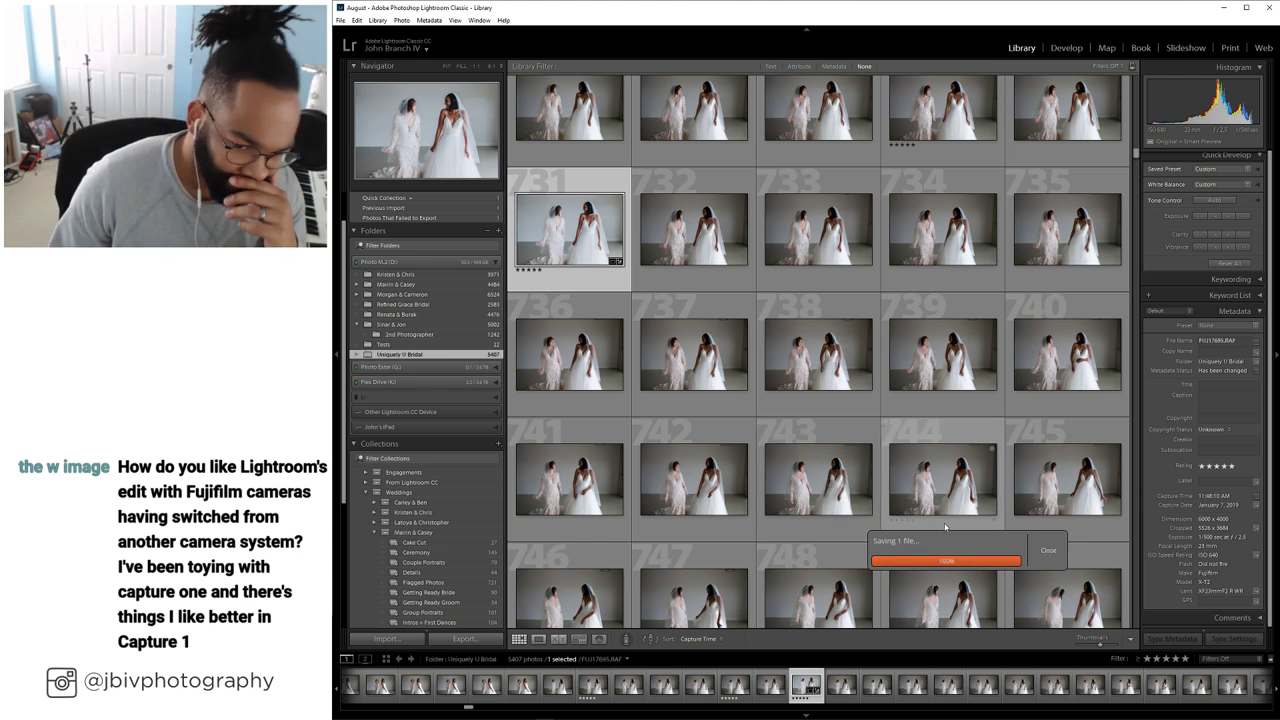
Open a bridal photo from the grid in full-size Loupe view
drag(956, 543, 786, 533)
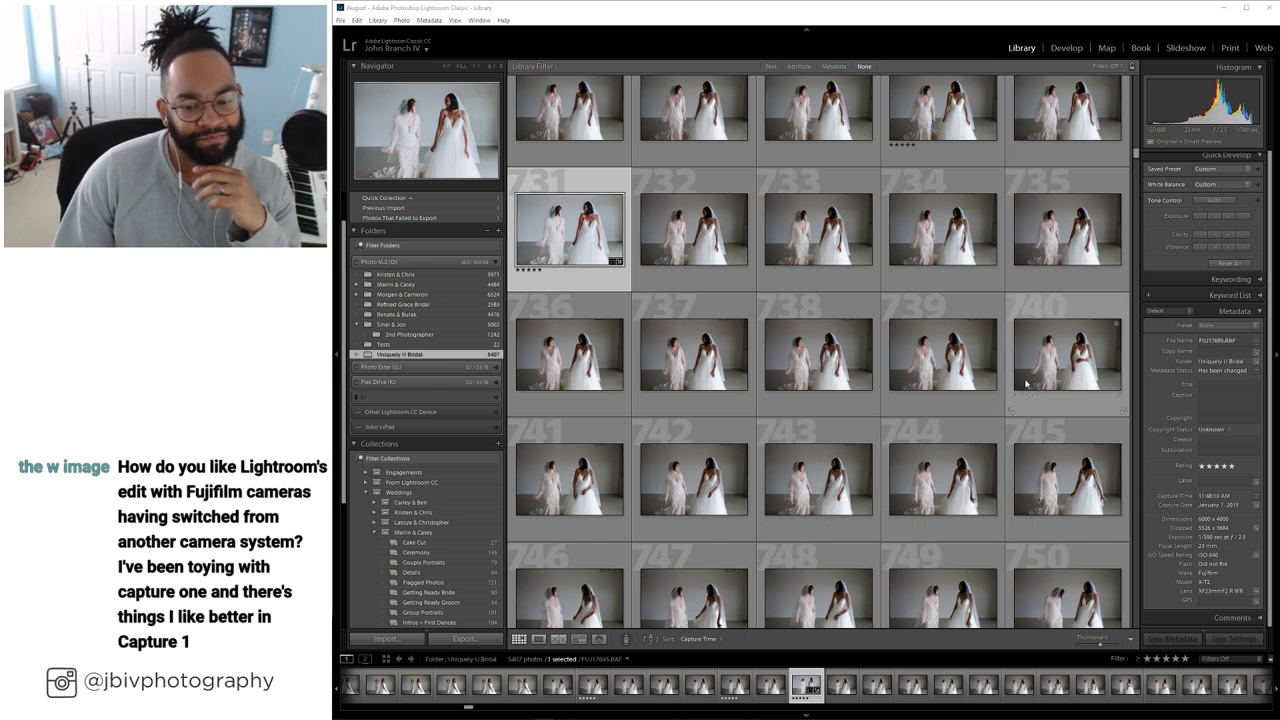
scroll(700, 346, down, 2)
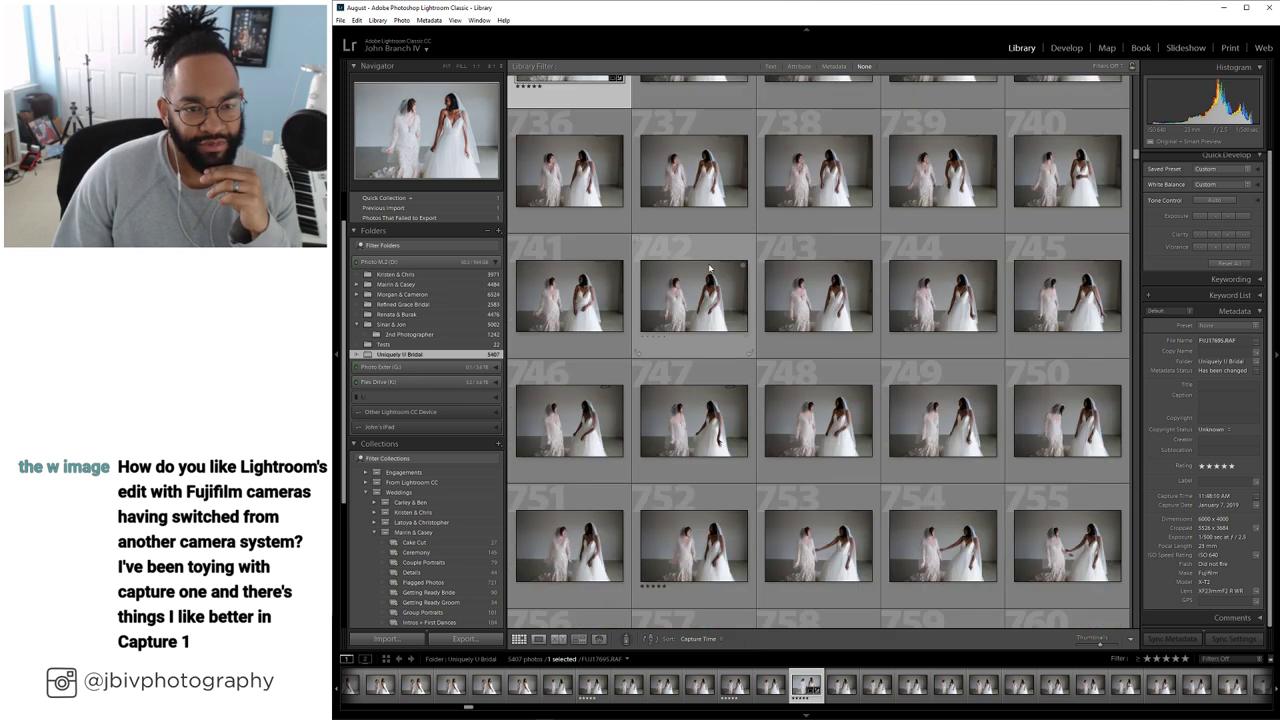
scroll(700, 300, up, 2)
double_click(693, 235)
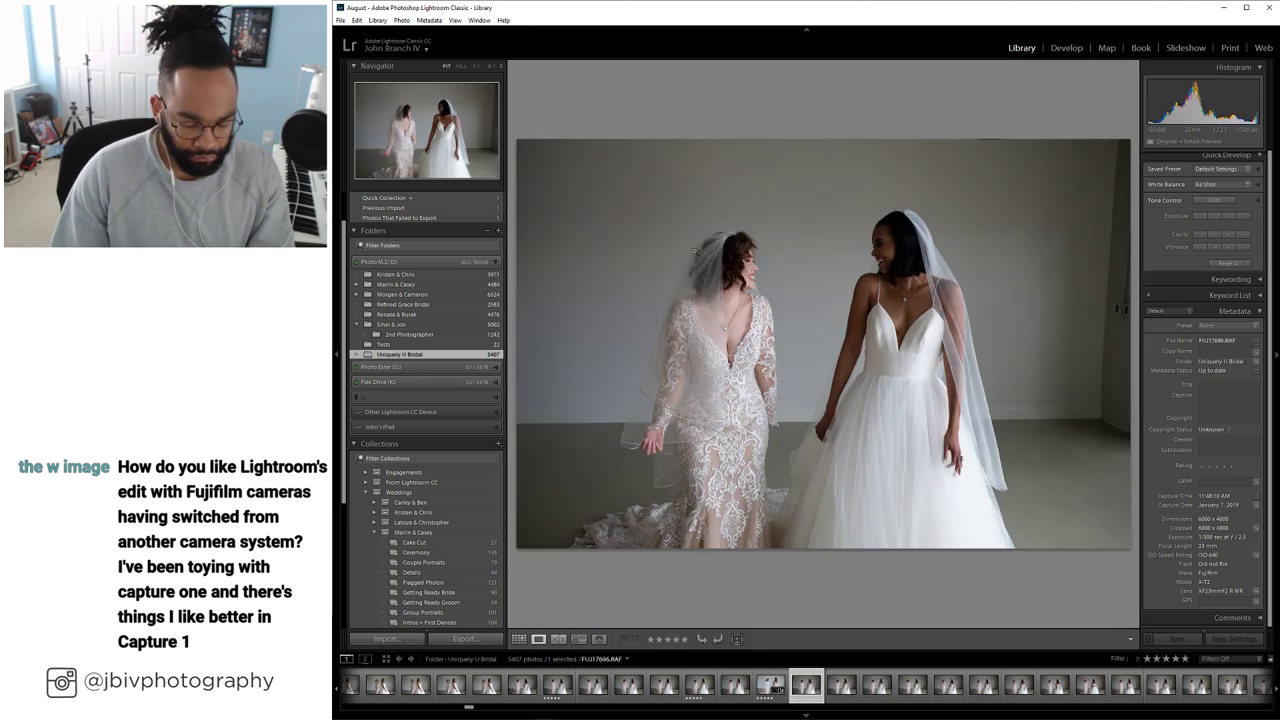
Give two-brides photo FUJ17724 five stars and move on to three-brides FUJ17733
key(Right)
key(Right)
key(Right)
key(Right)
key(Right)
key(Right)
key(Right)
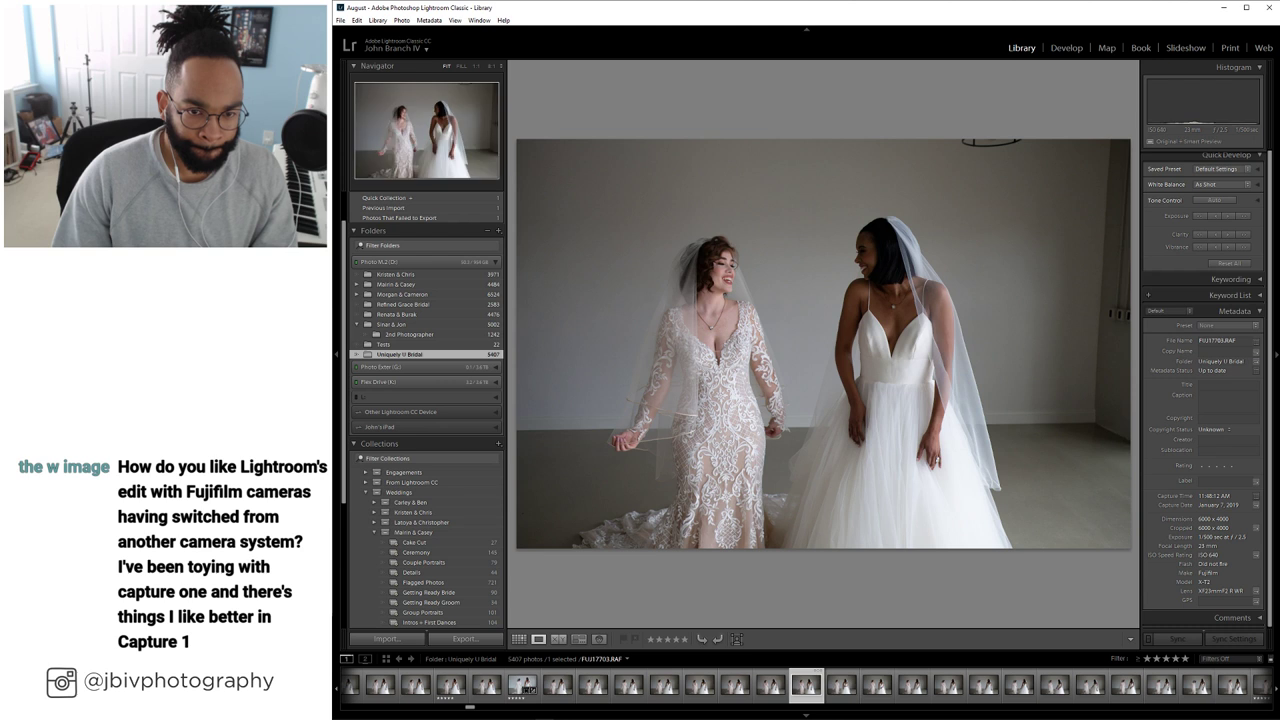
key(Right)
key(Right)
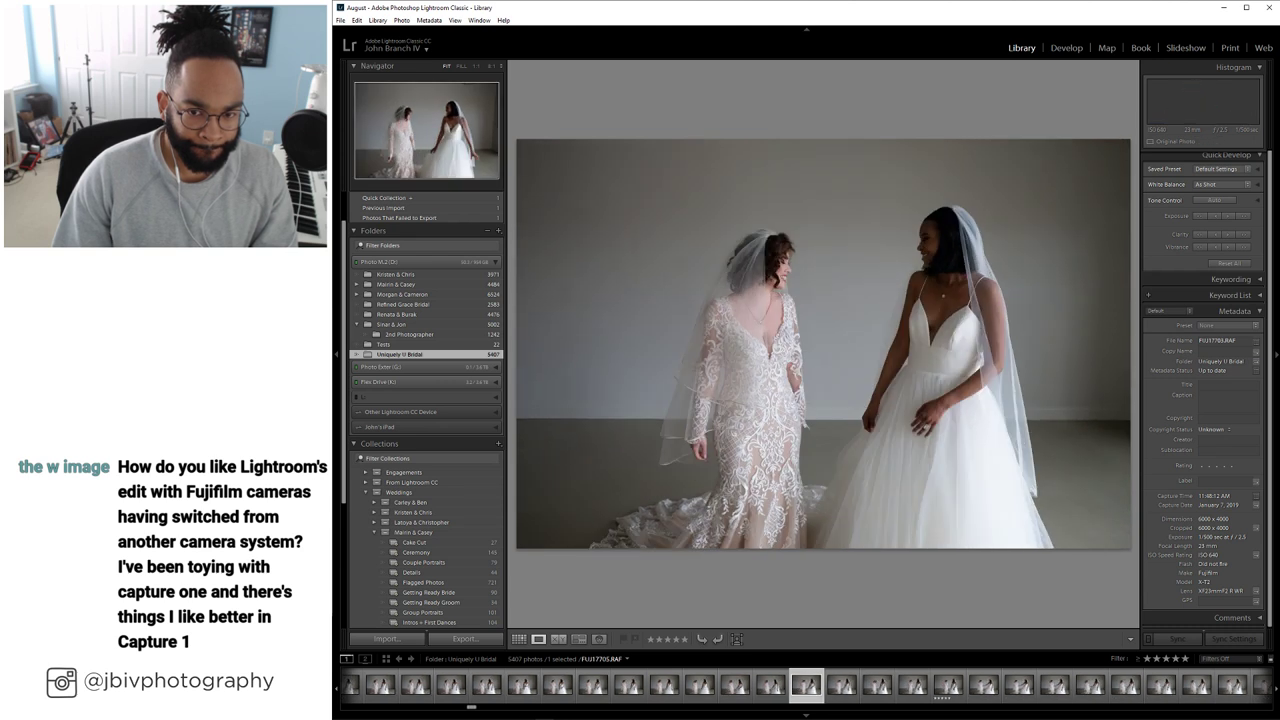
key(Right)
key(Right)
key(Right)
key(Right)
key(Right)
key(Right)
key(Right)
key(Right)
key(Right)
key(Right)
key(Right)
key(Right)
key(Right)
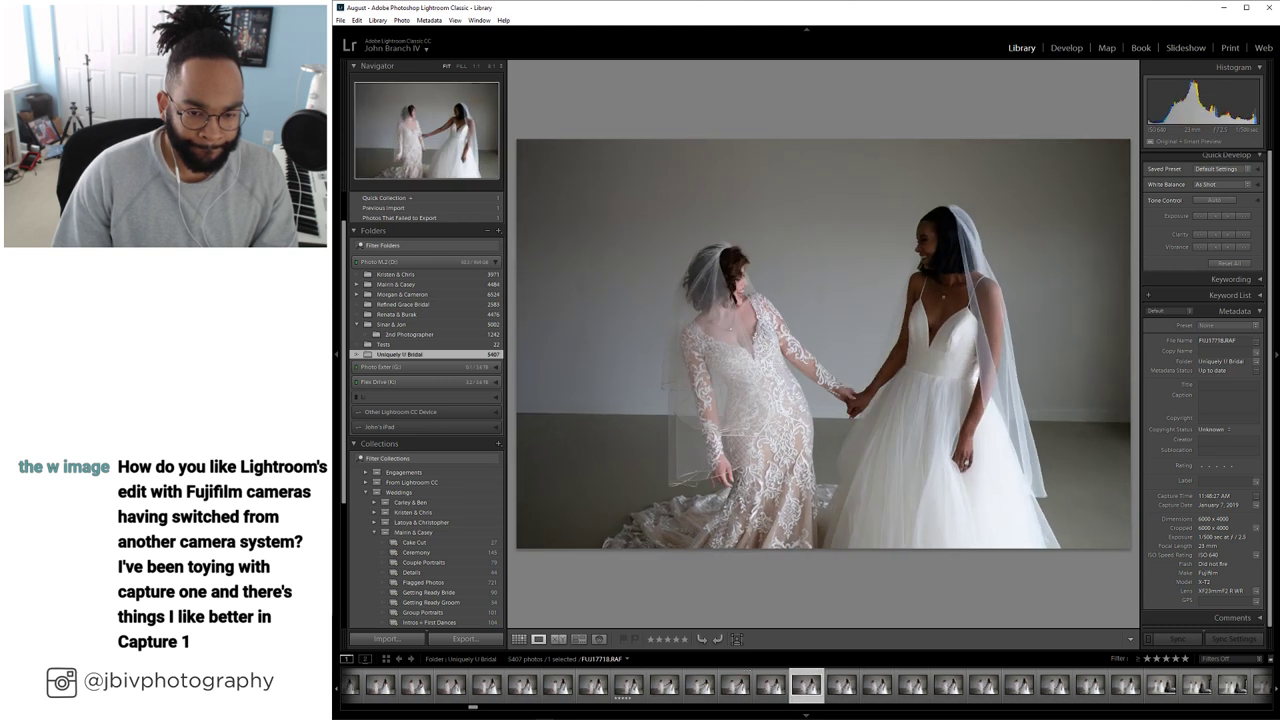
key(Right)
key(Right)
key(Right)
key(Right)
key(Right)
key(Right)
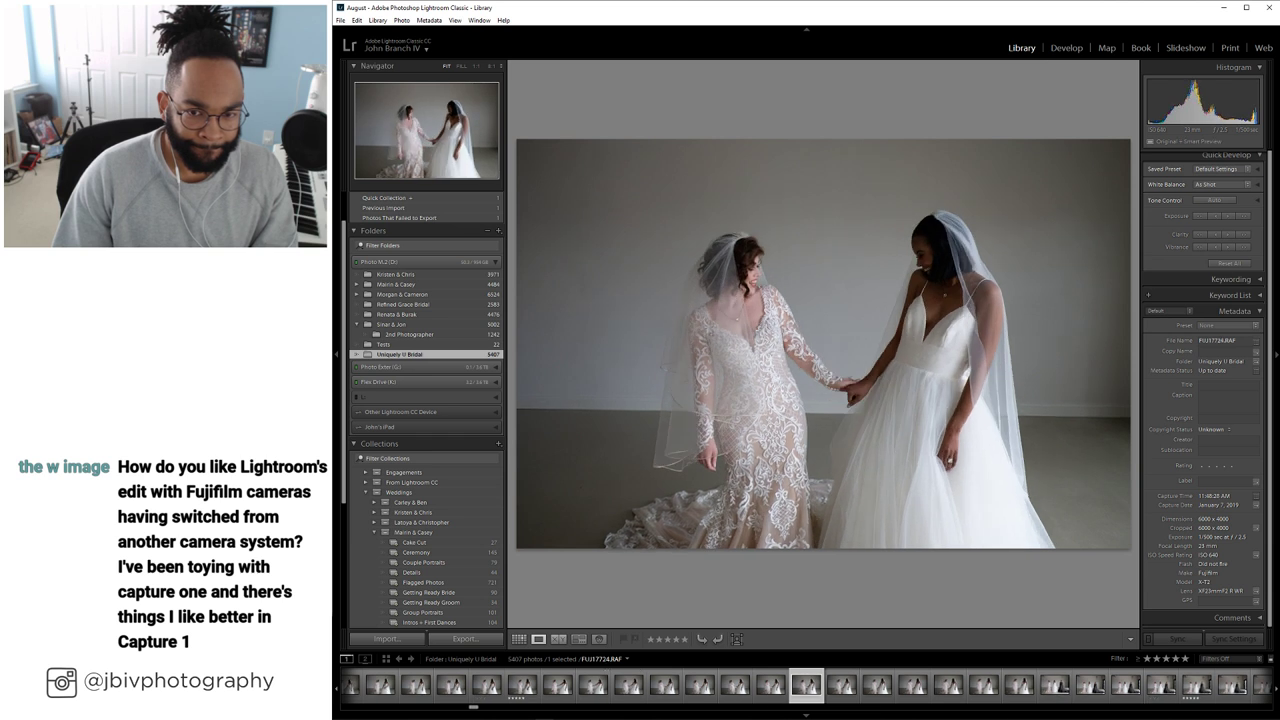
key(5)
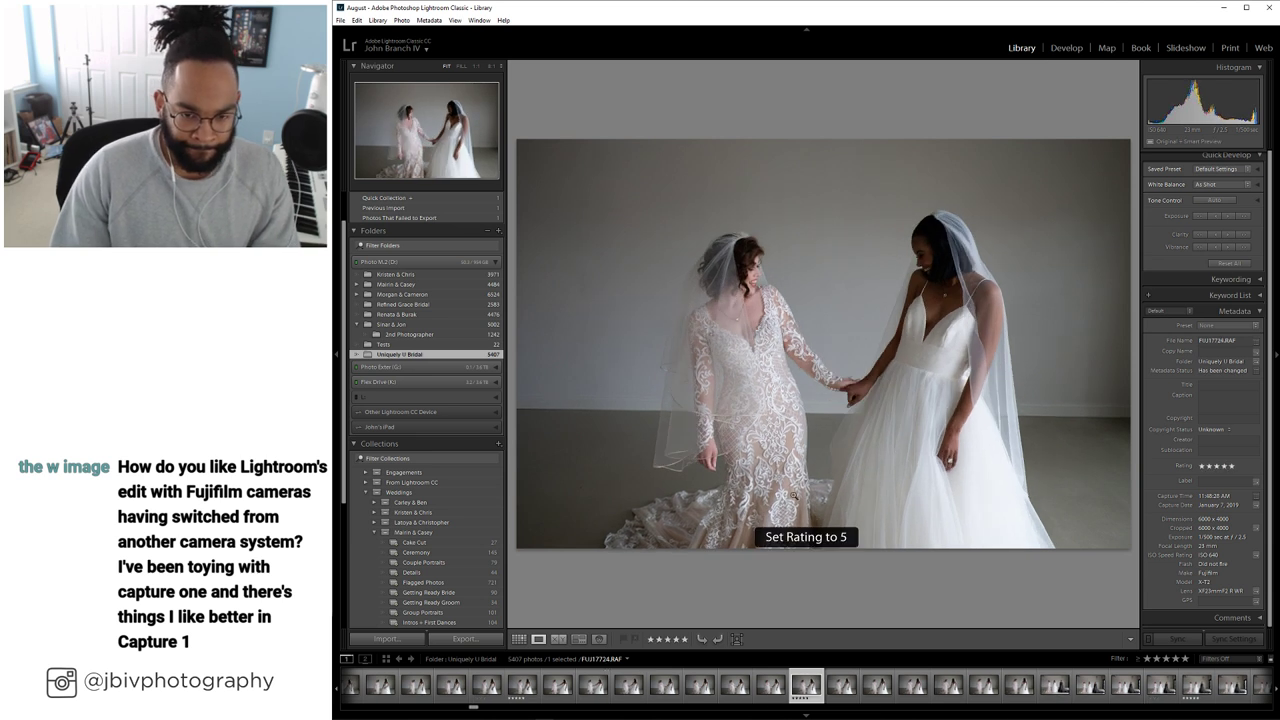
key(Right)
key(Right)
key(Right)
key(Right)
key(Right)
key(Right)
key(Right)
key(Right)
key(Right)
key(Right)
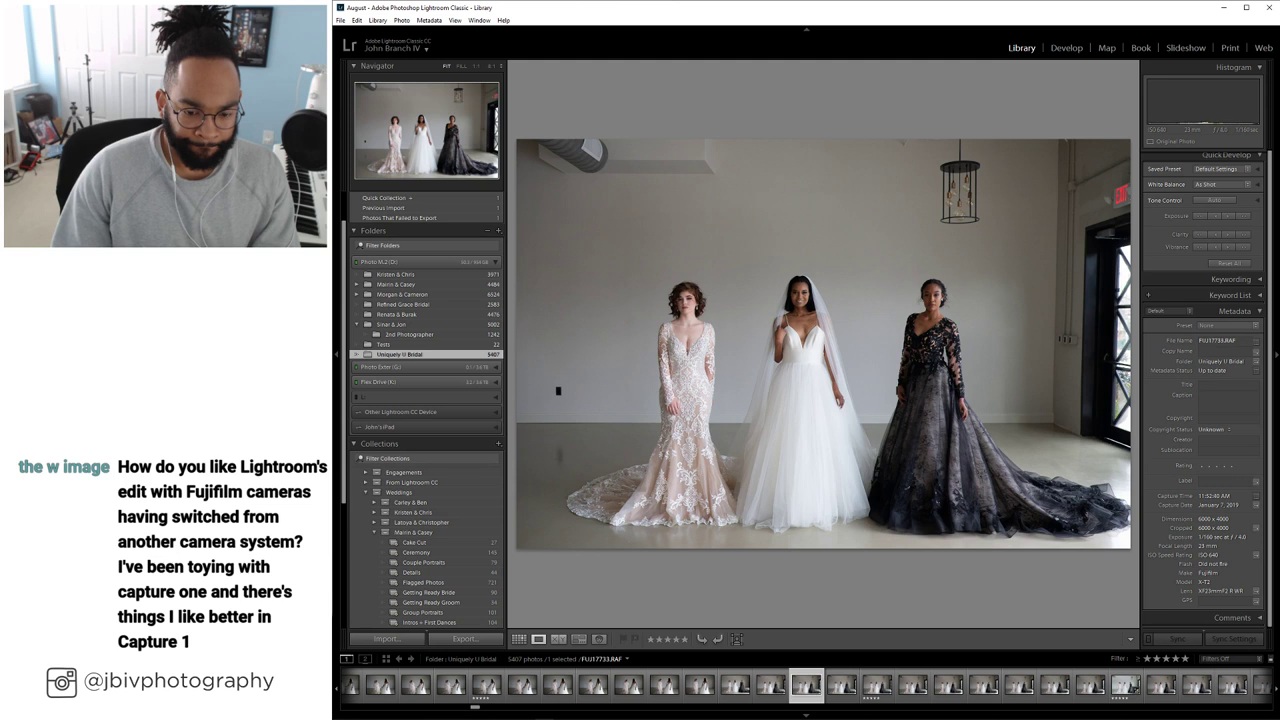
key(Right)
Paste the copied develop settings onto the three-brides photo FUJ17735
right_click(806, 684)
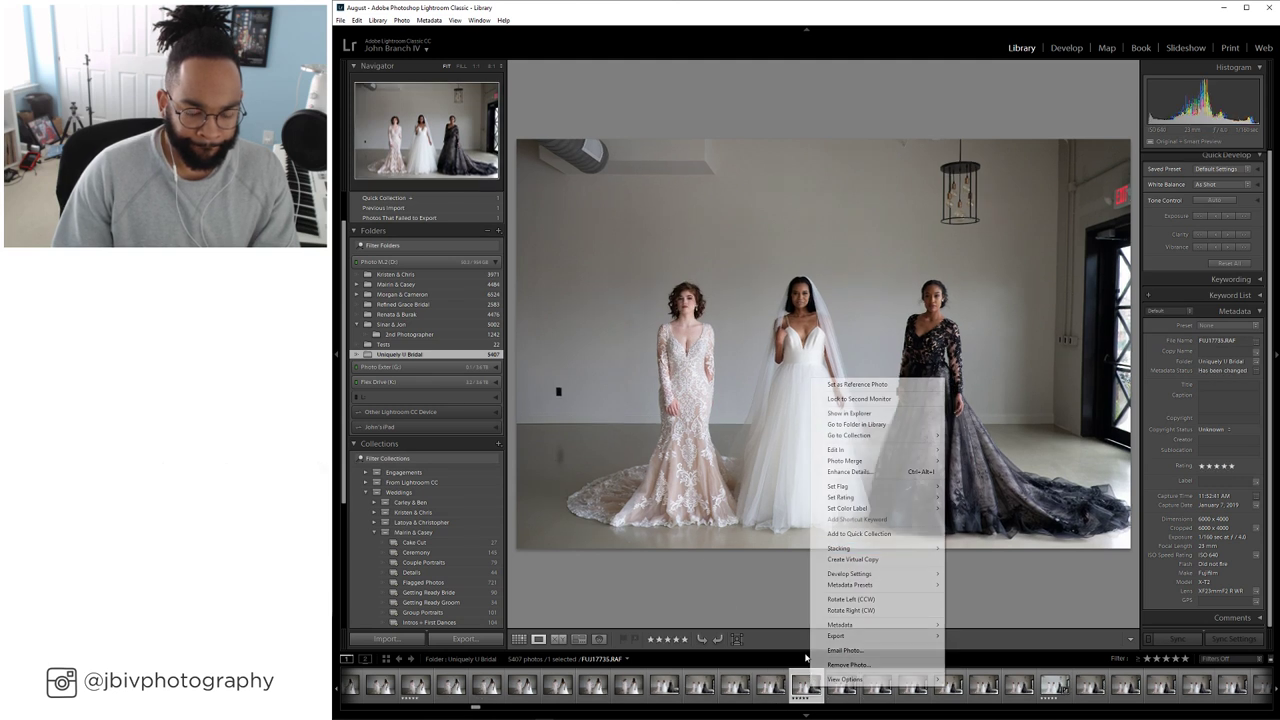
mouse_move(848, 573)
click(989, 610)
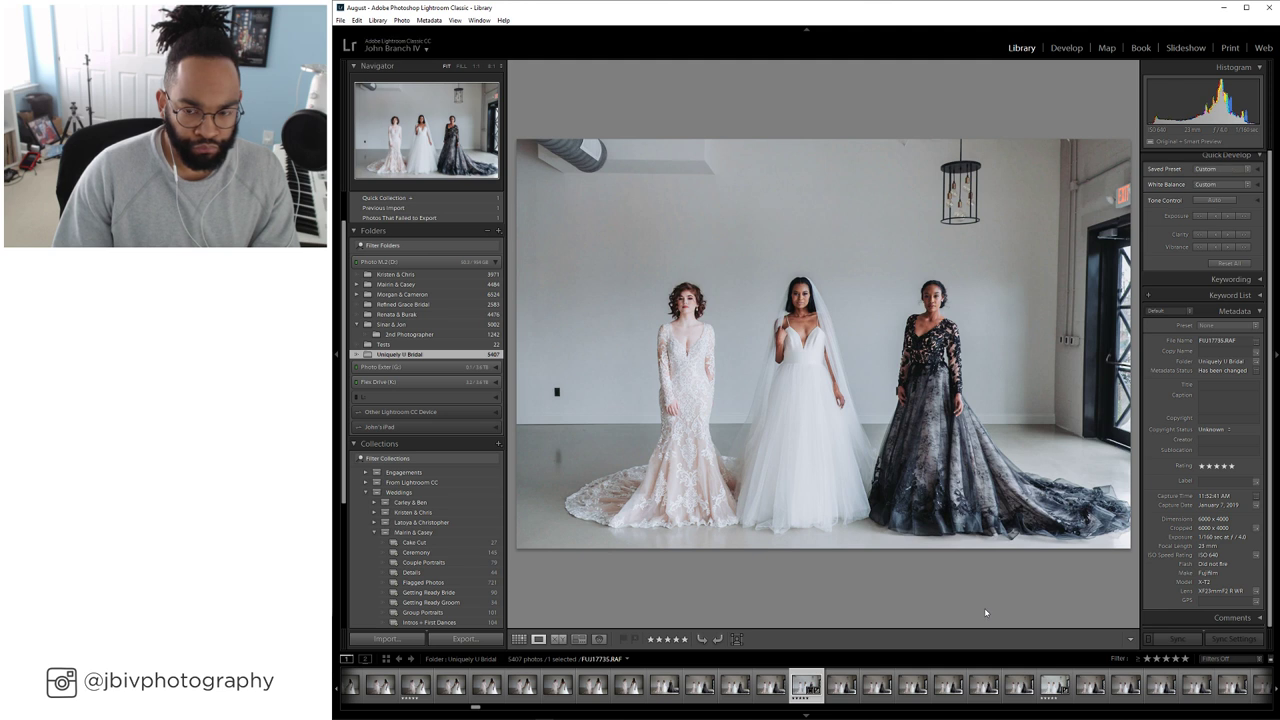
key(d)
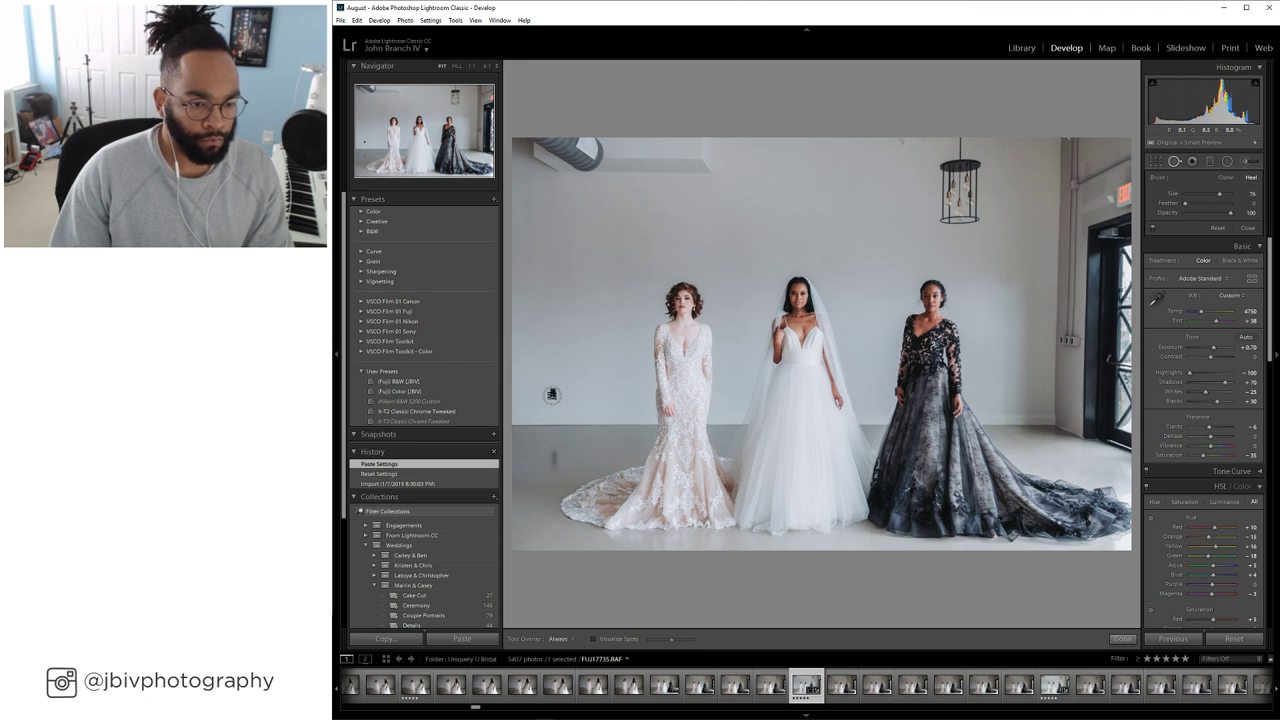
Heal the wall mark left of the brides and apply Upright Level correction
click(553, 388)
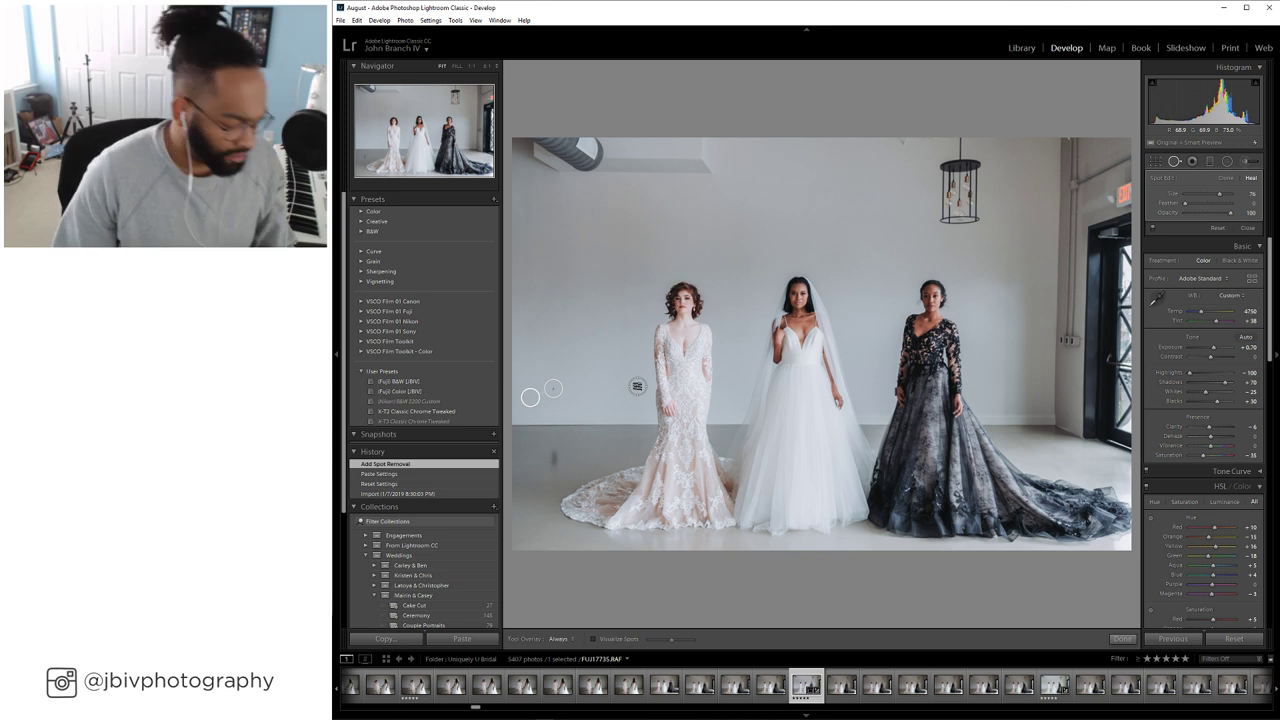
key(q)
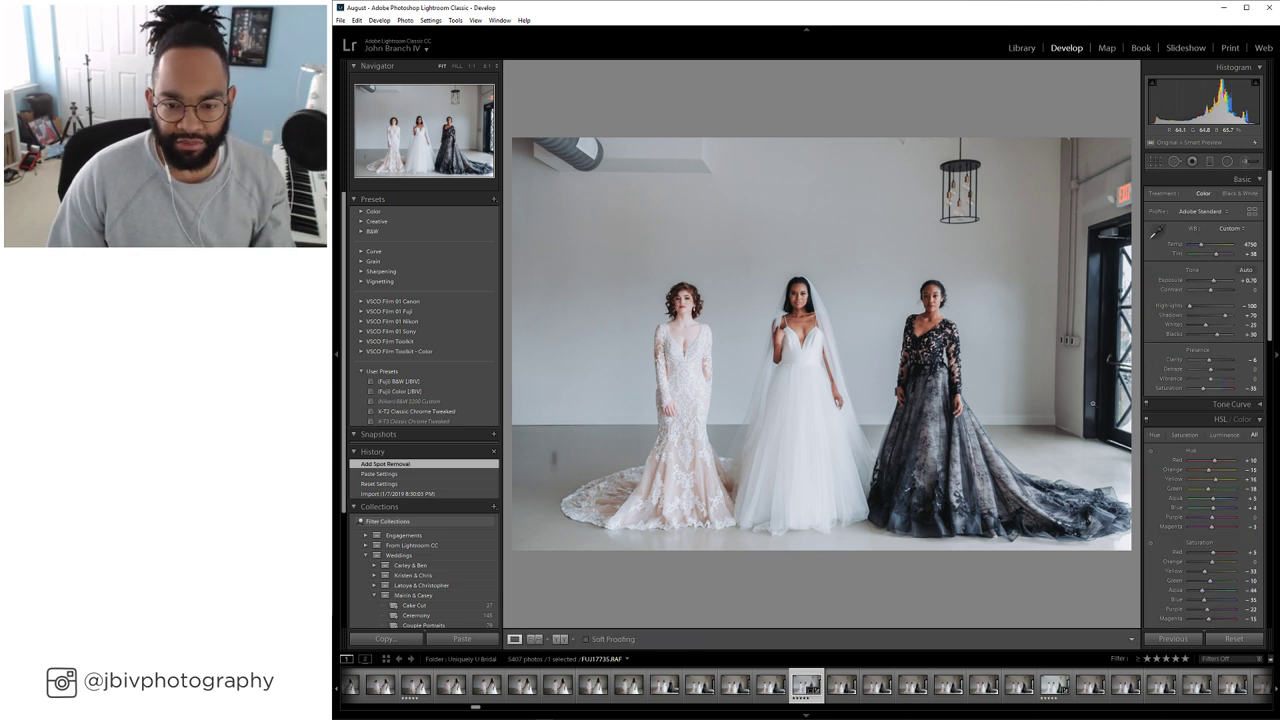
scroll(1166, 455, down, 10)
click(1164, 449)
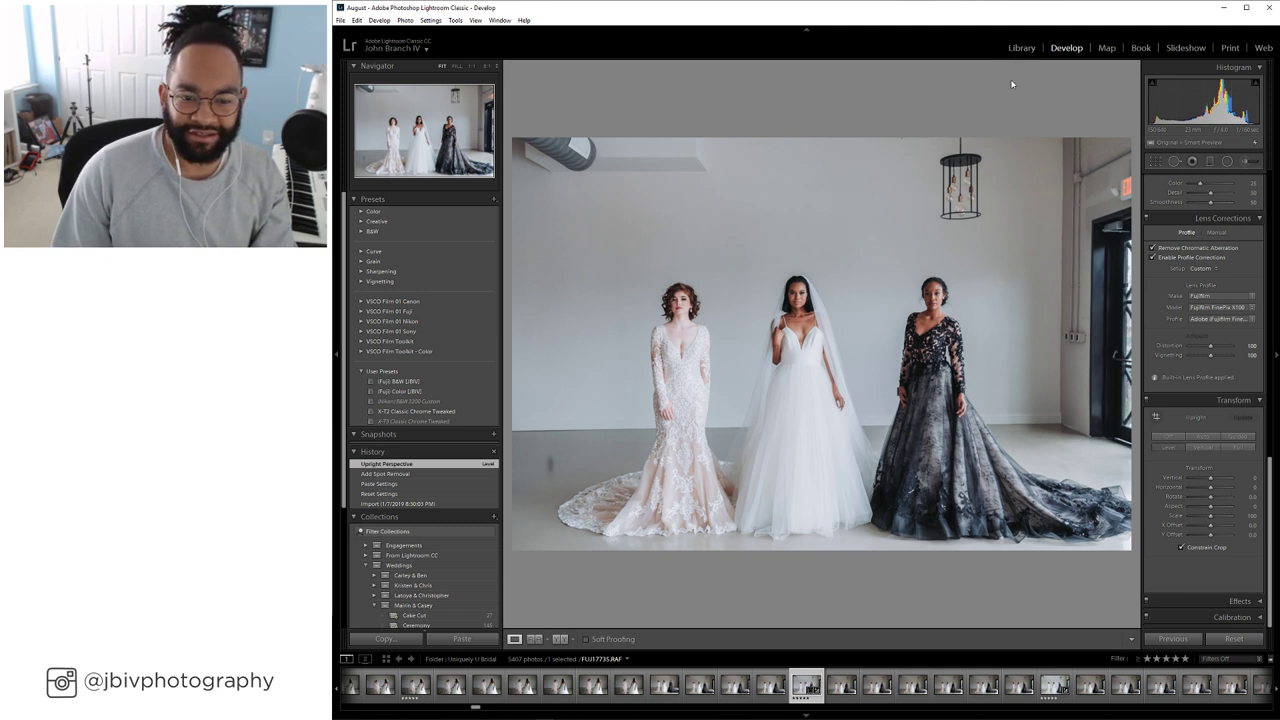
Crop the top of the photo tighter, then step ahead to FUJ17742
click(1155, 161)
drag(830, 139, 846, 181)
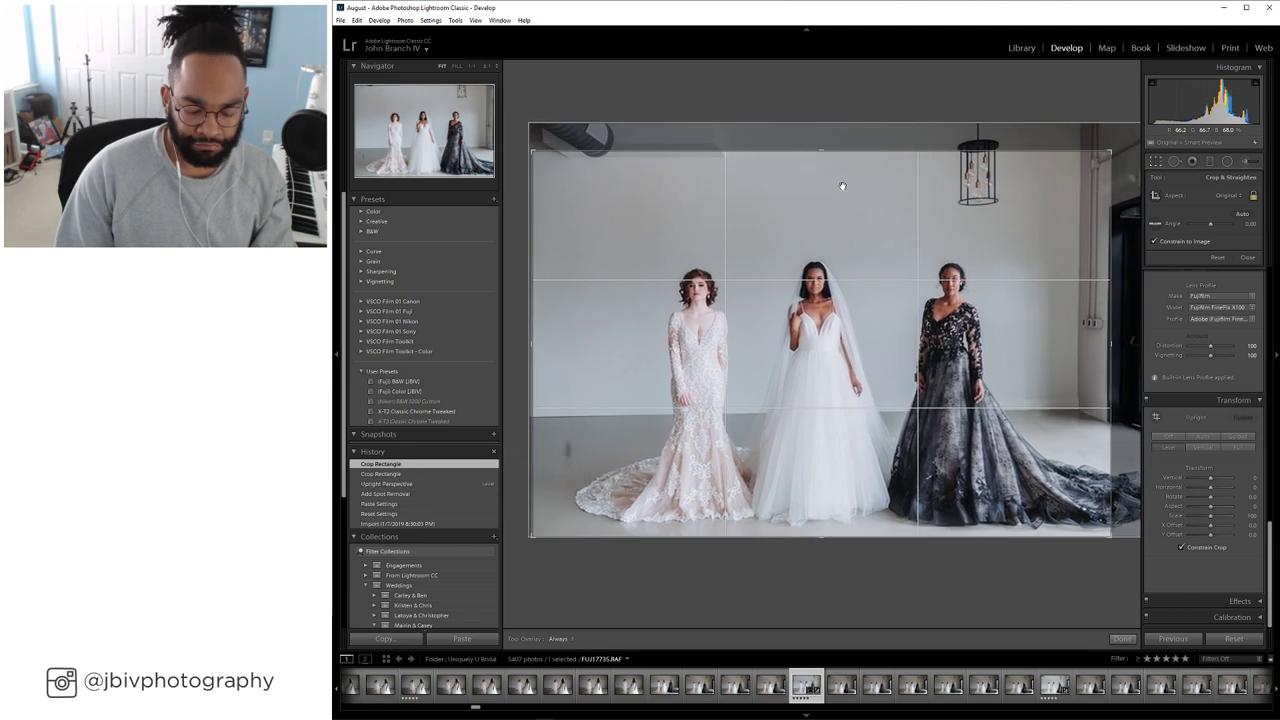
key(Return)
key(Right)
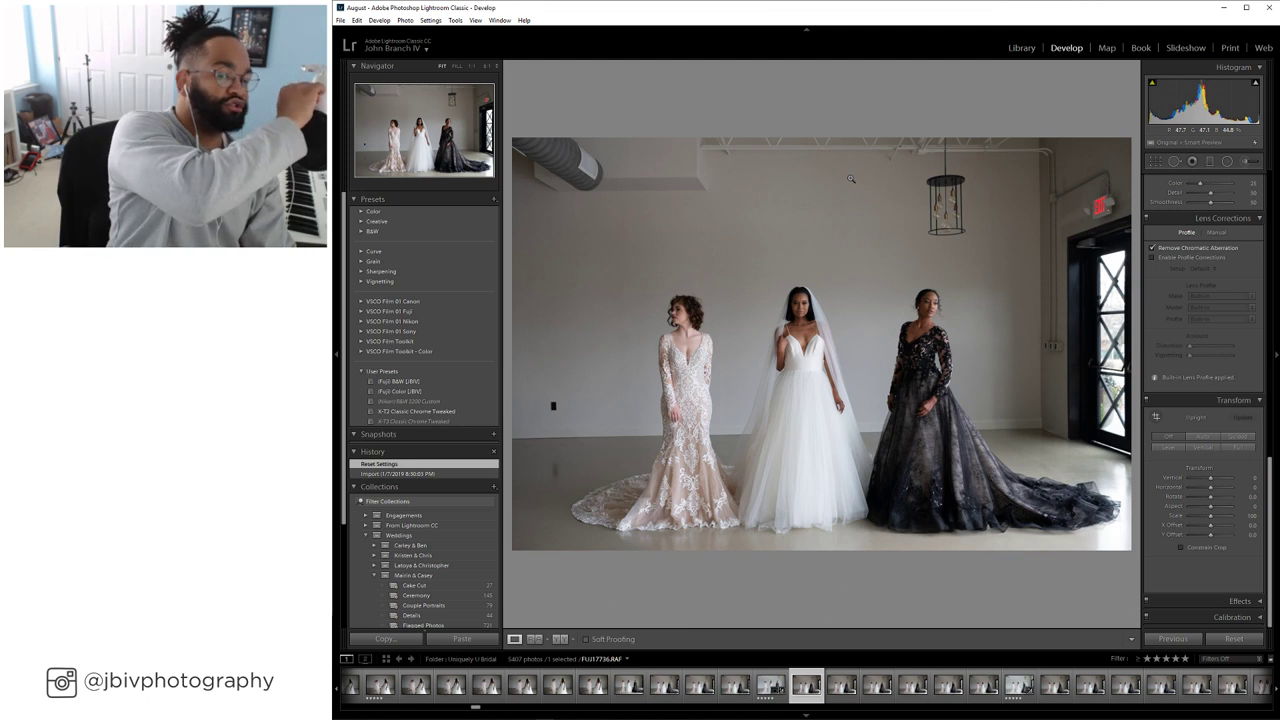
key(Right)
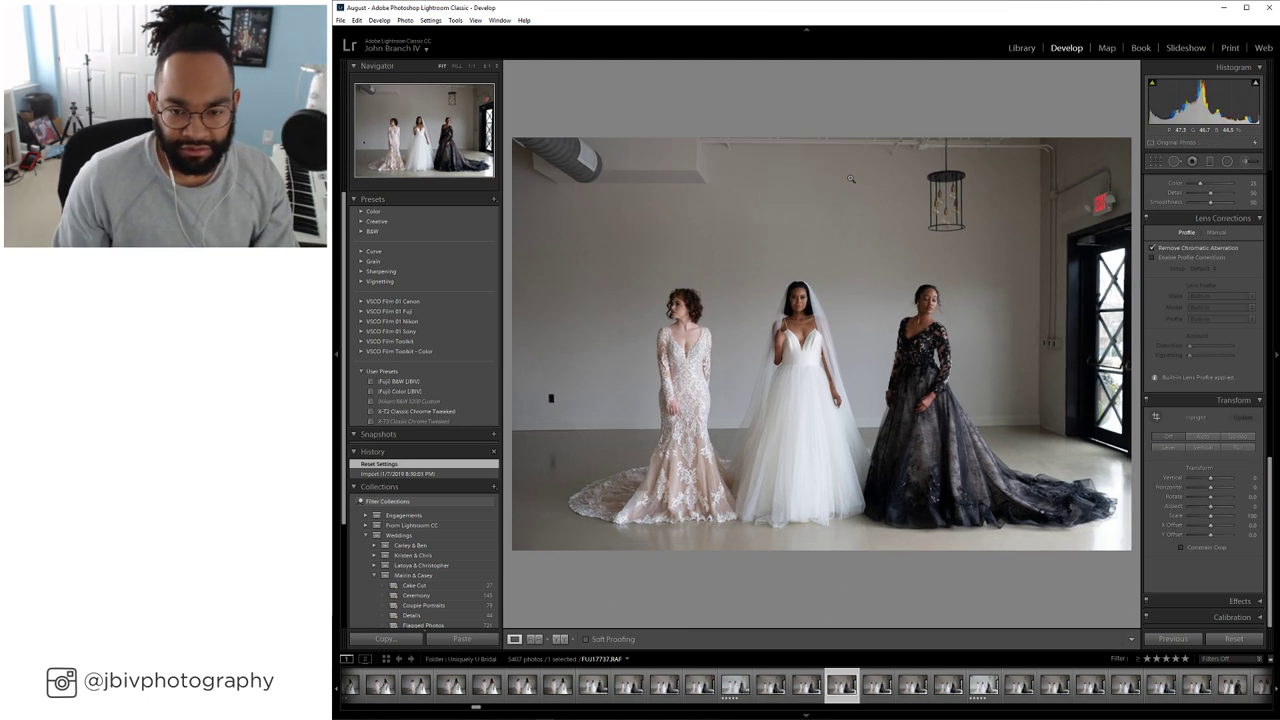
key(Right)
key(Right)
key(Right)
key(Right)
key(Right)
key(Right)
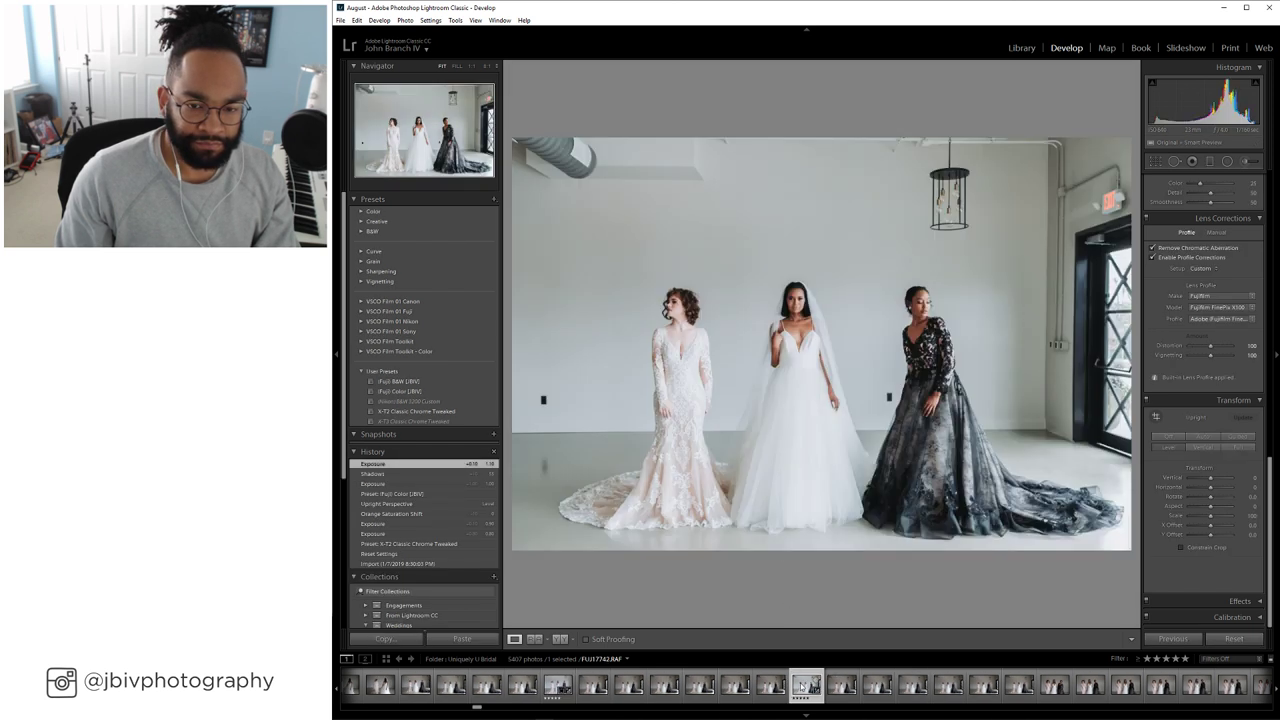
Paste the develop settings onto the current photo and move to the close three-woman portrait
right_click(803, 686)
mouse_move(883, 571)
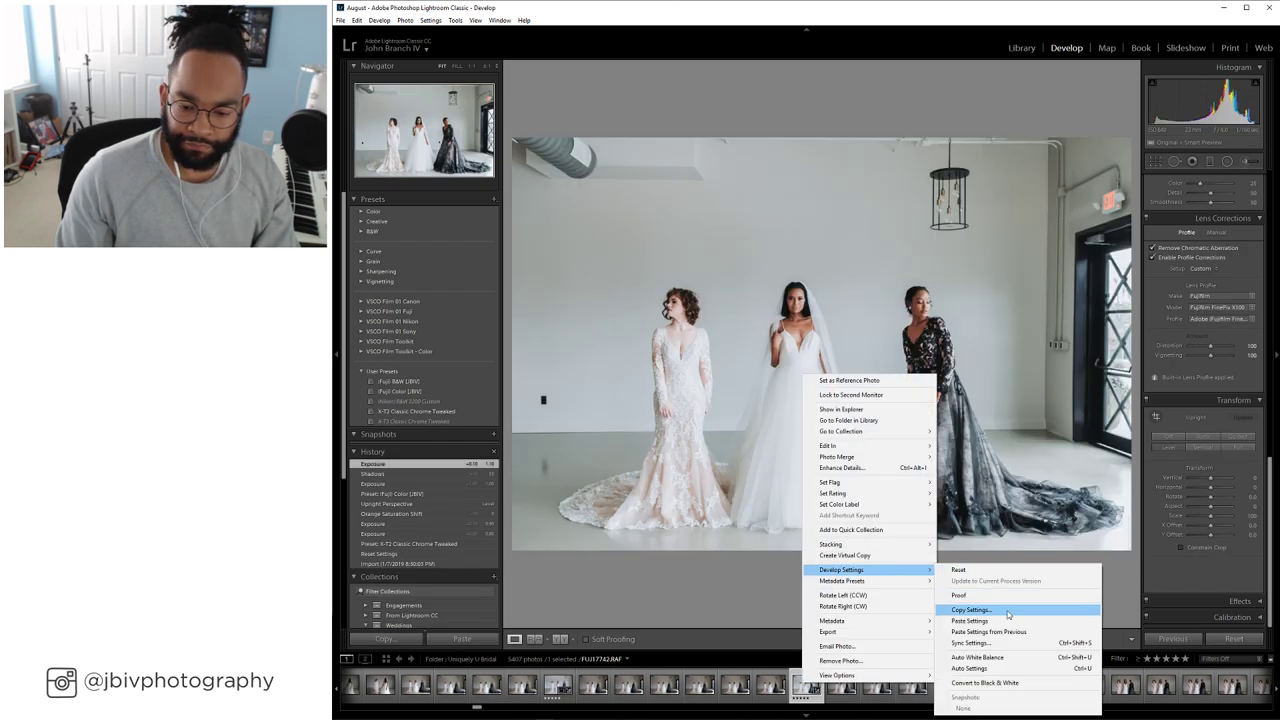
click(969, 620)
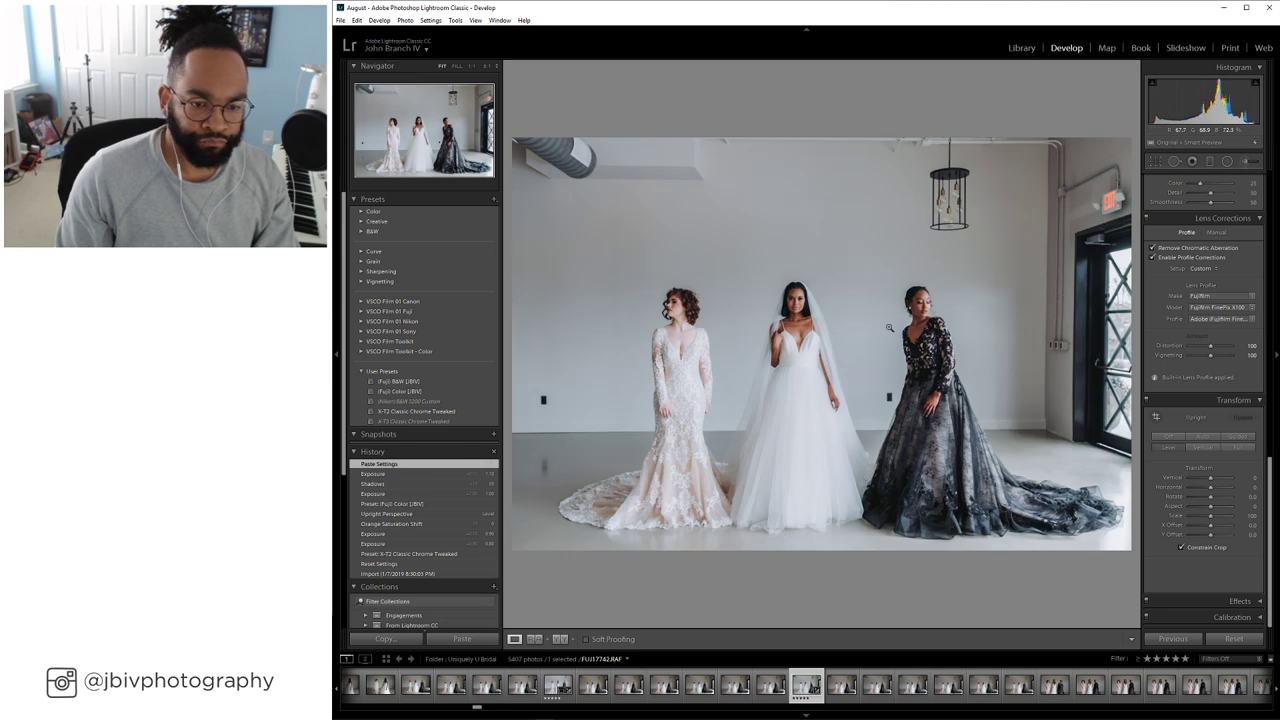
key(Right)
key(Right)
key(Right)
key(Right)
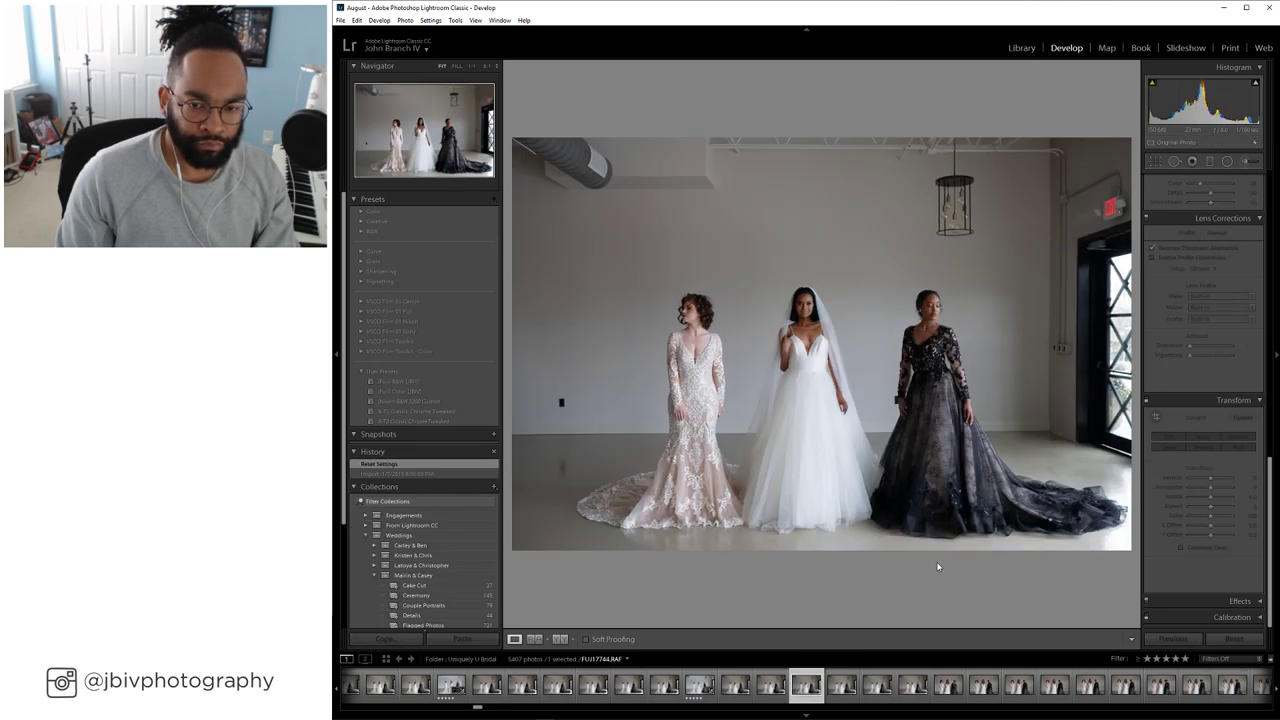
key(Right)
key(Right)
key(Right)
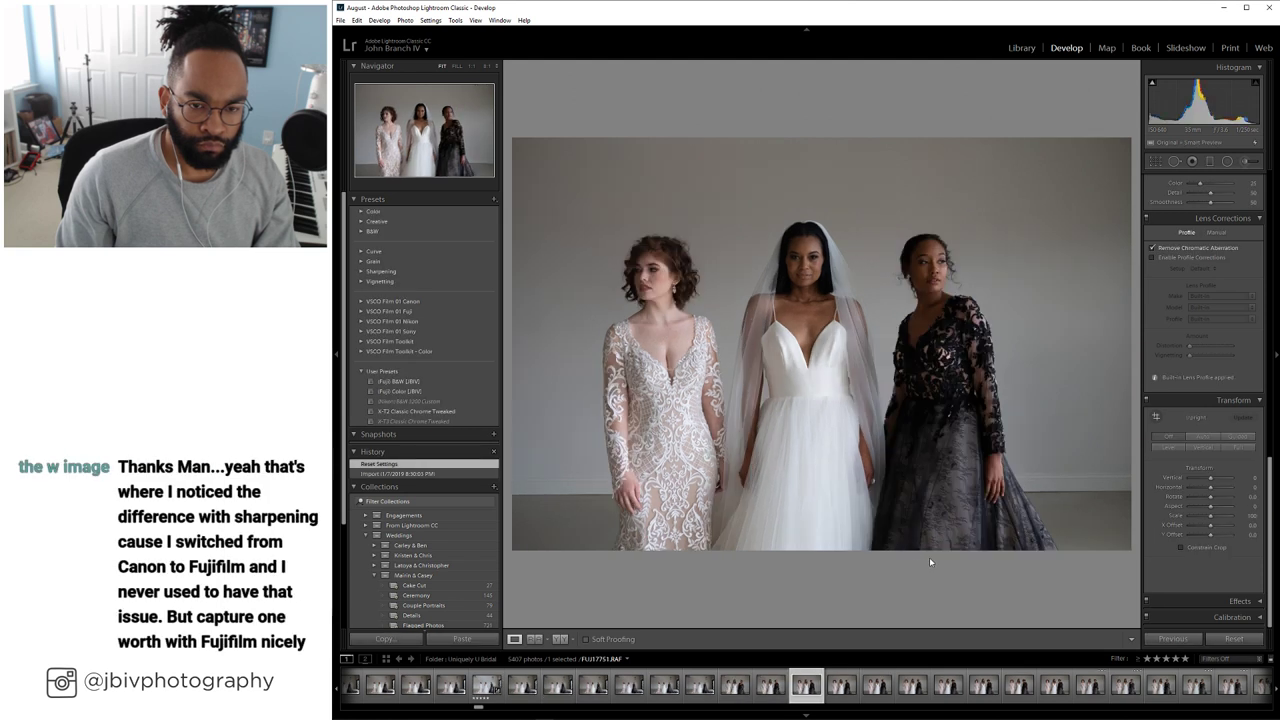
key(Left)
key(Right)
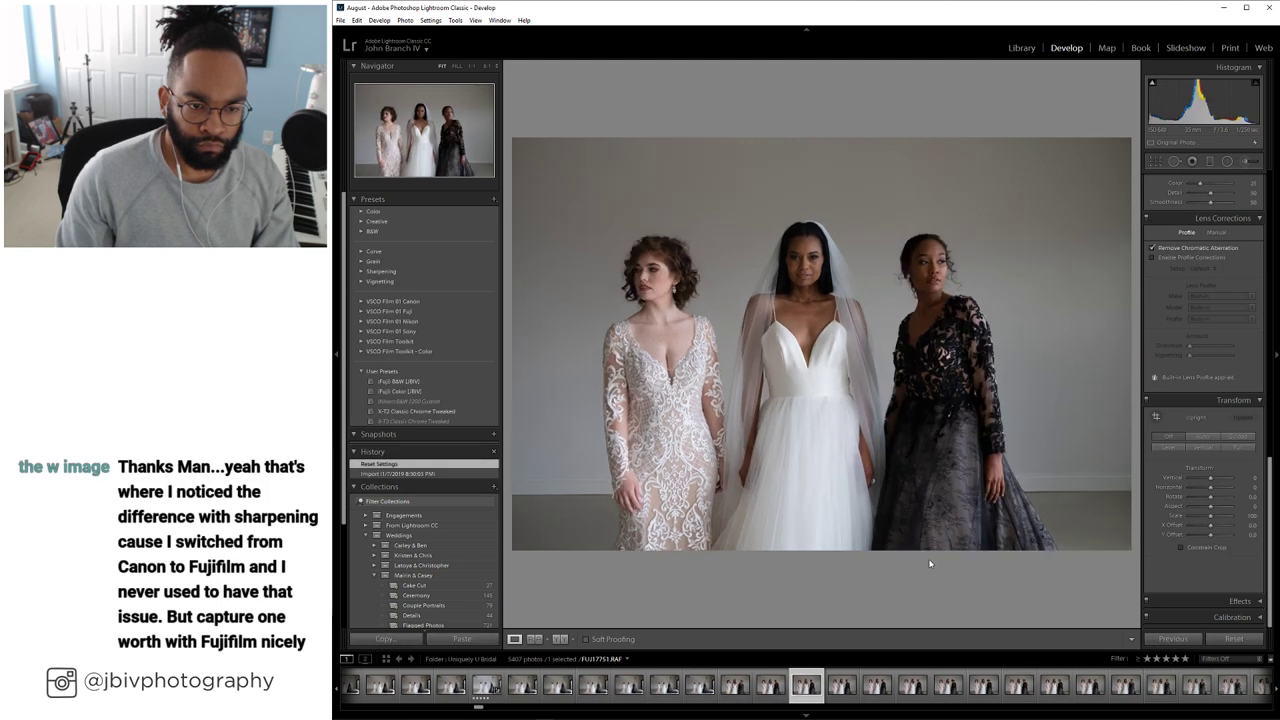
Rate FUJ17751 five stars, paste the settings onto it, and raise exposure to +1.10
key(5)
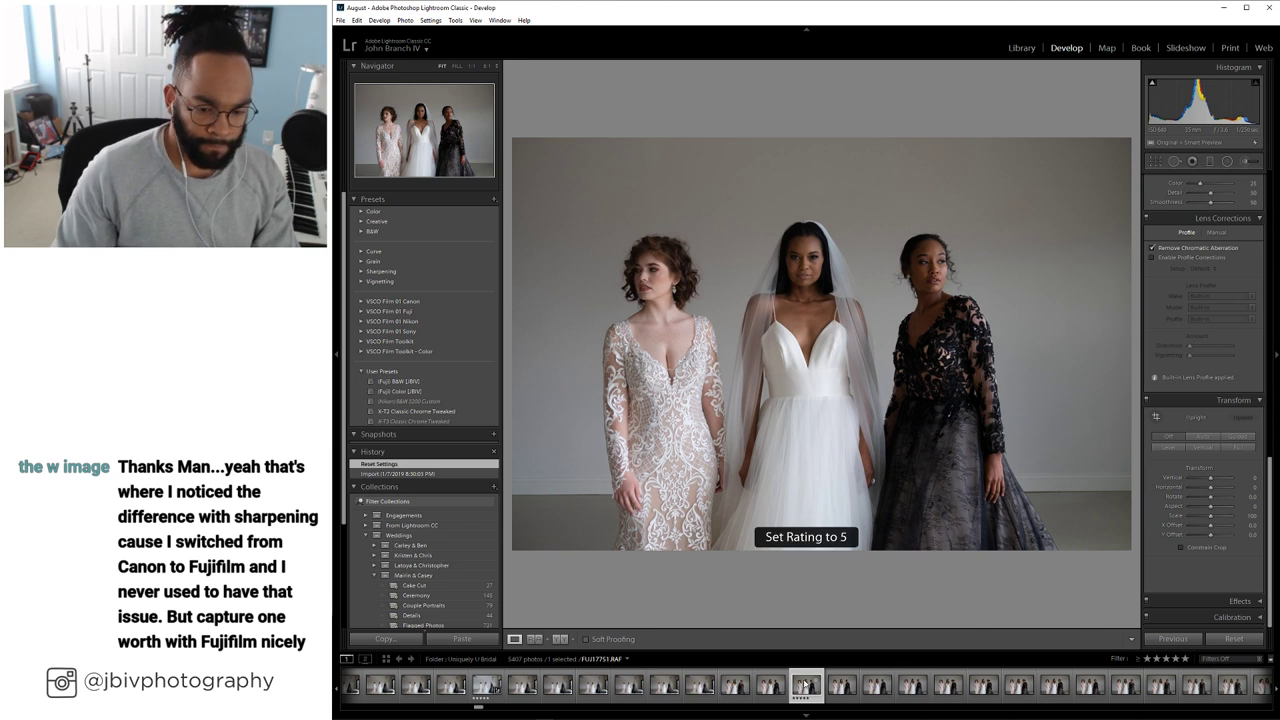
right_click(815, 523)
mouse_move(890, 406)
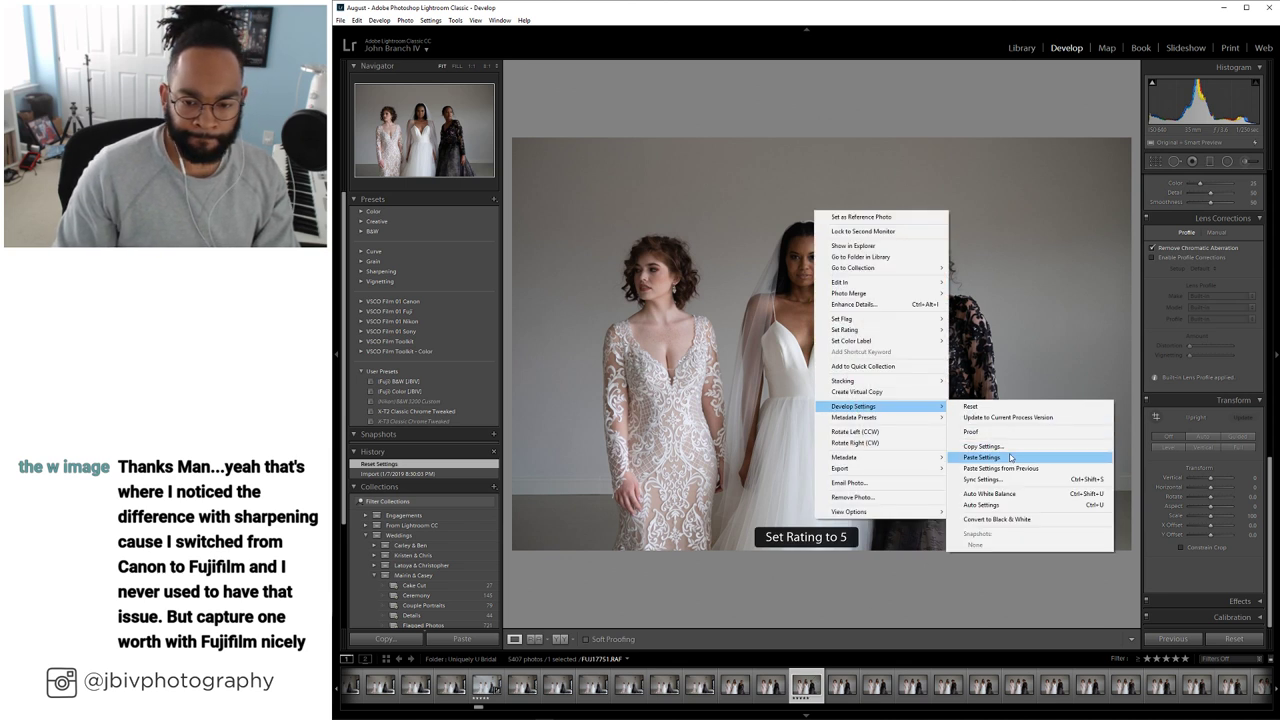
click(1010, 457)
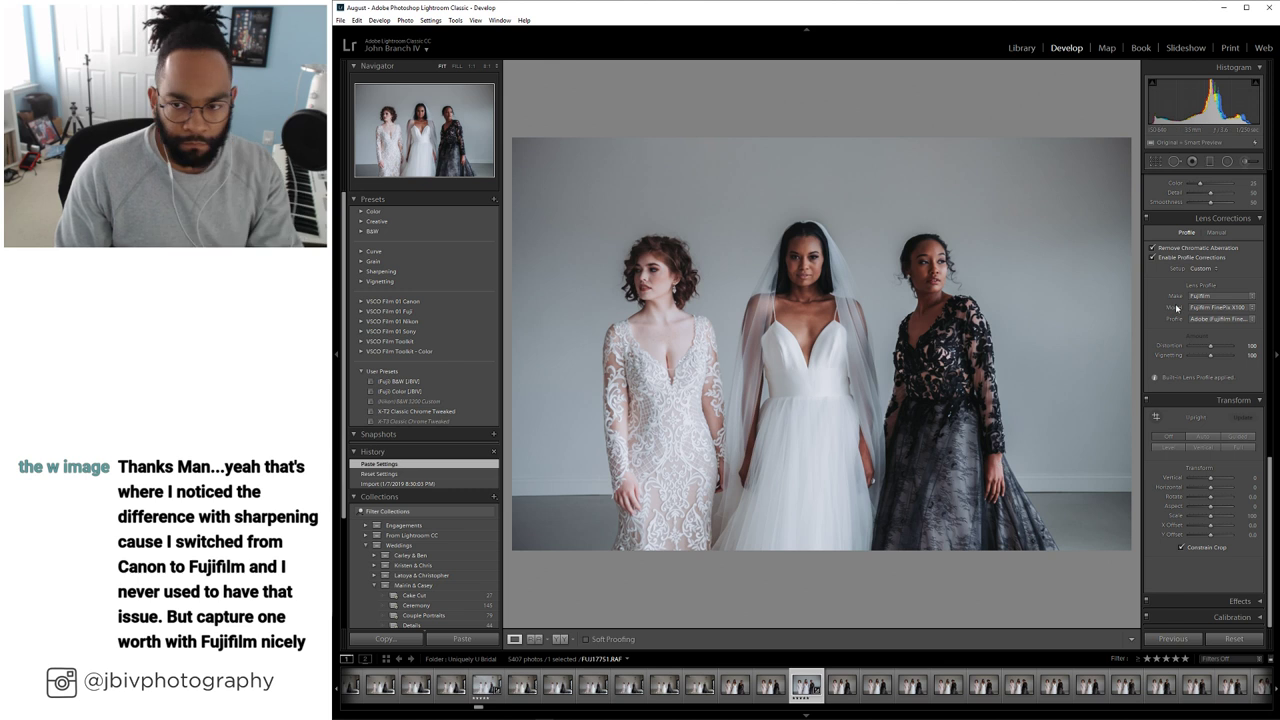
scroll(1190, 300, up, 10)
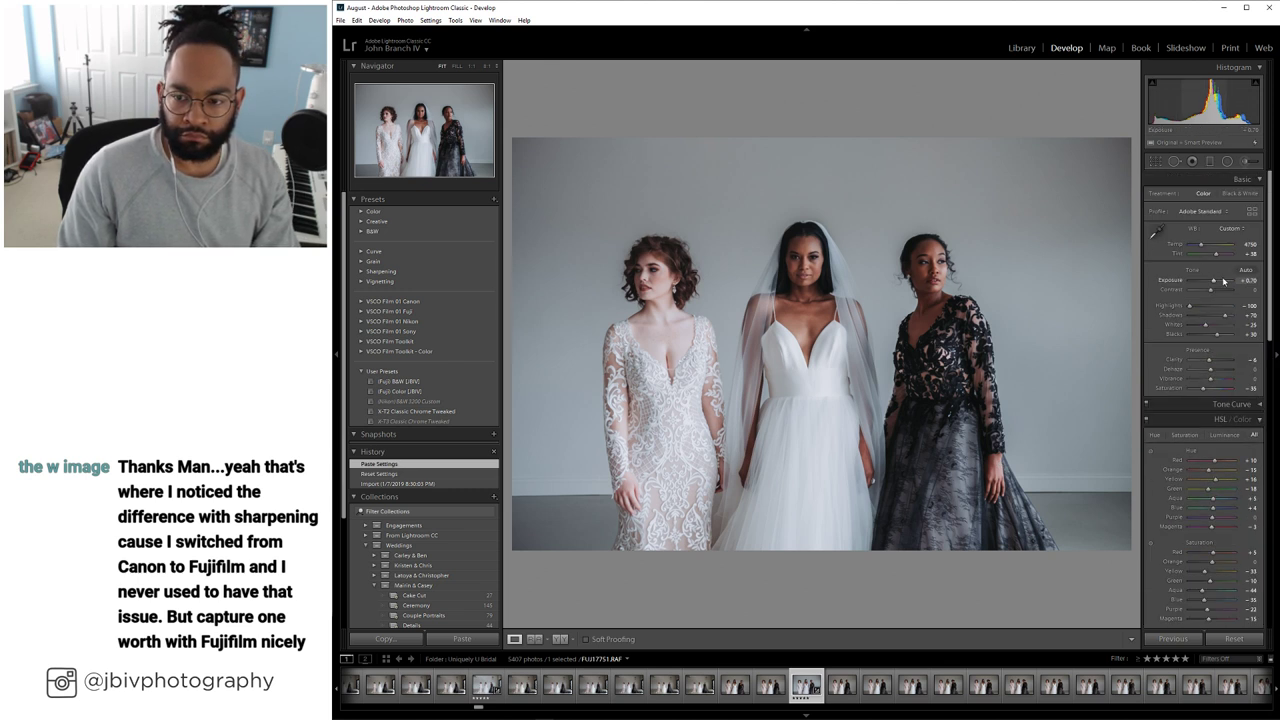
drag(1212, 280, 1220, 283)
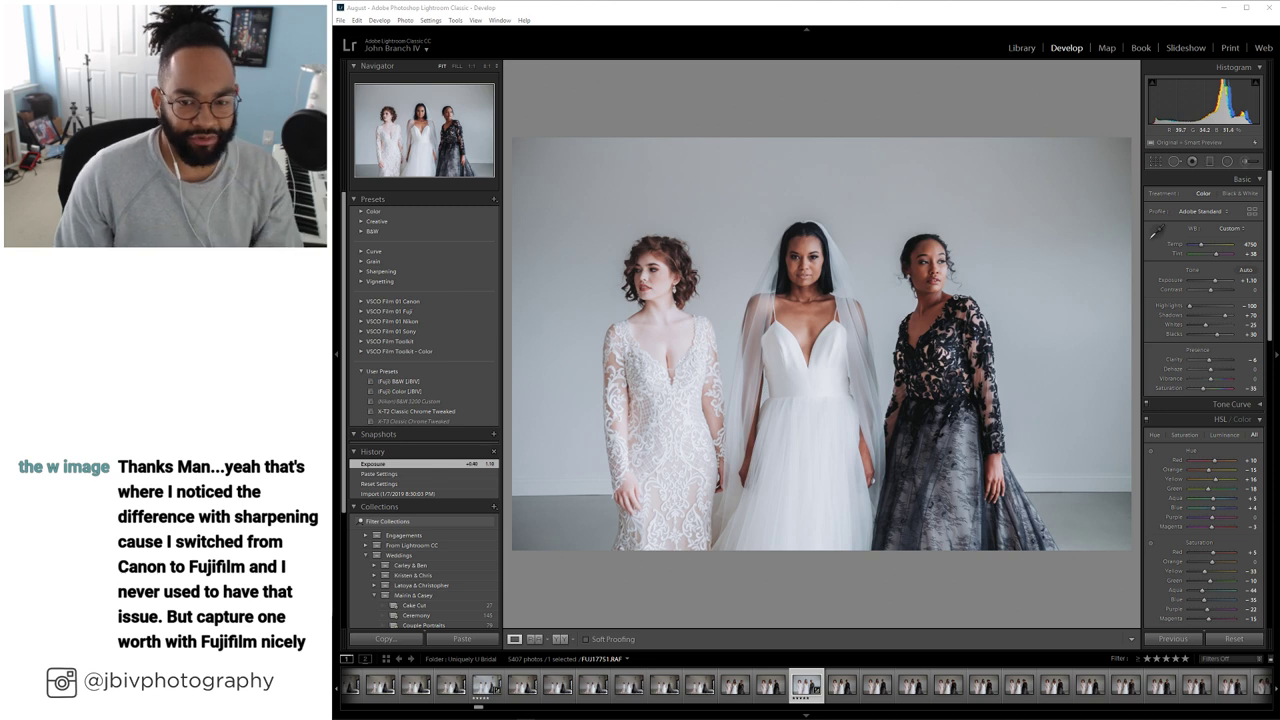
Check the veiled bride's face at 1:1, then return to the full group view
click(921, 261)
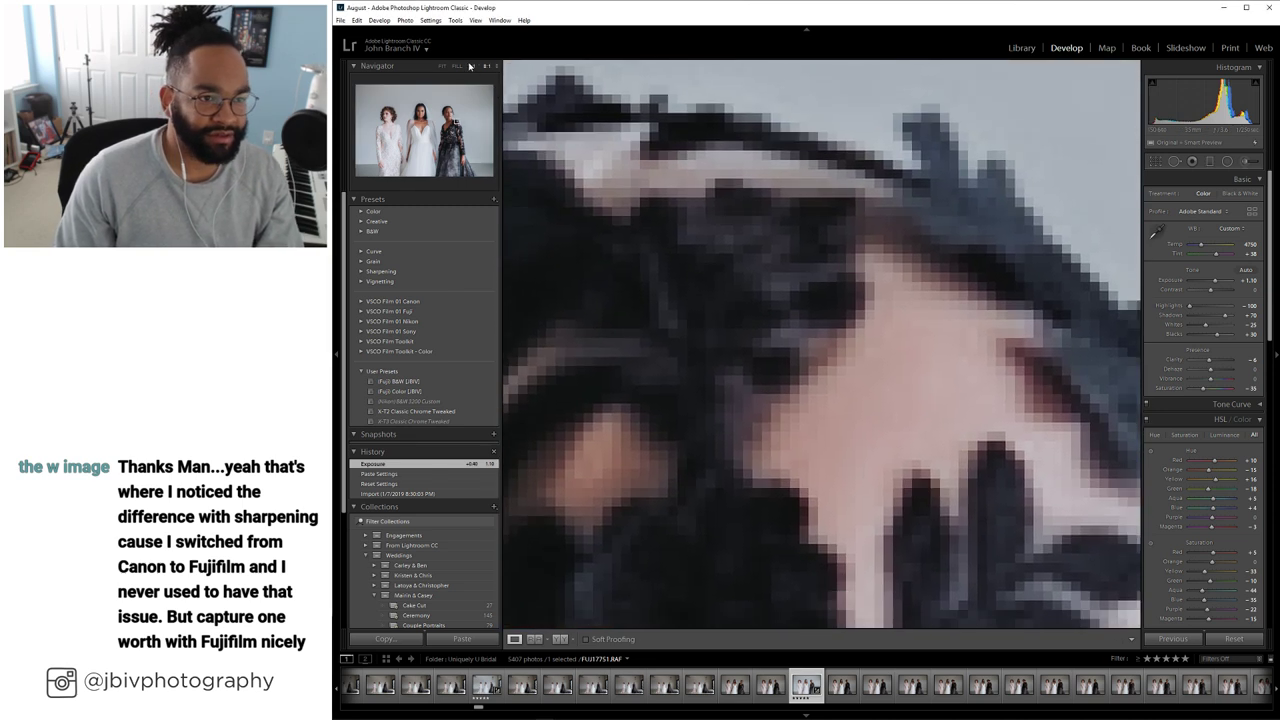
click(620, 249)
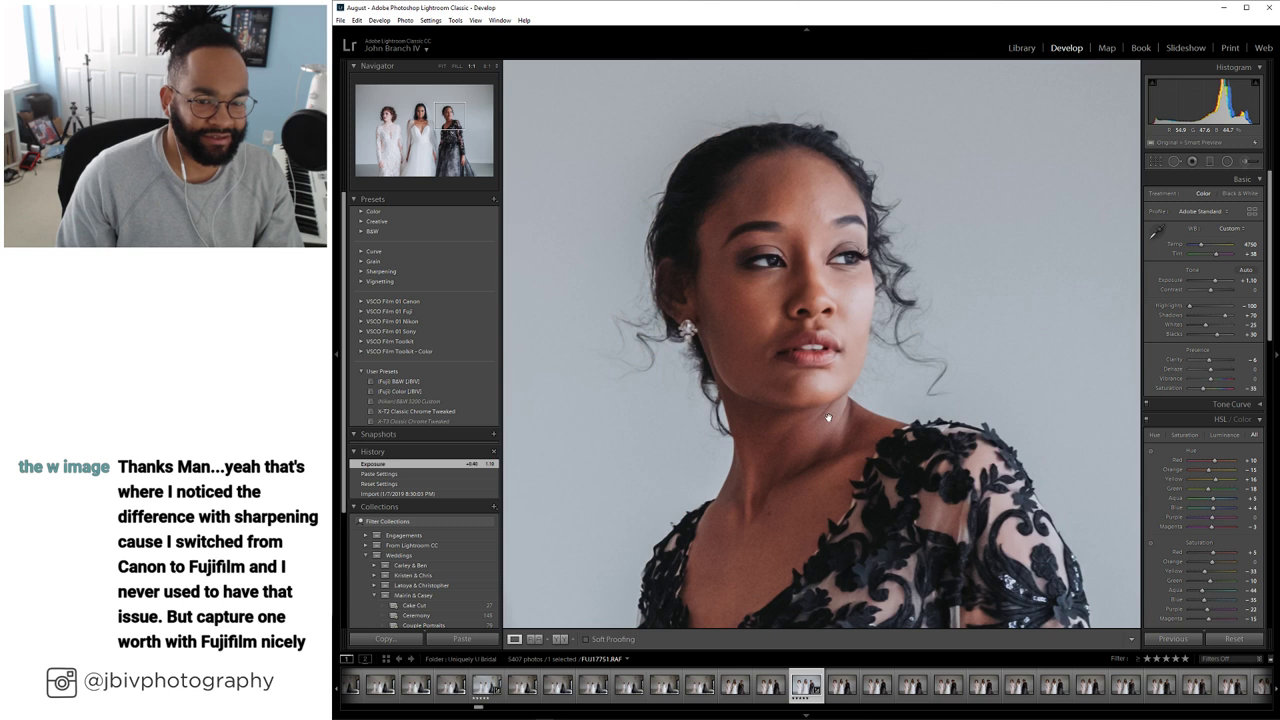
drag(829, 414, 958, 413)
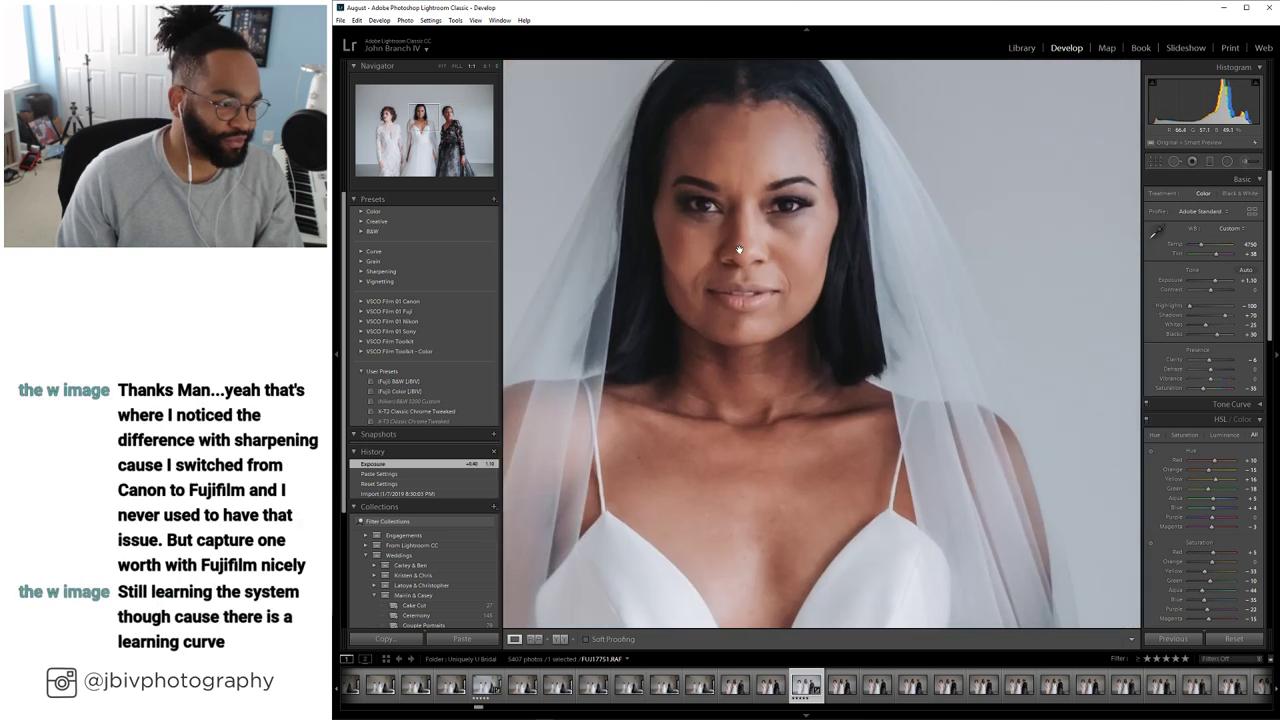
drag(723, 348, 847, 321)
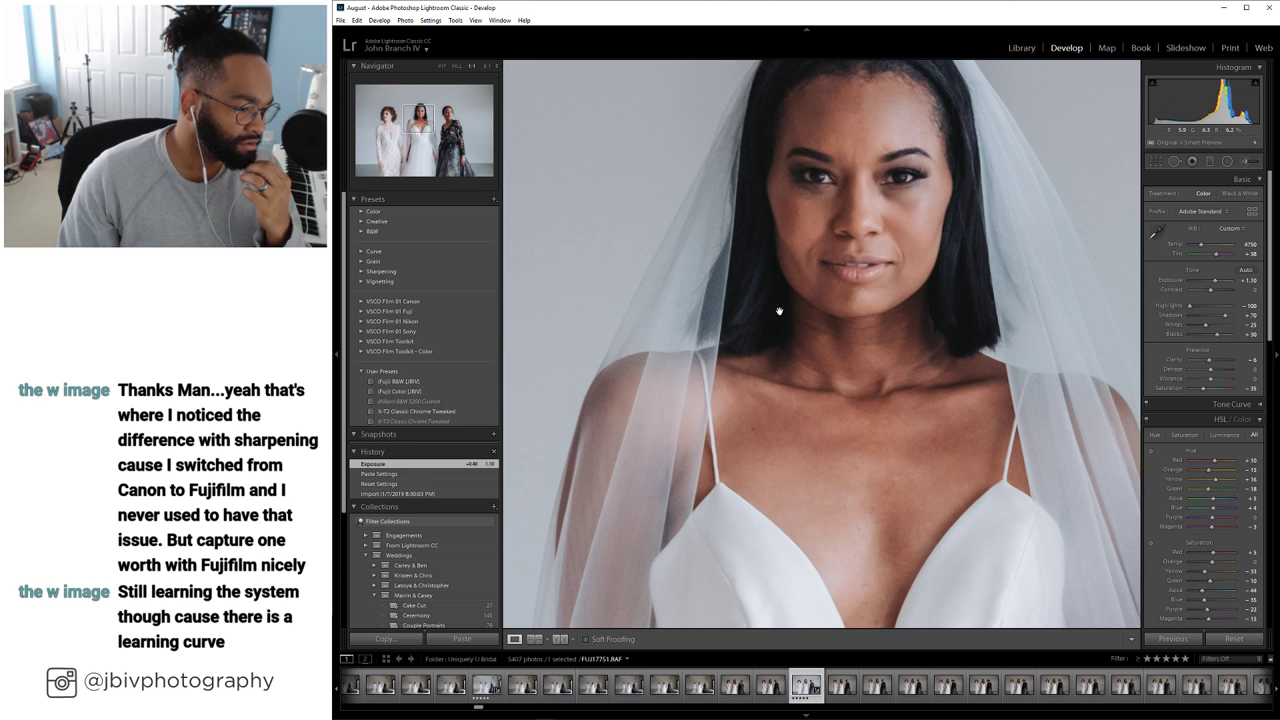
click(829, 303)
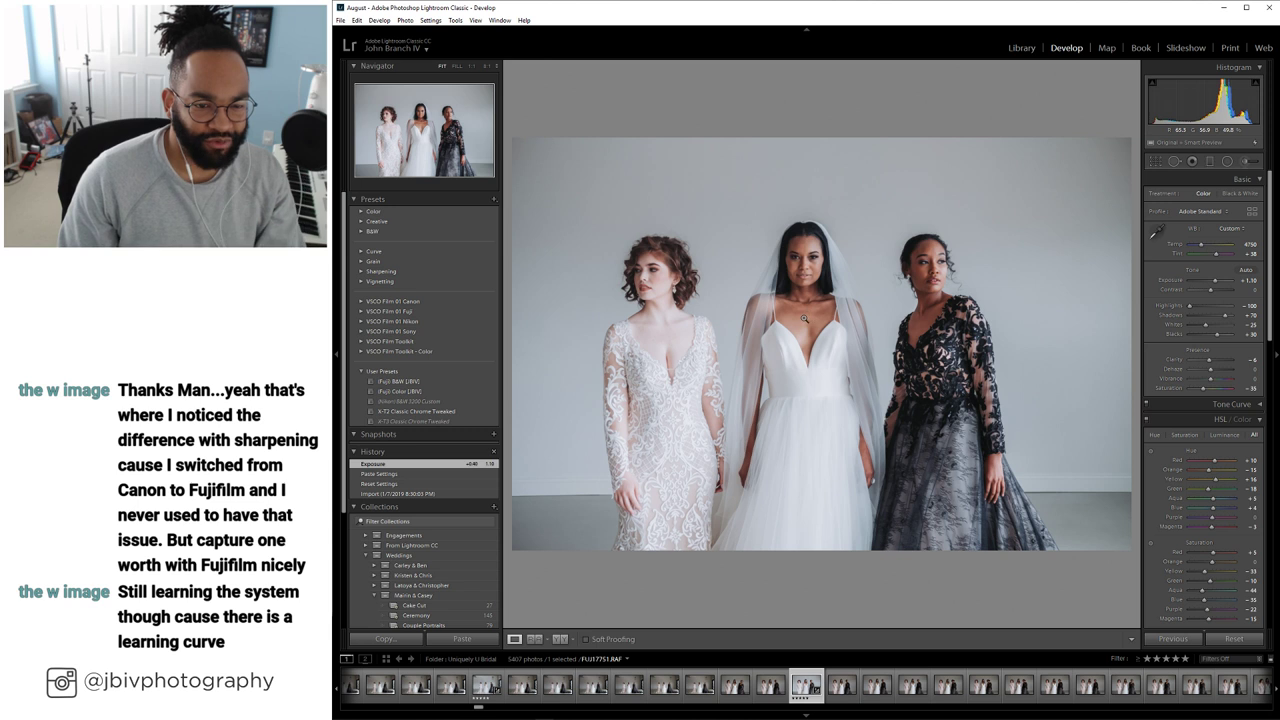
Compare the neighbouring group shots and rate the chosen frame five stars
key(Right)
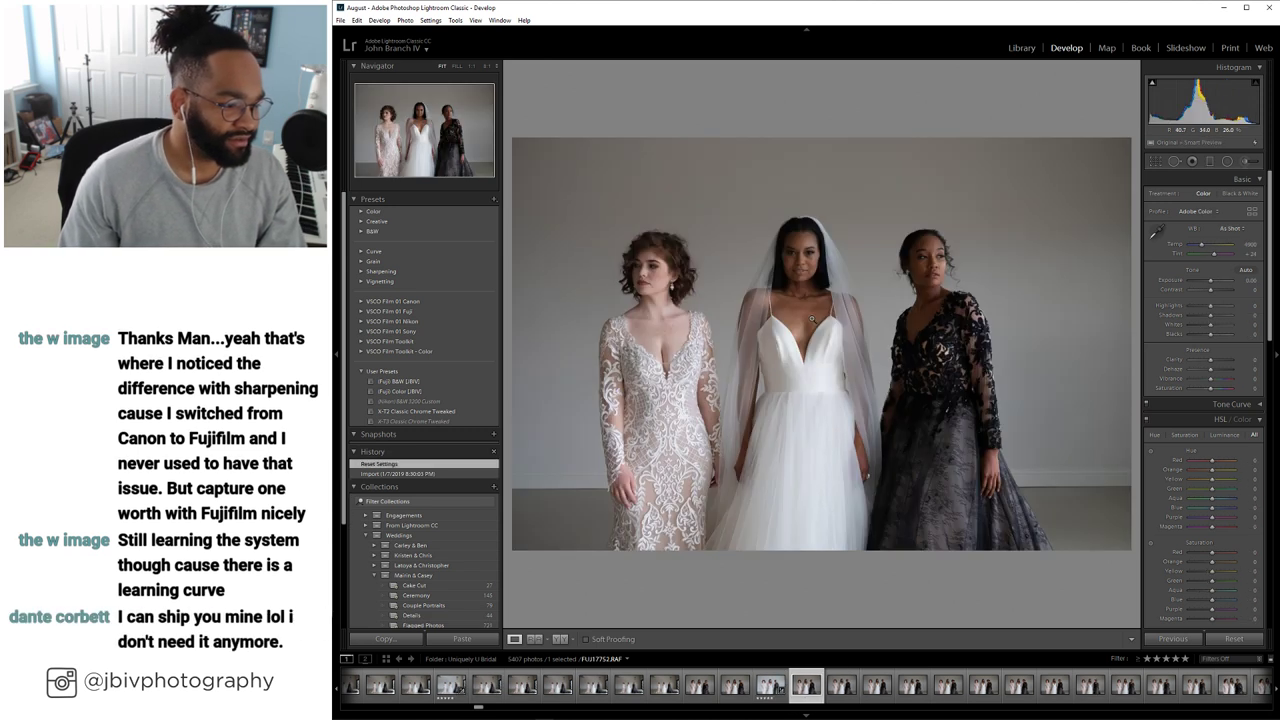
key(Right)
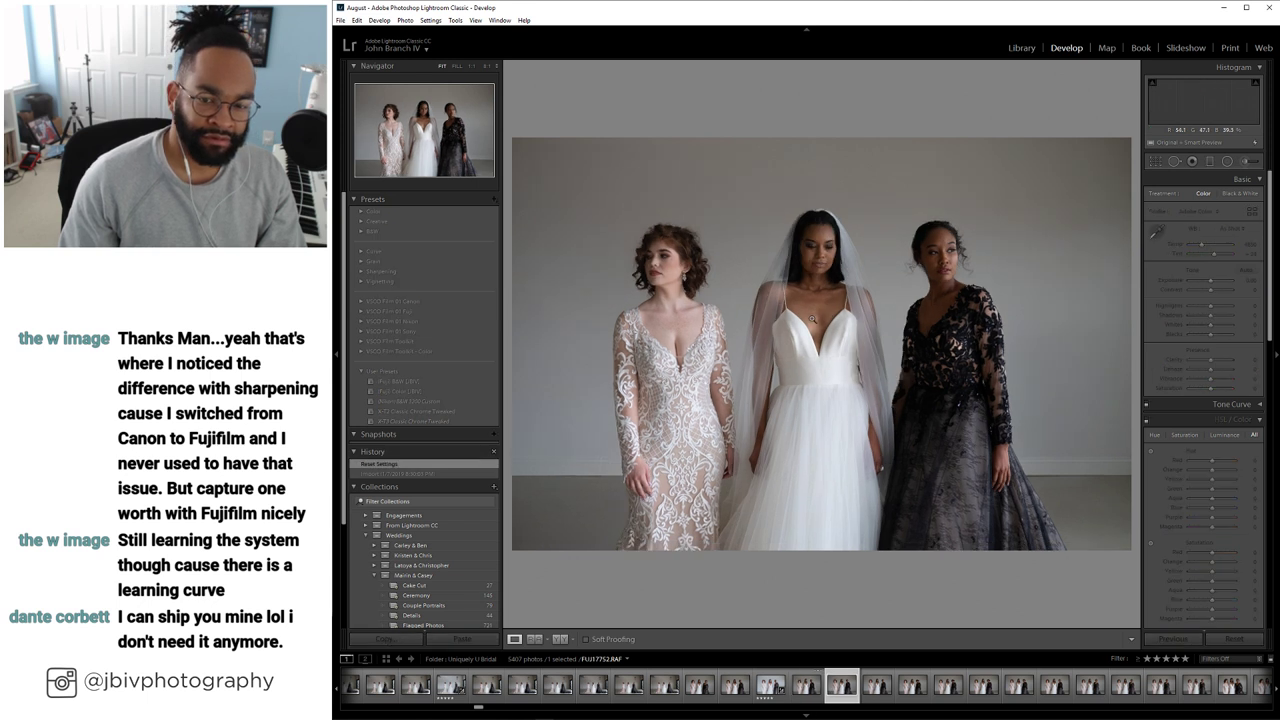
key(Left)
key(Right)
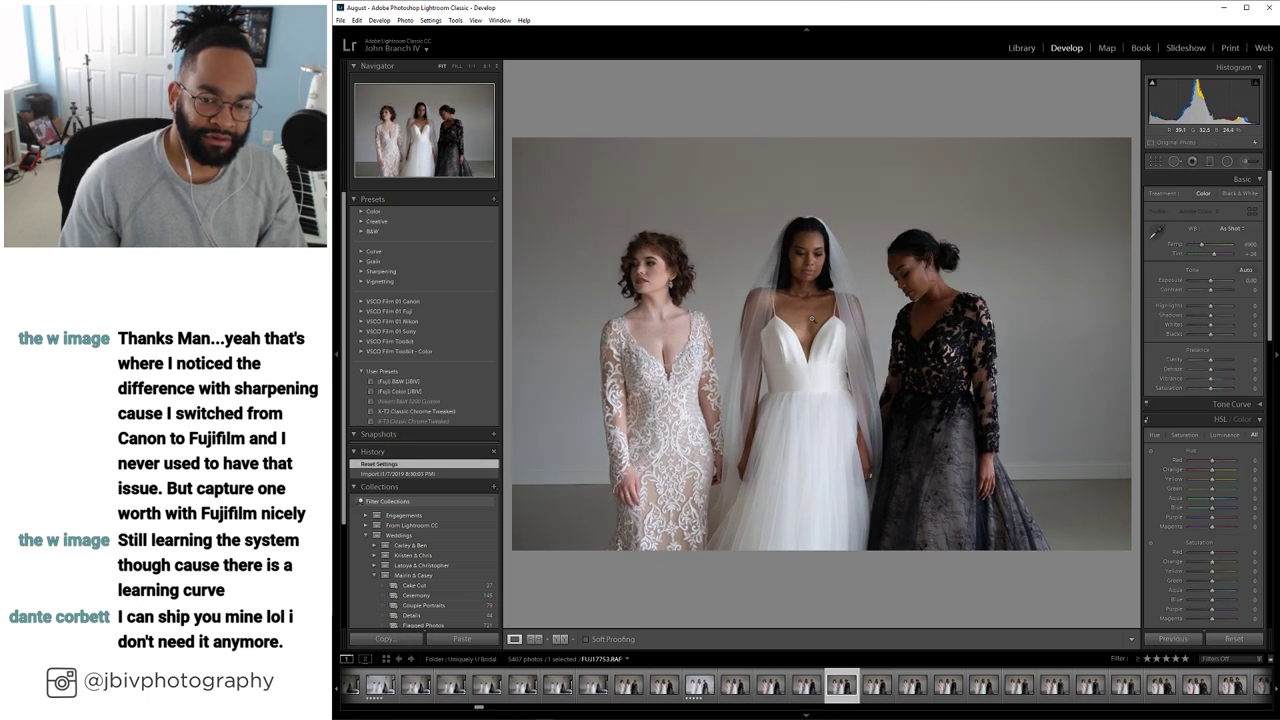
key(Left)
key(Right)
key(Left)
key(Left)
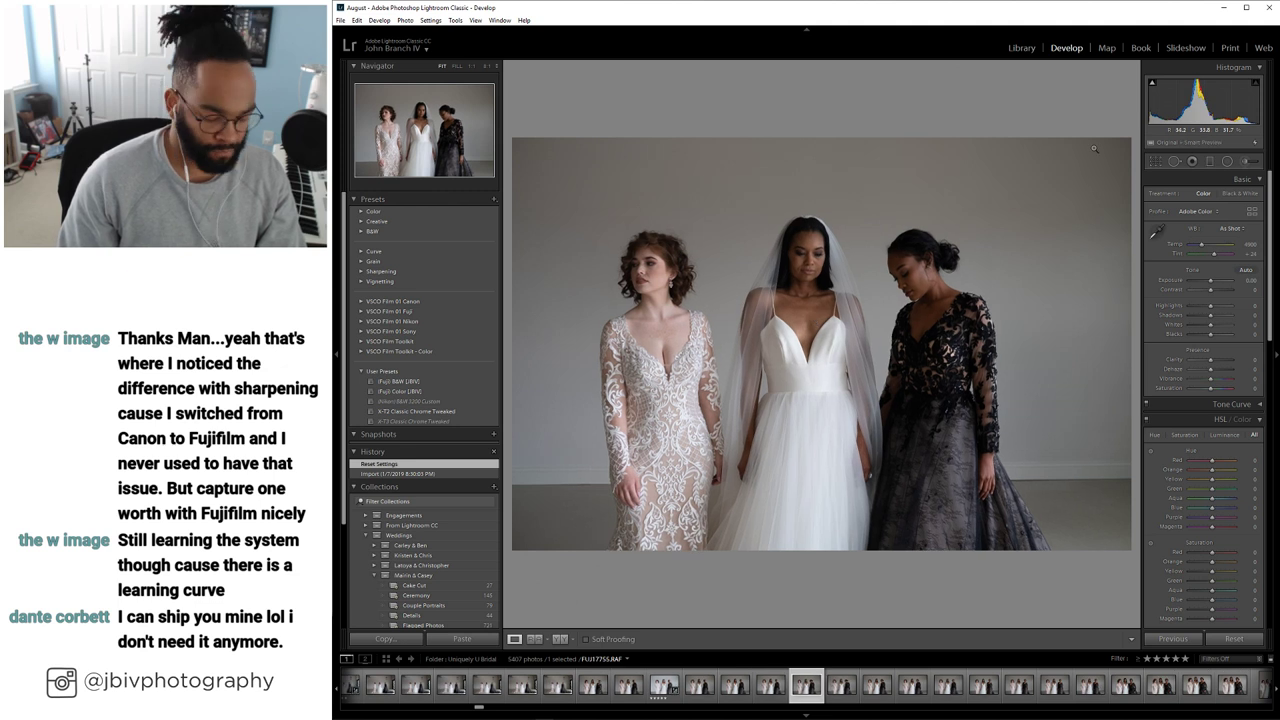
key(5)
Apply the (Fuji) B&W (JBV) preset and review its vignetting and grain settings
scroll(1169, 444, down, 4)
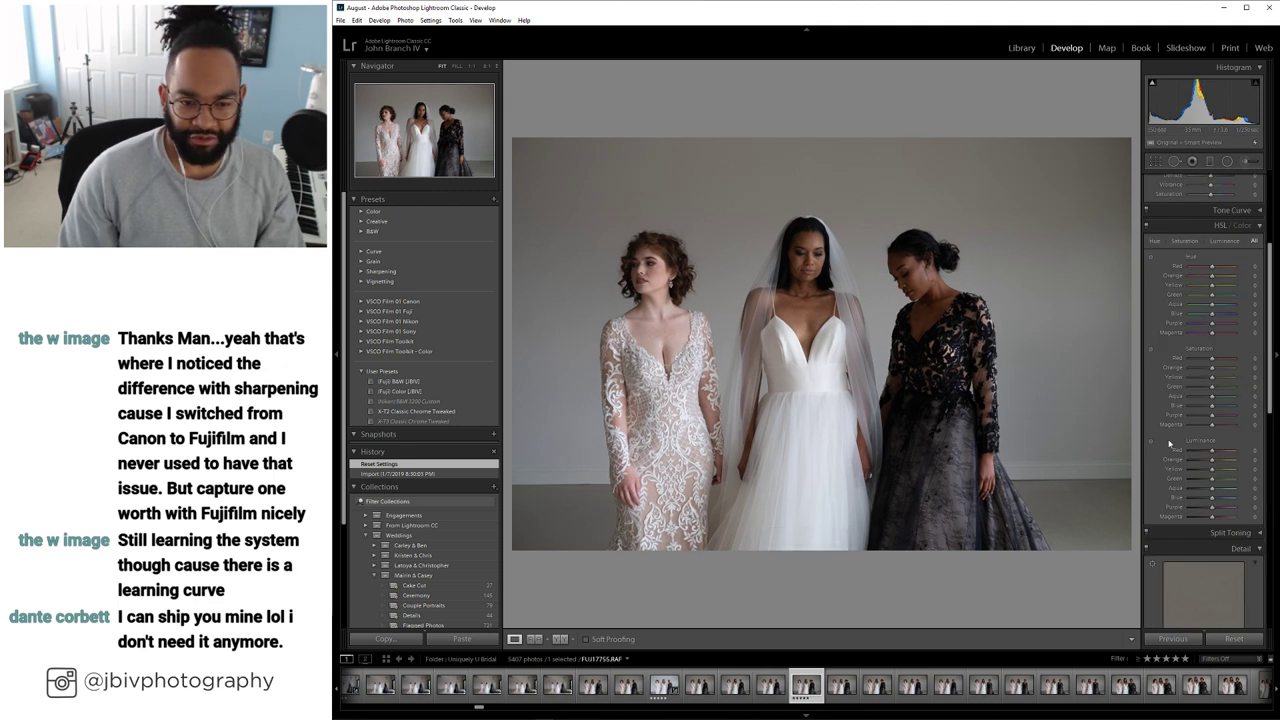
scroll(1176, 442, up, 3)
click(406, 382)
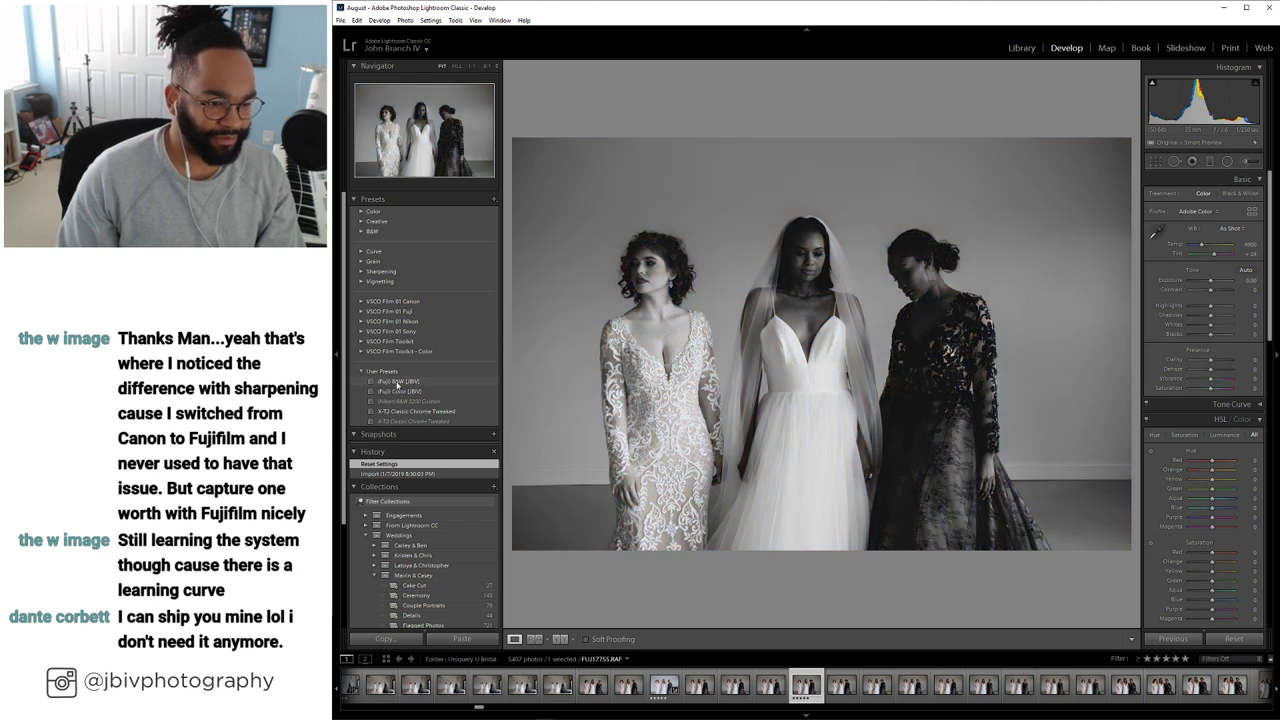
scroll(1170, 458, down, 5)
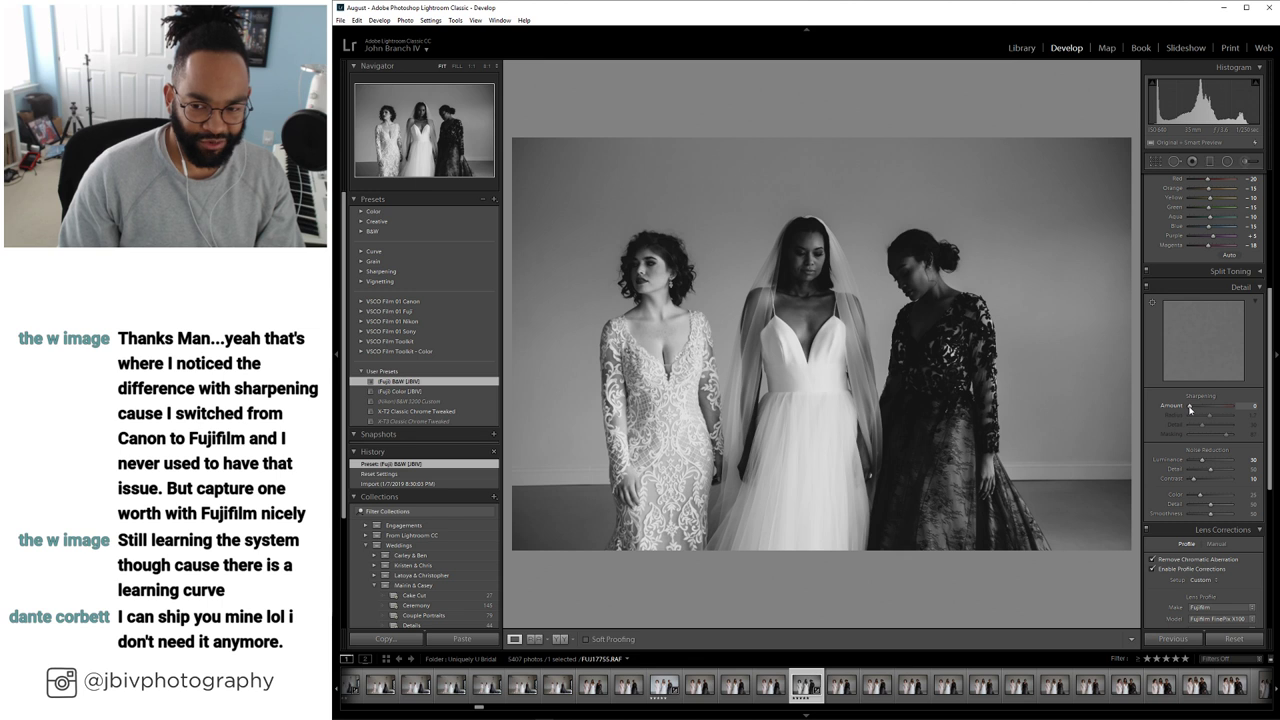
scroll(1153, 453, down, 4)
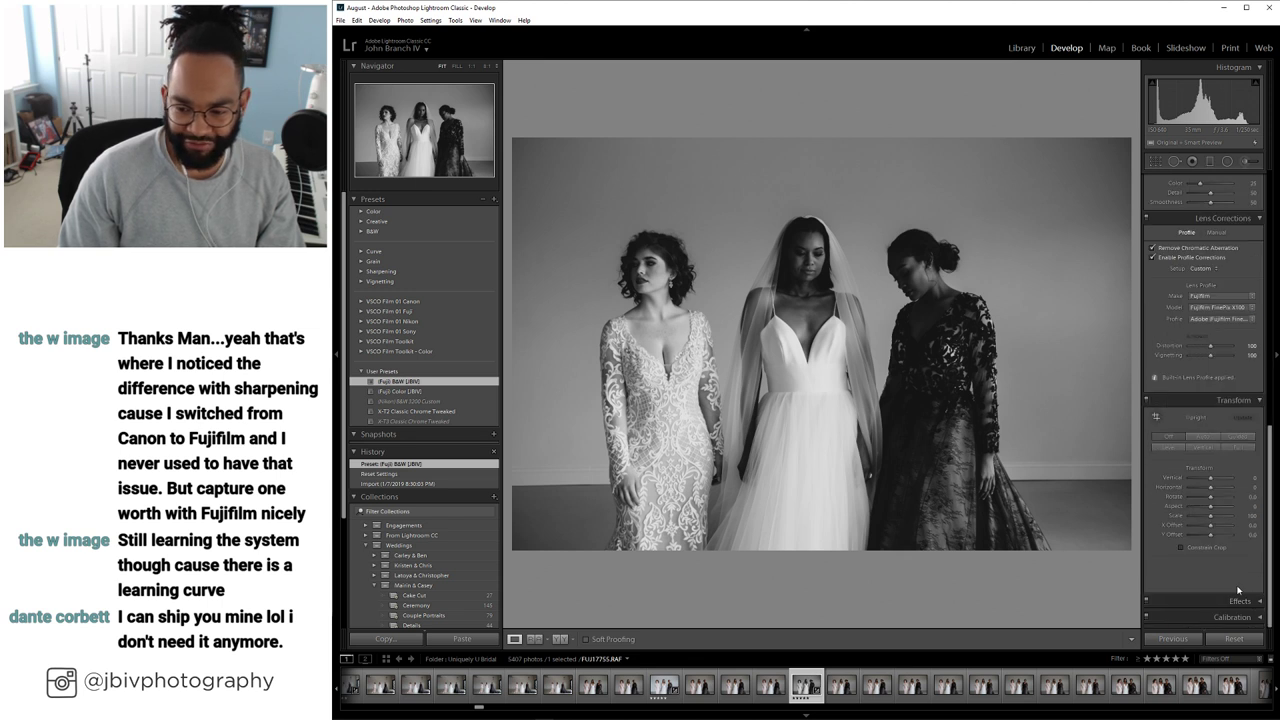
click(1238, 602)
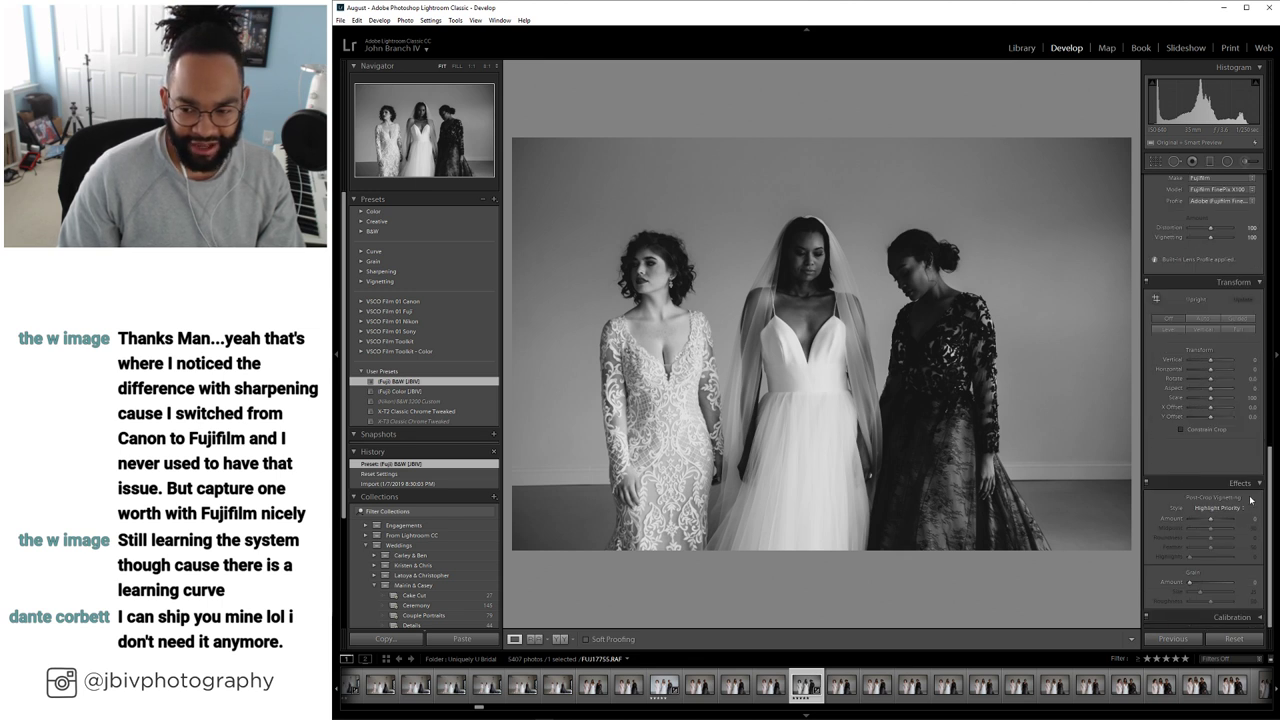
scroll(1250, 500, up, 5)
Raise Shadows to +60 and Exposure to +0.70
drag(1244, 332, 1250, 331)
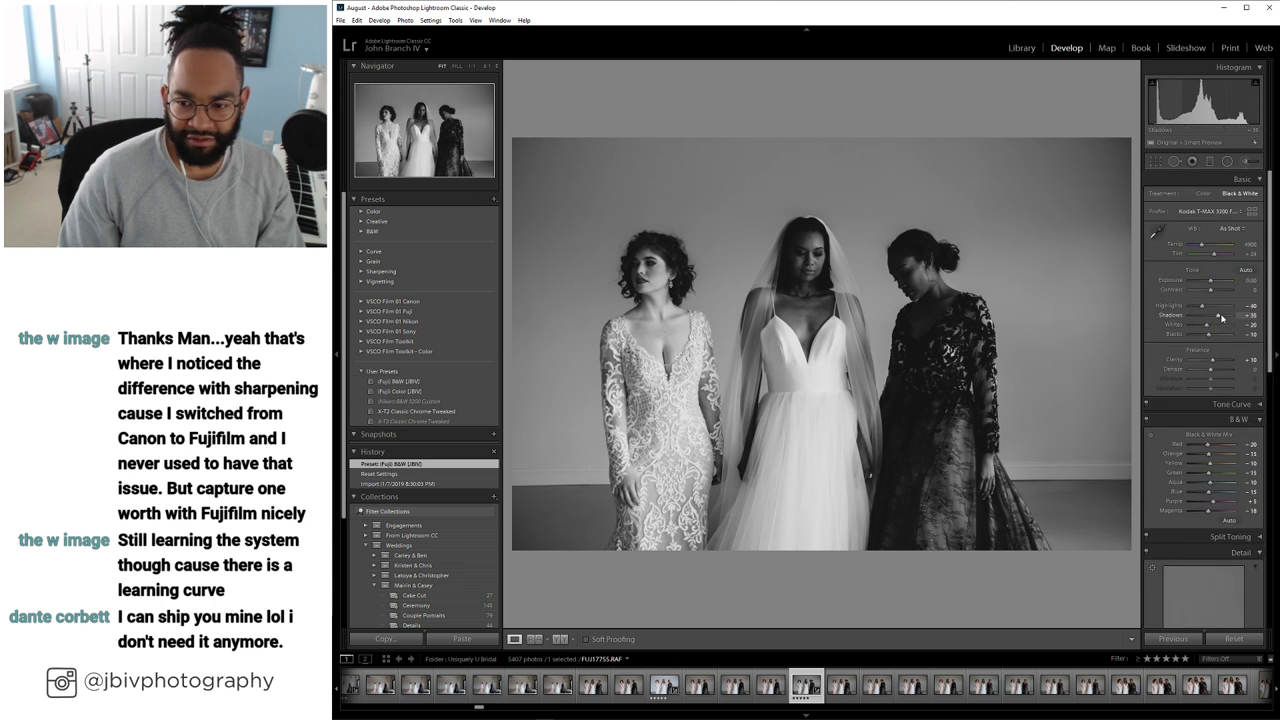
drag(1211, 281, 1219, 281)
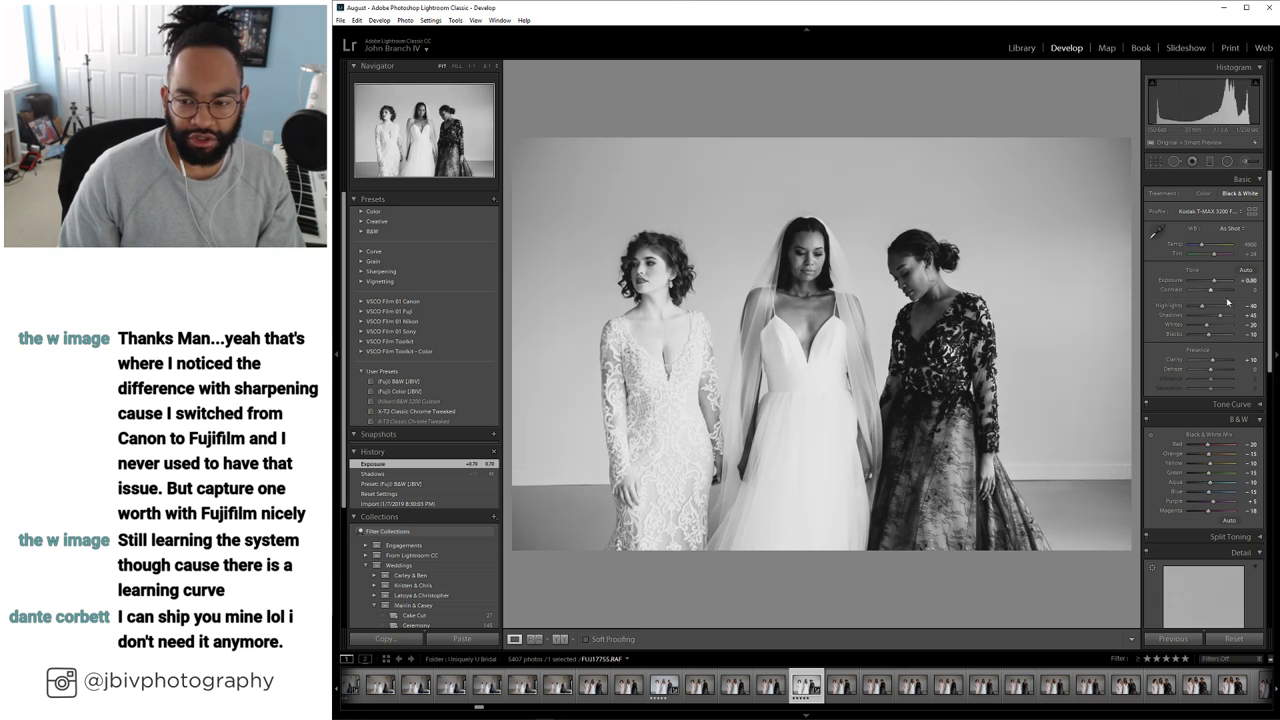
key(minus)
key(equal)
key(equal)
key(equal)
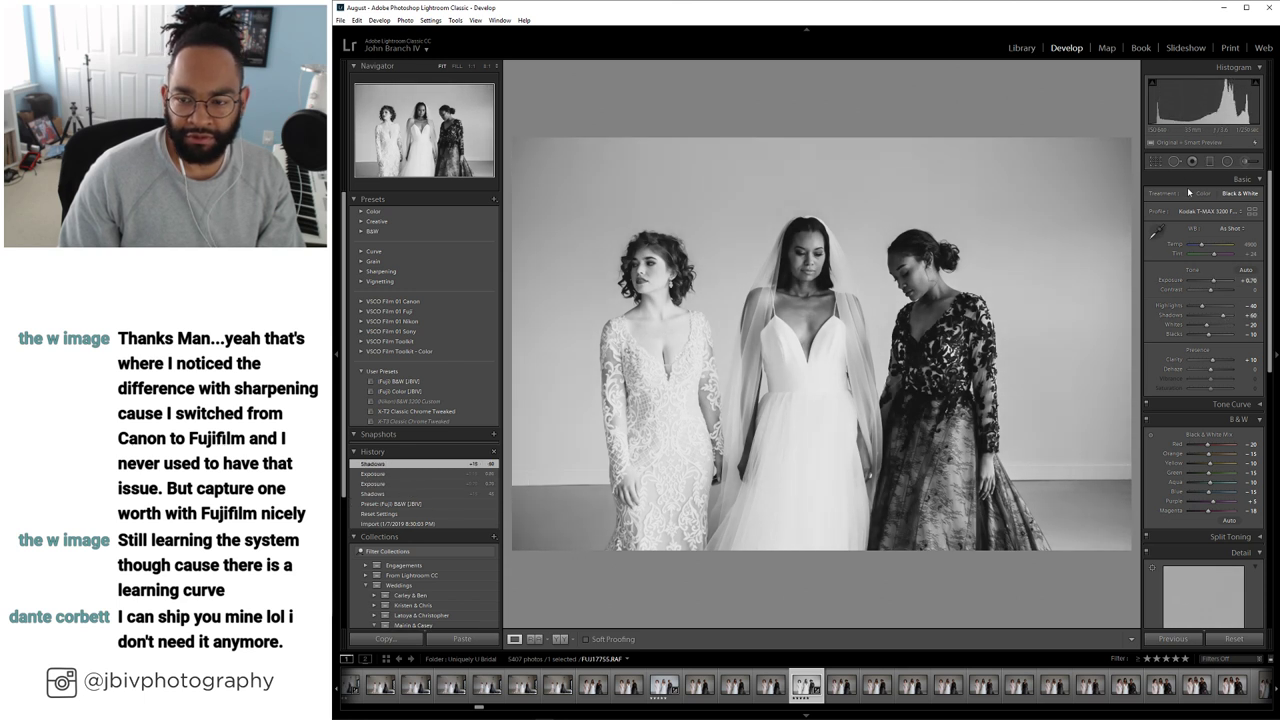
Crop the top of the frame down tighter and apply the crop
key(r)
drag(795, 124, 849, 171)
key(r)
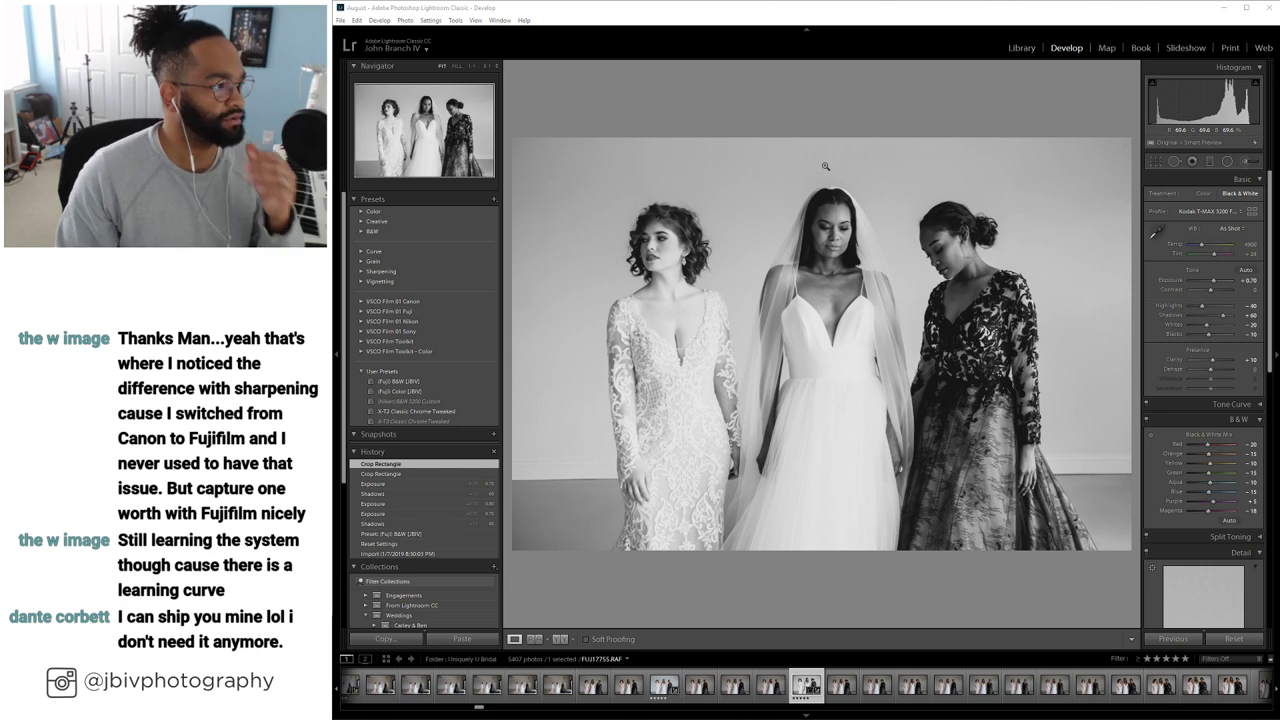
key(alt+Tab)
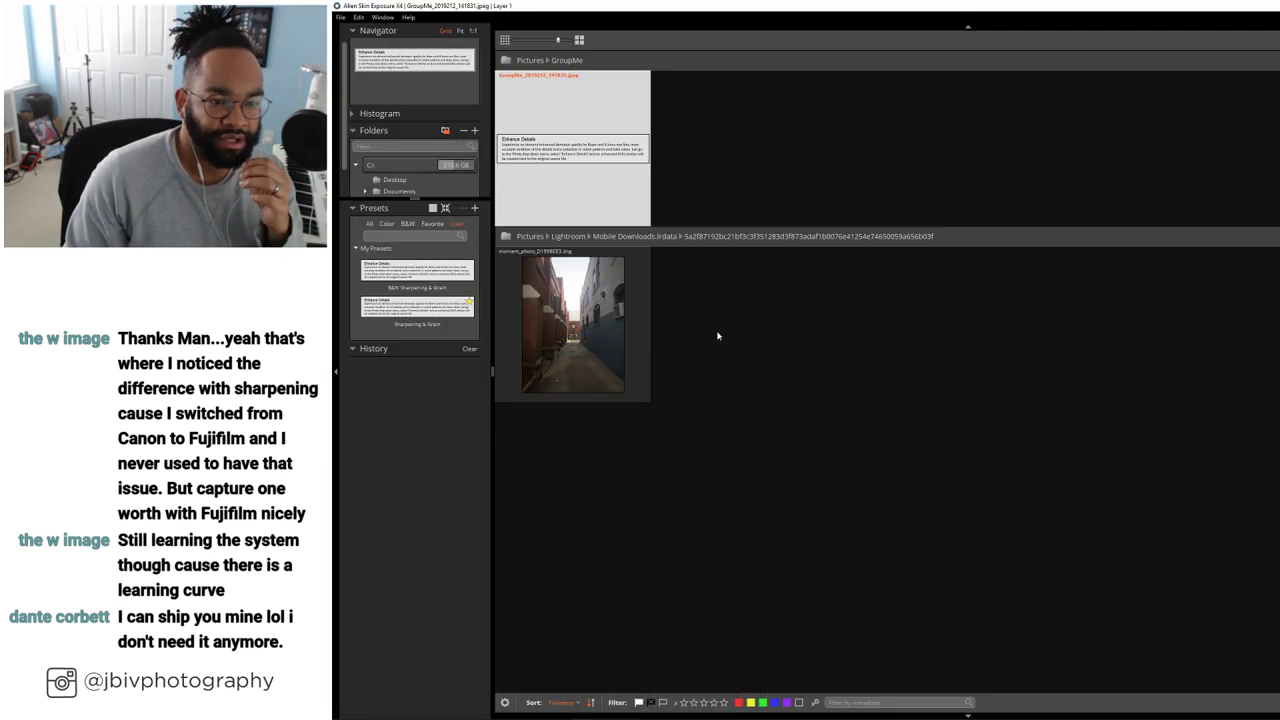
drag(800, 8, 555, 32)
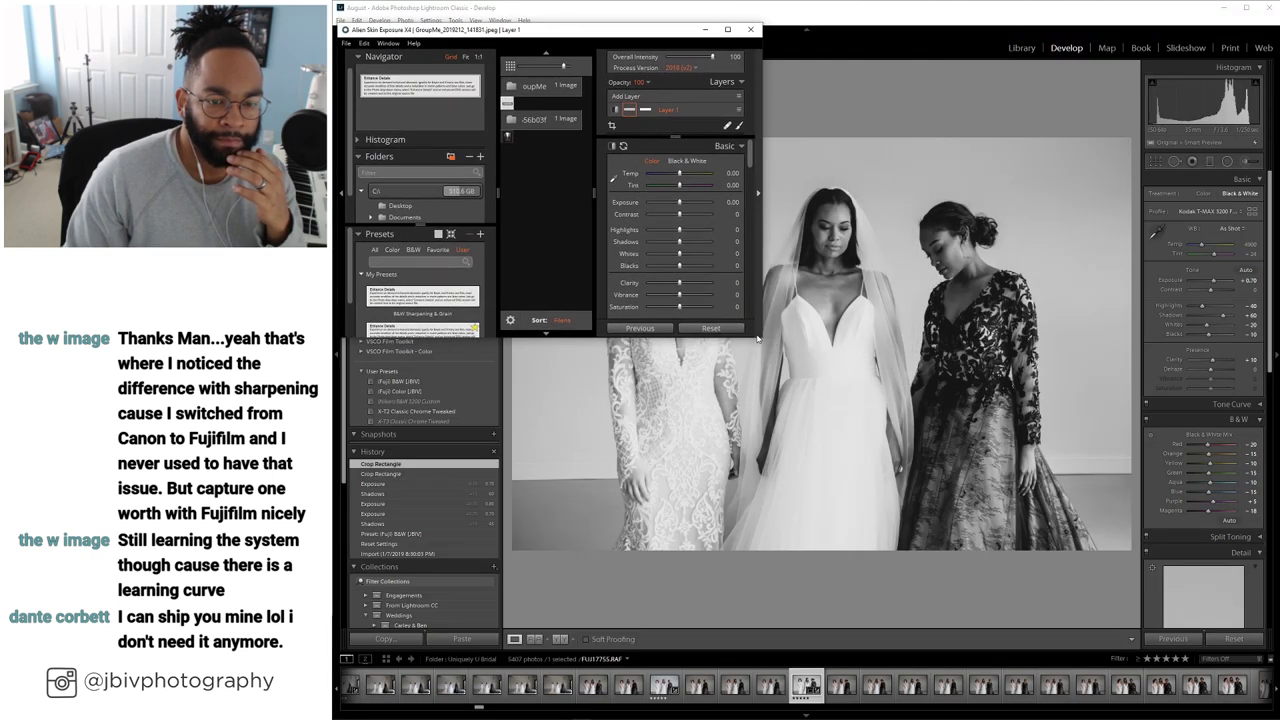
drag(764, 341, 1268, 698)
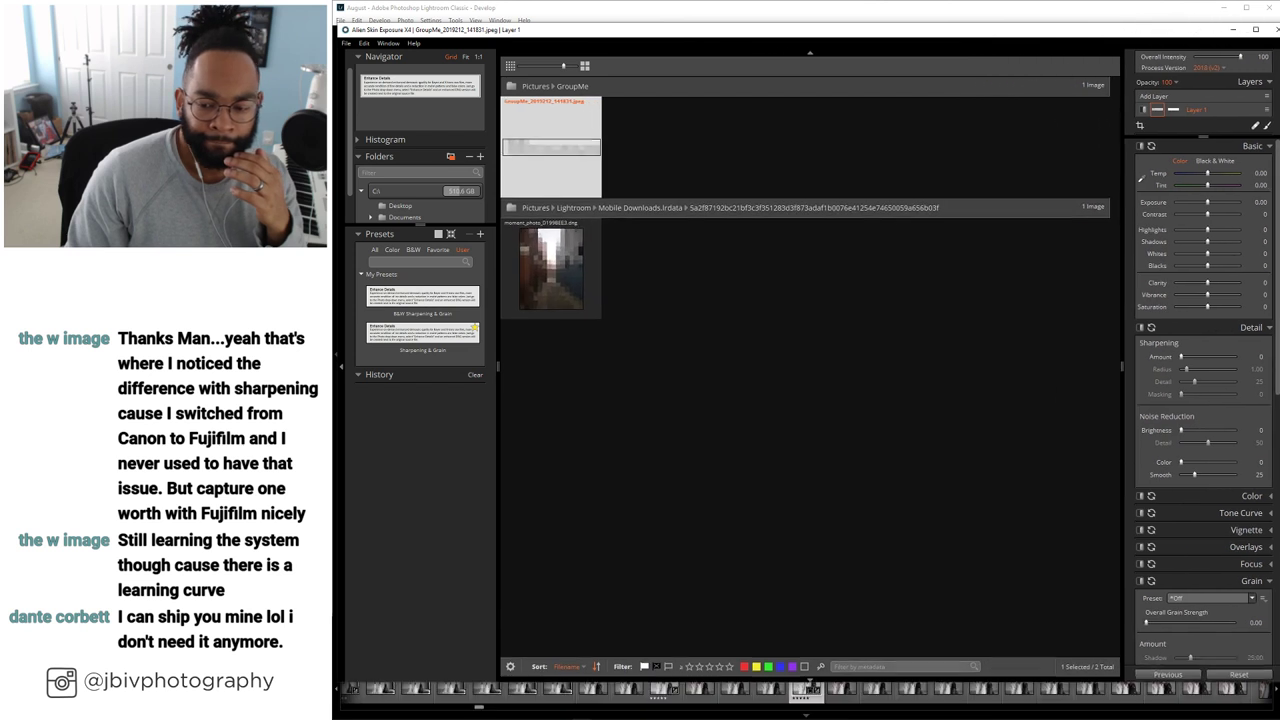
click(346, 43)
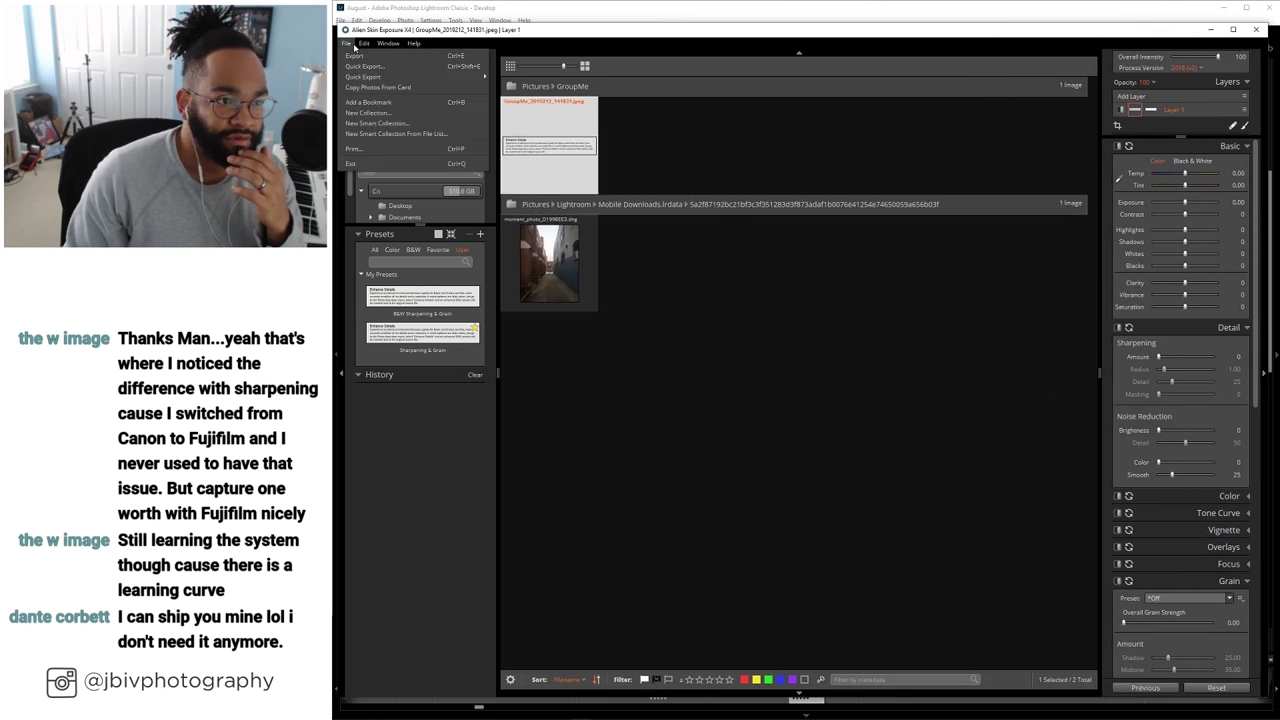
mouse_move(363, 44)
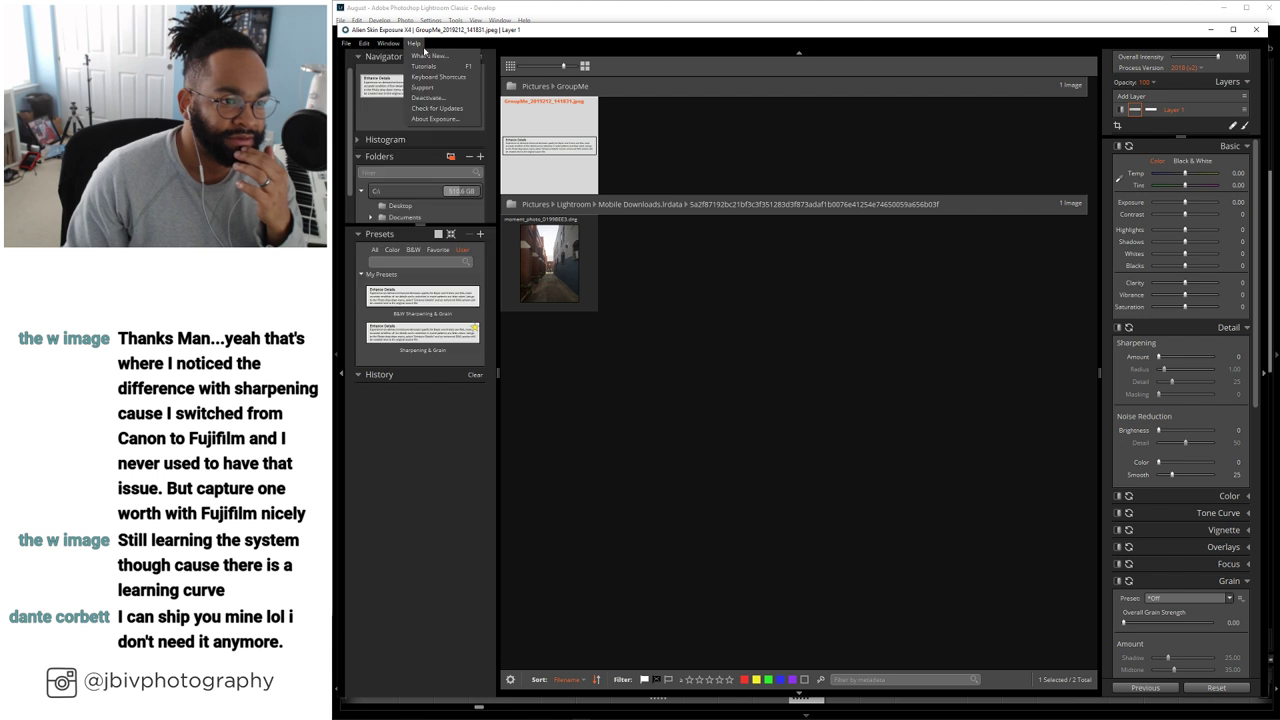
click(419, 98)
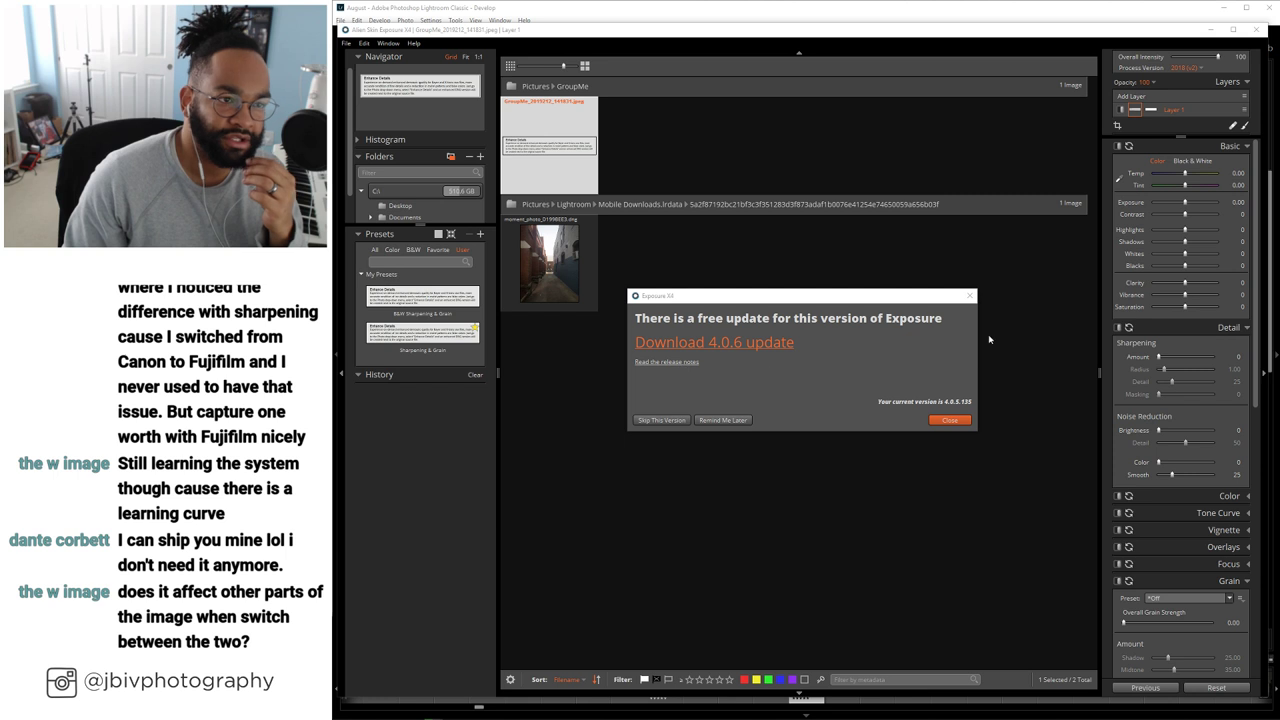
click(950, 420)
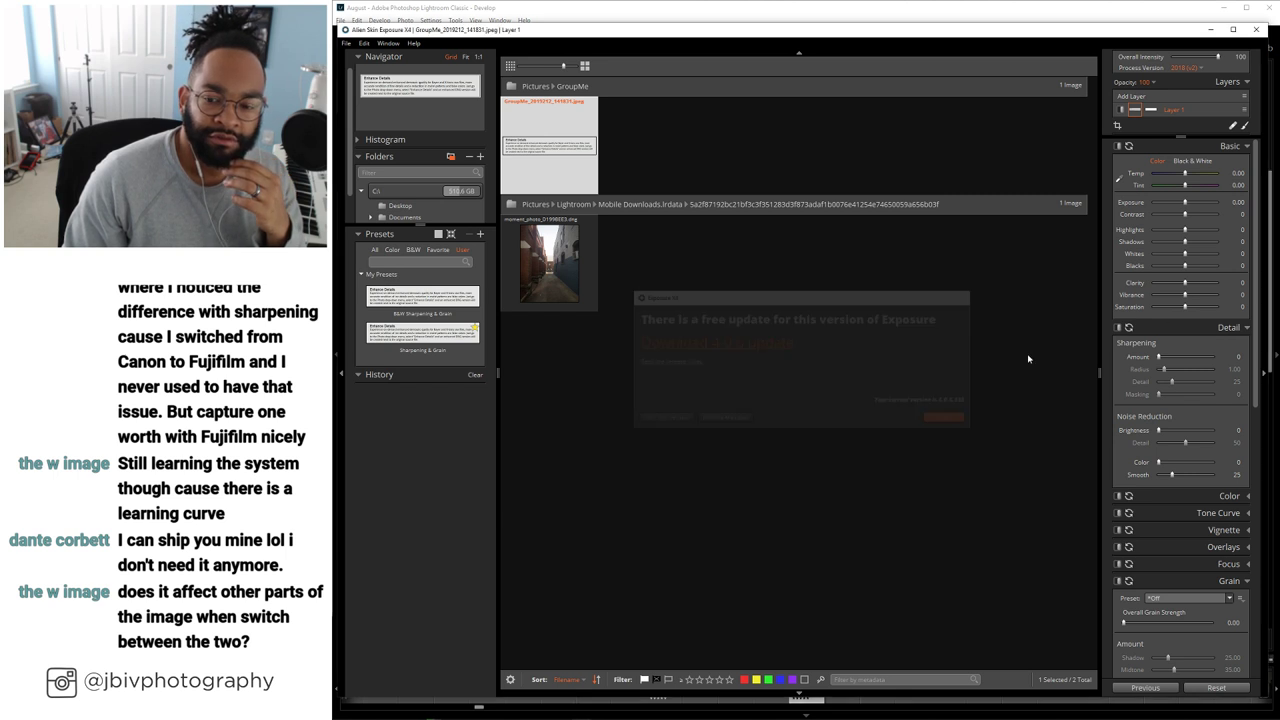
Close Exposure X4 and return to Lightroom's Library thumbnail grid
click(1255, 31)
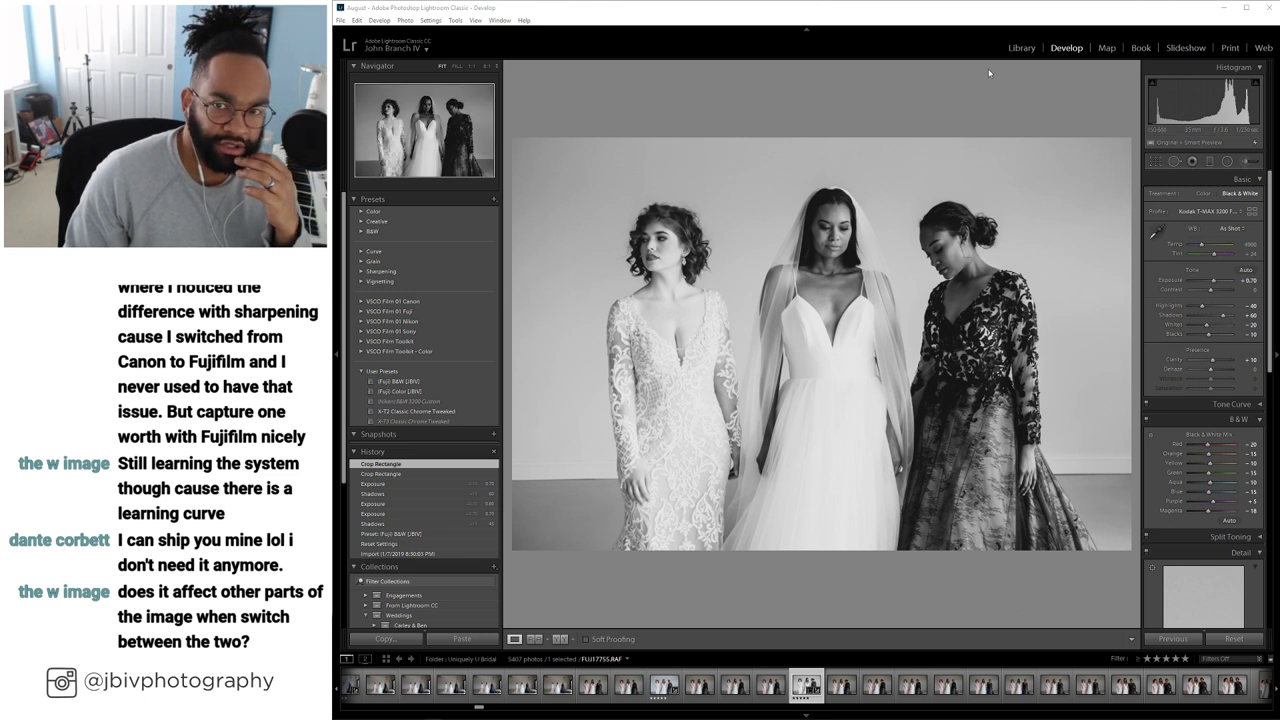
click(1021, 47)
click(519, 638)
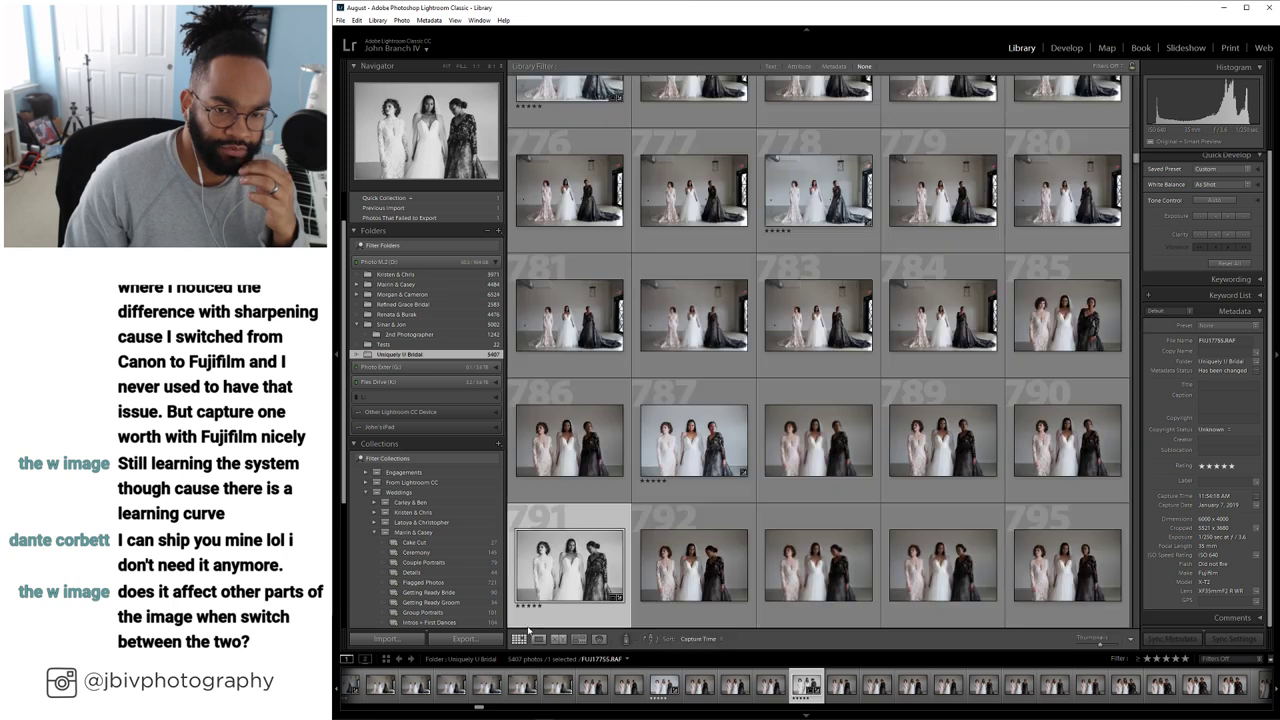
Open shot 792 full size and advance to the next group frame
scroll(700, 450, down, 6)
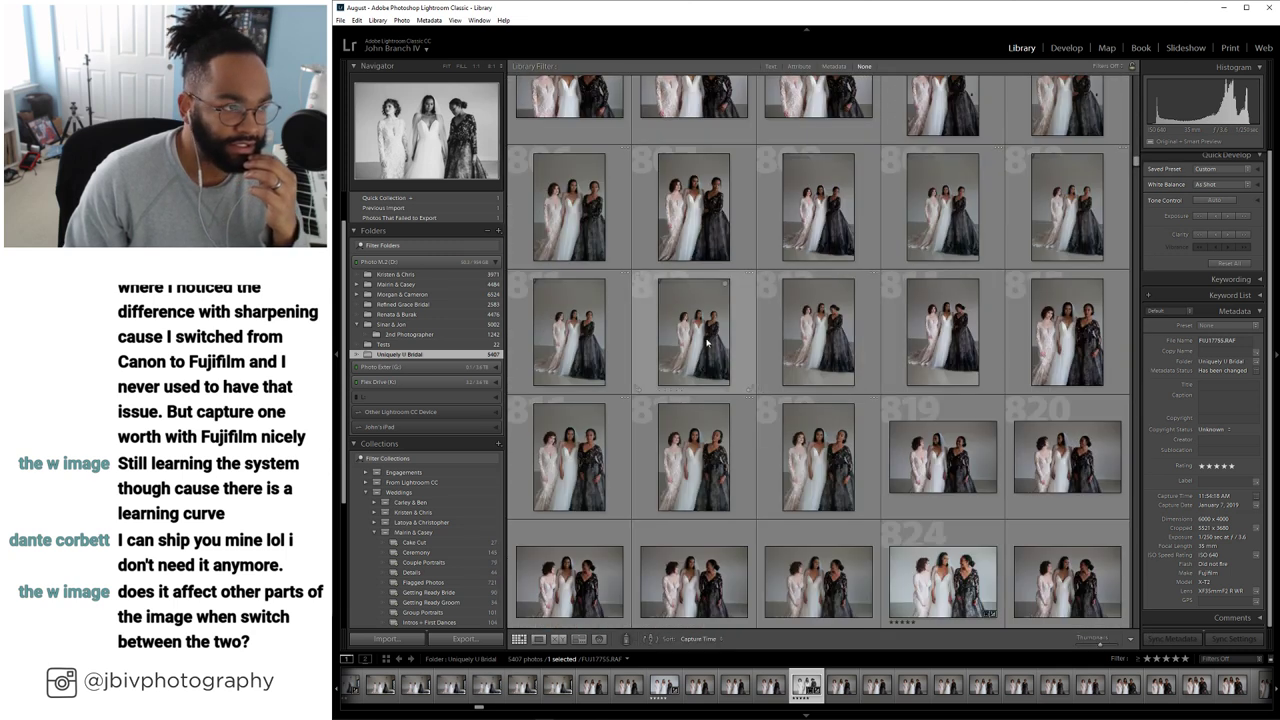
scroll(771, 320, down, 5)
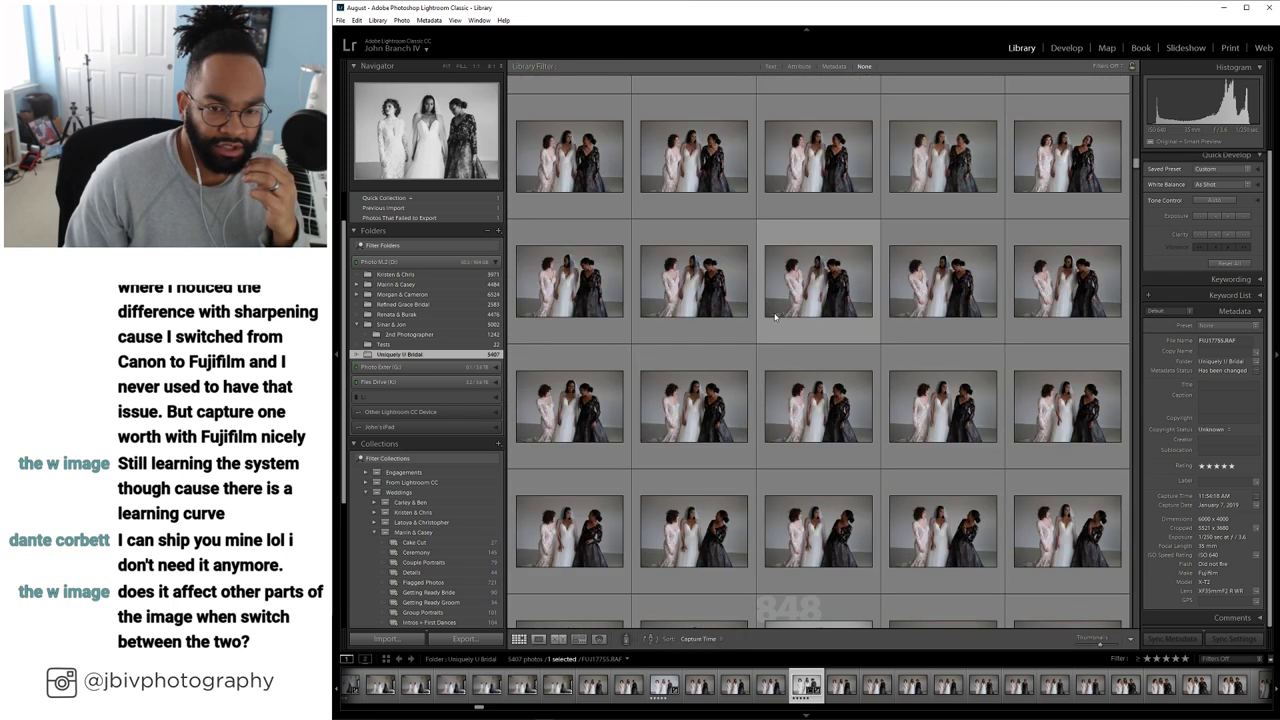
scroll(800, 310, up, 6)
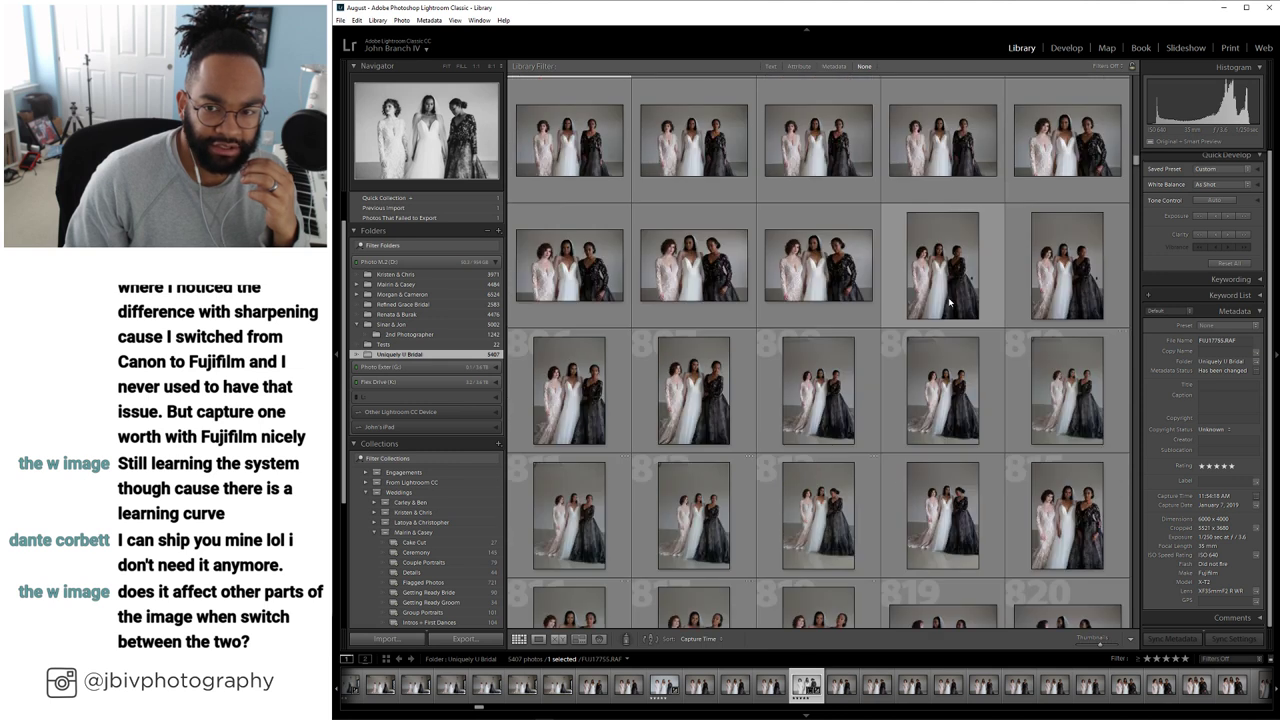
scroll(949, 300, up, 3)
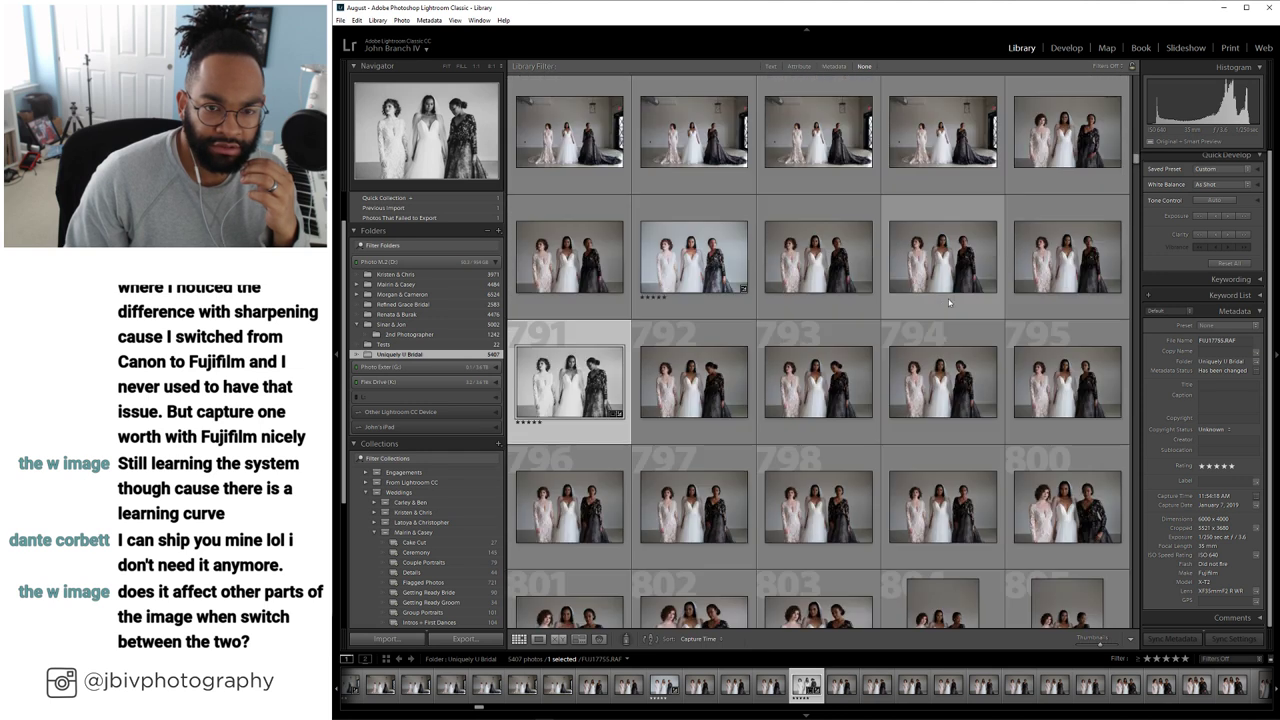
double_click(726, 373)
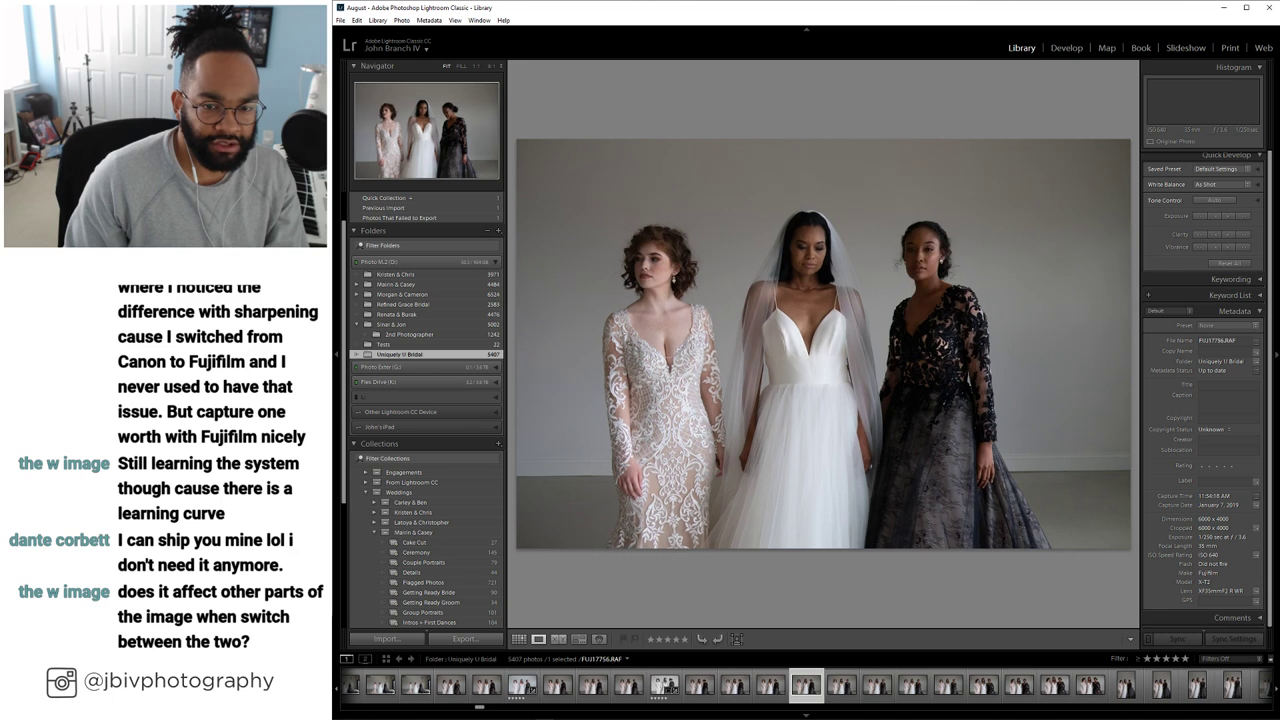
key(Right)
key(Right)
key(Right)
key(Right)
key(Right)
key(Right)
key(Right)
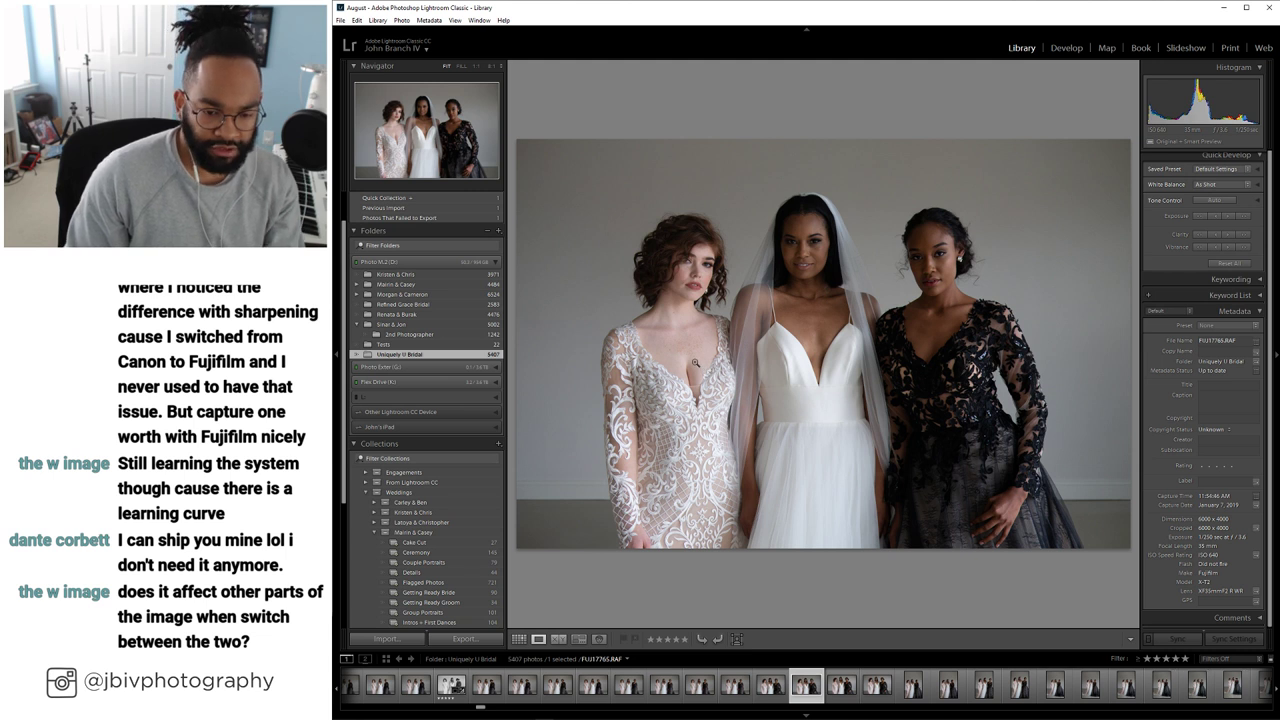
Rate the frame five stars, paste the copied develop settings, and set exposure to +1.20
key(5)
right_click(800, 670)
mouse_move(858, 566)
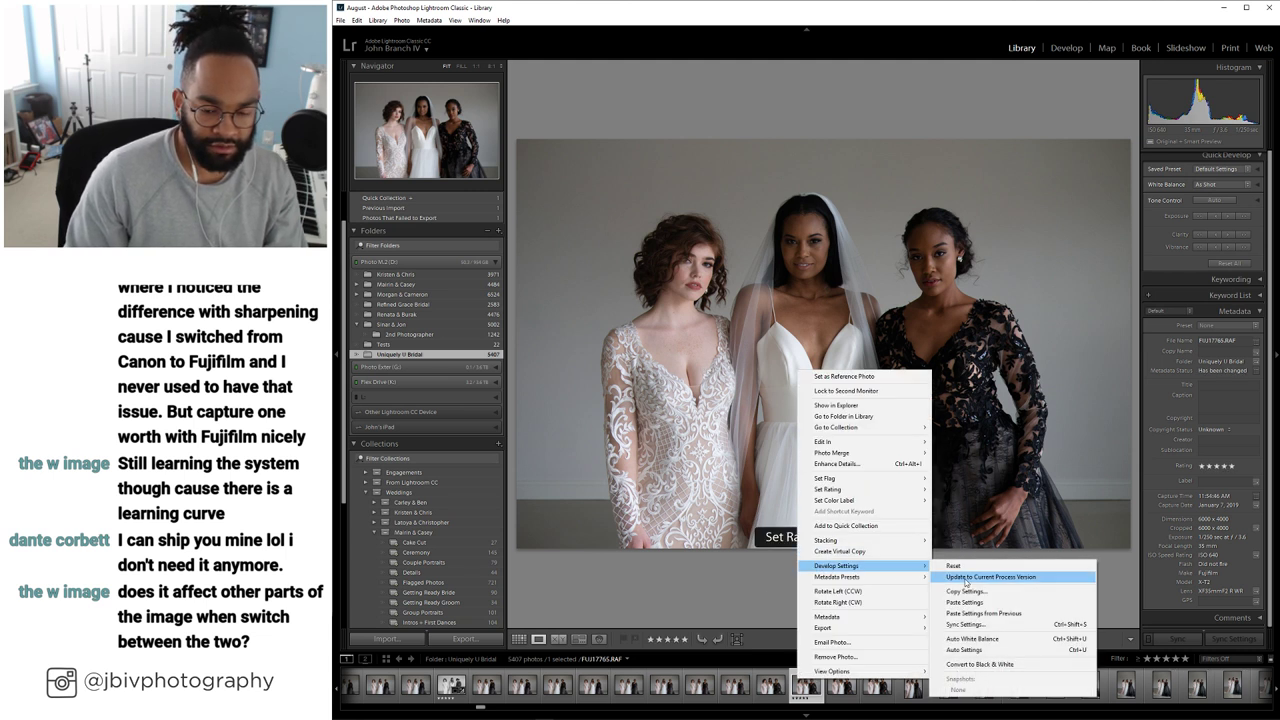
click(981, 599)
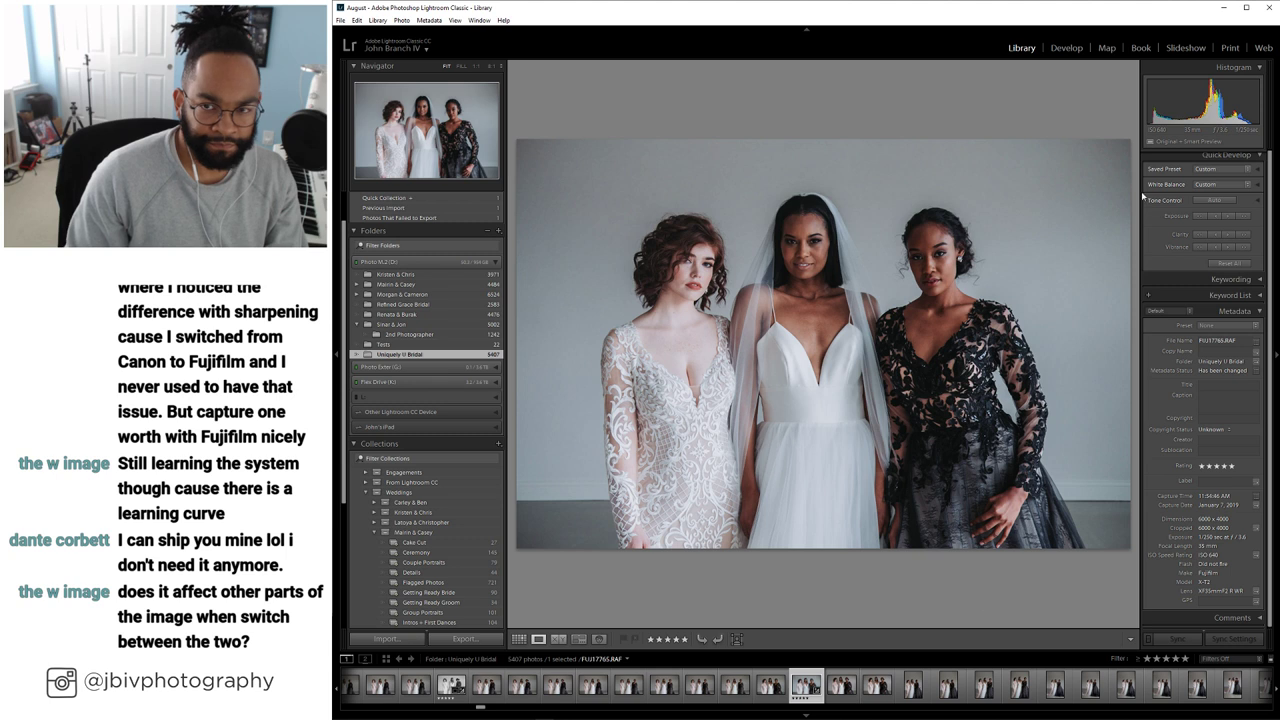
key(d)
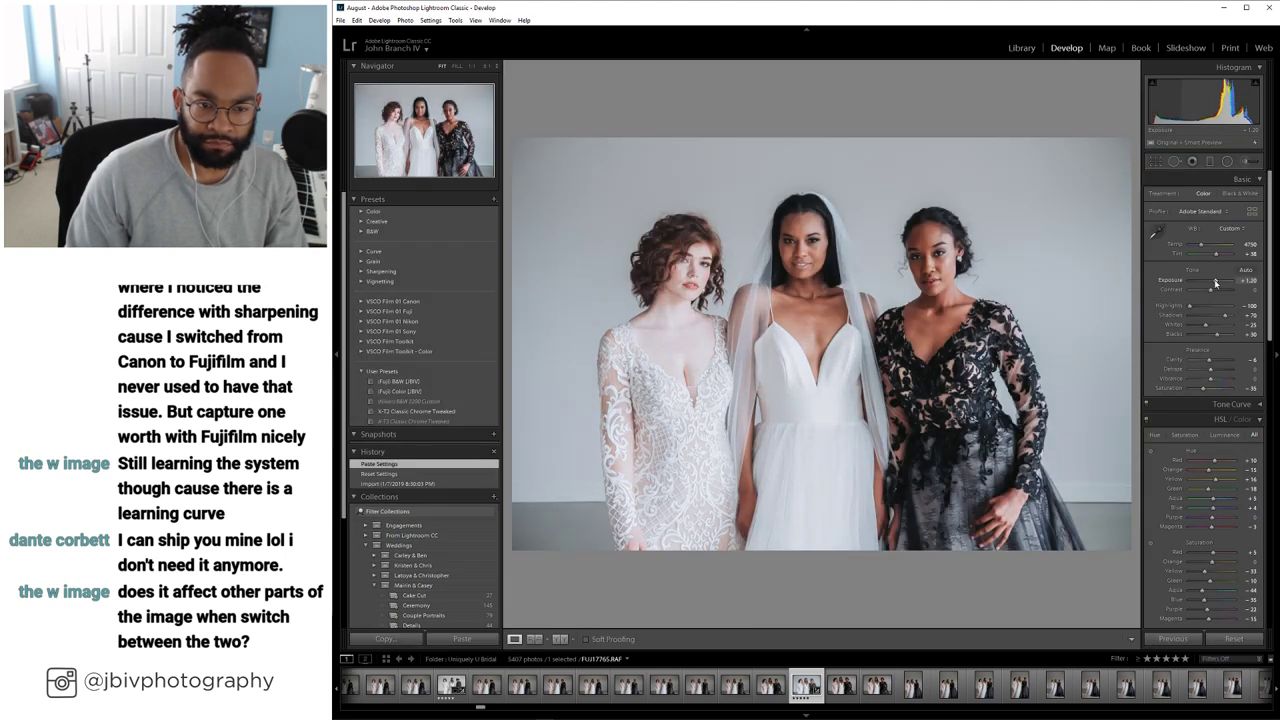
drag(1215, 283, 1215, 283)
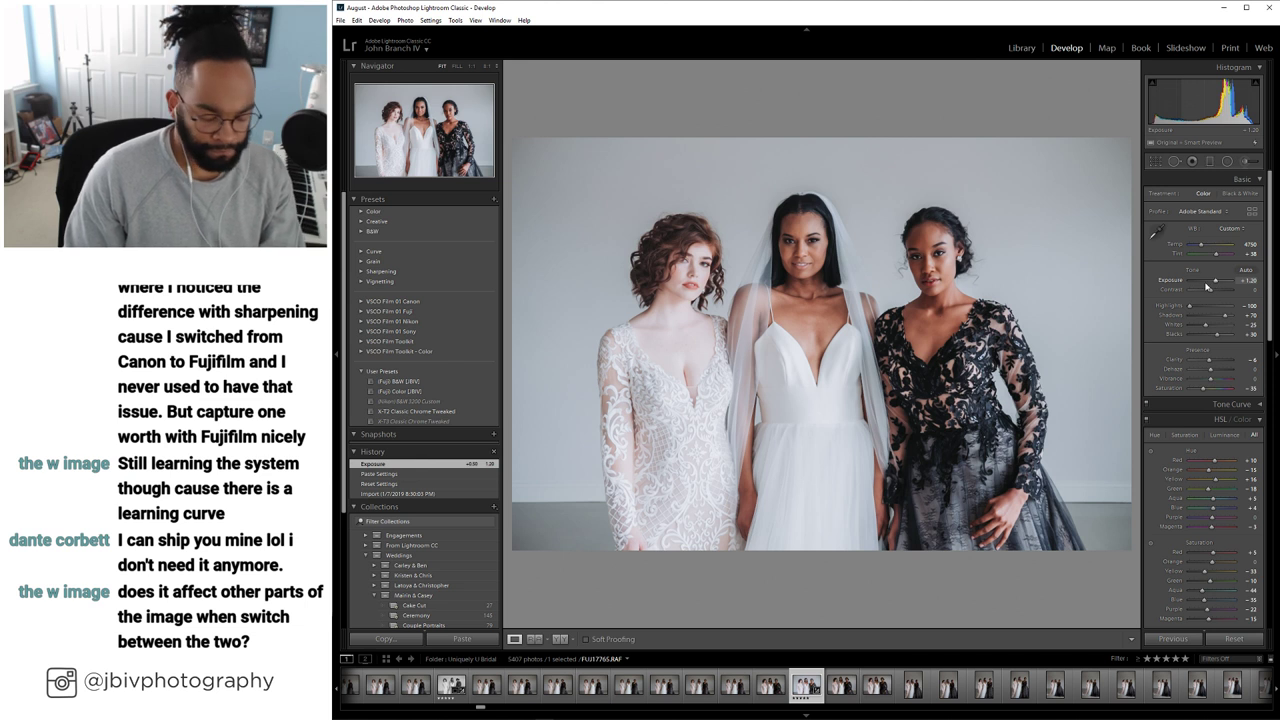
Paint Skin Smooth brush strokes over the left and middle women's skin
key(k)
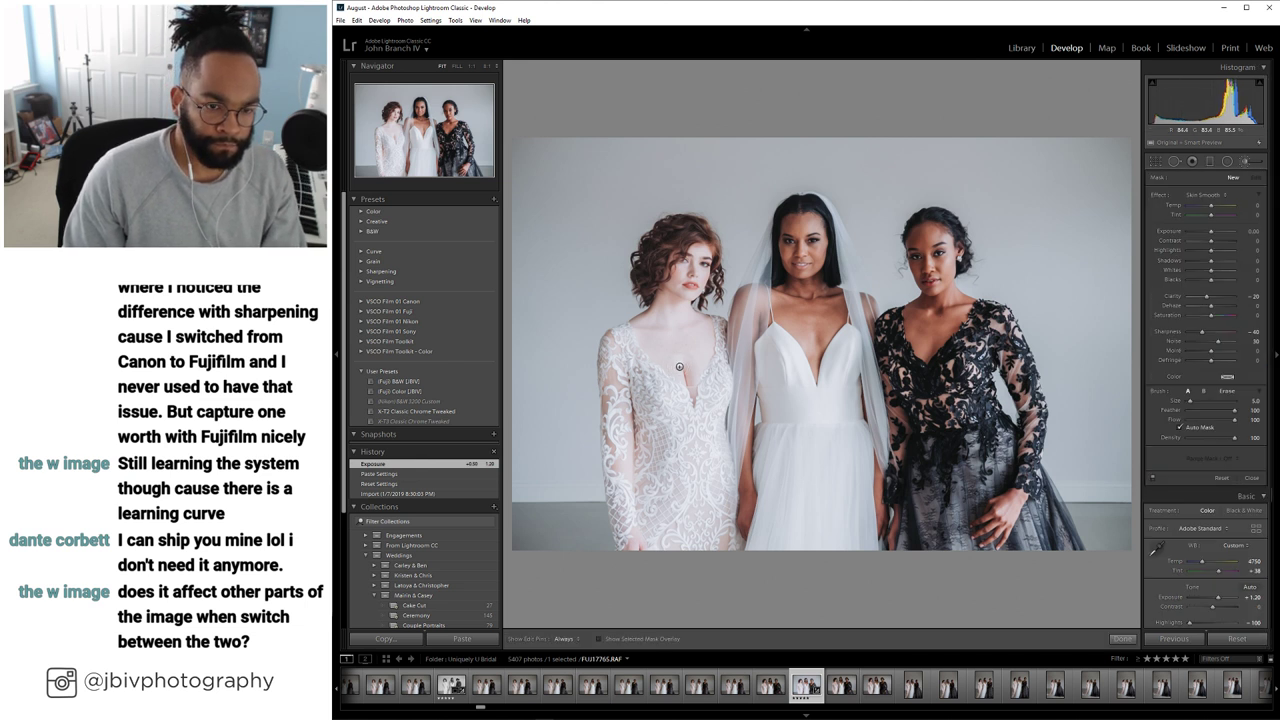
key(h)
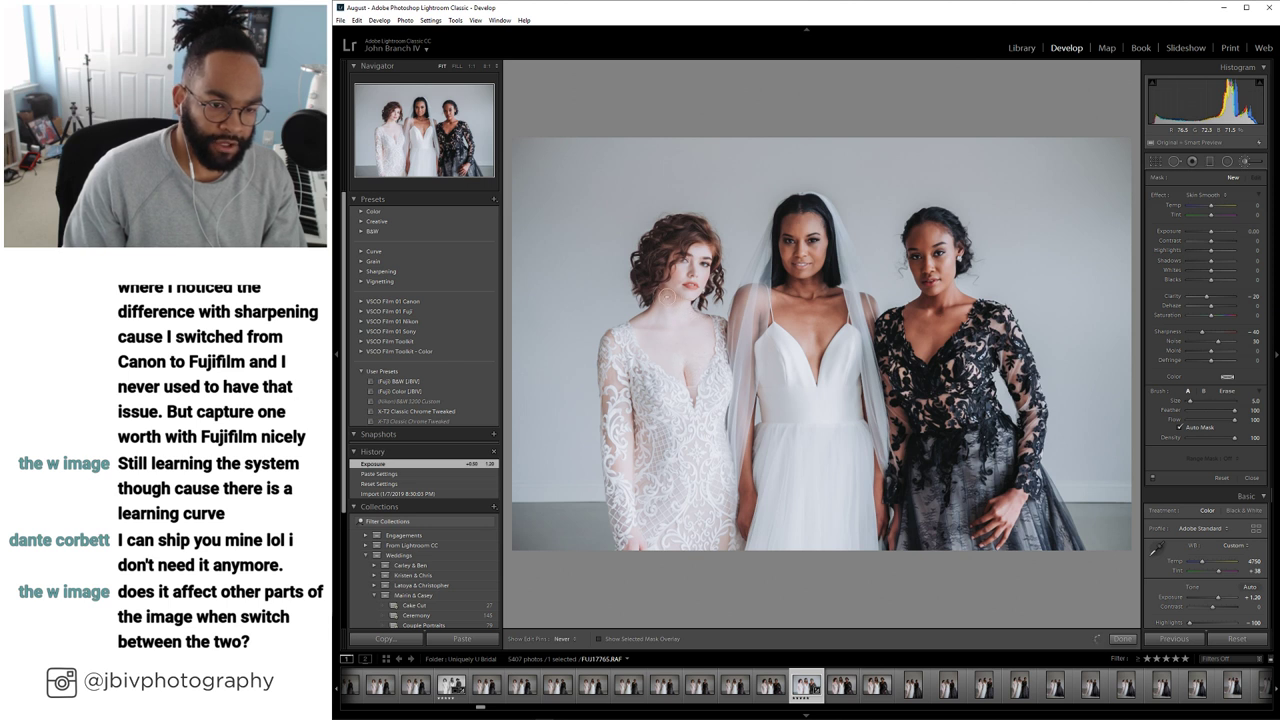
click(673, 289)
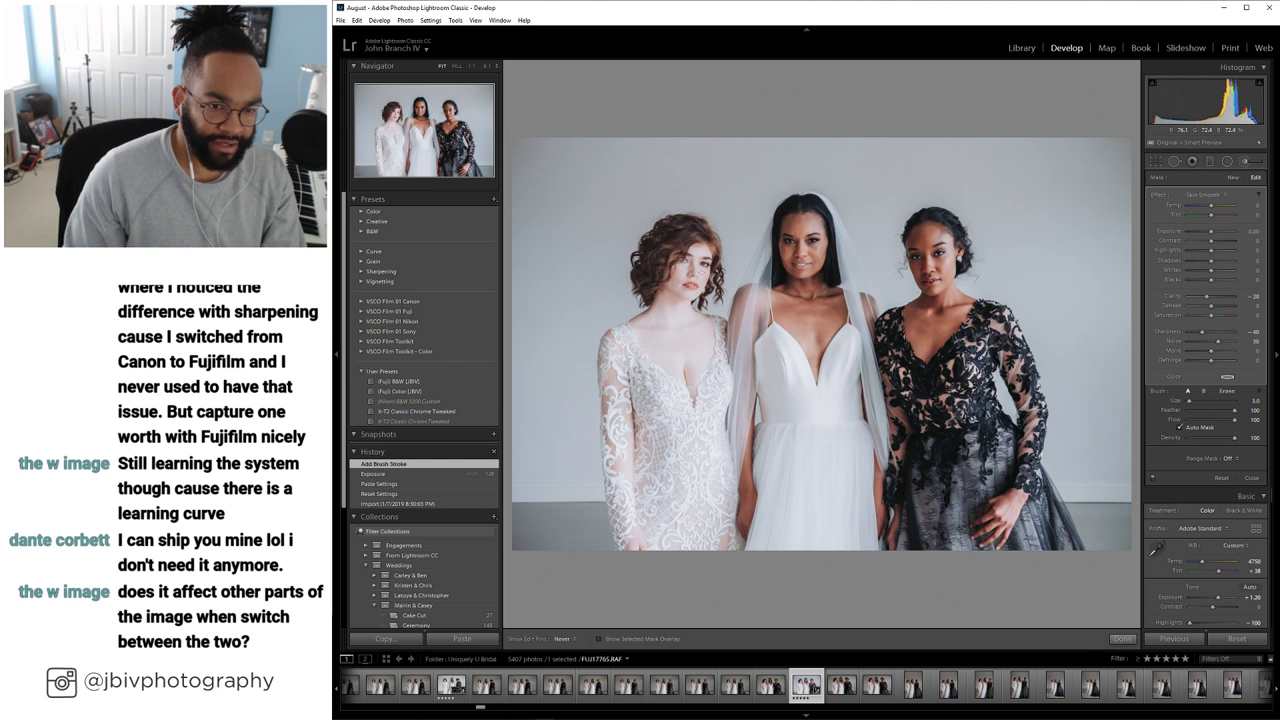
click(785, 318)
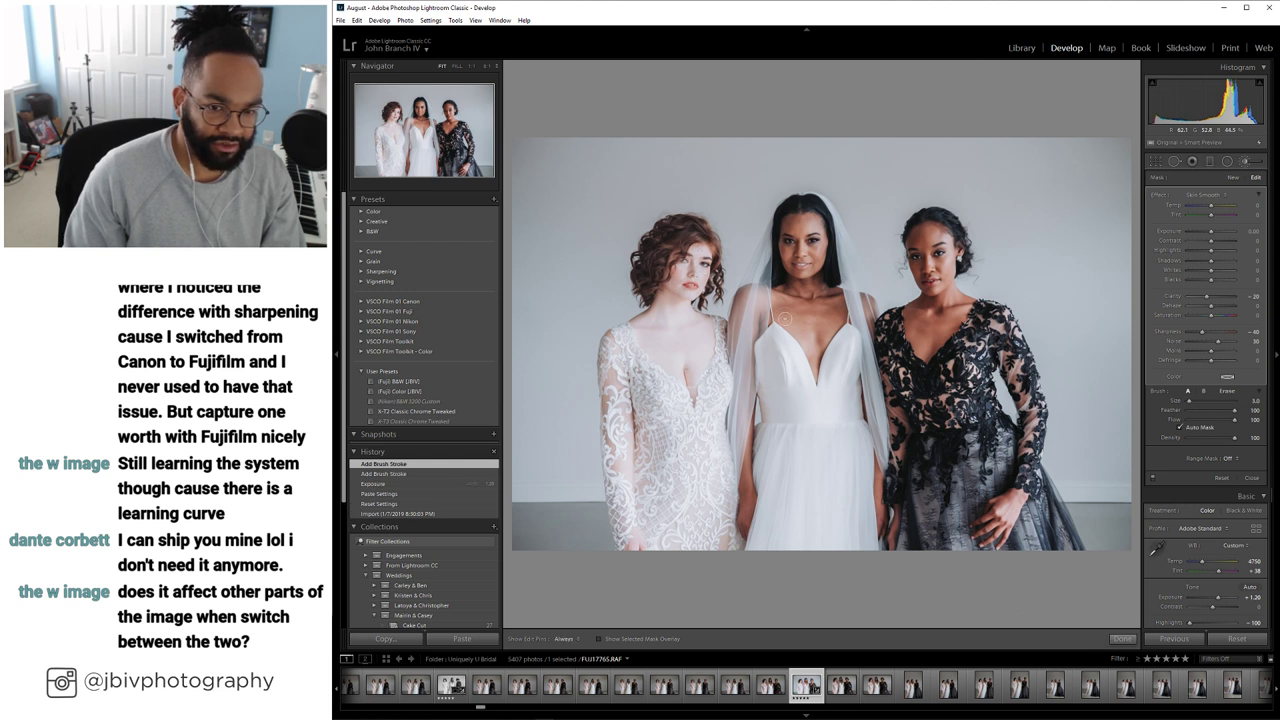
key(h)
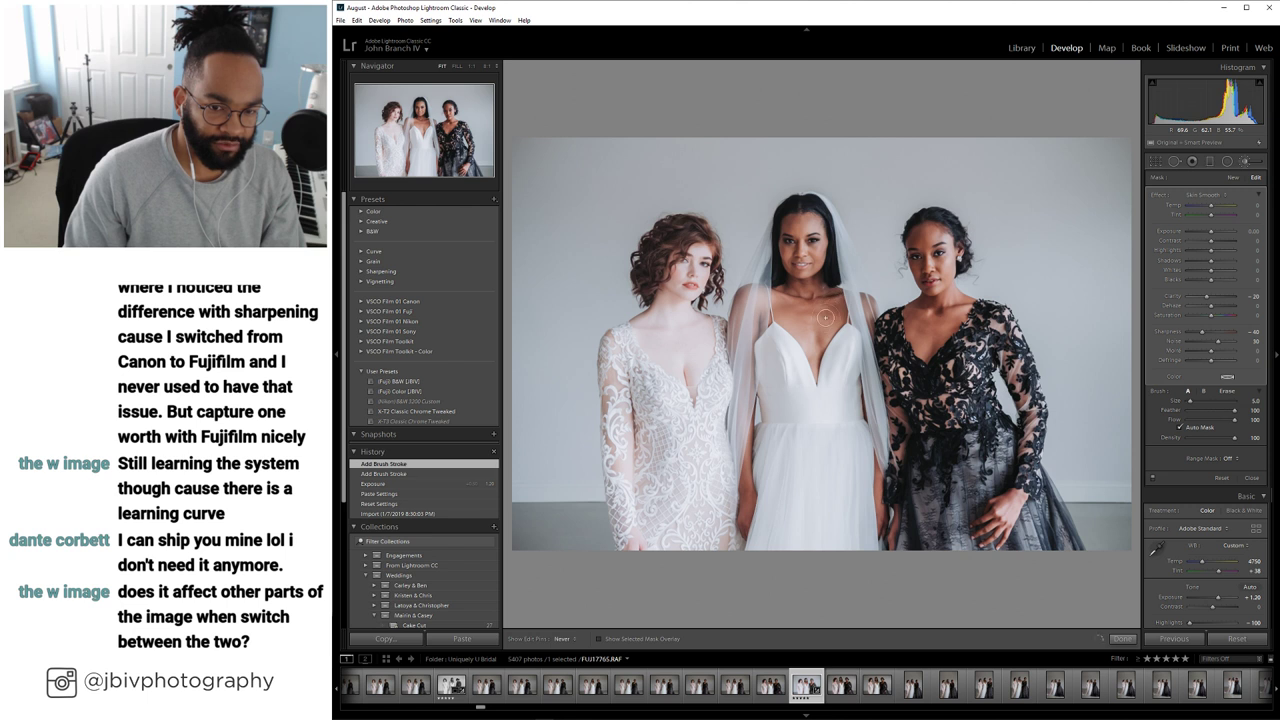
mouse_move(830, 322)
mouse_down()
mouse_move(825, 296)
mouse_move(793, 276)
mouse_up()
key(h)
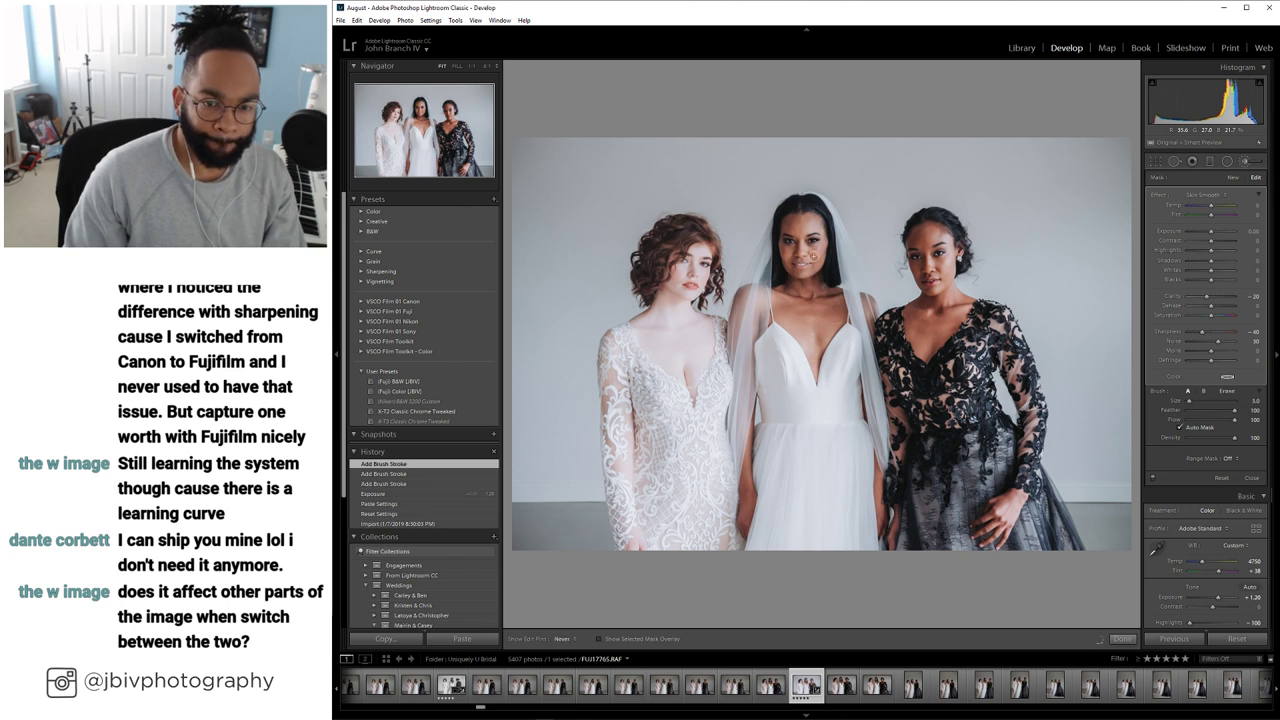
Smooth the right woman's neck, chest and face with a slightly smaller brush
mouse_move(809, 249)
mouse_down()
mouse_move(790, 228)
mouse_move(825, 227)
mouse_move(825, 239)
mouse_up()
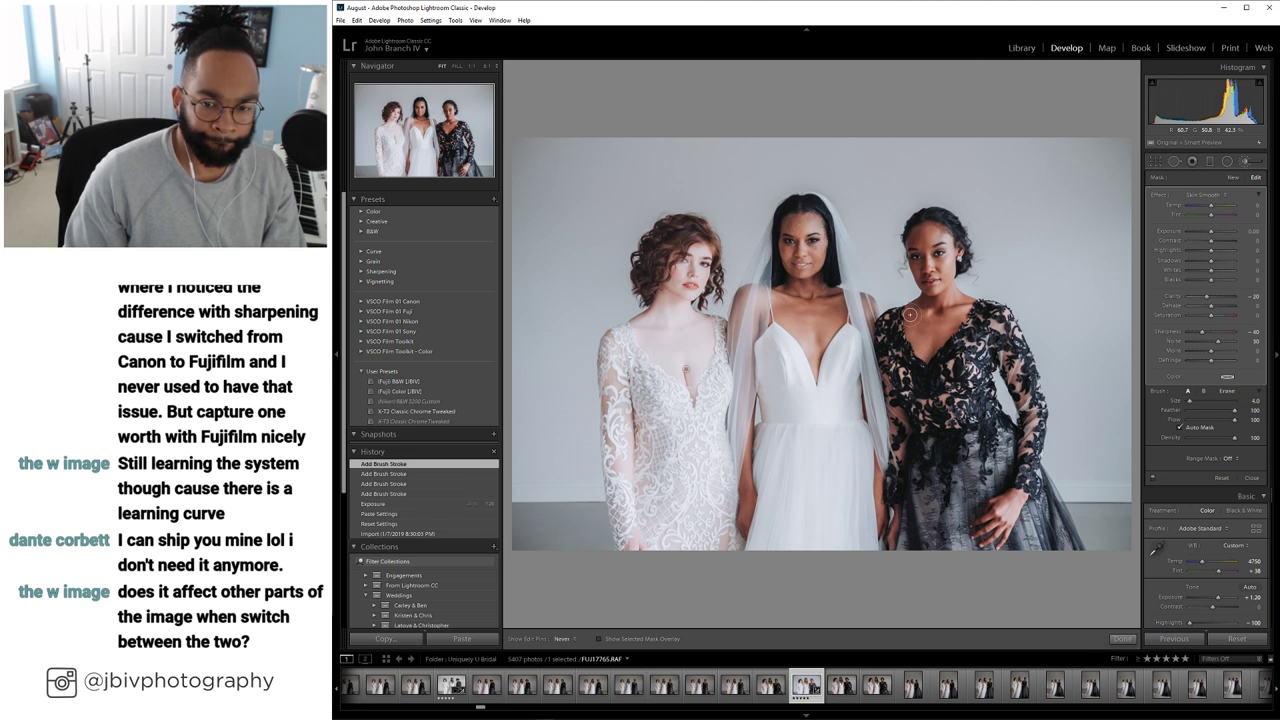
key(h)
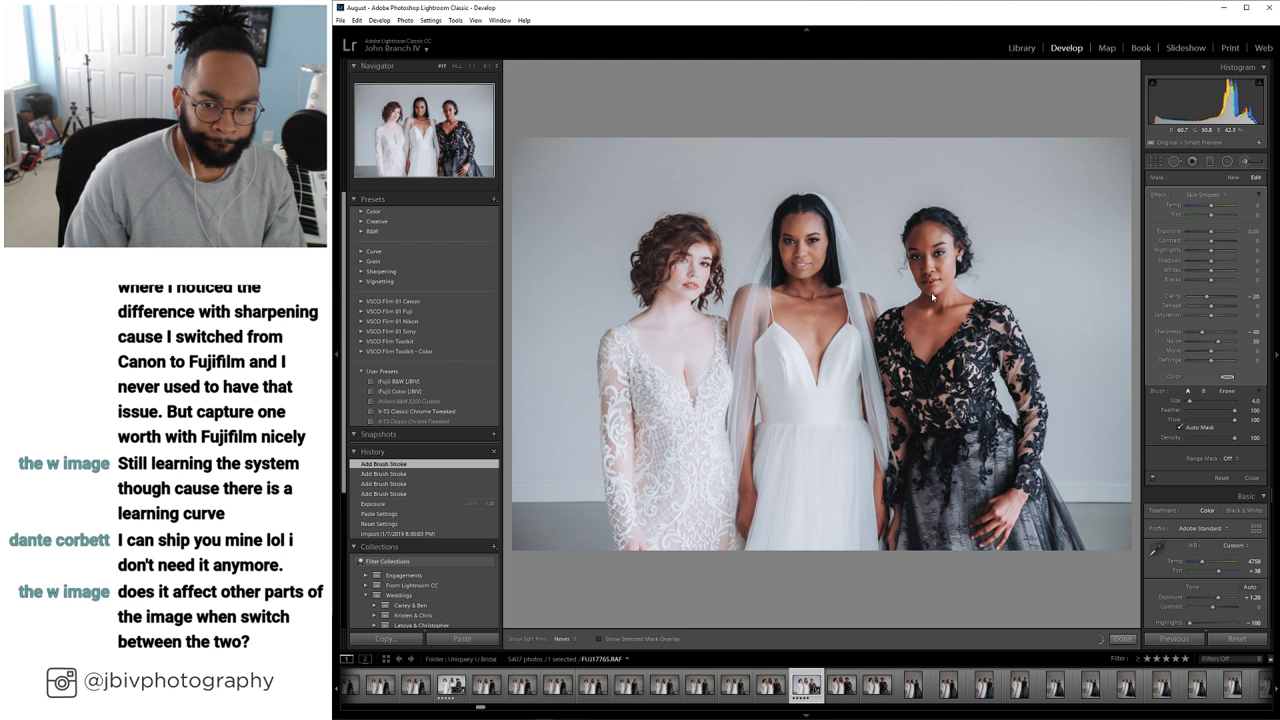
click(932, 297)
key(bracketleft)
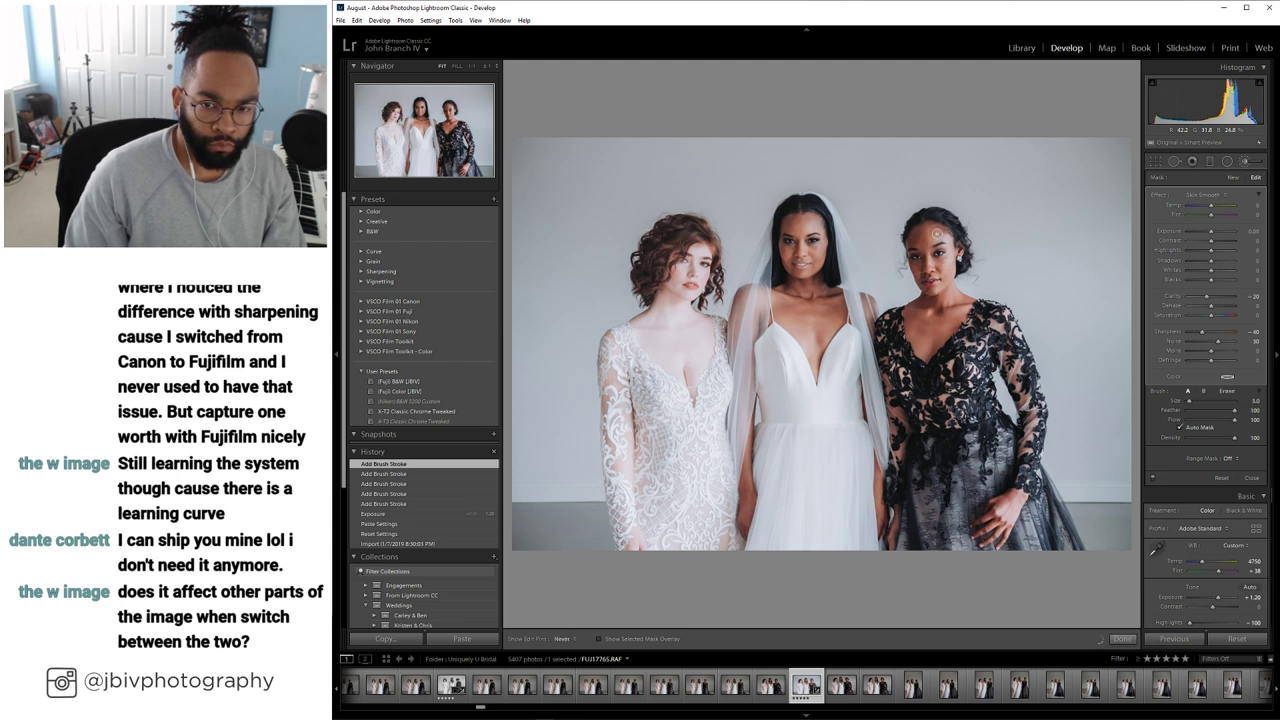
click(975, 498)
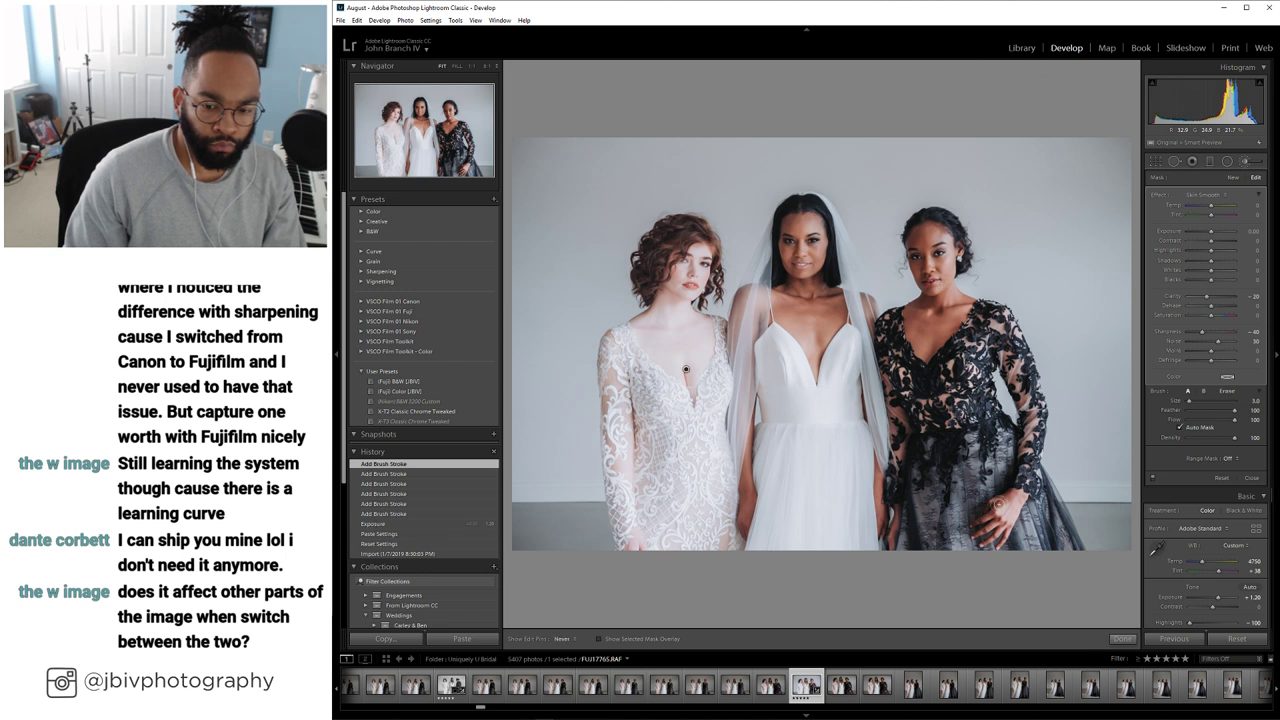
Finish the skin smoothing and zoom in on the middle woman's face
click(975, 498)
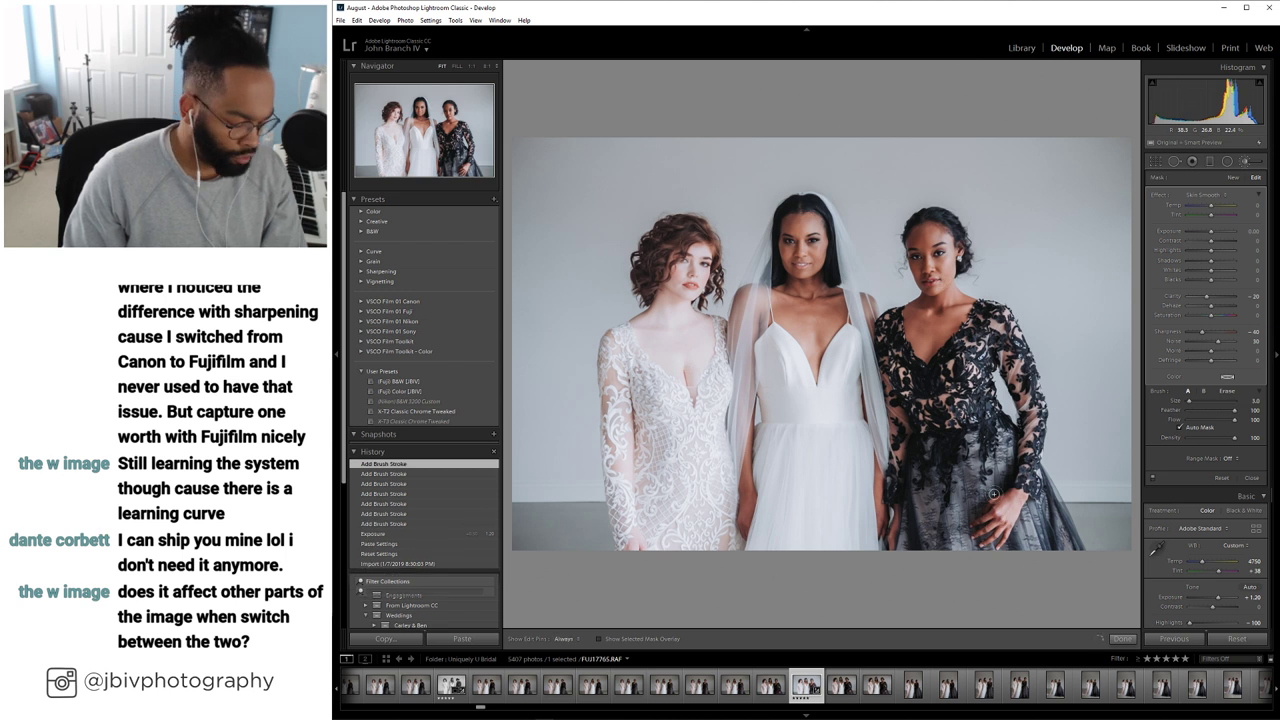
click(1122, 638)
click(487, 66)
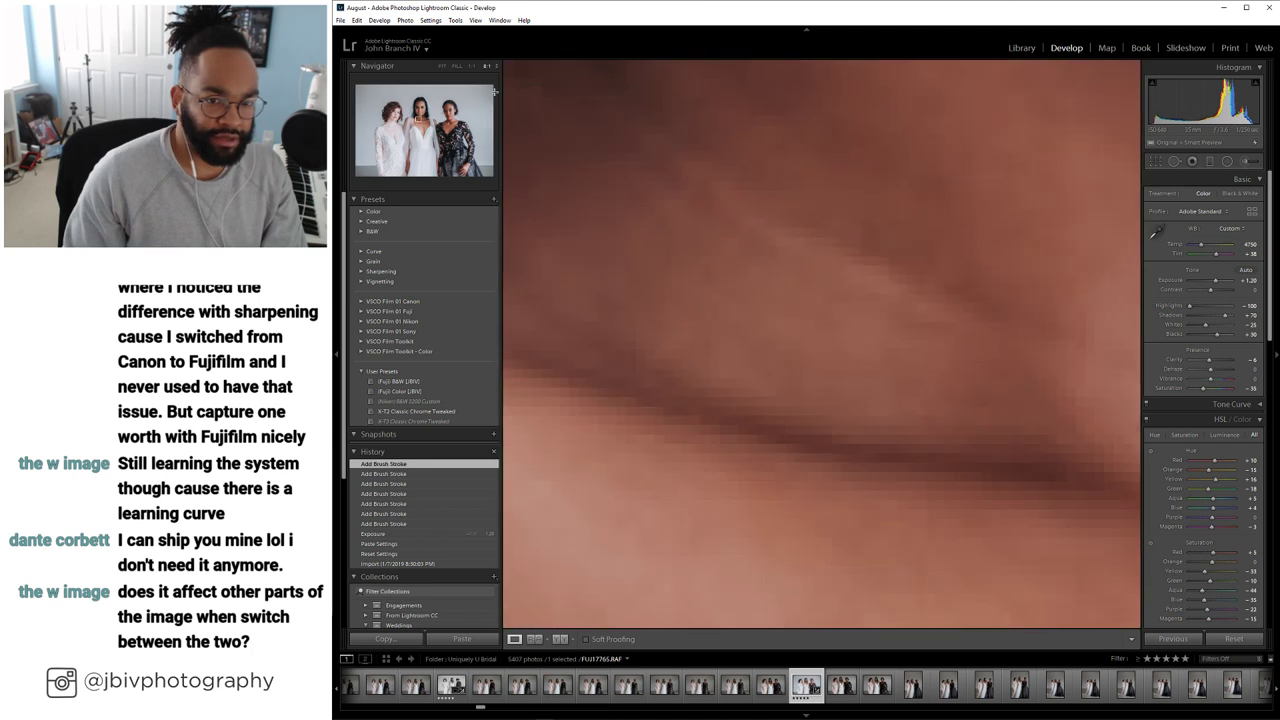
click(497, 66)
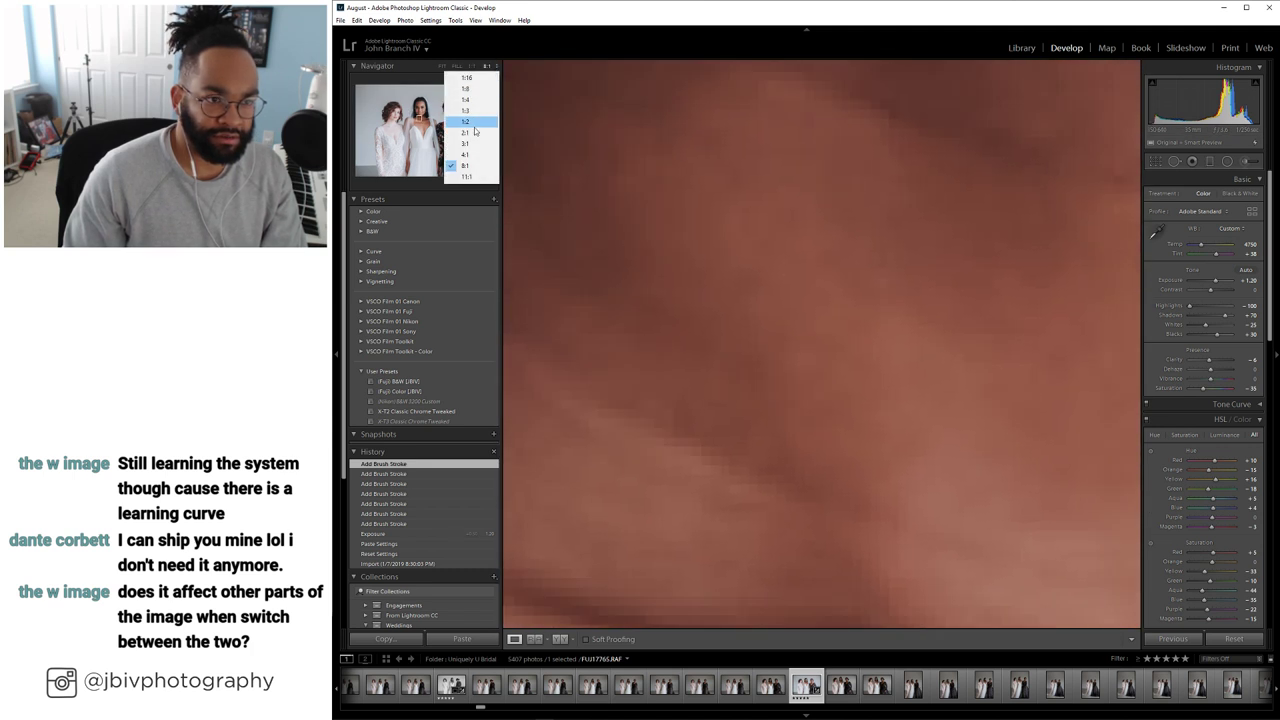
click(472, 144)
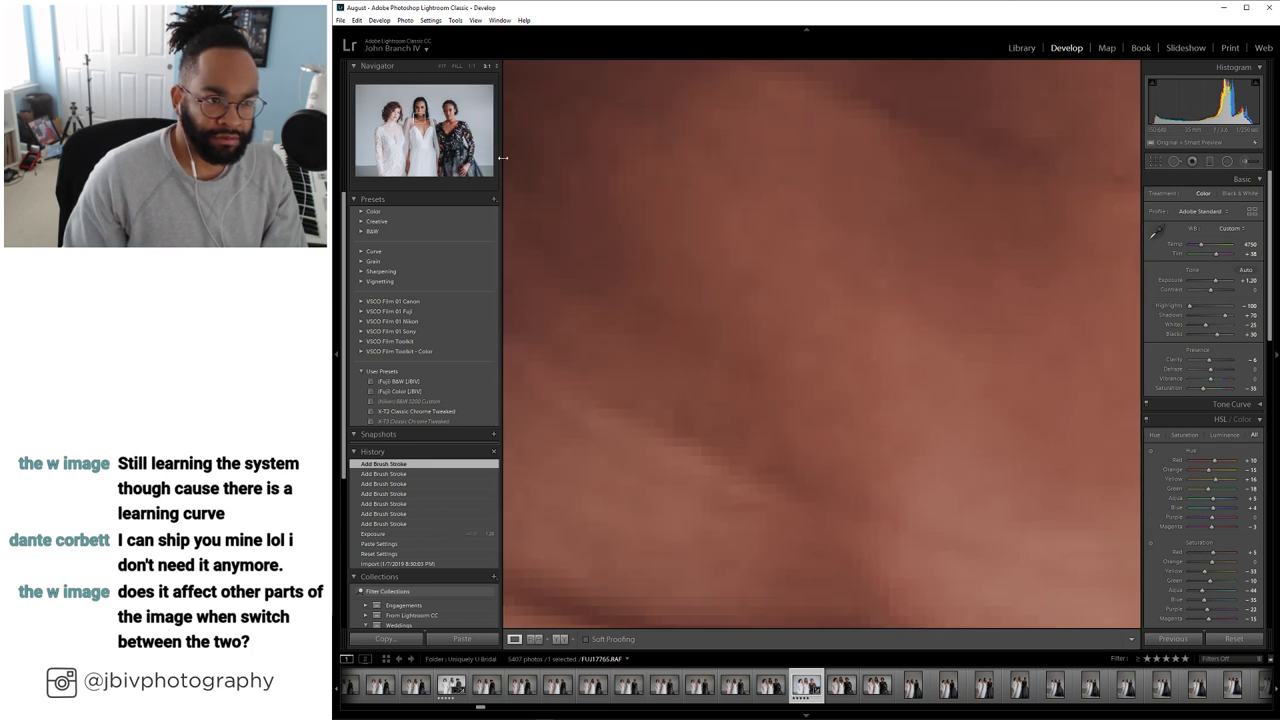
click(378, 88)
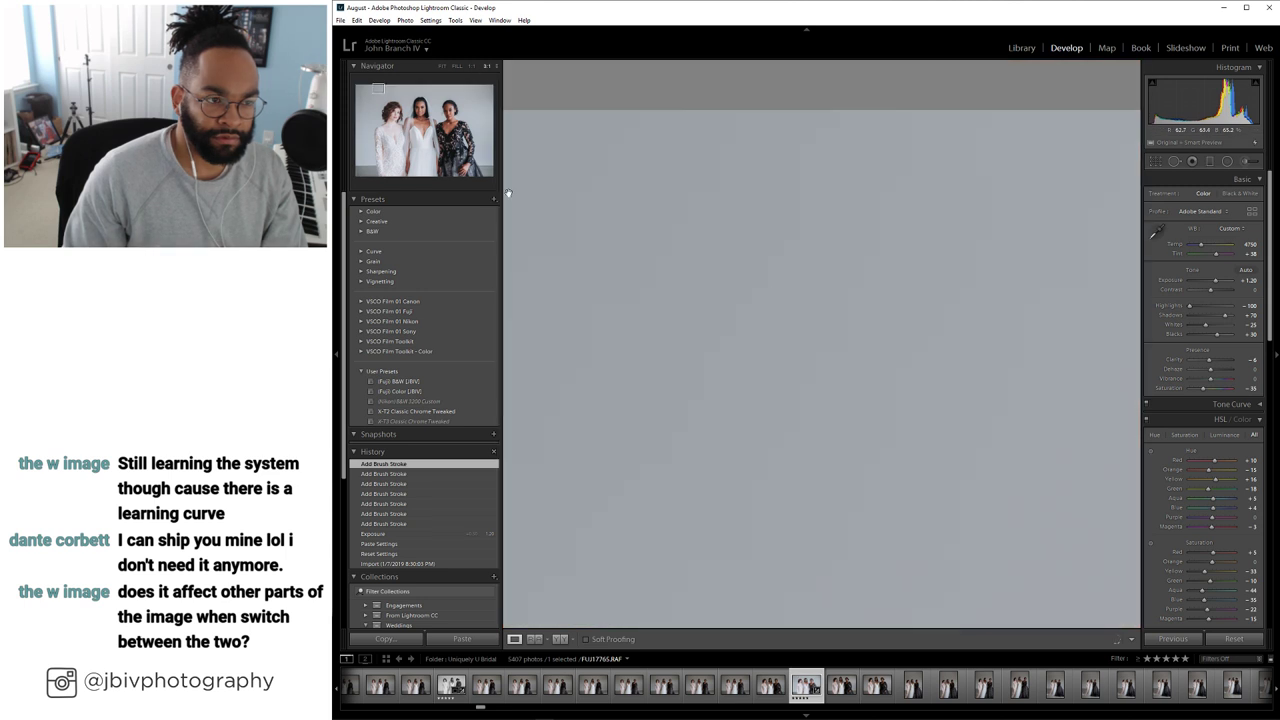
drag(379, 89, 422, 104)
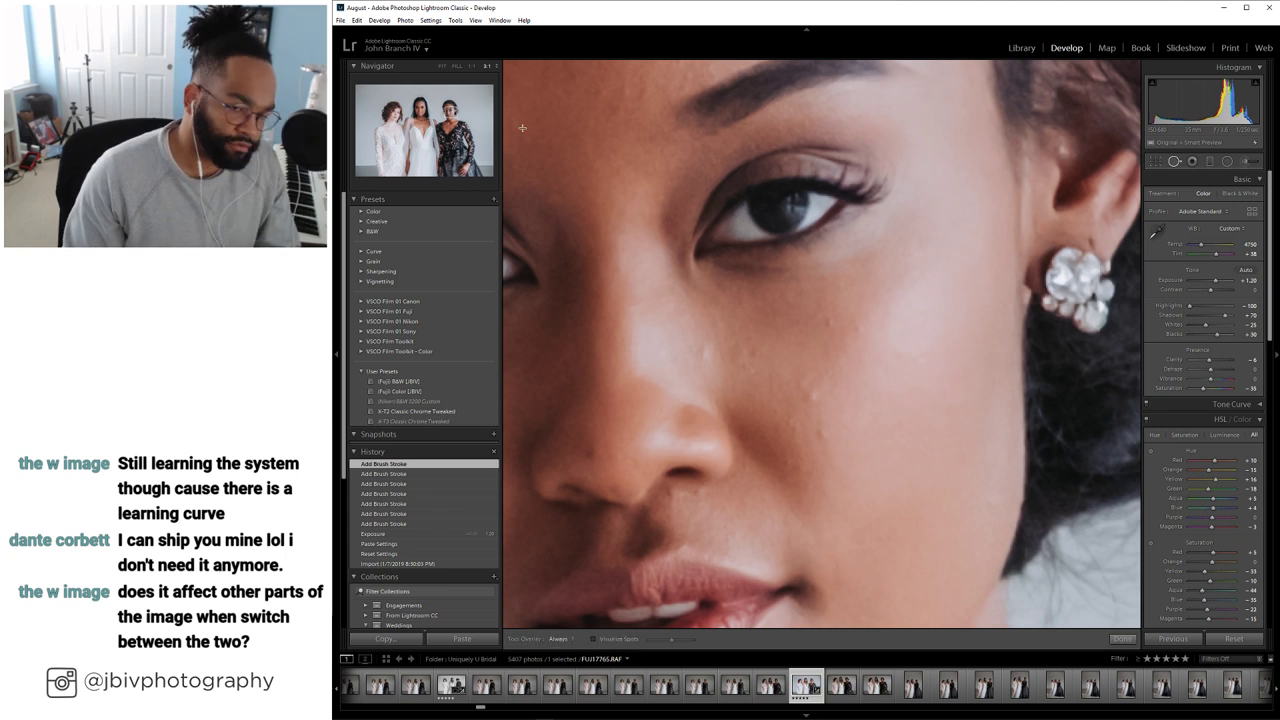
Heal the cheek blemishes with Spot Removal at size 7, then fit the photo in view
key(q)
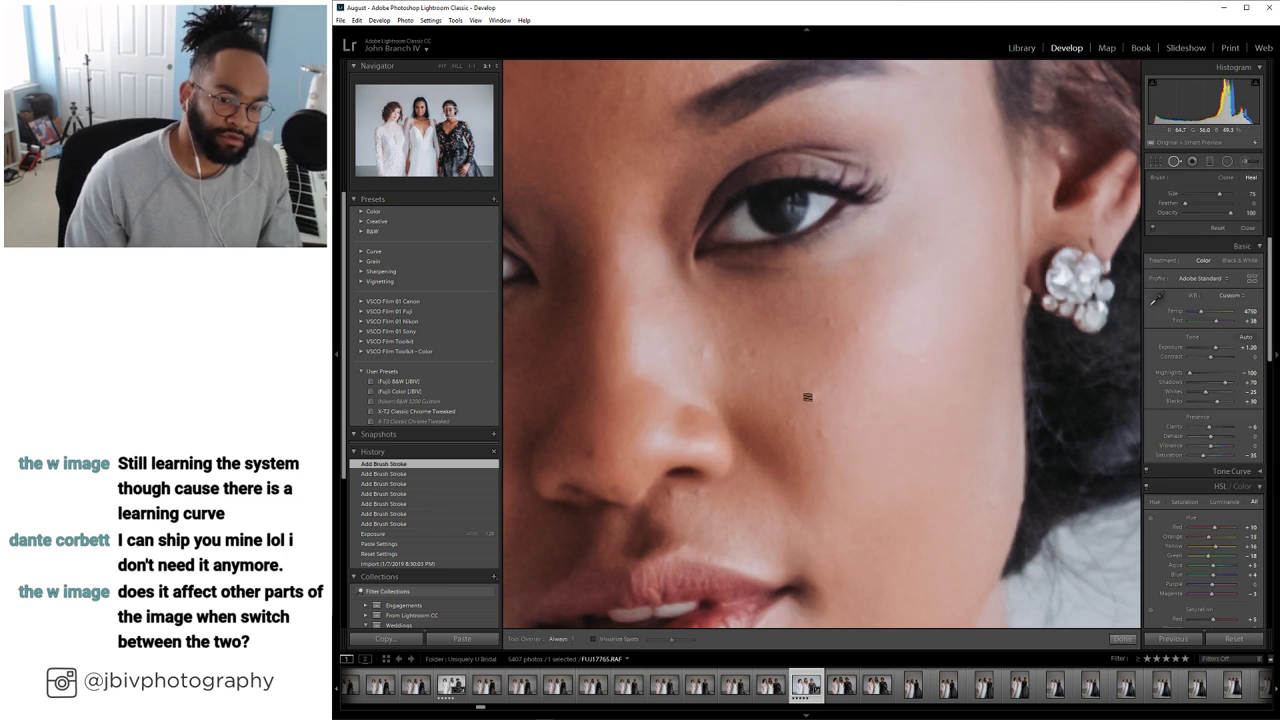
scroll(820, 400, down, 10)
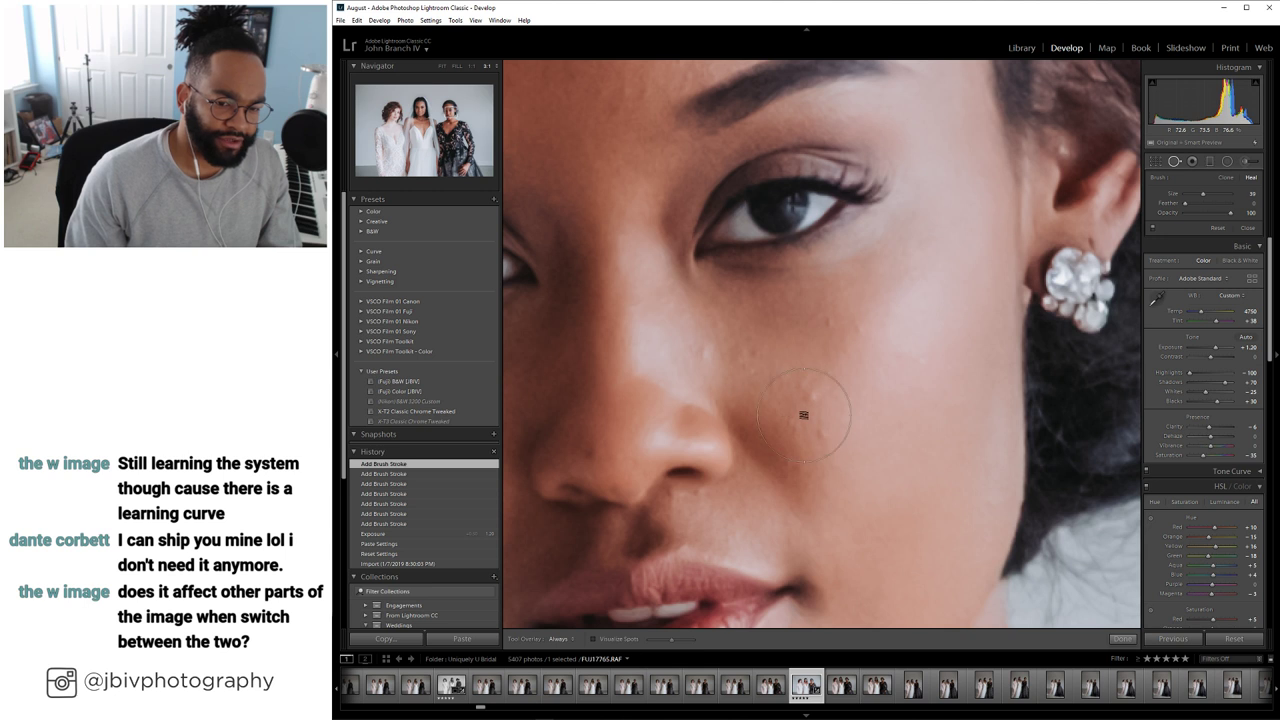
scroll(830, 400, down, 5)
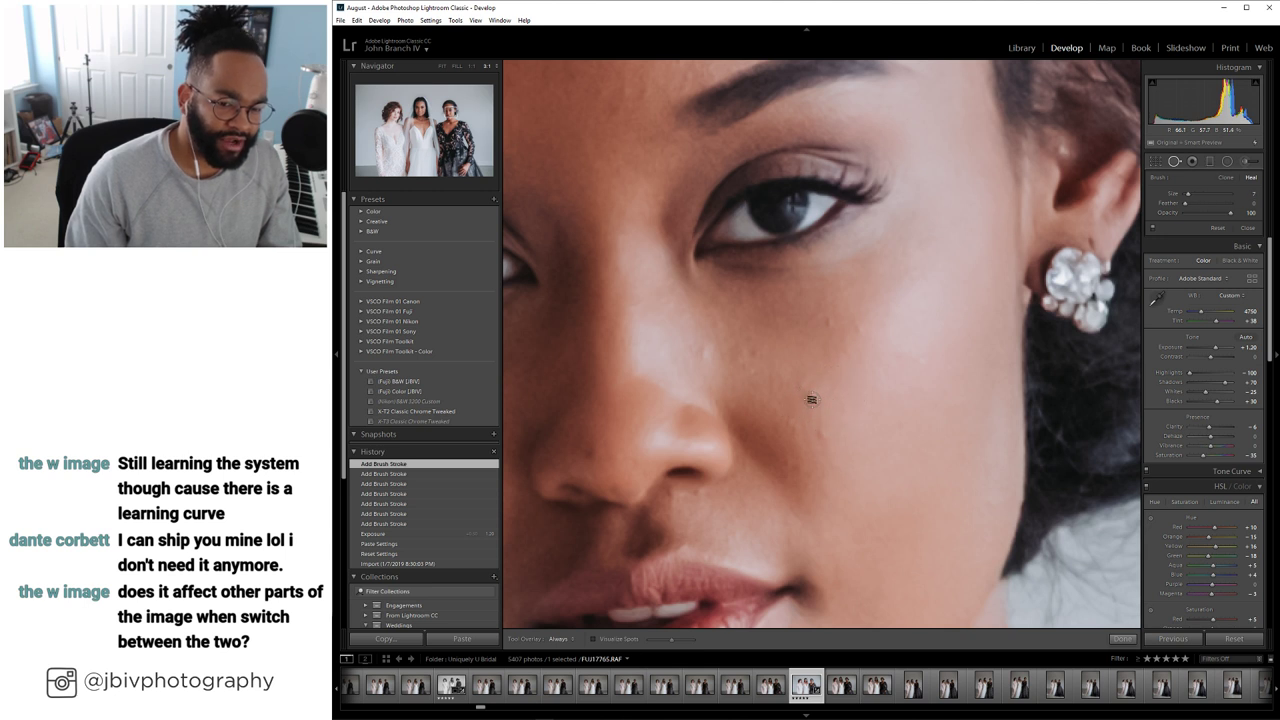
click(813, 397)
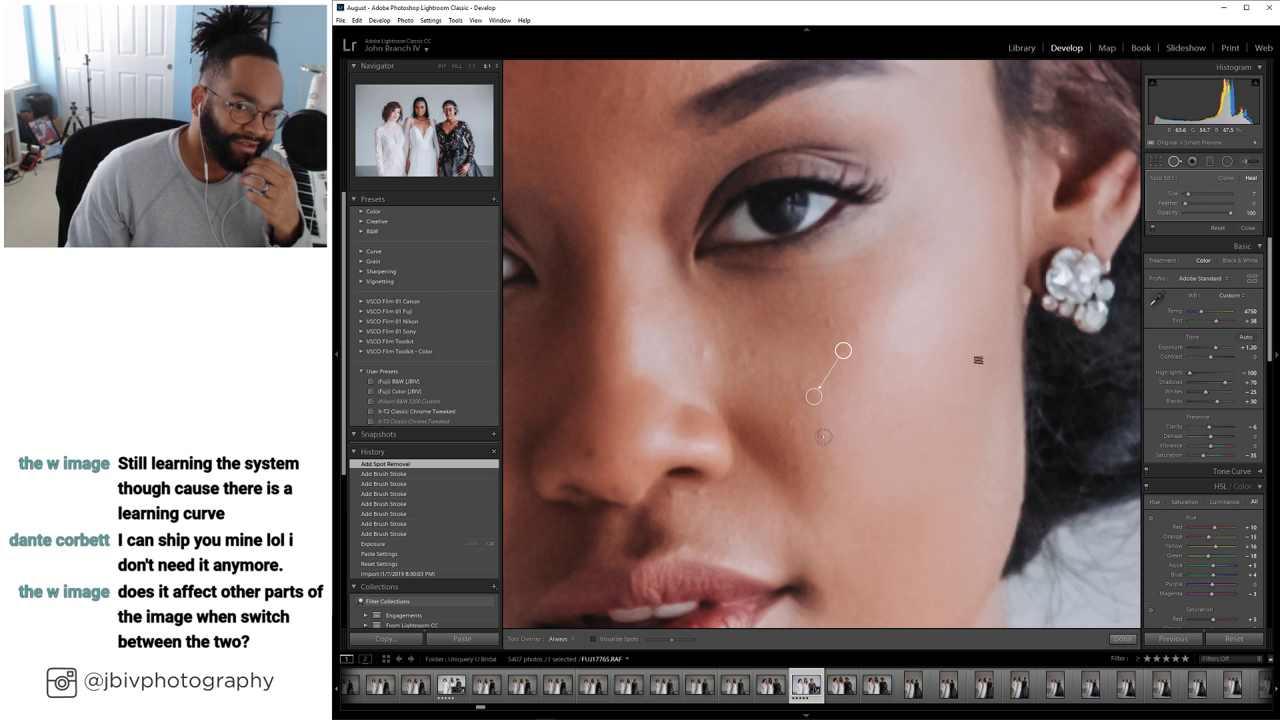
click(786, 425)
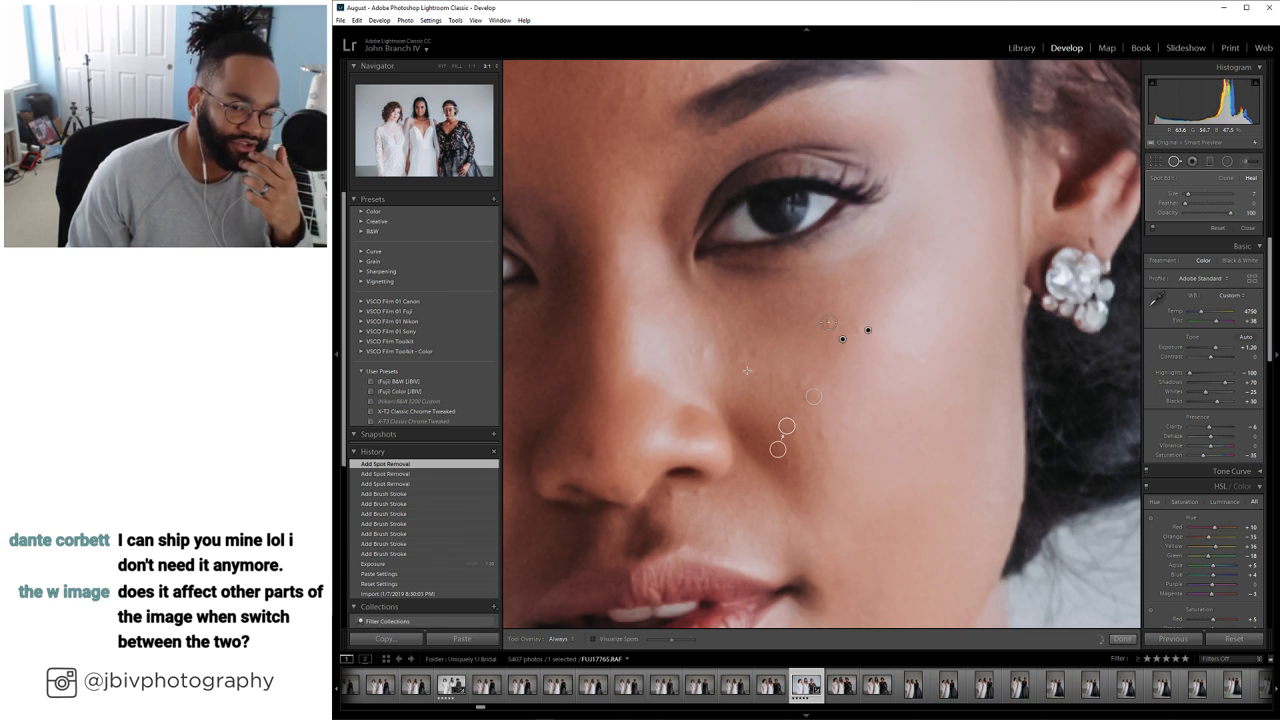
click(828, 322)
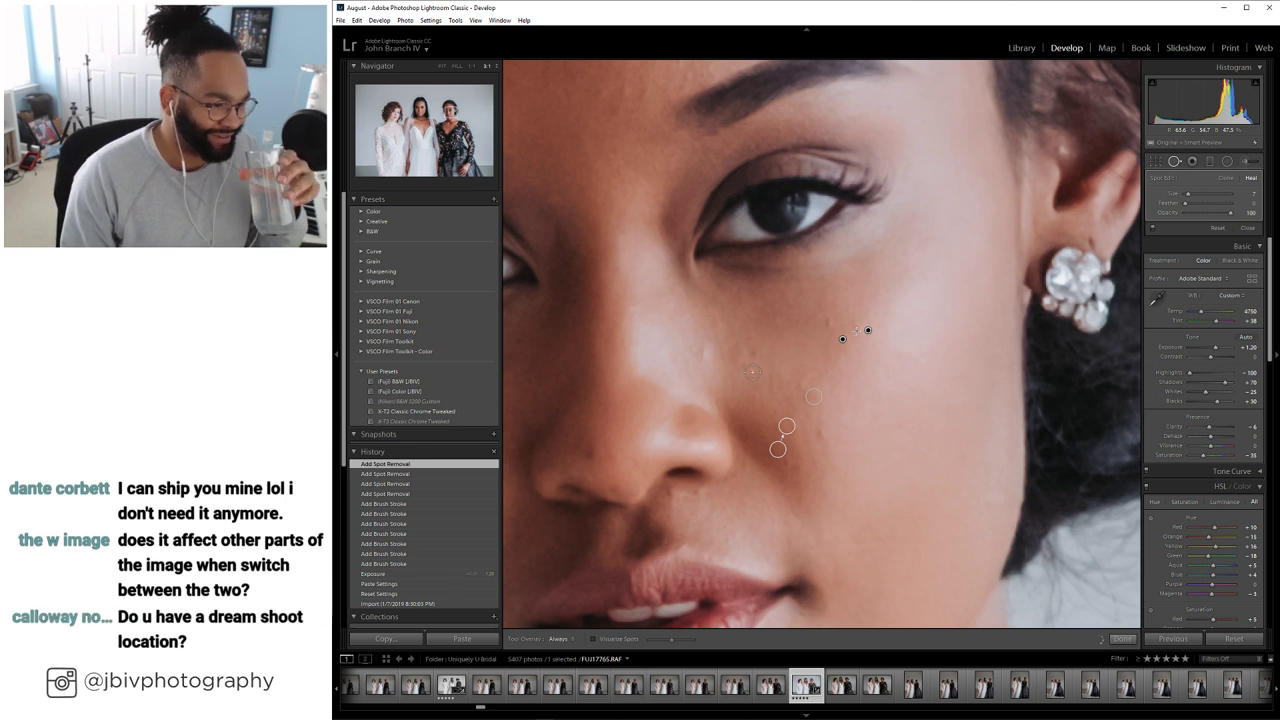
click(856, 331)
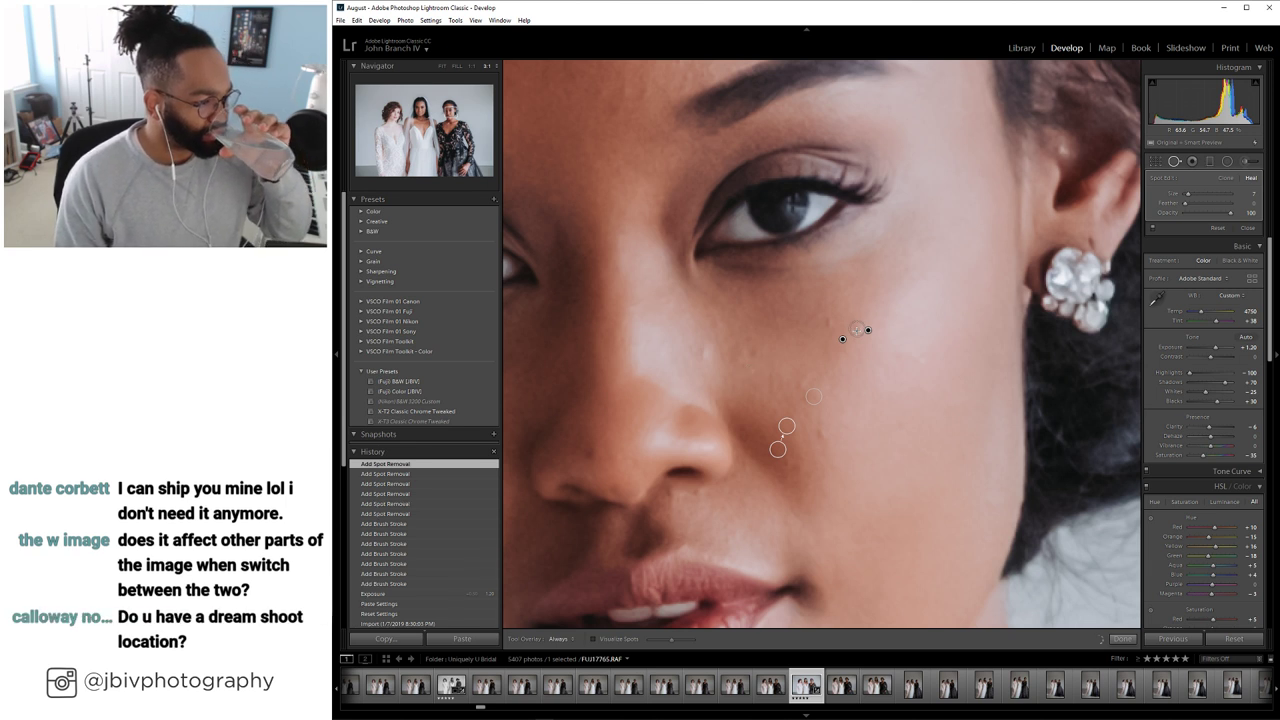
click(856, 329)
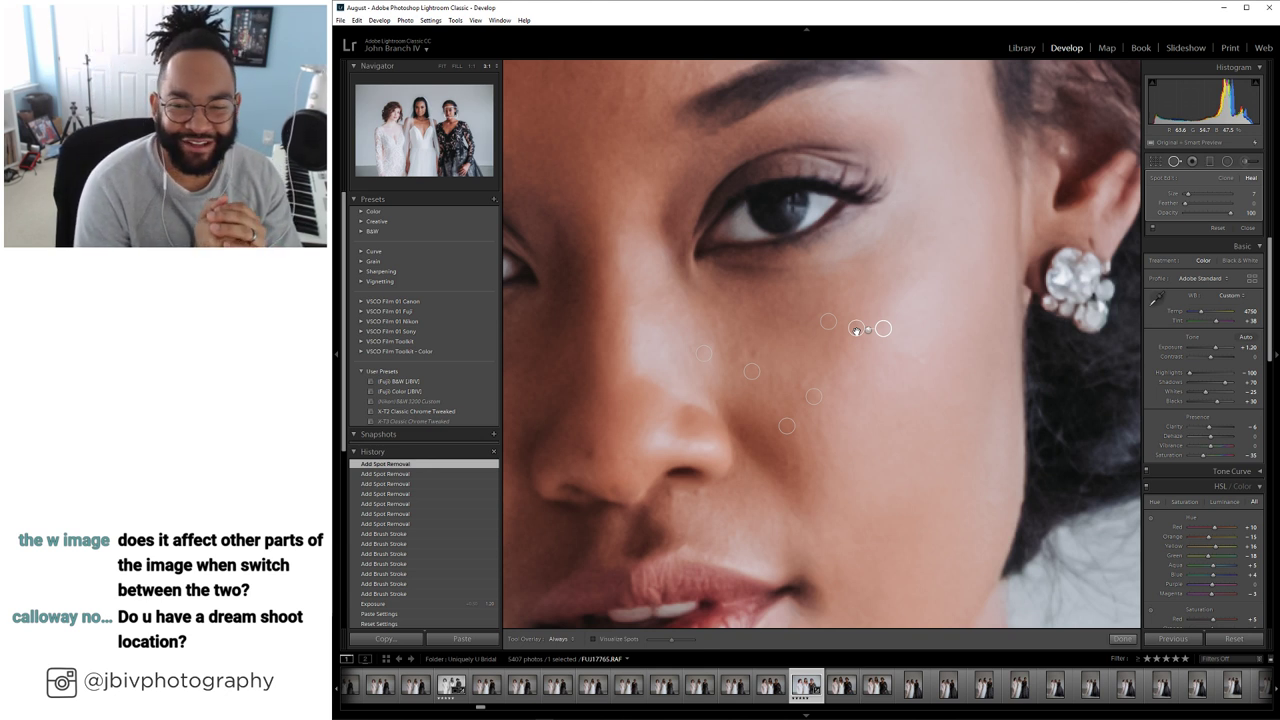
click(1176, 162)
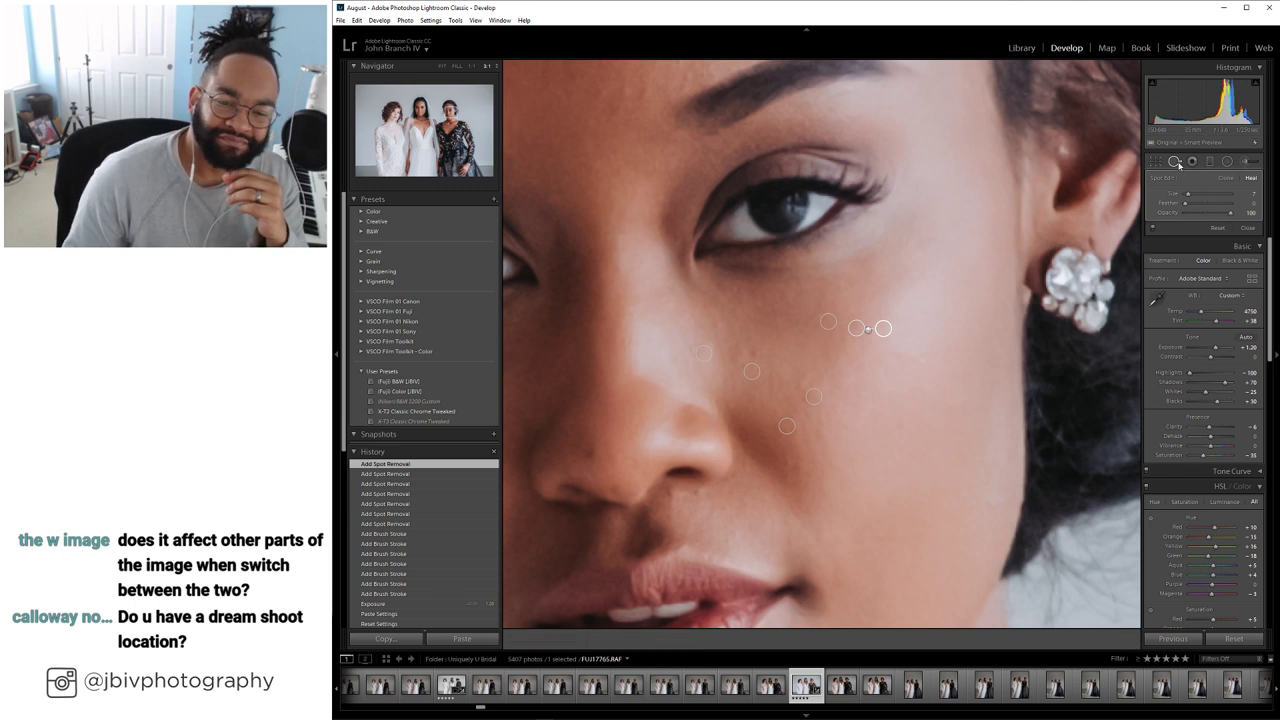
click(444, 66)
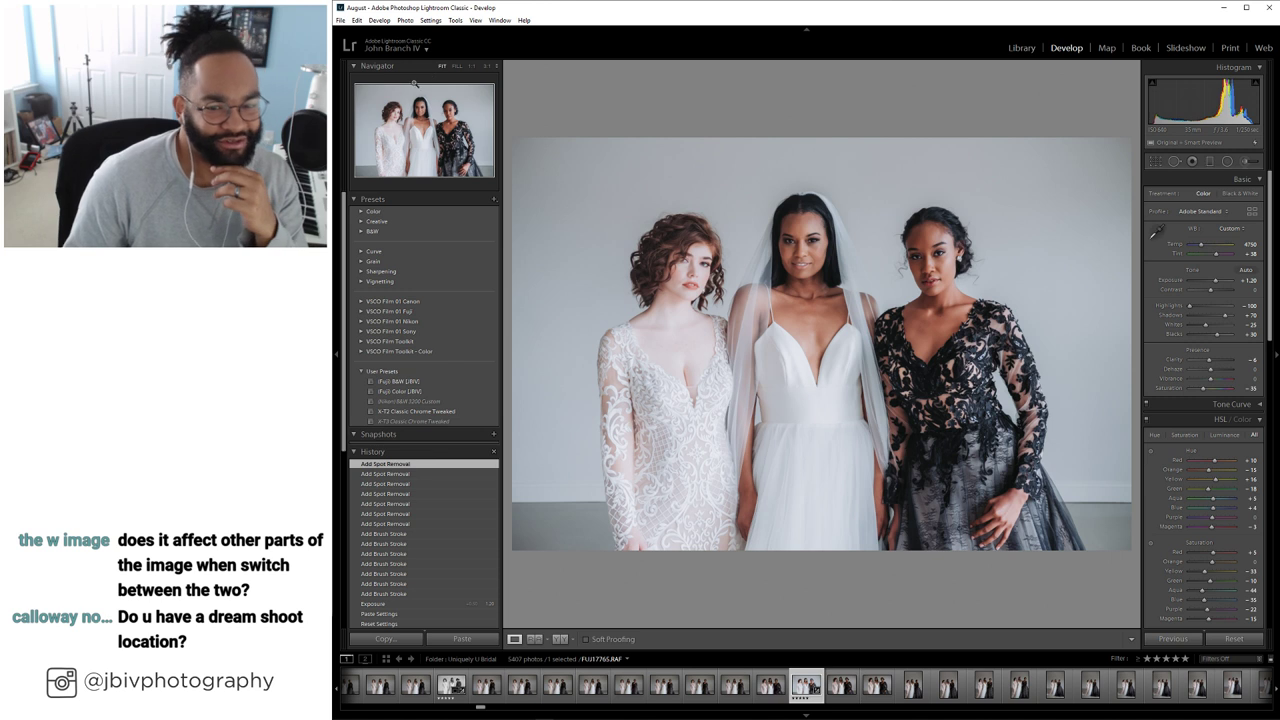
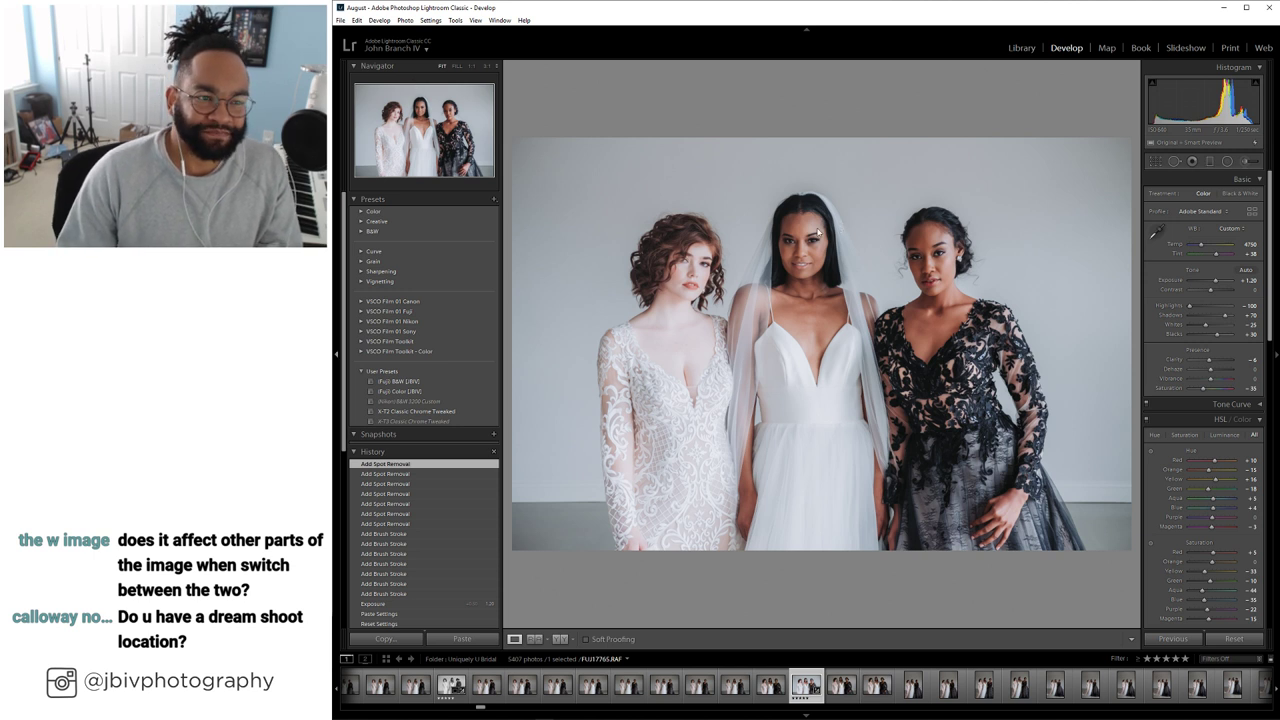
Inspect the middle bride's eyes at 3:1 zoom, return to Fit, then switch to Library
click(819, 234)
click(819, 234)
click(819, 234)
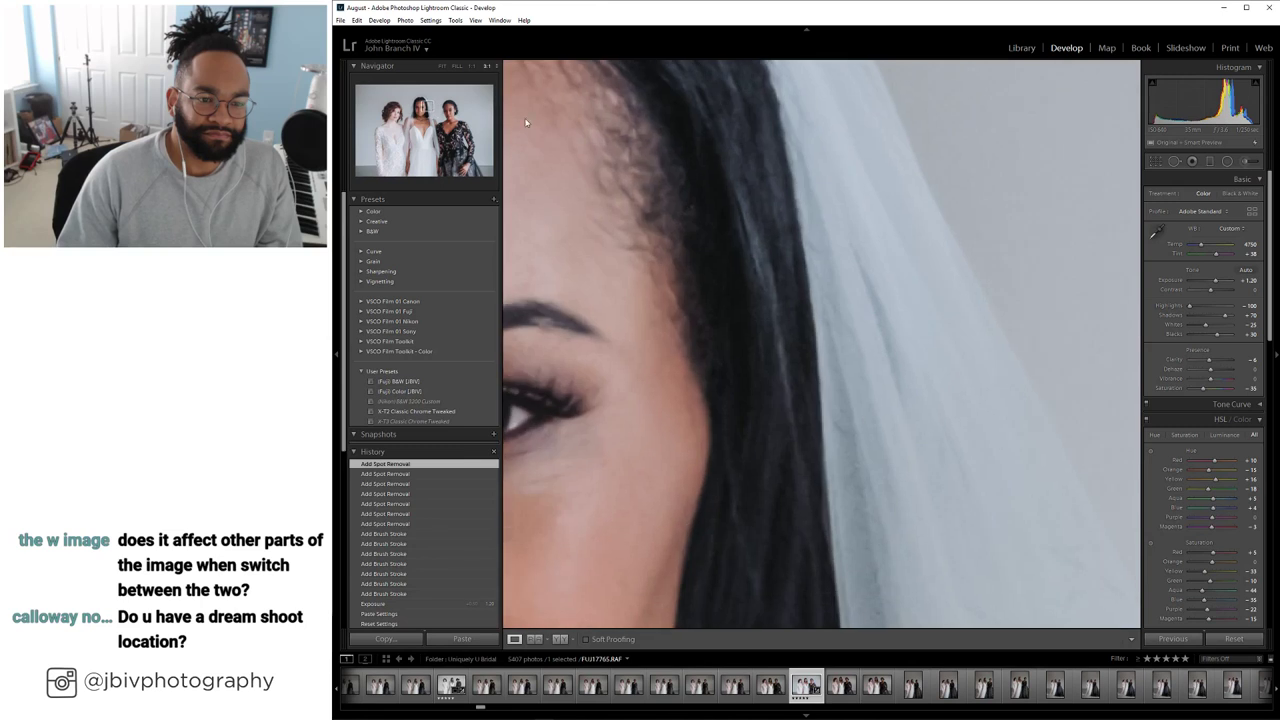
drag(740, 234, 819, 234)
drag(651, 286, 900, 172)
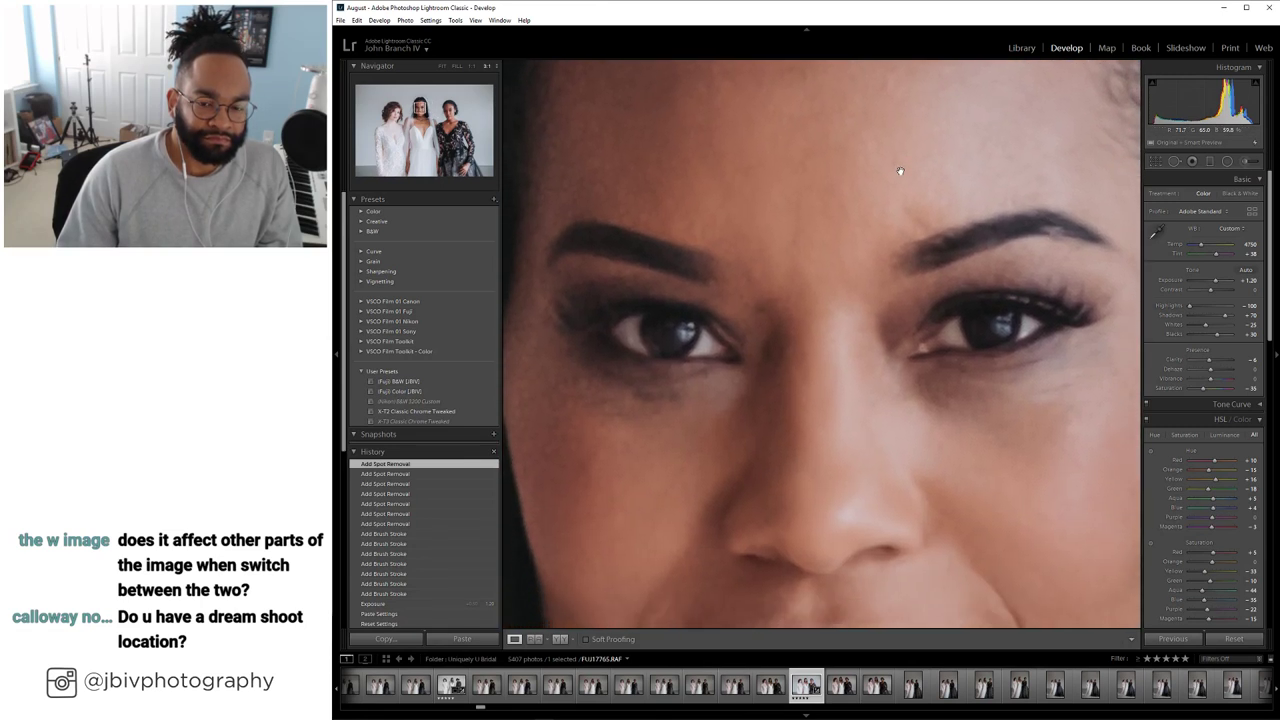
drag(805, 276, 929, 129)
click(929, 130)
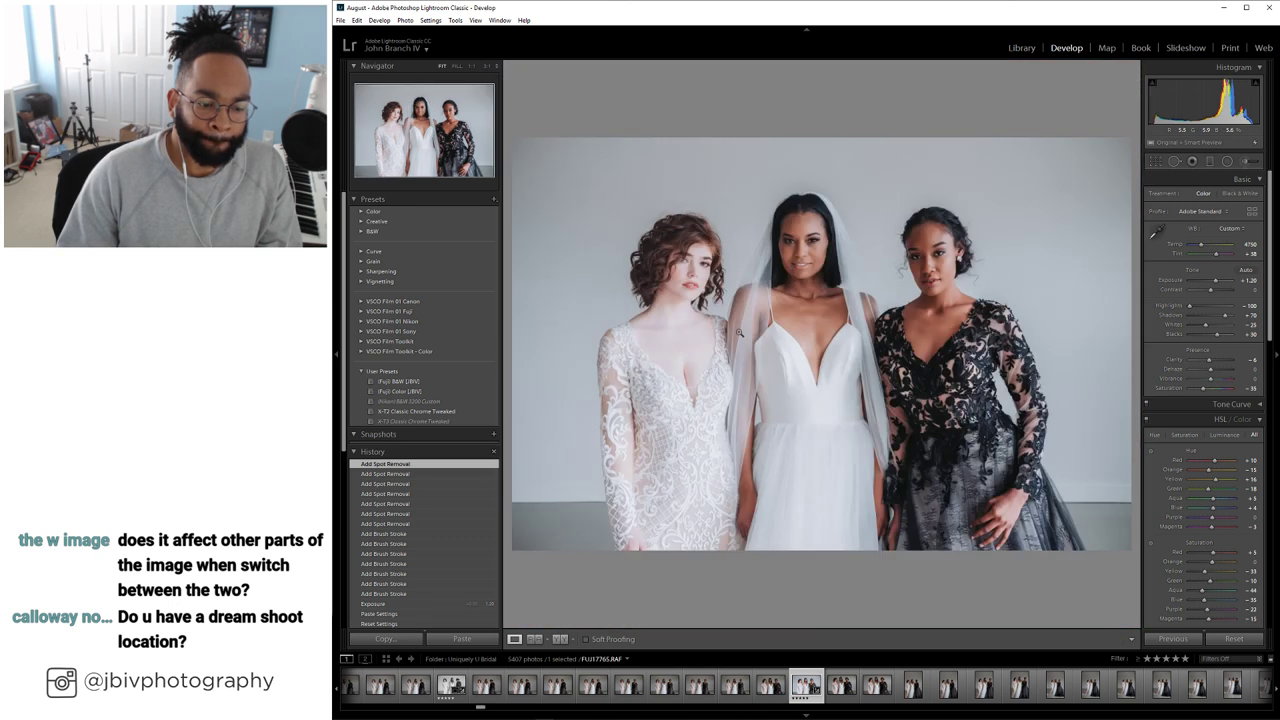
click(1021, 47)
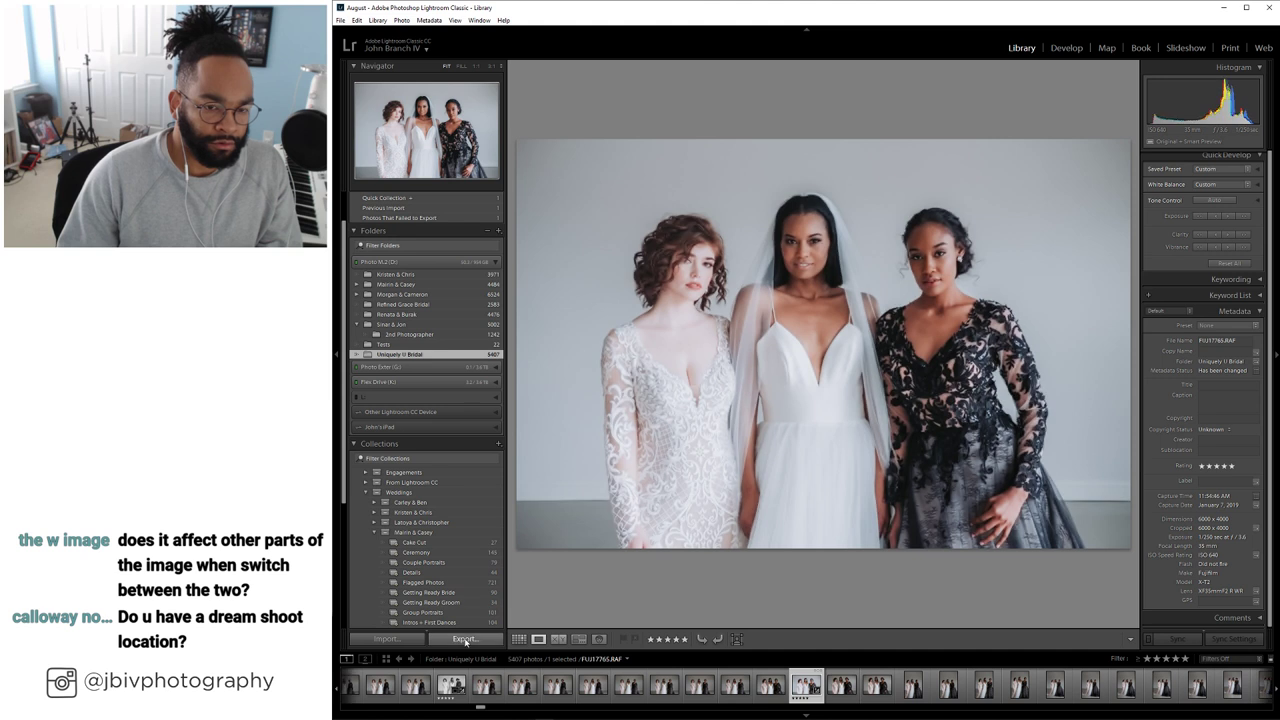
Export the photo as a quality-100 JPEG that opens in Exposure X4 afterwards
click(465, 639)
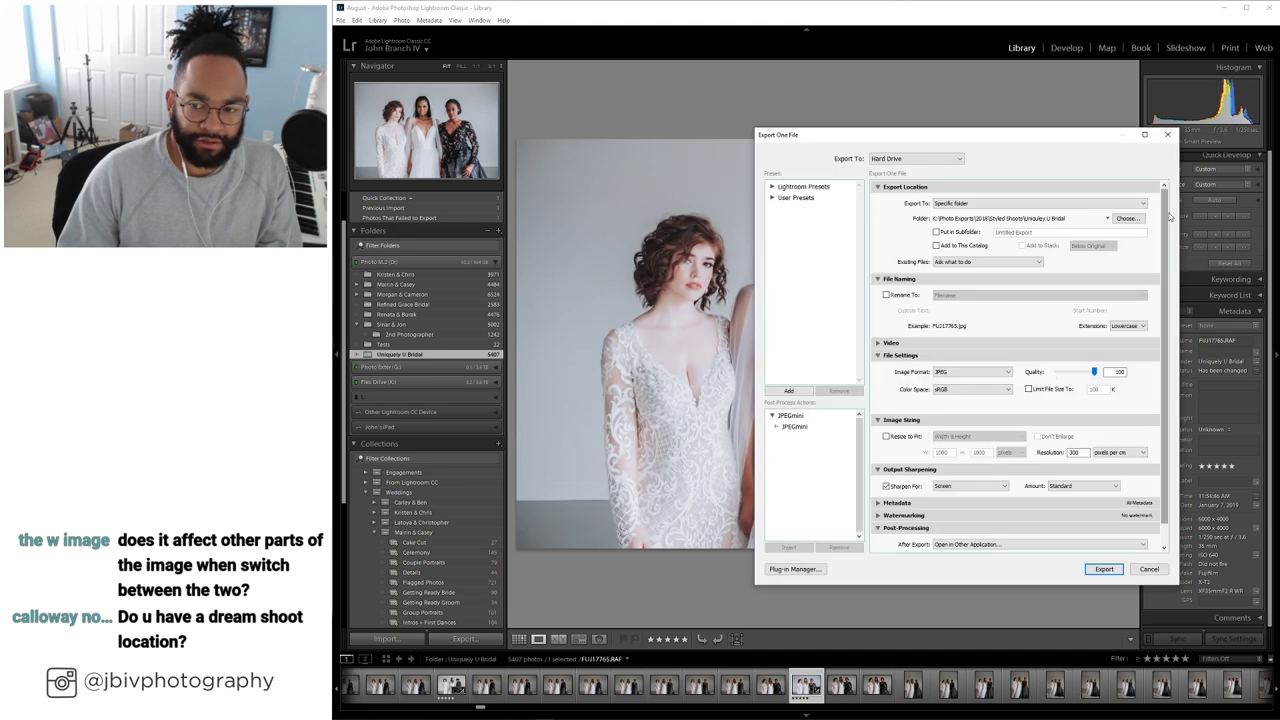
drag(1170, 215, 1173, 242)
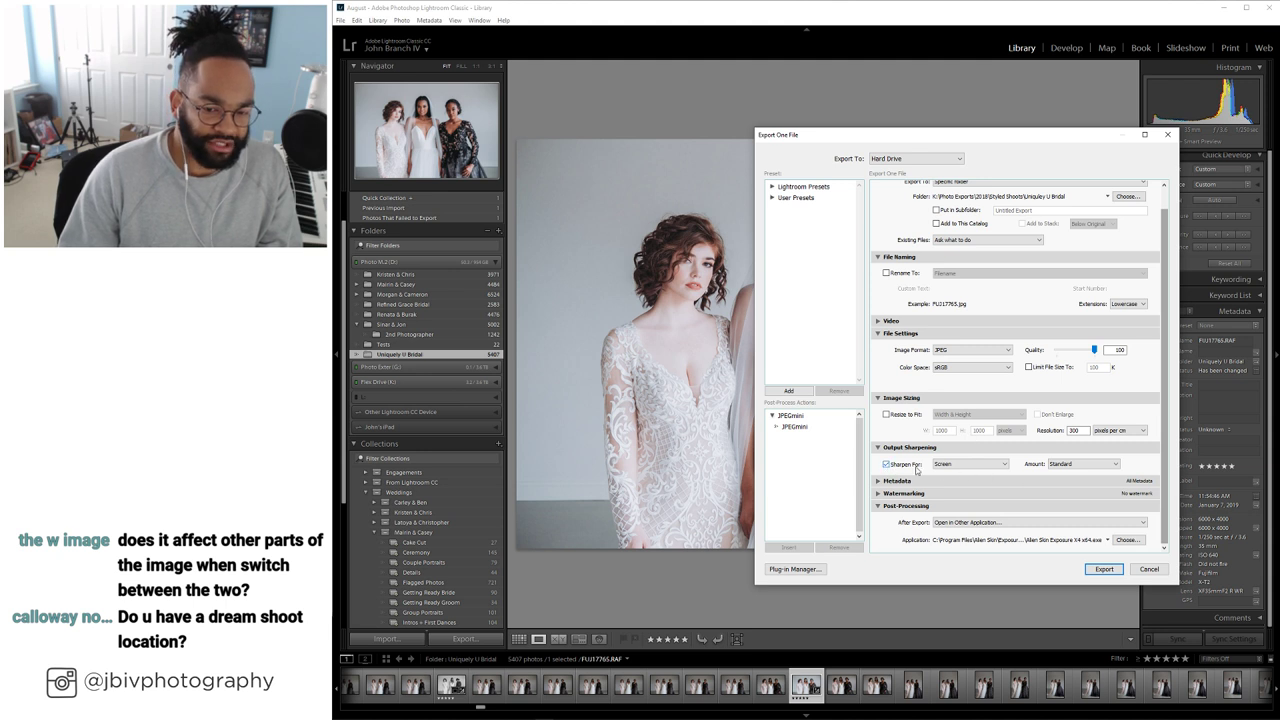
click(1104, 569)
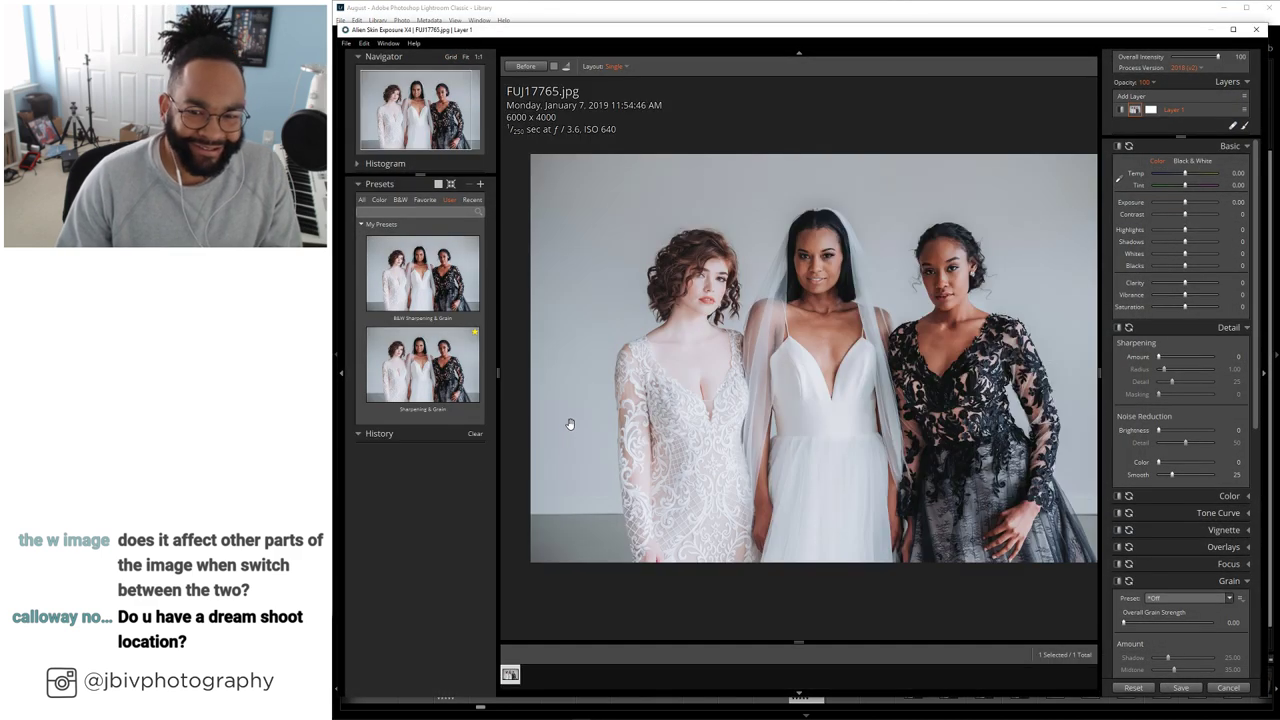
click(845, 268)
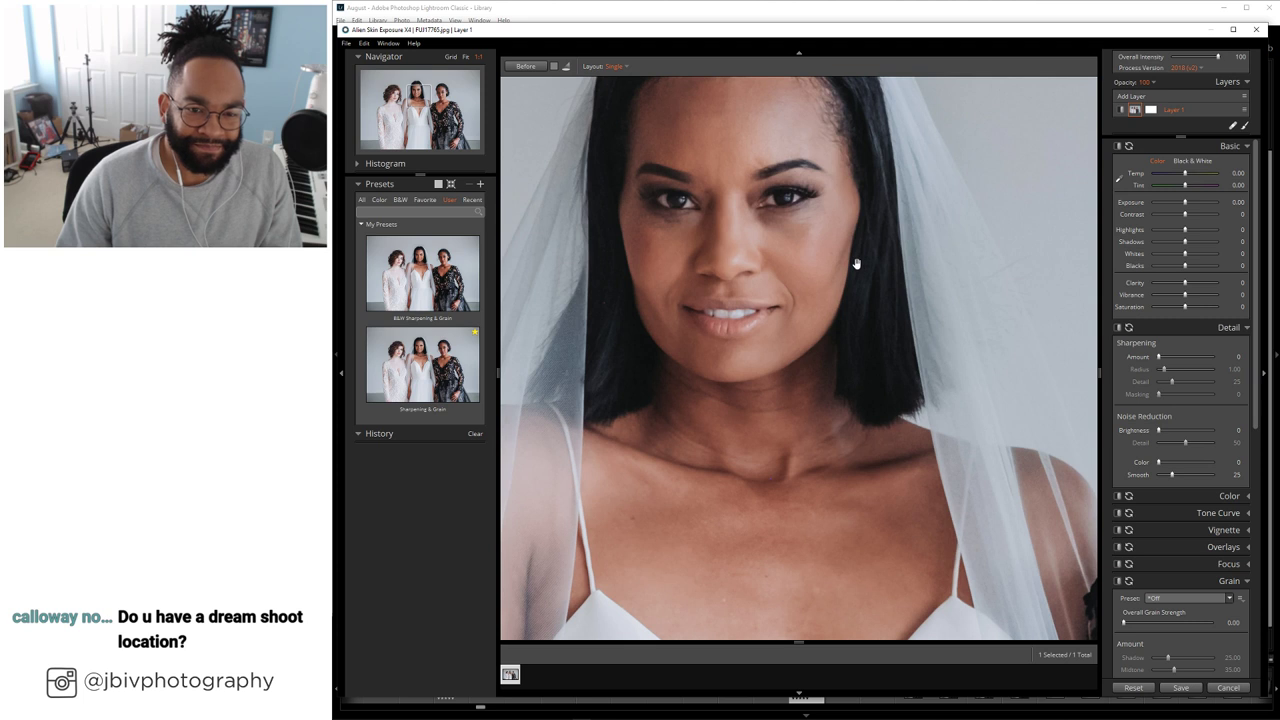
drag(857, 263, 806, 349)
scroll(870, 400, up, 2)
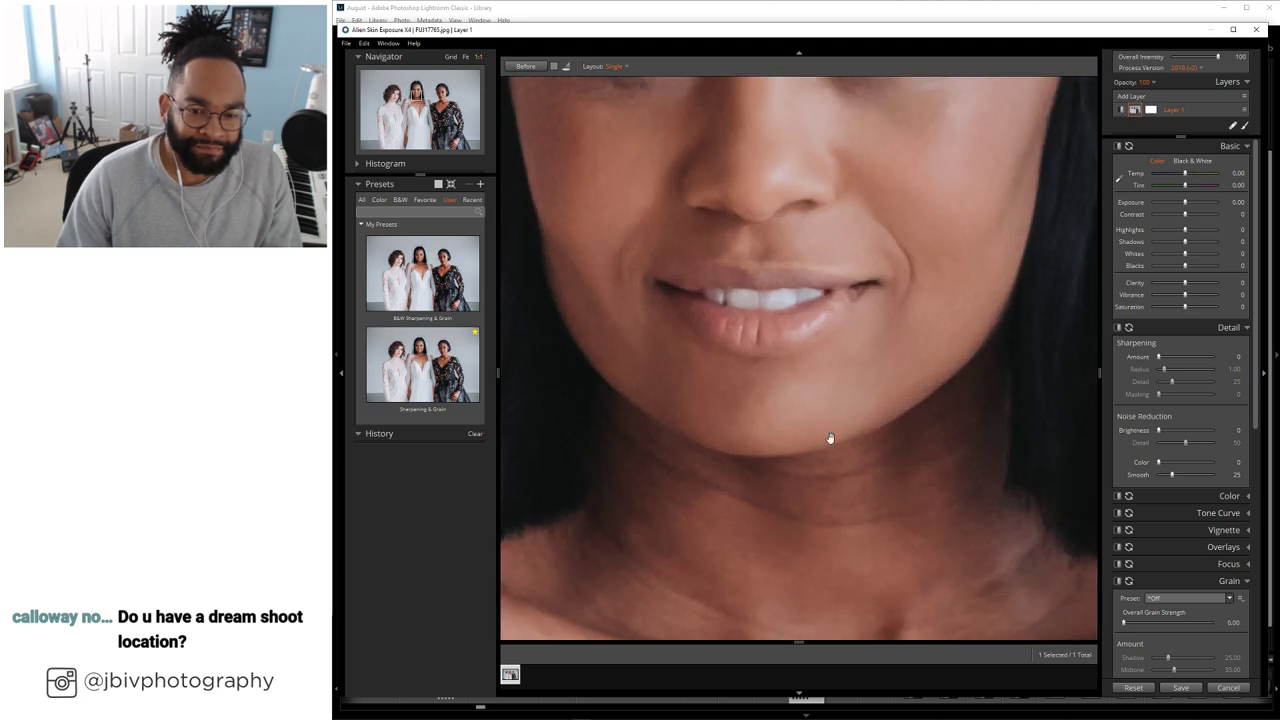
drag(829, 437, 874, 343)
scroll(873, 343, down, 2)
scroll(808, 417, up, 3)
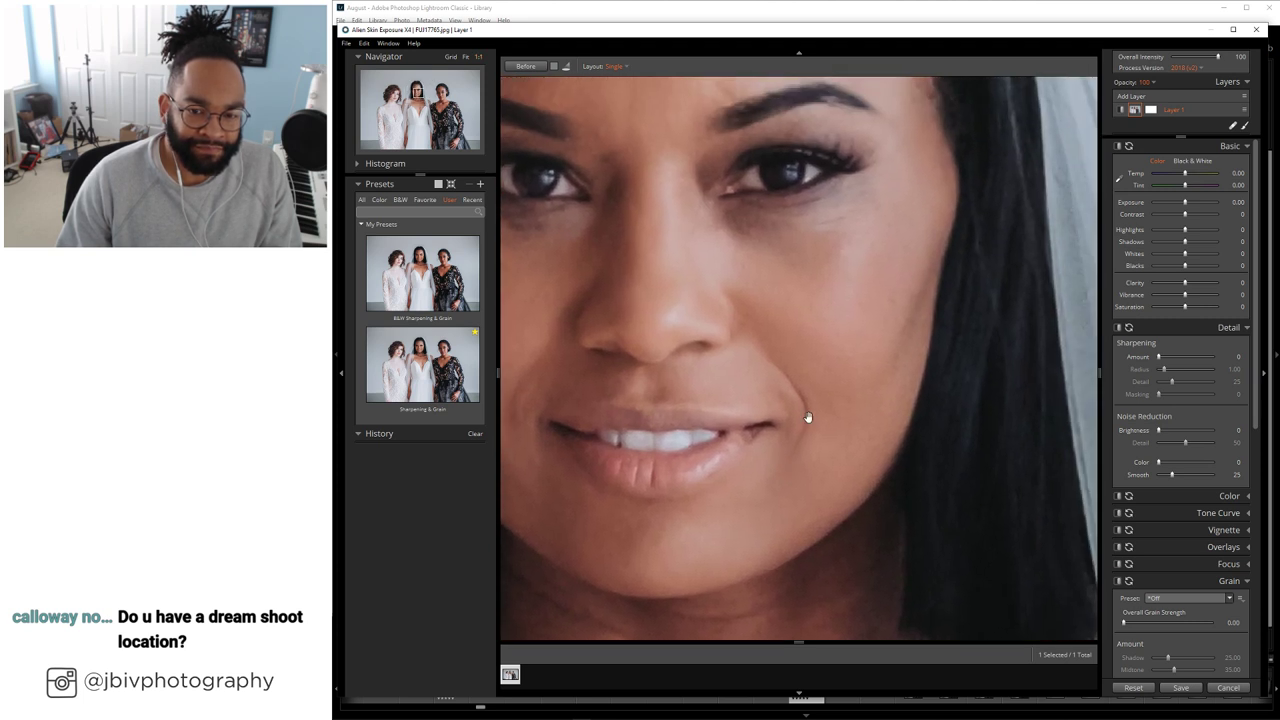
drag(817, 346, 931, 406)
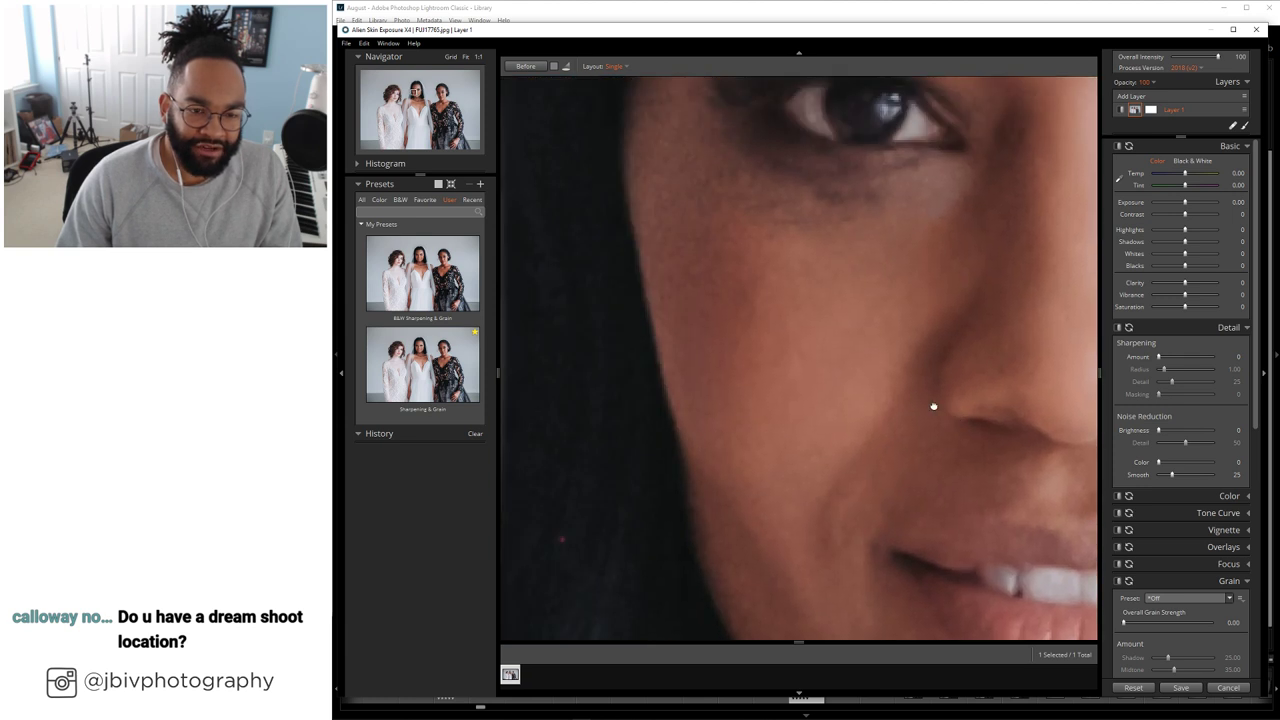
drag(765, 340, 841, 414)
scroll(843, 408, down, 3)
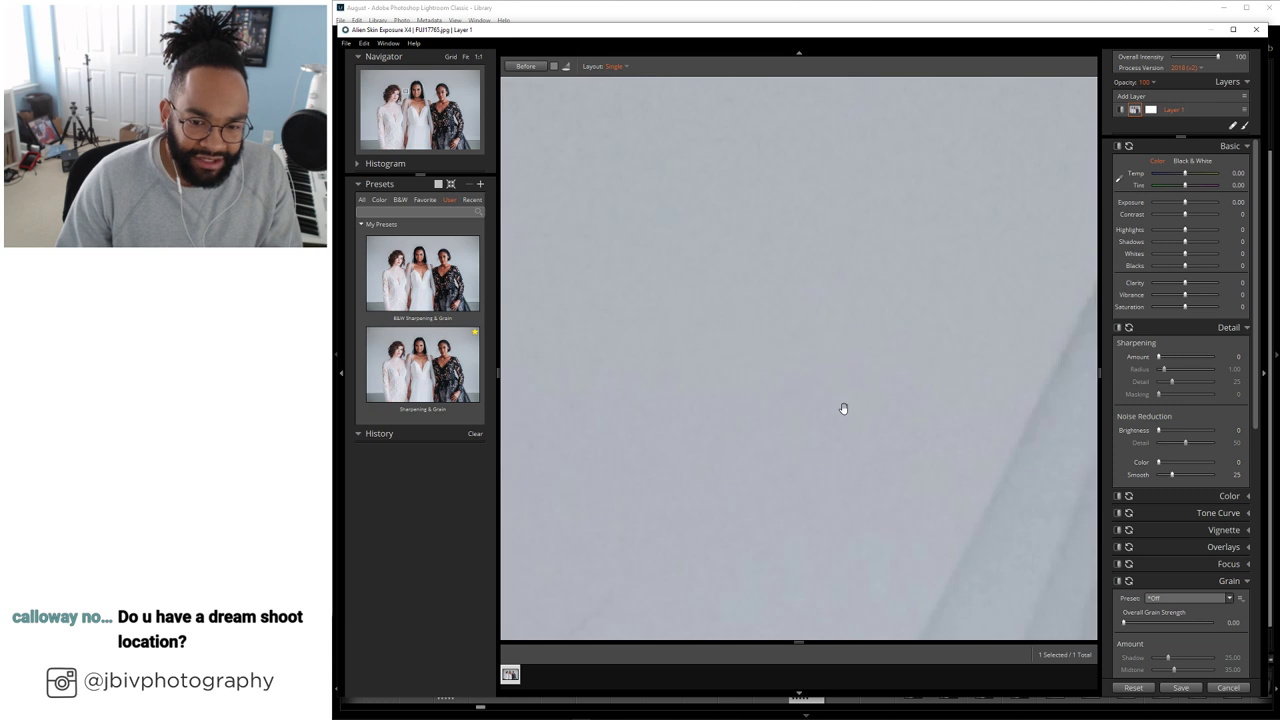
drag(846, 403, 830, 300)
scroll(824, 364, down, 3)
scroll(824, 364, down, 3)
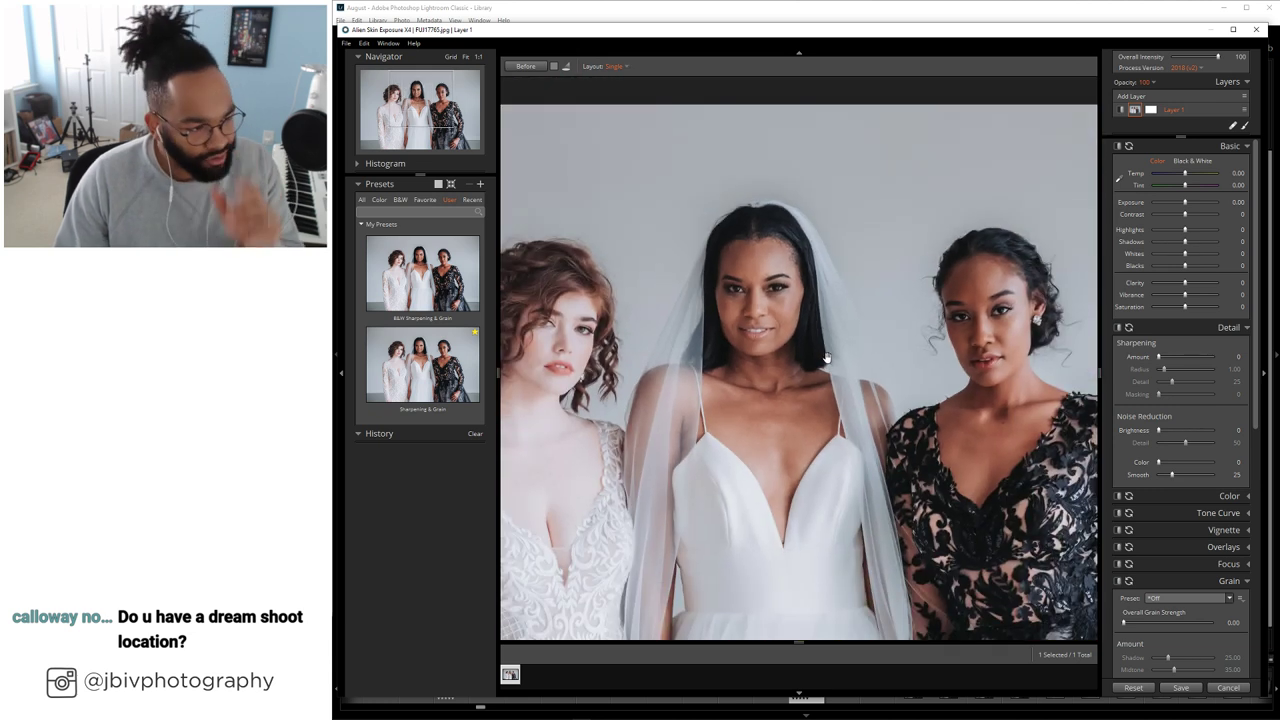
scroll(855, 370, down, 3)
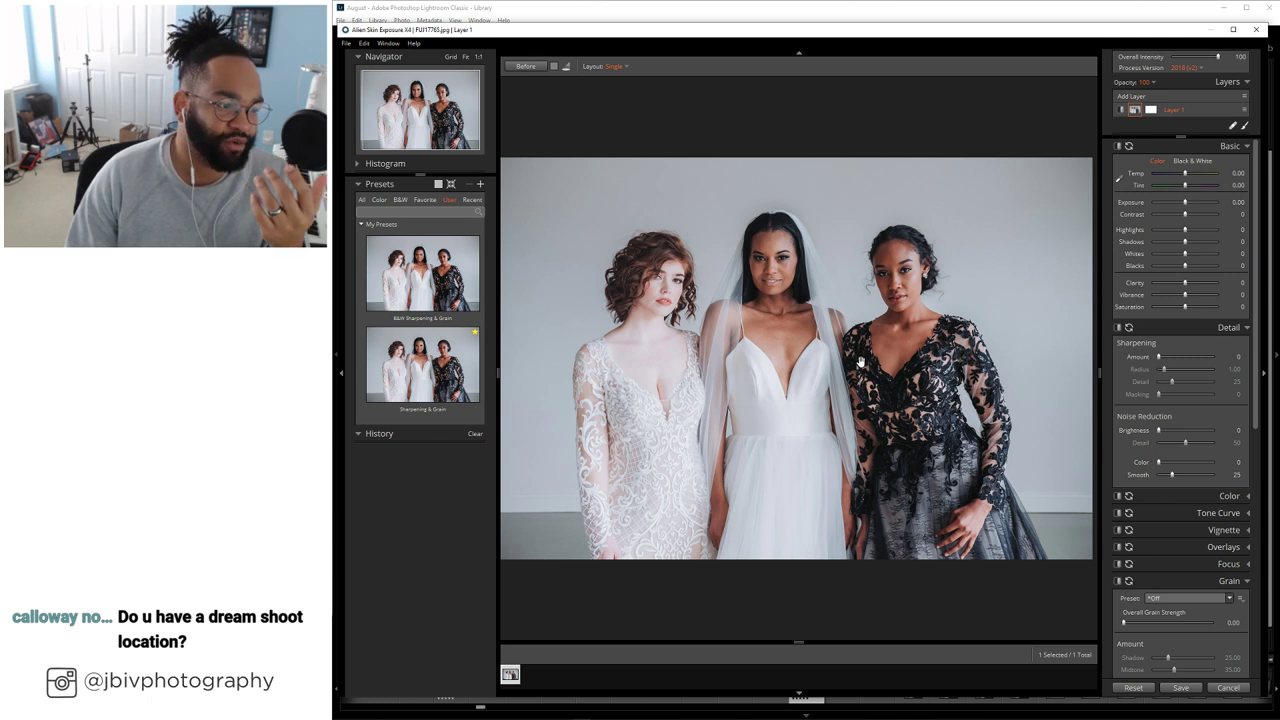
scroll(857, 370, up, 5)
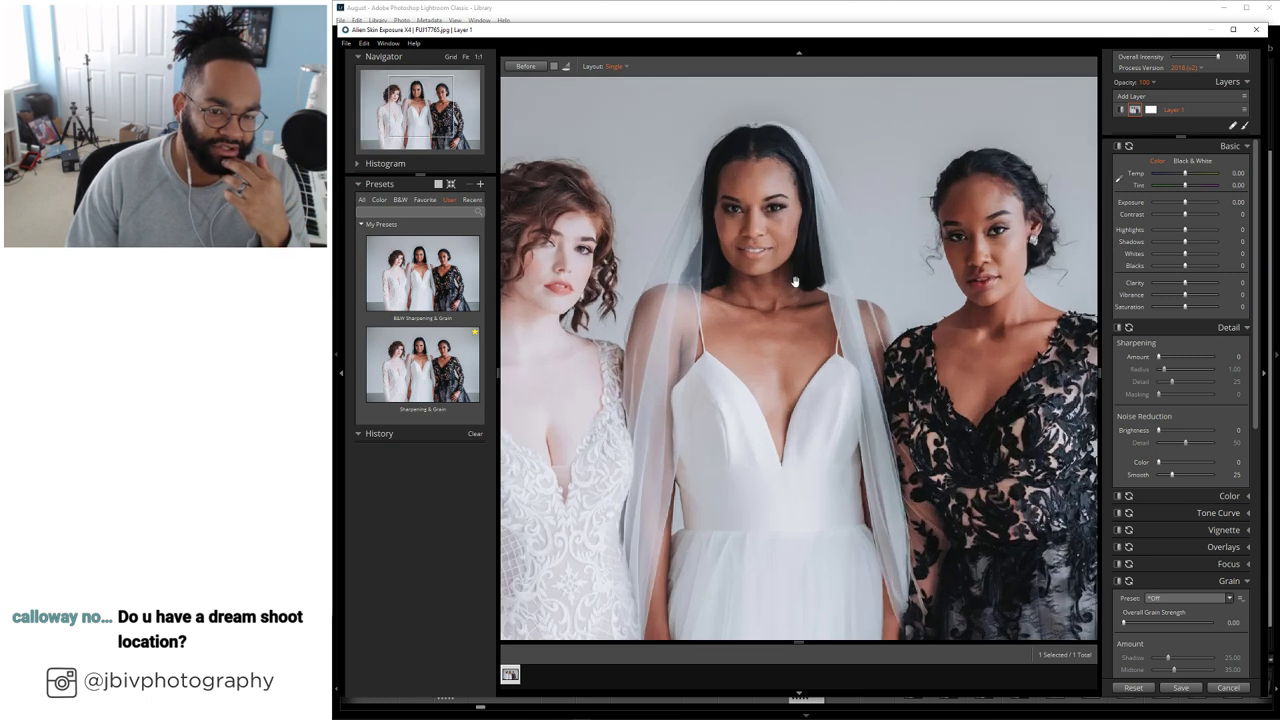
scroll(703, 316, up, 6)
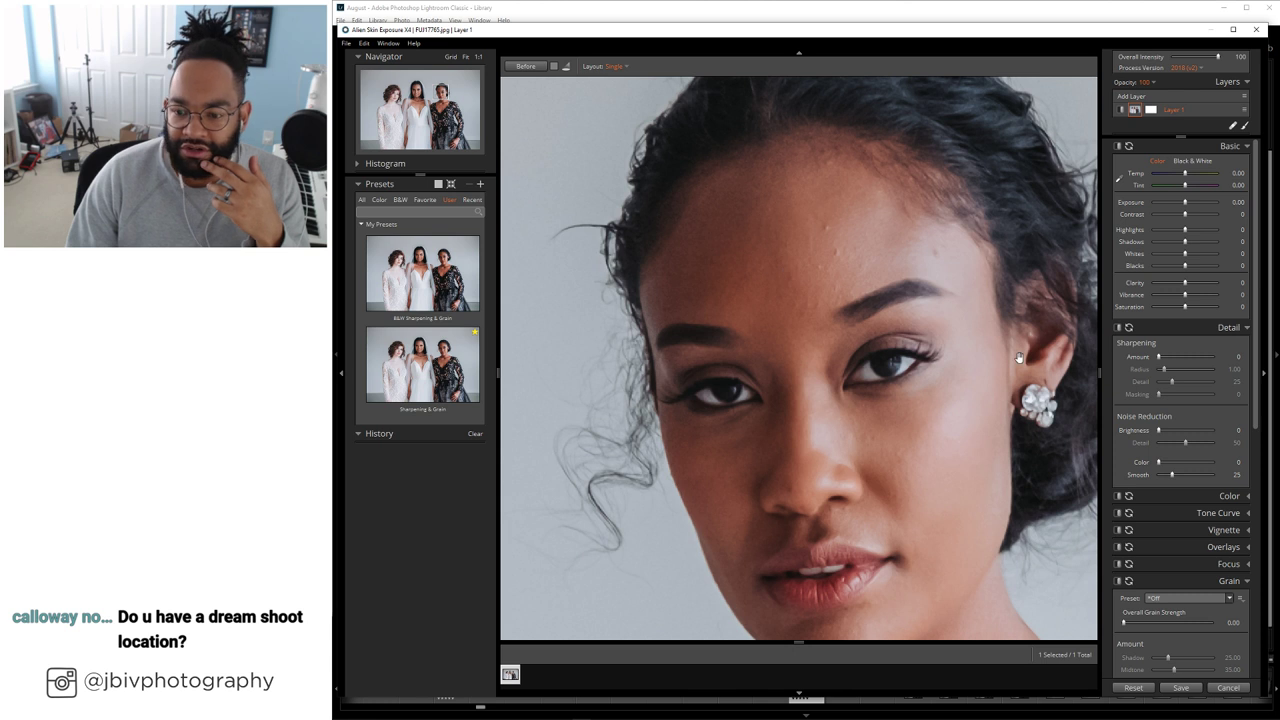
scroll(1123, 327, down, 3)
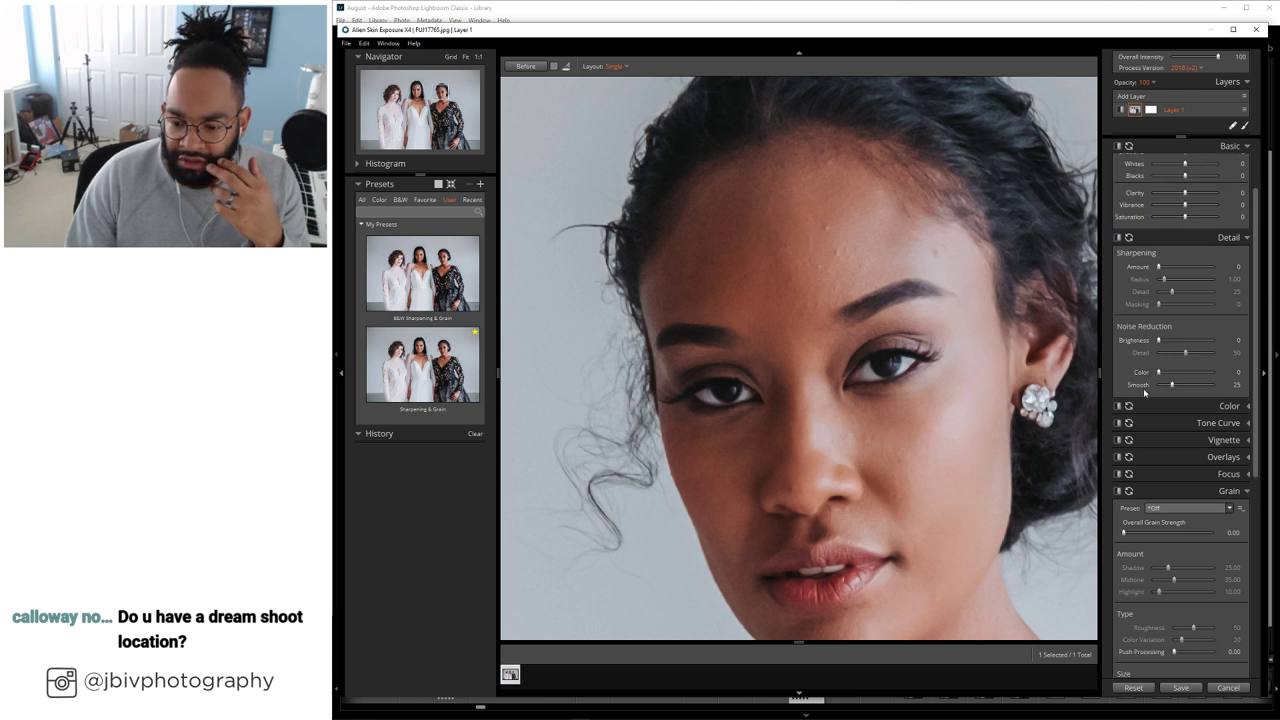
scroll(1148, 369, up, 3)
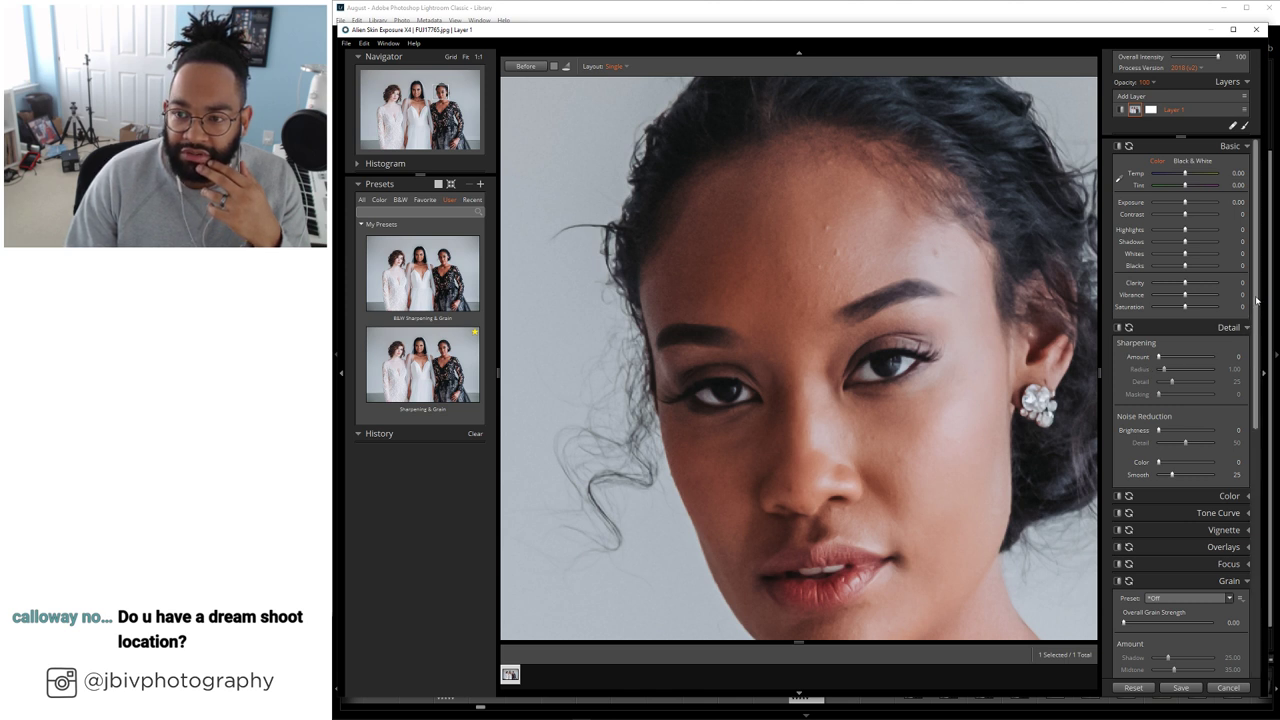
Spot-heal a dozen blemishes across the black-gowned bride's forehead and between her brows
click(1234, 127)
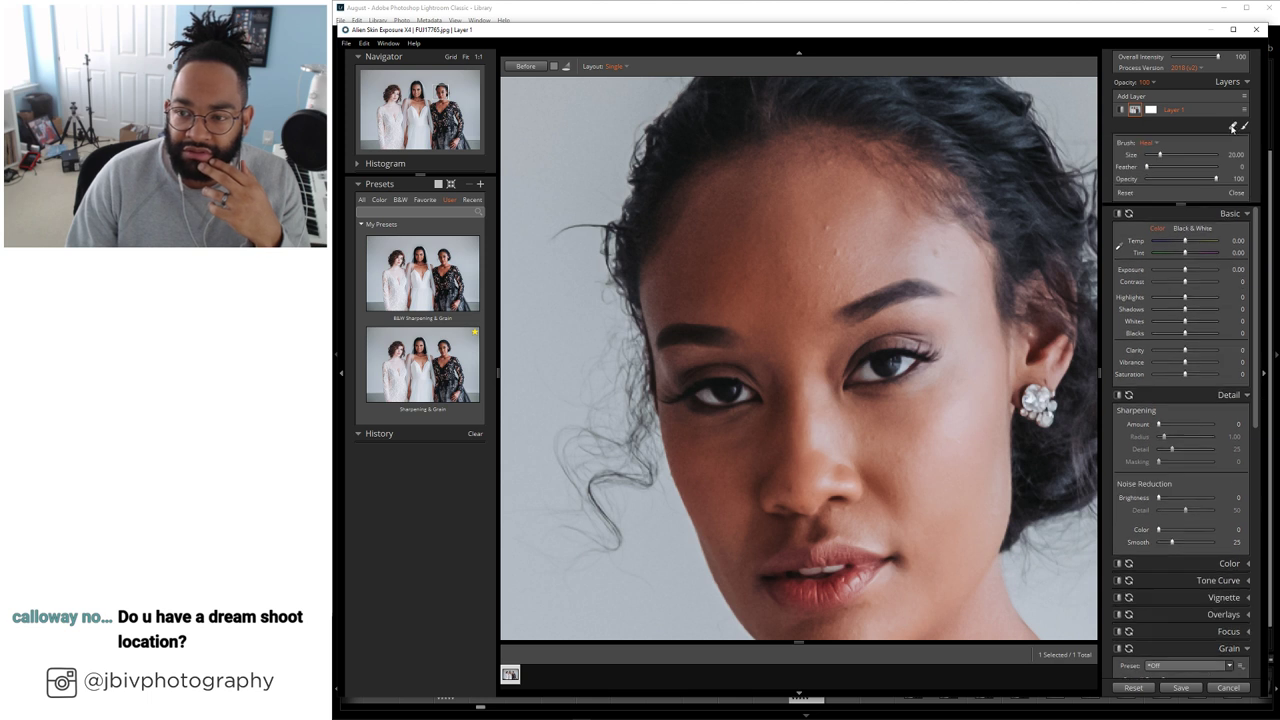
click(826, 230)
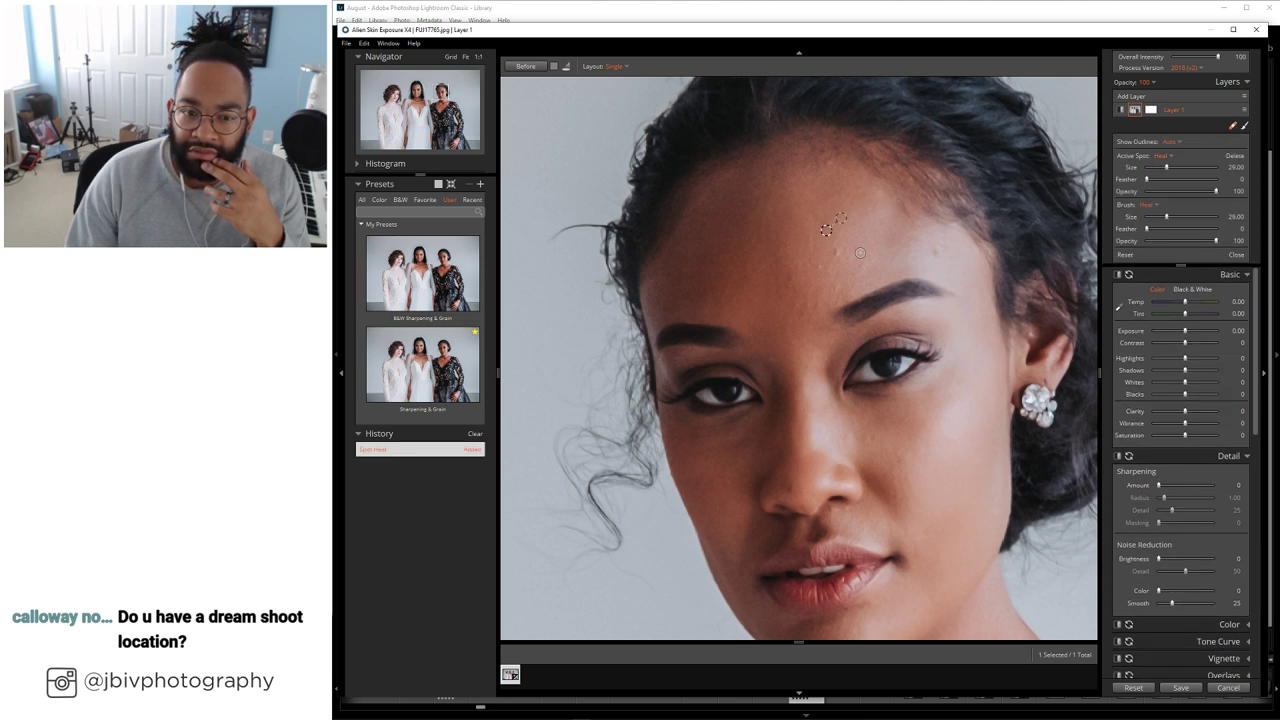
click(836, 250)
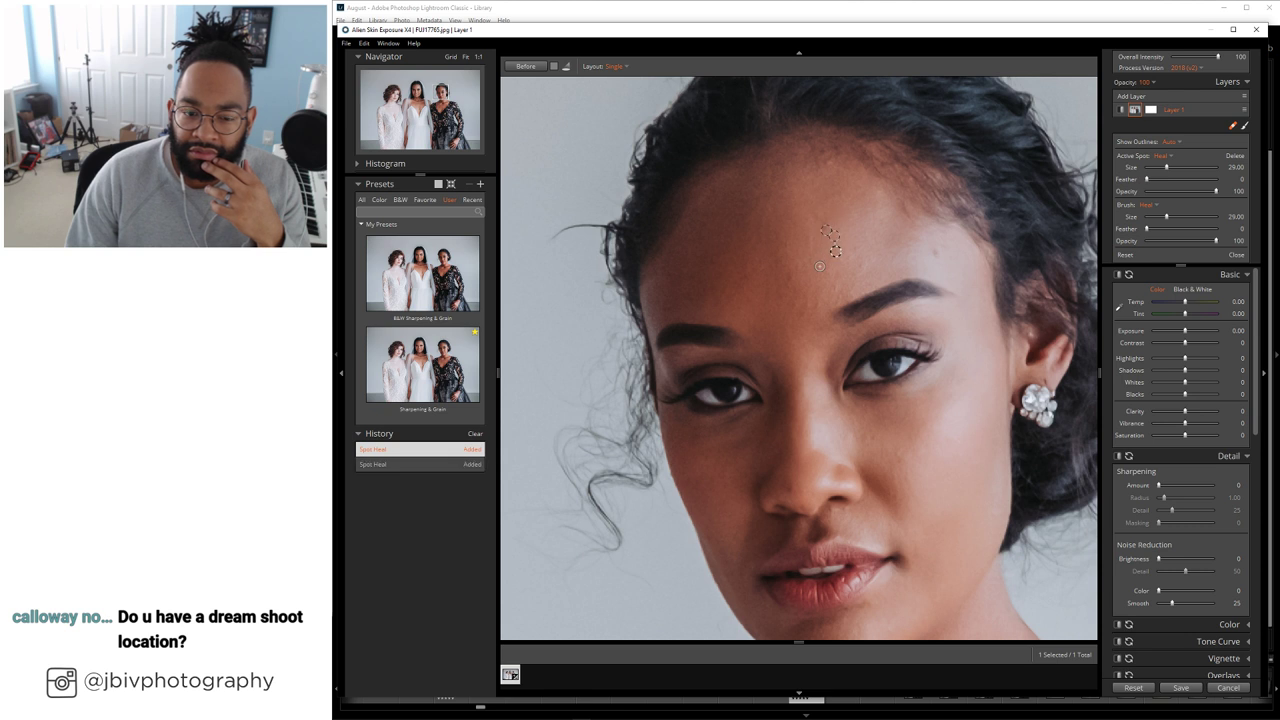
click(820, 265)
click(858, 264)
click(935, 255)
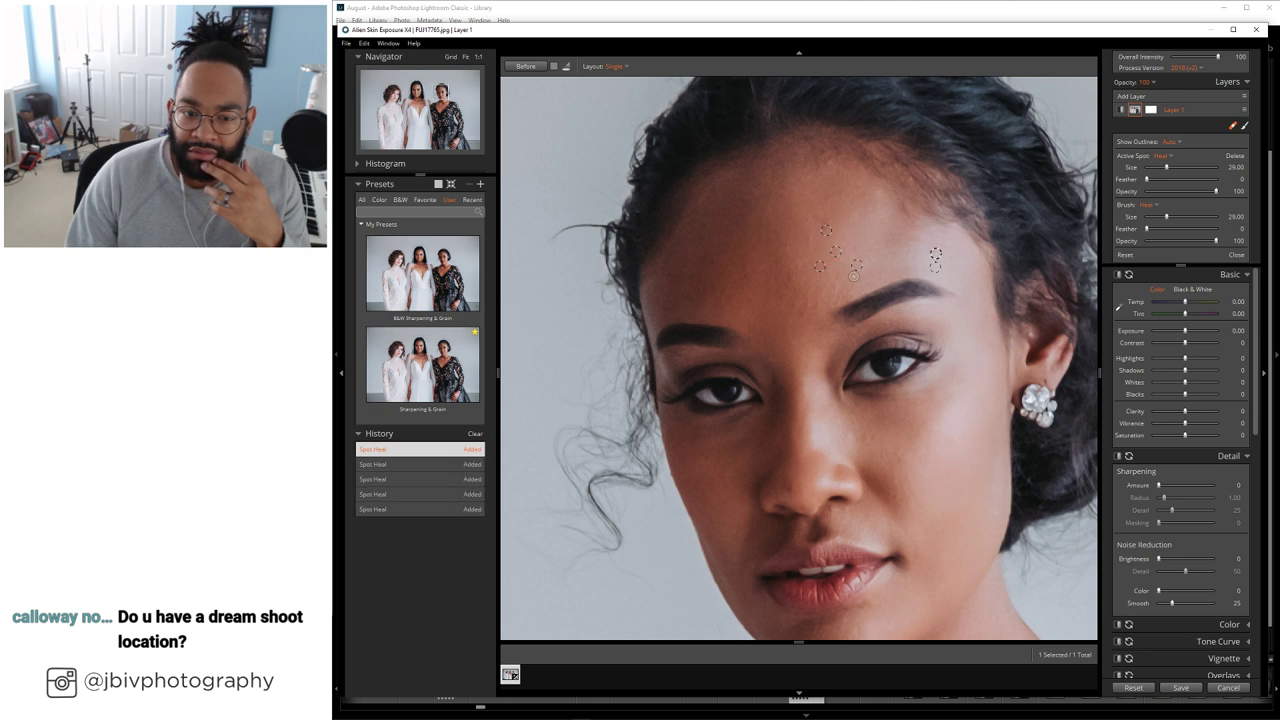
click(835, 288)
click(838, 296)
click(788, 283)
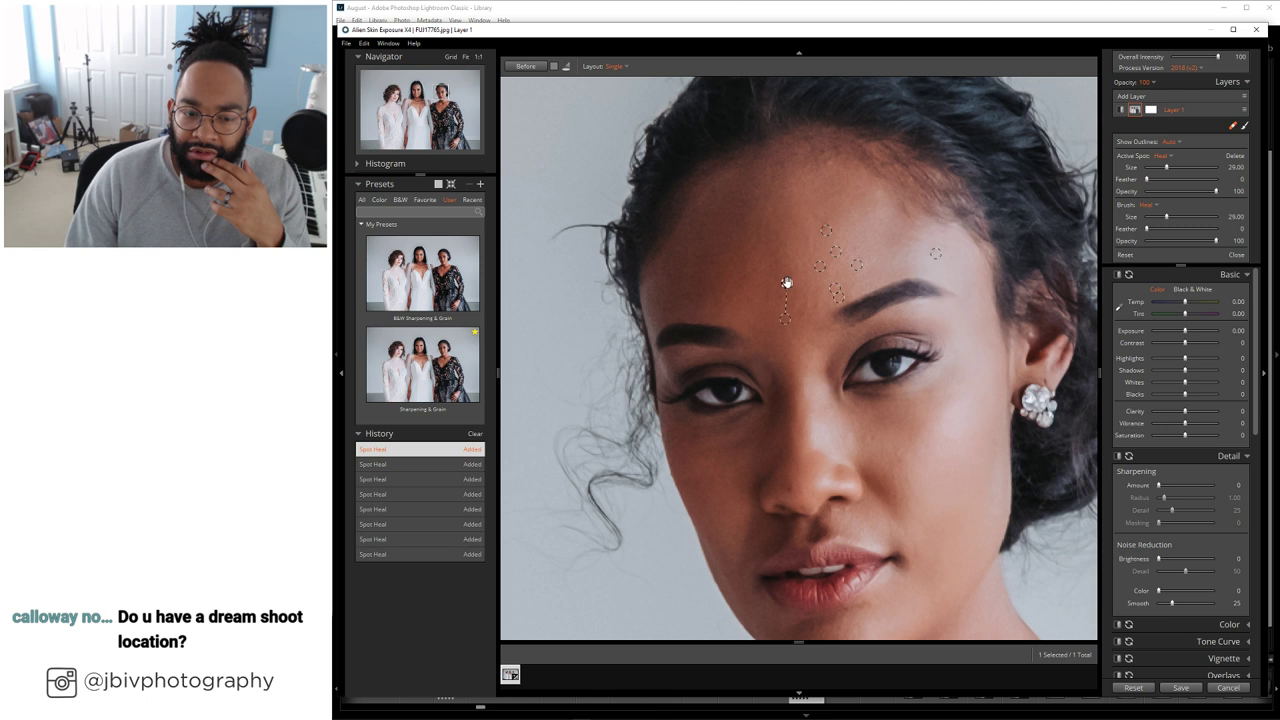
click(793, 273)
click(799, 269)
click(766, 208)
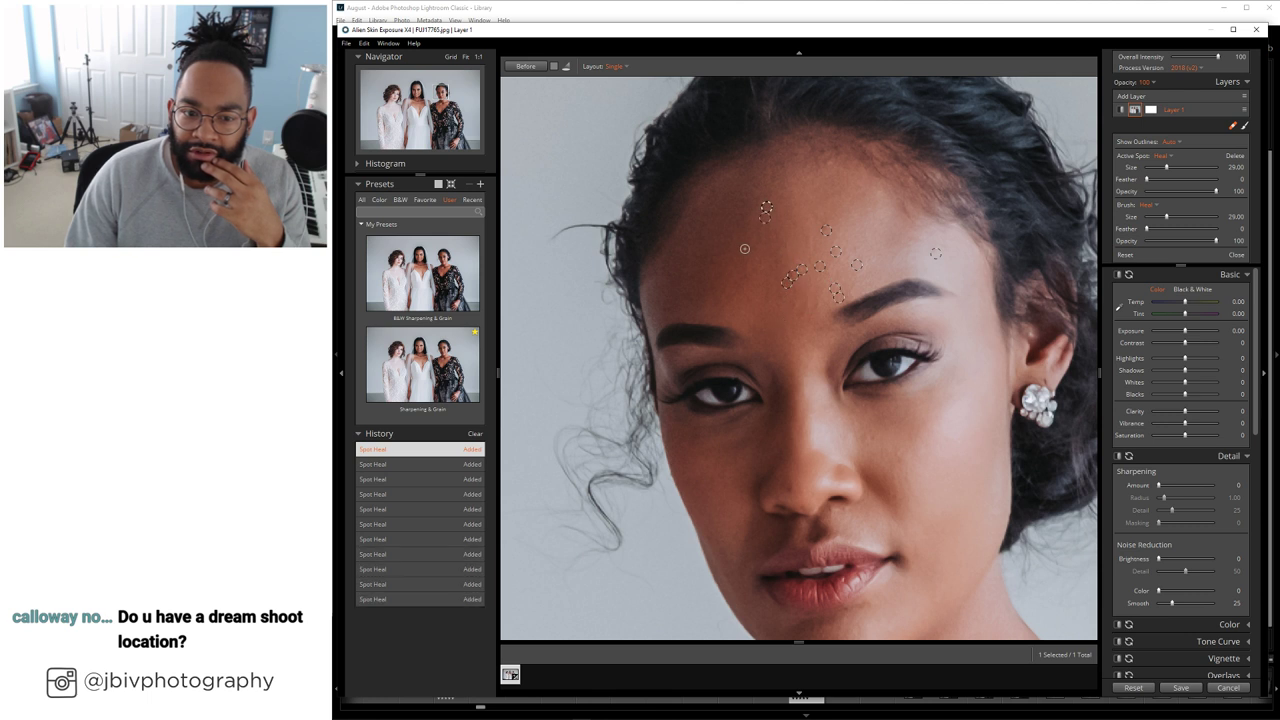
click(714, 259)
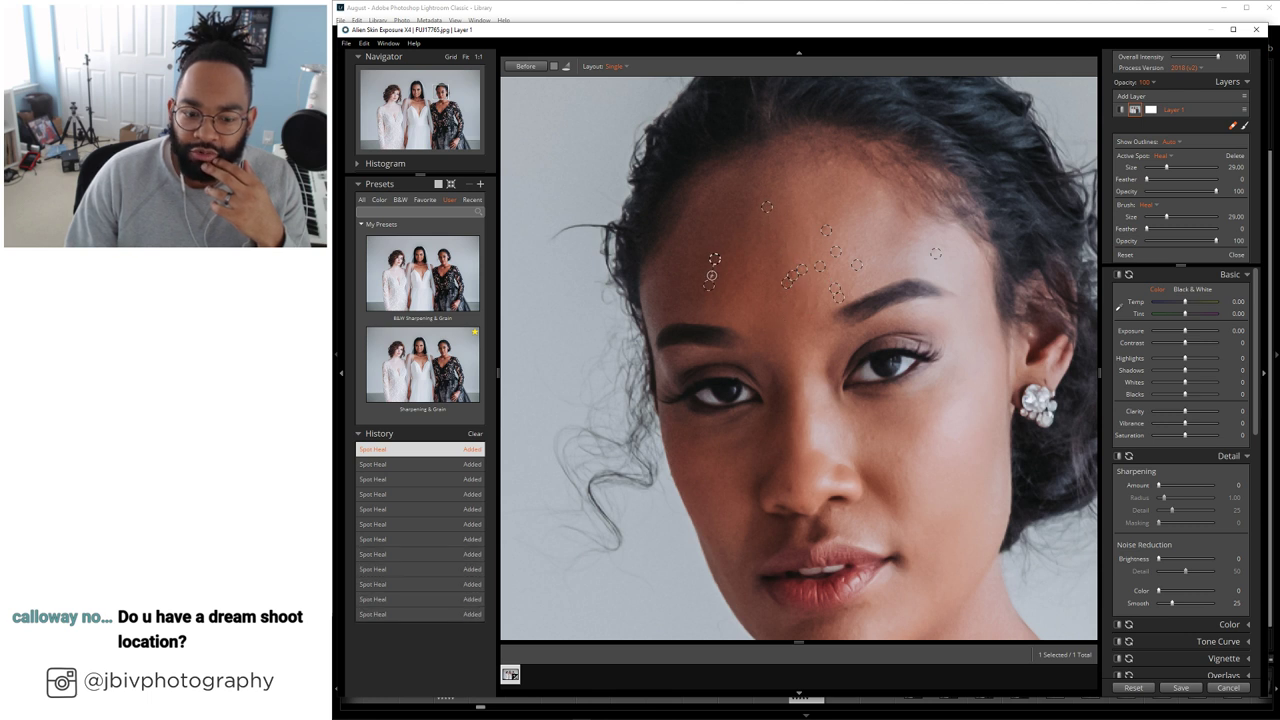
Heal blemishes on the cheek, nose, eye corner and hairline, and nudge one forehead spot
click(873, 440)
drag(892, 451, 890, 442)
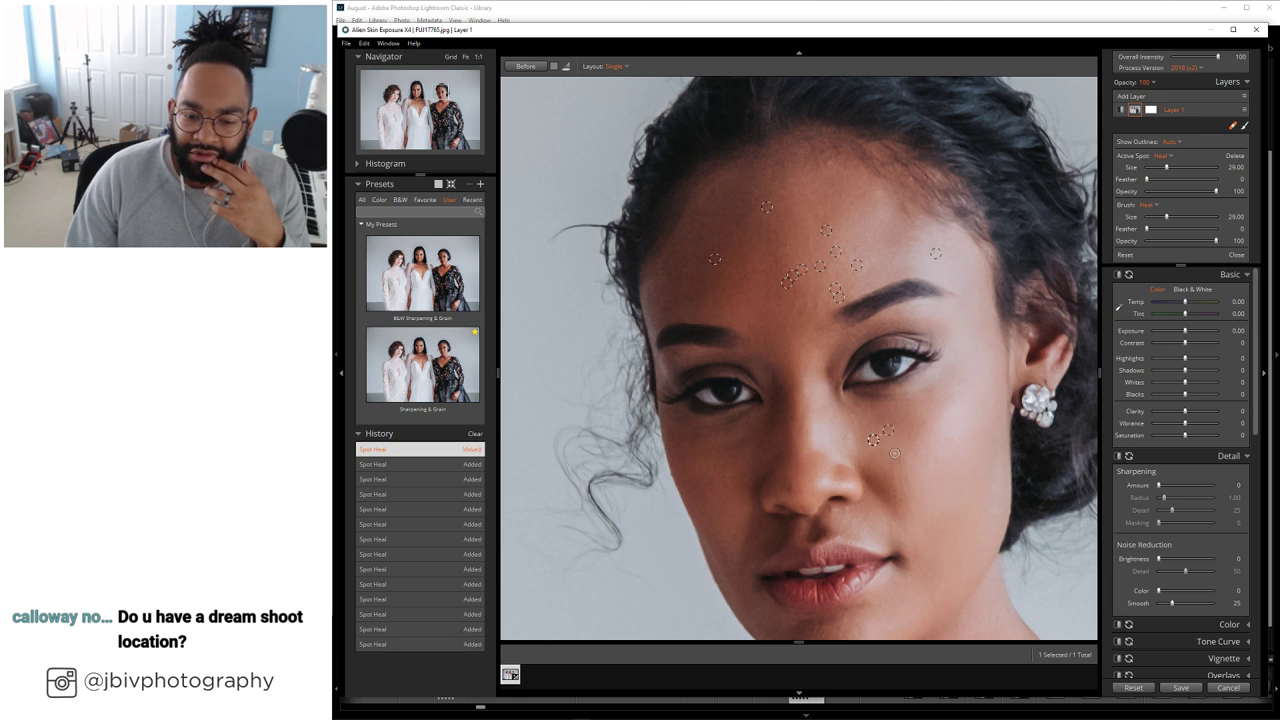
click(900, 455)
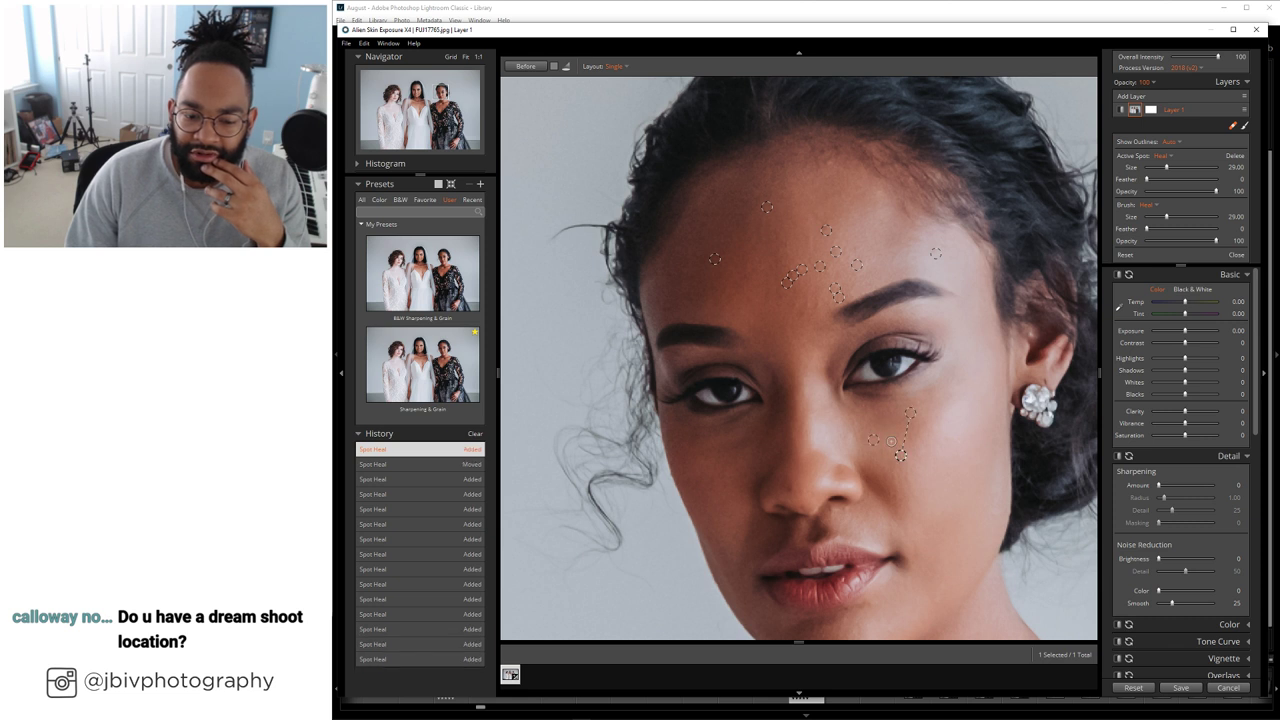
click(791, 488)
click(821, 361)
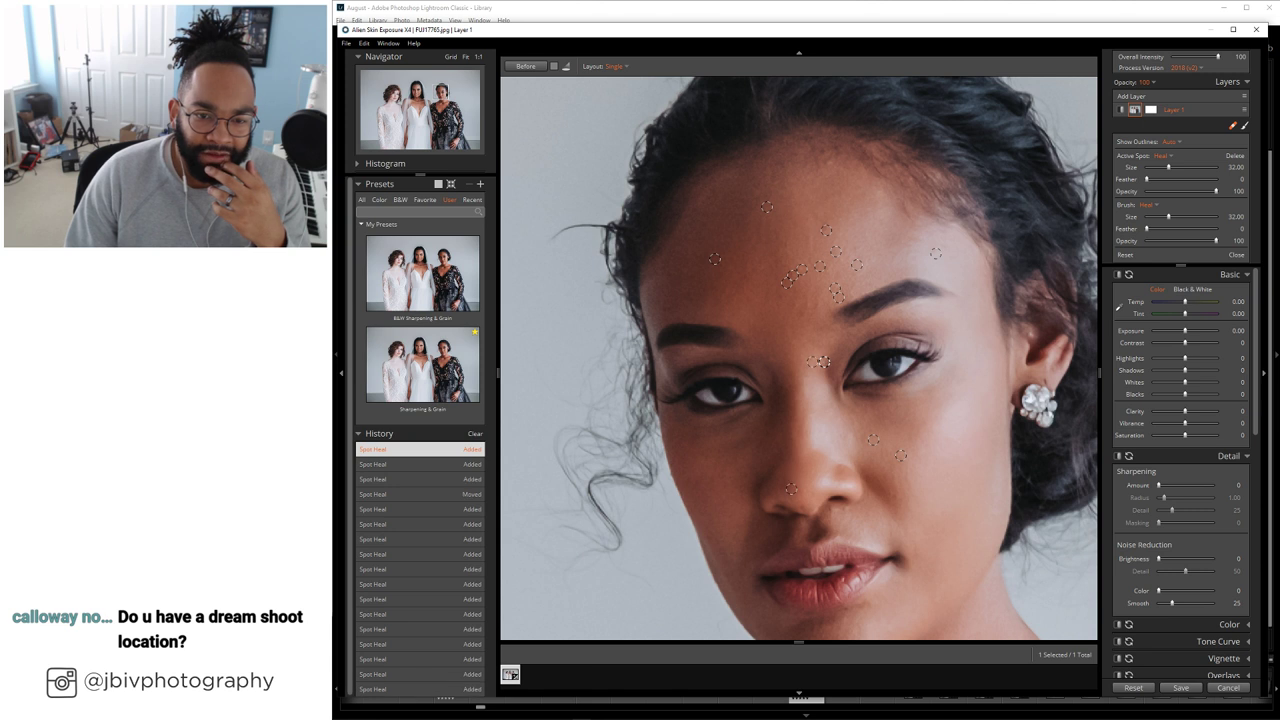
click(829, 163)
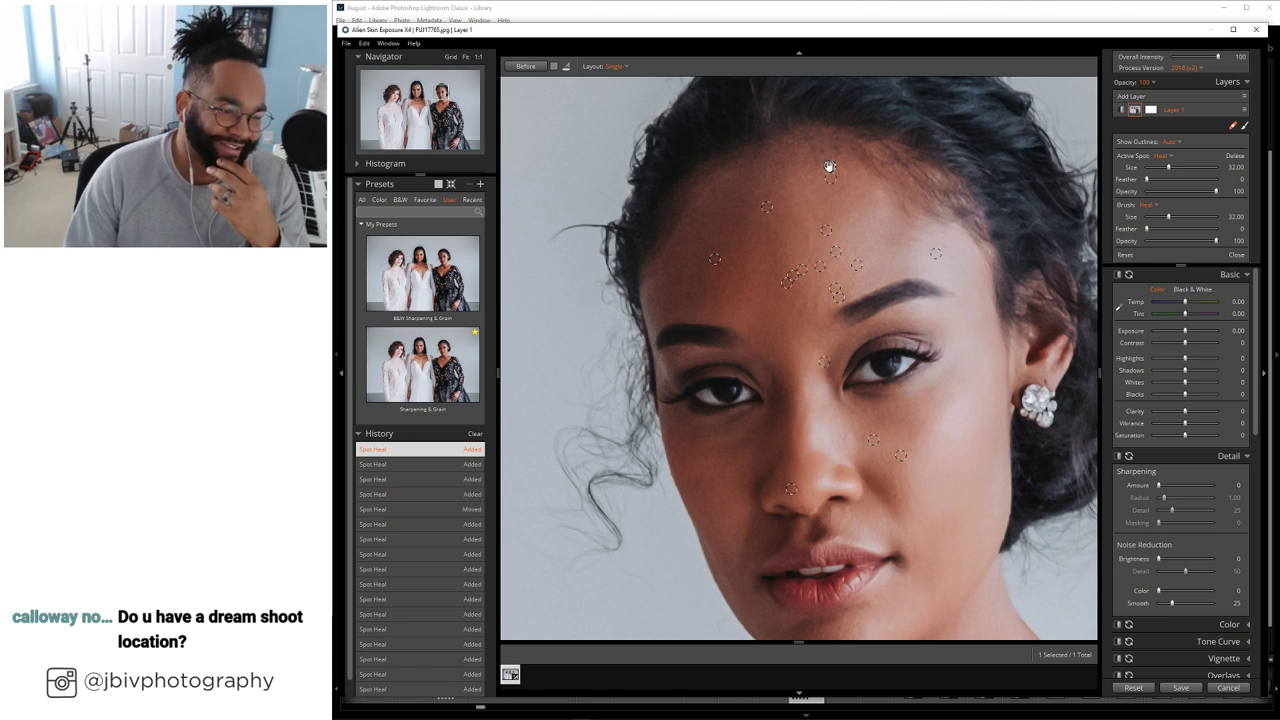
click(826, 228)
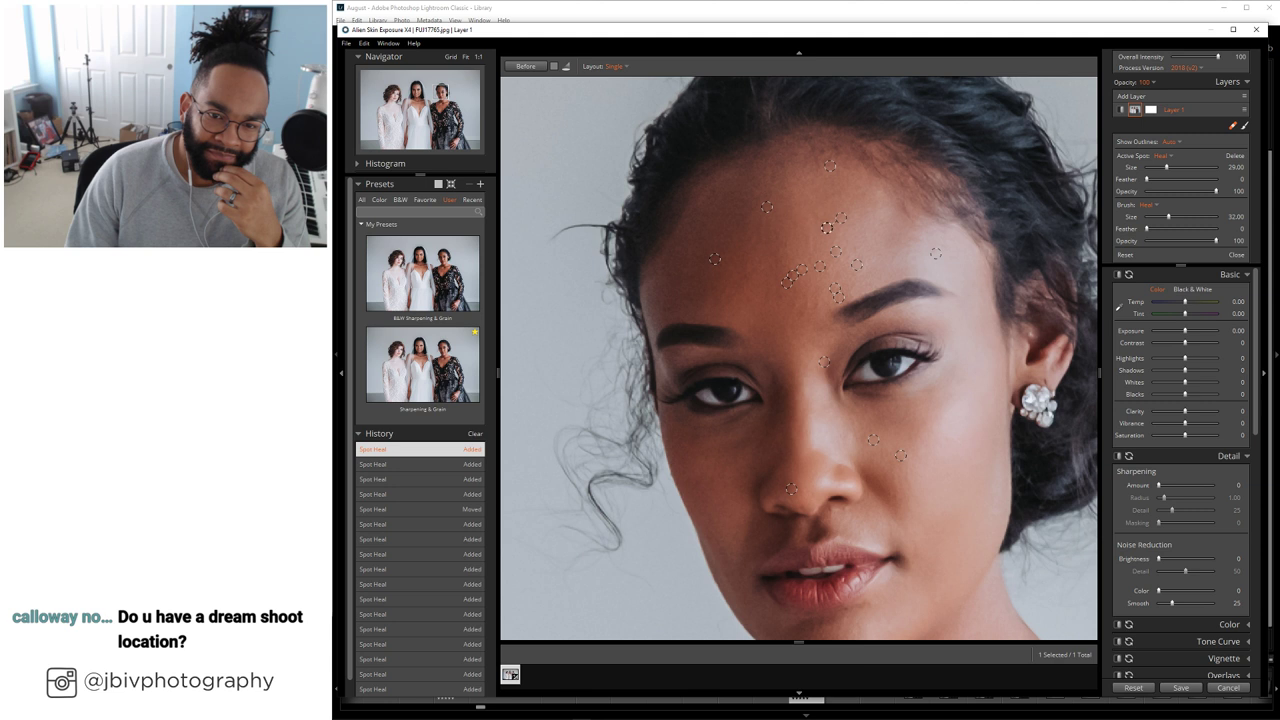
drag(826, 228, 830, 226)
click(1233, 126)
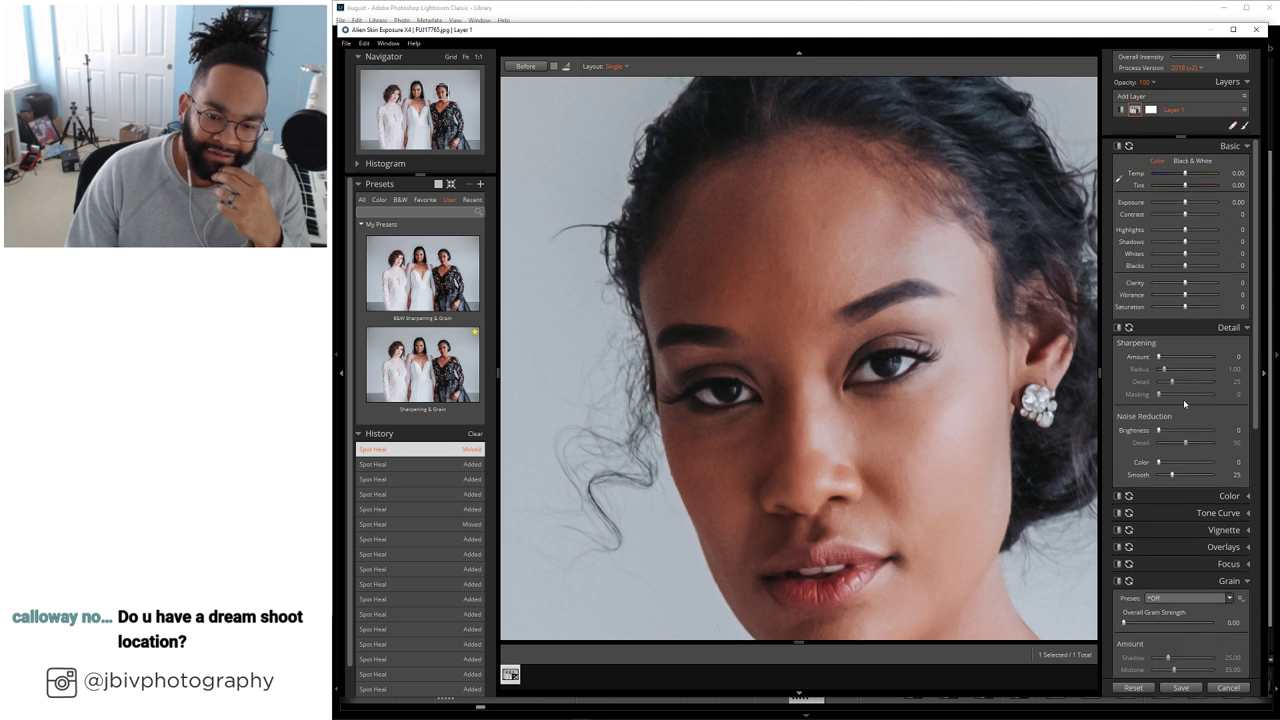
Zoom out until the whole group photo fits the preview
scroll(914, 343, down, 2)
scroll(839, 381, down, 1)
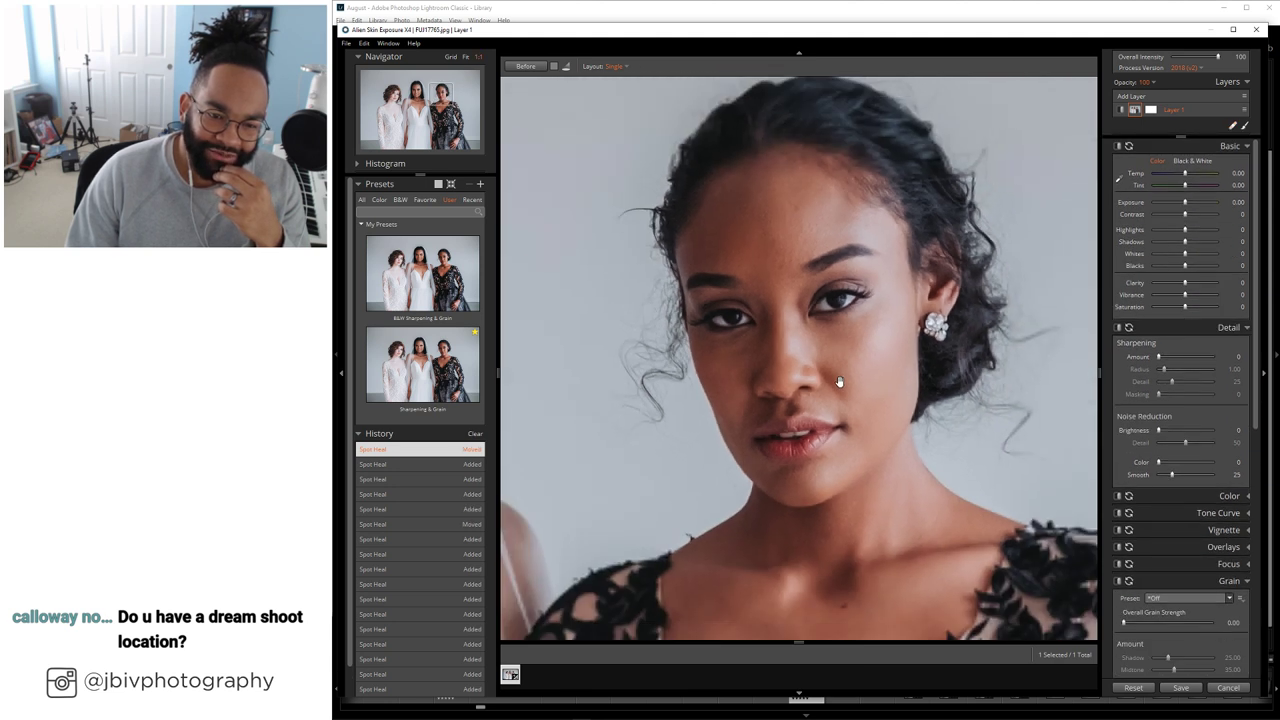
scroll(841, 376, down, 1)
scroll(843, 371, down, 5)
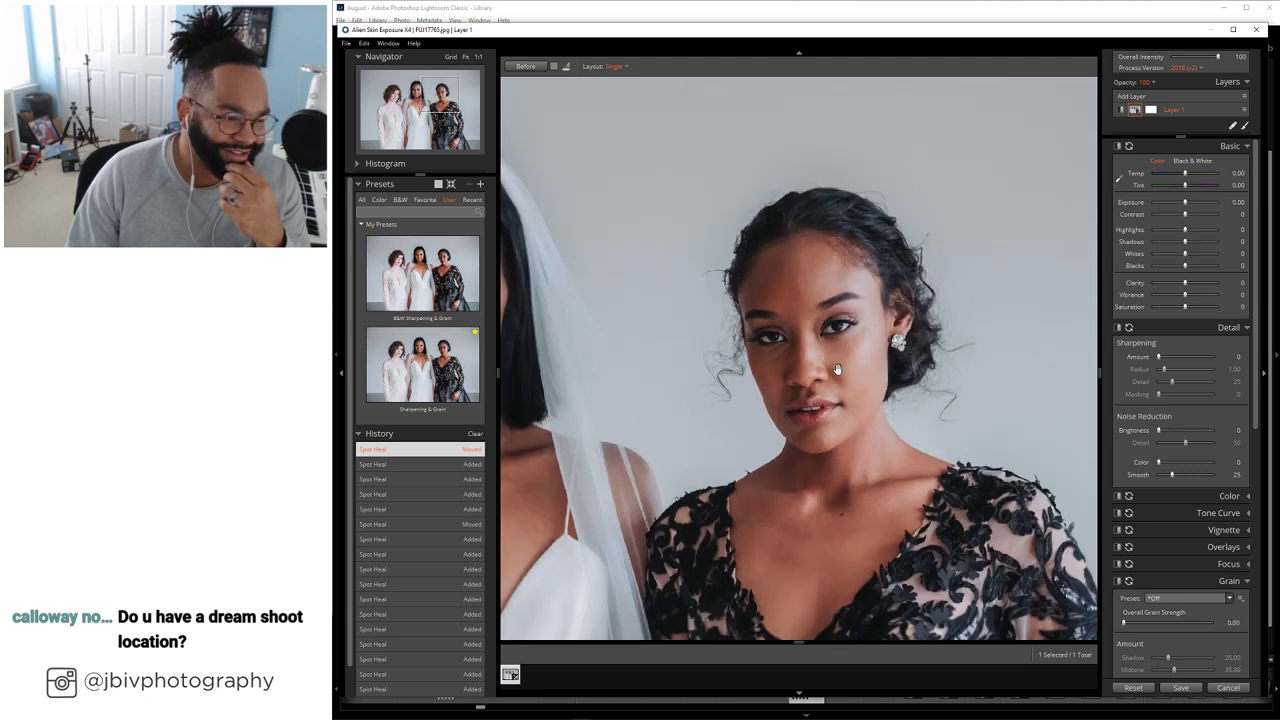
scroll(903, 353, down, 3)
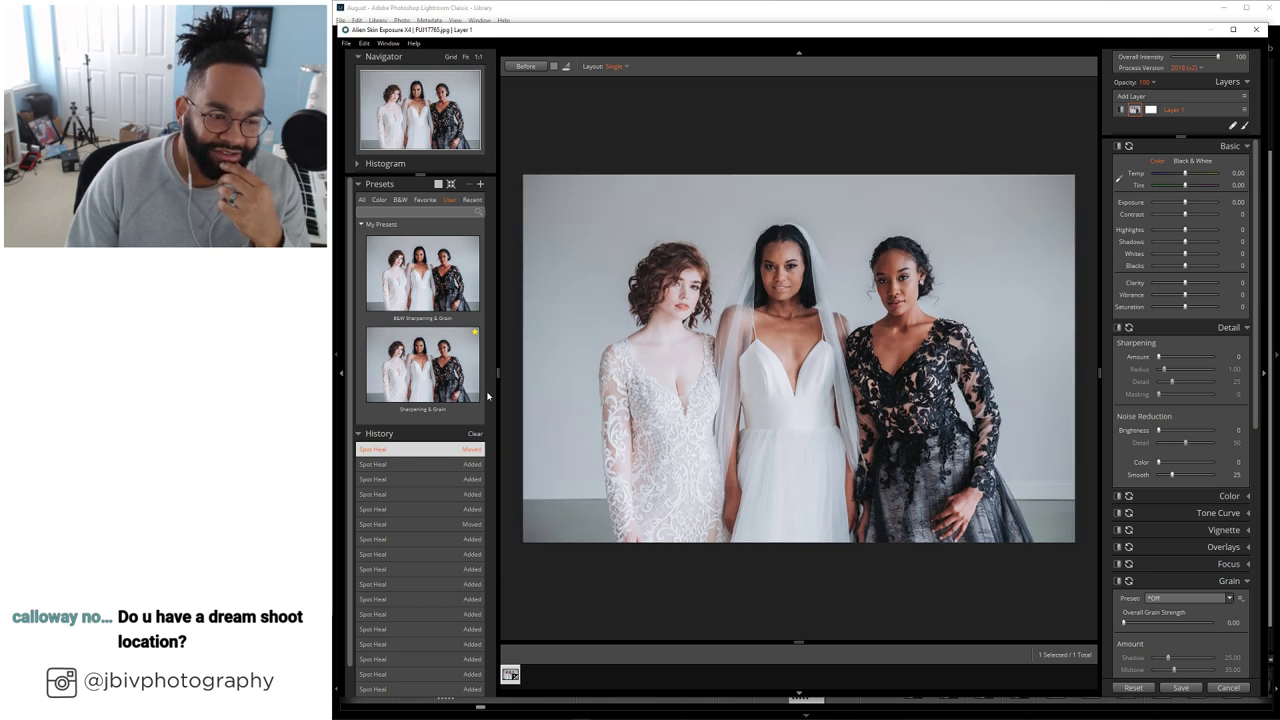
Apply the Sharpening & Grain preset and compare it against the Before view
click(439, 375)
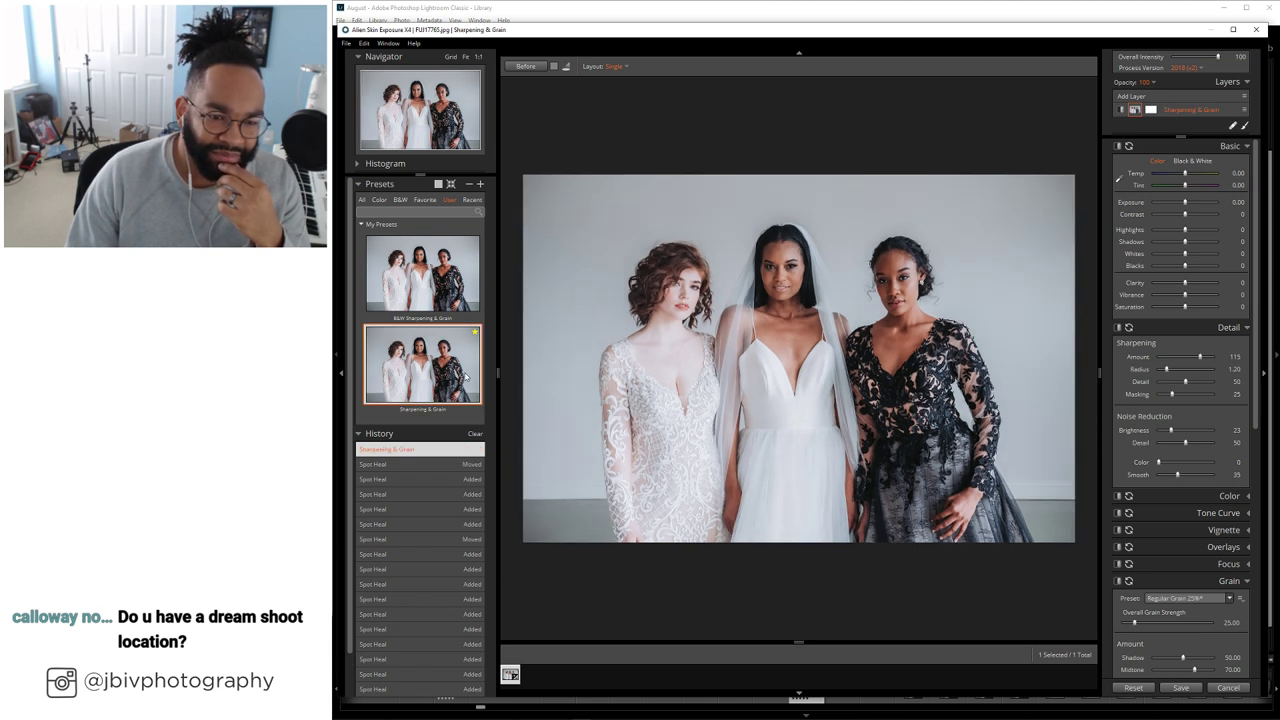
scroll(750, 207, up, 1)
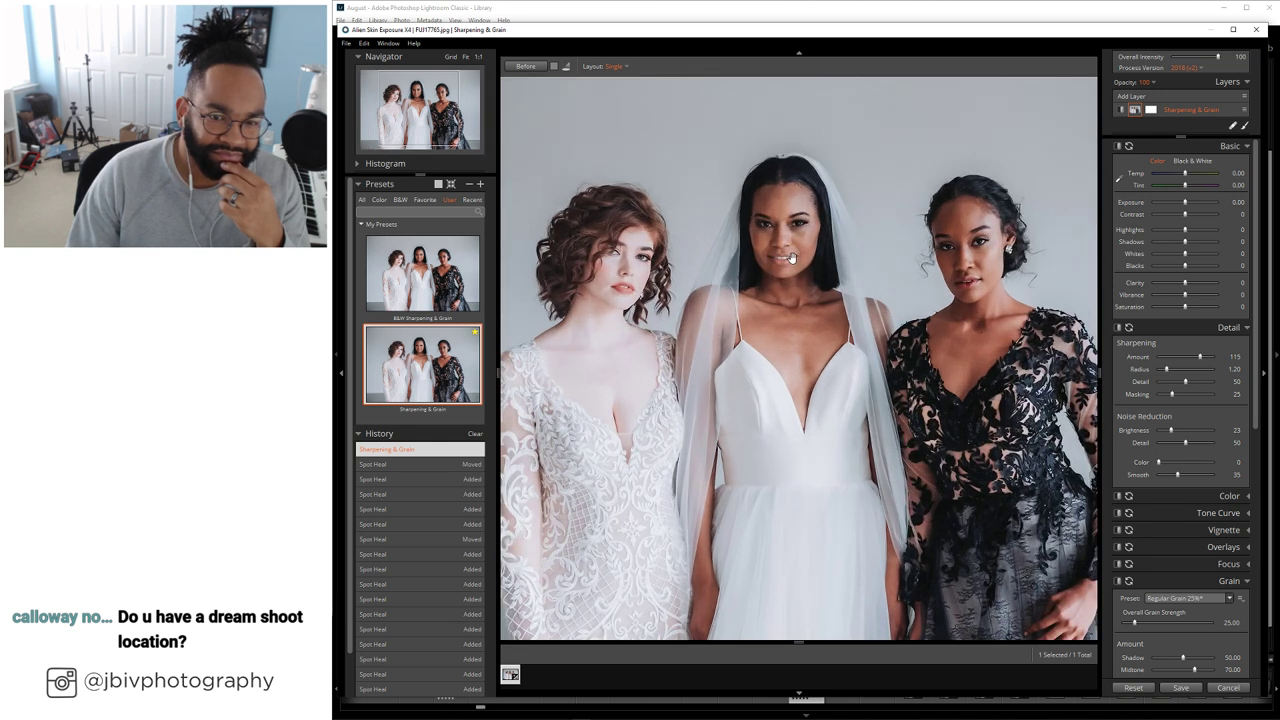
scroll(790, 259, up, 3)
scroll(811, 306, up, 3)
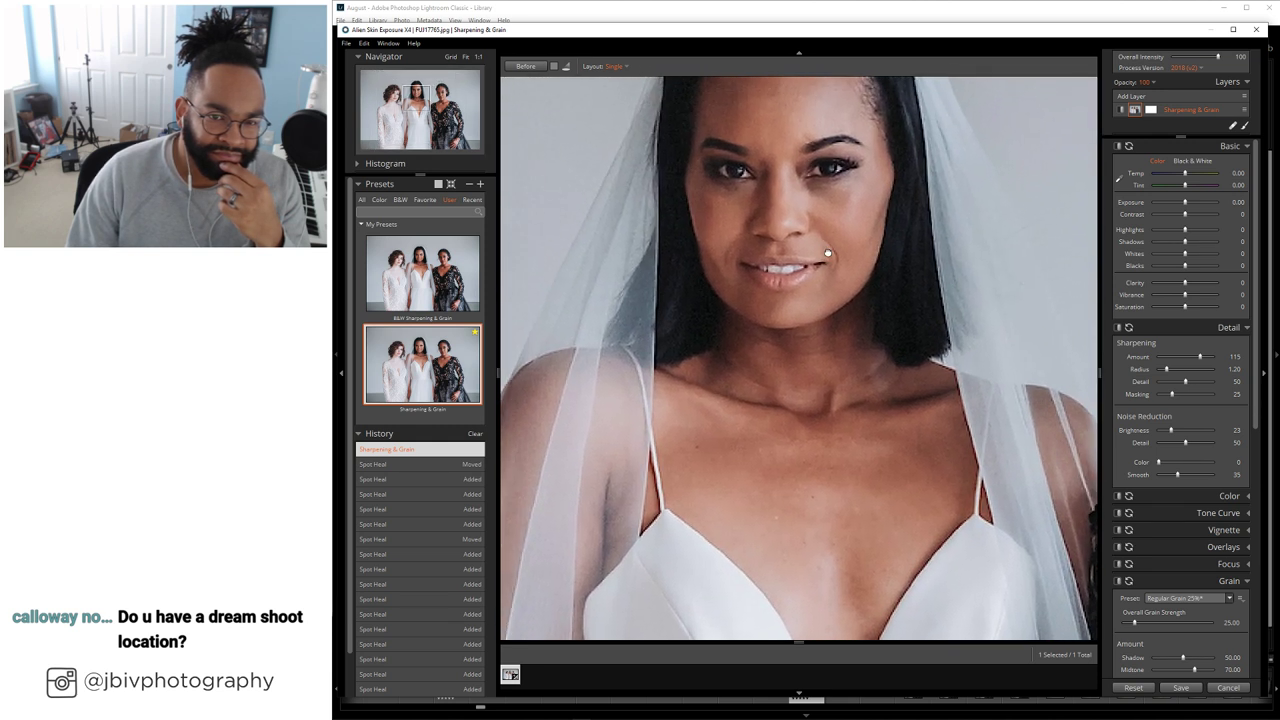
scroll(857, 307, up, 2)
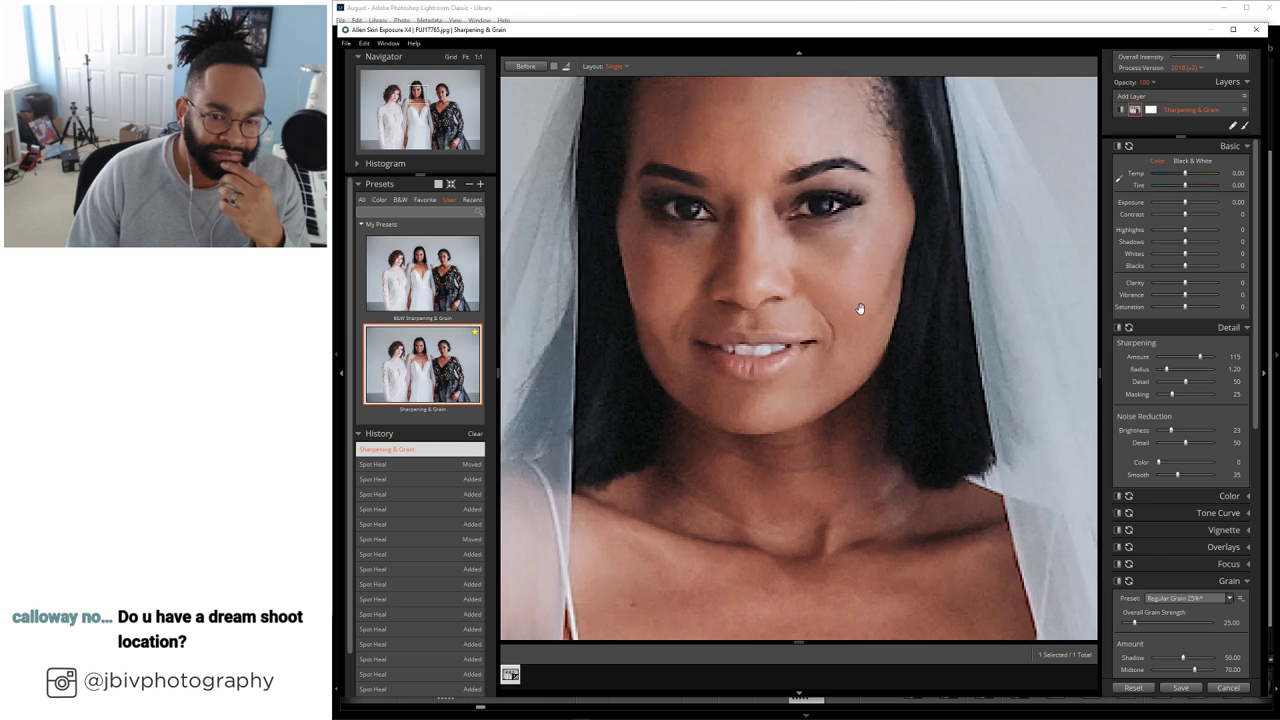
scroll(850, 328, up, 3)
scroll(835, 315, up, 2)
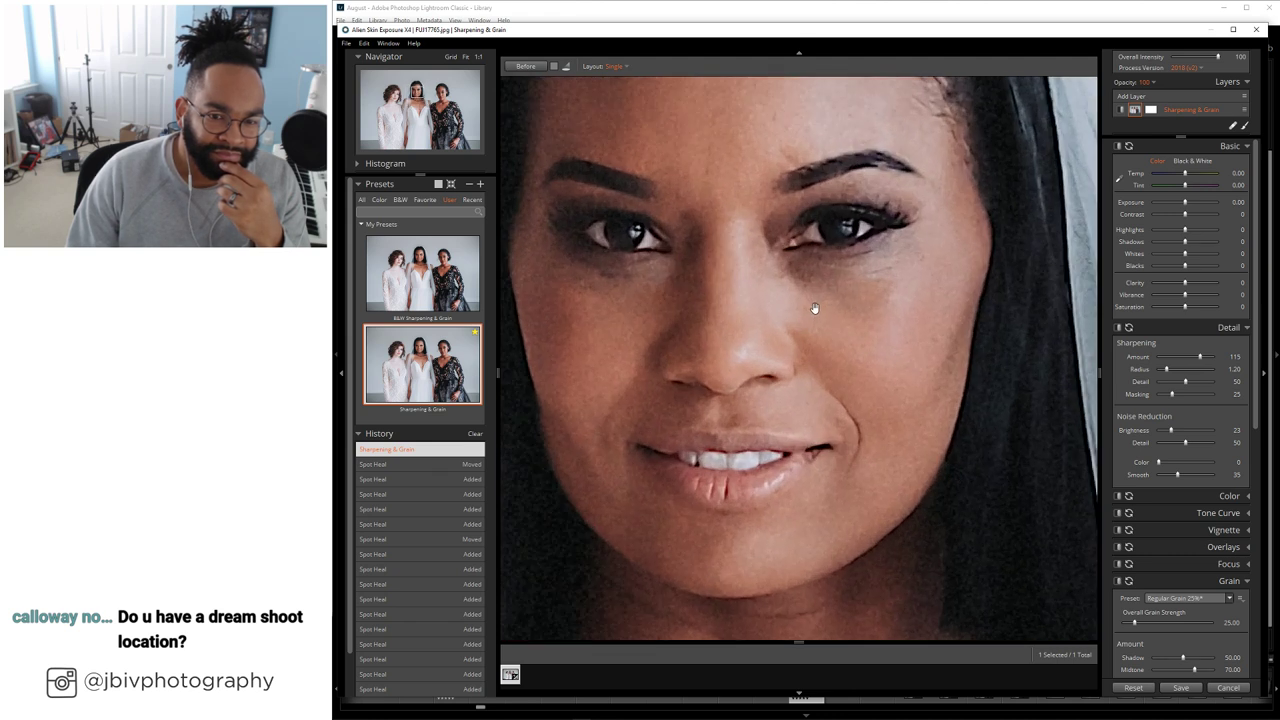
scroll(914, 360, up, 3)
scroll(662, 380, down, 5)
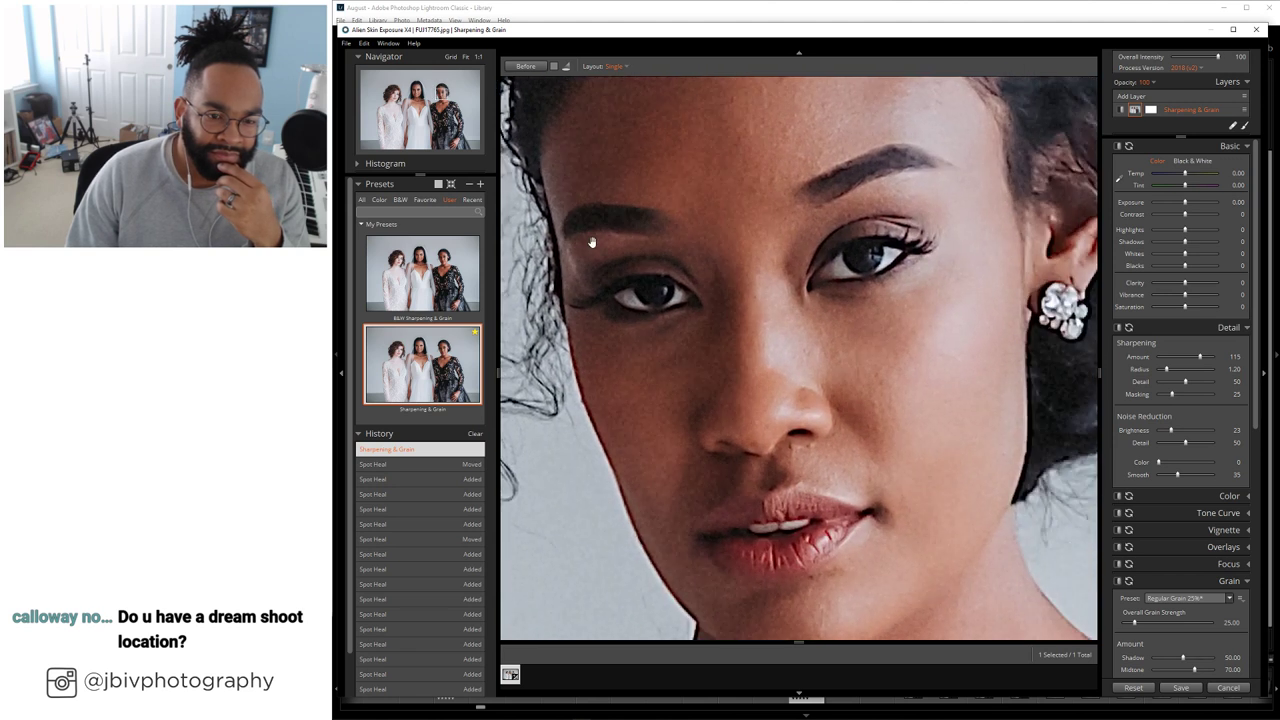
click(533, 69)
Spot-heal one blemish near the bride's lip
click(1232, 125)
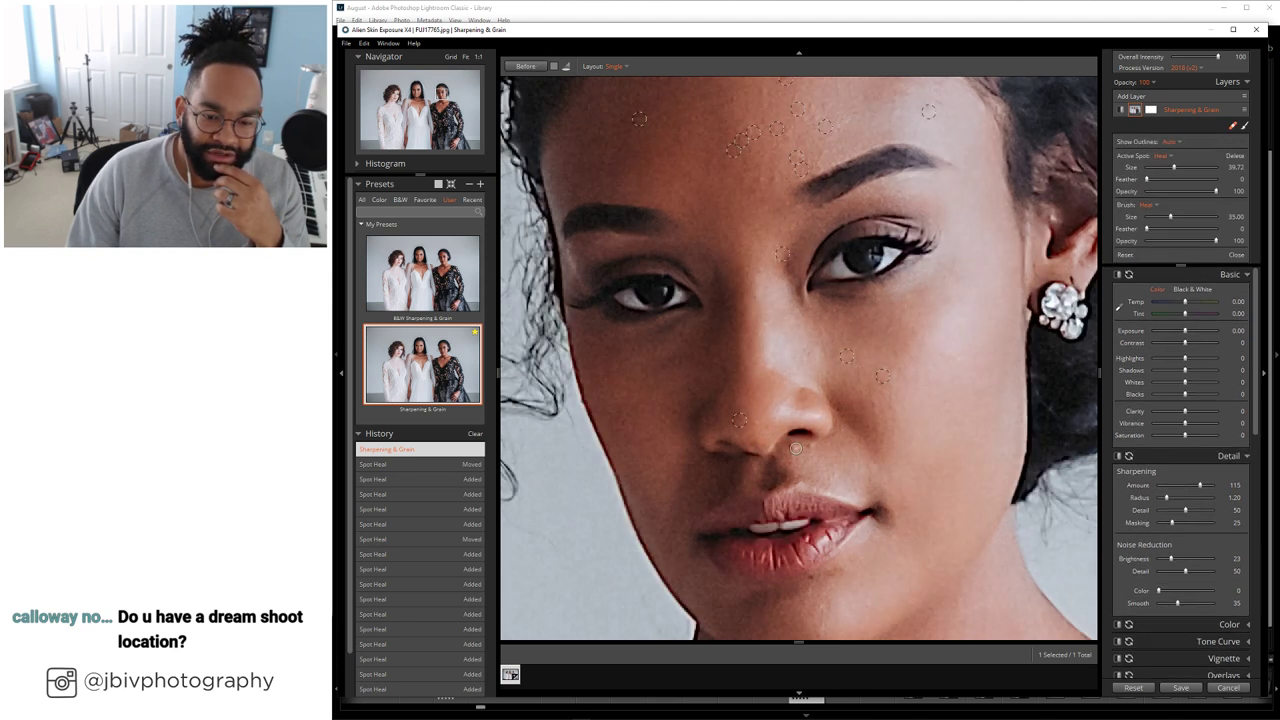
click(792, 447)
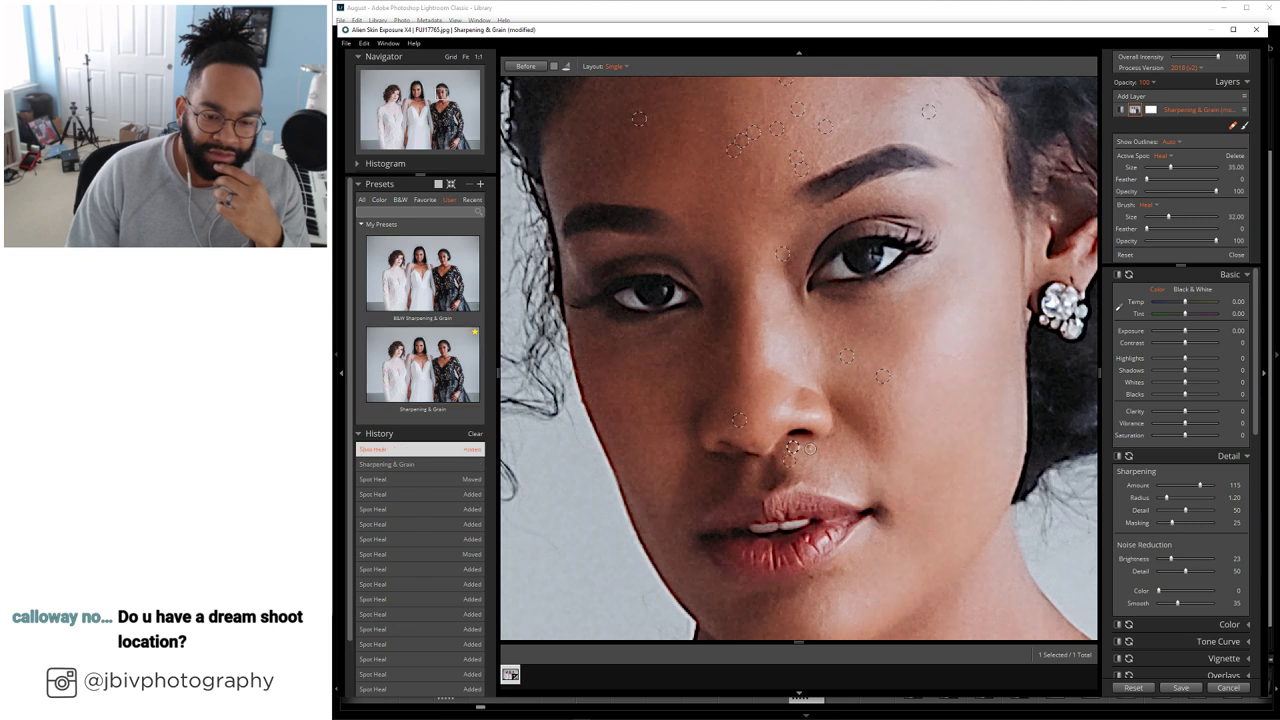
click(1226, 126)
Check the two brides' faces close up, then save the edit back to Lightroom
click(677, 389)
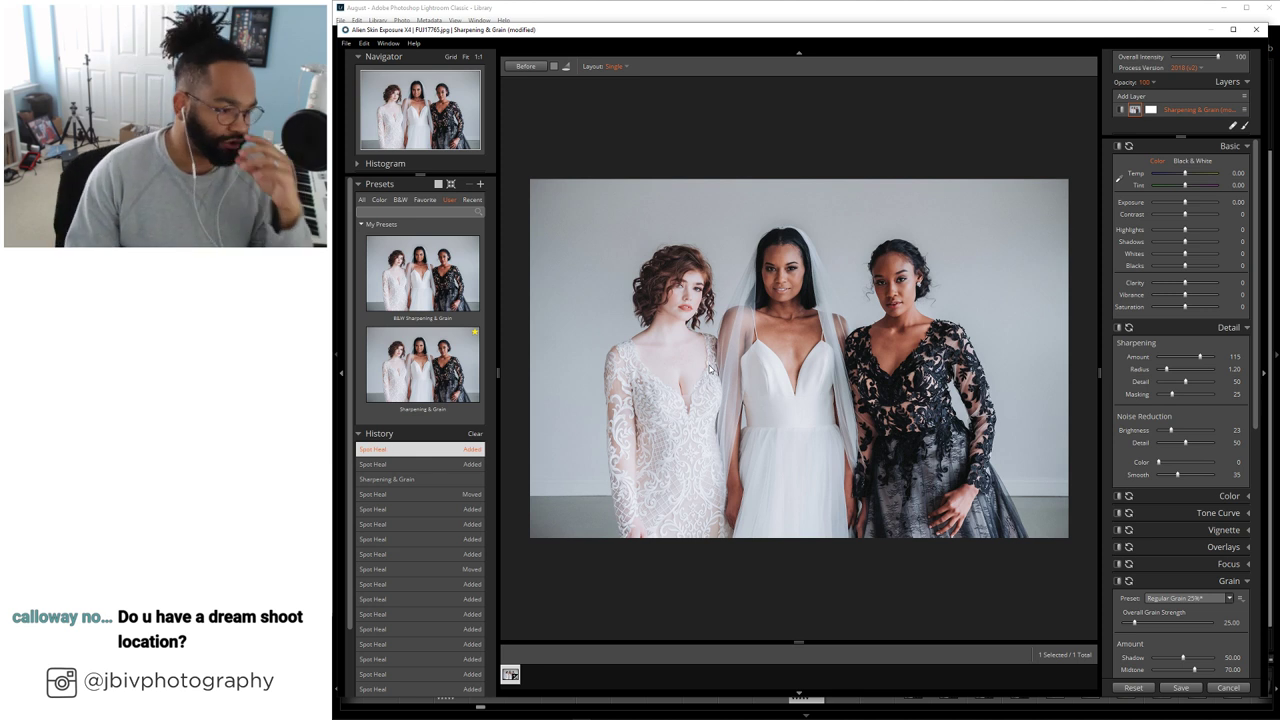
click(710, 370)
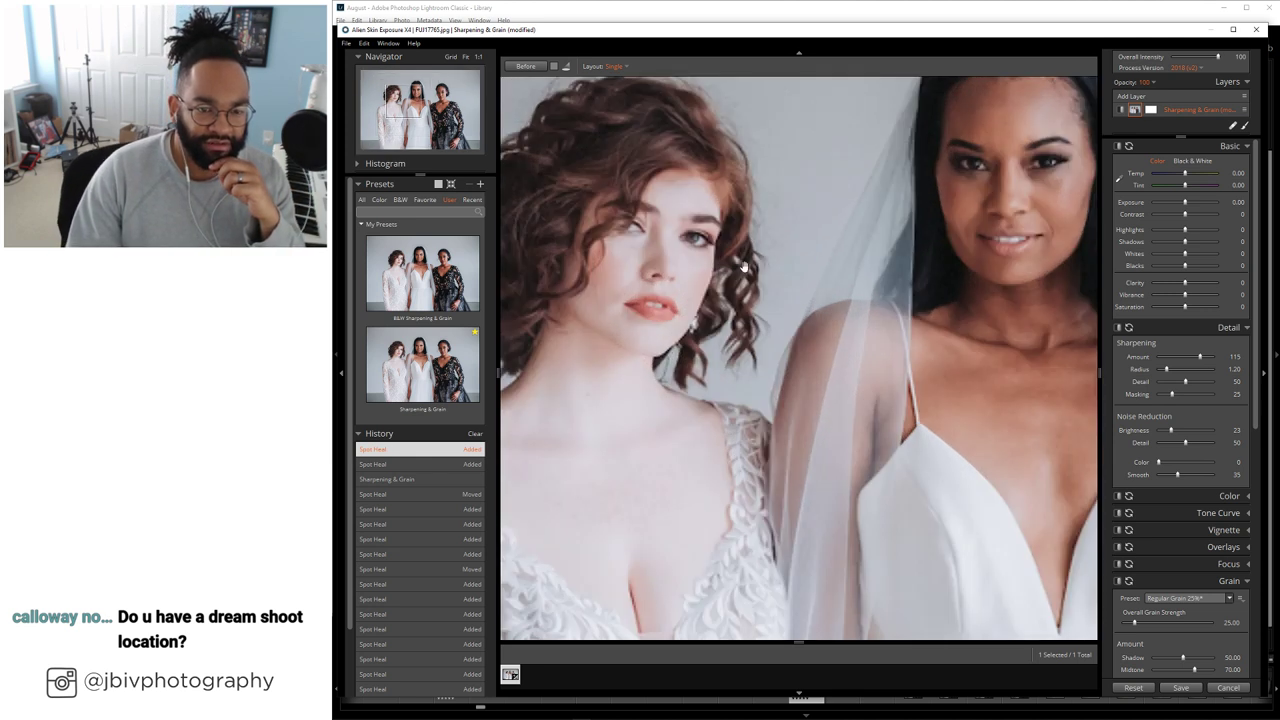
drag(711, 293, 747, 297)
scroll(783, 258, up, 5)
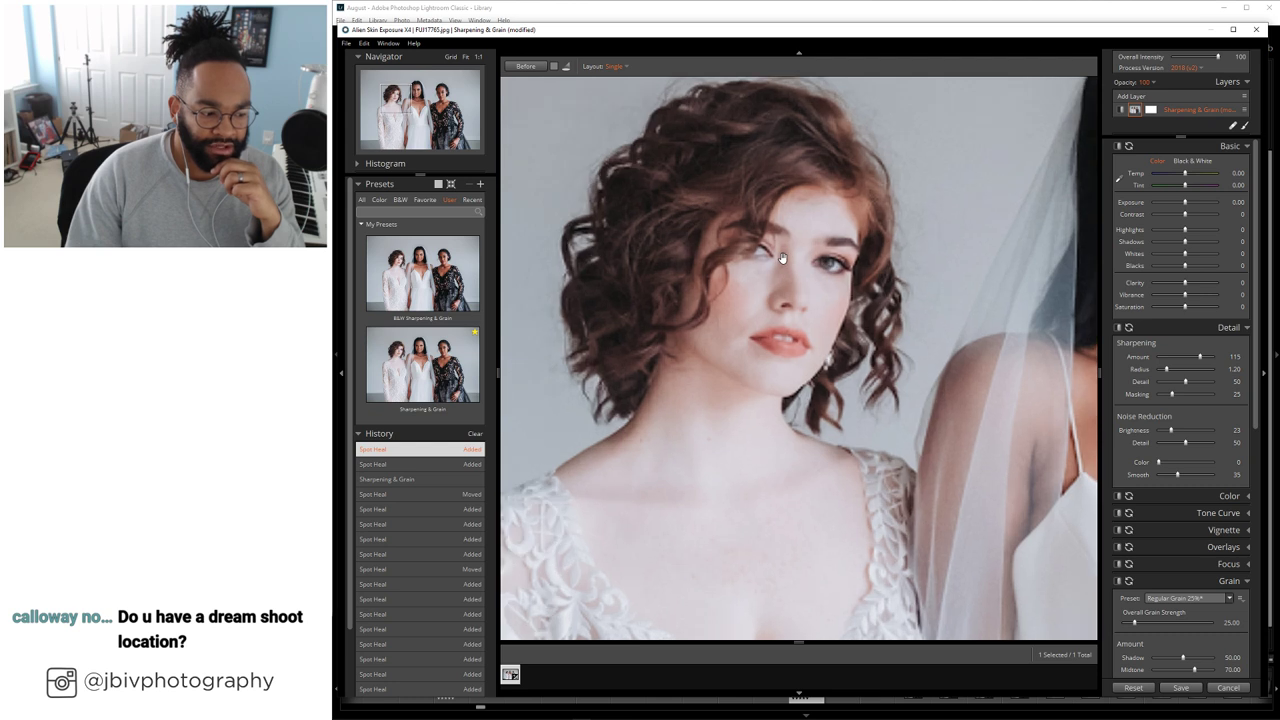
scroll(783, 260, up, 2)
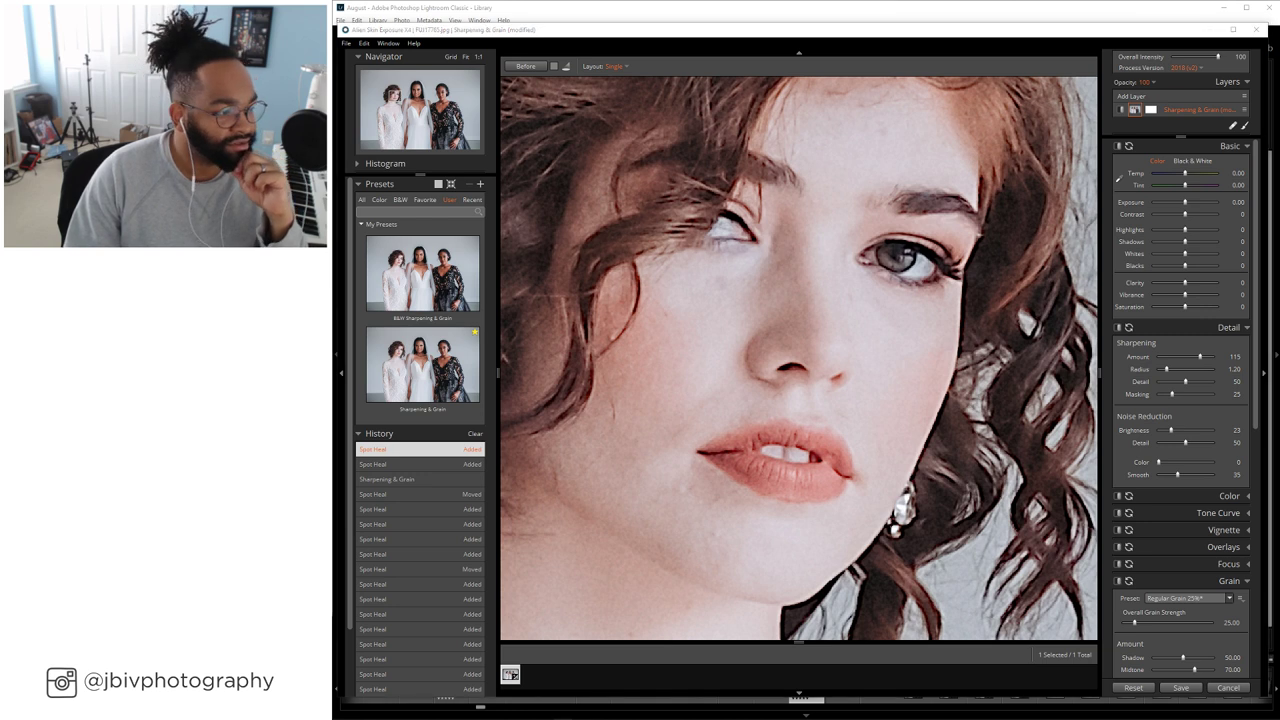
scroll(845, 396, down, 4)
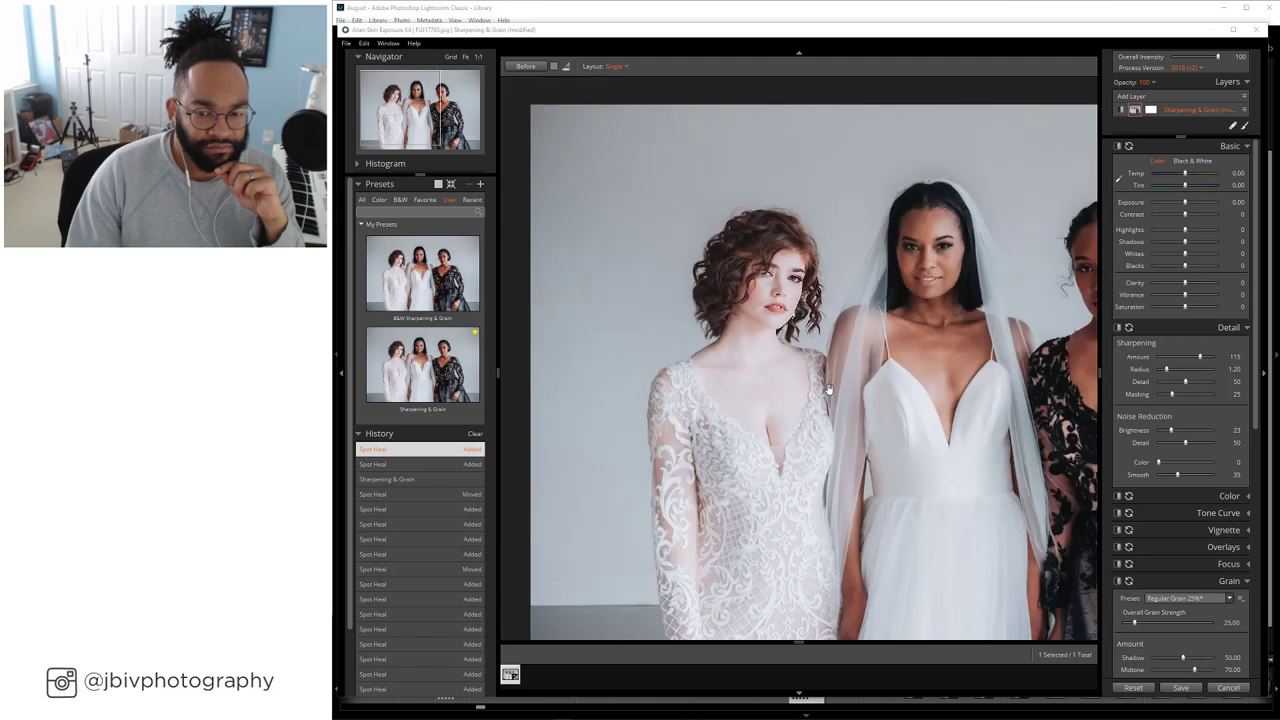
scroll(828, 393, down, 1)
click(1180, 687)
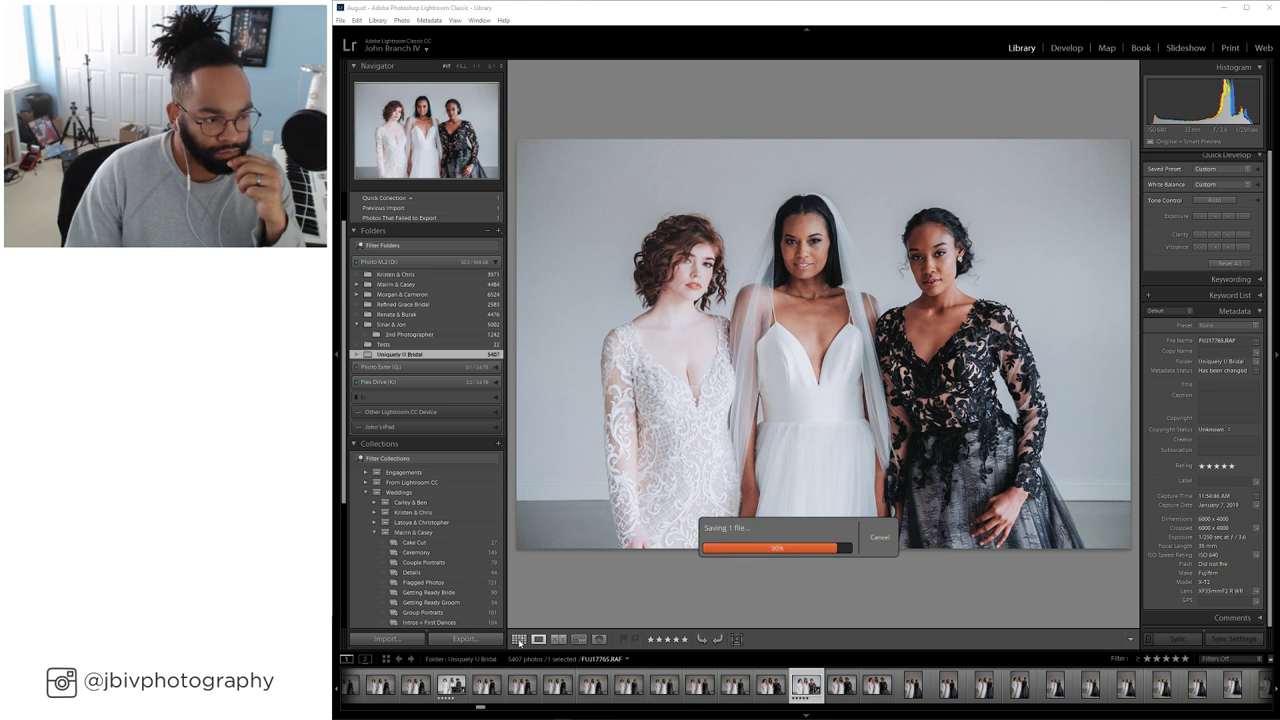
Open photo 802 from Grid, step through the group shots to FUJ17779, then return to Grid
click(518, 639)
scroll(822, 388, down, 3)
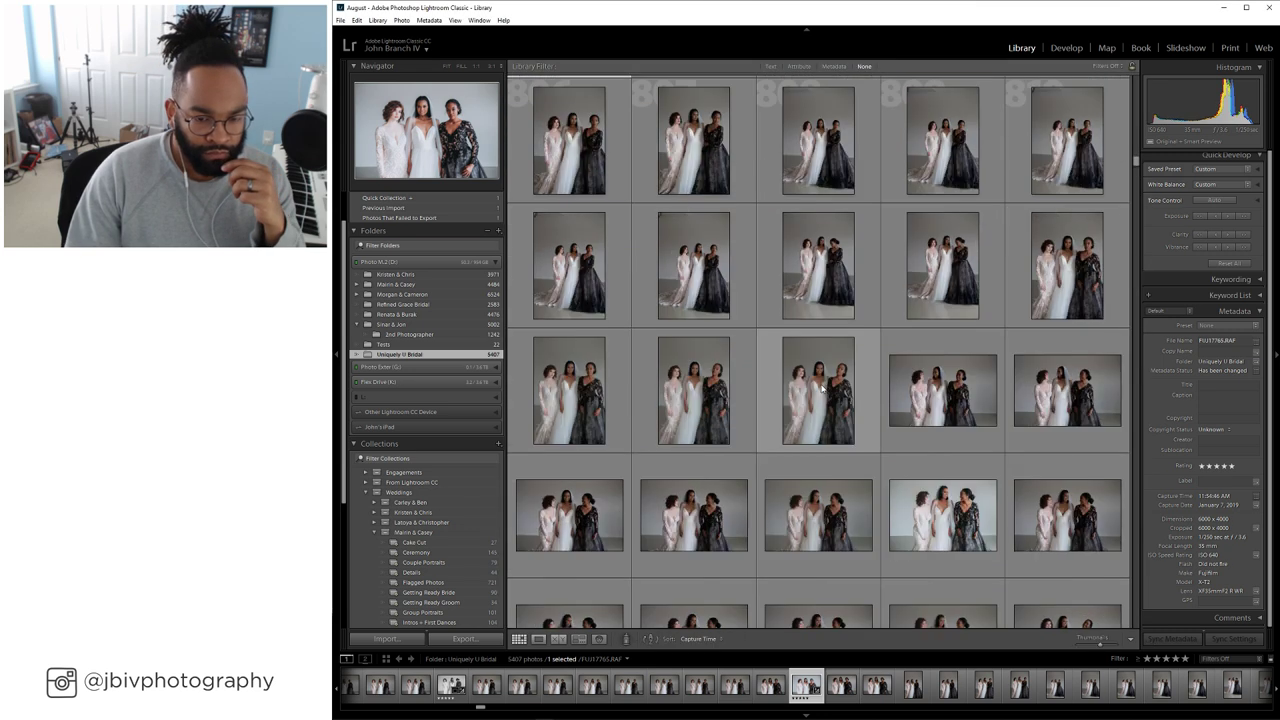
scroll(822, 388, up, 1)
scroll(822, 388, down, 1)
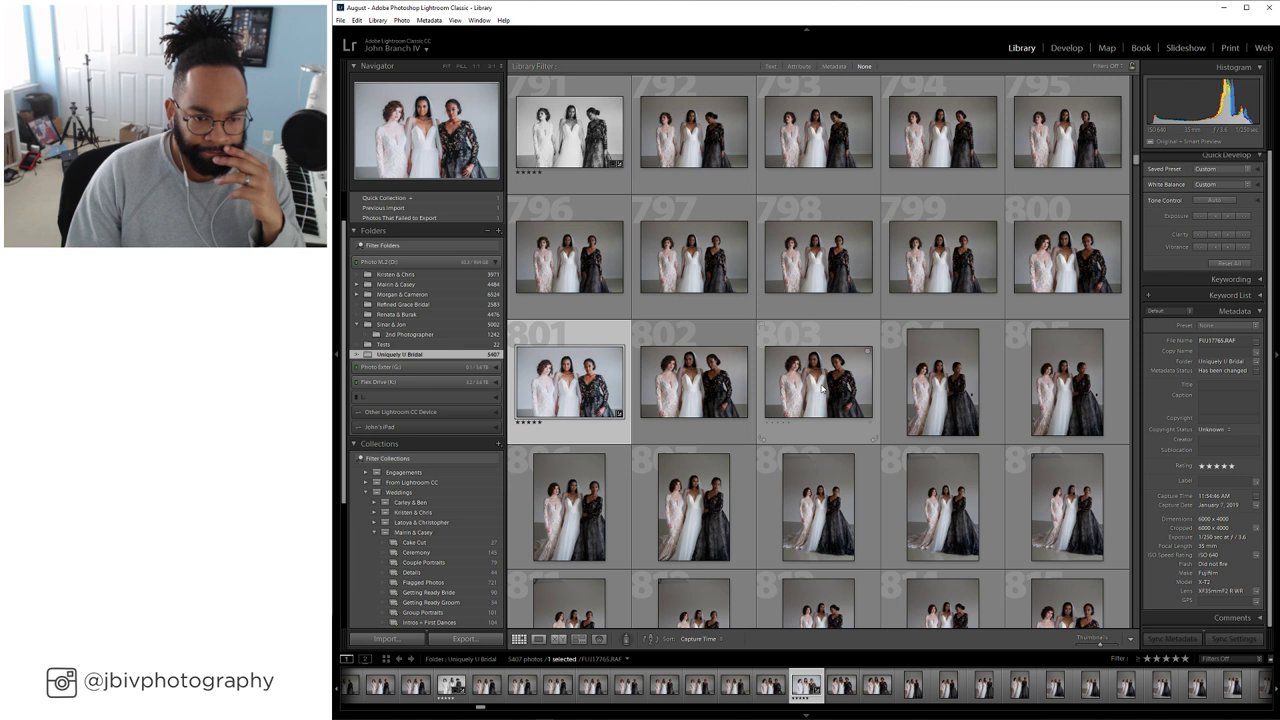
double_click(682, 398)
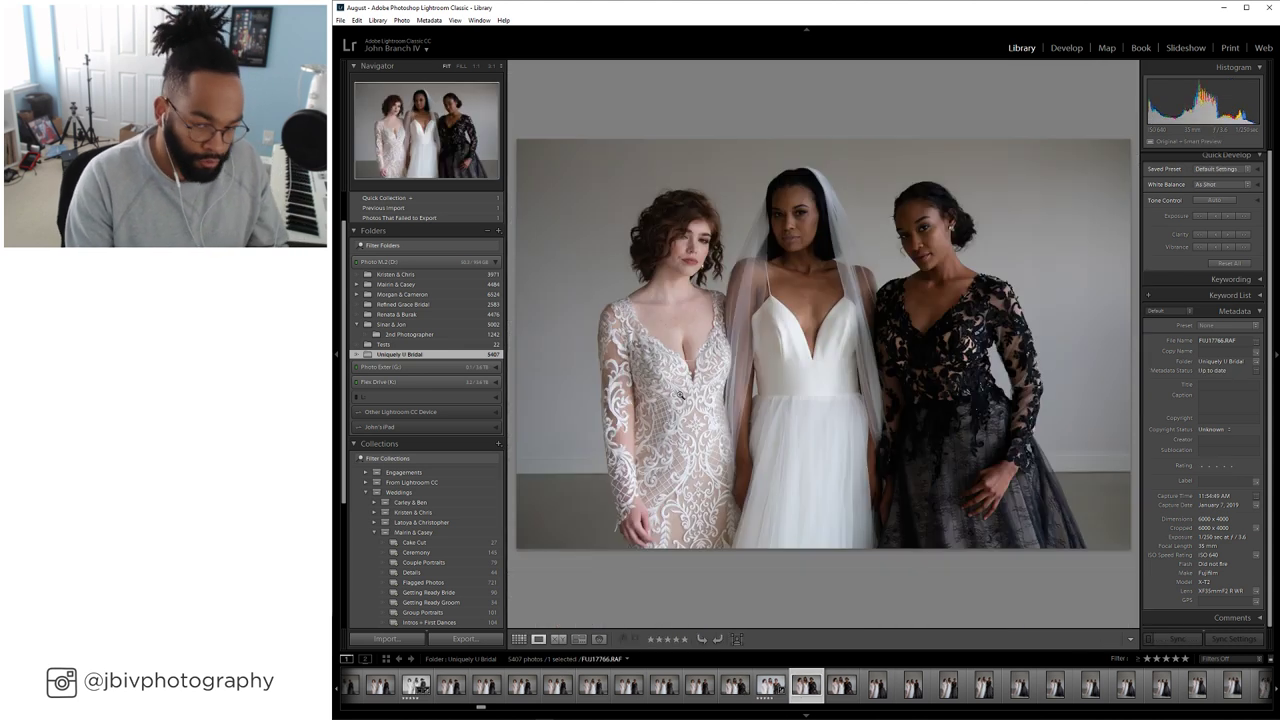
key(Right)
key(Right)
key(Right)
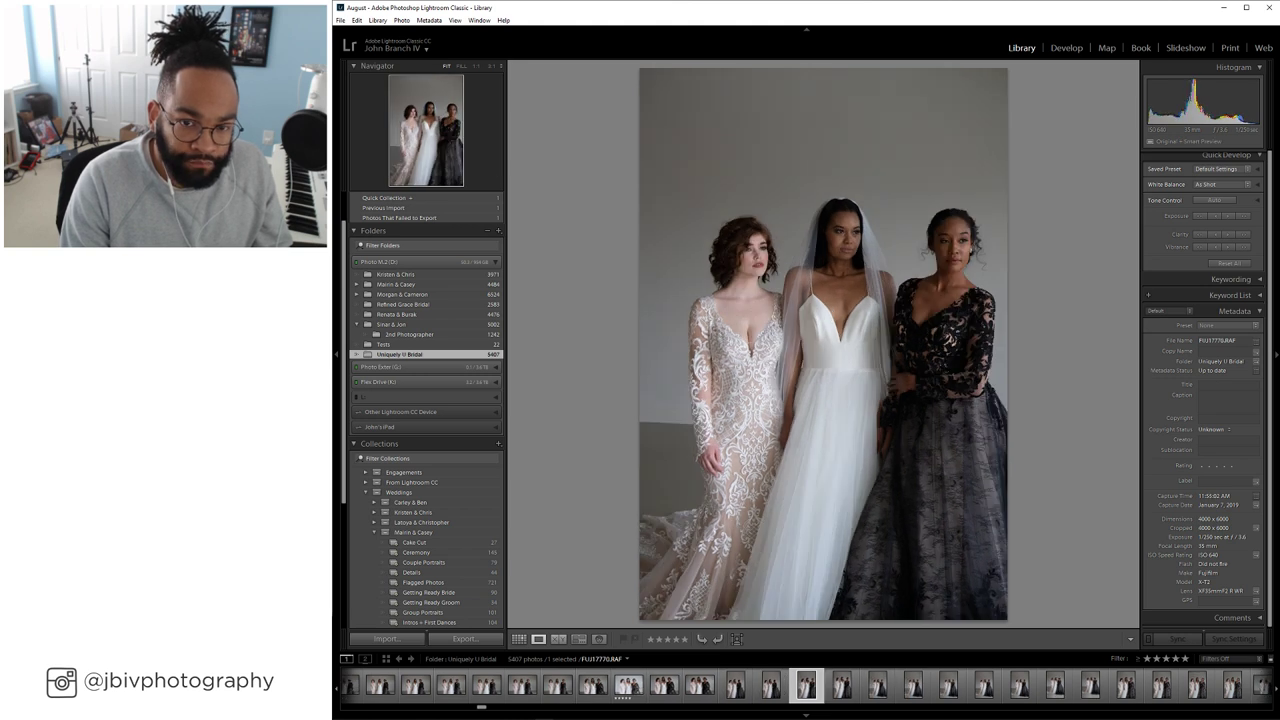
key(Right)
key(Right)
key(Right)
key(Right)
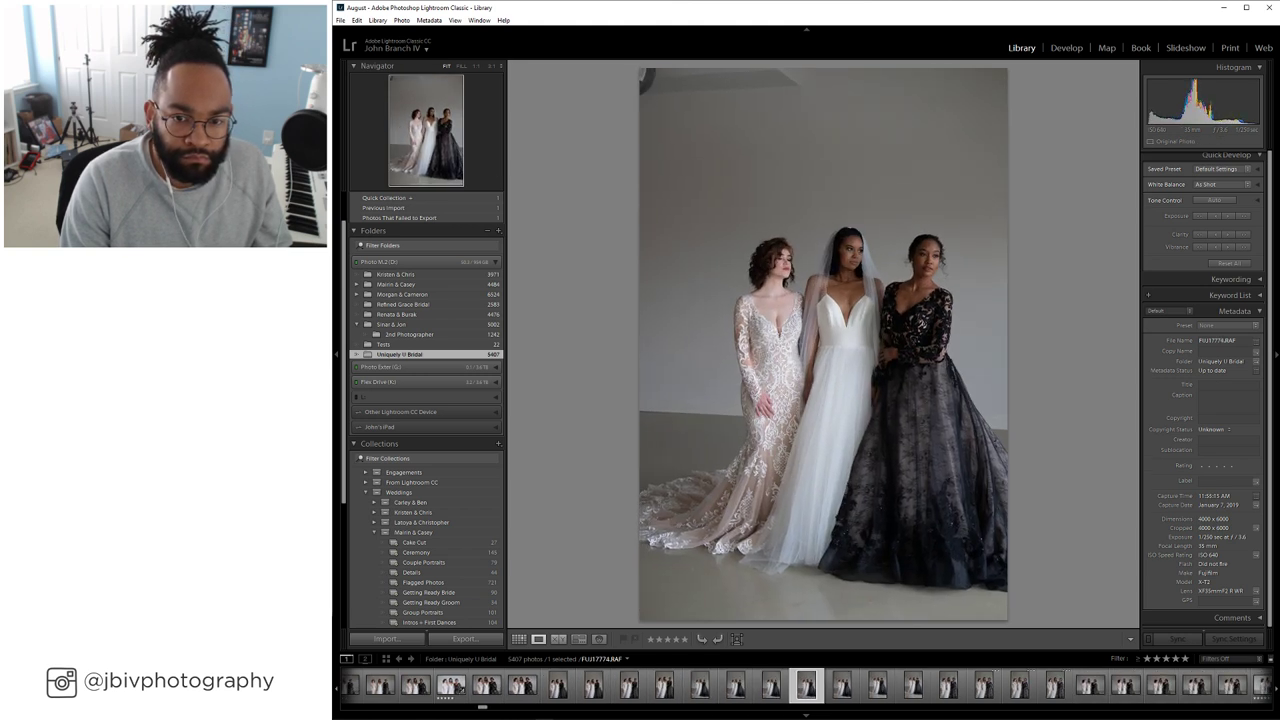
key(Right)
key(Right)
key(Right)
key(Right)
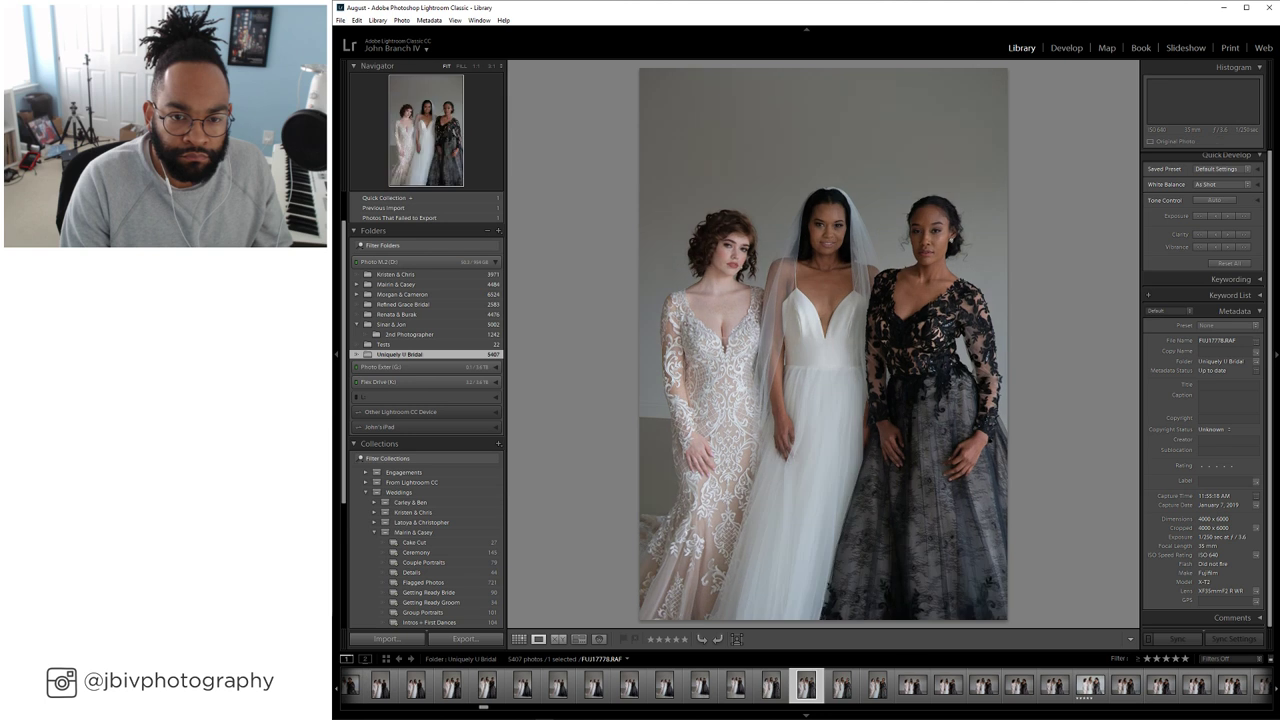
key(Left)
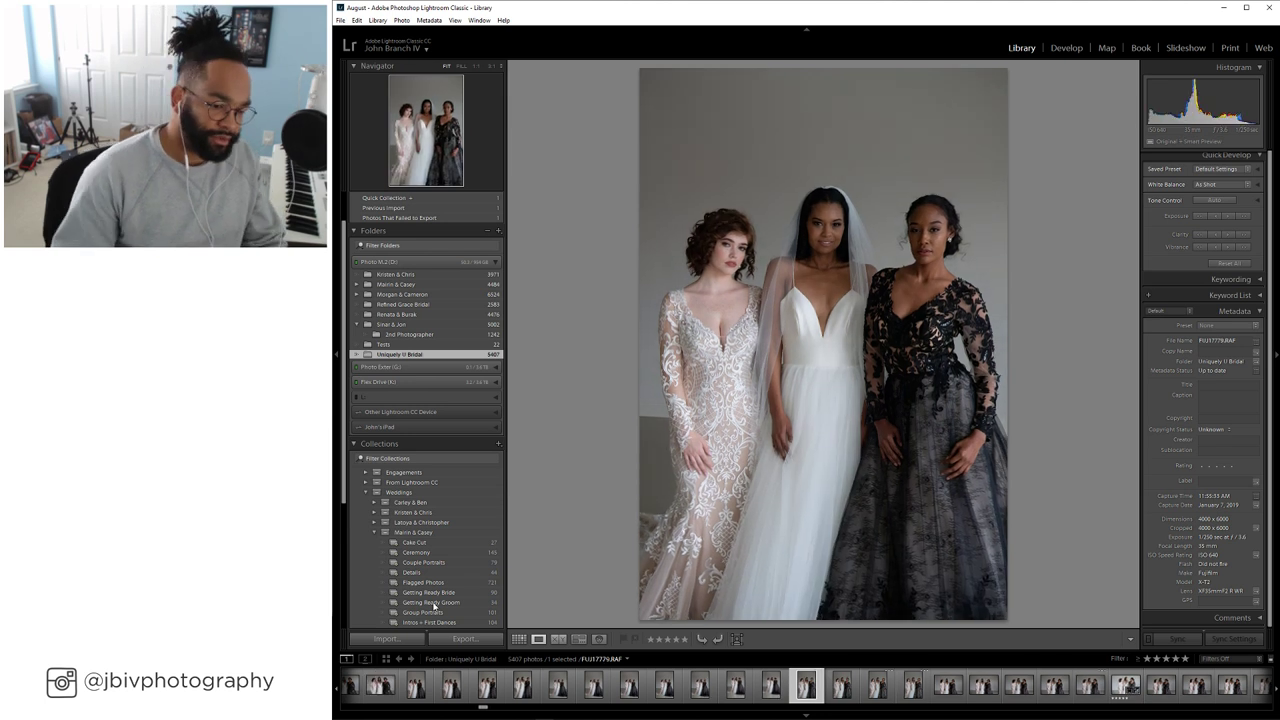
click(518, 638)
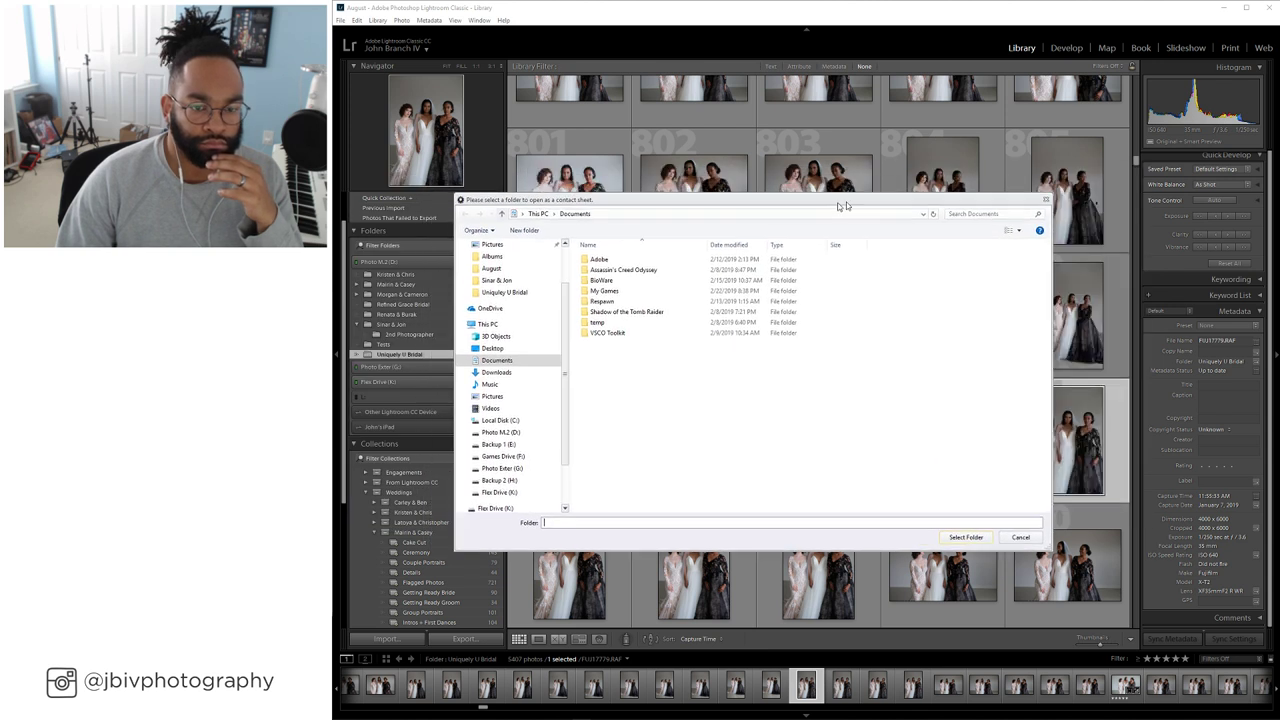
Open D:\RAWs\Styled Shoots\Uniquely U Bridal as a contact sheet
scroll(560, 455, down, 2)
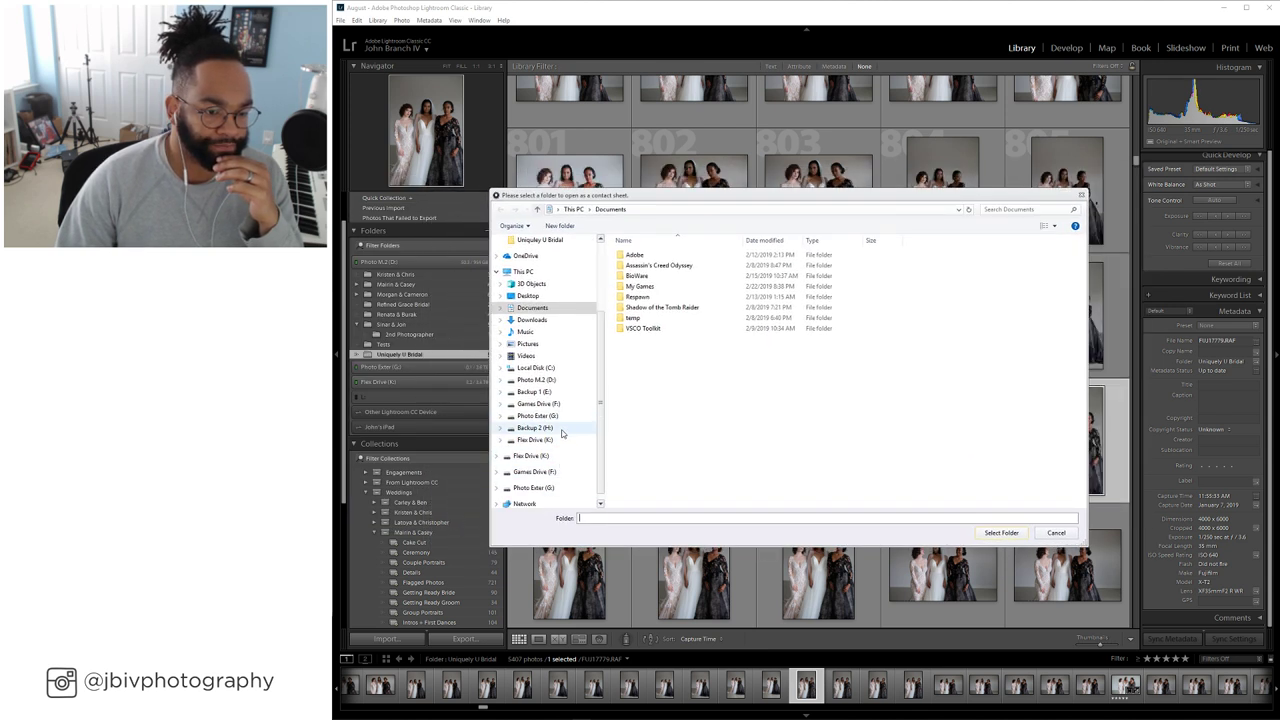
click(563, 380)
click(653, 266)
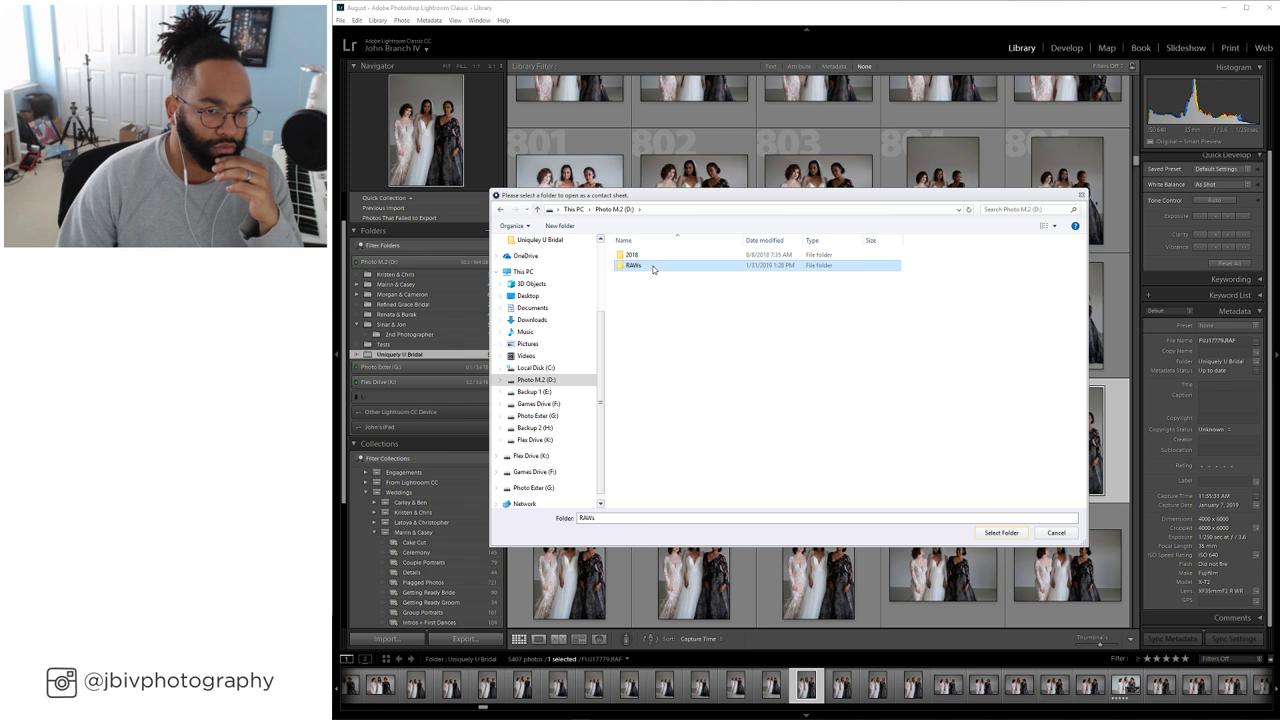
double_click(653, 266)
click(659, 279)
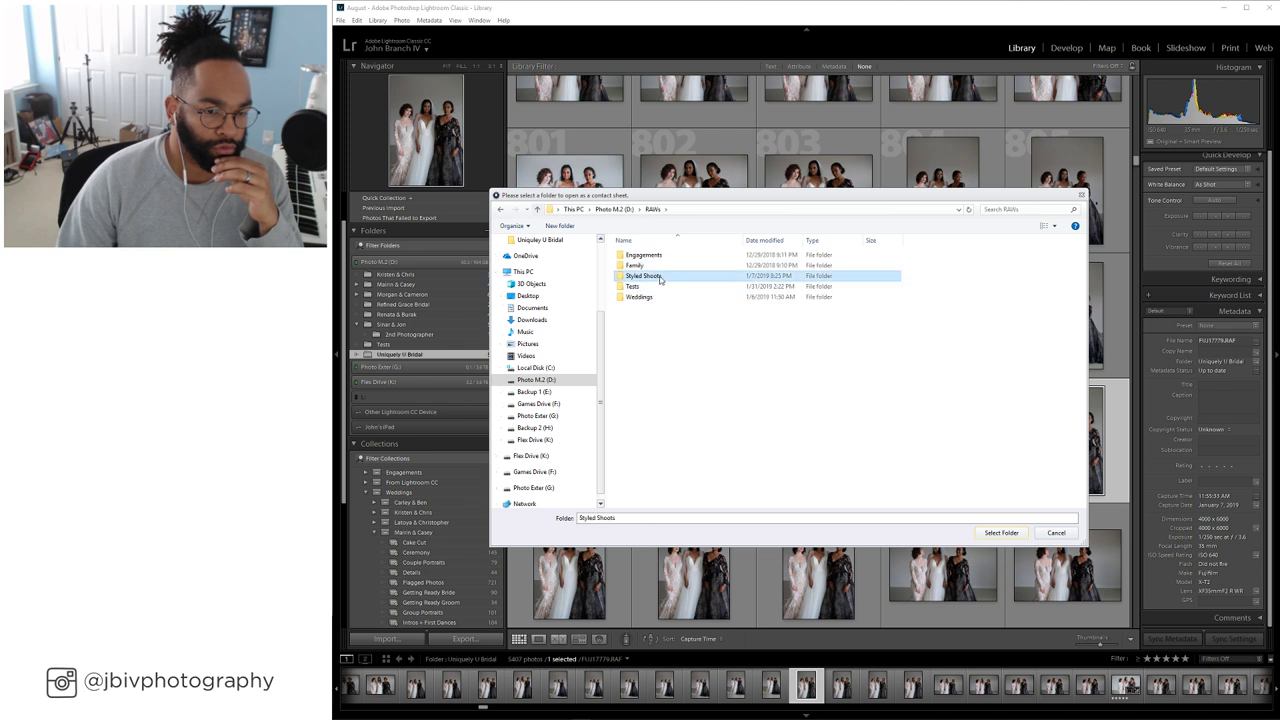
double_click(659, 277)
click(664, 266)
click(1001, 532)
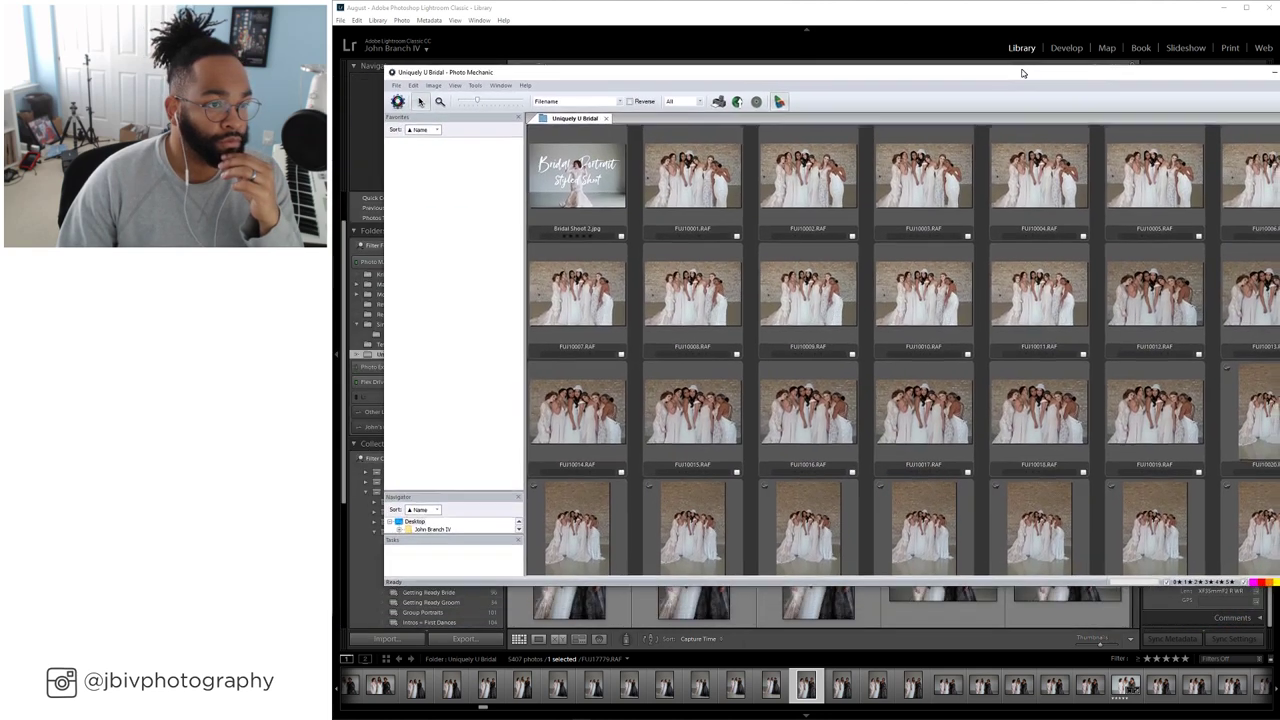
Widen the contact sheet window across the screen and sort thumbnails by Capture Time
drag(505, 75, 333, 219)
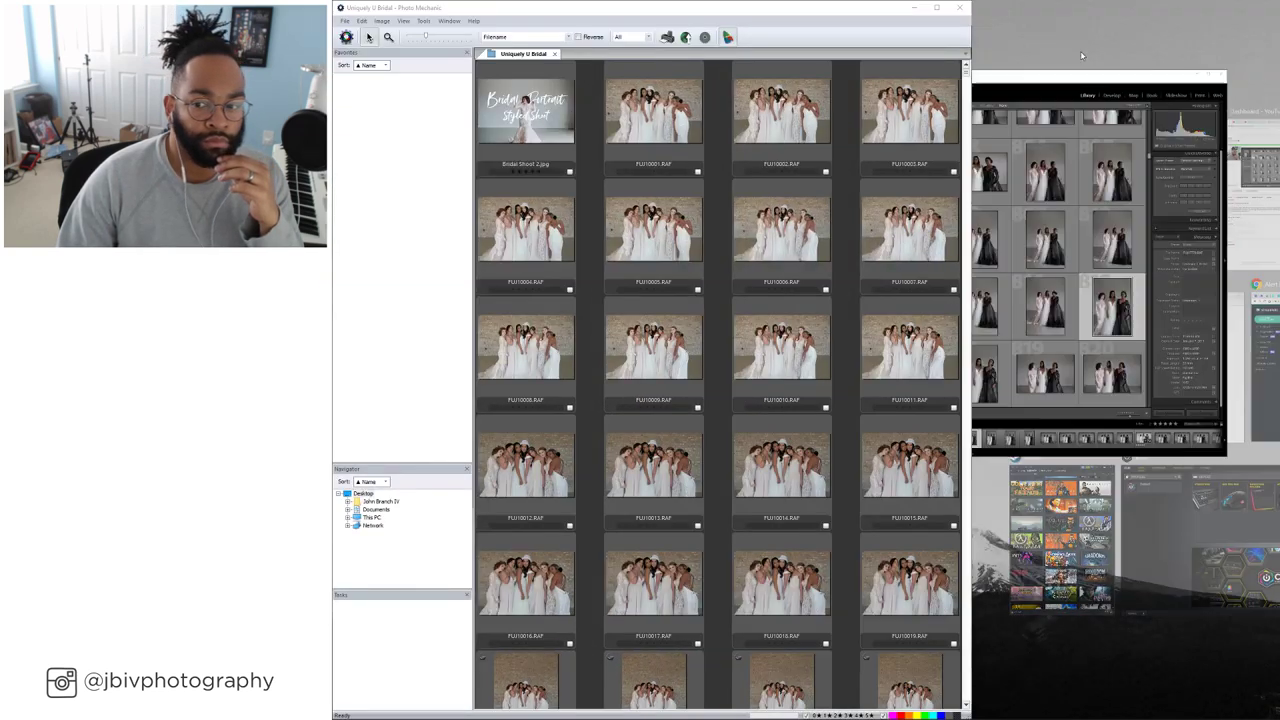
click(965, 265)
drag(969, 270, 1278, 256)
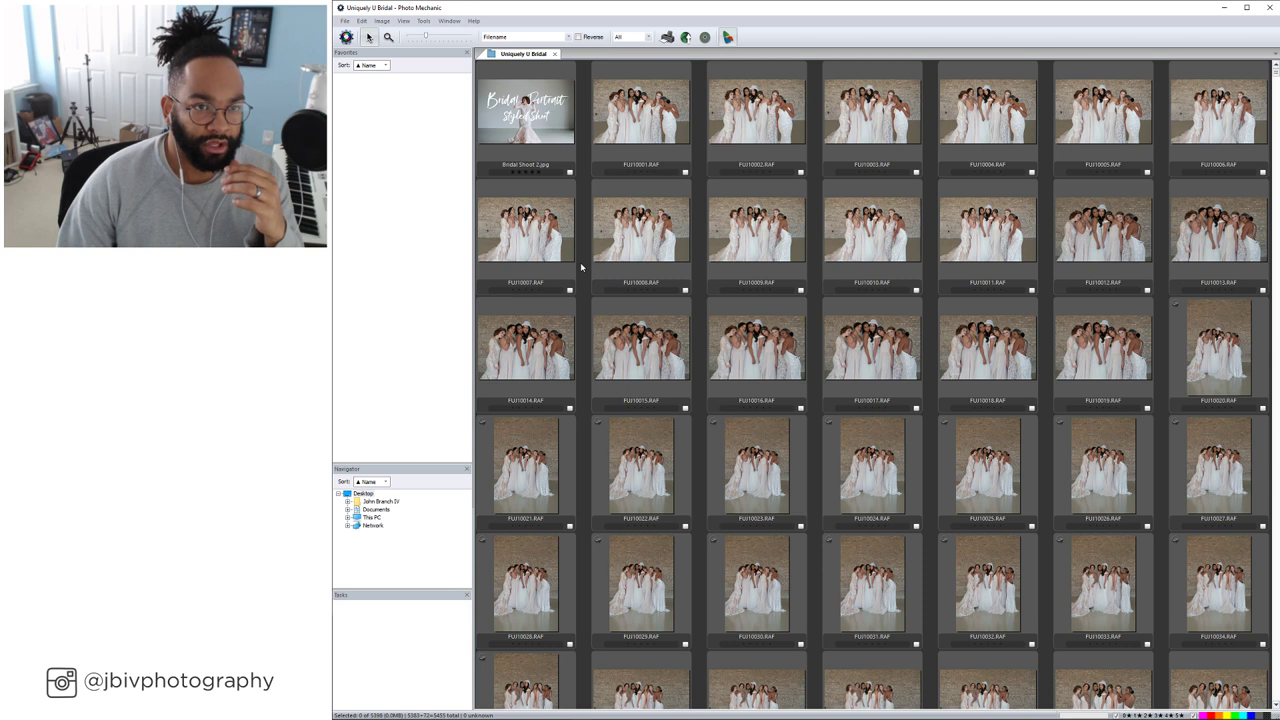
click(568, 36)
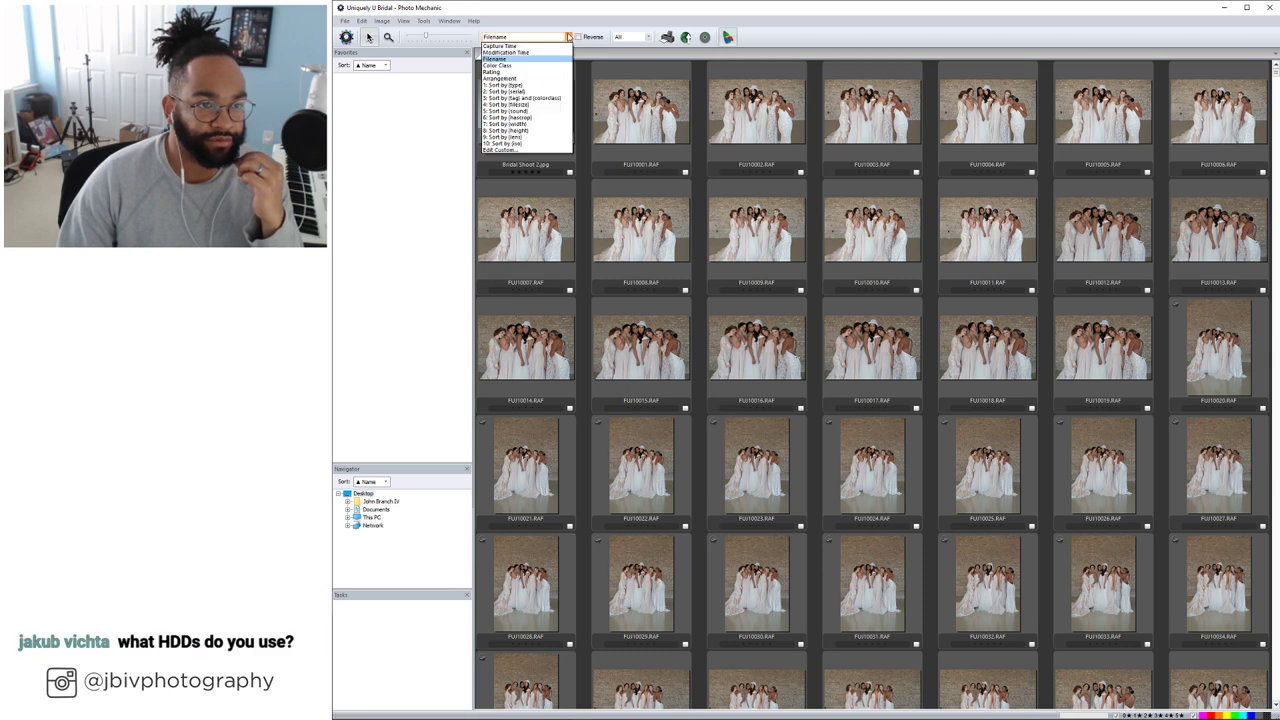
click(549, 45)
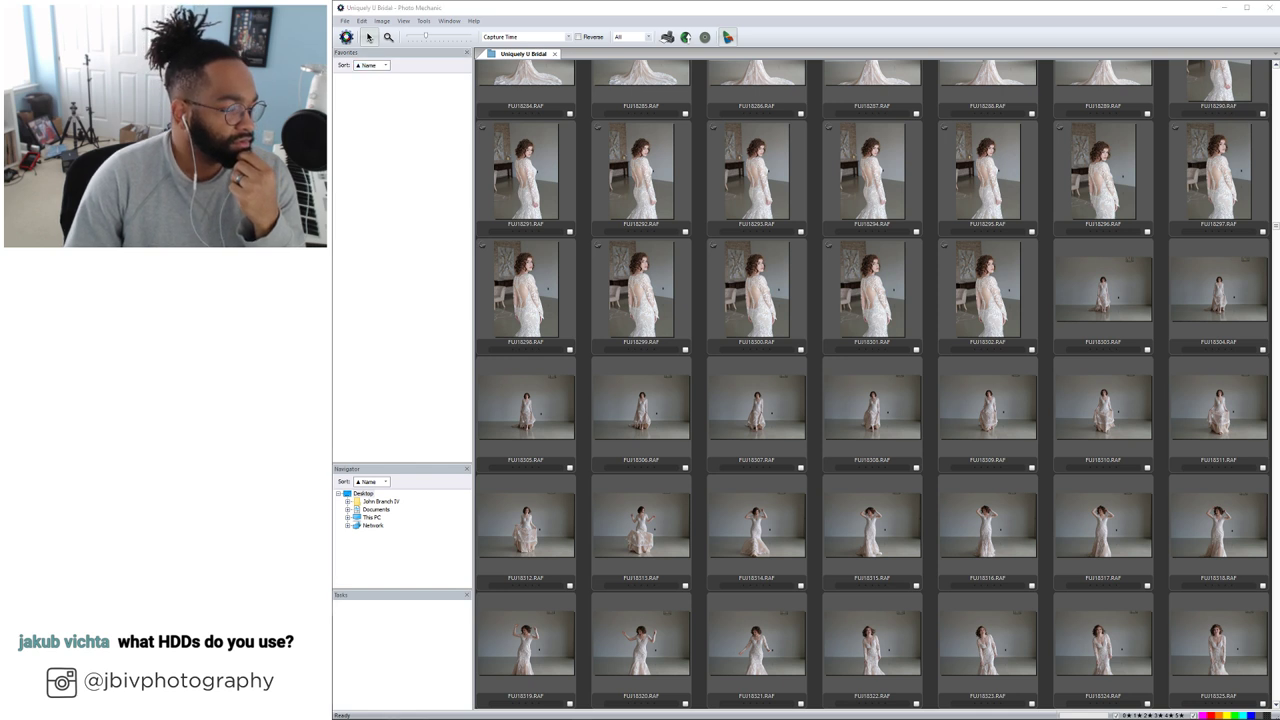
Move File Explorer right, open the Photo Exter (G:) drive and open DSCF0597
drag(380, 91, 1200, 97)
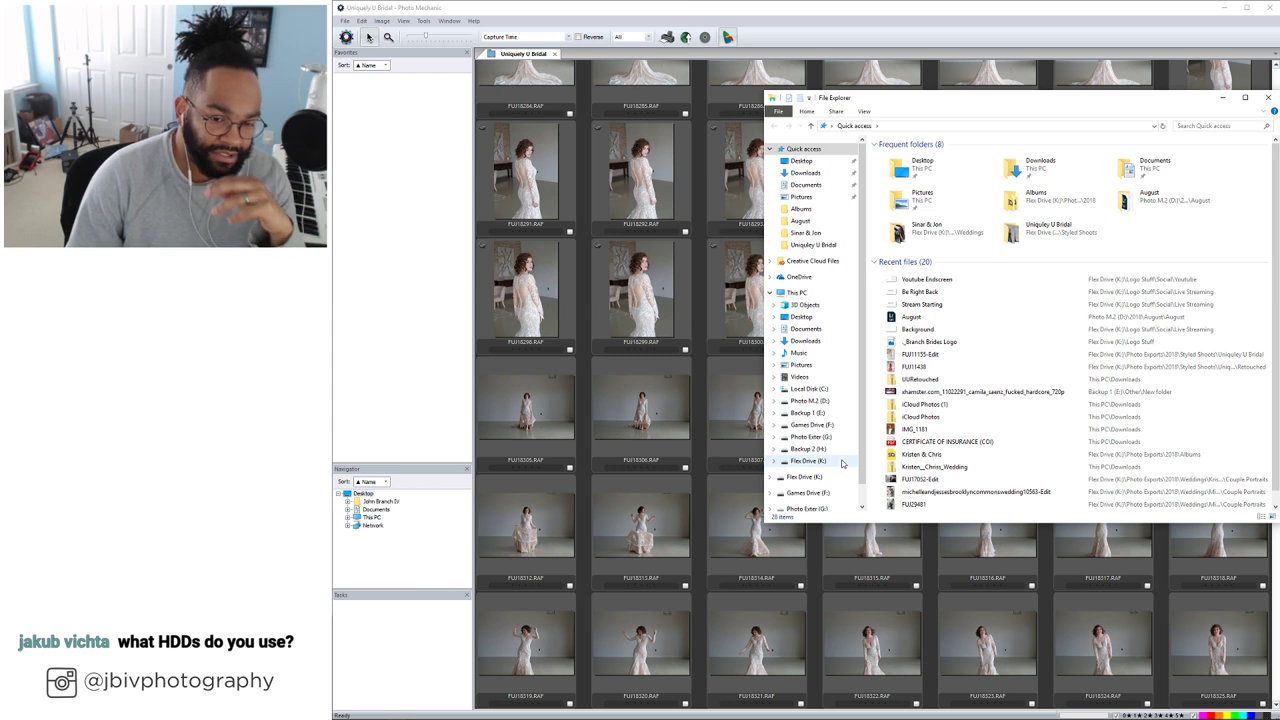
scroll(846, 467, down, 1)
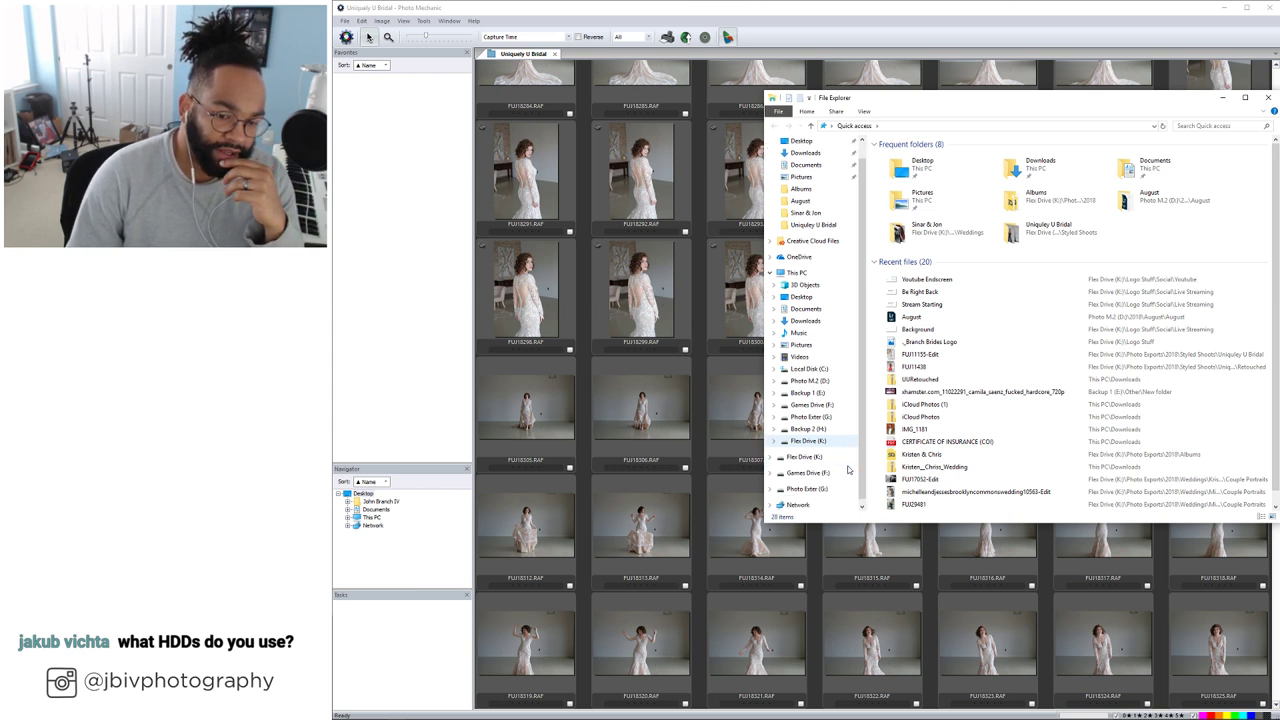
click(822, 489)
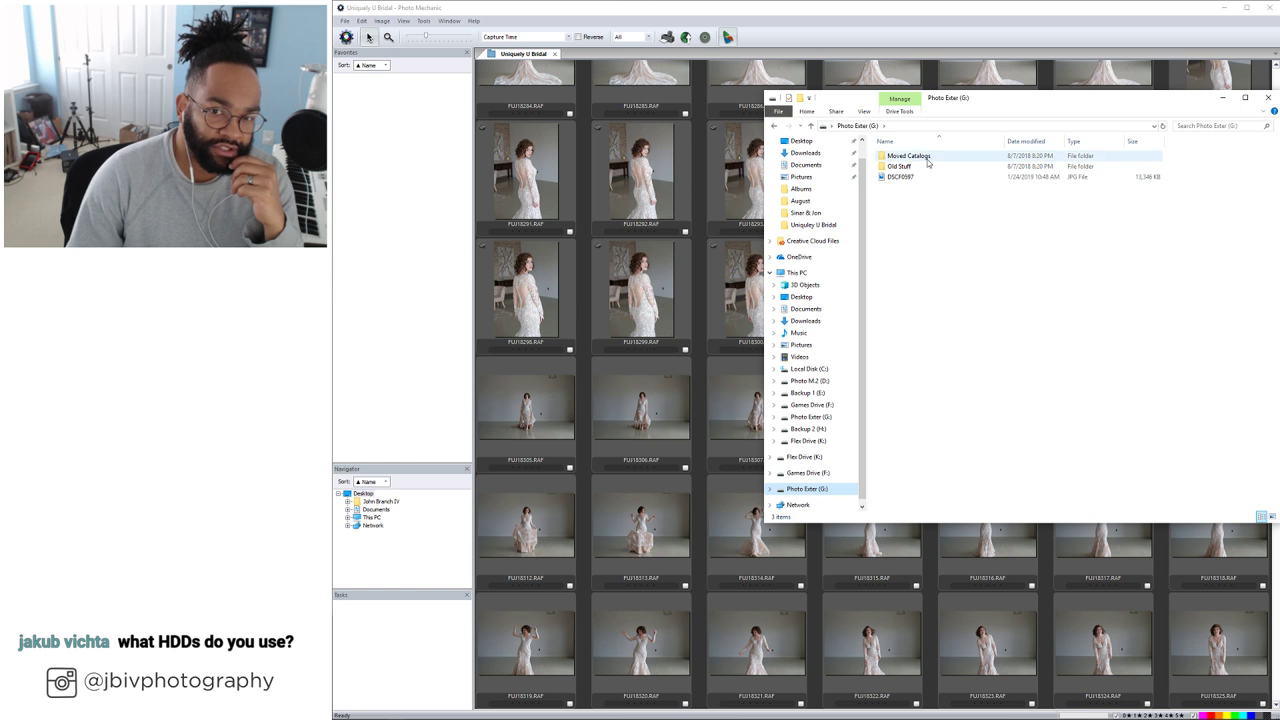
double_click(922, 177)
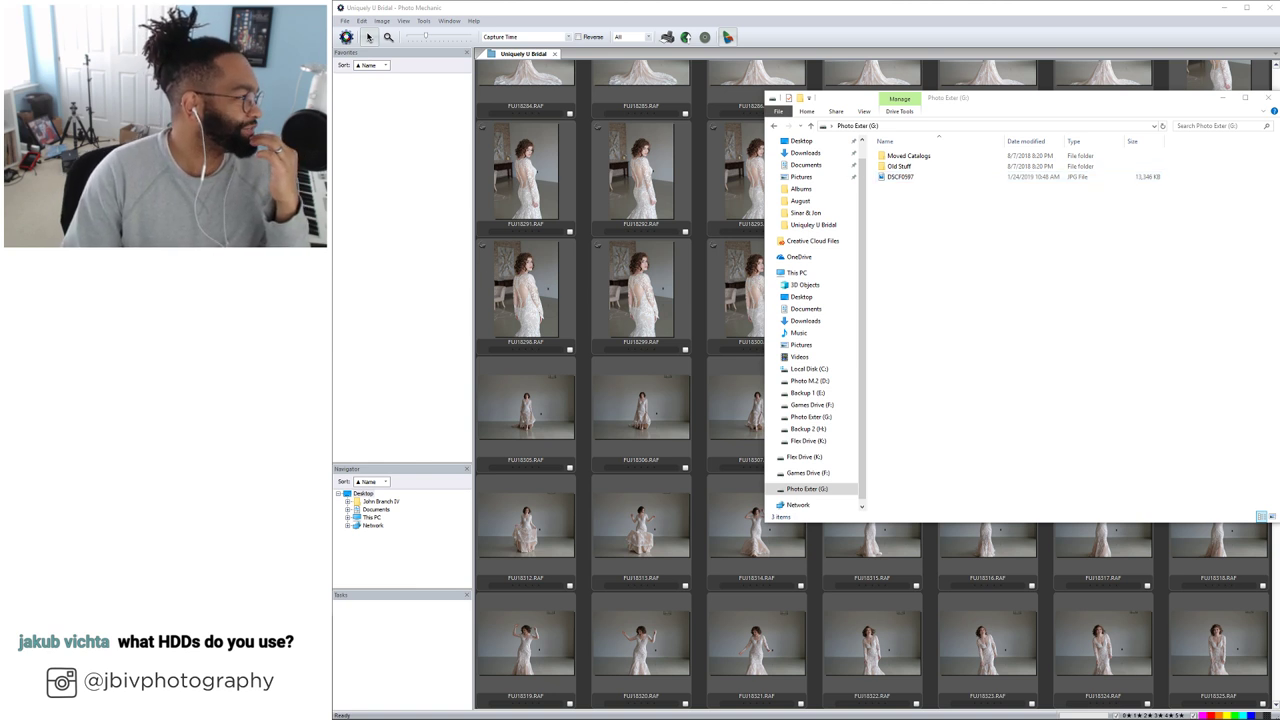
Review drive usage on the Storage settings page, closing File Explorer and then Settings
click(1266, 101)
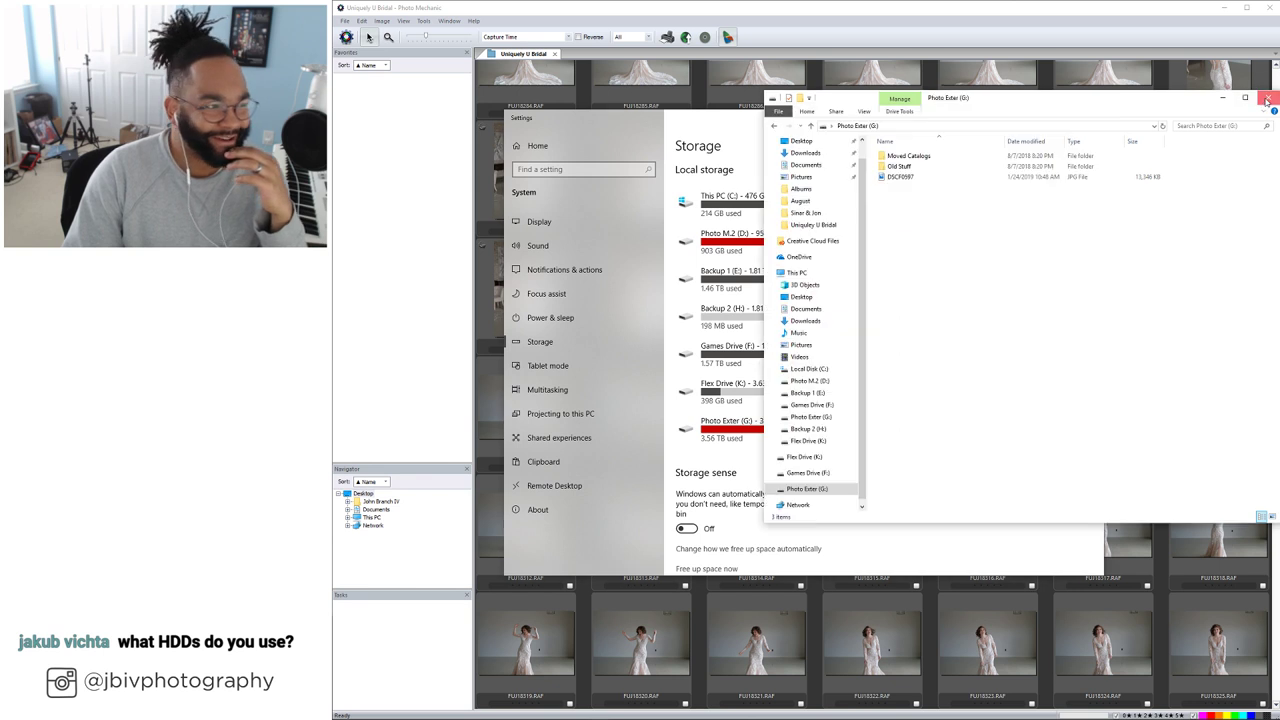
click(1266, 101)
drag(895, 127, 883, 124)
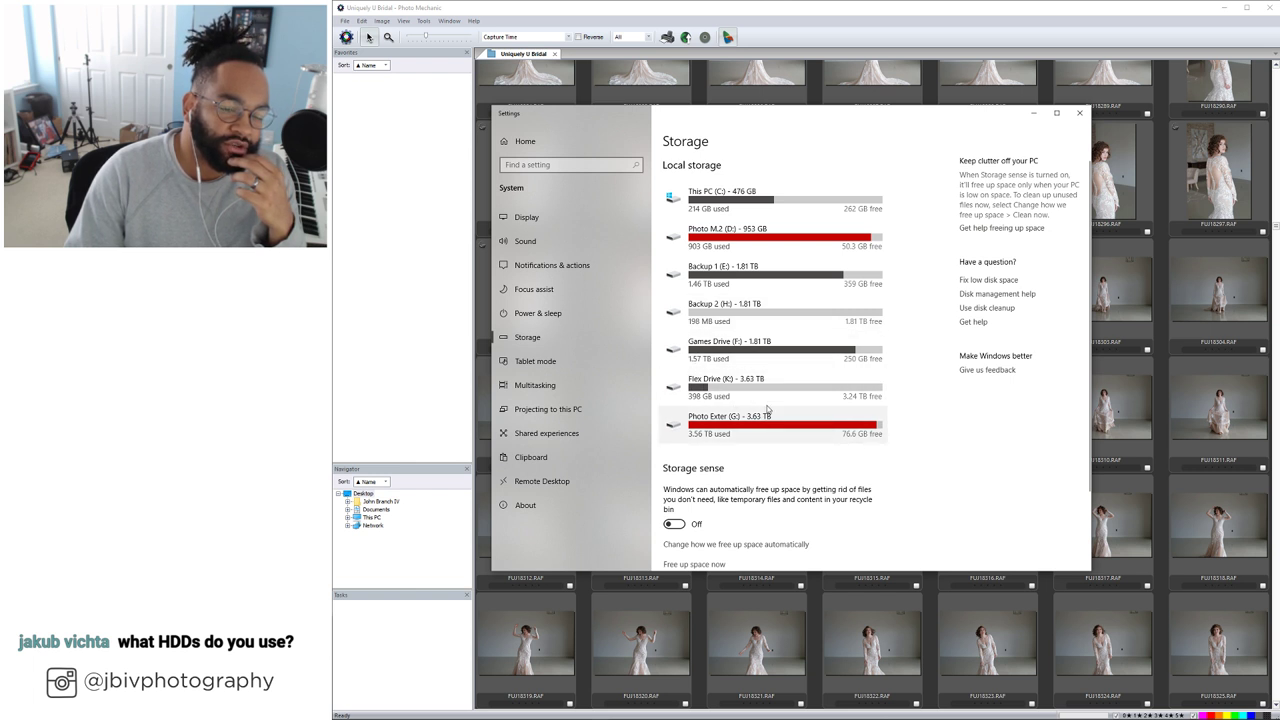
click(1079, 113)
Find the three-brides frames and open FUJI17731 in a large preview
scroll(731, 343, up, 10)
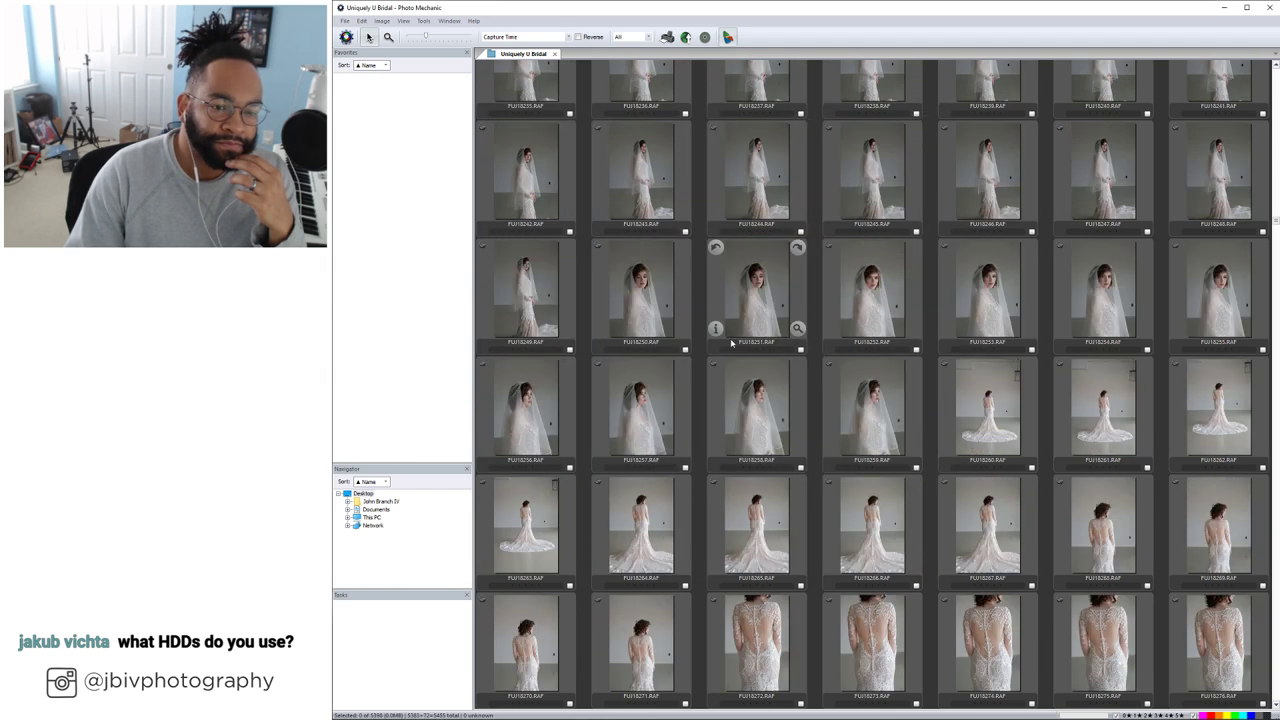
scroll(731, 343, up, 15)
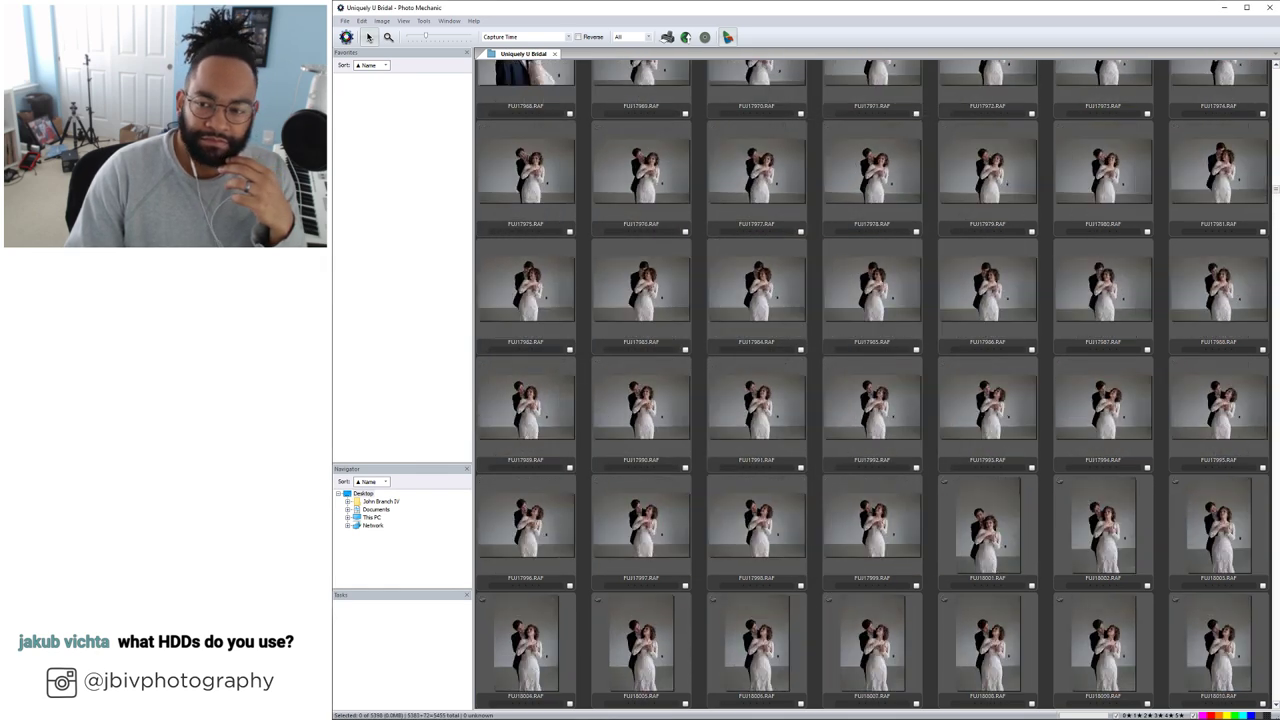
scroll(731, 343, up, 20)
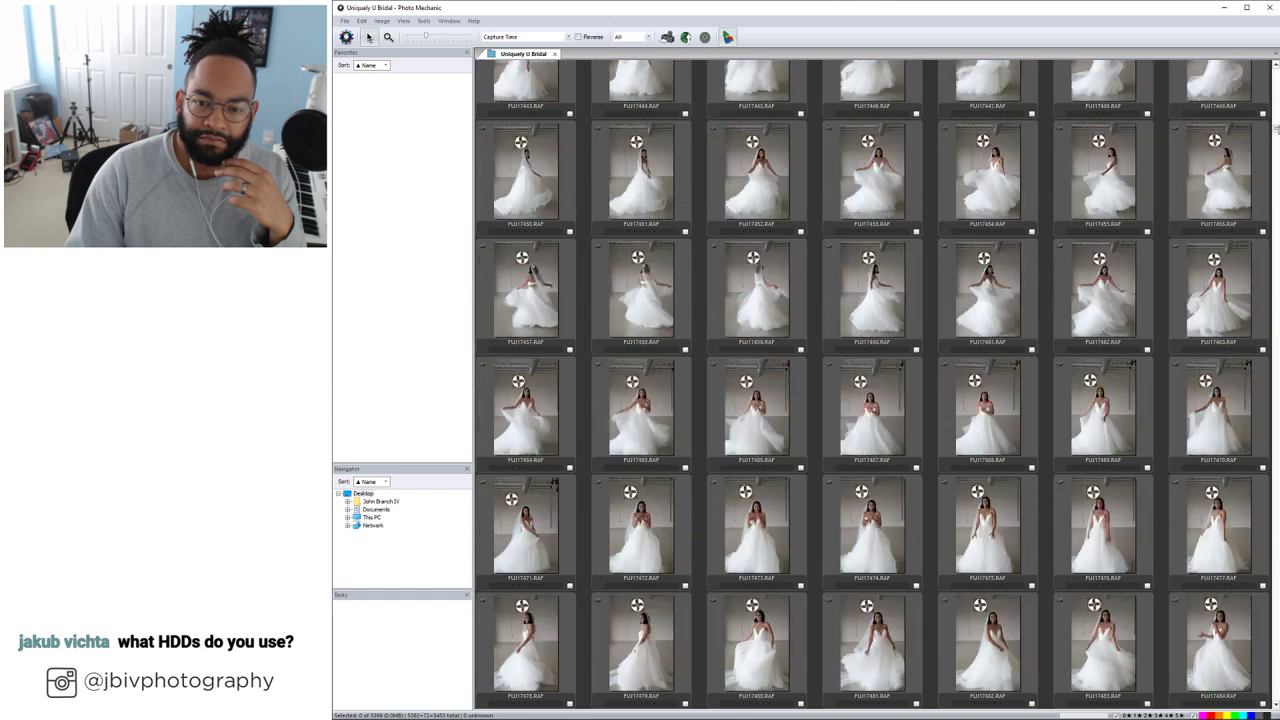
scroll(873, 385, up, 15)
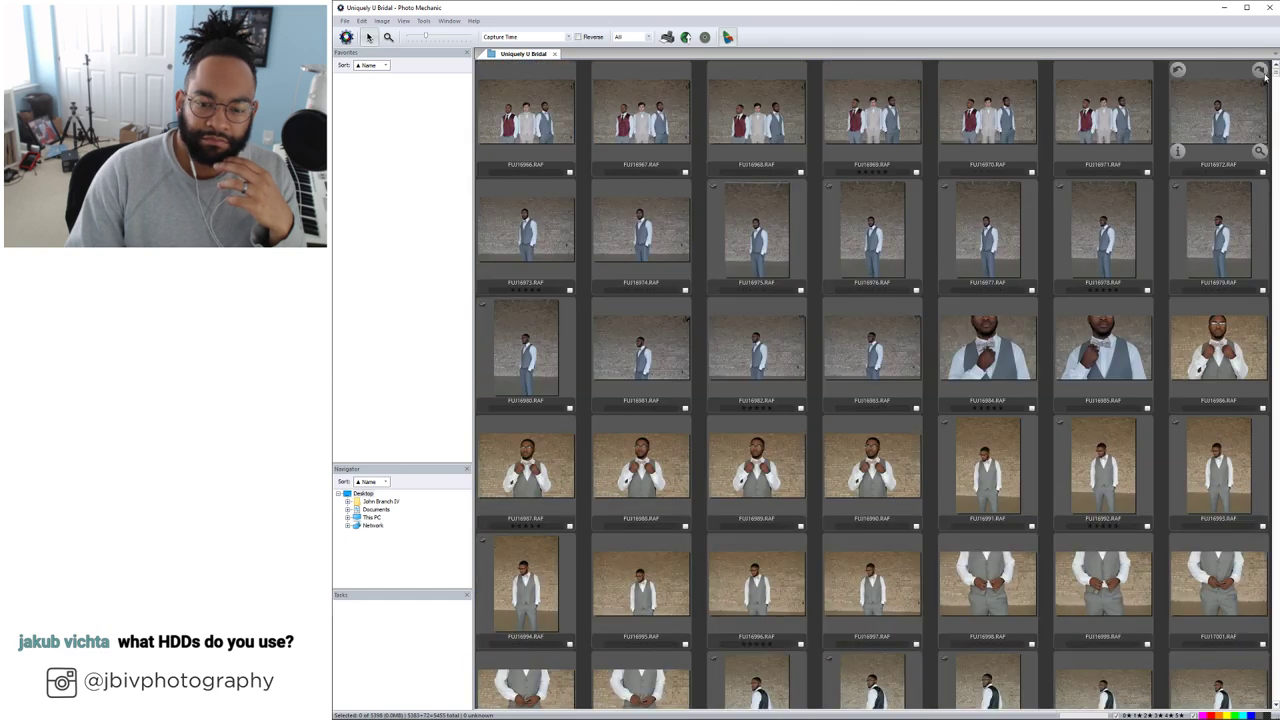
scroll(1110, 250, down, 1)
scroll(1110, 245, up, 1)
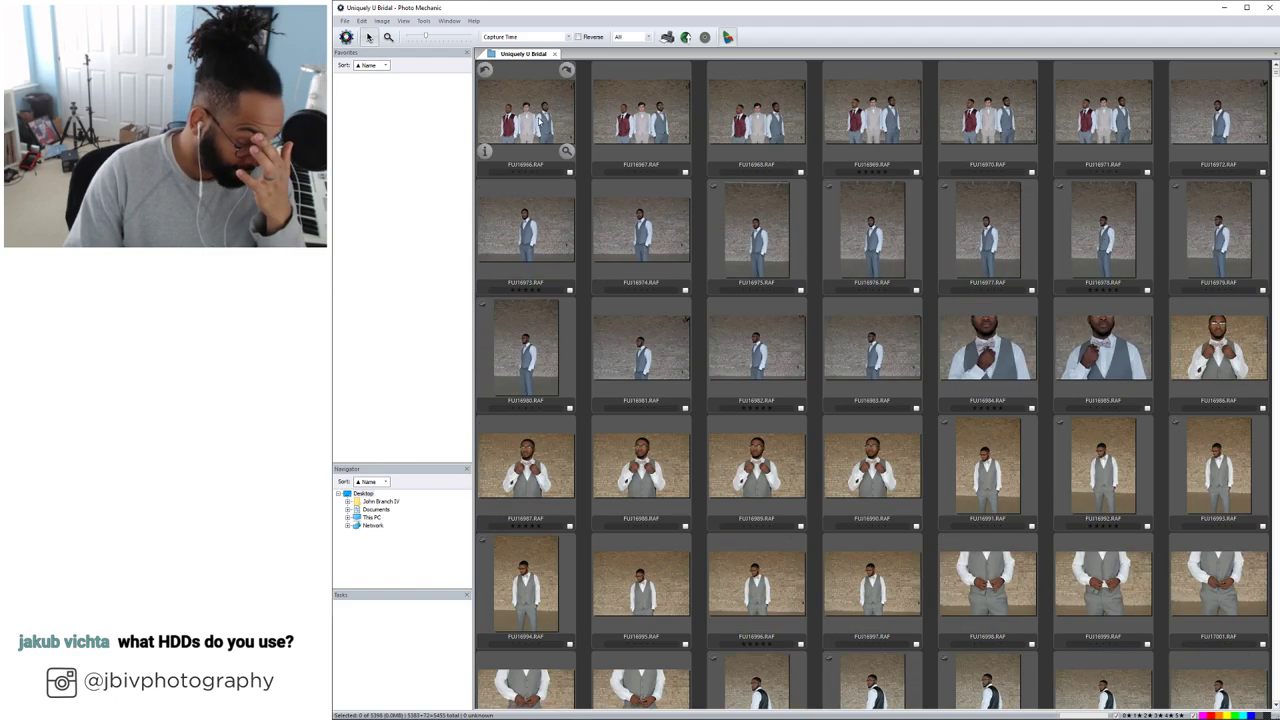
scroll(935, 325, down, 17)
scroll(938, 324, down, 14)
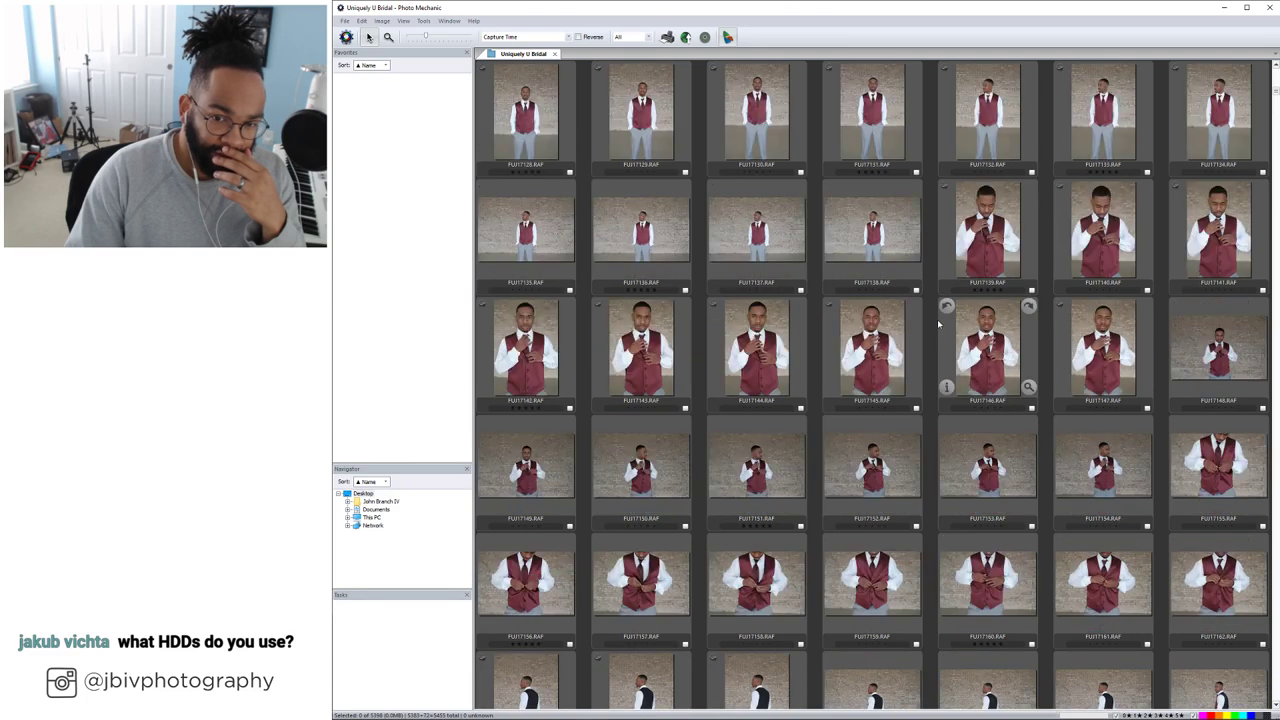
scroll(938, 324, down, 10)
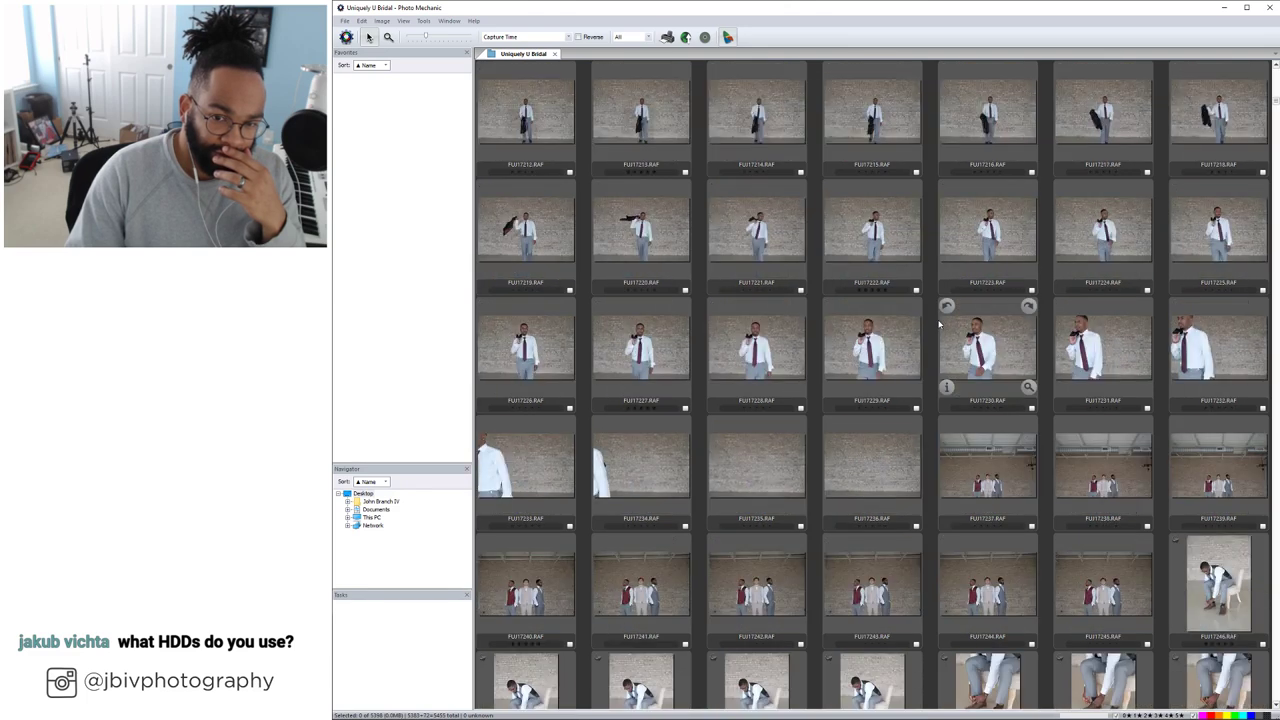
scroll(939, 320, down, 20)
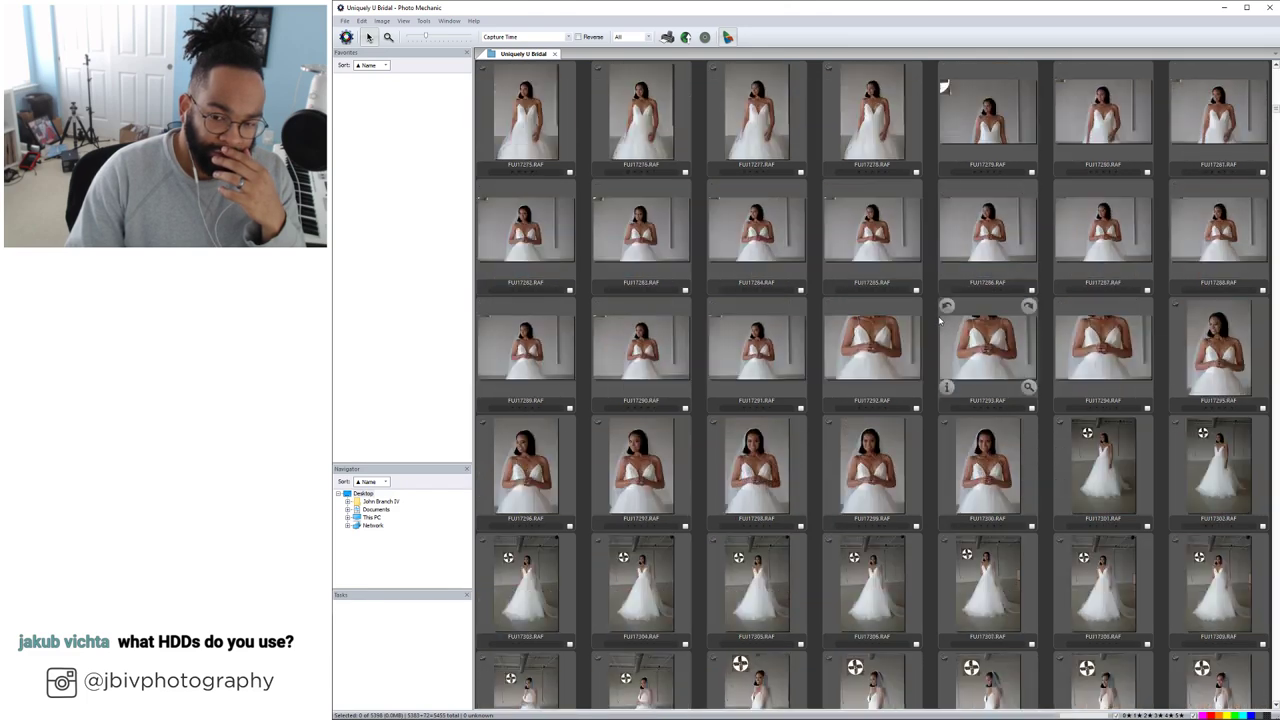
scroll(939, 316, down, 20)
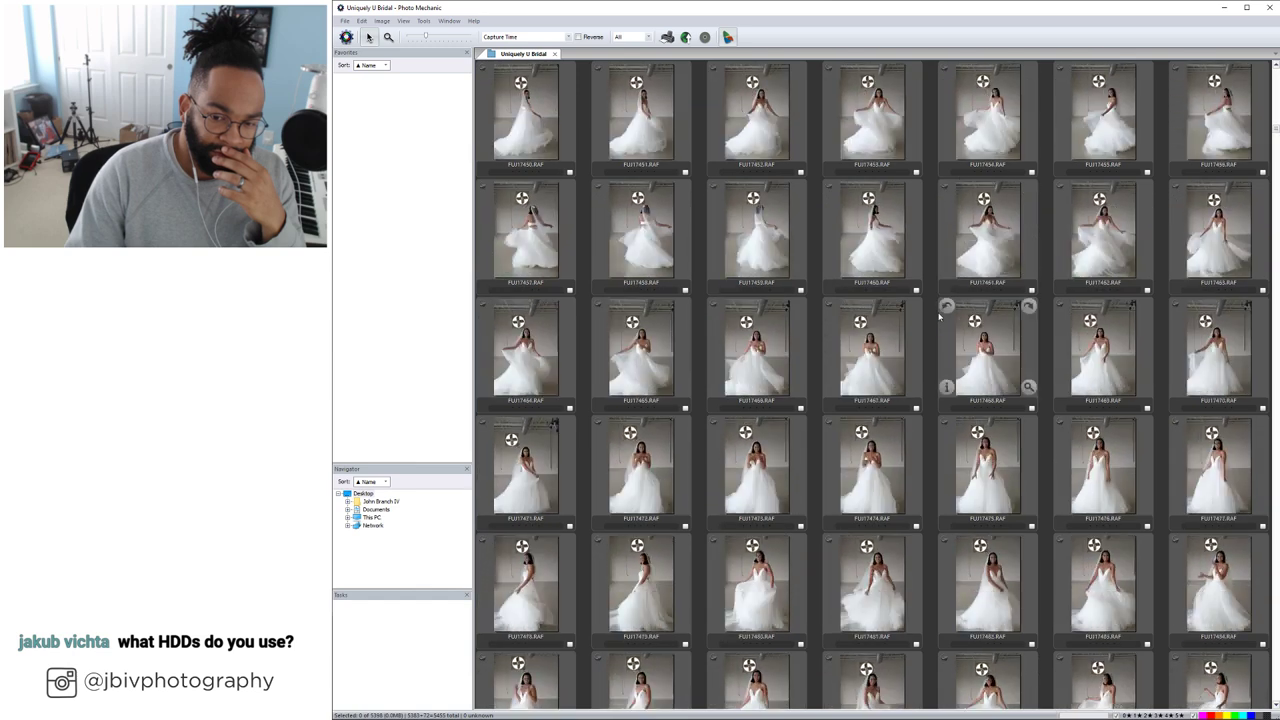
scroll(940, 312, down, 13)
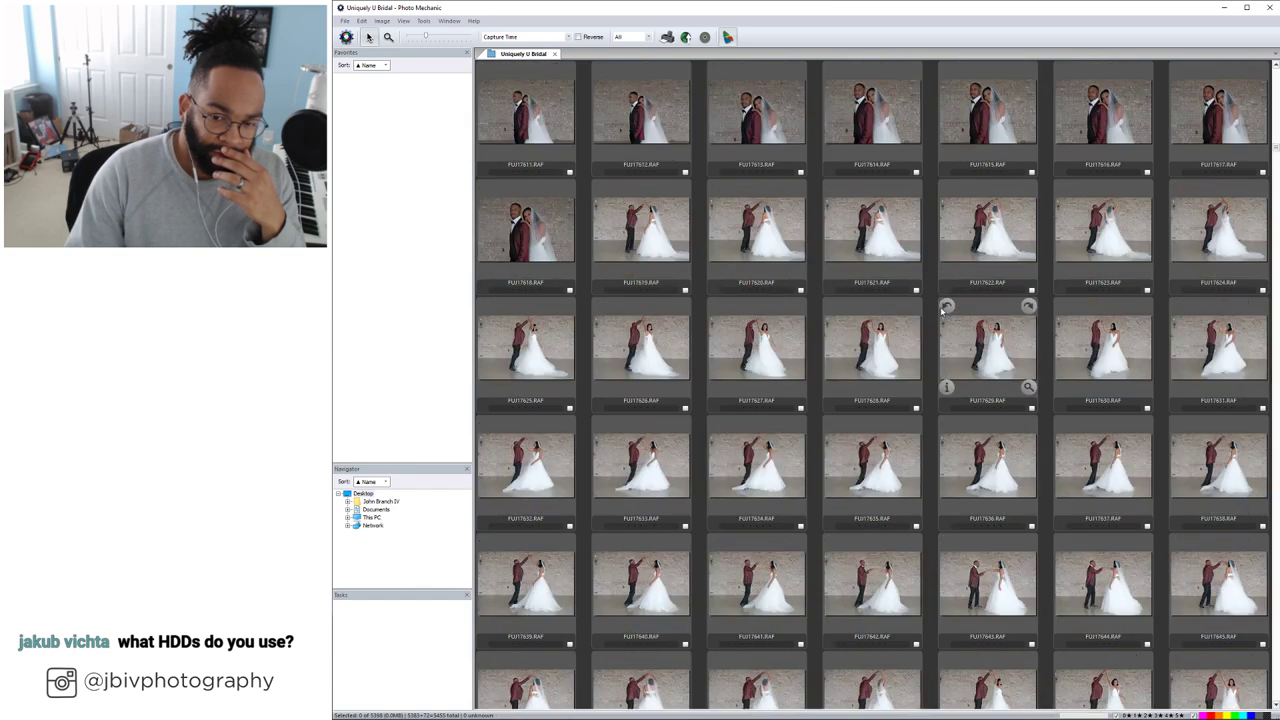
scroll(942, 308, down, 10)
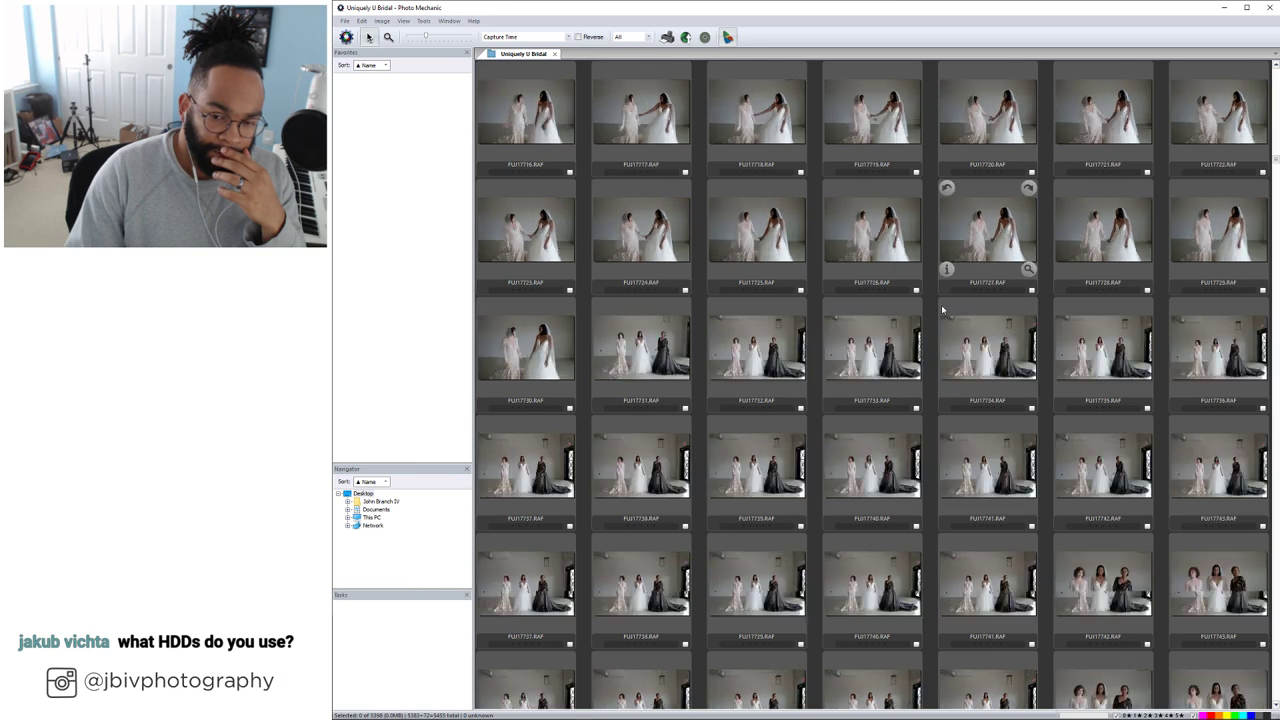
scroll(943, 308, up, 4)
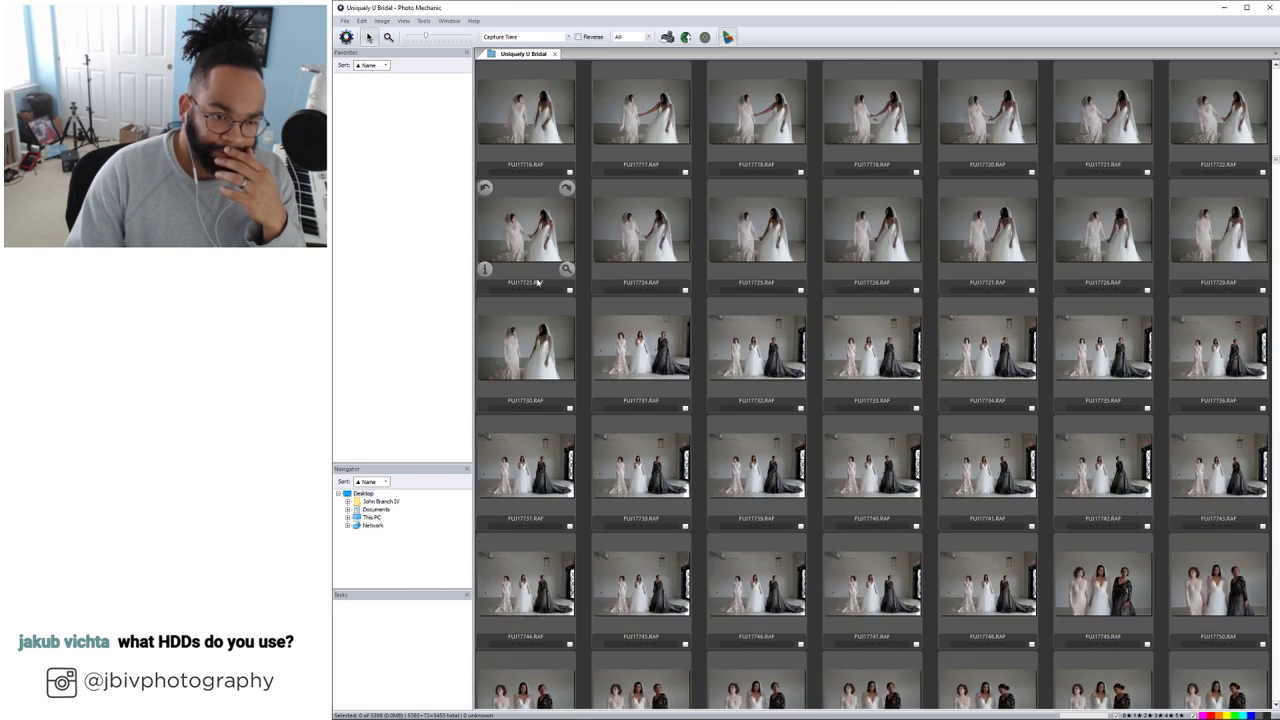
click(656, 343)
click(682, 387)
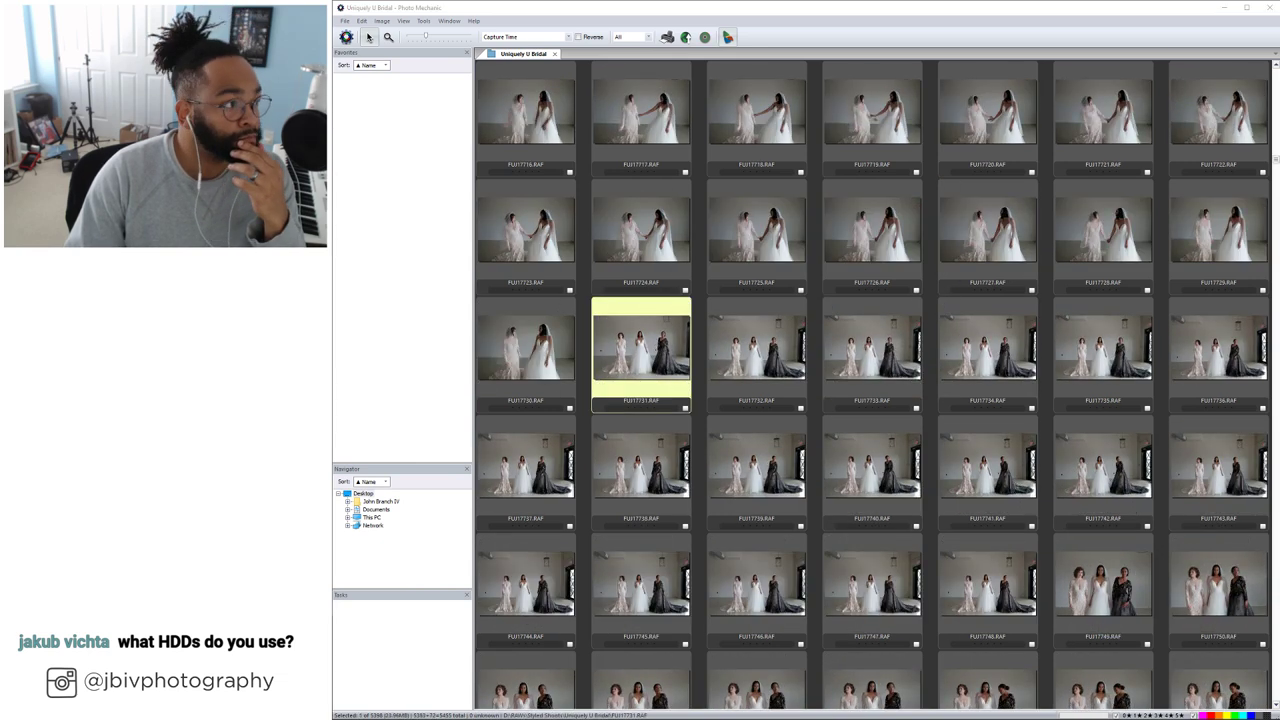
Snap the preview window left and widen it across the screen
drag(775, 123, 332, 264)
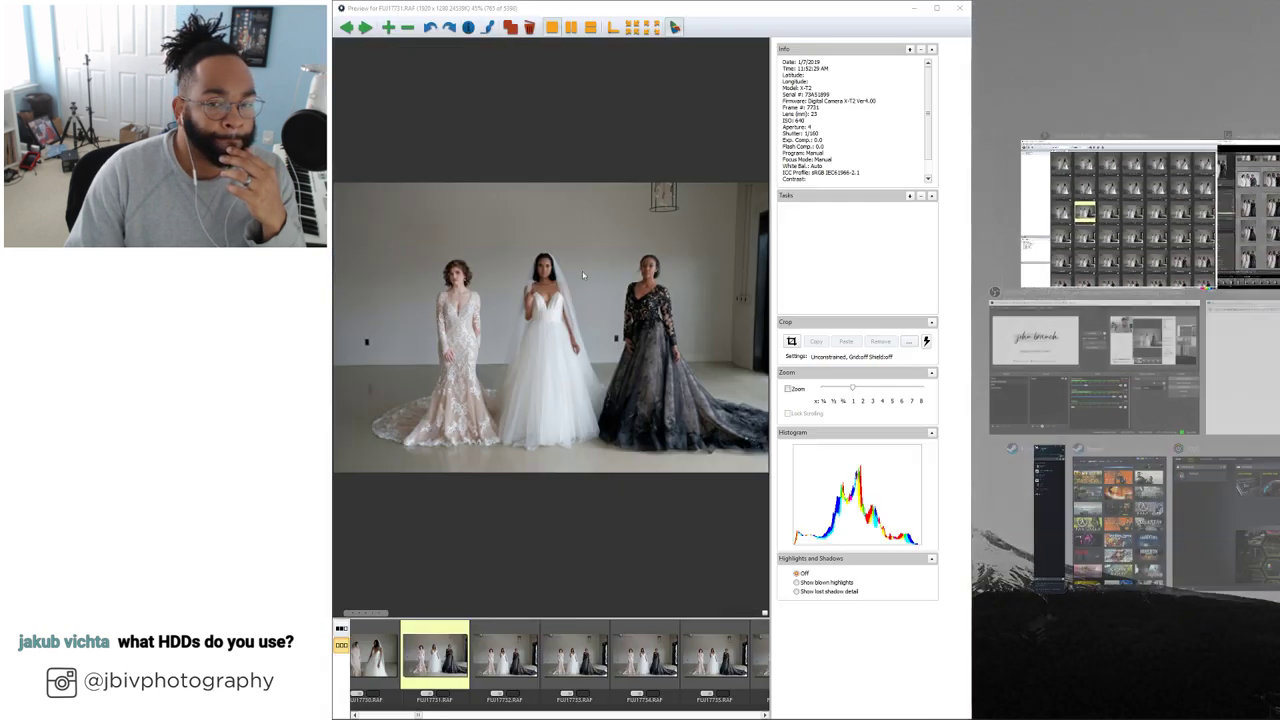
click(965, 285)
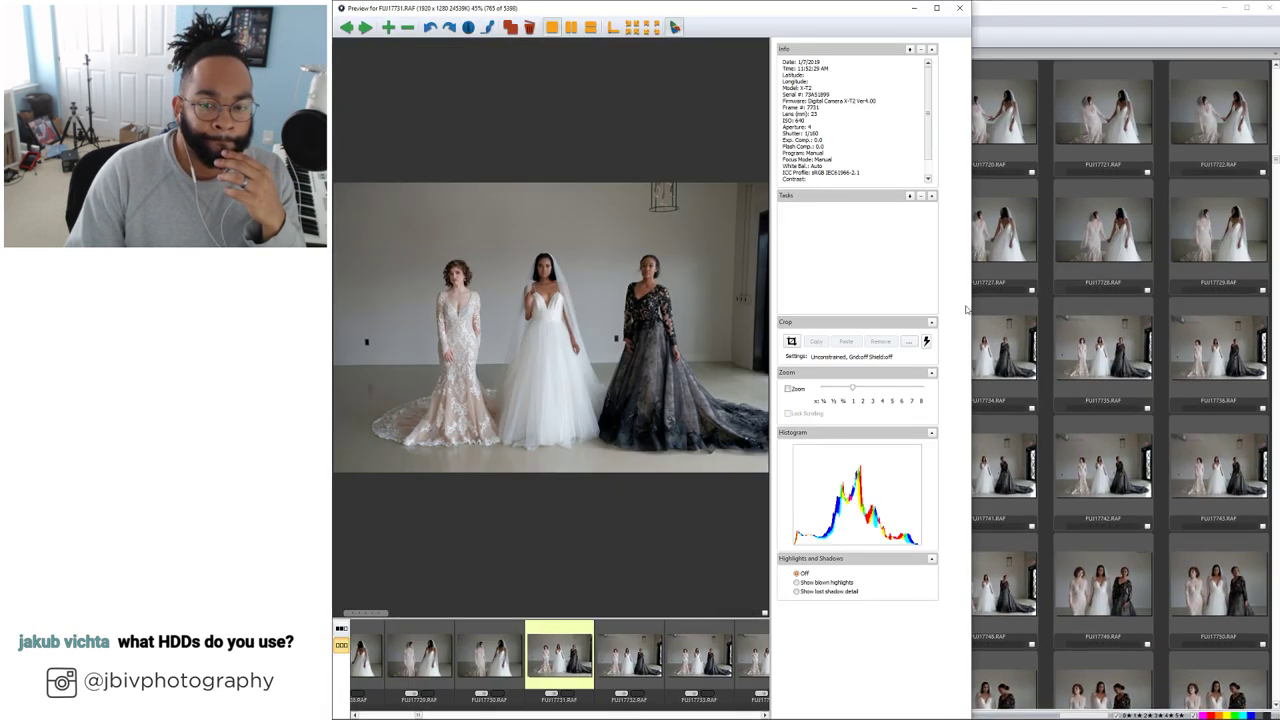
drag(972, 308, 1277, 288)
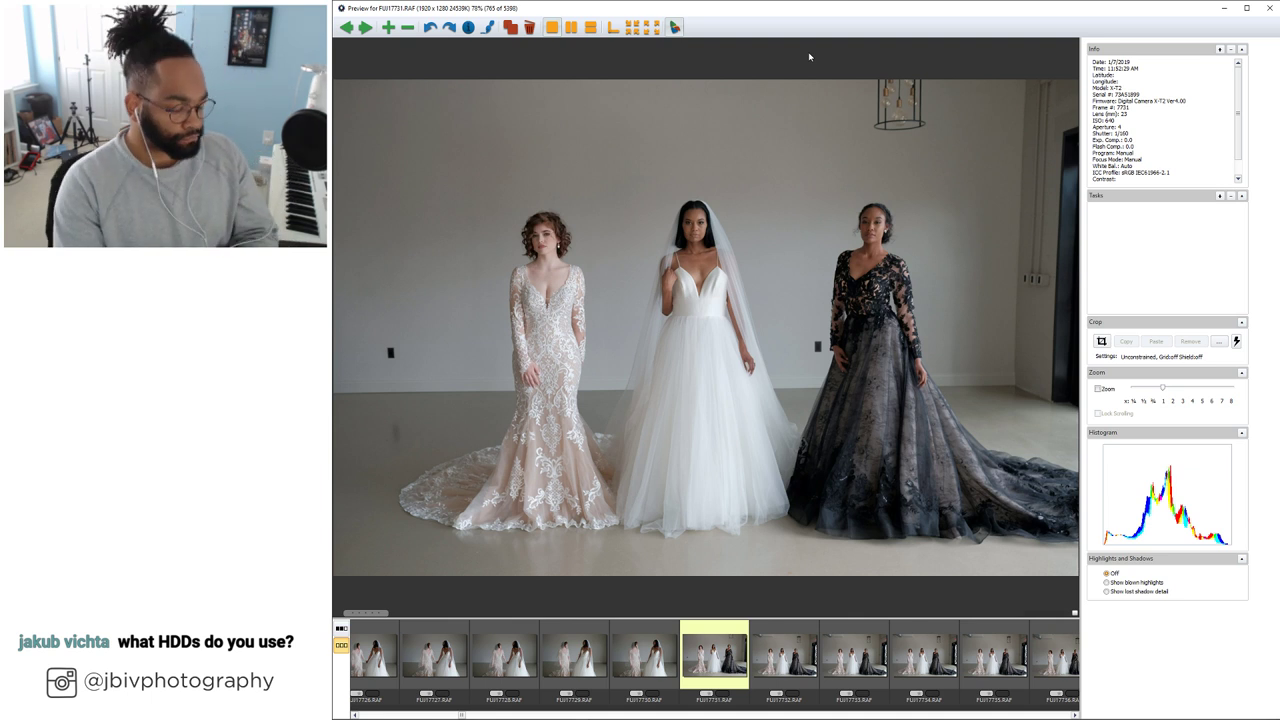
Step through to FUJI17751, give it a green colour label, check it at 100%, and close
key(Right)
key(Right)
key(Right)
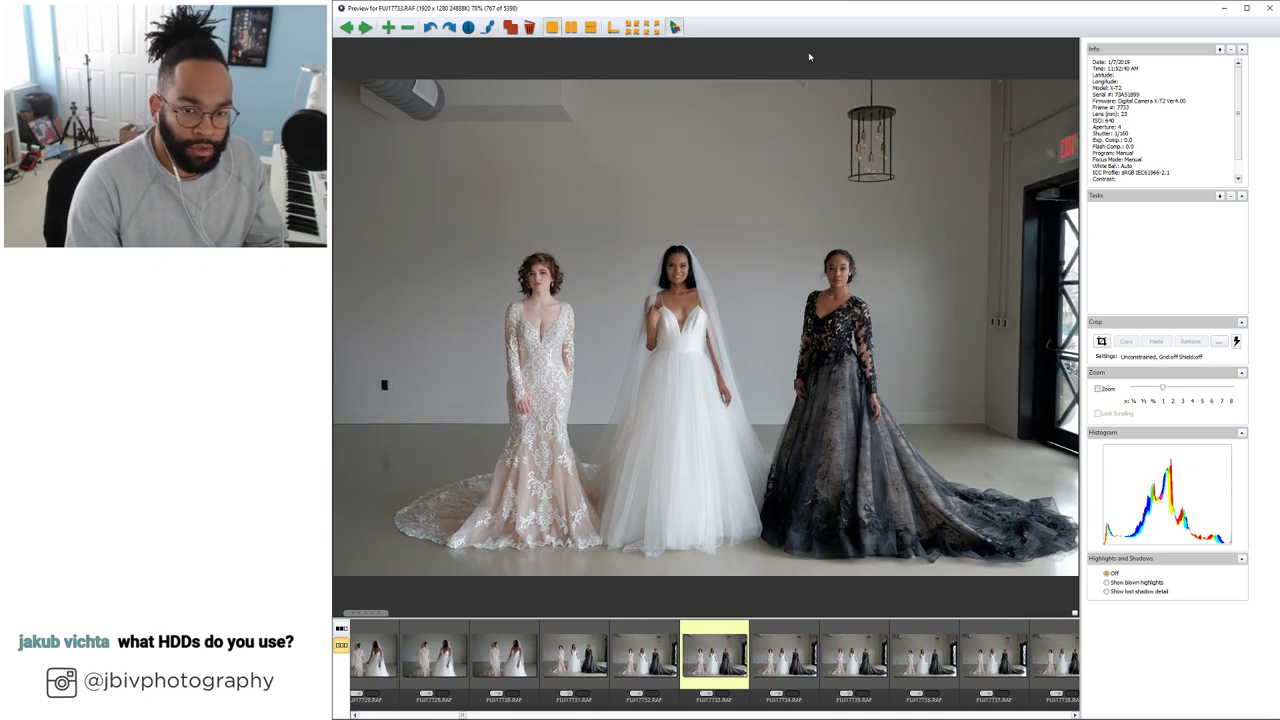
key(Right)
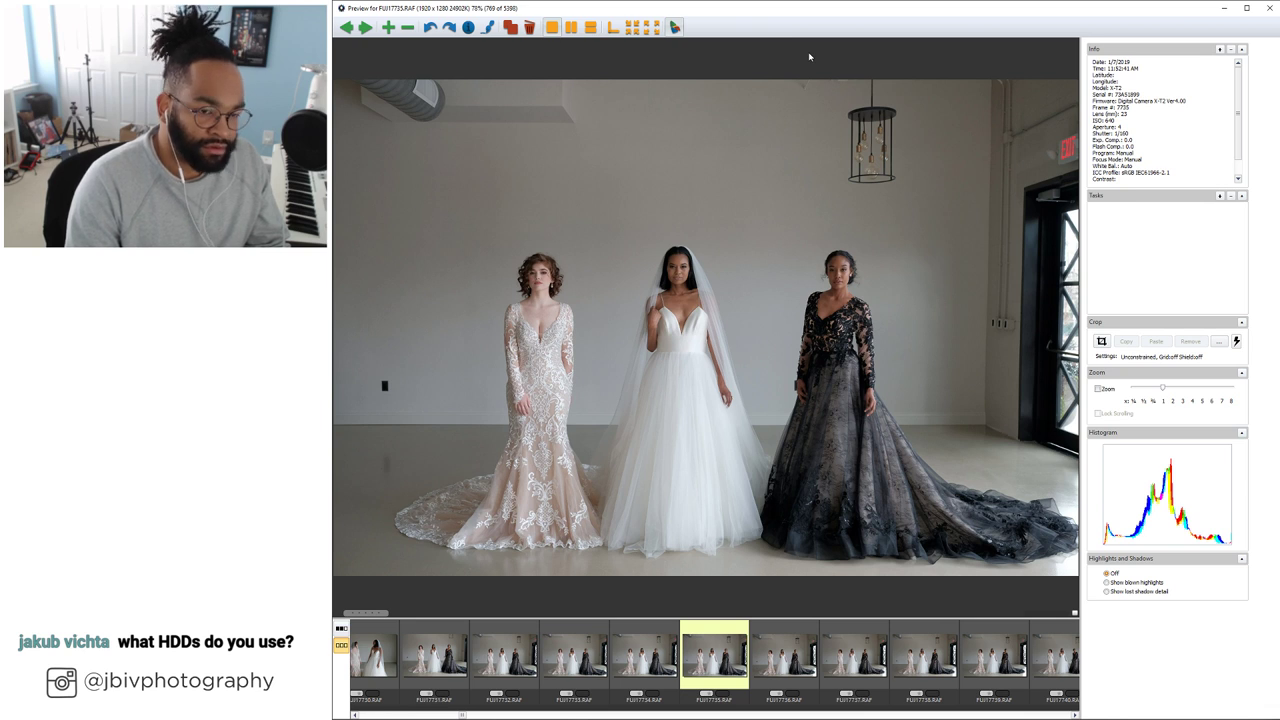
key(Right)
key(Right)
key(Right)
key(Right)
key(Right)
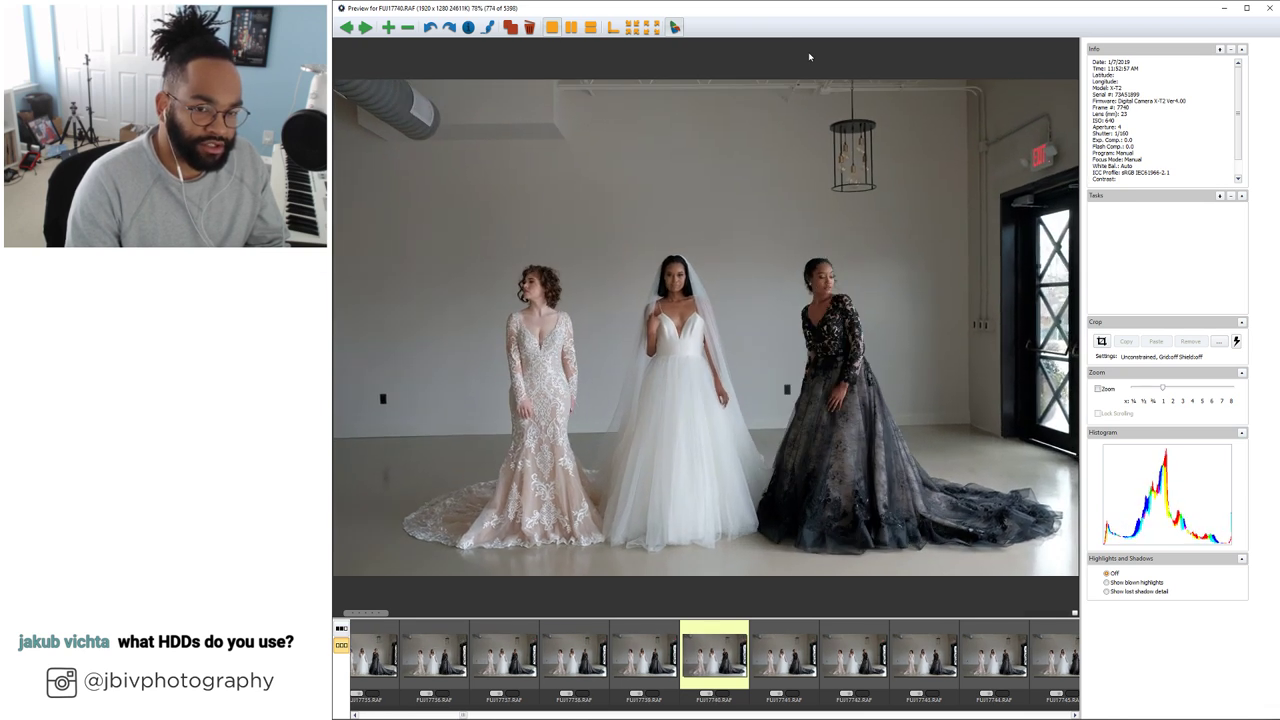
key(Right)
key(Right)
key(Right)
key(Right)
key(Right)
key(Right)
key(Right)
key(Right)
key(Right)
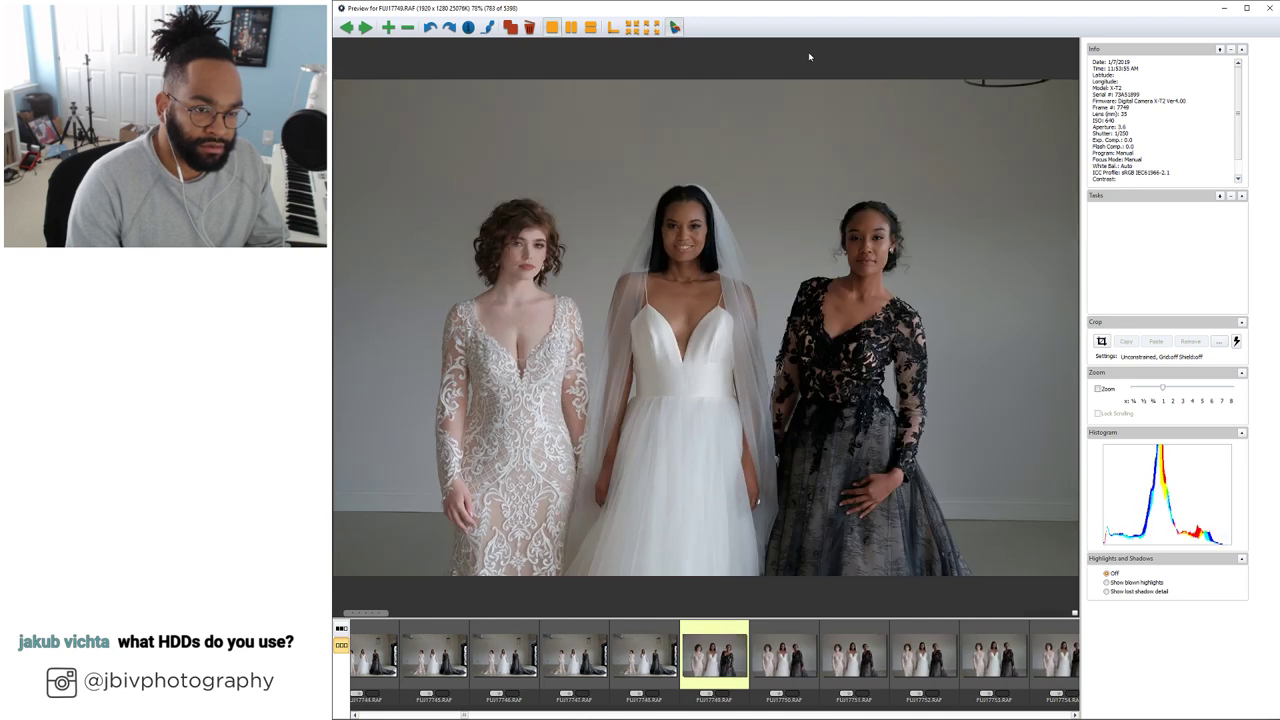
key(Right)
key(Right)
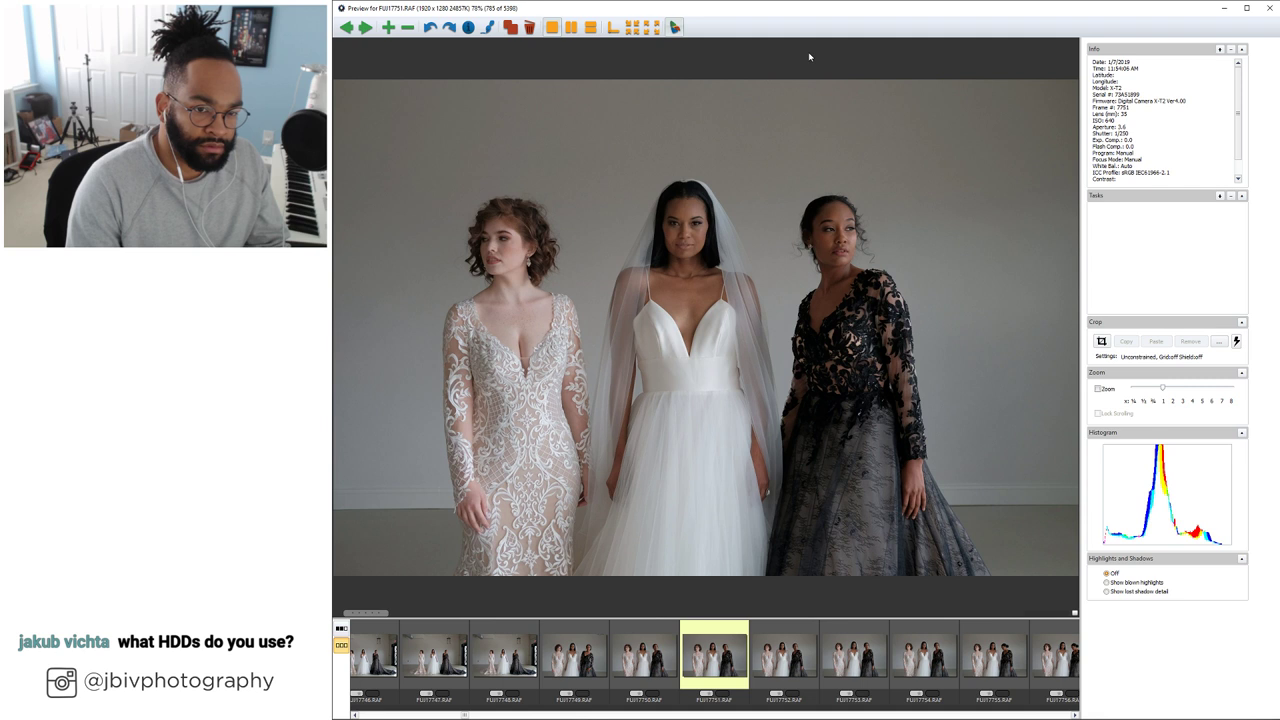
key(4)
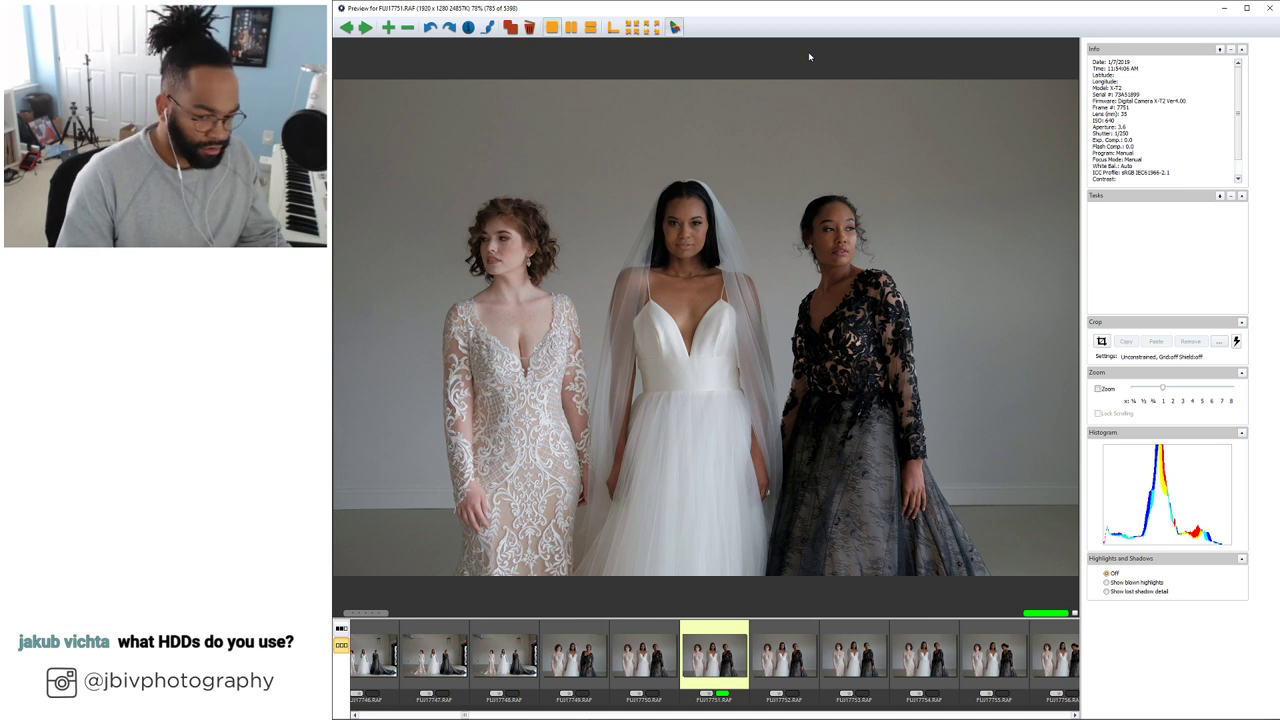
key(z)
key(z)
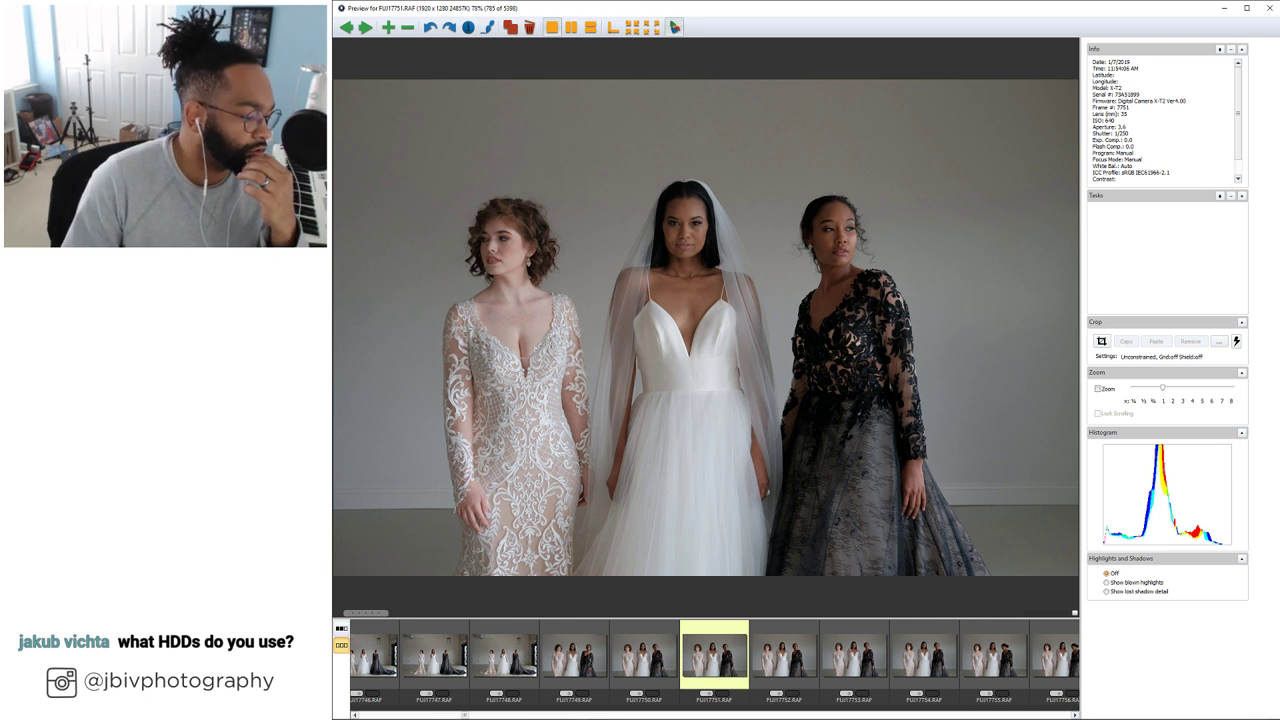
key(Escape)
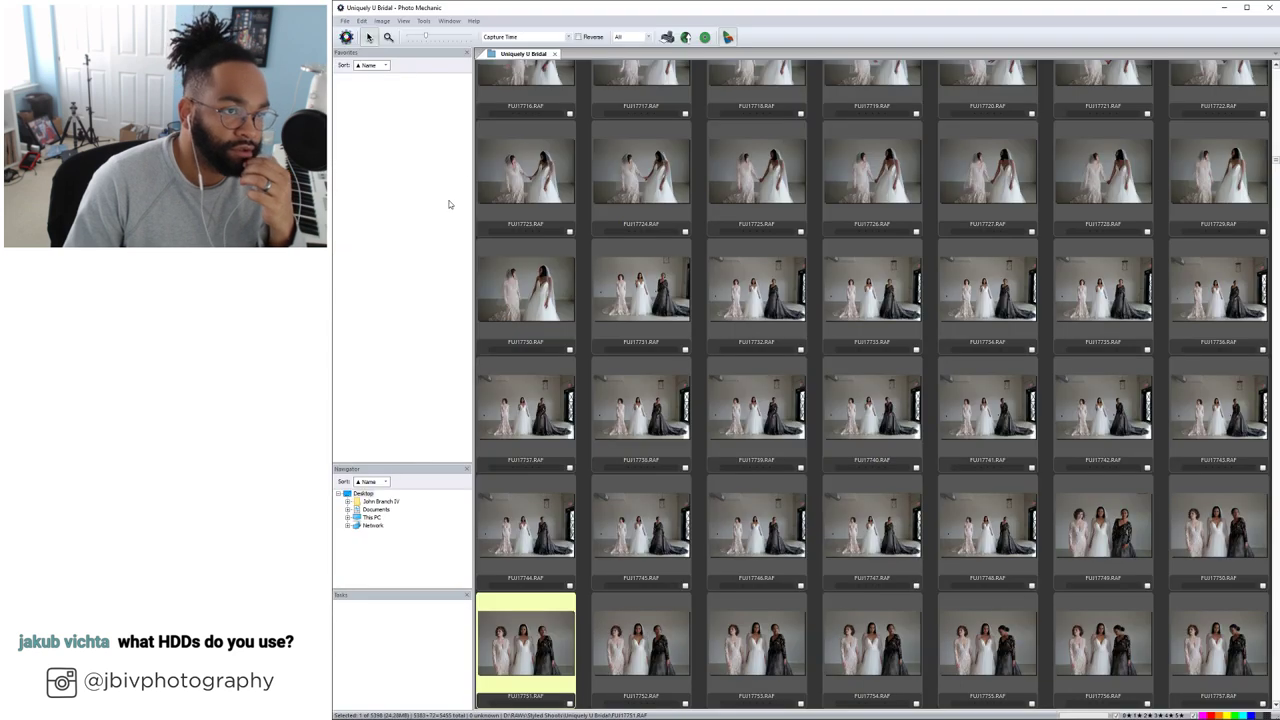
Open Photo Mechanic's Preferences from the Edit menu
click(360, 21)
mouse_move(345, 21)
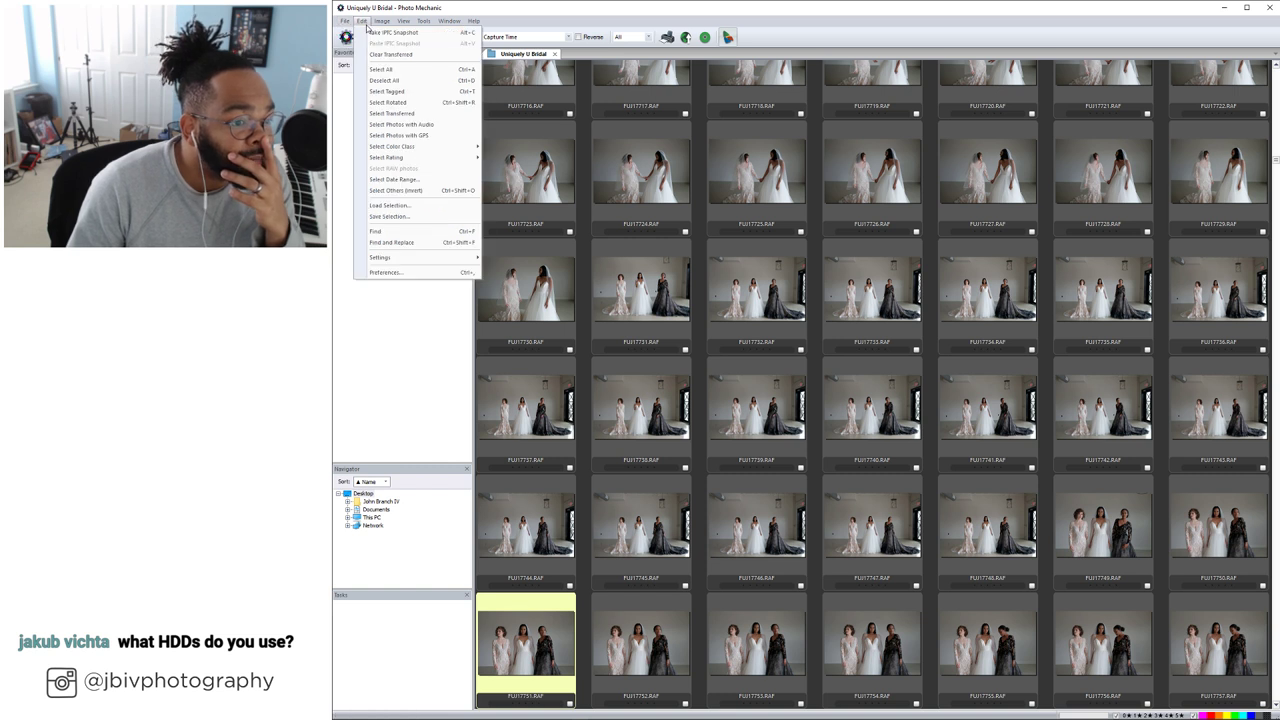
click(403, 272)
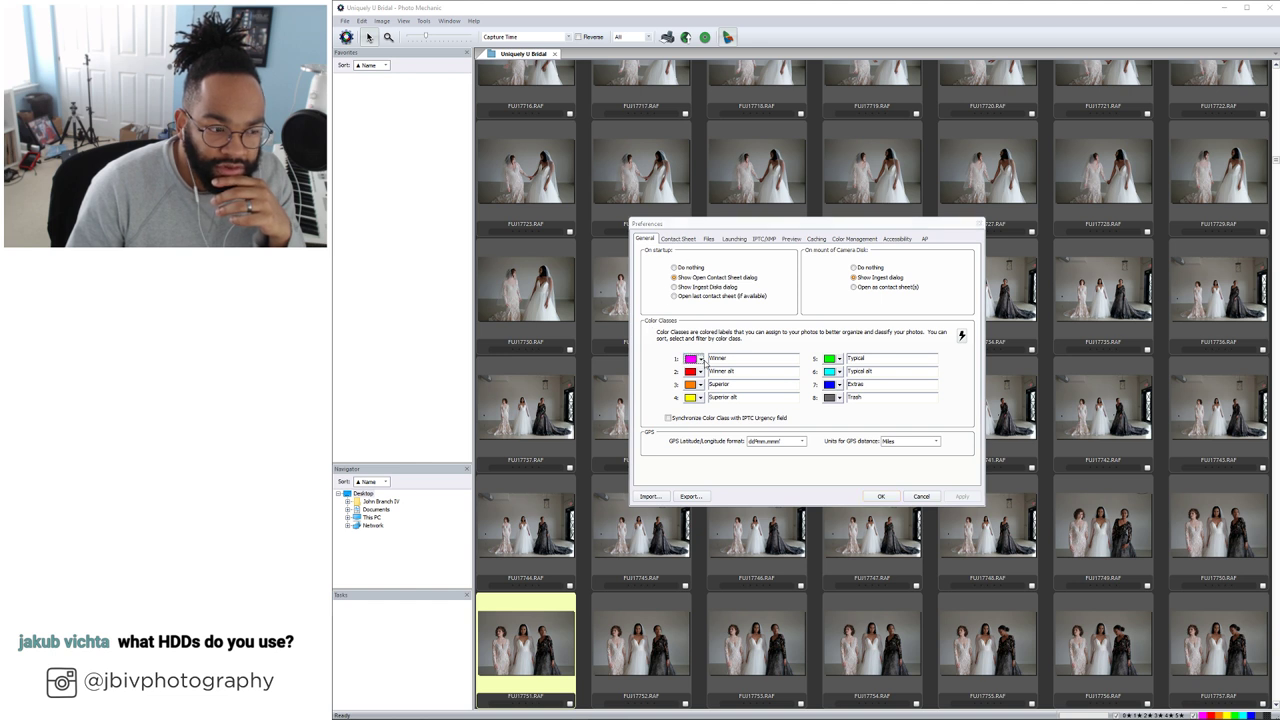
click(643, 353)
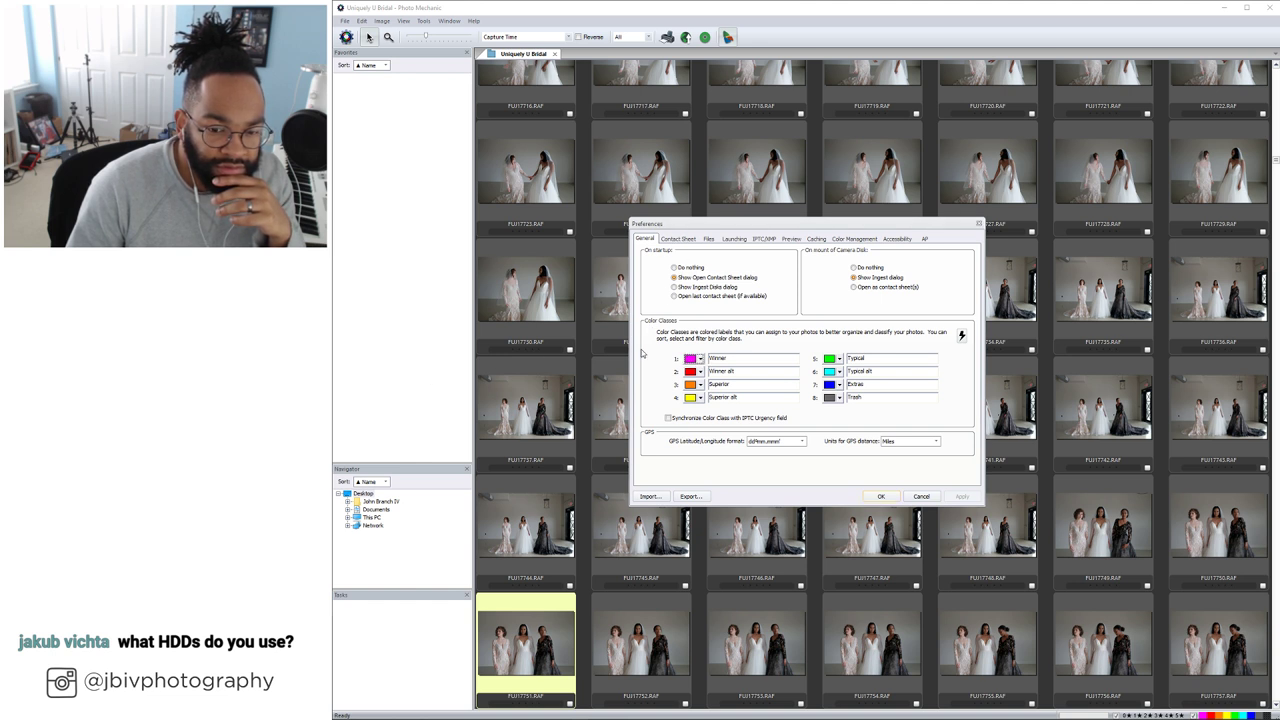
Browse every Preferences tab from Contact Sheet to Accessibility, then return to General
click(690, 239)
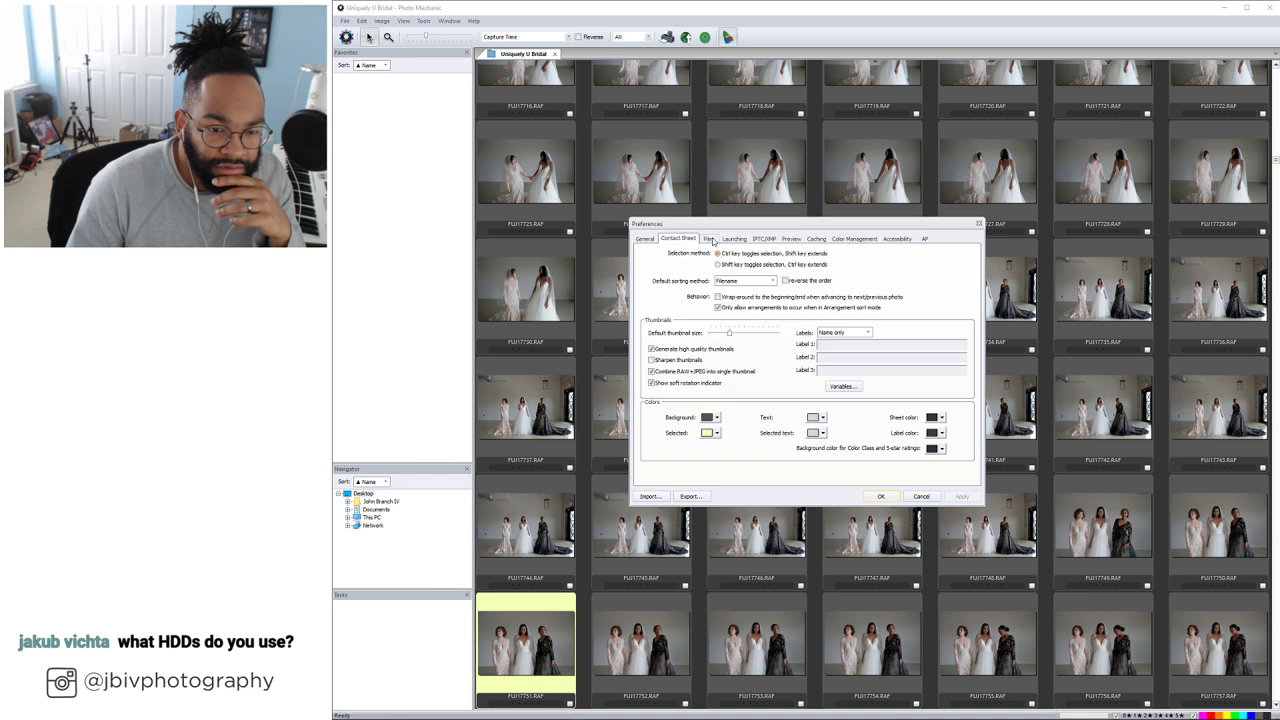
click(709, 239)
click(734, 239)
click(763, 239)
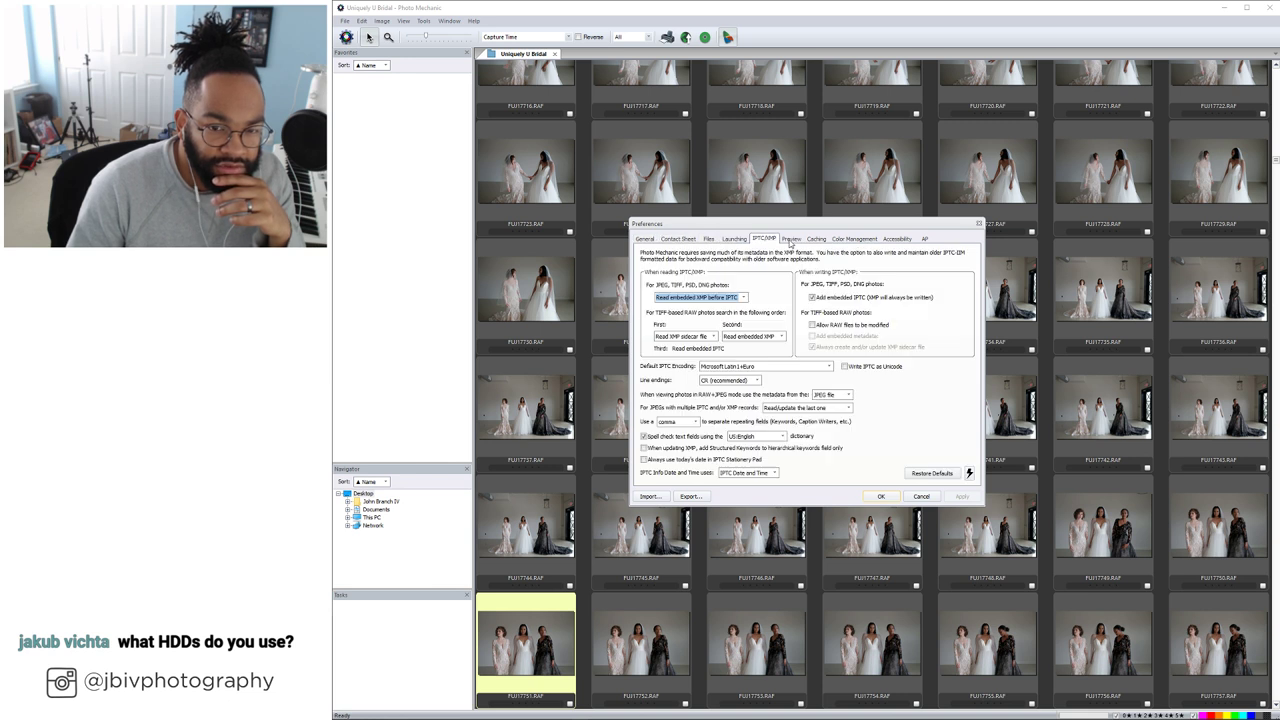
click(790, 239)
click(816, 239)
click(854, 239)
click(897, 239)
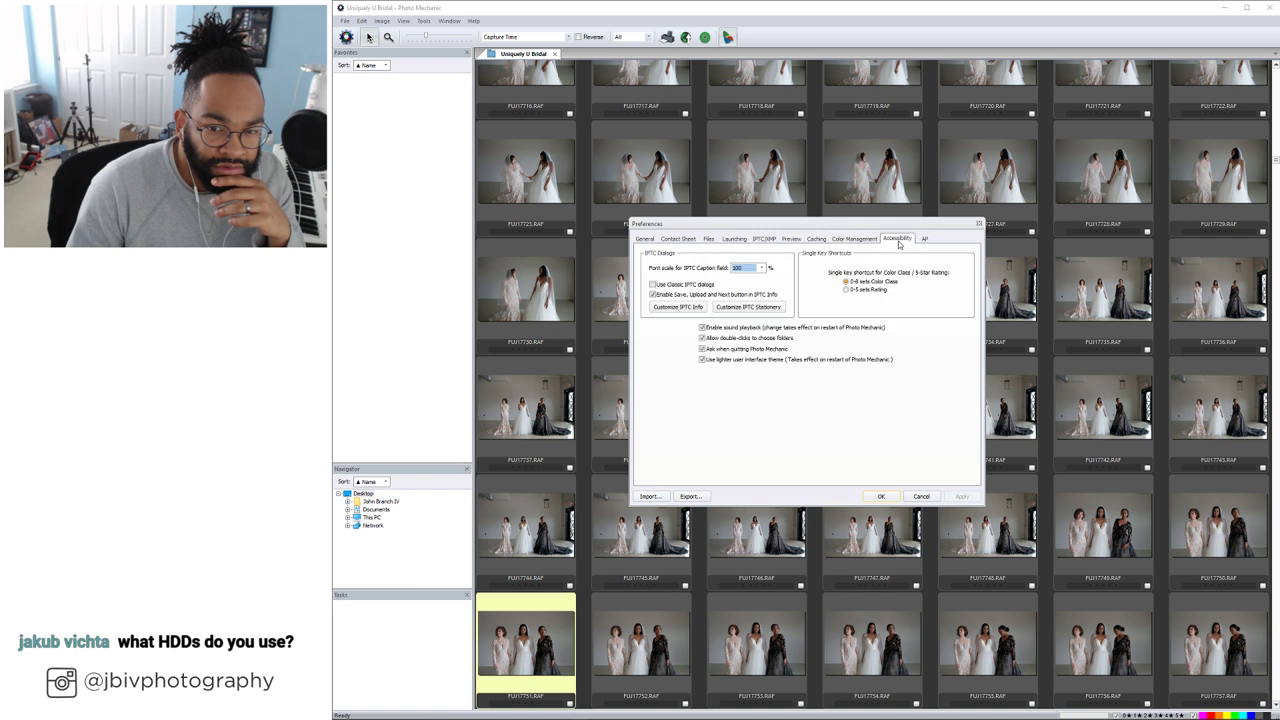
click(647, 239)
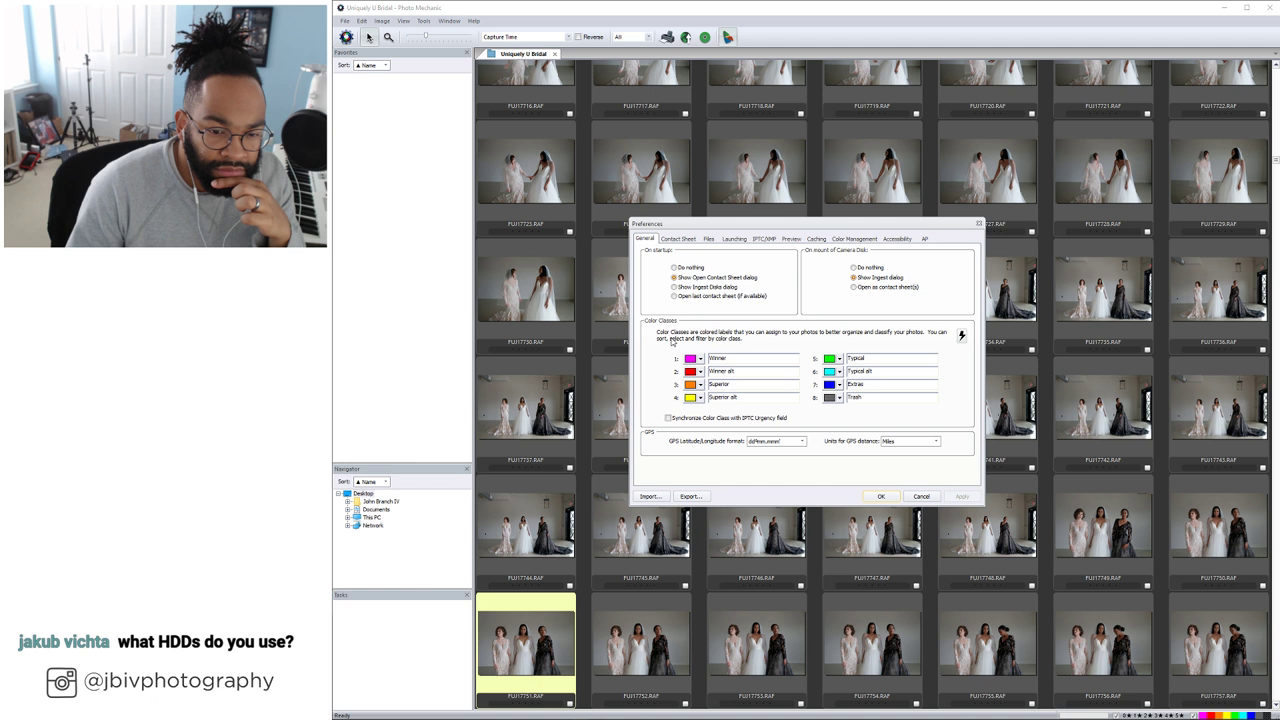
Apply the [Adobe Lightroom] colour class preset: Red, Yellow, Green, Blue, Purple
click(961, 337)
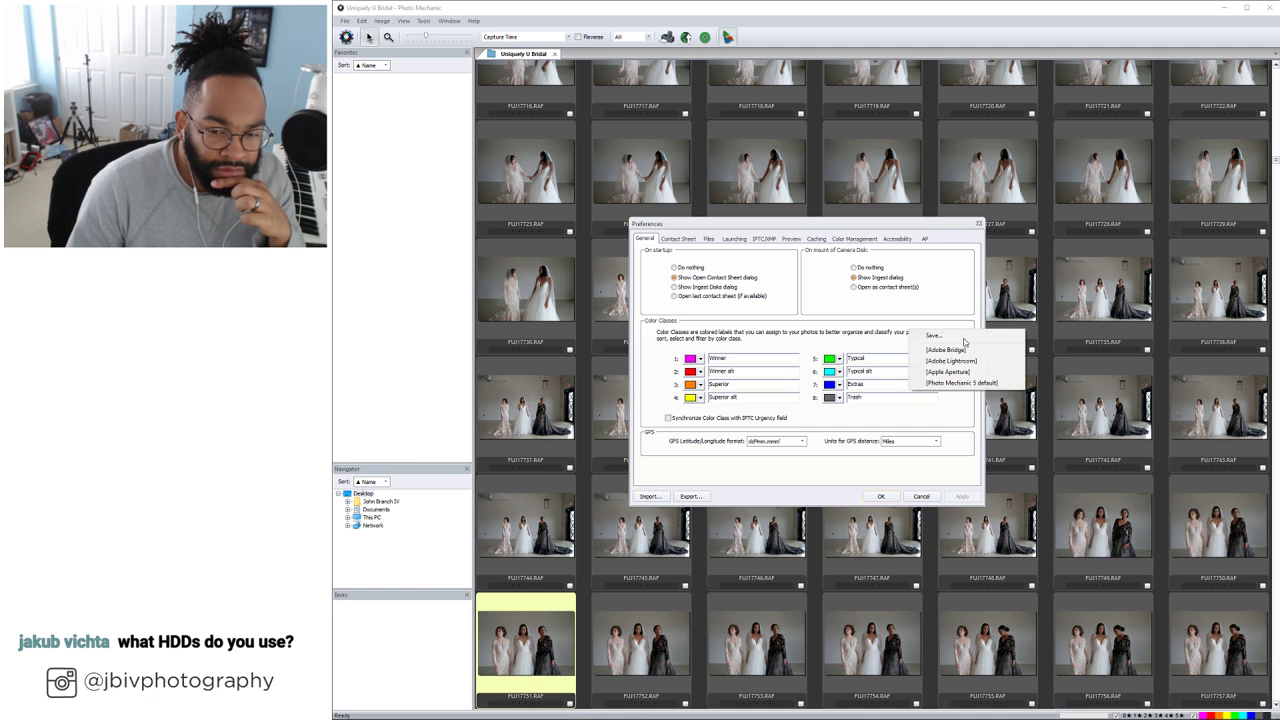
click(932, 360)
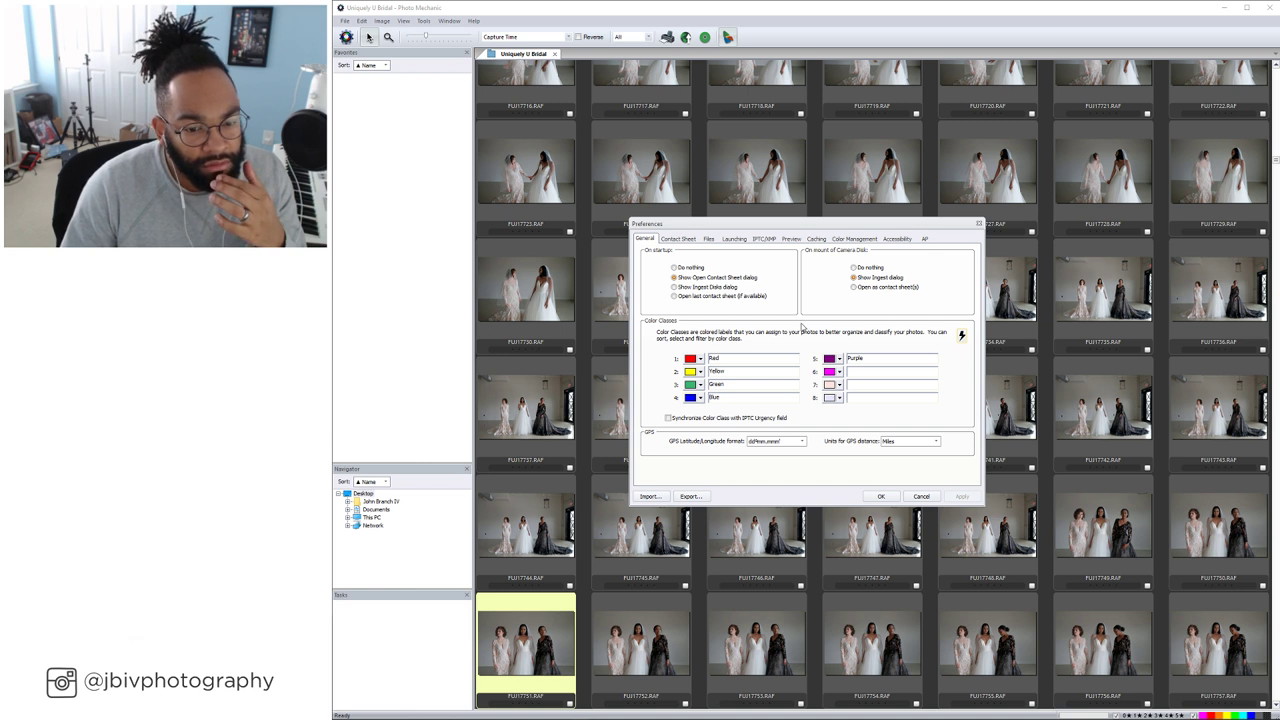
click(701, 360)
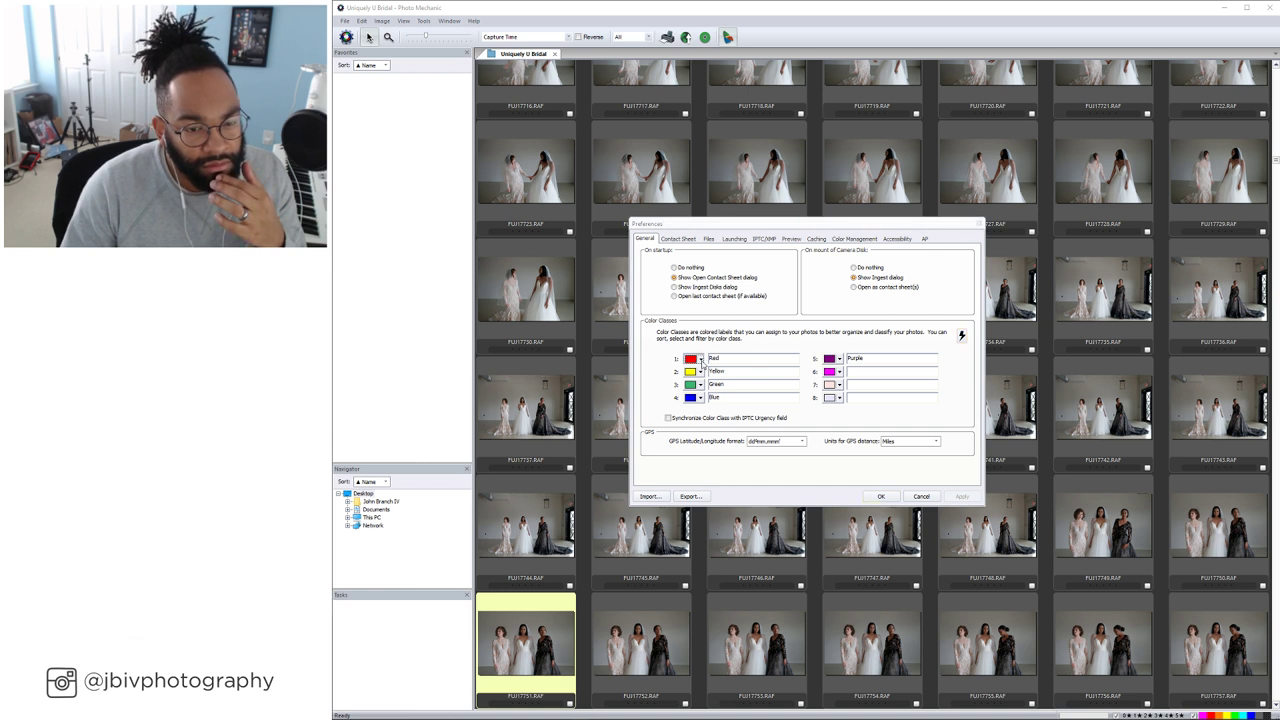
click(701, 362)
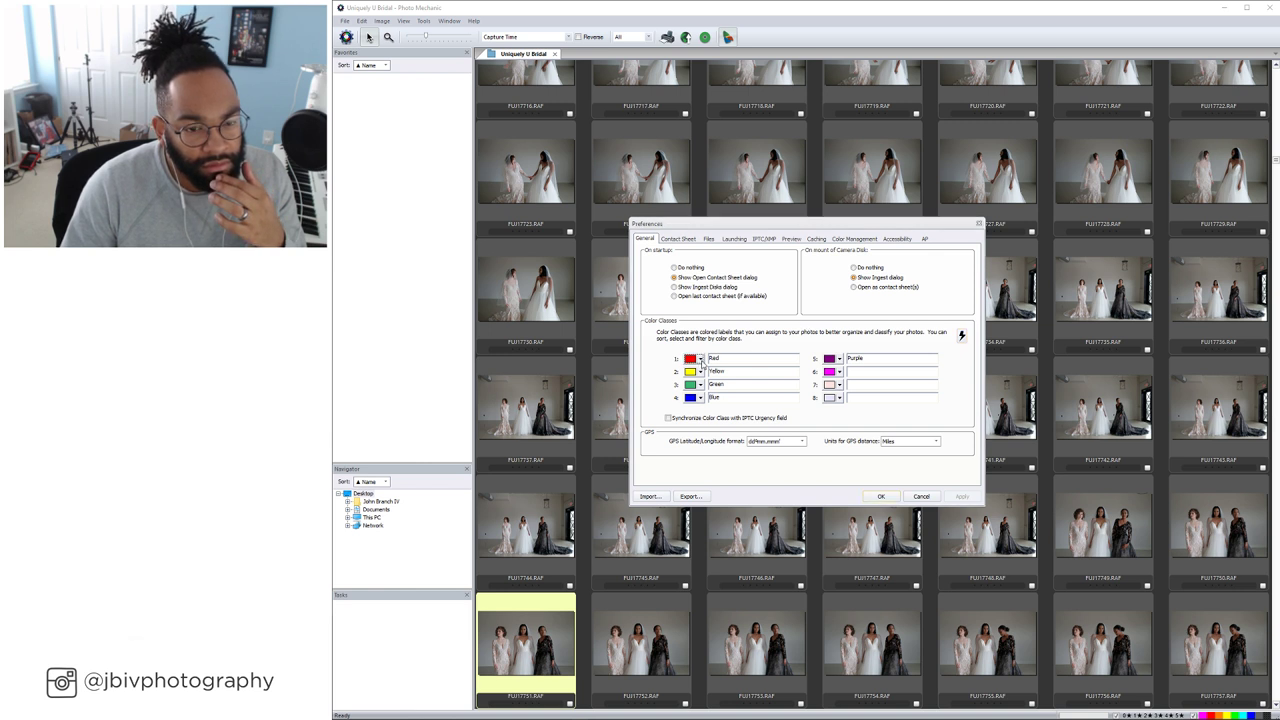
Keep the preference changes, tag FUJI7751 purple with key 6, and toggle the status-bar filter
click(877, 496)
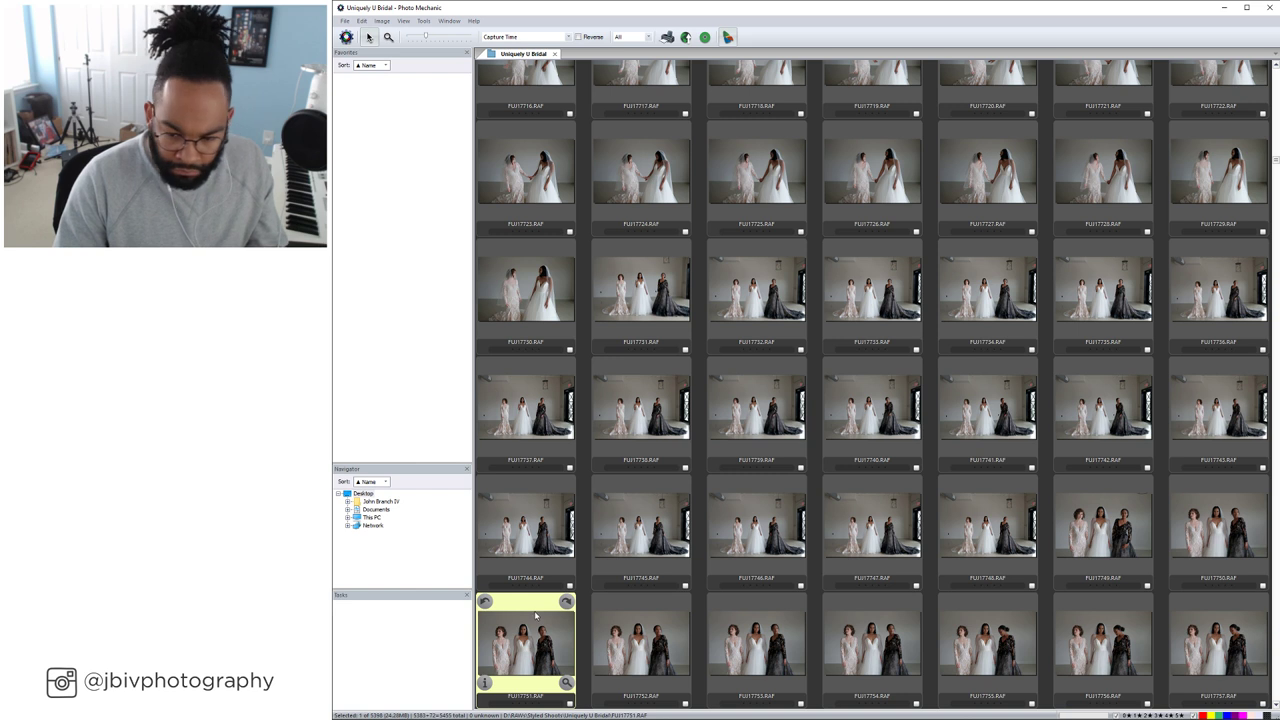
key(6)
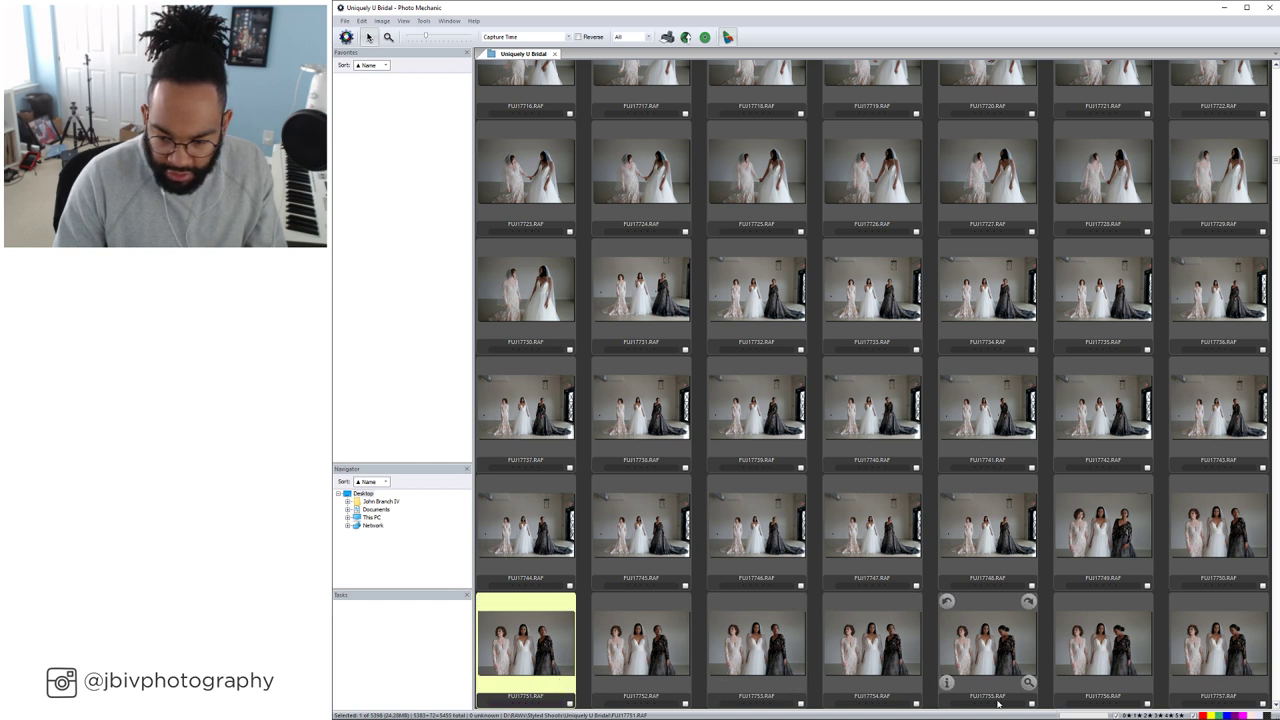
click(1180, 715)
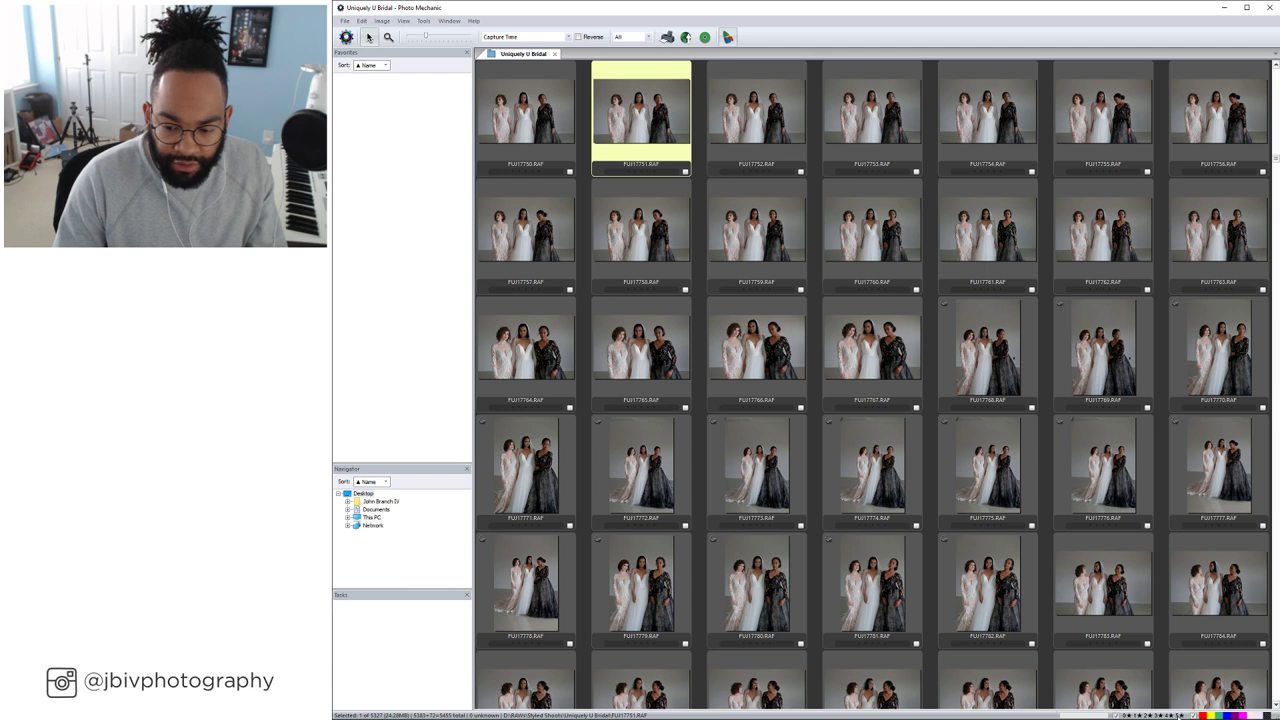
click(1180, 715)
Check the filter's default options, then bring Preferences back up
right_click(1180, 715)
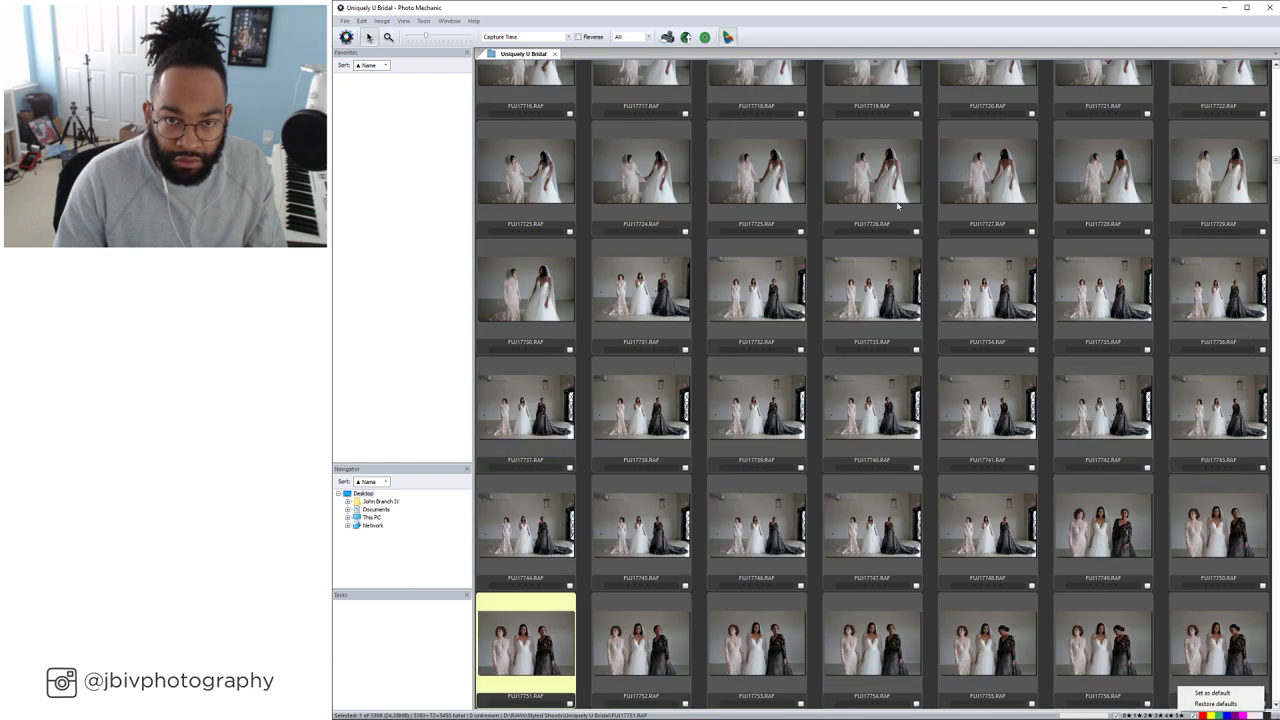
click(381, 21)
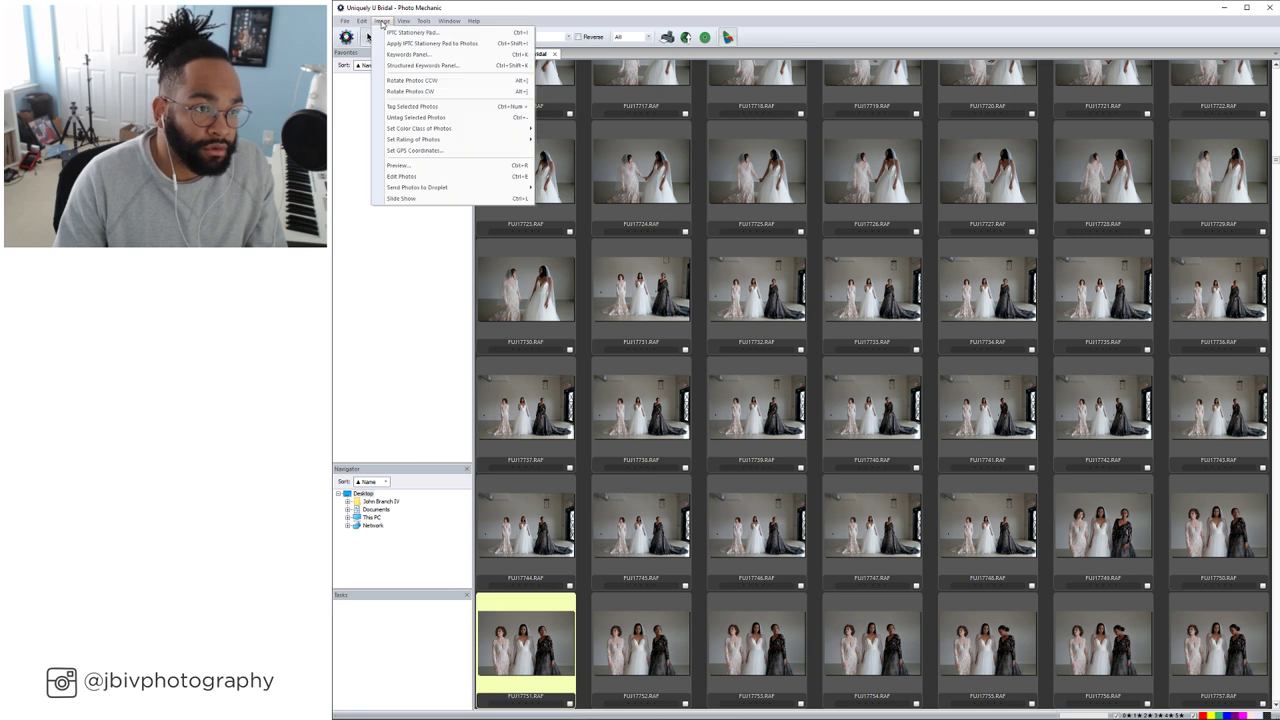
click(403, 274)
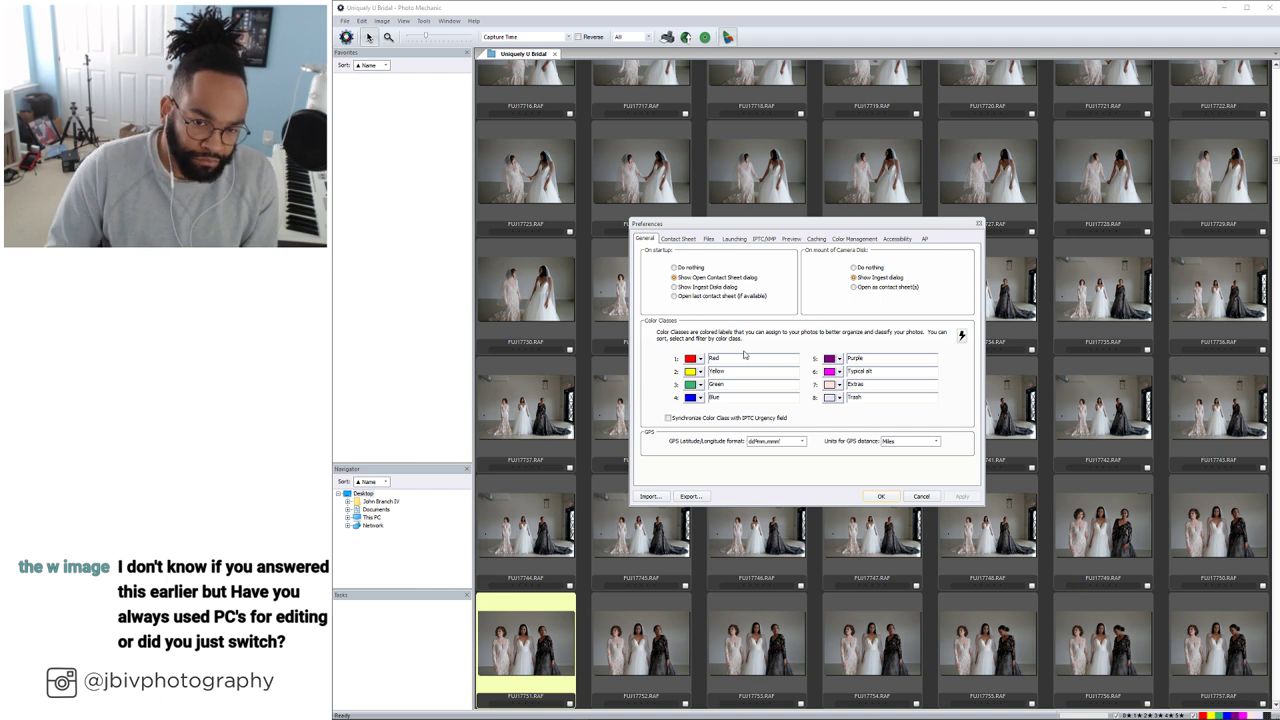
Check class 5's colour choices, then step through the tabs to Preview
click(839, 359)
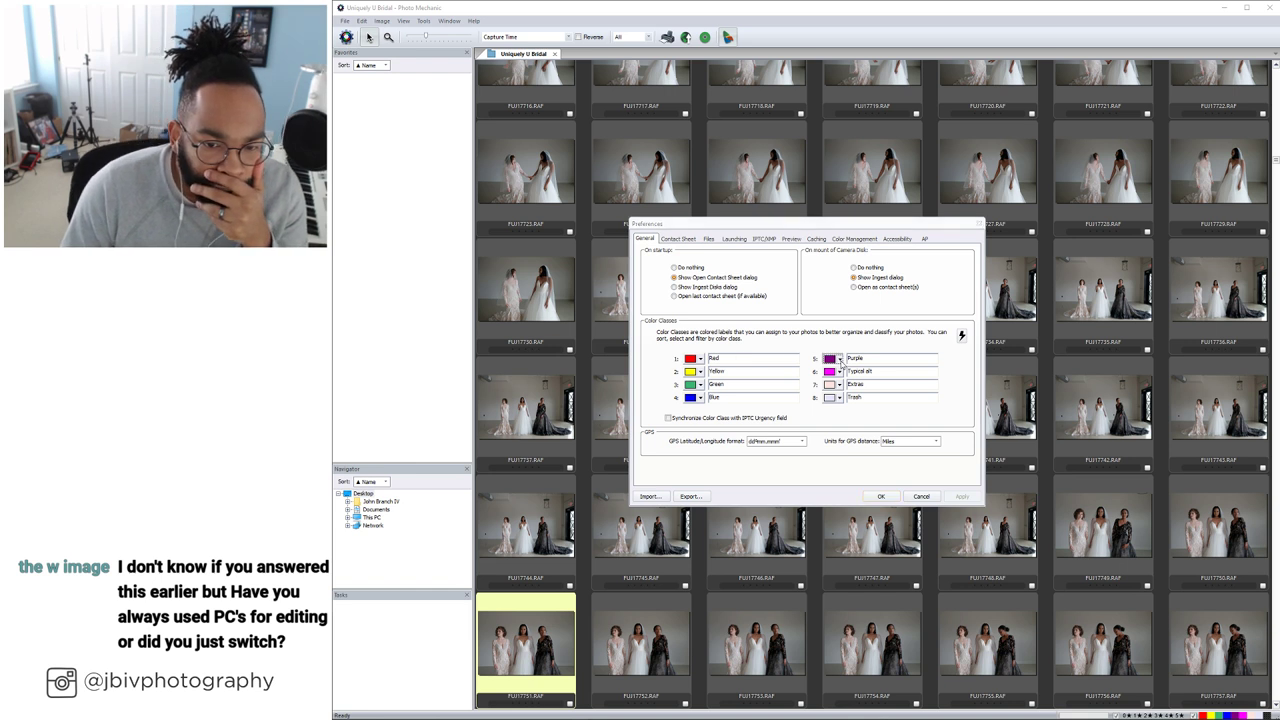
click(841, 359)
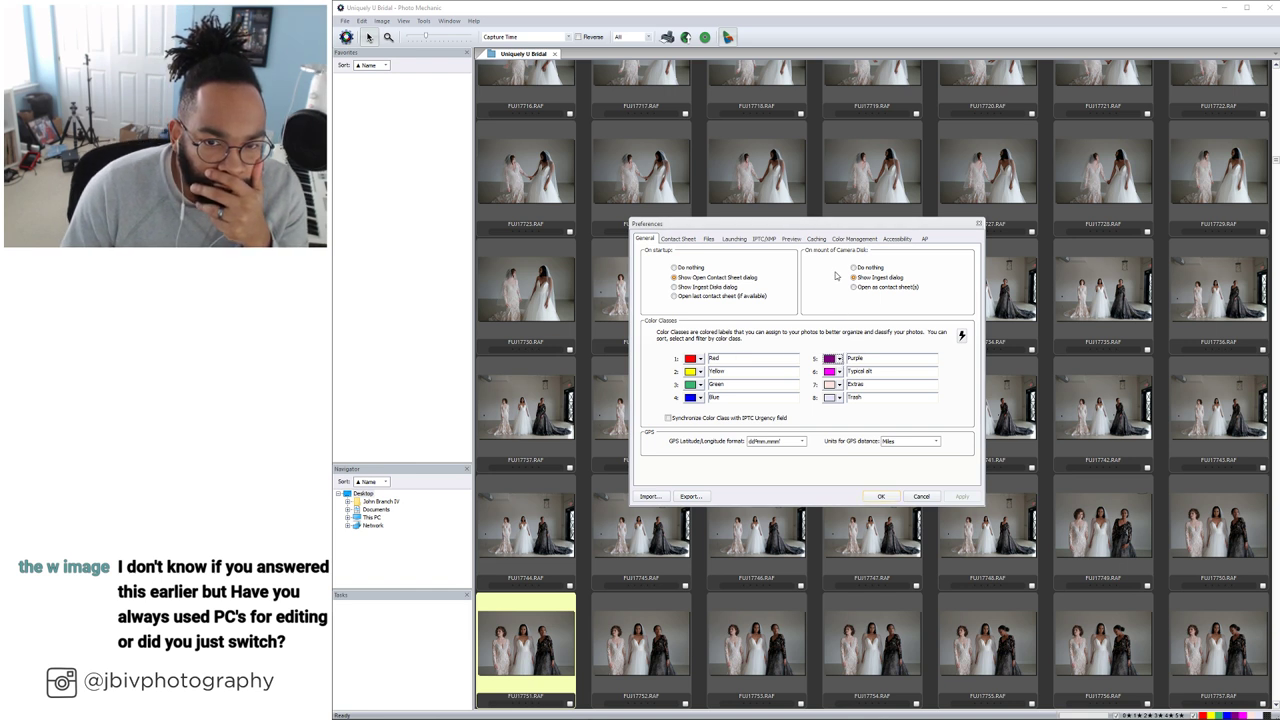
click(682, 239)
click(708, 239)
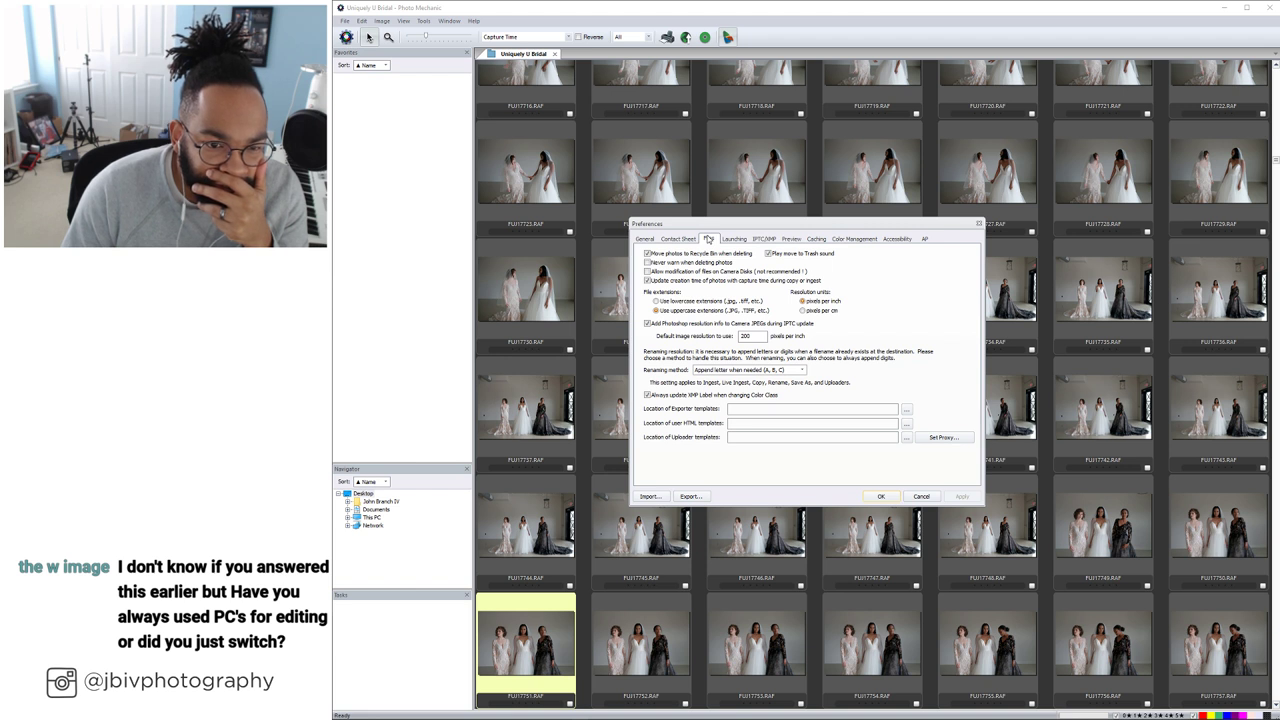
click(734, 239)
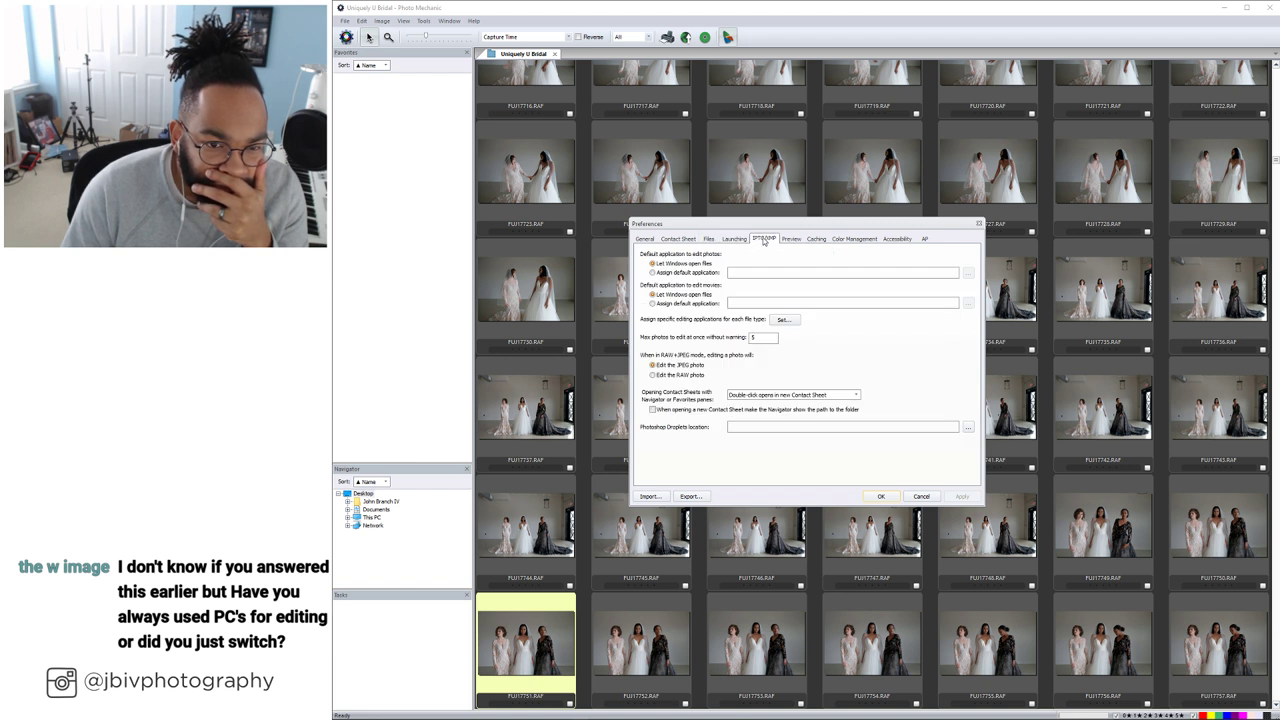
click(763, 239)
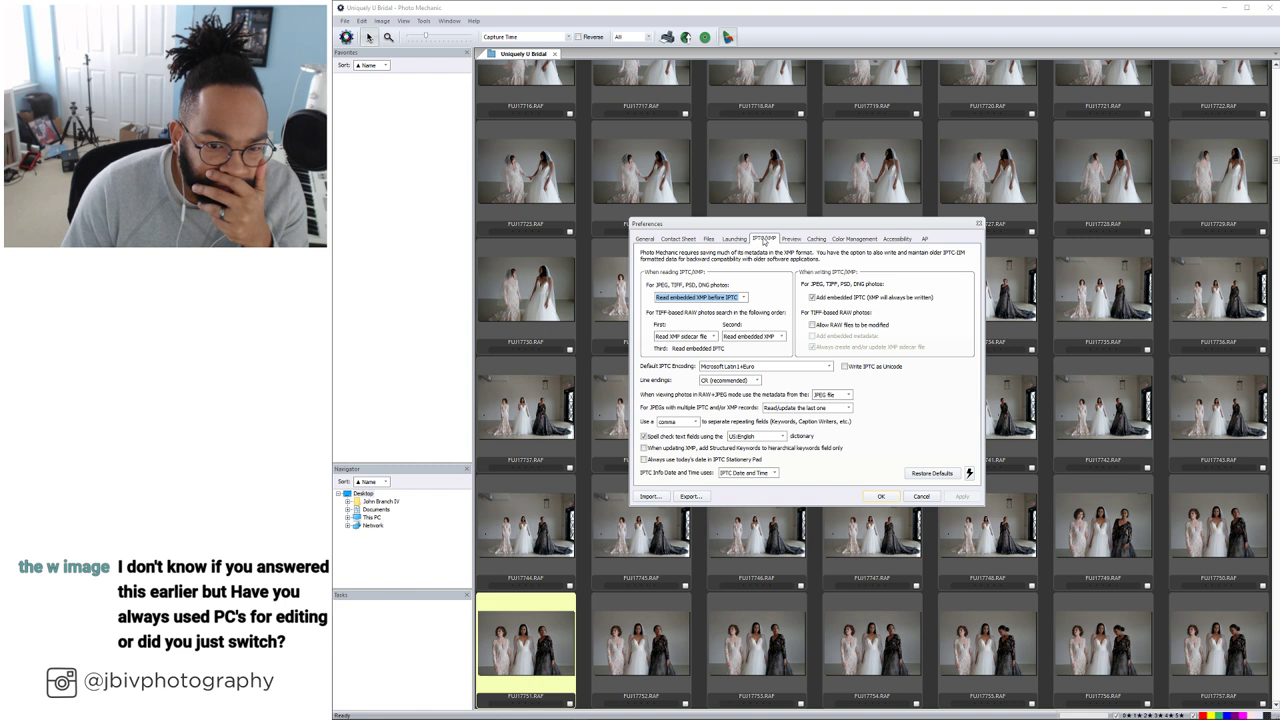
click(791, 239)
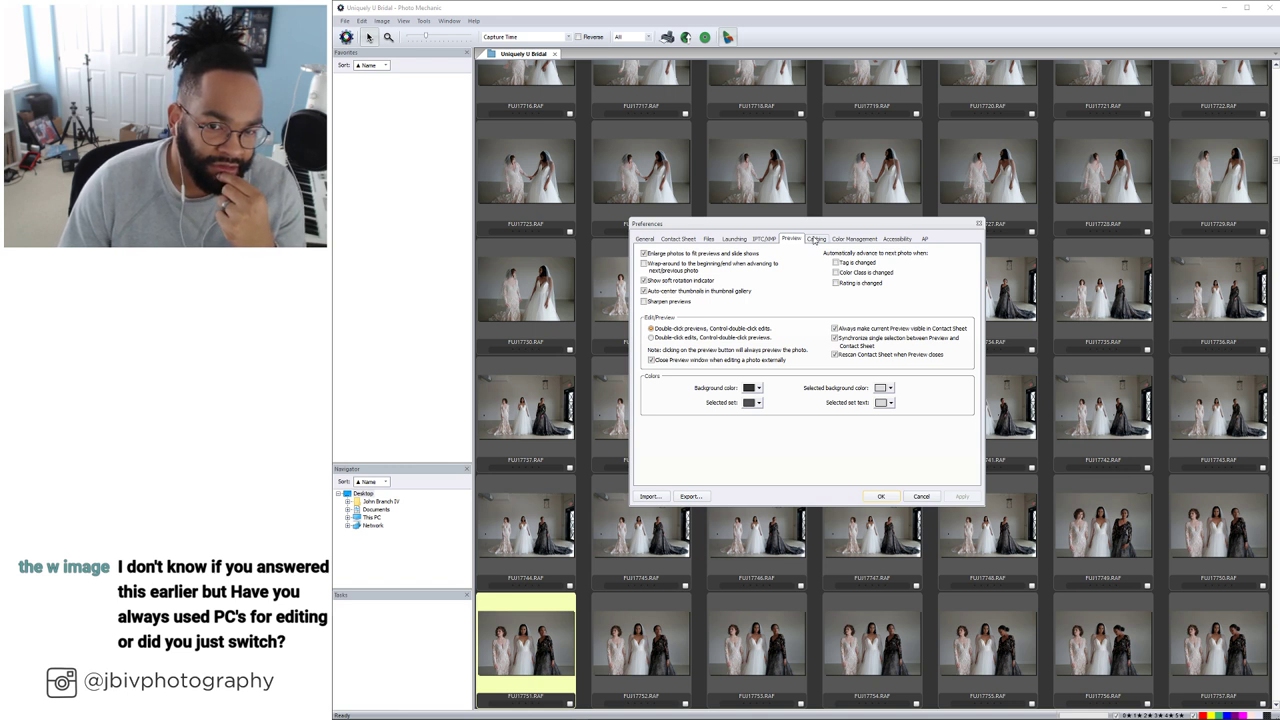
Tick auto-advance on 'Rating is changed', then review the General and Contact Sheet settings
click(835, 284)
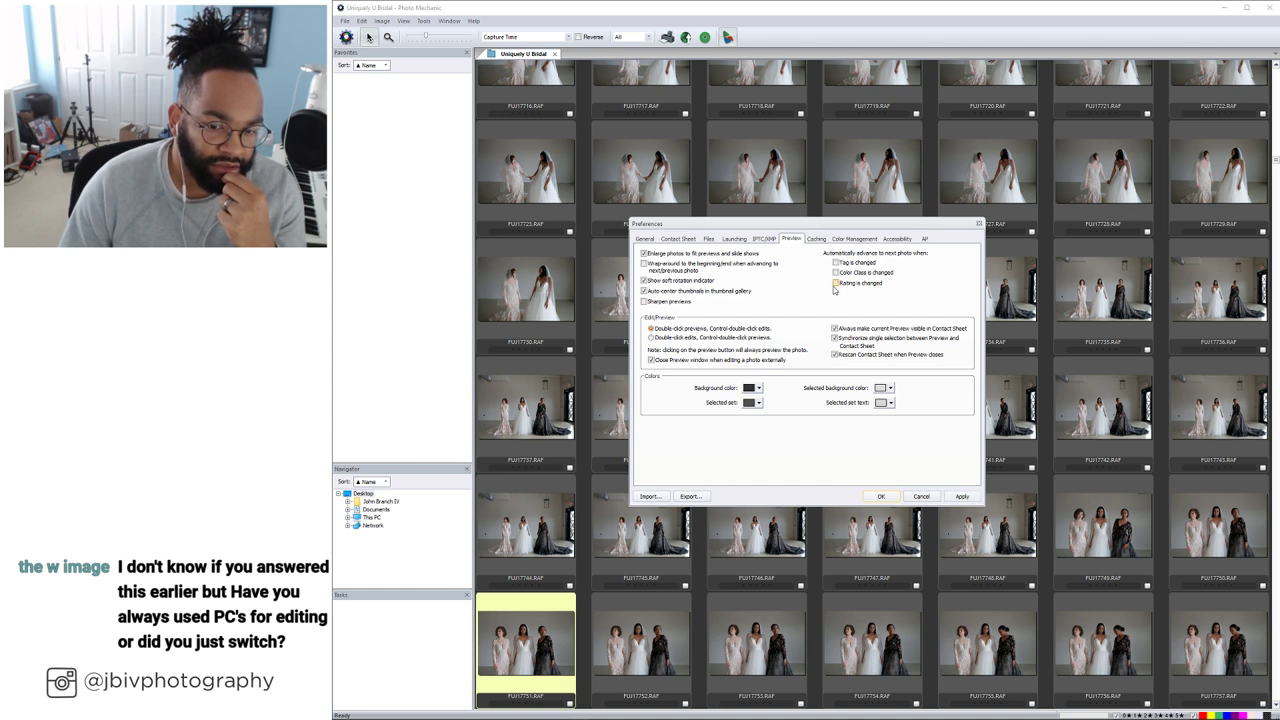
click(645, 239)
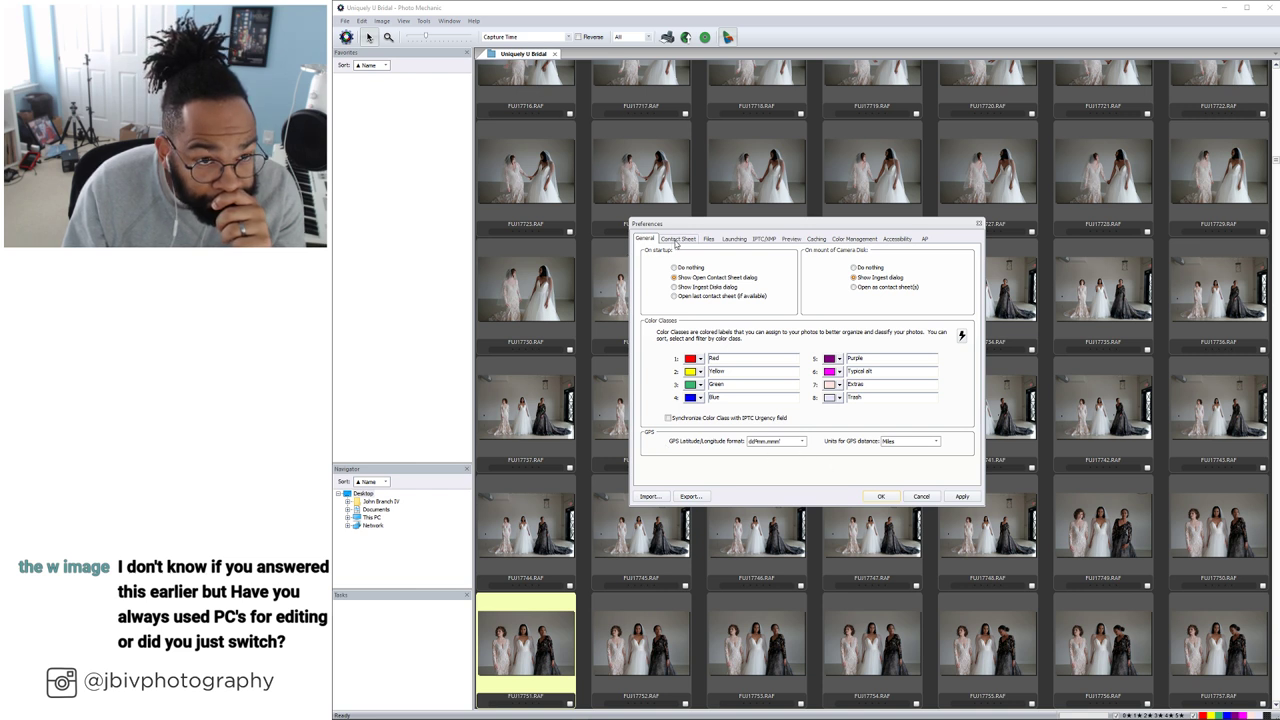
click(677, 239)
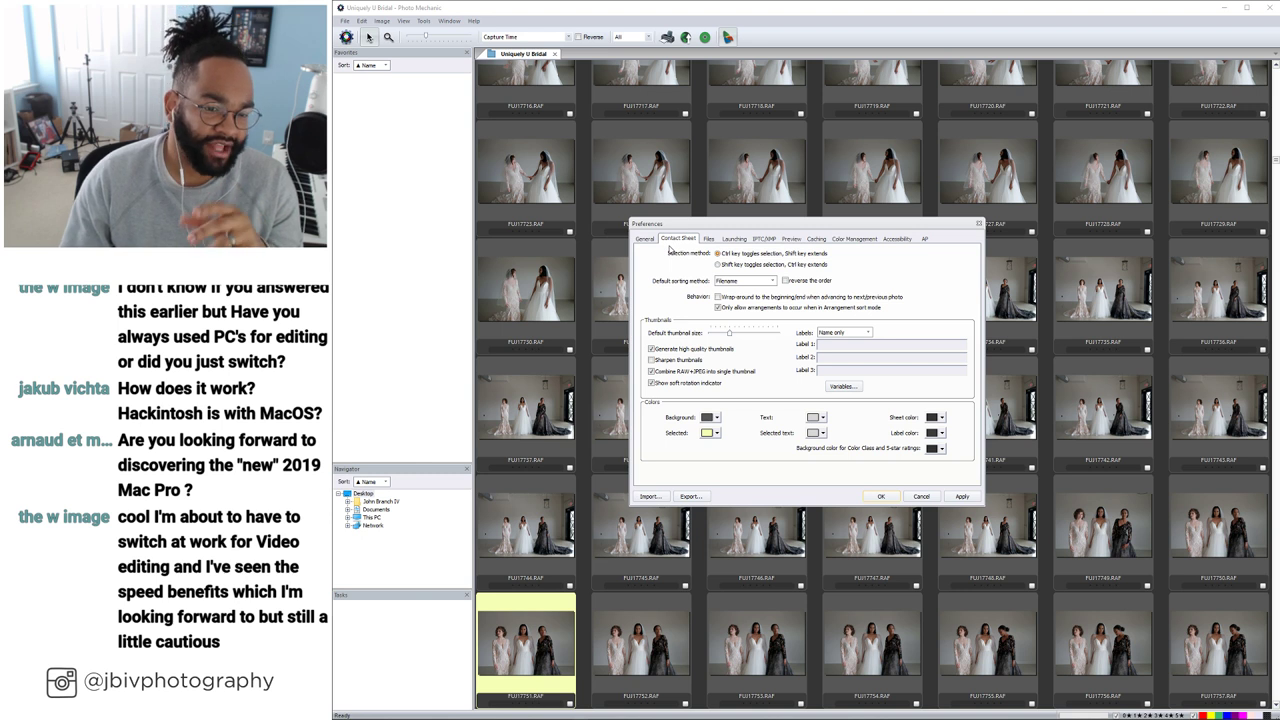
Switch back to the General preferences to view the colour class list
click(647, 243)
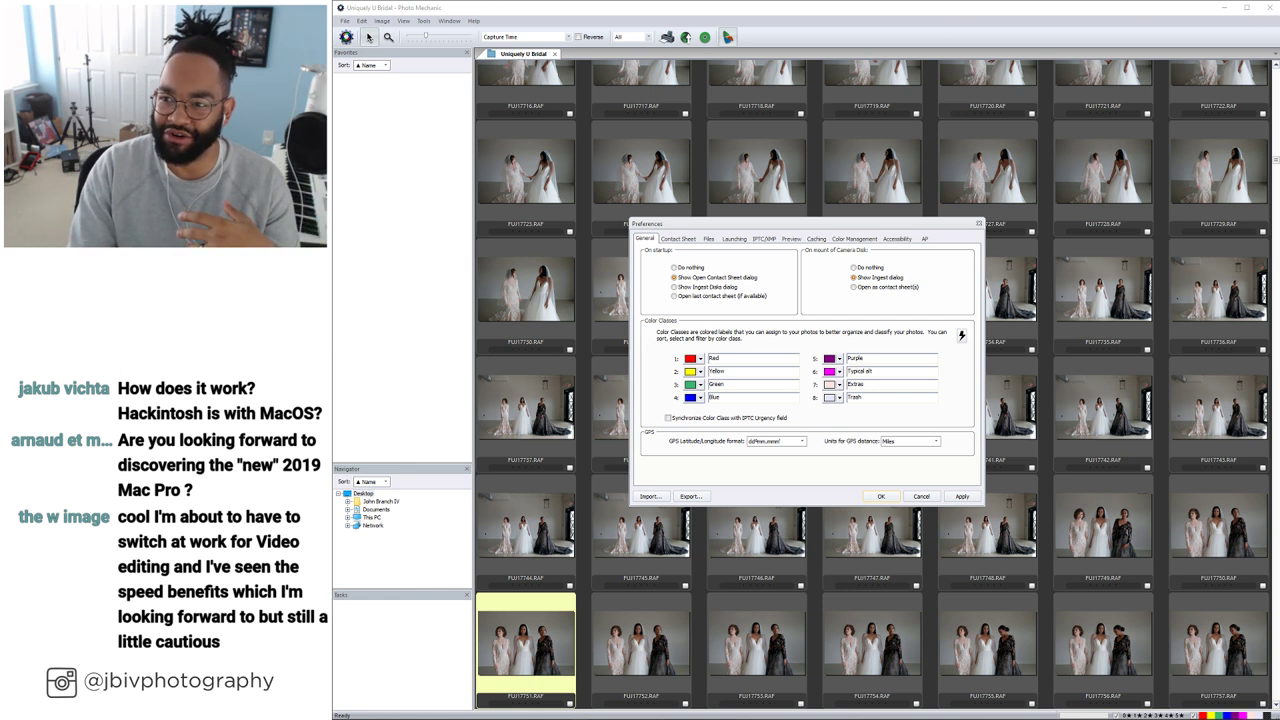
Briefly show and reposition the hardware monitor overlay, then hide it
key(super+g)
drag(1058, 66, 1046, 86)
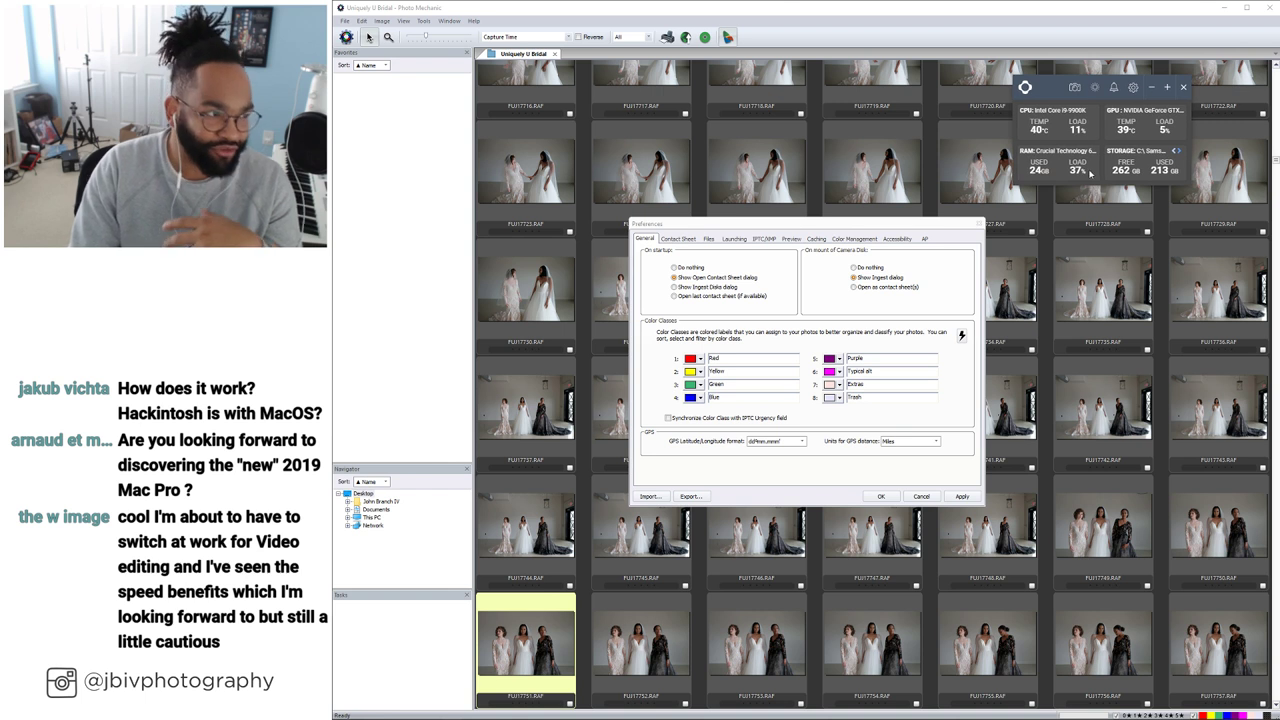
key(super+g)
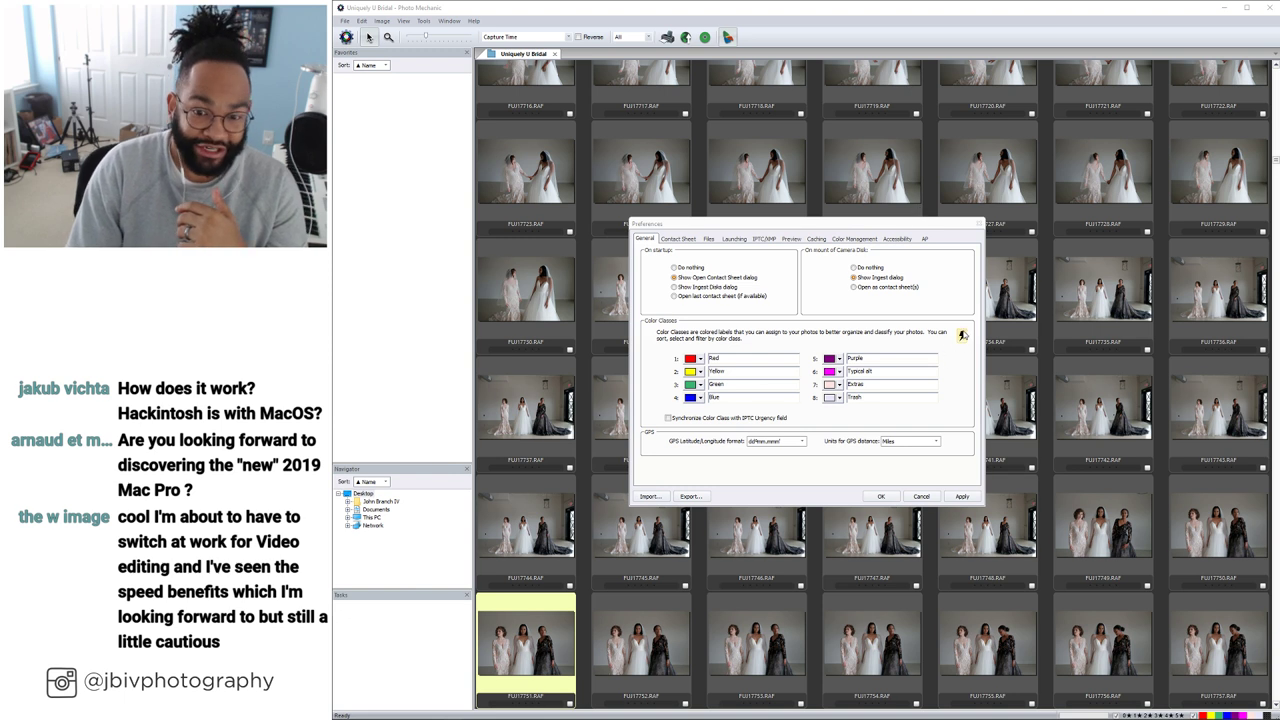
Reapply the [Adobe Lightroom] colour class preset and sync classes with the IPTC Urgency field
click(962, 335)
click(962, 335)
click(949, 346)
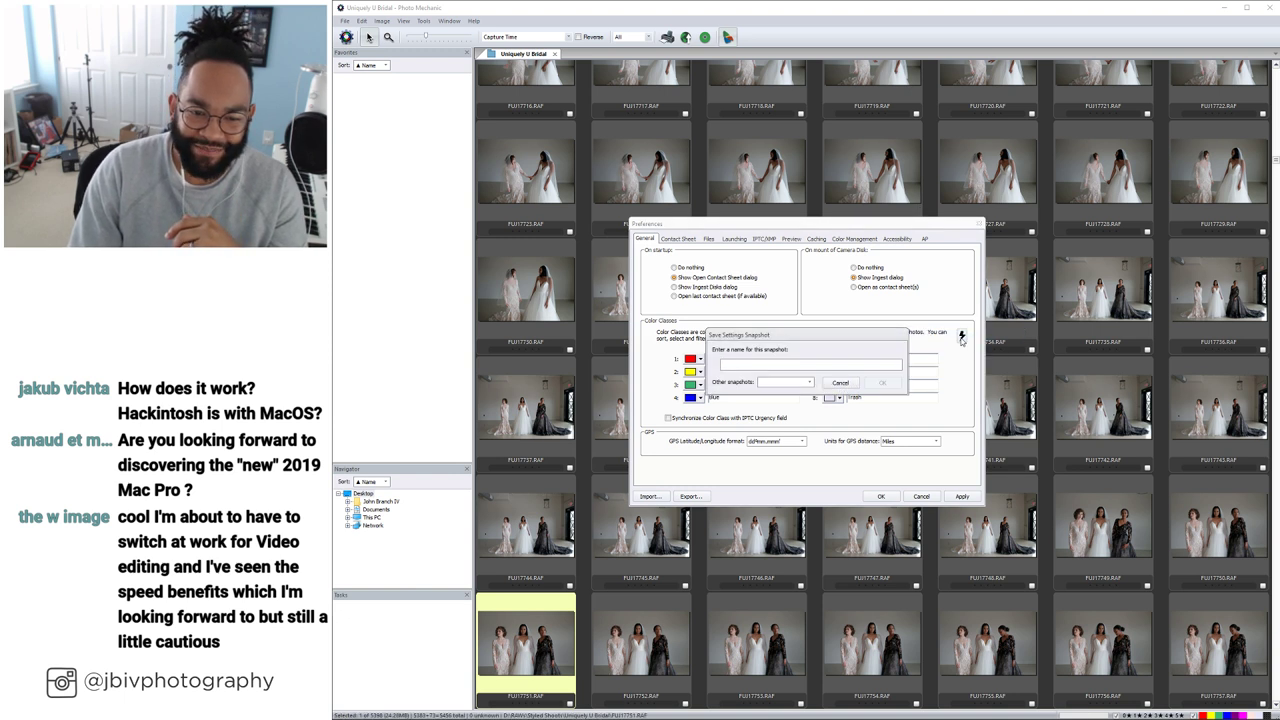
click(840, 382)
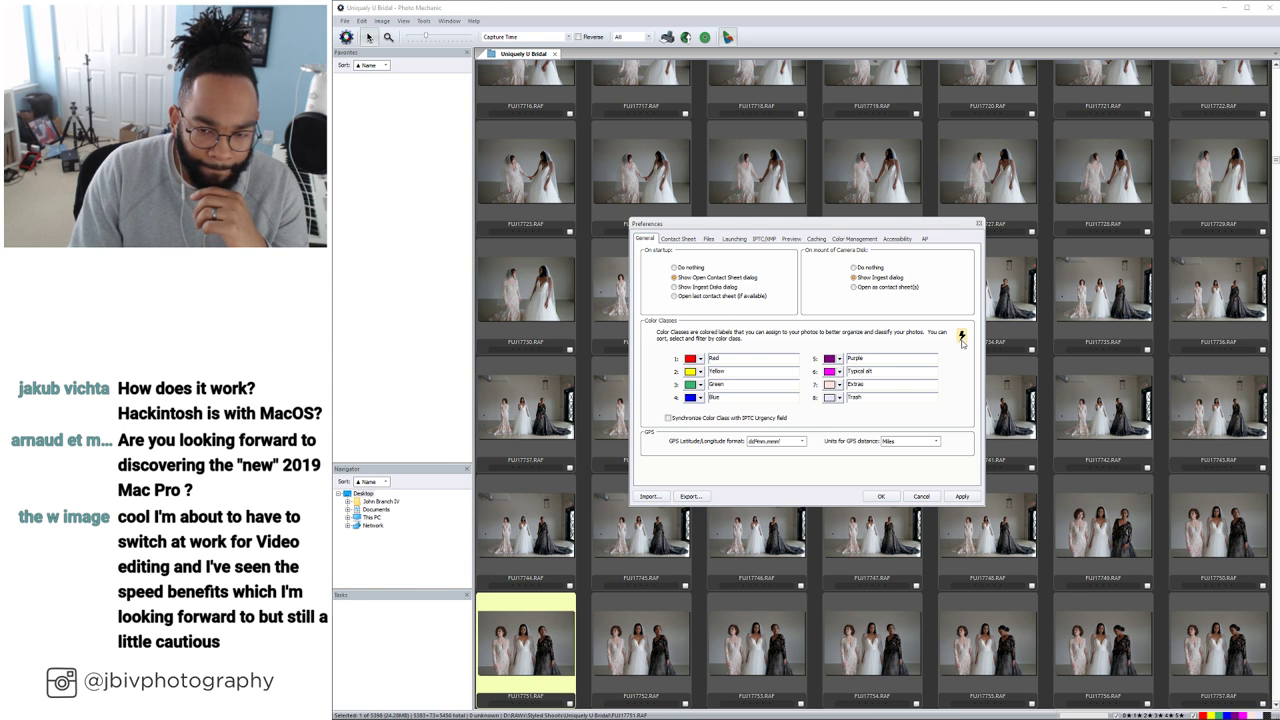
click(962, 340)
click(960, 360)
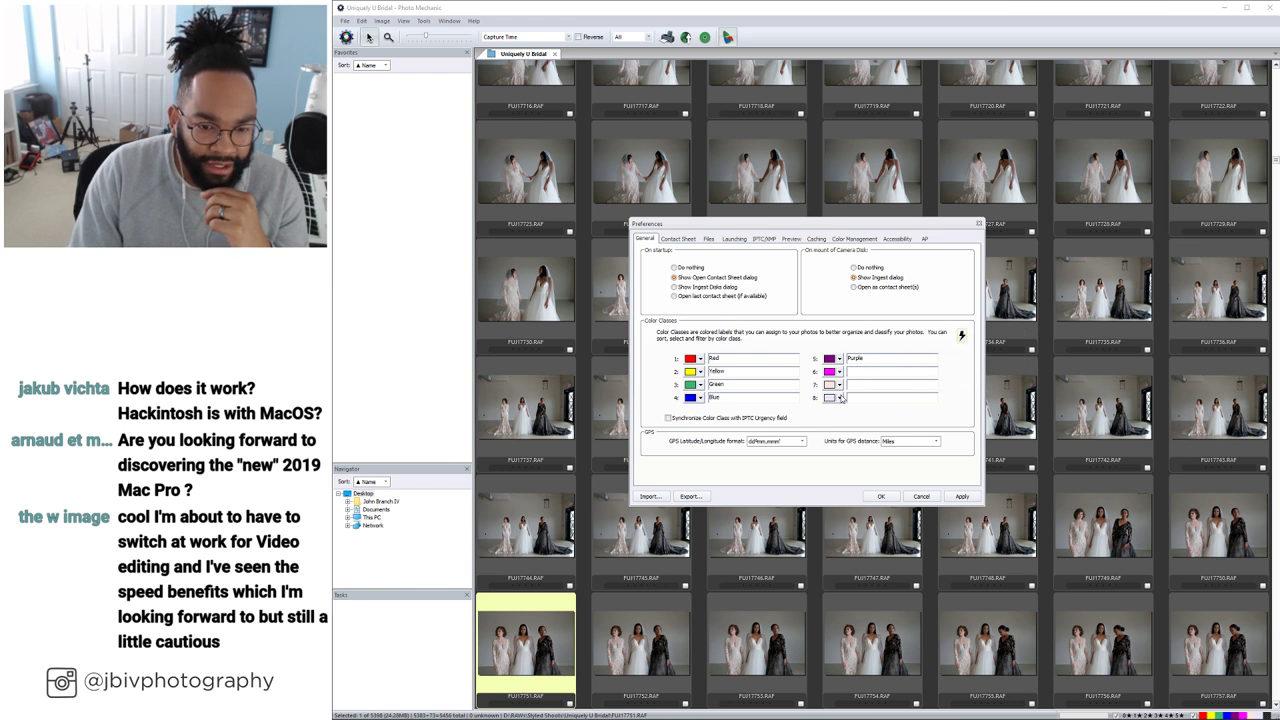
click(667, 418)
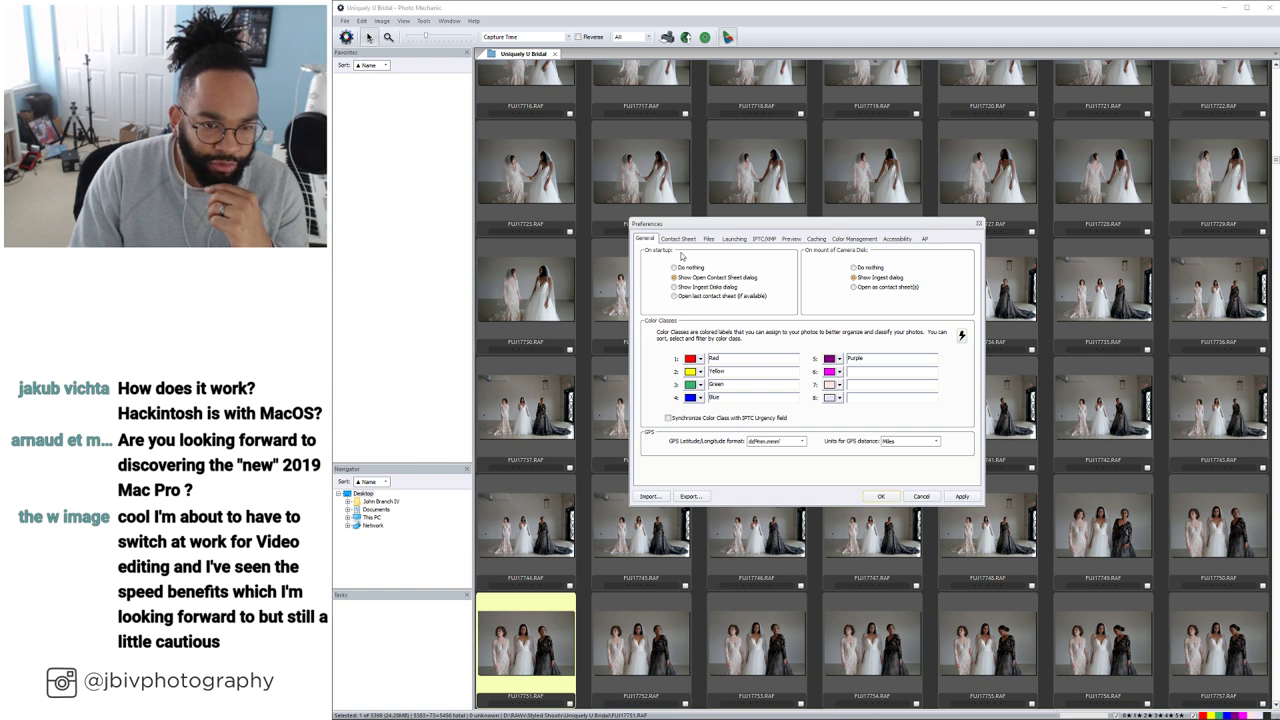
Browse the Preferences tabs from Contact Sheet through Caching to Accessibility
click(683, 240)
click(707, 240)
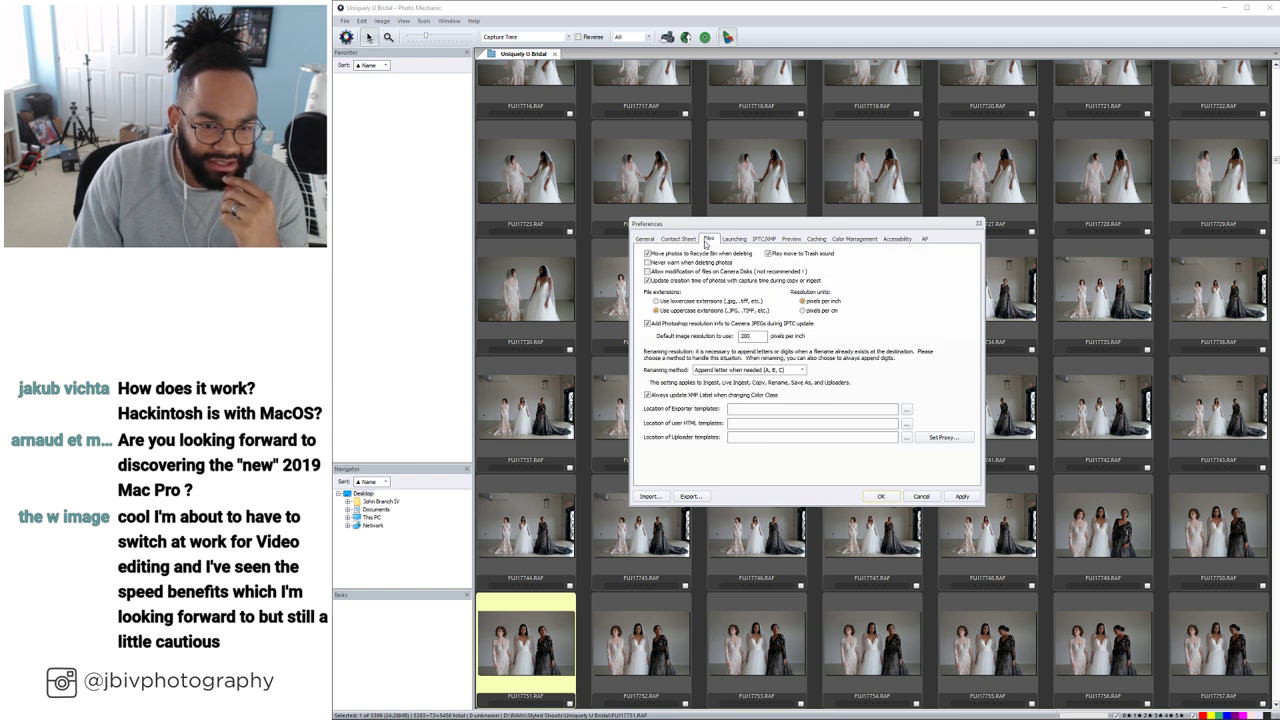
click(733, 240)
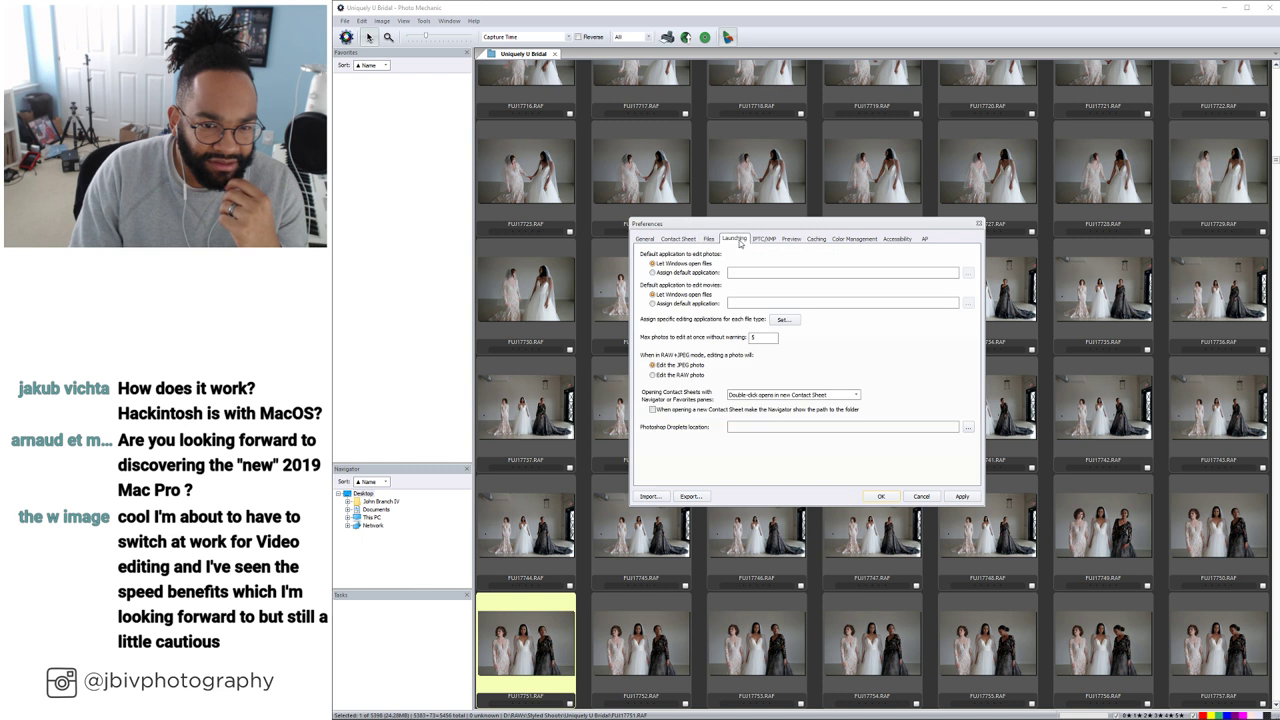
click(764, 239)
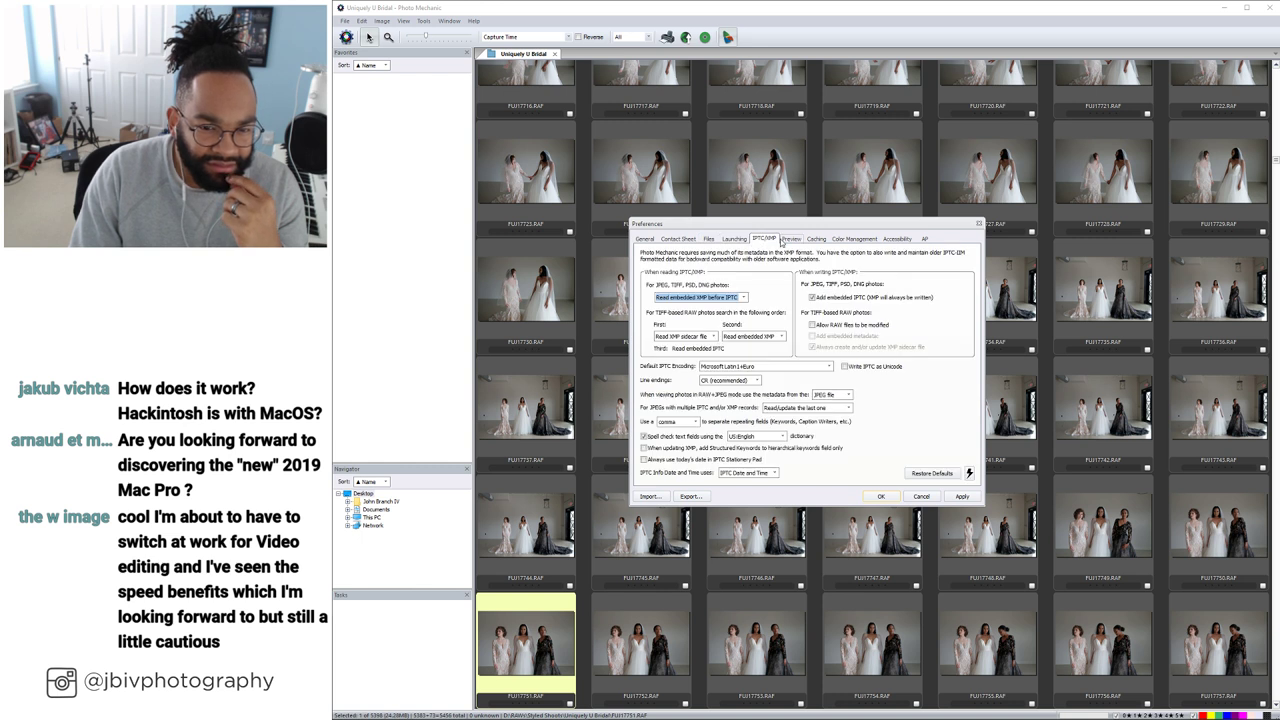
click(790, 239)
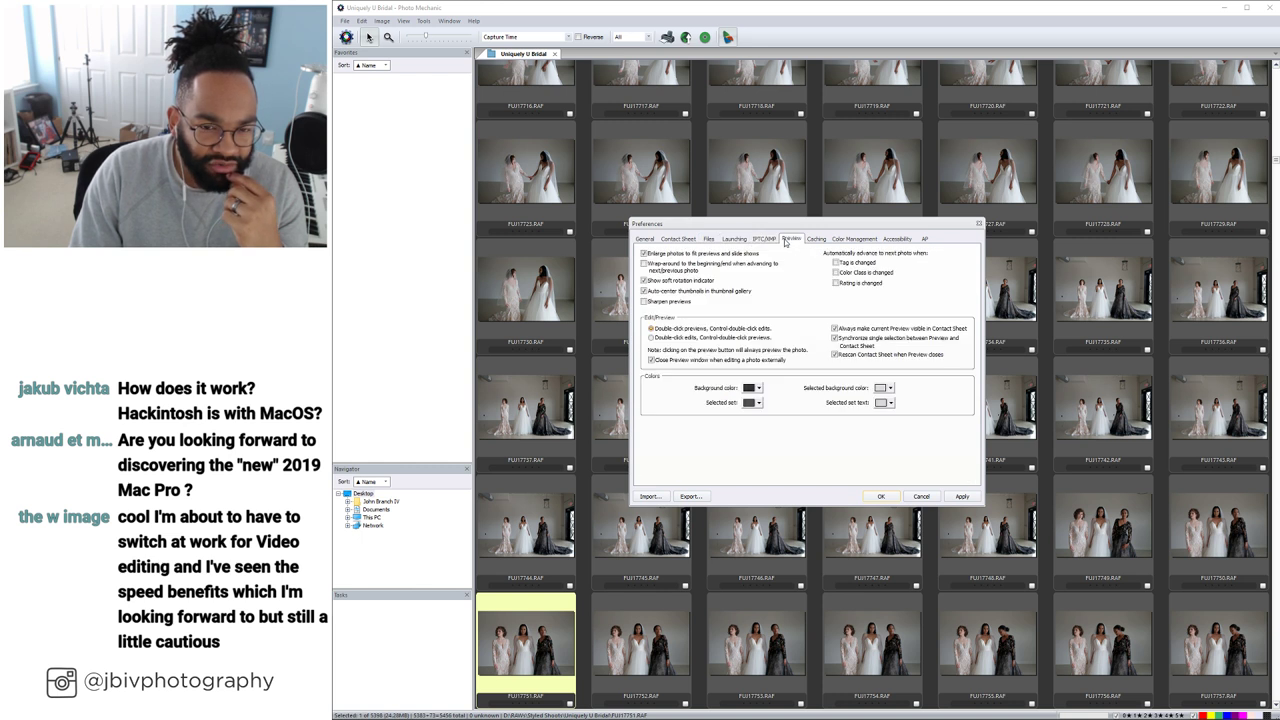
click(816, 239)
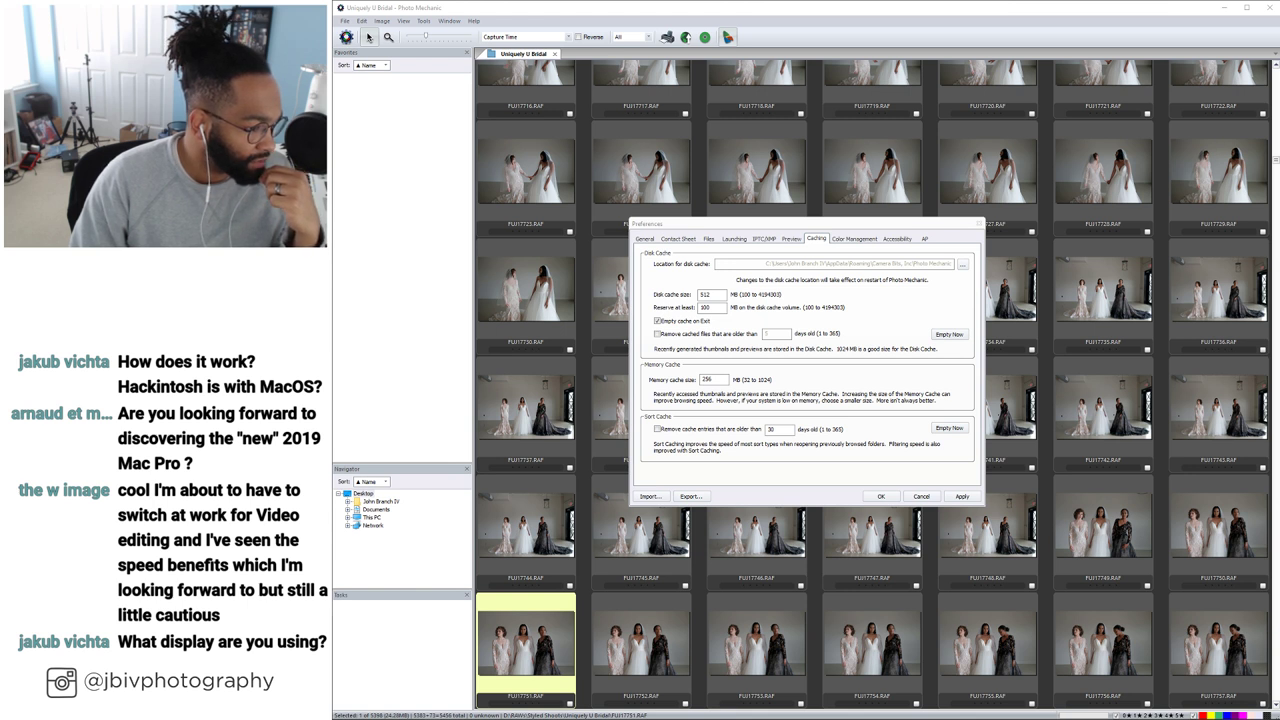
click(897, 238)
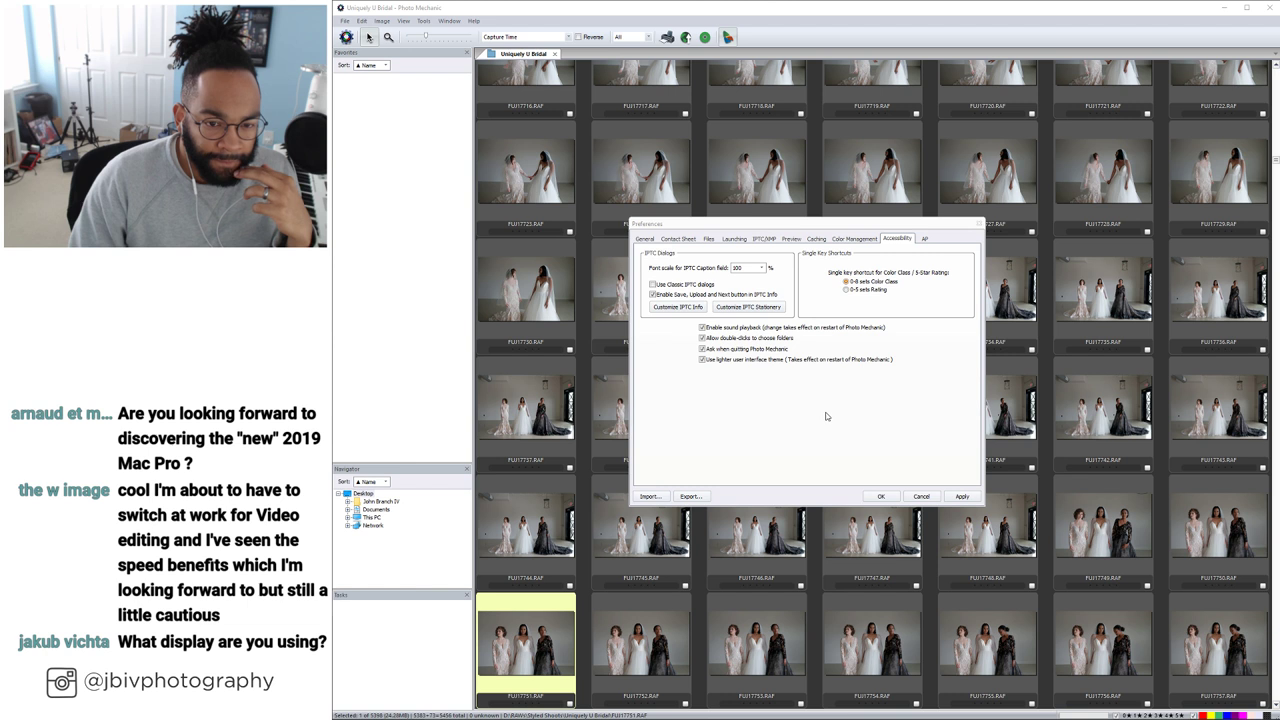
Set single-key shortcuts to '0-5 sets Rating', apply it, and close Preferences
click(847, 290)
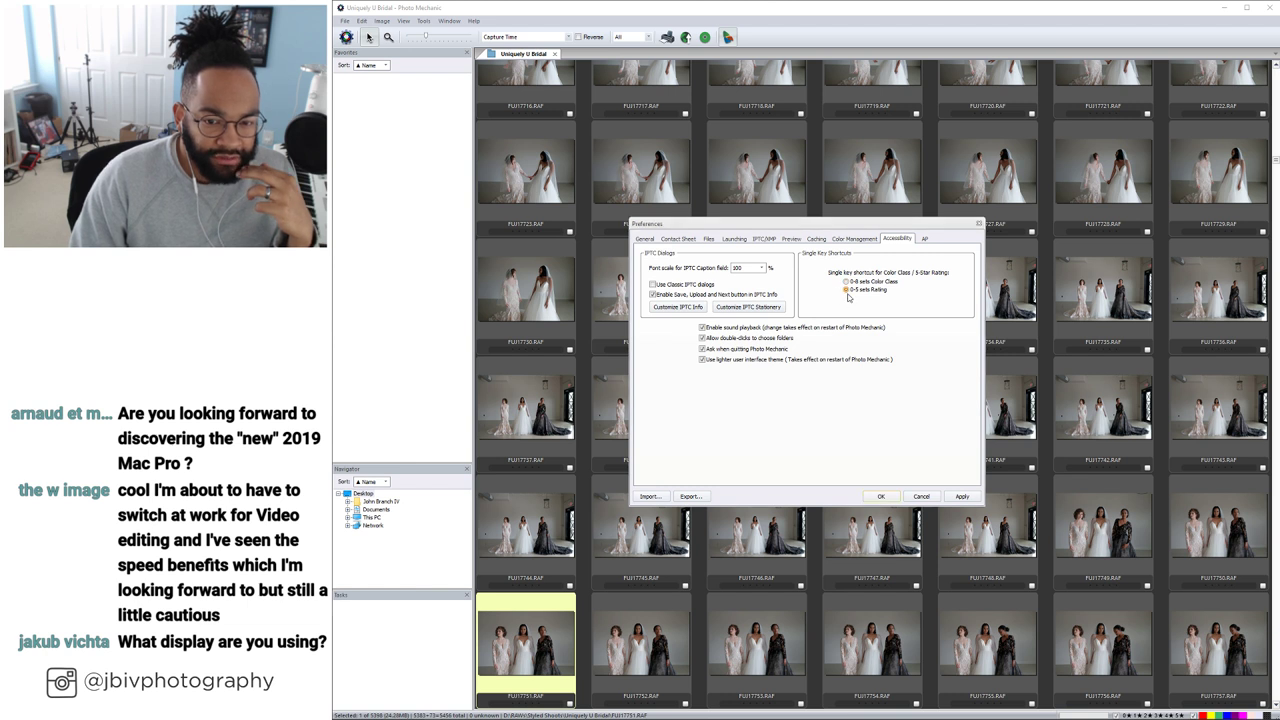
click(961, 496)
click(645, 239)
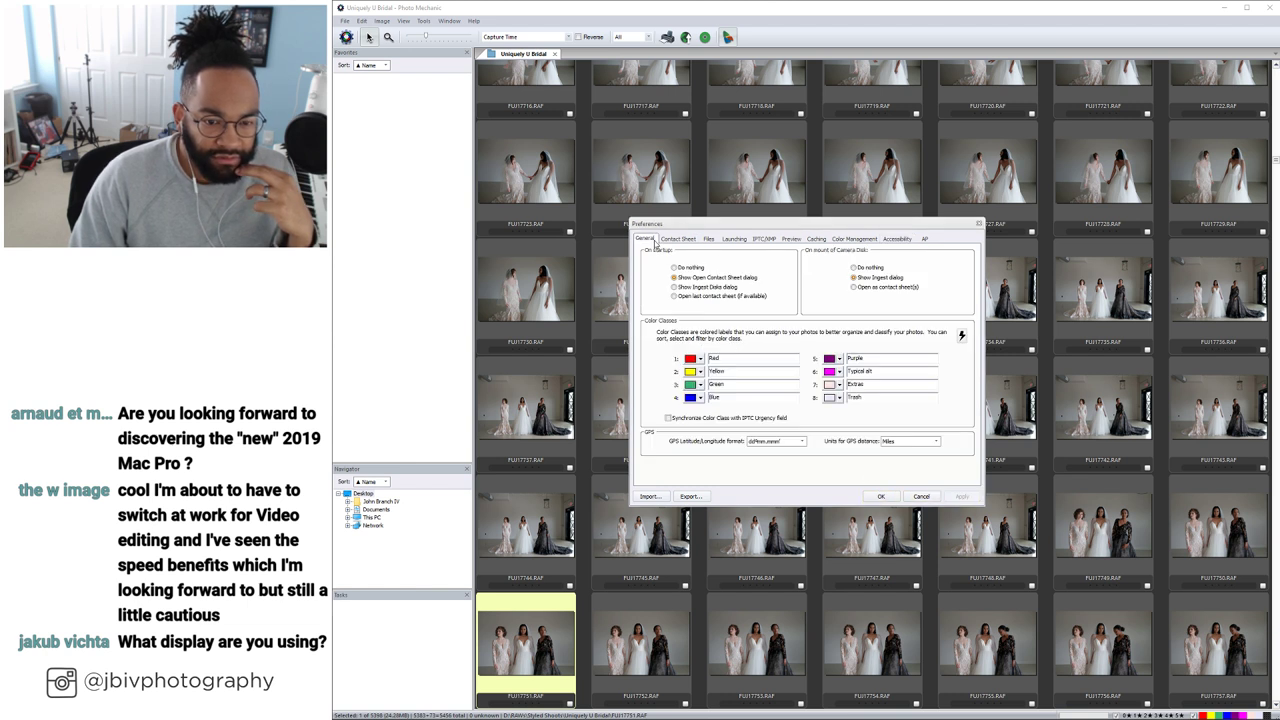
click(895, 242)
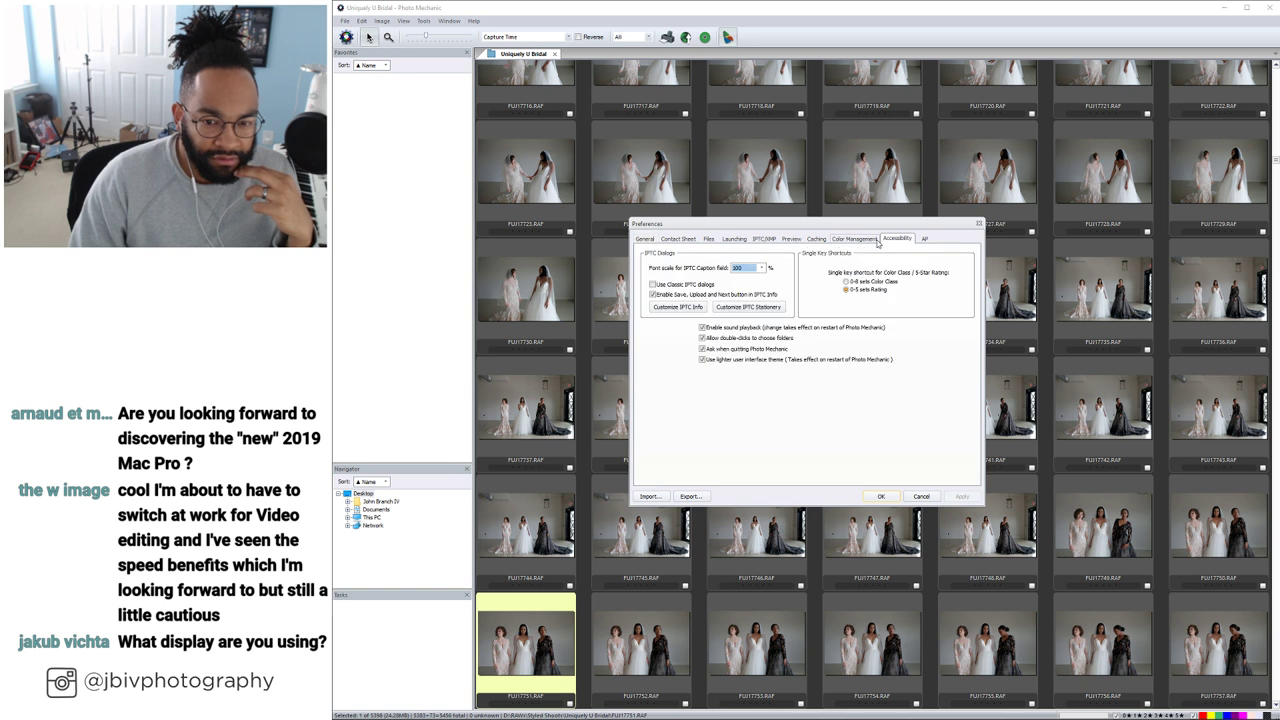
click(881, 496)
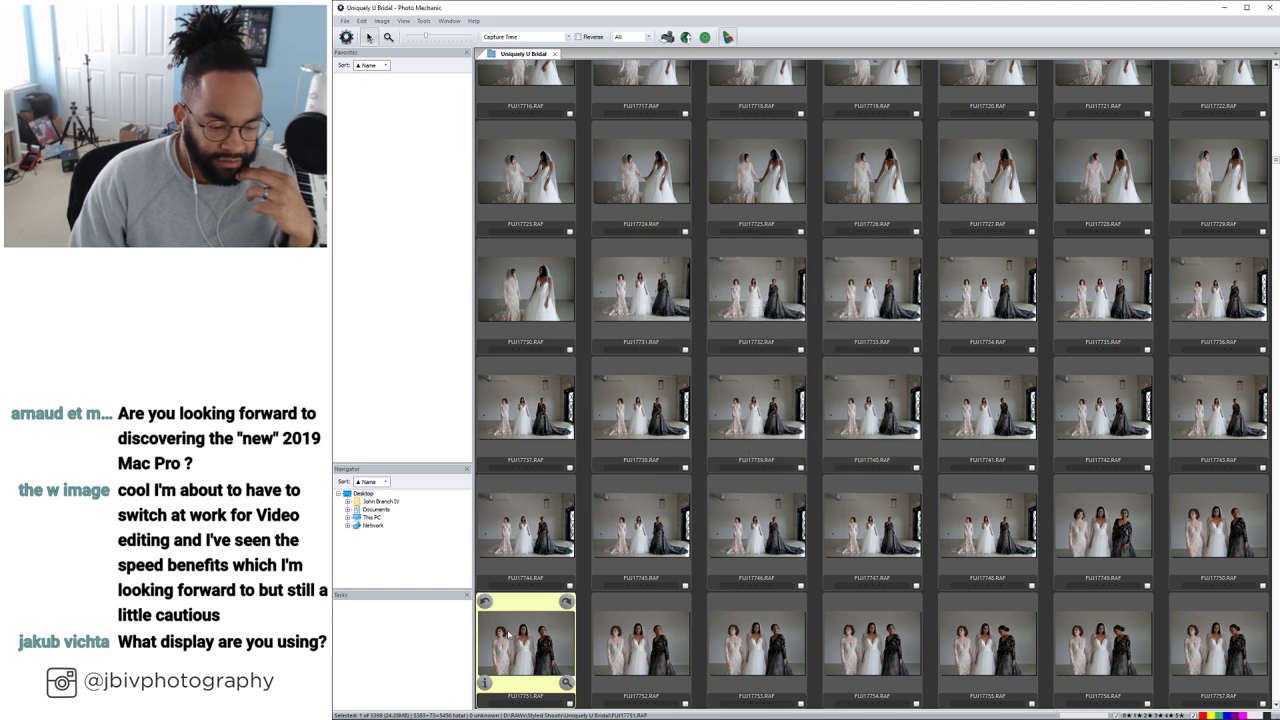
Open the three-bride group shot FUJ17751.RAF in the full-size Preview
double_click(511, 634)
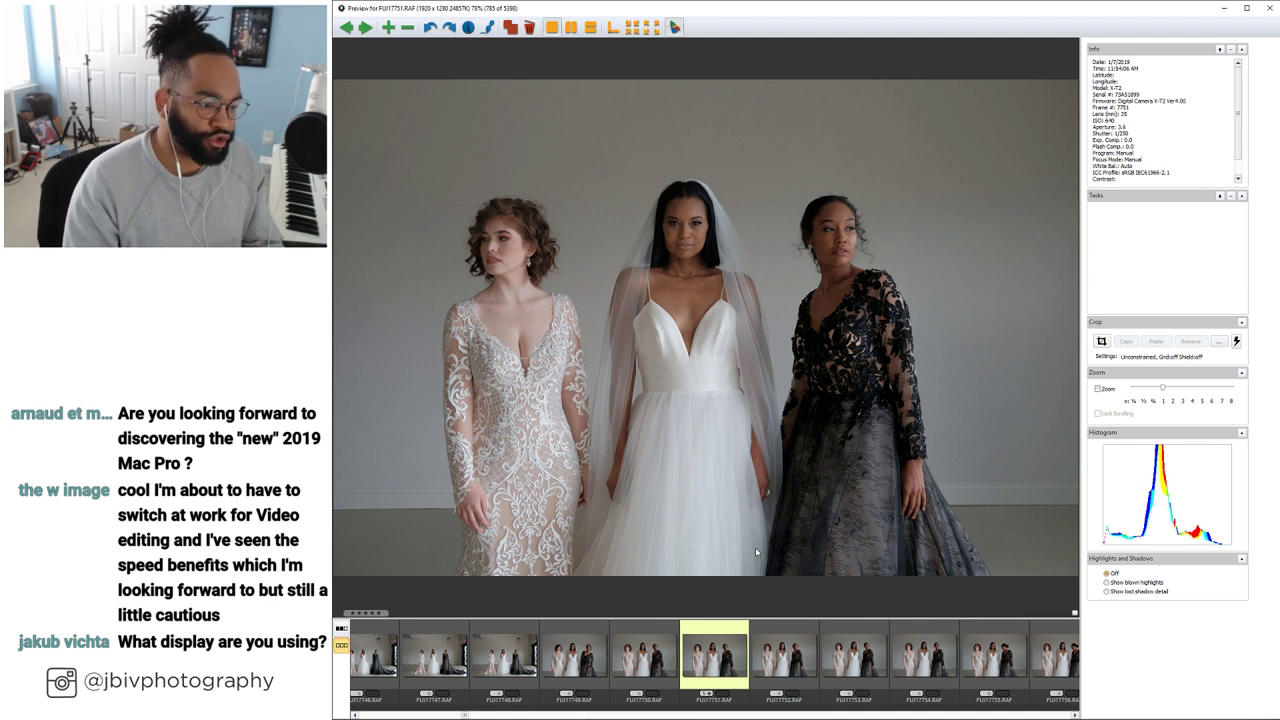
Step back and forth through the bride-and-bridesmaids group frames to FUJ17832.RAF, image 866
key(Right)
key(Right)
key(Right)
key(Right)
key(Right)
key(Right)
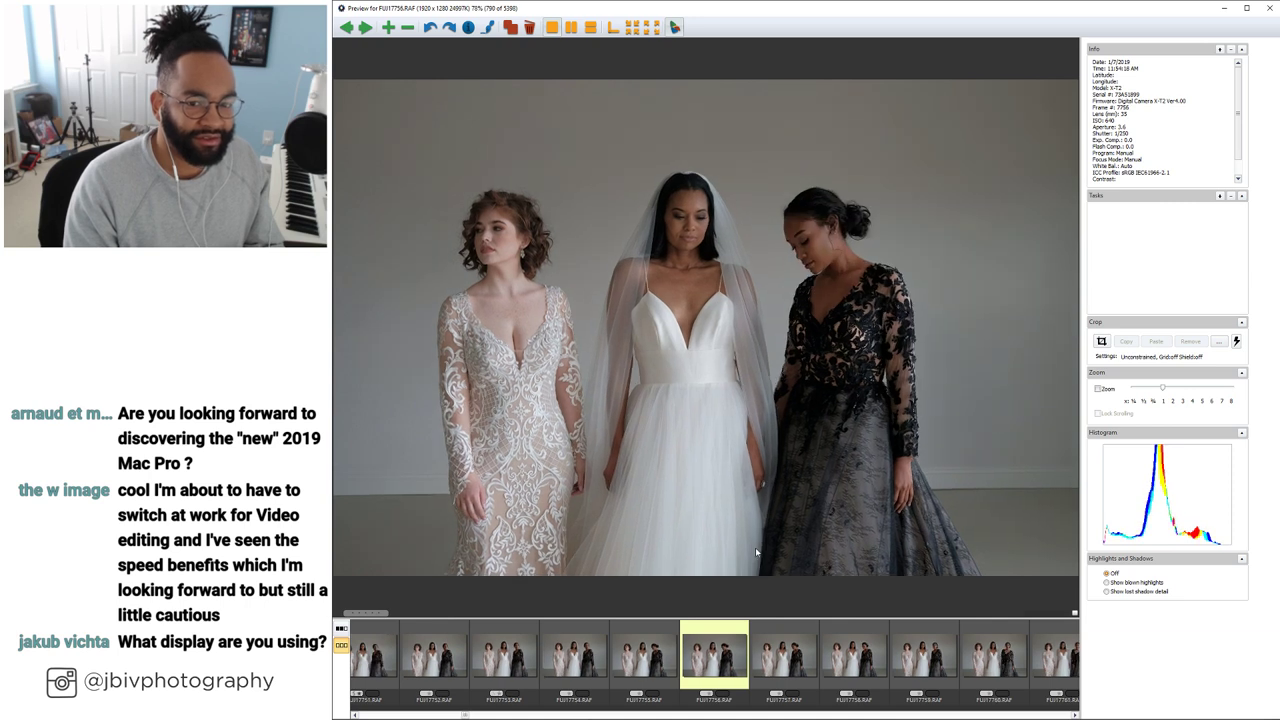
key(Right)
key(Right)
key(Right)
key(Right)
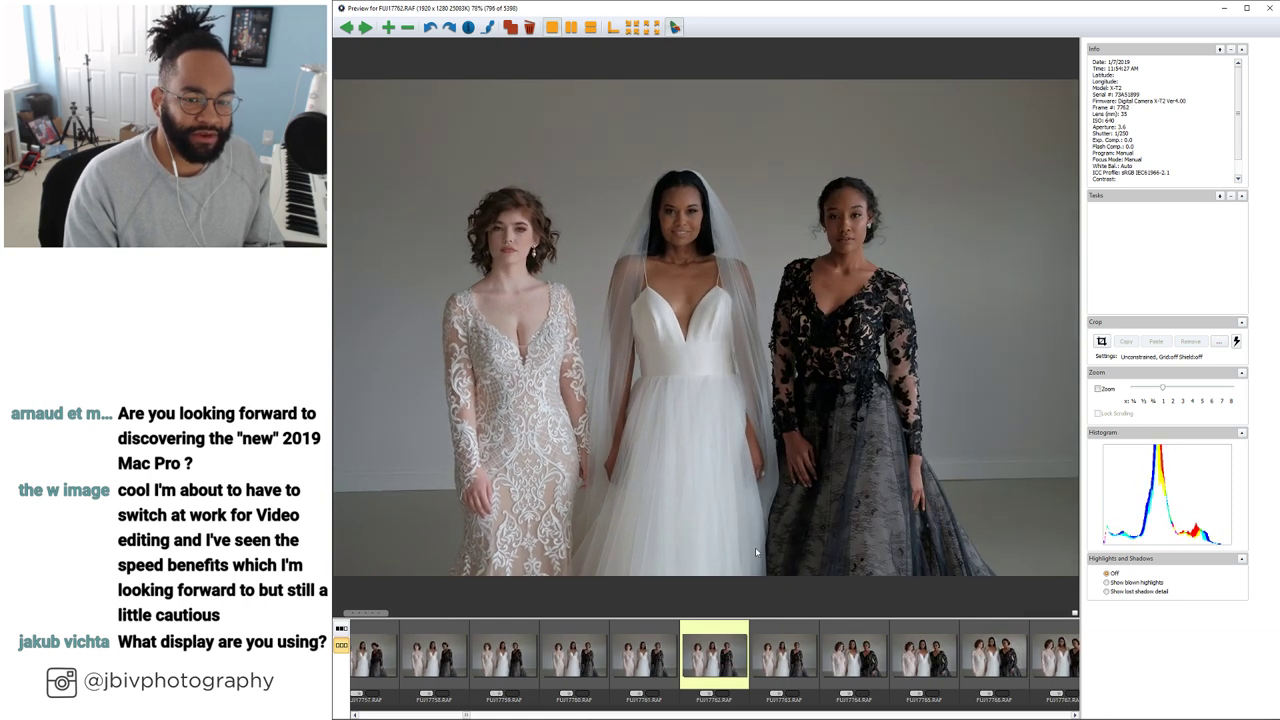
key(Right)
key(Right)
key(Right)
key(Right)
key(Right)
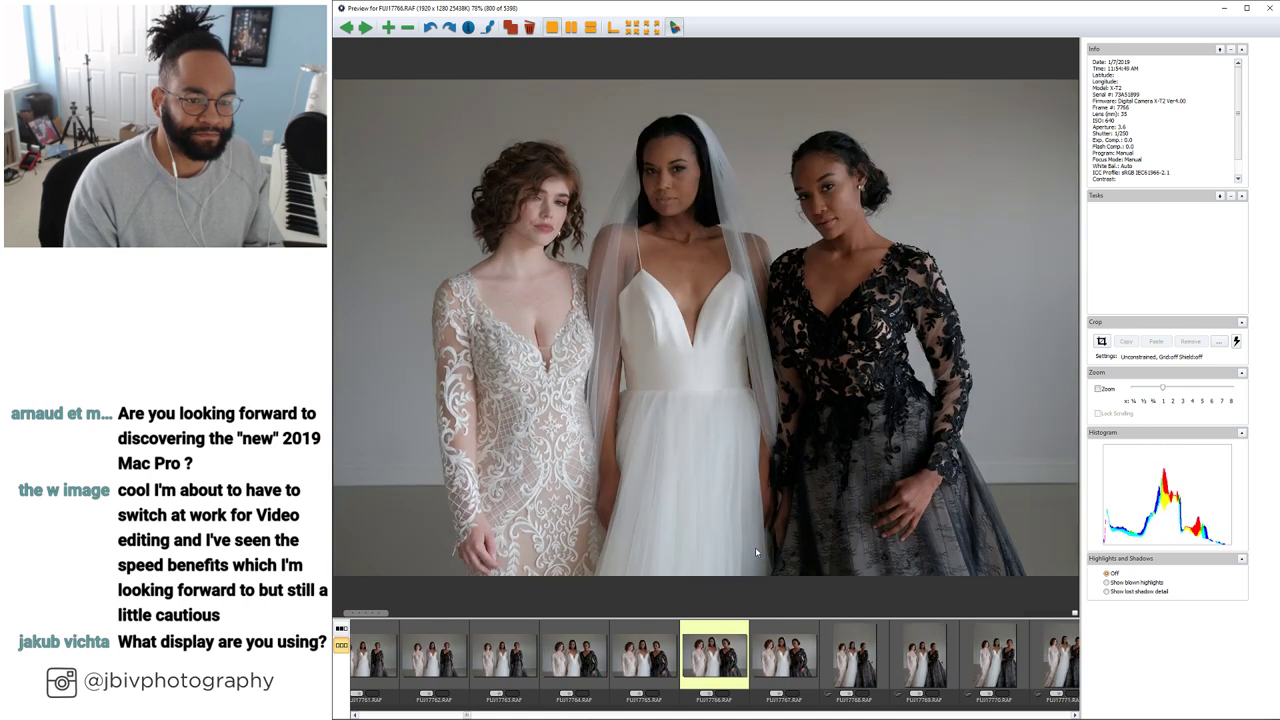
key(Right)
key(Right)
key(Right)
key(Right)
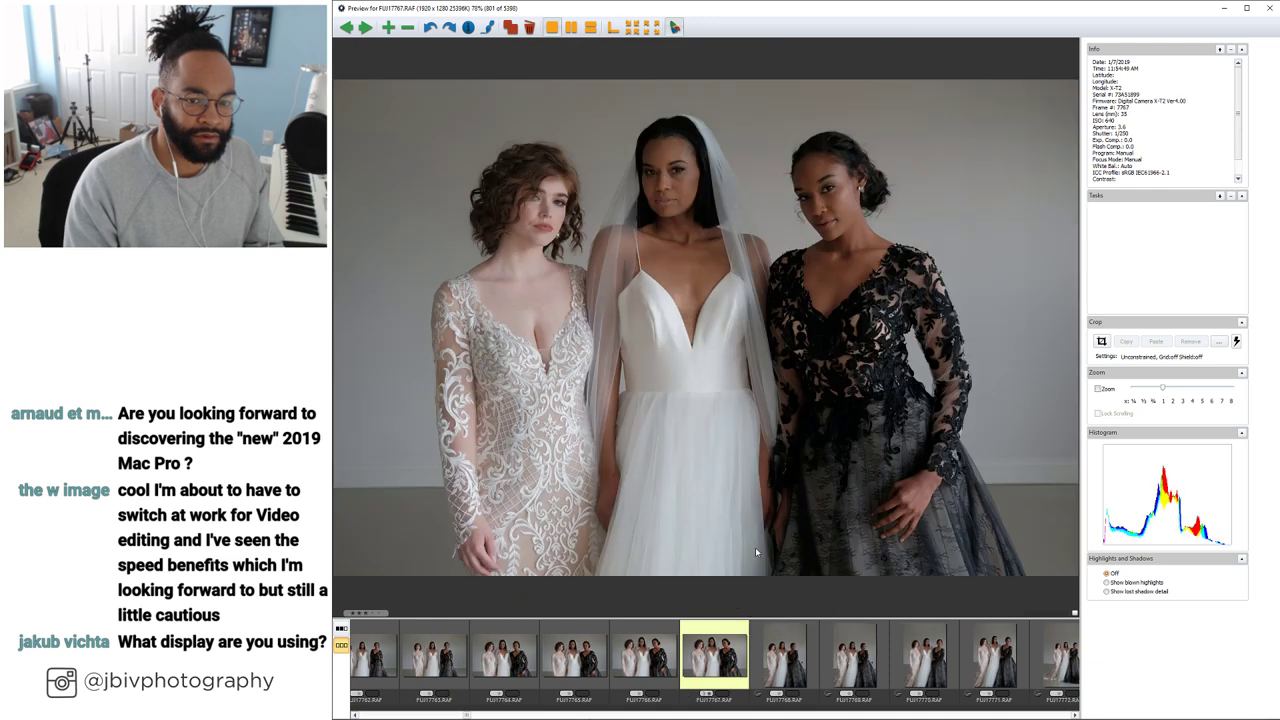
key(Left)
key(Left)
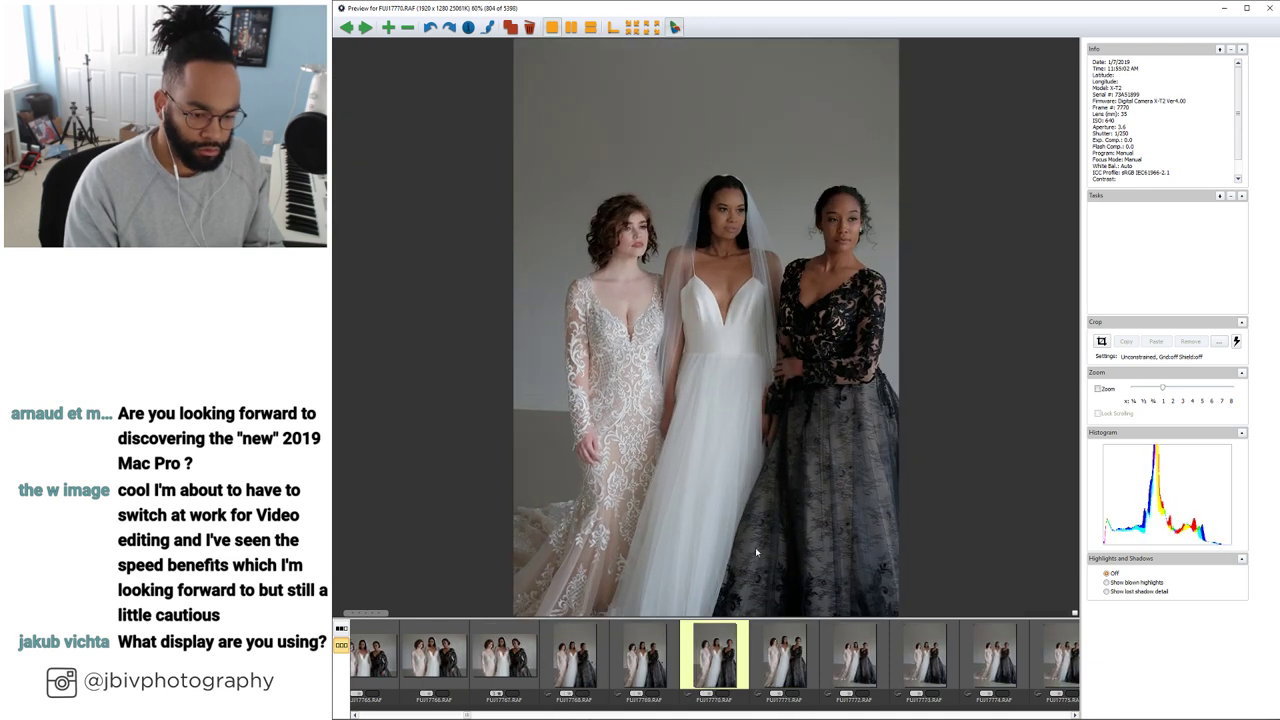
key(Left)
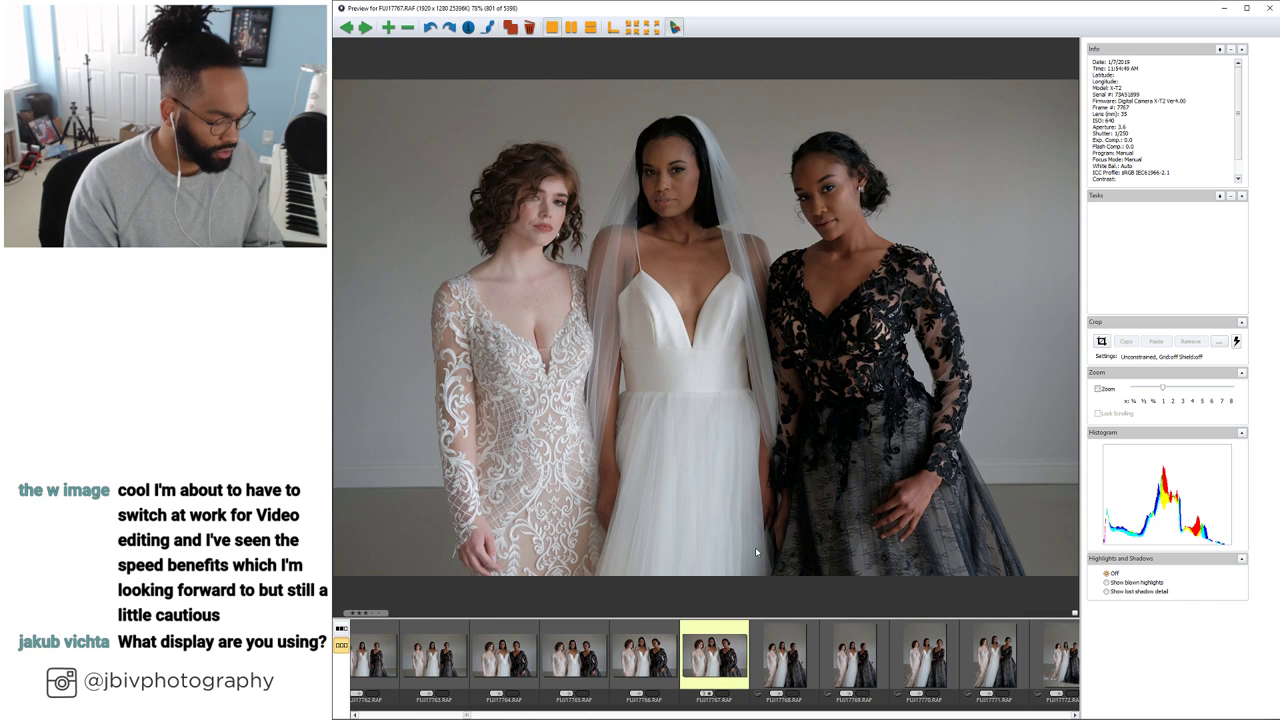
key(Right)
key(Right)
key(Right)
key(Right)
key(Right)
key(Right)
key(Right)
key(Right)
key(Right)
key(Right)
key(Right)
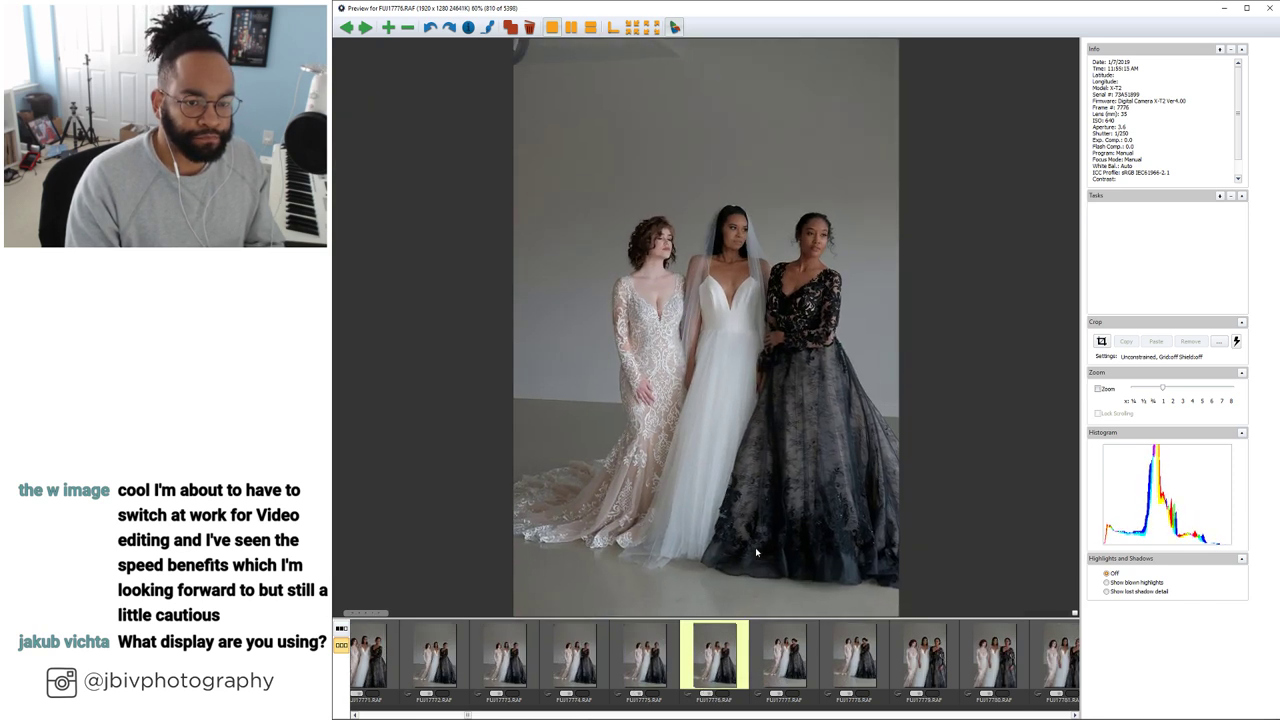
key(Right)
key(Right)
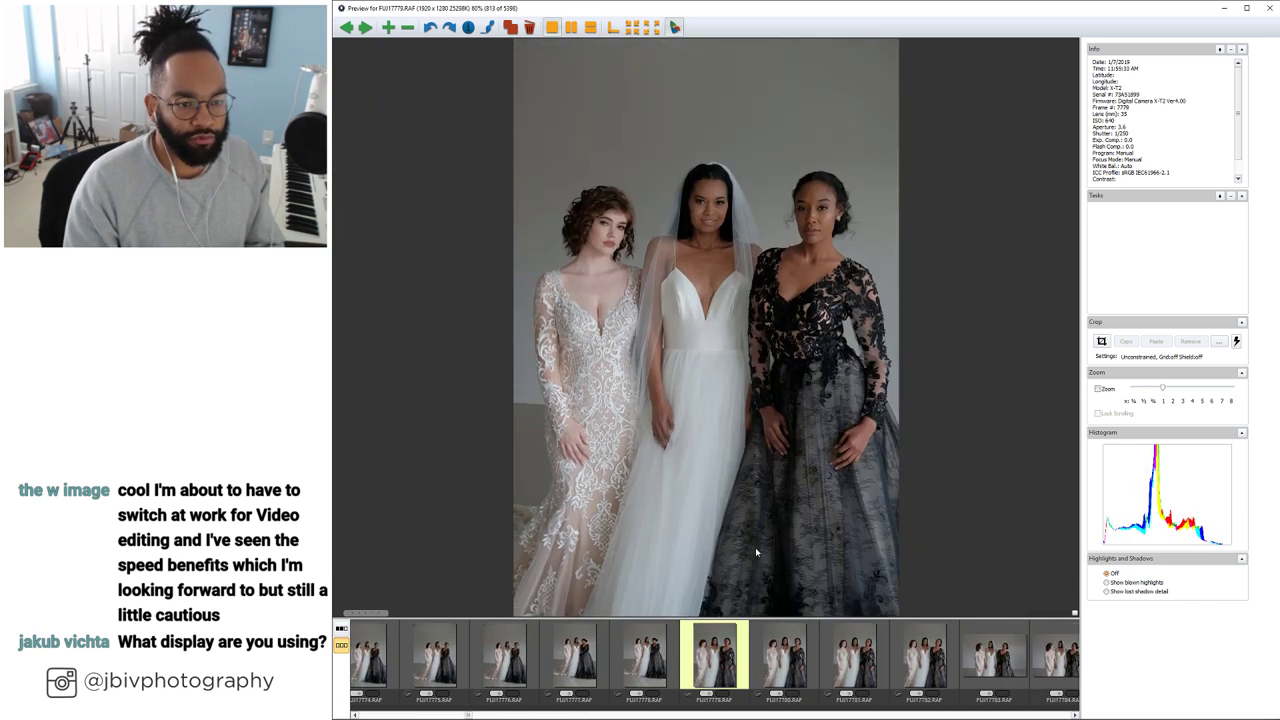
key(Right)
key(Right)
key(Right)
key(Right)
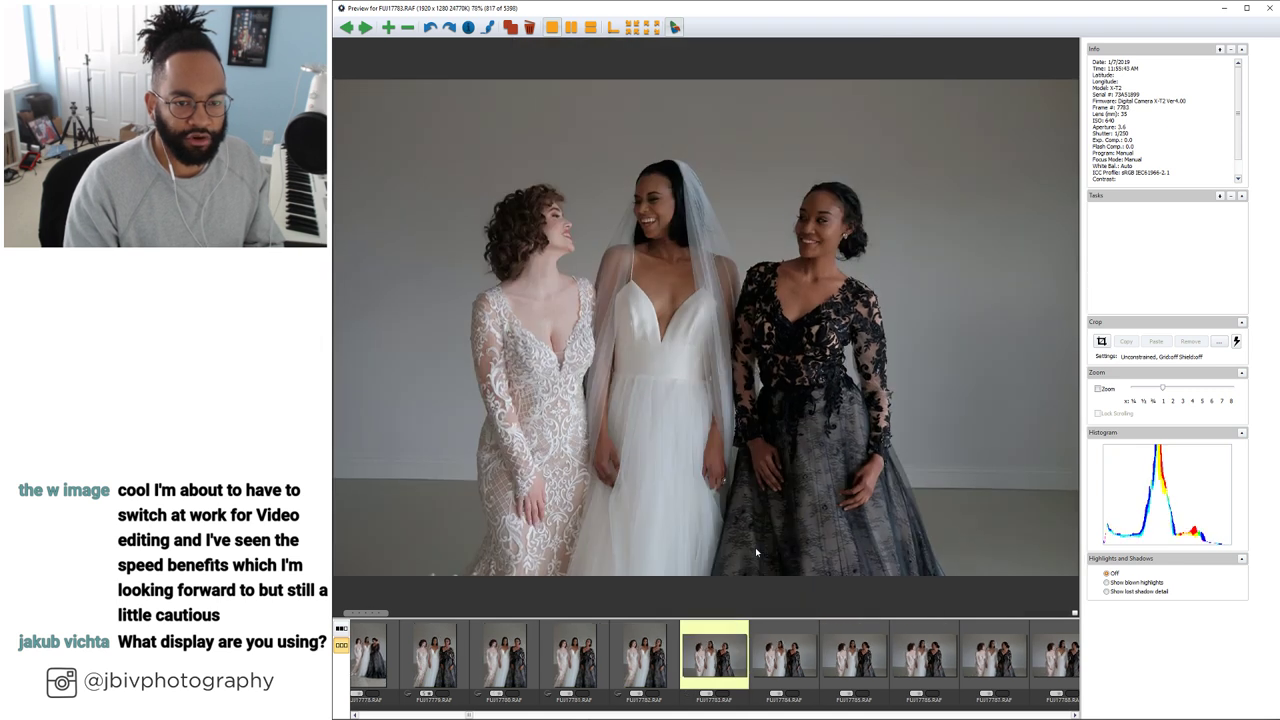
key(Right)
key(Right)
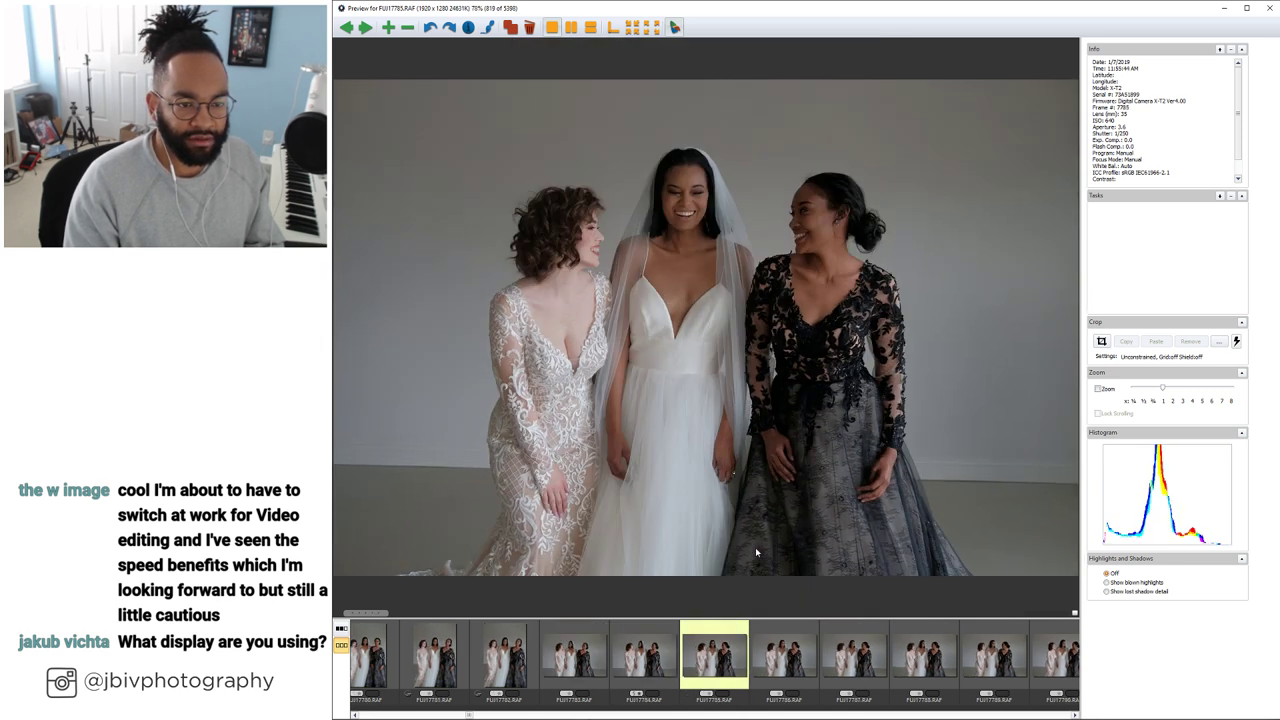
key(Right)
key(Right)
key(Right)
key(Right)
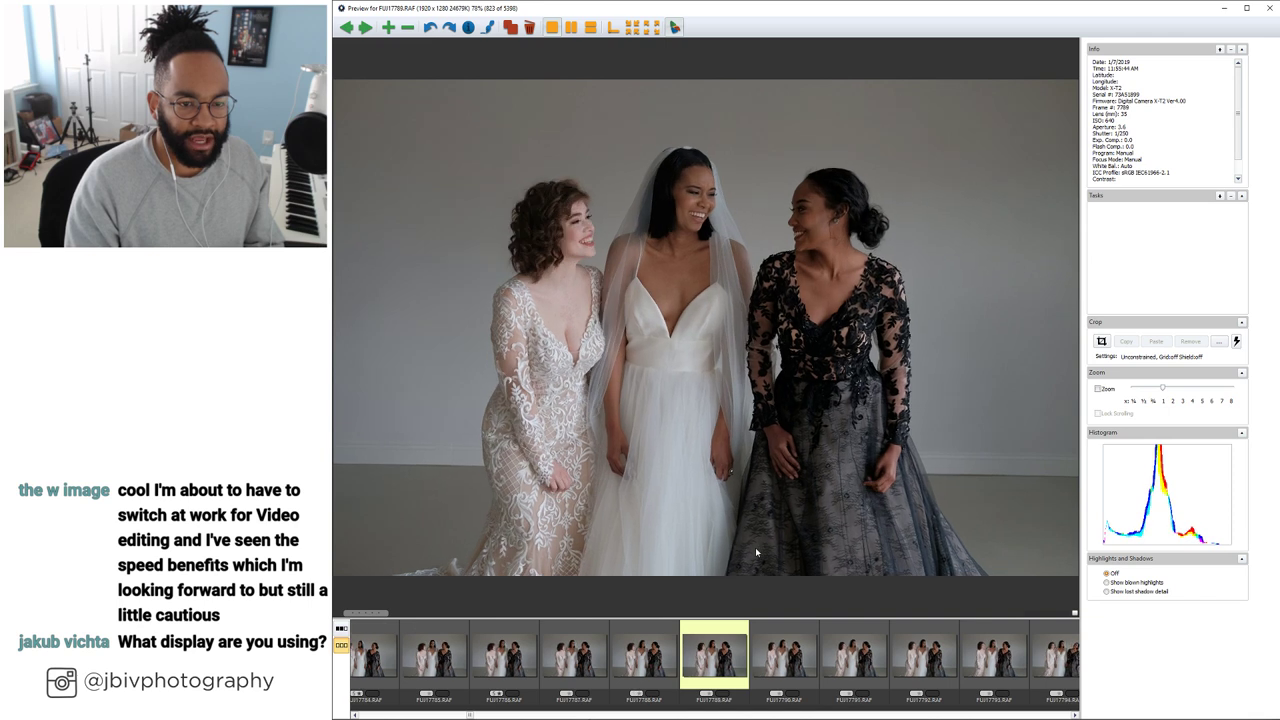
key(Right)
key(Right)
key(Right)
key(Right)
key(Right)
key(Right)
key(Right)
key(Right)
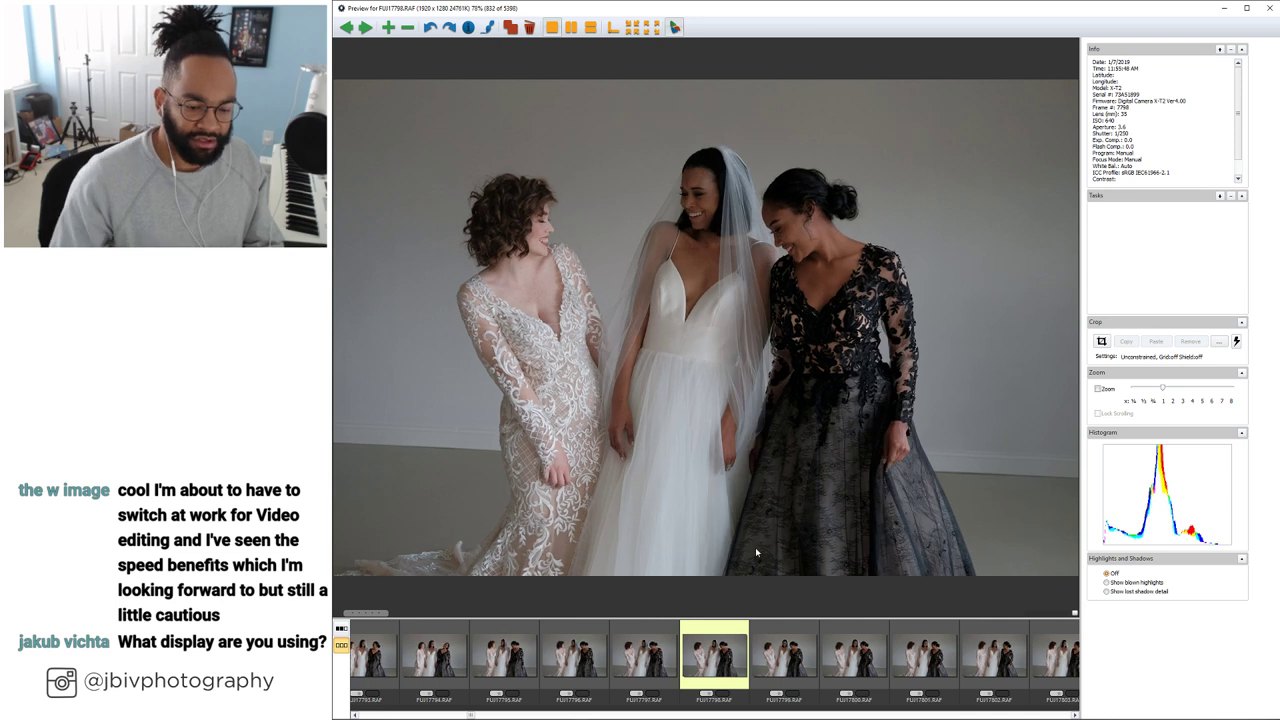
key(Left)
key(Left)
key(Left)
key(Left)
key(Left)
key(Left)
key(Left)
key(Left)
key(Left)
key(Left)
key(Left)
key(Left)
key(Left)
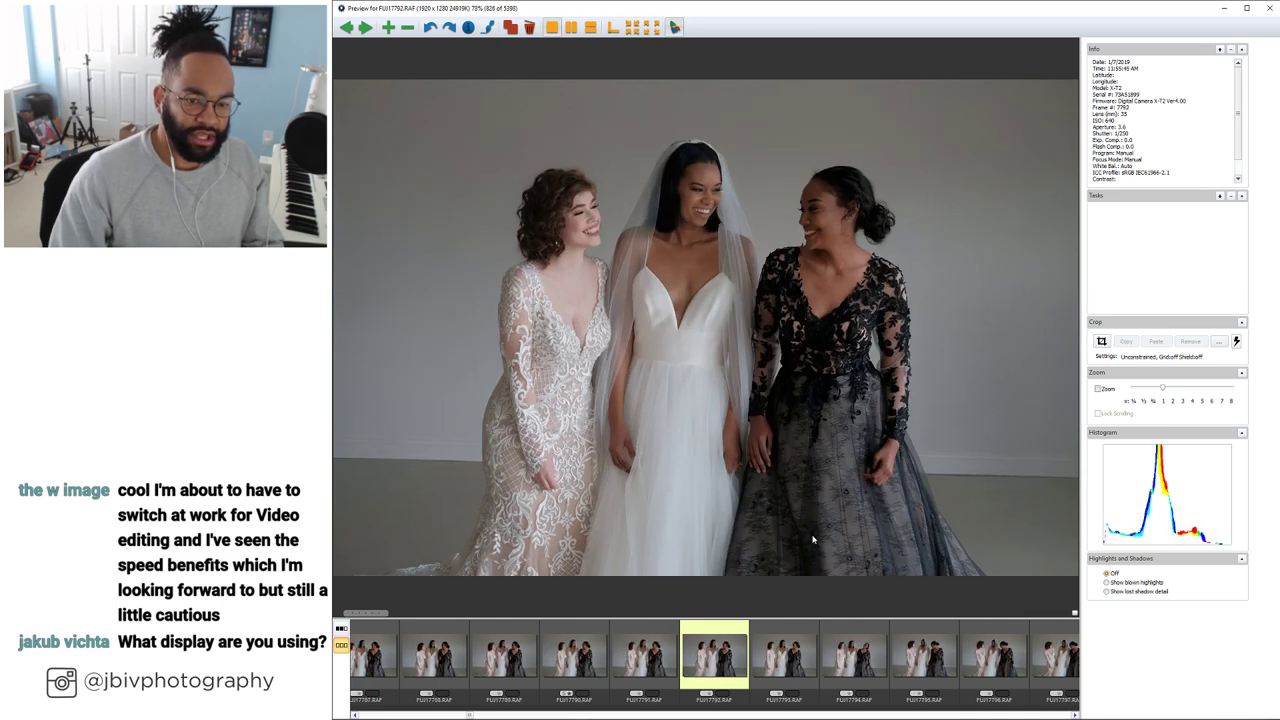
key(Right)
key(Right)
key(Right)
key(Right)
key(Right)
key(Right)
key(Right)
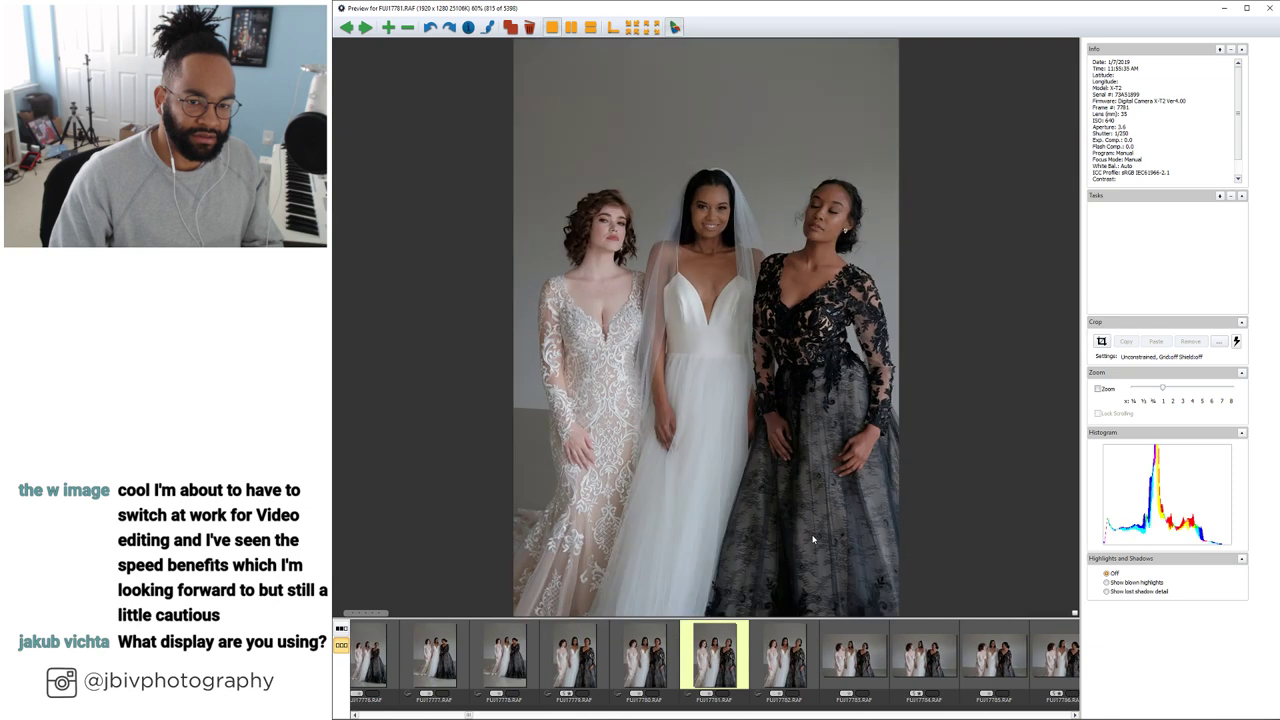
key(Right)
key(Right)
key(Right)
key(Right)
key(Right)
key(Right)
key(Right)
key(Right)
key(Right)
key(Right)
key(Right)
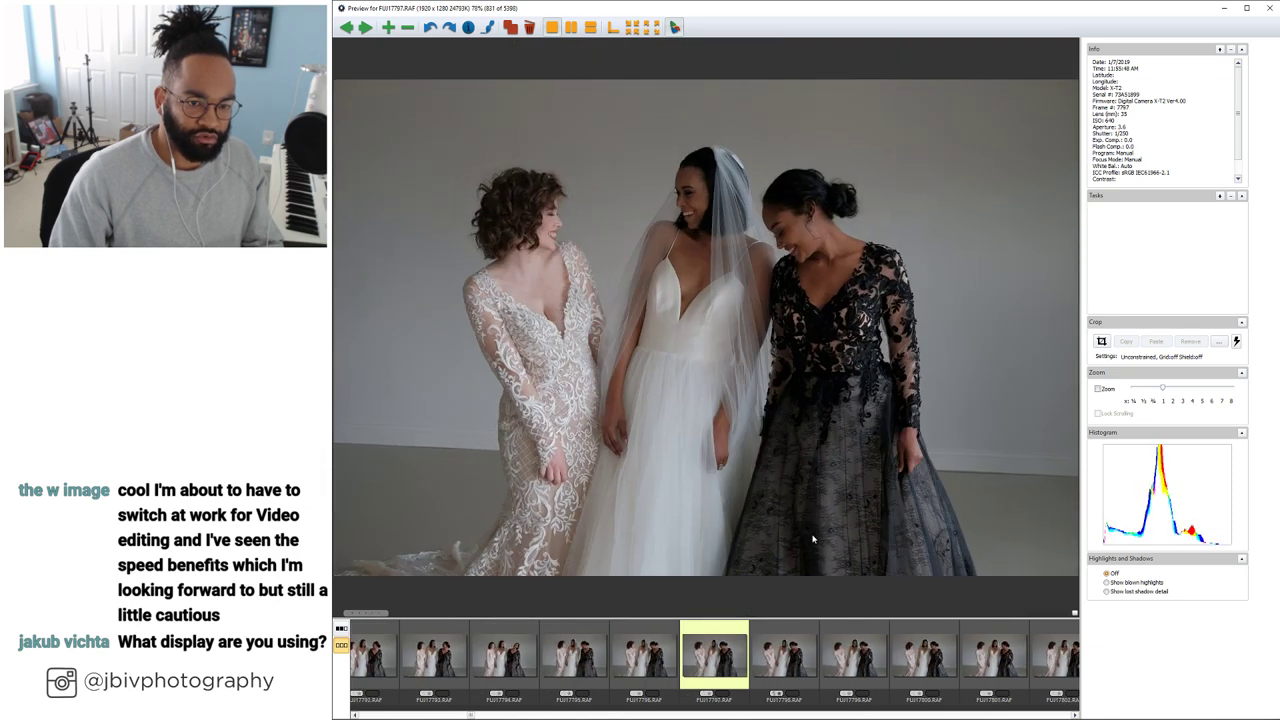
key(Right)
key(Right)
key(Right)
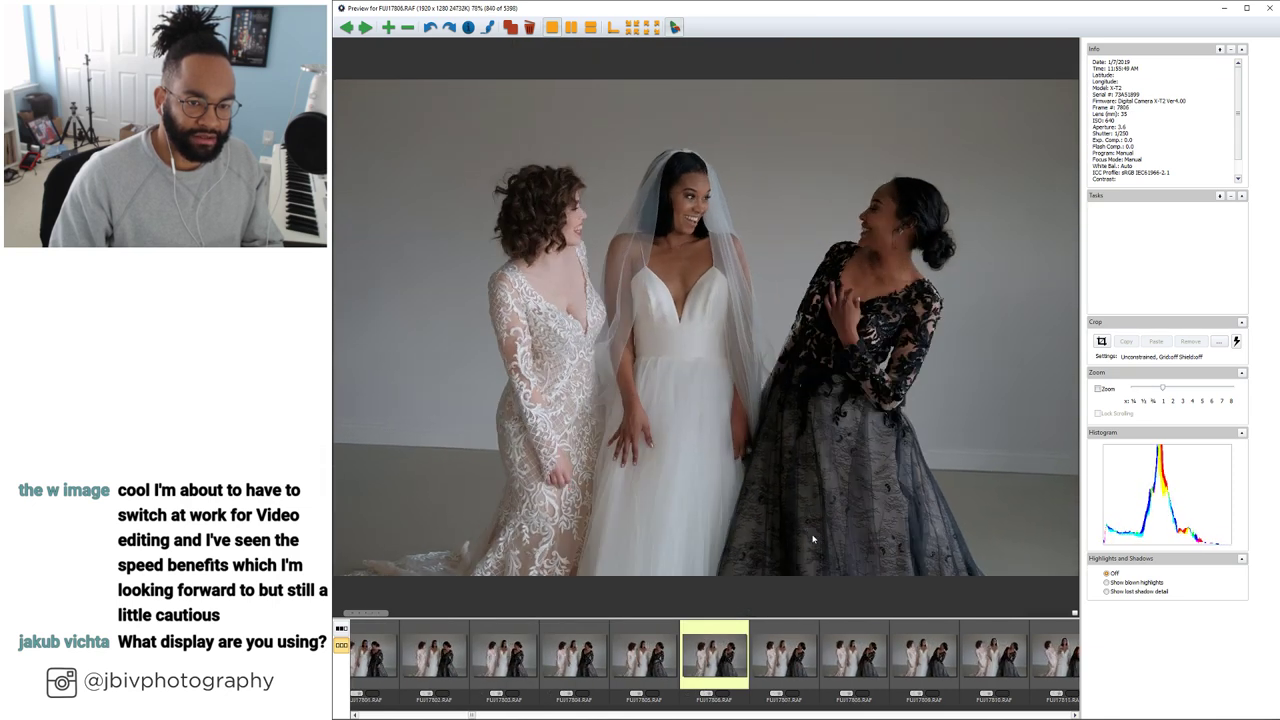
key(Right)
key(Right)
key(Right)
key(Right)
key(Right)
key(Right)
key(Right)
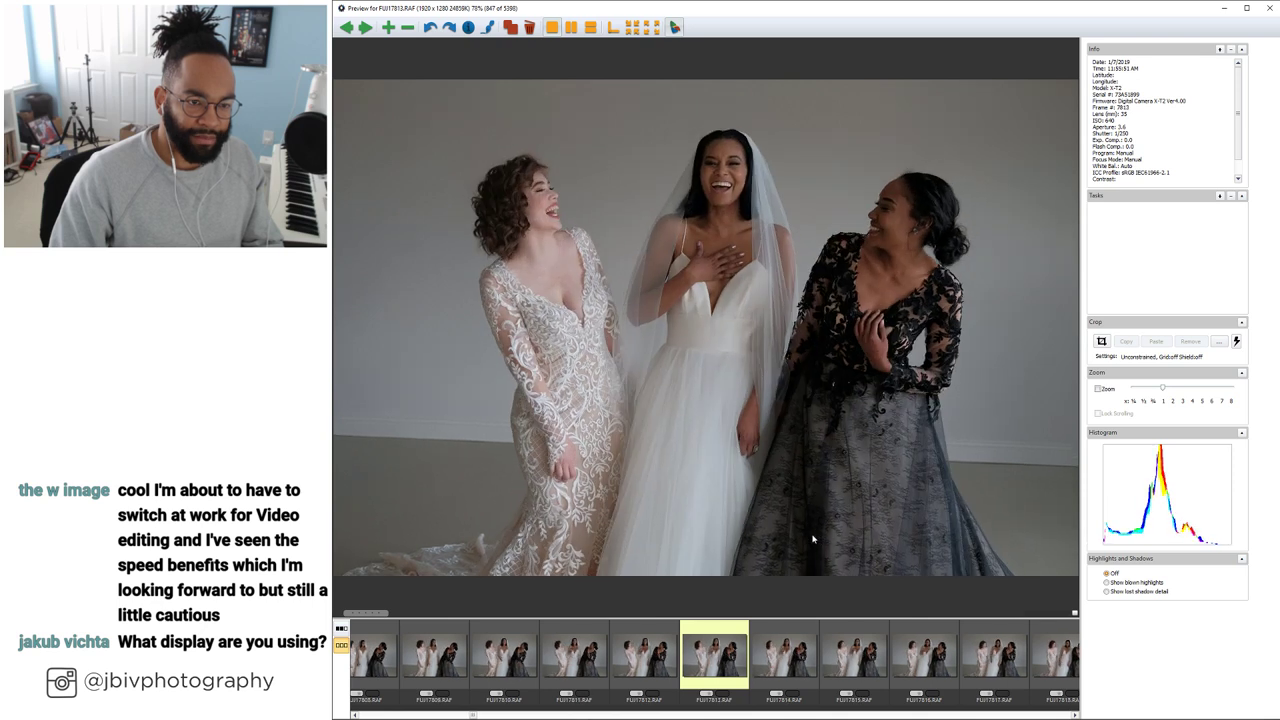
key(Left)
key(Right)
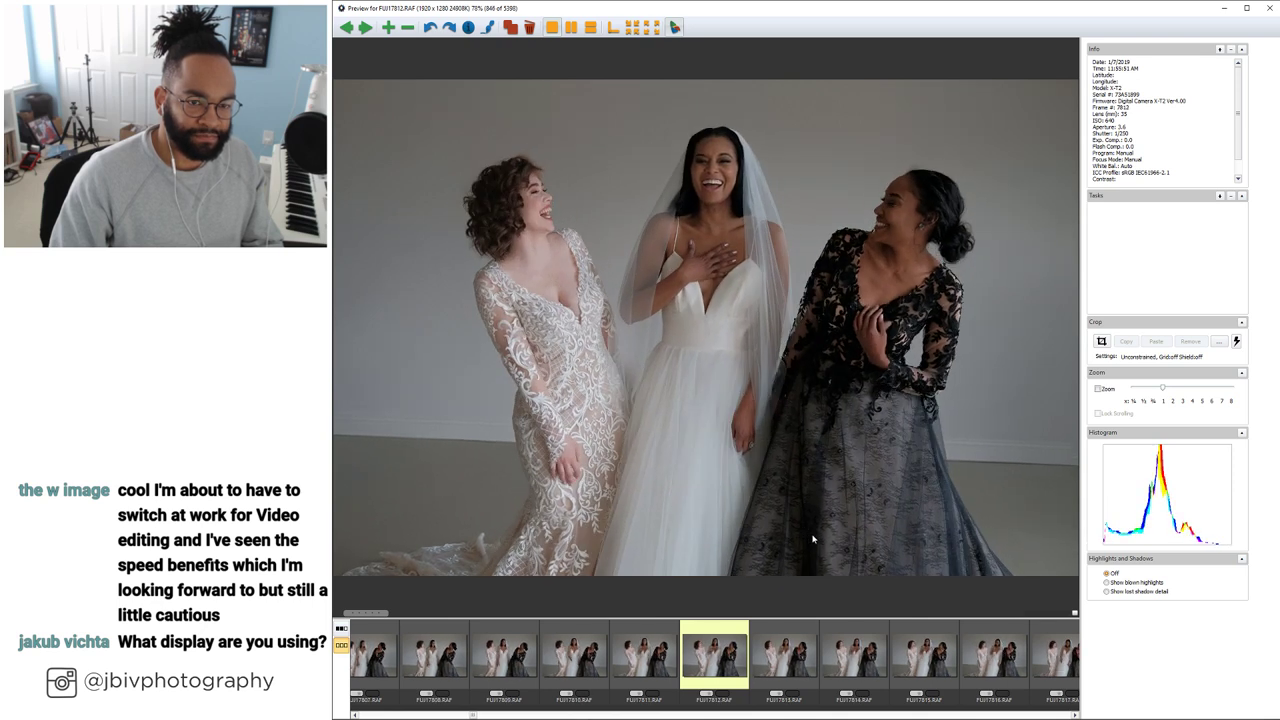
key(Right)
key(Right)
key(Right)
key(Right)
key(Right)
key(Right)
key(Right)
key(Right)
key(Right)
key(Right)
key(Right)
key(Right)
key(Right)
key(Right)
key(Right)
key(Right)
key(Right)
key(Right)
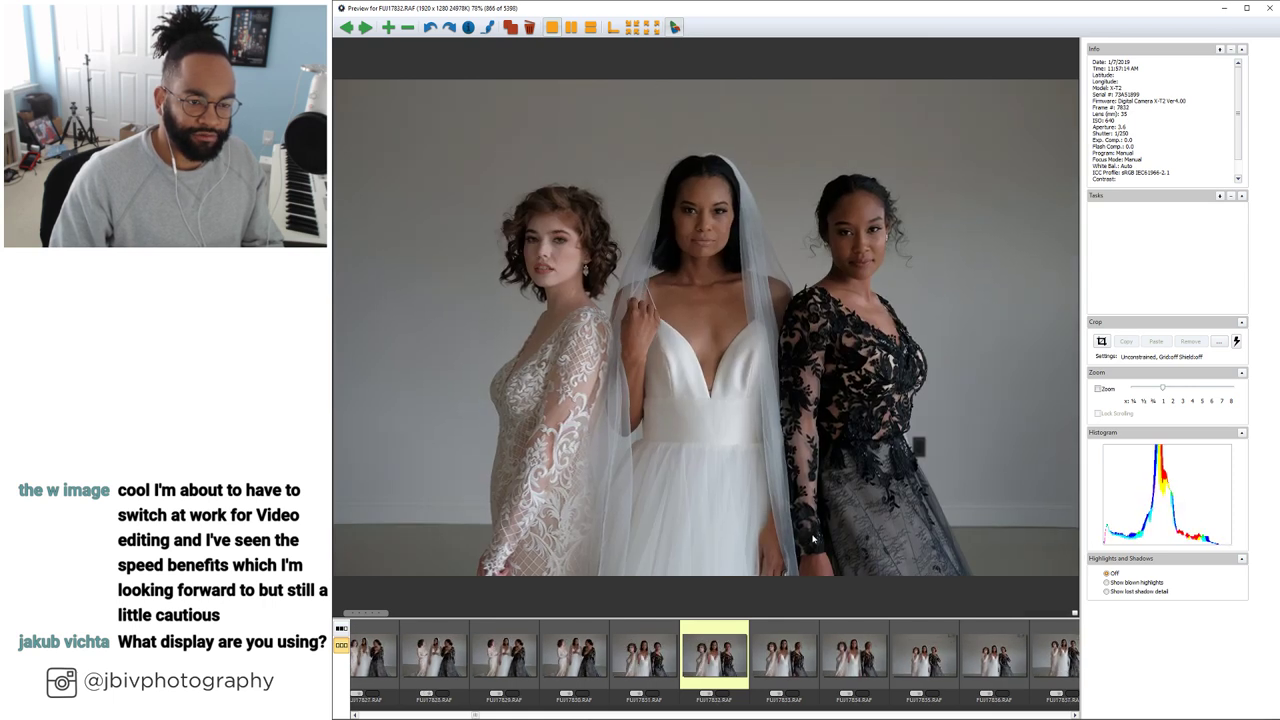
Compare the three-gown group frames: waist-level, hand-holding close-up and full-length shots
key(Right)
key(Right)
key(Right)
key(Right)
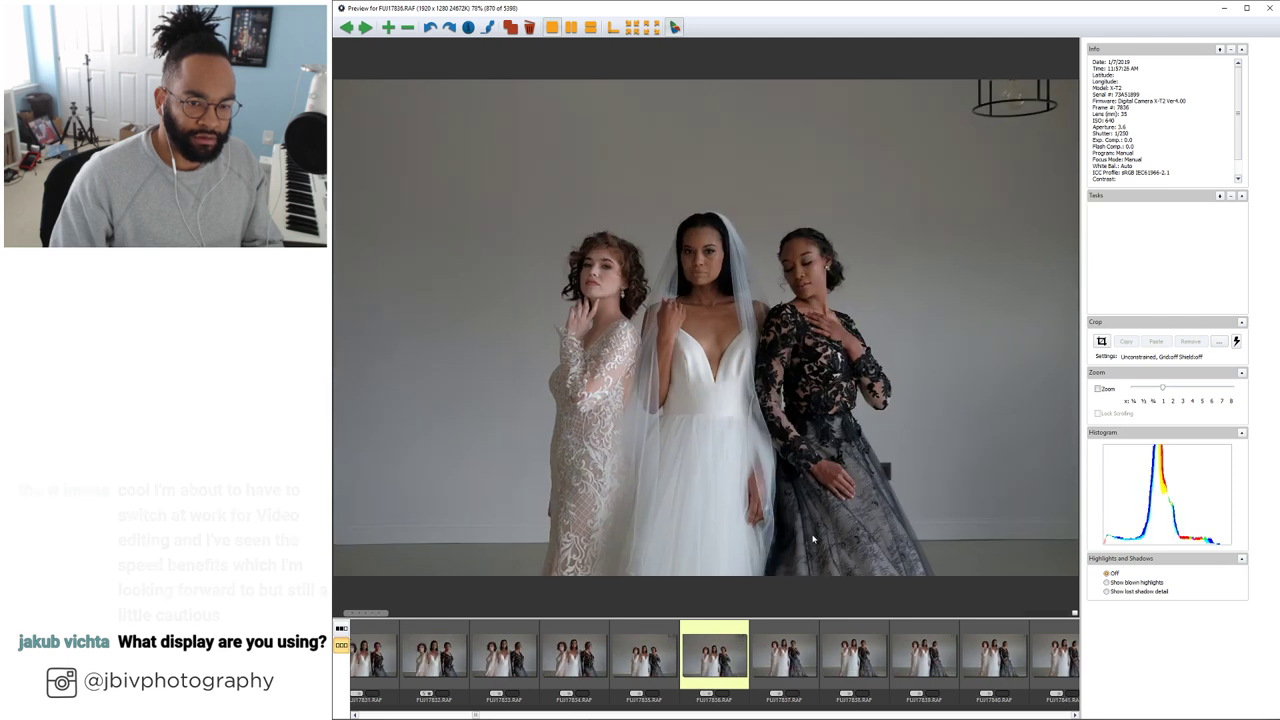
key(Right)
key(Right)
key(Right)
key(Right)
key(Right)
key(Right)
key(Right)
key(Right)
key(Right)
key(Right)
key(Right)
key(Right)
key(Right)
key(Right)
key(Right)
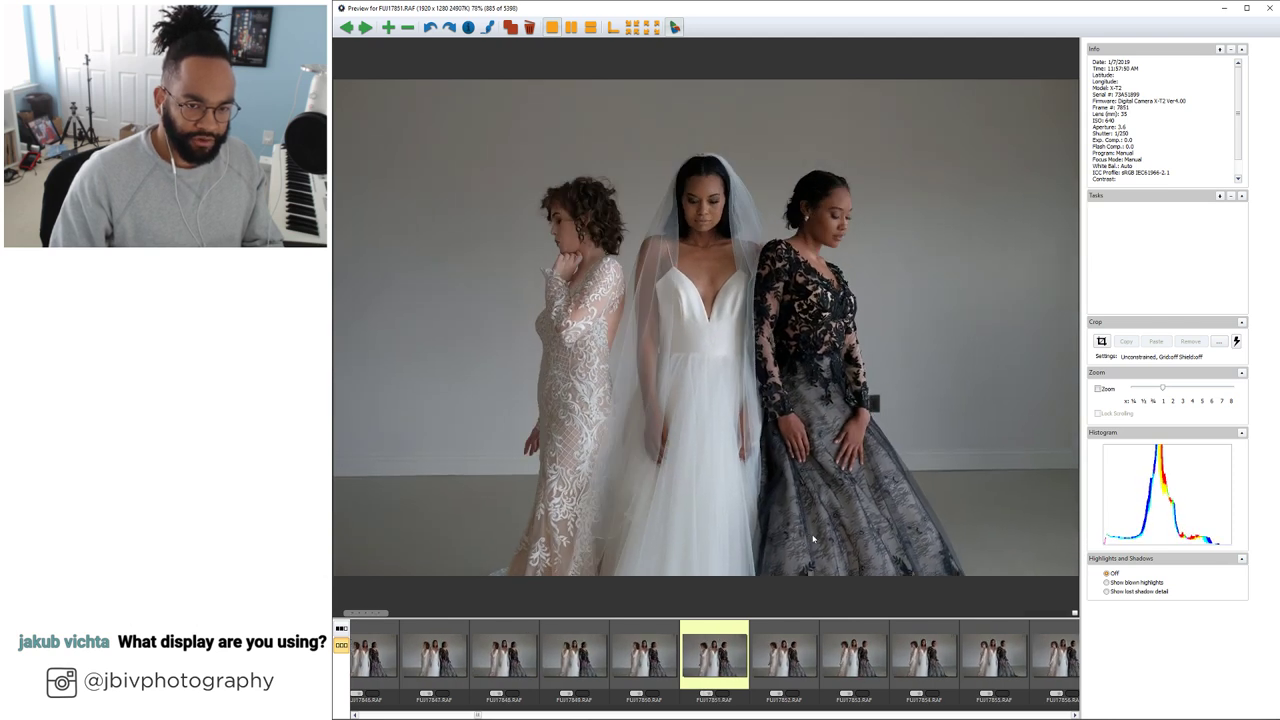
key(Right)
key(Right)
key(Right)
key(Right)
key(Right)
key(Right)
key(Right)
key(Right)
key(Right)
key(Right)
key(Right)
key(Right)
key(Right)
key(Right)
key(Right)
key(Right)
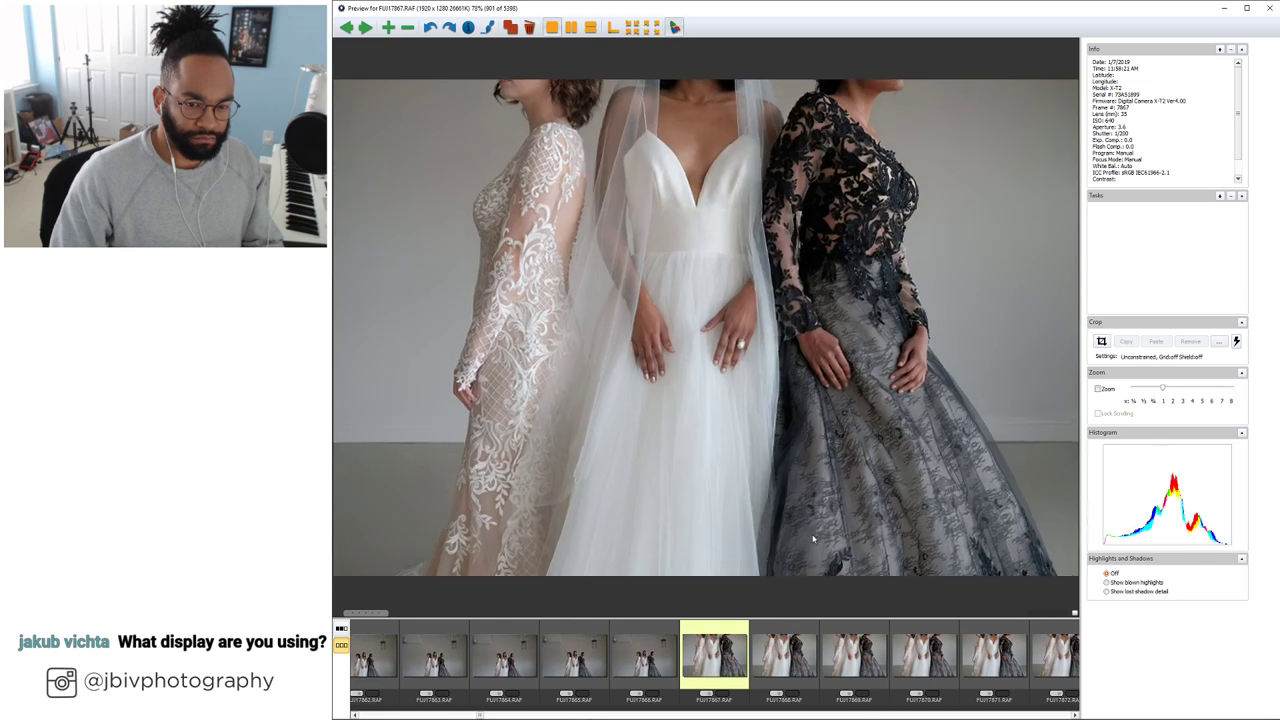
key(Left)
key(Right)
key(Right)
key(Right)
key(Right)
key(Right)
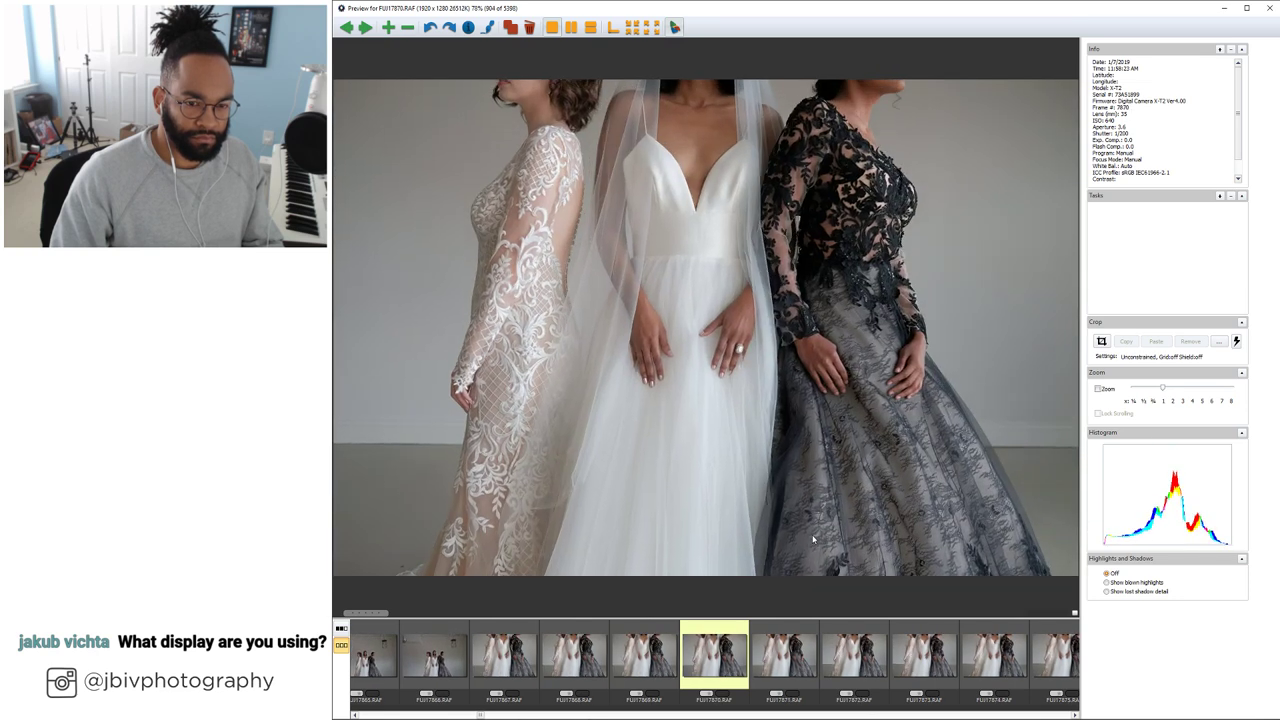
key(Left)
key(Left)
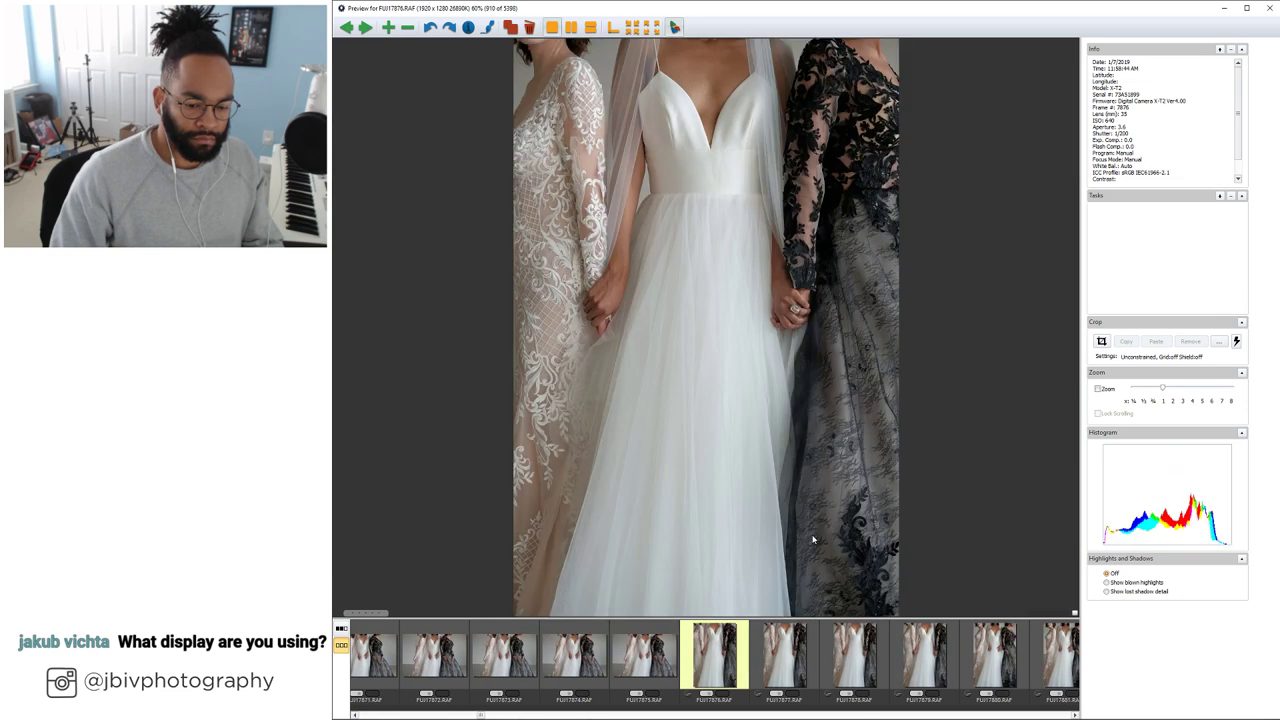
key(Right)
key(Right)
key(Right)
key(Right)
key(Right)
key(Right)
key(Right)
key(Right)
key(Right)
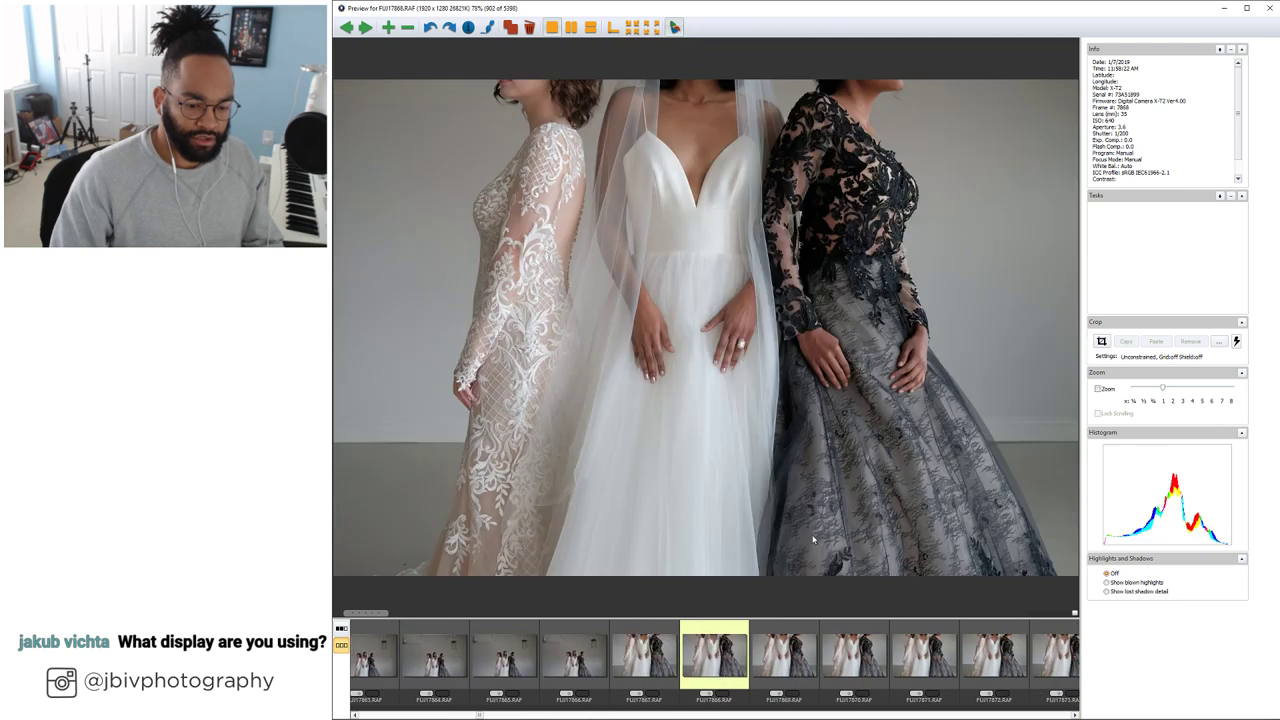
key(Right)
key(Right)
key(Right)
key(Right)
key(Right)
key(Right)
key(Right)
key(Right)
key(Right)
key(Right)
key(Right)
key(Right)
key(Right)
key(Right)
key(Right)
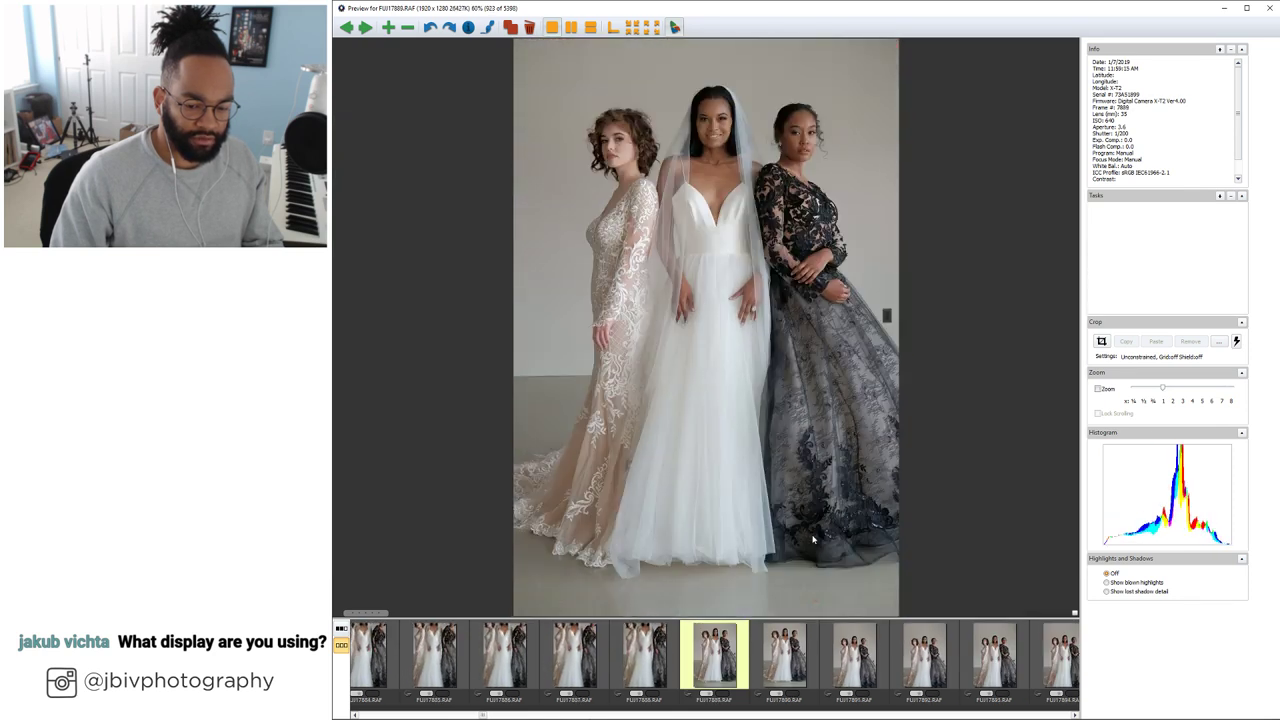
key(Right)
key(Right)
key(Right)
key(Right)
key(Right)
key(Right)
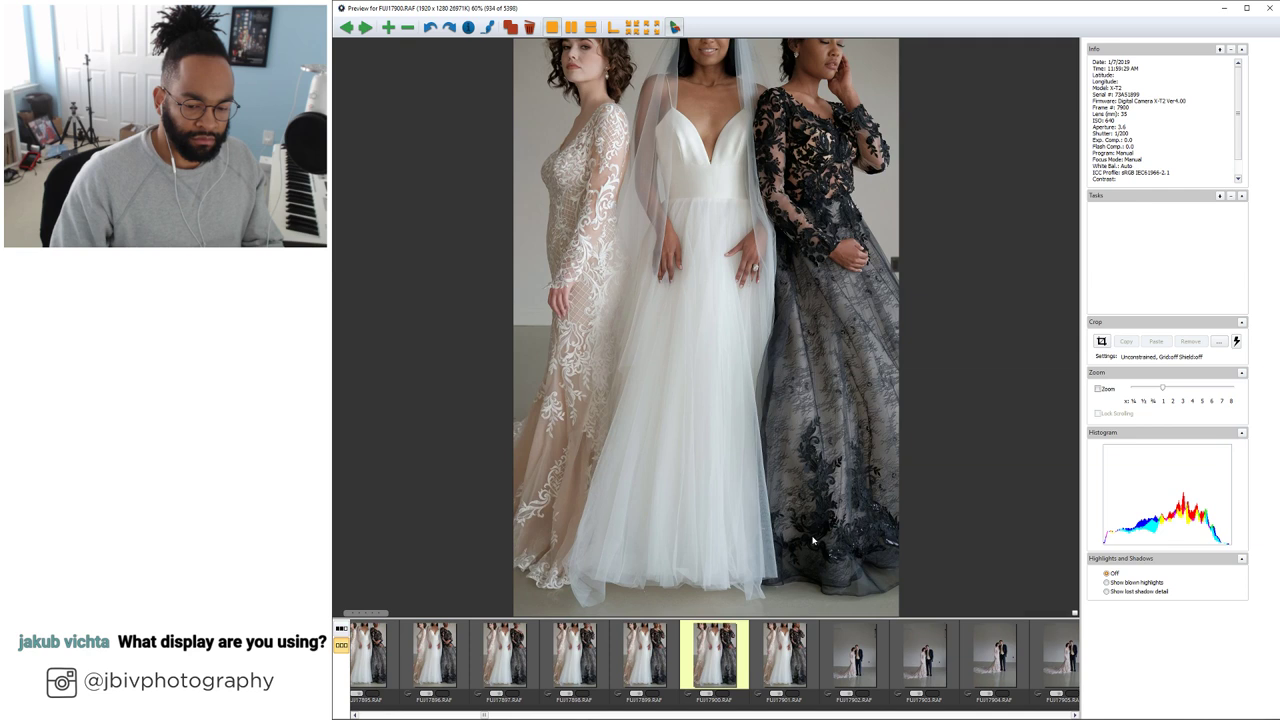
key(Right)
key(Right)
key(Right)
key(Right)
key(Right)
key(Left)
key(Left)
key(Left)
key(Left)
key(Left)
key(Left)
key(Left)
key(Left)
key(Left)
key(Left)
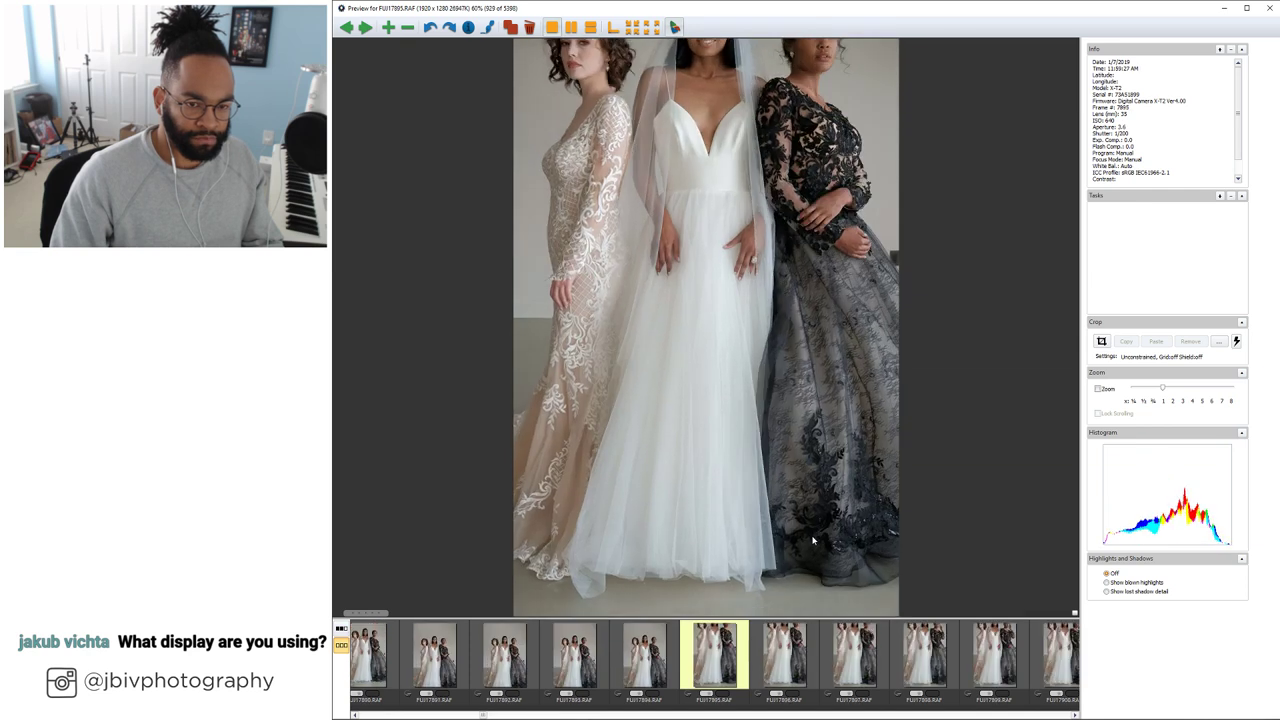
key(Left)
key(Left)
key(Left)
key(Left)
key(Left)
key(Left)
key(Left)
key(Left)
key(Left)
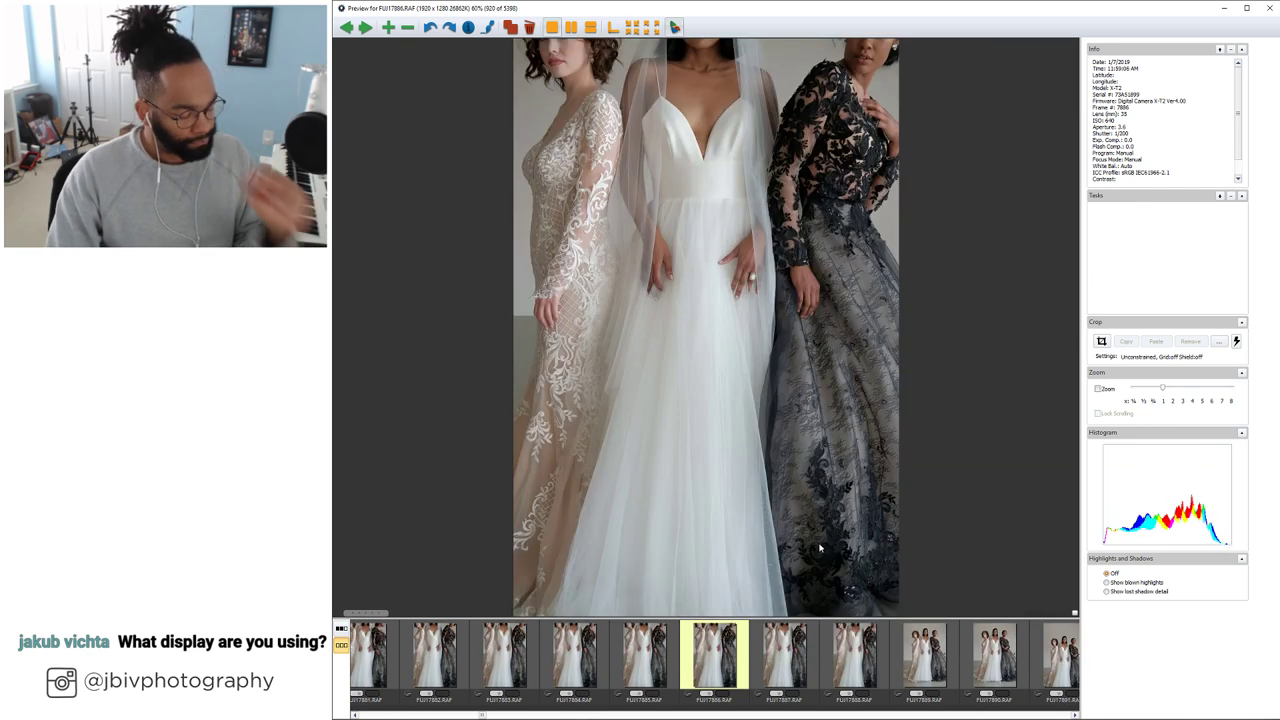
key(Left)
key(Left)
key(Left)
key(Left)
key(Left)
key(Left)
key(Left)
key(Left)
key(Left)
key(Left)
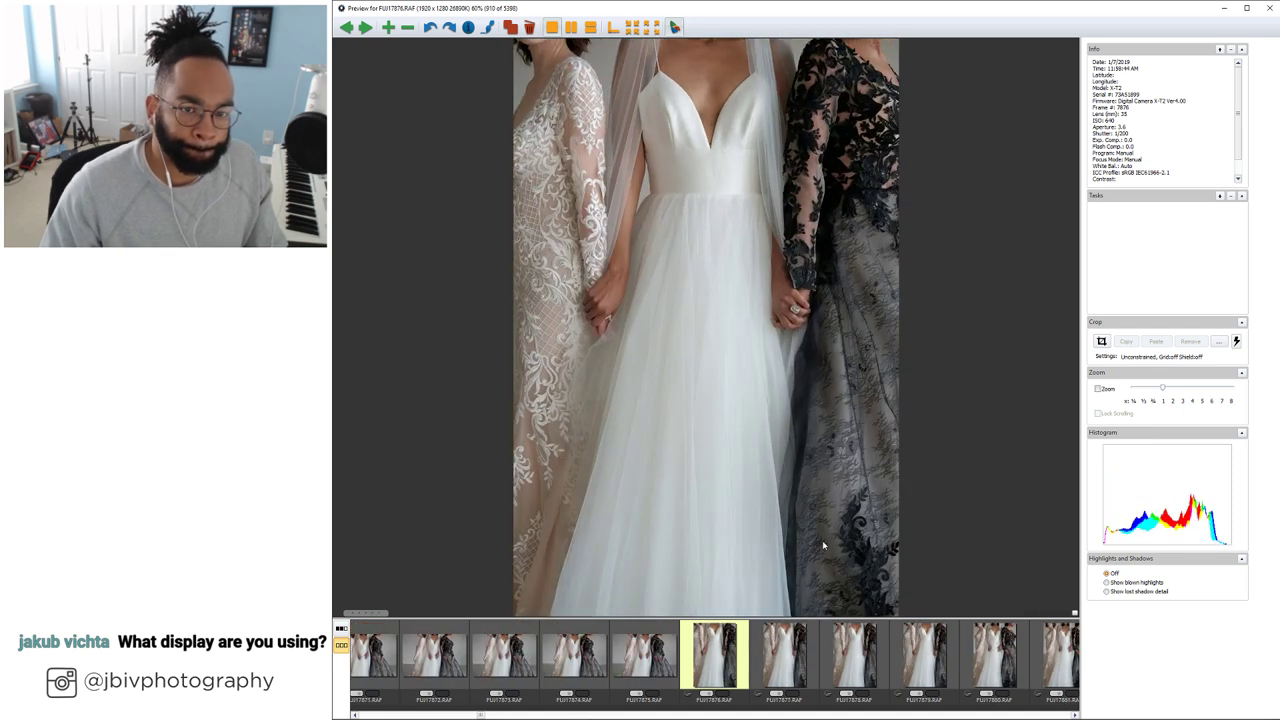
key(Left)
key(Left)
key(Left)
key(Left)
key(Left)
key(Left)
key(Left)
key(Left)
key(Left)
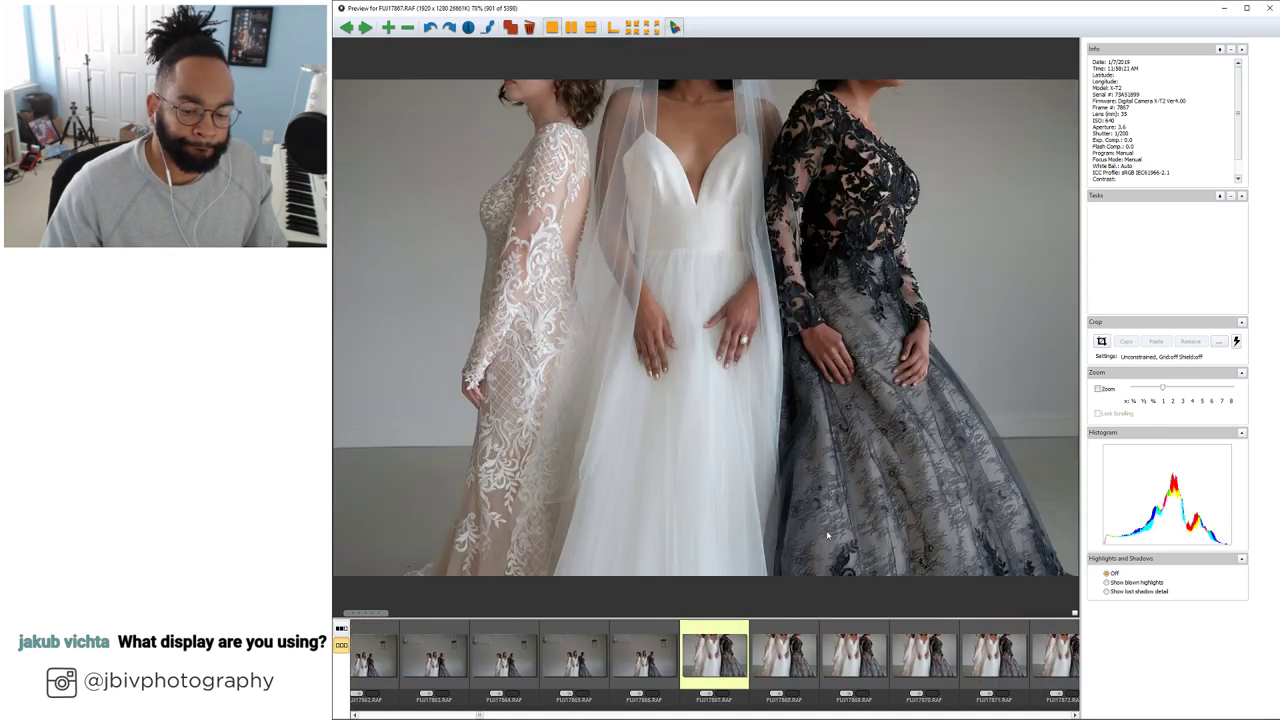
key(Right)
key(Right)
key(Right)
key(Right)
key(Right)
key(Right)
key(Right)
key(Right)
key(Right)
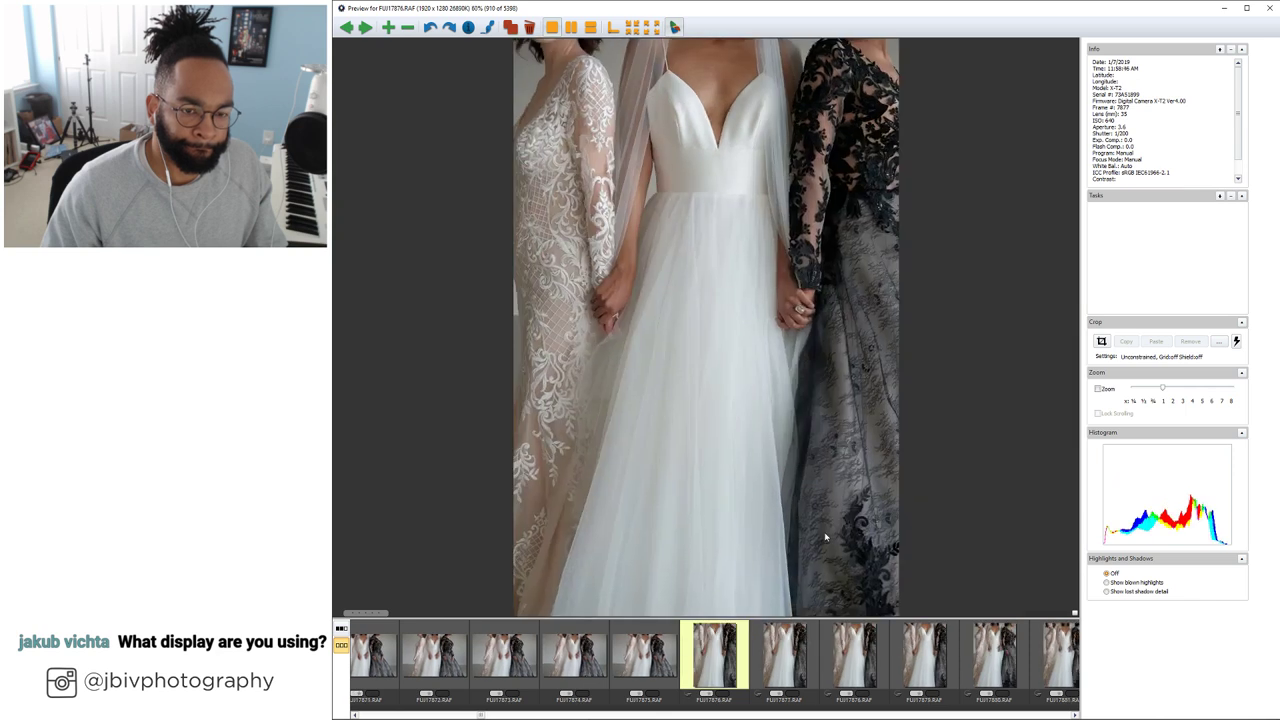
key(Right)
key(Right)
key(Right)
key(Right)
key(Right)
key(Right)
key(Right)
key(Right)
key(Right)
key(Right)
key(Right)
key(Right)
key(Right)
key(Right)
key(Right)
key(Right)
key(Right)
key(Right)
key(Right)
key(Right)
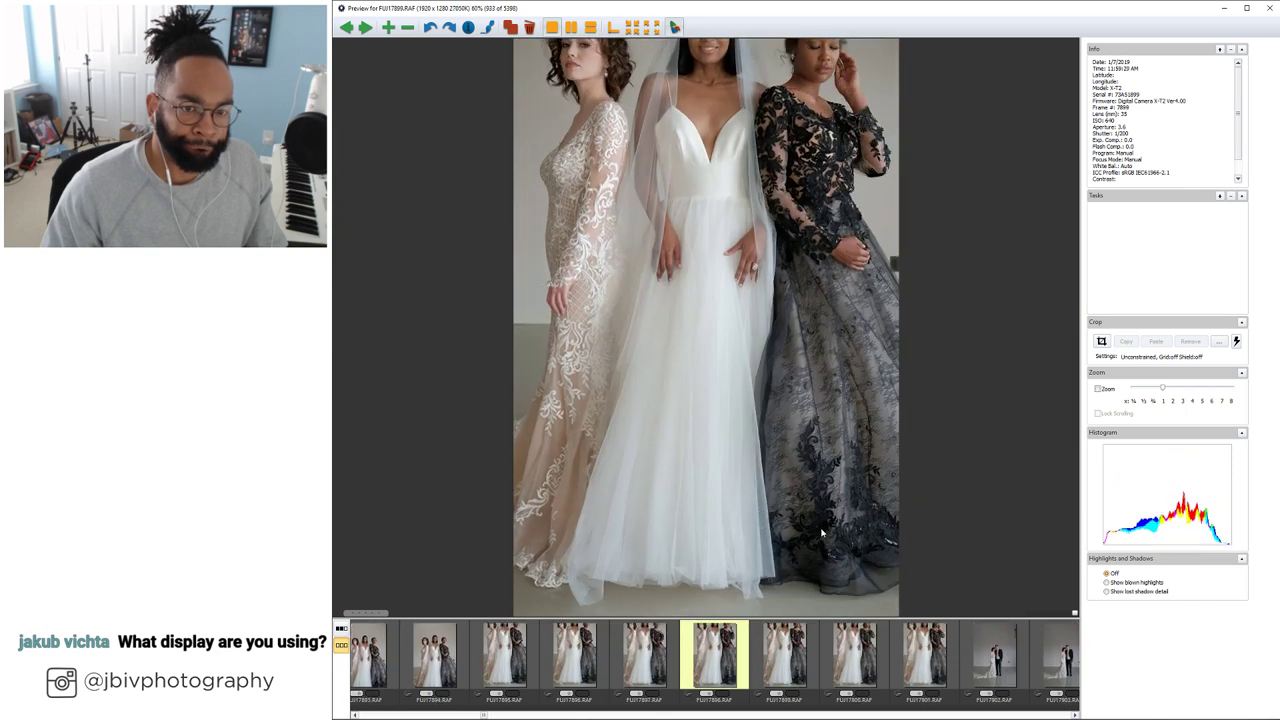
Advance through the couple portraits to the embrace-from-behind frame FUJ17977.RAF, image 1011
key(Right)
key(Right)
key(Right)
key(Right)
key(Right)
key(Right)
key(Right)
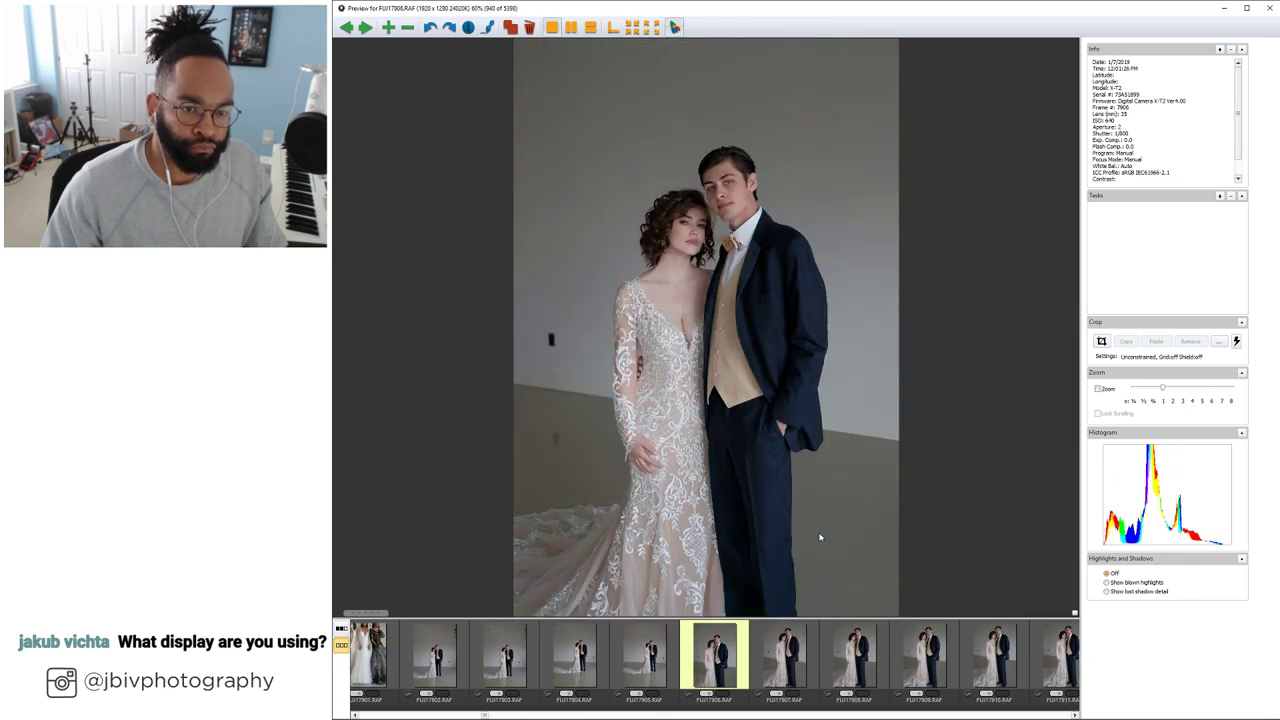
key(Right)
key(Right)
key(Right)
key(Right)
key(Right)
key(Right)
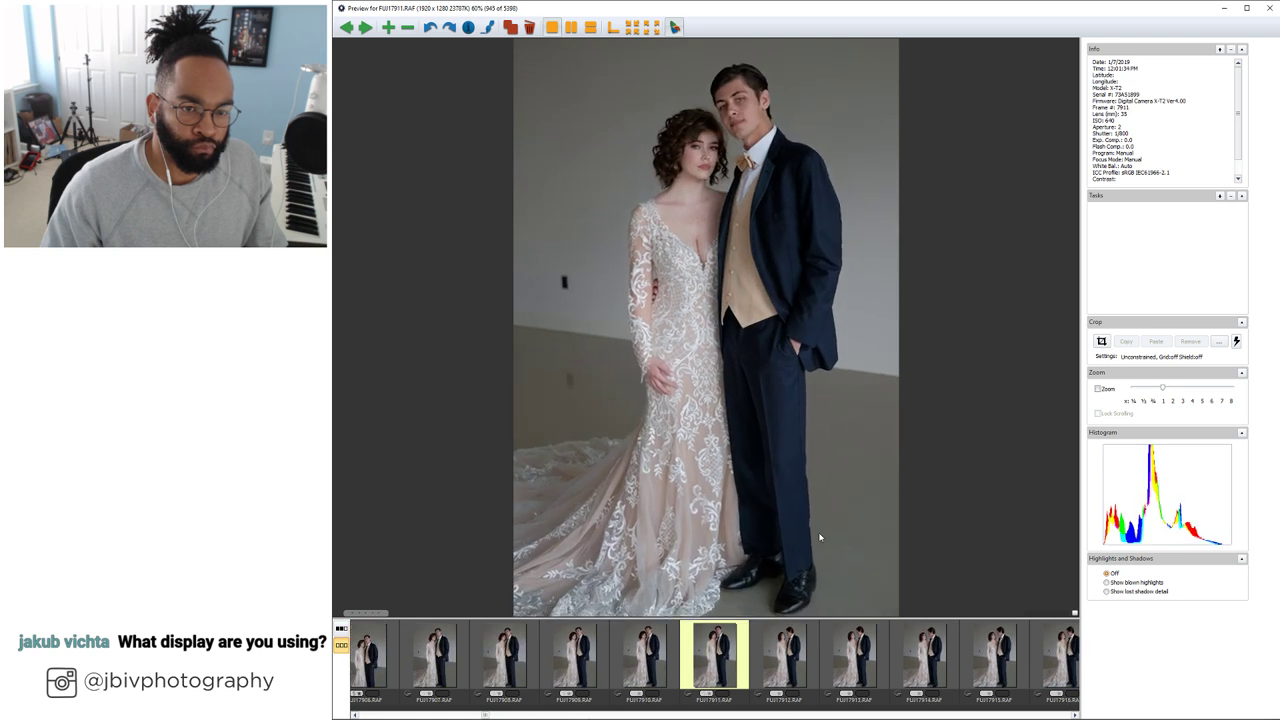
key(Right)
key(Right)
key(Right)
key(Right)
key(Right)
key(Right)
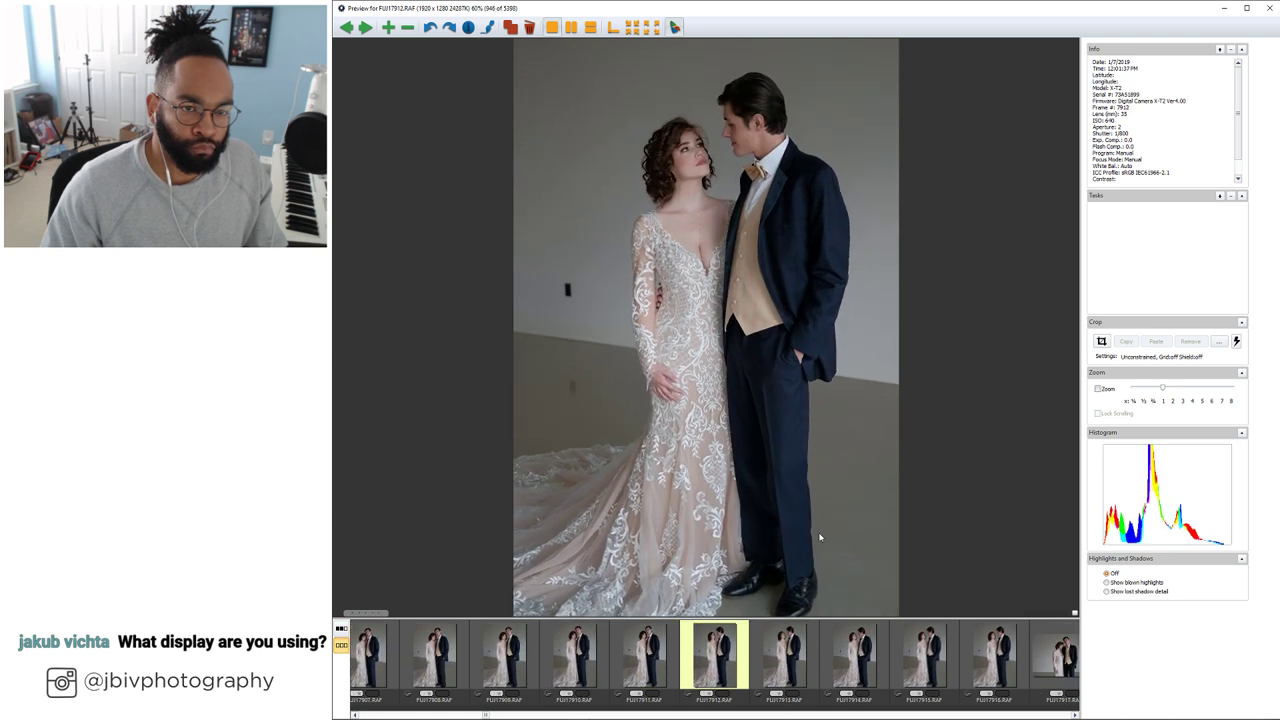
key(Right)
key(Right)
key(Right)
key(Right)
key(Right)
key(Right)
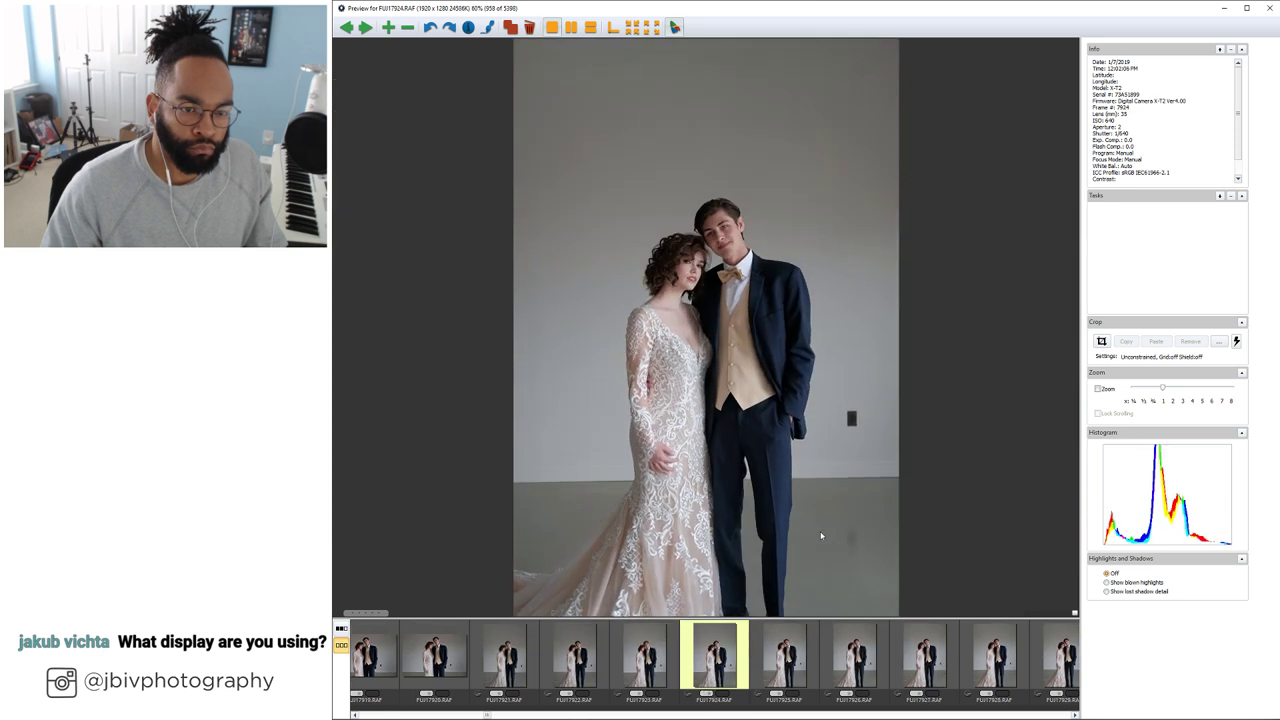
key(Right)
key(Right)
key(Right)
key(Right)
key(Right)
key(Right)
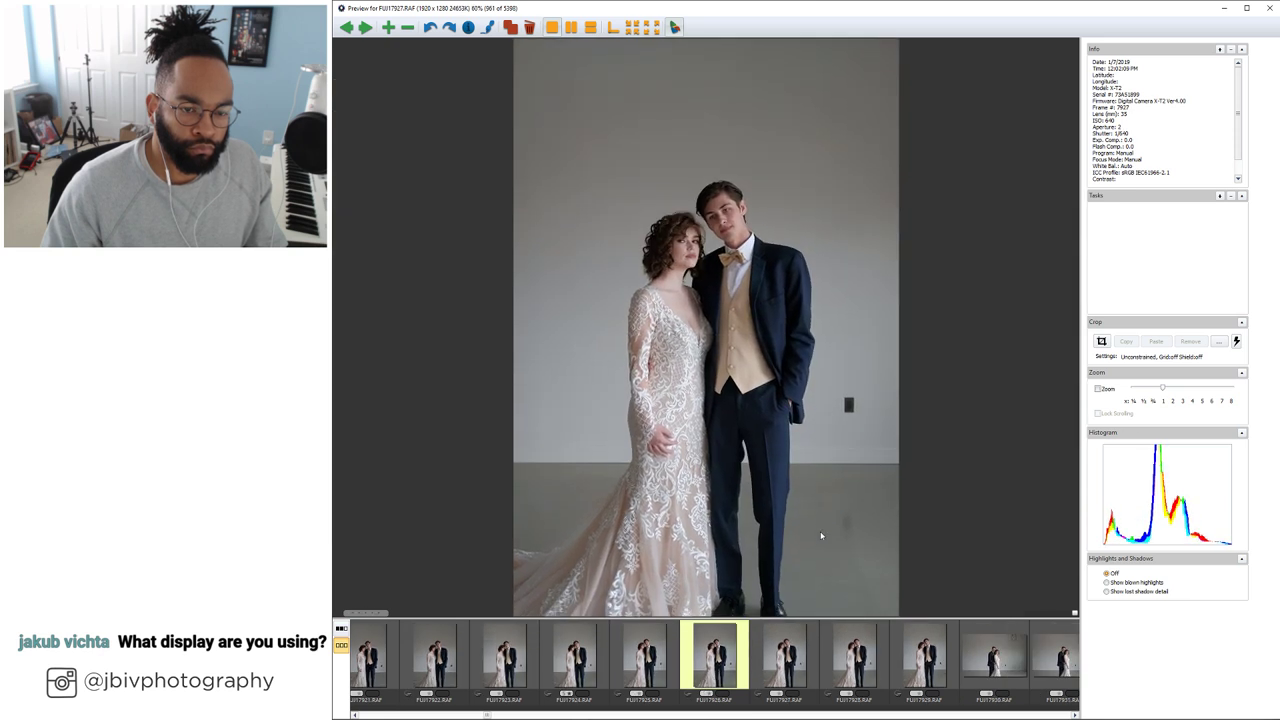
key(Right)
key(Right)
key(Right)
key(Right)
key(Right)
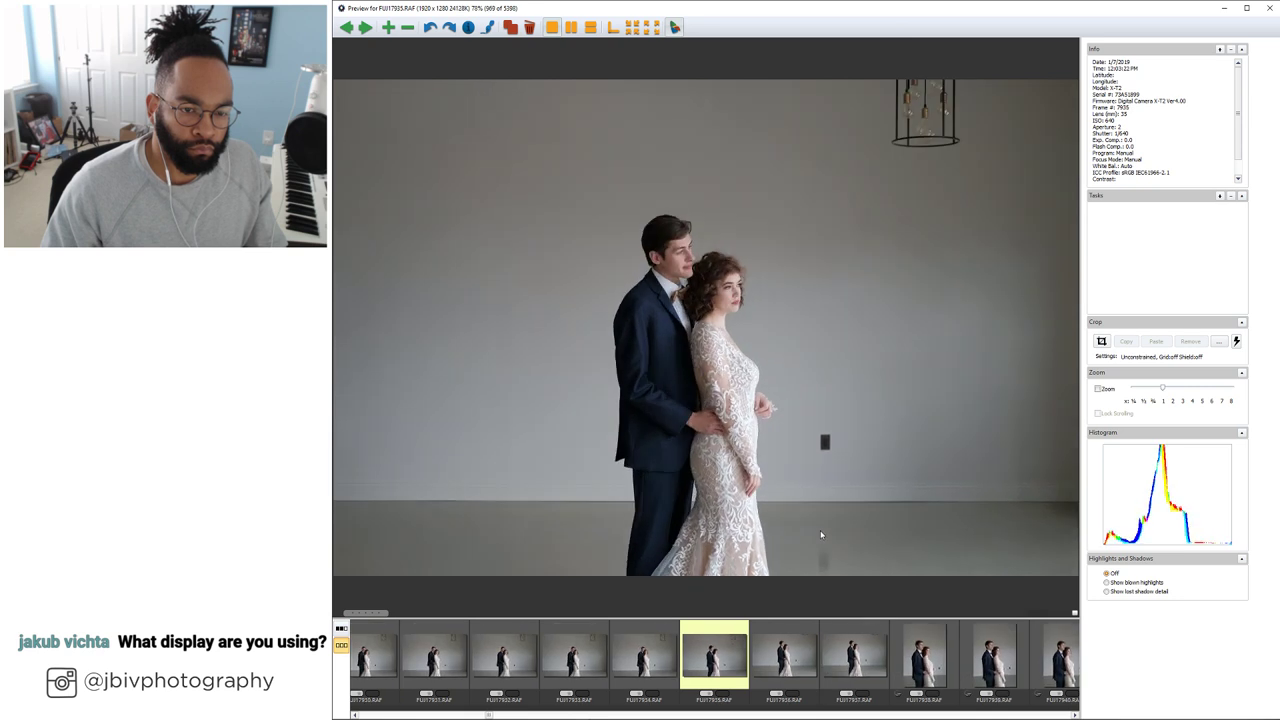
key(Right)
key(Right)
key(Right)
key(Right)
key(Right)
key(Right)
key(Right)
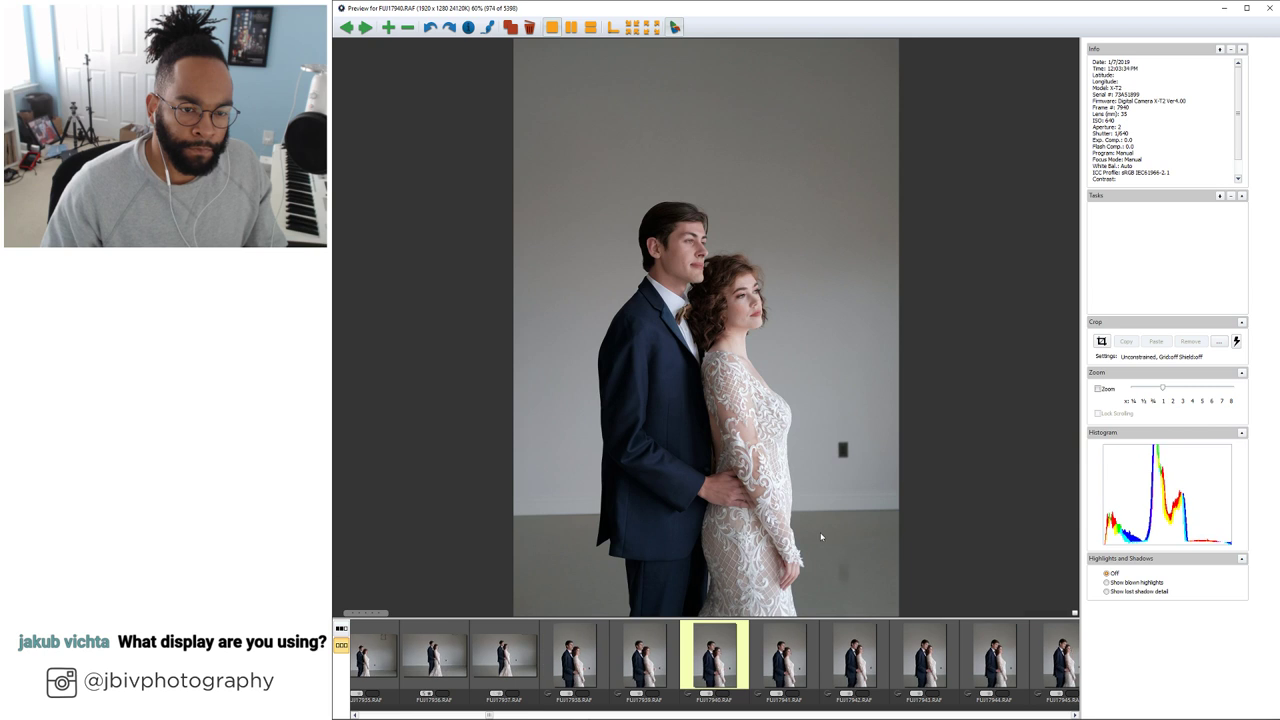
key(Right)
key(Right)
key(Right)
key(Right)
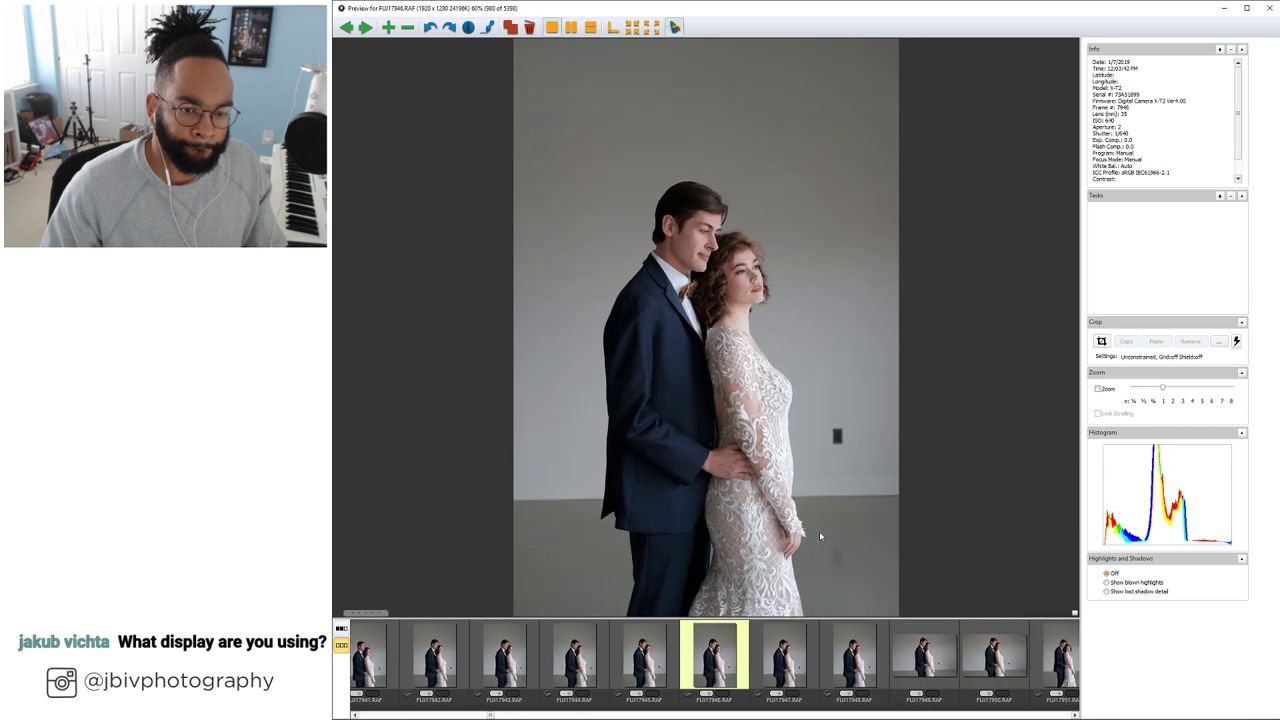
key(Right)
key(Right)
key(Right)
key(Right)
key(Right)
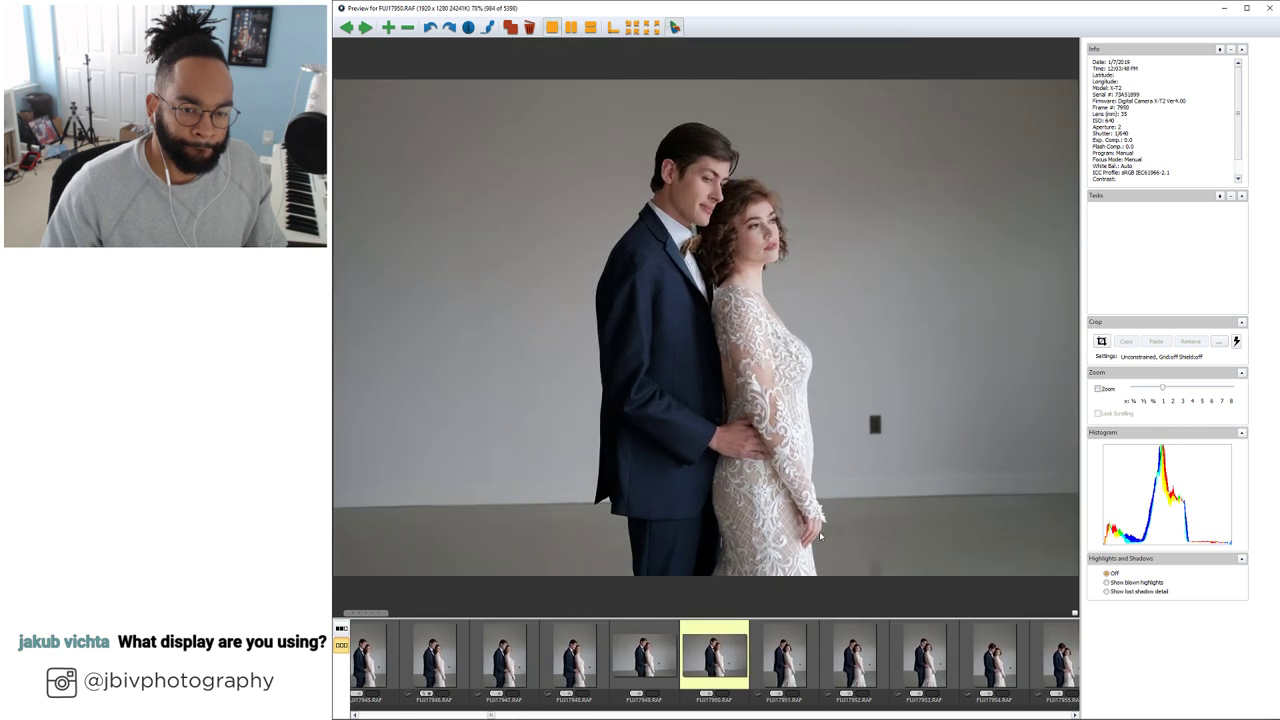
key(Right)
key(Right)
key(Right)
key(Right)
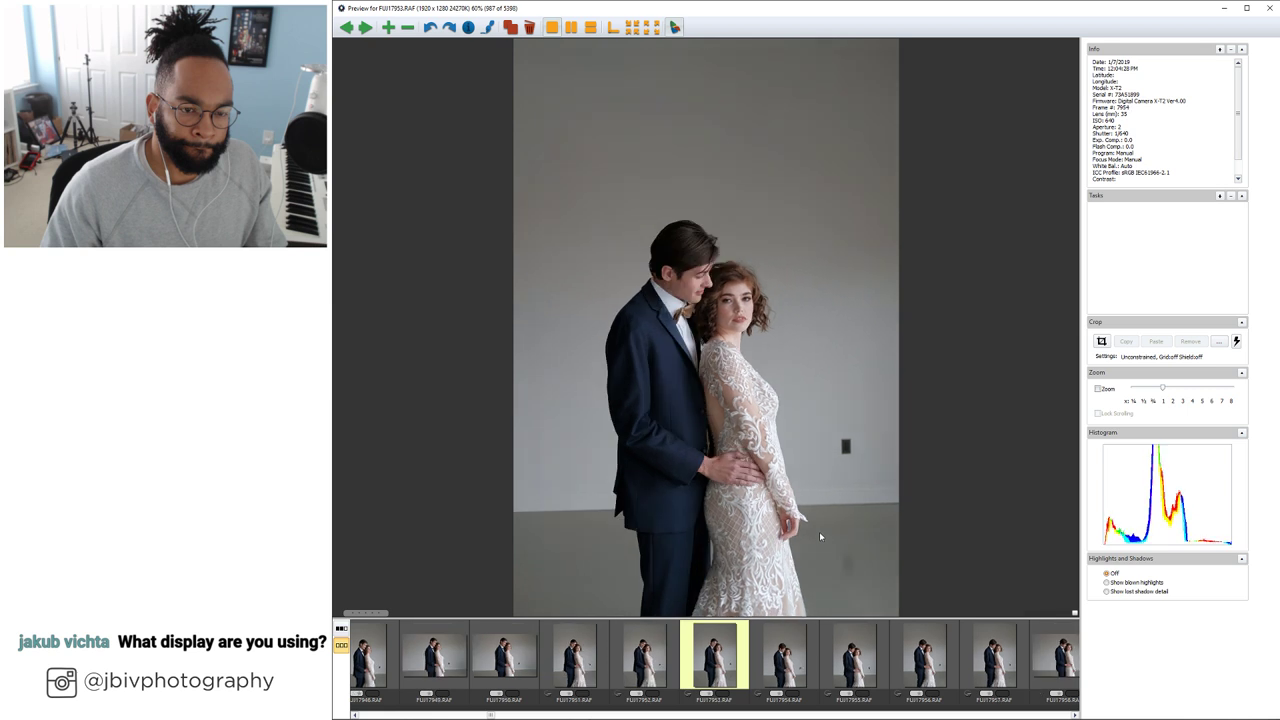
key(Right)
key(Right)
key(Right)
key(Right)
key(Right)
key(Right)
key(Right)
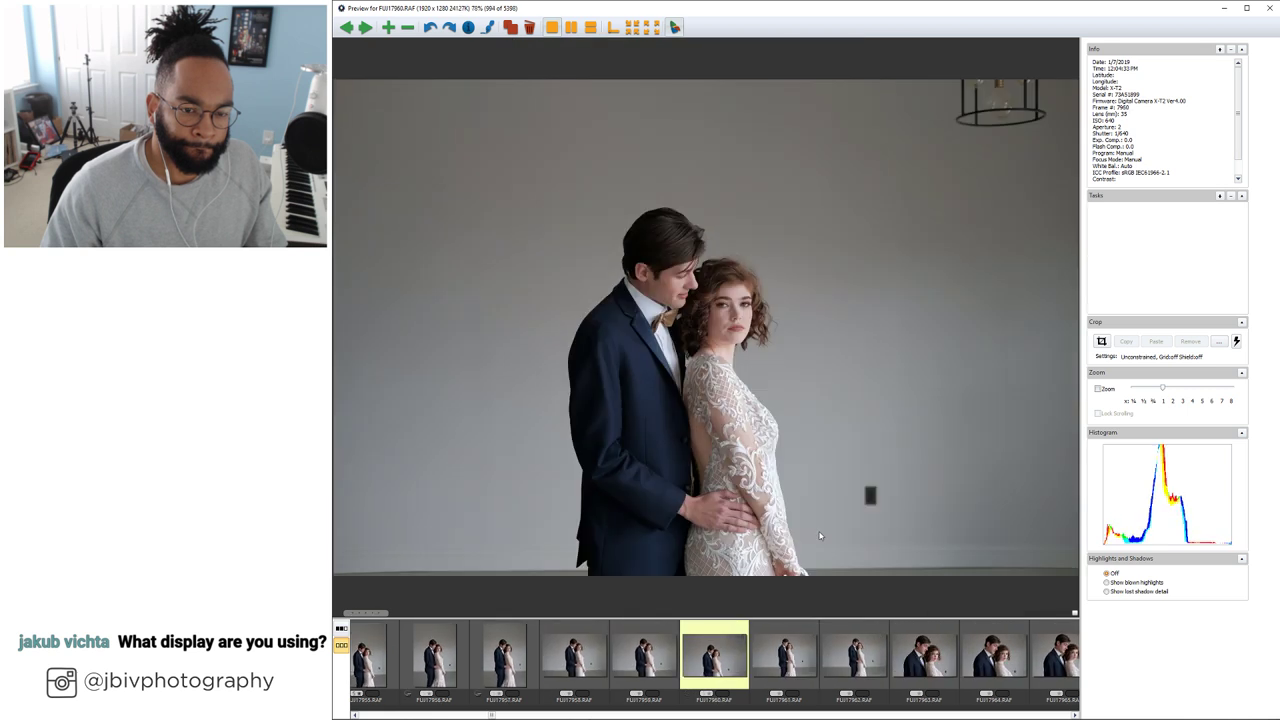
key(Right)
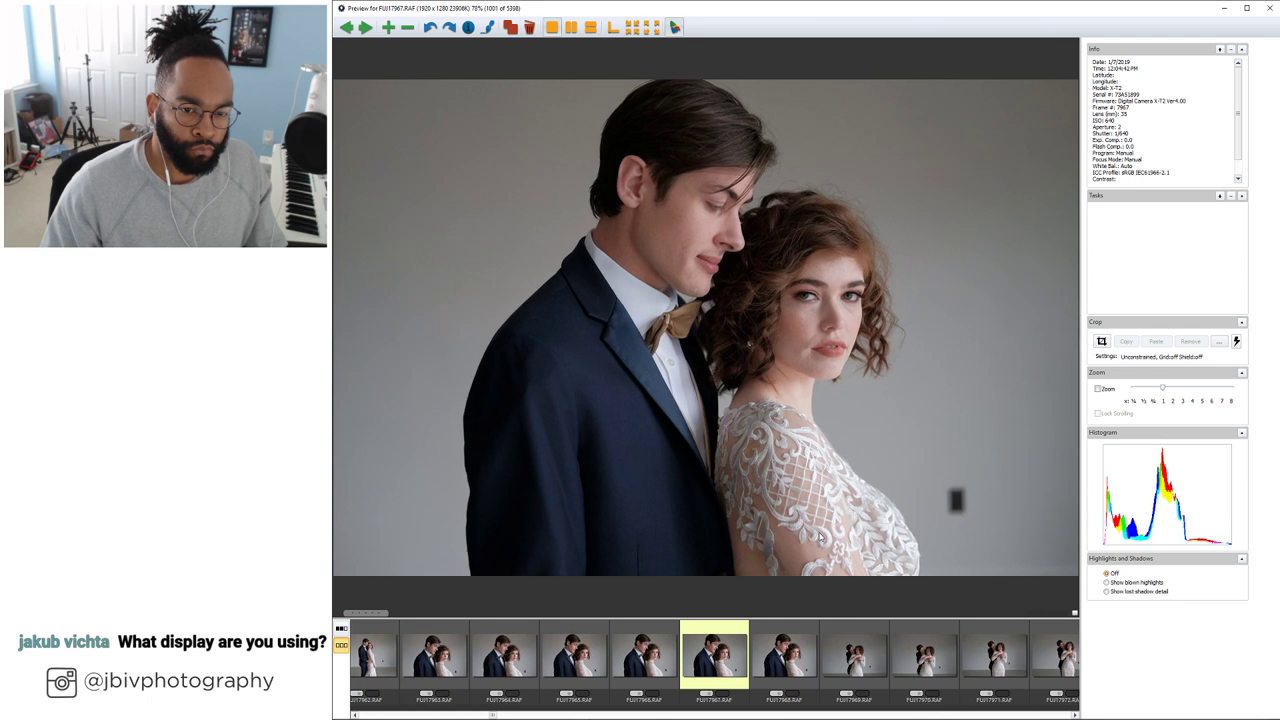
key(Right)
key(Right)
key(Right)
key(Right)
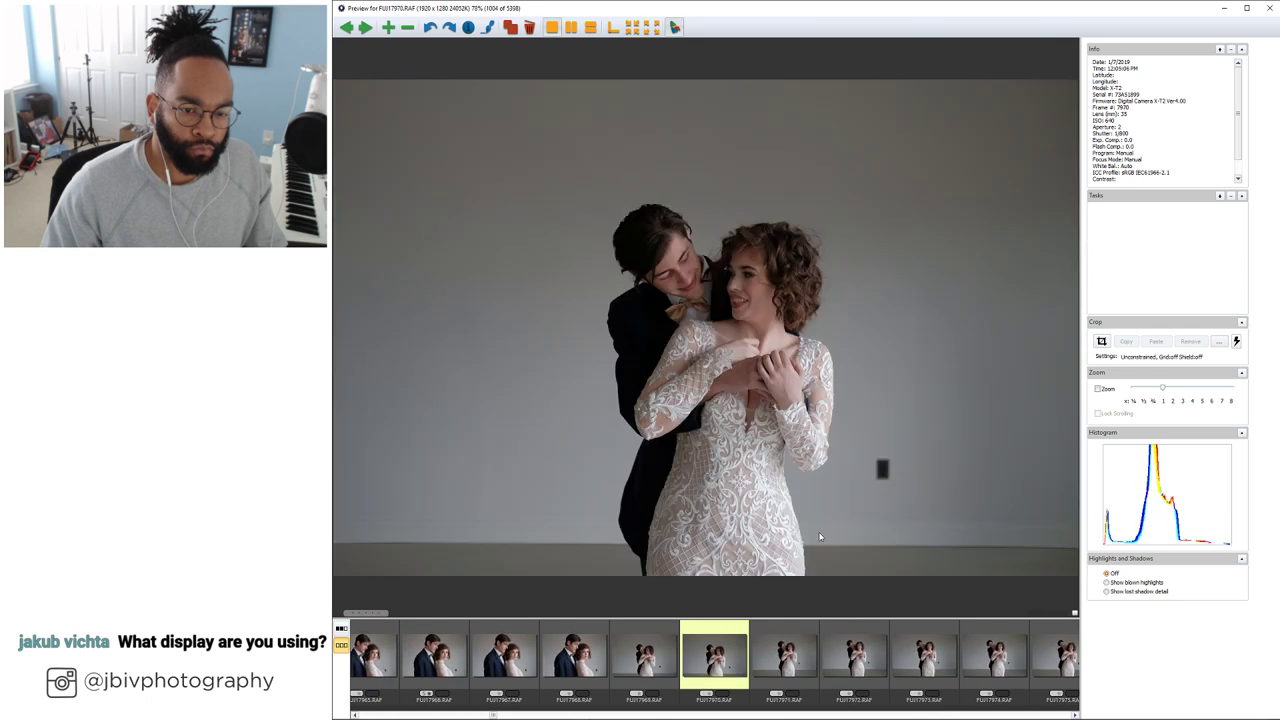
key(Right)
key(Right)
key(Right)
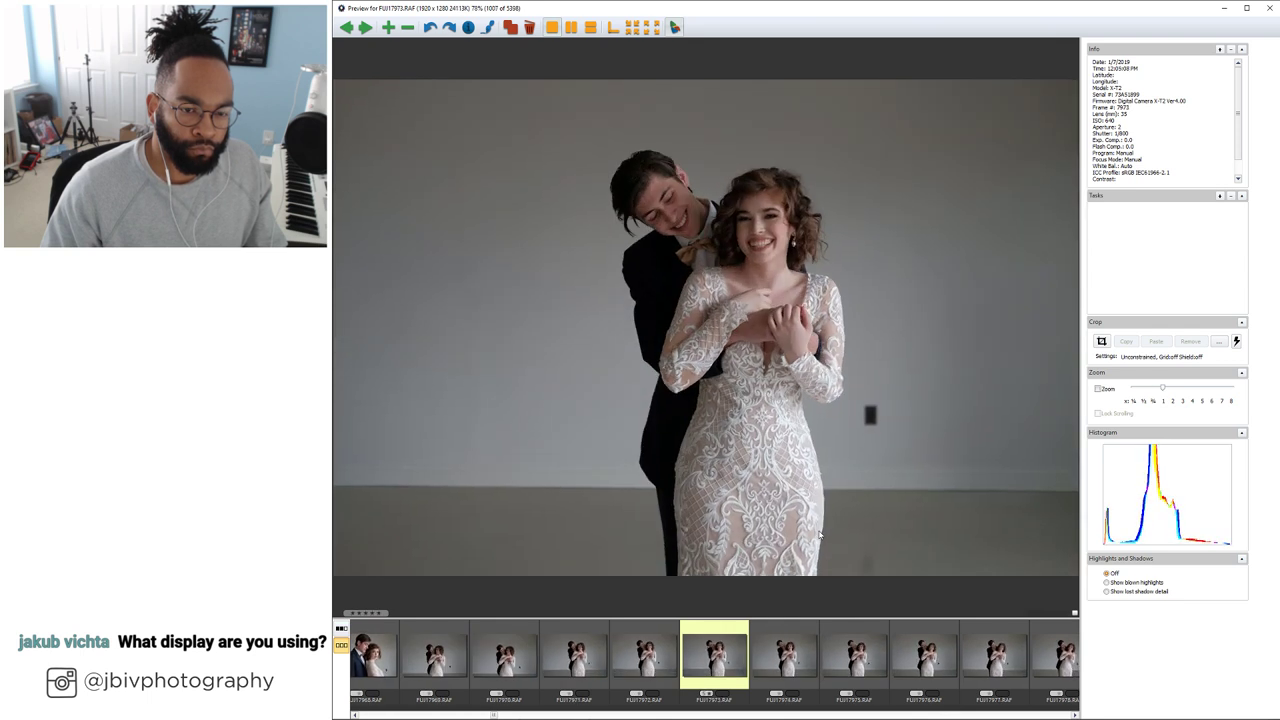
key(Right)
key(Right)
key(Right)
key(Right)
key(Right)
key(Right)
key(Right)
key(Right)
key(Right)
key(Right)
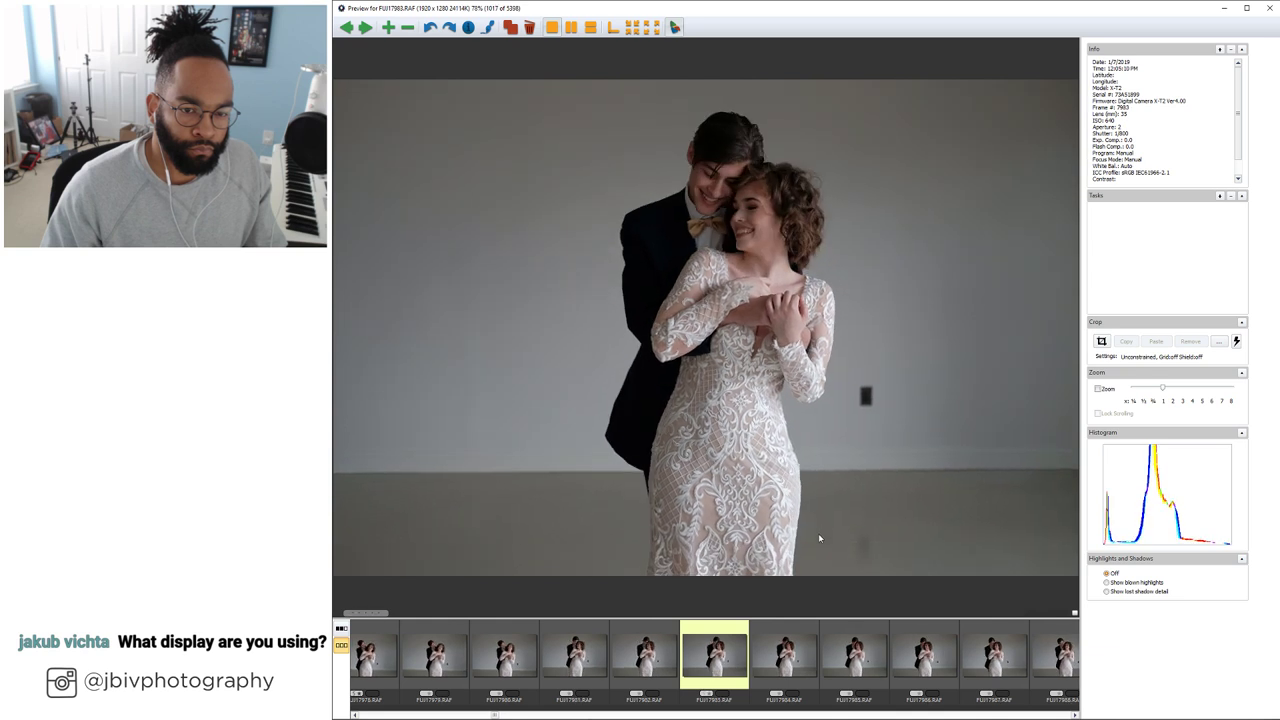
key(Left)
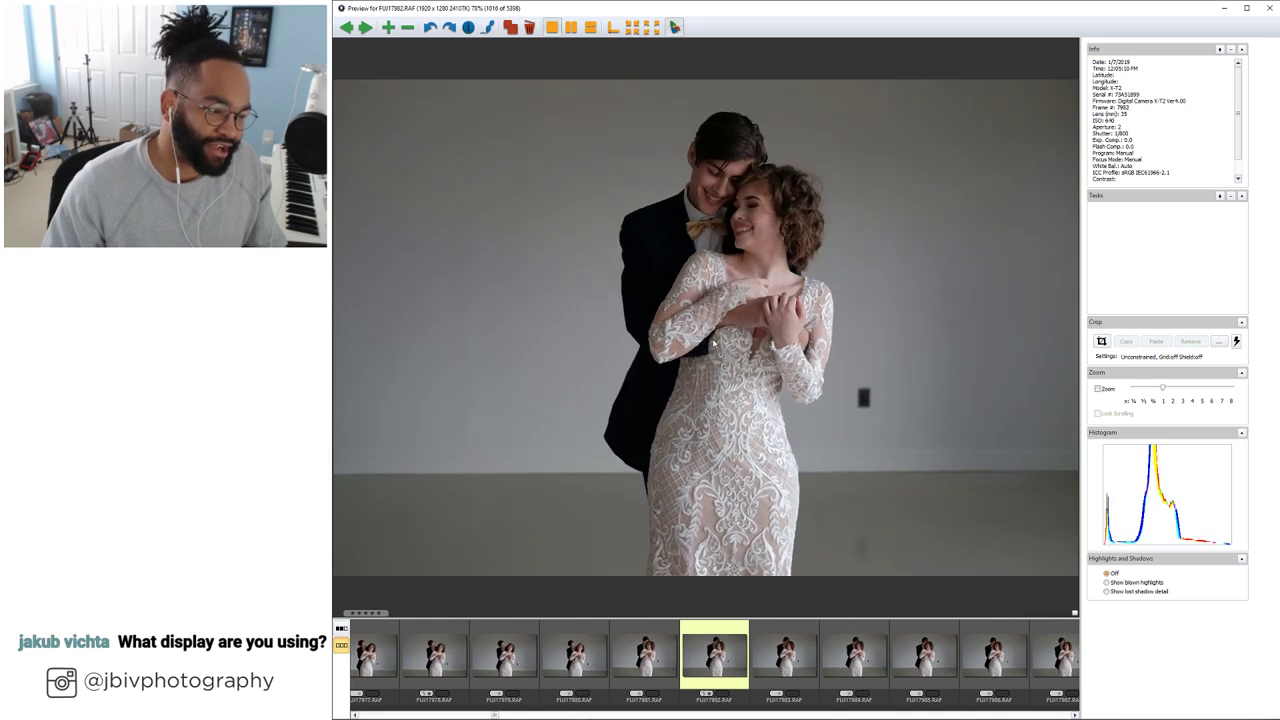
key(Left)
key(Left)
key(Left)
key(Left)
key(Left)
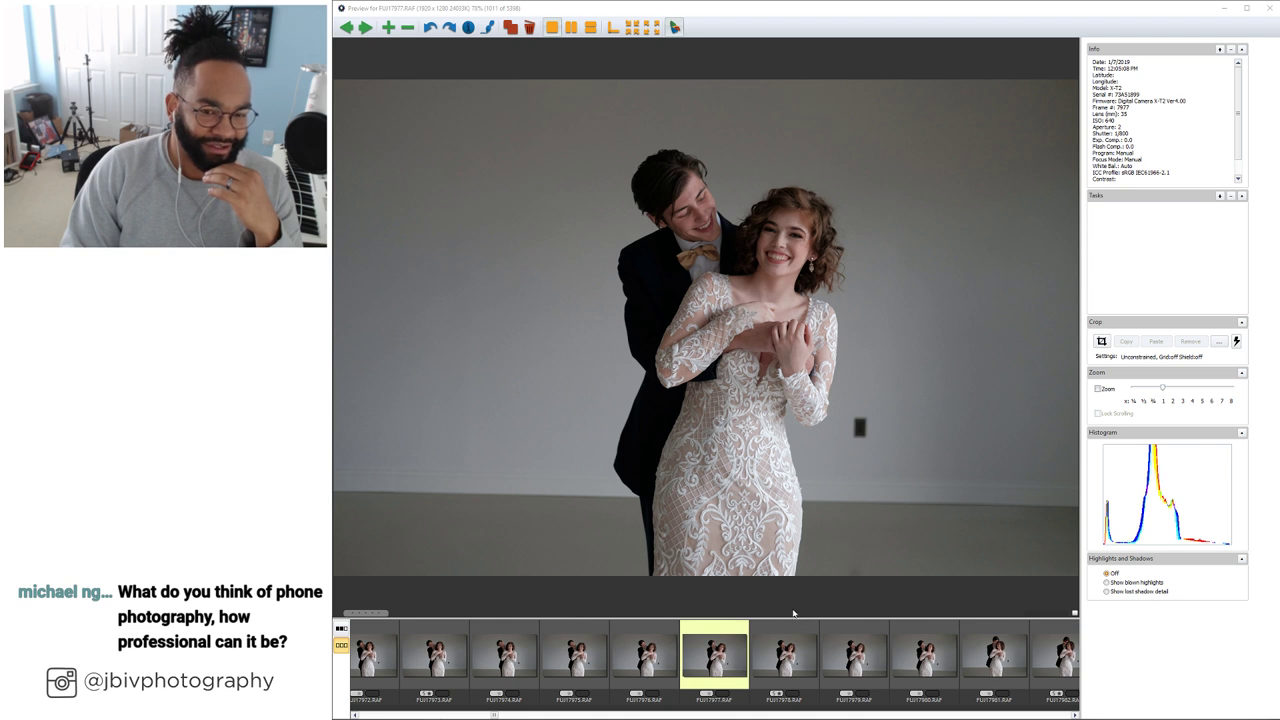
Advance through the embrace and couple frames to FUJ18073.RAF, image 1106, couple side by side
key(Right)
key(Right)
key(Right)
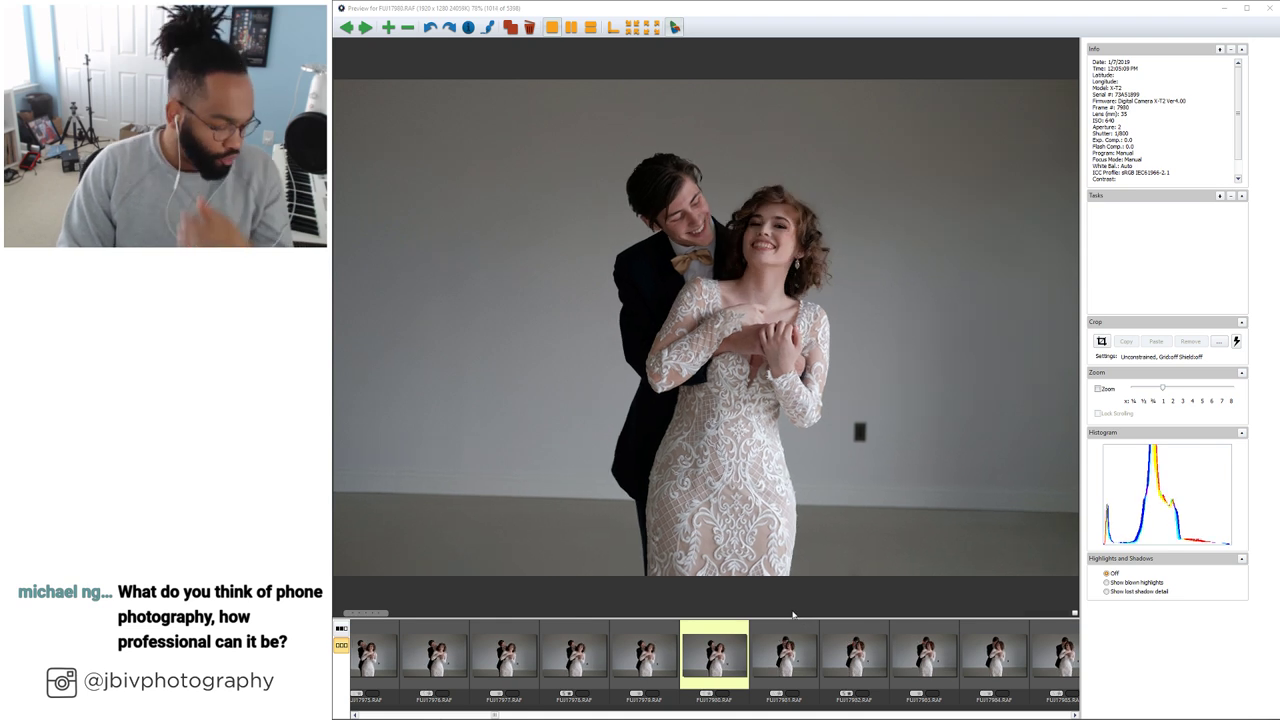
key(Right)
key(Right)
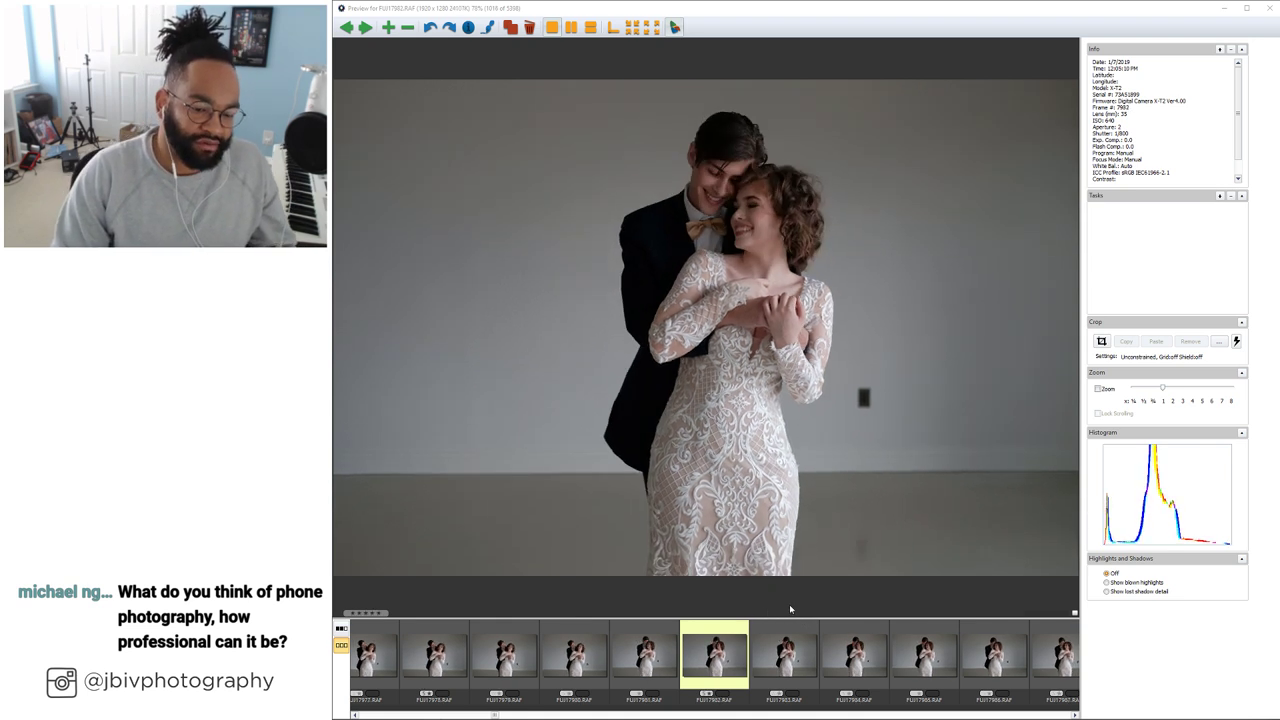
key(Right)
key(Right)
key(Right)
key(Right)
key(Right)
key(Right)
key(Right)
key(Right)
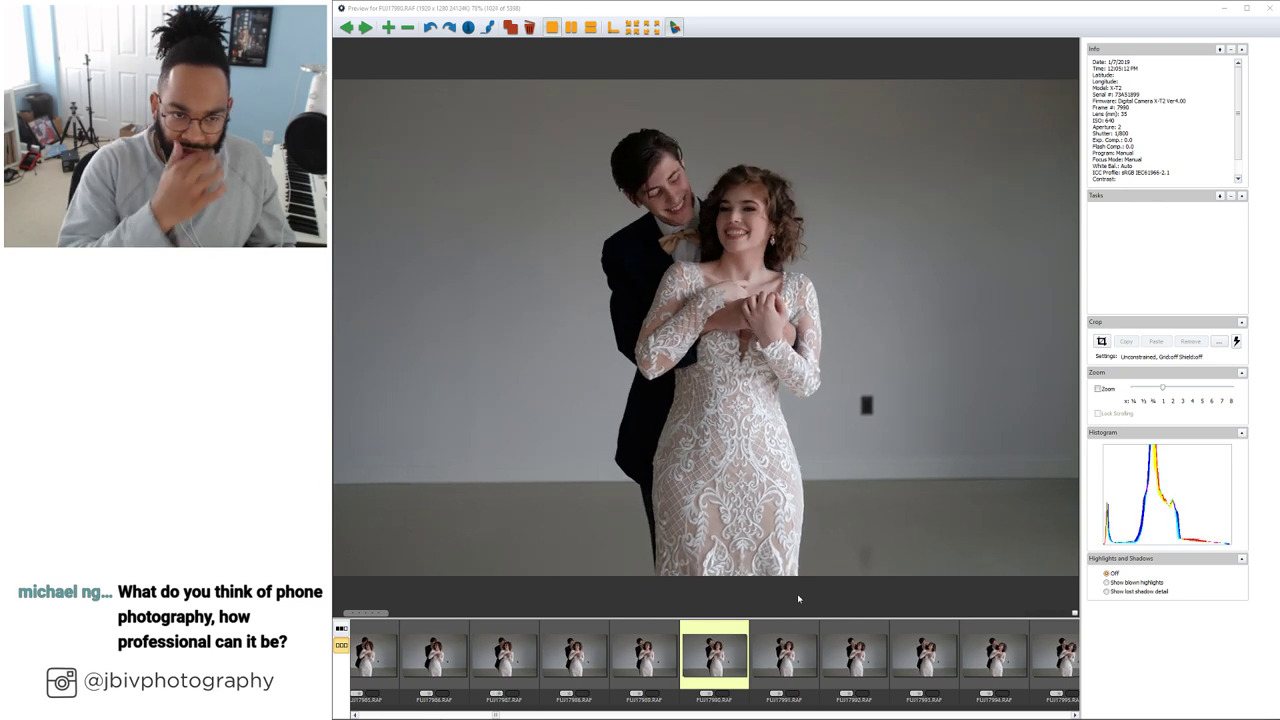
key(Right)
key(Right)
key(Right)
key(Right)
key(Right)
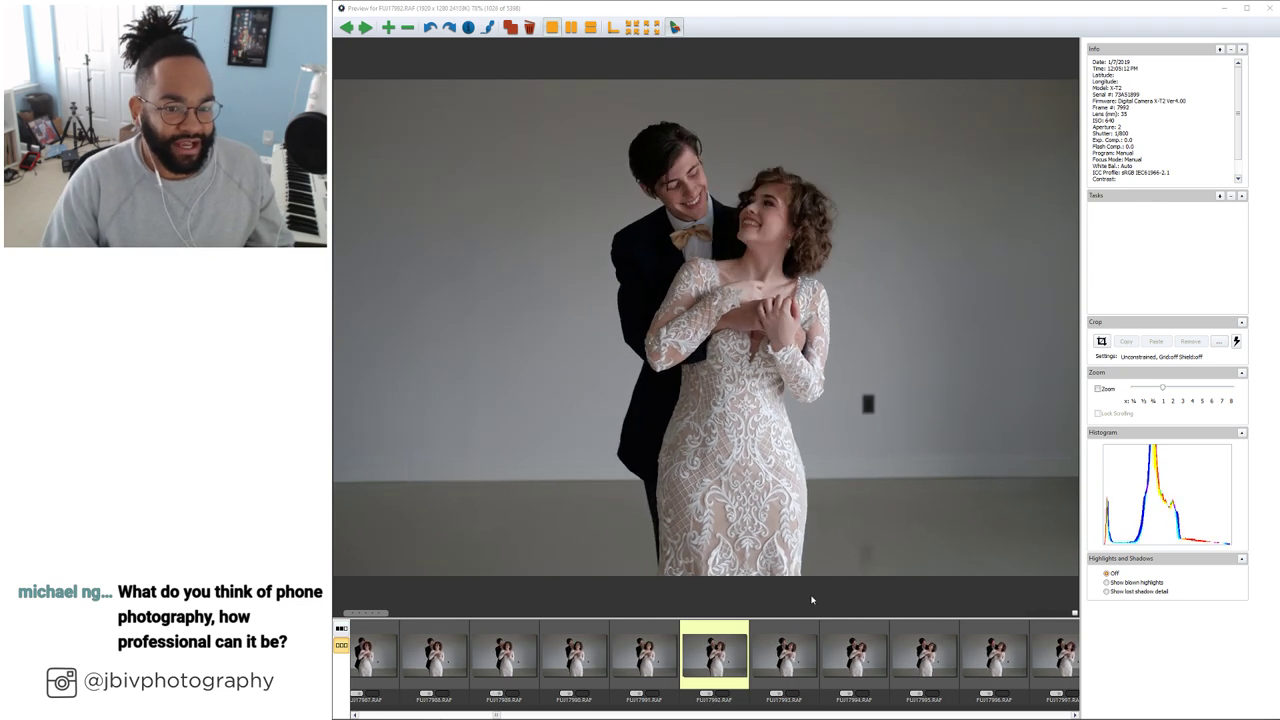
key(Right)
key(Right)
key(Right)
key(Right)
key(Right)
key(Right)
key(Right)
key(Right)
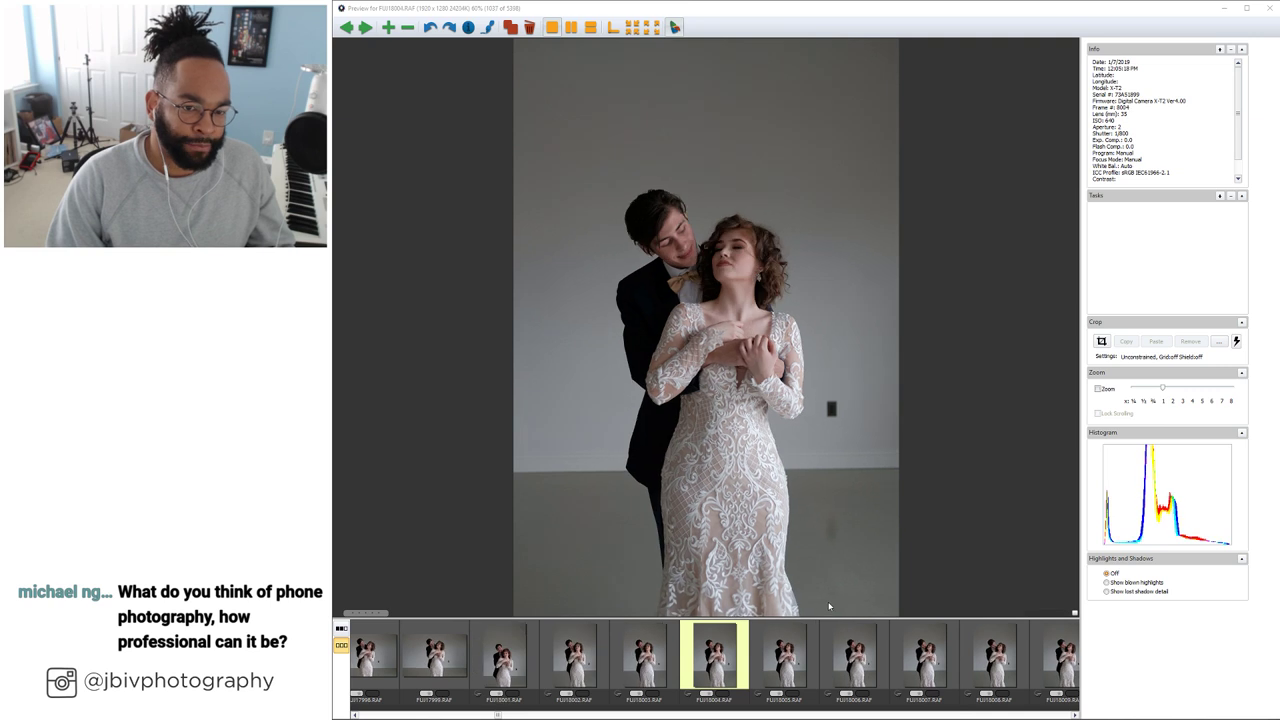
key(Right)
key(Right)
key(Right)
key(Right)
key(Right)
key(Right)
key(Right)
key(Right)
key(Right)
key(Right)
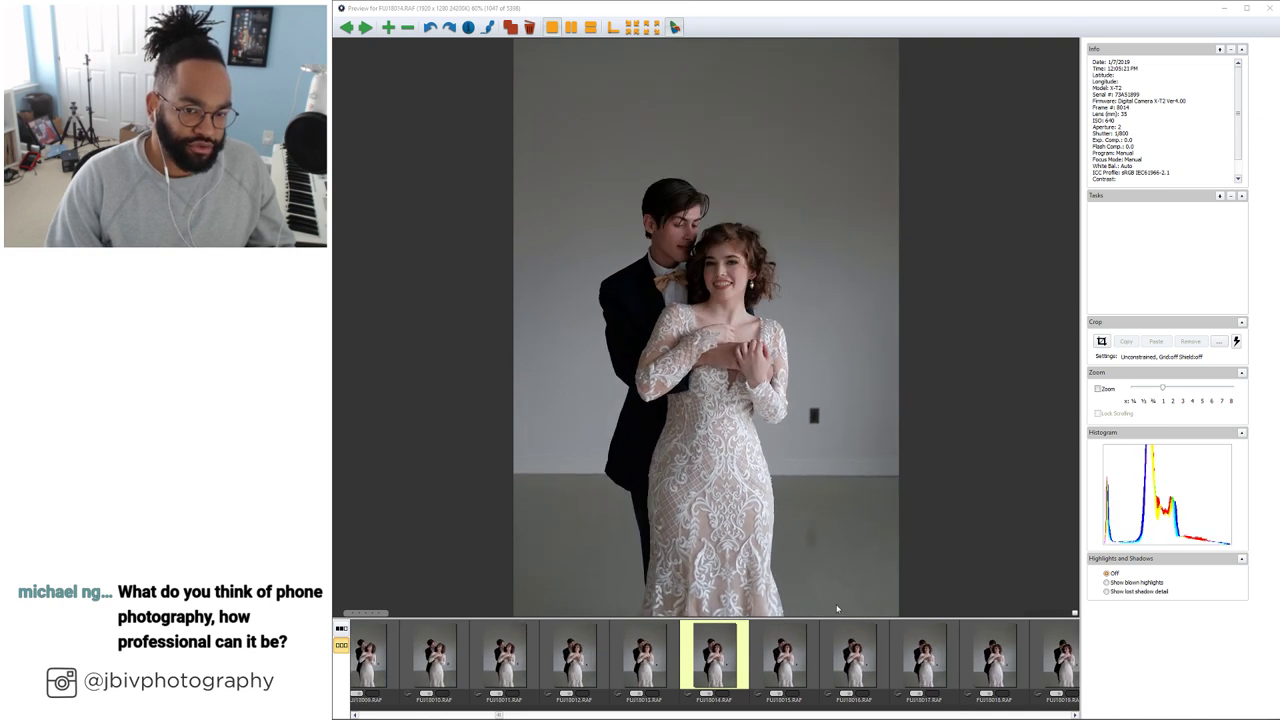
key(Right)
key(Right)
key(Right)
key(Right)
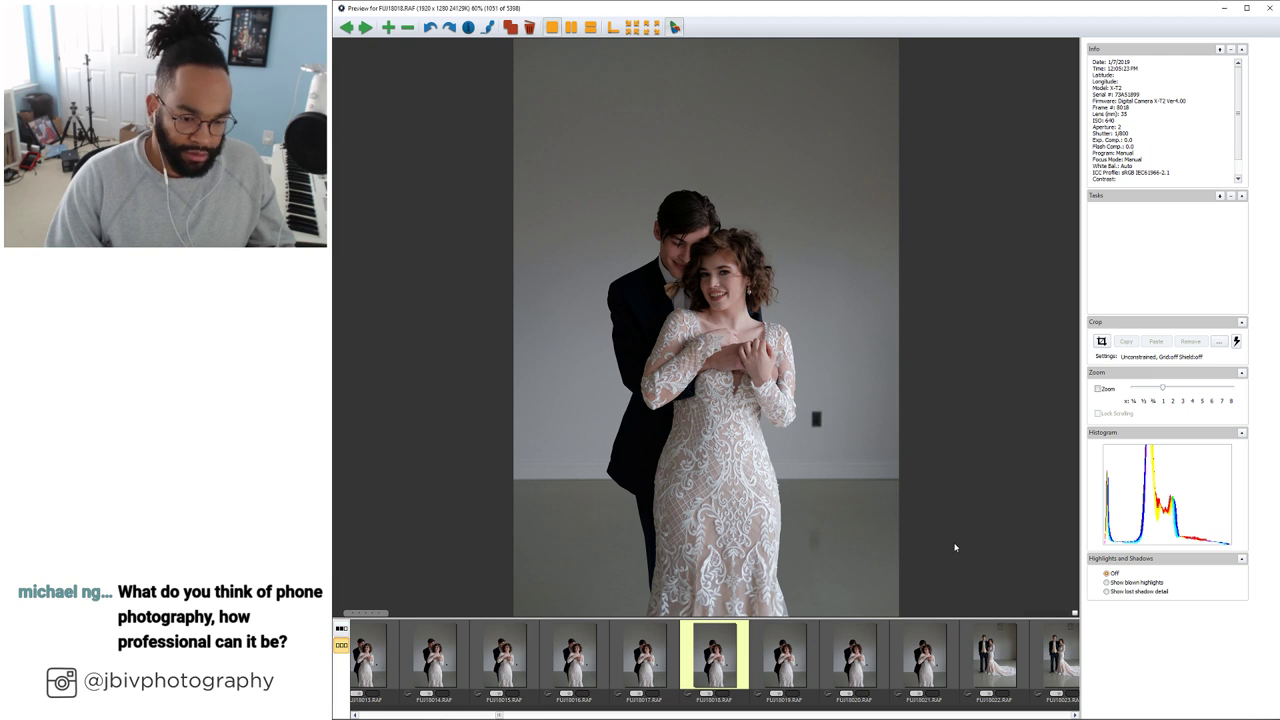
key(Right)
key(Right)
key(Right)
key(Right)
key(Right)
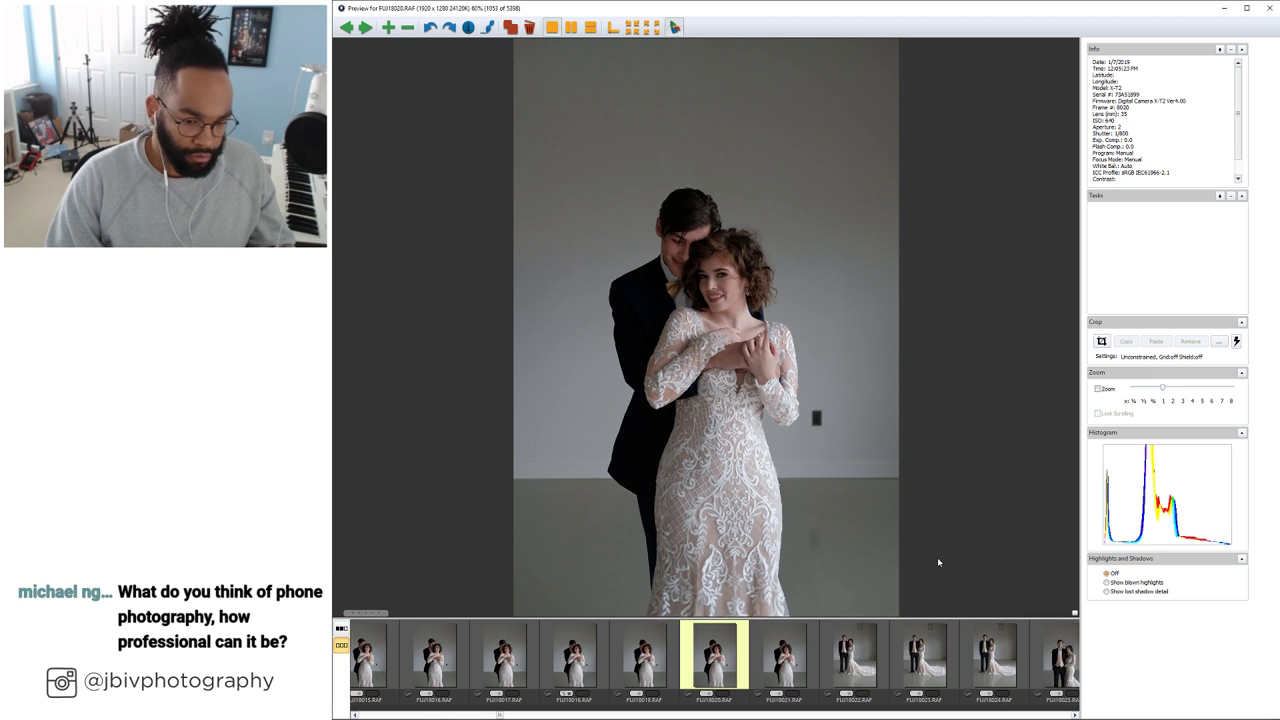
key(Right)
key(Right)
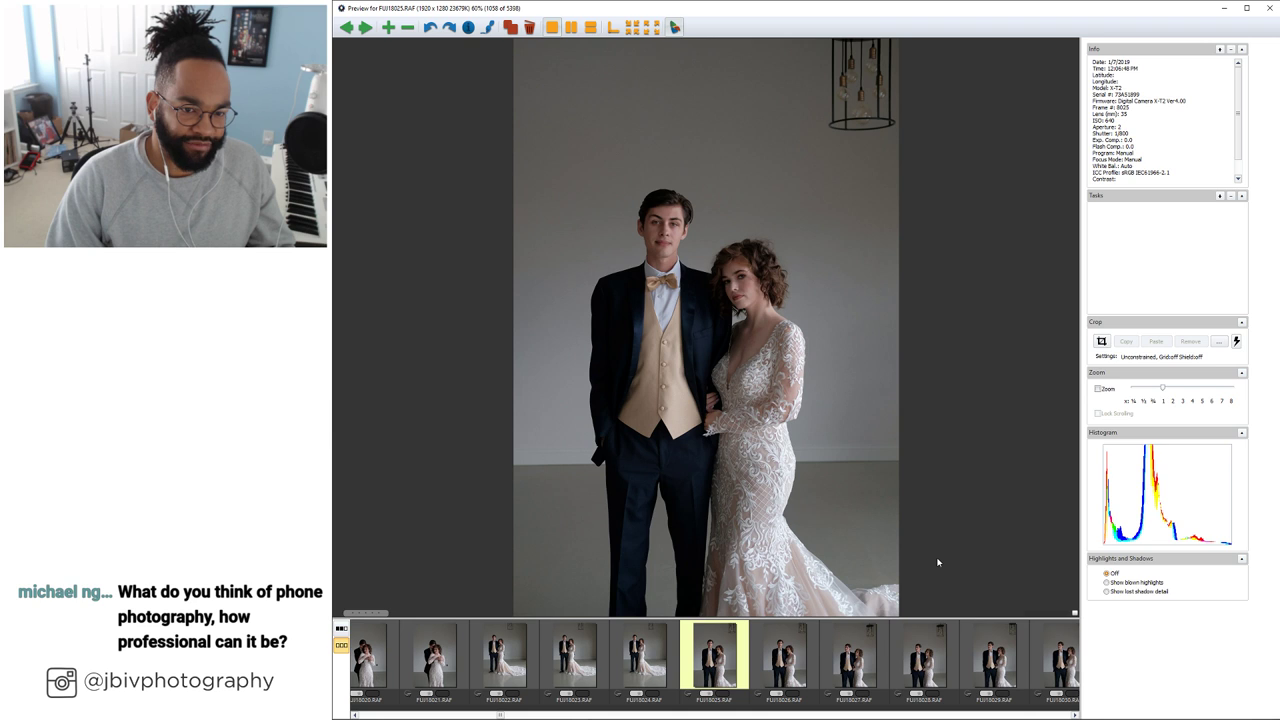
key(Right)
key(Right)
key(Right)
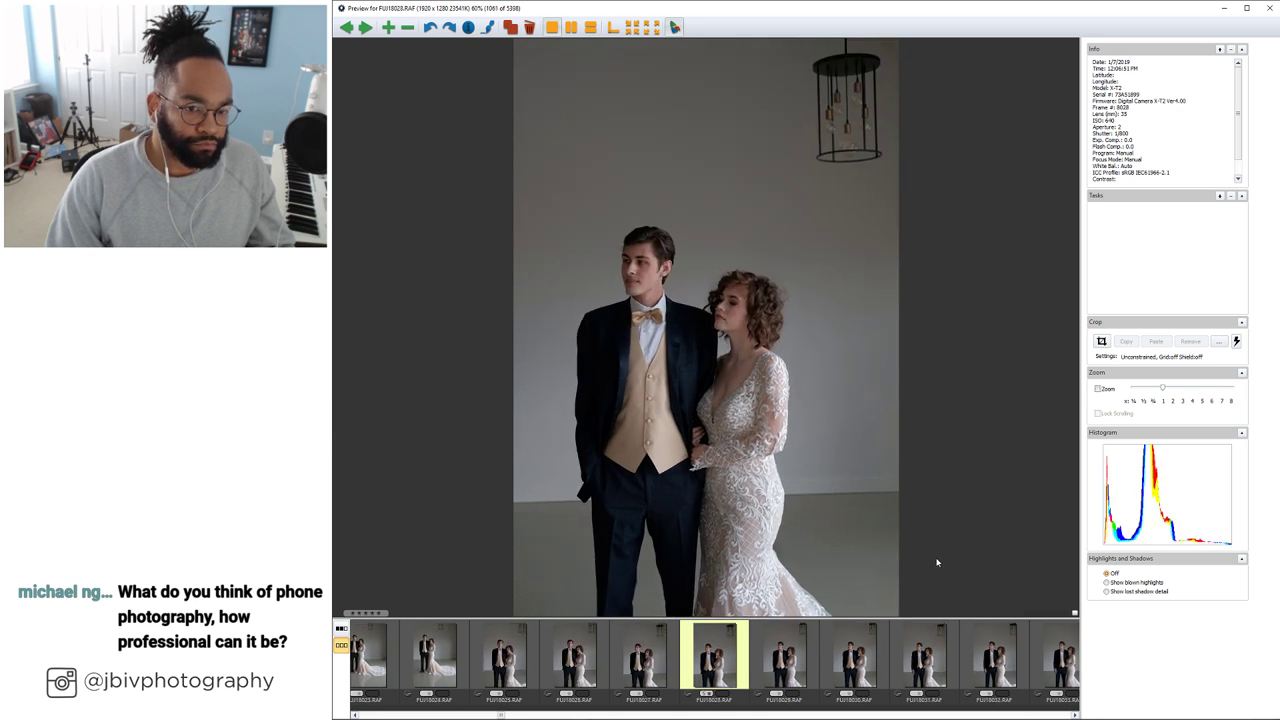
key(Right)
key(Right)
key(Right)
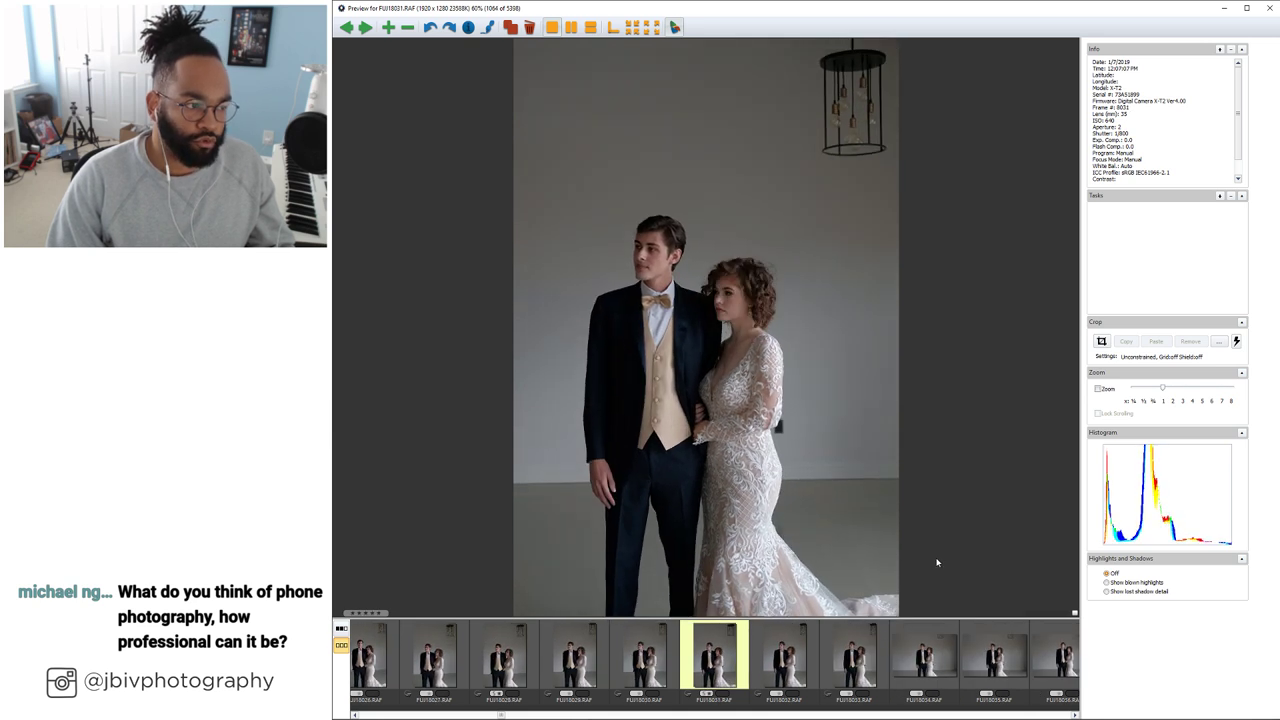
key(Right)
key(Right)
key(Right)
key(Right)
key(Right)
key(Right)
key(Right)
key(Right)
key(Right)
key(Right)
key(Right)
key(Right)
key(Right)
key(Right)
key(Right)
key(Right)
key(Right)
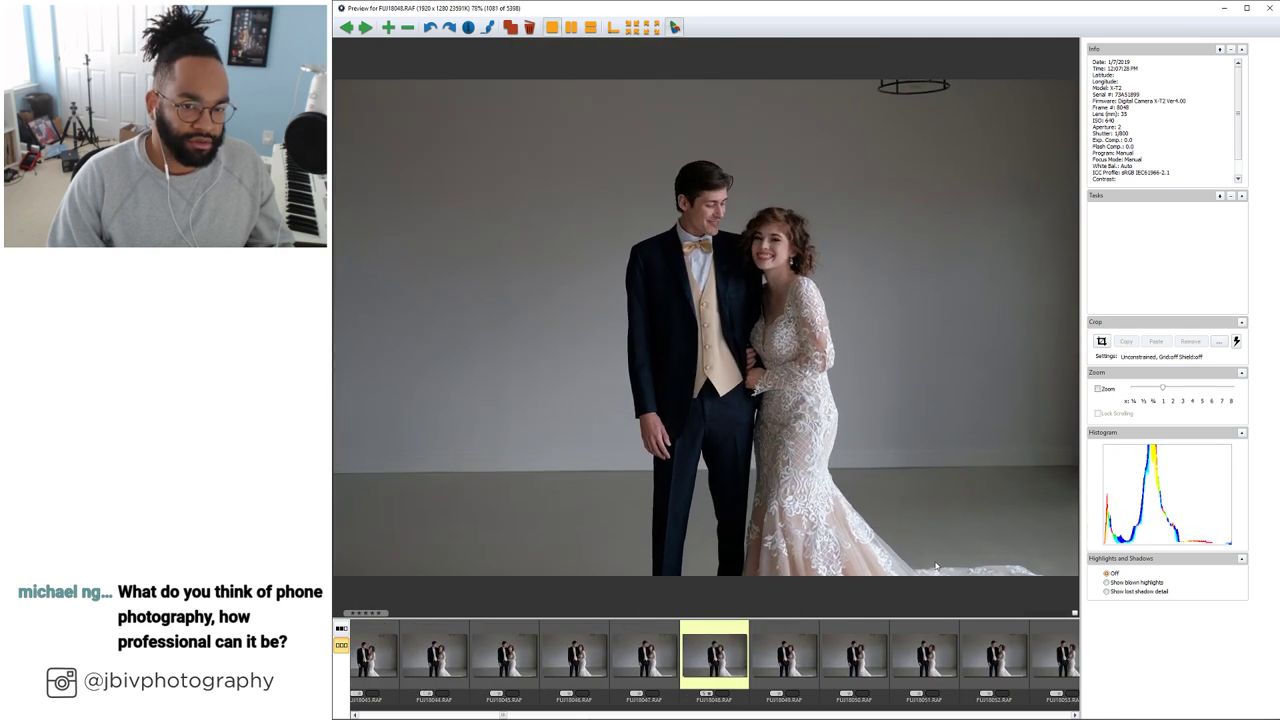
key(Right)
key(Right)
key(Right)
key(Right)
key(Right)
key(Right)
key(Right)
key(Right)
key(Right)
key(Right)
key(Right)
key(Right)
key(Right)
key(Right)
key(Right)
key(Right)
key(Right)
key(Right)
key(Right)
key(Right)
key(Right)
key(Right)
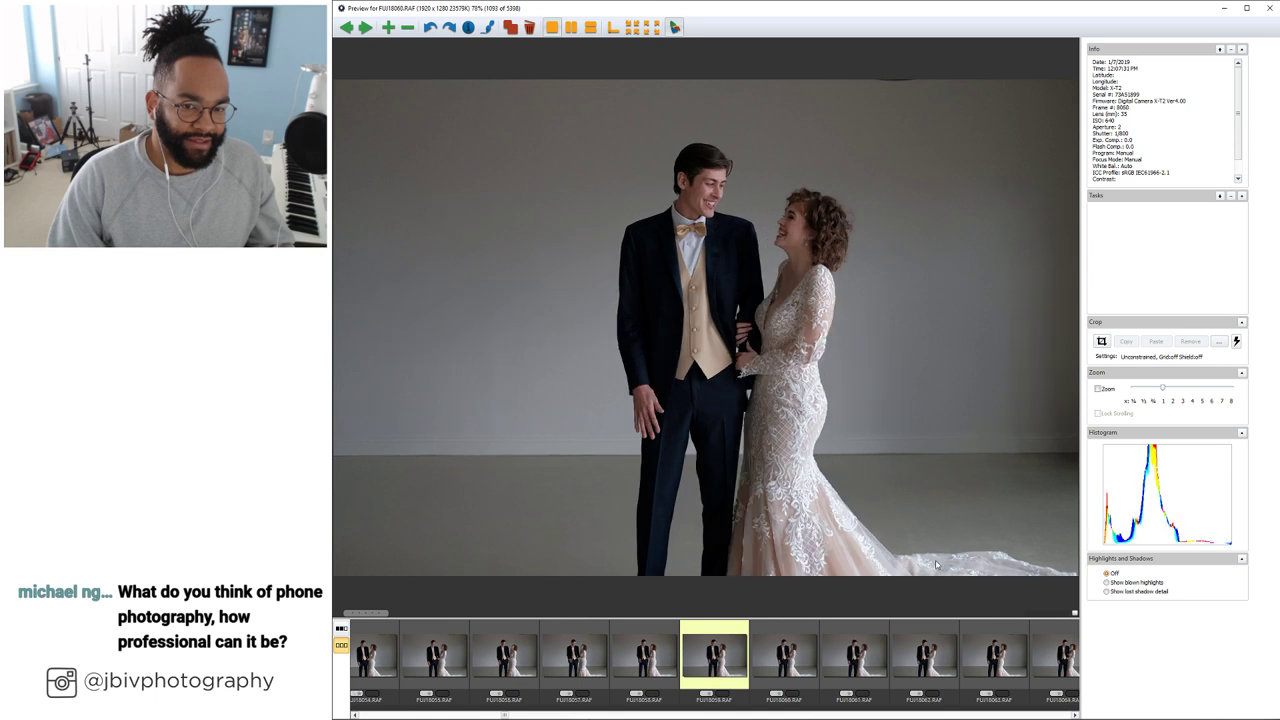
key(Right)
key(Right)
key(Right)
key(Right)
key(Left)
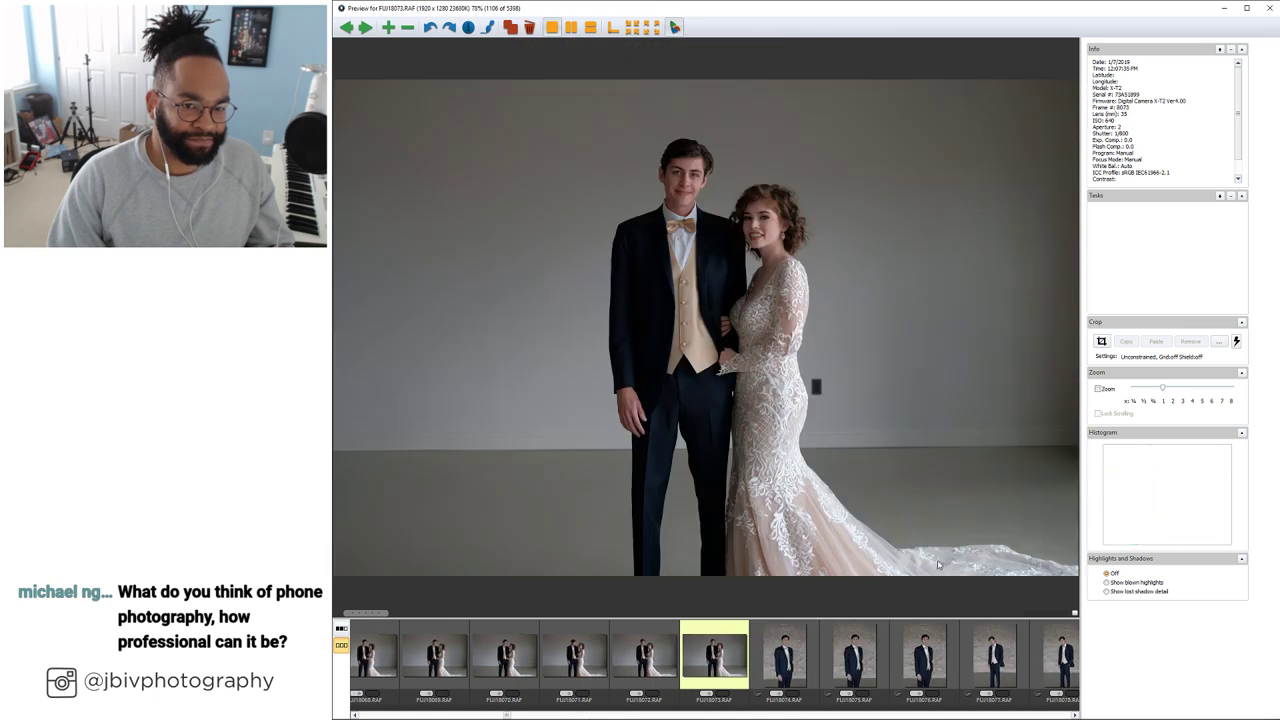
key(Right)
key(Right)
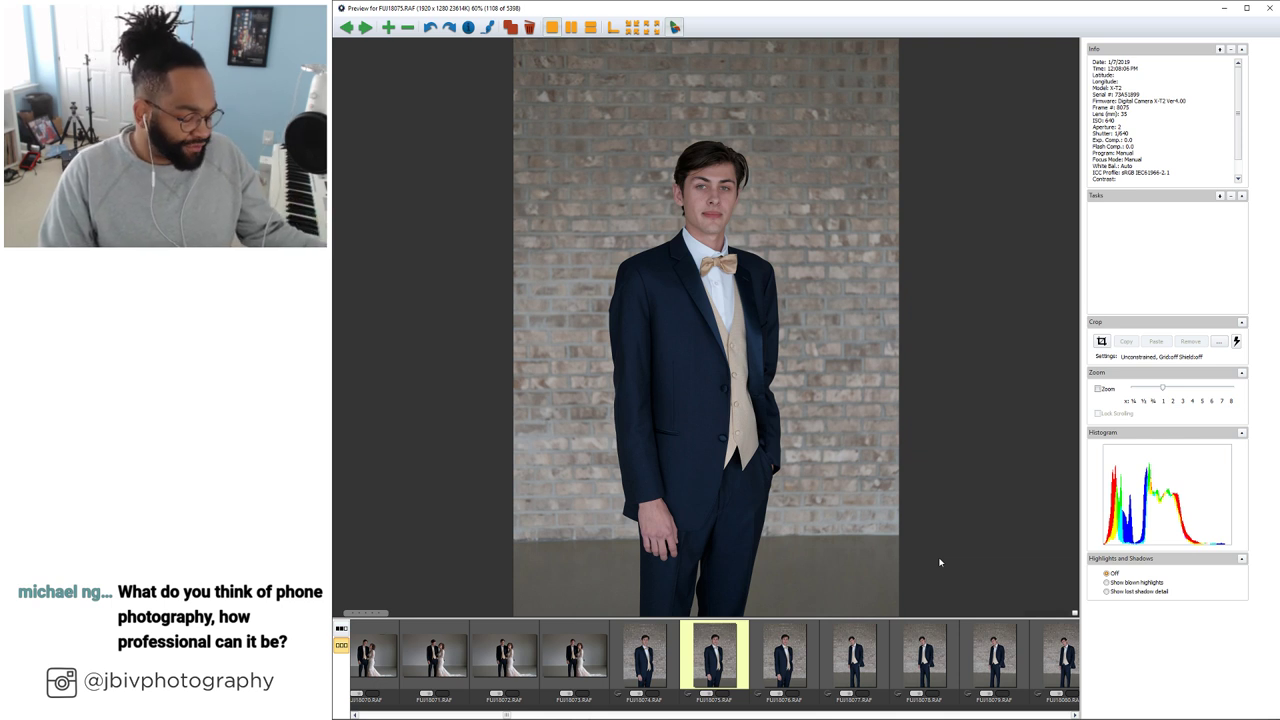
Step through the groom's brick-wall solos to FUJ18143.RAF, then switch to Instagram's #fujiframez posts
key(Right)
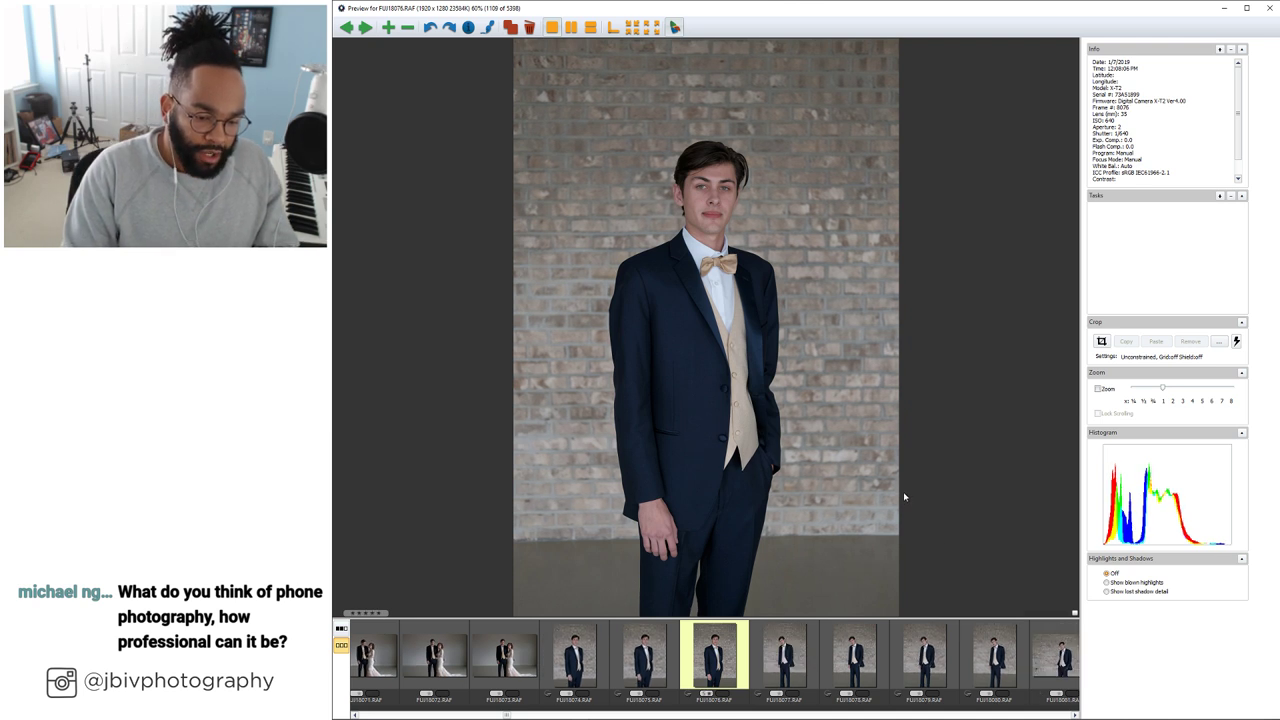
key(Right)
key(Right)
key(Right)
key(Right)
key(Right)
key(Right)
key(Right)
key(Right)
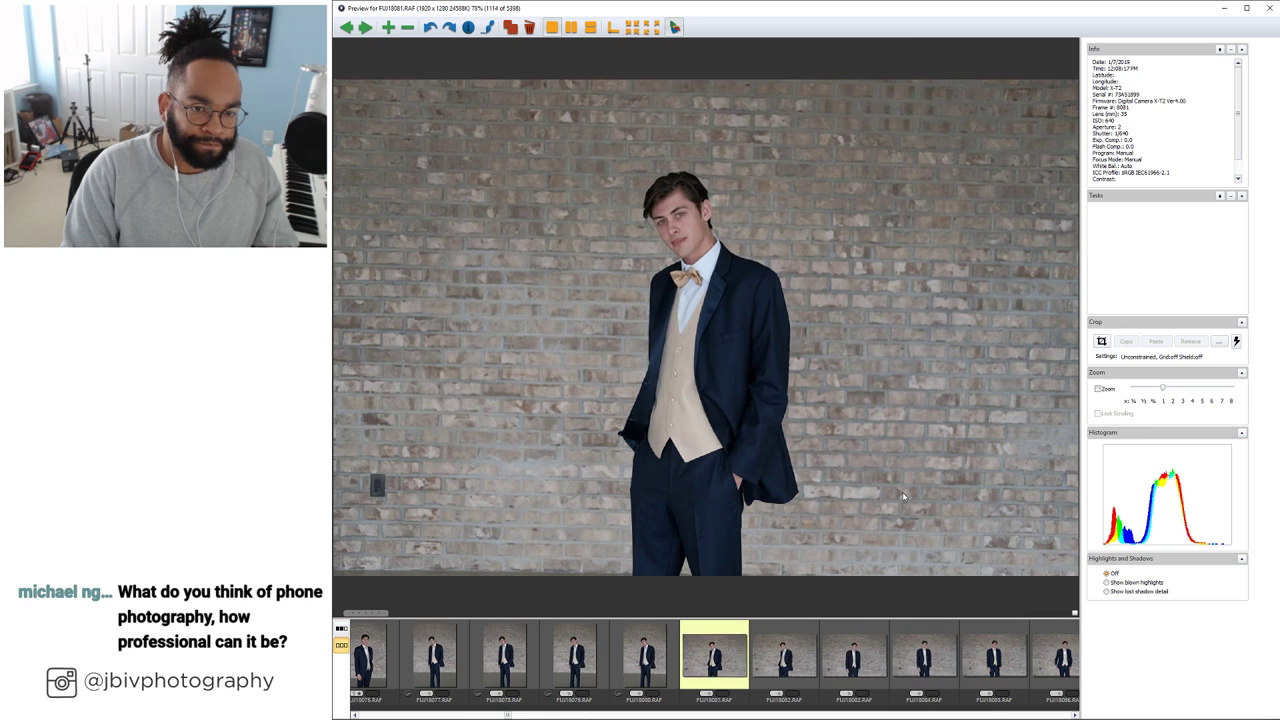
key(Left)
key(Left)
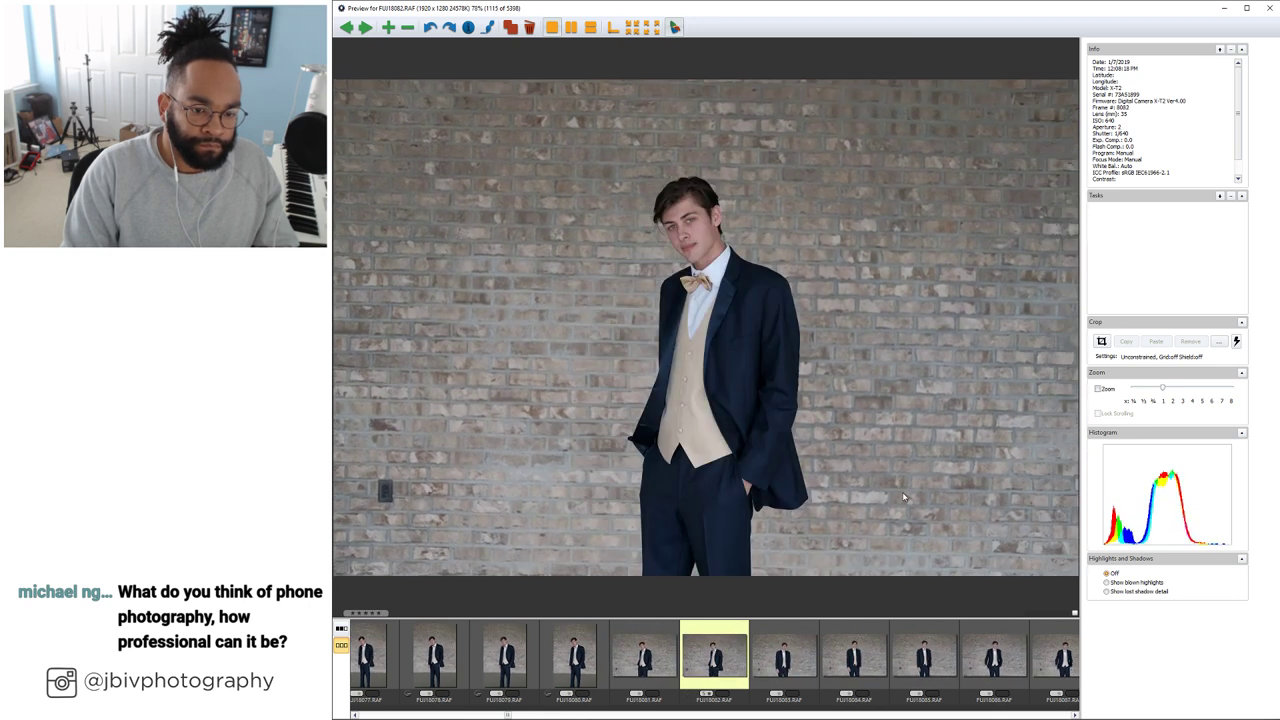
key(Right)
key(Right)
key(Right)
key(Right)
key(Right)
key(Right)
key(Right)
key(Right)
key(Right)
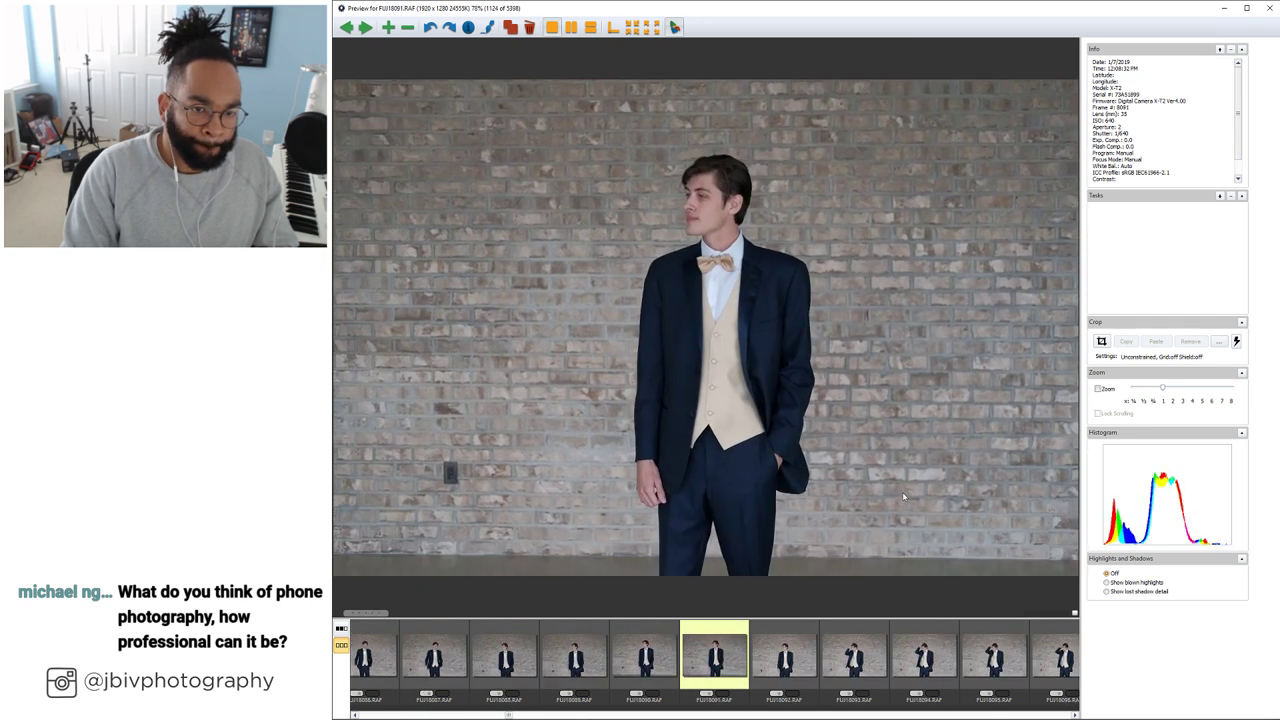
key(Right)
key(Right)
key(Right)
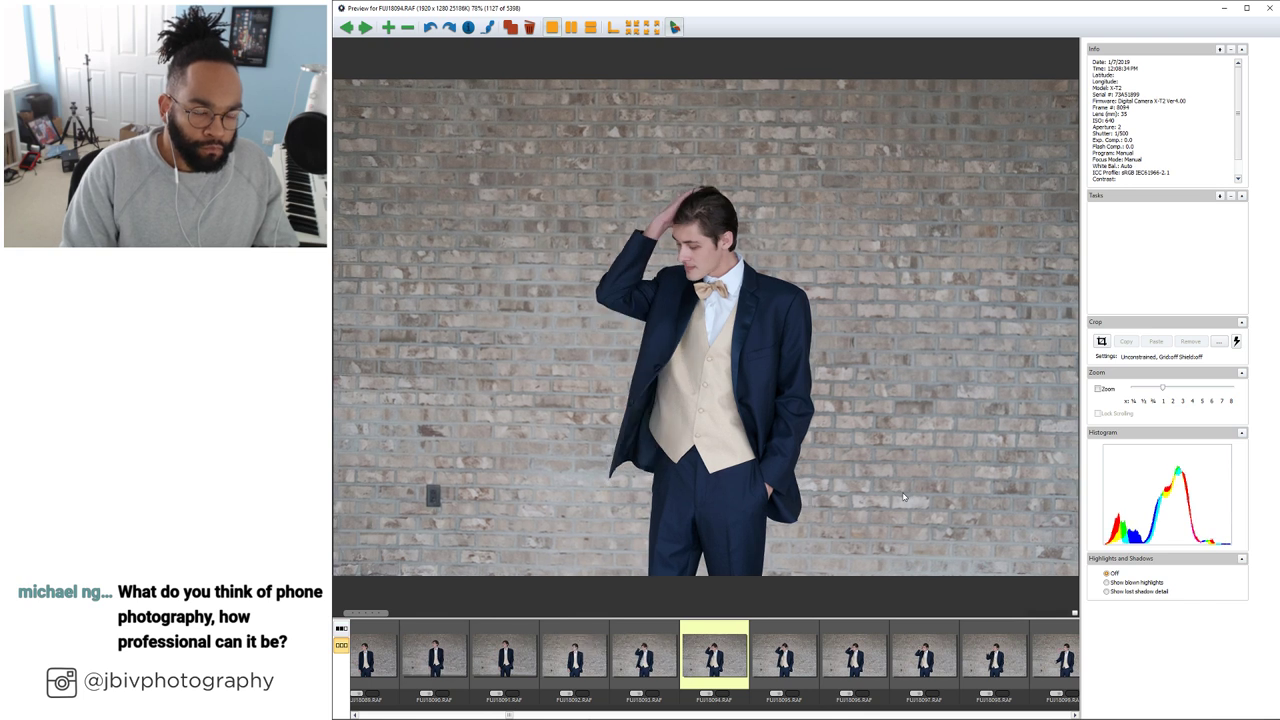
key(Right)
key(Right)
key(Right)
key(Right)
key(Right)
key(Right)
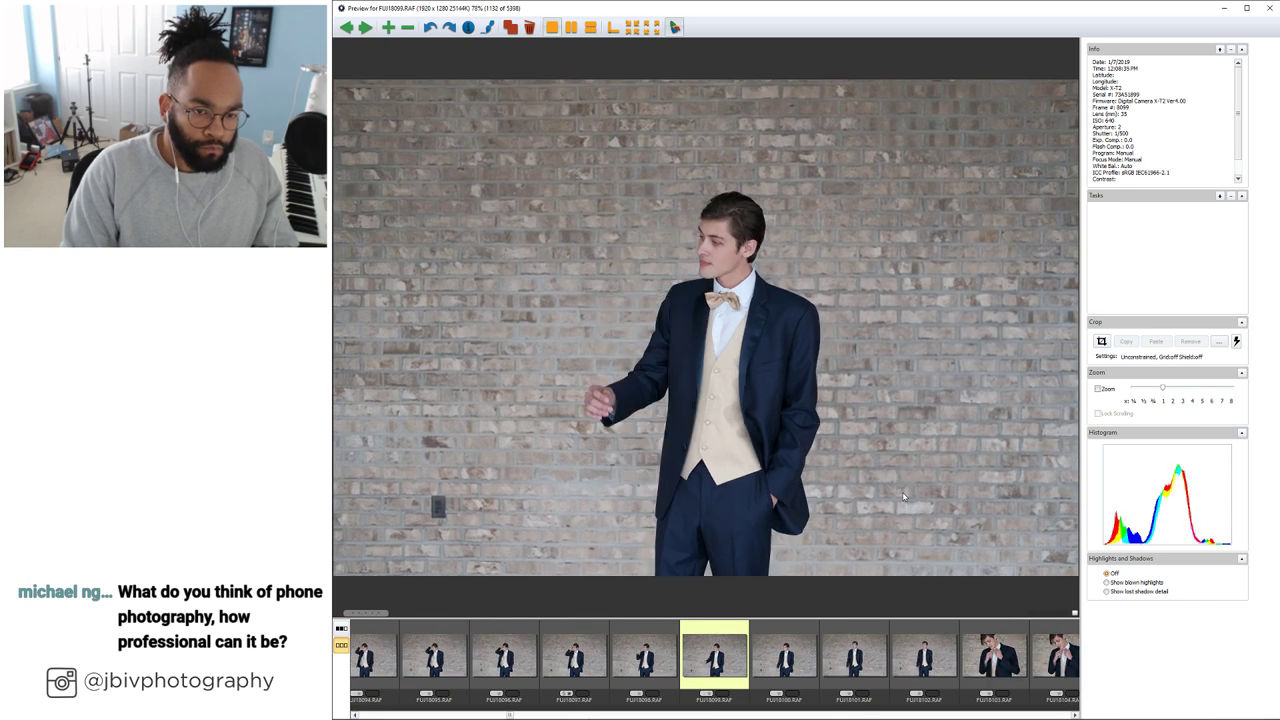
key(Right)
key(Right)
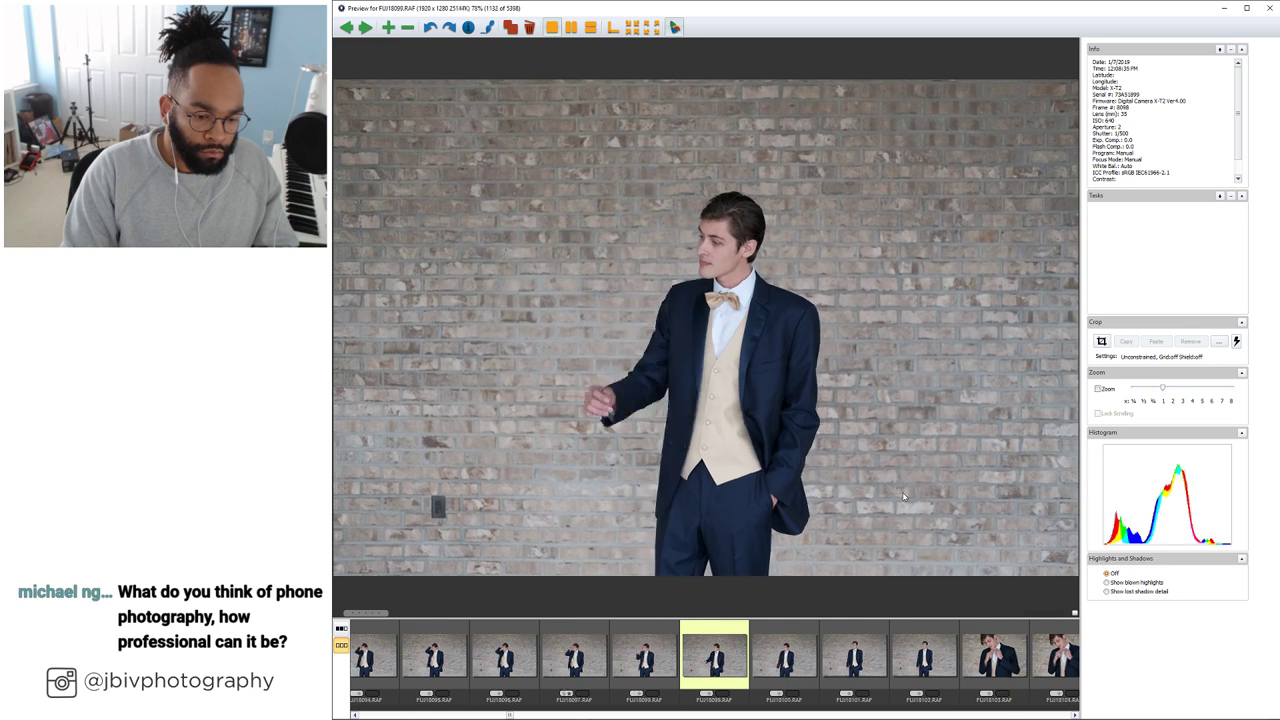
key(Right)
key(Right)
key(Right)
key(Right)
key(Right)
key(Right)
key(Right)
key(Right)
key(Right)
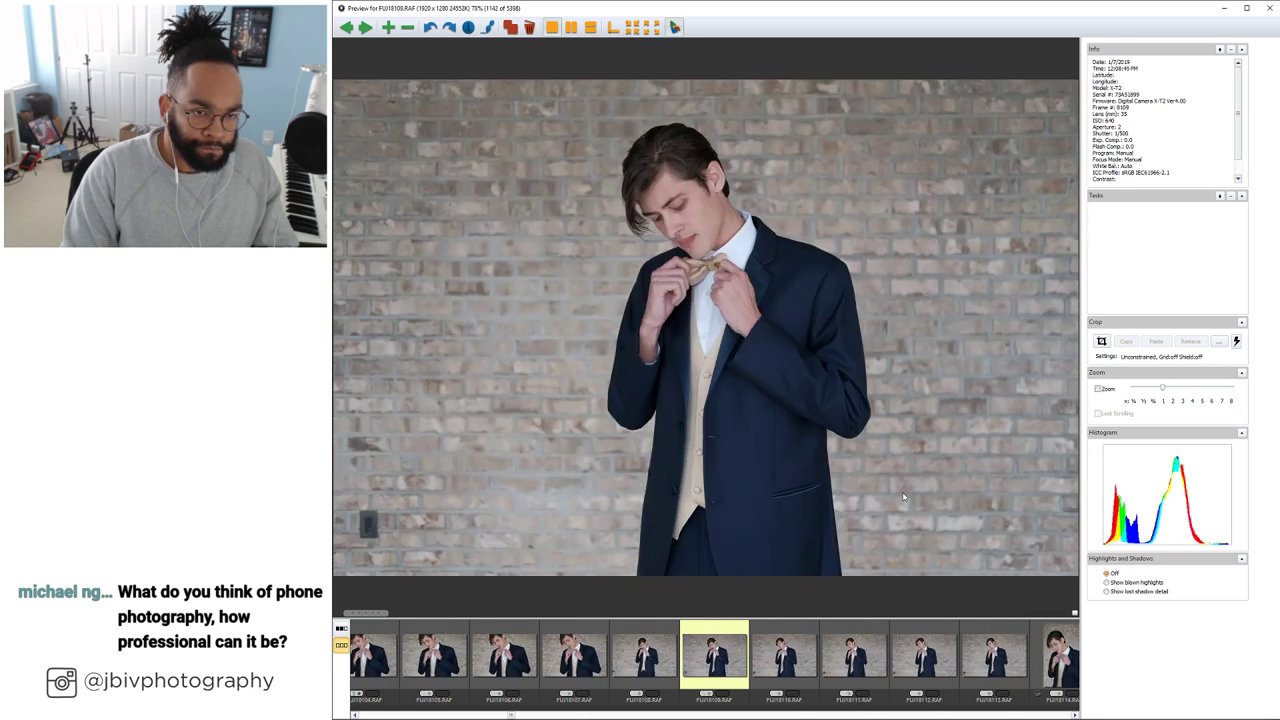
key(Right)
key(Right)
key(Right)
key(Right)
key(Right)
key(Right)
key(Right)
key(Right)
key(Right)
key(Right)
key(Right)
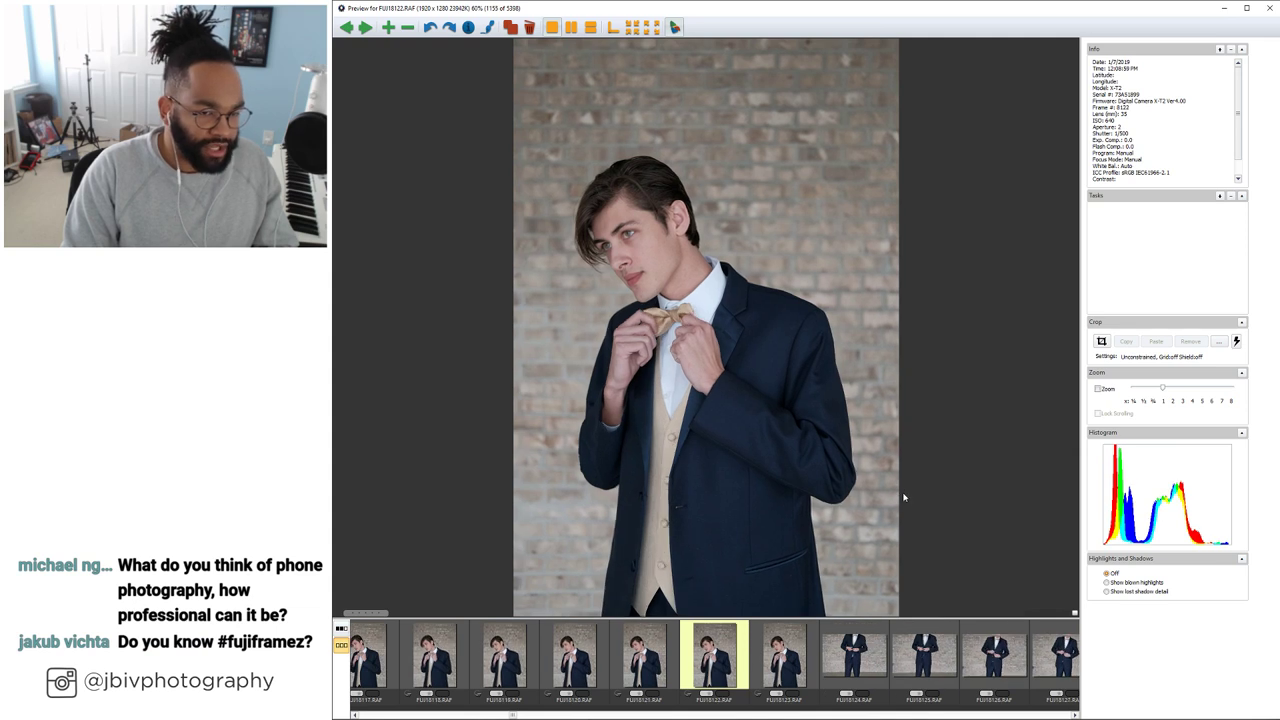
key(Right)
key(Right)
key(Right)
key(Right)
key(Right)
key(Right)
key(Right)
key(Right)
key(Right)
key(Right)
key(Right)
key(Right)
key(Right)
key(Right)
key(Right)
key(Right)
key(Right)
key(Right)
key(Right)
key(Right)
key(Right)
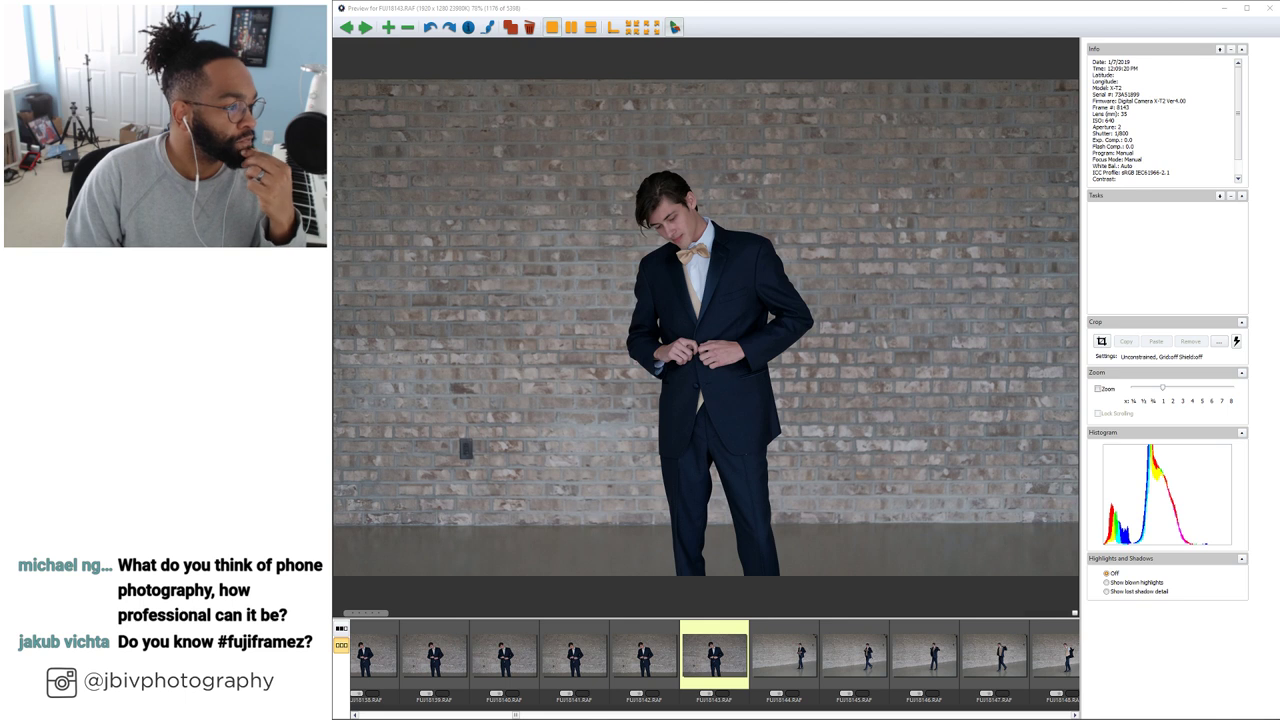
key(alt+Tab)
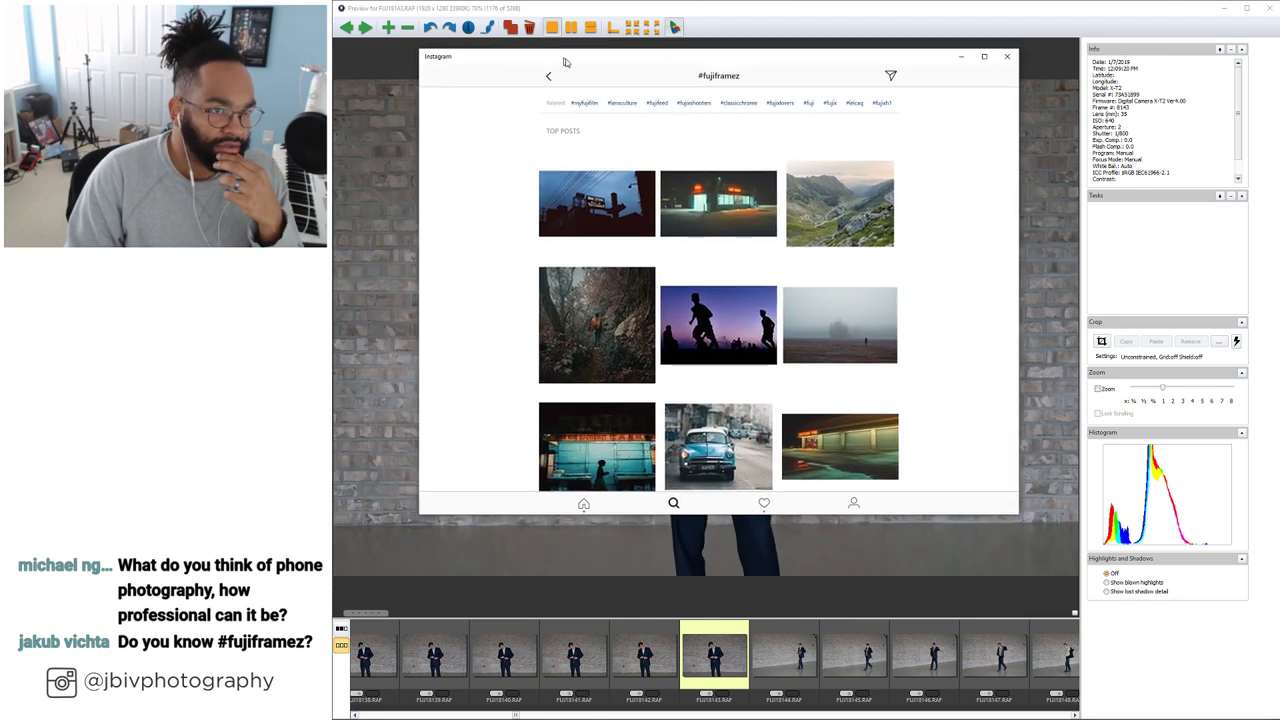
Reposition the Instagram window and stretch it taller to show more #fujiframez top posts
drag(562, 59, 566, 62)
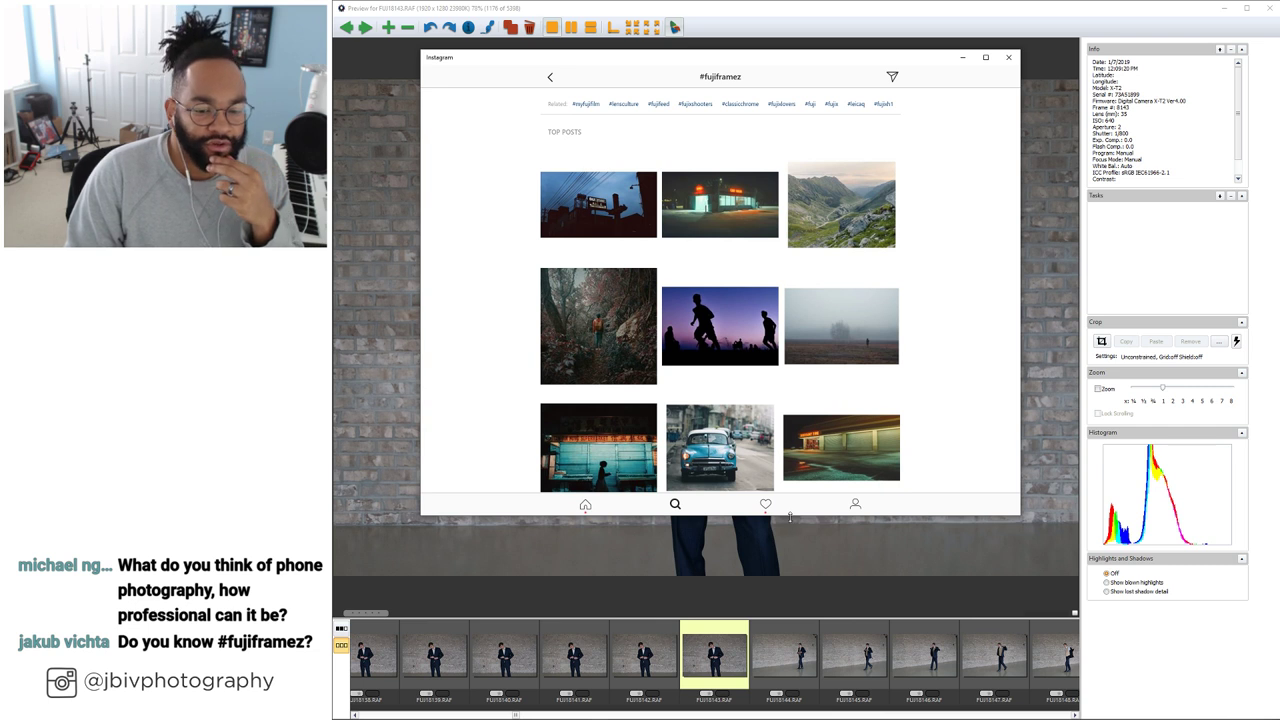
drag(790, 517, 790, 710)
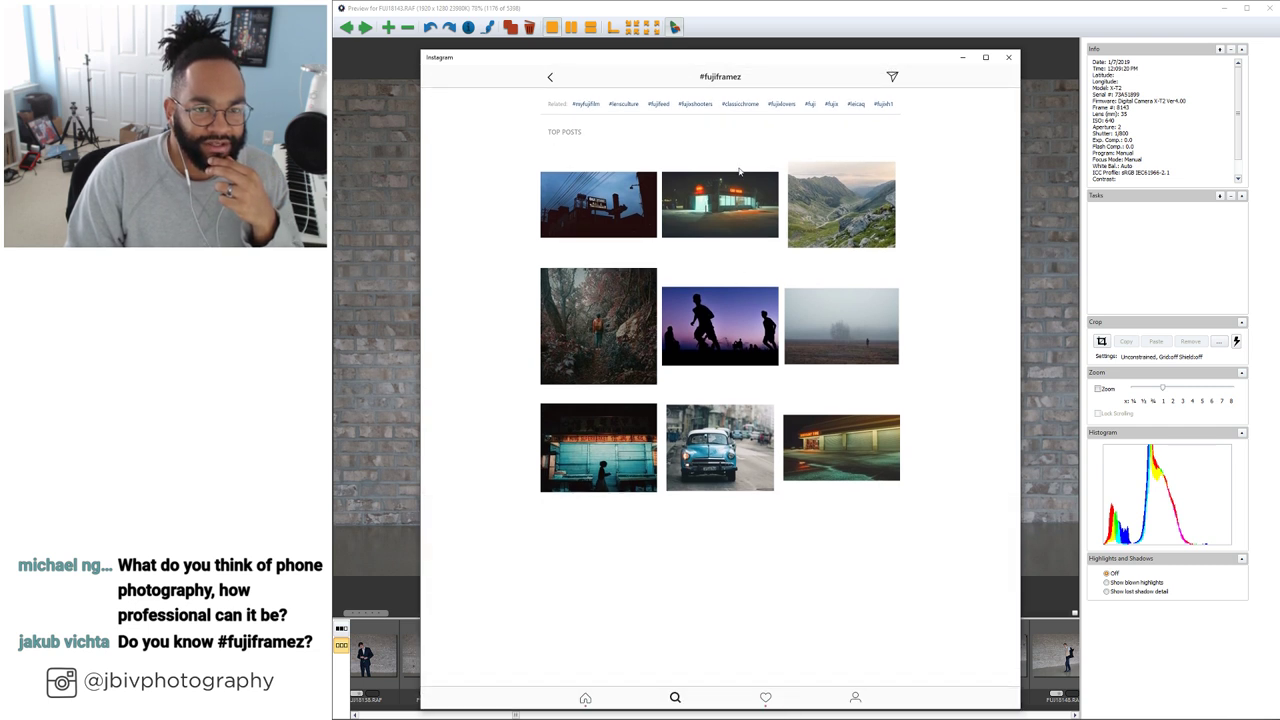
drag(748, 57, 752, 34)
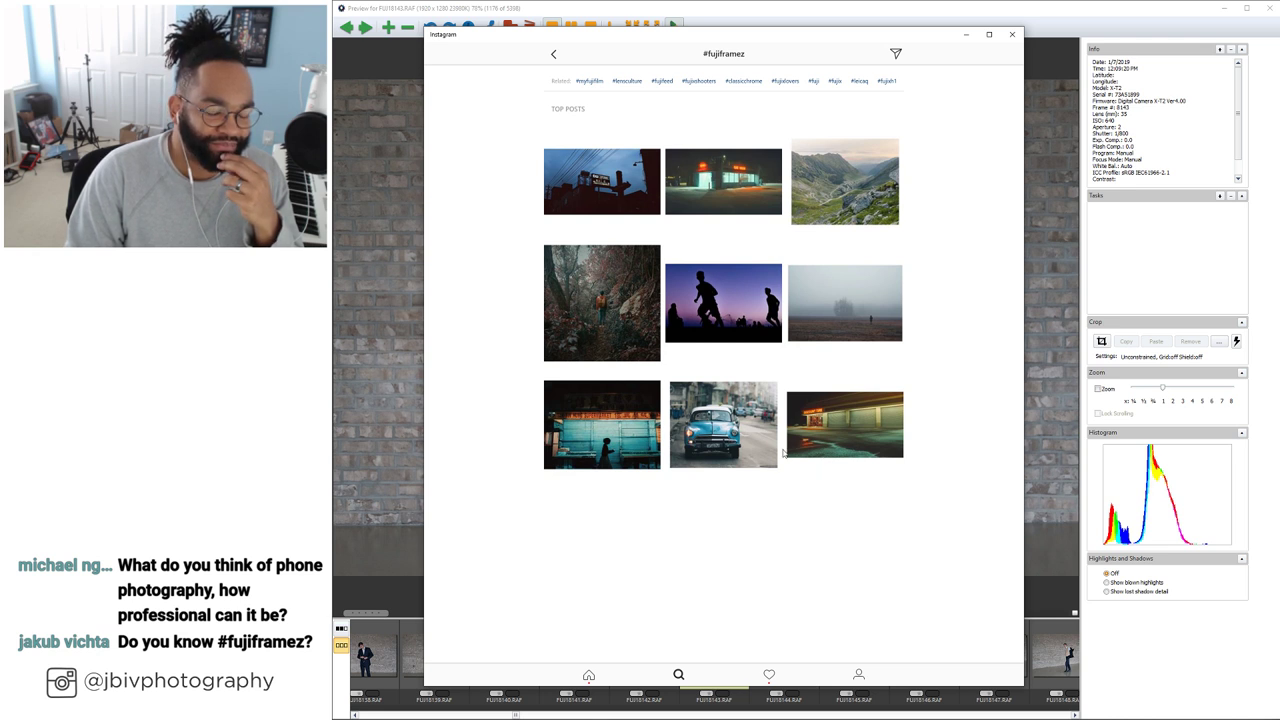
Open the forest photo's post and scroll up and down the #fujiframez feed
click(618, 327)
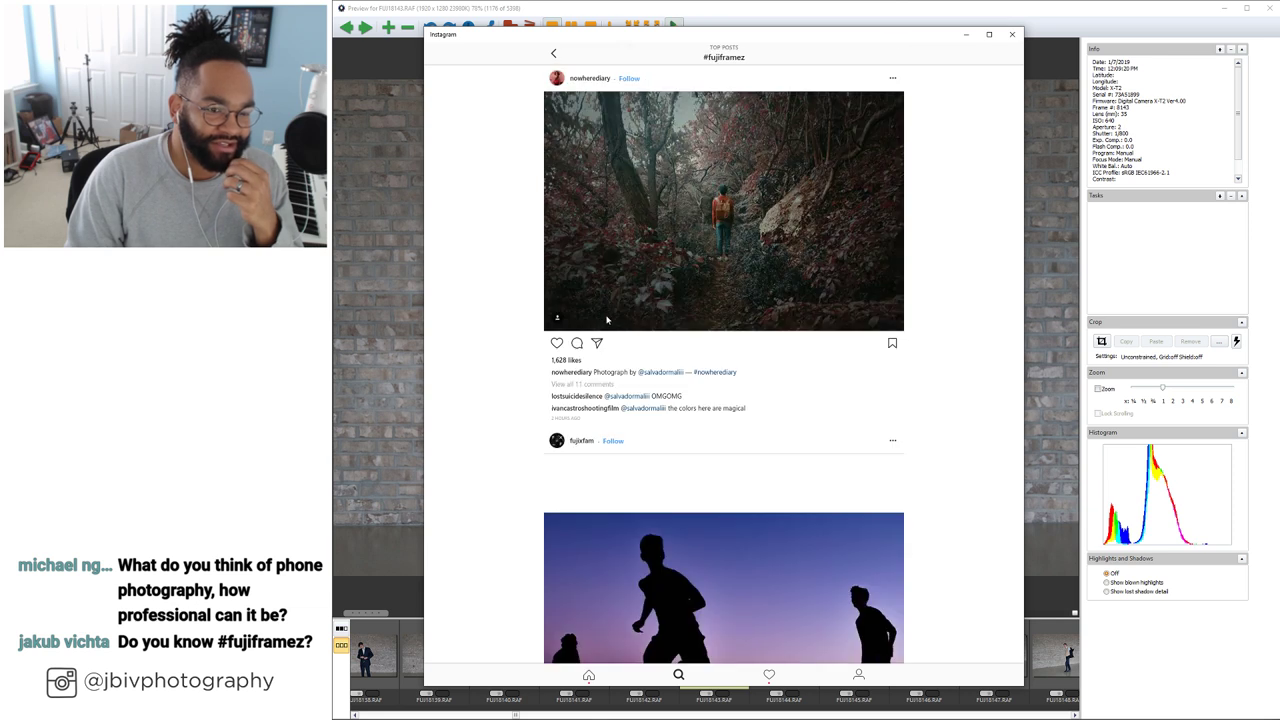
scroll(610, 425, up, 3)
scroll(610, 420, down, 15)
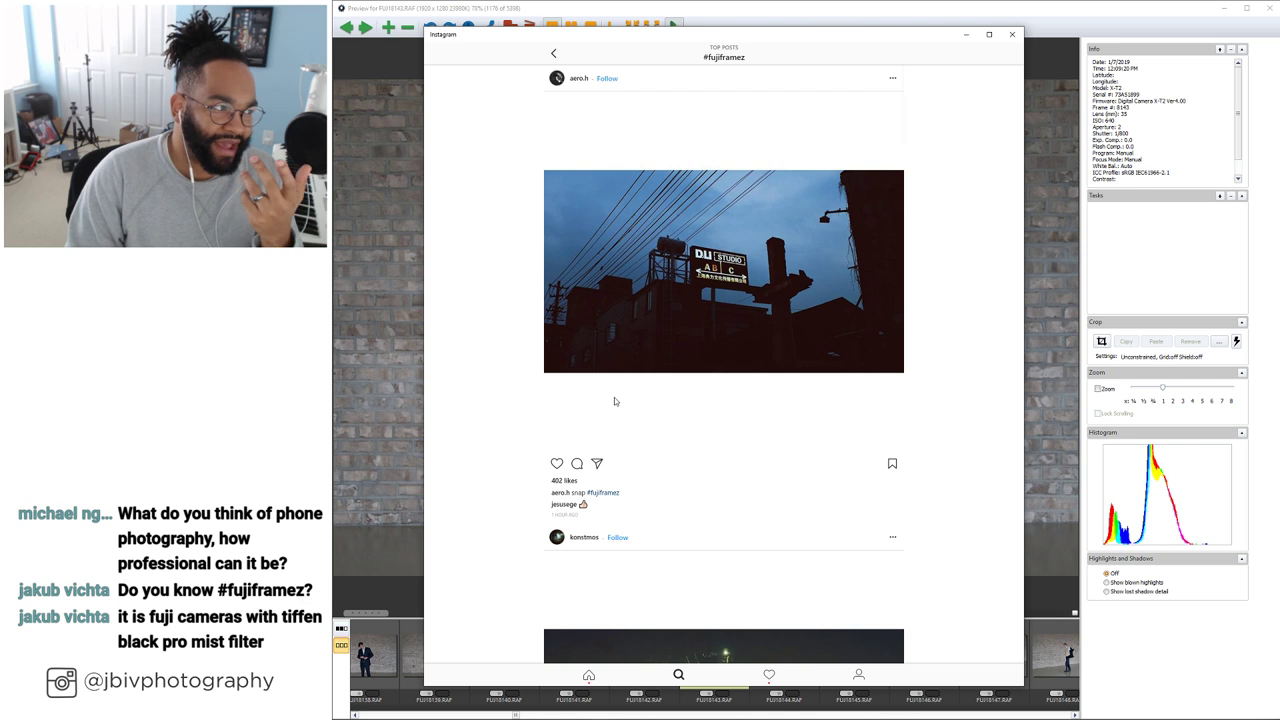
scroll(614, 398, down, 1)
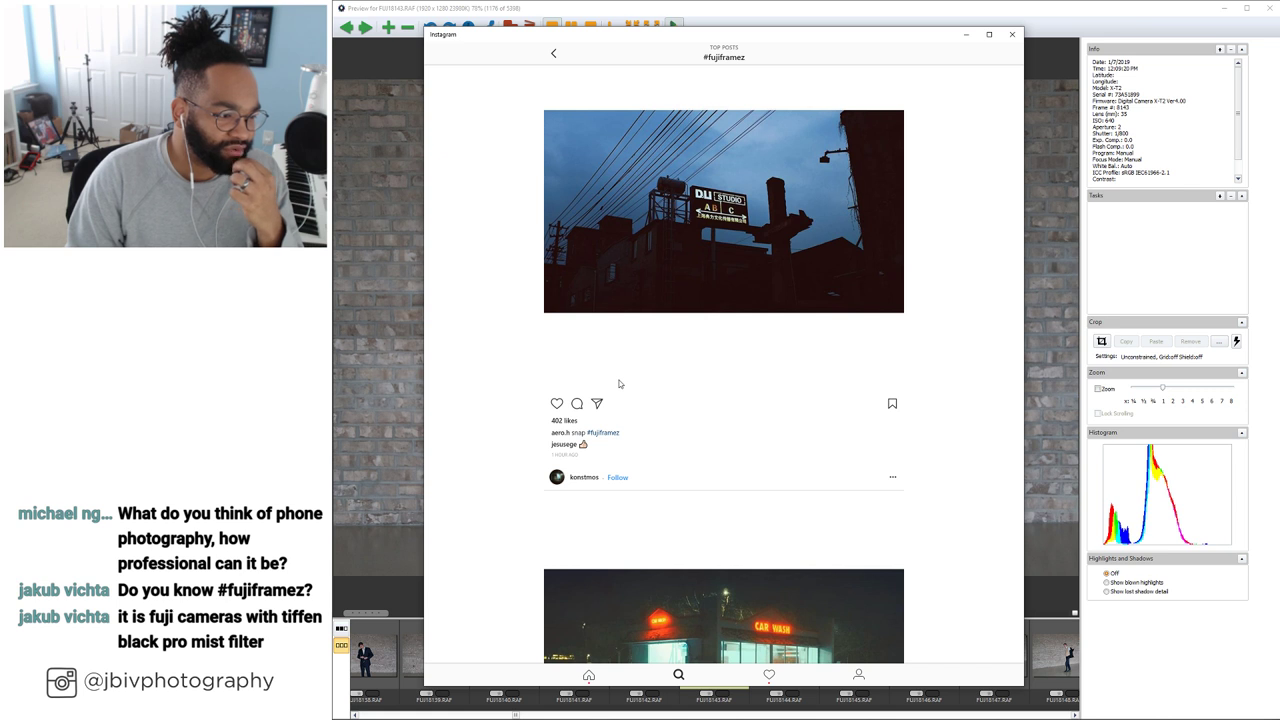
scroll(618, 384, up, 1)
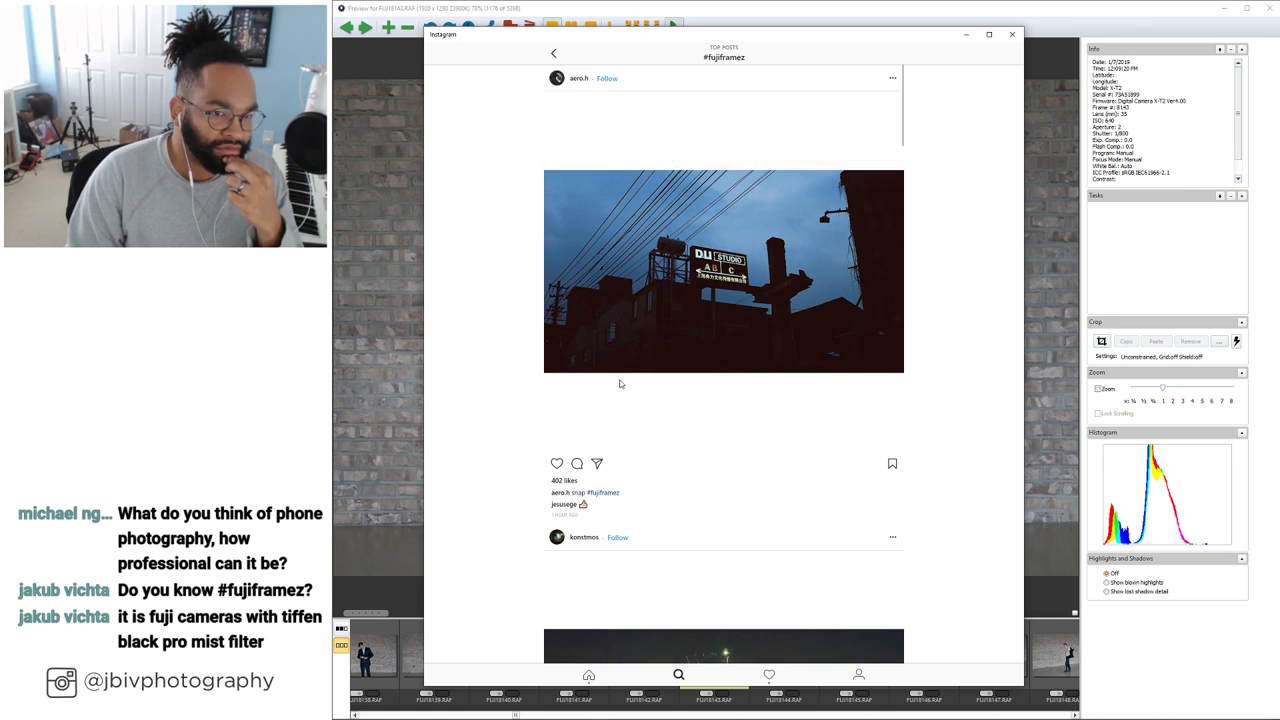
scroll(619, 383, down, 5)
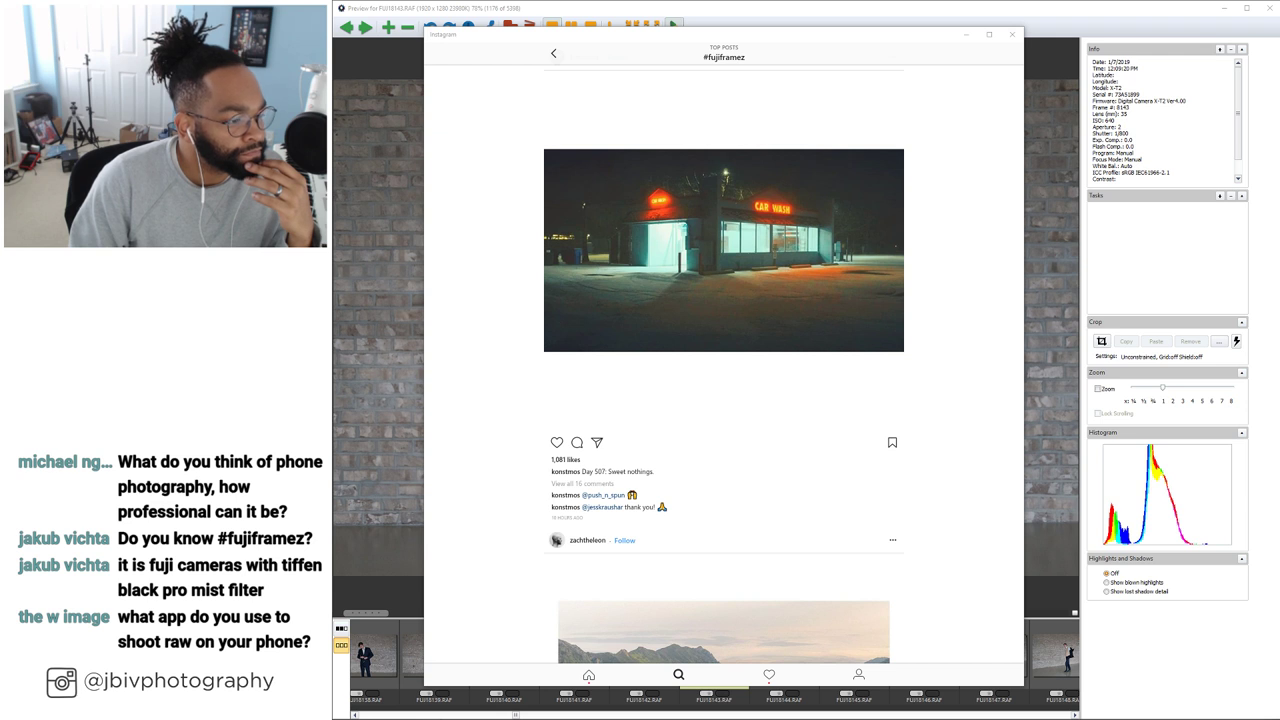
Scroll further down the feed to the Discount Tire storefront night shot with 1,674 likes
click(806, 452)
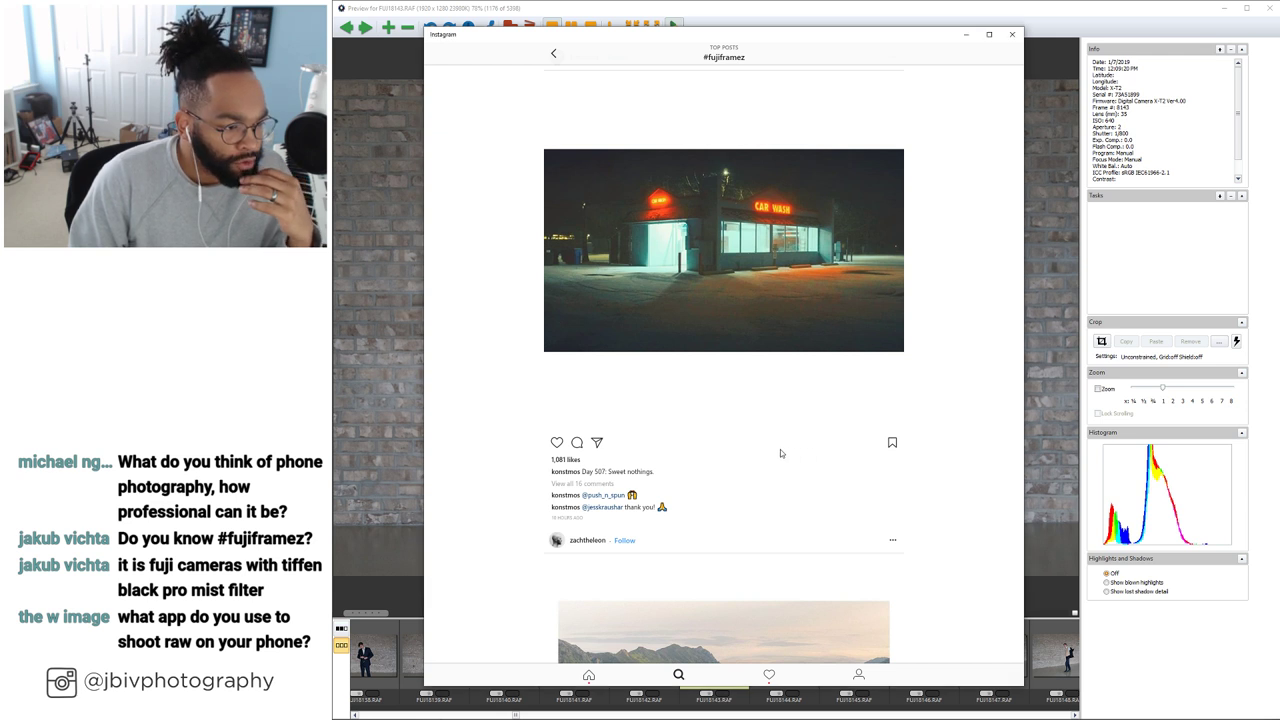
scroll(810, 403, down, 15)
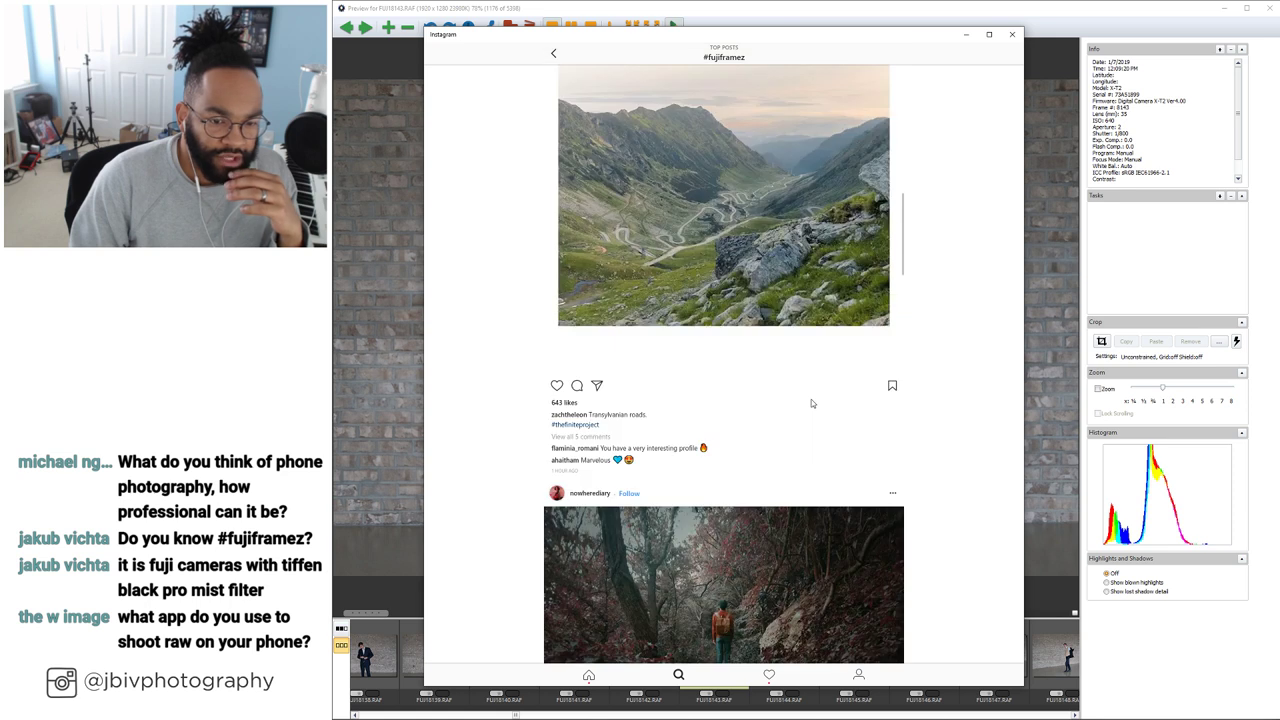
scroll(809, 402, down, 12)
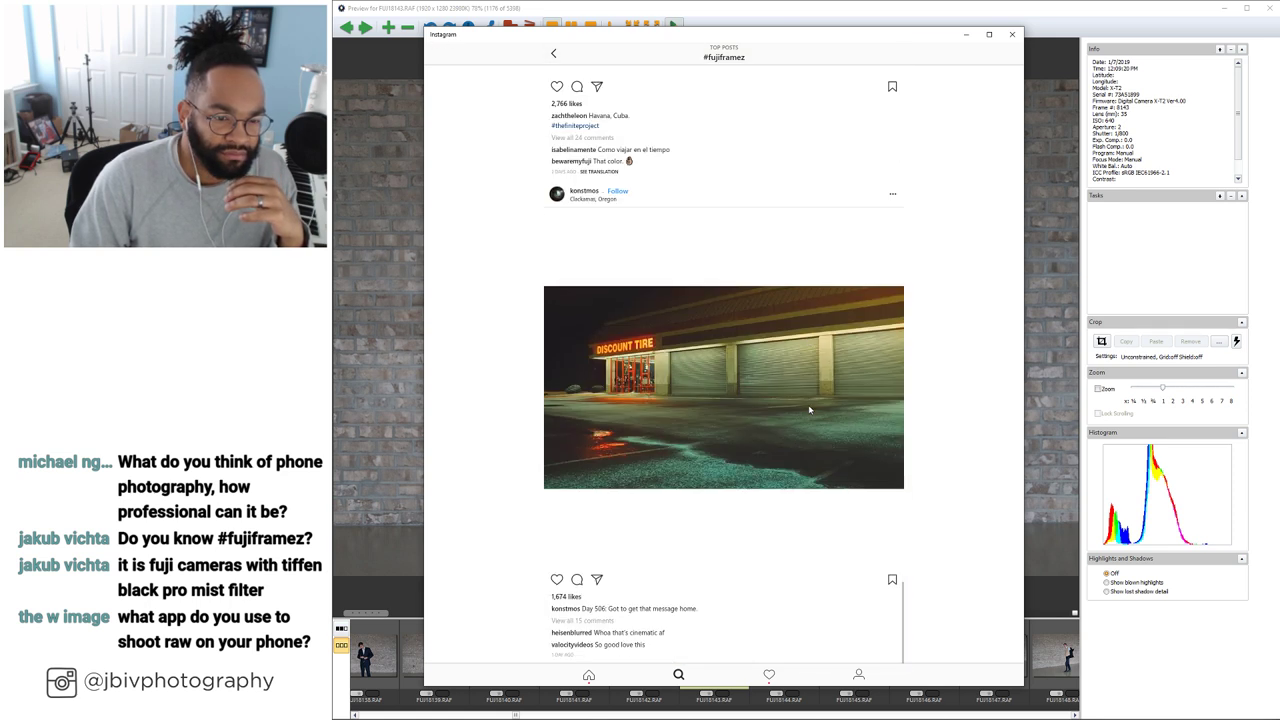
Close Instagram and advance seven groom frames to FUJ18187.RAF, image 1220 of 5398
click(1010, 35)
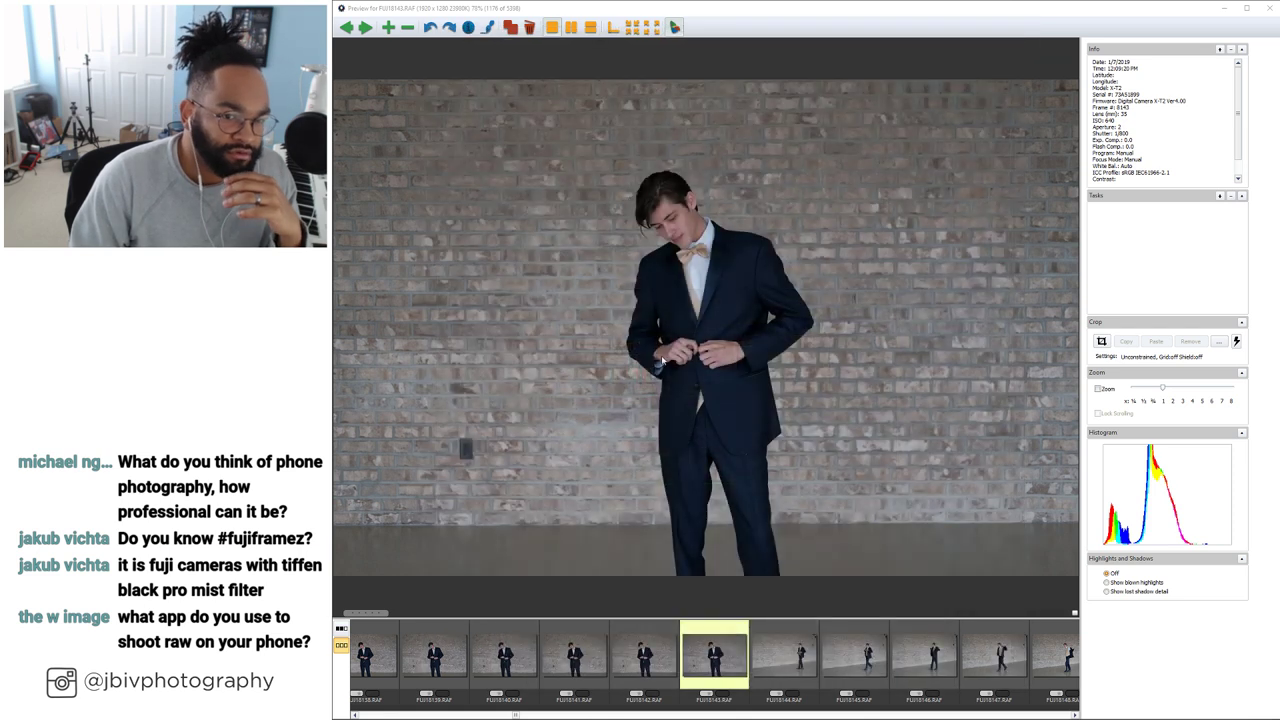
key(Right)
key(Right)
key(Right)
key(Right)
key(Right)
key(Right)
key(Right)
key(Right)
key(Right)
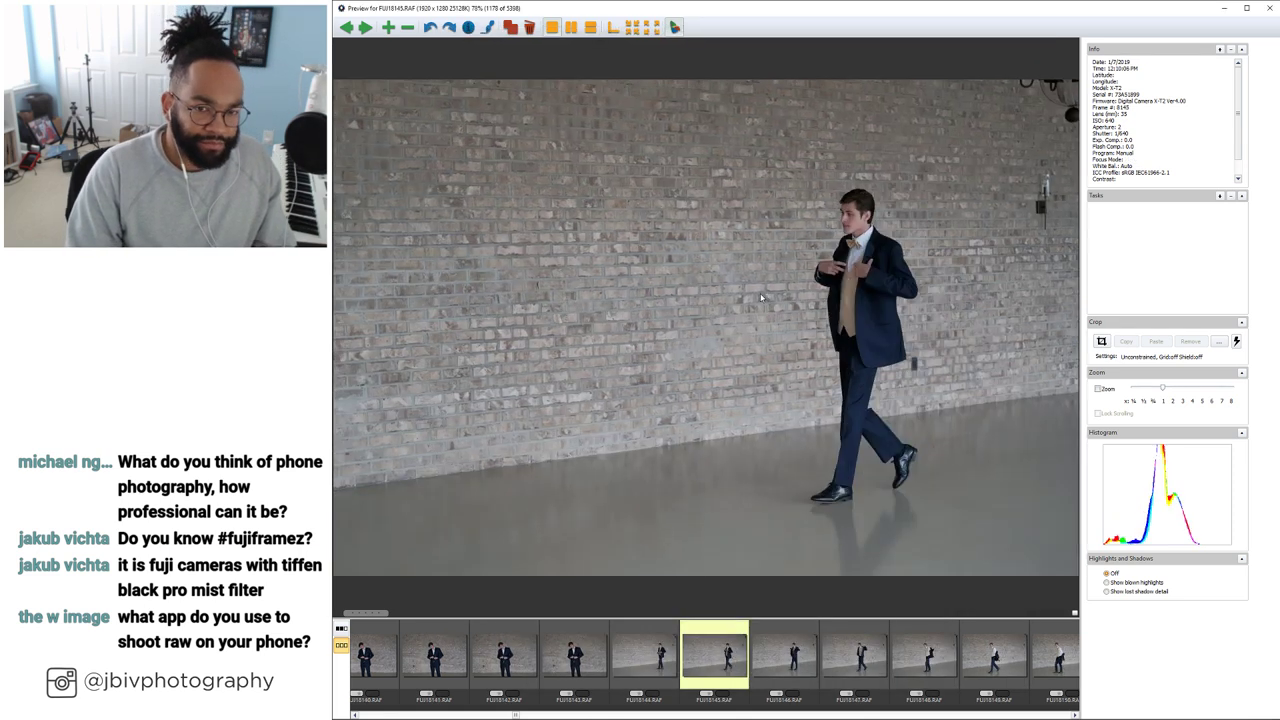
key(Right)
key(Right)
key(Right)
key(Right)
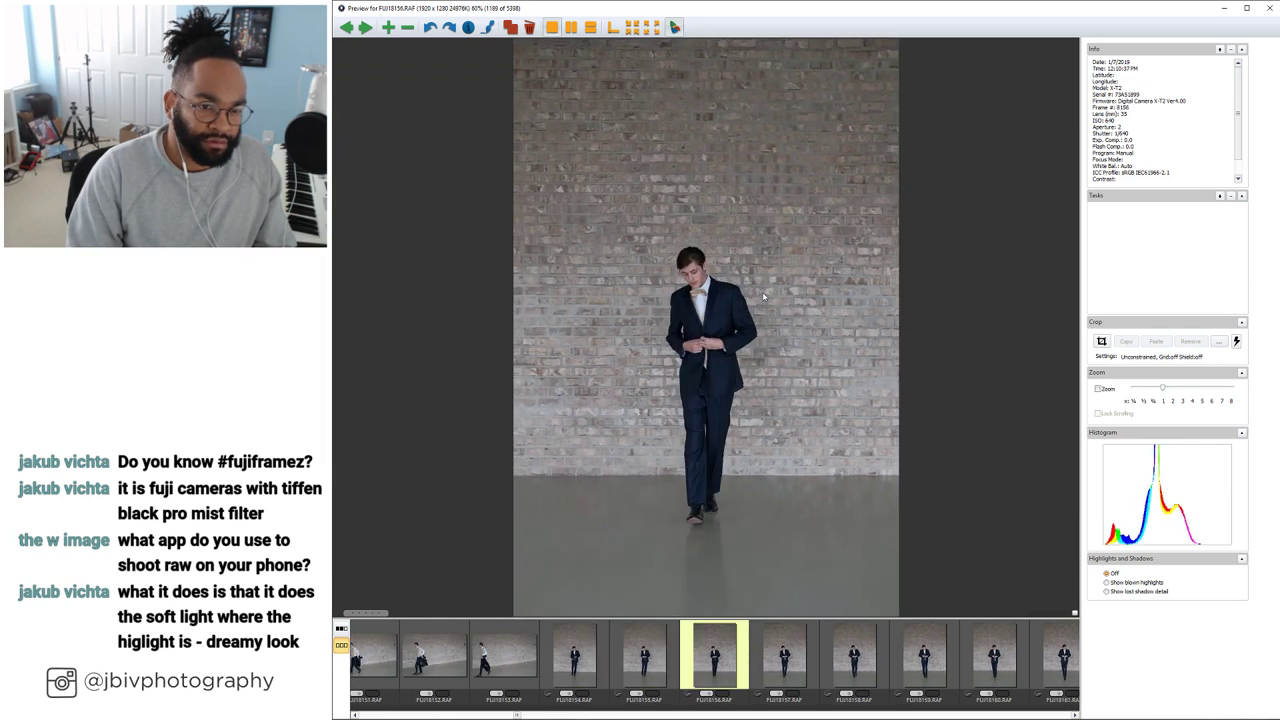
key(Right)
key(Right)
key(Right)
key(Right)
key(Right)
key(Right)
key(Right)
key(Right)
key(Right)
key(Right)
key(Right)
key(Right)
key(Right)
key(Right)
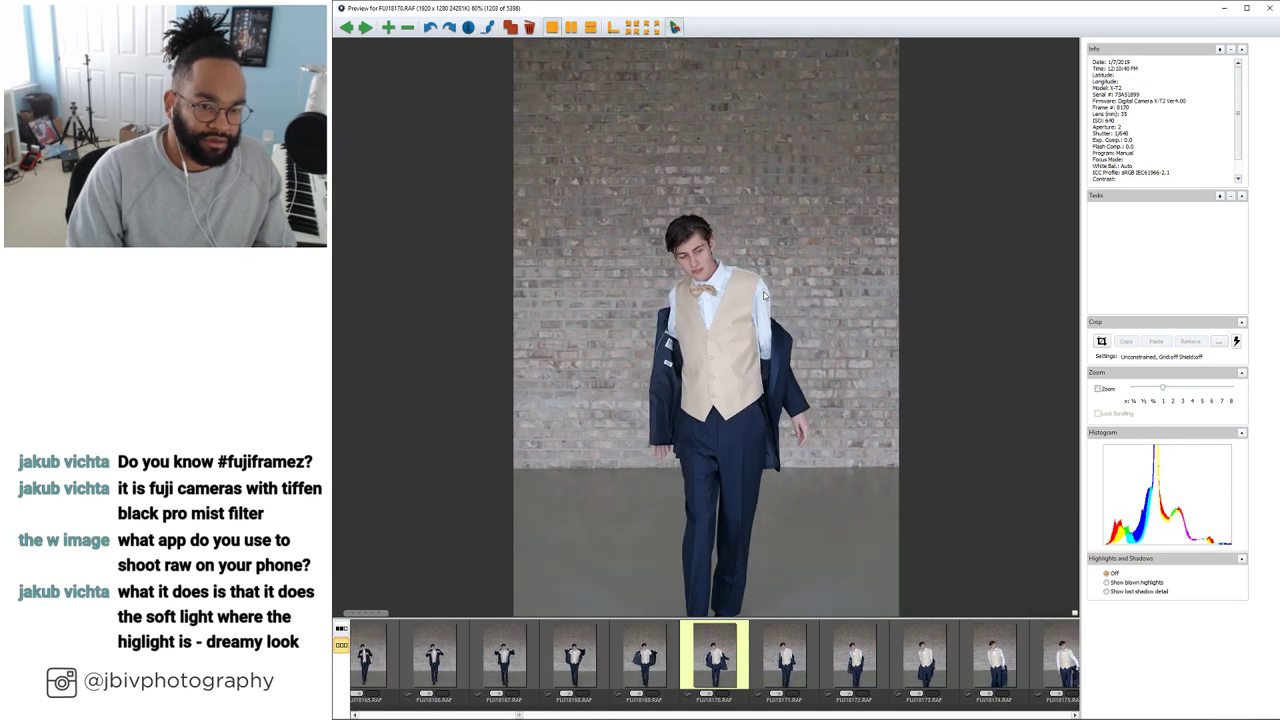
key(Right)
key(Right)
key(Right)
key(Right)
key(Right)
key(Right)
key(Right)
key(Right)
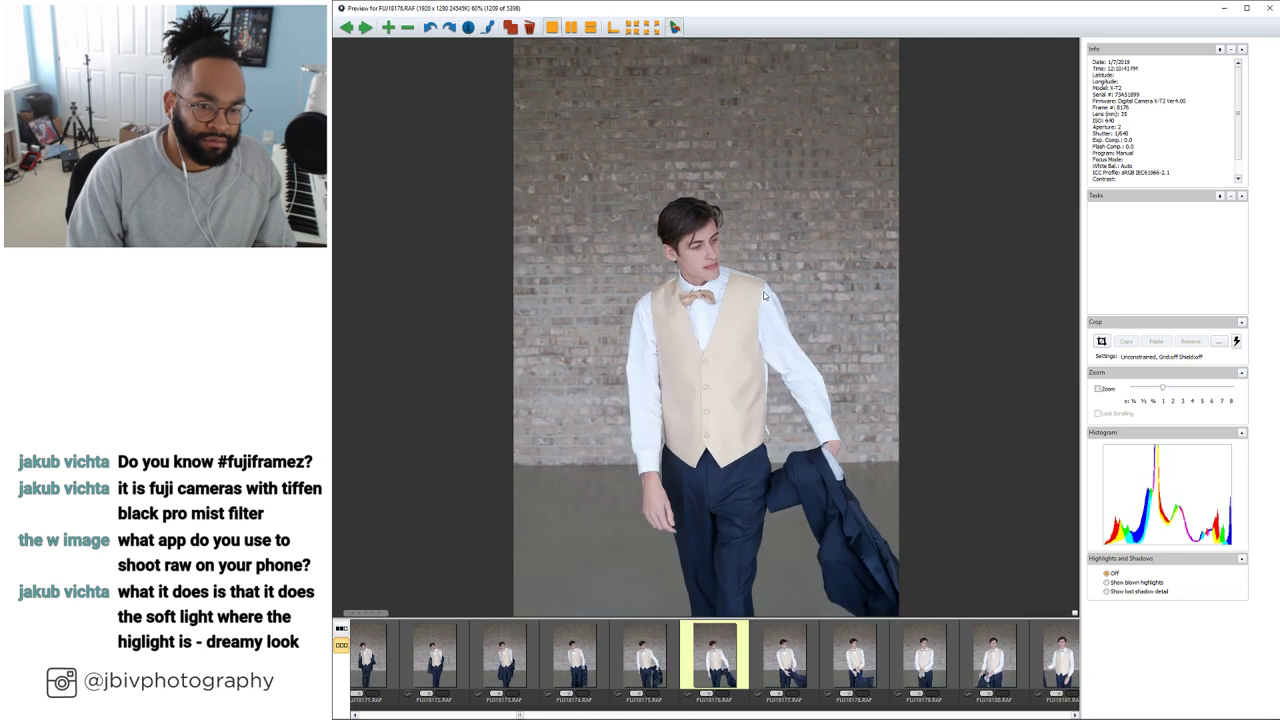
key(Right)
key(Right)
key(Right)
key(Right)
key(Right)
key(Right)
key(Right)
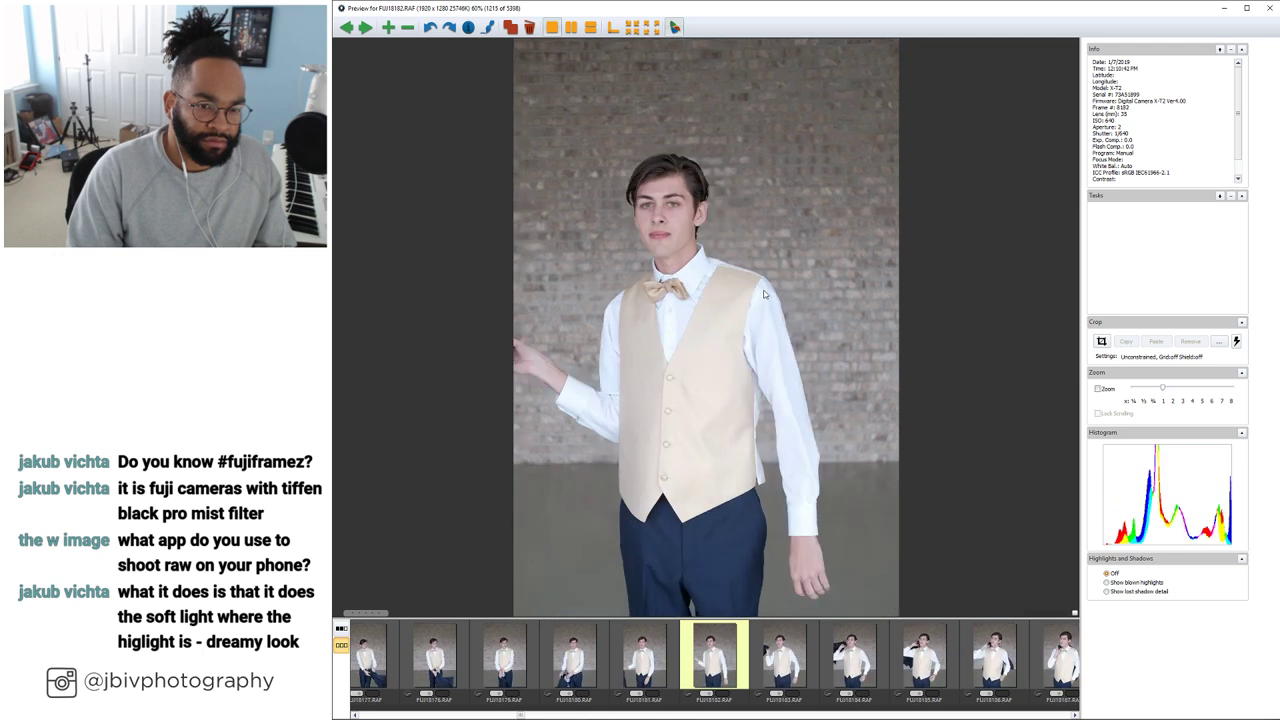
key(Right)
key(Right)
key(Right)
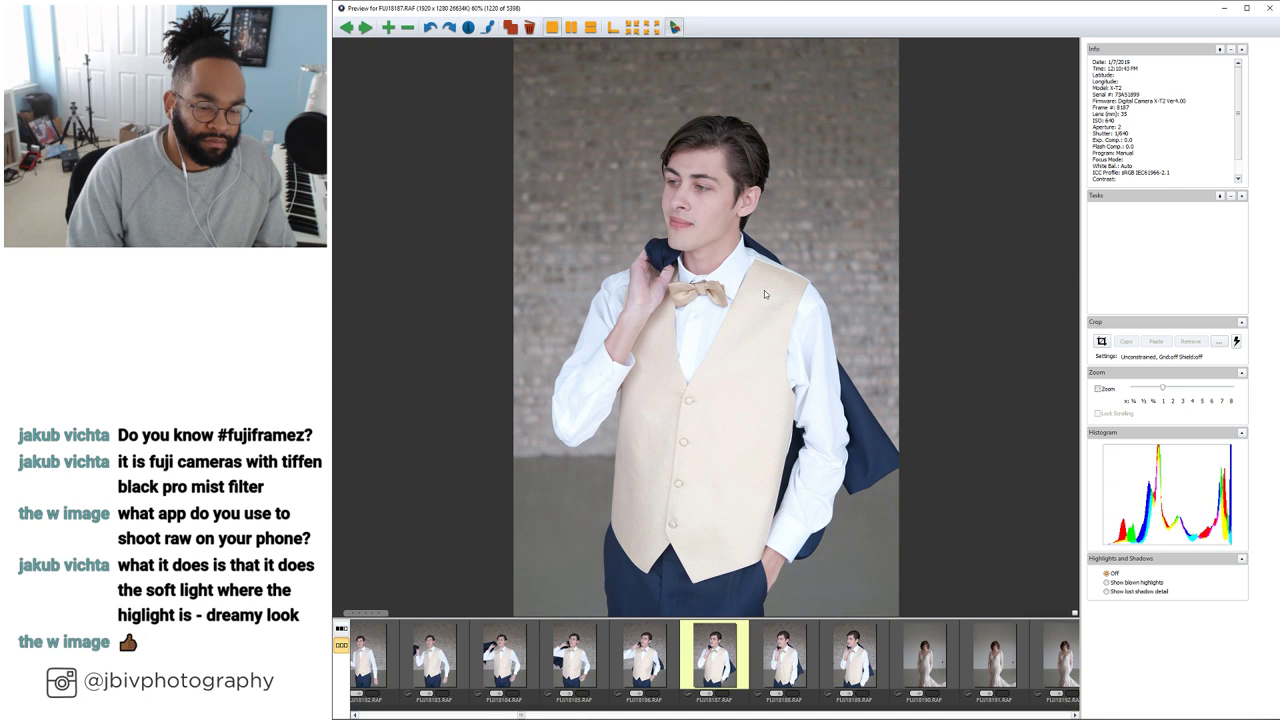
key(Right)
key(Right)
key(Right)
key(Right)
key(Right)
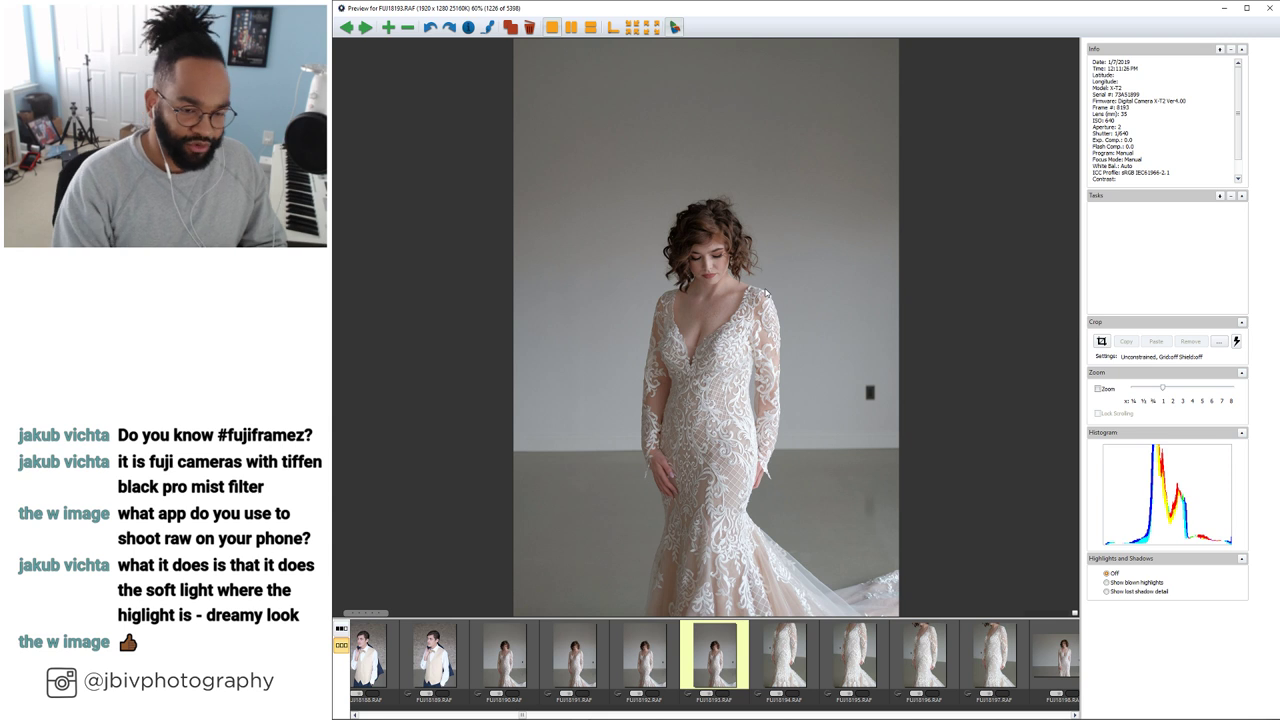
Review the opening bride-in-gown frames, including close, wide and full-length train shots
key(Left)
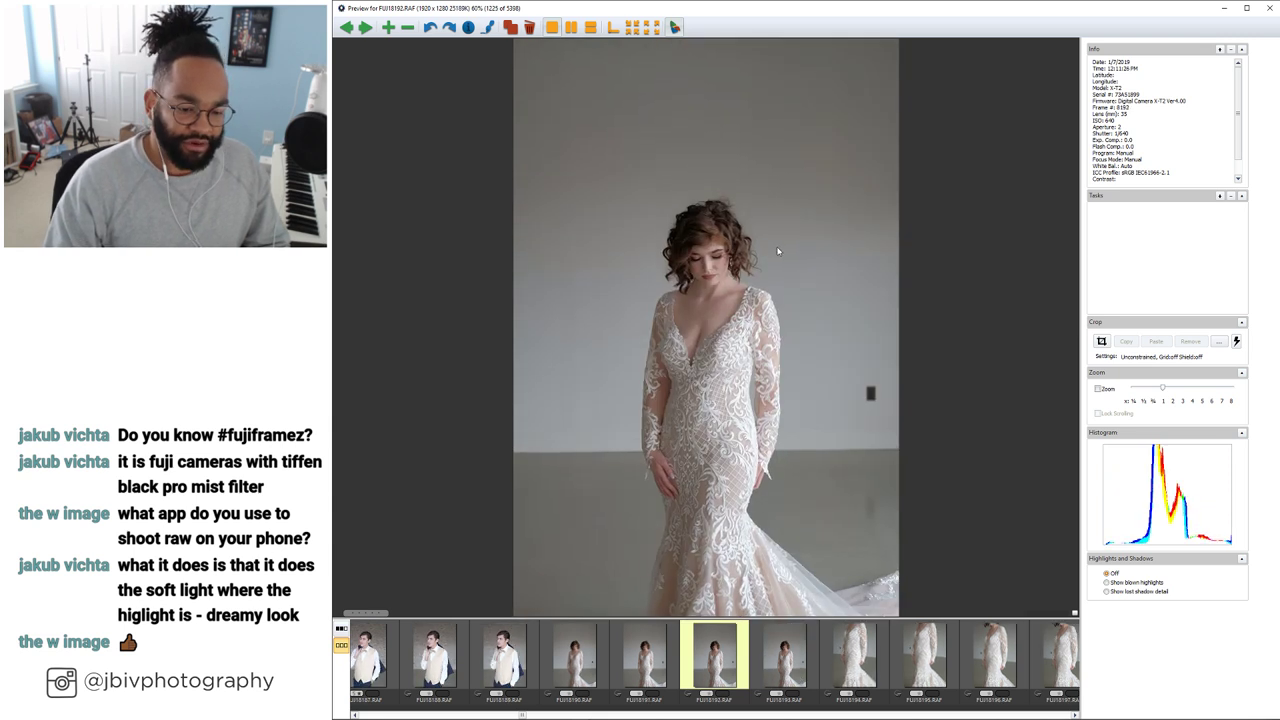
key(Right)
key(Right)
key(Right)
key(Right)
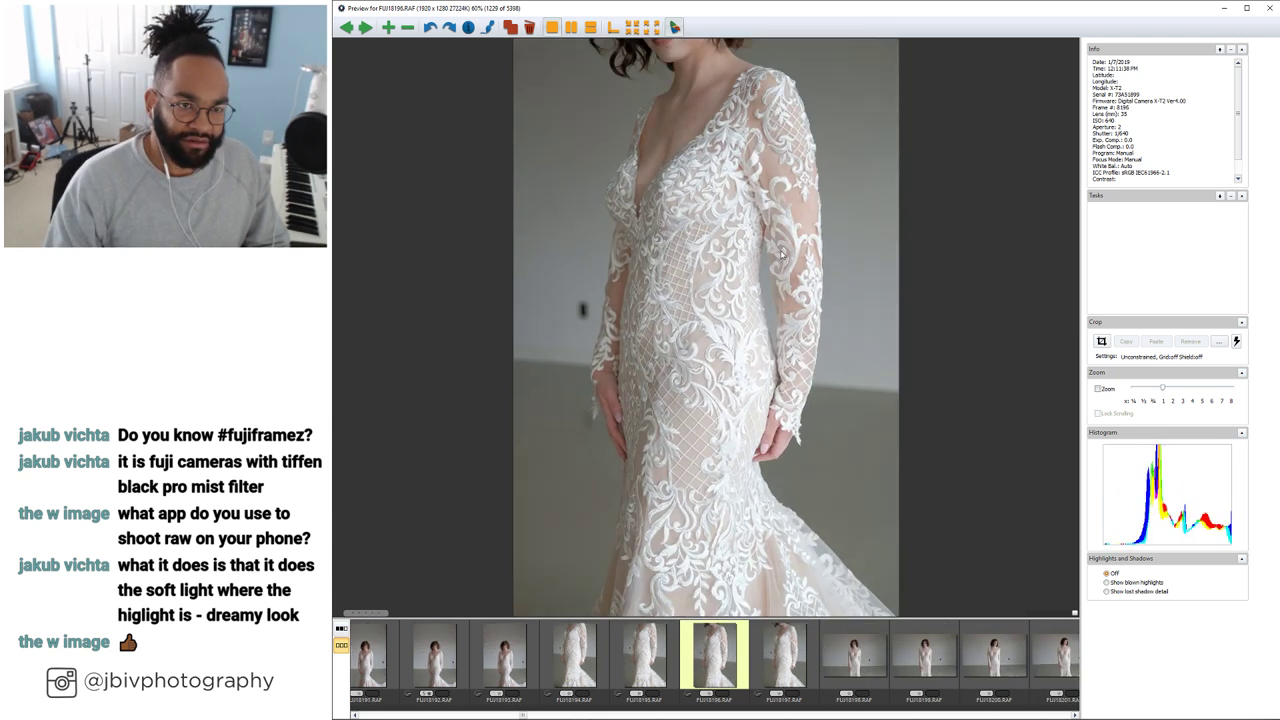
key(Right)
key(Right)
key(Right)
key(Right)
key(Right)
key(Right)
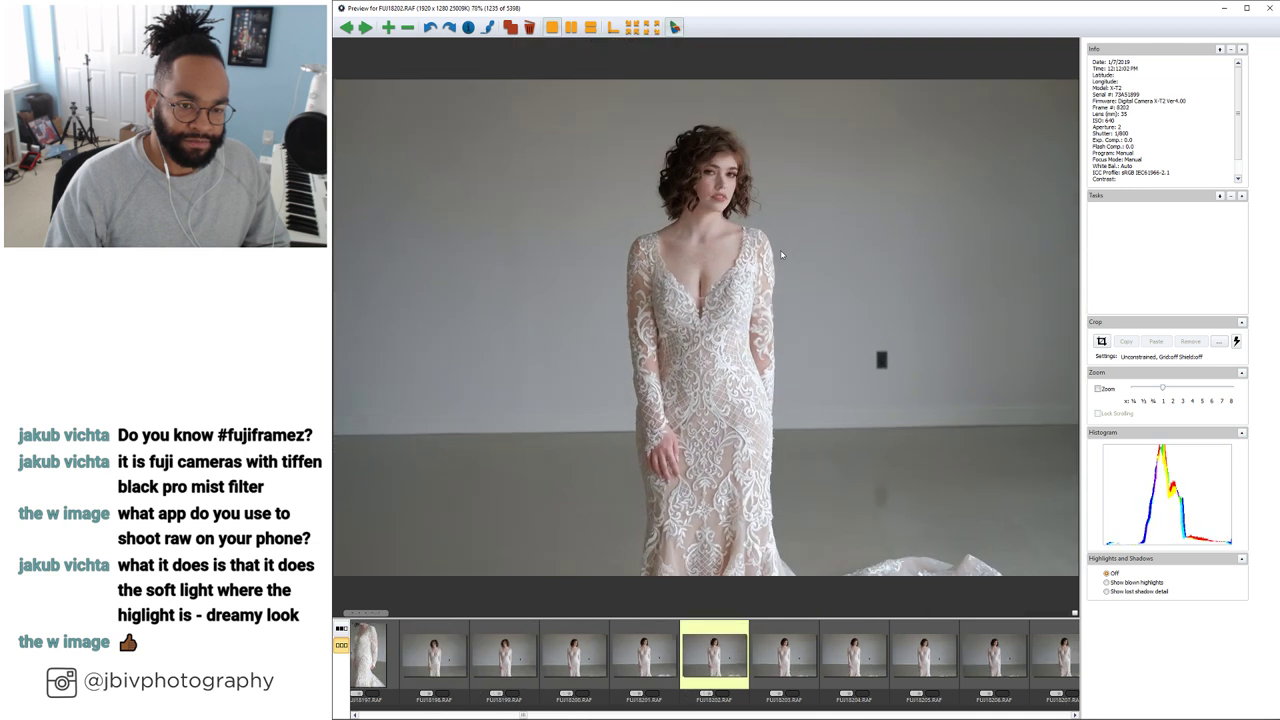
key(Right)
key(Right)
key(Right)
key(Right)
key(Right)
key(Right)
key(Right)
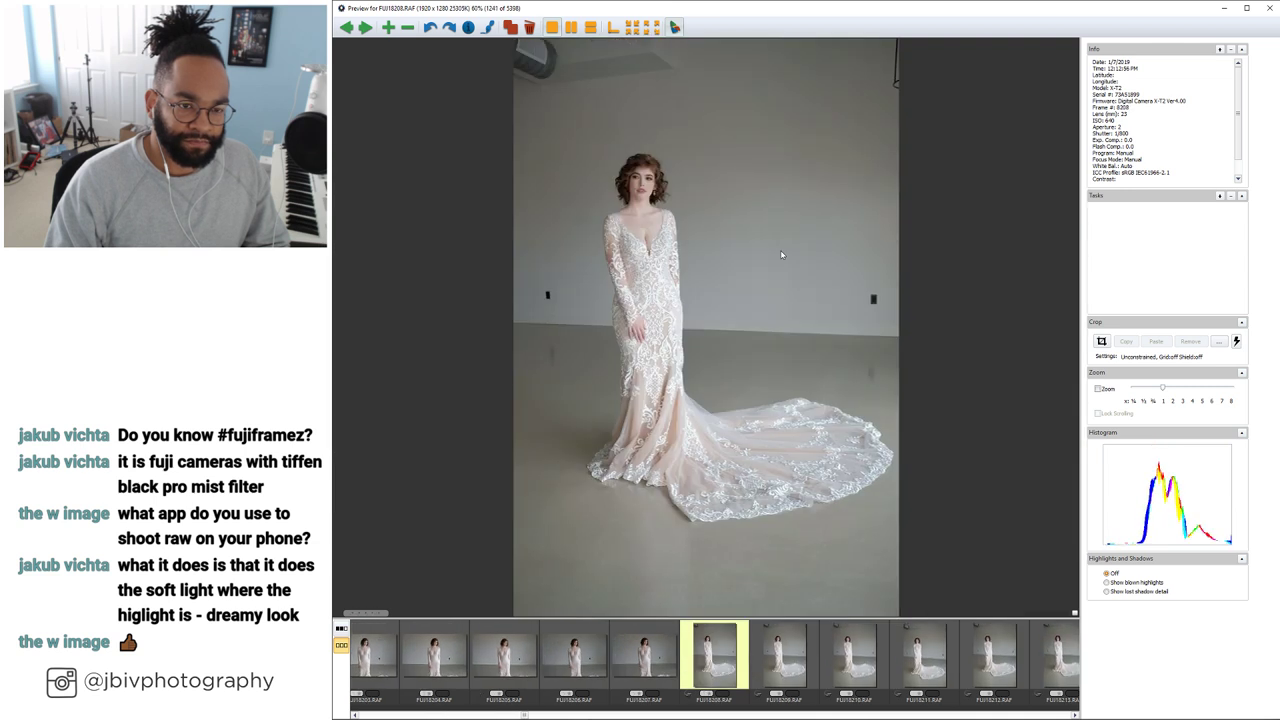
key(Right)
key(Right)
key(Right)
key(Right)
key(Right)
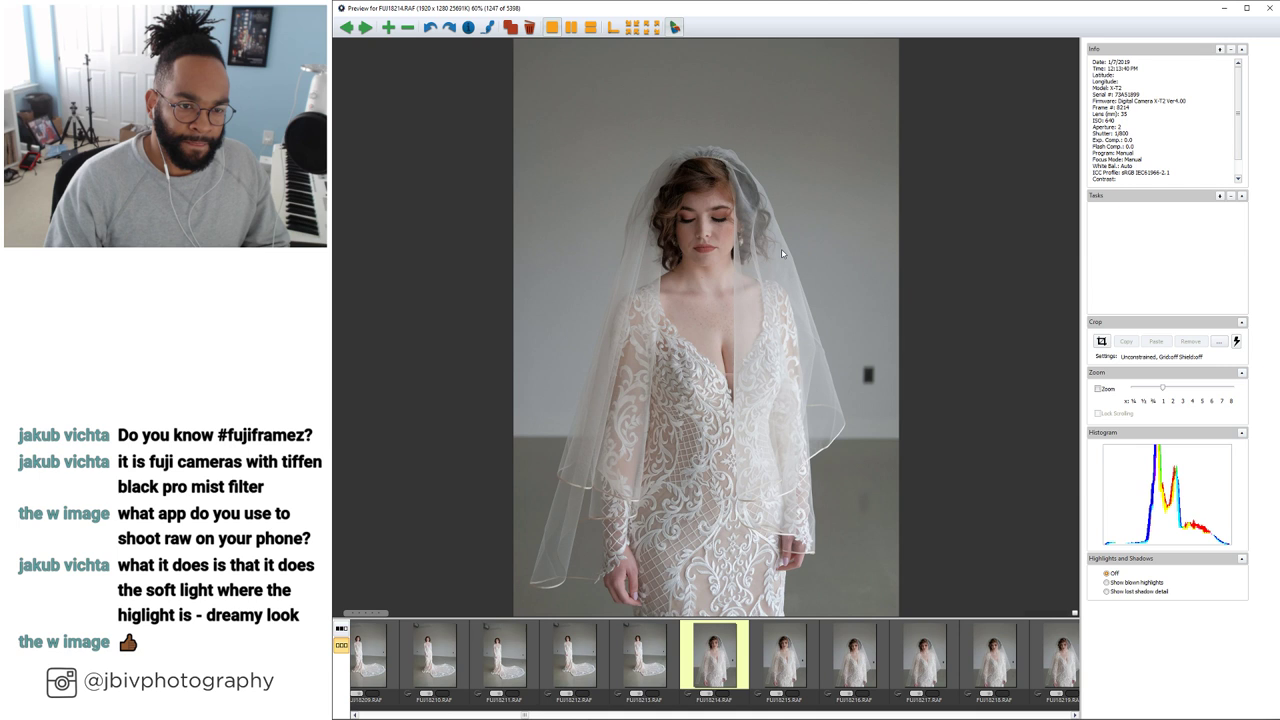
key(Left)
key(Left)
key(Left)
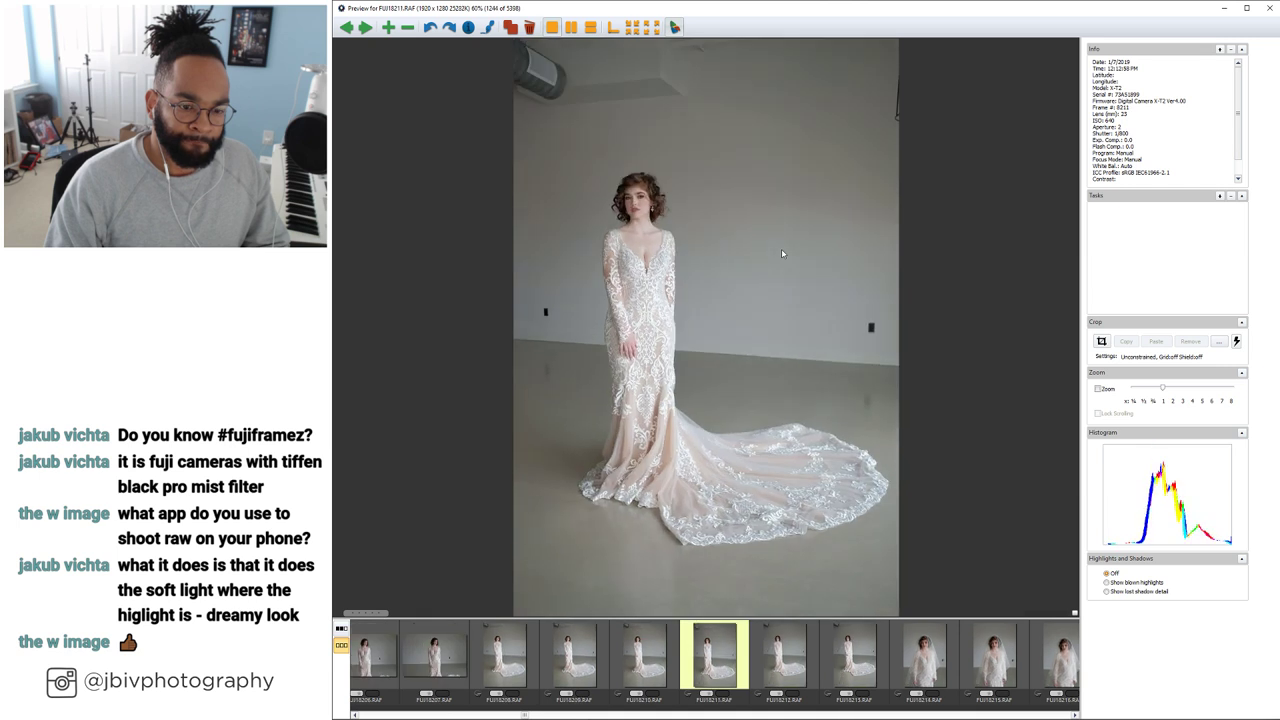
Step through the bride's veil portraits and veil profile frames
key(Right)
key(Right)
key(Right)
key(Right)
key(Right)
key(Right)
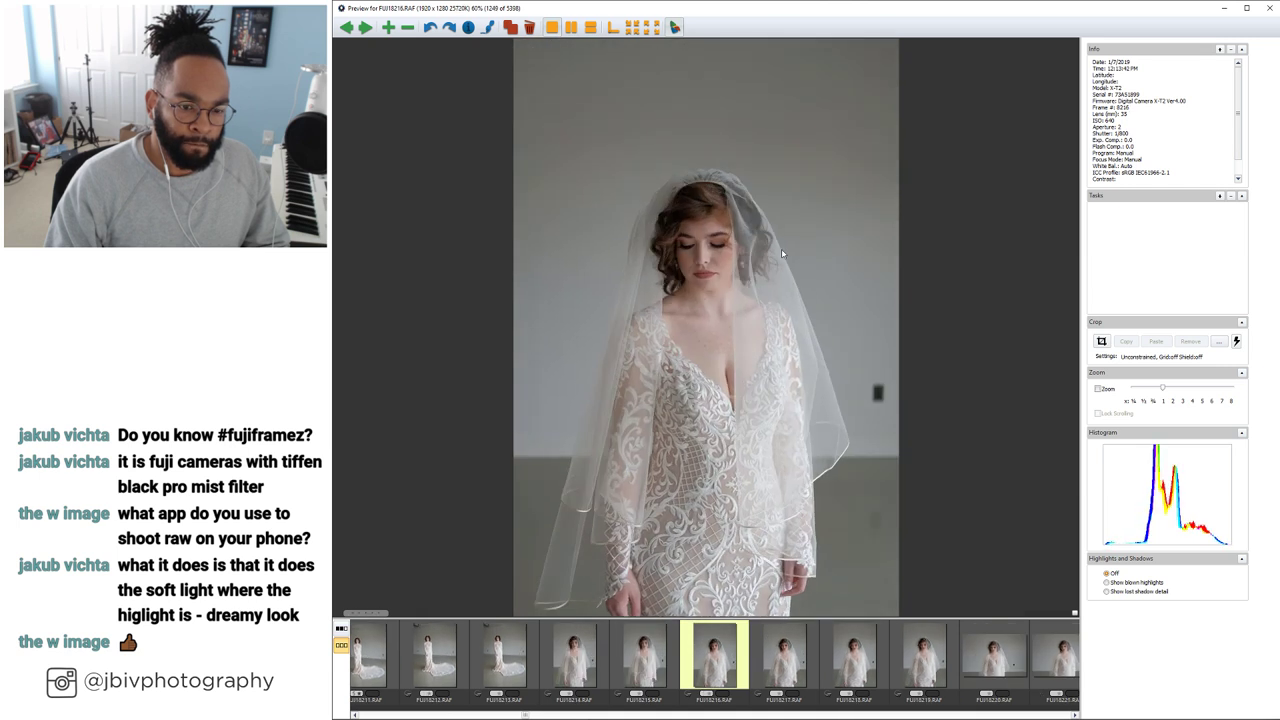
key(Right)
key(Right)
key(Right)
key(Right)
key(Right)
key(Right)
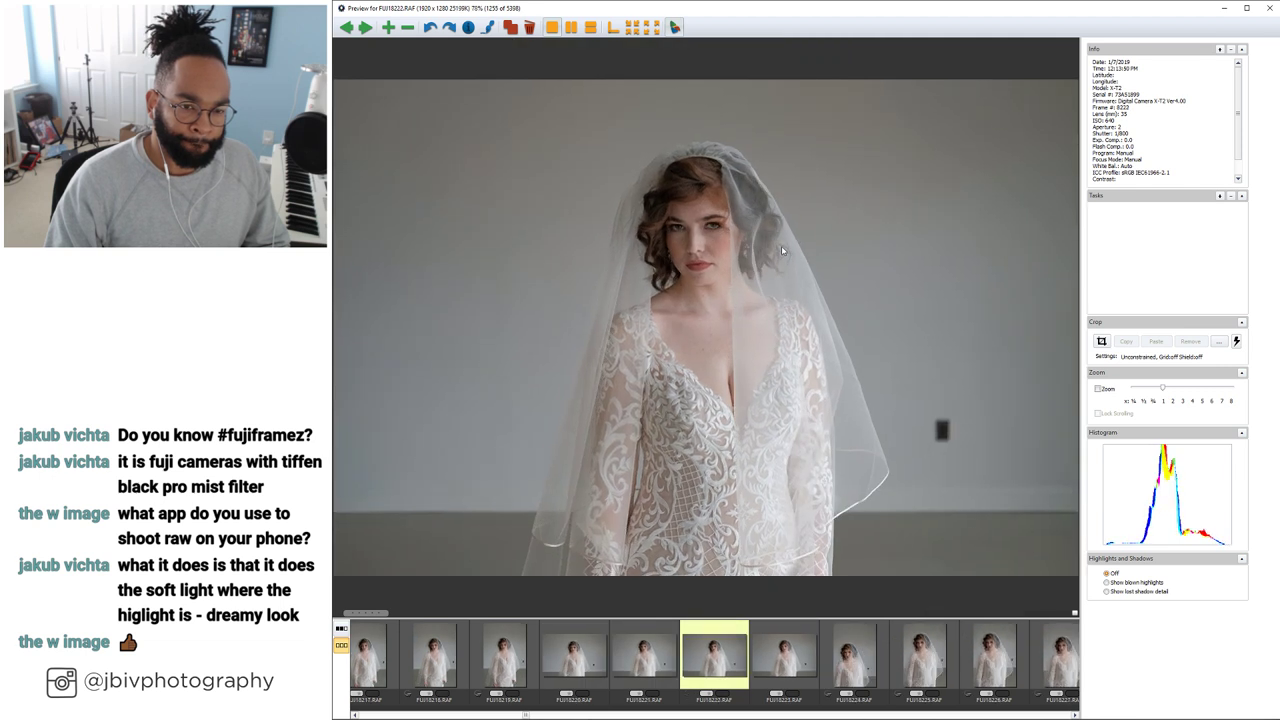
key(Right)
key(Right)
key(Right)
key(Right)
key(Right)
key(Right)
key(Right)
key(Right)
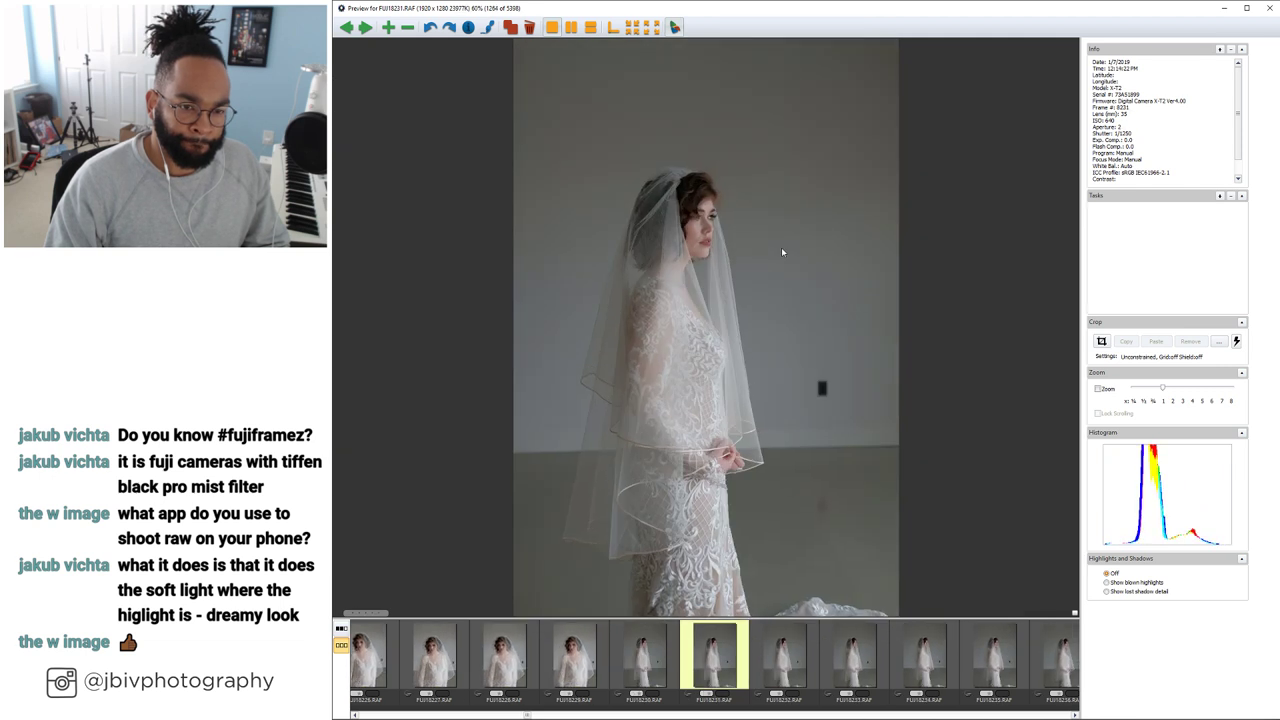
key(Right)
key(Right)
key(Right)
key(Right)
key(Right)
key(Right)
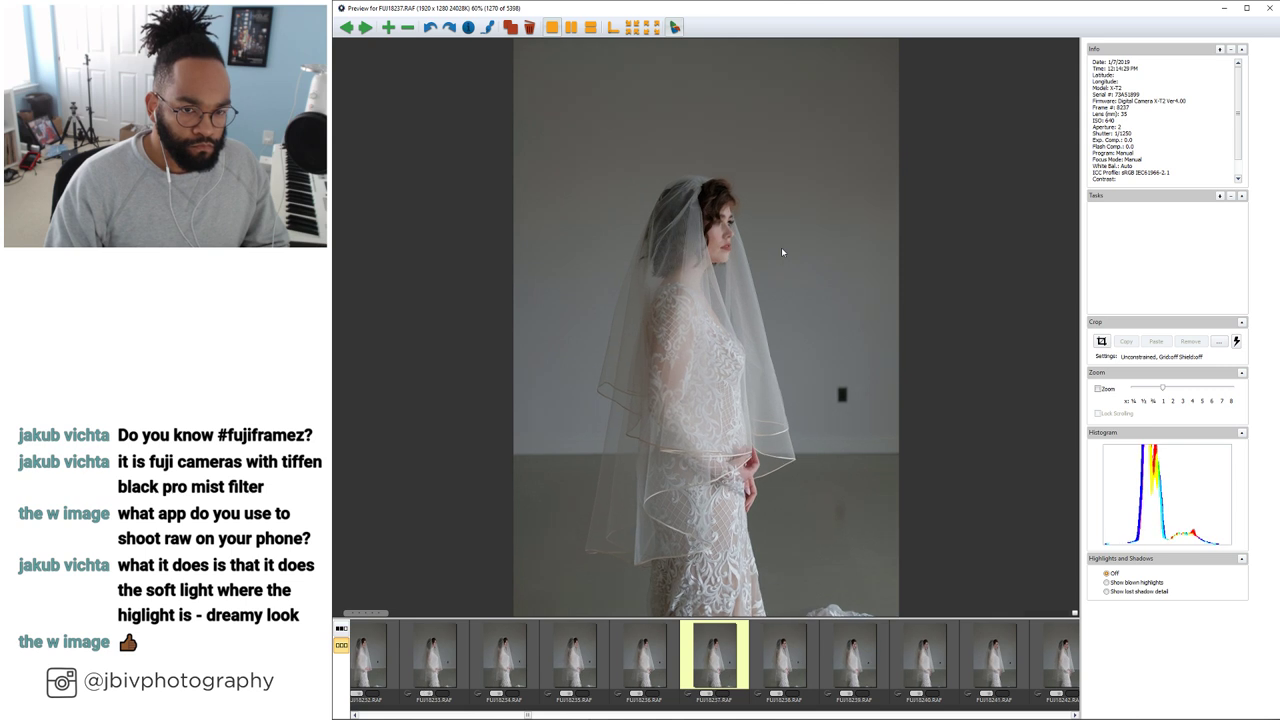
key(Right)
key(Right)
key(Right)
key(Right)
key(Right)
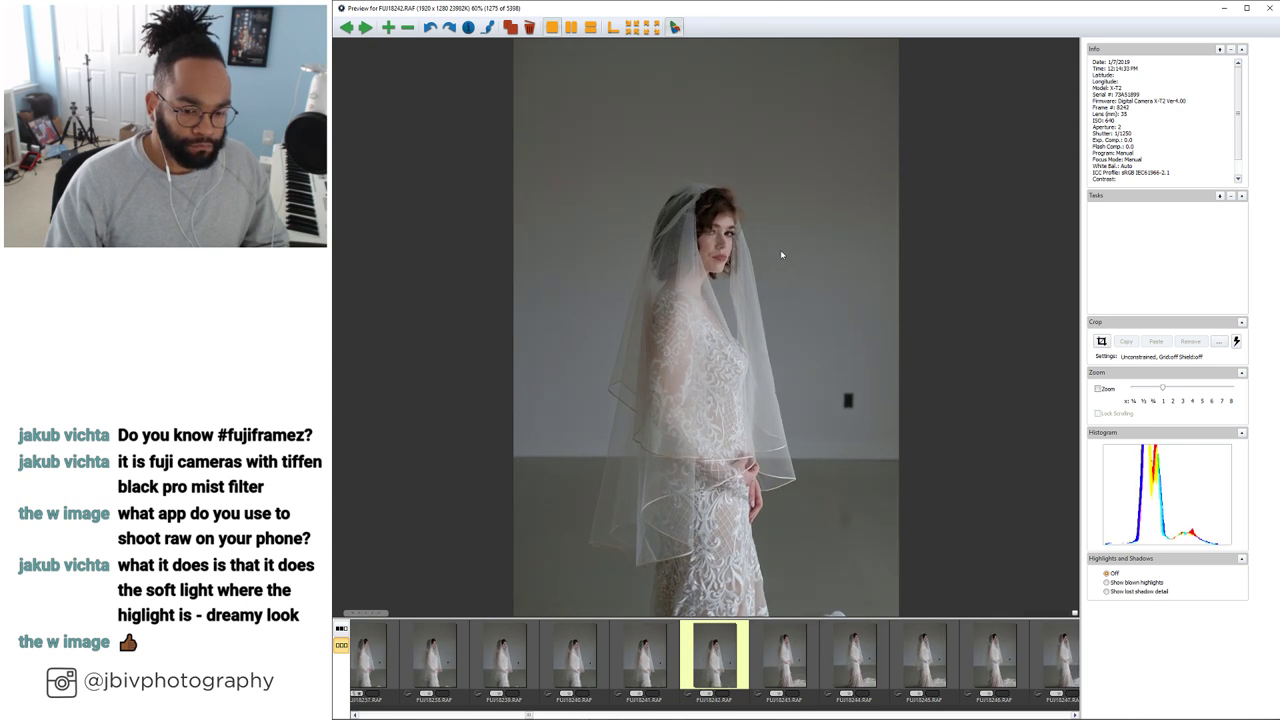
key(Right)
key(Right)
key(Right)
key(Right)
key(Right)
key(Right)
key(Right)
key(Right)
key(Right)
key(Right)
key(Right)
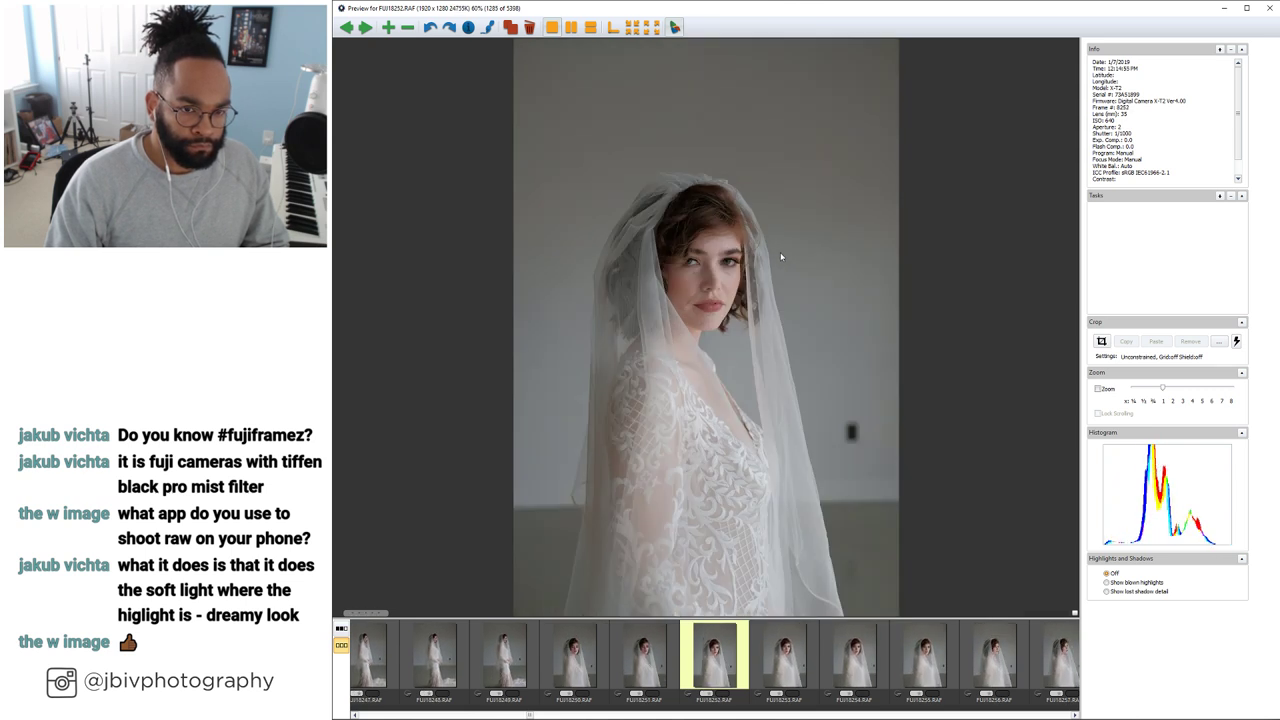
Advance through the back-of-dress and over-the-shoulder shots to FUJ18298.RAF, image 1331
key(Right)
key(Right)
key(Right)
key(Right)
key(Right)
key(Right)
key(Right)
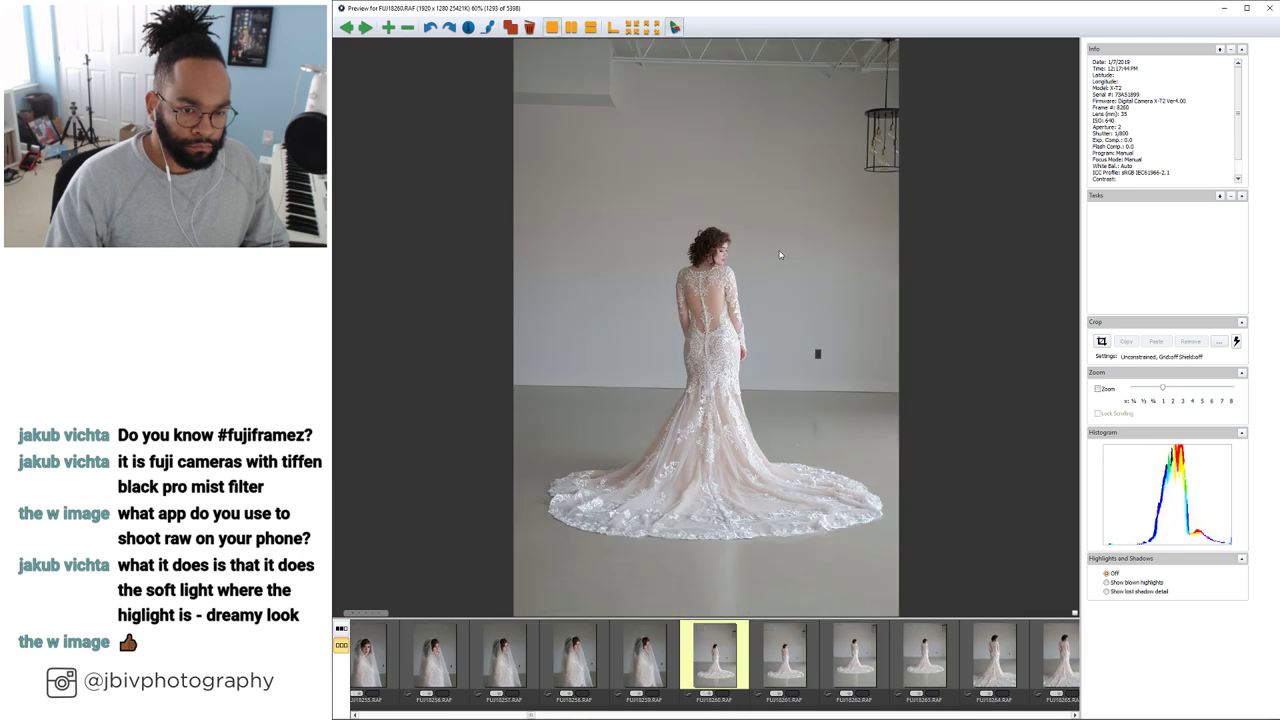
key(Right)
key(Right)
key(Right)
key(Right)
key(Right)
key(Right)
key(Right)
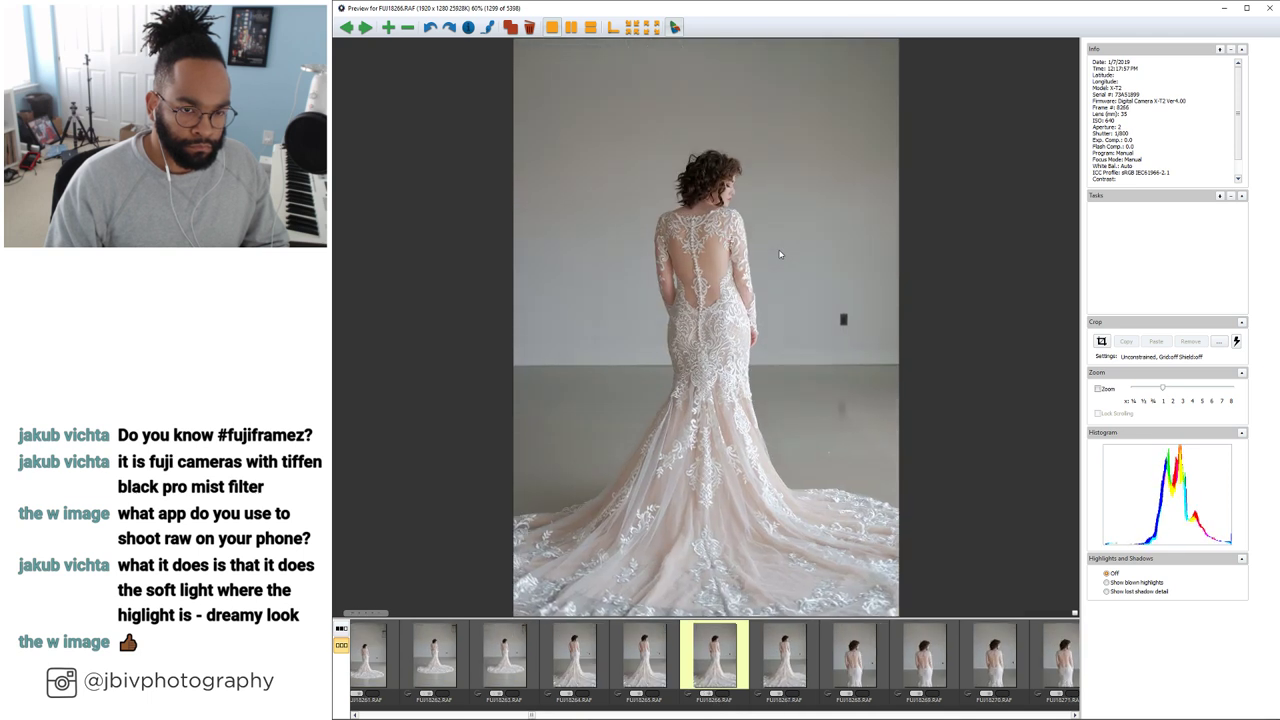
key(Right)
key(Right)
key(Right)
key(Right)
key(Right)
key(Right)
key(Right)
key(Right)
key(Right)
key(Right)
key(Right)
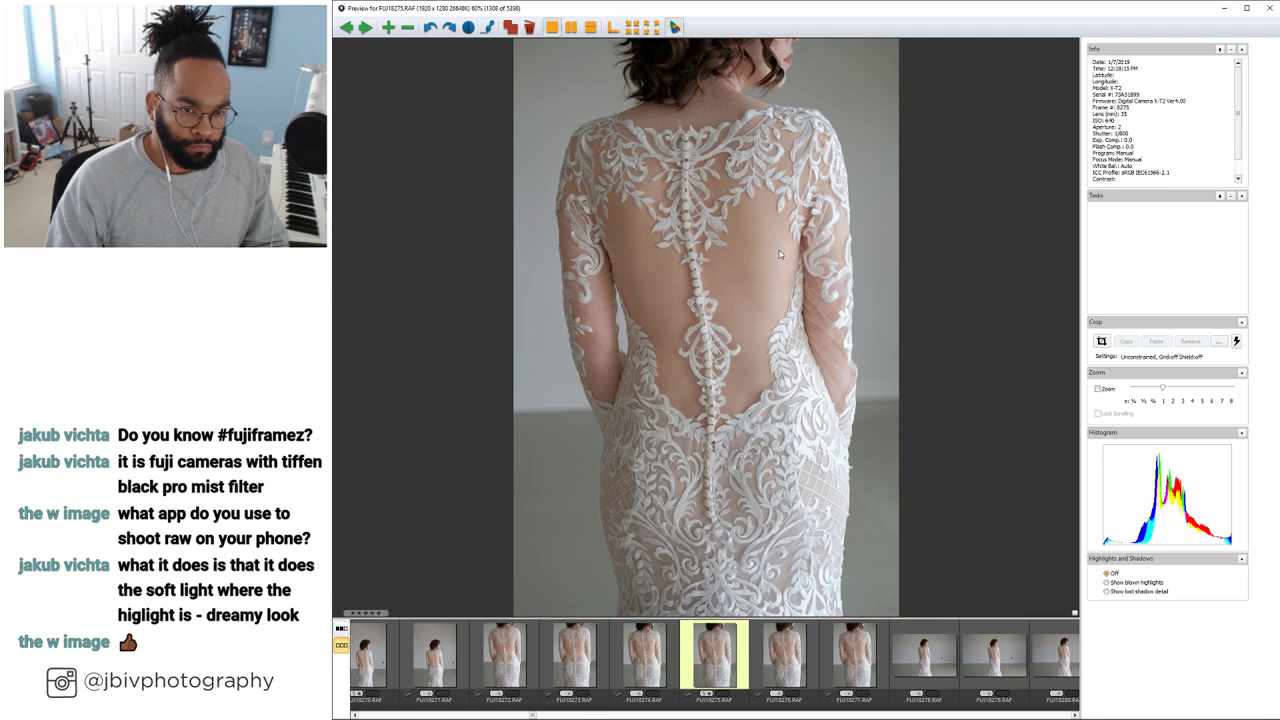
key(Right)
key(Right)
key(Right)
key(Right)
key(Right)
key(Right)
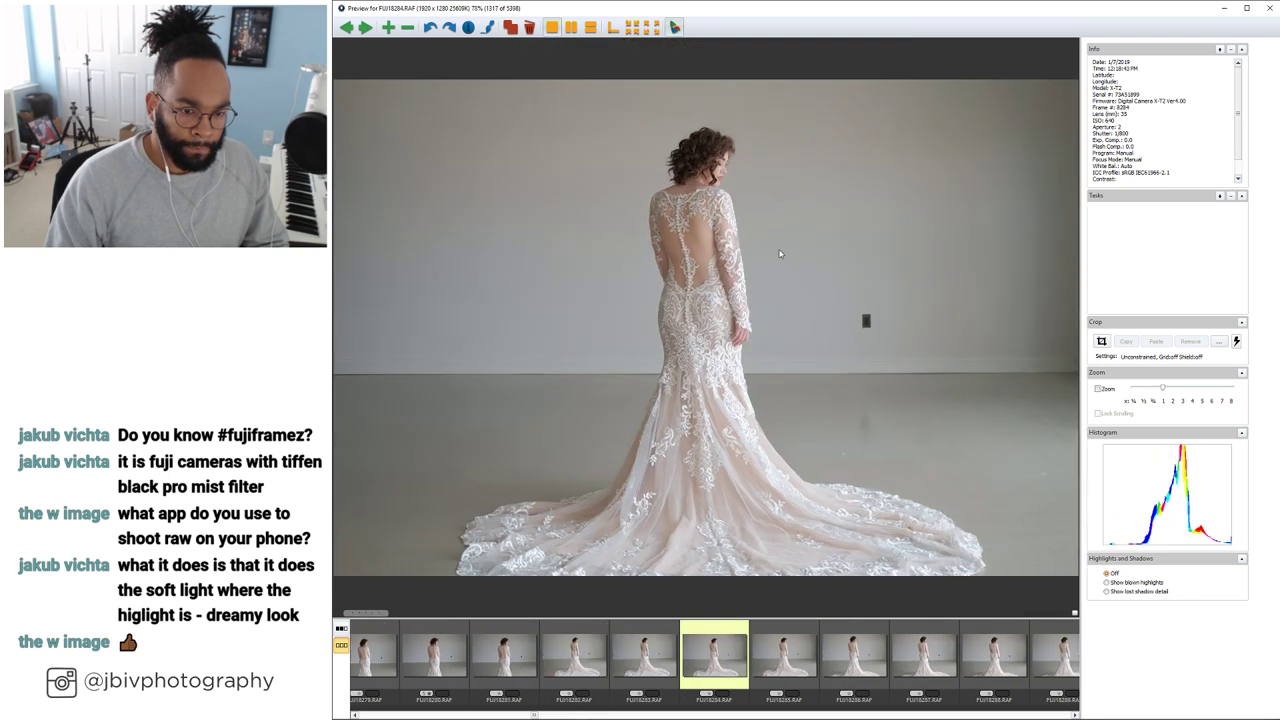
key(Right)
key(Right)
key(Right)
key(Right)
key(Right)
key(Right)
key(Right)
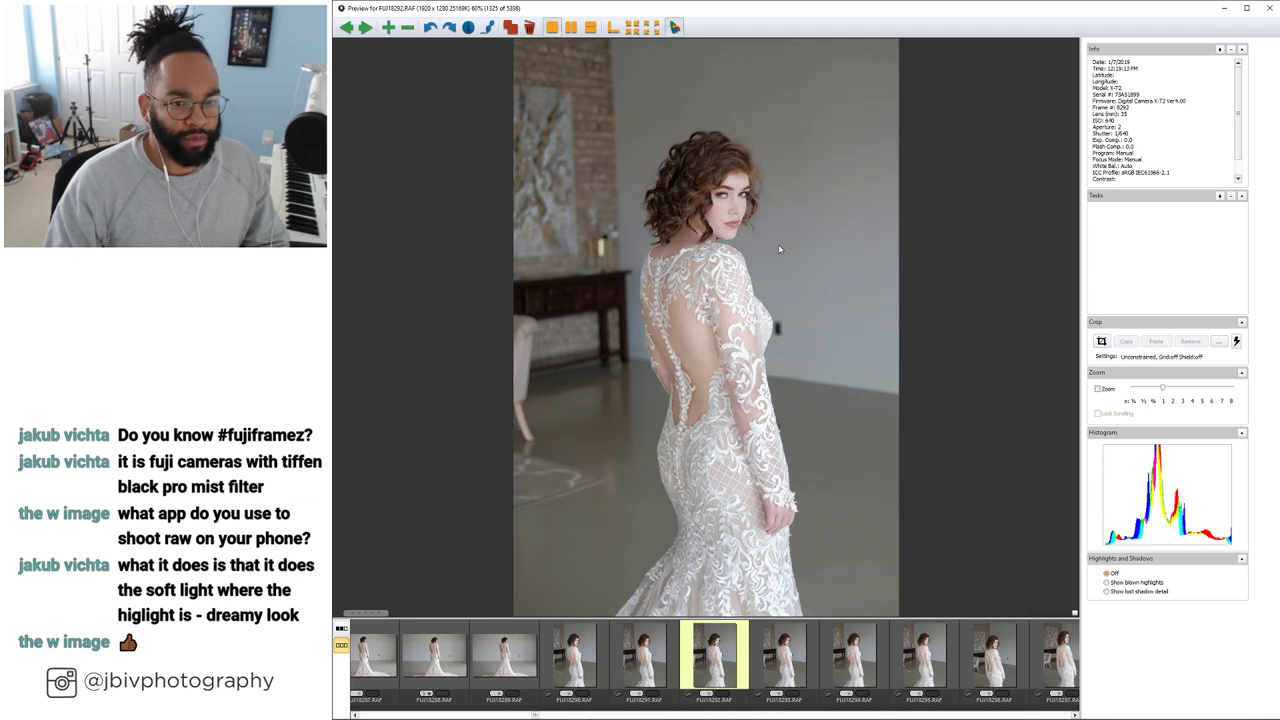
key(Right)
key(Right)
key(Right)
key(Right)
key(Right)
key(Right)
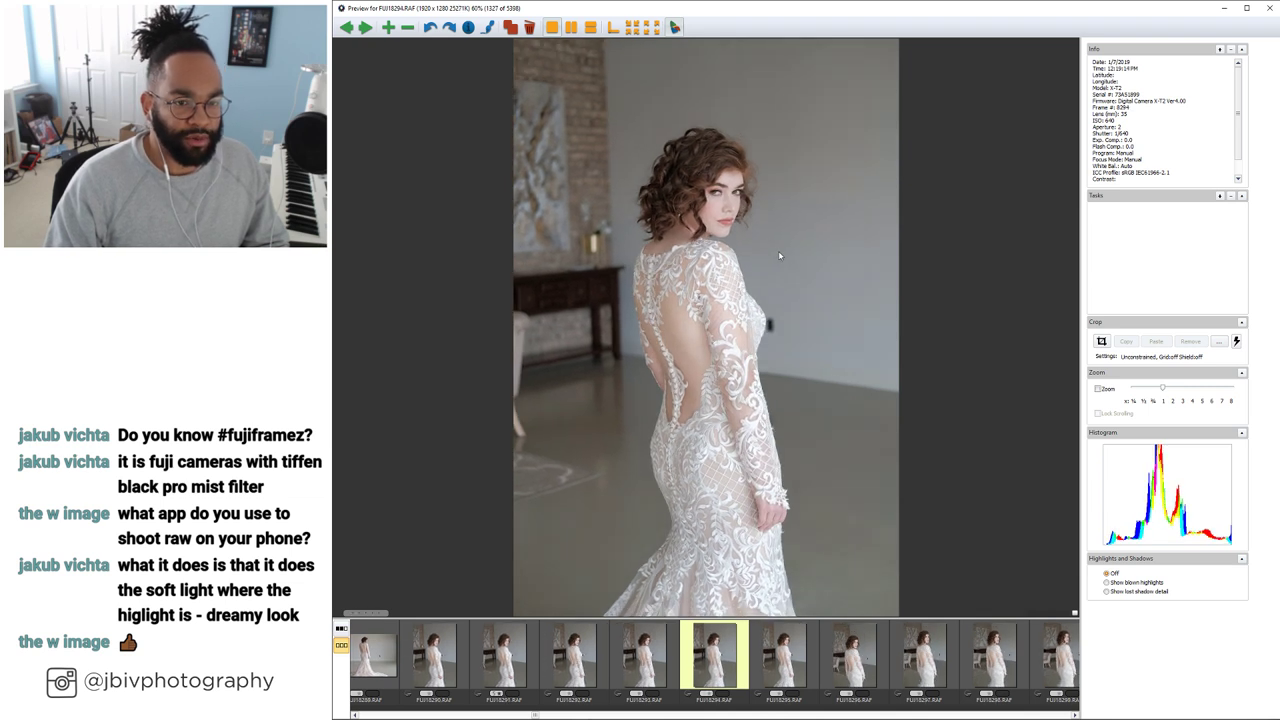
key(Right)
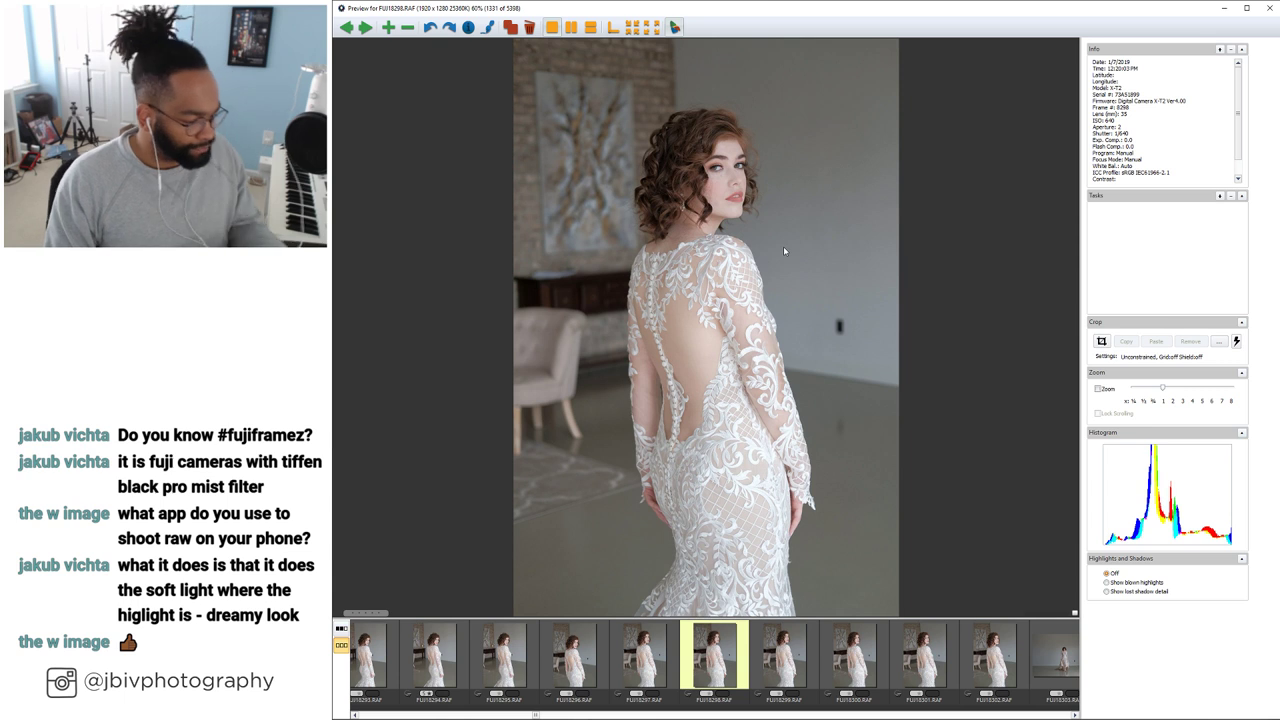
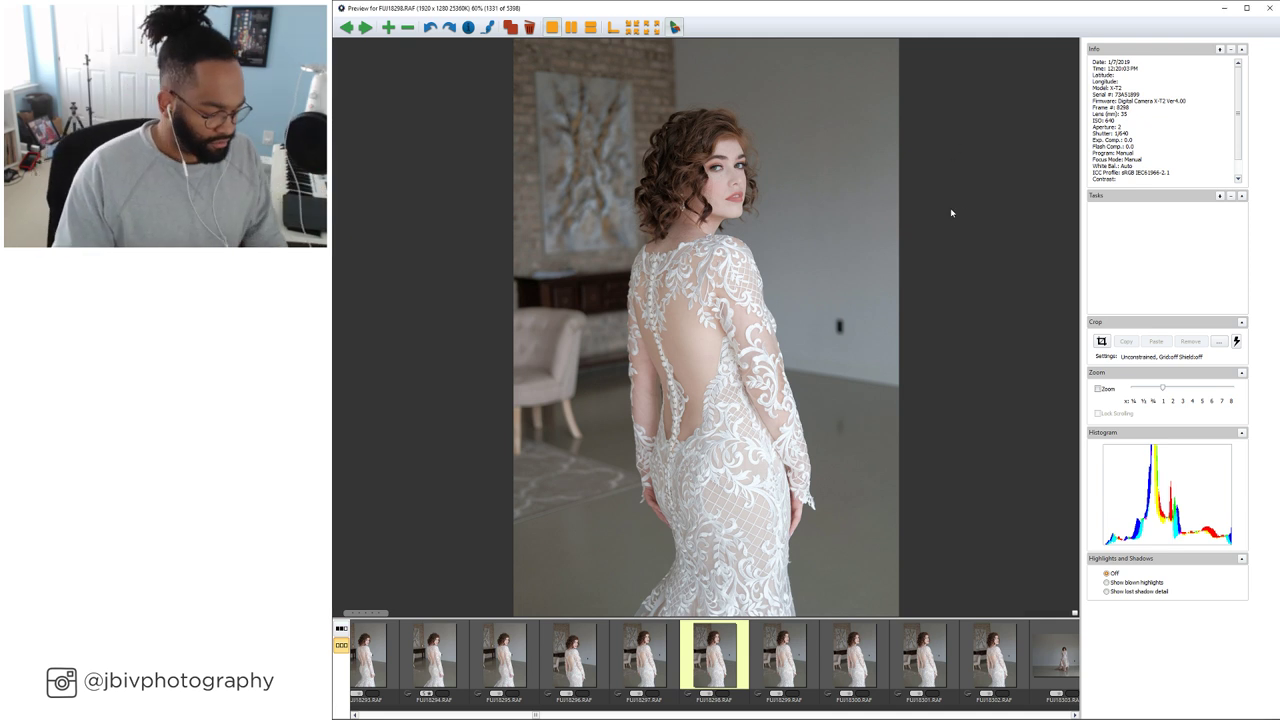
Step through the white-gown twirling and full-length poses, rechecking one, to the Bridal Portrait title image
key(Right)
key(Right)
key(Right)
key(Right)
key(Right)
key(Right)
key(Right)
key(Right)
key(Right)
key(Right)
key(Right)
key(Right)
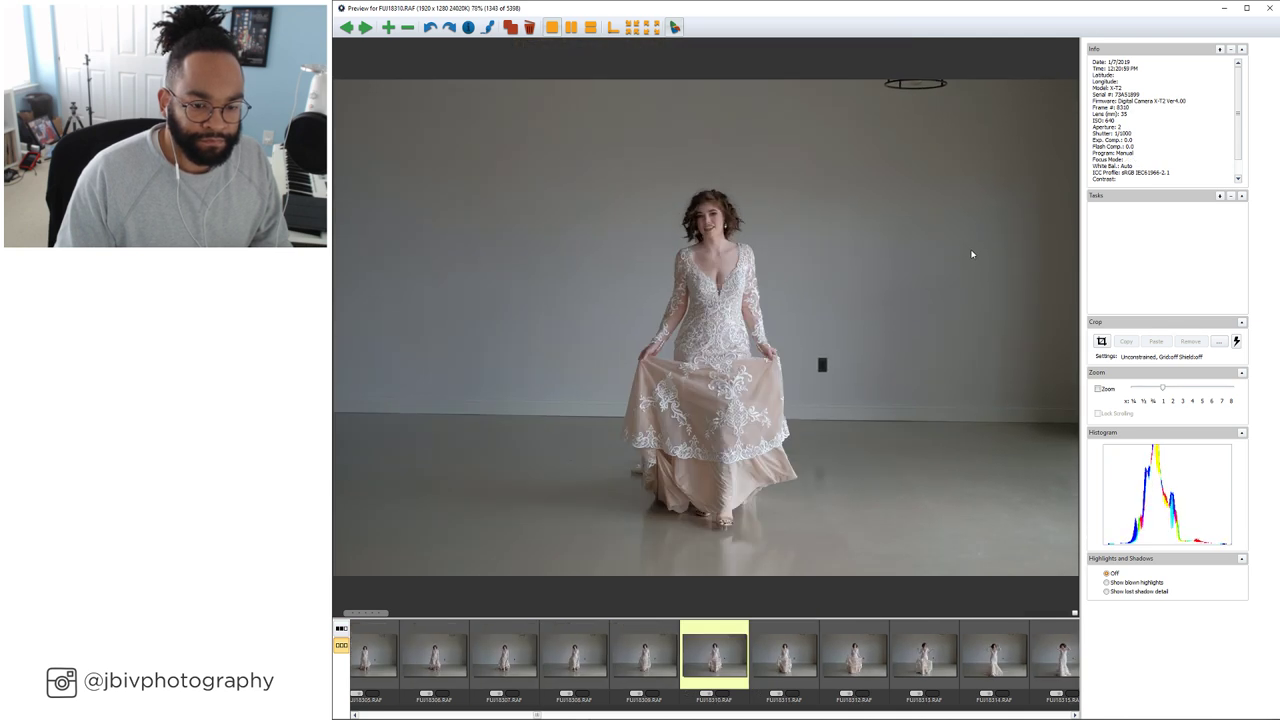
key(Right)
key(Right)
key(Right)
key(Right)
key(Right)
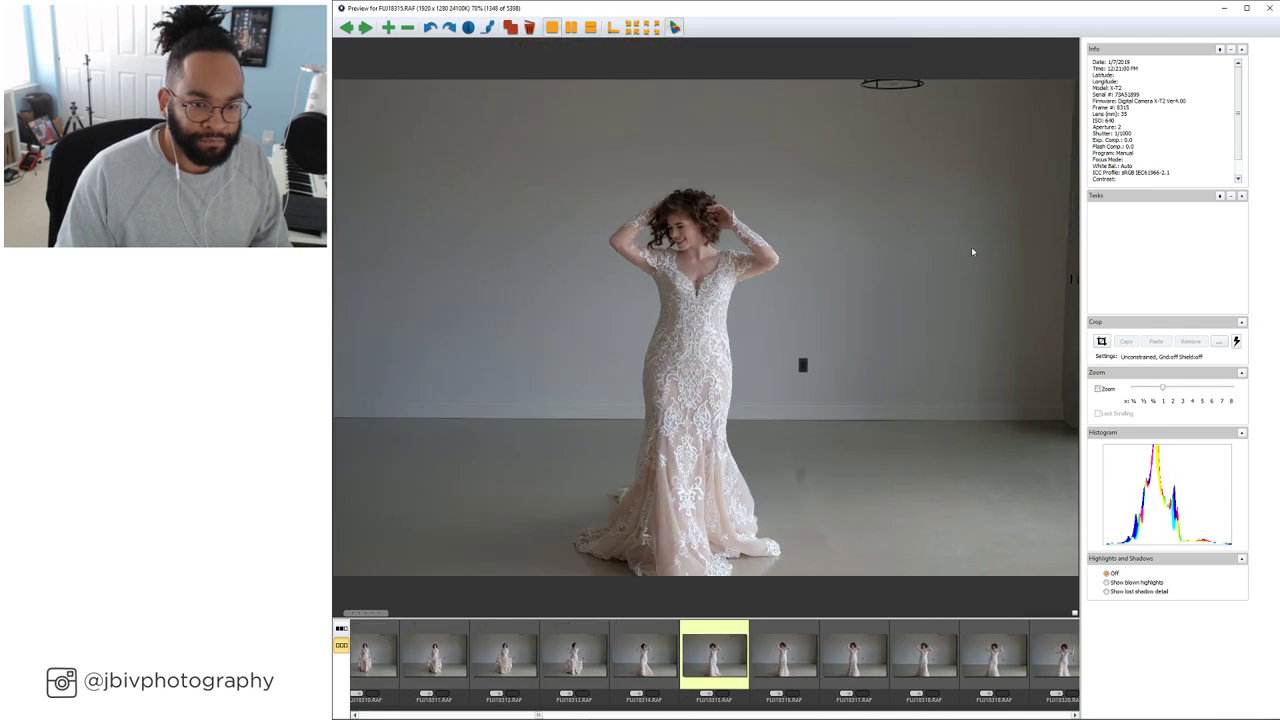
key(Right)
key(Right)
key(Right)
key(Right)
key(Right)
key(Right)
key(Right)
key(Right)
key(Right)
key(Right)
key(Right)
key(Right)
key(Right)
key(Right)
key(Right)
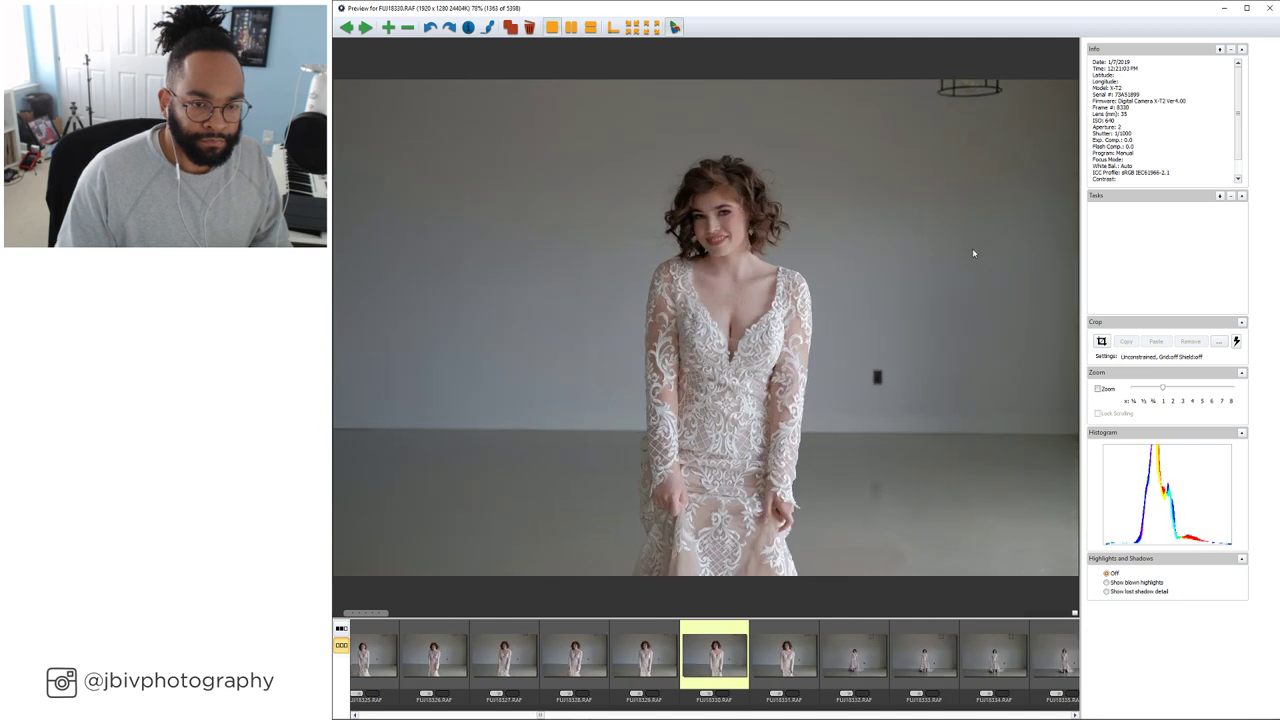
key(Left)
key(Left)
key(Right)
key(Right)
key(Right)
key(Right)
key(Right)
key(Right)
key(Right)
key(Right)
key(Right)
key(Right)
key(Right)
key(Right)
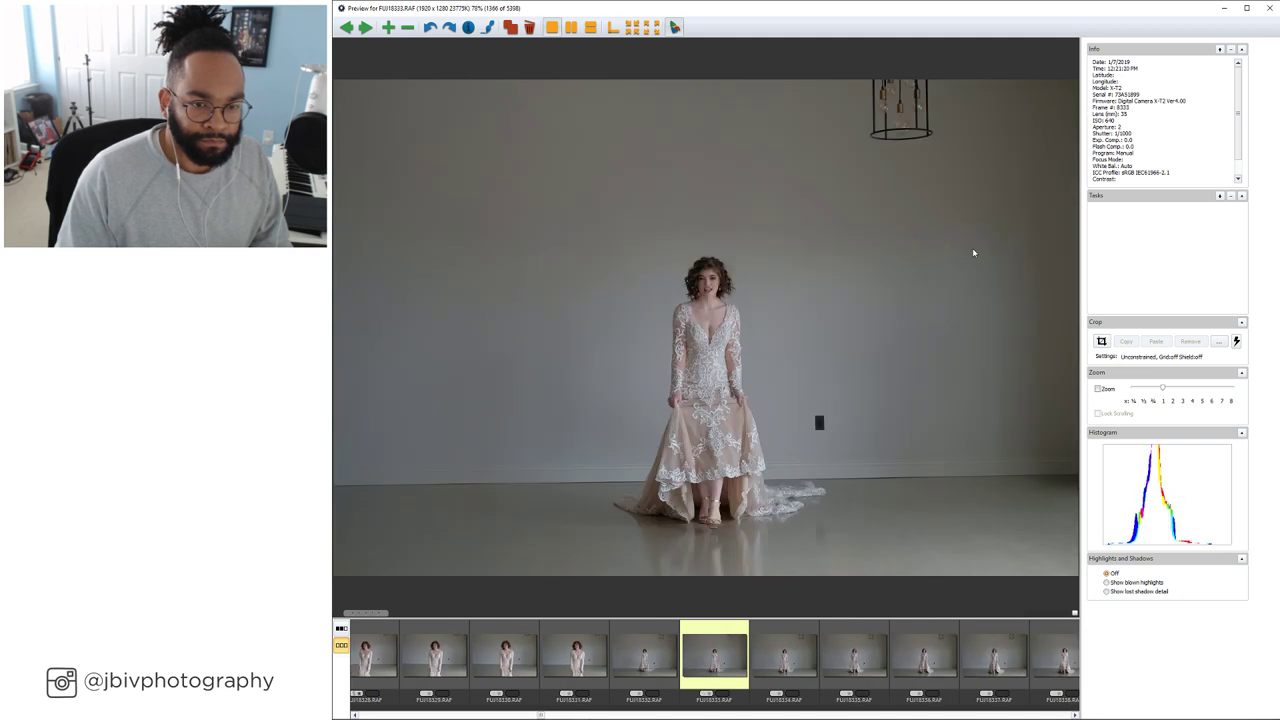
key(Right)
key(Right)
key(Right)
key(Right)
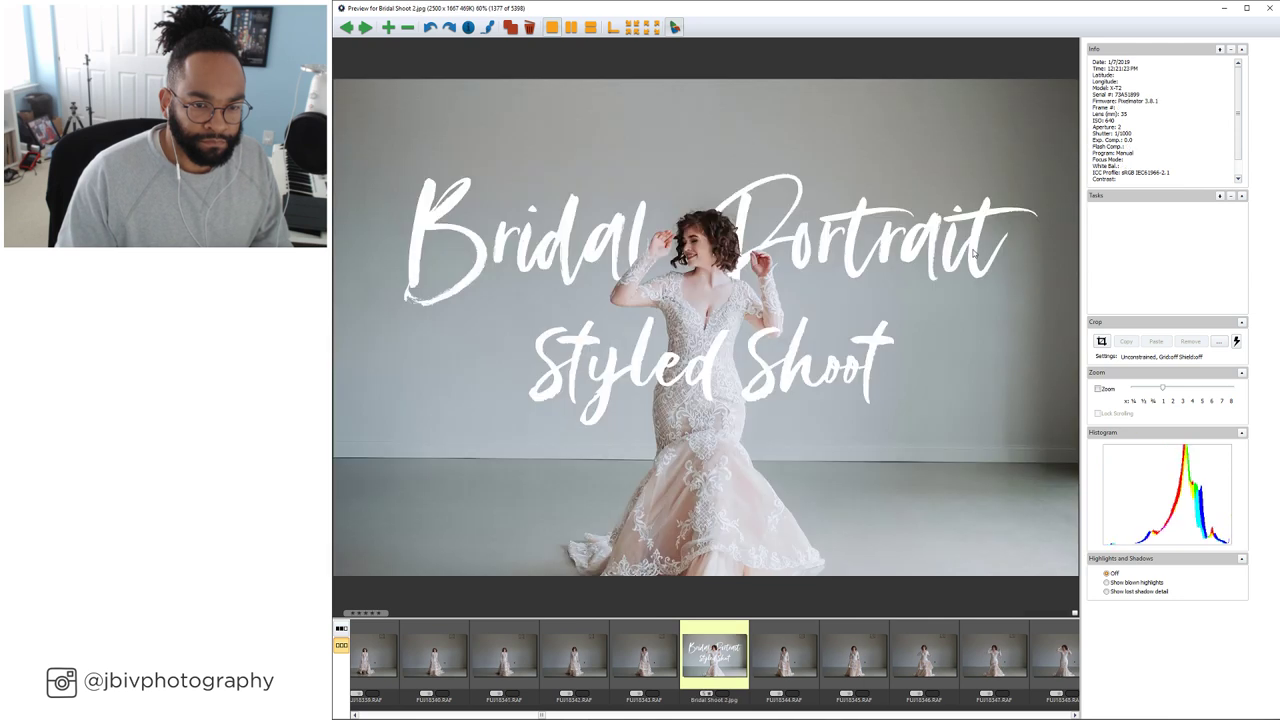
Advance past the title image to the first black-gown brick-wall frame, FUJI8378.RAF (1412 of 5398)
key(Right)
key(Right)
key(Right)
key(Right)
key(Right)
key(Right)
key(Right)
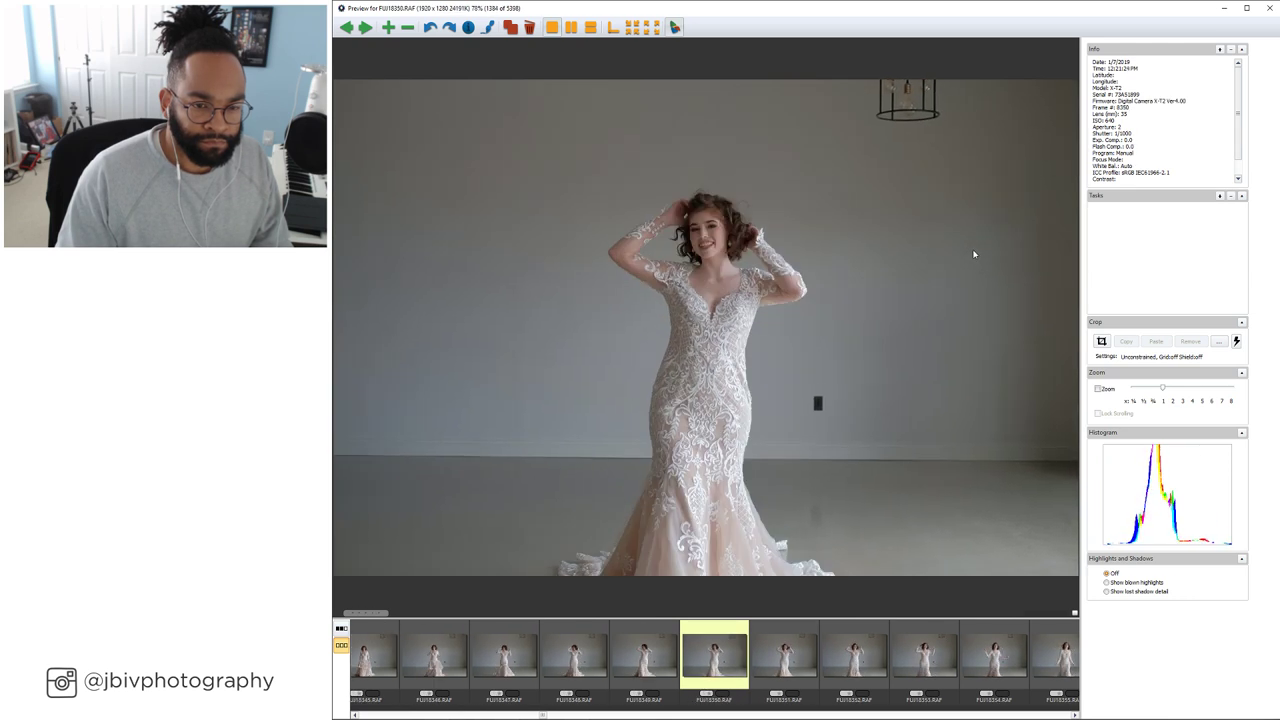
key(Right)
key(Right)
key(Right)
key(Right)
key(Right)
key(Right)
key(Right)
key(Right)
key(Right)
key(Right)
key(Right)
key(Right)
key(Right)
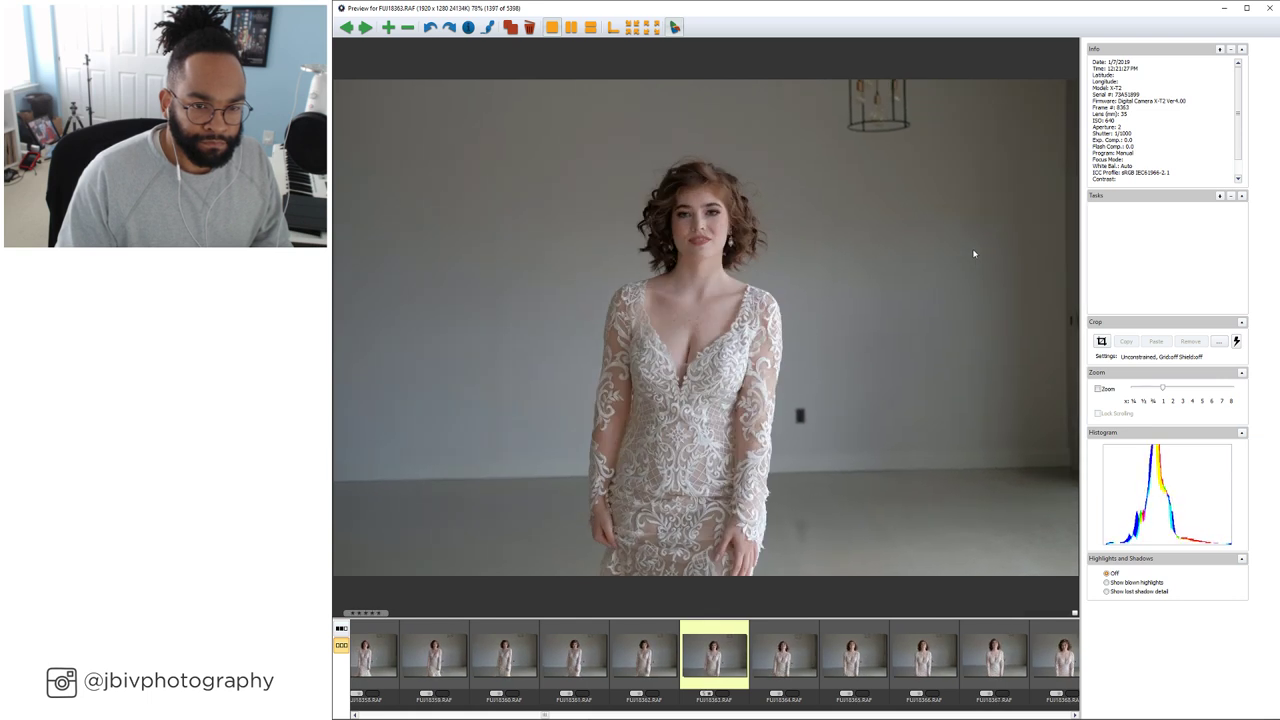
key(Right)
key(Right)
key(Right)
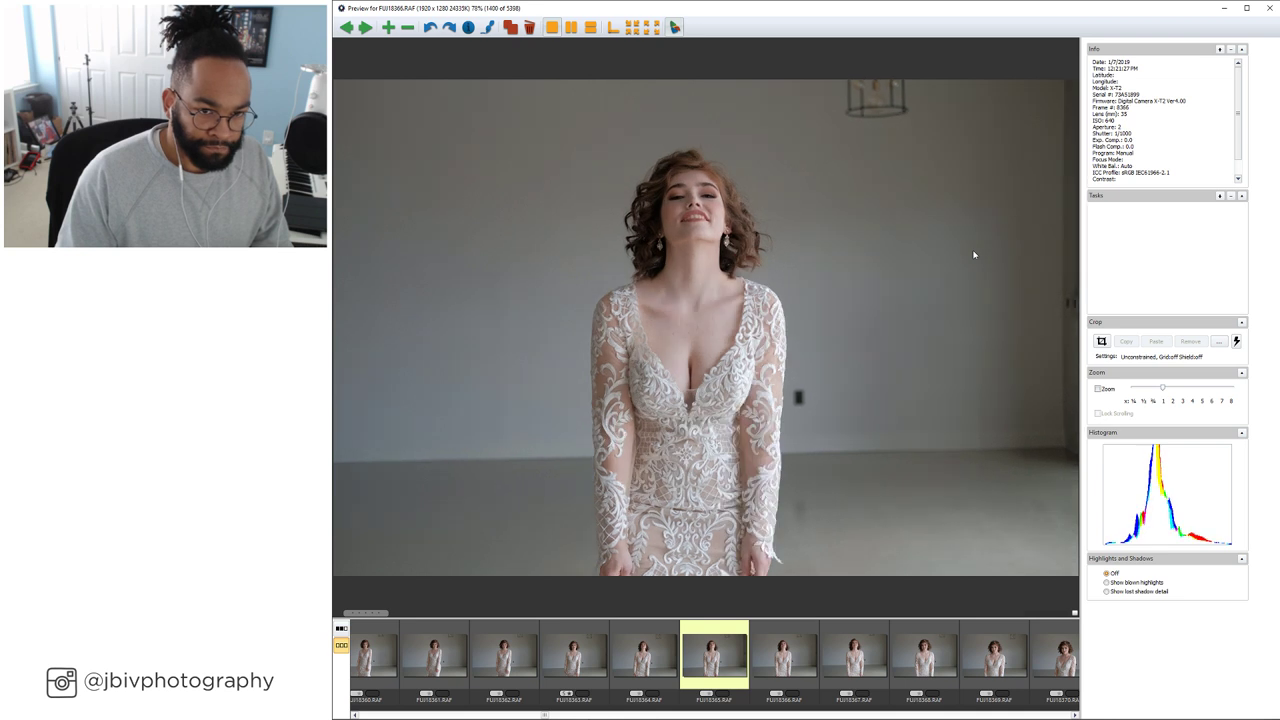
key(Right)
key(Right)
key(Right)
key(Right)
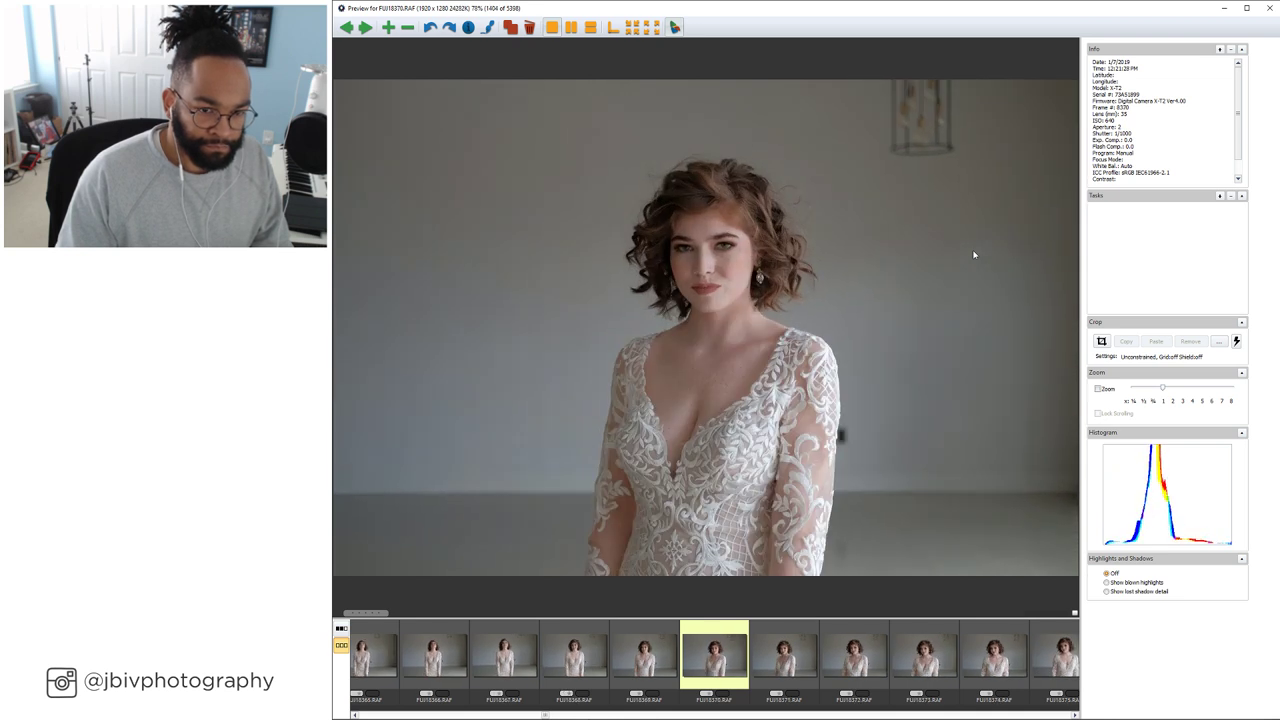
key(Left)
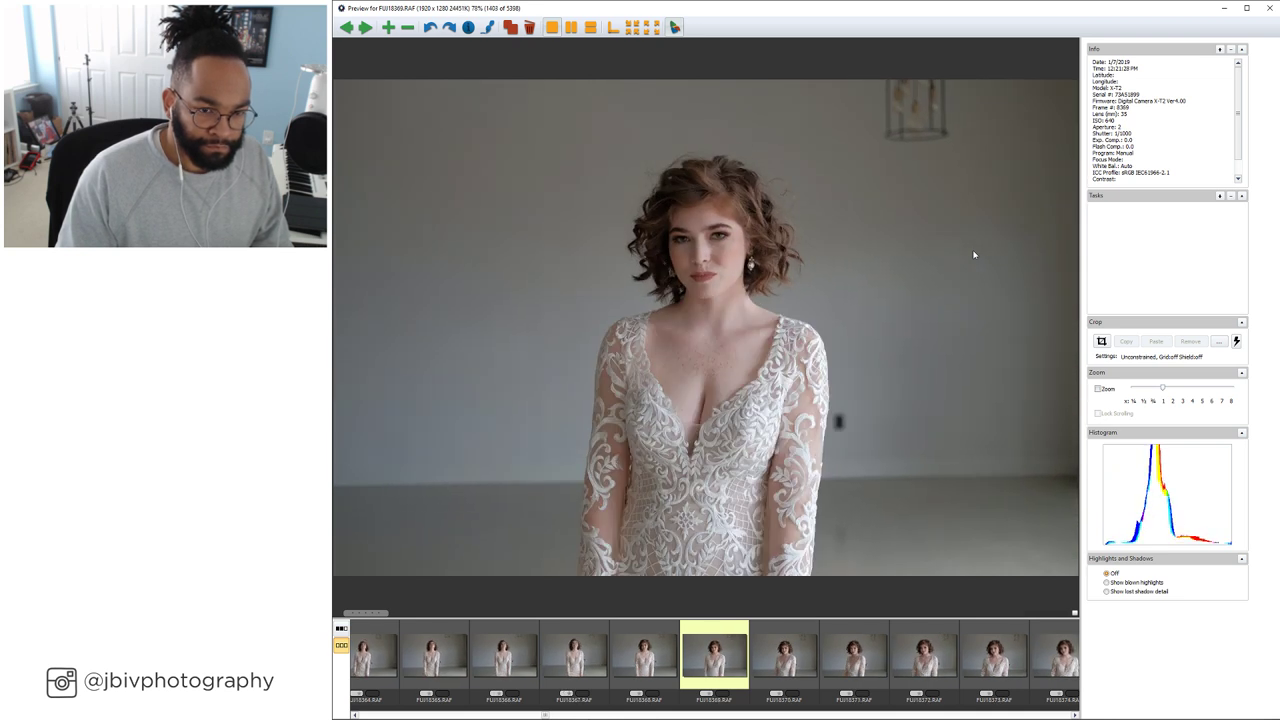
key(Right)
key(Right)
key(Right)
key(Right)
key(Right)
key(Right)
key(Right)
key(Right)
key(Right)
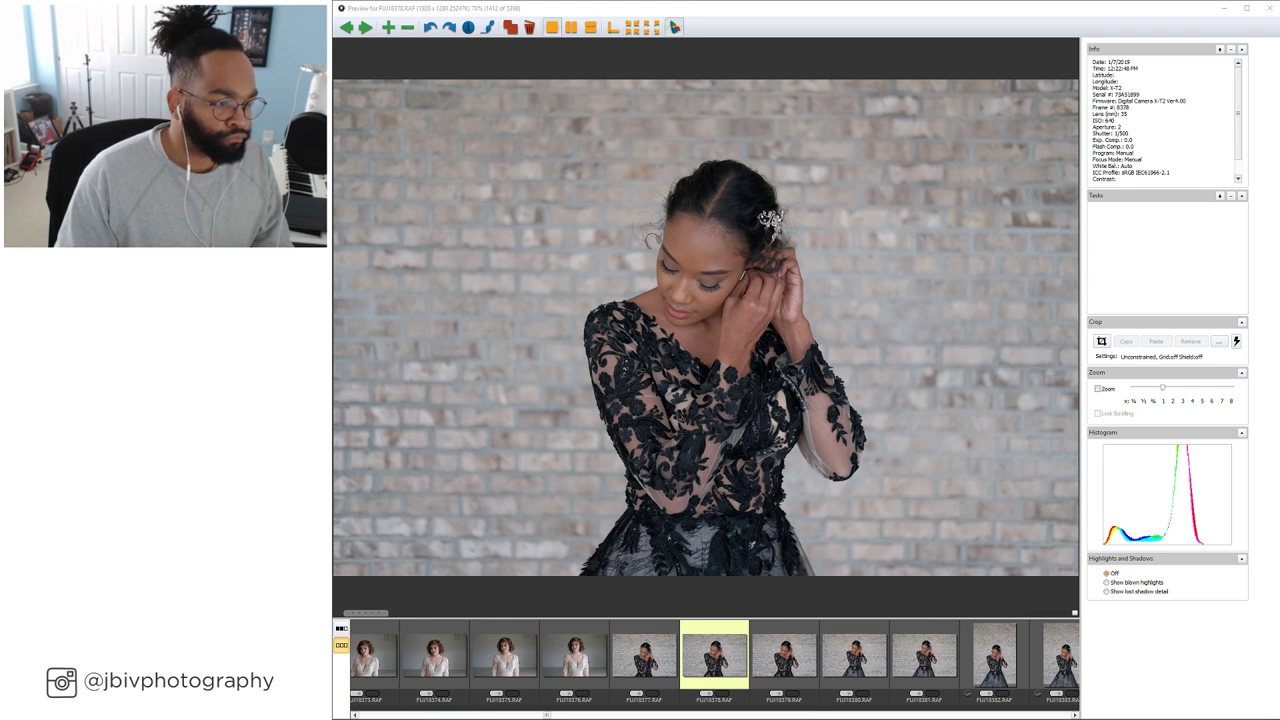
Advance through the black-lace close-ups and profile close-up to the vertical framing shots
key(Right)
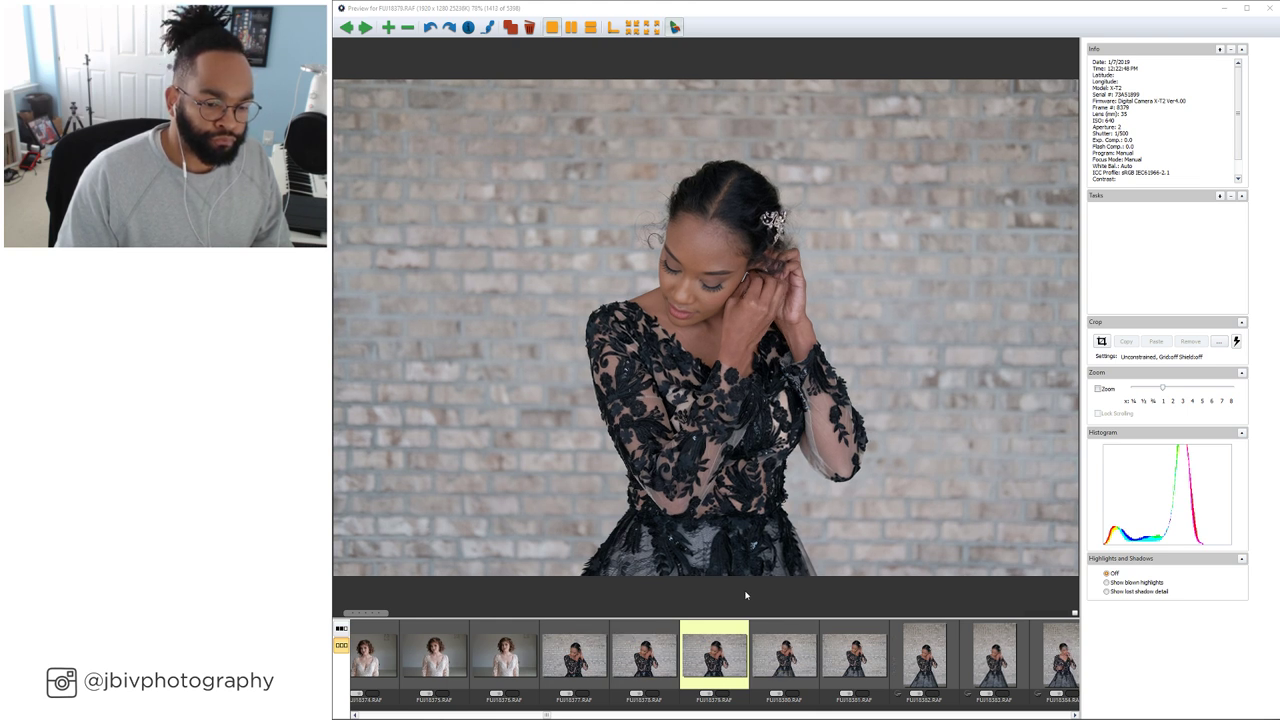
key(Right)
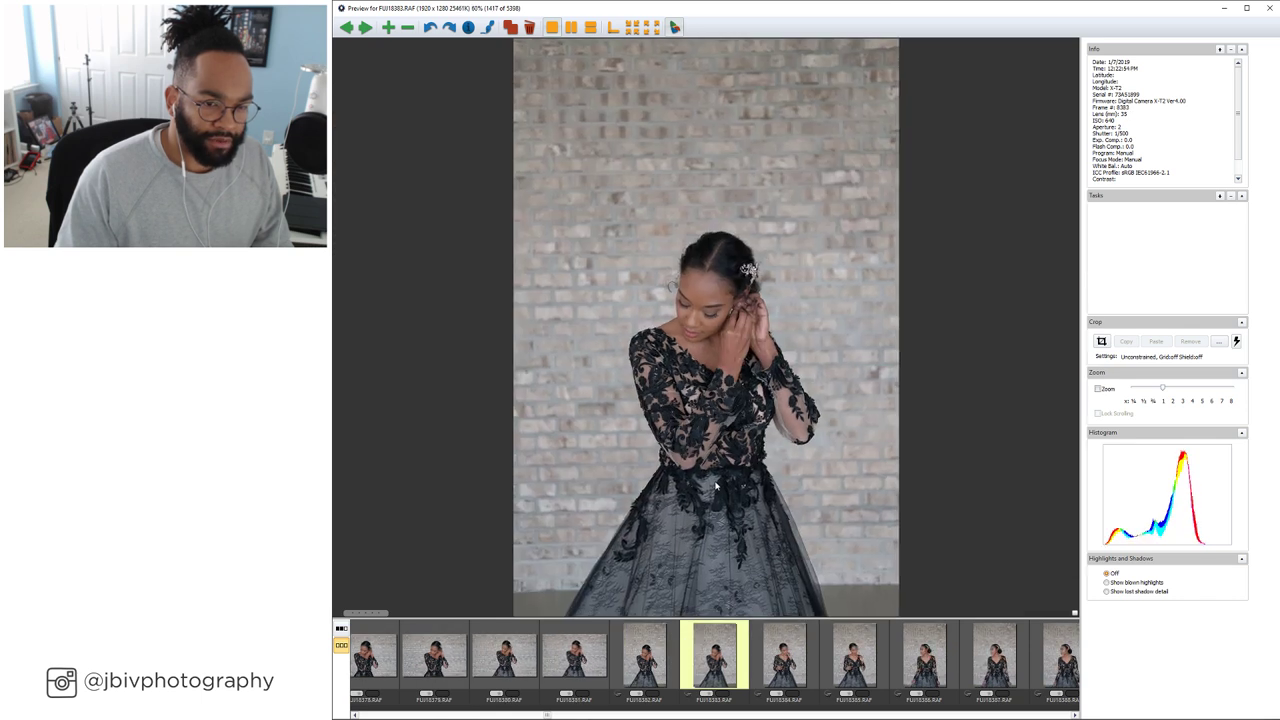
key(Right)
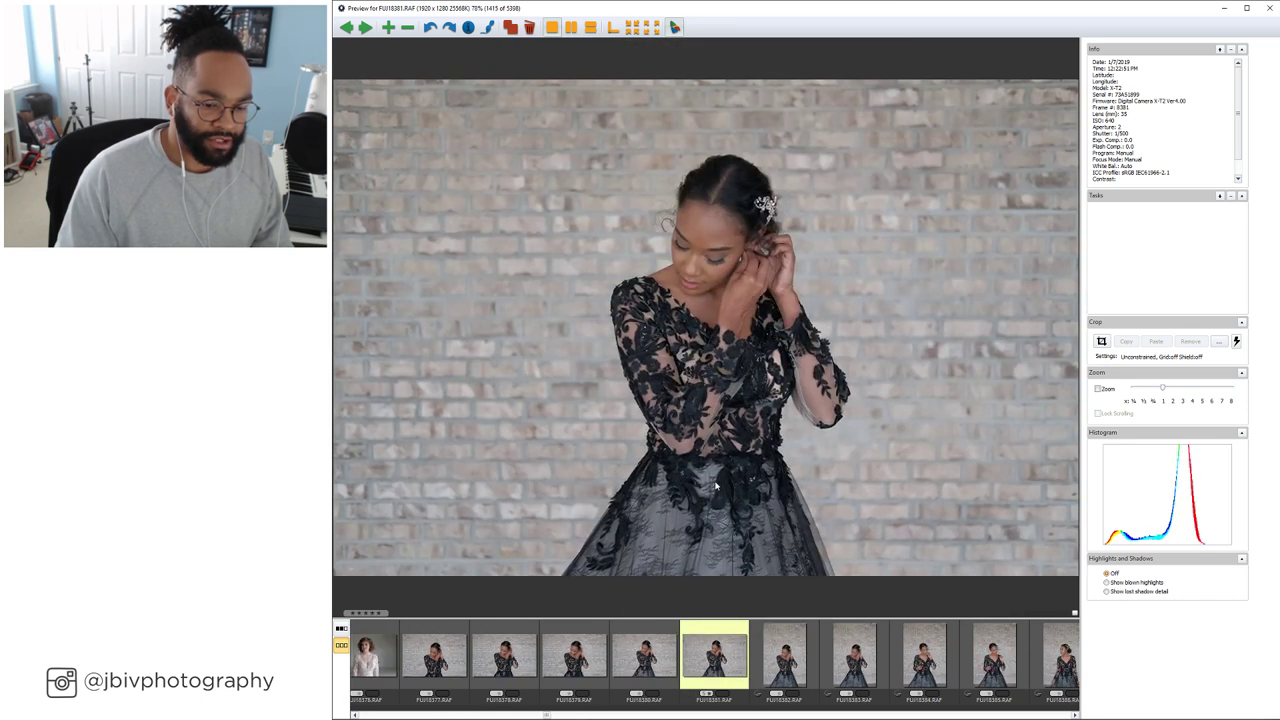
key(Right)
key(Right)
key(Right)
key(Right)
key(Right)
key(Right)
key(Right)
key(Right)
key(Right)
key(Right)
key(Right)
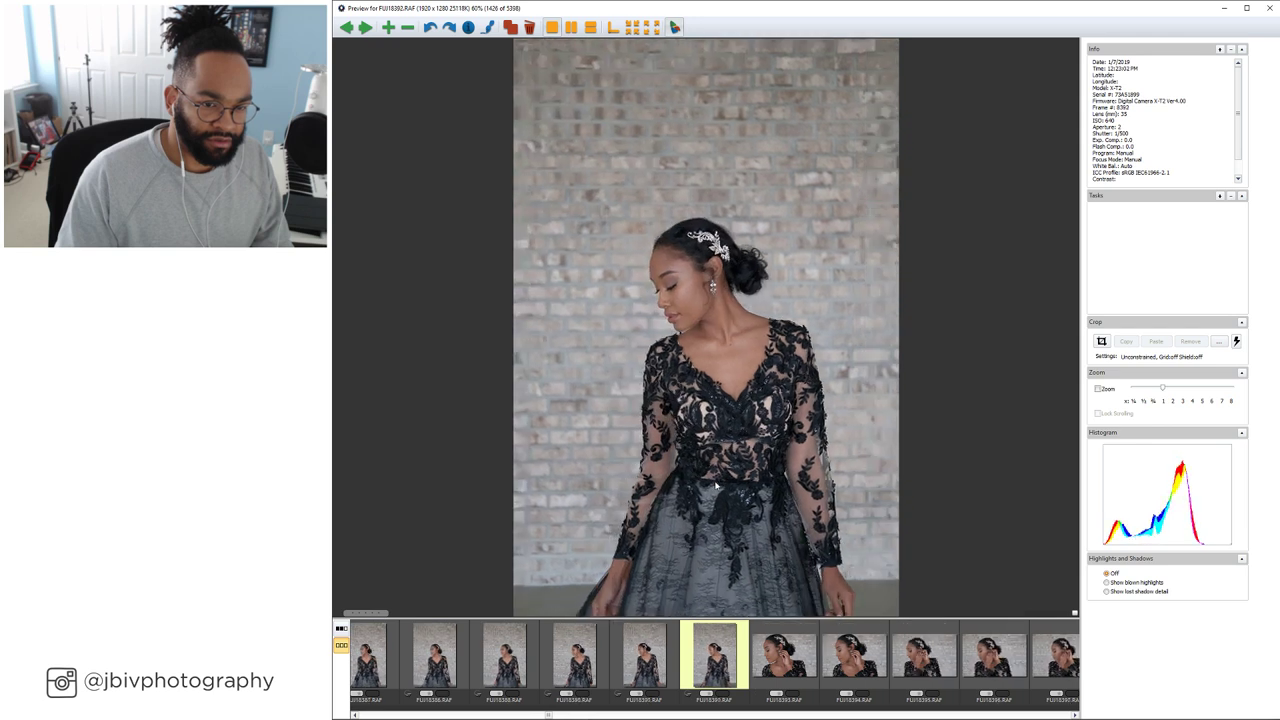
key(Right)
key(Right)
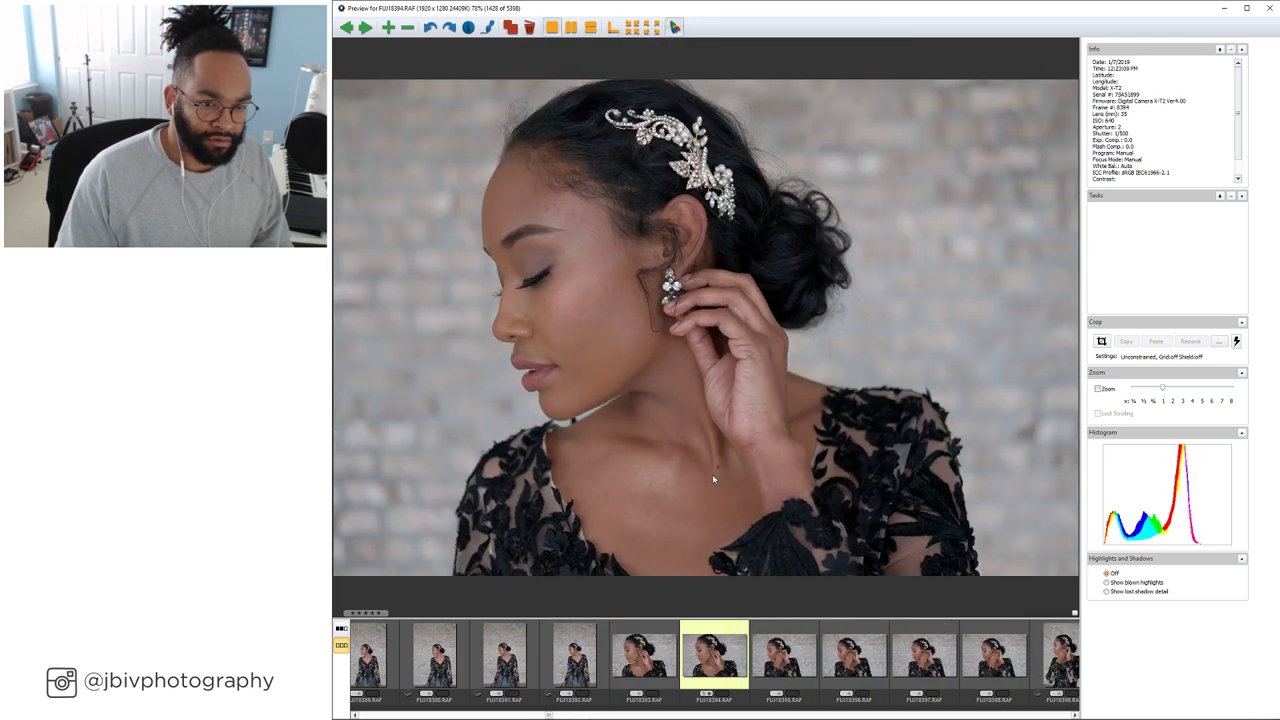
key(Right)
key(Right)
key(Right)
key(Right)
key(Right)
key(Right)
key(Right)
key(Right)
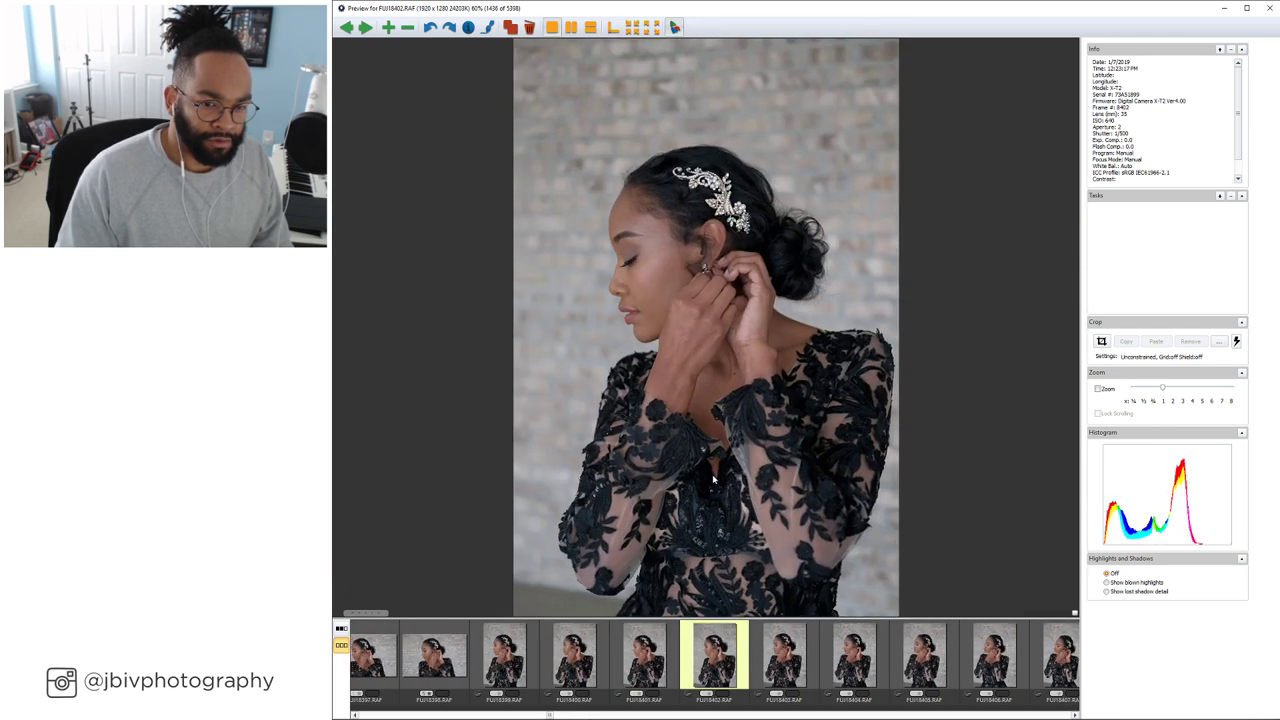
key(Right)
Move through the smiling wider shots to the side-profile pose FUJI8439.RAF (1471 of 5398)
key(Right)
key(Right)
key(Right)
key(Right)
key(Right)
key(Right)
key(Right)
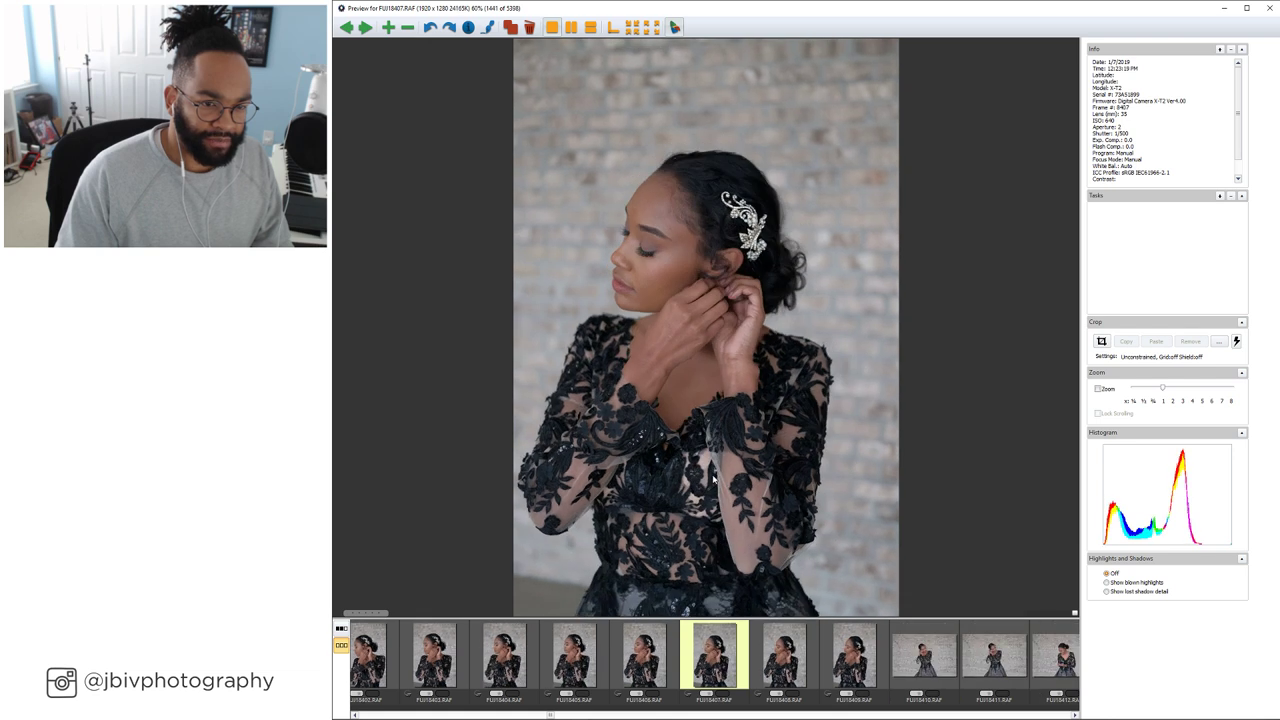
key(Right)
key(Right)
key(Right)
key(Right)
key(Right)
key(Right)
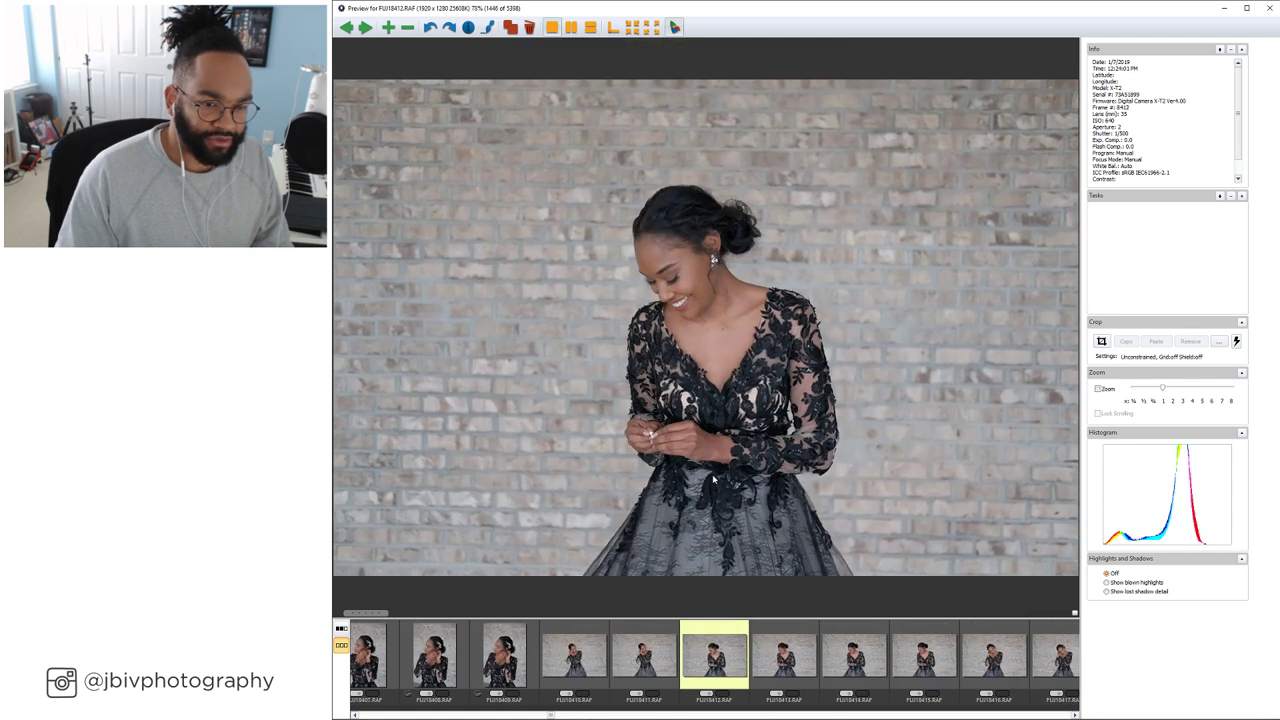
key(Right)
key(Right)
key(Right)
key(Right)
key(Right)
key(Right)
key(Right)
key(Right)
key(Right)
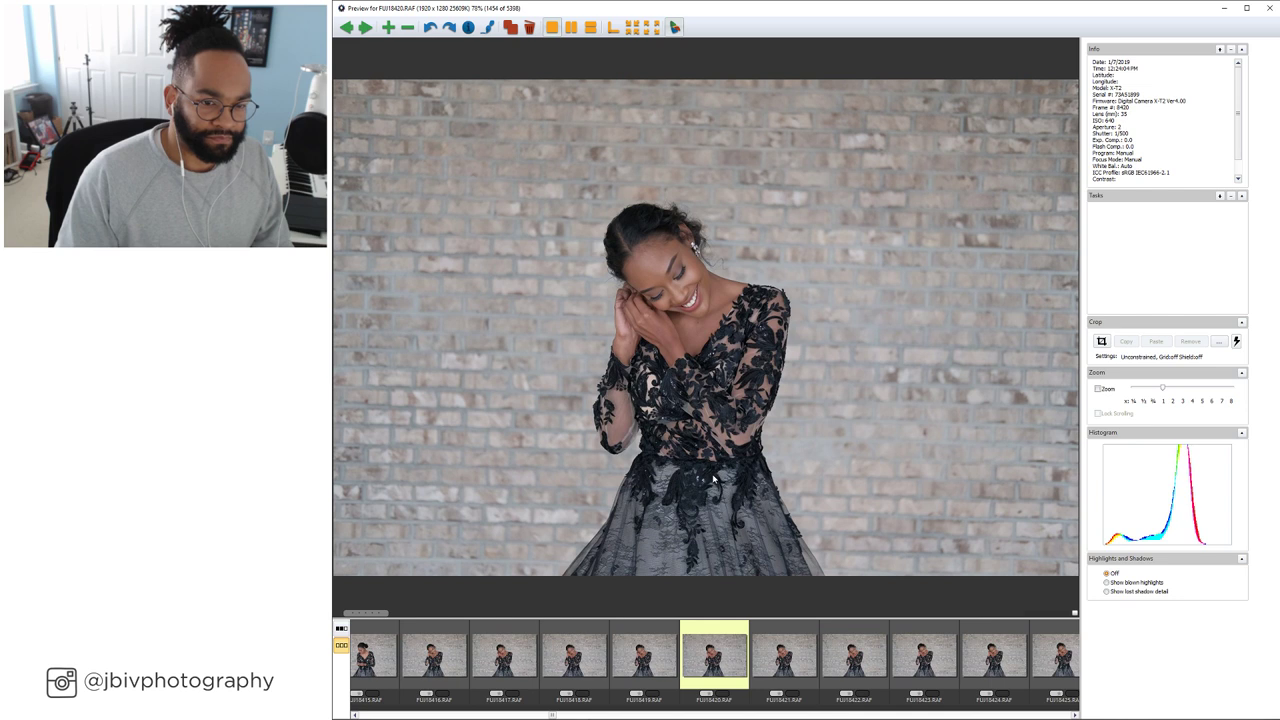
key(Right)
key(Right)
key(Right)
key(Right)
key(Right)
key(Right)
key(Right)
key(Right)
key(Right)
key(Right)
key(Right)
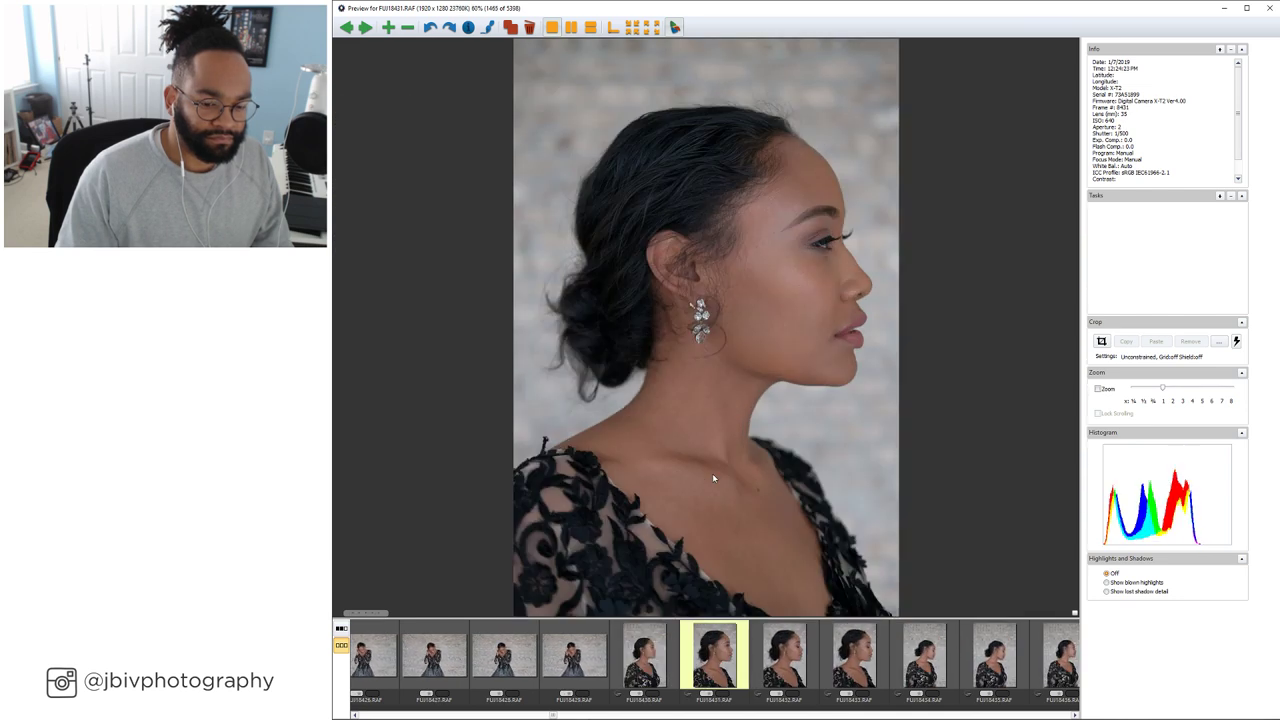
key(Right)
key(Right)
key(Right)
key(Right)
key(Right)
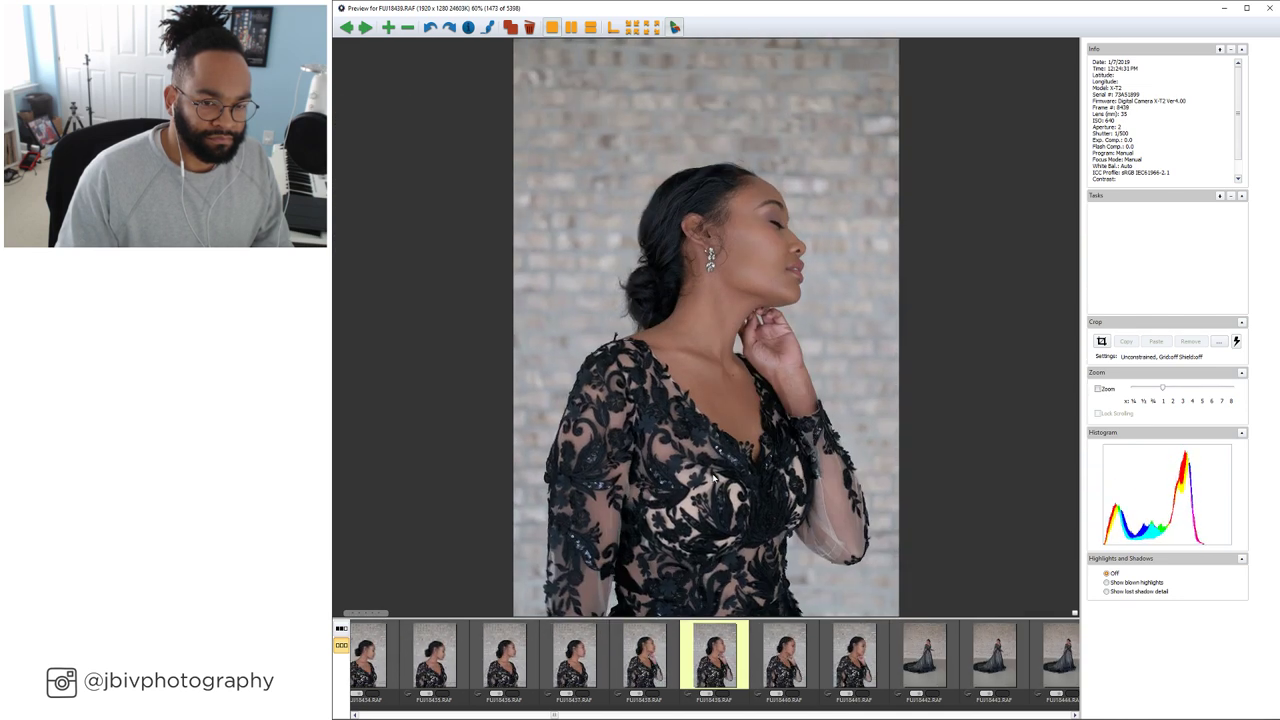
Advance through the full-length black-gown train shots and the following poses
key(Right)
key(Right)
key(Right)
key(Right)
key(Right)
key(Right)
key(Right)
key(Right)
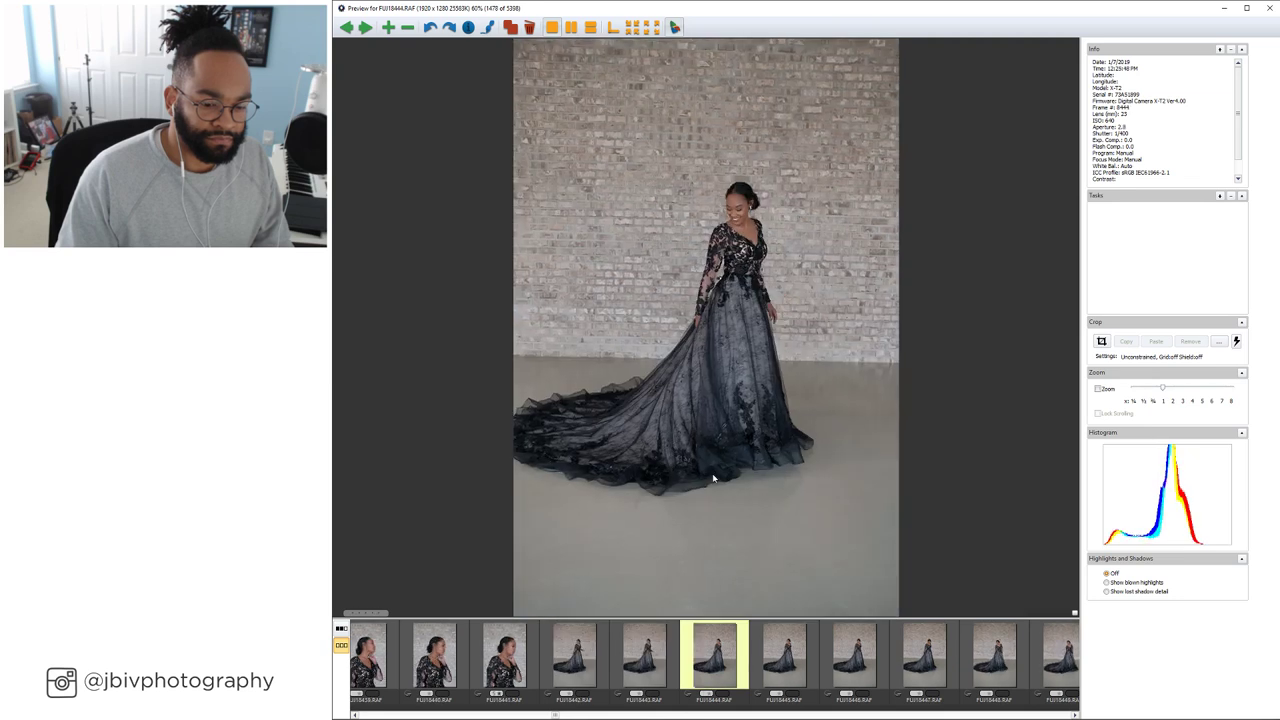
key(Right)
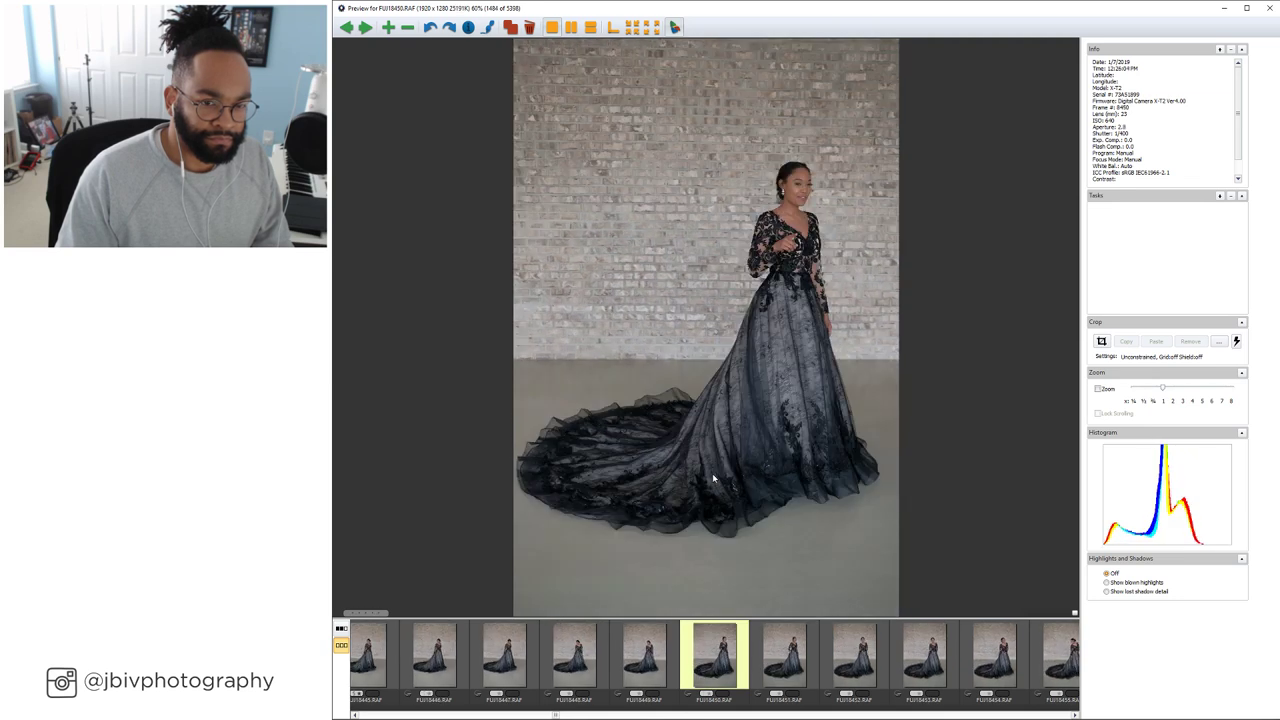
key(Right)
key(Right)
key(Right)
key(Right)
key(Right)
key(Right)
key(Right)
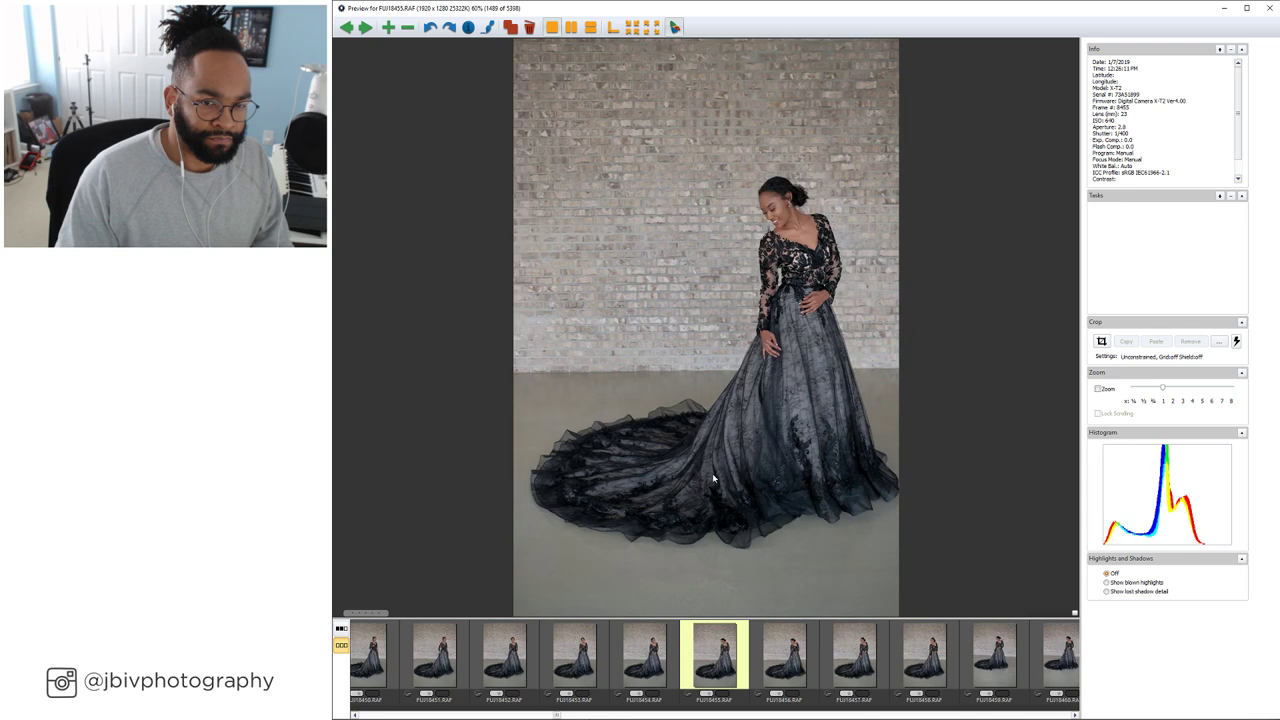
key(Right)
key(Right)
key(Right)
key(Right)
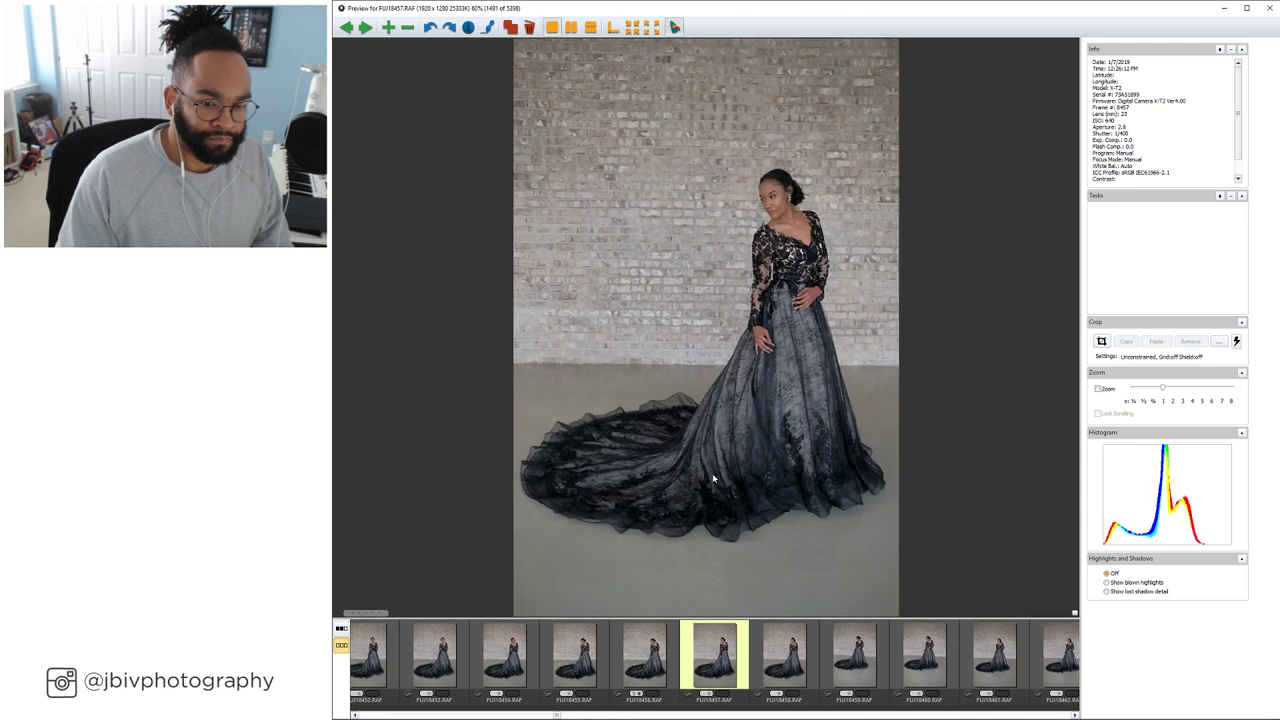
key(Right)
key(Right)
key(Right)
key(Right)
key(Right)
key(Right)
key(Right)
key(Right)
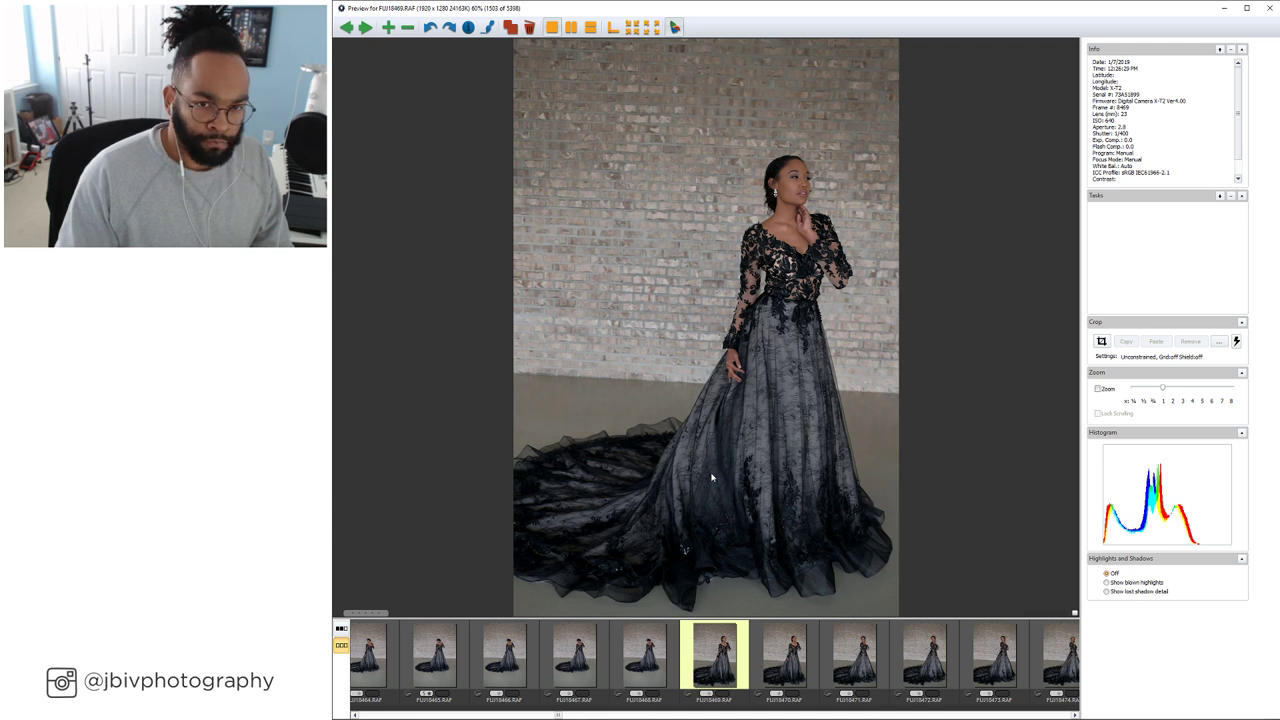
key(Right)
key(Right)
key(Right)
key(Right)
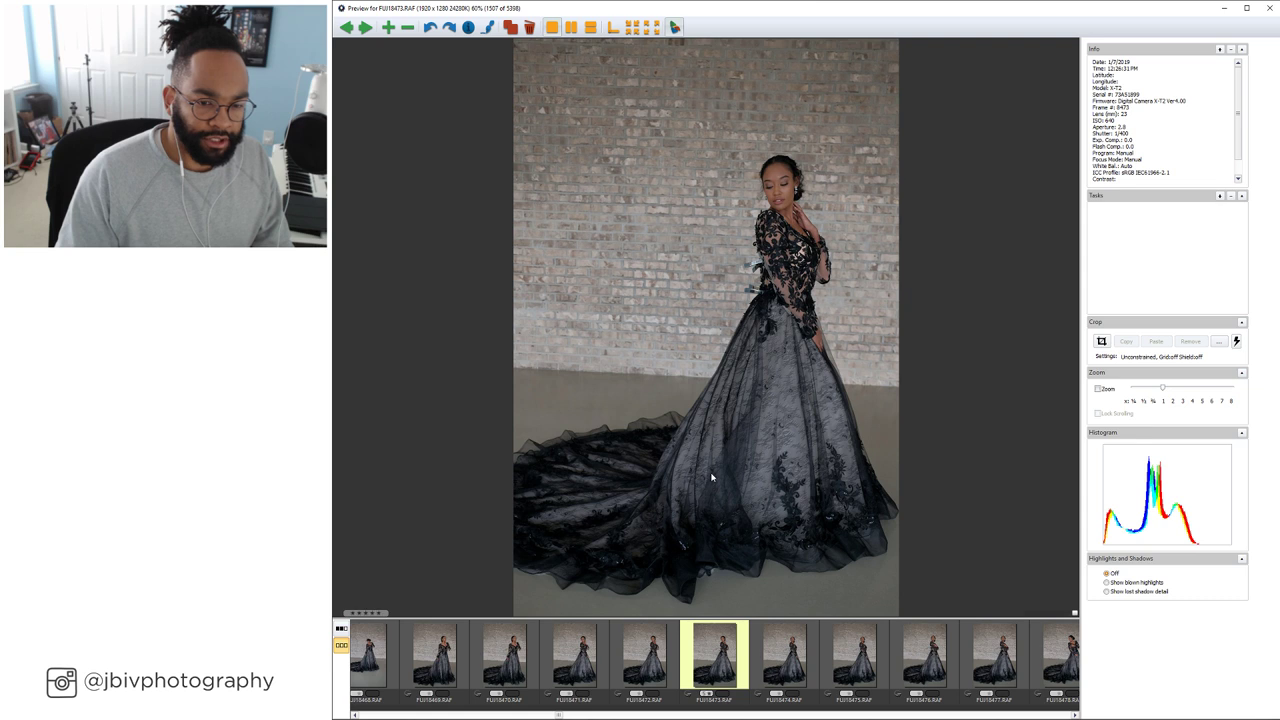
key(Right)
key(Right)
key(Right)
key(Right)
key(Right)
key(Right)
key(Right)
key(Right)
key(Right)
key(Right)
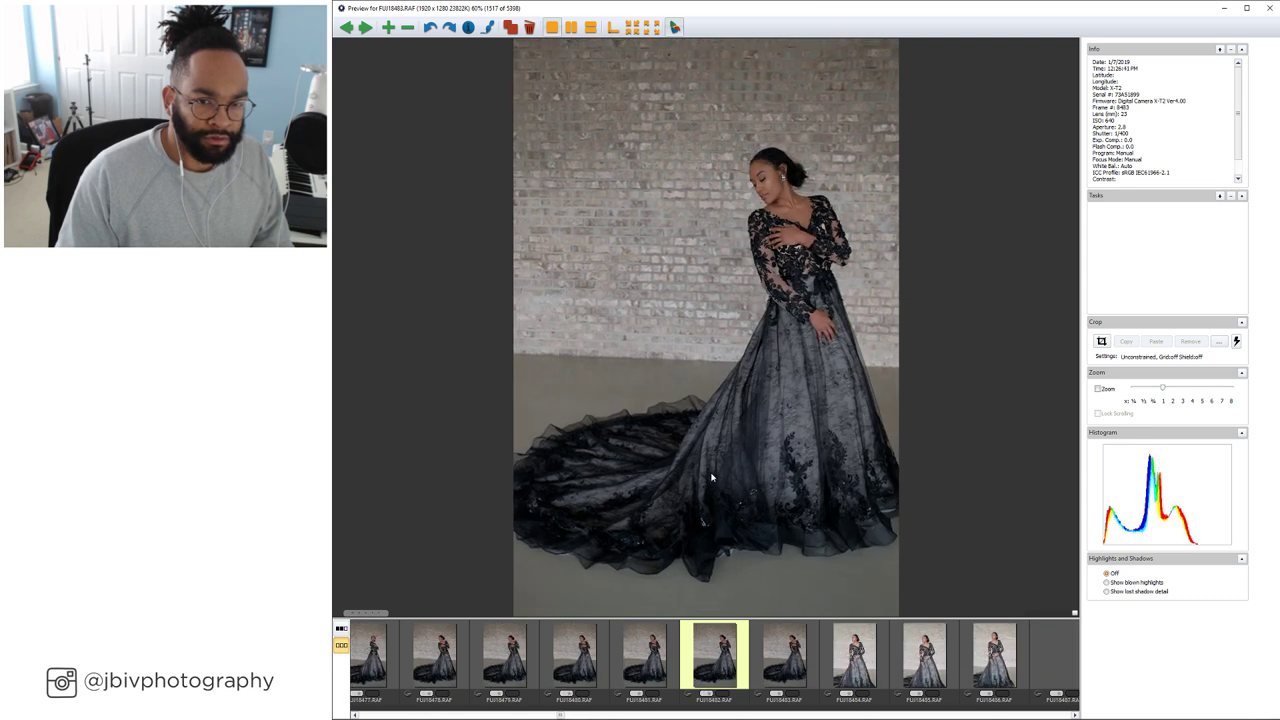
key(Right)
key(Right)
key(Right)
key(Right)
key(Right)
key(Right)
key(Right)
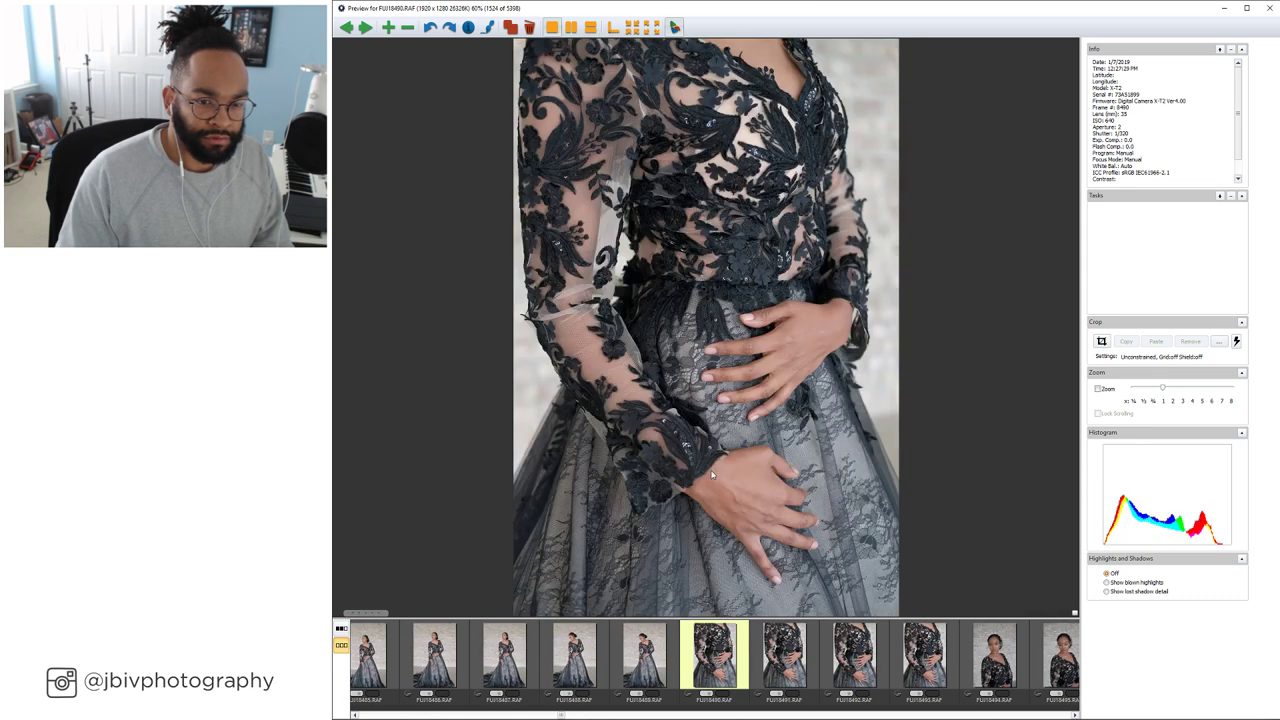
Move through the gown close-ups, front-facing portrait and wide brick-wall shots to the hand-to-chin portrait
key(Right)
key(Right)
key(Right)
key(Right)
key(Right)
key(Right)
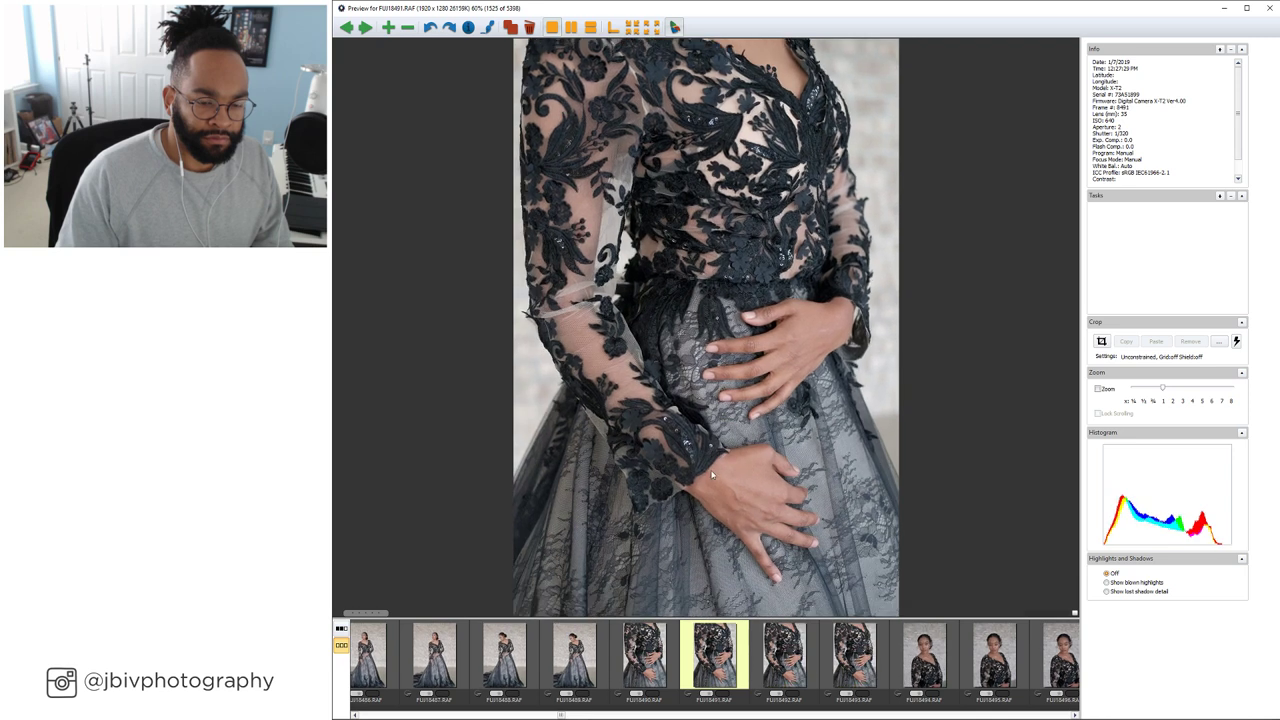
key(Right)
key(Right)
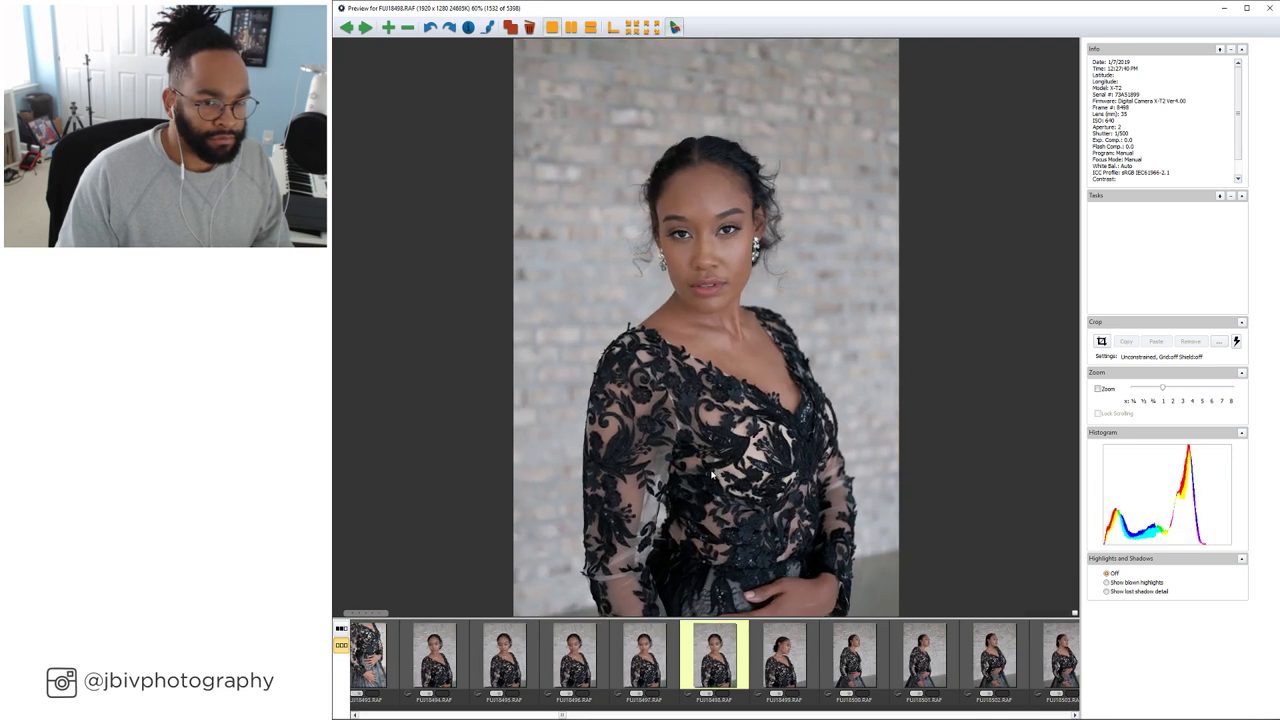
key(Right)
key(Right)
key(Right)
key(Right)
key(Right)
key(Right)
key(Right)
key(Right)
key(Right)
key(Right)
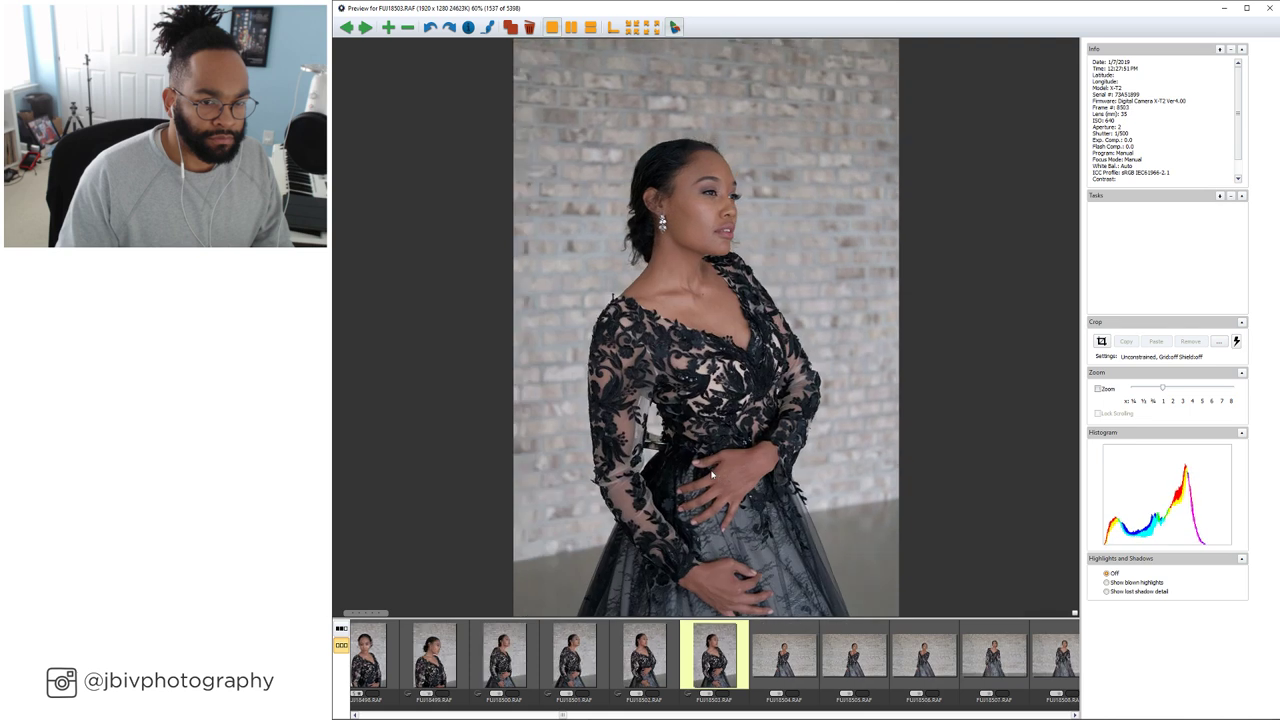
key(Right)
key(Right)
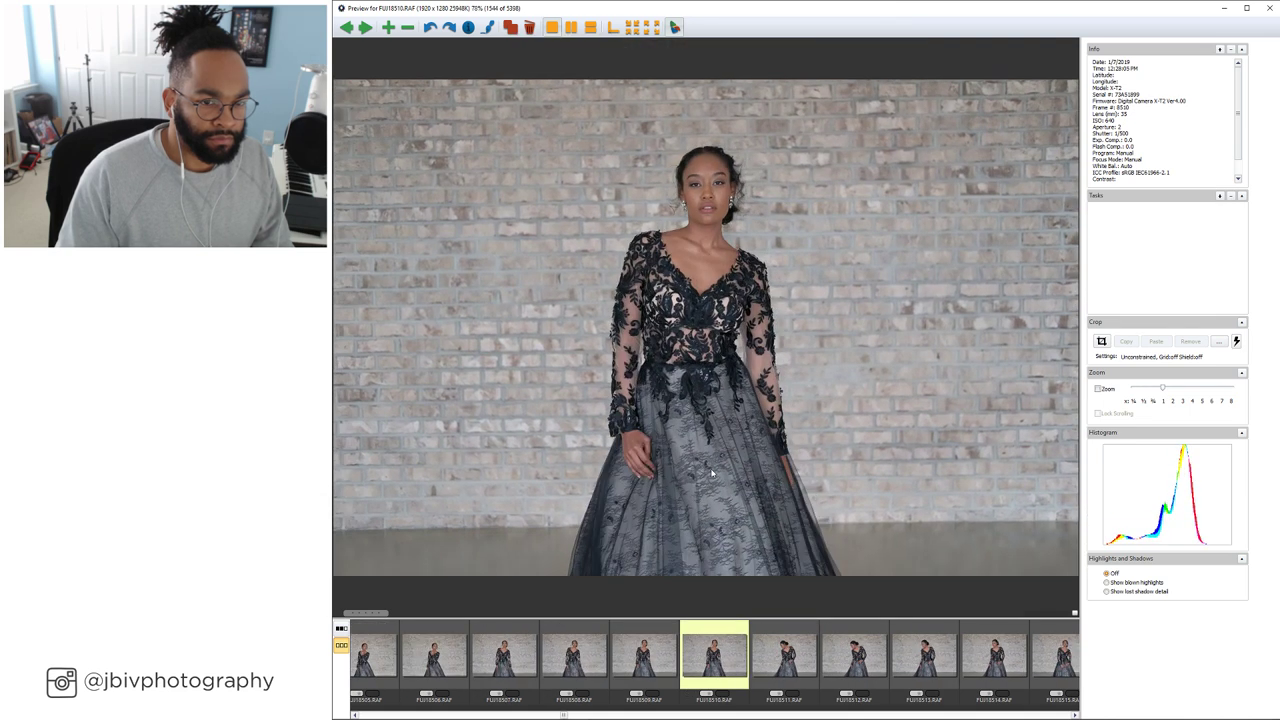
key(Right)
key(Right)
key(Right)
key(Right)
key(Right)
key(Right)
key(Right)
key(Right)
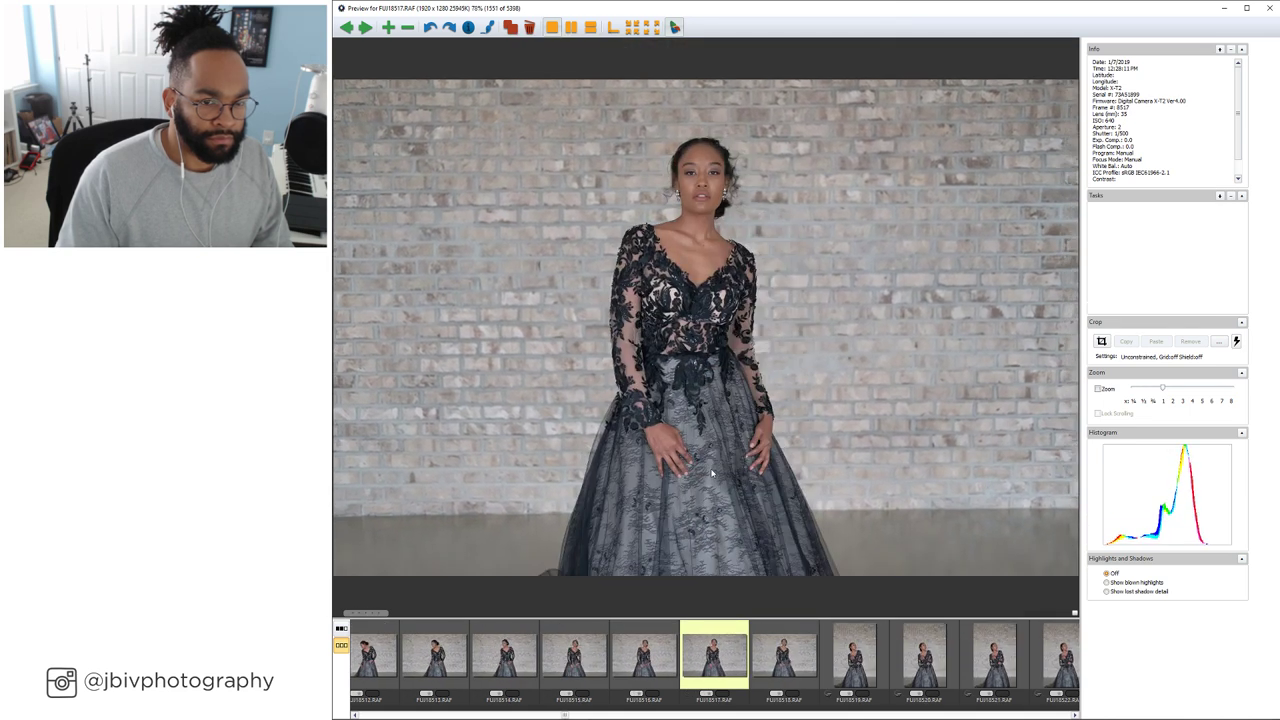
key(Right)
key(Right)
key(Right)
key(Right)
key(Right)
key(Right)
key(Right)
key(Right)
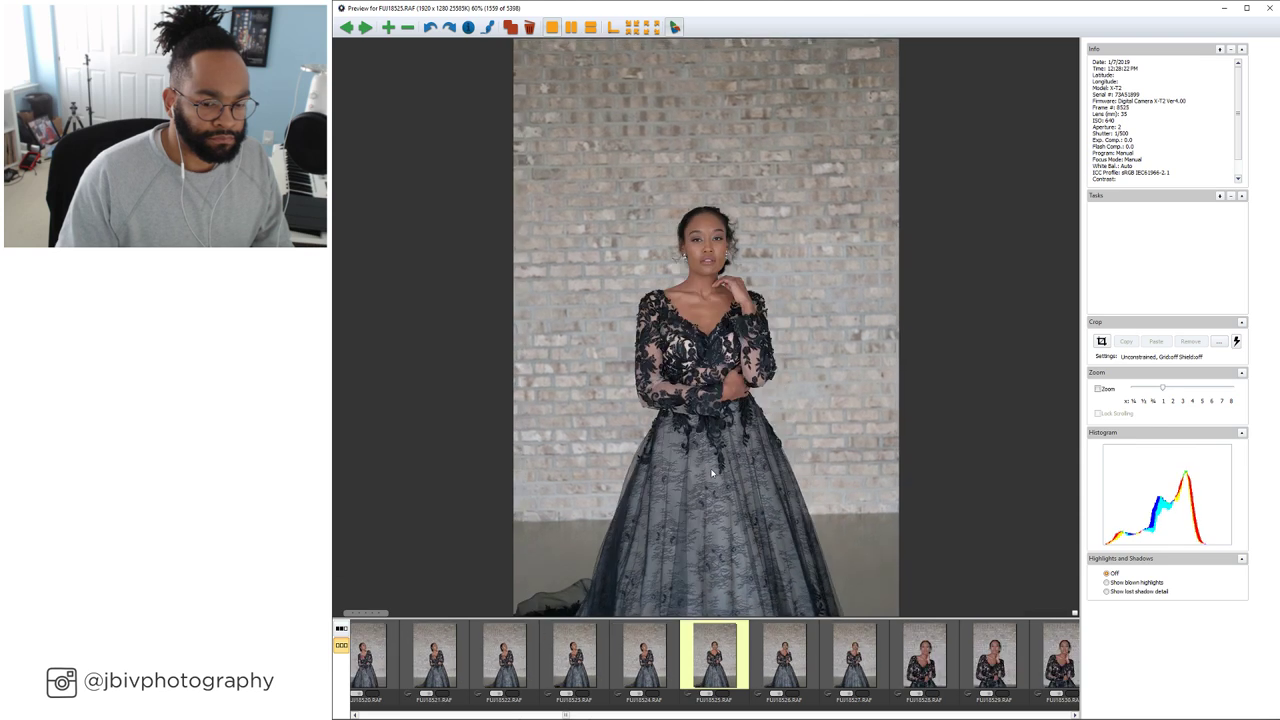
Step past the edited version, eyes-closed and downward-glance portraits, rechecking the gown-skirt close-ups
key(Right)
key(Right)
key(Right)
key(Right)
key(Right)
key(Right)
key(Right)
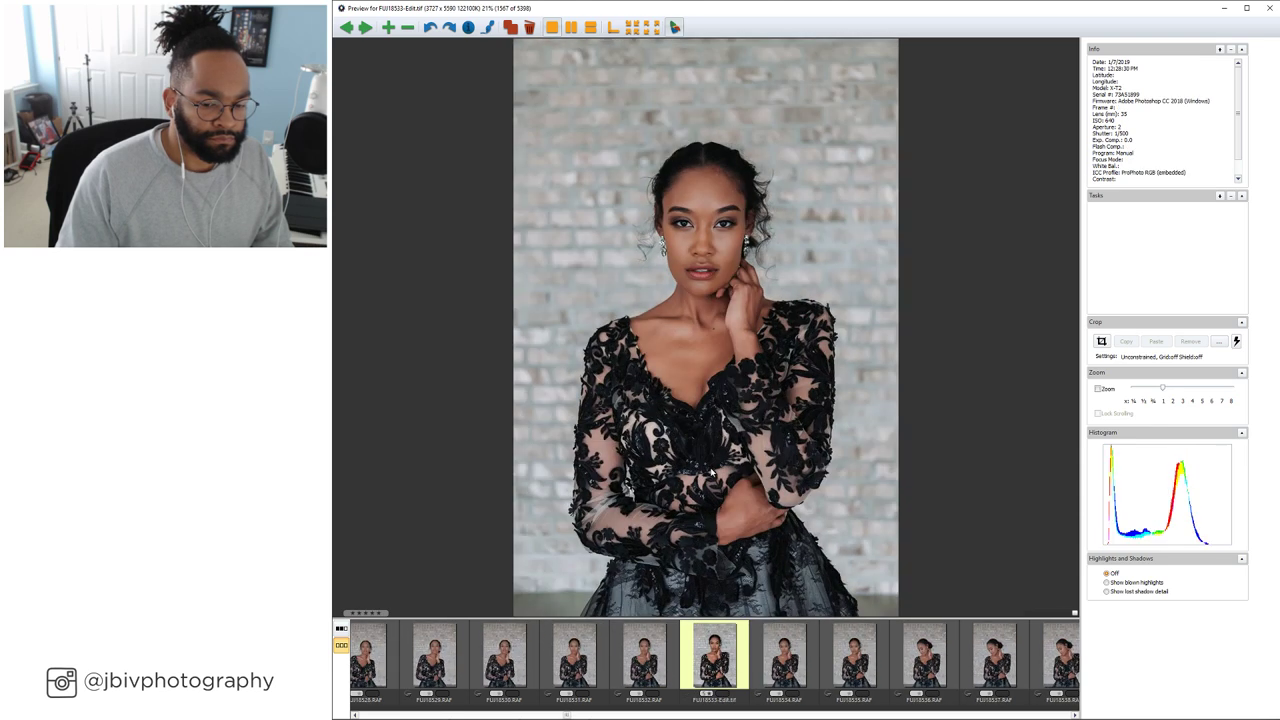
key(Right)
key(Right)
key(Right)
key(Right)
key(Right)
key(Right)
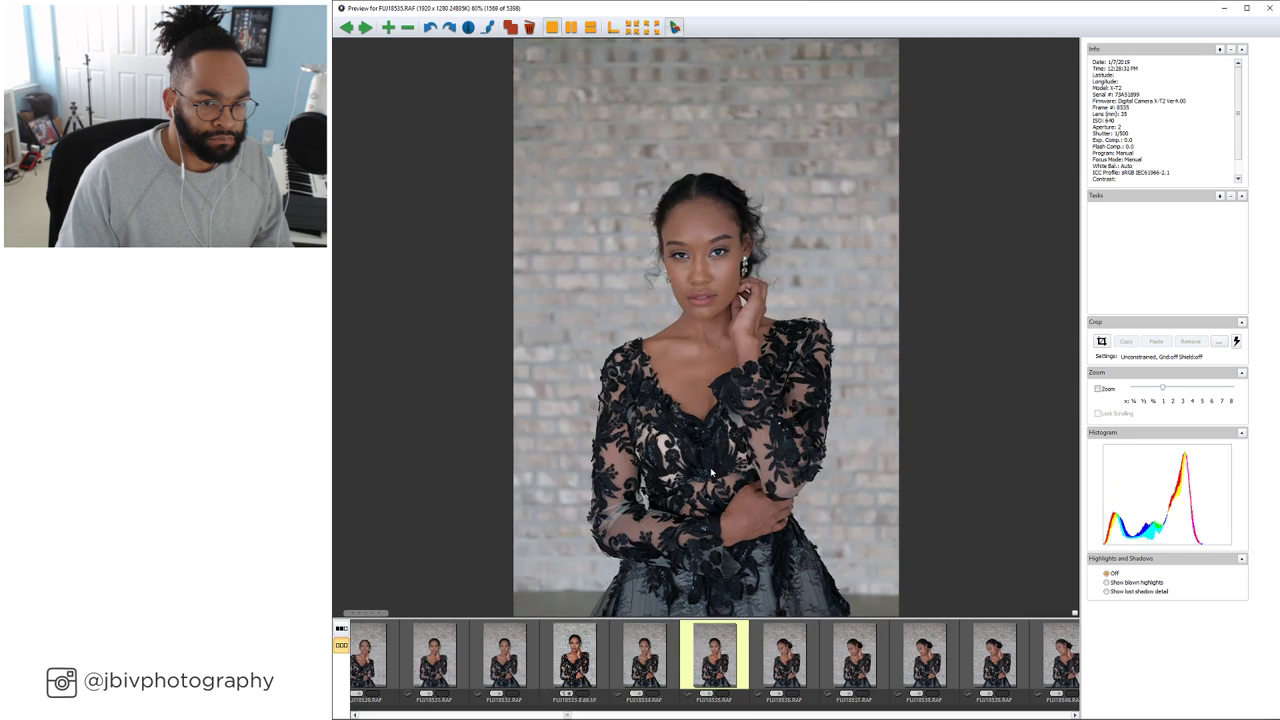
key(Right)
key(Right)
key(Right)
key(Right)
key(Right)
key(Right)
key(Right)
key(Right)
key(Right)
key(Right)
key(Right)
key(Right)
key(Right)
key(Right)
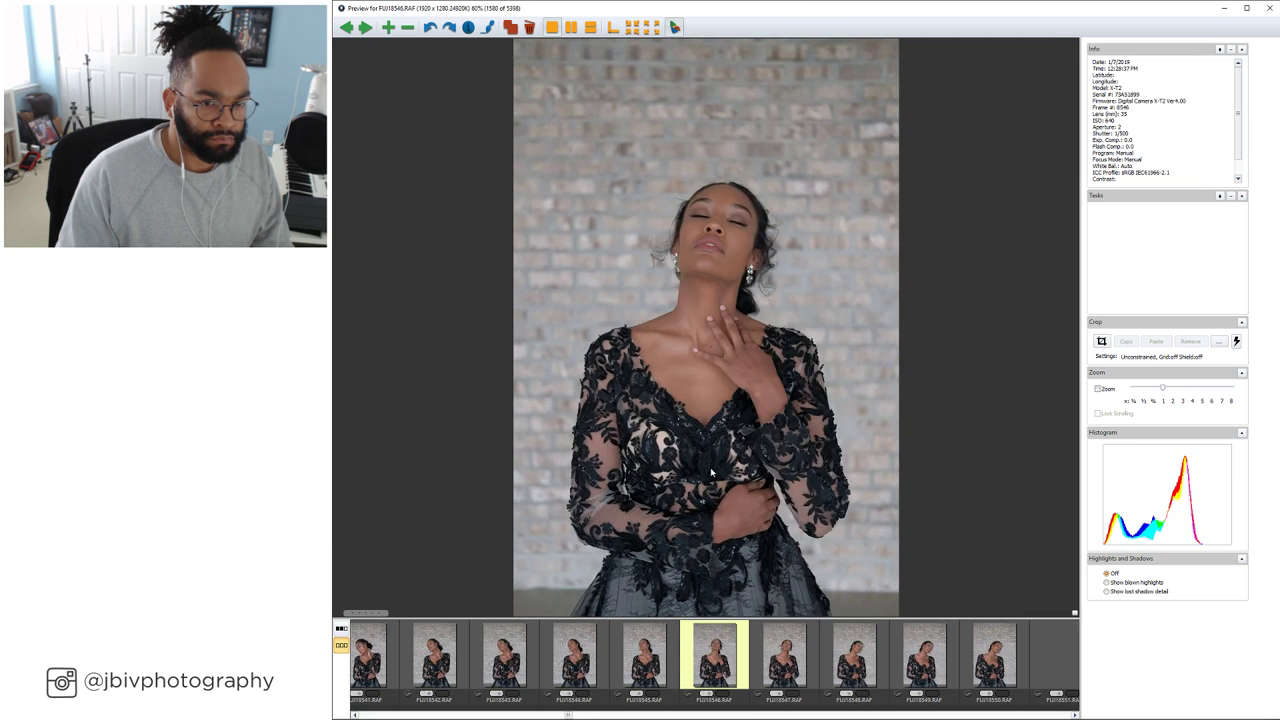
key(Right)
key(Right)
key(Right)
key(Right)
key(Right)
key(Right)
key(Right)
key(Right)
key(Right)
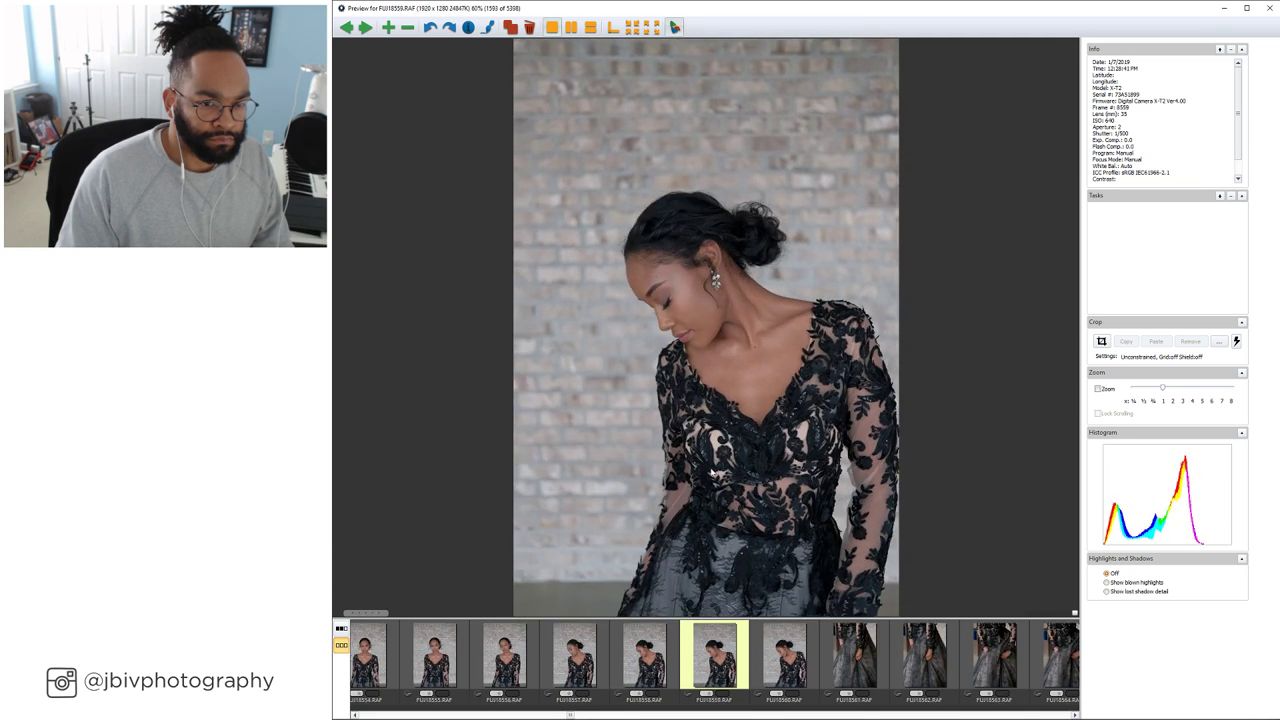
key(Right)
key(Right)
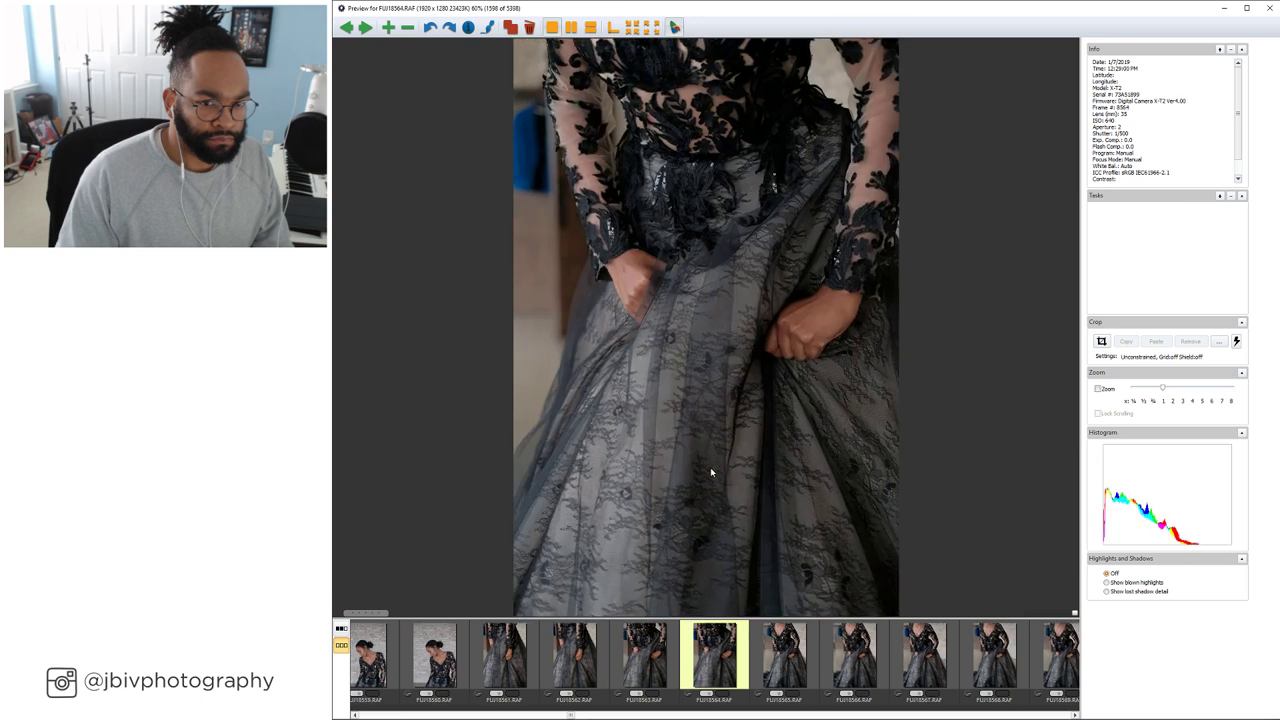
key(Right)
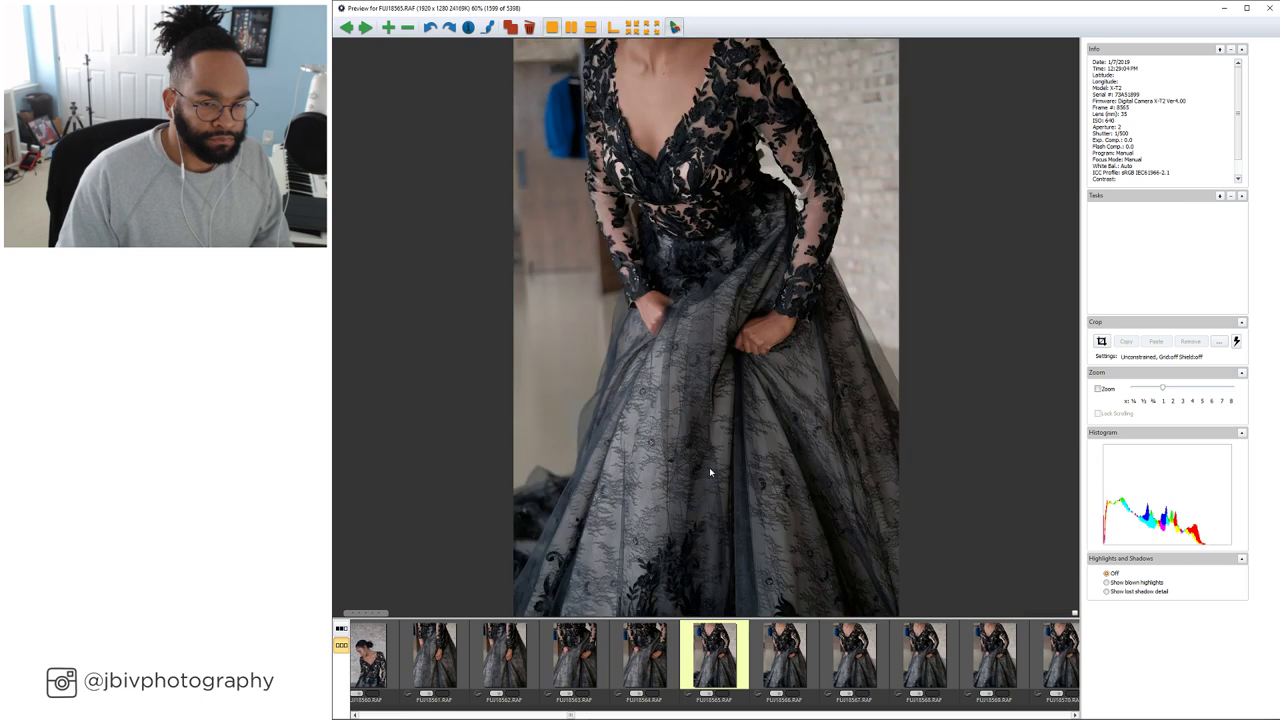
key(Left)
key(Left)
key(Left)
key(Left)
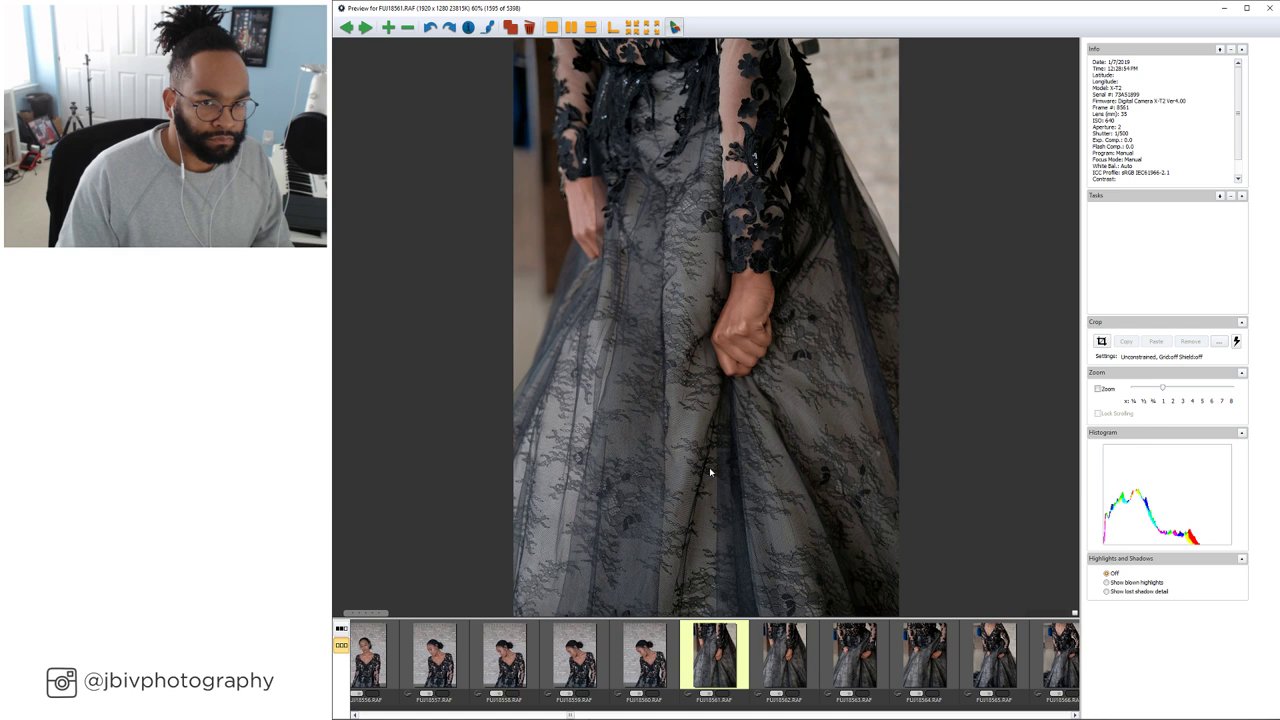
key(Right)
key(Right)
key(Right)
key(Right)
key(Right)
key(Right)
key(Right)
key(Right)
key(Right)
key(Right)
key(Right)
key(Right)
key(Right)
key(Right)
key(Right)
key(Right)
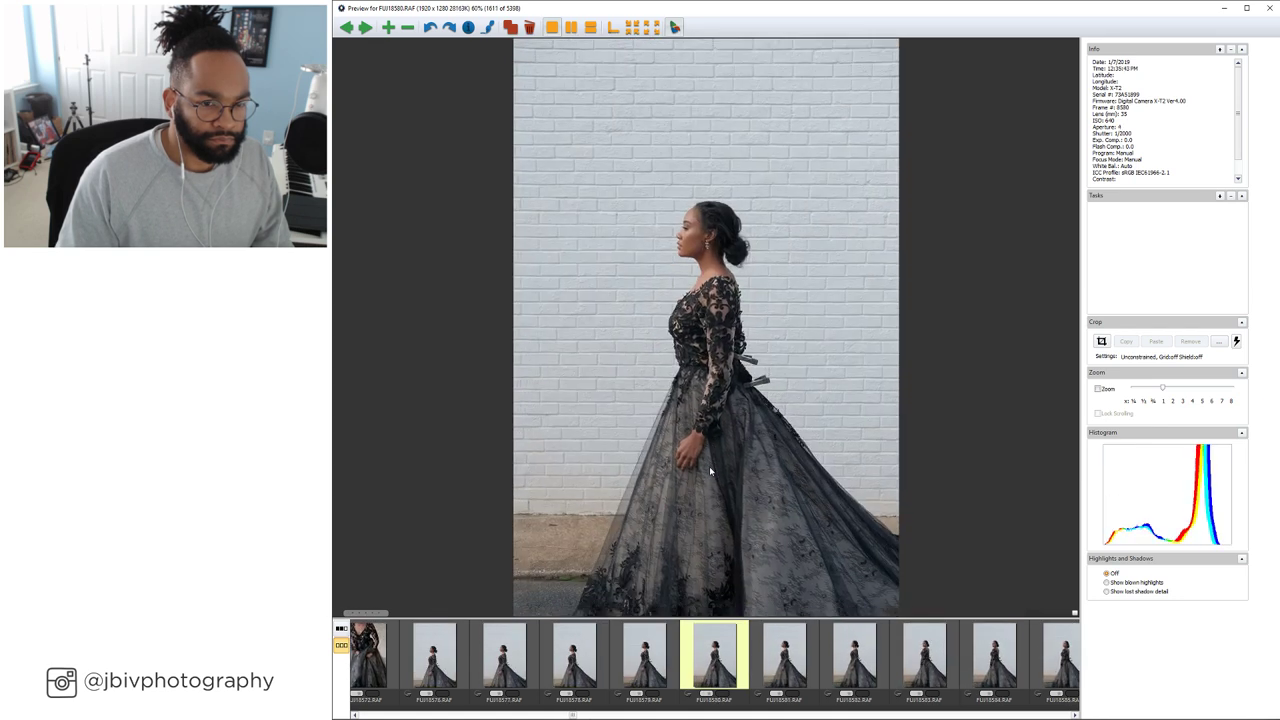
Go through the white-wall profile shots, comparing the smiling and waving profile frames
key(Right)
key(Right)
key(Right)
key(Right)
key(Right)
key(Right)
key(Right)
key(Right)
key(Right)
key(Right)
key(Right)
key(Right)
key(Right)
key(Right)
key(Right)
key(Right)
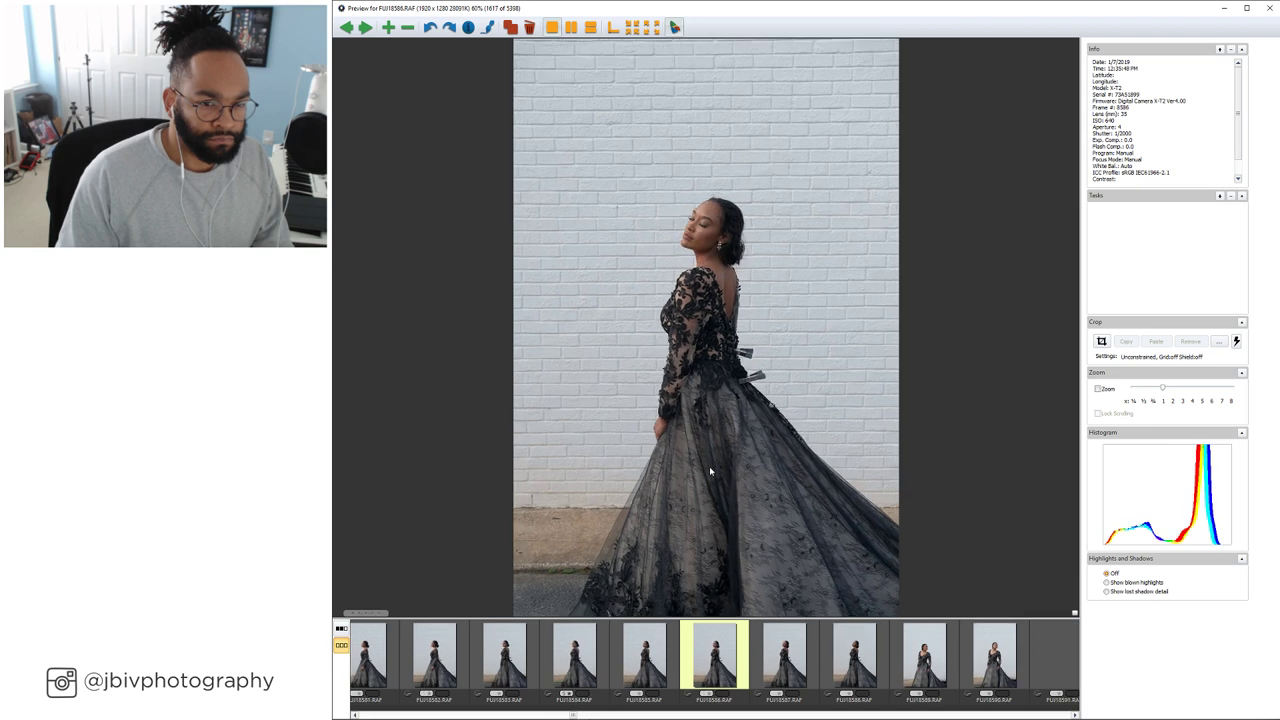
key(Right)
key(Right)
key(Right)
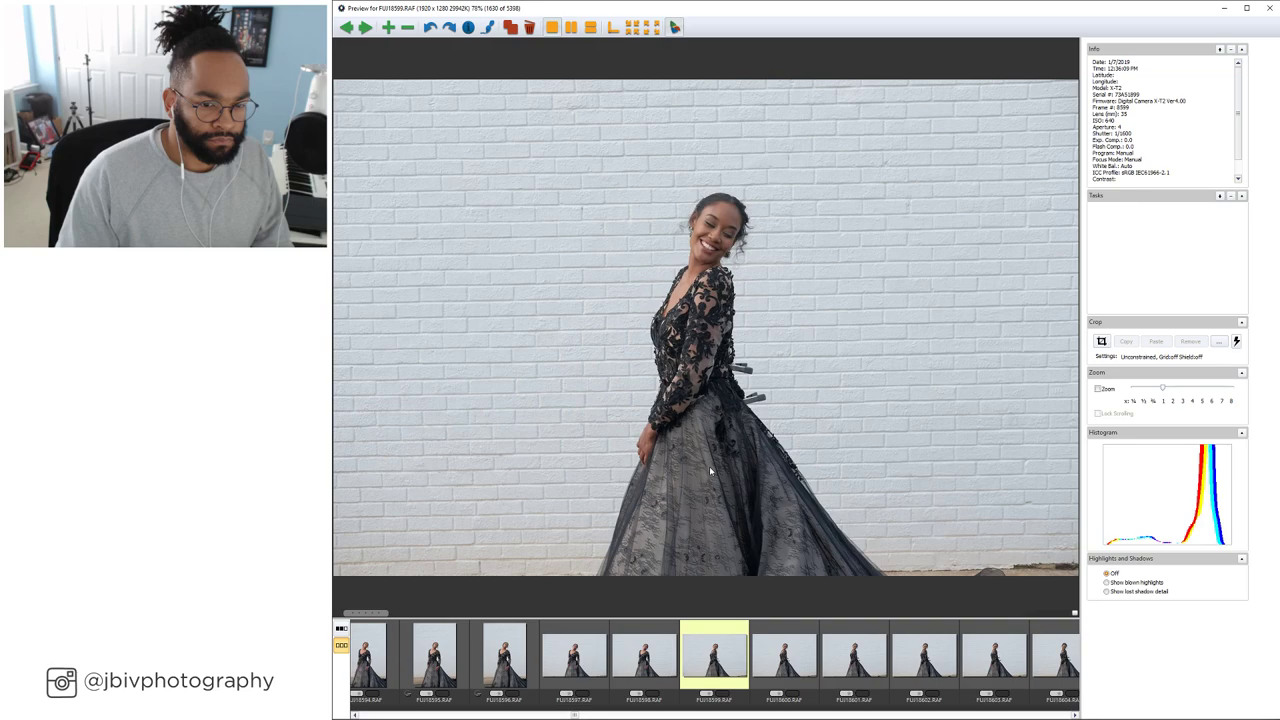
key(Right)
key(Right)
key(Right)
key(Right)
key(Right)
key(Right)
key(Right)
key(Right)
key(Right)
key(Right)
key(Right)
key(Right)
key(Right)
key(Right)
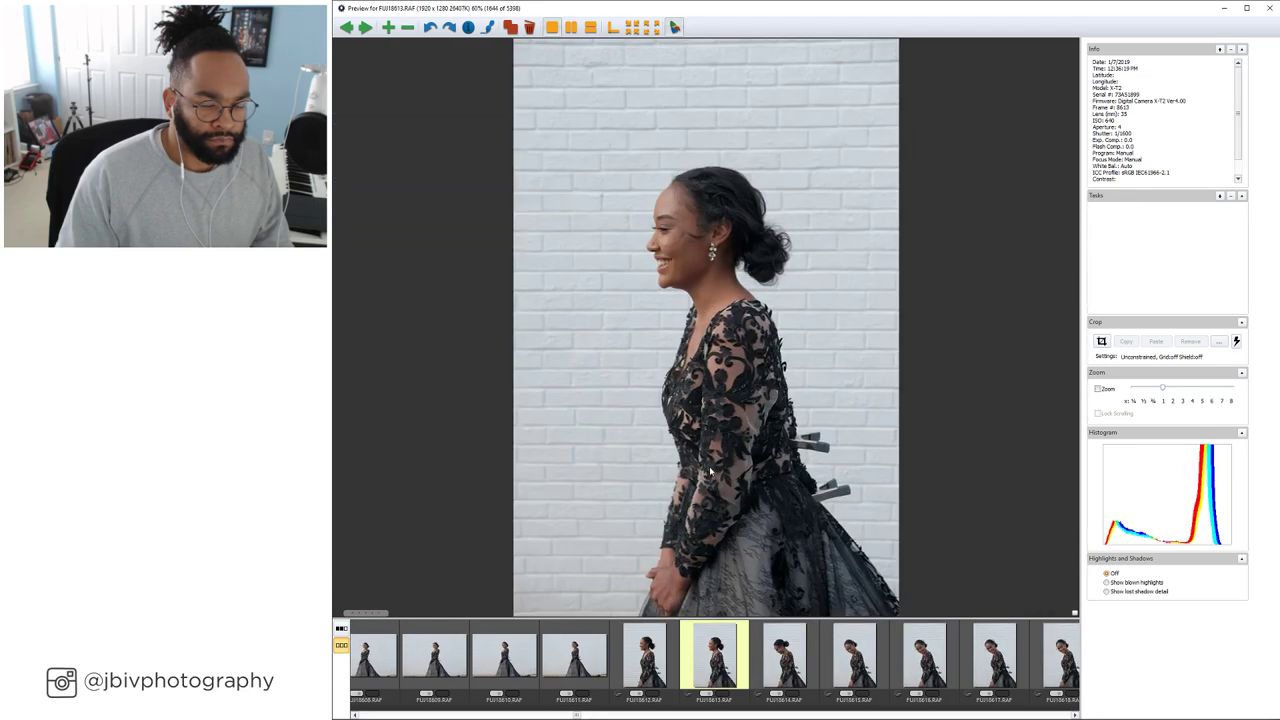
key(Right)
key(Left)
key(Right)
key(Right)
key(Right)
key(Right)
key(Right)
key(Right)
key(Right)
key(Right)
key(Right)
key(Right)
key(Right)
key(Right)
key(Right)
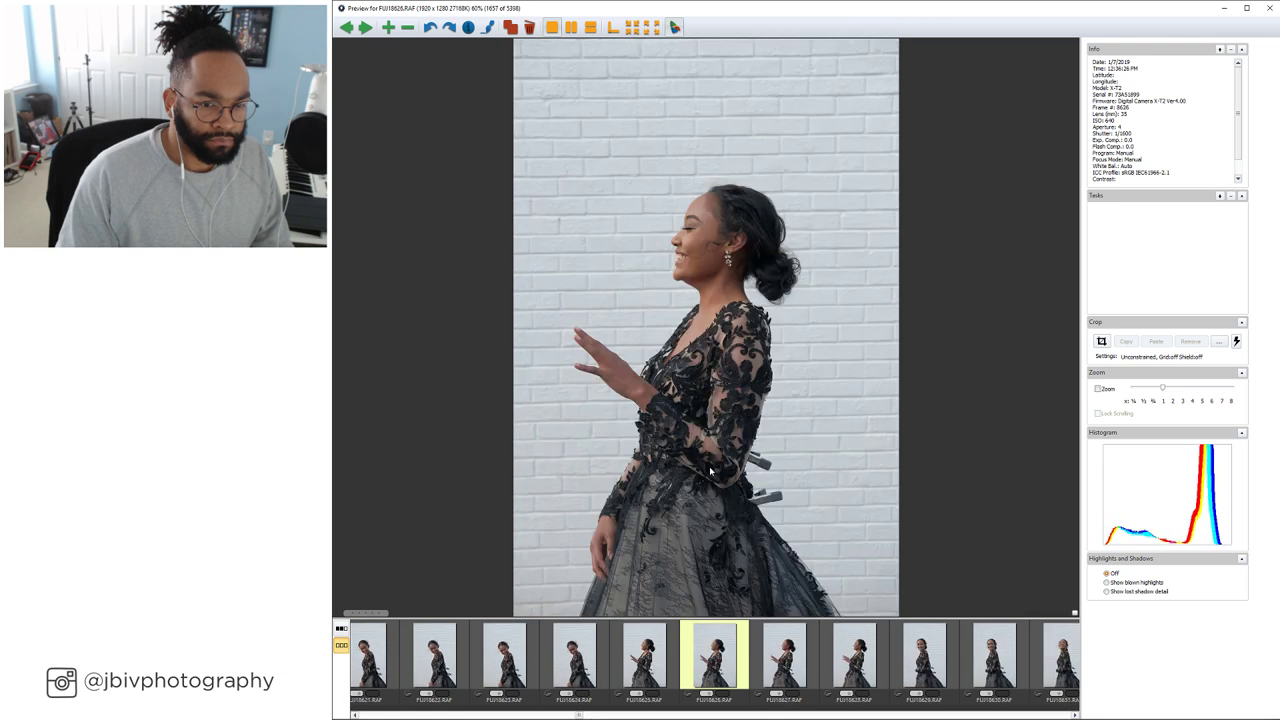
Advance past the building and twirling shots to the couple holding hands, image 1721 of 5398
key(Right)
key(Right)
key(Right)
key(Right)
key(Right)
key(Right)
key(Right)
key(Right)
key(Right)
key(Right)
key(Right)
key(Right)
key(Right)
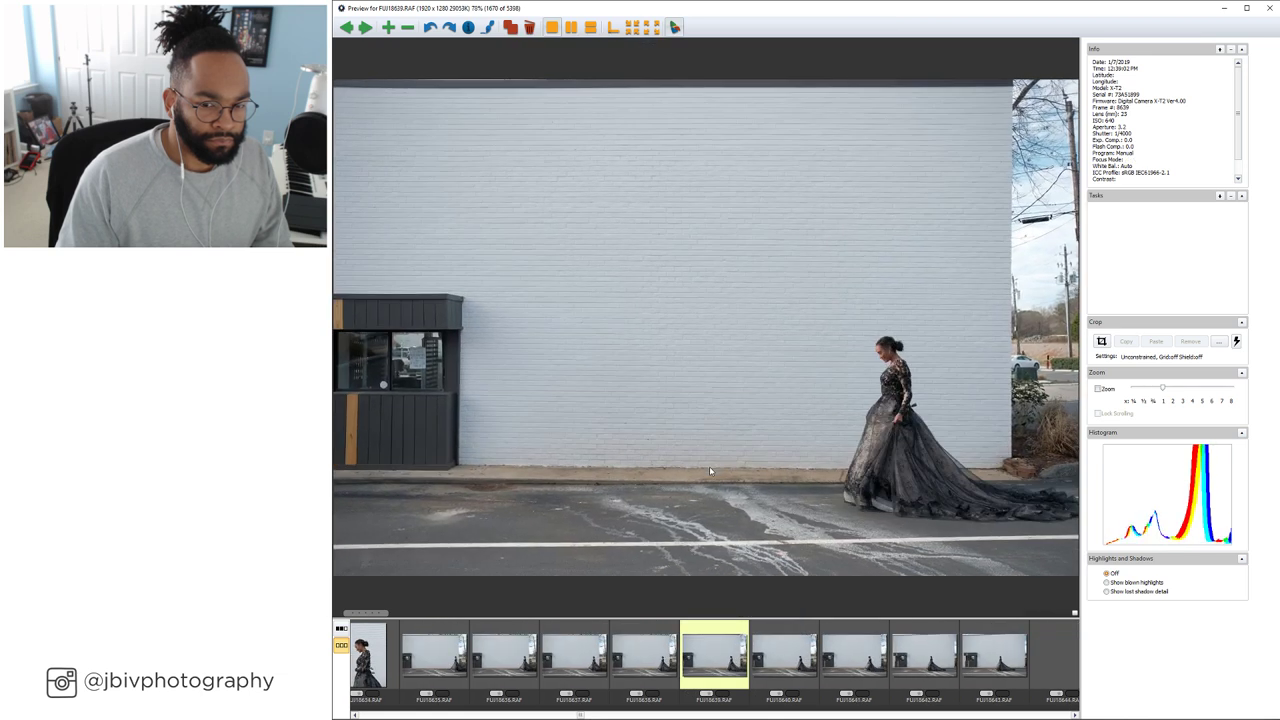
key(Right)
key(Right)
key(Right)
key(Right)
key(Right)
key(Right)
key(Right)
key(Right)
key(Right)
key(Right)
key(Right)
key(Right)
key(Right)
key(Right)
key(Right)
key(Right)
key(Right)
key(Right)
key(Right)
key(Right)
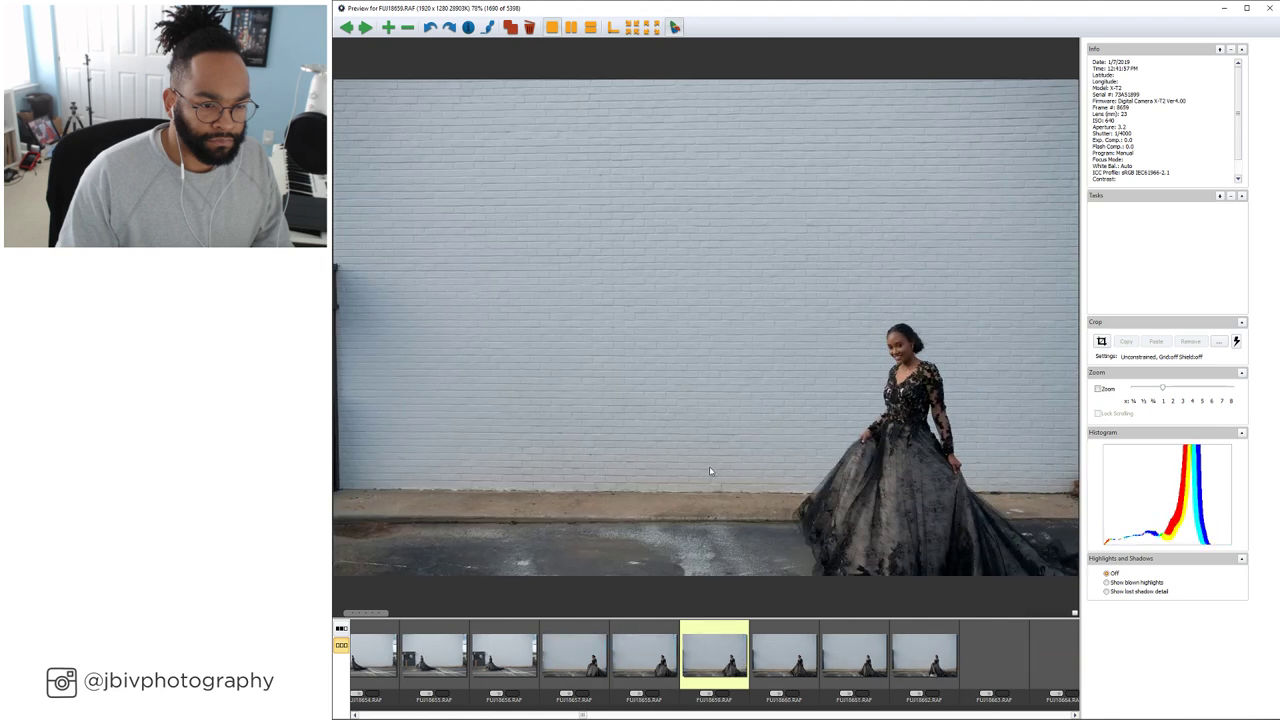
key(Right)
key(Right)
key(Right)
key(Right)
key(Right)
key(Right)
key(Right)
key(Right)
key(Right)
key(Right)
key(Right)
key(Right)
key(Right)
key(Right)
key(Right)
key(Right)
key(Right)
key(Right)
key(Right)
key(Right)
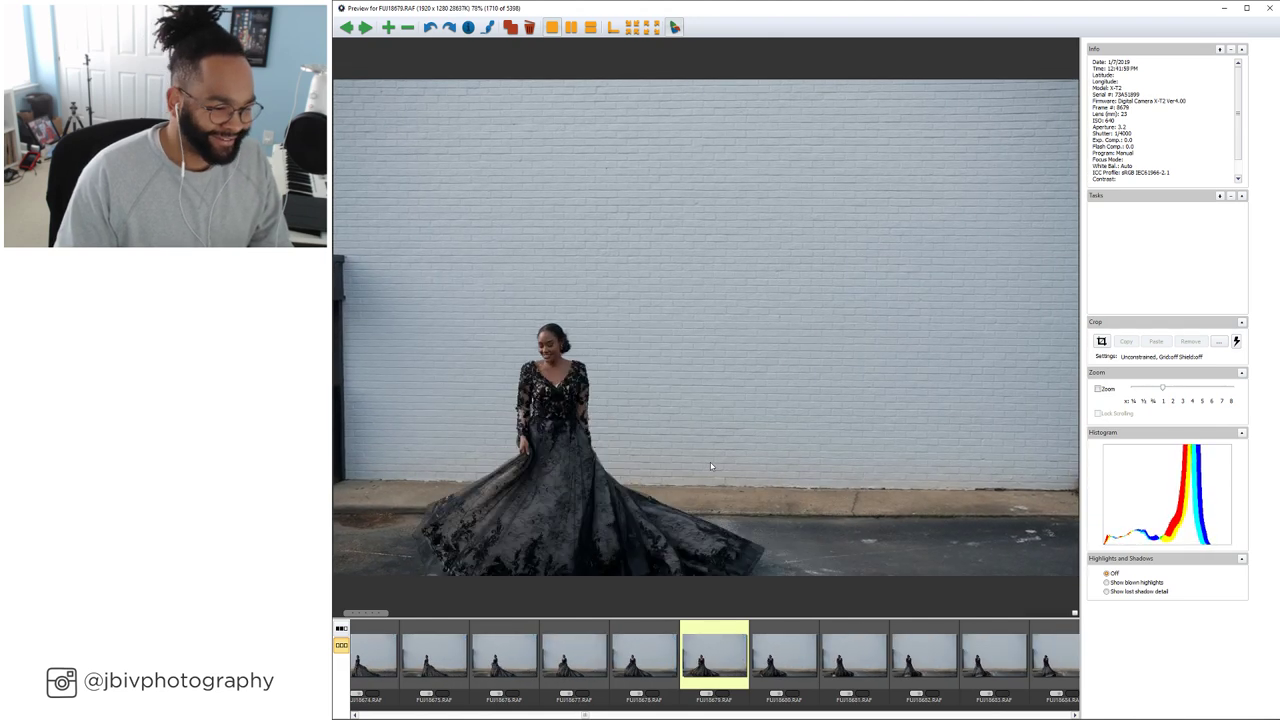
key(Right)
key(Right)
key(Right)
key(Right)
key(Right)
key(Right)
key(Right)
key(Right)
key(Right)
key(Right)
key(Right)
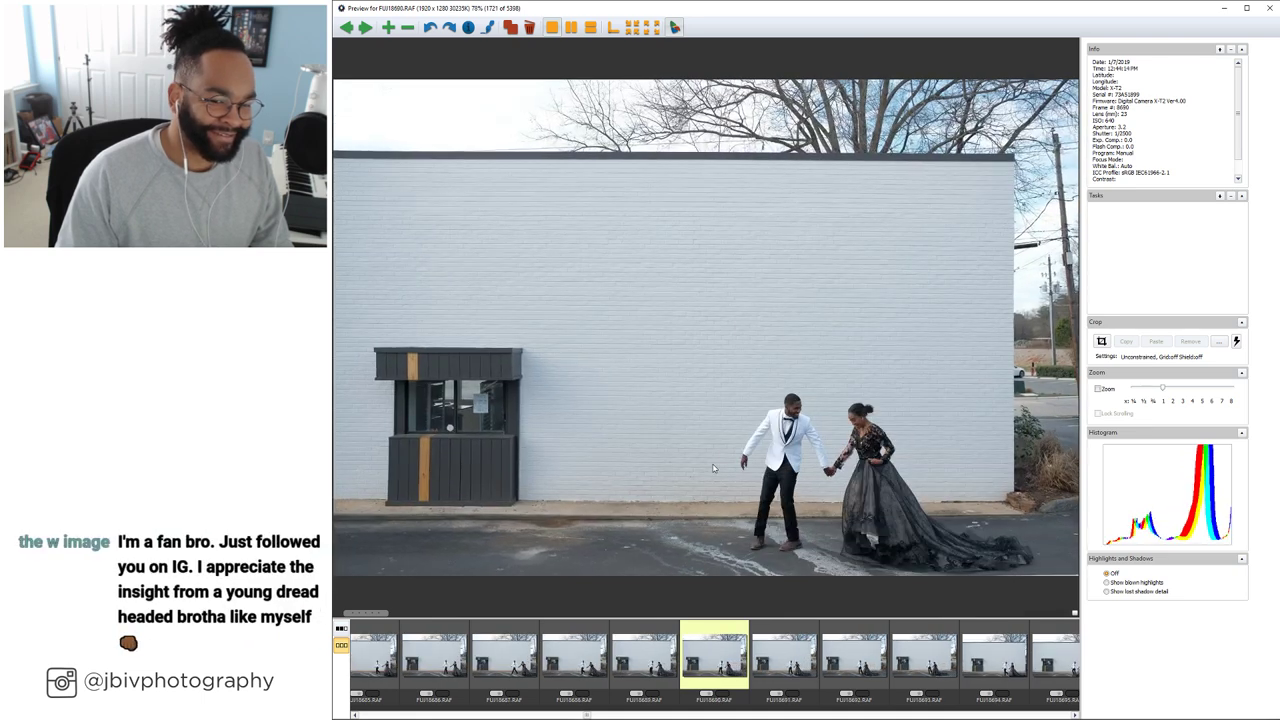
Go through the couple's walking shots and standing portraits, stepping back to compare earlier poses
key(Left)
key(Left)
key(Left)
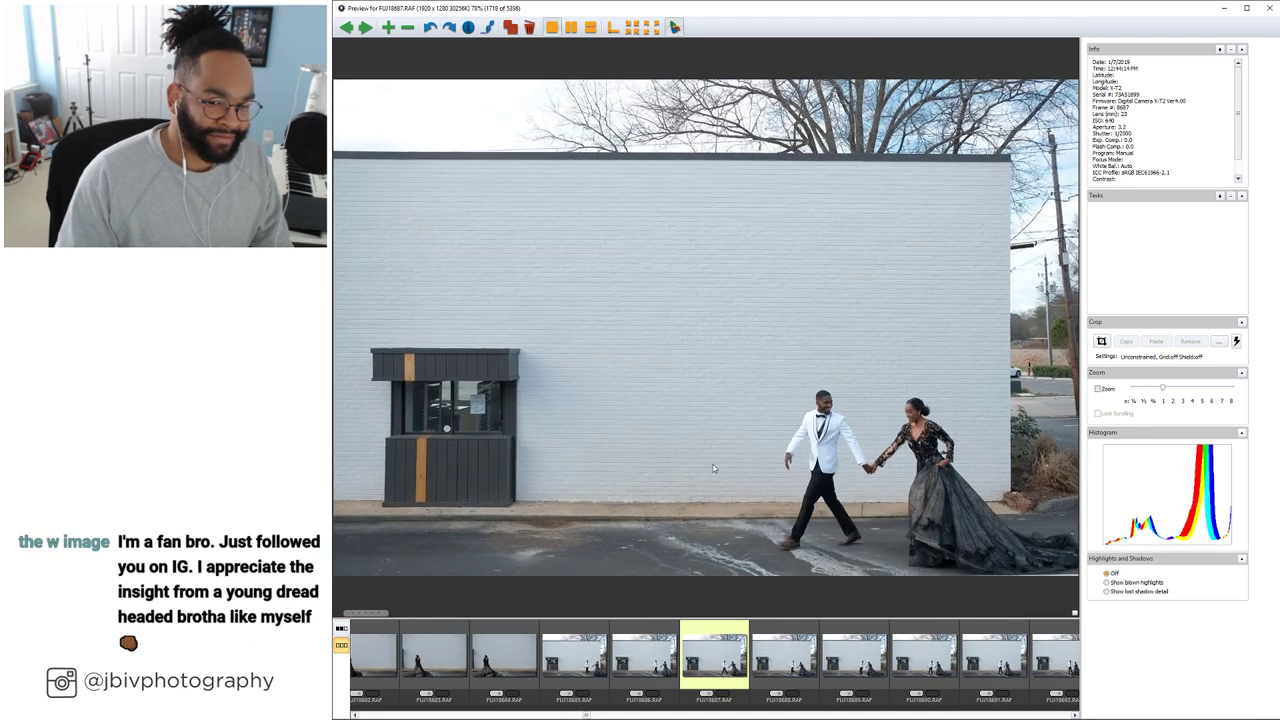
key(Right)
key(Right)
key(Right)
key(Right)
key(Right)
key(Right)
key(Right)
key(Right)
key(Right)
key(Right)
key(Right)
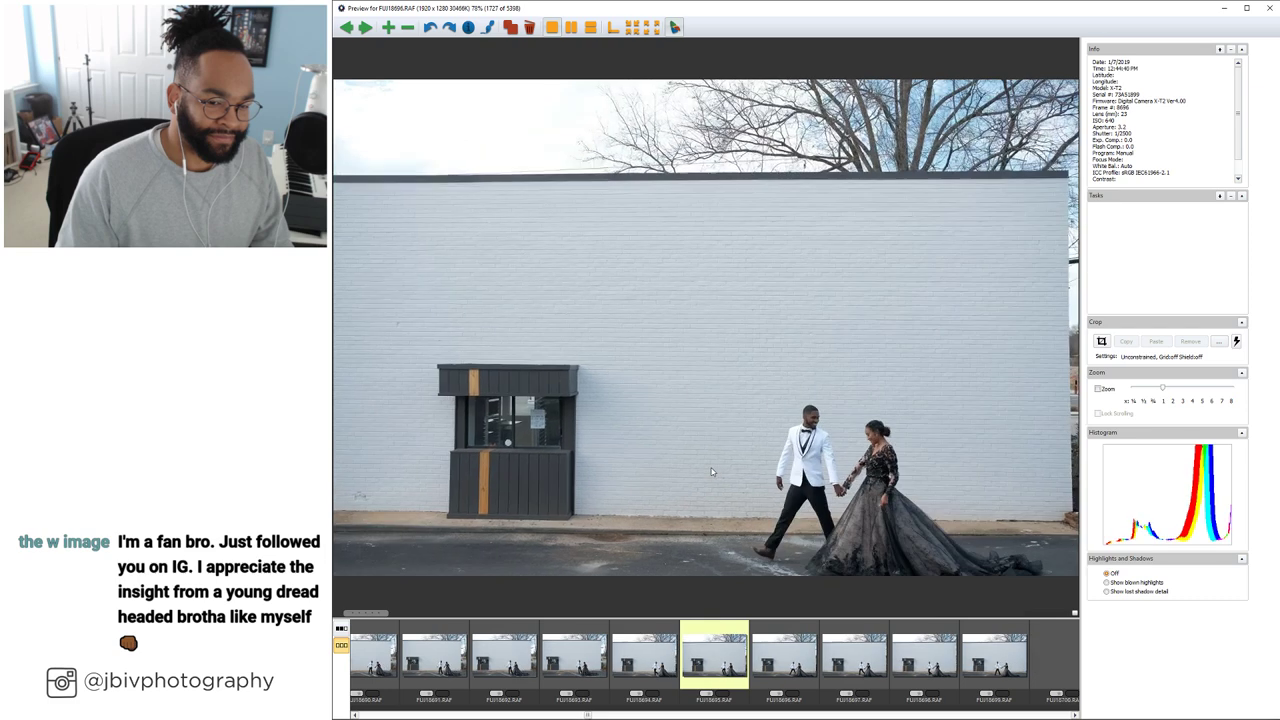
key(Right)
key(Right)
key(Right)
key(Right)
key(Right)
key(Right)
key(Right)
key(Right)
key(Right)
key(Right)
key(Right)
key(Right)
key(Right)
key(Right)
key(Right)
key(Right)
key(Right)
key(Right)
key(Right)
key(Right)
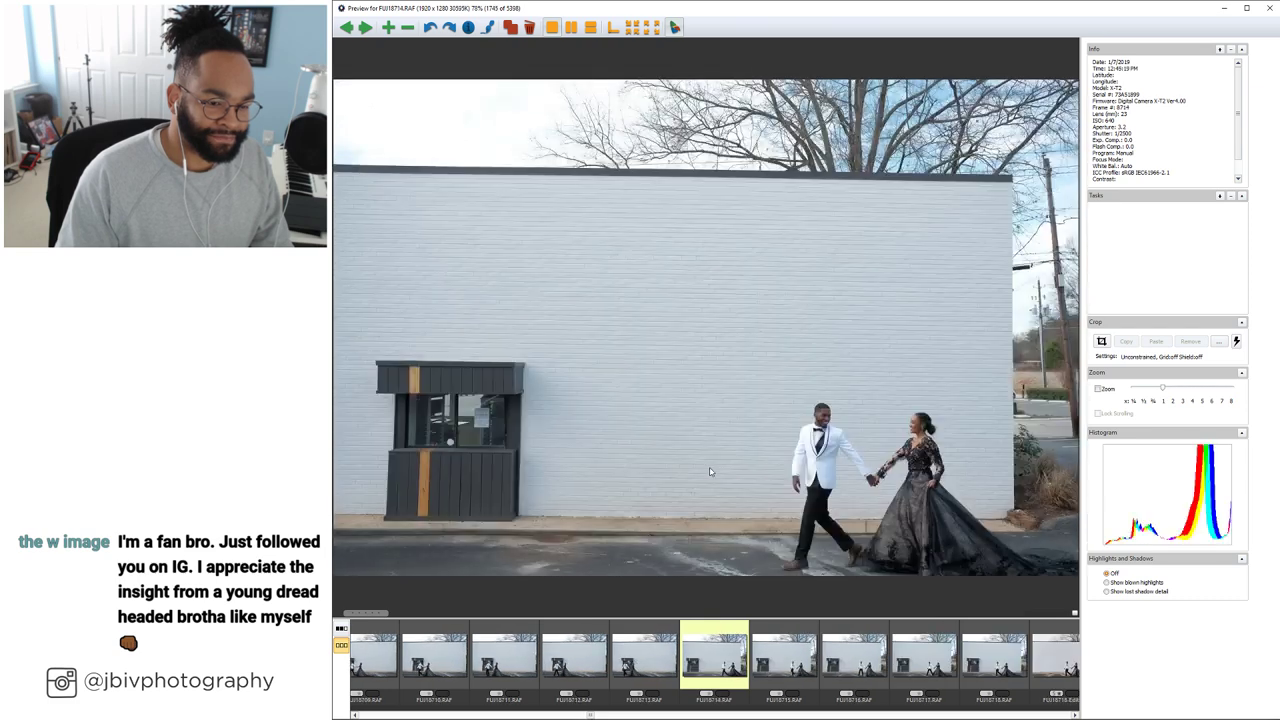
key(Right)
key(Right)
key(Right)
key(Right)
key(Right)
key(Right)
key(Right)
key(Right)
key(Right)
key(Right)
key(Right)
key(Right)
key(Right)
key(Right)
key(Right)
key(Right)
key(Right)
key(Right)
key(Right)
key(Right)
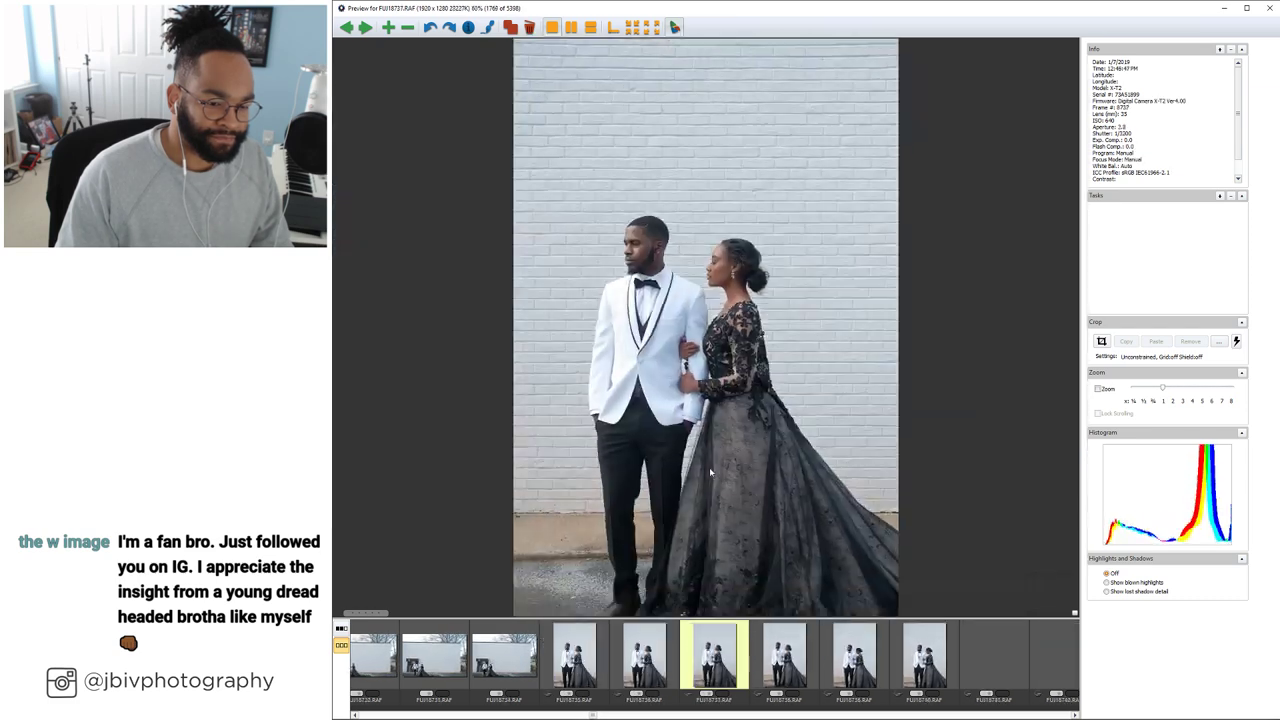
key(Left)
key(Left)
key(Left)
key(Left)
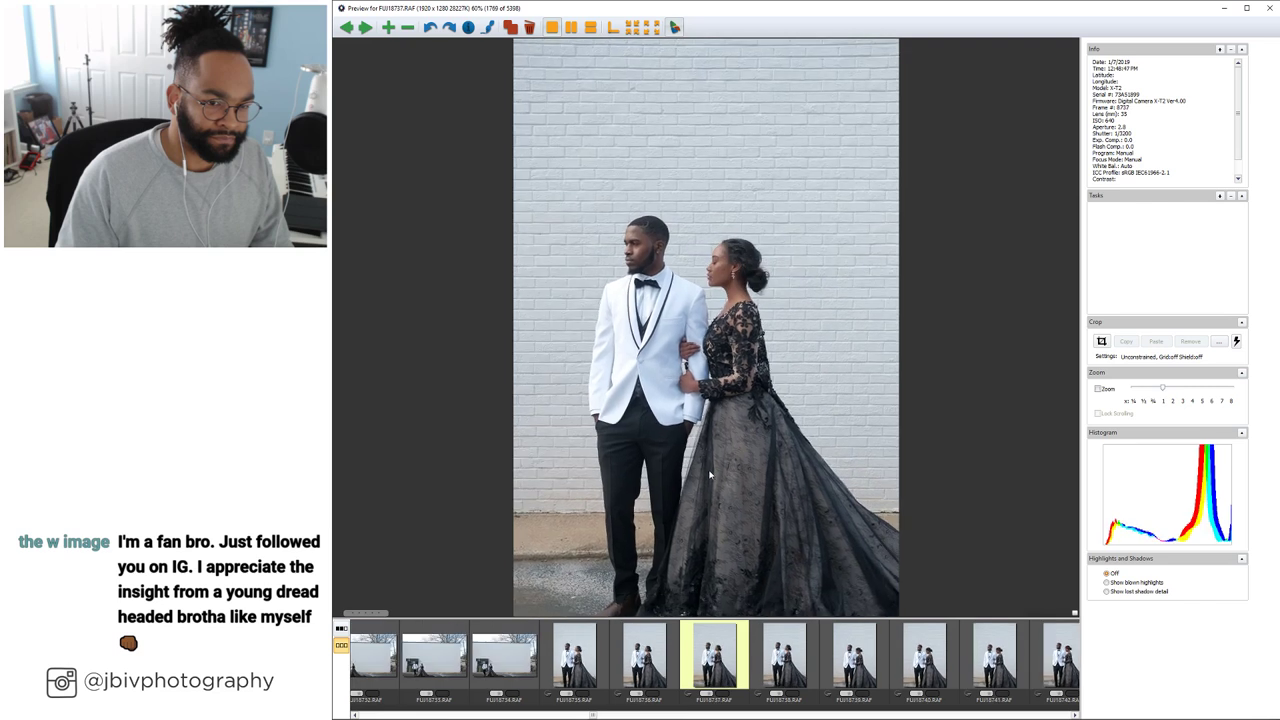
key(Left)
key(Left)
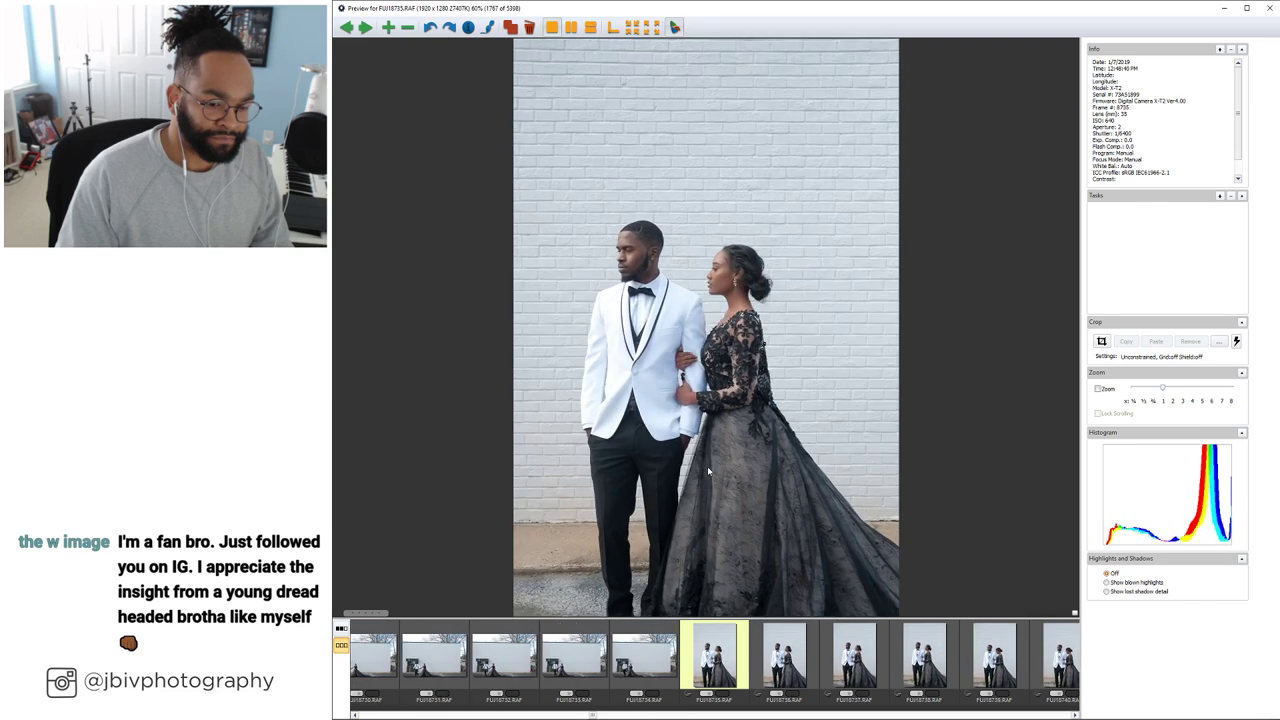
key(Right)
key(Right)
key(Right)
key(Right)
key(Right)
key(Right)
key(Right)
key(Right)
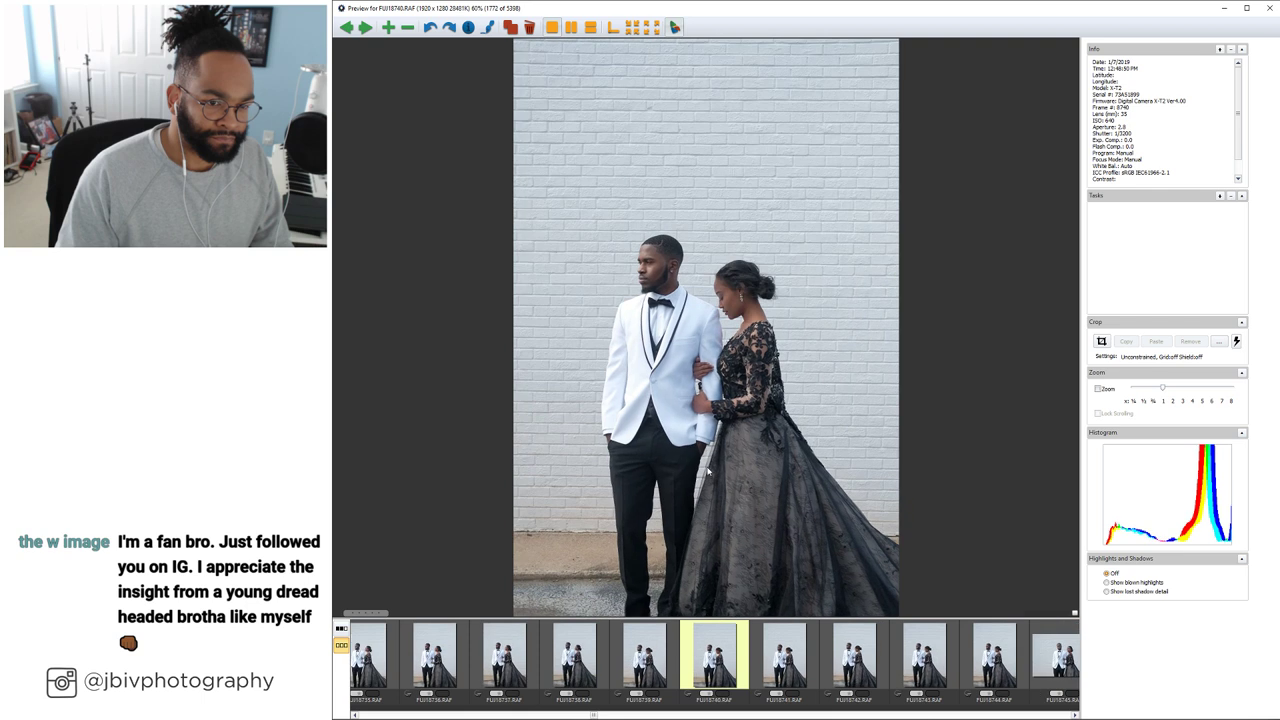
Advance past the full-length couple shot into the arm-in-arm close-ups
key(Right)
key(Right)
key(Right)
key(Right)
key(Right)
key(Right)
key(Right)
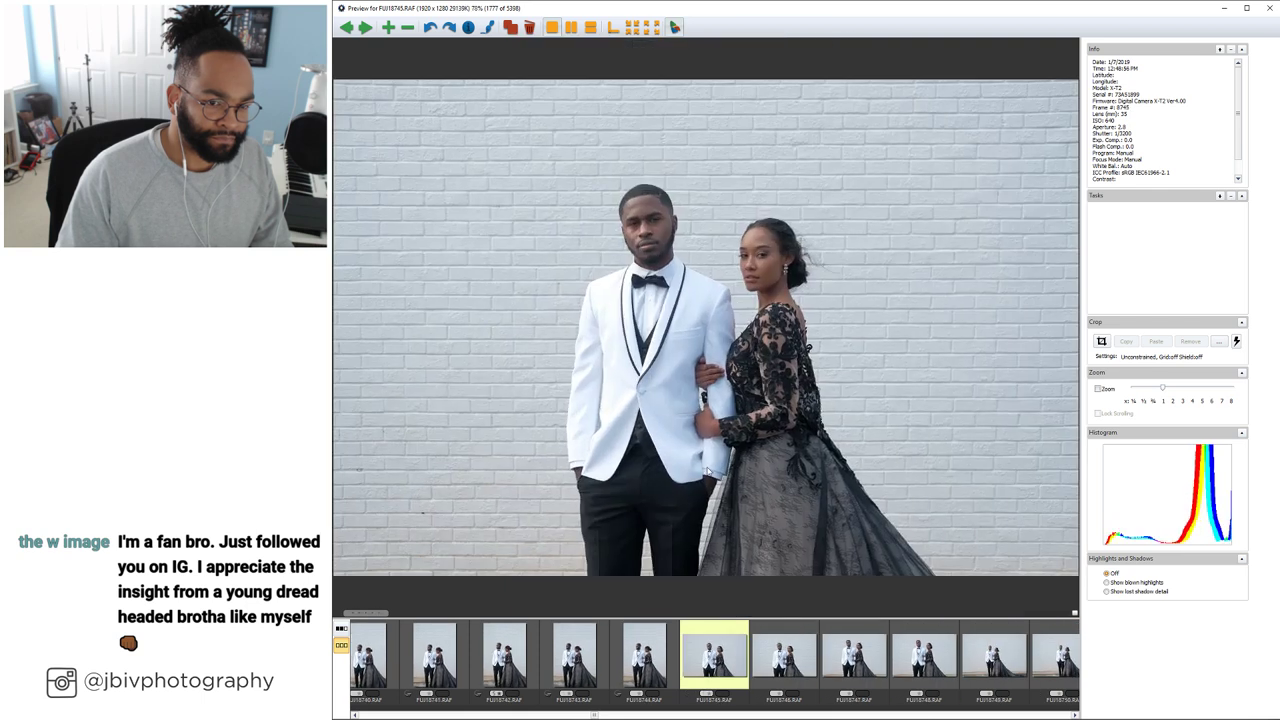
key(Right)
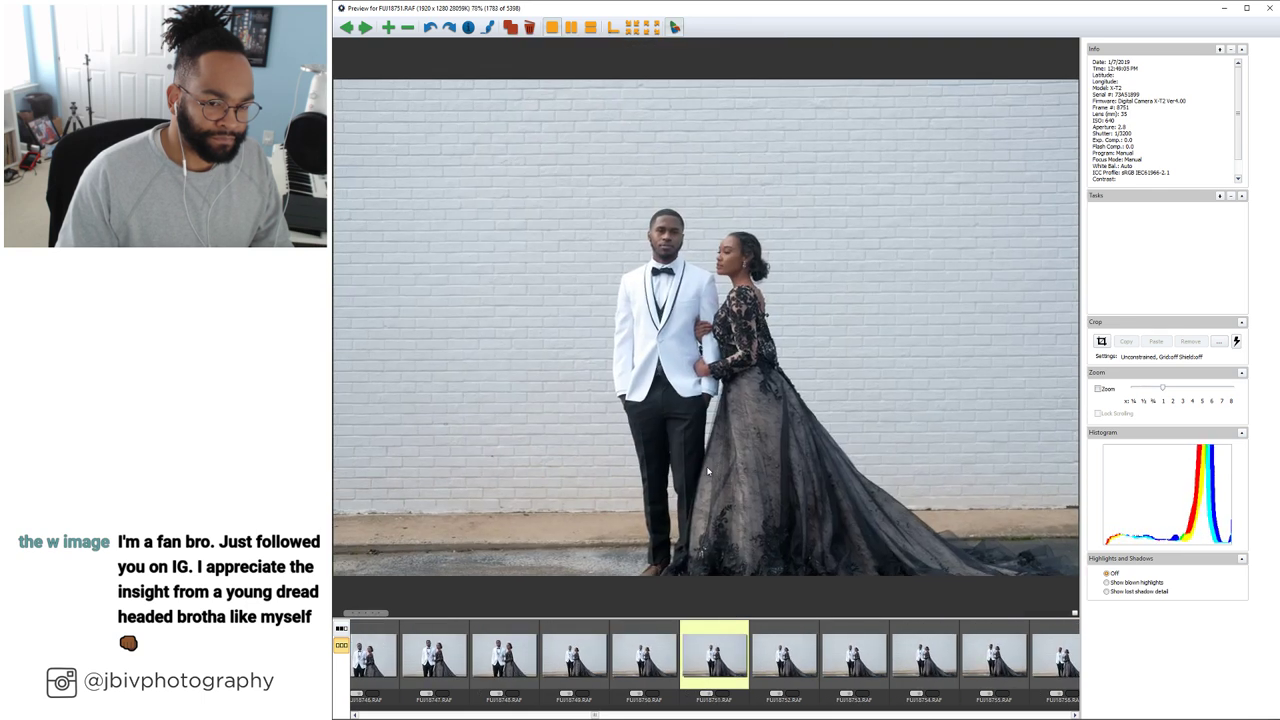
key(Right)
key(Right)
key(Right)
key(Right)
key(Right)
key(Right)
key(Right)
key(Right)
key(Right)
key(Right)
key(Right)
key(Right)
key(Right)
key(Right)
key(Right)
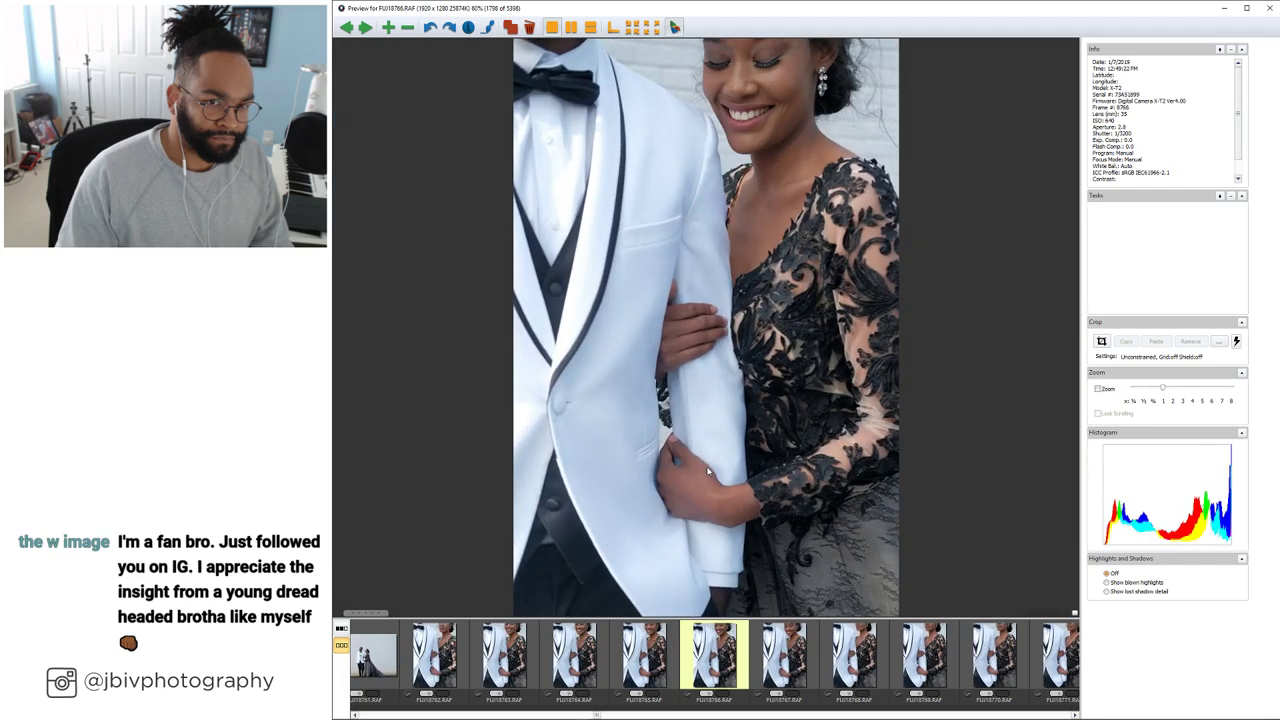
key(Right)
key(Right)
key(Right)
key(Right)
key(Right)
key(Right)
key(Right)
key(Right)
key(Right)
key(Right)
key(Right)
key(Right)
key(Right)
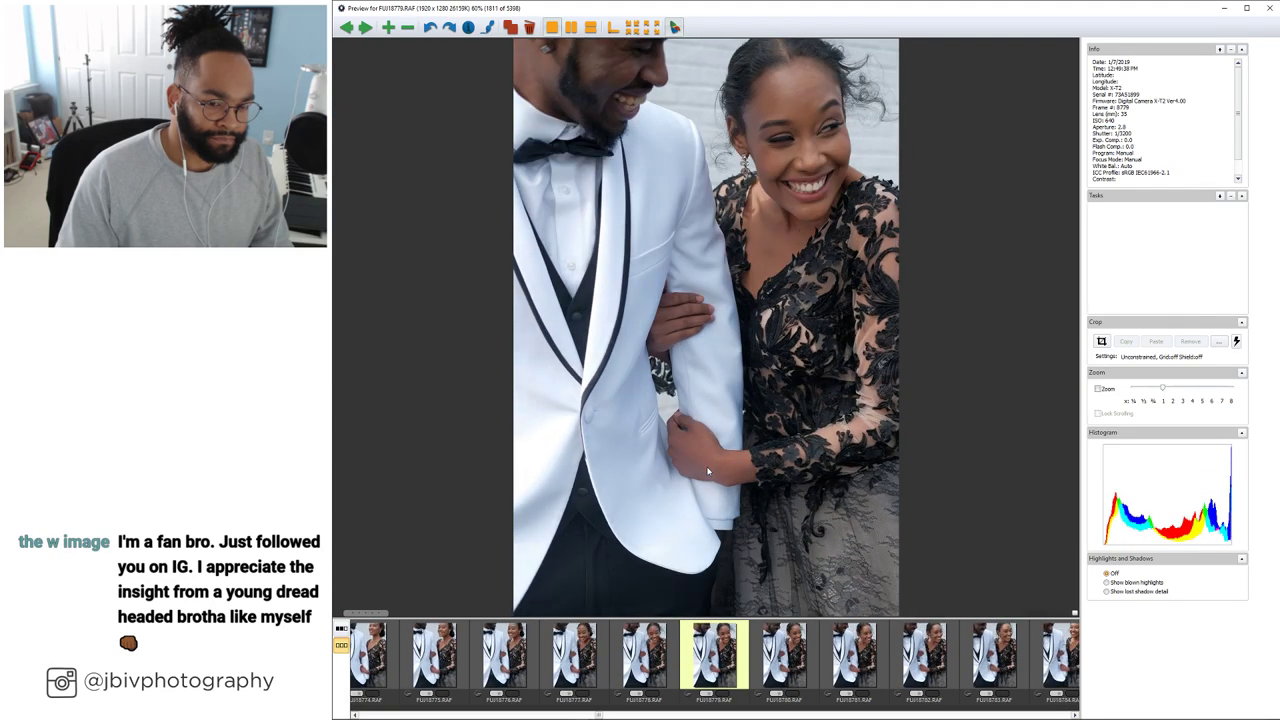
key(Right)
key(Right)
key(Right)
key(Right)
key(Right)
Compare the arm-in-arm close-ups back and forth, then advance to FUJI8790.RAF (1822 of 5398)
key(Left)
key(Left)
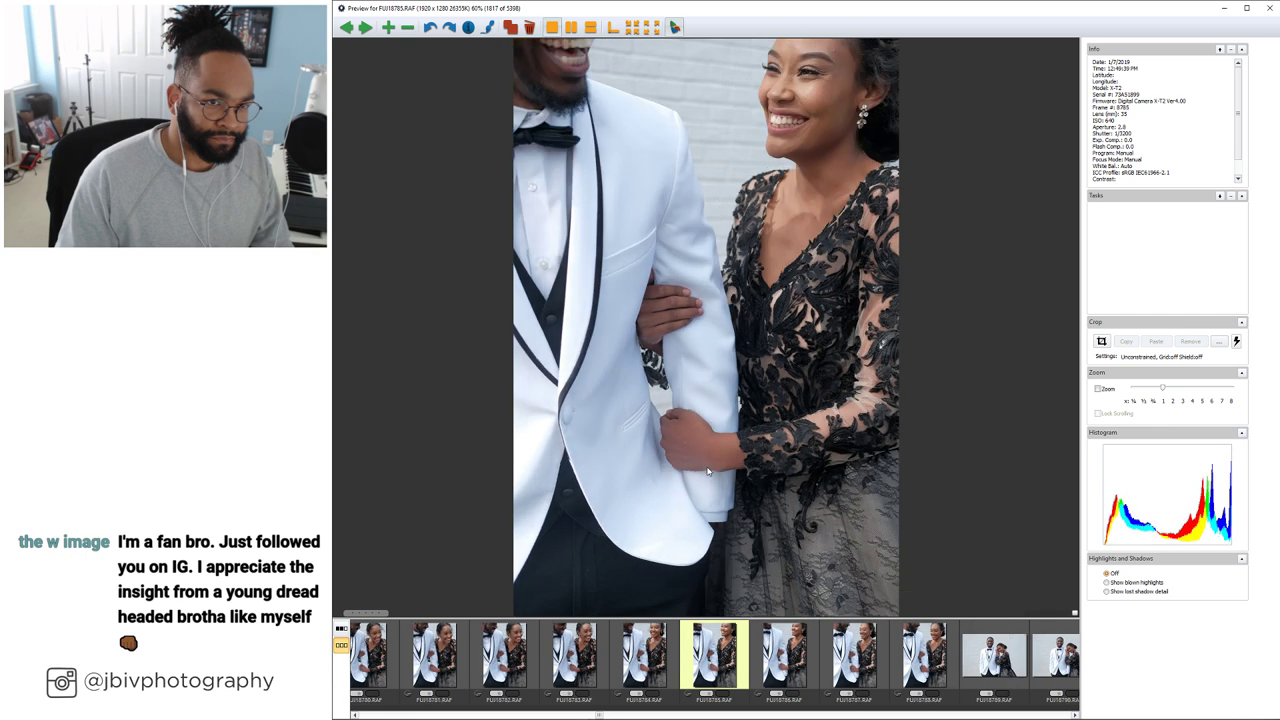
key(Left)
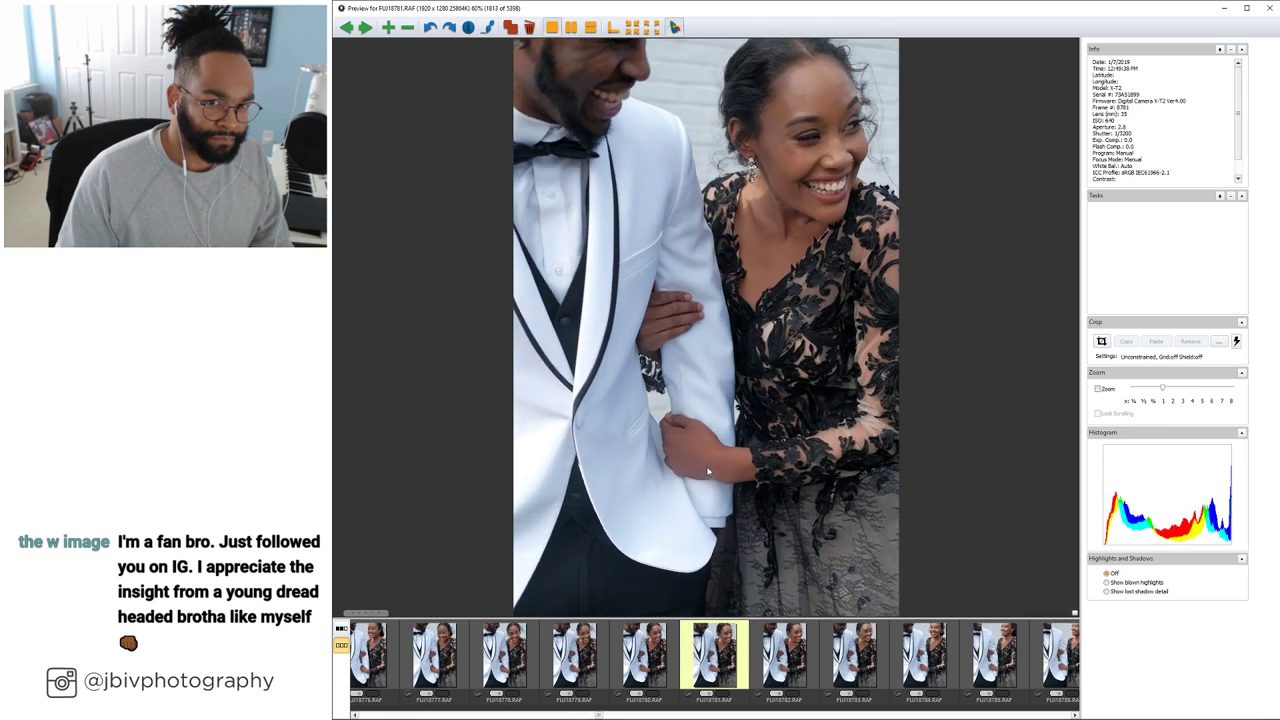
key(Left)
key(Right)
key(Right)
key(Right)
key(Right)
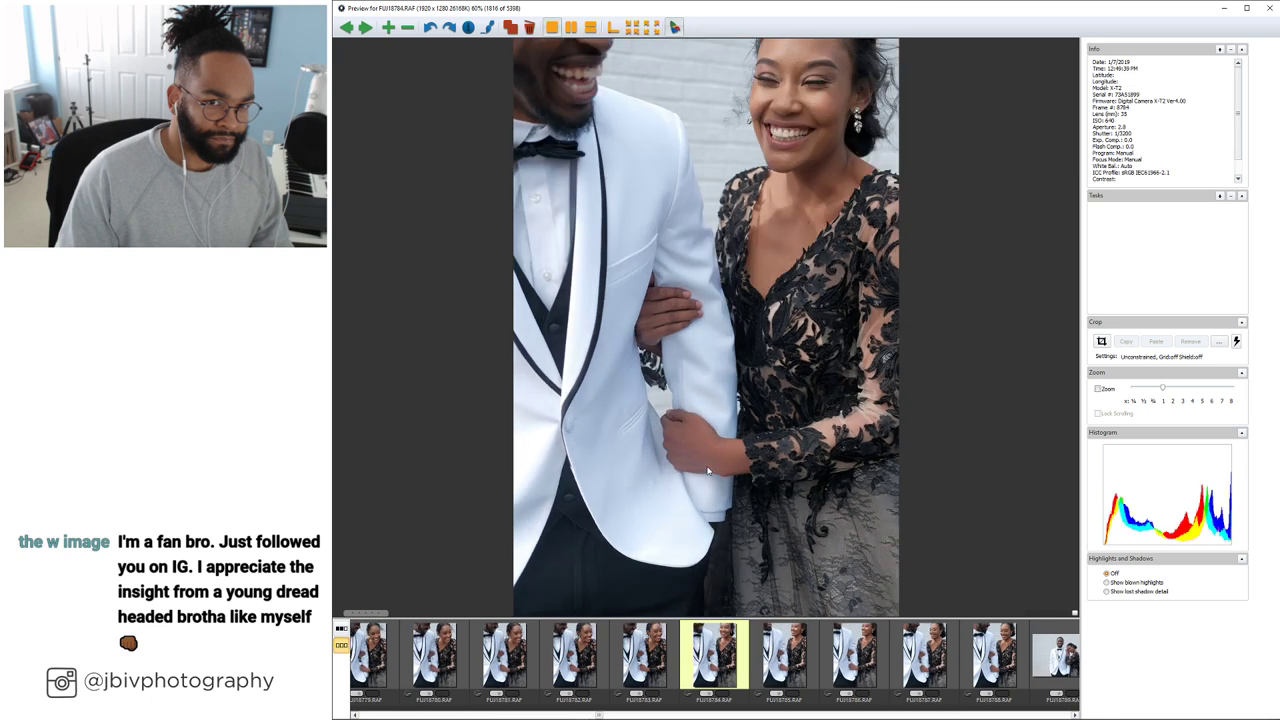
key(Left)
key(Left)
key(Left)
key(Left)
key(Left)
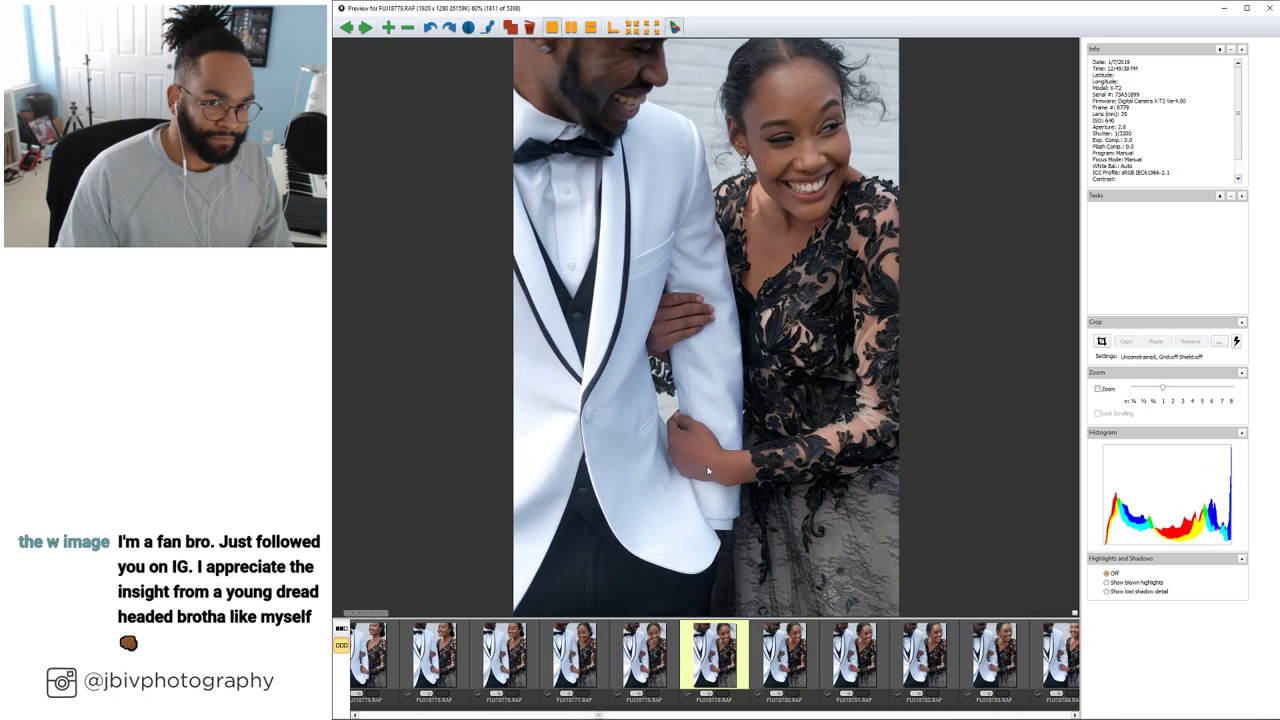
key(Left)
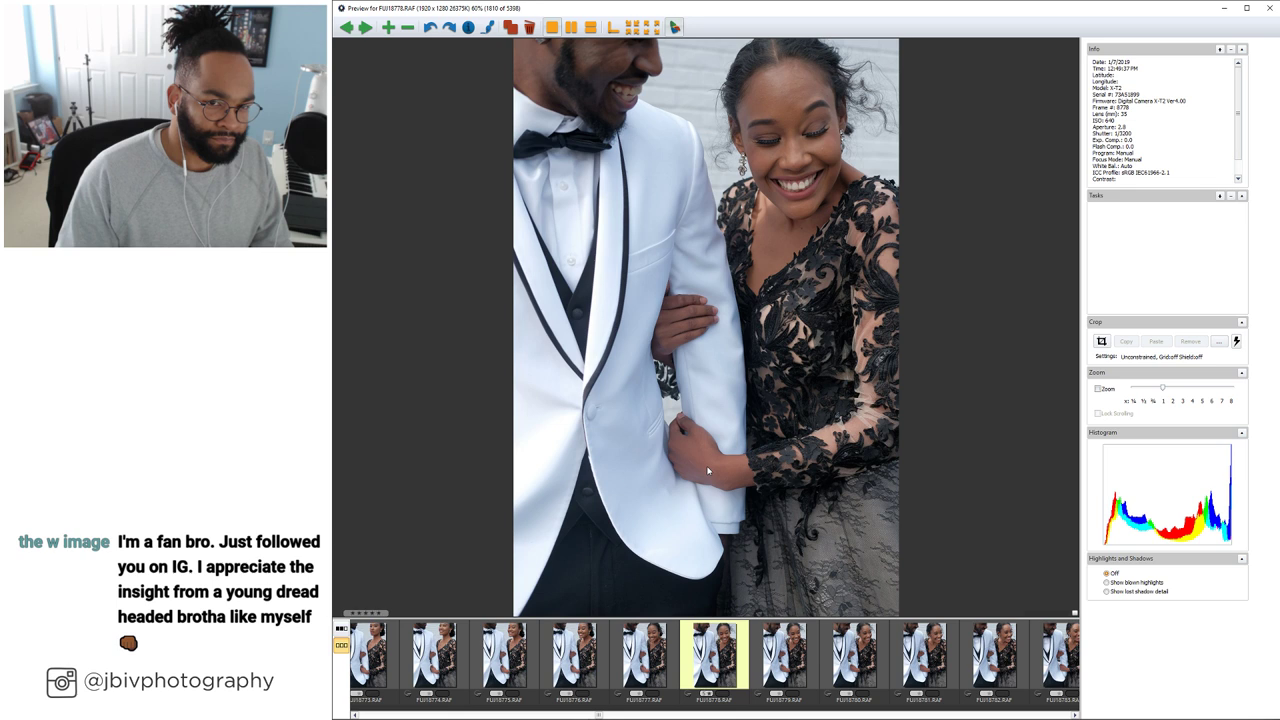
key(Right)
key(Right)
key(Right)
key(Right)
key(Right)
key(Right)
key(Right)
key(Right)
key(Right)
key(Right)
key(Right)
key(Right)
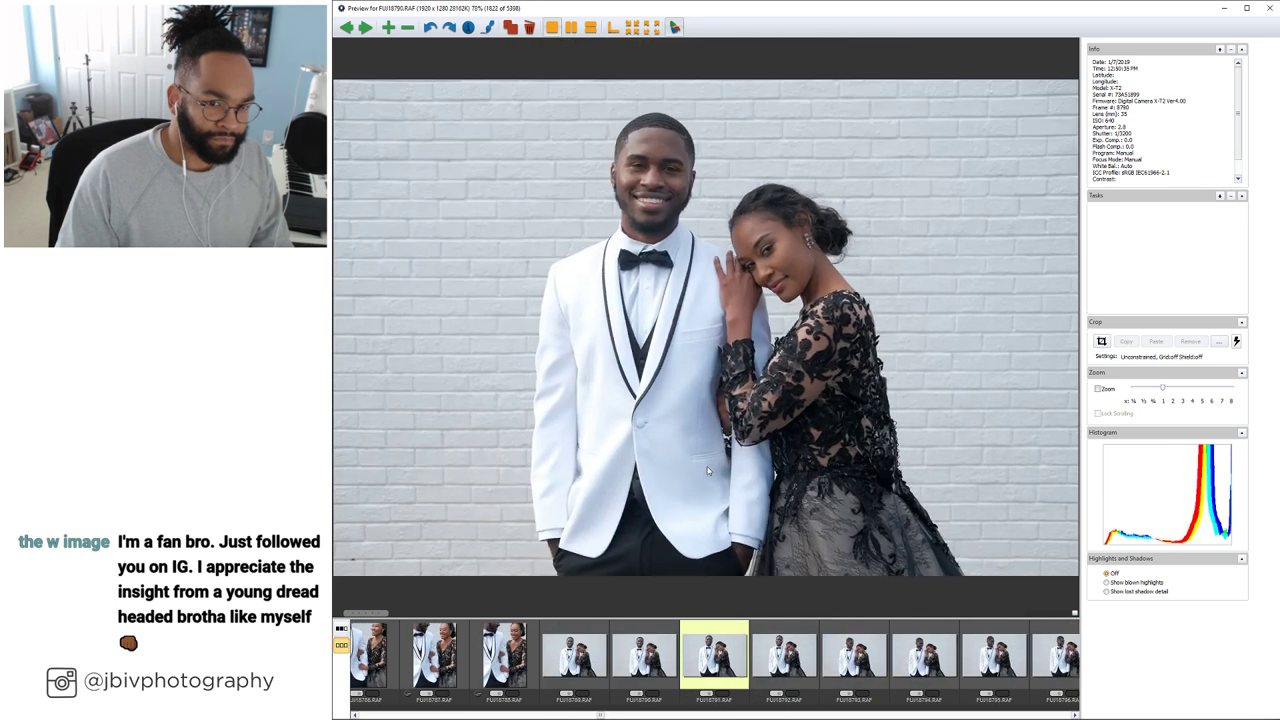
Advance through the couple's vertical brick-wall shots, rechecking the profile pose, to the side-by-side wall shots
key(Right)
key(Right)
key(Right)
key(Right)
key(Right)
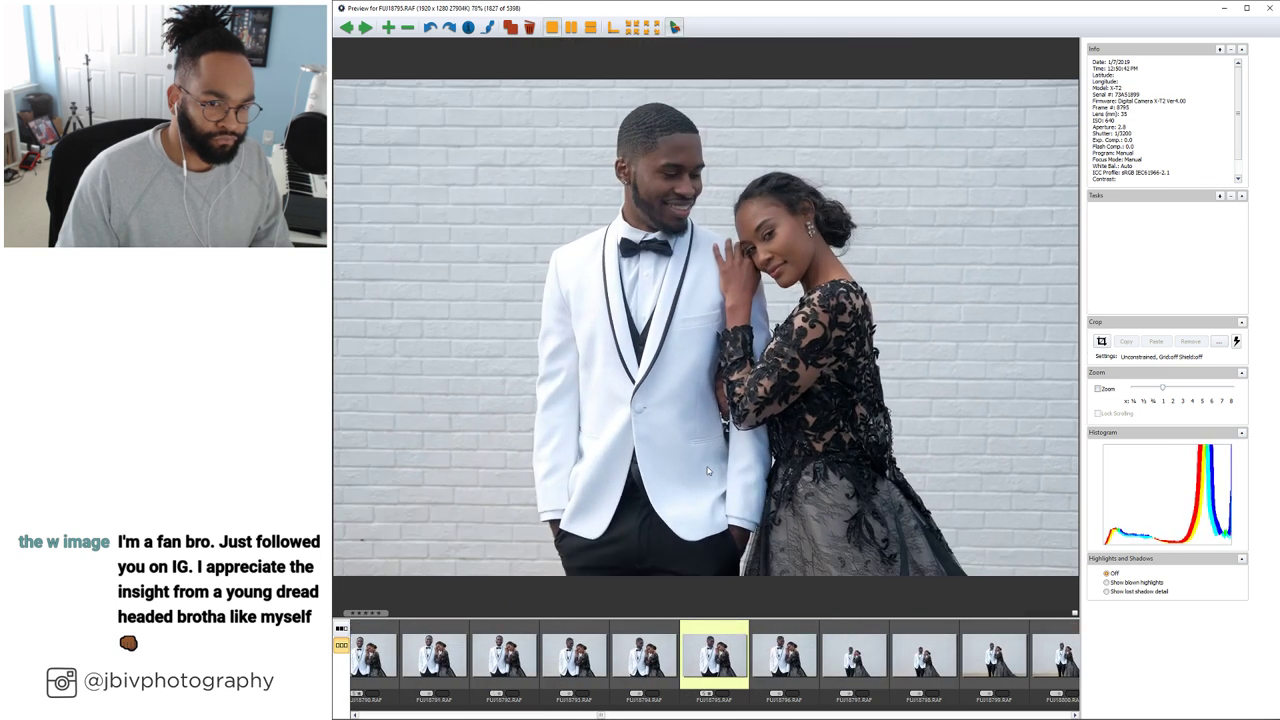
key(Right)
key(Right)
key(Right)
key(Right)
key(Right)
key(Right)
key(Right)
key(Right)
key(Right)
key(Right)
key(Right)
key(Right)
key(Right)
key(Right)
key(Right)
key(Right)
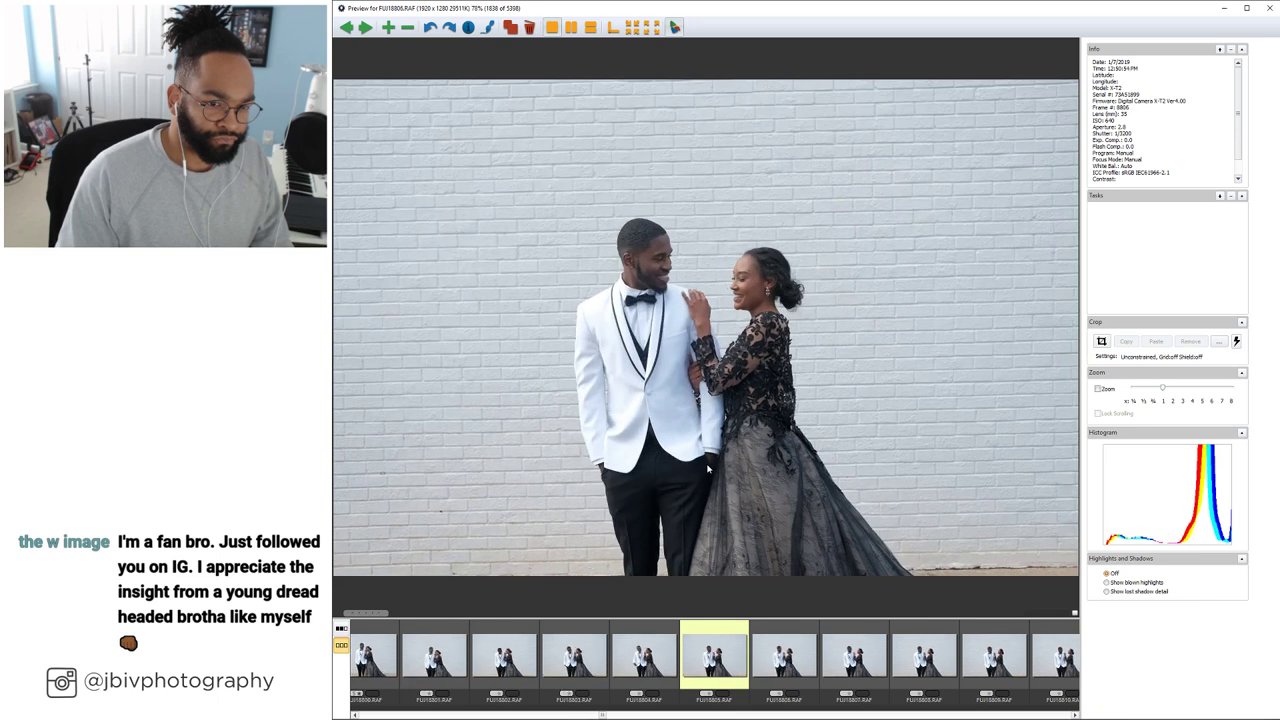
key(Right)
key(Right)
key(Right)
key(Right)
key(Right)
key(Right)
key(Right)
key(Right)
key(Right)
key(Right)
key(Right)
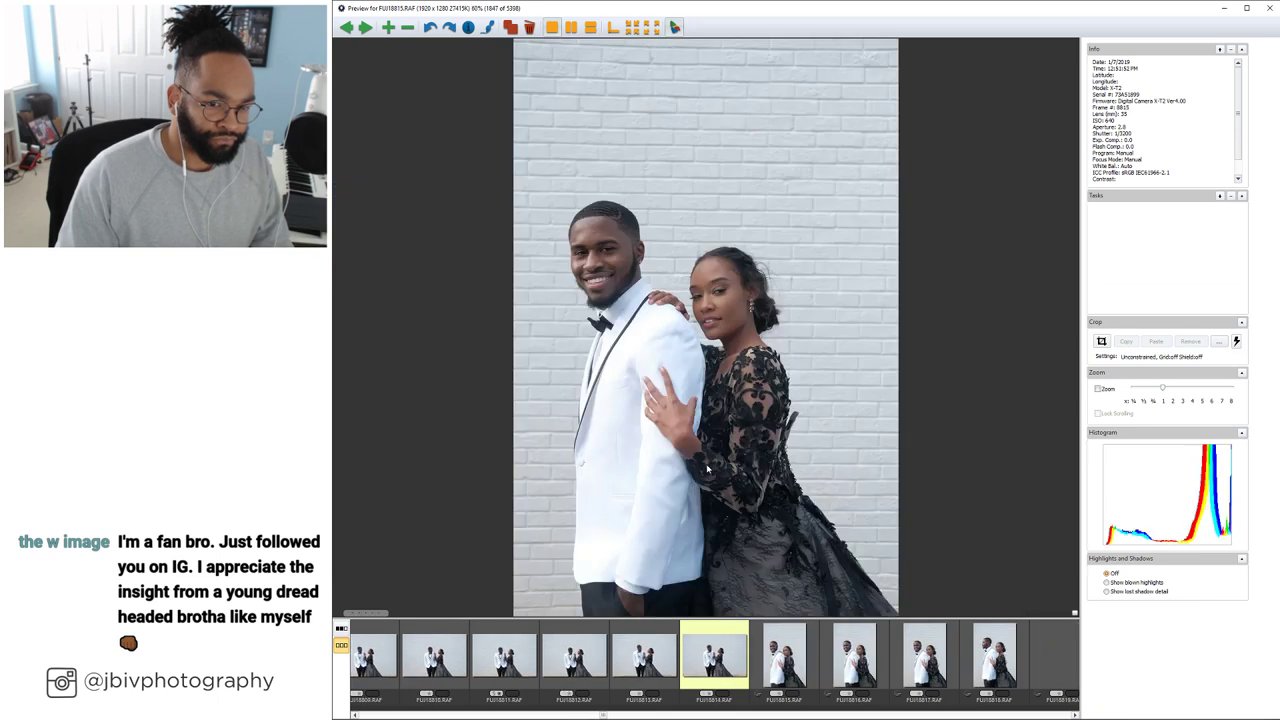
key(Right)
key(Right)
key(Right)
key(Right)
key(Right)
key(Right)
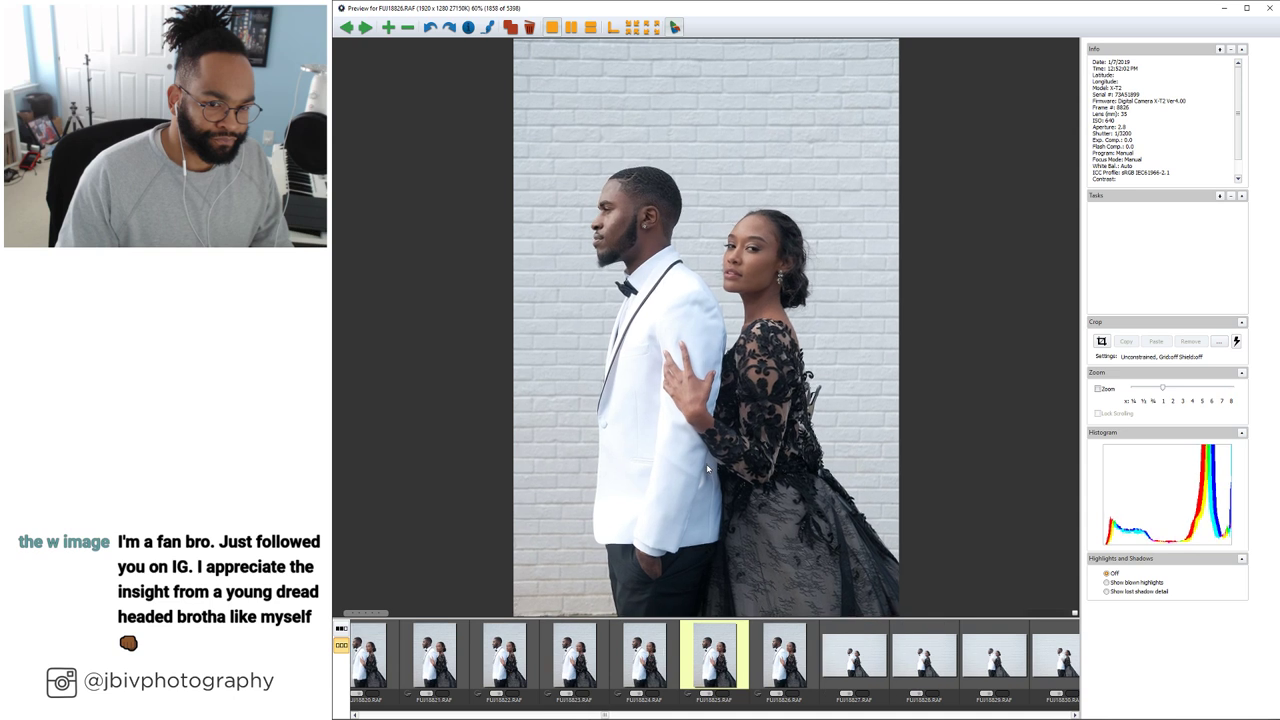
key(Left)
key(Left)
key(Left)
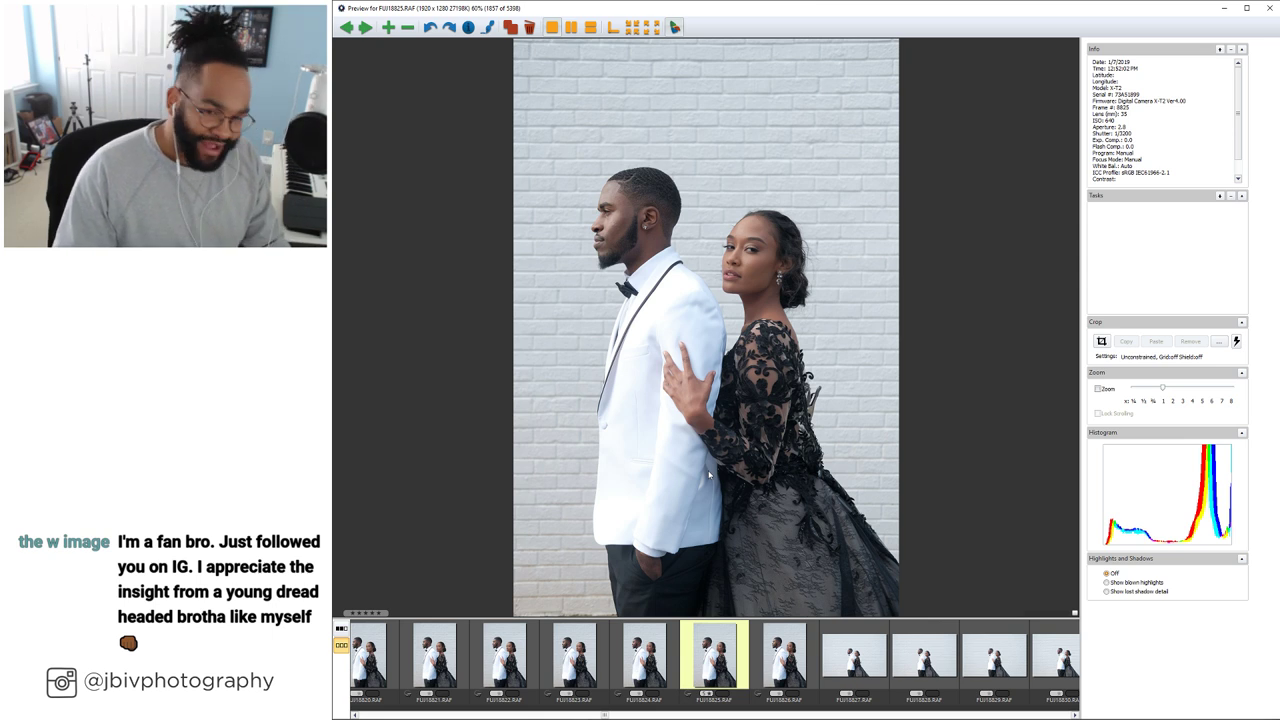
key(Right)
key(Right)
key(Right)
key(Right)
key(Right)
key(Right)
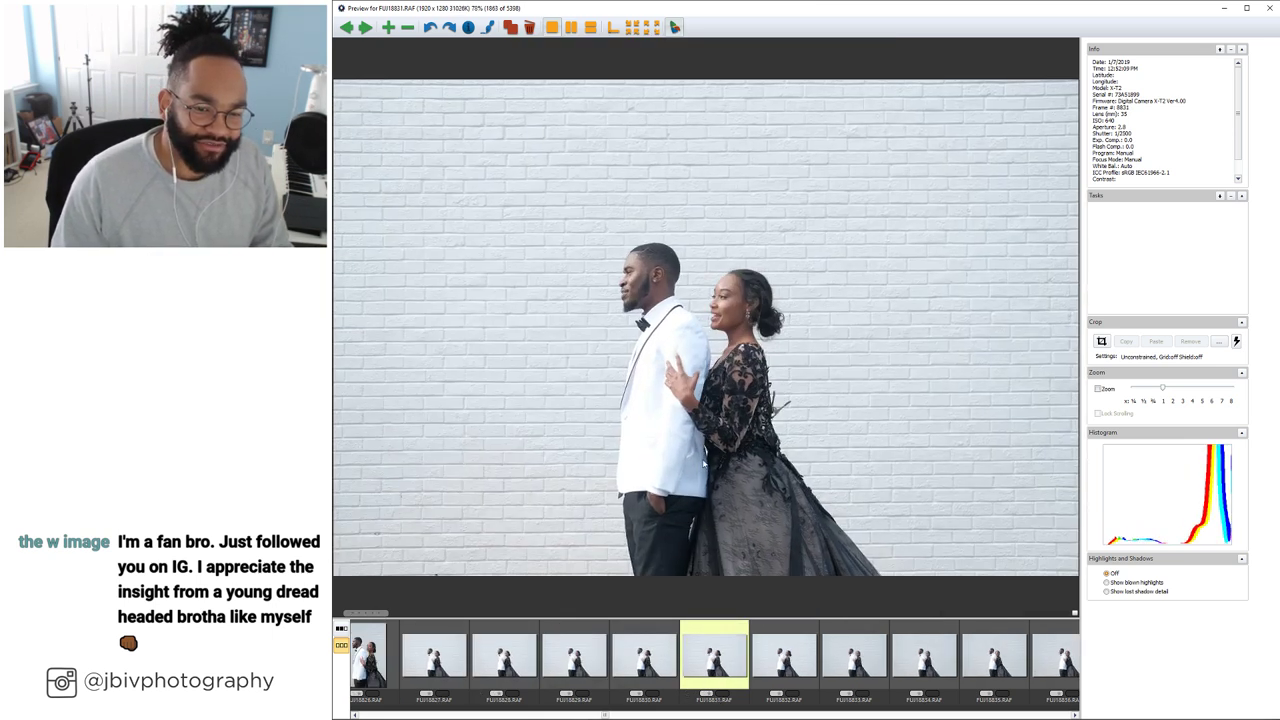
Move through the wide sky shots and back-to-back portraits to the seated groom, FUJI8896.RAF (1928)
key(Right)
key(Right)
key(Right)
key(Right)
key(Right)
key(Right)
key(Right)
key(Right)
key(Right)
key(Right)
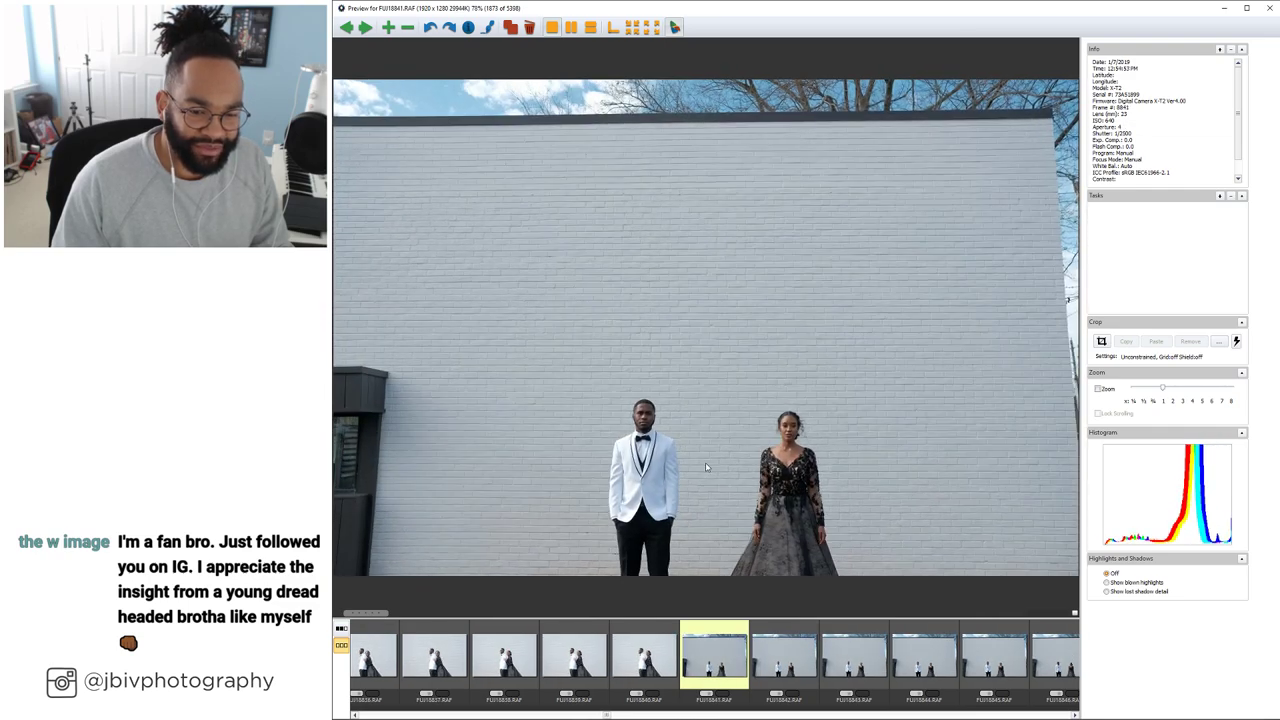
key(Right)
key(Right)
key(Right)
key(Right)
key(Right)
key(Right)
key(Right)
key(Right)
key(Right)
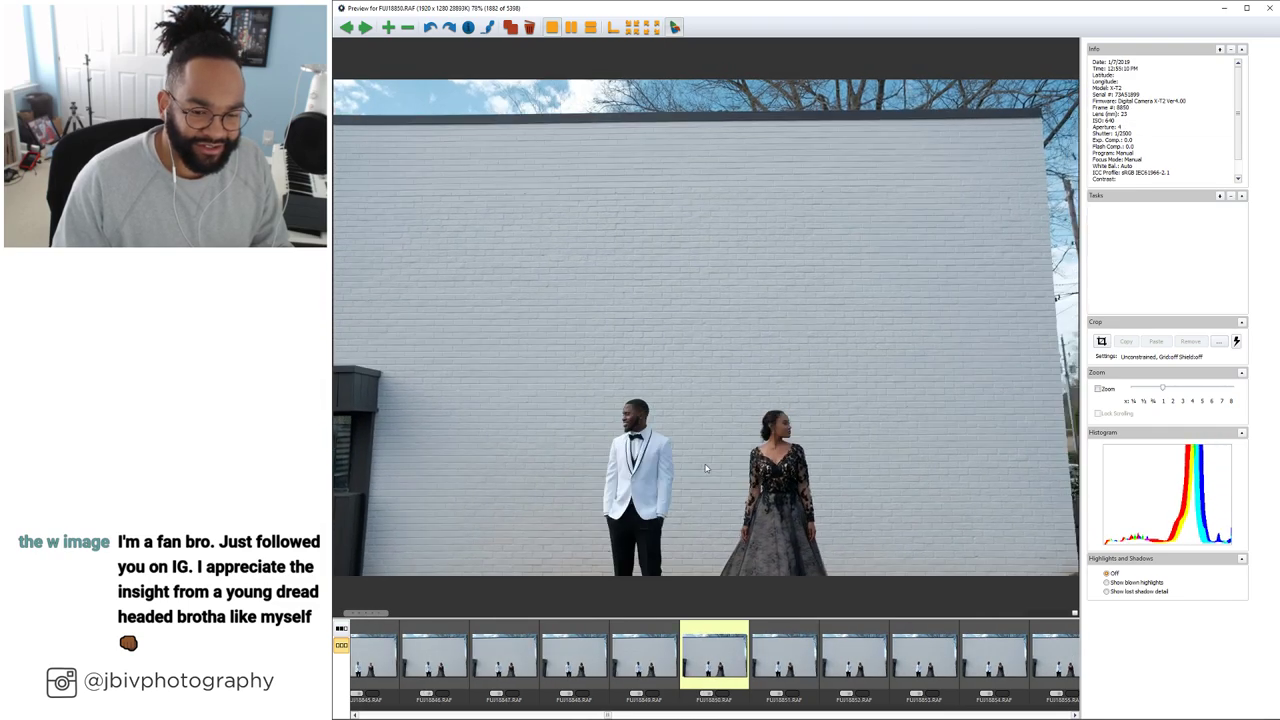
key(Right)
key(Right)
key(Right)
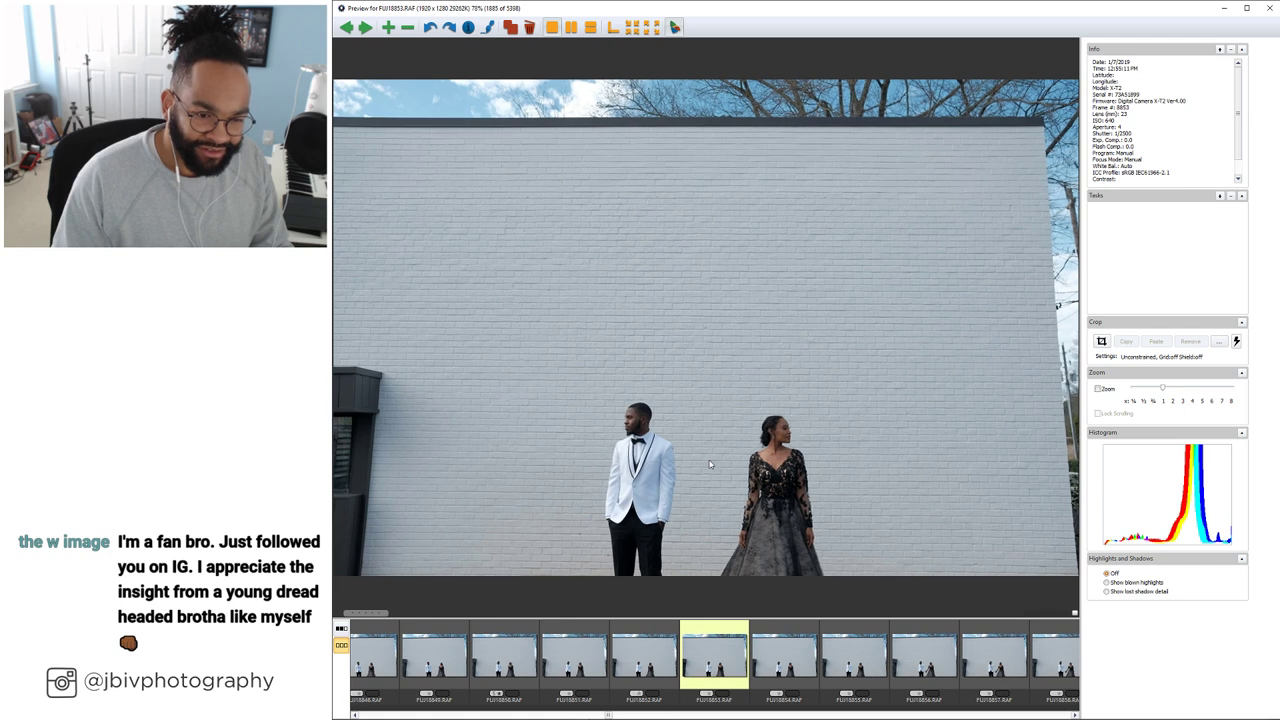
key(Right)
key(Right)
key(Right)
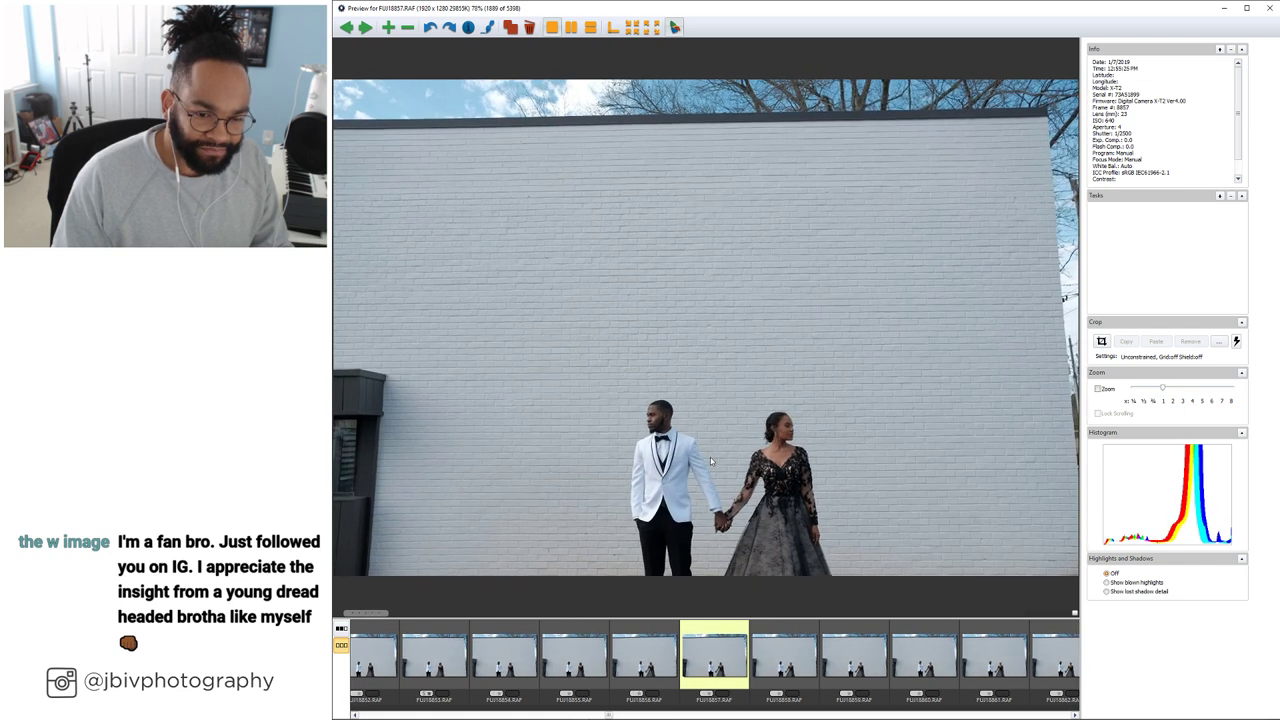
key(Right)
key(Right)
key(Right)
key(Right)
key(Right)
key(Right)
key(Right)
key(Right)
key(Right)
key(Right)
key(Right)
key(Right)
key(Right)
key(Right)
key(Right)
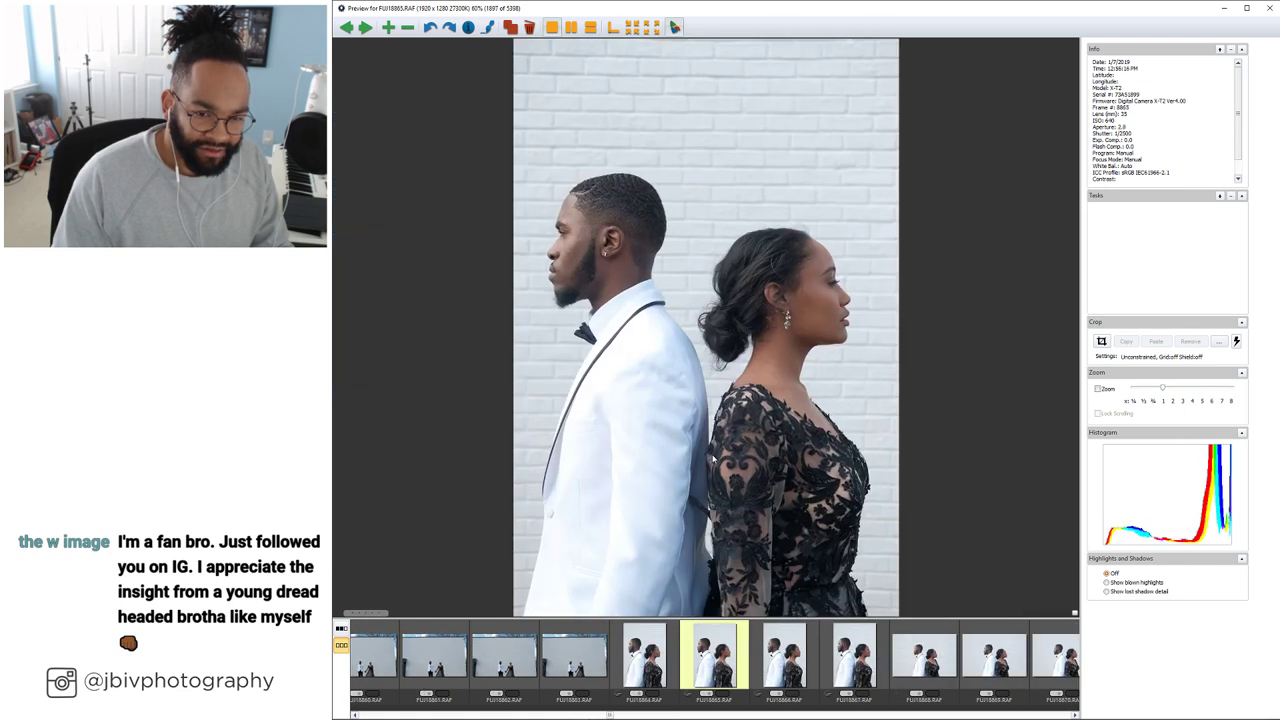
key(Right)
key(Right)
key(Right)
key(Right)
key(Right)
key(Right)
key(Right)
key(Right)
key(Right)
key(Right)
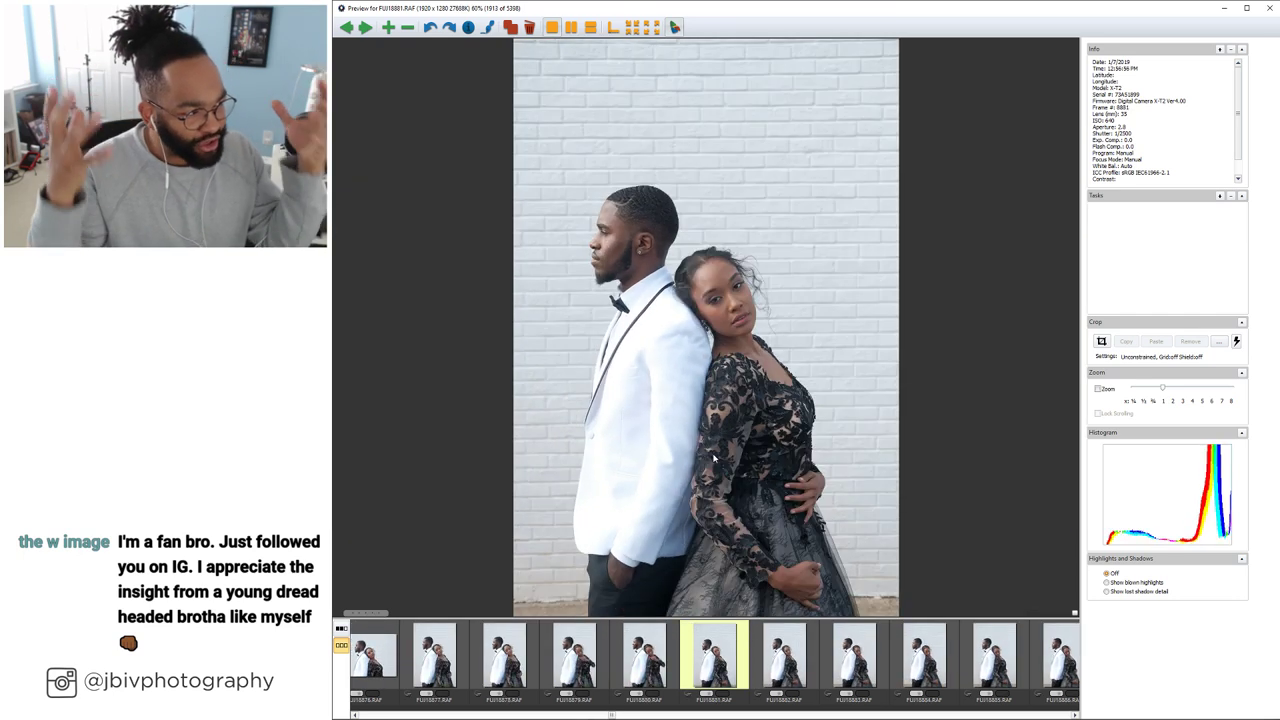
key(Right)
key(Right)
key(Right)
key(Right)
key(Right)
key(Right)
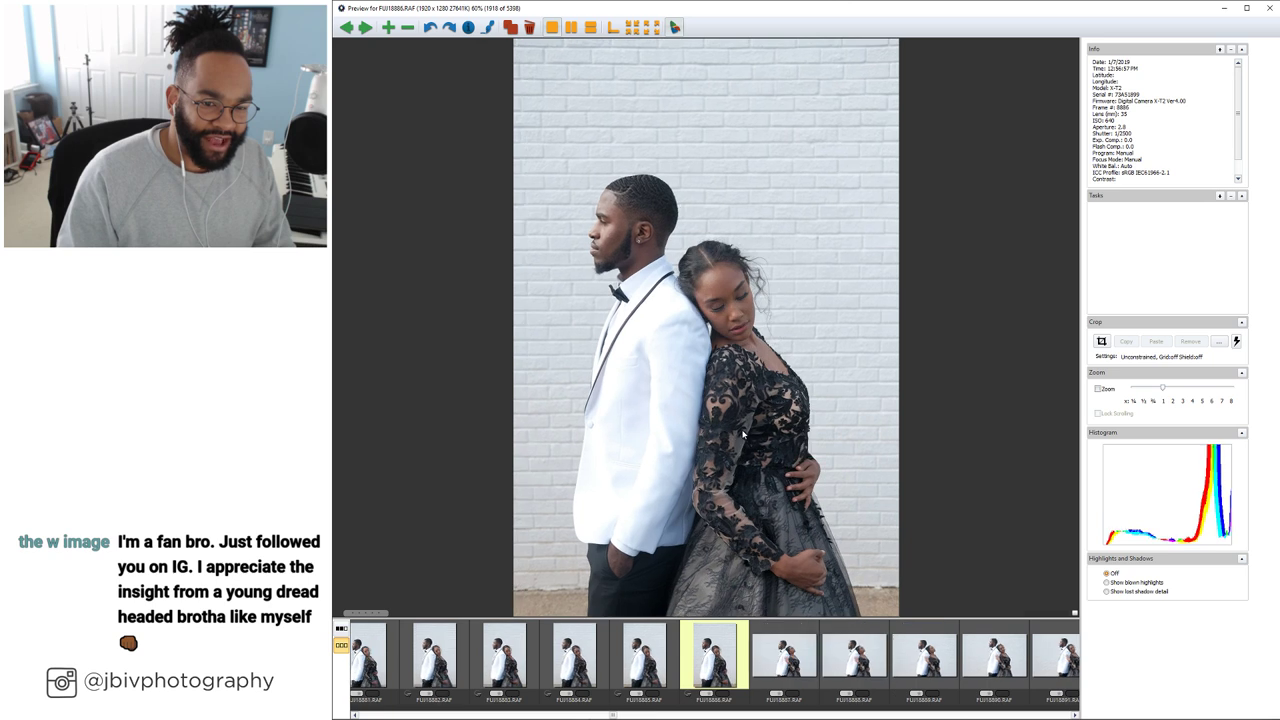
key(Right)
key(Right)
key(Right)
key(Right)
key(Right)
key(Right)
key(Right)
key(Right)
key(Right)
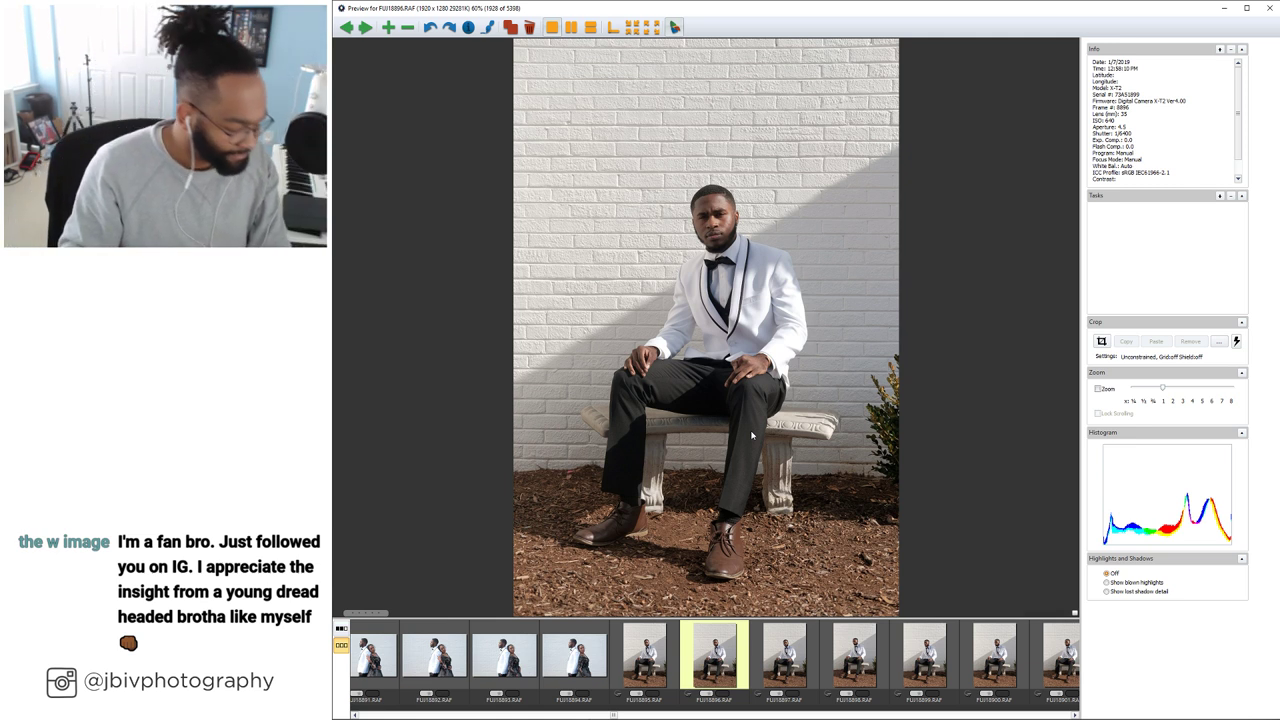
Step through the groom's seated close-ups to his standing portrait against the wall
key(Right)
key(Right)
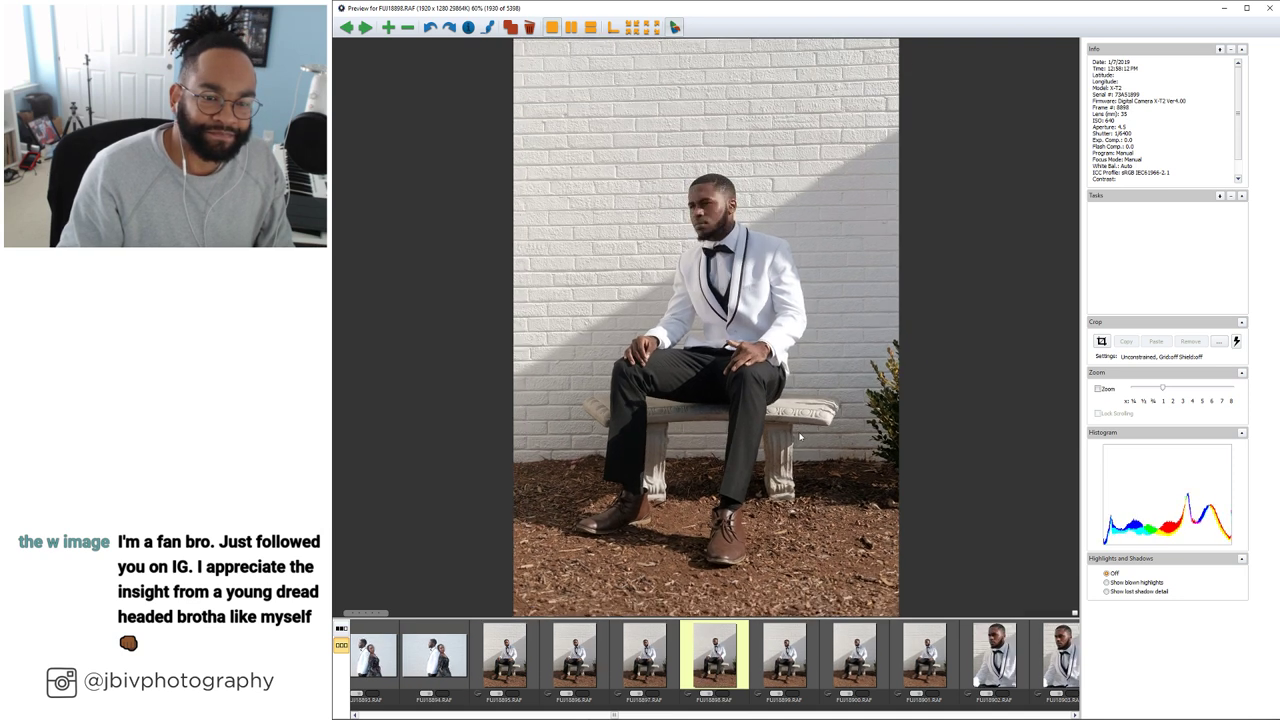
key(Right)
key(Right)
key(Right)
key(Right)
key(Right)
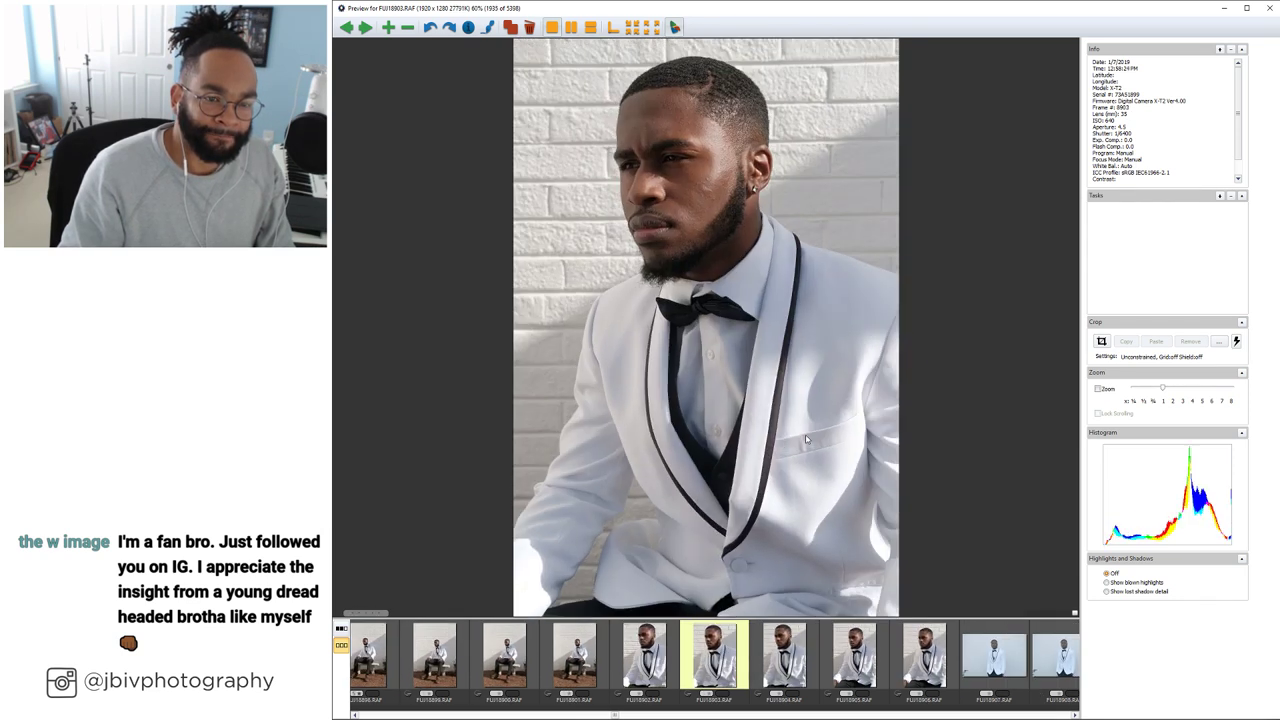
key(Right)
key(Right)
key(Right)
key(Right)
key(Right)
key(Right)
key(Left)
key(Left)
key(Left)
key(Left)
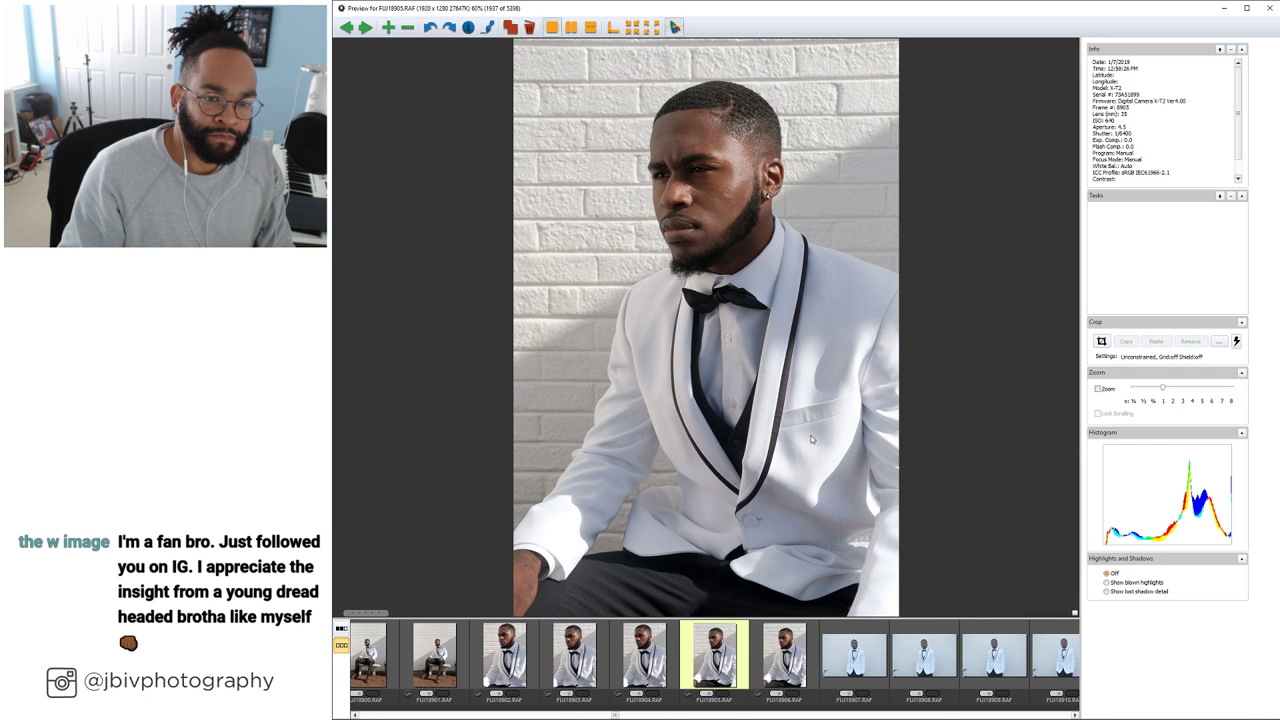
key(Right)
key(Right)
key(Right)
key(Right)
key(Right)
key(Right)
key(Right)
key(Right)
key(Right)
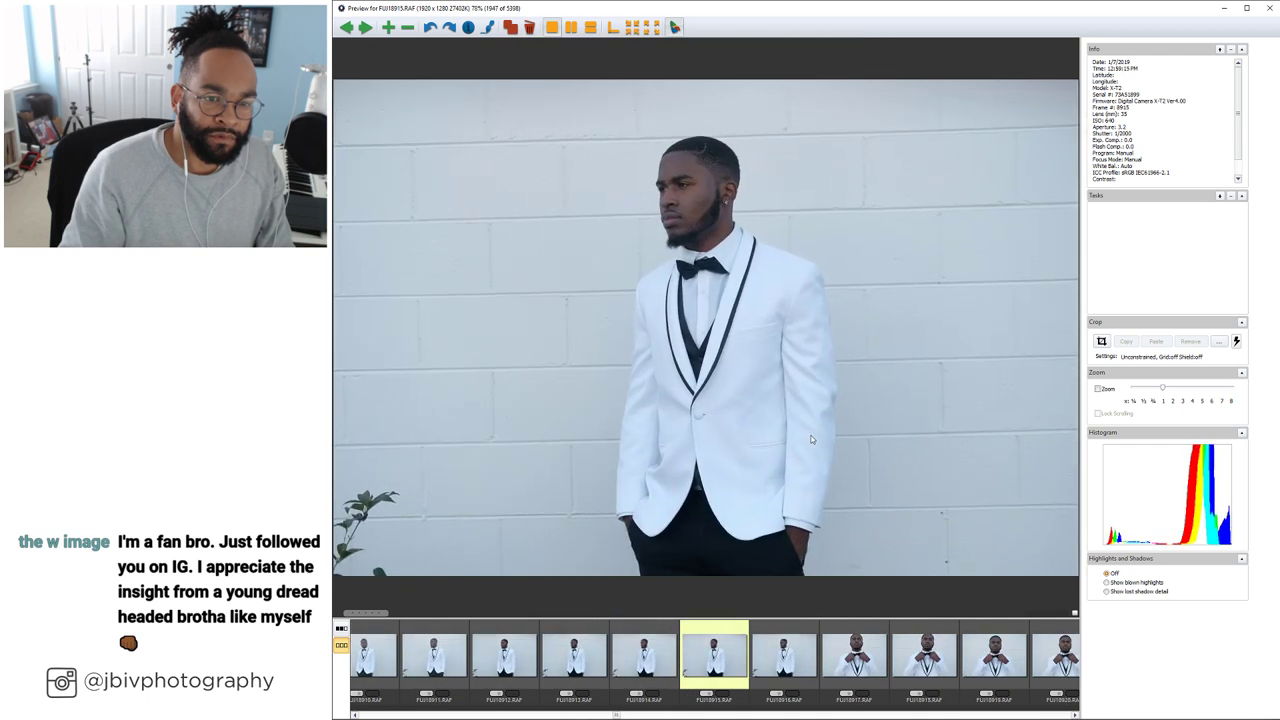
Advance through the bow-tie and jacket-buttoning shots to FUJI8972.RAF, image 2004 of 5398
key(Right)
key(Right)
key(Right)
key(Right)
key(Right)
key(Right)
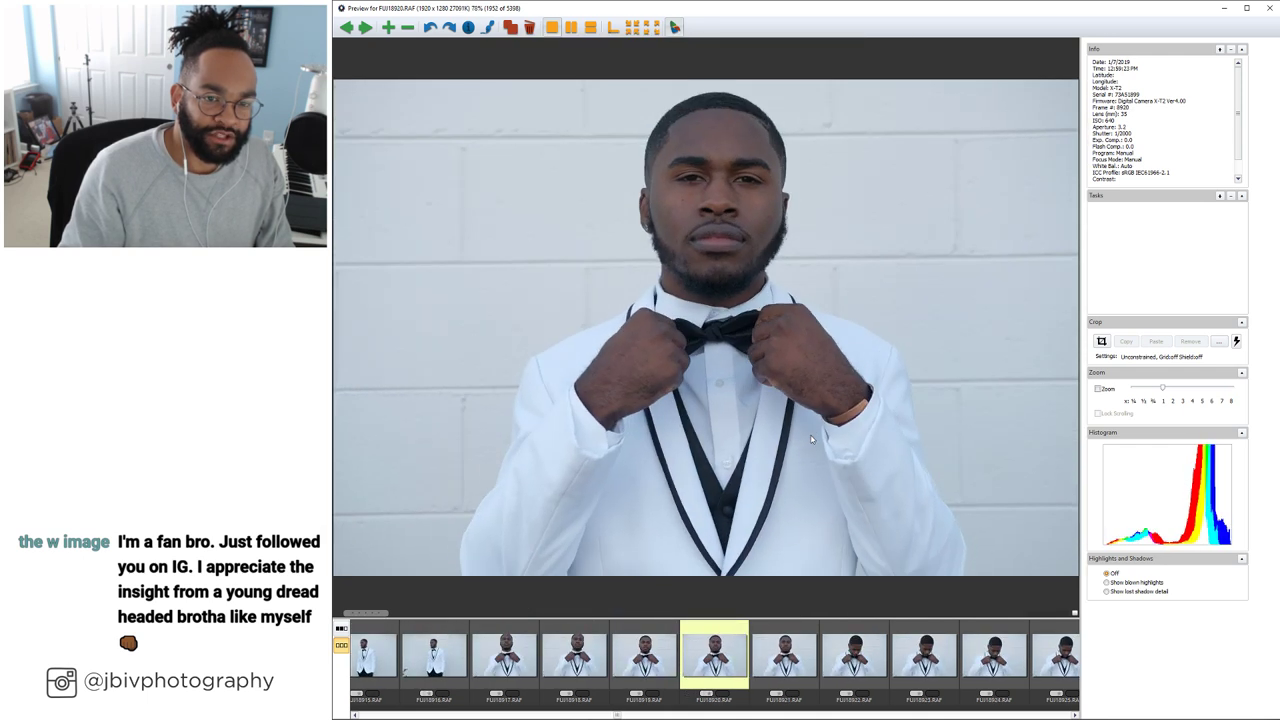
key(Right)
key(Right)
key(Right)
key(Right)
key(Right)
key(Right)
key(Right)
key(Right)
key(Right)
key(Right)
key(Right)
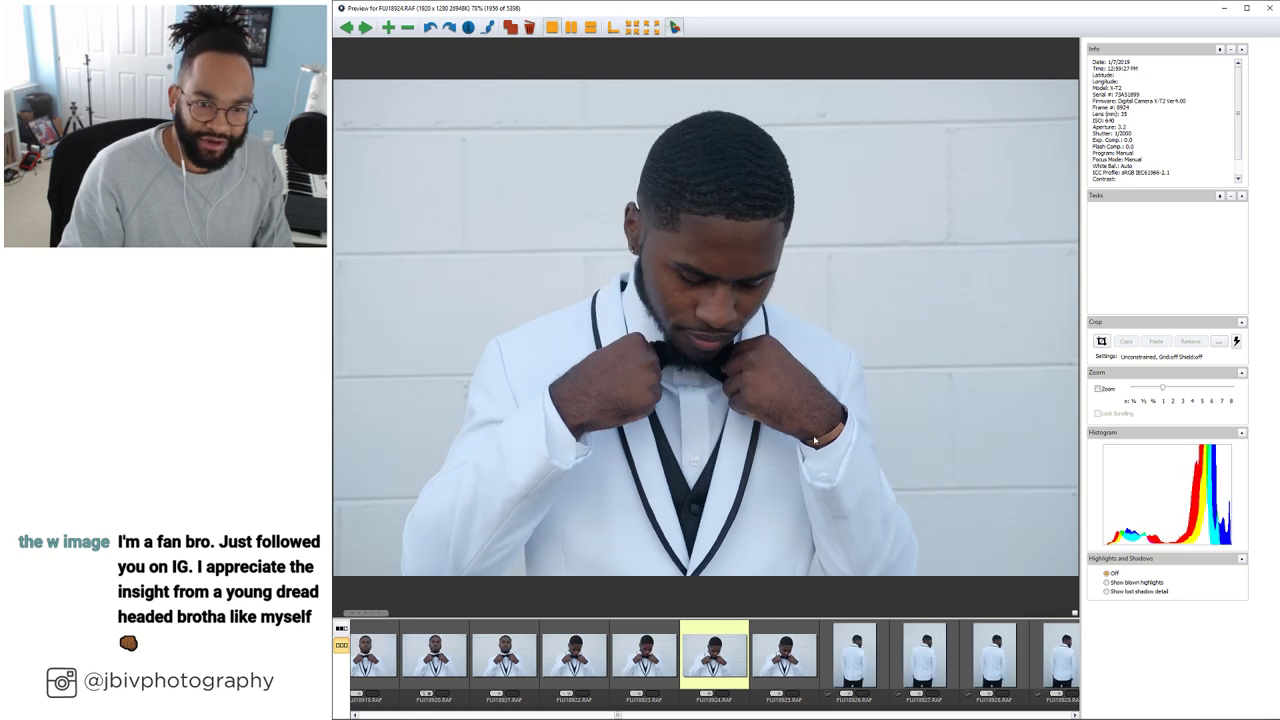
key(Right)
key(Right)
key(Right)
key(Right)
key(Right)
key(Right)
key(Right)
key(Right)
key(Right)
key(Right)
key(Right)
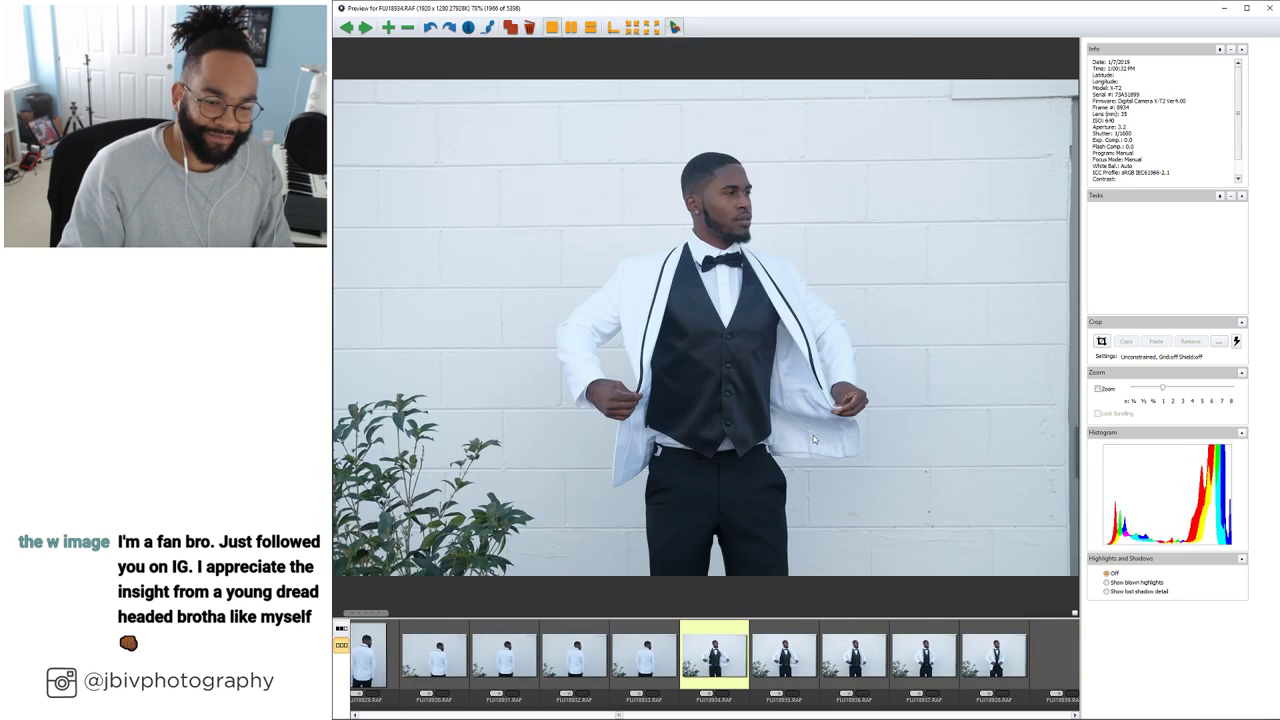
key(Right)
key(Right)
key(Right)
key(Right)
key(Right)
key(Right)
key(Right)
key(Right)
key(Right)
key(Right)
key(Right)
key(Right)
key(Right)
key(Right)
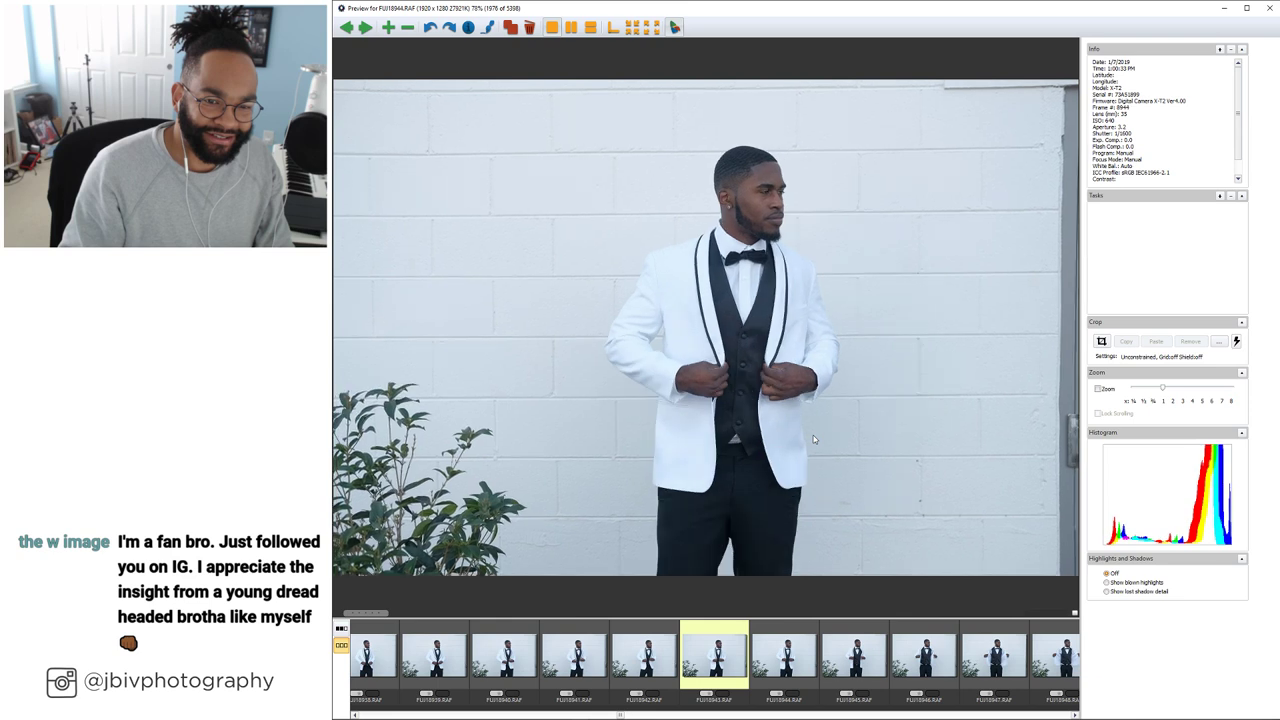
key(Right)
key(Right)
key(Right)
key(Right)
key(Right)
key(Right)
key(Right)
key(Right)
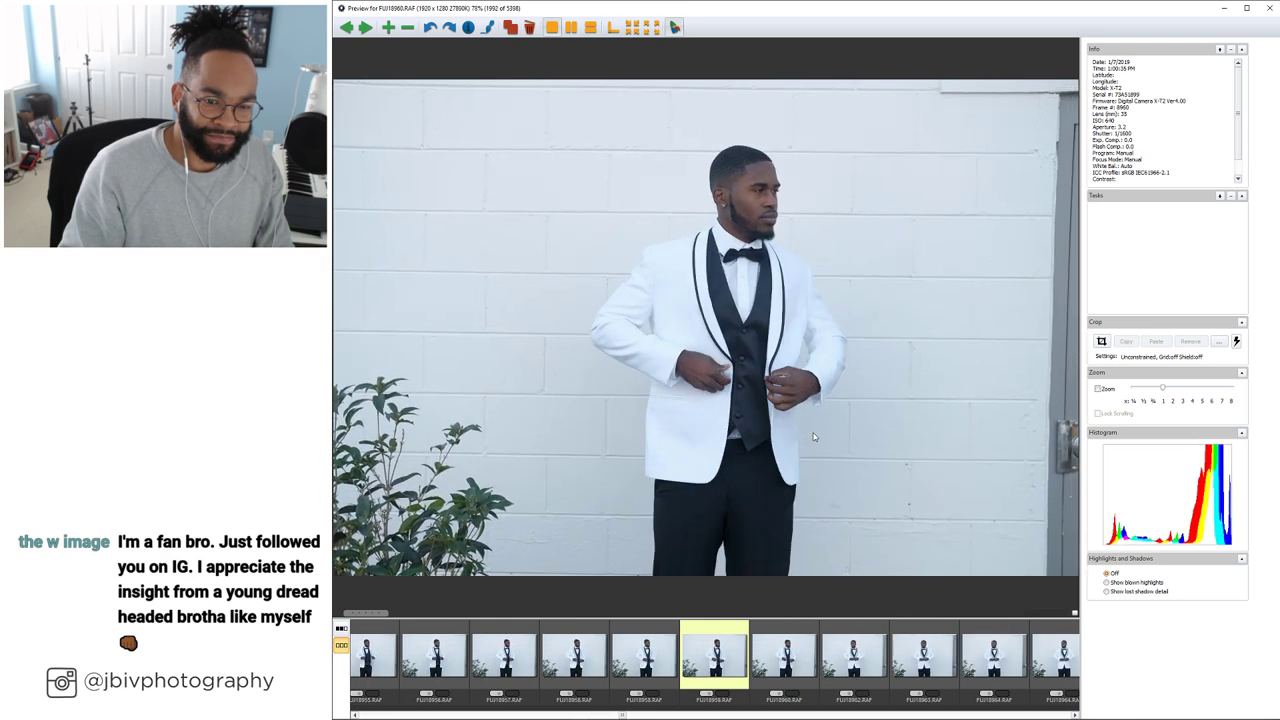
key(Right)
key(Right)
key(Right)
key(Right)
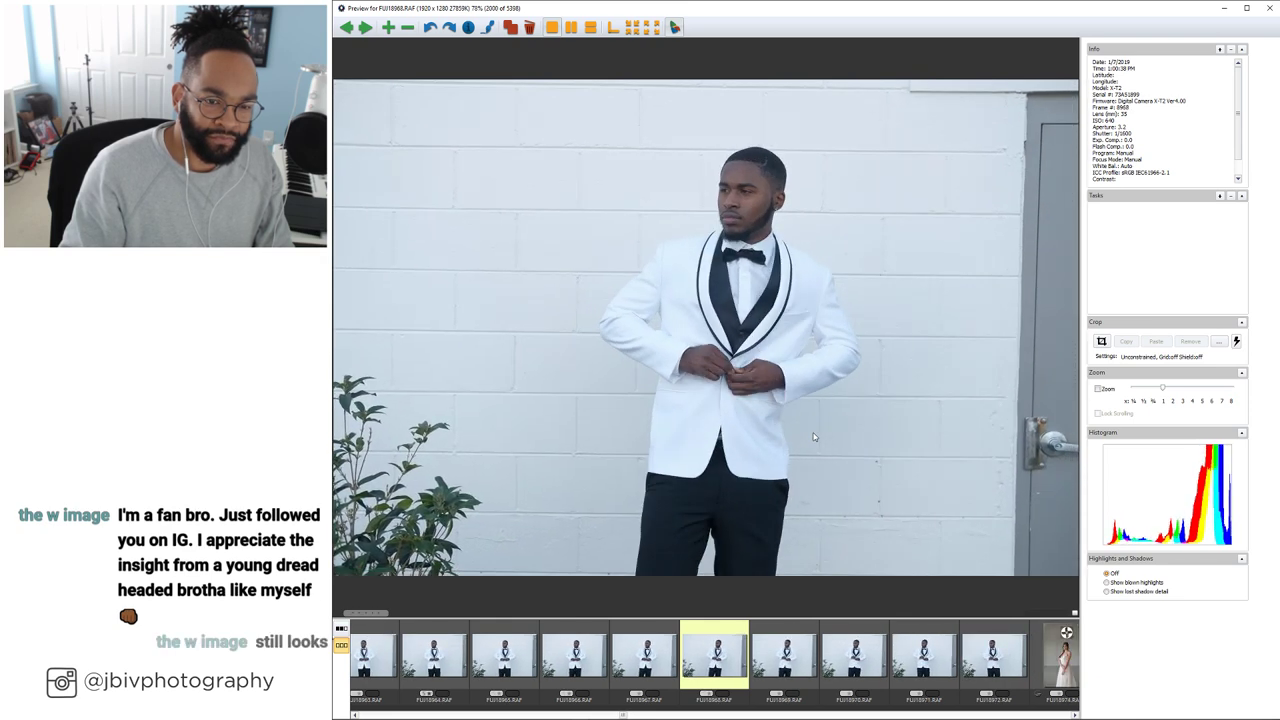
key(Right)
key(Right)
key(Right)
key(Right)
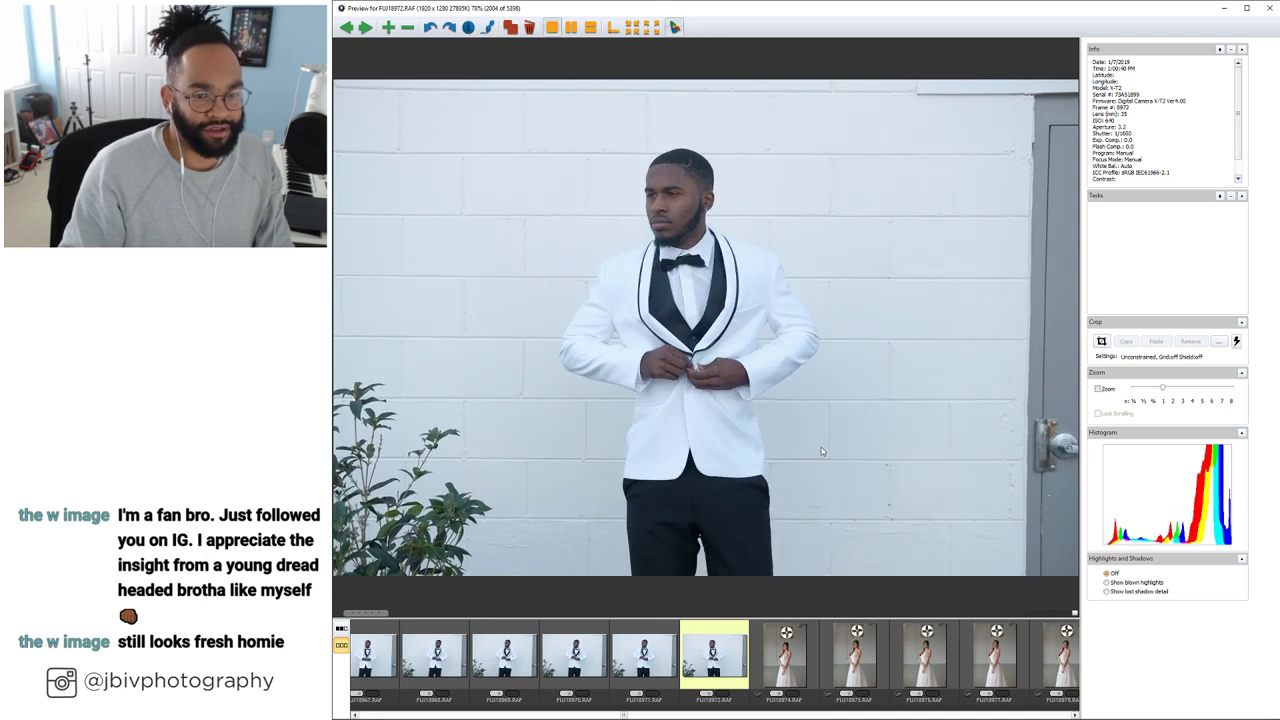
Move into the bridal portraits past the edited close-up, rechecking a frame among the profile shots
key(Right)
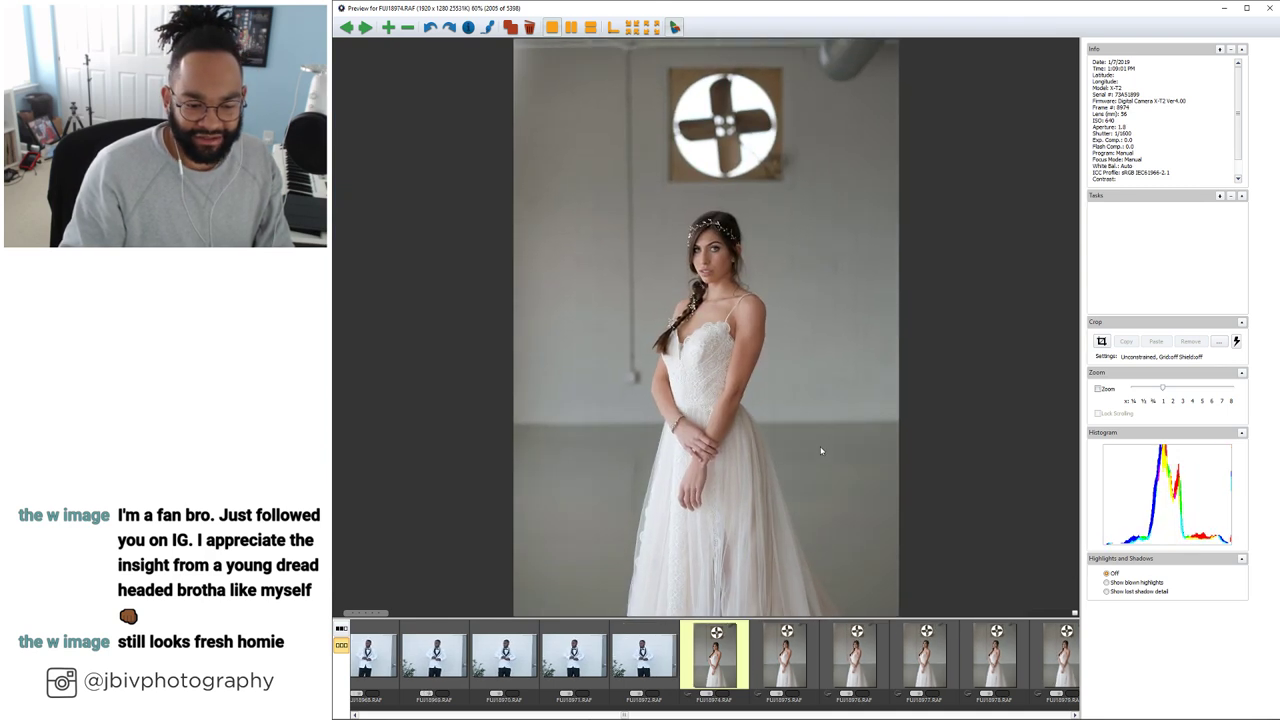
key(Right)
key(Right)
key(Right)
key(Right)
key(Right)
key(Right)
key(Right)
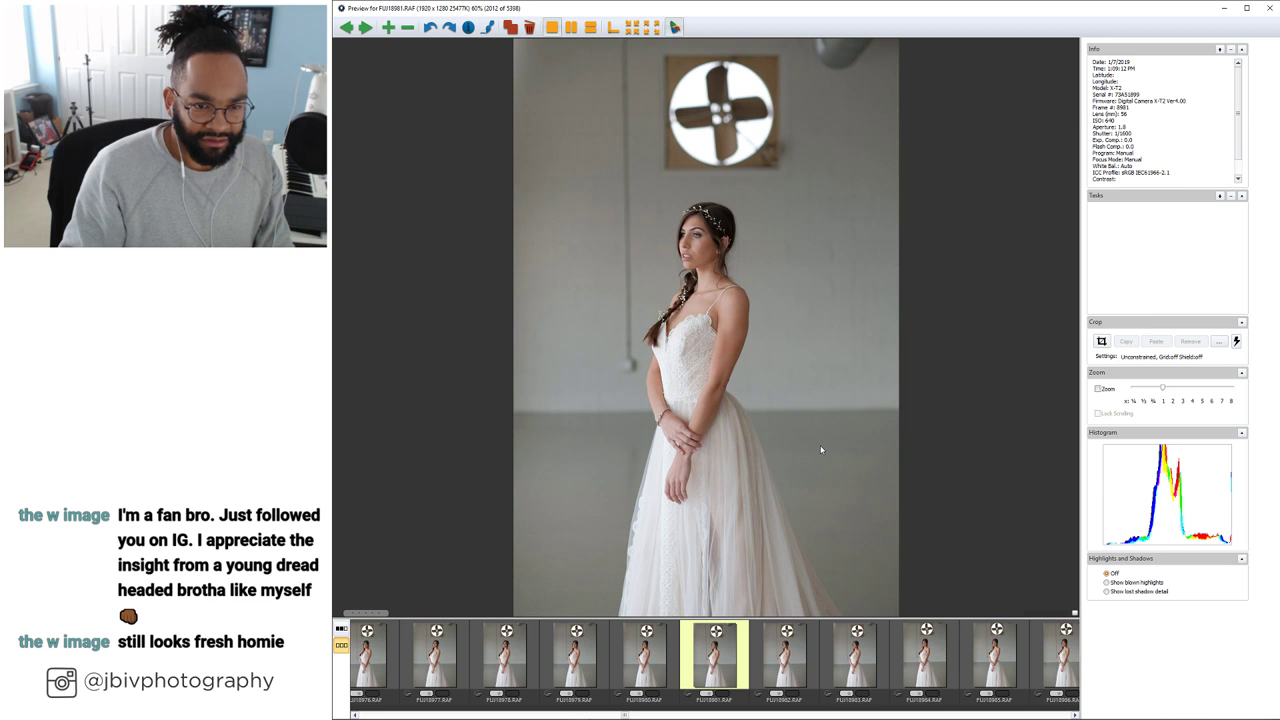
key(Right)
key(Right)
key(Right)
key(Right)
key(Right)
key(Right)
key(Right)
key(Right)
key(Right)
key(Right)
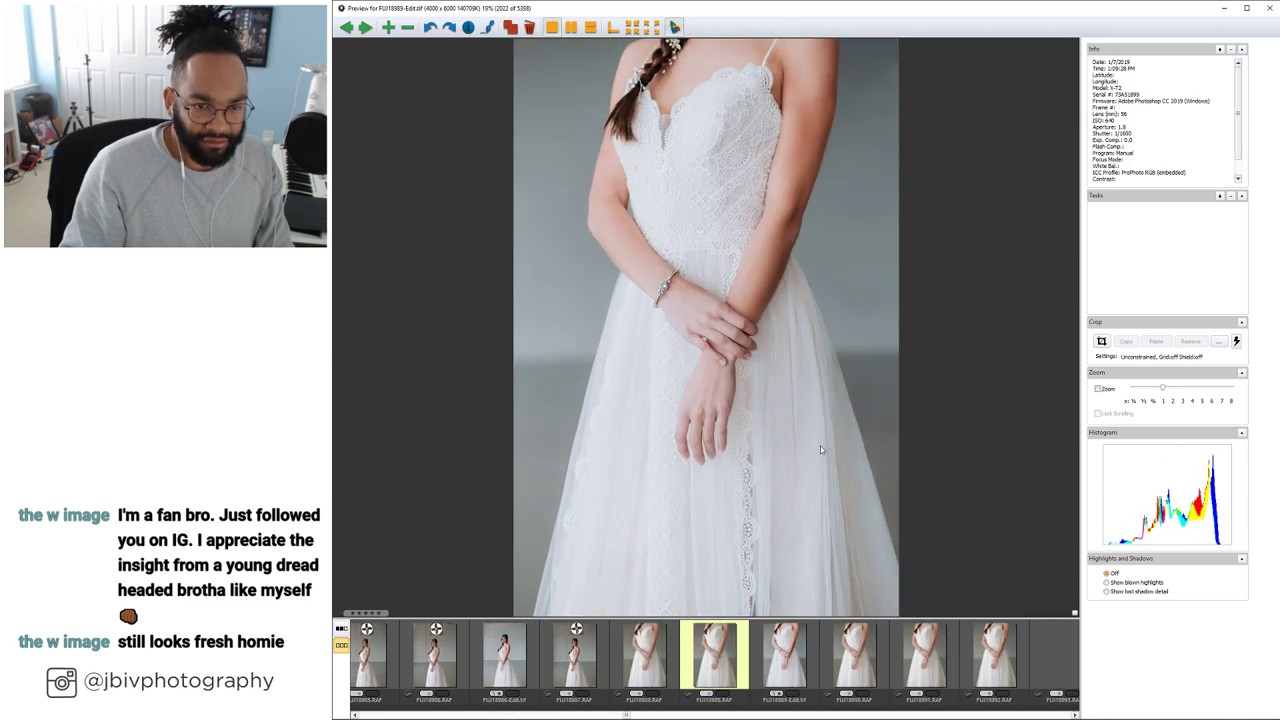
key(Right)
key(Right)
key(Right)
key(Right)
key(Right)
key(Right)
key(Right)
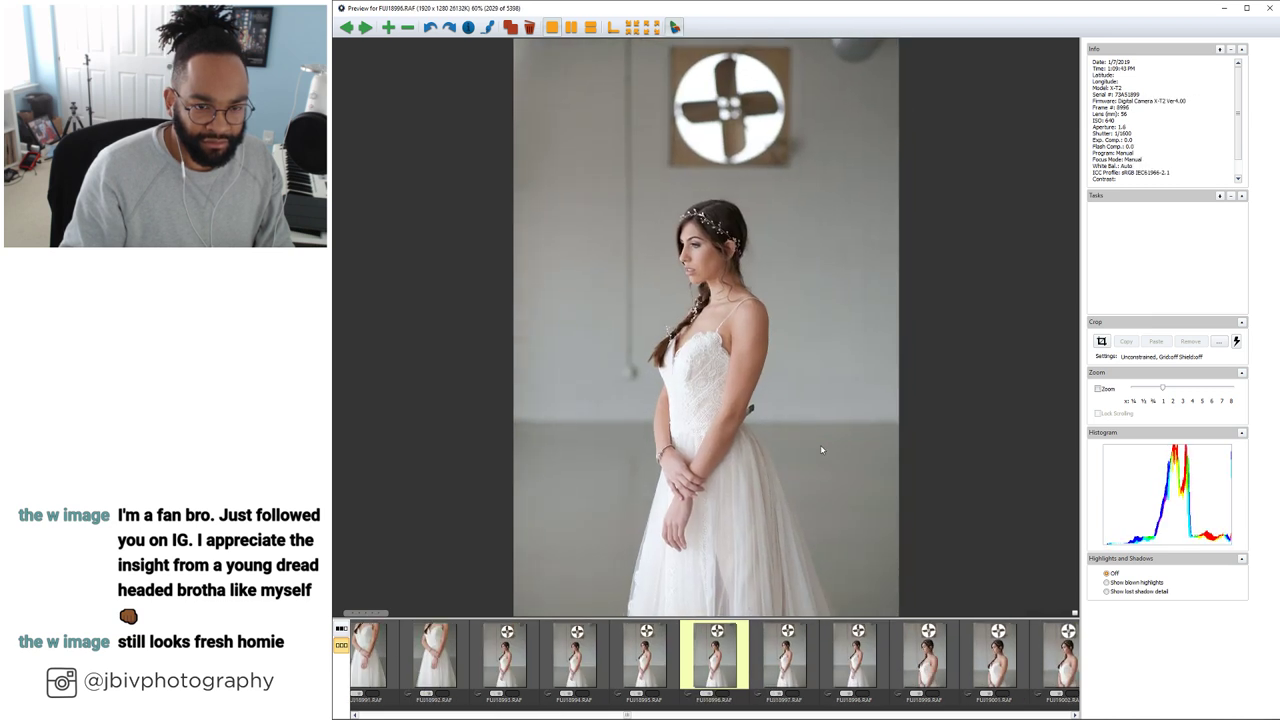
key(Right)
key(Right)
key(Right)
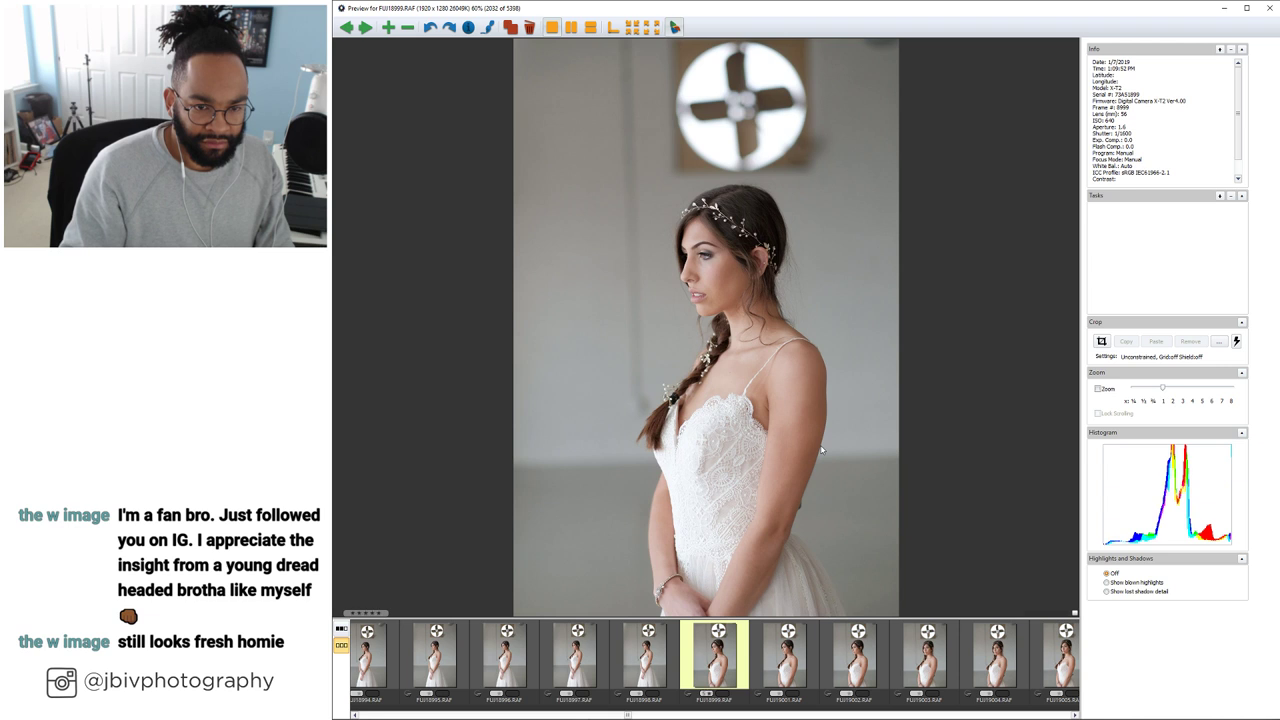
key(Right)
key(Right)
key(Right)
key(Right)
key(Right)
key(Right)
key(Right)
key(Right)
key(Right)
key(Right)
key(Right)
key(Right)
key(Right)
key(Right)
key(Right)
key(Right)
key(Right)
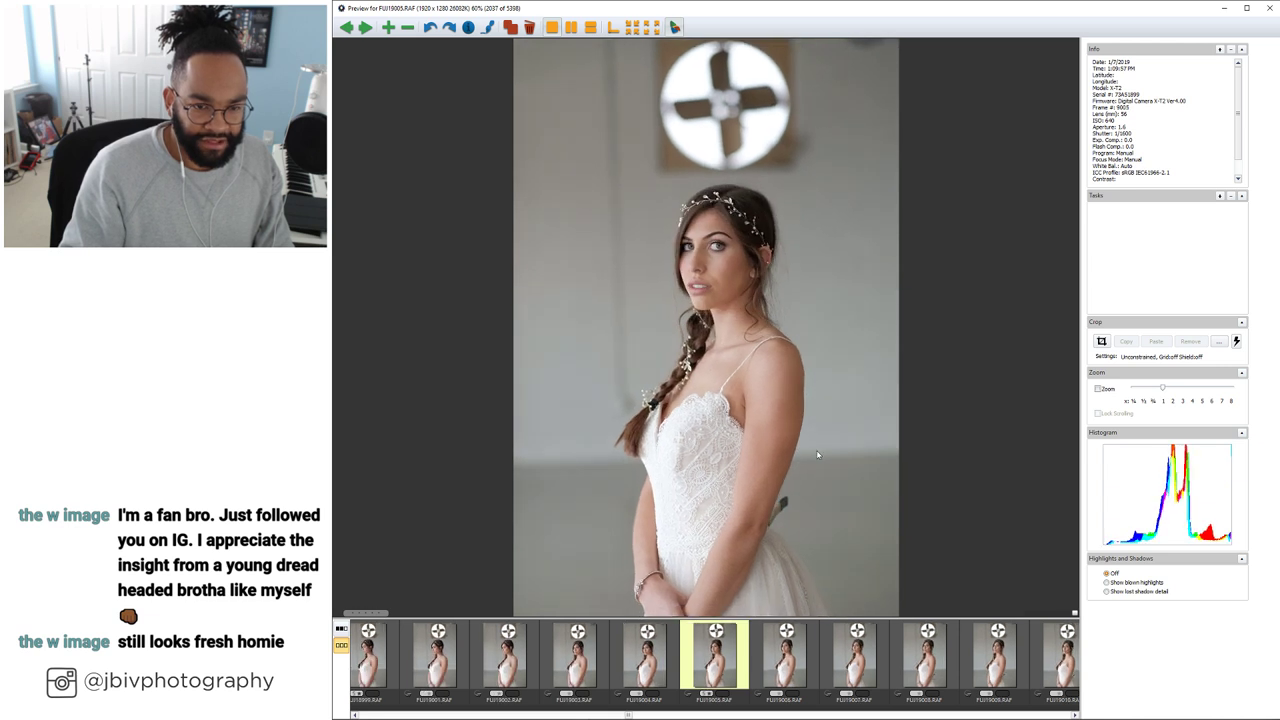
key(Left)
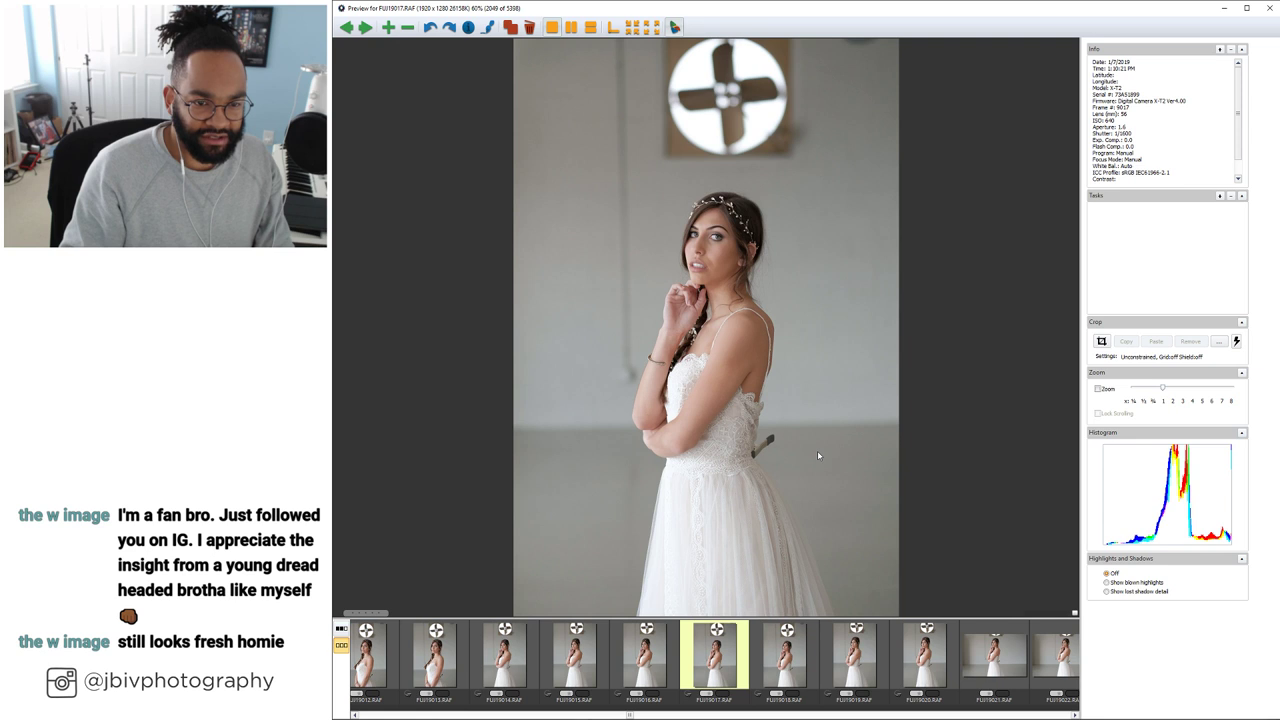
Advance through the hand-on-chin, vertical and full-length train shots to the wide room shots
key(Right)
key(Right)
key(Right)
key(Right)
key(Right)
key(Right)
key(Right)
key(Right)
key(Right)
key(Right)
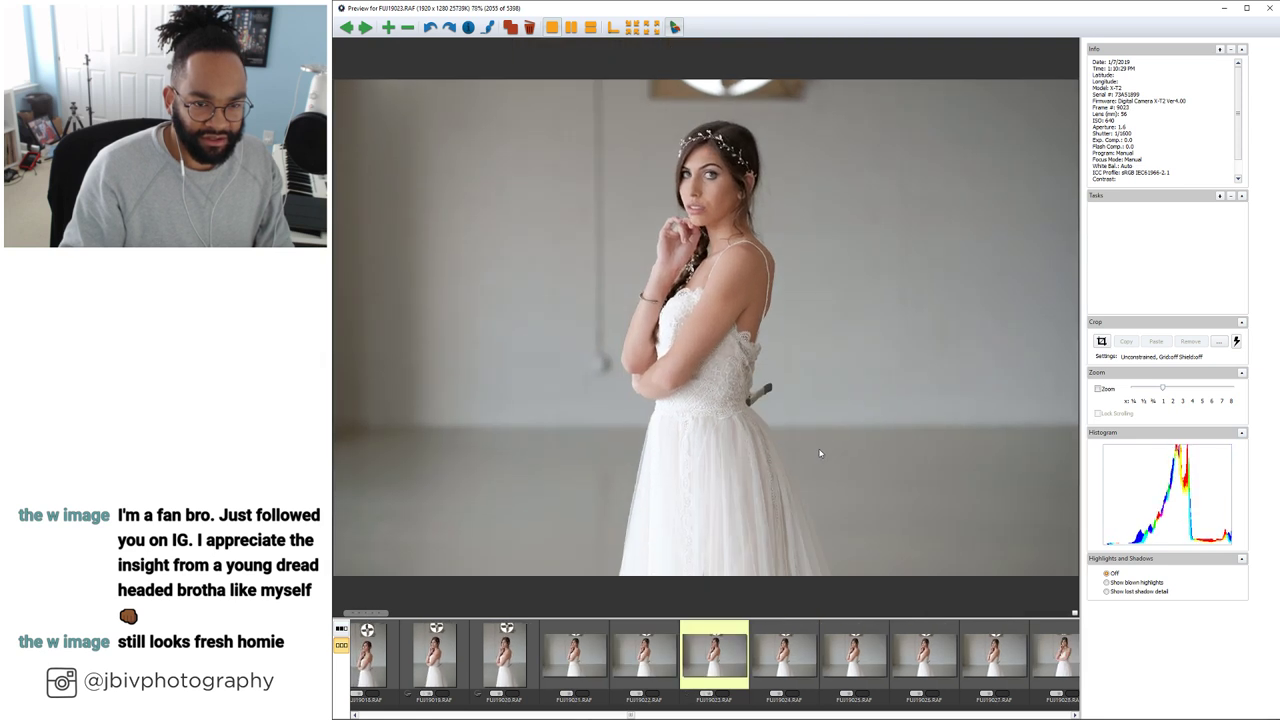
key(Right)
key(Right)
key(Right)
key(Right)
key(Right)
key(Right)
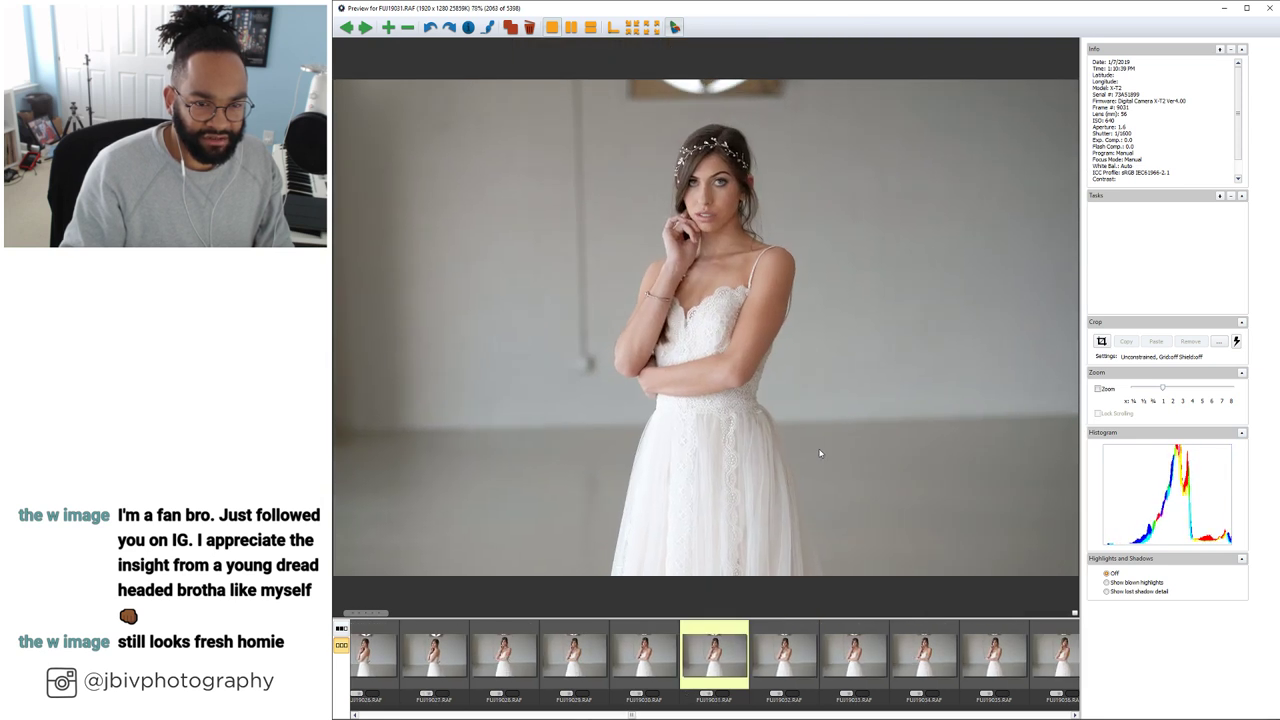
key(Right)
key(Right)
key(Right)
key(Right)
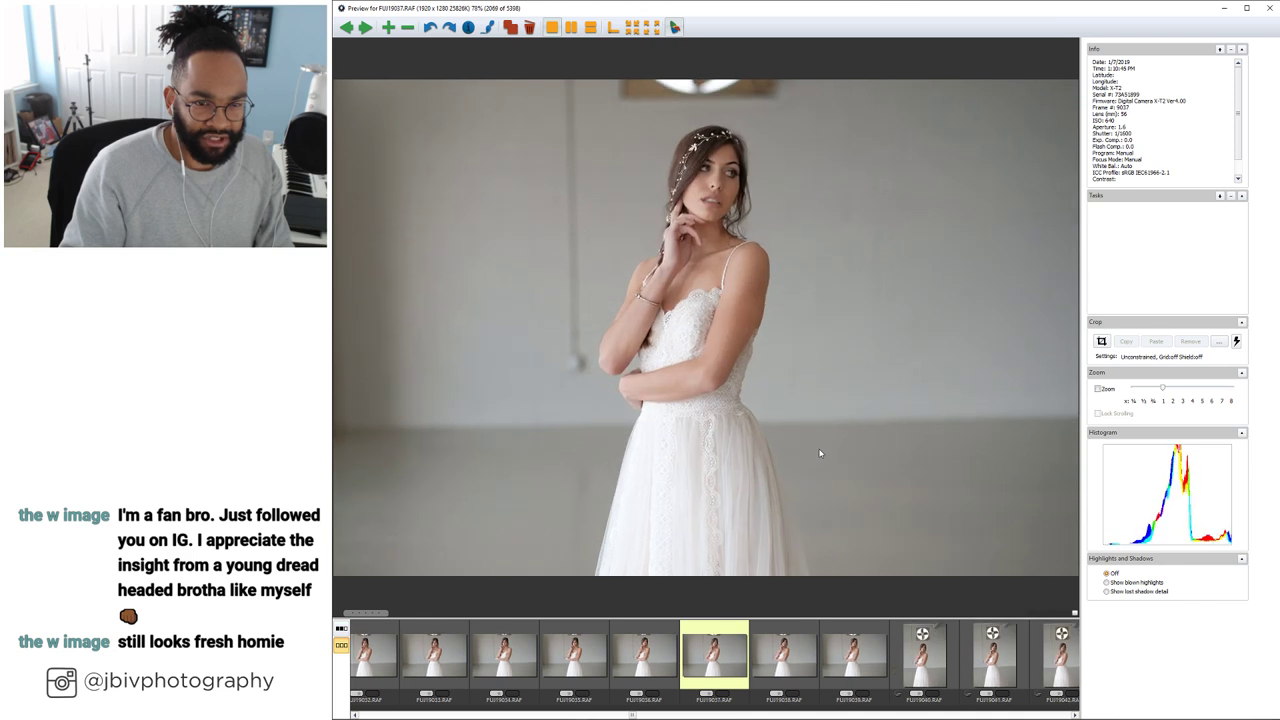
key(Right)
key(Right)
key(Right)
key(Right)
key(Right)
key(Right)
key(Right)
key(Right)
key(Right)
key(Right)
key(Right)
key(Right)
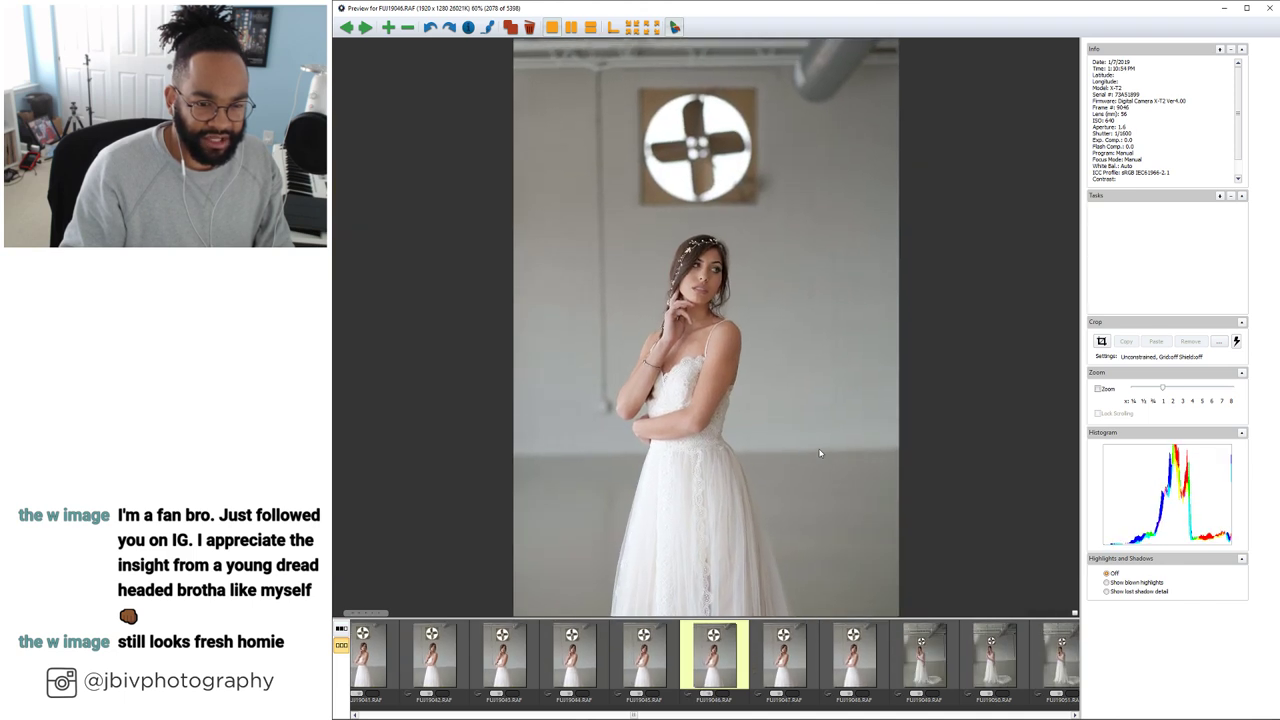
key(Right)
key(Right)
key(Right)
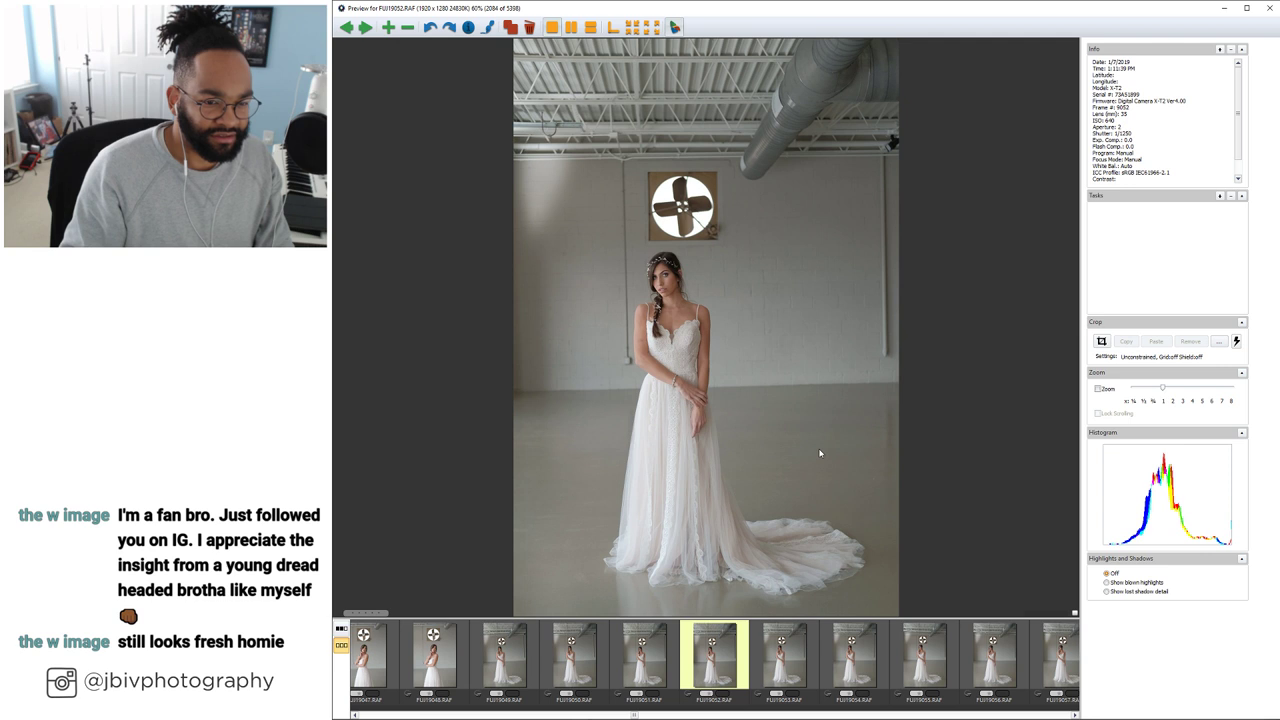
key(Right)
key(Right)
key(Right)
key(Right)
key(Right)
key(Right)
key(Right)
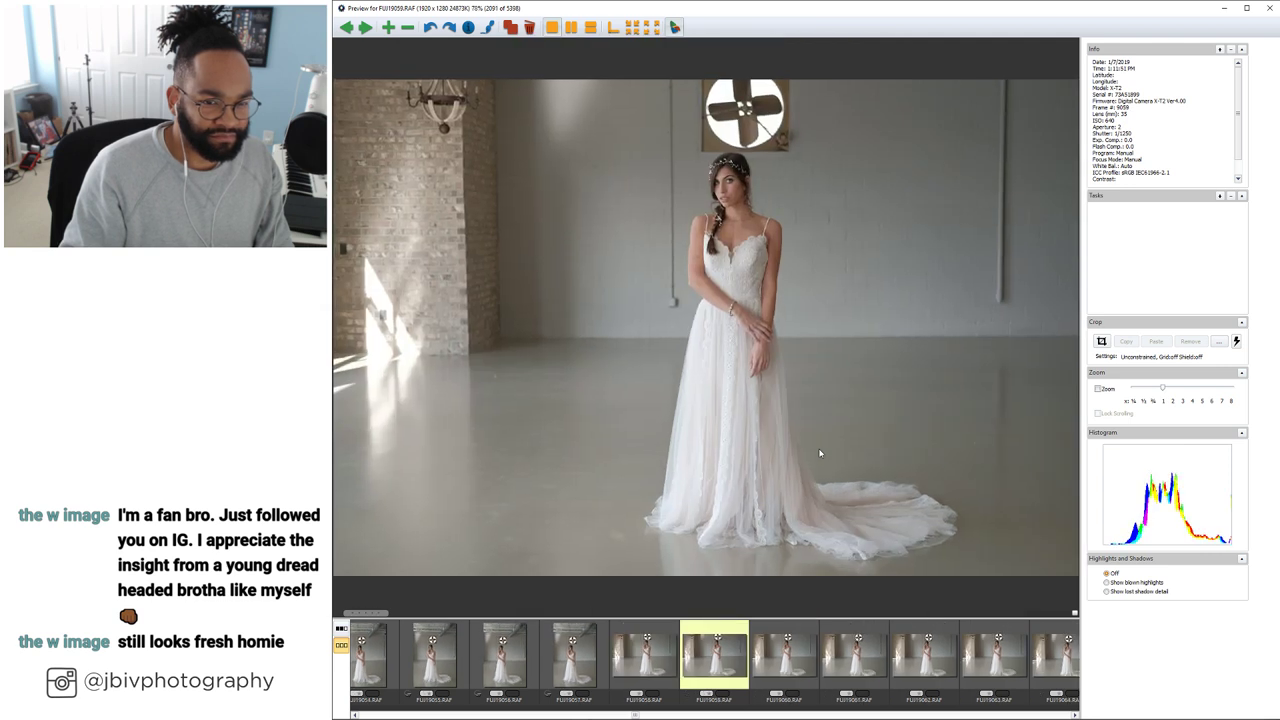
key(Right)
Skip through the dress close-ups to the brick-wall and braid close-up portraits
key(Right)
key(Right)
key(Right)
key(Right)
key(Right)
key(Right)
key(Right)
key(Right)
key(Right)
key(Right)
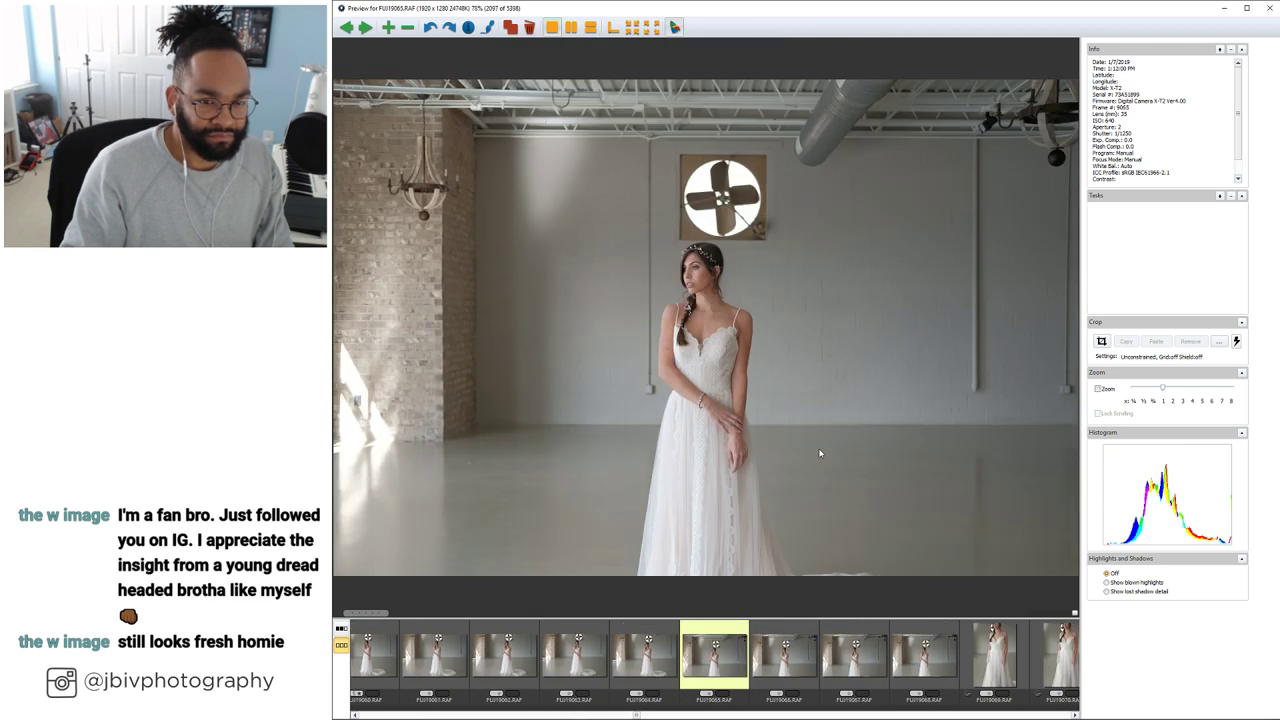
key(Right)
key(Right)
key(Right)
key(Right)
key(Right)
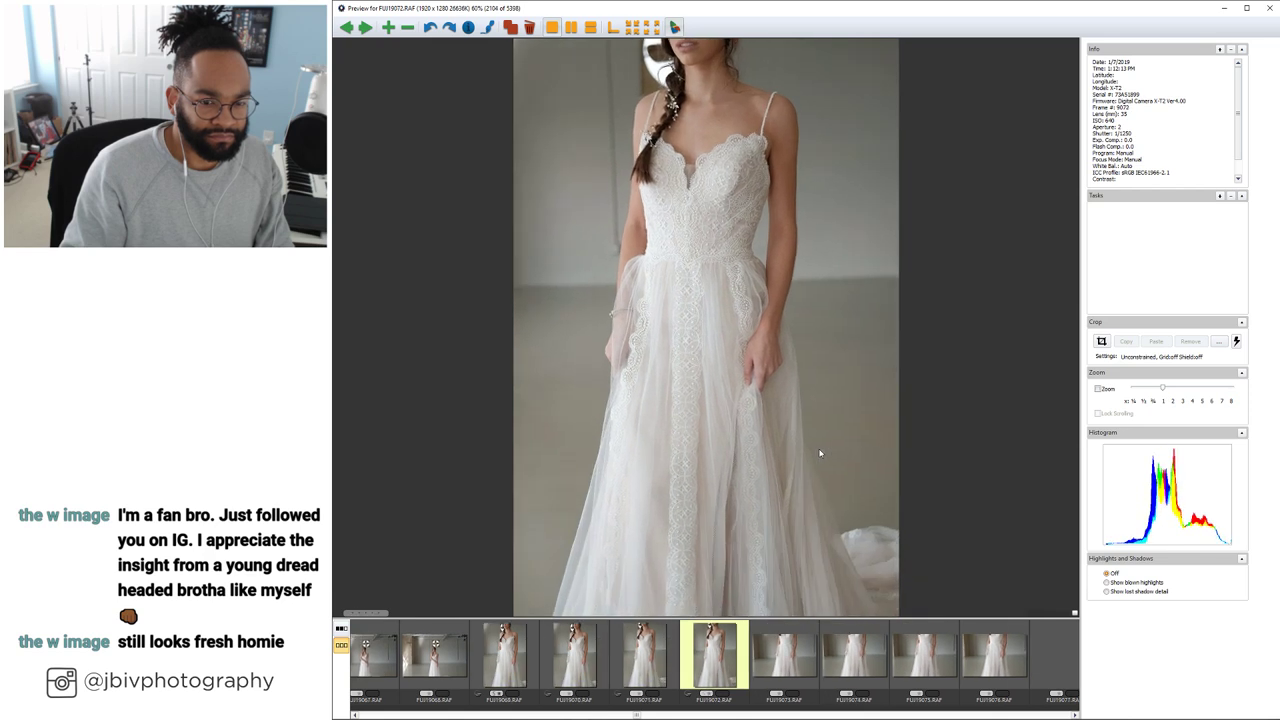
key(Right)
key(Right)
key(Right)
key(Right)
key(Right)
key(Right)
key(Right)
key(Right)
key(Right)
key(Right)
key(Right)
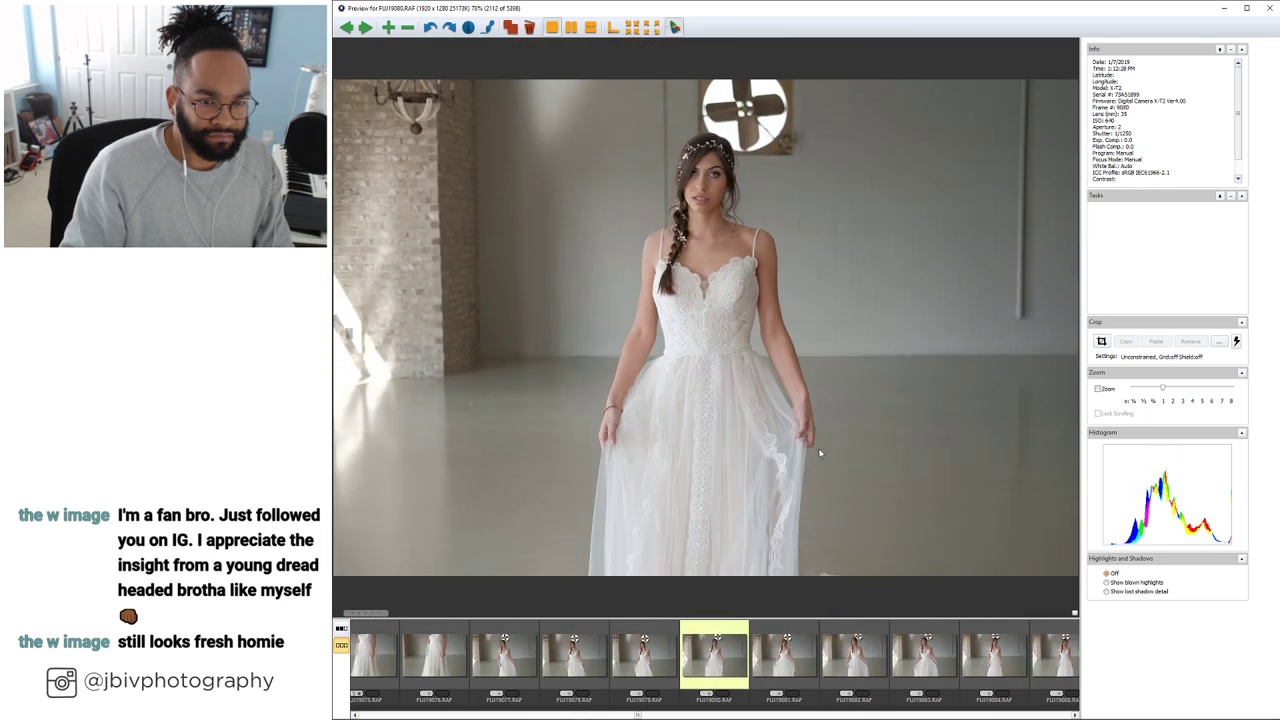
key(Right)
key(Right)
key(Right)
key(Right)
key(Right)
key(Right)
key(Right)
key(Right)
key(Right)
key(Right)
key(Right)
key(Right)
key(Right)
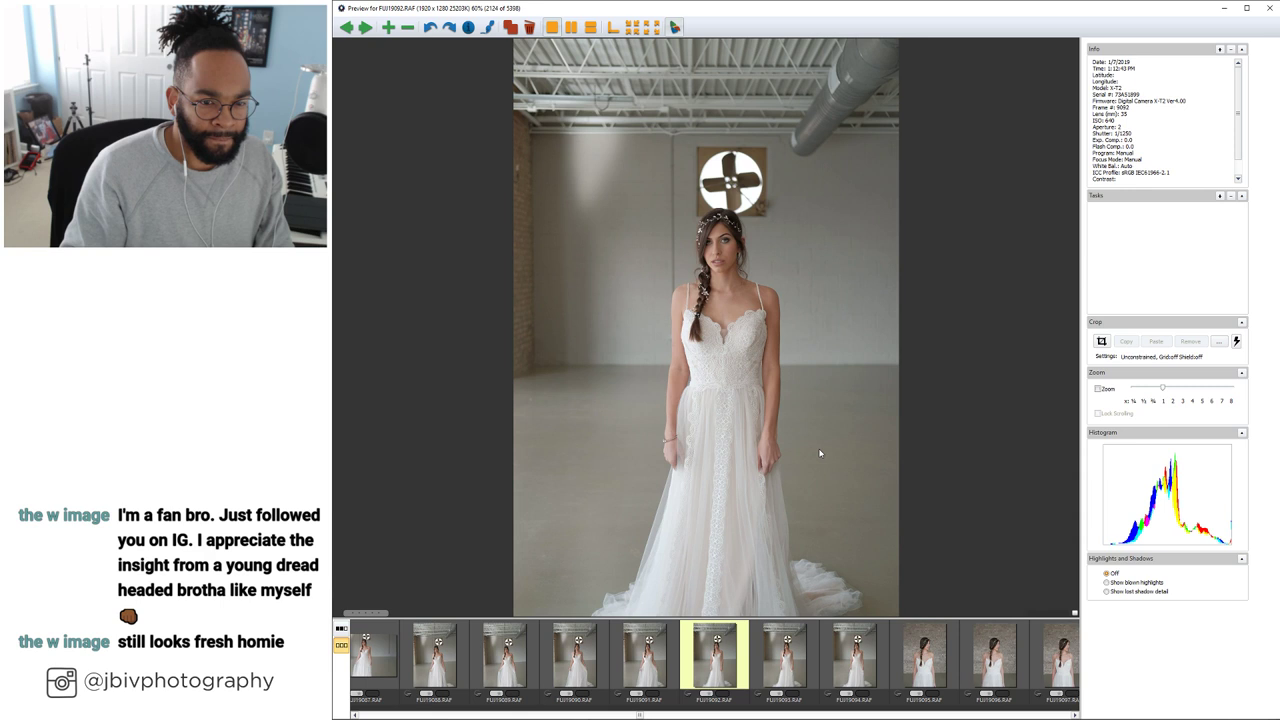
key(Right)
key(Right)
key(Right)
key(Right)
key(Right)
key(Right)
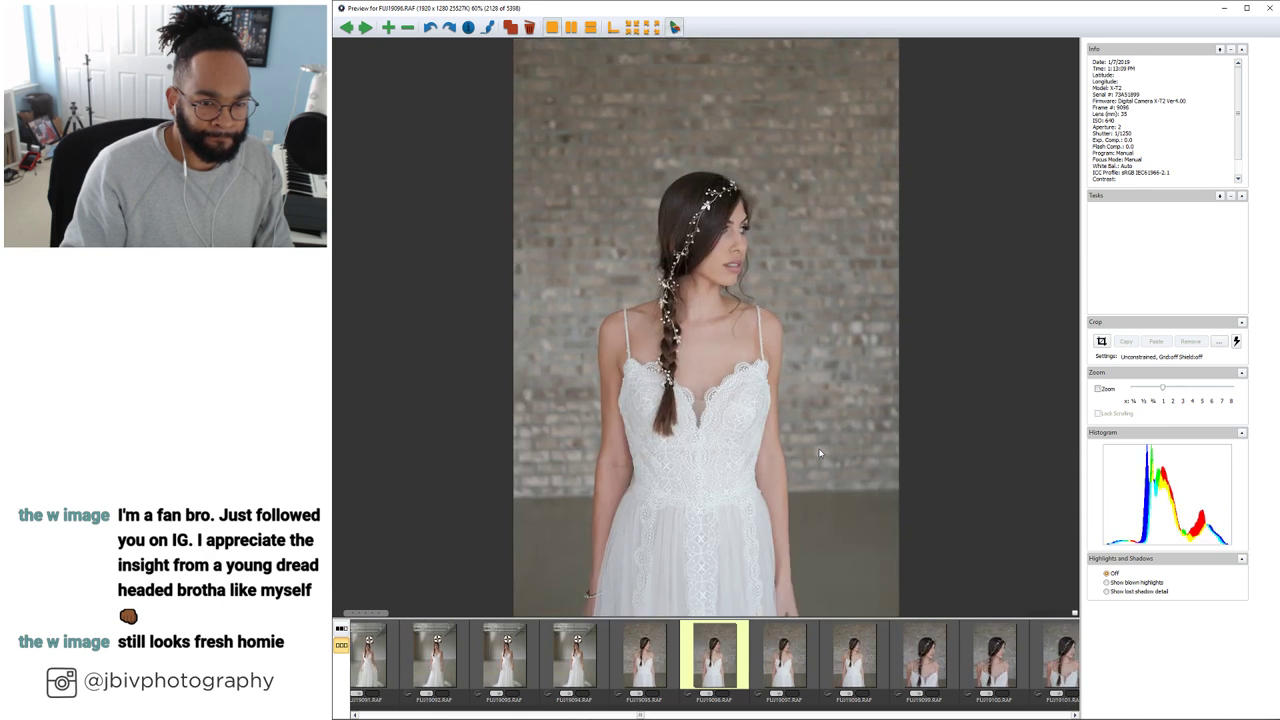
key(Right)
key(Right)
key(Right)
key(Right)
key(Right)
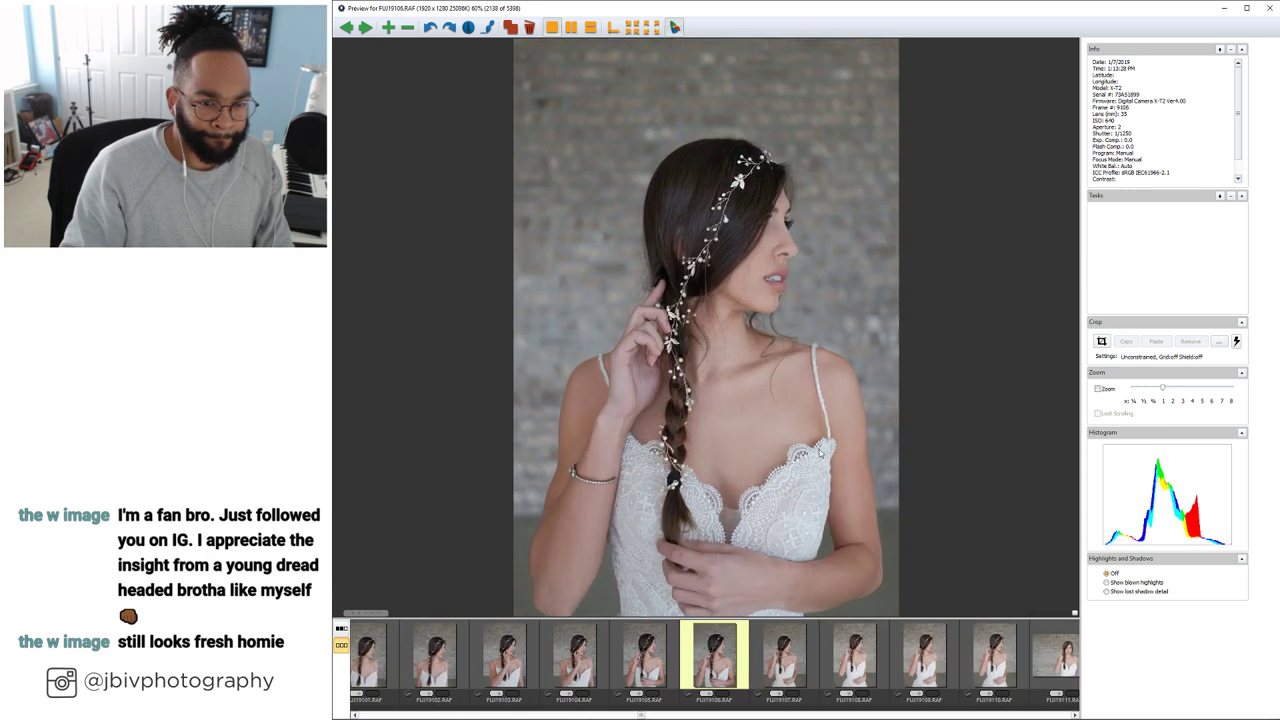
key(Right)
key(Right)
key(Right)
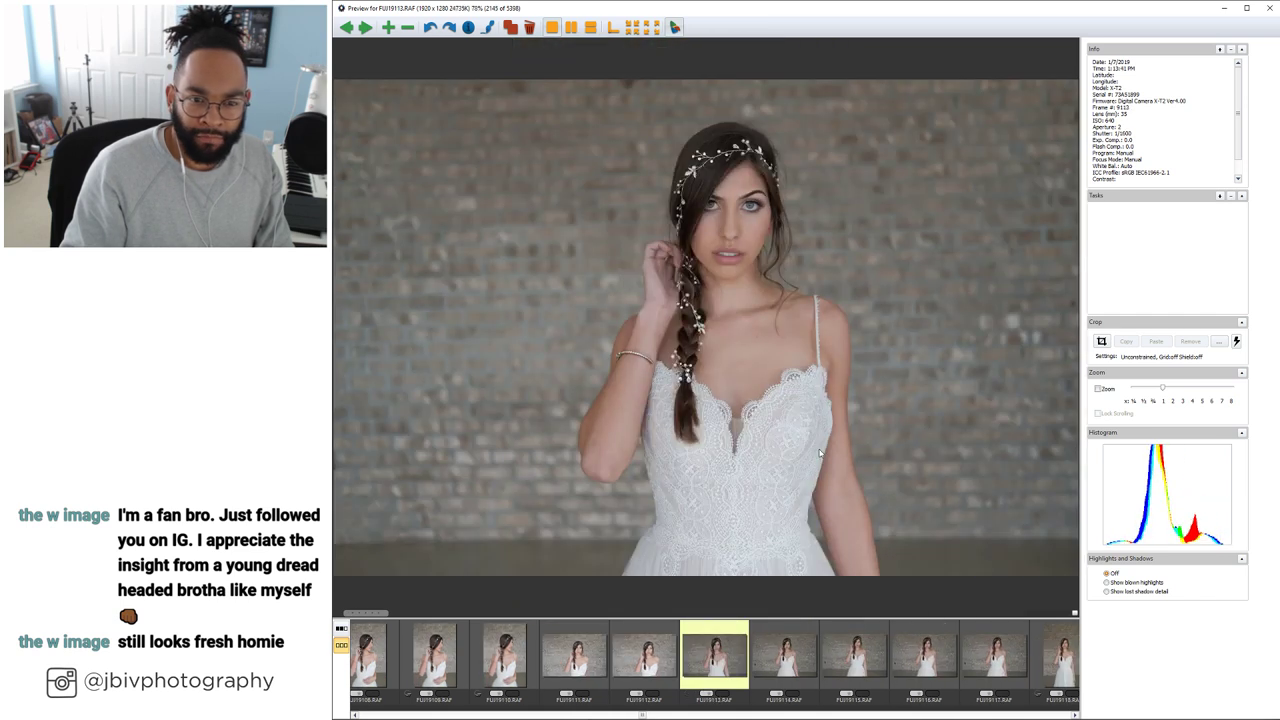
Advance through the wooden-fence shots, then step back to FUJI9172.RAF (2204 of 5398)
key(Right)
key(Right)
key(Right)
key(Right)
key(Right)
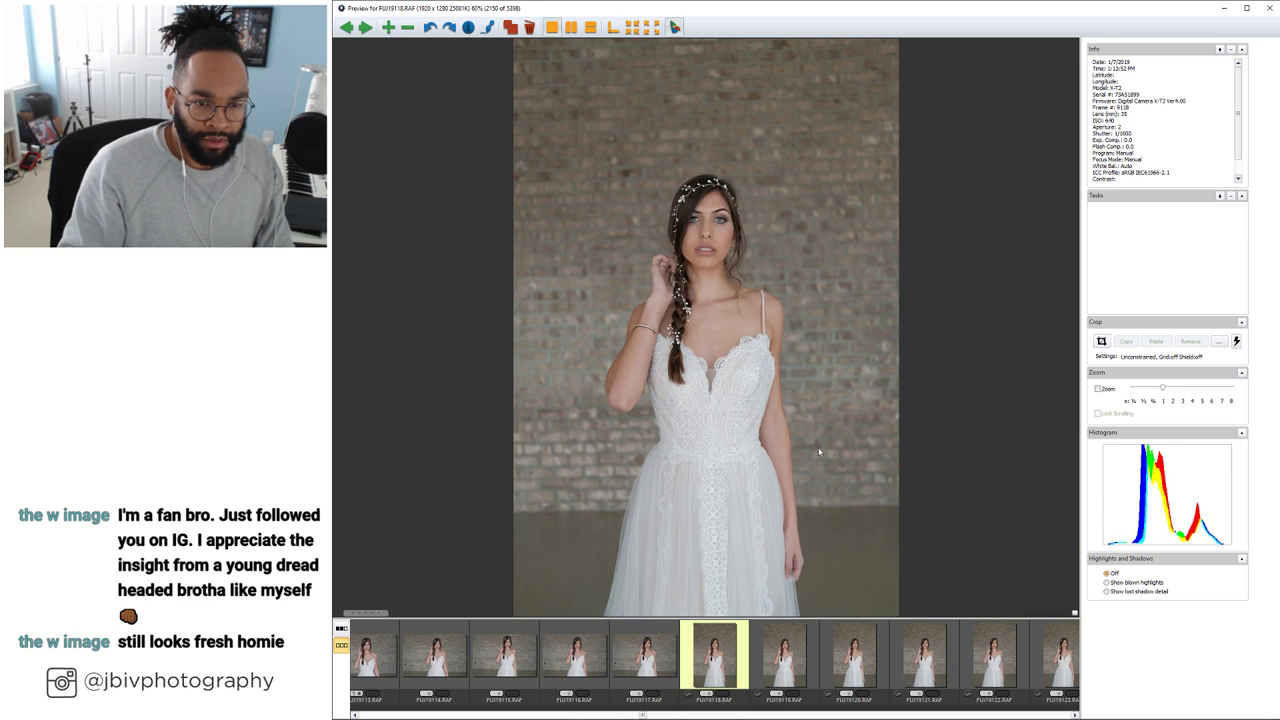
key(Right)
key(Right)
key(Right)
key(Right)
key(Right)
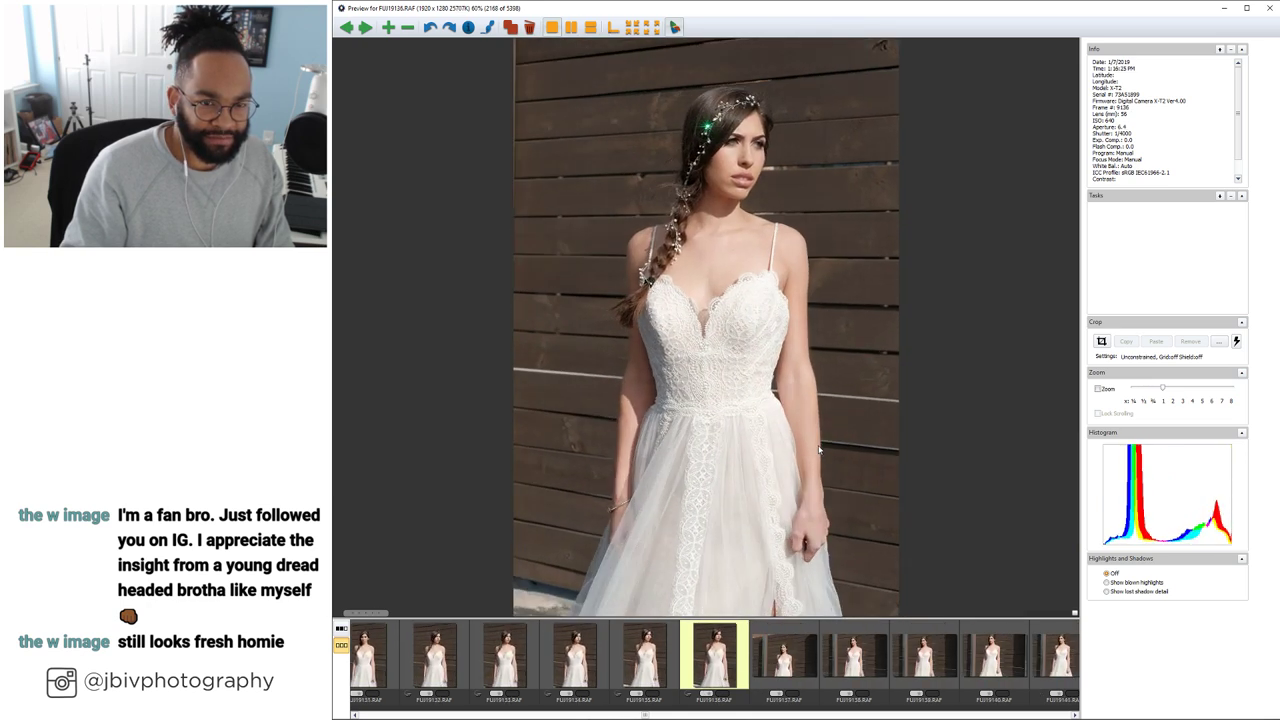
key(Right)
key(Right)
key(Right)
key(Right)
key(Right)
key(Right)
key(Right)
key(Right)
key(Right)
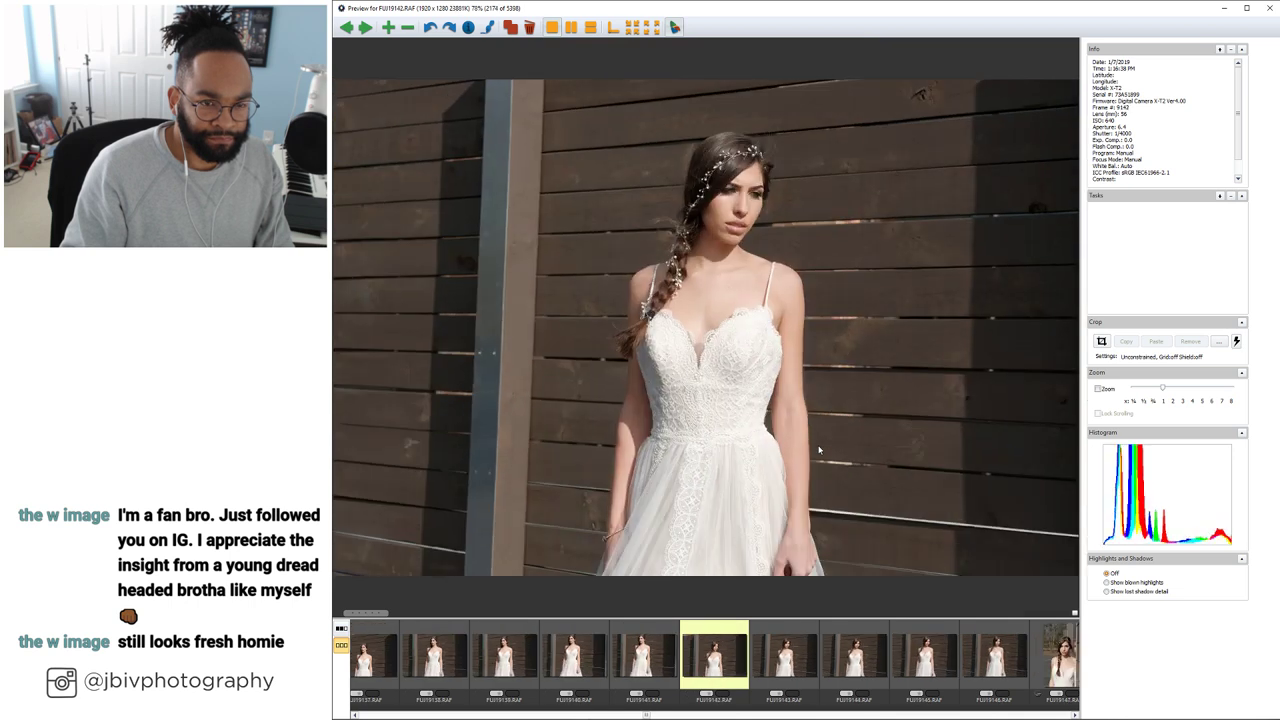
key(Right)
key(Right)
key(Right)
key(Right)
key(Right)
key(Right)
key(Right)
key(Right)
key(Right)
key(Right)
key(Right)
key(Right)
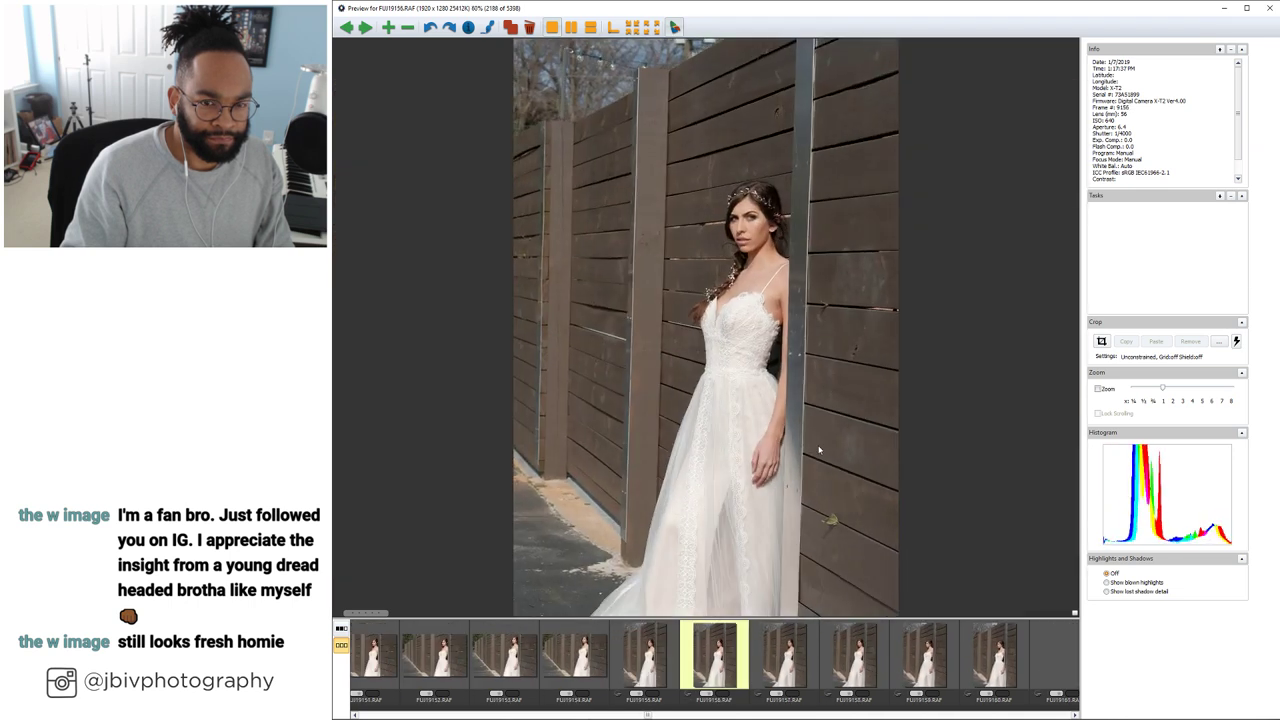
key(Right)
key(Right)
key(Right)
key(Right)
key(Right)
key(Right)
key(Right)
key(Right)
key(Right)
key(Right)
key(Right)
key(Right)
key(Right)
key(Right)
key(Right)
key(Right)
key(Right)
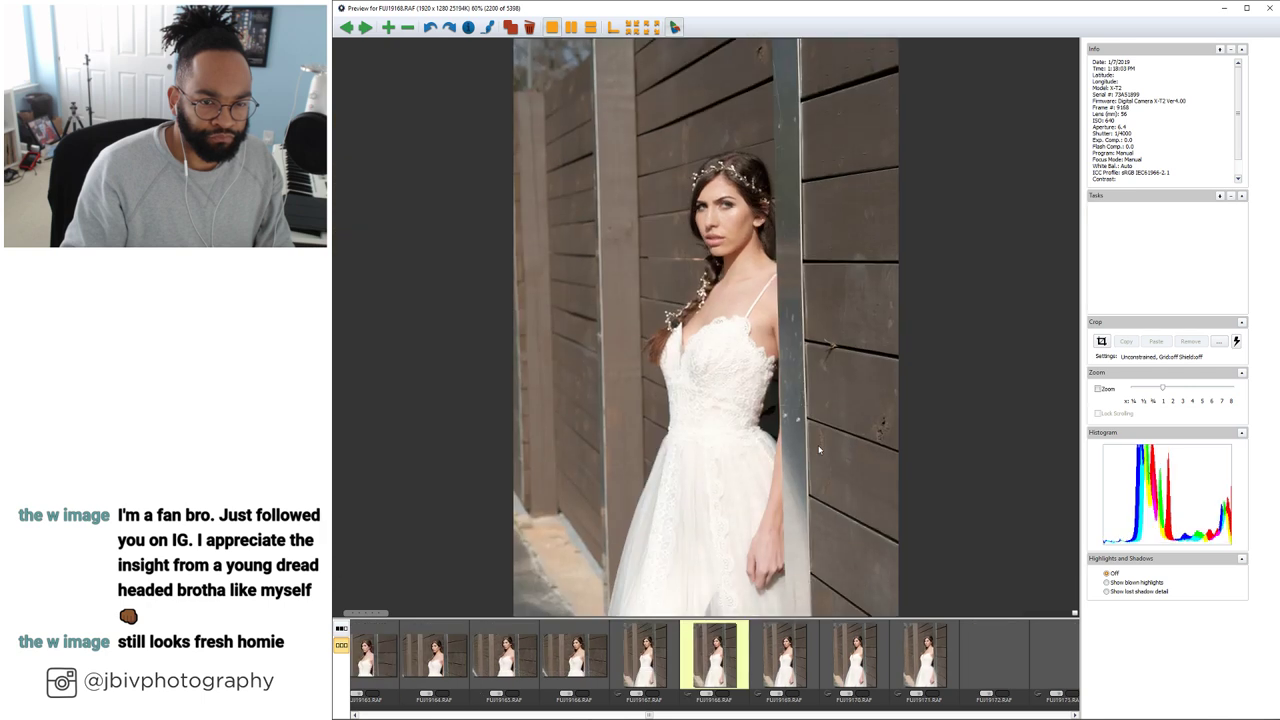
key(Left)
key(Left)
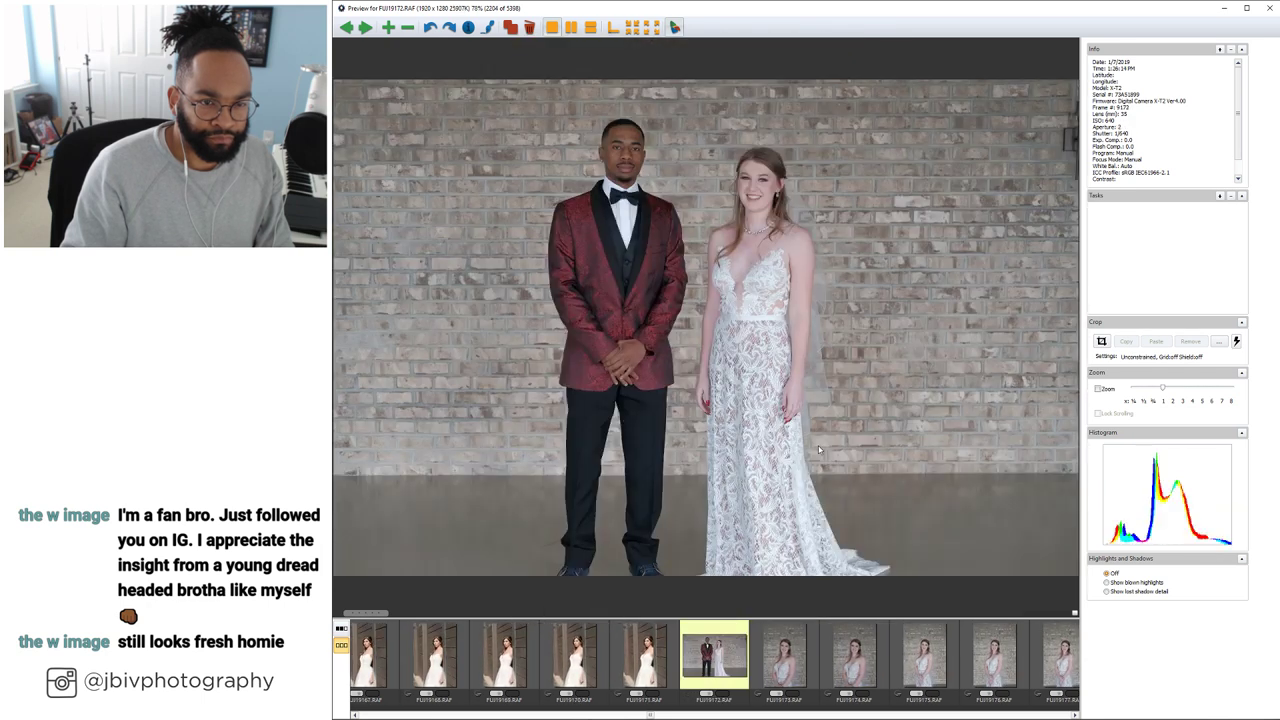
Step through the bride's brick-wall earring, hand-on-shoulder and full-length portraits from FUJI9172
key(Right)
key(Right)
key(Right)
key(Left)
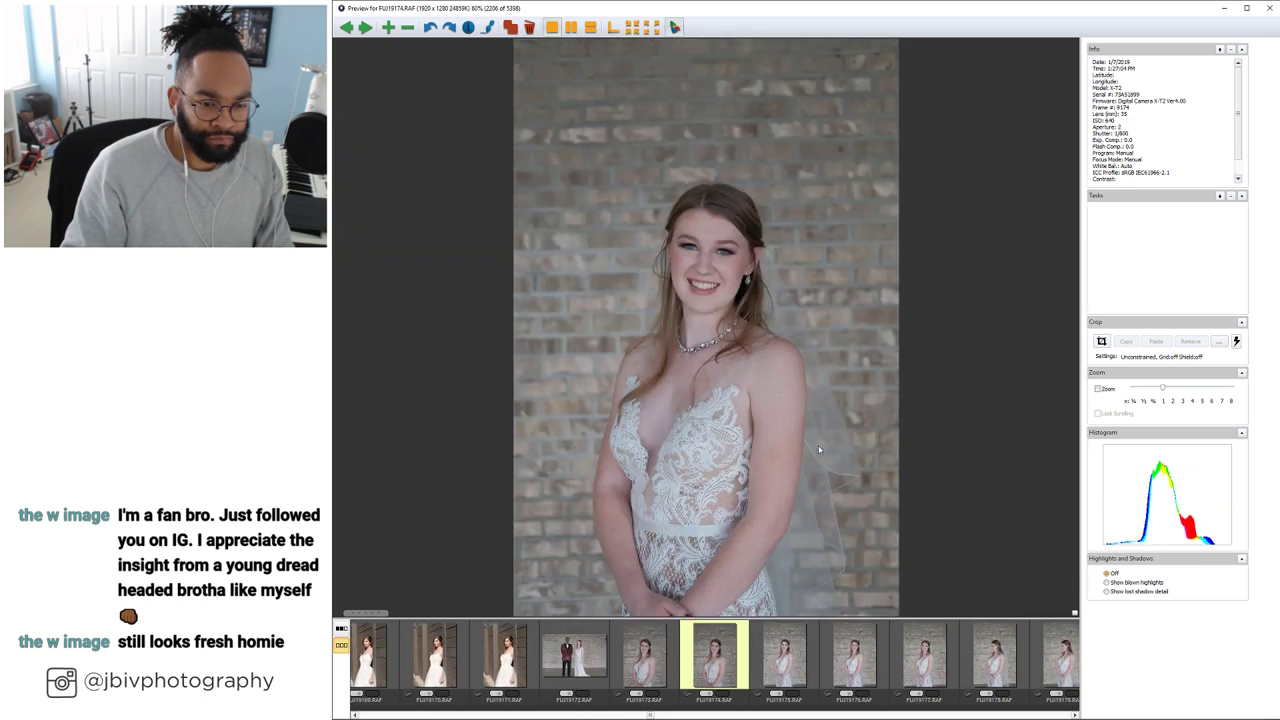
key(Right)
key(Right)
key(Right)
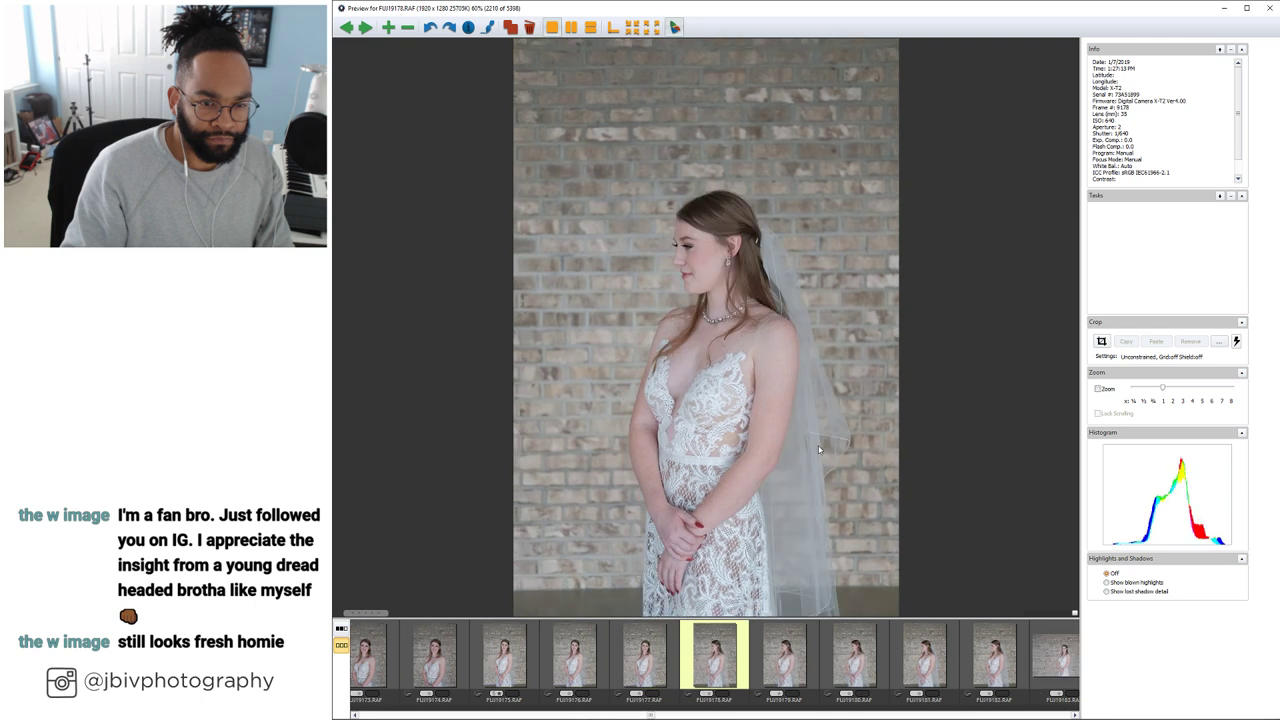
key(Right)
key(Right)
key(Right)
key(Right)
key(Right)
key(Right)
key(Right)
key(Right)
key(Right)
key(Right)
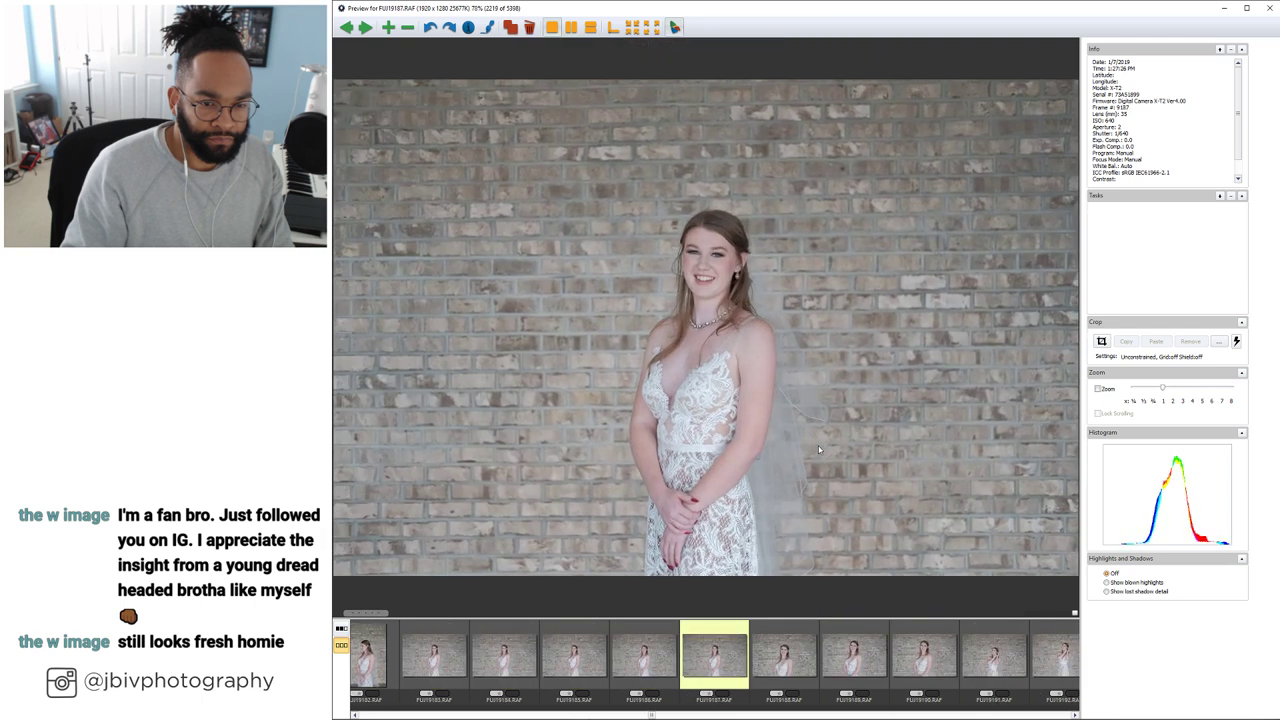
key(Right)
key(Right)
key(Right)
key(Right)
key(Right)
key(Right)
key(Right)
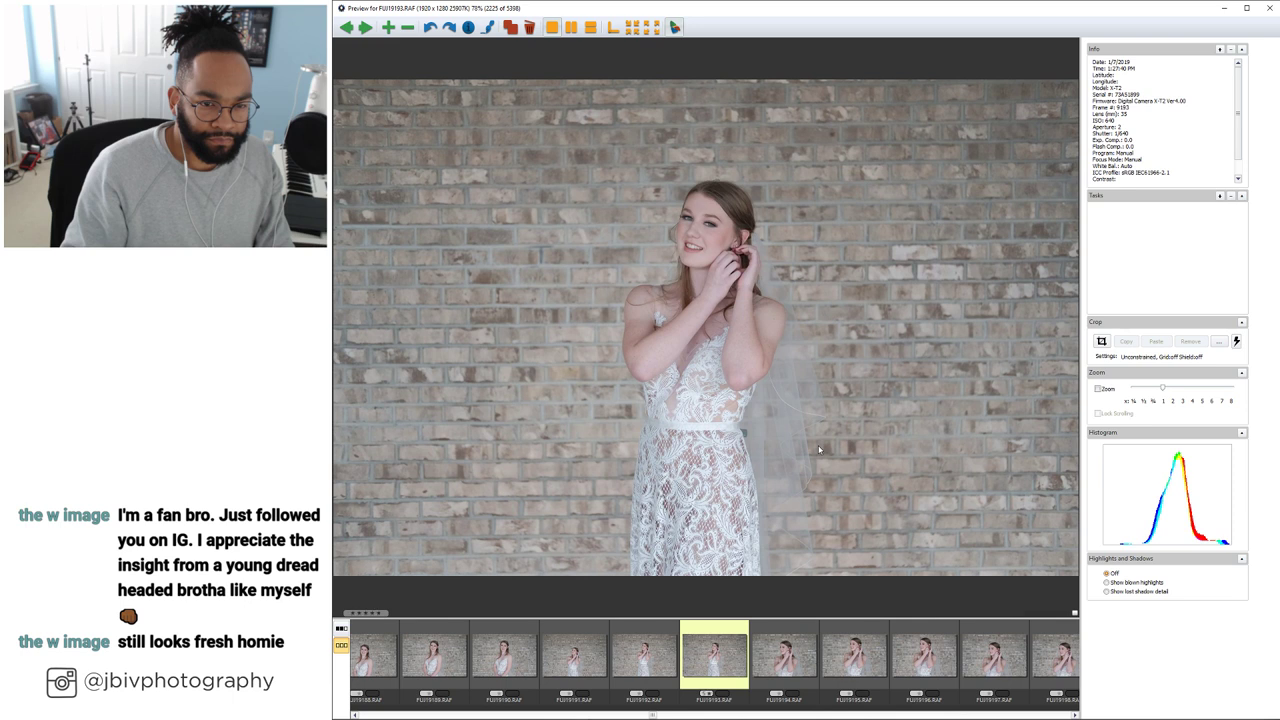
key(Right)
key(Right)
key(Right)
key(Right)
key(Right)
key(Right)
key(Right)
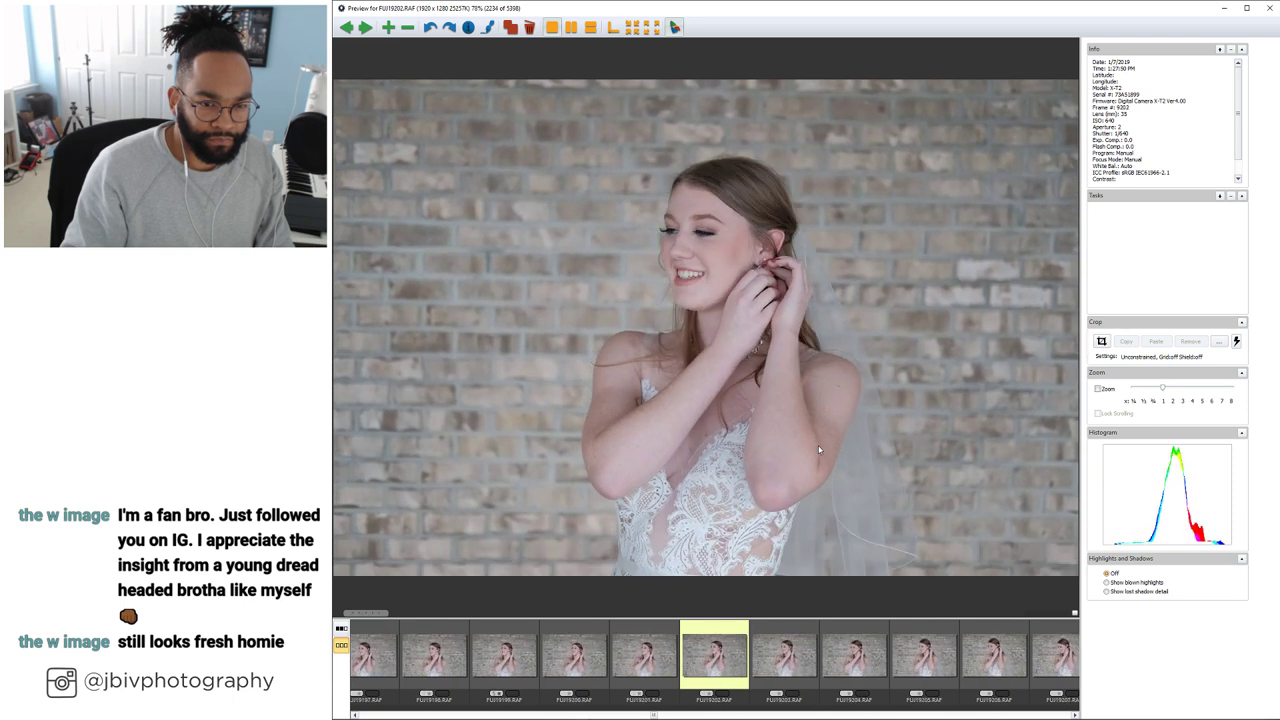
key(Right)
key(Right)
key(Right)
key(Right)
key(Right)
key(Right)
key(Right)
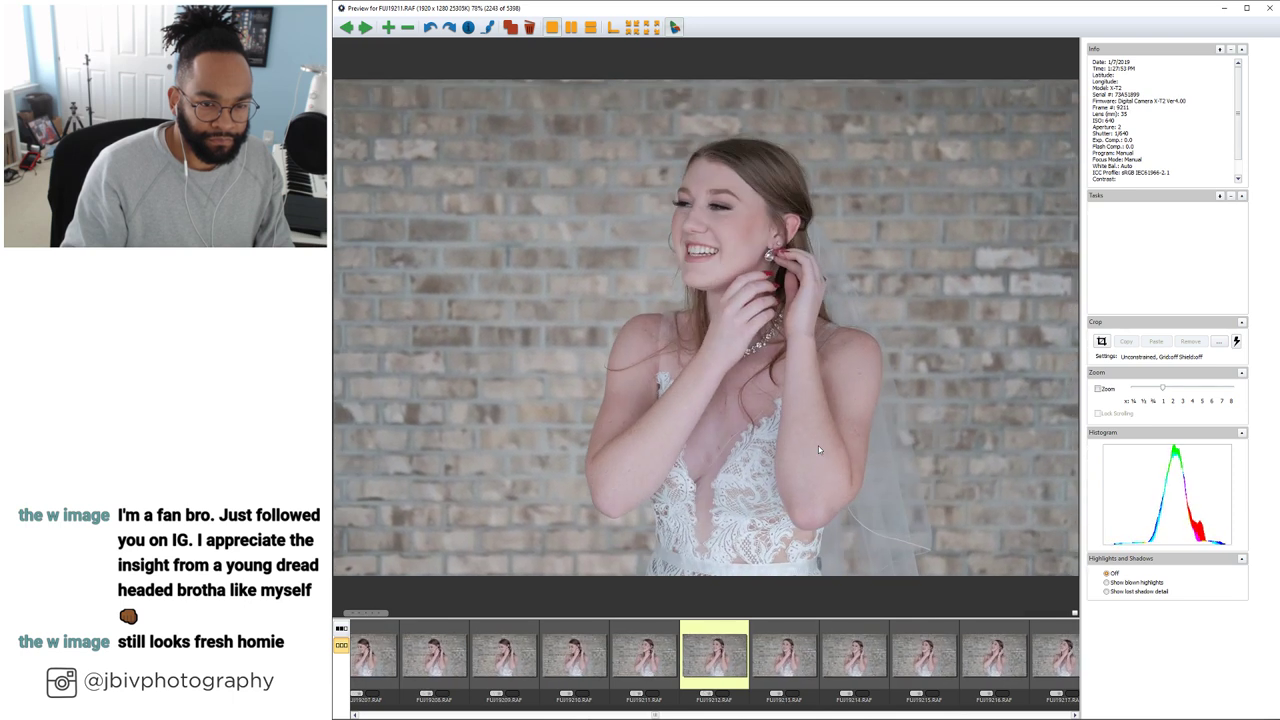
key(Right)
key(Right)
key(Right)
key(Right)
key(Right)
key(Right)
key(Right)
key(Right)
key(Right)
key(Right)
key(Right)
key(Right)
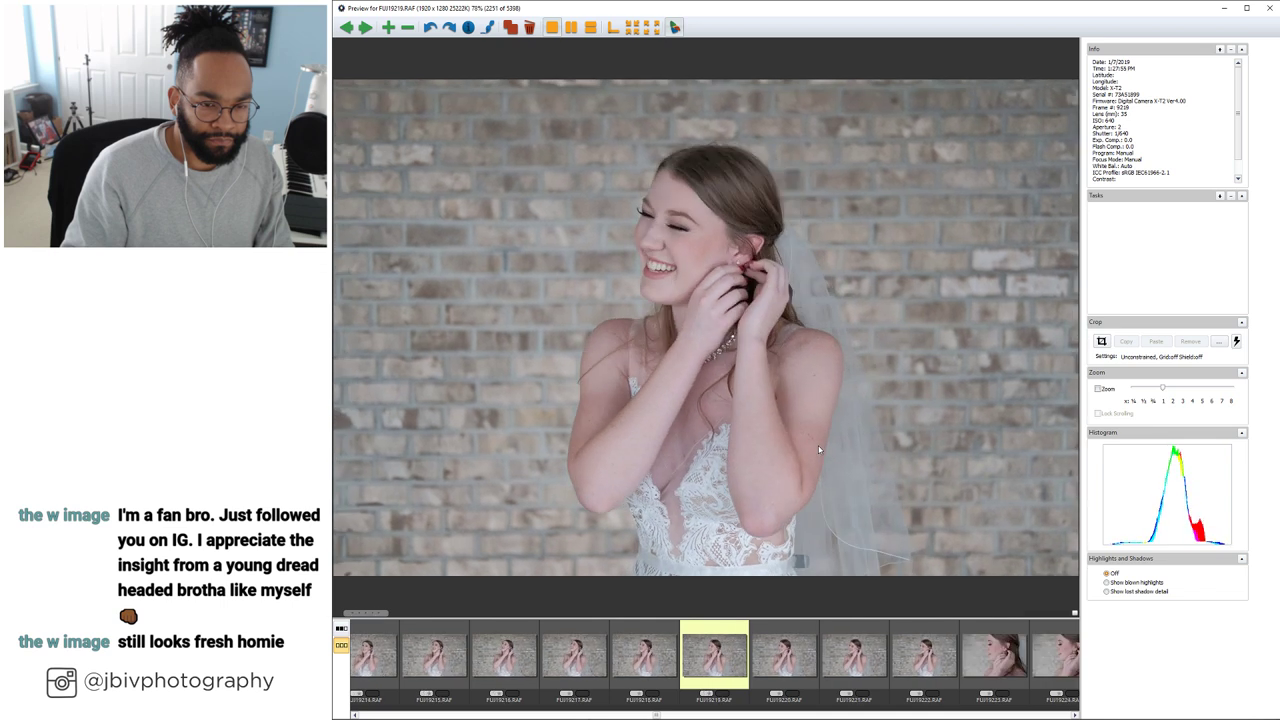
key(Right)
key(Right)
key(Right)
key(Right)
key(Right)
key(Right)
key(Right)
key(Right)
key(Right)
key(Right)
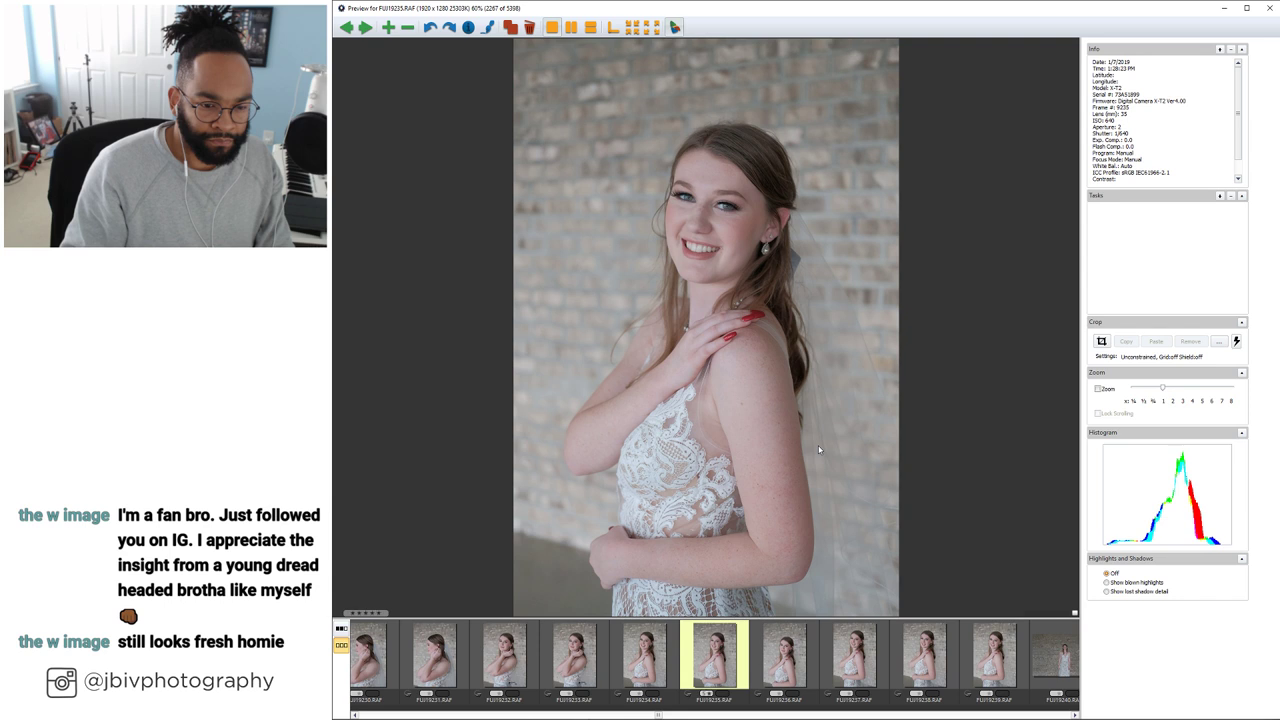
key(Right)
key(Right)
key(Right)
key(Right)
key(Right)
key(Right)
key(Right)
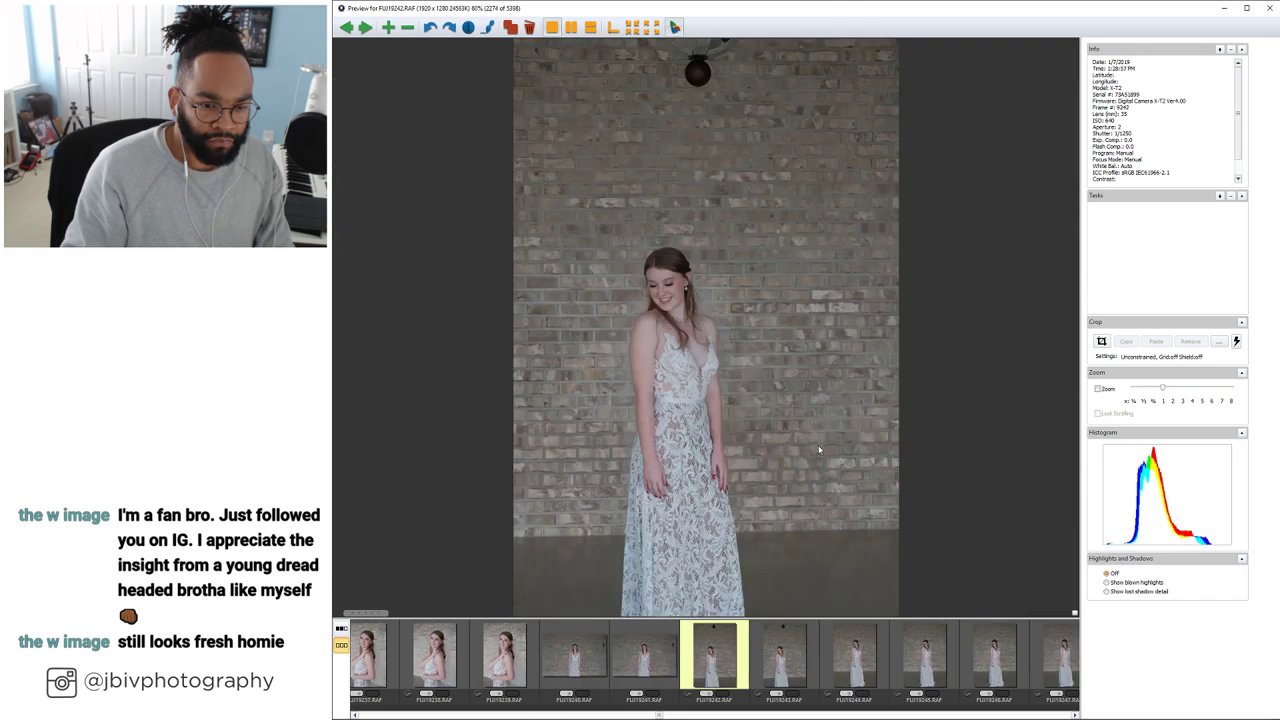
key(Right)
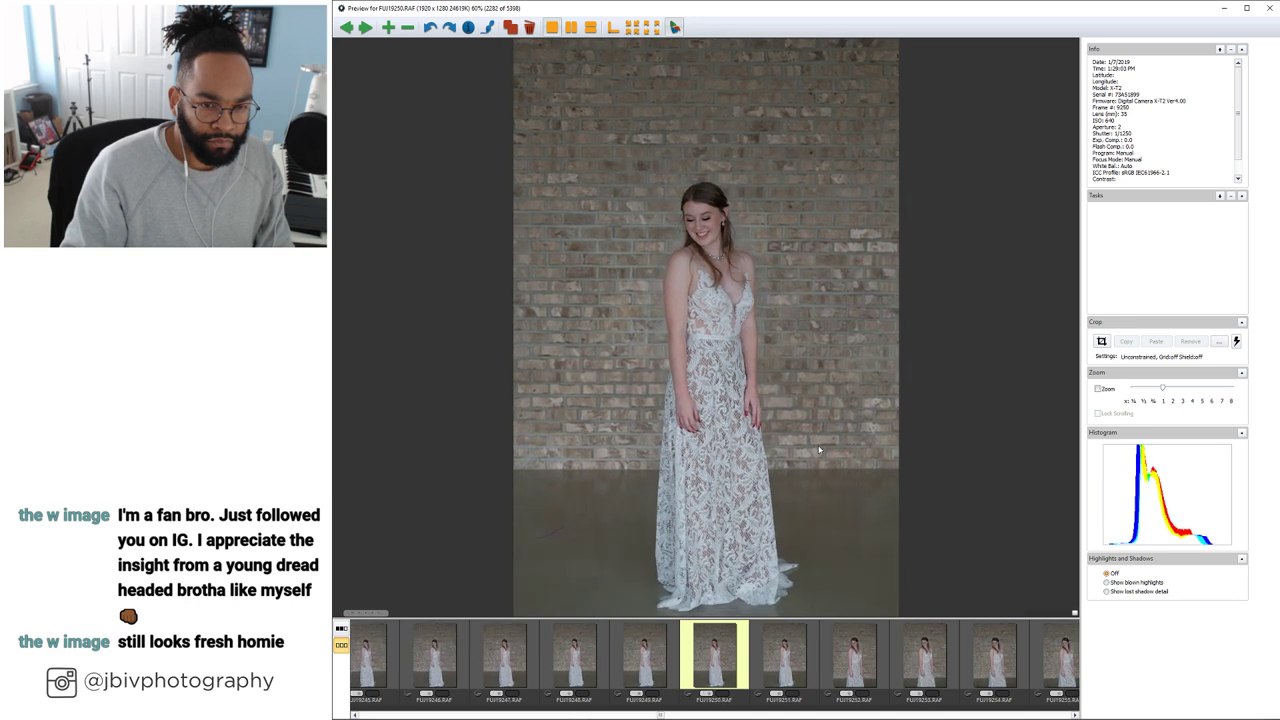
Continue through the veil, walking-train, wide standing, lace detail and holding-veil portraits
key(Right)
key(Right)
key(Right)
key(Right)
key(Right)
key(Right)
key(Right)
key(Right)
key(Right)
key(Right)
key(Right)
key(Right)
key(Right)
key(Right)
key(Right)
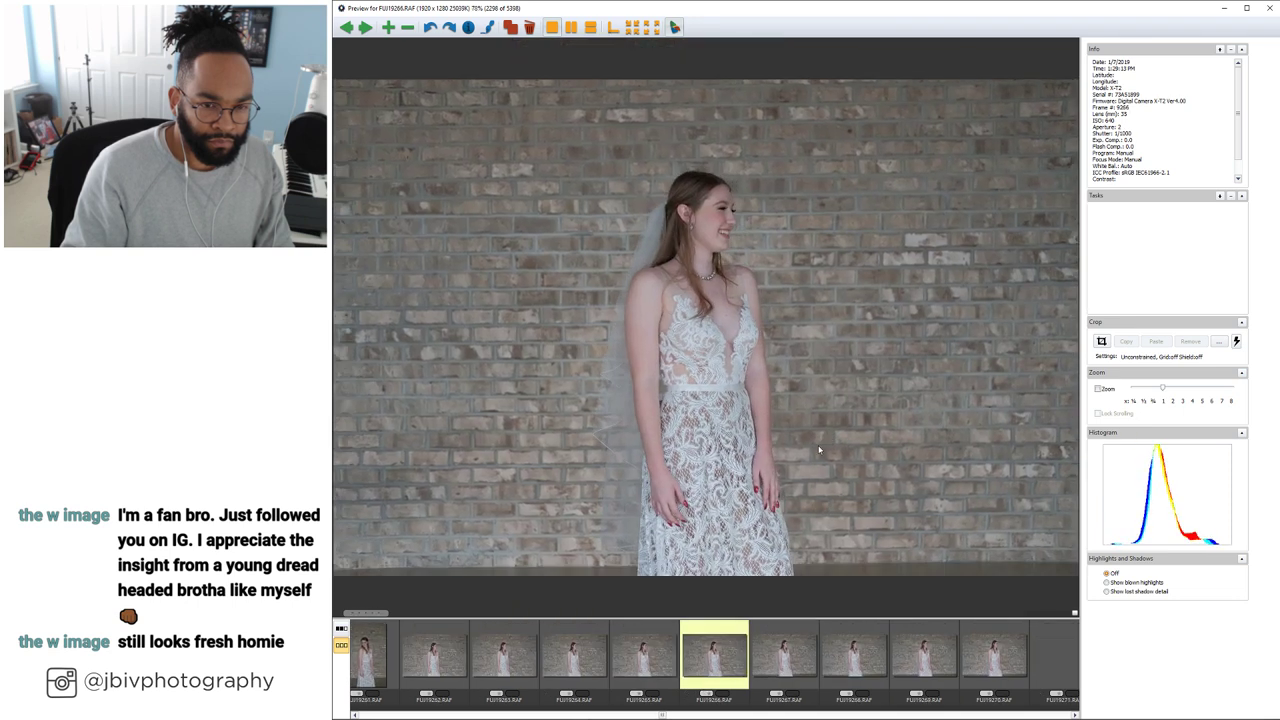
key(Right)
key(Right)
key(Right)
key(Right)
key(Right)
key(Right)
key(Right)
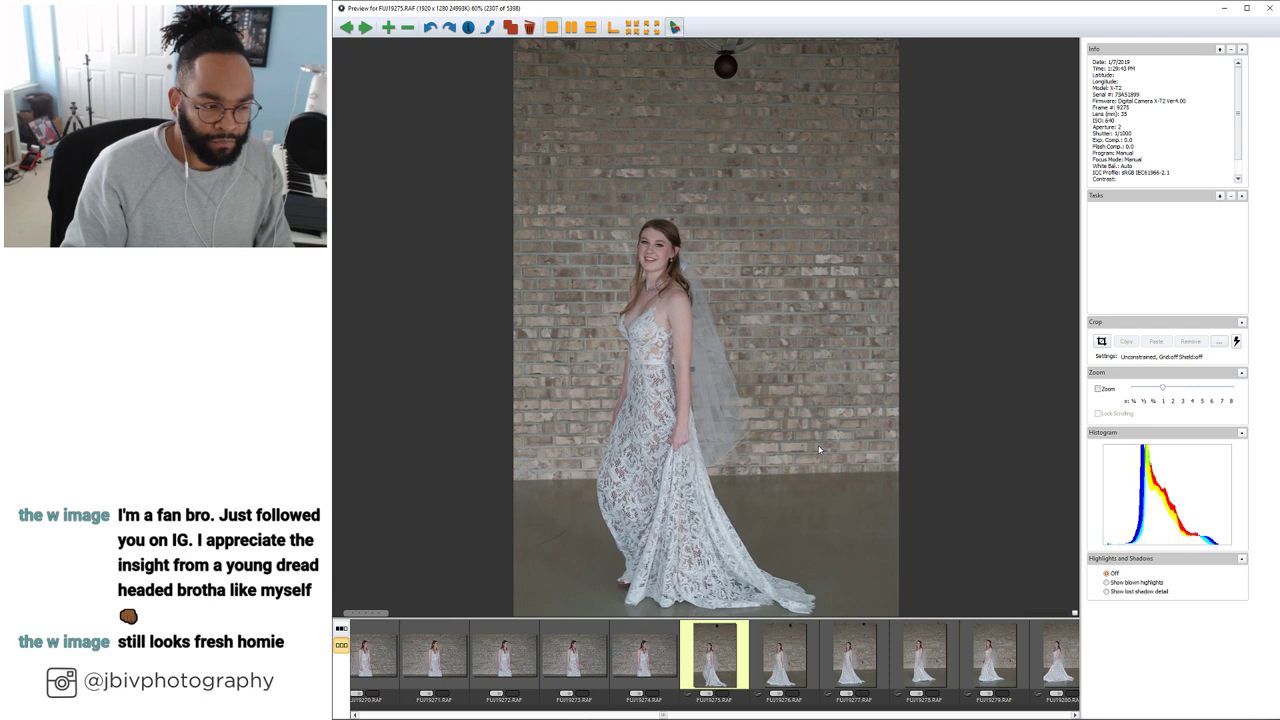
key(Right)
key(Right)
key(Right)
key(Right)
key(Right)
key(Right)
key(Right)
key(Right)
key(Right)
key(Right)
key(Right)
key(Right)
key(Right)
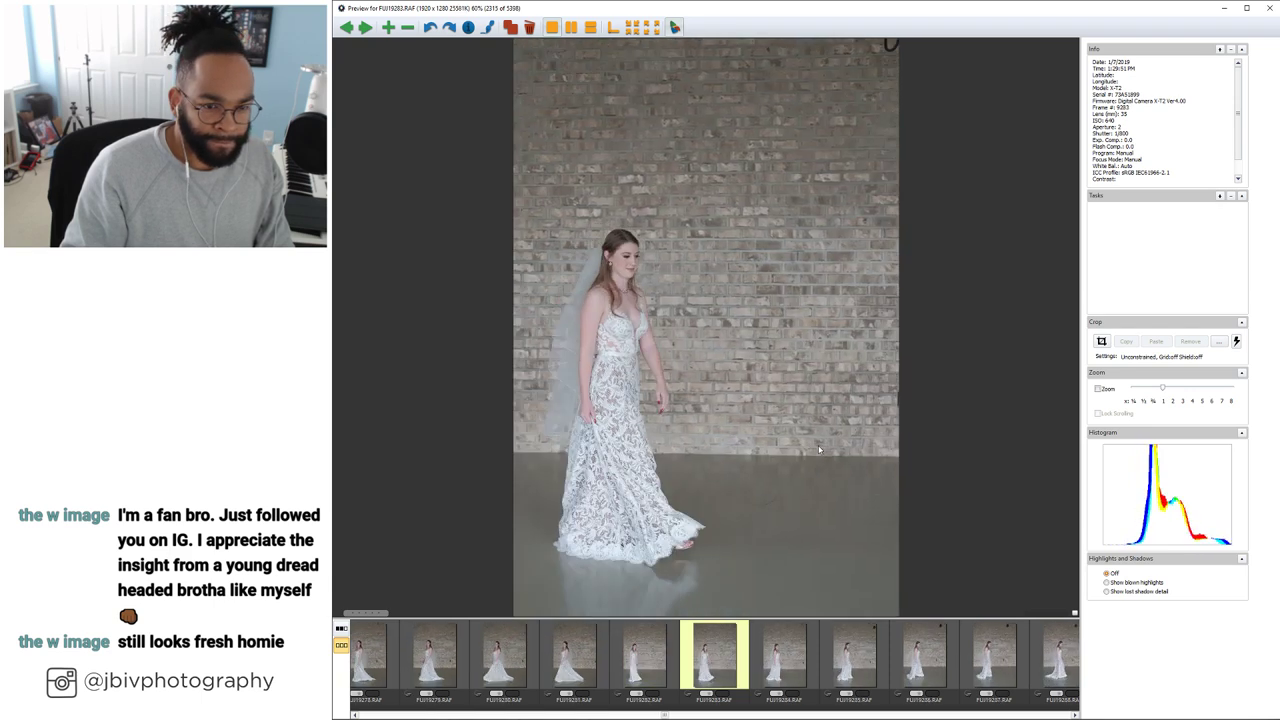
key(Right)
key(Right)
key(Right)
key(Right)
key(Right)
key(Right)
key(Right)
key(Right)
key(Right)
key(Right)
key(Right)
key(Right)
key(Right)
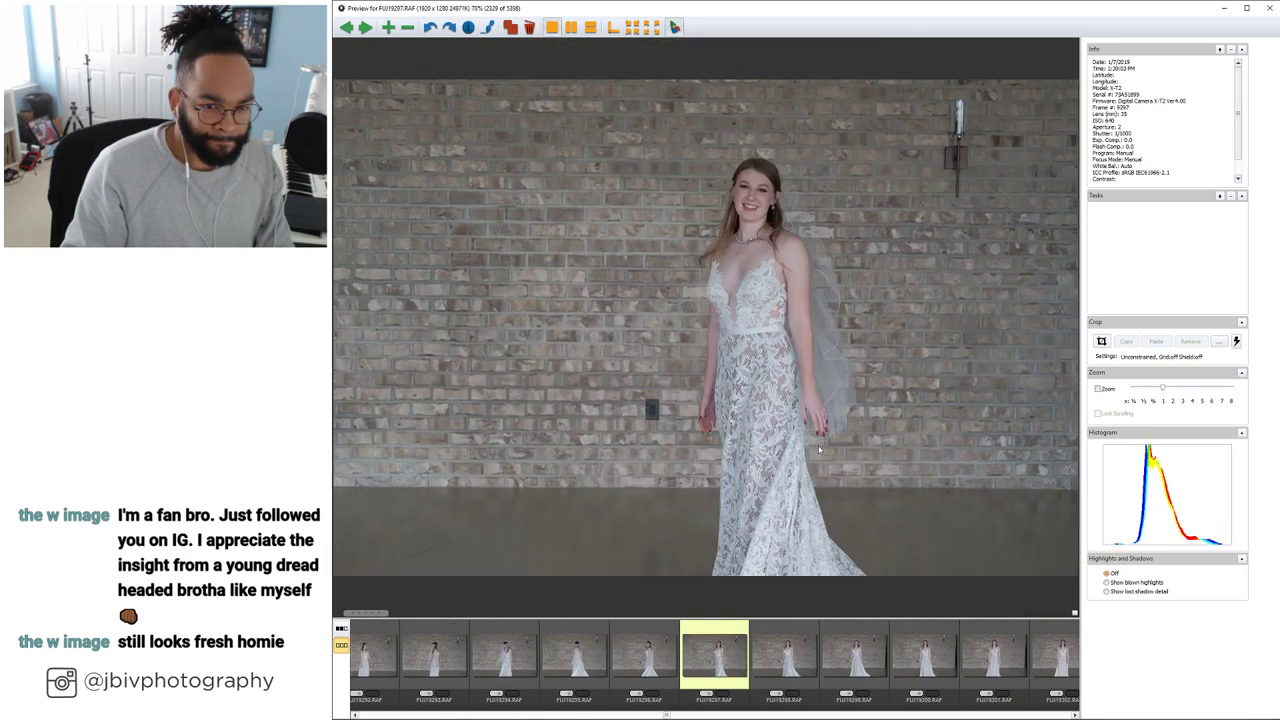
key(Left)
key(Left)
key(Left)
key(Left)
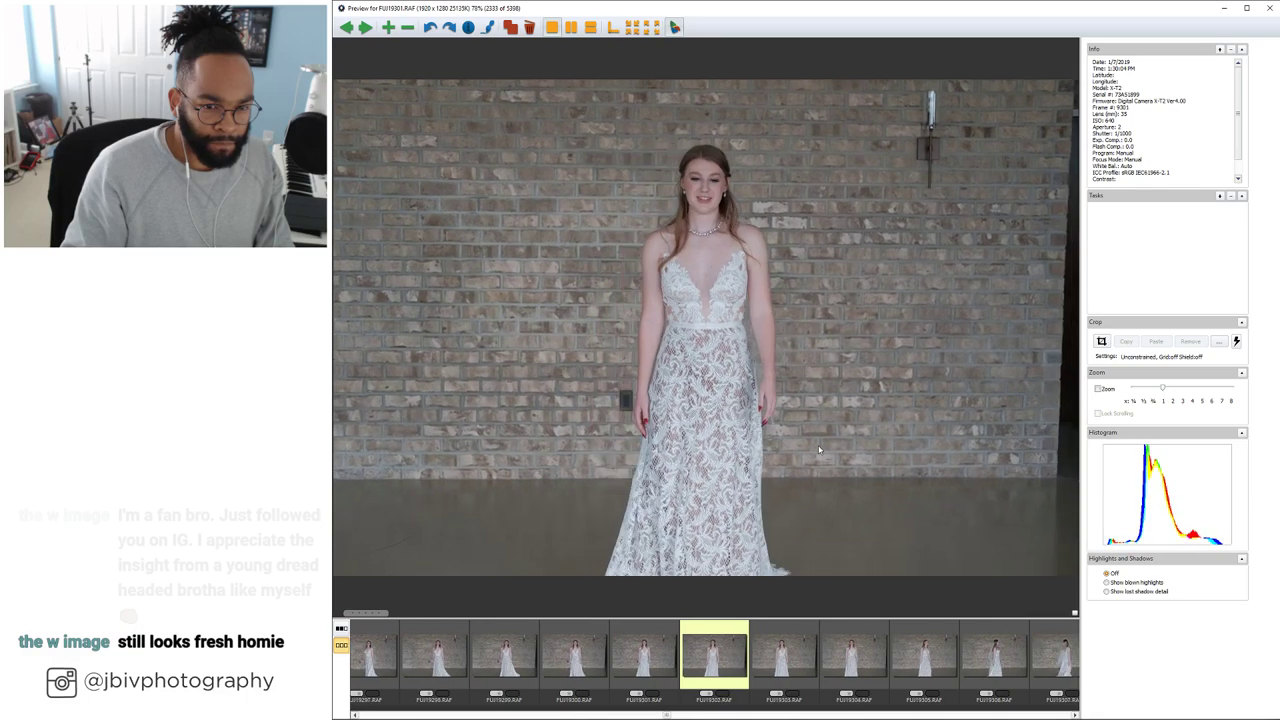
key(Right)
key(Right)
key(Right)
key(Right)
key(Right)
key(Right)
key(Right)
key(Right)
key(Right)
key(Right)
key(Right)
key(Right)
key(Right)
key(Right)
key(Right)
key(Right)
key(Right)
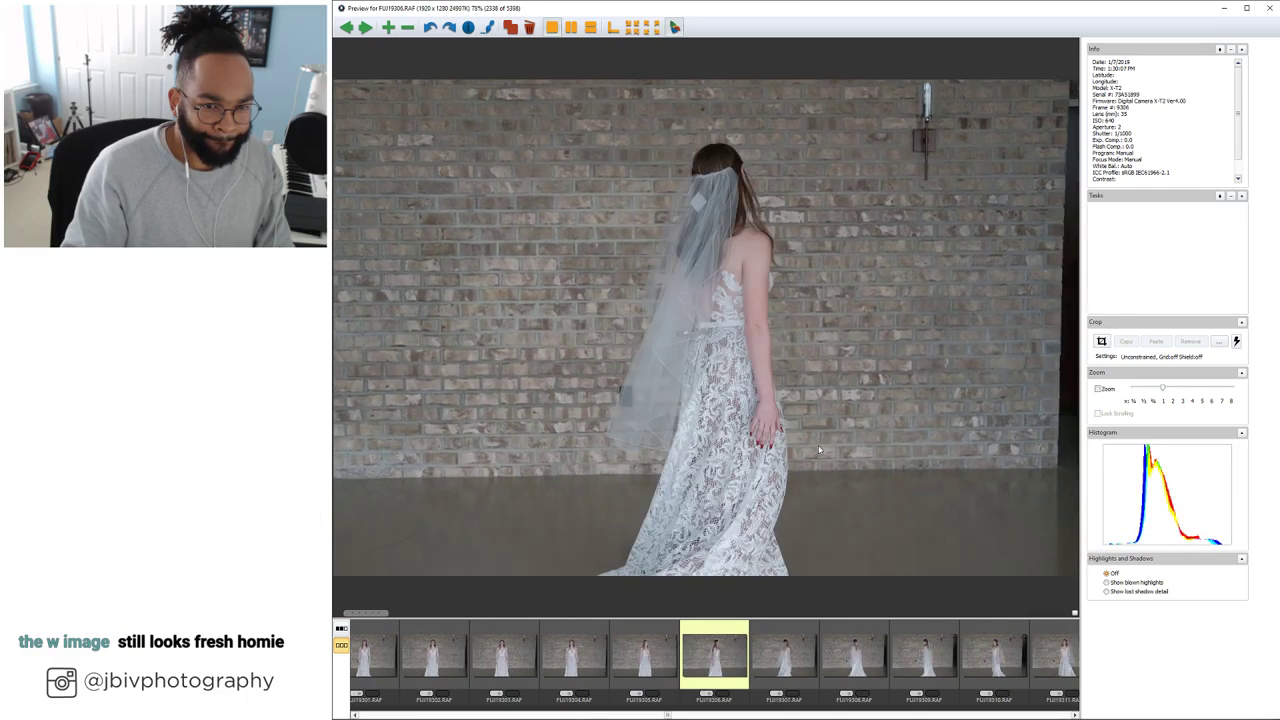
key(Right)
key(Right)
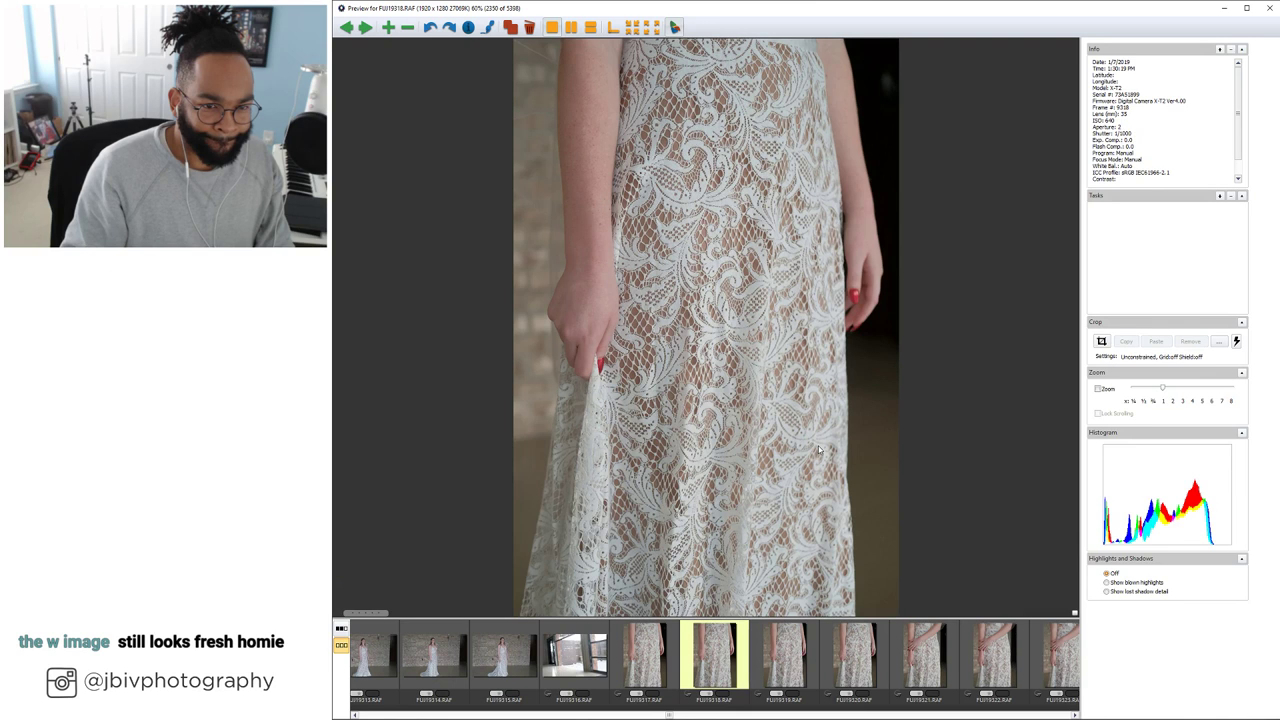
key(Right)
key(Right)
key(Right)
key(Right)
key(Right)
key(Right)
key(Right)
key(Right)
key(Right)
key(Right)
key(Right)
key(Right)
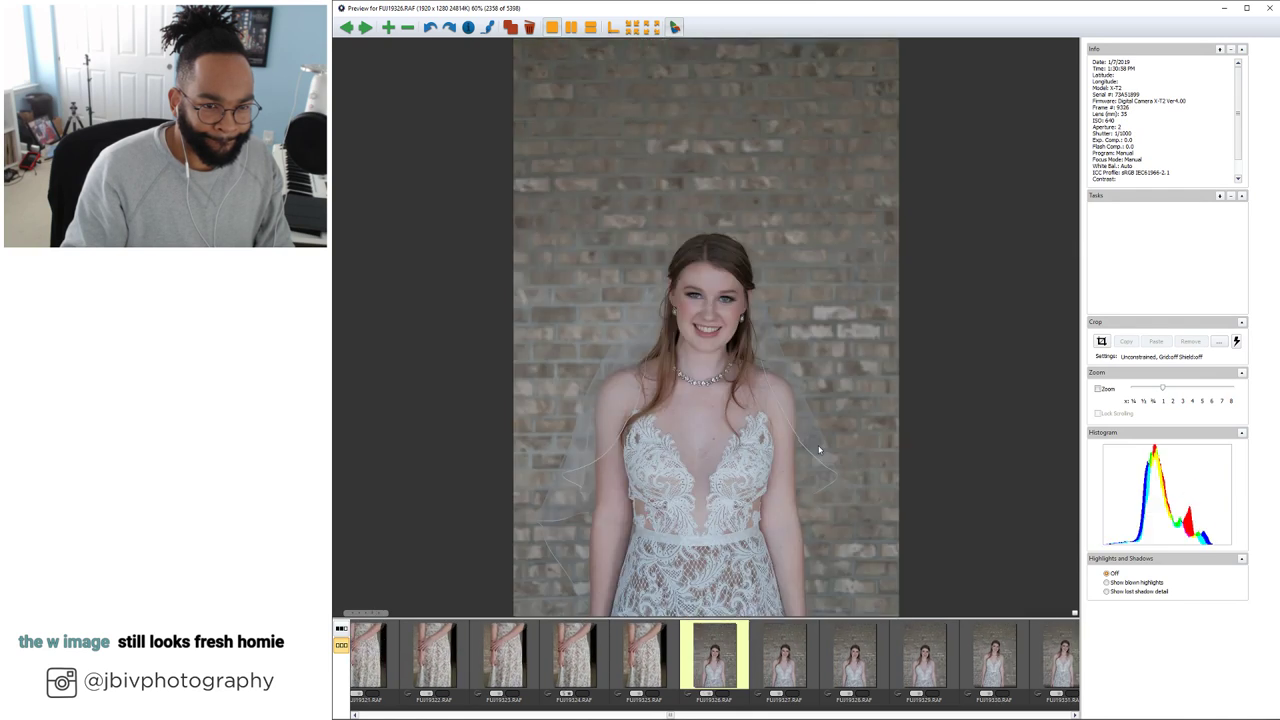
key(Right)
key(Right)
key(Right)
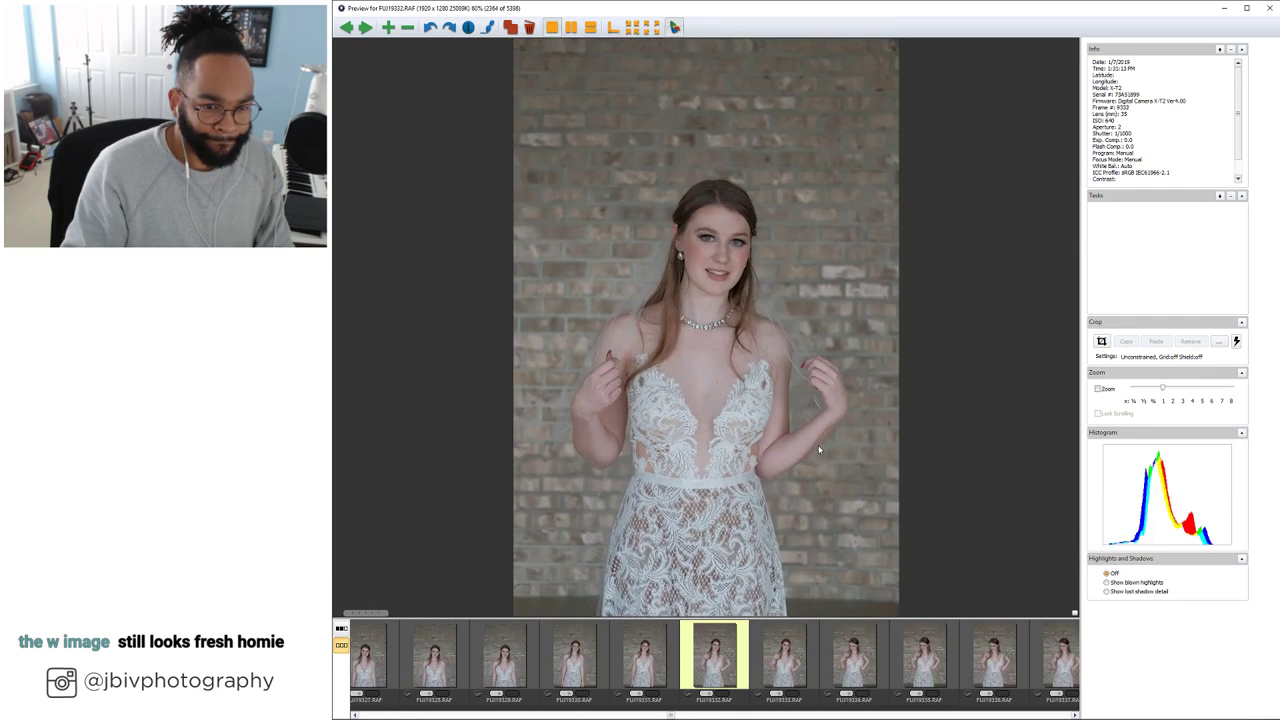
key(Right)
key(Right)
key(Right)
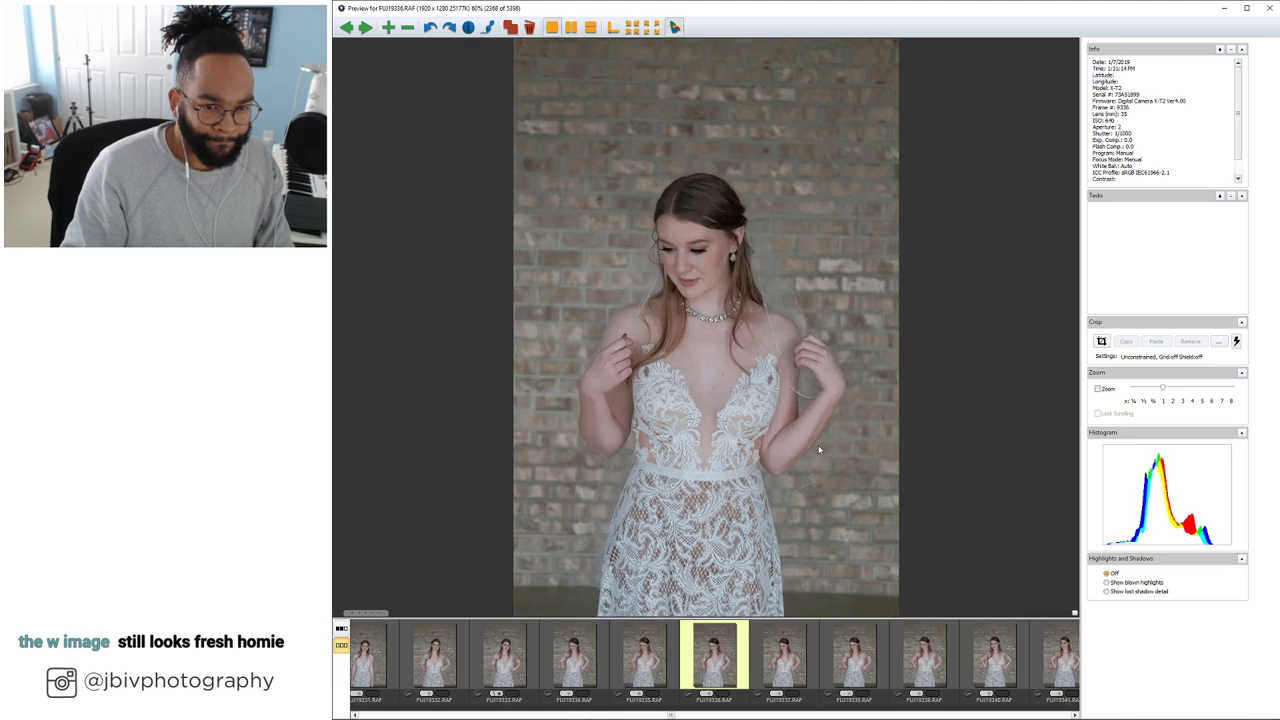
key(Right)
key(Right)
key(Right)
key(Right)
key(Right)
key(Right)
key(Right)
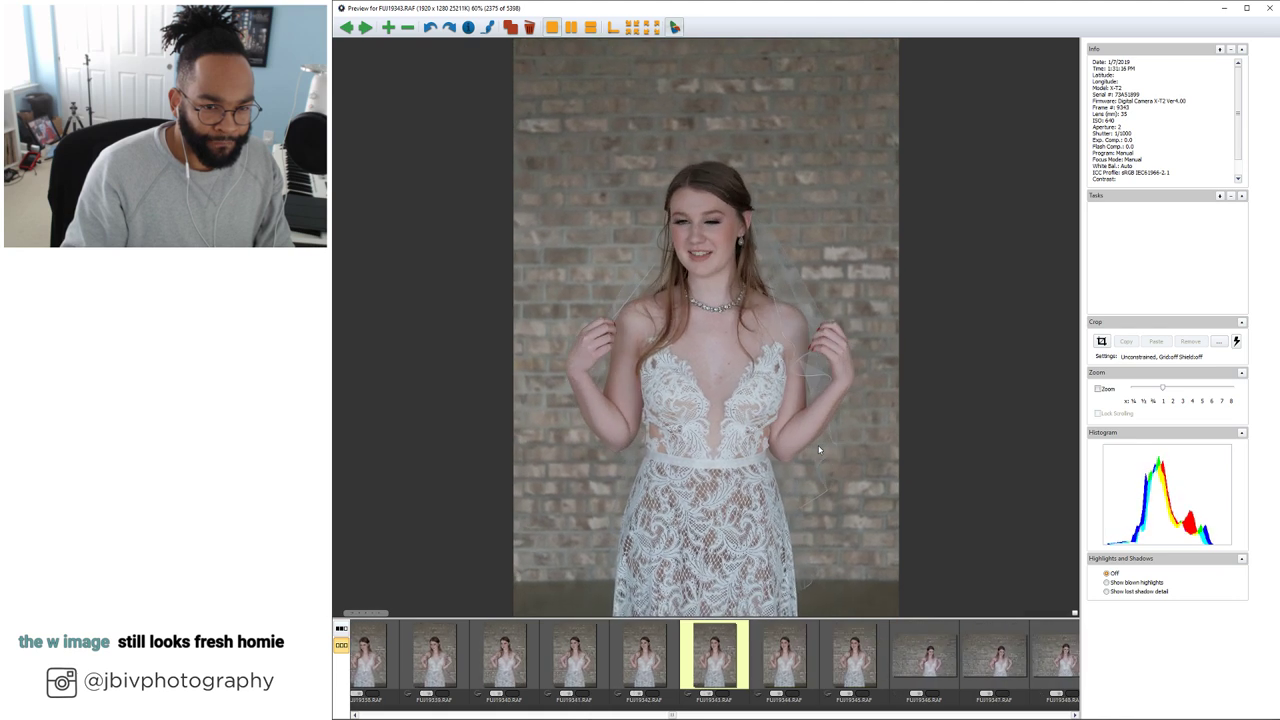
key(Right)
key(Right)
key(Right)
key(Right)
key(Right)
key(Right)
key(Right)
Bring up and dismiss the photo's context menu, then advance to the couple by the windows at FUJI9368
right_click(818, 449)
click(989, 418)
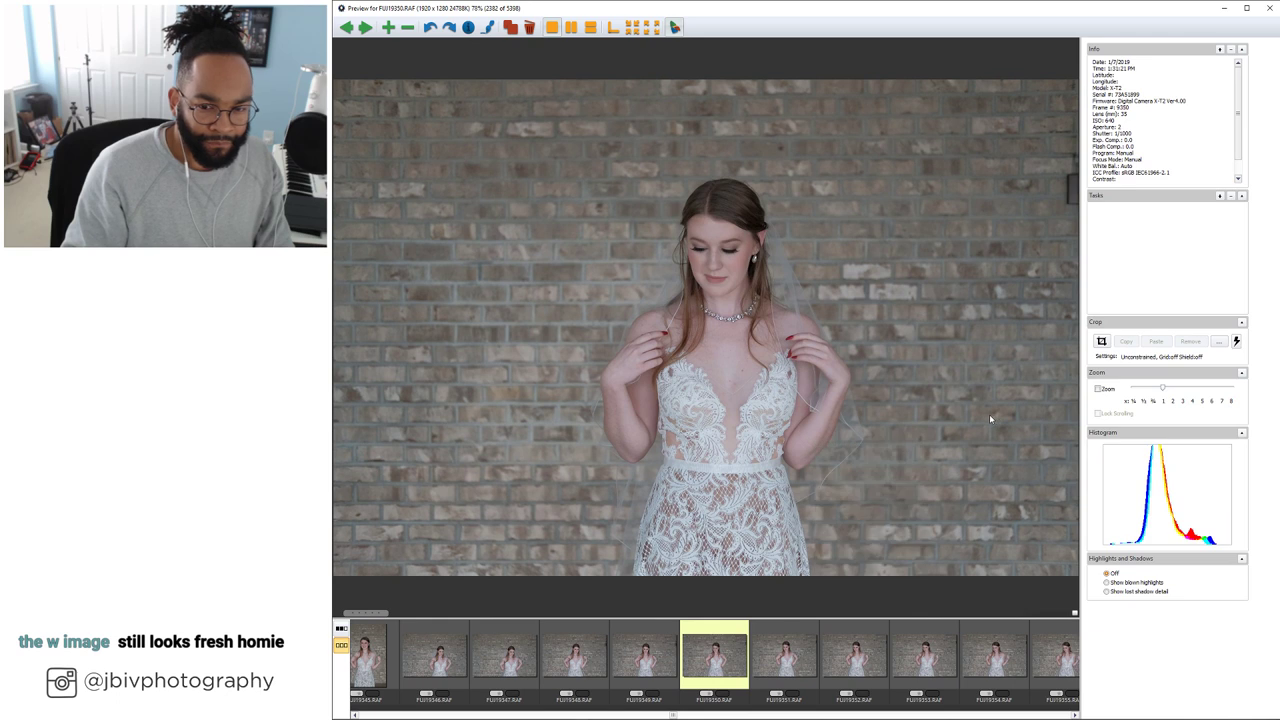
key(Right)
key(Right)
key(Right)
key(Right)
key(Right)
key(Right)
key(Right)
key(Right)
key(Right)
key(Right)
key(Right)
key(Right)
key(Right)
key(Right)
key(Right)
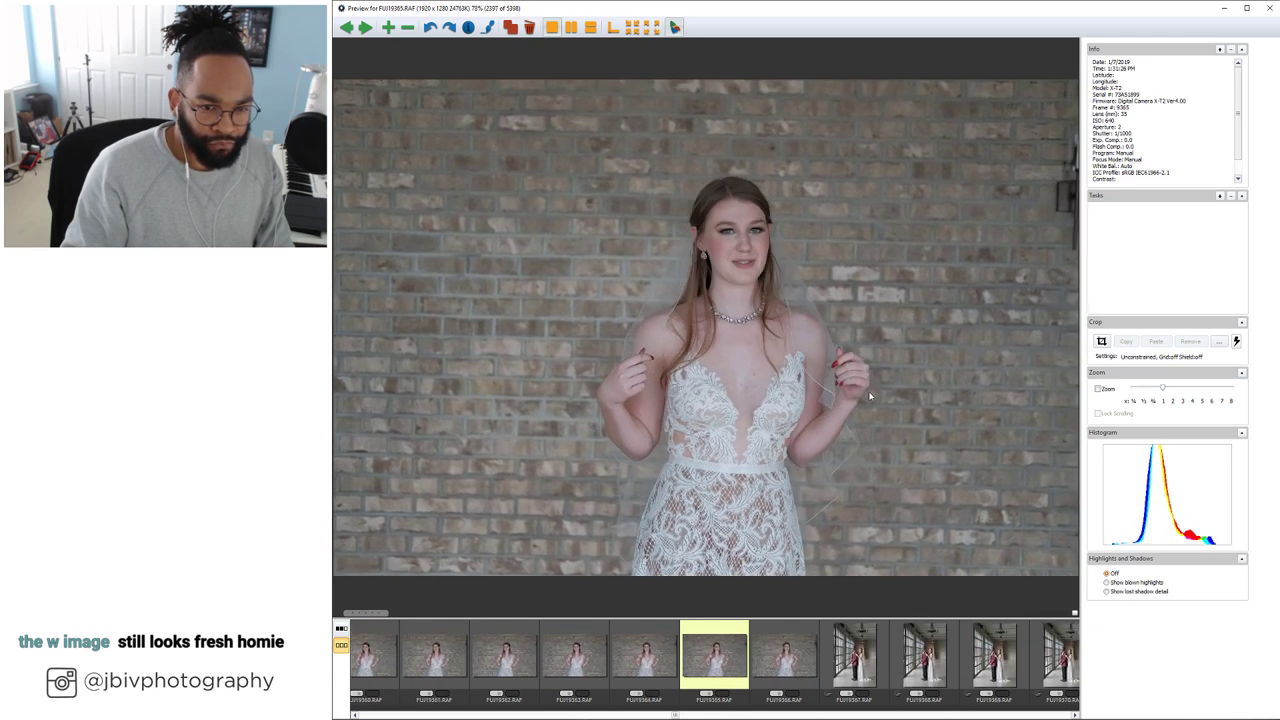
key(Right)
key(Right)
key(Right)
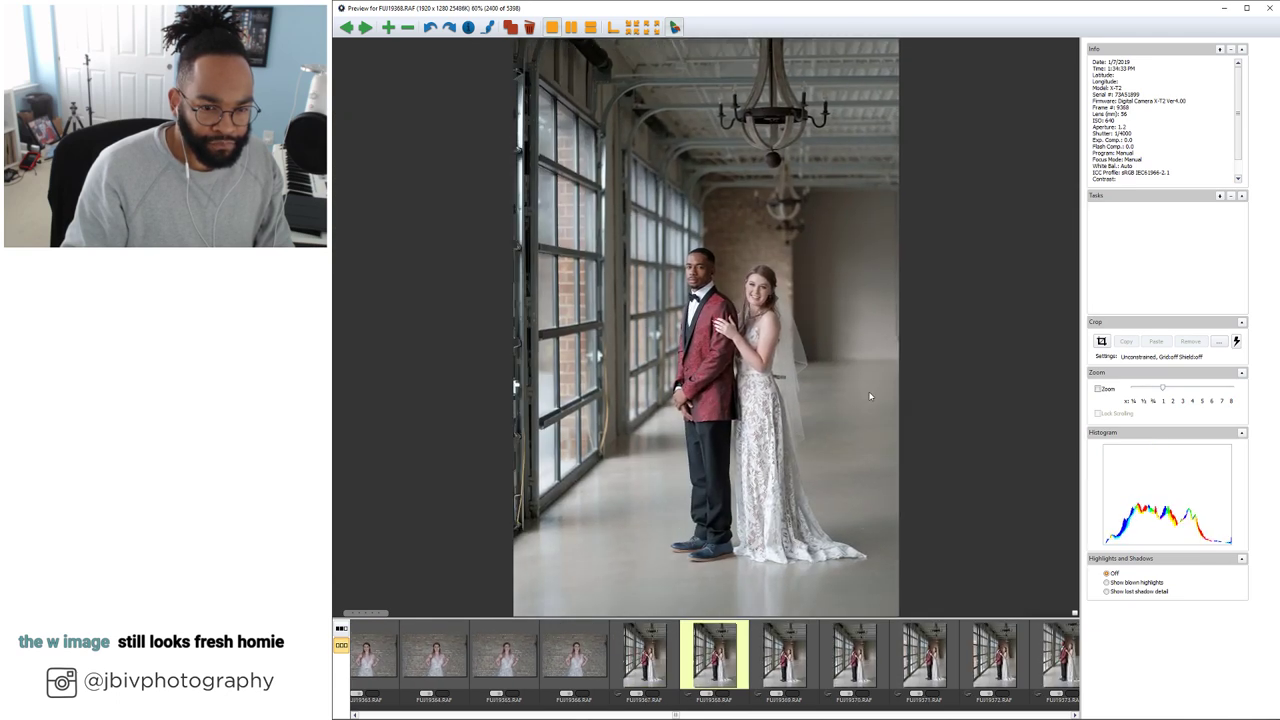
Review the red-jacket couple's window-side and leaning shots, settling on FUJI9400
key(Right)
key(Right)
key(Right)
key(Right)
key(Right)
key(Right)
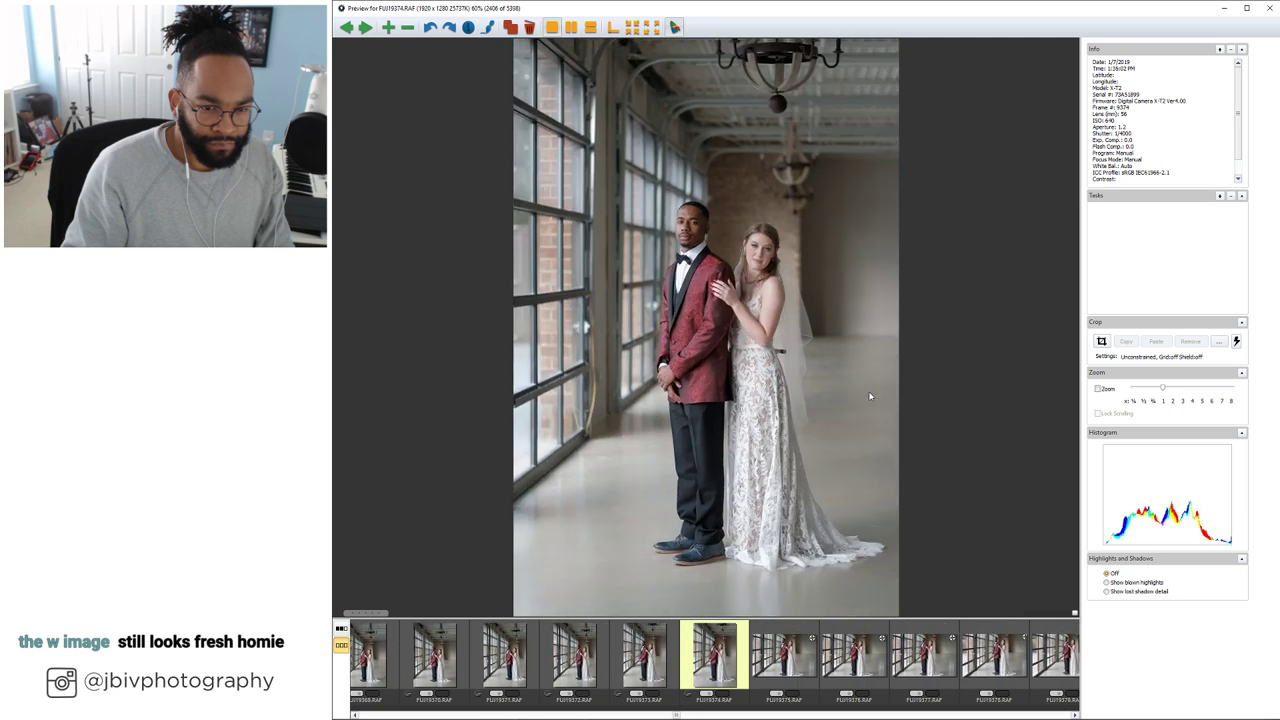
key(Right)
key(Right)
key(Right)
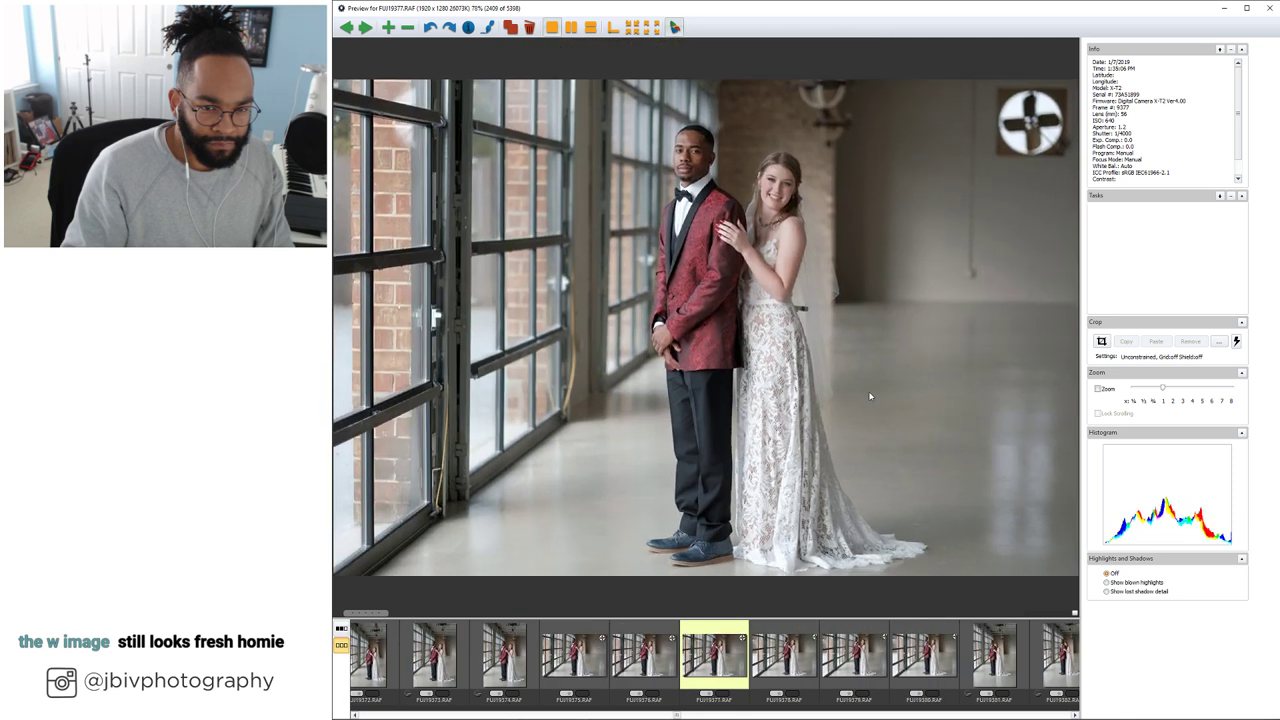
key(Right)
key(Right)
key(Right)
key(Right)
key(Right)
key(Right)
key(Right)
key(Right)
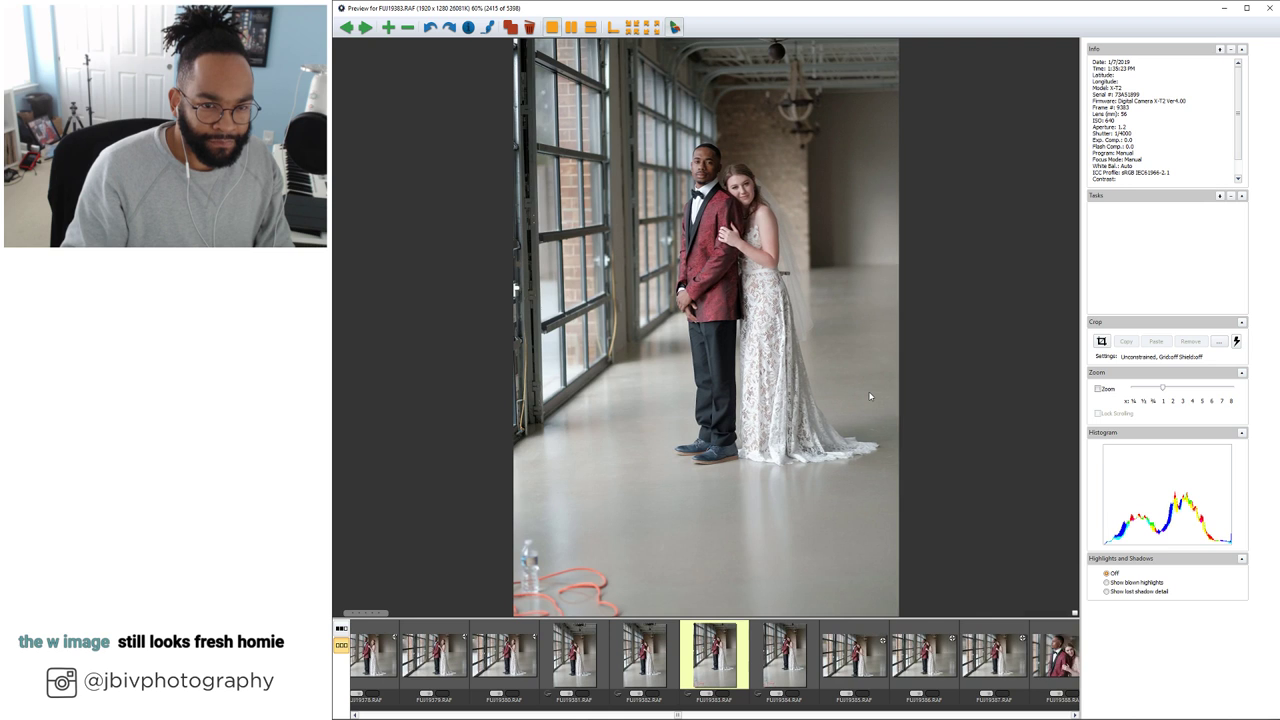
key(Left)
key(Left)
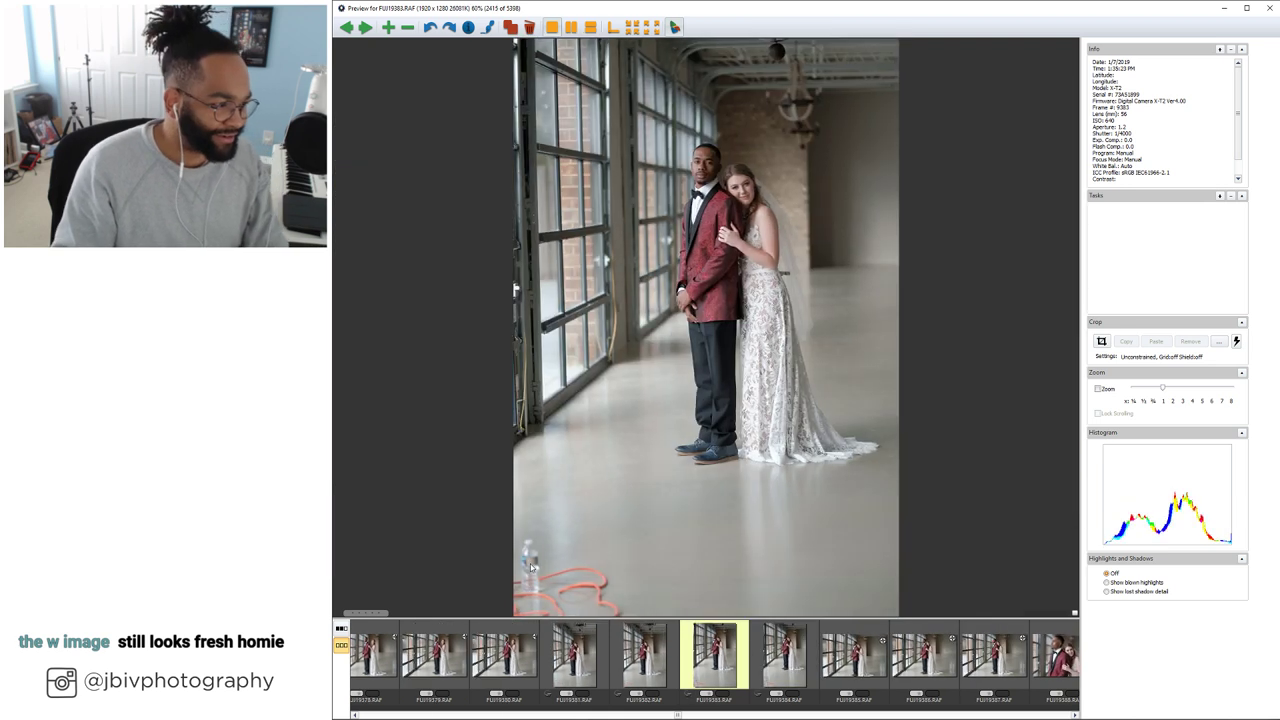
key(Right)
key(Right)
key(Right)
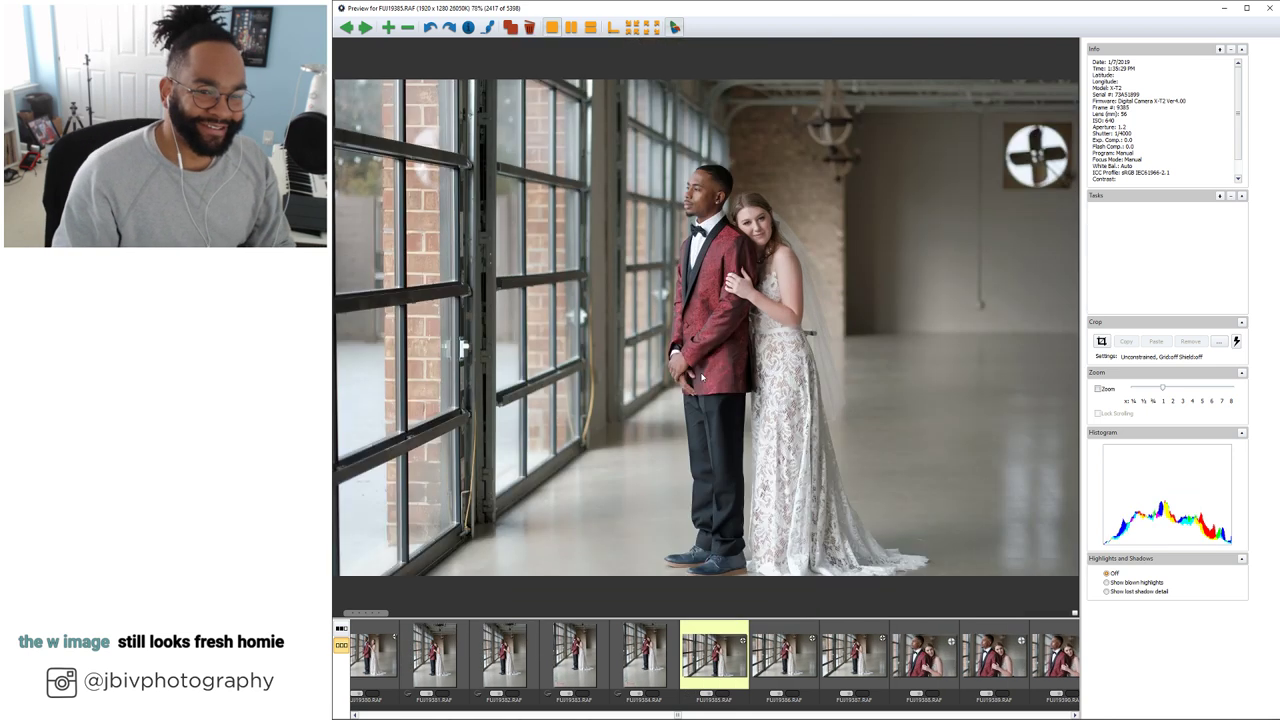
key(Right)
key(Right)
key(Right)
key(Right)
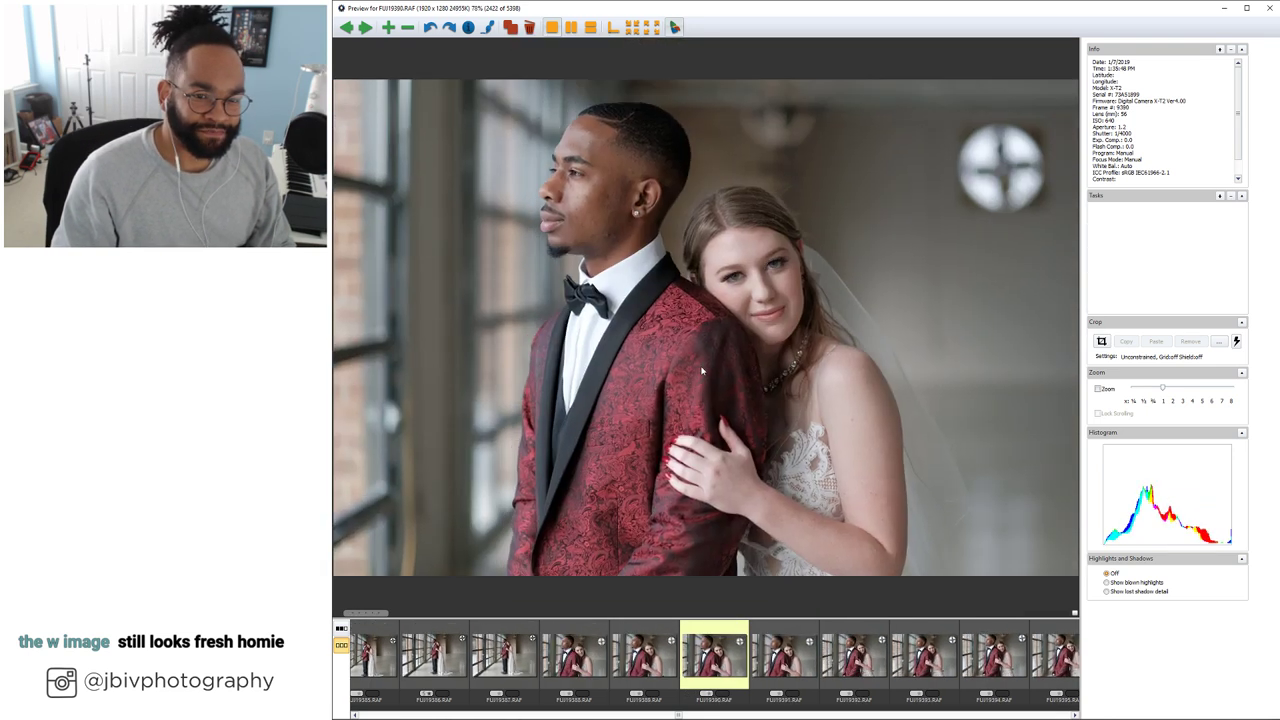
key(Right)
key(Right)
key(Right)
key(Right)
key(Right)
key(Right)
key(Right)
key(Right)
key(Right)
key(Right)
key(Right)
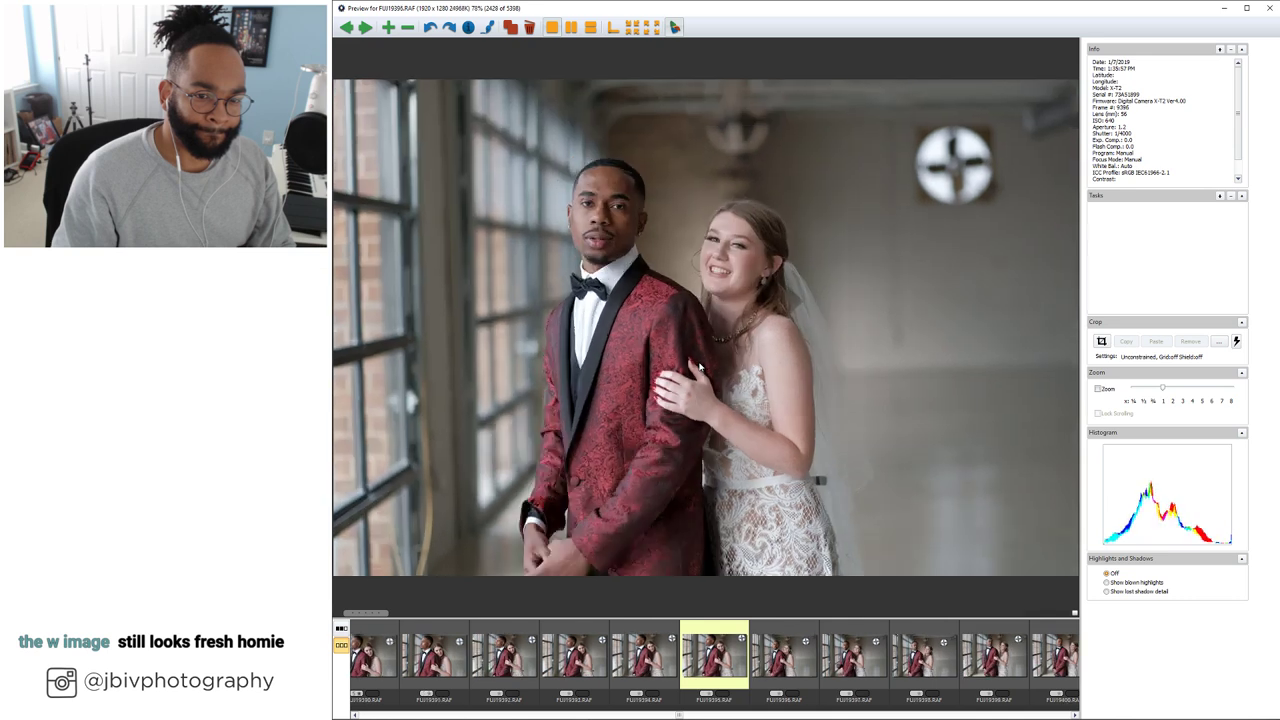
key(Left)
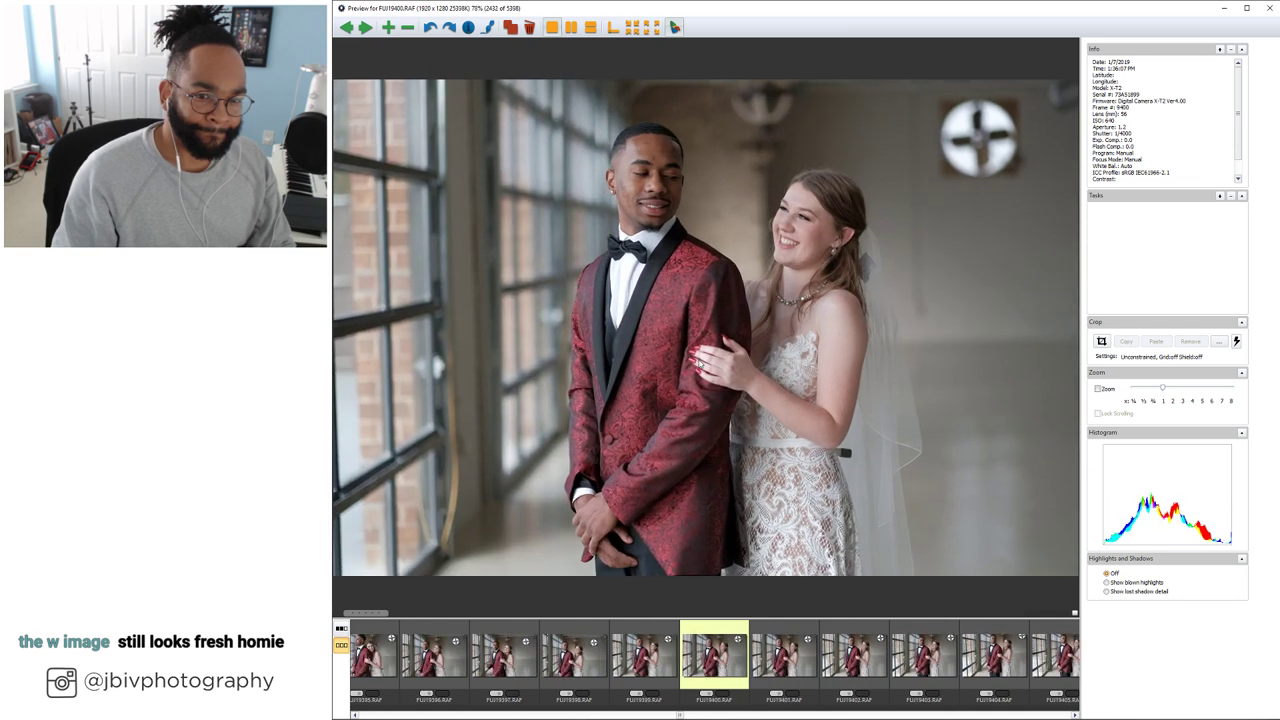
Advance through FUJI9408, the embraces at FUJI9418–9431 and the FUJI9439 DNG to FUJI9446
key(Right)
key(Right)
key(Right)
key(Right)
key(Right)
key(Right)
key(Right)
key(Right)
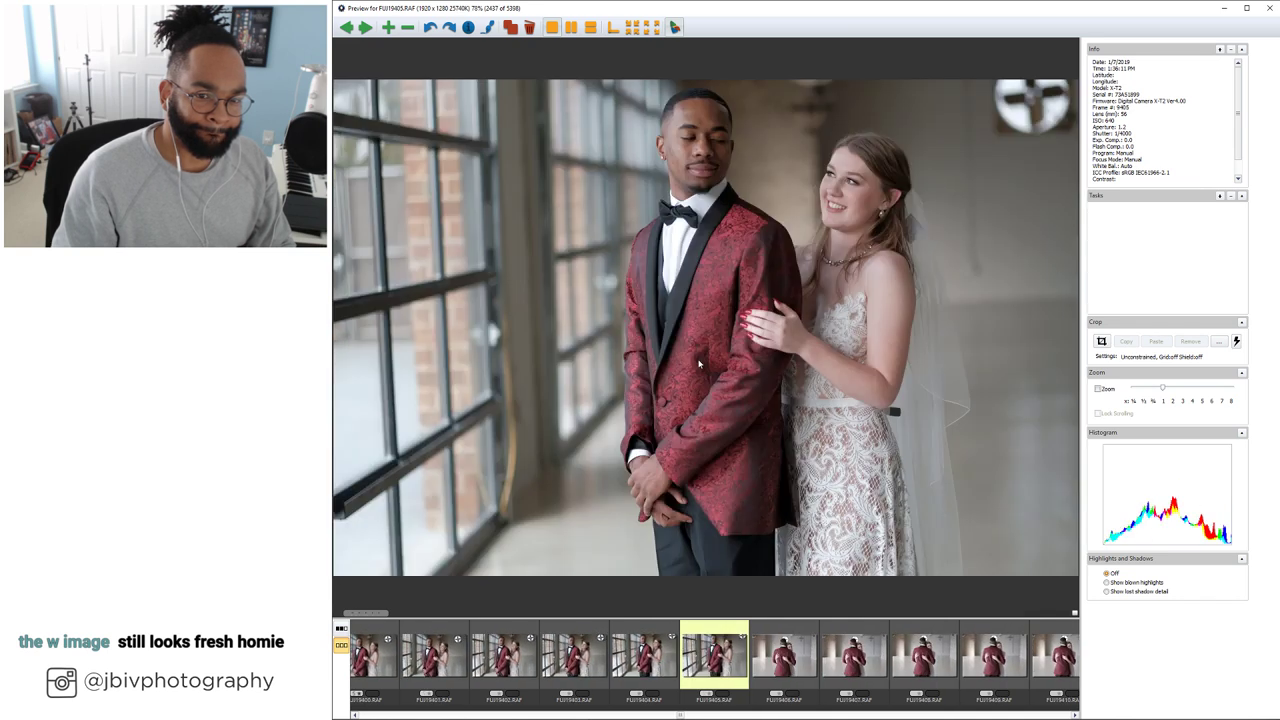
key(Right)
key(Right)
key(Right)
key(Right)
key(Right)
key(Right)
key(Right)
key(Right)
key(Right)
key(Right)
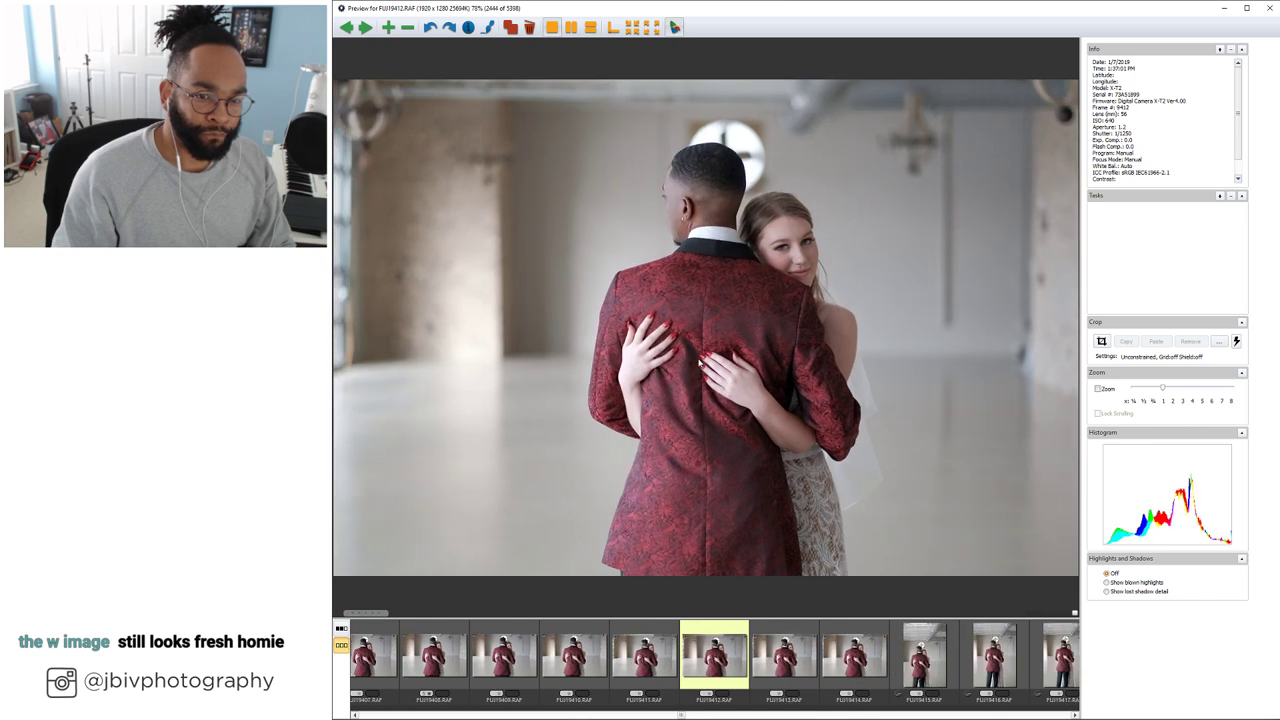
key(Right)
key(Right)
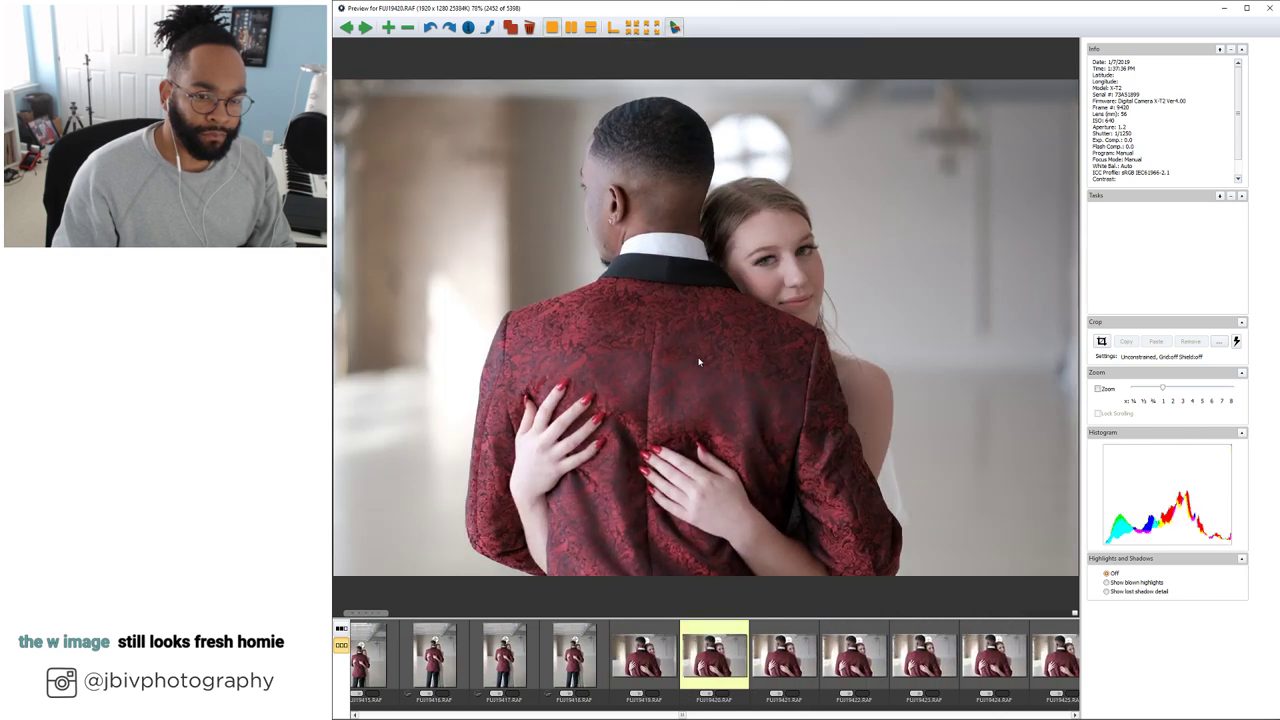
key(Right)
key(Right)
key(Right)
key(Right)
key(Right)
key(Right)
key(Right)
key(Right)
key(Right)
key(Right)
key(Right)
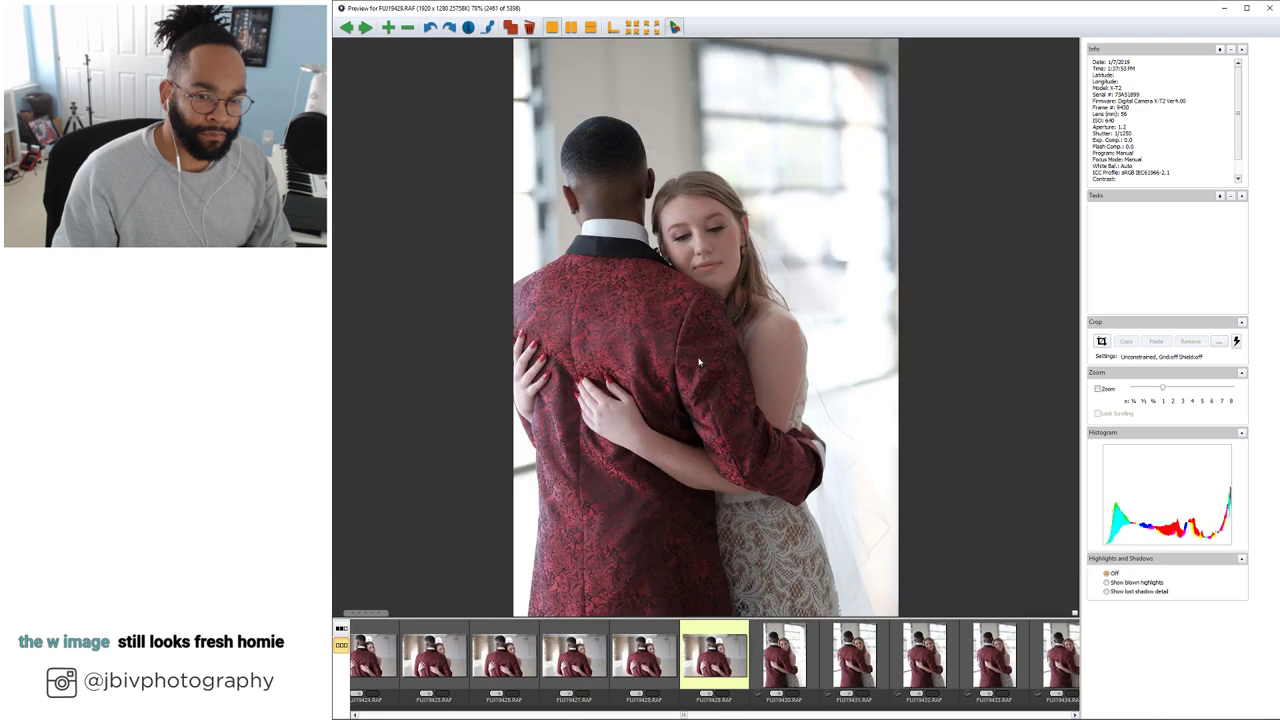
key(Right)
key(Right)
key(Right)
key(Right)
key(Right)
key(Right)
key(Right)
key(Right)
key(Right)
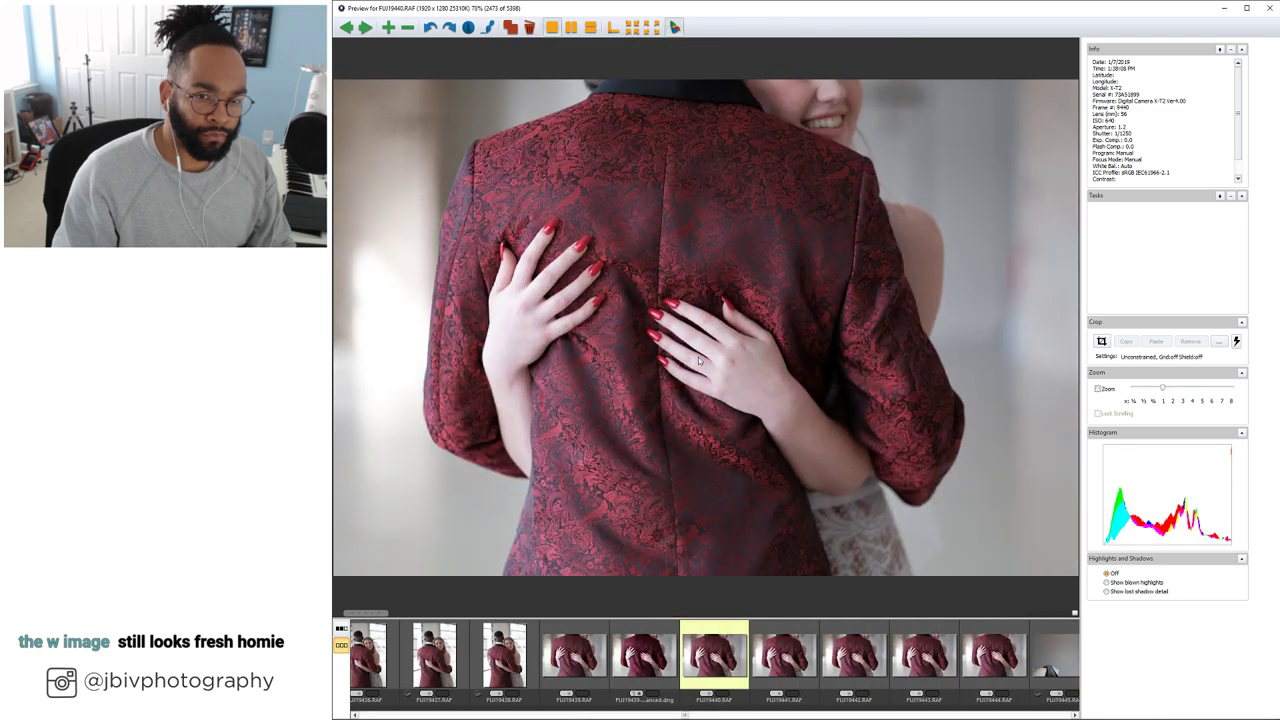
key(Right)
key(Right)
key(Right)
key(Right)
key(Right)
key(Right)
key(Right)
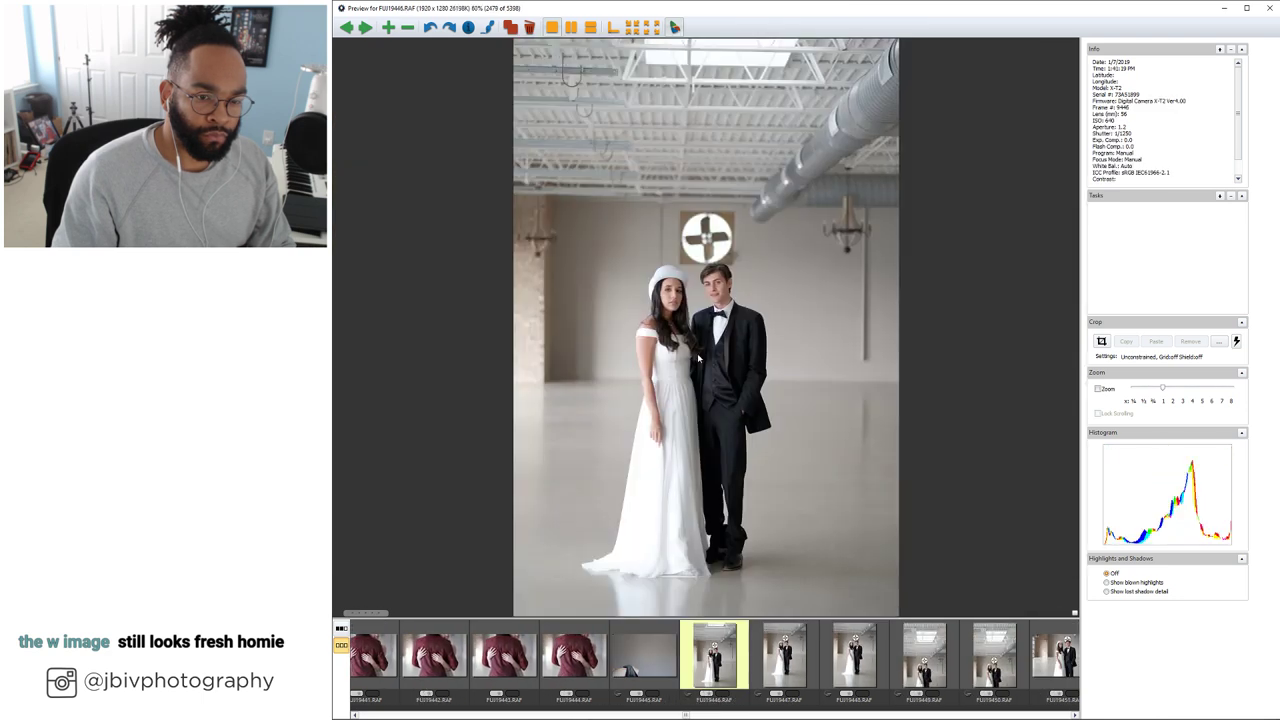
Step through the white-hat couple's opening frames from FUJI9449 to FUJI9461
key(Right)
key(Right)
key(Right)
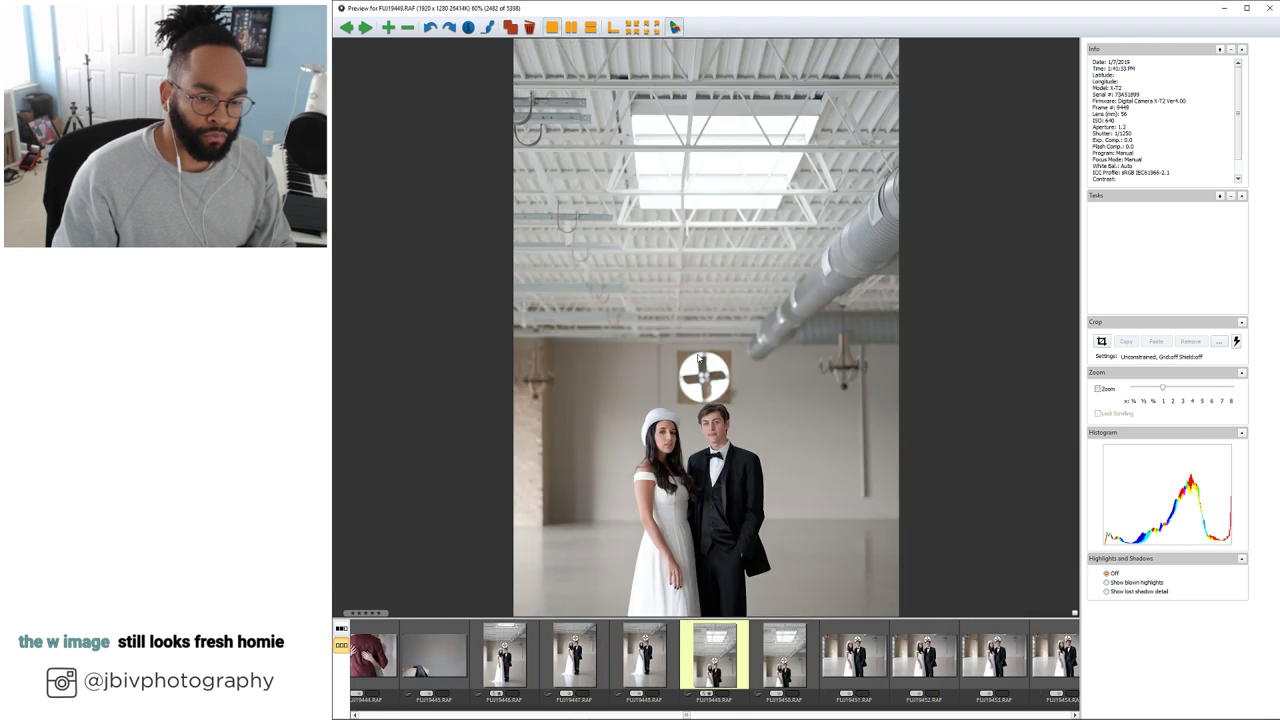
key(Right)
key(Right)
key(Right)
key(Right)
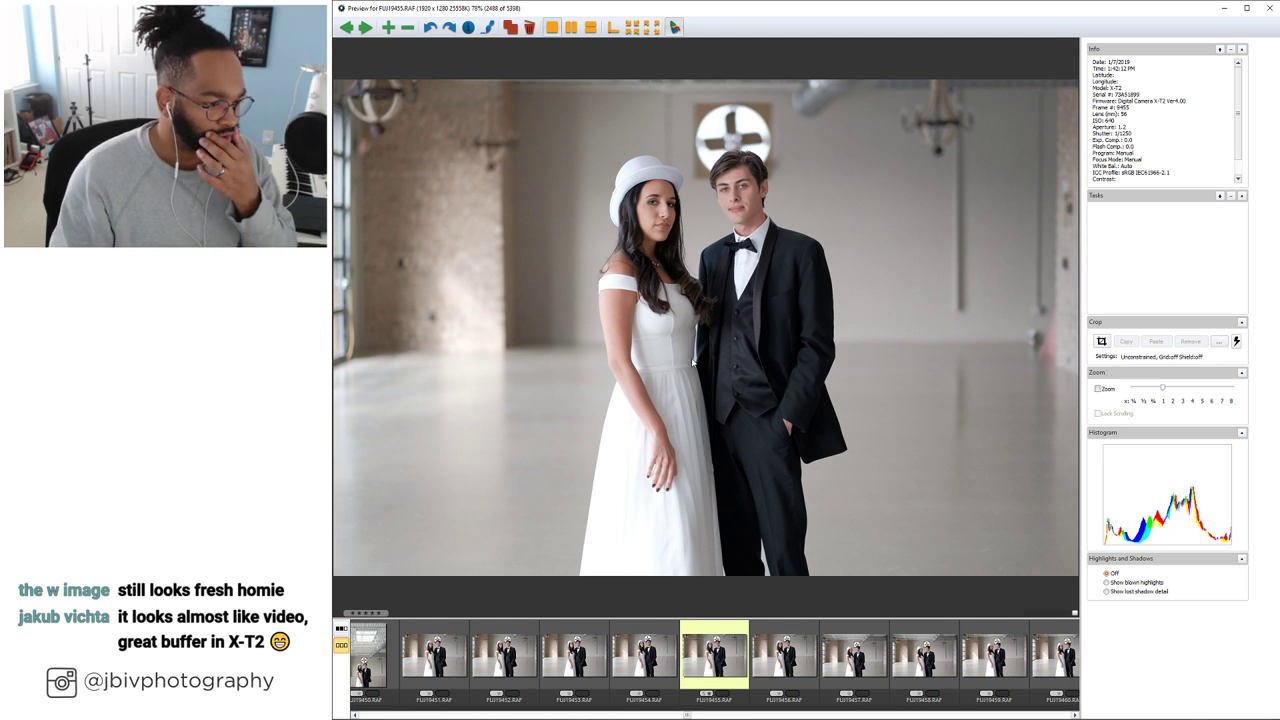
key(Right)
key(Right)
key(Right)
key(Right)
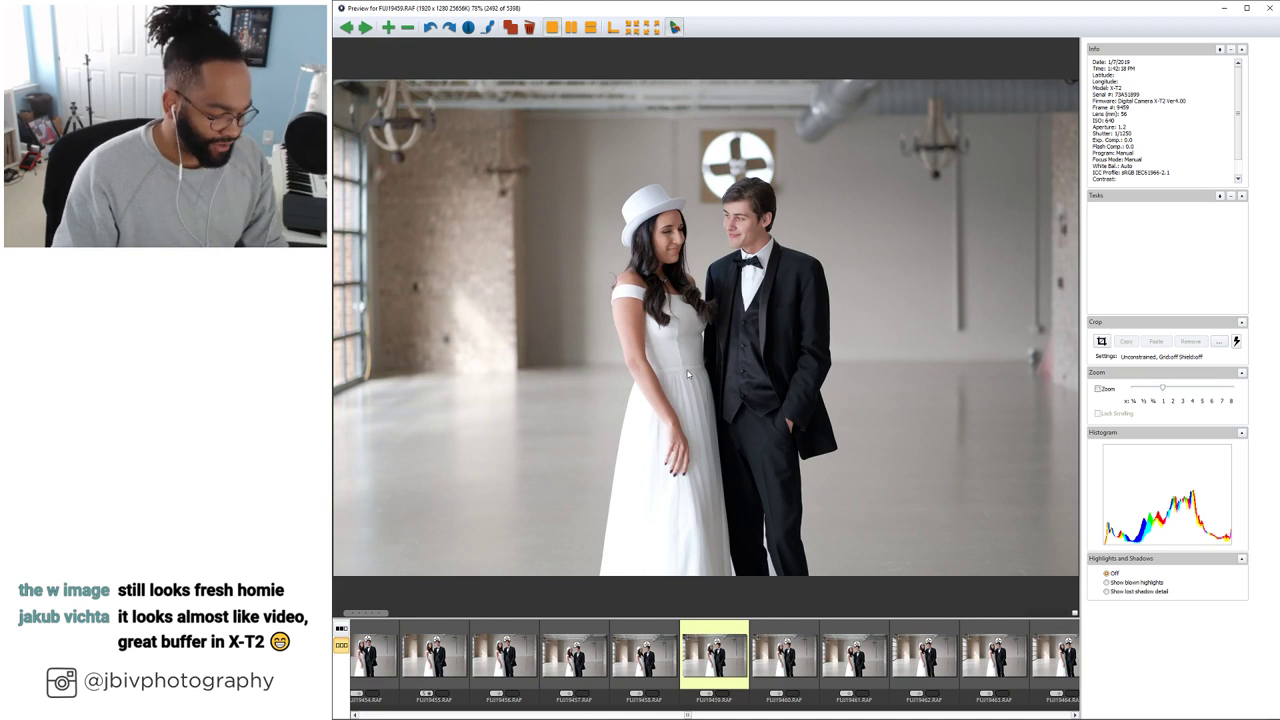
key(Right)
key(Right)
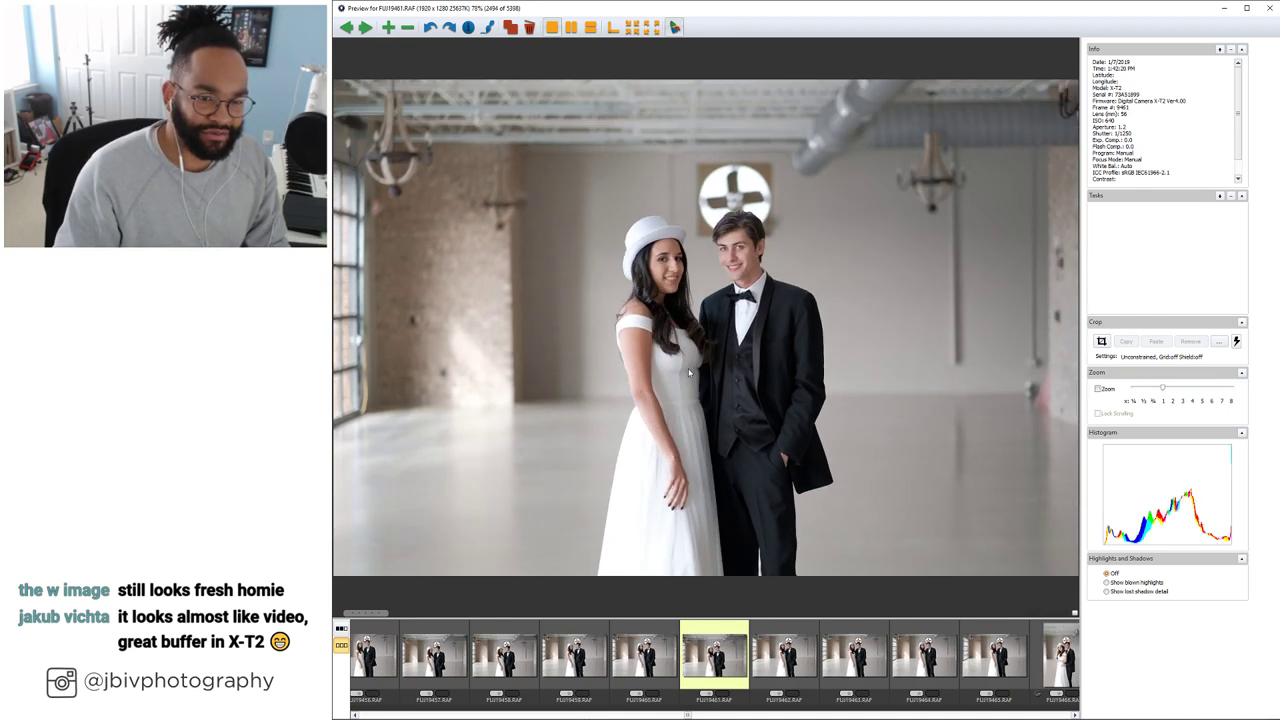
Advance past FUJI9469 and FUJI9470 and give the FUJI9494 portrait a 5-star rating
key(Right)
key(Right)
key(Right)
key(Right)
key(Right)
key(Right)
key(Right)
key(Right)
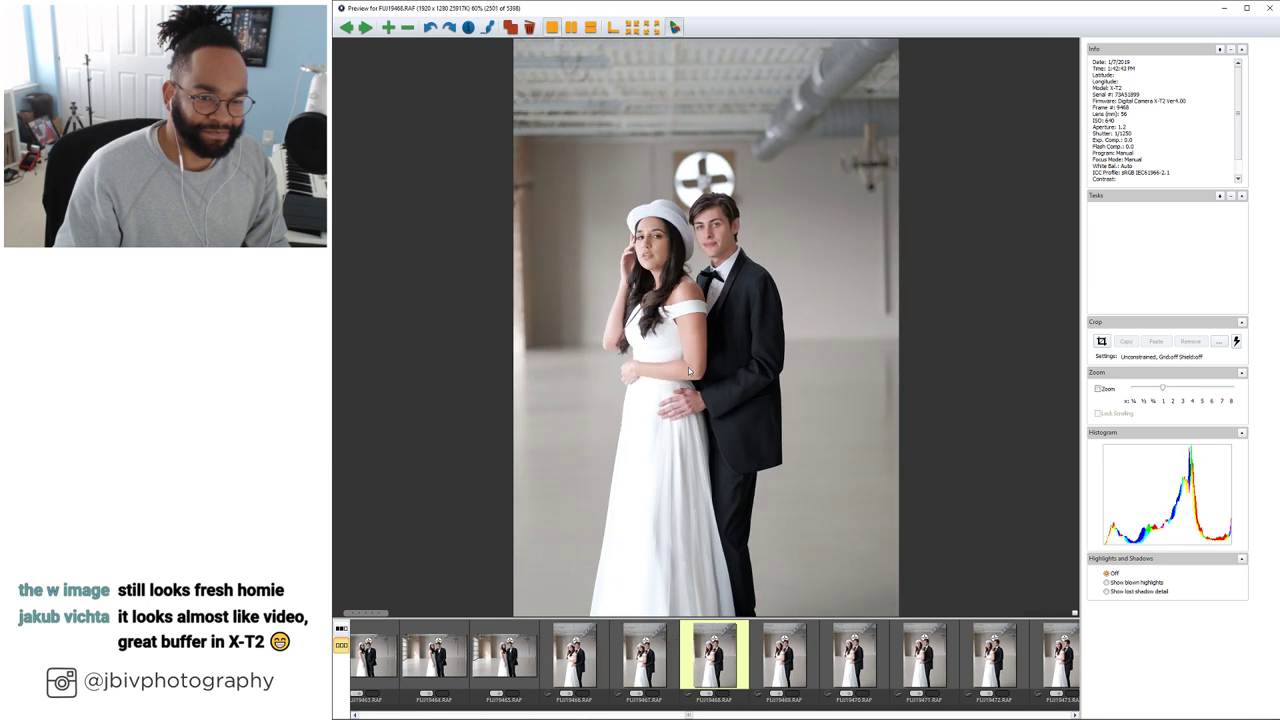
key(Right)
key(Right)
key(Right)
key(Right)
key(Right)
key(Right)
key(Right)
key(Right)
key(Right)
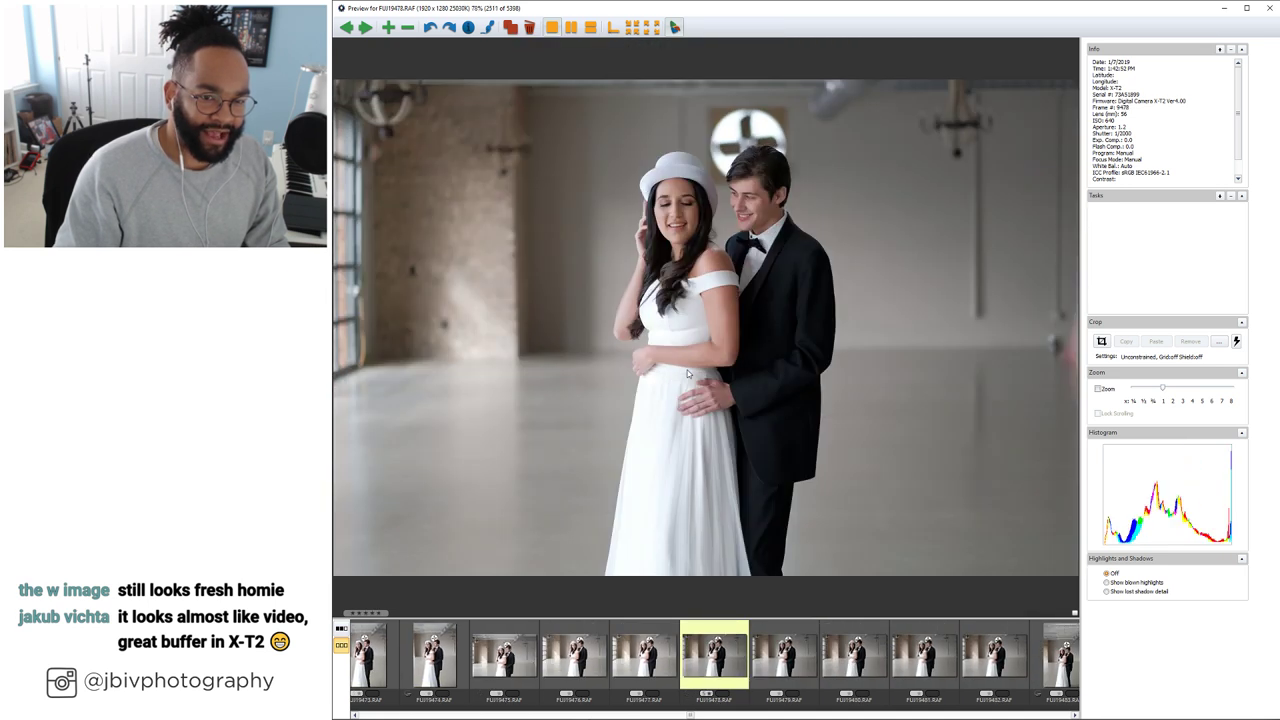
key(Right)
key(Right)
key(Right)
key(Right)
key(Right)
key(Right)
key(Right)
key(Right)
key(Right)
key(Right)
key(Right)
key(Right)
key(Right)
key(Right)
key(Right)
key(Right)
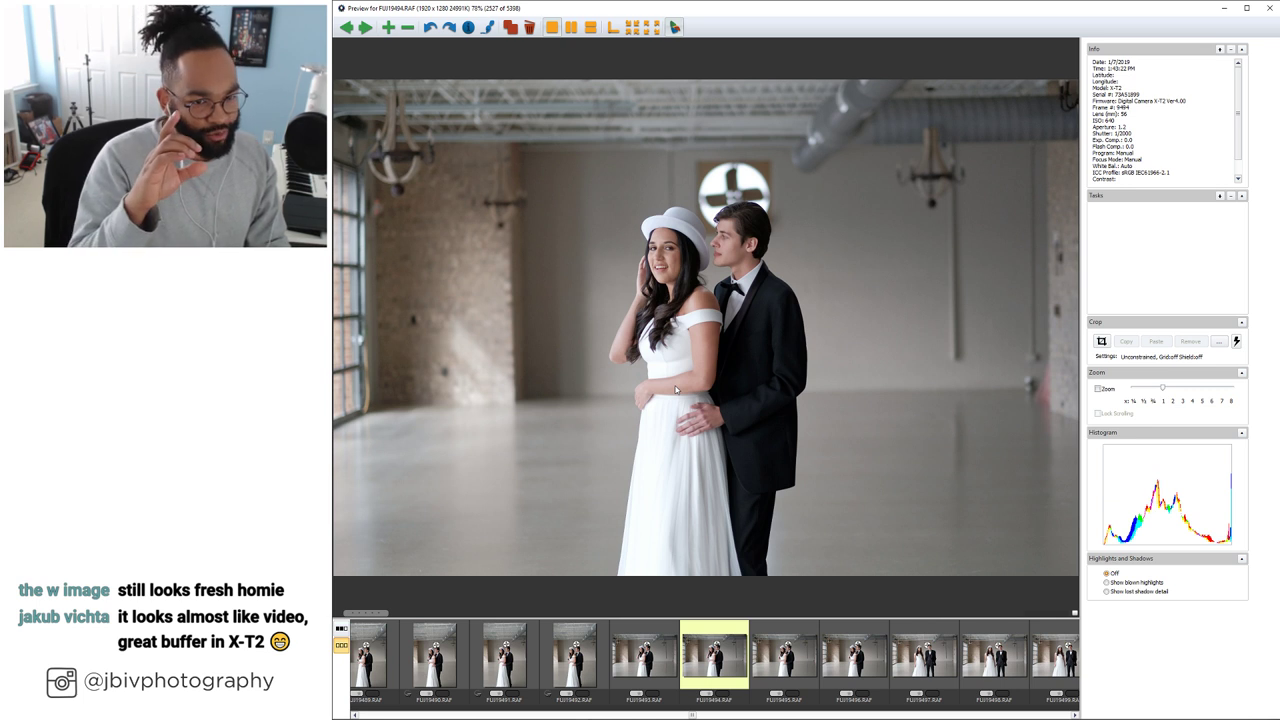
key(5)
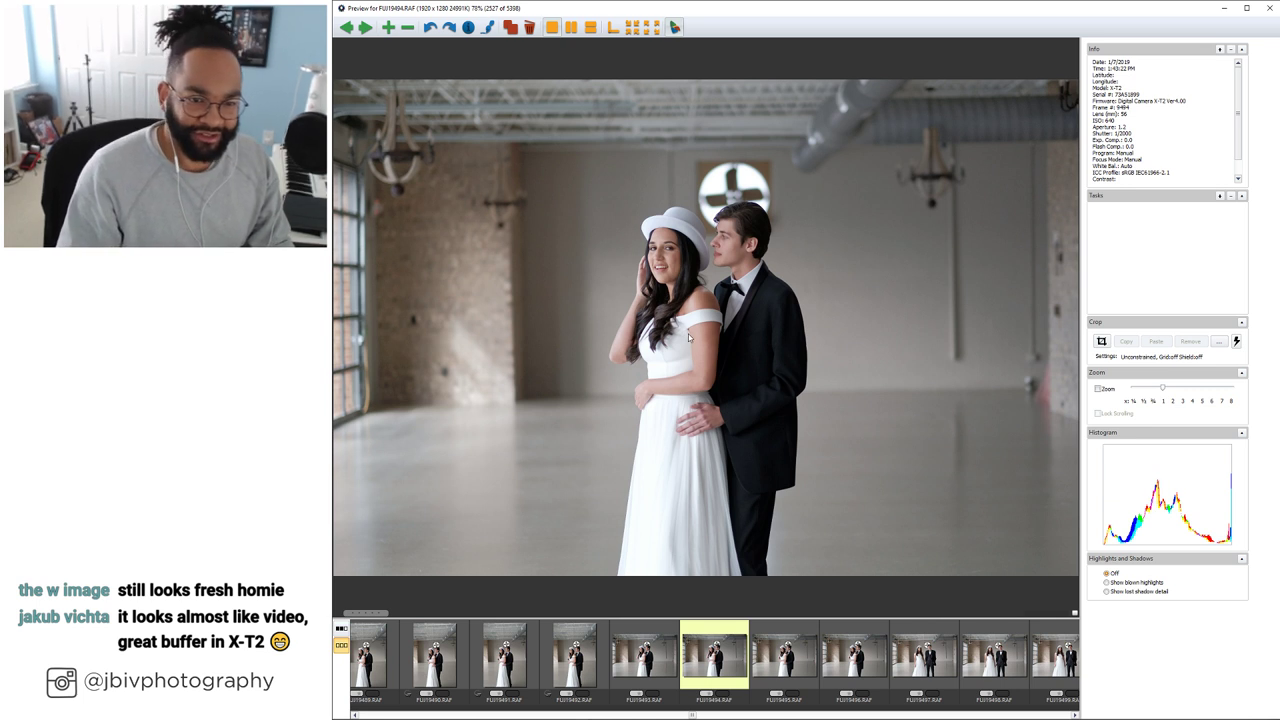
Continue from FUJI9498 through the veil shots to the bride's solo frame FUJI9548
key(Right)
key(Right)
key(Right)
key(Right)
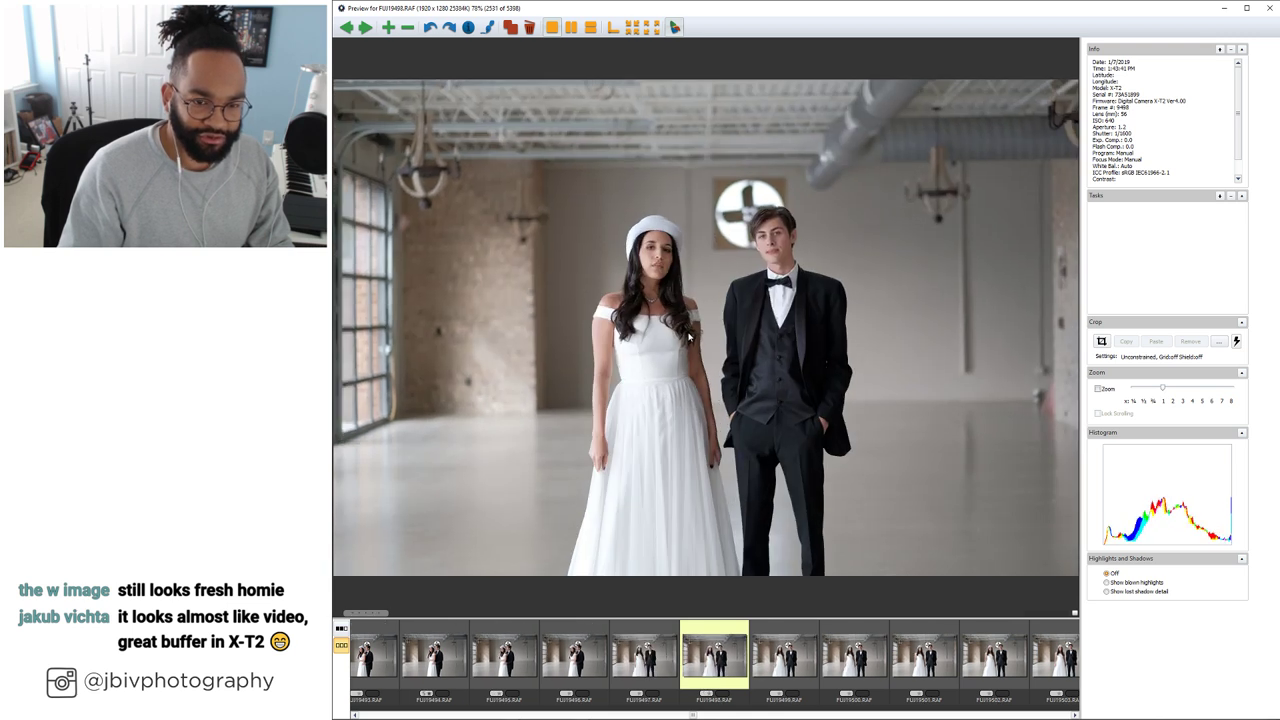
key(Right)
key(Right)
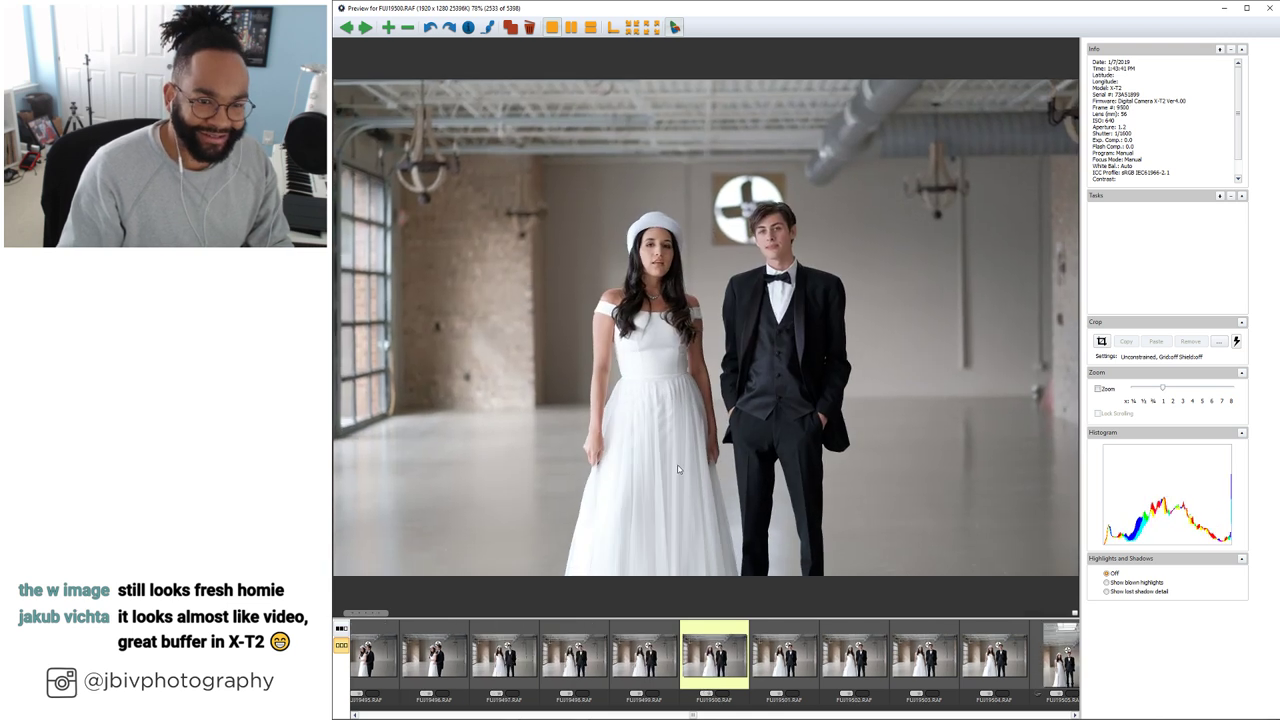
key(Right)
key(Right)
key(Right)
key(Right)
key(Right)
key(Right)
key(Right)
key(Right)
key(Right)
key(Right)
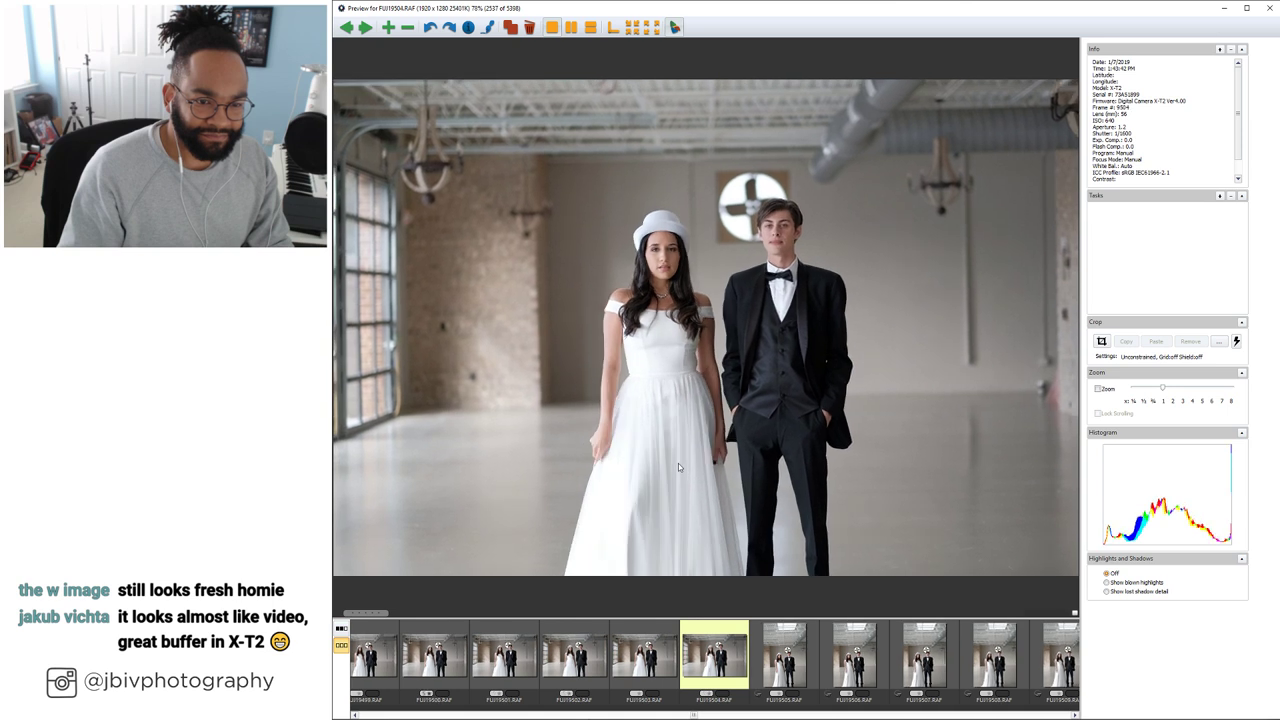
key(Right)
key(Right)
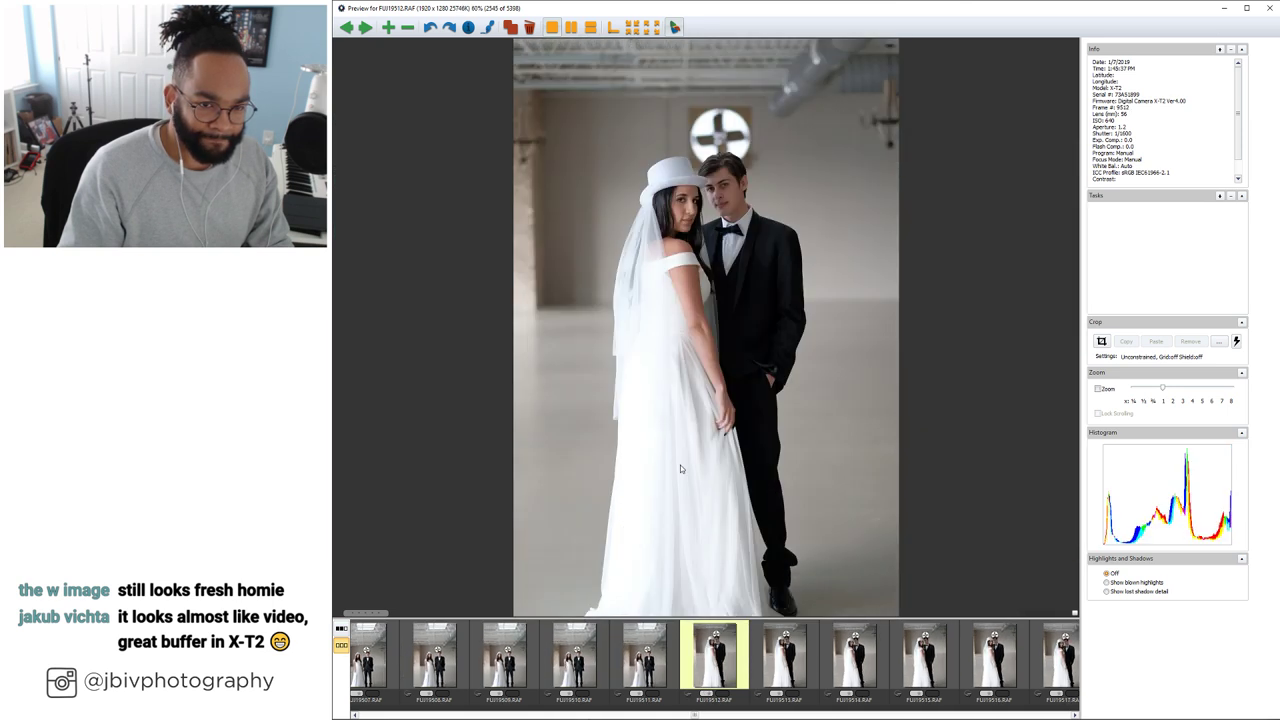
key(Right)
key(Right)
key(Right)
key(Right)
key(Right)
key(Right)
key(Right)
key(Right)
key(Right)
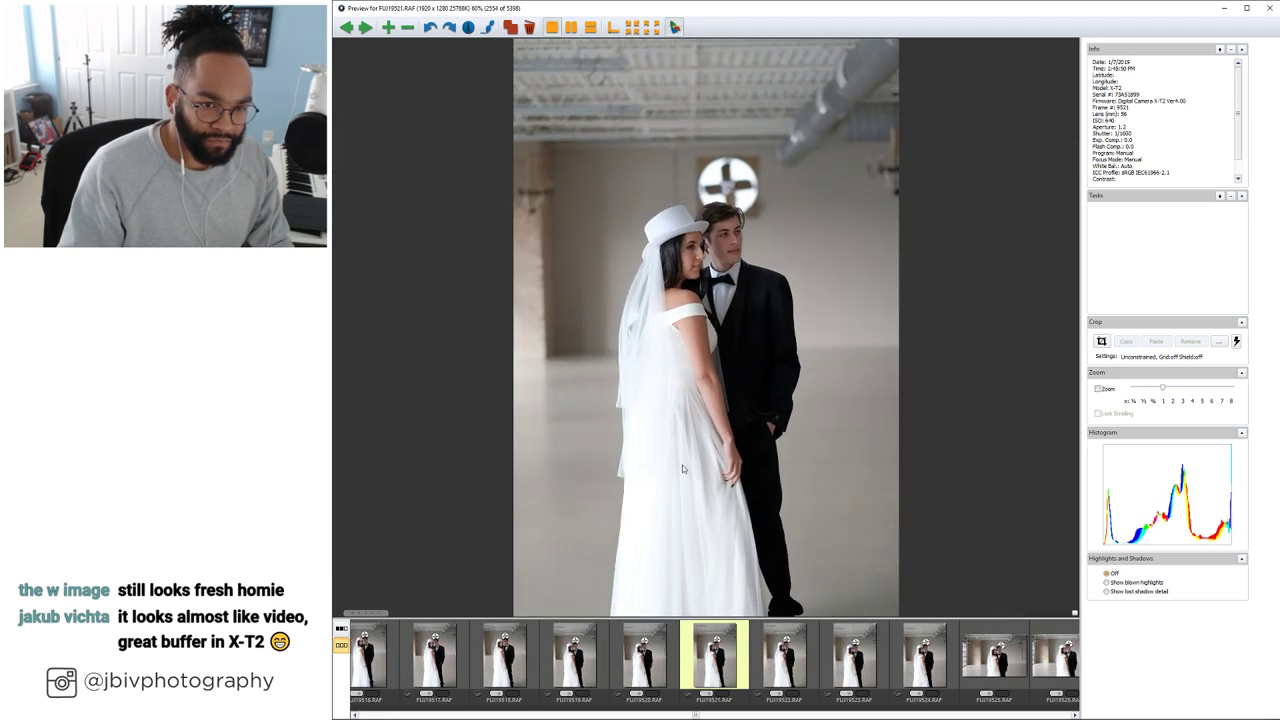
key(Right)
key(Right)
key(Right)
key(Right)
key(Right)
key(Right)
key(Right)
key(Right)
key(Right)
key(Right)
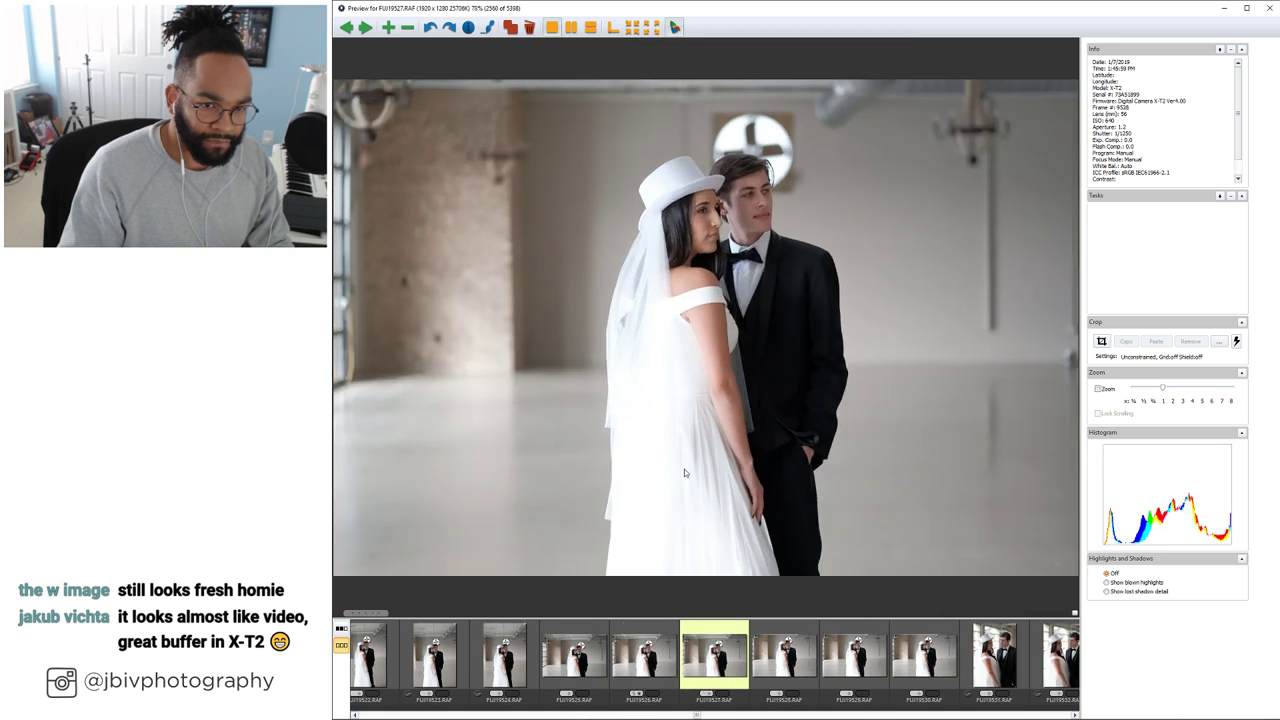
key(Right)
key(Right)
key(Right)
key(Right)
key(Right)
key(Right)
key(Right)
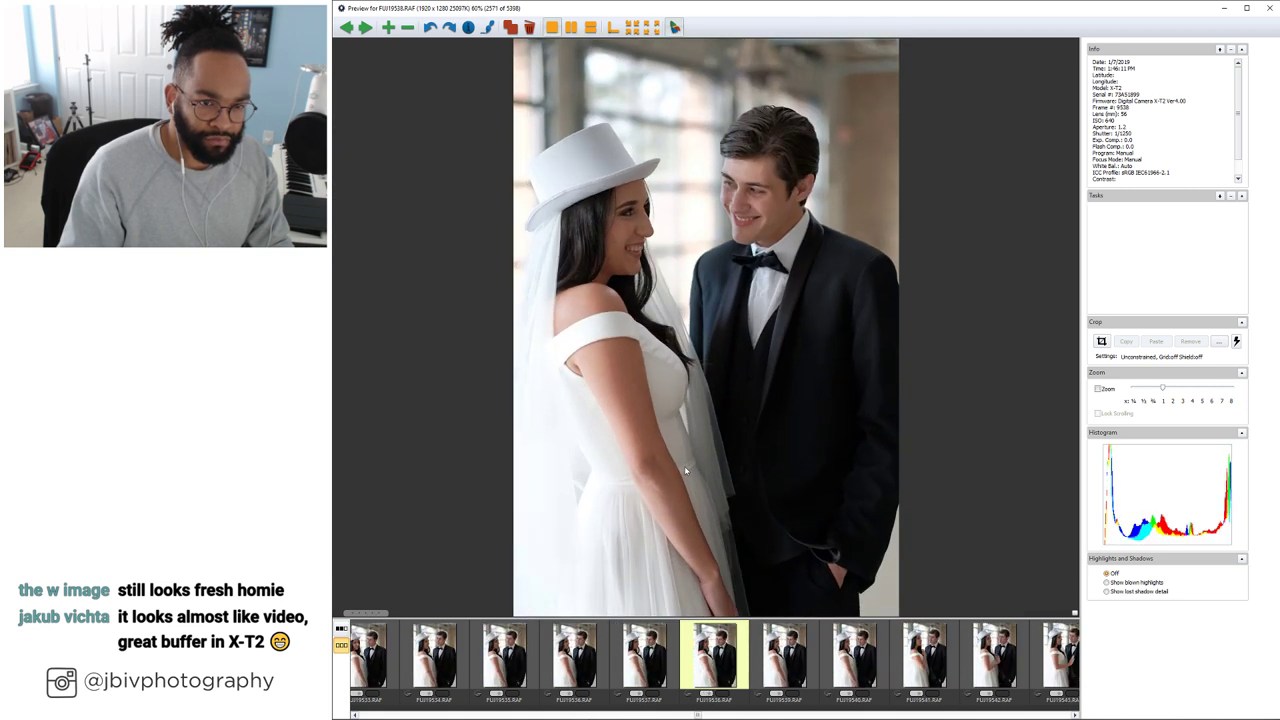
key(Right)
key(Right)
key(Right)
key(Right)
key(Right)
key(Right)
key(Right)
key(Right)
key(Right)
key(Right)
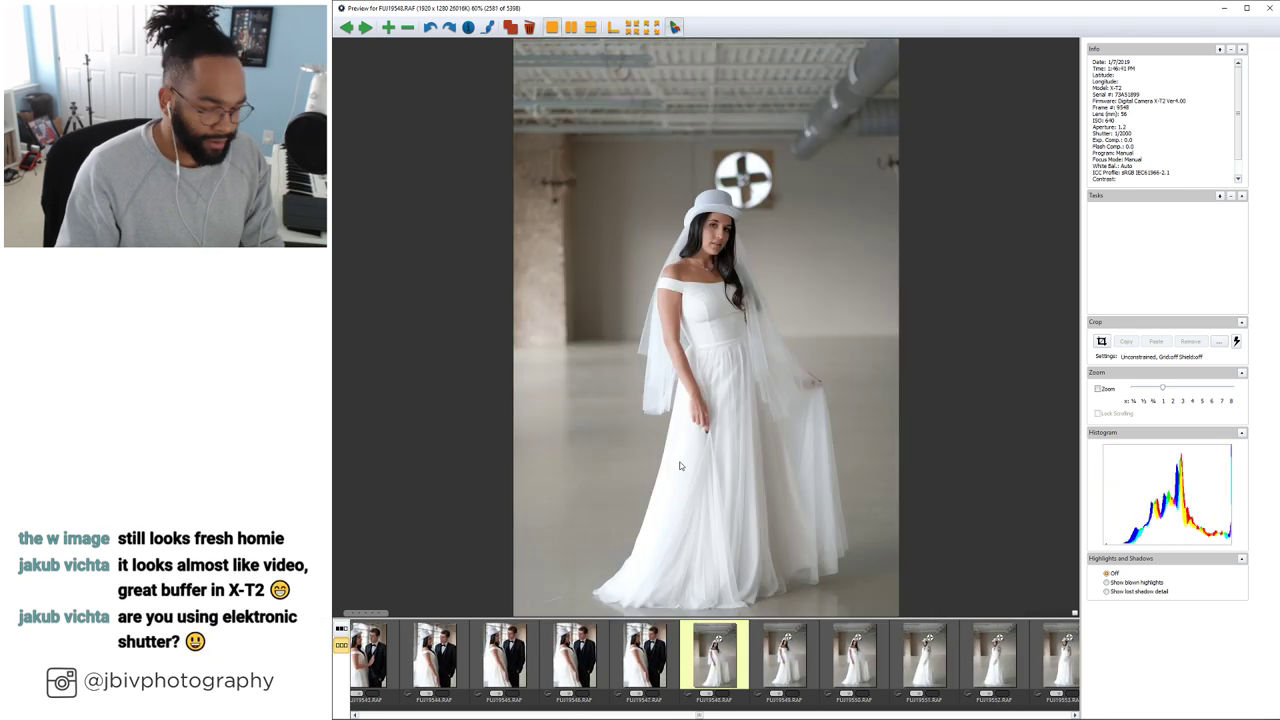
Step through the white-dress bride previews from FUJI9549 to FUJI9591
key(Right)
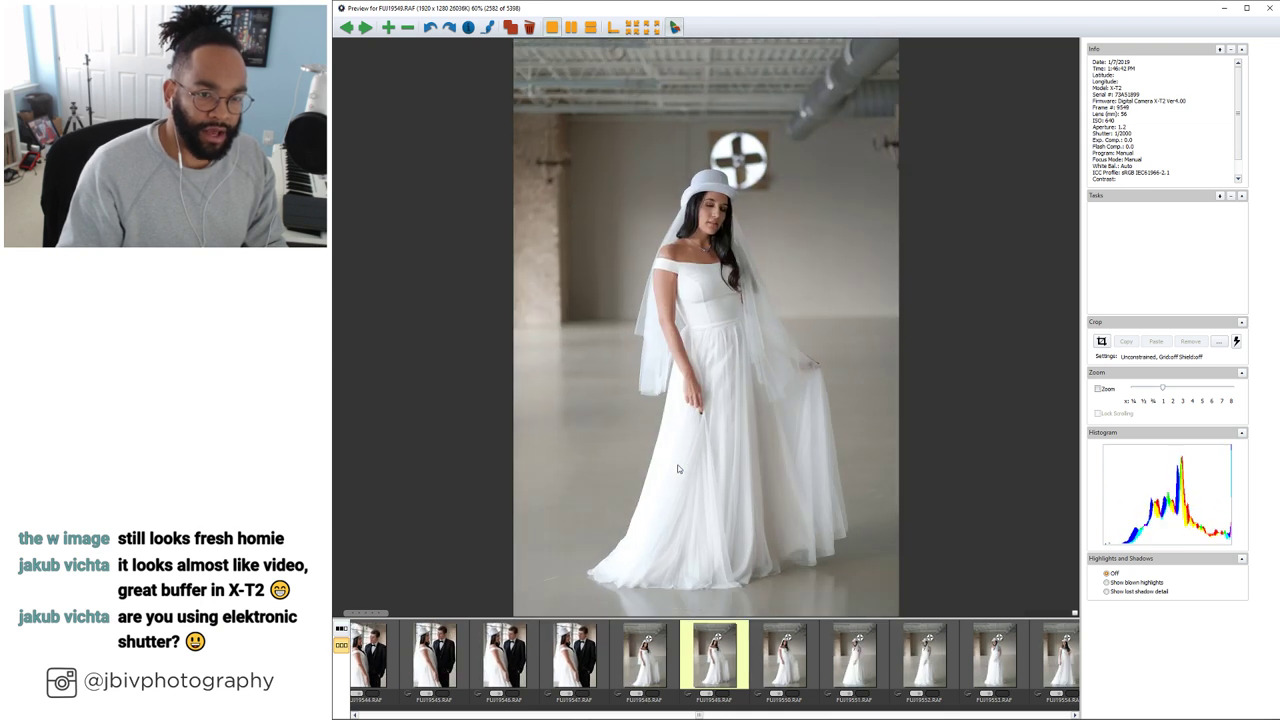
key(Right)
key(Right)
key(Right)
key(Right)
key(Right)
key(Right)
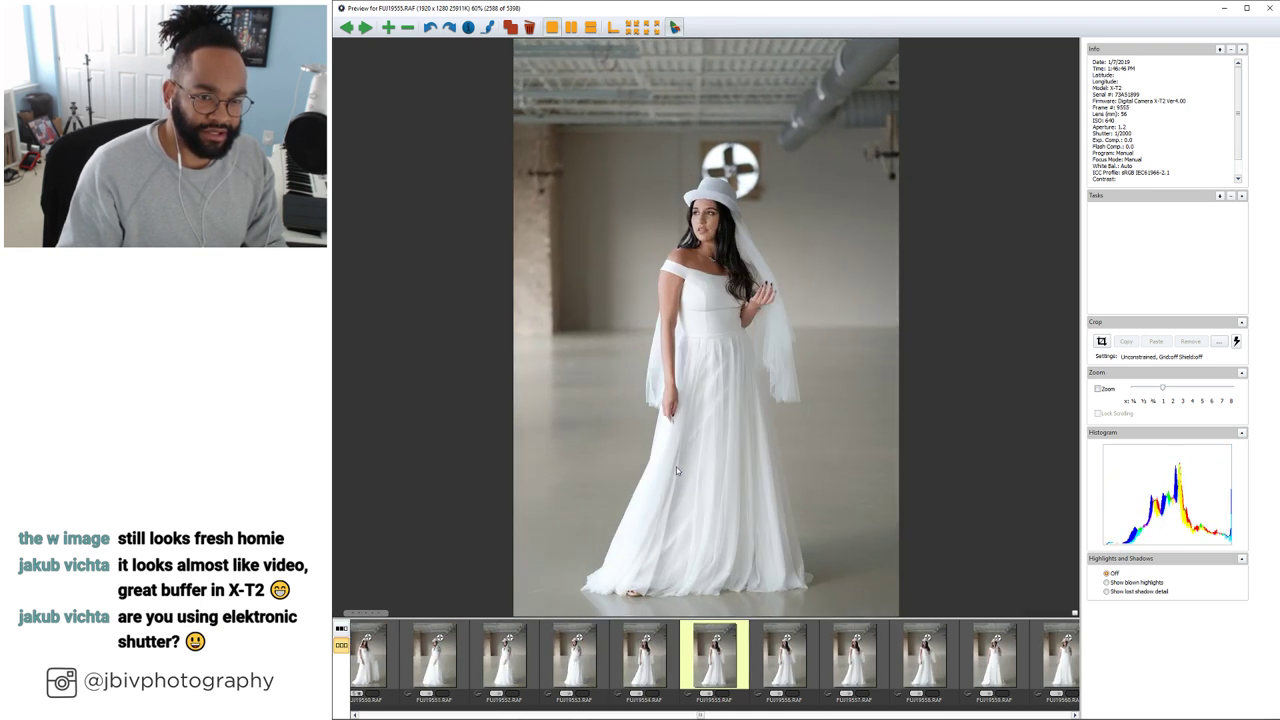
key(Right)
key(Right)
key(Right)
key(Right)
key(Right)
key(Right)
key(Right)
key(Right)
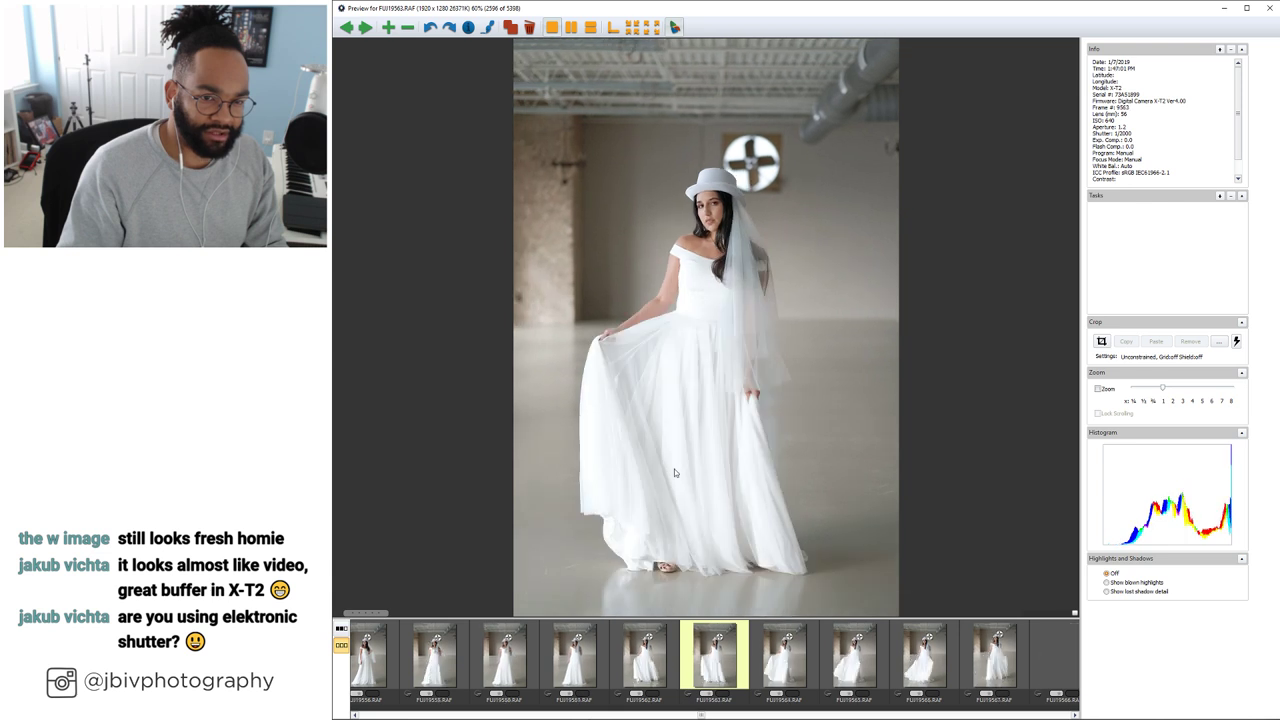
key(Right)
key(Right)
key(Right)
key(Right)
key(Right)
key(Right)
key(Right)
key(Right)
key(Right)
key(Right)
key(Right)
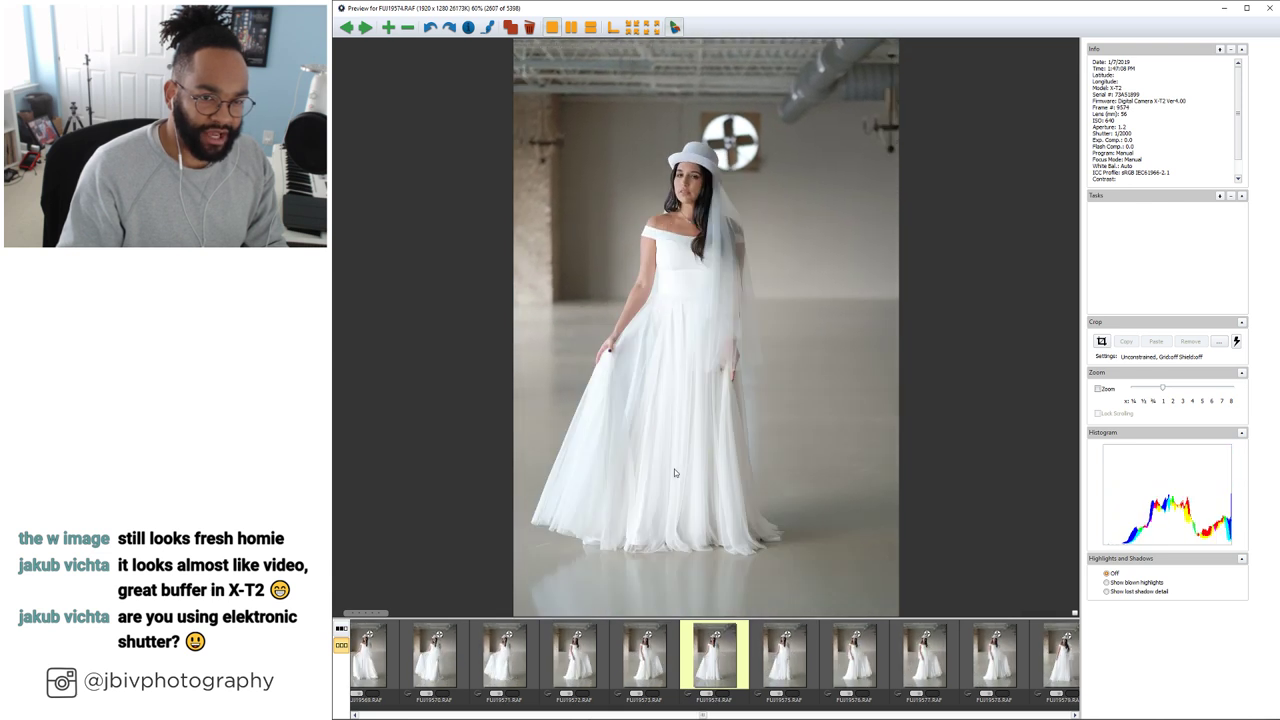
key(Right)
key(Right)
key(Right)
key(Right)
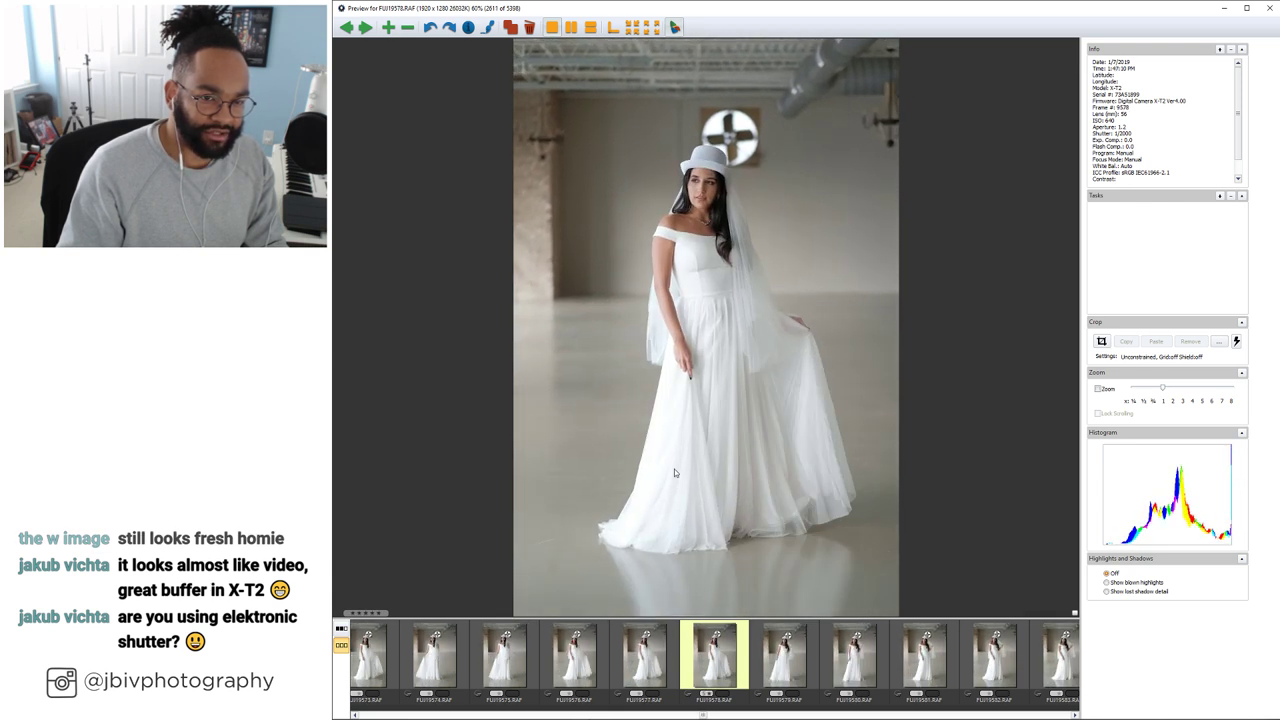
key(Right)
key(Right)
key(Right)
key(Right)
key(Right)
key(Right)
key(Right)
key(Right)
key(Right)
key(Right)
key(Right)
key(Right)
key(Right)
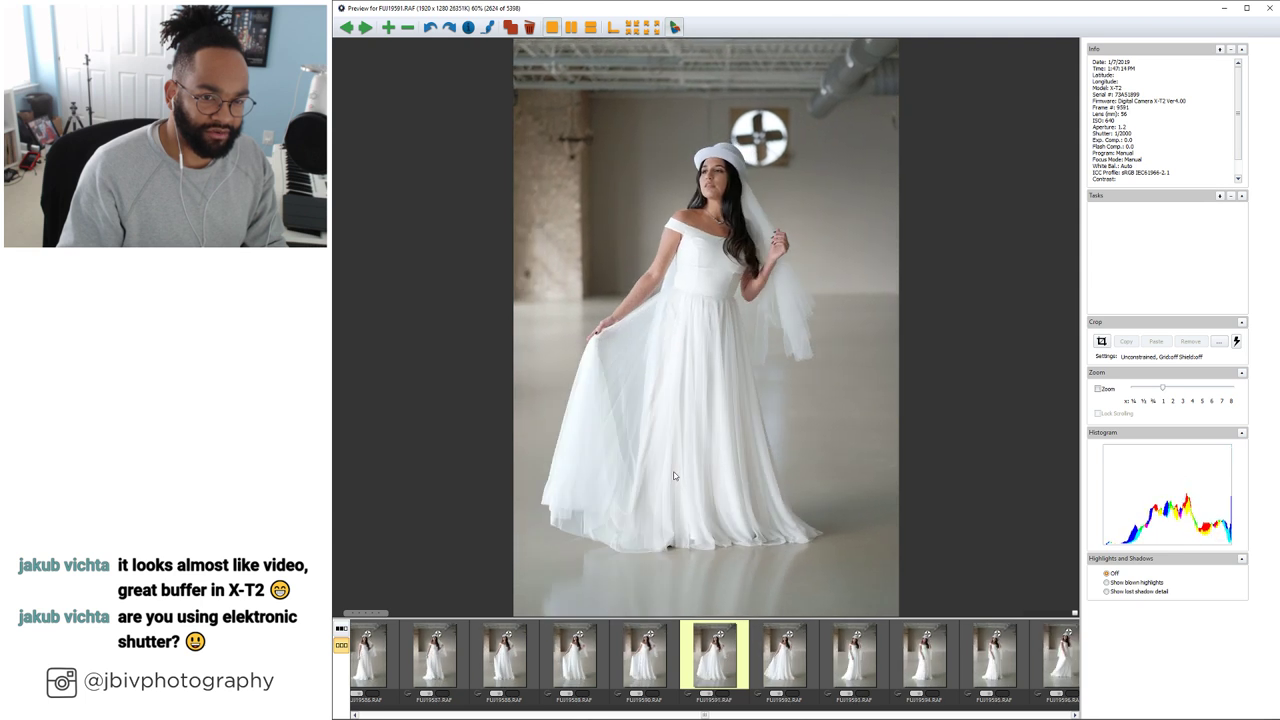
Move past the standing, turning-away and wide window poses to the top-hat close-up FUJI9652
key(Right)
key(Right)
key(Right)
key(Right)
key(Right)
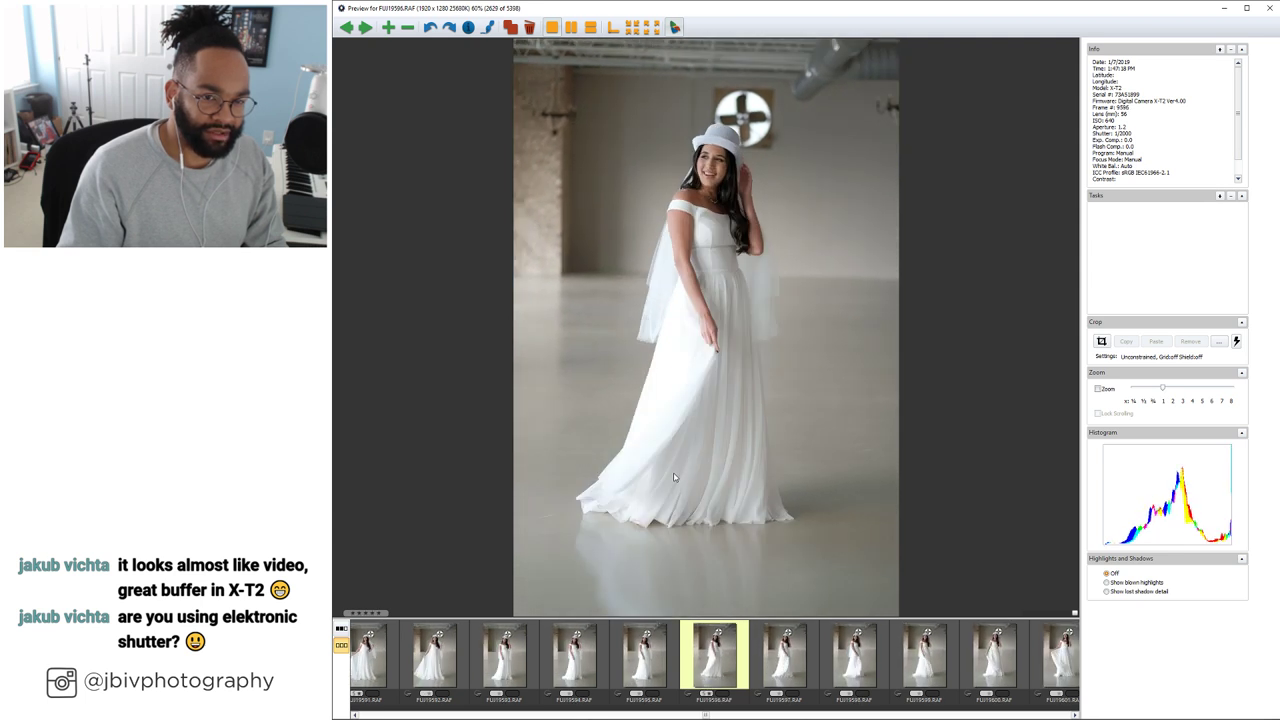
key(Right)
key(Right)
key(Right)
key(Right)
key(Right)
key(Right)
key(Right)
key(Right)
key(Right)
key(Right)
key(Right)
key(Right)
key(Right)
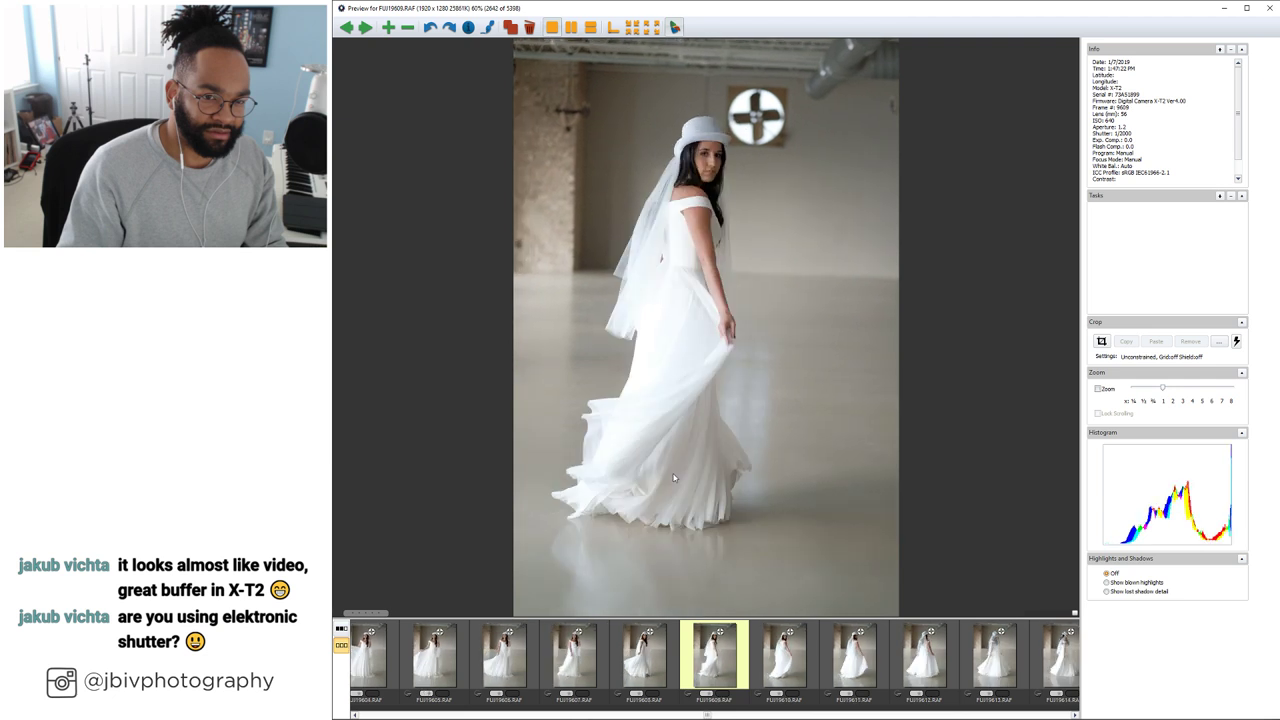
key(Right)
key(Right)
key(Right)
key(Right)
key(Right)
key(Right)
key(Right)
key(Right)
key(Right)
key(Right)
key(Right)
key(Right)
key(Right)
key(Right)
key(Right)
key(Right)
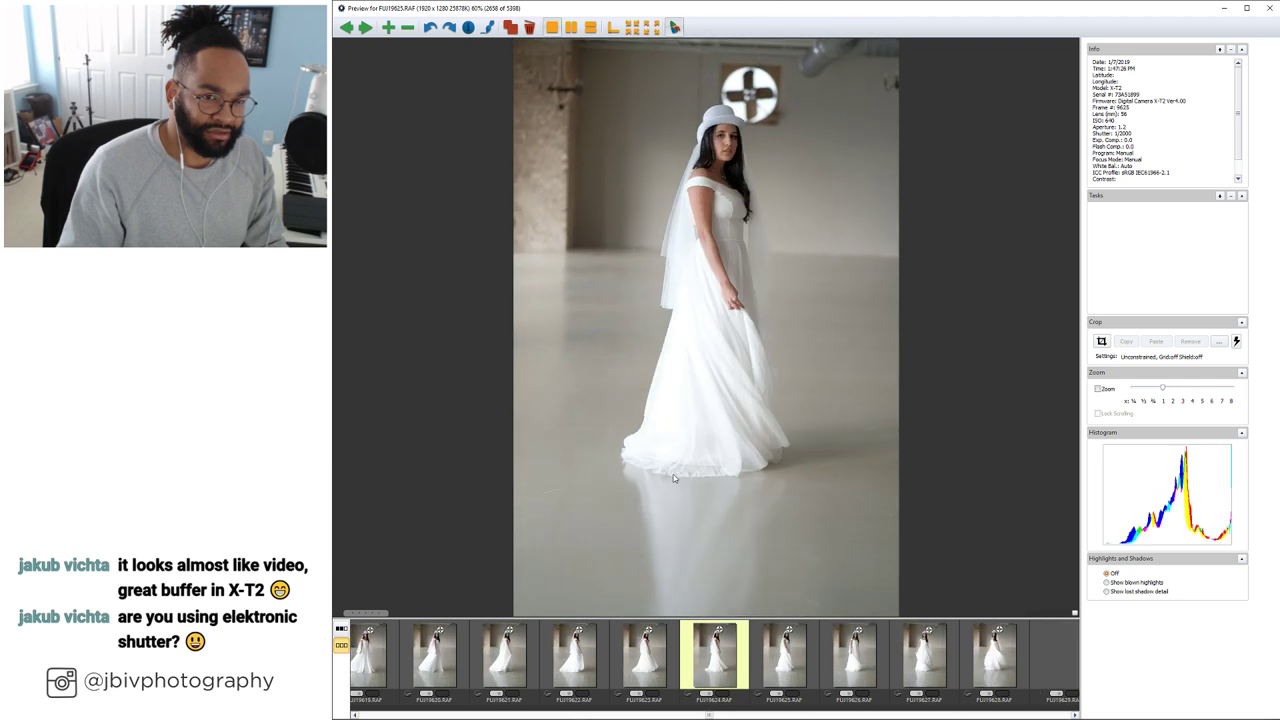
key(Left)
key(Left)
key(Right)
key(Right)
key(Right)
key(Right)
key(Right)
key(Right)
key(Right)
key(Right)
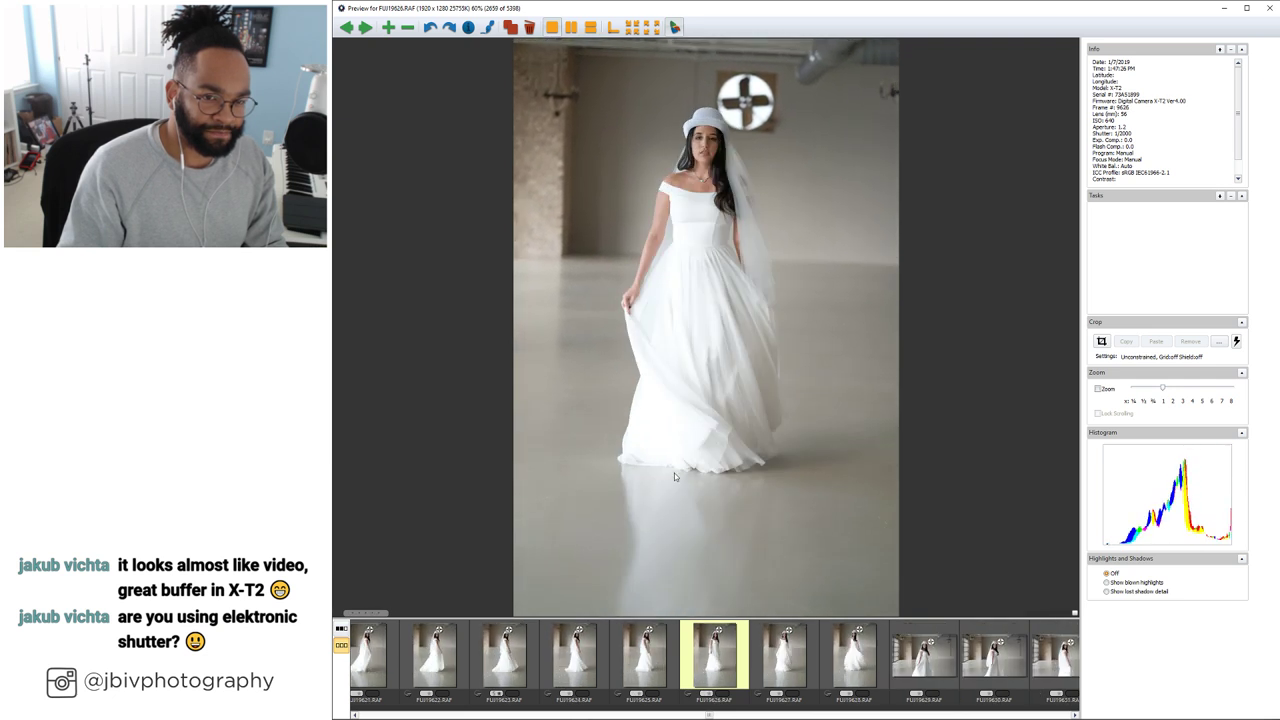
key(Right)
key(Right)
key(Right)
key(Right)
key(Right)
key(Right)
key(Right)
key(Right)
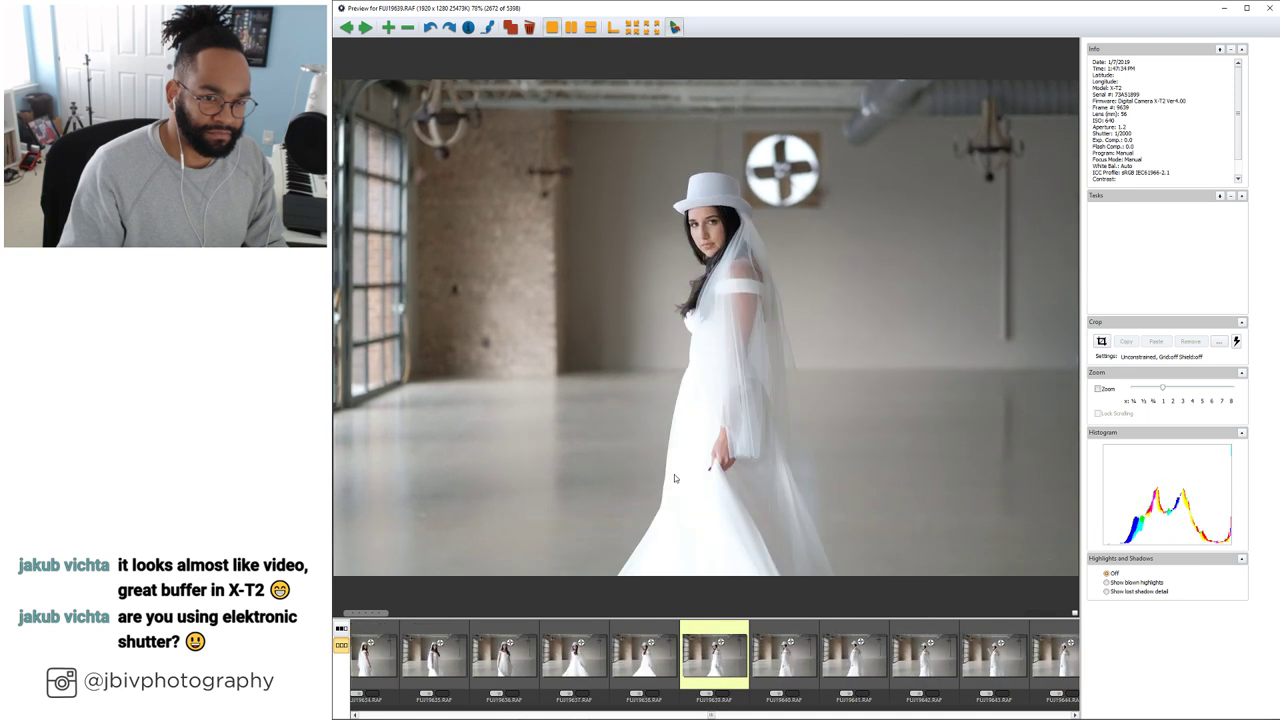
key(Right)
key(Right)
key(Right)
key(Right)
key(Right)
key(Right)
key(Right)
key(Right)
key(Right)
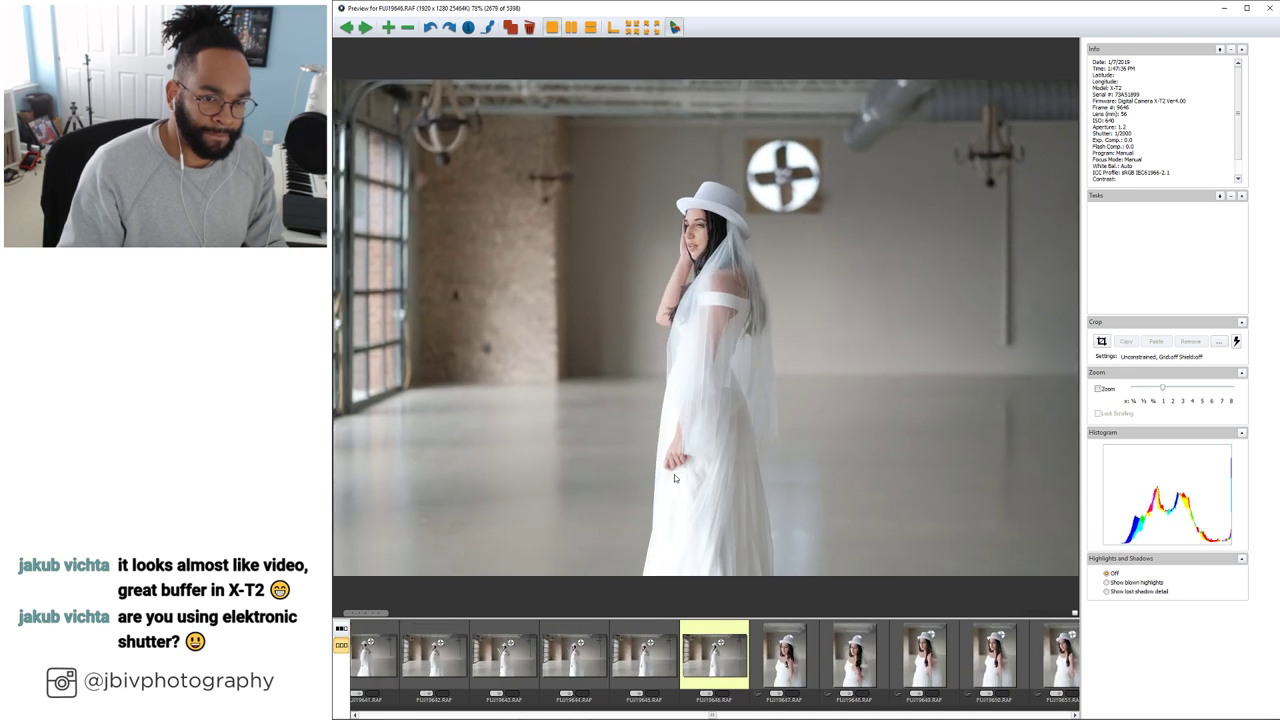
key(Right)
key(Right)
key(Right)
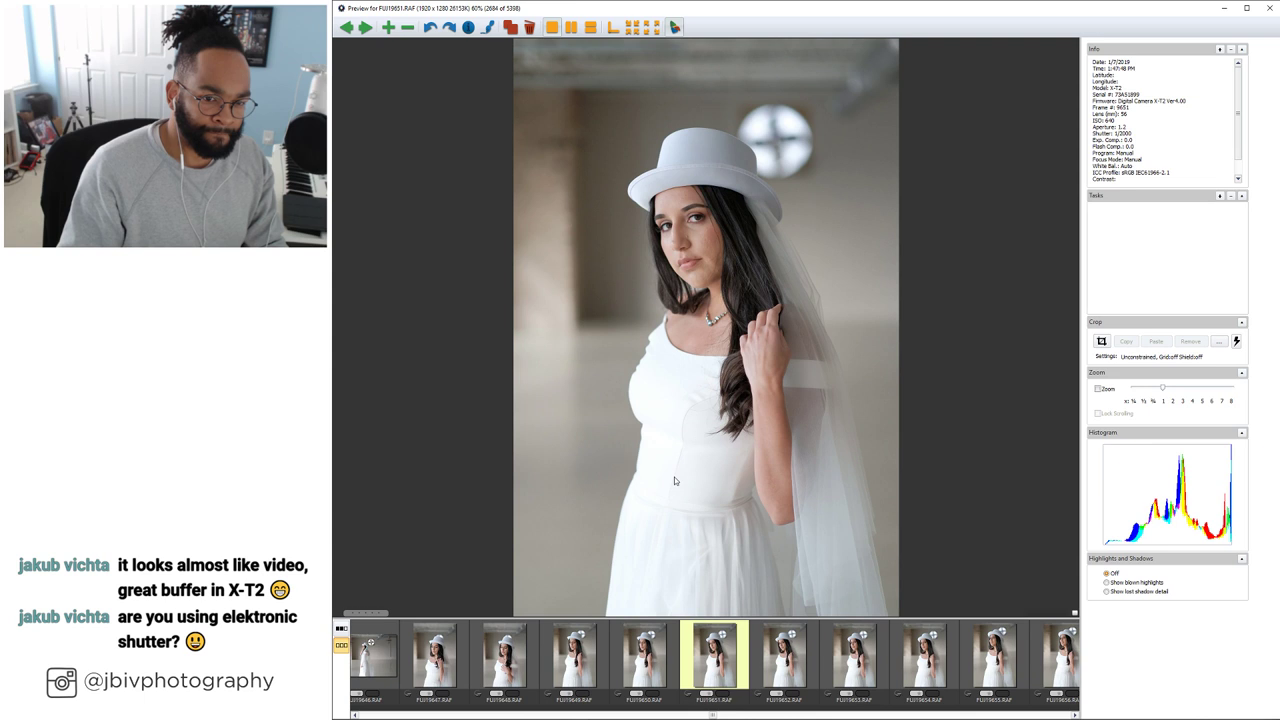
key(Right)
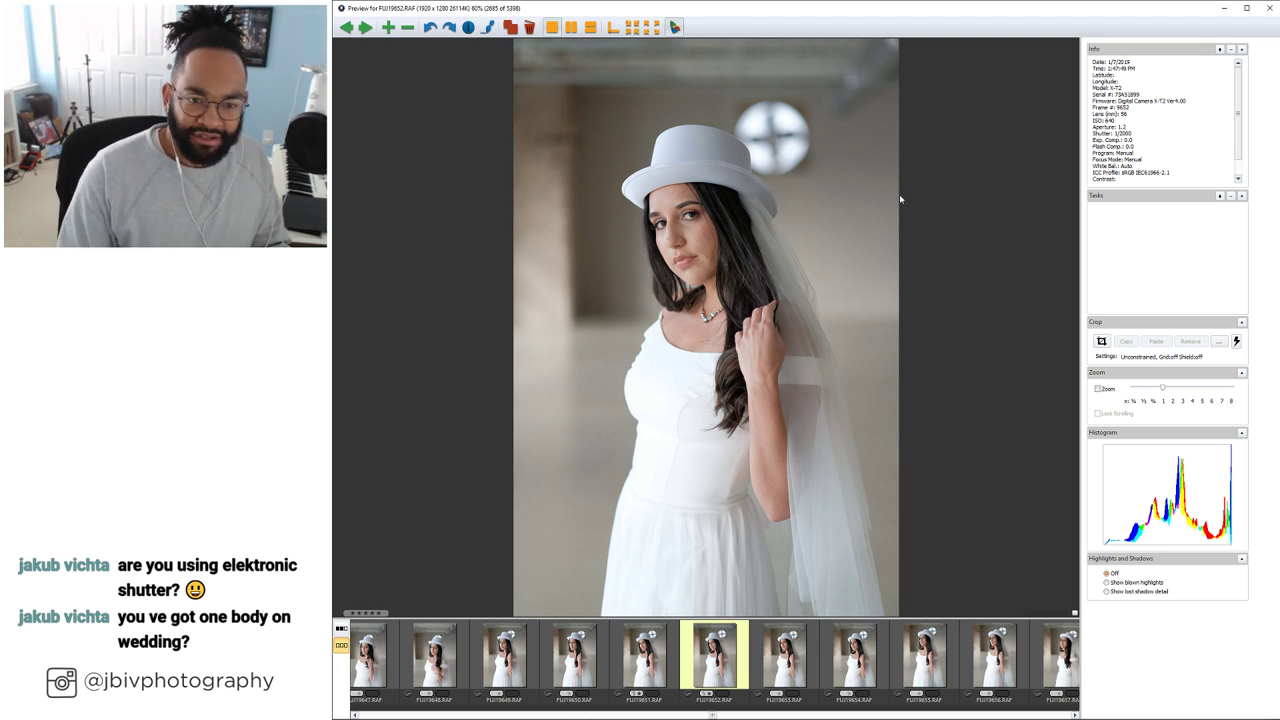
Advance past the bride's close-ups, side profiles and rear views to the brick-wall couple at FUJI9704
key(Right)
key(Right)
key(Right)
key(Right)
key(Right)
key(Right)
key(Right)
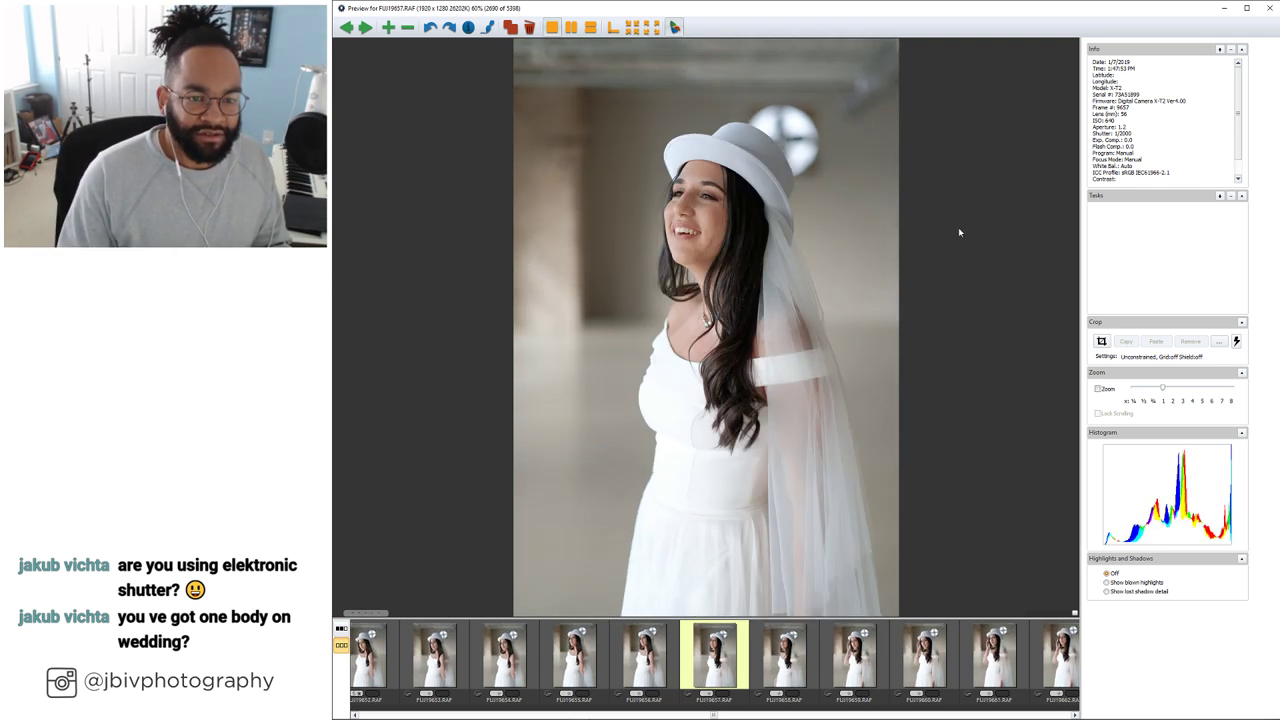
key(Right)
key(Right)
key(Right)
key(Right)
key(Right)
key(Right)
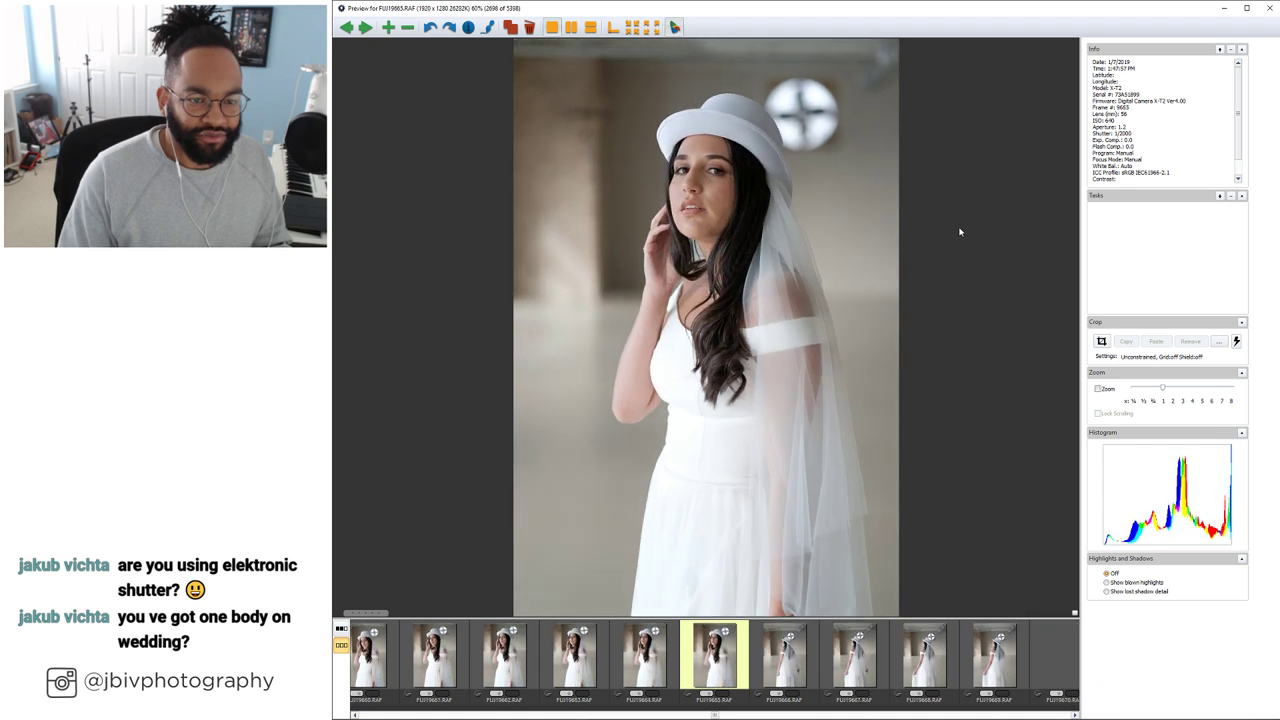
key(Right)
key(Right)
key(Right)
key(Right)
key(Right)
key(Right)
key(Right)
key(Right)
key(Right)
key(Right)
key(Right)
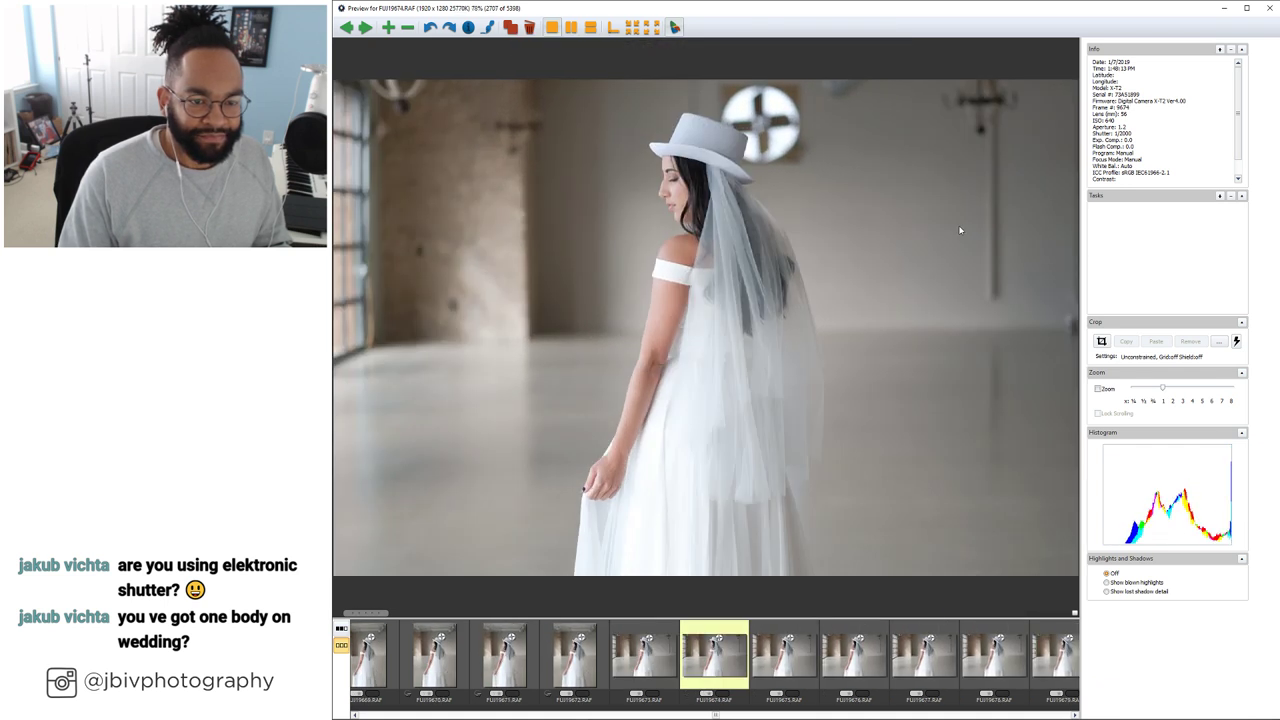
key(Right)
key(Right)
key(Right)
key(Right)
key(Right)
key(Right)
key(Right)
key(Right)
key(Right)
key(Right)
key(Right)
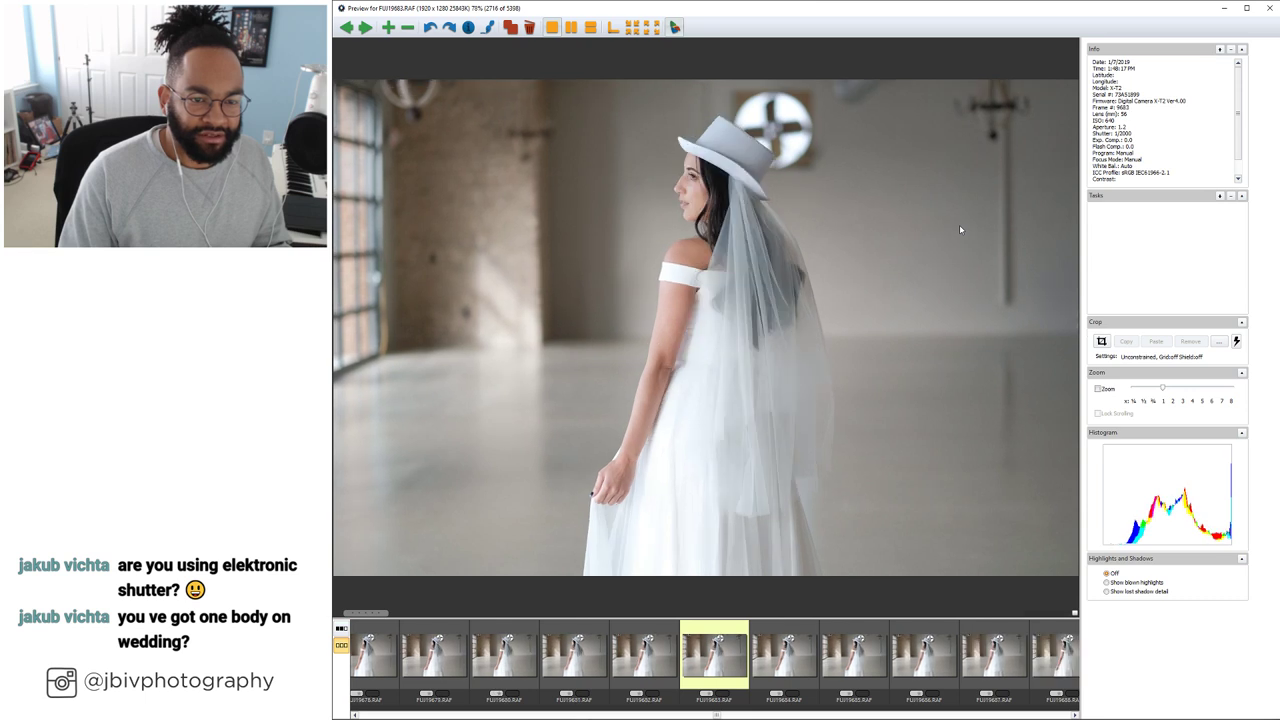
key(Right)
key(Right)
key(Right)
key(Right)
key(Right)
key(Right)
key(Right)
key(Right)
key(Right)
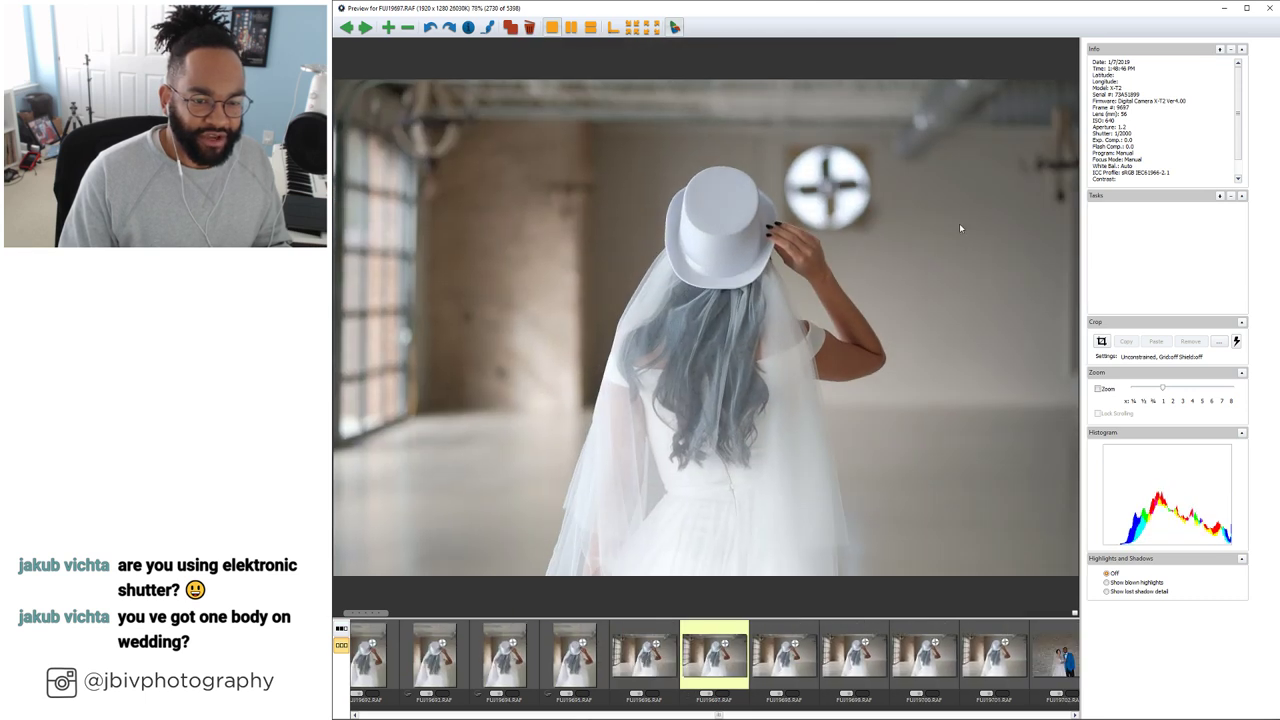
key(Right)
key(Right)
key(Right)
key(Right)
key(Right)
key(Right)
key(Right)
key(Right)
key(Right)
key(Right)
key(Right)
key(Right)
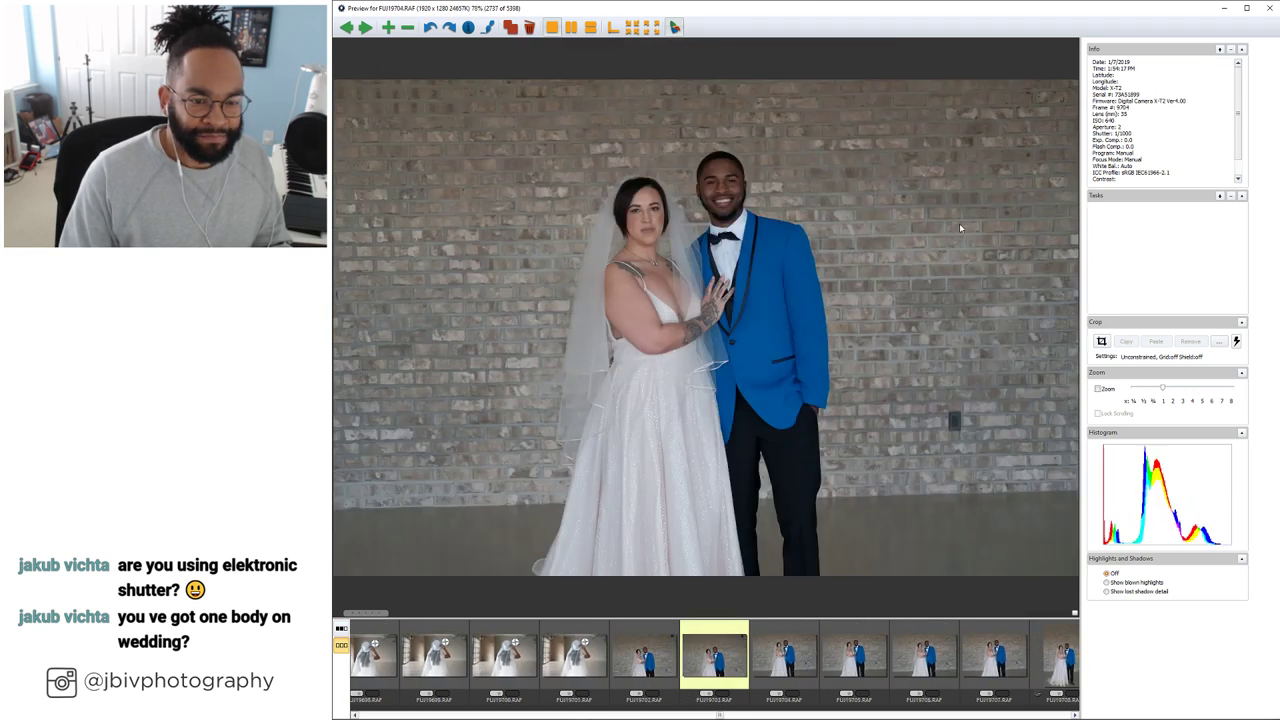
Step through the blue-jacket couple's close, facing and full-length profile portraits
key(Right)
key(Right)
key(Right)
key(Right)
key(Right)
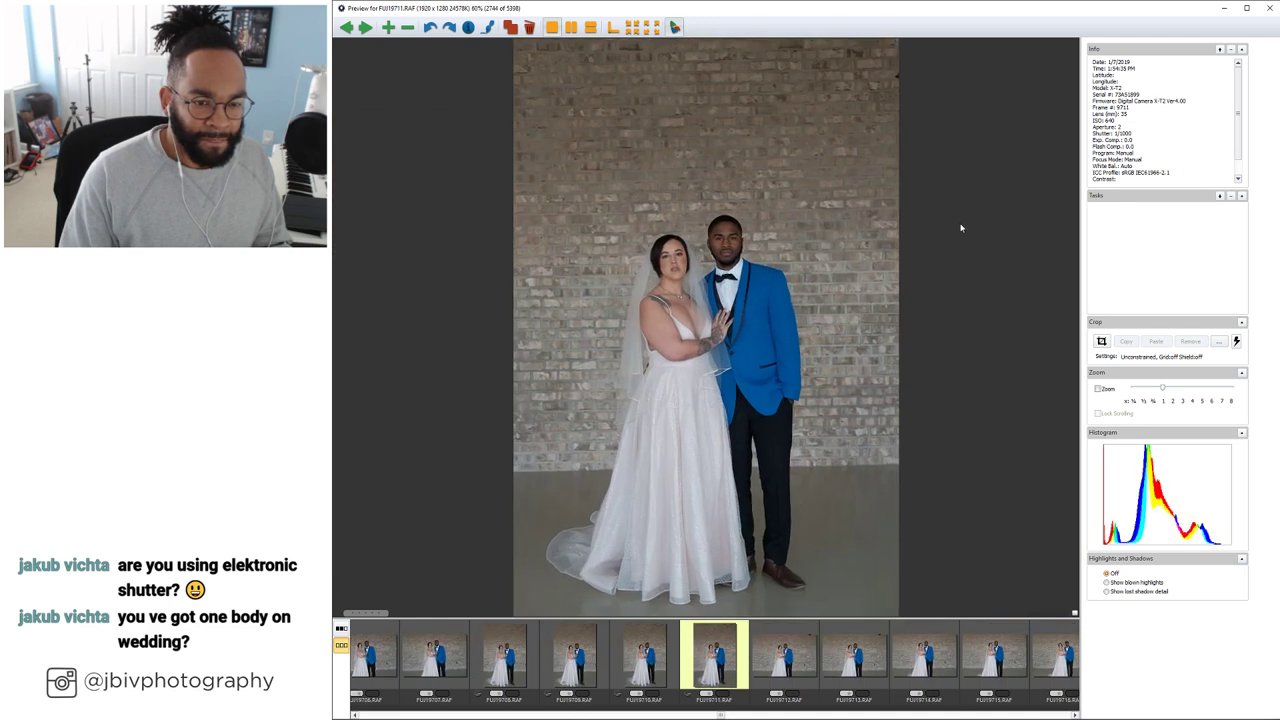
key(Right)
key(Right)
key(Right)
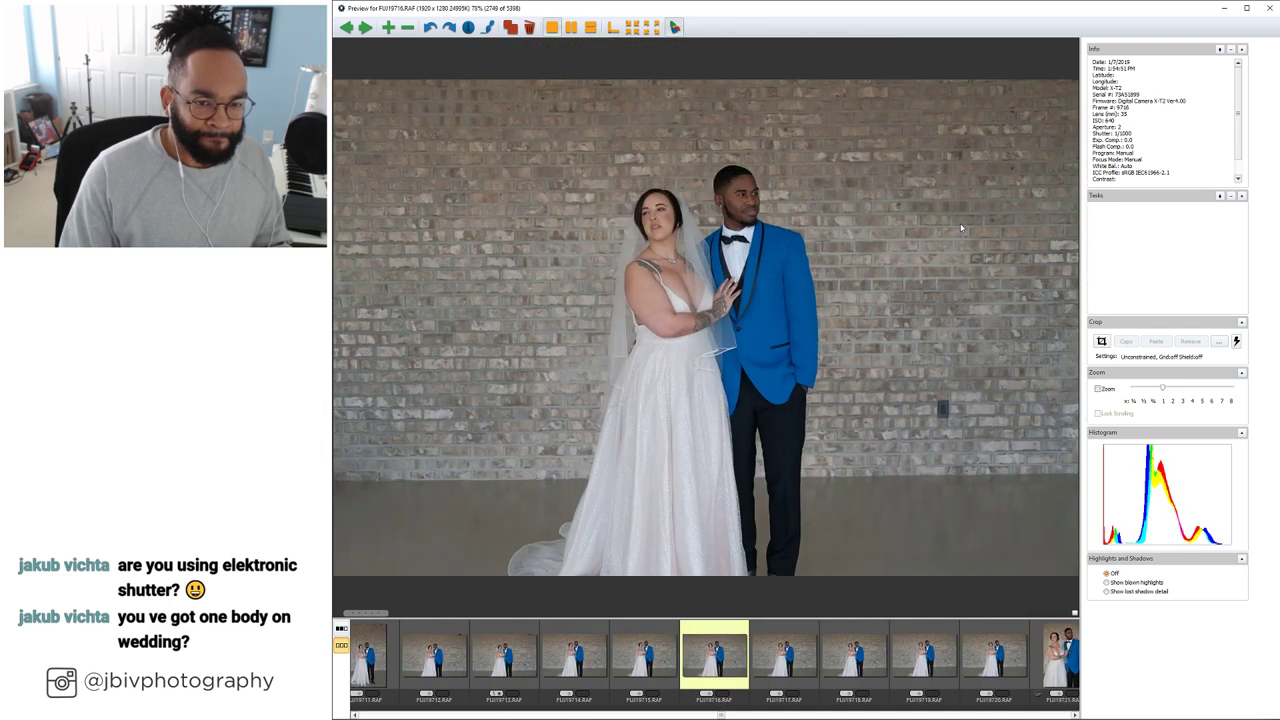
key(Right)
key(Right)
key(Right)
key(Right)
key(Right)
key(Right)
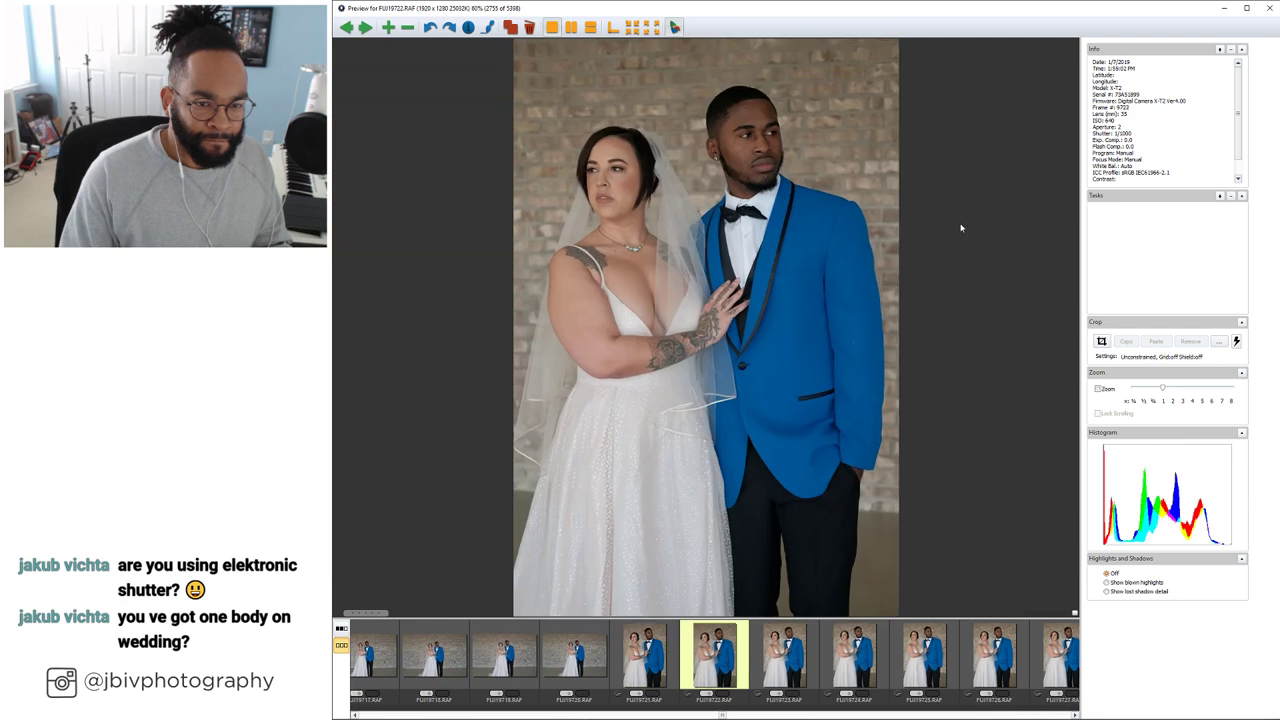
key(Right)
key(Right)
key(Right)
key(Right)
key(Right)
key(Right)
key(Right)
key(Right)
key(Right)
key(Right)
key(Right)
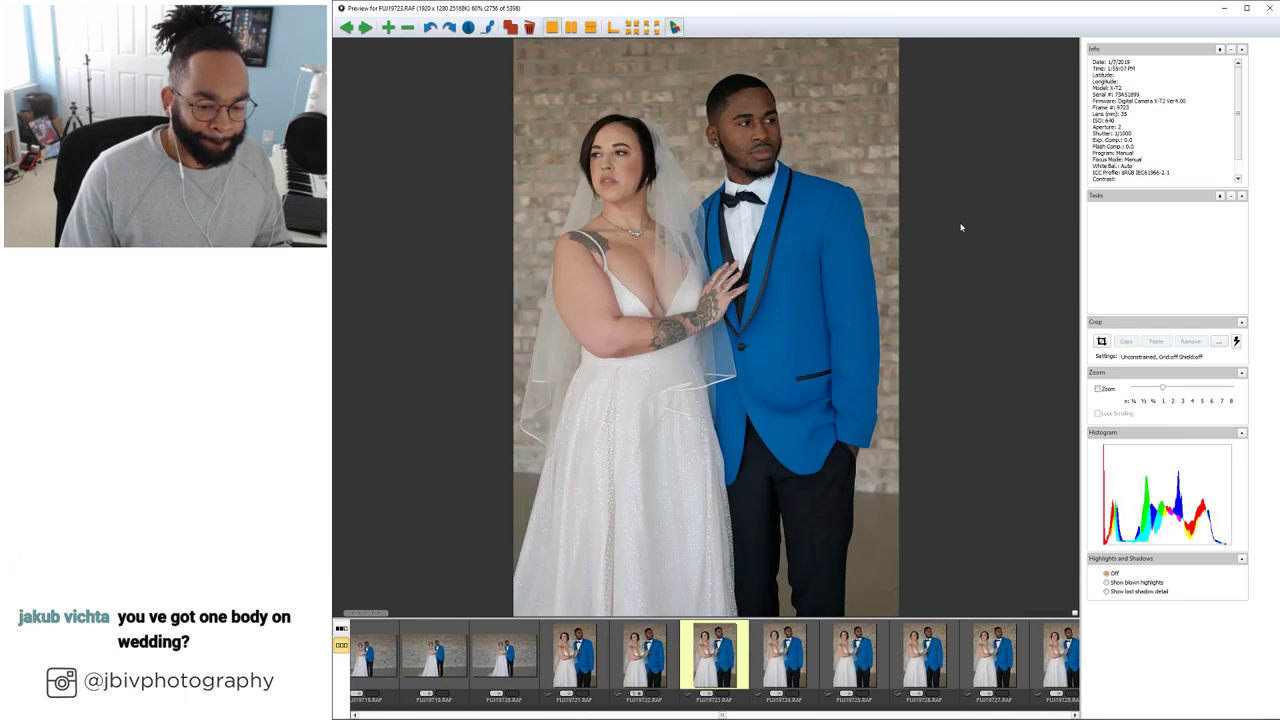
key(Right)
key(Right)
key(Right)
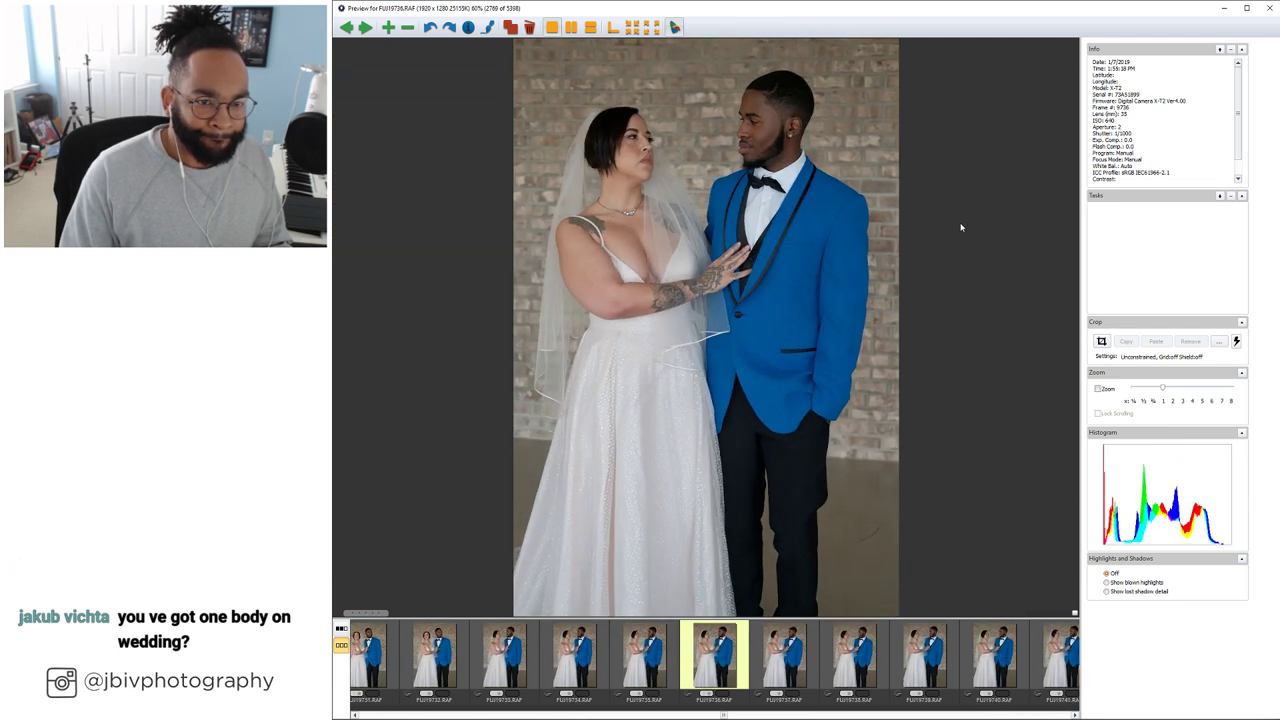
key(Right)
key(Right)
key(Right)
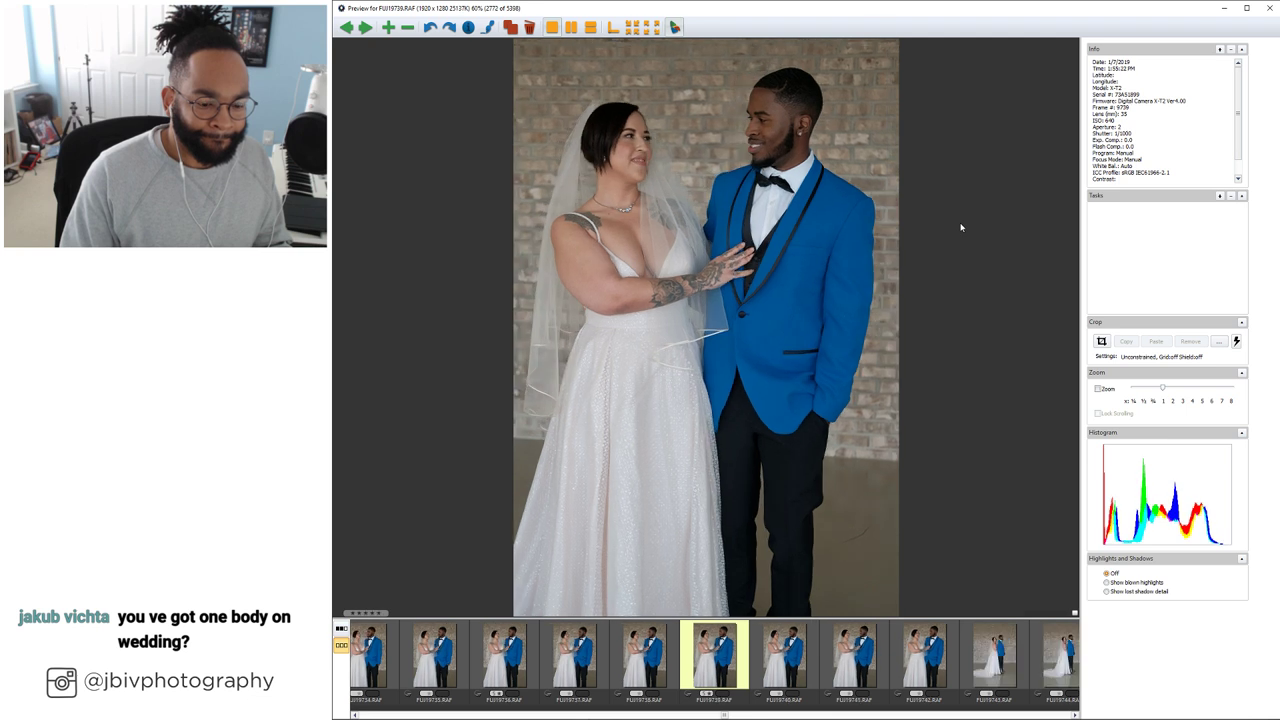
key(Right)
key(Right)
key(Right)
key(Right)
key(Right)
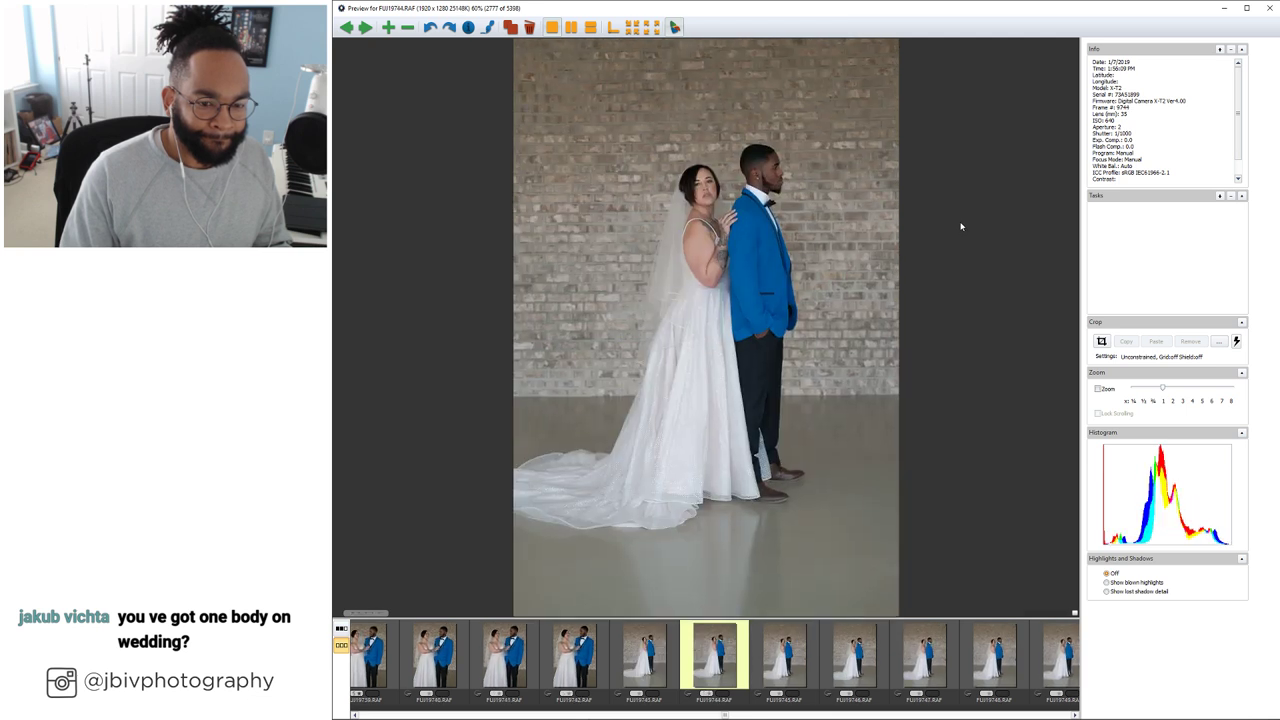
key(Right)
key(Right)
key(Right)
key(Right)
key(Right)
key(Right)
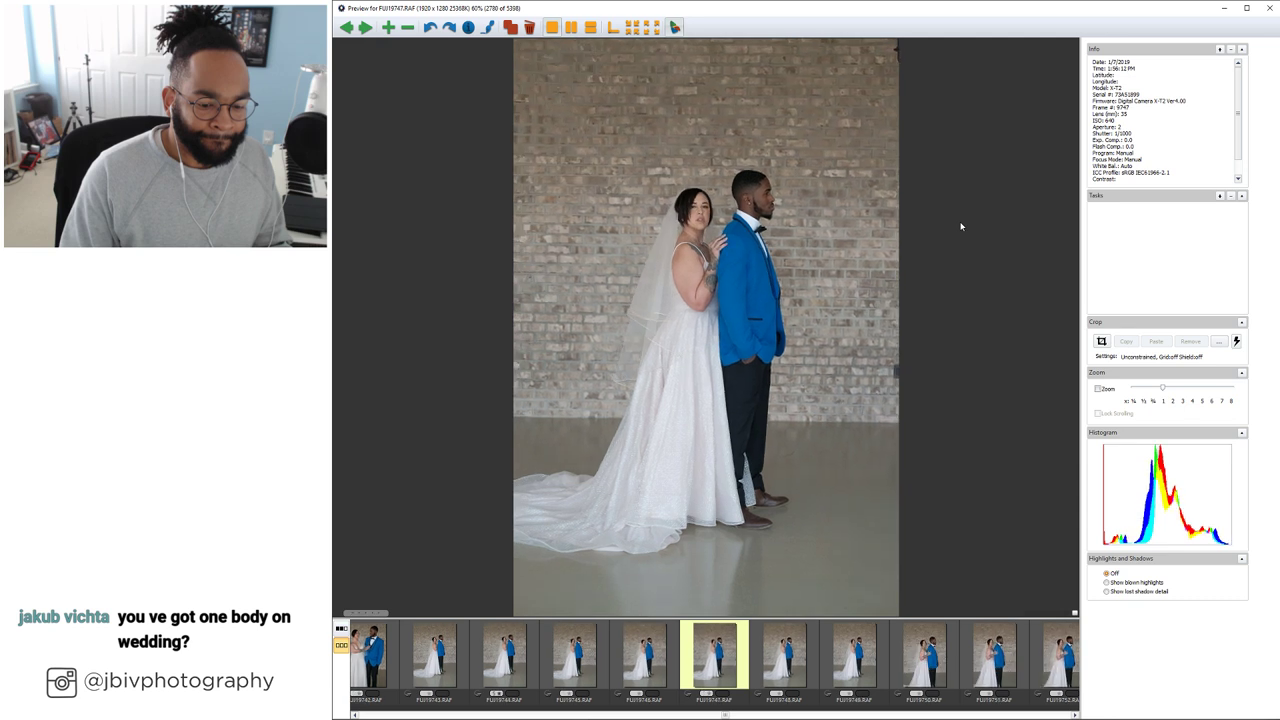
key(Right)
key(Right)
key(Right)
key(Right)
key(Right)
key(Right)
key(Right)
key(Right)
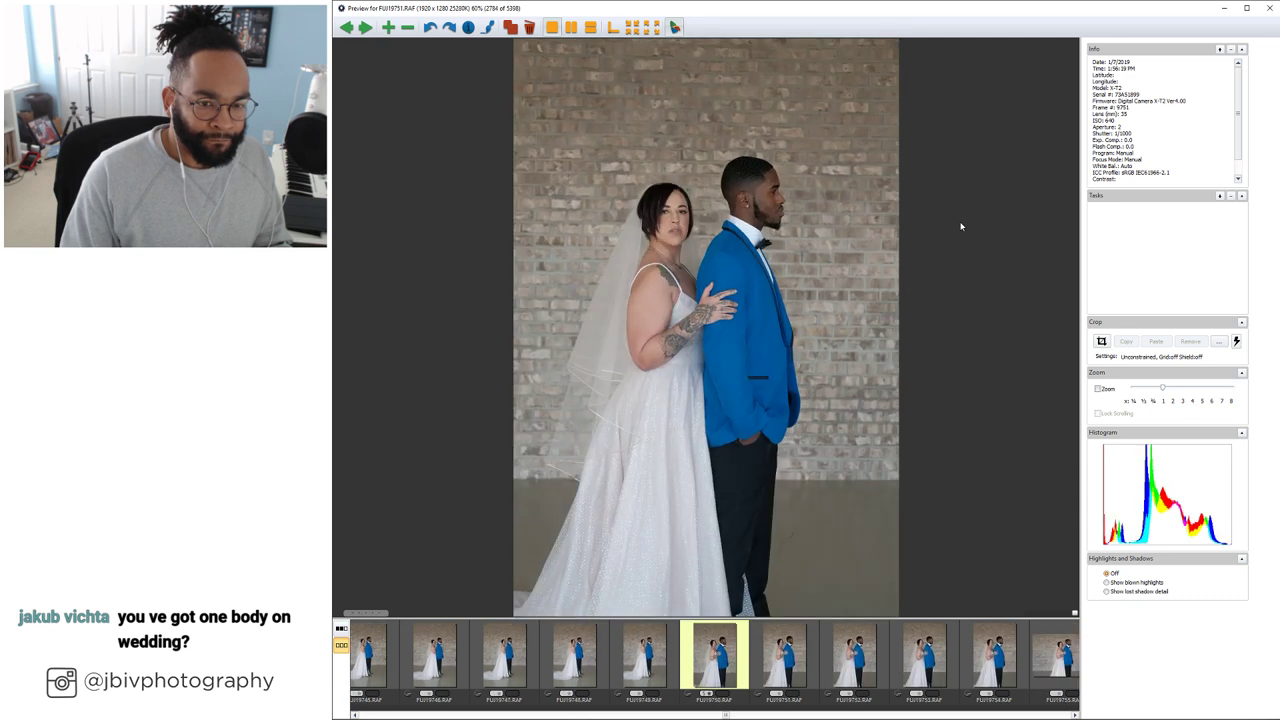
key(Right)
key(Right)
key(Right)
key(Right)
key(Right)
key(Right)
key(Right)
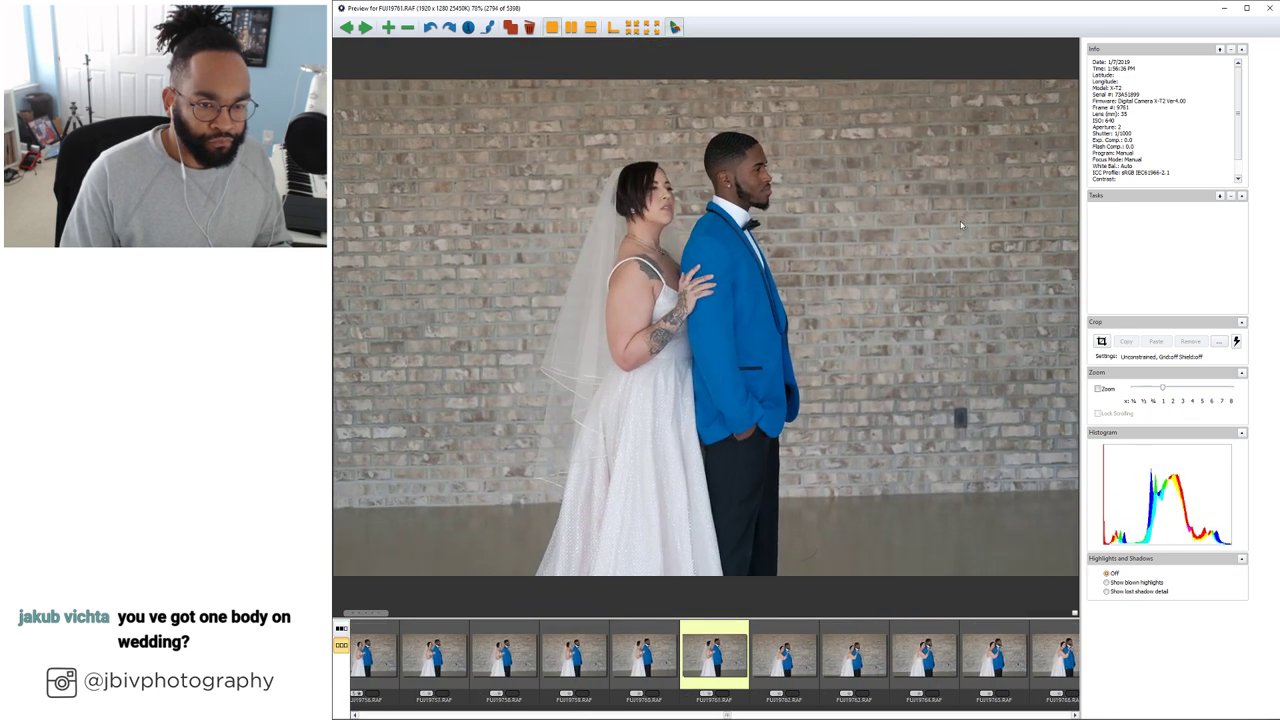
Review the embrace close-ups, back-to-back and laughing embrace shots, stepping back twice
key(Right)
key(Right)
key(Right)
key(Right)
key(Right)
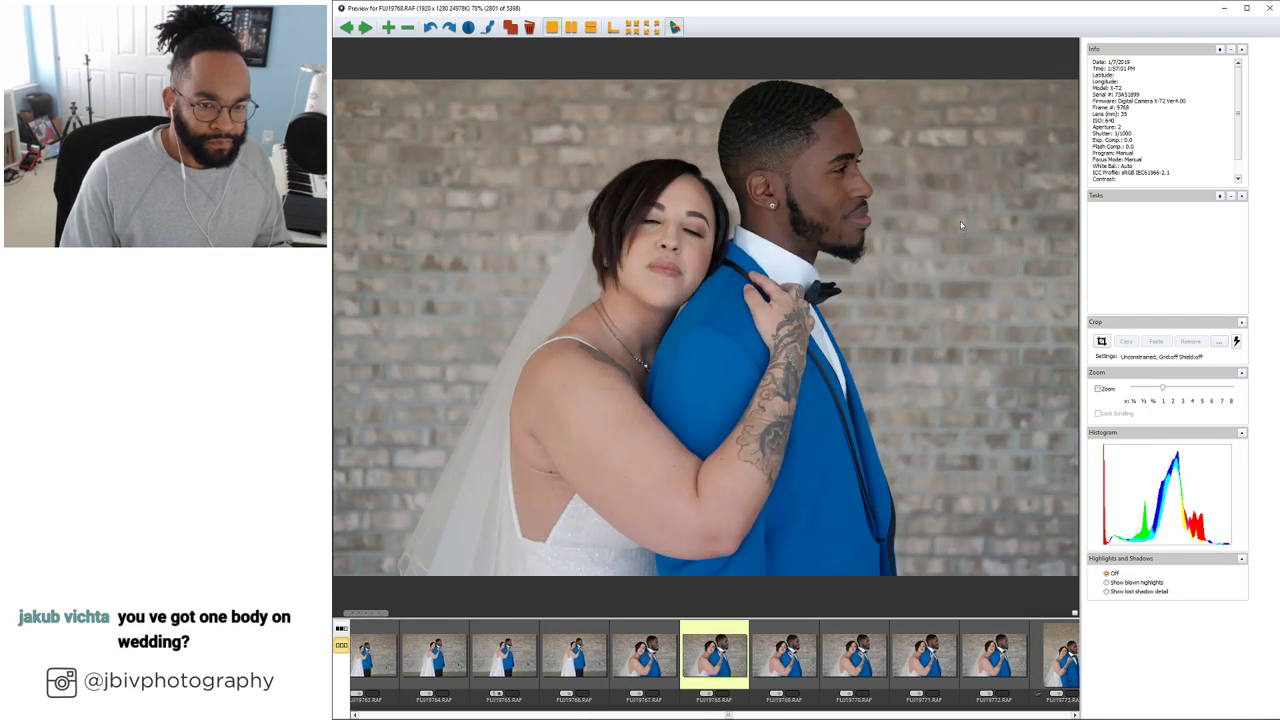
key(Right)
key(Right)
key(Right)
key(Right)
key(Right)
key(Right)
key(Right)
key(Right)
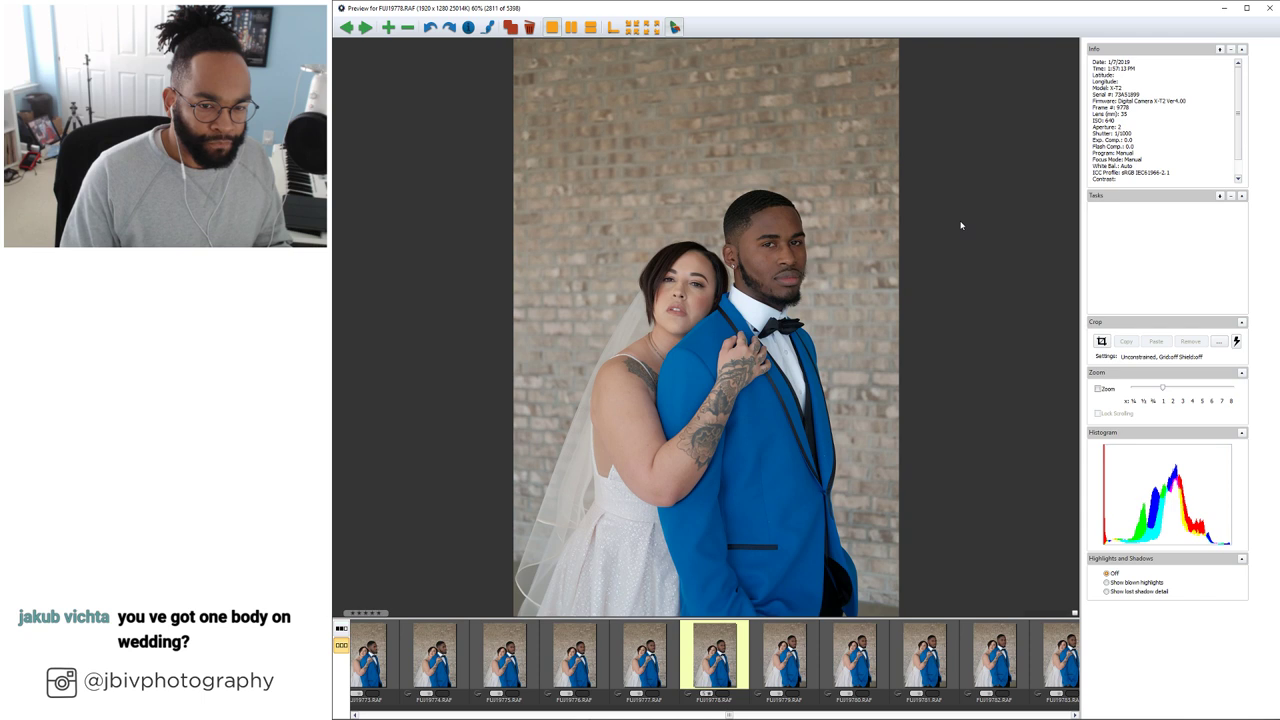
key(Right)
key(Right)
key(Right)
key(Right)
key(Right)
key(Right)
key(Right)
key(Right)
key(Right)
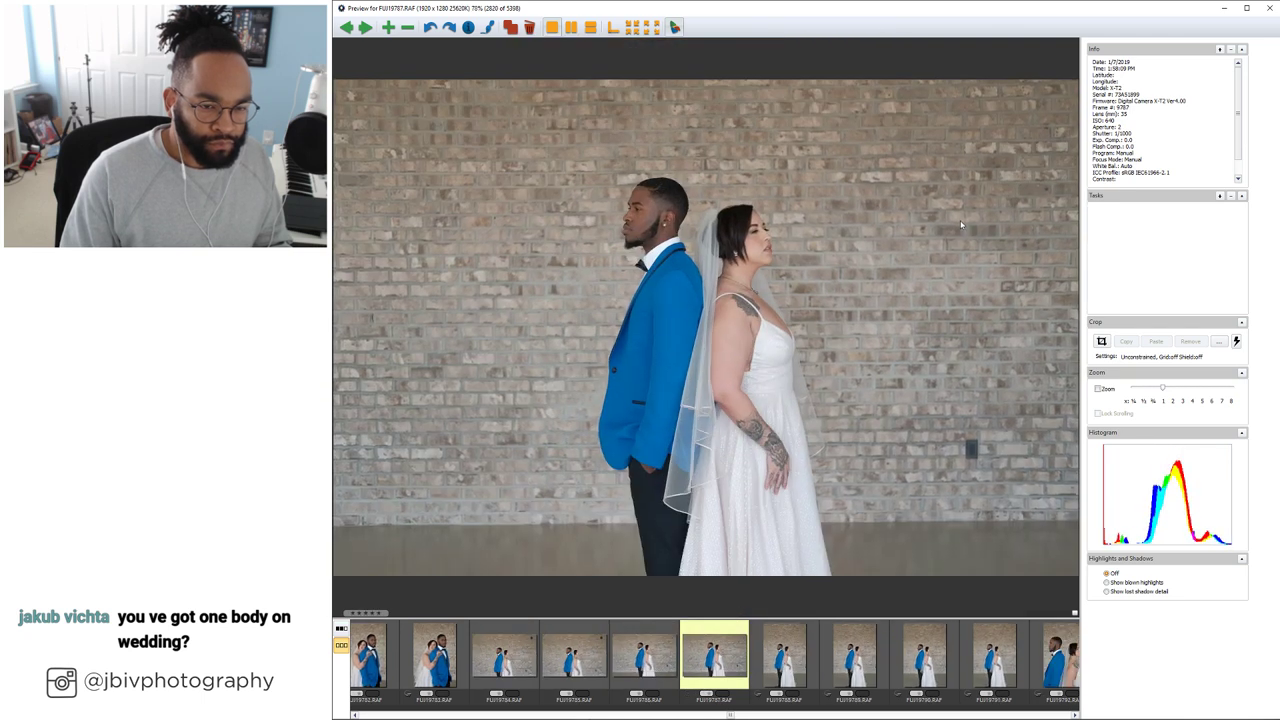
key(Right)
key(Right)
key(Right)
key(Right)
key(Right)
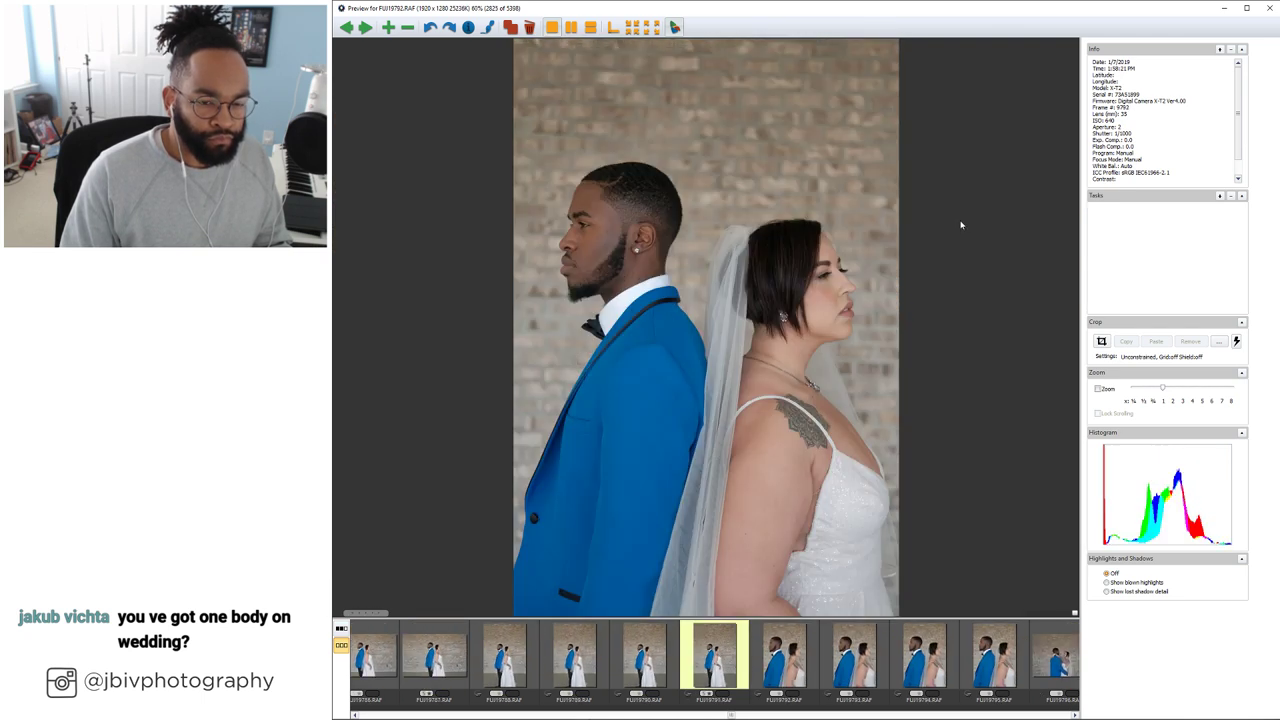
key(Right)
key(Right)
key(Right)
key(Right)
key(Right)
key(Right)
key(Right)
key(Right)
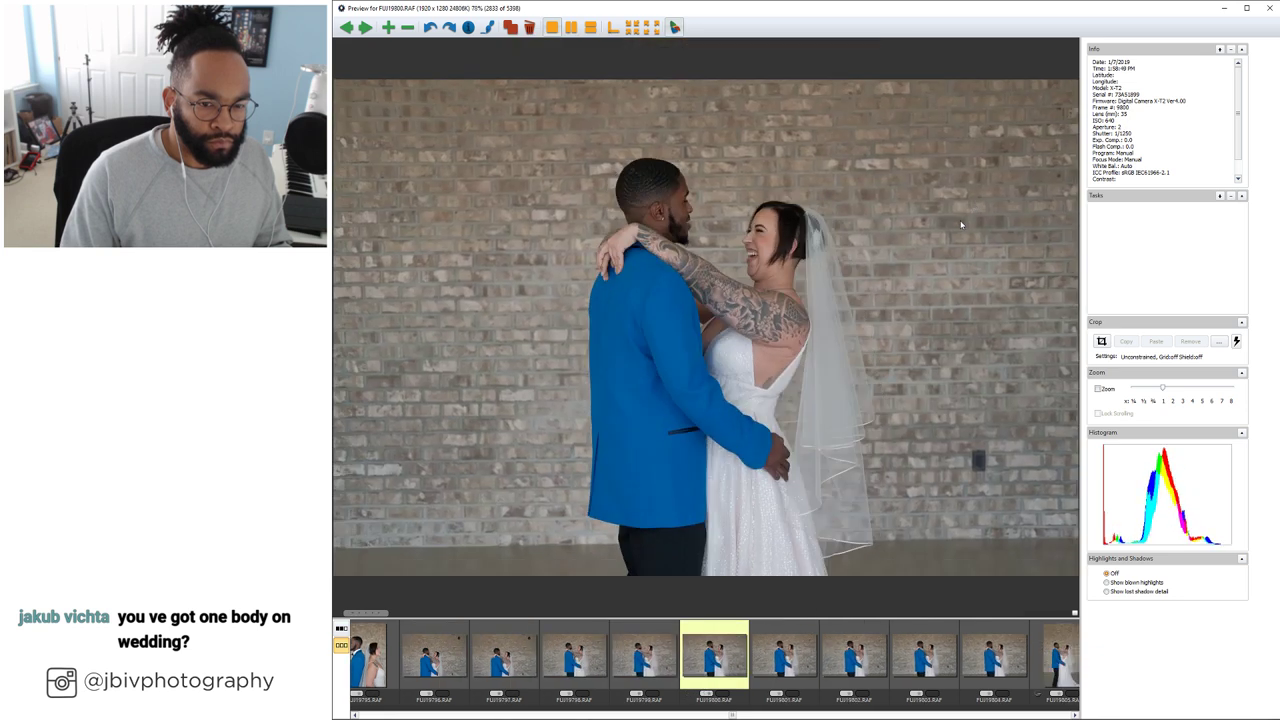
key(Left)
key(Left)
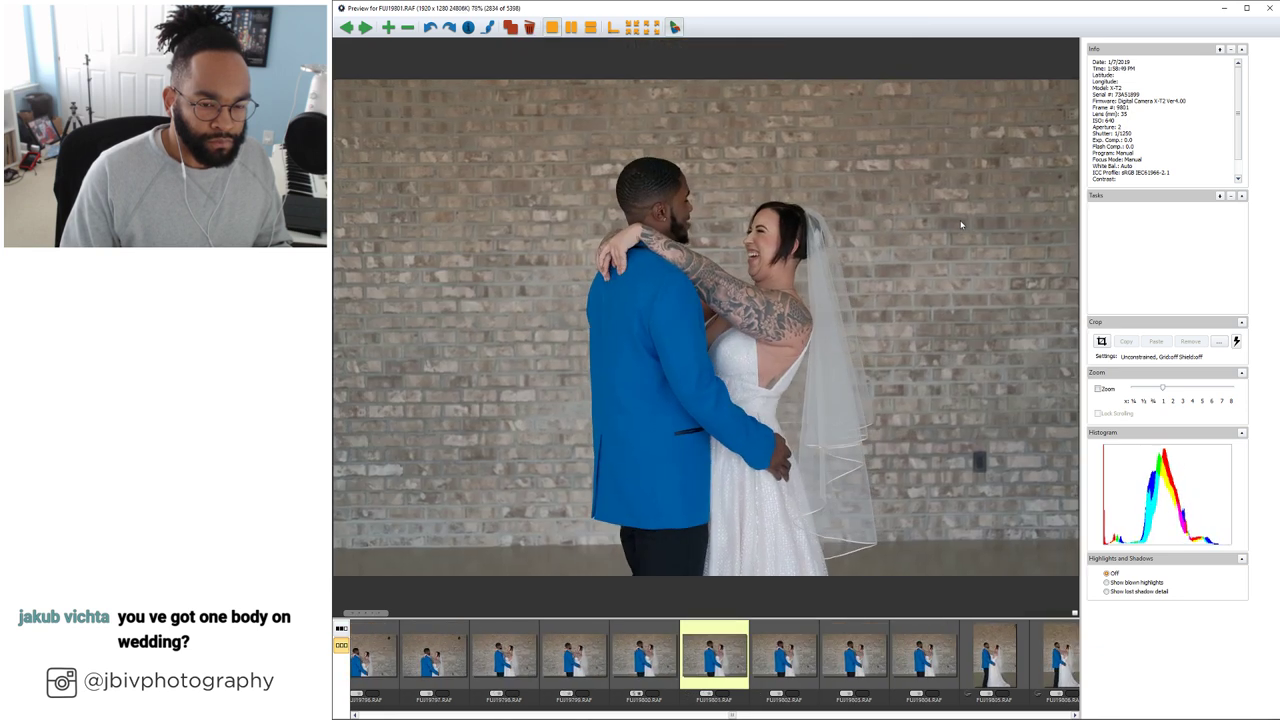
key(Left)
key(Left)
Continue through the edited, hugging and camera-facing couple shots to the solo bride at FUJI9848
key(Right)
key(Right)
key(Right)
key(Right)
key(Right)
key(Right)
key(Right)
key(Right)
key(Right)
key(Right)
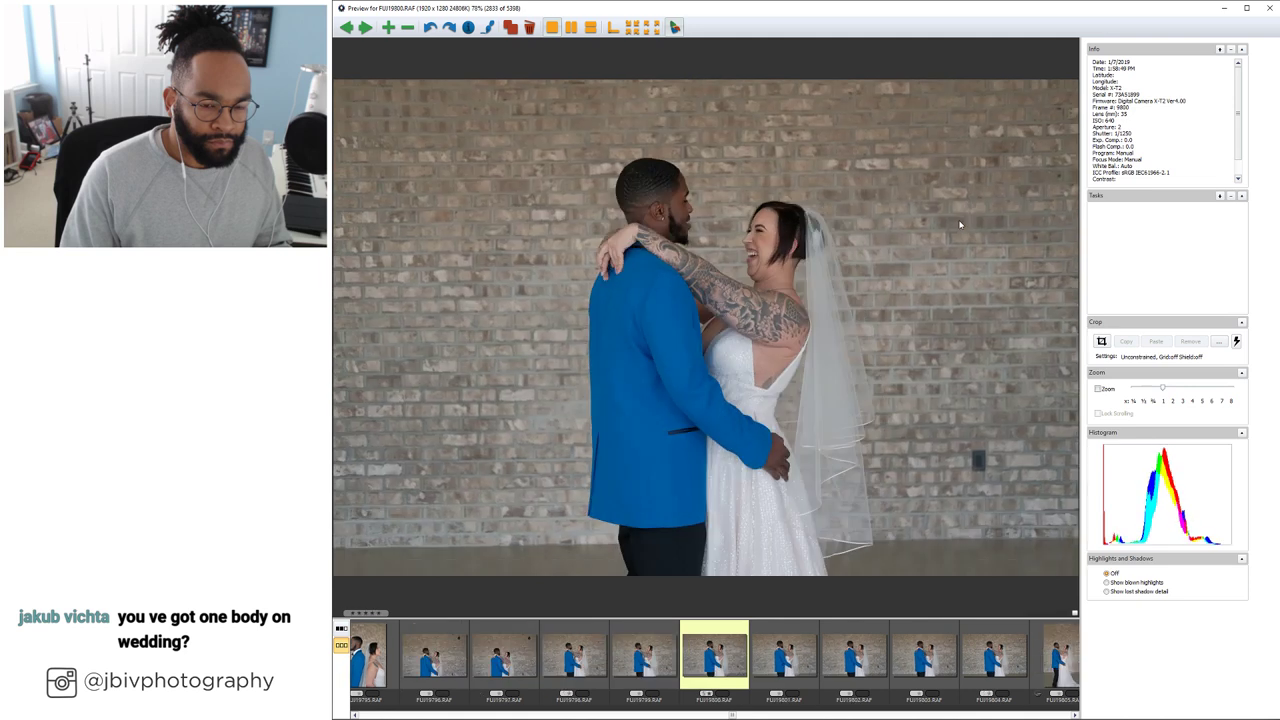
key(Right)
key(Right)
key(Right)
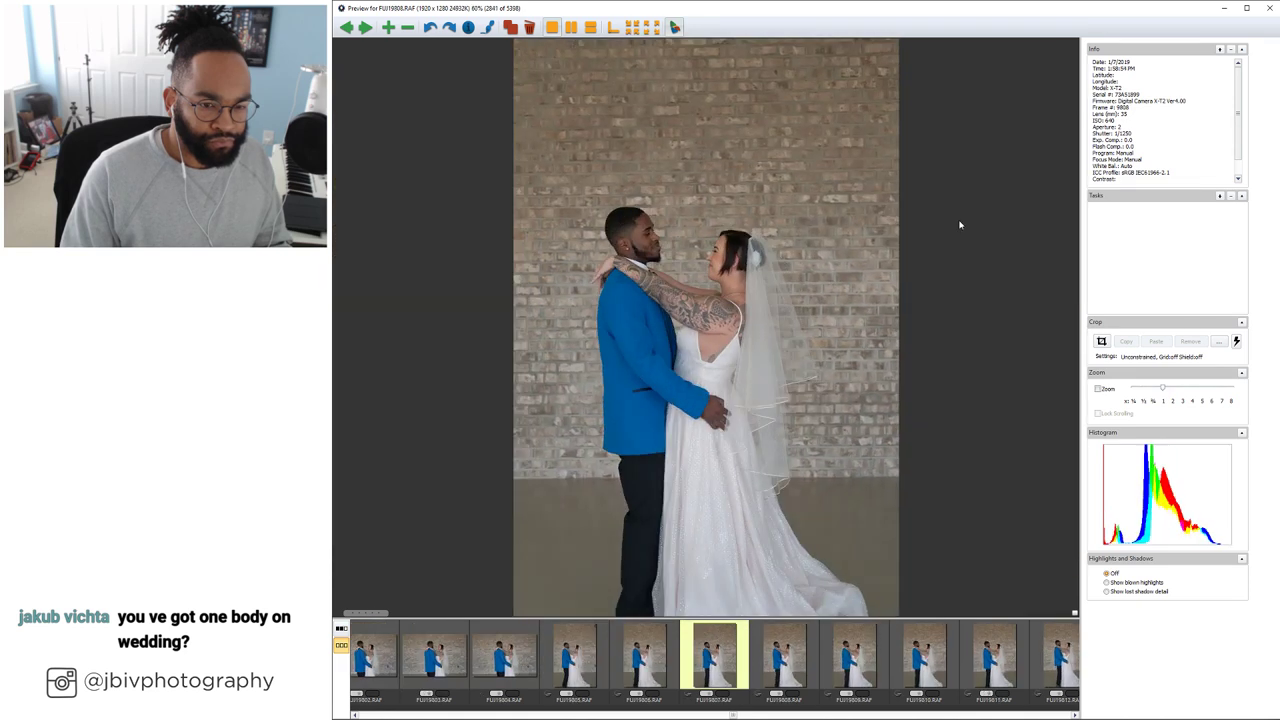
key(Right)
key(Right)
key(Right)
key(Right)
key(Right)
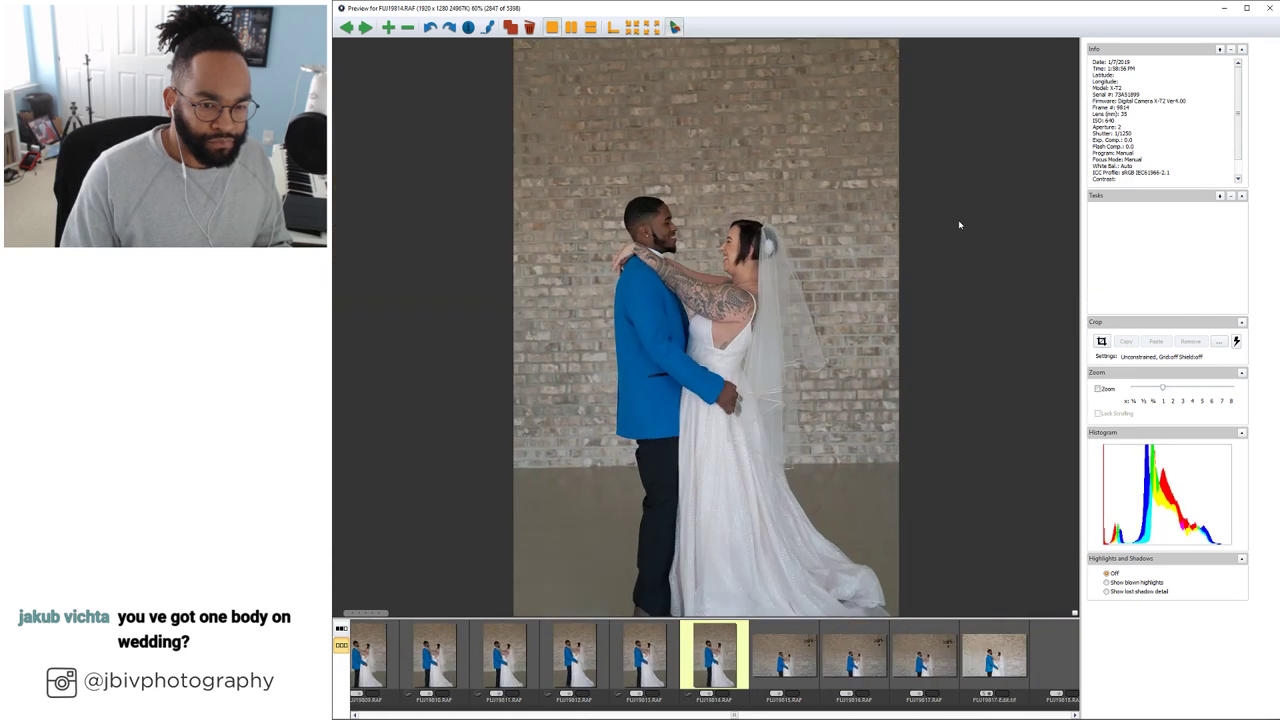
key(Right)
key(Right)
key(Right)
key(Right)
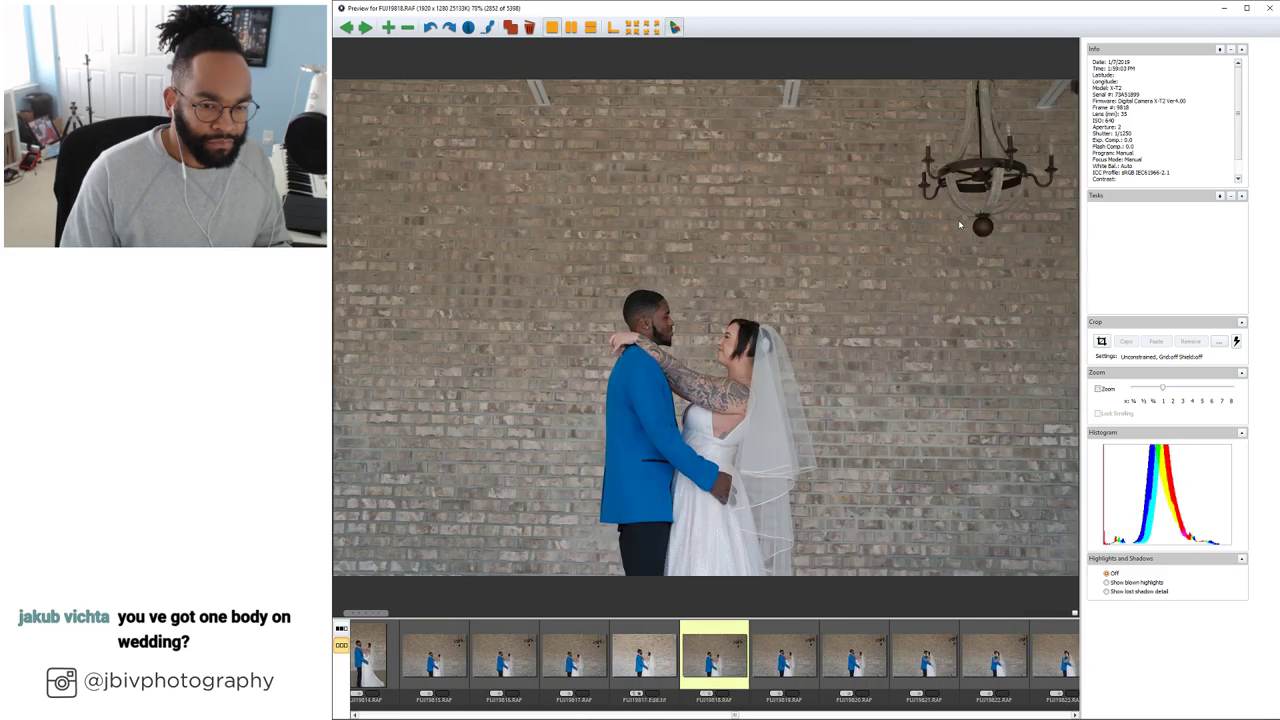
key(Right)
key(Right)
key(Right)
key(Right)
key(Right)
key(Right)
key(Right)
key(Right)
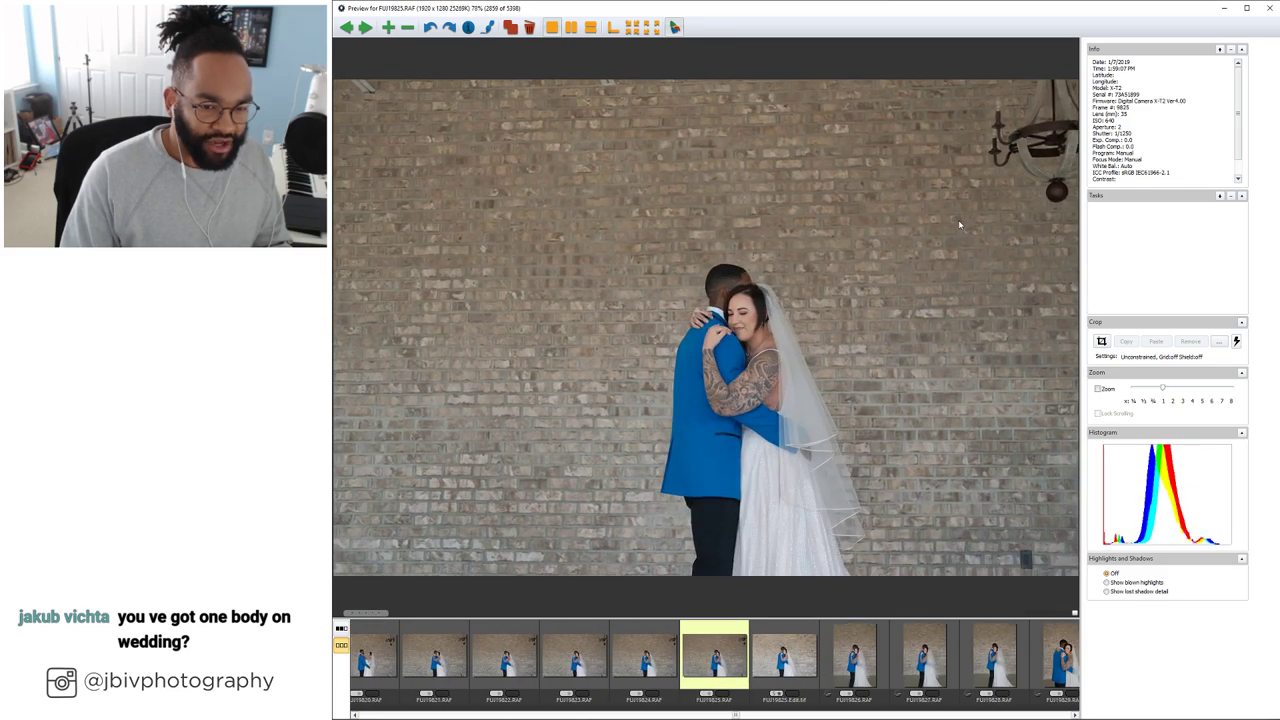
key(Right)
key(Right)
key(Right)
key(Right)
key(Right)
key(Right)
key(Right)
key(Right)
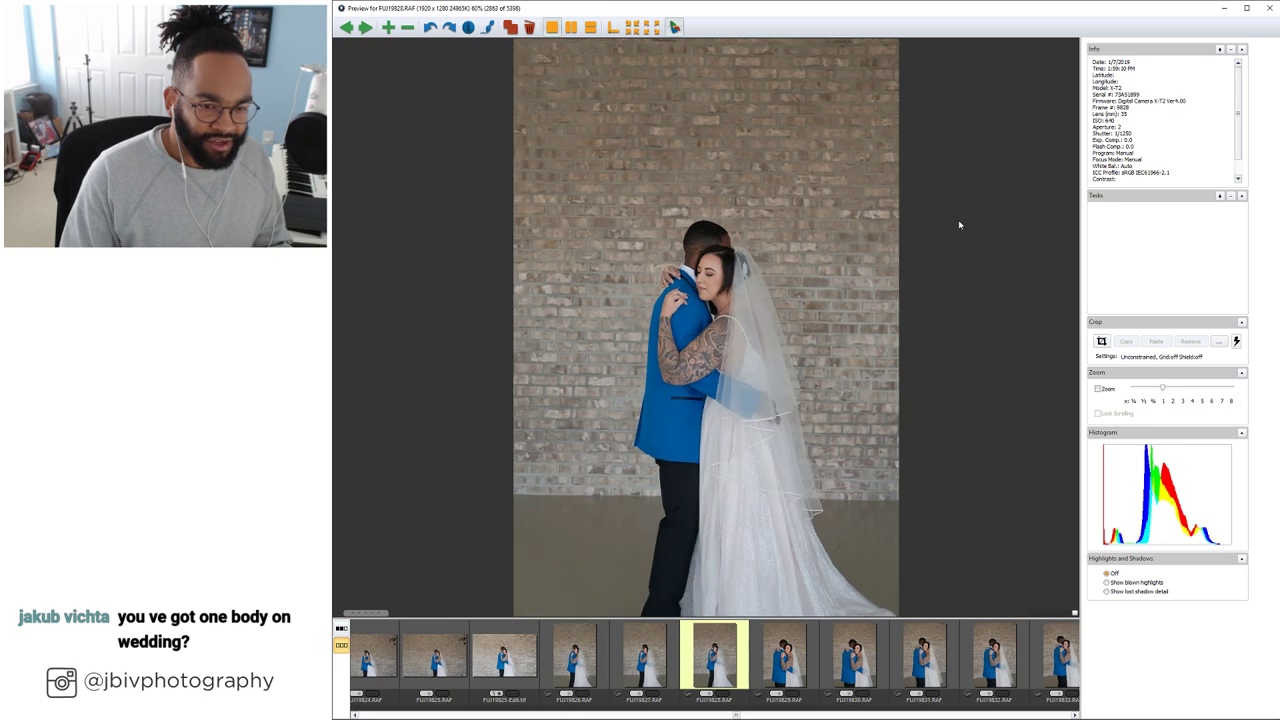
key(Right)
key(Right)
key(Right)
key(Right)
key(Right)
key(Right)
key(Right)
key(Right)
key(Right)
key(Right)
key(Right)
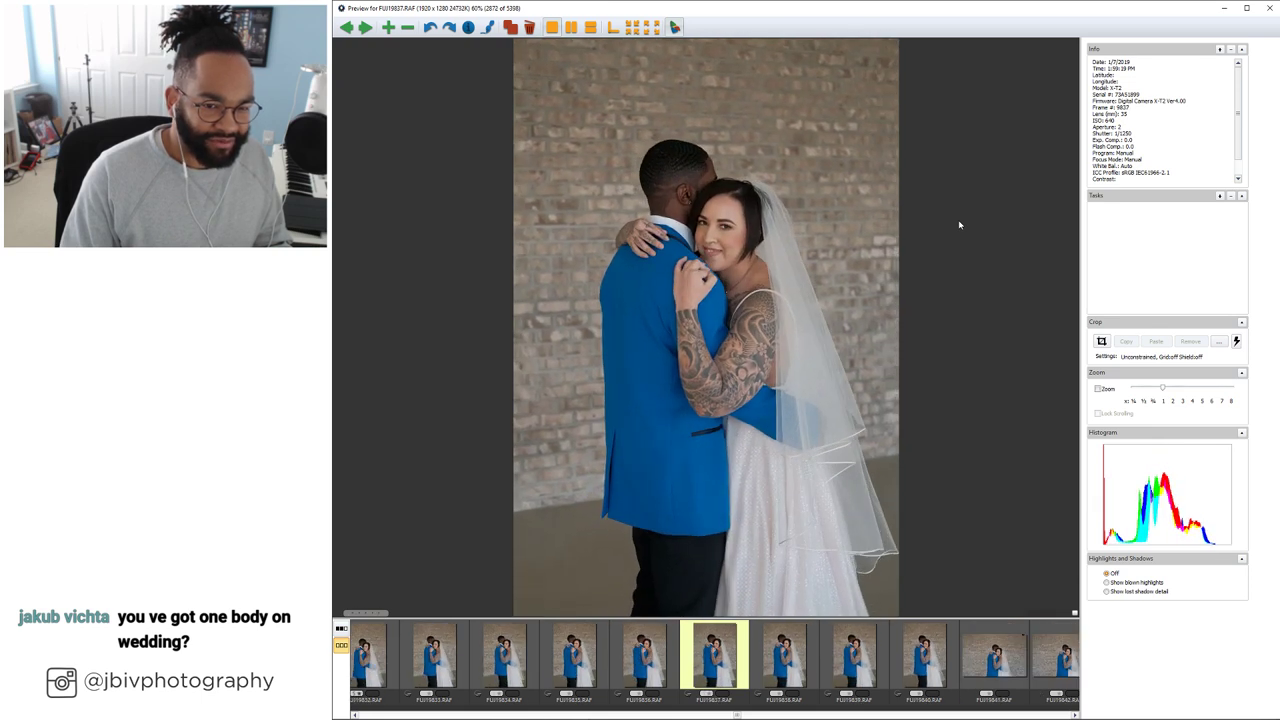
key(Right)
key(Right)
key(Right)
key(Right)
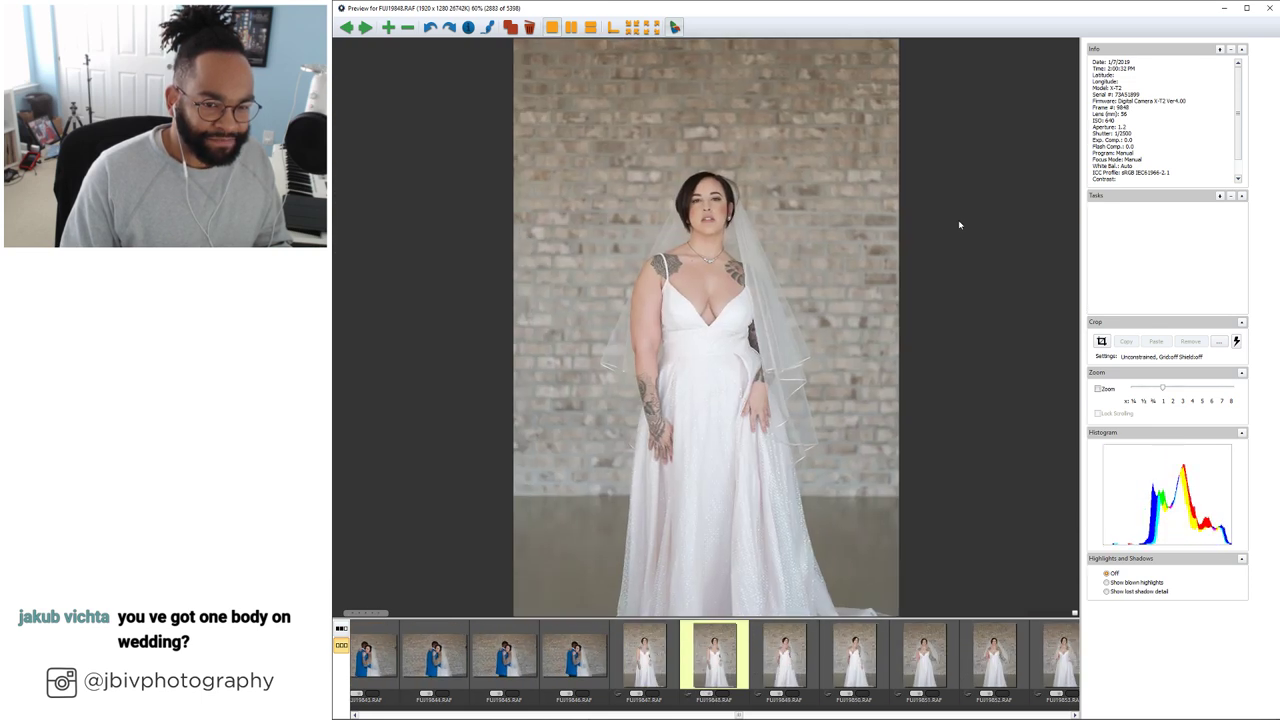
Return to the standing bridal portrait FUJI9855 and give it a 5-star rating
key(Right)
key(Right)
key(Right)
key(Right)
key(Right)
key(Right)
key(Right)
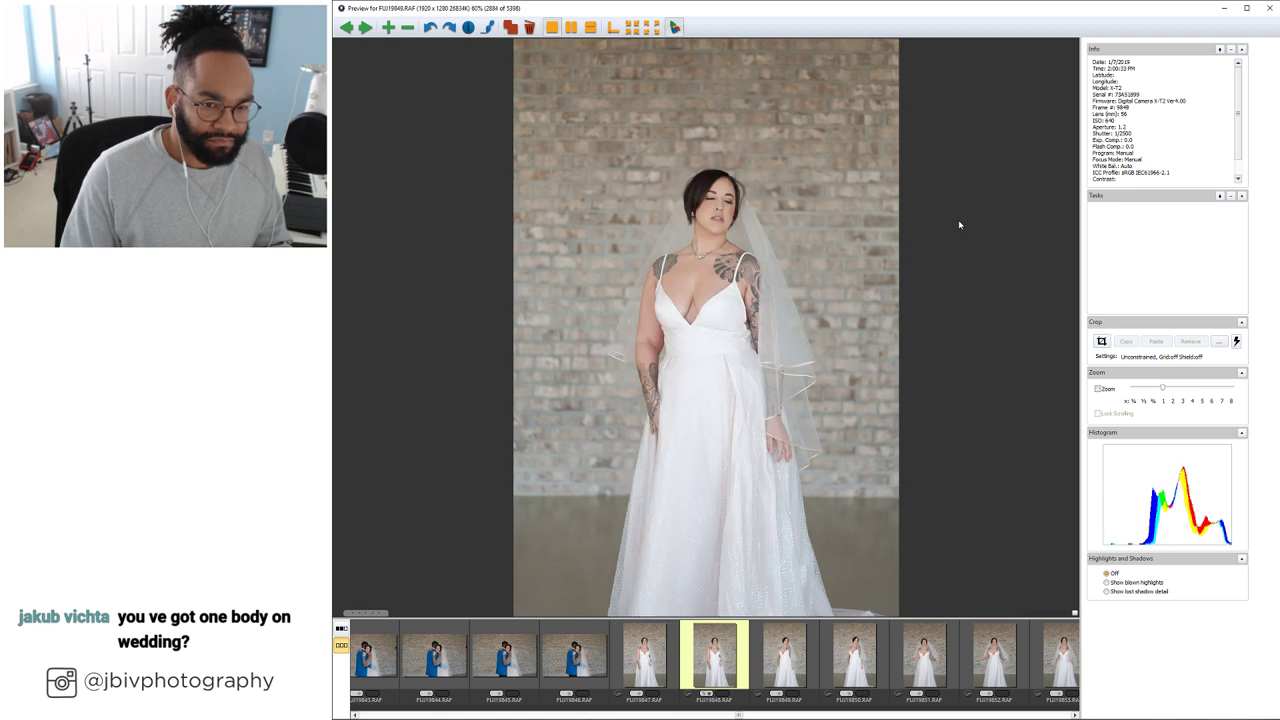
key(Right)
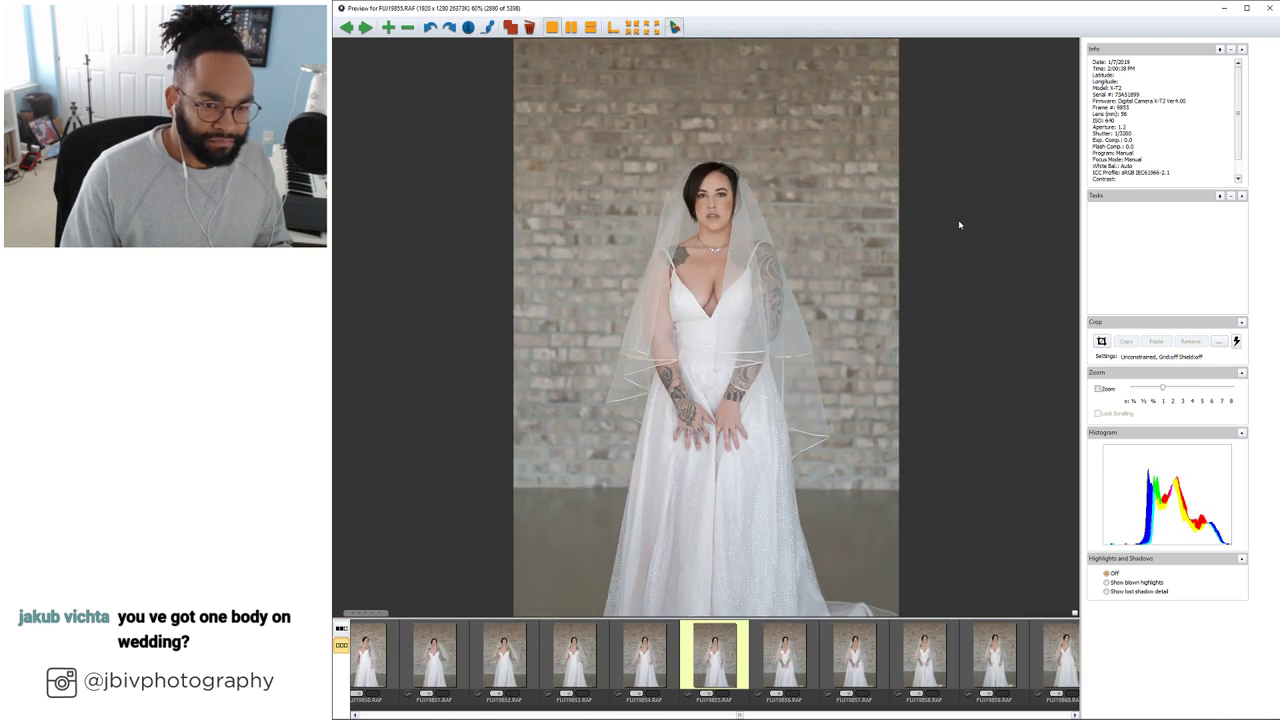
key(Left)
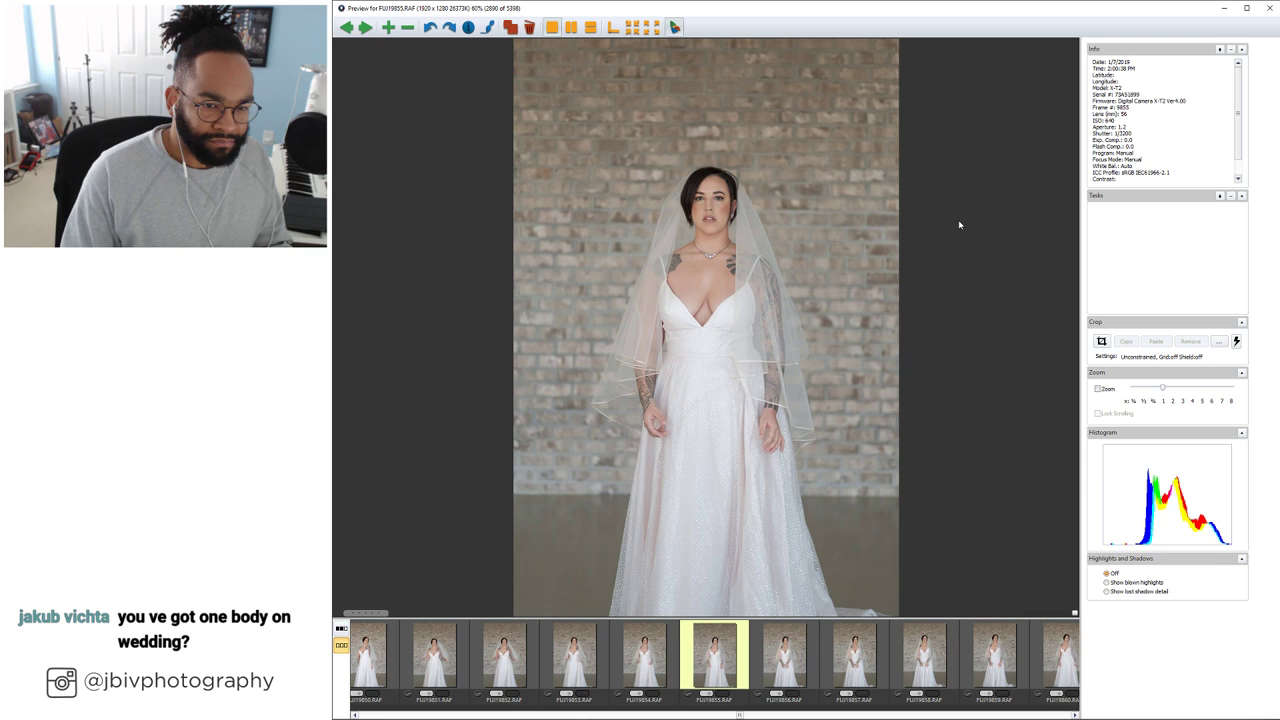
key(5)
Review the bride's hands-on-hips, wide and close tattoo portraits
key(Right)
key(Right)
key(Right)
key(Right)
key(Right)
key(Right)
key(Right)
key(Right)
key(Right)
key(Right)
key(Right)
key(Right)
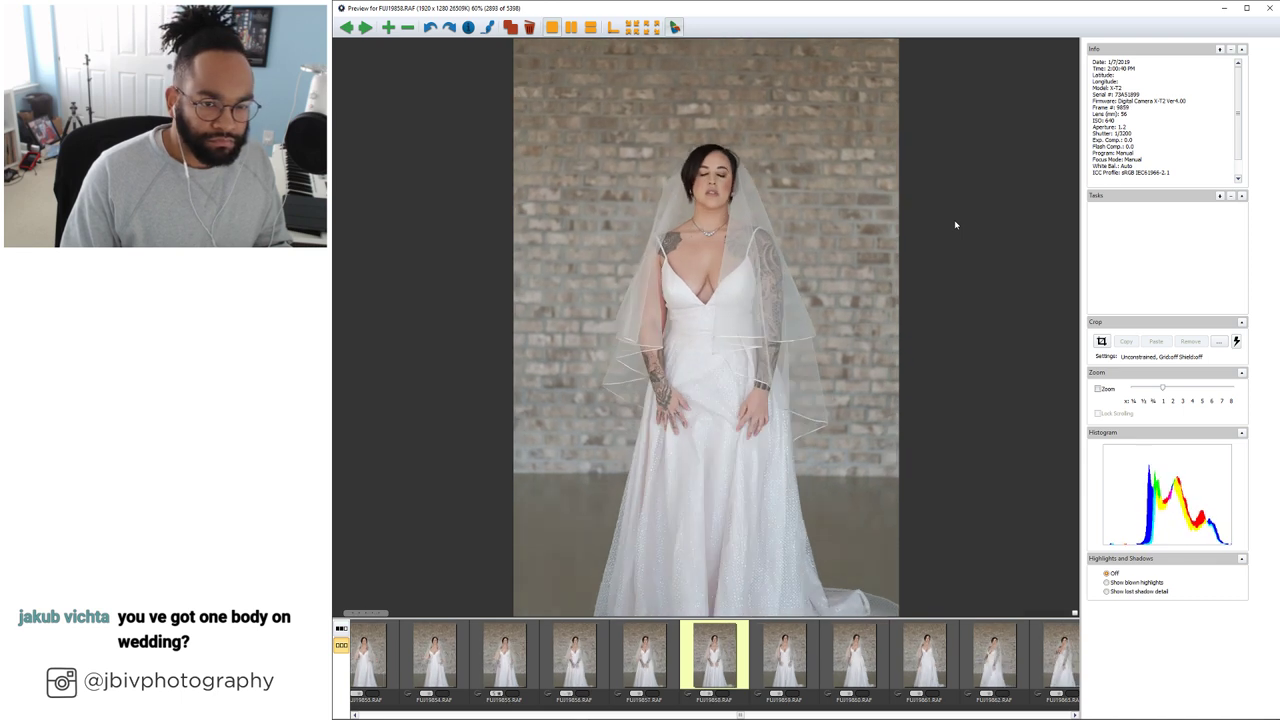
key(Right)
key(Right)
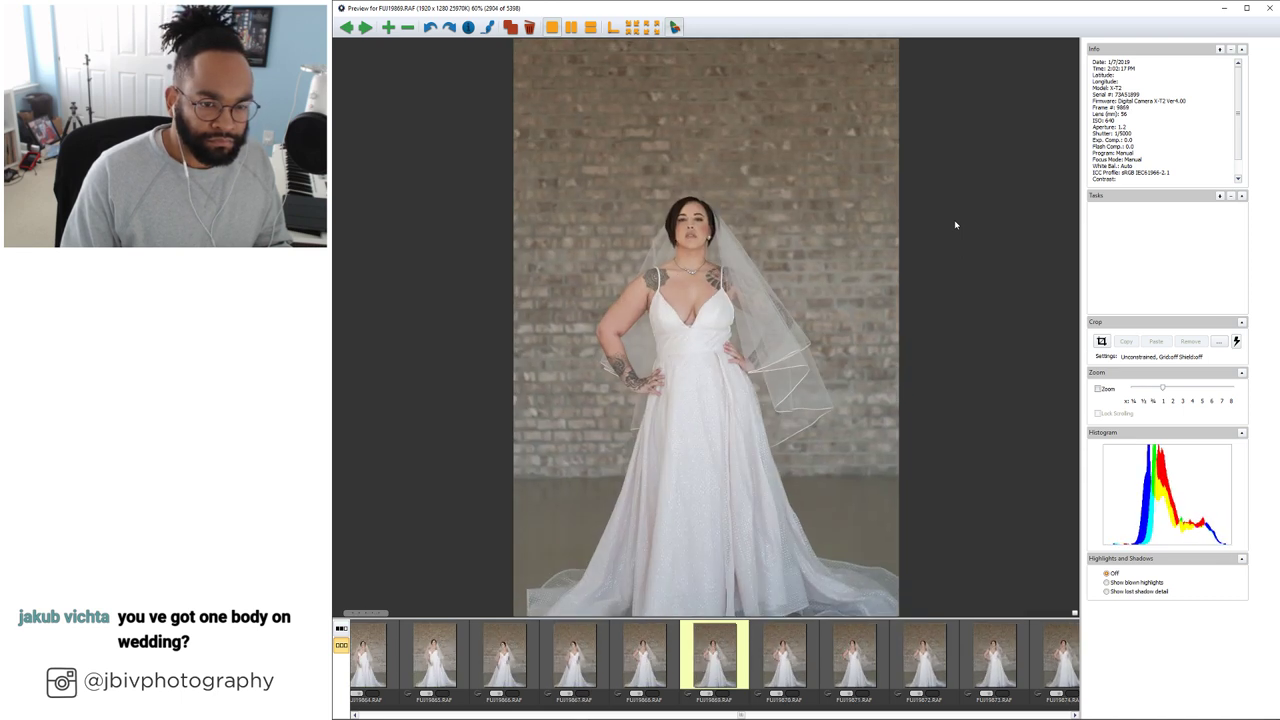
key(Right)
key(Right)
key(Right)
key(Right)
key(Right)
key(Right)
key(Right)
key(Right)
key(Right)
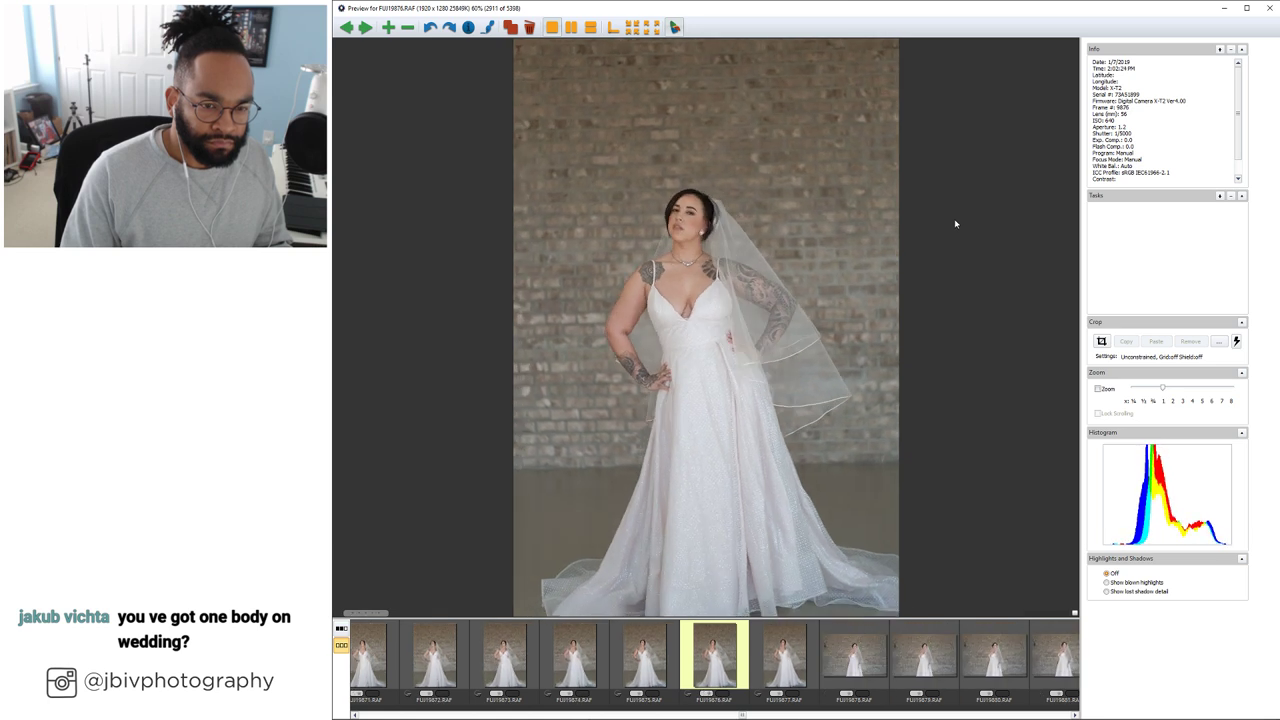
key(Right)
key(Right)
key(Right)
key(Right)
key(Right)
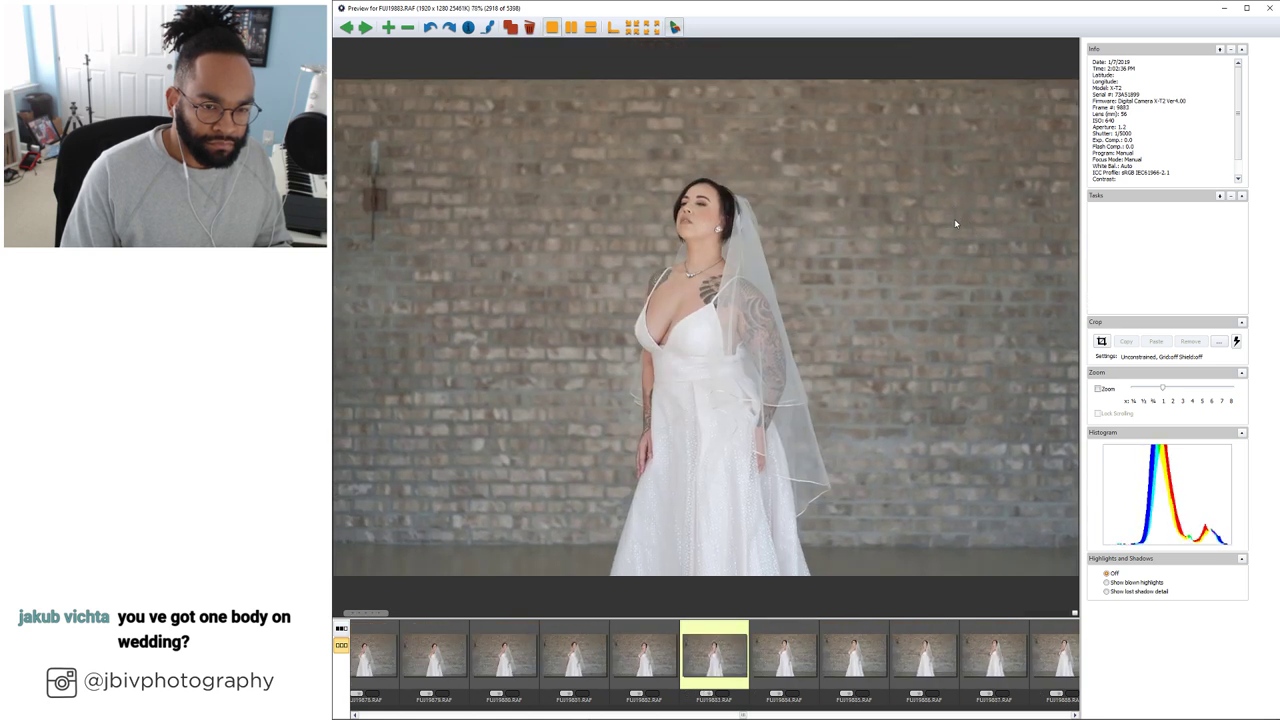
key(Right)
key(Right)
key(Right)
key(Right)
key(Right)
key(Right)
key(Right)
key(Right)
key(Right)
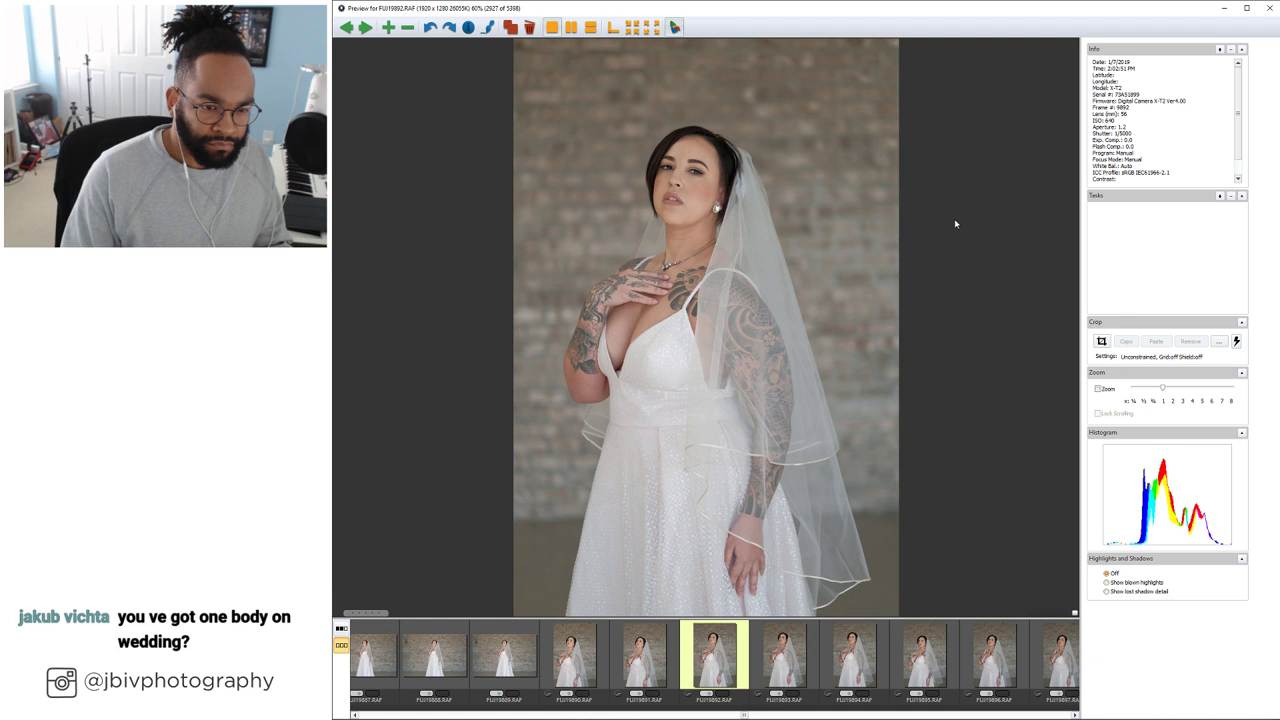
key(Right)
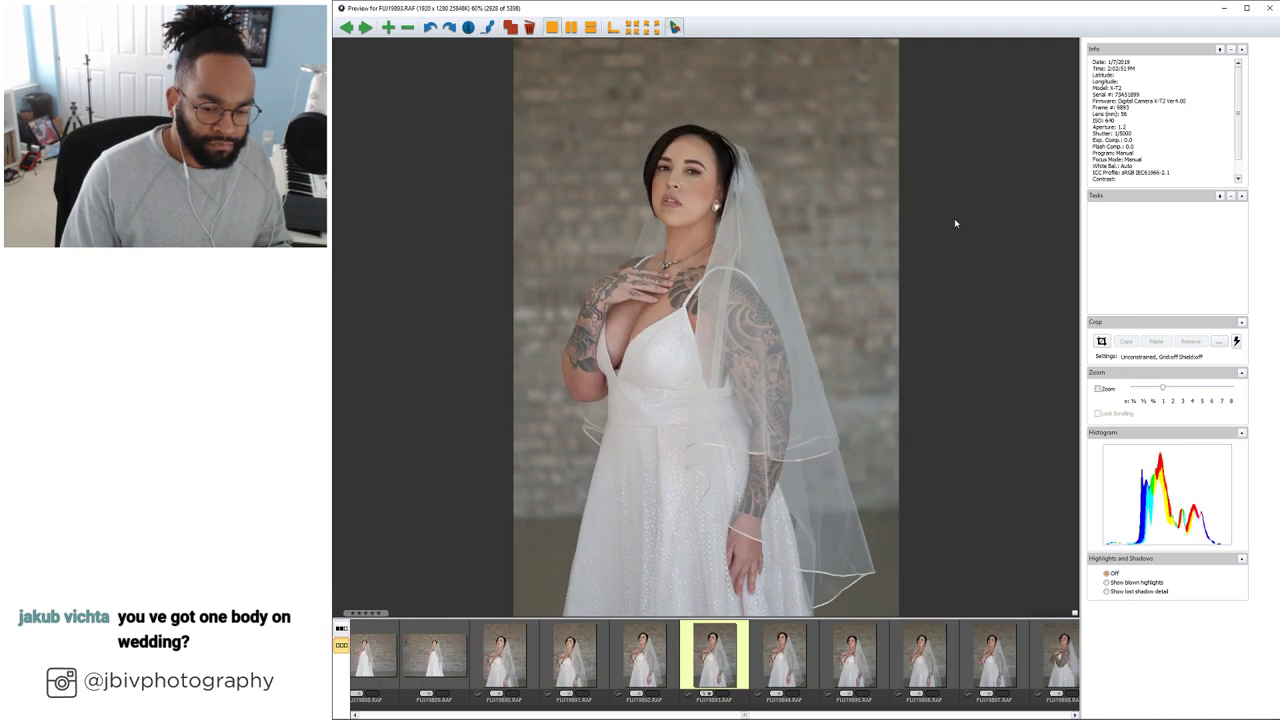
key(Right)
key(Right)
key(Right)
key(Right)
key(Right)
key(Right)
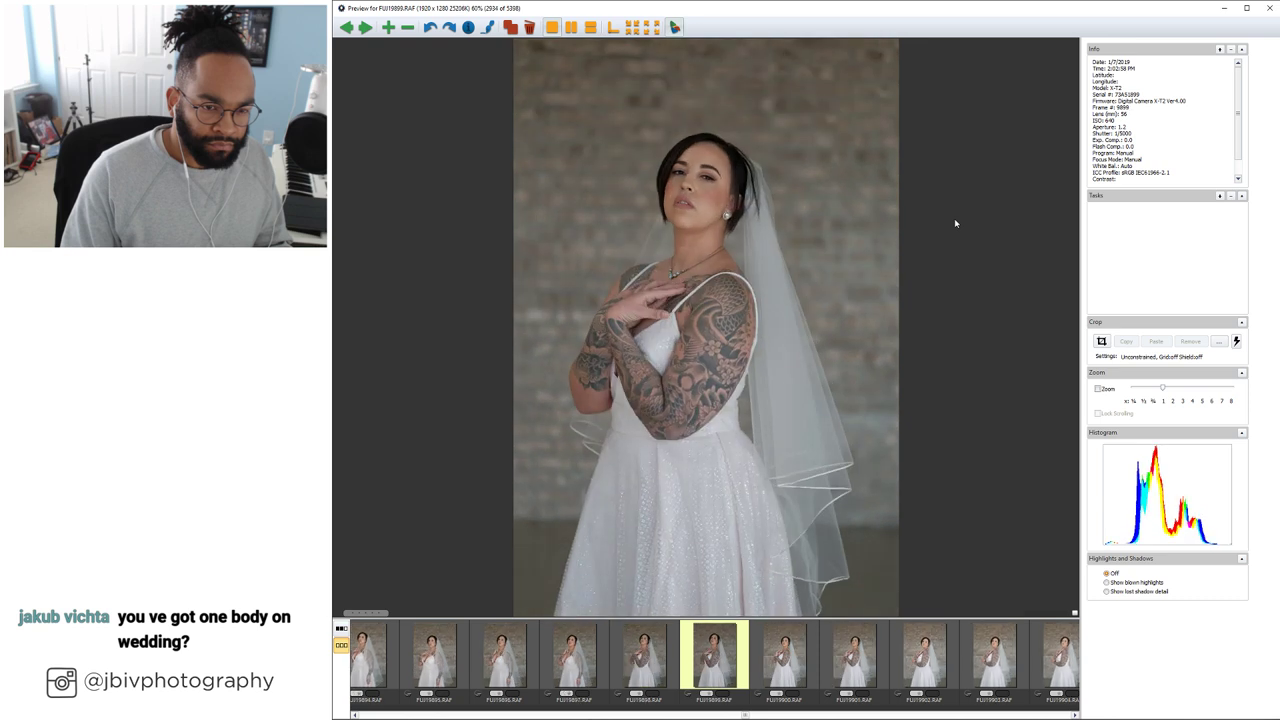
key(Right)
key(Right)
key(Right)
key(Right)
key(Right)
key(Right)
key(Right)
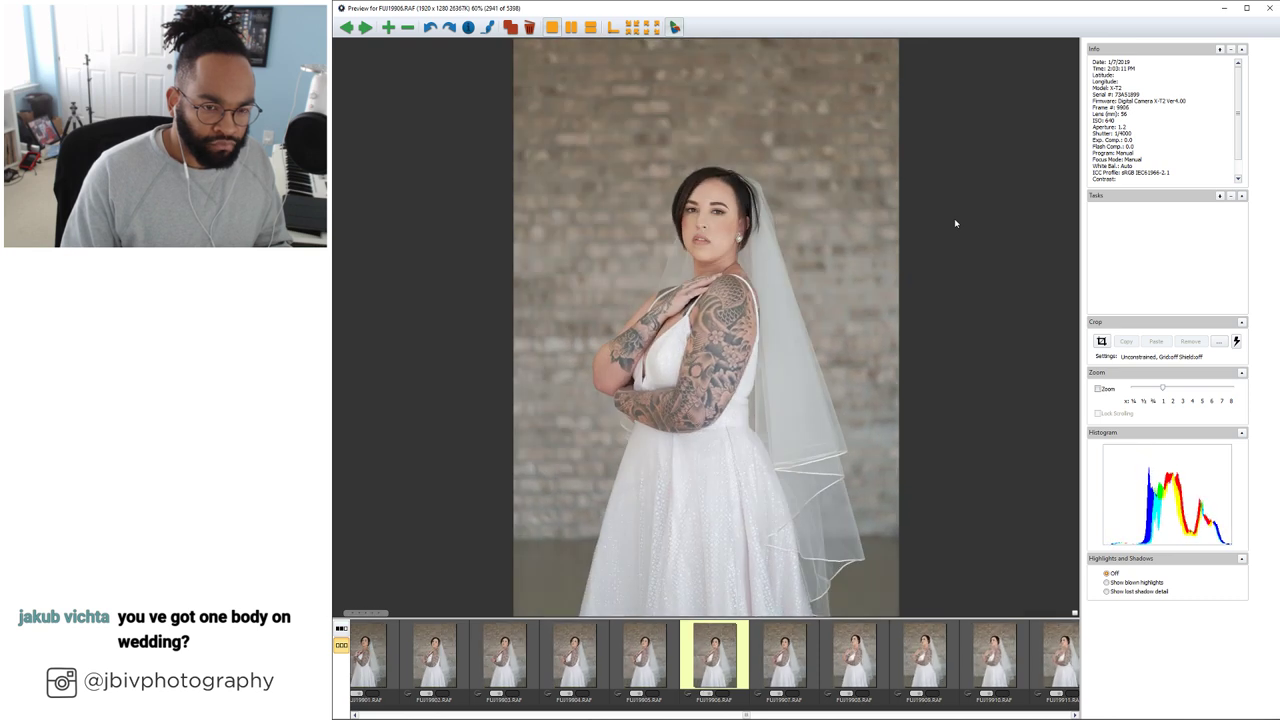
key(Right)
key(Right)
key(Right)
key(Right)
key(Right)
key(Right)
key(Right)
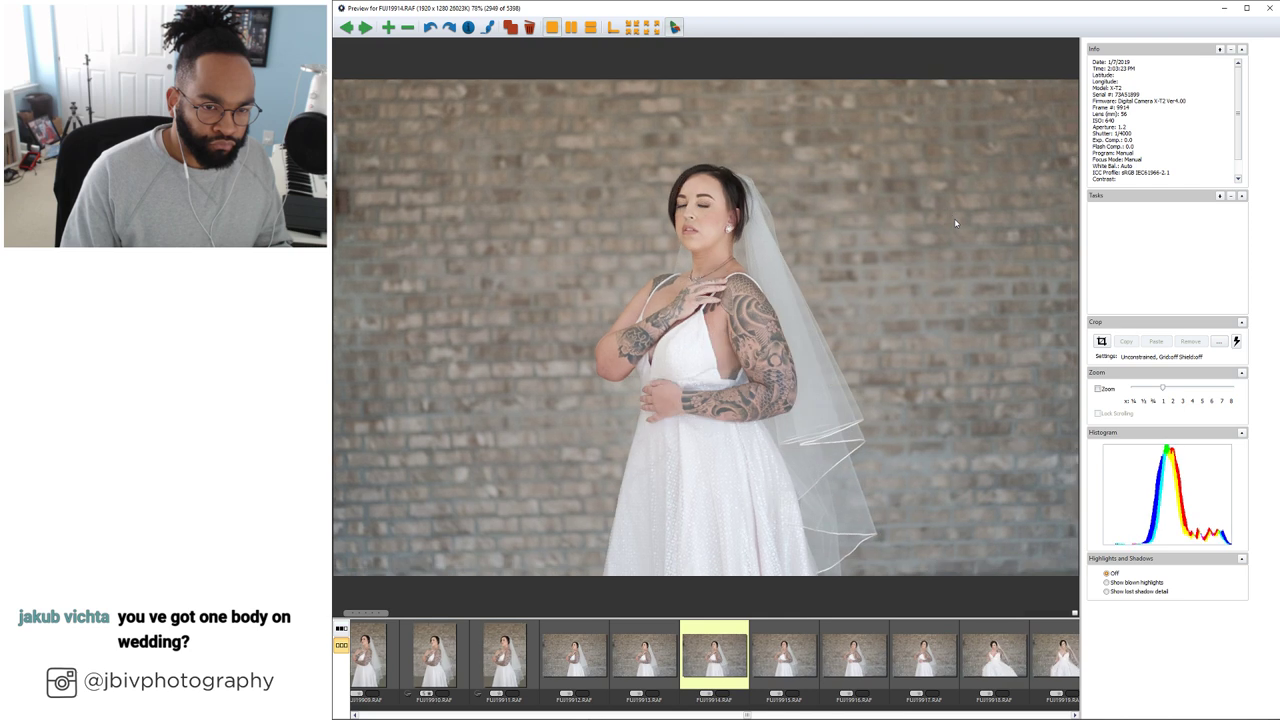
Continue through dress-holding, twirling, back-view and dress detail shots to FUJI9995
key(Right)
key(Right)
key(Right)
key(Right)
key(Right)
key(Right)
key(Right)
key(Right)
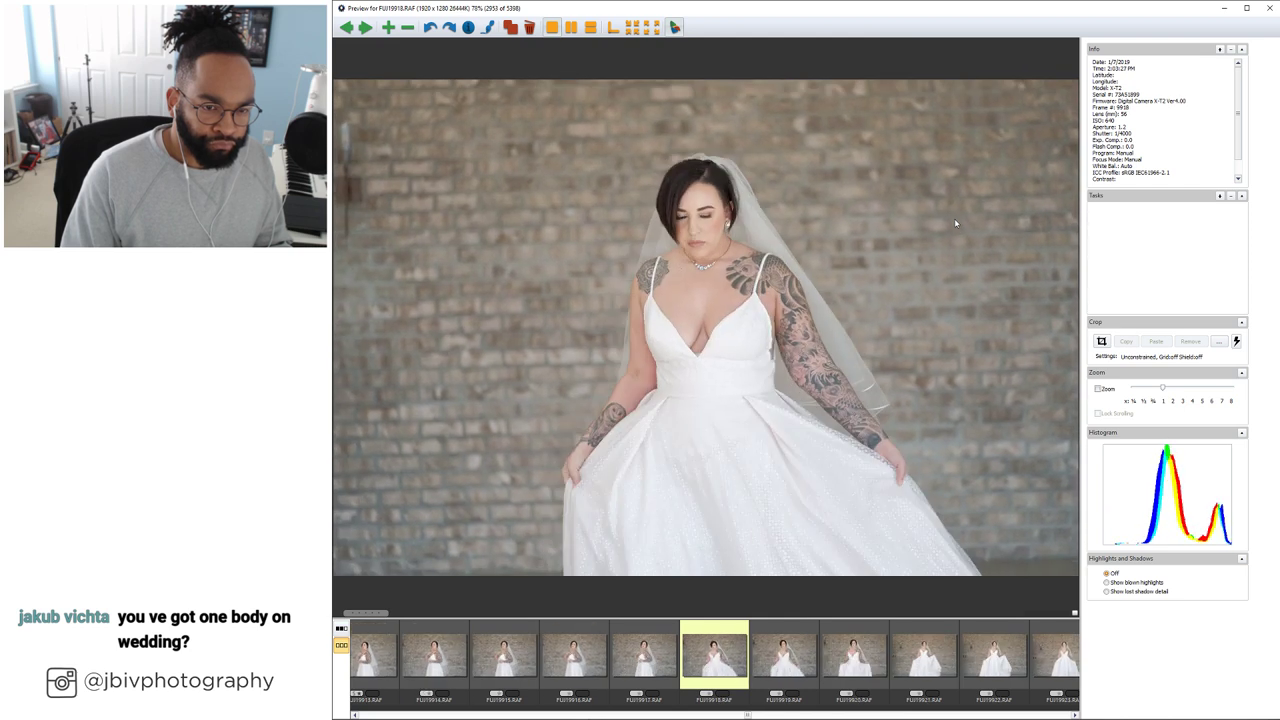
key(Right)
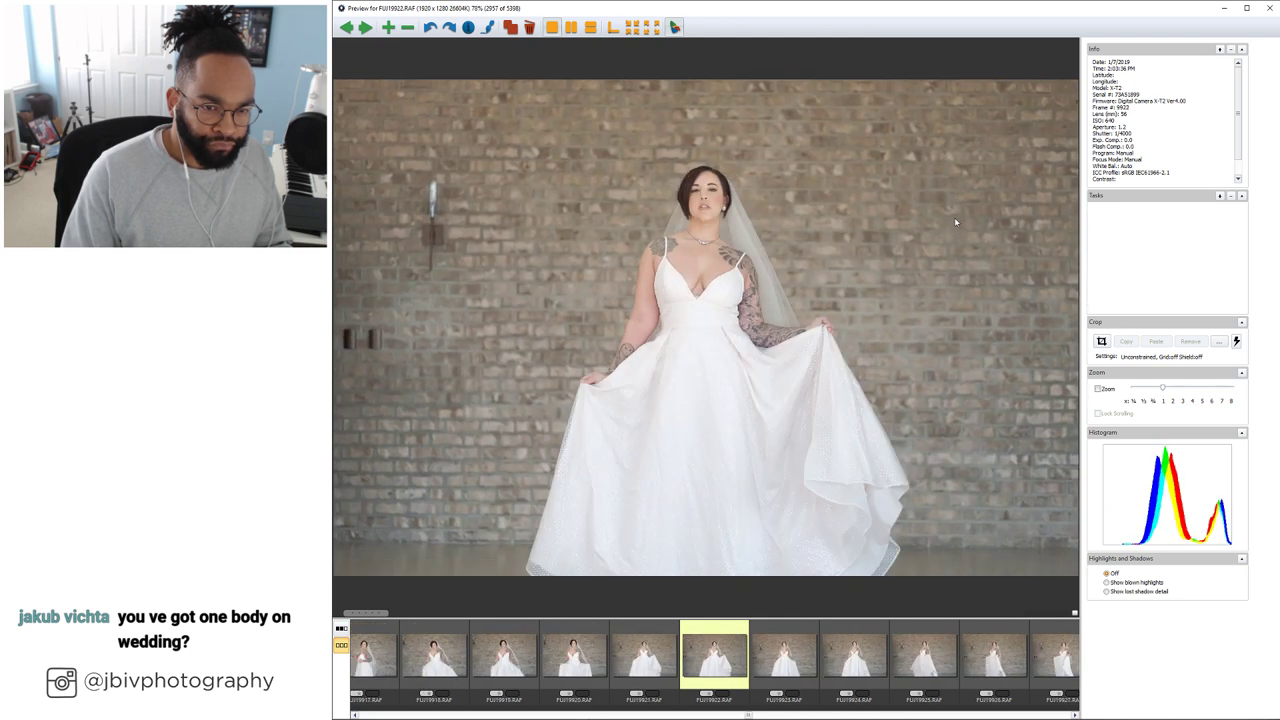
key(Right)
key(Right)
key(Right)
key(Right)
key(Right)
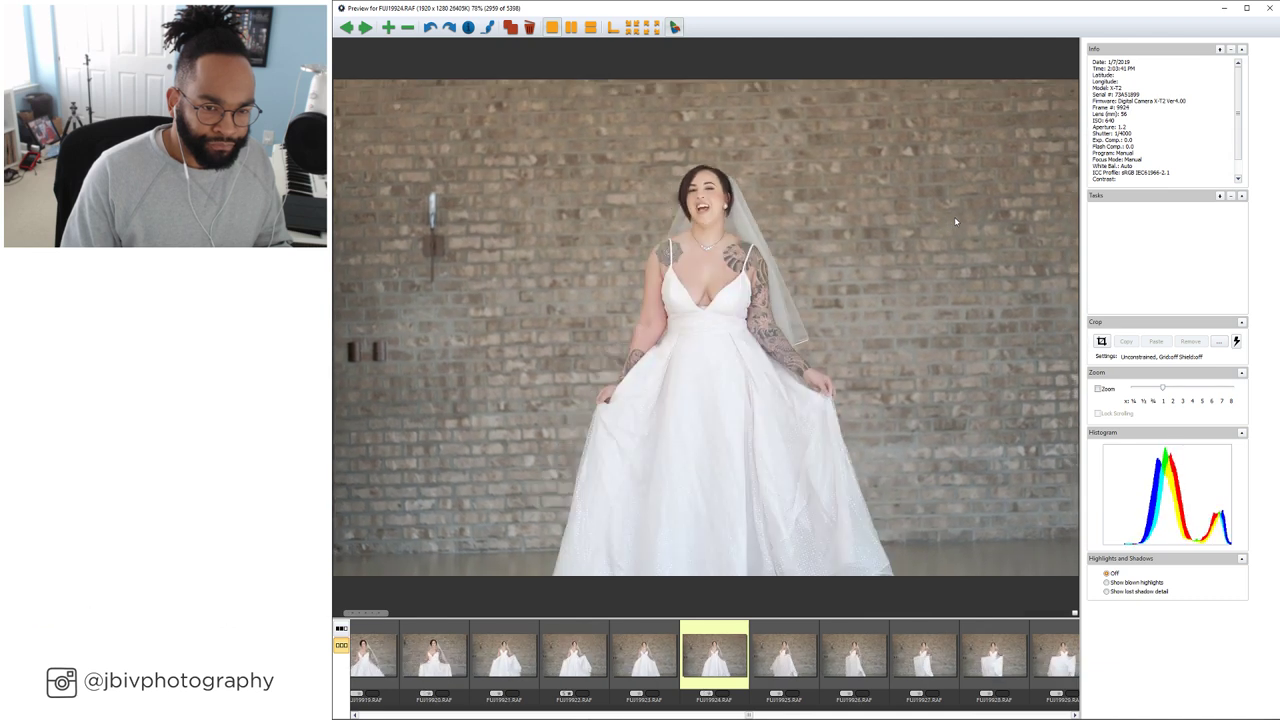
key(Right)
key(Right)
key(Right)
key(Right)
key(Right)
key(Right)
key(Right)
key(Right)
key(Right)
key(Right)
key(Right)
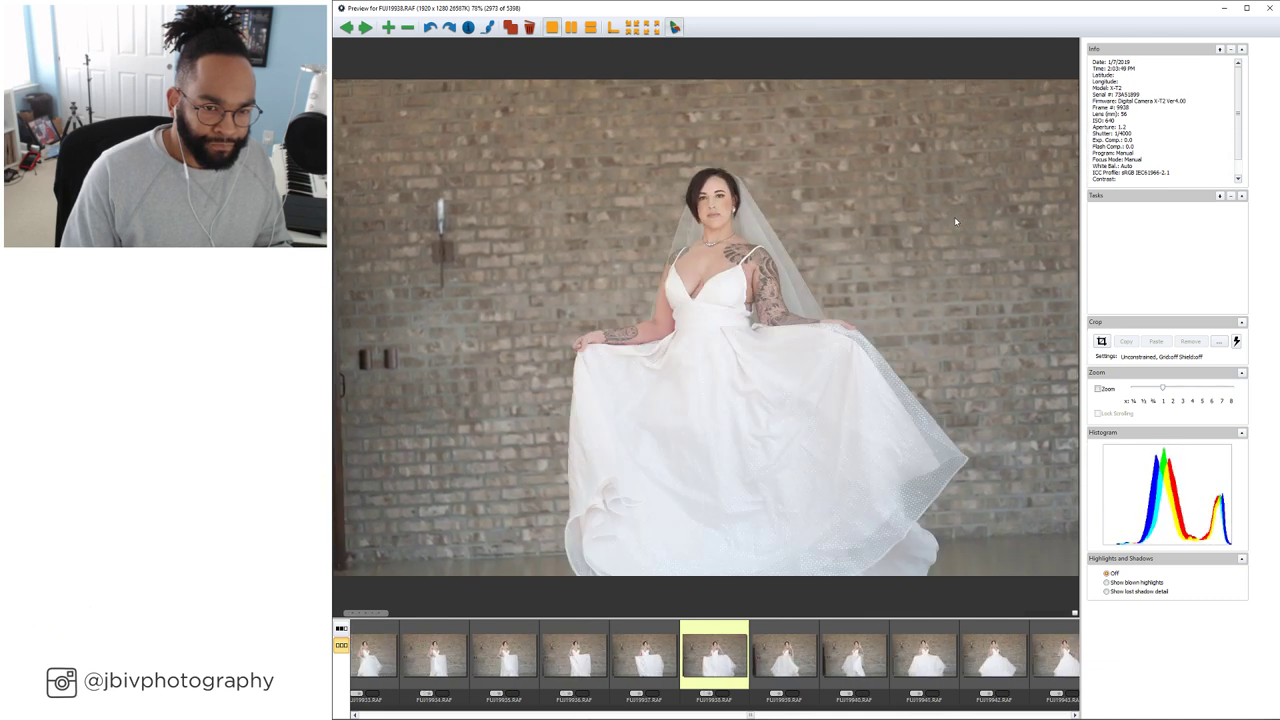
key(Right)
key(Right)
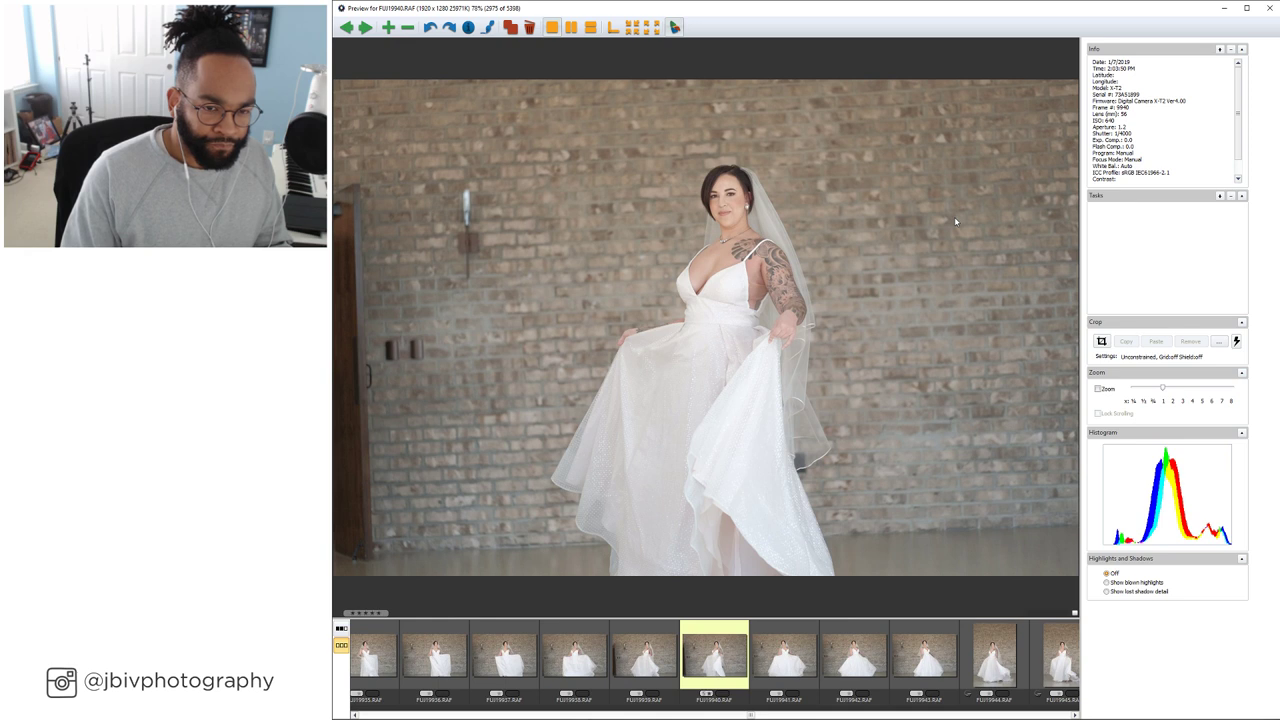
key(Right)
key(Right)
key(Right)
key(Right)
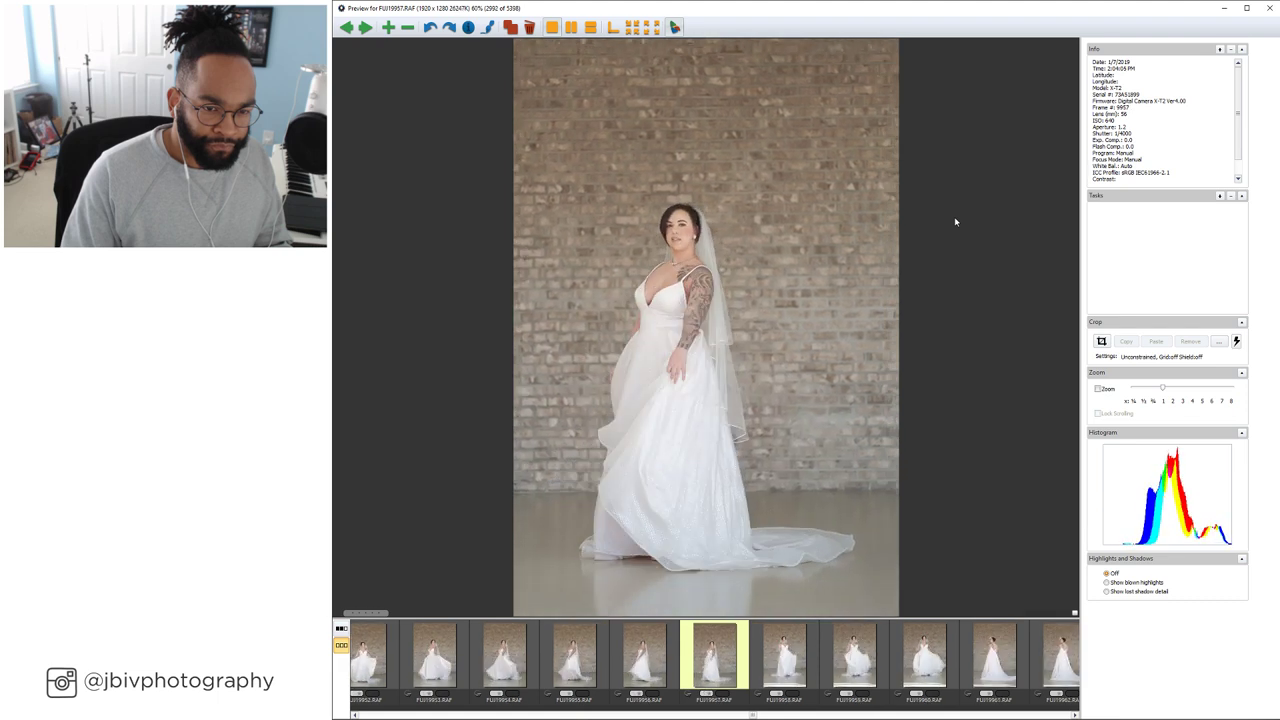
key(Right)
key(Right)
key(Right)
key(Right)
key(Right)
key(Right)
key(Right)
key(Right)
key(Right)
key(Right)
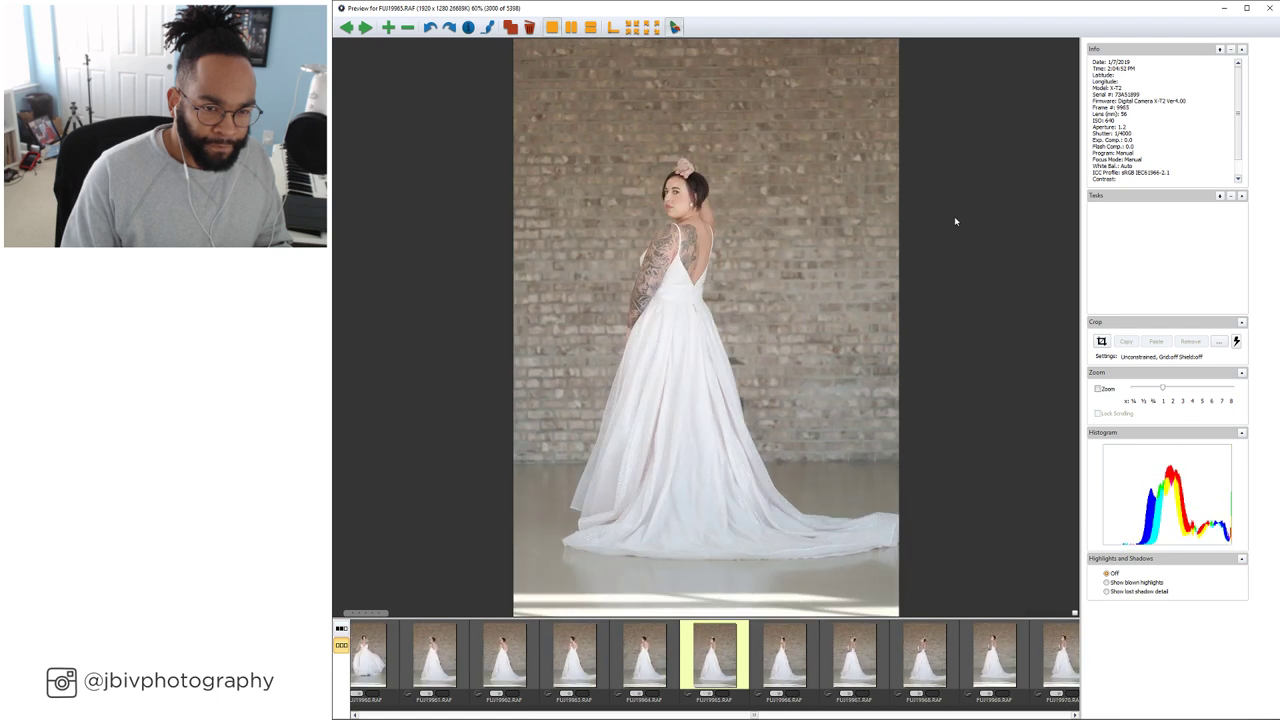
key(Right)
key(Right)
key(Right)
key(Right)
key(Right)
key(Right)
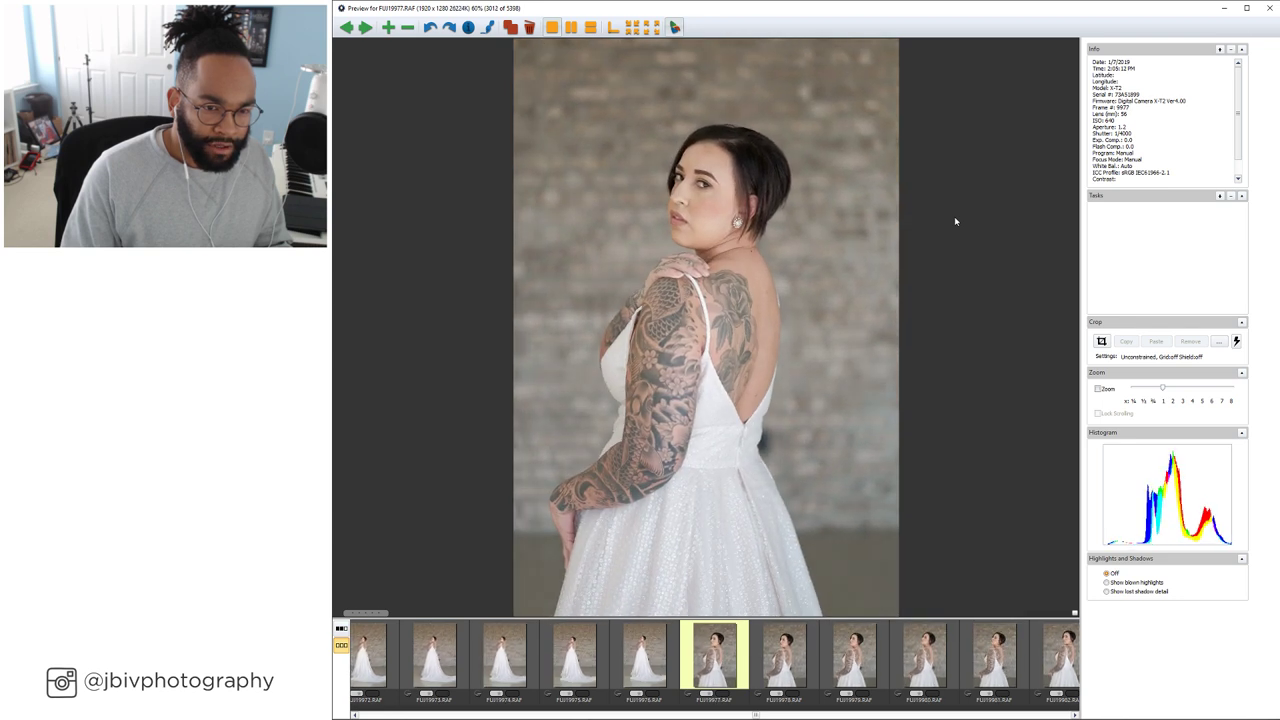
key(Right)
key(Right)
key(Right)
key(Right)
key(Right)
key(Right)
key(Right)
key(Right)
key(Right)
key(Right)
key(Right)
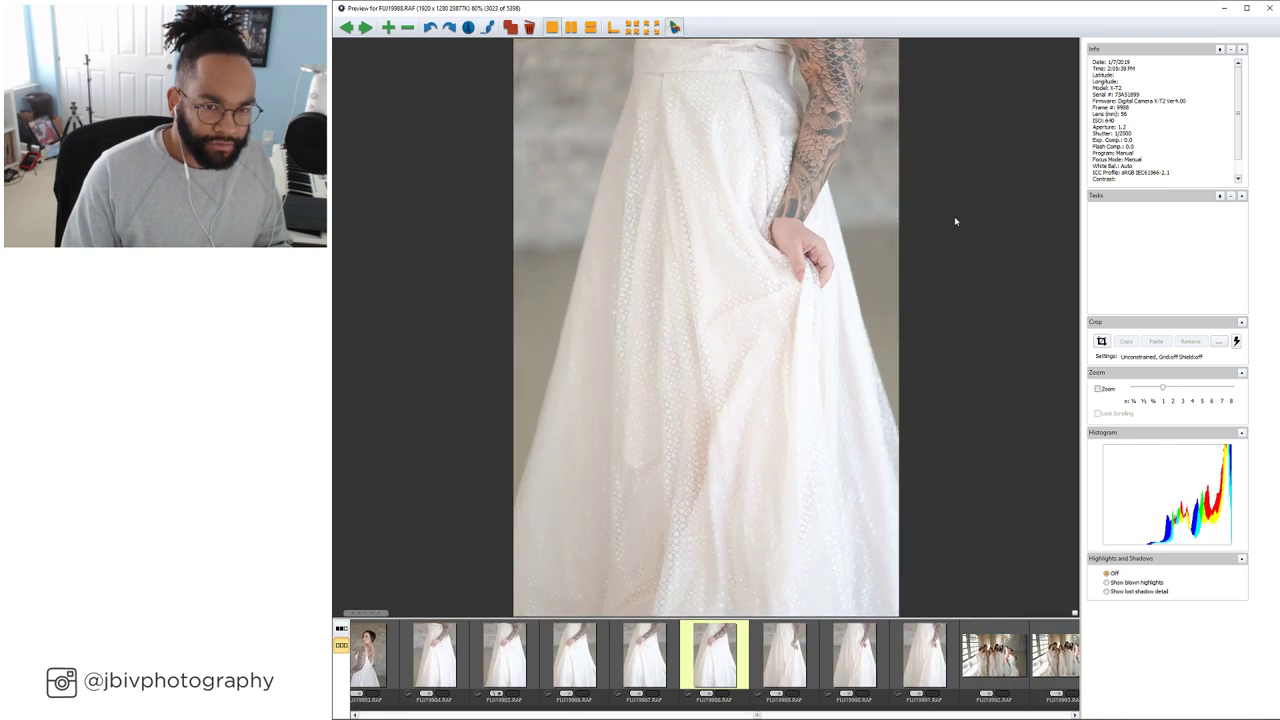
key(Right)
key(Right)
key(Right)
key(Right)
key(Right)
key(Right)
key(Right)
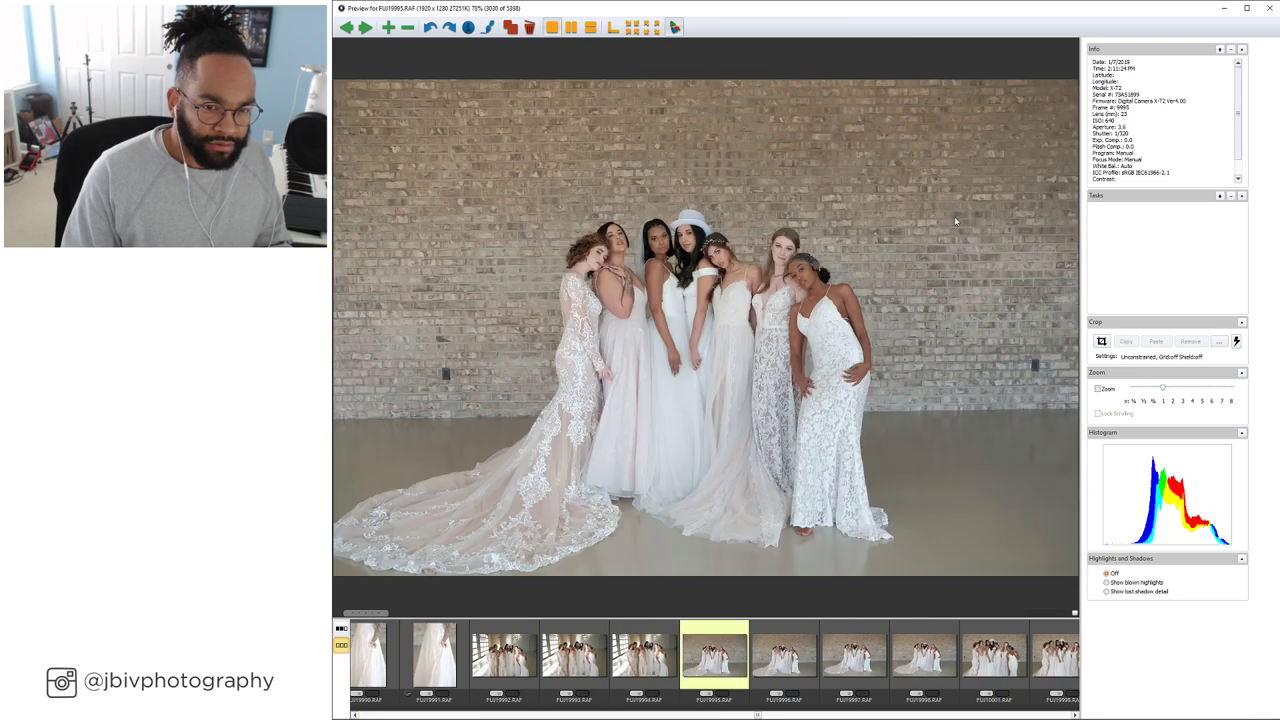
Advance through the bridesmaids' posed group portraits to the smiling and laughing frames
key(Right)
key(Right)
key(Right)
key(Right)
key(Right)
key(Right)
key(Right)
key(Right)
key(Right)
key(Right)
key(Right)
key(Right)
key(Right)
key(Right)
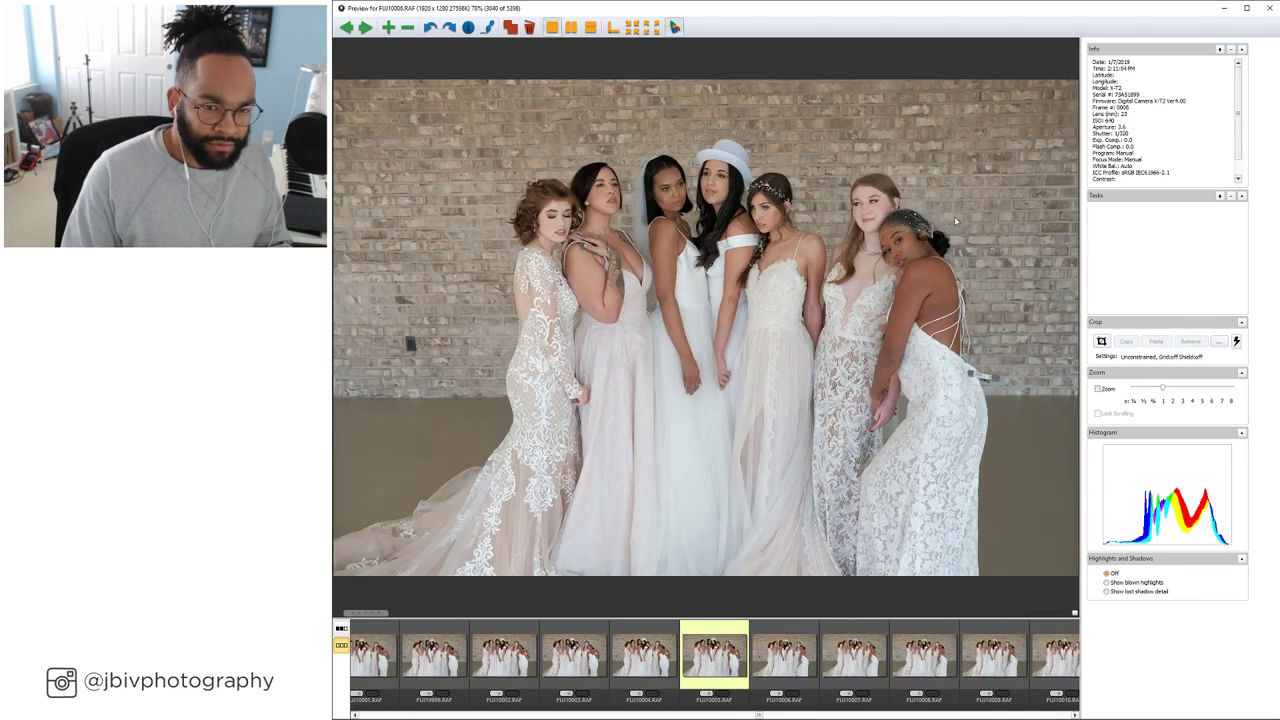
key(Right)
key(Right)
key(Right)
key(Right)
key(Right)
key(Right)
key(Right)
key(Right)
key(Right)
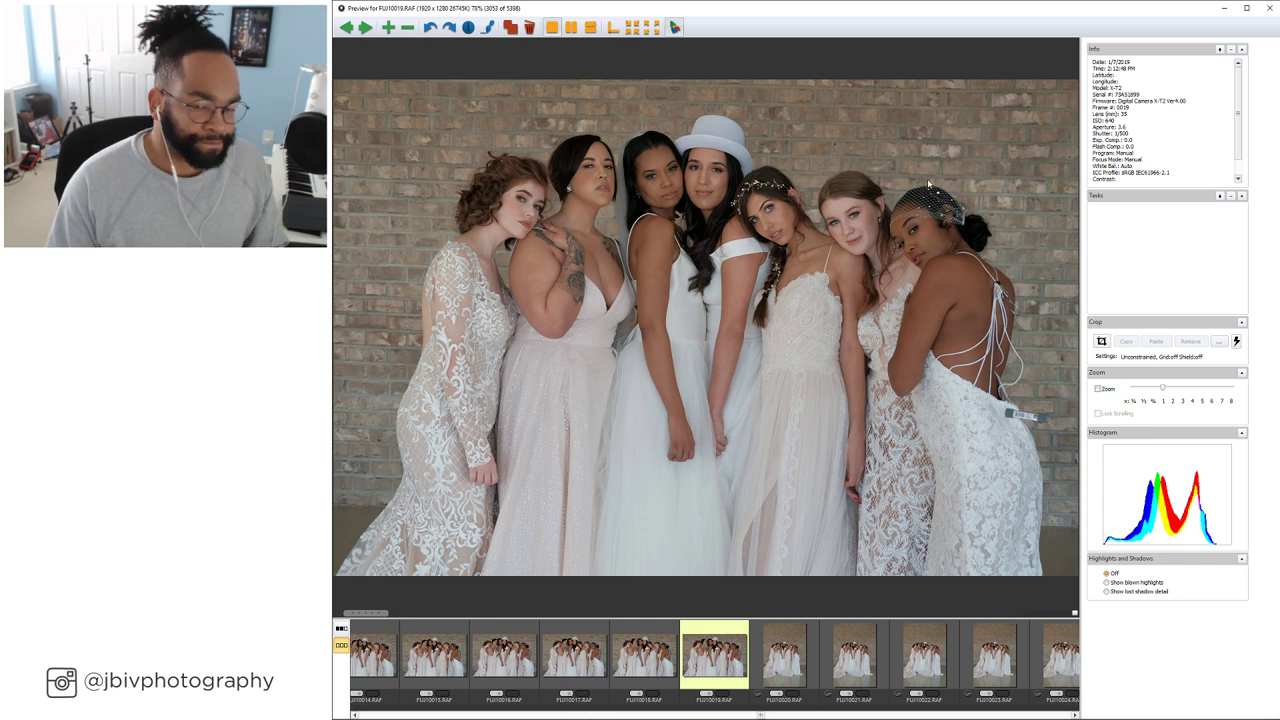
key(Right)
key(Right)
key(Right)
key(Right)
key(Right)
key(Right)
key(Right)
key(Right)
key(Left)
key(Left)
key(Left)
key(Left)
key(Left)
key(Left)
key(Left)
key(Left)
key(Left)
key(Left)
key(Left)
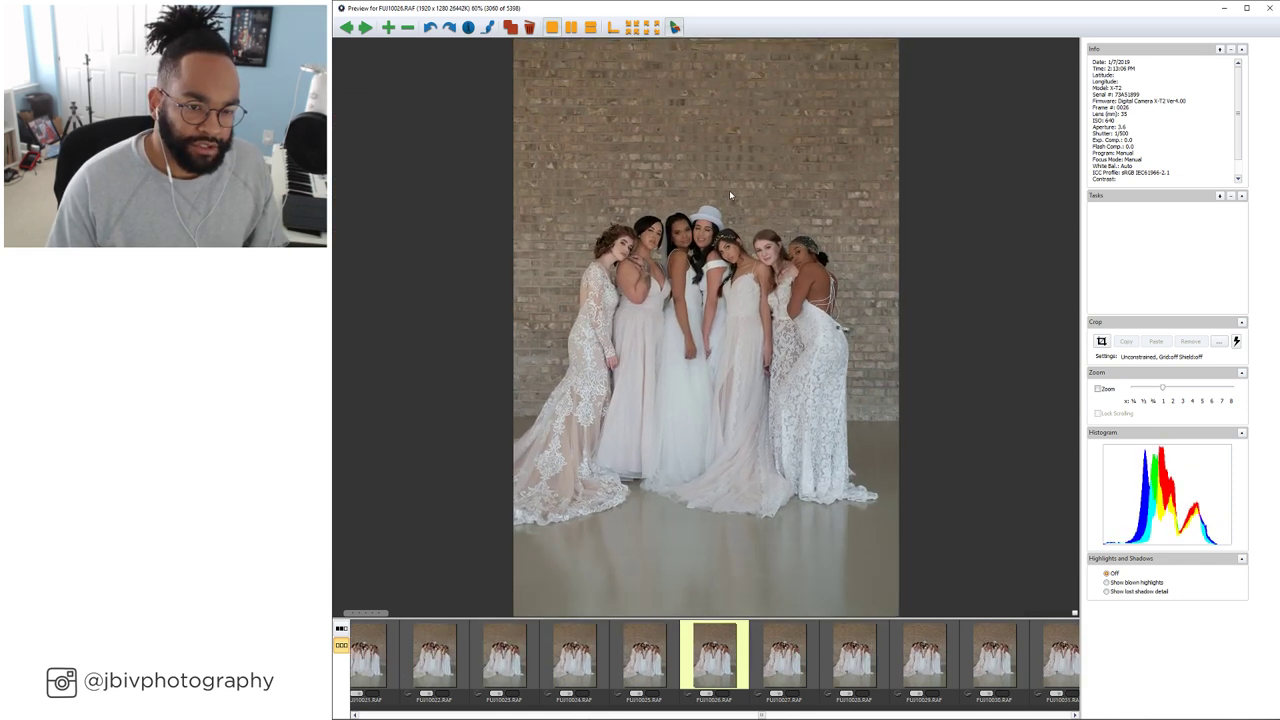
key(Right)
key(Right)
key(Right)
key(Right)
key(Right)
key(Right)
key(Right)
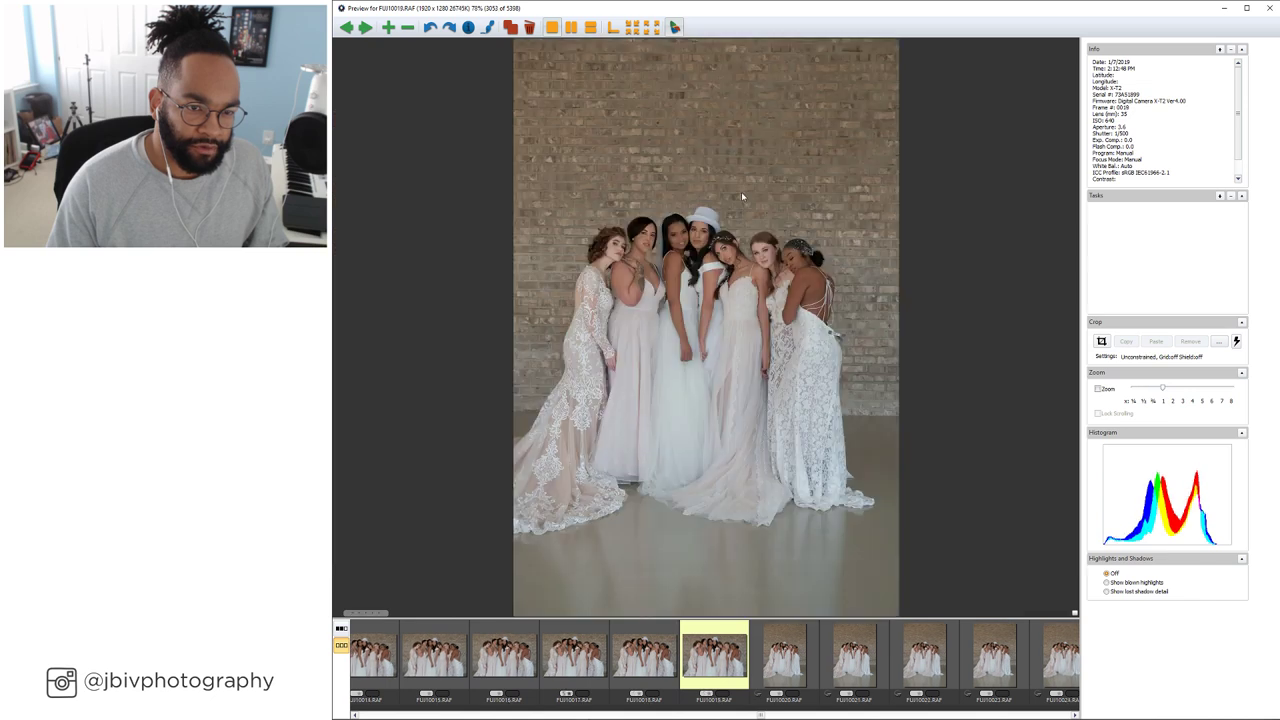
key(Right)
key(Right)
key(Right)
key(Right)
key(Right)
key(Right)
key(Right)
key(Right)
key(Right)
key(Right)
key(Right)
key(Right)
key(Right)
key(Right)
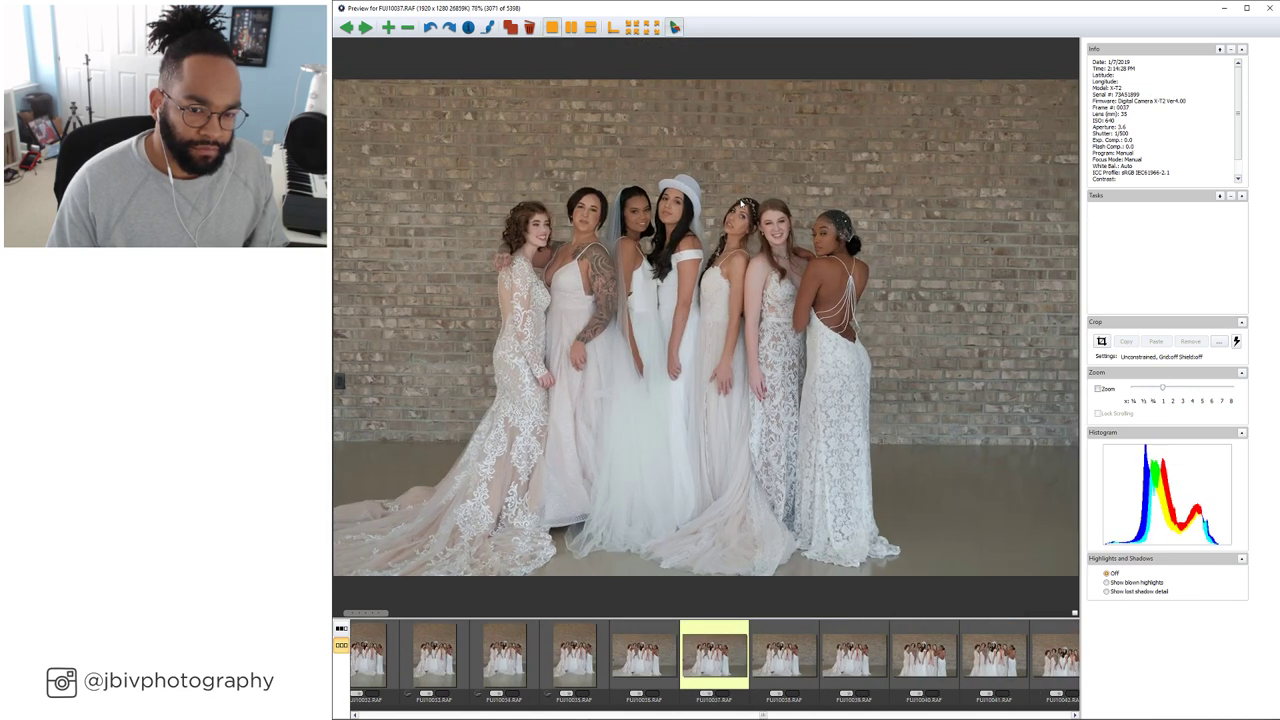
key(Right)
key(Right)
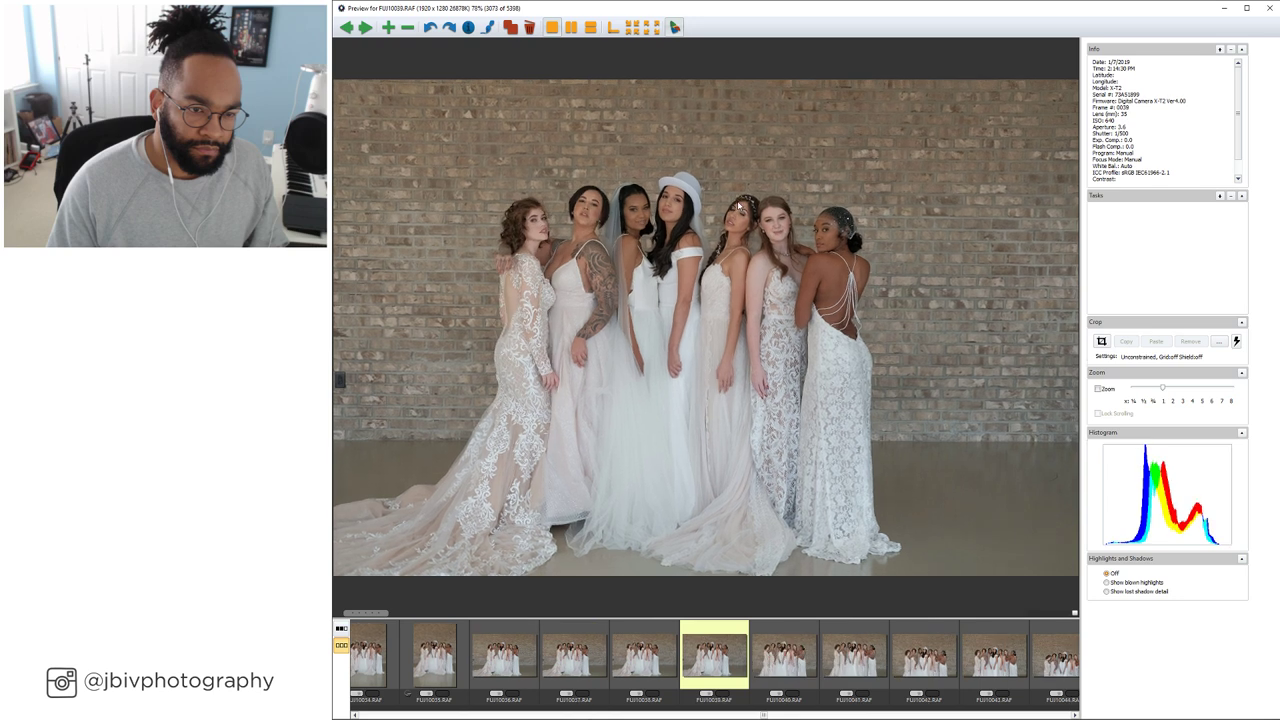
key(Right)
key(Right)
key(Right)
key(Right)
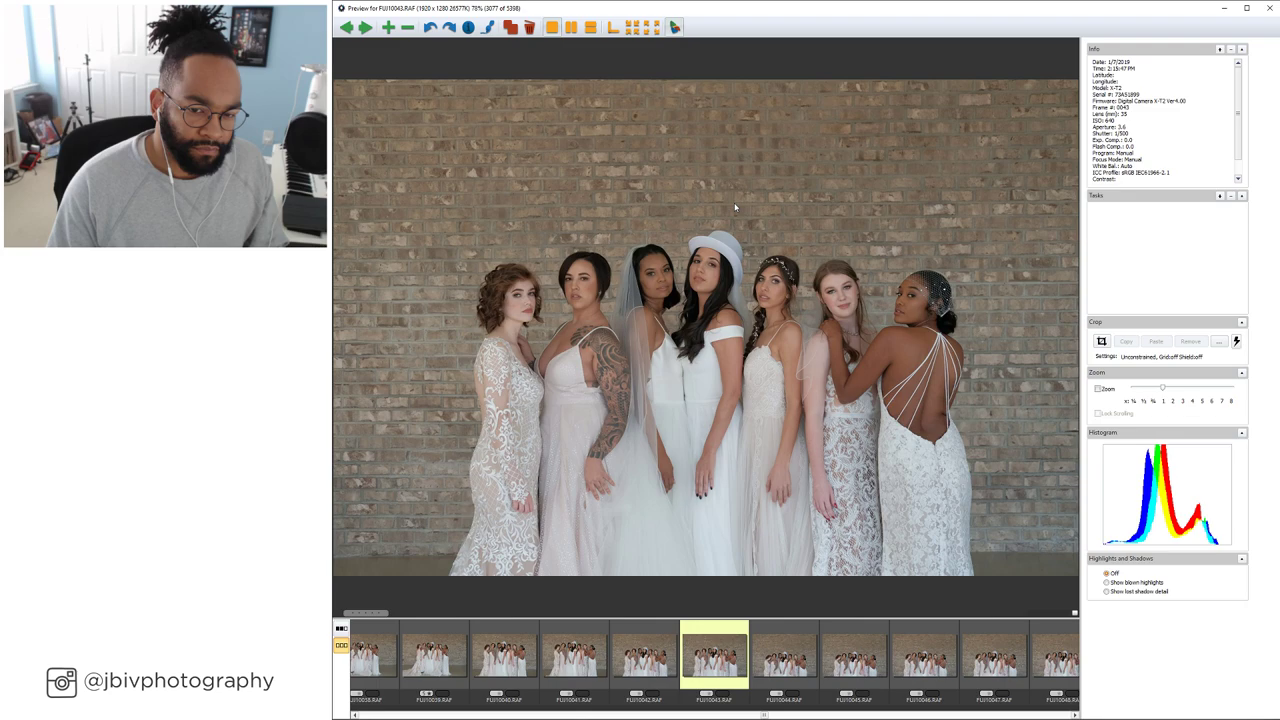
key(Right)
key(Right)
key(Right)
key(Right)
key(Right)
key(Right)
key(Right)
key(Right)
key(Right)
key(Right)
key(Right)
key(Right)
key(Right)
key(Right)
key(Right)
key(Right)
key(Right)
key(Right)
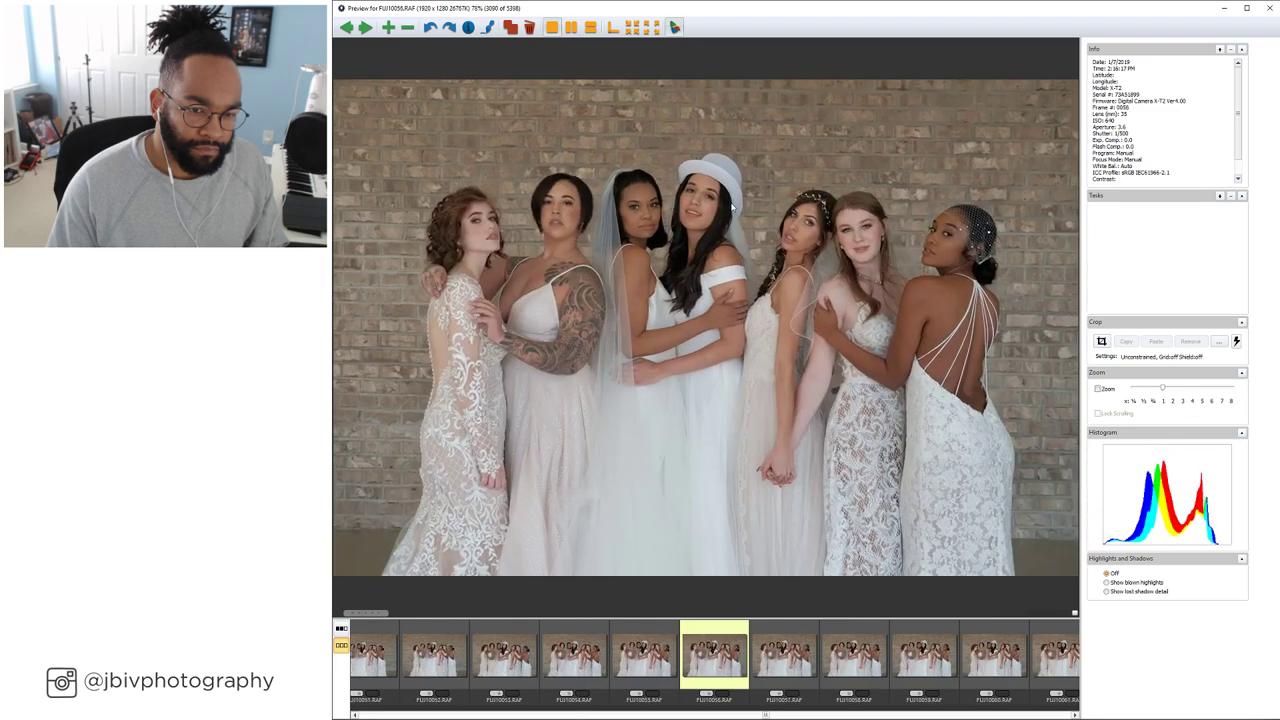
key(Right)
key(Right)
key(Right)
key(Right)
key(Right)
key(Right)
key(Right)
key(Right)
key(Right)
key(Right)
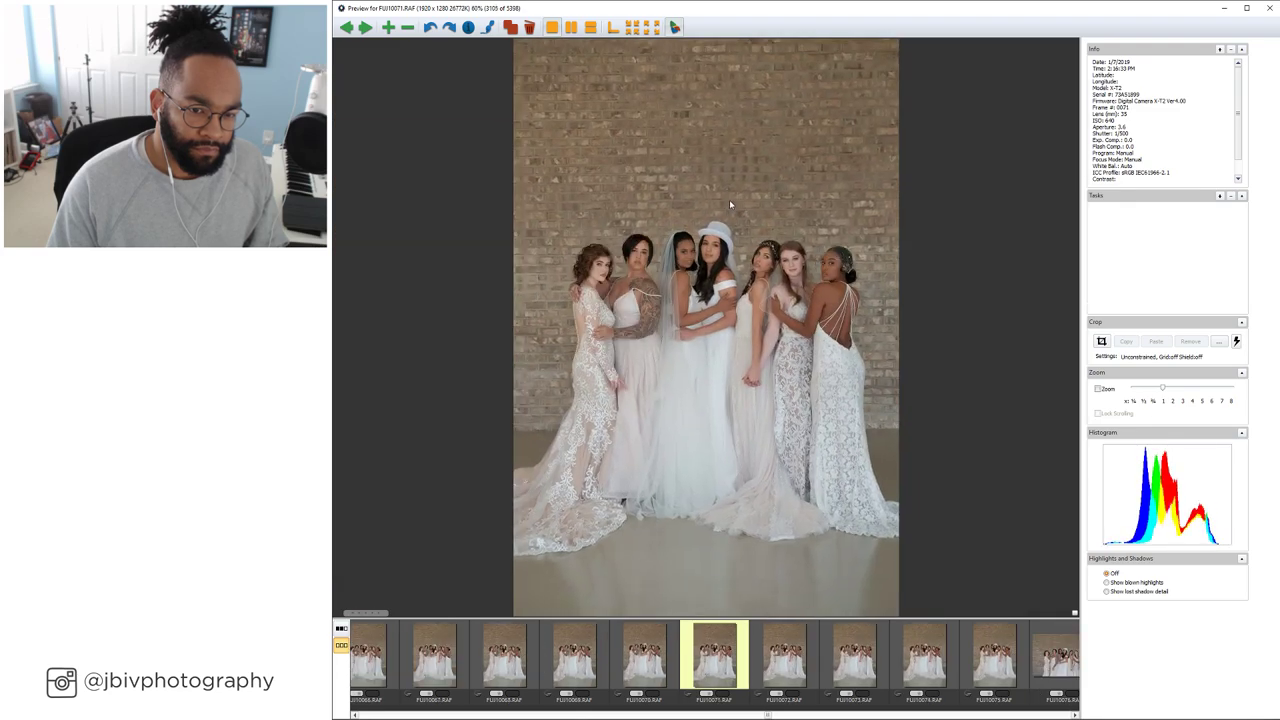
key(Right)
key(Right)
key(Right)
key(Right)
key(Right)
key(Right)
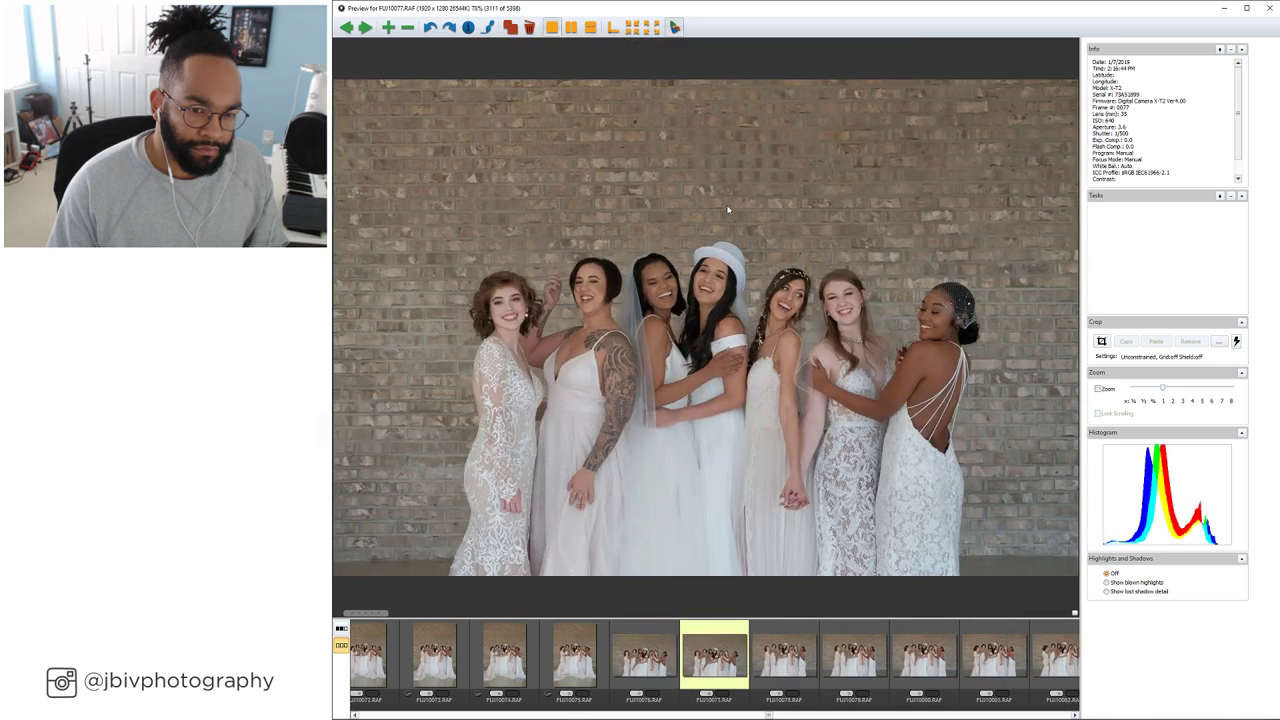
key(Right)
key(Right)
key(Right)
key(Right)
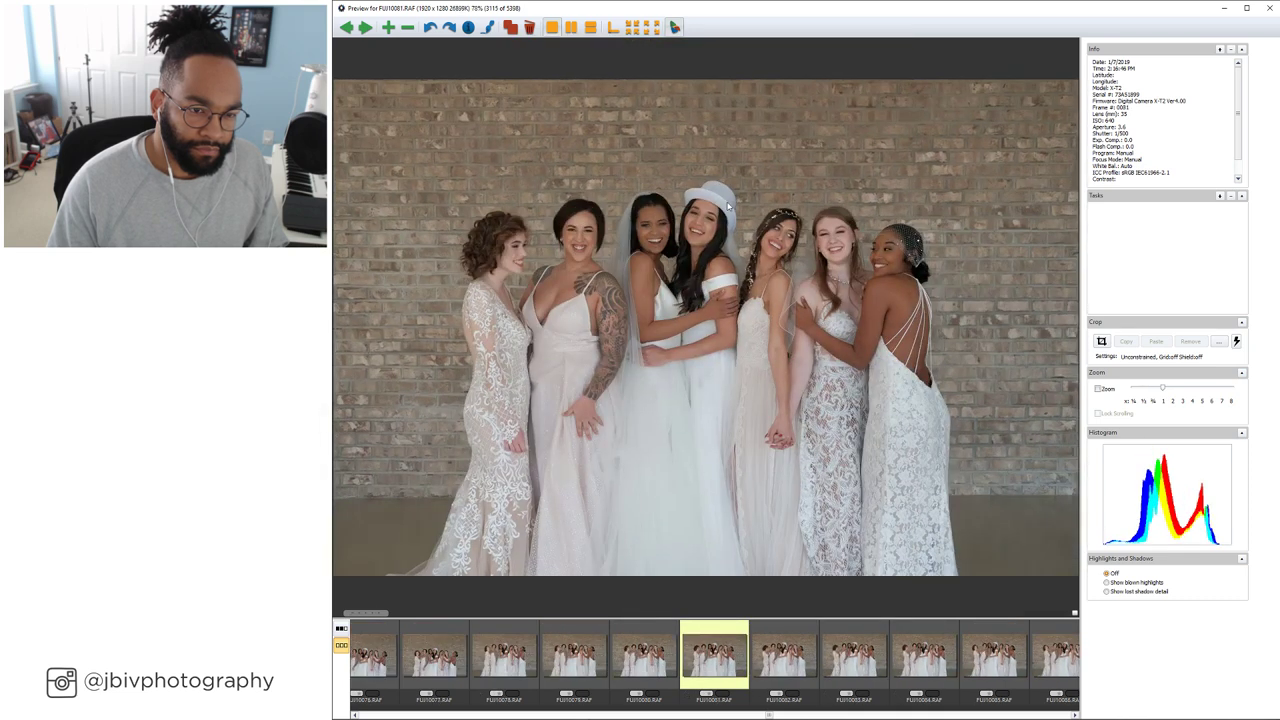
key(Right)
key(Right)
key(Right)
key(Right)
key(Right)
key(Right)
key(Right)
key(Right)
key(Right)
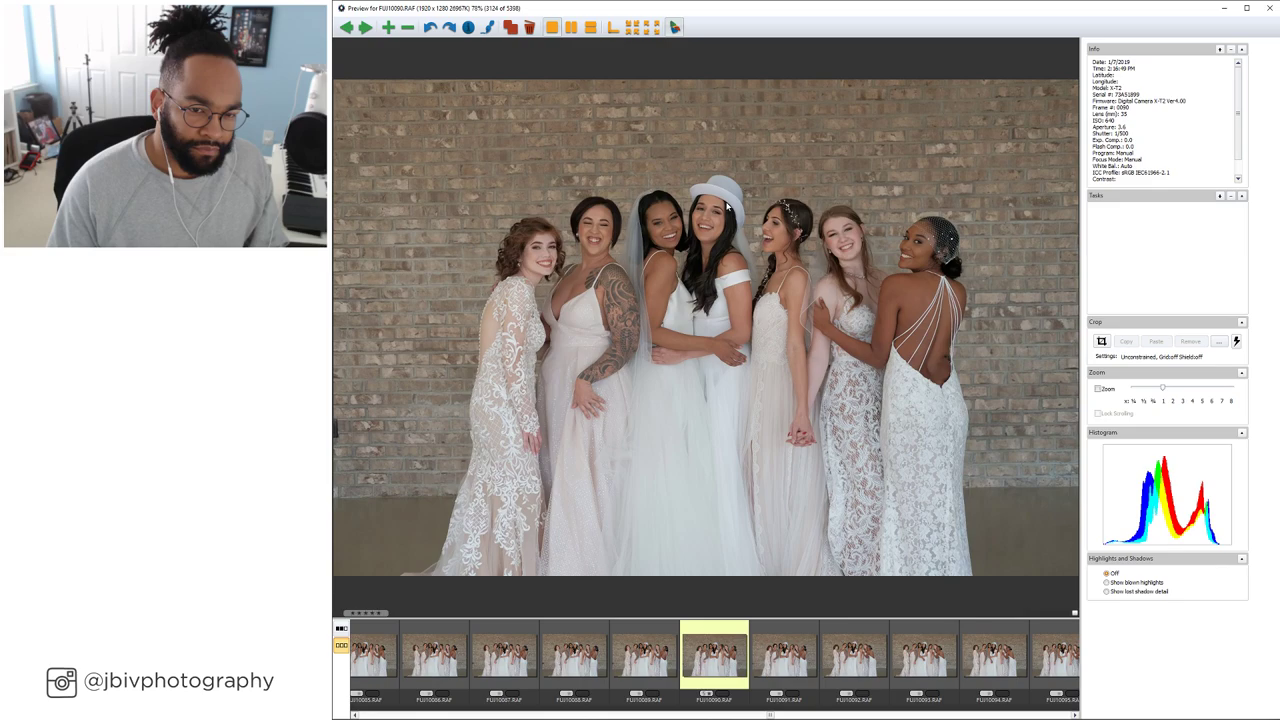
key(Right)
key(Right)
key(Right)
key(Right)
key(Right)
key(Right)
key(Right)
key(Right)
key(Right)
key(Right)
key(Right)
key(Right)
key(Right)
key(Right)
key(Right)
key(Right)
key(Right)
key(Right)
key(Right)
key(Right)
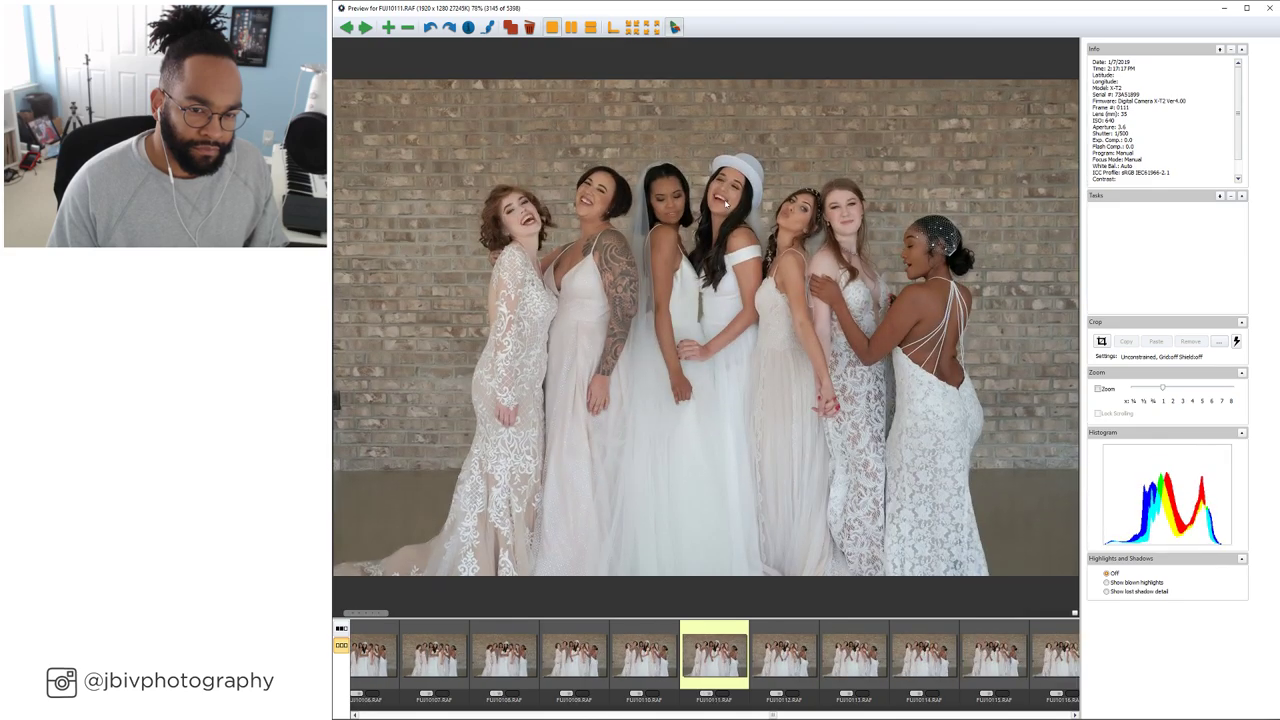
key(Right)
key(Right)
key(Right)
key(Right)
key(Right)
key(Right)
key(Right)
key(Right)
key(Right)
key(Right)
key(Right)
key(Right)
key(Right)
key(Right)
key(Right)
key(Right)
key(Right)
key(Right)
key(Right)
key(Right)
key(Right)
key(Right)
key(Right)
key(Right)
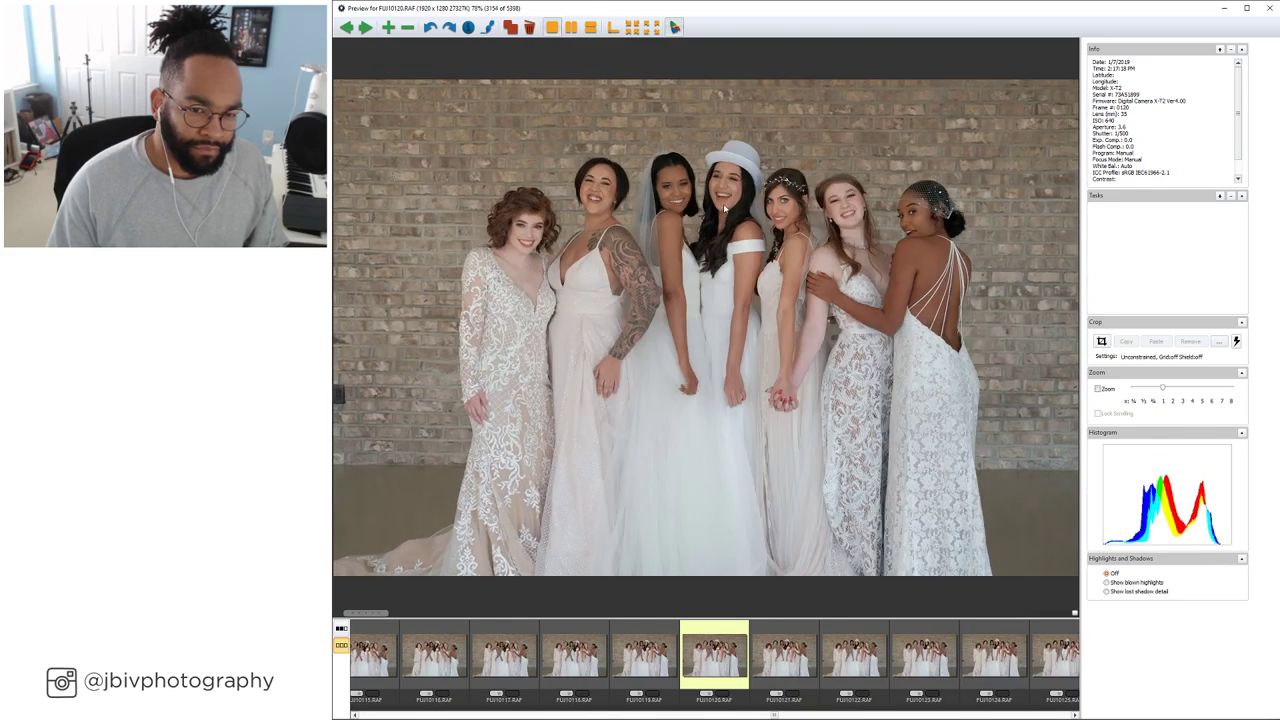
Flip back and forth through the smiling group burst to compare expressions
key(Left)
key(Left)
key(Left)
key(Left)
key(Left)
key(Left)
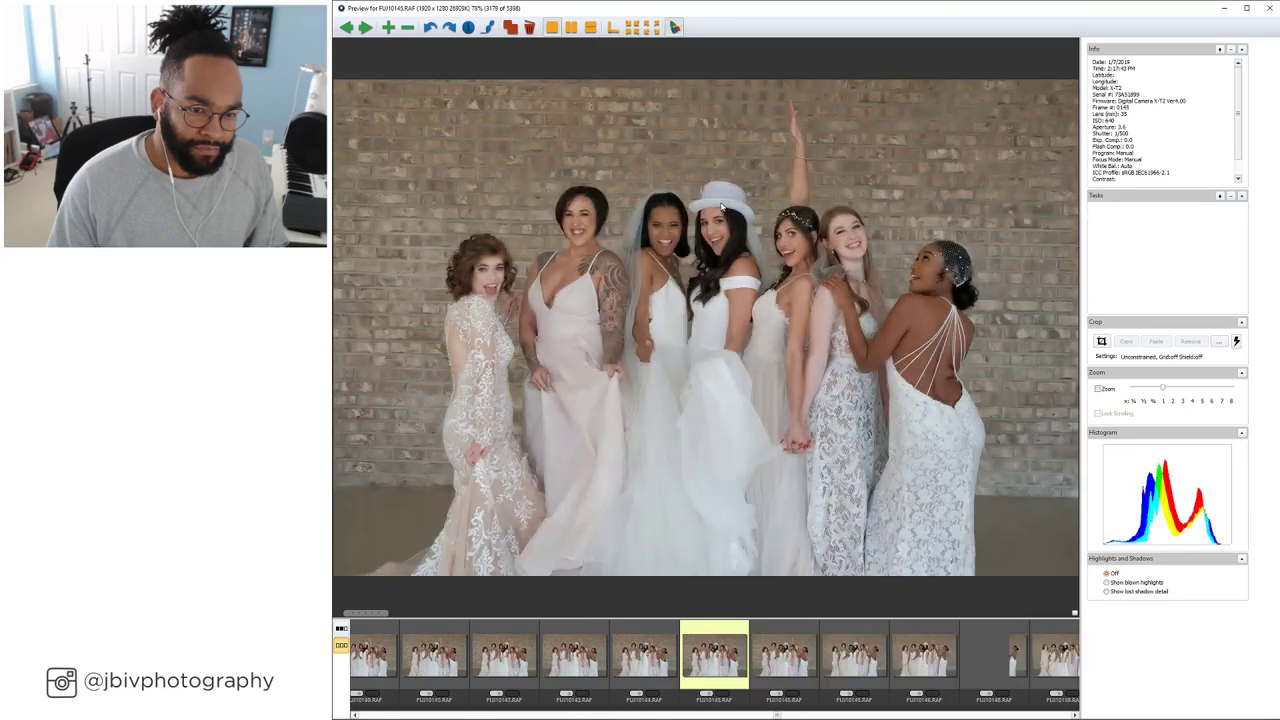
key(Right)
key(Right)
key(Right)
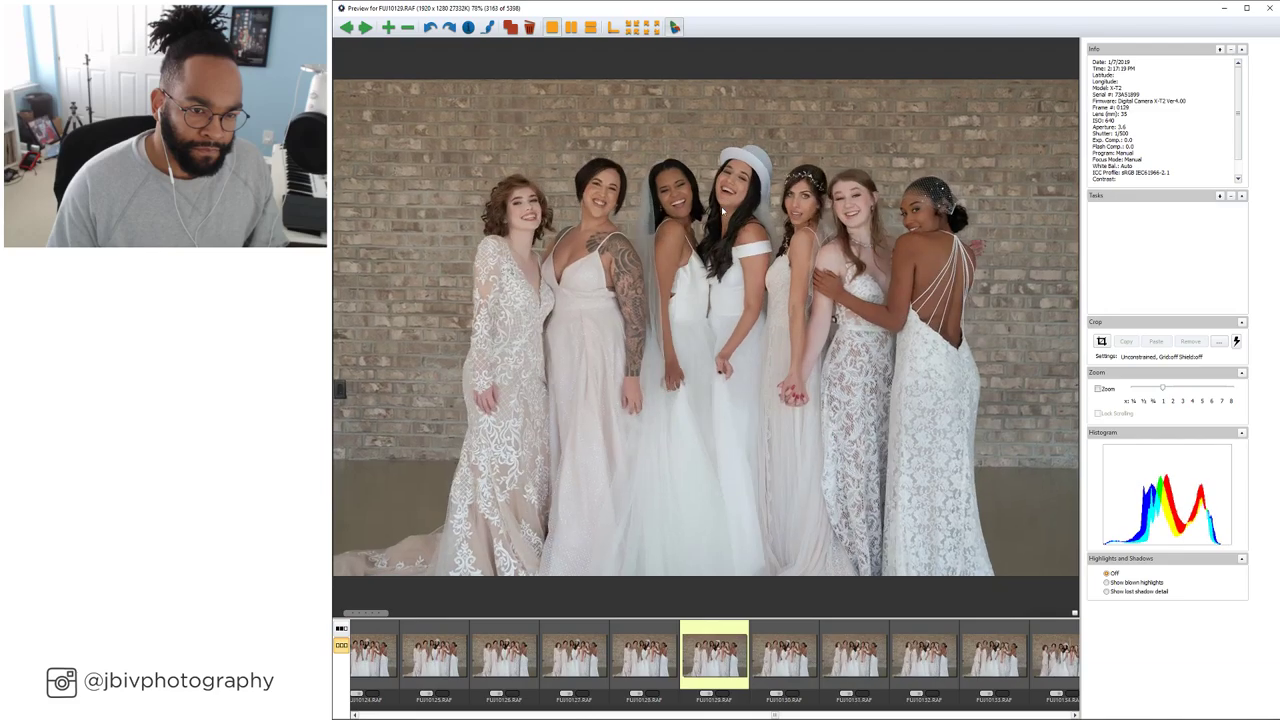
key(Left)
key(Left)
key(Left)
key(Left)
key(Left)
key(Left)
key(Left)
key(Left)
key(Left)
key(Left)
key(Left)
key(Left)
key(Left)
key(Left)
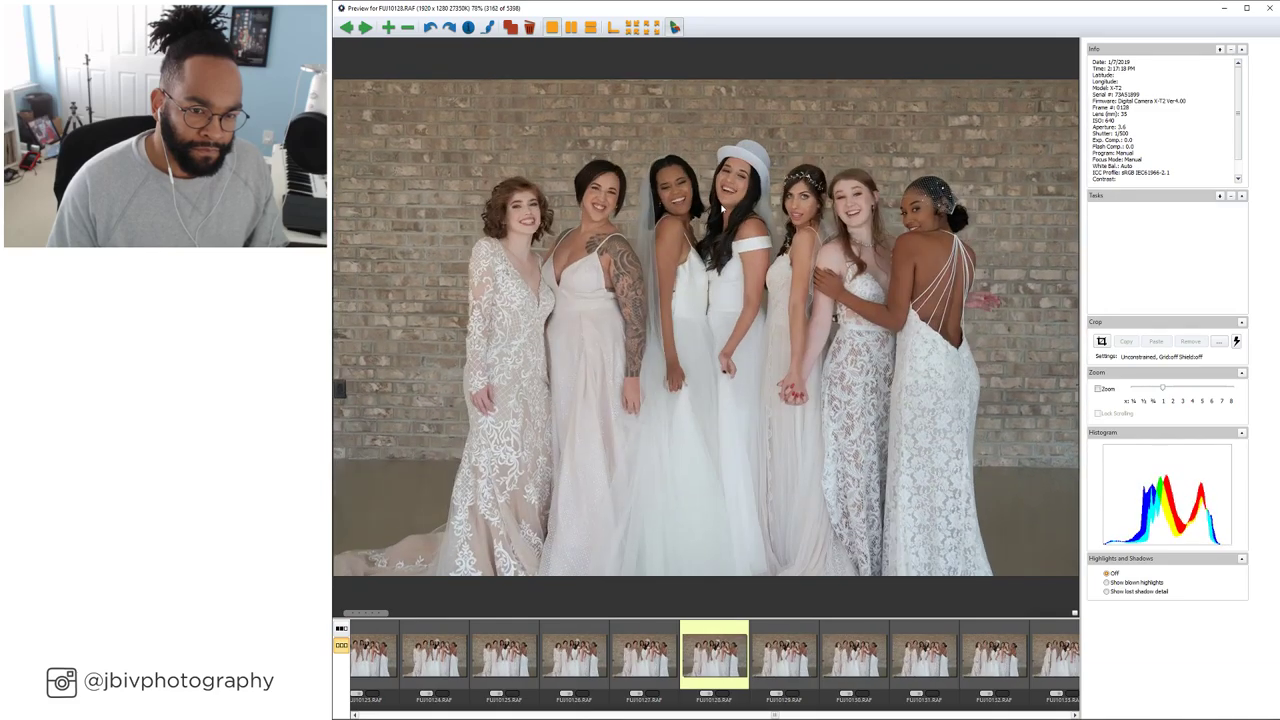
key(Left)
key(Left)
key(Left)
key(Left)
key(Left)
key(Left)
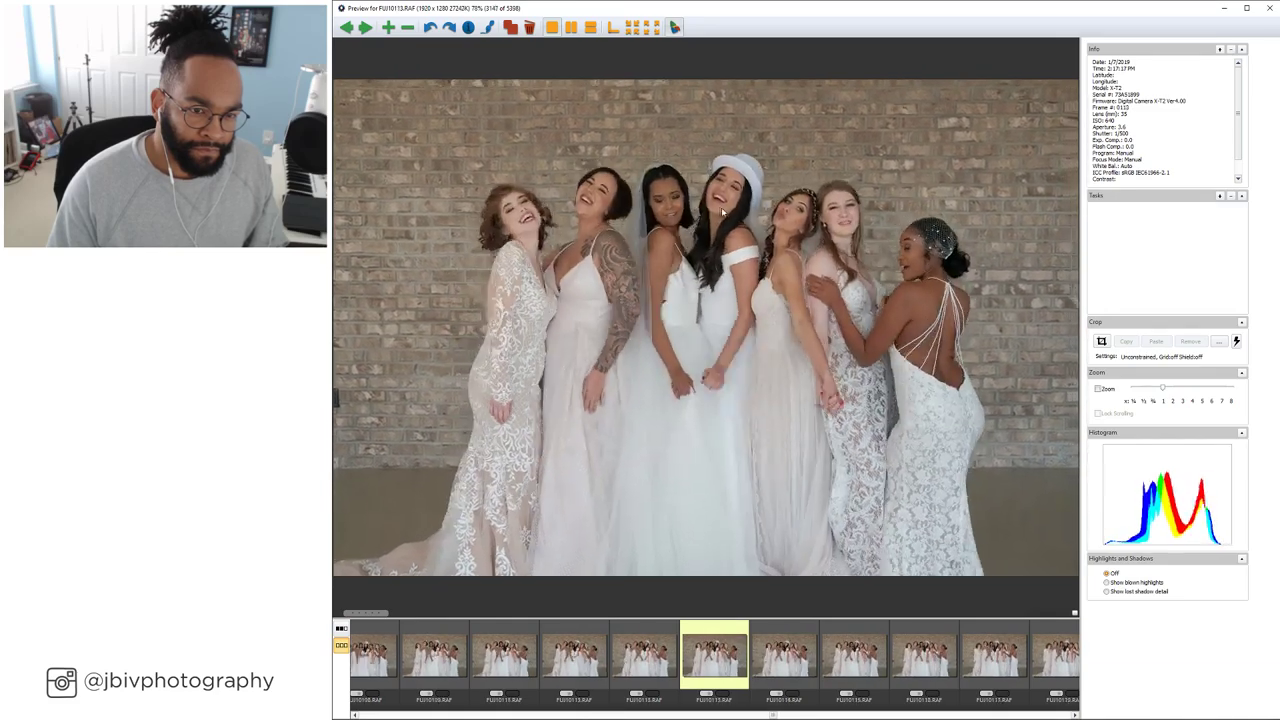
key(Right)
key(Right)
key(Right)
key(Right)
key(Right)
key(Right)
key(Right)
key(Right)
key(Right)
key(Right)
key(Right)
key(Right)
key(Right)
key(Right)
key(Right)
key(Right)
key(Right)
key(Right)
key(Right)
key(Right)
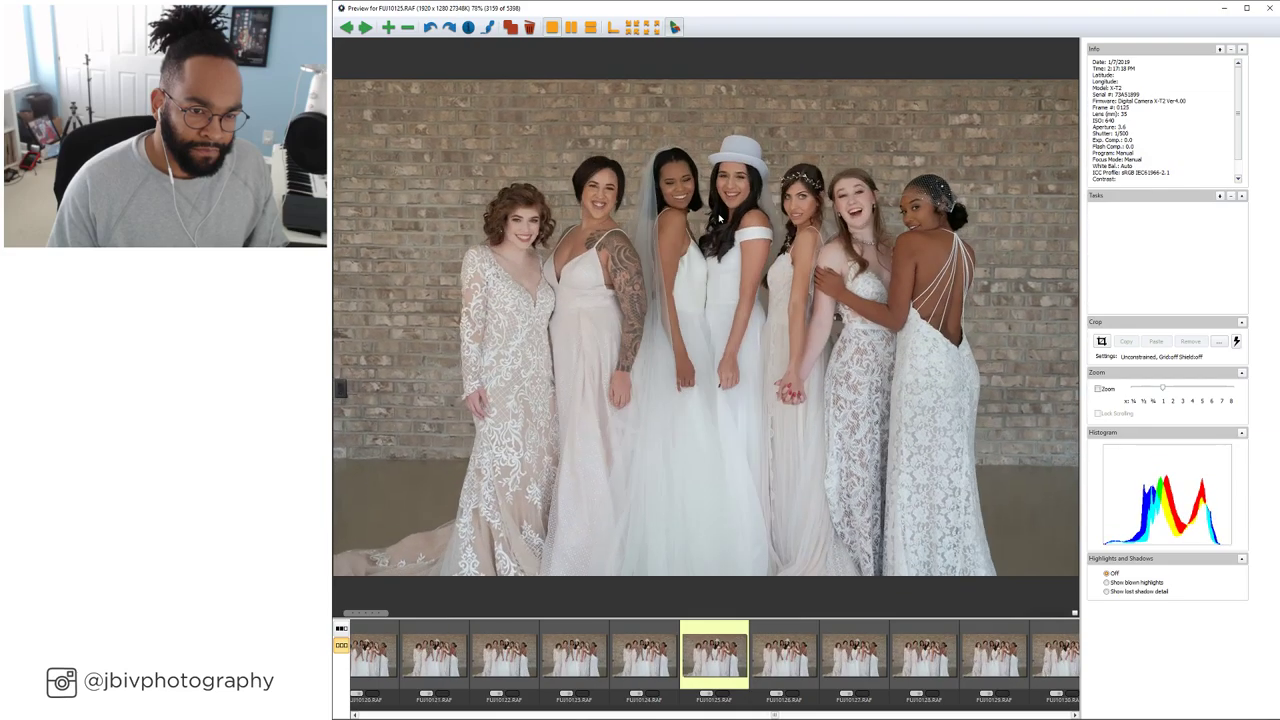
key(Left)
key(Left)
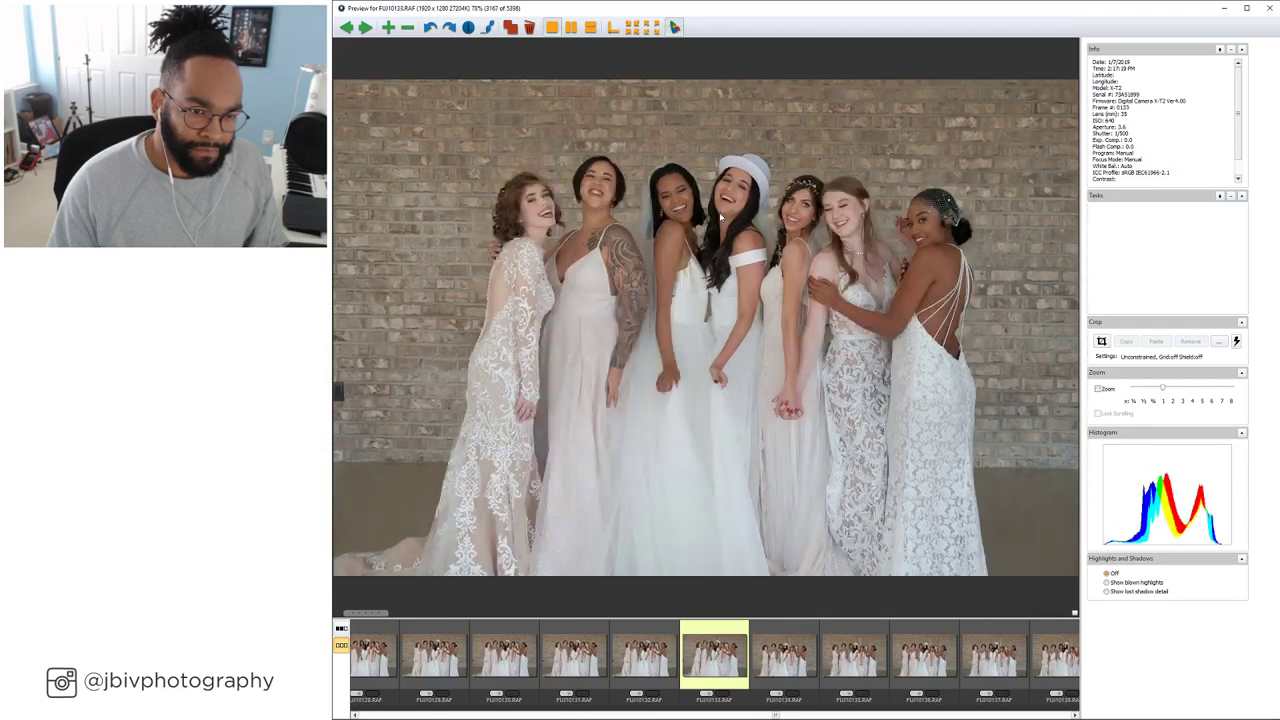
key(Left)
key(Left)
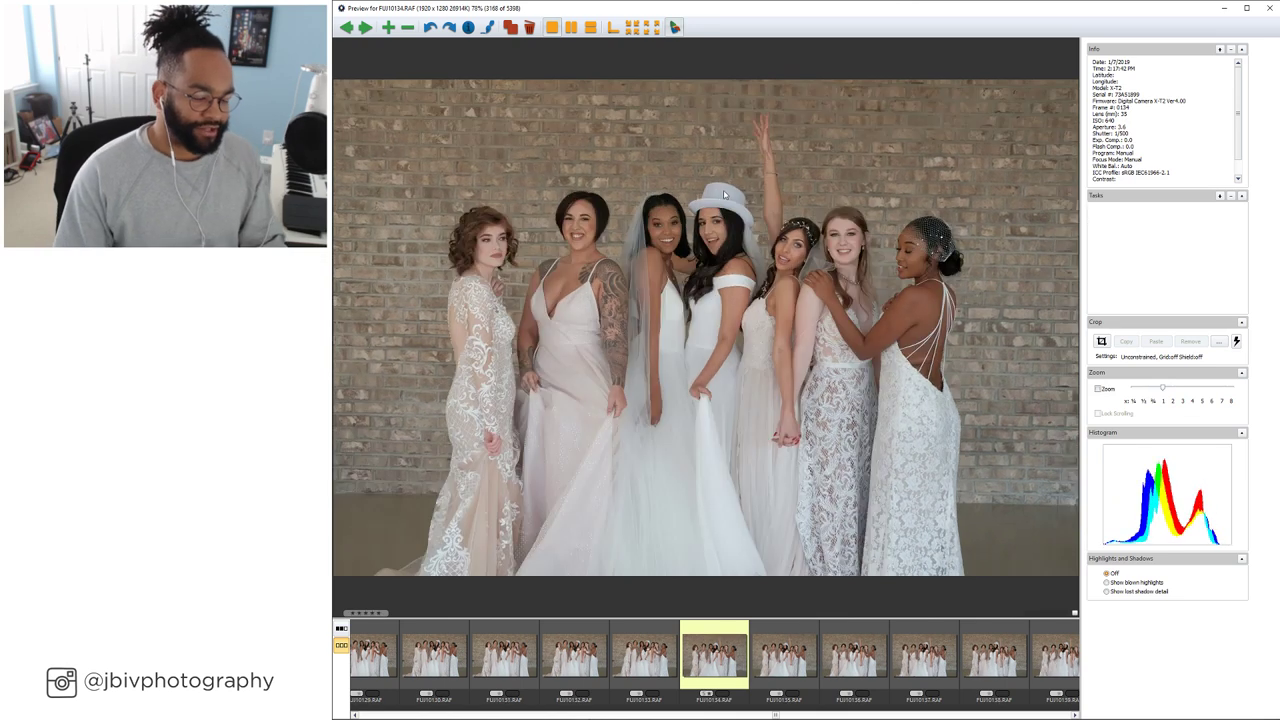
key(Right)
key(Right)
key(Right)
key(Right)
key(Right)
key(Right)
key(Right)
key(Right)
key(Right)
key(Right)
key(Right)
key(Right)
key(Right)
key(Right)
key(Right)
key(Right)
key(Right)
key(Right)
key(Right)
key(Right)
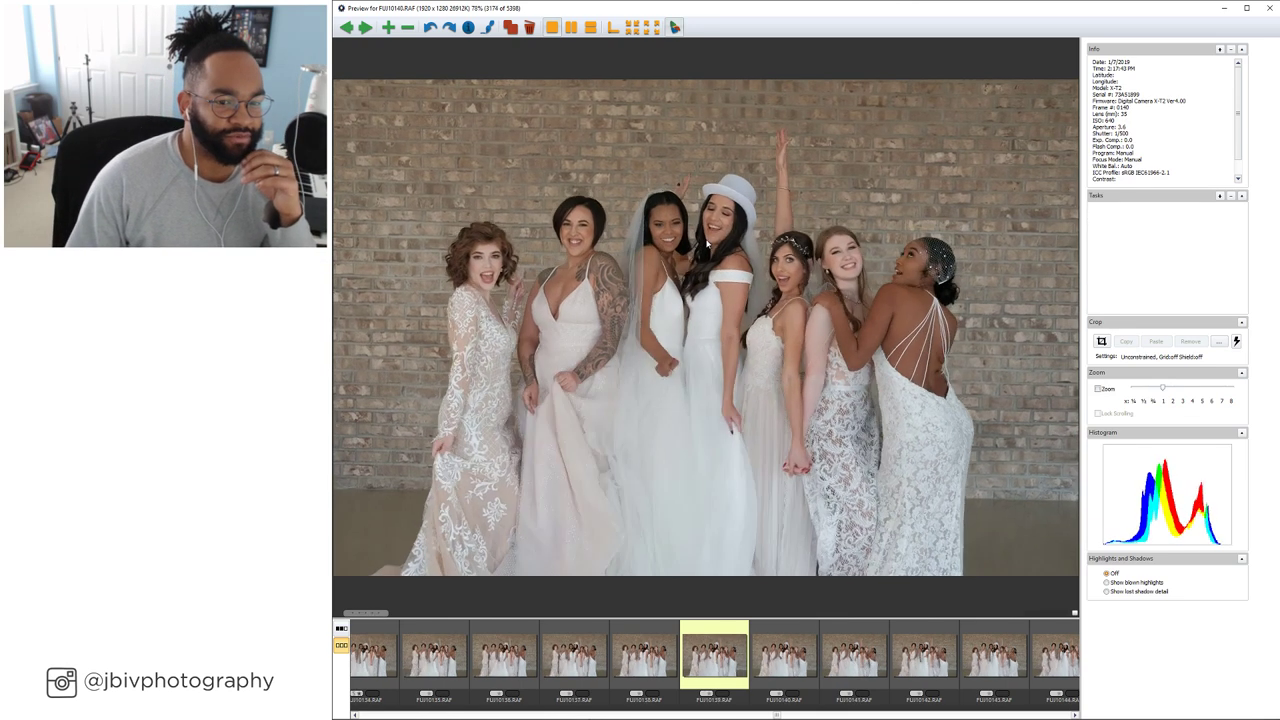
key(Left)
key(Left)
key(Left)
key(Left)
key(Left)
key(Left)
key(Left)
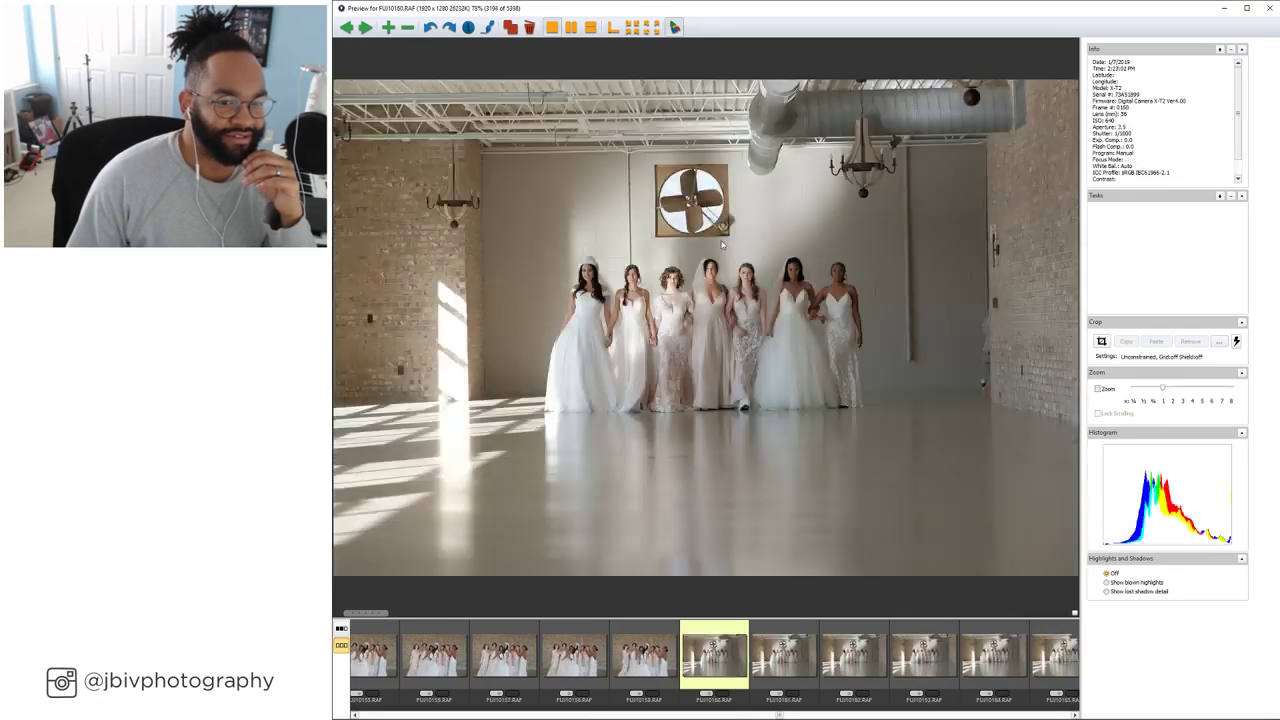
key(Left)
key(Left)
key(Left)
key(Left)
key(Left)
key(Left)
key(Left)
key(Left)
key(Left)
key(Left)
key(Left)
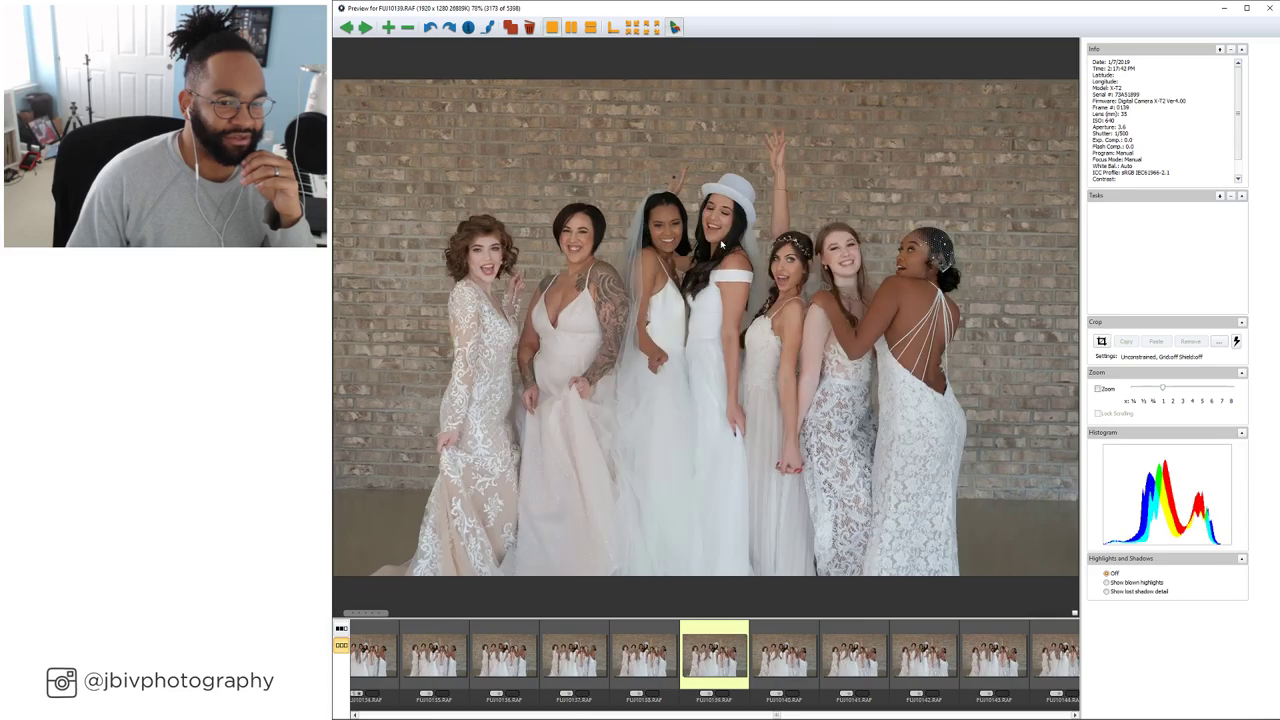
Move past the walking and huddle group shots to the blue-suit portrait FUJI0316.RAF
key(Right)
key(Right)
key(Right)
key(Right)
key(Right)
key(Right)
key(Right)
key(Right)
key(Right)
key(Right)
key(Right)
key(Right)
key(Right)
key(Right)
key(Right)
key(Right)
key(Right)
key(Right)
key(Right)
key(Right)
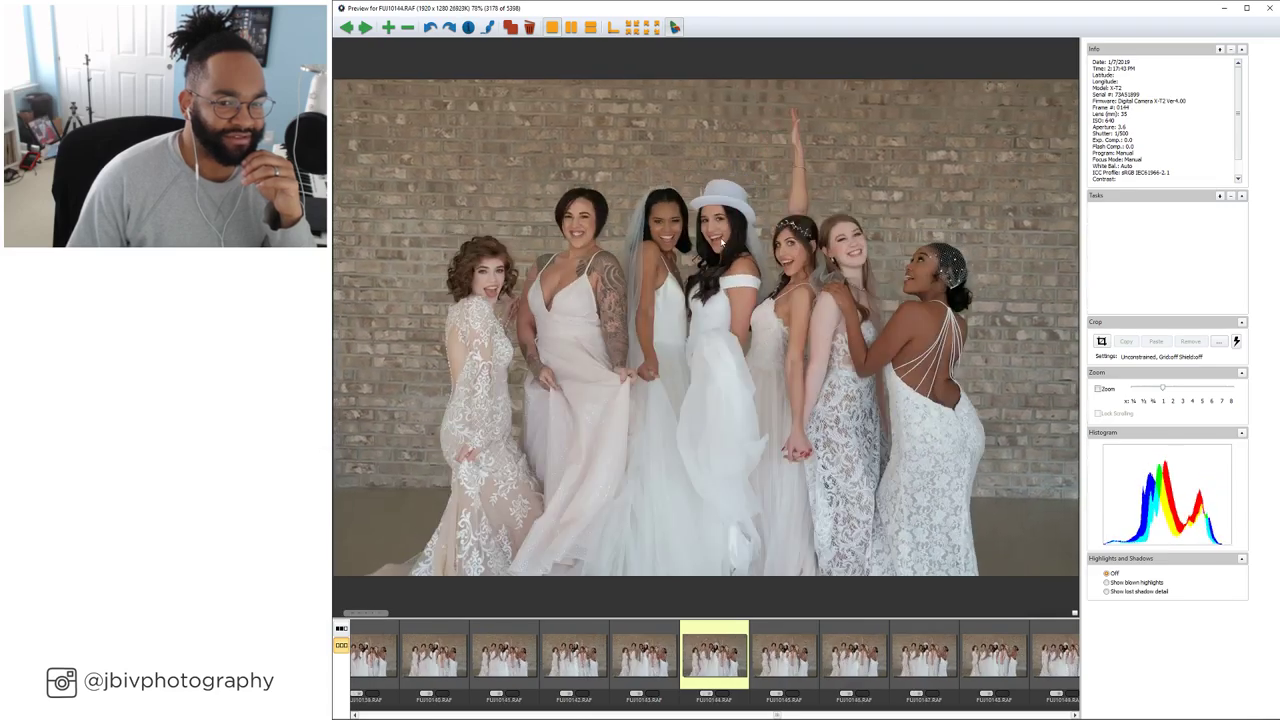
key(Right)
key(Right)
key(Right)
key(Right)
key(Right)
key(Right)
key(Right)
key(Right)
key(Right)
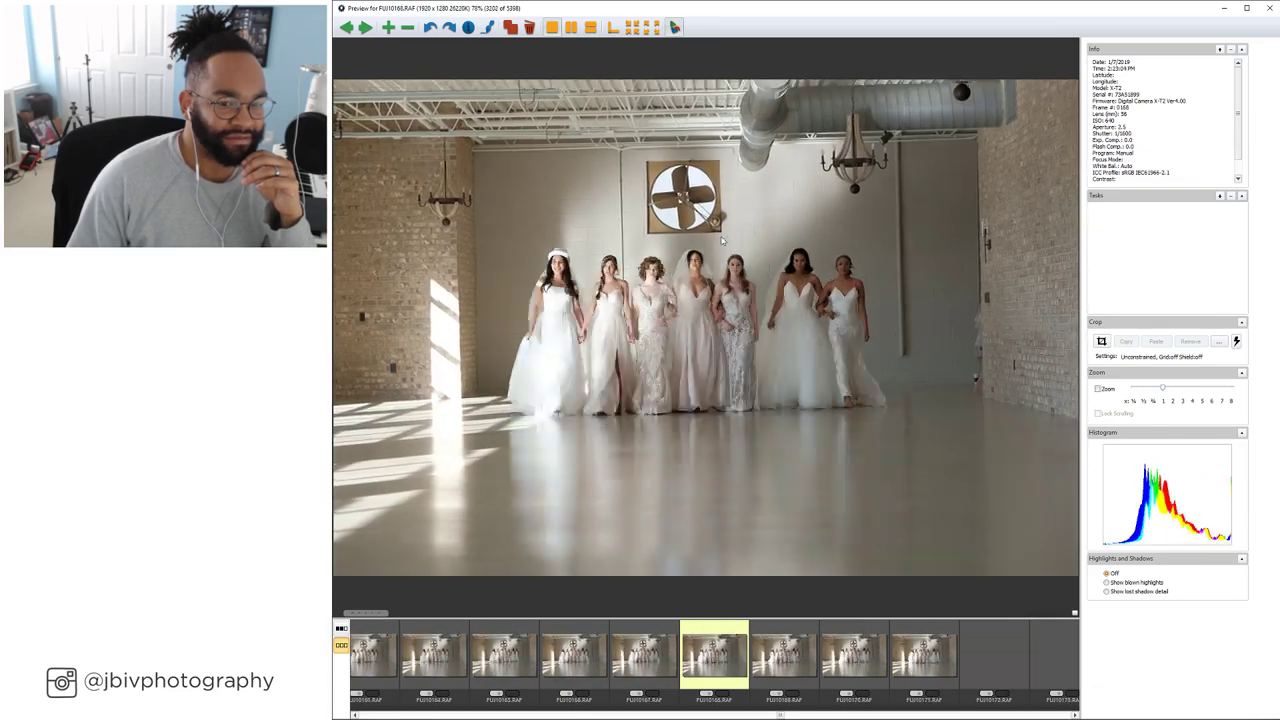
key(Right)
key(Right)
key(Right)
key(Right)
key(Right)
key(Right)
key(Right)
key(Right)
key(Right)
key(Right)
key(Right)
key(Right)
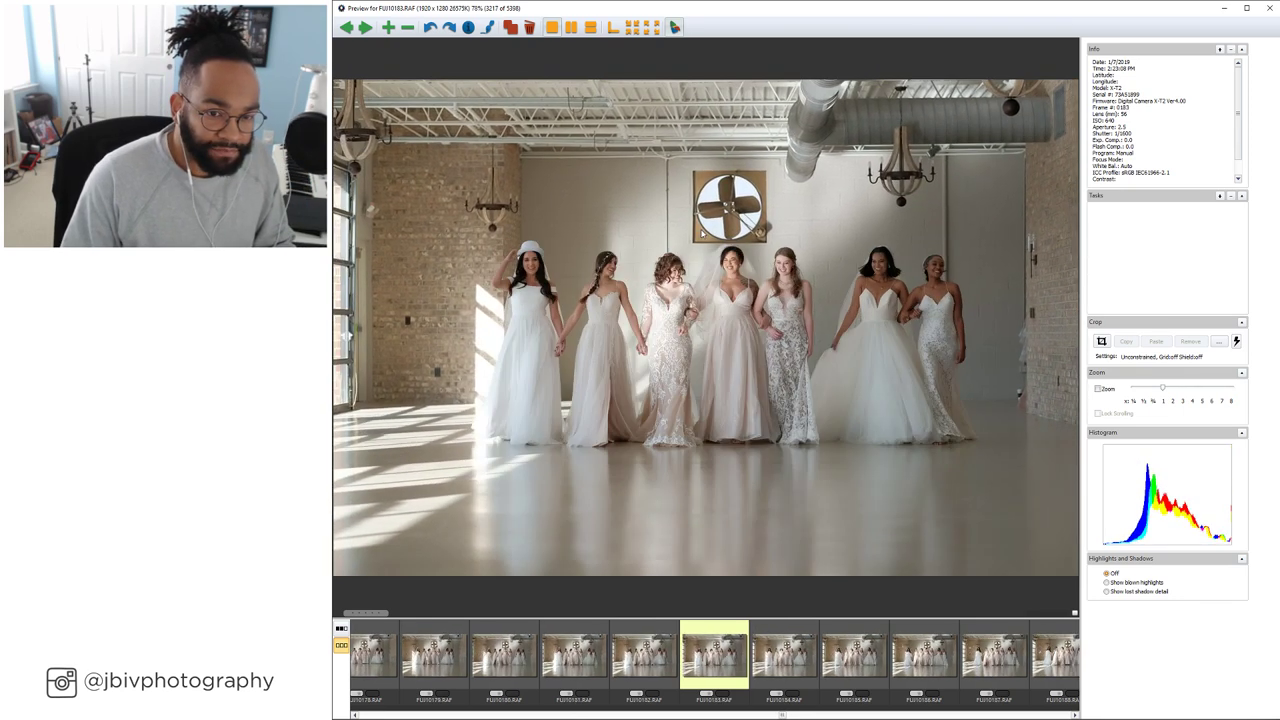
key(Right)
key(Right)
key(Right)
key(Right)
key(Right)
key(Right)
key(Right)
key(Right)
key(Right)
key(Right)
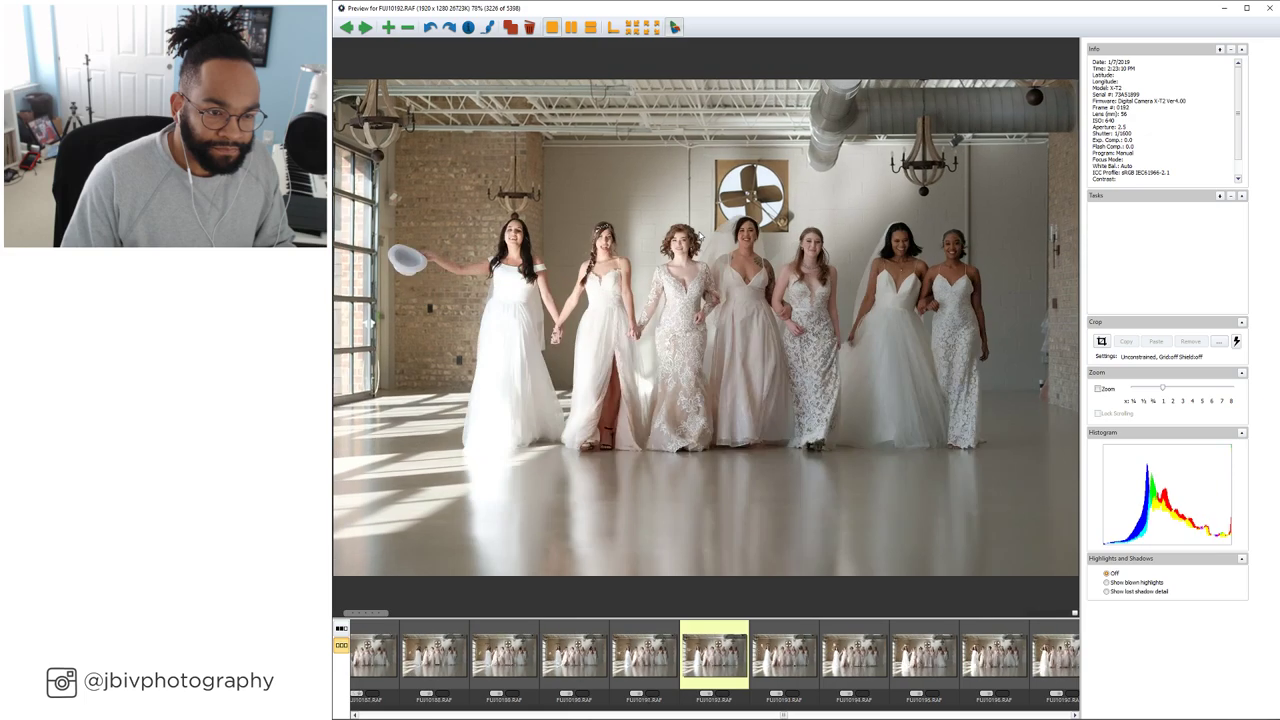
key(Right)
key(Right)
key(Right)
key(Right)
key(Right)
key(Right)
key(Right)
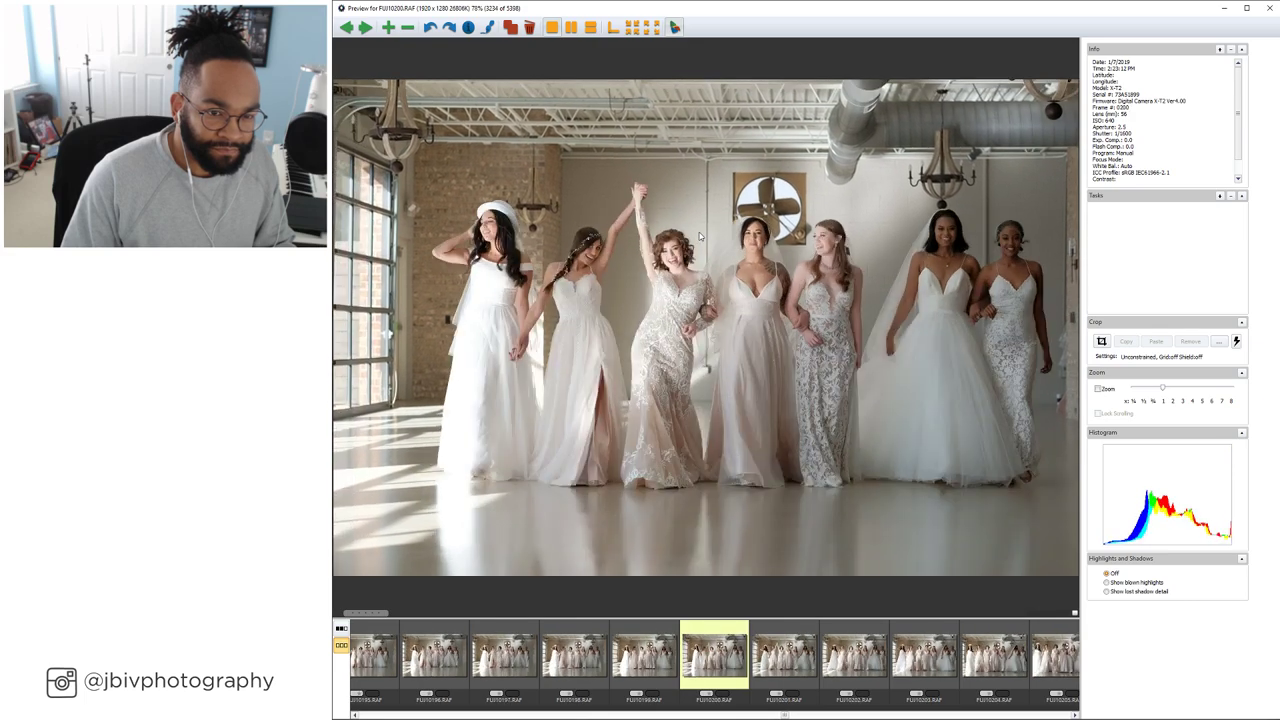
key(Right)
key(Right)
key(Right)
key(Right)
key(Right)
key(Right)
key(Right)
key(Right)
key(Right)
key(Right)
key(Right)
key(Right)
key(Right)
key(Right)
key(Right)
key(Right)
key(Right)
key(Right)
key(Right)
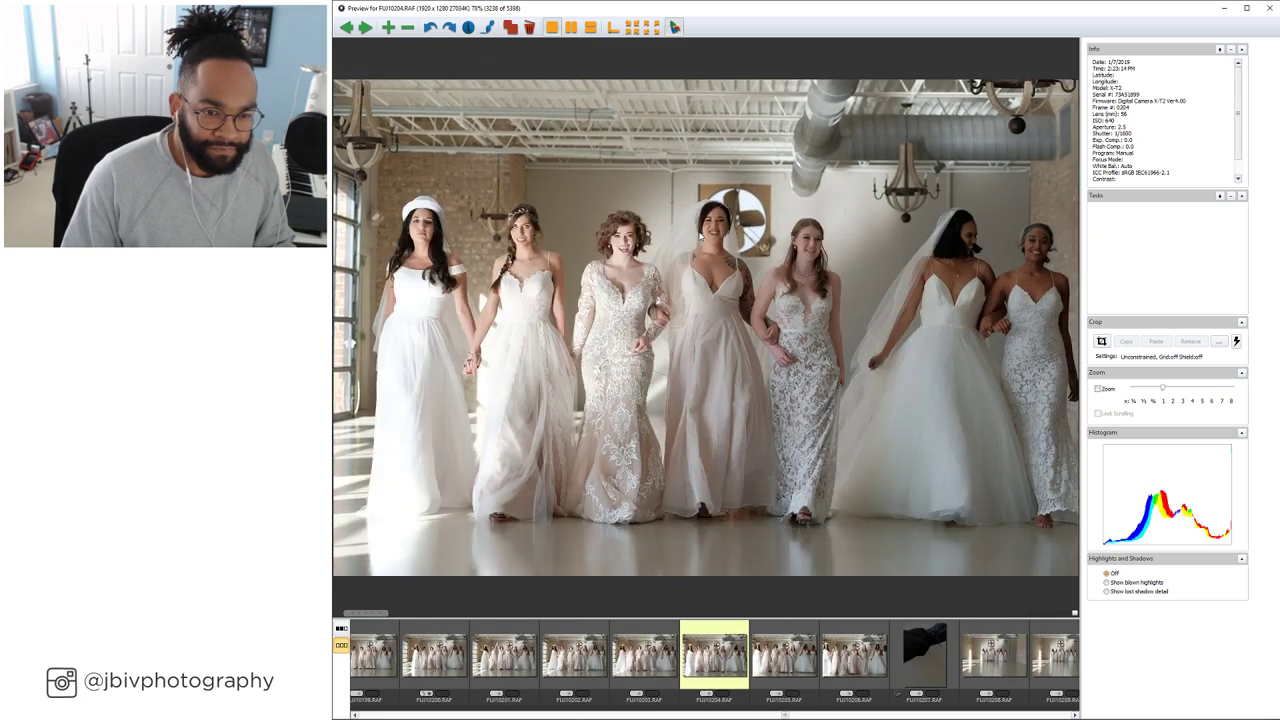
key(Right)
key(Right)
key(Right)
key(Right)
key(Right)
key(Right)
key(Right)
key(Right)
key(Right)
key(Right)
key(Right)
key(Right)
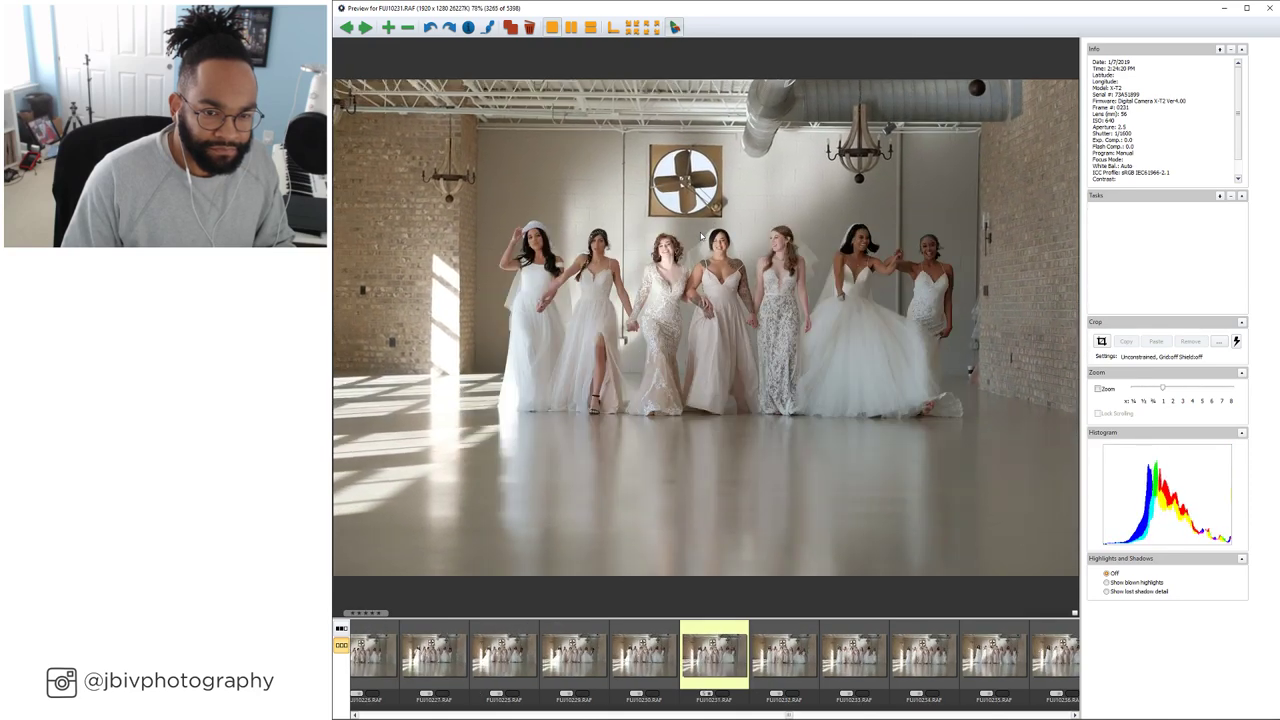
key(Right)
key(Right)
key(Right)
key(Right)
key(Right)
key(Right)
key(Right)
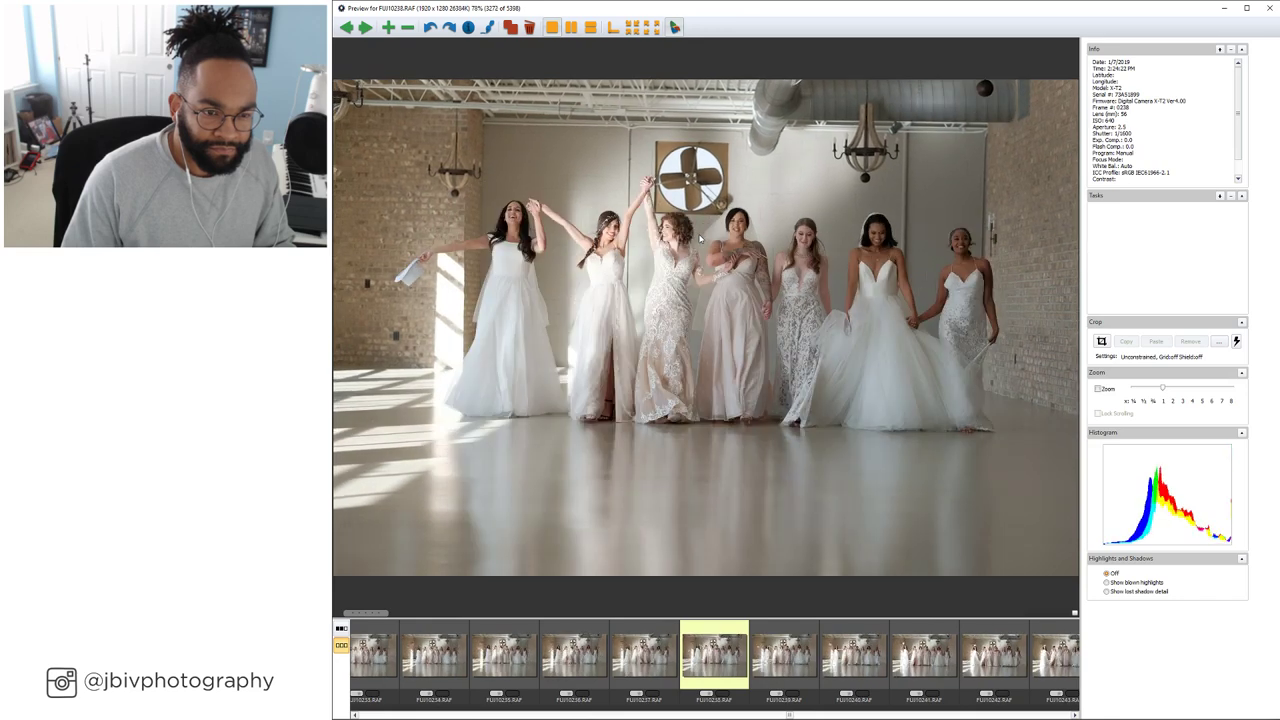
key(Right)
key(Right)
key(Right)
key(Right)
key(Right)
key(Right)
key(Right)
key(Right)
key(Right)
key(Right)
key(Right)
key(Right)
key(Right)
key(Right)
key(Right)
key(Right)
key(Right)
key(Right)
key(Right)
key(Right)
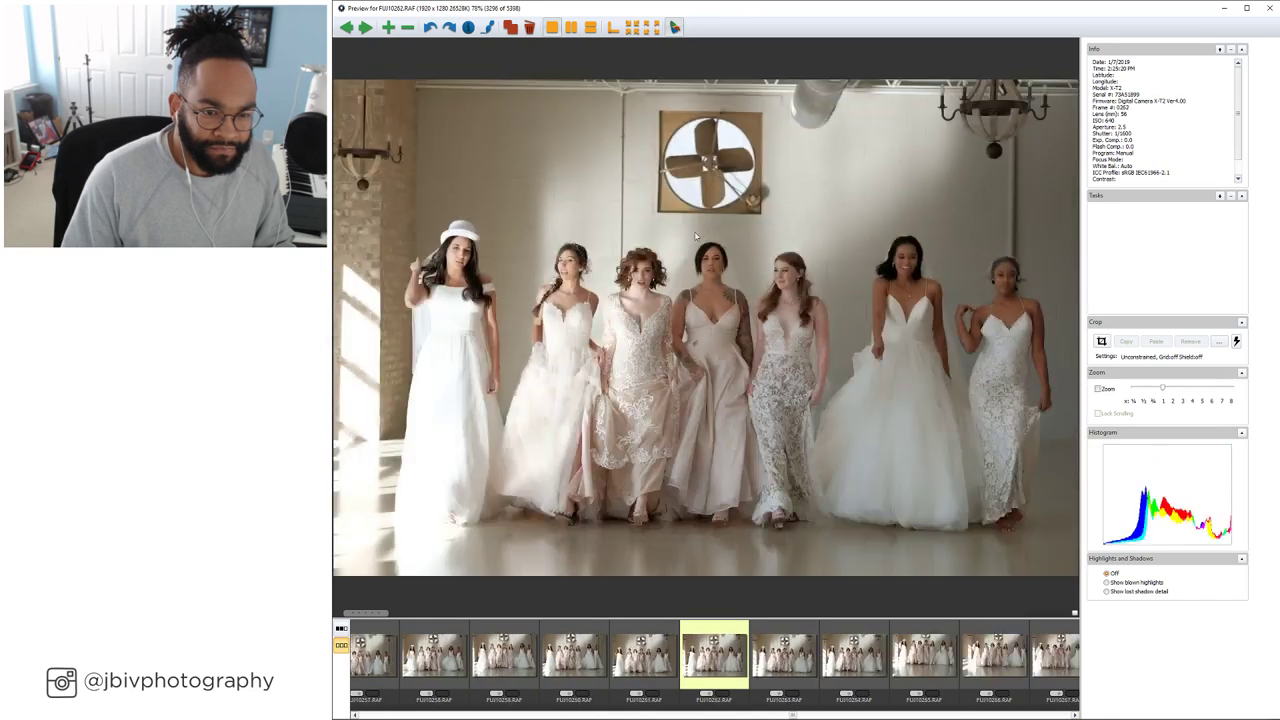
key(Right)
key(Right)
key(Right)
key(Right)
key(Right)
key(Right)
key(Right)
key(Right)
key(Right)
key(Right)
key(Right)
key(Right)
key(Right)
key(Right)
key(Right)
key(Right)
key(Right)
key(Right)
key(Right)
key(Right)
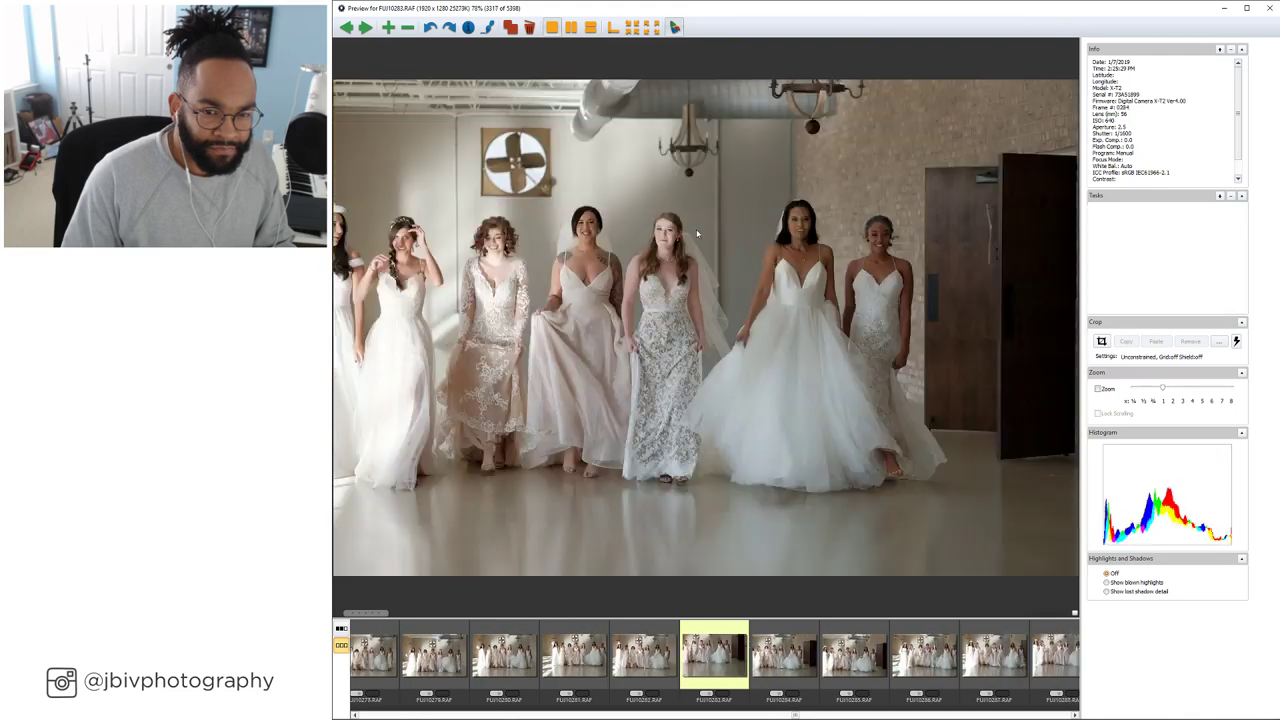
key(Right)
key(Right)
key(Right)
key(Right)
key(Right)
key(Right)
key(Right)
key(Right)
key(Right)
key(Right)
key(Right)
key(Right)
key(Right)
key(Right)
key(Right)
key(Right)
key(Right)
key(Right)
key(Right)
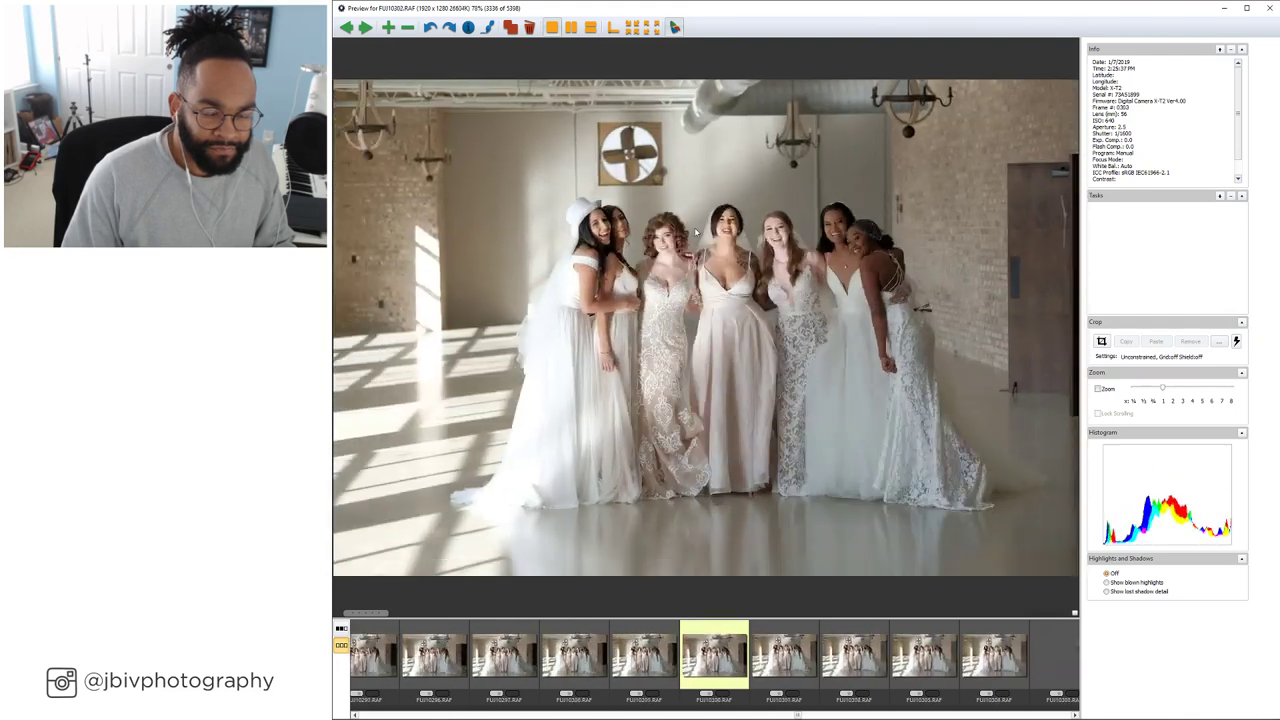
key(Right)
key(Right)
key(Right)
key(Right)
key(Right)
key(Right)
key(Right)
key(Right)
key(Right)
key(Right)
key(Right)
key(Right)
key(Right)
key(Right)
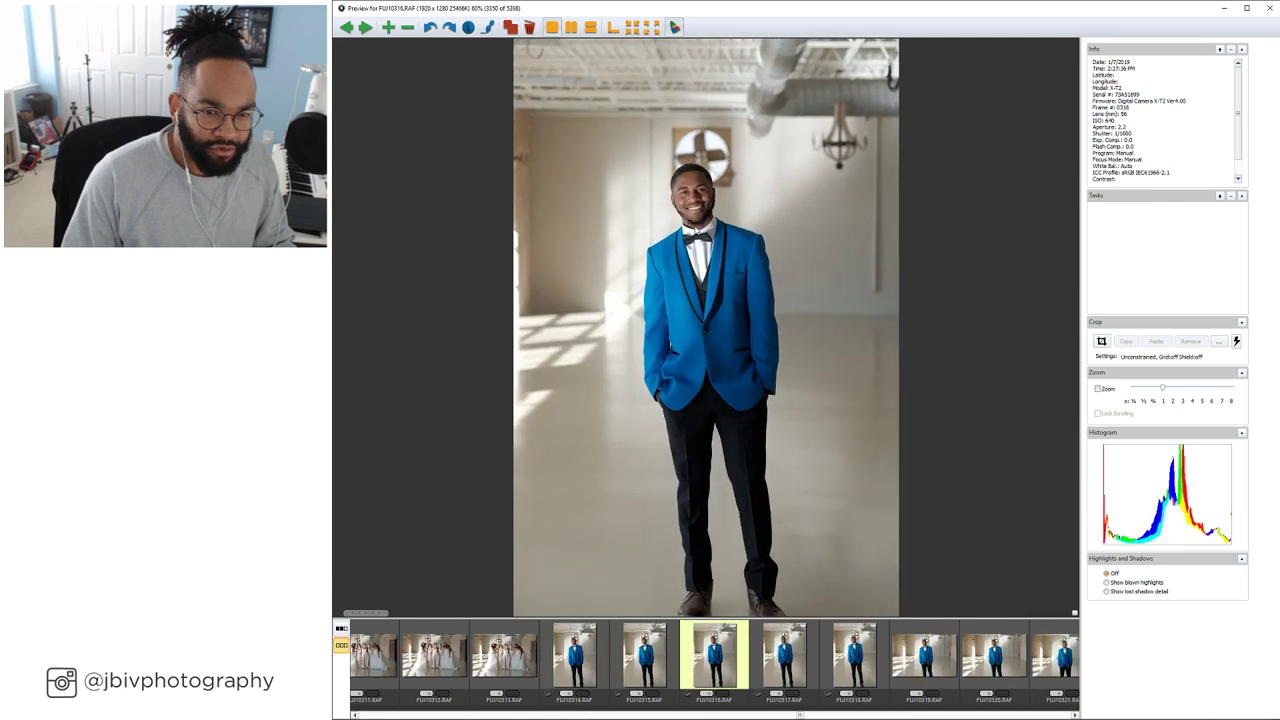
Step through the blue-suit portraits to the smiling jacket-buttoning frame, FUJI0359.RAF
key(Left)
key(Right)
key(Right)
key(Right)
key(Right)
key(Right)
key(Right)
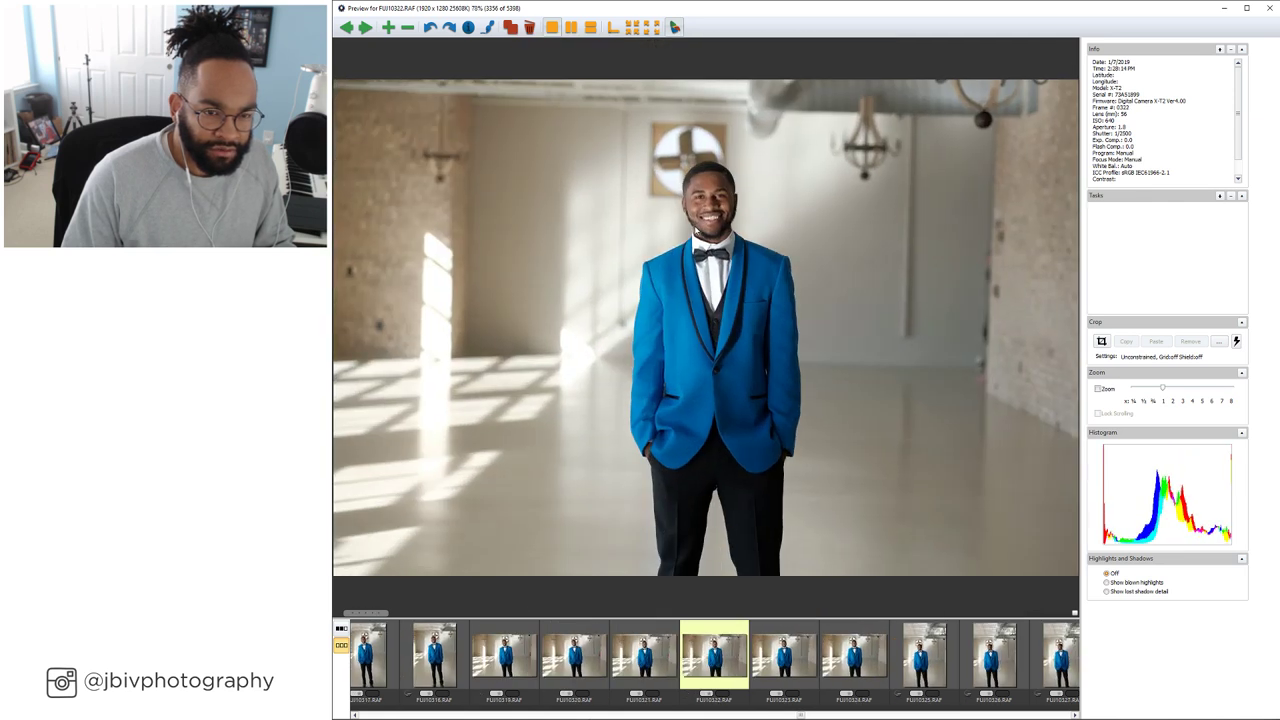
key(Right)
key(Right)
key(Right)
key(Right)
key(Right)
key(Right)
key(Right)
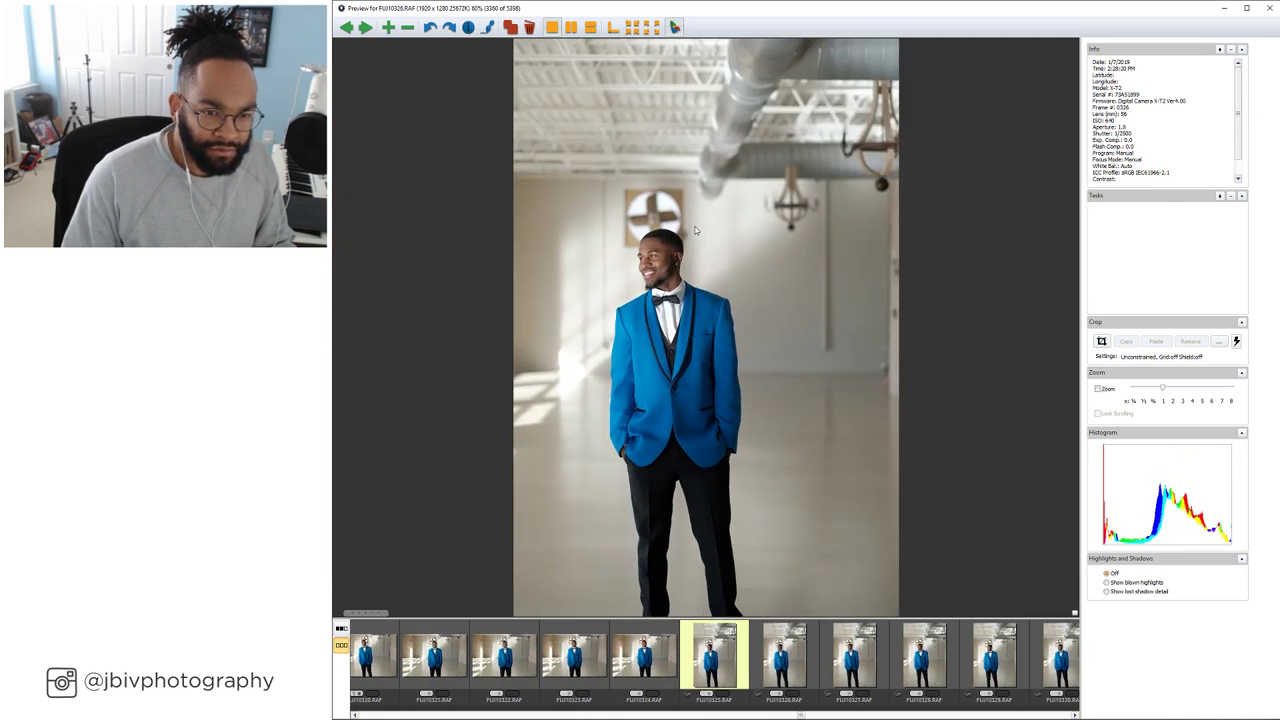
key(Right)
key(Right)
key(Right)
key(Right)
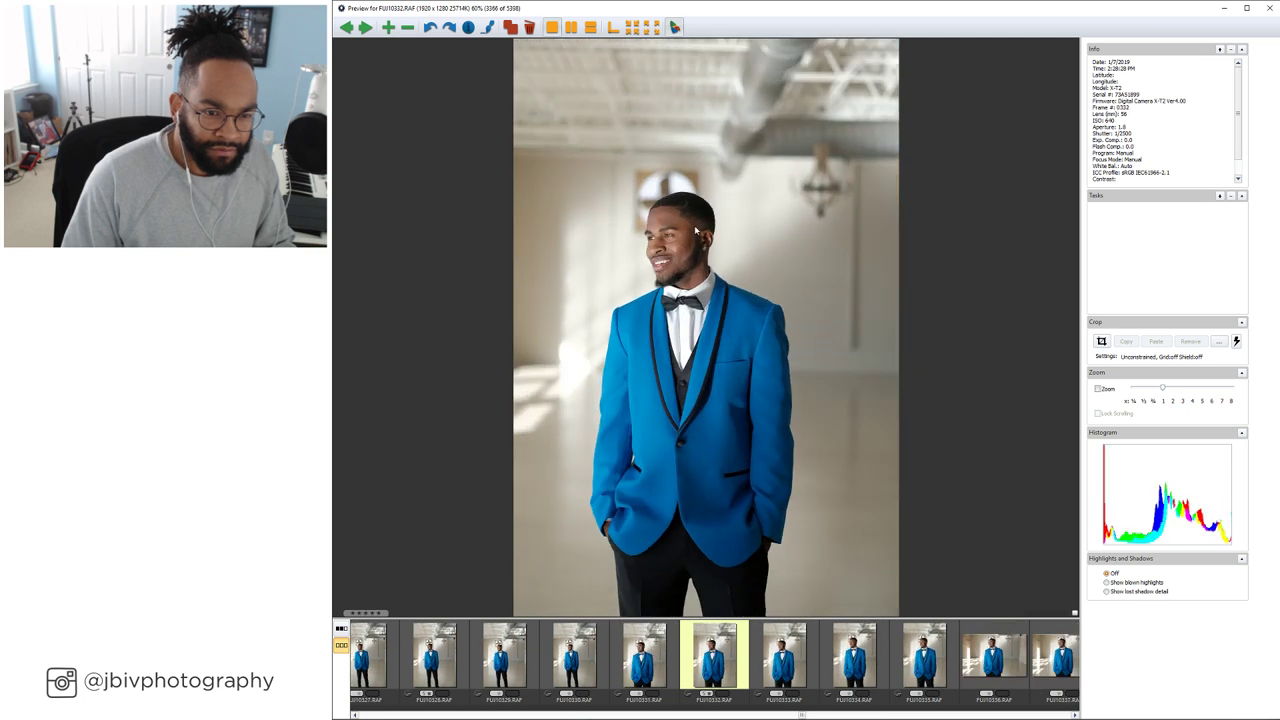
key(Right)
key(Right)
key(Right)
key(Right)
key(Right)
key(Right)
key(Right)
key(Right)
key(Right)
key(Right)
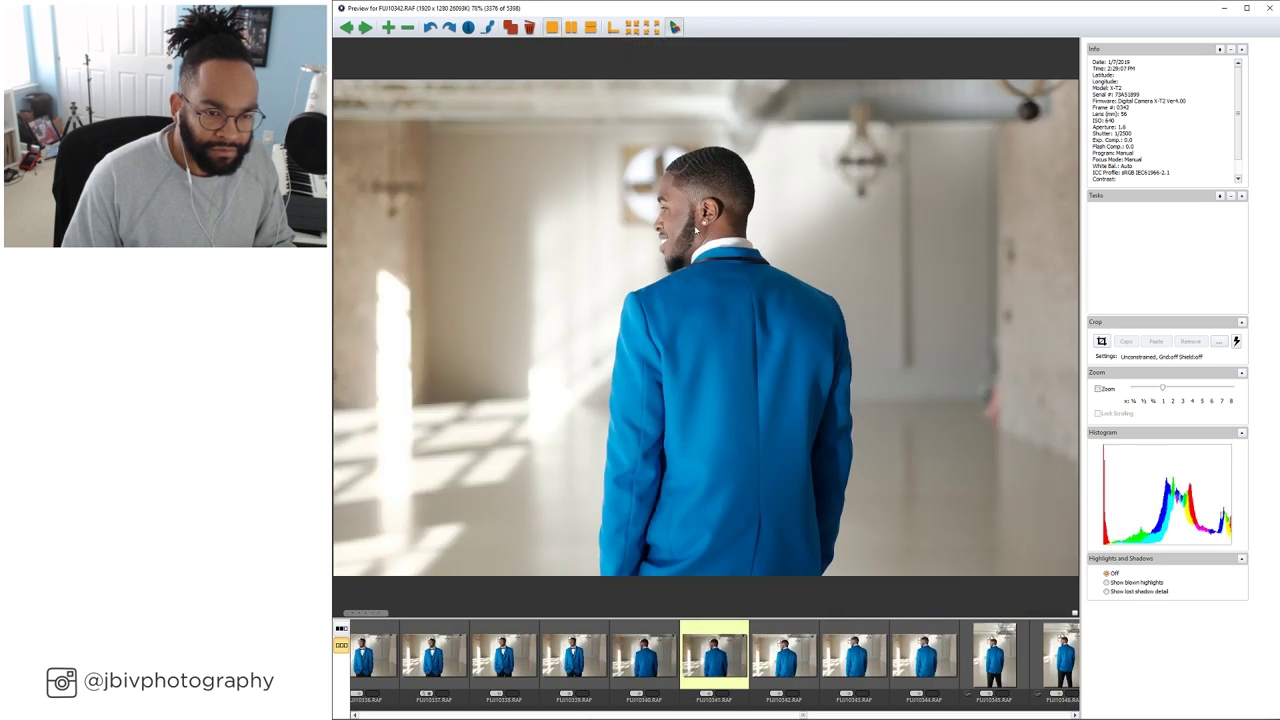
key(Right)
key(Right)
key(Right)
key(Right)
key(Right)
key(Right)
key(Right)
key(Right)
key(Right)
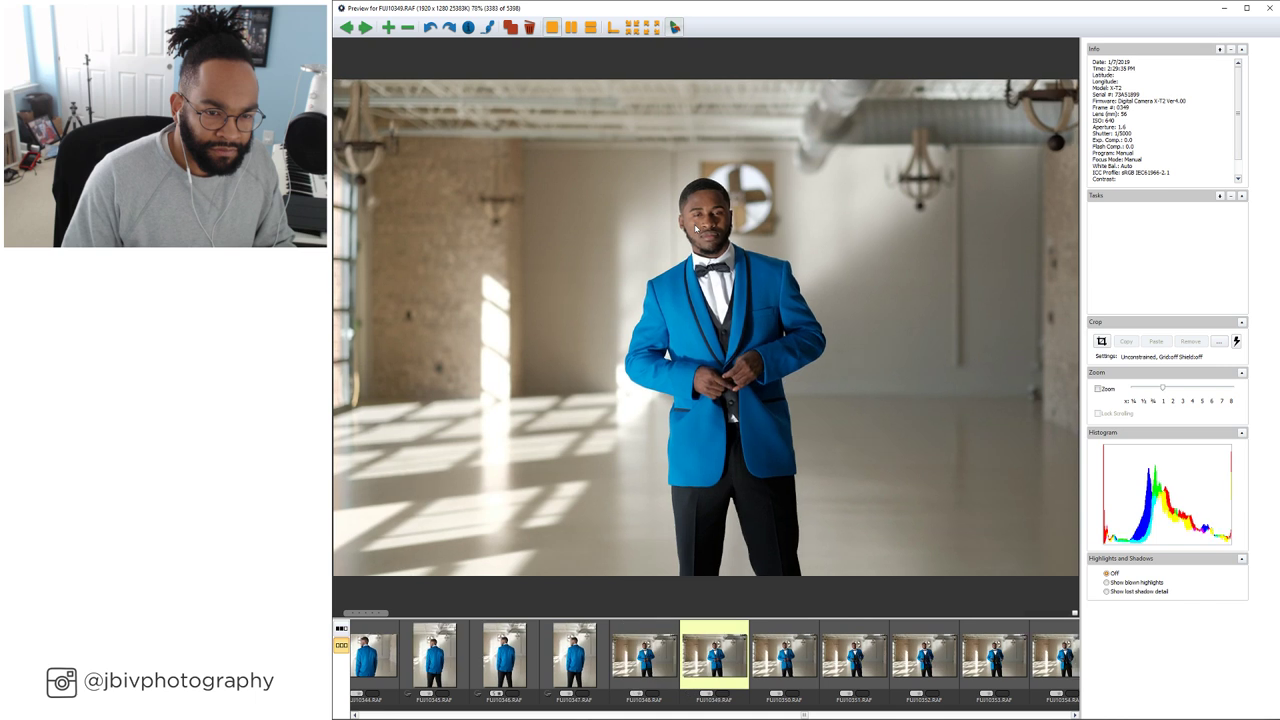
key(Right)
key(Right)
key(Right)
key(Right)
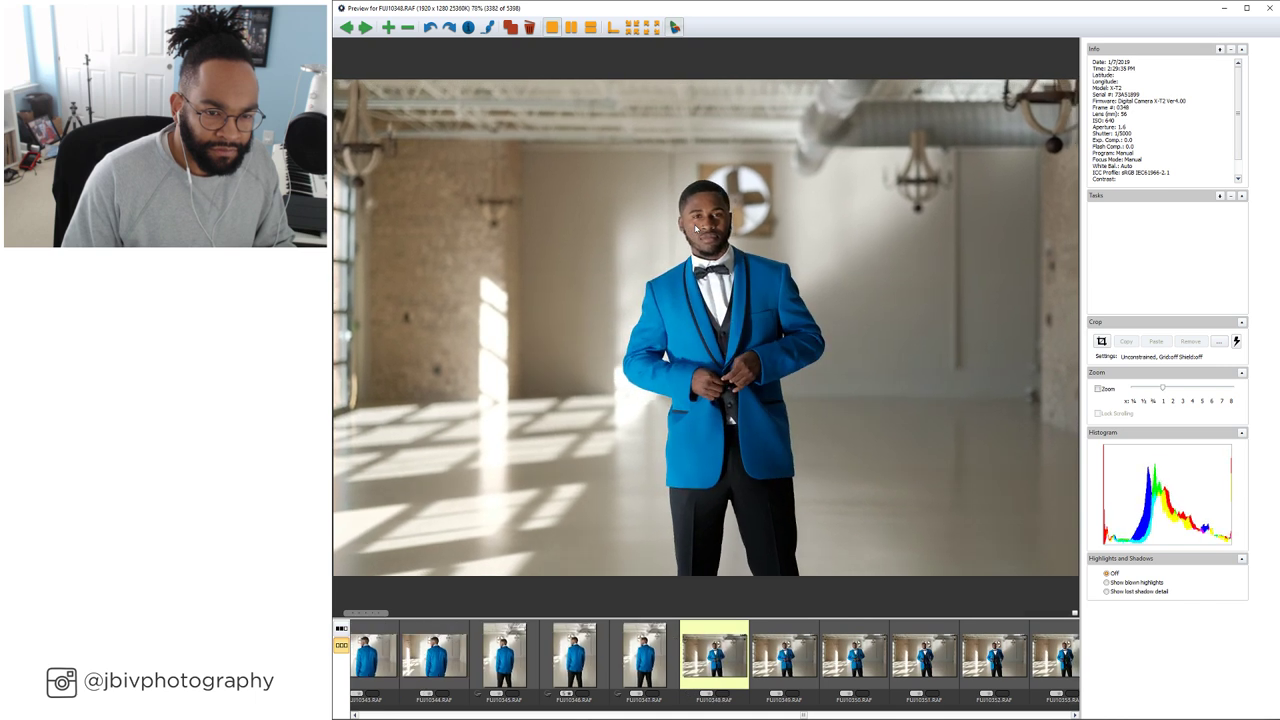
key(Right)
key(Right)
key(Right)
key(Right)
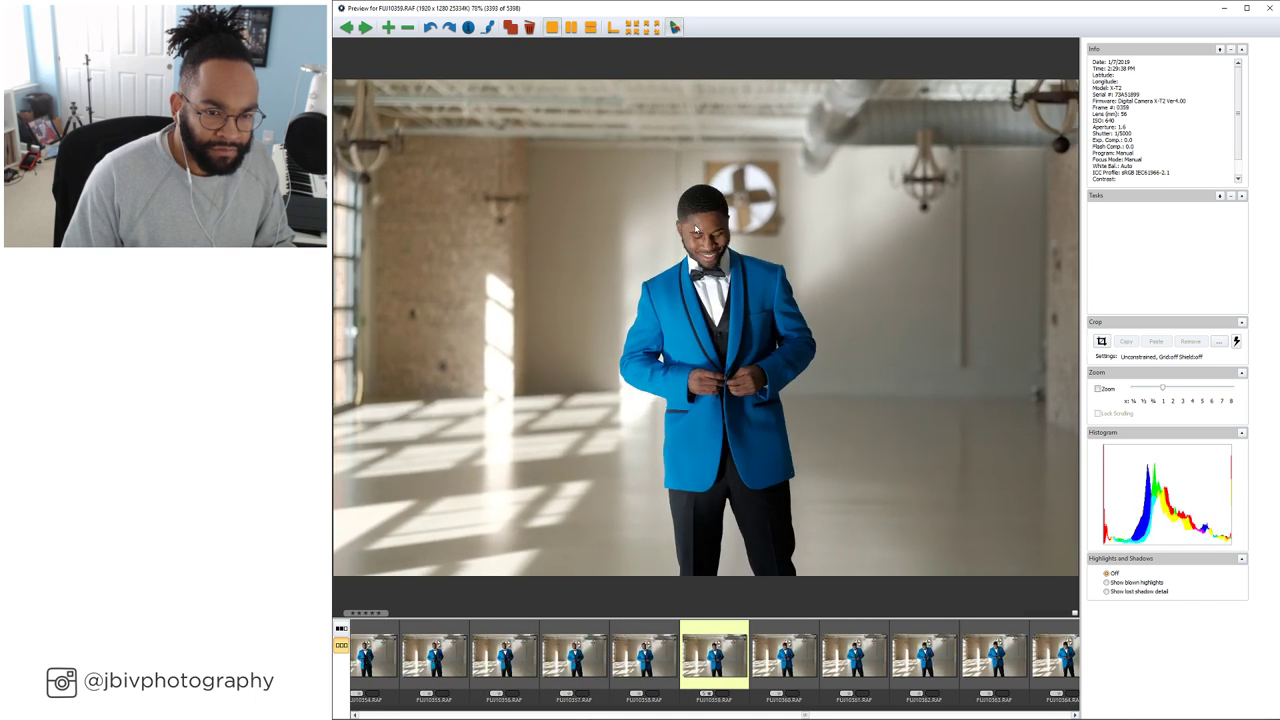
key(Right)
key(Right)
key(Right)
key(Right)
key(Right)
key(Right)
key(Right)
key(Right)
key(Right)
key(Right)
key(Right)
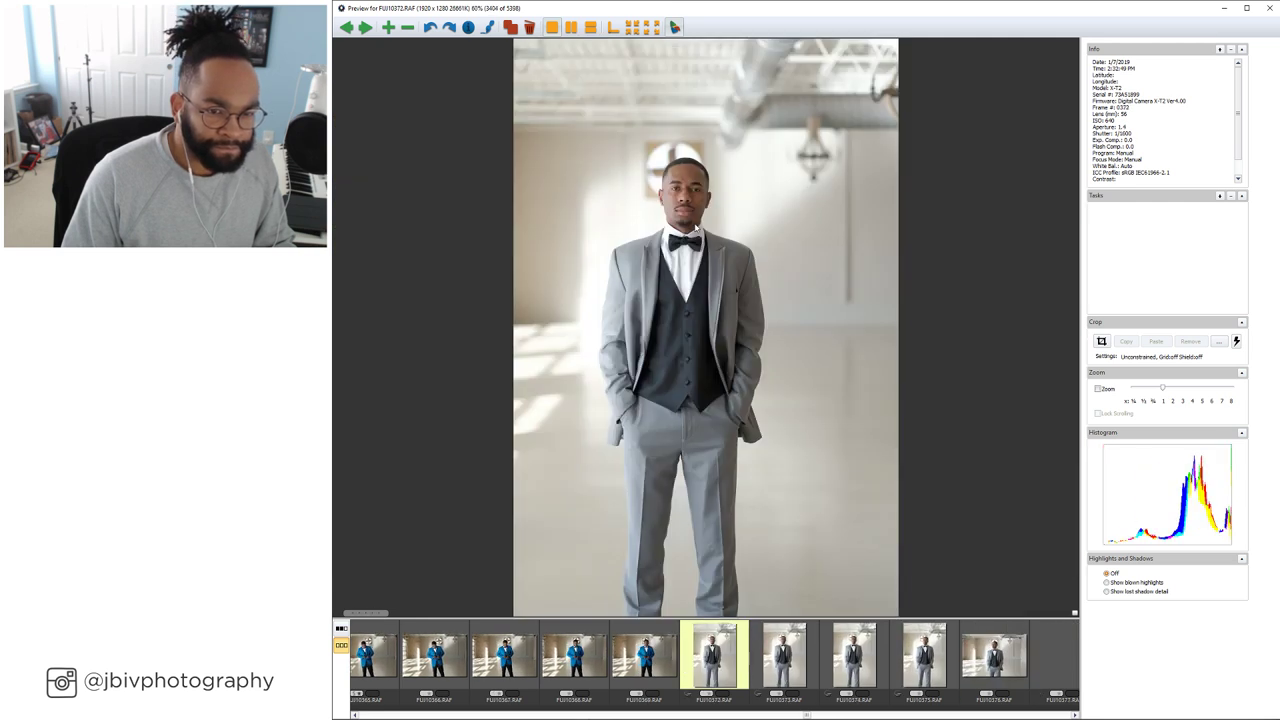
Browse the grey-suit portraits, rechecking one, up to the side-profile shot
key(Right)
key(Right)
key(Right)
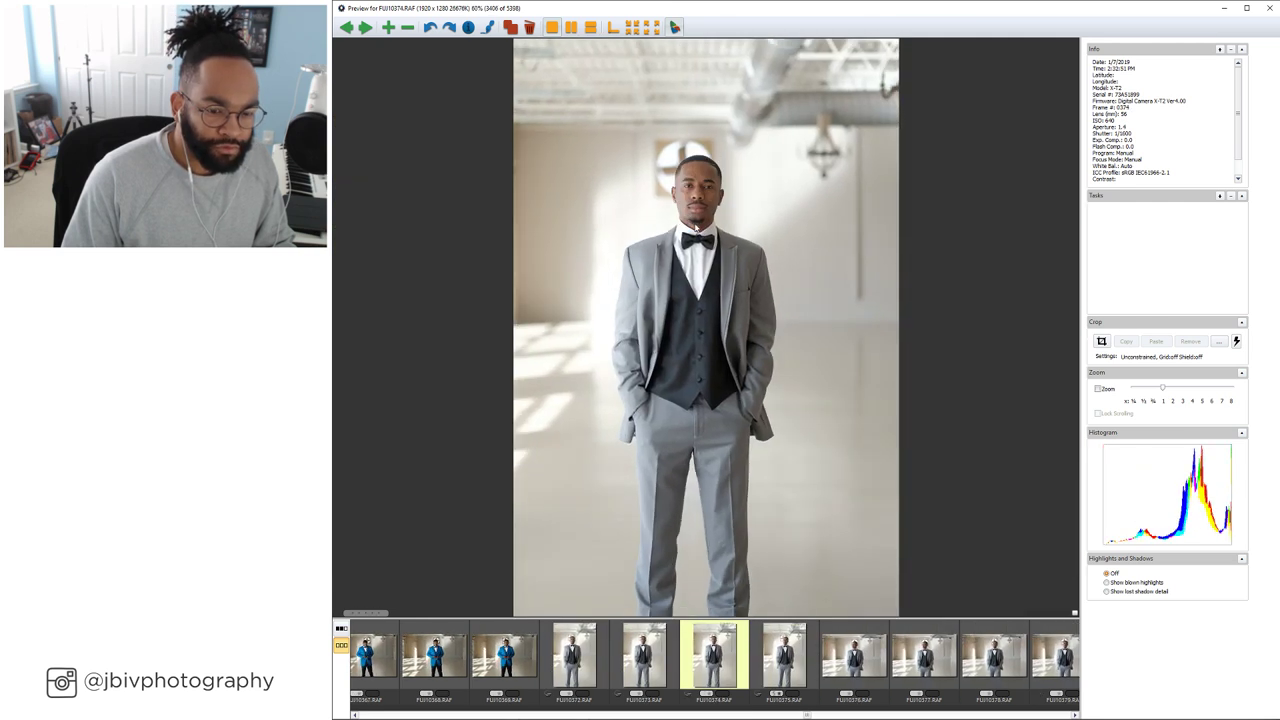
key(Right)
key(Right)
key(Right)
key(Right)
key(Right)
key(Right)
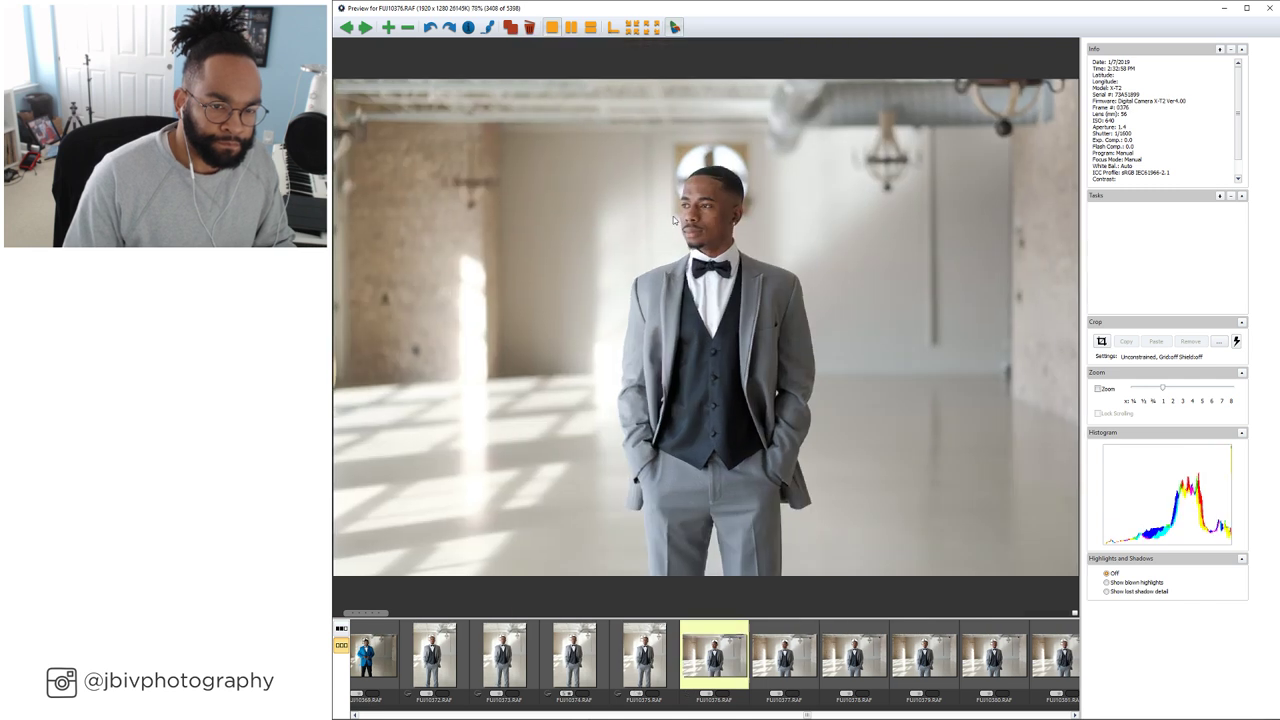
key(Right)
key(Right)
key(Right)
key(Right)
key(Right)
key(Right)
key(Right)
key(Right)
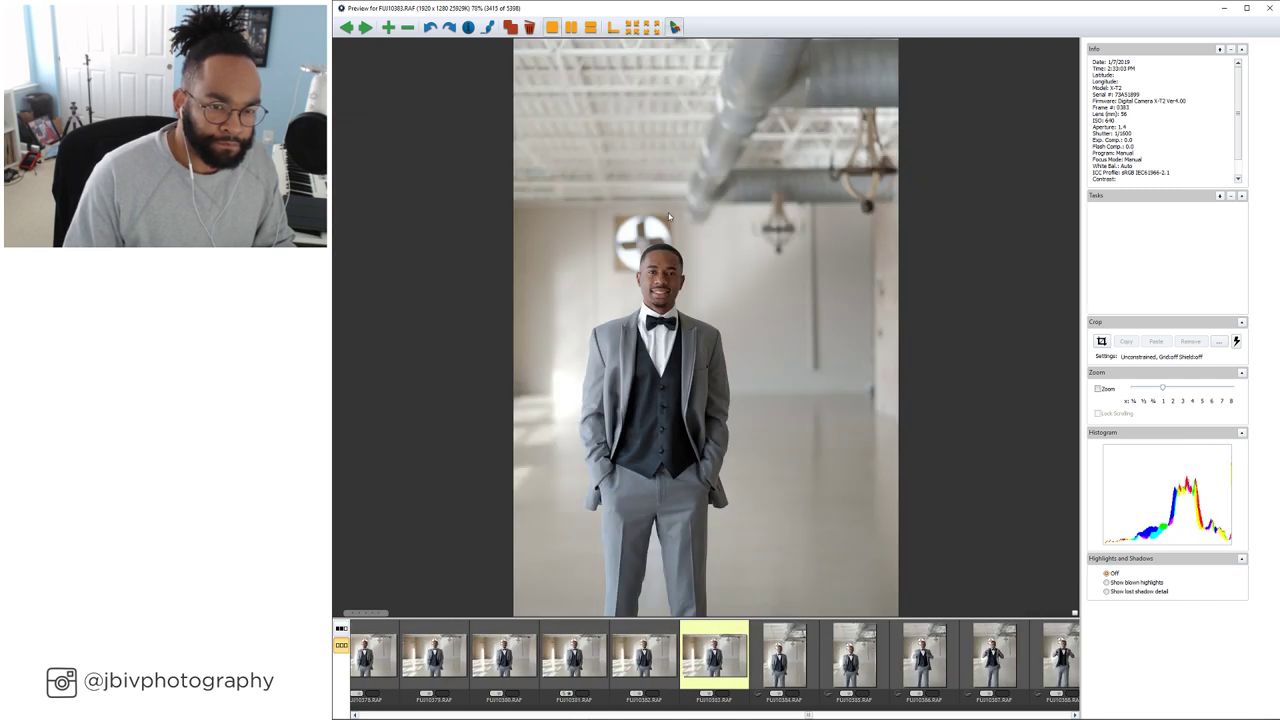
key(Left)
key(Left)
key(Left)
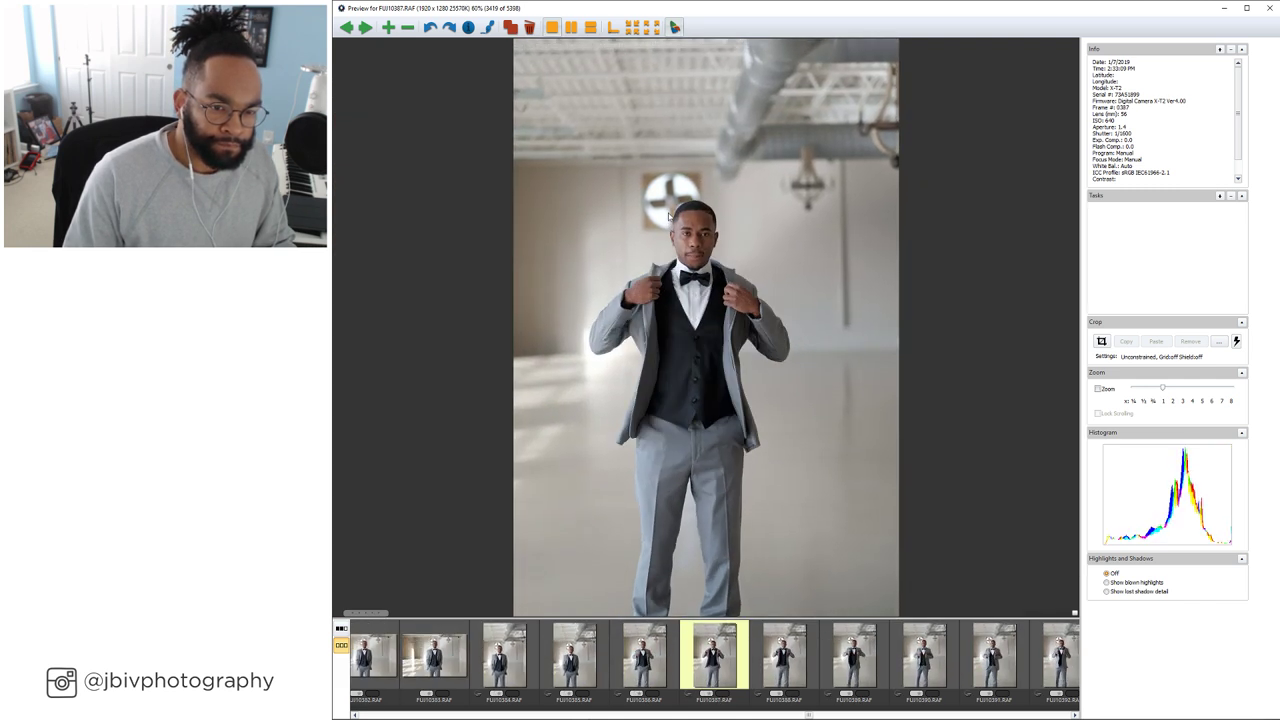
key(Right)
key(Right)
key(Right)
key(Right)
key(Right)
key(Right)
key(Right)
key(Right)
key(Right)
key(Right)
key(Right)
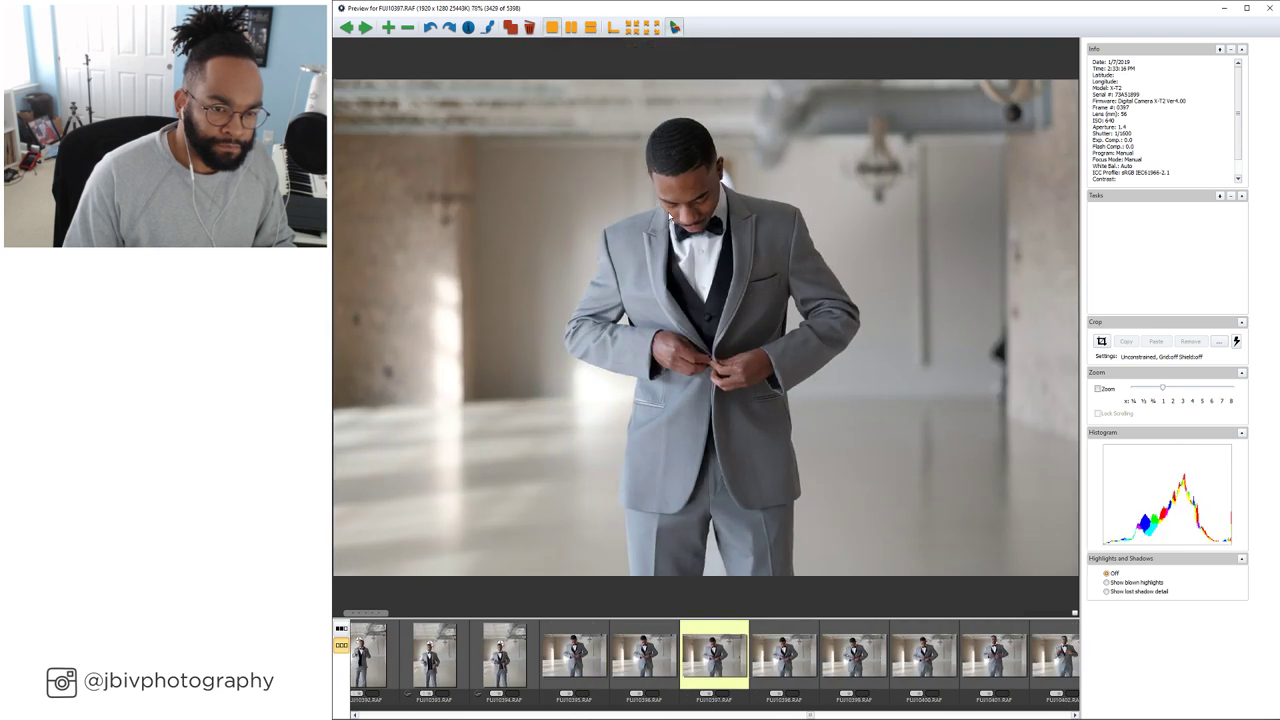
key(Right)
key(Right)
key(Right)
key(Right)
key(Right)
key(Right)
key(Right)
key(Right)
key(Right)
key(Right)
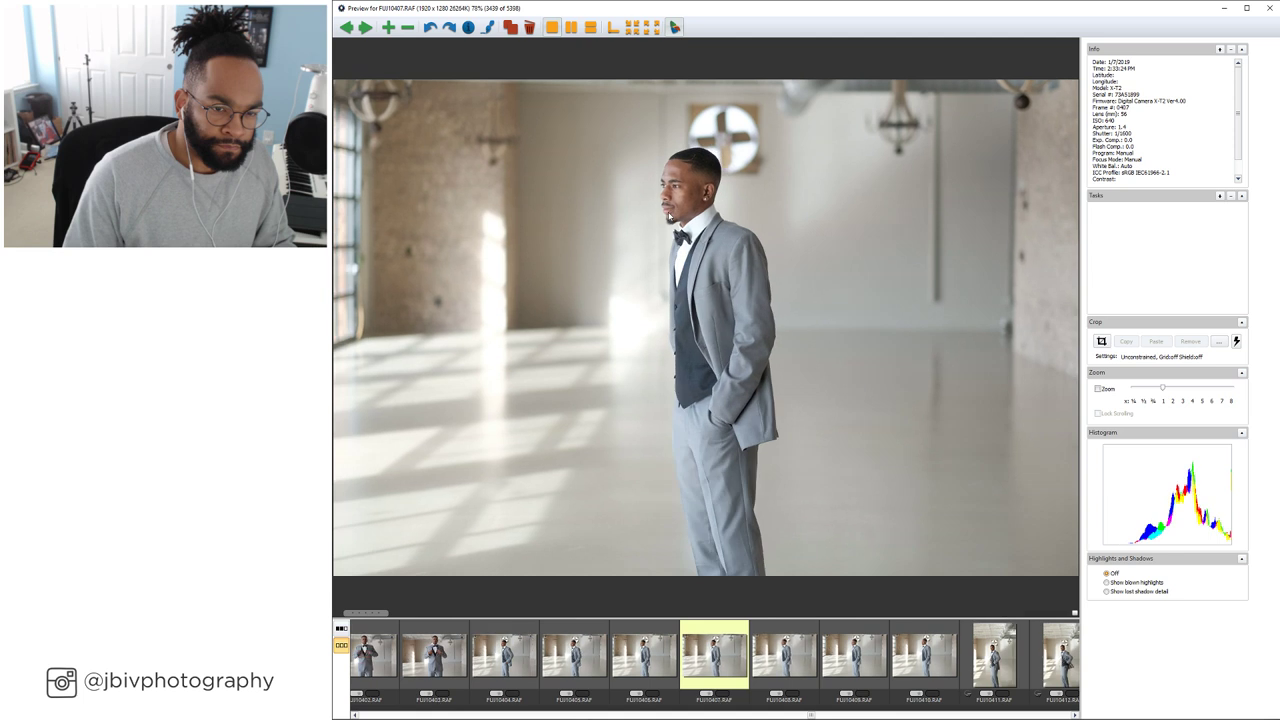
Compare the jacket-toss frames and settle on the standing window shot FUJI0440.RAF
key(Right)
key(Right)
key(Right)
key(Right)
key(Right)
key(Right)
key(Right)
key(Right)
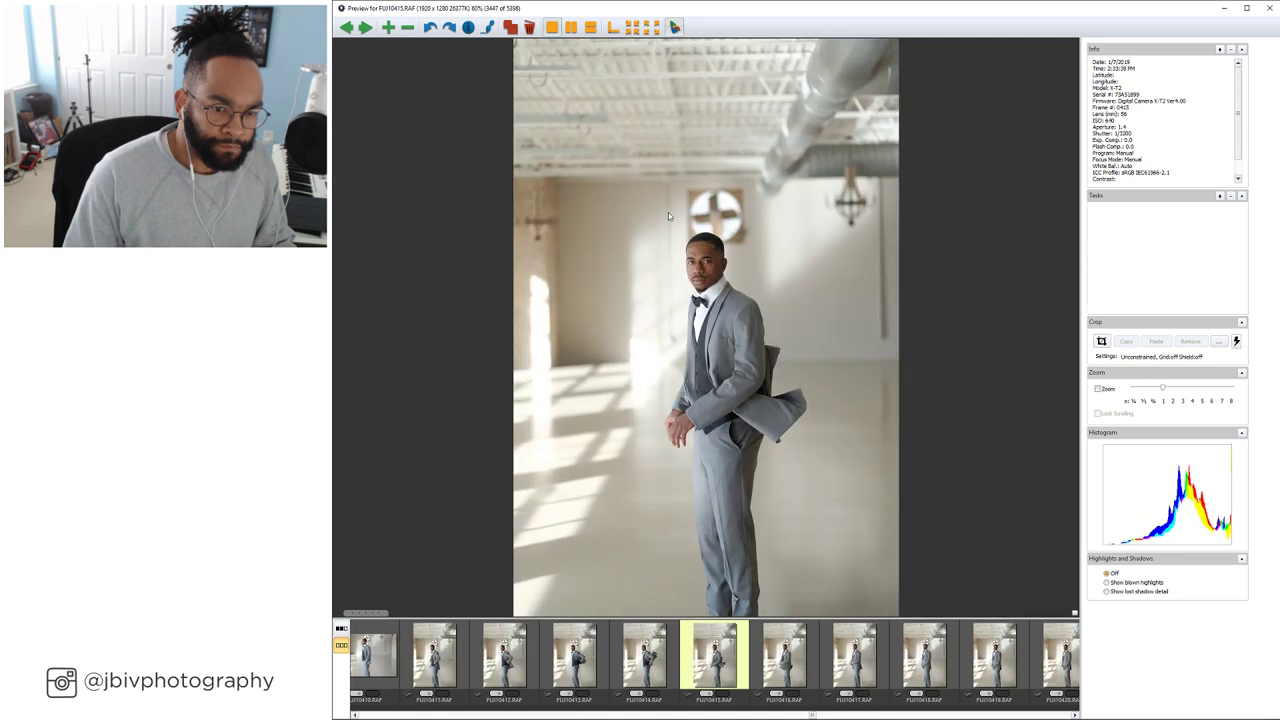
key(Right)
key(Left)
key(Left)
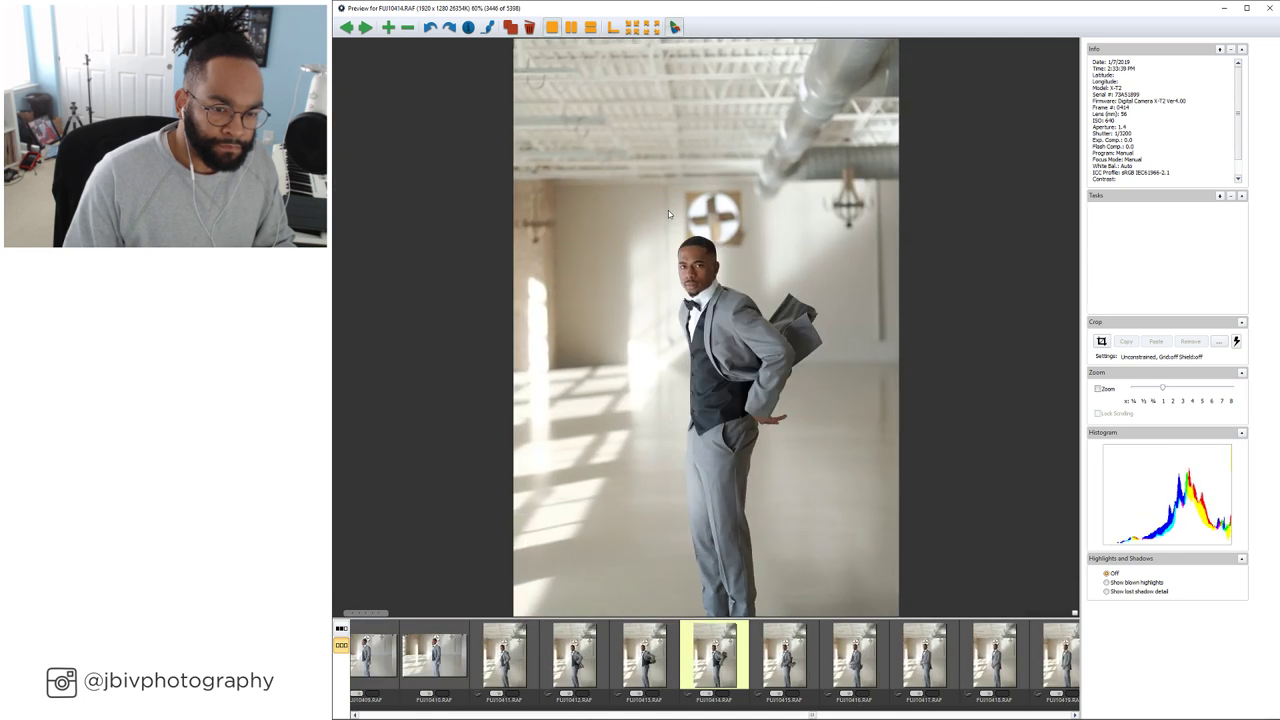
key(Right)
key(Right)
key(Right)
key(Right)
key(Right)
key(Right)
key(Right)
key(Right)
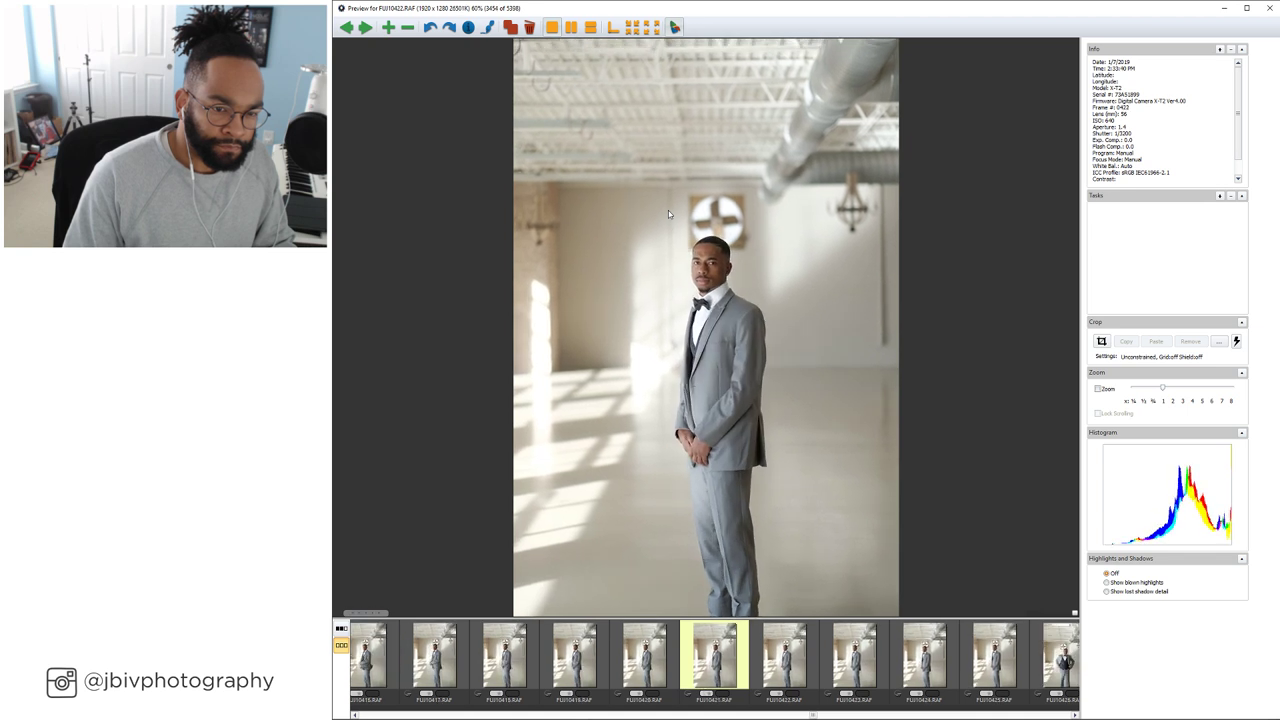
key(Right)
key(Right)
key(Right)
key(Right)
key(Right)
key(Right)
key(Right)
key(Right)
key(Right)
key(Right)
key(Right)
key(Right)
key(Right)
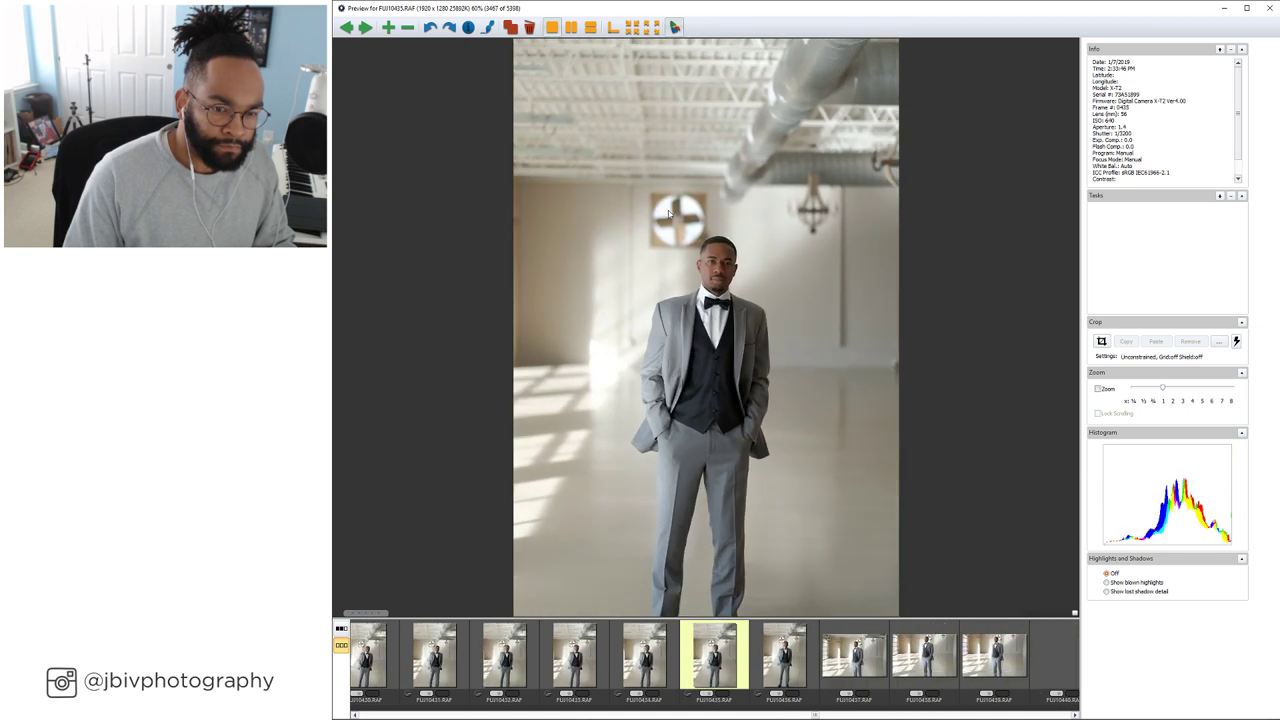
key(Right)
key(Right)
key(Right)
key(Right)
key(Right)
key(Right)
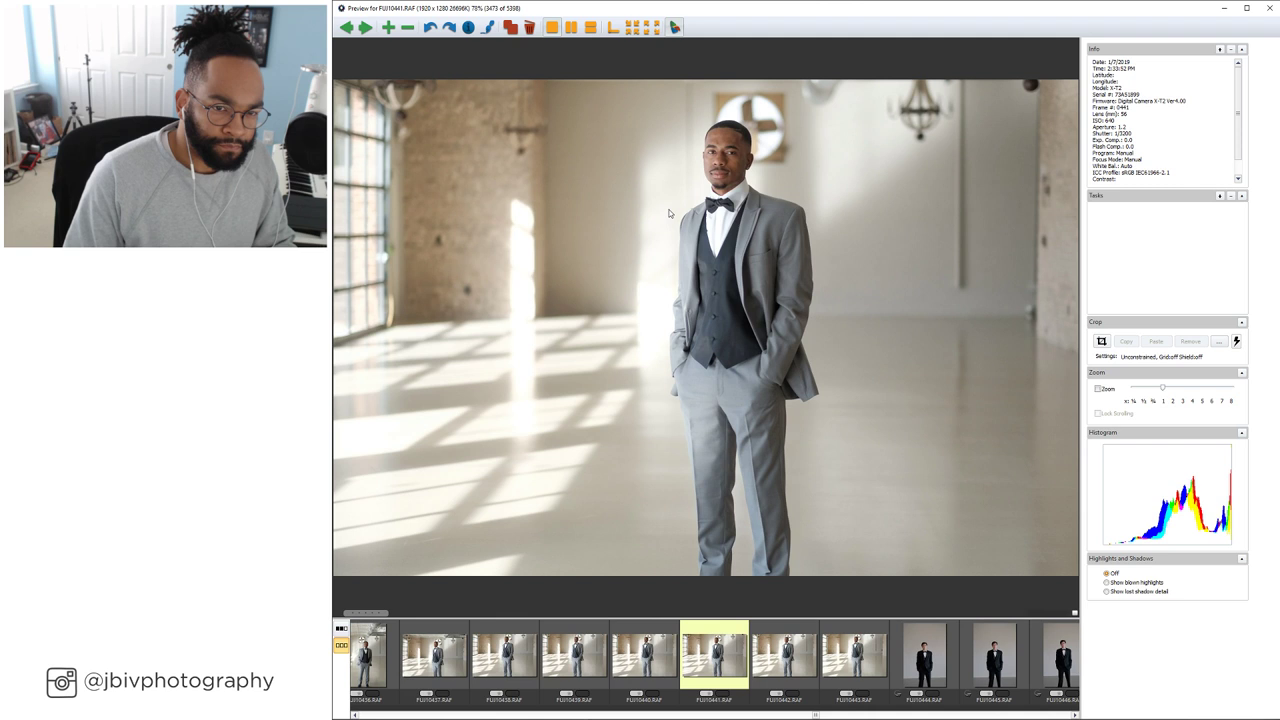
key(Left)
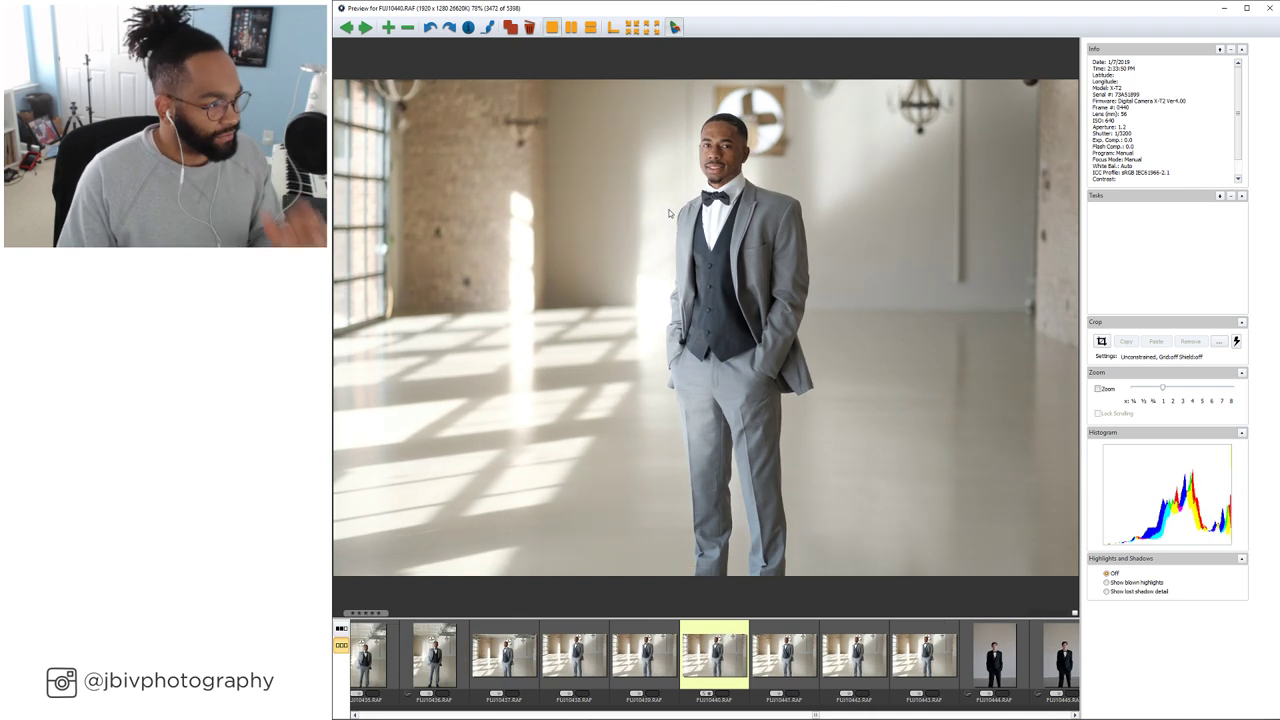
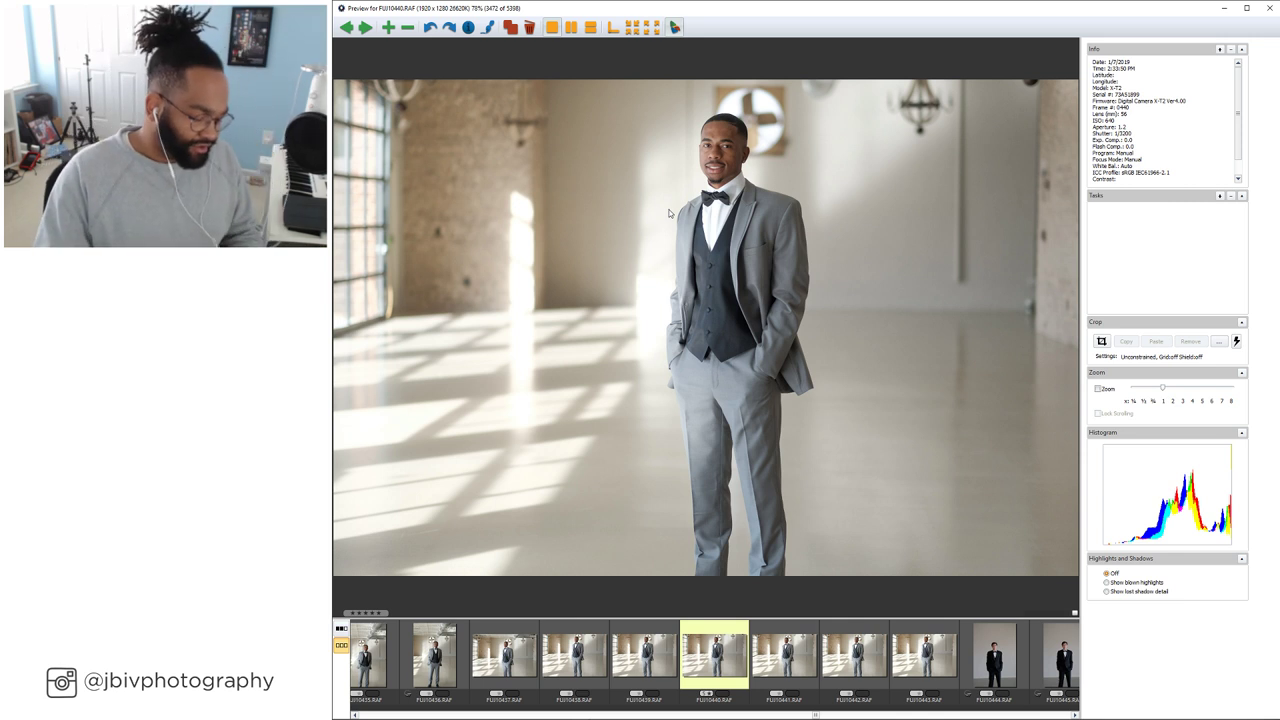
Cull through the black-tuxedo solo portraits, from head-and-shoulders to full-length, reaching FU010526.RAF
key(Right)
key(Right)
key(Right)
key(Right)
key(Right)
key(Right)
key(Right)
key(Right)
key(Right)
key(Right)
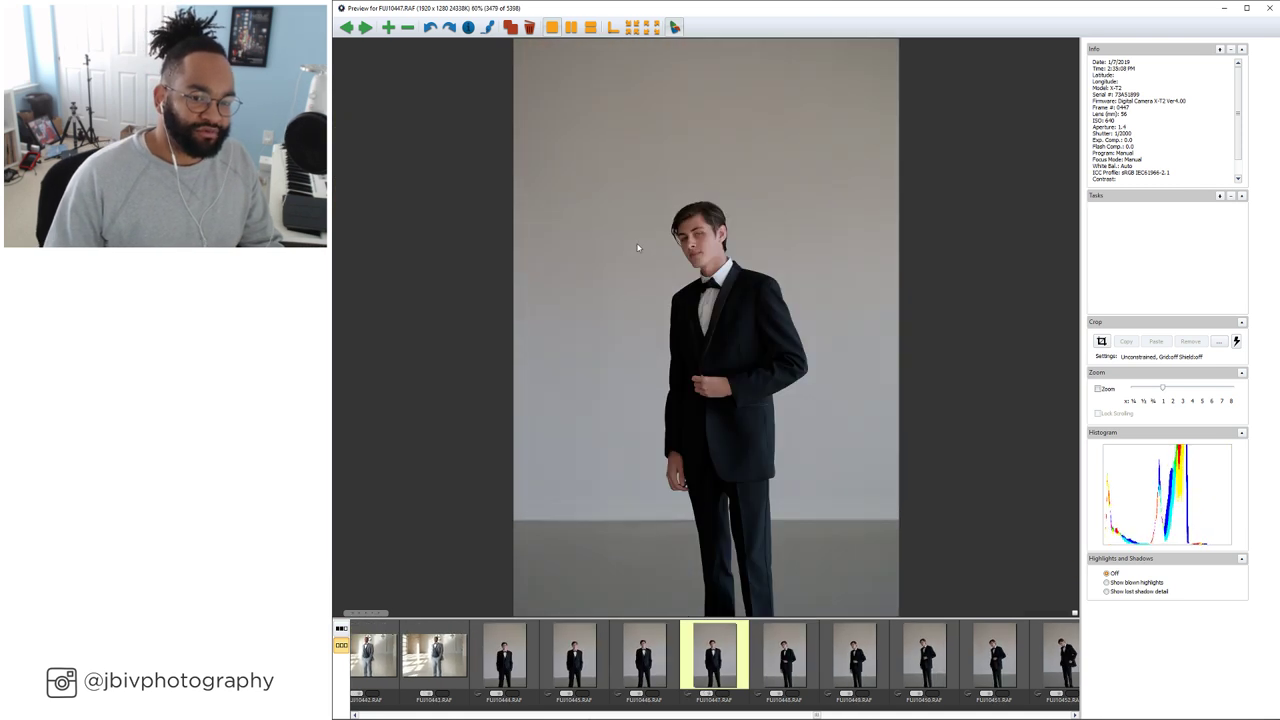
key(Right)
key(Right)
key(Right)
key(Right)
key(Right)
key(Right)
key(Right)
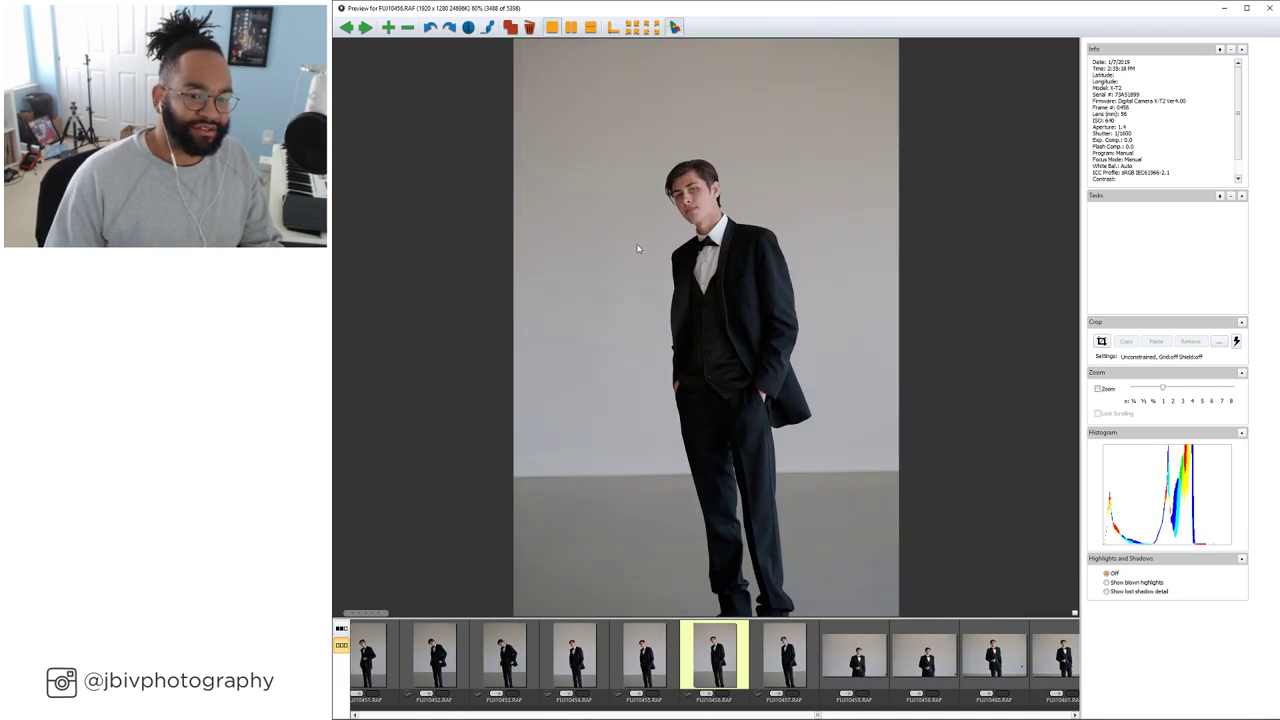
key(Right)
key(Right)
key(Right)
key(Right)
key(Right)
key(Right)
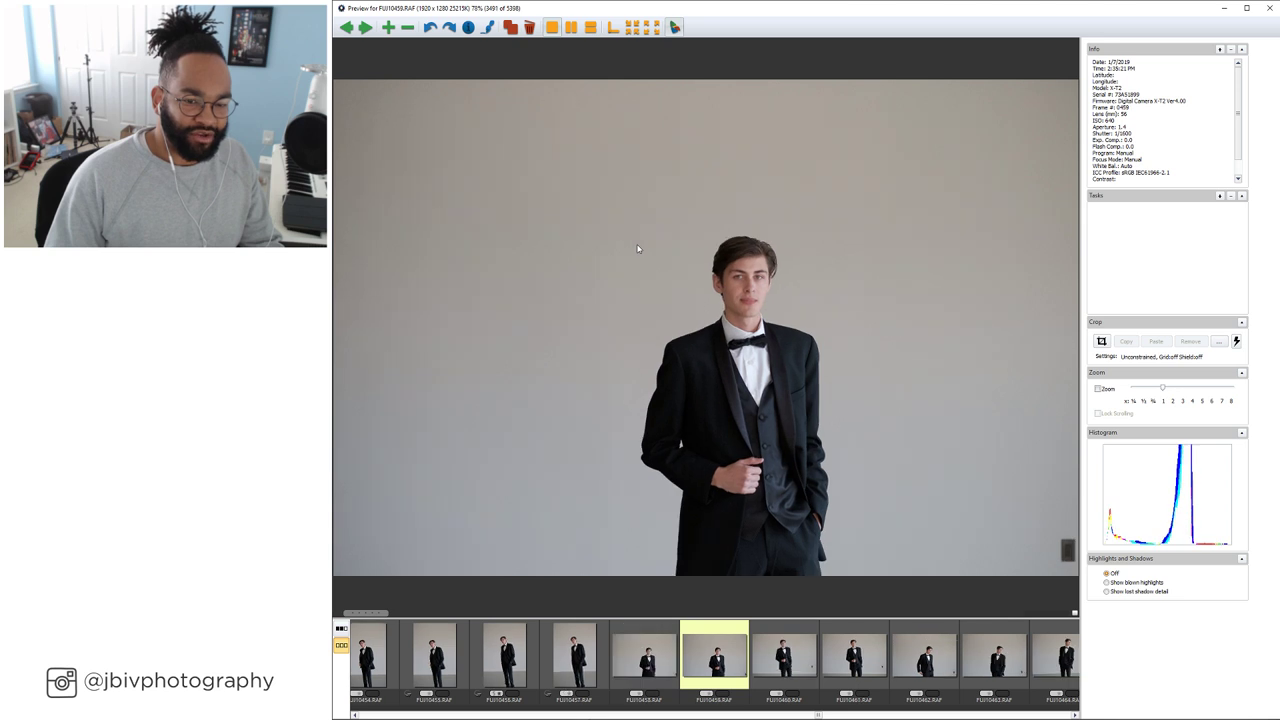
key(Right)
key(Right)
key(Right)
key(Right)
key(Right)
key(Right)
key(Right)
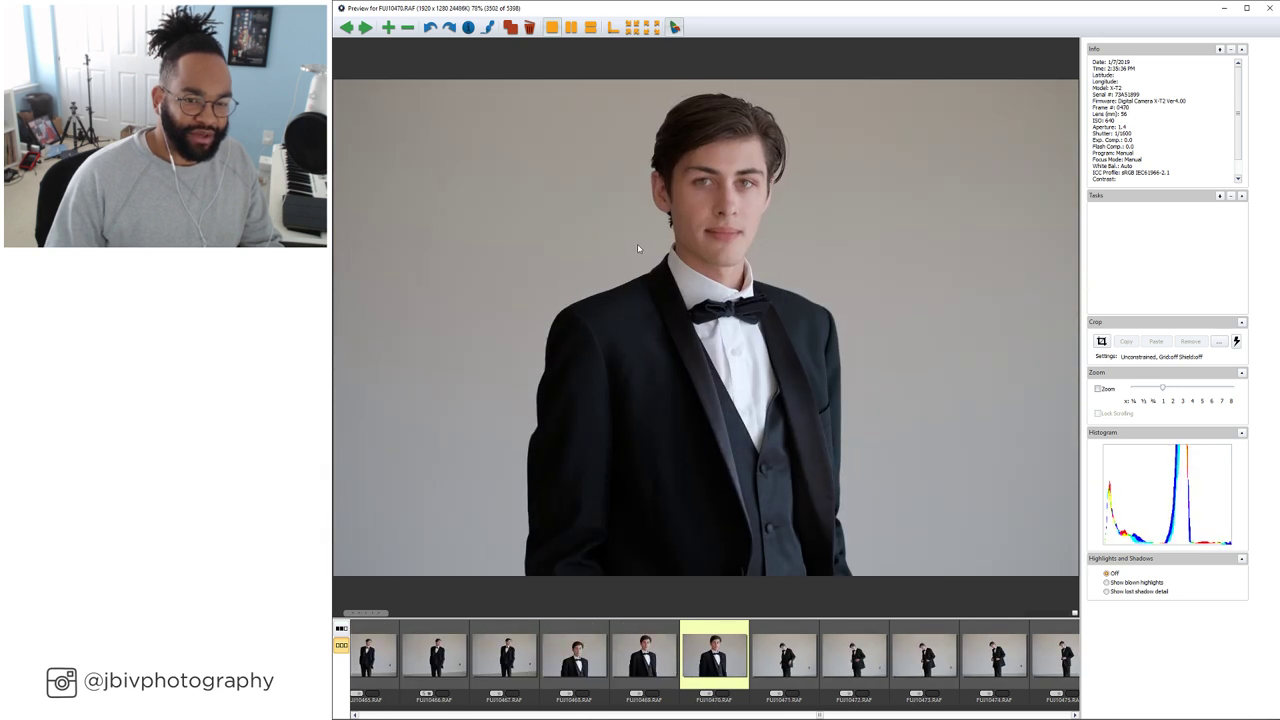
key(Right)
key(Right)
key(Right)
key(Right)
key(Right)
key(Right)
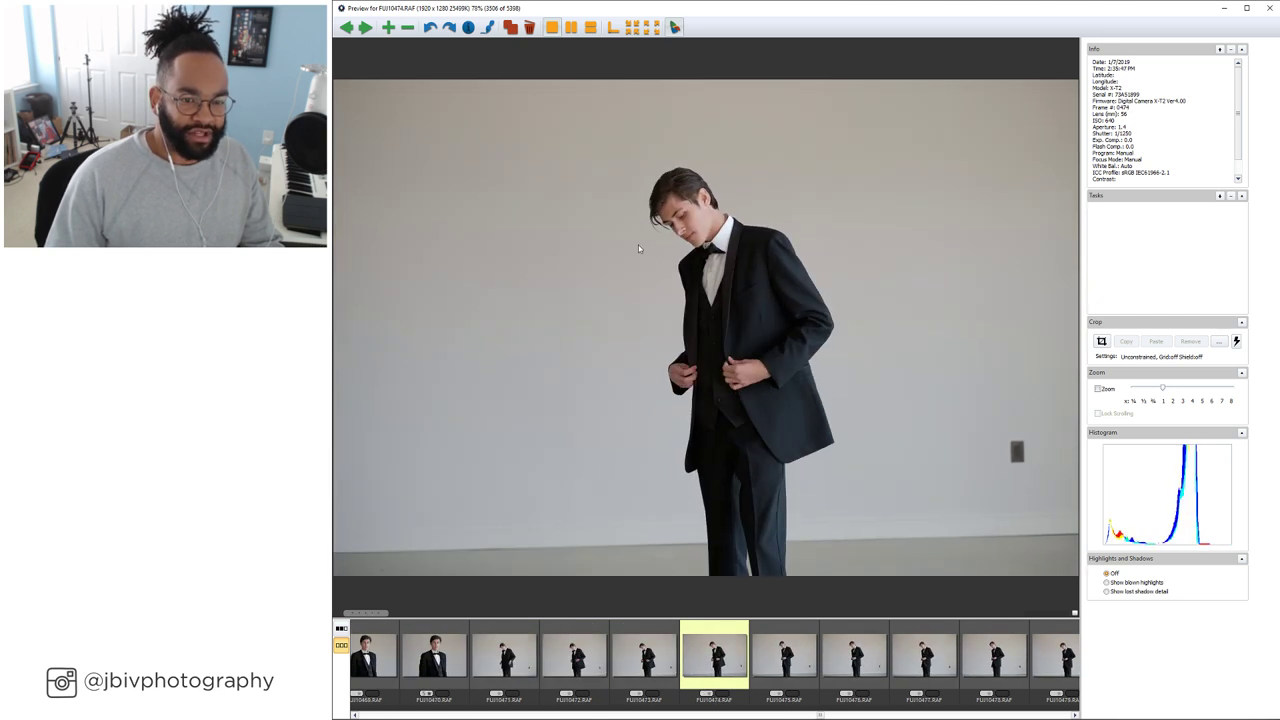
key(Right)
key(Right)
key(Right)
key(Right)
key(Right)
key(Right)
key(Right)
key(Right)
key(Right)
key(Right)
key(Right)
key(Right)
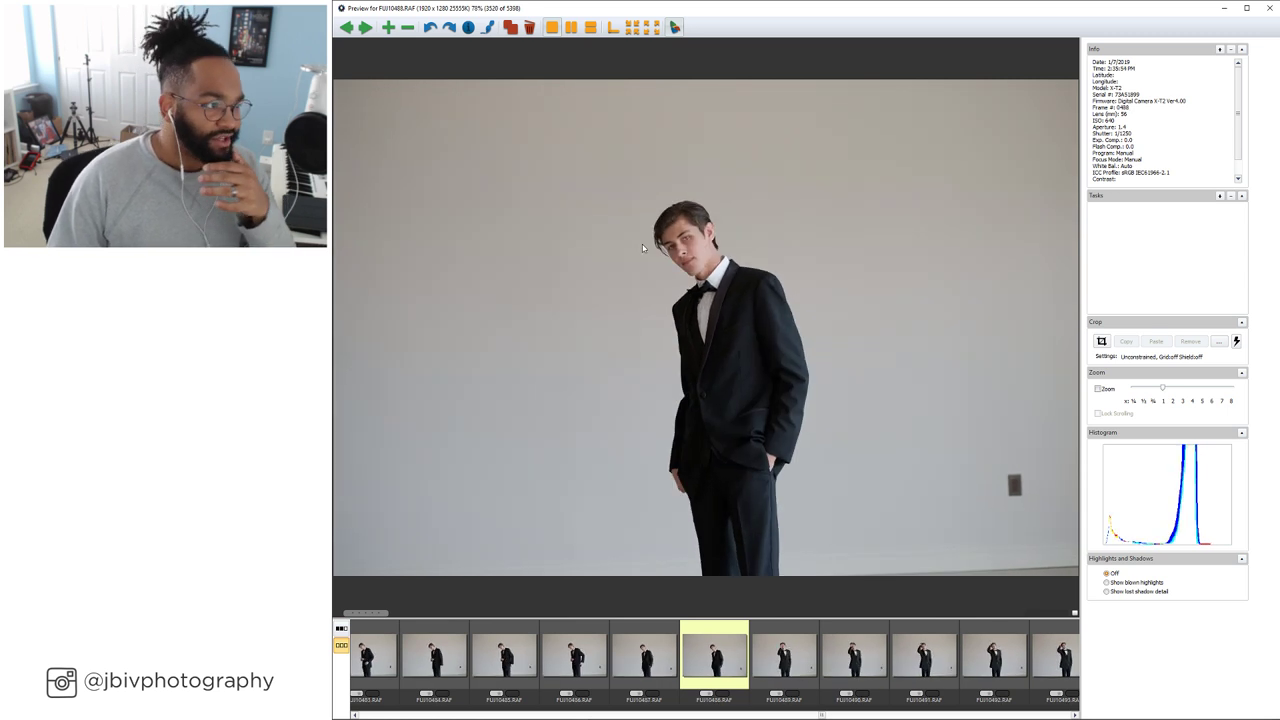
key(Right)
key(Right)
key(Right)
key(Right)
key(Right)
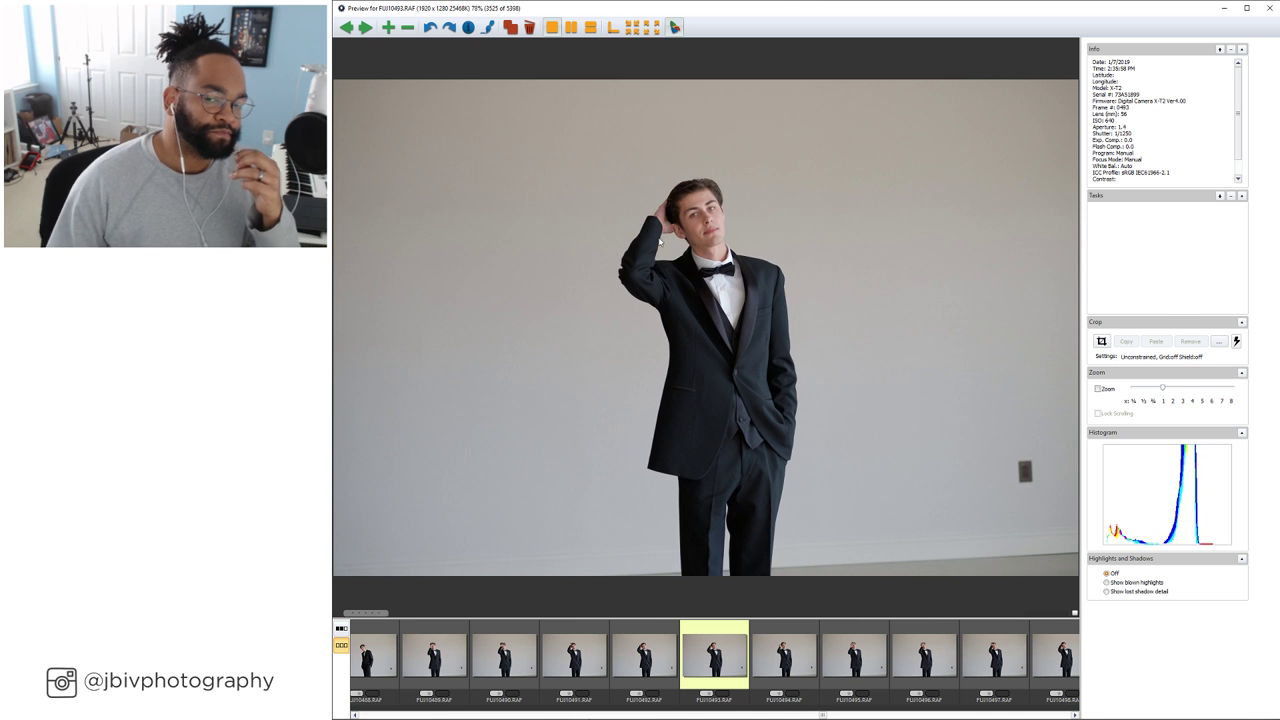
key(Right)
key(Right)
key(Right)
key(Right)
key(Right)
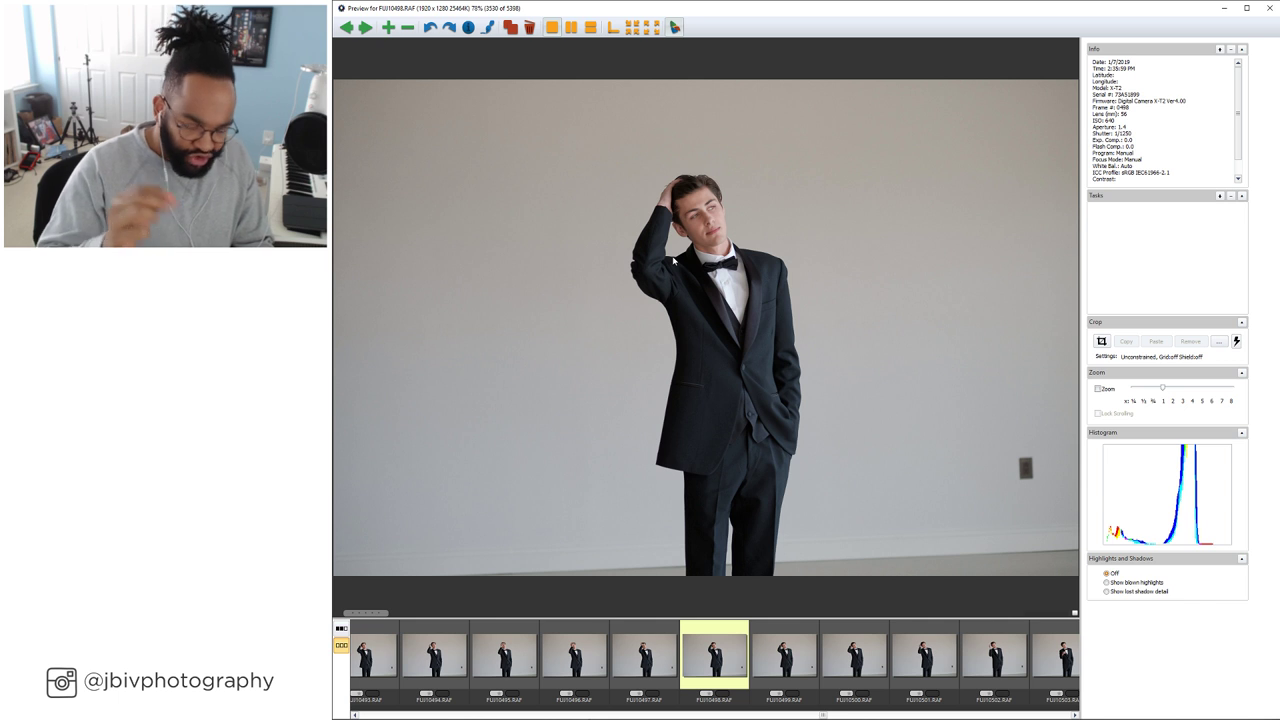
key(Right)
key(Right)
key(Right)
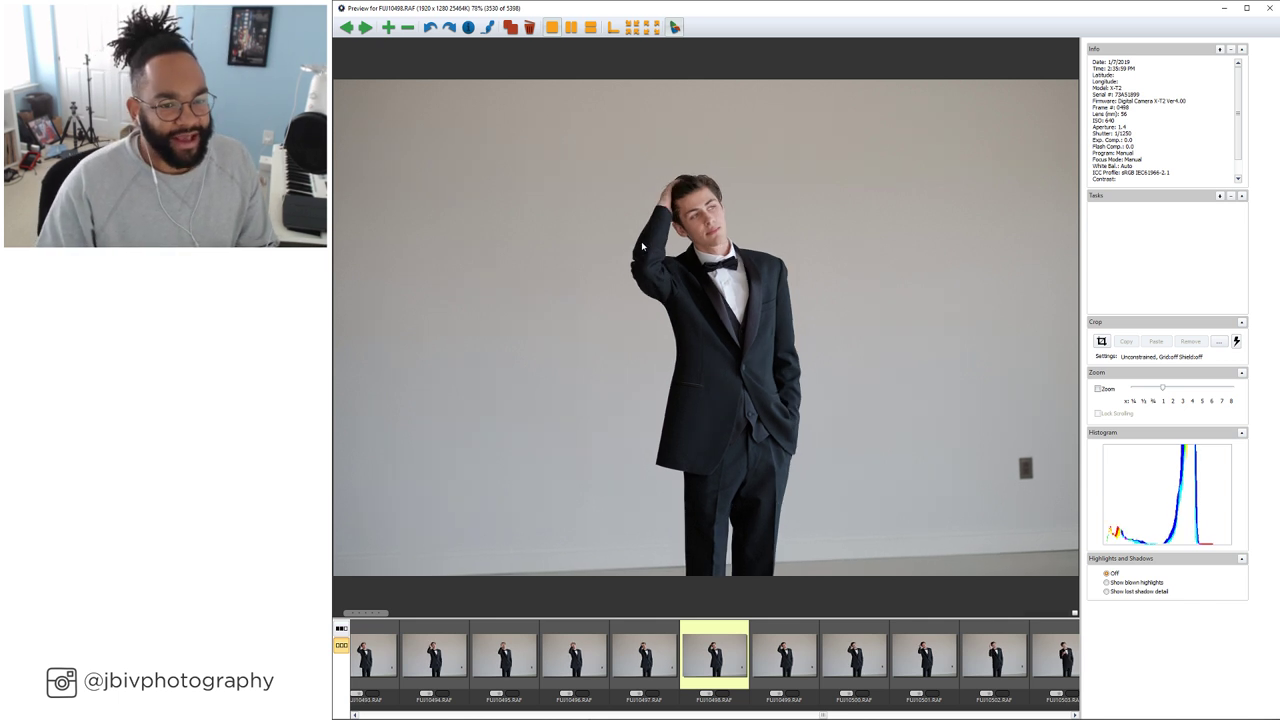
key(Right)
key(Right)
key(Right)
key(Right)
key(Right)
key(Right)
key(Right)
key(Right)
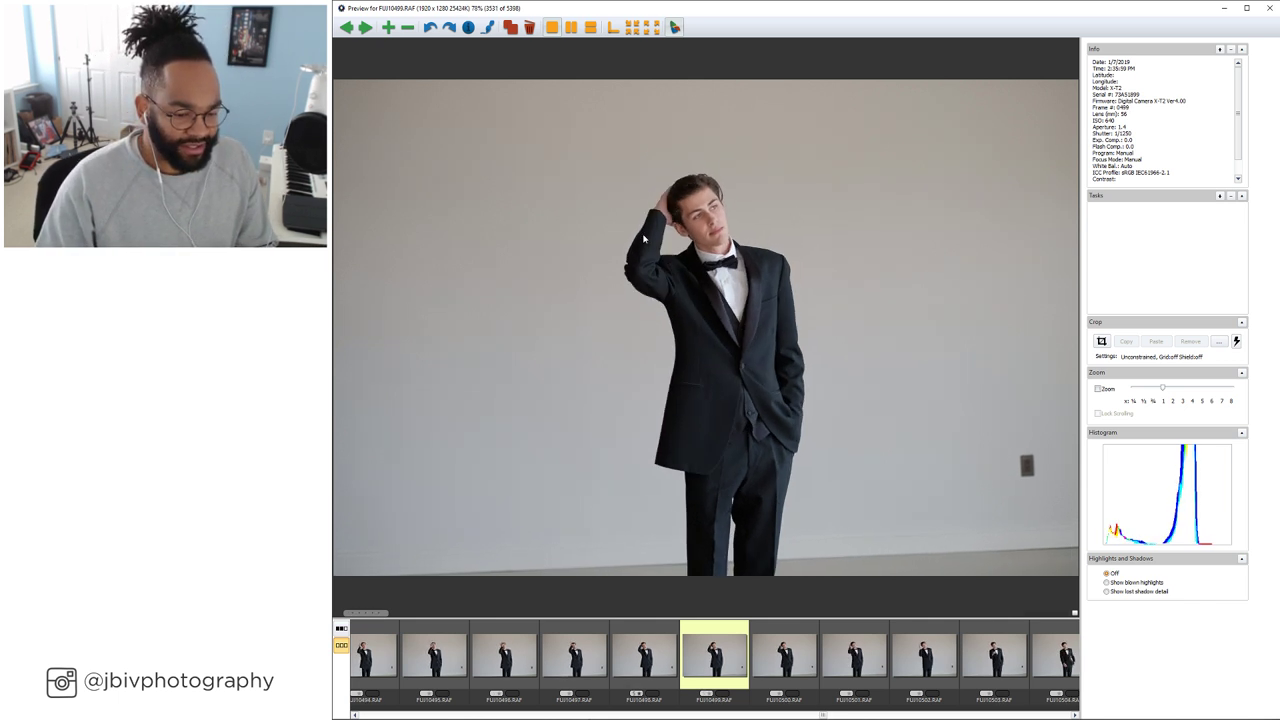
key(Right)
key(Right)
key(Right)
key(Right)
key(Right)
key(Right)
key(Right)
key(Right)
key(Right)
key(Right)
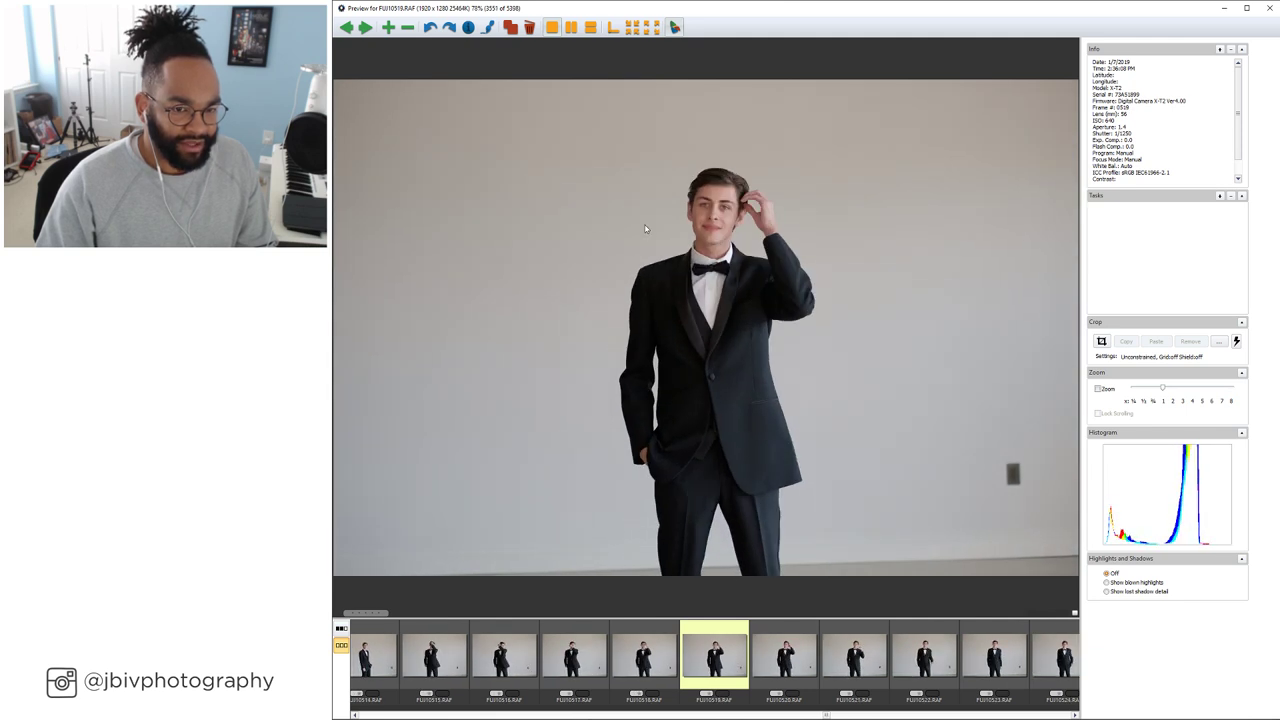
key(Right)
key(Right)
key(Right)
key(Right)
key(Right)
key(Right)
key(Right)
key(Right)
key(Right)
key(Right)
key(Right)
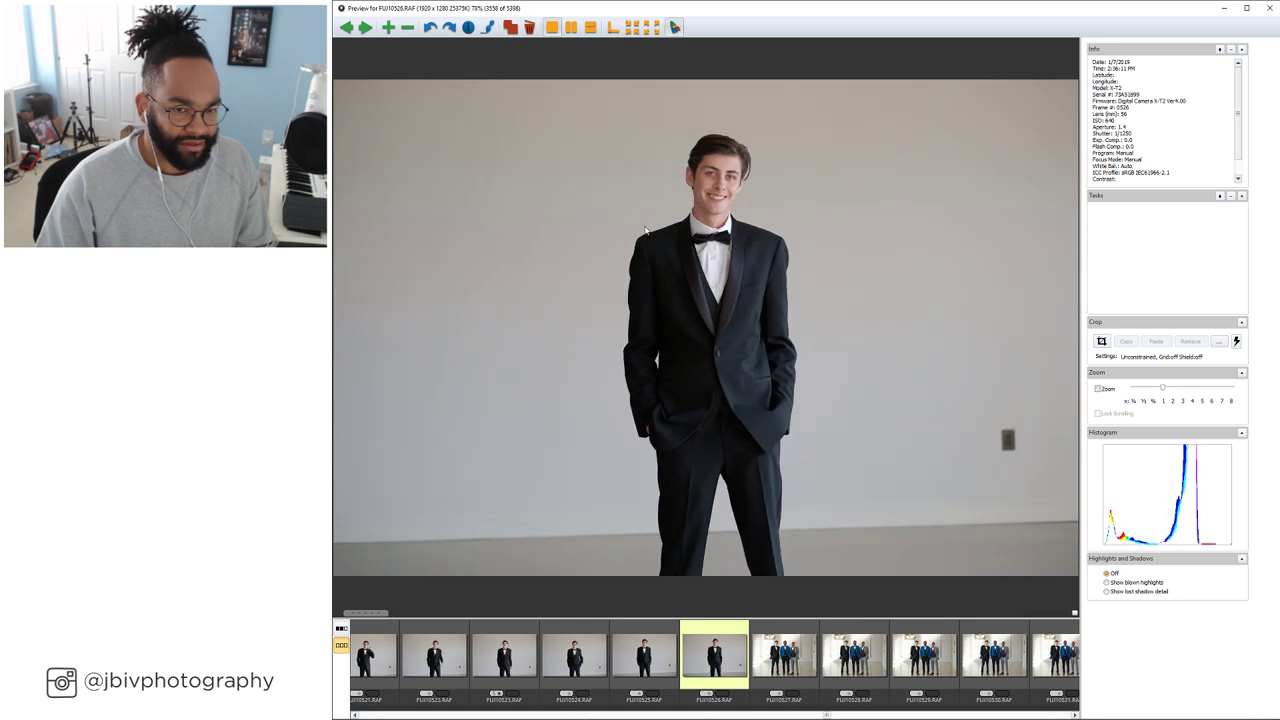
Review the three-groomsmen frames and the walking group shots
key(Left)
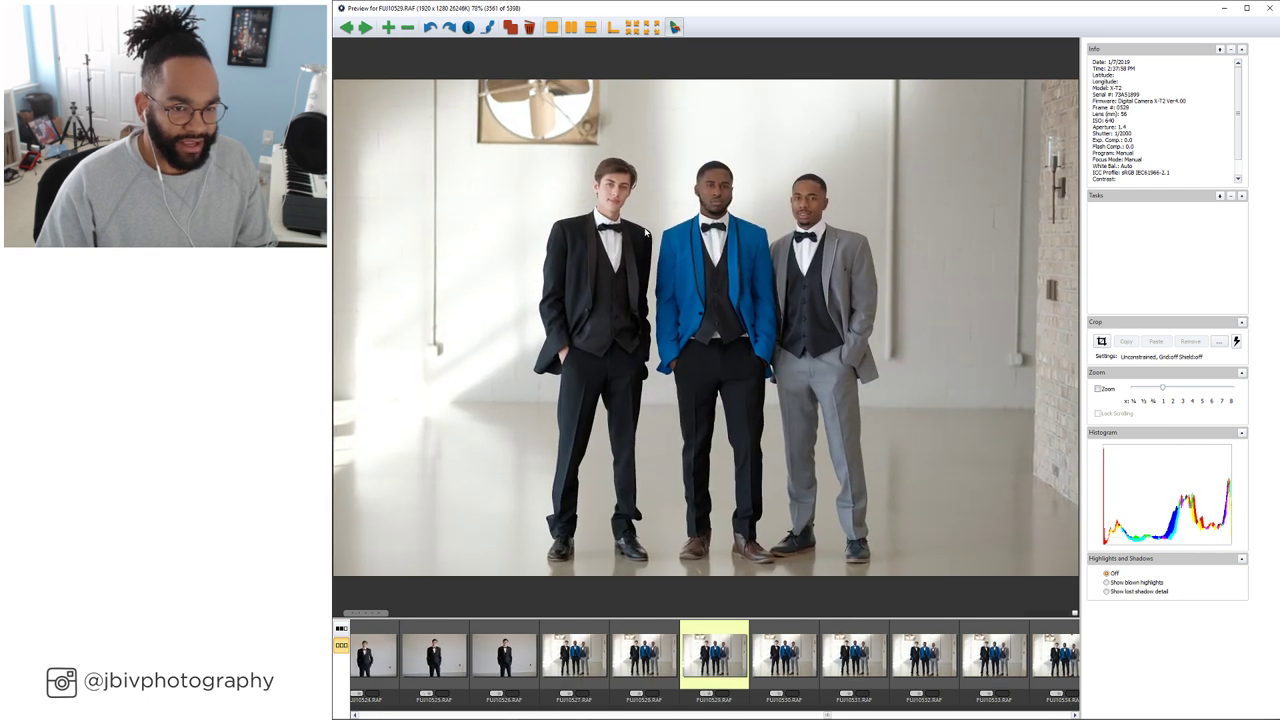
key(Right)
key(Right)
key(Right)
key(Right)
key(Right)
key(Right)
key(Right)
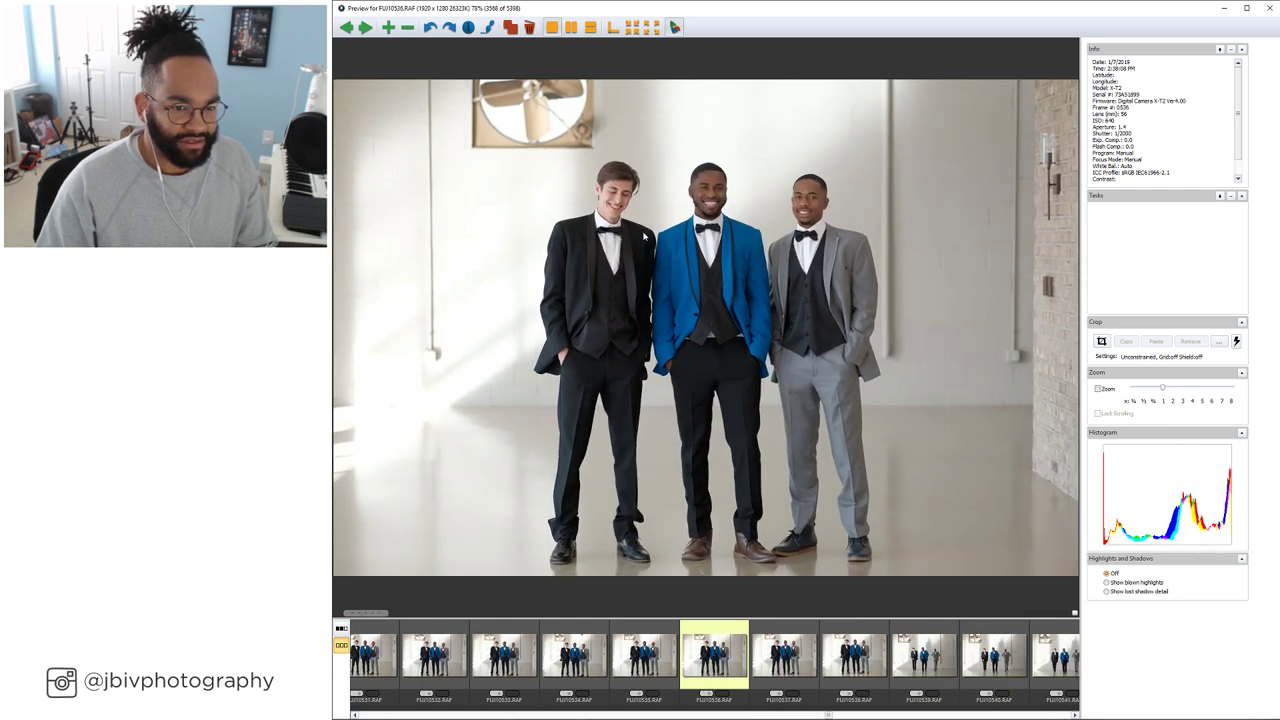
key(Right)
key(Right)
key(Right)
key(Right)
key(Right)
key(Right)
key(Right)
key(Right)
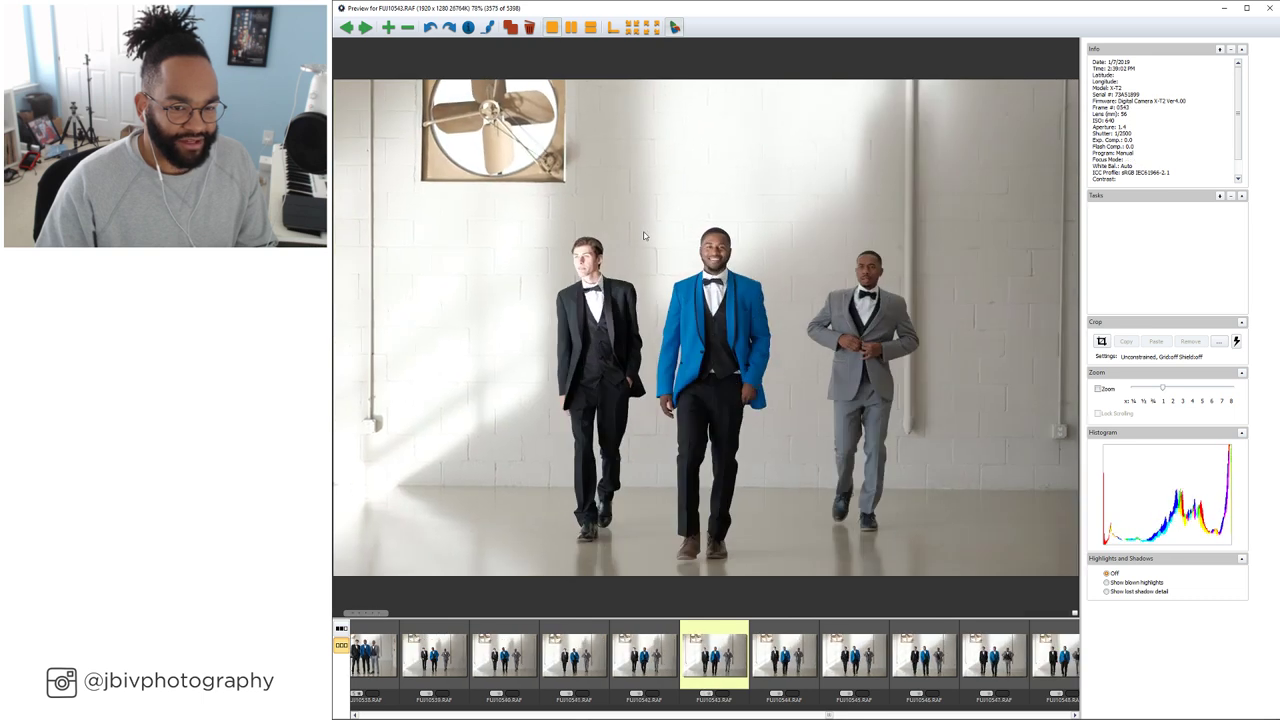
key(Right)
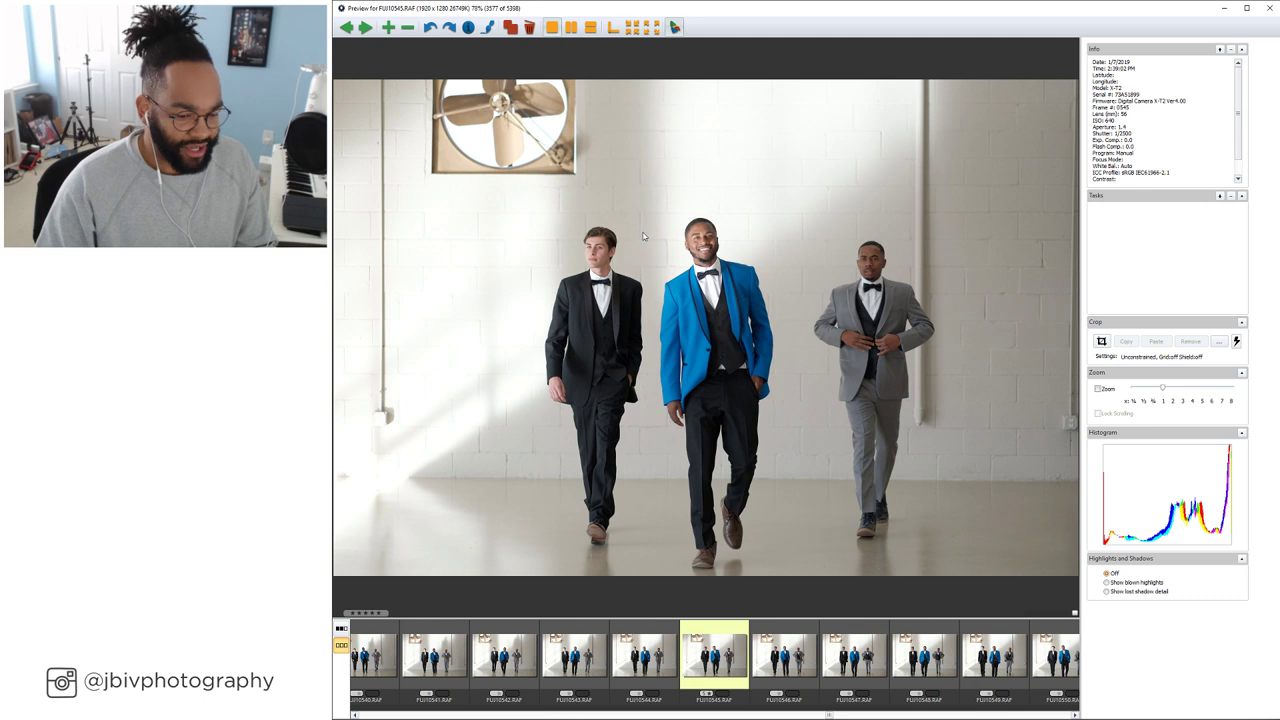
key(Right)
key(Right)
key(Right)
key(Right)
key(Right)
key(Right)
key(Right)
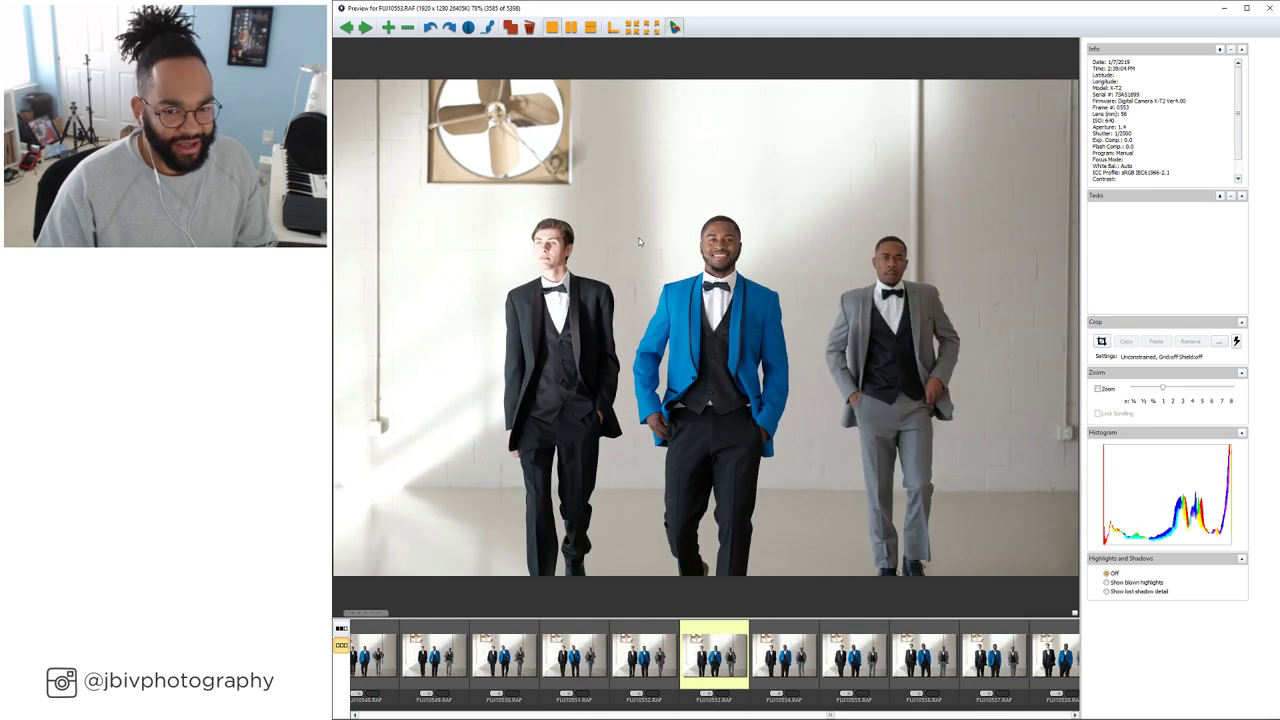
key(Right)
key(Right)
key(Right)
key(Right)
key(Right)
key(Right)
key(Right)
key(Right)
key(Right)
key(Right)
key(Right)
key(Right)
key(Right)
key(Right)
key(Right)
key(Right)
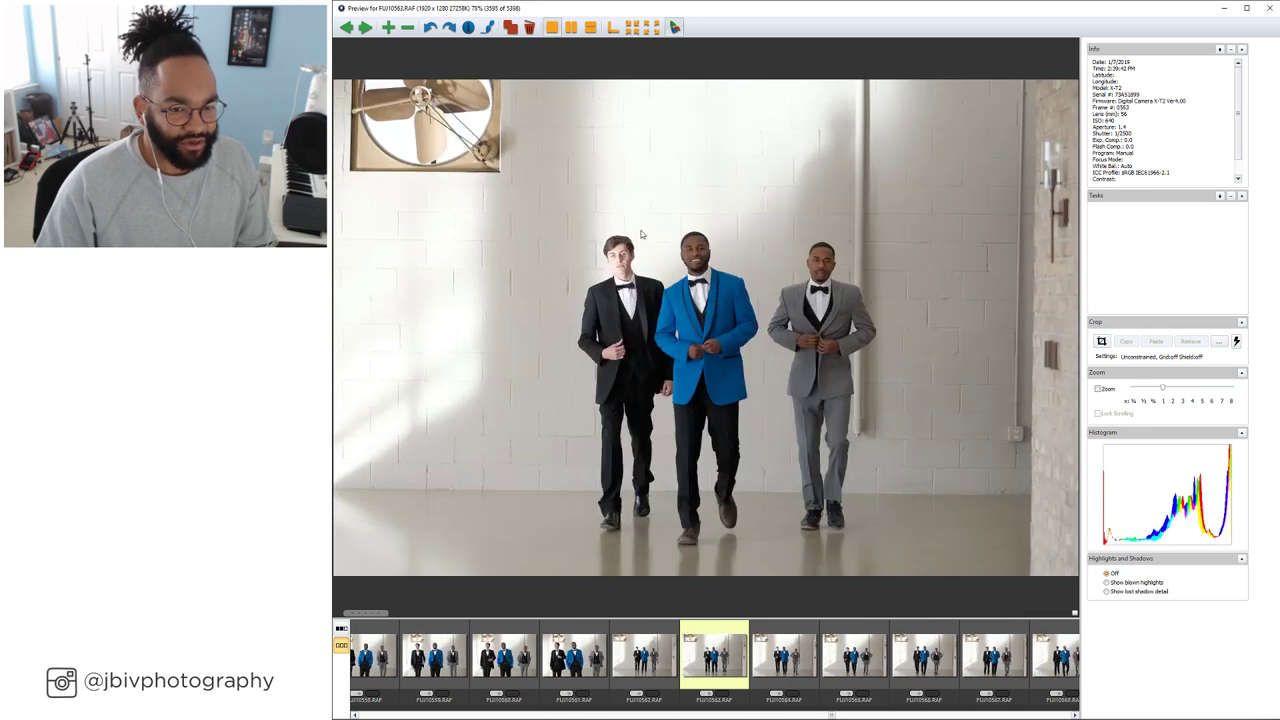
key(Right)
key(Right)
key(Right)
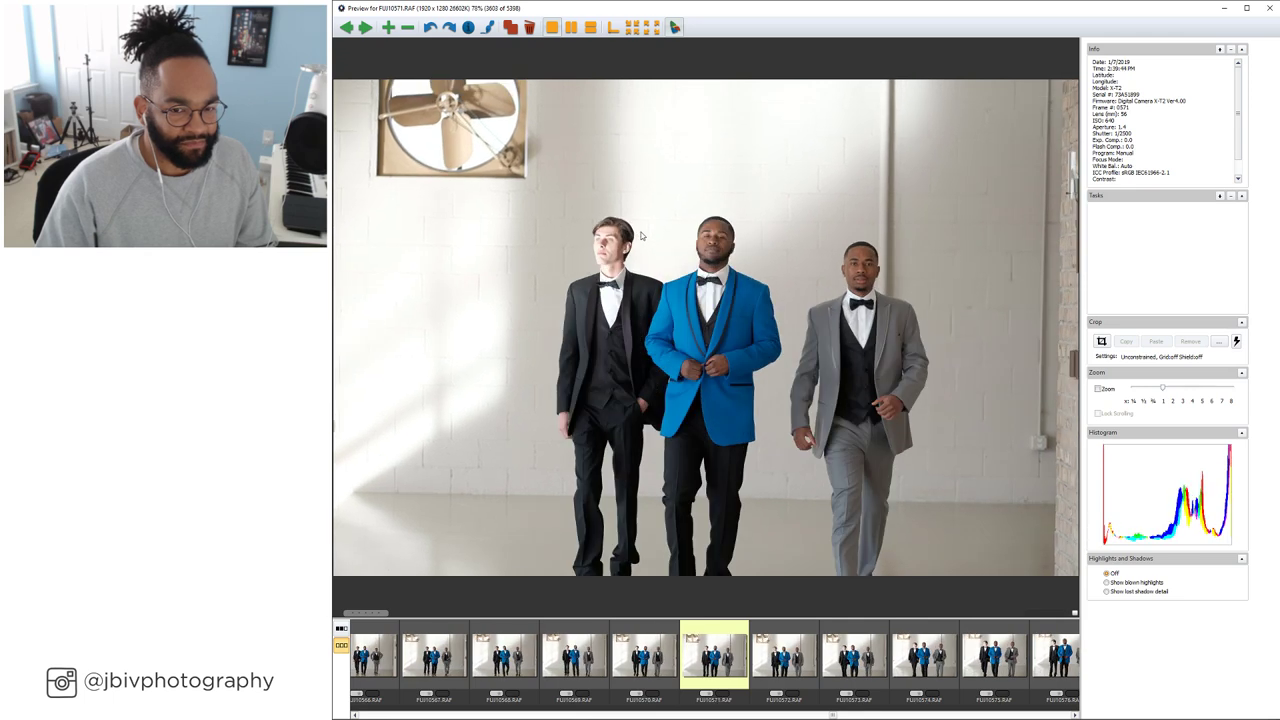
key(Right)
key(Right)
key(Right)
key(Right)
key(Right)
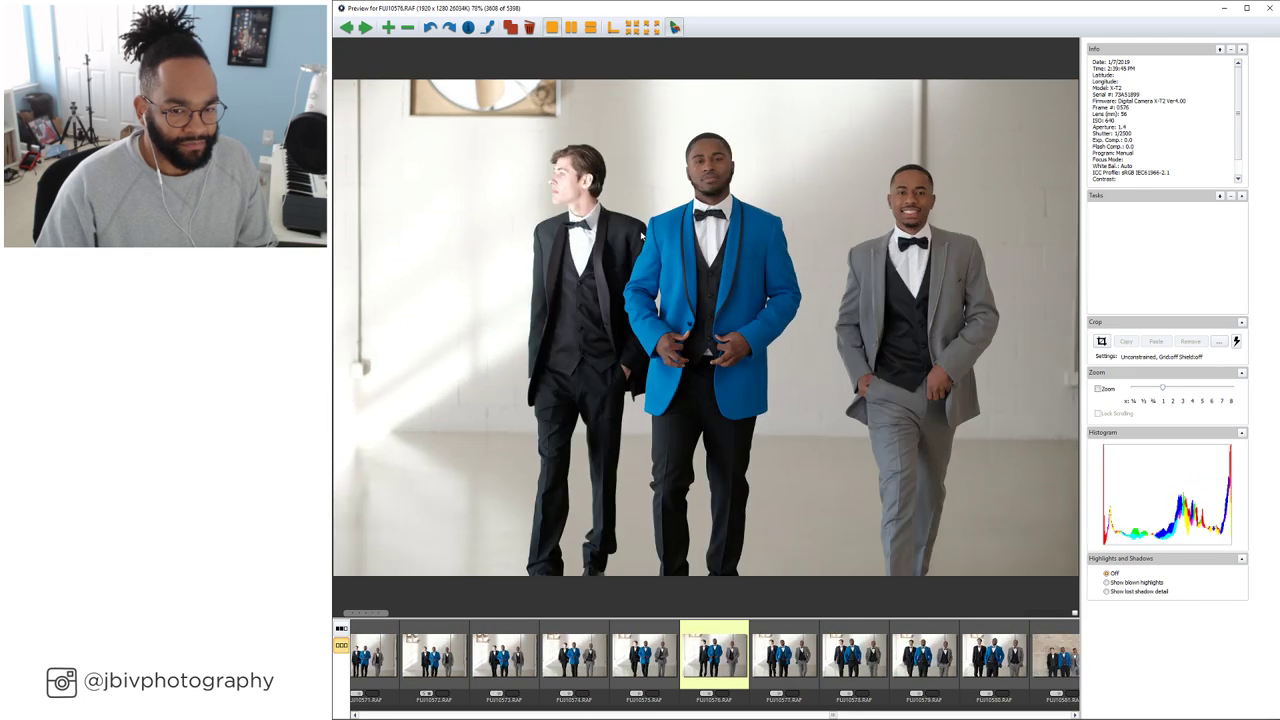
Move through the brick-wall groomsmen poses to the blue-gown couple portrait FU010608.RAF
key(Right)
key(Right)
key(Right)
key(Right)
key(Right)
key(Right)
key(Right)
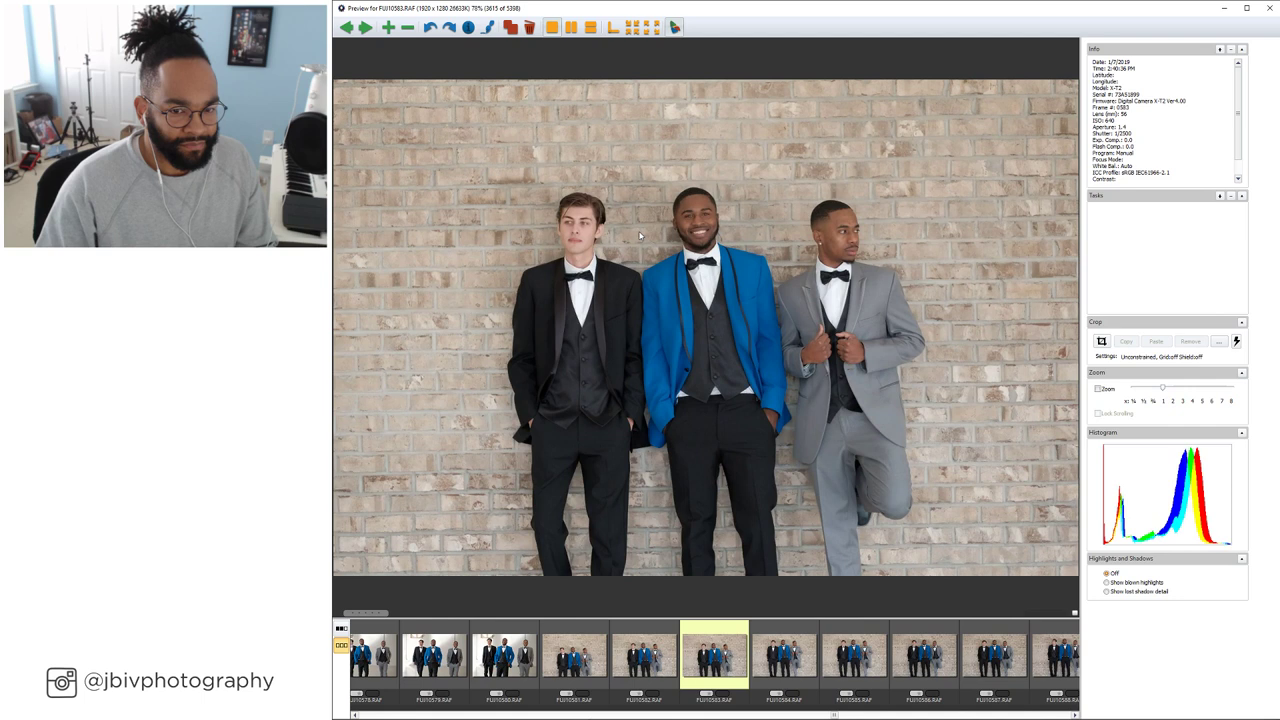
key(Right)
key(Right)
key(Right)
key(Right)
key(Right)
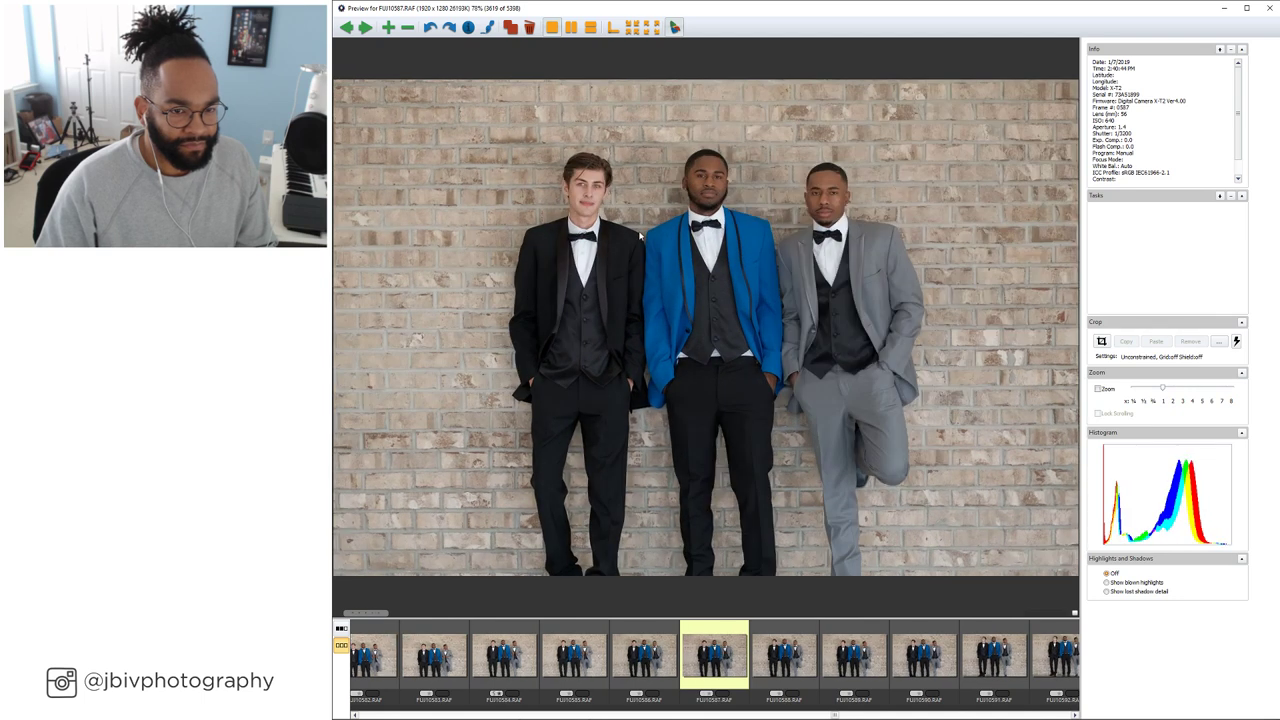
key(Right)
key(Right)
key(Right)
key(Right)
key(Right)
key(Right)
key(Right)
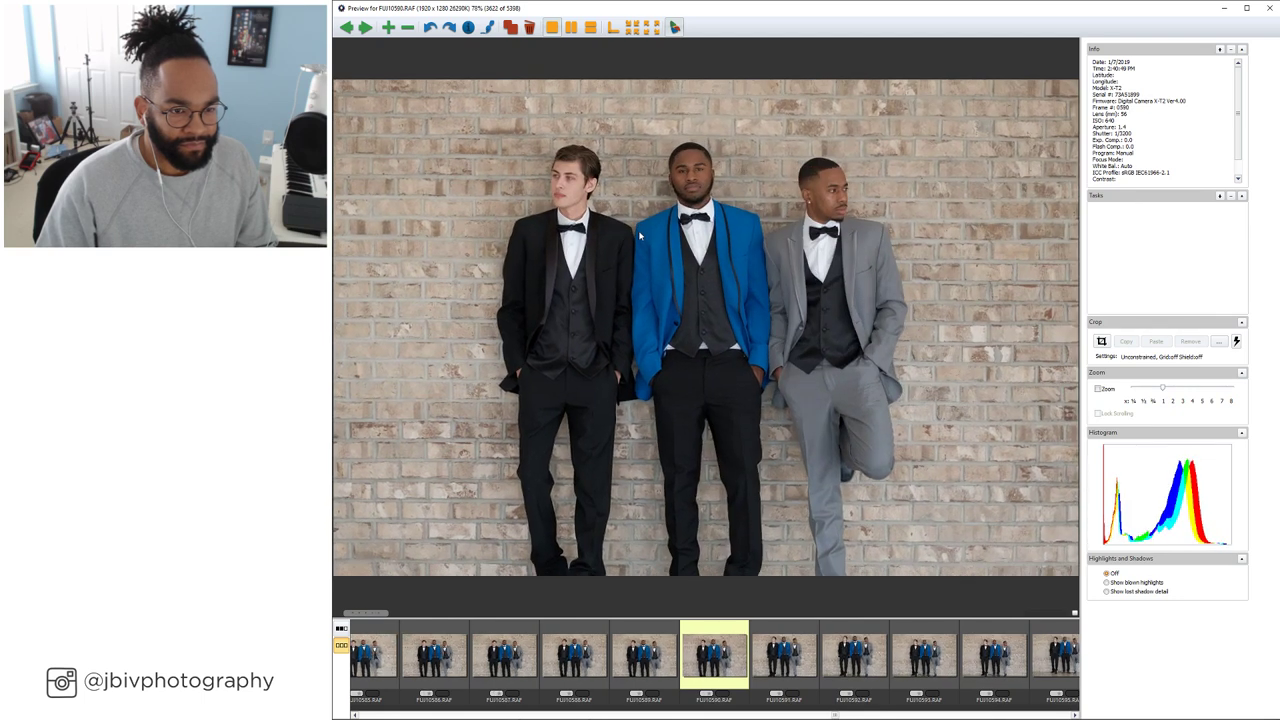
key(Right)
key(Right)
key(Right)
key(Right)
key(Right)
key(Right)
key(Right)
key(Right)
key(Right)
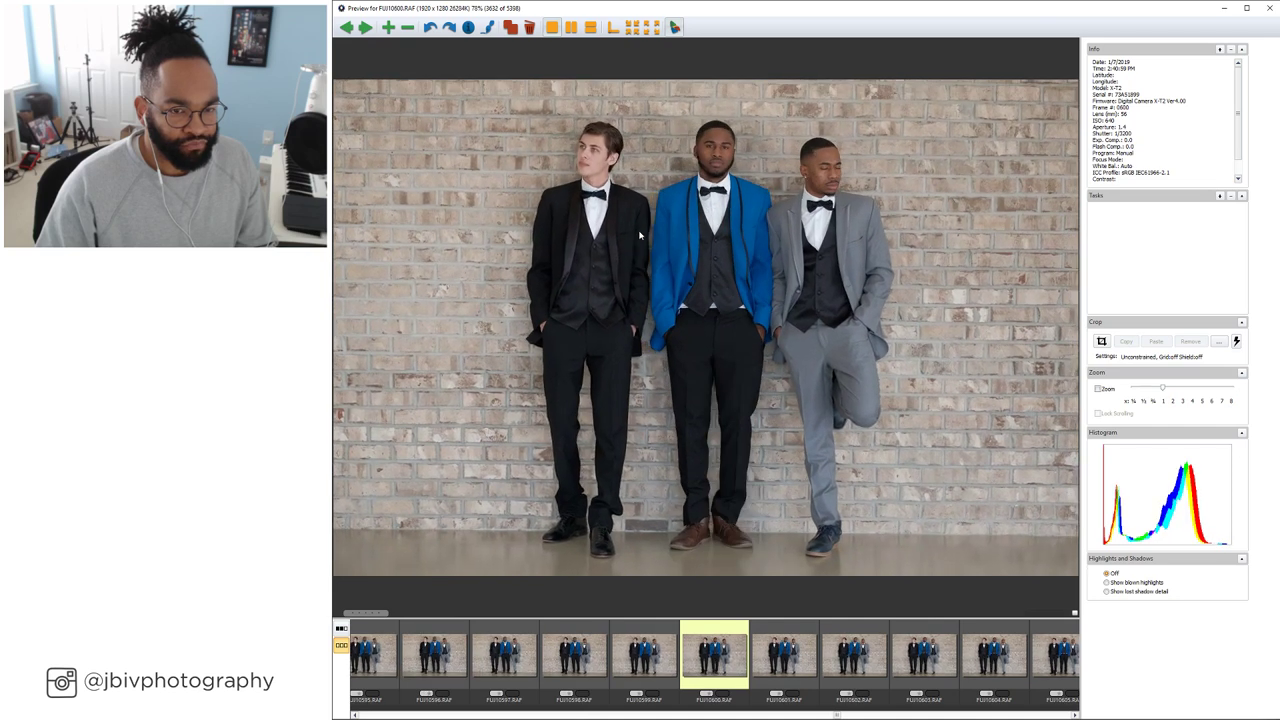
key(Right)
key(Right)
key(Right)
key(Right)
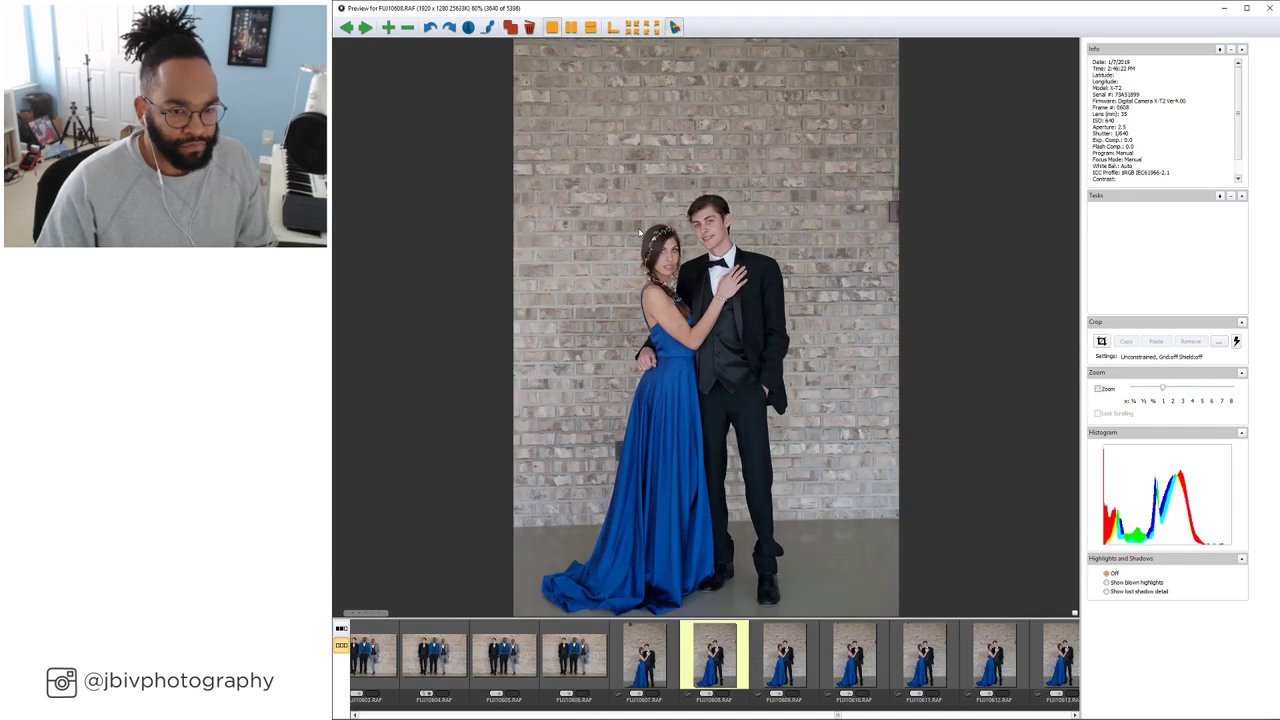
key(Right)
key(Right)
key(Right)
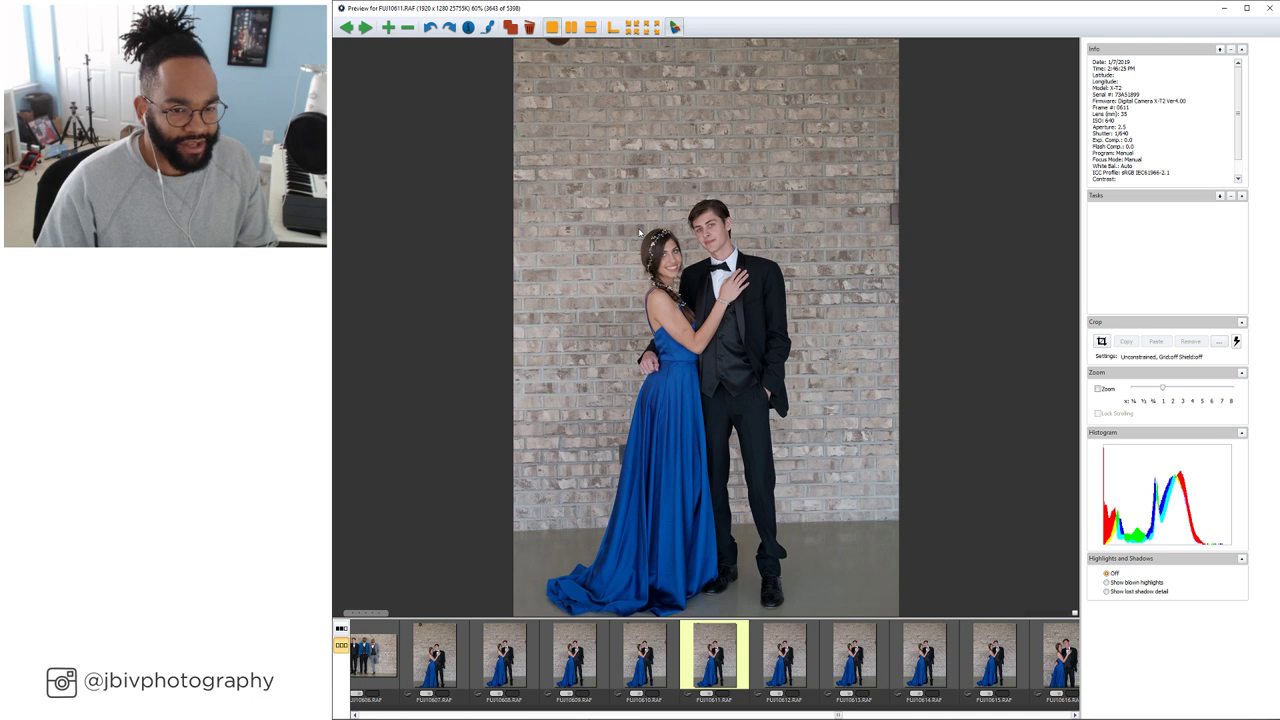
Compare the blue-gown couple poses, including a closer couple portrait
key(Left)
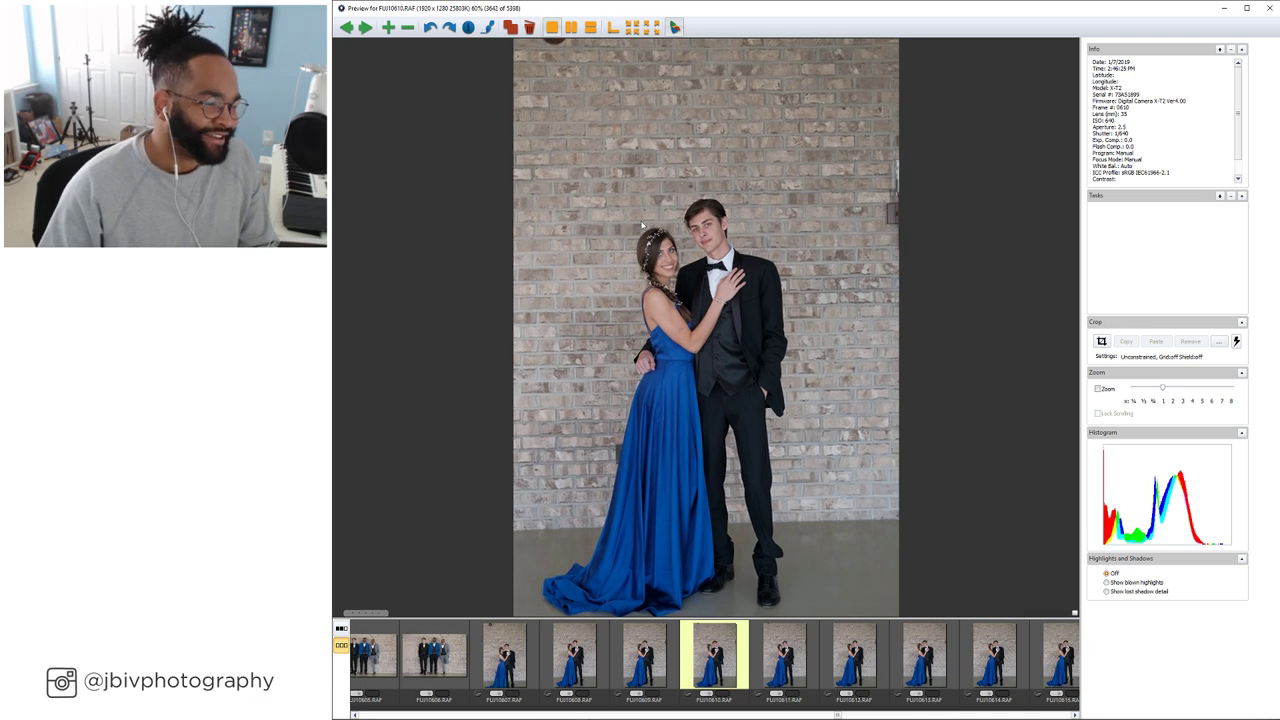
key(Right)
key(Right)
key(Right)
key(Right)
key(Right)
key(Right)
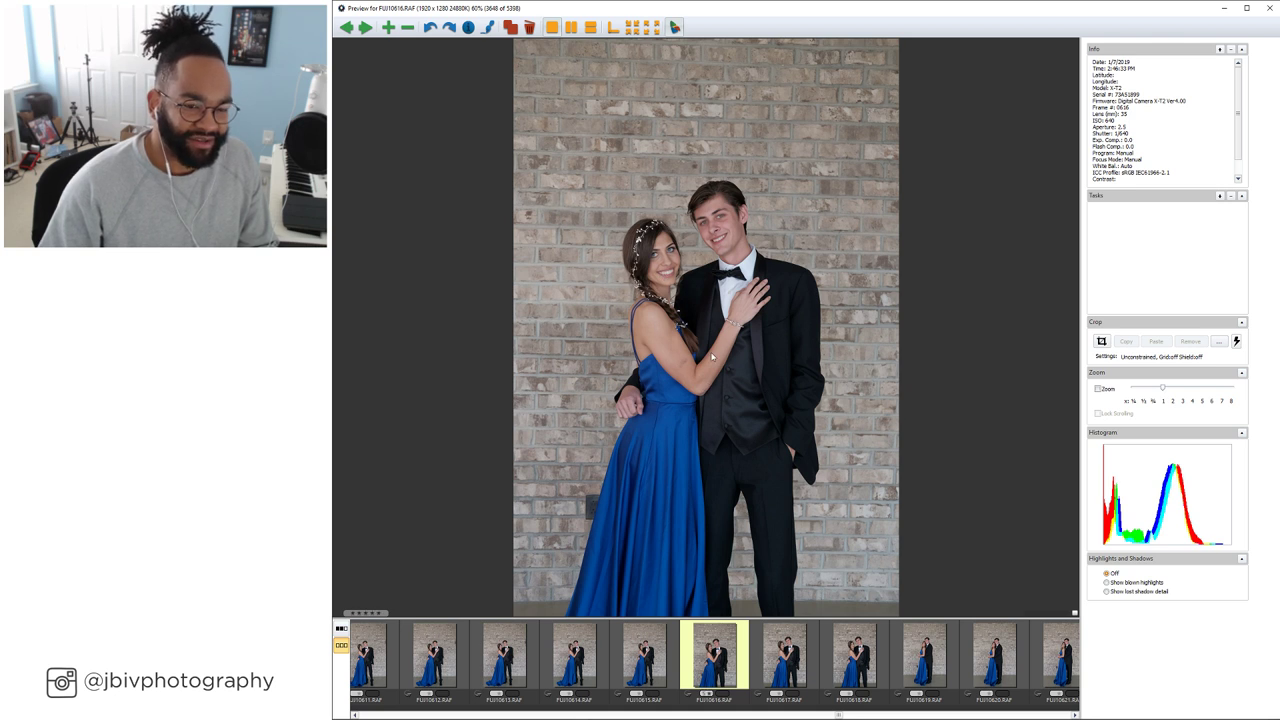
key(Right)
key(Right)
key(Right)
key(Right)
key(Right)
key(Right)
key(Right)
key(Right)
key(Right)
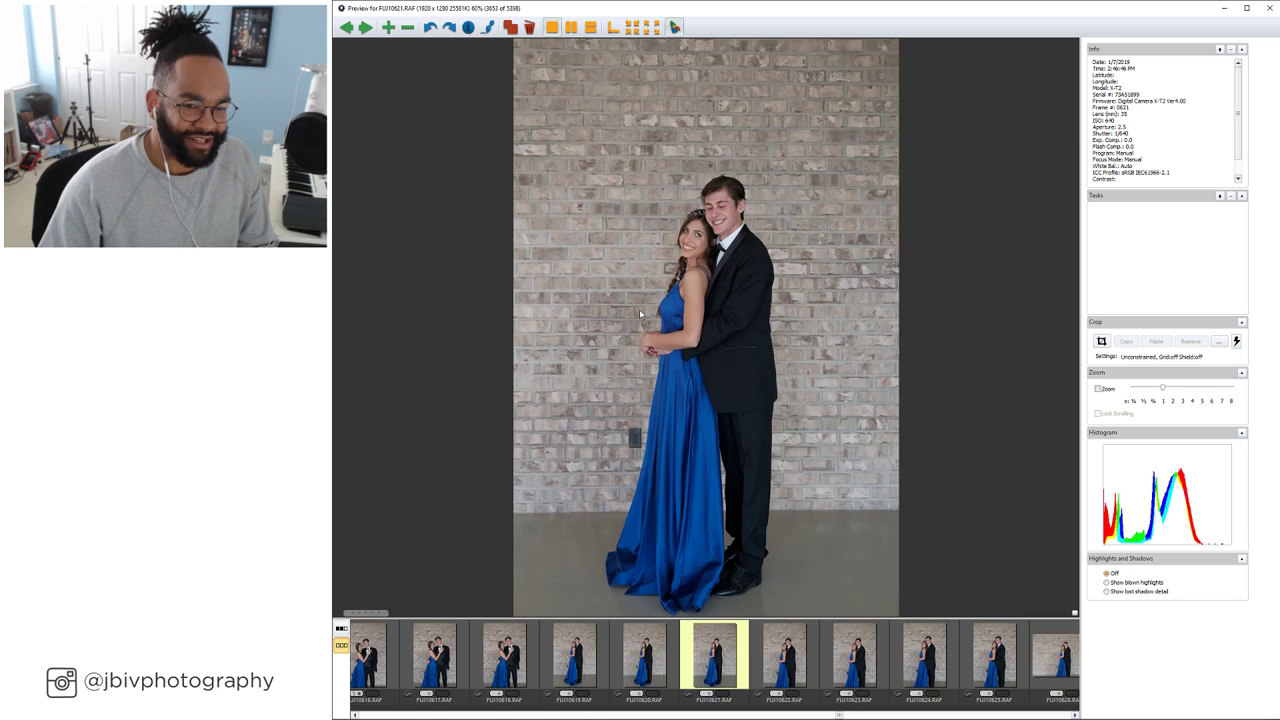
key(Right)
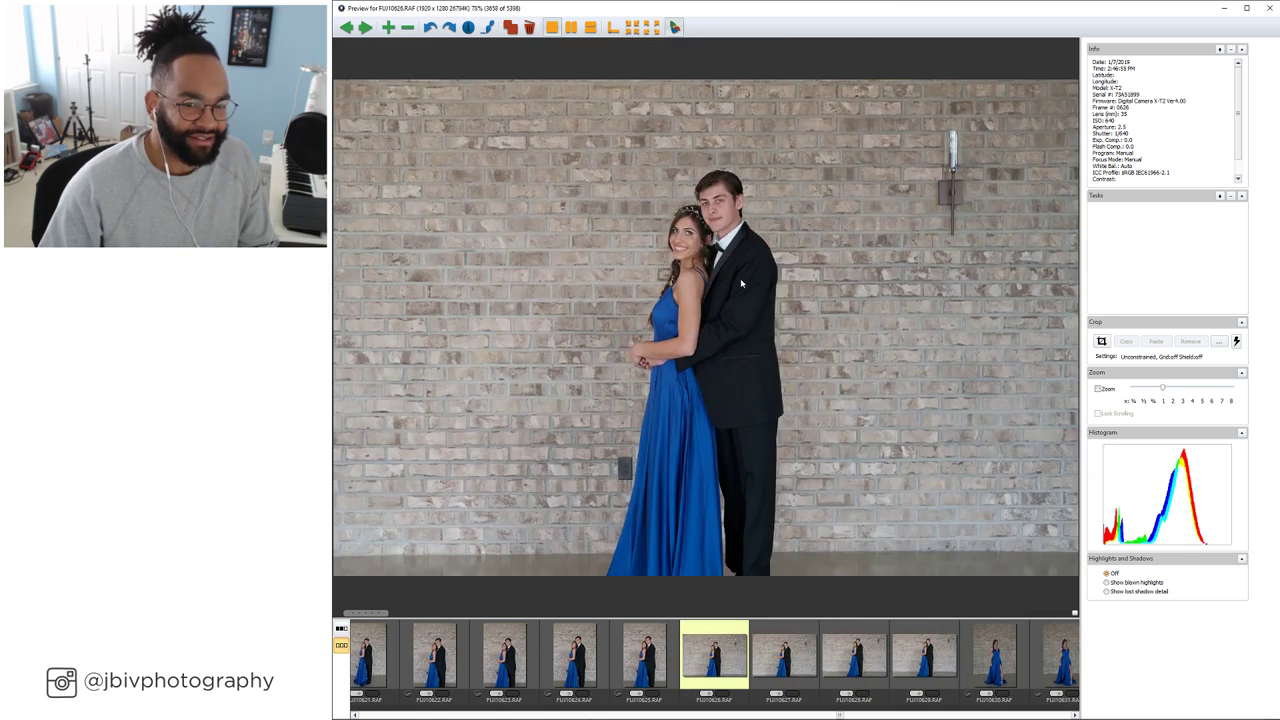
Cull the solo blue-dress portraits, wider shots and twirling-dress sequence
key(Right)
key(Right)
key(Right)
key(Right)
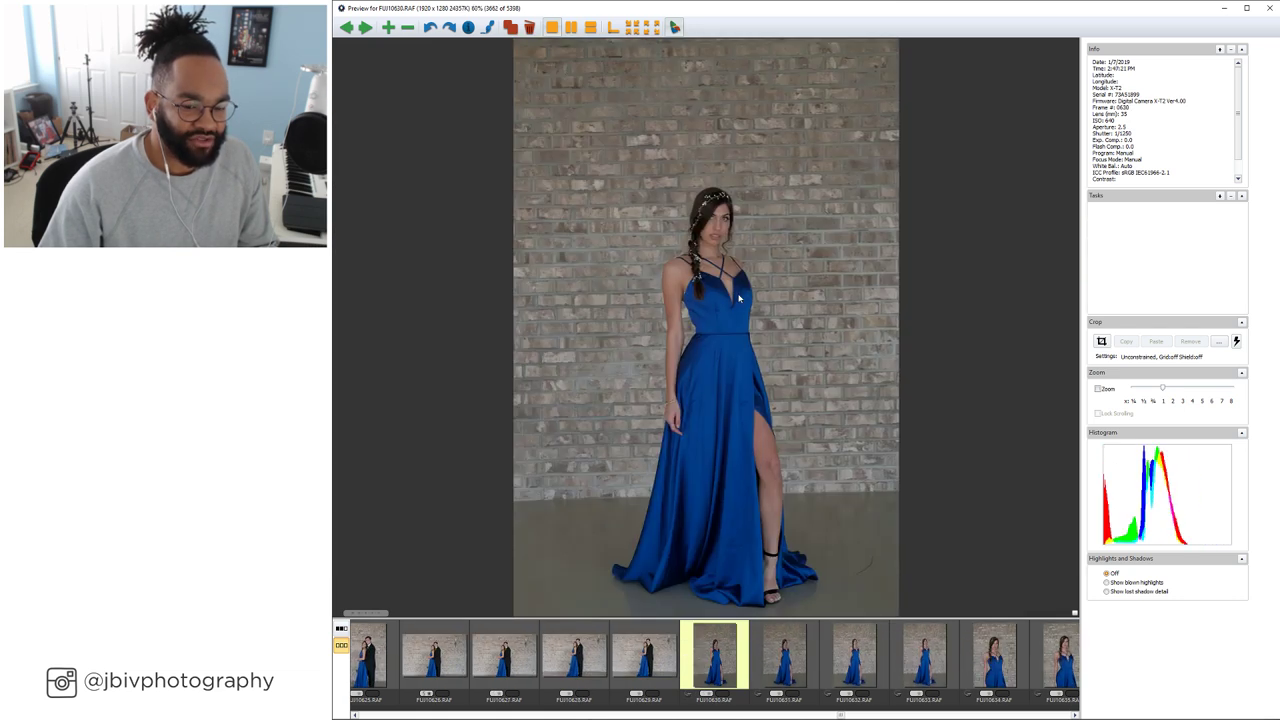
key(Right)
key(Right)
key(Right)
key(Right)
key(Right)
key(Right)
key(Right)
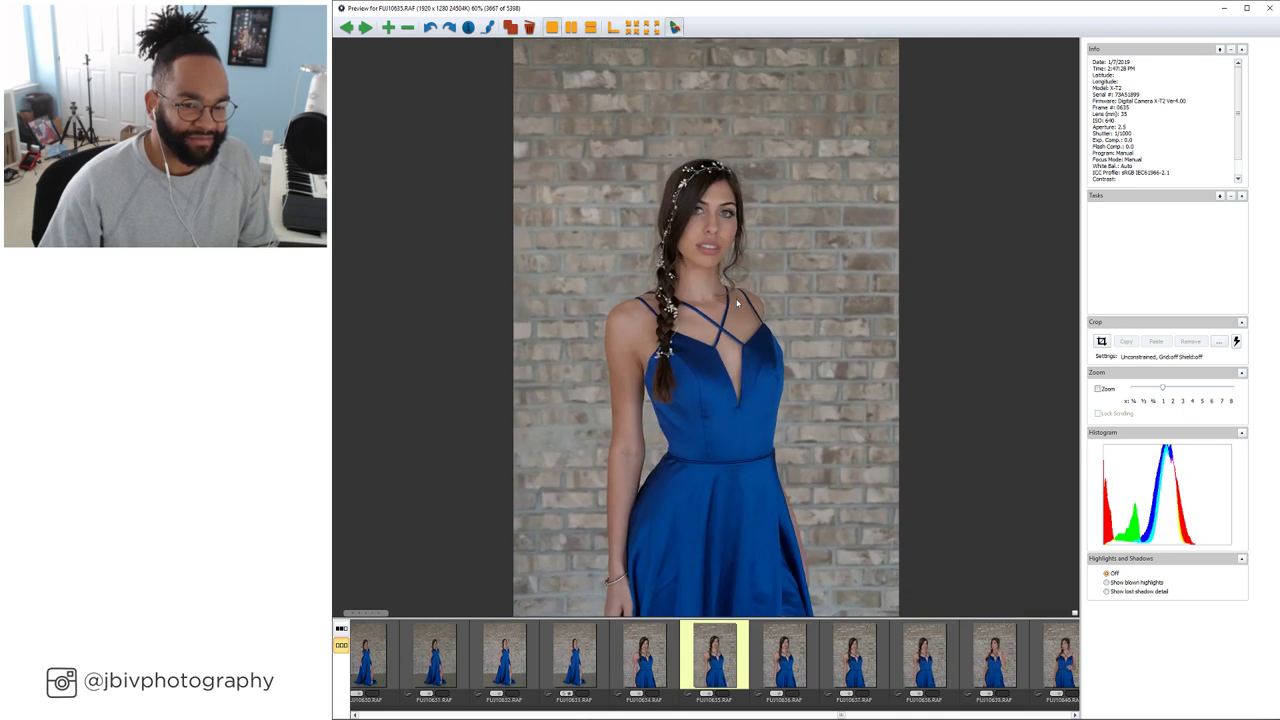
key(Right)
key(Right)
key(Right)
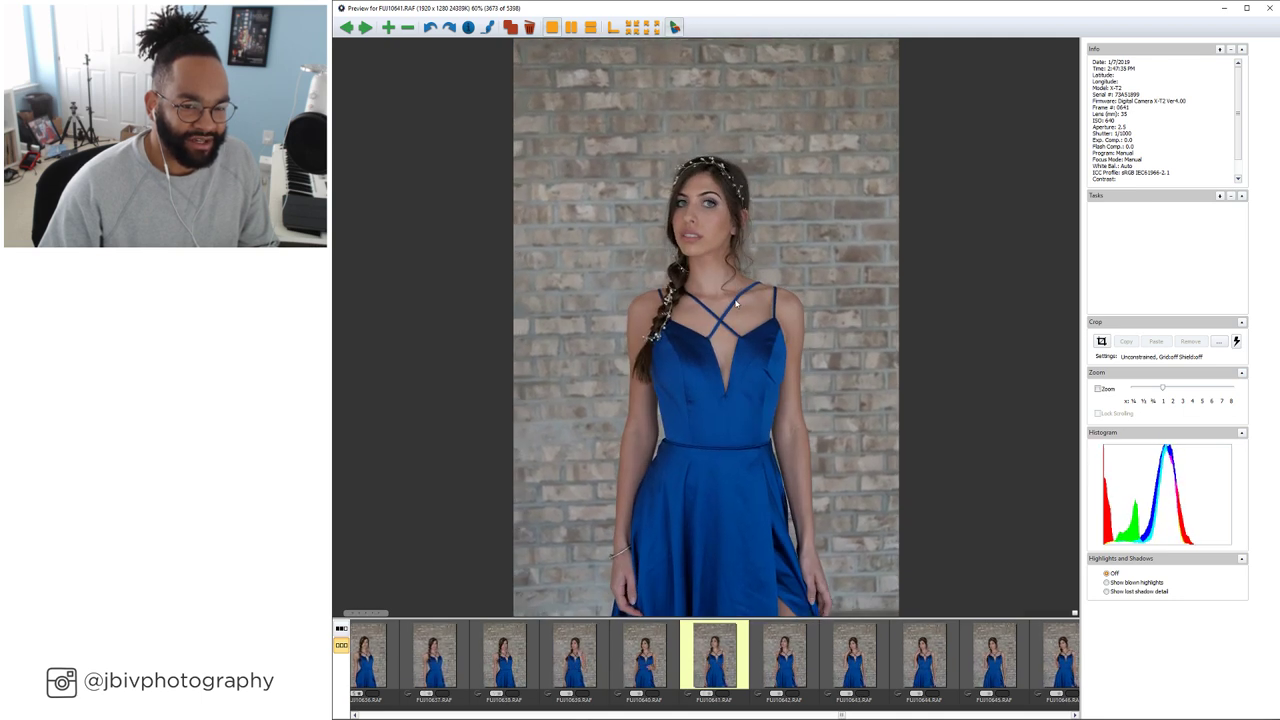
key(Right)
key(Right)
key(Right)
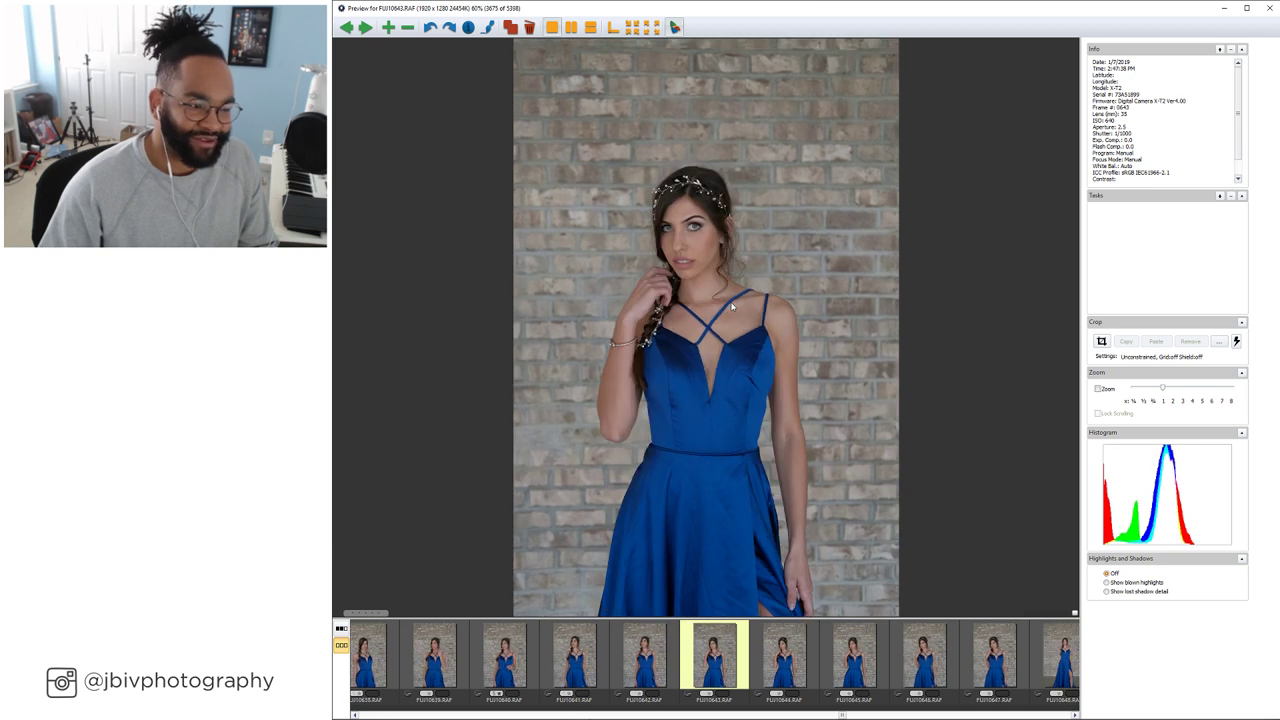
key(Right)
key(Right)
key(Right)
key(Right)
key(Right)
key(Right)
key(Right)
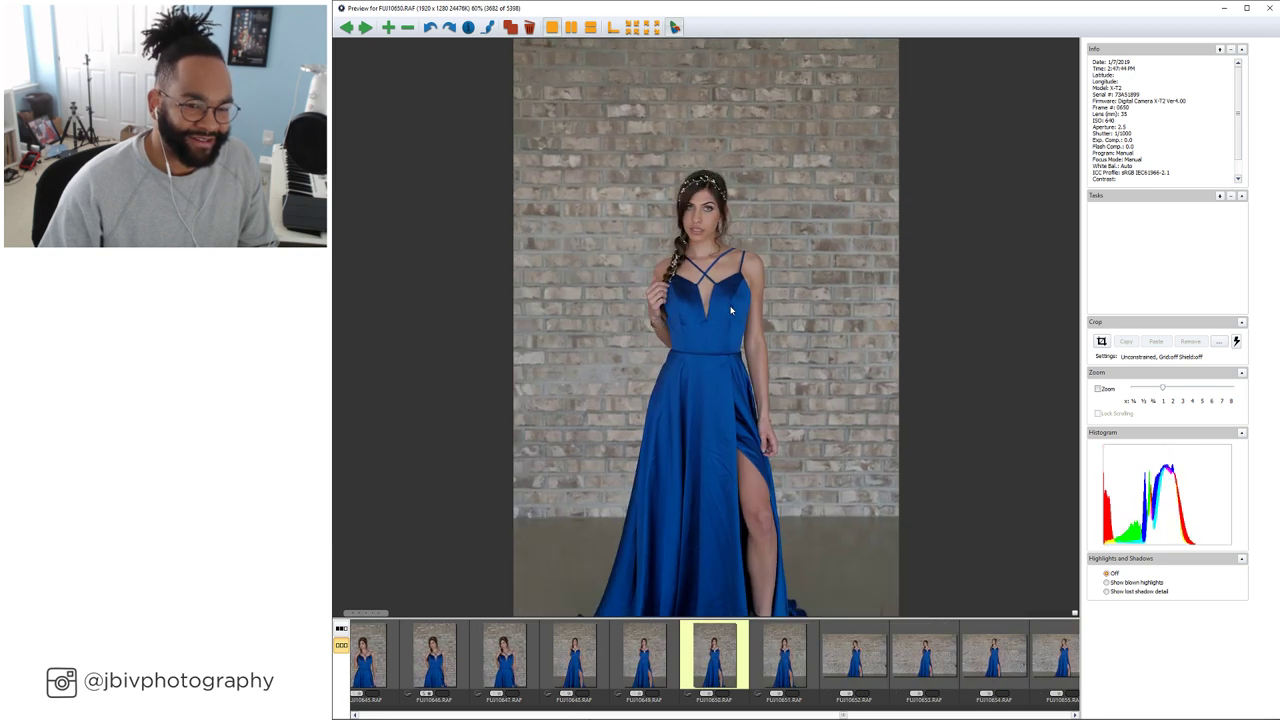
key(Right)
key(Right)
key(Right)
key(Right)
key(Right)
key(Right)
key(Right)
key(Right)
key(Right)
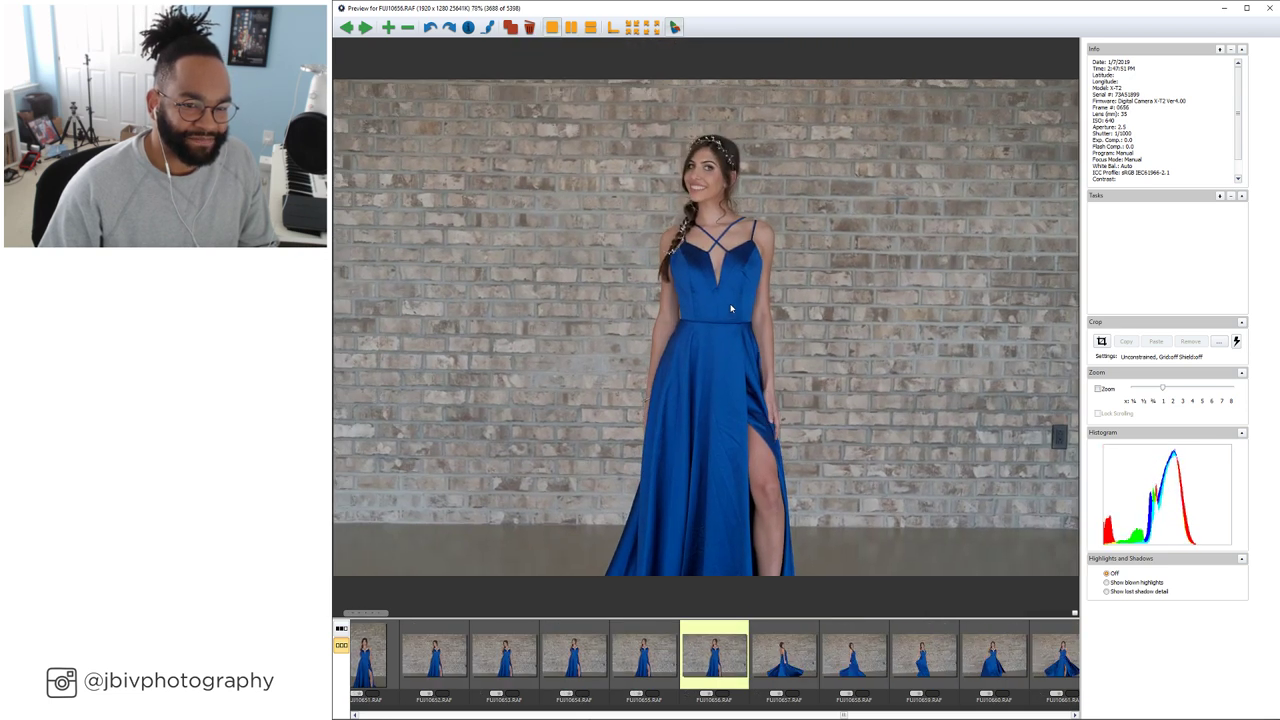
key(Right)
key(Right)
key(Right)
key(Right)
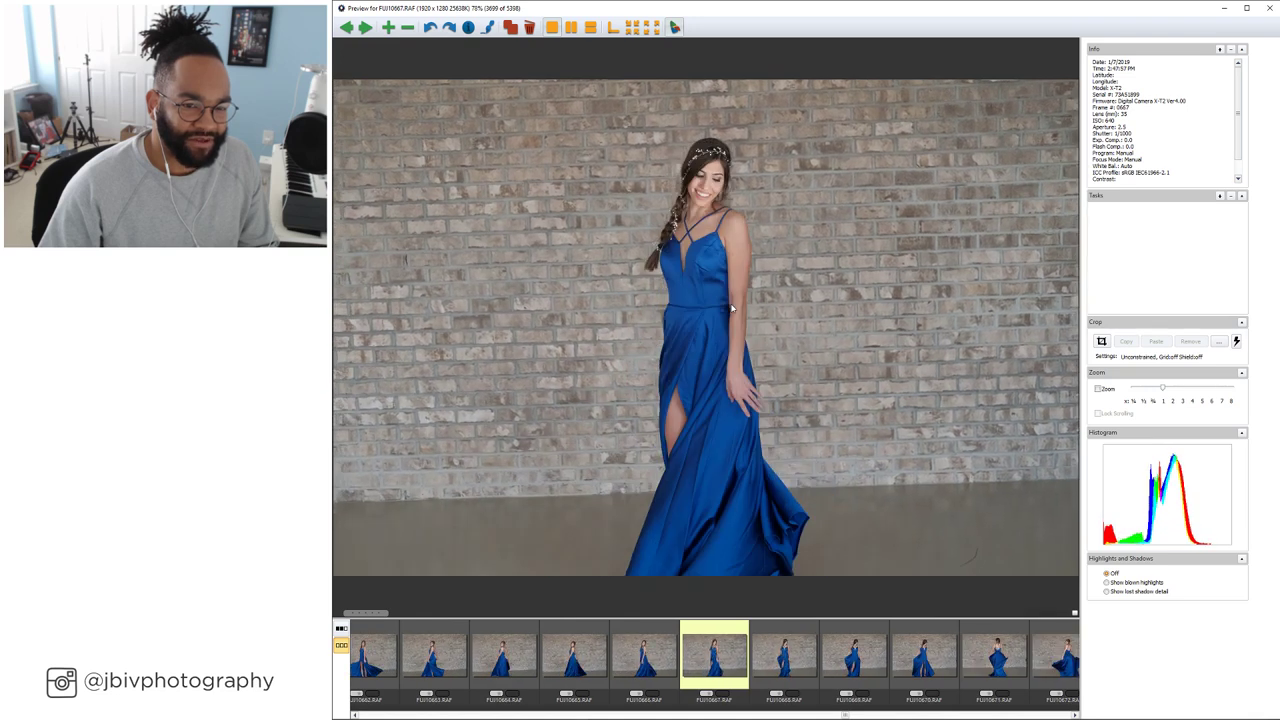
key(Right)
key(Right)
key(Right)
key(Right)
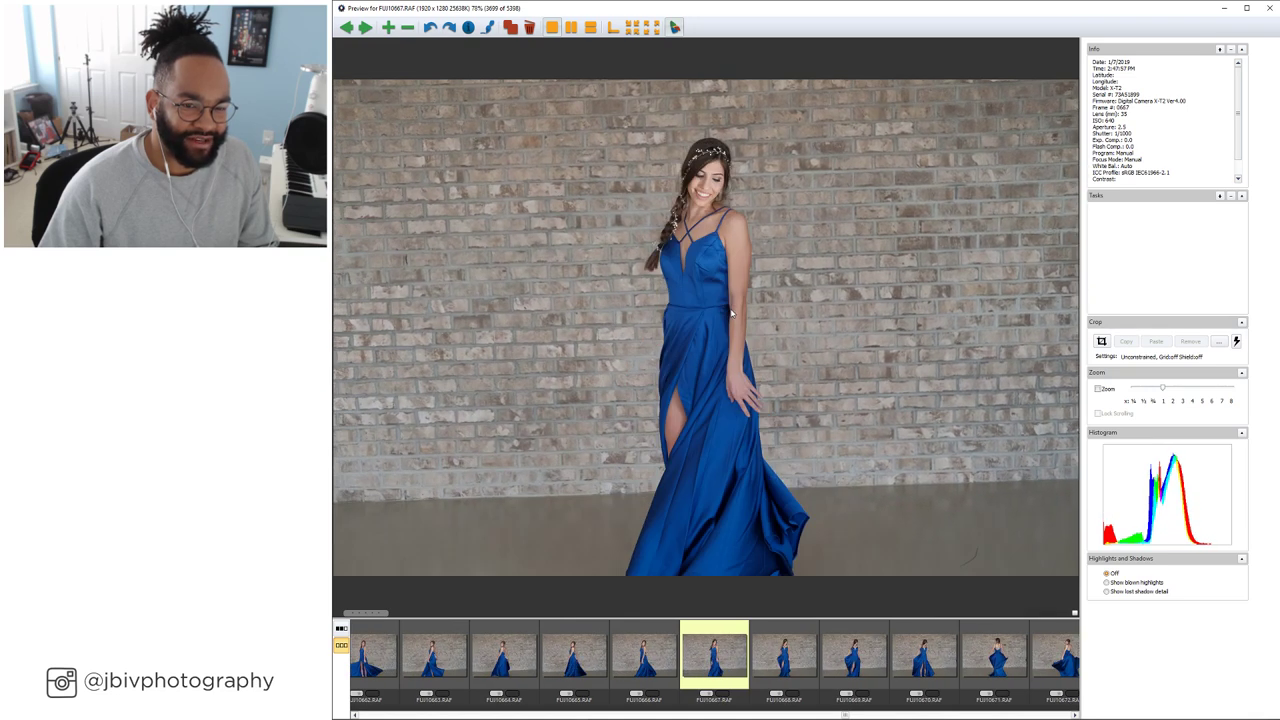
key(Right)
key(Right)
key(Right)
key(Right)
key(Right)
key(Right)
key(Right)
key(Right)
key(Right)
key(Right)
key(Right)
key(Right)
key(Right)
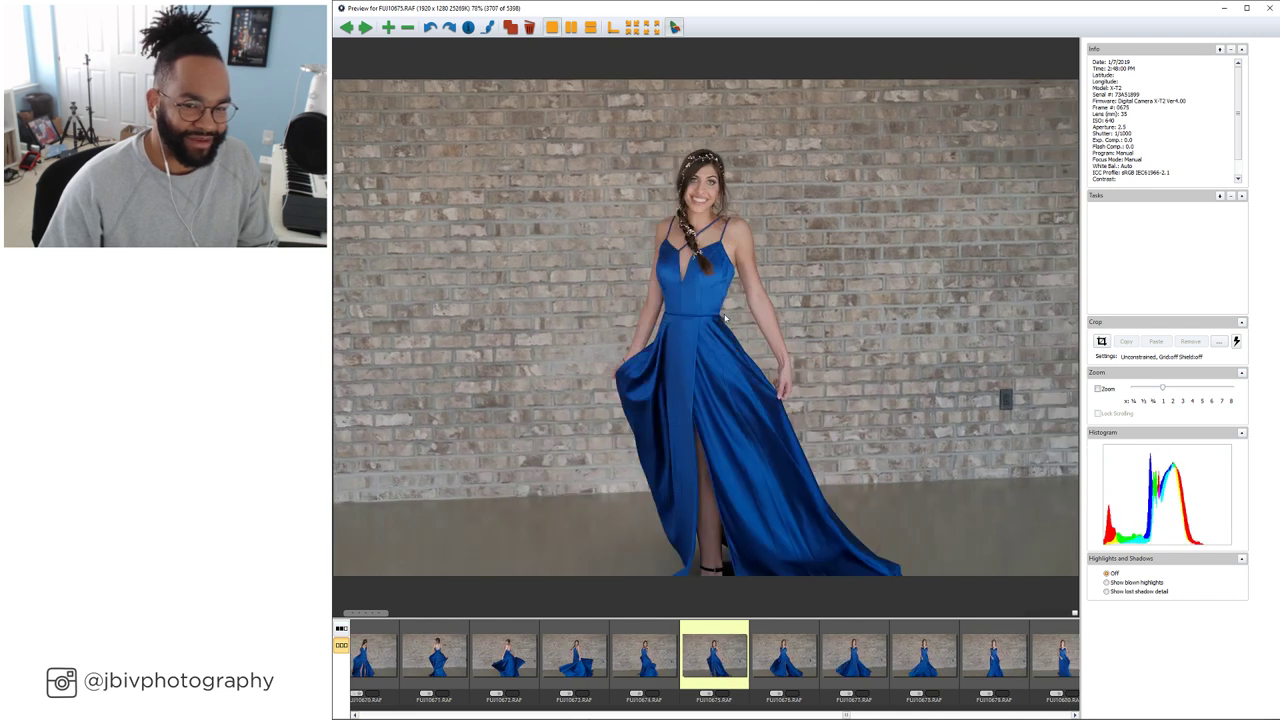
Review the green velvet dress portraits through the profile shots
key(Right)
key(Right)
key(Right)
key(Right)
key(Right)
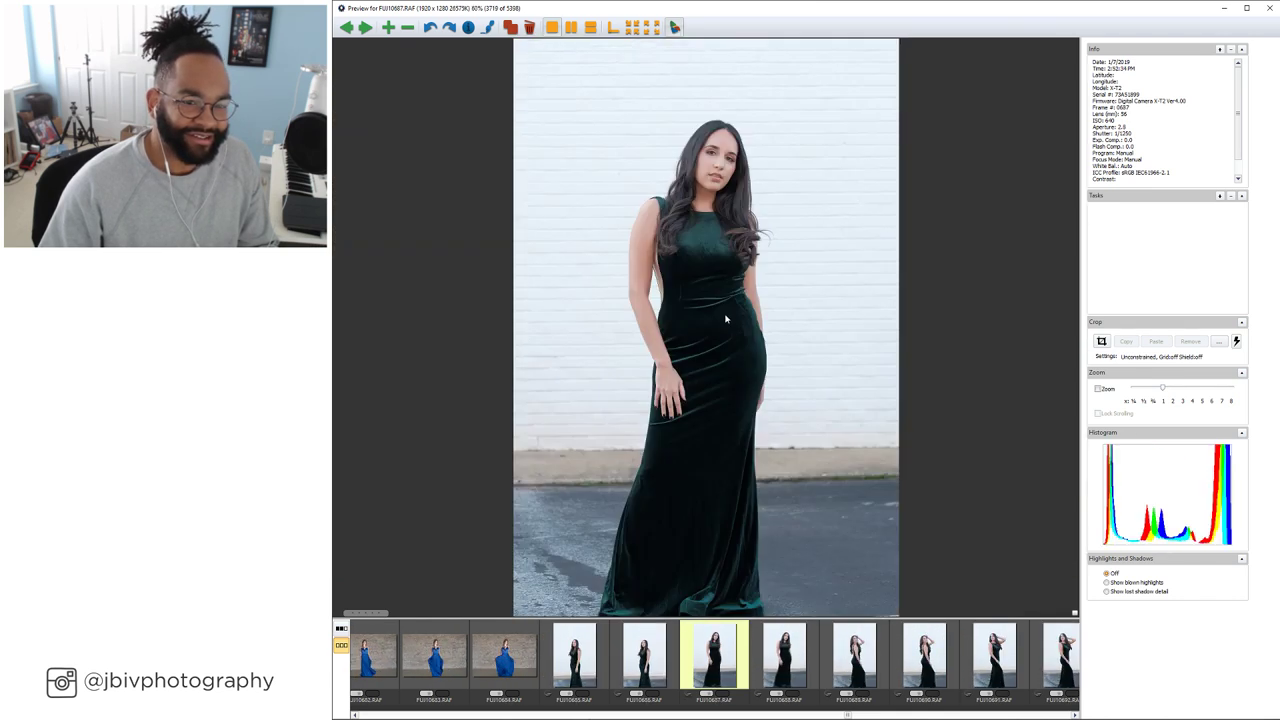
key(Right)
key(Right)
key(Right)
key(Right)
key(Right)
key(Right)
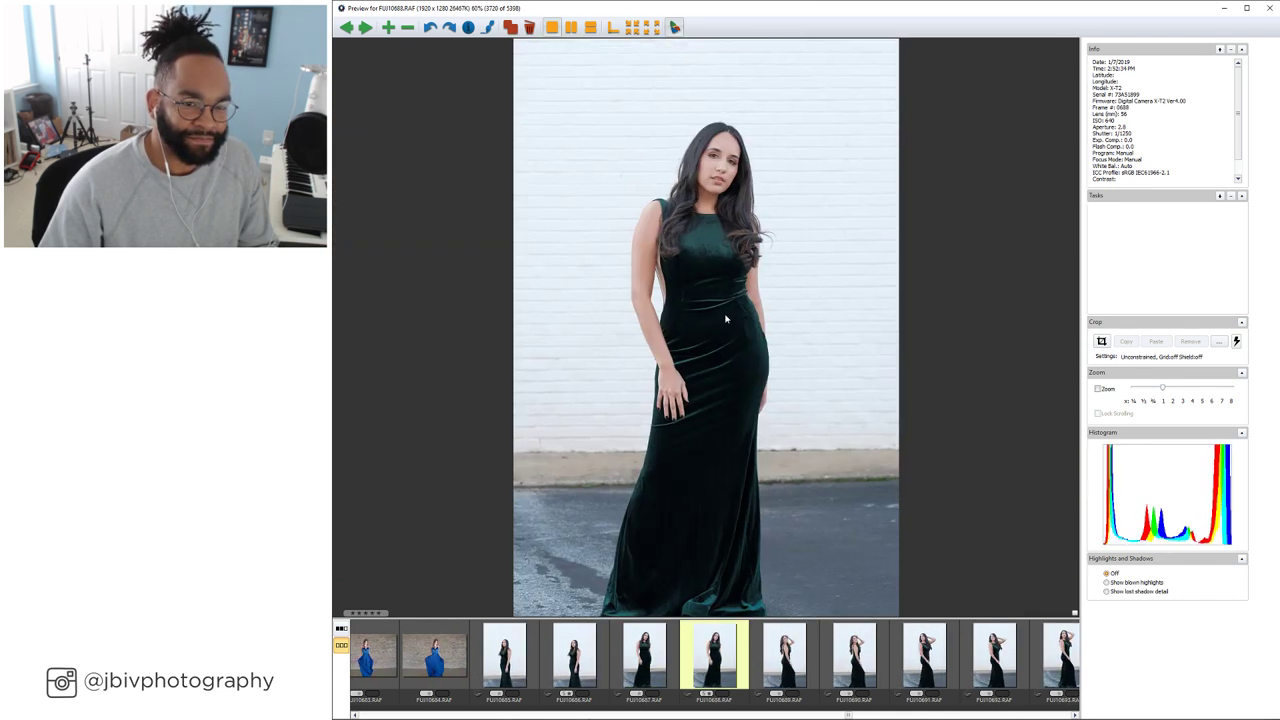
key(Right)
key(Right)
key(Right)
key(Right)
key(Right)
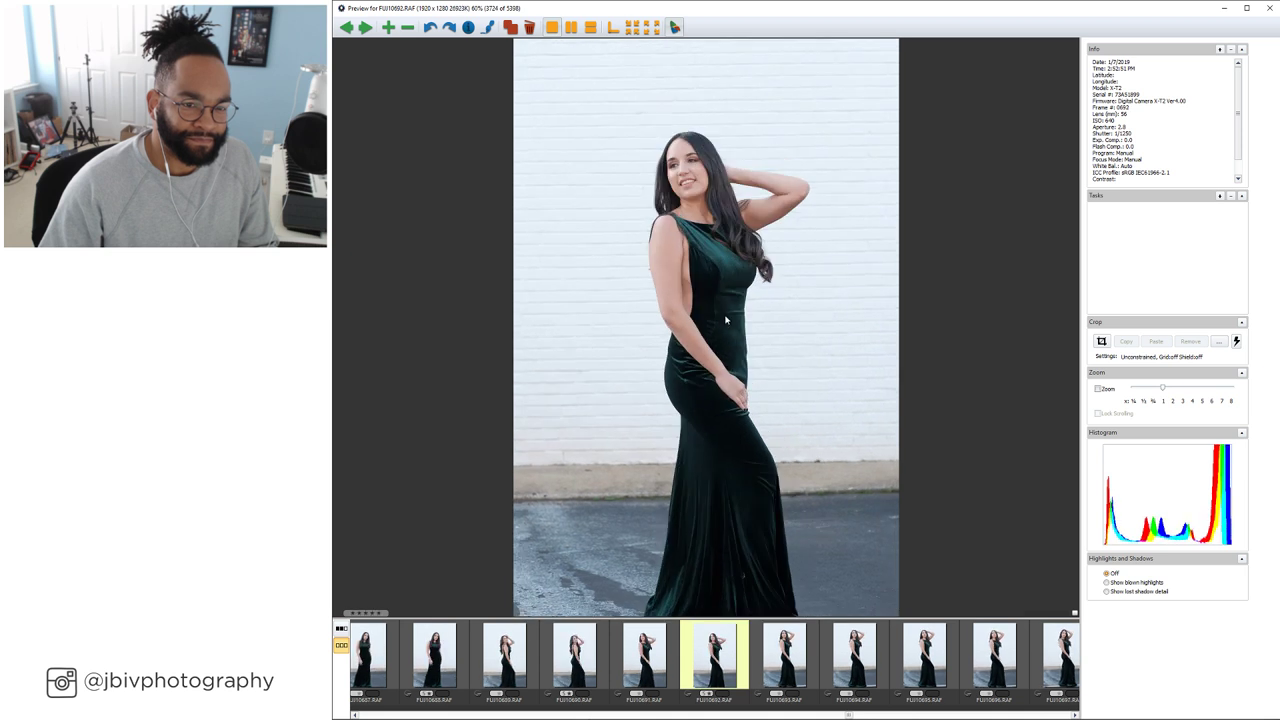
key(Right)
key(Right)
key(Right)
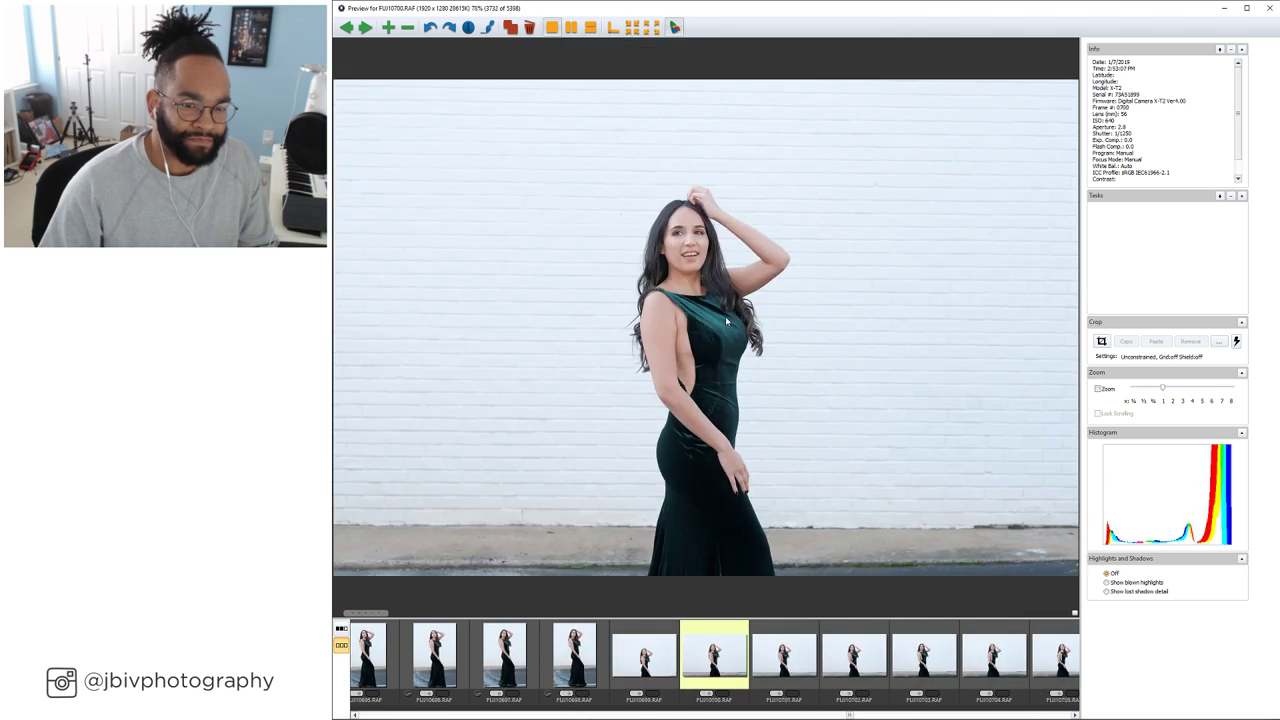
key(Right)
key(Right)
key(Right)
key(Right)
key(Right)
key(Right)
key(Right)
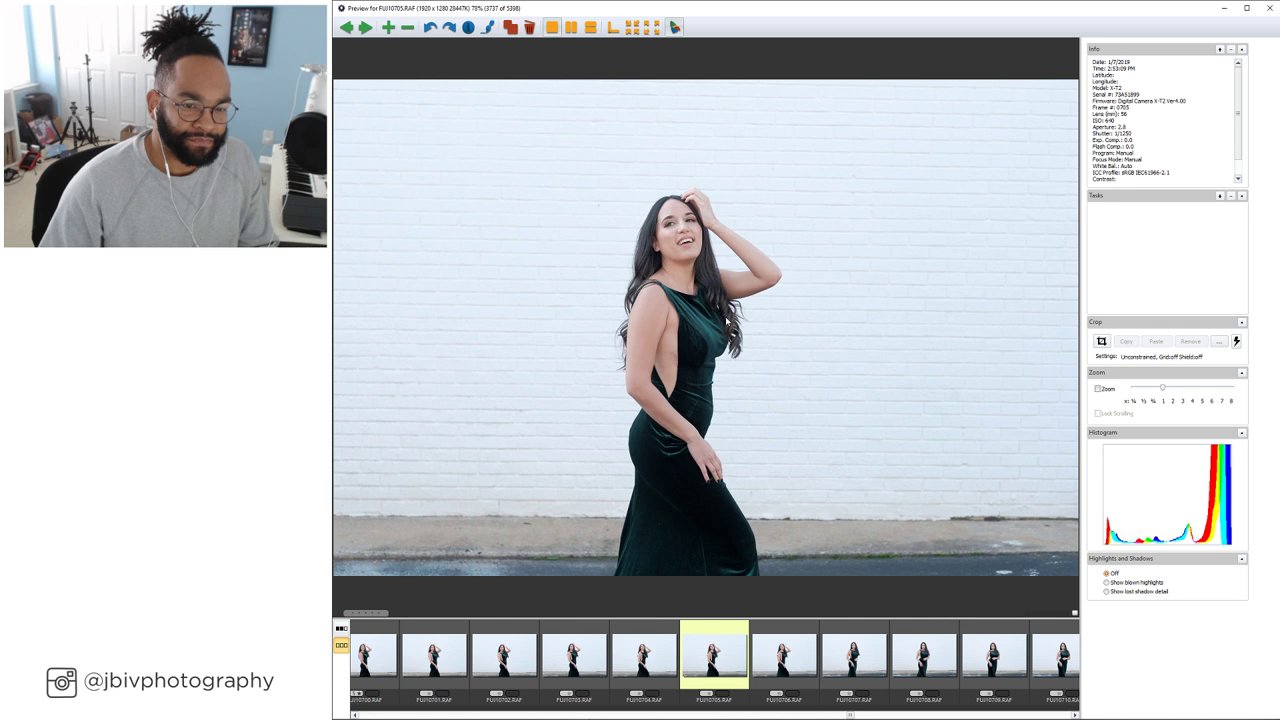
key(Right)
key(Right)
key(Right)
key(Right)
key(Right)
key(Right)
key(Right)
key(Right)
key(Right)
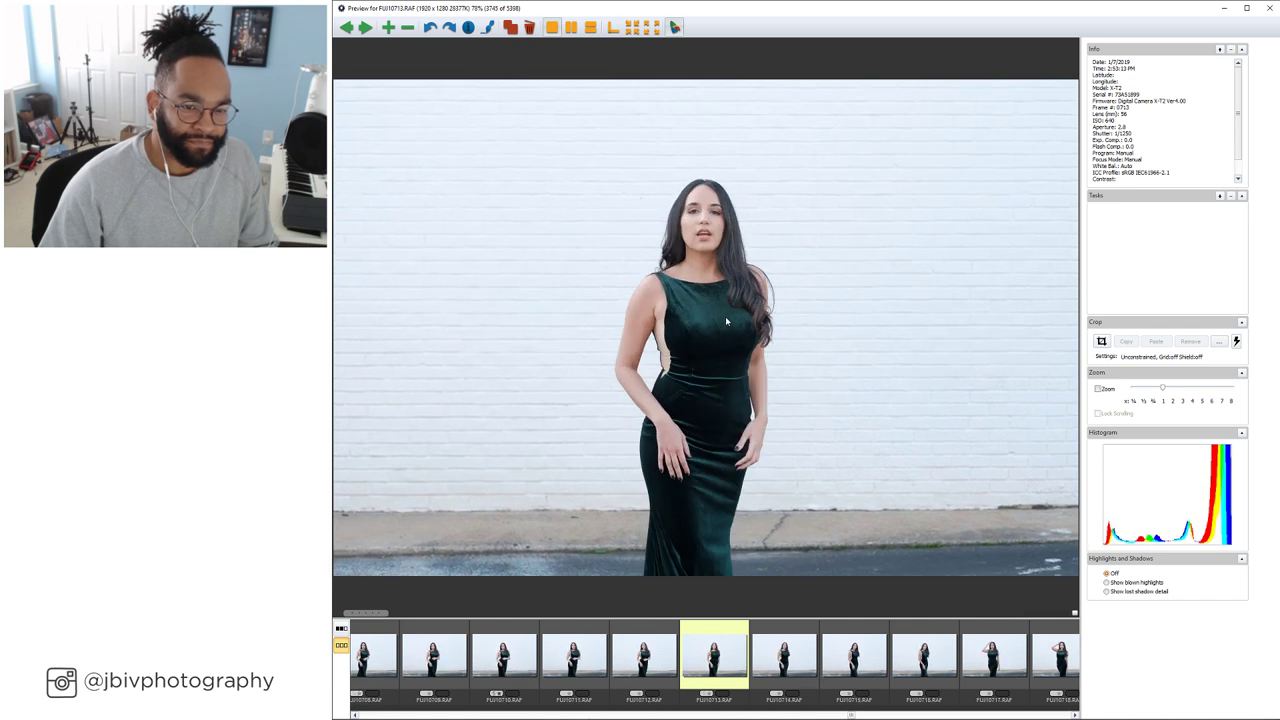
key(Right)
key(Right)
key(Right)
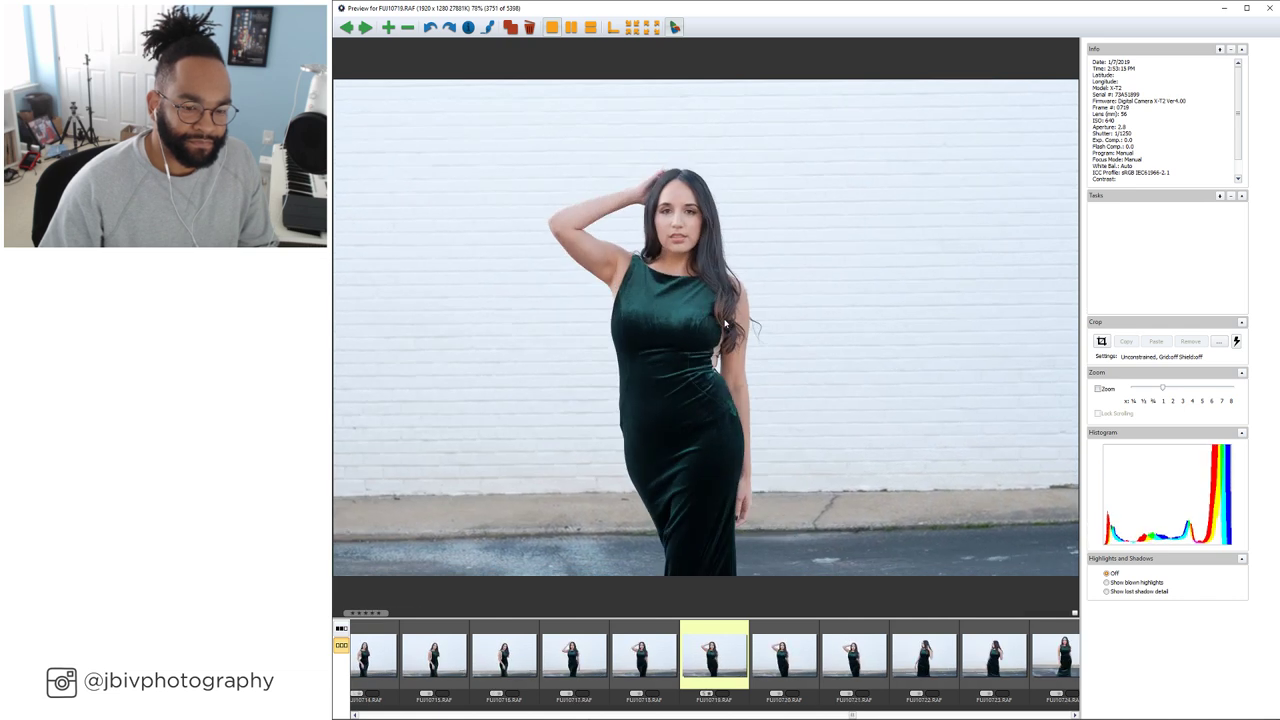
key(Right)
key(Right)
key(Right)
key(Right)
key(Right)
key(Right)
key(Right)
key(Right)
key(Right)
key(Right)
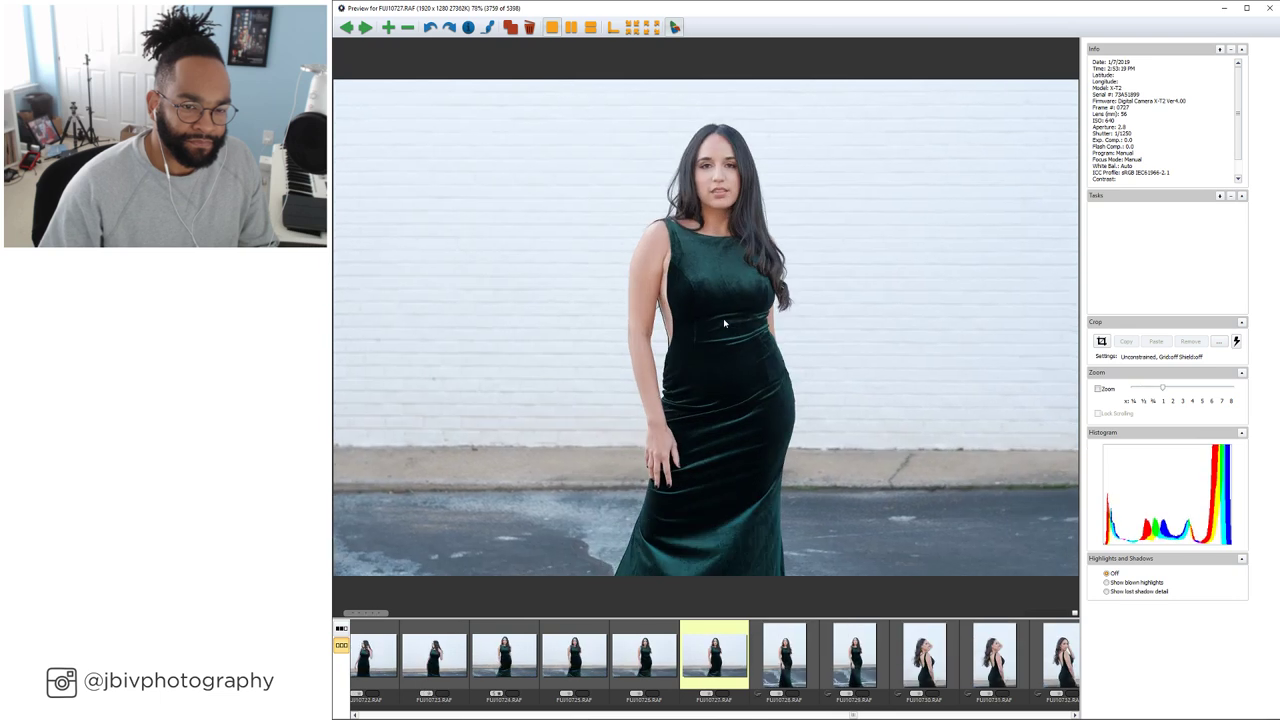
key(Right)
key(Right)
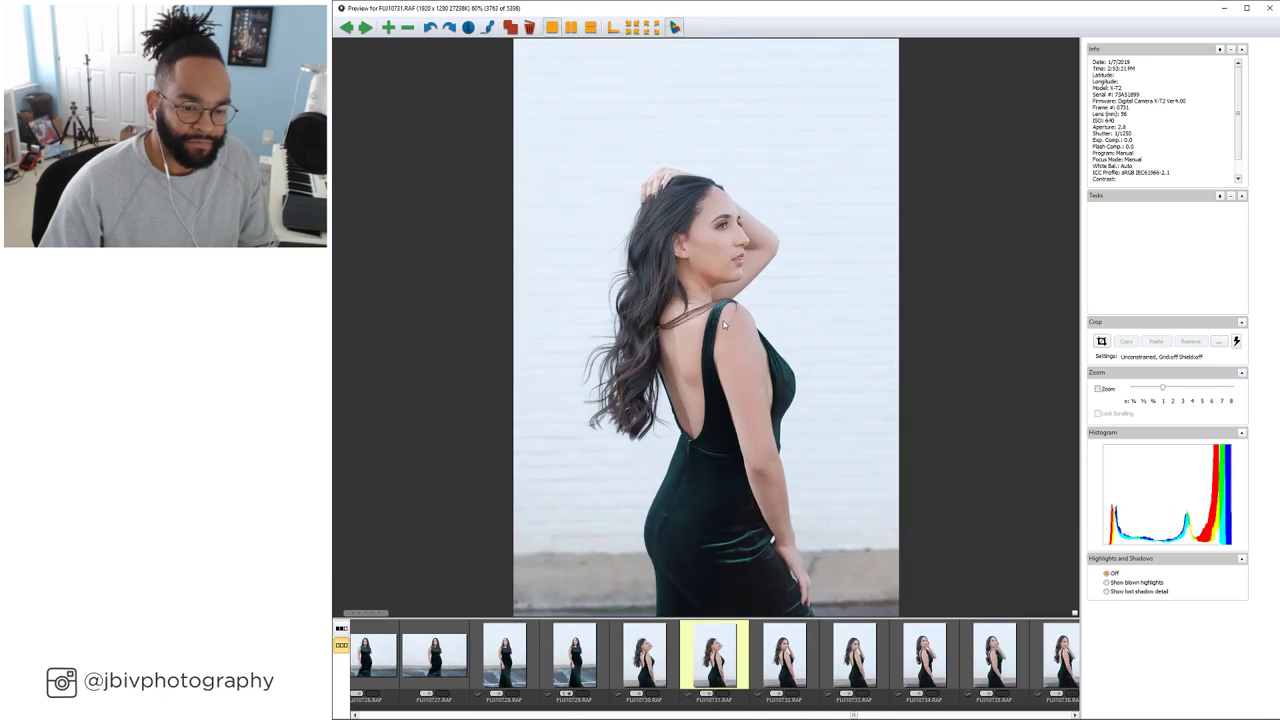
key(Right)
key(Right)
key(Right)
key(Right)
key(Right)
key(Right)
key(Right)
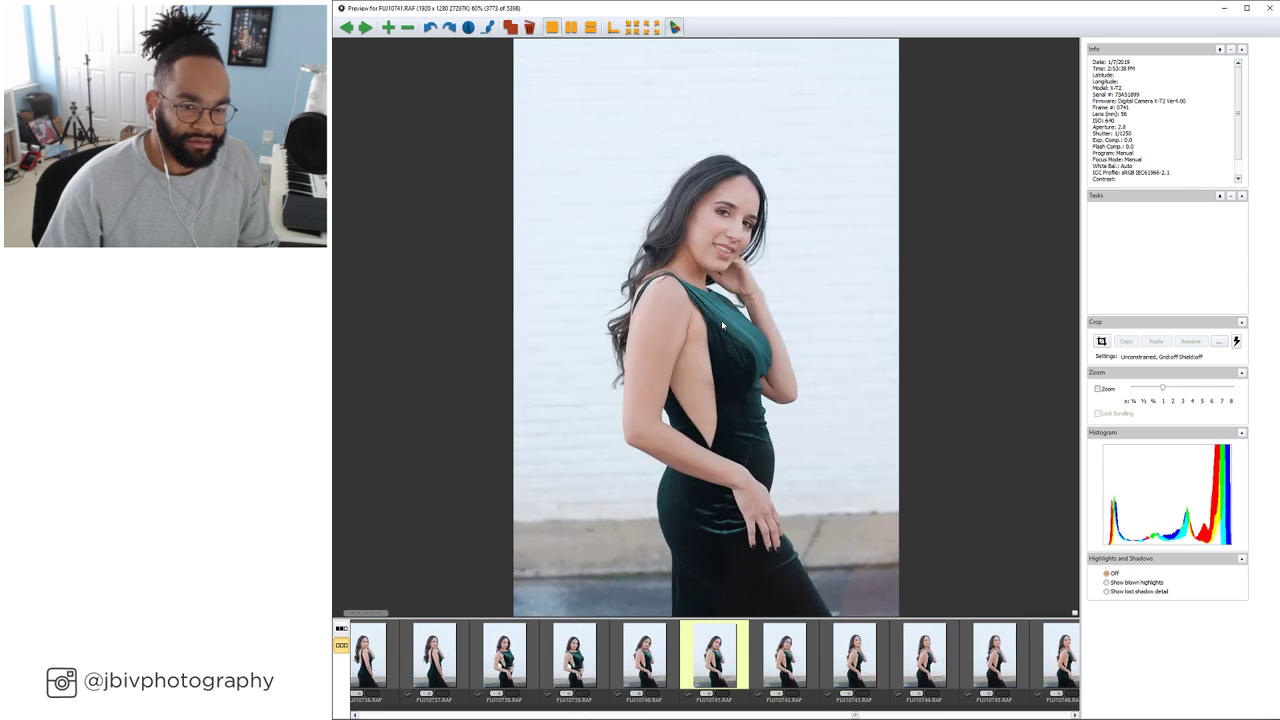
key(Right)
key(Right)
key(Right)
key(Right)
key(Right)
key(Right)
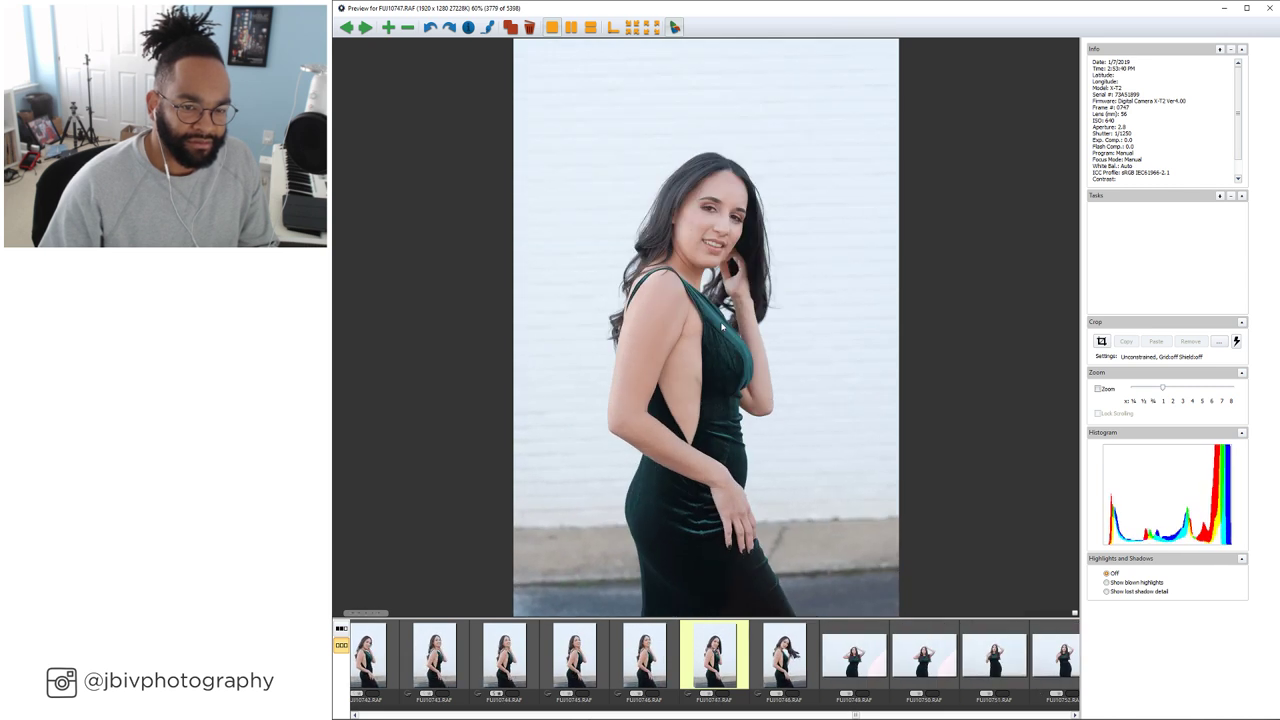
key(Right)
key(Right)
key(Right)
key(Right)
key(Right)
key(Right)
key(Right)
key(Right)
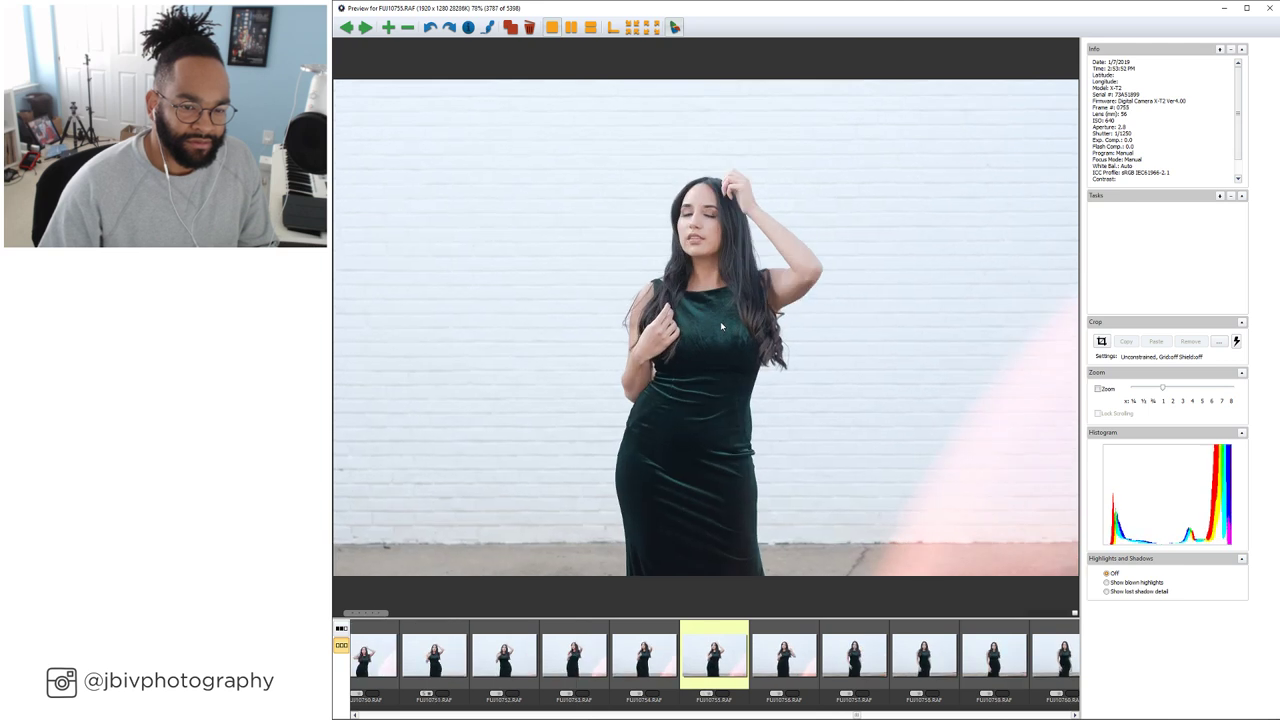
Recheck a green-dress frame, then cull the full-length poses to the red gown shot FU010802.RAF
key(Left)
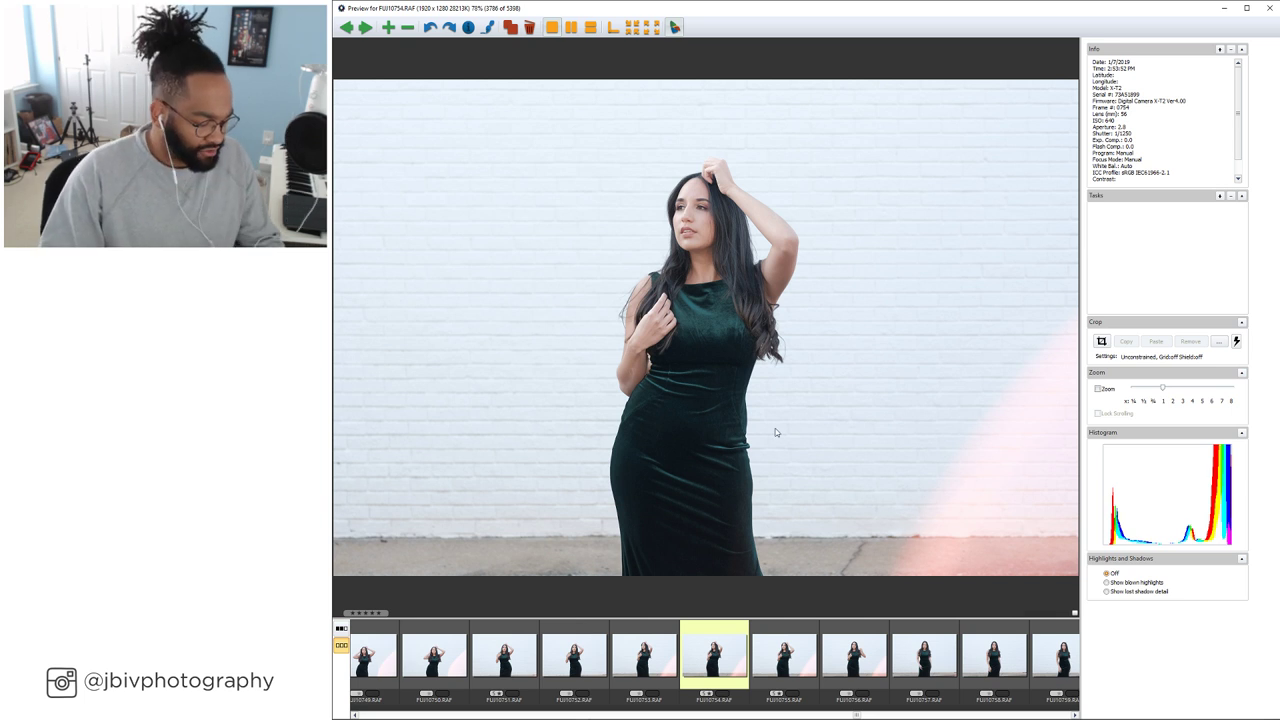
key(Right)
key(Right)
key(Right)
key(Right)
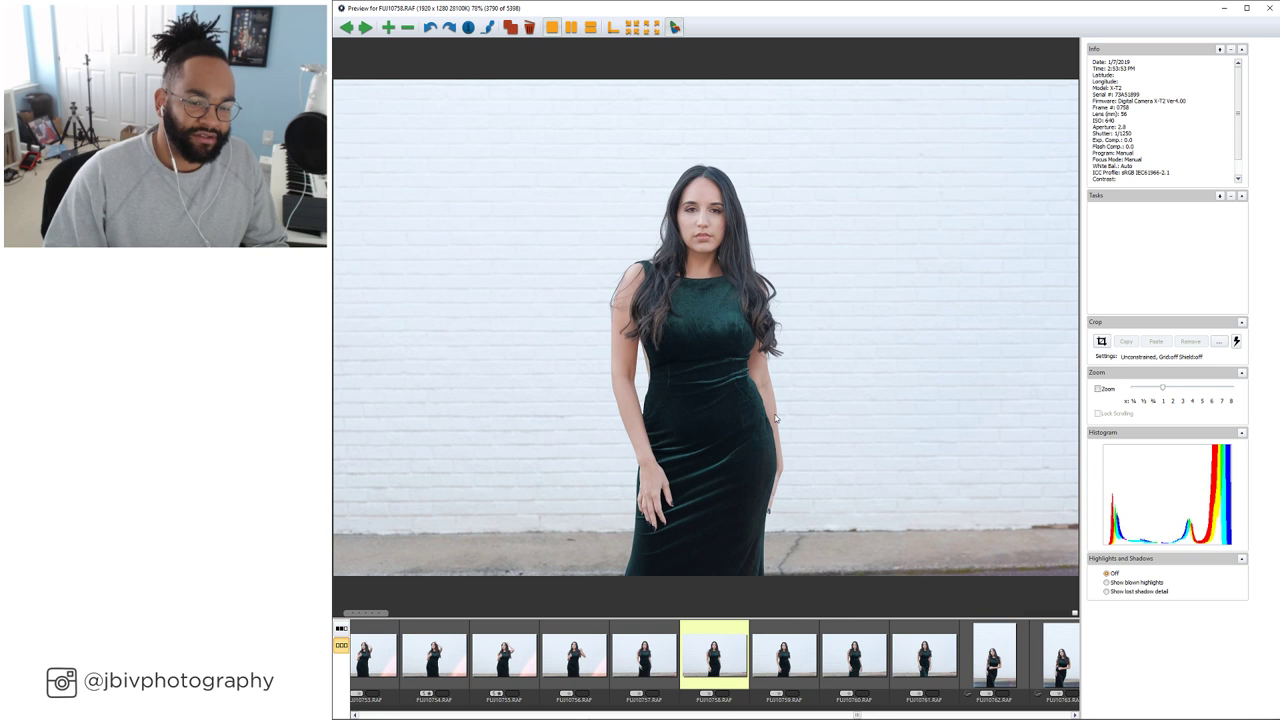
key(Right)
key(Right)
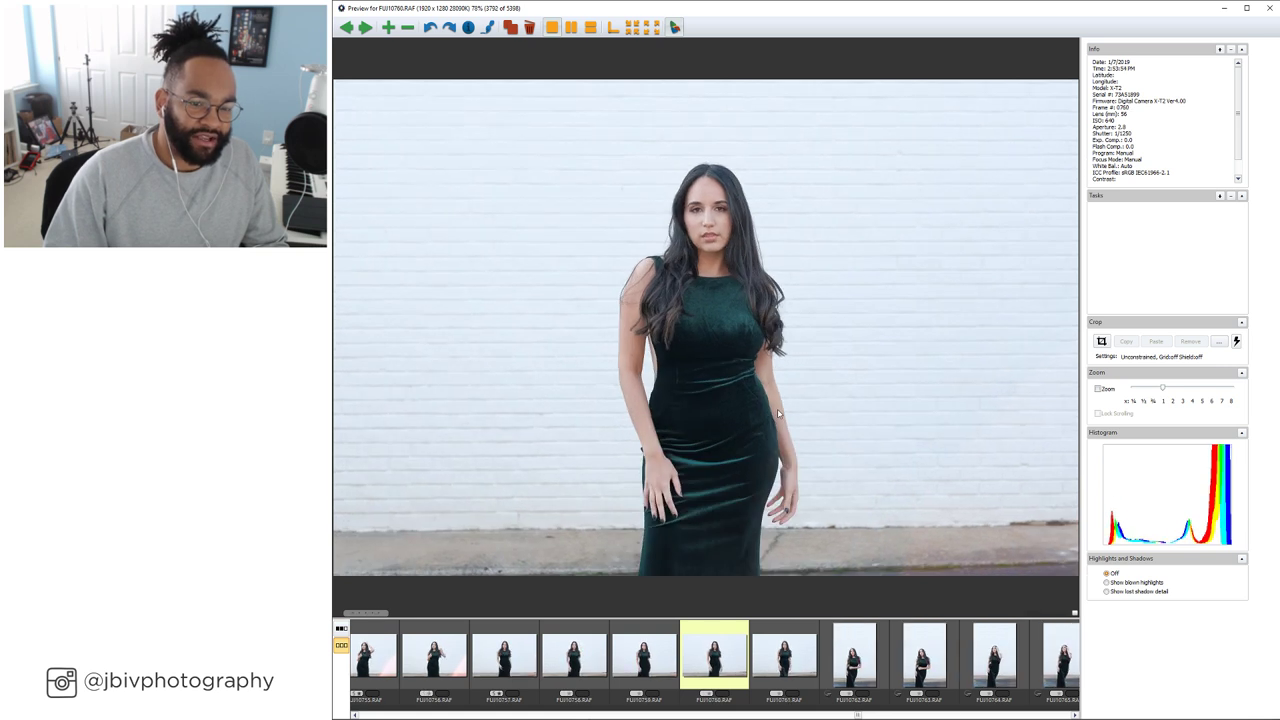
key(Right)
key(Right)
key(Right)
key(Right)
key(Right)
key(Right)
key(Right)
key(Right)
key(Right)
key(Right)
key(Right)
key(Right)
key(Right)
key(Right)
key(Right)
key(Right)
key(Right)
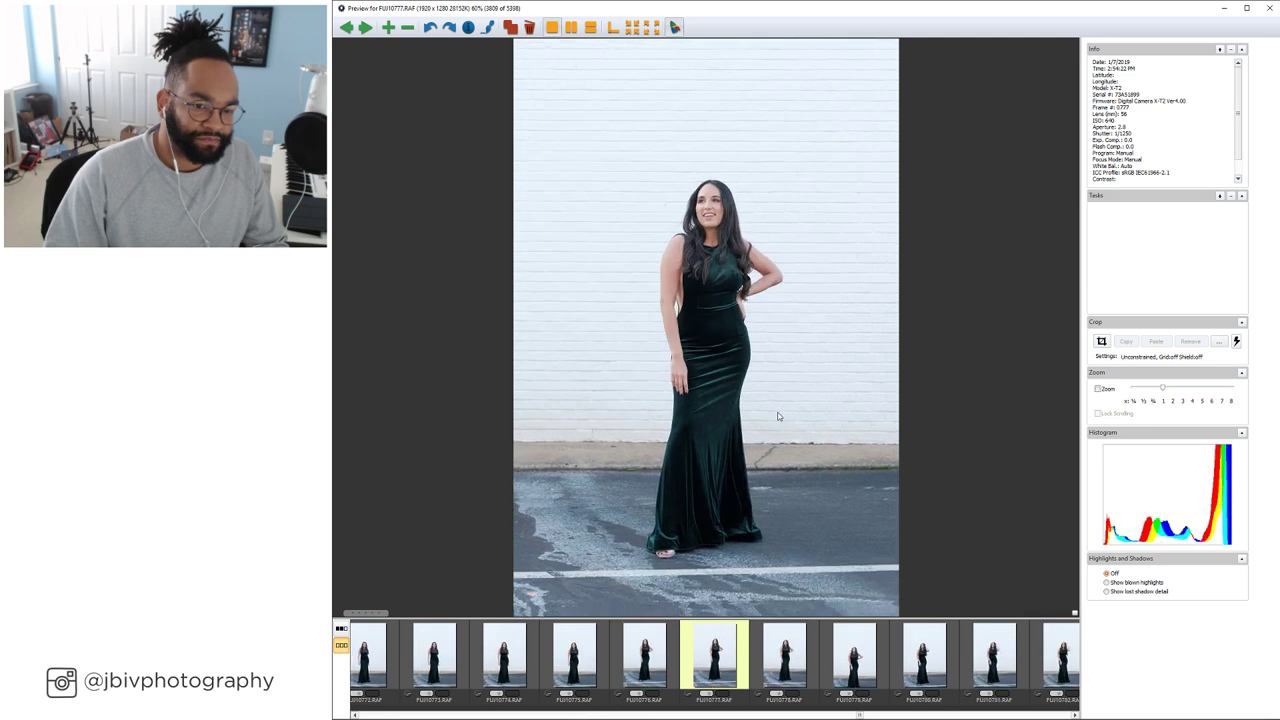
key(Right)
key(Right)
key(Right)
key(Right)
key(Right)
key(Right)
key(Right)
key(Right)
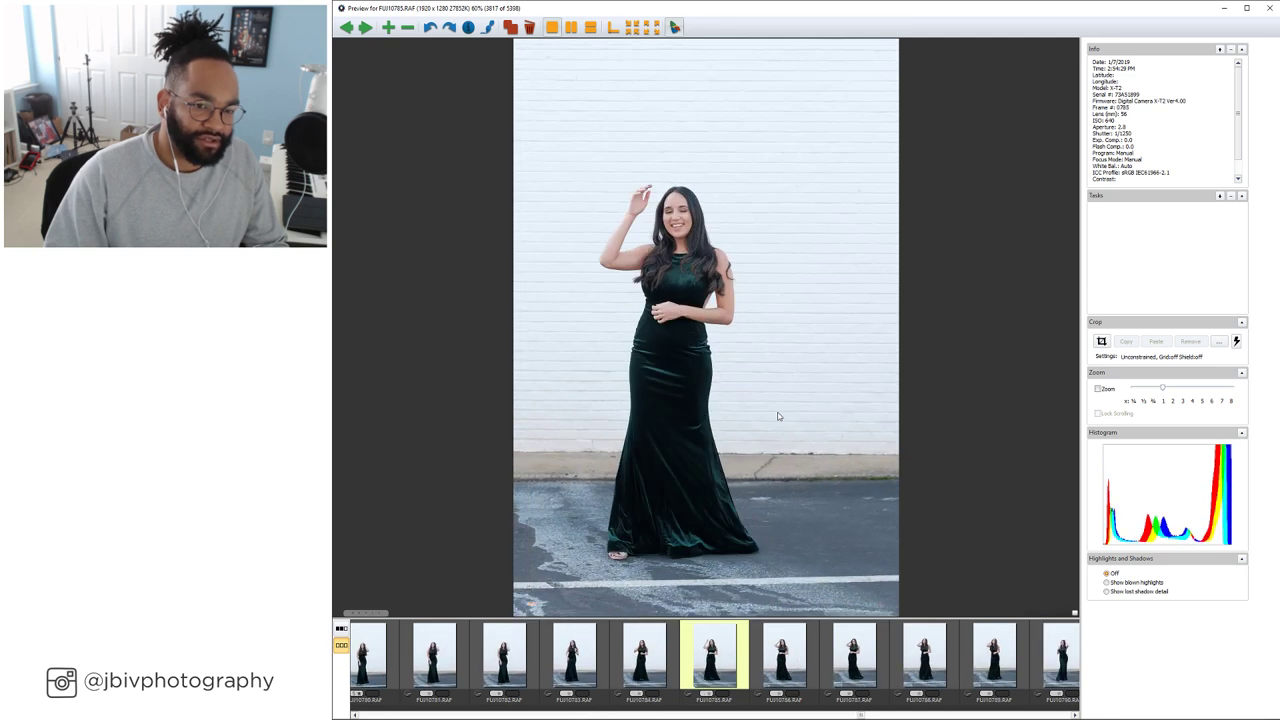
key(Right)
key(Right)
key(Right)
key(Right)
key(Right)
key(Right)
key(Right)
key(Right)
key(Right)
key(Right)
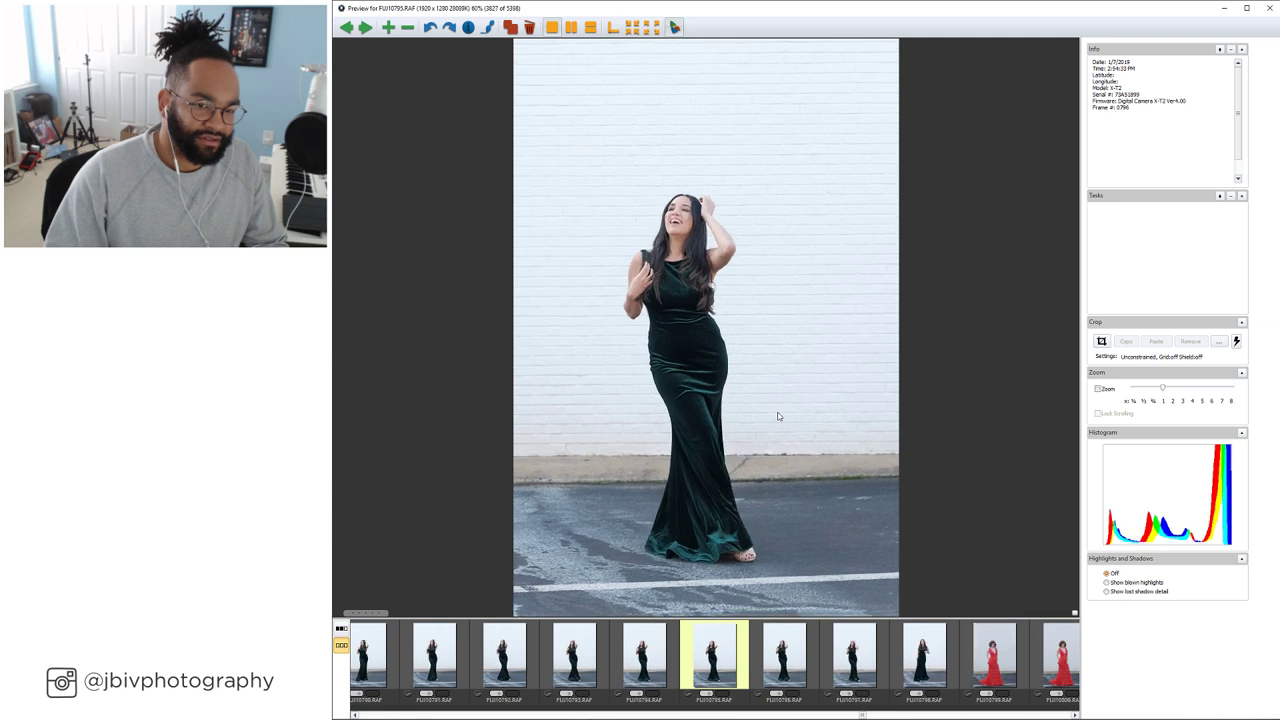
key(Right)
key(Right)
key(Right)
key(Right)
key(Right)
Compare the red lace dress poses and zoom in on the dress detail at the hand
key(Right)
key(Right)
key(Right)
key(Right)
key(Right)
key(Right)
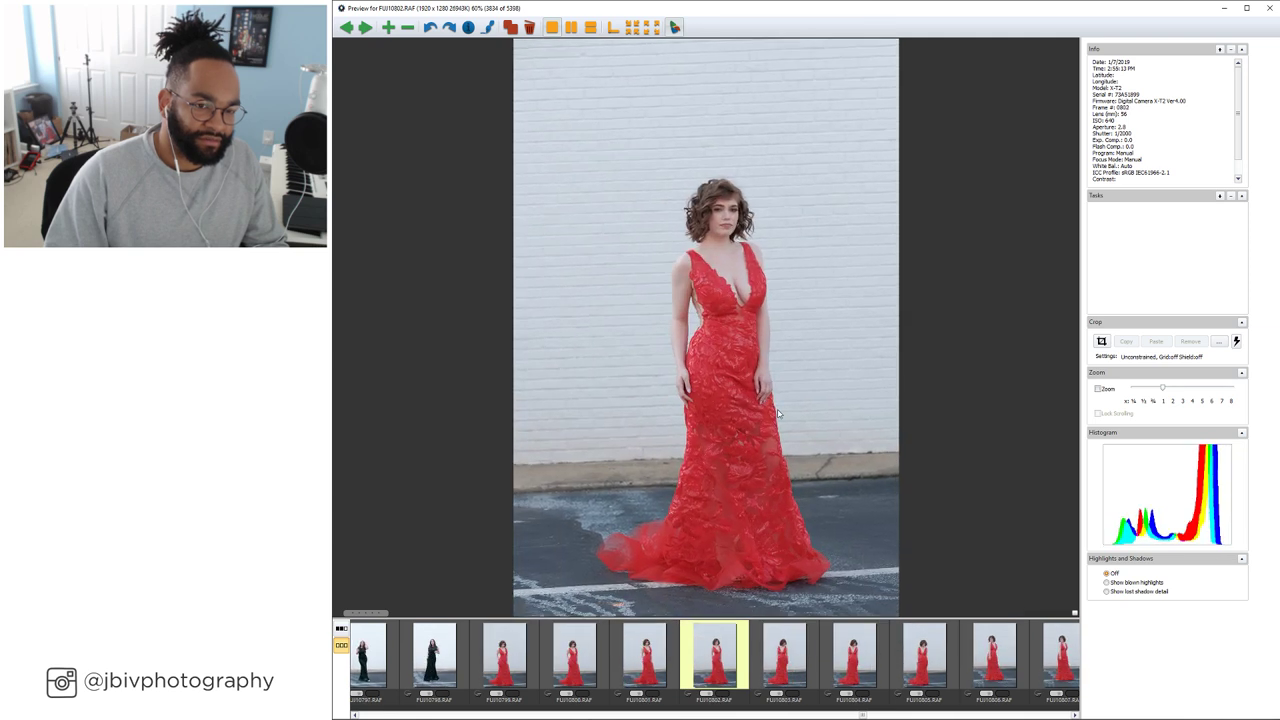
key(Right)
key(Right)
key(Right)
key(Right)
key(Right)
key(Right)
key(Right)
key(Right)
key(Right)
key(Right)
key(Right)
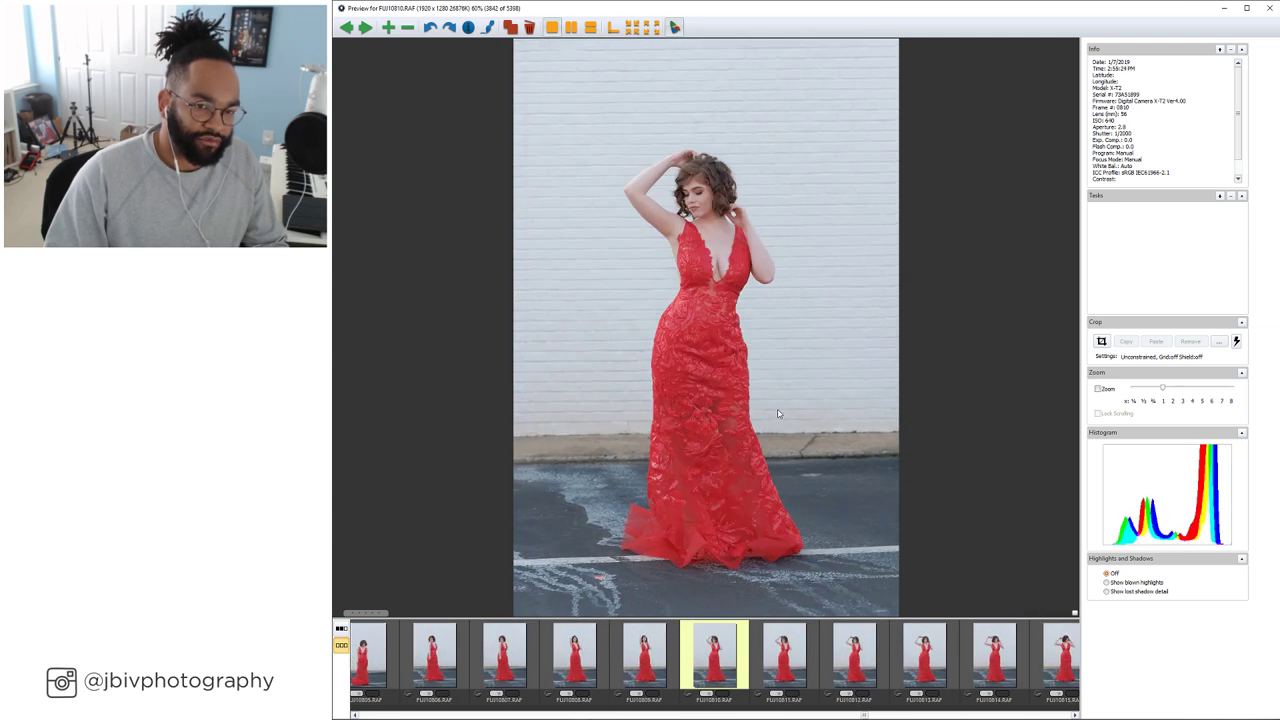
key(Right)
key(Right)
key(Left)
key(Left)
key(Left)
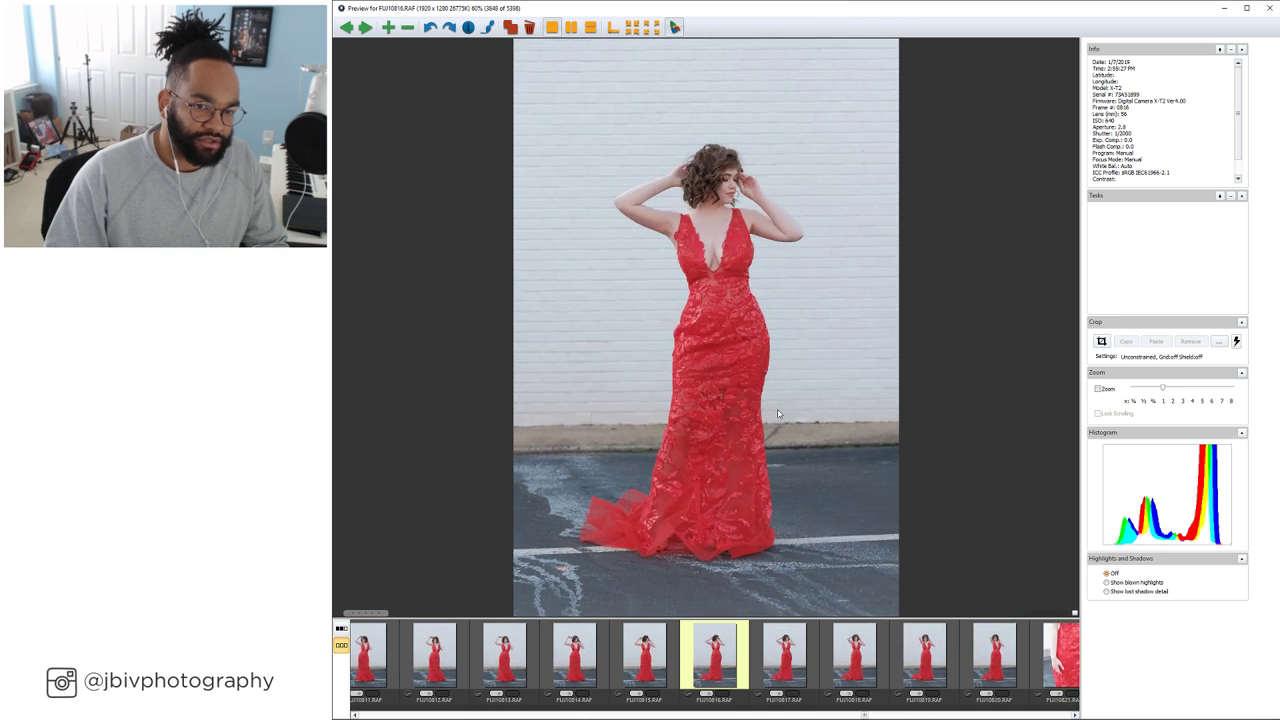
key(Right)
key(Right)
key(Right)
key(Right)
key(Right)
key(Right)
key(Right)
key(Right)
key(Right)
key(Right)
key(Right)
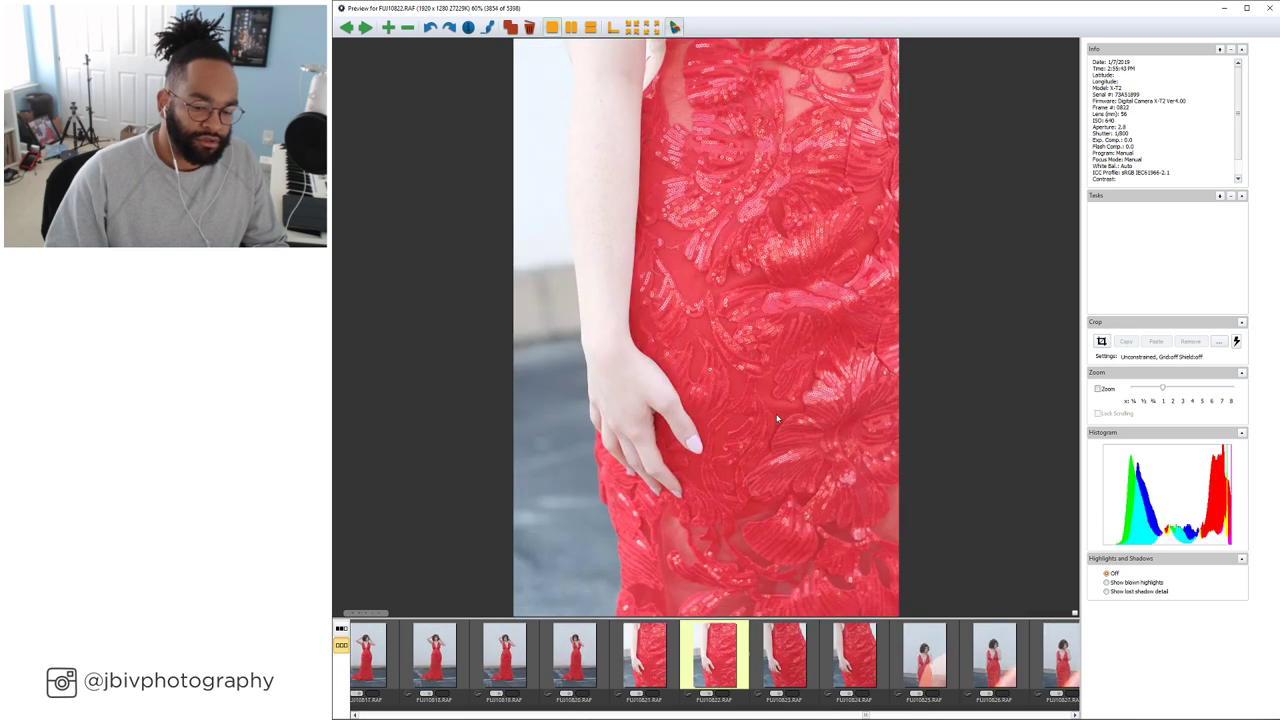
key(Left)
drag(636, 507, 832, 377)
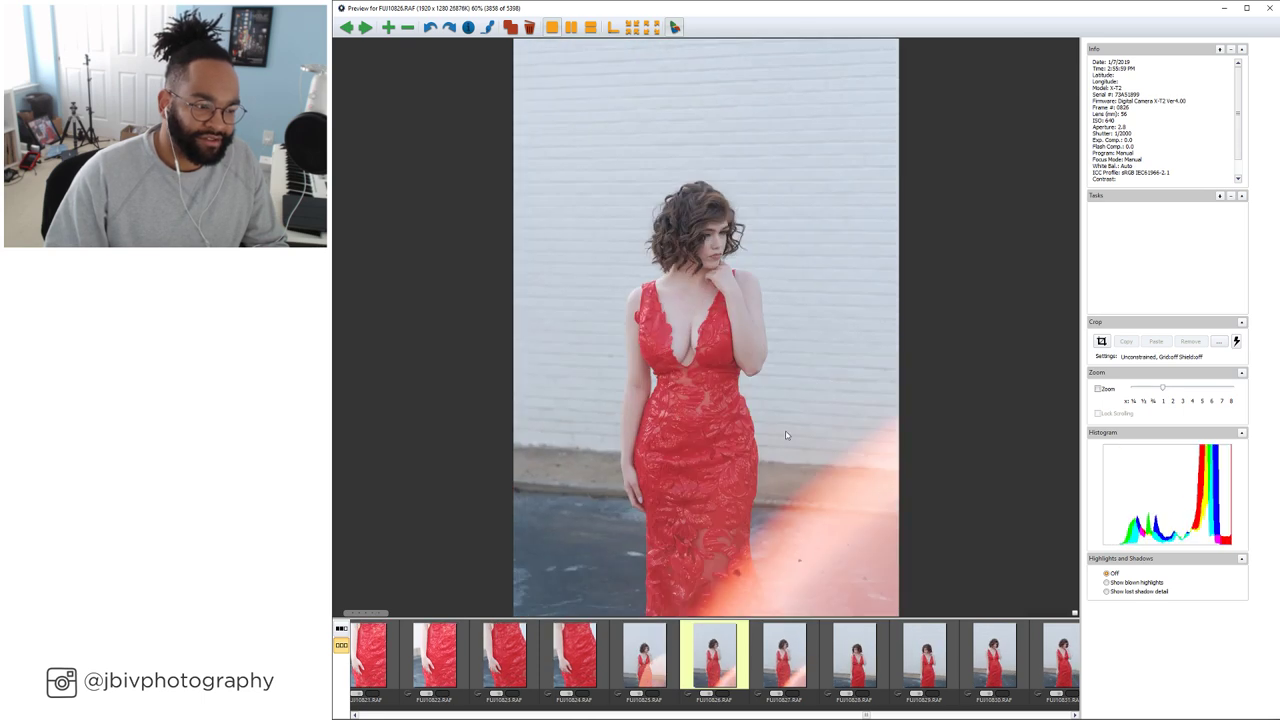
Cull the landscape and back-view red-dress frames up to the burgundy gown shot FU010908.RAF
key(Right)
key(Right)
key(Right)
key(Right)
key(Right)
key(Right)
key(Right)
key(Right)
key(Right)
key(Right)
key(Right)
key(Right)
key(Right)
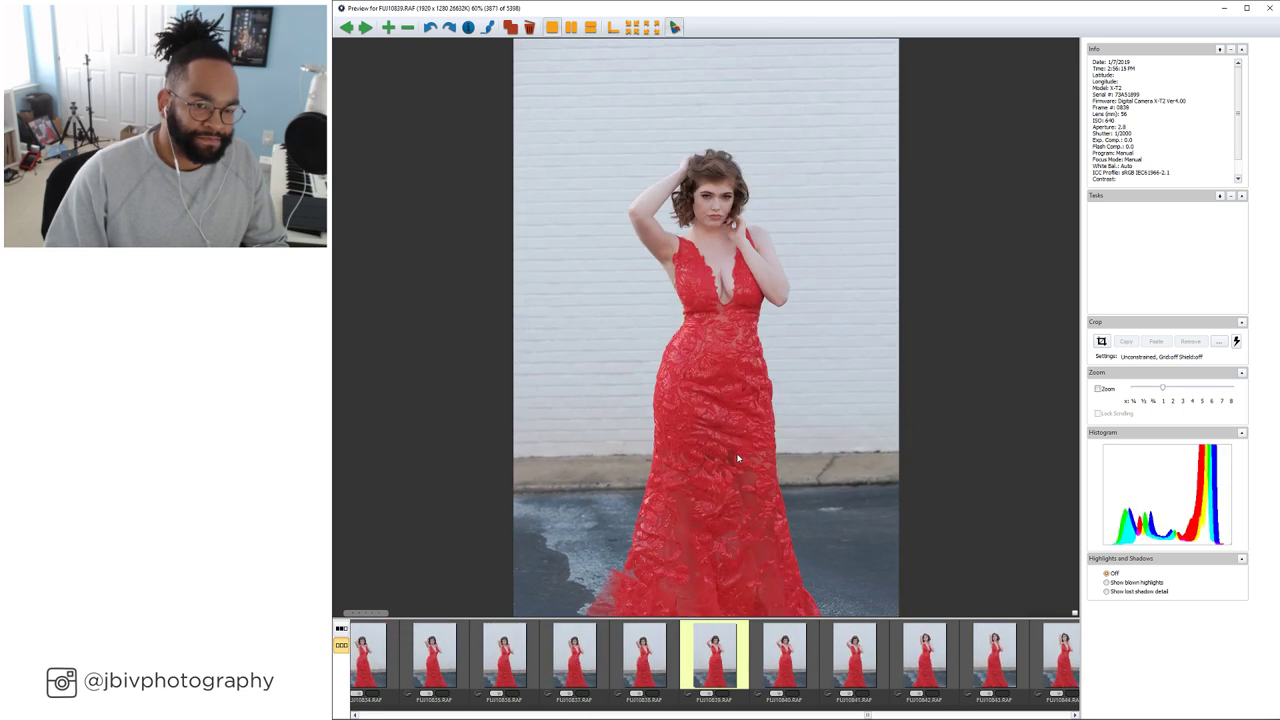
key(Right)
key(Right)
key(Right)
key(Right)
key(Right)
key(Right)
key(Right)
key(Right)
key(Right)
key(Right)
key(Right)
key(Right)
key(Right)
key(Right)
key(Right)
key(Right)
key(Right)
key(Right)
key(Right)
key(Right)
key(Right)
key(Right)
key(Right)
key(Right)
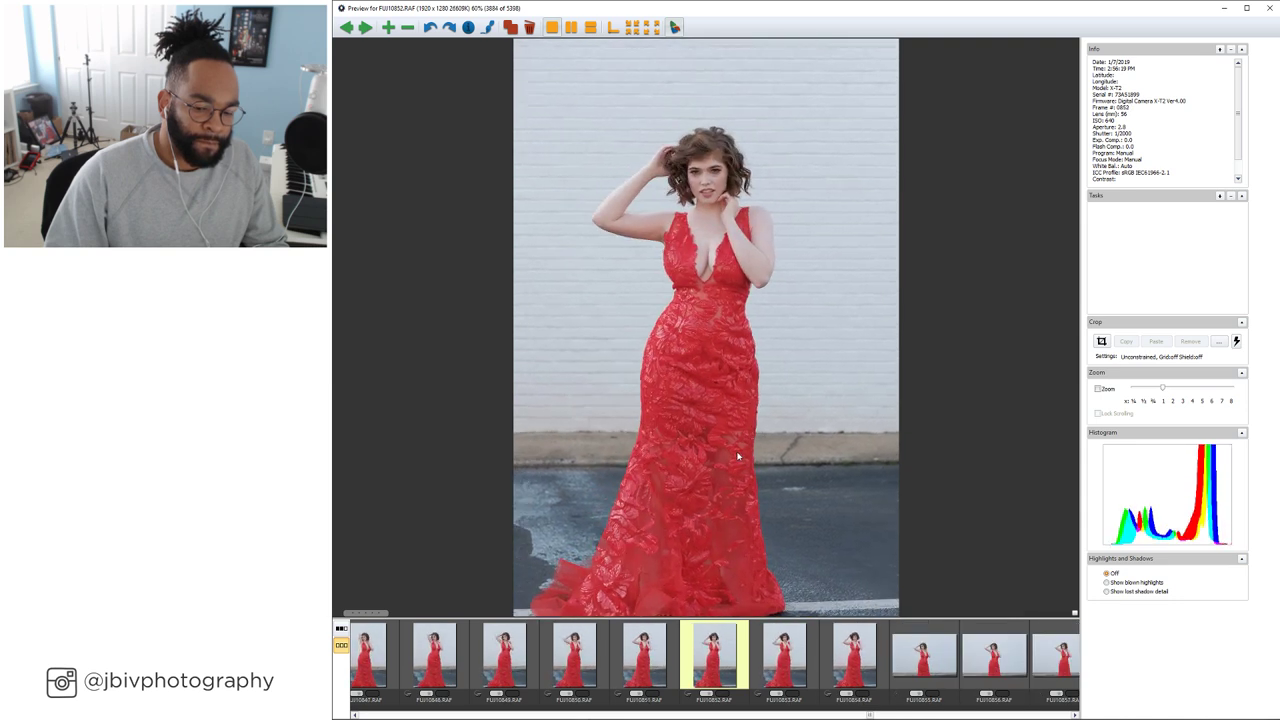
key(Right)
key(Right)
key(Right)
key(Right)
key(Right)
key(Right)
key(Right)
key(Right)
key(Right)
key(Right)
key(Right)
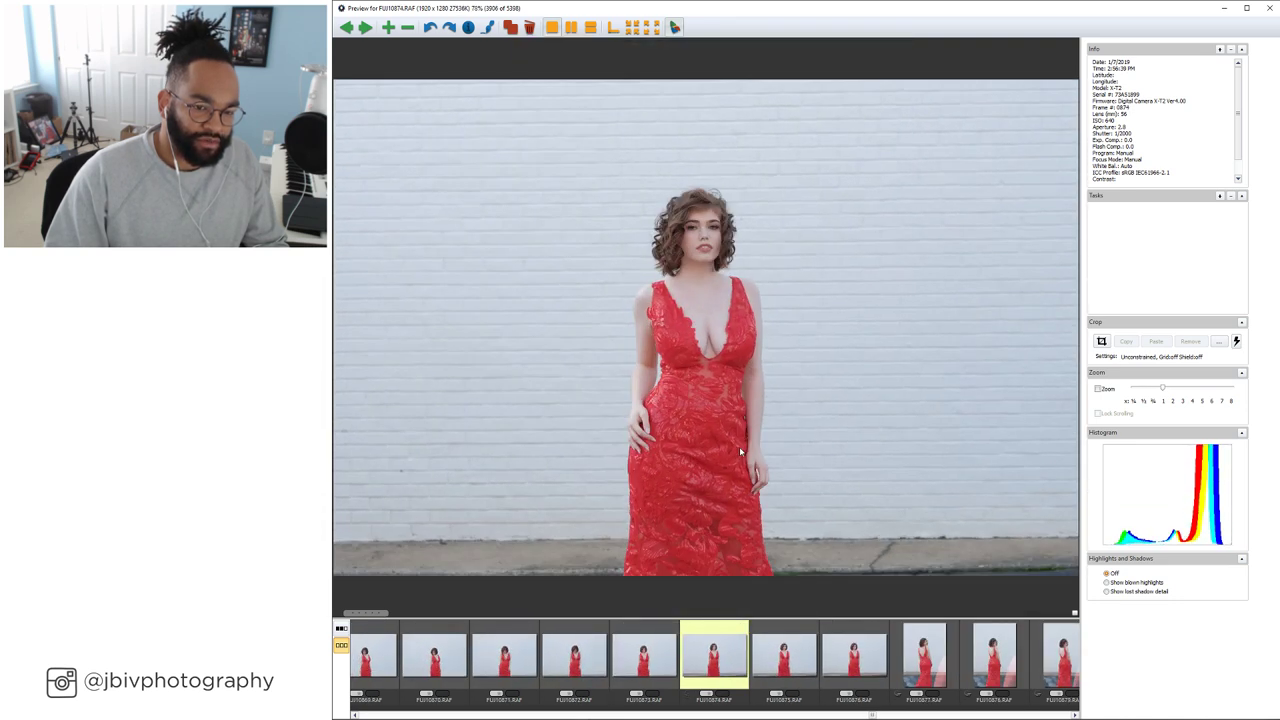
key(Right)
key(Right)
key(Right)
key(Right)
key(Right)
key(Right)
key(Right)
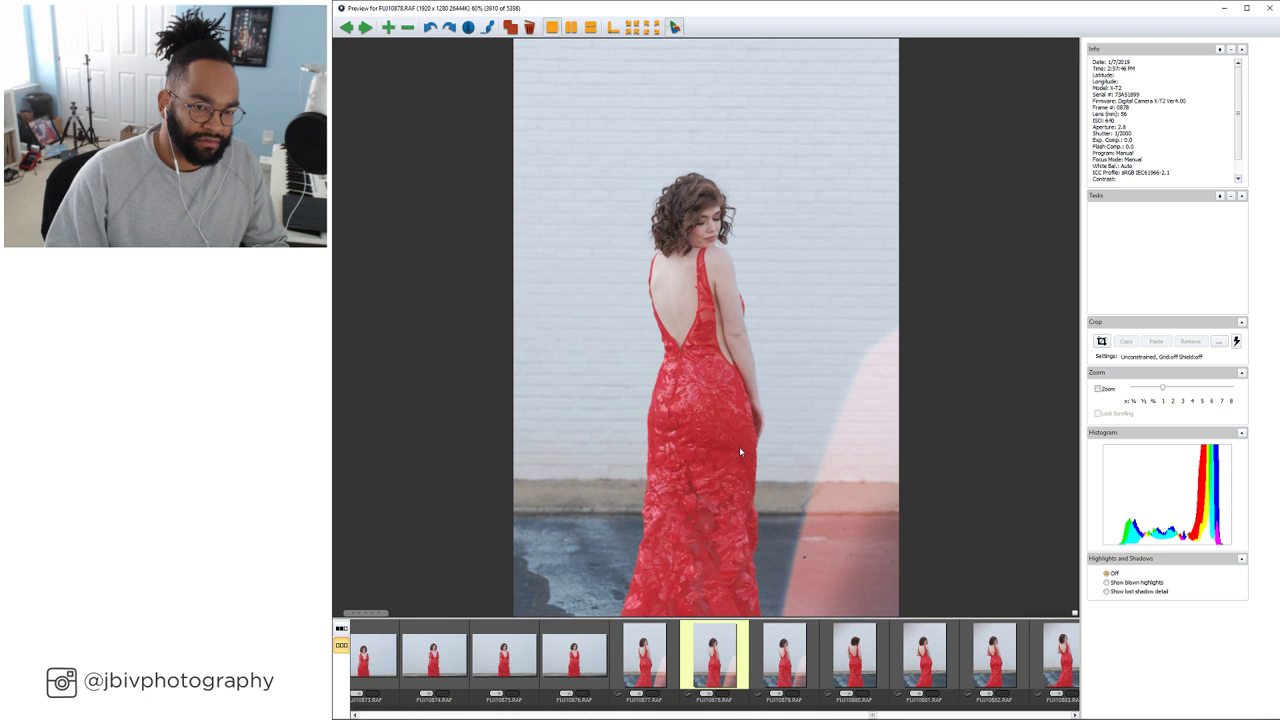
key(Right)
key(Right)
key(Right)
key(Right)
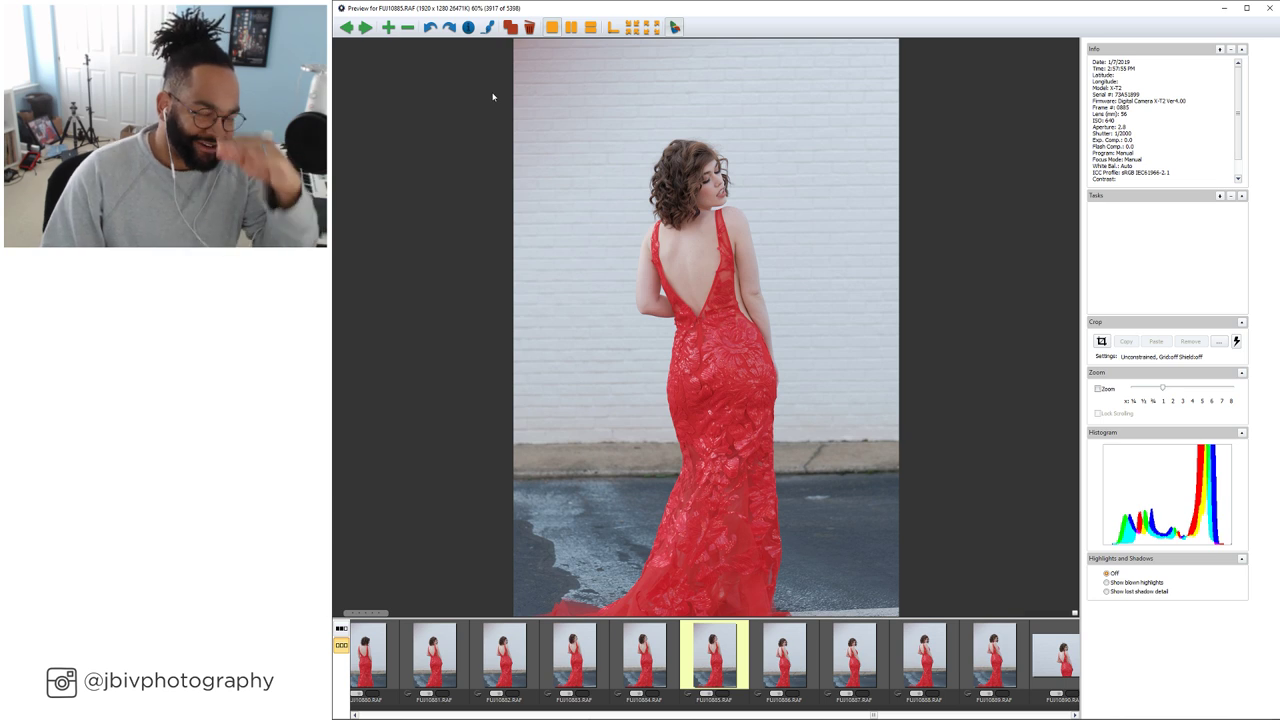
key(Right)
key(Right)
key(Right)
key(Right)
key(Right)
key(Right)
key(Right)
key(Right)
key(Right)
key(Right)
key(Right)
key(Right)
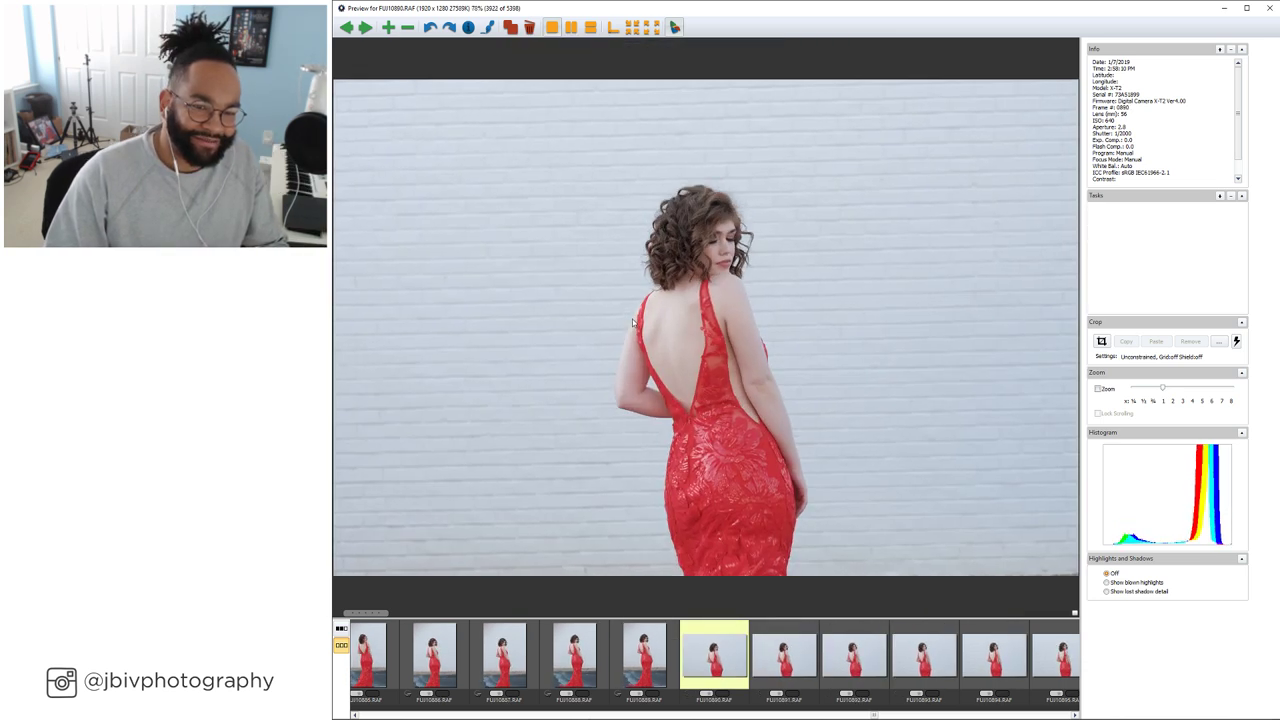
key(Right)
key(Right)
key(Right)
key(Right)
key(Right)
key(Right)
key(Right)
key(Right)
key(Right)
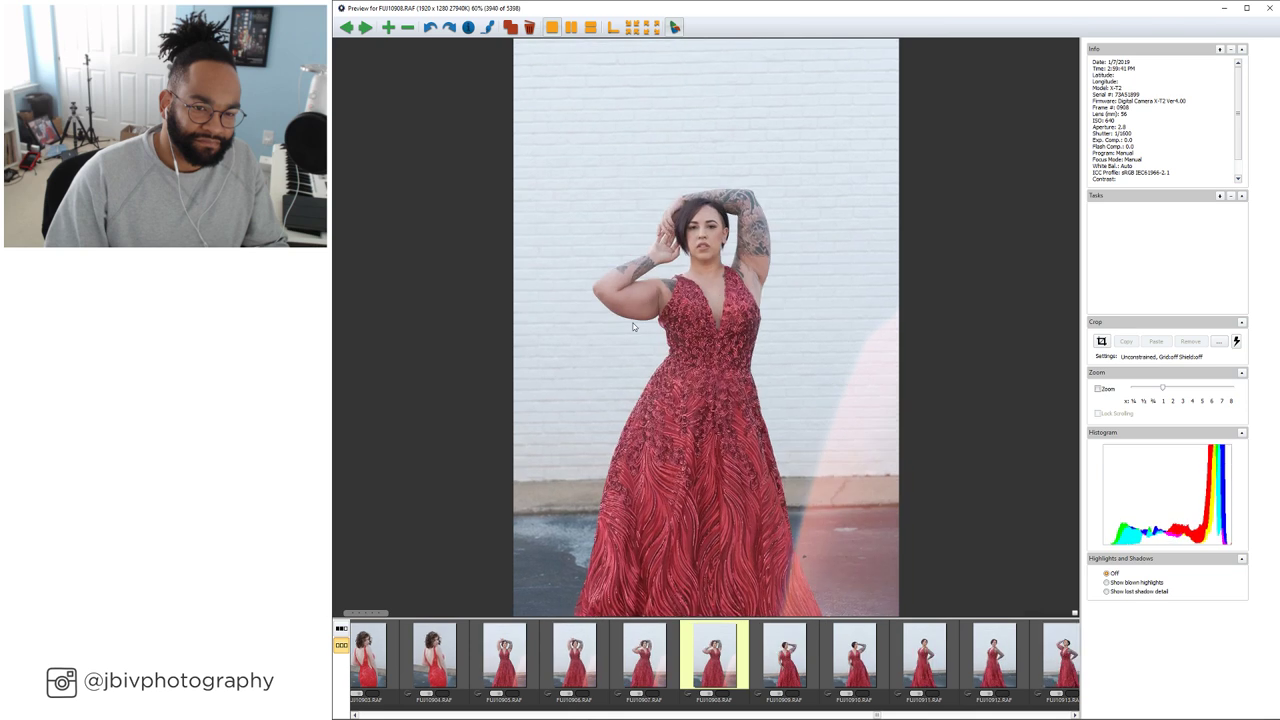
Review the gown poses: smiling frame, skirt-holding poses and back views
key(Left)
key(Right)
key(Right)
key(Right)
key(Right)
key(Right)
key(Right)
key(Right)
key(Right)
key(Right)
key(Right)
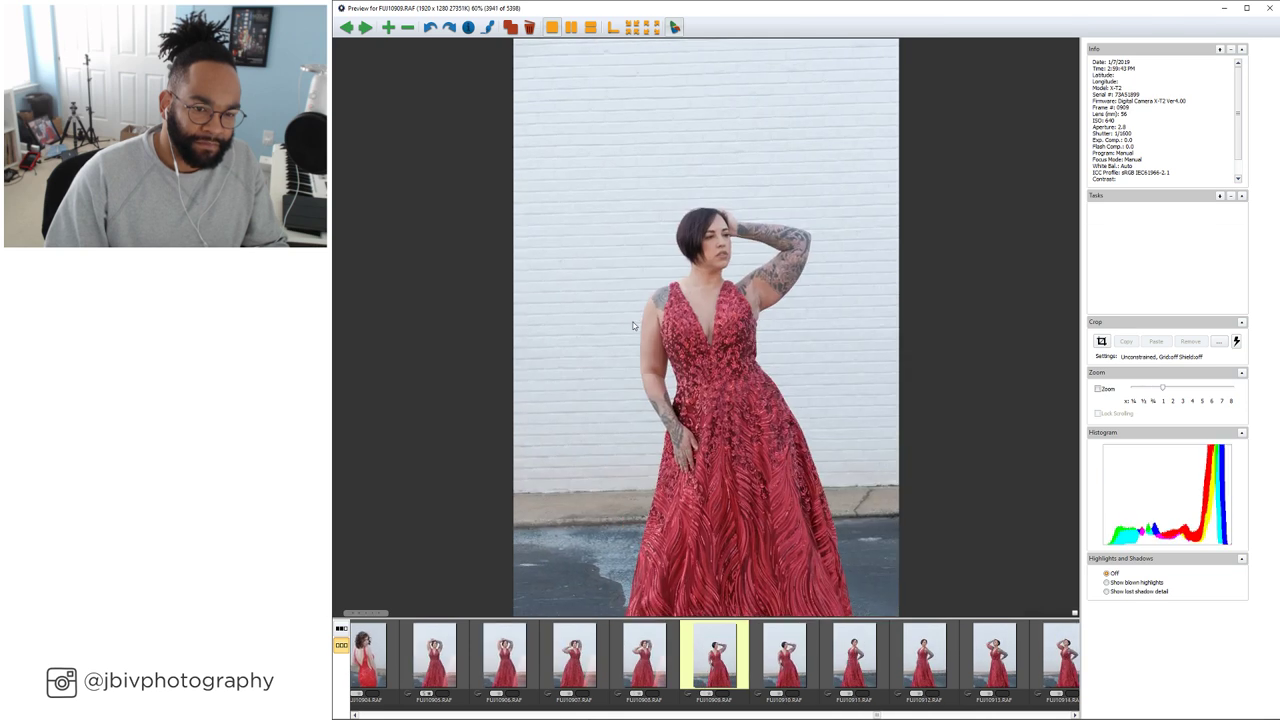
key(Right)
key(Right)
key(Right)
key(Right)
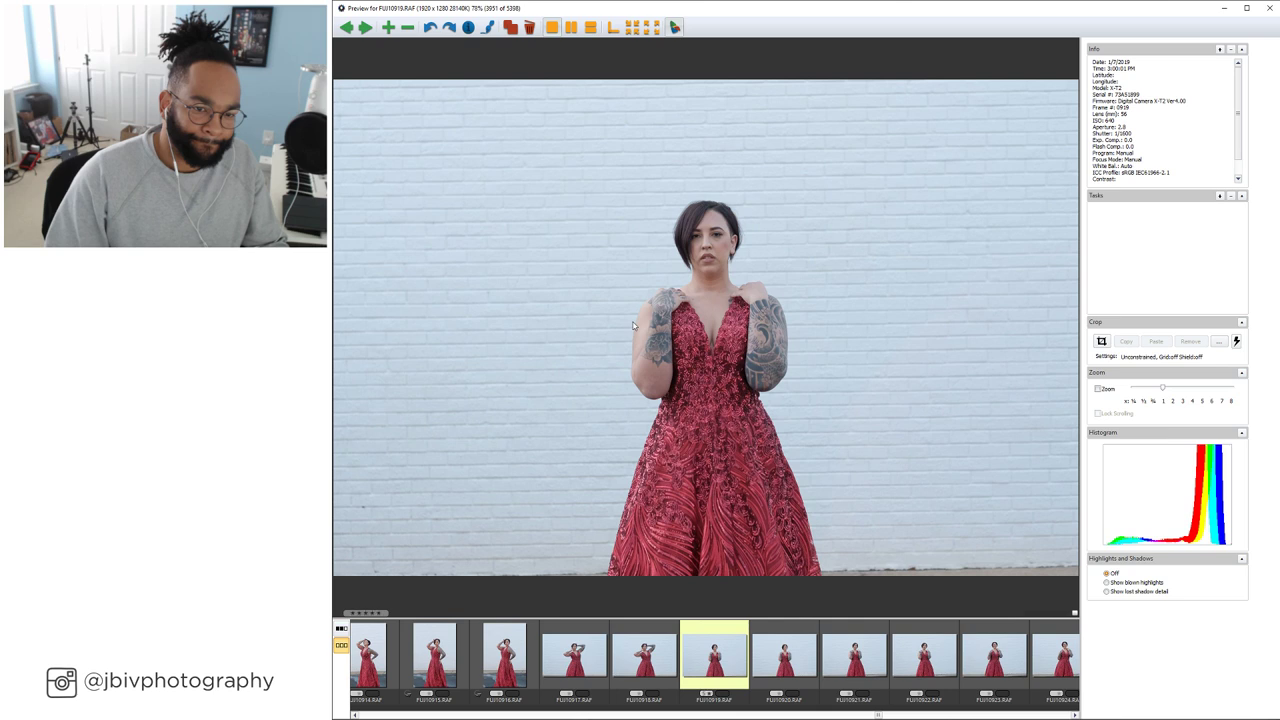
key(Right)
key(Right)
key(Right)
key(Right)
key(Right)
key(Right)
key(Right)
key(Right)
key(Right)
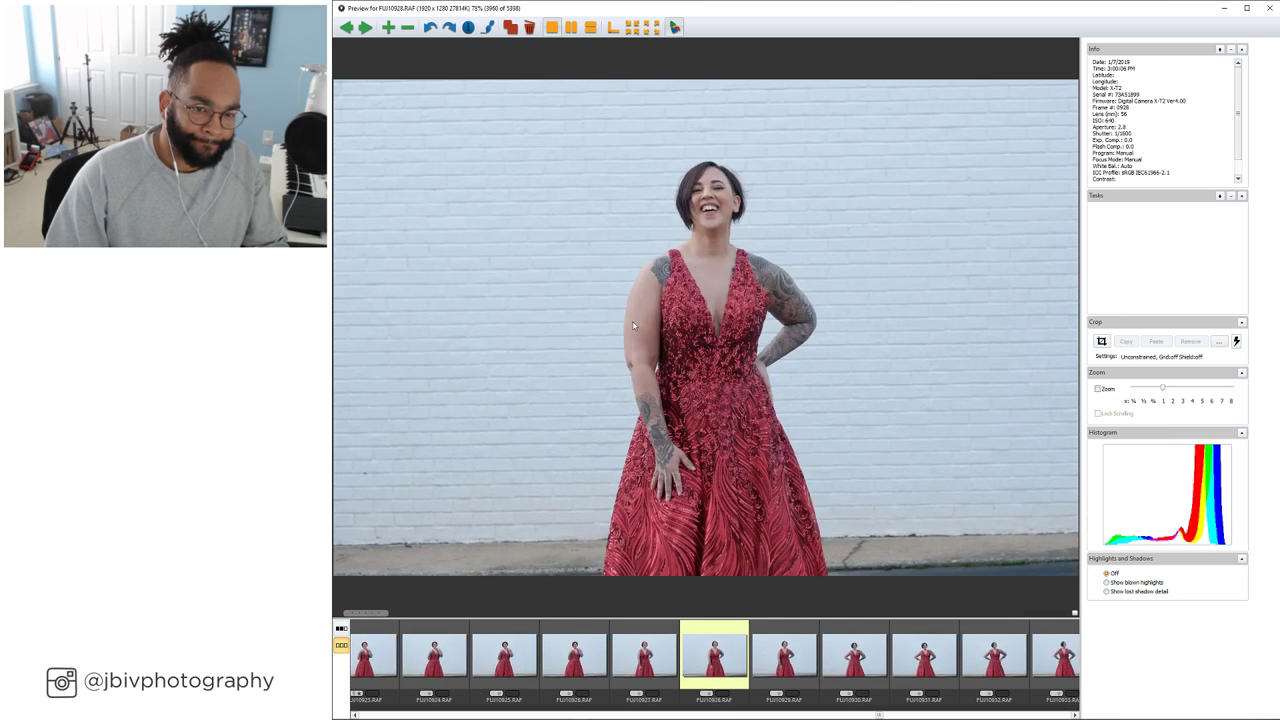
key(Right)
key(Right)
key(Right)
key(Right)
key(Right)
key(Right)
key(Right)
key(Right)
key(Right)
key(Right)
key(Right)
key(Right)
key(Right)
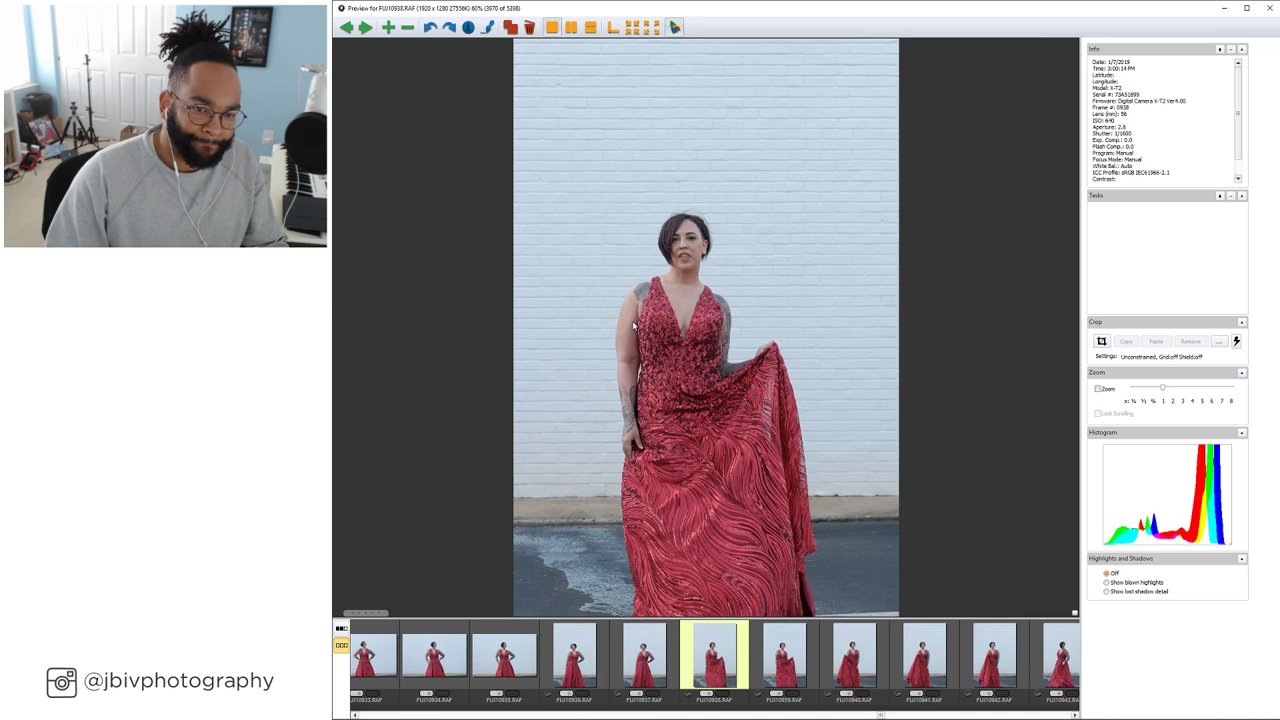
key(Right)
key(Right)
key(Right)
key(Left)
key(Left)
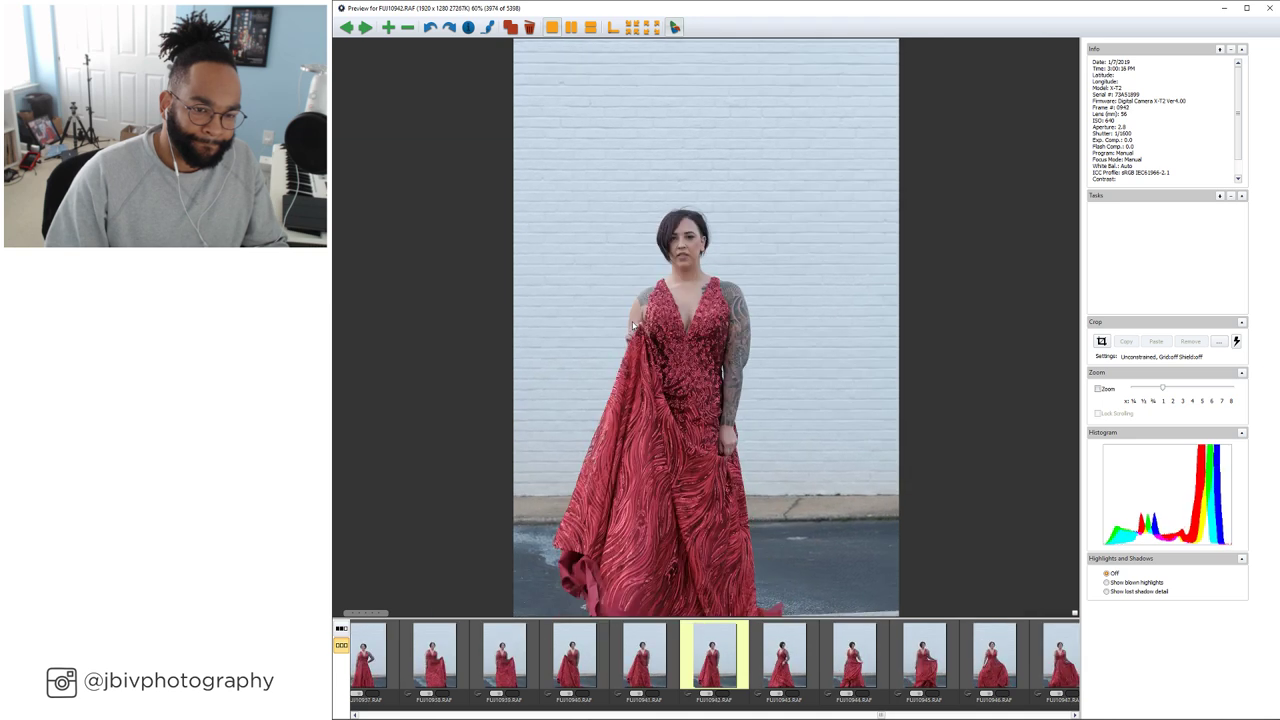
key(Right)
key(Right)
key(Right)
key(Right)
key(Right)
key(Right)
key(Right)
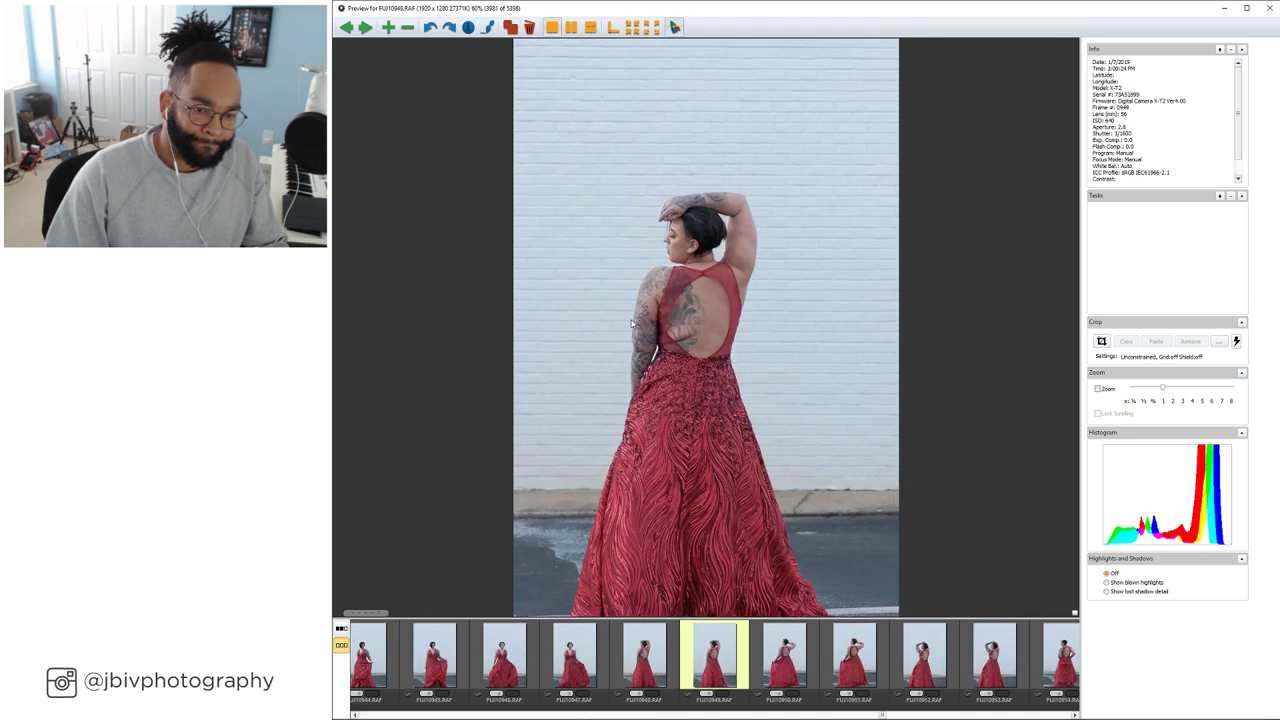
key(Right)
key(Right)
key(Right)
key(Right)
key(Right)
key(Right)
key(Right)
key(Right)
key(Right)
key(Right)
key(Right)
key(Right)
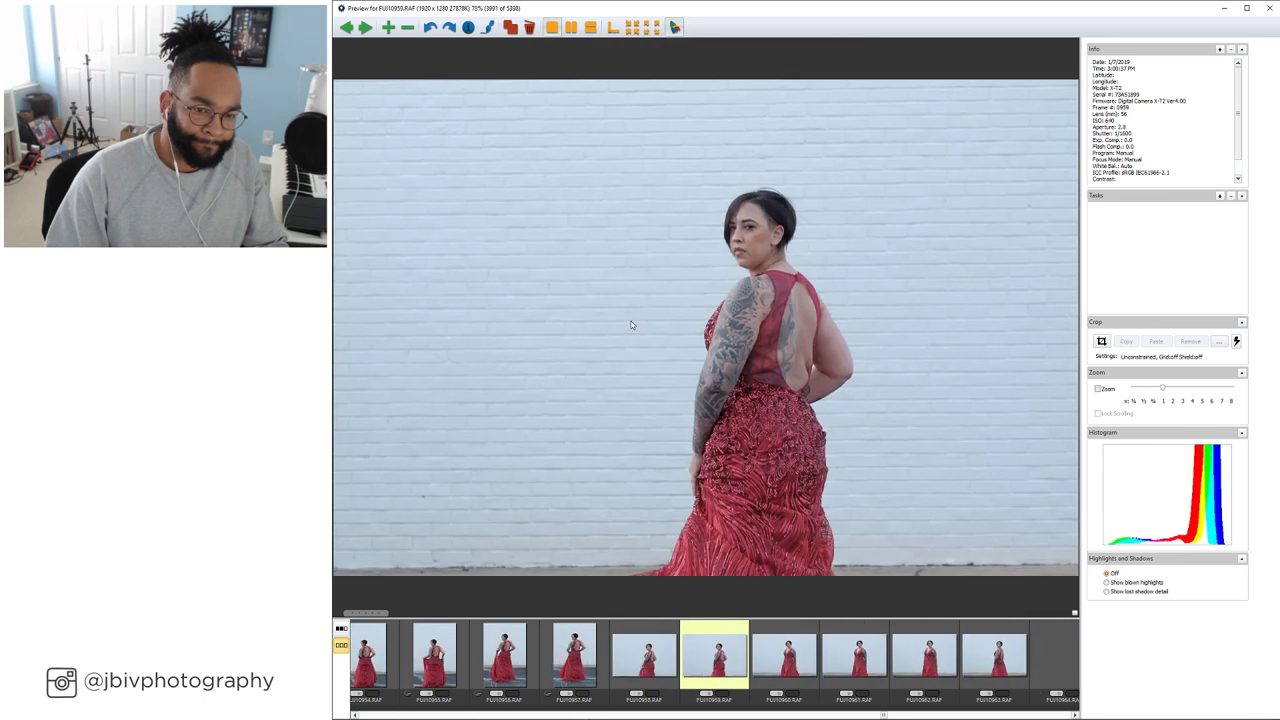
key(Right)
key(Right)
key(Right)
key(Right)
key(Right)
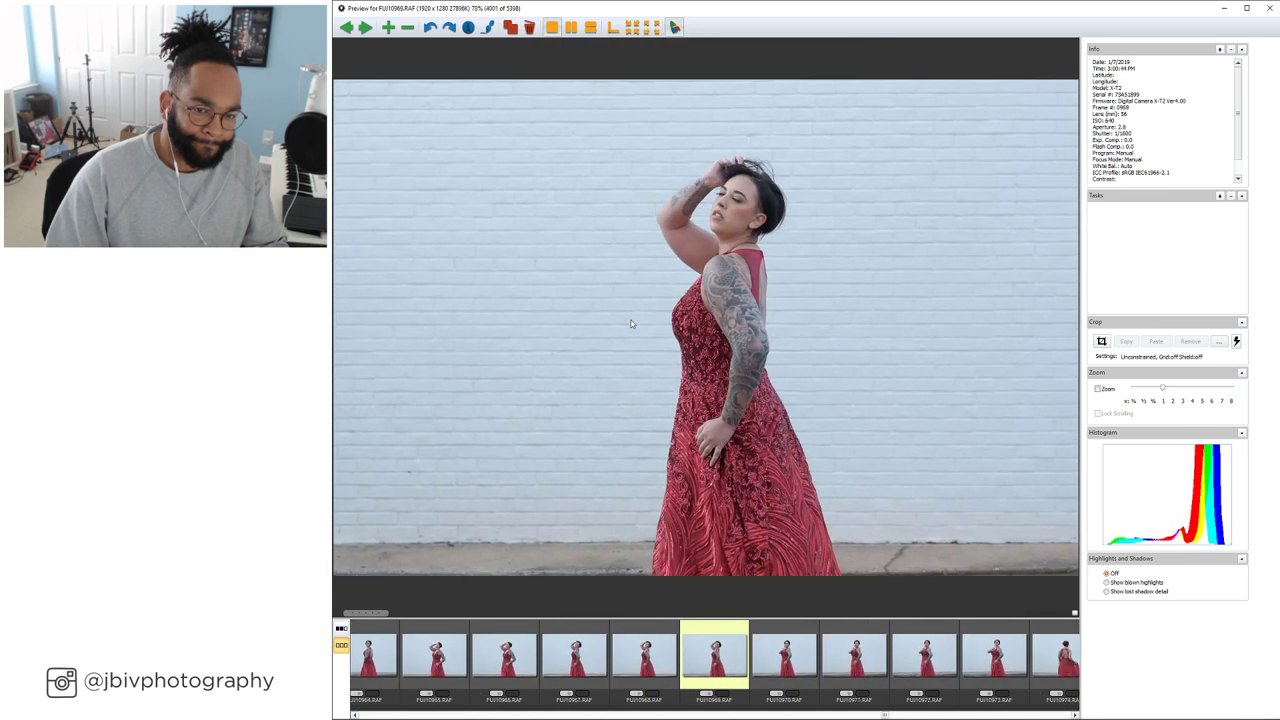
Compare the later gown shots around the close-up pose
key(Right)
key(Right)
key(Right)
key(Right)
key(Right)
key(Right)
key(Right)
key(Right)
key(Right)
key(Right)
key(Right)
key(Right)
key(Right)
key(Right)
key(Right)
key(Right)
key(Right)
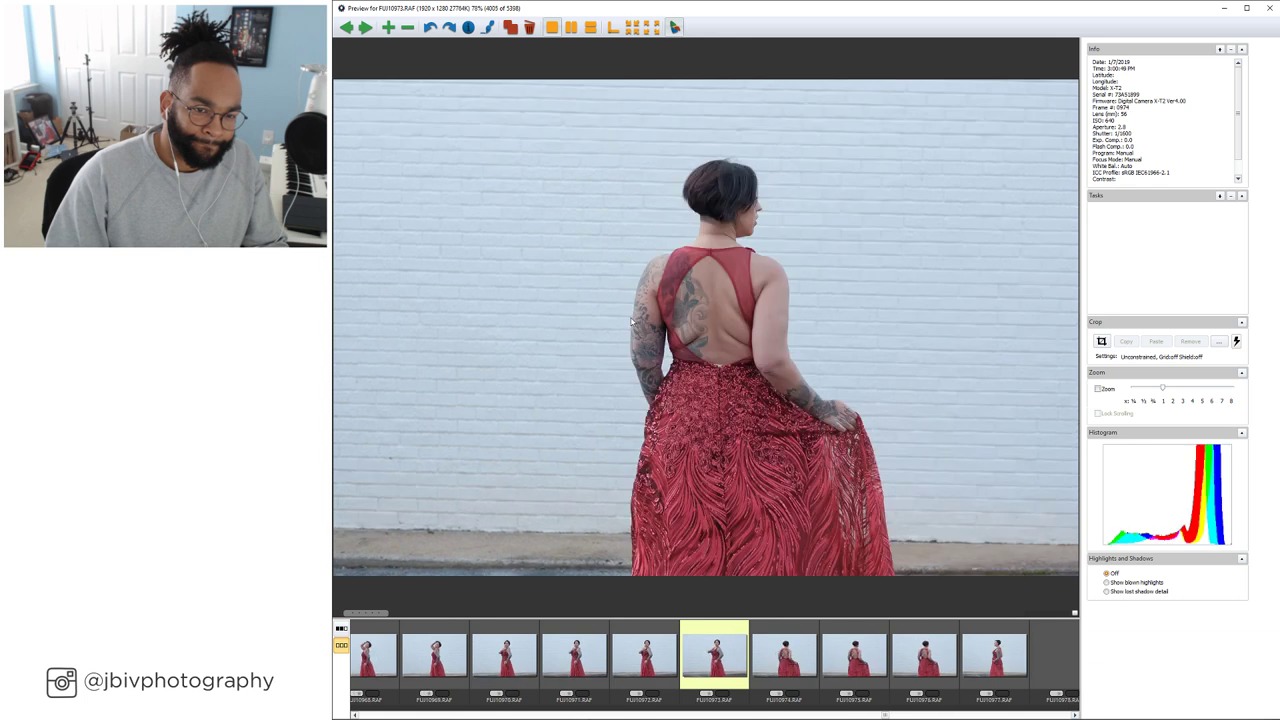
key(Right)
key(Right)
key(Right)
key(Right)
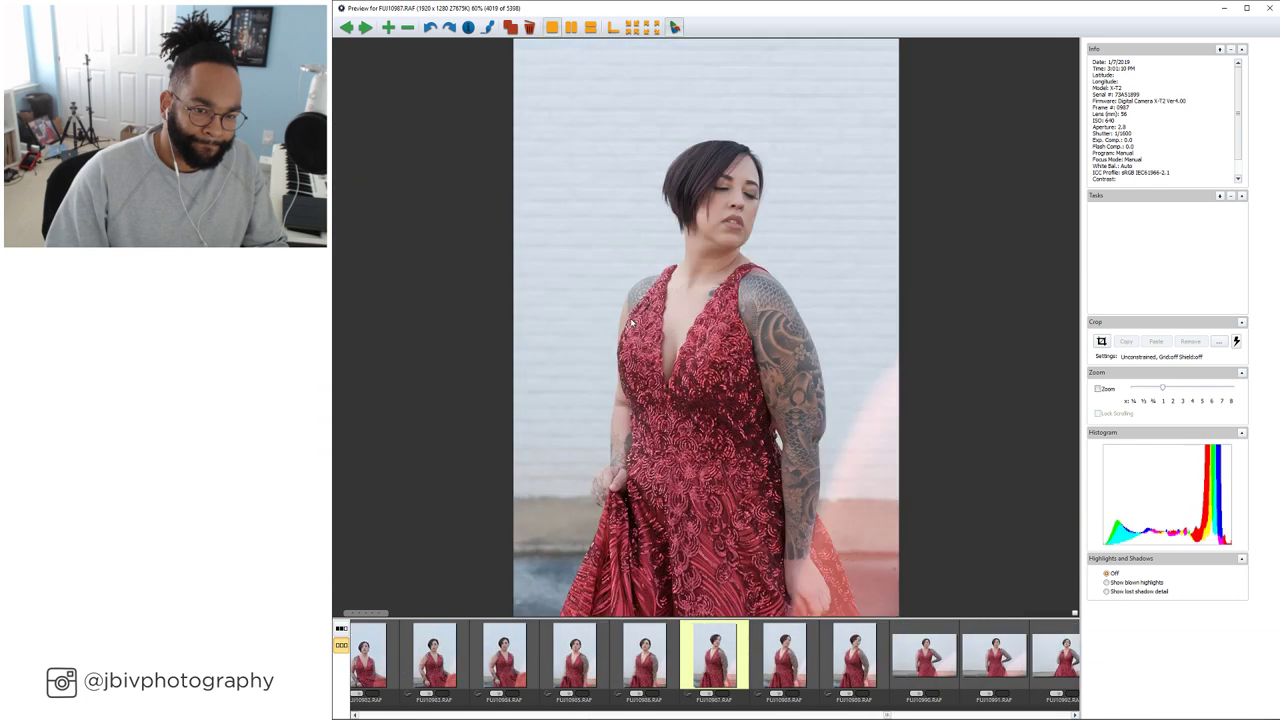
key(Right)
key(Left)
key(Right)
key(Right)
key(Right)
key(Right)
key(Right)
key(Right)
key(Right)
key(Right)
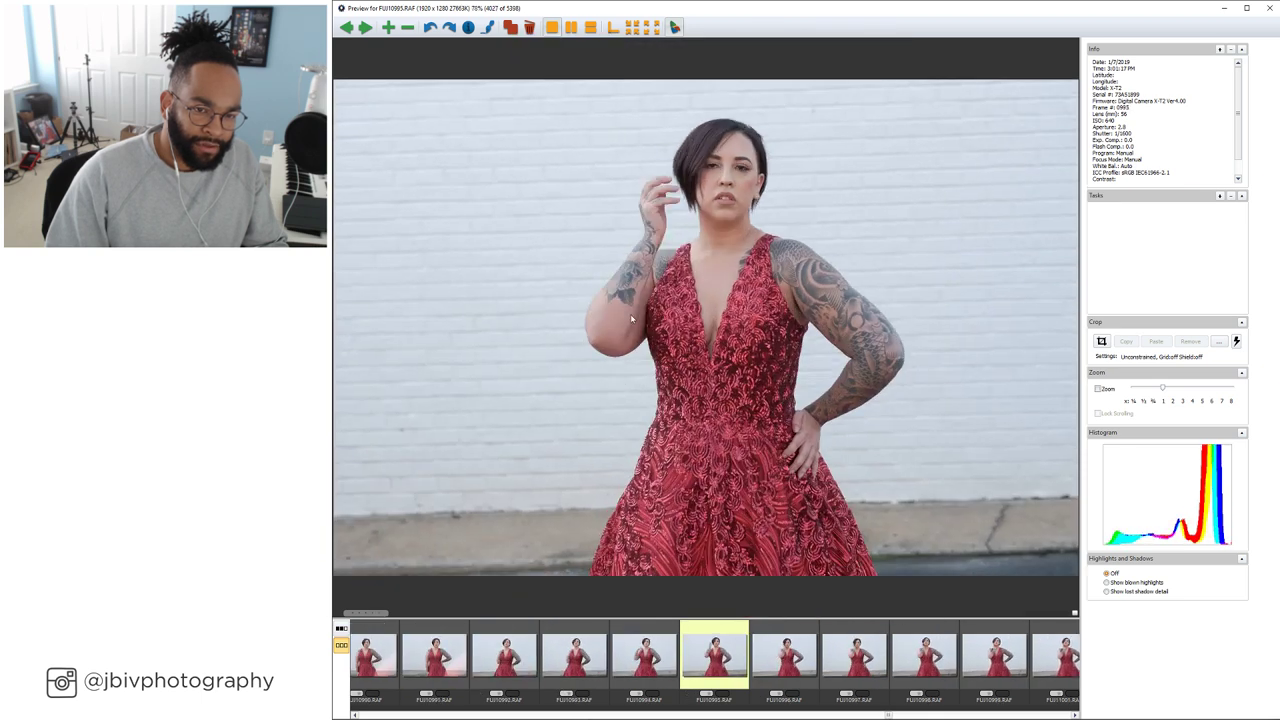
key(Right)
key(Right)
key(Right)
key(Right)
key(Right)
key(Right)
key(Right)
key(Right)
key(Right)
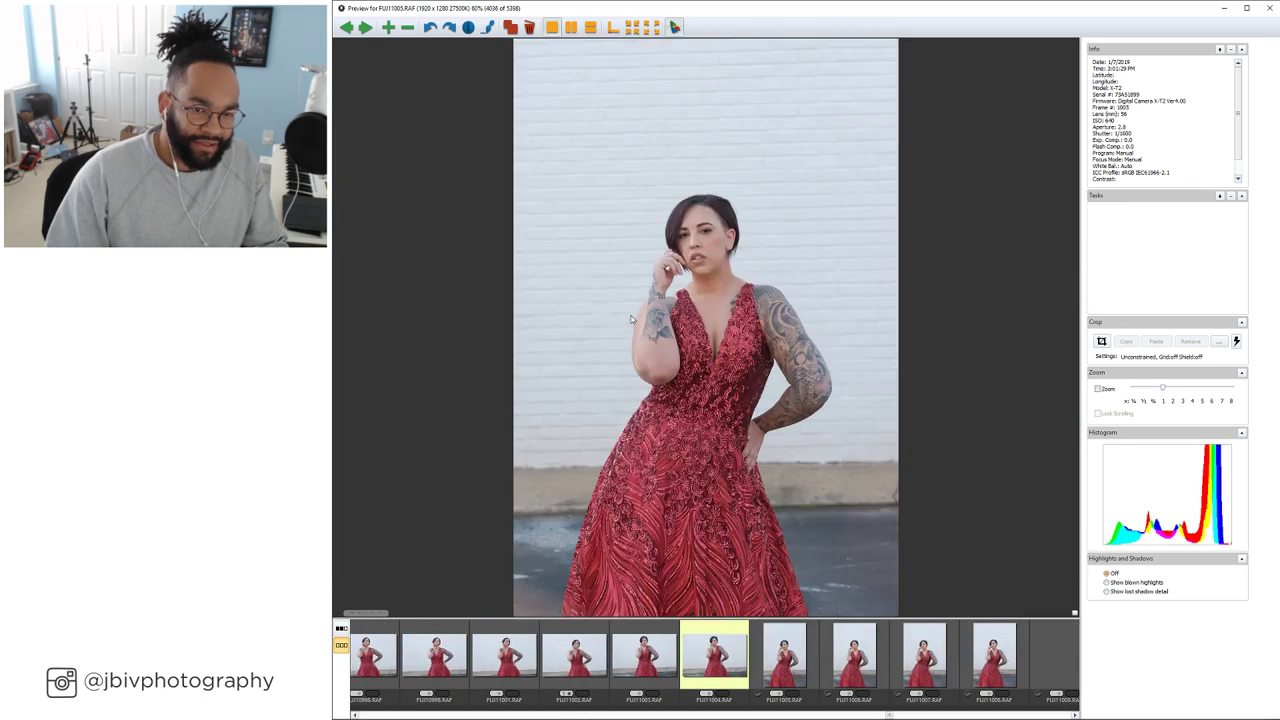
Cull the yellow-dress side-view and full-length front poses
key(Right)
key(Right)
key(Right)
key(Right)
key(Right)
key(Right)
key(Right)
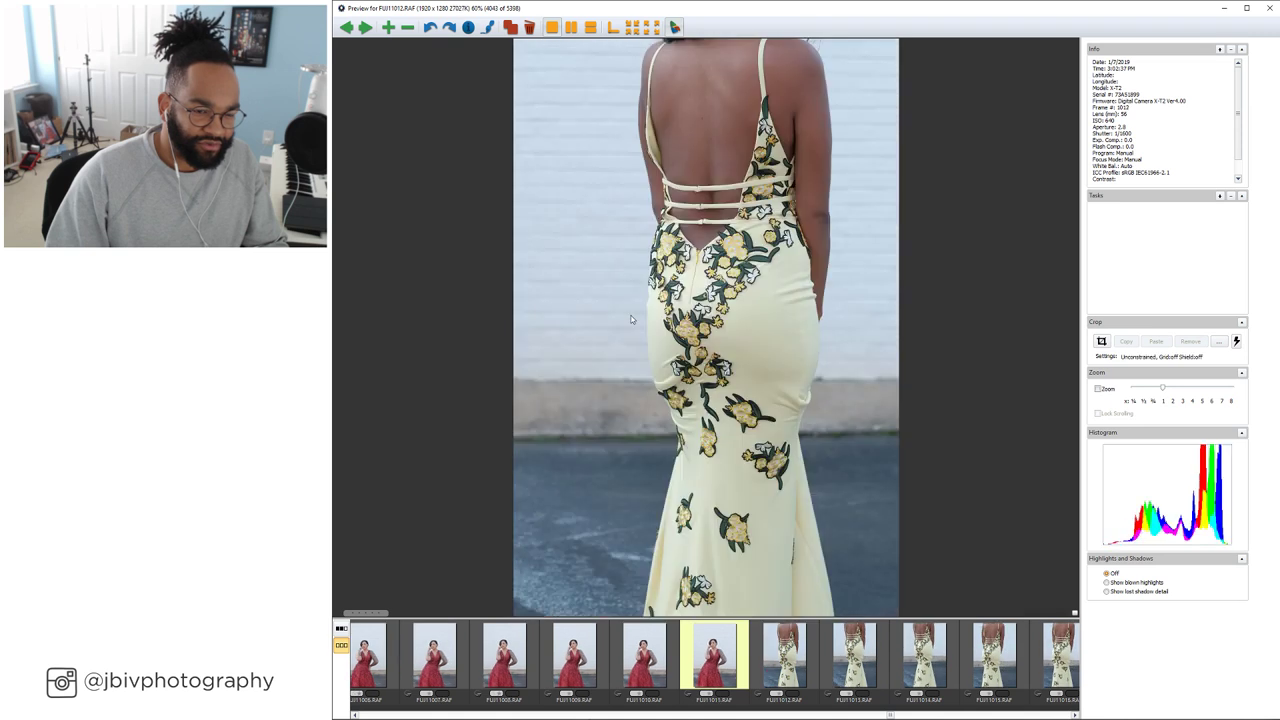
key(Right)
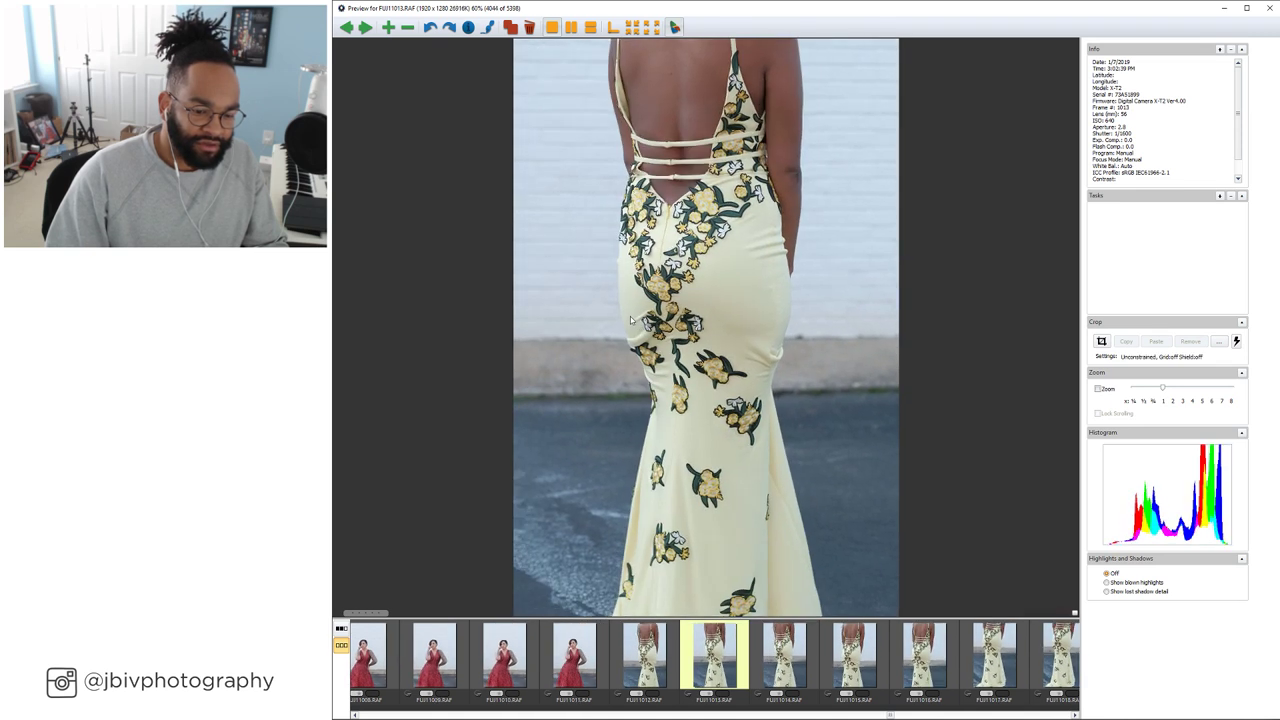
key(Right)
key(Right)
key(Right)
key(Right)
key(Right)
key(Right)
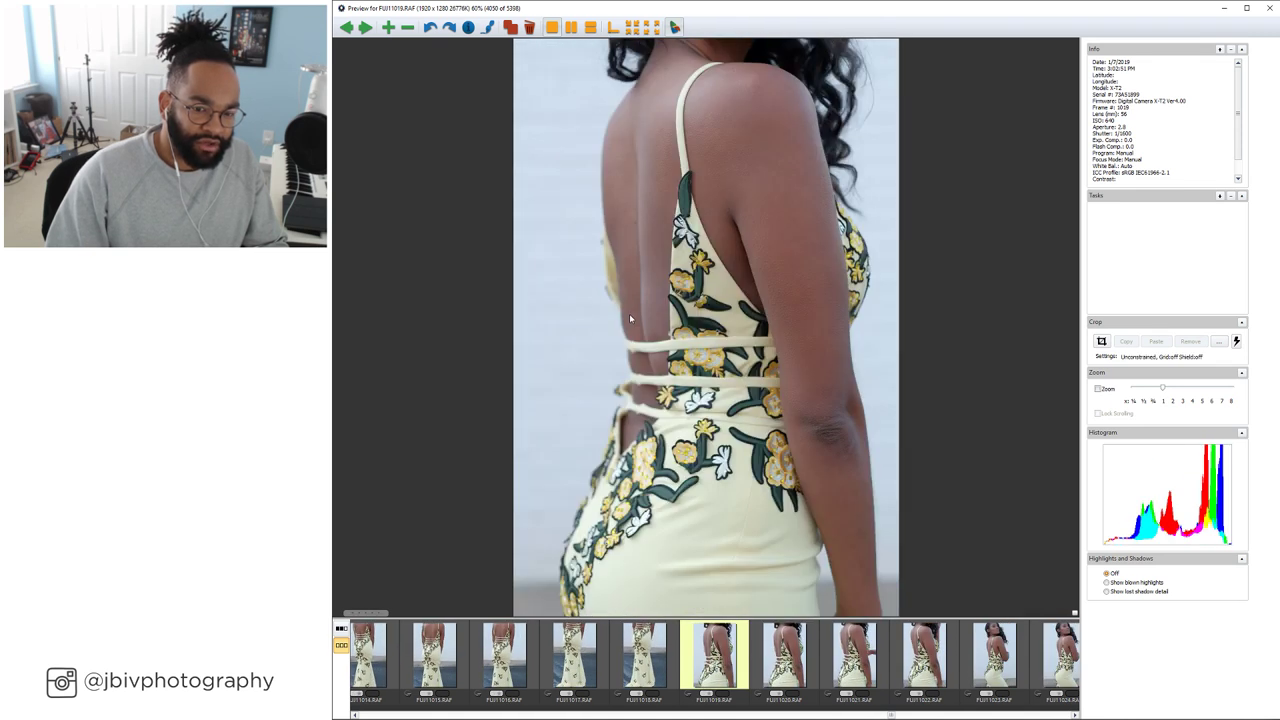
key(Right)
key(Right)
key(Right)
key(Right)
key(Right)
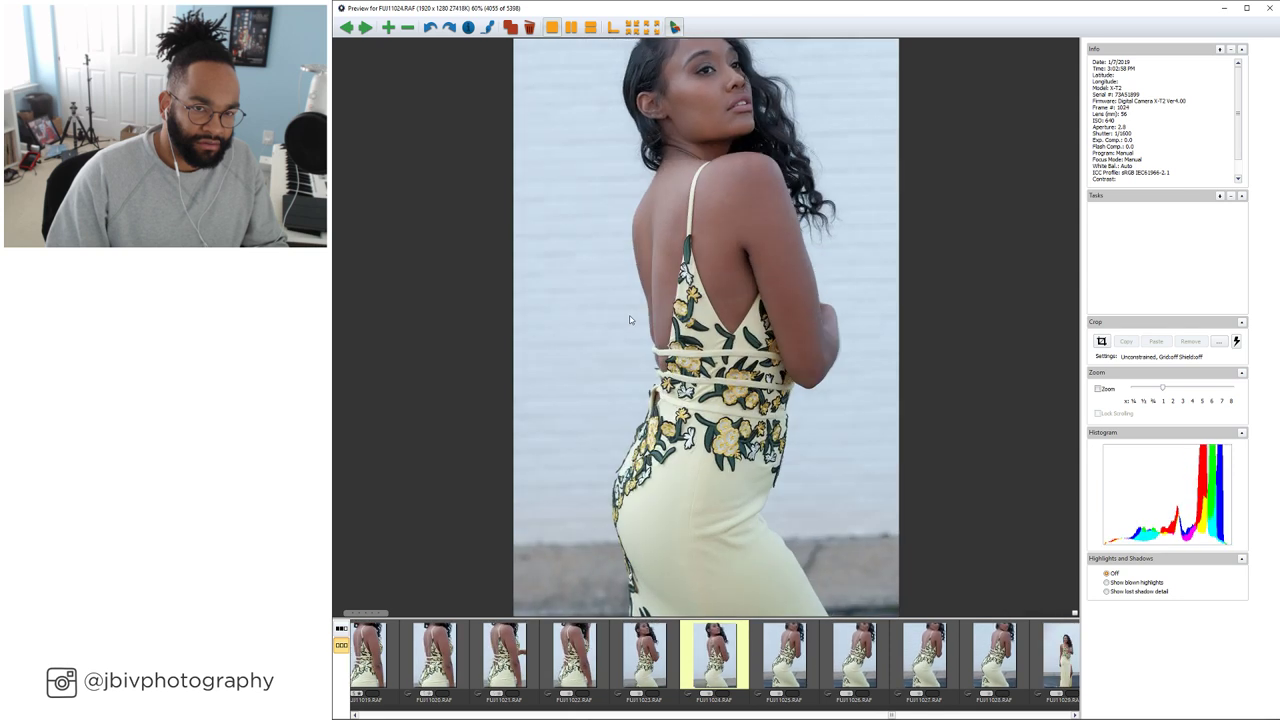
key(Right)
key(Right)
key(Right)
key(Right)
key(Right)
key(Right)
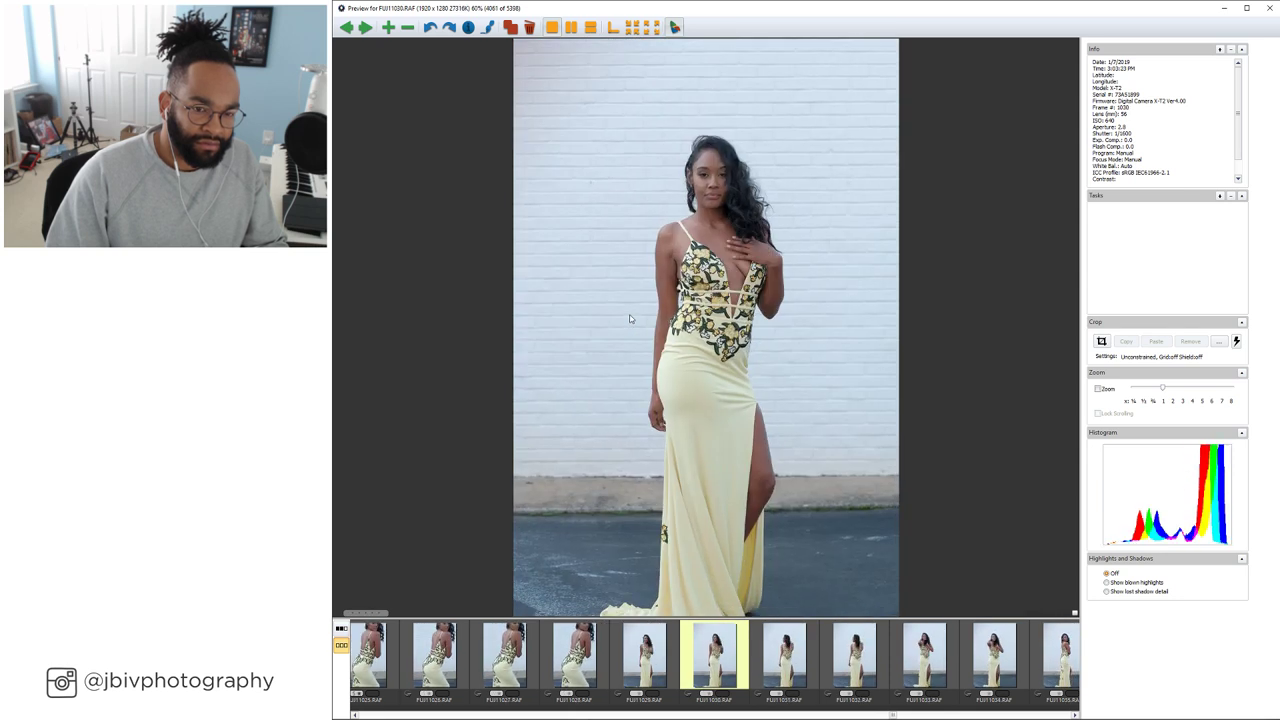
key(Right)
key(Right)
key(Right)
key(Right)
key(Right)
key(Right)
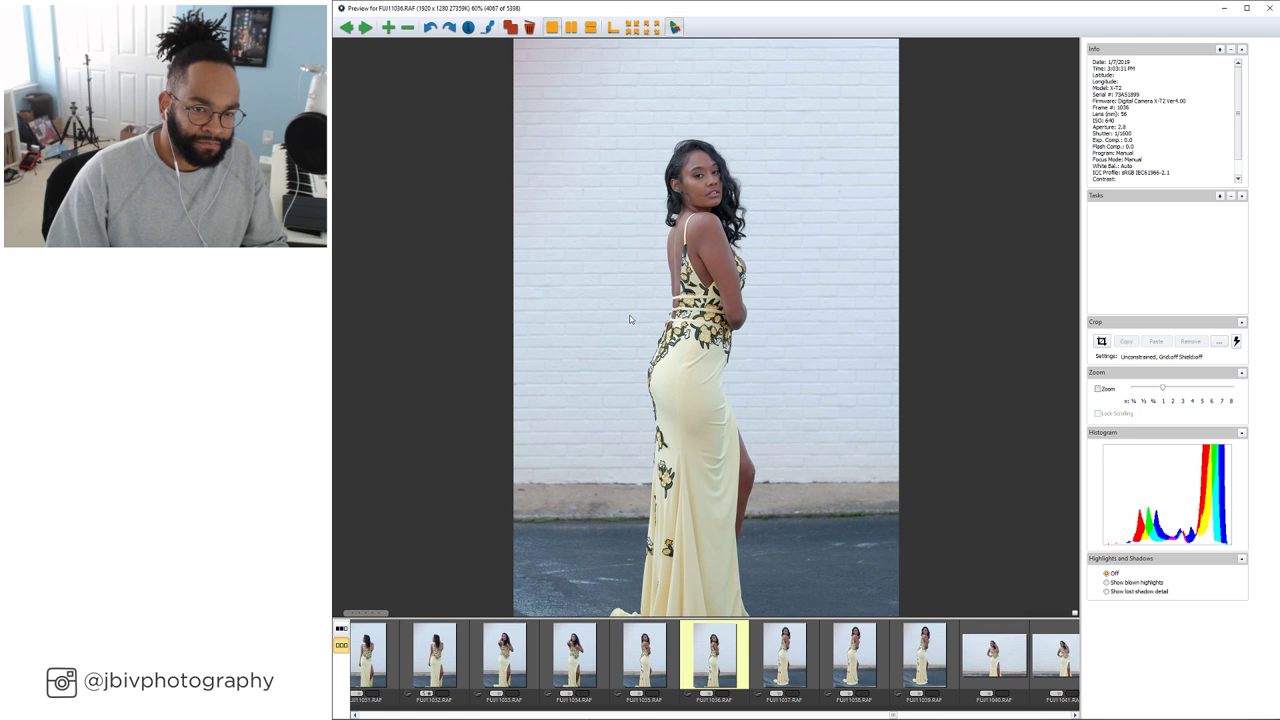
key(Right)
key(Right)
key(Right)
key(Right)
key(Right)
key(Right)
key(Right)
key(Right)
key(Right)
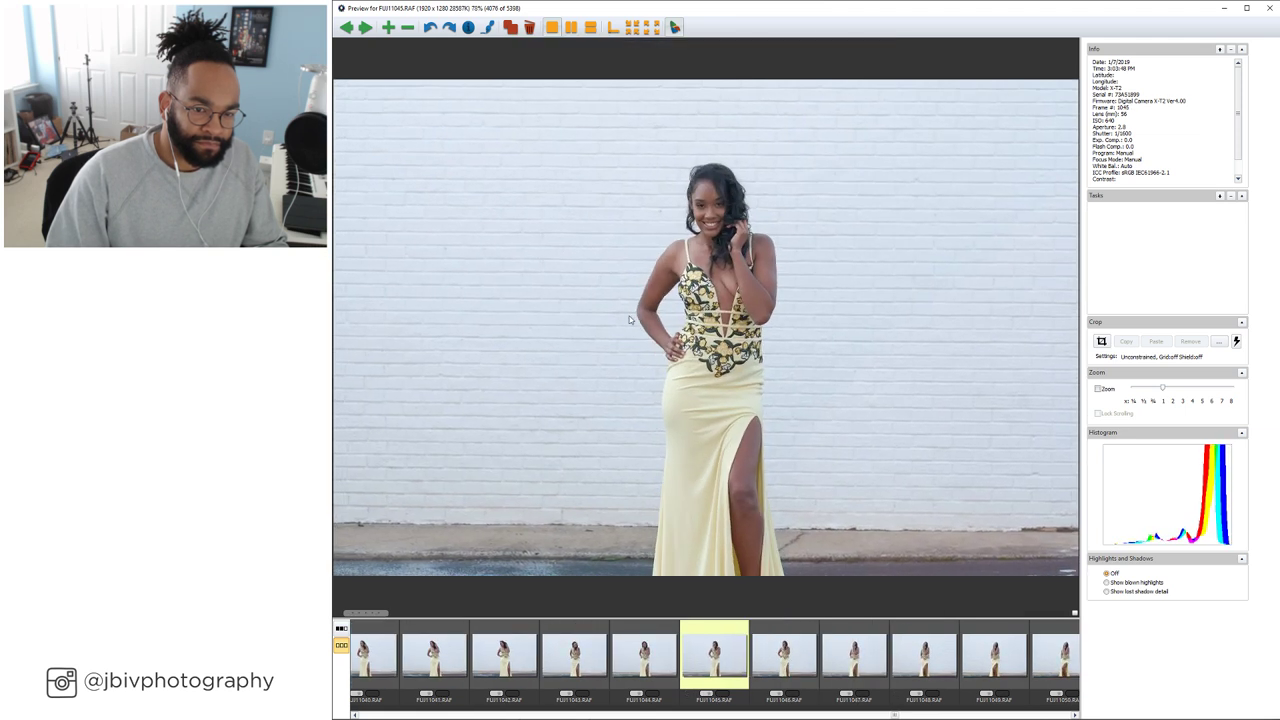
Finish the yellow-gown train and dress close-ups, reaching the three-women group shot FU011095.RAF
key(Right)
key(Right)
key(Right)
key(Right)
key(Right)
key(Right)
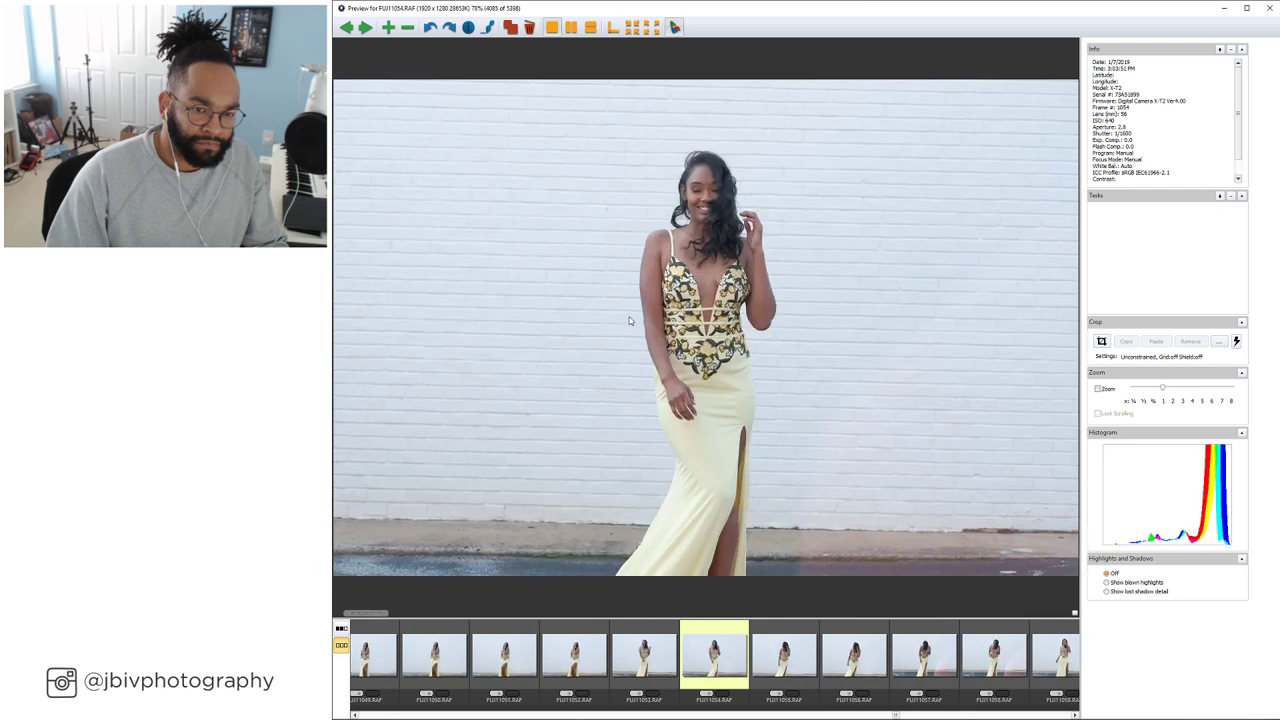
key(Right)
key(Right)
key(Right)
key(Right)
key(Right)
key(Right)
key(Right)
key(Right)
key(Right)
key(Right)
key(Right)
key(Right)
key(Right)
key(Right)
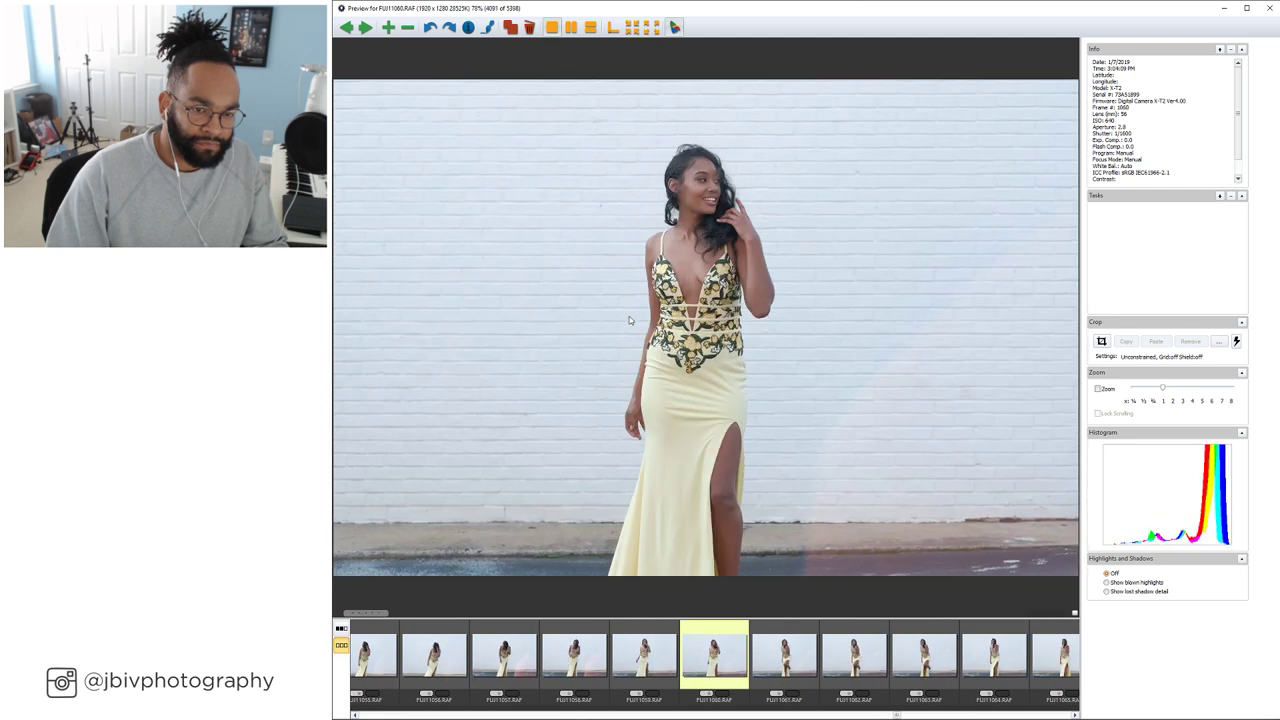
key(Right)
key(Right)
key(Right)
key(Right)
key(Right)
key(Right)
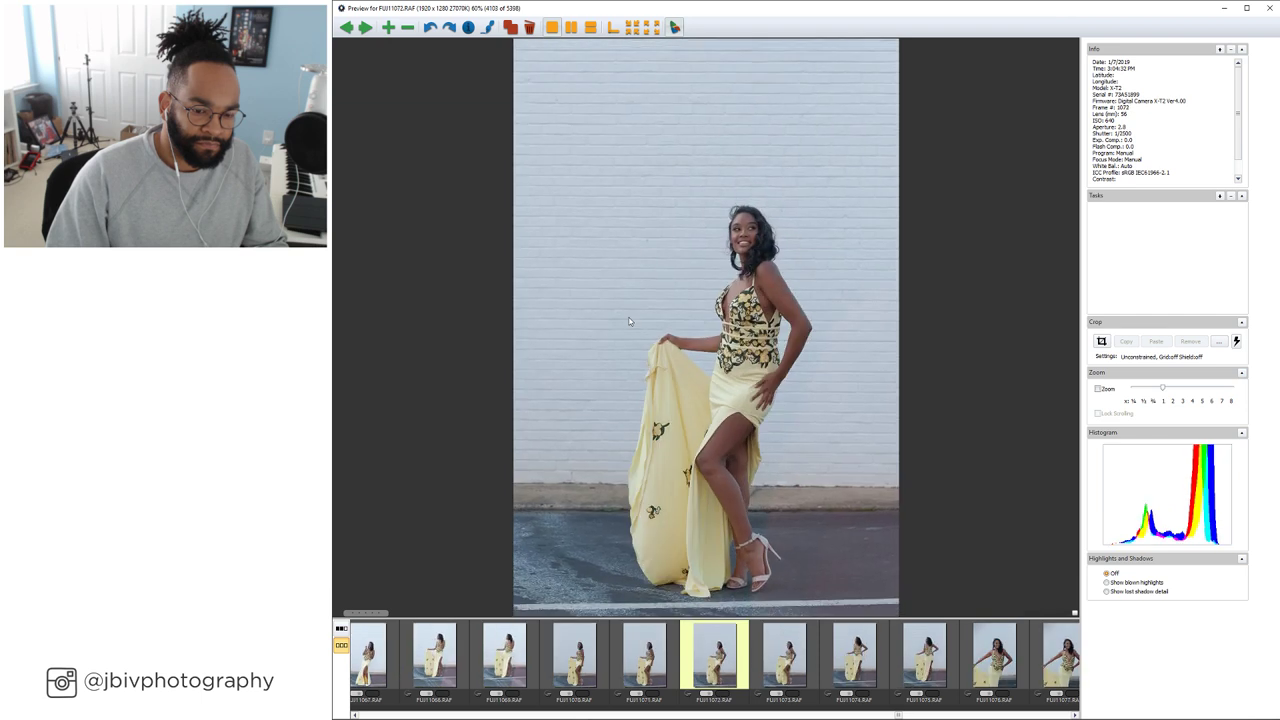
key(Right)
key(Right)
key(Right)
key(Right)
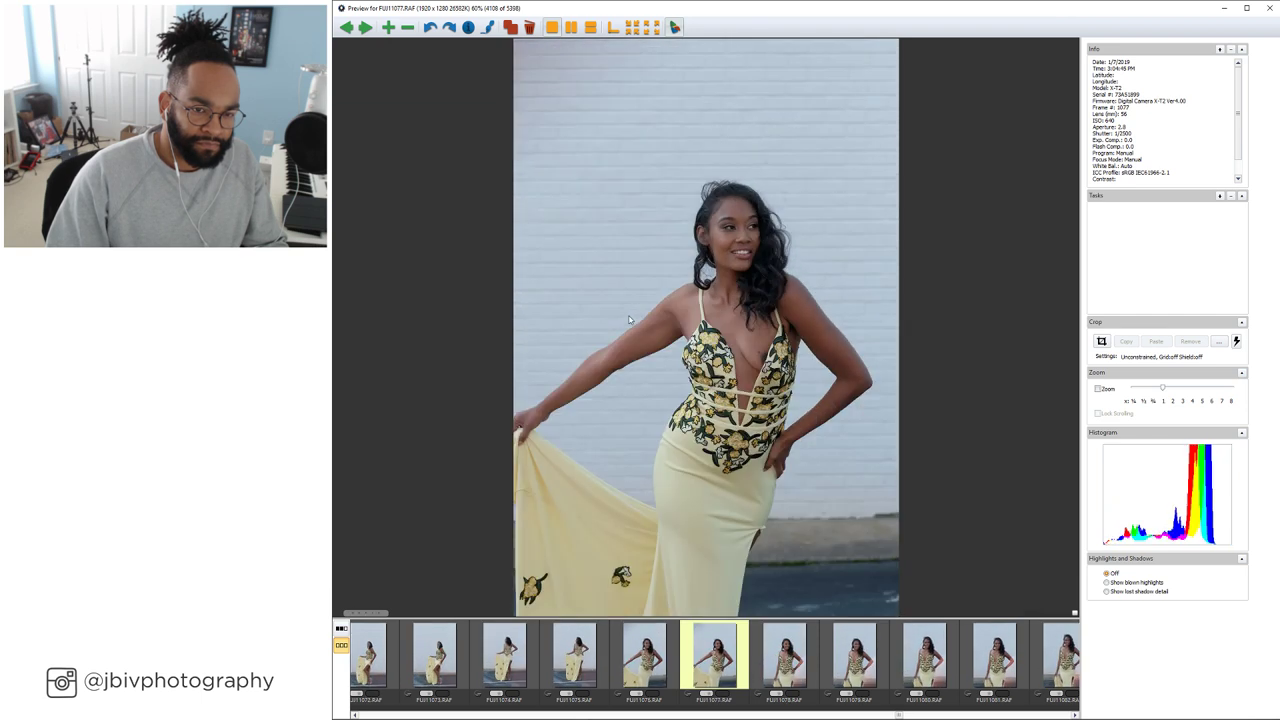
key(Right)
key(Right)
key(Right)
key(Right)
key(Right)
key(Right)
key(Right)
key(Right)
key(Right)
key(Right)
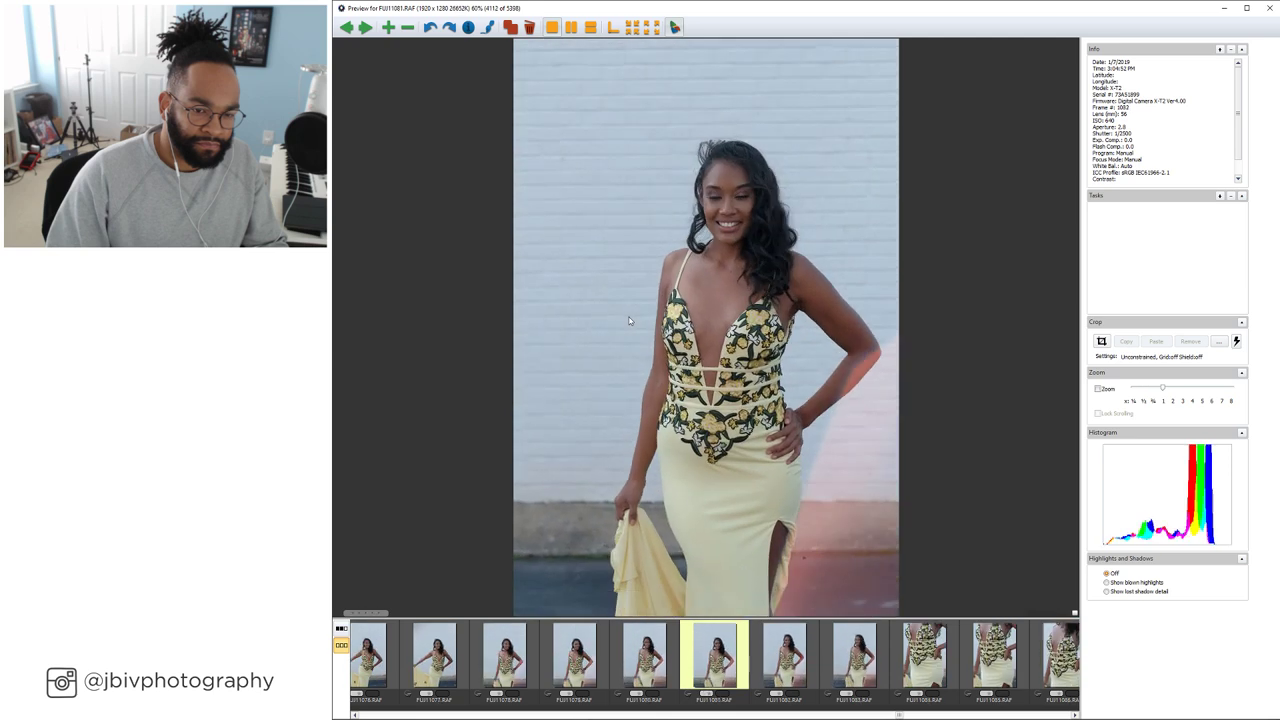
key(Right)
key(Right)
key(Right)
key(Right)
key(Right)
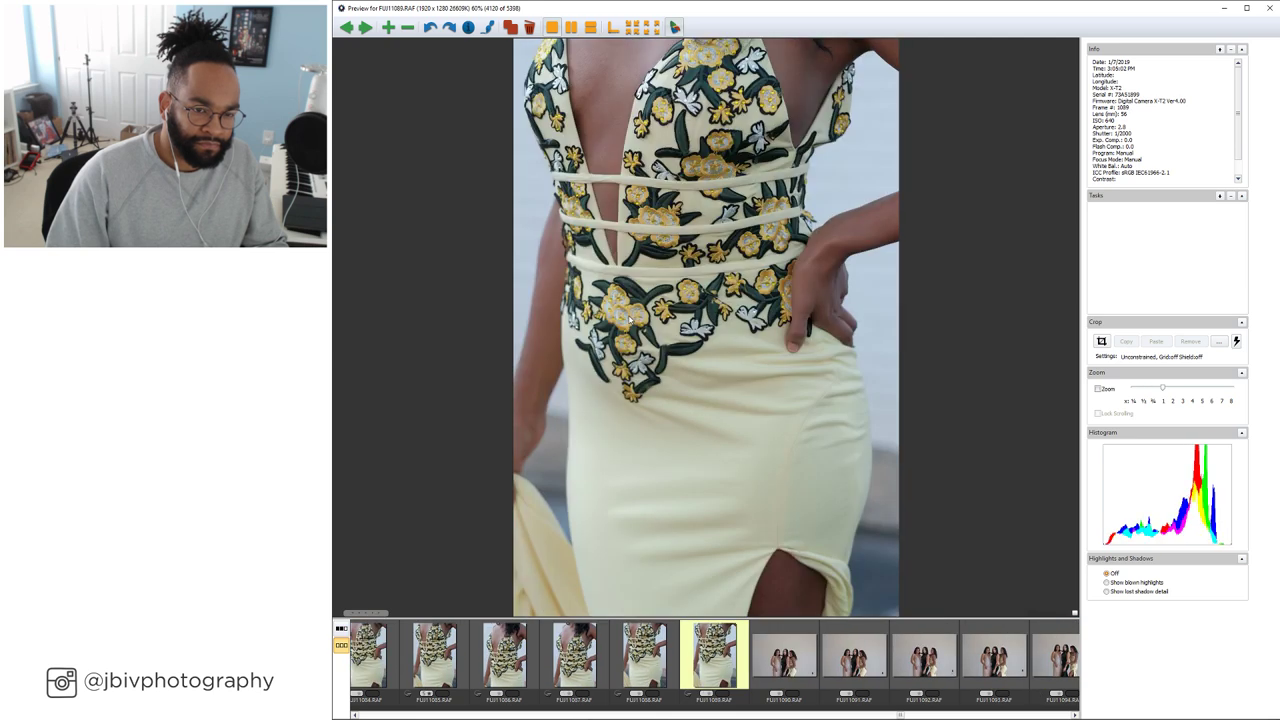
key(Right)
key(Right)
key(Right)
key(Right)
key(Right)
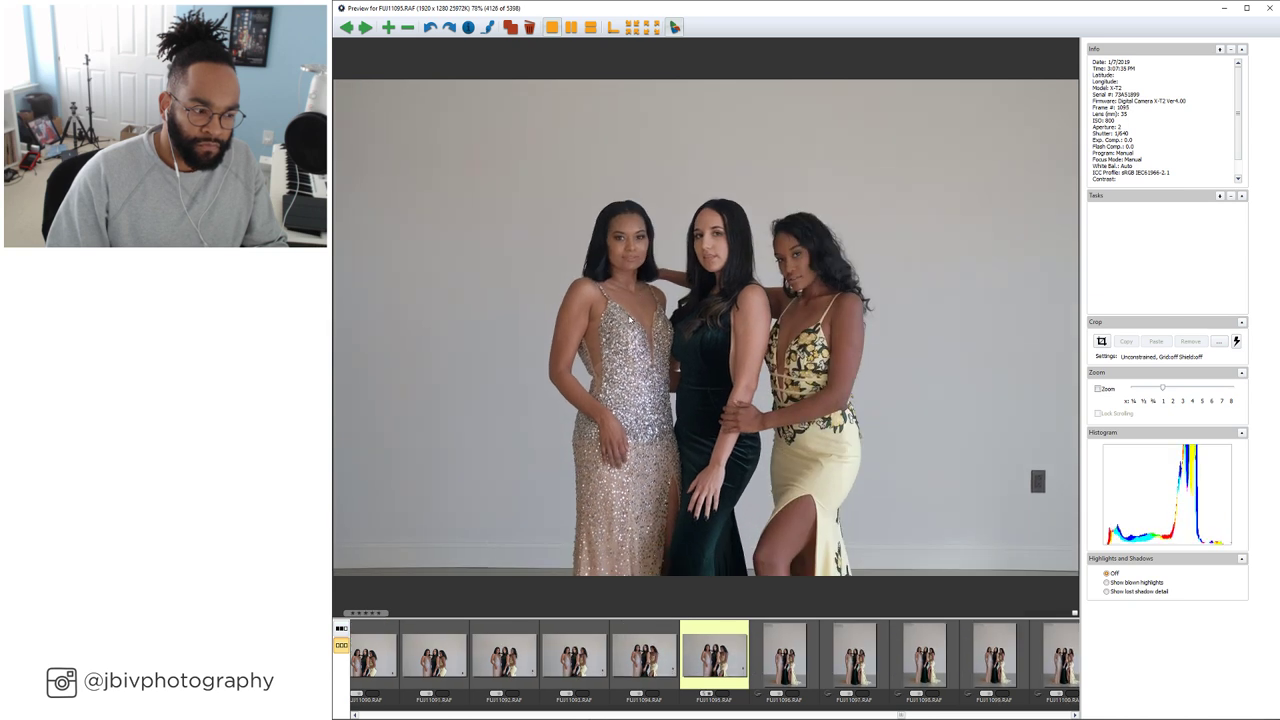
Cull the three-women group photos until the sunlit bride portrait FU011148.RAF appears
key(Right)
key(Right)
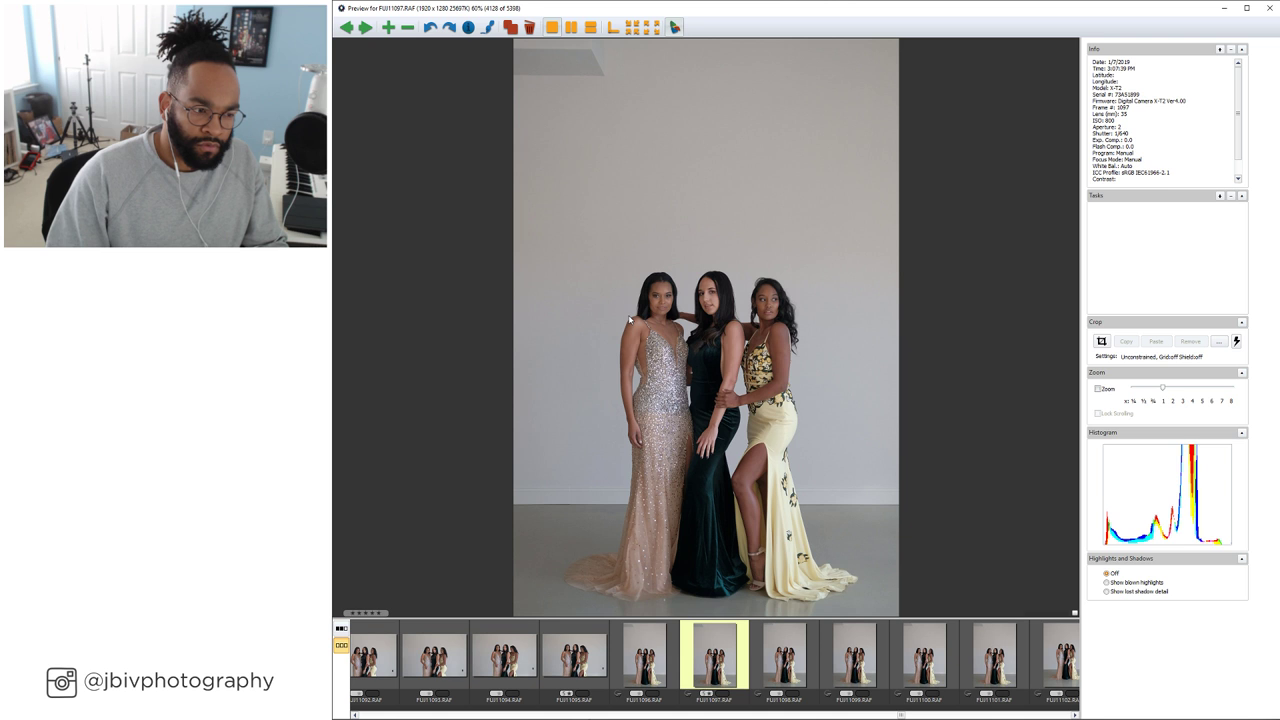
key(Right)
key(Right)
key(Right)
key(Right)
key(Right)
key(Right)
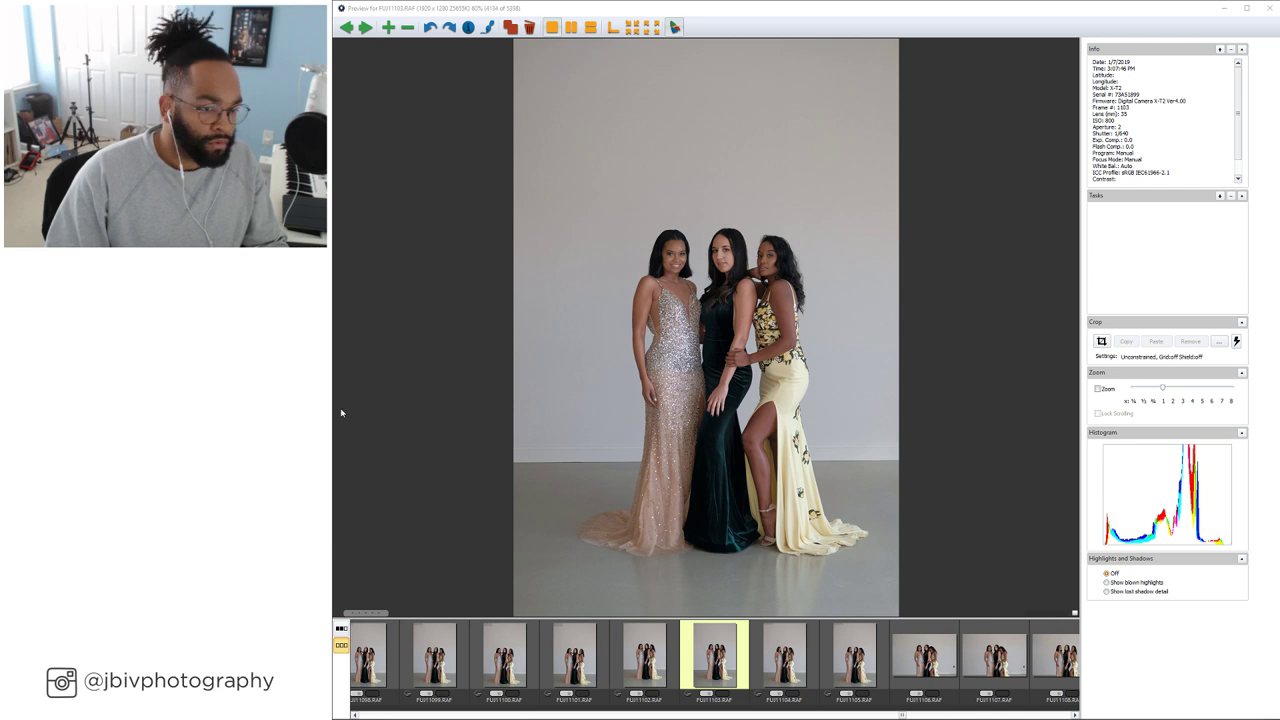
key(Right)
key(Right)
key(Right)
key(Right)
key(Right)
key(Right)
key(Right)
key(Right)
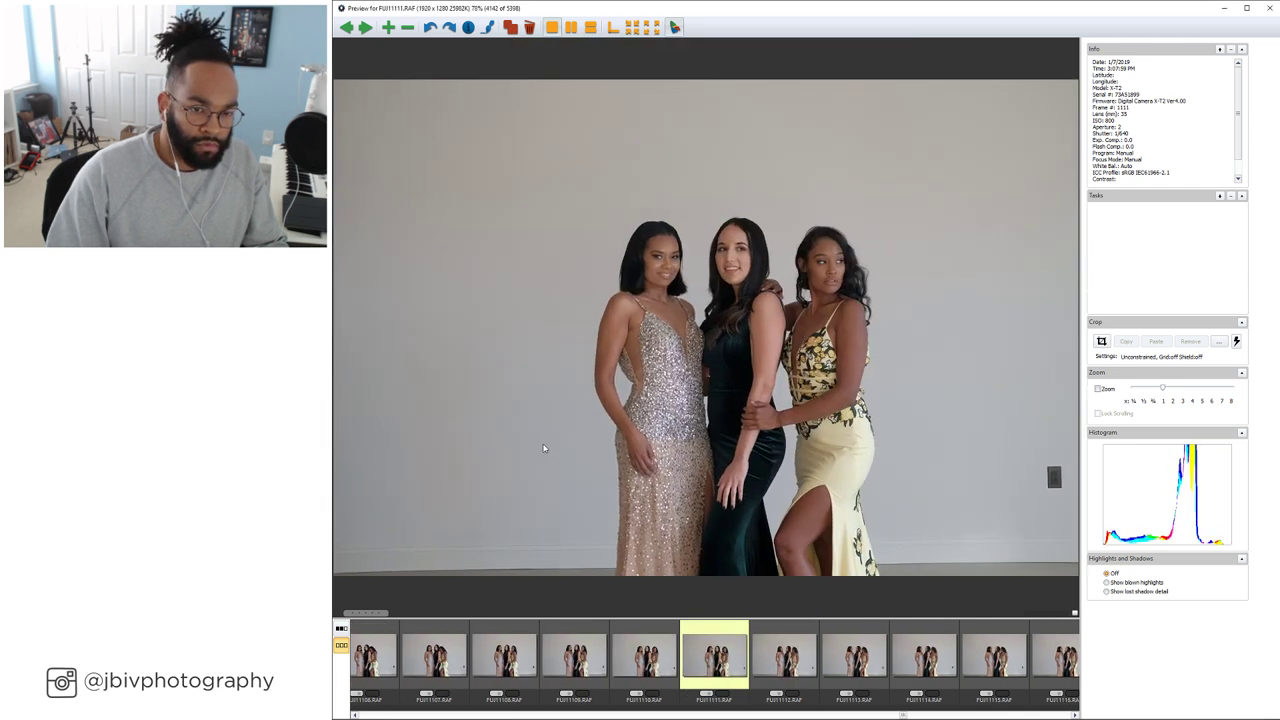
key(Right)
key(Right)
key(Right)
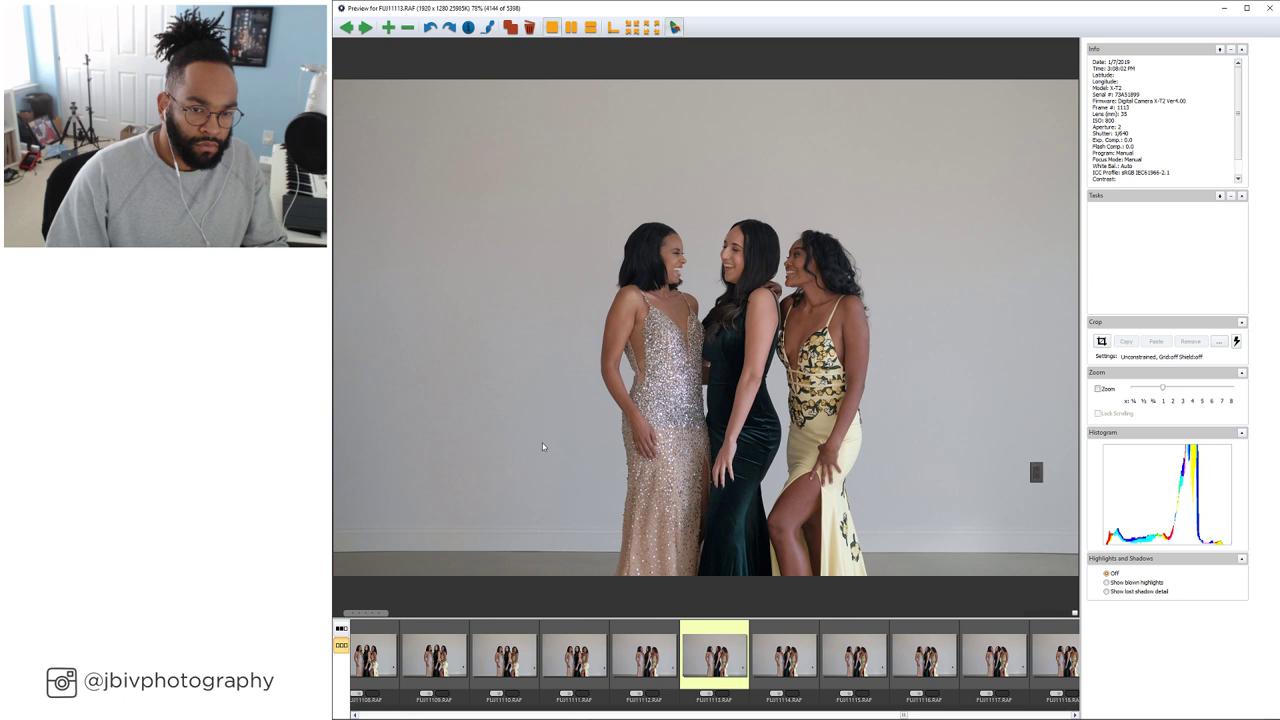
key(Right)
key(Right)
key(Right)
key(Right)
key(Right)
key(Right)
key(Right)
key(Right)
key(Right)
key(Right)
key(Right)
key(Right)
key(Right)
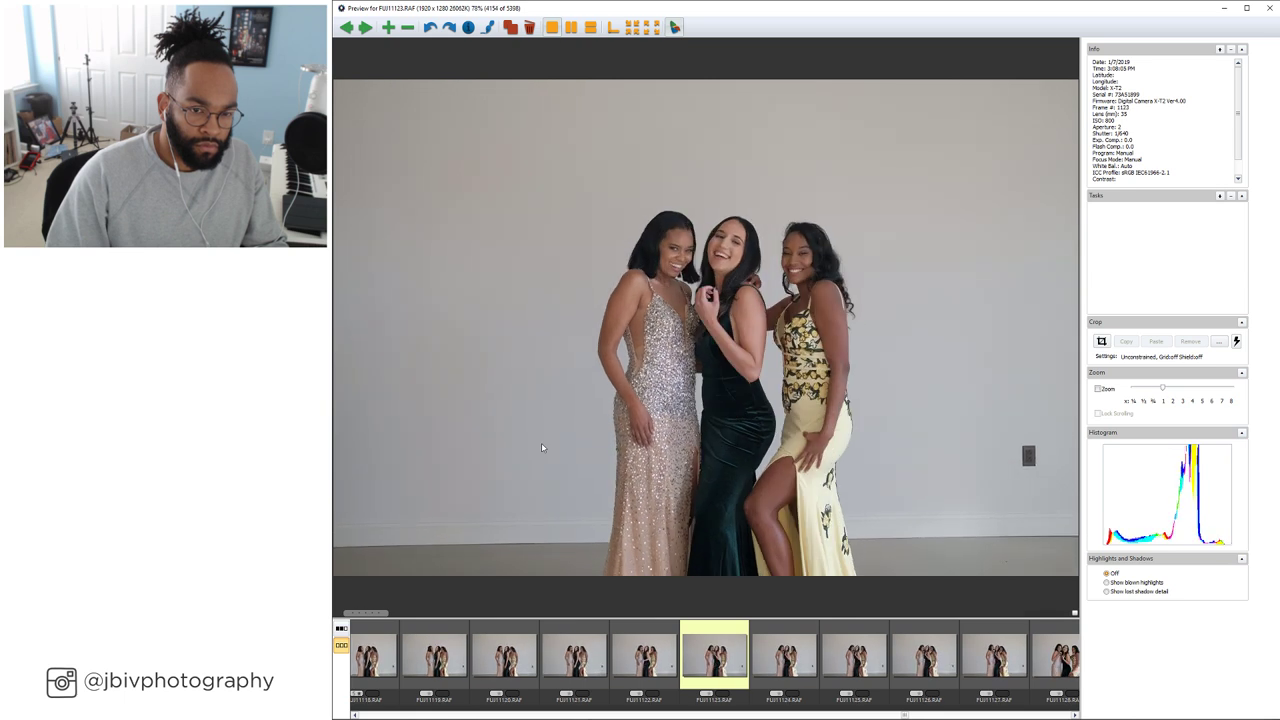
key(Right)
key(Right)
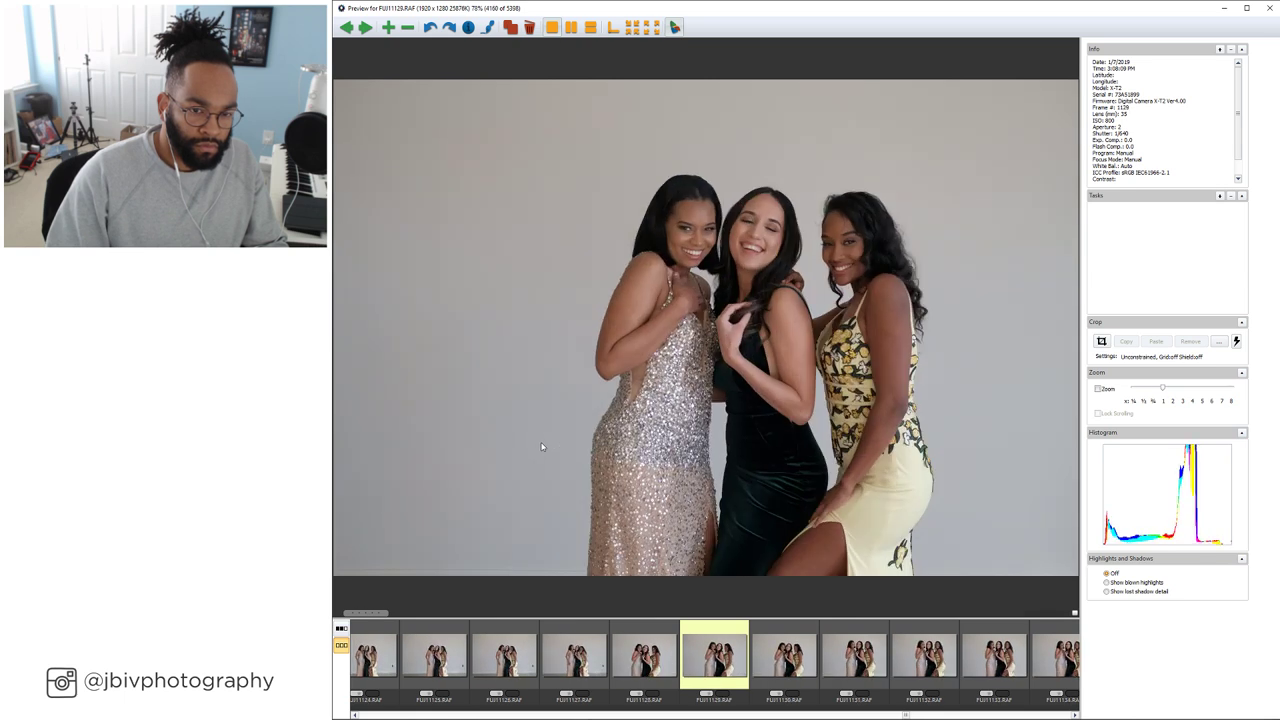
key(Right)
key(Right)
key(Right)
key(Right)
key(Right)
key(Right)
key(Right)
key(Right)
key(Right)
key(Right)
key(Right)
key(Right)
key(Right)
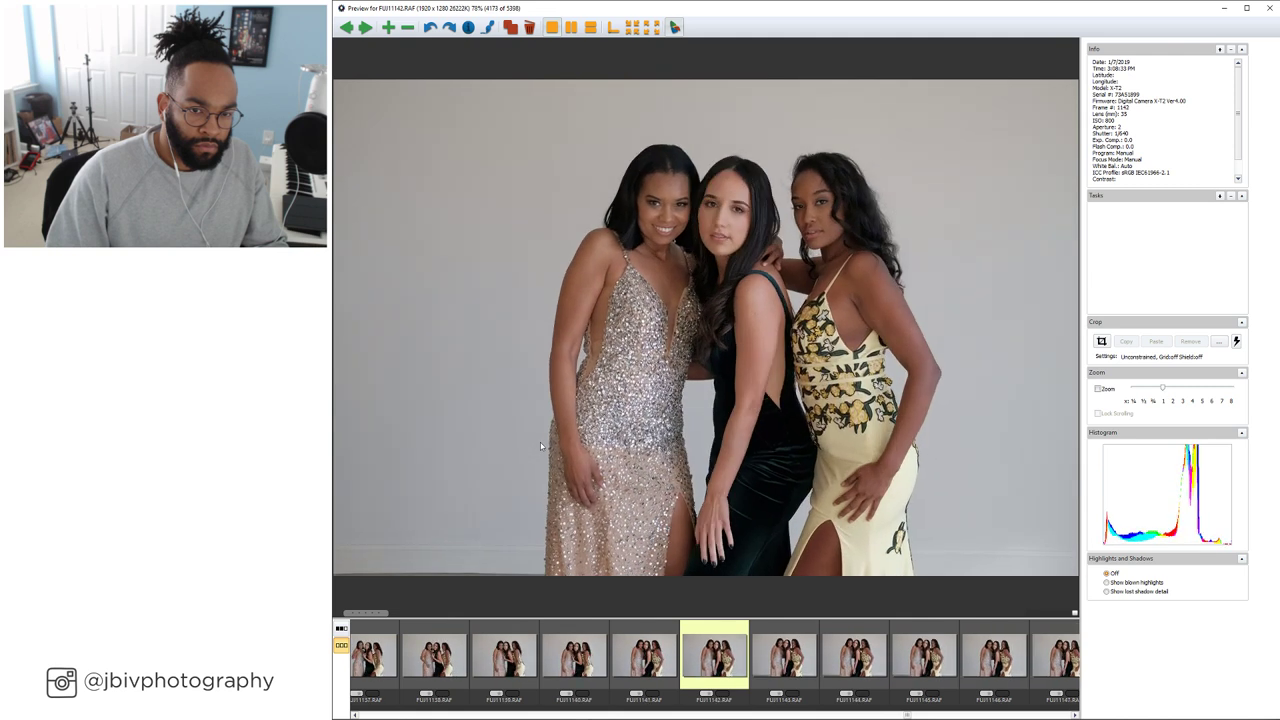
key(Right)
key(Right)
key(Right)
key(Right)
key(Right)
key(Right)
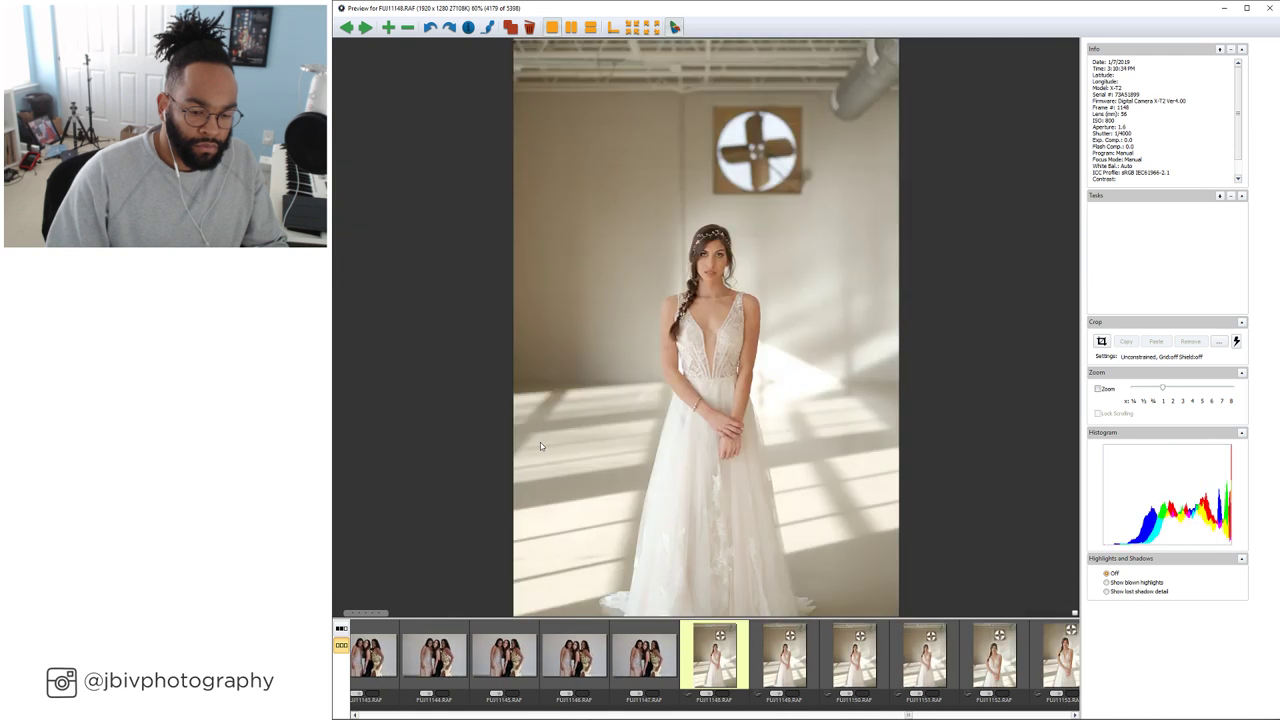
Review the bride-in-white portraits, including the edited image and wide window shots
key(Right)
key(Right)
key(Right)
key(Right)
key(Right)
key(Right)
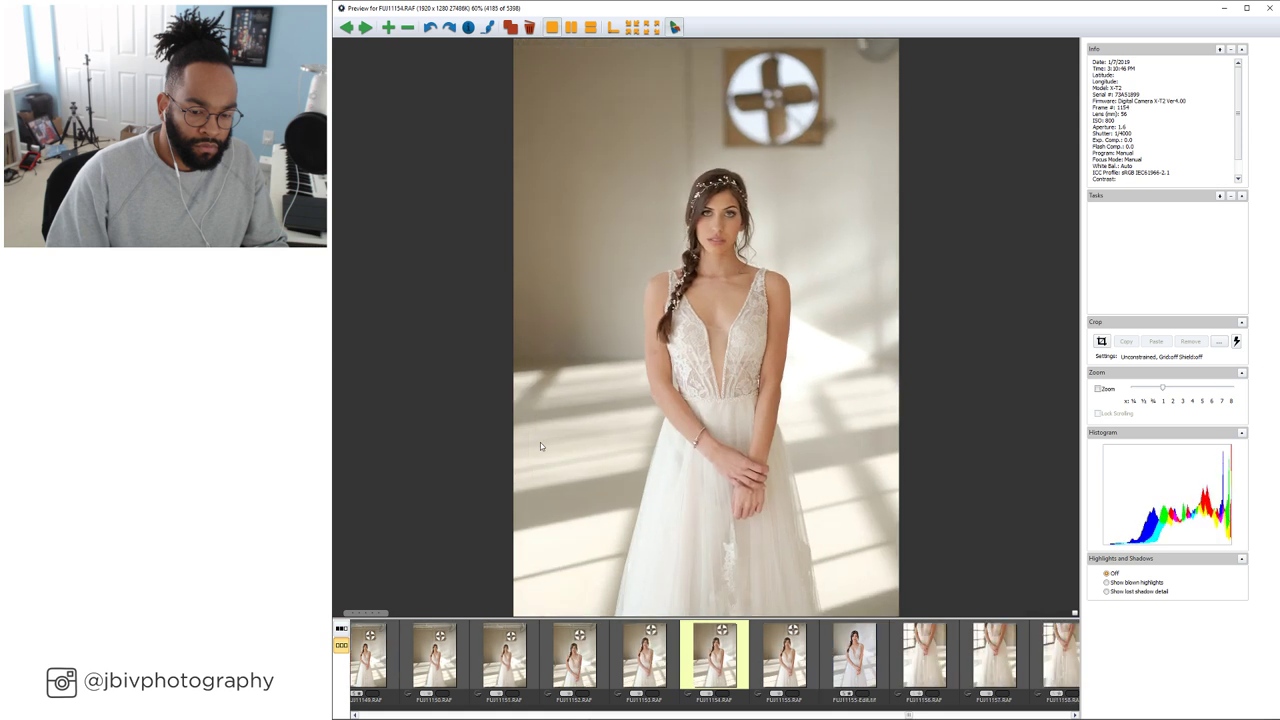
key(Right)
key(Right)
key(Right)
key(Right)
key(Right)
key(Right)
key(Right)
key(Right)
key(Right)
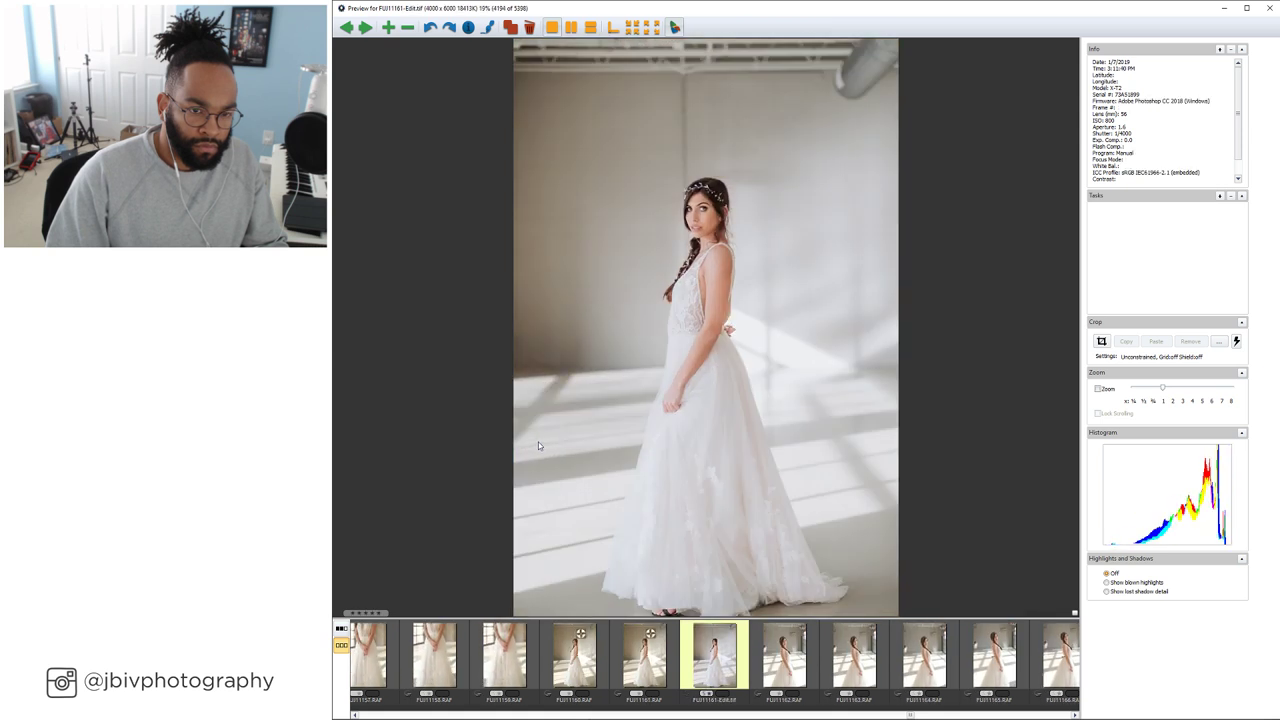
key(Right)
key(Right)
key(Right)
key(Right)
key(Right)
key(Right)
key(Right)
key(Right)
key(Right)
key(Right)
key(Right)
key(Right)
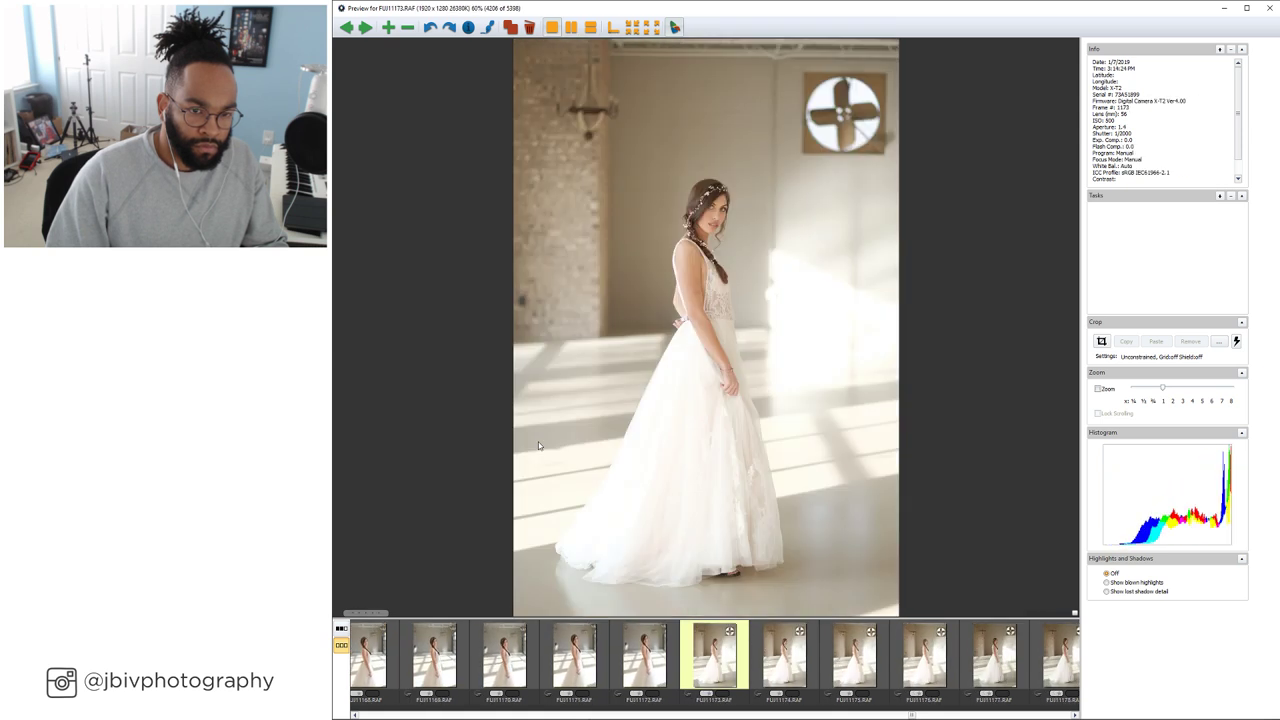
key(Right)
key(Right)
key(Right)
key(Right)
key(Right)
key(Right)
key(Right)
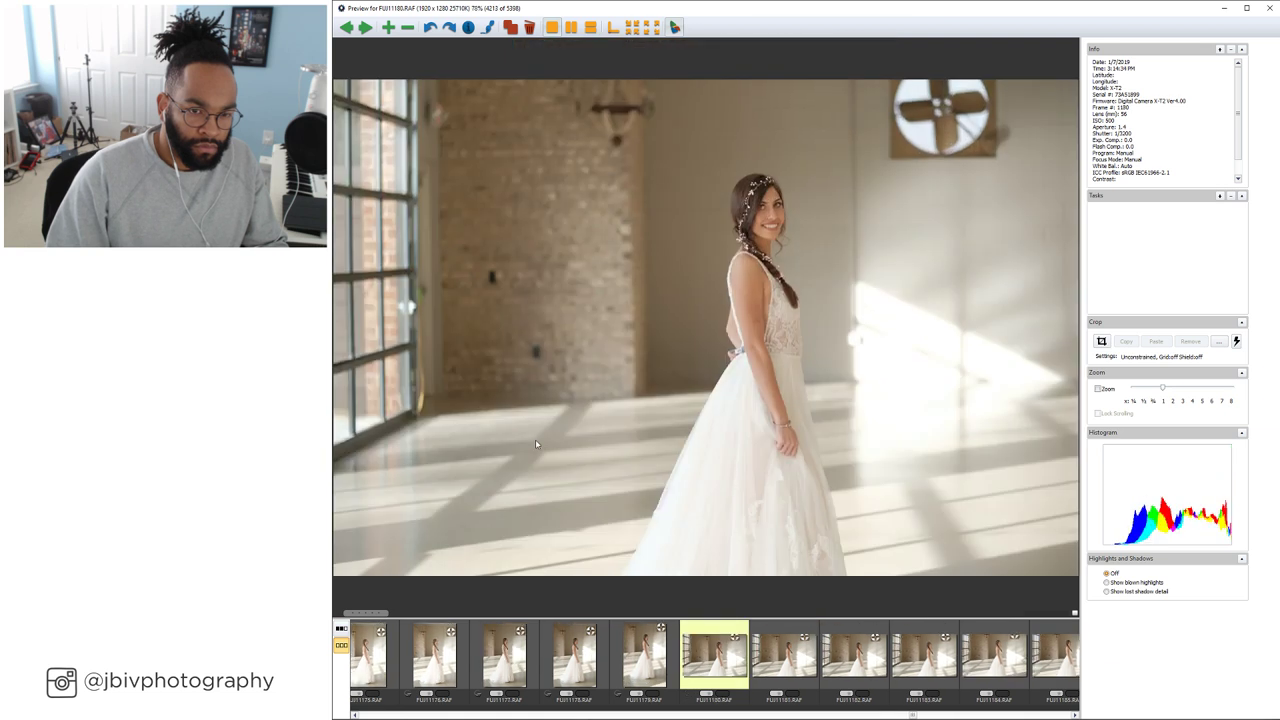
key(Right)
key(Left)
key(Left)
key(Left)
key(Left)
key(Left)
key(Right)
key(Right)
key(Right)
key(Right)
key(Right)
key(Right)
key(Right)
key(Right)
key(Right)
key(Right)
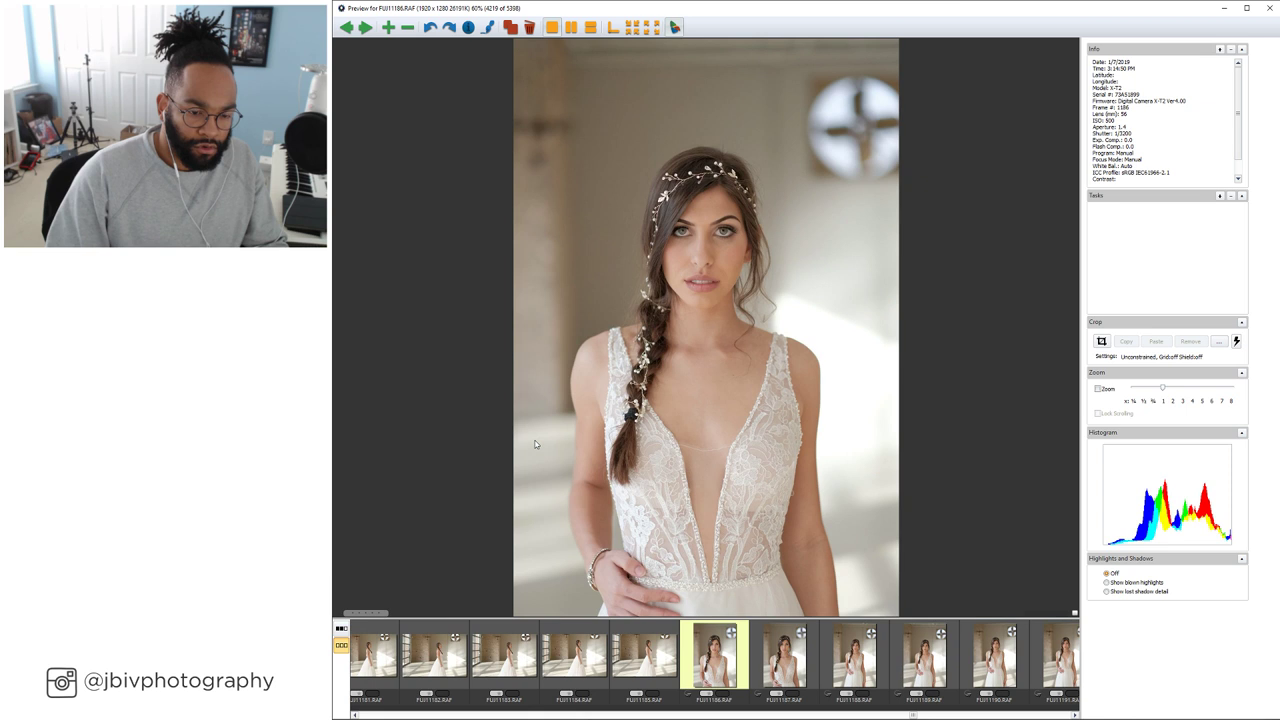
Cull the edited close-up and window profile shots, reaching the pink-gown couple FU011221.RAF
key(Right)
key(Right)
key(Right)
key(Right)
key(Right)
key(Right)
key(Right)
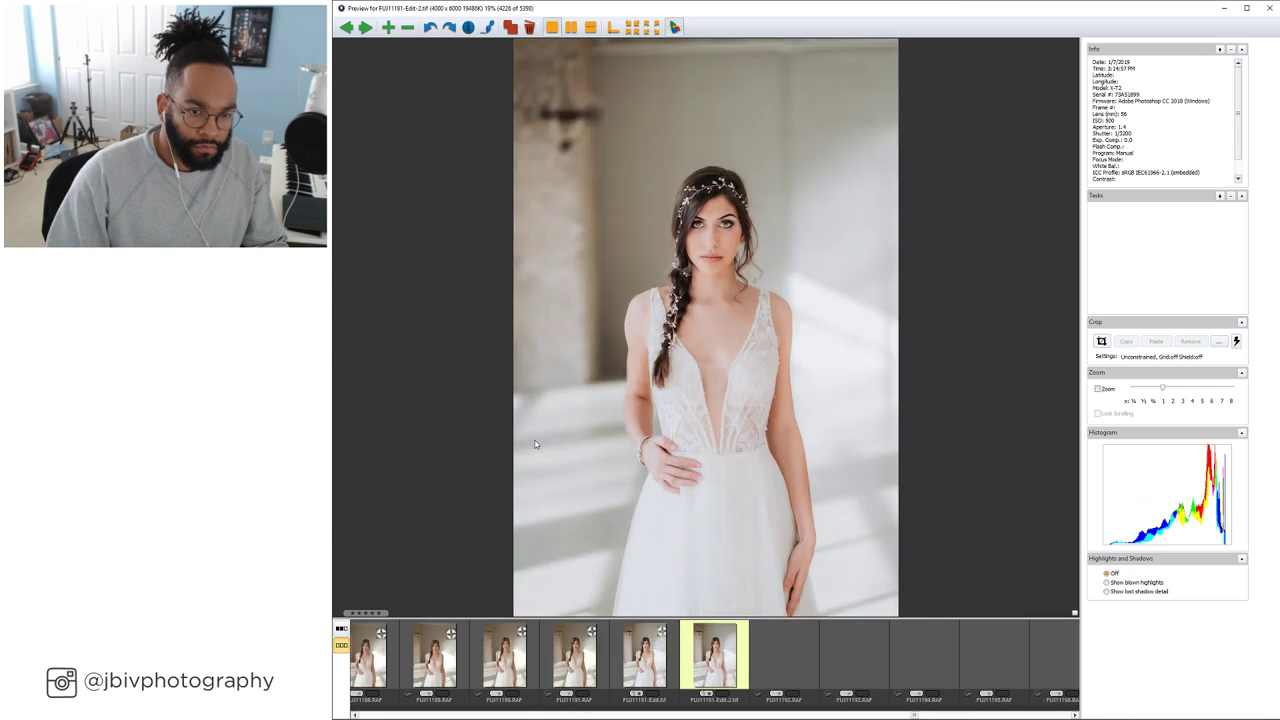
key(Right)
key(Right)
key(Right)
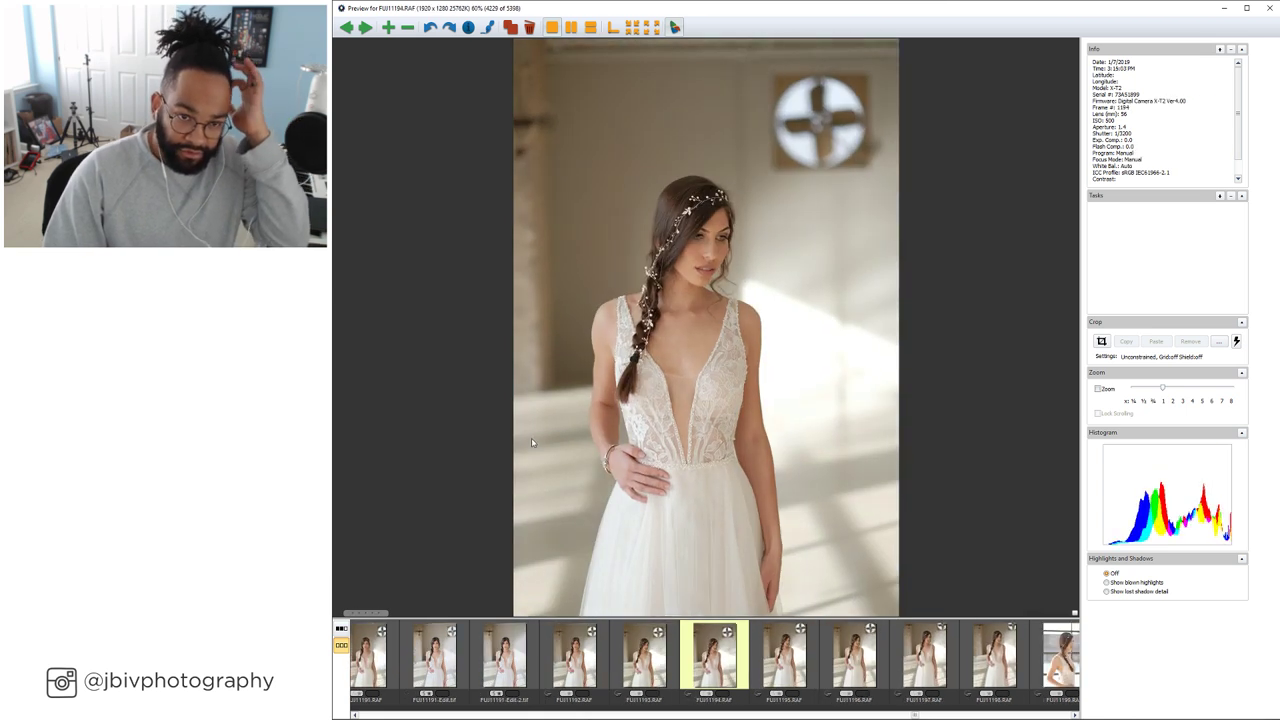
key(Right)
key(Right)
key(Right)
key(Right)
key(Right)
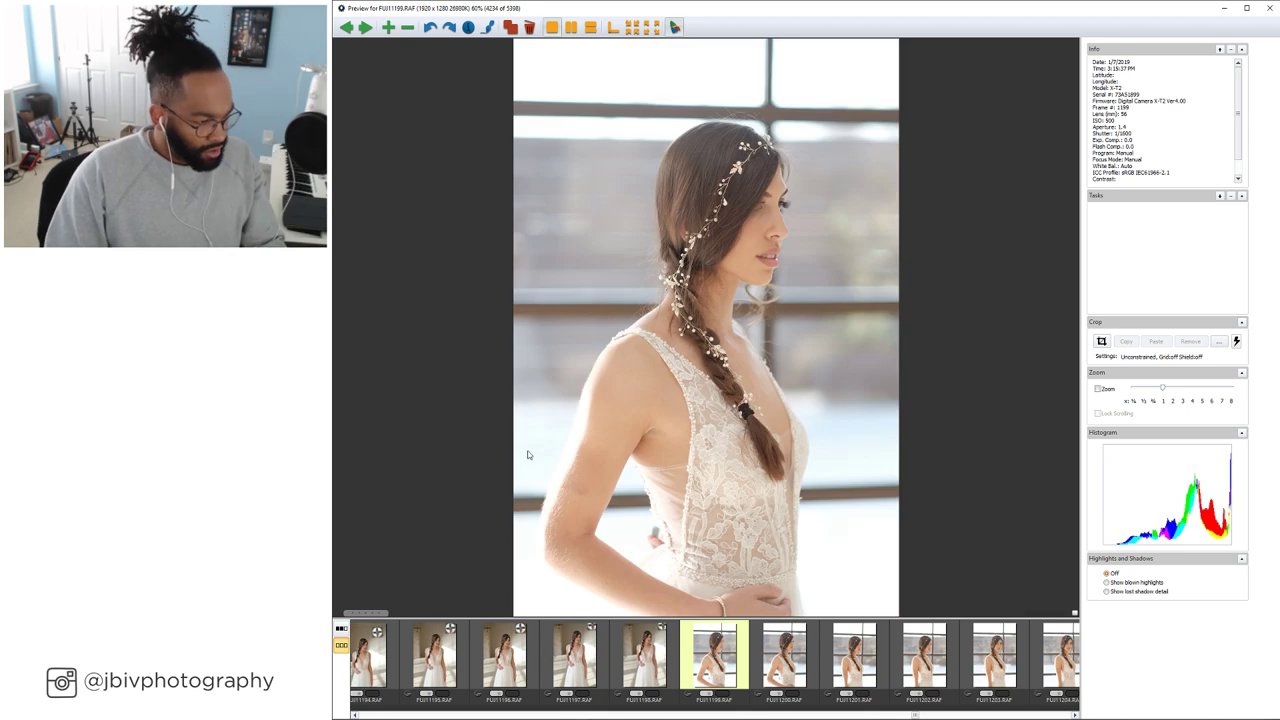
key(Right)
key(Right)
key(Right)
key(Right)
key(Right)
key(Right)
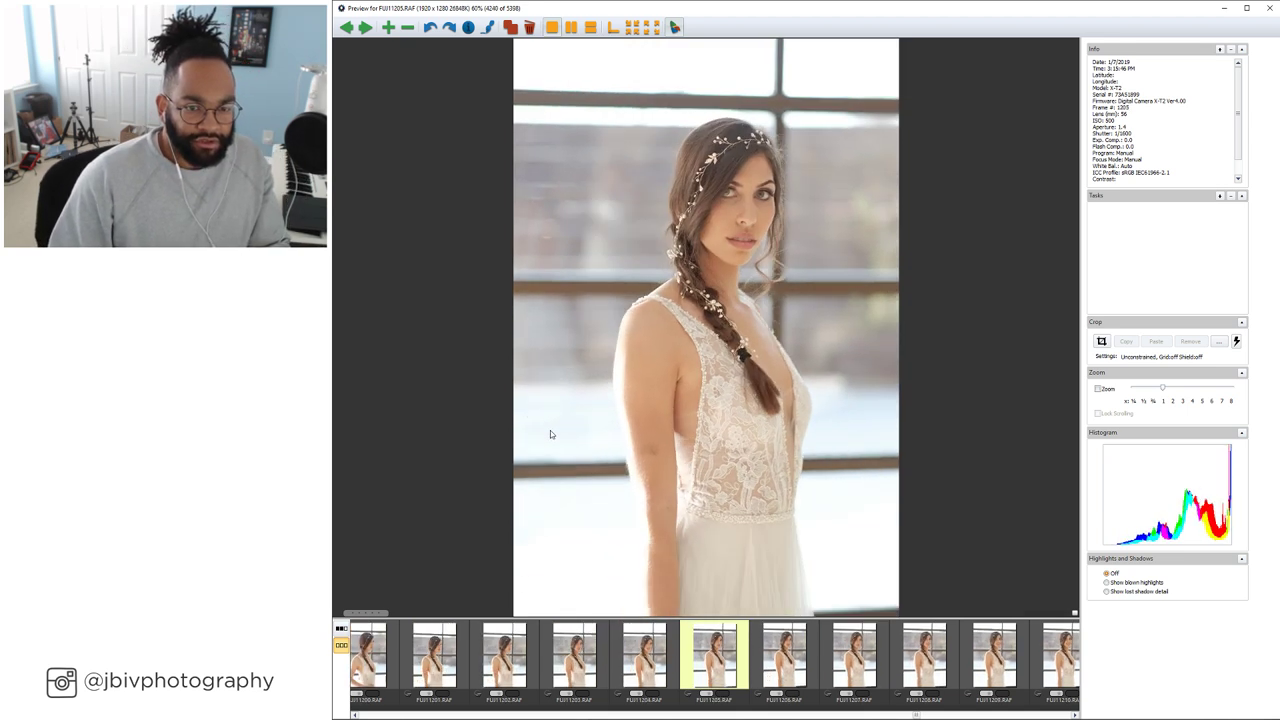
key(Right)
key(Right)
key(Right)
key(Right)
key(Right)
key(Right)
key(Right)
key(Right)
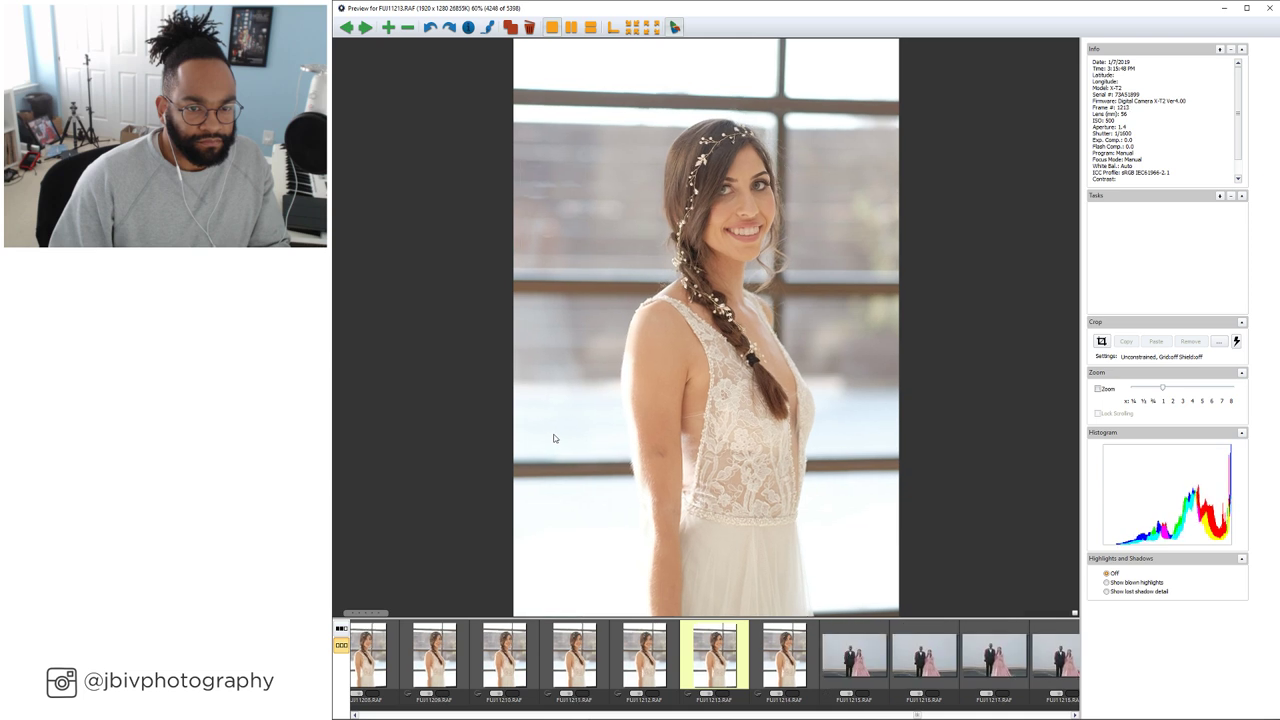
key(Right)
key(Right)
key(Right)
key(Right)
key(Right)
Move past the brick-wall couple shots into the bride's solo pink-gown portraits, ending at FU011267.RAF
key(Right)
key(Right)
key(Right)
key(Right)
key(Right)
key(Right)
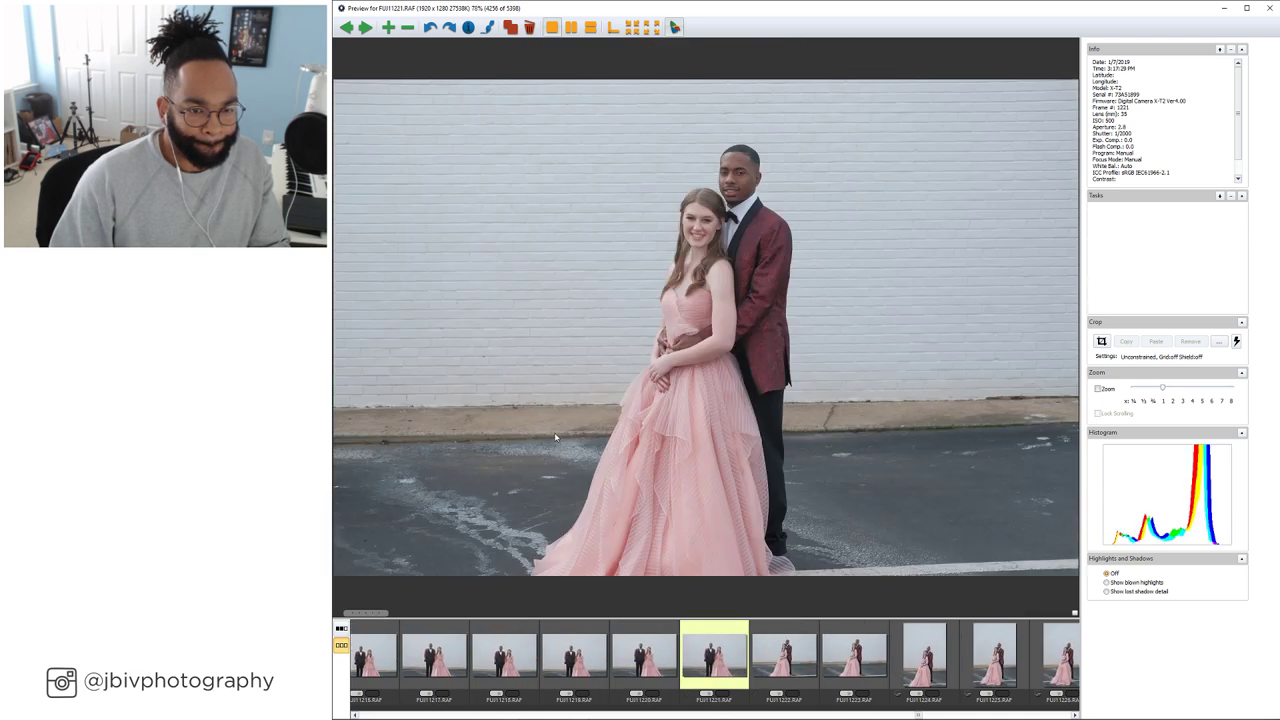
key(Right)
key(Right)
key(Right)
key(Right)
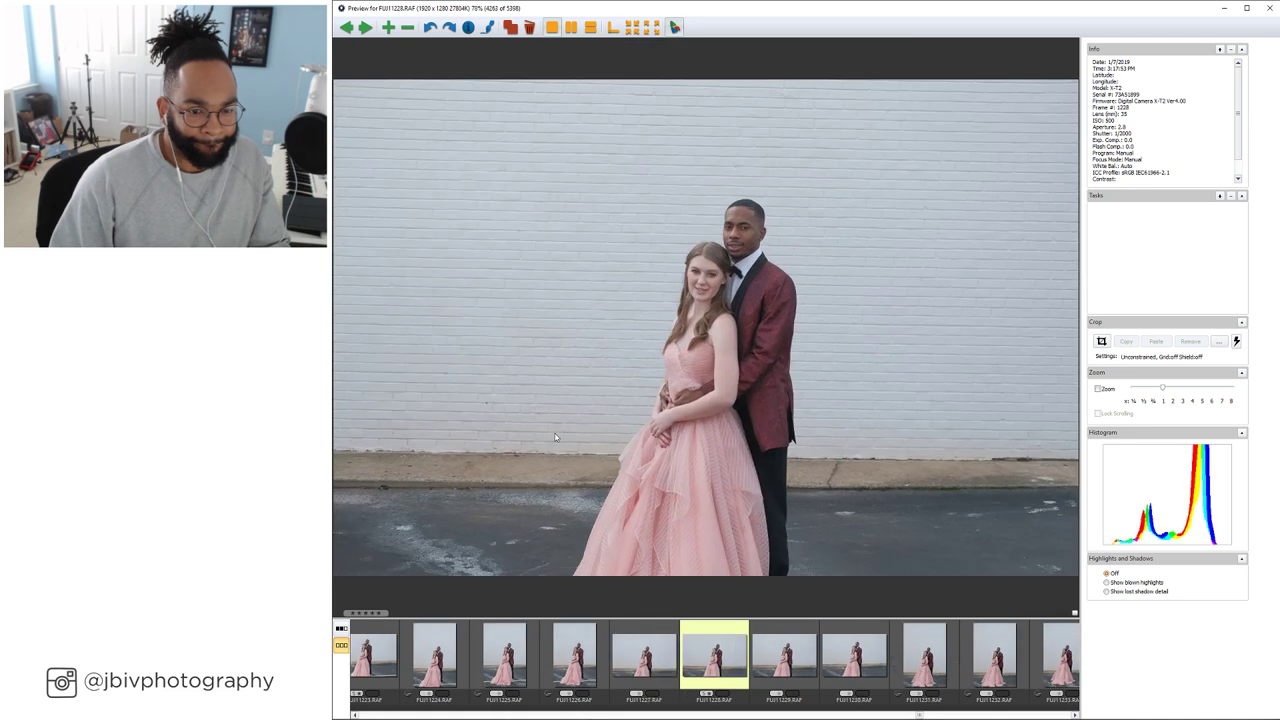
key(Right)
key(Right)
key(Right)
key(Right)
key(Right)
key(Right)
key(Right)
key(Right)
key(Right)
key(Right)
key(Right)
key(Right)
key(Right)
key(Right)
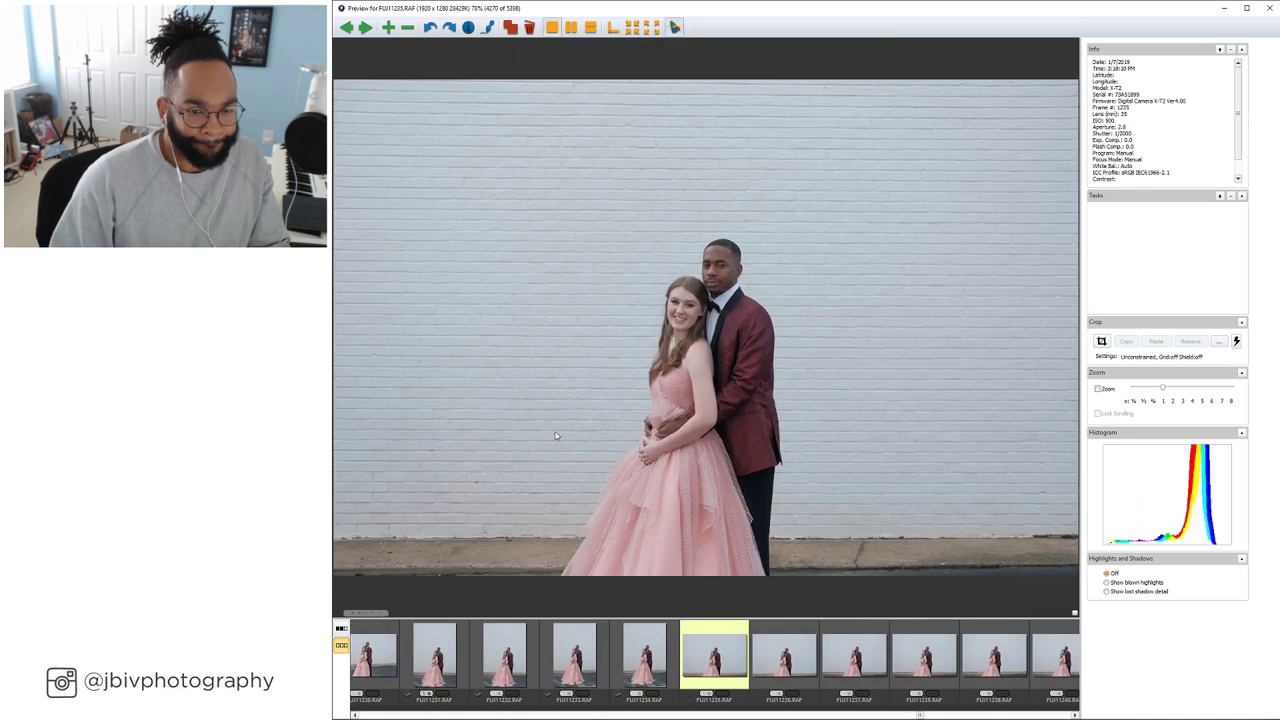
key(Right)
key(Right)
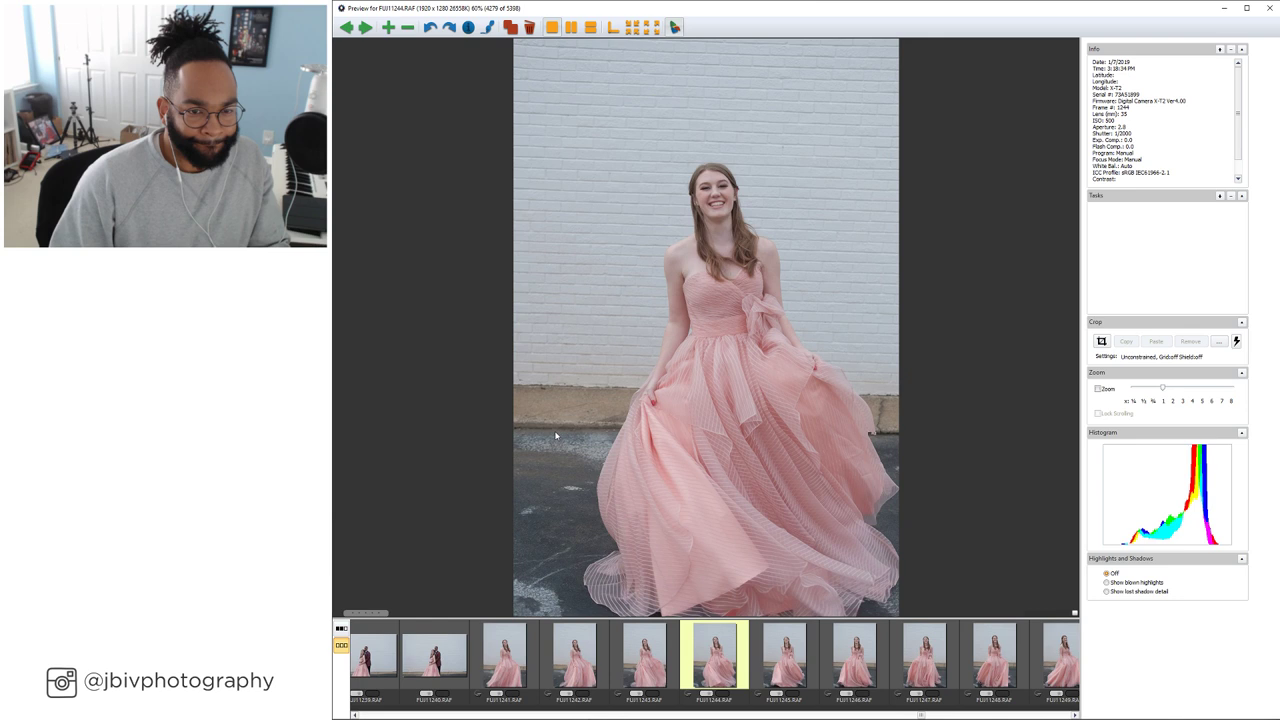
key(Right)
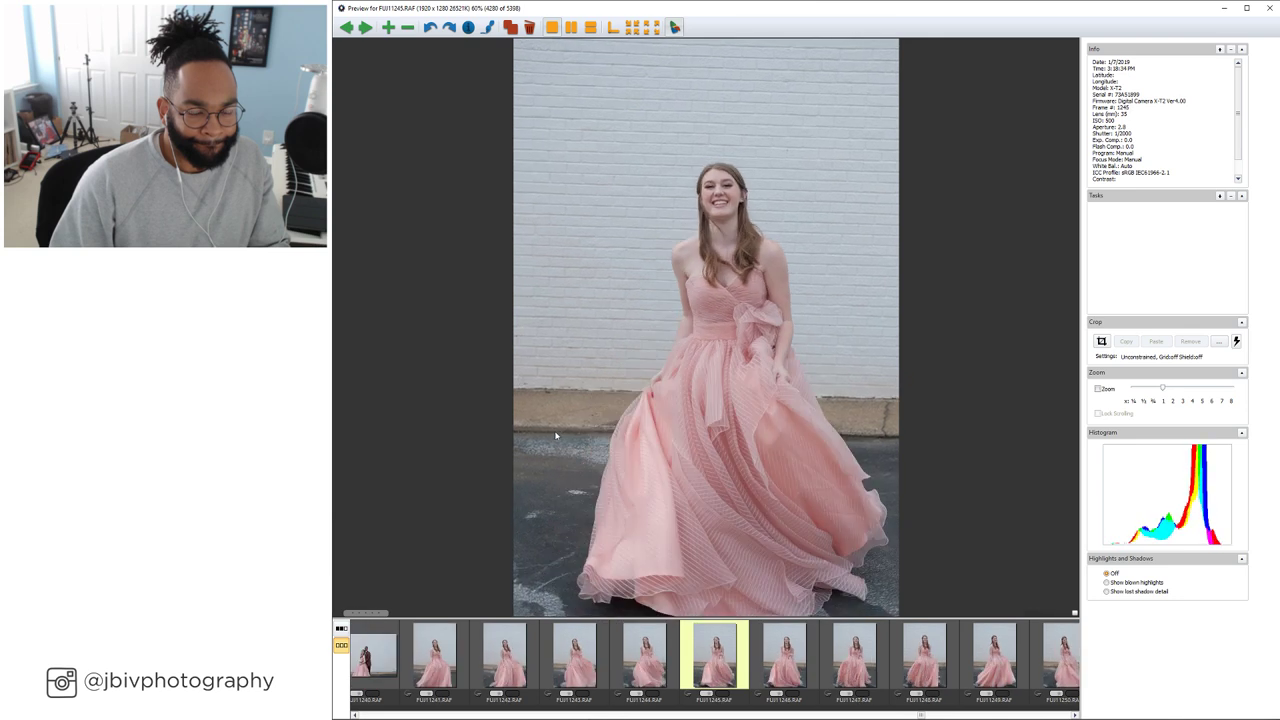
key(Right)
key(Right)
key(Right)
key(Right)
key(Right)
key(Left)
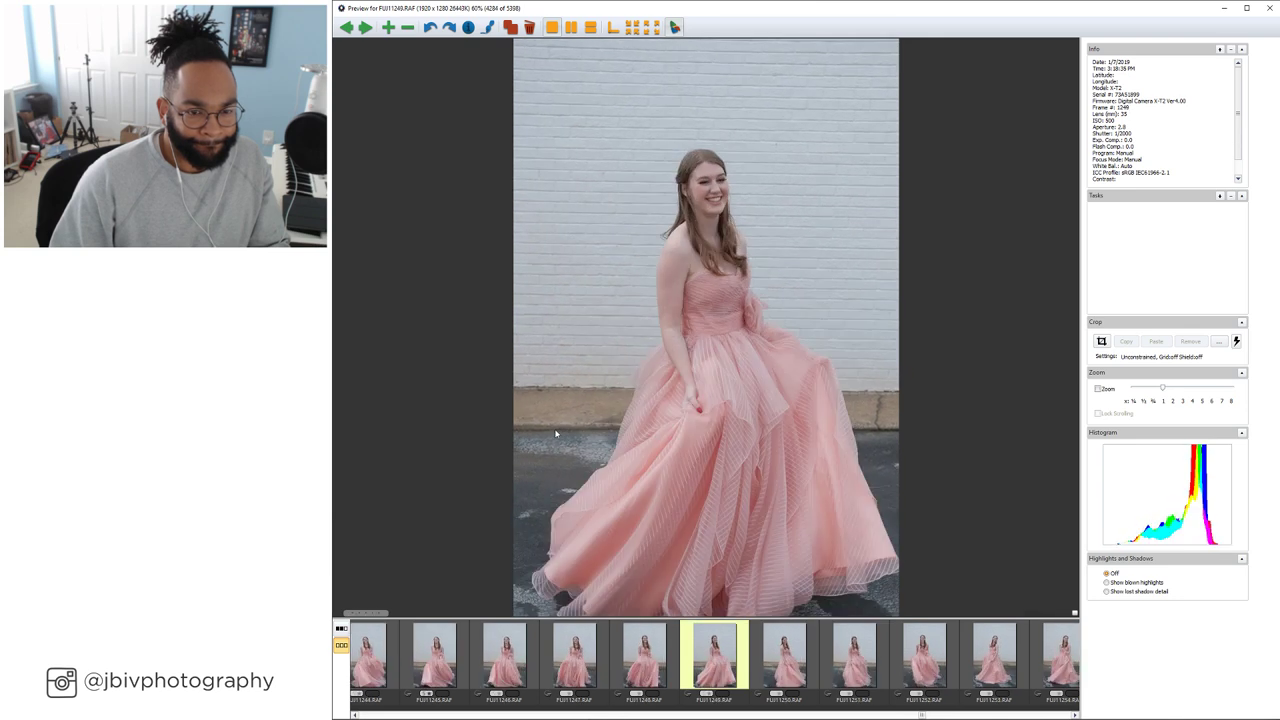
key(Left)
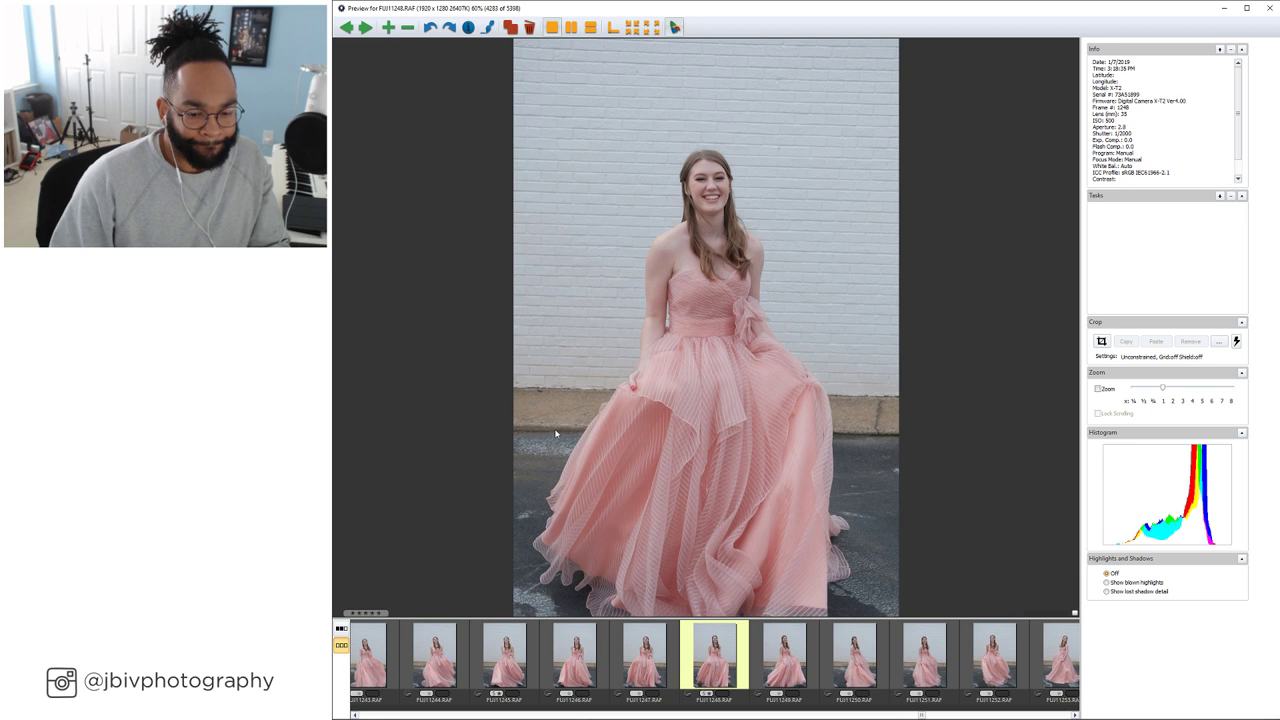
key(Right)
key(Right)
key(Right)
key(Right)
key(Right)
key(Right)
key(Right)
key(Right)
key(Right)
key(Right)
key(Right)
key(Right)
key(Right)
key(Right)
key(Right)
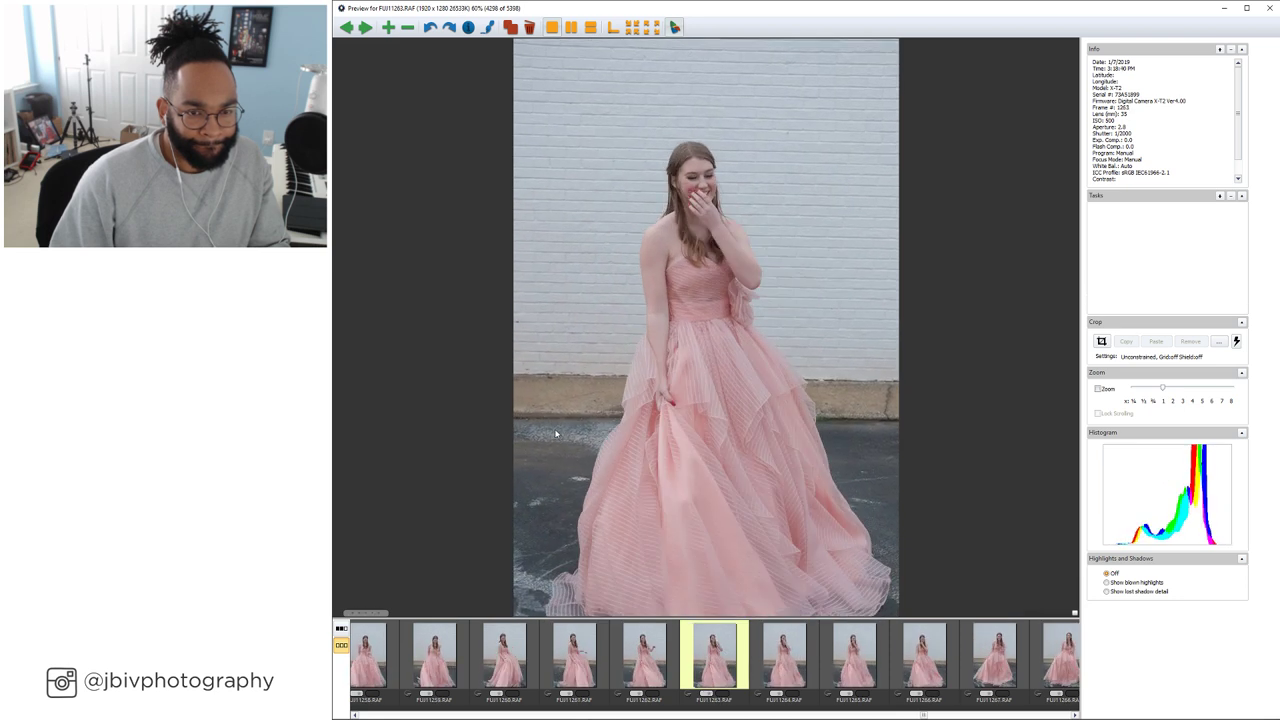
key(Right)
key(Right)
key(Right)
key(Right)
key(Right)
key(Right)
key(Right)
key(Right)
key(Right)
key(Right)
key(Right)
key(Right)
key(Right)
key(Right)
key(Right)
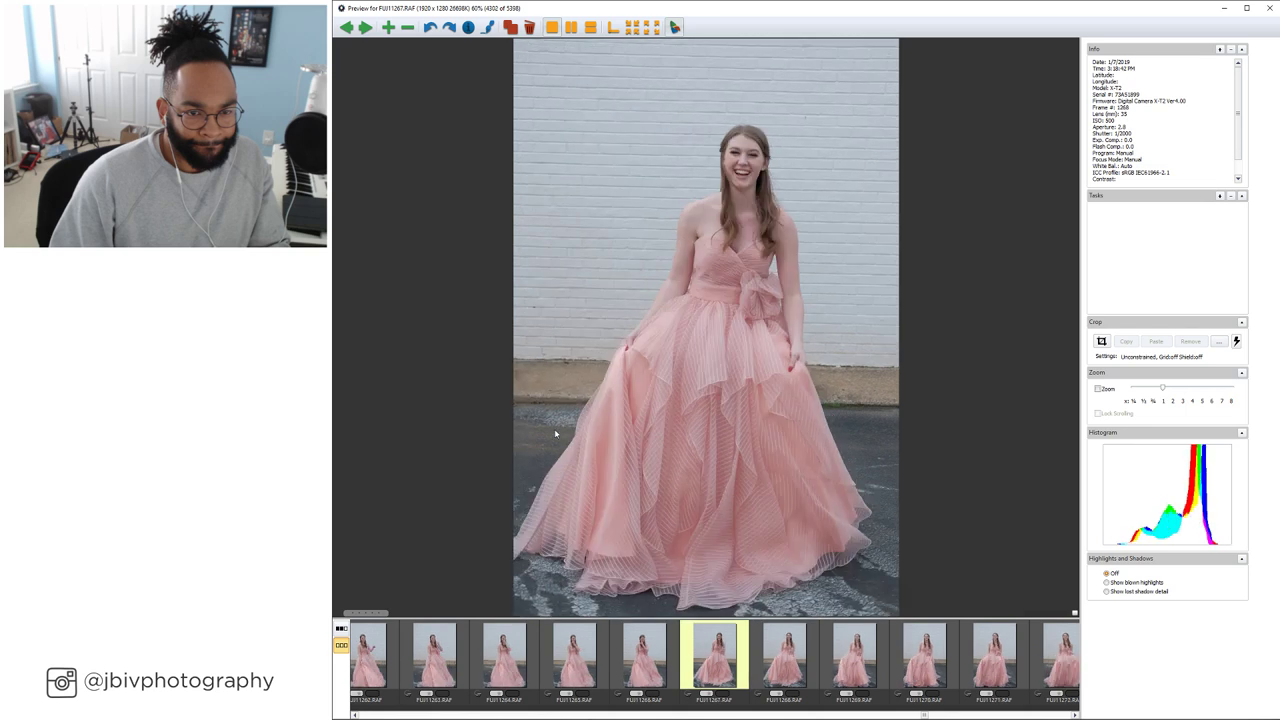
key(Right)
key(Right)
key(Right)
key(Right)
key(Right)
key(Right)
key(Right)
key(Right)
key(Right)
key(Right)
key(Right)
key(Right)
key(Right)
key(Right)
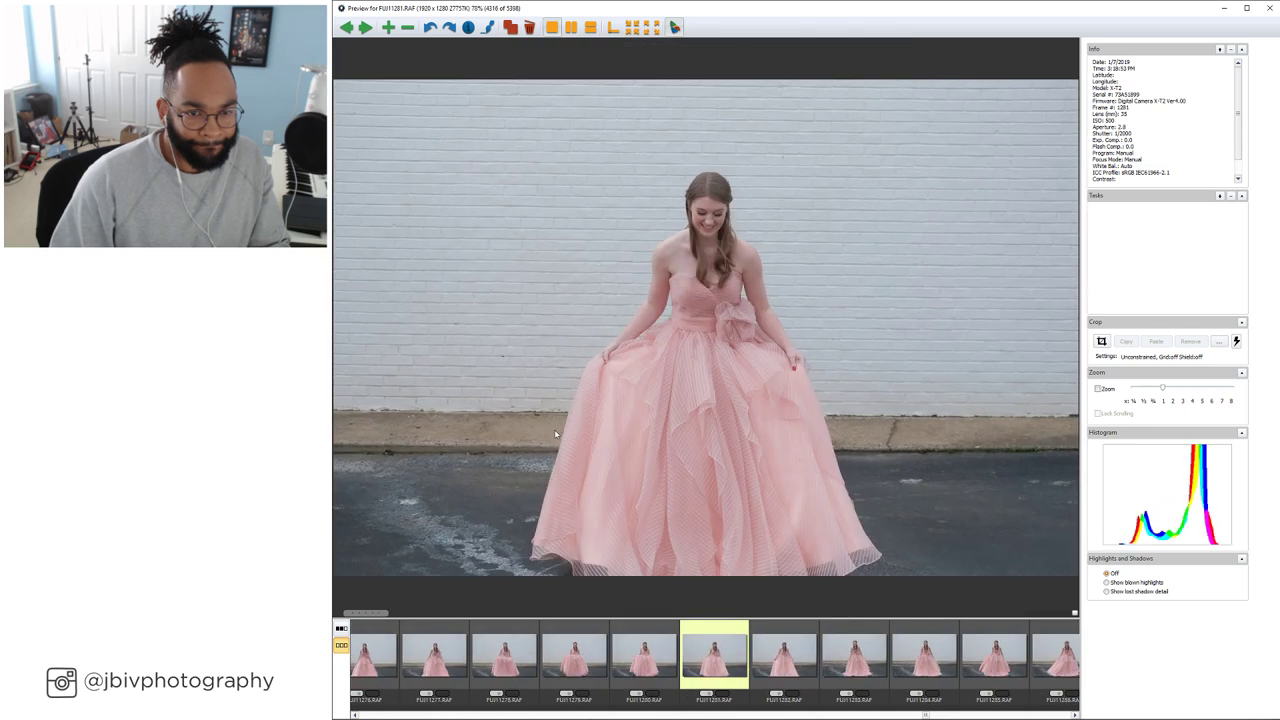
Step through the brick-wall bride portraits, leaning, seated and twirling, back to the last bride shot
right_click(556, 432)
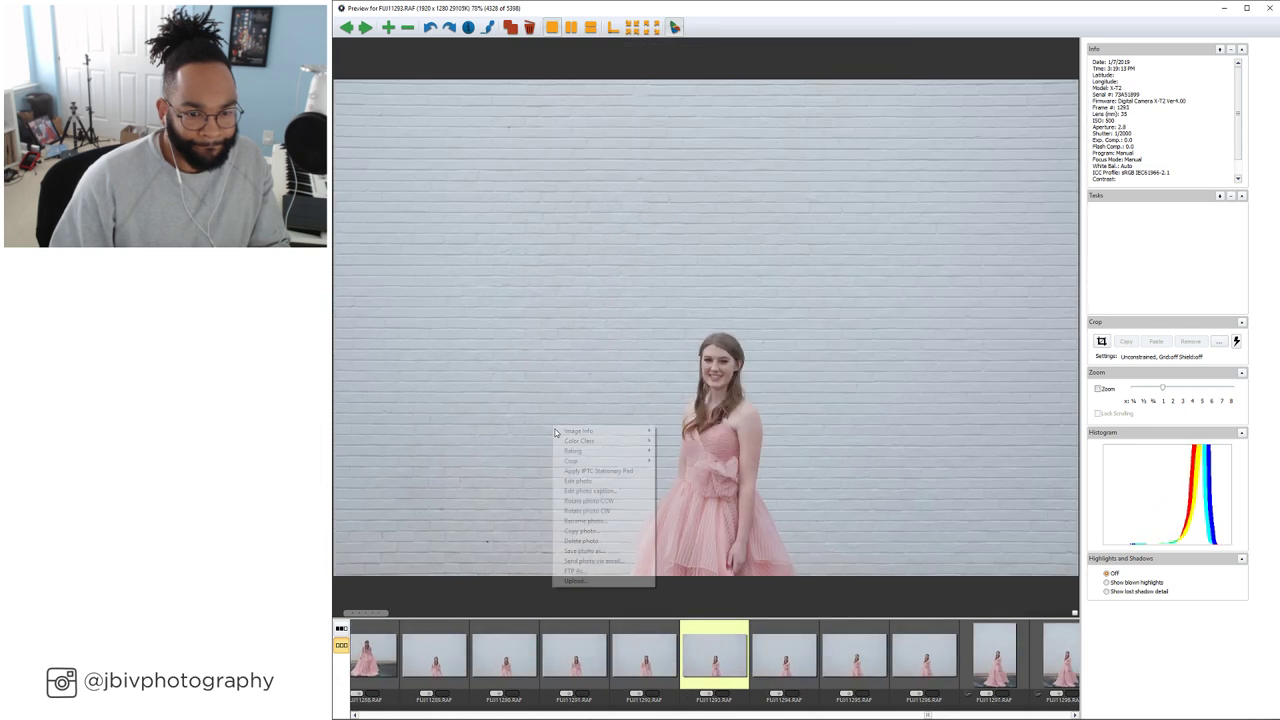
key(Escape)
key(Right)
key(Right)
key(Right)
key(Right)
key(Right)
key(Right)
key(Right)
key(Right)
key(Right)
key(Right)
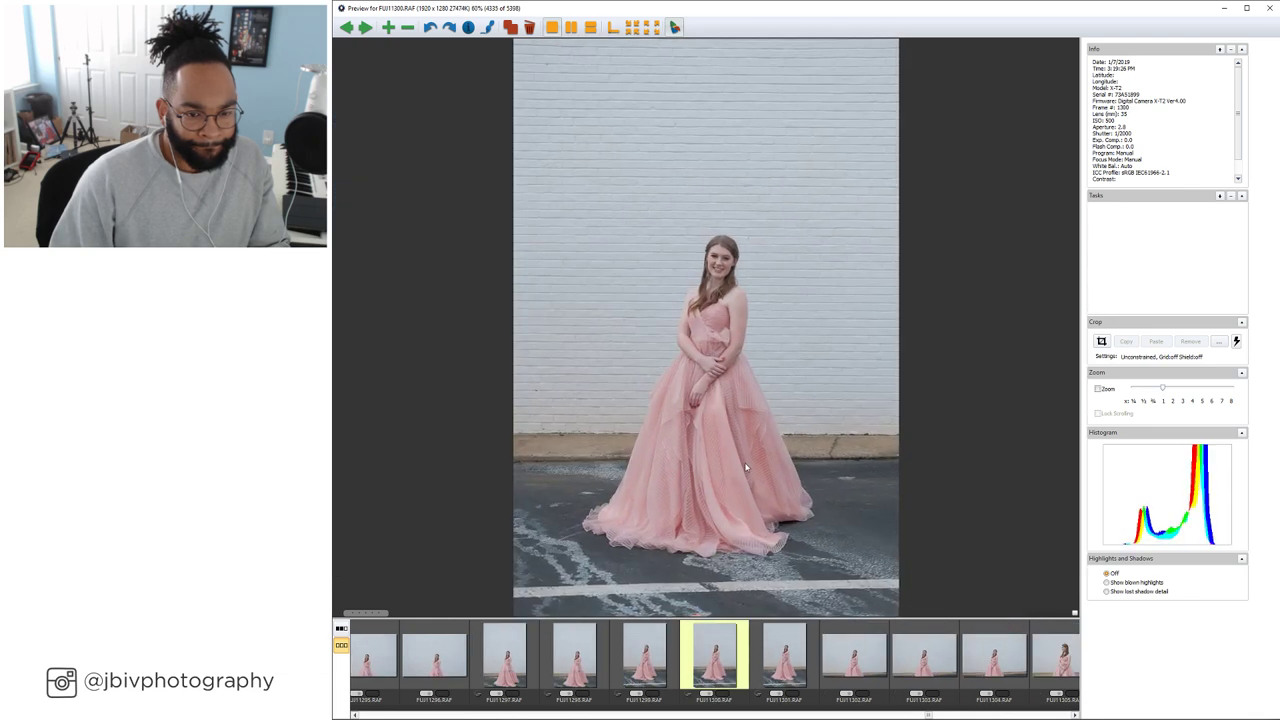
key(Right)
key(Right)
key(Right)
key(Right)
key(Right)
key(Right)
key(Right)
key(Right)
key(Right)
key(Right)
key(Right)
key(Right)
key(Right)
key(Right)
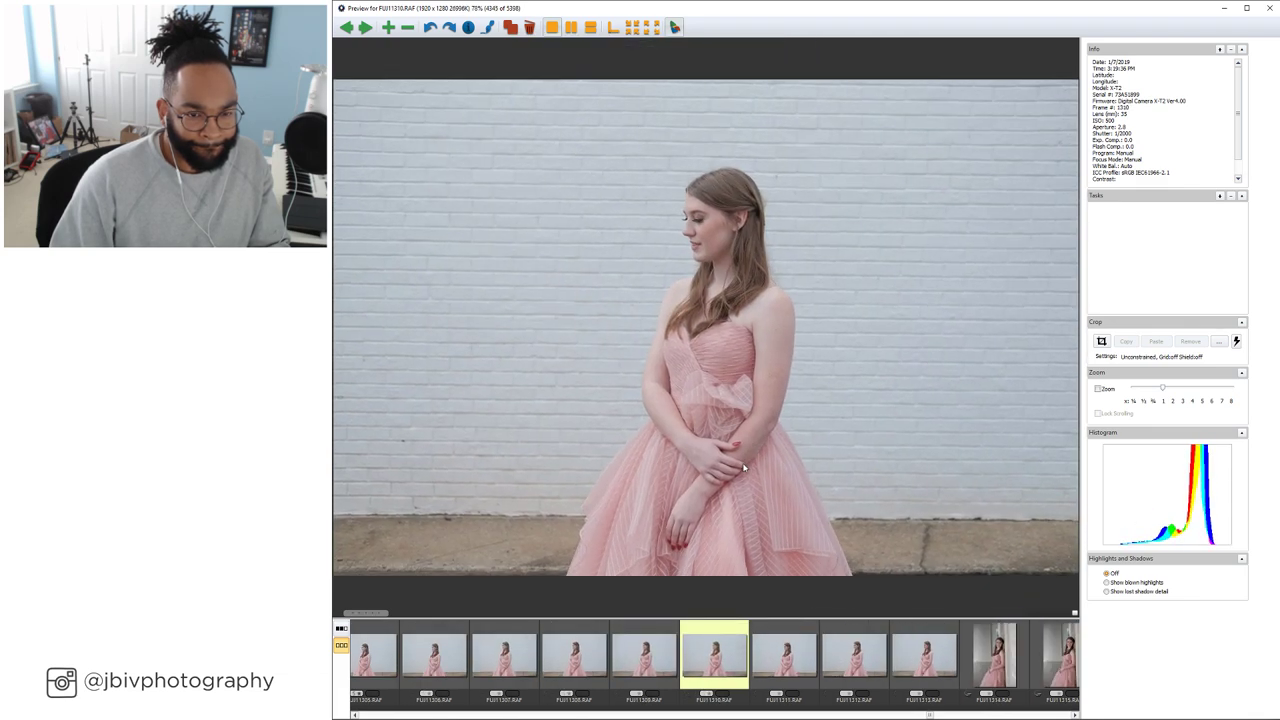
key(Right)
key(Right)
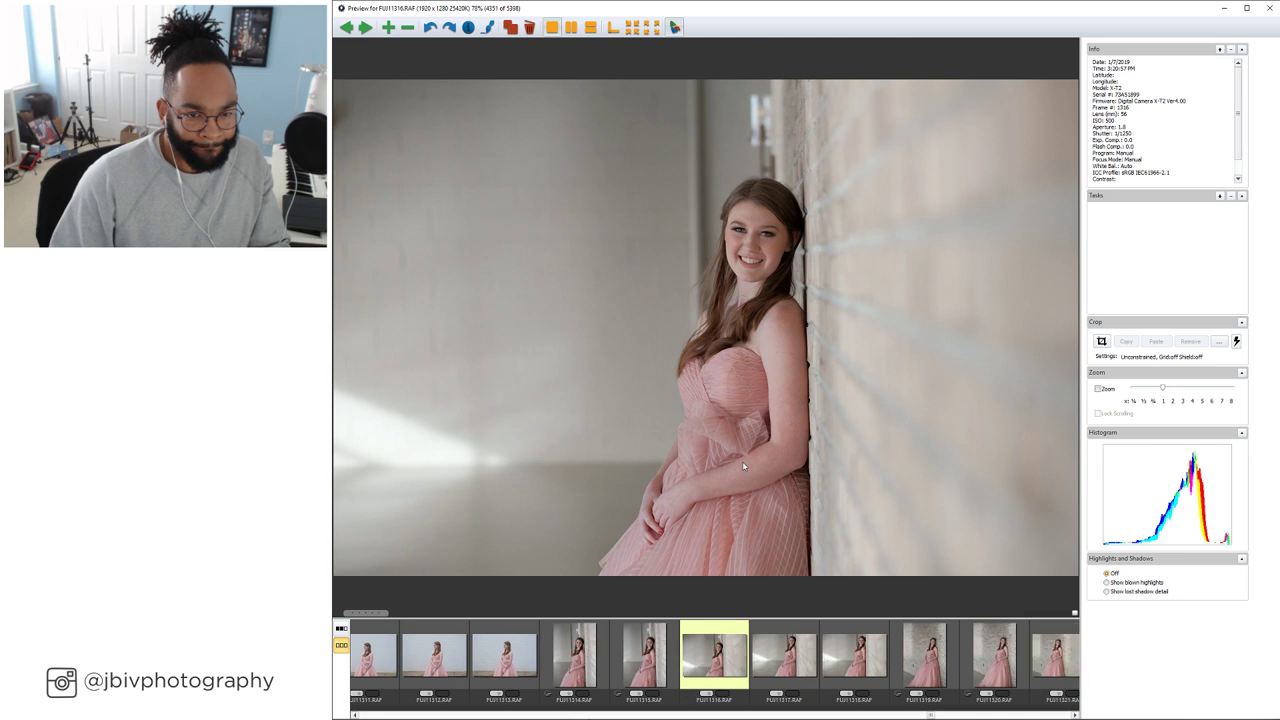
key(Right)
key(Right)
key(Right)
key(Right)
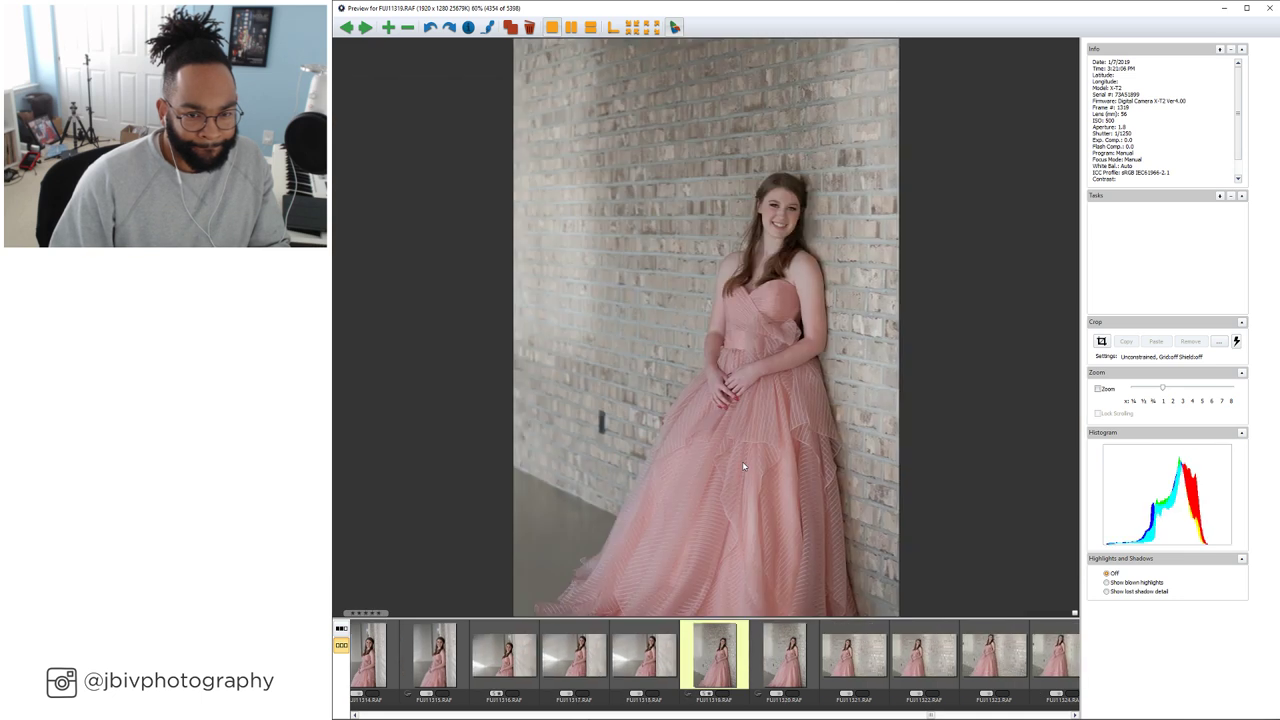
key(Right)
key(Right)
key(Right)
key(Right)
key(Right)
key(Right)
key(Right)
key(Right)
key(Right)
key(Right)
key(Right)
key(Right)
key(Right)
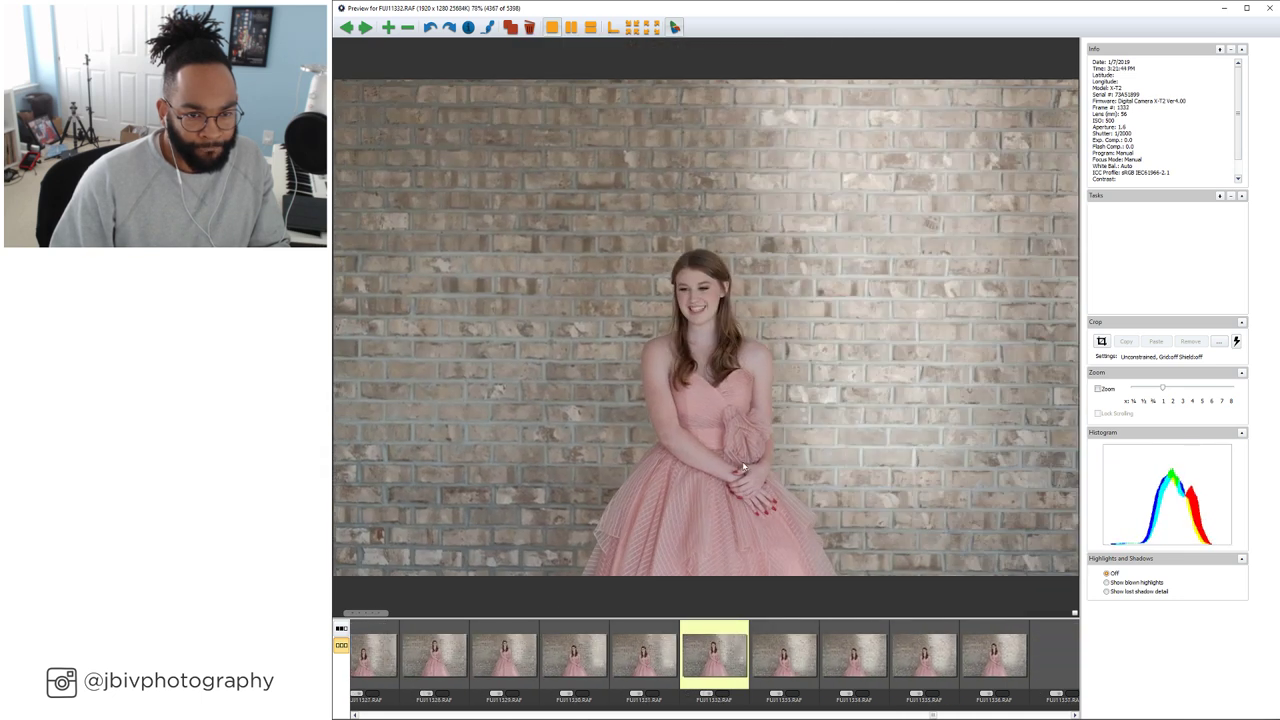
key(Right)
key(Right)
key(Right)
key(Right)
key(Right)
key(Right)
key(Right)
key(Right)
key(Right)
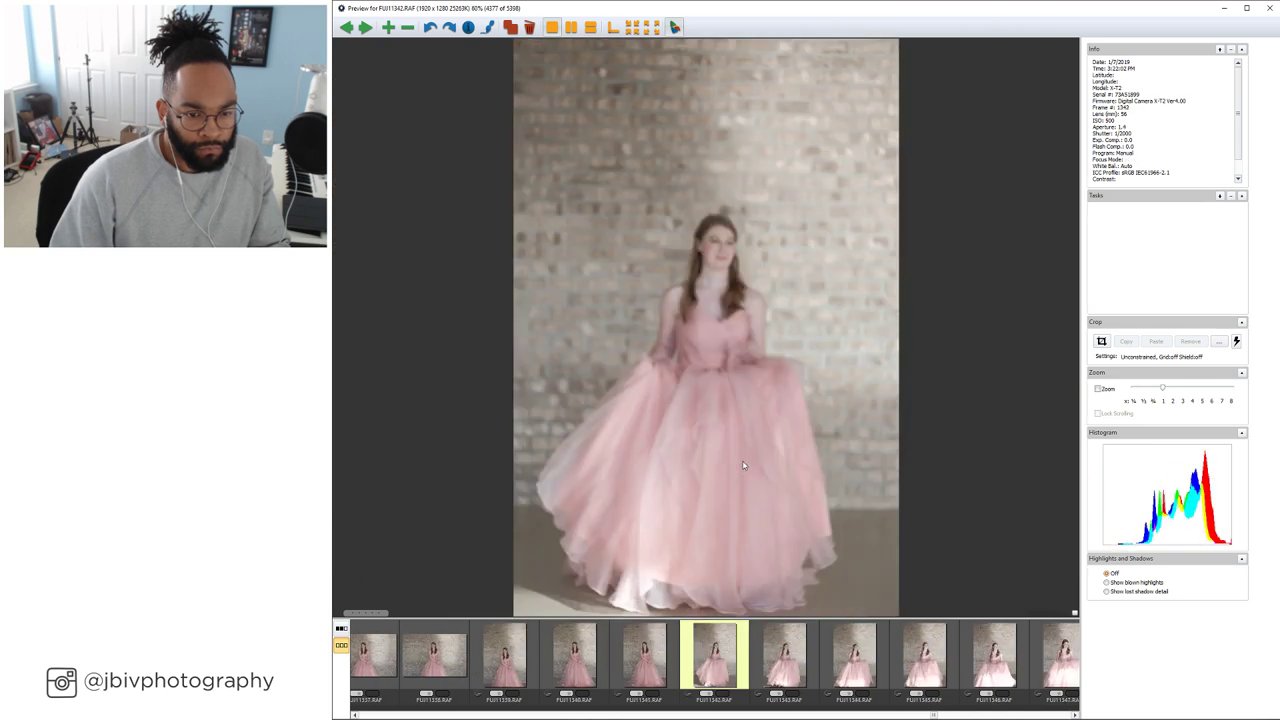
key(Right)
key(Right)
key(Right)
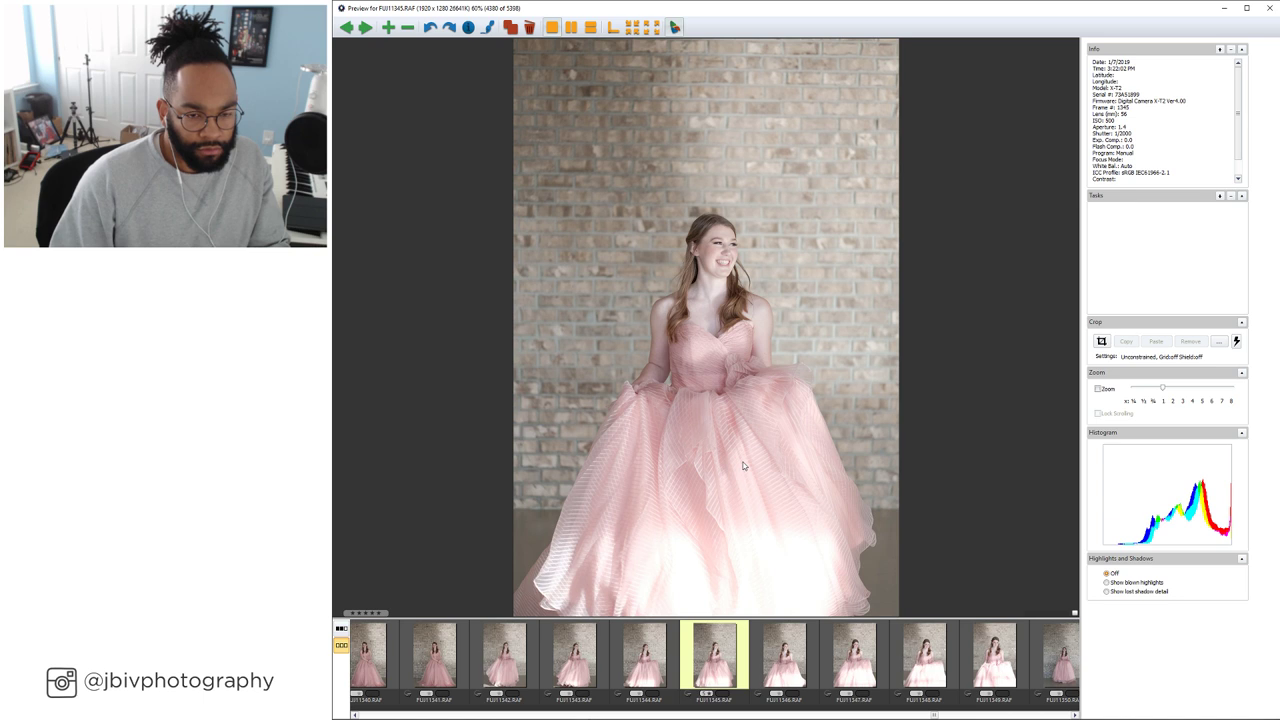
key(Right)
key(Right)
key(Right)
key(Right)
key(Right)
key(Right)
key(Right)
key(Right)
key(Right)
key(Right)
key(Right)
key(Right)
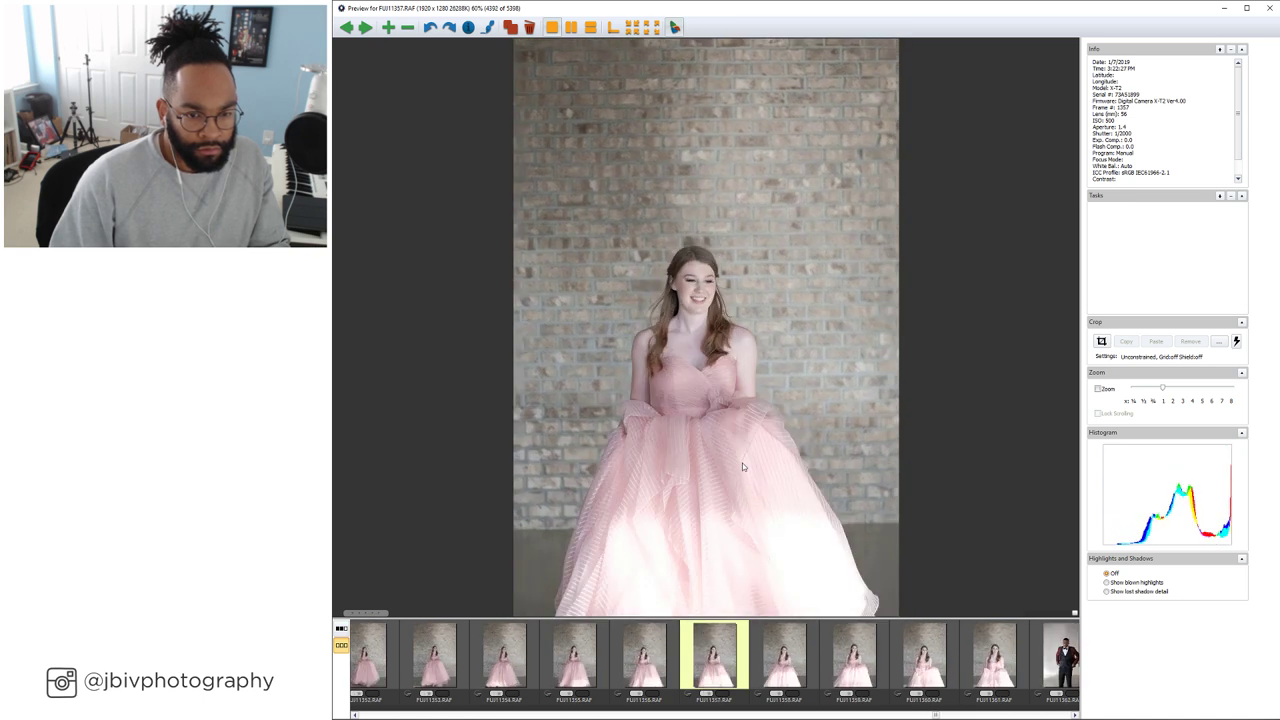
key(Right)
key(Right)
key(Right)
key(Right)
key(Right)
key(Left)
key(Left)
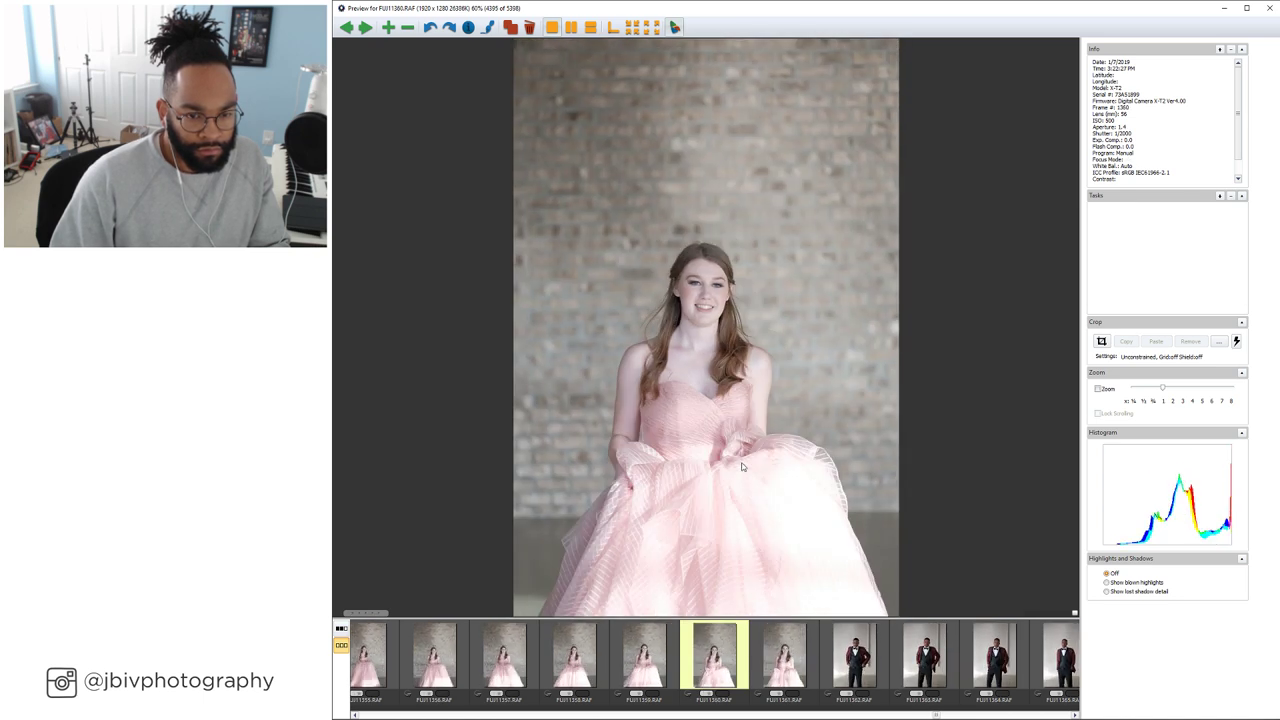
key(Left)
key(Left)
key(Left)
key(Left)
key(Left)
key(Left)
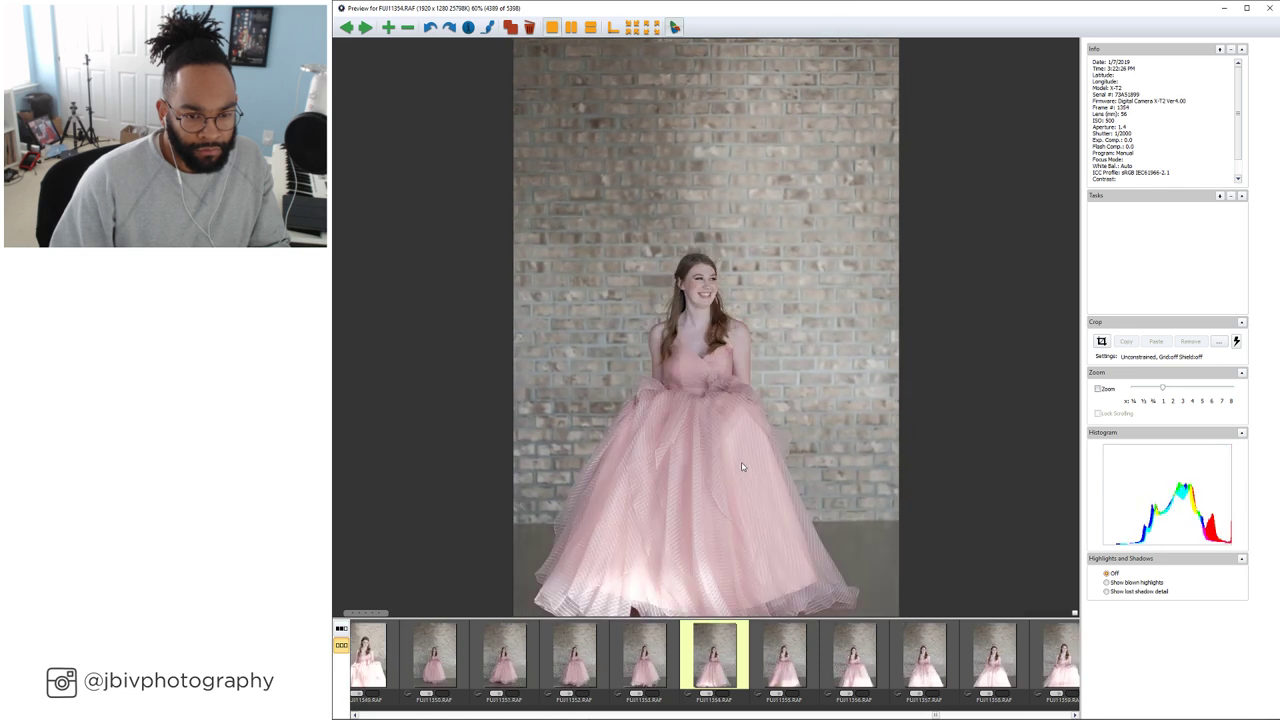
Advance through the groom's solo portraits, from jacket-off poses to close-ups, reaching image 4471
key(Right)
key(Right)
key(Right)
key(Right)
key(Right)
key(Right)
key(Right)
key(Right)
key(Right)
key(Right)
key(Right)
key(Right)
key(Right)
key(Right)
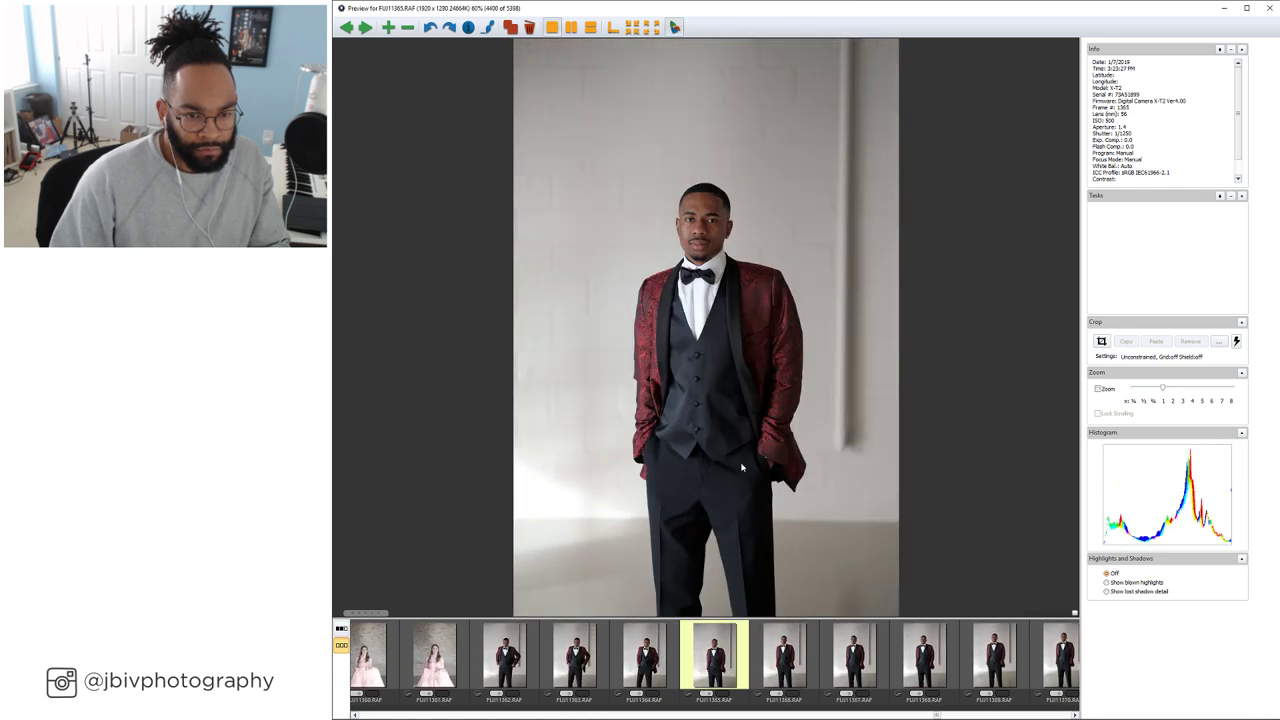
key(Right)
key(Right)
key(Right)
key(Right)
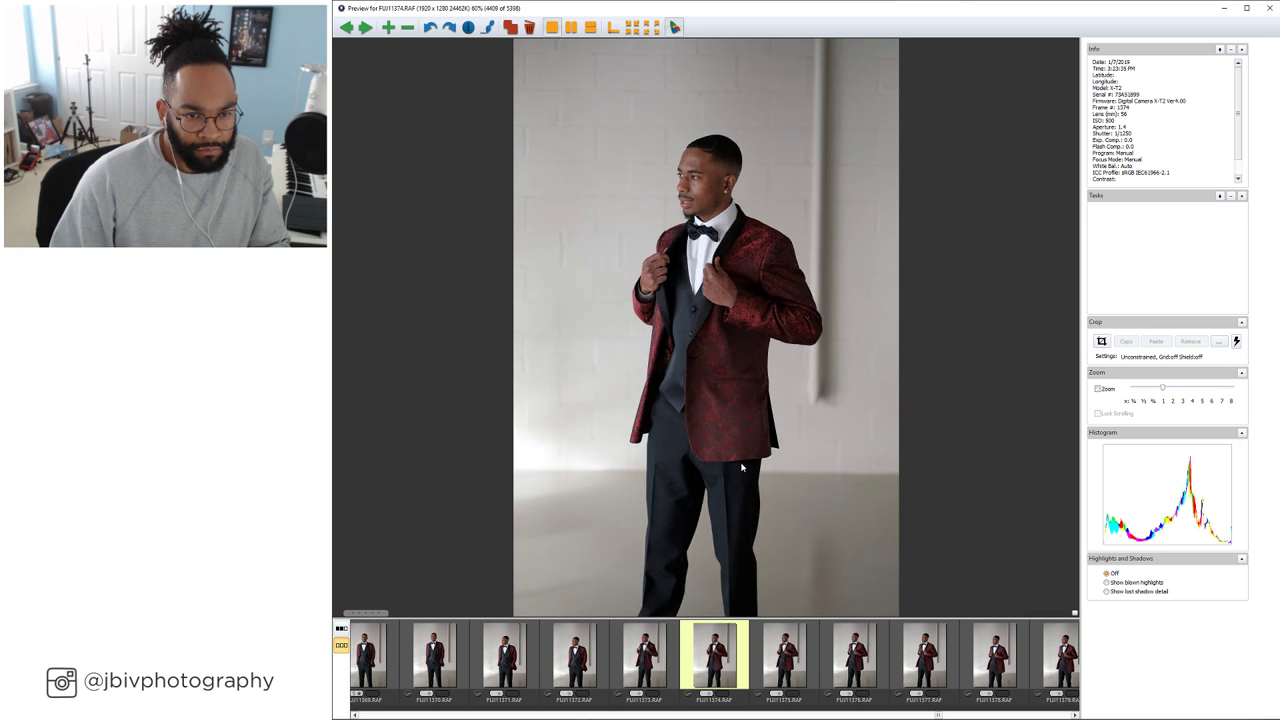
key(Right)
key(Right)
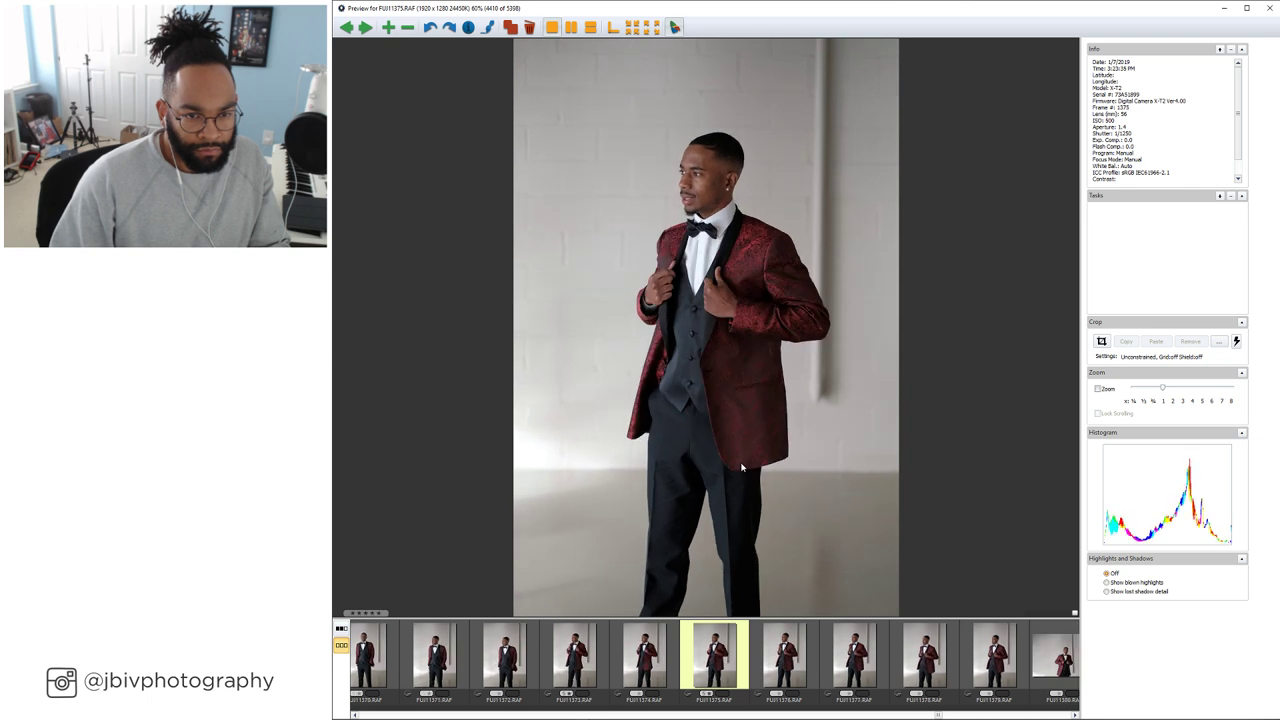
key(Right)
key(Right)
key(Right)
key(Right)
key(Right)
key(Right)
key(Right)
key(Right)
key(Right)
key(Right)
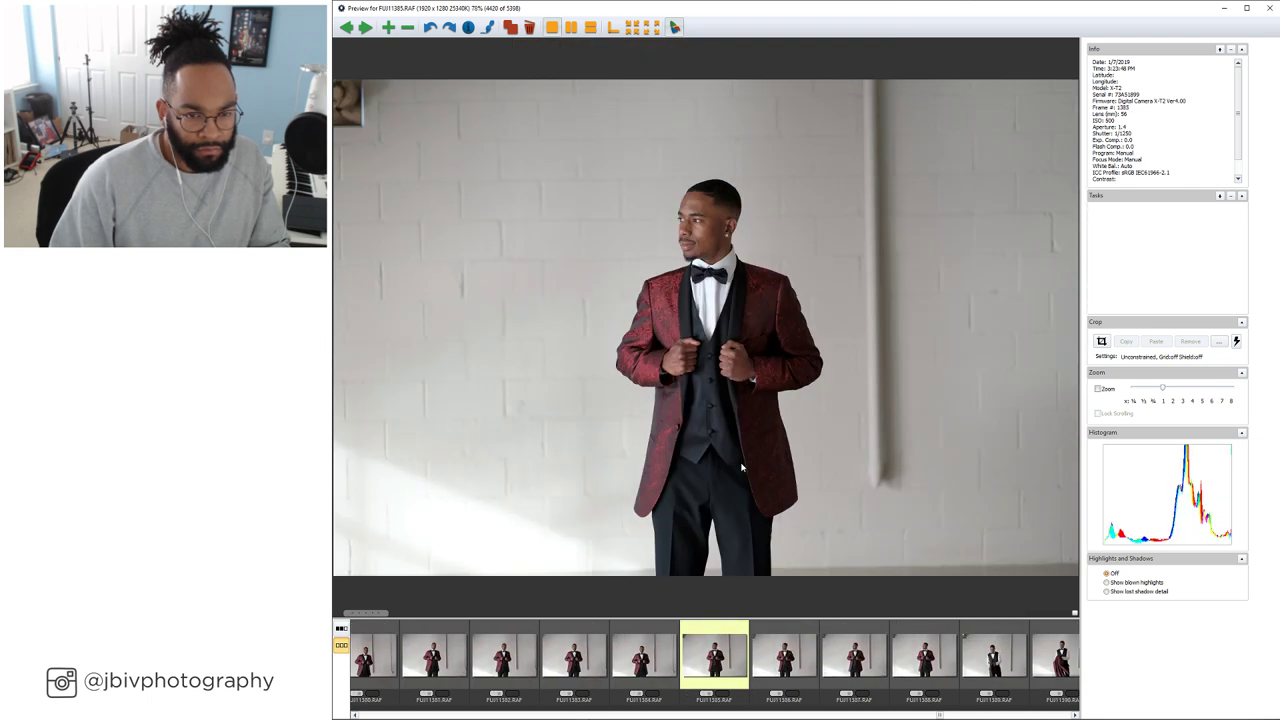
key(Right)
key(Right)
key(Right)
key(Right)
key(Right)
key(Right)
key(Right)
key(Right)
key(Right)
key(Right)
key(Right)
key(Right)
key(Right)
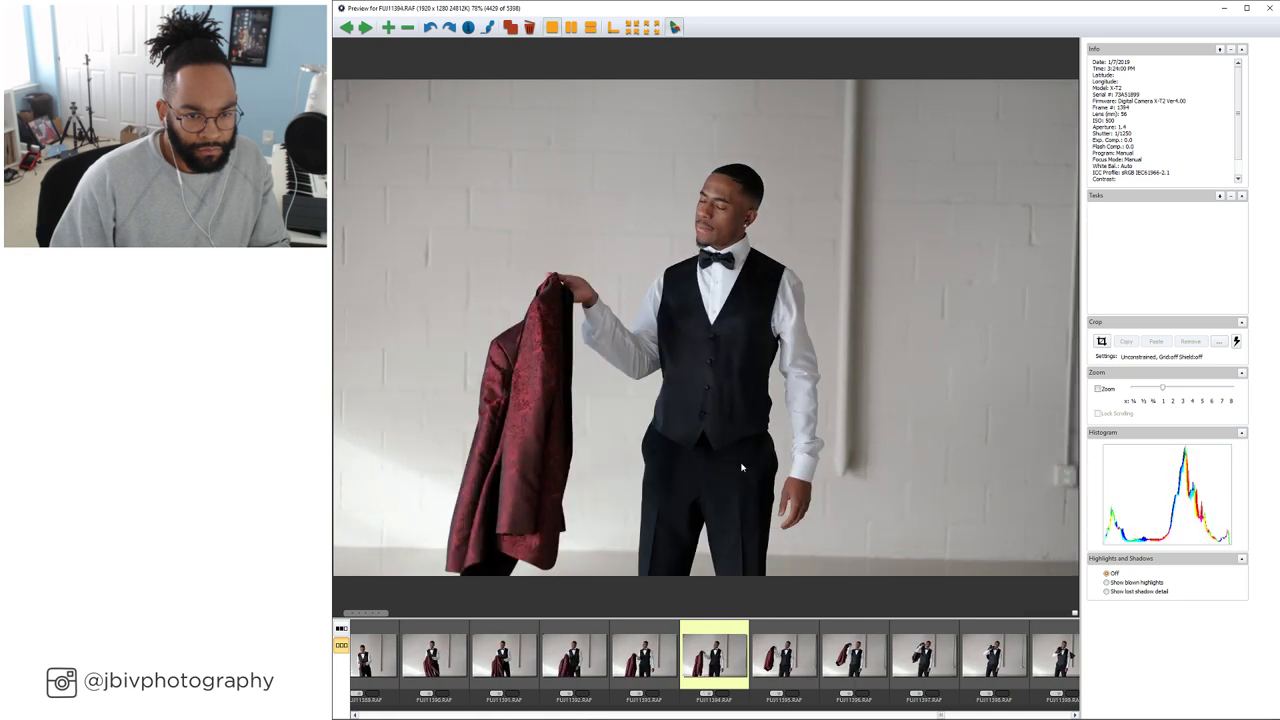
key(Right)
key(Right)
key(Right)
key(Right)
key(Right)
key(Right)
key(Right)
key(Right)
key(Right)
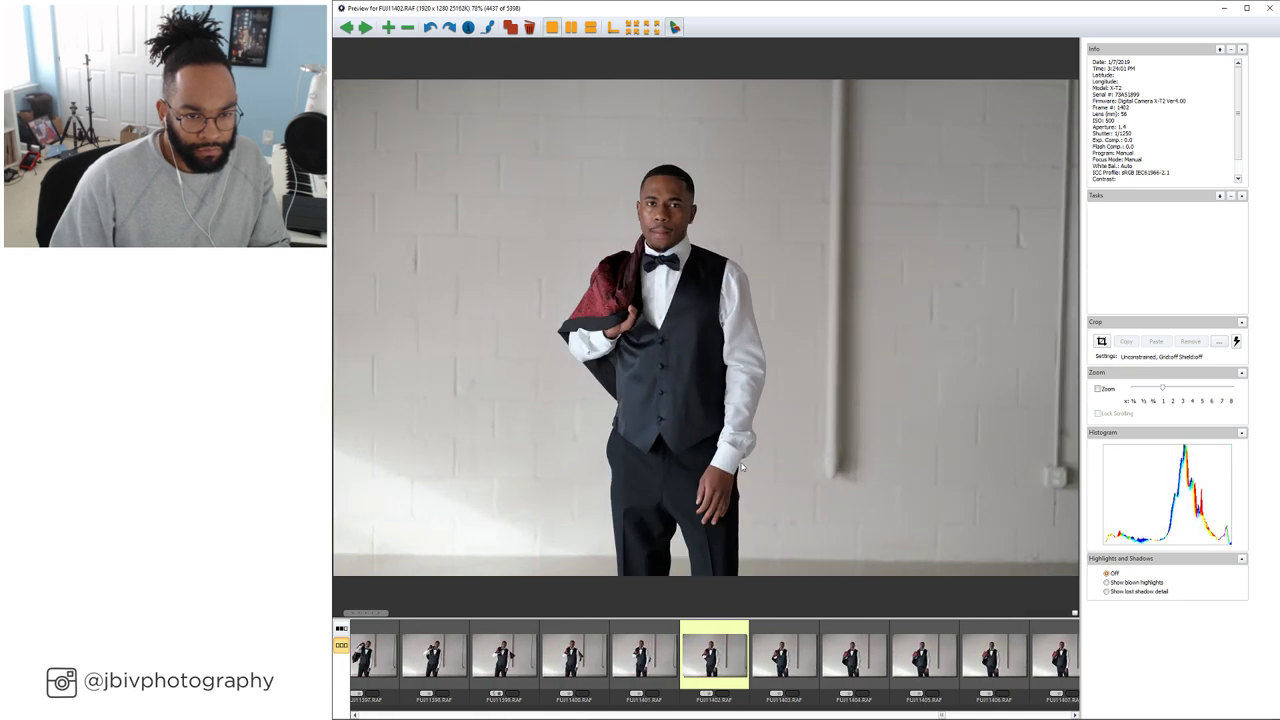
key(Right)
key(Right)
key(Right)
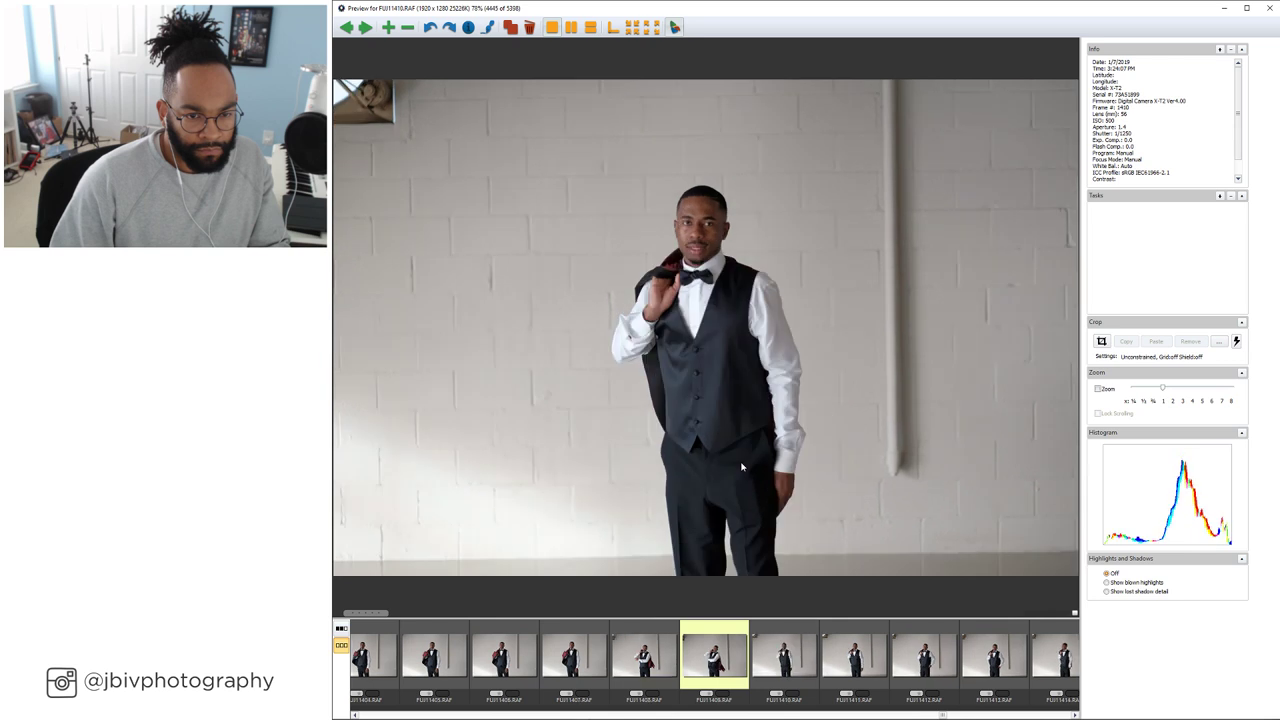
key(Right)
key(Right)
key(Right)
key(Right)
key(Right)
key(Right)
key(Right)
key(Right)
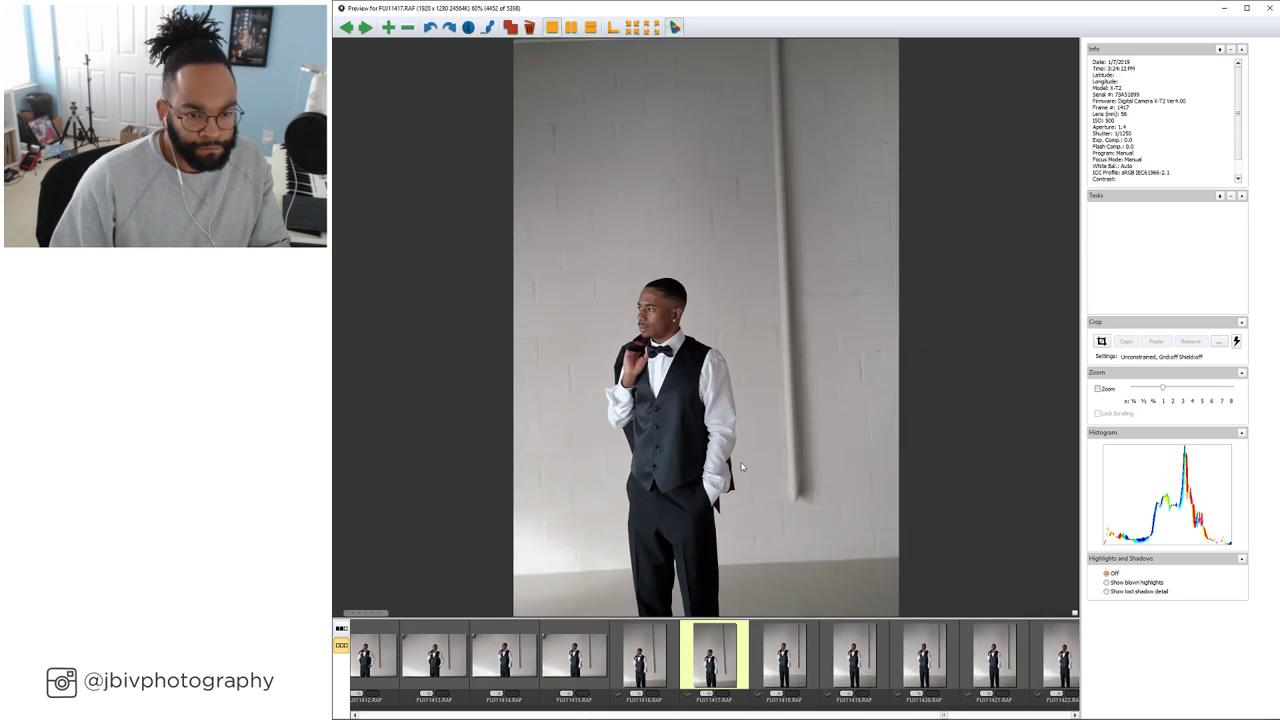
key(Right)
key(Right)
key(Right)
key(Right)
key(Right)
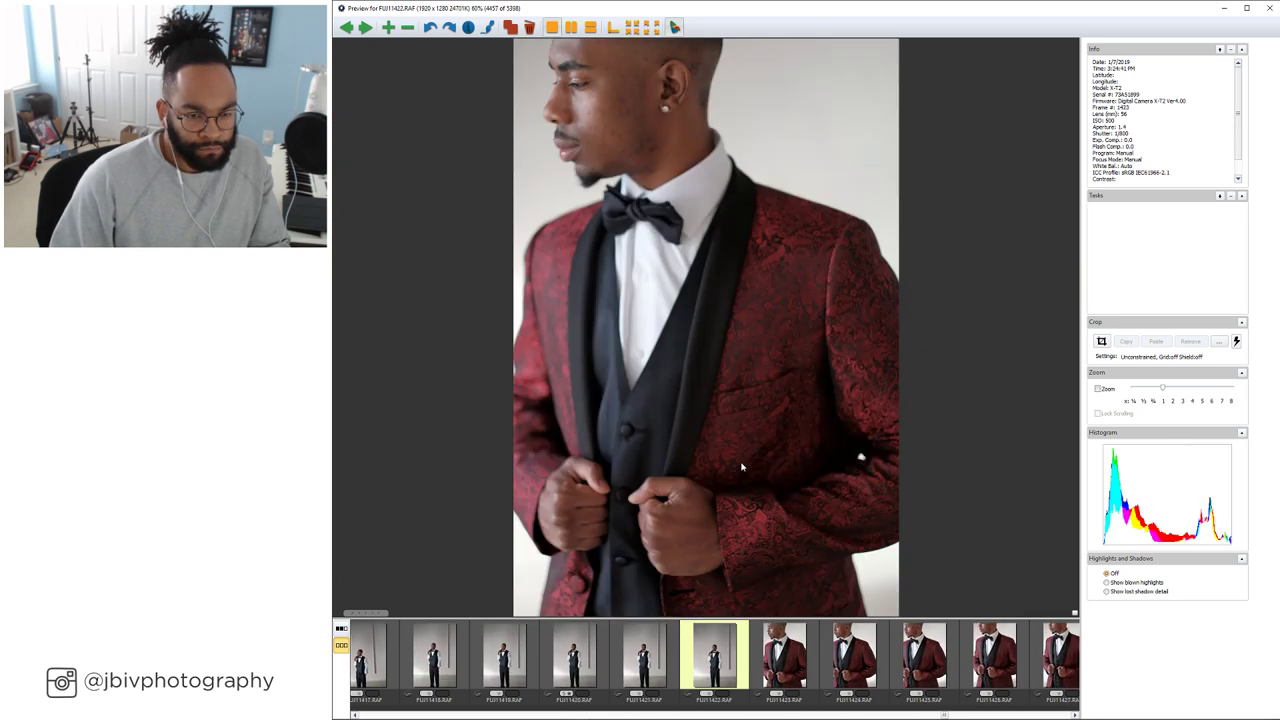
key(Right)
key(Right)
key(Right)
key(Right)
key(Right)
key(Right)
key(Right)
key(Right)
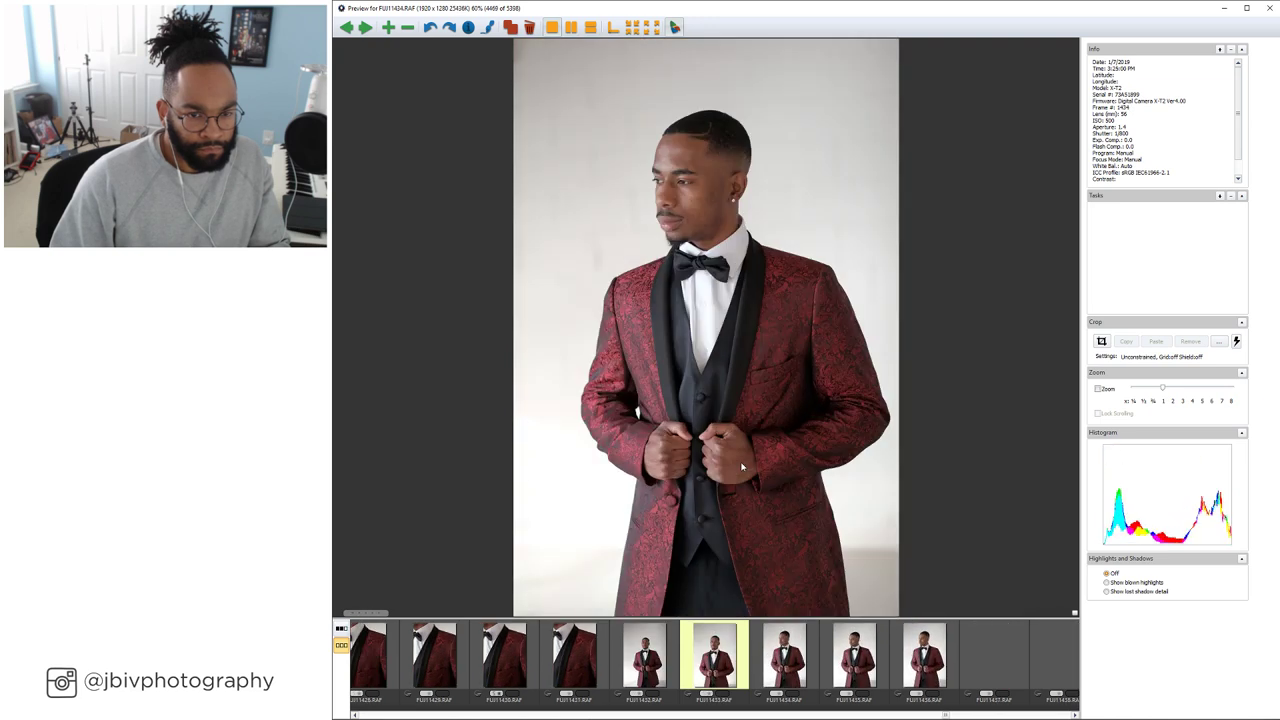
key(Right)
key(Right)
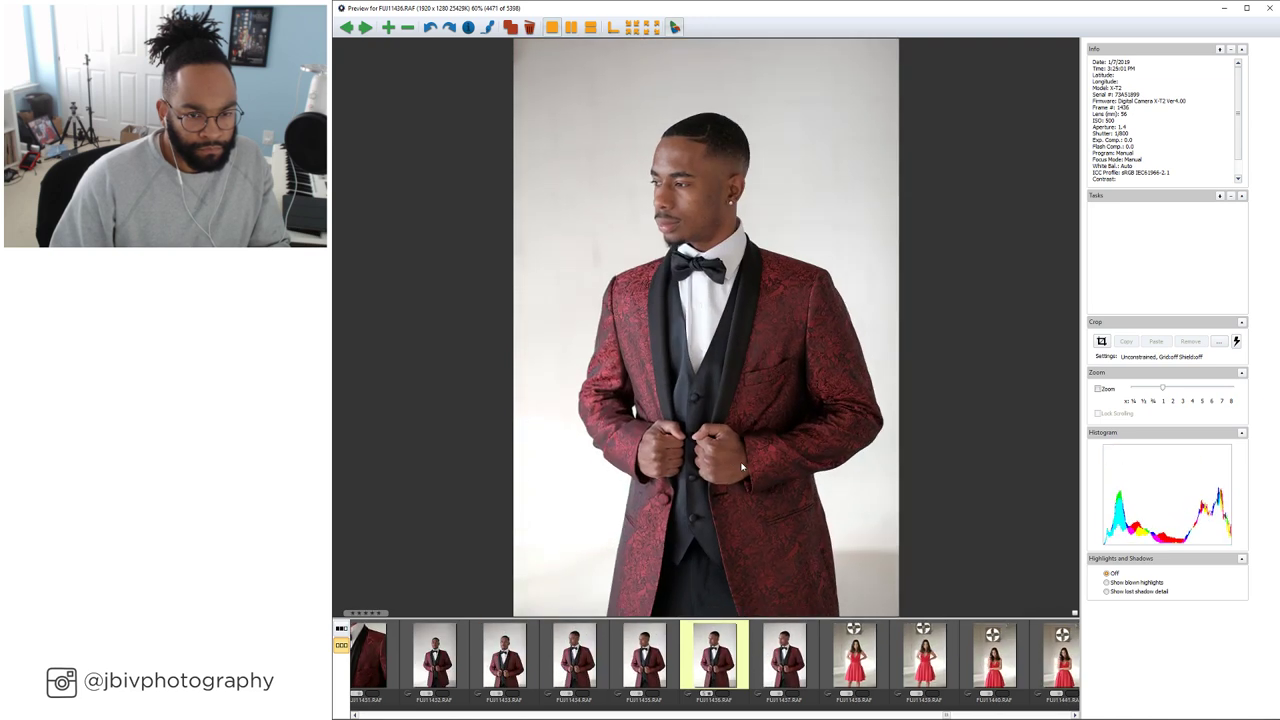
key(Right)
key(Right)
key(Right)
Go through the red dress portraits and compare the sequined jumpsuit frames back and forth
key(Right)
key(Right)
key(Right)
key(Right)
key(Right)
key(Right)
key(Right)
key(Right)
key(Right)
key(Right)
key(Right)
key(Right)
key(Right)
key(Right)
key(Right)
key(Right)
key(Right)
key(Right)
key(Right)
key(Right)
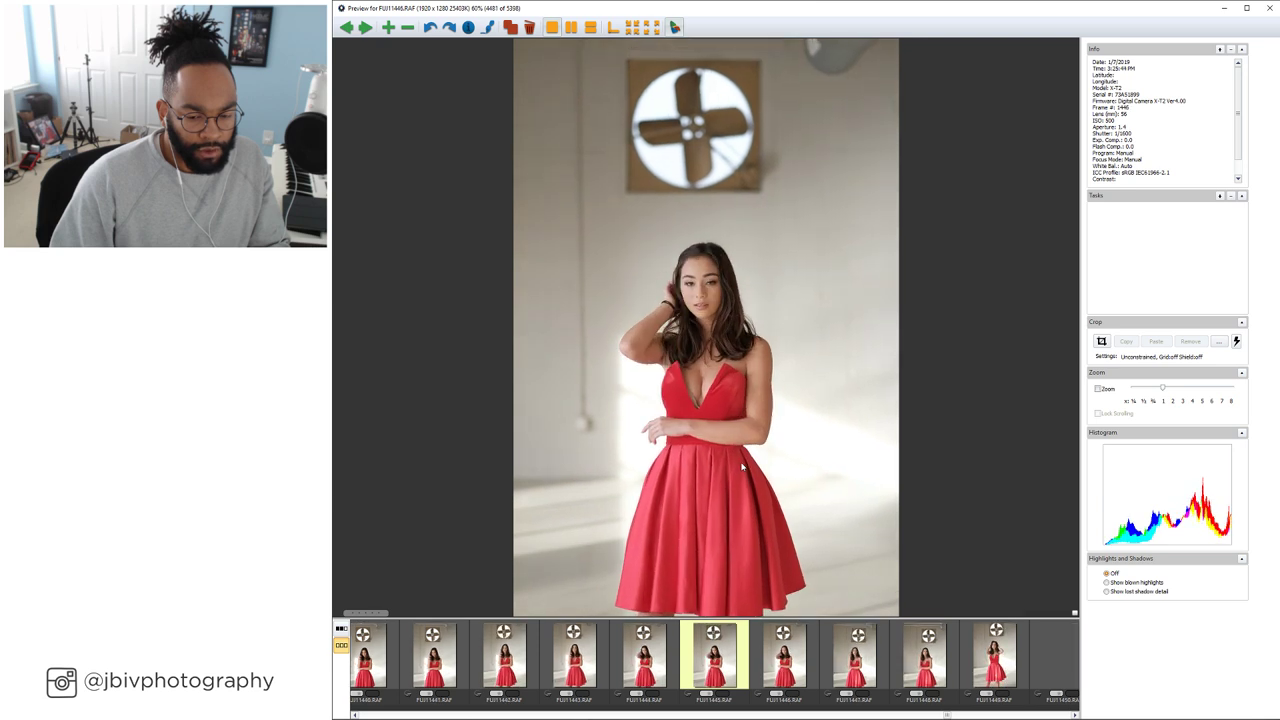
key(Right)
key(Right)
key(Right)
key(Right)
key(Right)
key(Right)
key(Right)
key(Right)
key(Right)
key(Right)
key(Right)
key(Right)
key(Right)
key(Right)
key(Right)
key(Right)
key(Right)
key(Right)
key(Right)
key(Right)
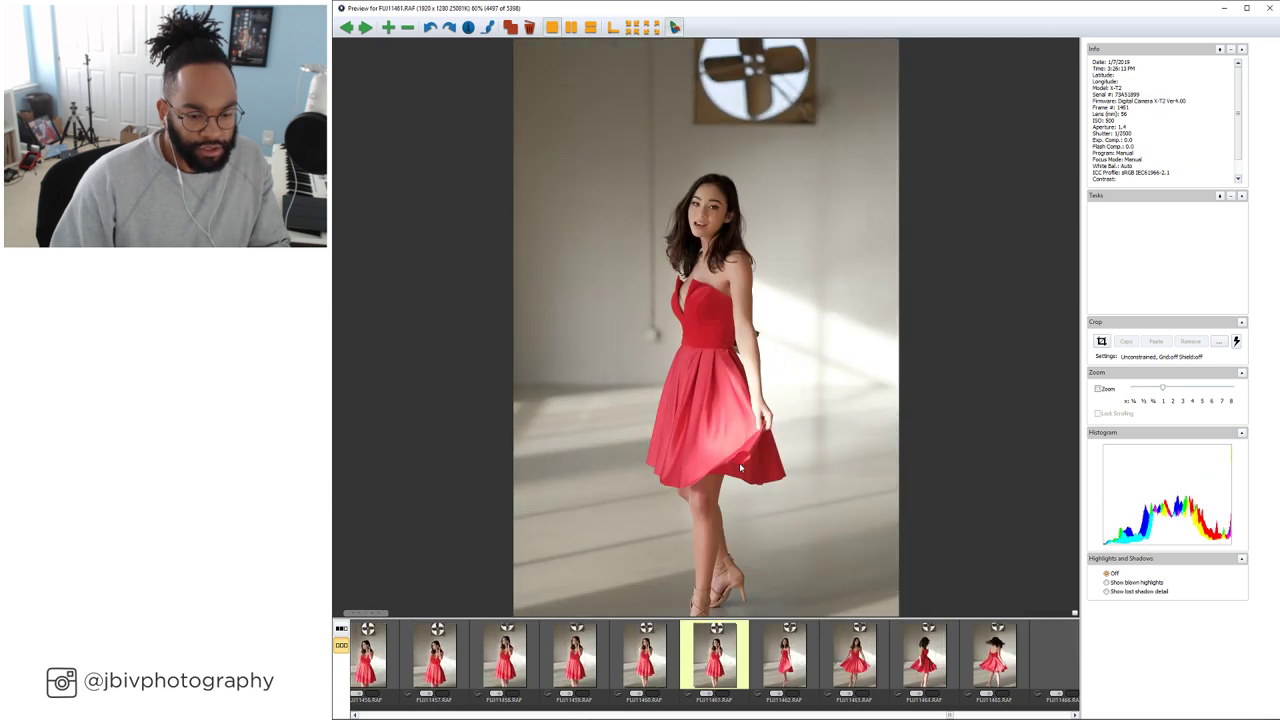
key(Right)
key(Right)
key(Right)
key(Right)
key(Right)
key(Right)
key(Right)
key(Right)
key(Right)
key(Right)
key(Right)
key(Right)
key(Right)
key(Right)
key(Right)
key(Right)
key(Right)
key(Right)
key(Right)
key(Right)
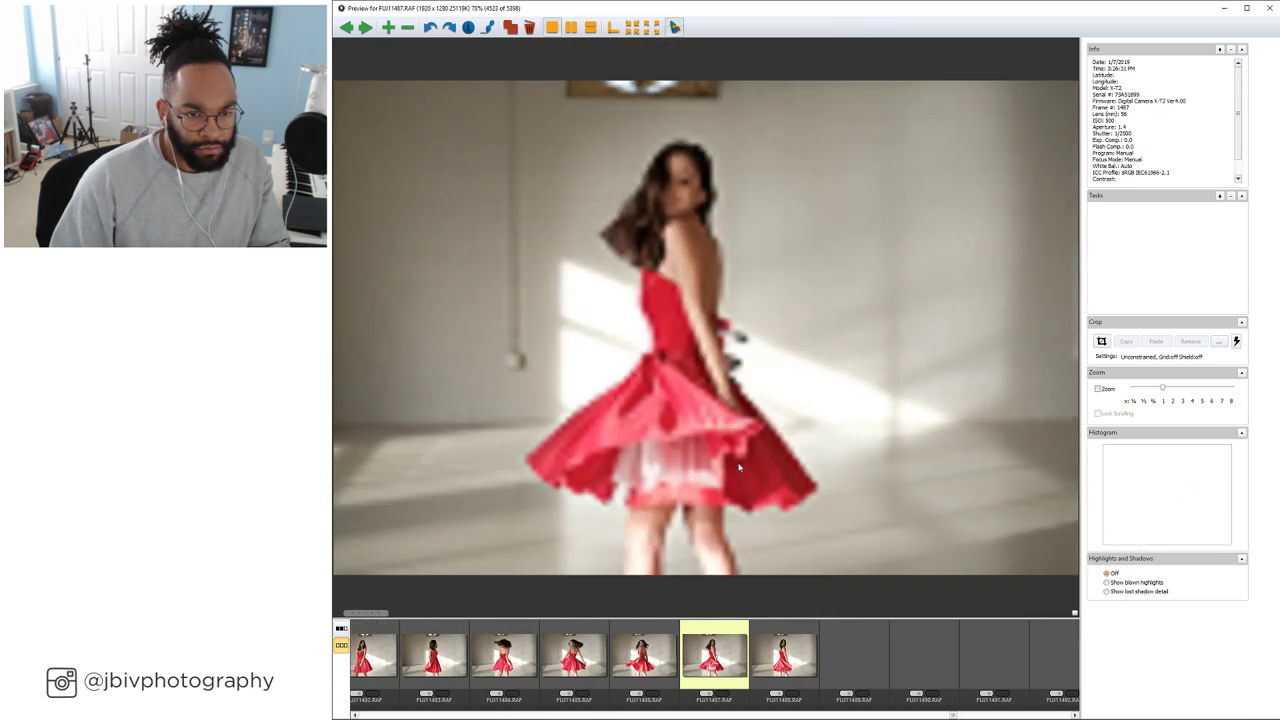
key(Right)
key(Right)
key(Right)
key(Right)
key(Right)
key(Right)
key(Right)
key(Right)
key(Right)
key(Right)
key(Right)
key(Right)
key(Right)
key(Right)
key(Right)
key(Right)
key(Right)
key(Right)
key(Right)
key(Right)
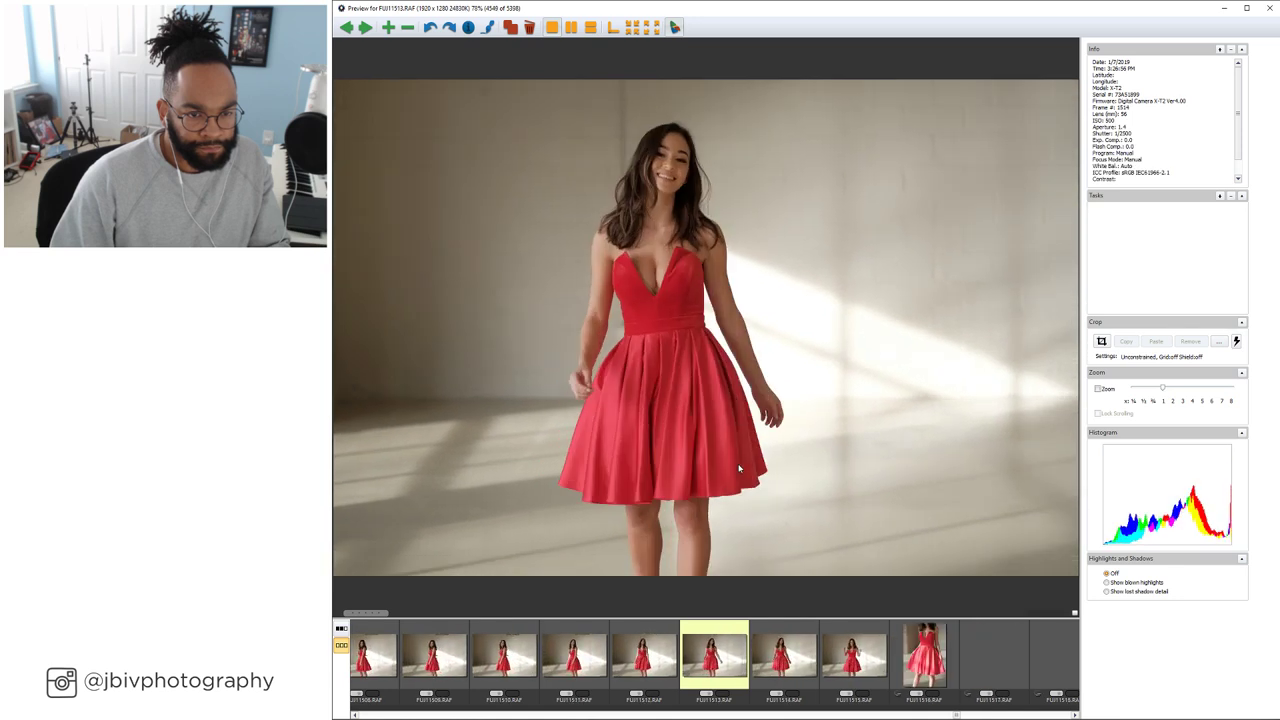
key(Right)
key(Right)
key(Right)
key(Right)
key(Right)
key(Right)
key(Right)
key(Right)
key(Right)
key(Right)
key(Right)
key(Right)
key(Right)
key(Right)
key(Right)
key(Right)
key(Right)
key(Right)
key(Right)
key(Right)
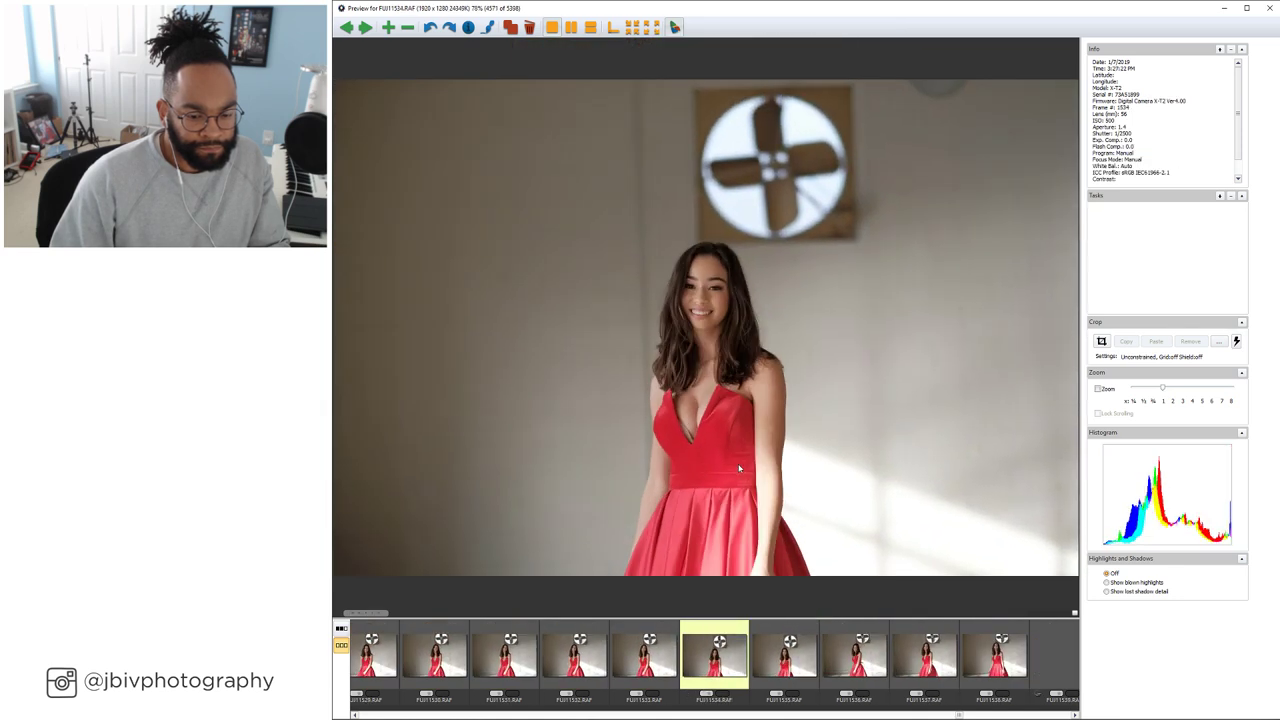
key(Right)
key(Right)
key(Right)
key(Right)
key(Right)
key(Right)
key(Right)
key(Right)
key(Right)
key(Right)
key(Right)
key(Right)
key(Right)
key(Right)
key(Right)
key(Right)
key(Right)
key(Right)
key(Right)
key(Right)
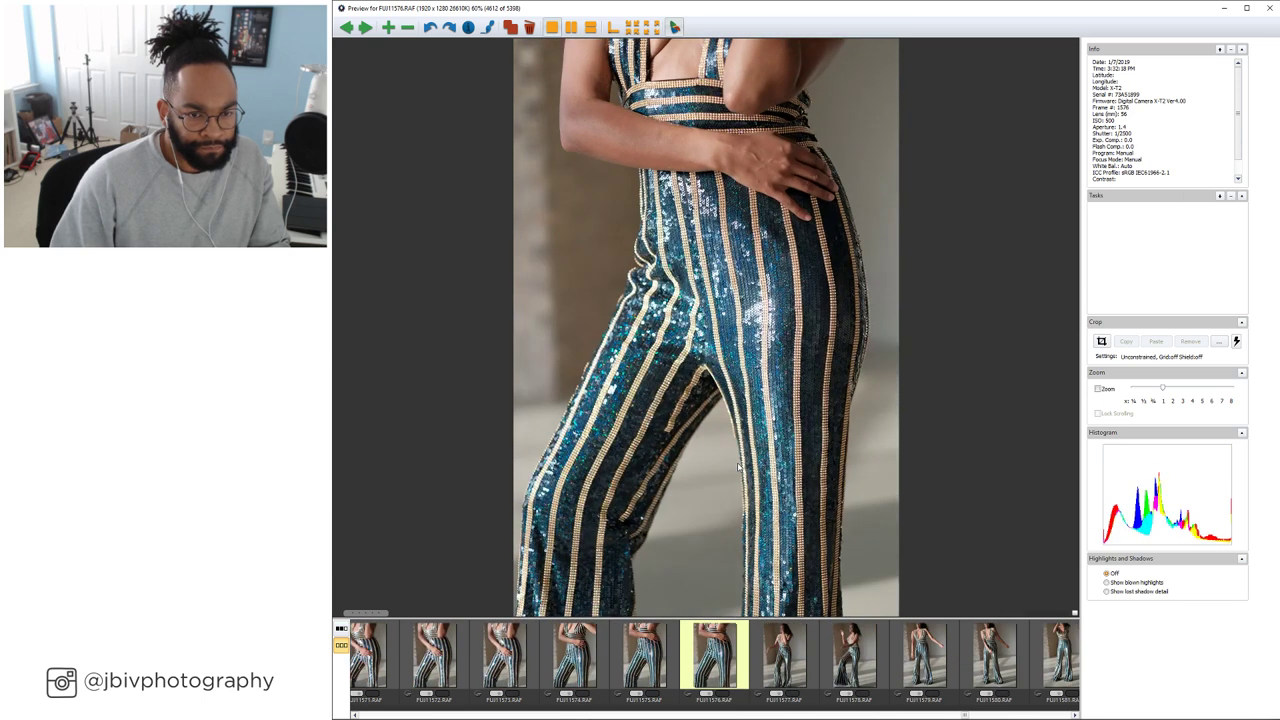
key(Right)
key(Right)
key(Right)
key(Right)
key(Right)
key(Right)
key(Right)
key(Right)
key(Right)
key(Right)
key(Right)
key(Right)
key(Right)
key(Right)
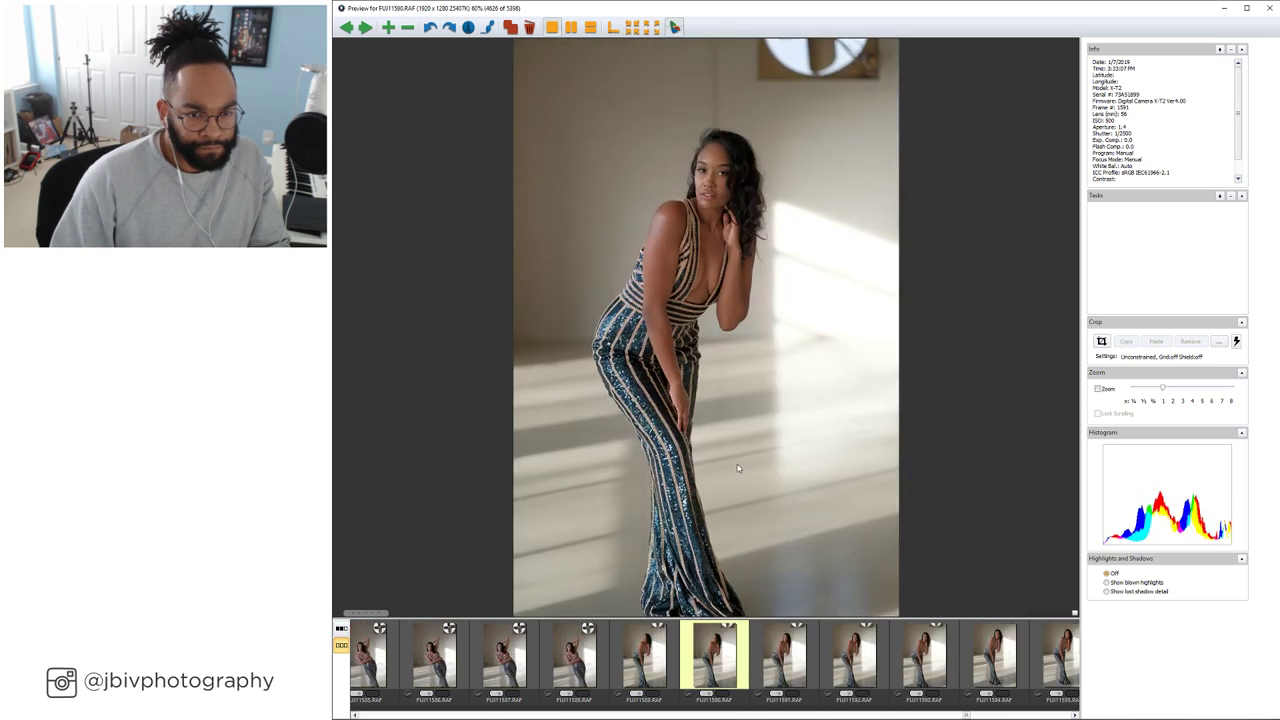
key(Right)
key(Right)
key(Right)
key(Right)
key(Right)
key(Right)
key(Right)
key(Right)
key(Right)
key(Right)
key(Right)
key(Right)
key(Right)
key(Right)
key(Right)
key(Right)
key(Right)
key(Right)
key(Right)
key(Right)
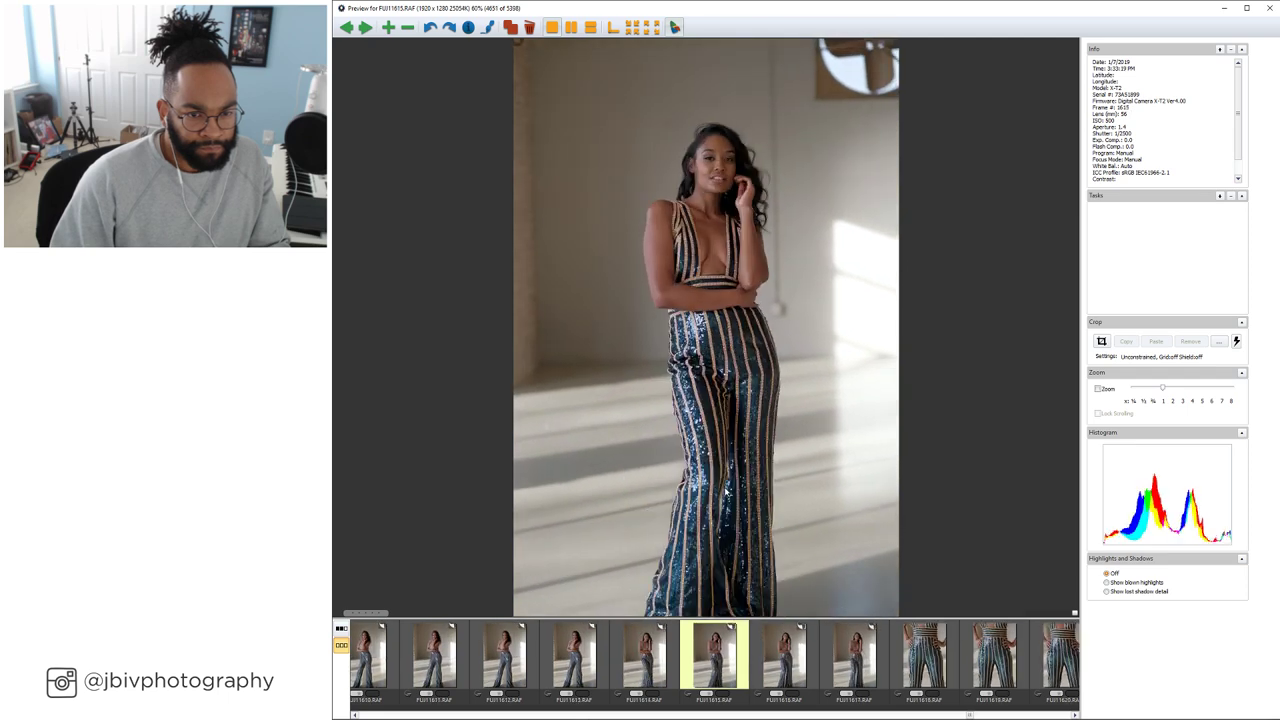
key(Right)
key(Right)
key(Right)
key(Right)
key(Right)
key(Right)
key(Right)
key(Right)
key(Right)
key(Right)
key(Right)
key(Right)
key(Right)
key(Right)
key(Right)
key(Right)
key(Right)
key(Right)
key(Right)
key(Right)
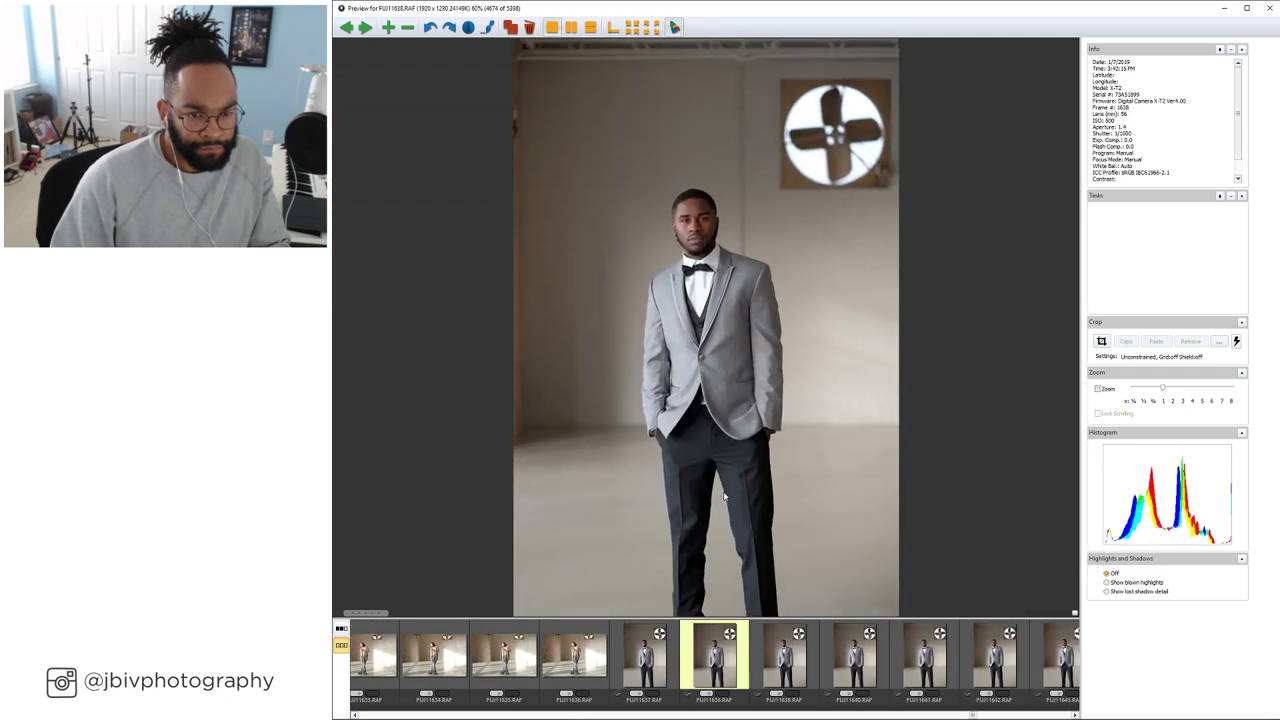
key(Left)
key(Left)
key(Left)
key(Left)
key(Left)
key(Left)
key(Left)
key(Left)
key(Left)
key(Left)
key(Left)
key(Left)
key(Left)
key(Left)
key(Left)
key(Left)
key(Left)
key(Left)
key(Left)
key(Left)
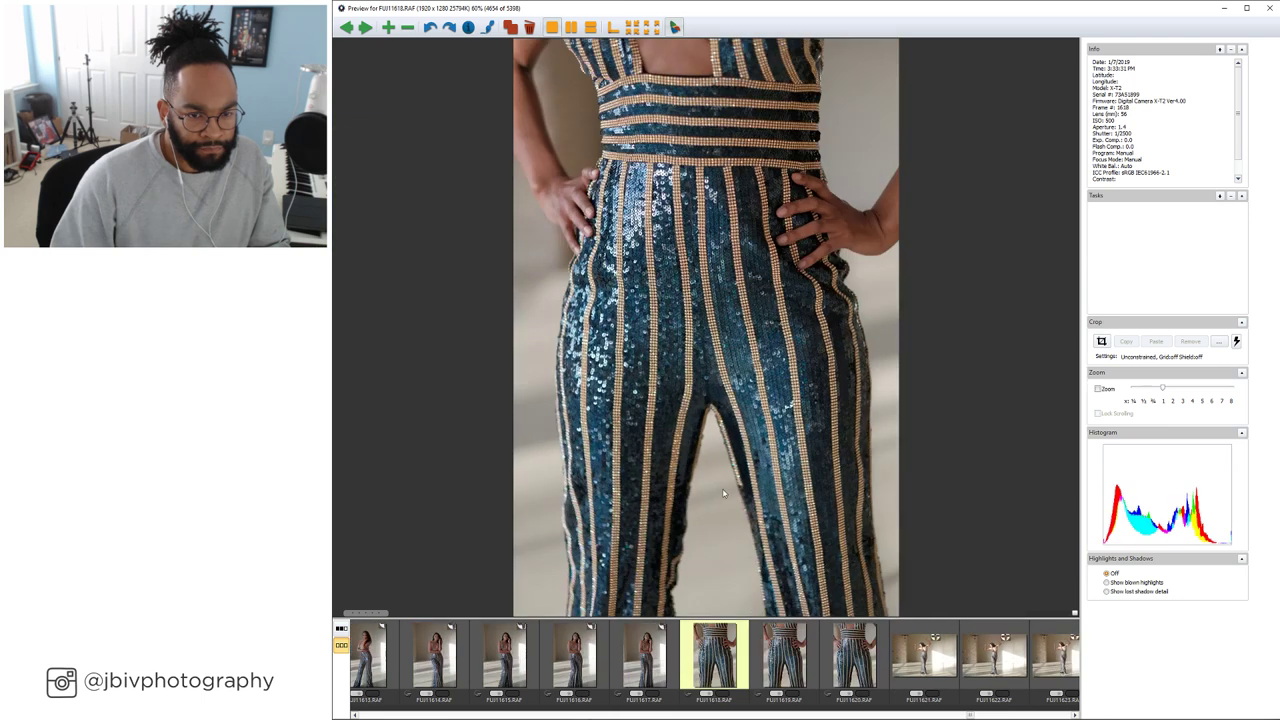
key(Left)
key(Left)
key(Left)
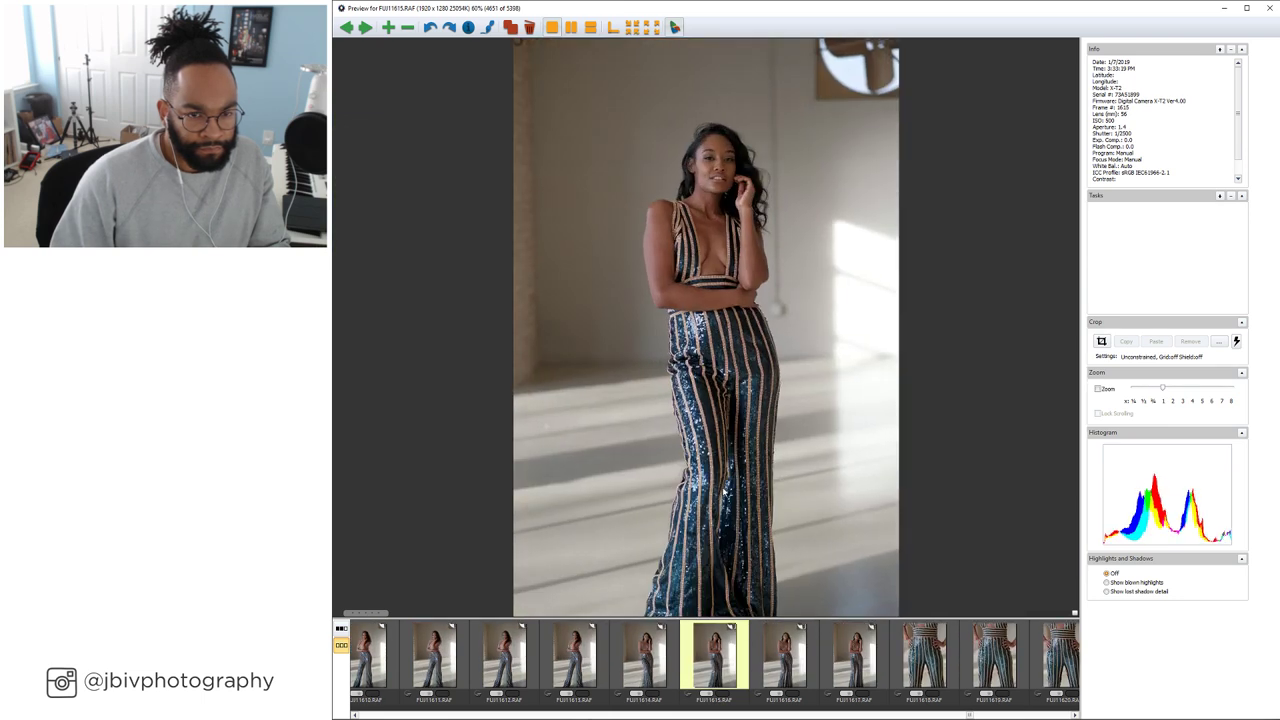
key(Left)
key(Left)
key(Left)
key(Left)
key(Left)
key(Left)
key(Left)
key(Left)
key(Left)
key(Left)
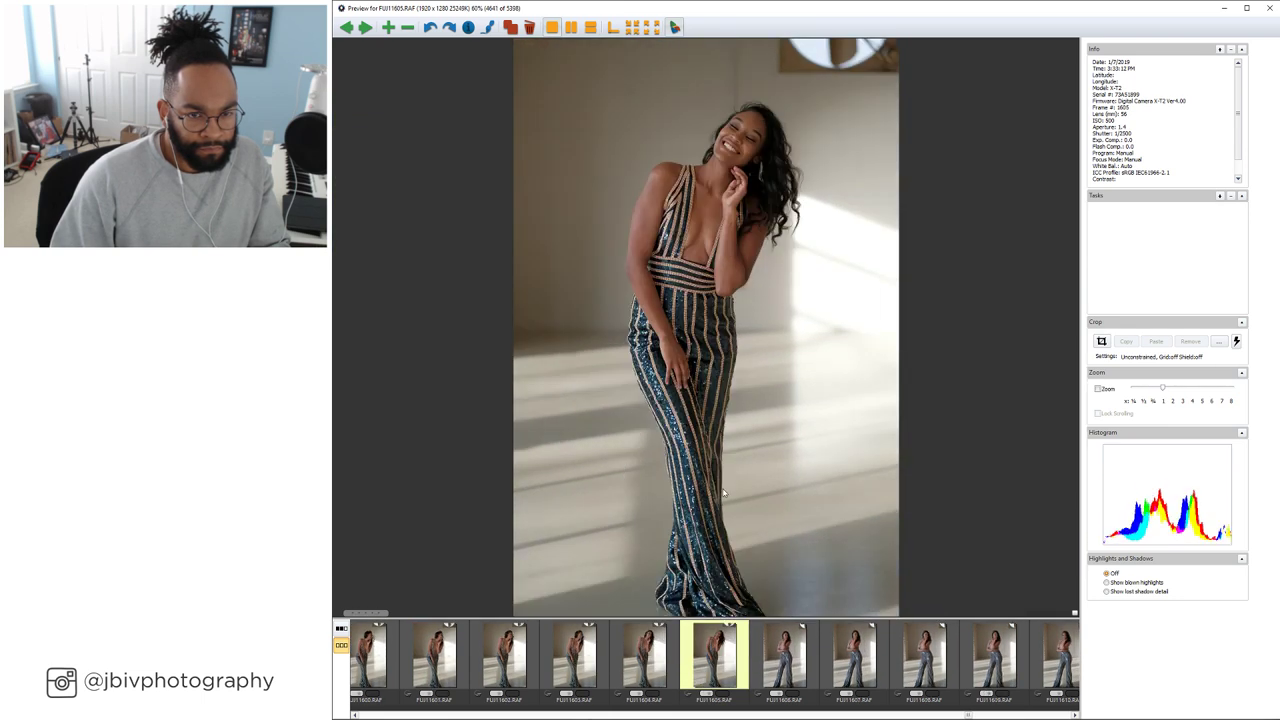
key(Right)
key(Left)
key(Left)
key(Left)
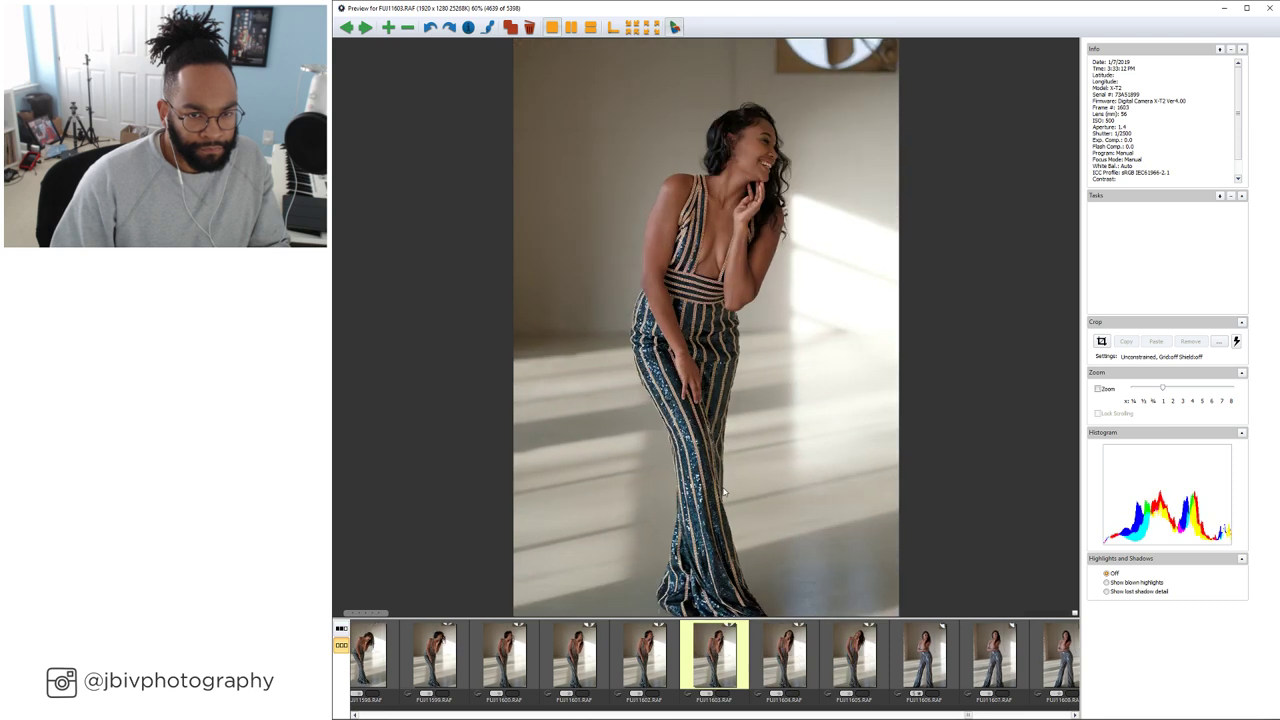
key(Left)
key(Right)
key(Right)
key(Right)
key(Right)
key(Right)
key(Right)
key(Right)
key(Right)
key(Right)
key(Right)
key(Right)
key(Right)
key(Right)
key(Right)
key(Right)
key(Right)
key(Right)
key(Right)
key(Right)
key(Right)
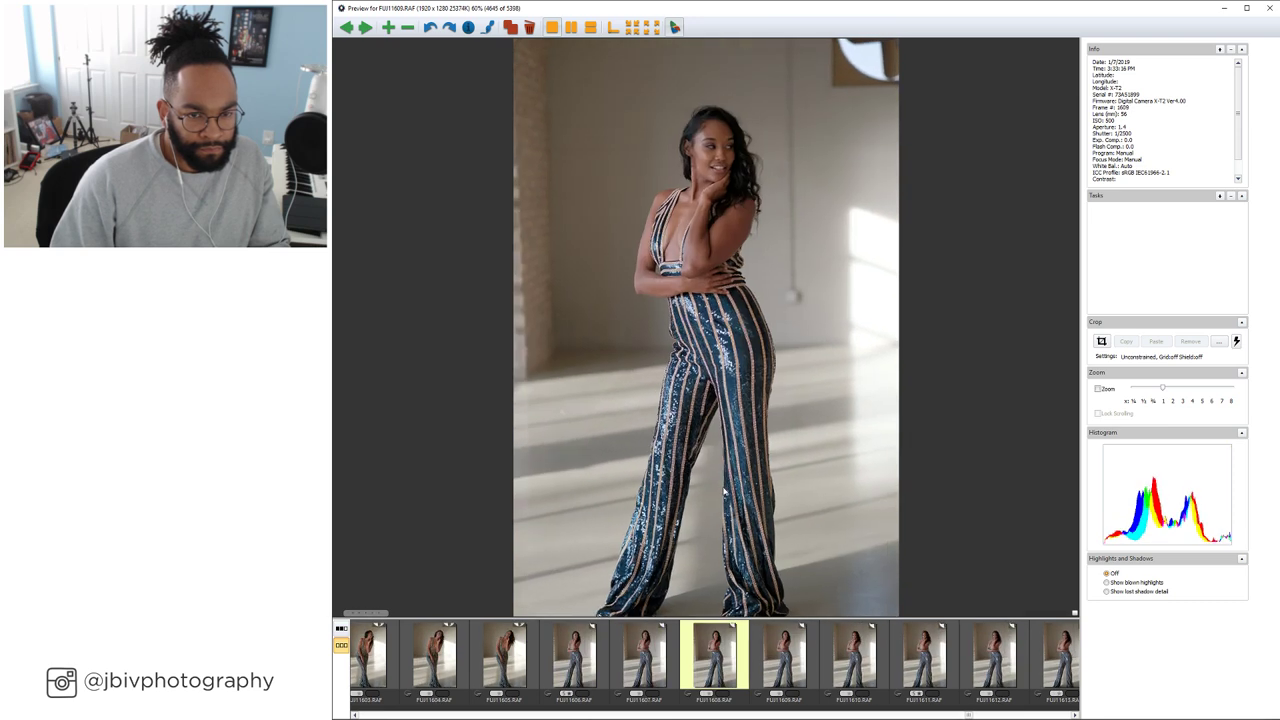
Review the grey-suit groom portraits, bow tie close-ups and two-groom couple shots
key(Right)
key(Right)
key(Right)
key(Right)
key(Right)
key(Right)
key(Right)
key(Right)
key(Right)
key(Right)
key(Right)
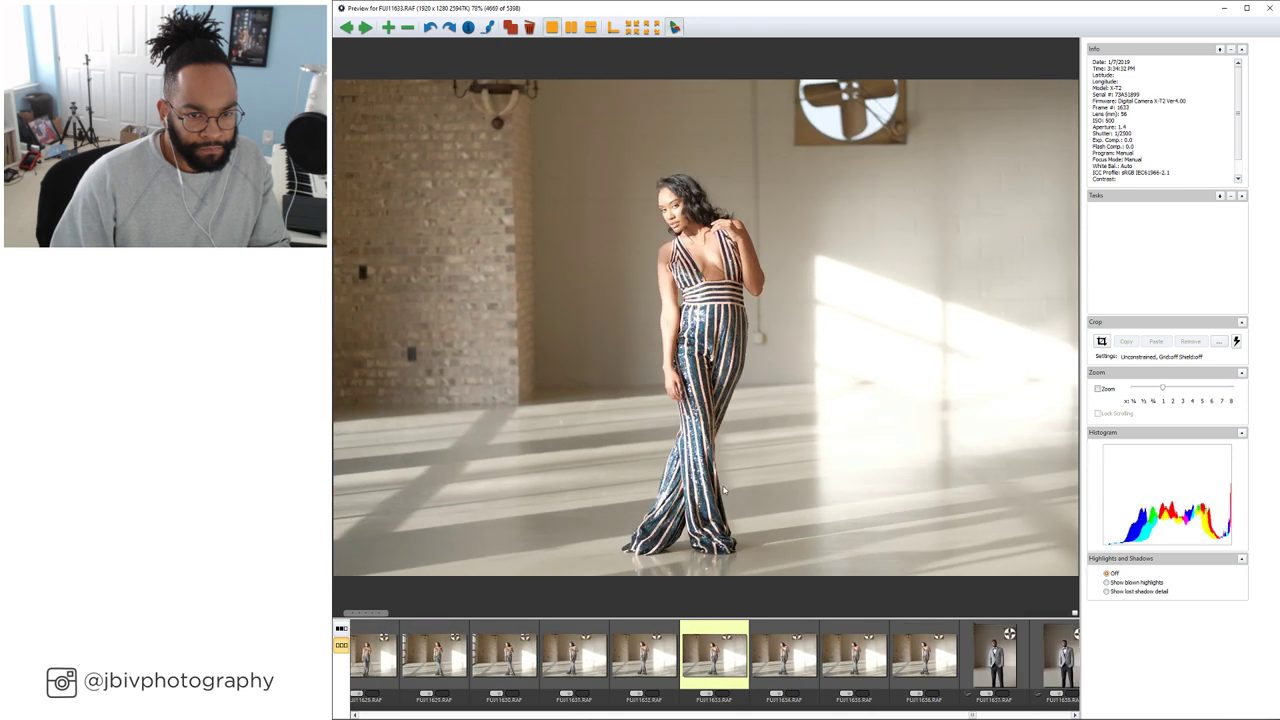
key(Right)
key(Right)
key(Right)
key(Right)
key(Right)
key(Right)
key(Right)
key(Right)
key(Right)
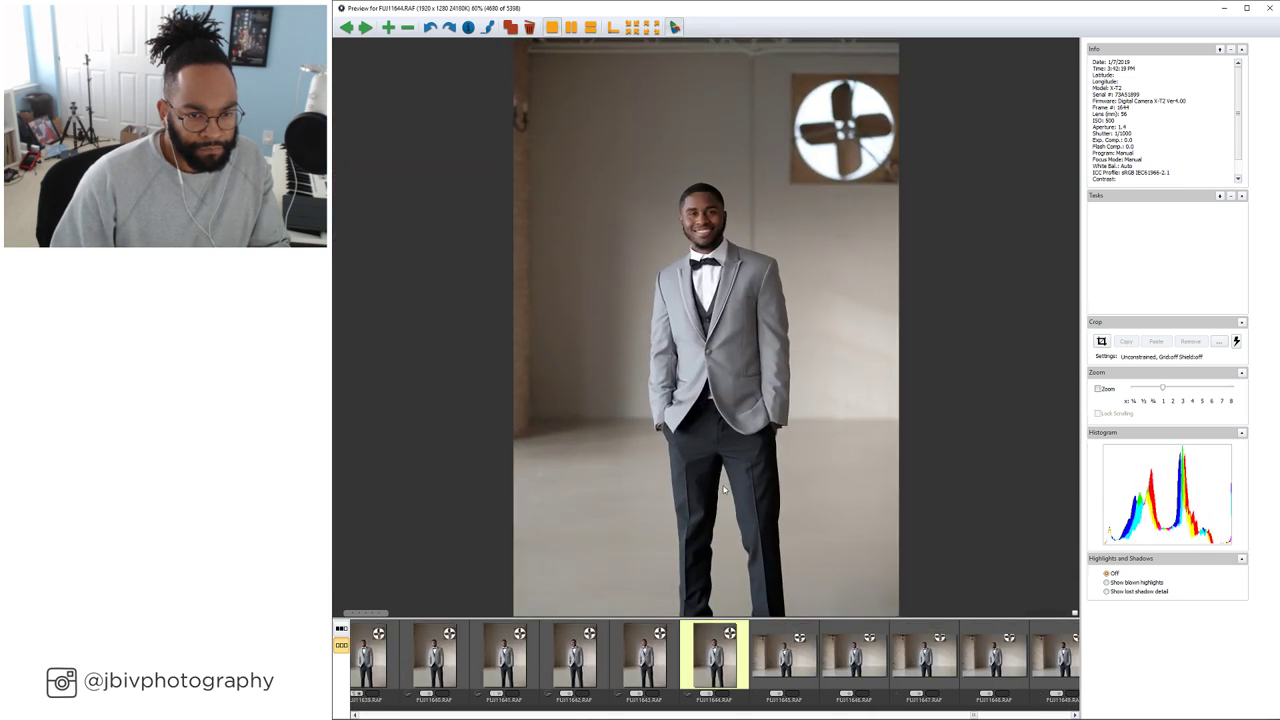
key(Right)
key(Right)
key(Right)
key(Right)
key(Right)
key(Right)
key(Right)
key(Right)
key(Right)
key(Right)
key(Right)
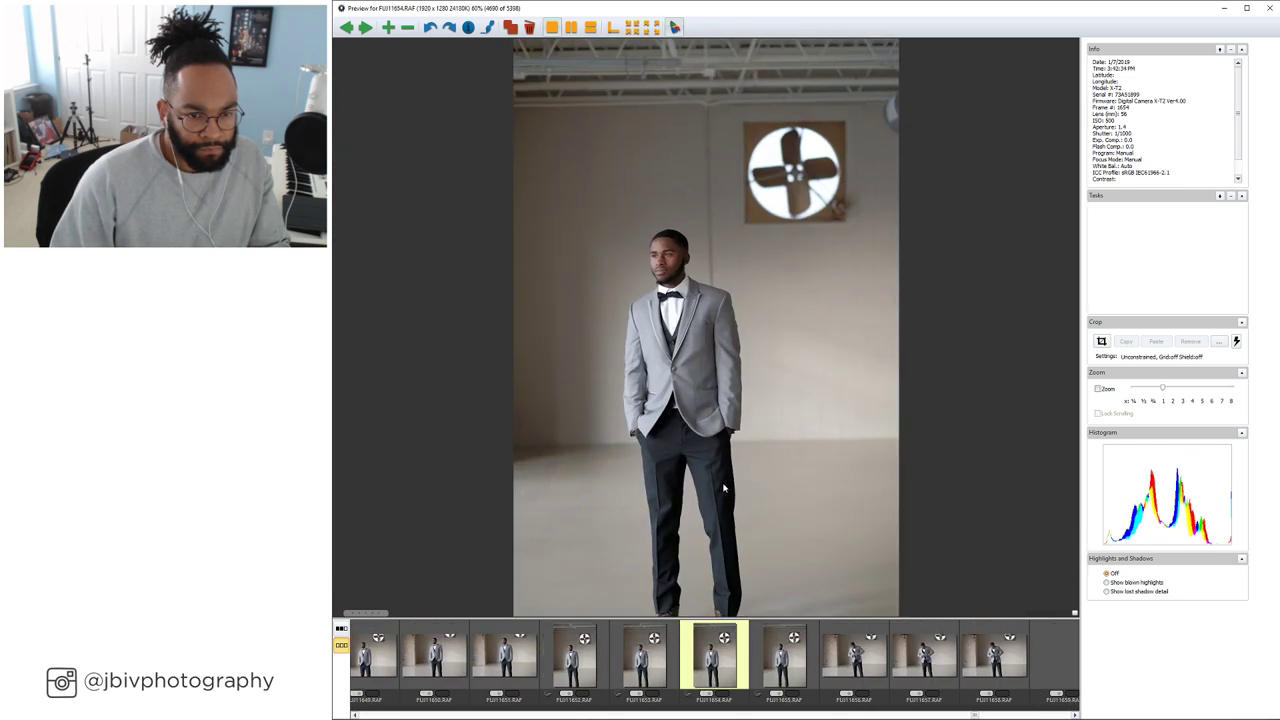
key(Right)
key(Right)
key(Right)
key(Right)
key(Right)
key(Right)
key(Right)
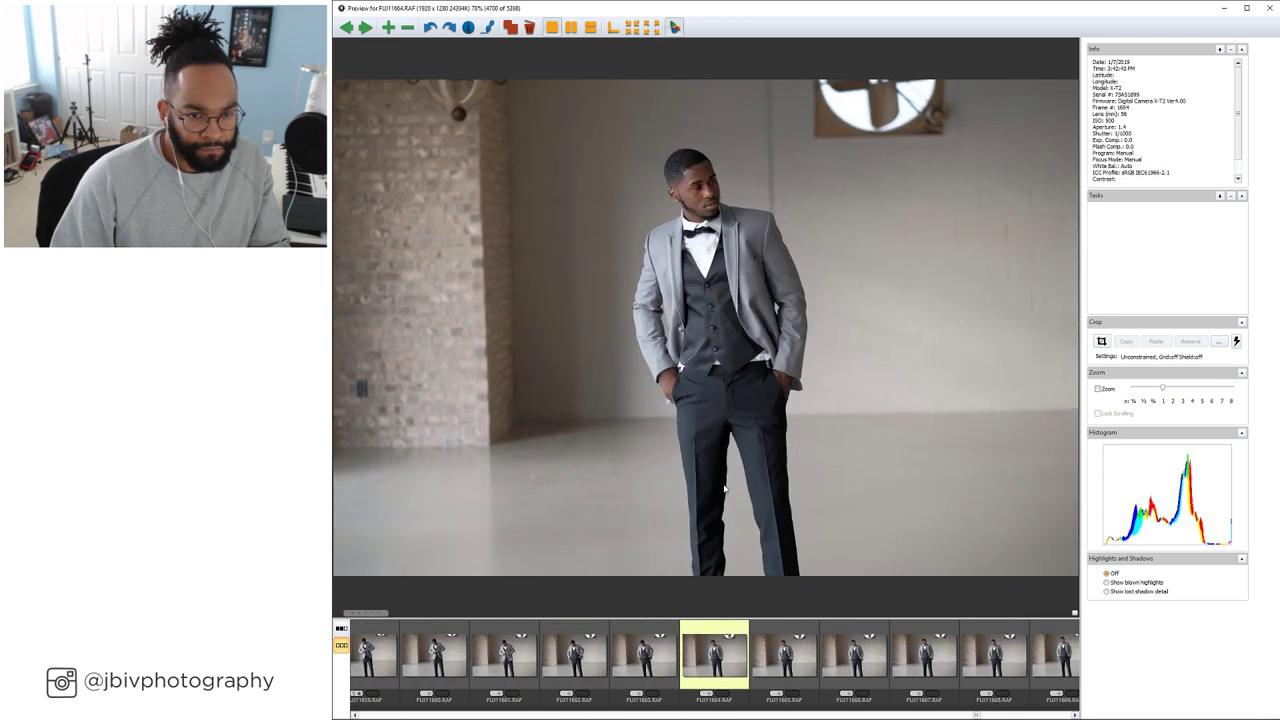
key(Right)
key(Right)
key(Right)
key(Right)
key(Right)
key(Right)
key(Right)
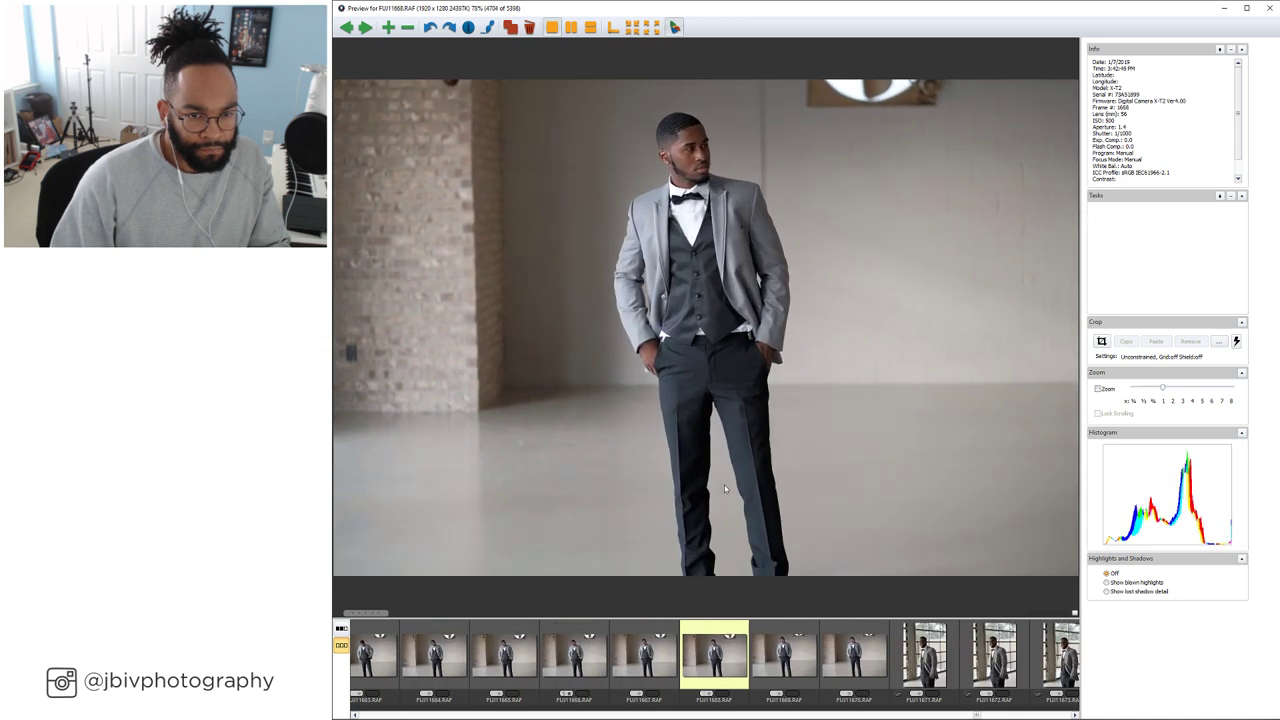
key(Right)
key(Right)
key(Right)
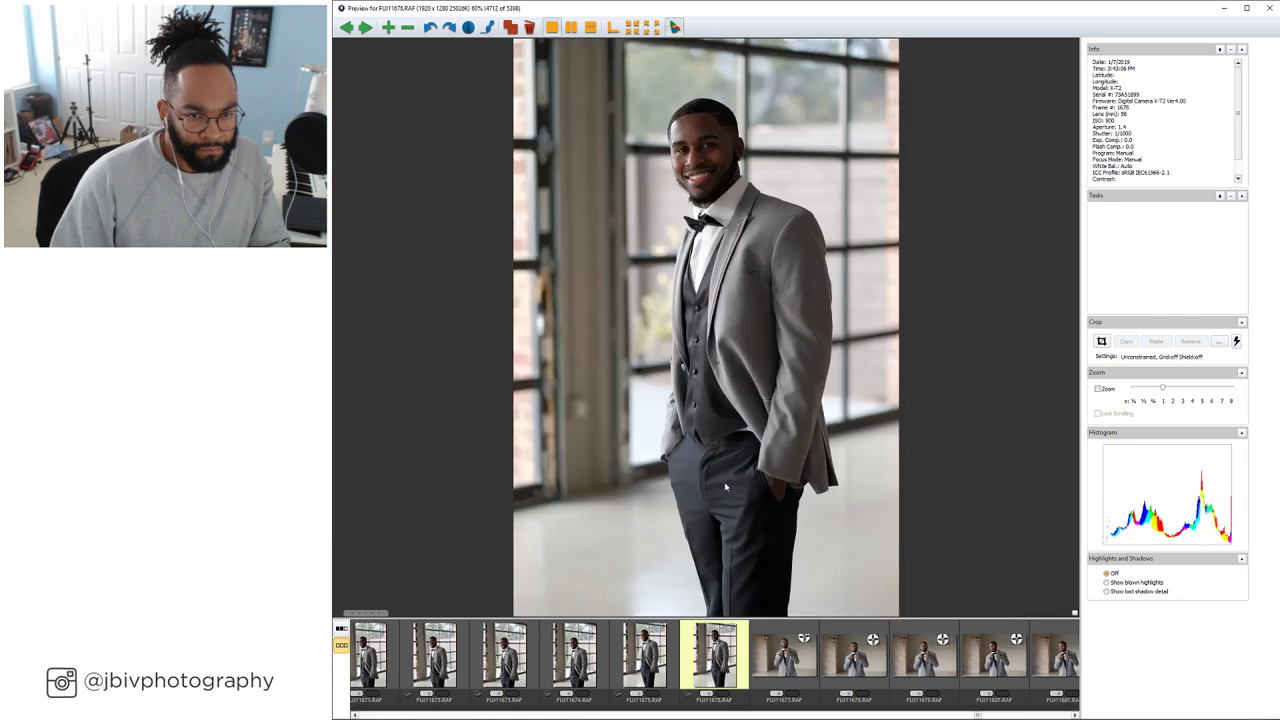
key(Right)
key(Right)
key(Right)
key(Right)
key(Right)
key(Right)
key(Right)
key(Right)
key(Right)
key(Right)
key(Right)
key(Right)
key(Right)
key(Right)
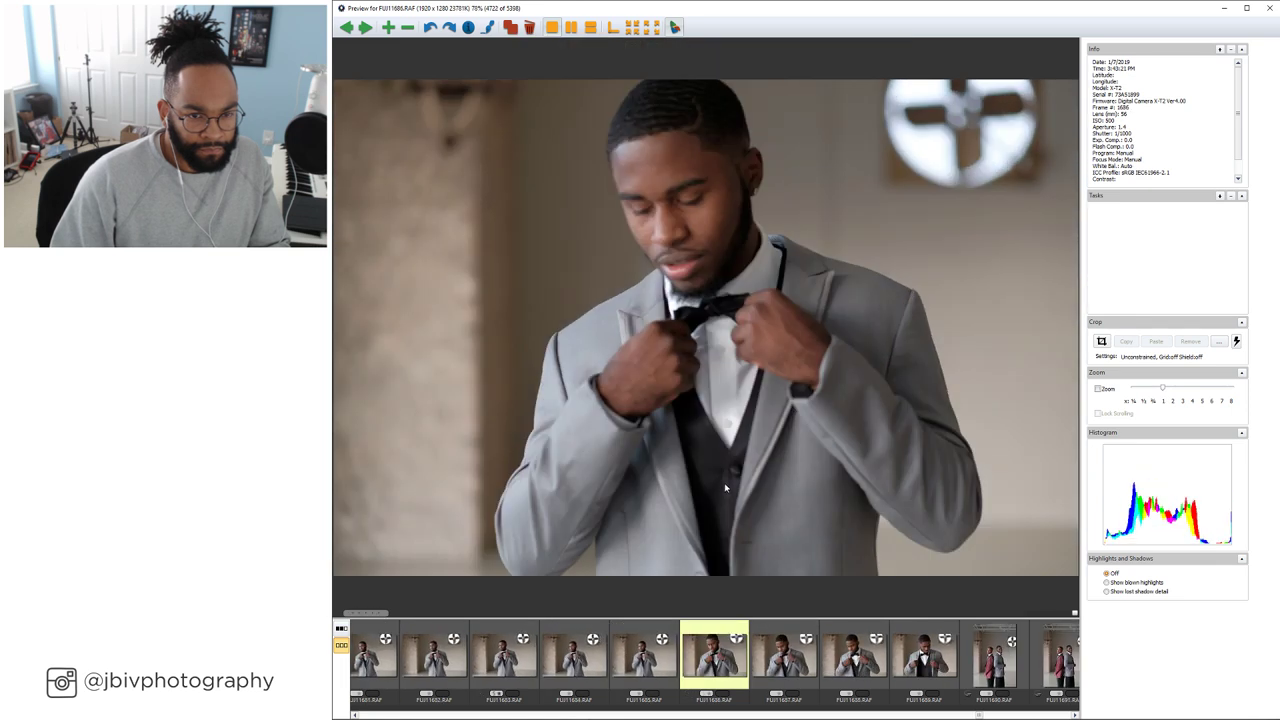
key(Right)
key(Right)
key(Right)
key(Right)
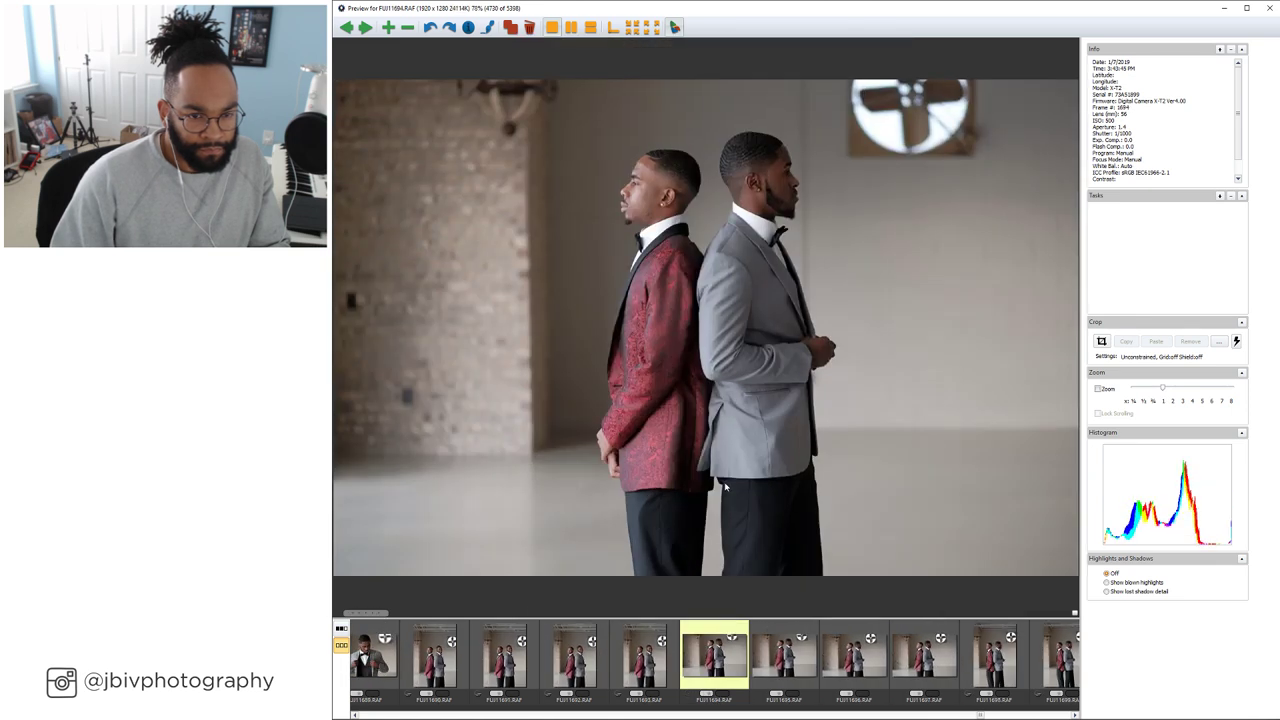
key(Left)
key(Left)
key(Left)
key(Left)
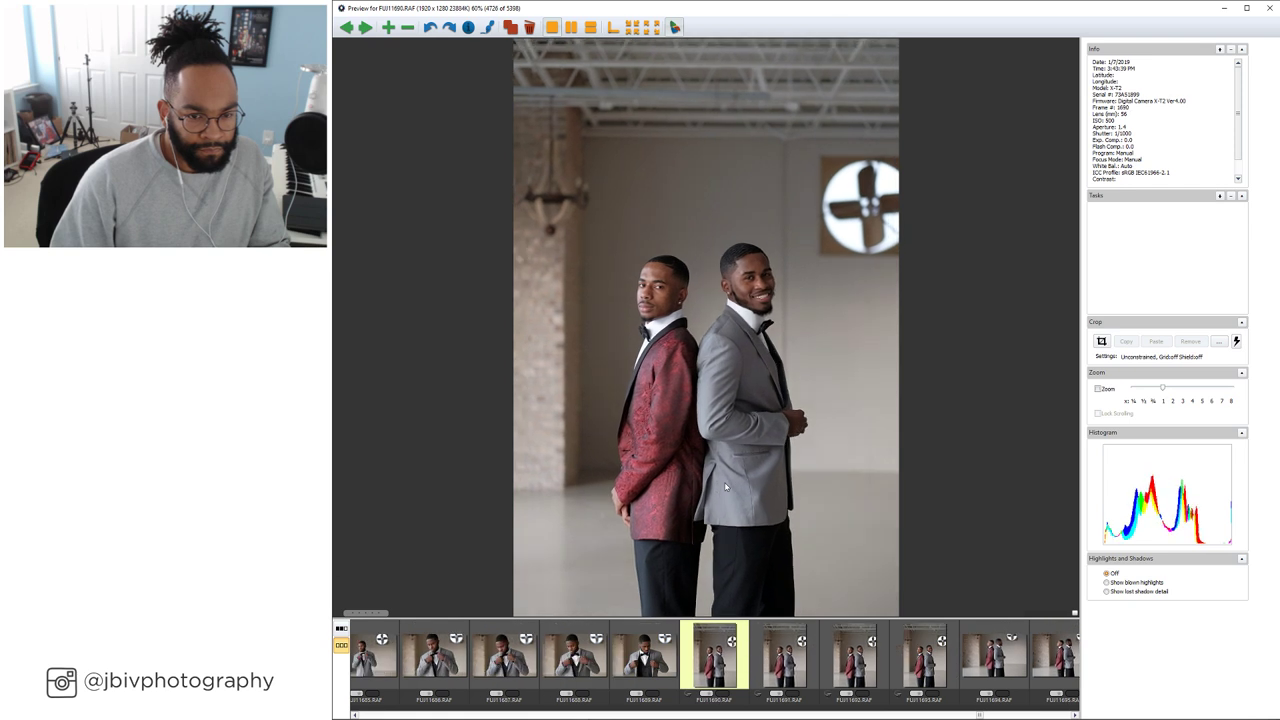
key(Right)
key(Right)
key(Right)
key(Right)
key(Right)
key(Right)
key(Right)
key(Right)
key(Right)
key(Right)
key(Right)
key(Right)
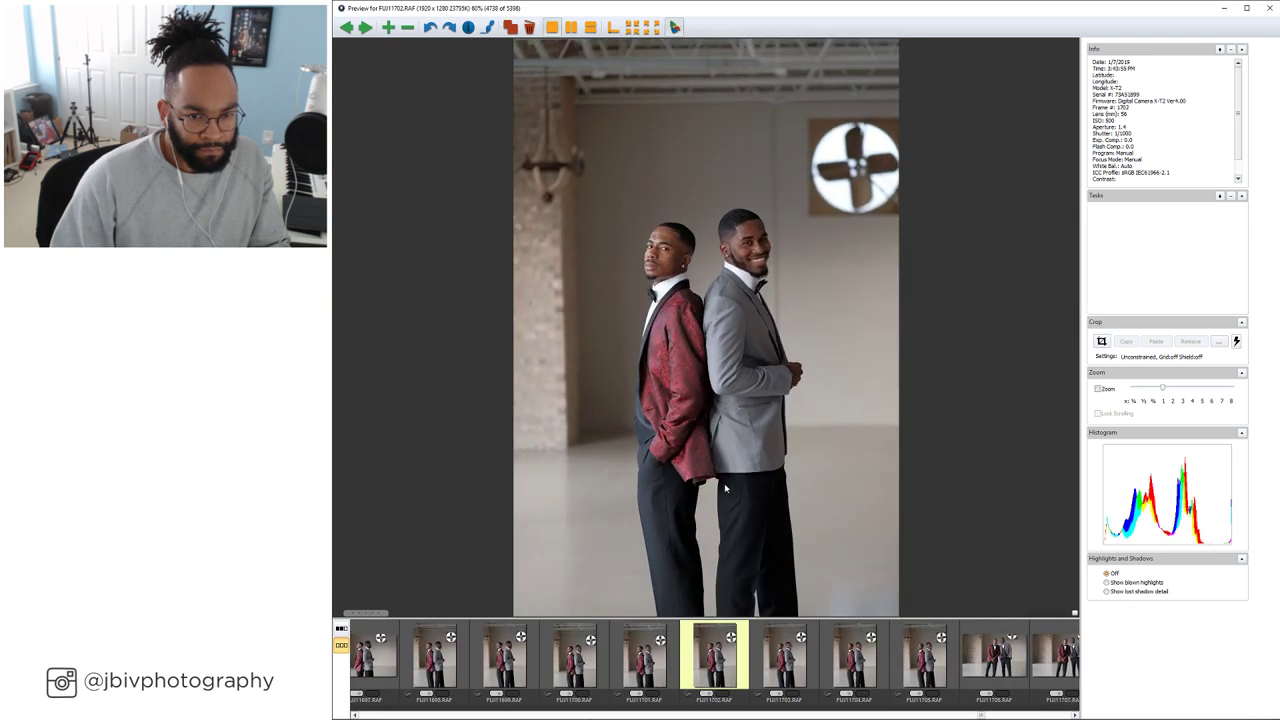
key(Right)
key(Right)
key(Right)
key(Right)
key(Right)
key(Right)
key(Right)
key(Right)
key(Right)
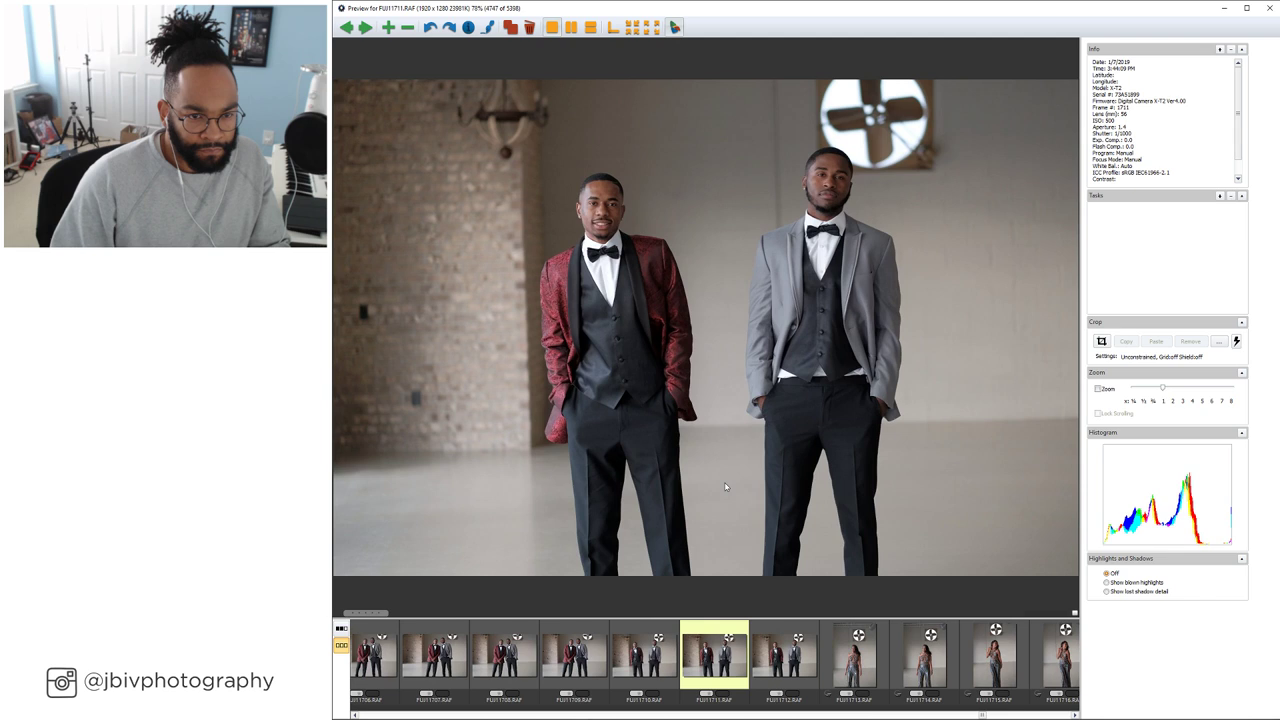
key(Left)
key(Left)
key(Left)
Advance through the halter jumpsuit studio portraits to FU011749, image 4785
key(Right)
key(Right)
key(Right)
key(Right)
key(Right)
key(Right)
key(Right)
key(Right)
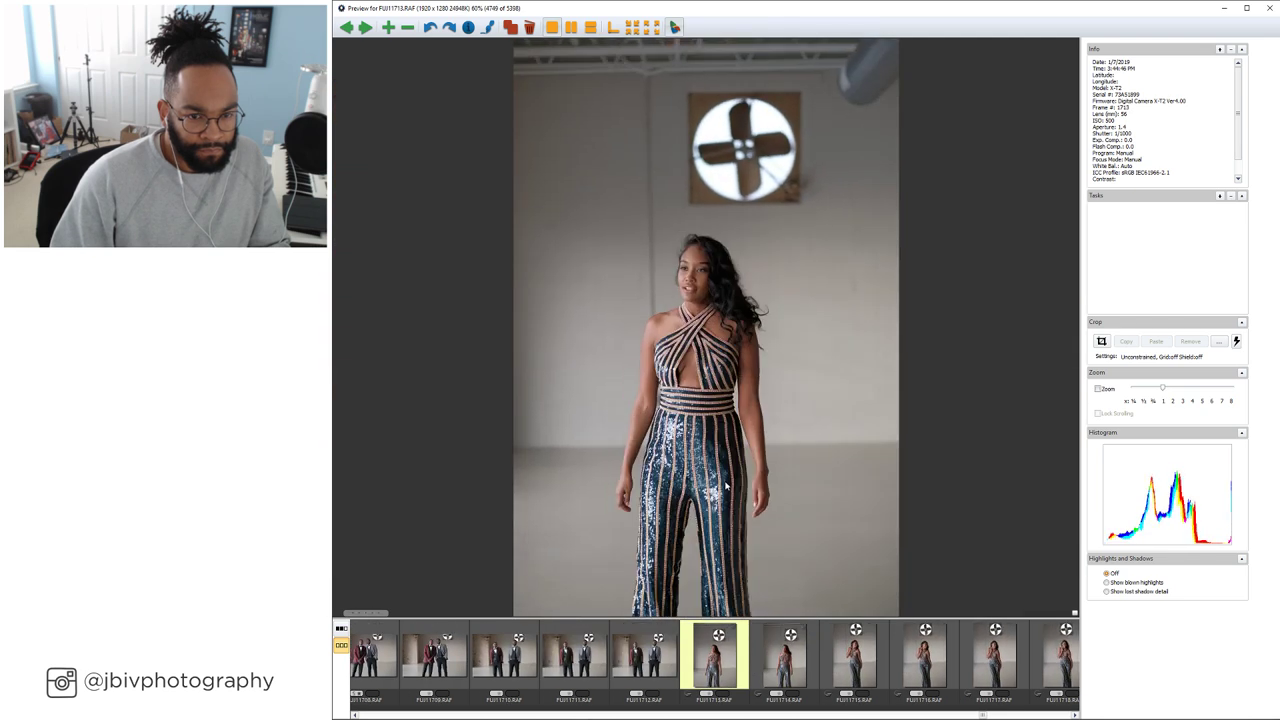
key(Right)
key(Right)
key(Right)
key(Right)
key(Right)
key(Right)
key(Right)
key(Right)
key(Right)
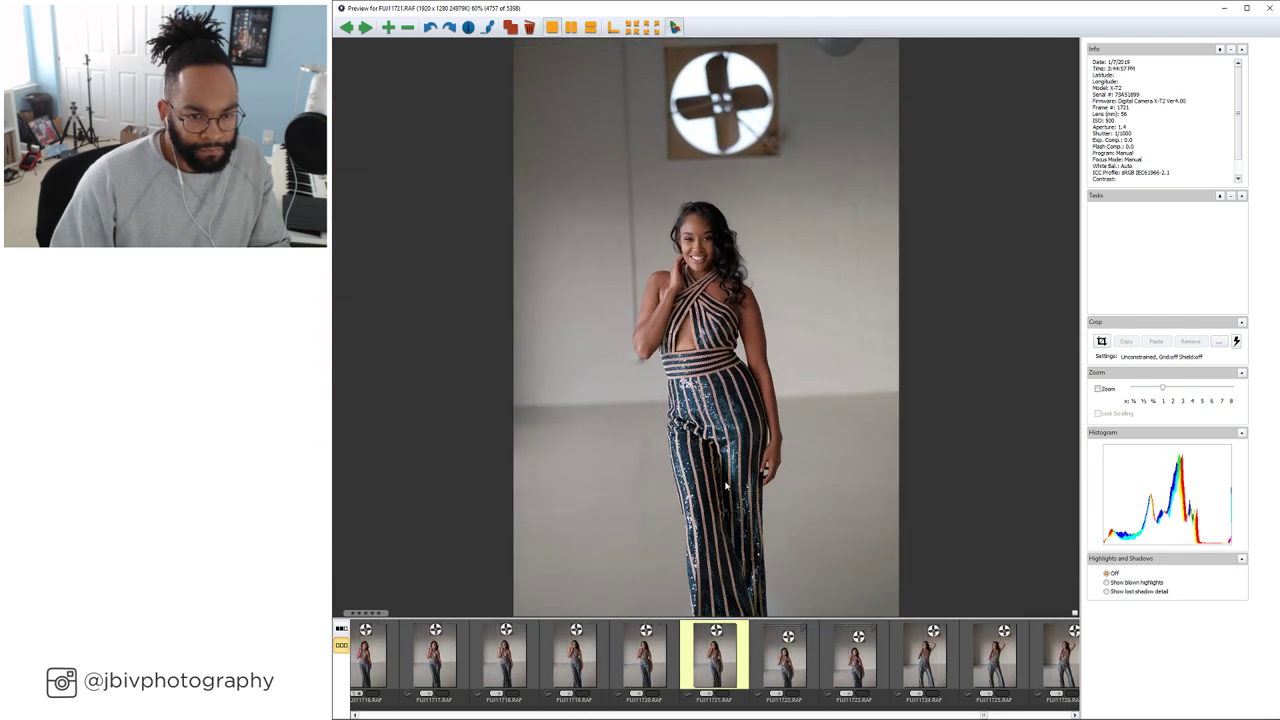
key(Right)
key(Right)
key(Right)
key(Right)
key(Right)
key(Right)
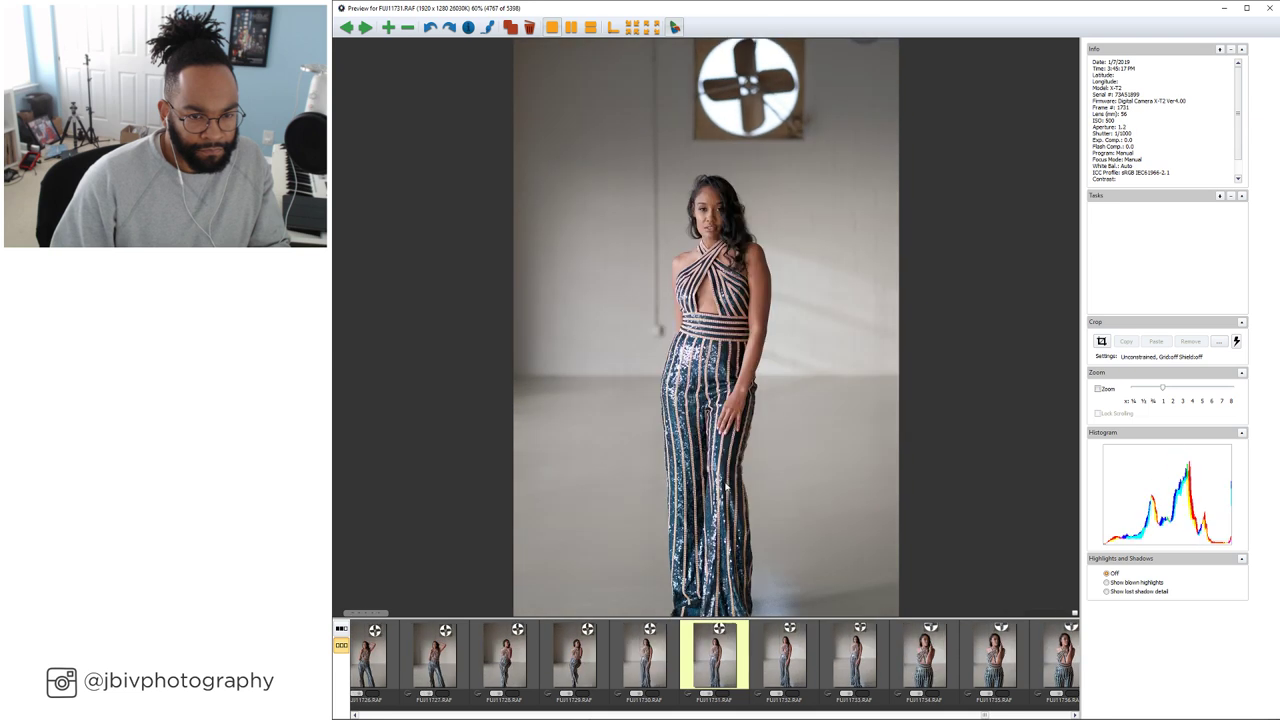
key(Right)
key(Right)
key(Right)
key(Right)
key(Right)
key(Right)
key(Right)
key(Right)
key(Right)
key(Right)
key(Right)
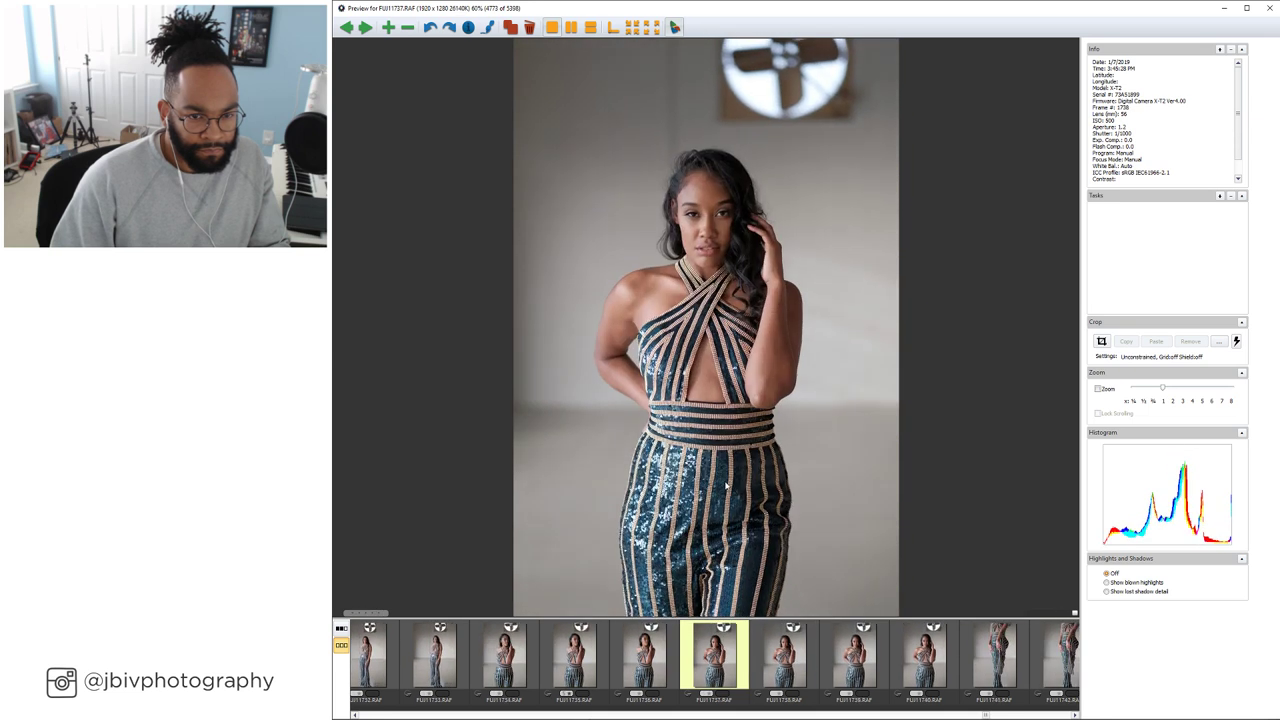
key(Right)
key(Right)
key(Right)
key(Right)
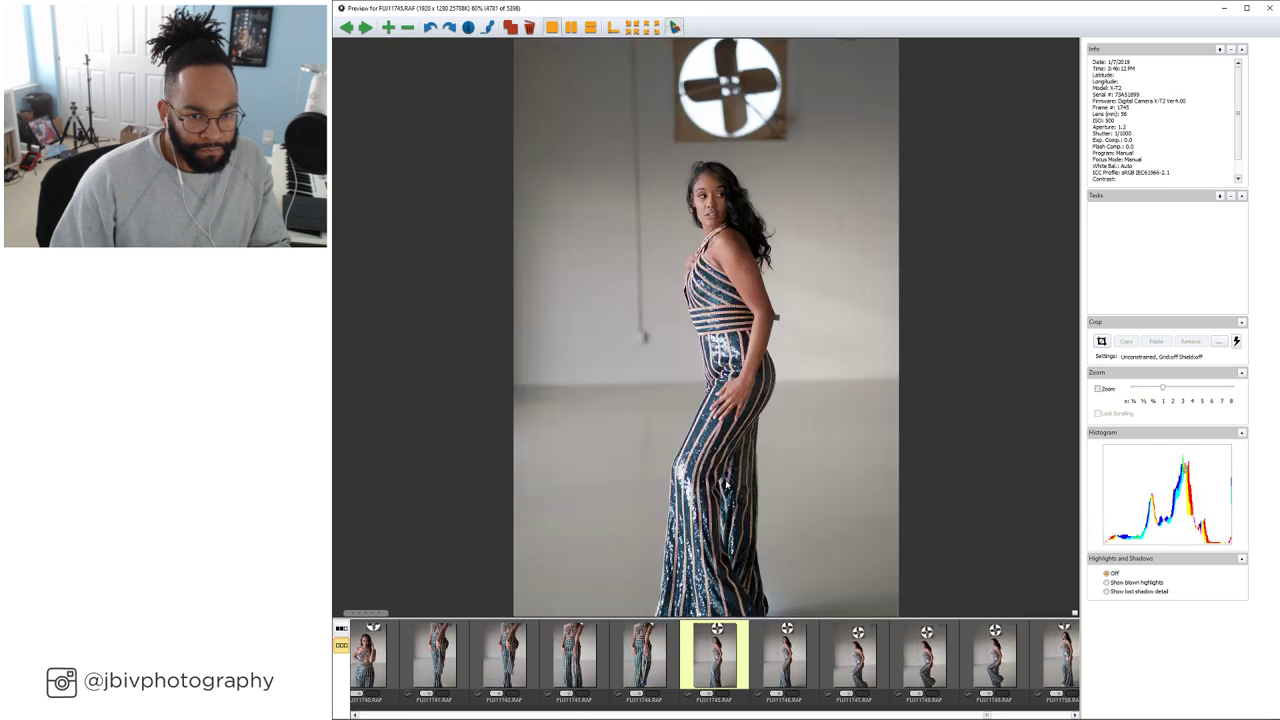
key(Right)
key(Right)
key(Right)
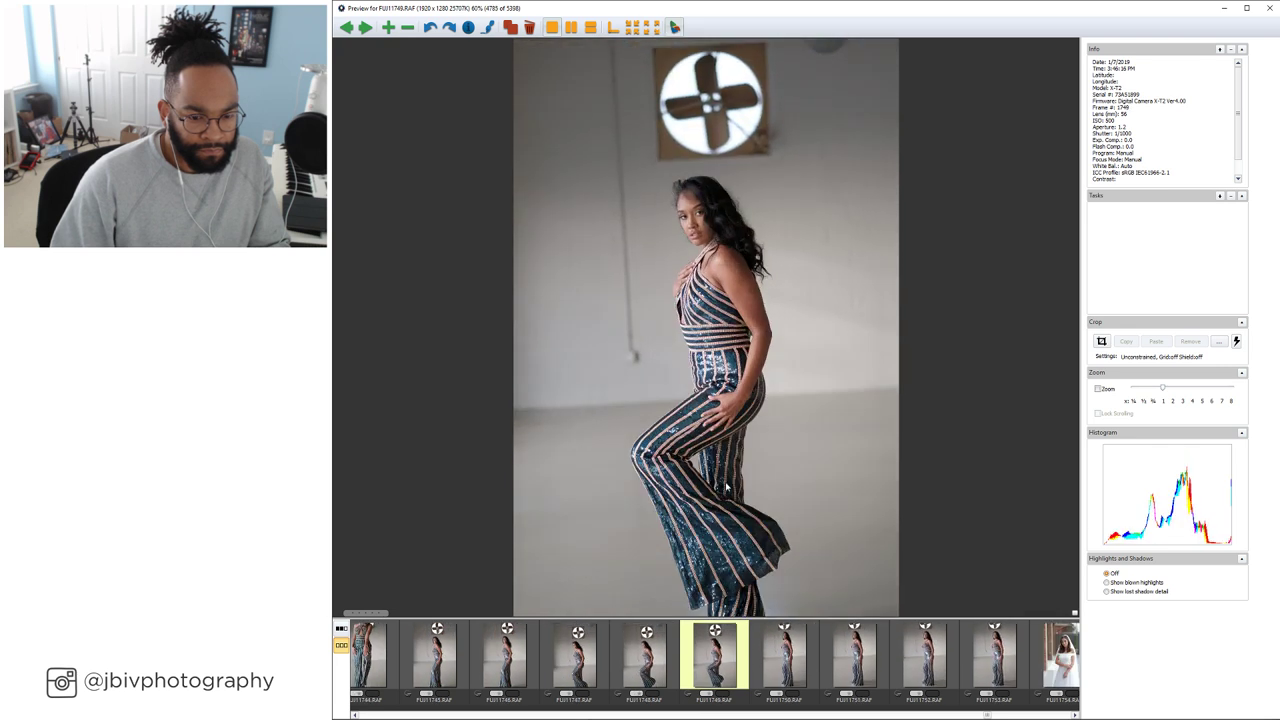
key(Right)
key(Right)
key(Right)
key(Right)
key(Right)
key(Right)
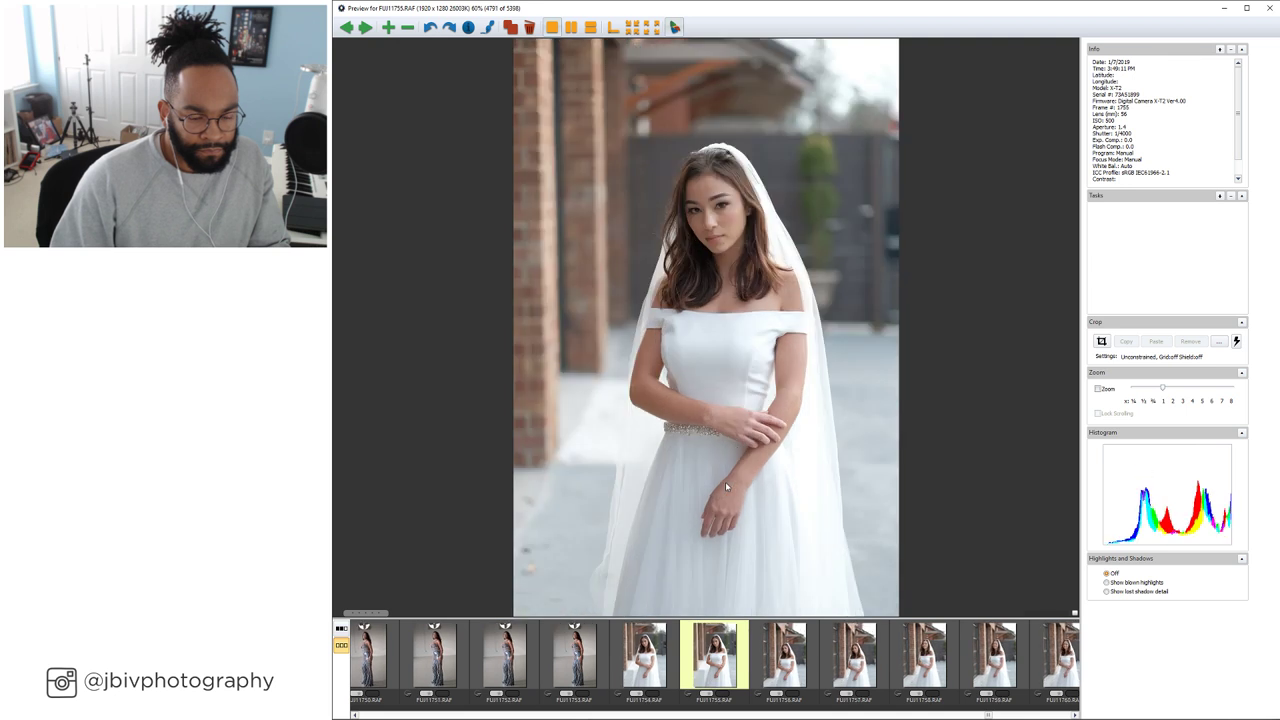
Review the brick-wall bride close-ups past landscape frame FUJI1786 to FU011813, image 4850
key(Right)
key(Right)
key(Right)
key(Right)
key(Right)
key(Right)
key(Right)
key(Right)
key(Right)
key(Right)
key(Right)
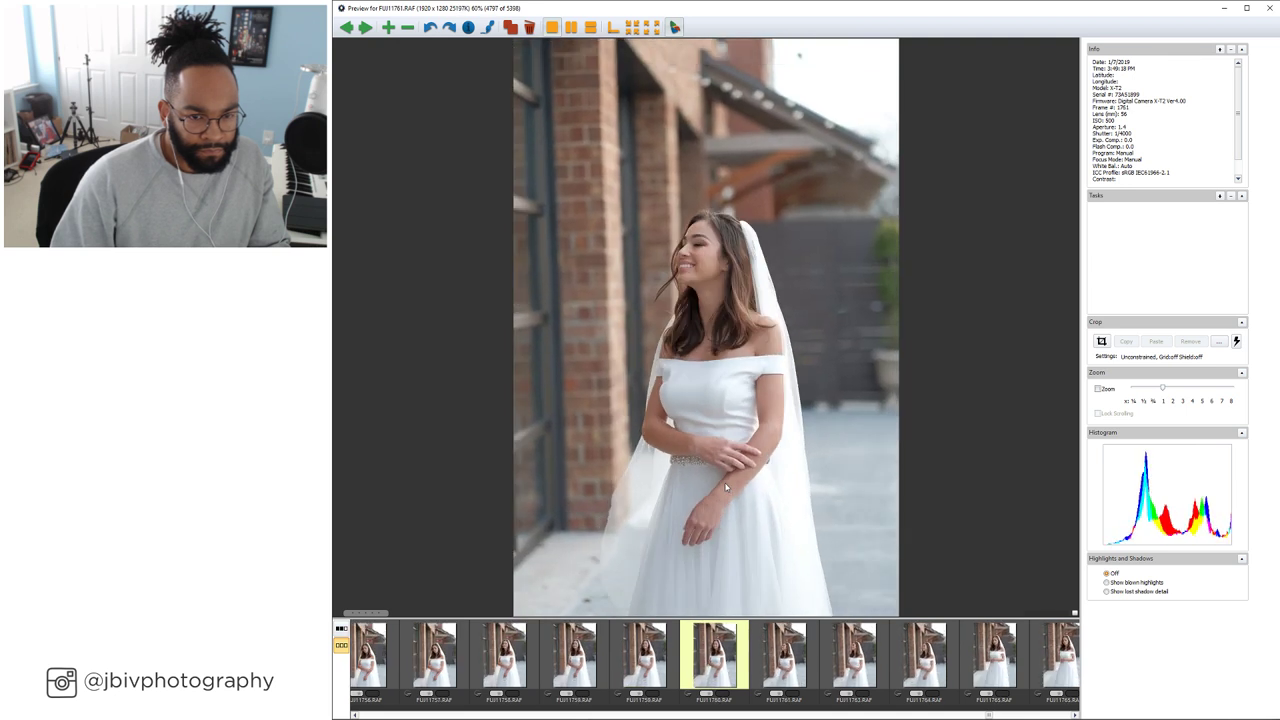
key(Right)
key(Right)
key(Right)
key(Right)
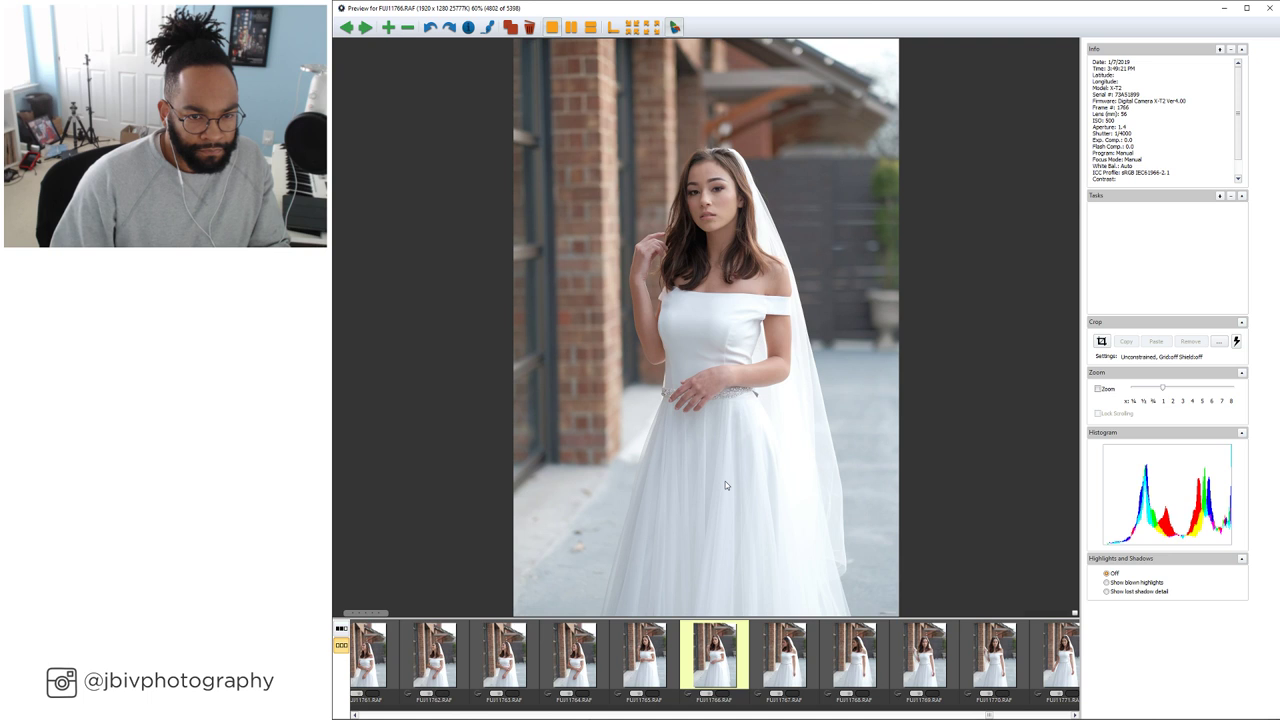
key(Right)
key(Right)
key(Right)
key(Right)
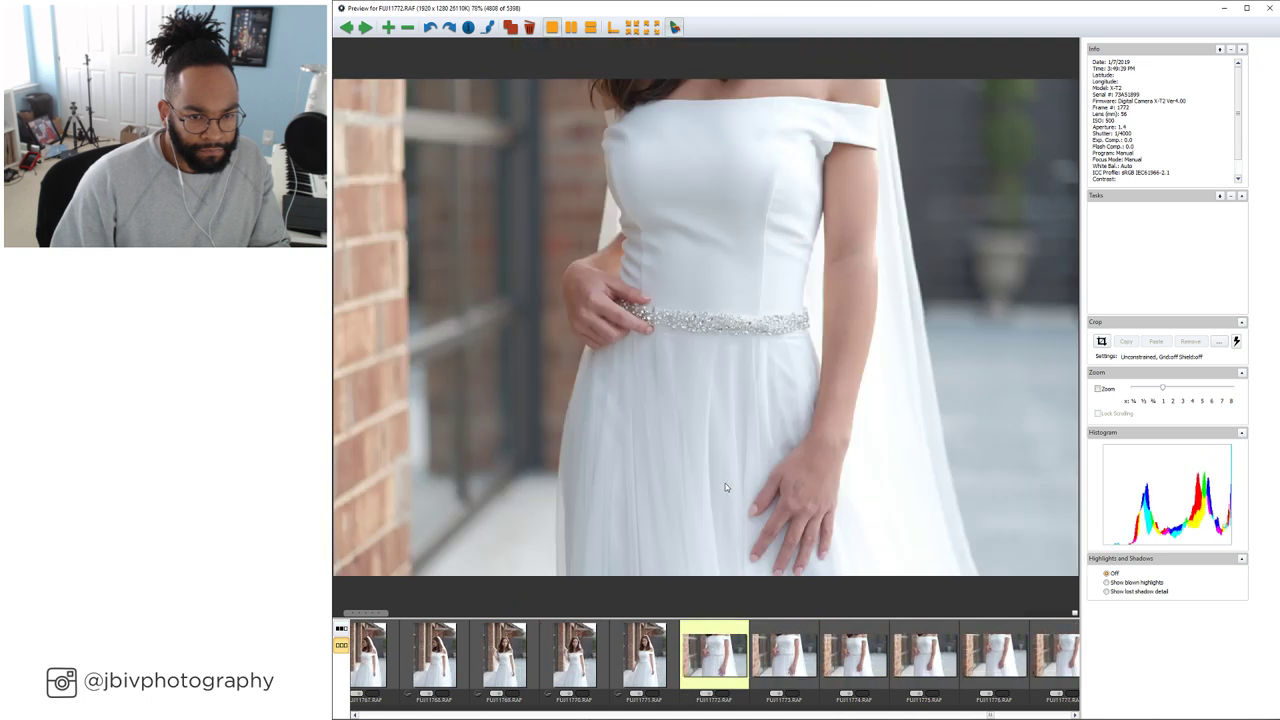
key(Right)
key(Right)
key(Right)
key(Right)
key(Right)
key(Right)
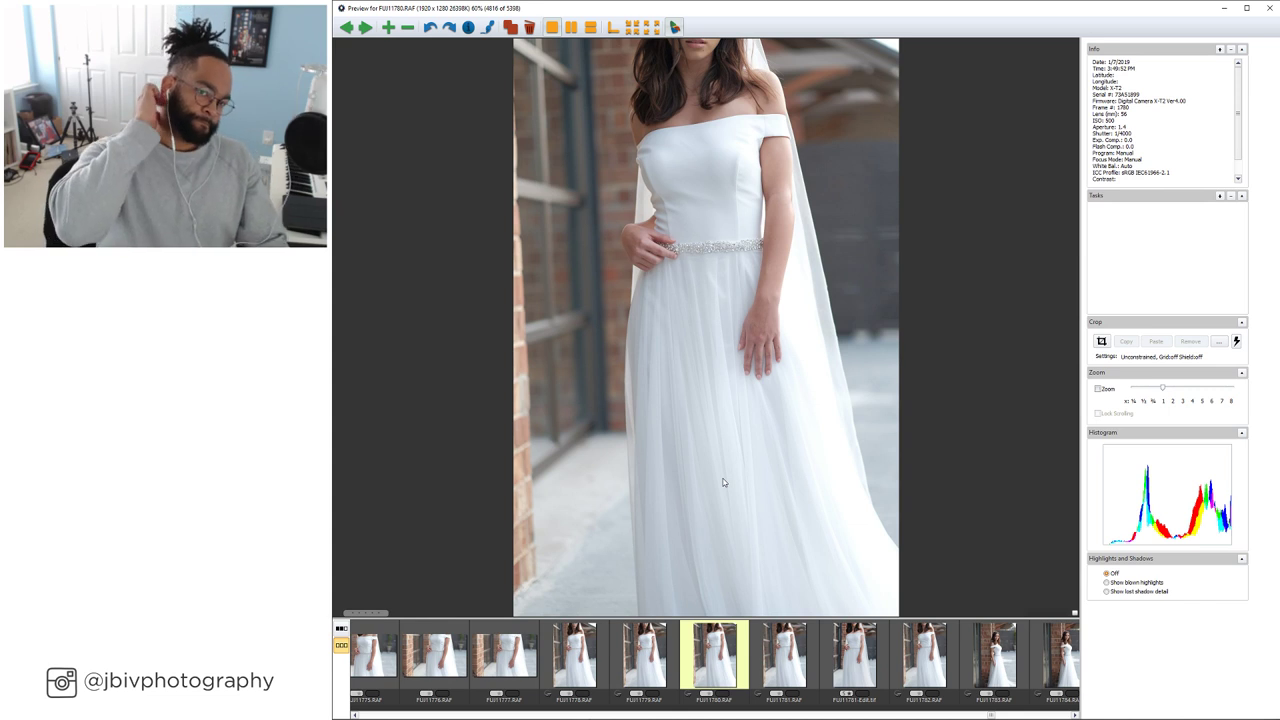
key(Right)
key(Right)
key(Right)
key(Right)
key(Right)
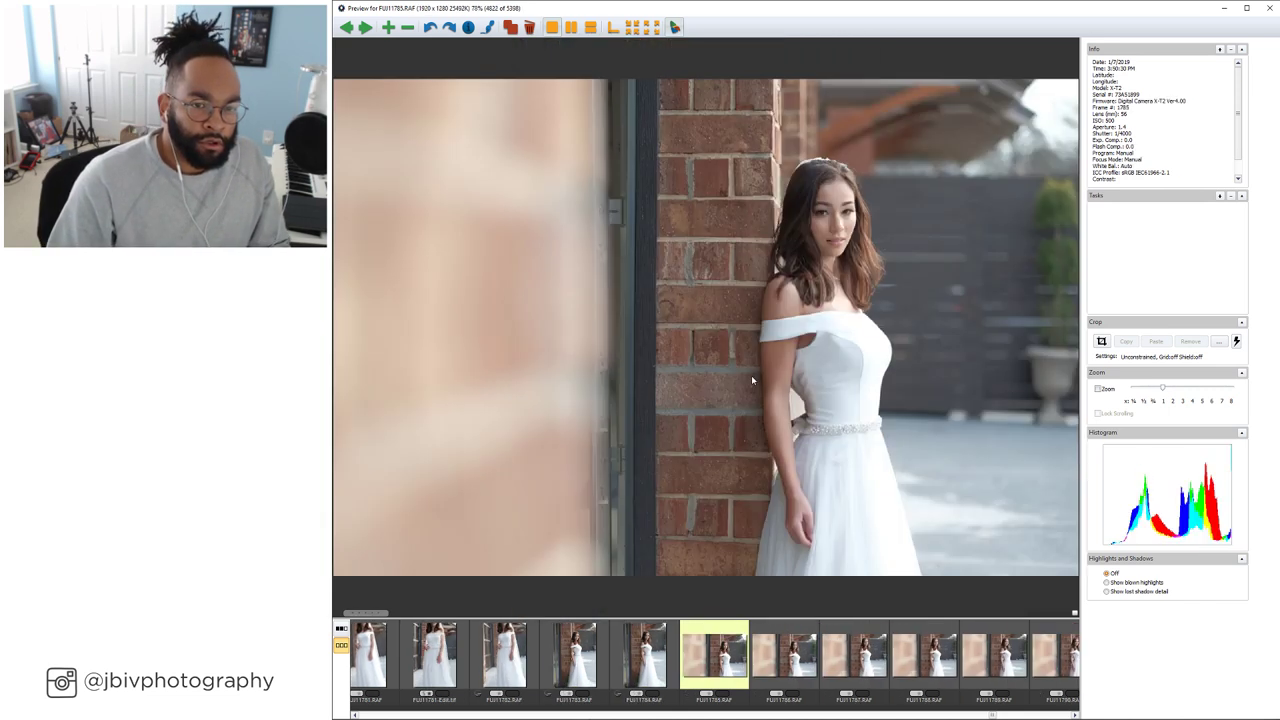
key(Left)
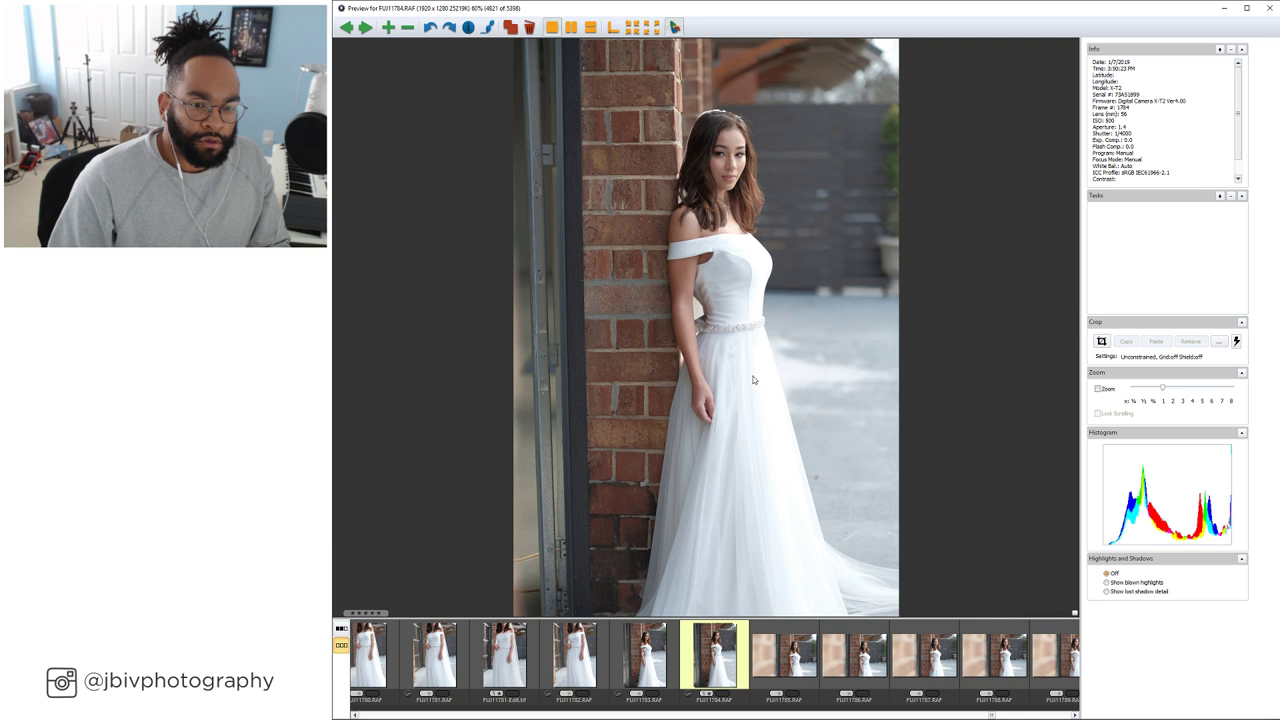
key(Right)
key(Right)
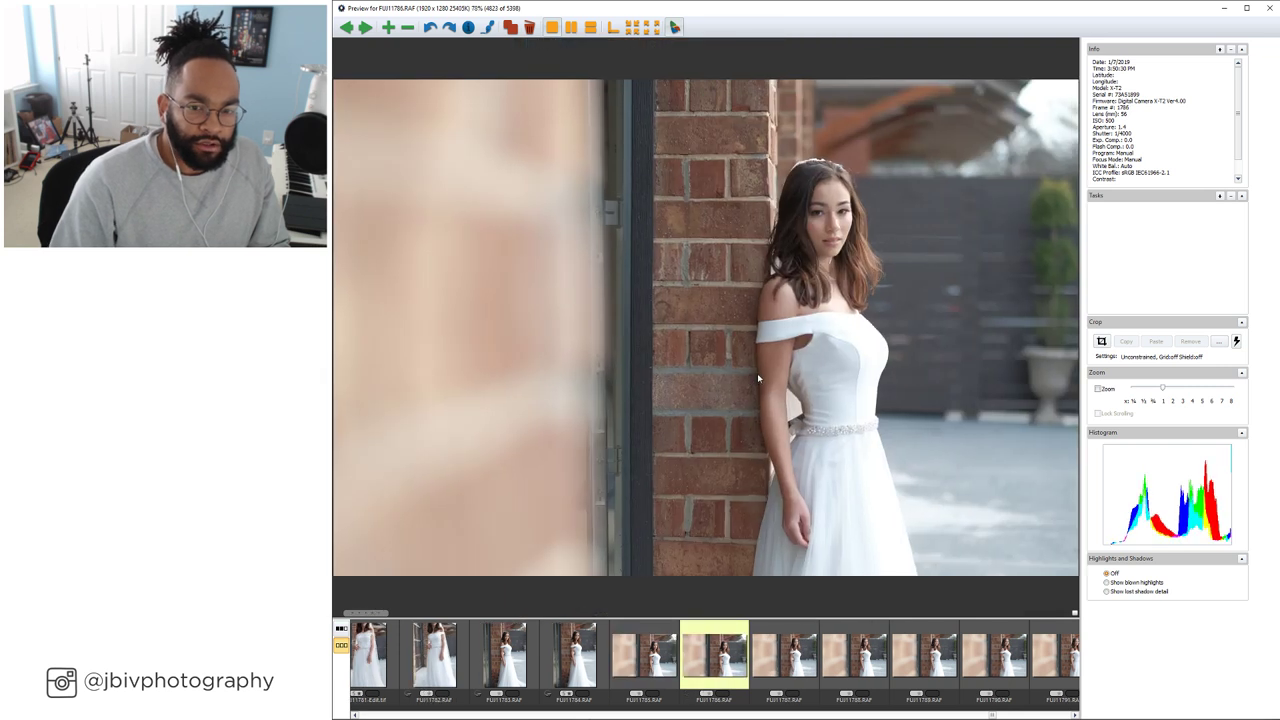
key(Right)
key(Right)
key(Right)
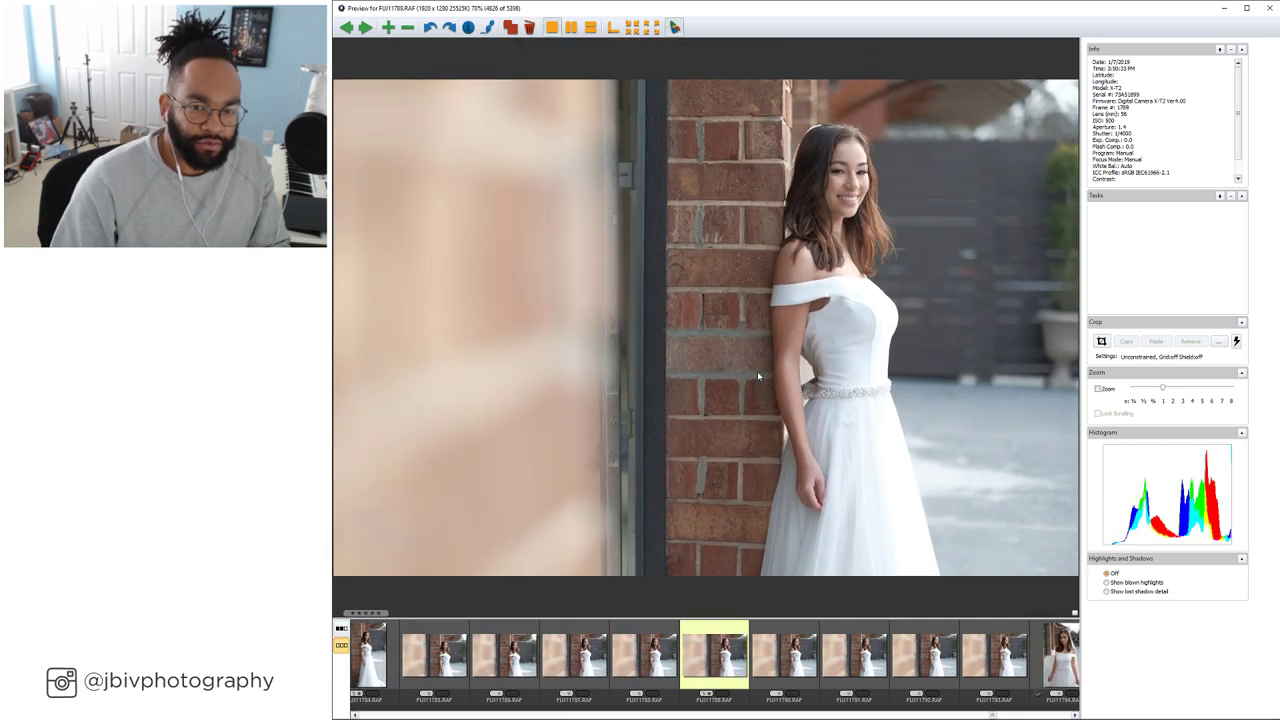
key(Right)
key(Right)
key(Right)
key(Right)
key(Right)
key(Right)
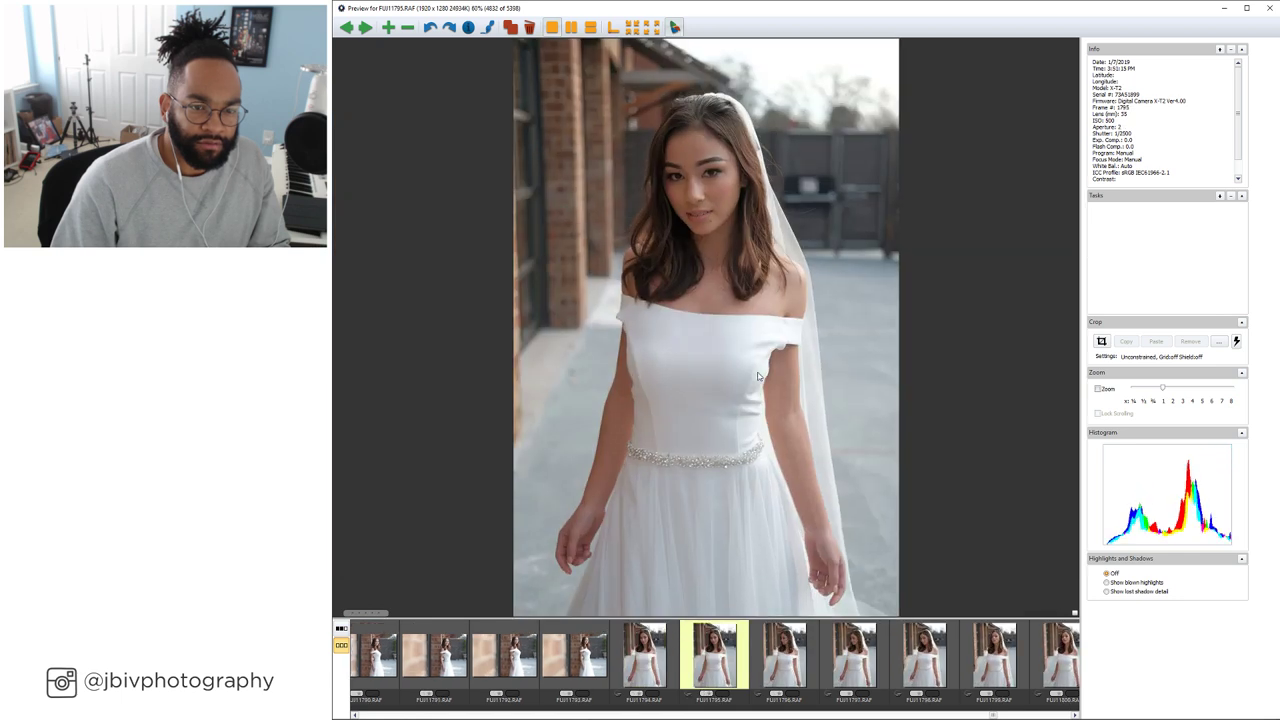
key(Right)
key(Right)
key(Right)
key(Right)
key(Right)
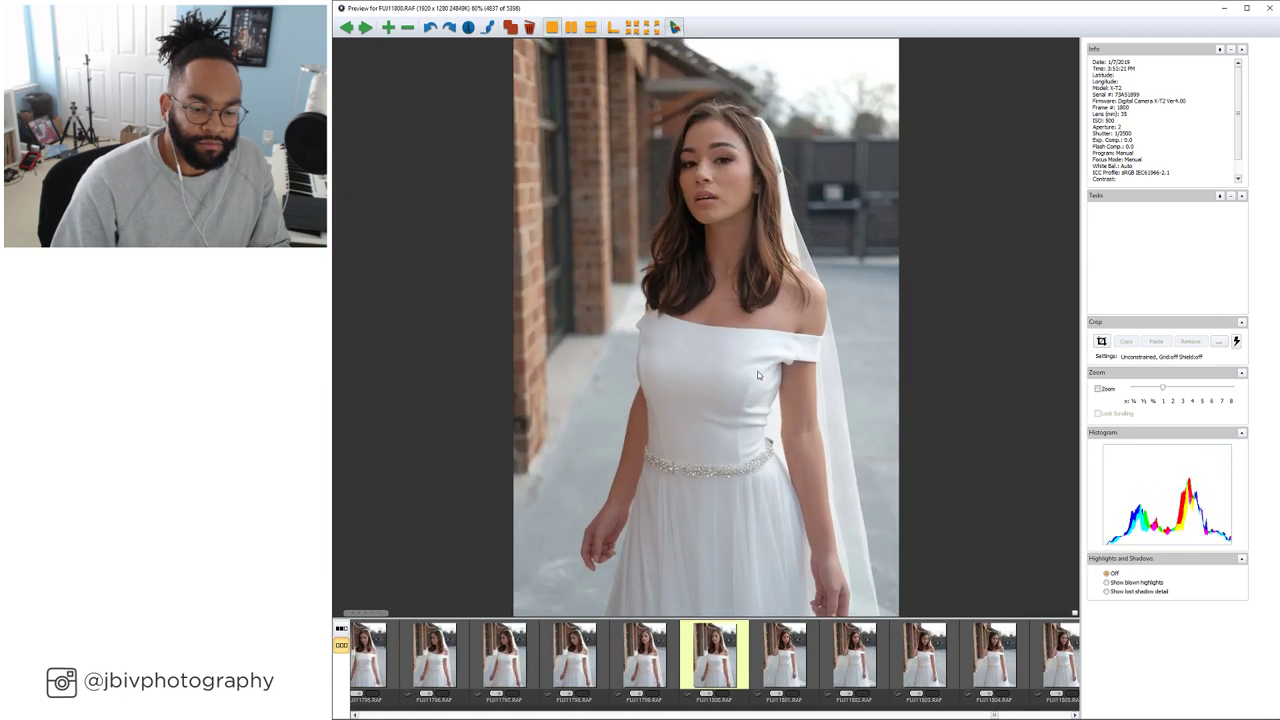
key(Right)
key(Right)
key(Right)
key(Right)
key(Right)
key(Right)
key(Right)
key(Right)
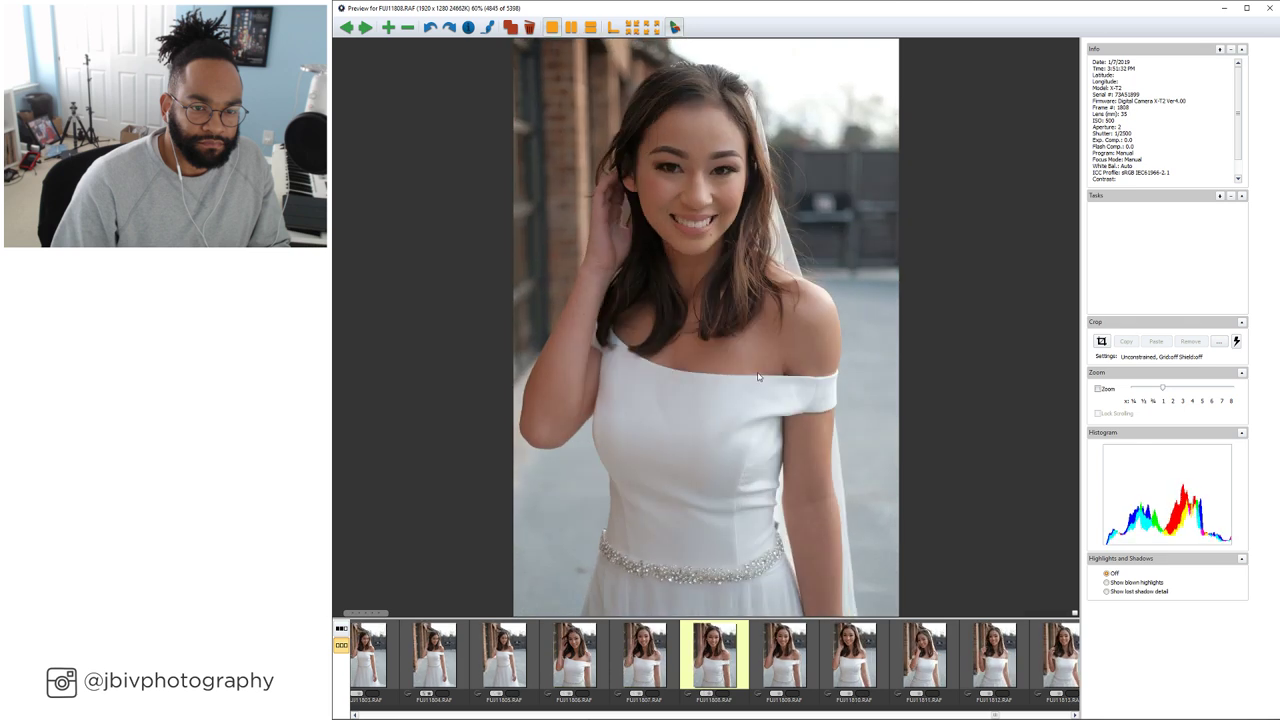
key(Right)
key(Right)
key(Right)
key(Right)
key(Right)
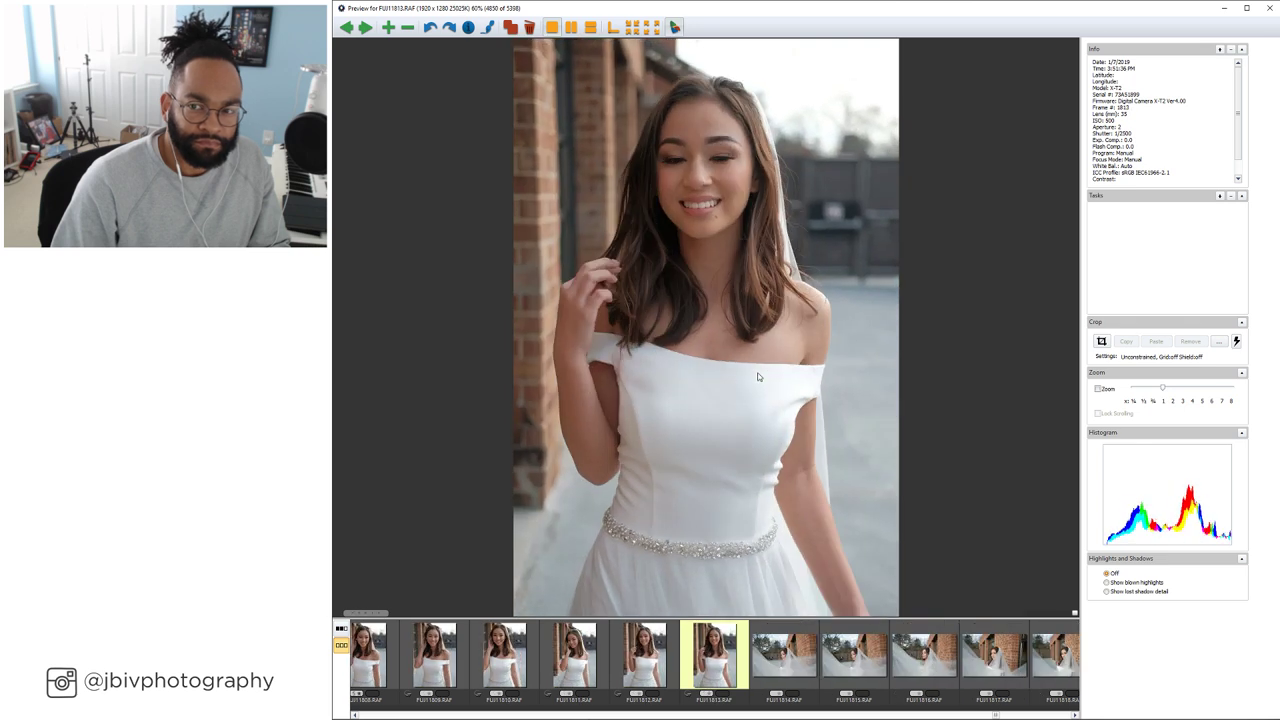
key(Right)
key(Right)
key(Right)
key(Right)
key(Right)
key(Right)
key(Right)
key(Right)
key(Right)
key(Right)
key(Right)
key(Right)
key(Right)
key(Right)
key(Right)
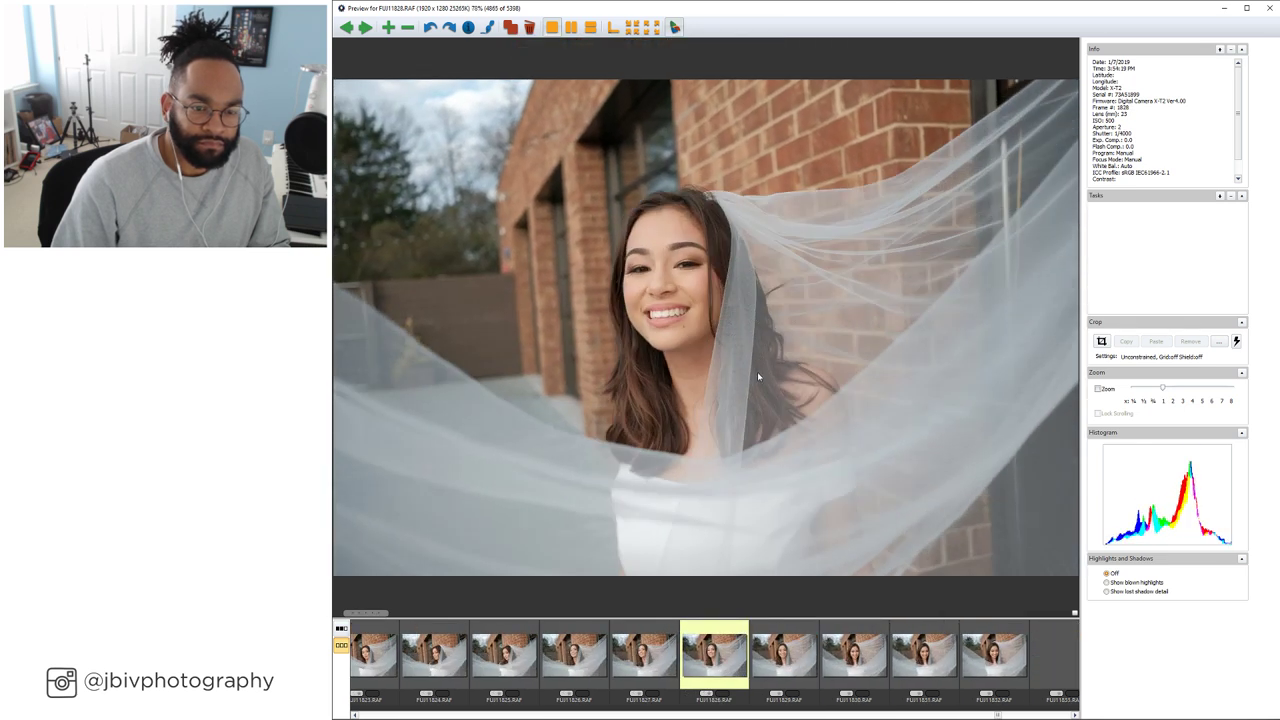
Step through the close and wide veil frames around FUJI1896–1897, settling on FUJI1909-Edit.tif
key(Right)
key(Right)
key(Right)
key(Right)
key(Right)
key(Right)
key(Right)
key(Right)
key(Right)
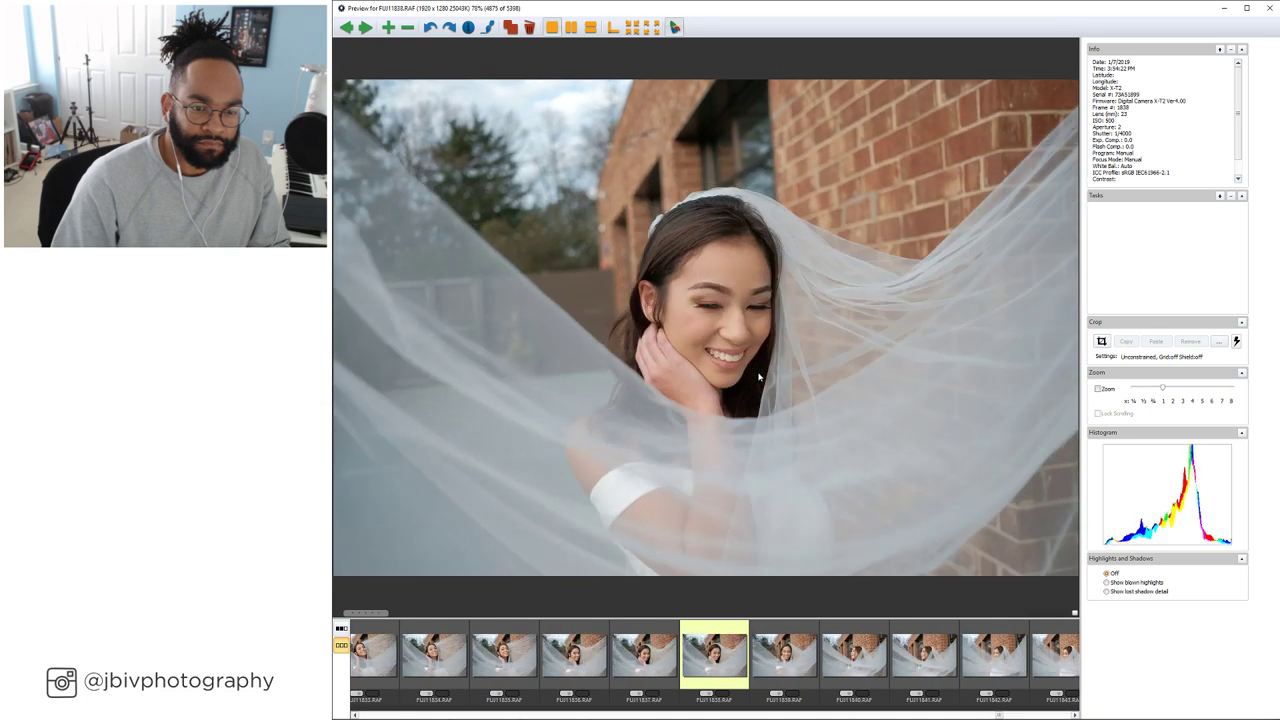
key(Right)
key(Right)
key(Right)
key(Right)
key(Right)
key(Right)
key(Right)
key(Right)
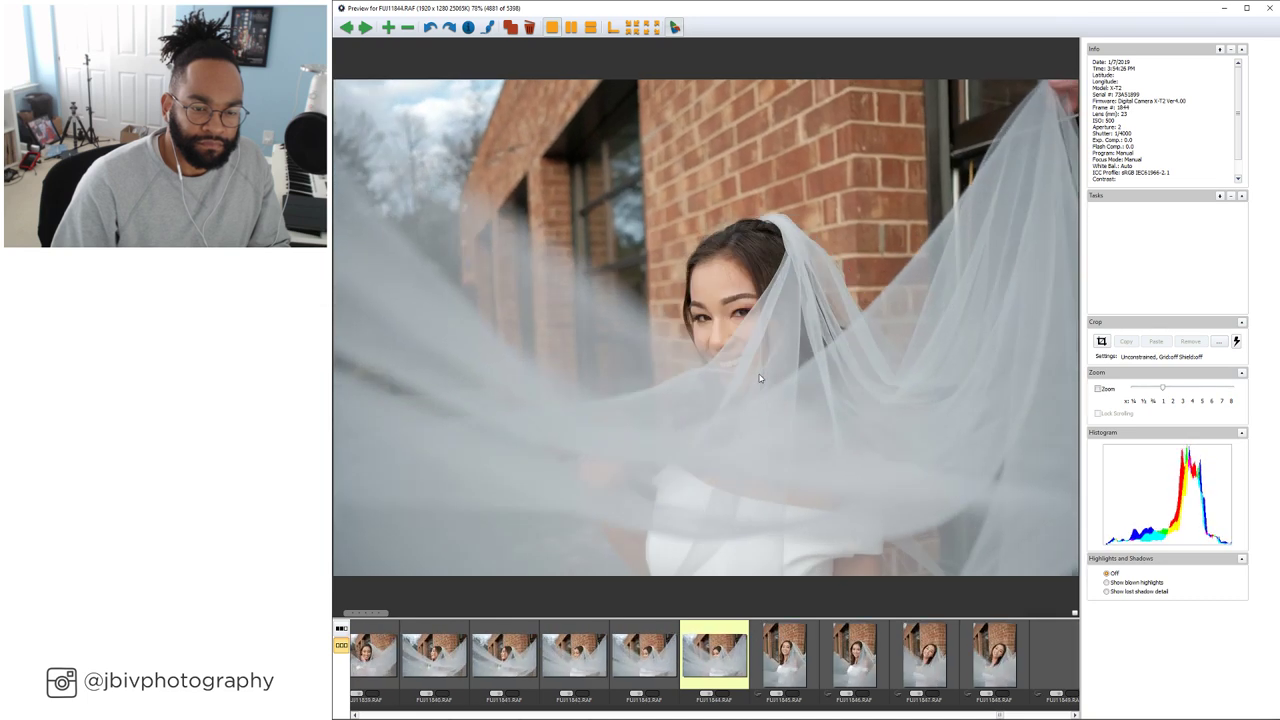
key(Right)
key(Right)
key(Right)
key(Right)
key(Right)
key(Right)
key(Right)
key(Right)
key(Right)
key(Right)
key(Right)
key(Right)
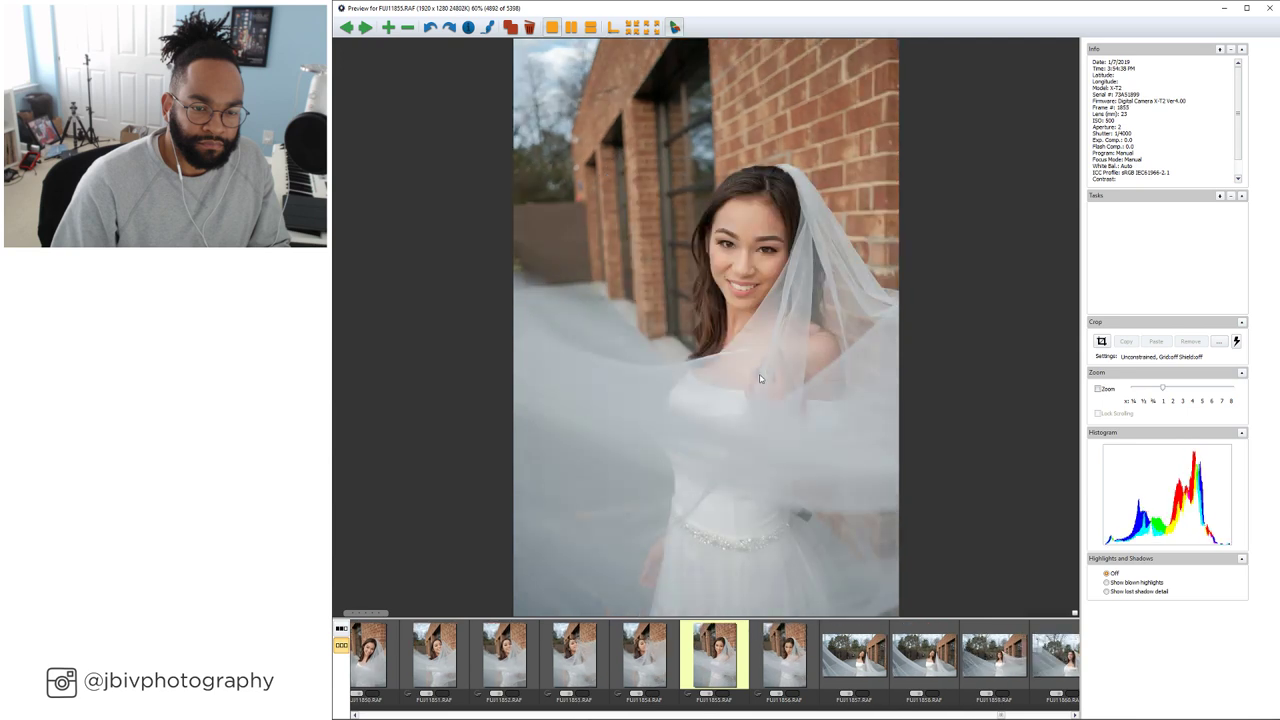
key(Right)
key(Right)
key(Right)
key(Right)
key(Right)
key(Right)
key(Right)
key(Right)
key(Right)
key(Right)
key(Right)
key(Right)
key(Right)
key(Right)
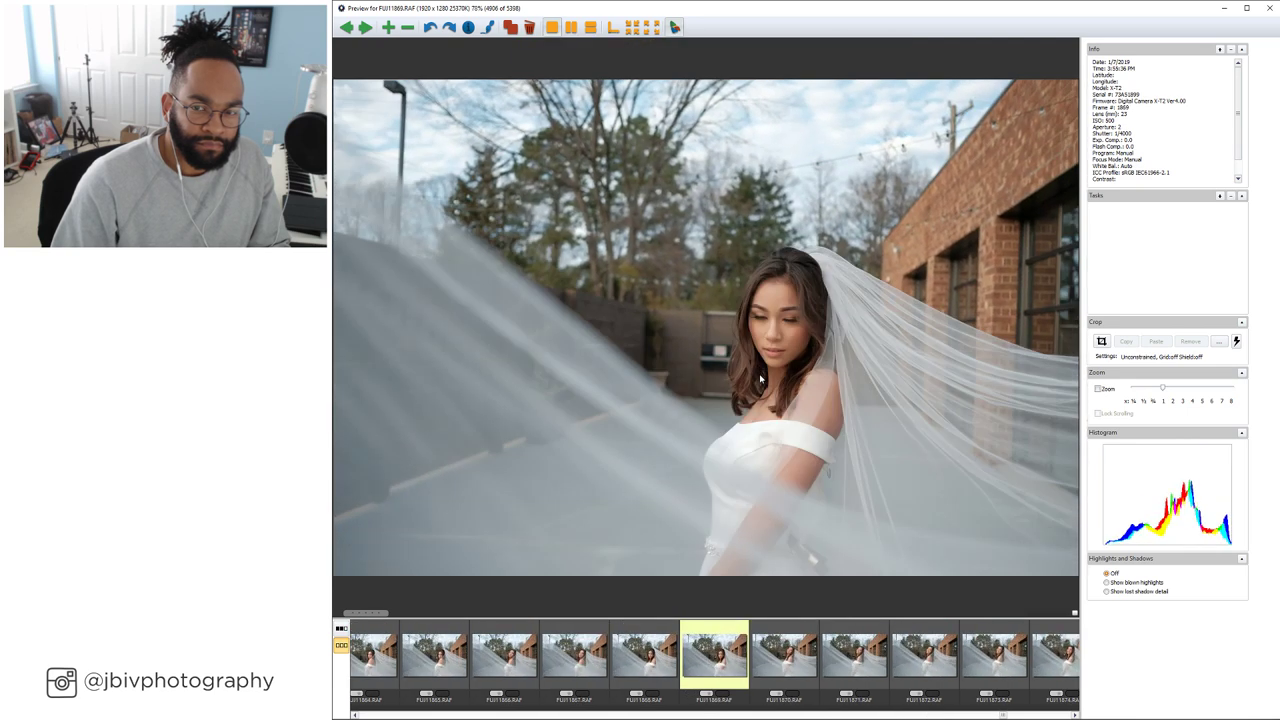
key(Right)
key(Right)
key(Right)
key(Right)
key(Right)
key(Right)
key(Right)
key(Right)
key(Right)
key(Right)
key(Right)
key(Right)
key(Right)
key(Right)
key(Right)
key(Right)
key(Right)
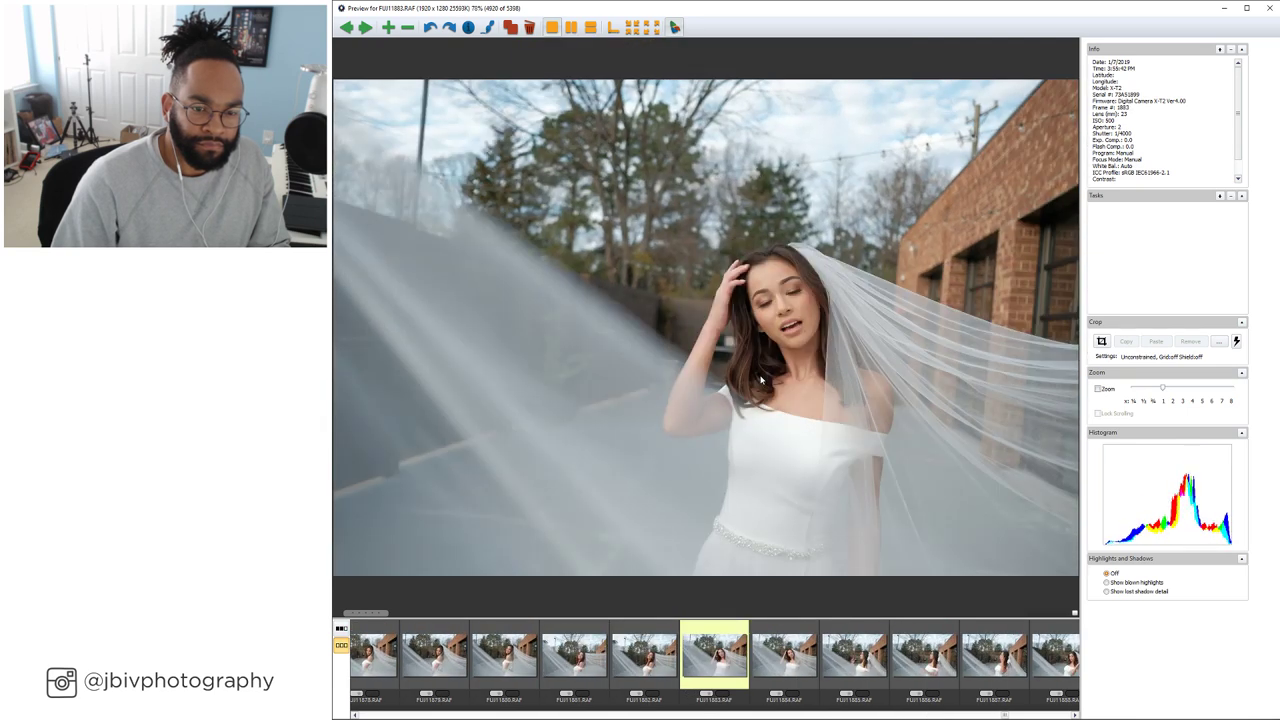
key(Right)
key(Right)
key(Right)
key(Right)
key(Right)
key(Right)
key(Right)
key(Right)
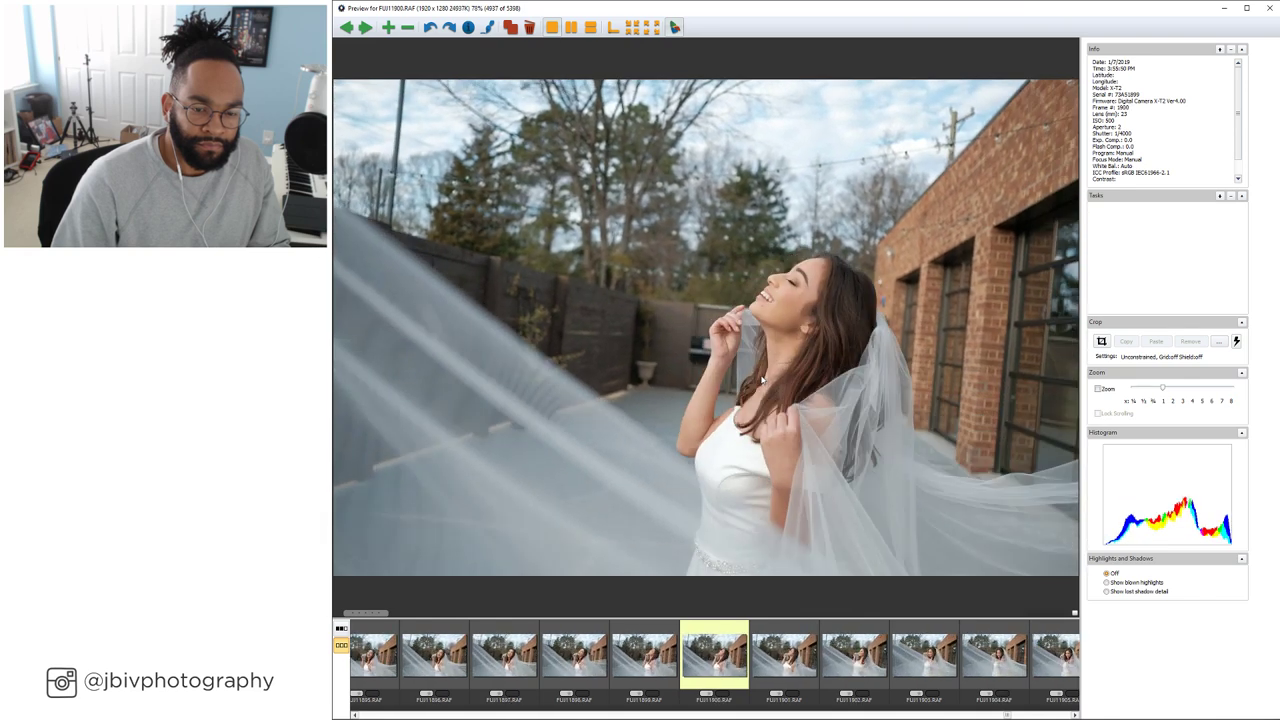
key(Left)
key(Right)
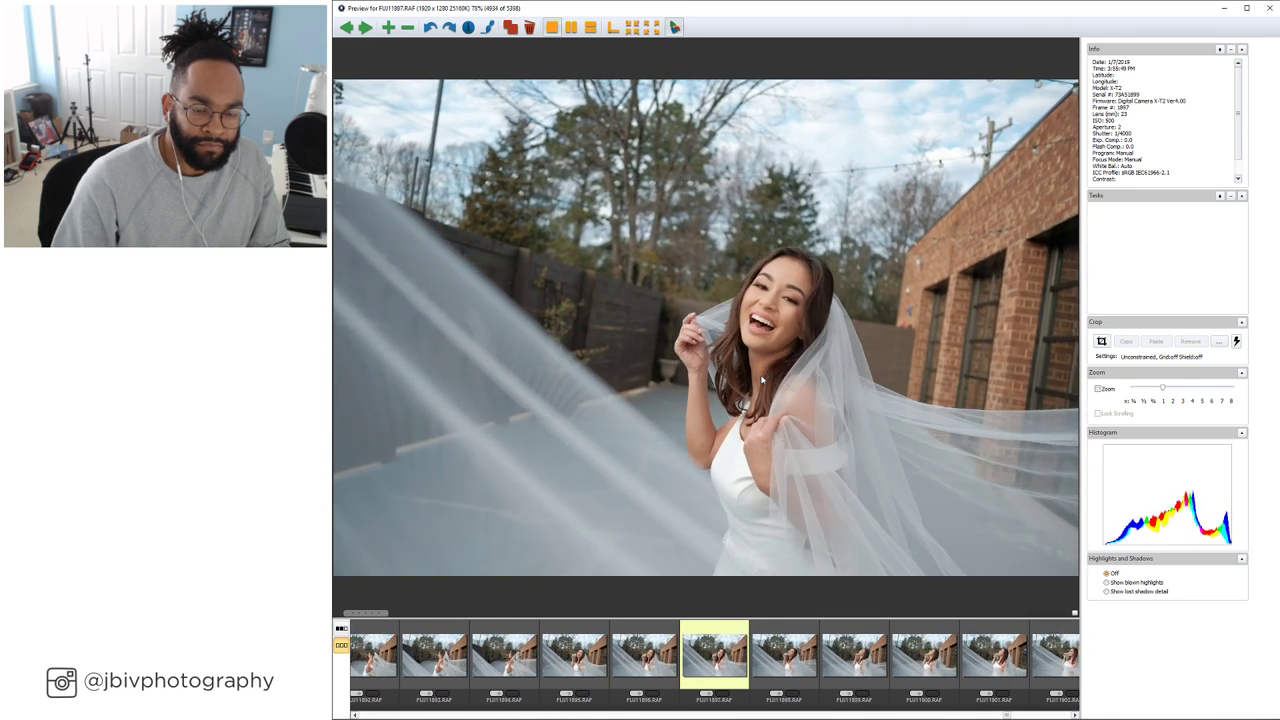
key(Right)
key(Right)
key(Right)
key(Right)
key(Right)
key(Right)
key(Right)
key(Right)
key(Right)
key(Right)
key(Right)
key(Right)
key(Right)
key(Right)
key(Right)
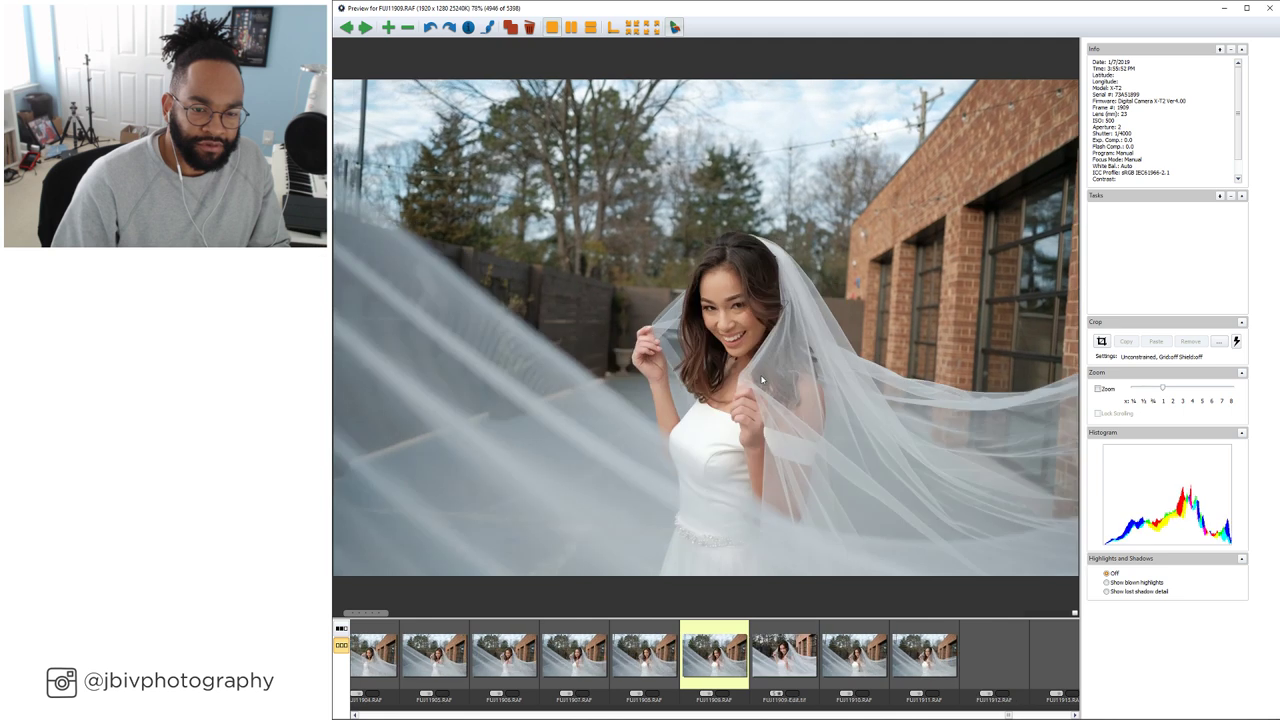
key(Left)
key(Left)
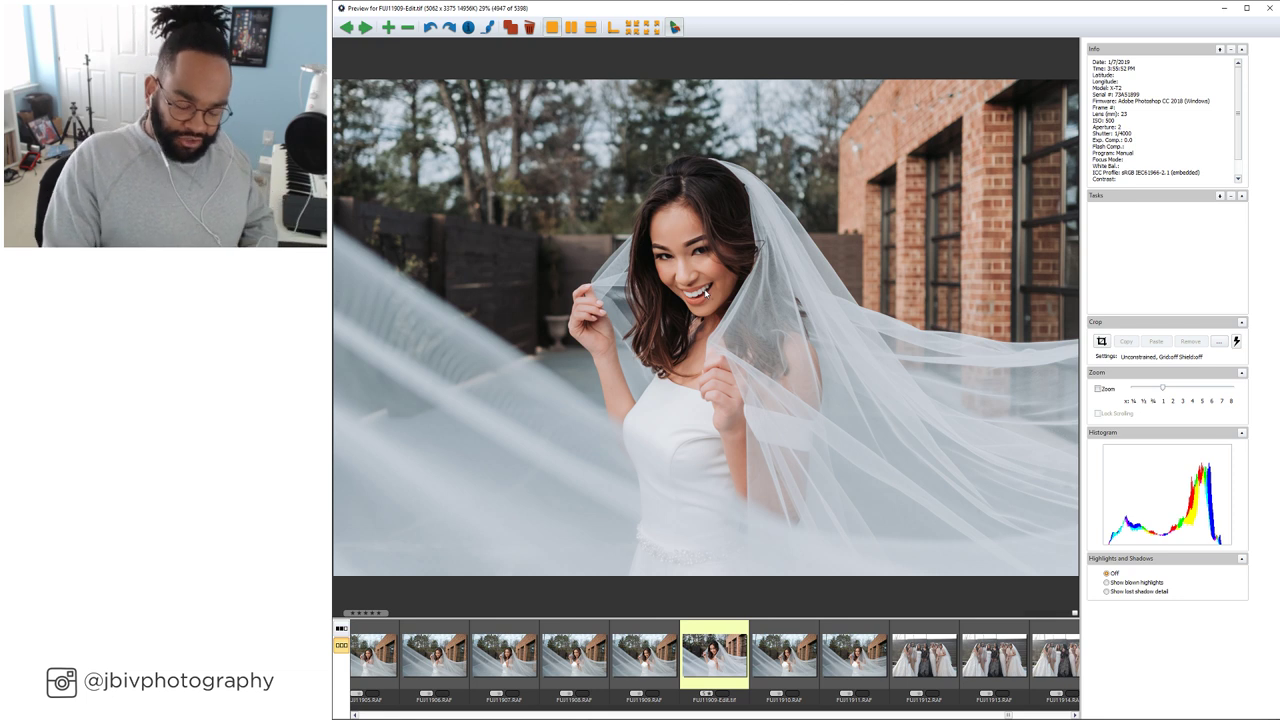
Review the bridal group shots from FUJI1939 through FUJI1963 to FUJI1984
key(Right)
key(Right)
key(Right)
key(Right)
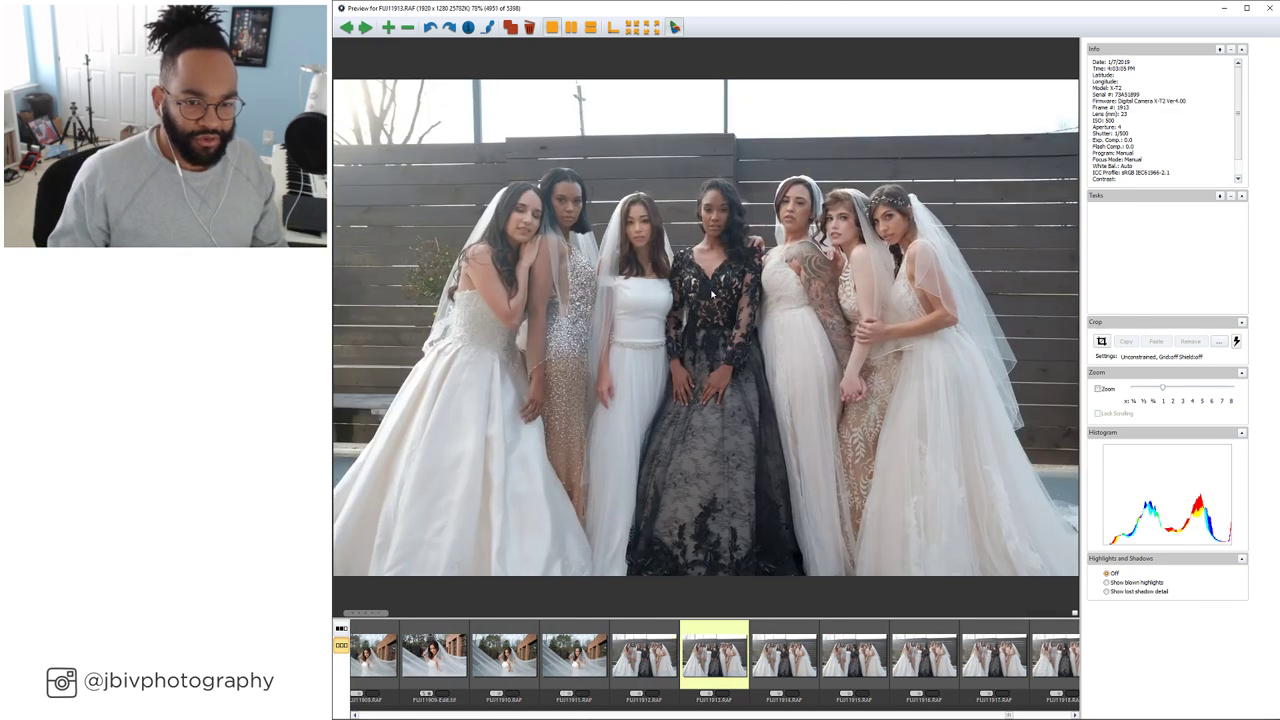
key(Right)
key(Right)
key(Right)
key(Right)
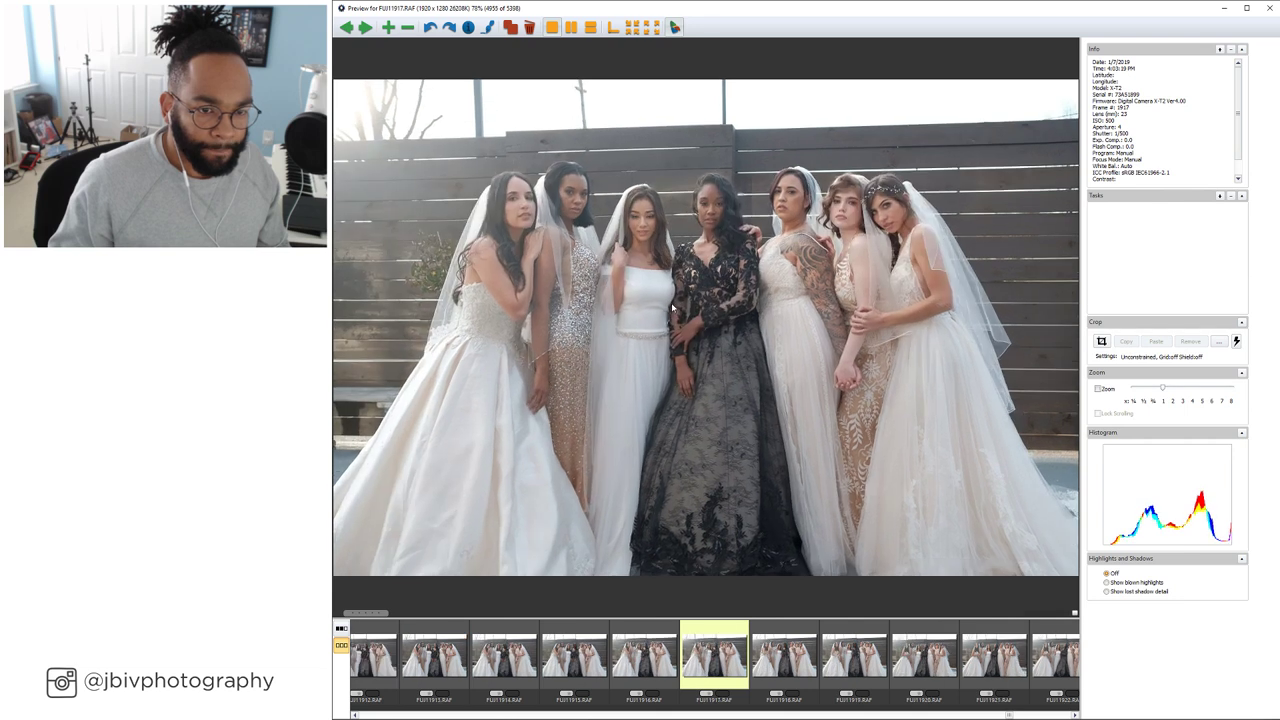
key(Right)
key(Right)
key(Right)
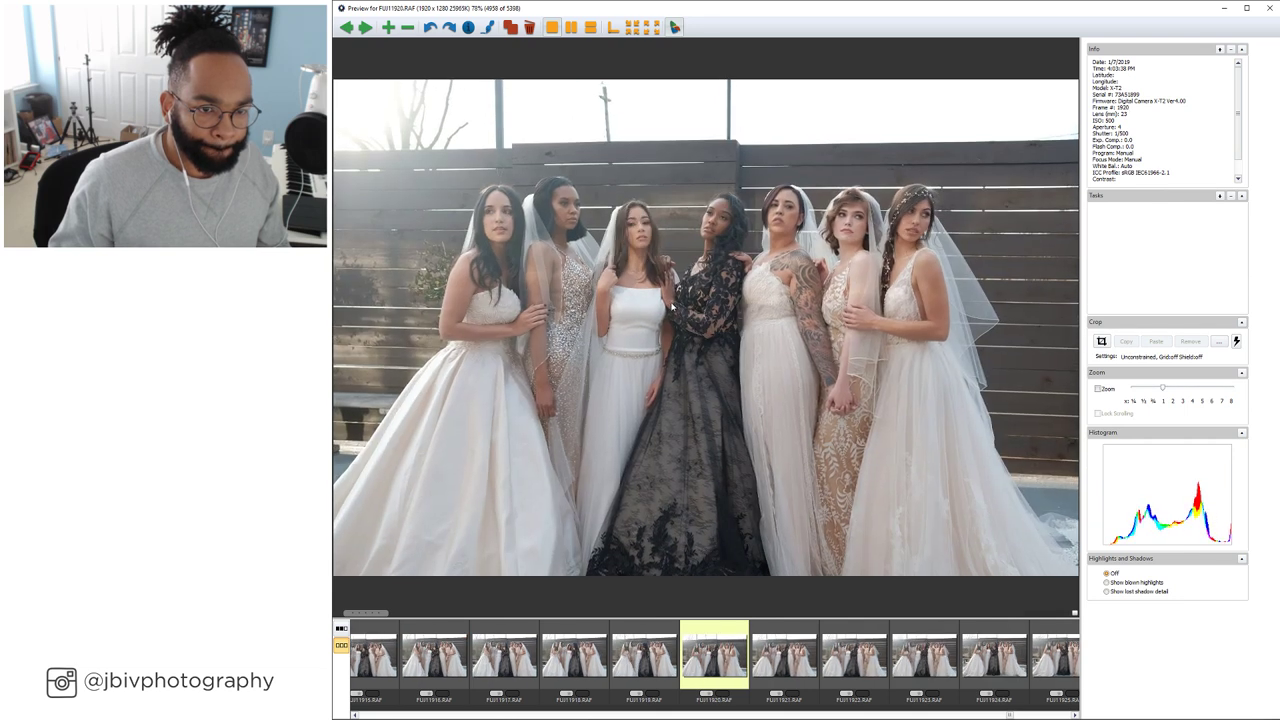
key(Right)
key(Right)
key(Right)
key(Right)
key(Right)
key(Right)
key(Right)
key(Right)
key(Right)
key(Right)
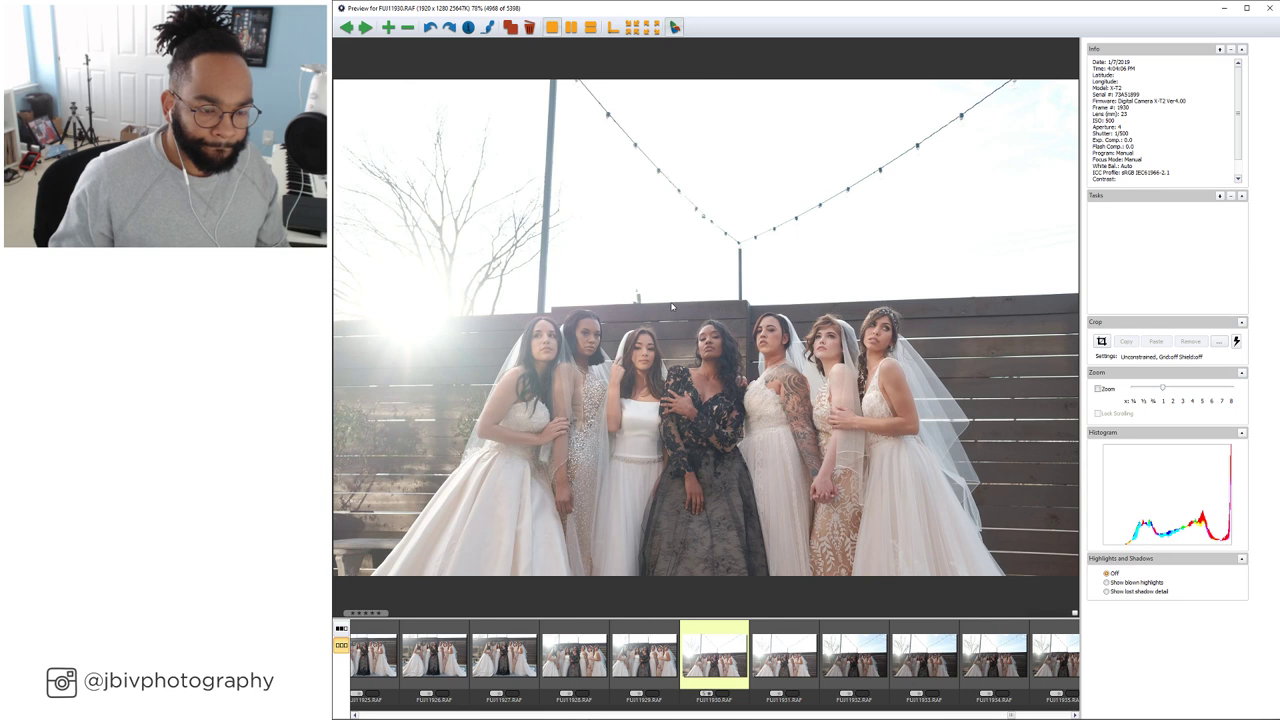
key(Right)
key(Right)
key(Right)
key(Right)
key(Right)
key(Right)
key(Right)
key(Right)
key(Right)
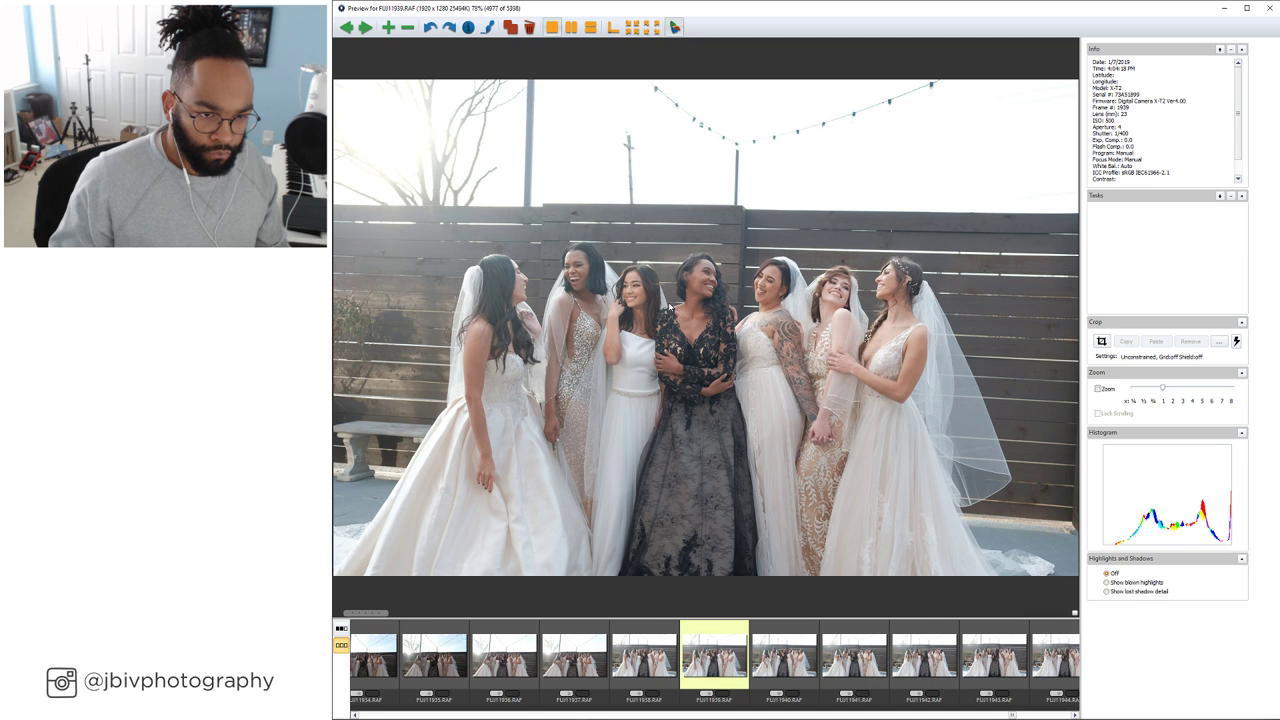
key(Right)
key(Right)
key(Right)
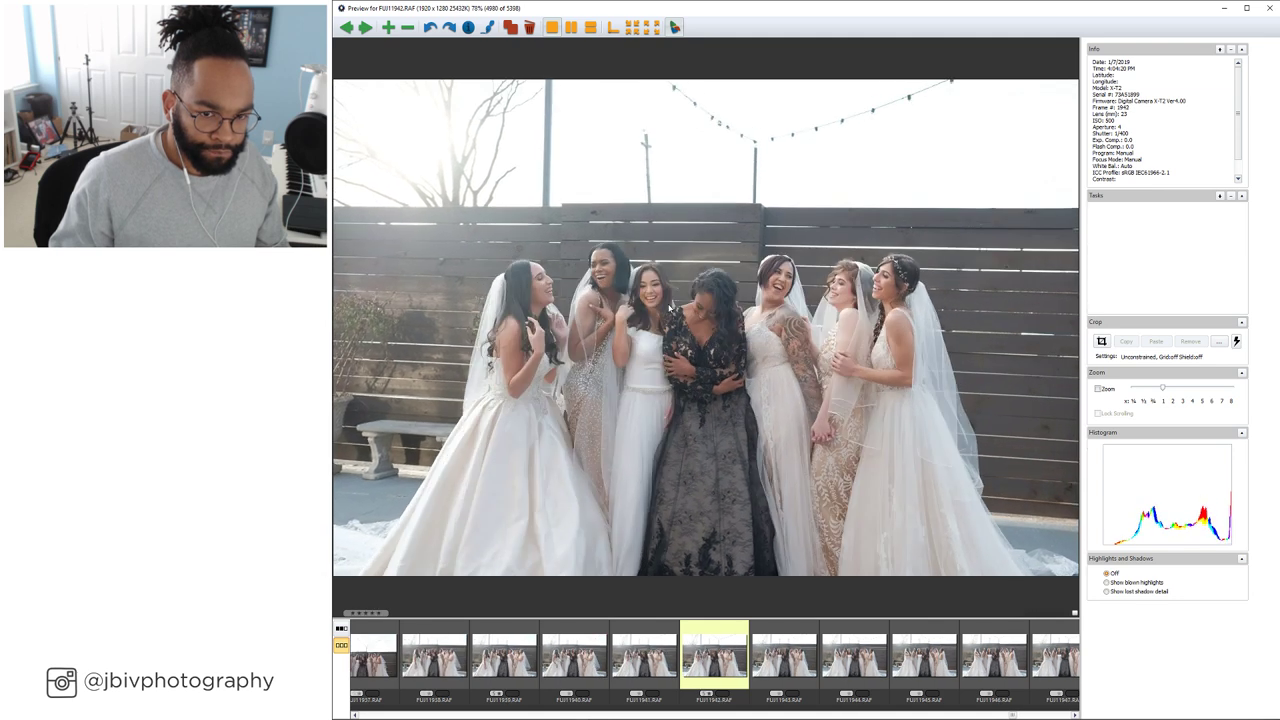
key(Right)
key(Right)
key(Right)
key(Right)
key(Right)
key(Right)
key(Right)
key(Right)
key(Right)
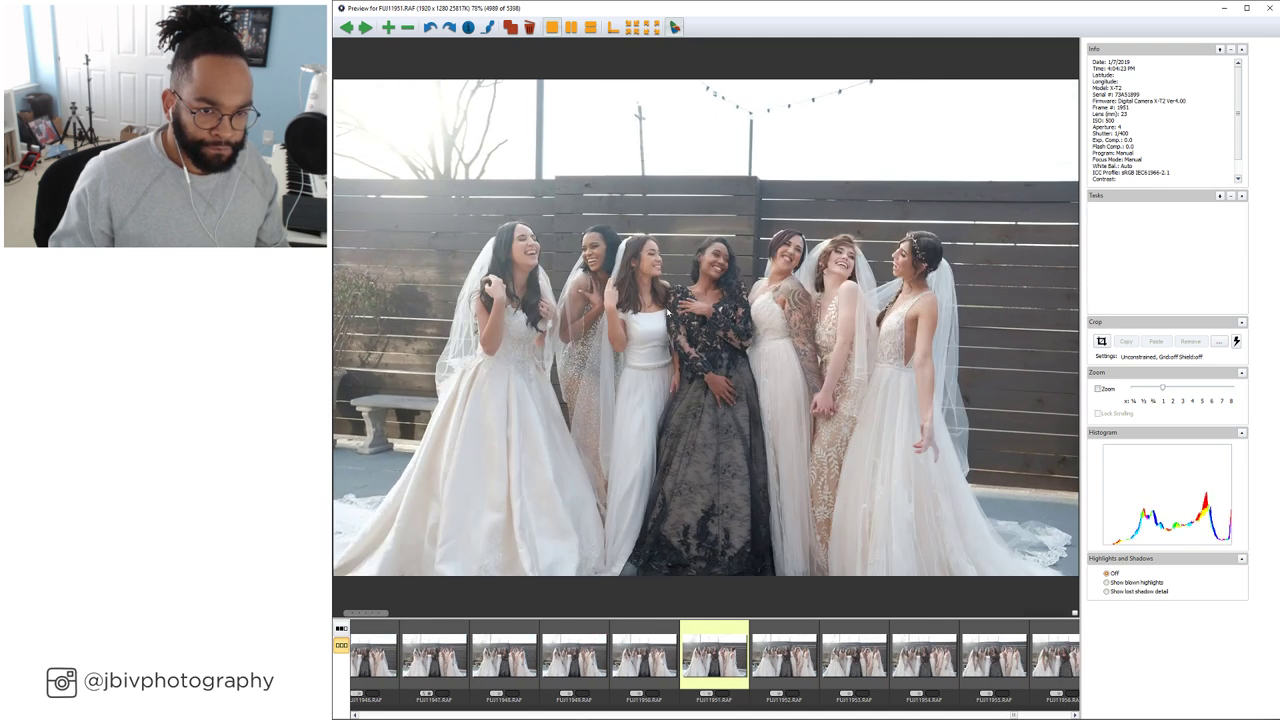
key(Right)
key(Right)
key(Right)
key(Right)
key(Right)
key(Right)
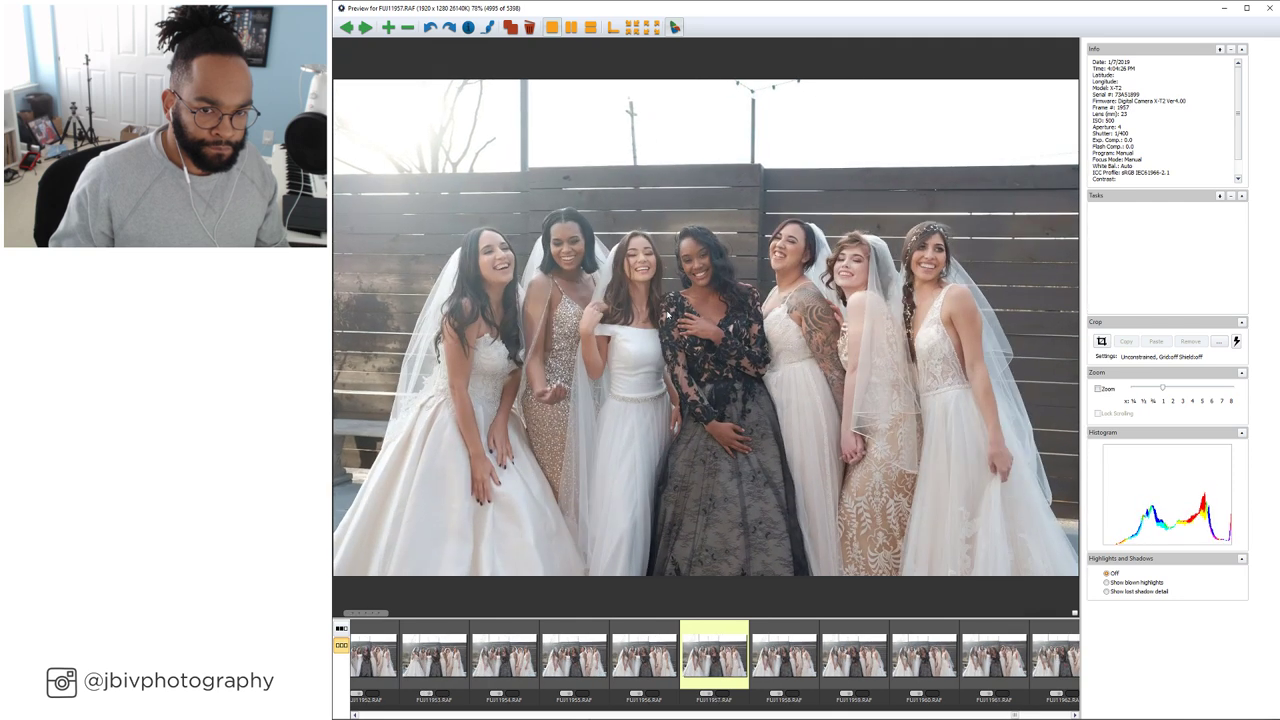
key(Right)
key(Right)
key(Right)
key(Right)
key(Right)
key(Right)
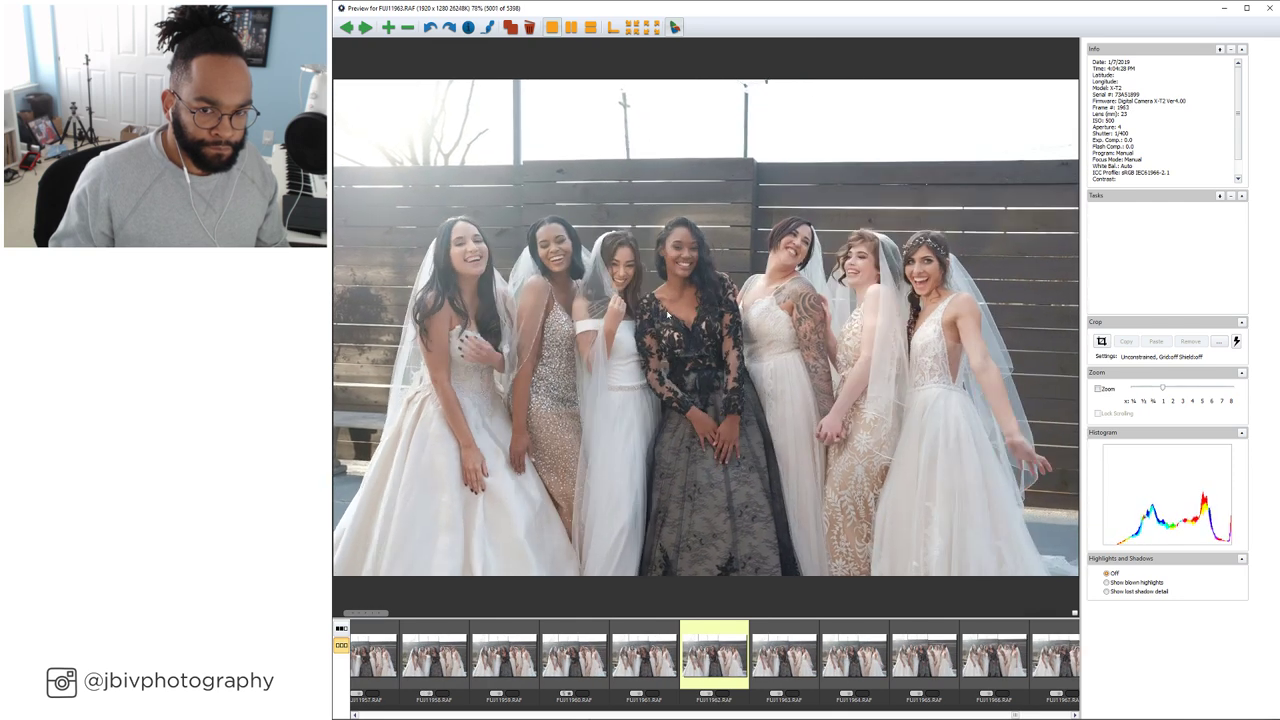
key(Right)
key(Right)
key(Right)
key(Right)
key(Right)
key(Right)
key(Right)
key(Right)
key(Right)
key(Right)
key(Right)
key(Right)
key(Right)
key(Right)
key(Right)
key(Right)
key(Right)
key(Right)
key(Right)
key(Right)
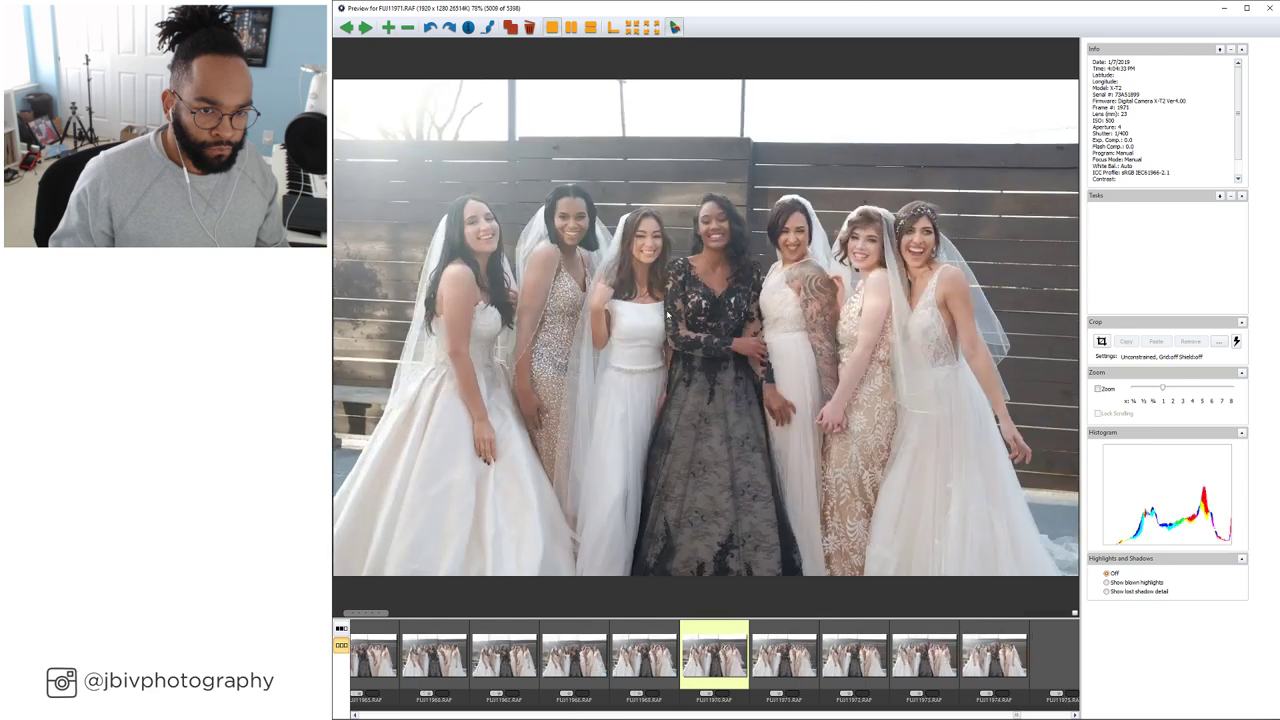
key(Right)
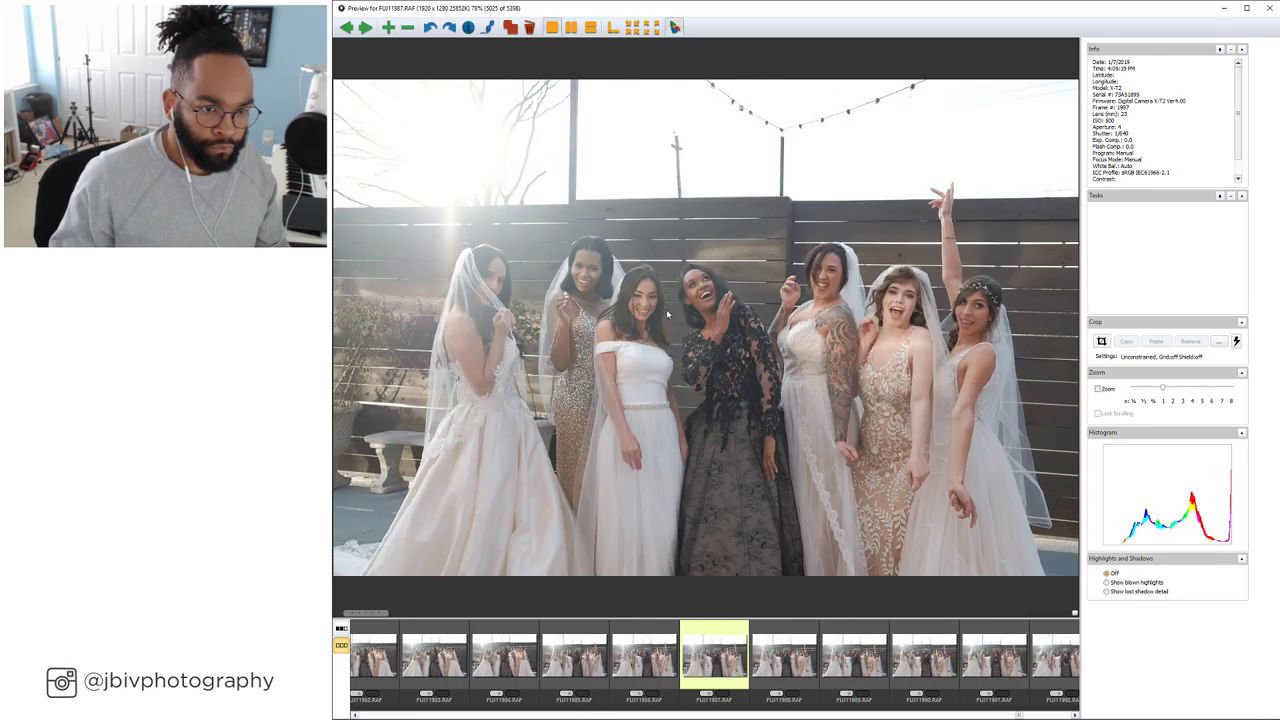
Compare FUJI1985 with its neighbour, advance to FUJI2015 and give it a 5 rating
key(Left)
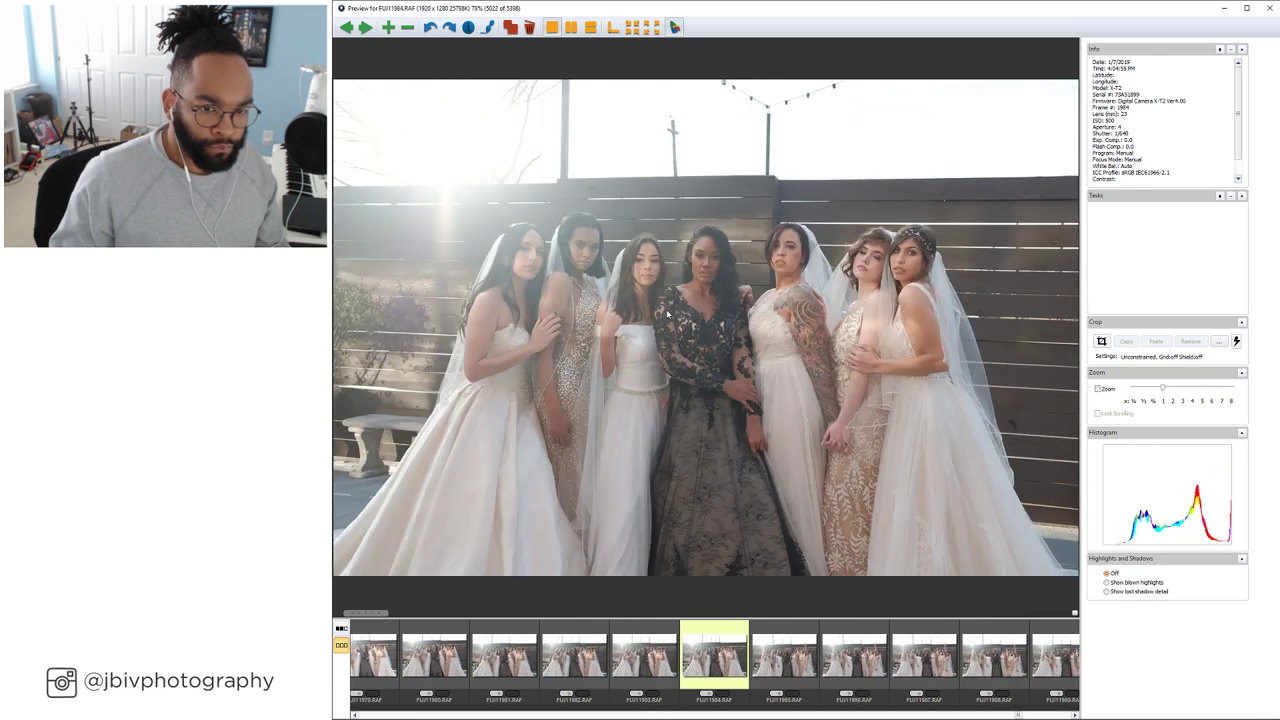
key(Right)
key(Left)
key(Right)
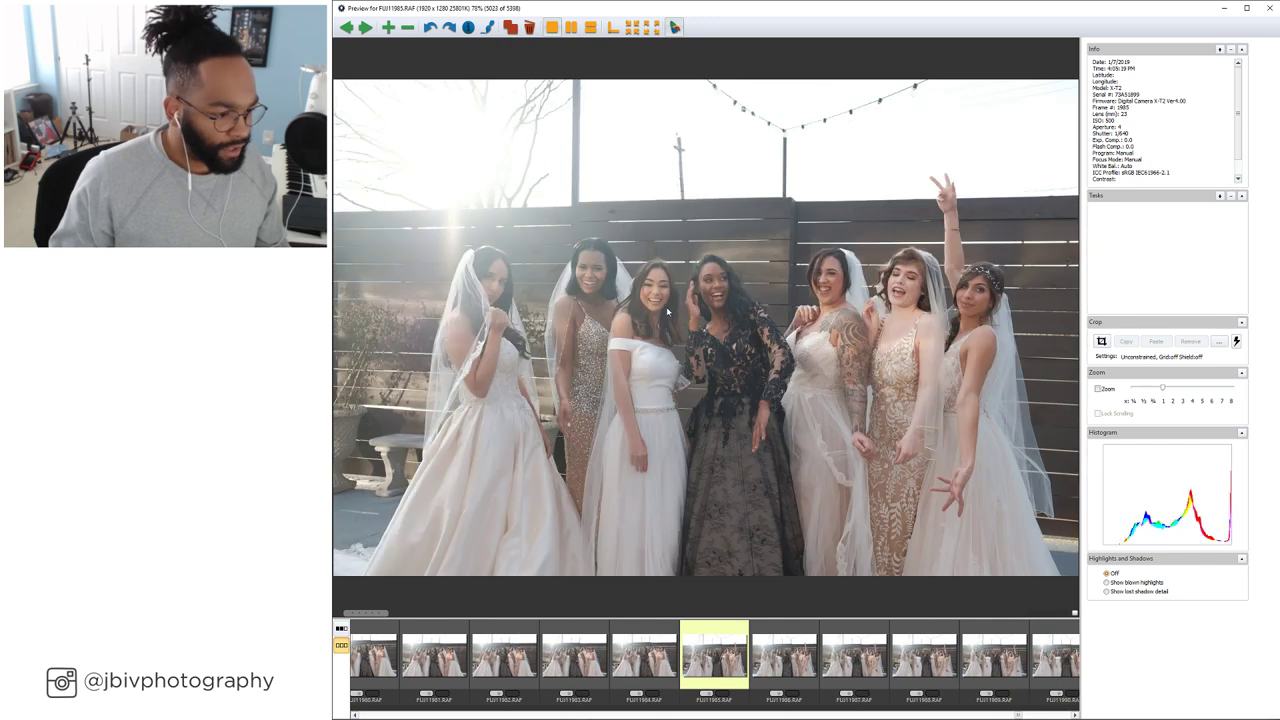
key(Right)
key(Right)
key(Right)
key(Right)
key(Right)
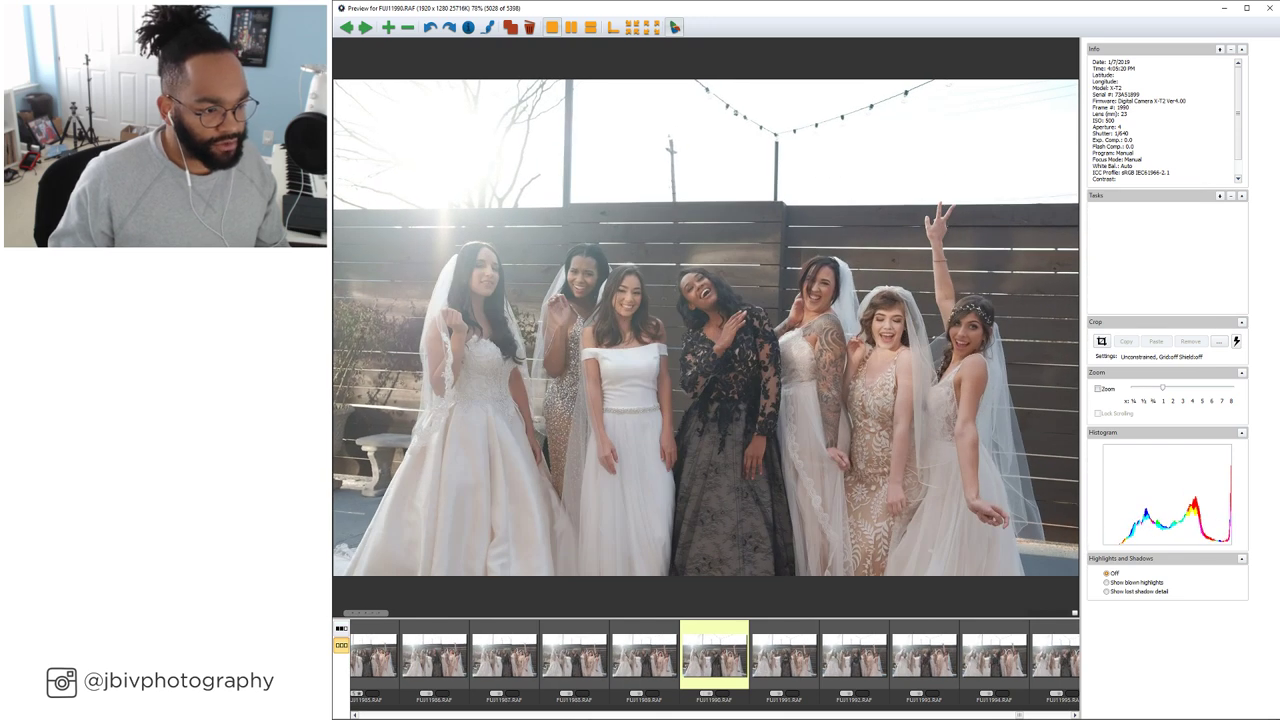
key(Right)
key(Right)
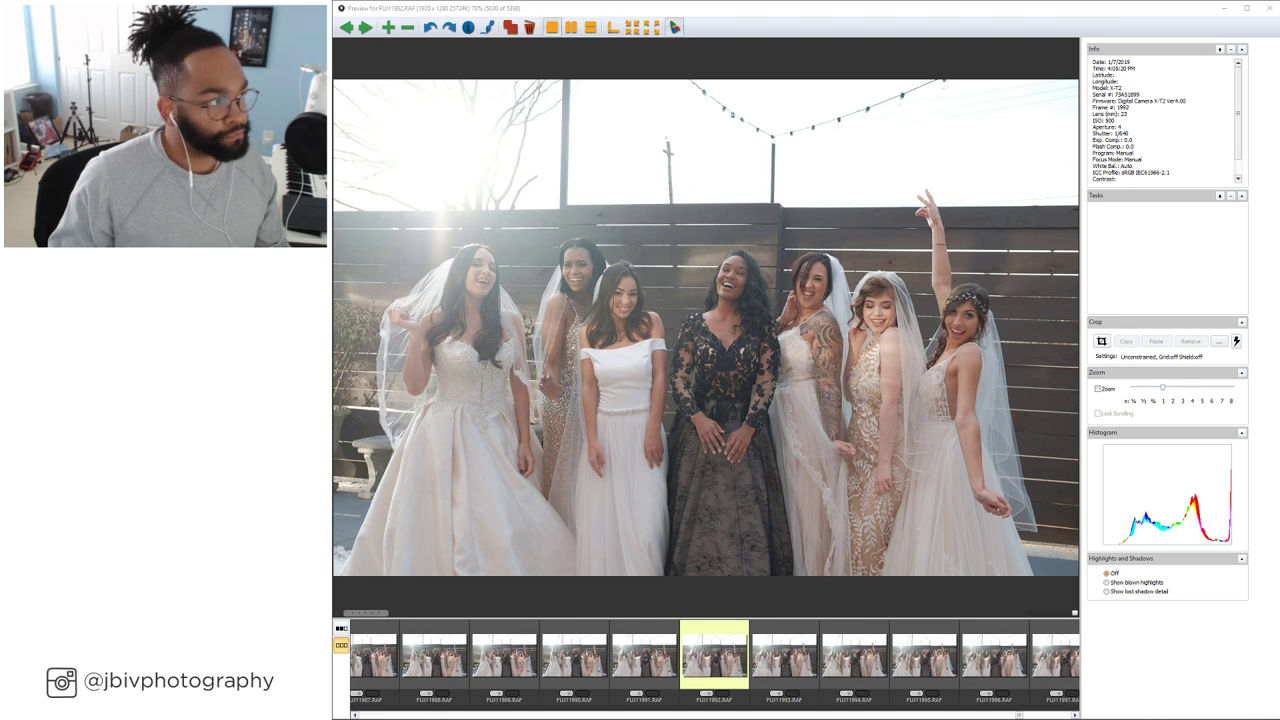
key(Right)
key(Right)
key(Right)
key(Right)
key(Right)
key(Right)
key(Right)
key(Right)
key(Right)
key(Right)
key(Right)
key(Right)
key(Right)
key(Right)
key(Right)
key(Right)
key(Right)
key(Right)
key(Right)
key(Right)
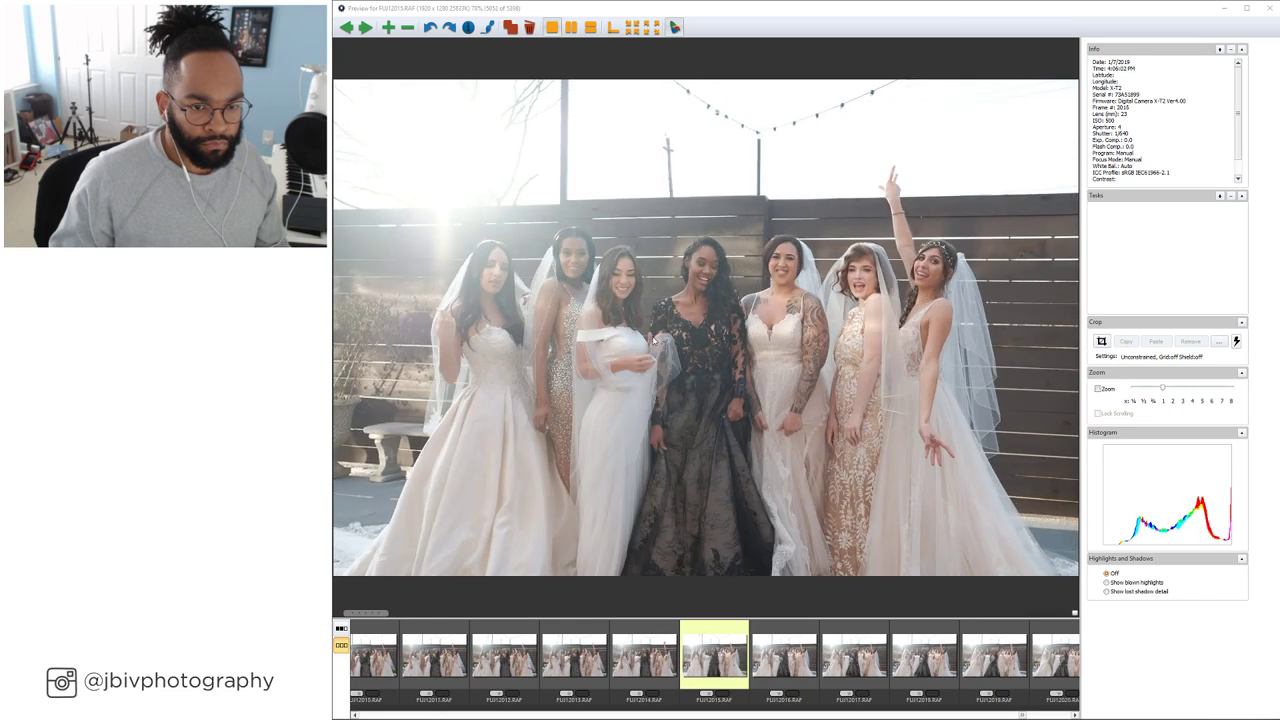
key(Right)
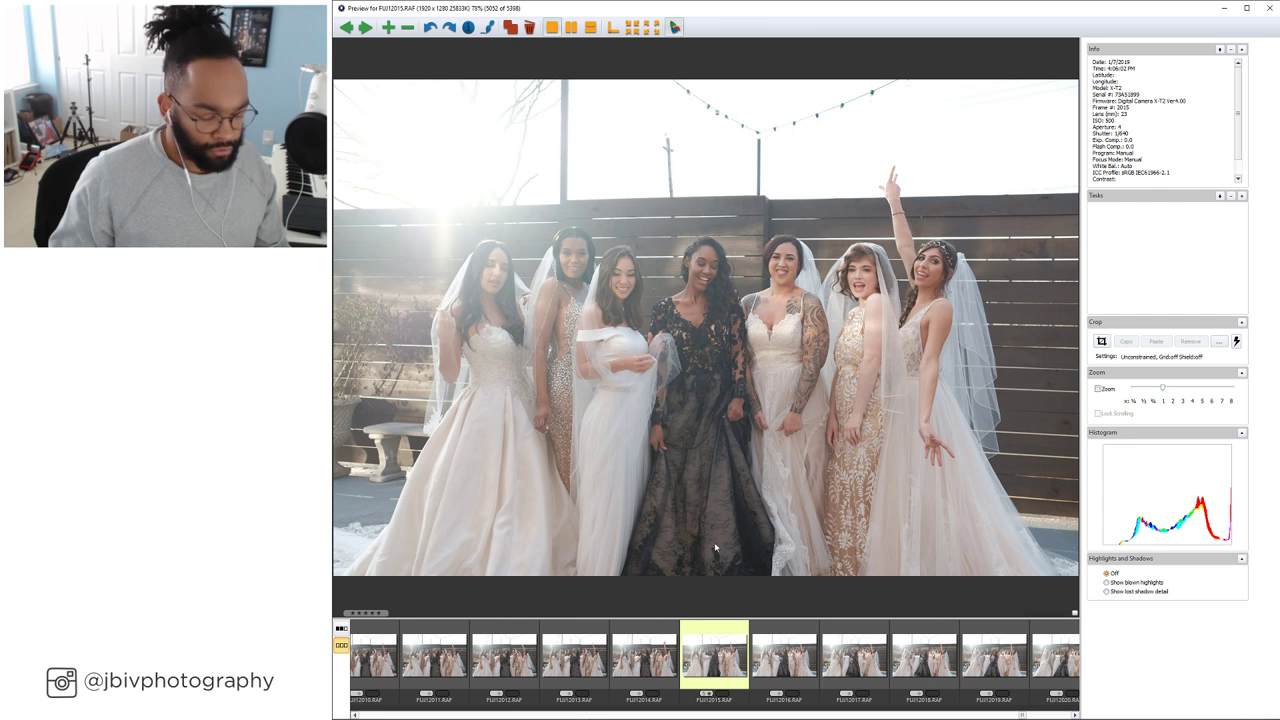
key(5)
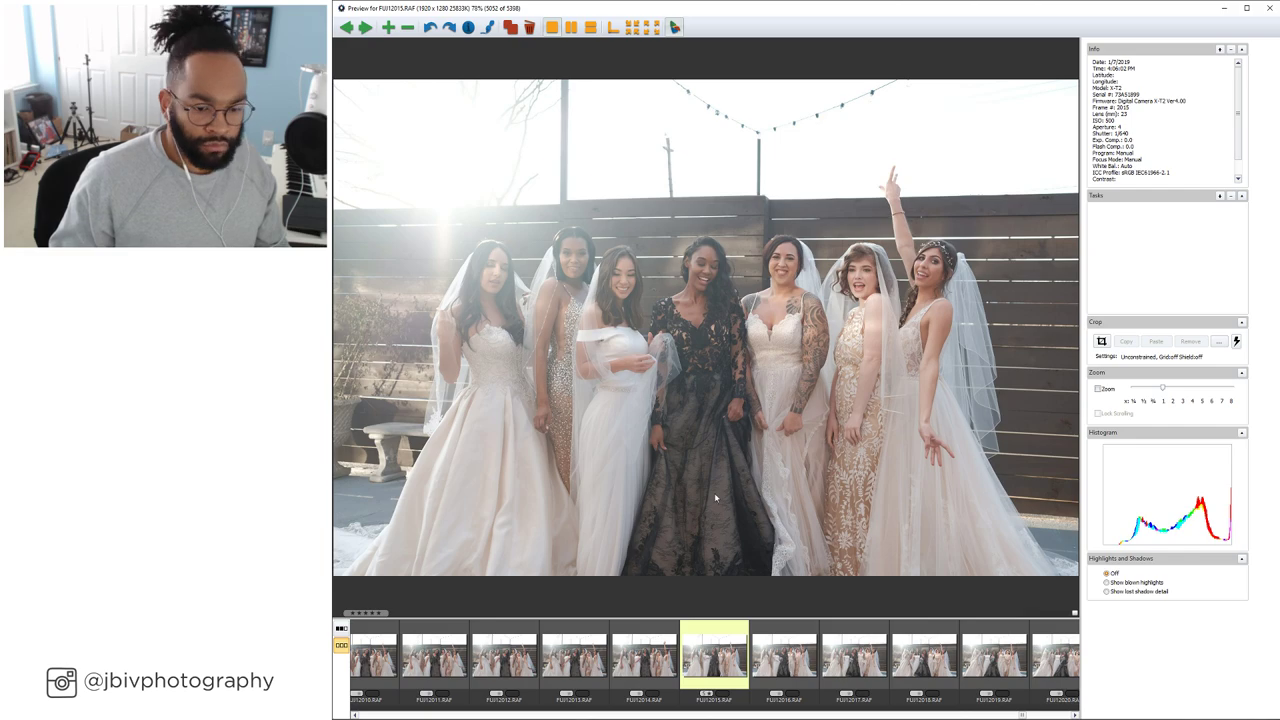
Move on past FUJI2038 and the seated group shots to the solo bride portraits
key(Right)
key(Right)
key(Right)
key(Right)
key(Right)
key(Right)
key(Right)
key(Right)
key(Right)
key(Right)
key(Right)
key(Right)
key(Right)
key(Right)
key(Right)
key(Right)
key(Right)
key(Right)
key(Right)
key(Right)
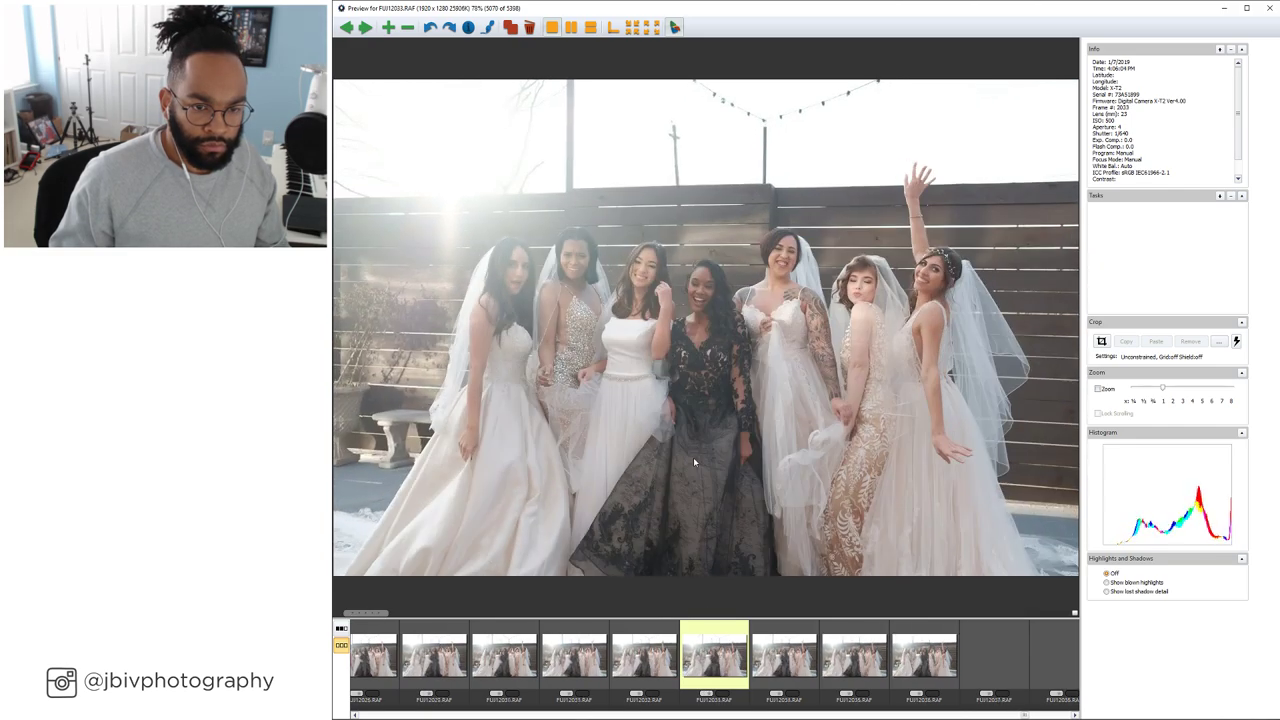
key(Right)
key(Right)
key(Right)
key(Right)
key(Right)
key(Right)
key(Right)
key(Right)
key(Right)
key(Right)
key(Right)
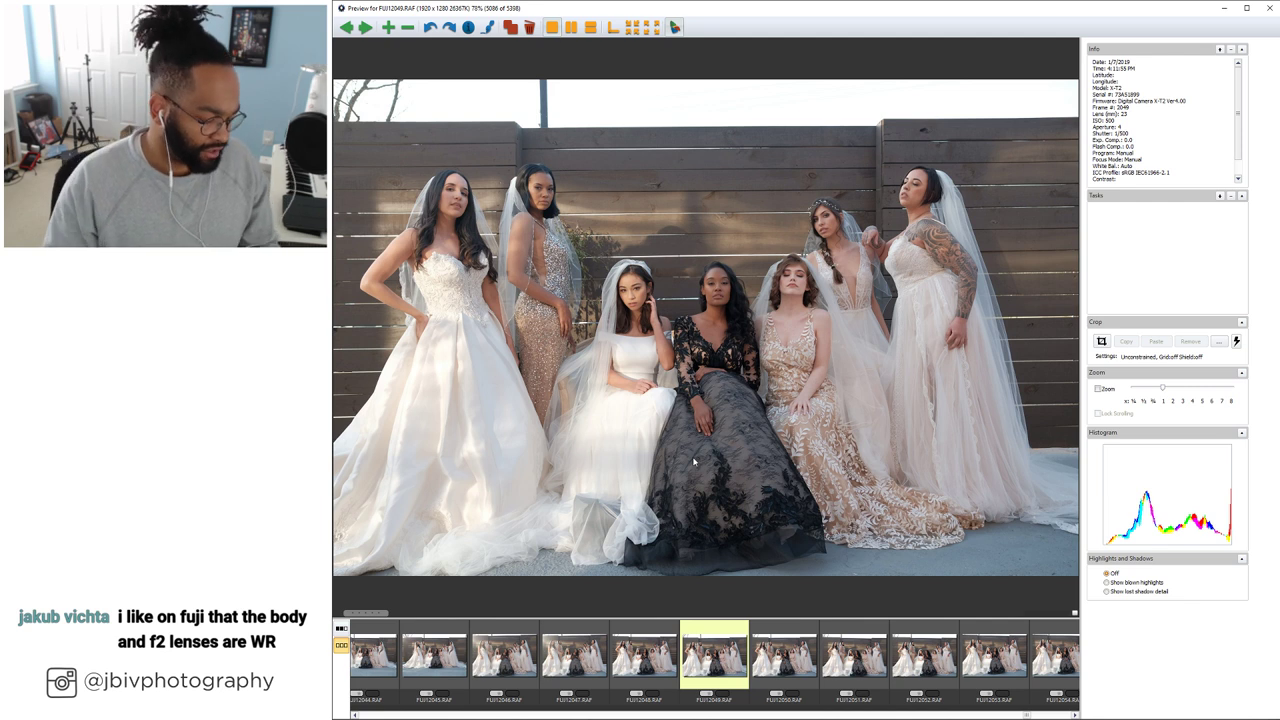
scroll(690, 450, down, 12)
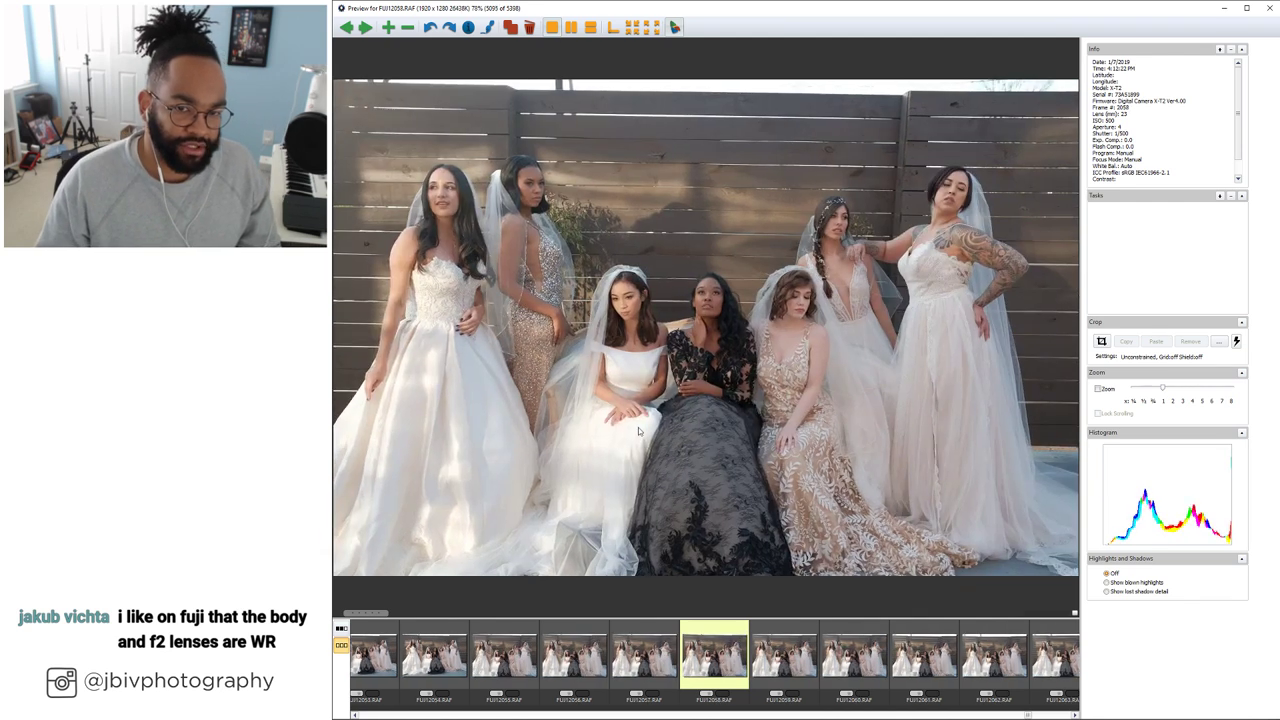
scroll(636, 428, down, 14)
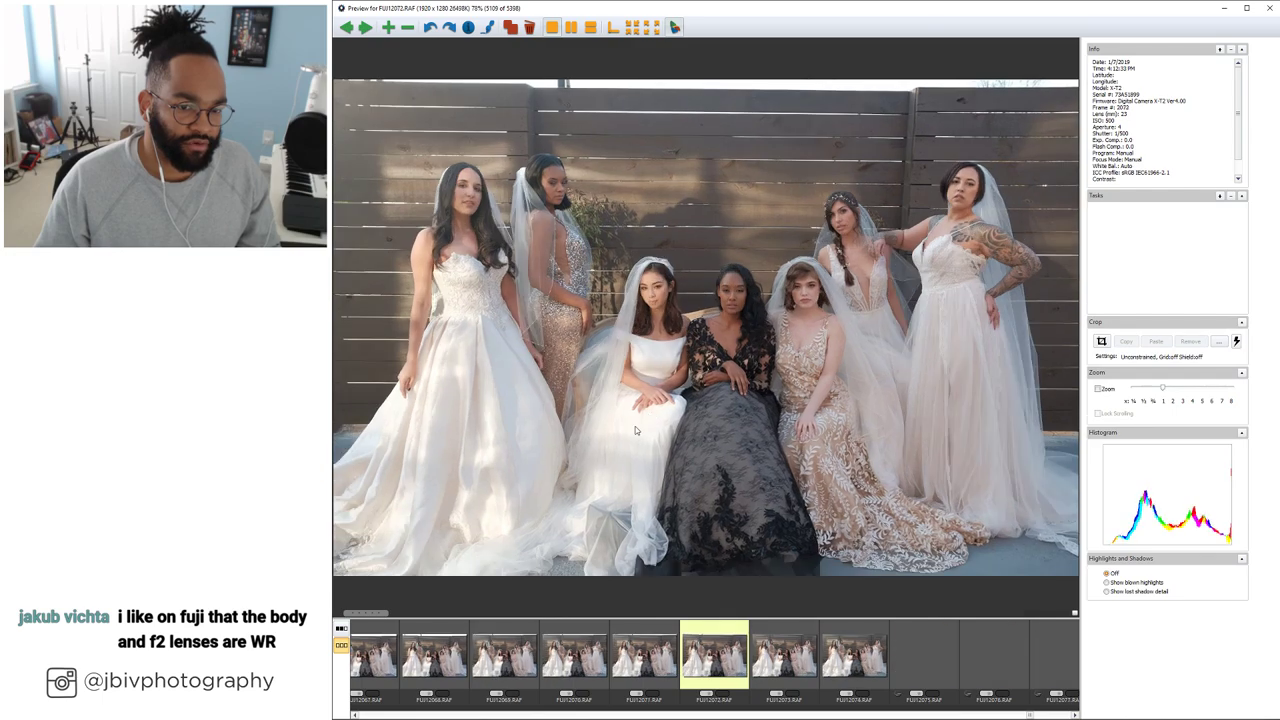
scroll(632, 430, down, 12)
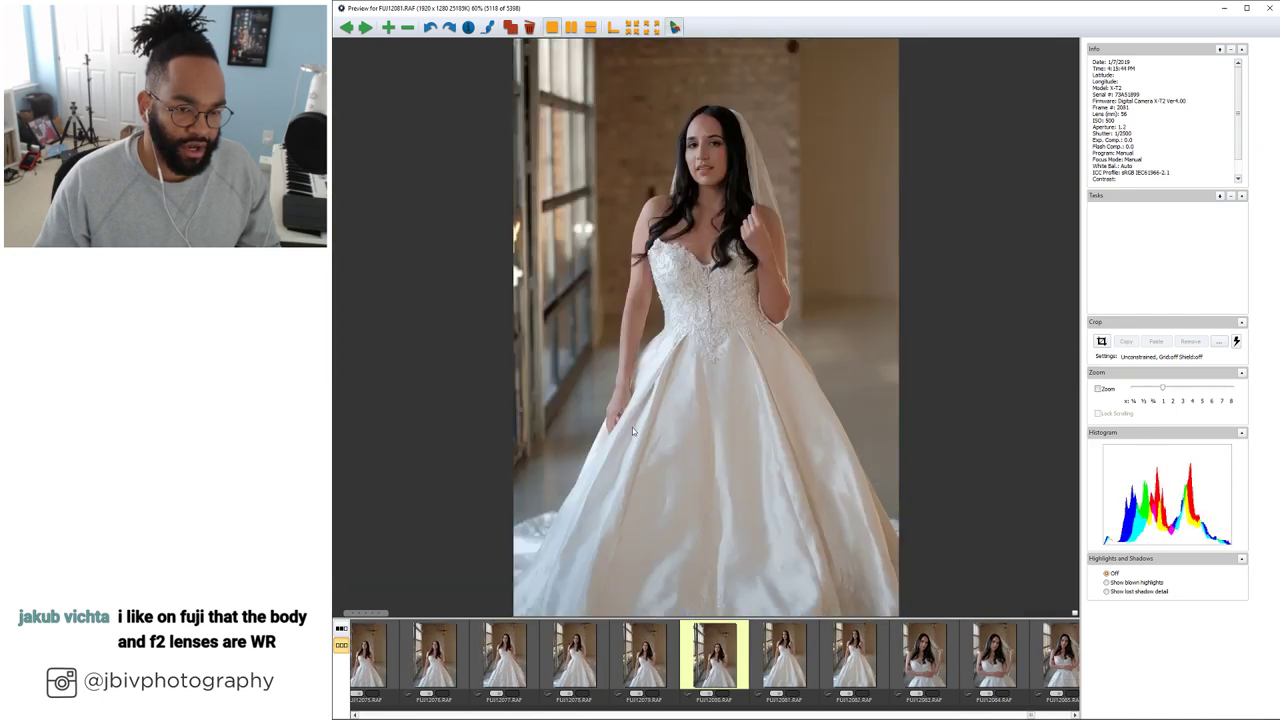
Scroll through the single-bride previews from FUJI2201 to the seven-bride group shot FUJI2245
scroll(630, 438, down, 20)
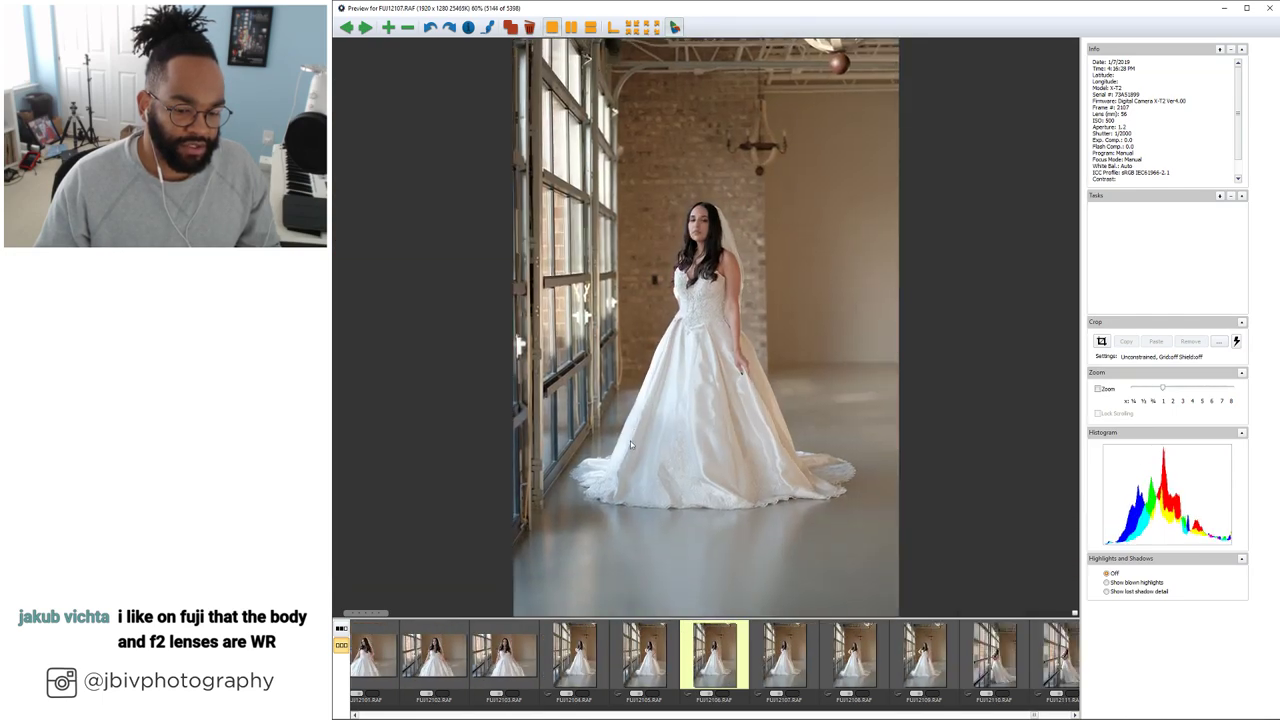
scroll(639, 434, down, 6)
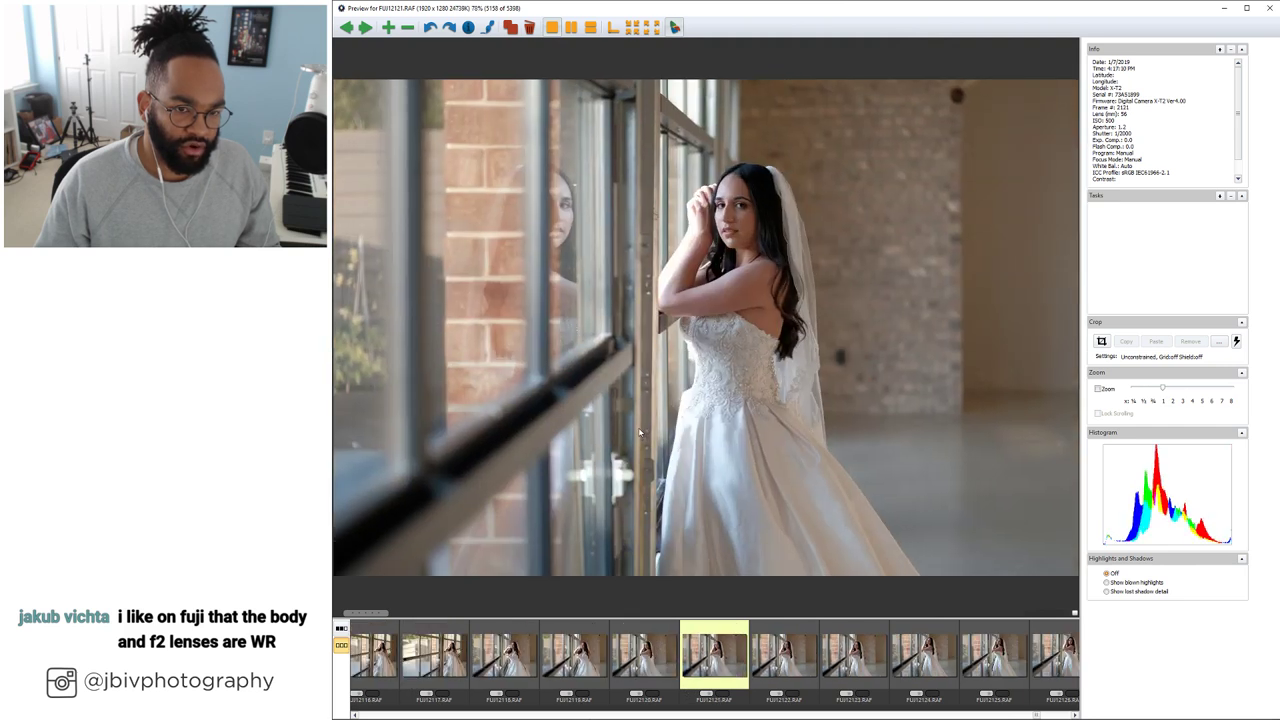
scroll(638, 431, down, 7)
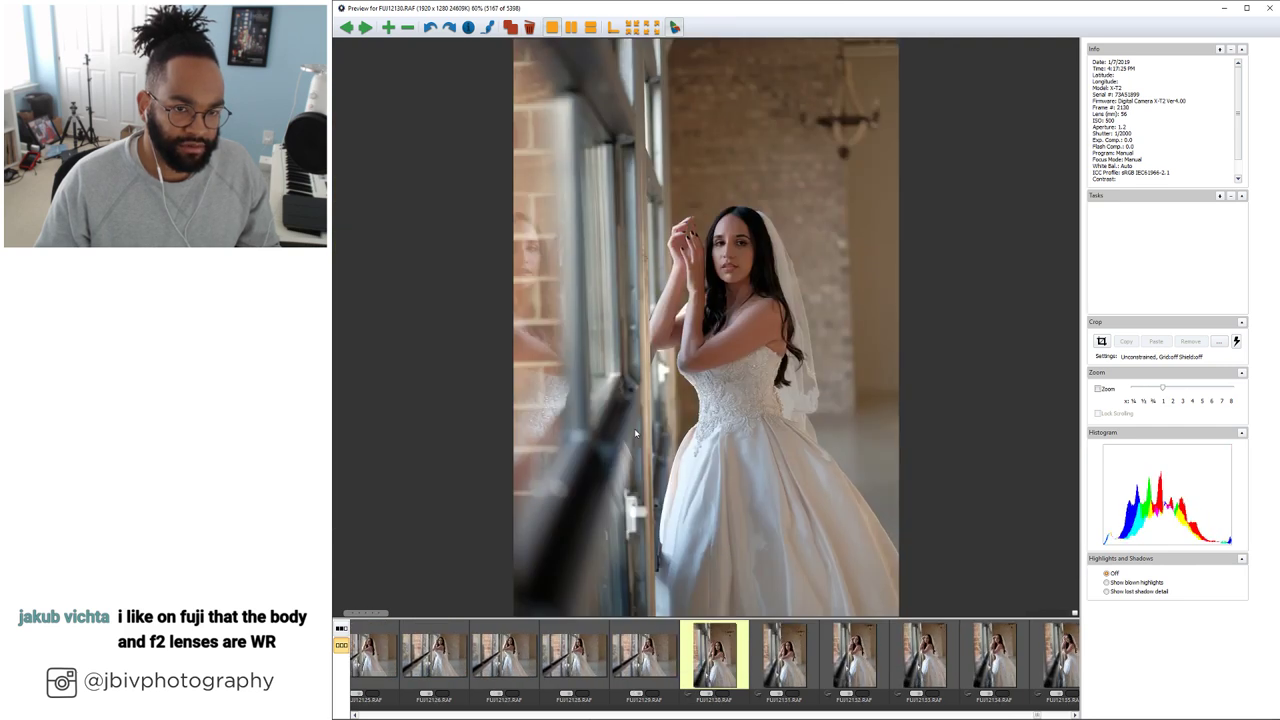
scroll(636, 432, down, 12)
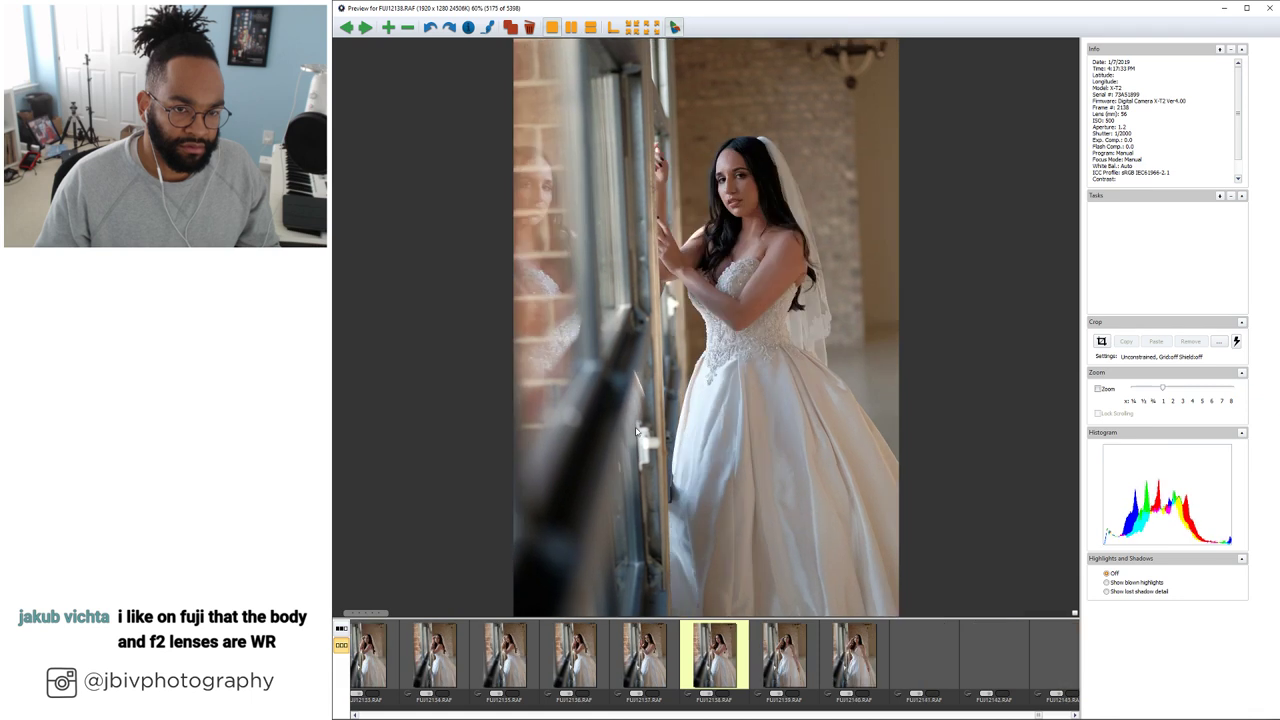
scroll(636, 432, down, 20)
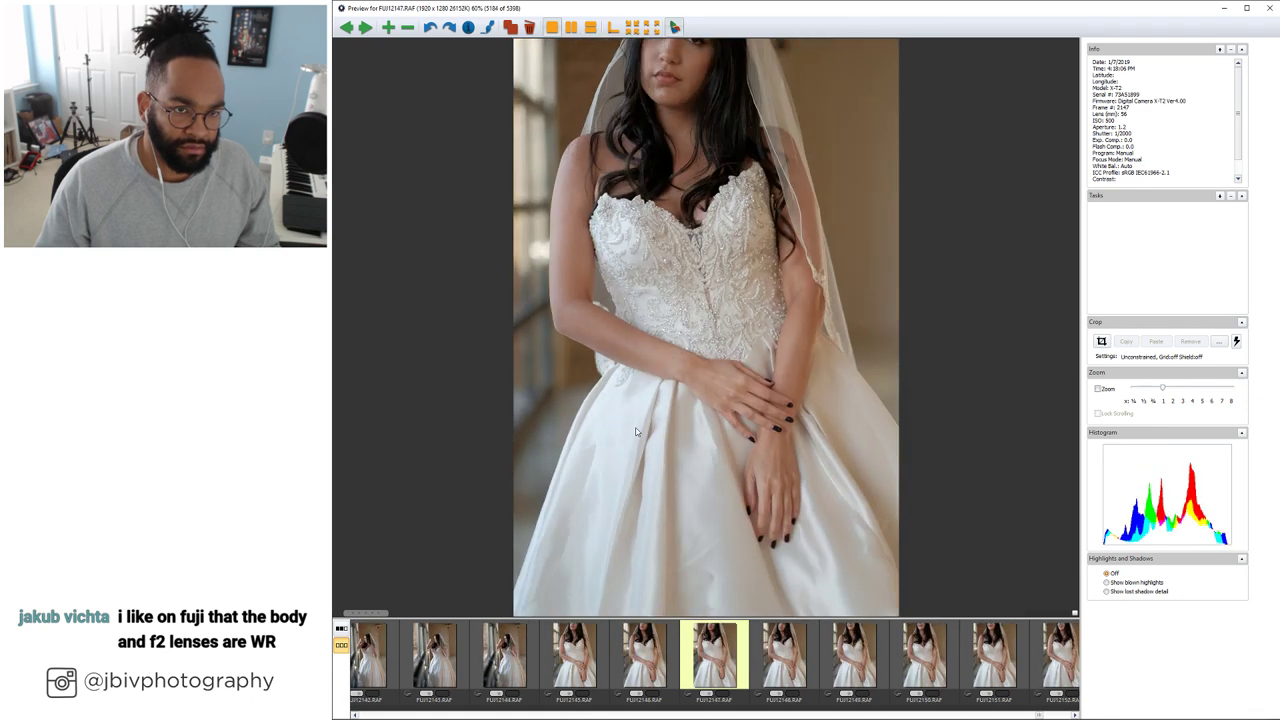
scroll(635, 430, down, 12)
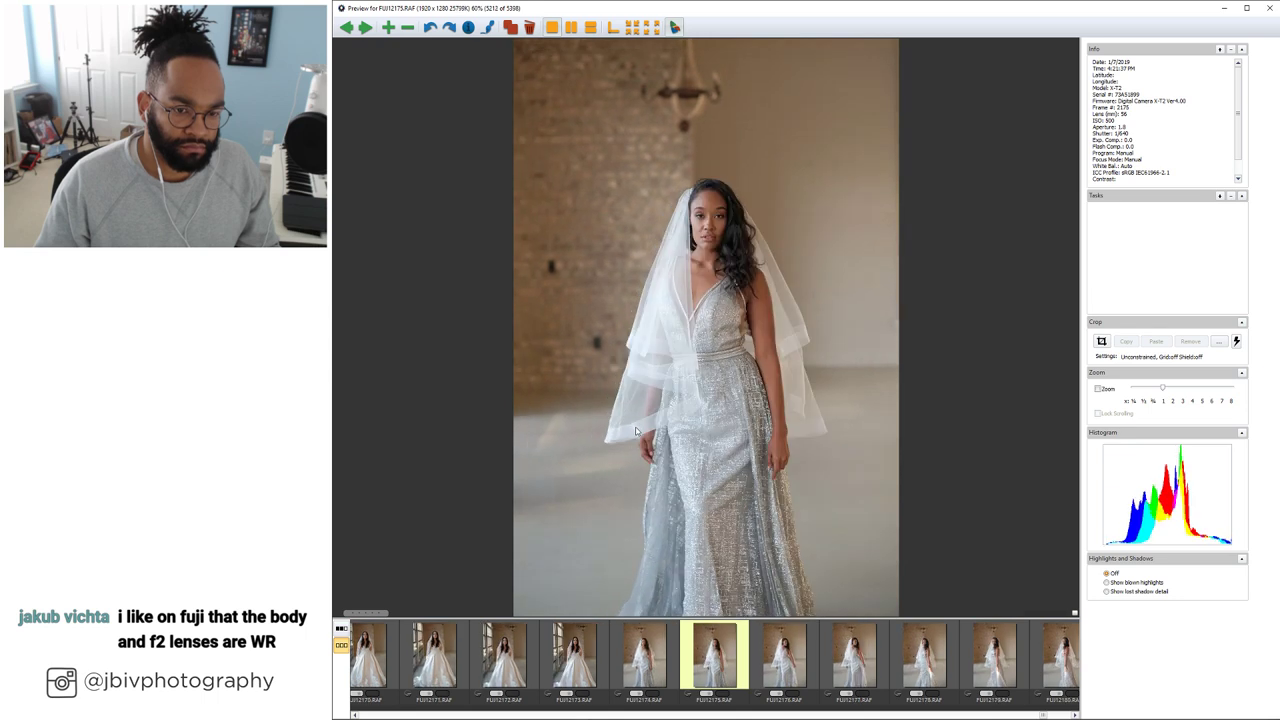
scroll(635, 430, down, 12)
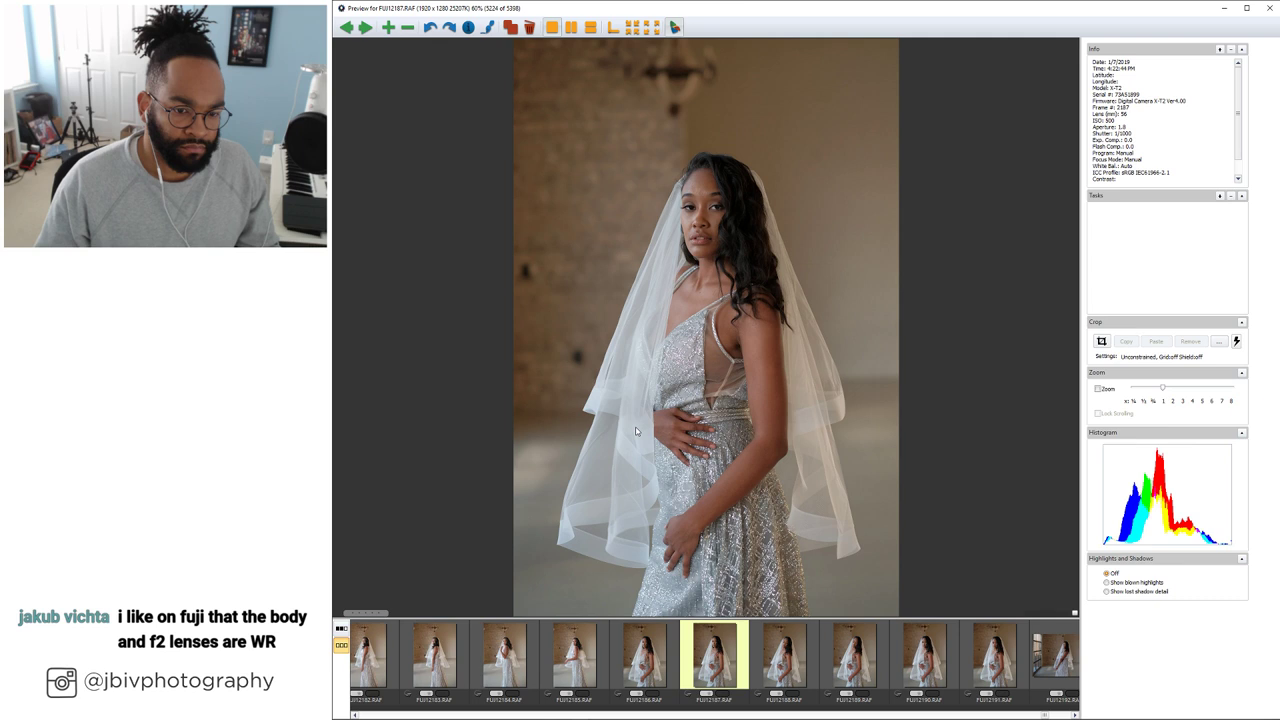
scroll(636, 432, down, 9)
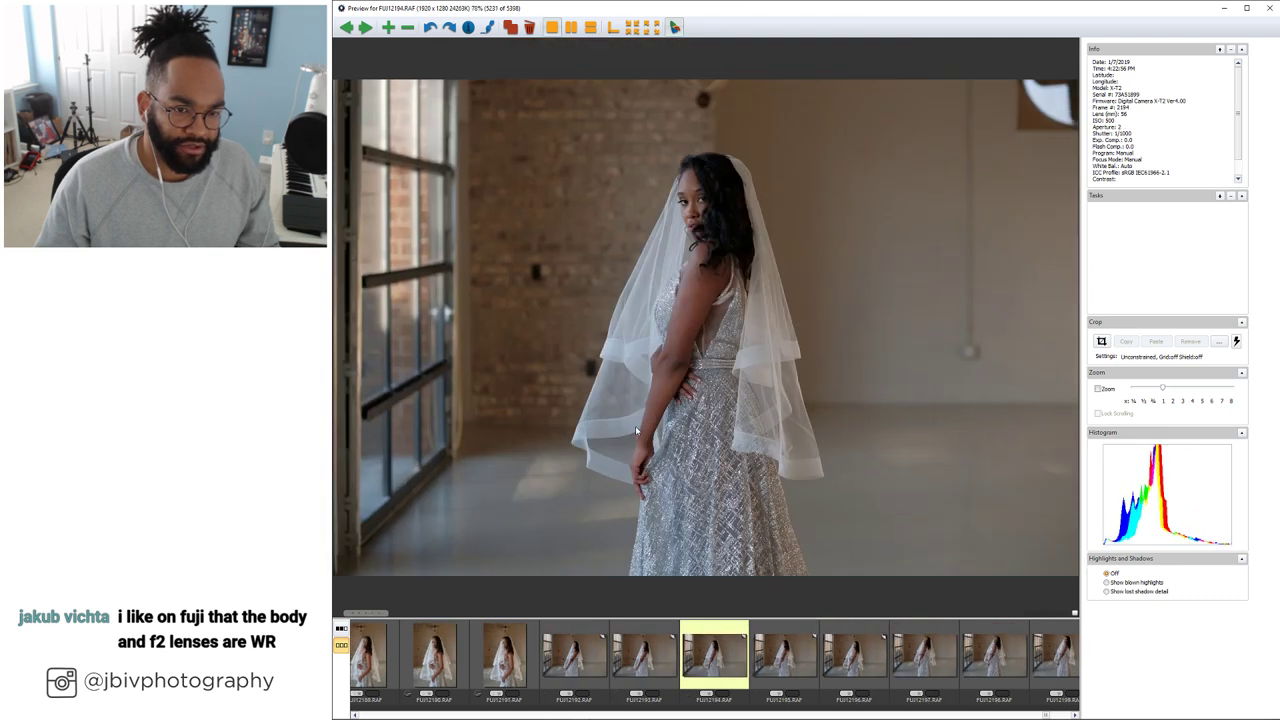
scroll(636, 430, down, 5)
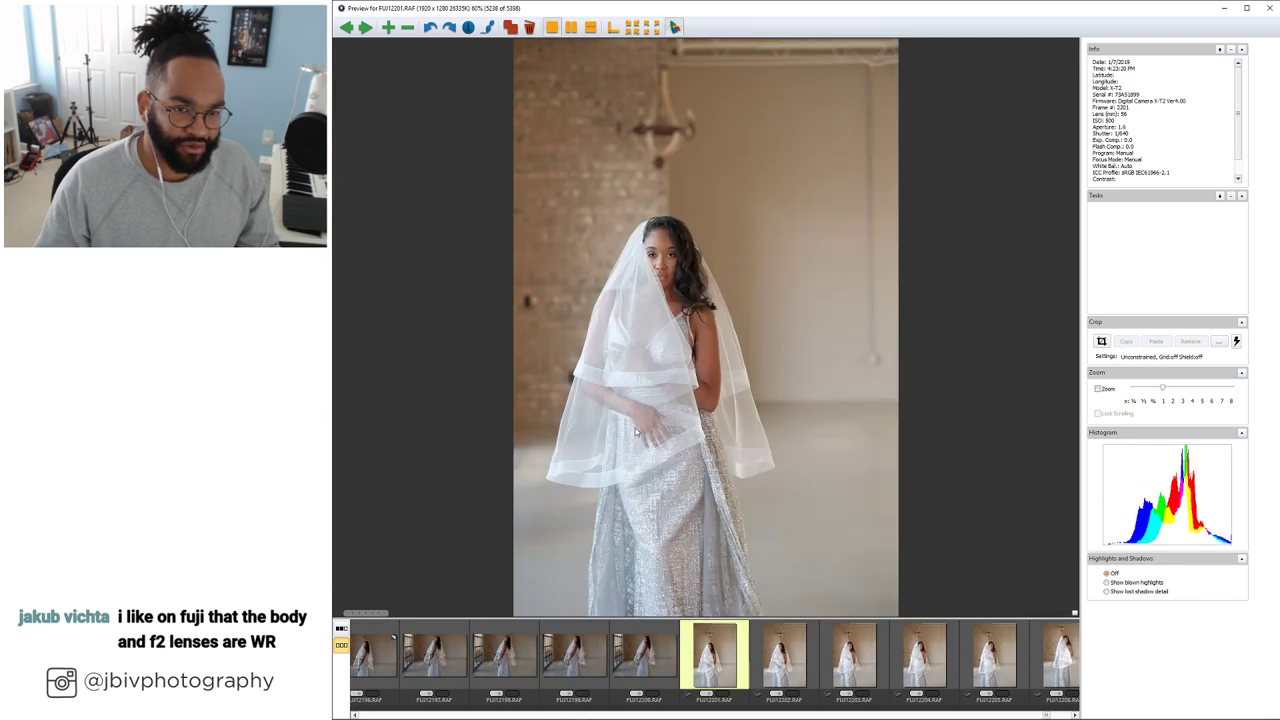
scroll(635, 430, down, 4)
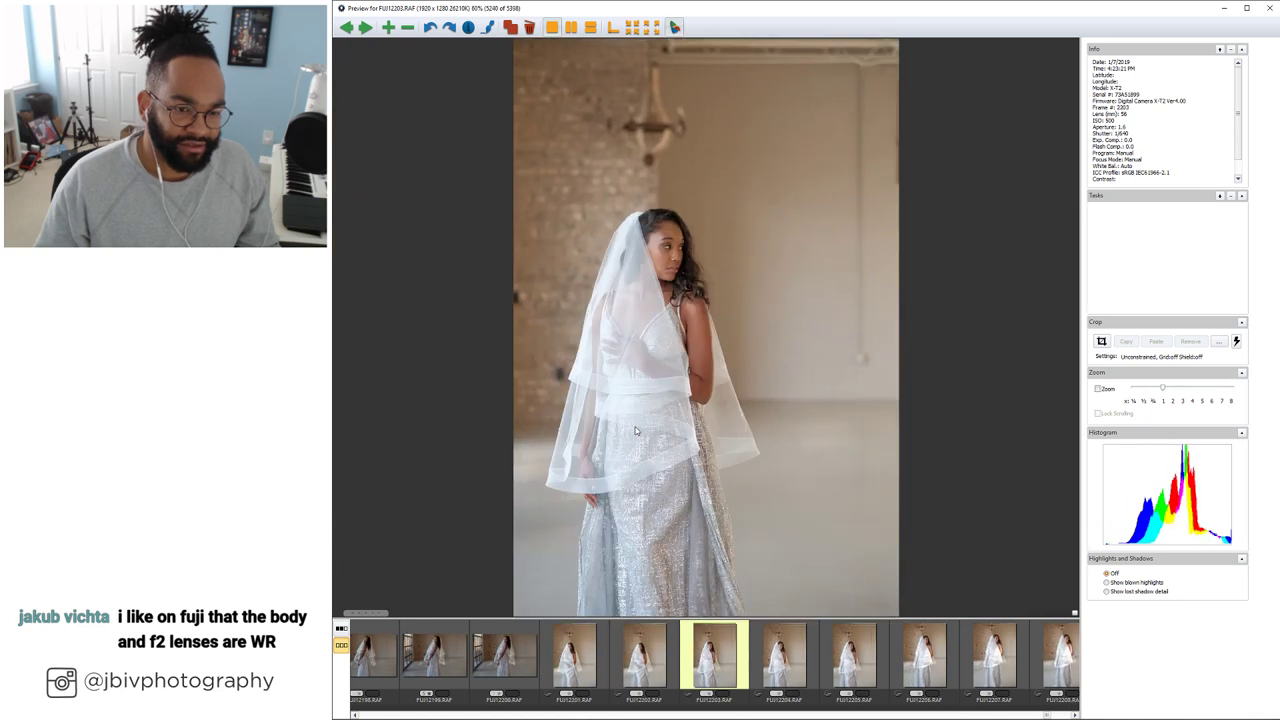
scroll(635, 430, down, 8)
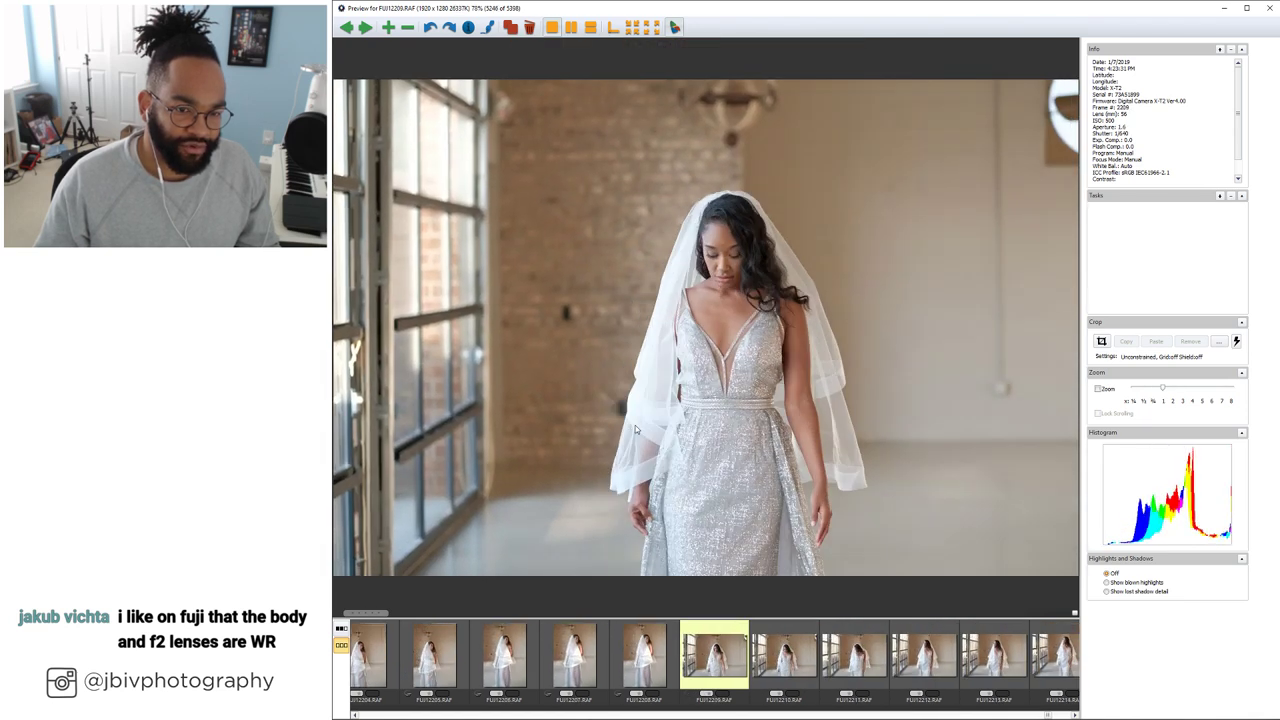
scroll(635, 430, up, 1)
scroll(635, 430, down, 8)
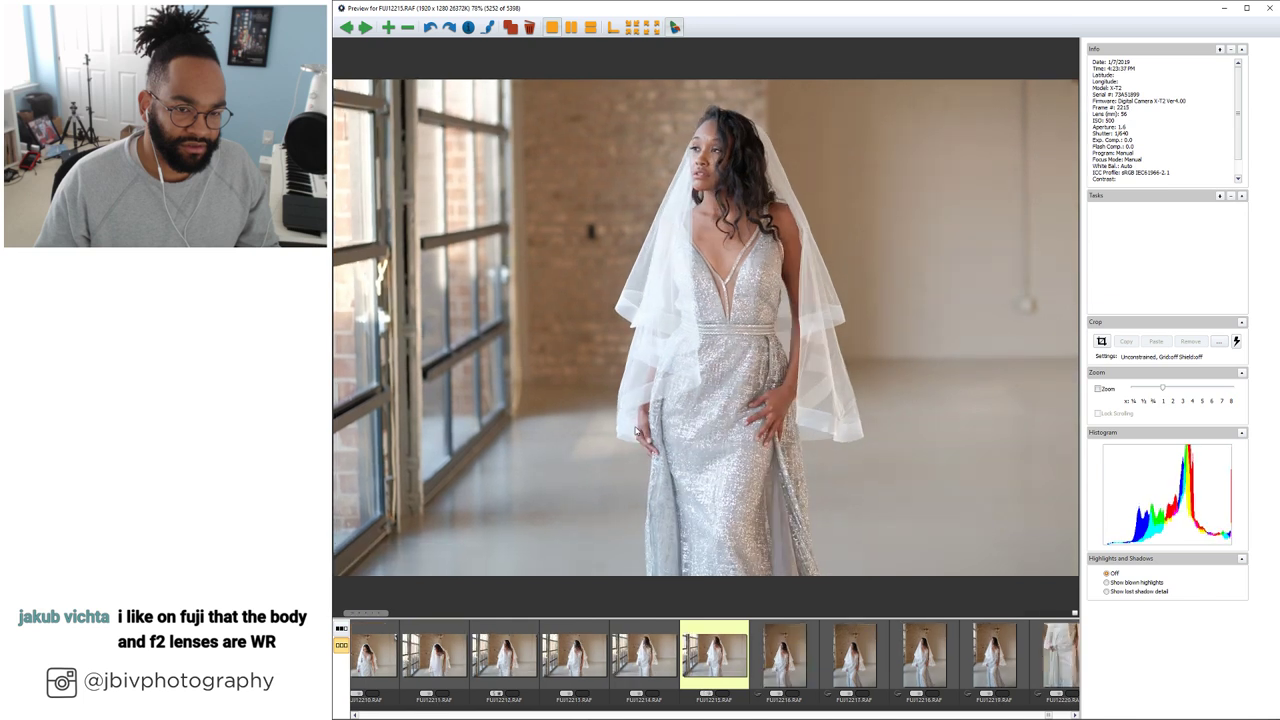
scroll(635, 430, down, 5)
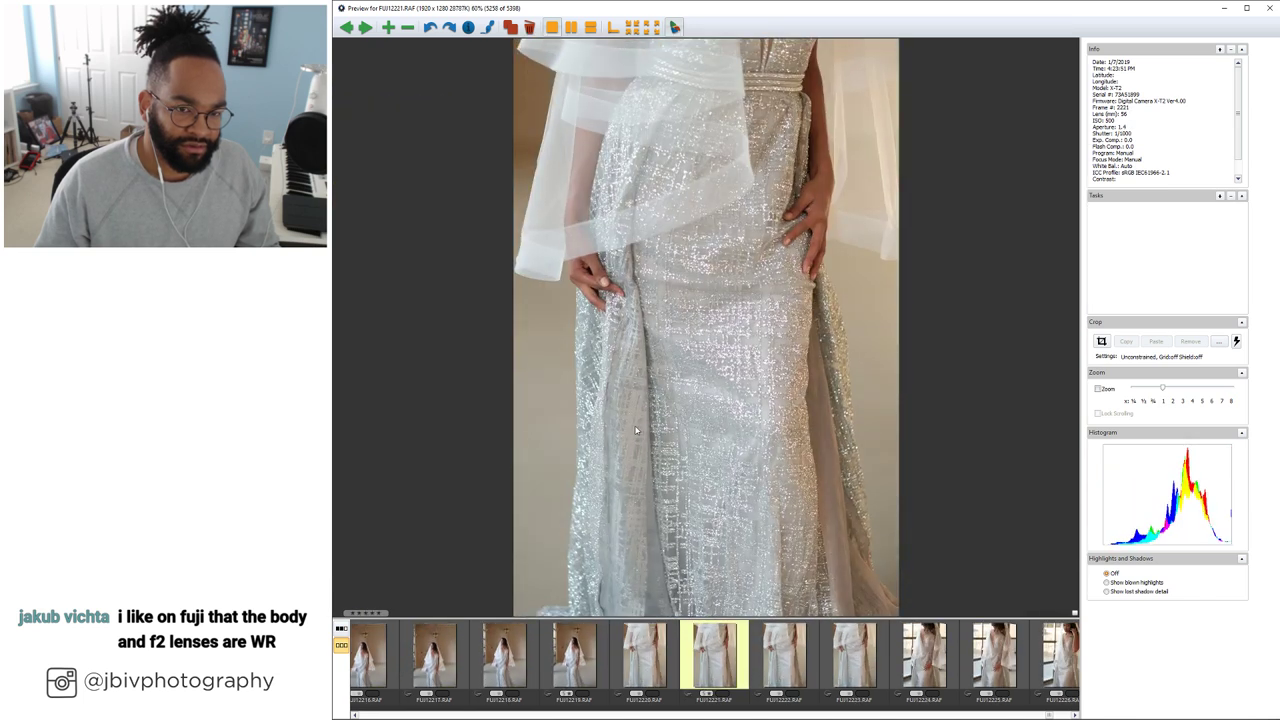
scroll(635, 428, down, 6)
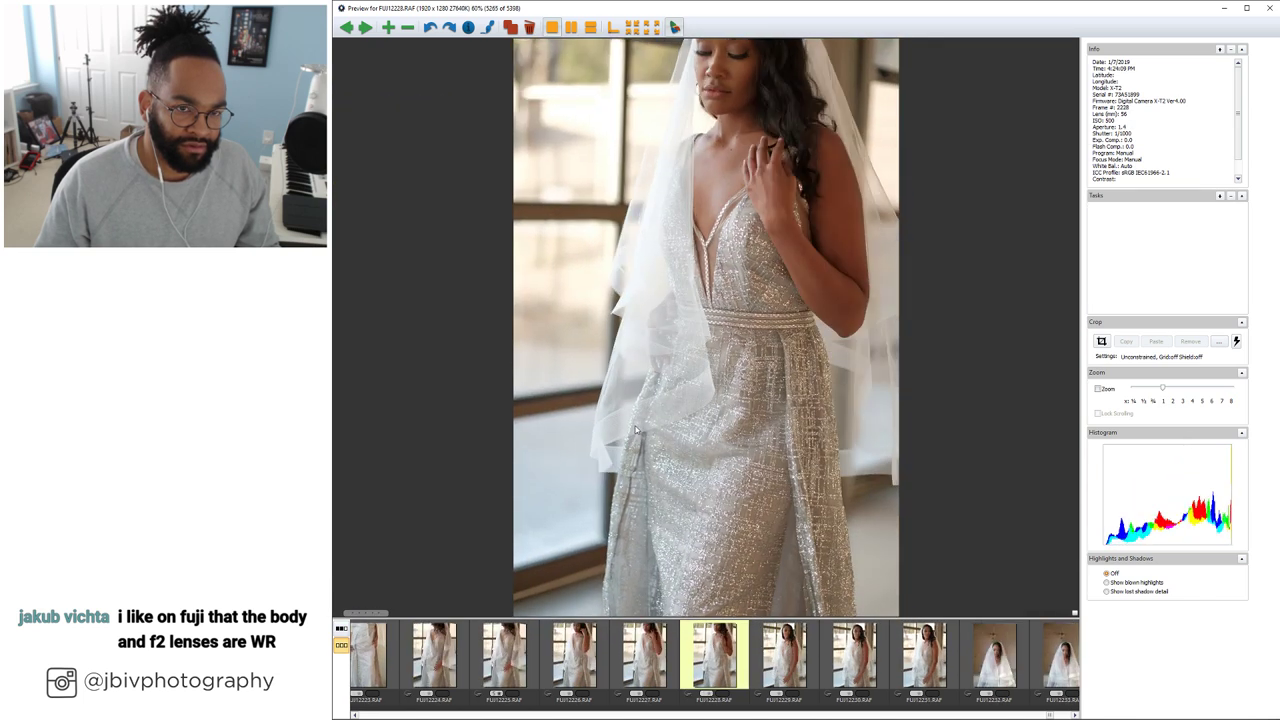
scroll(635, 428, down, 5)
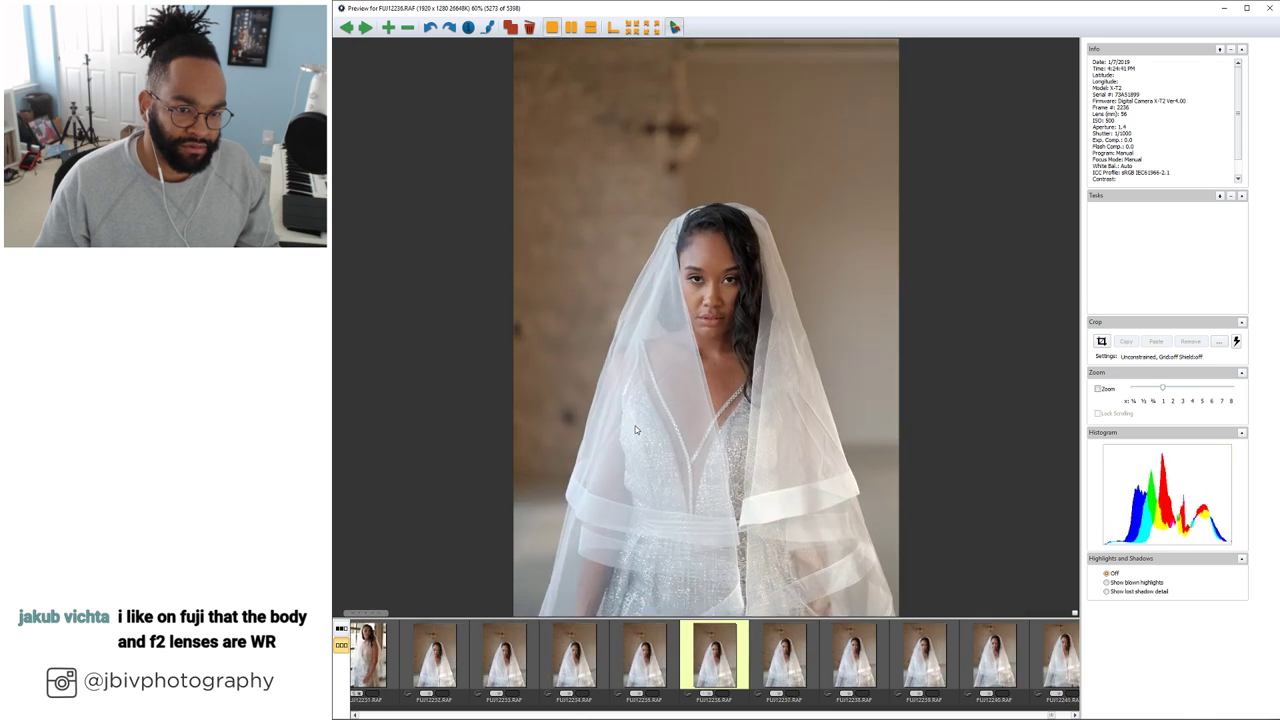
scroll(635, 430, down, 13)
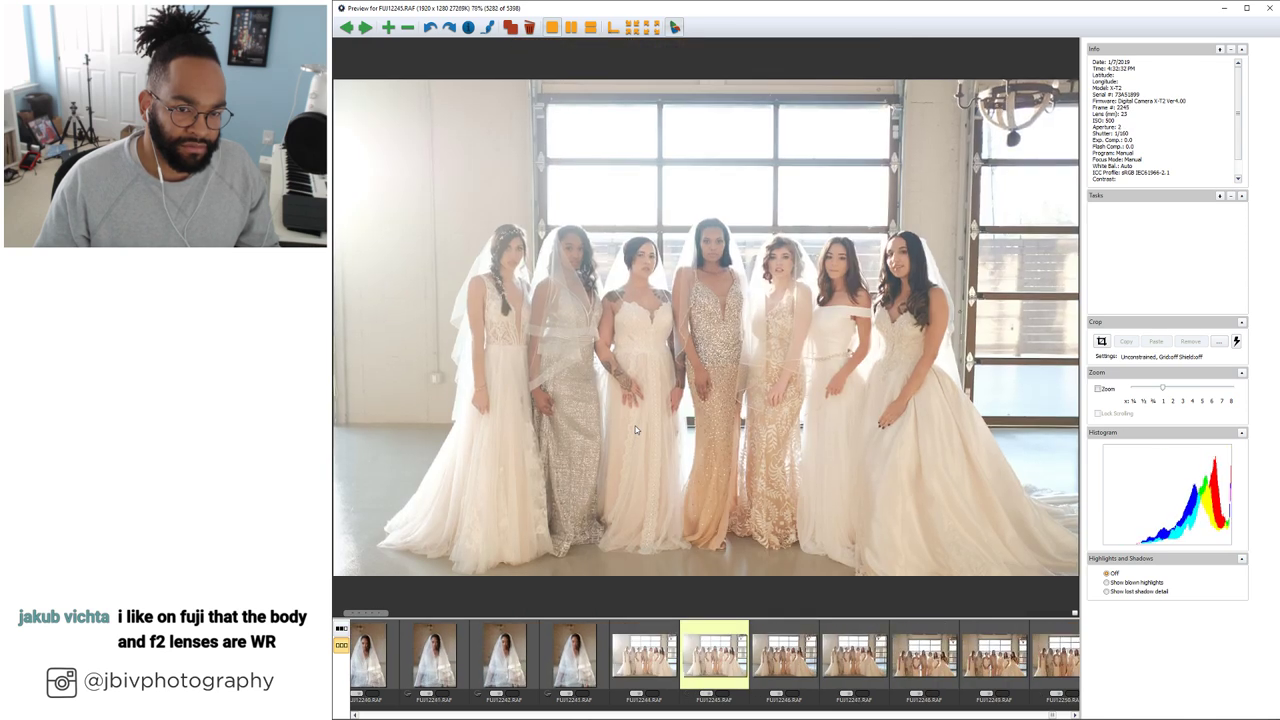
Scroll through the last seven-bride shots and close the preview, back to the contact sheet
scroll(635, 430, down, 15)
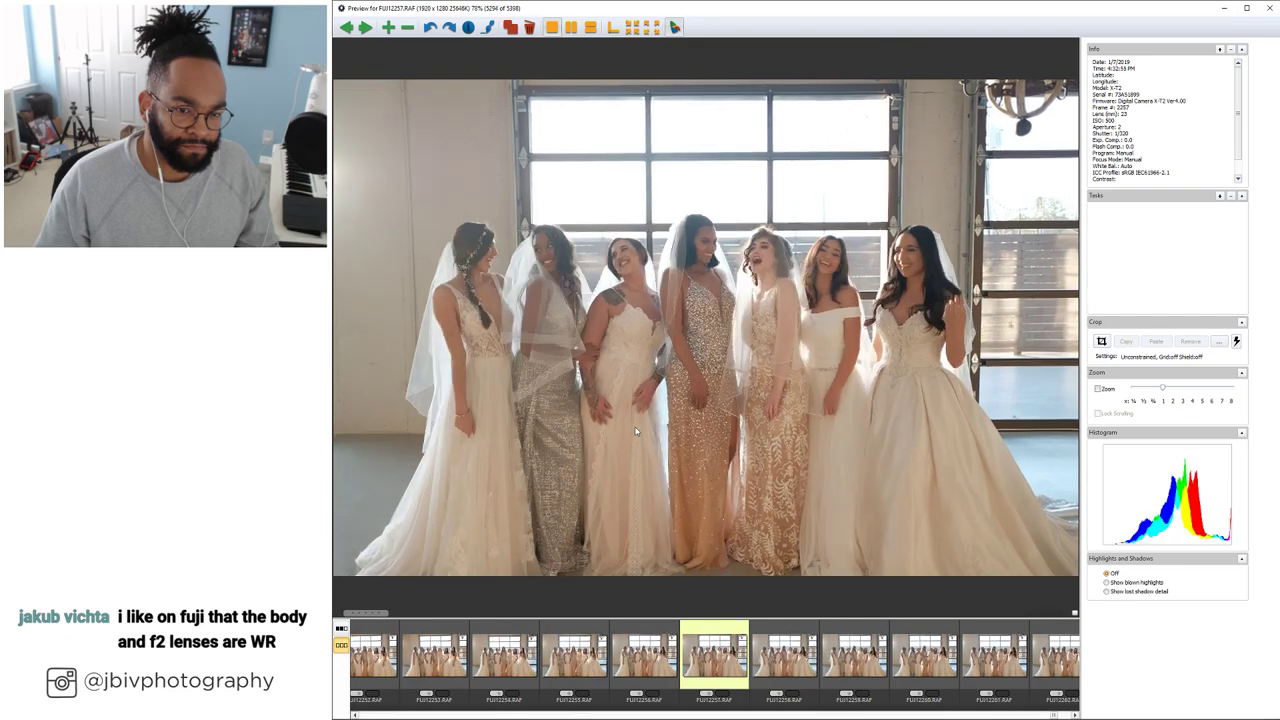
scroll(634, 431, down, 17)
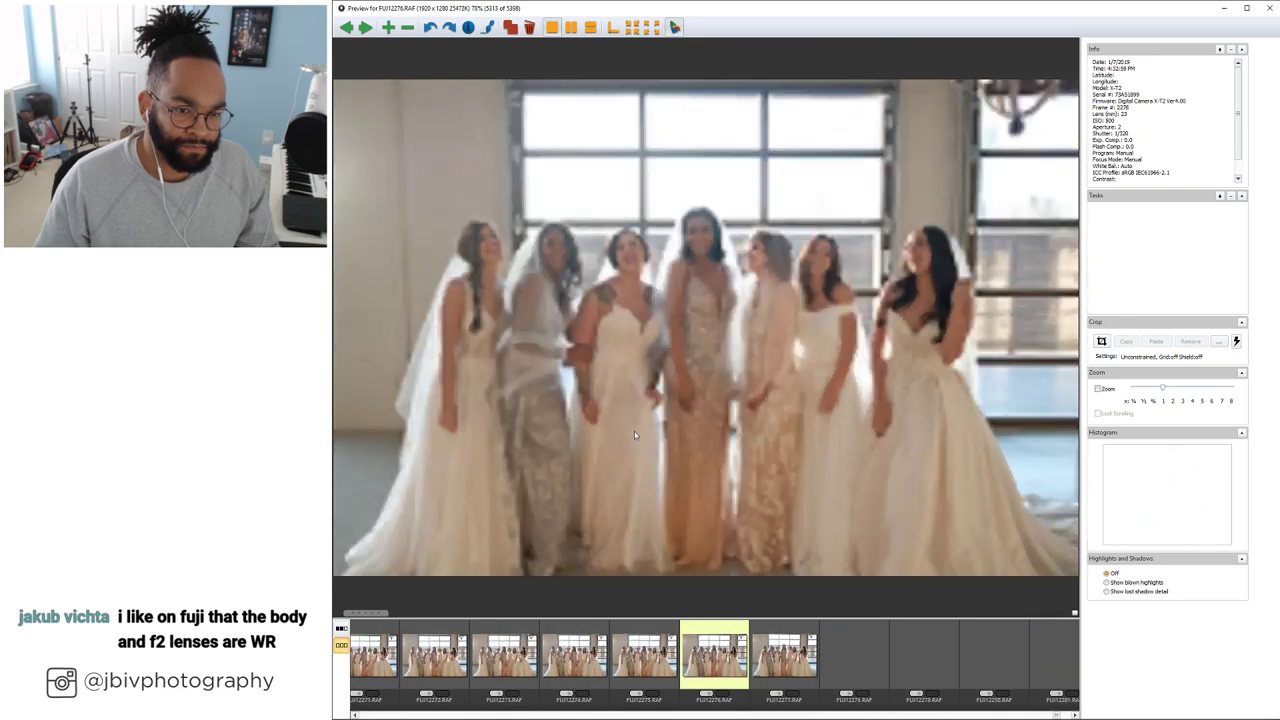
scroll(633, 432, down, 20)
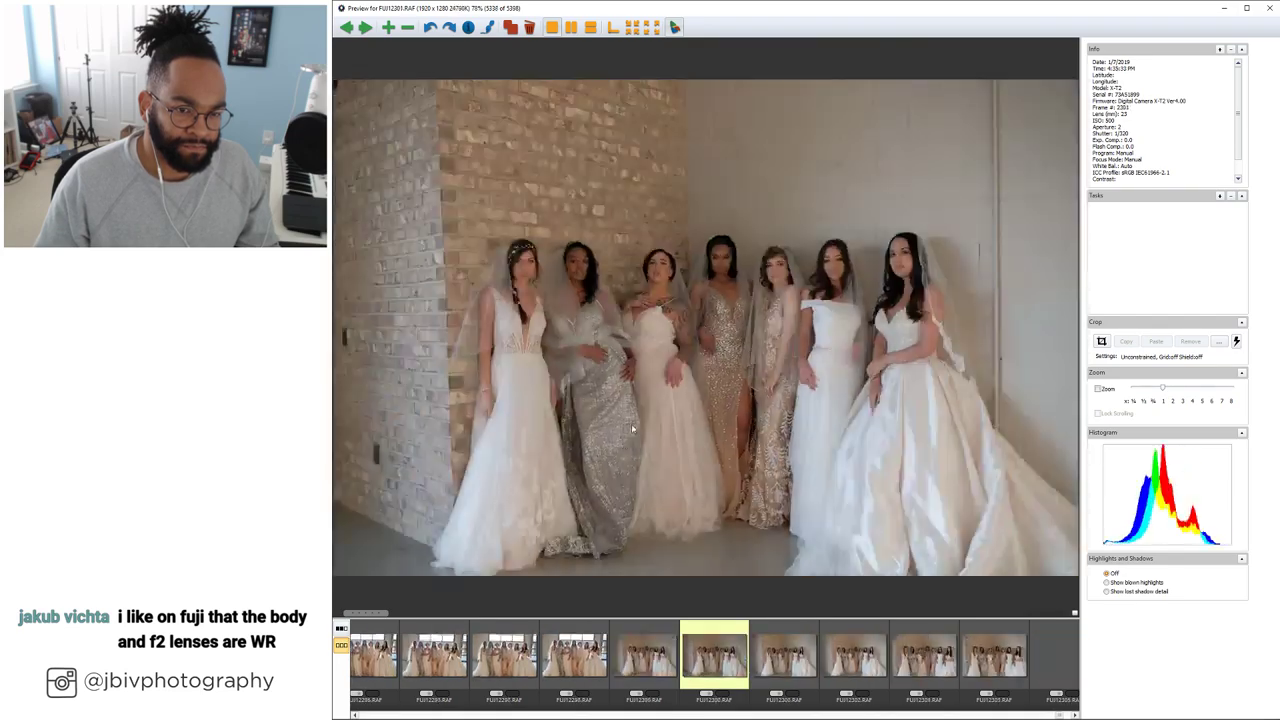
scroll(632, 427, down, 20)
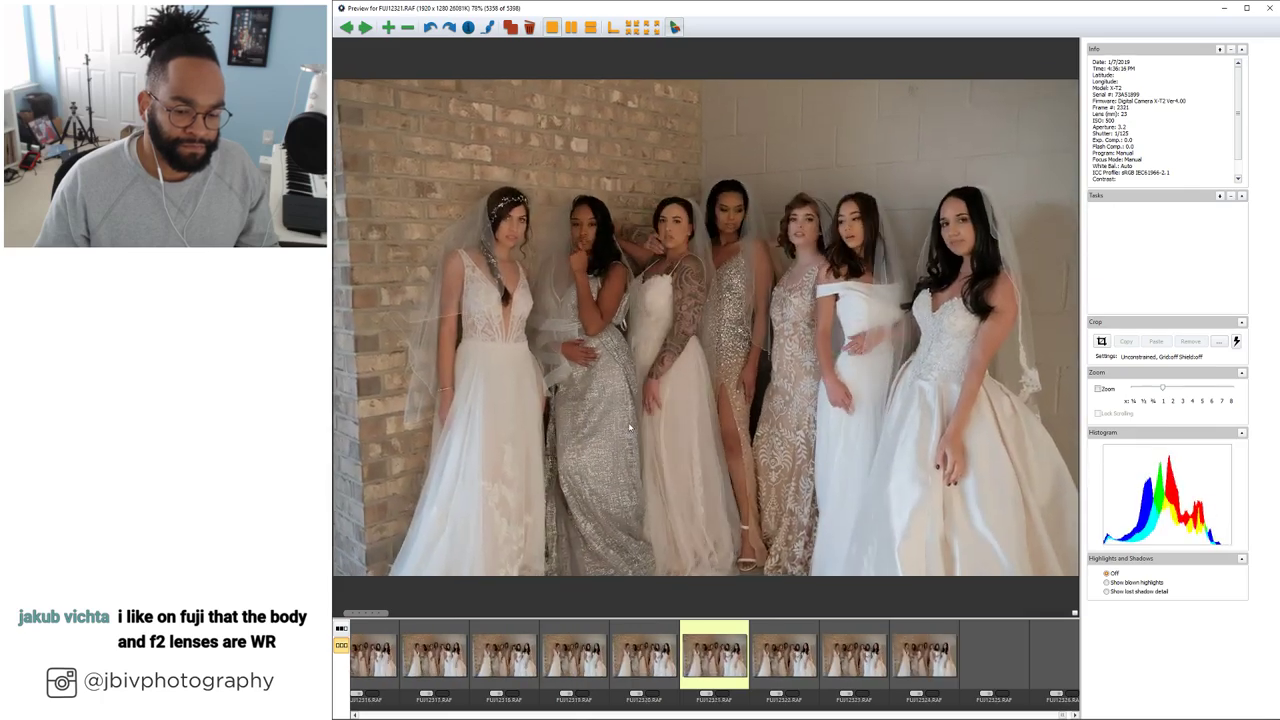
scroll(631, 422, down, 12)
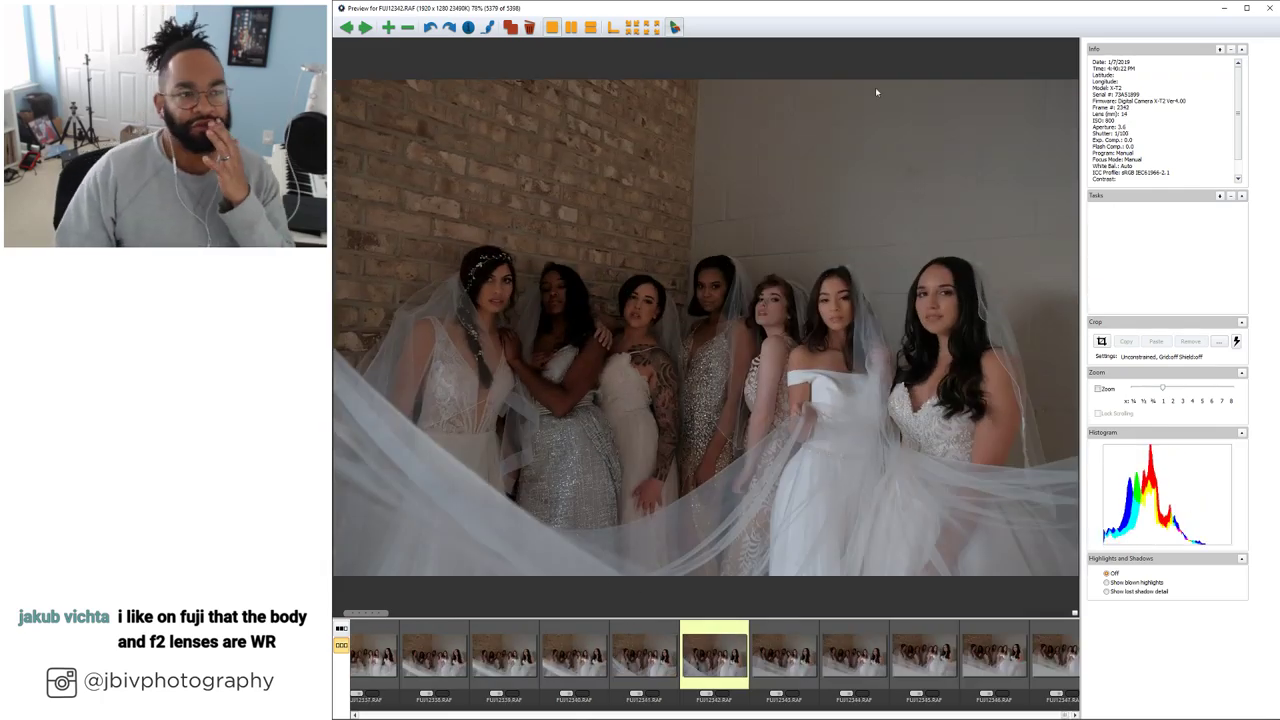
key(Escape)
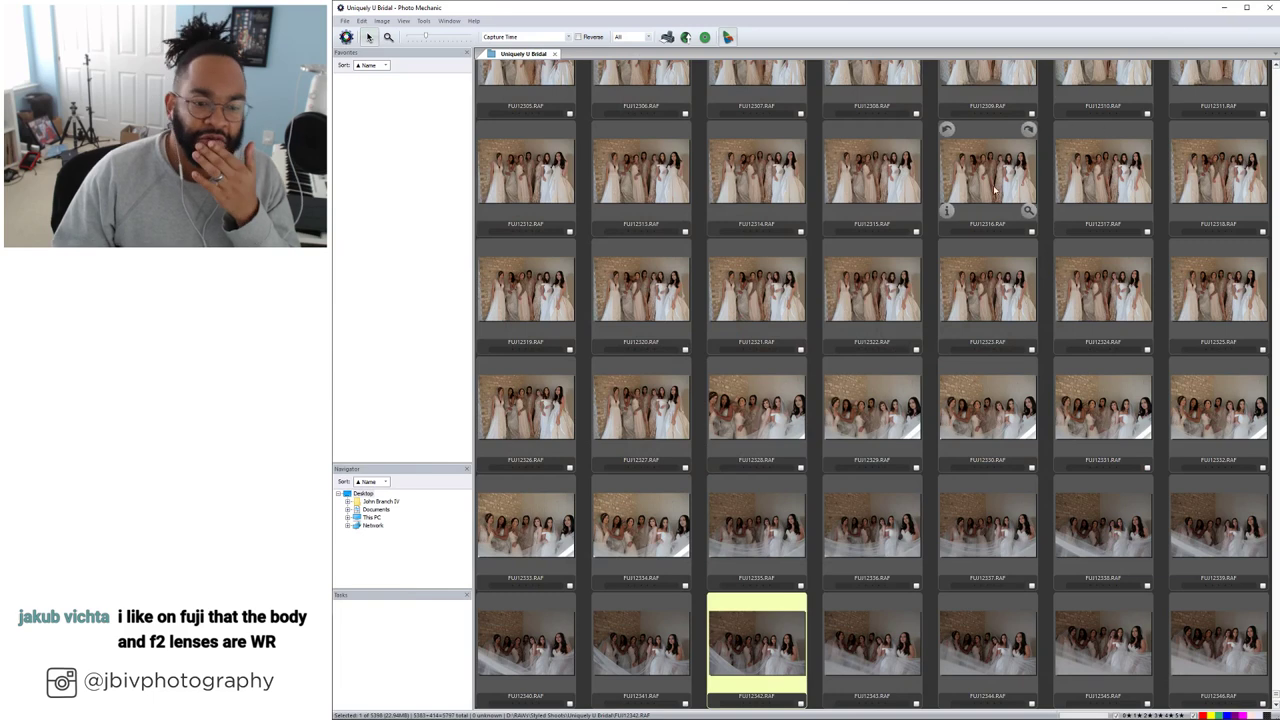
In Lightroom Classic, filter the Uniquely U Bridal grid to rating less than or equal to 4 stars
click(1223, 7)
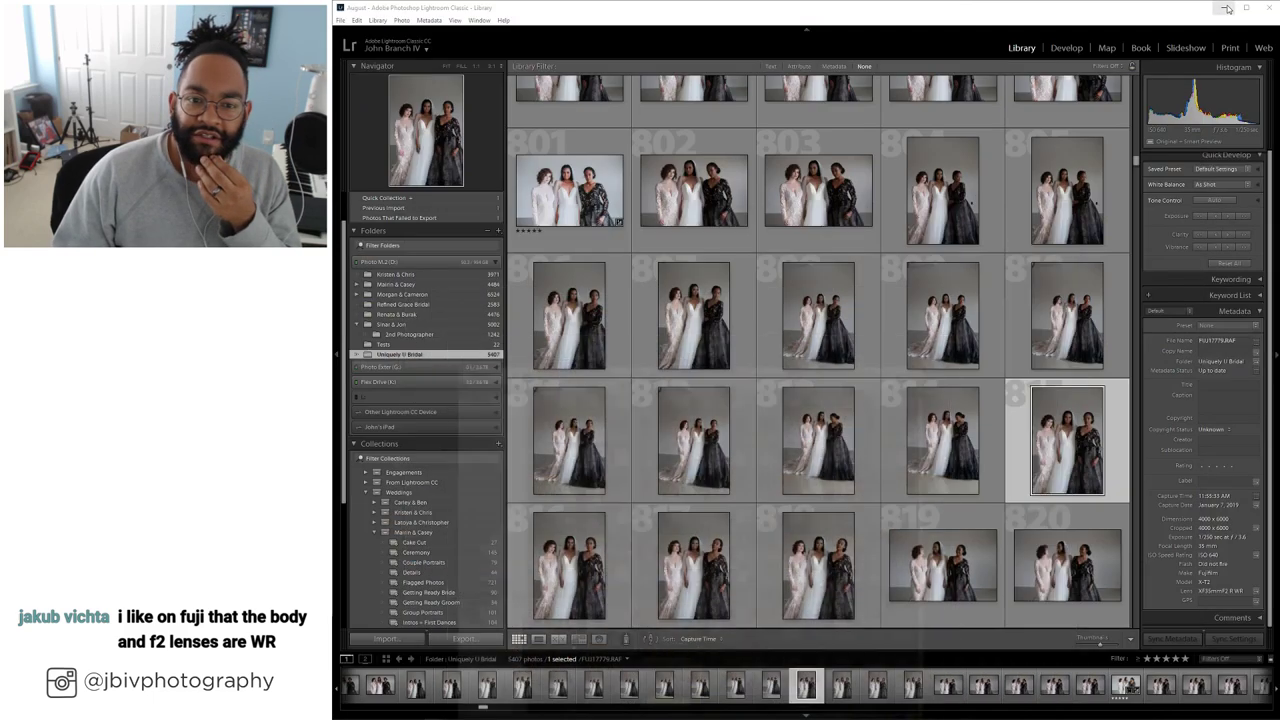
scroll(990, 97, down, 15)
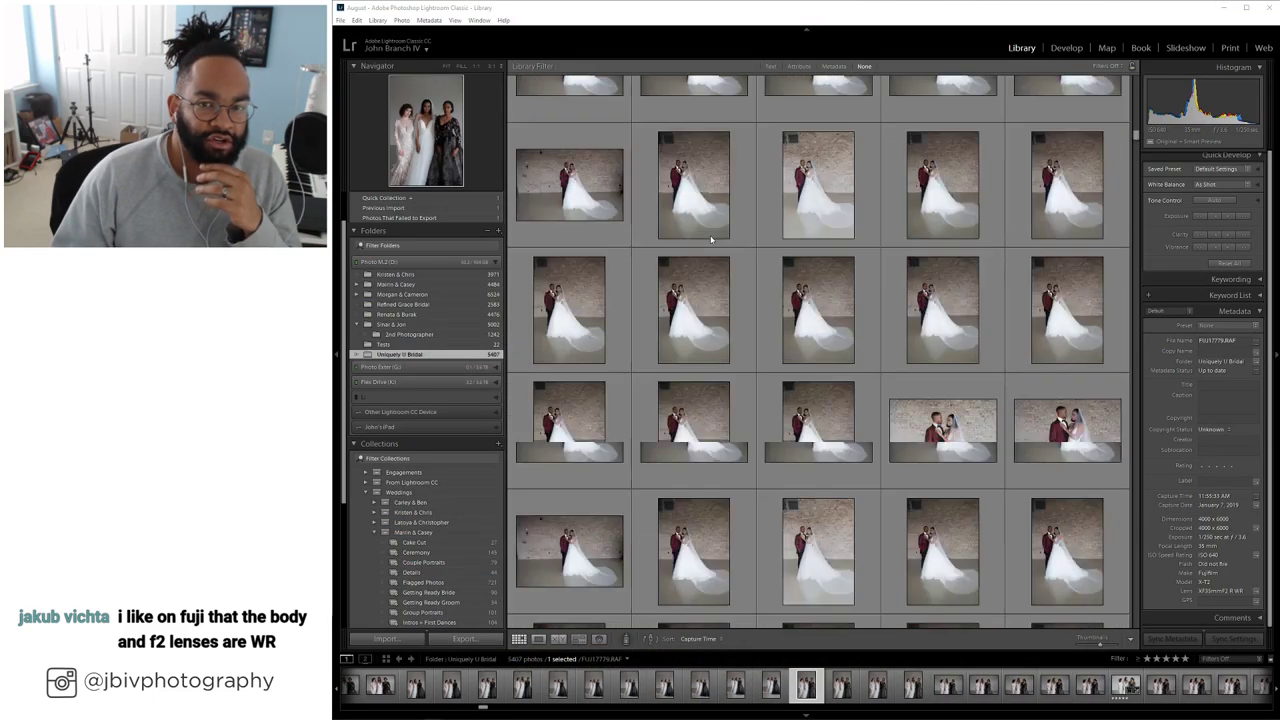
click(799, 66)
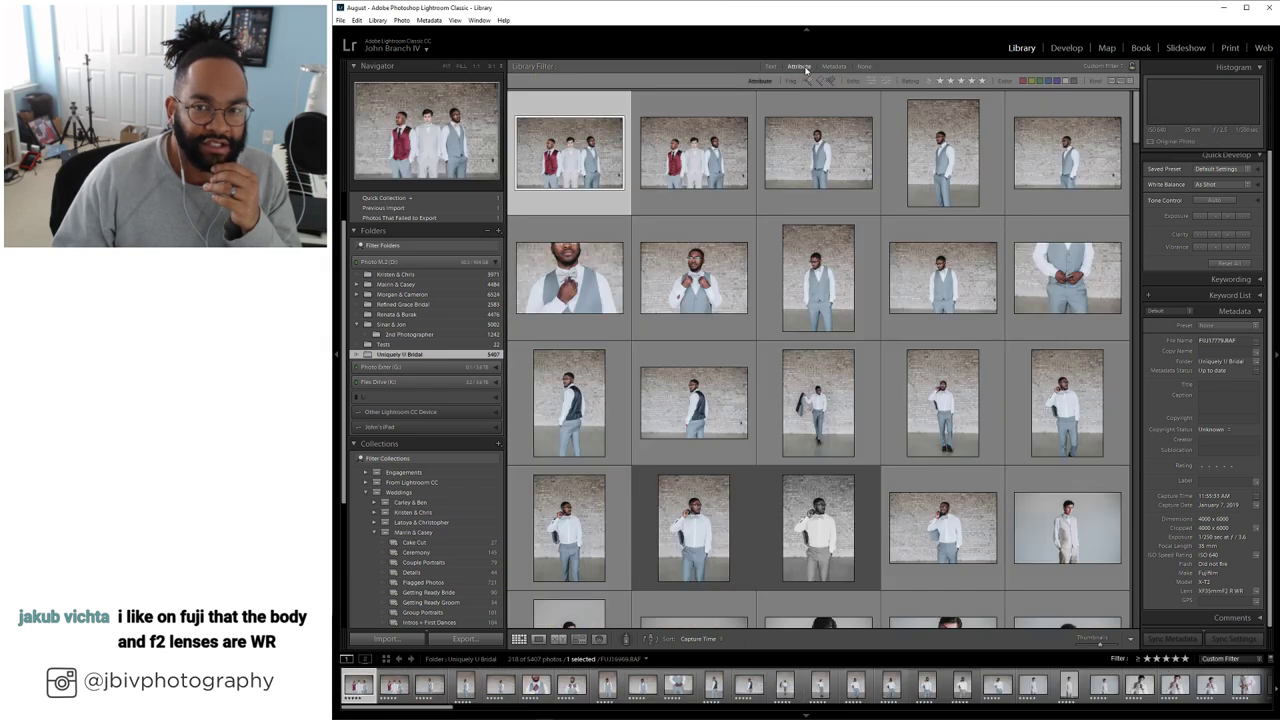
click(929, 81)
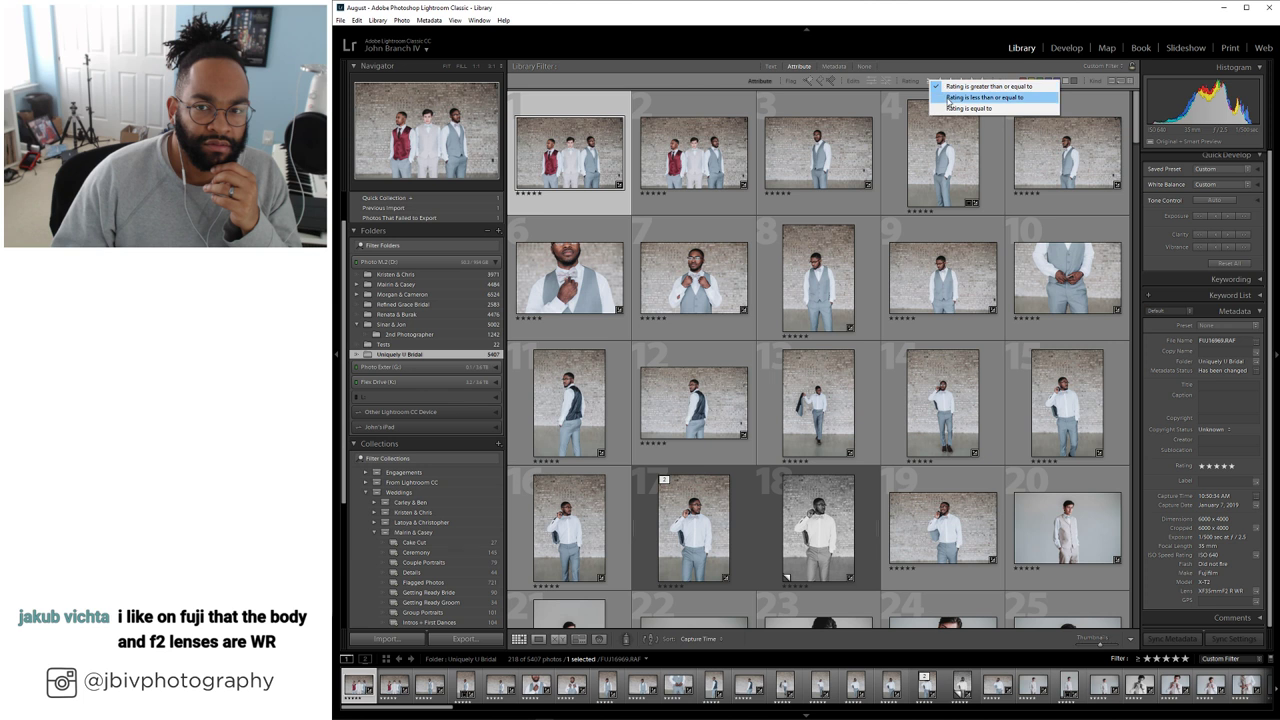
click(949, 97)
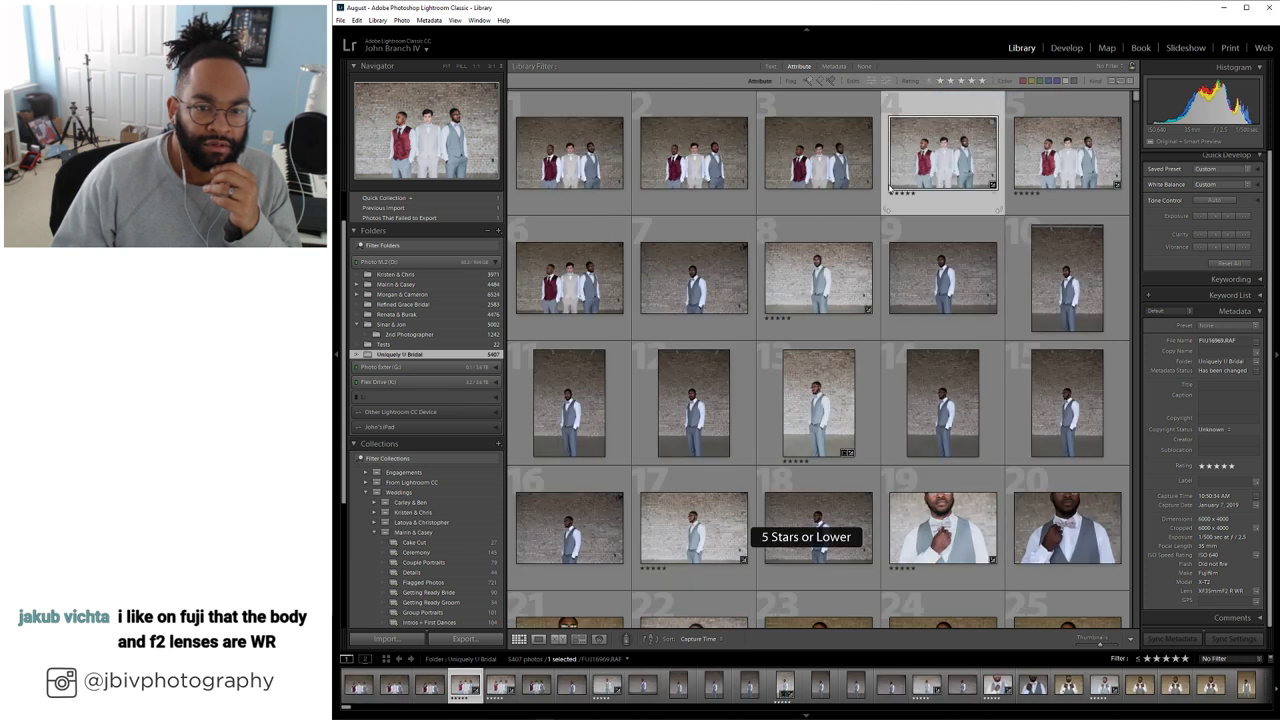
click(928, 82)
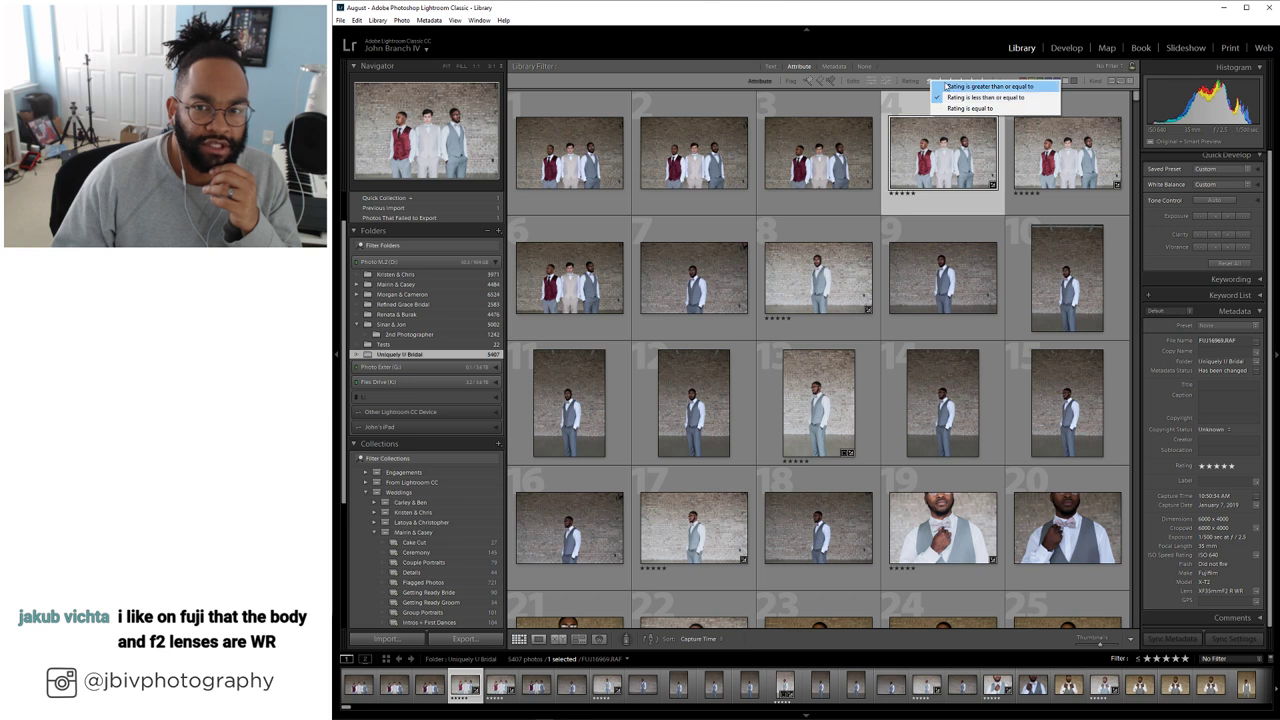
click(938, 97)
click(971, 80)
click(1135, 113)
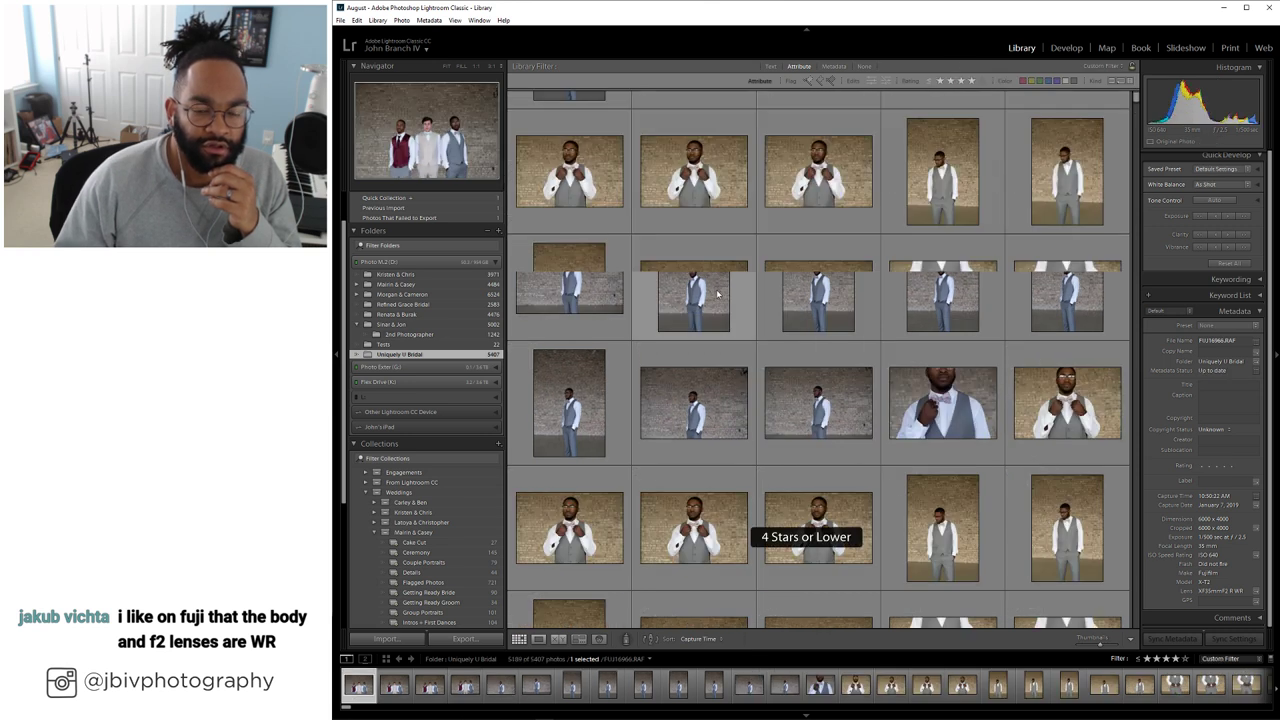
drag(1135, 113, 1136, 522)
Select all 5189 filtered photos and read their metadata from the files
click(591, 151)
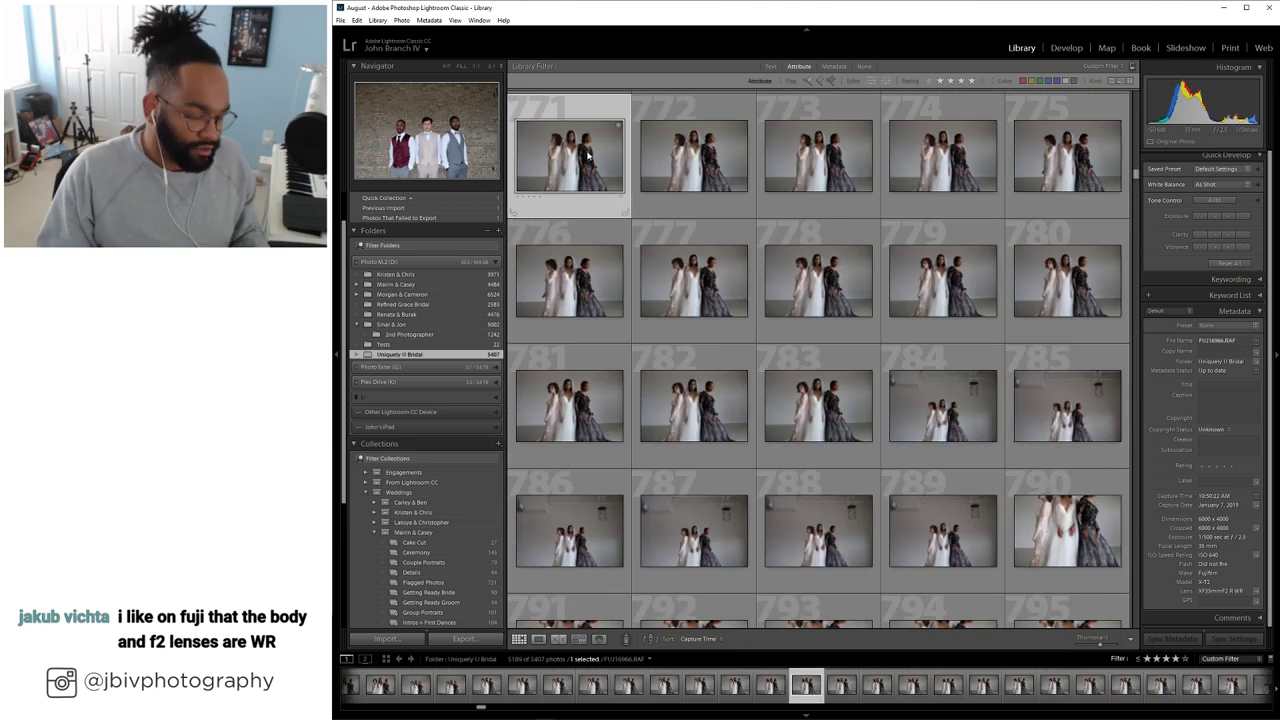
key(ctrl+a)
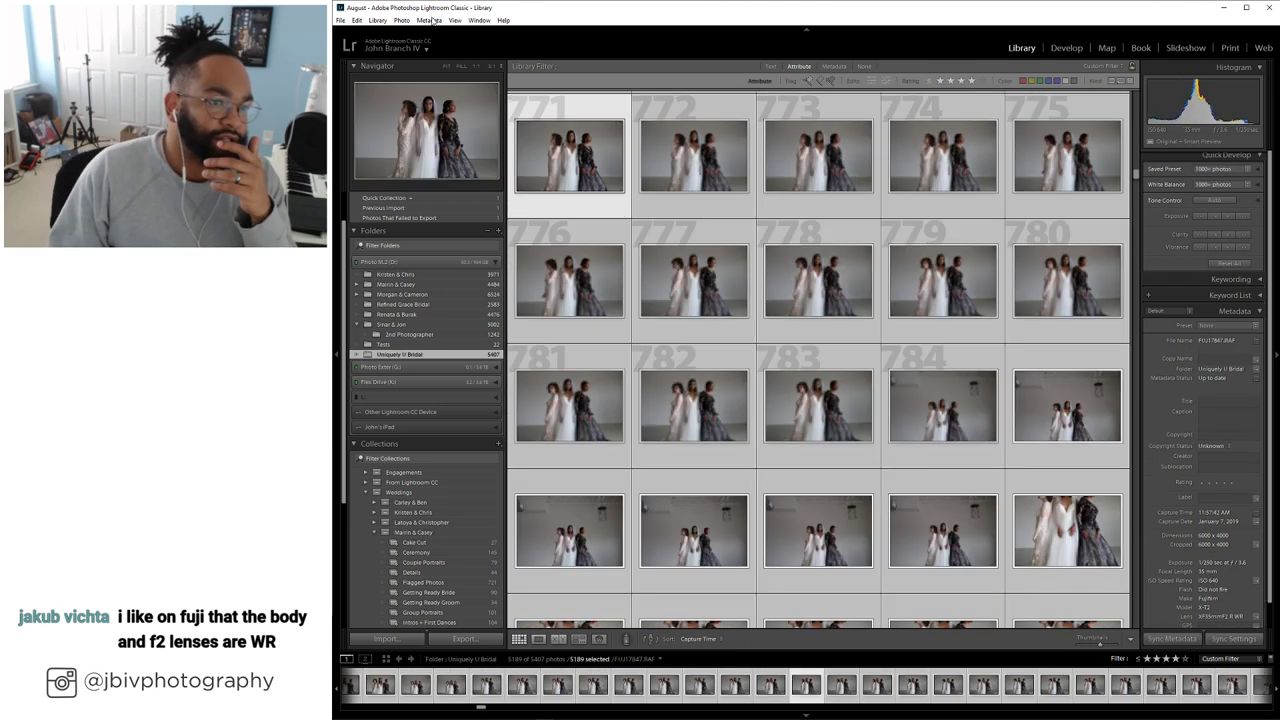
click(427, 20)
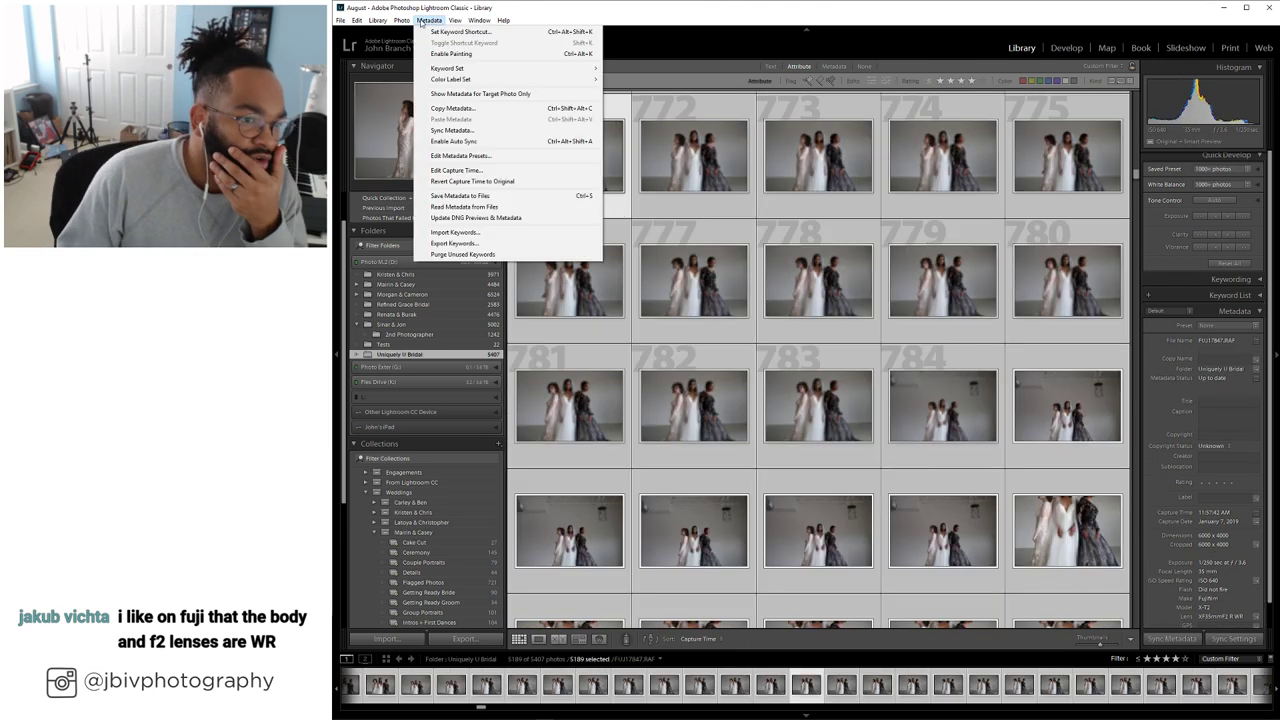
click(517, 208)
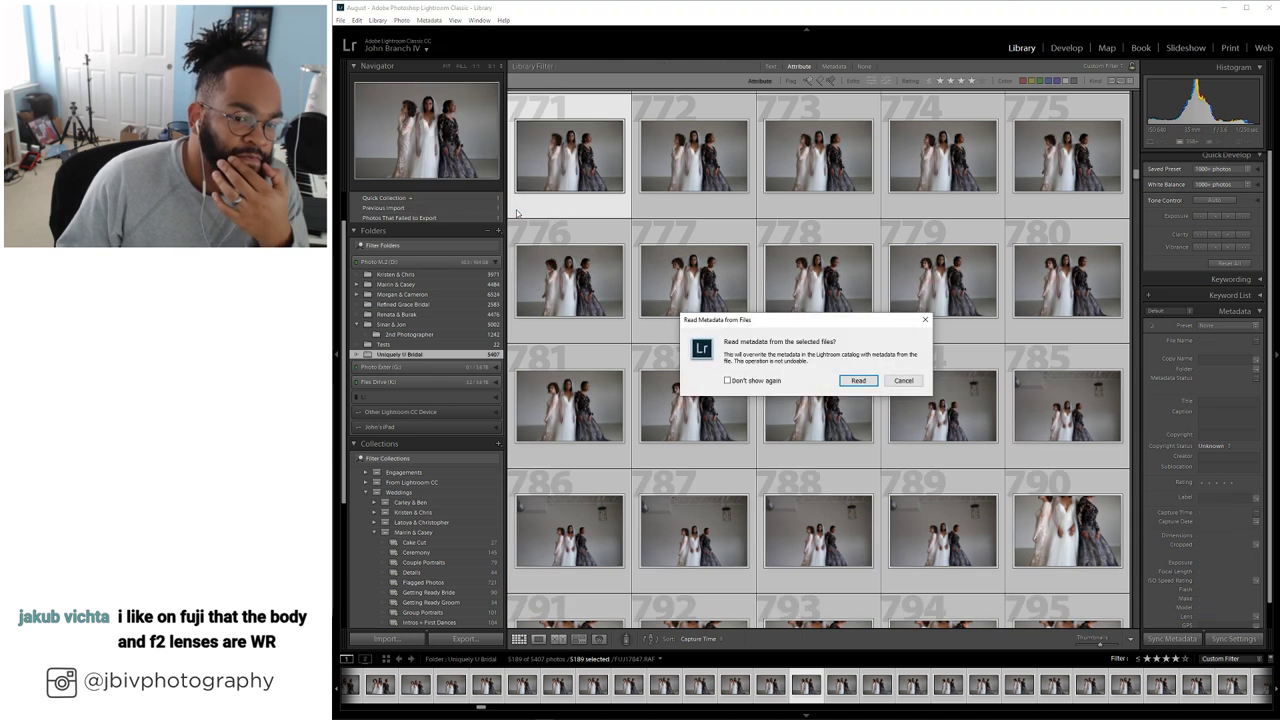
click(859, 382)
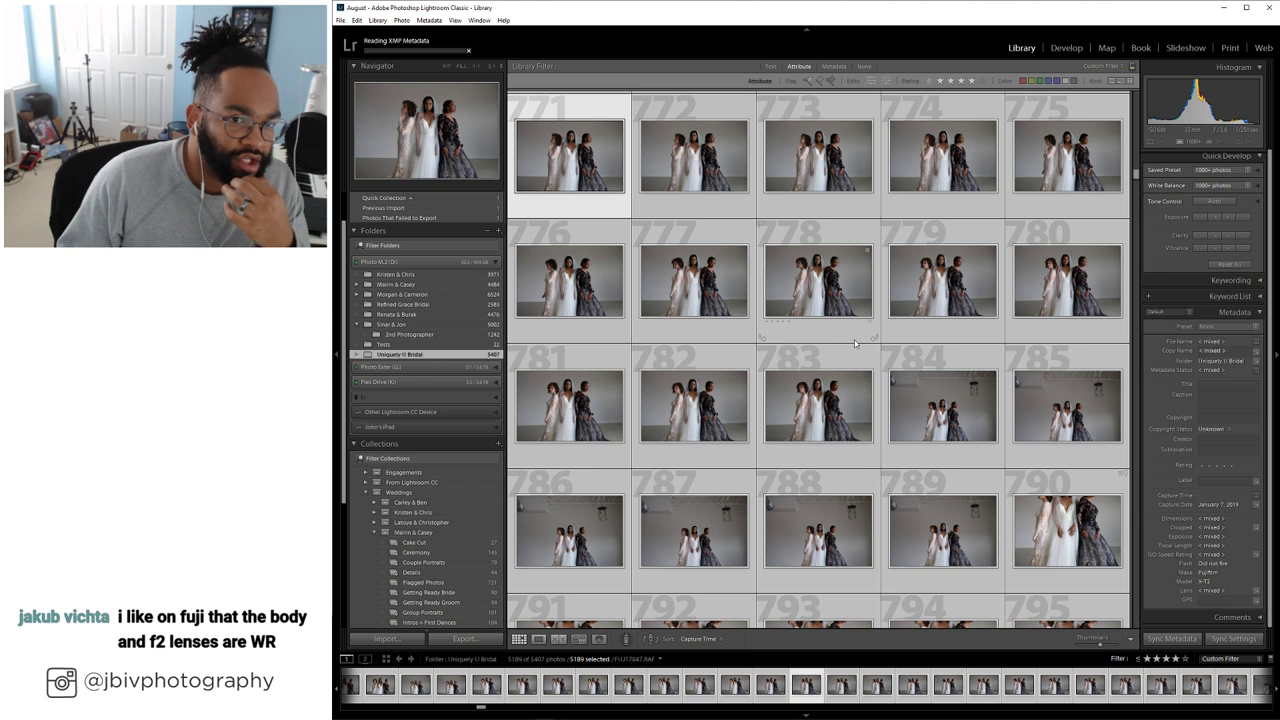
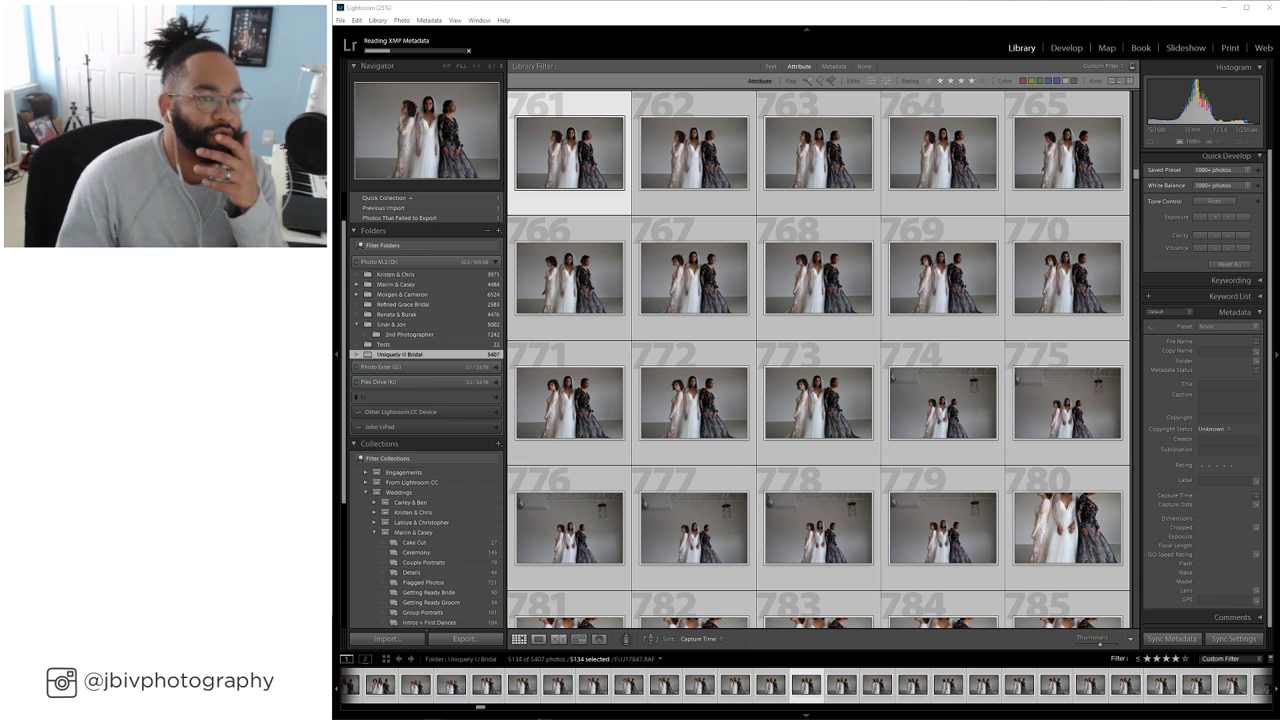
Scroll the Library grid up to the groomsmen photos at the top of the Uniquely U Bridal folder
scroll(802, 278, up, 2)
scroll(802, 278, up, 20)
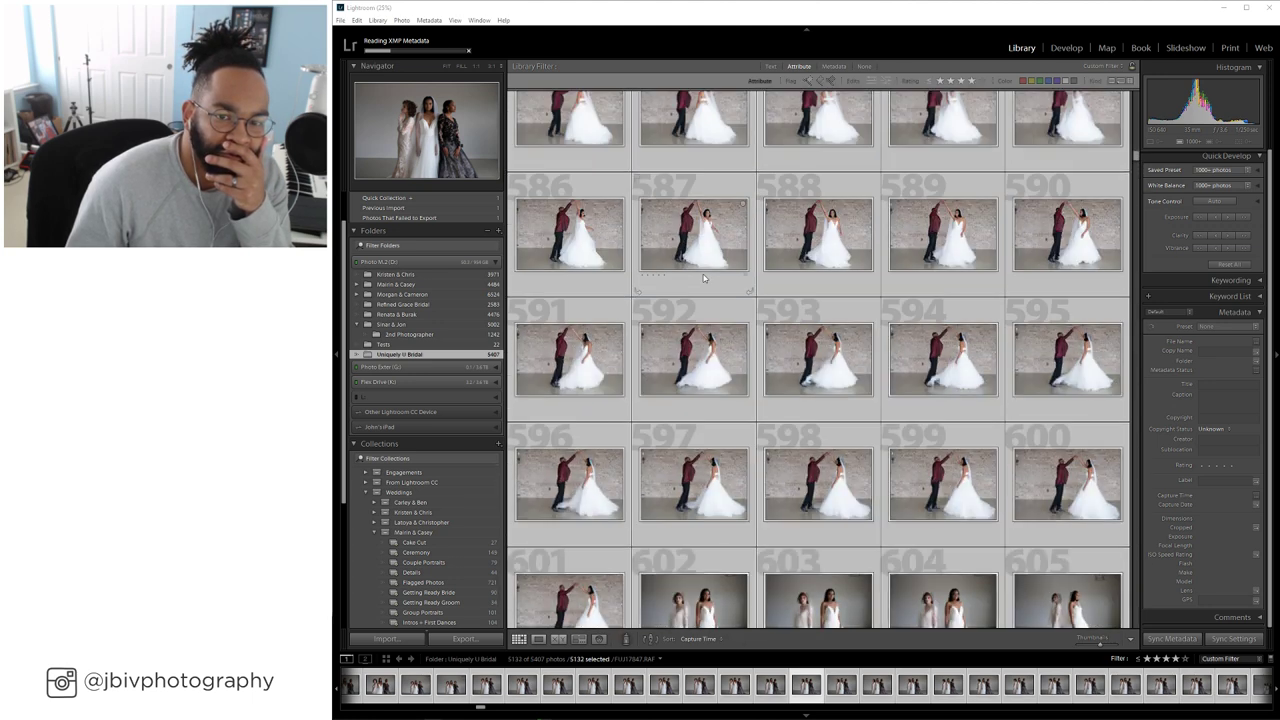
scroll(704, 276, up, 20)
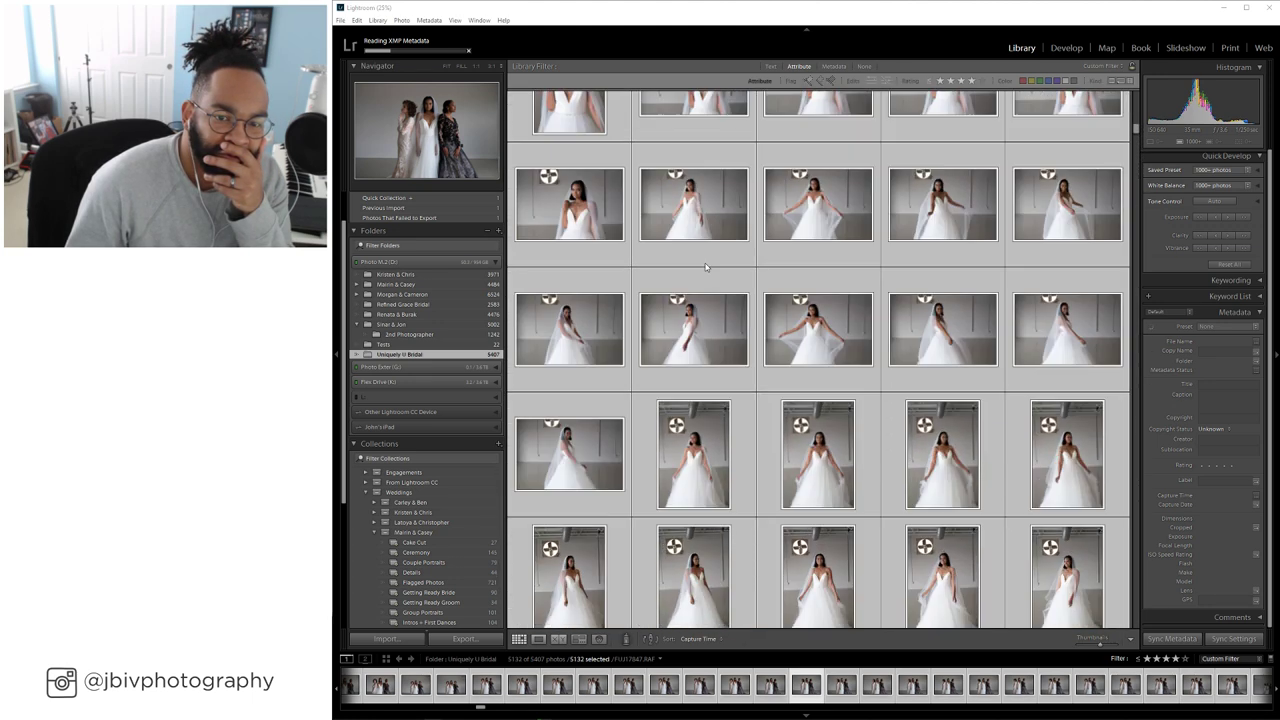
scroll(705, 266, up, 20)
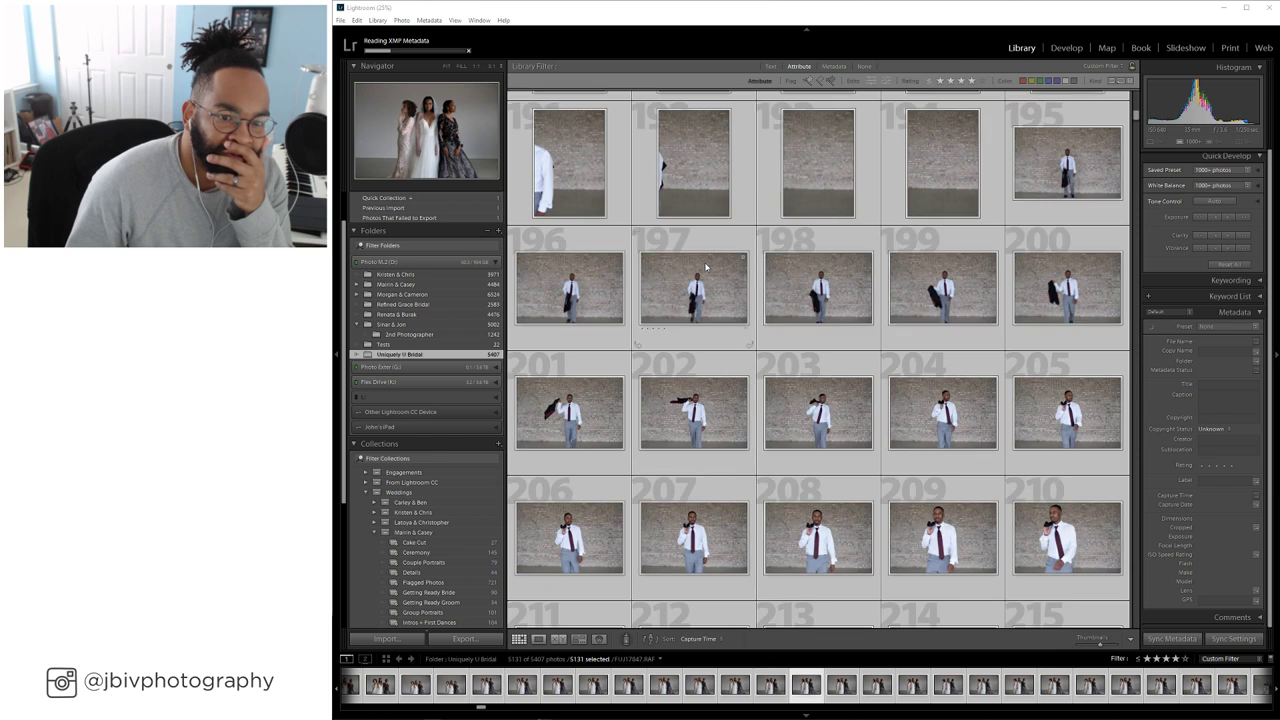
scroll(705, 266, up, 20)
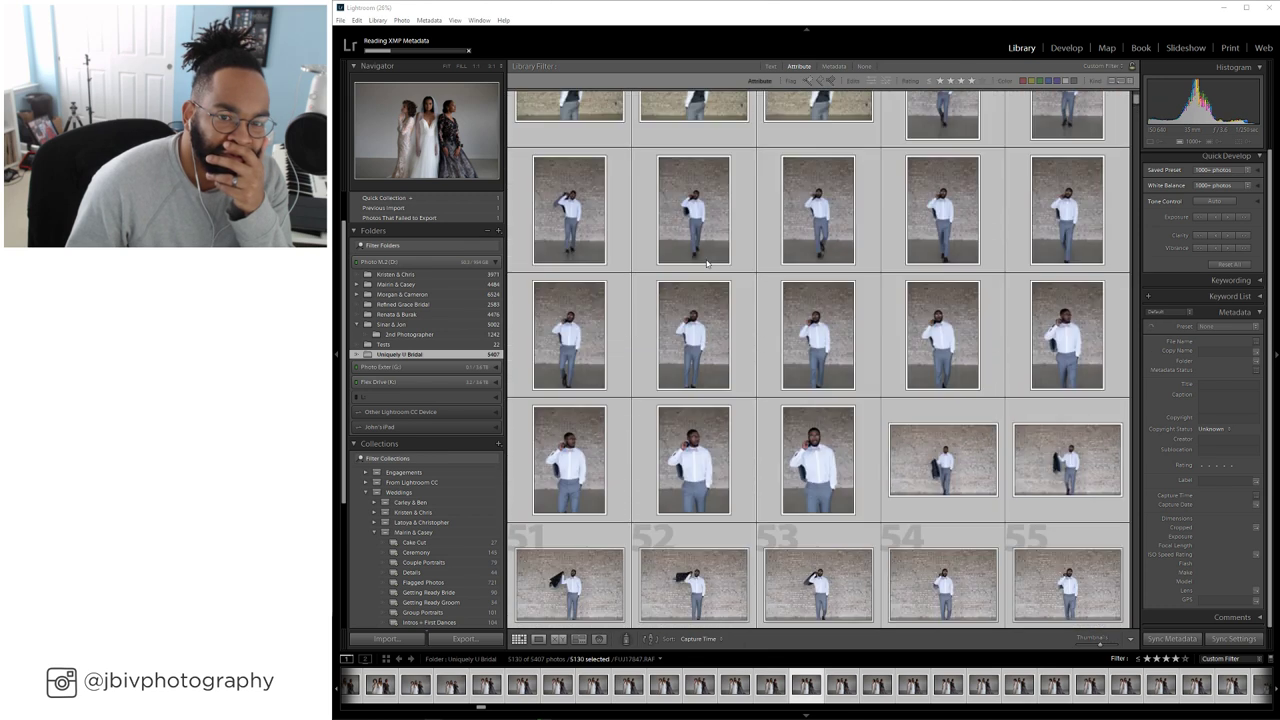
scroll(706, 262, up, 5)
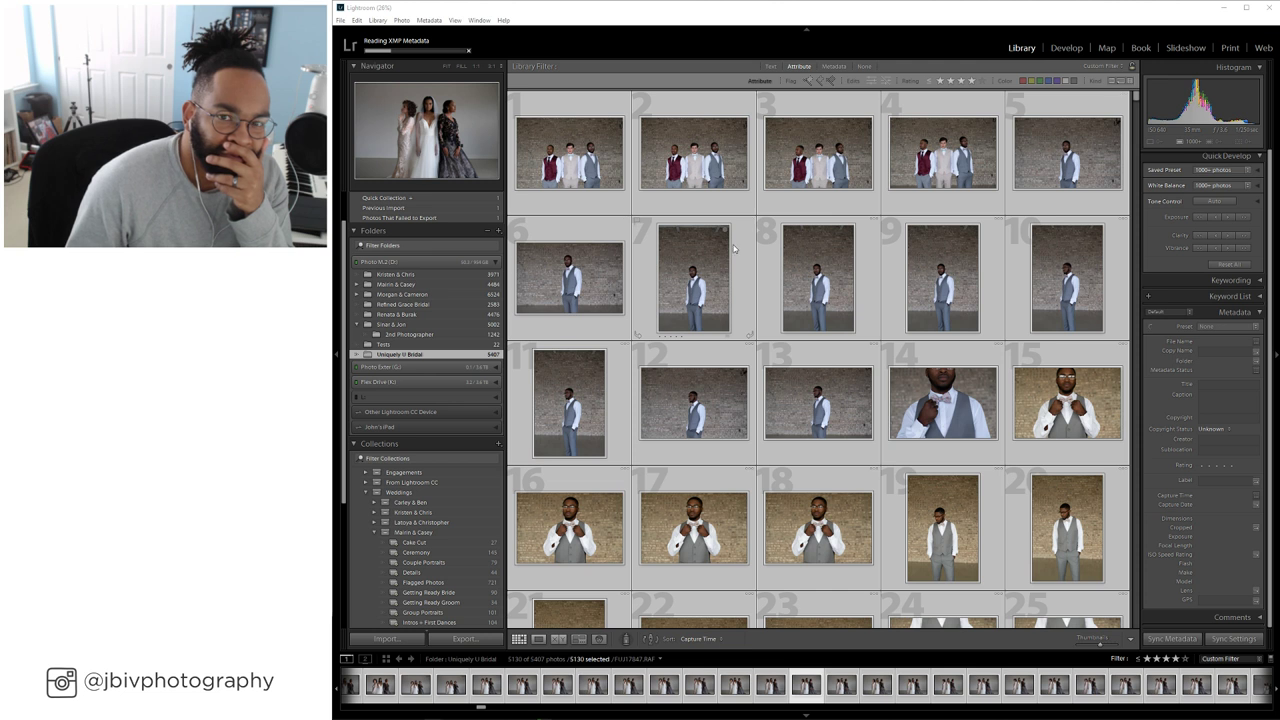
Set the Library Filter rating to 5 Stars and Higher, leaving 290 of 5,407 photos
click(930, 84)
click(950, 88)
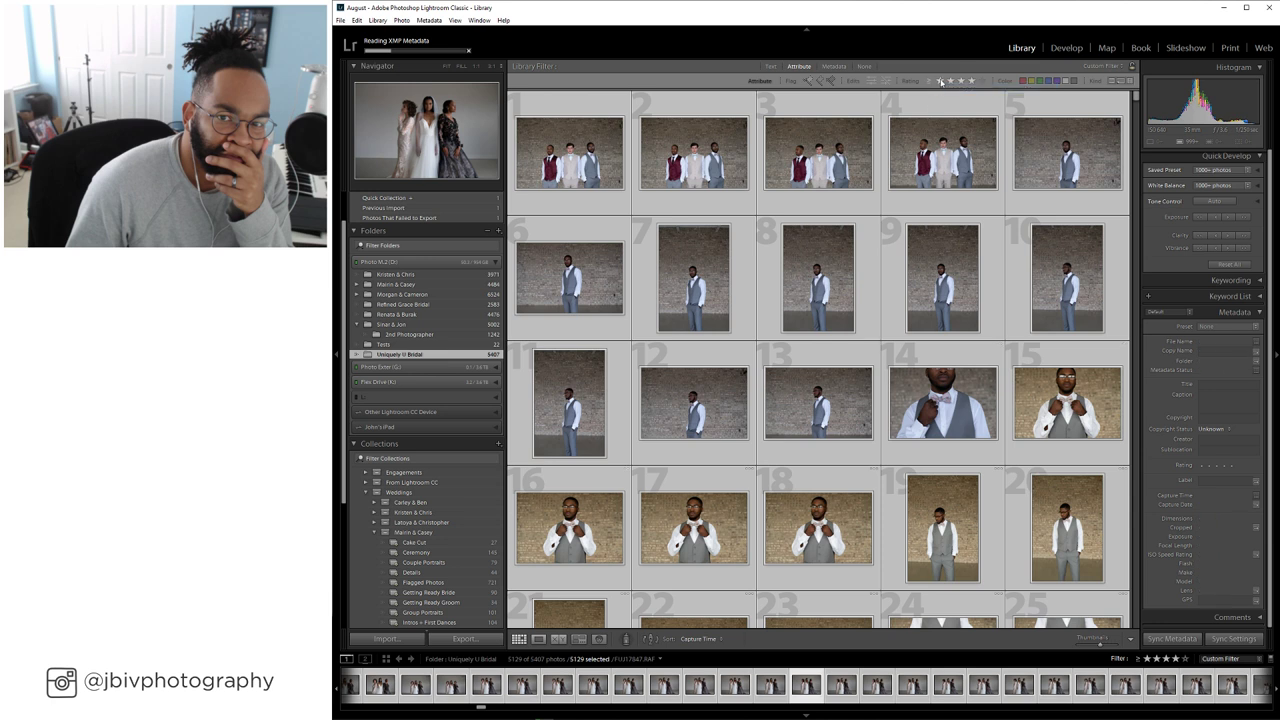
click(940, 84)
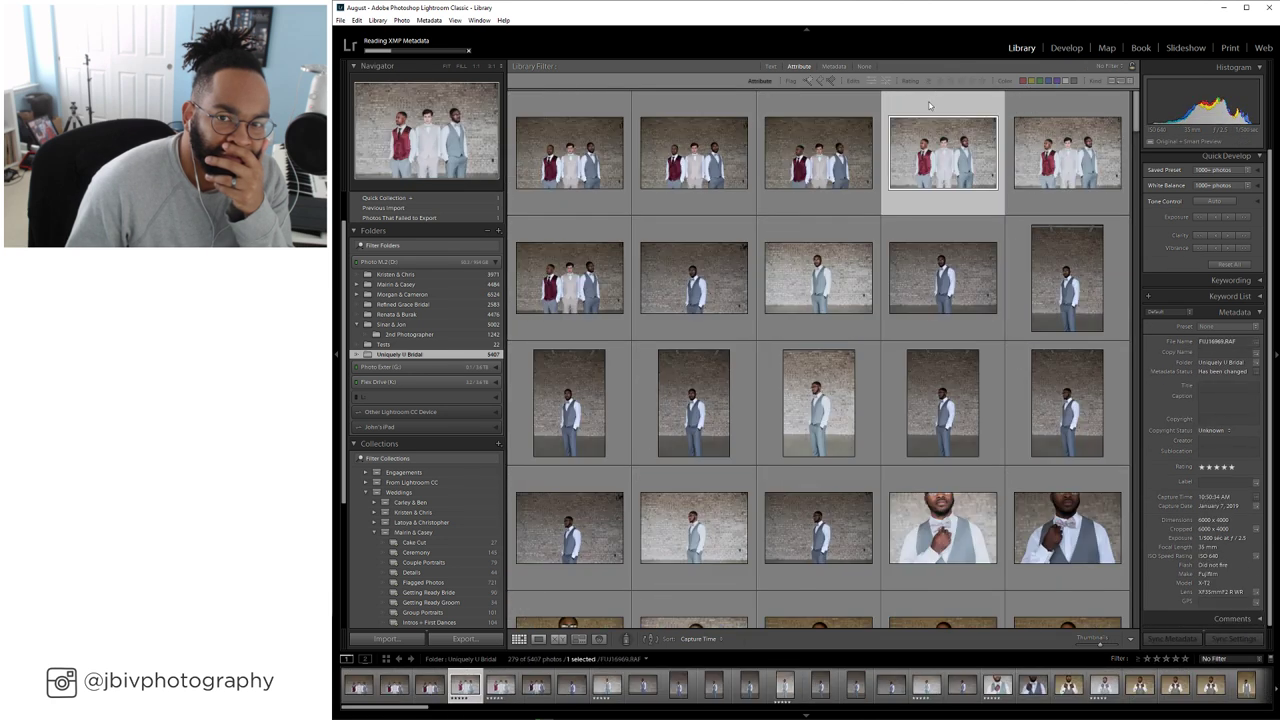
scroll(671, 240, down, 15)
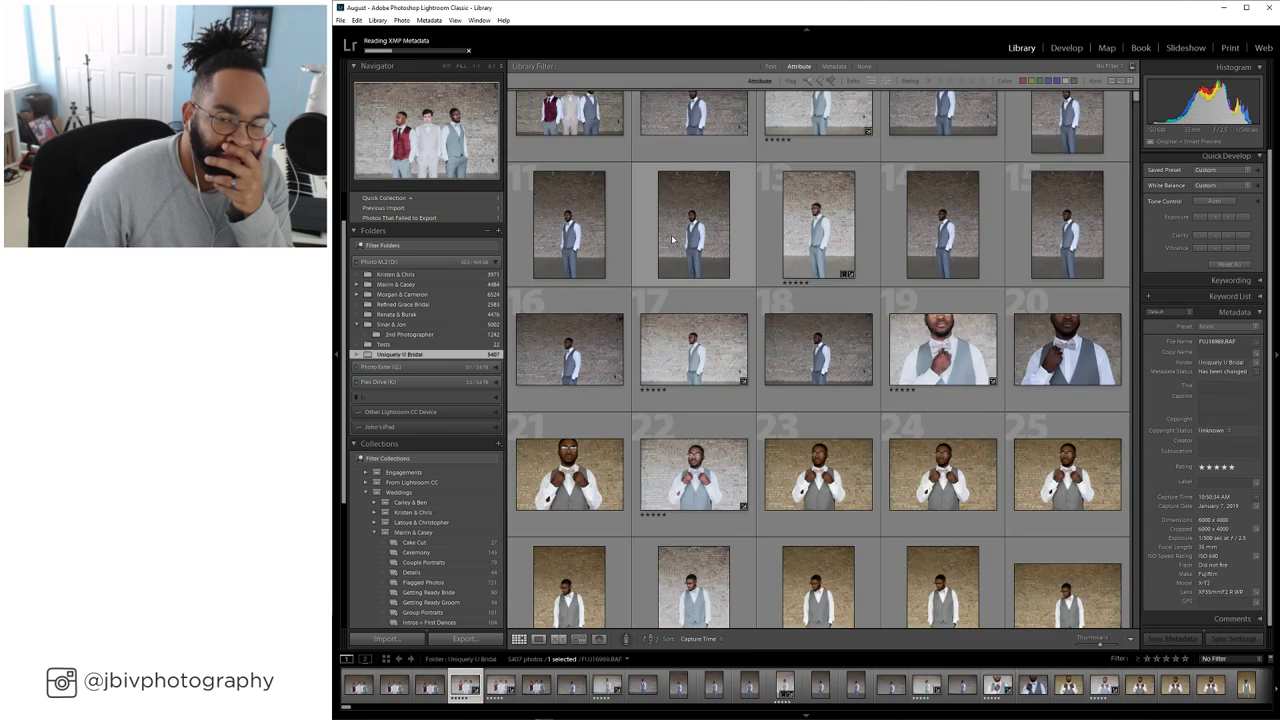
scroll(671, 240, up, 15)
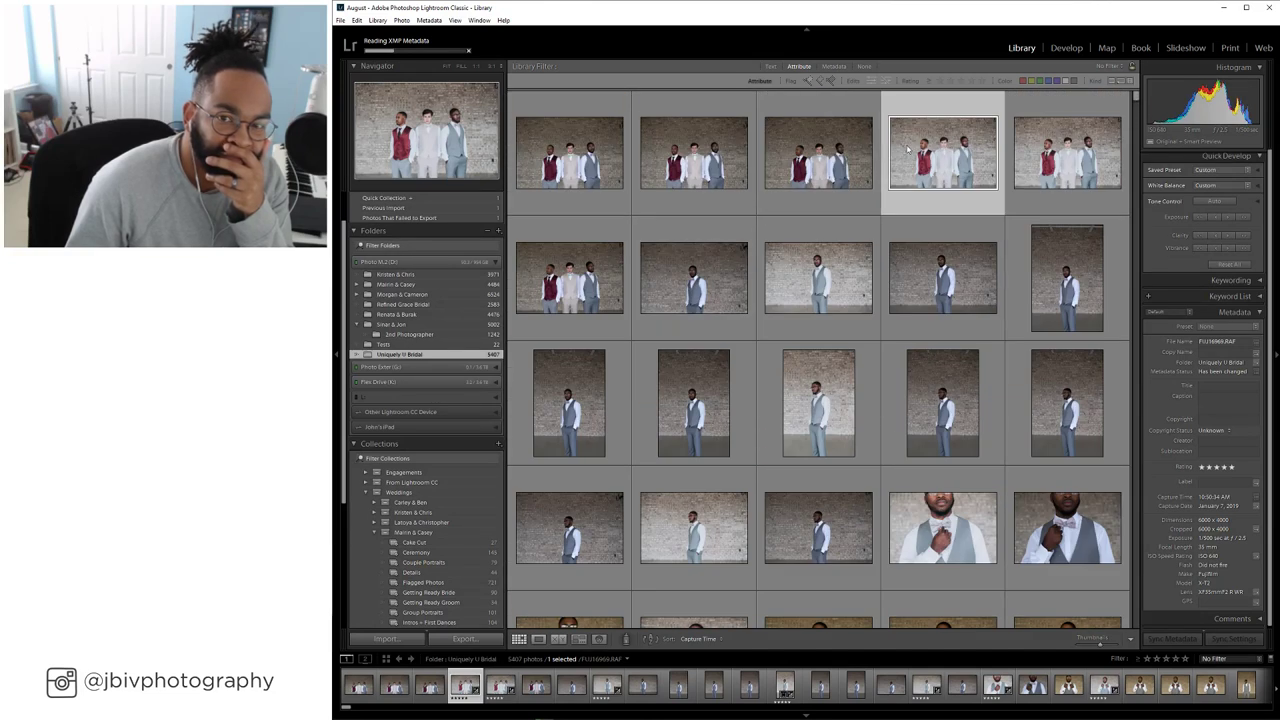
click(982, 80)
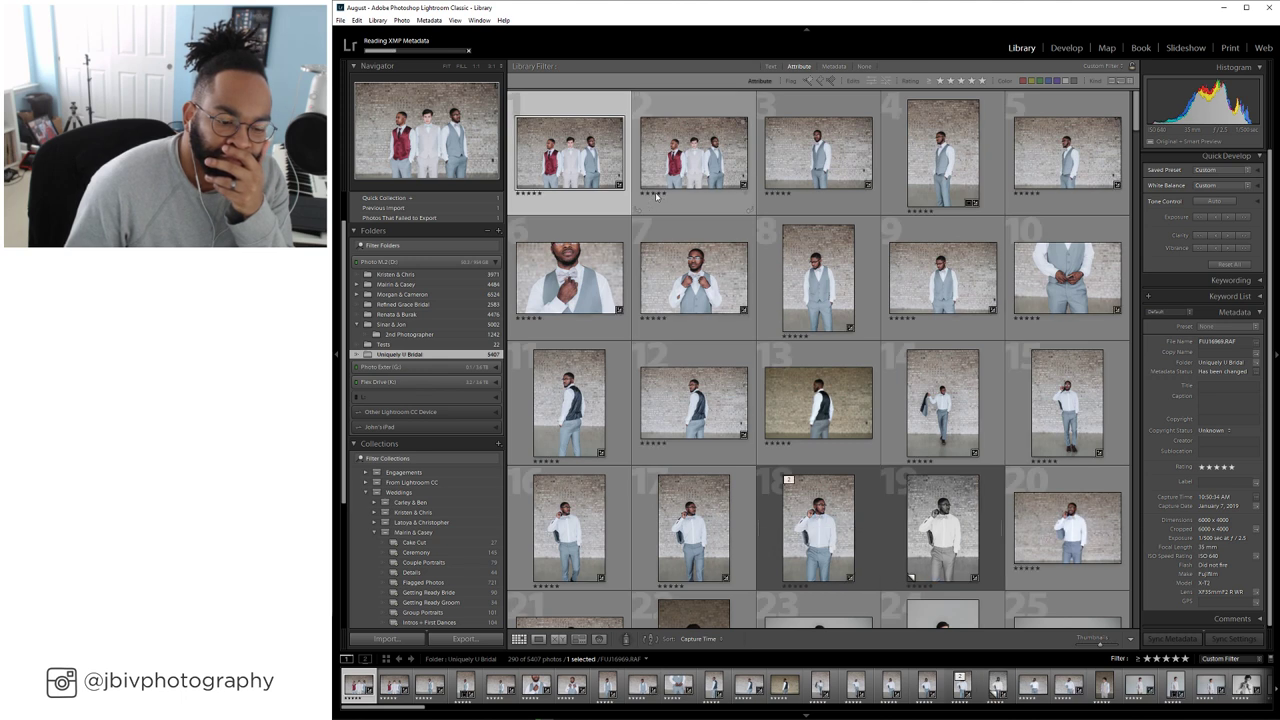
Scroll down through the 5-star photos to the bride-and-groom shots in the white studio
scroll(654, 200, down, 15)
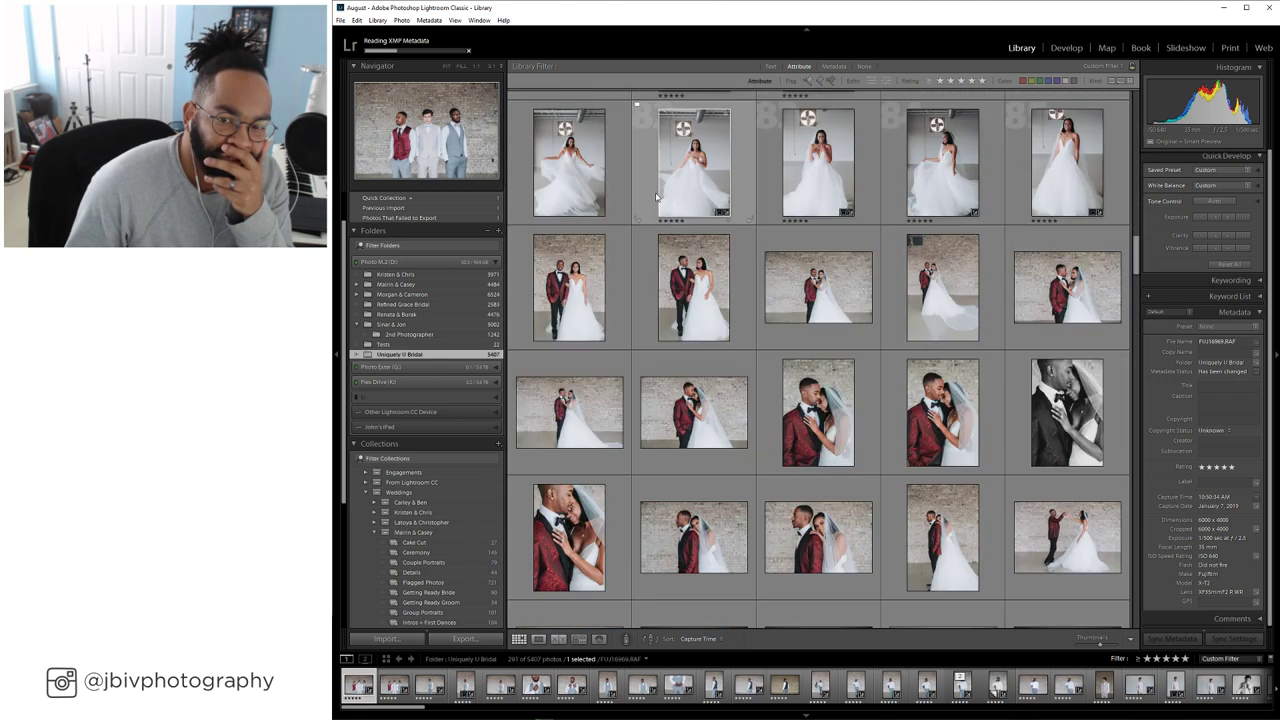
scroll(652, 205, down, 10)
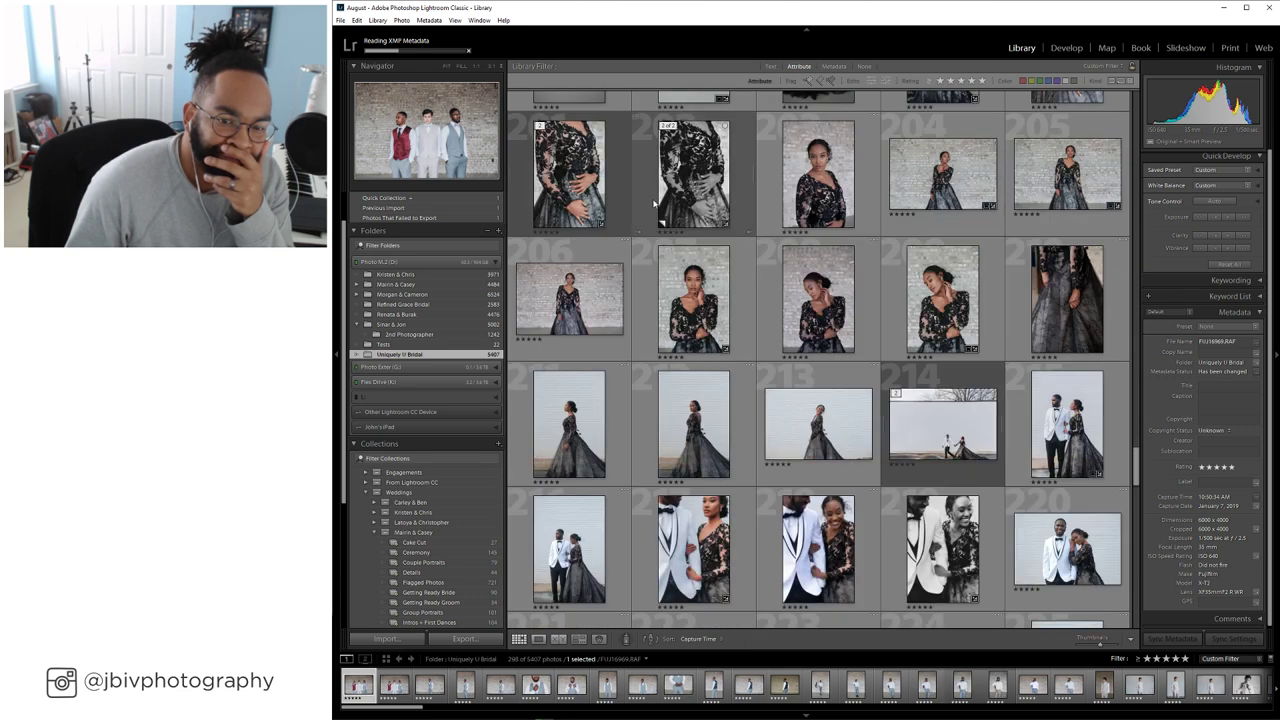
scroll(654, 204, down, 5)
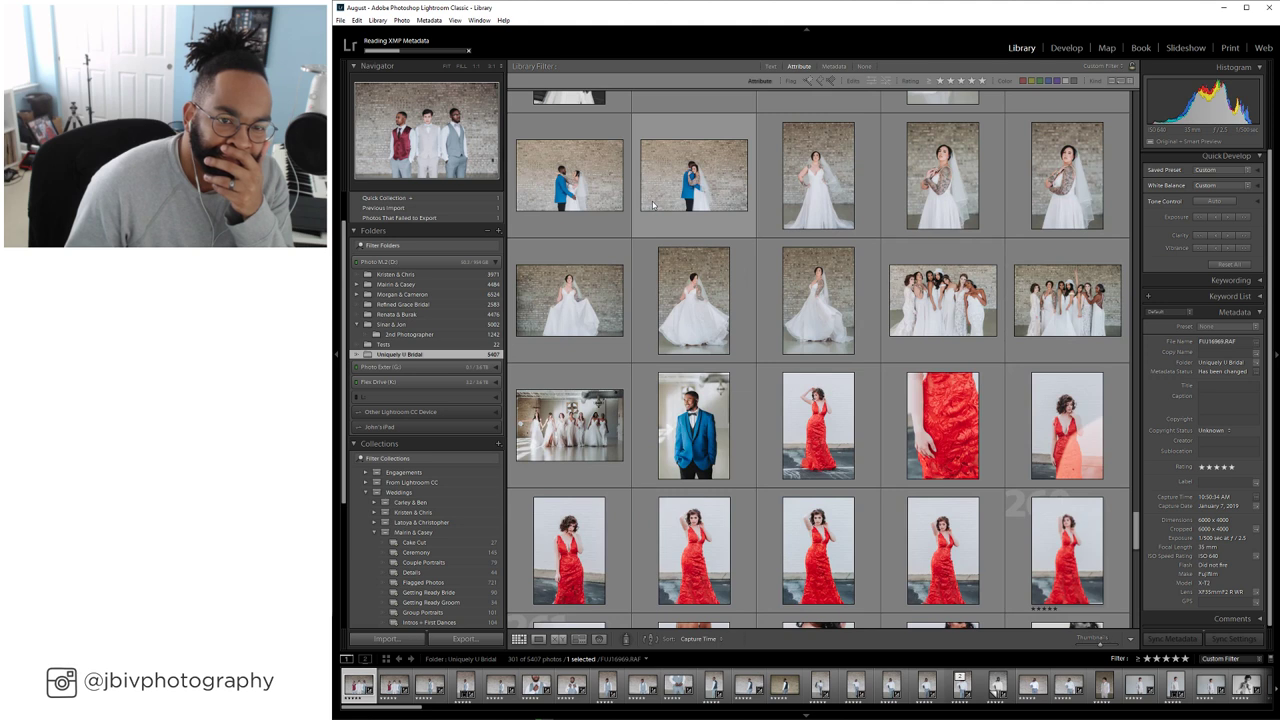
scroll(654, 203, up, 8)
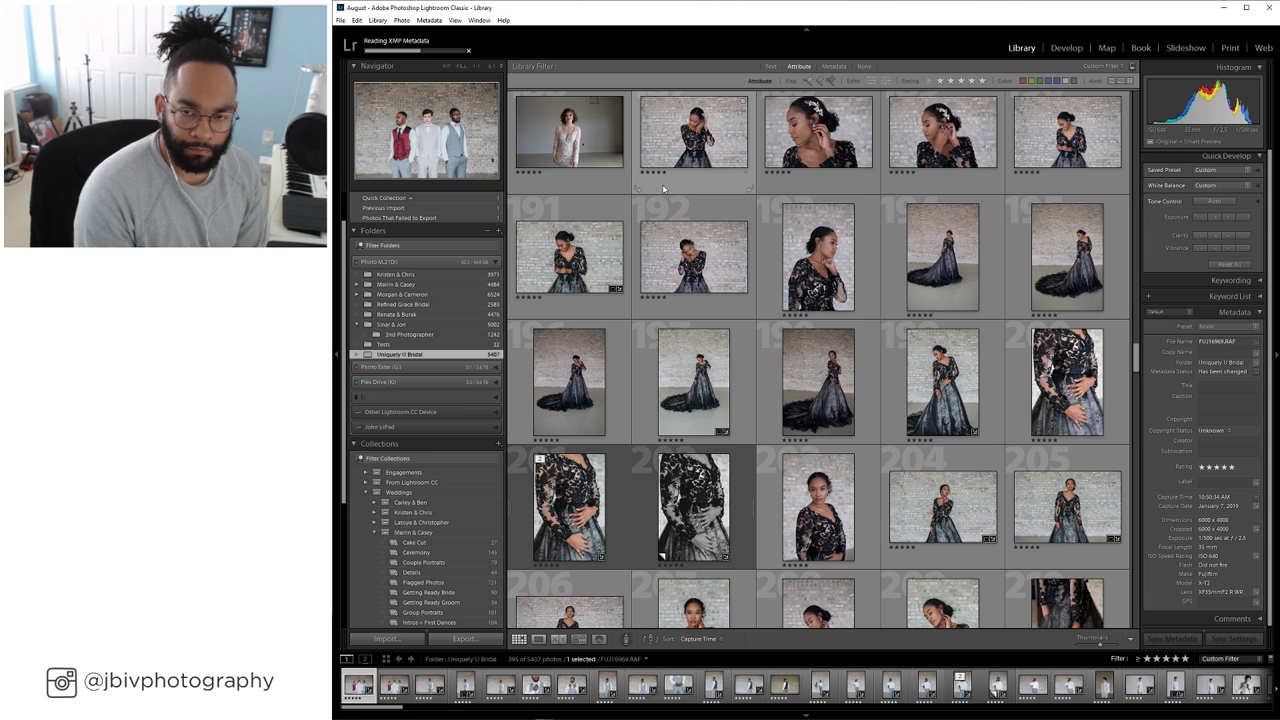
scroll(728, 330, down, 3)
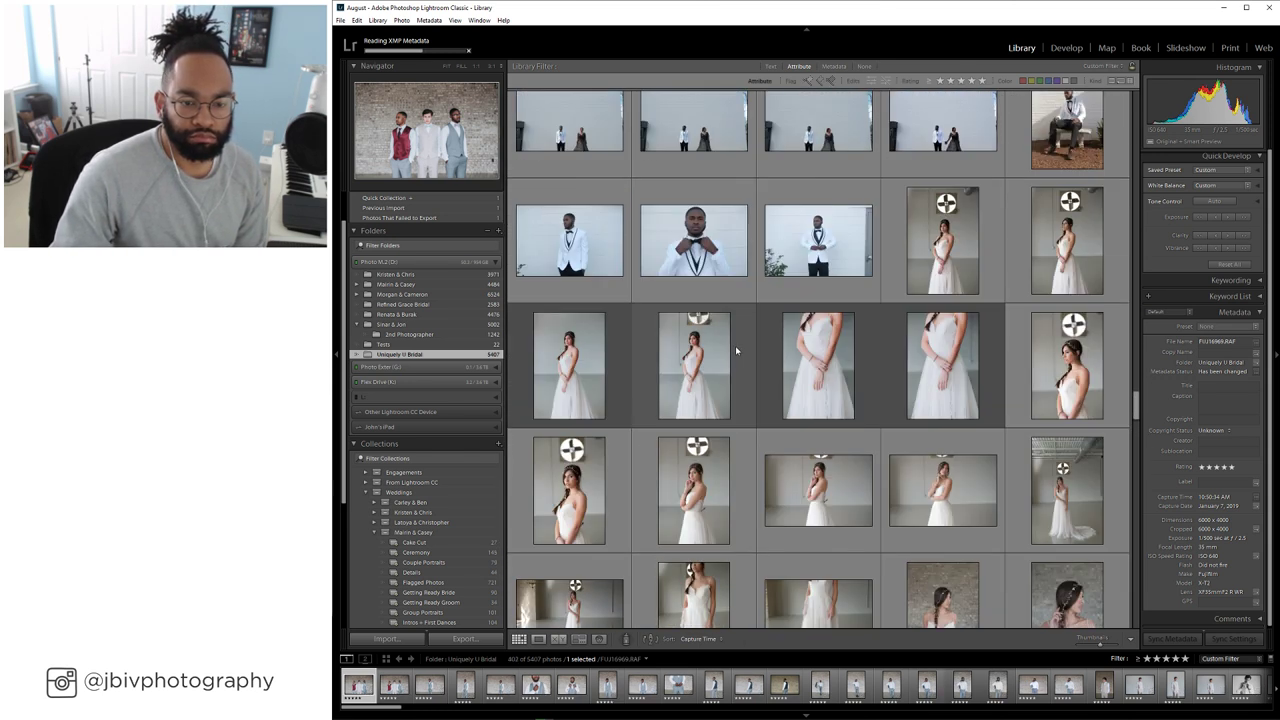
scroll(735, 345, down, 3)
scroll(735, 345, down, 6)
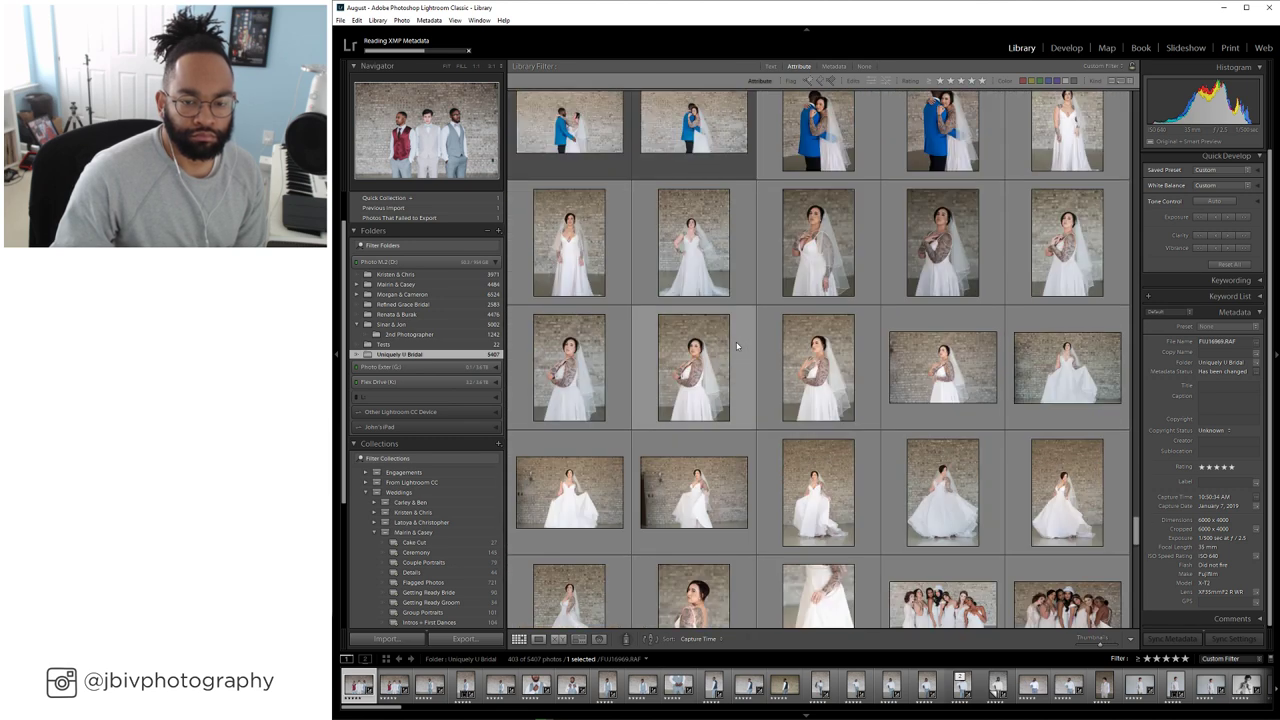
scroll(737, 346, down, 6)
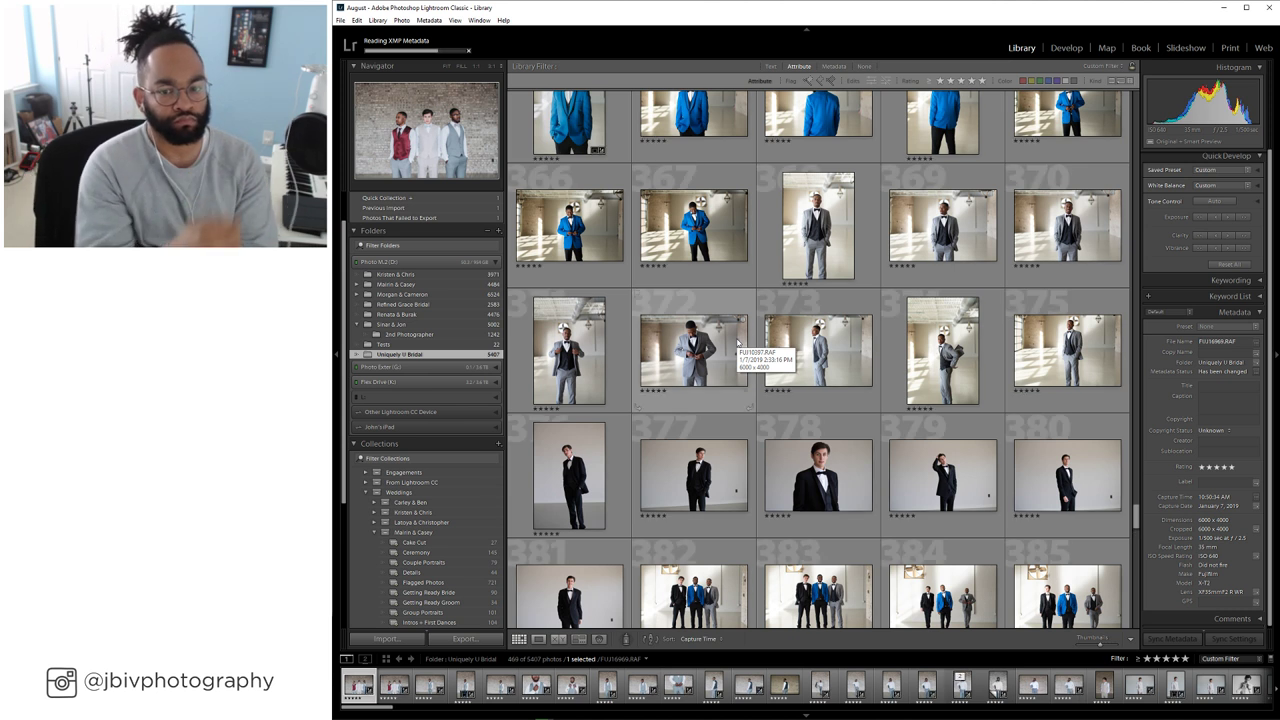
scroll(737, 342, down, 15)
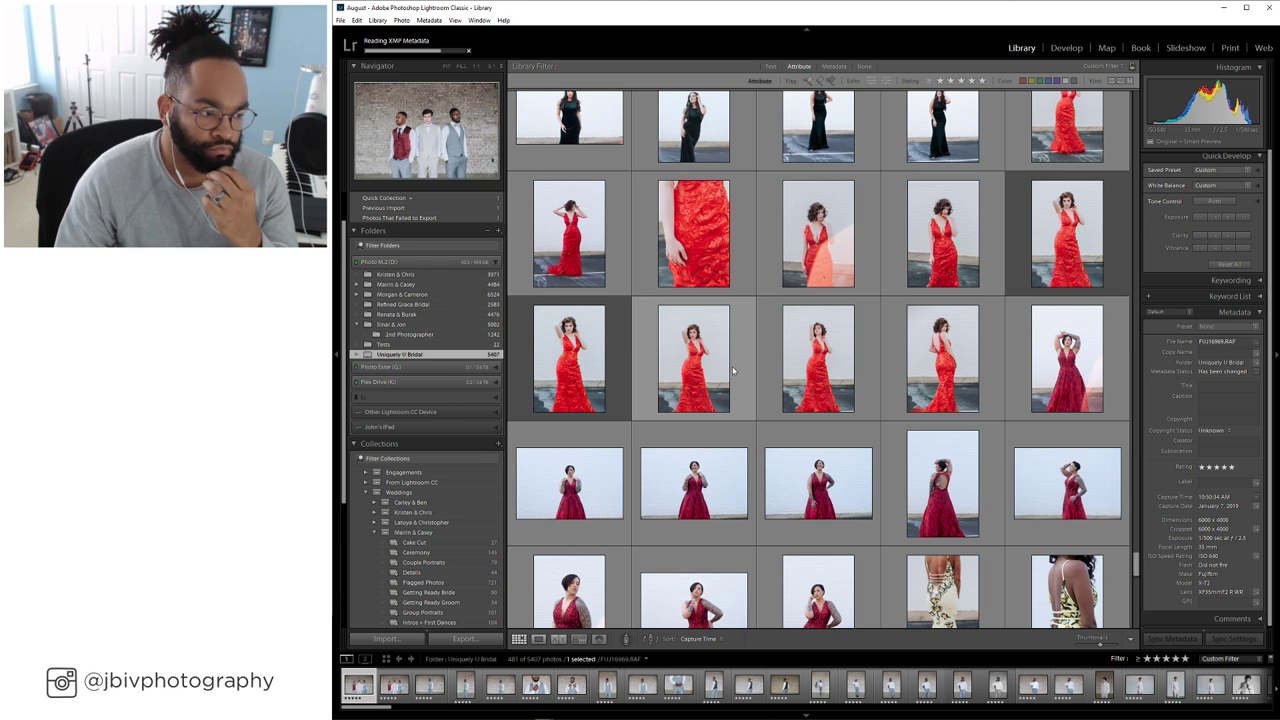
scroll(731, 372, down, 10)
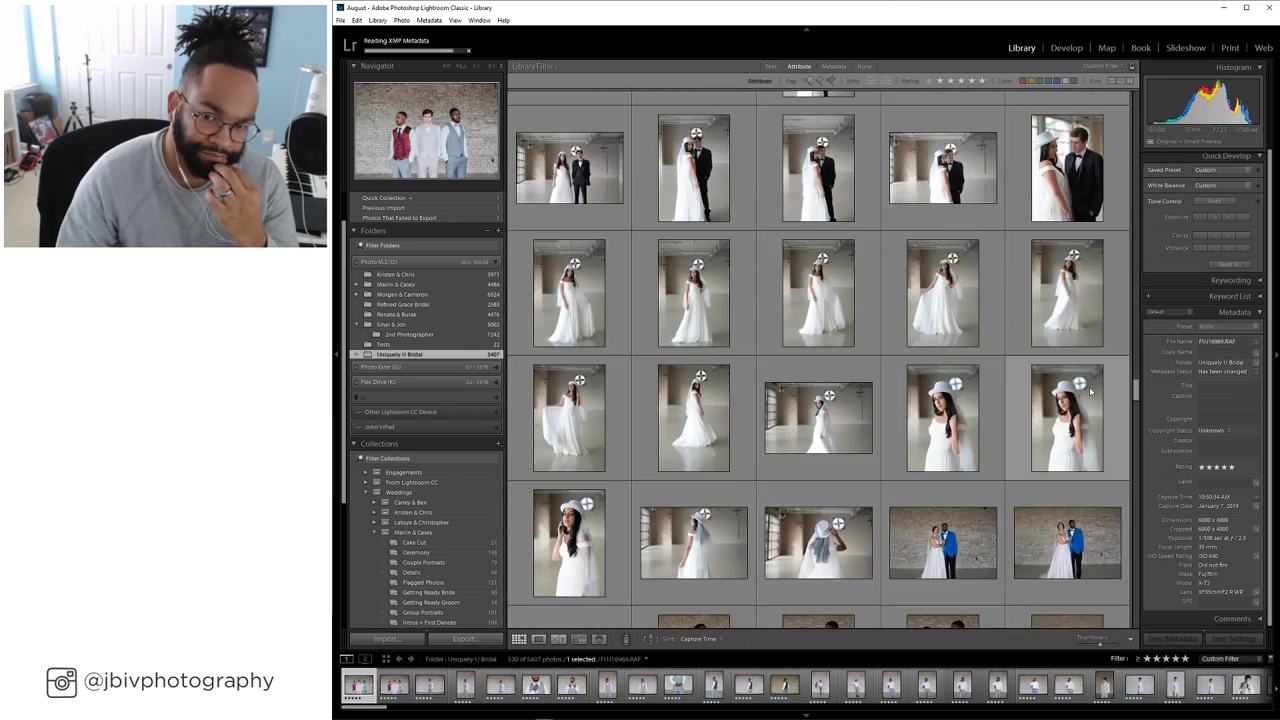
Select the Bridal Portrait Styled Shoot title image in the 5-star grid
drag(1137, 386, 1136, 283)
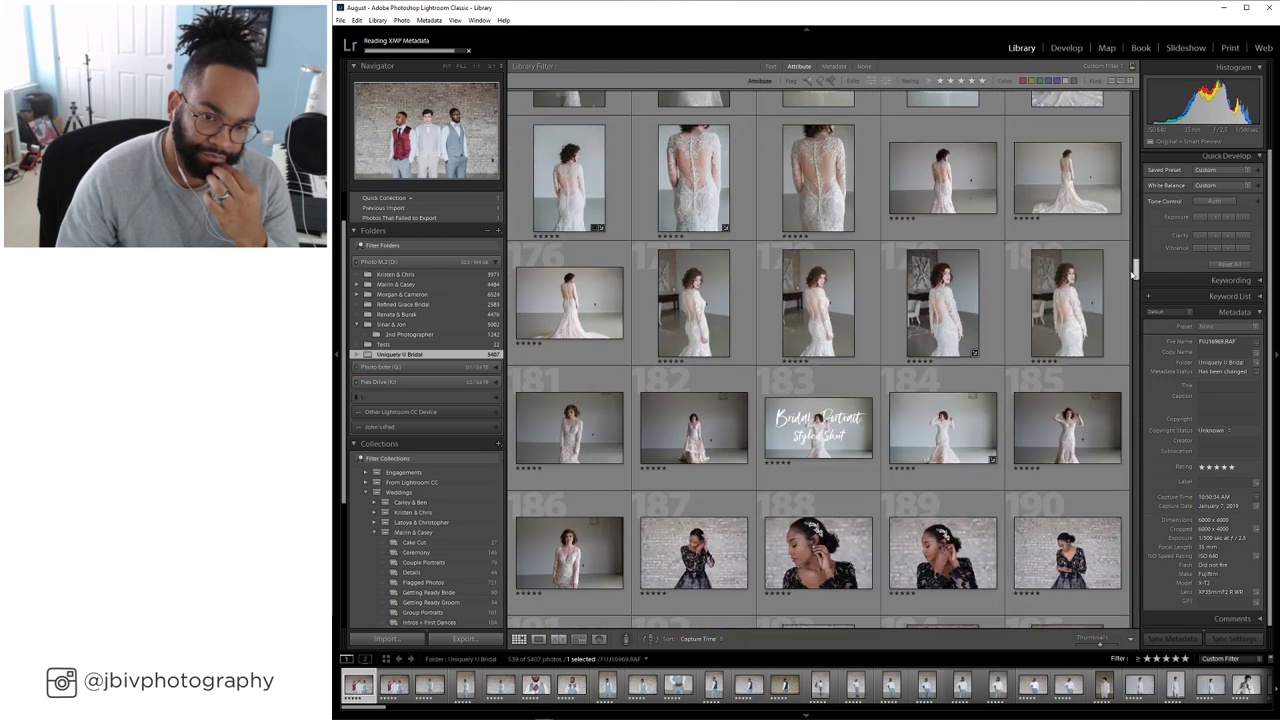
click(820, 443)
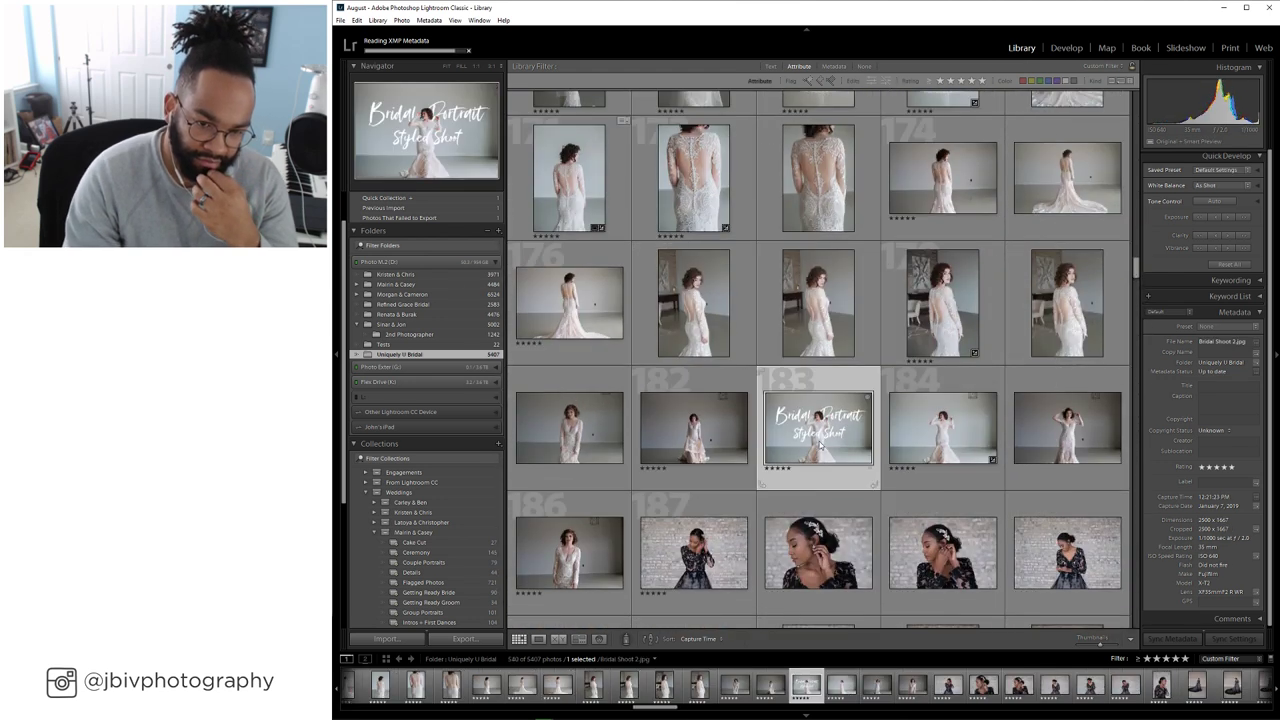
scroll(990, 332, up, 10)
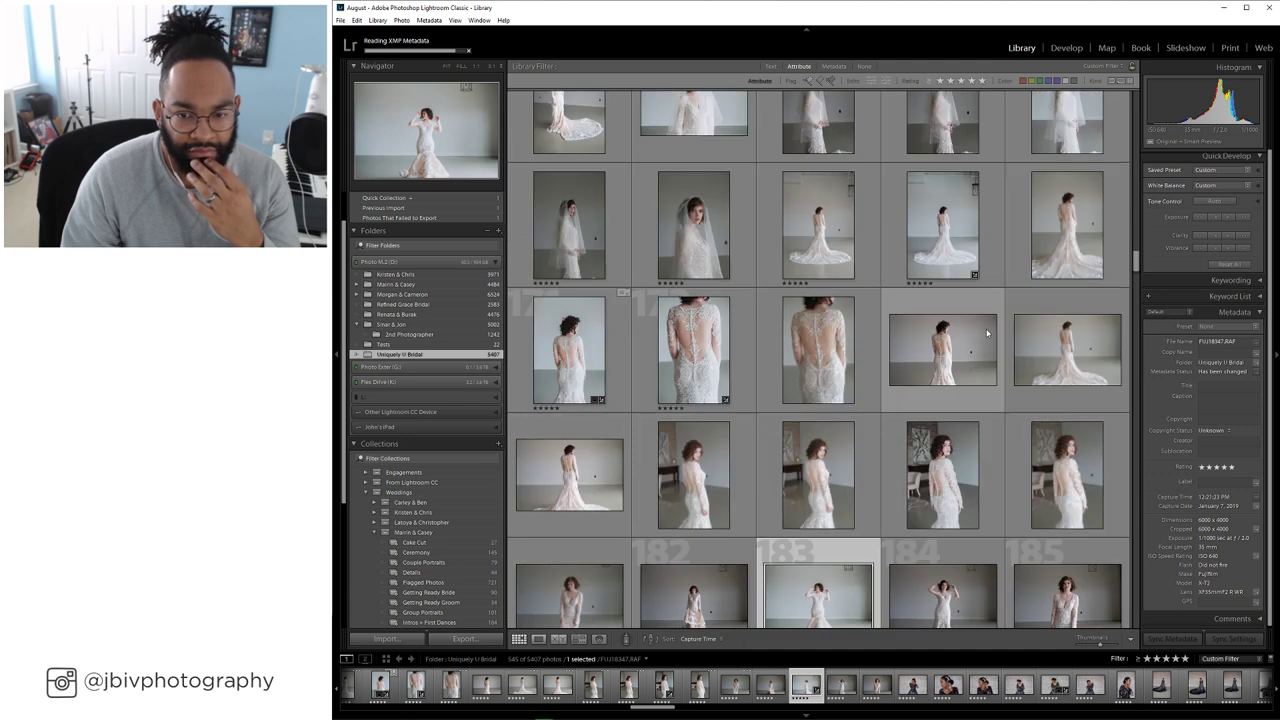
scroll(1010, 331, up, 10)
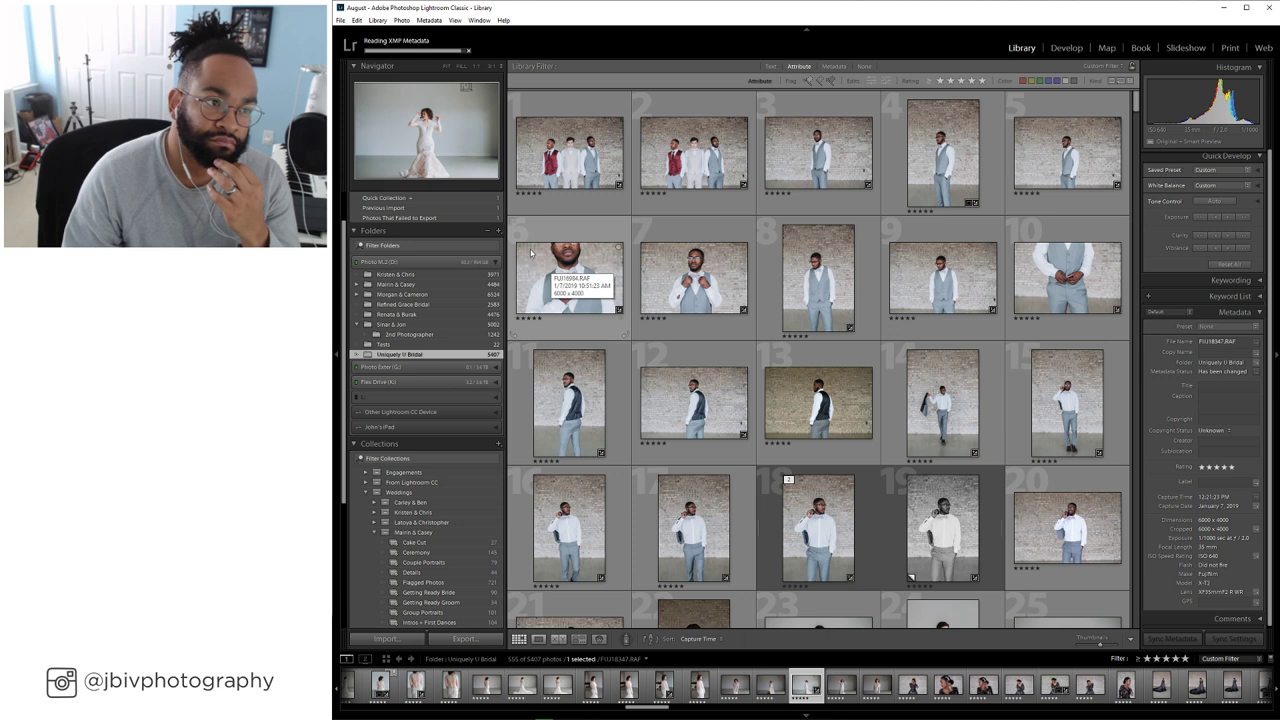
Hide thumbnail numbers and star ratings, then browse back up to the groomsmen shots
key(j)
key(j)
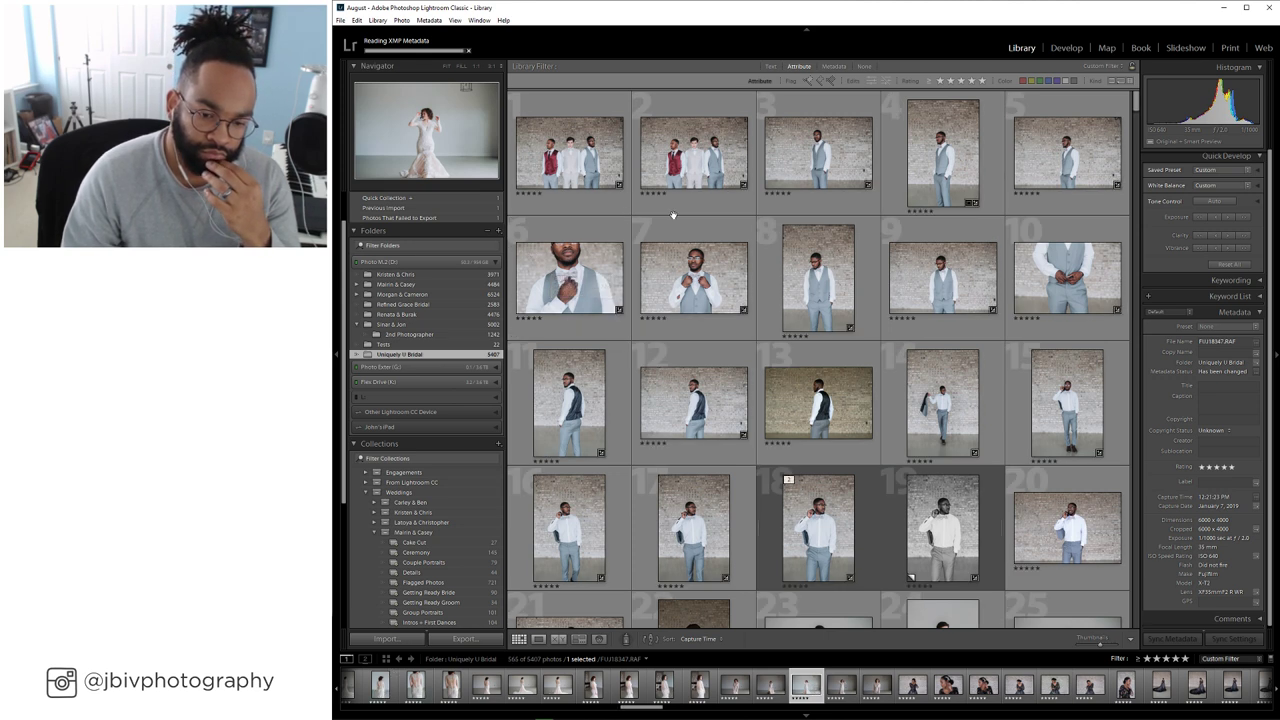
scroll(697, 228, down, 3)
scroll(700, 240, down, 20)
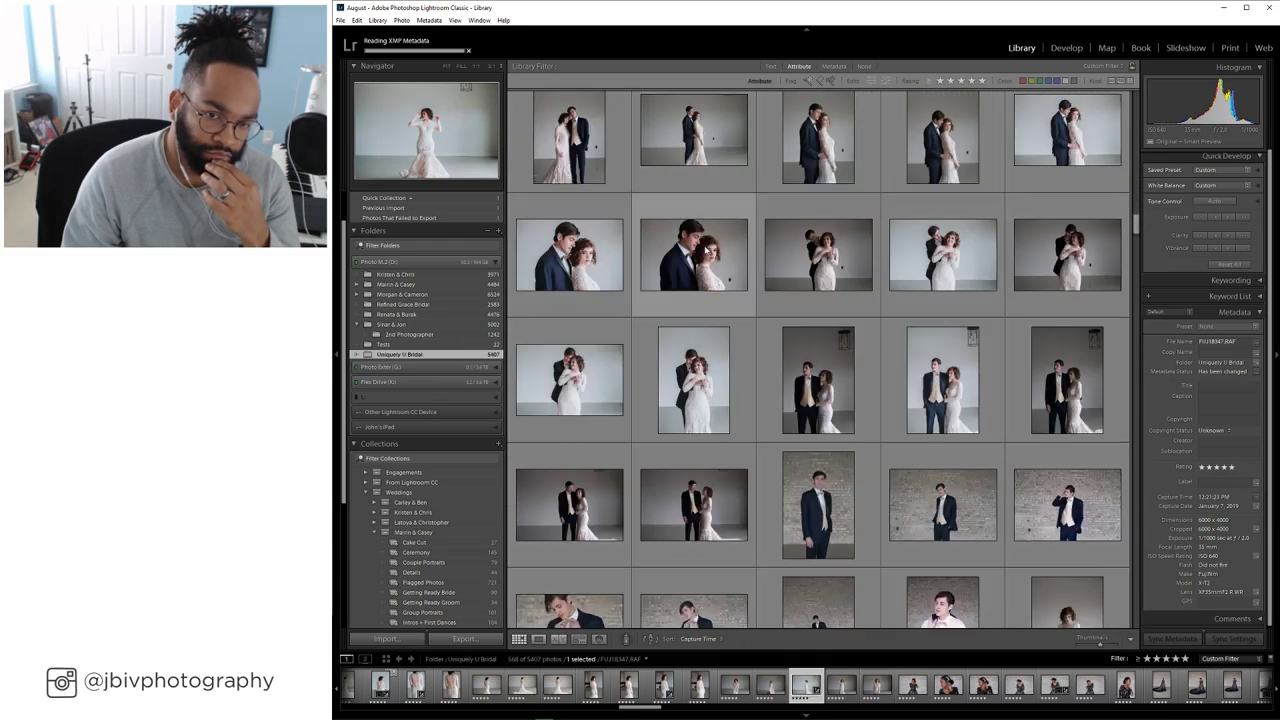
scroll(705, 252, down, 20)
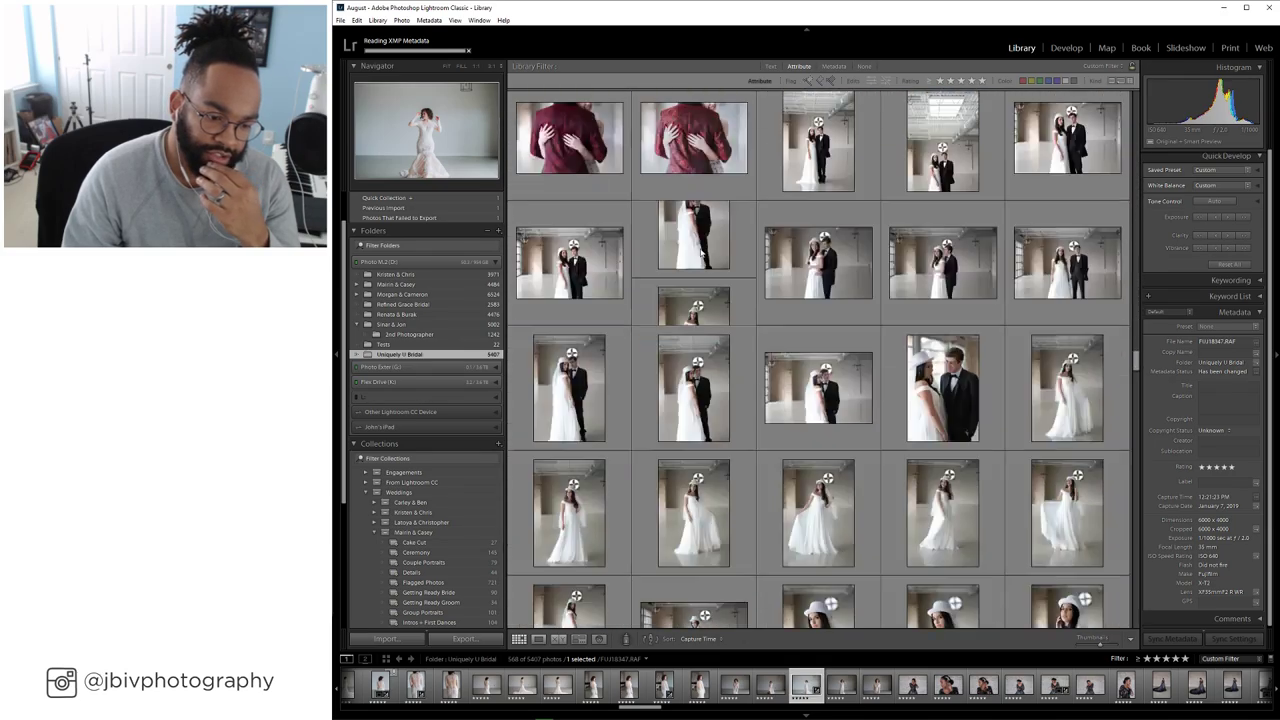
scroll(700, 245, down, 10)
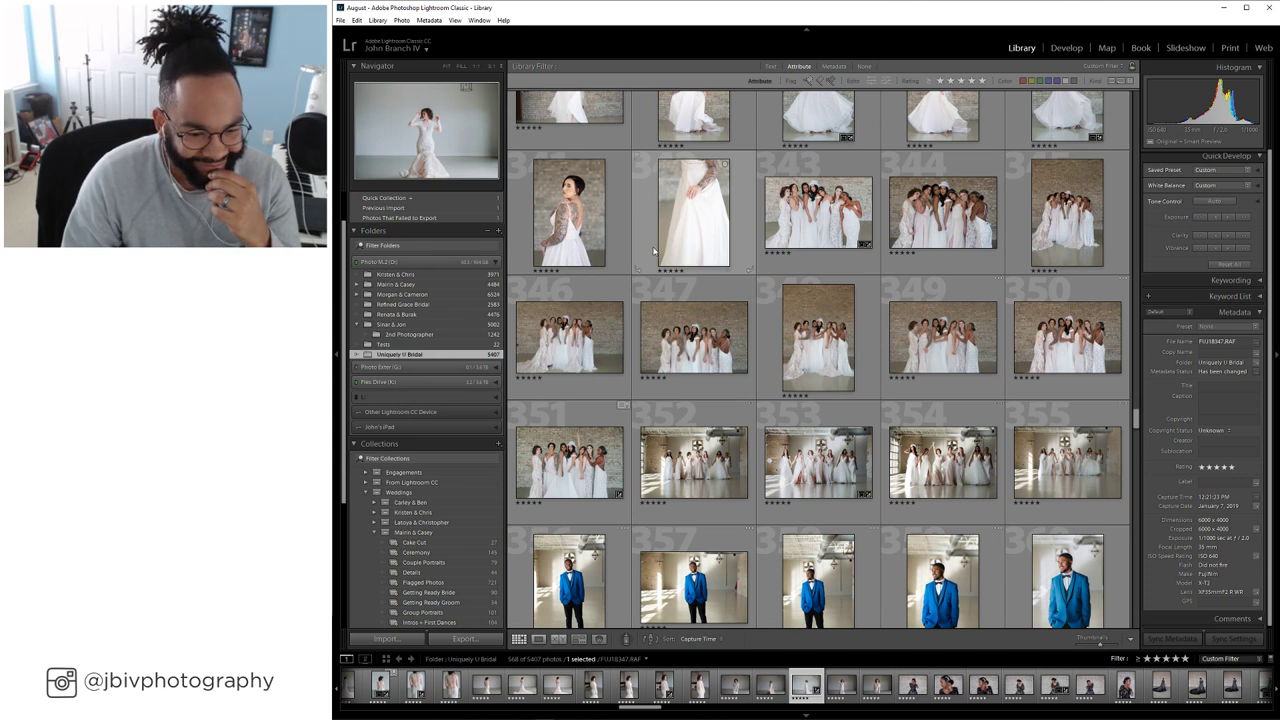
scroll(654, 251, up, 20)
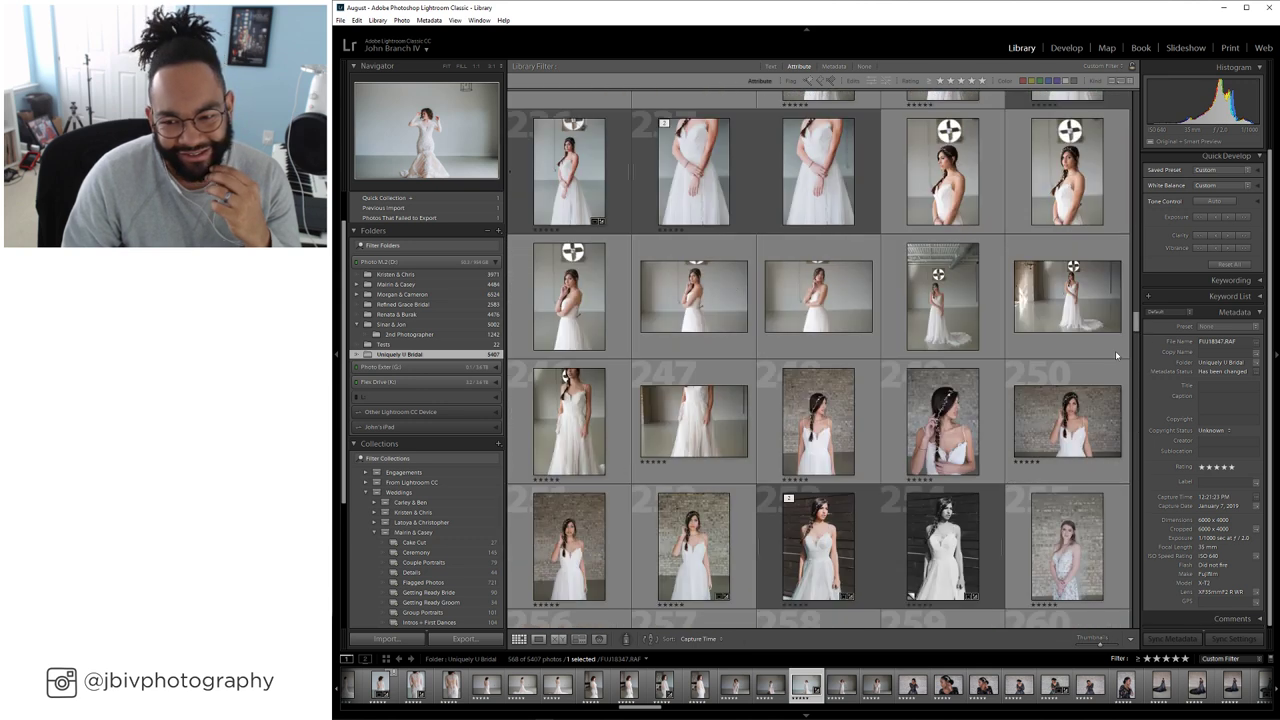
scroll(676, 375, up, 20)
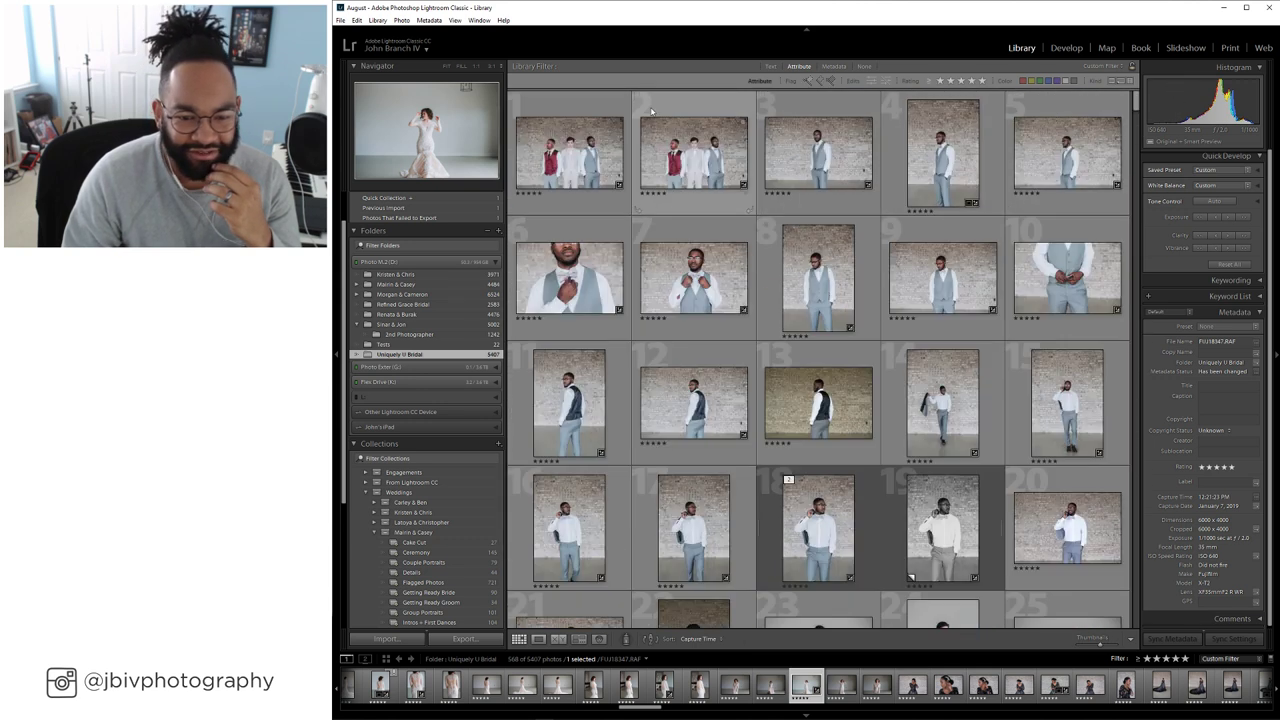
Copy the develop settings from the selected groomsman photo
right_click(676, 375)
mouse_move(764, 295)
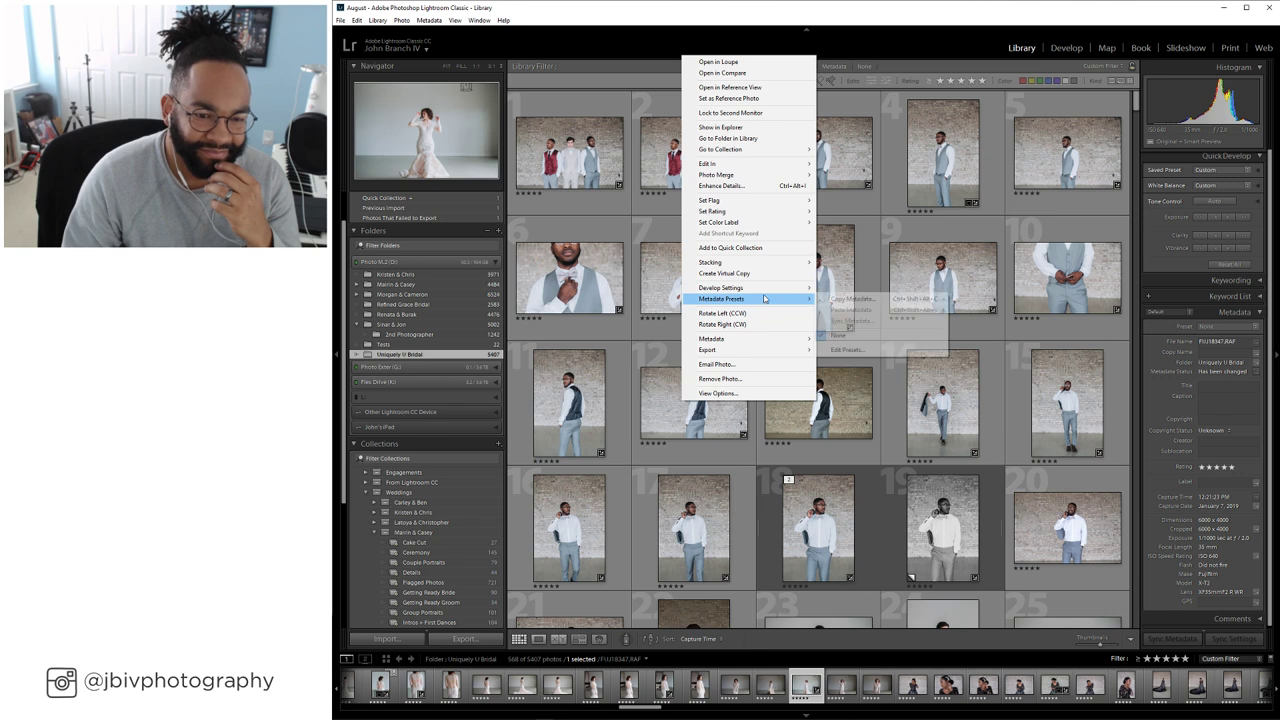
click(850, 313)
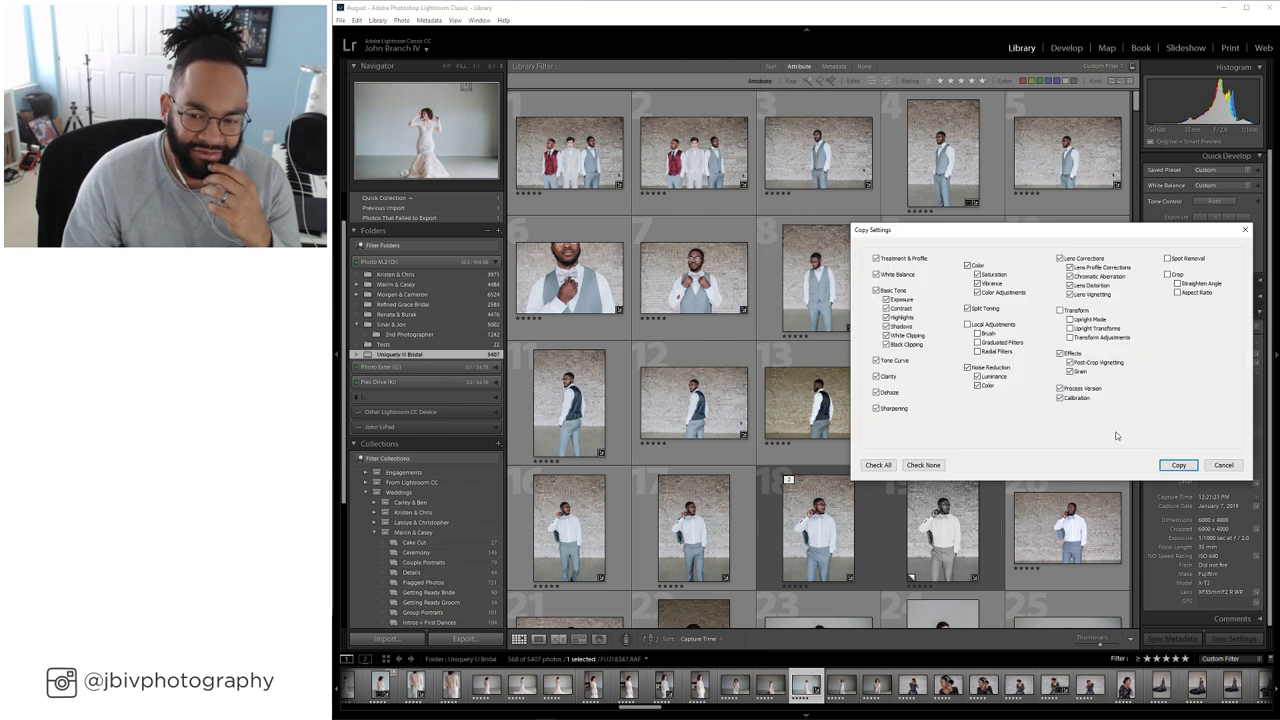
Paste the copied develop settings onto photo 13, then view photo 12 in Loupe
click(1178, 465)
right_click(800, 398)
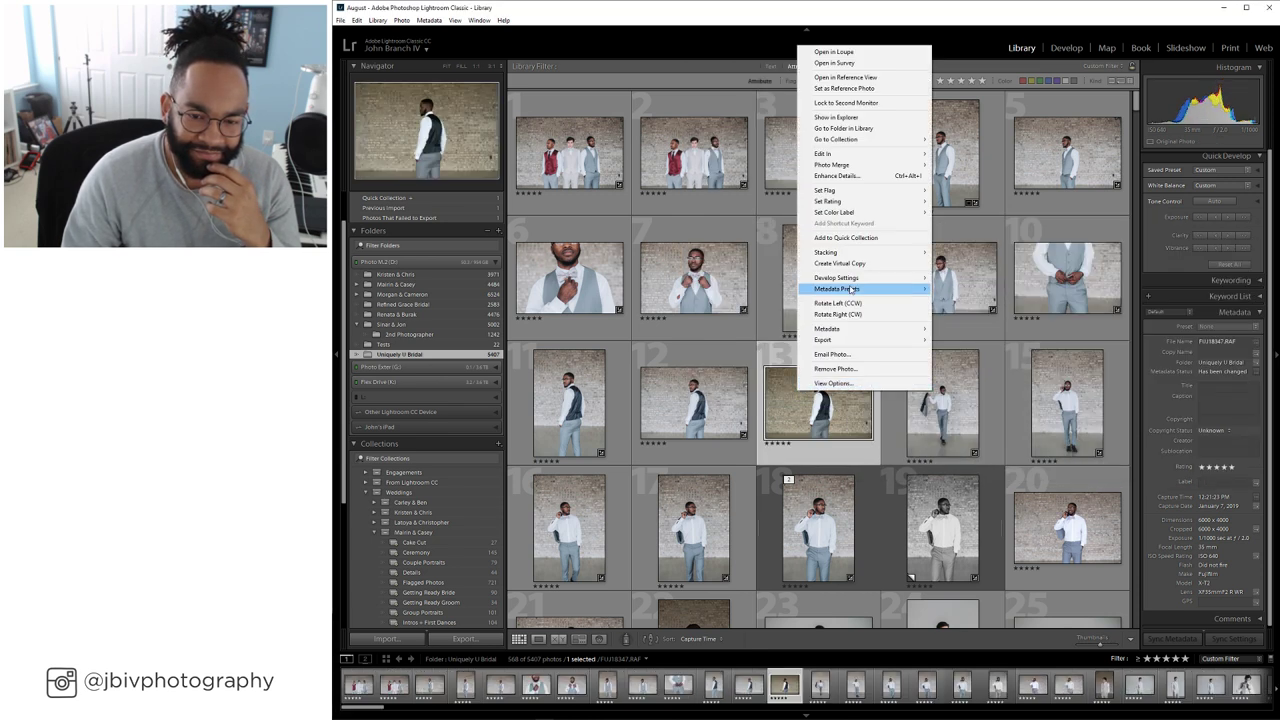
mouse_move(855, 279)
click(965, 314)
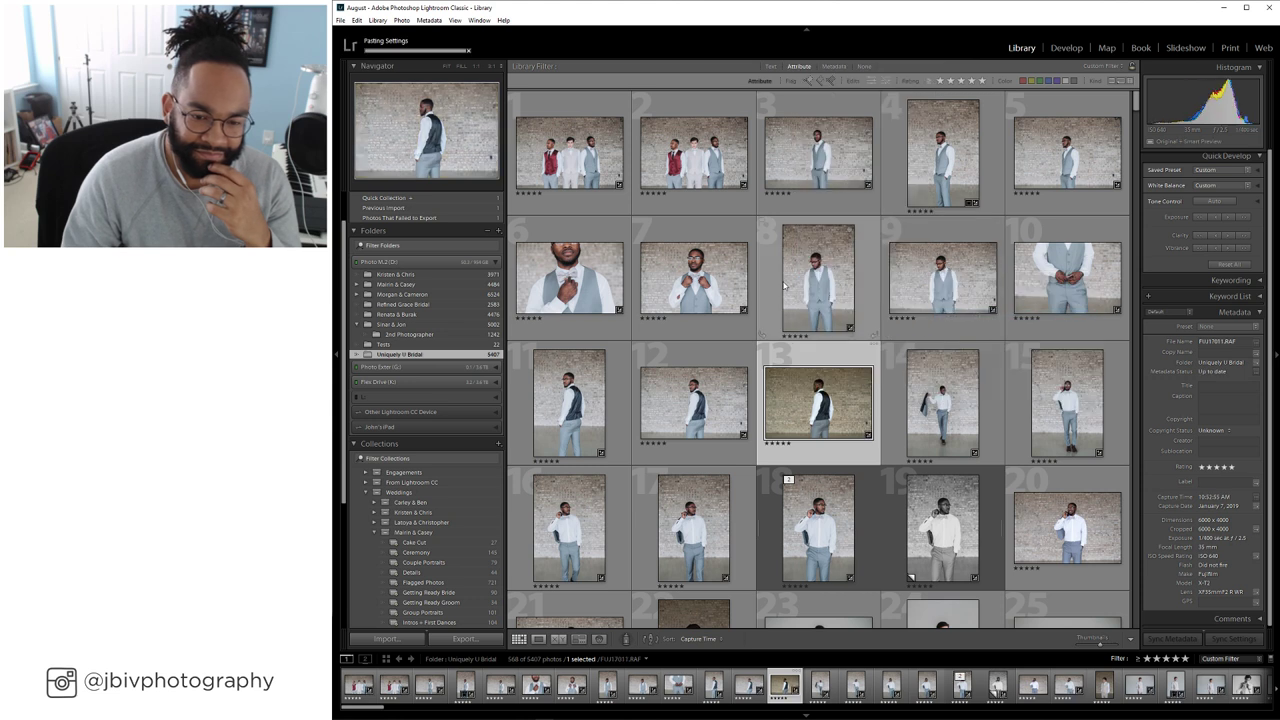
double_click(700, 399)
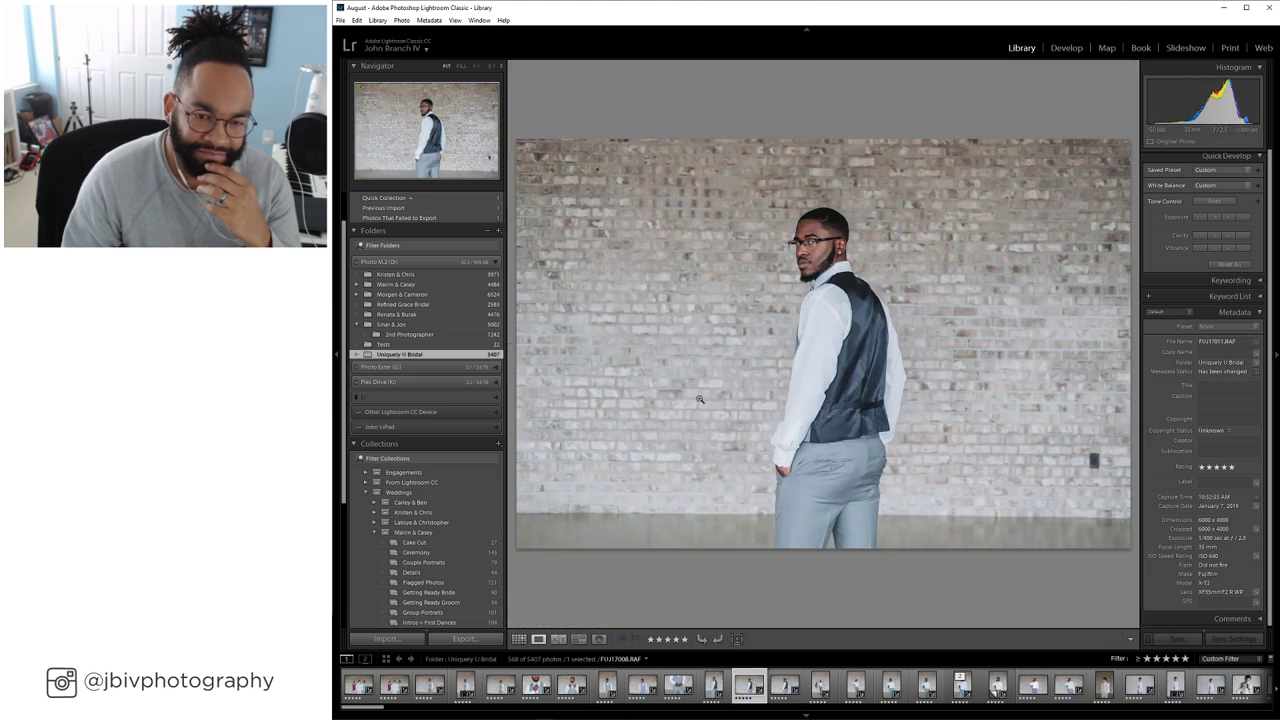
Step through the portraits and paste the previous photo's settings onto FUJ17048, the man holding his jacket
key(Right)
key(Right)
key(Right)
key(Right)
key(Right)
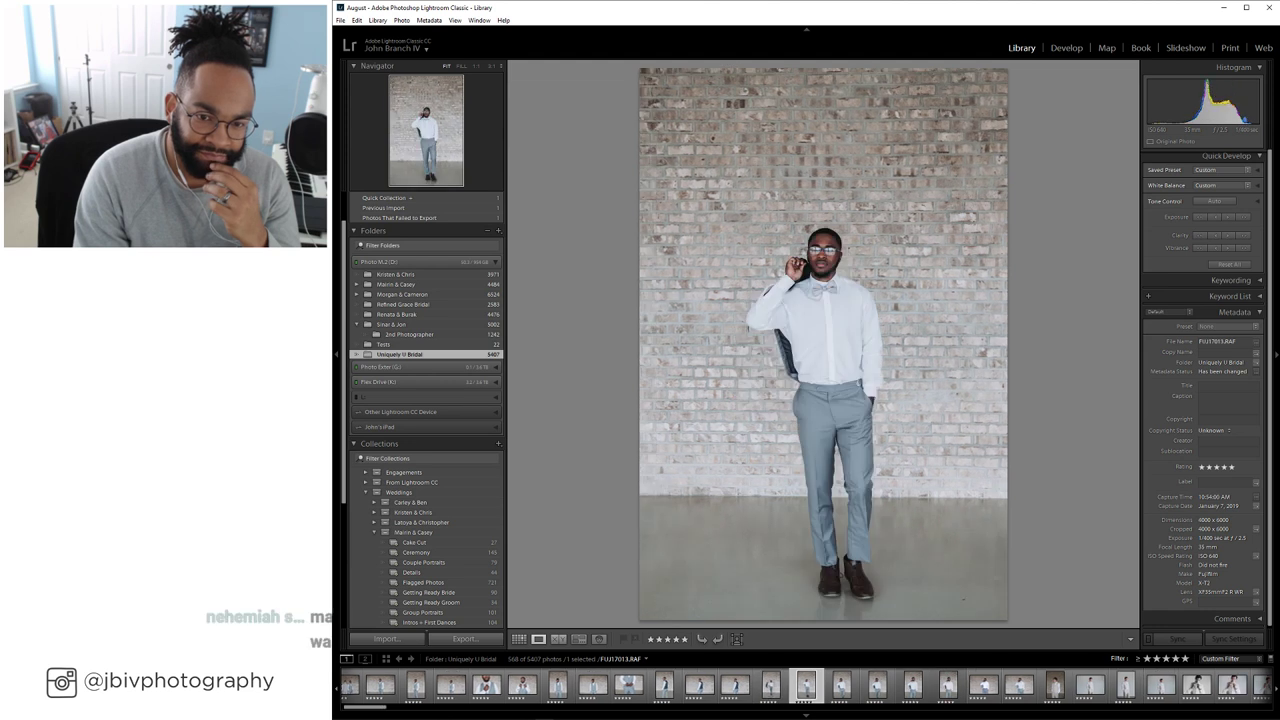
key(Right)
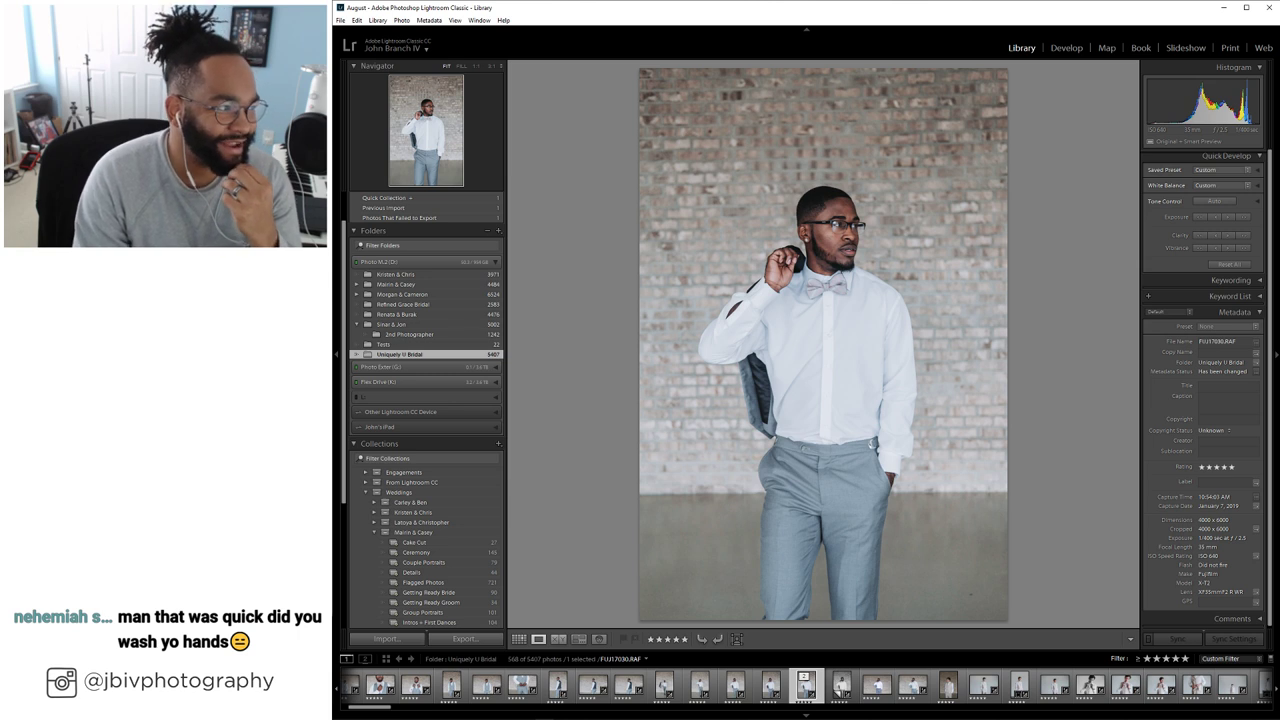
key(Right)
key(Right)
key(Right)
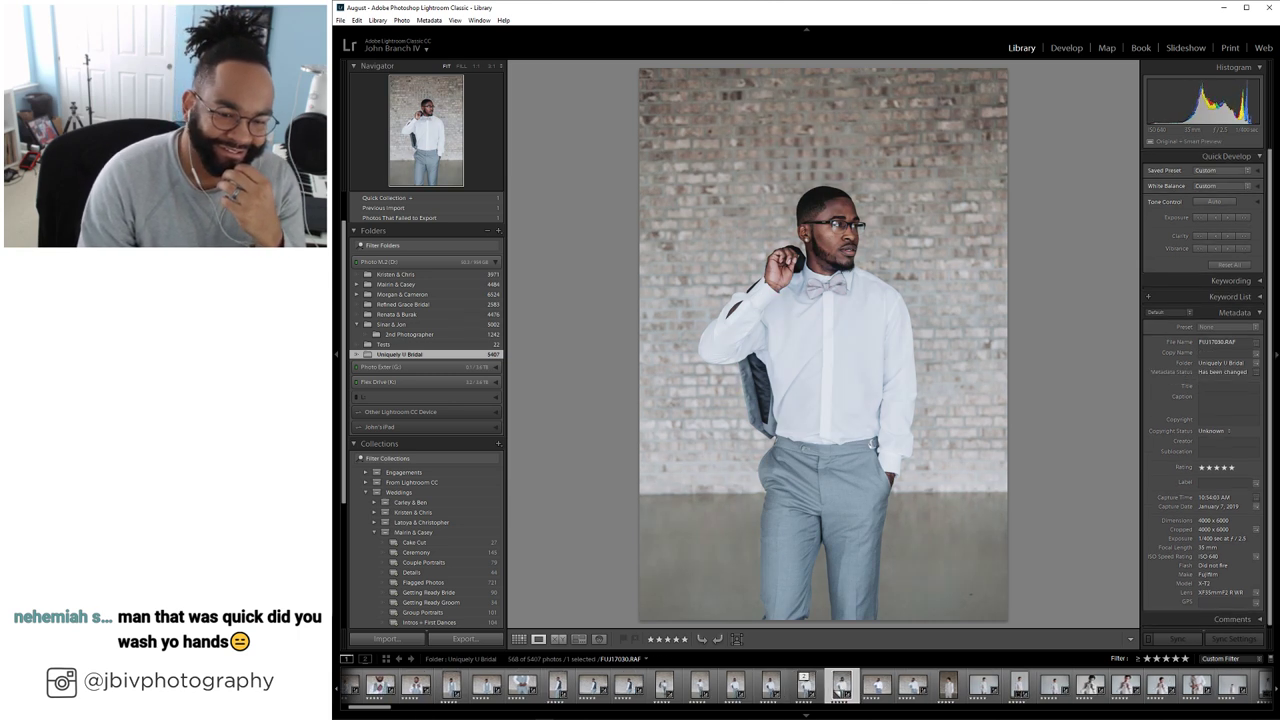
key(Right)
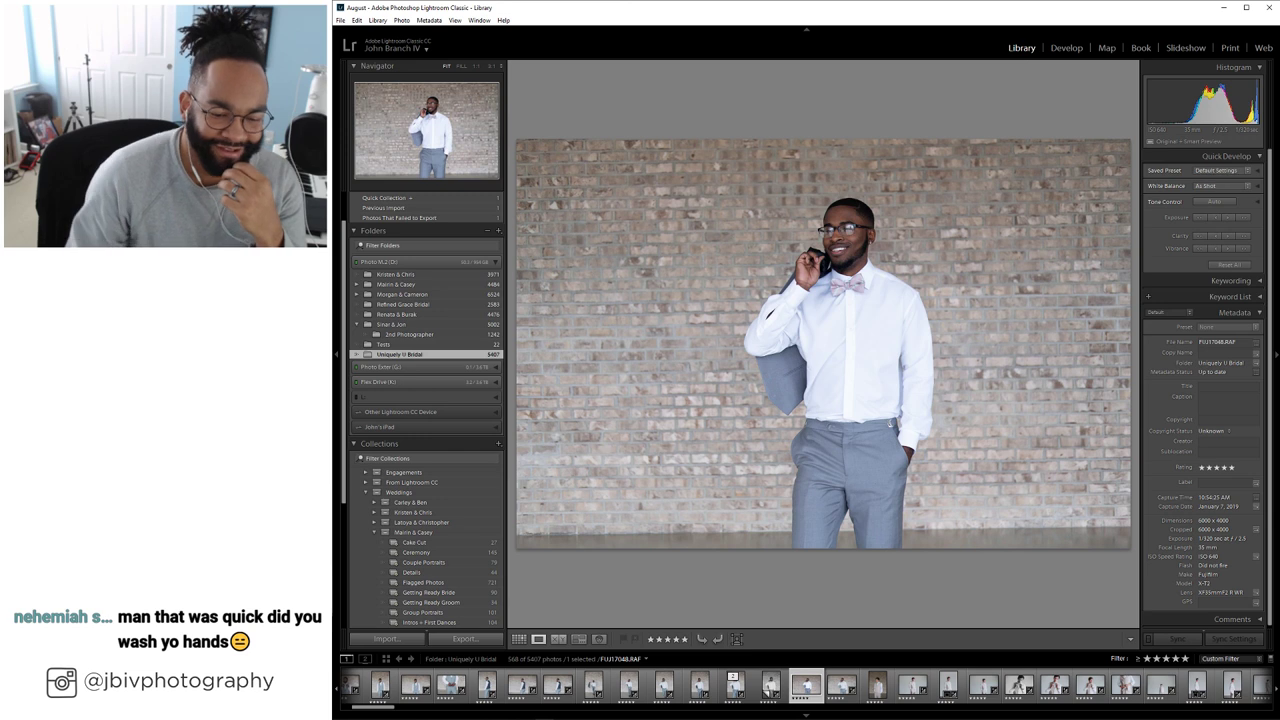
key(ctrl+shift+v)
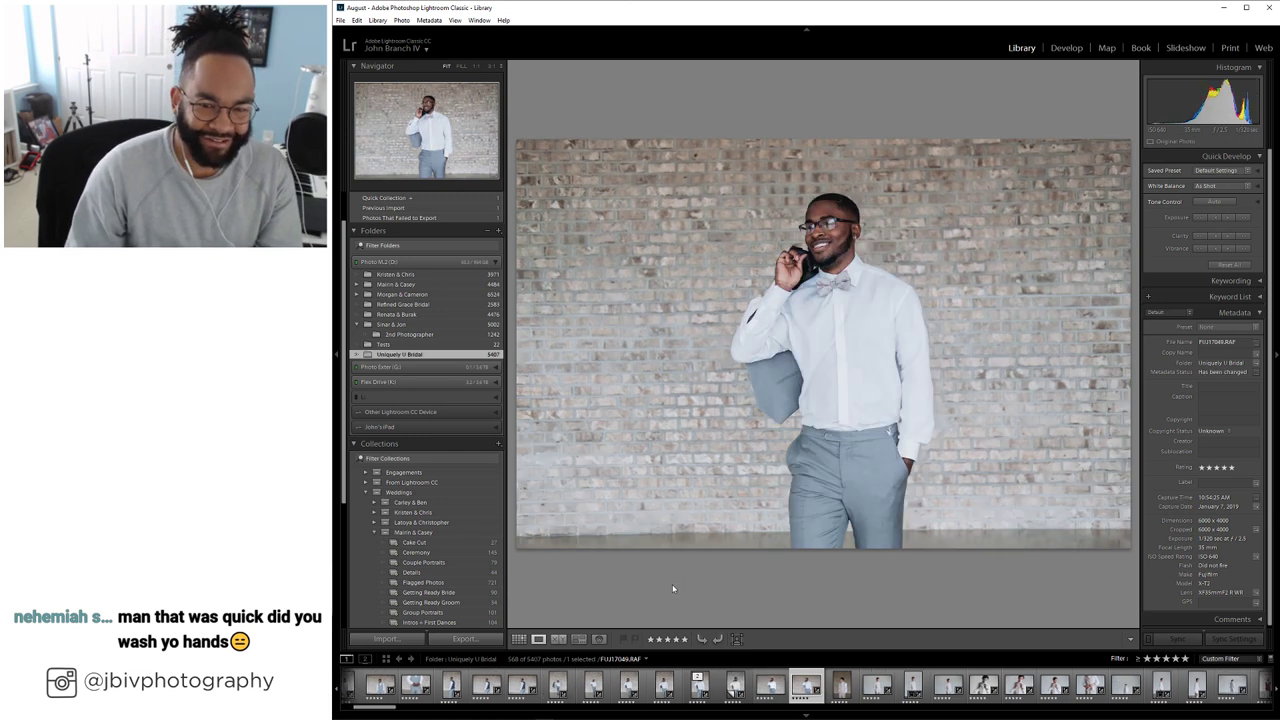
Move ahead to the grey-backdrop portraits and compare the neighbouring photos
key(Right)
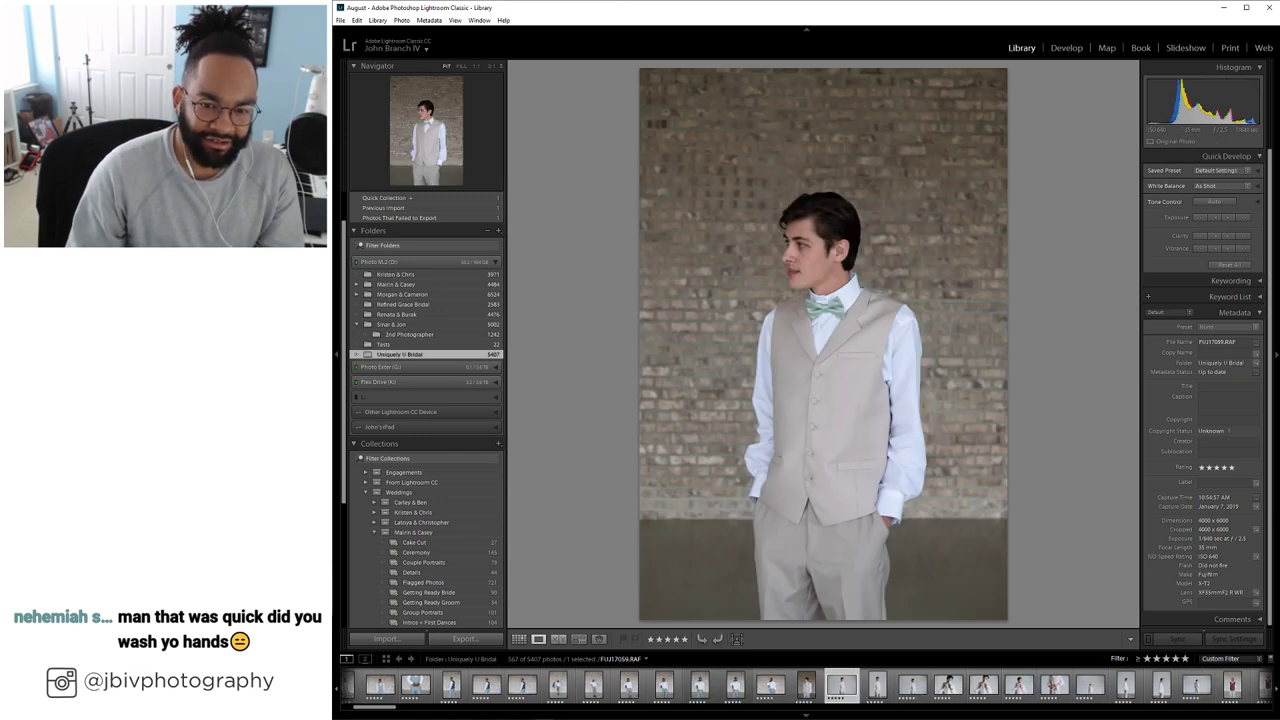
key(Right)
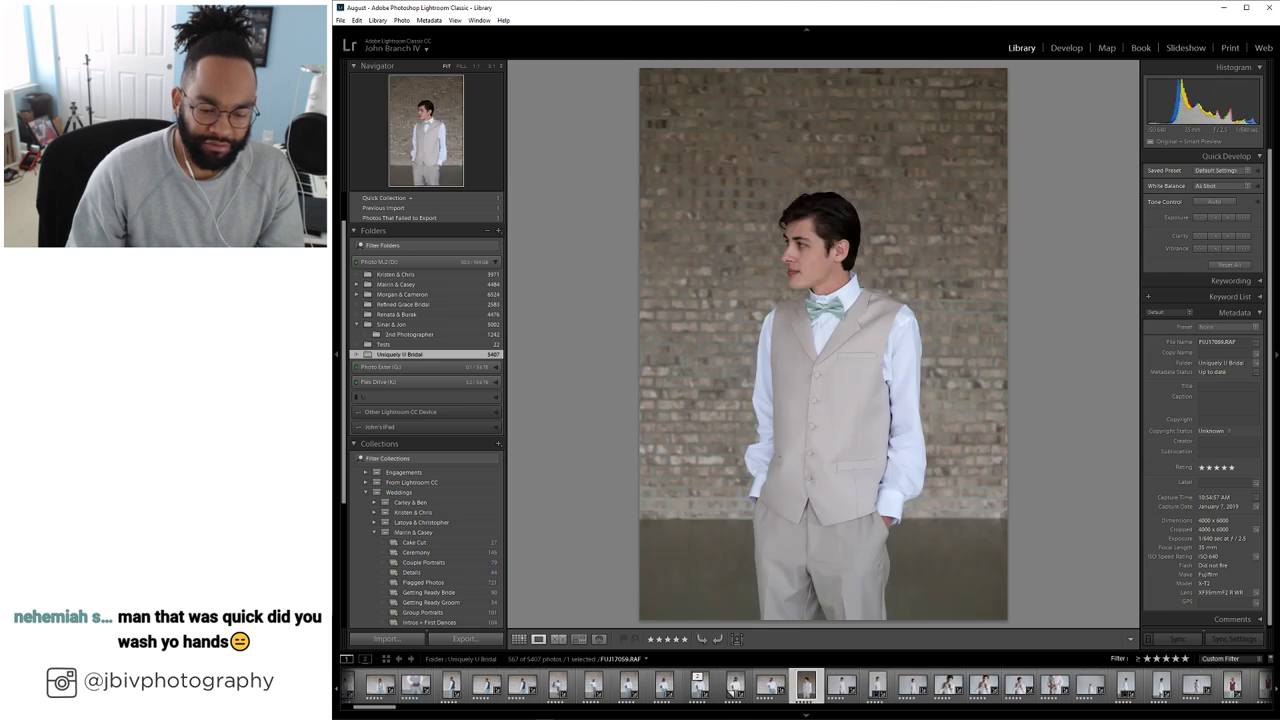
key(Right)
key(Right)
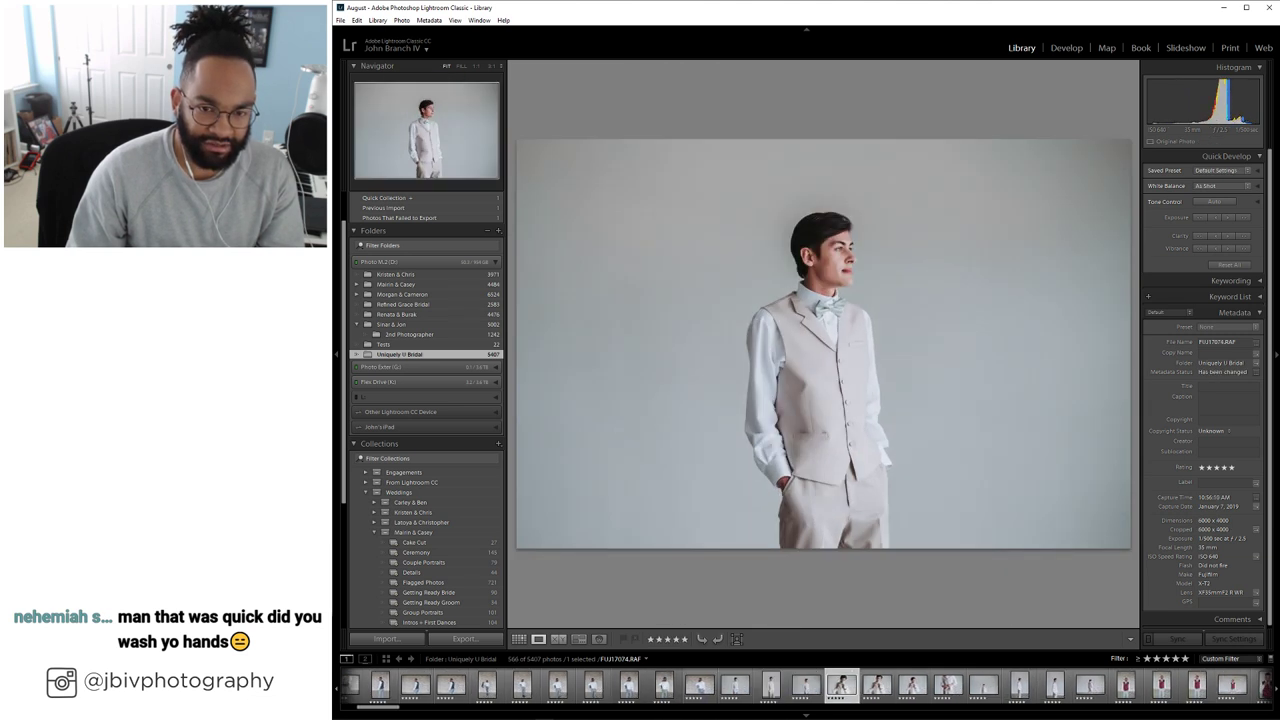
key(Right)
key(Right)
key(Right)
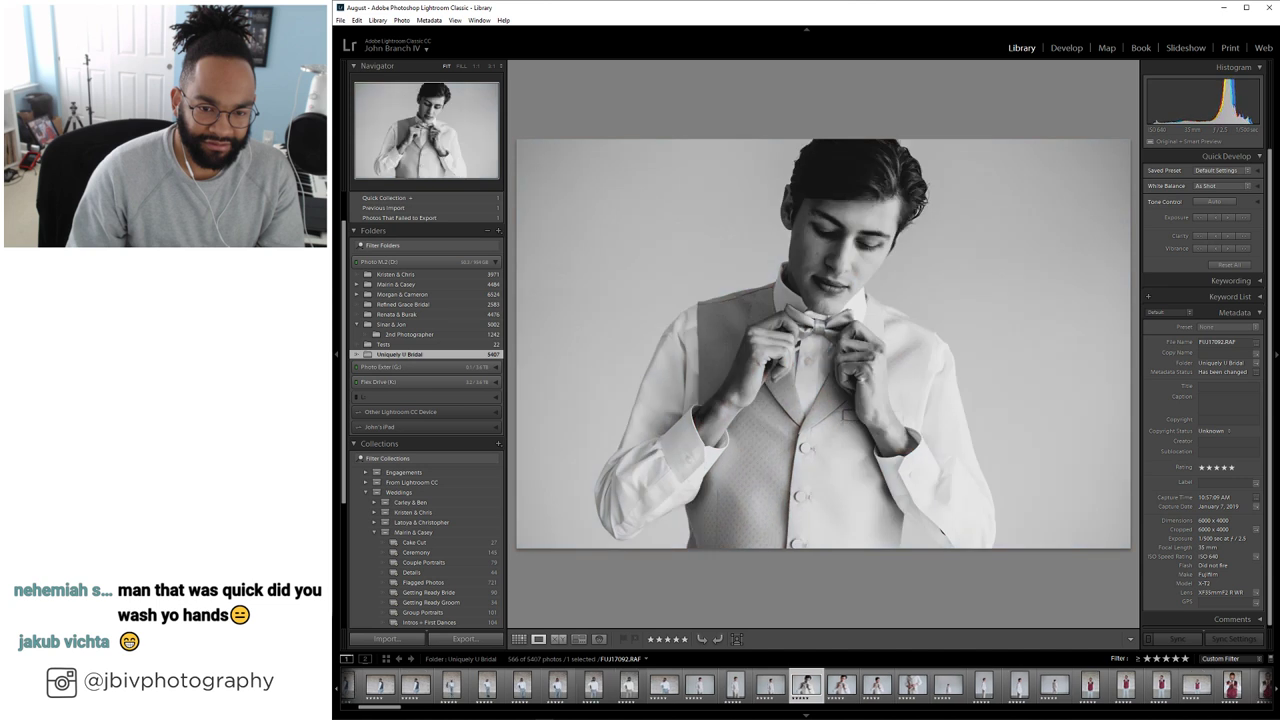
key(Left)
key(Left)
key(Left)
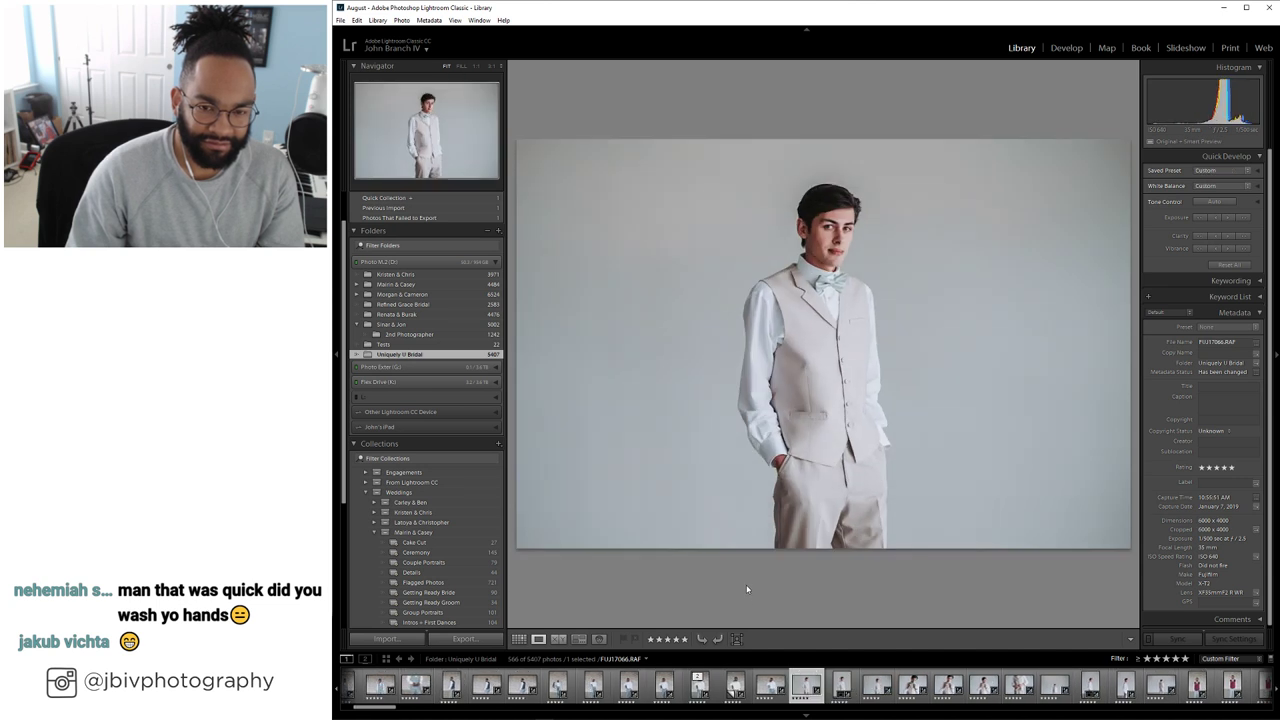
key(Left)
key(Left)
Raise the grey-backdrop portrait's Tint to +39, then review the next five edited photos
click(1069, 50)
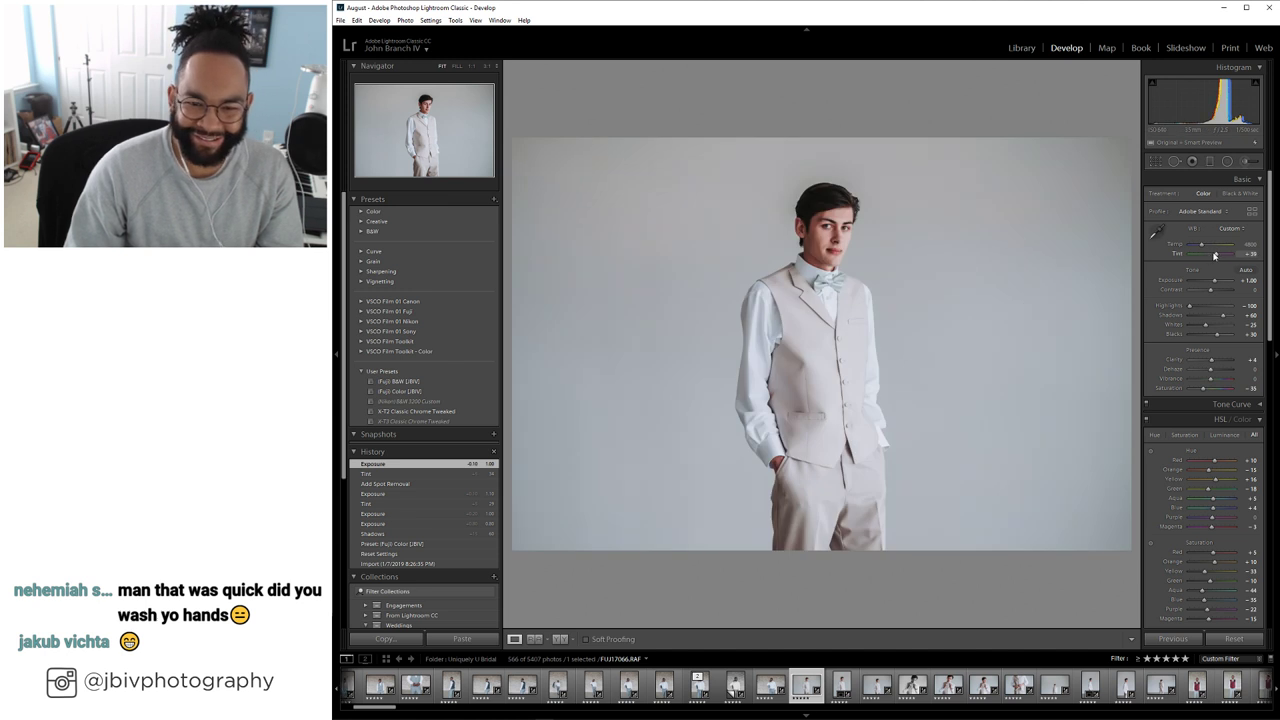
click(1218, 254)
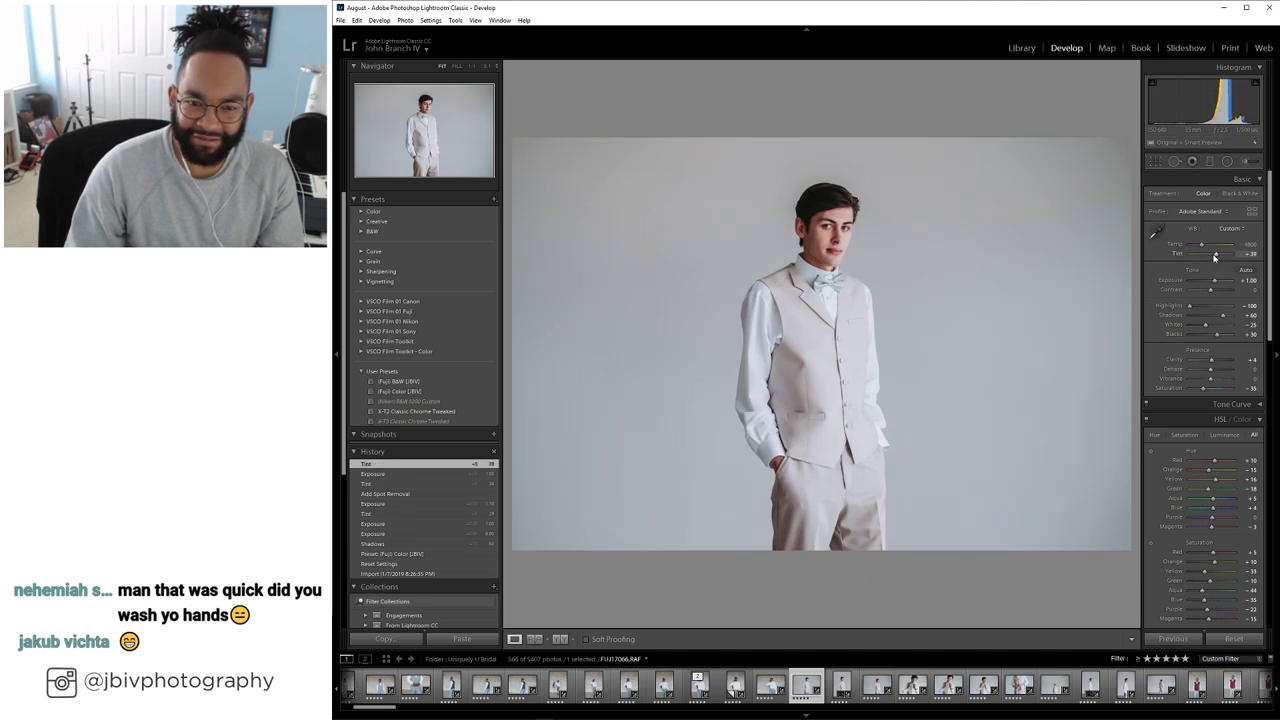
key(Right)
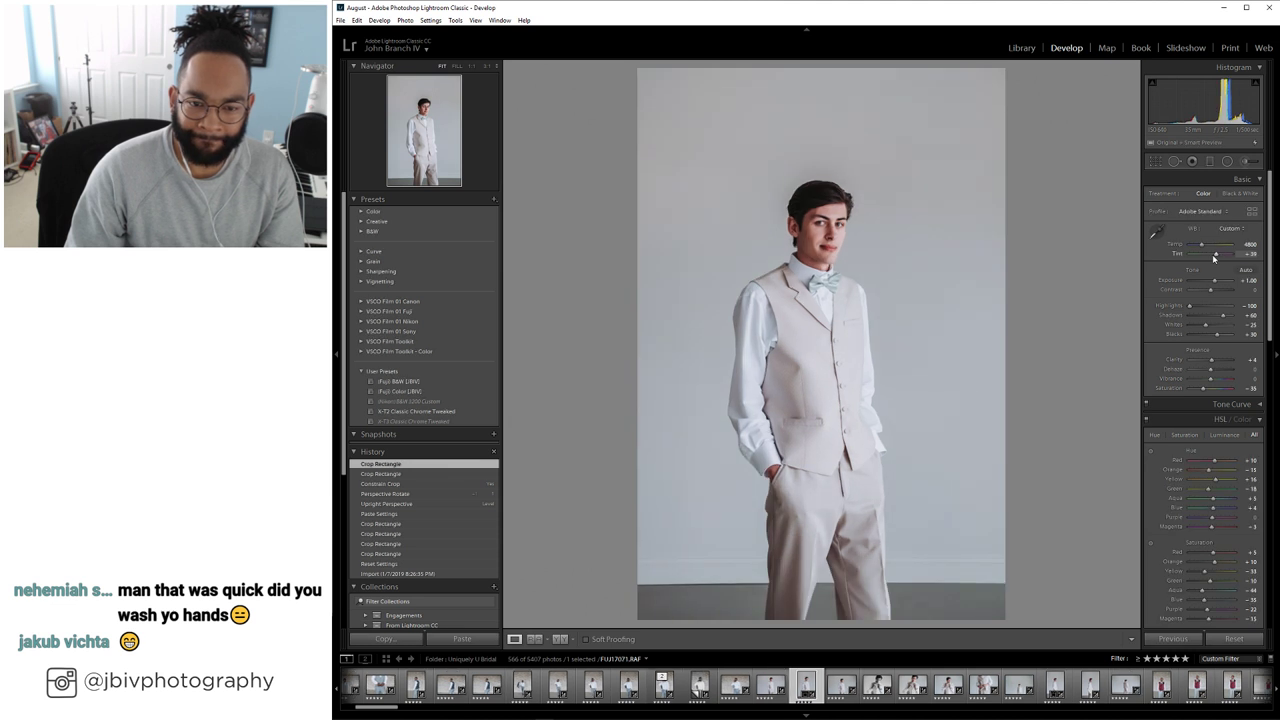
key(Right)
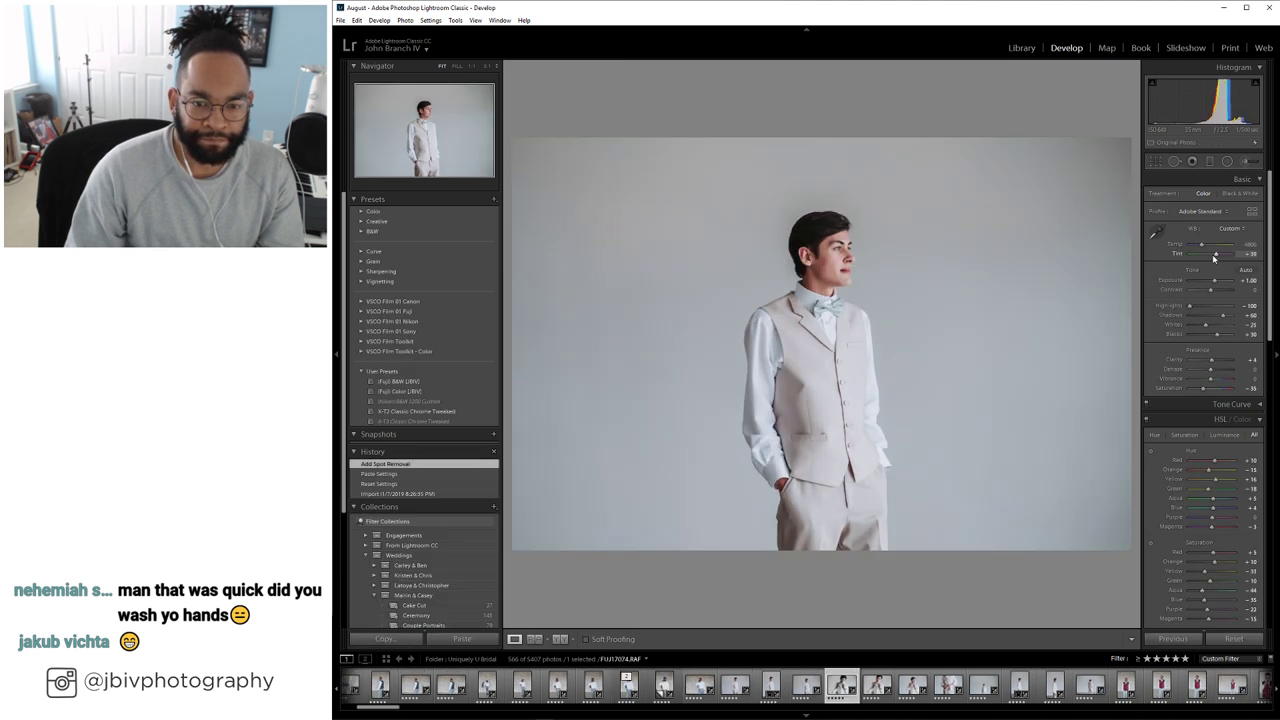
key(Right)
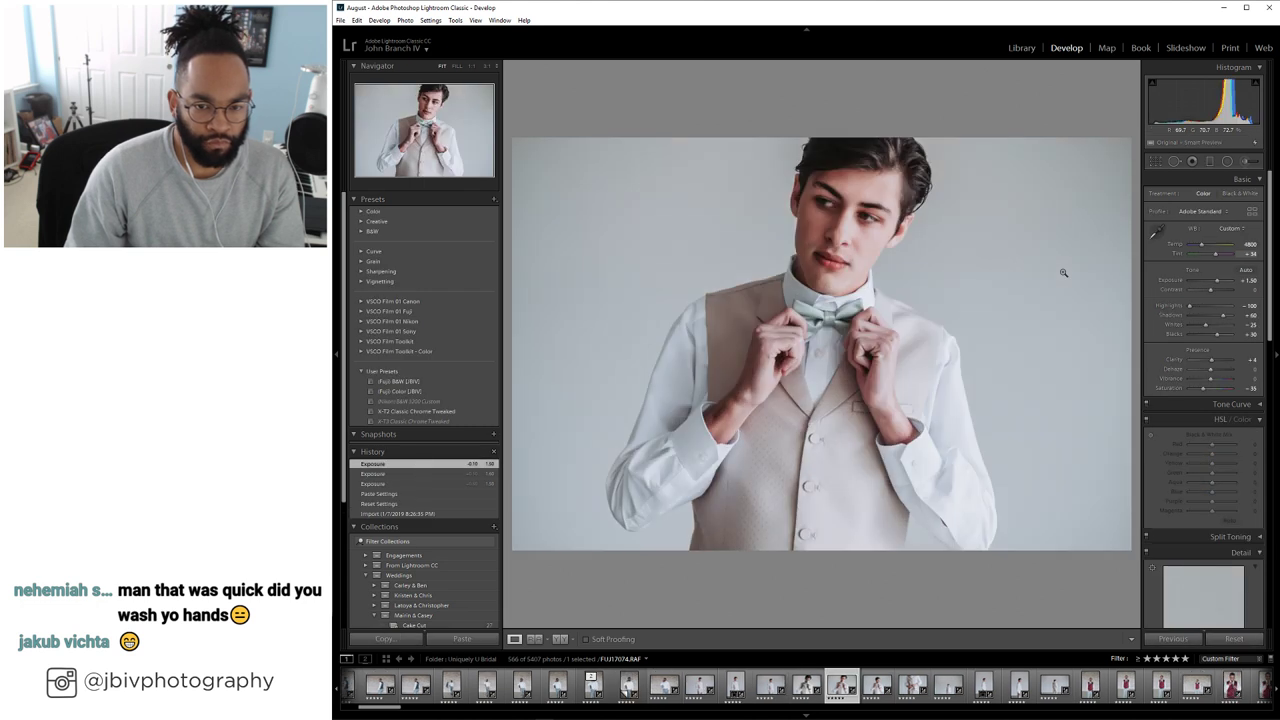
key(Right)
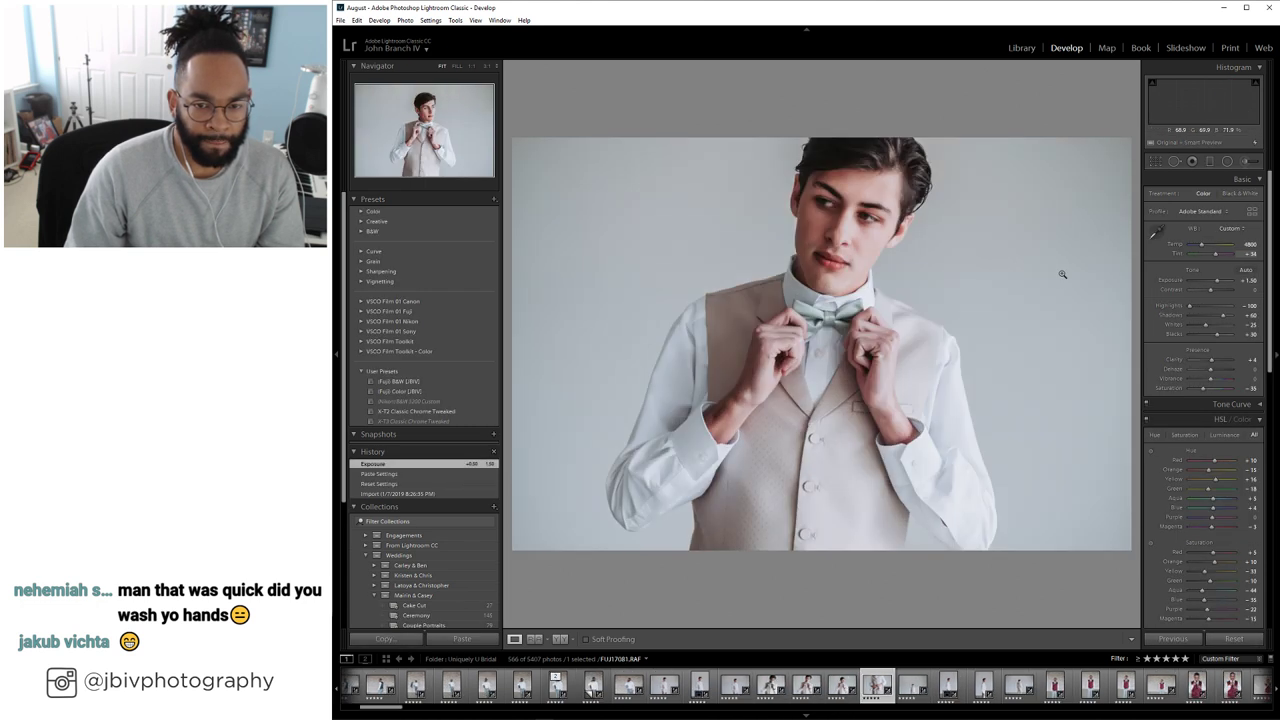
key(Right)
key(Right)
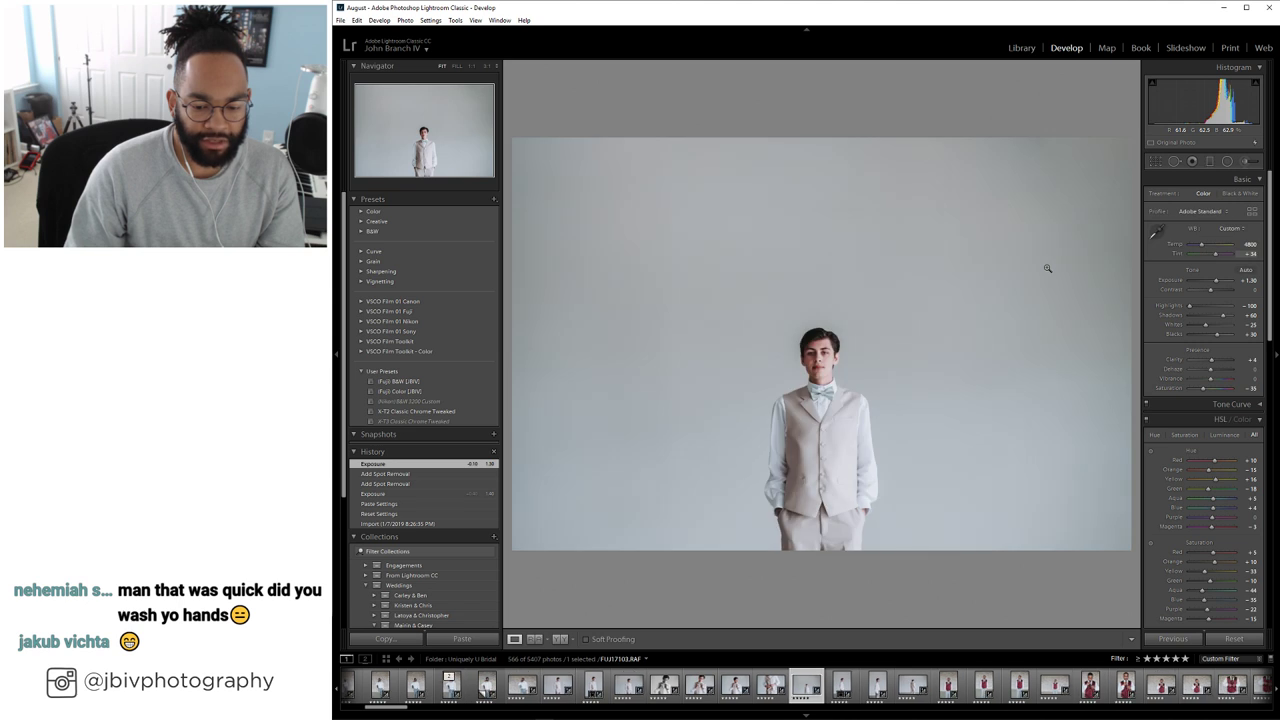
Rate the seated-man photo in the red vest 4 stars, removing it from the five-star set
key(e)
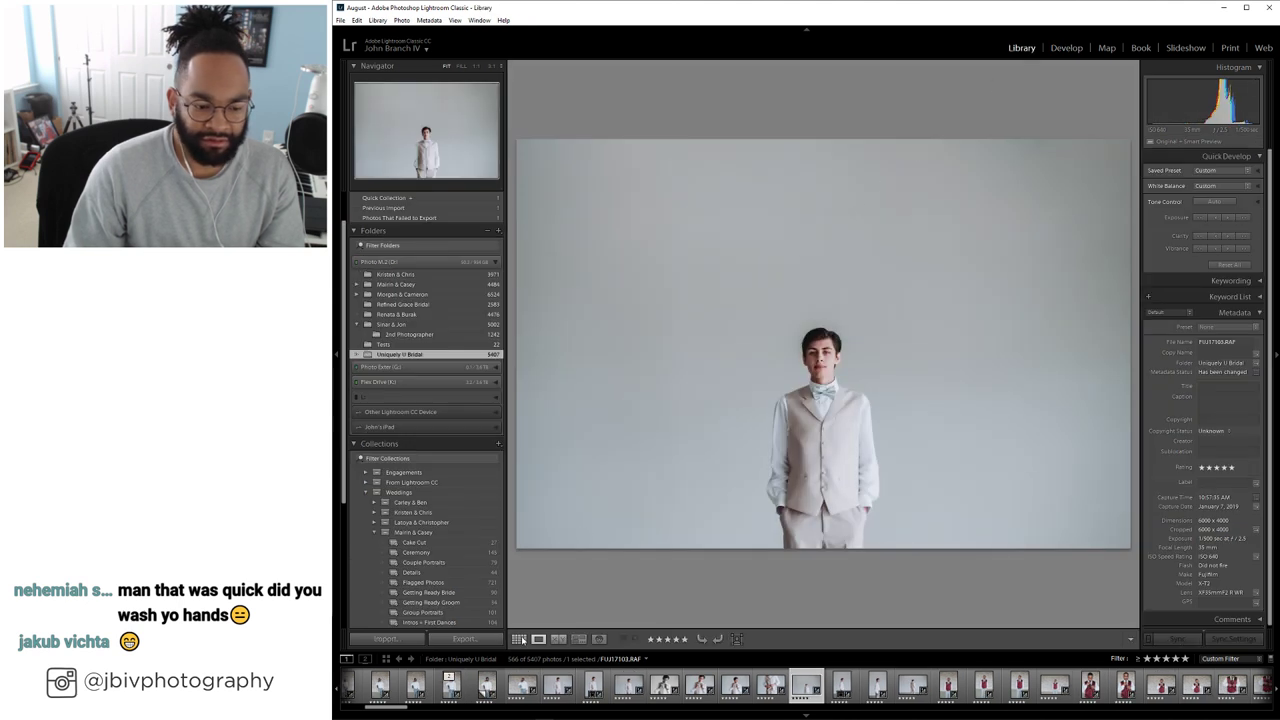
click(521, 638)
scroll(690, 356, down, 6)
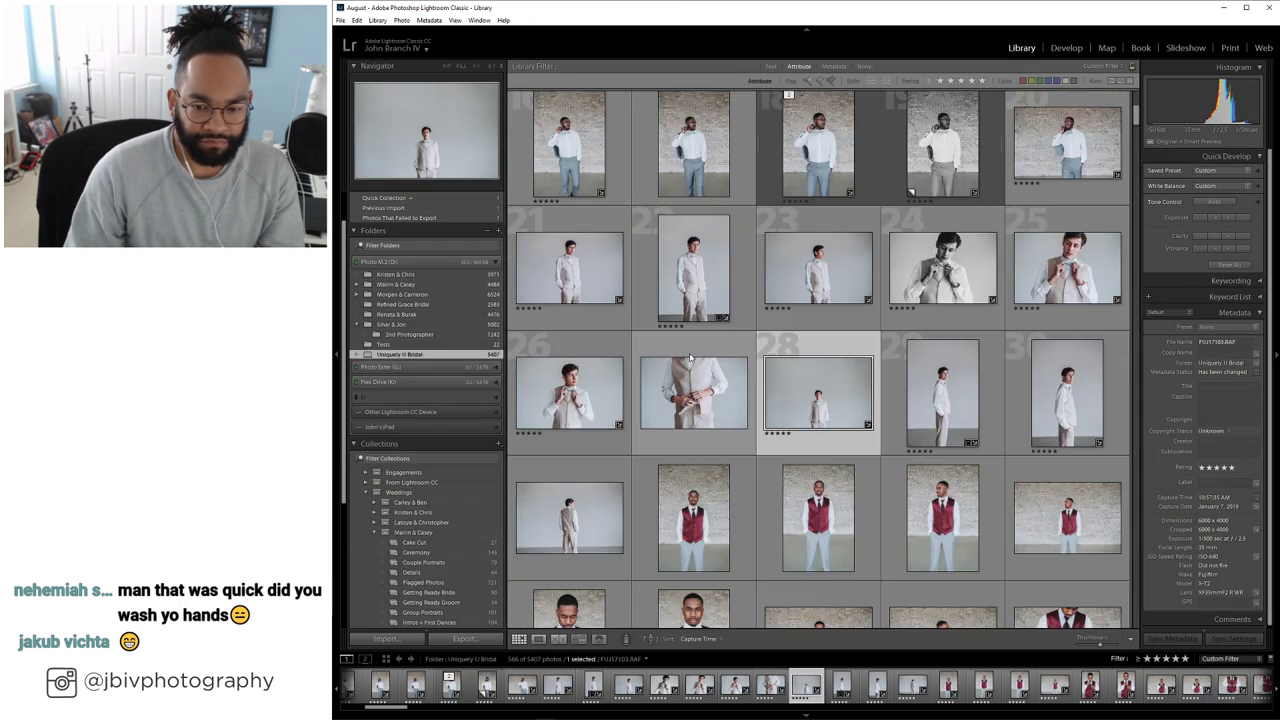
scroll(690, 356, down, 5)
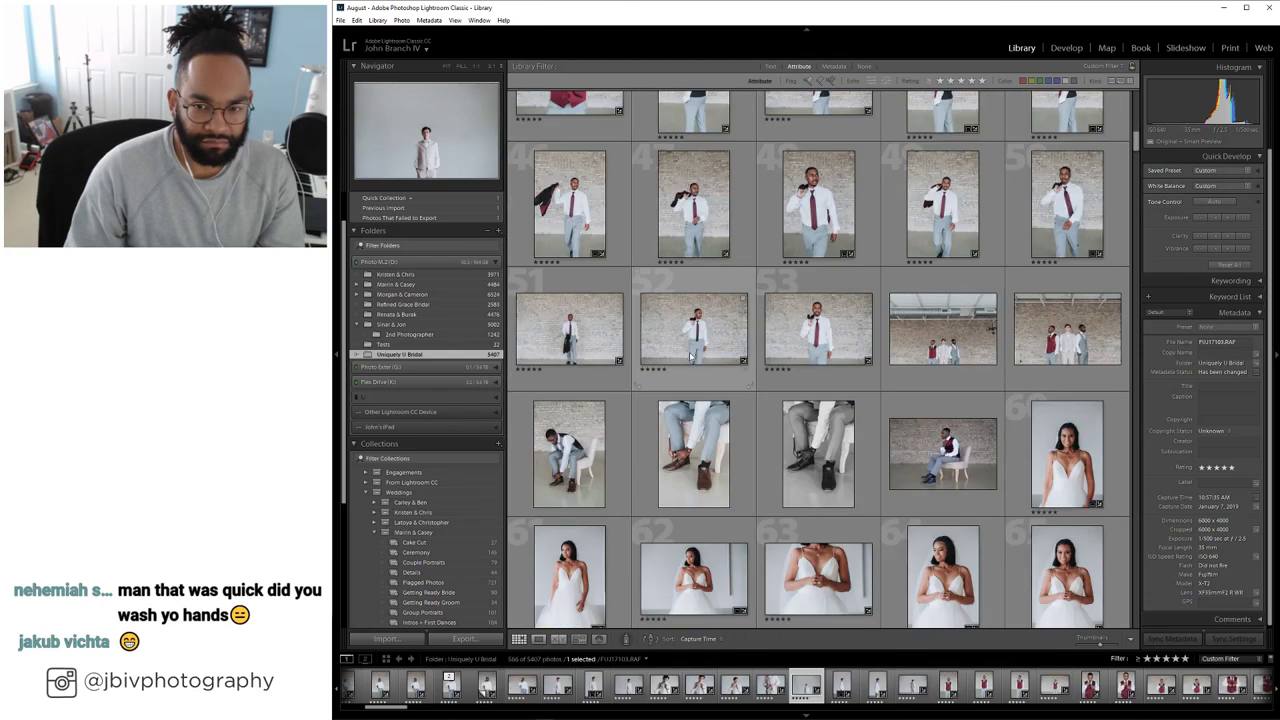
scroll(700, 341, down, 1)
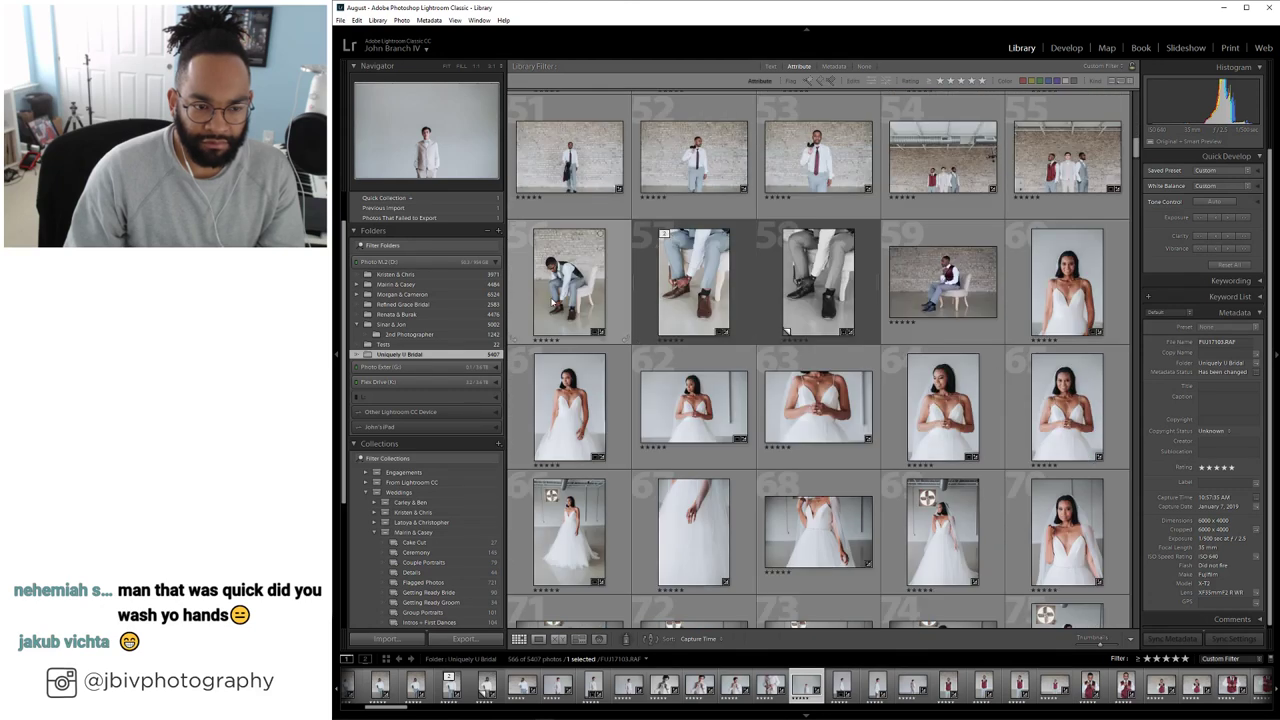
double_click(981, 316)
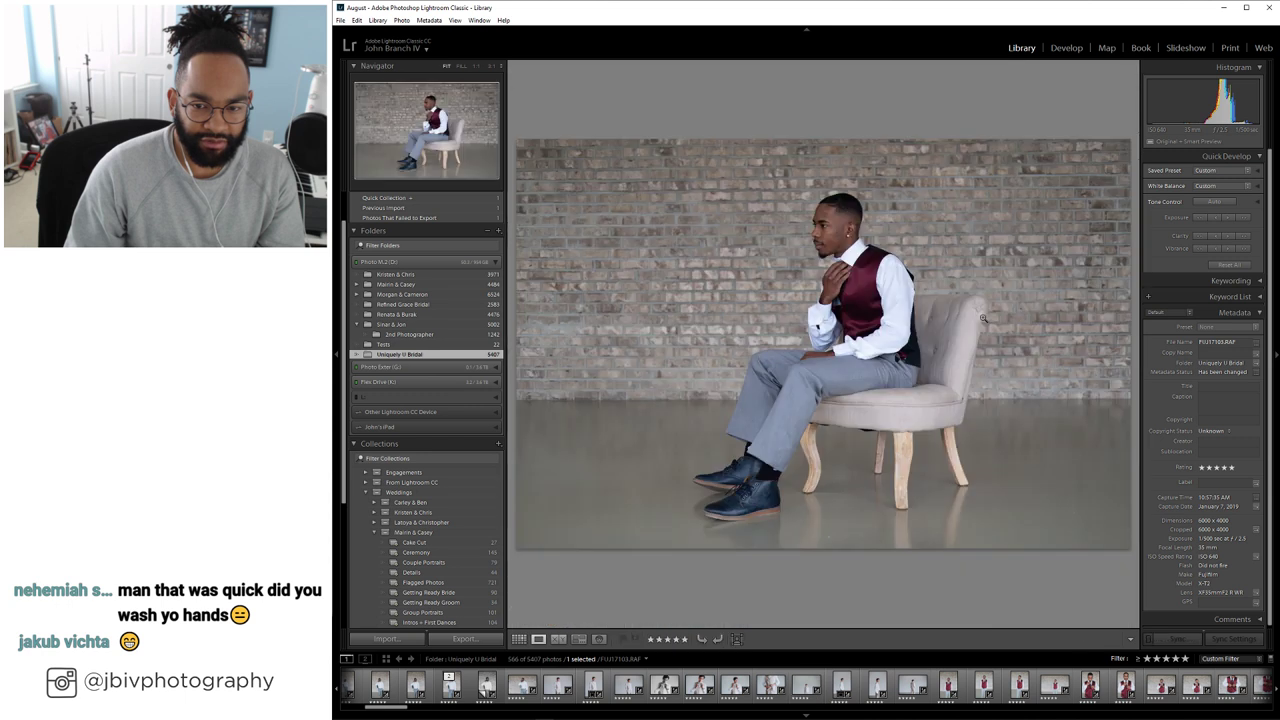
key(4)
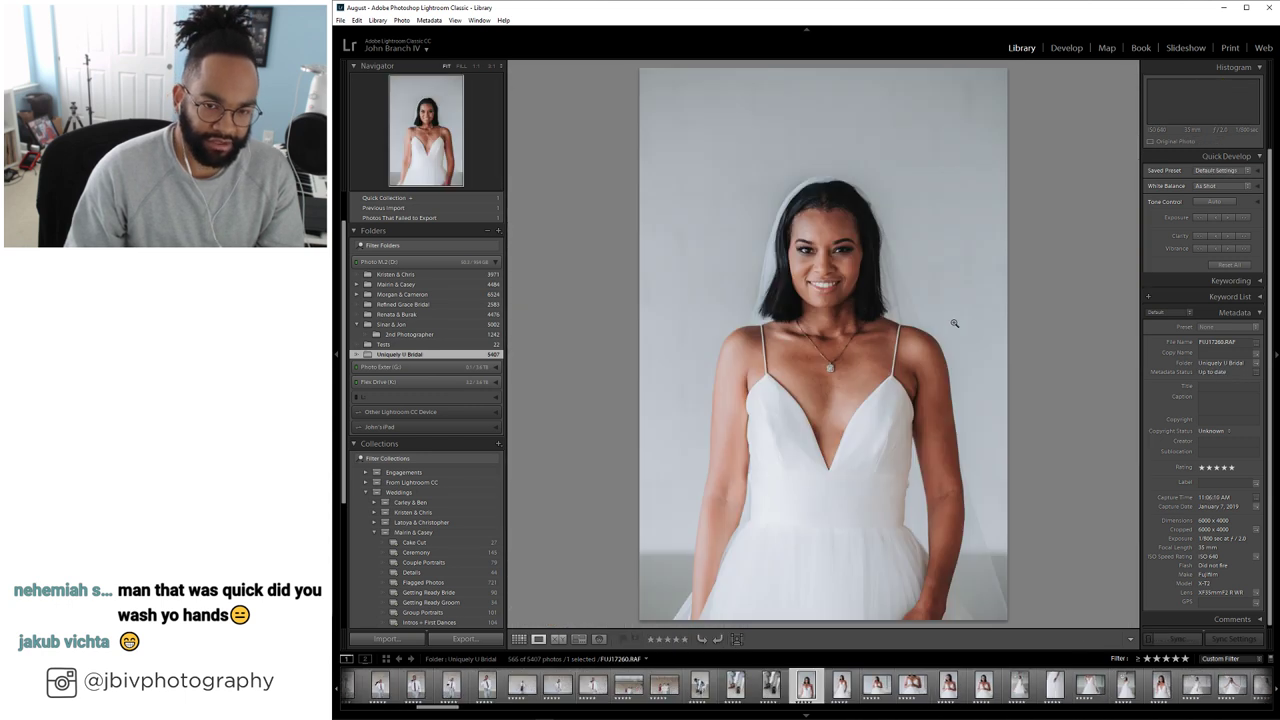
key(g)
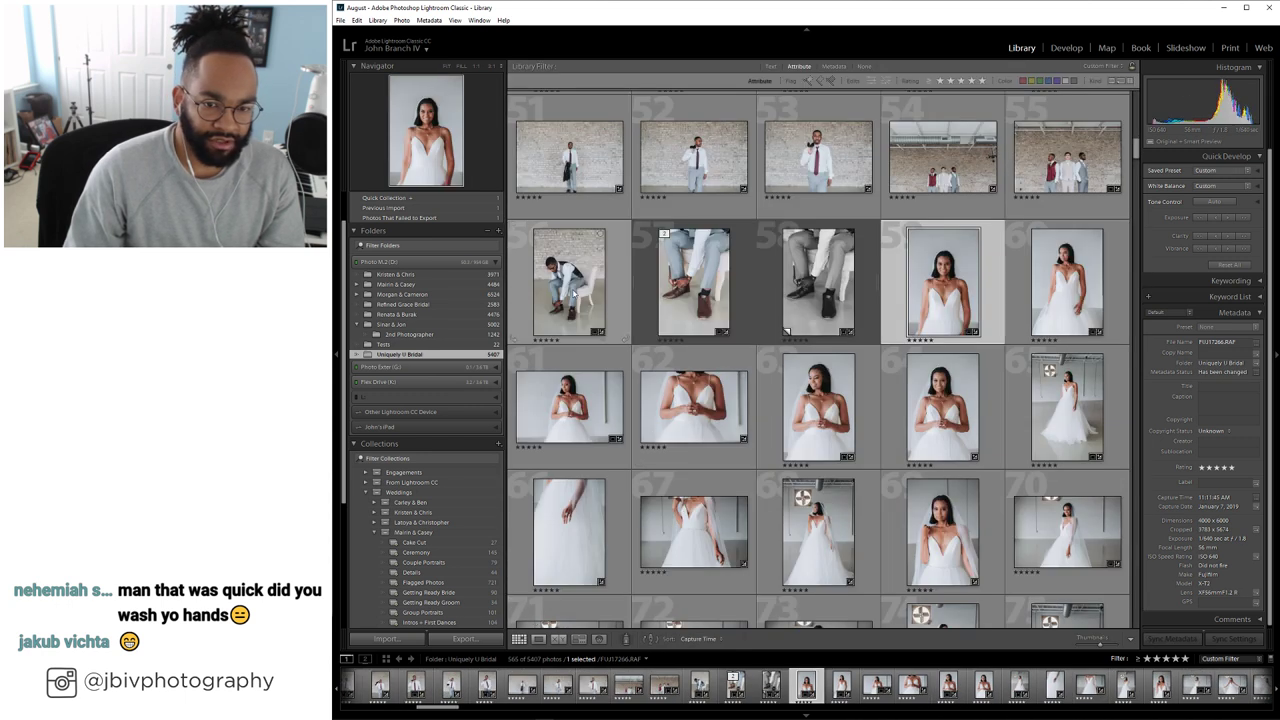
double_click(572, 288)
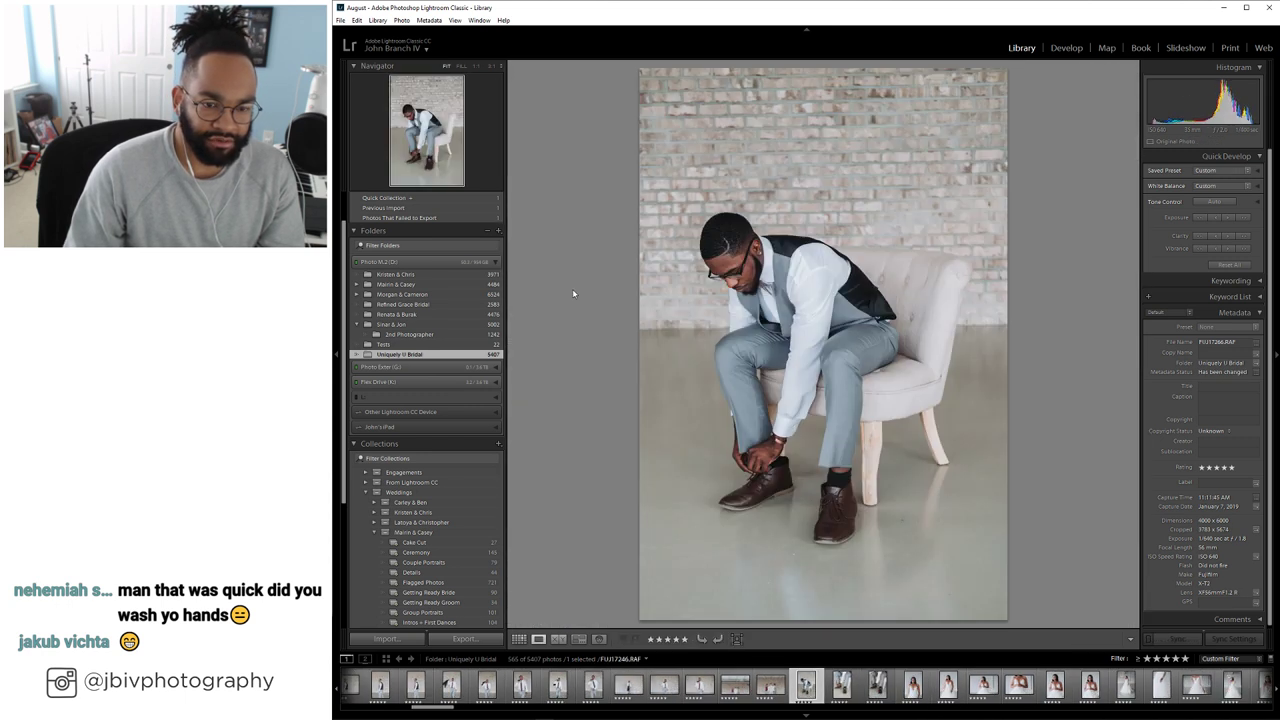
click(518, 638)
Scroll down the grid to the bride-and-bridesmaids group shots
scroll(798, 266, down, 5)
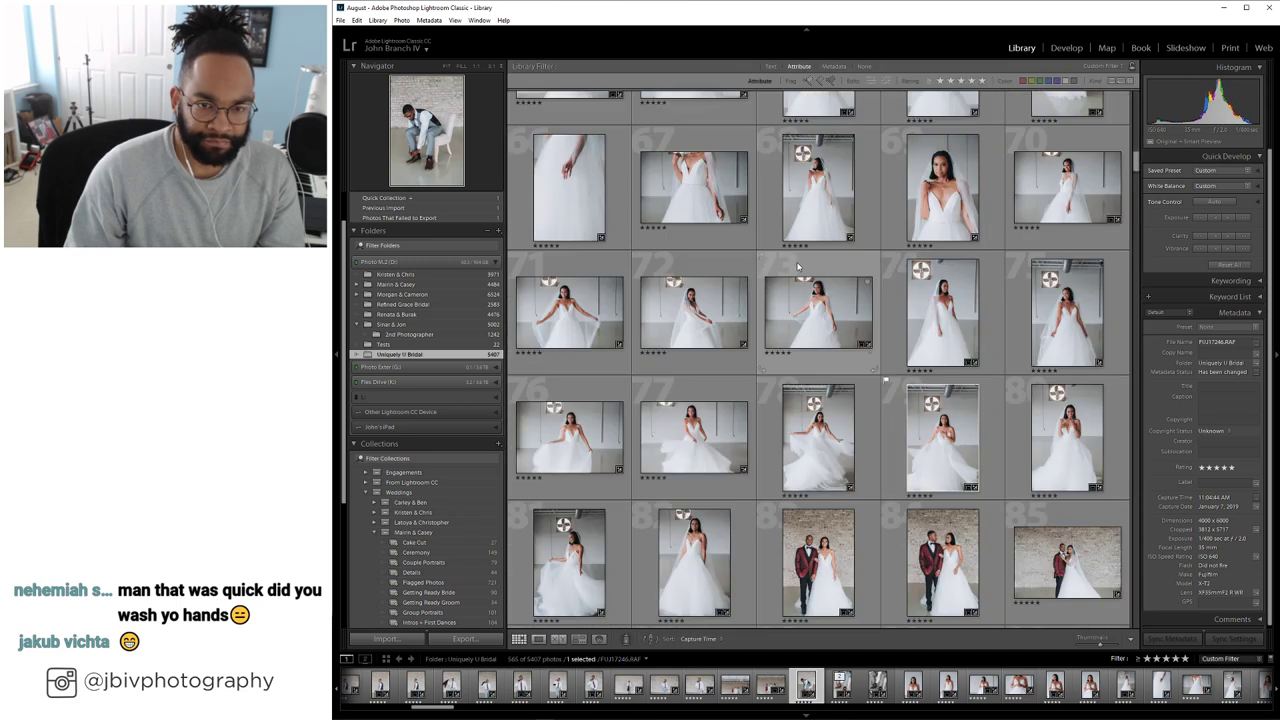
scroll(798, 264, down, 2)
scroll(797, 265, down, 2)
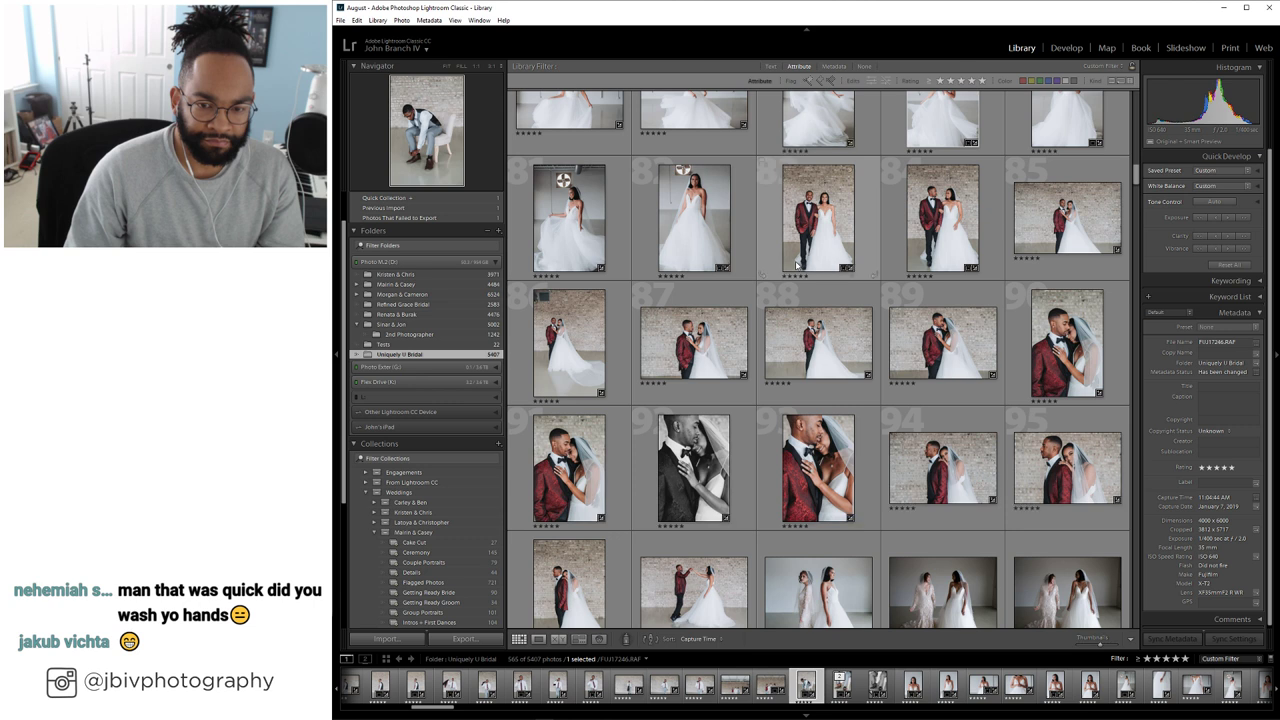
scroll(722, 275, down, 2)
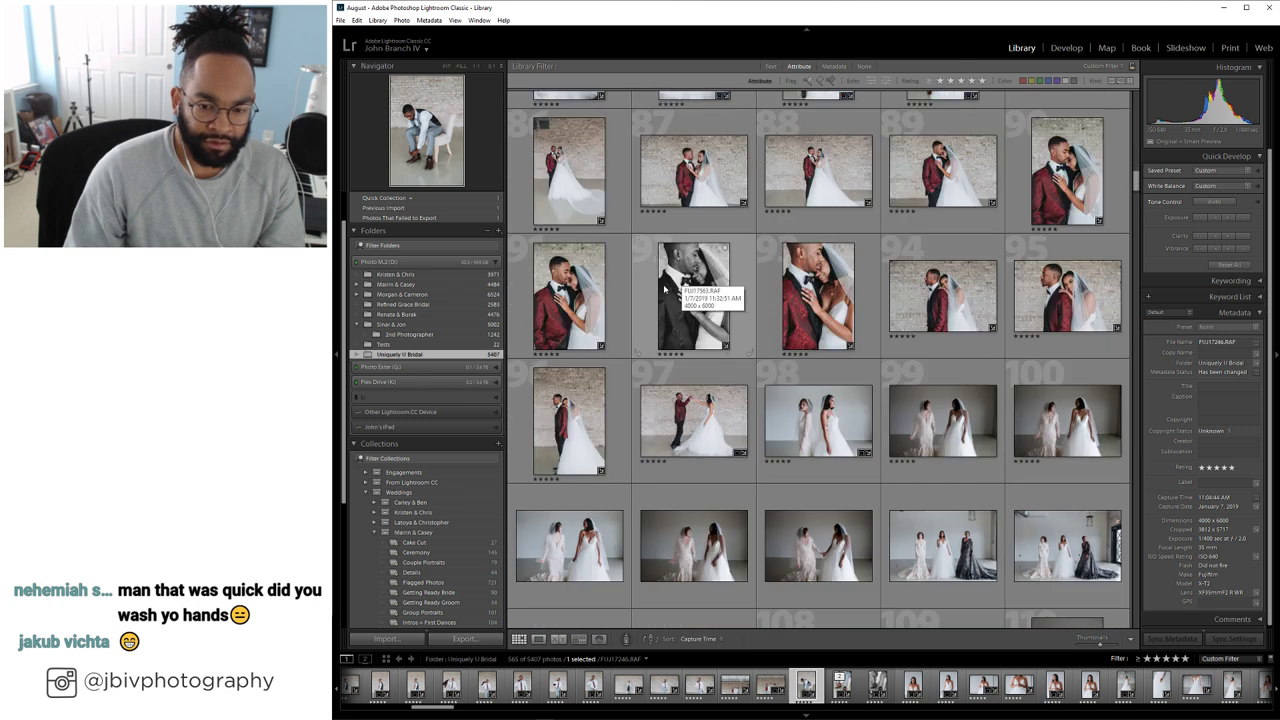
scroll(664, 289, down, 2)
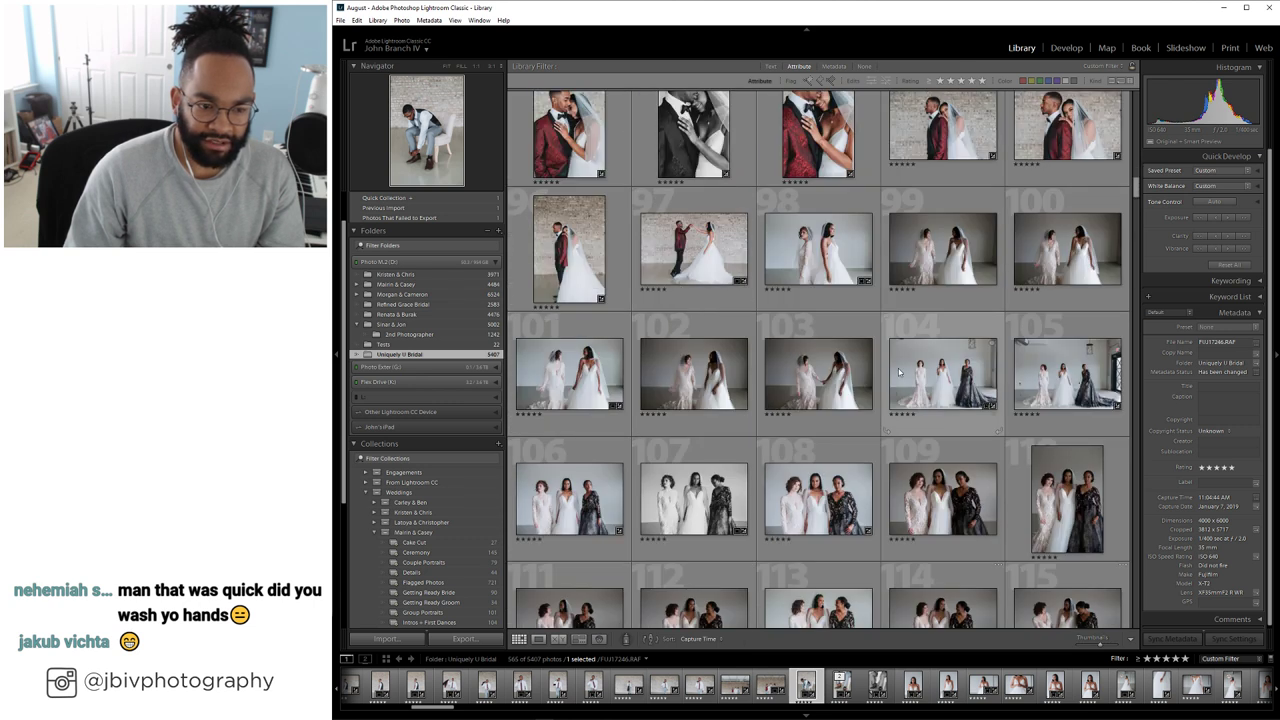
Copy the develop settings from photo 101
right_click(566, 376)
mouse_move(628, 603)
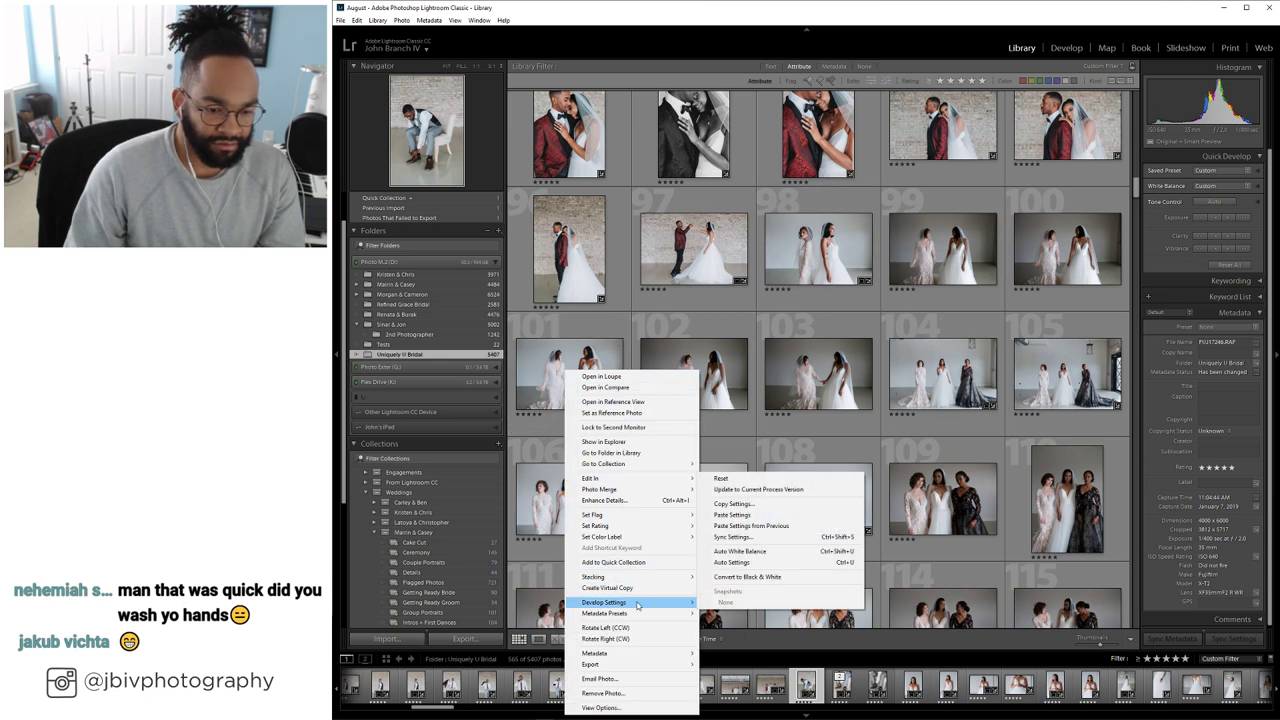
click(749, 512)
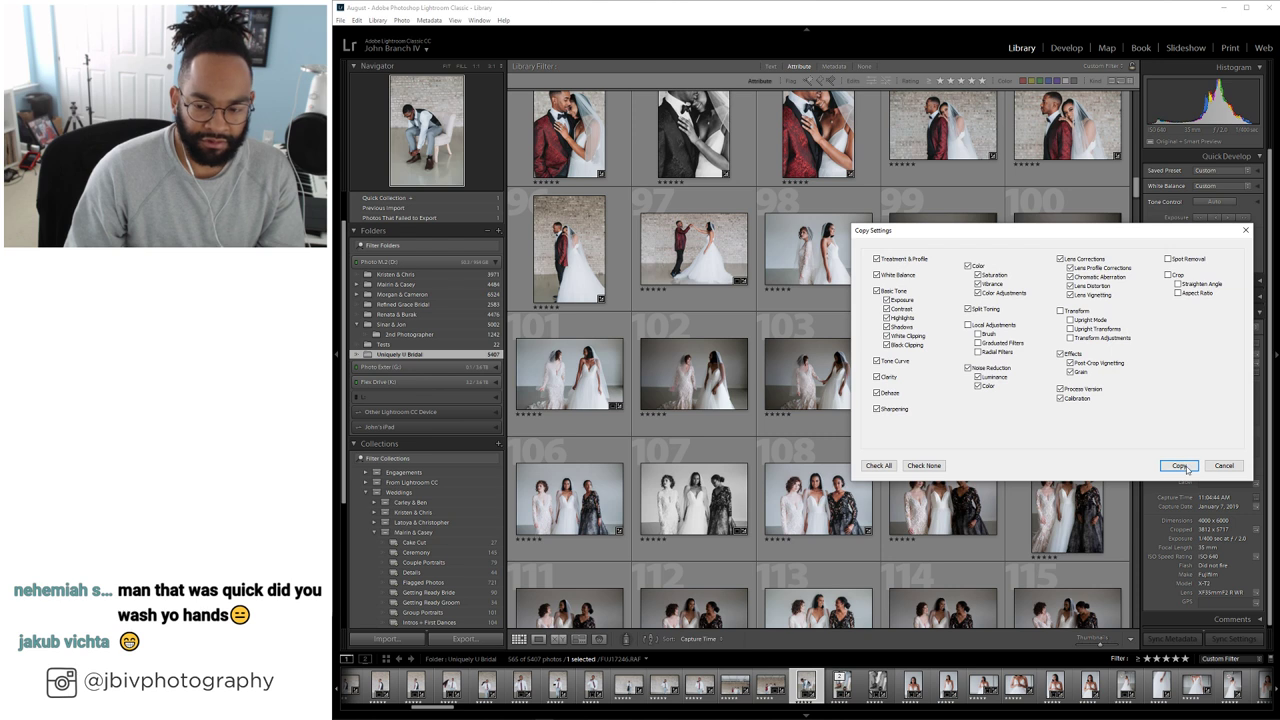
click(1180, 466)
Paste the copied develop settings onto the two-brides photo FUJ17724
double_click(810, 251)
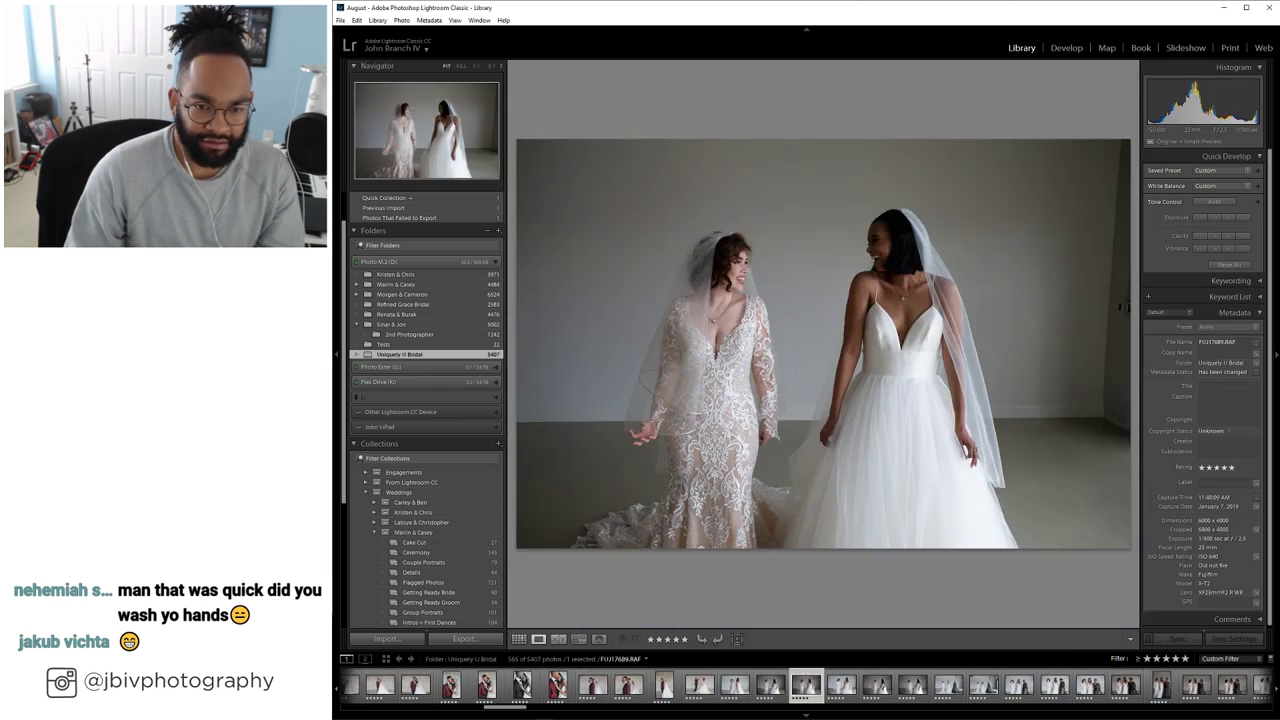
key(Right)
key(ctrl+shift+v)
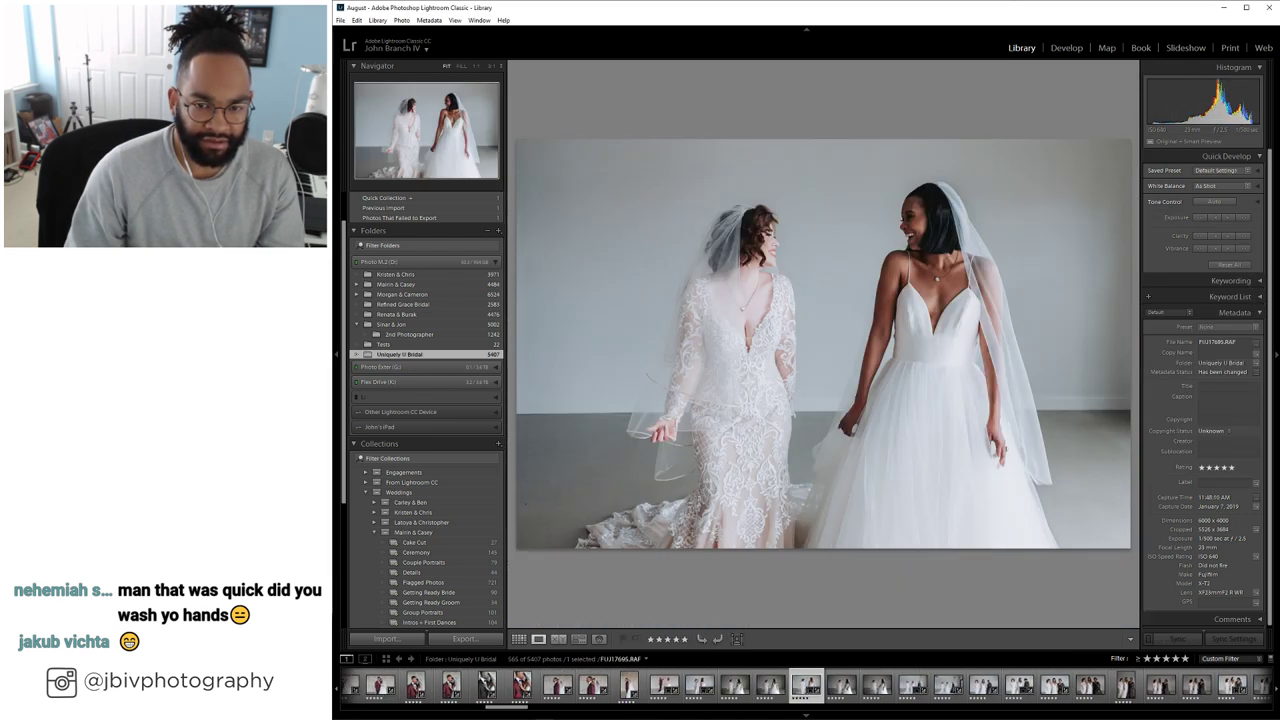
key(Left)
key(Left)
key(Left)
key(Left)
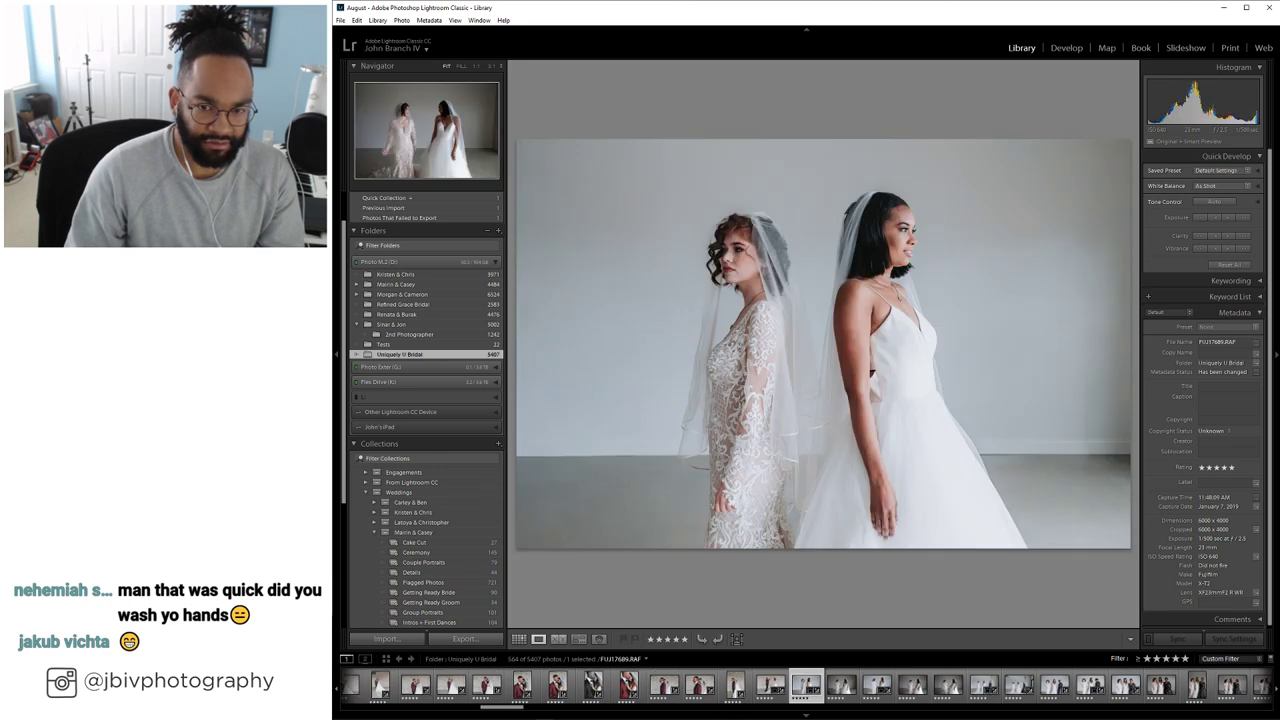
key(Right)
key(Right)
key(Right)
key(Right)
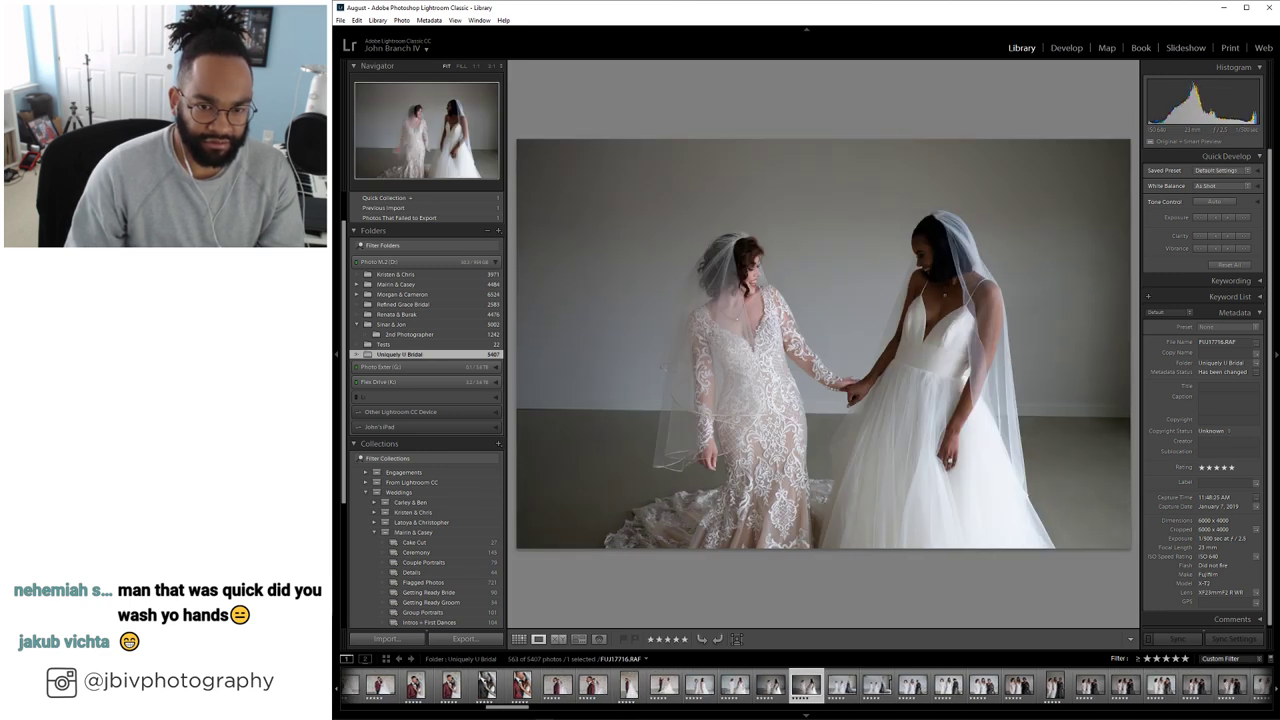
key(Right)
key(Right)
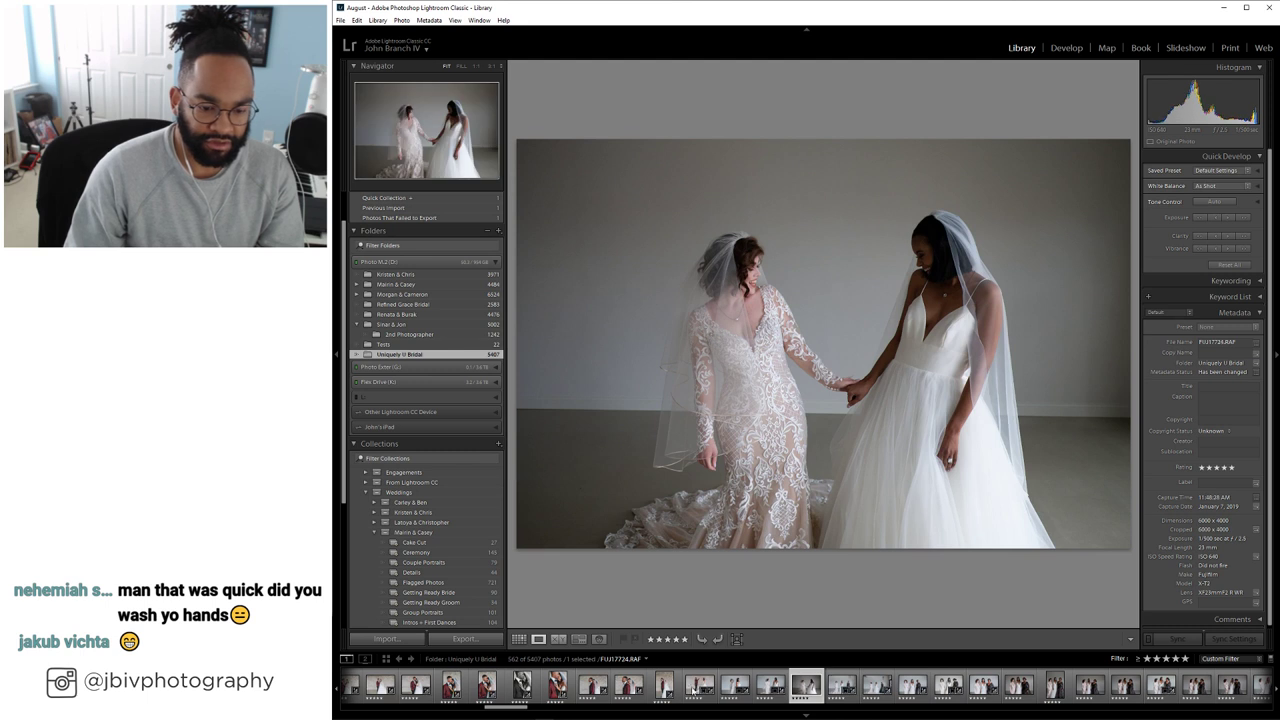
right_click(802, 692)
mouse_move(912, 573)
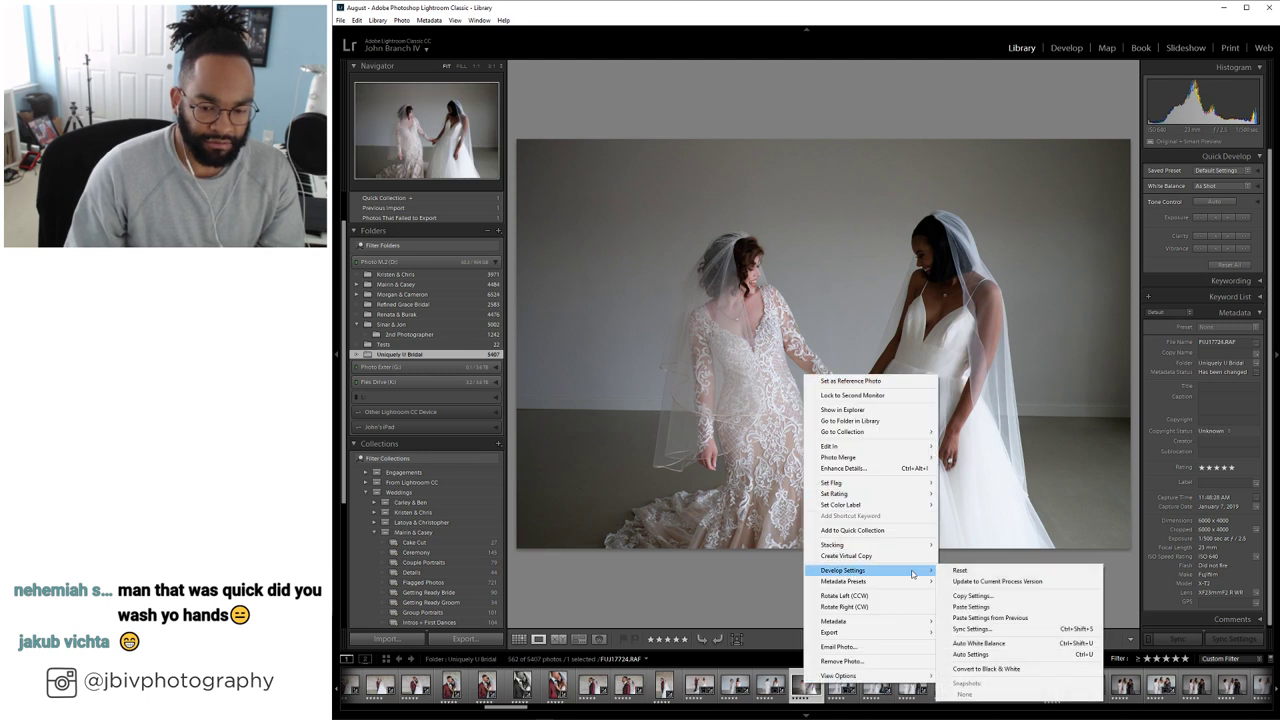
click(1001, 607)
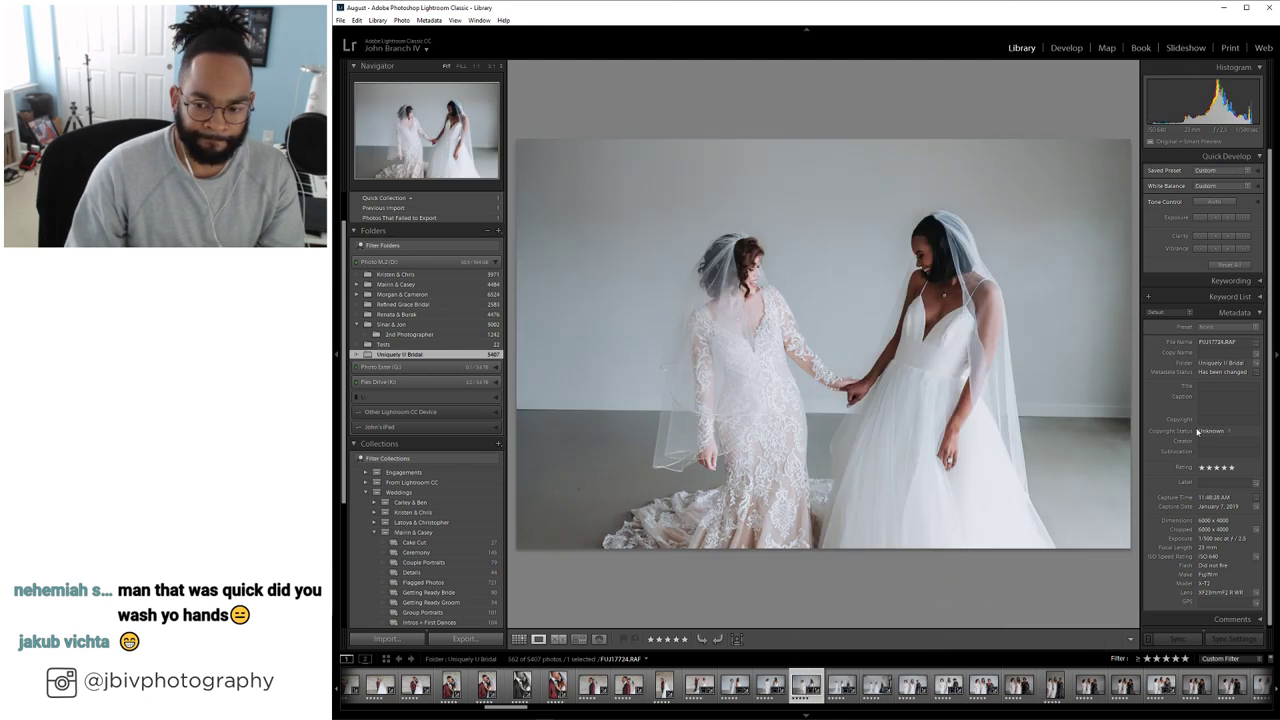
Level FUJ17724's perspective with Upright Level, then go back to the Library grid
click(1071, 53)
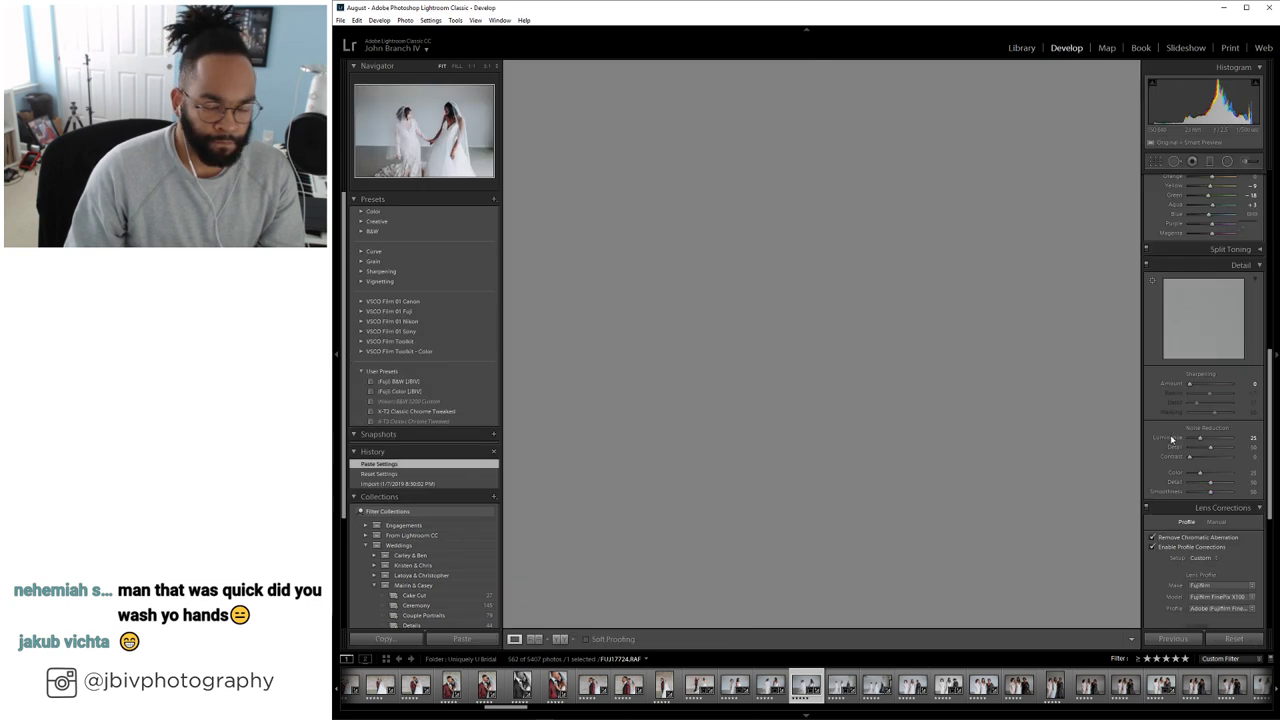
click(1171, 446)
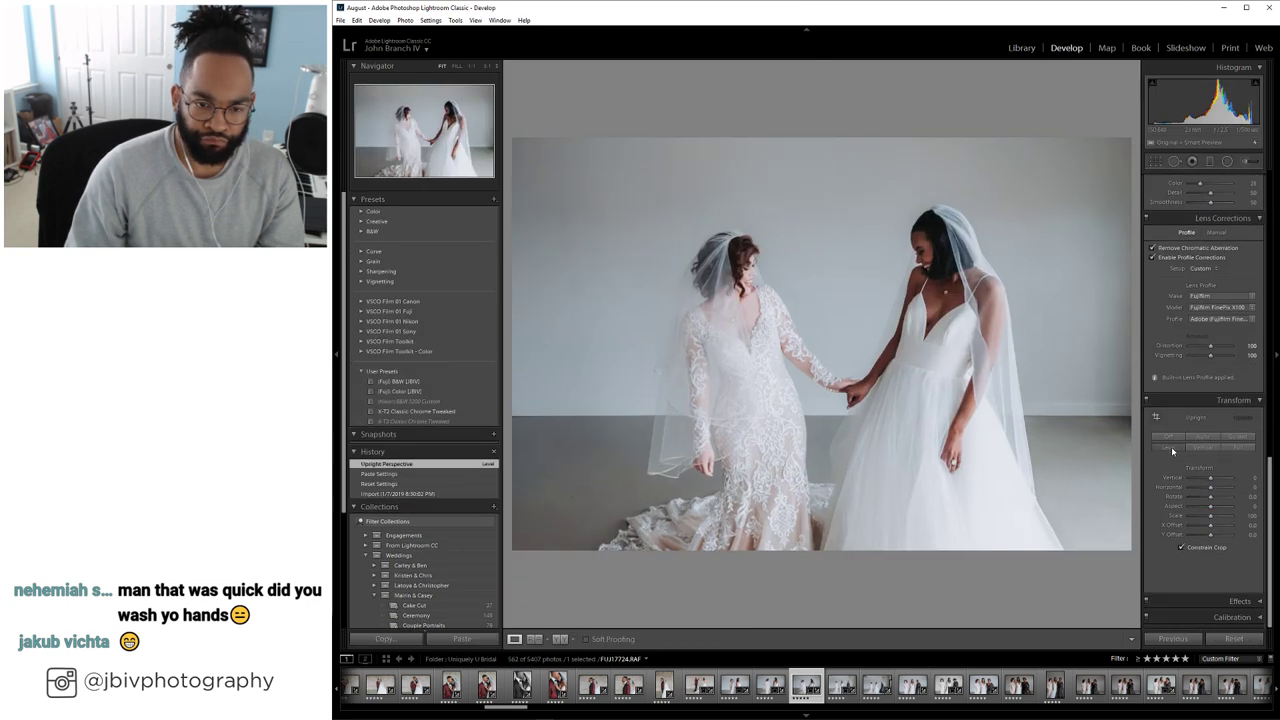
click(1021, 48)
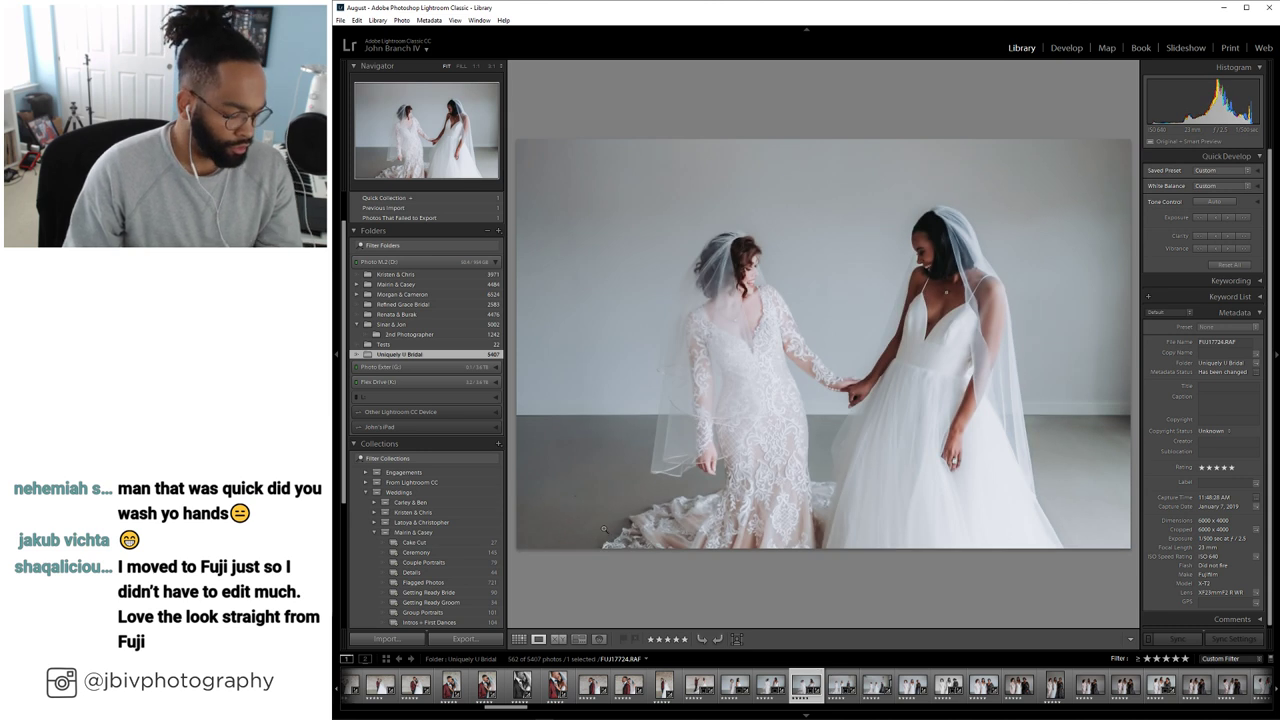
key(g)
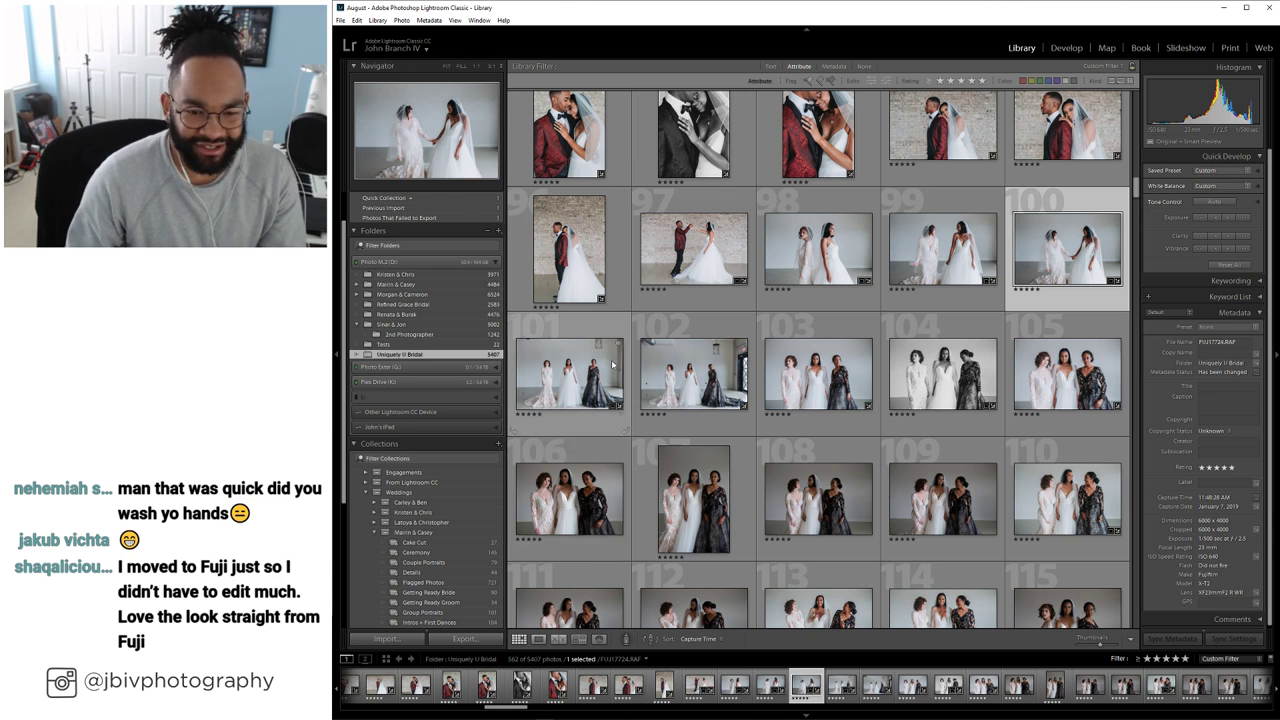
Apply the Camera CLASSIC CHROME profile to the three-brides photo 107 in Develop
click(700, 519)
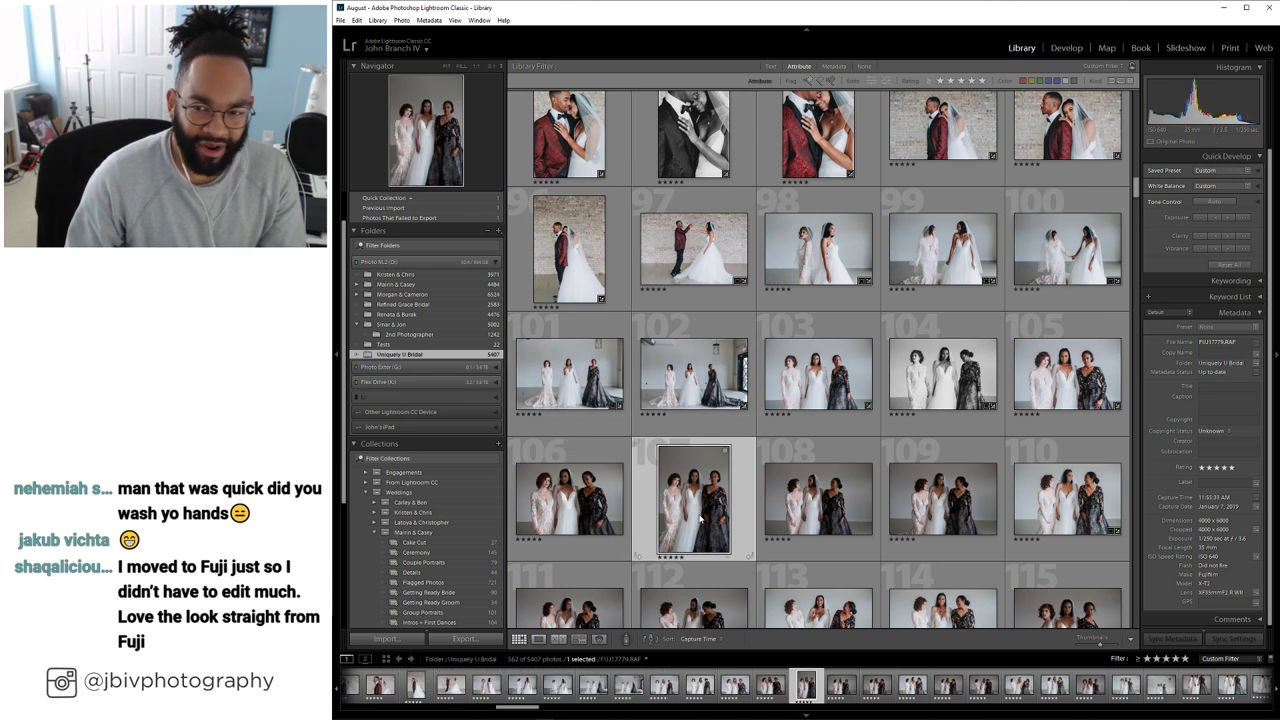
double_click(700, 519)
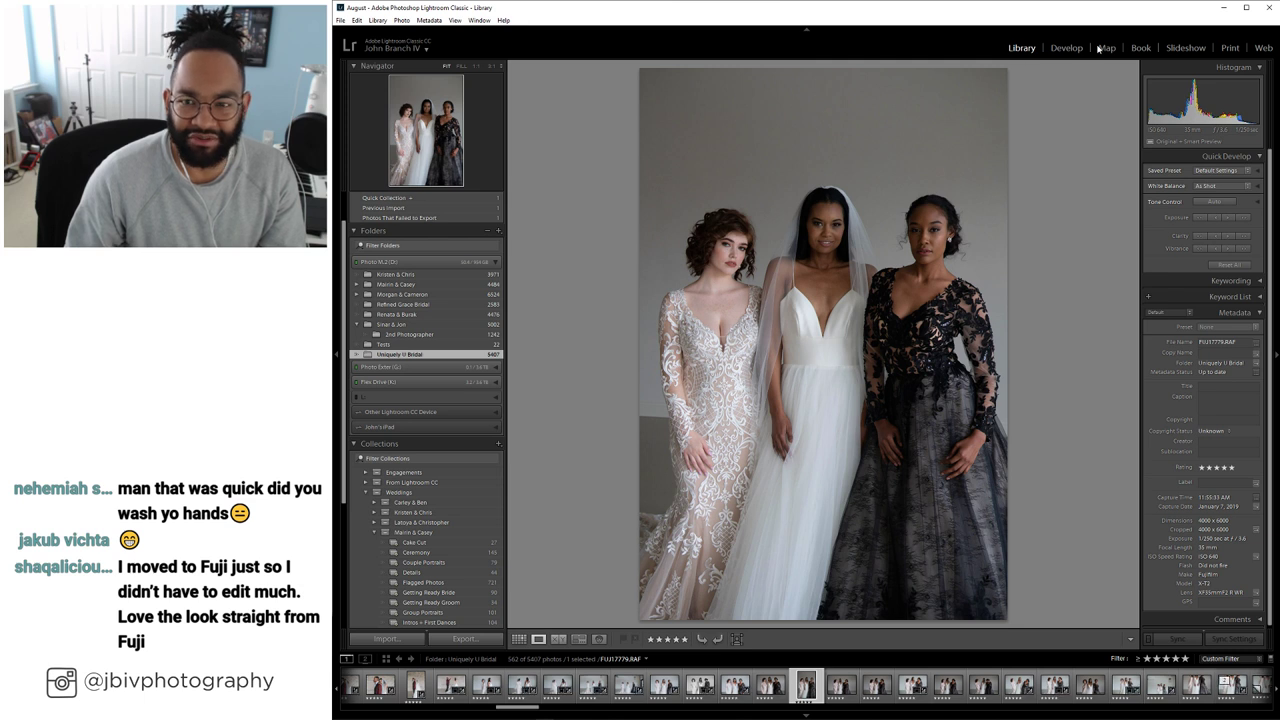
click(1065, 48)
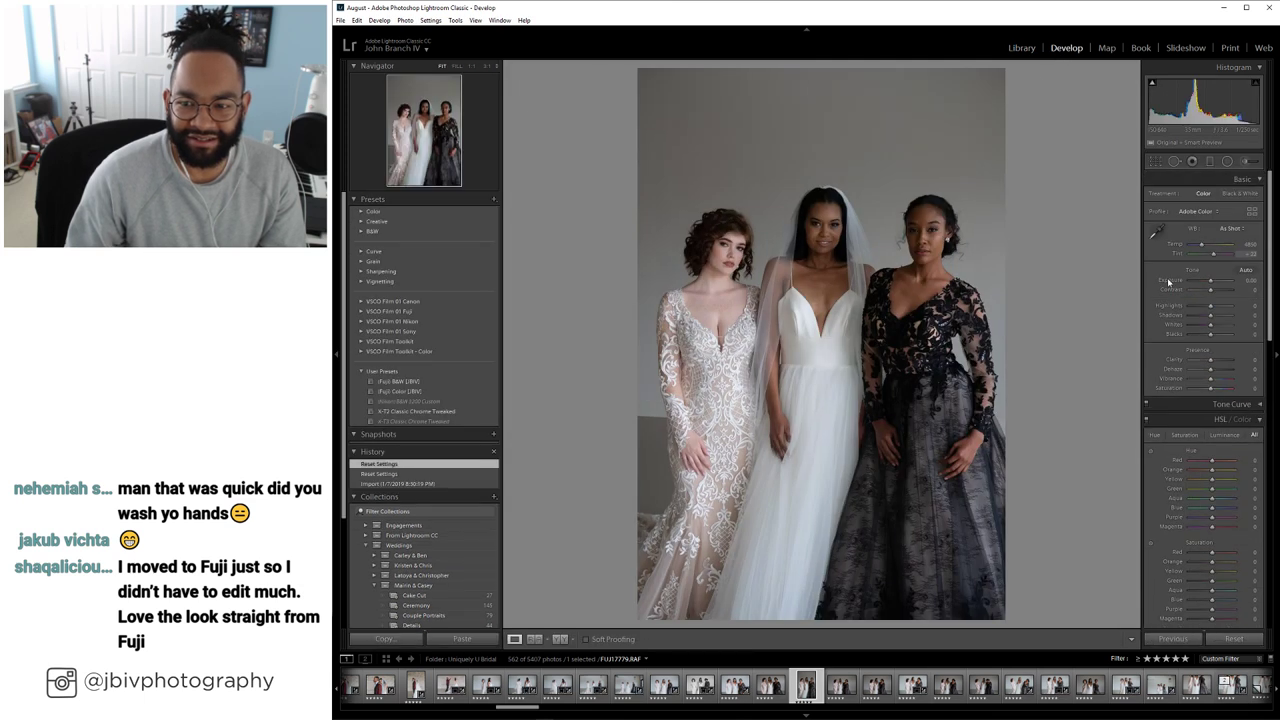
click(1250, 211)
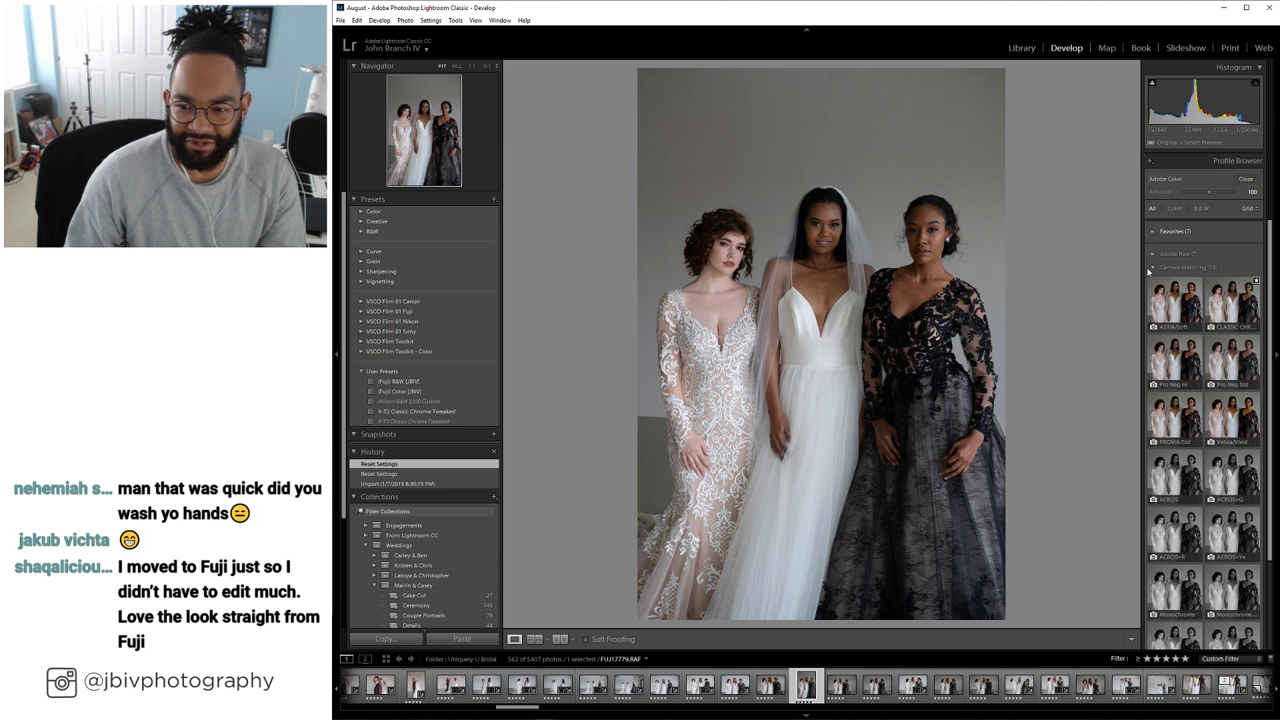
click(1229, 312)
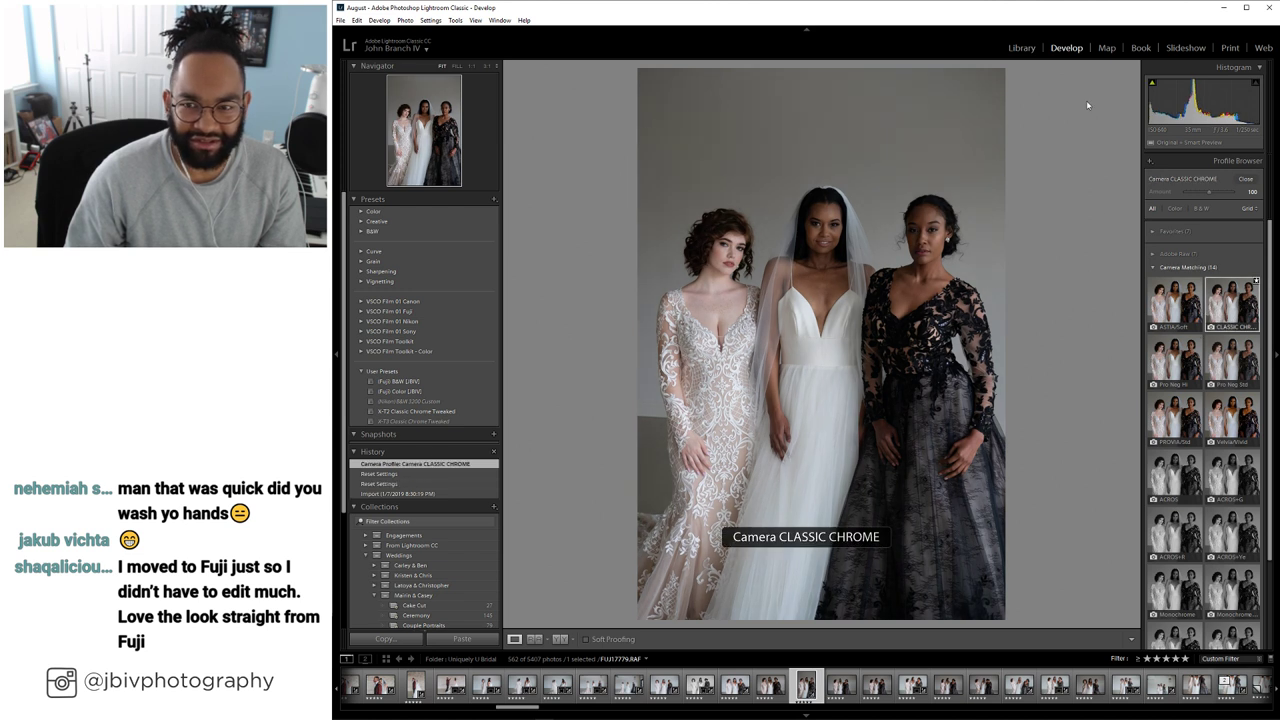
Set Exposure to +0.60 and Auto white balance, cooling Temp to about 4900
click(1245, 178)
scroll(1221, 284, up, 3)
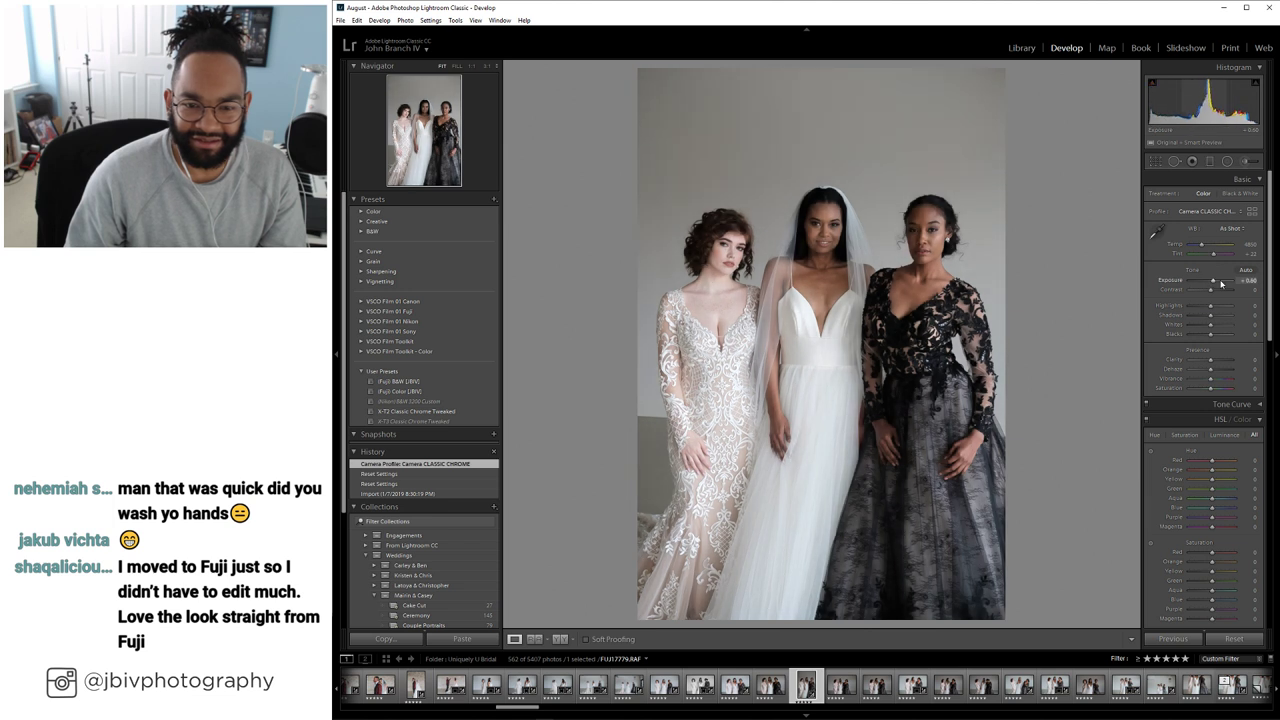
click(1230, 229)
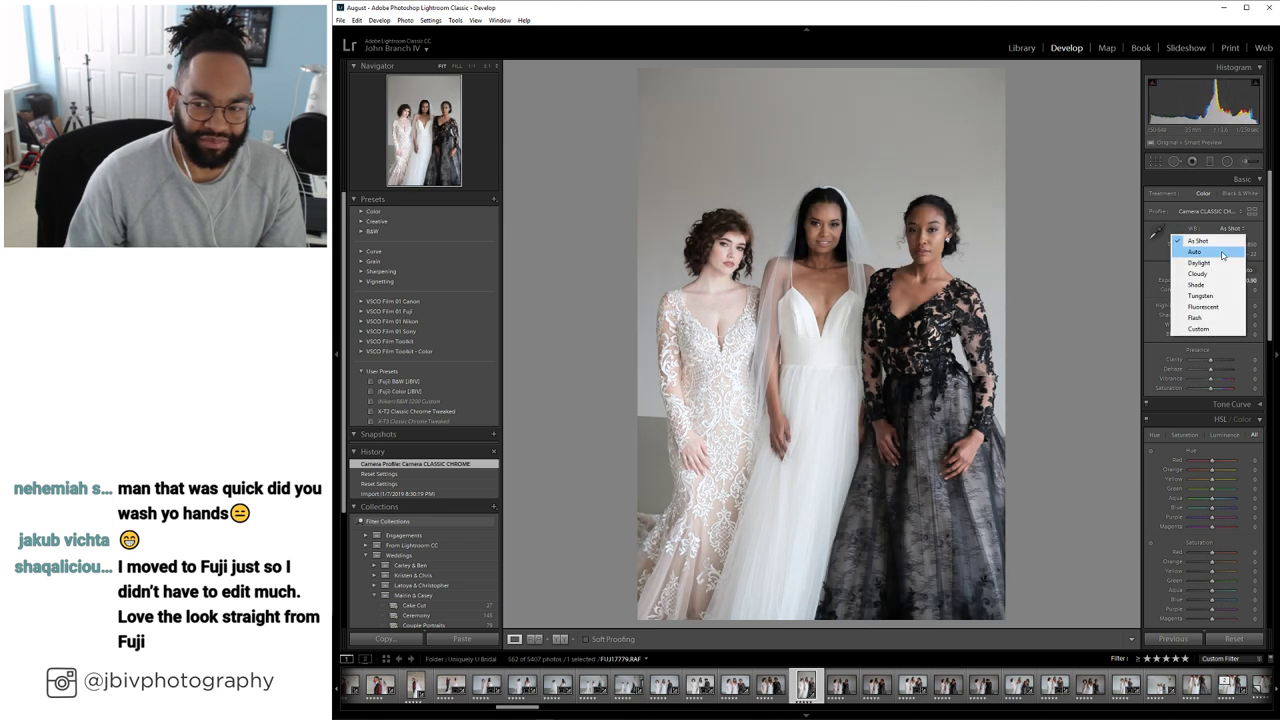
click(1215, 243)
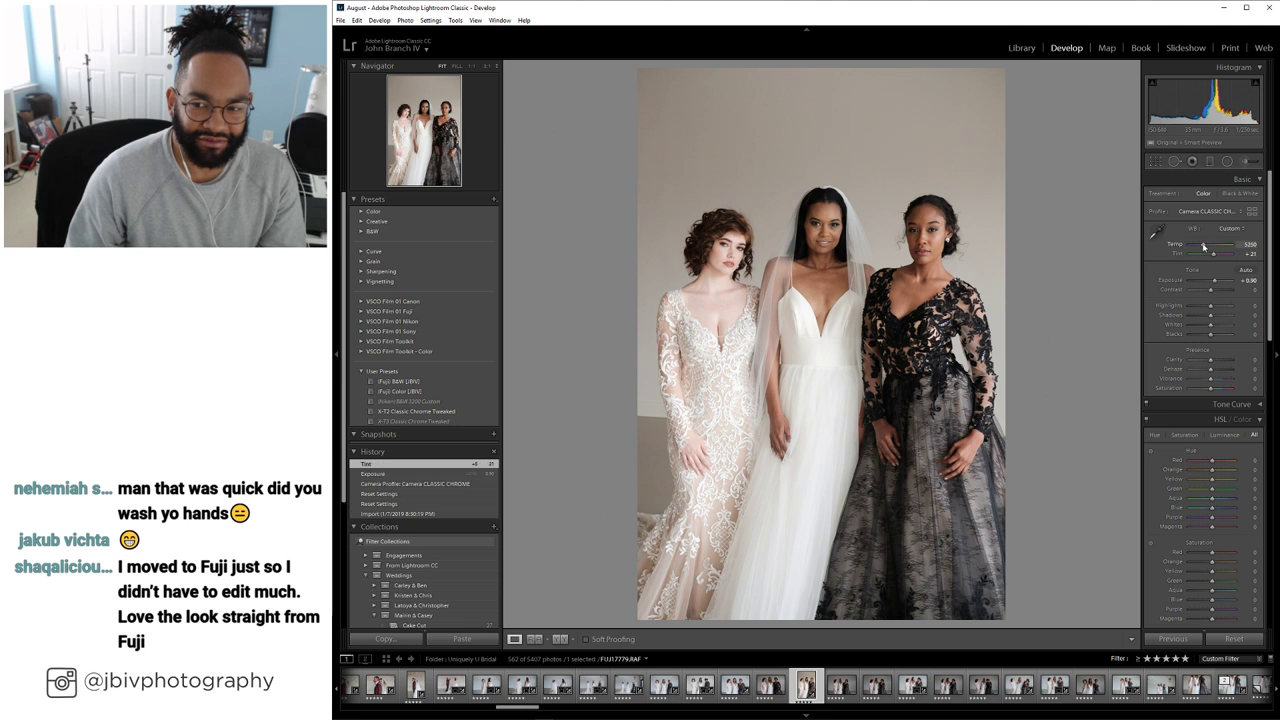
drag(1205, 244, 1203, 246)
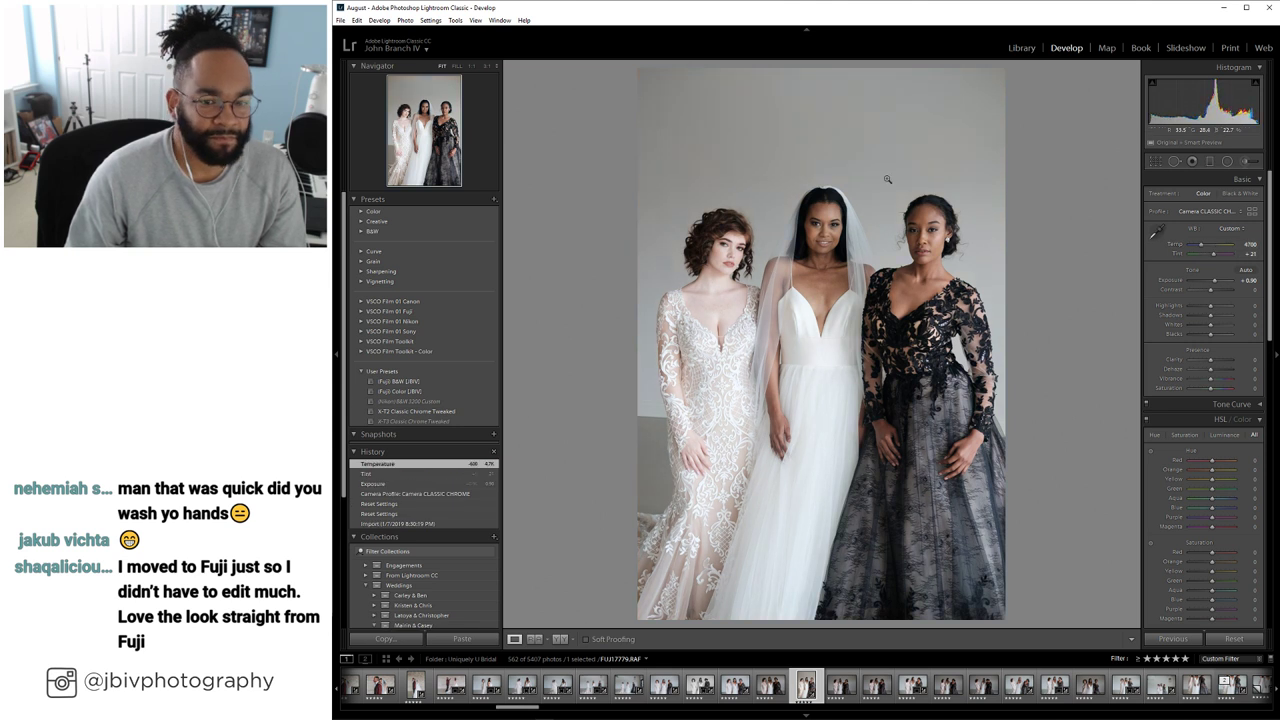
click(1030, 47)
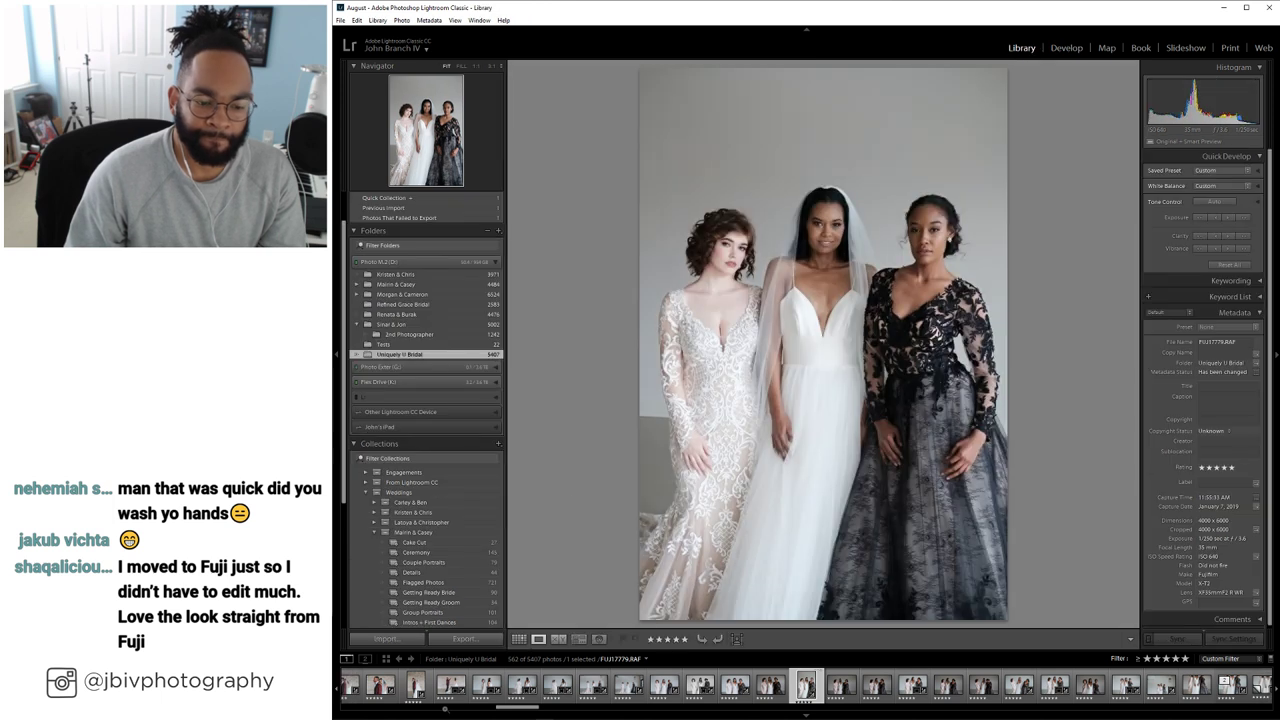
In the grid view, paste the copied develop settings onto photo 105
key(g)
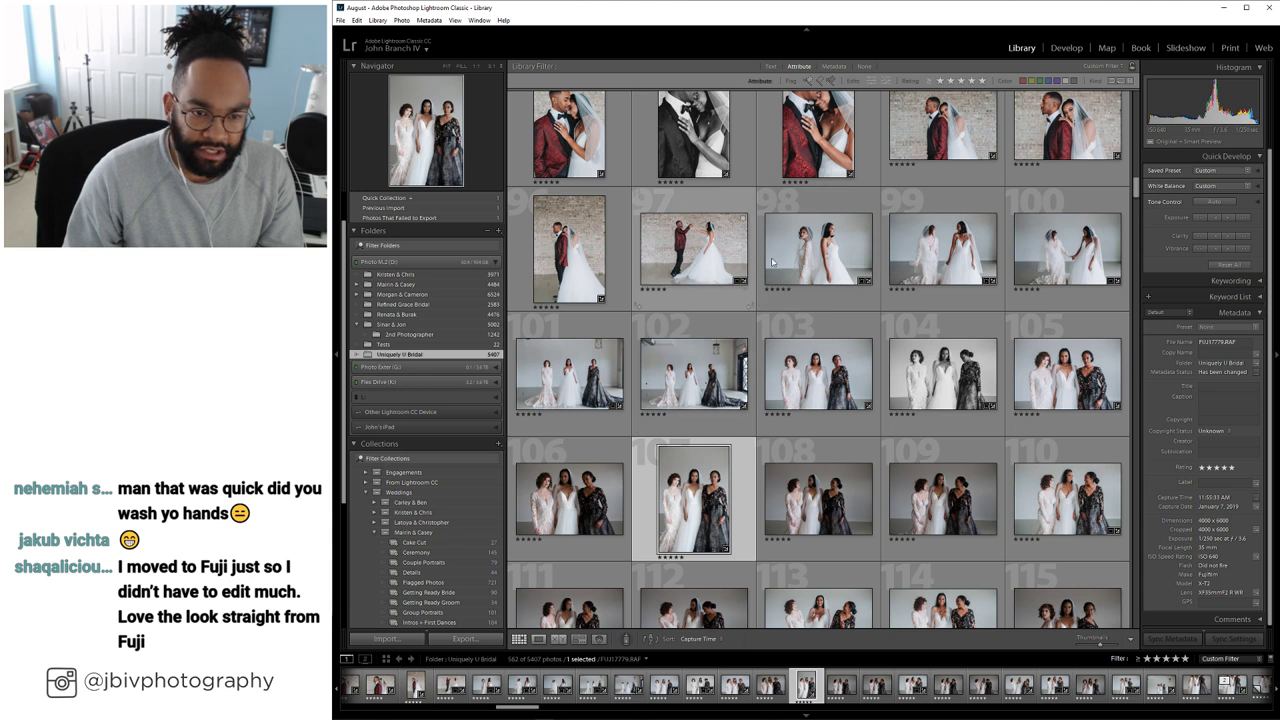
scroll(700, 362, down, 2)
right_click(1059, 197)
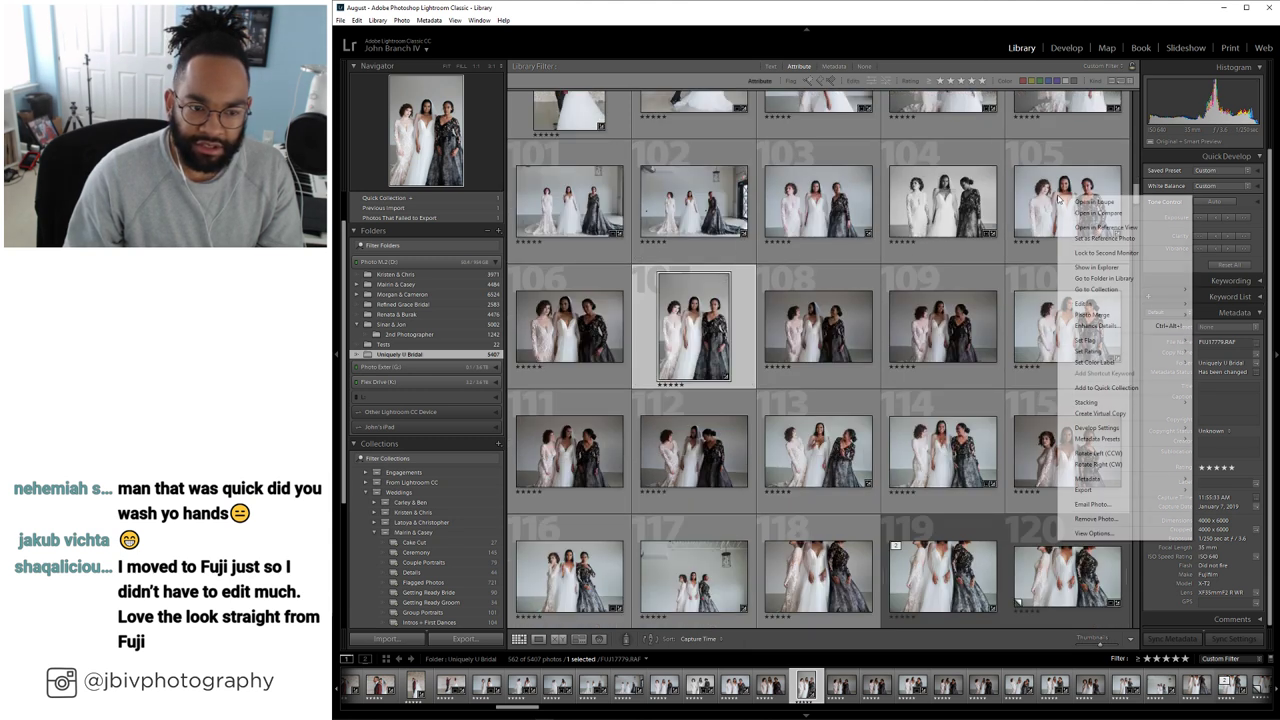
mouse_move(1126, 430)
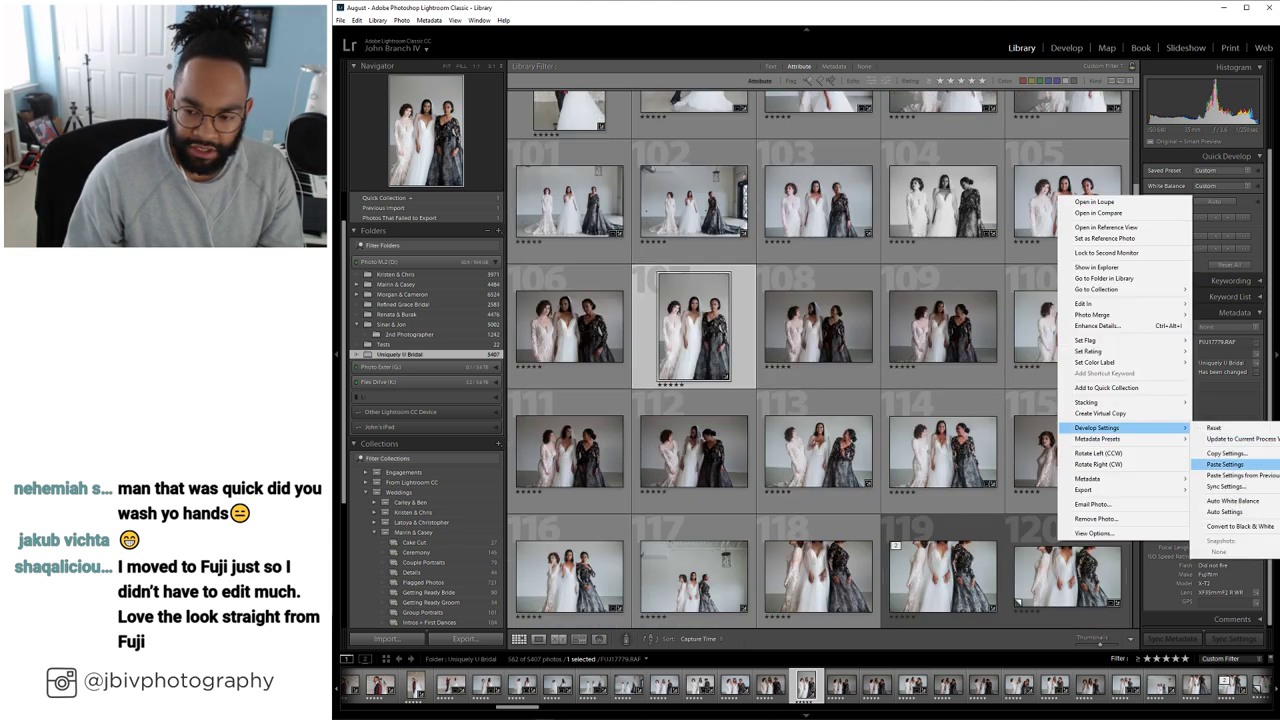
click(1225, 463)
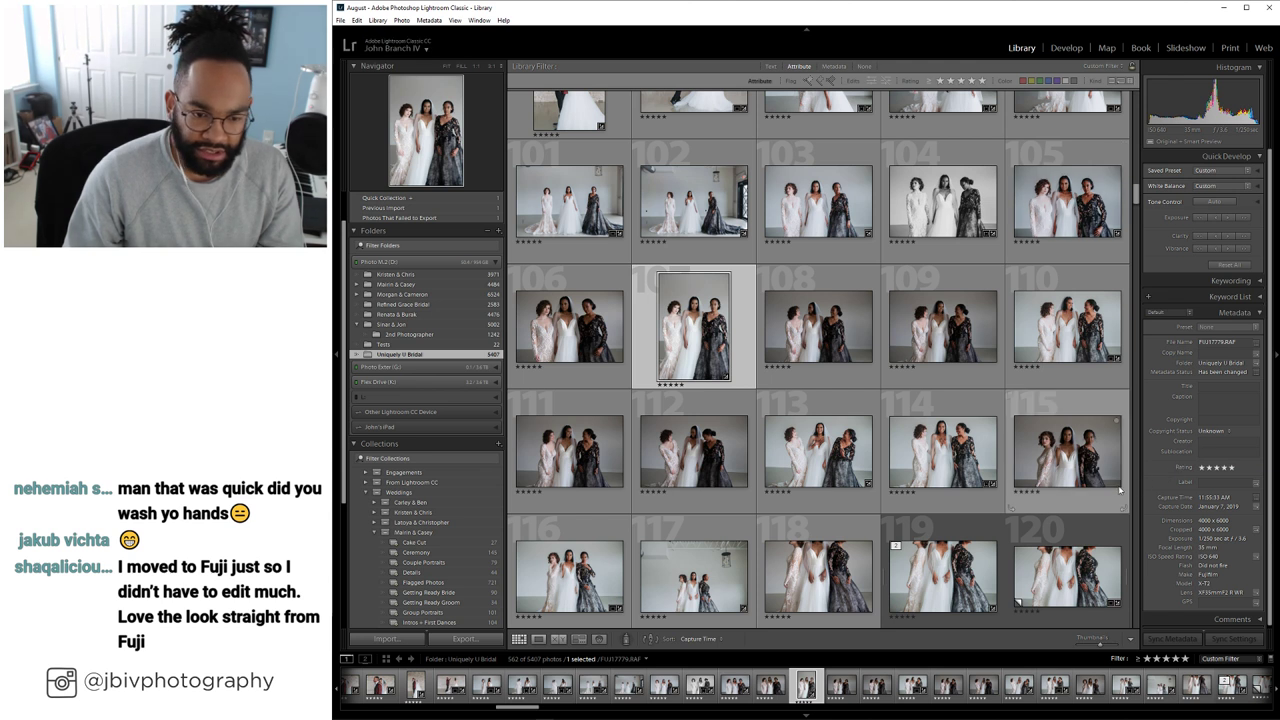
Clear the ratings of photos 108 and 109 so they drop out of the filtered grid
click(800, 340)
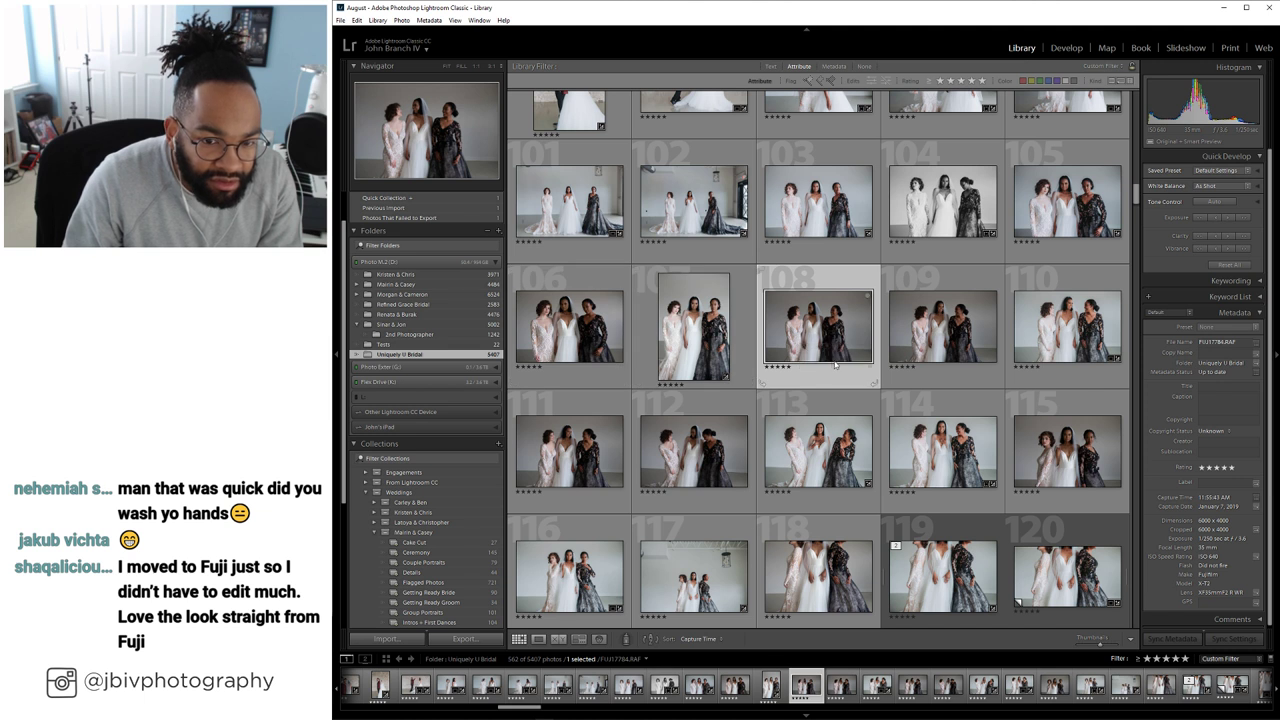
key(0)
key(0)
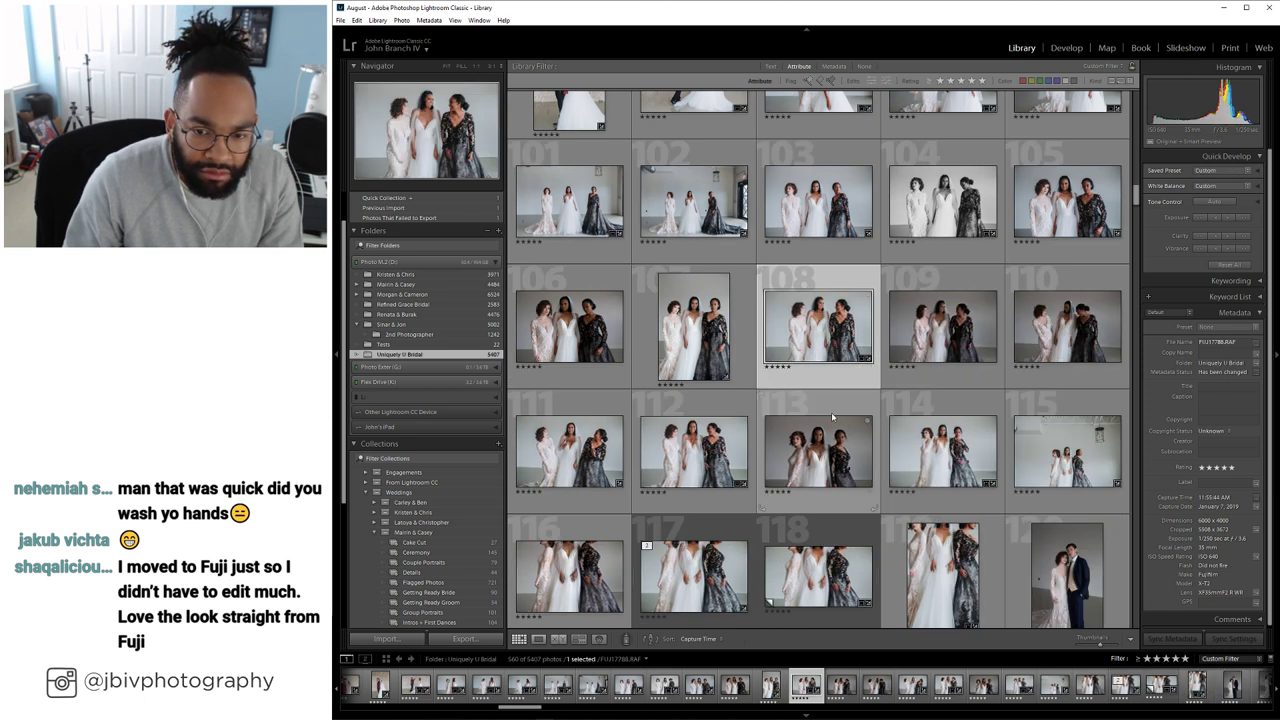
click(955, 340)
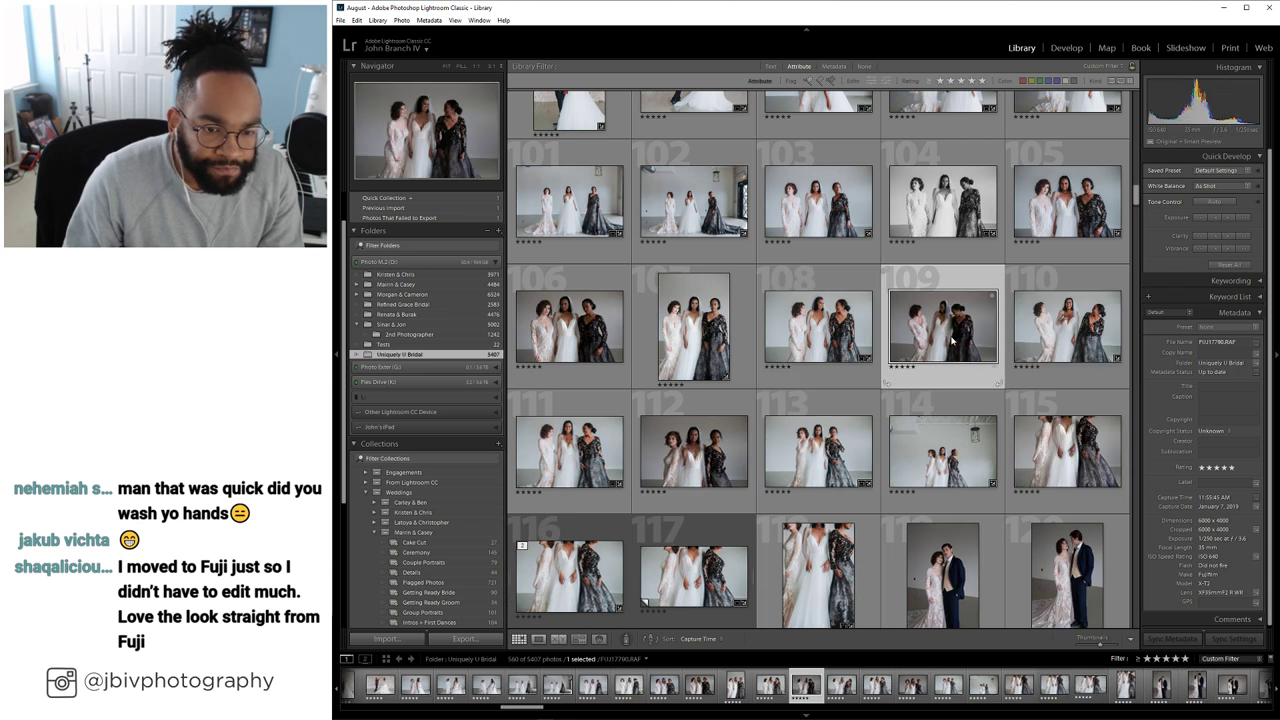
Select photos 106, 109 and 112 and paste the copied settings onto them
click(588, 342)
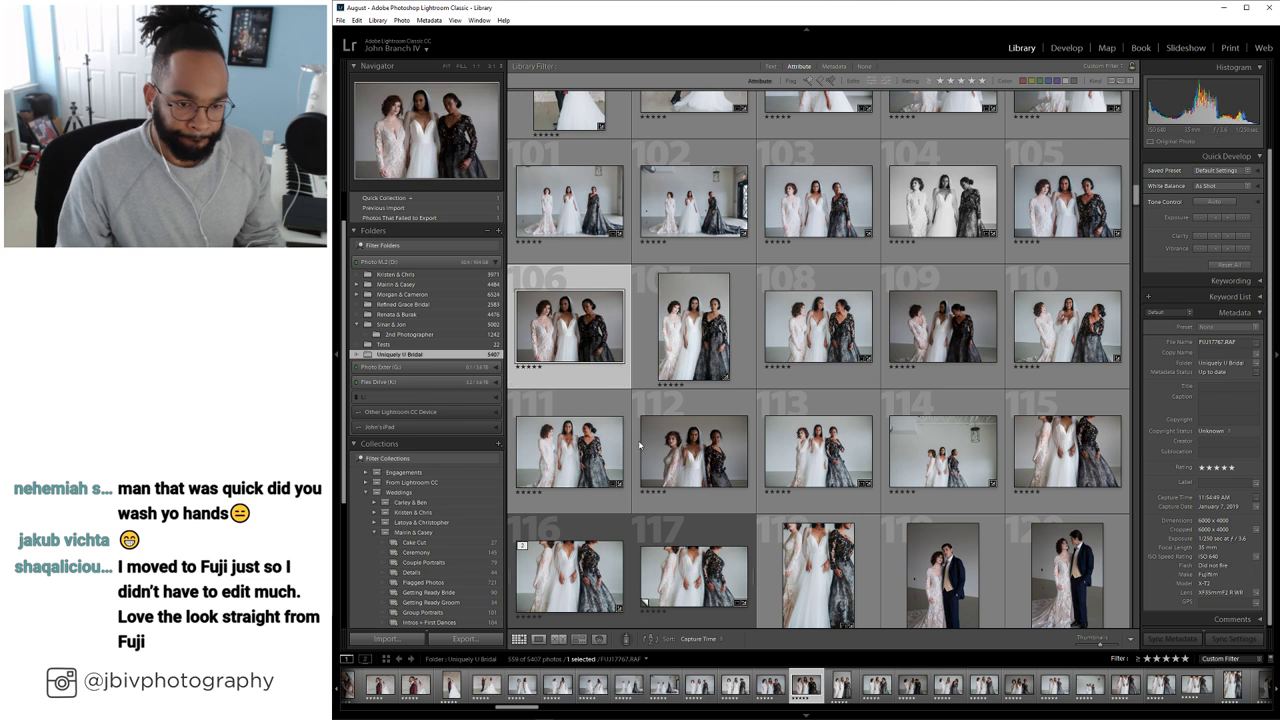
ctrl+click(930, 335)
ctrl+click(700, 450)
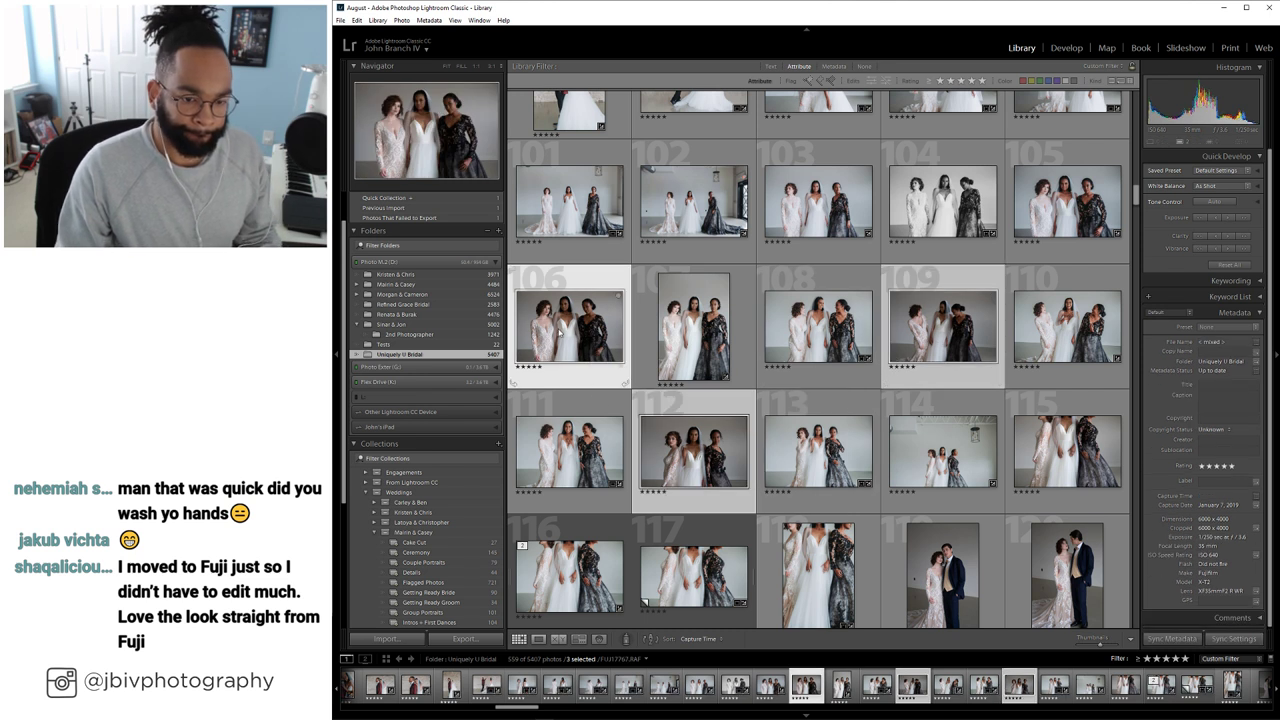
right_click(561, 328)
mouse_move(608, 556)
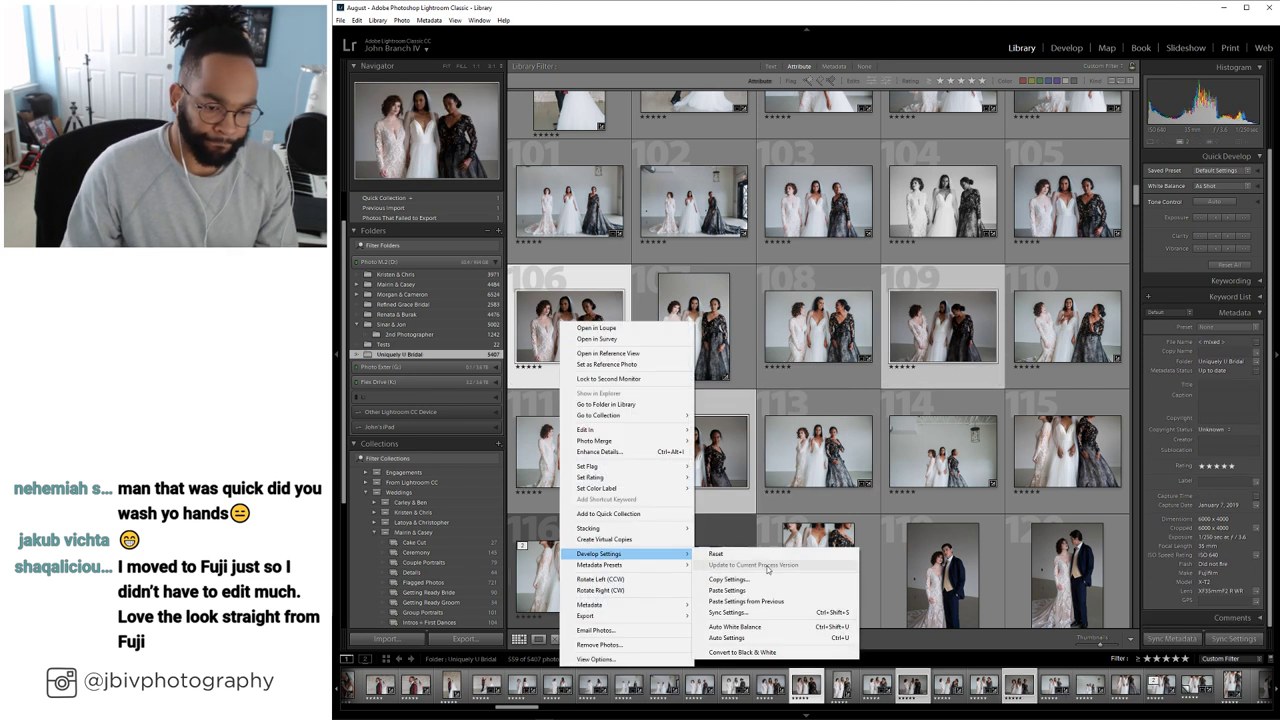
click(758, 591)
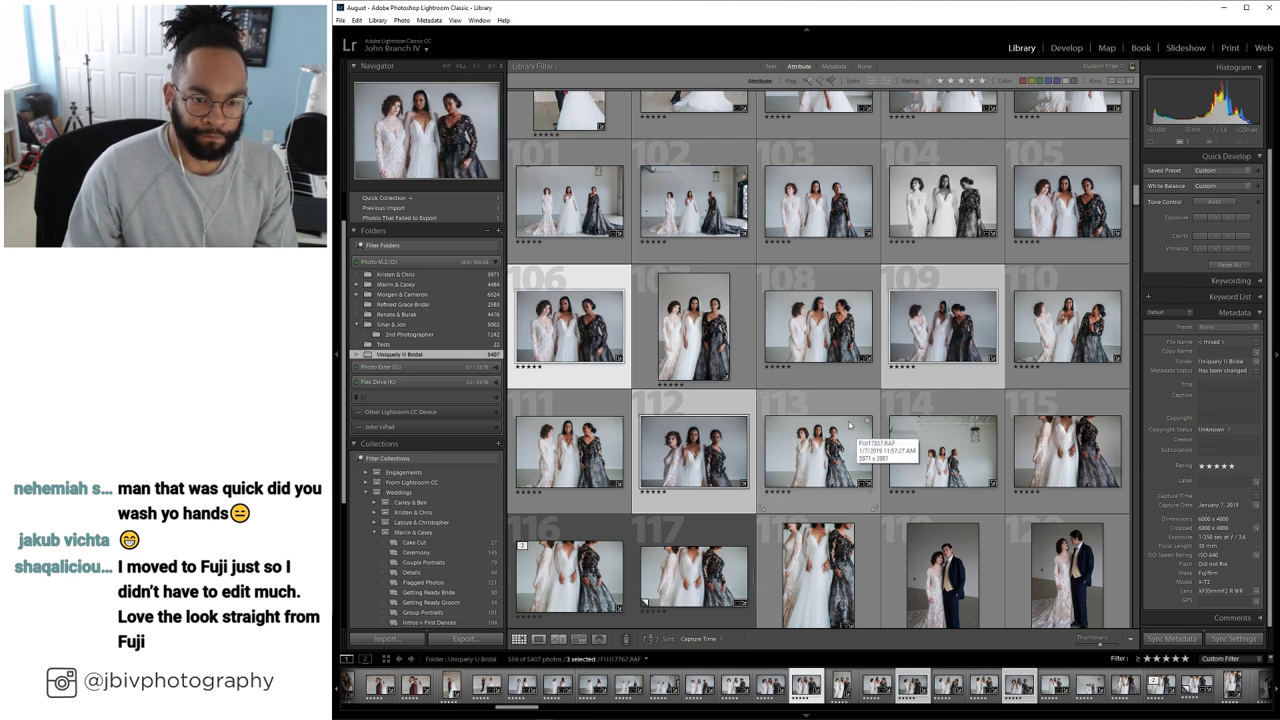
Add photo 107, paste the settings onto all four photos, and open Develop
ctrl+click(699, 330)
right_click(699, 330)
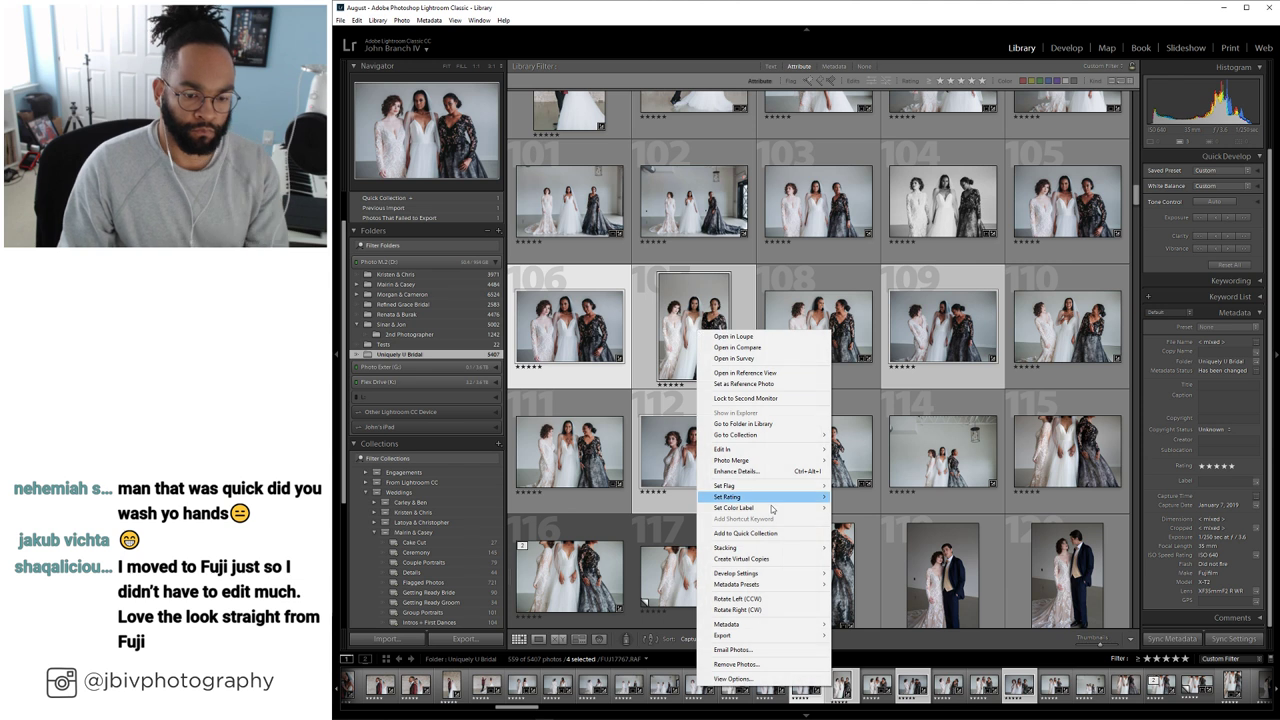
mouse_move(779, 578)
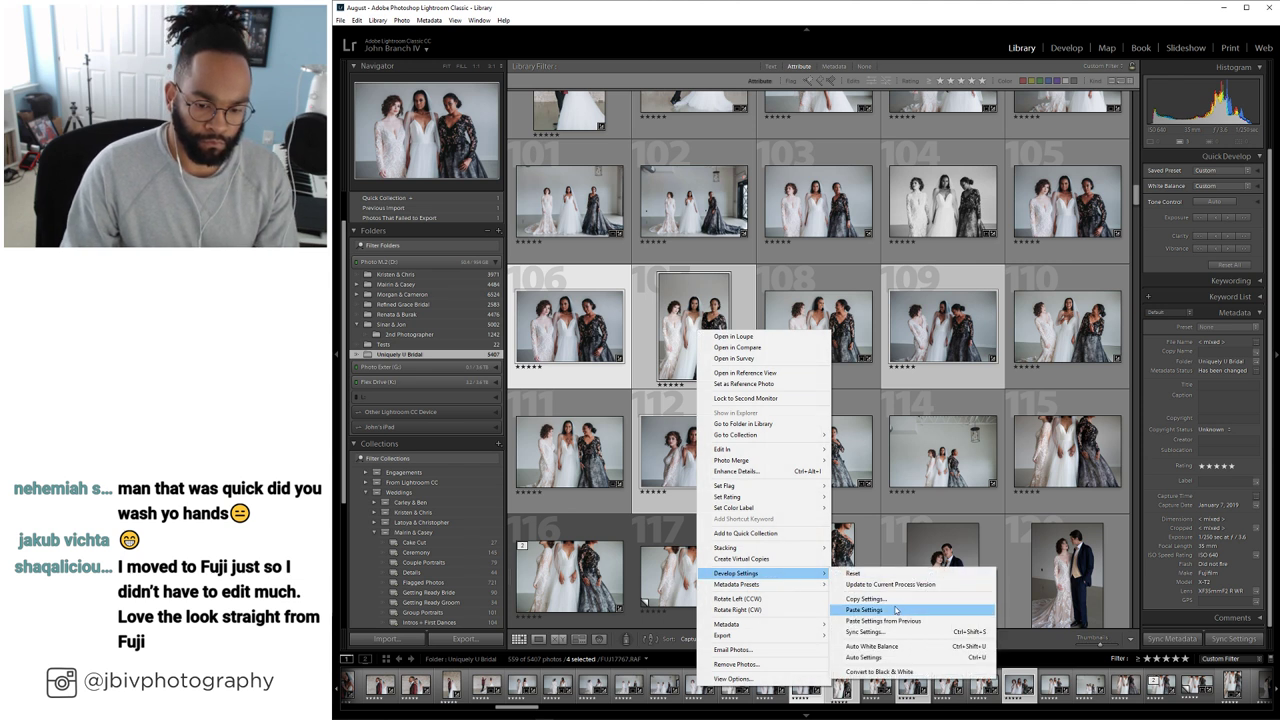
click(896, 610)
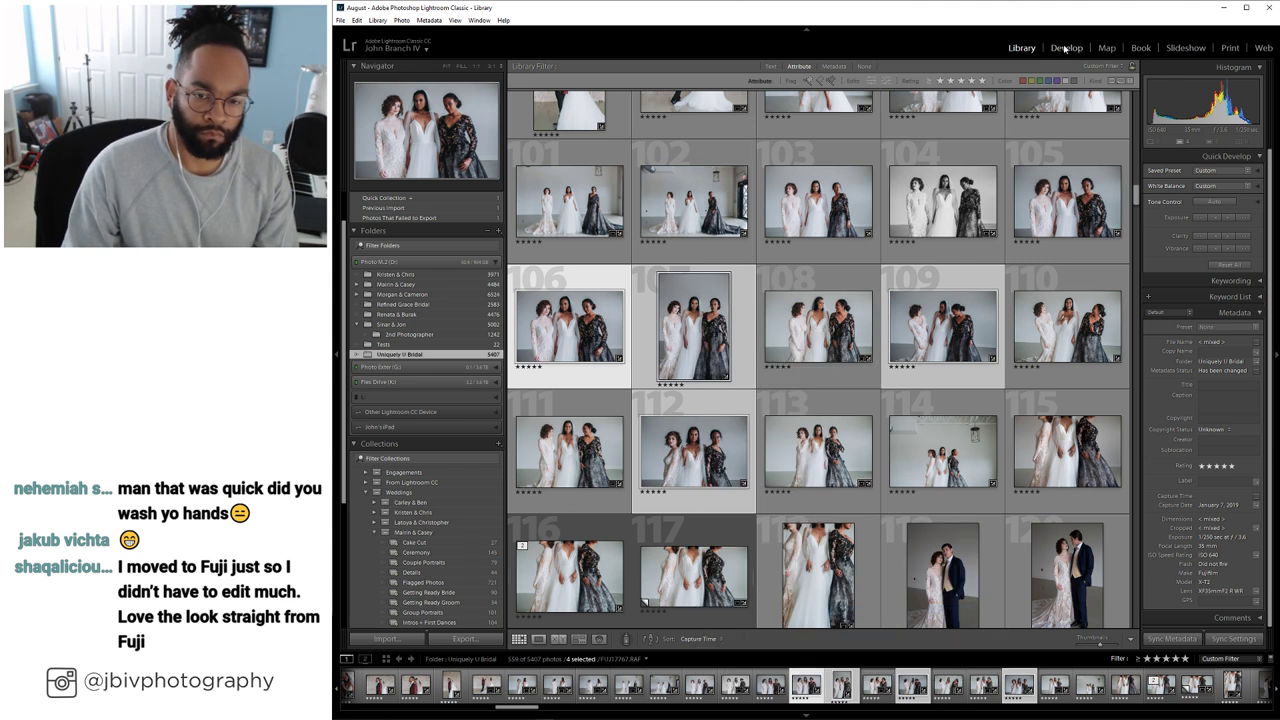
click(1066, 48)
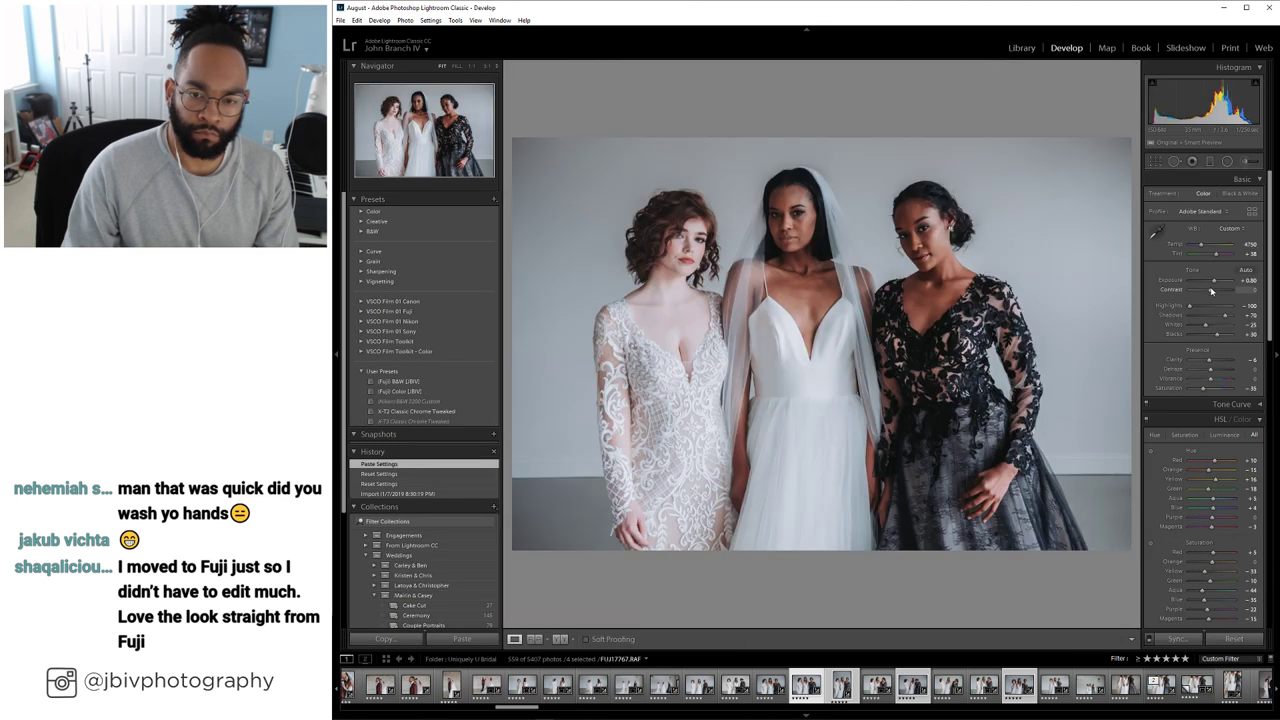
Raise exposure from +0.80 to +1.30 and adjust the HSL orange saturation
drag(1213, 281, 1224, 318)
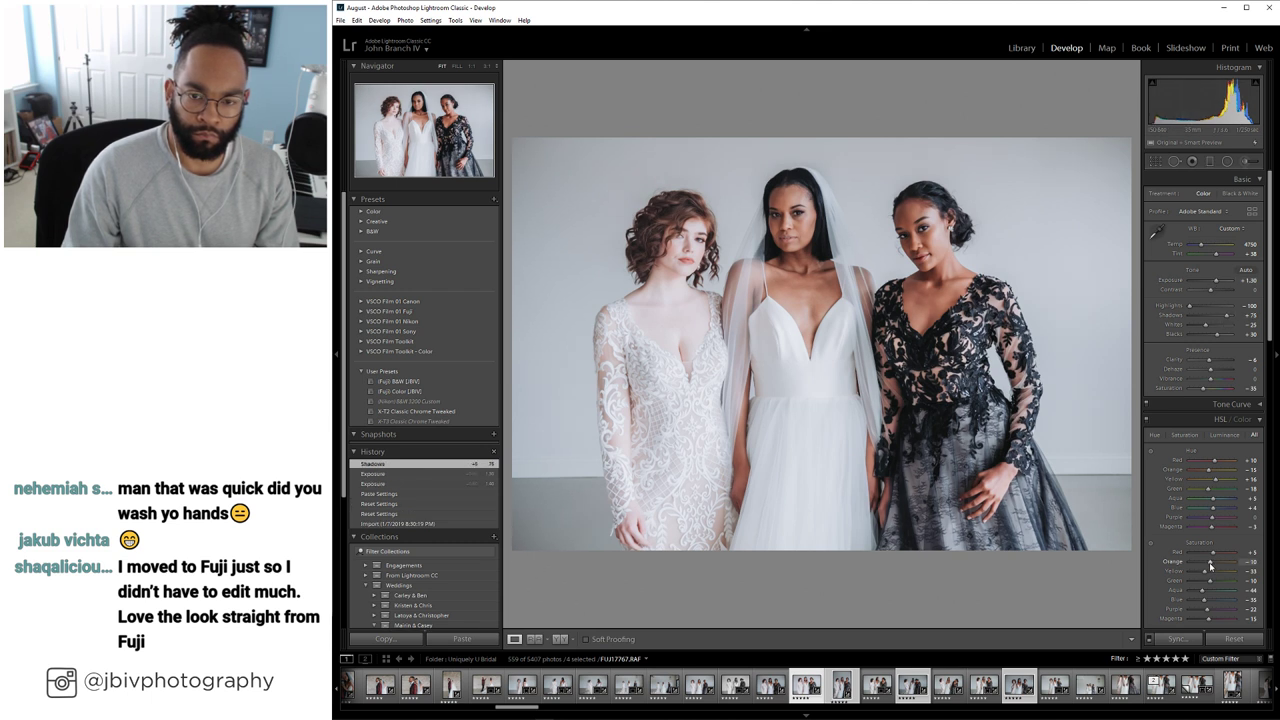
drag(1210, 565, 1212, 566)
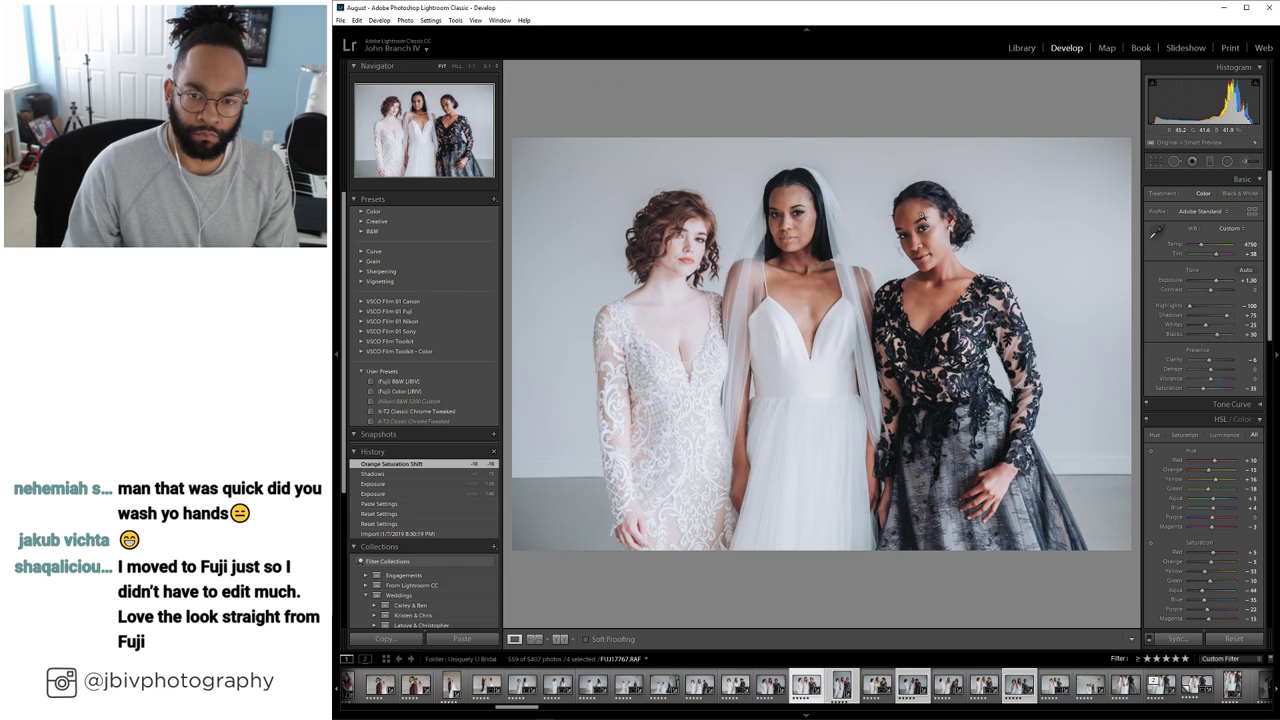
drag(929, 198, 823, 294)
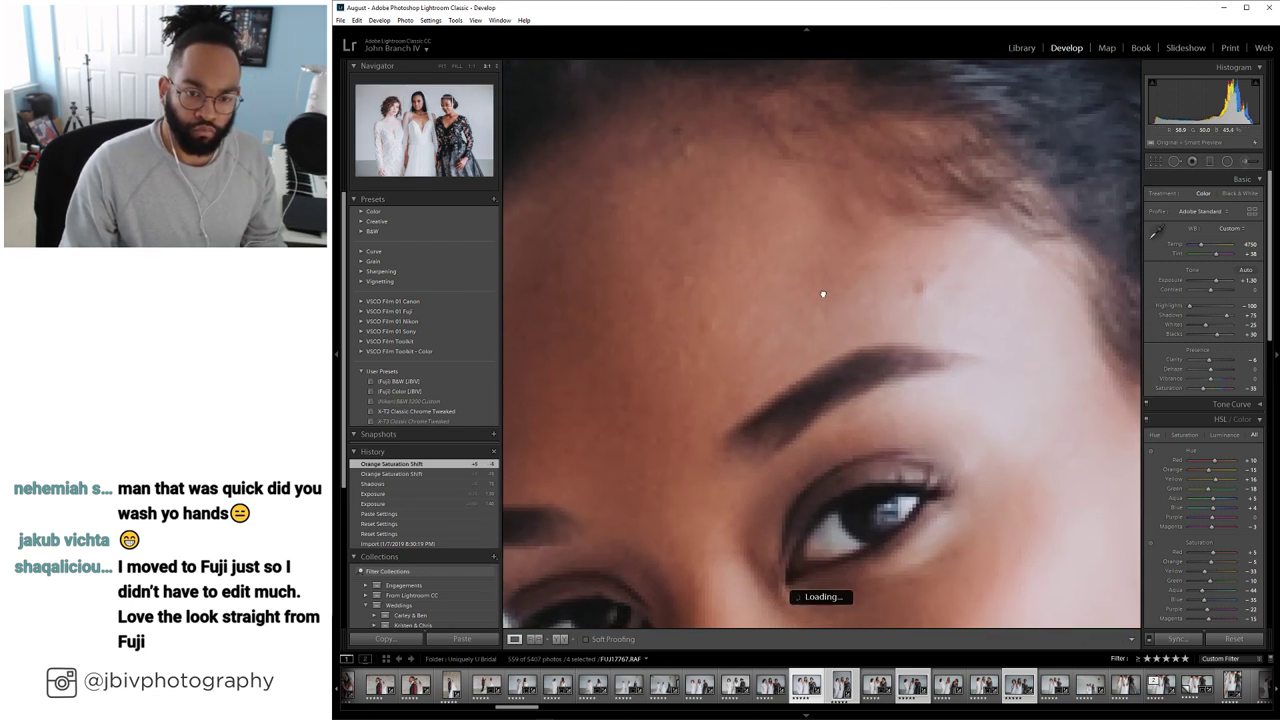
Zoom the Navigator to 1:1 and pan to center the right woman's face
click(461, 67)
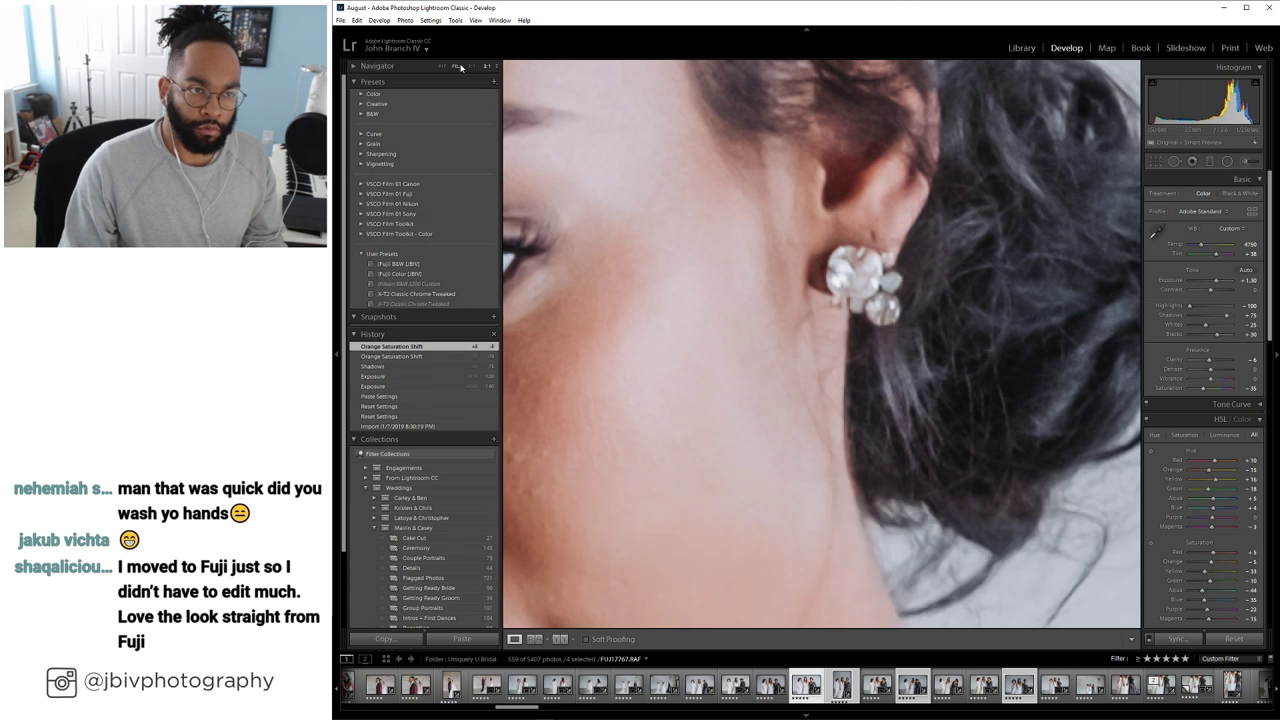
click(353, 67)
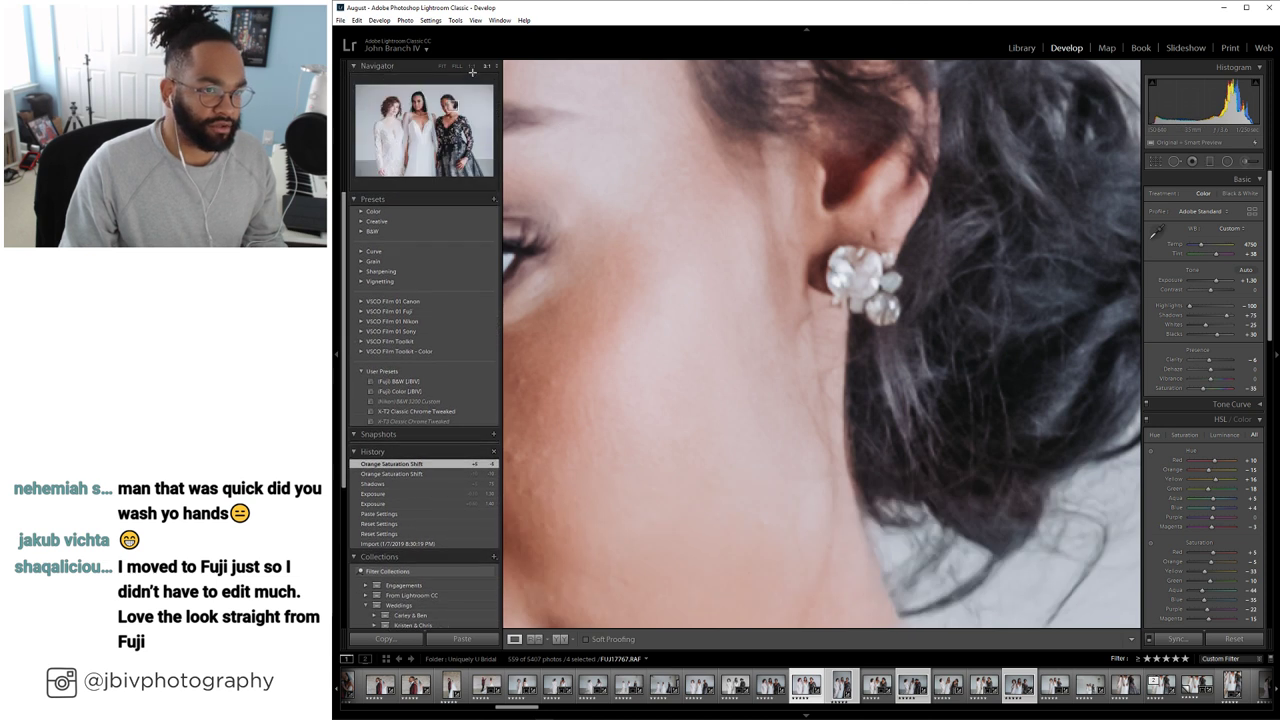
click(472, 67)
drag(701, 270, 878, 278)
Use Spot Removal to heal the blemishes on the right woman's forehead, cheek and jaw
key(q)
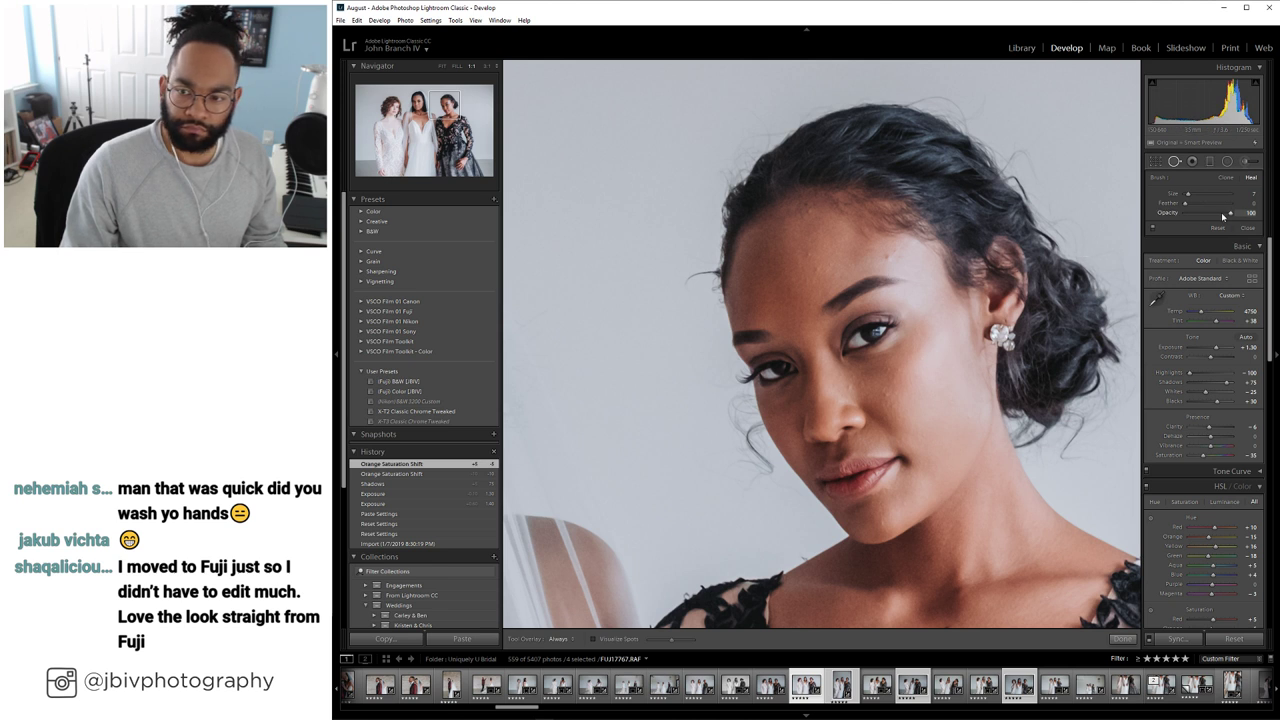
click(808, 253)
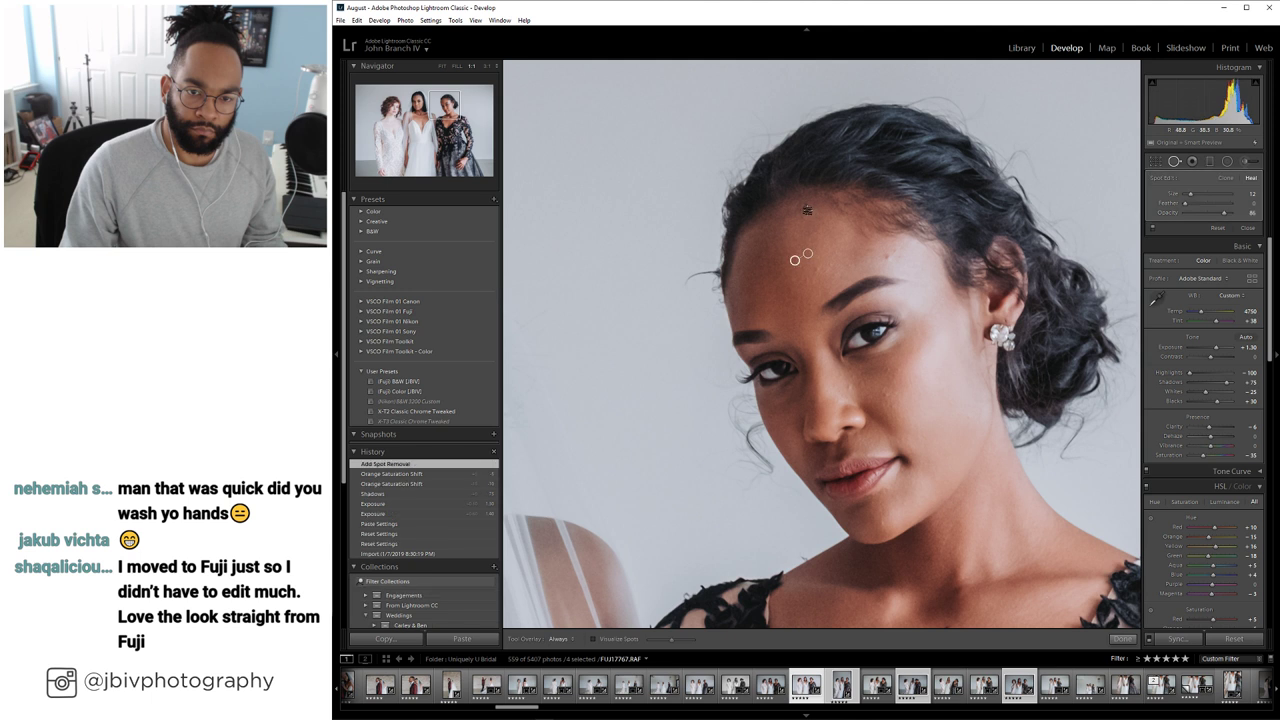
click(816, 269)
click(825, 269)
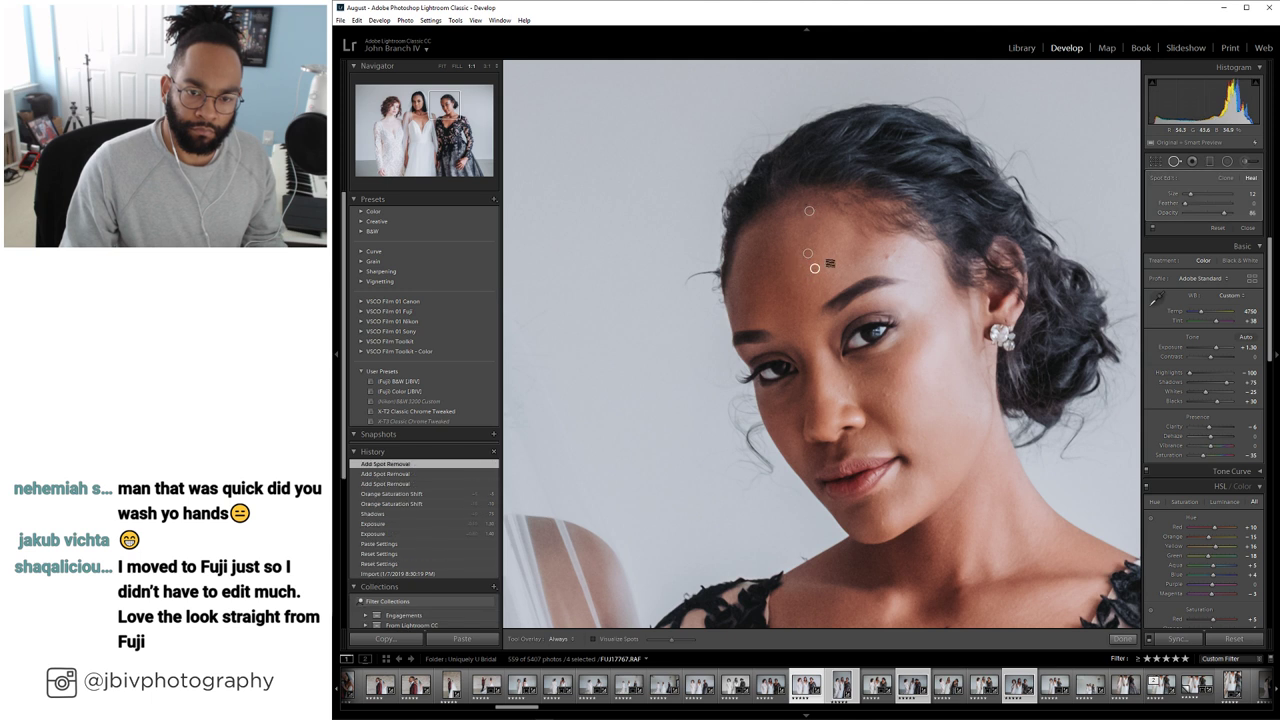
click(829, 271)
click(828, 269)
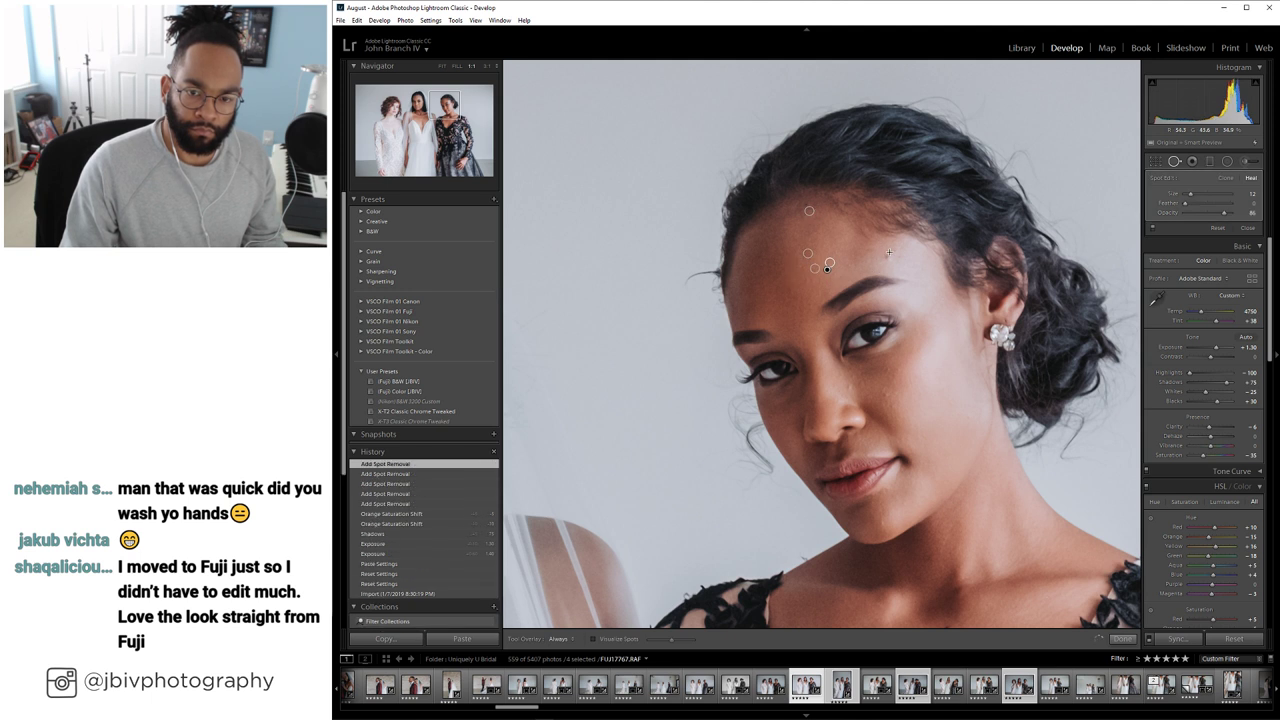
click(829, 266)
click(852, 386)
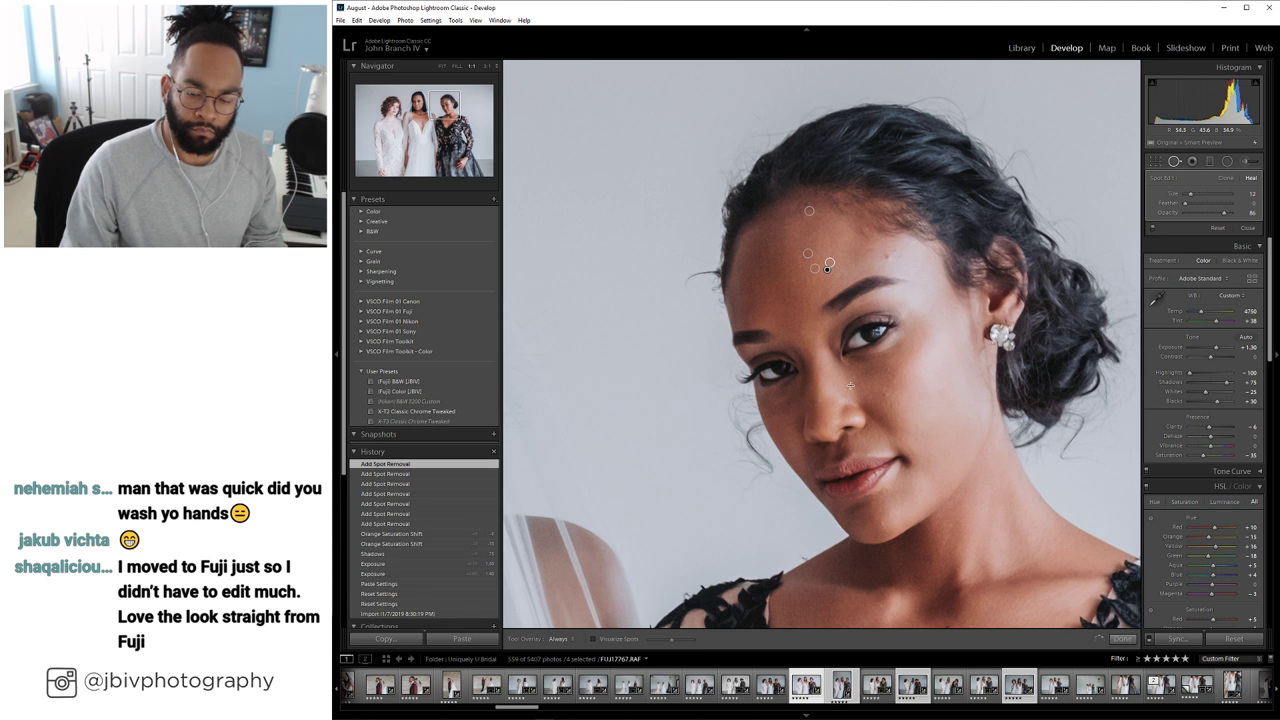
click(887, 393)
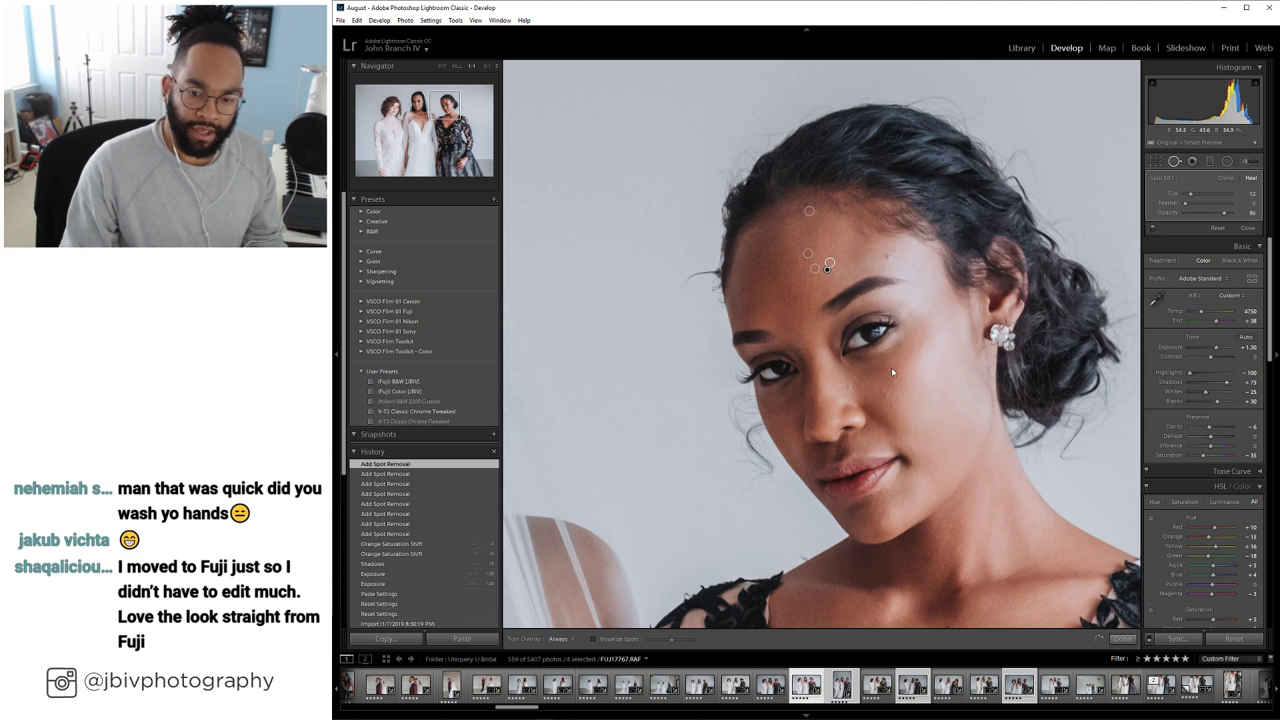
click(897, 404)
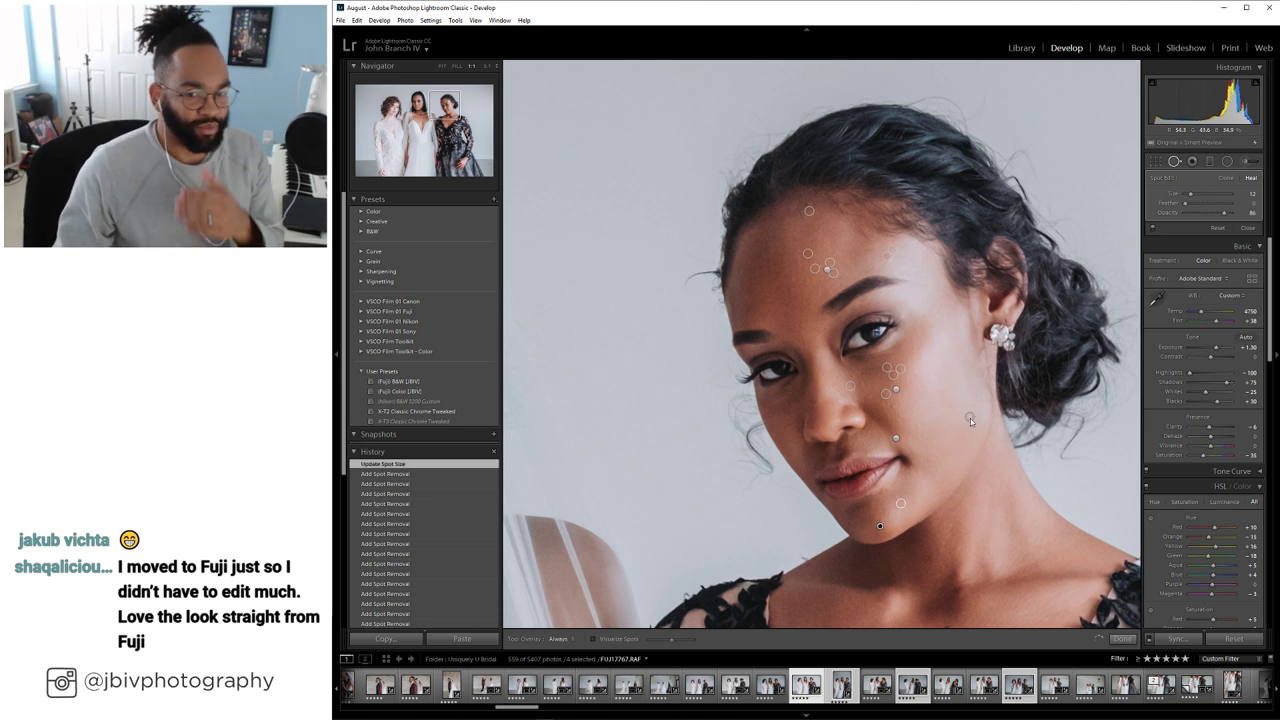
click(969, 418)
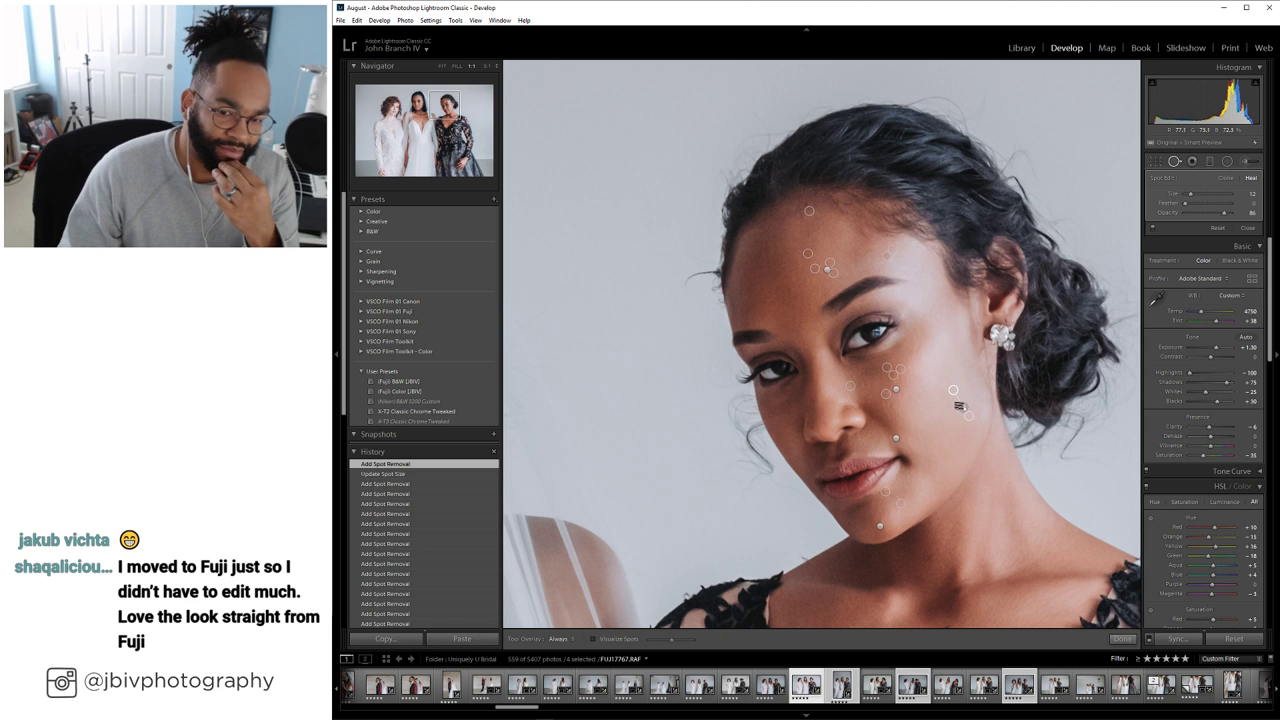
Close Spot Removal, move to the next group photo and raise its exposure to +1.30
key(q)
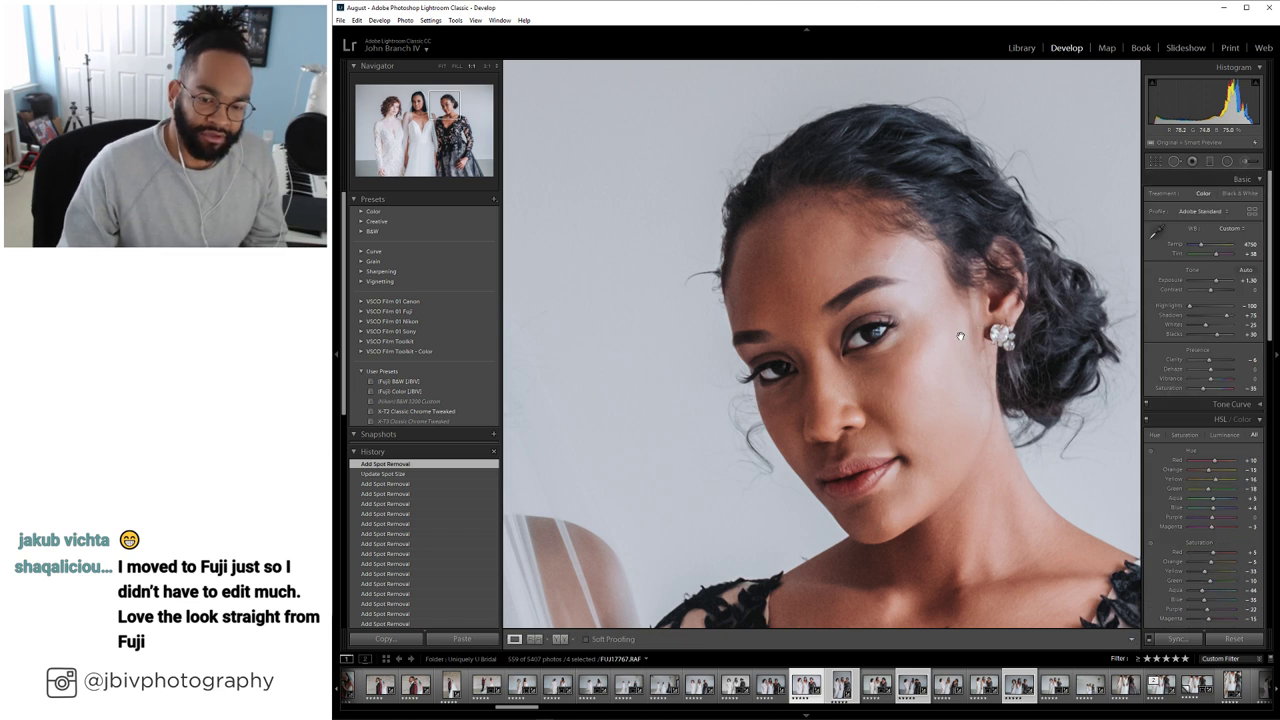
click(890, 373)
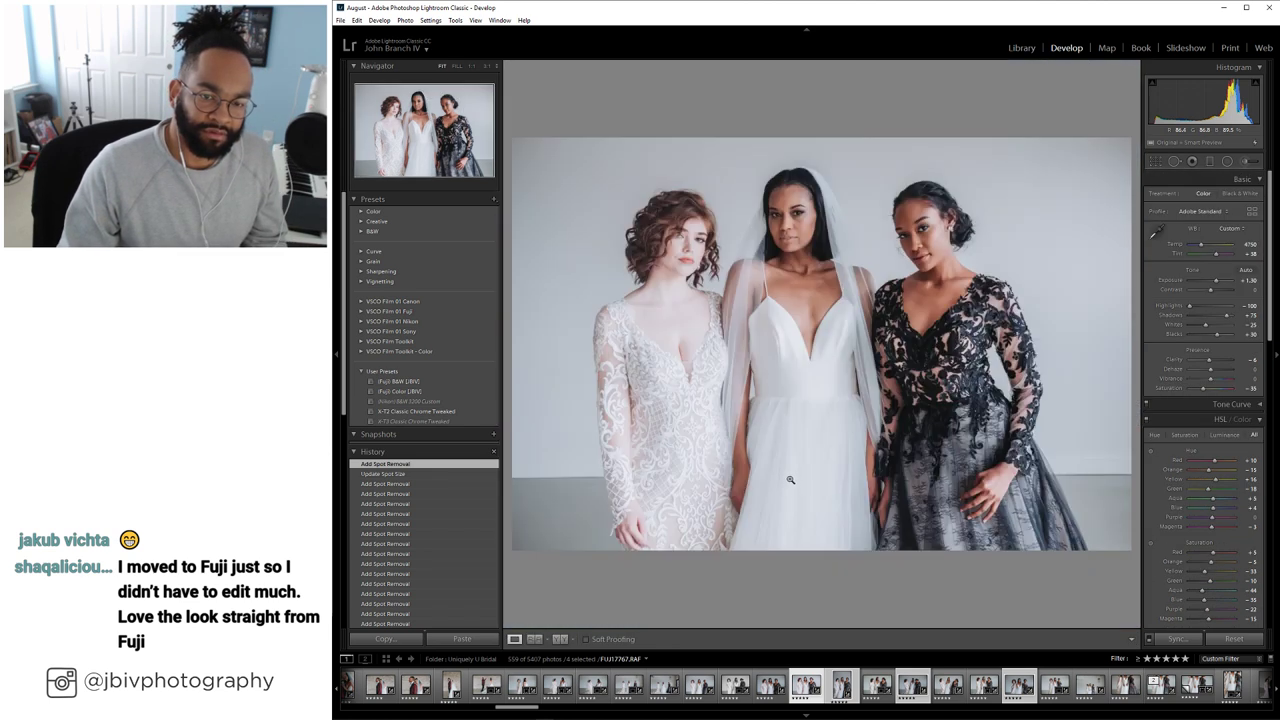
key(Right)
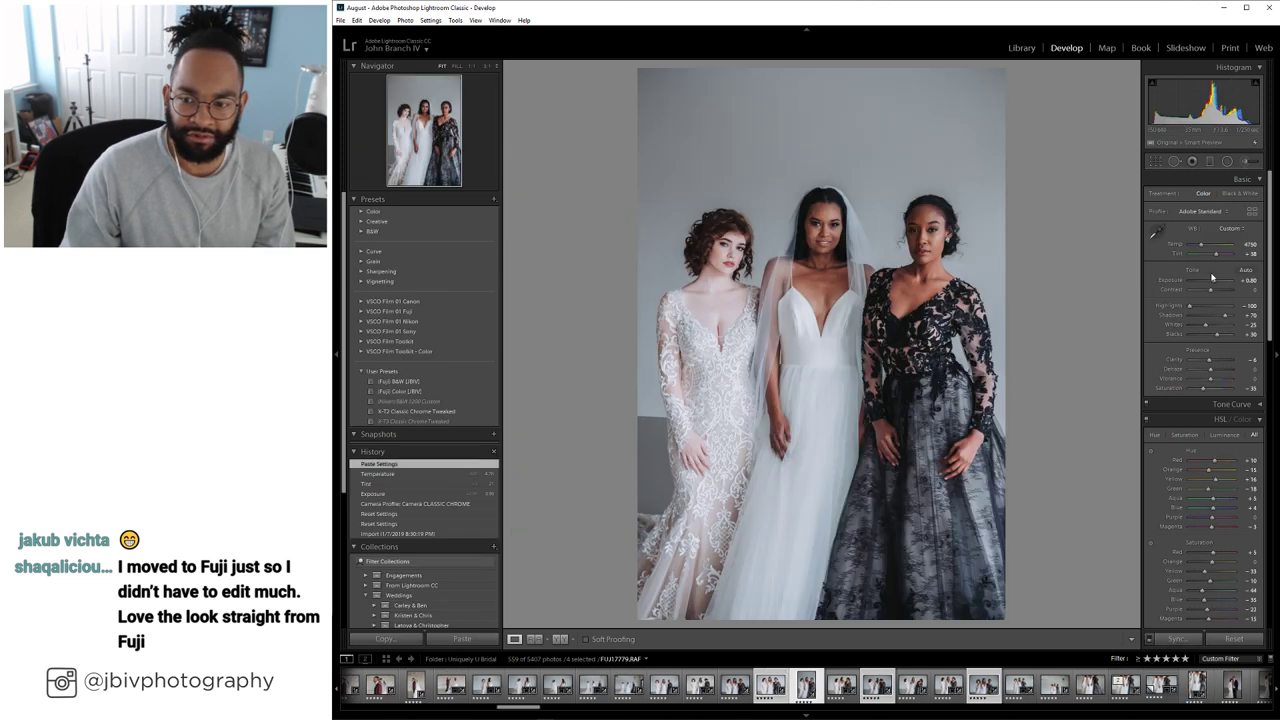
drag(1212, 277, 1214, 282)
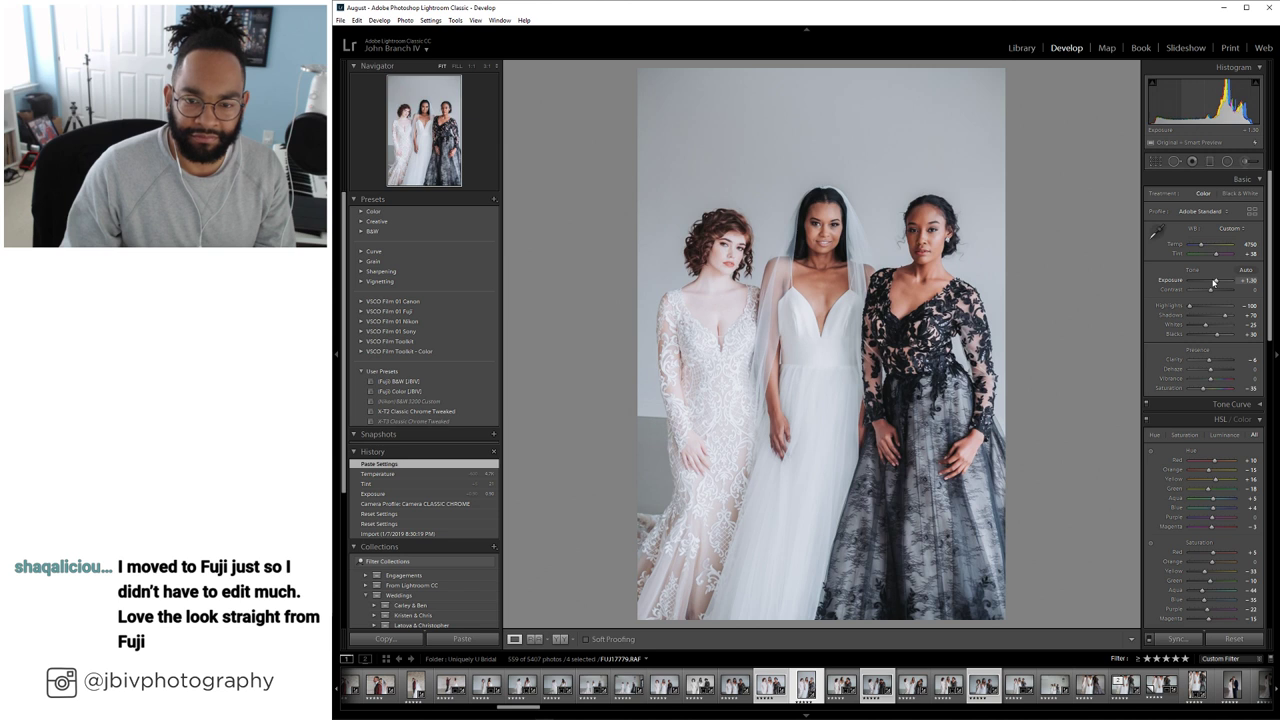
Tighten the crop by trimming the top edge of the photo
click(1155, 161)
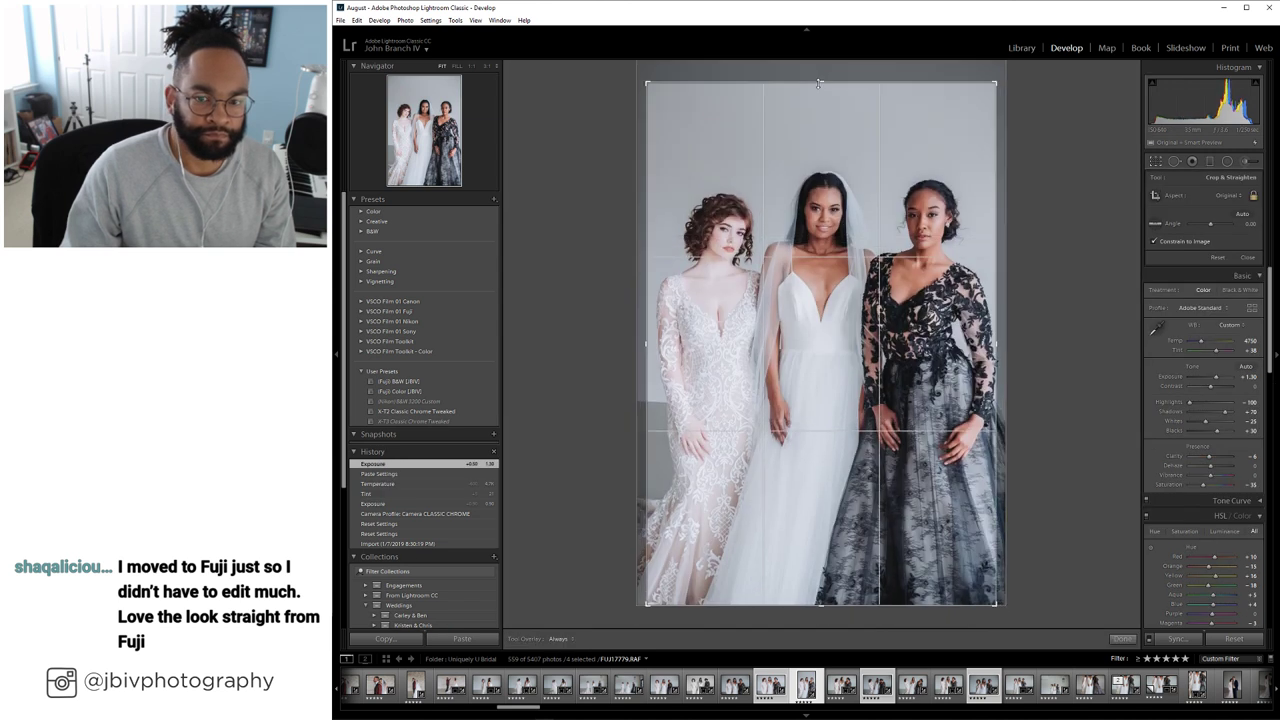
drag(818, 83, 816, 128)
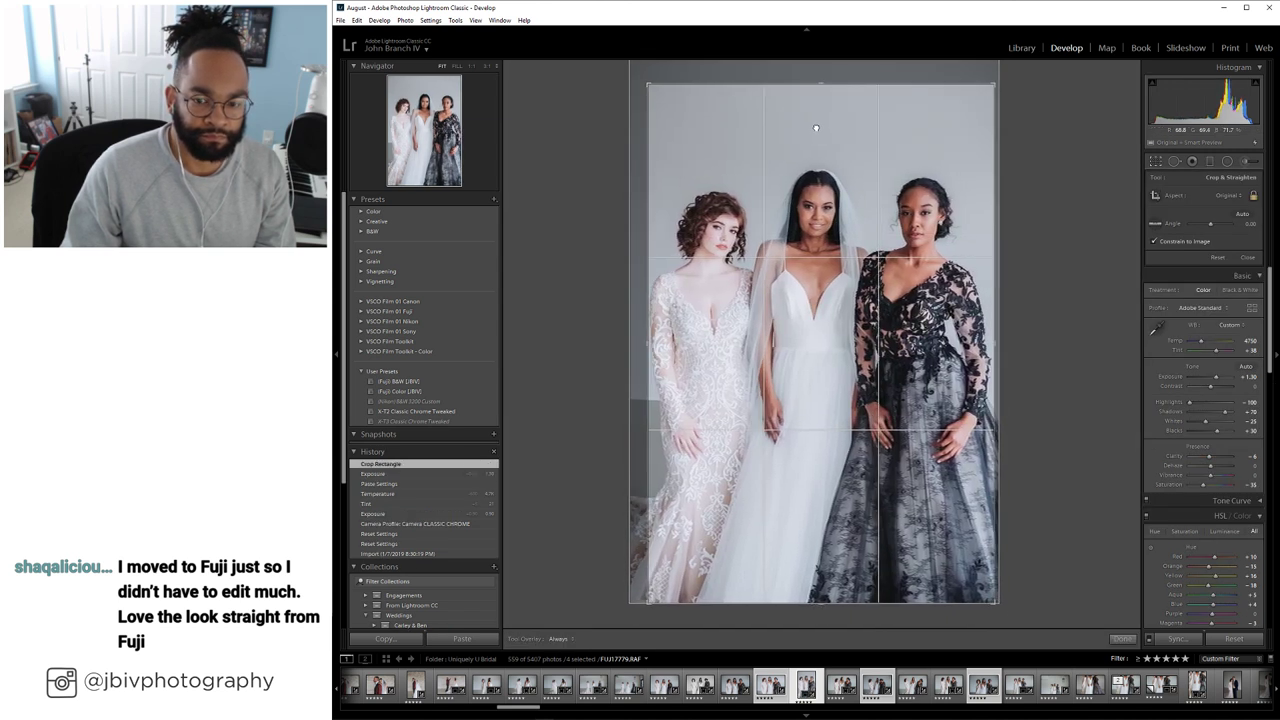
key(Return)
Zoom in and heal blemishes on the right woman's forehead, chin and cheek
click(928, 210)
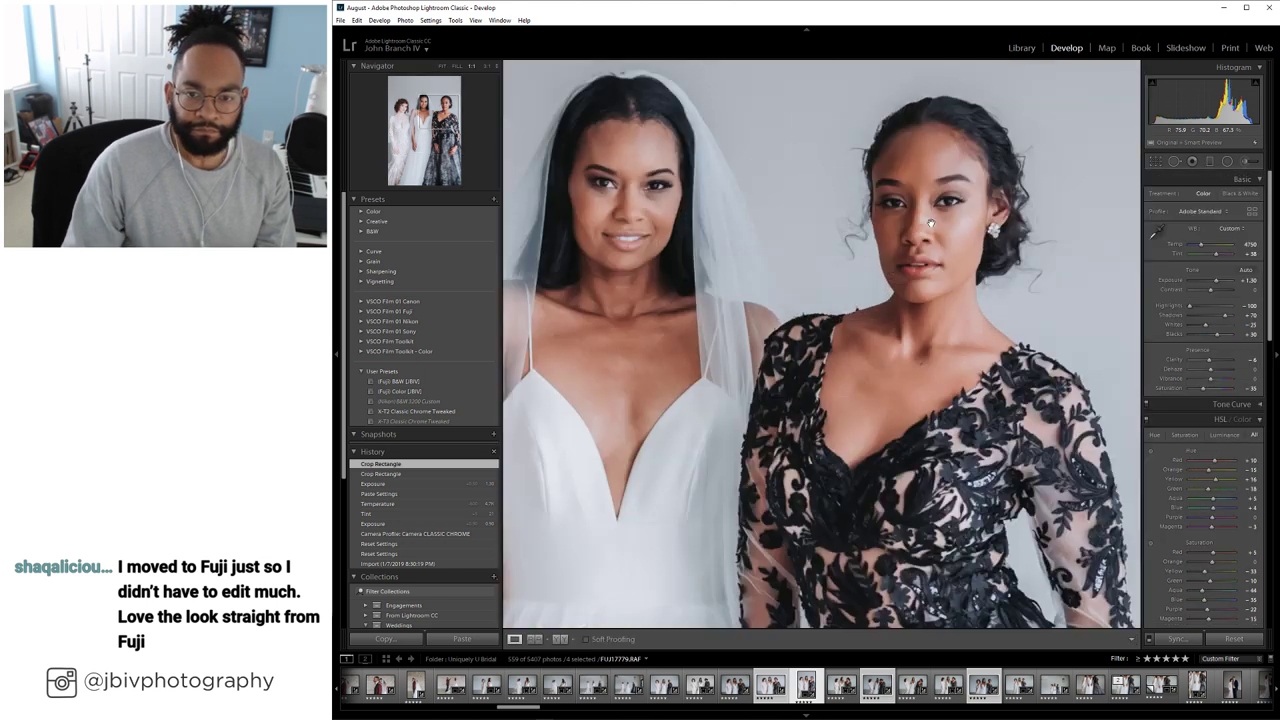
key(q)
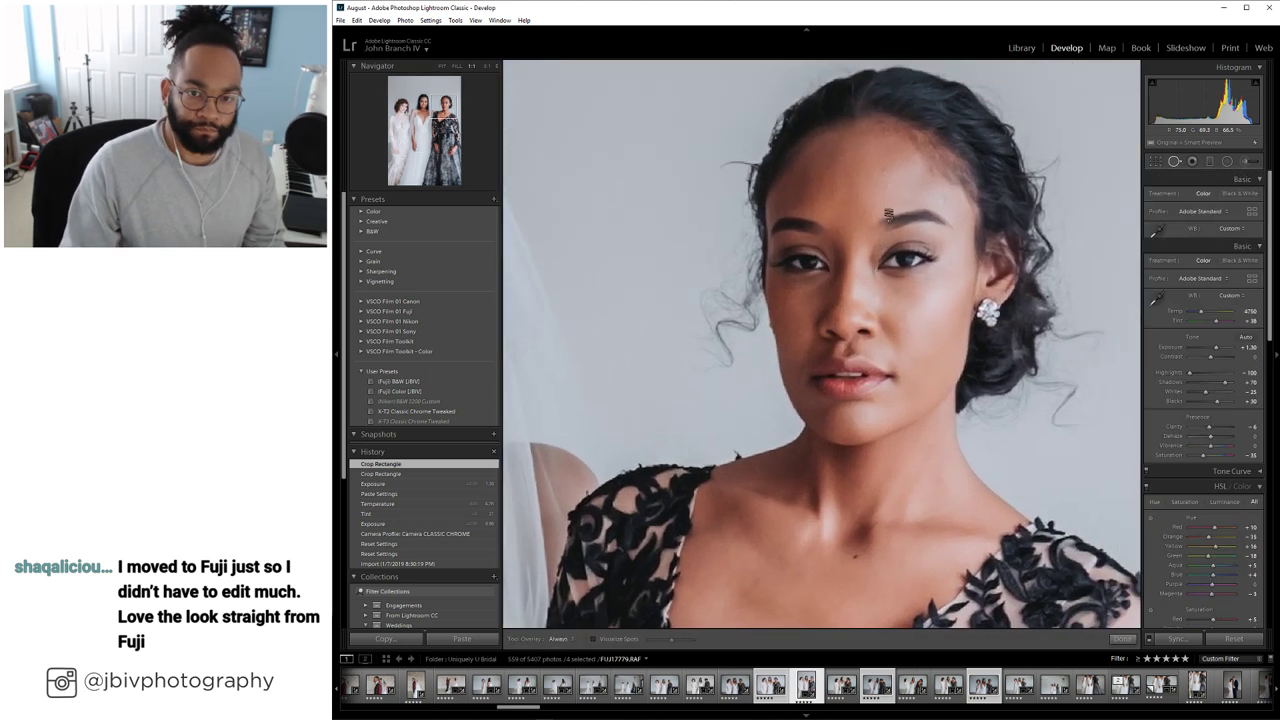
click(891, 204)
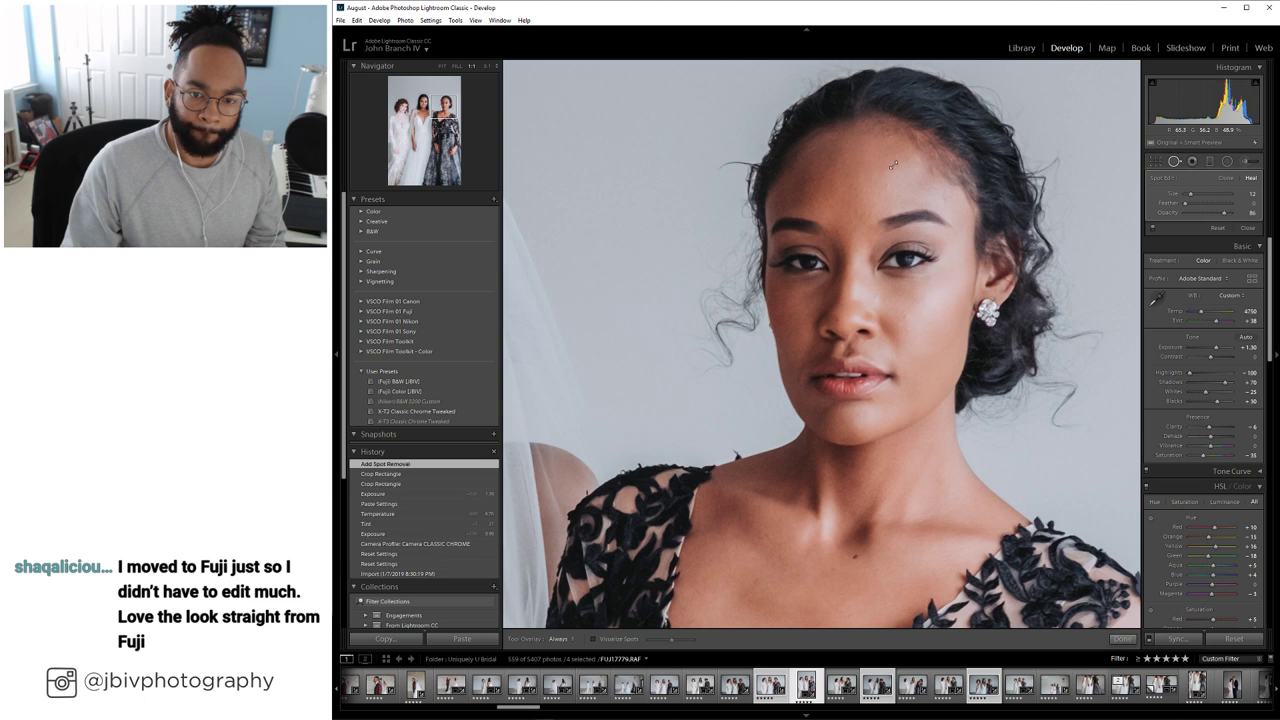
click(882, 170)
click(892, 165)
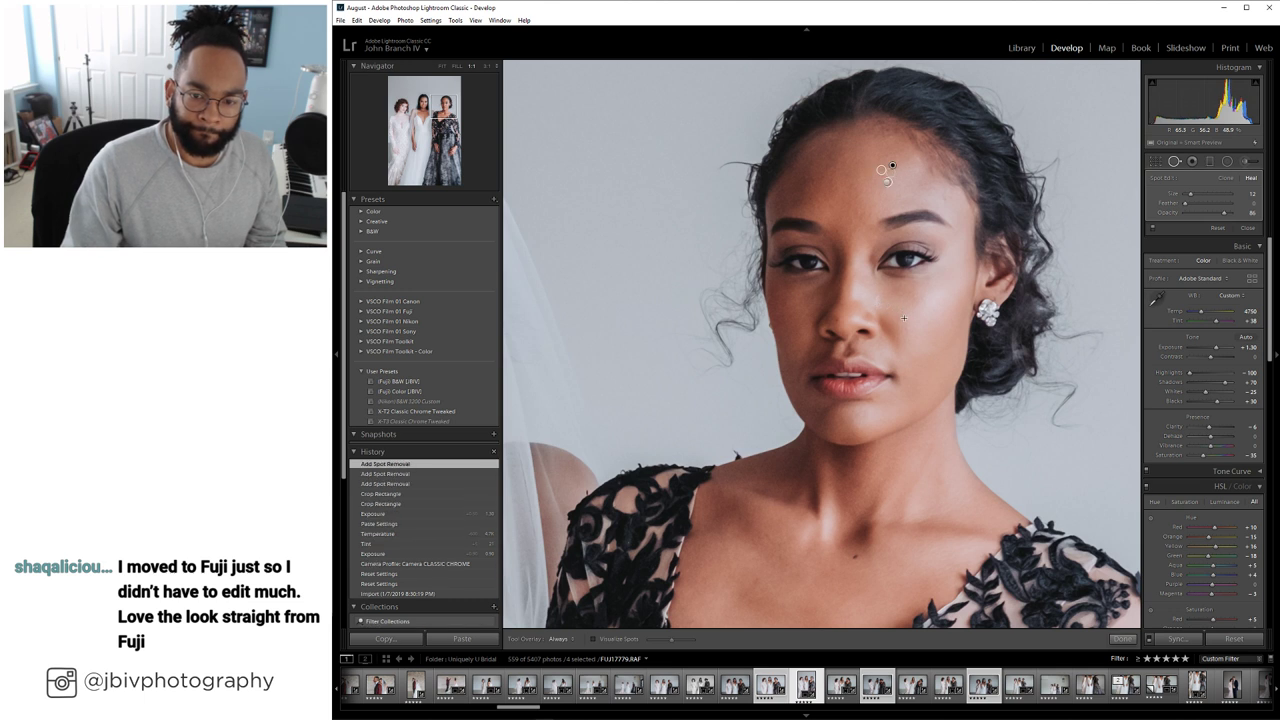
click(904, 398)
click(893, 402)
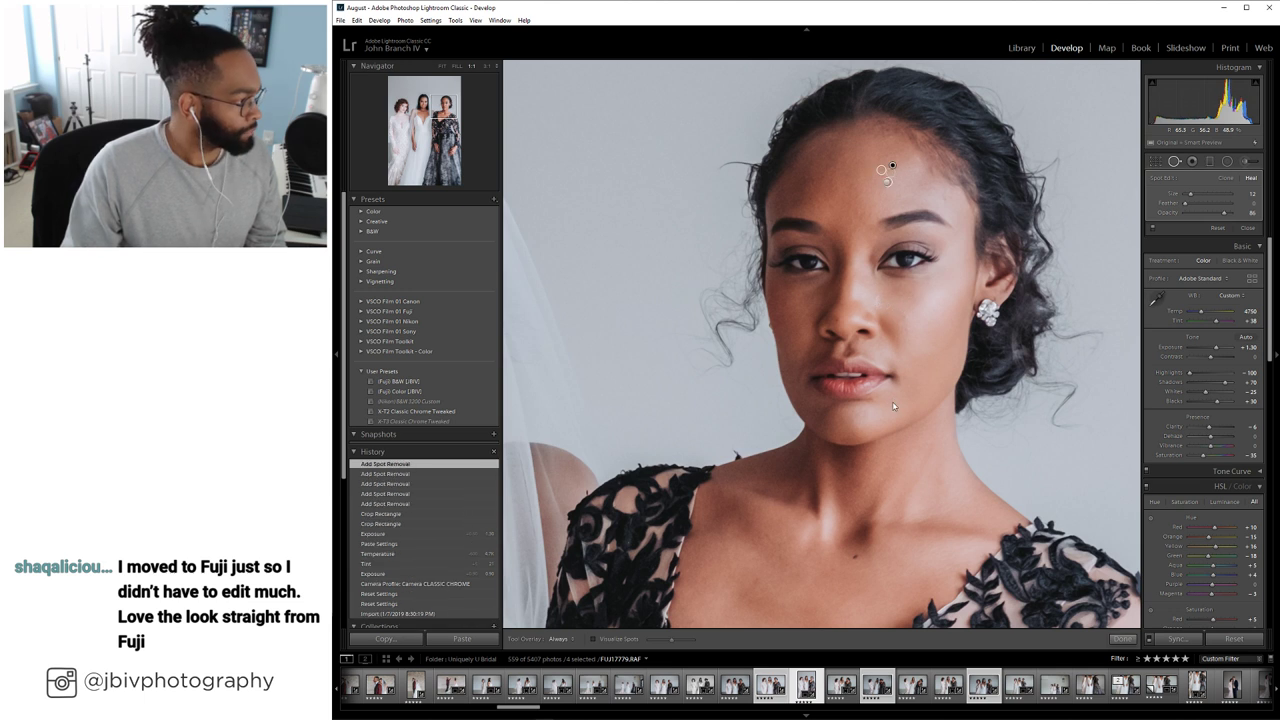
scroll(892, 402, up, 1)
click(904, 319)
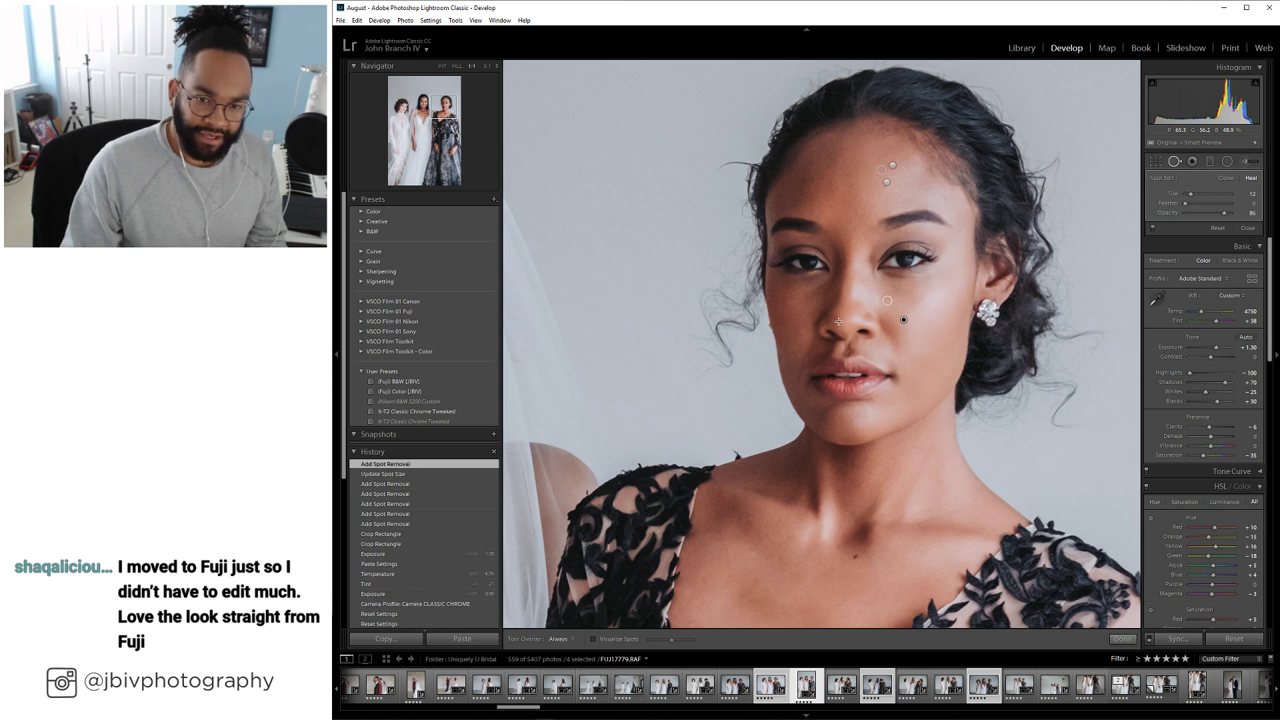
click(838, 321)
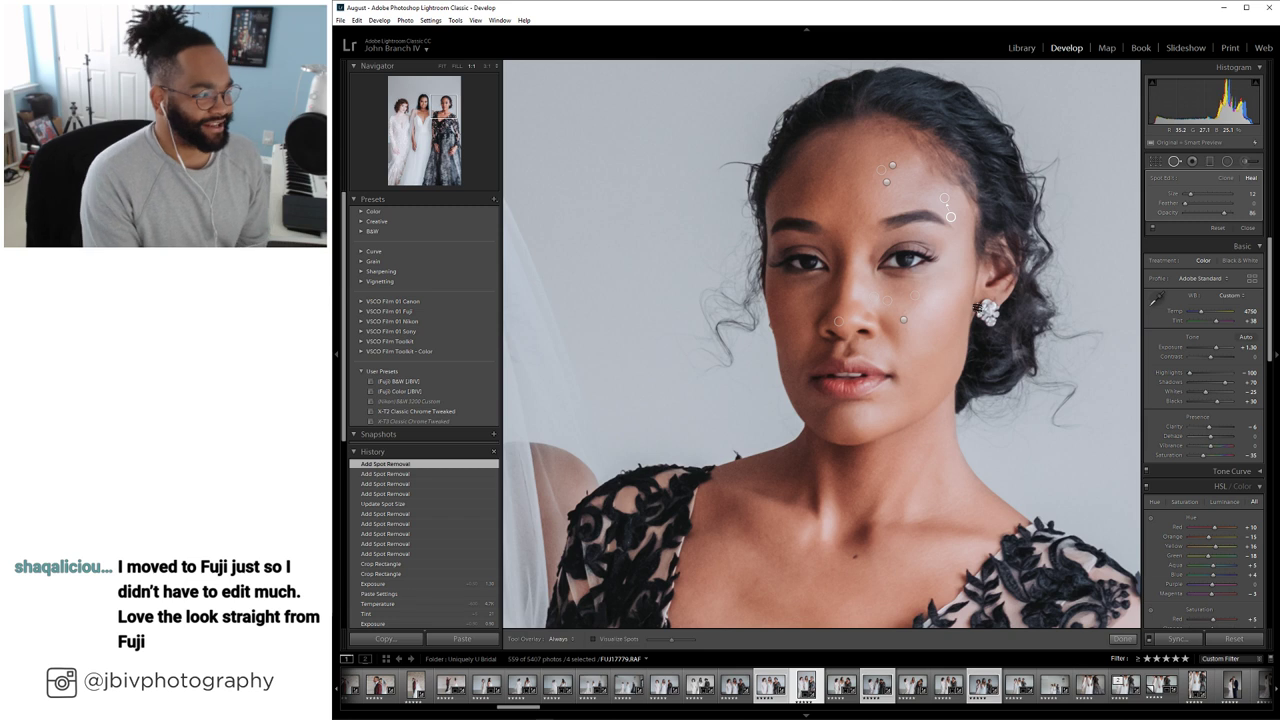
Close Spot Removal, fit the vertical portrait in view and lower its exposure to +1.20
key(q)
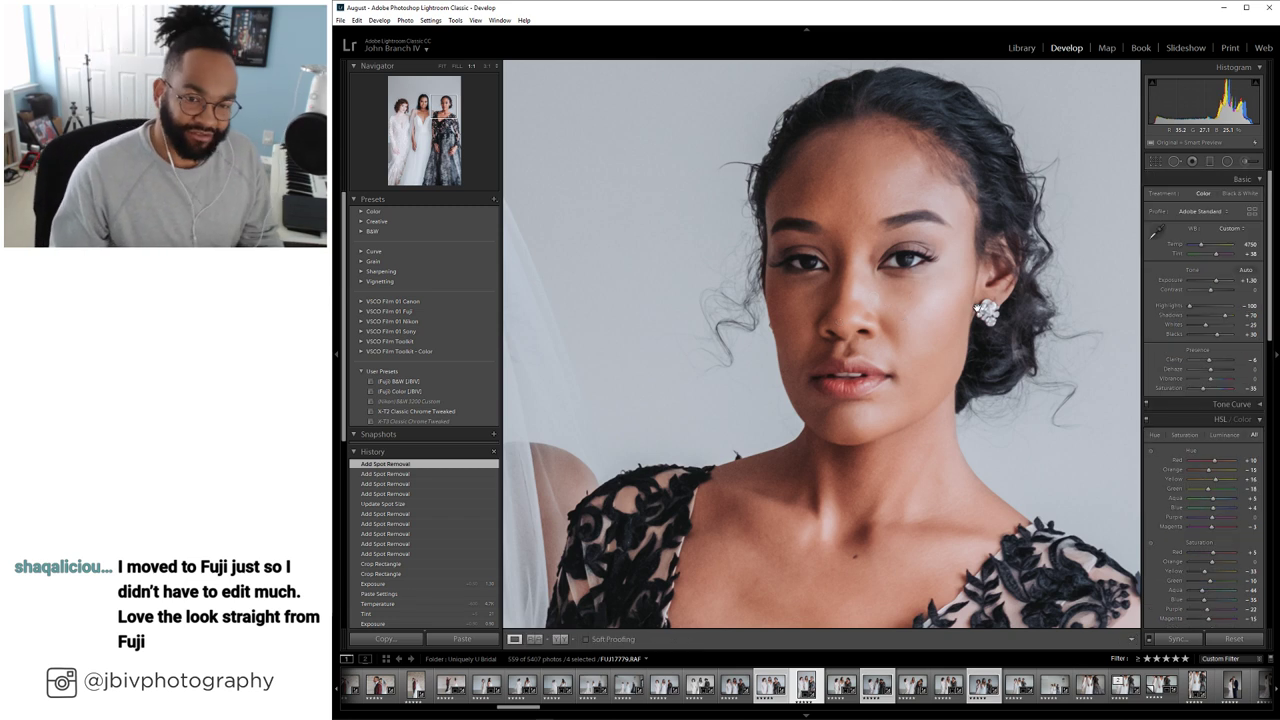
key(z)
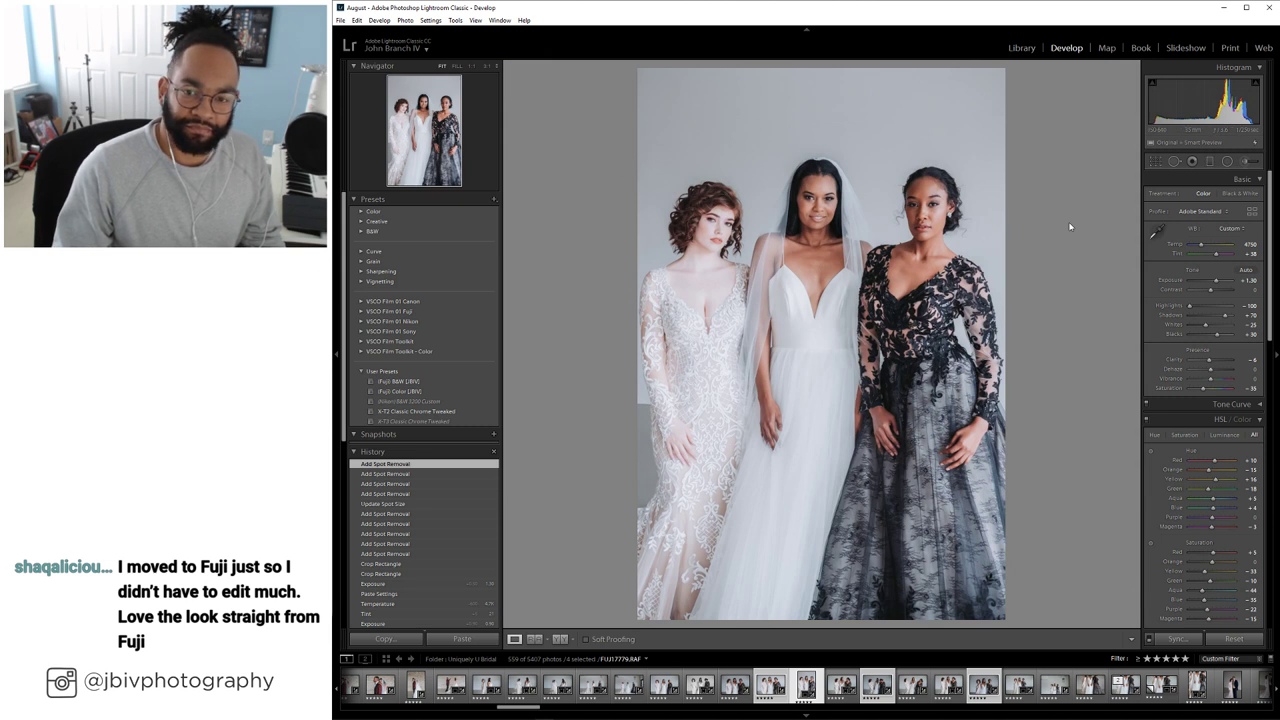
drag(1217, 281, 1215, 283)
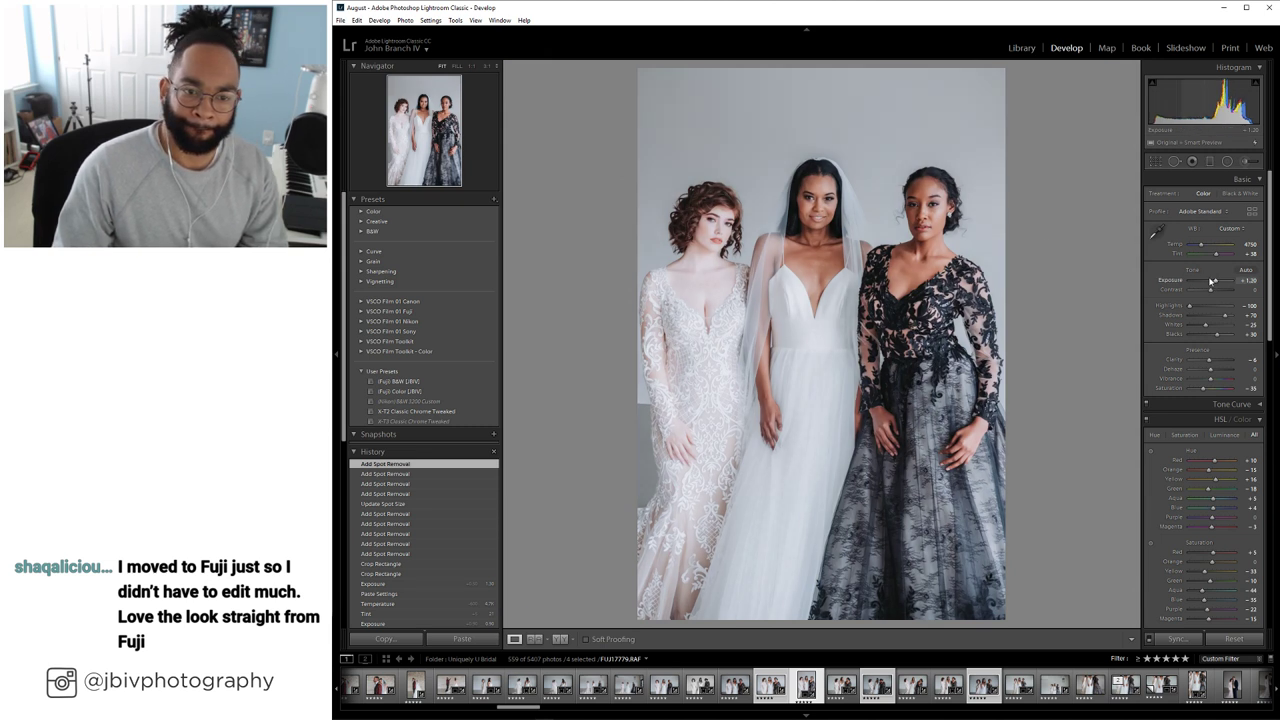
On the laughing group shot, apply Upright Level and raise exposure to +1.40
key(Right)
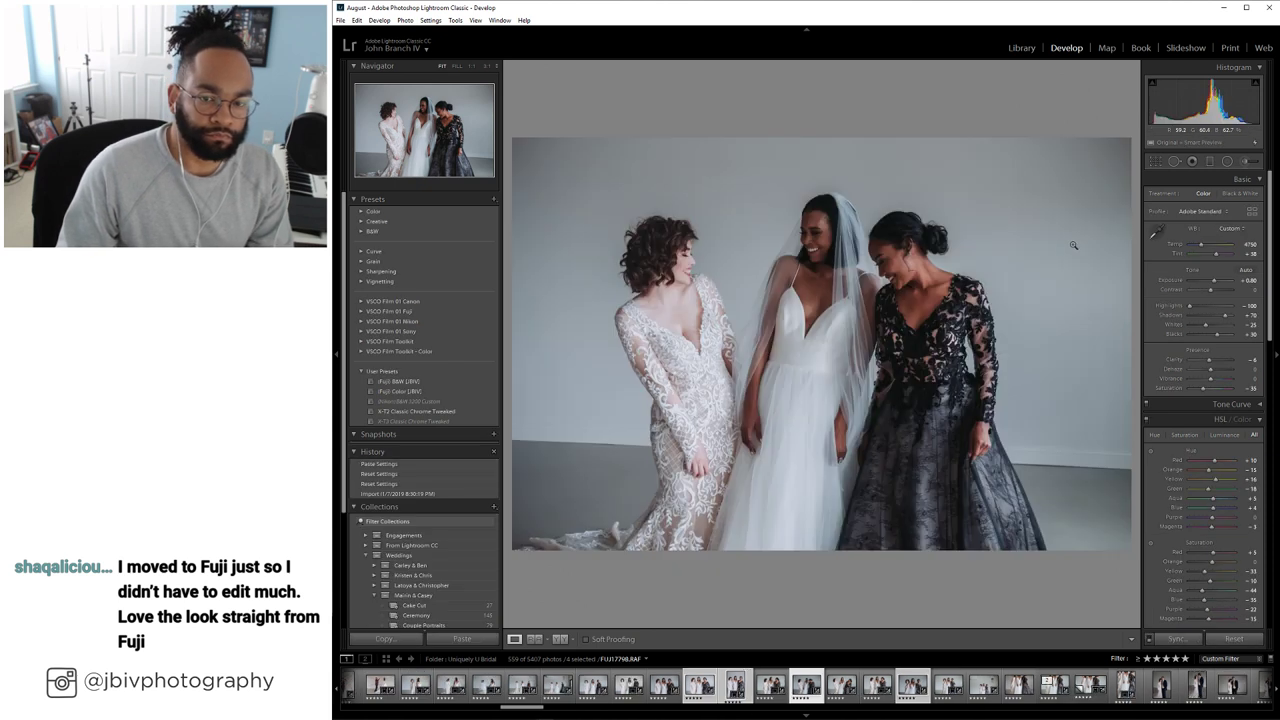
scroll(1176, 450, down, 10)
click(1168, 446)
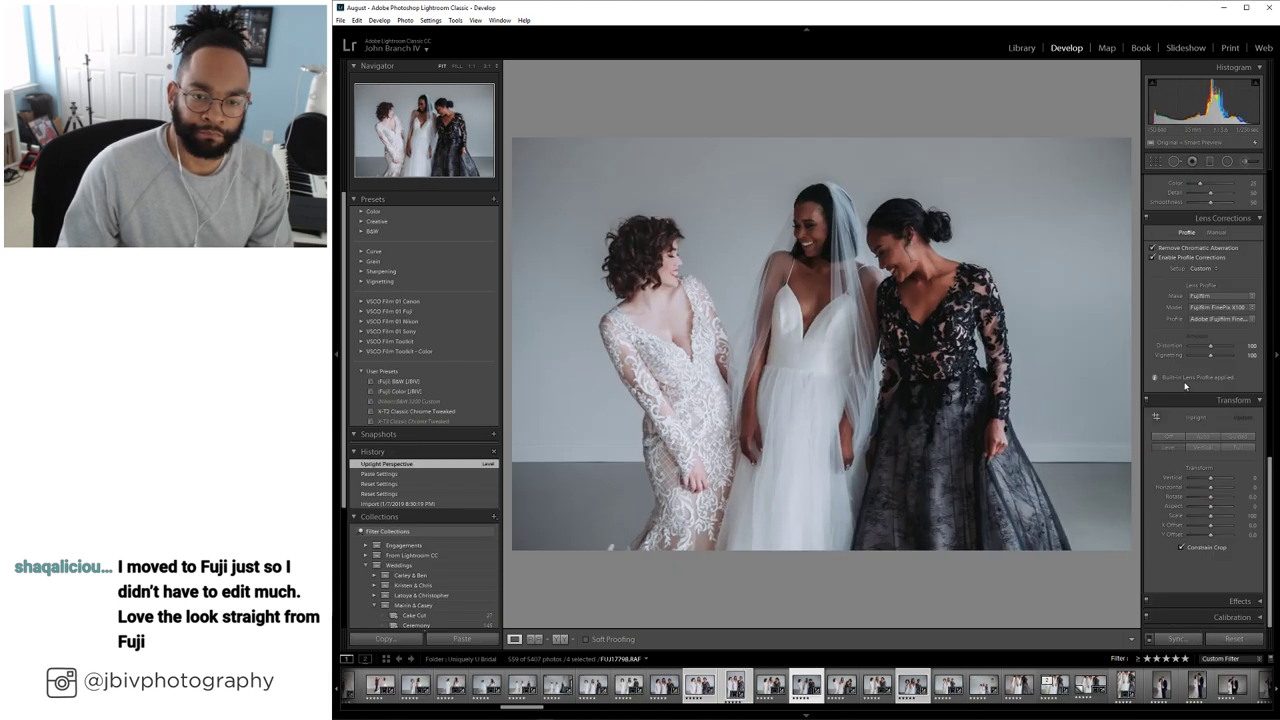
scroll(1200, 400, up, 10)
click(1222, 286)
Paint a Burn (Darken) stroke at −0.30 exposure, brush size 7.0, over the redhead's hair
key(k)
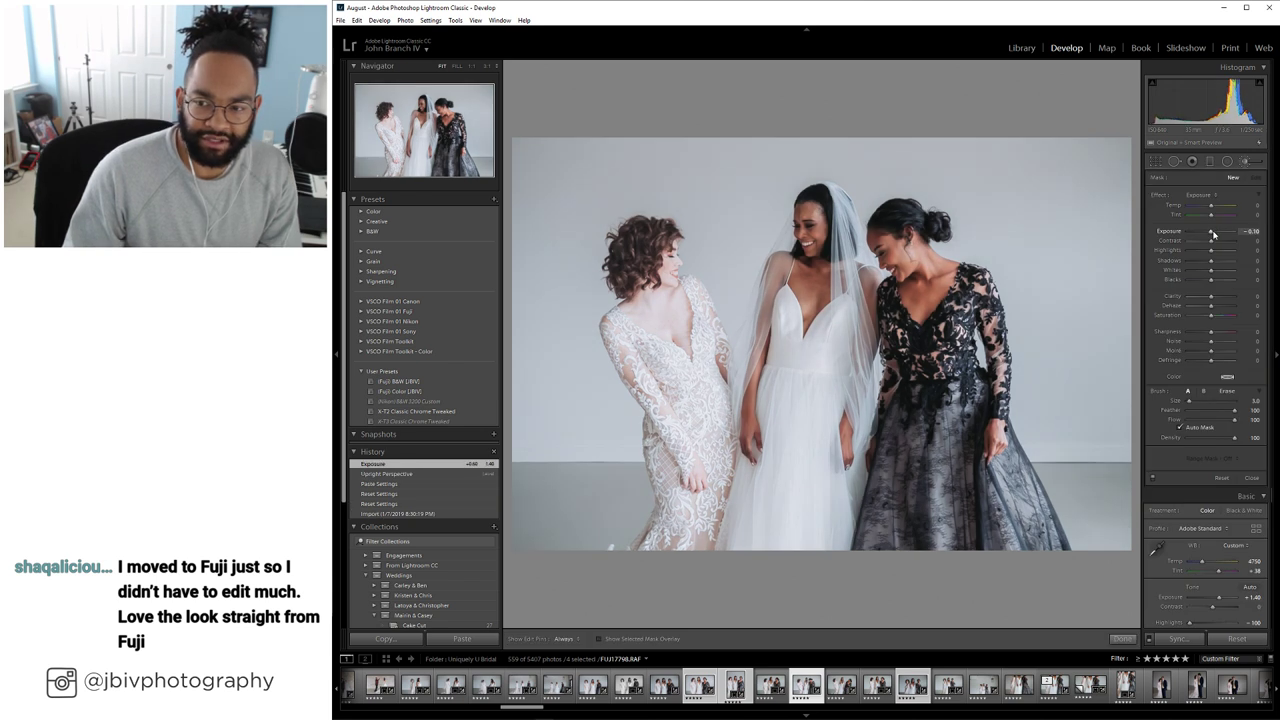
key(h)
scroll(640, 260, up, 4)
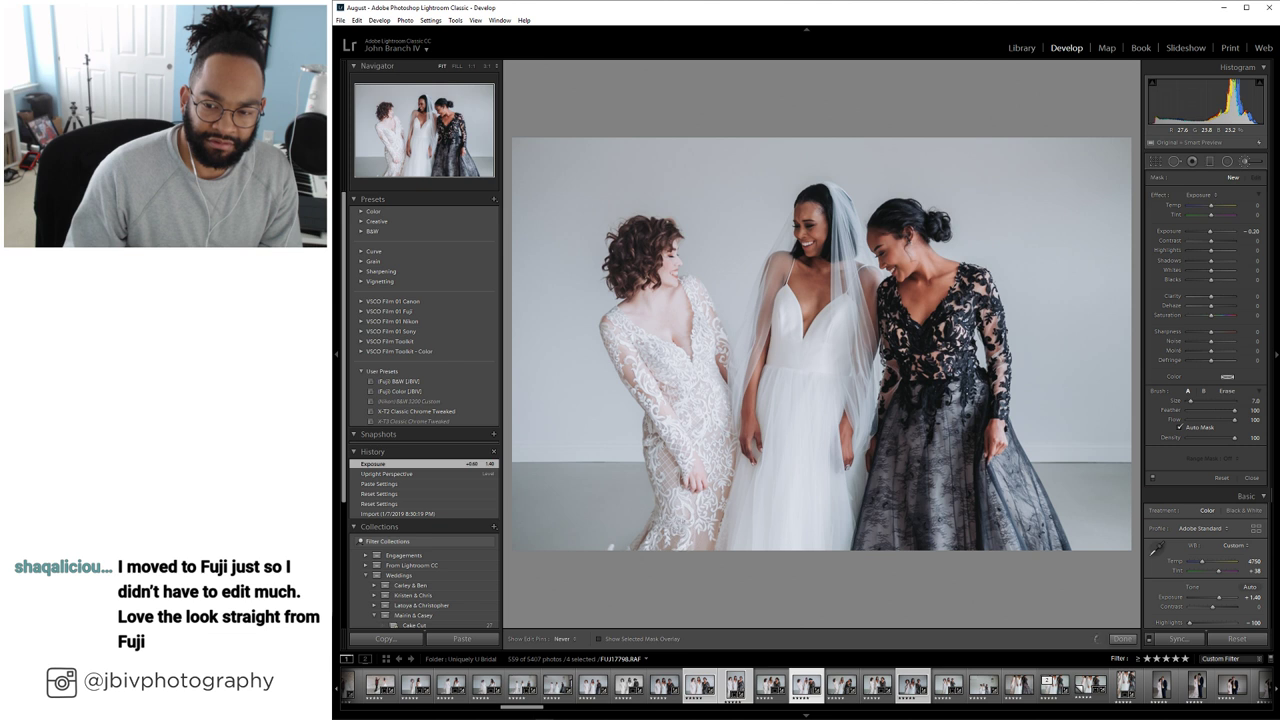
click(1108, 272)
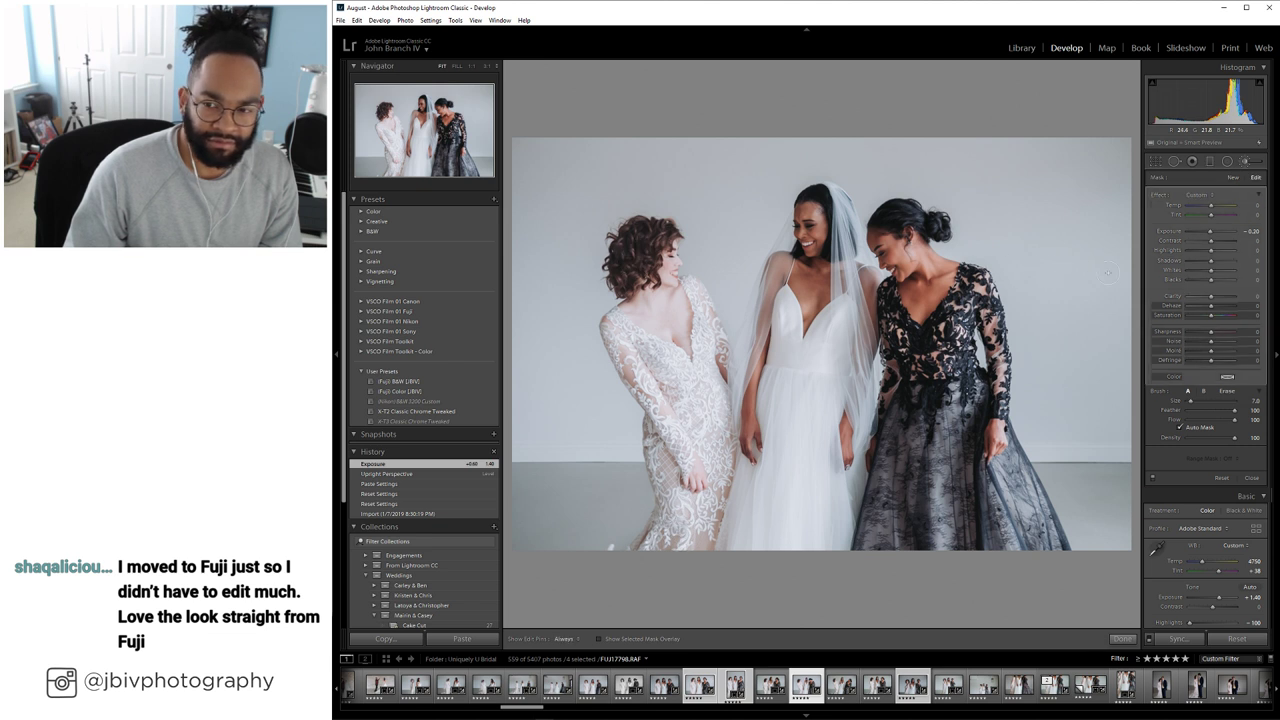
drag(1211, 231, 1209, 233)
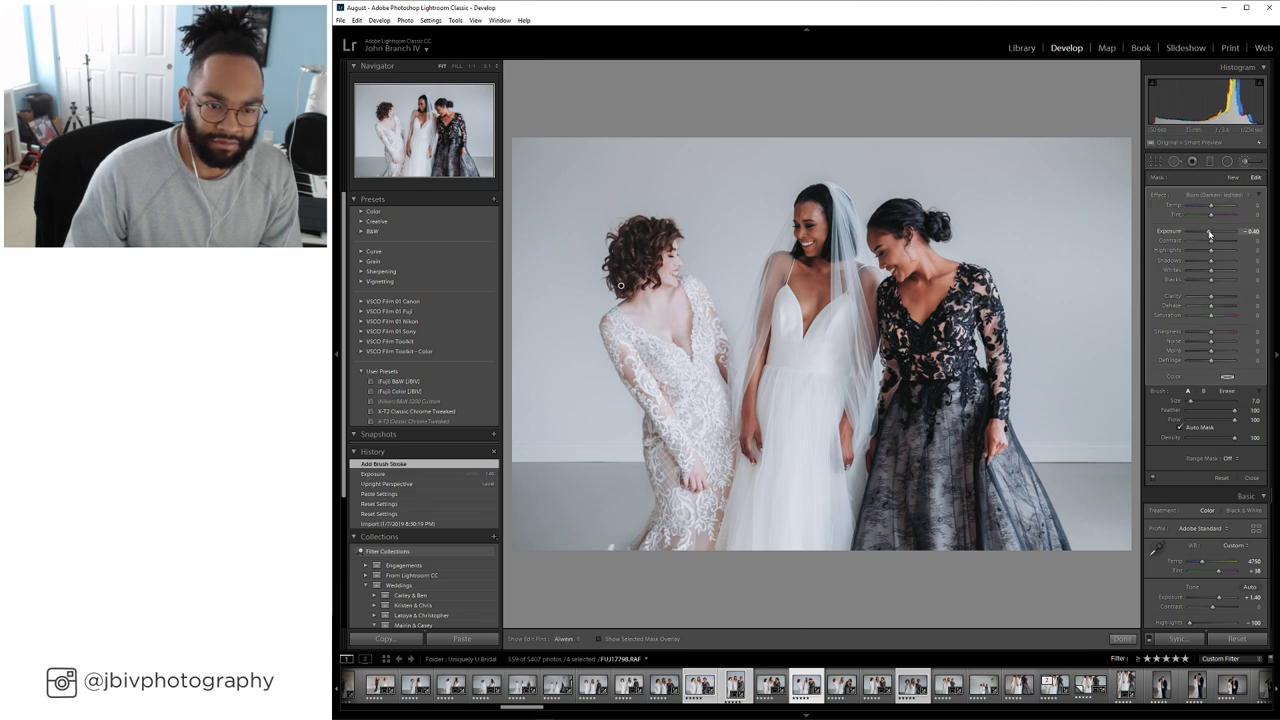
click(1245, 161)
key(Left)
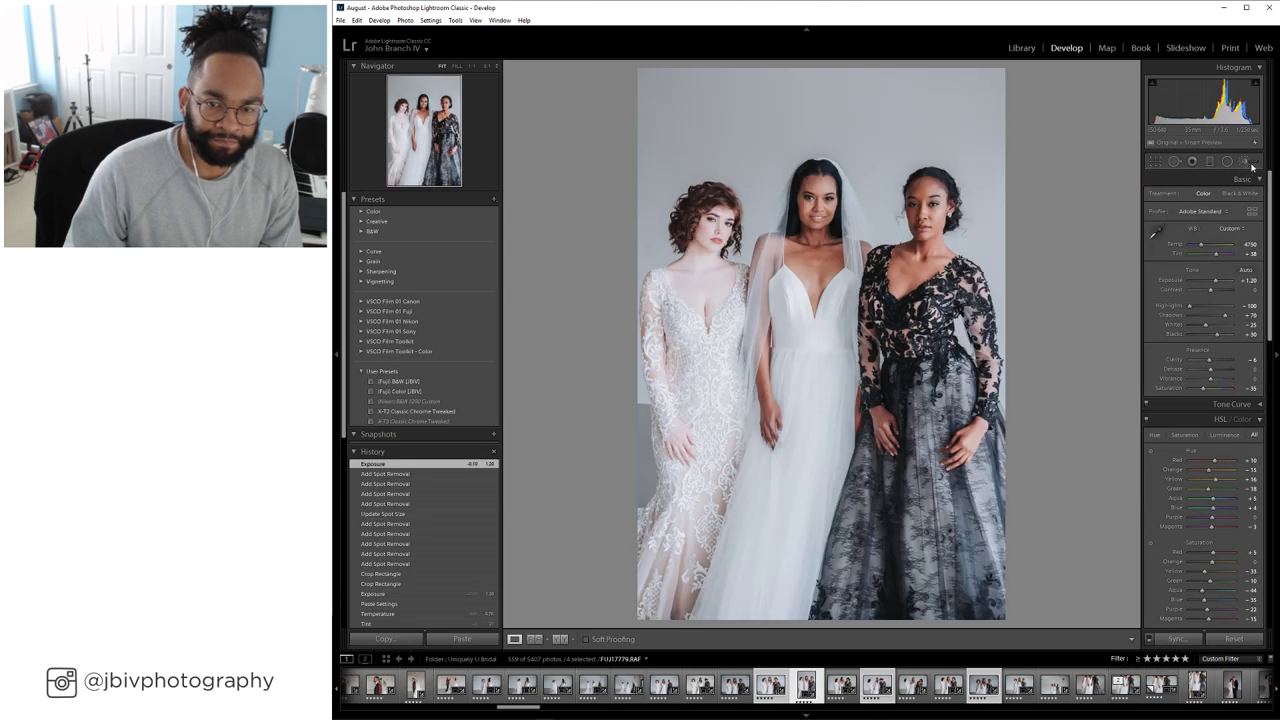
Add a Burn (Darken) stroke at −0.30 exposure over the redhead's hair in FUJ17779
click(1247, 162)
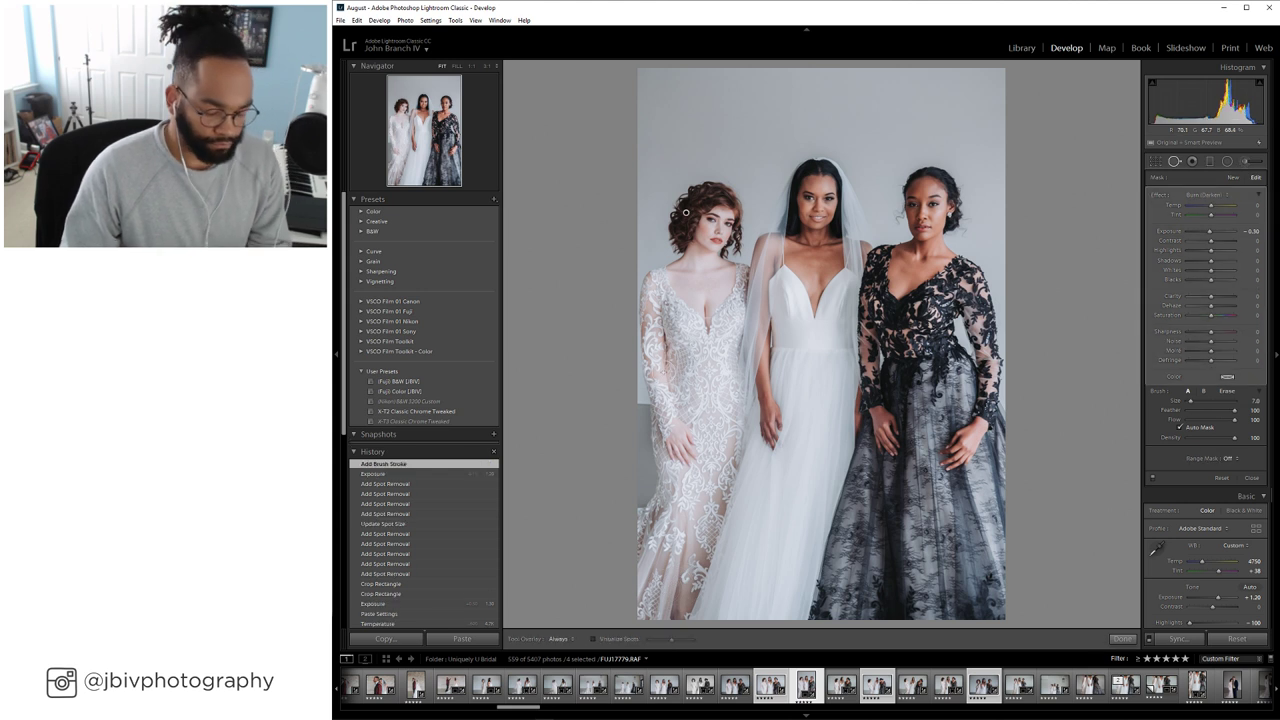
key(q)
key(Right)
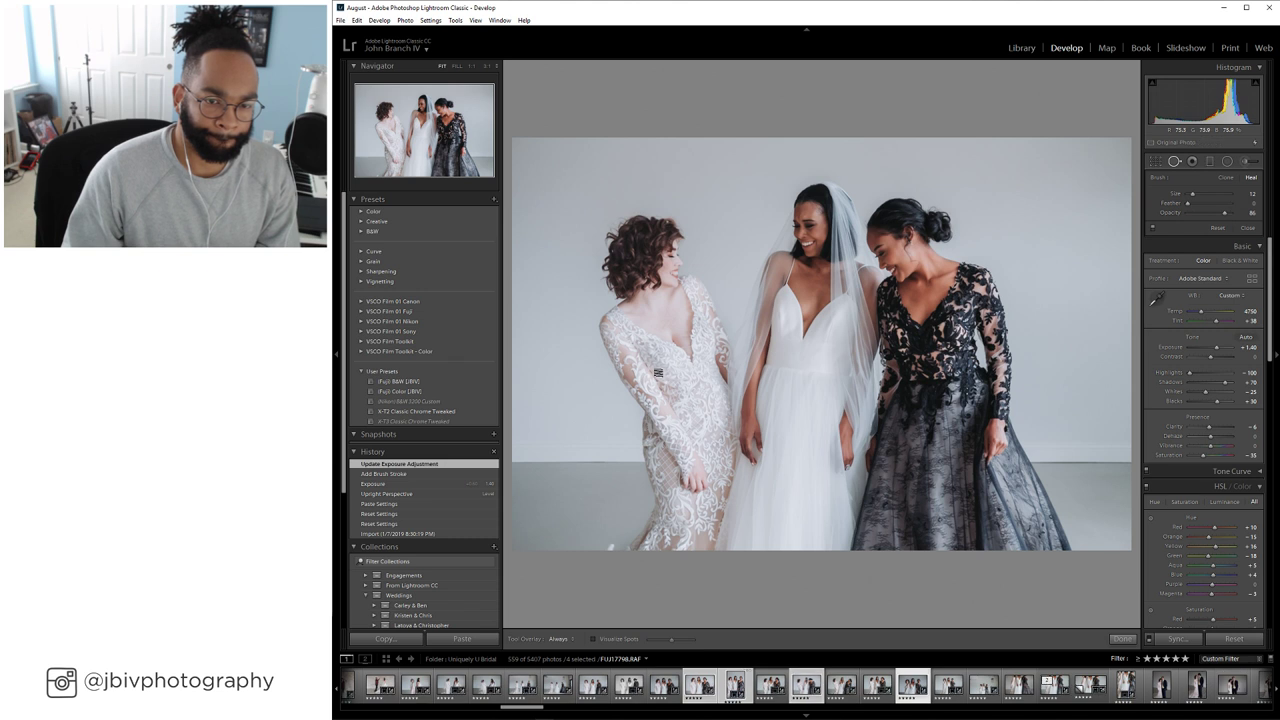
Brighten the exposure of the posed three-women shot
key(Right)
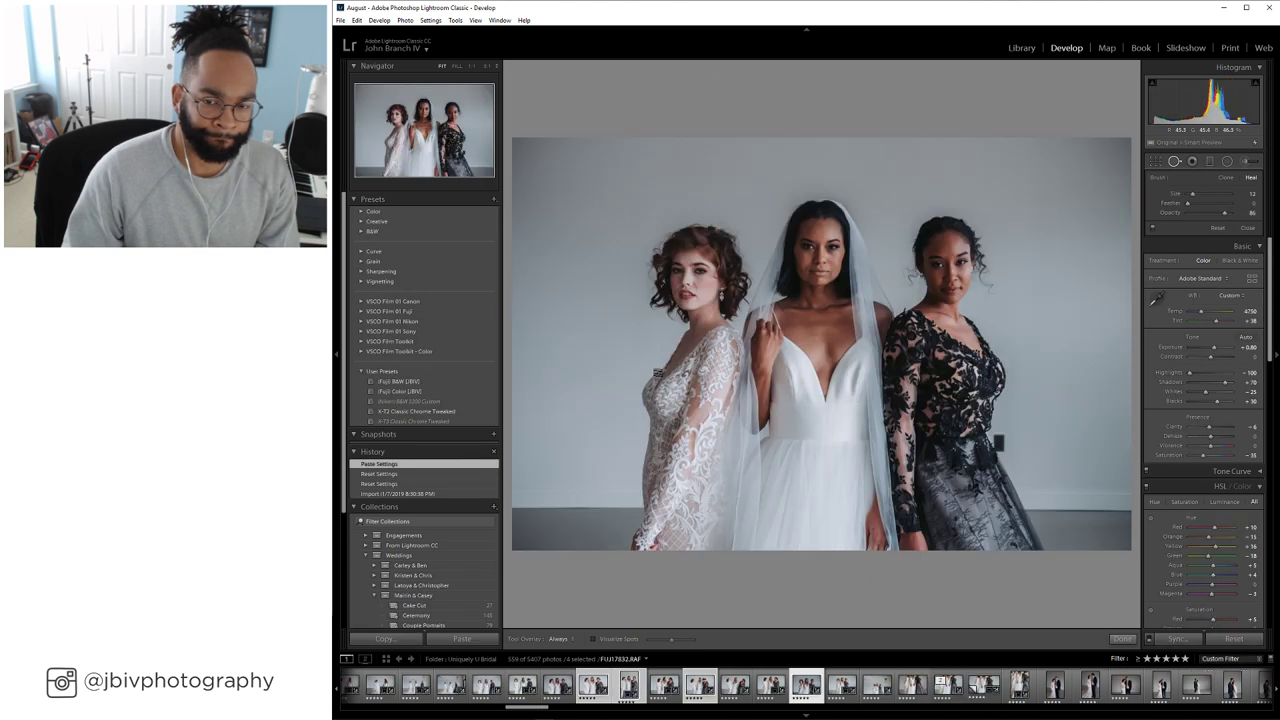
scroll(1215, 349, up, 5)
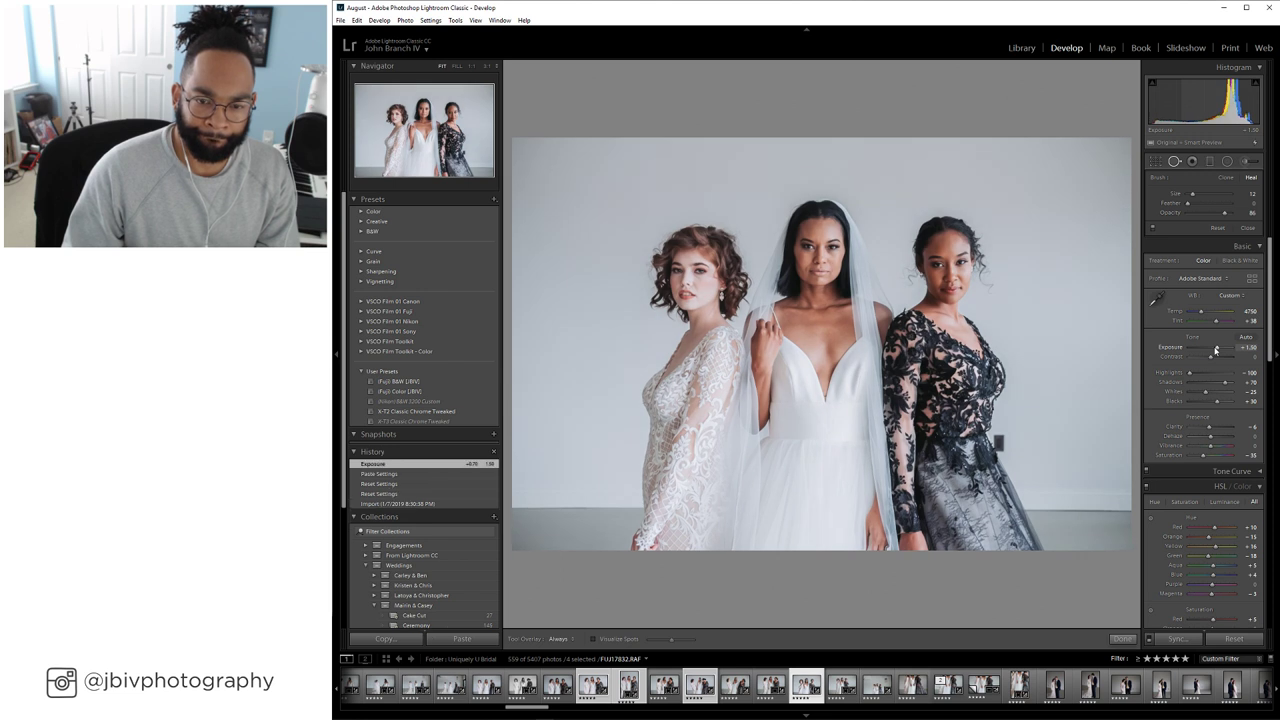
key(Left)
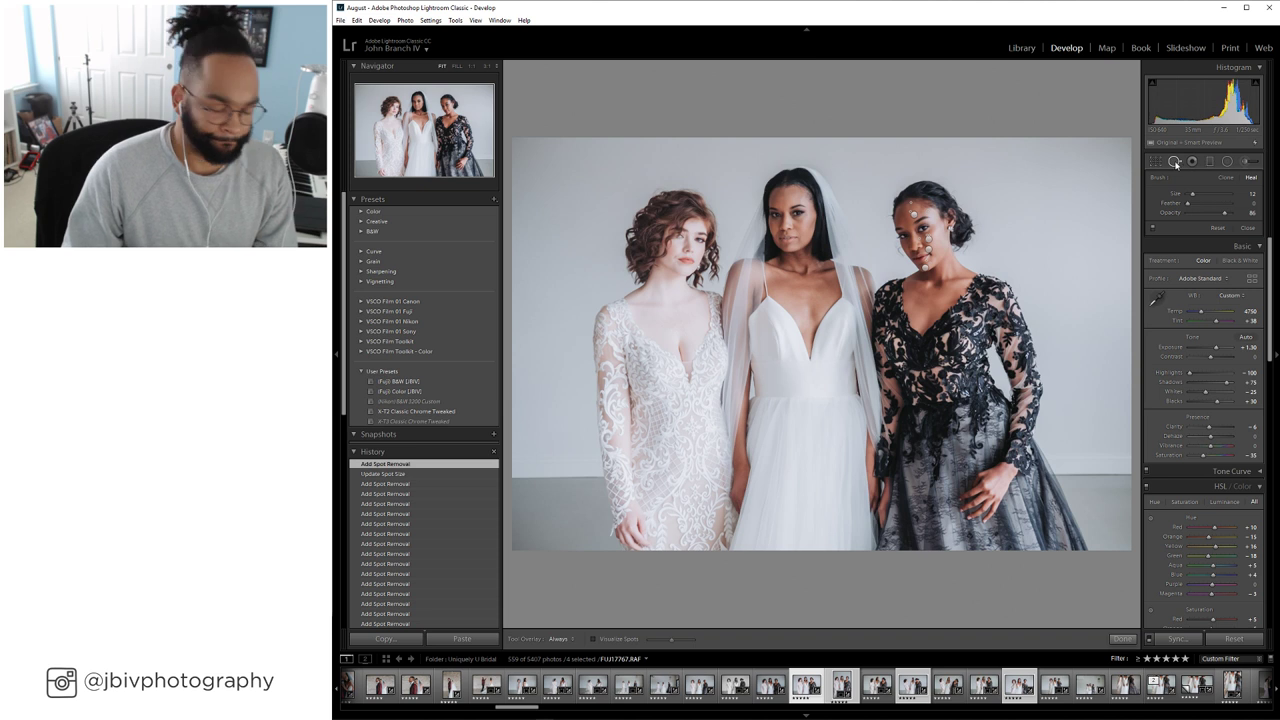
Add a darkening brush stroke to FUJ17767, then view FUJ17832's black lace dress at 1:1
click(1172, 164)
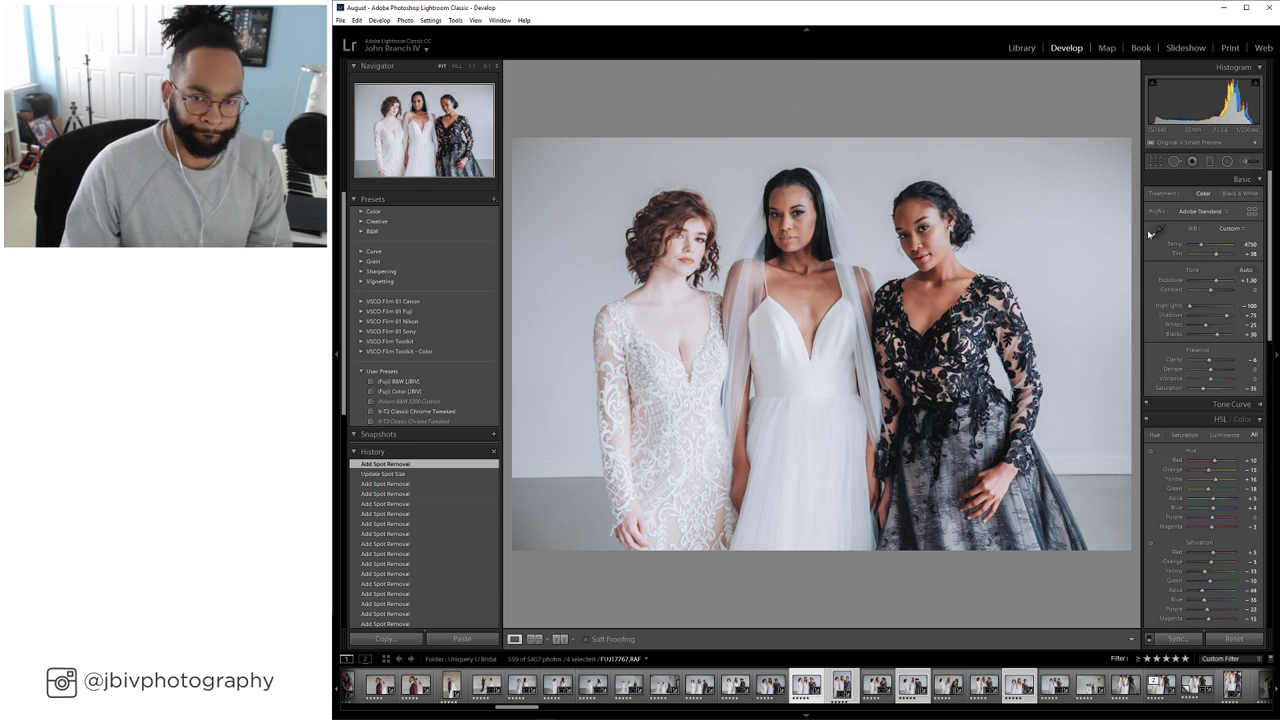
click(1244, 163)
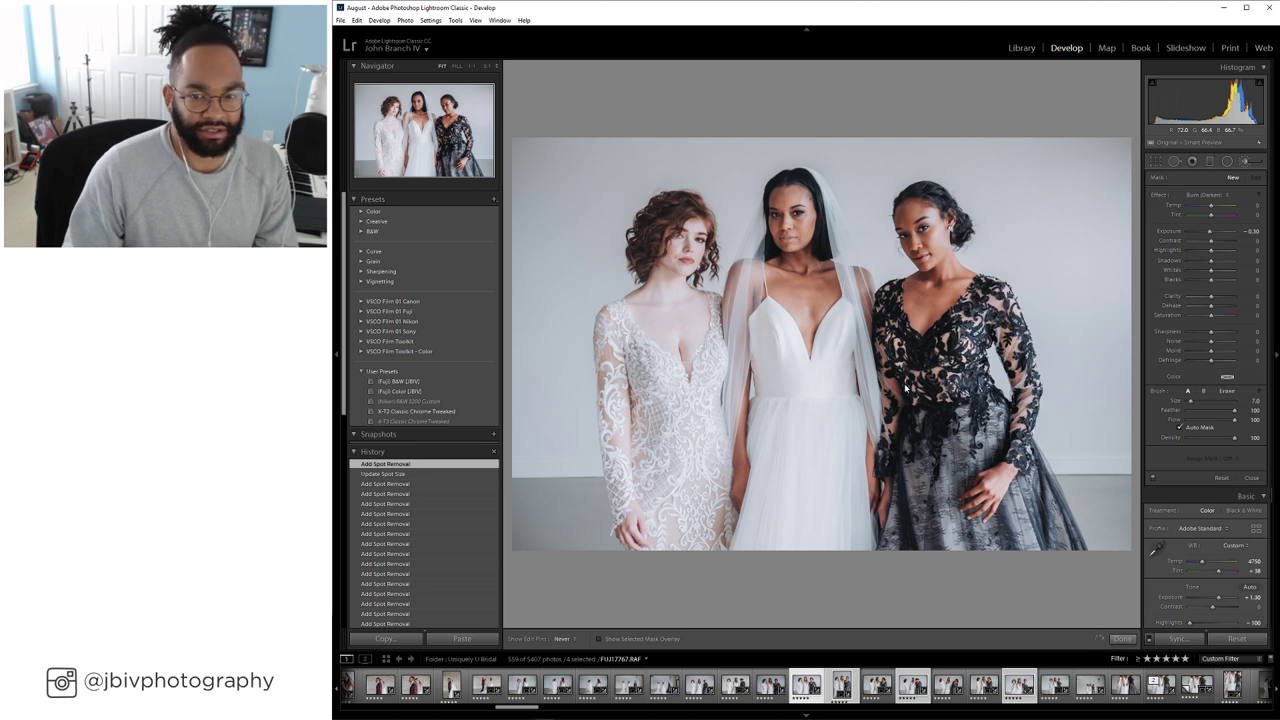
click(628, 526)
key(k)
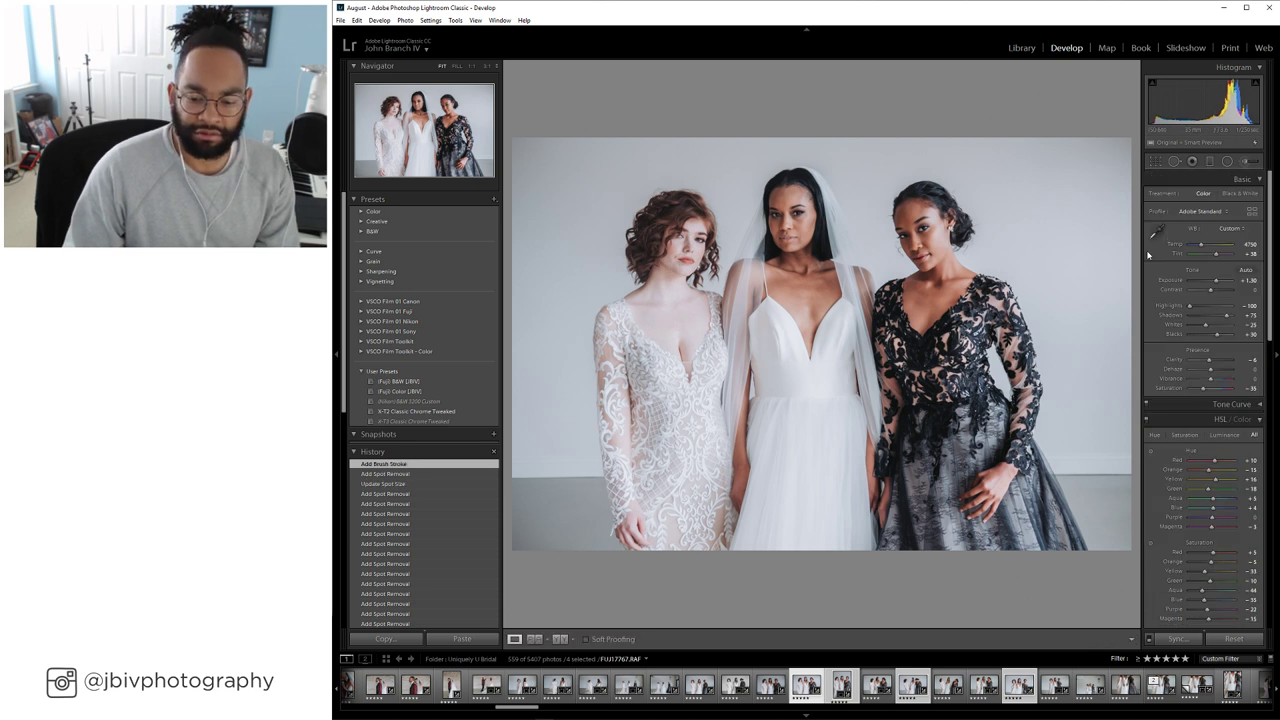
key(ctrl+Right)
key(ctrl+Right)
key(ctrl+Right)
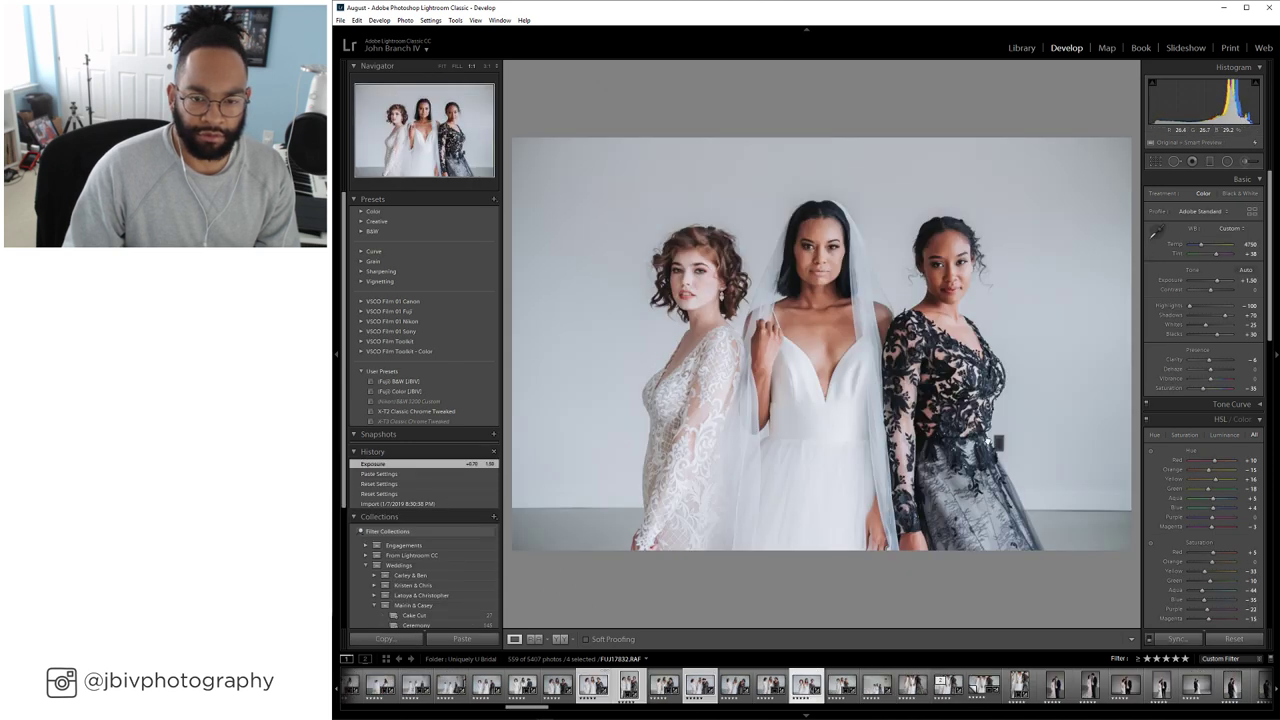
drag(997, 443, 888, 286)
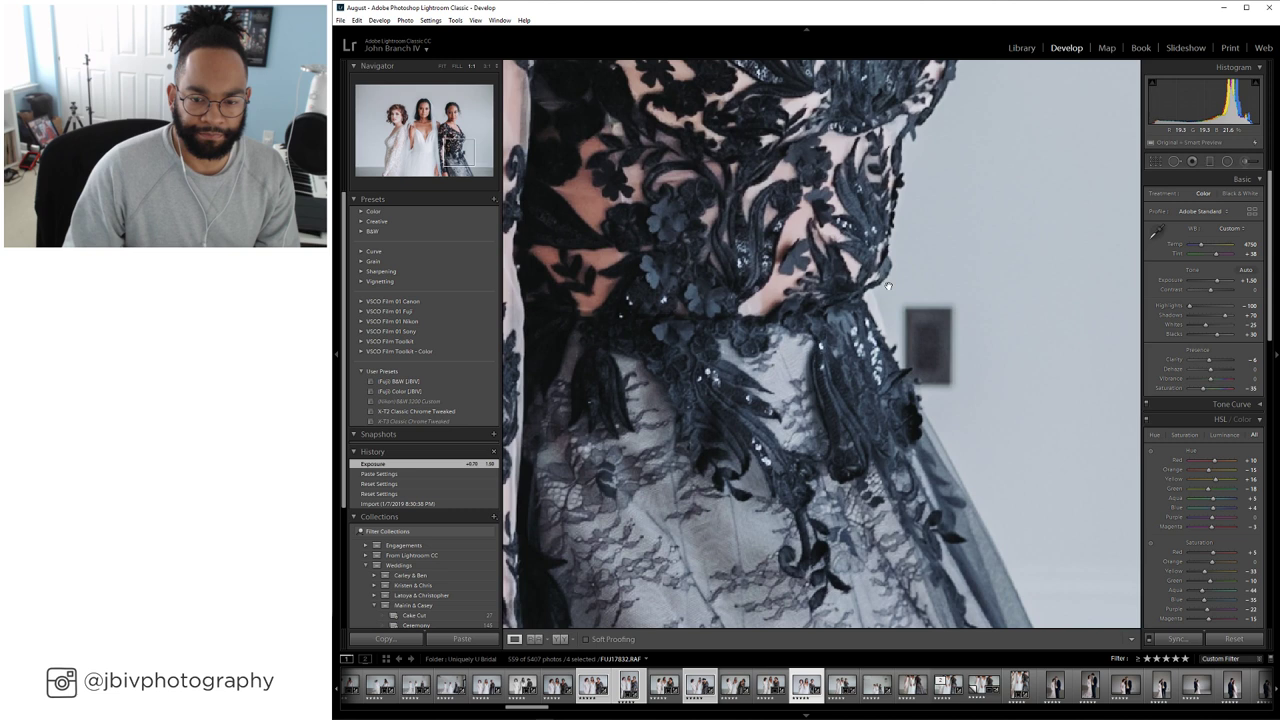
Back in the Library grid, send photo 112 to Edit in Adobe Photoshop CC 2019
click(928, 341)
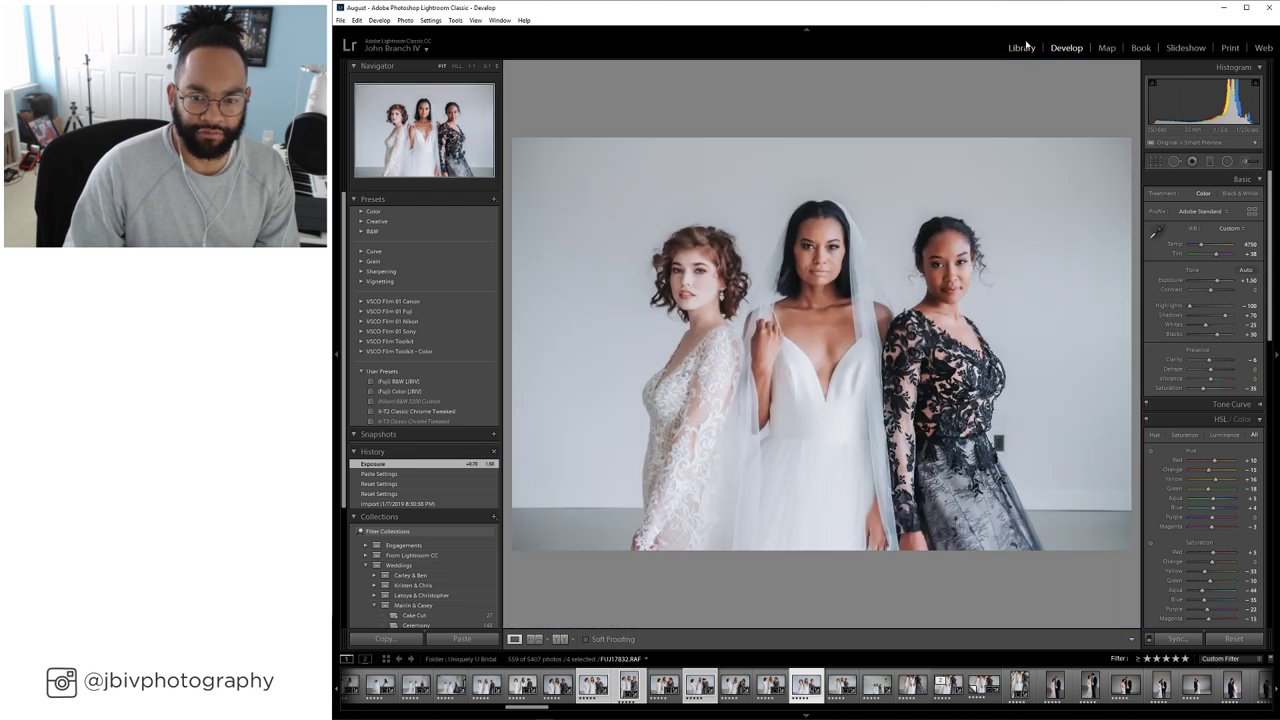
click(1021, 48)
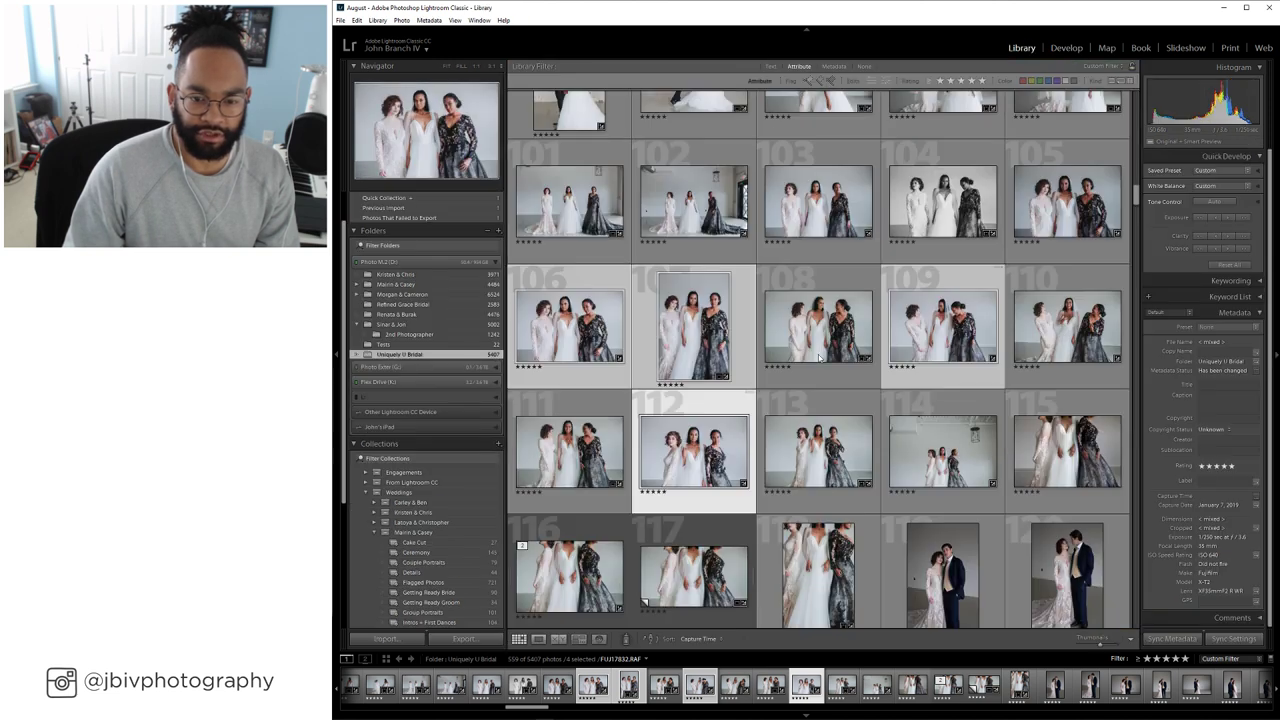
click(818, 210)
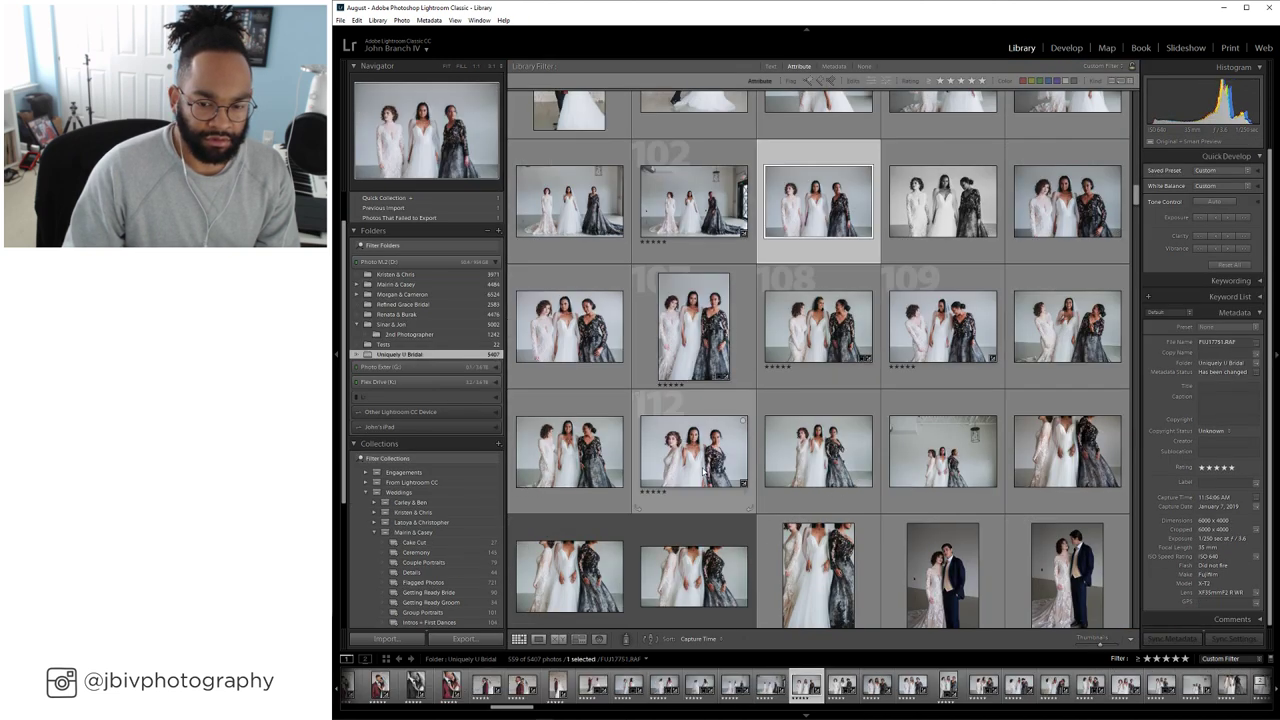
click(703, 466)
right_click(692, 440)
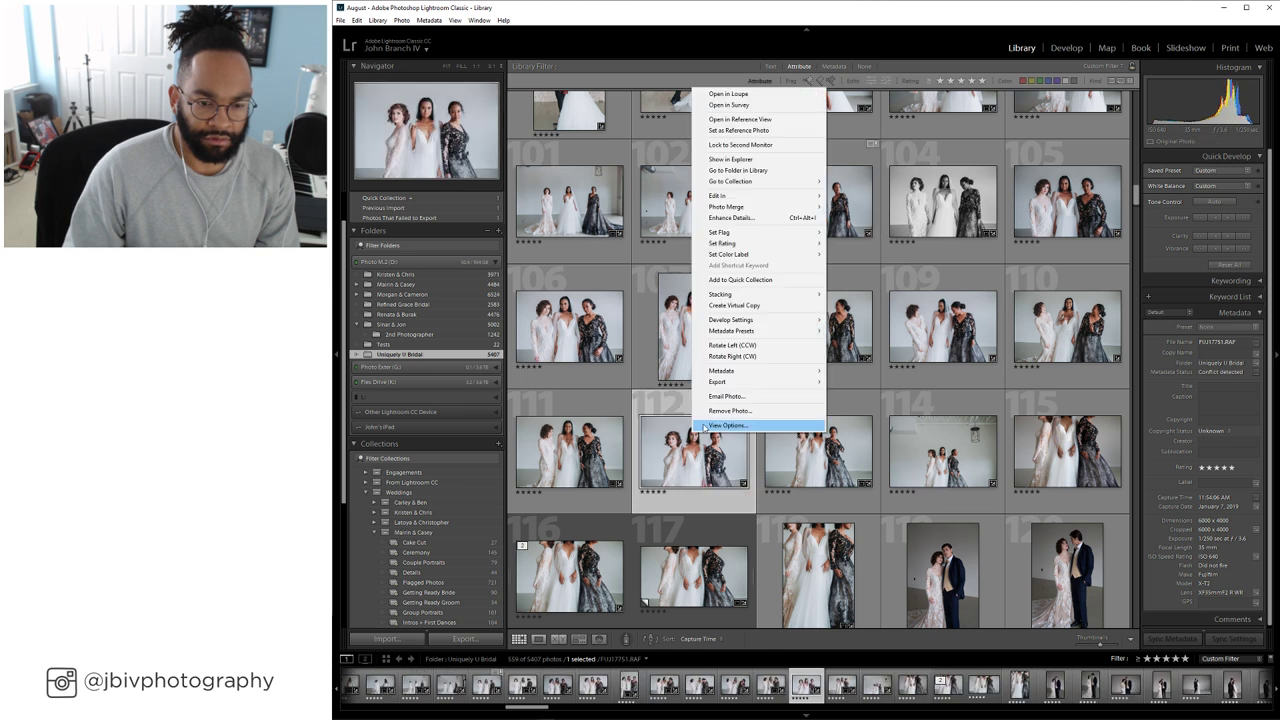
mouse_move(770, 195)
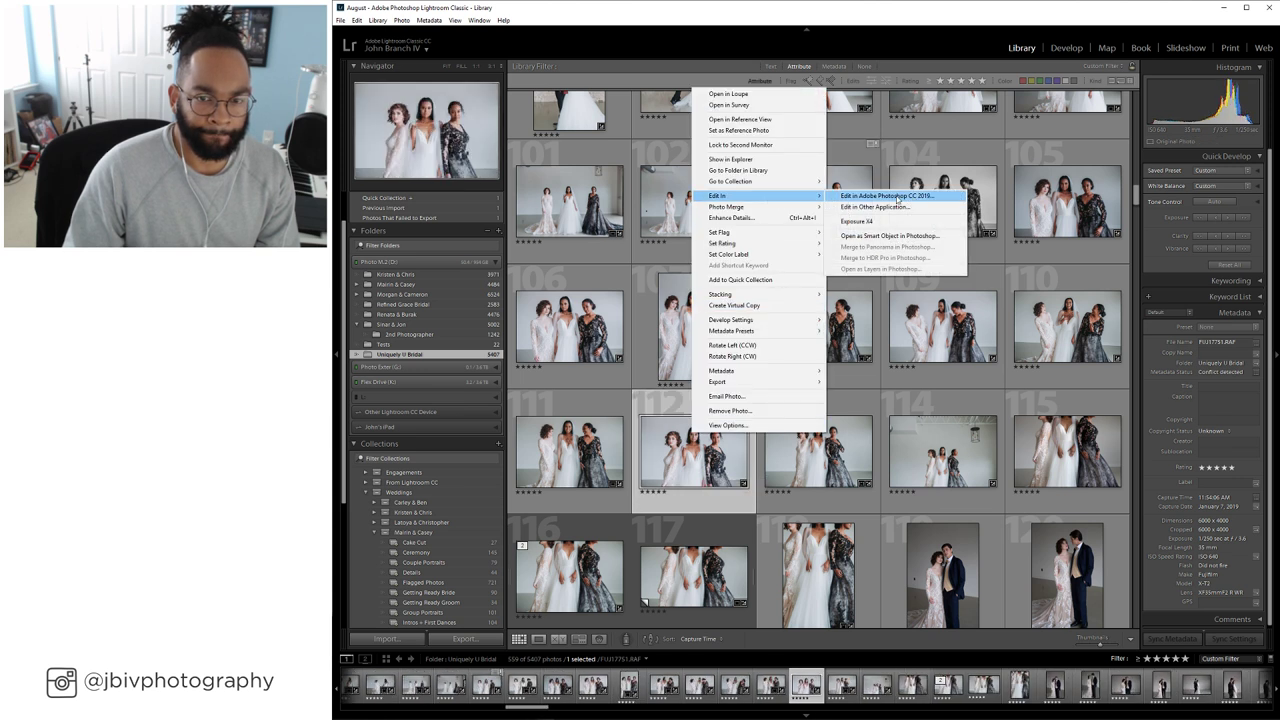
click(900, 200)
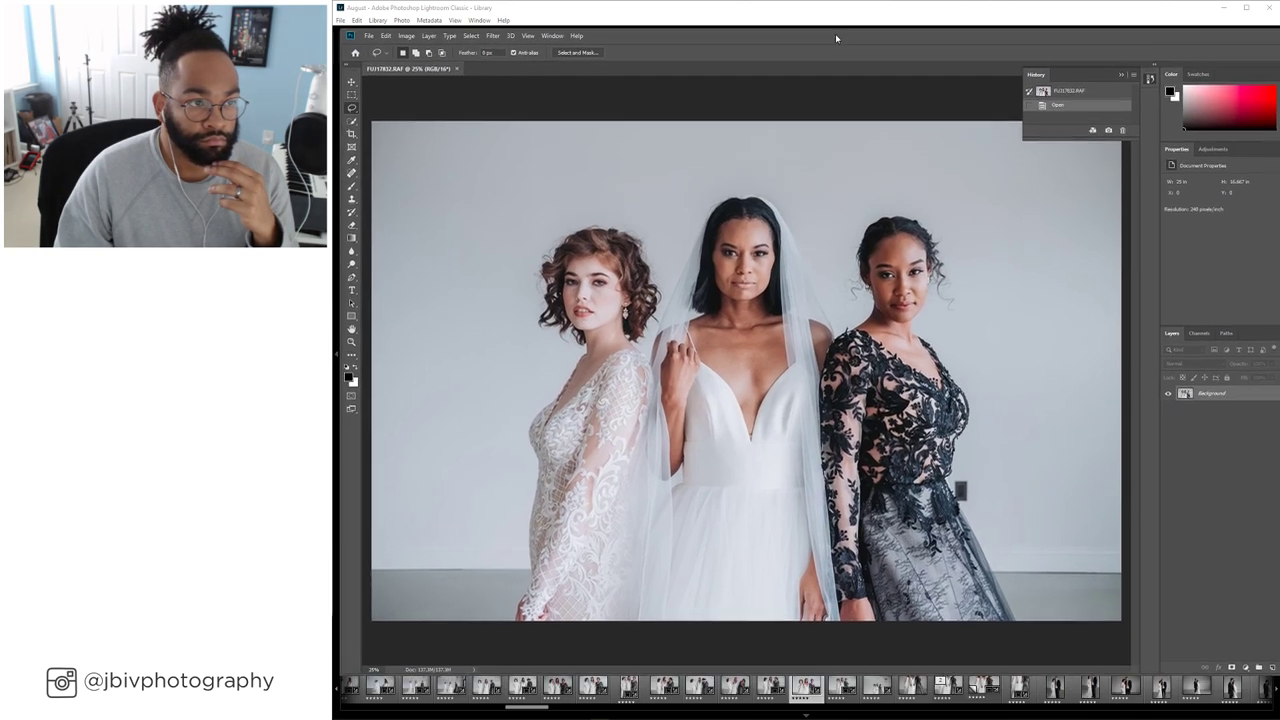
Content-Aware Fill the dark wall fixture beside the lace bodice
drag(835, 33, 831, 15)
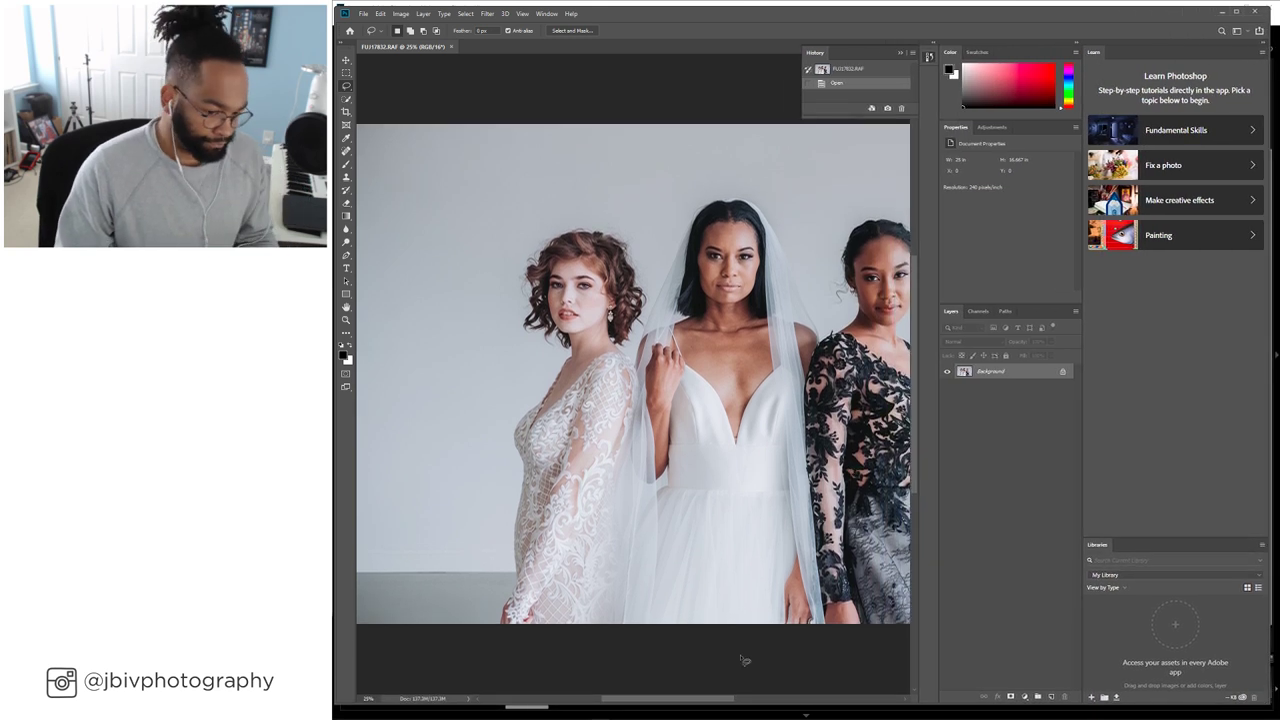
key(ctrl+minus)
key(ctrl+plus)
key(ctrl+plus)
key(ctrl+plus)
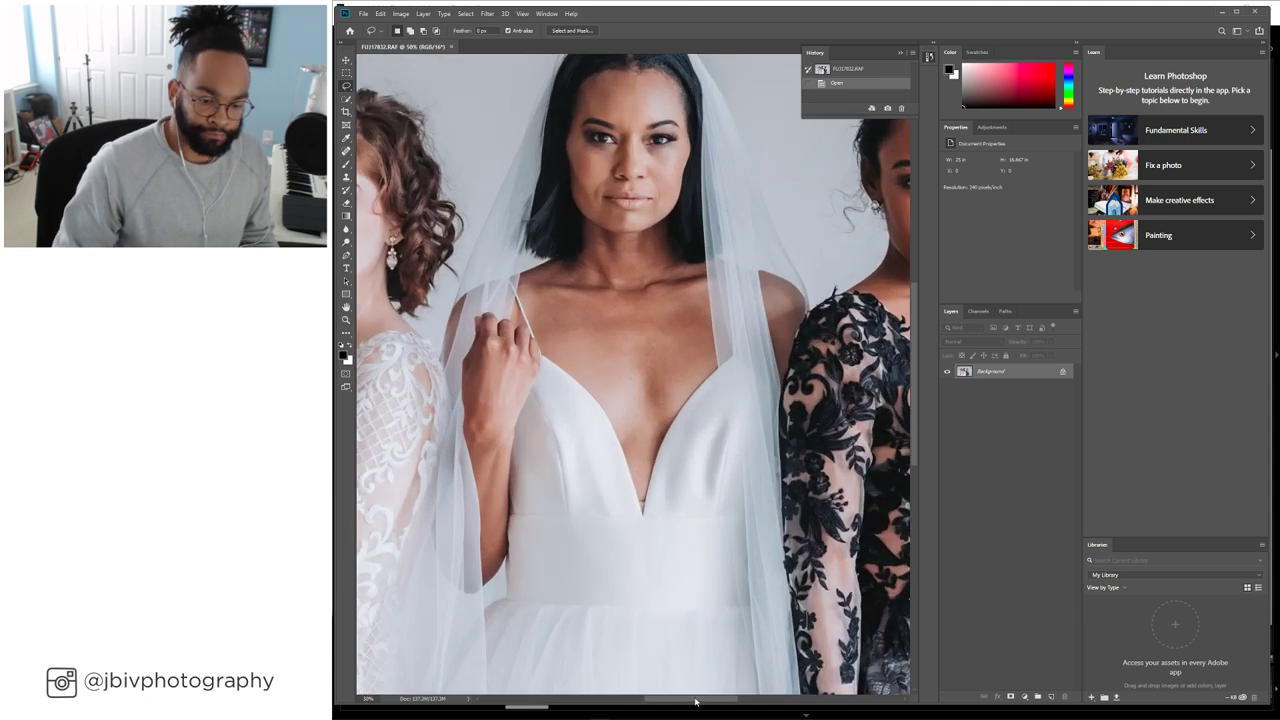
scroll(740, 600, right, 5)
scroll(758, 514, down, 3)
scroll(758, 514, down, 3)
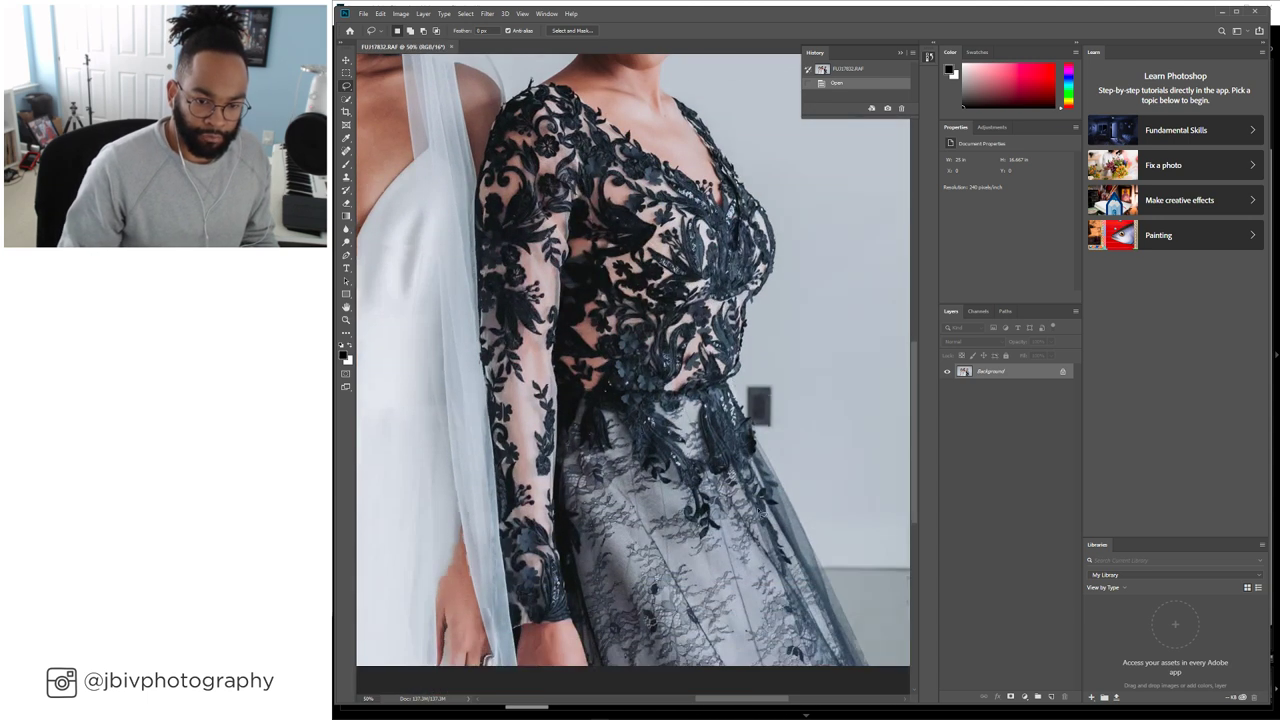
key(ctrl+plus)
key(ctrl+plus)
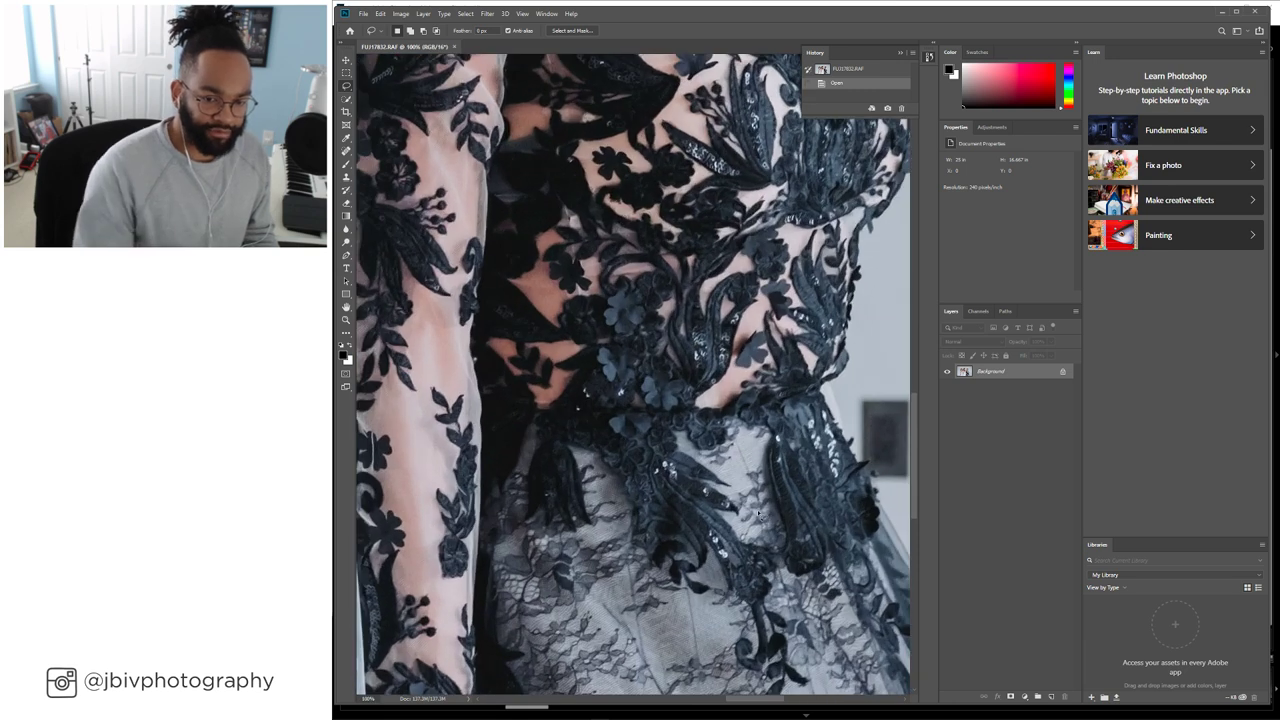
scroll(914, 440, down, 3)
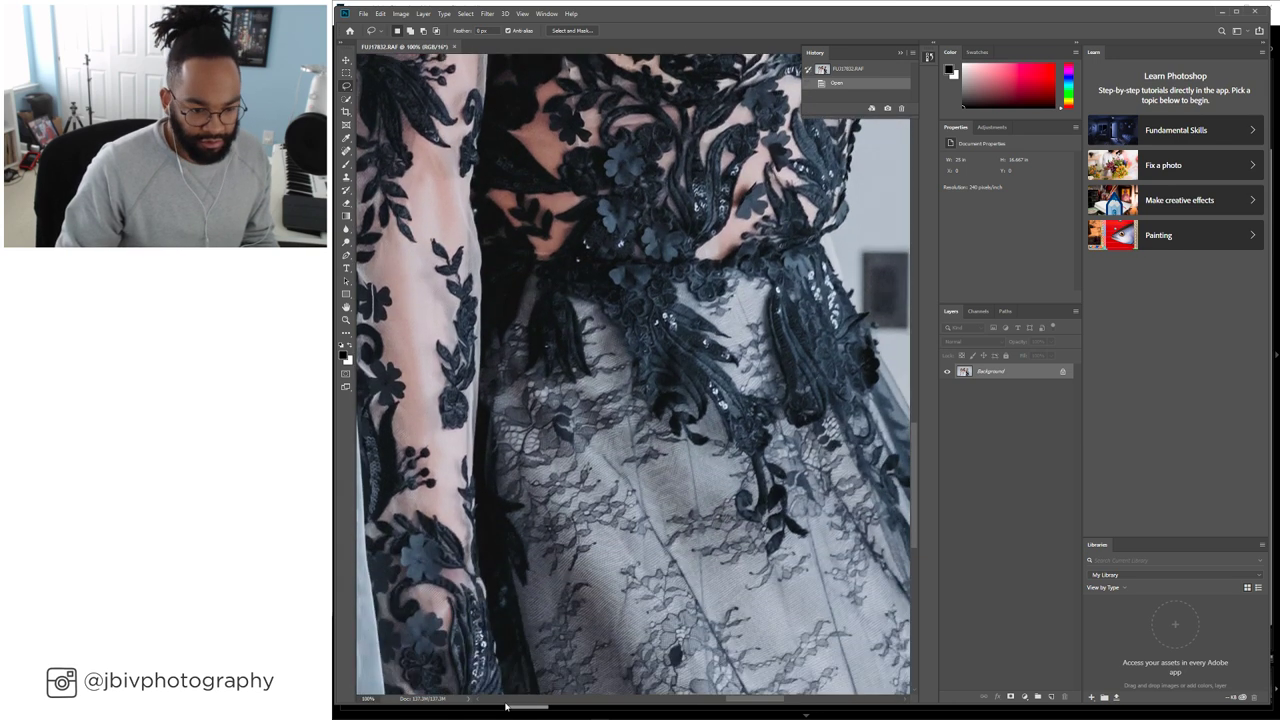
drag(743, 705, 768, 700)
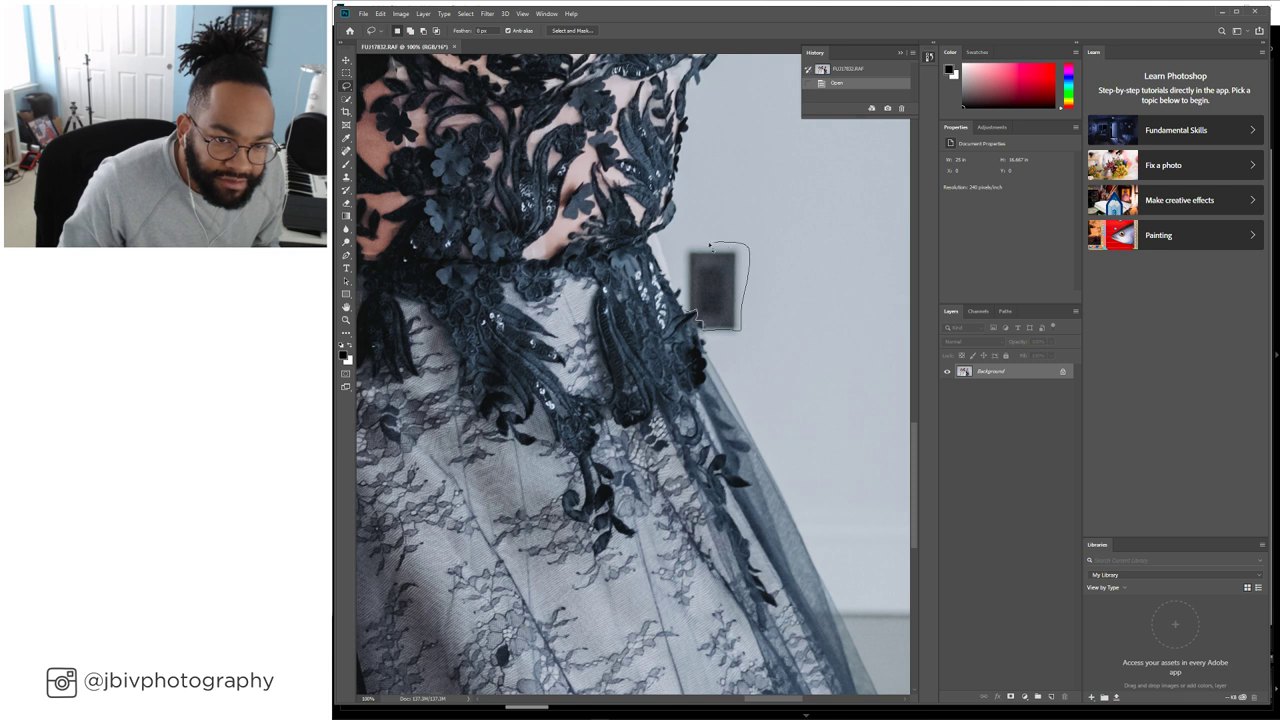
drag(690, 316, 693, 320)
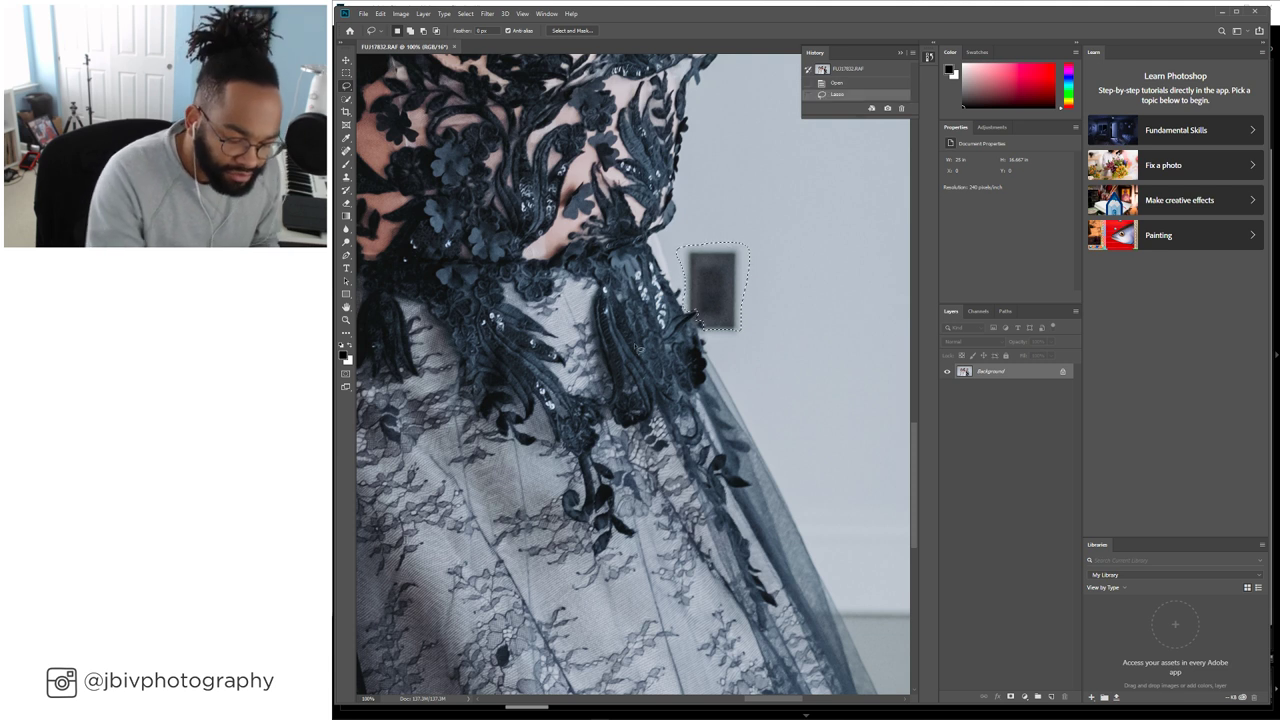
key(Delete)
key(Return)
key(ctrl+d)
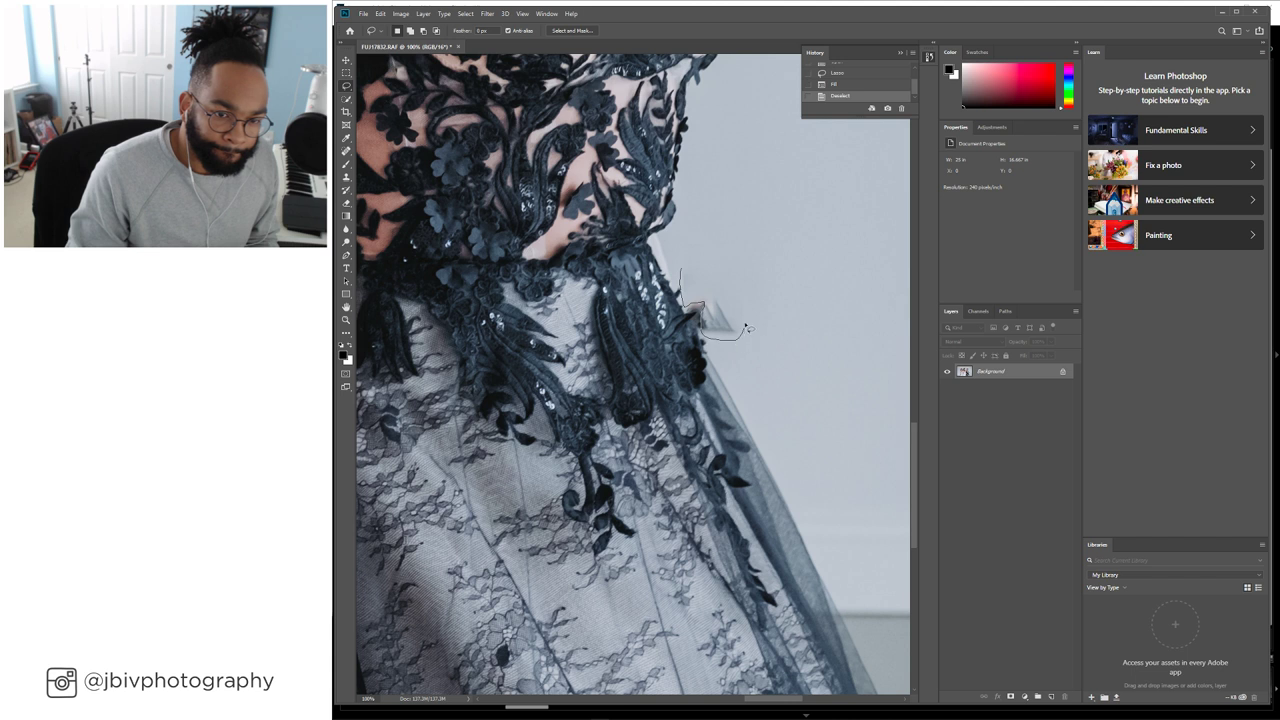
Fill a stray spot beside the dress with the surrounding wall
drag(712, 280, 720, 290)
key(Delete)
key(Return)
key(ctrl+d)
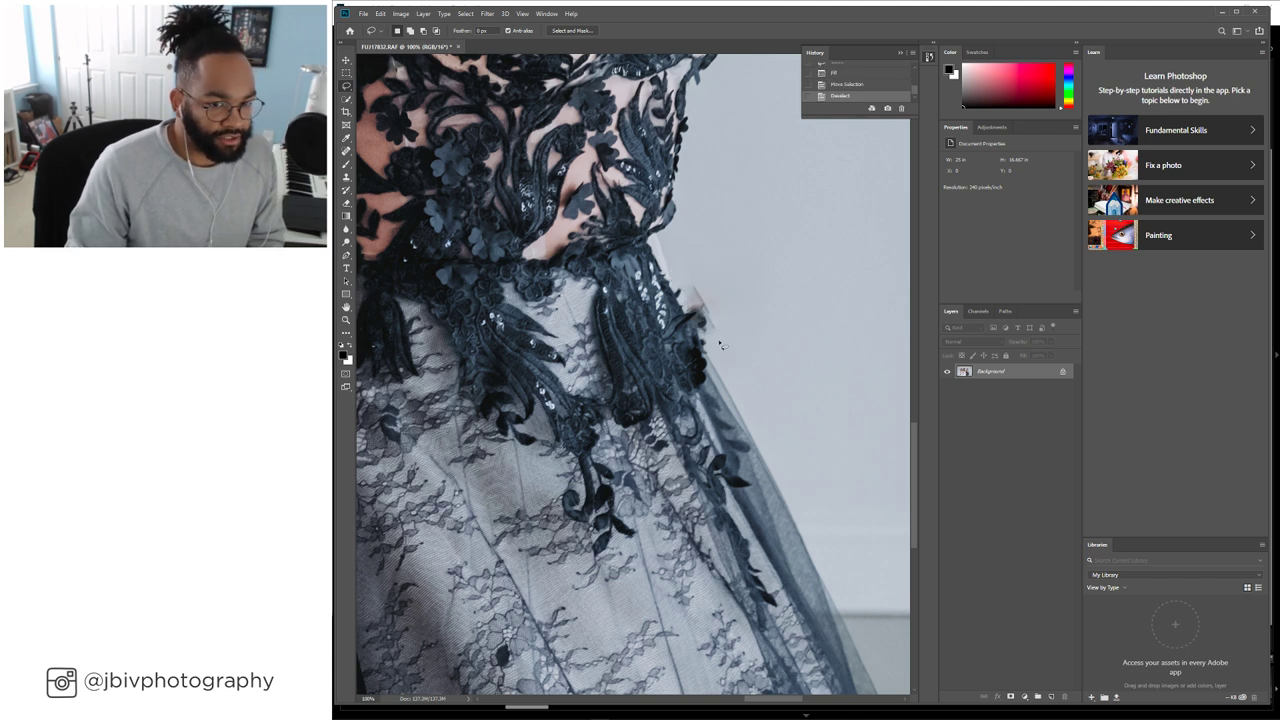
Content-Aware Fill the stray spot at the middle bride's dress waist
key(ctrl+minus)
key(ctrl+minus)
key(ctrl+minus)
key(ctrl+minus)
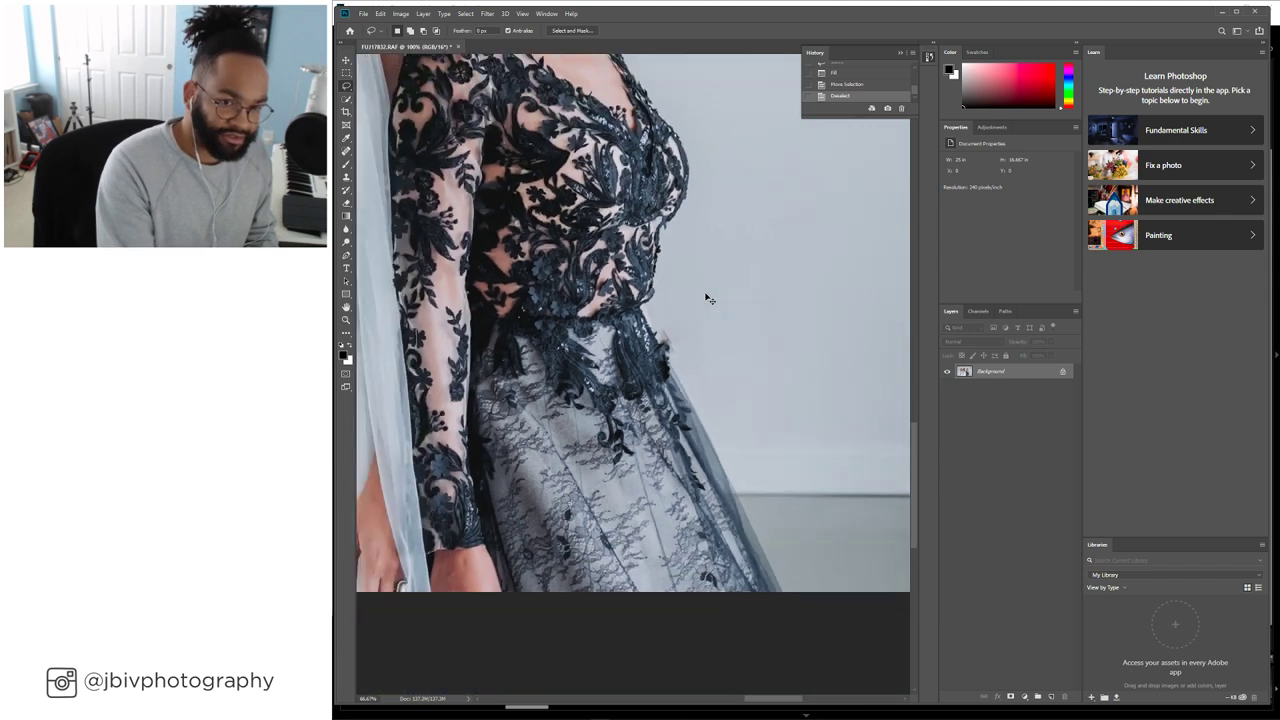
key(ctrl+minus)
key(ctrl+plus)
key(ctrl+plus)
key(ctrl+plus)
key(ctrl+plus)
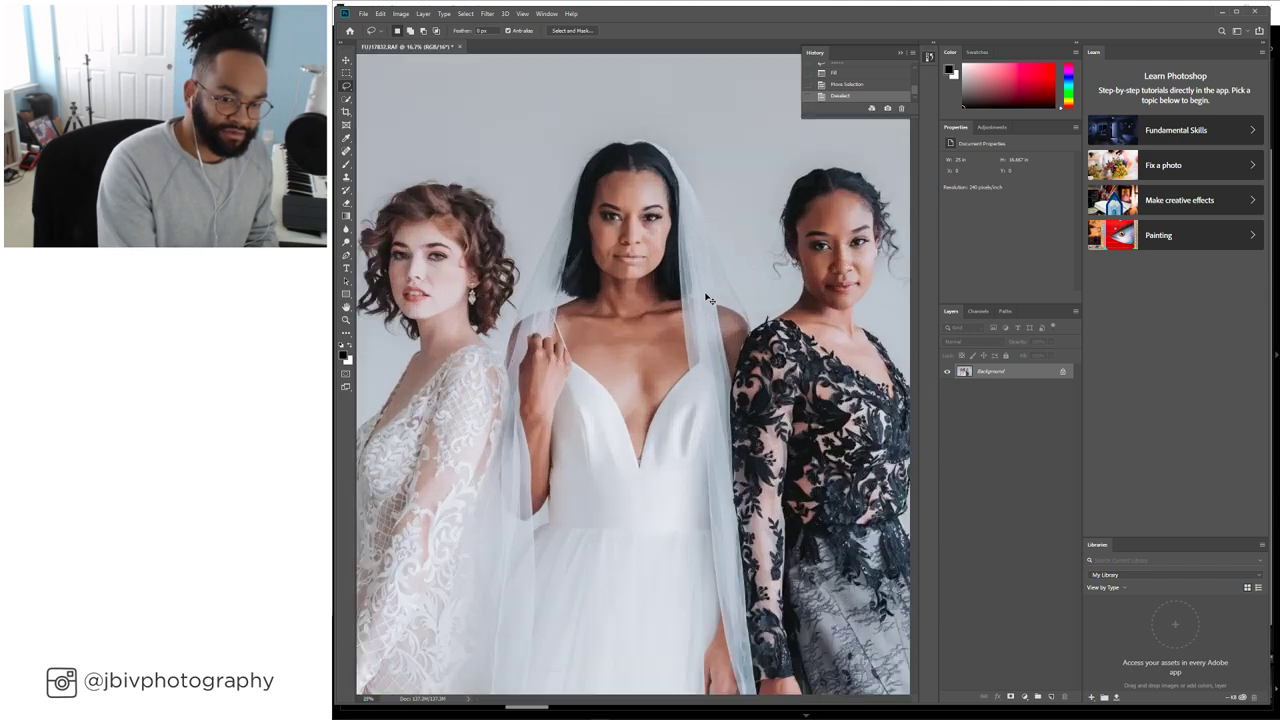
right_click(706, 296)
key(Escape)
scroll(665, 480, down, 3)
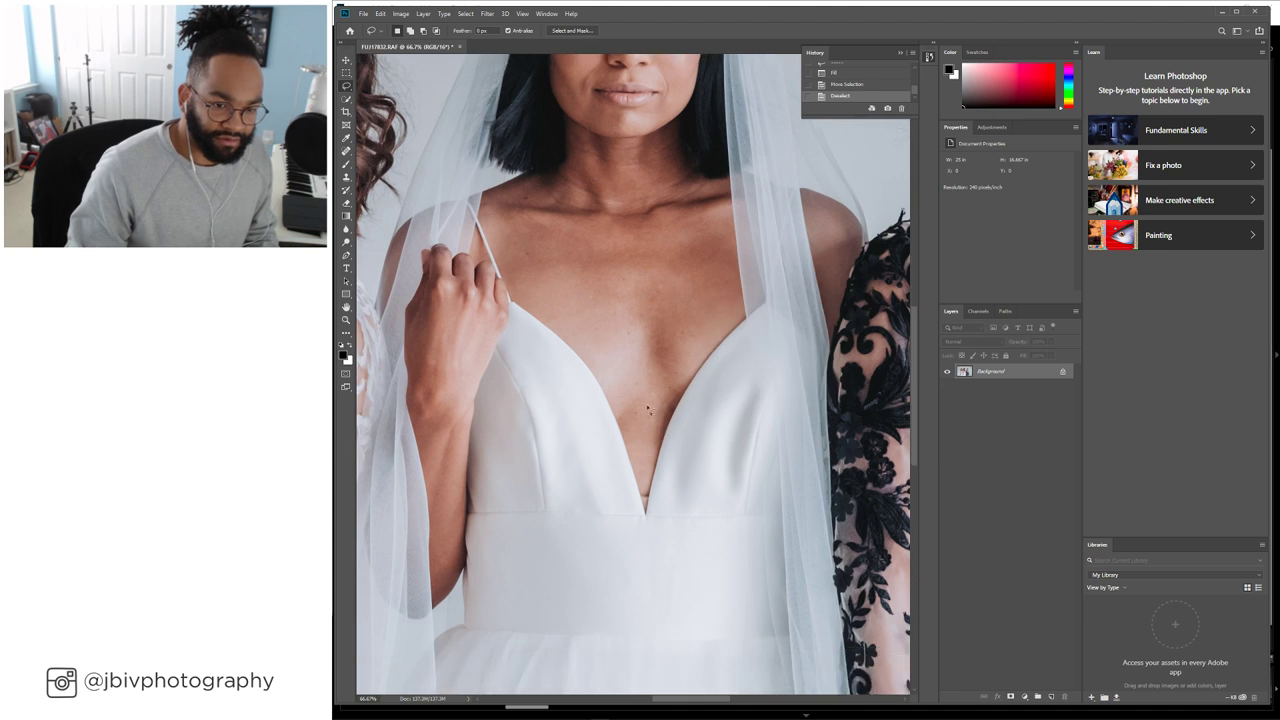
drag(671, 699, 734, 699)
scroll(652, 424, down, 5)
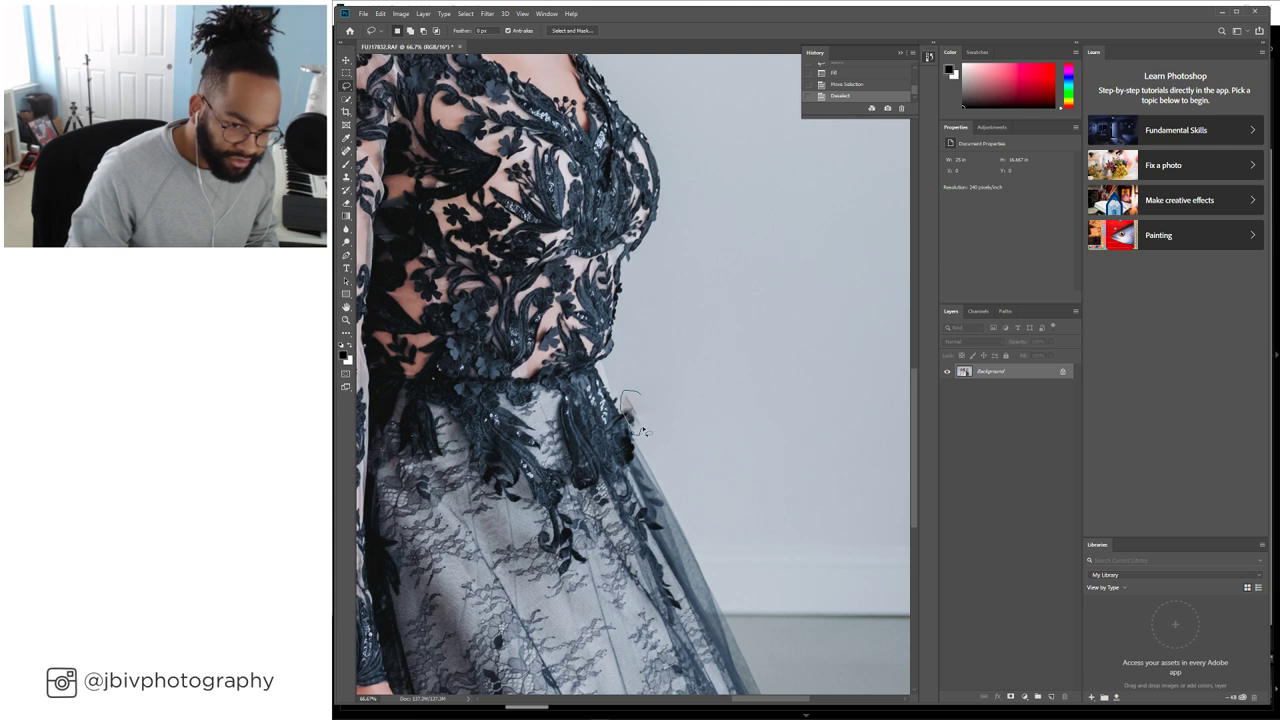
drag(648, 405, 628, 420)
key(shift+BackSpace)
key(Return)
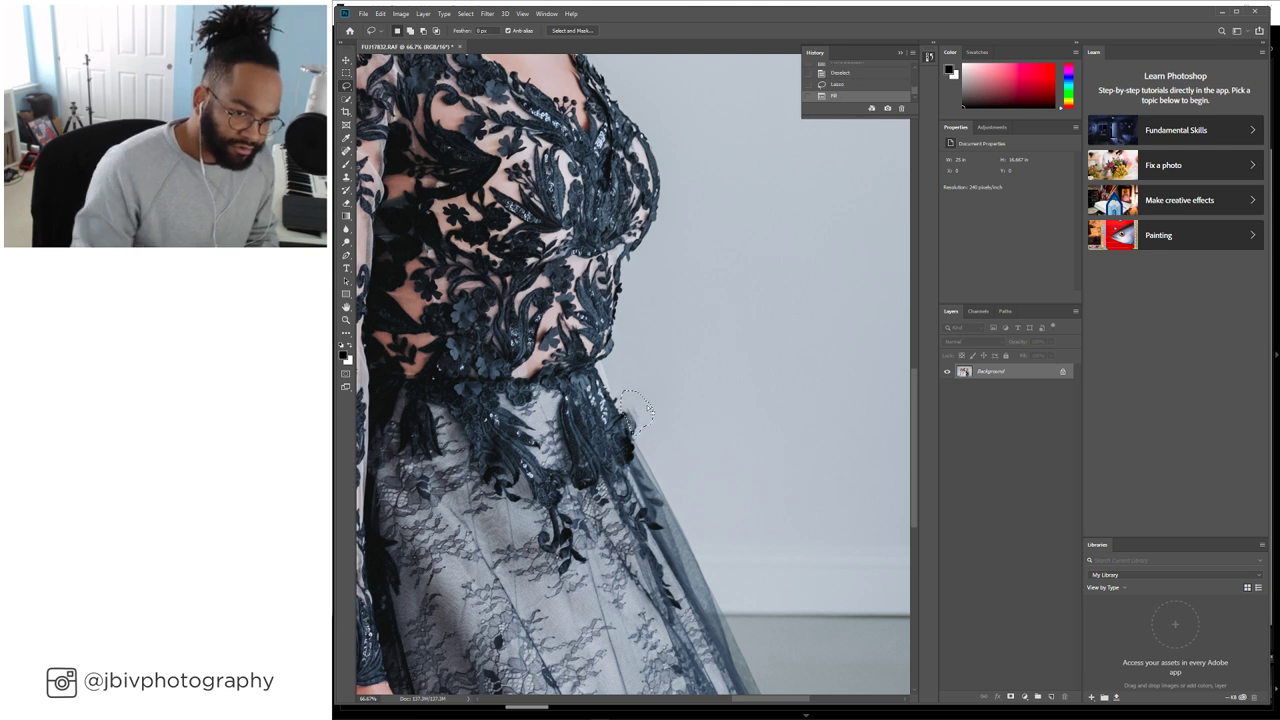
key(ctrl+d)
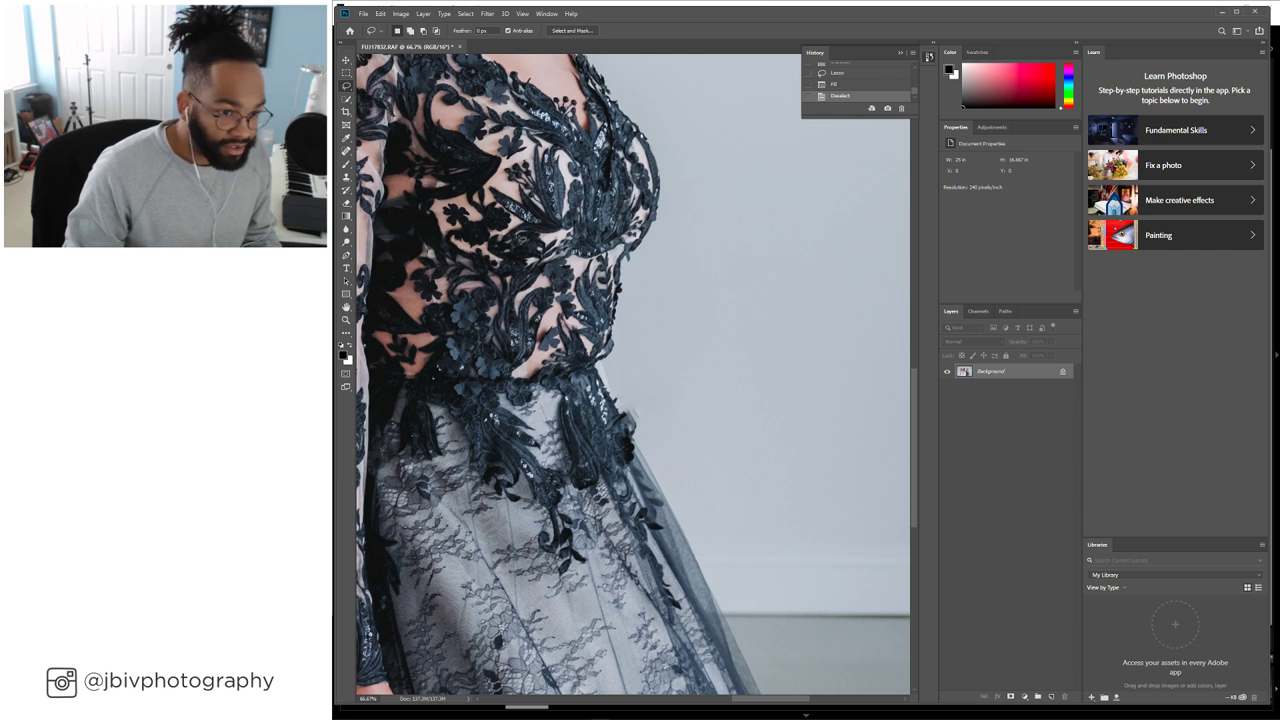
Clone Stamp wall over the leftover edge and save the photo as an edited TIF
click(346, 177)
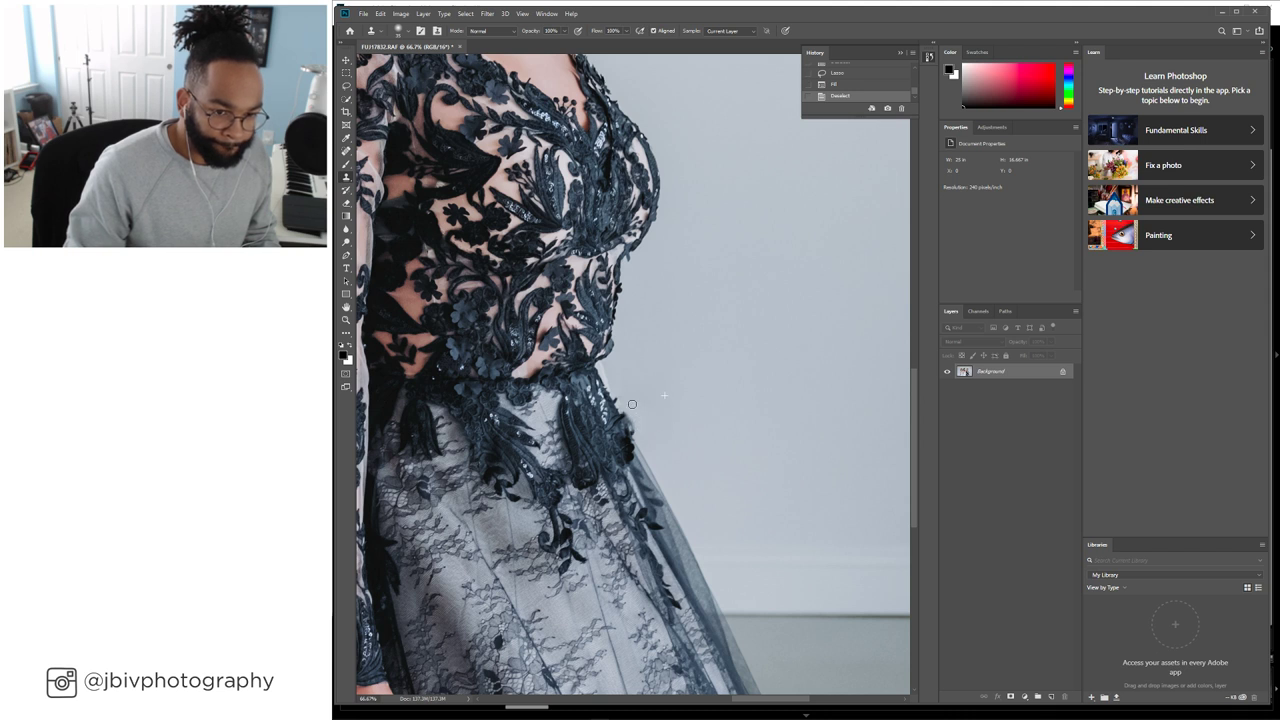
drag(630, 409, 649, 425)
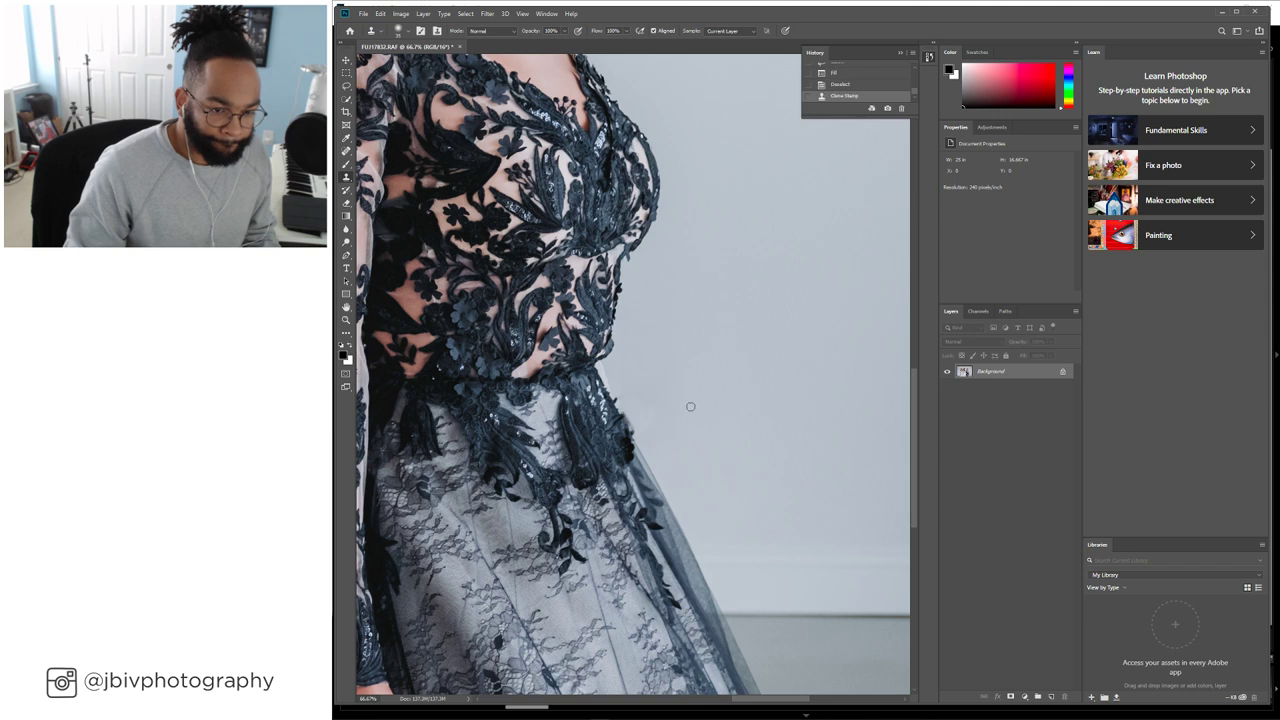
scroll(713, 424, down, 4)
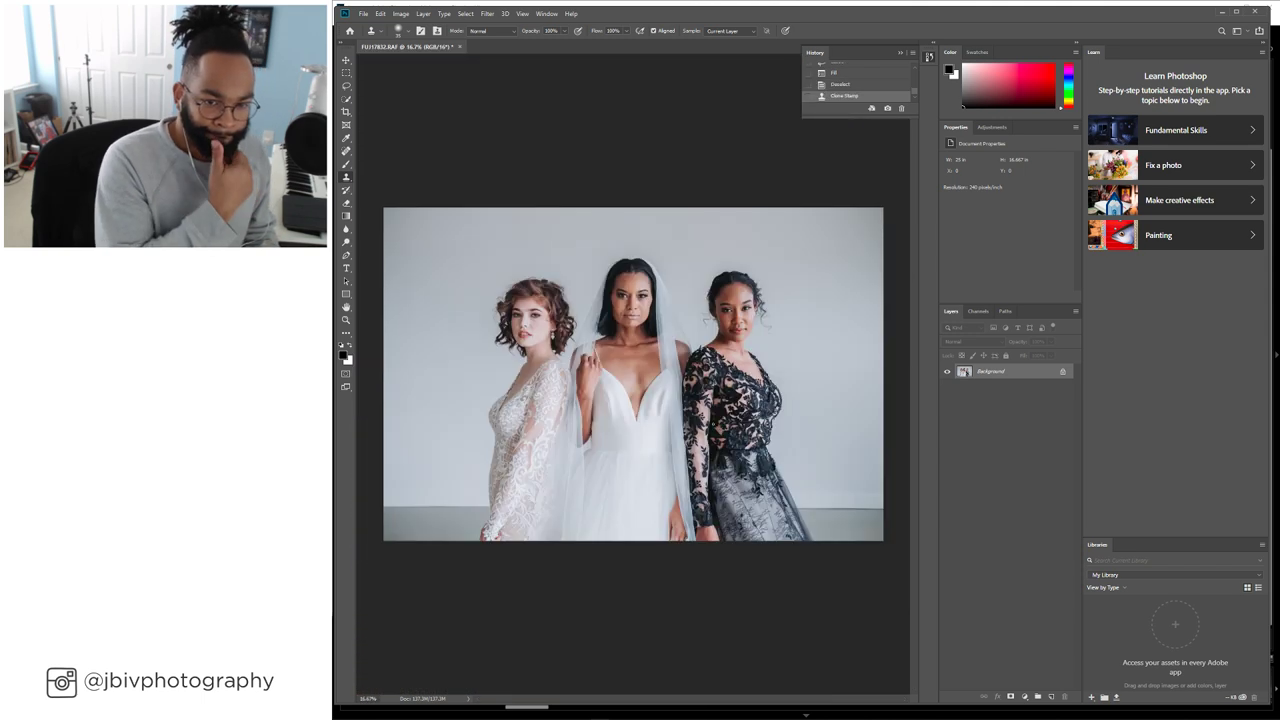
key(ctrl+s)
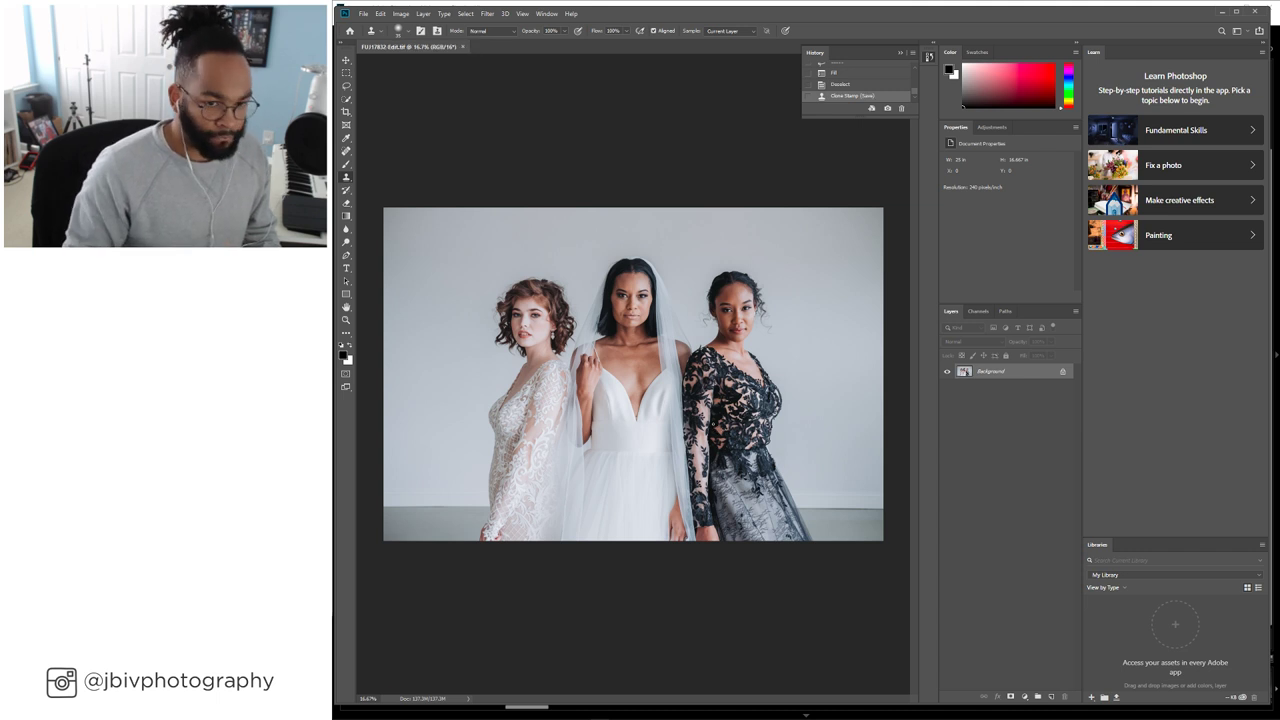
Close Photoshop and remove stacked photo 113 from the filtered grid
click(1254, 11)
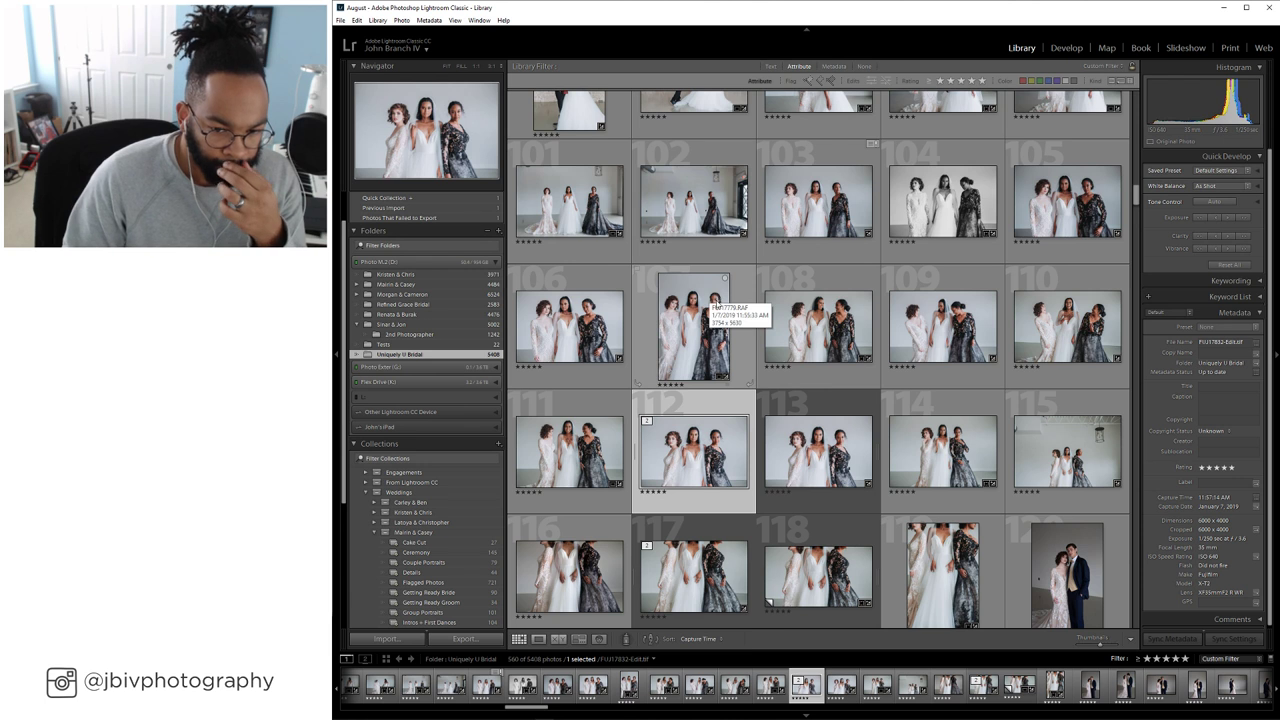
click(806, 463)
key(s)
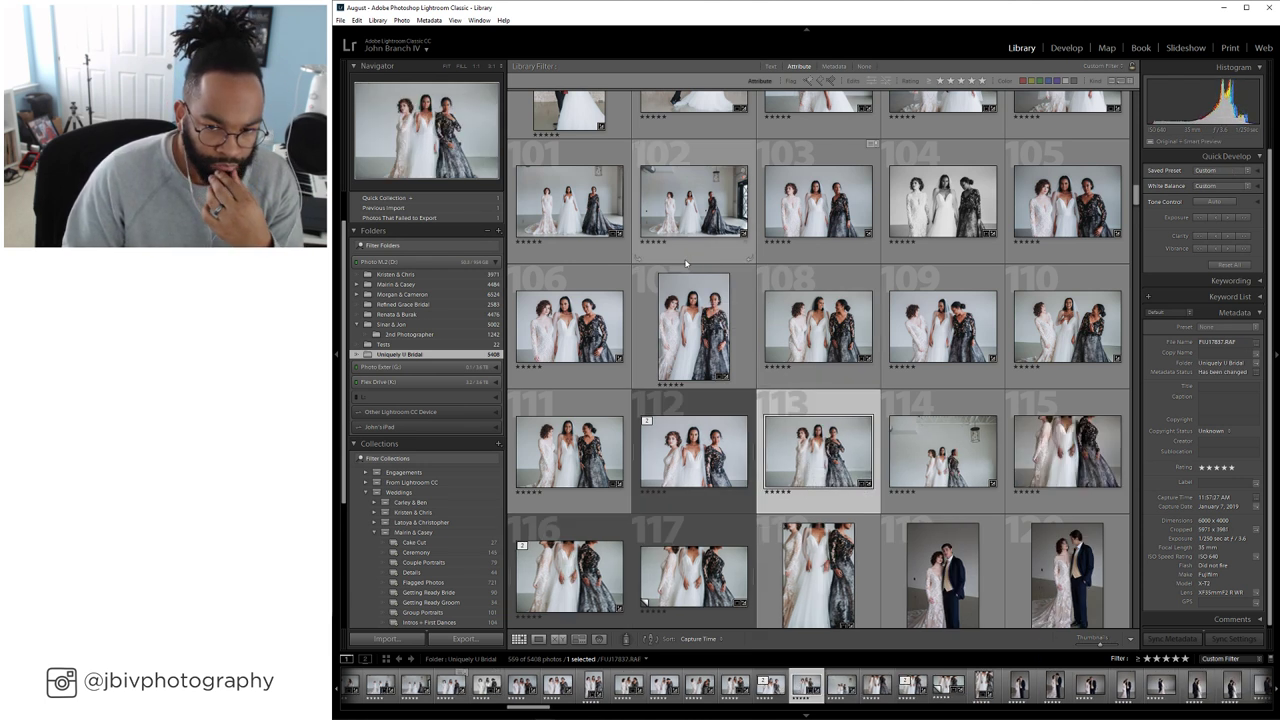
Open photo 114 in Develop and browse the neighbouring bridal group shots
scroll(700, 295, down, 2)
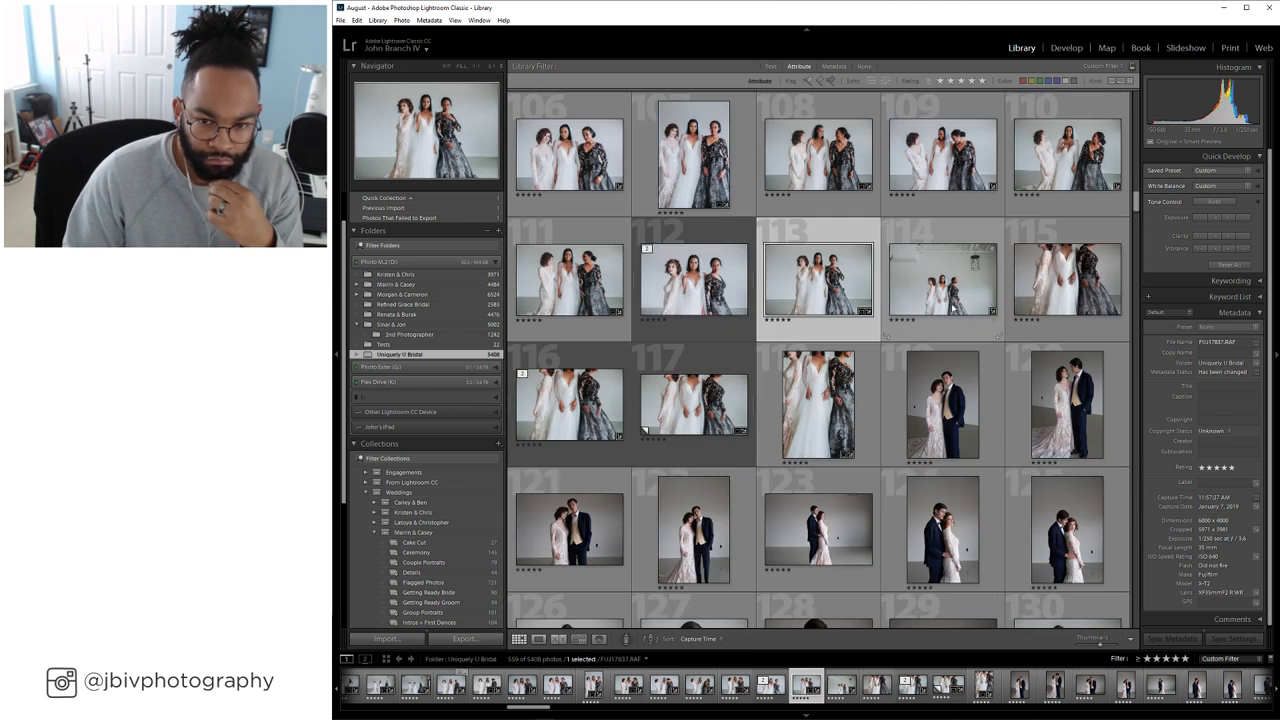
click(903, 309)
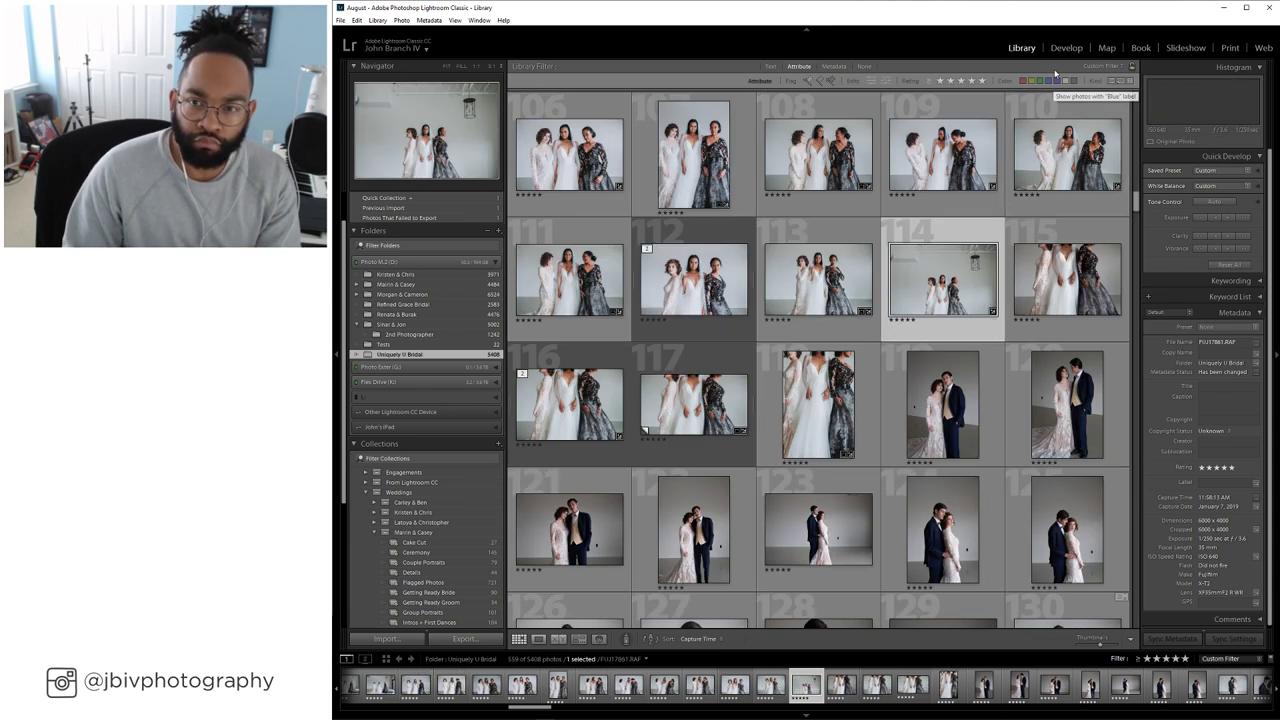
key(d)
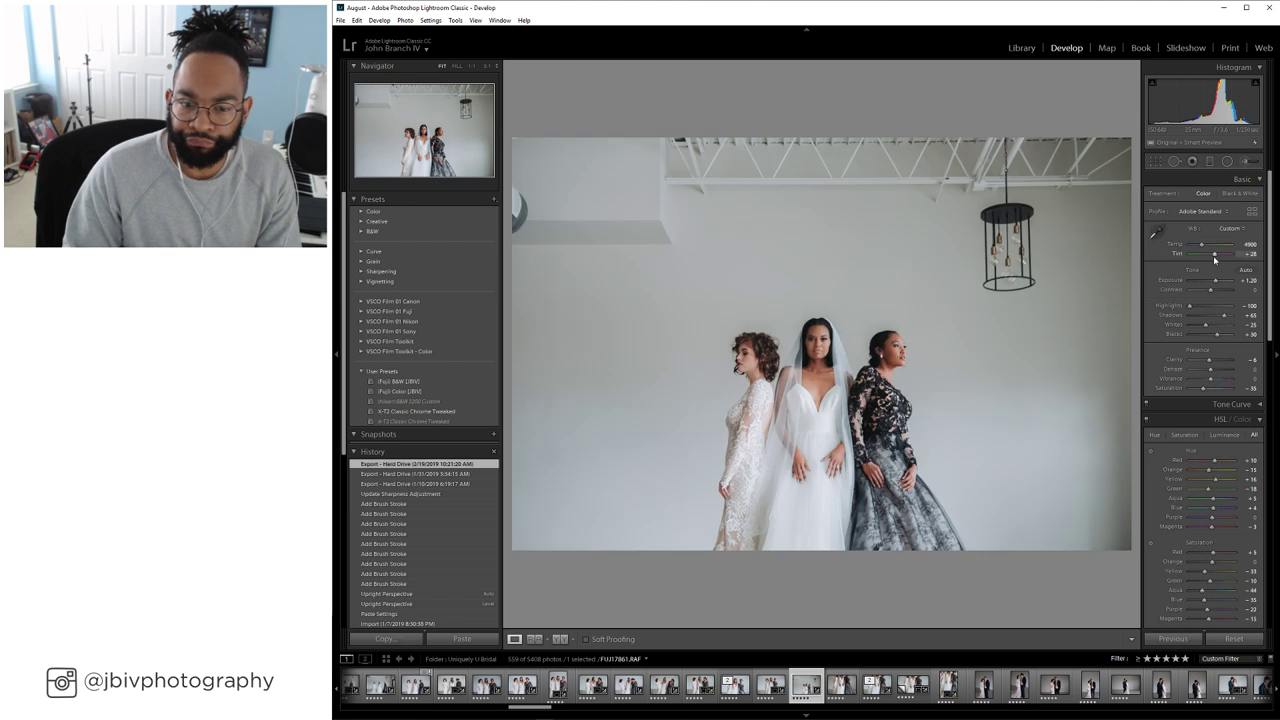
key(Left)
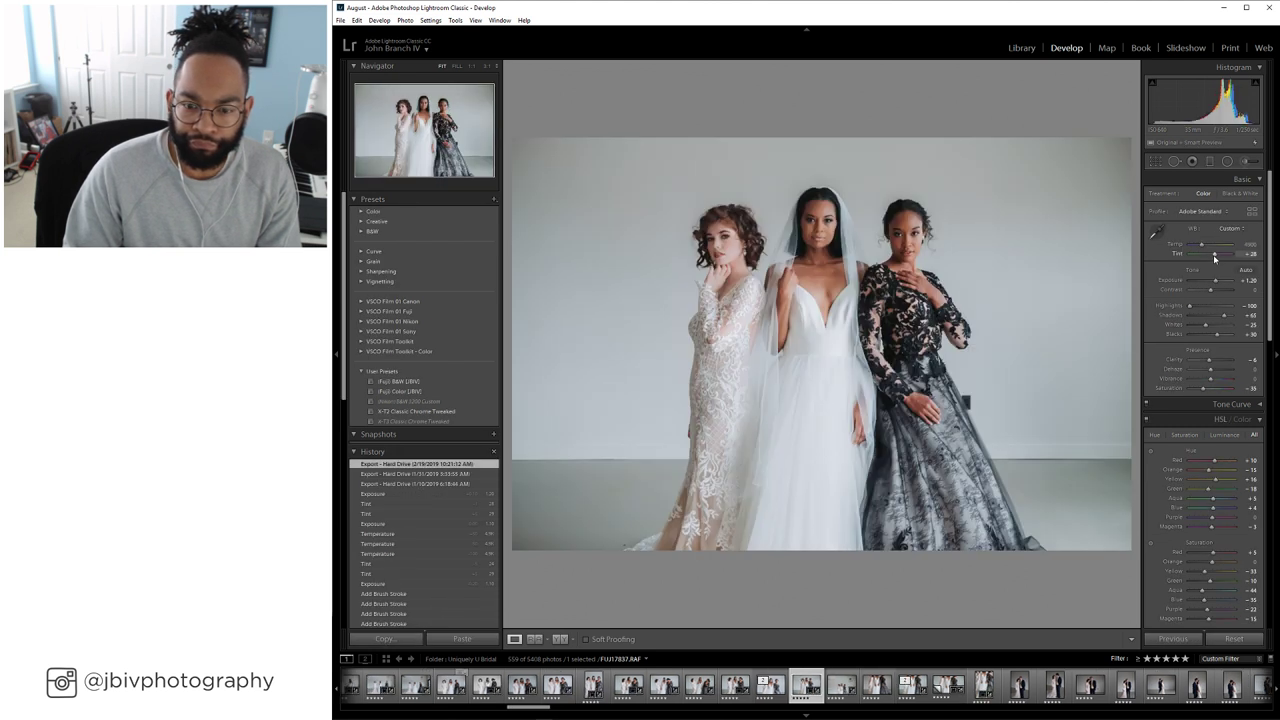
key(Left)
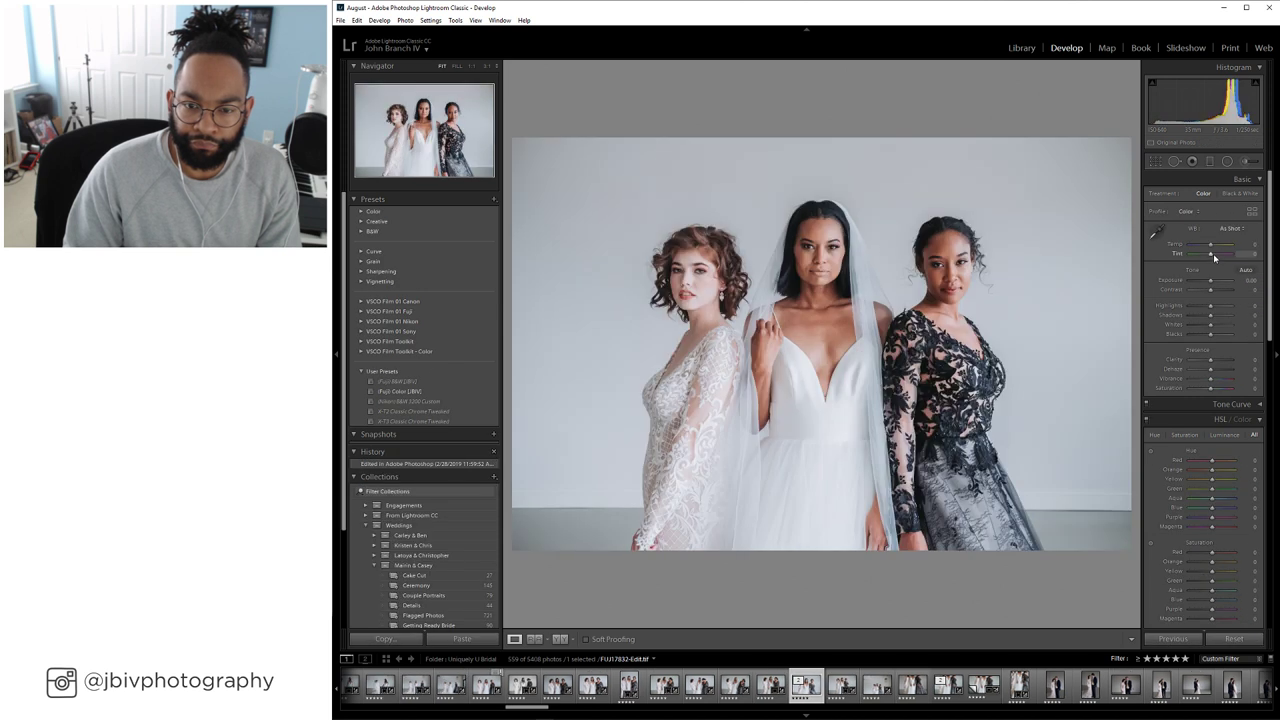
key(Right)
key(Right)
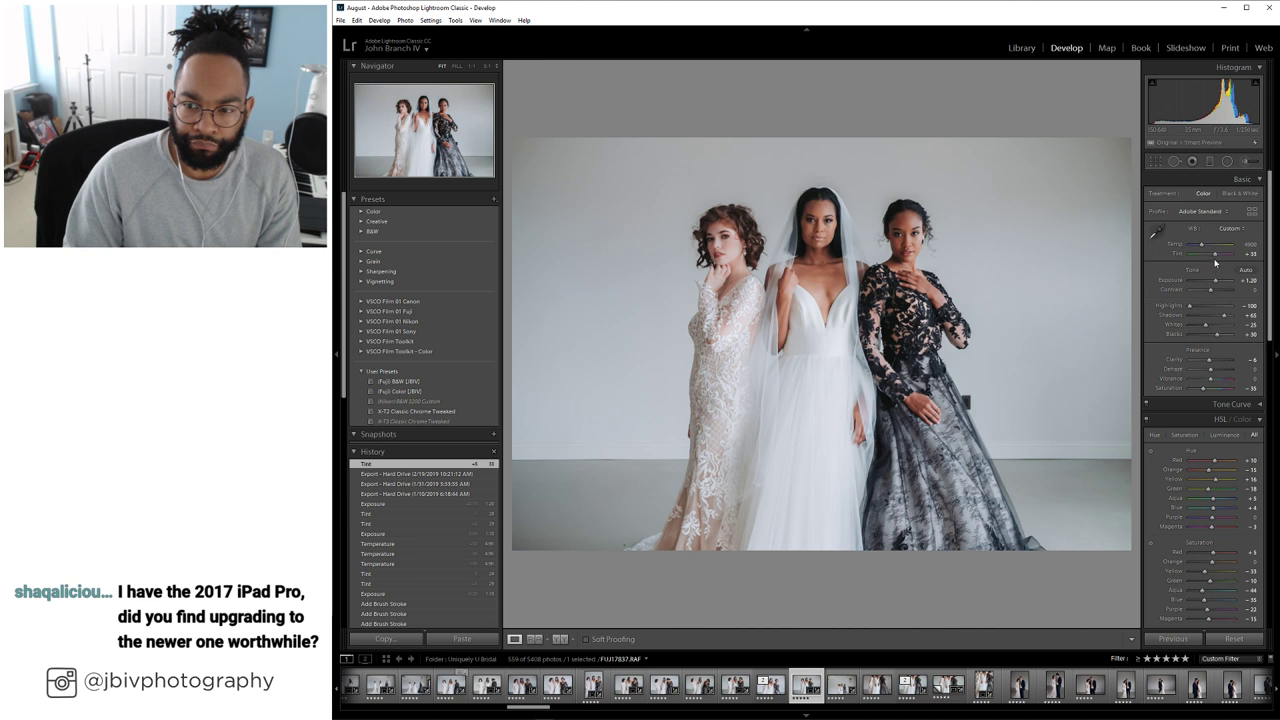
key(Right)
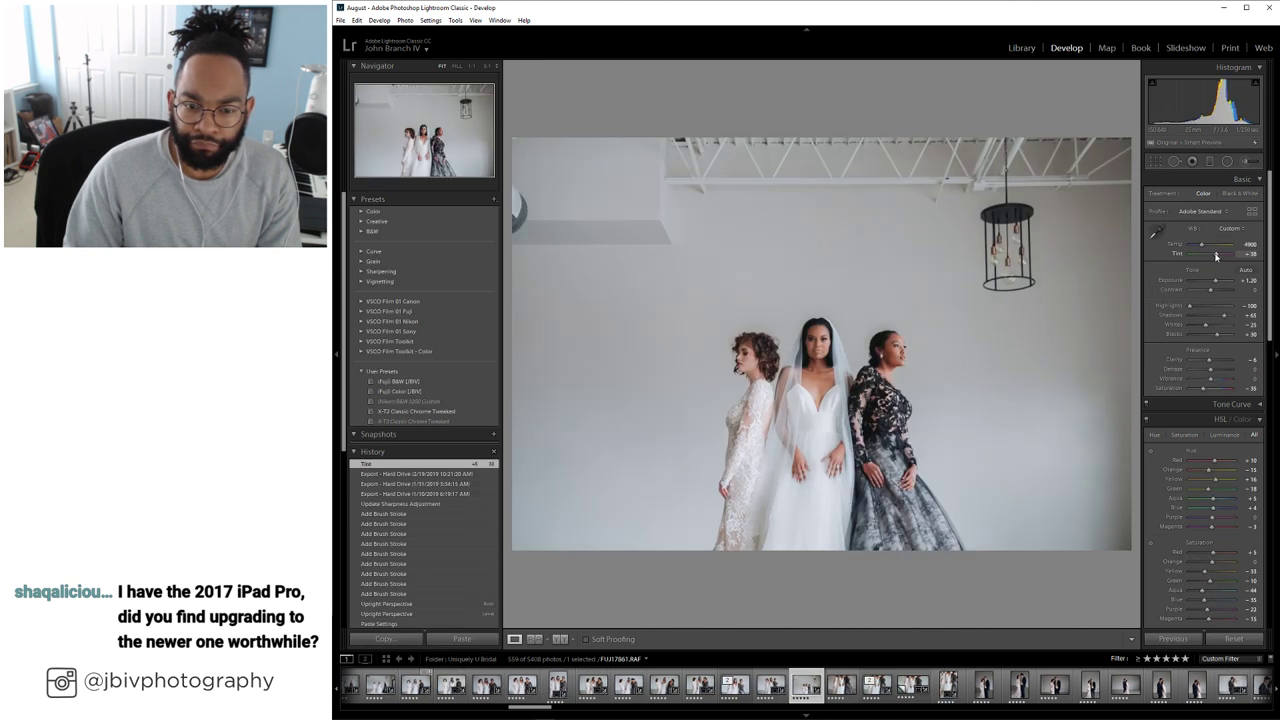
key(Right)
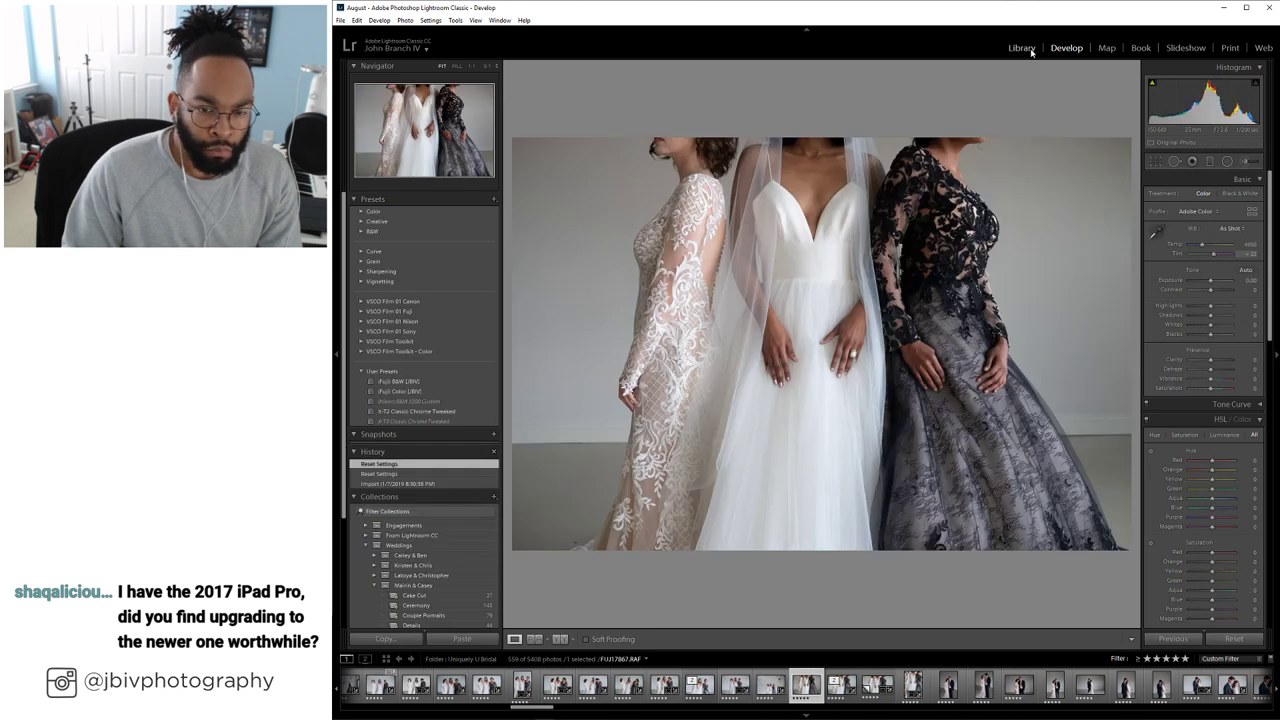
Collapse the stack at photo 116 and clear the next photo's rating to drop it from the grid
click(1030, 50)
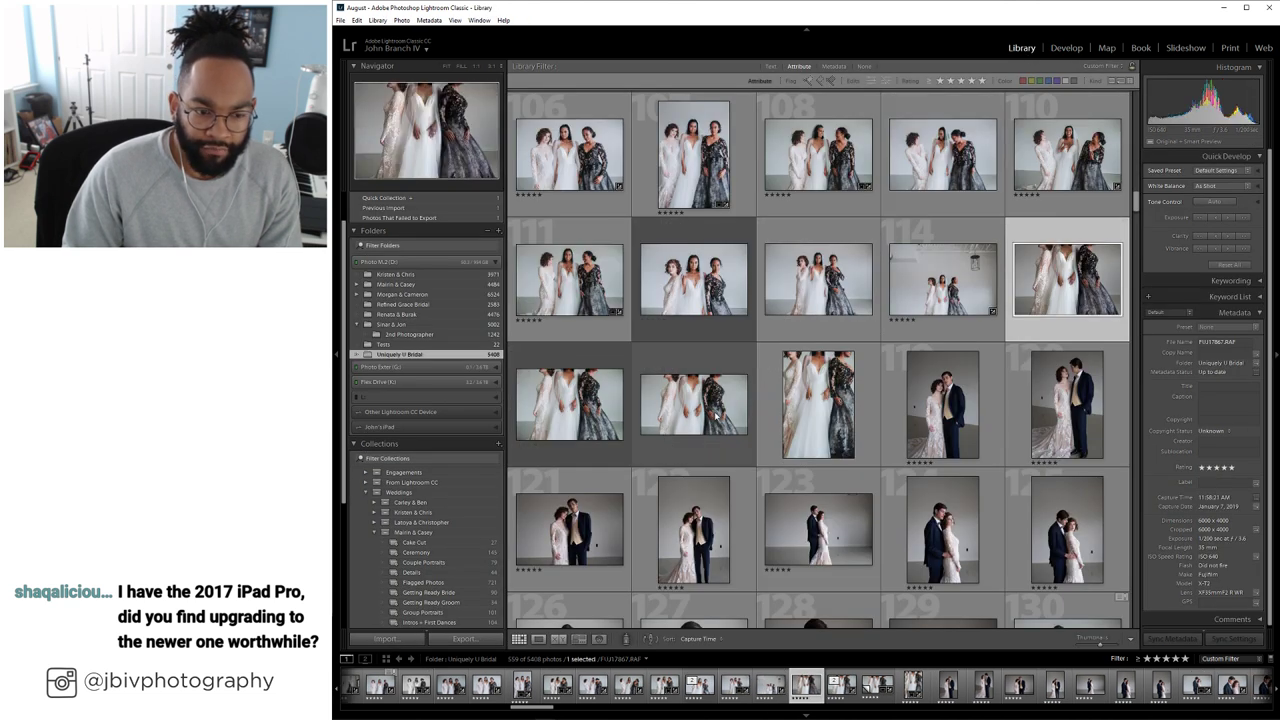
click(972, 302)
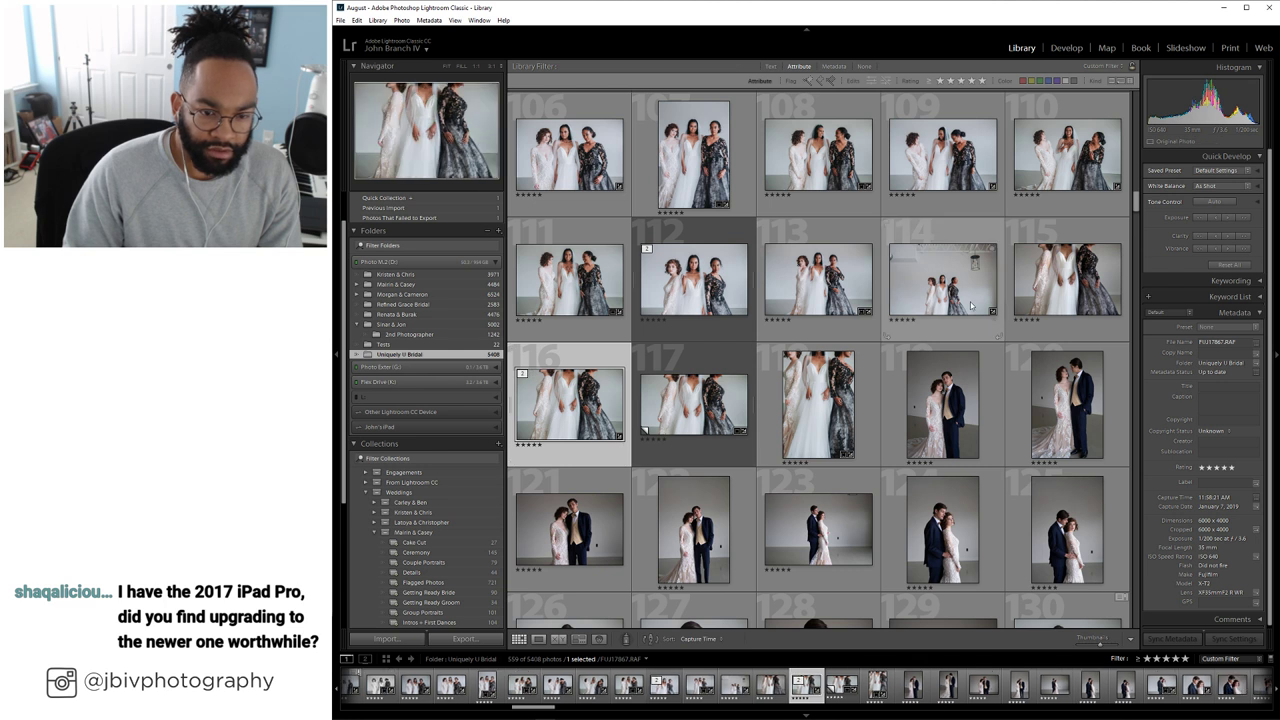
click(573, 410)
key(0)
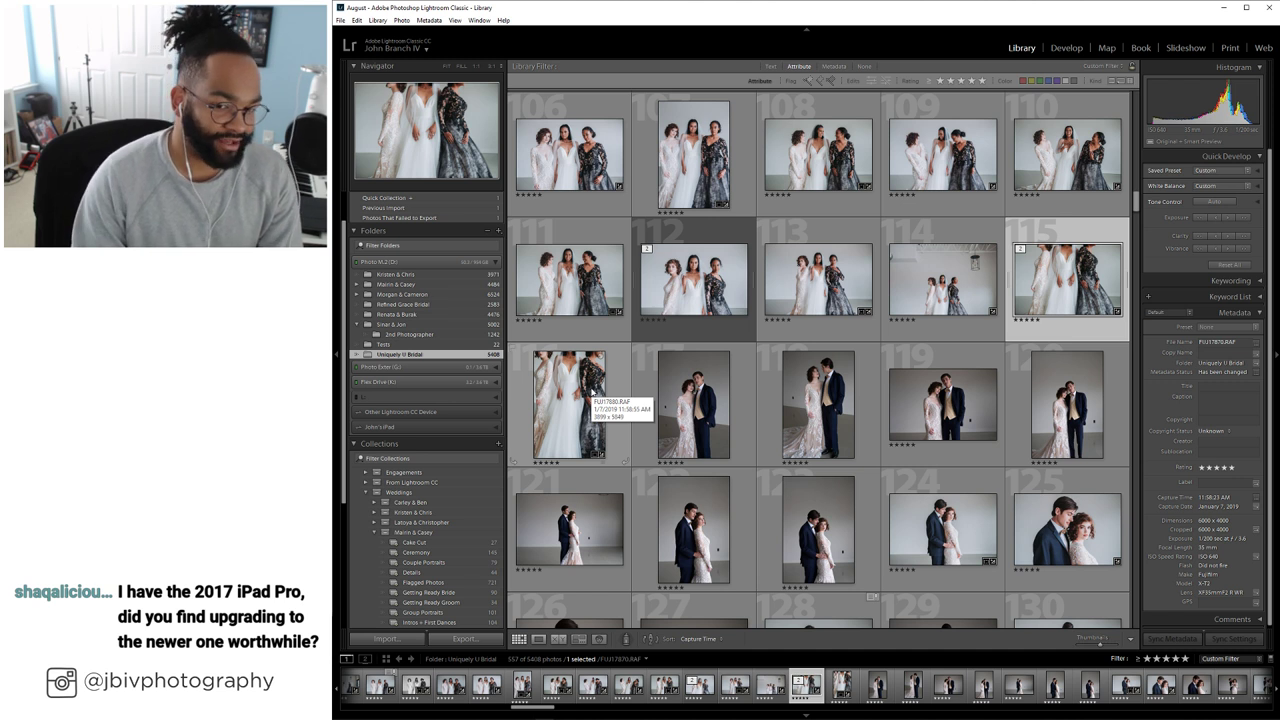
Give the gown close-up FUJ17870 tint +34 and exposure +0.90, then select photo 111
click(1050, 45)
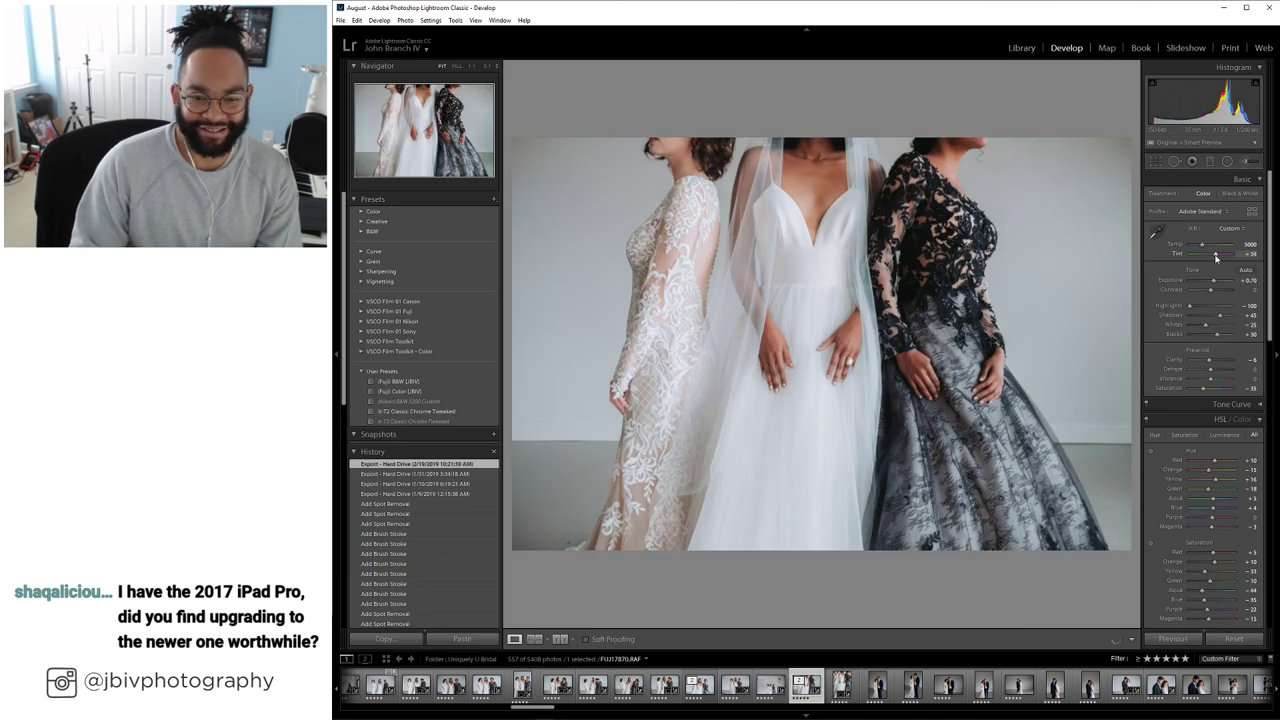
click(1216, 257)
drag(1213, 284, 1222, 285)
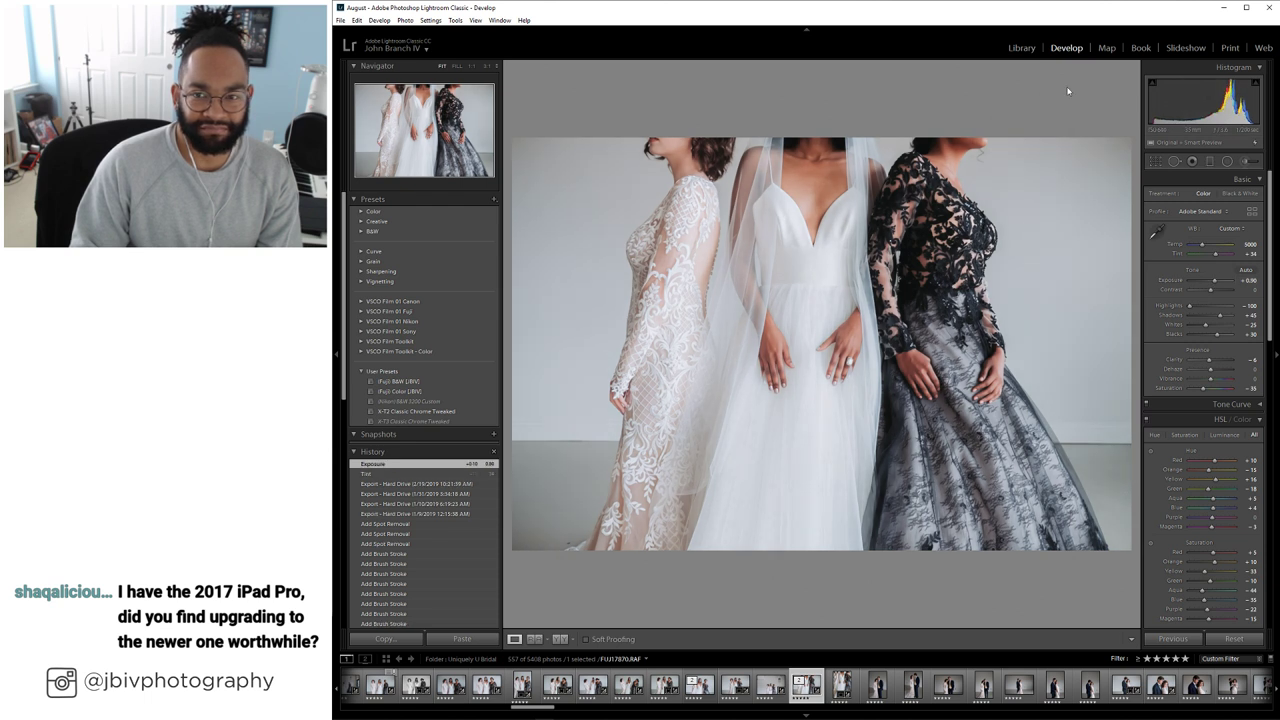
click(1021, 47)
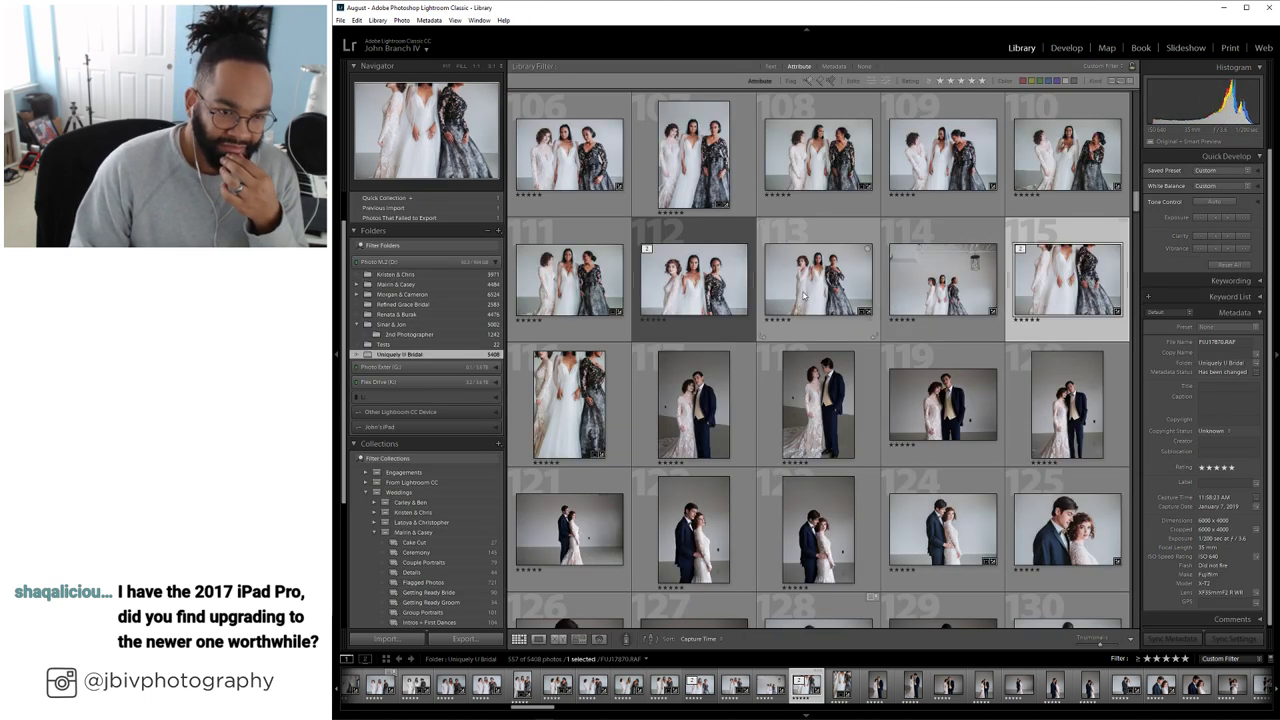
click(569, 280)
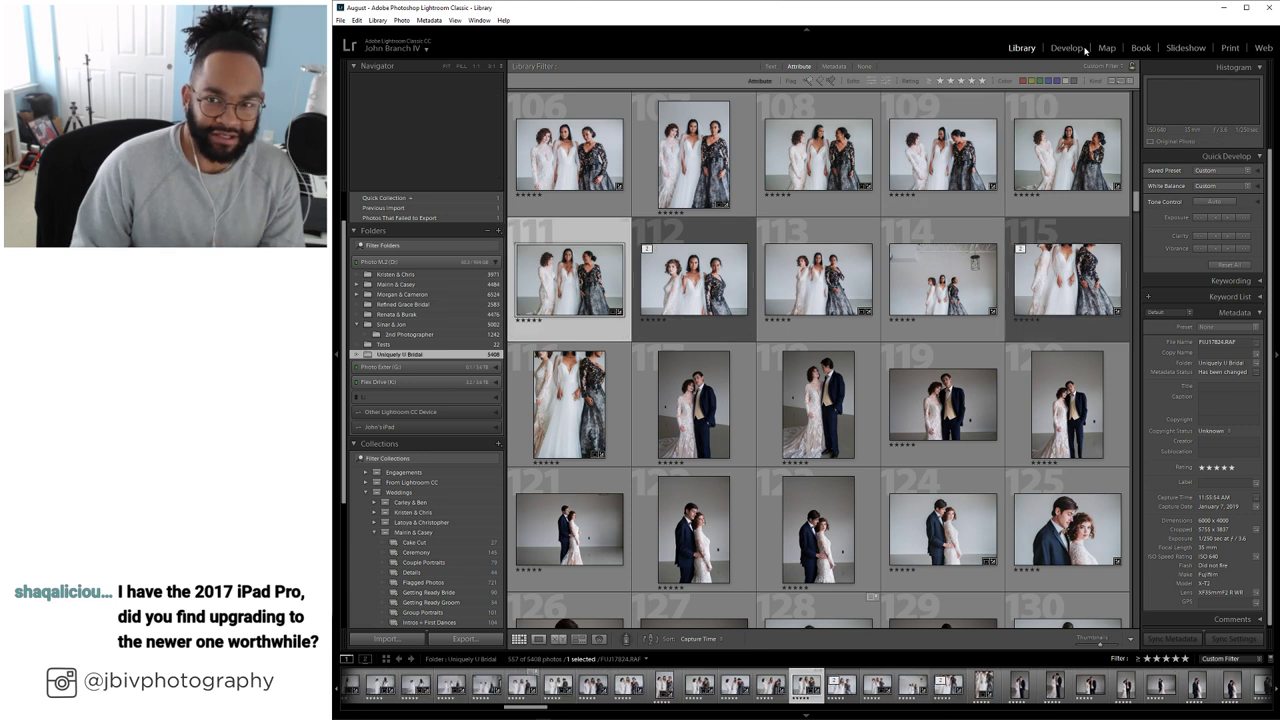
Raise photo 111's tint from +33 to +38 and go back to the Library grid
key(d)
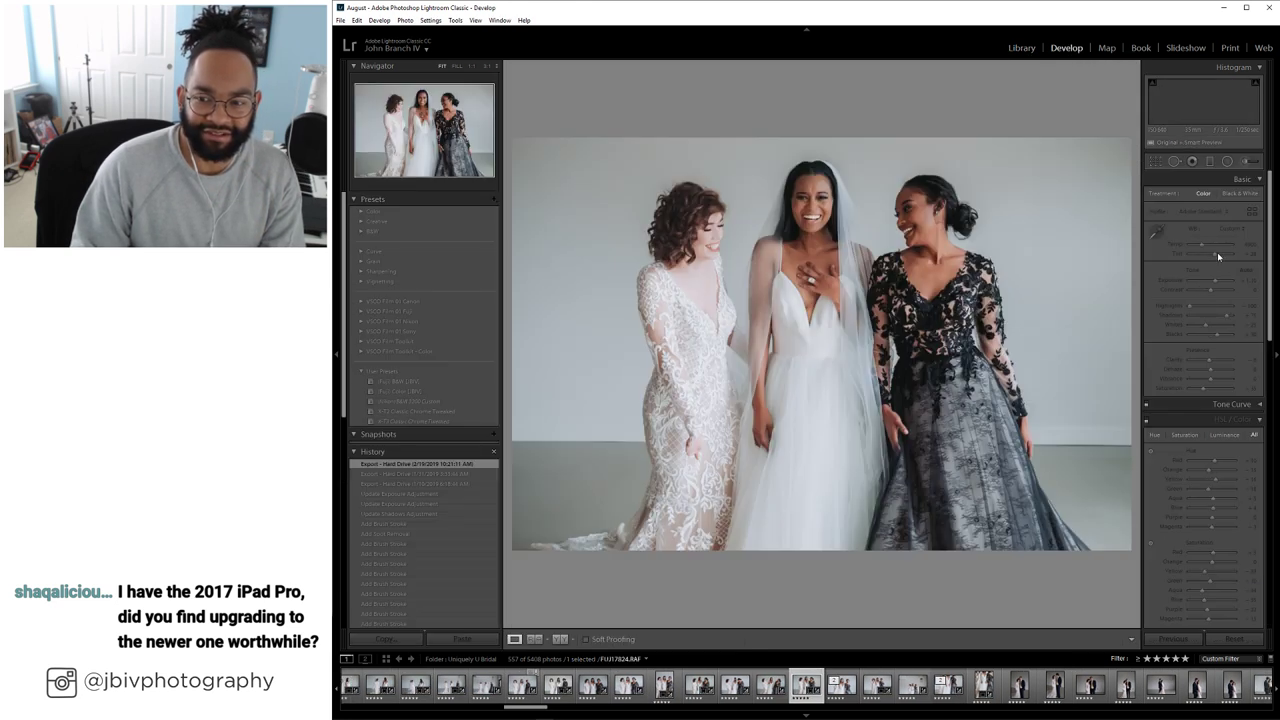
drag(1215, 257, 1216, 257)
click(1021, 48)
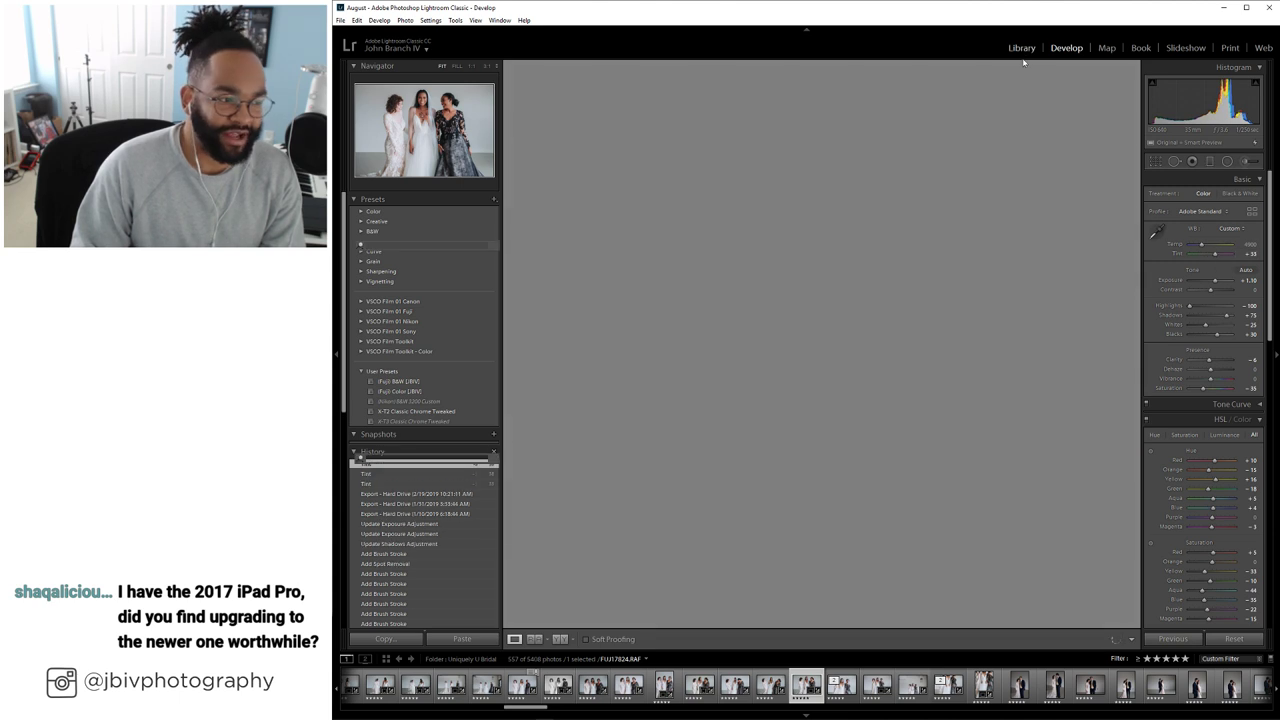
scroll(797, 308, up, 3)
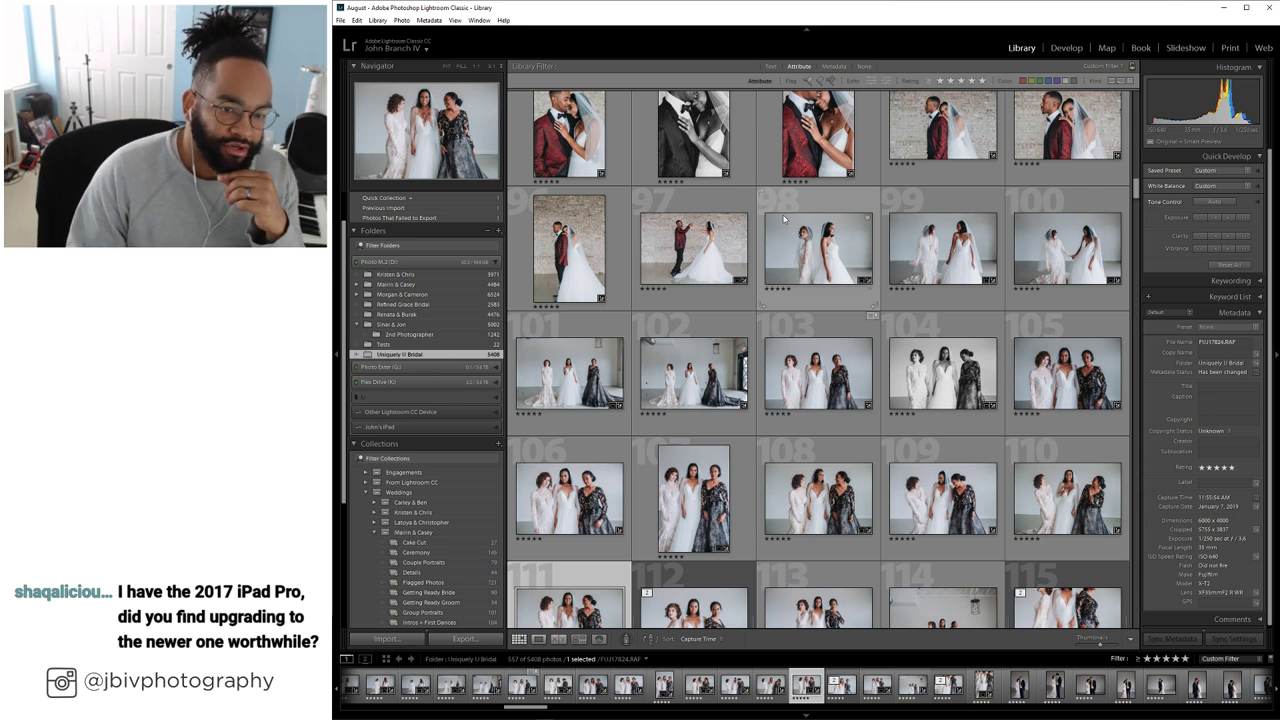
scroll(800, 250, down, 3)
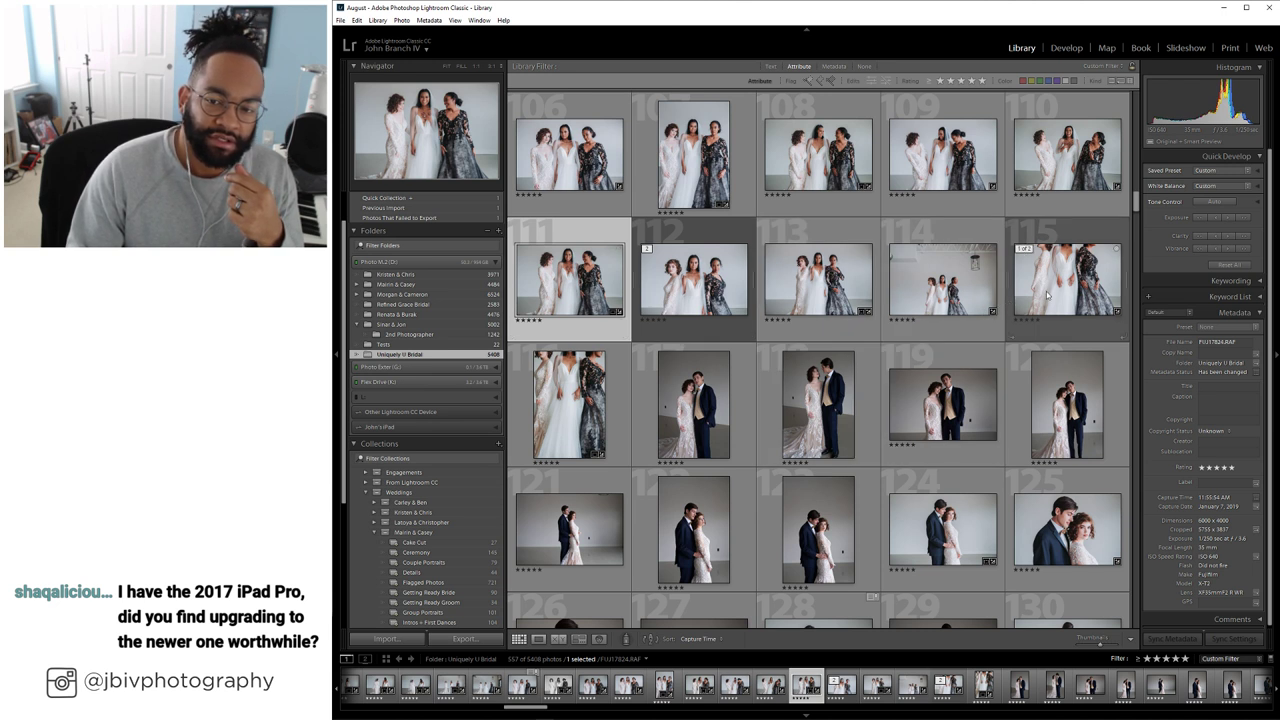
Copy the develop settings of three-brides photo 115 and paste them onto gown close-up 116
click(1047, 295)
right_click(1046, 273)
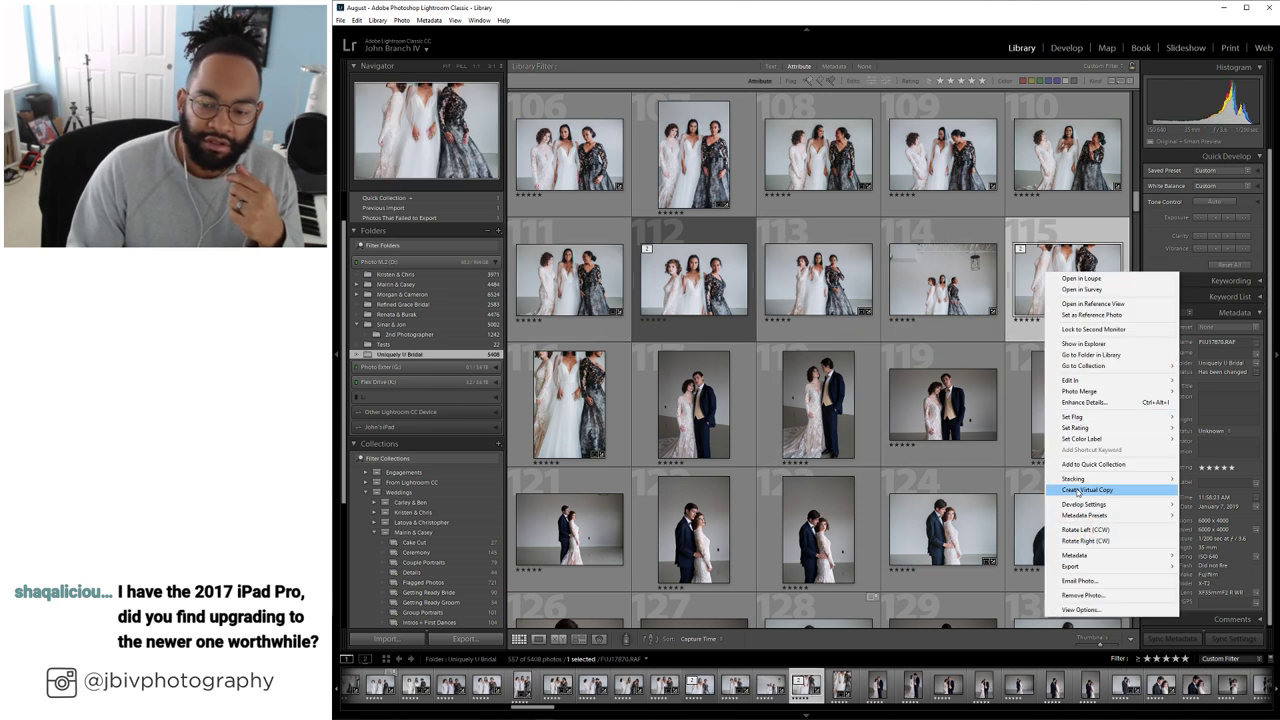
mouse_move(1078, 509)
click(1238, 535)
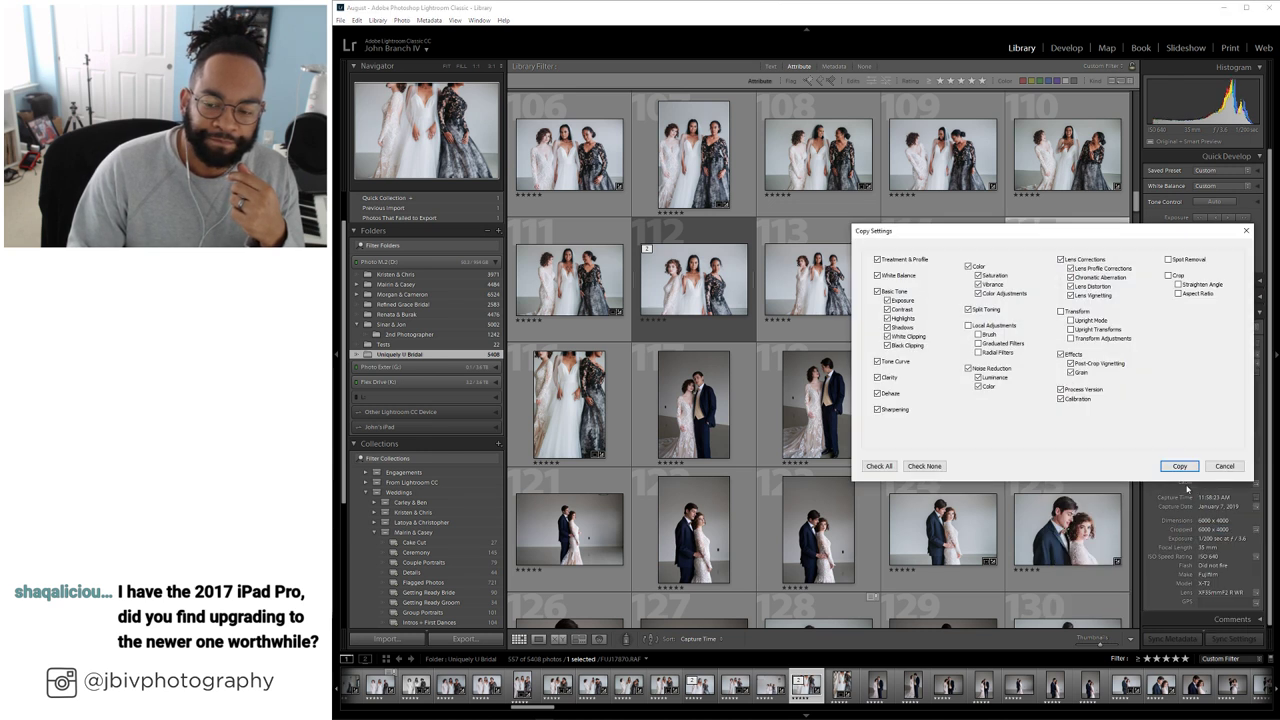
click(1180, 467)
click(596, 416)
right_click(573, 396)
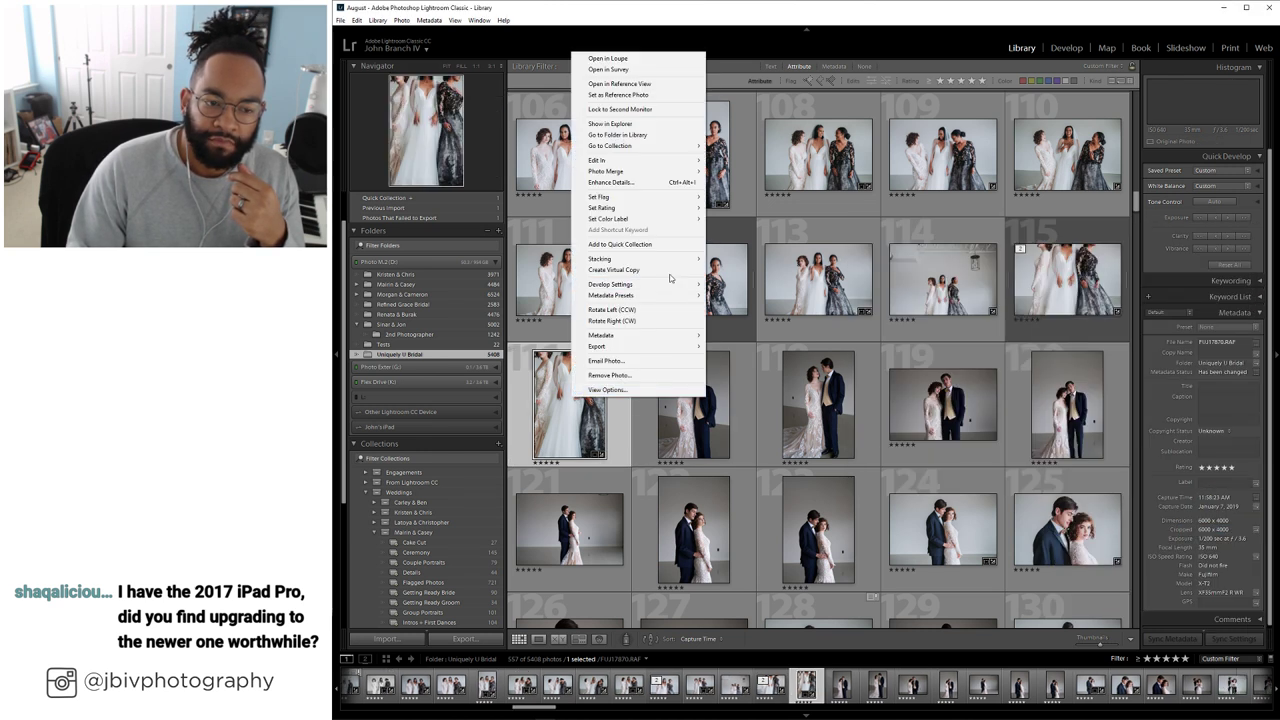
mouse_move(650, 285)
click(760, 318)
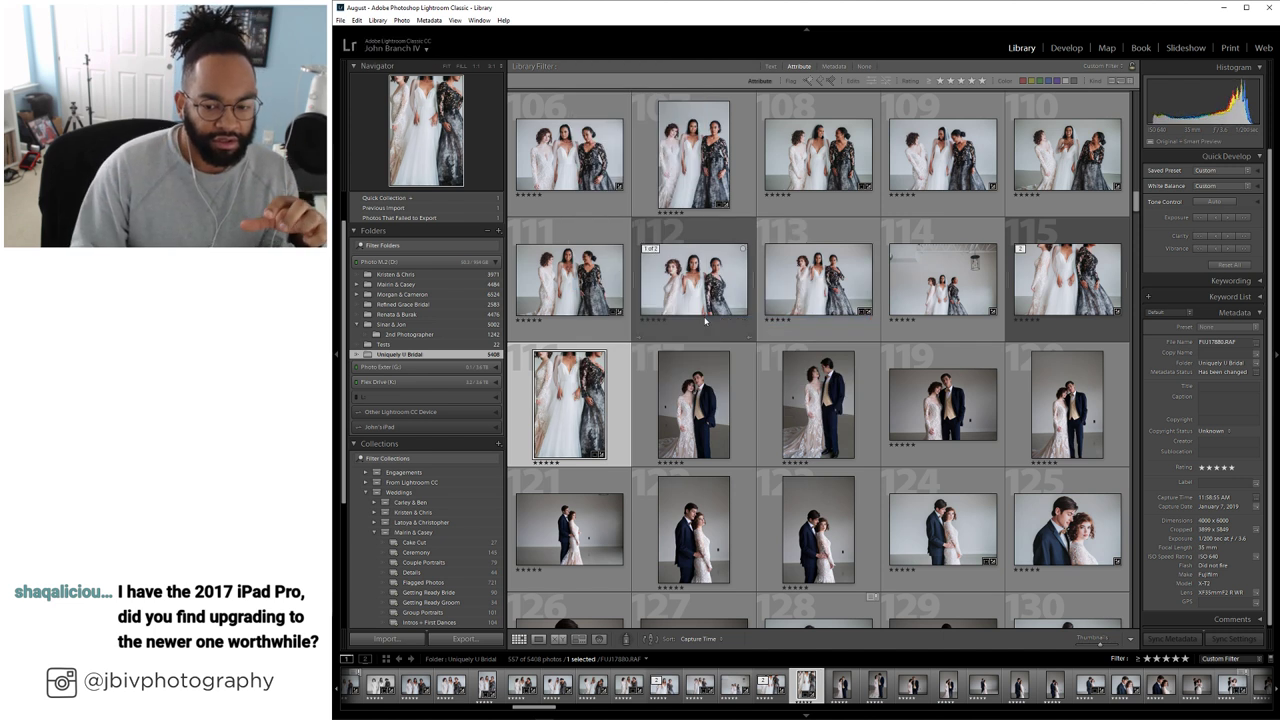
Browse from photo 132 in Loupe and clear one portrait's star rating
scroll(705, 320, down, 3)
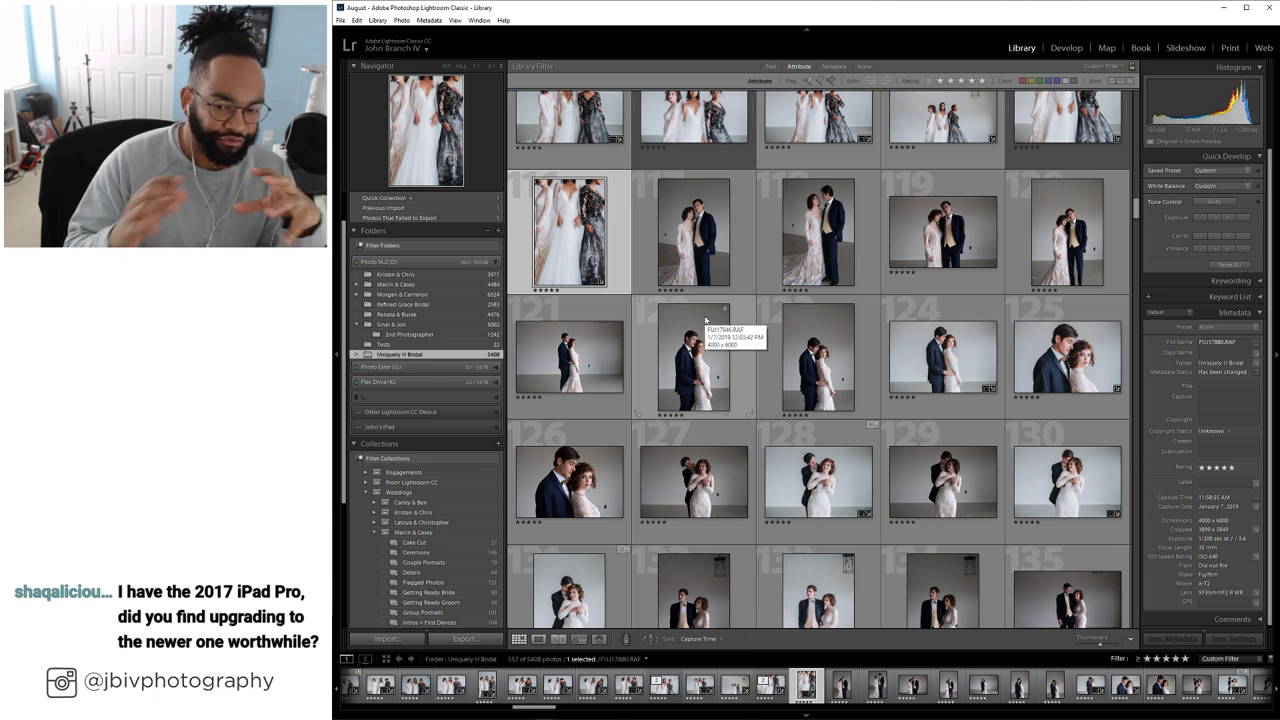
scroll(705, 320, down, 3)
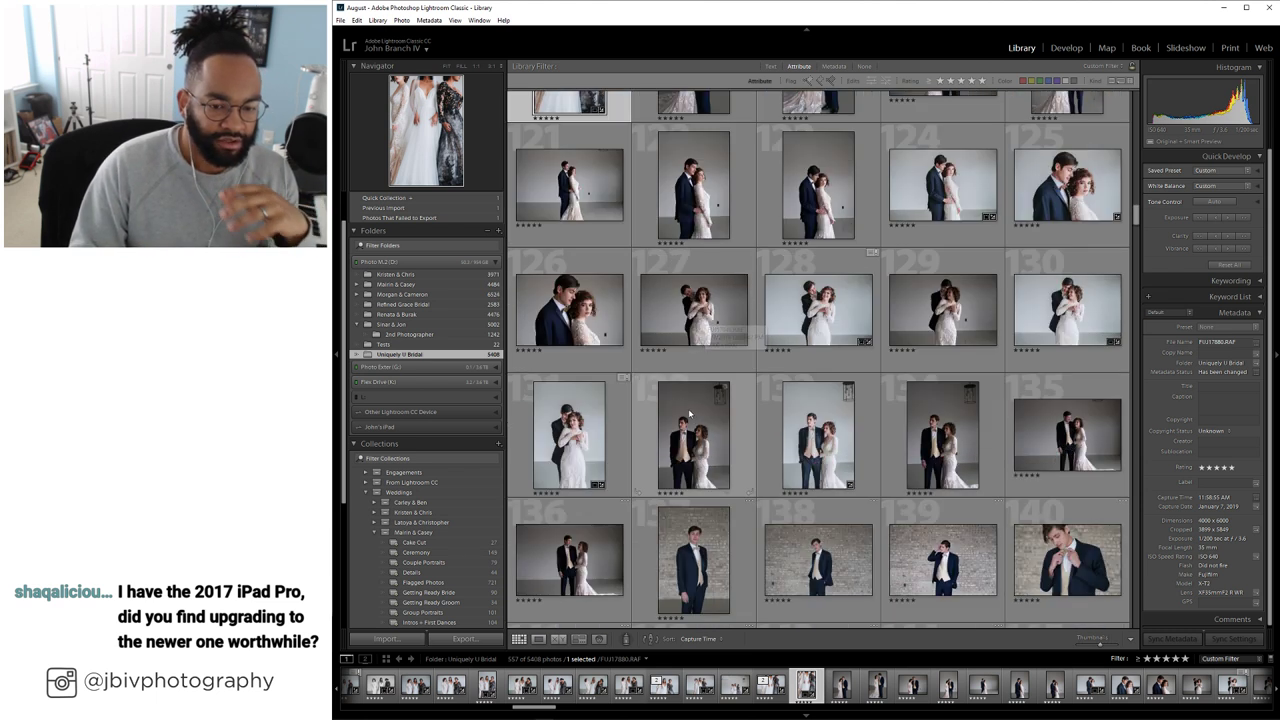
double_click(665, 425)
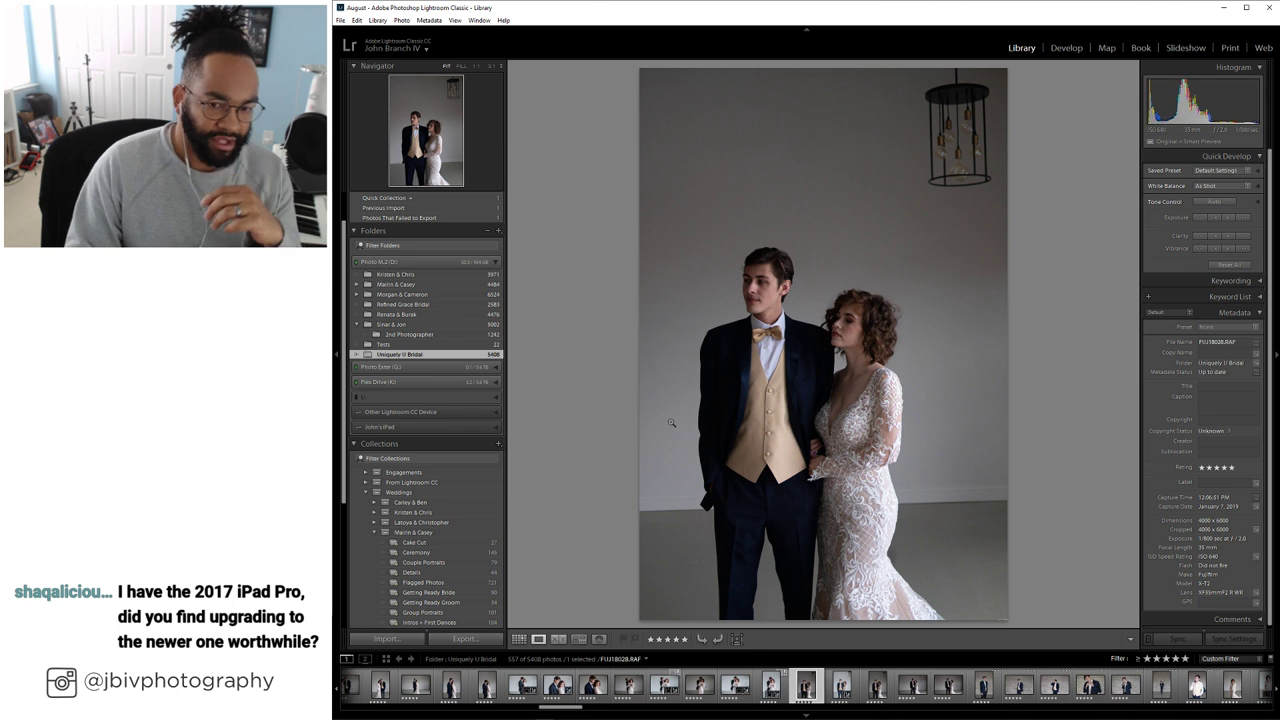
key(Right)
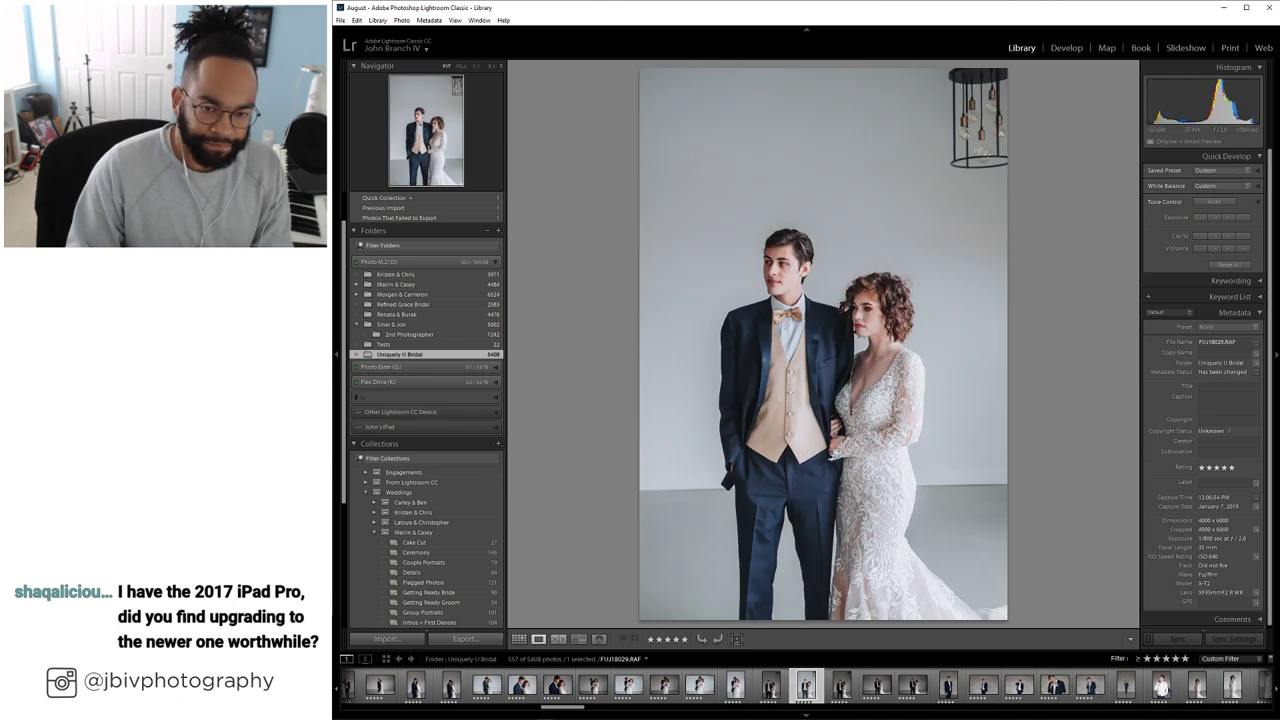
key(Right)
key(Right)
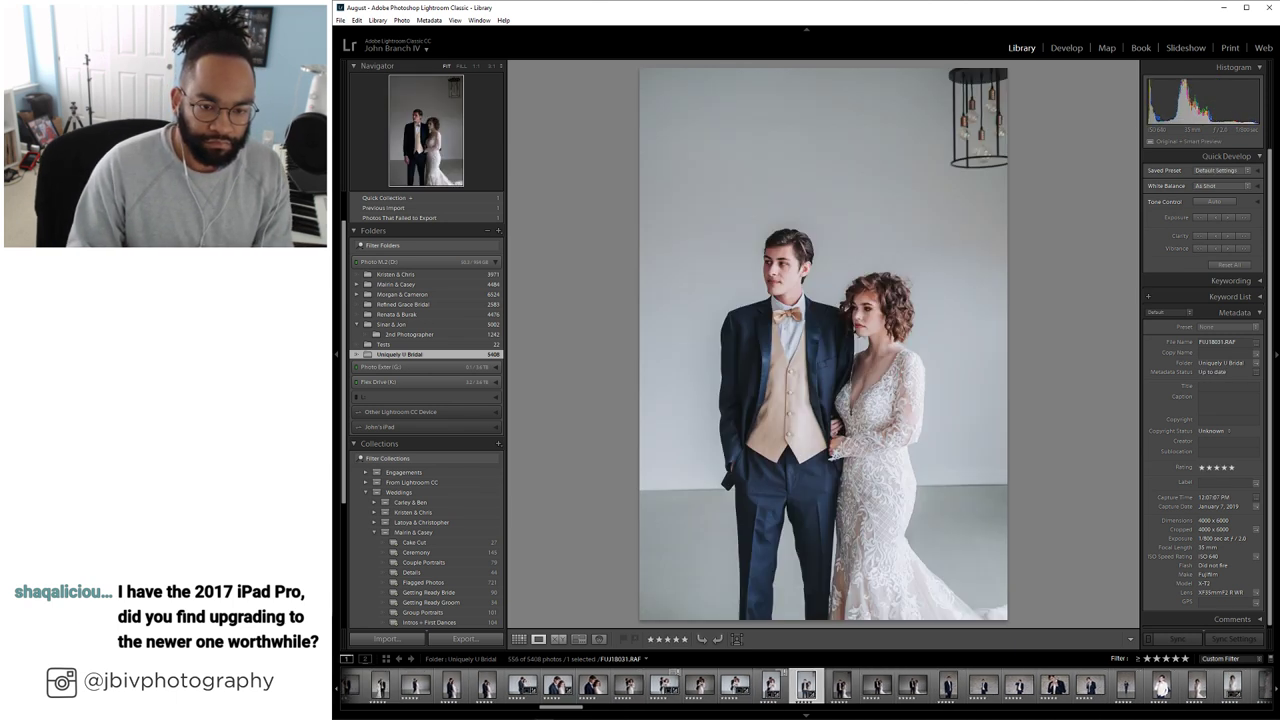
key(Right)
key(Right)
key(Right)
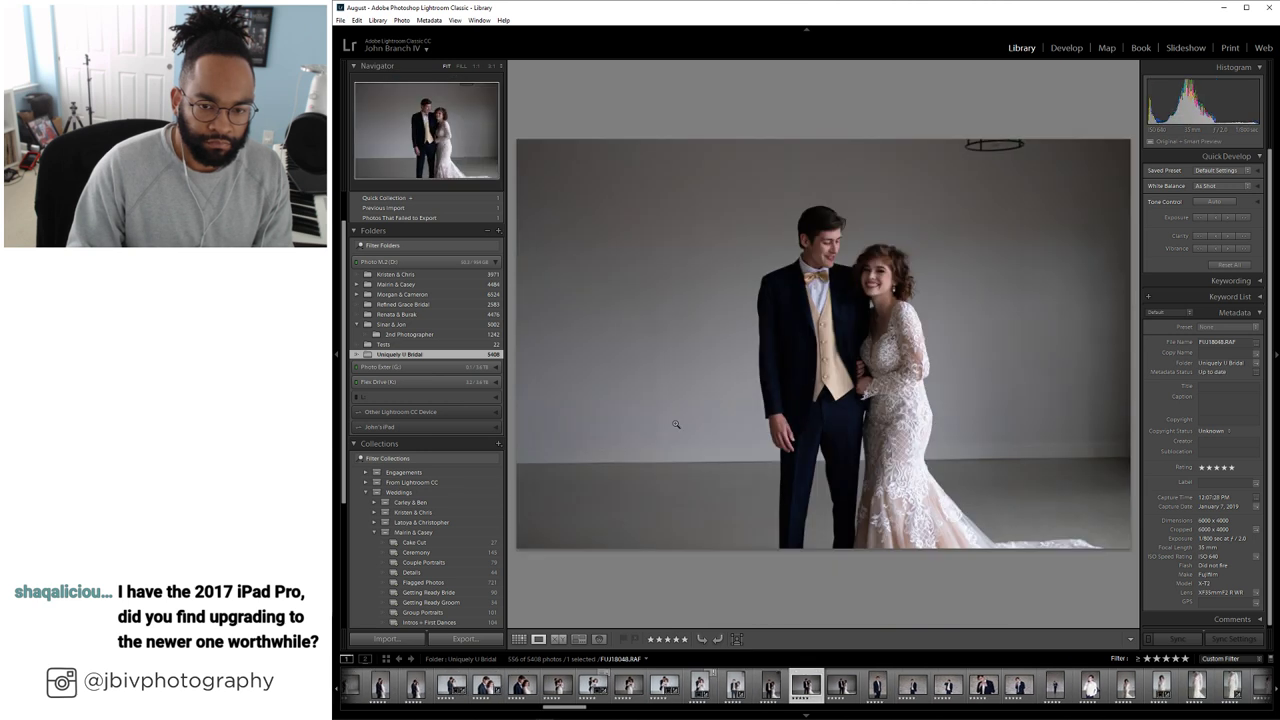
key(Left)
key(0)
key(Left)
Crop in the top of the landscape couple portrait and apply Upright Level
click(1066, 47)
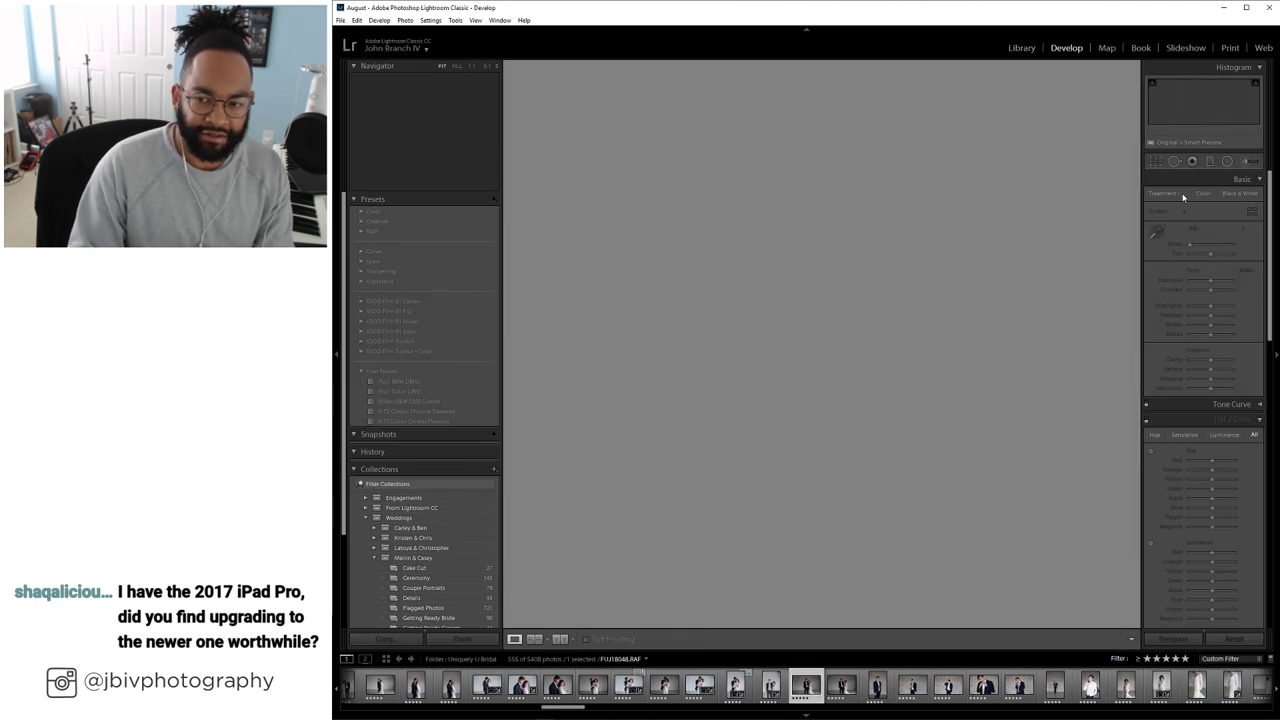
key(r)
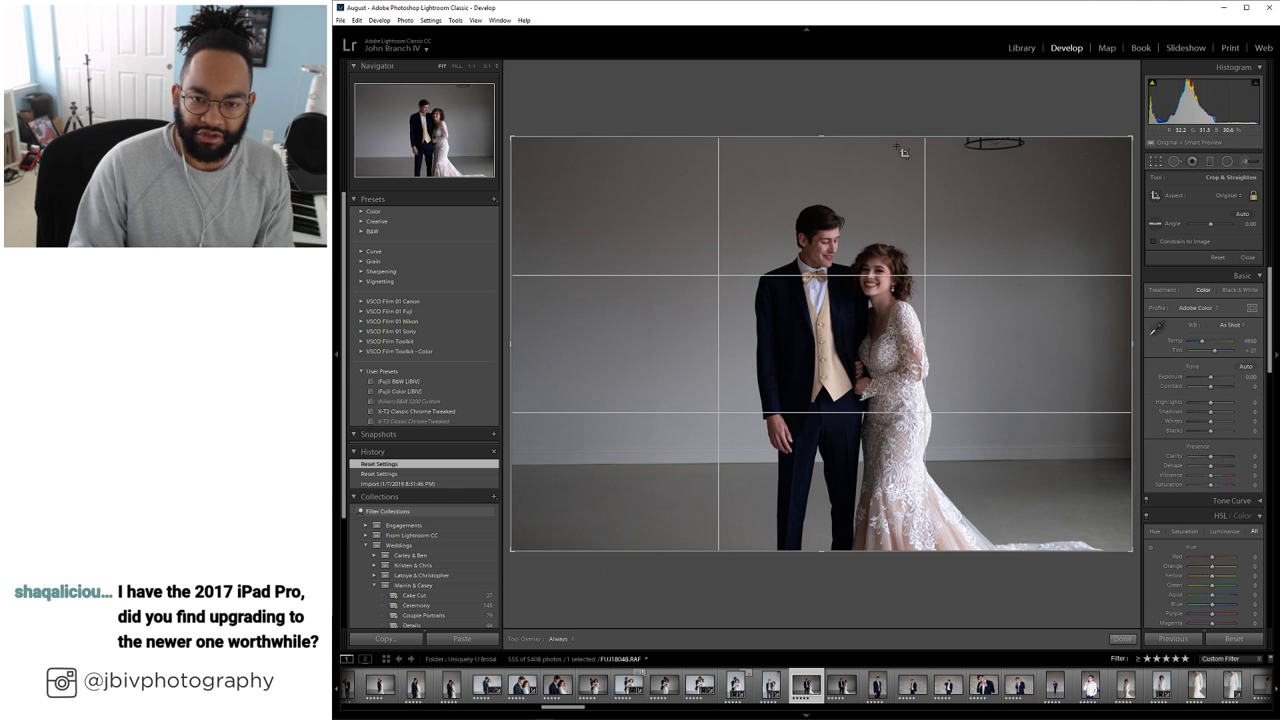
drag(822, 138, 829, 171)
key(Return)
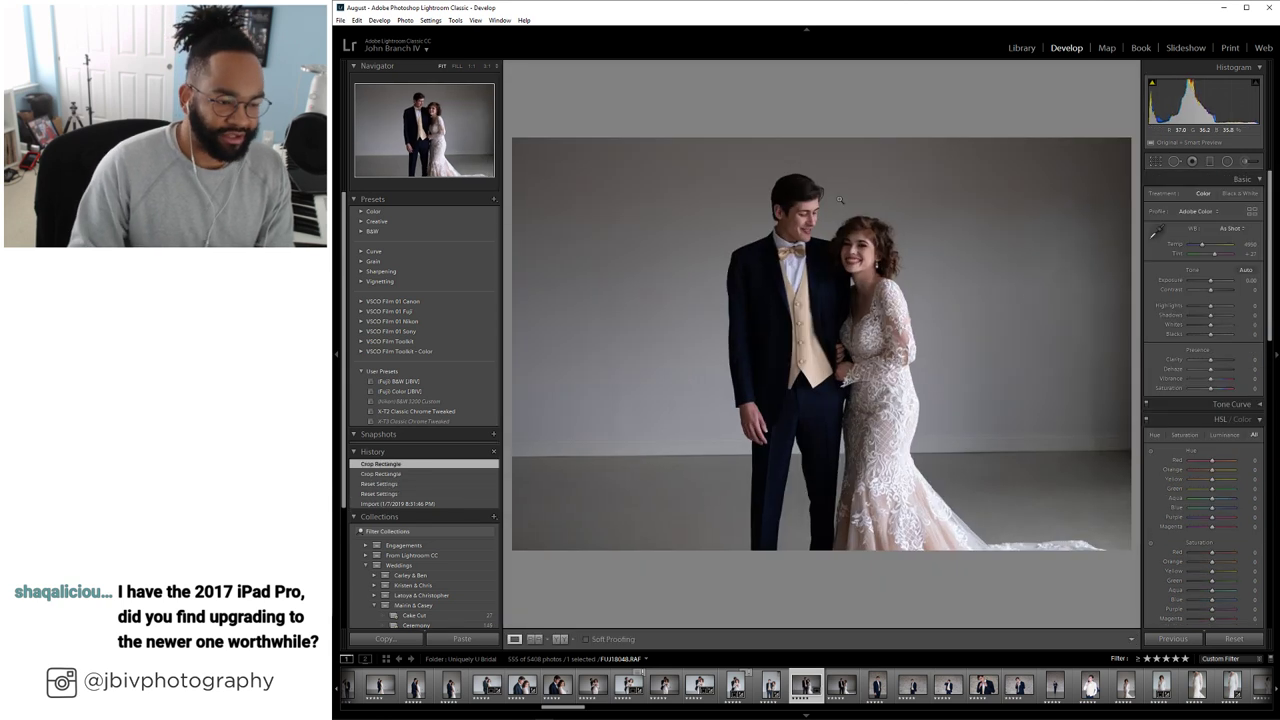
scroll(1187, 370, down, 10)
click(1166, 449)
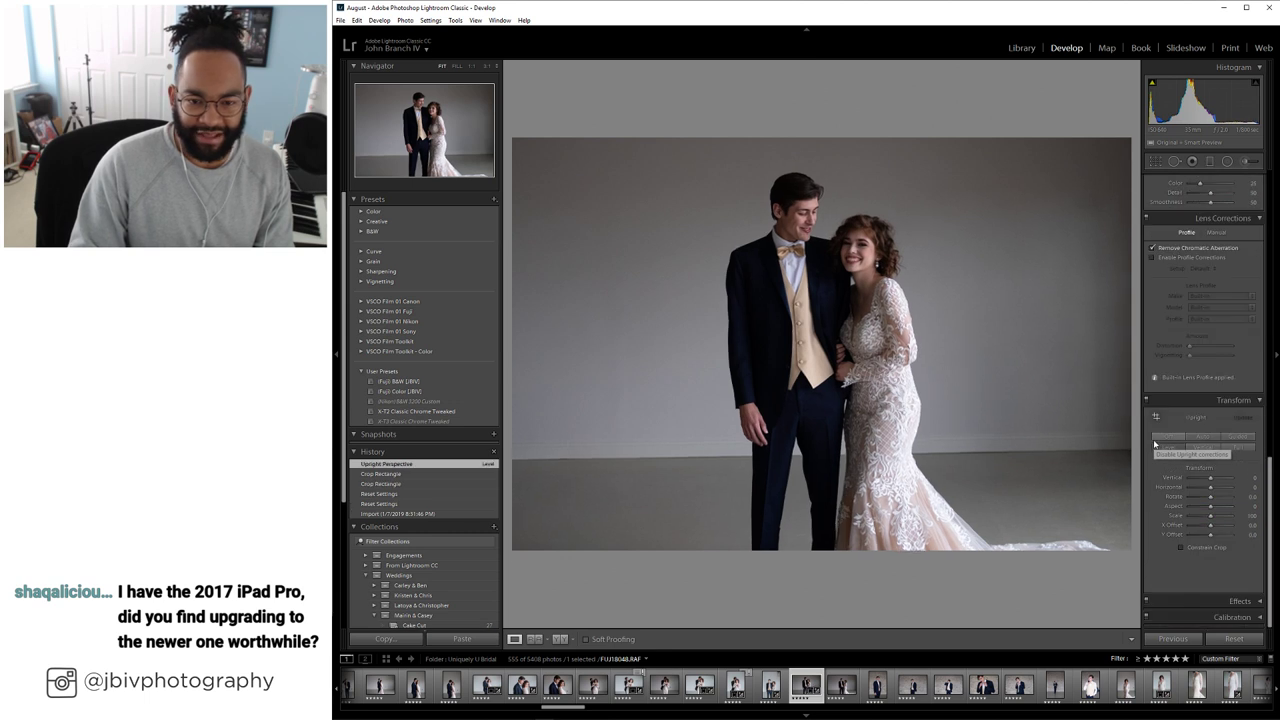
click(1021, 47)
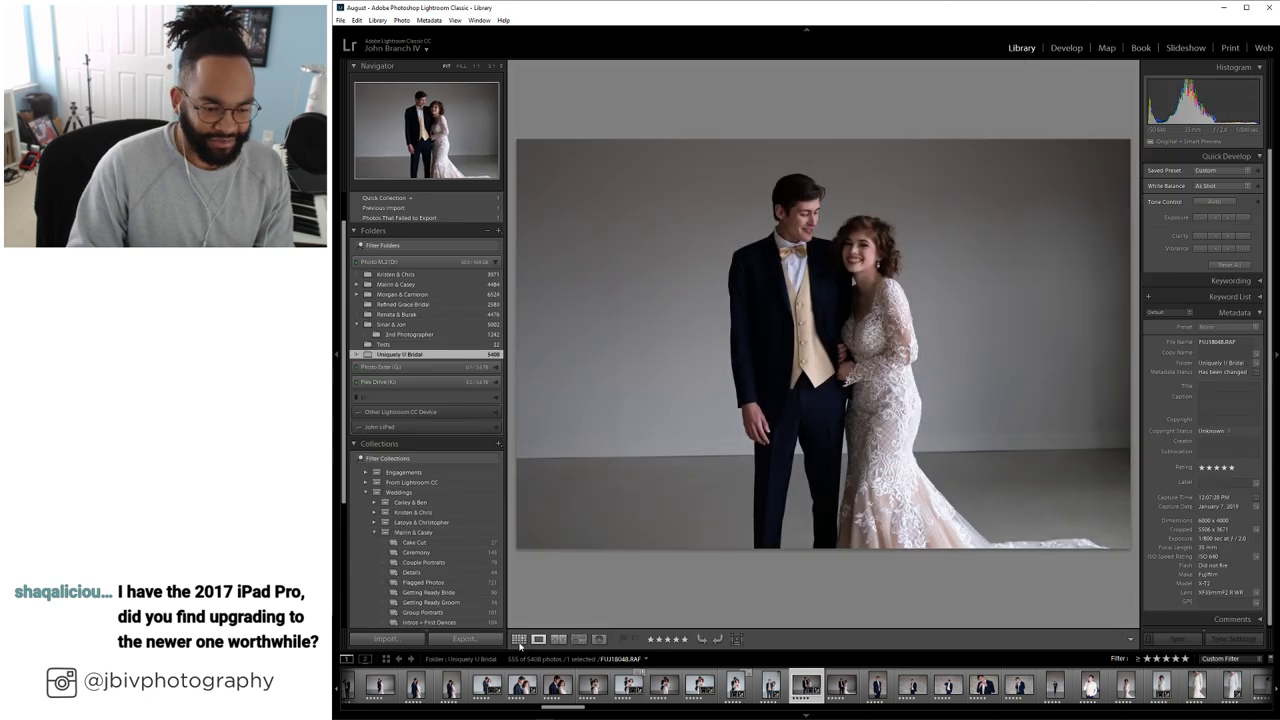
Level couple portrait 134 (FUJ18053) and crop in its top
click(519, 639)
scroll(716, 390, down, 2)
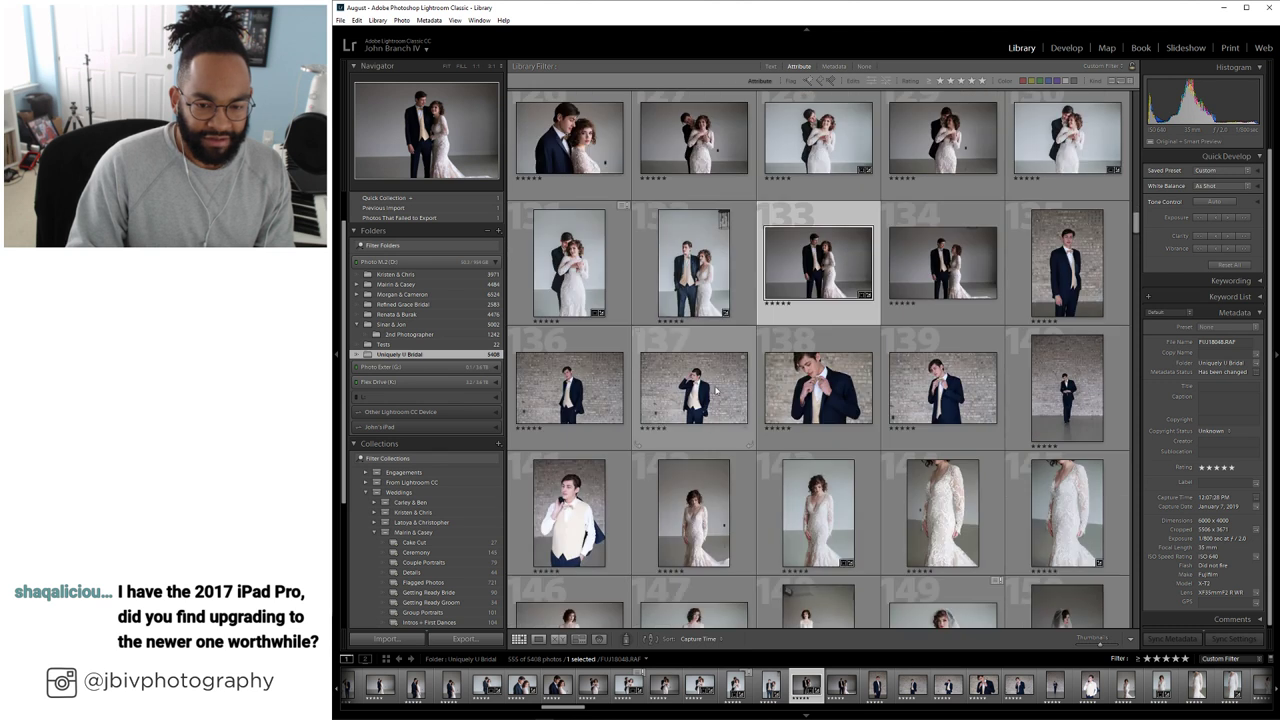
double_click(932, 278)
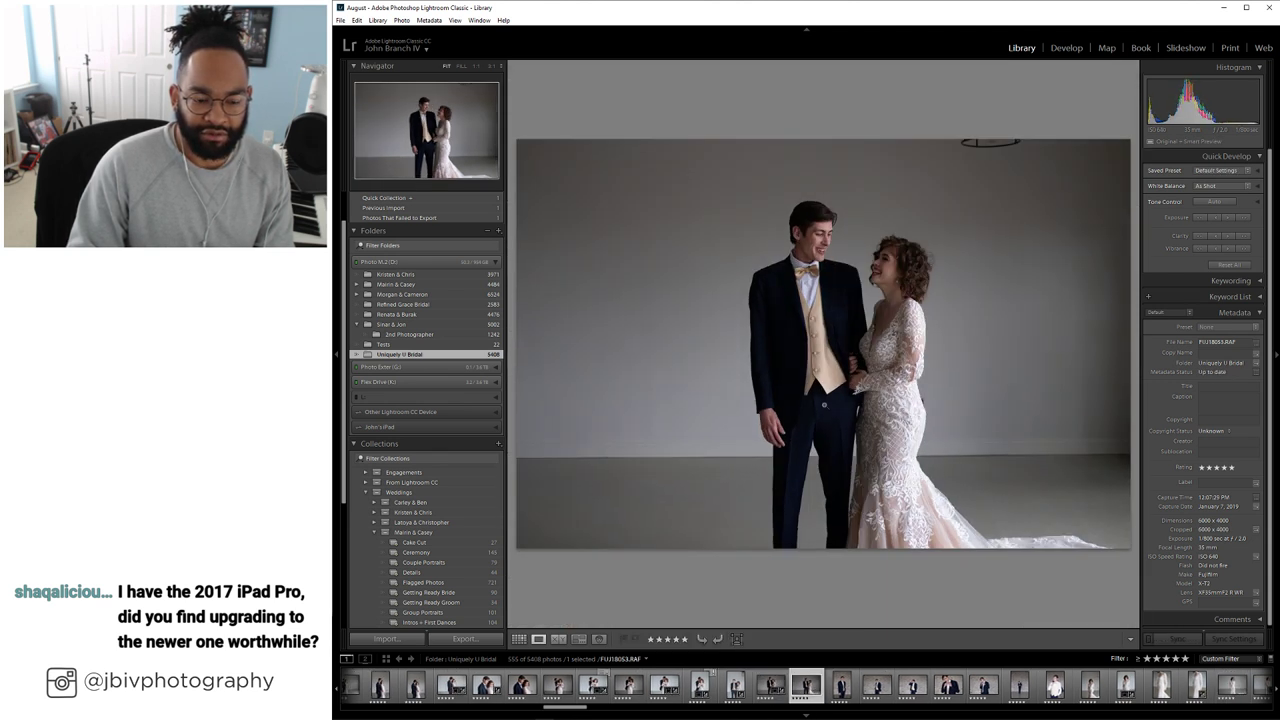
click(1067, 48)
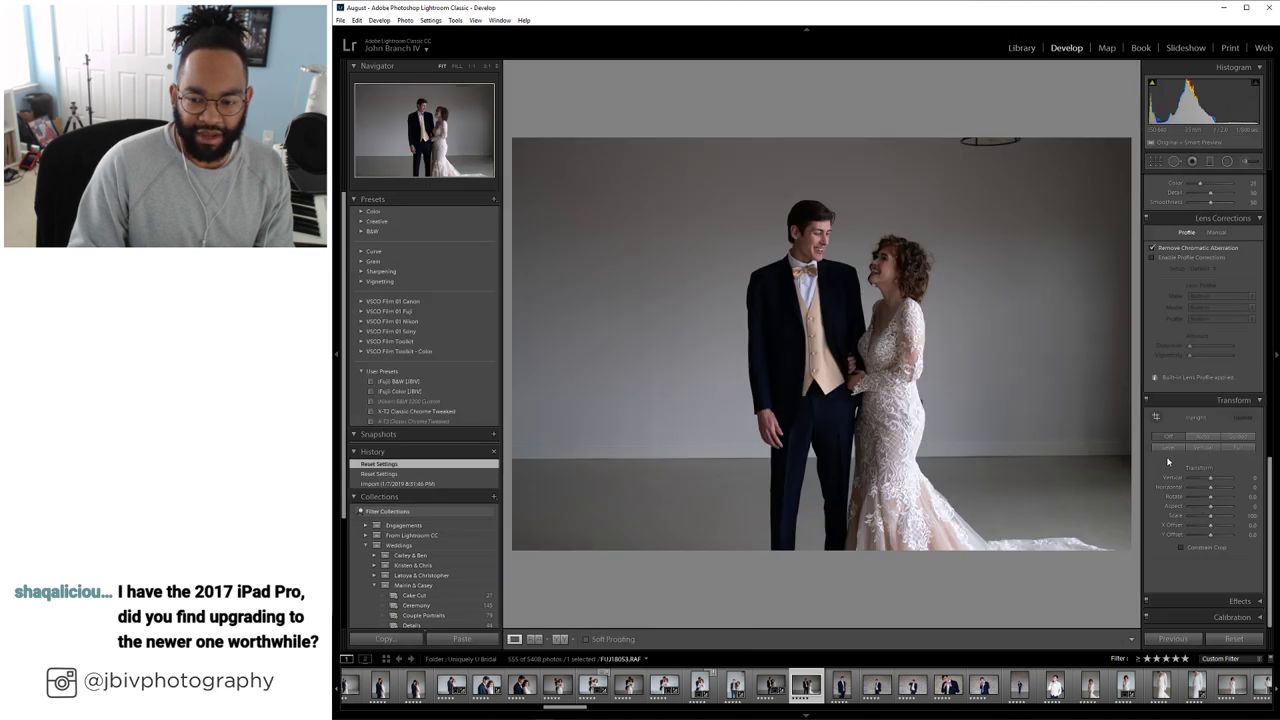
click(1156, 161)
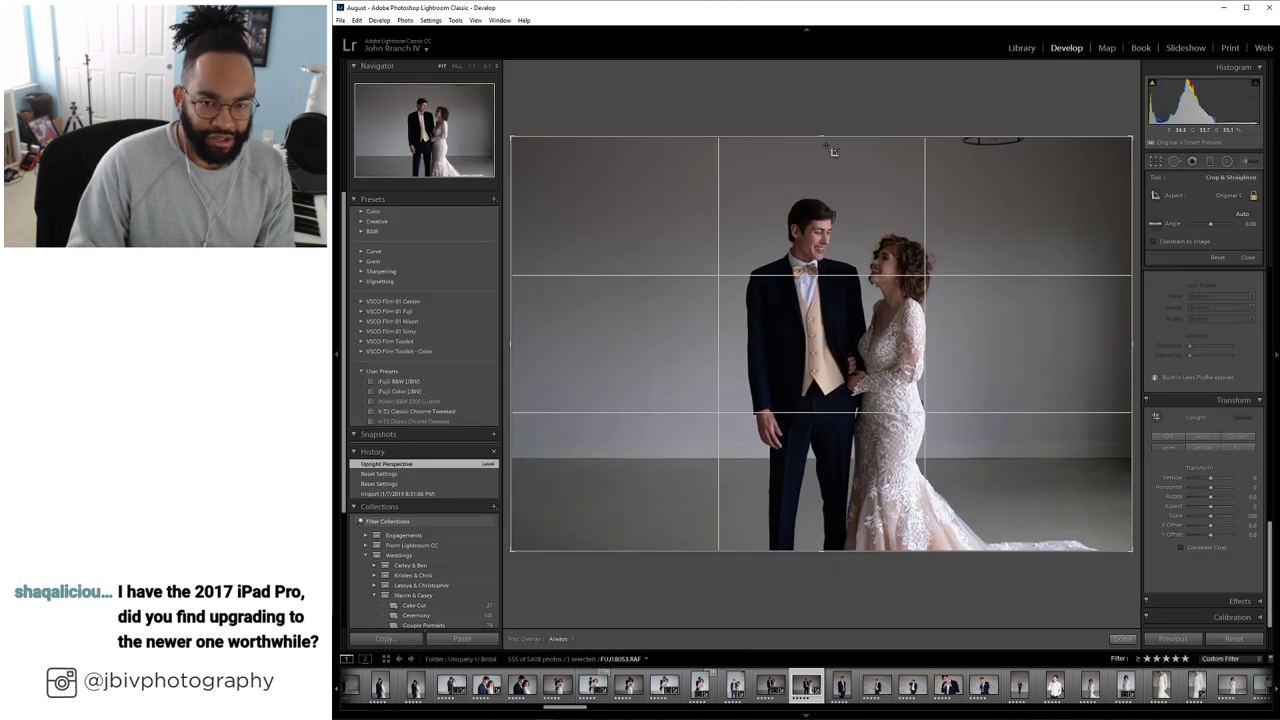
drag(825, 143, 830, 172)
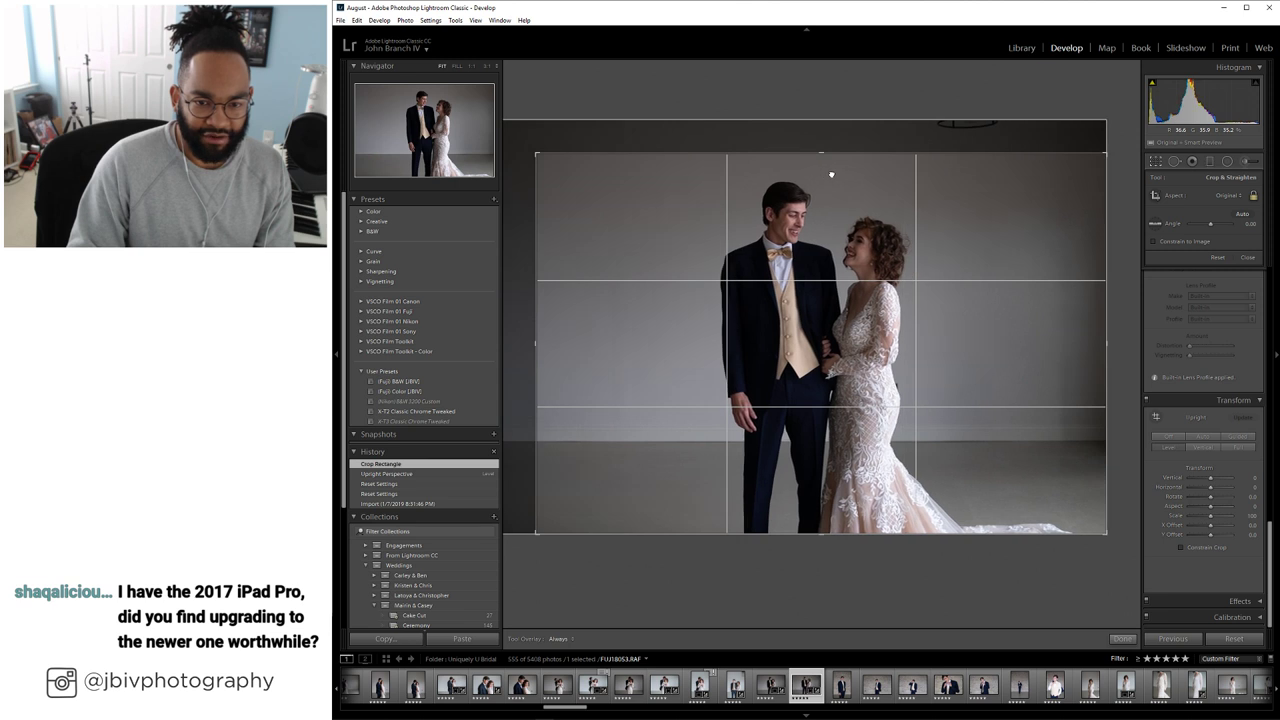
key(Return)
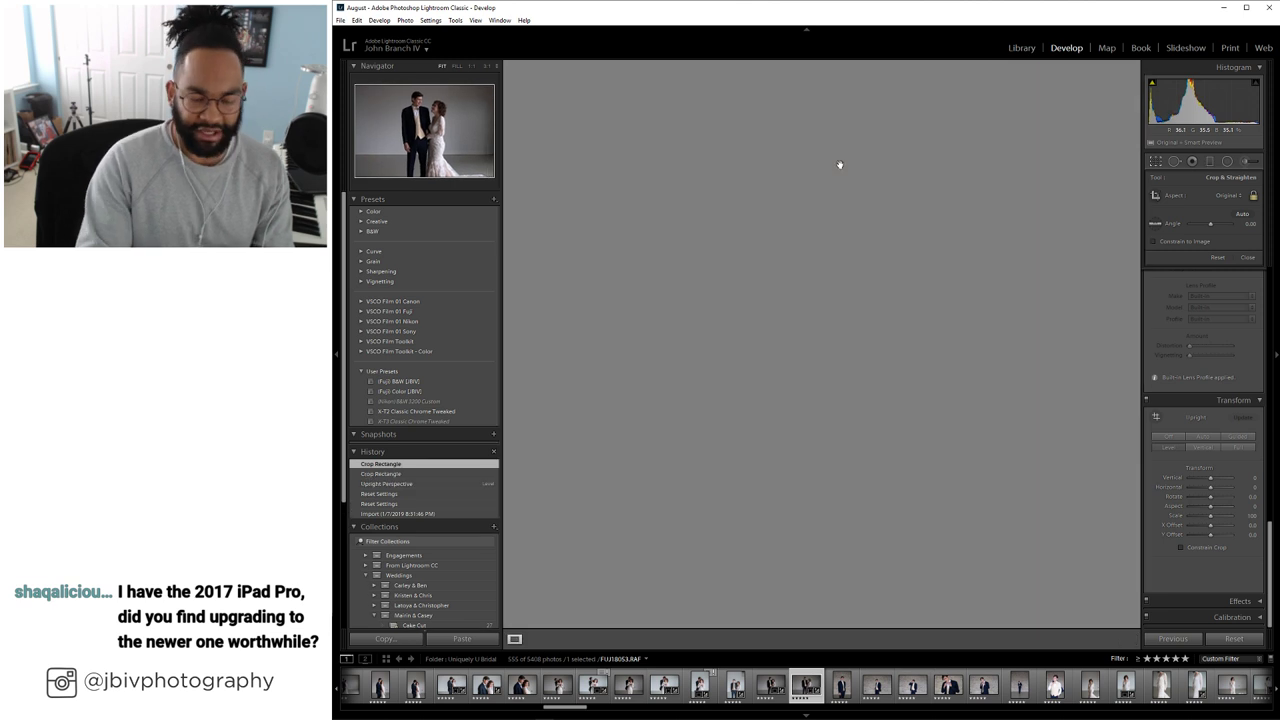
click(1021, 47)
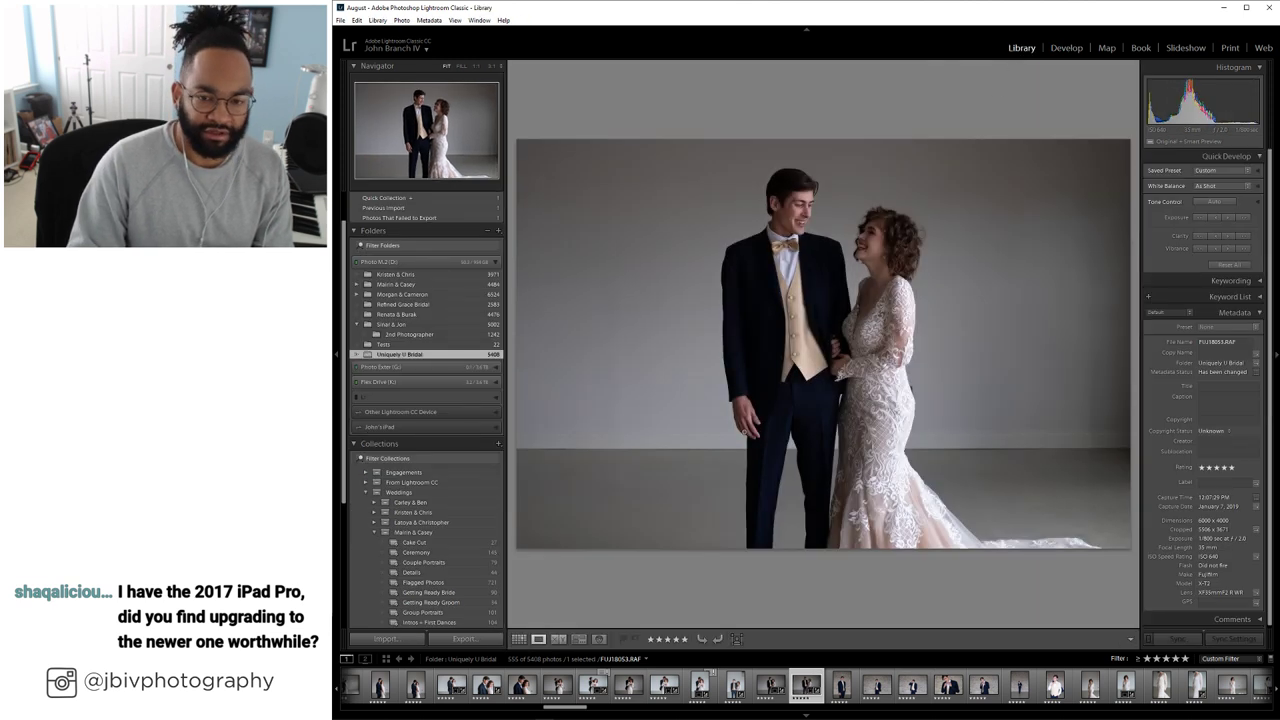
Apply Upright Level to FUJ17973, the groom hugging the bride, and crop its top down
click(518, 638)
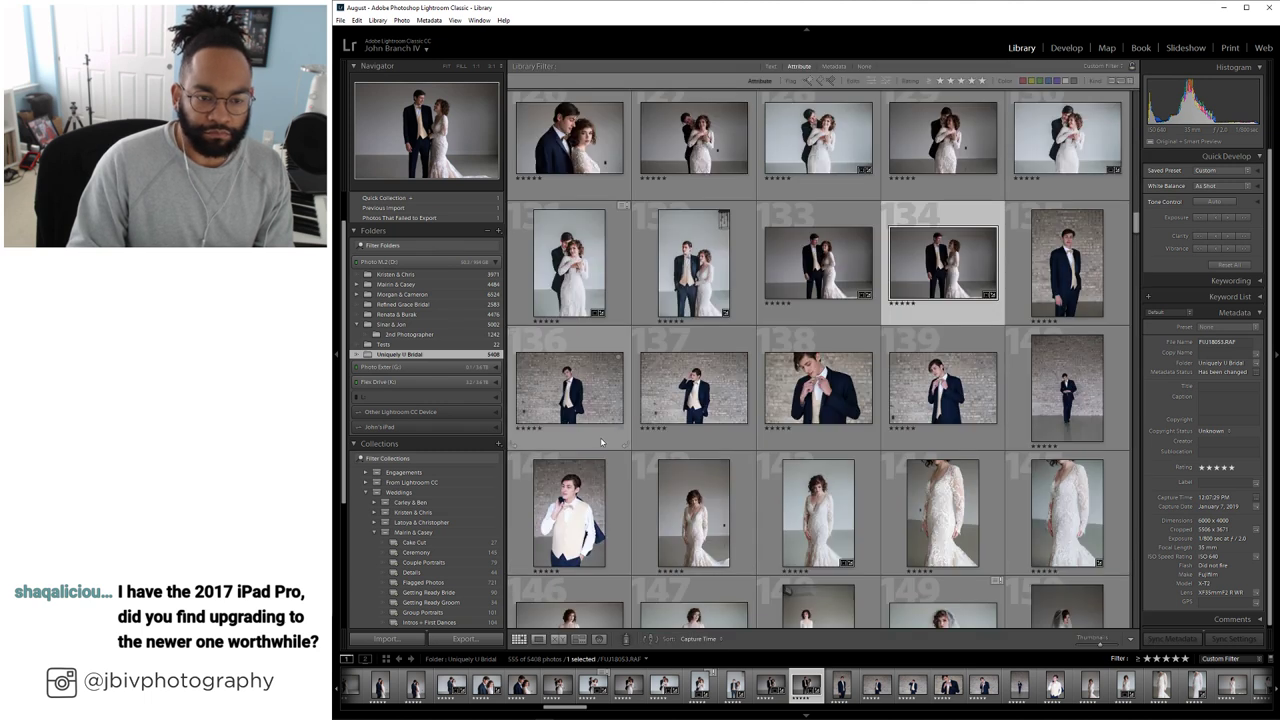
scroll(600, 438, up, 2)
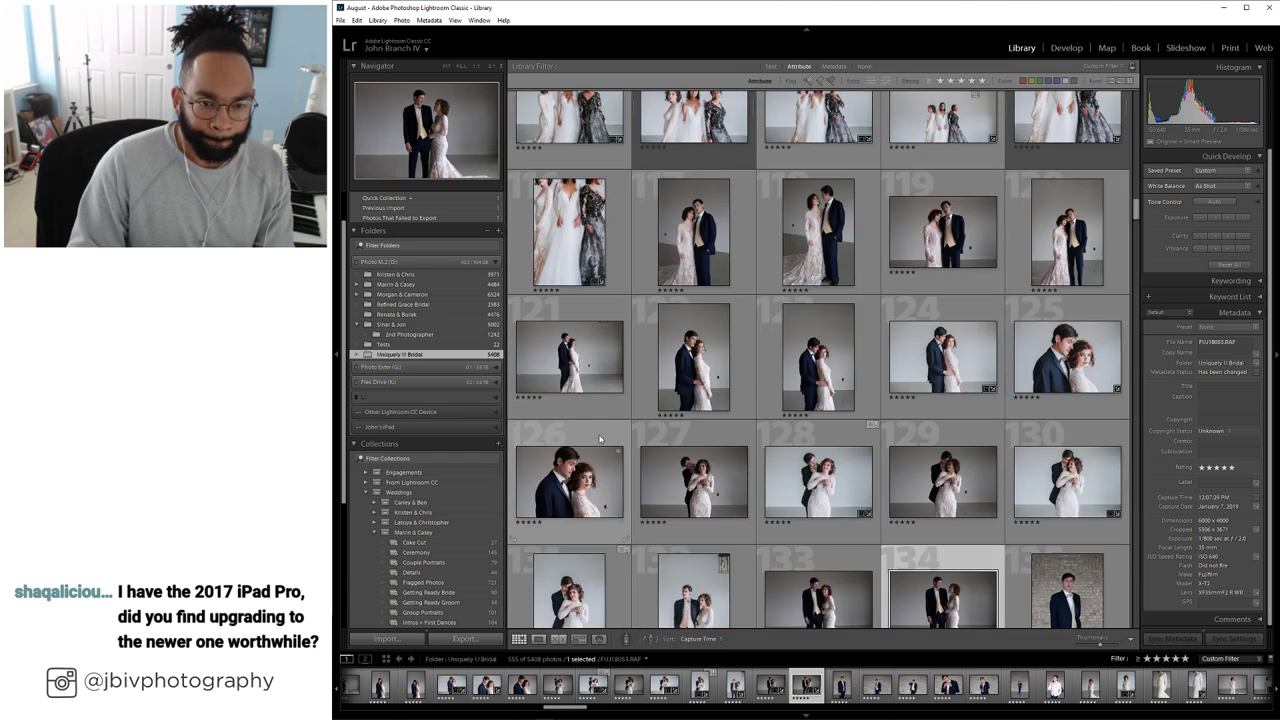
double_click(580, 478)
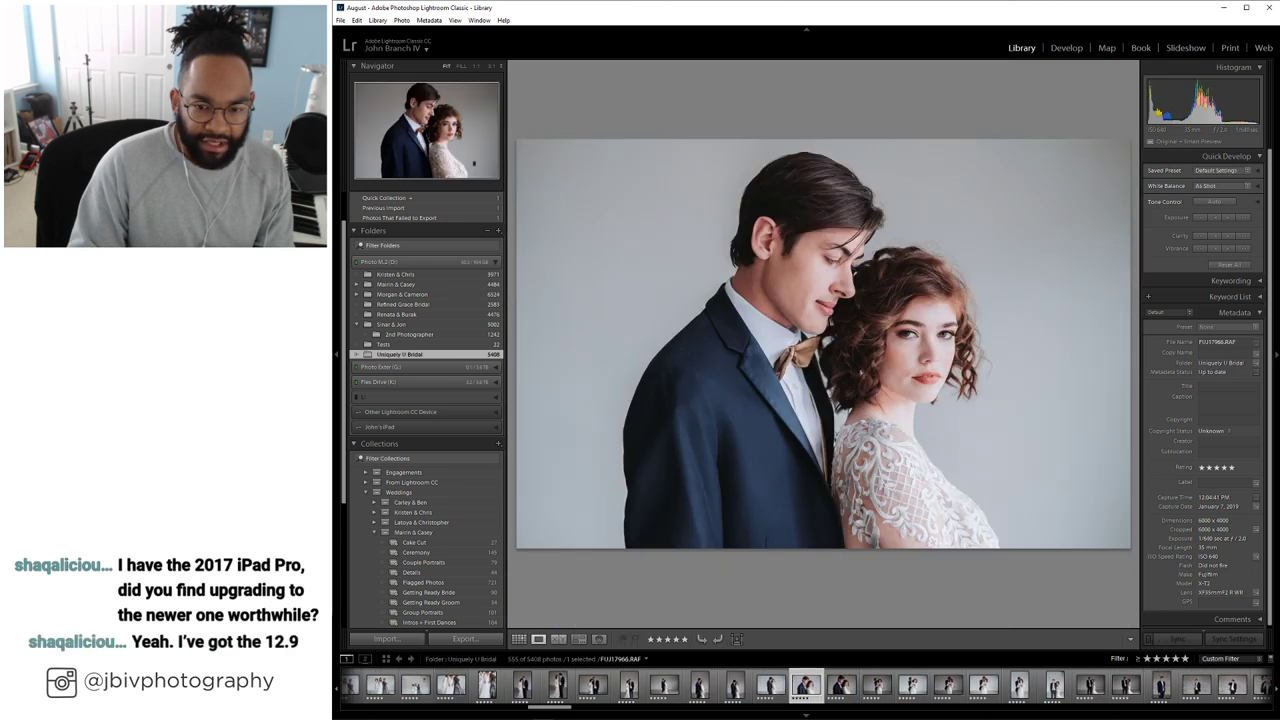
key(Left)
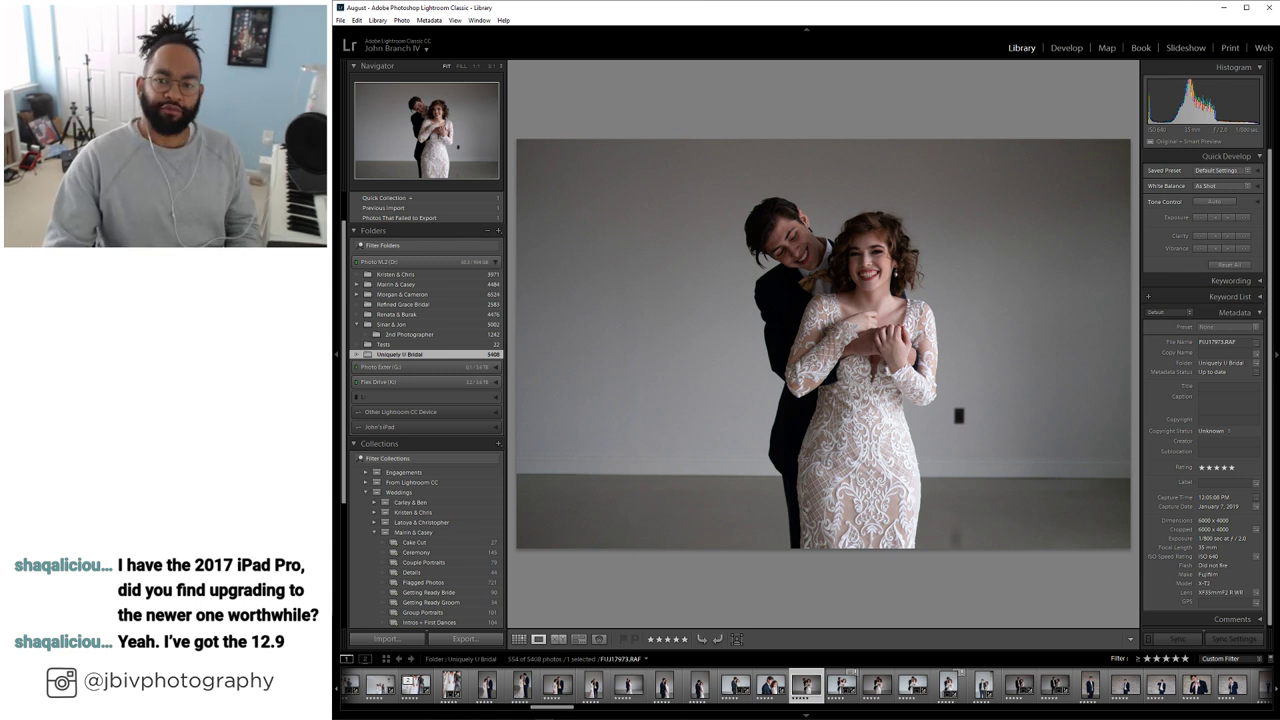
key(d)
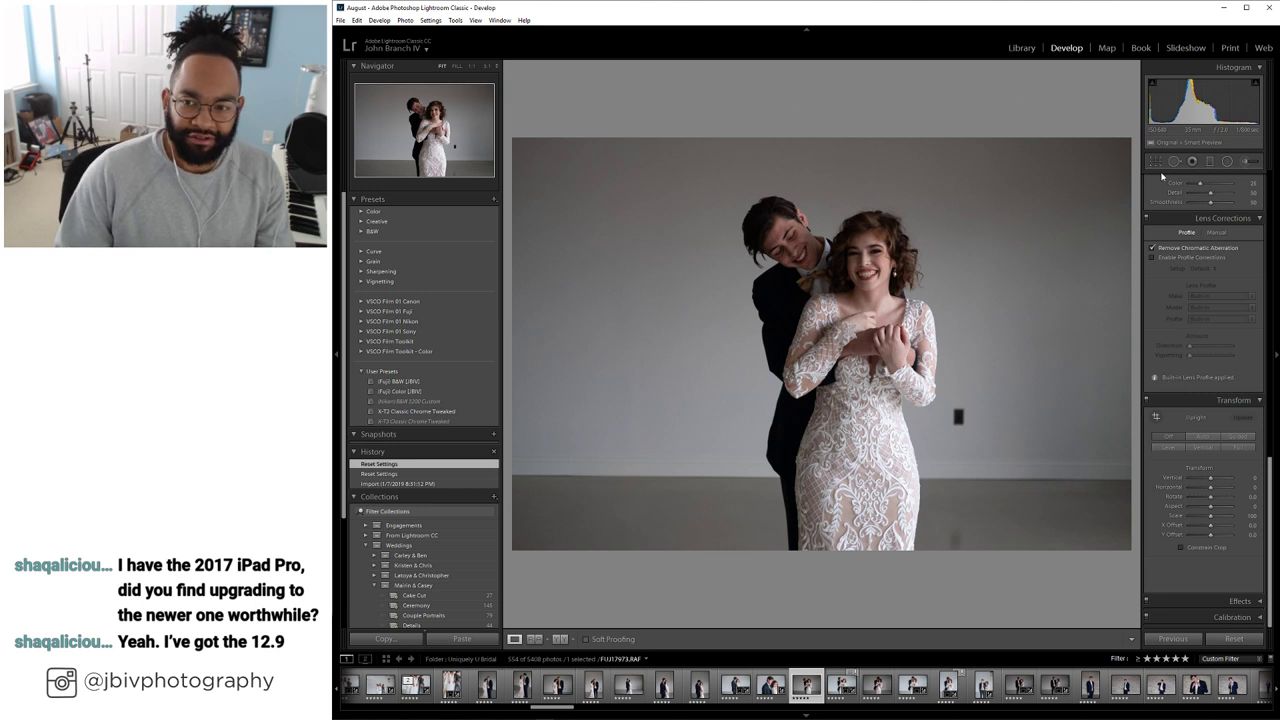
click(1169, 448)
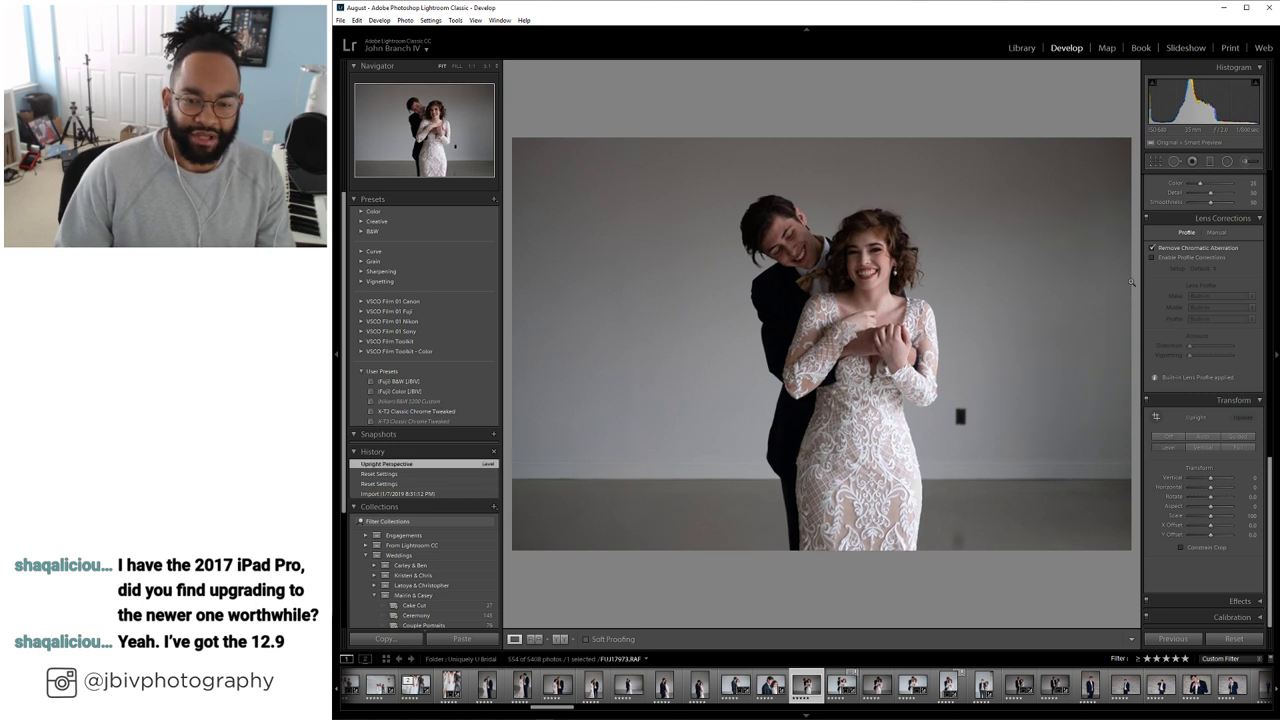
click(1155, 161)
drag(816, 138, 808, 171)
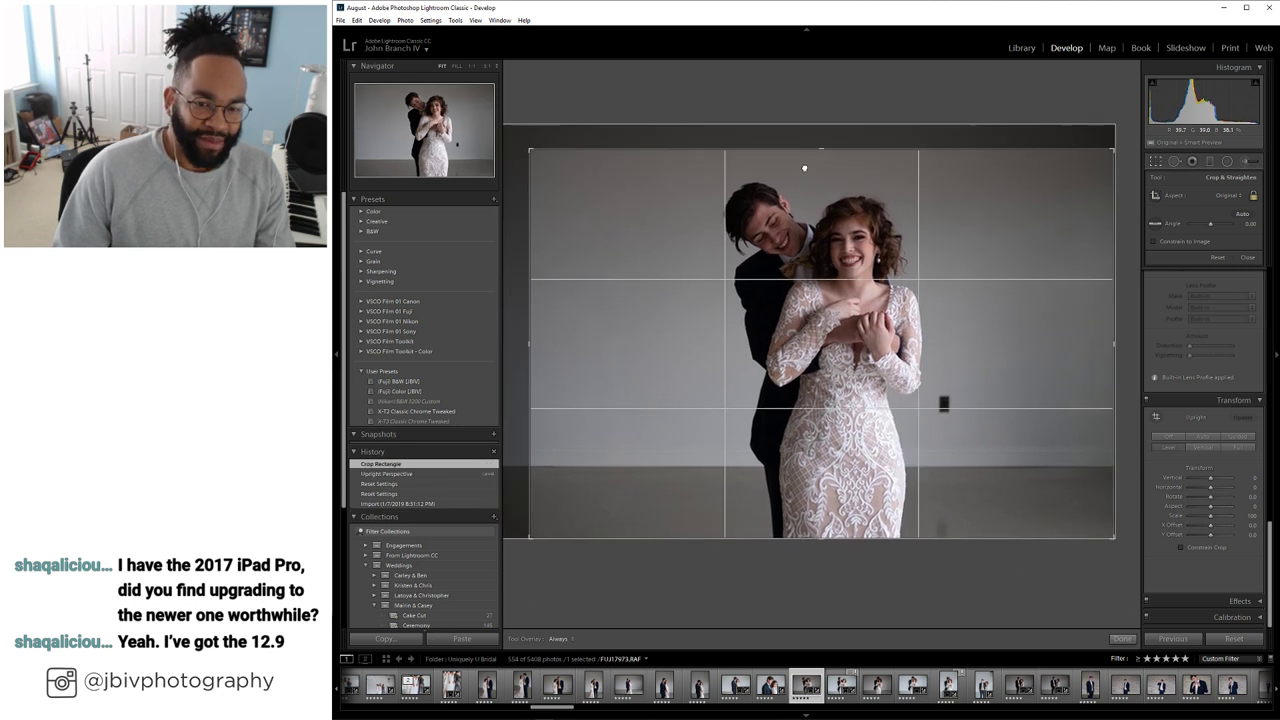
key(Return)
click(1015, 49)
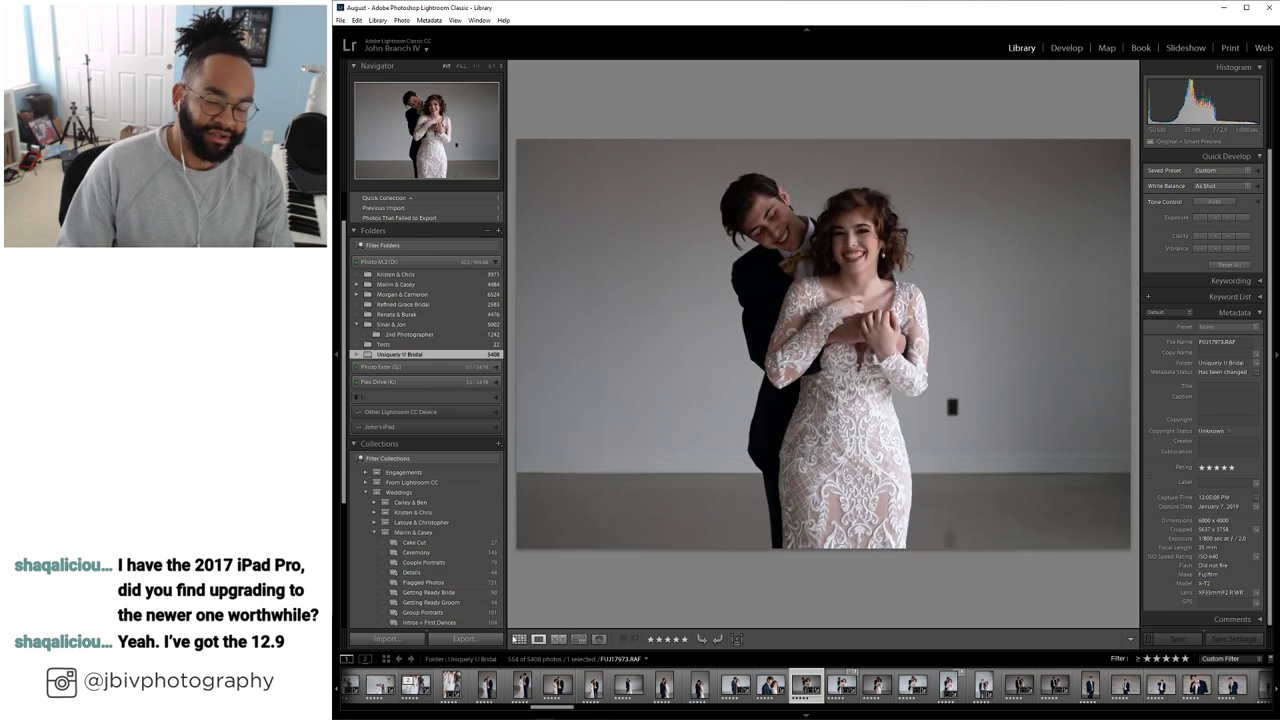
Review the couple photos in Loupe and clear one weaker shot's star rating
click(518, 638)
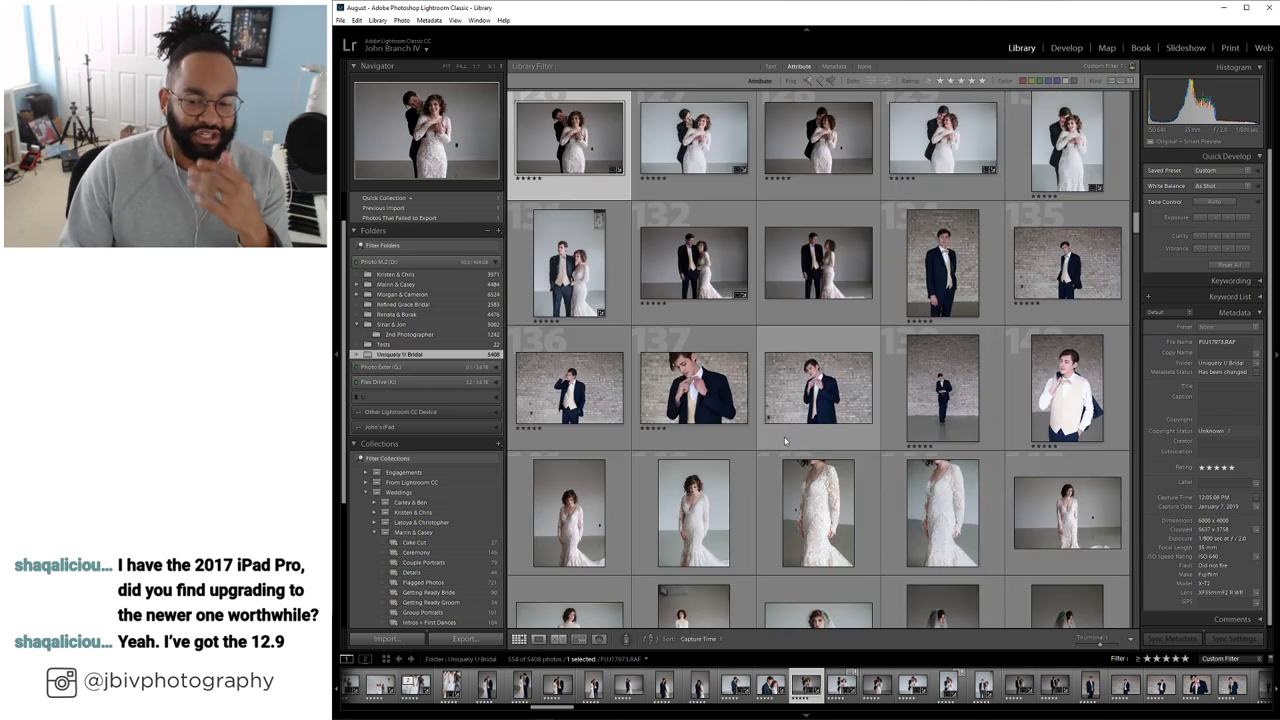
double_click(694, 486)
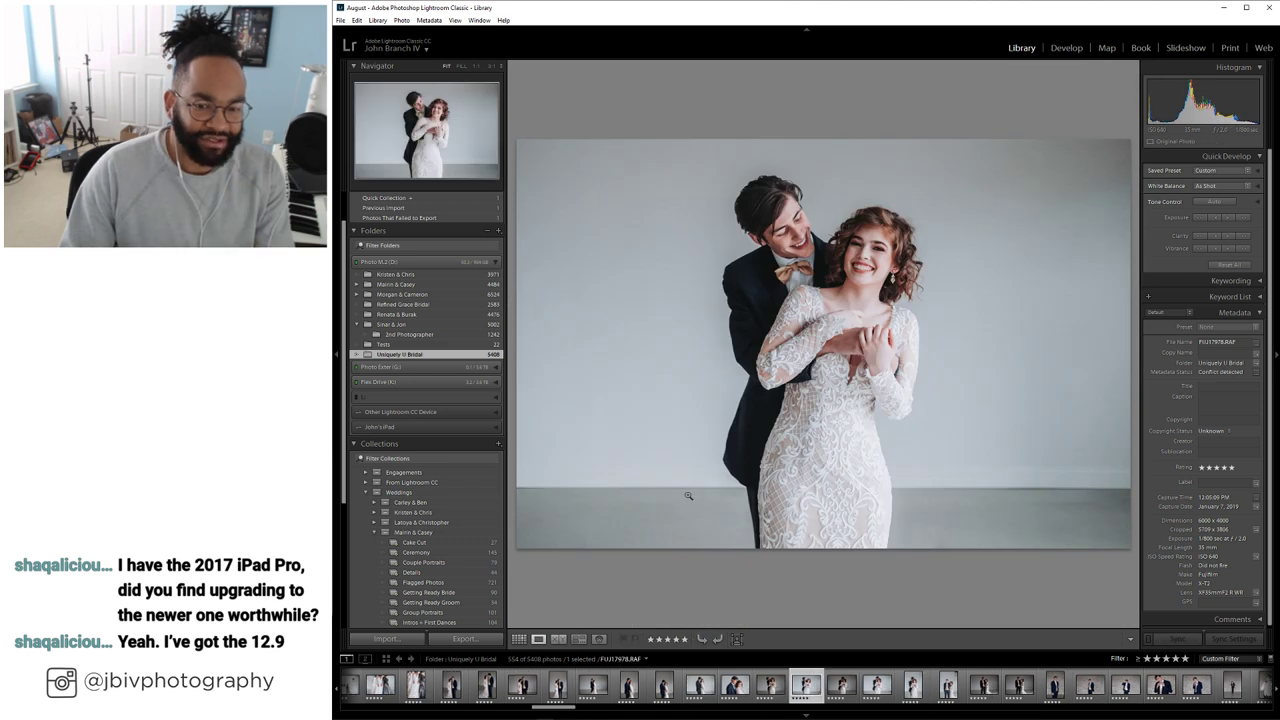
key(Right)
key(Right)
key(Right)
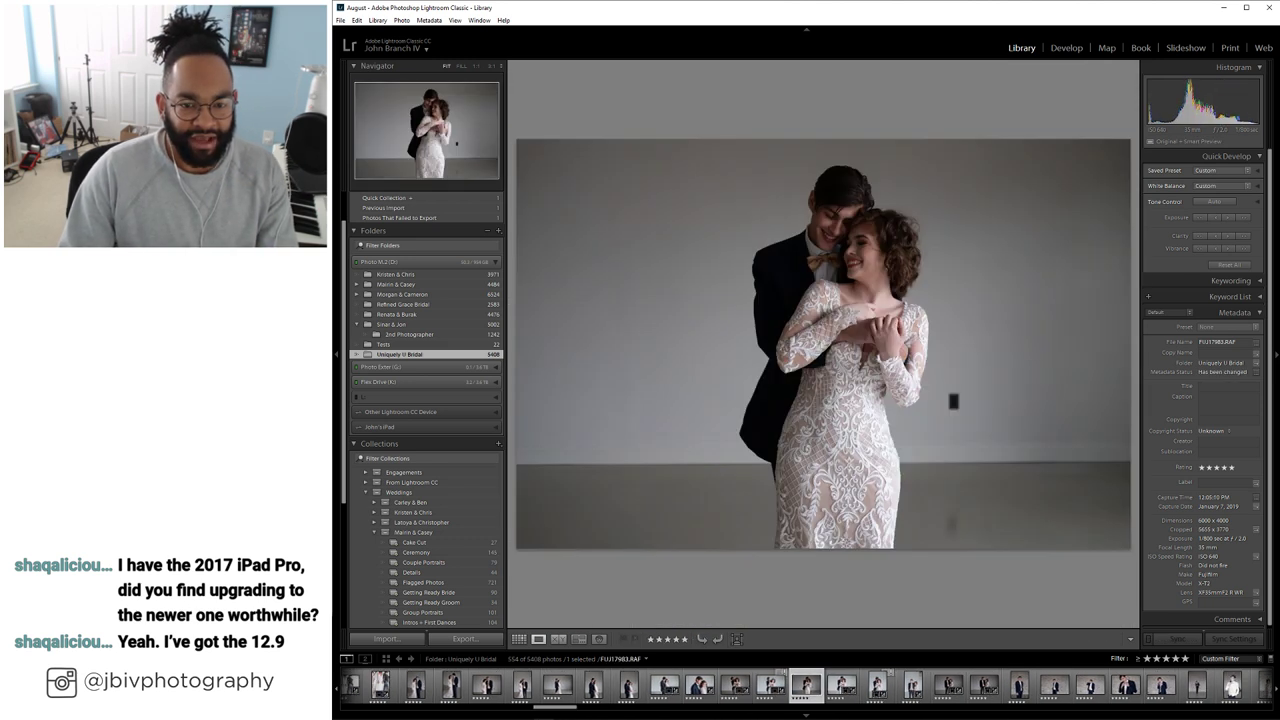
key(0)
key(Right)
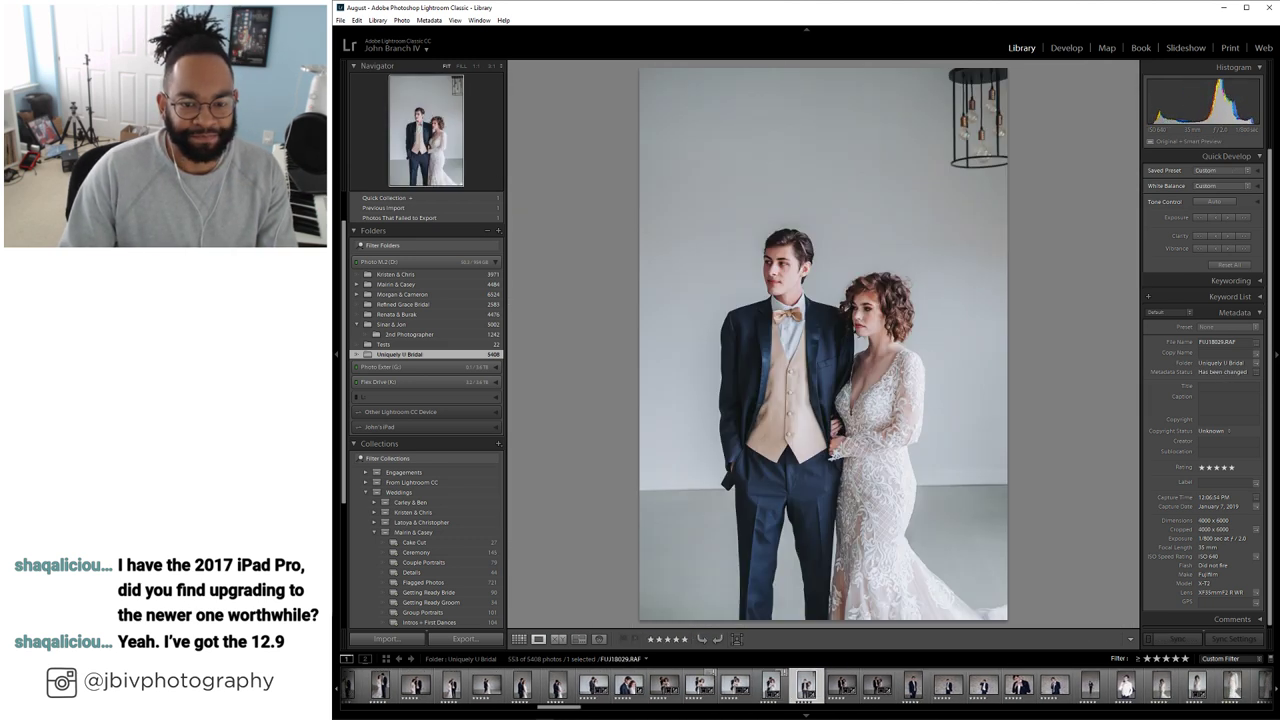
key(Right)
key(Right)
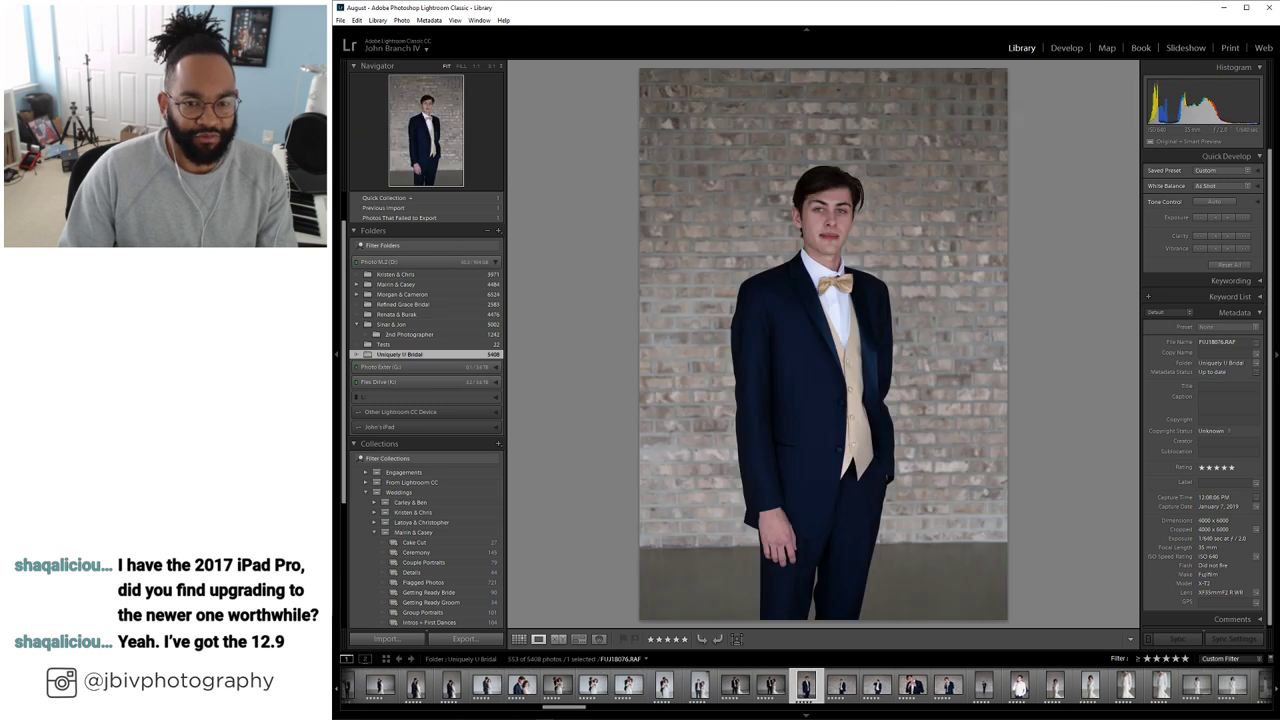
key(Right)
click(518, 638)
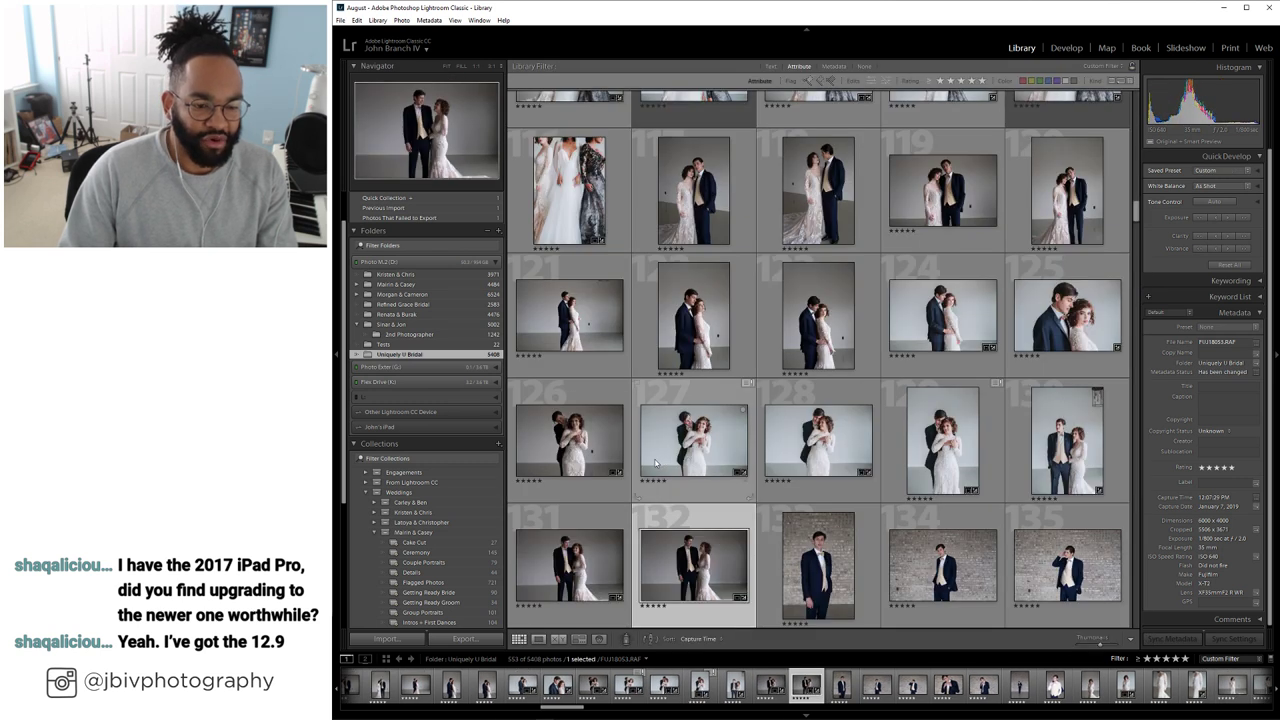
Step back from photo 126 through earlier couple shots to the three-bride photos in the grid
double_click(572, 457)
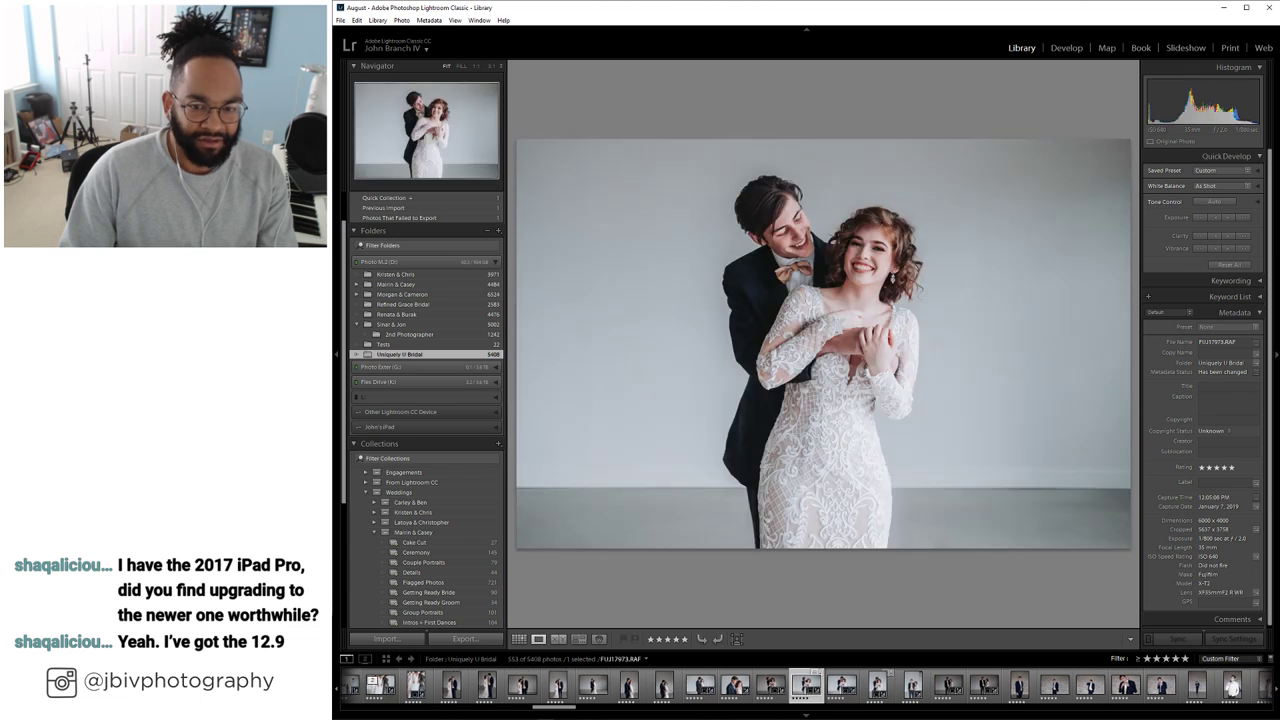
key(Left)
key(Left)
key(Left)
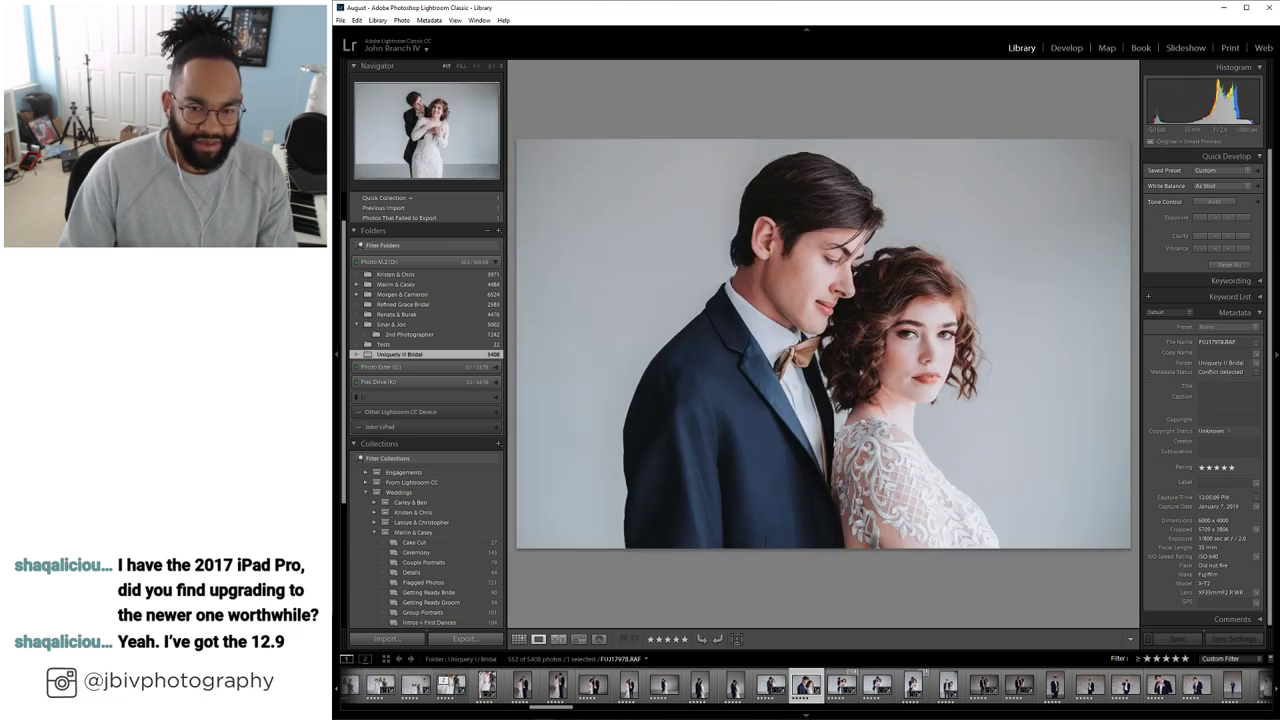
key(Left)
key(Left)
key(Left)
key(Left)
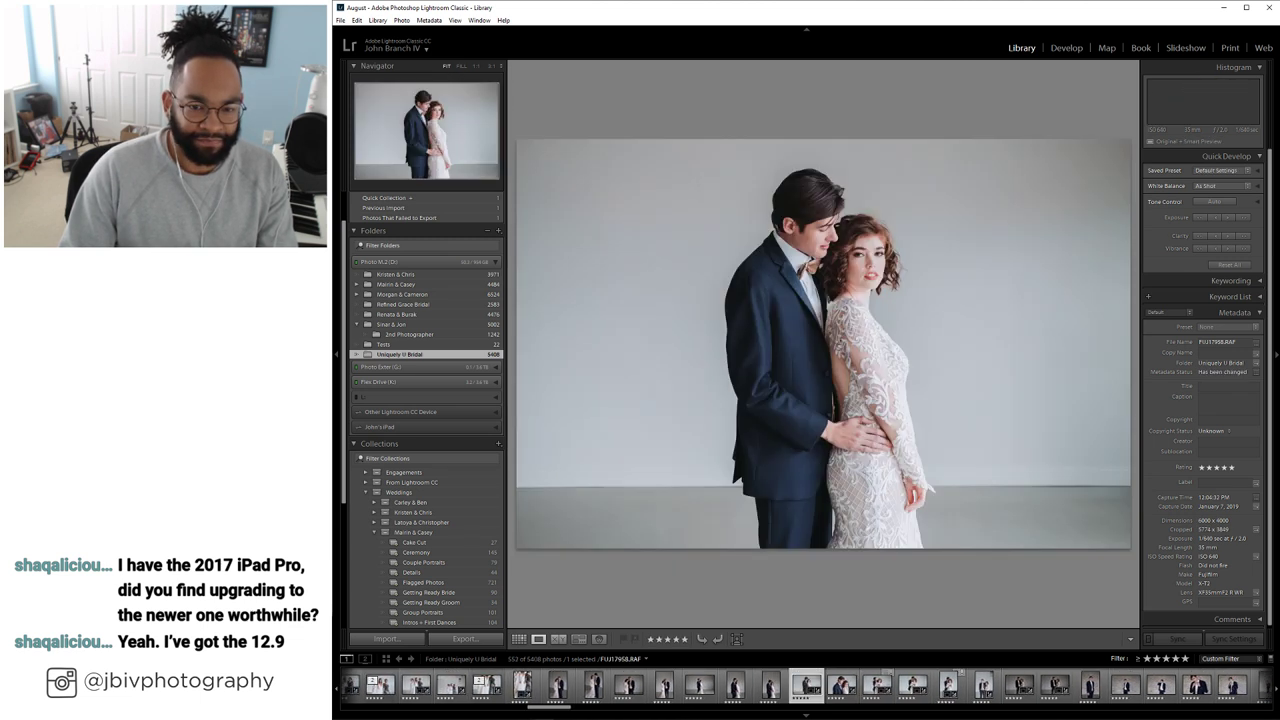
key(Left)
key(Left)
key(Left)
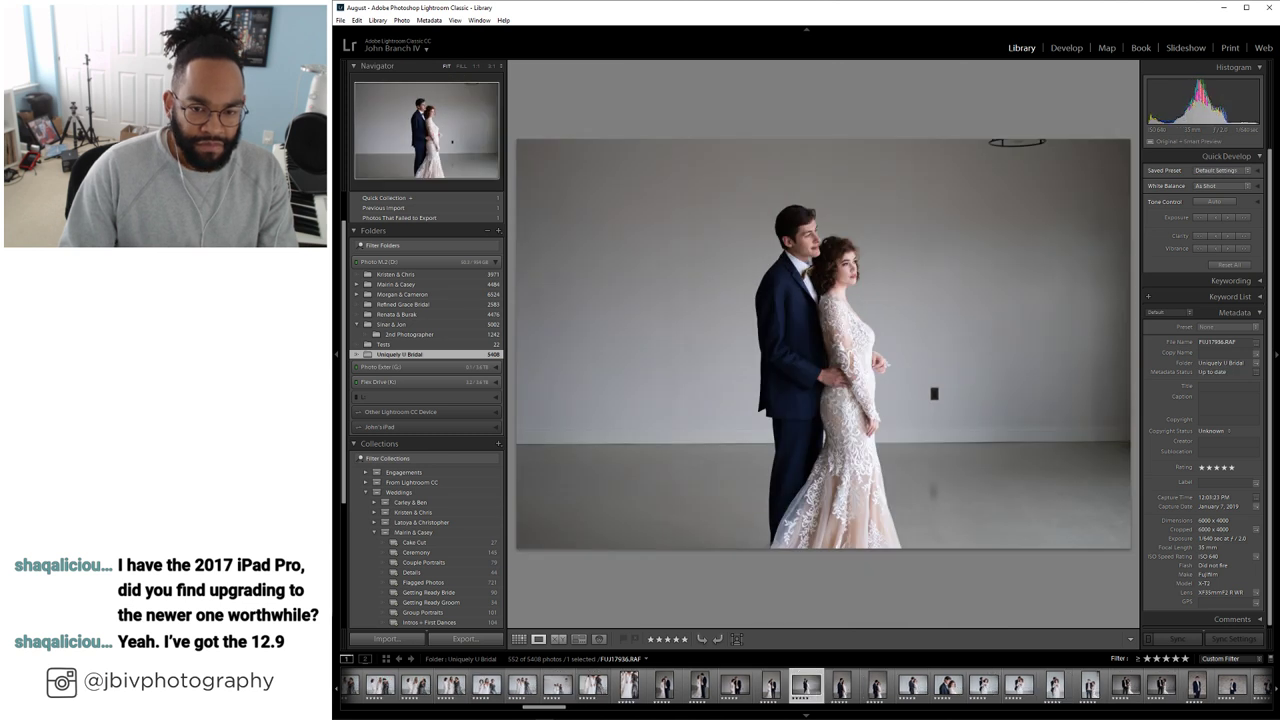
key(Left)
key(Left)
key(Left)
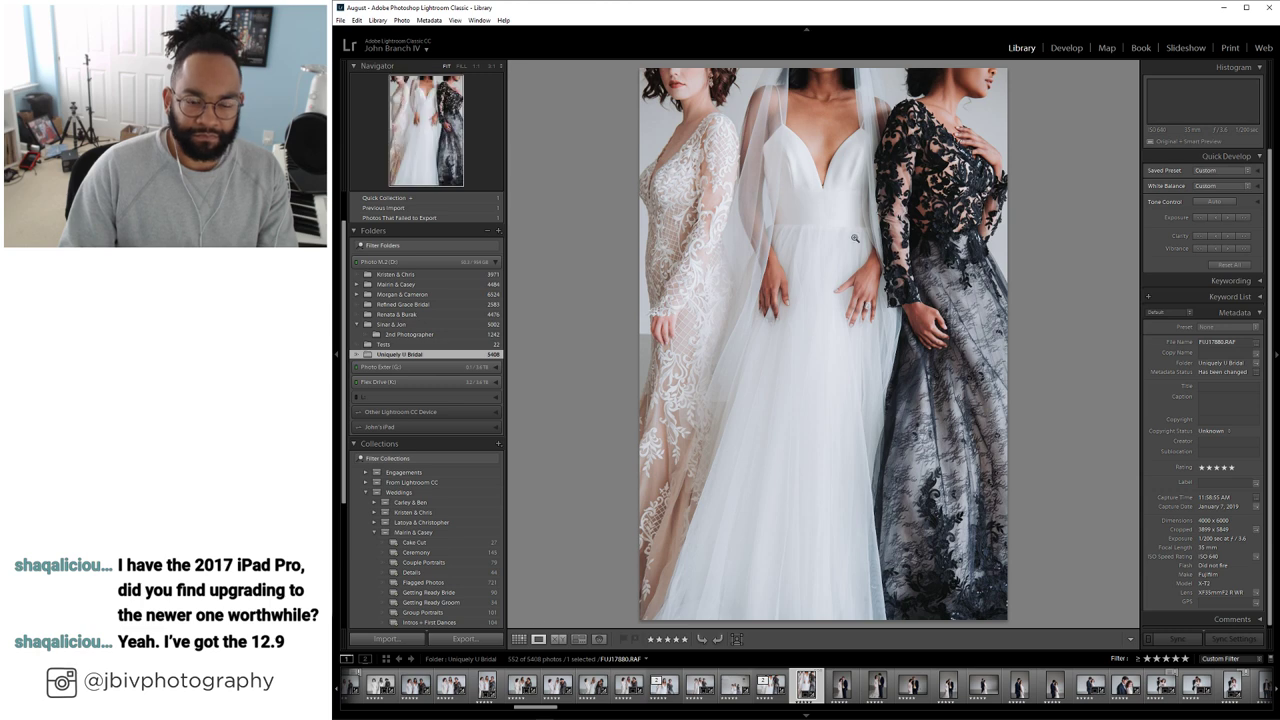
click(519, 639)
scroll(787, 354, up, 5)
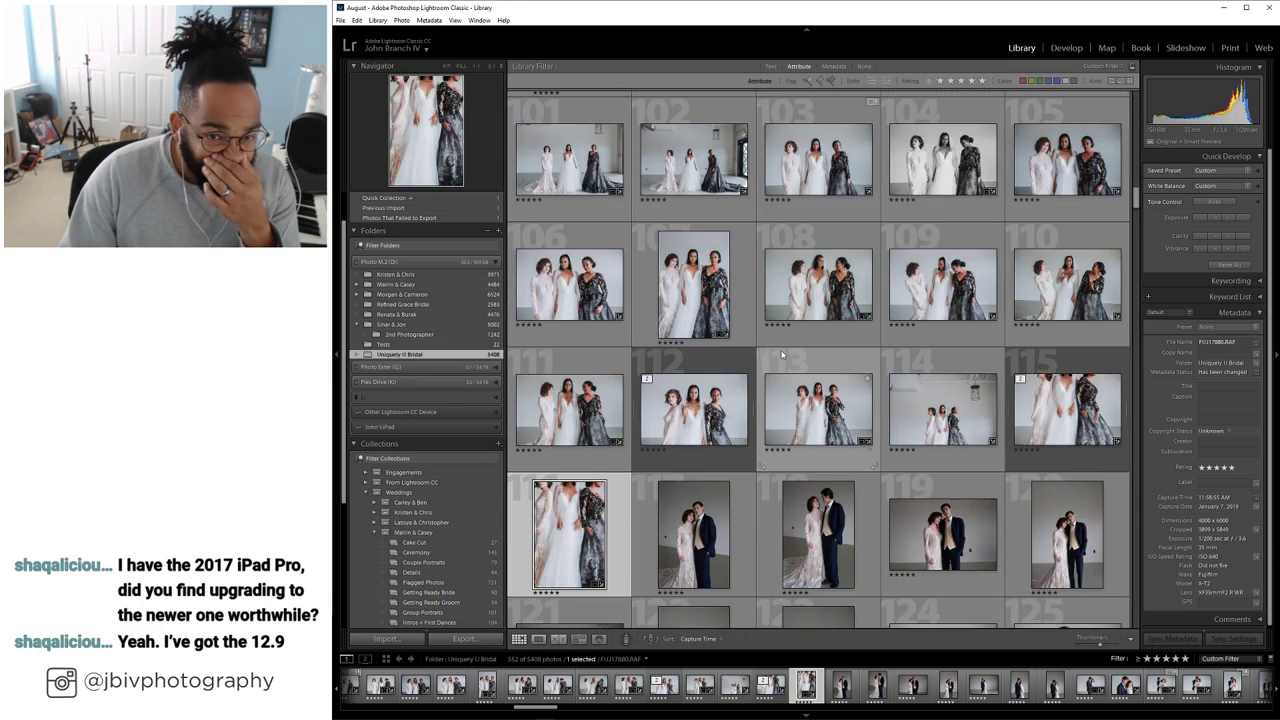
scroll(787, 354, down, 10)
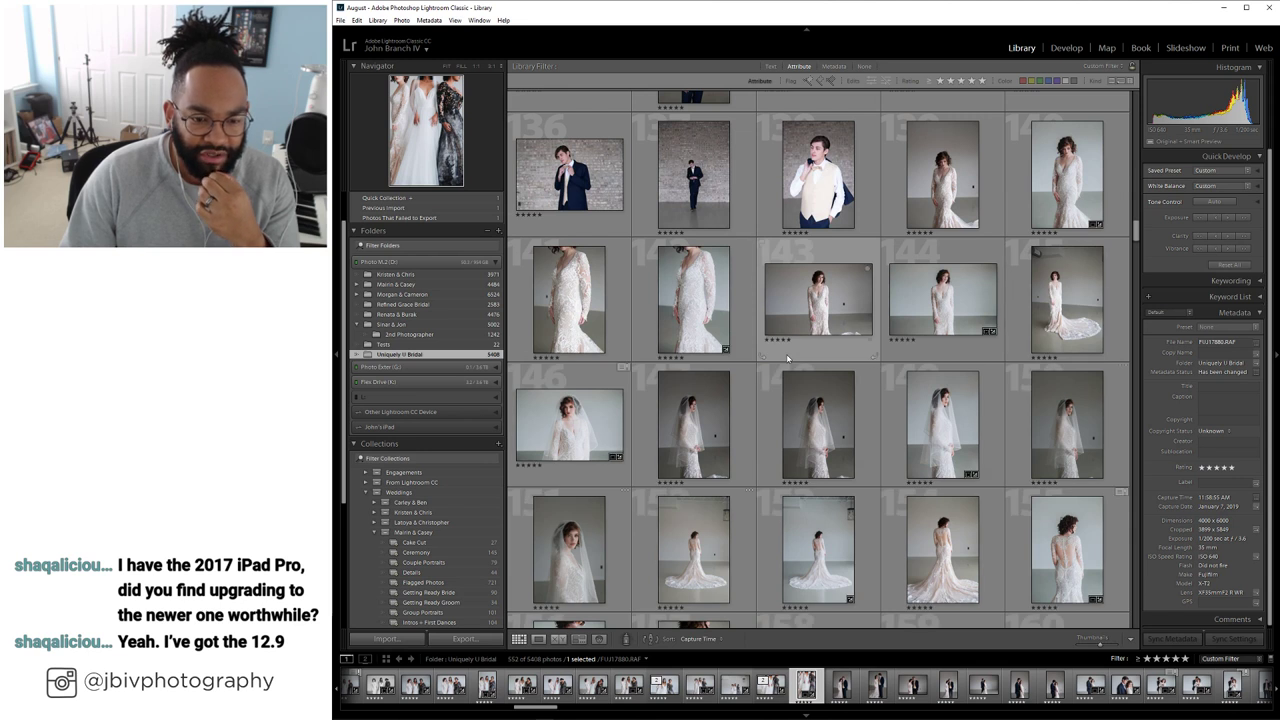
Step through the veiled-bride portraits from photo 147, unrating the weaker ones
double_click(714, 421)
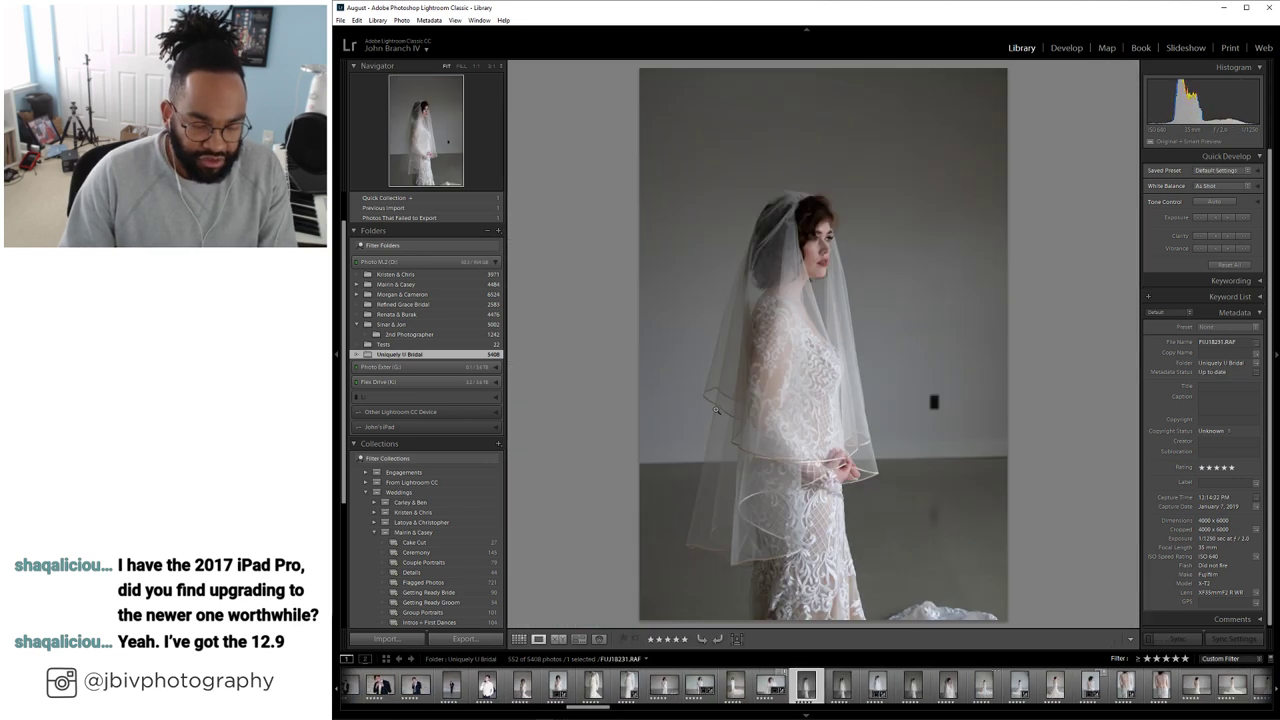
key(Right)
key(Right)
key(Right)
key(Right)
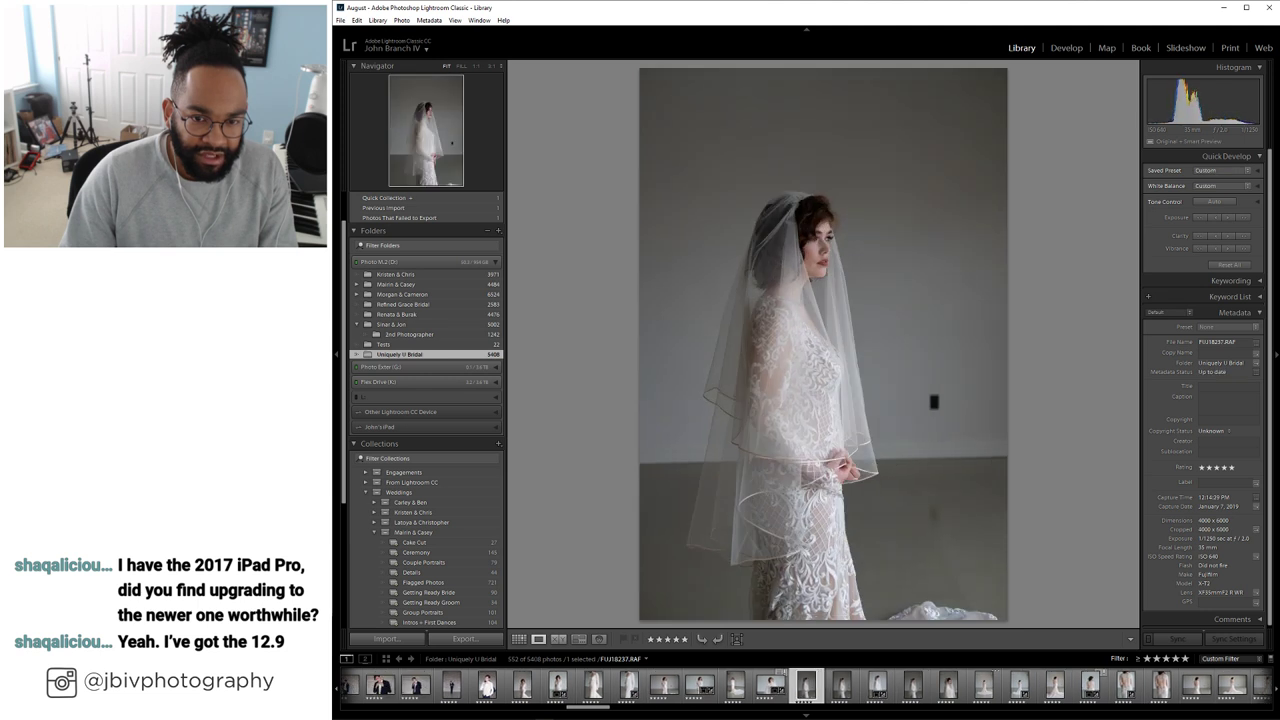
key(Right)
key(Right)
key(Right)
key(Right)
key(Right)
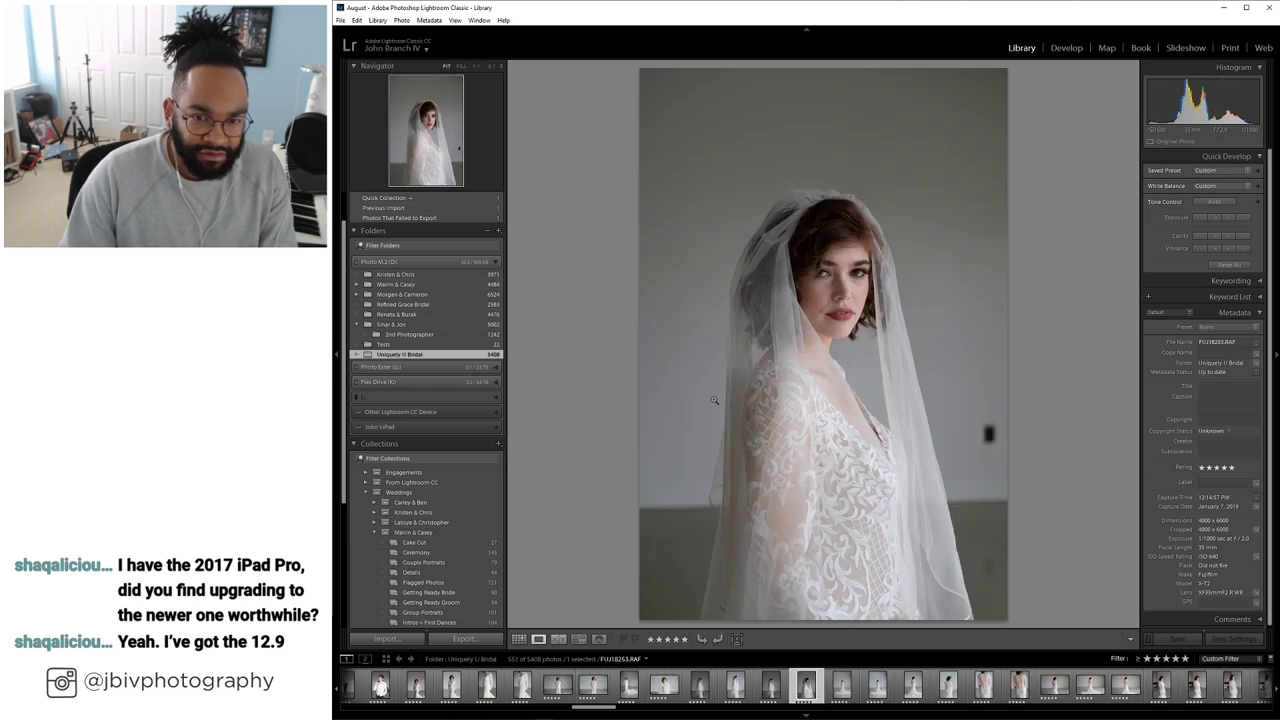
key(Left)
key(Left)
key(Left)
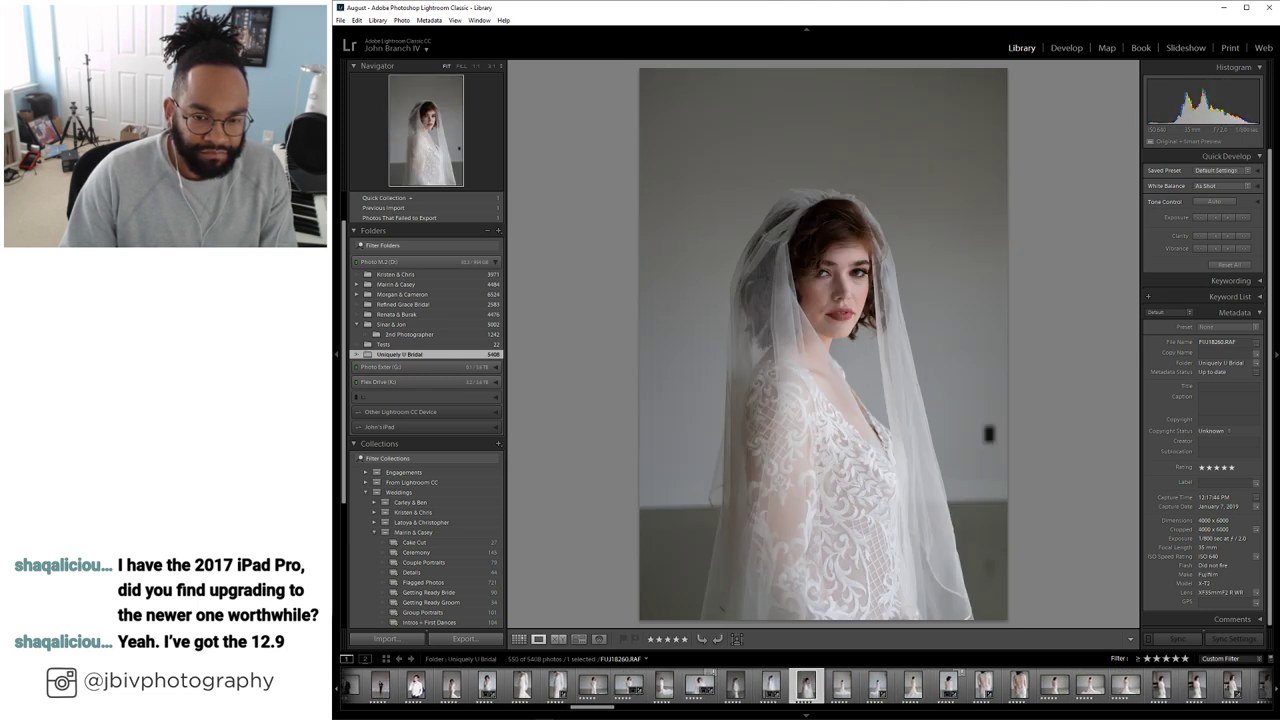
key(Left)
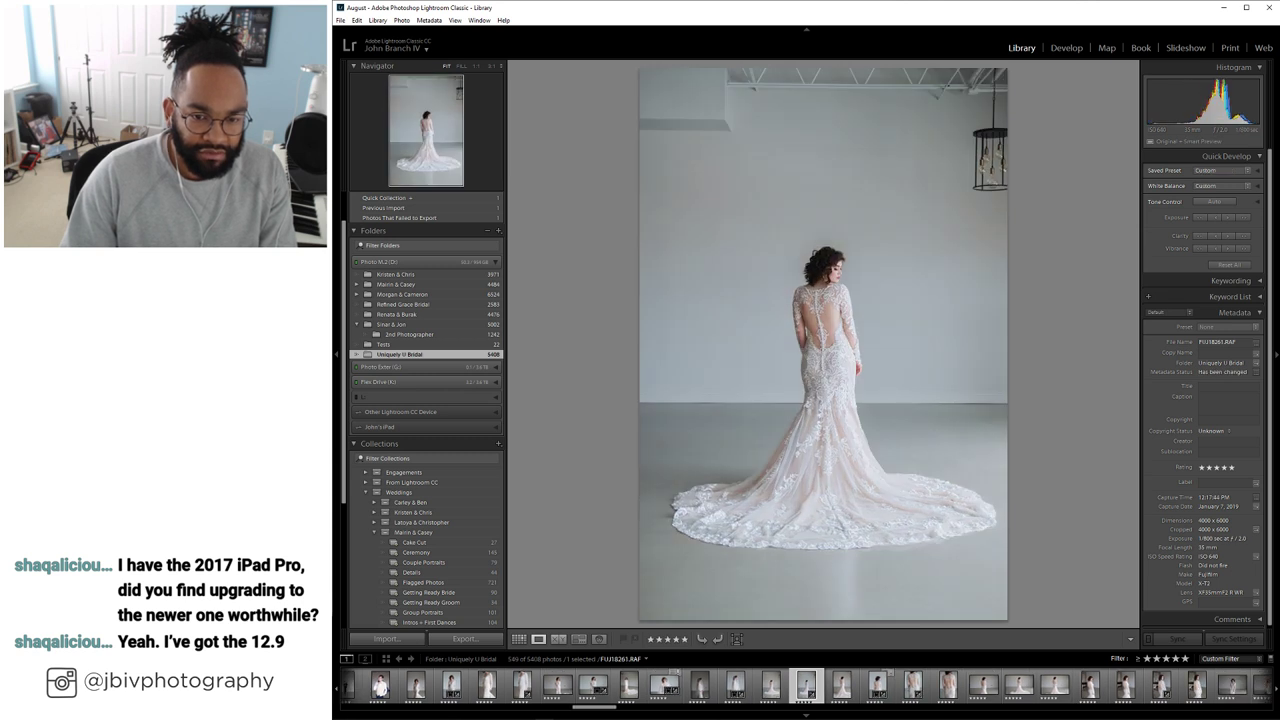
key(Left)
key(Left)
key(Left)
key(Left)
key(Left)
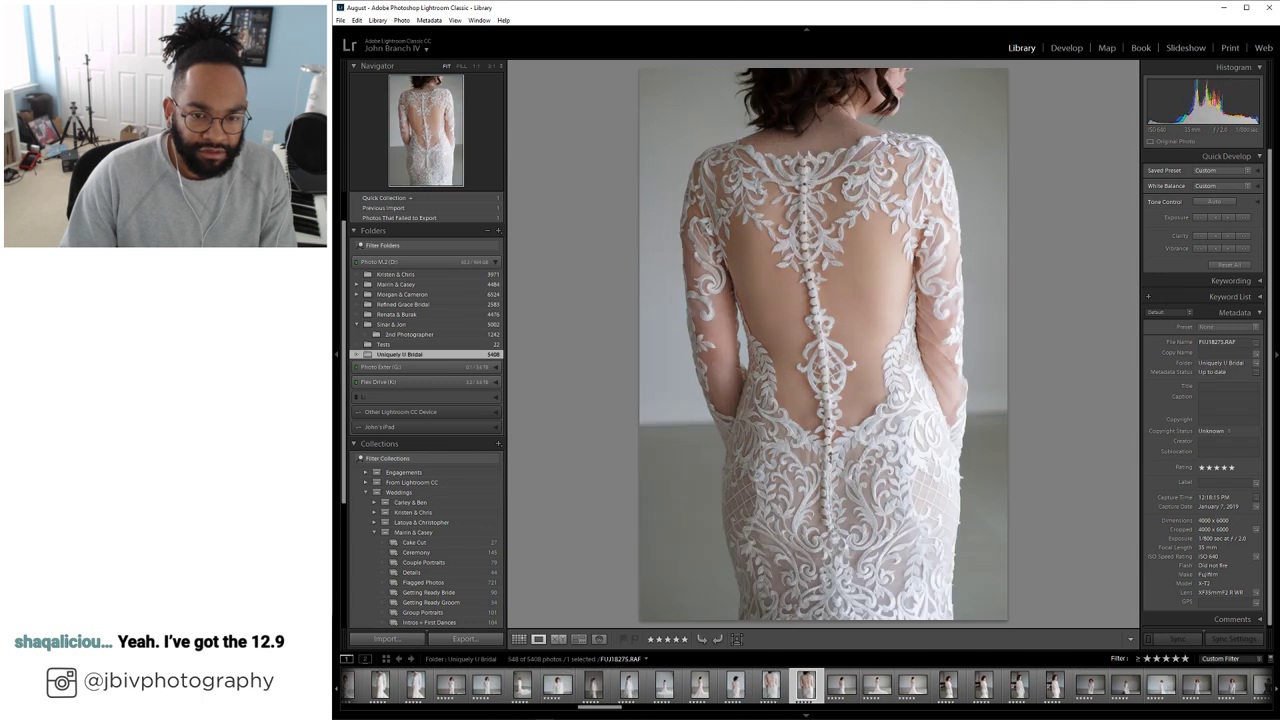
key(Left)
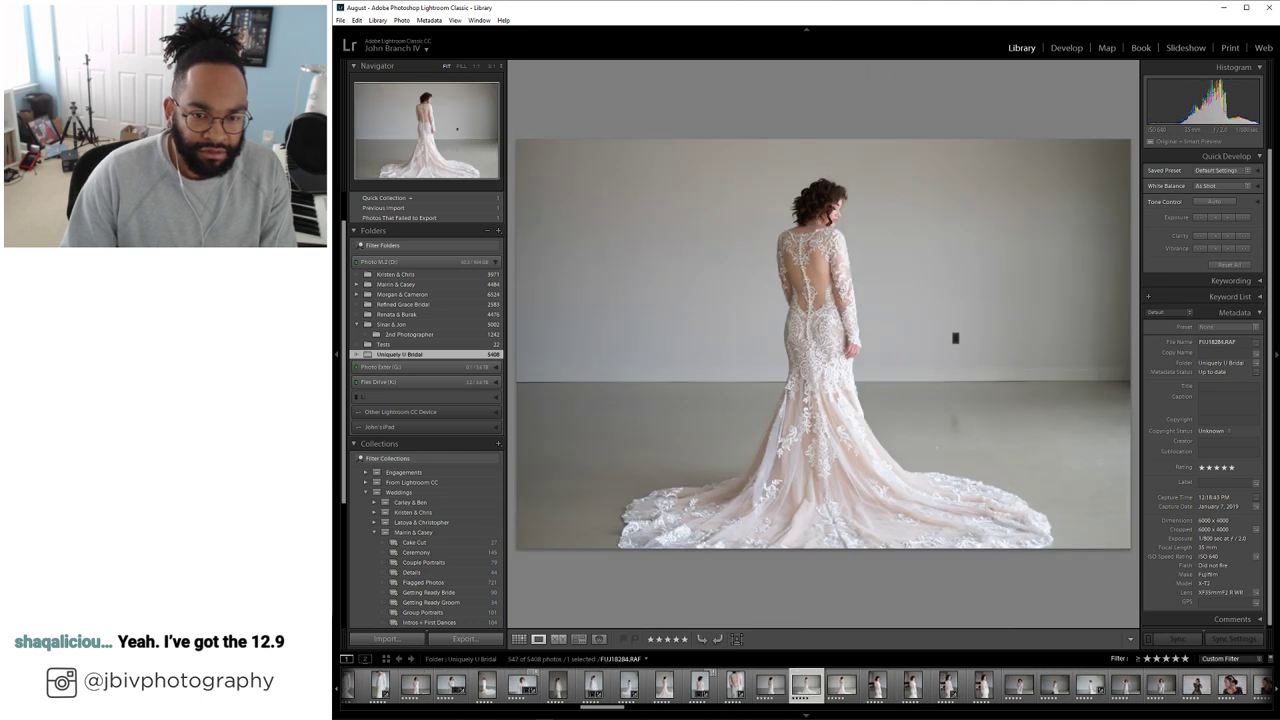
key(Left)
key(Left)
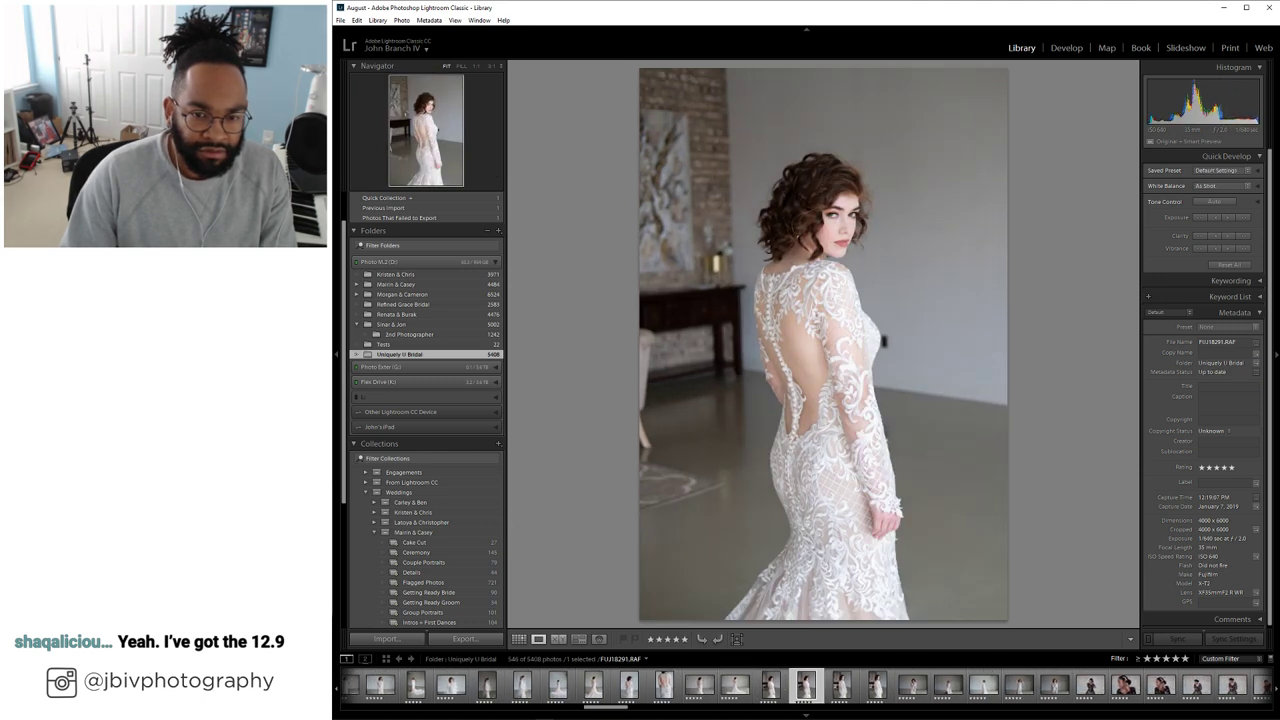
key(Left)
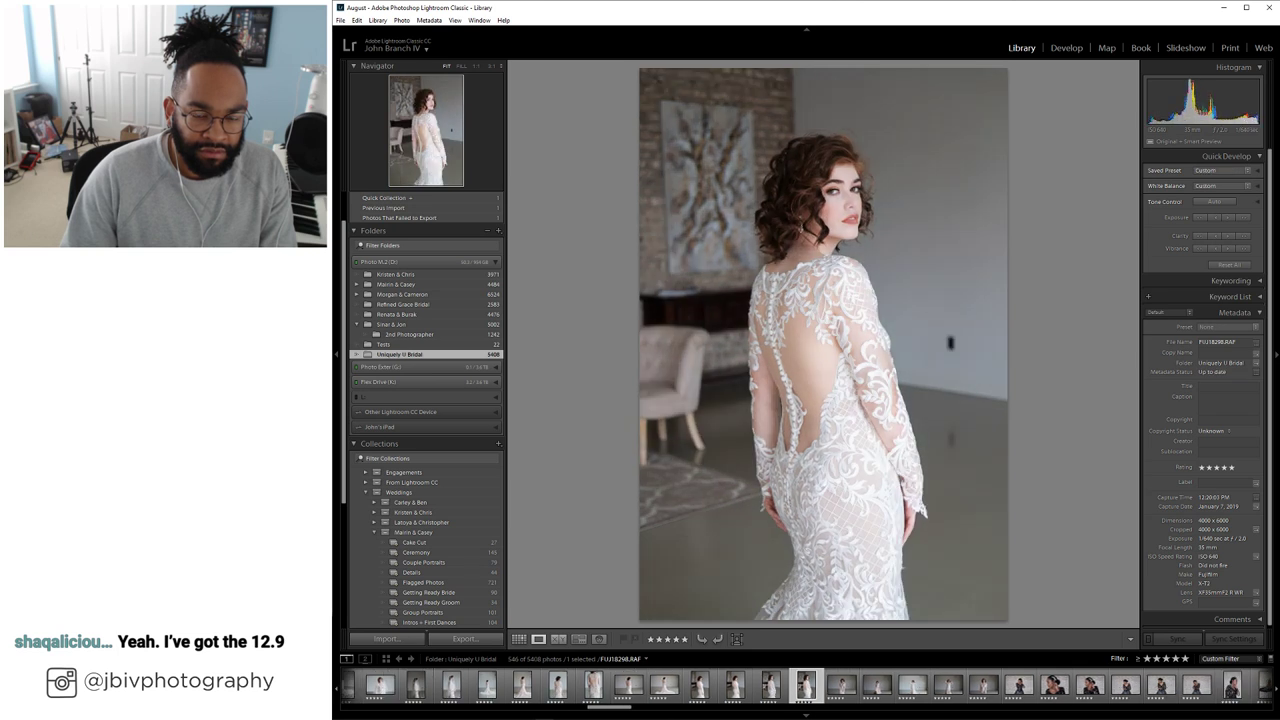
key(Left)
Browse to the black-lace gown portraits at the brick wall and open one in Develop
key(Left)
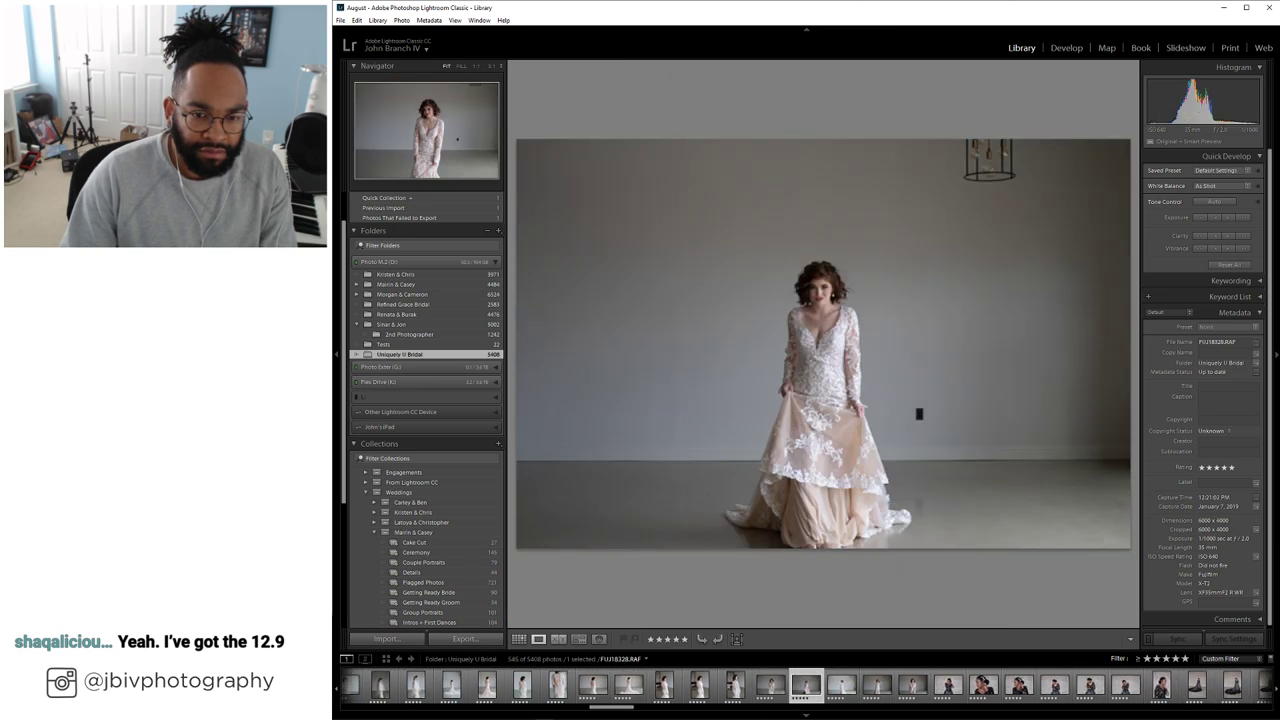
key(Left)
key(Left)
key(Left)
key(Left)
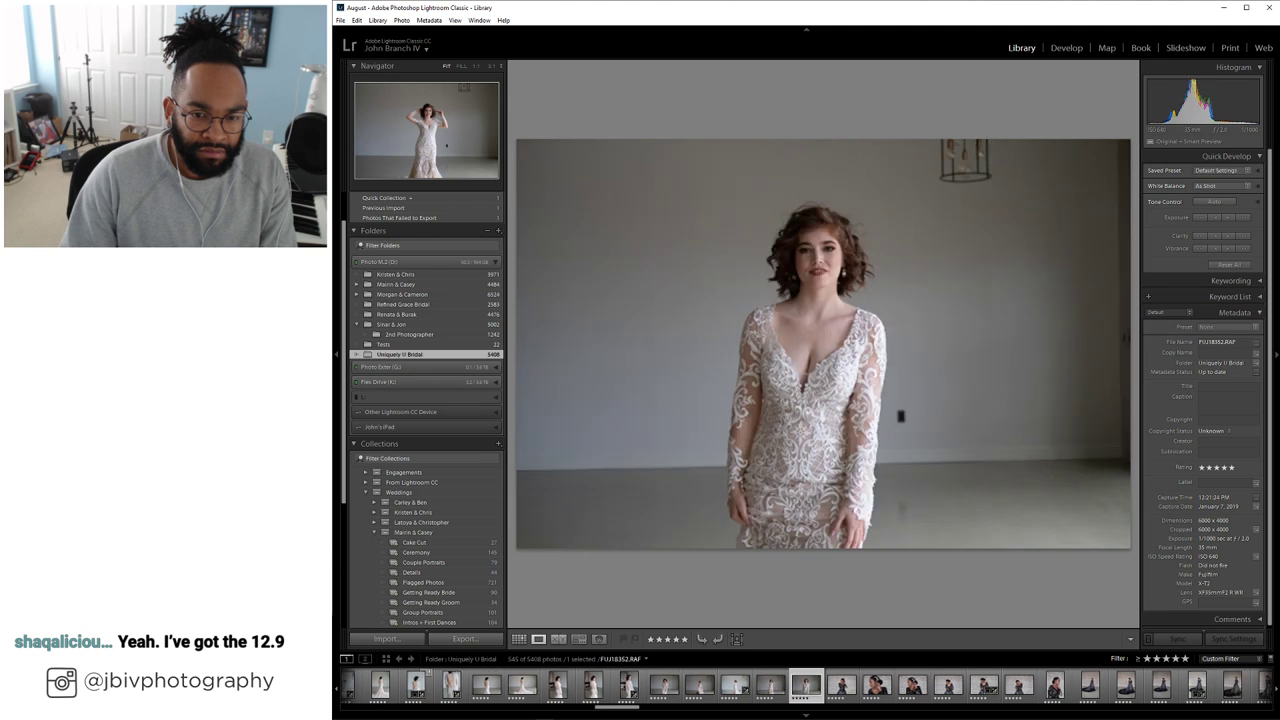
key(Left)
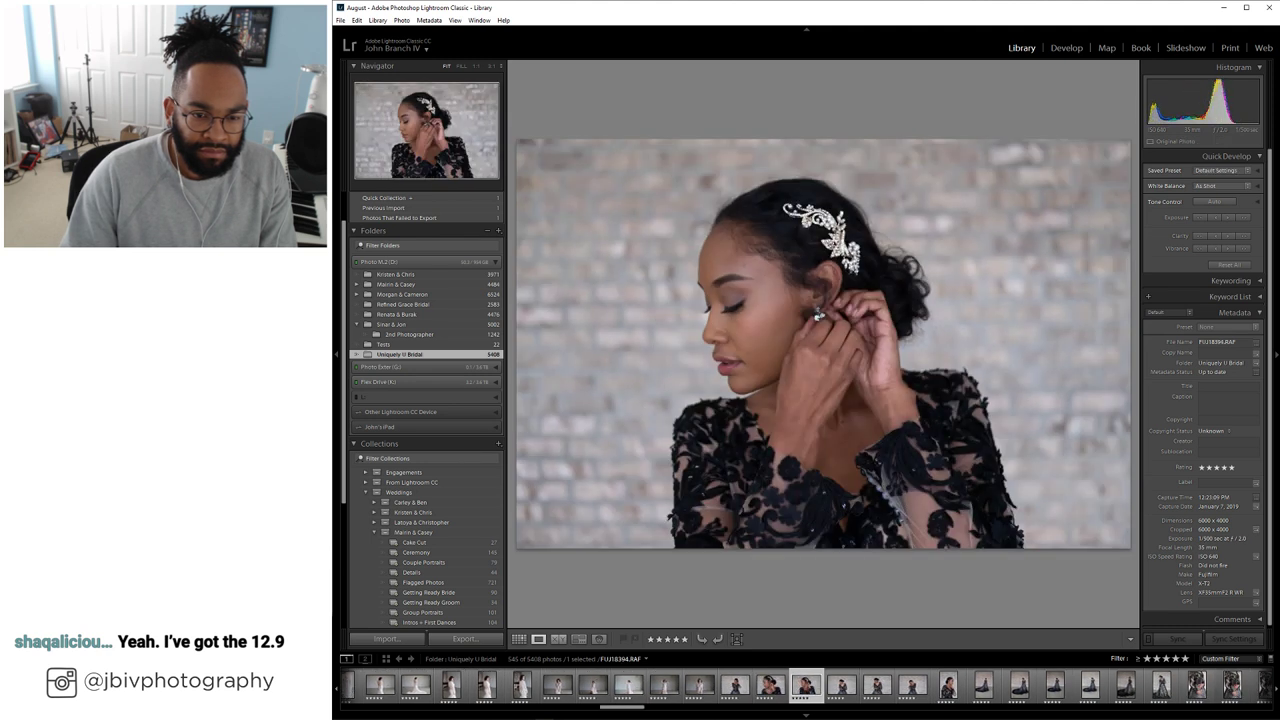
key(Left)
key(Left)
key(Left)
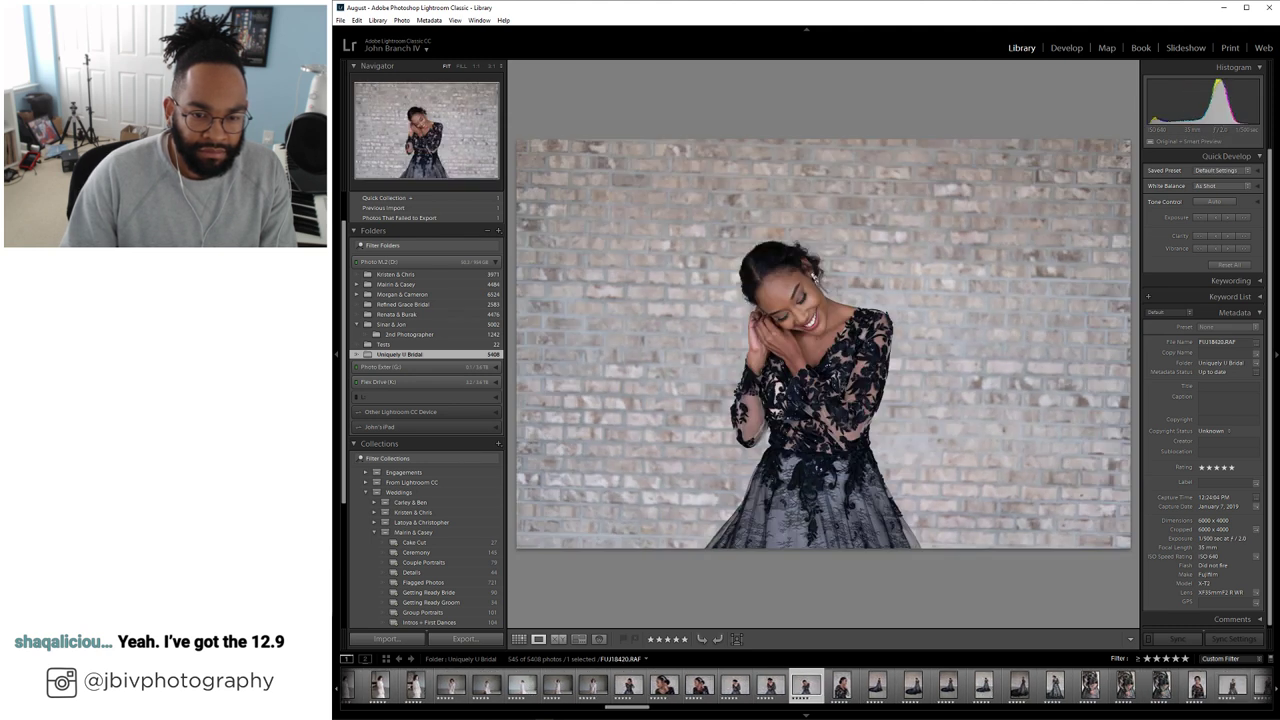
key(Left)
key(Left)
key(Left)
key(Left)
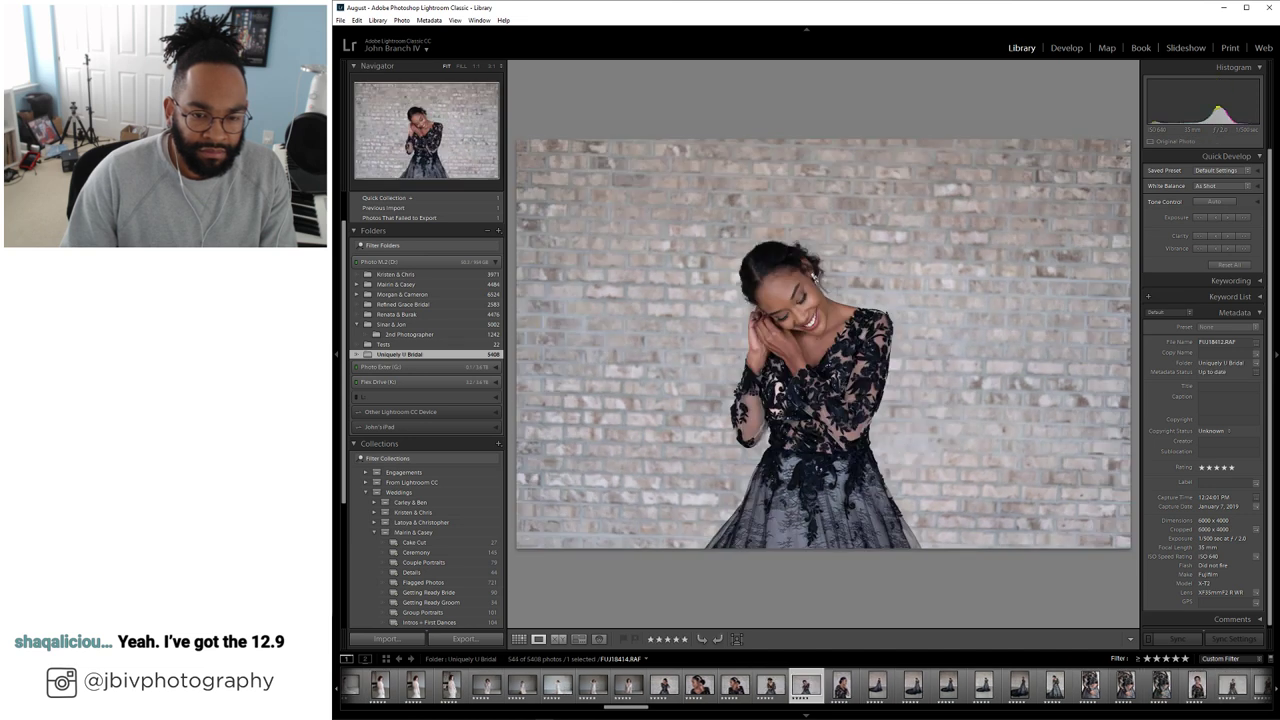
key(Left)
key(d)
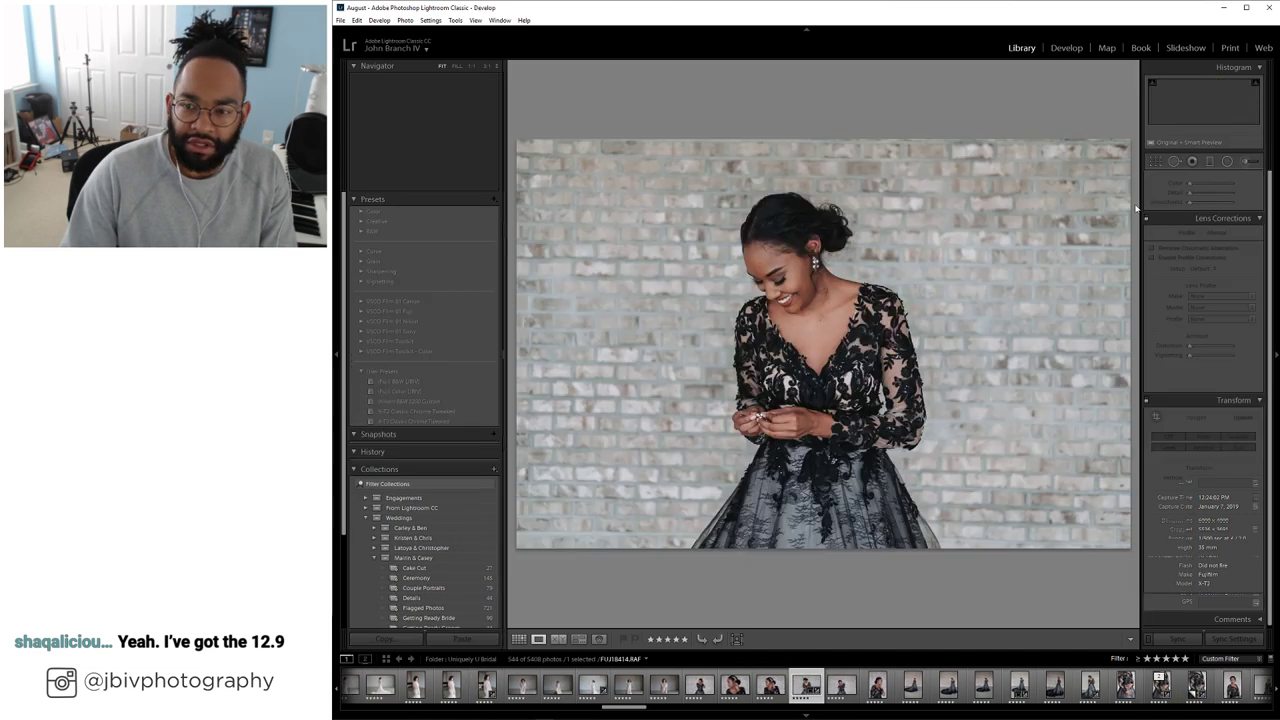
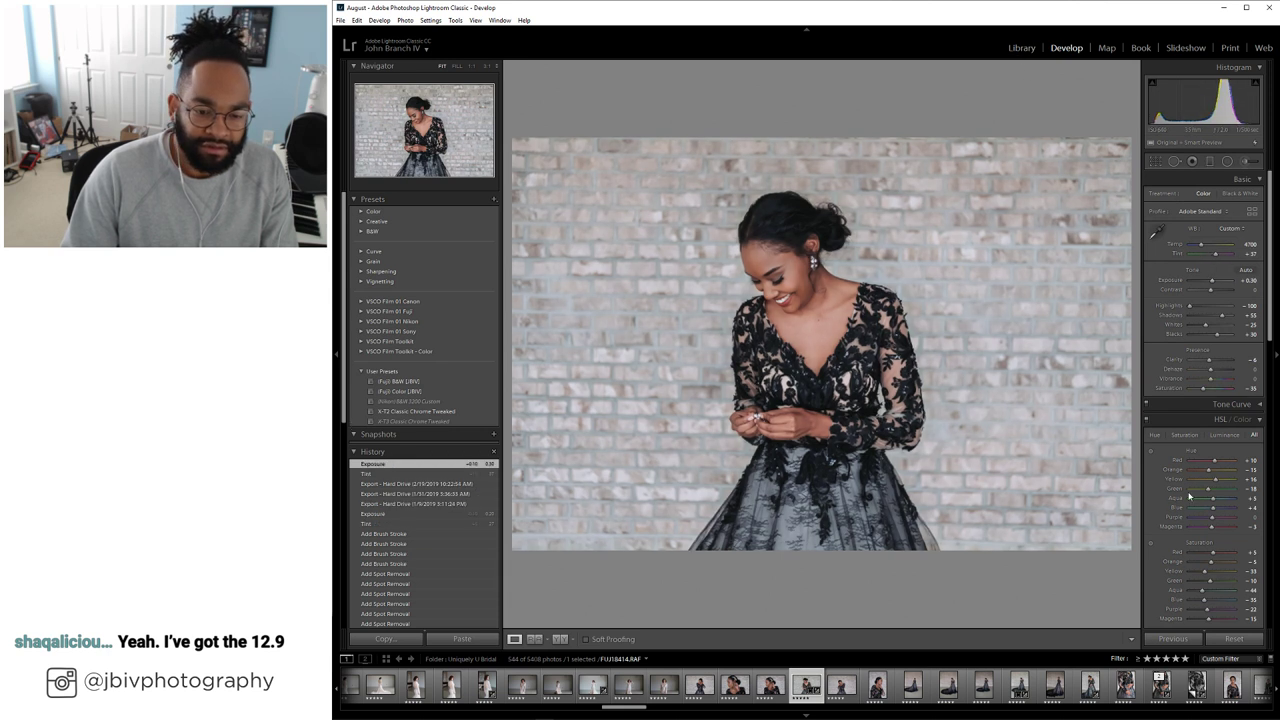
Switch to the Library grid and browse the 544 five-star photos of the Uniquely U Bridal folder
scroll(1189, 495, down, 10)
click(1022, 48)
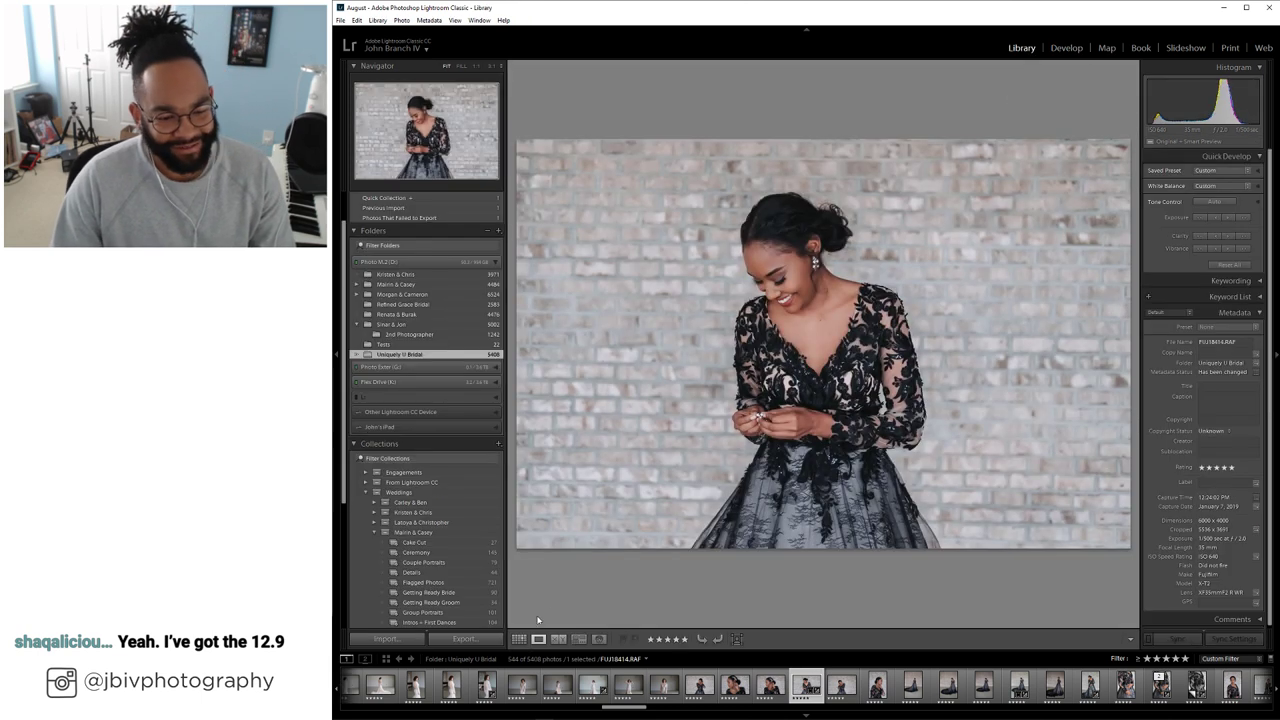
click(519, 640)
scroll(745, 361, down, 4)
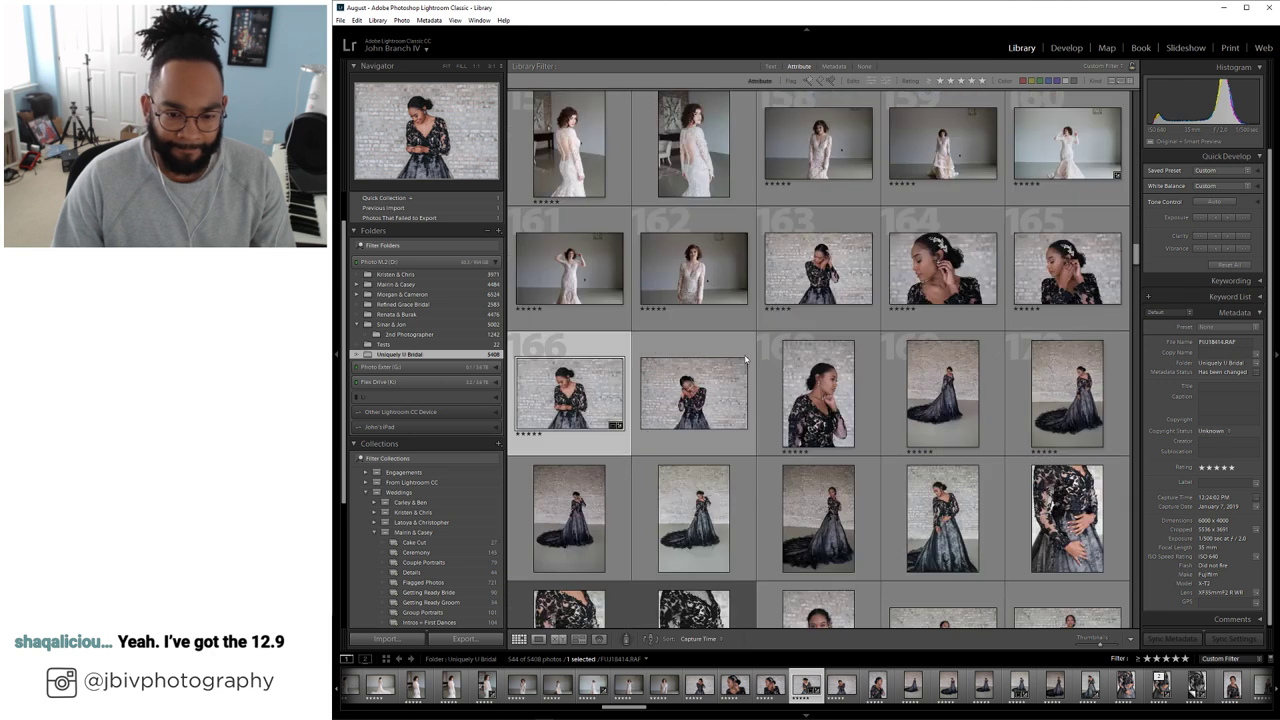
scroll(745, 361, down, 10)
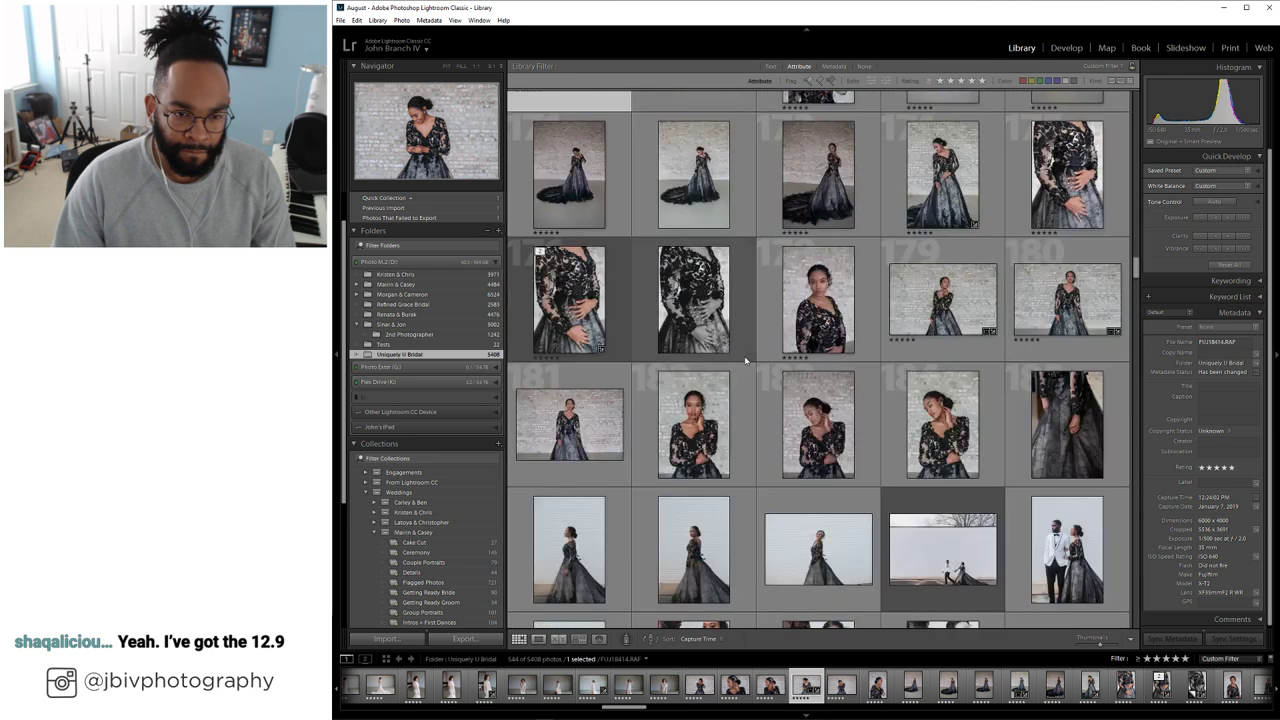
scroll(745, 358, down, 10)
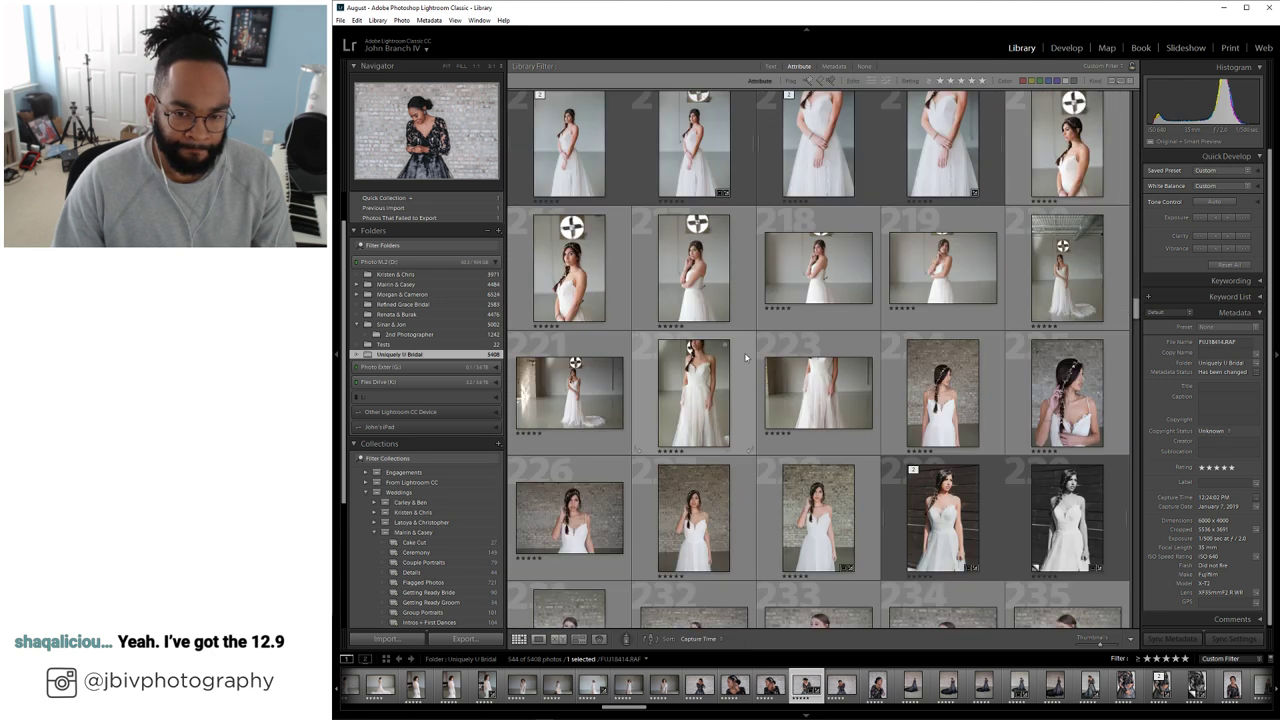
scroll(745, 361, down, 10)
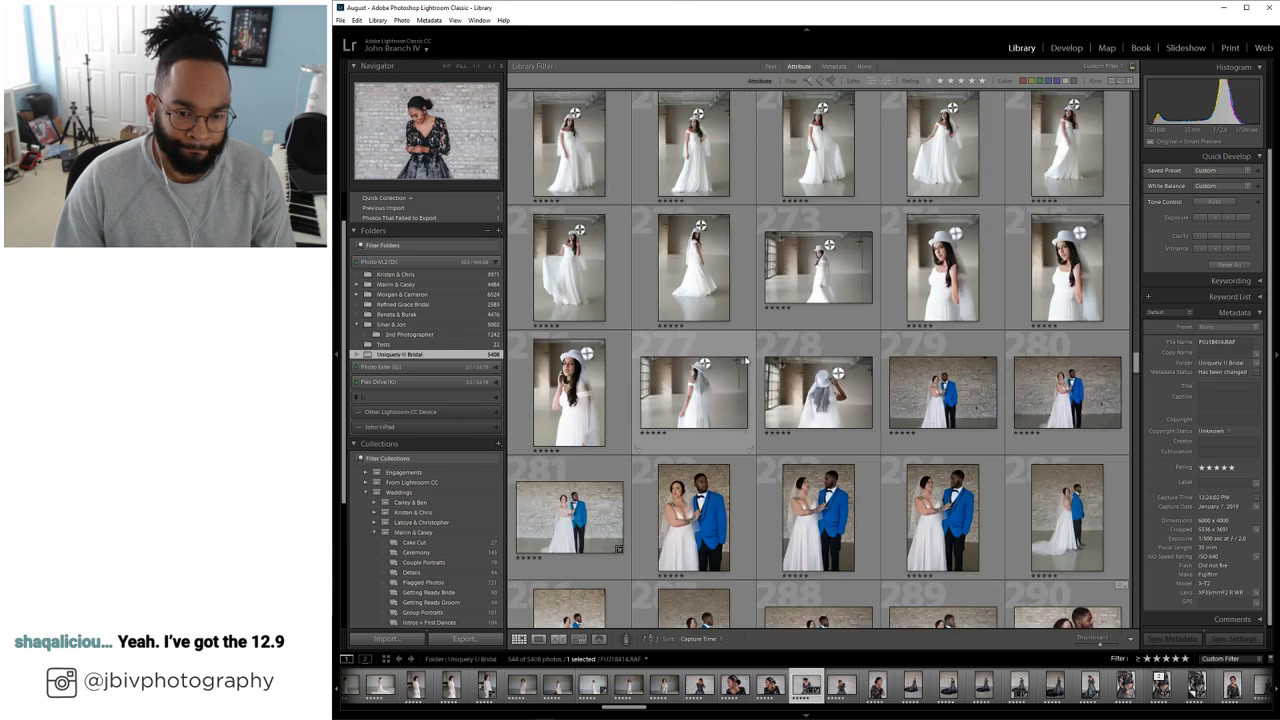
scroll(745, 363, down, 10)
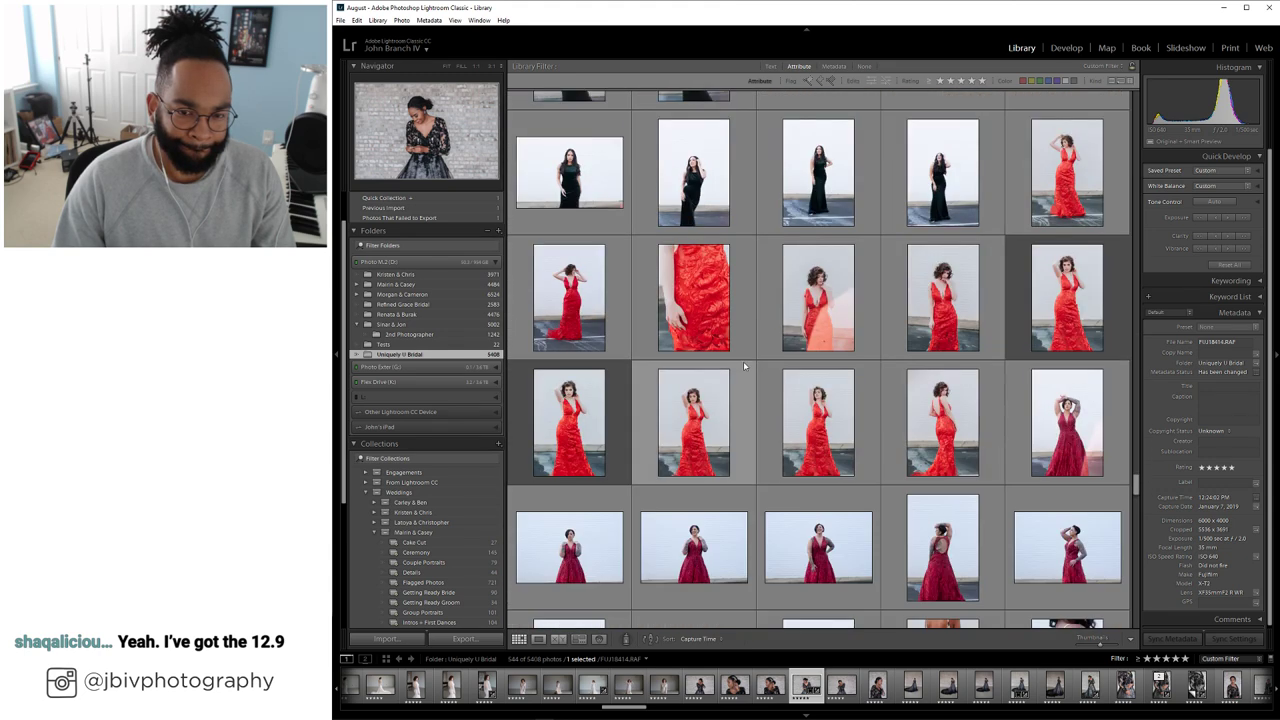
scroll(743, 375, down, 8)
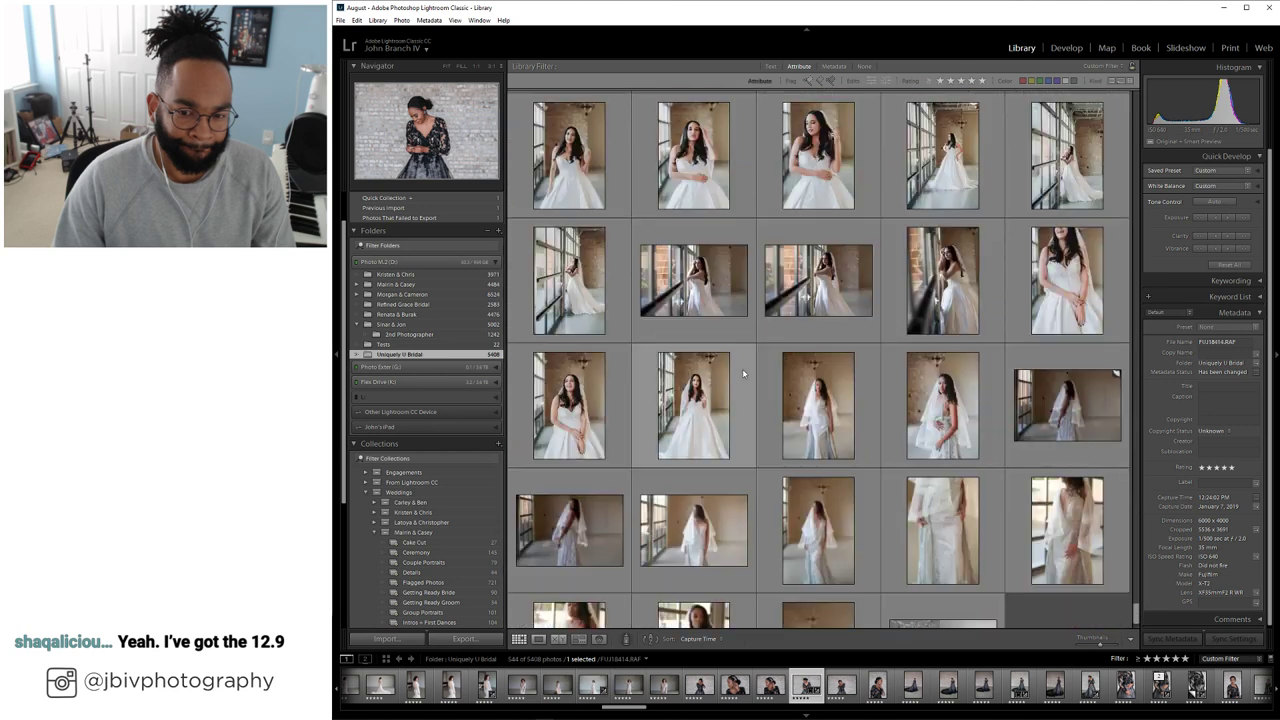
scroll(743, 375, up, 4)
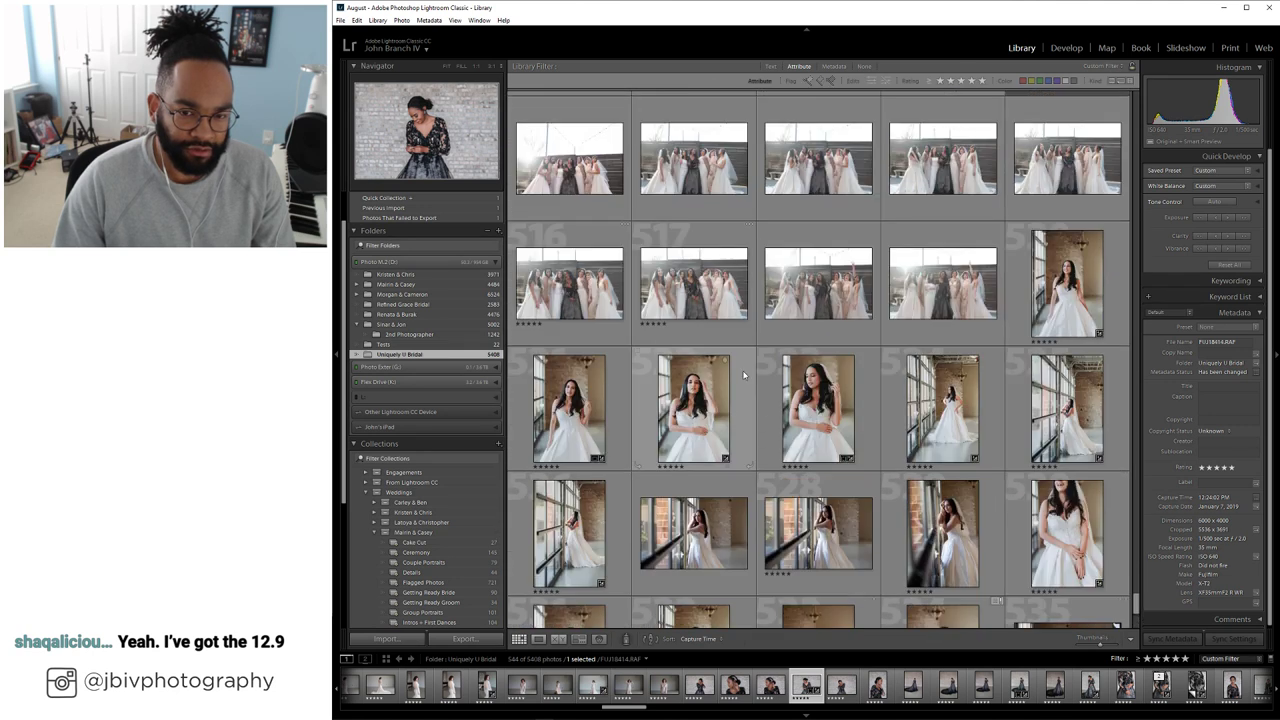
scroll(743, 376, down, 5)
scroll(745, 374, up, 10)
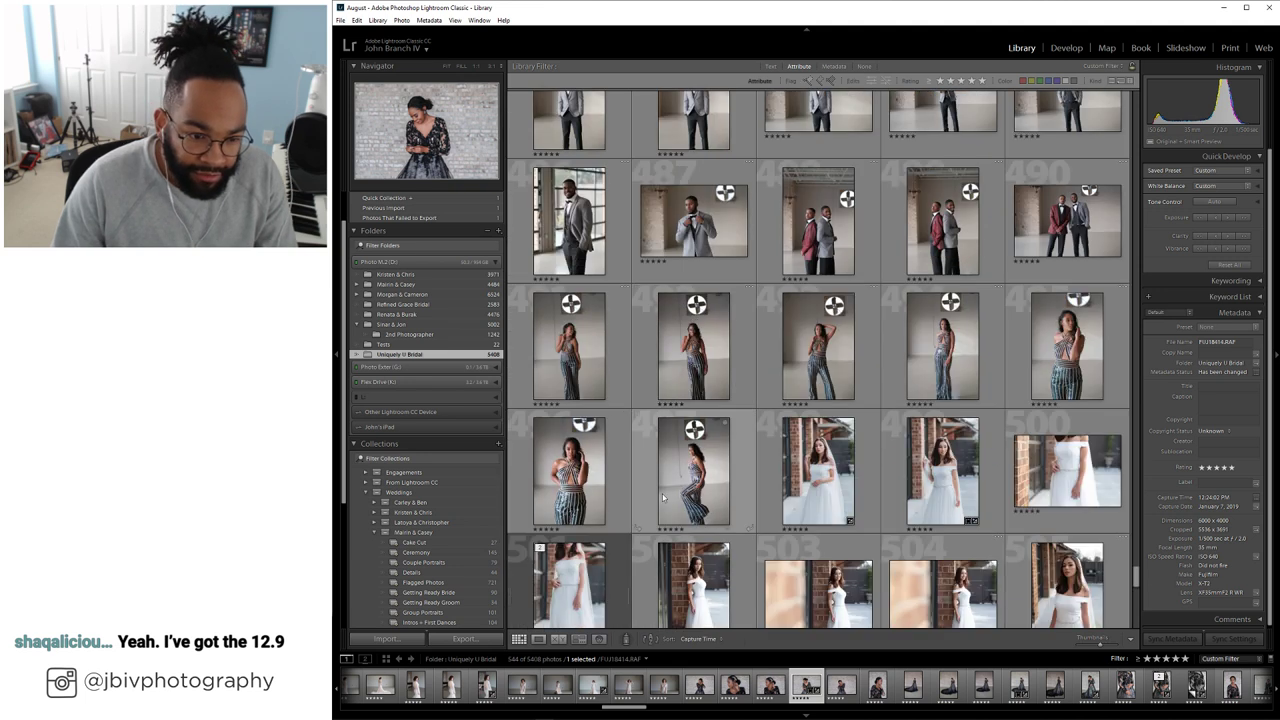
scroll(640, 440, up, 5)
Remove the five-star rating from the five jumpsuit photos
click(583, 544)
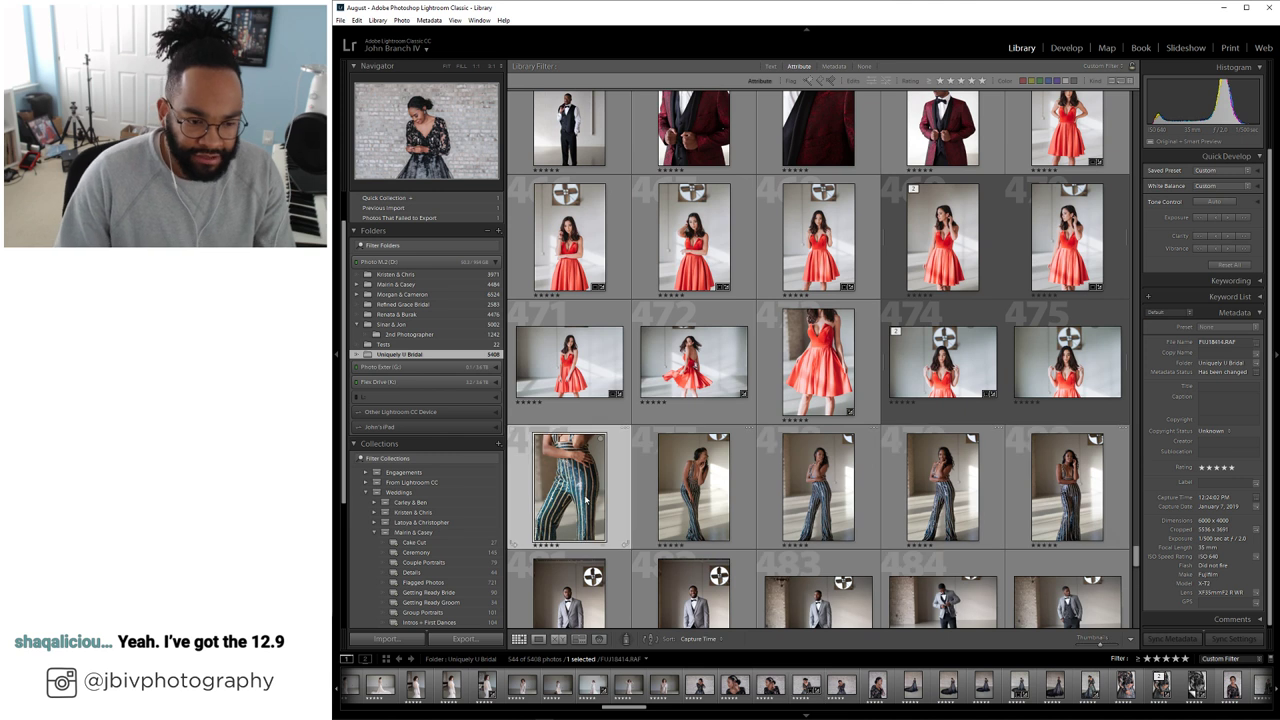
scroll(583, 500, down, 2)
shift+click(1063, 339)
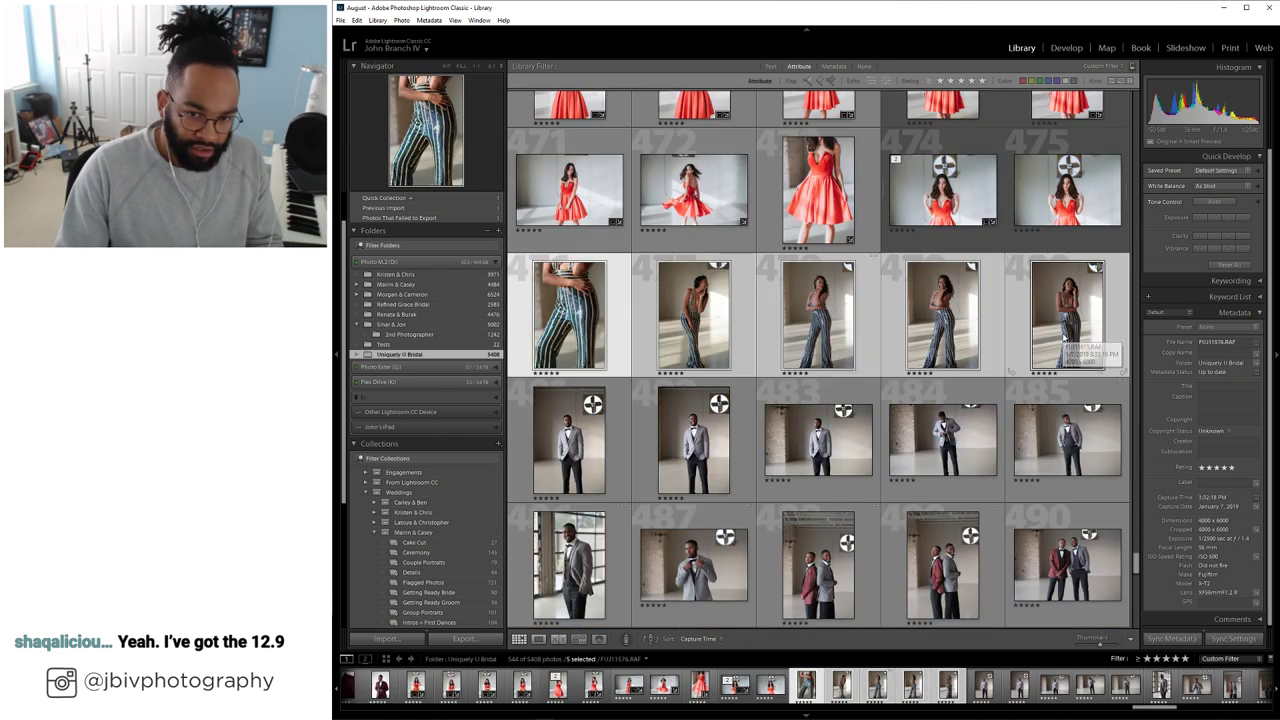
key(4)
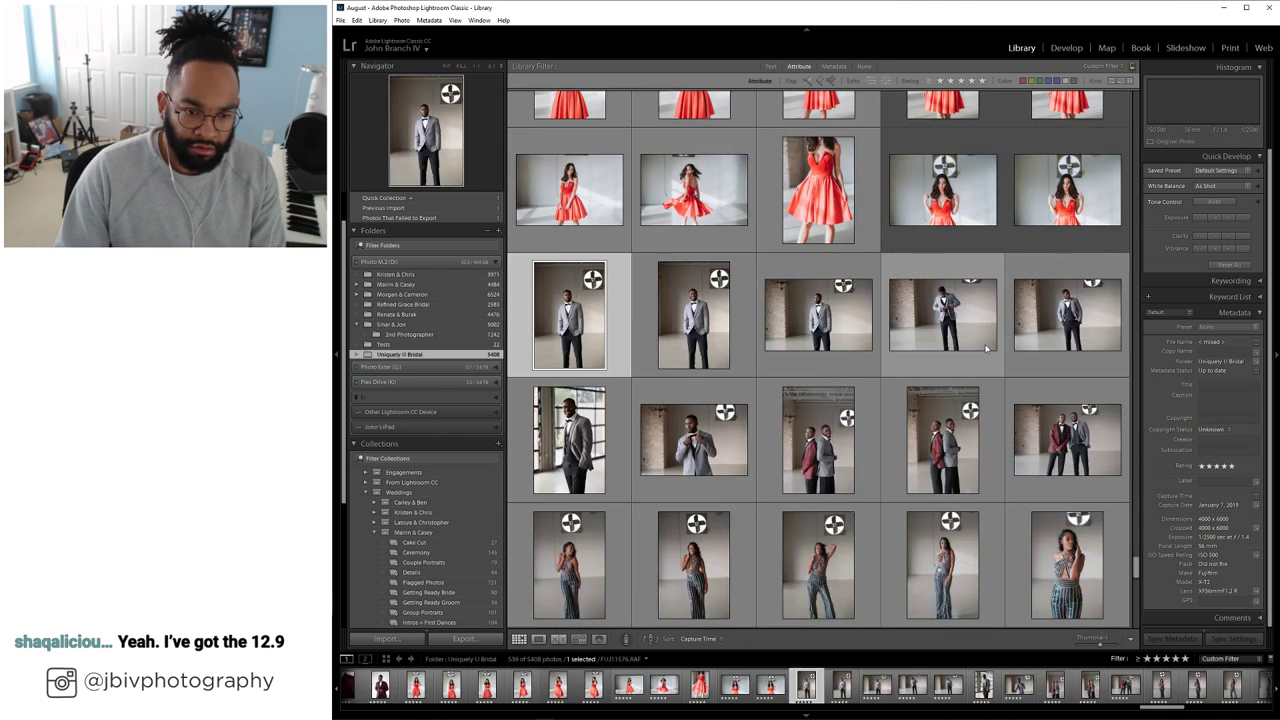
Remove the five-star rating from the range of red-dress photos
scroll(820, 373, up, 2)
scroll(819, 372, up, 2)
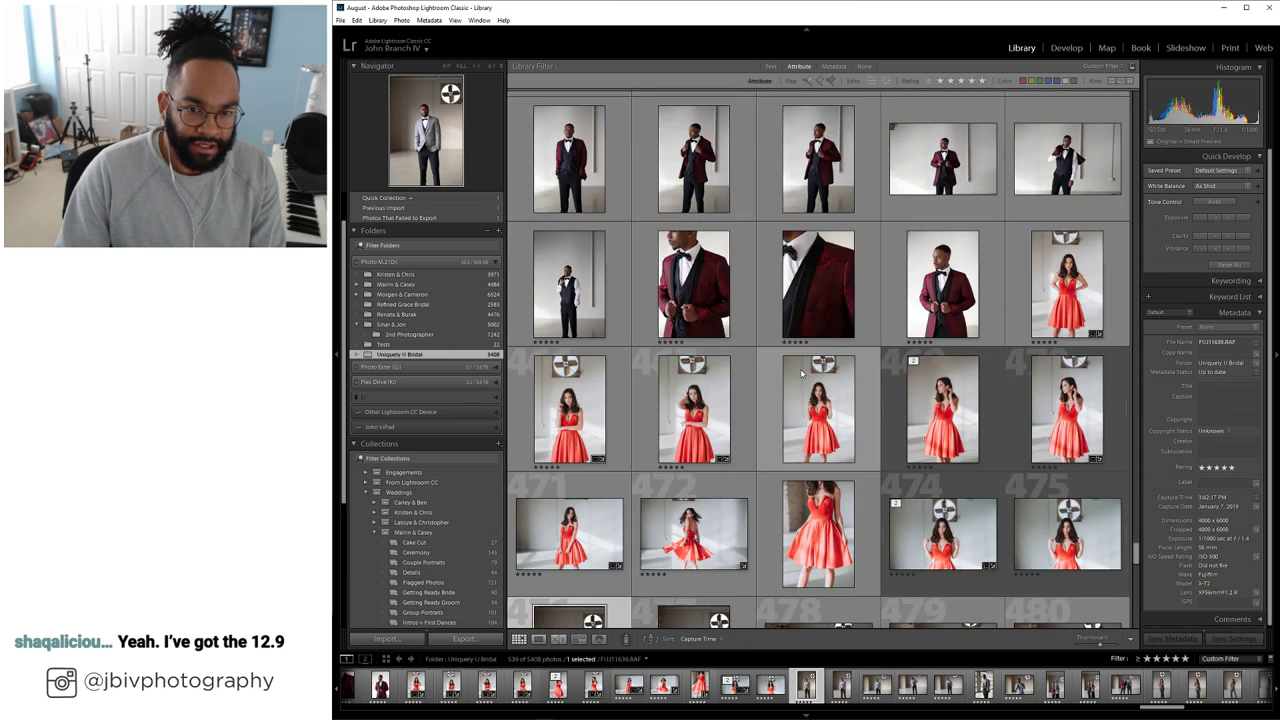
click(1038, 300)
scroll(1040, 305, down, 2)
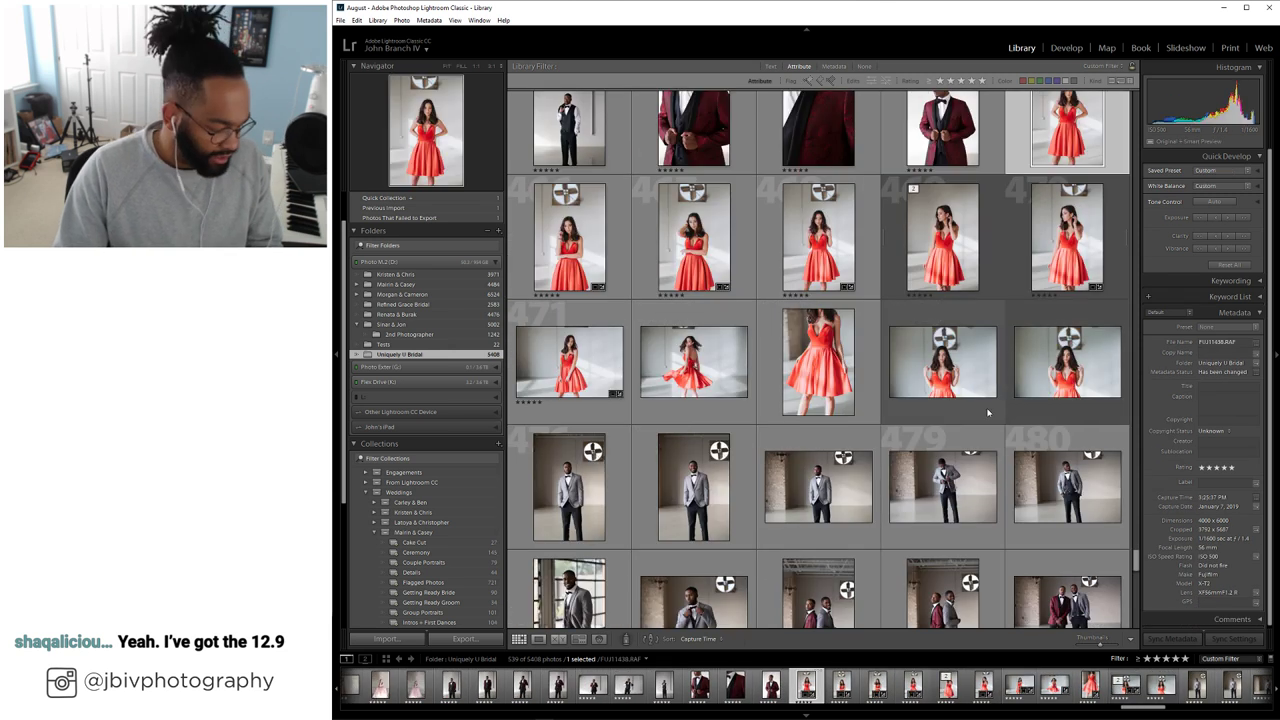
shift+click(1087, 386)
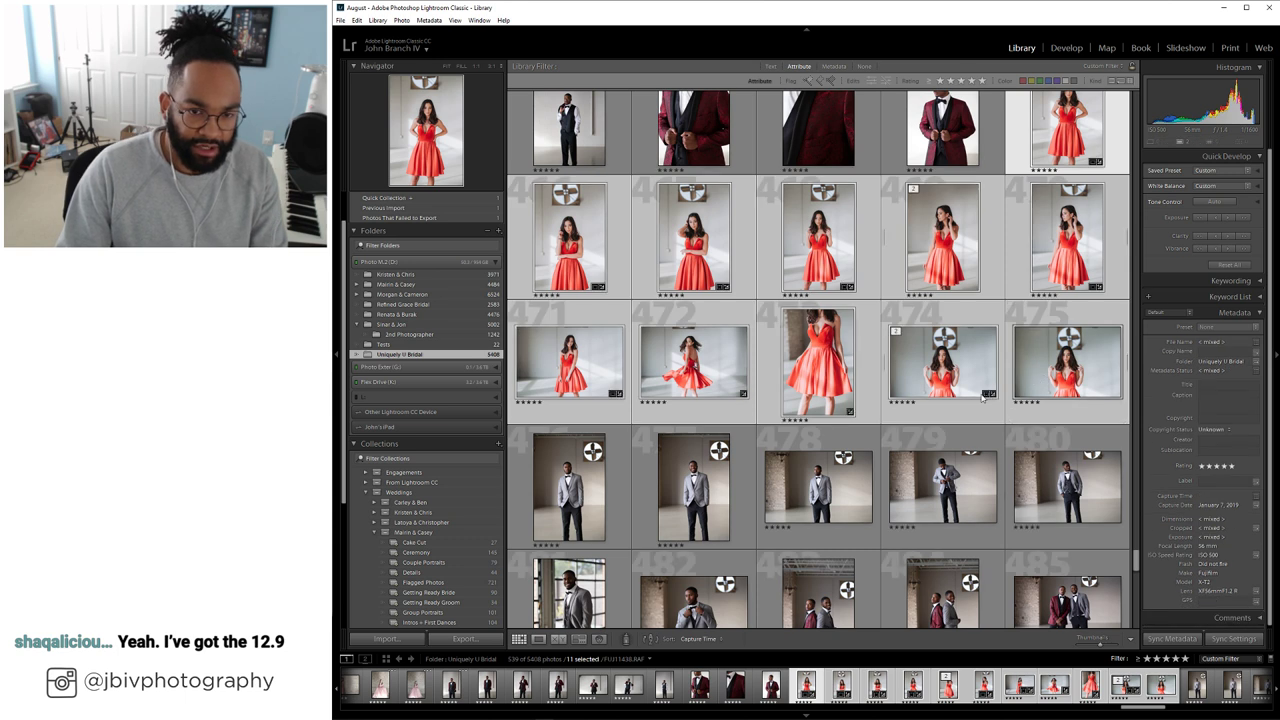
key(4)
Clear the rating on the back-view yellow-dress photo, leaving 527 in the set
scroll(918, 393, up, 6)
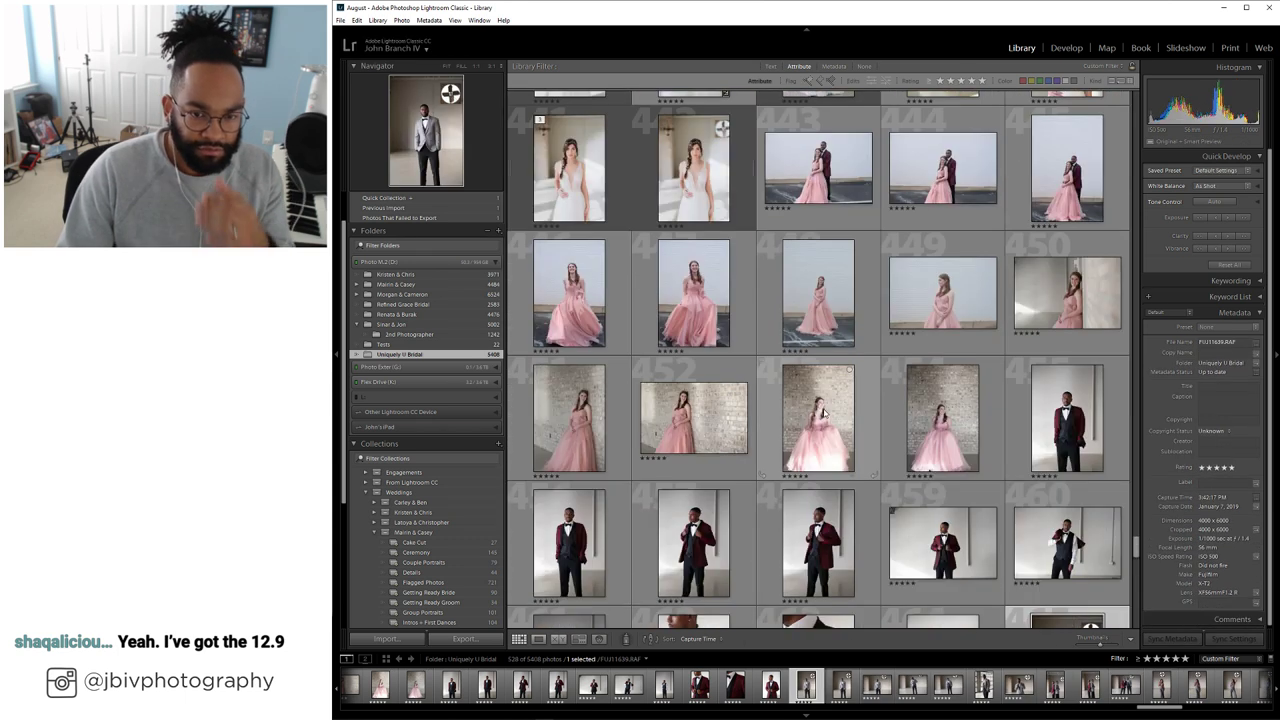
scroll(826, 412, up, 4)
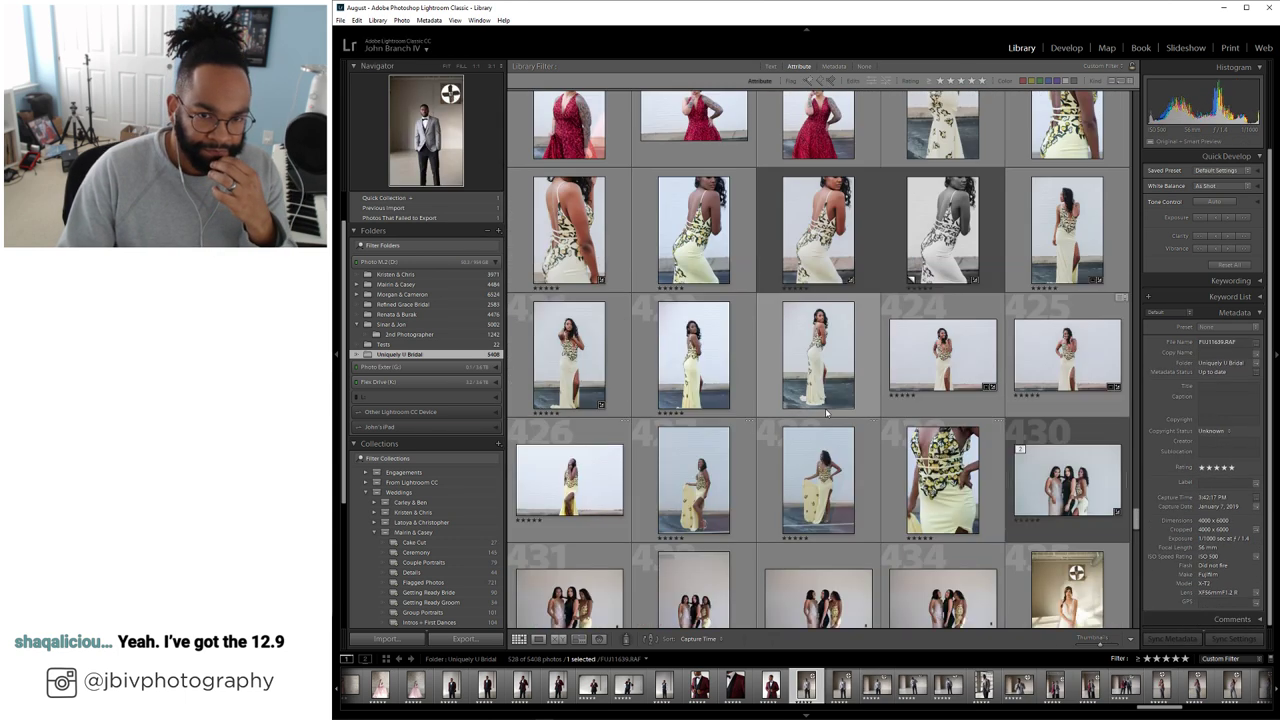
click(700, 255)
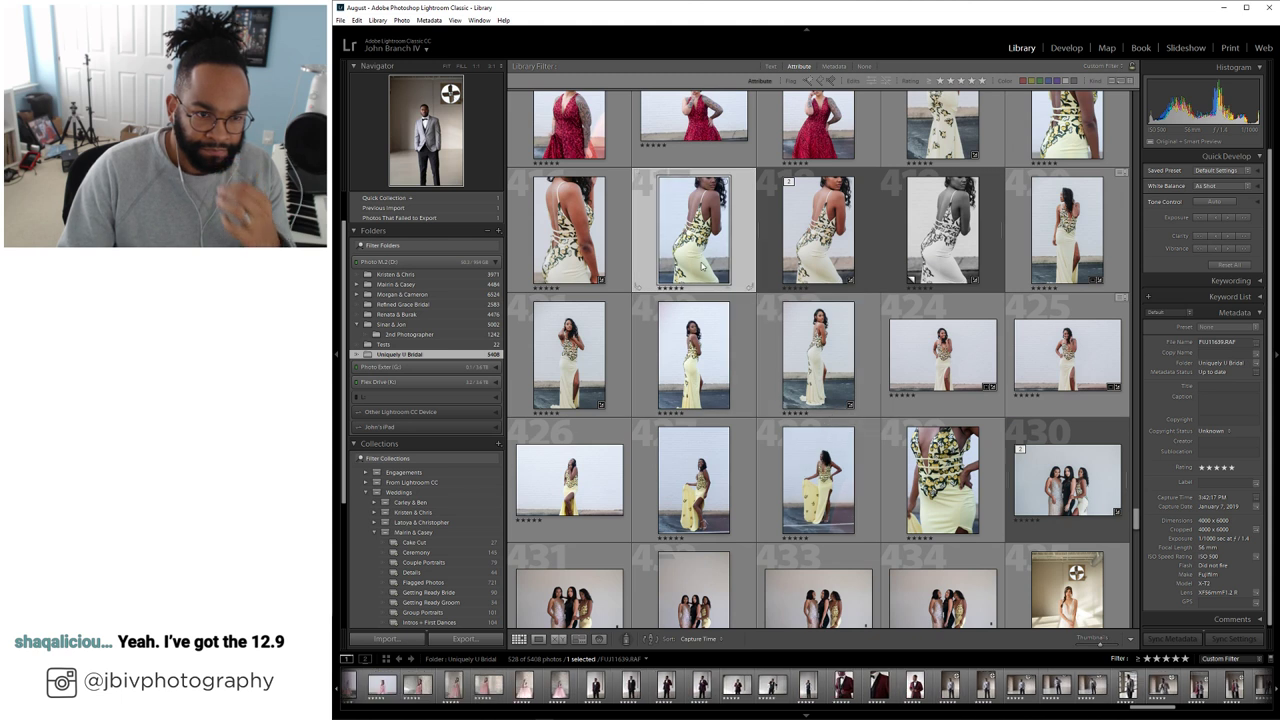
key(0)
scroll(726, 303, up, 1)
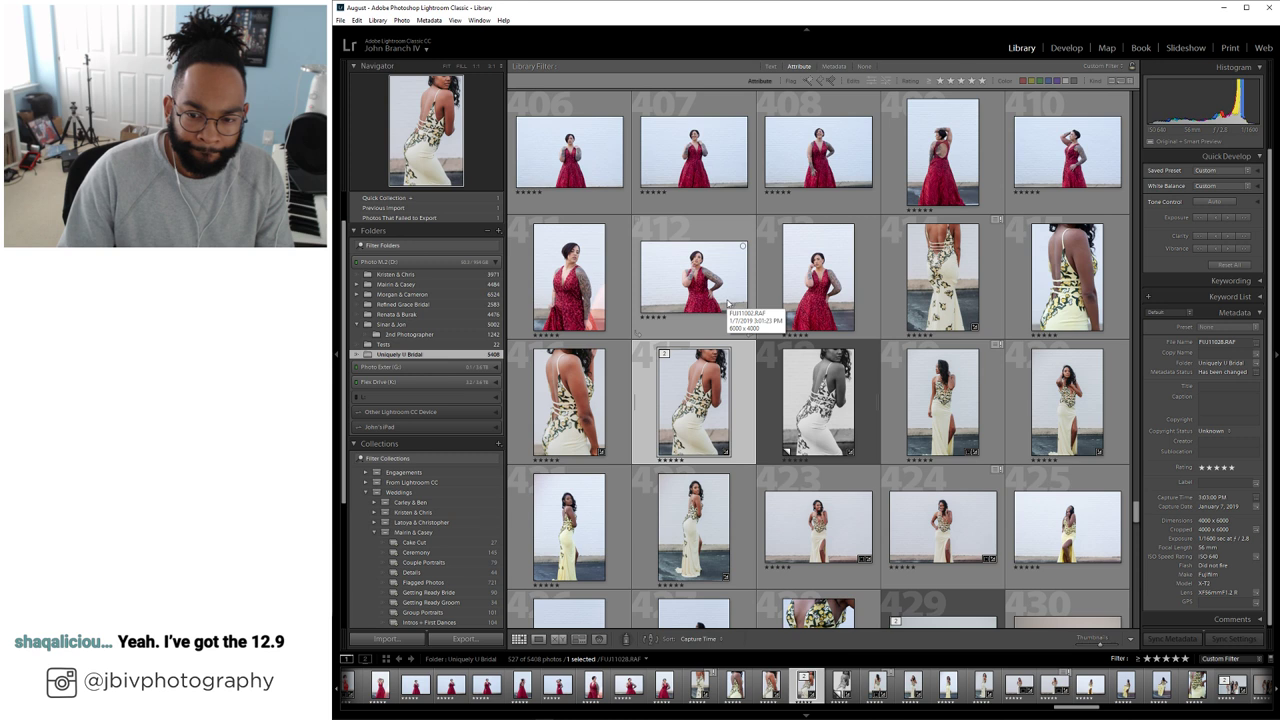
scroll(727, 302, down, 1)
View cream gown FUJI1032 full-size, then step past FUJI1044 and FUJI1045 to the three-woman group portrait
double_click(935, 305)
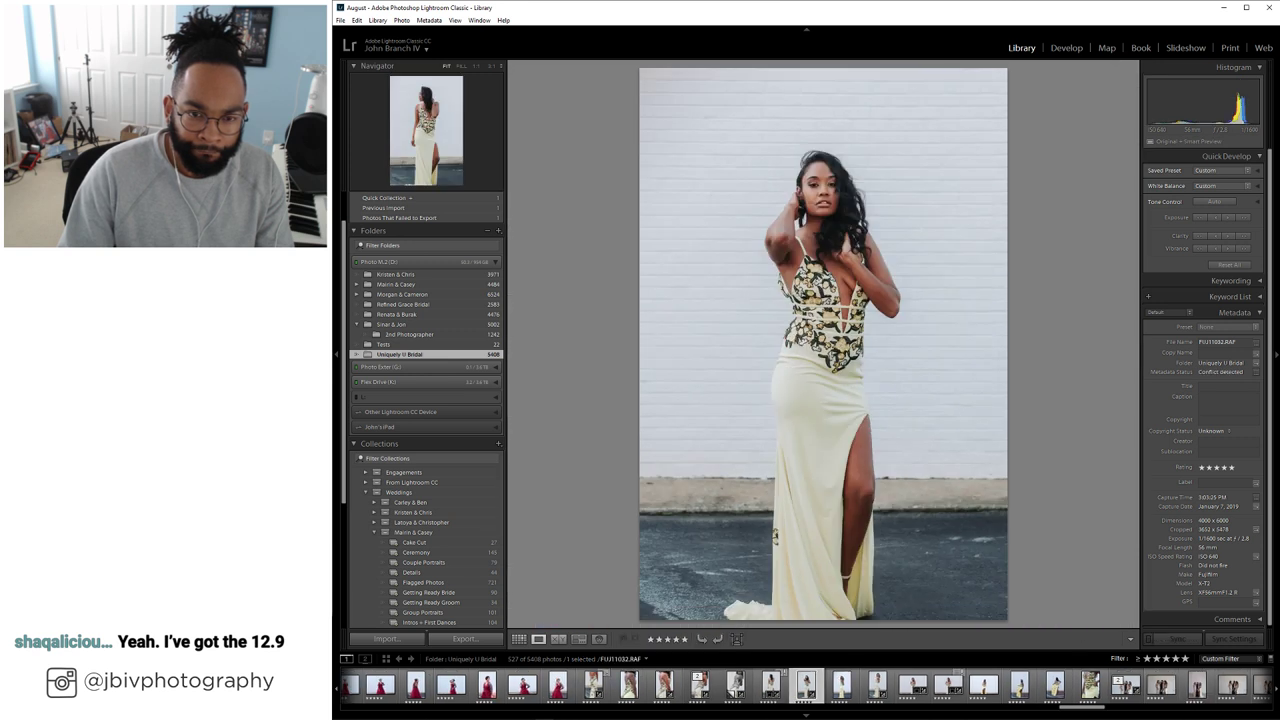
key(Right)
key(Right)
key(Right)
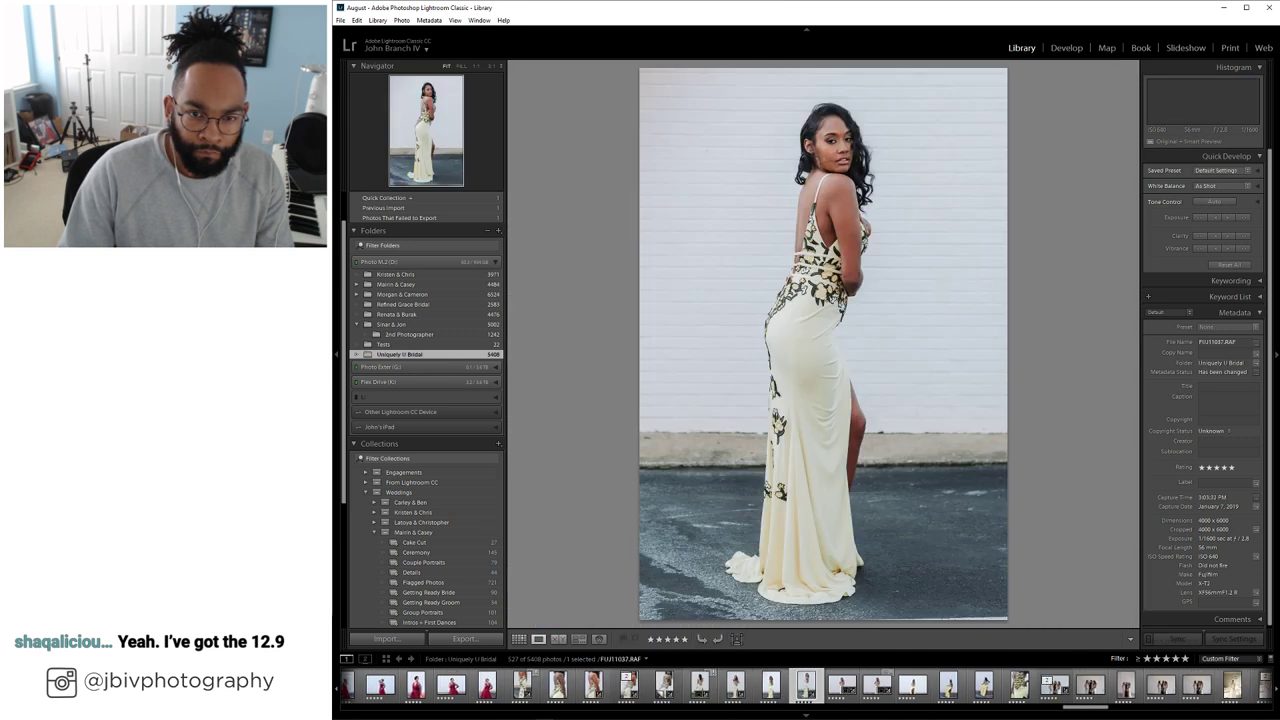
key(Left)
key(Right)
key(Right)
key(Right)
key(Right)
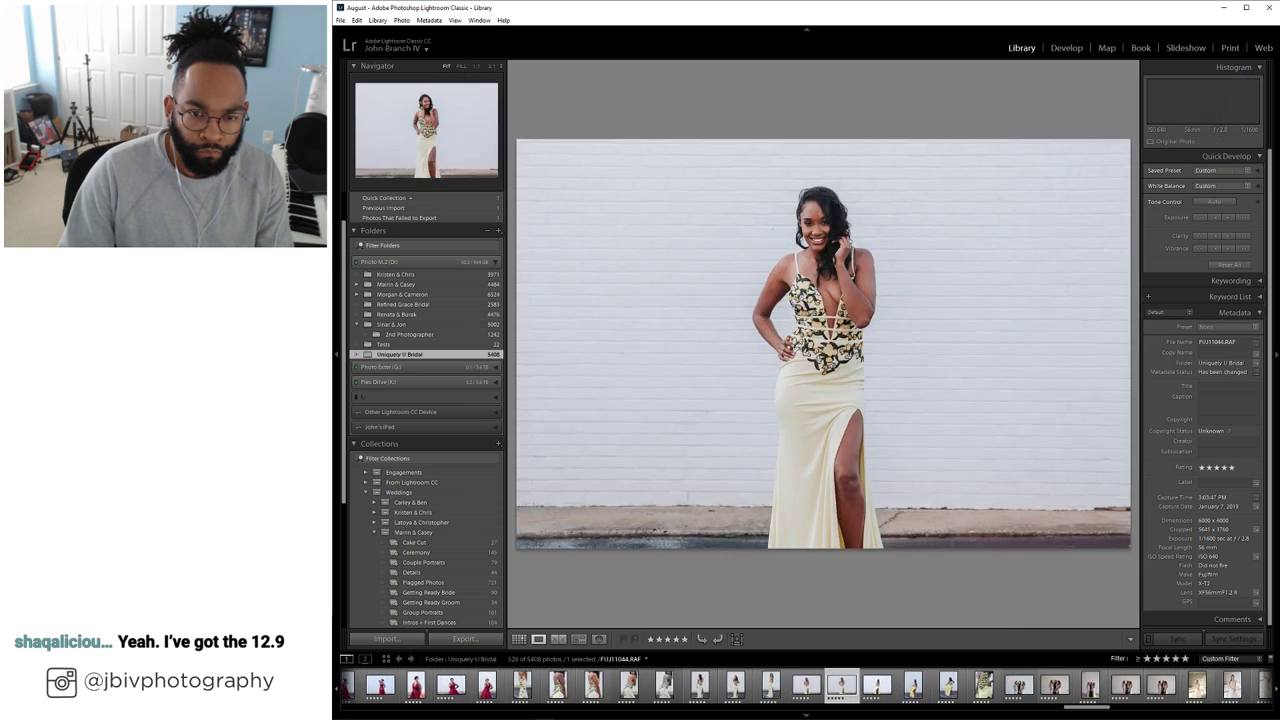
key(Right)
key(Left)
key(Right)
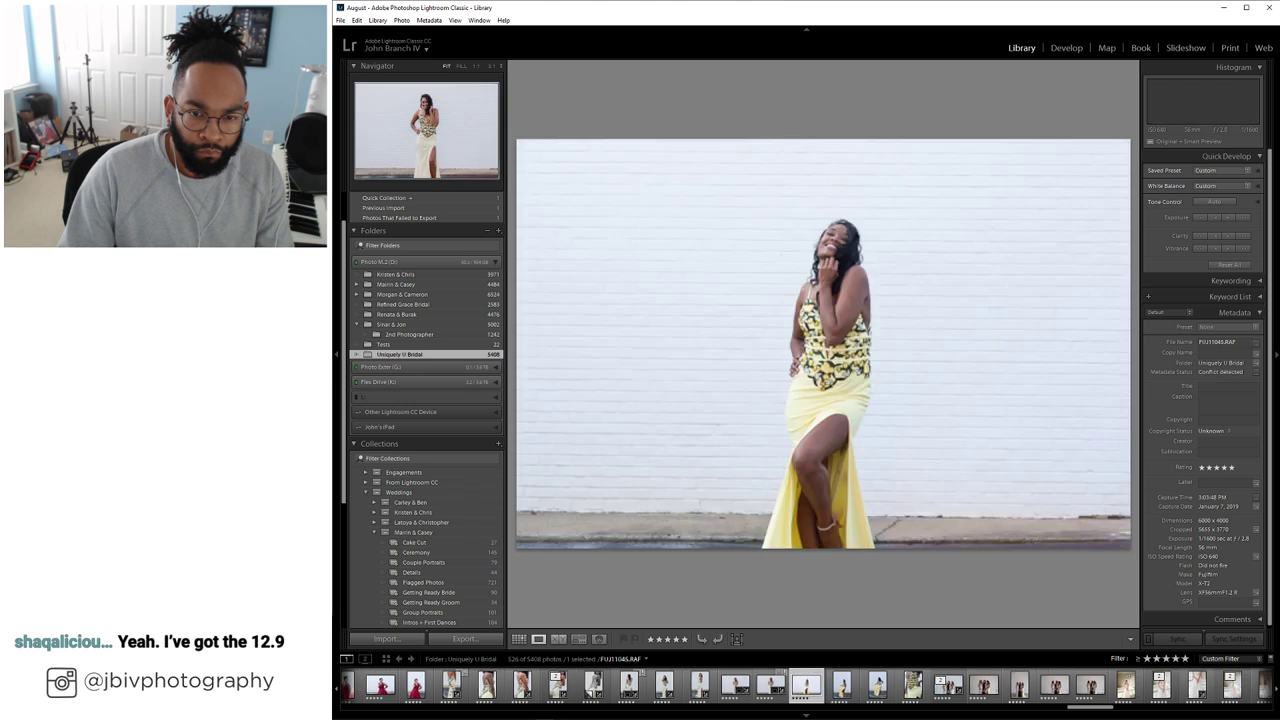
key(Right)
key(Right)
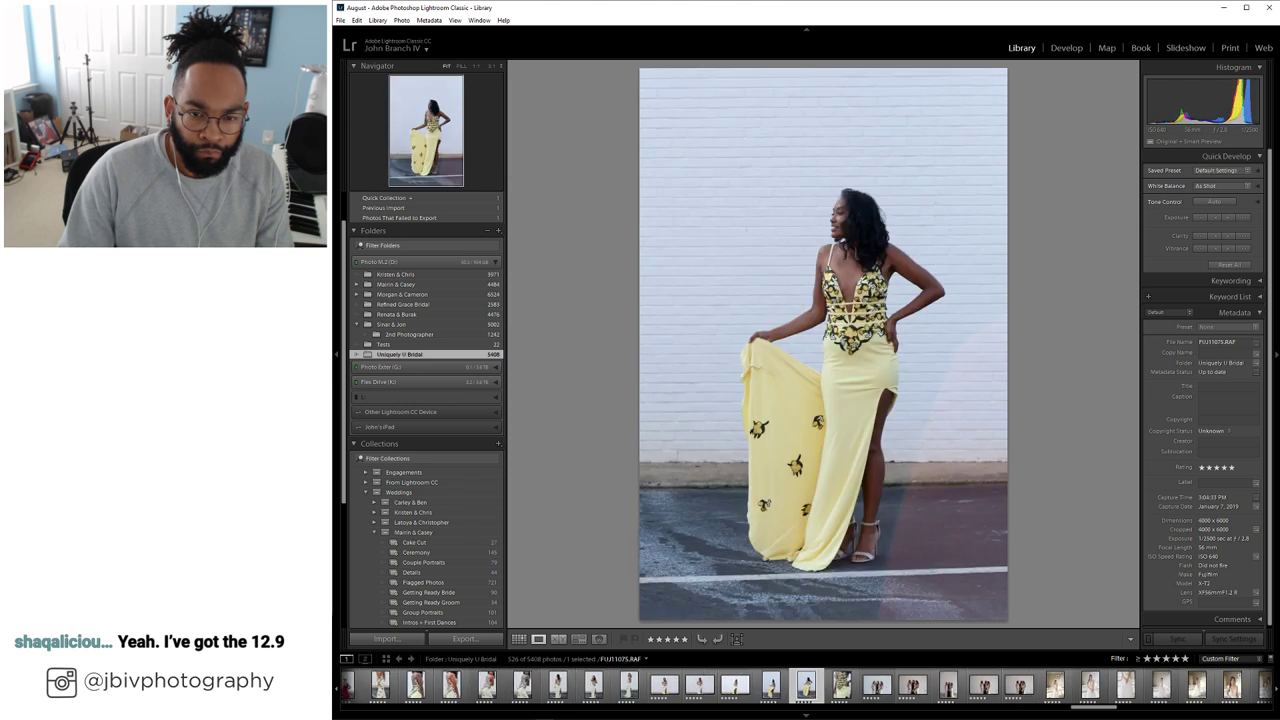
key(Right)
key(Right)
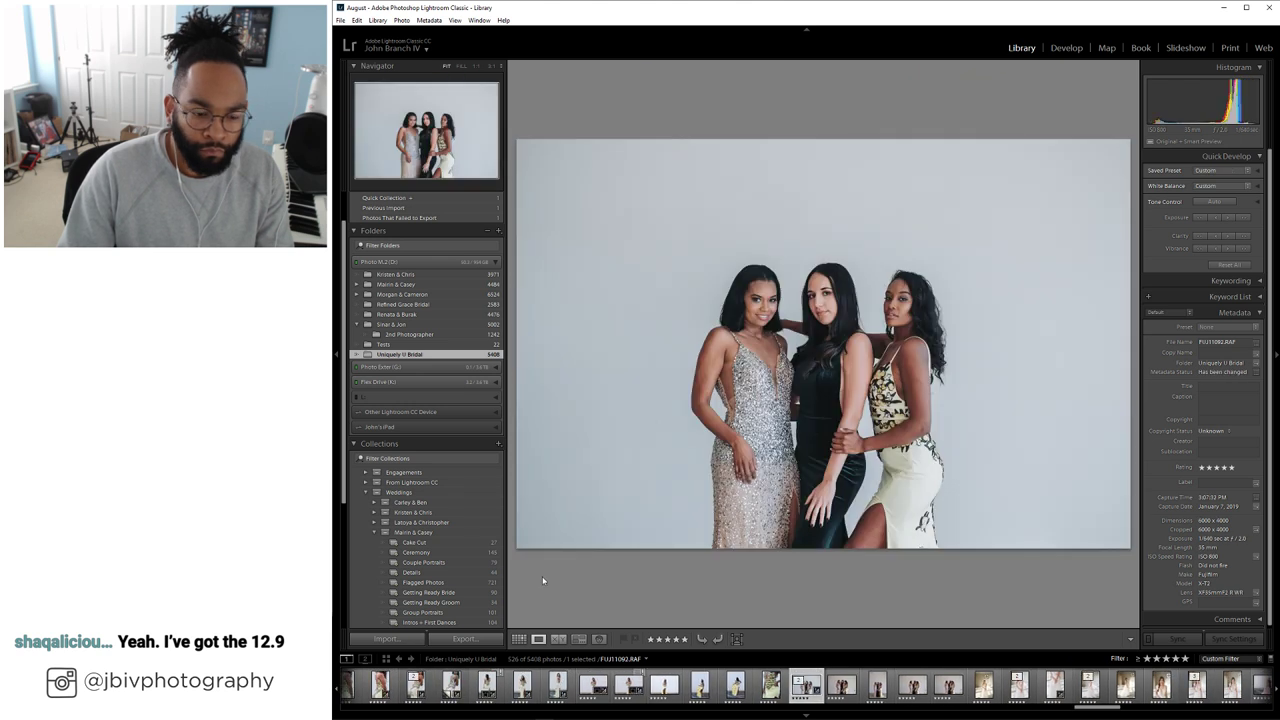
Back in the grid, open the black-dress photo full-size for review
click(519, 638)
scroll(755, 444, up, 2)
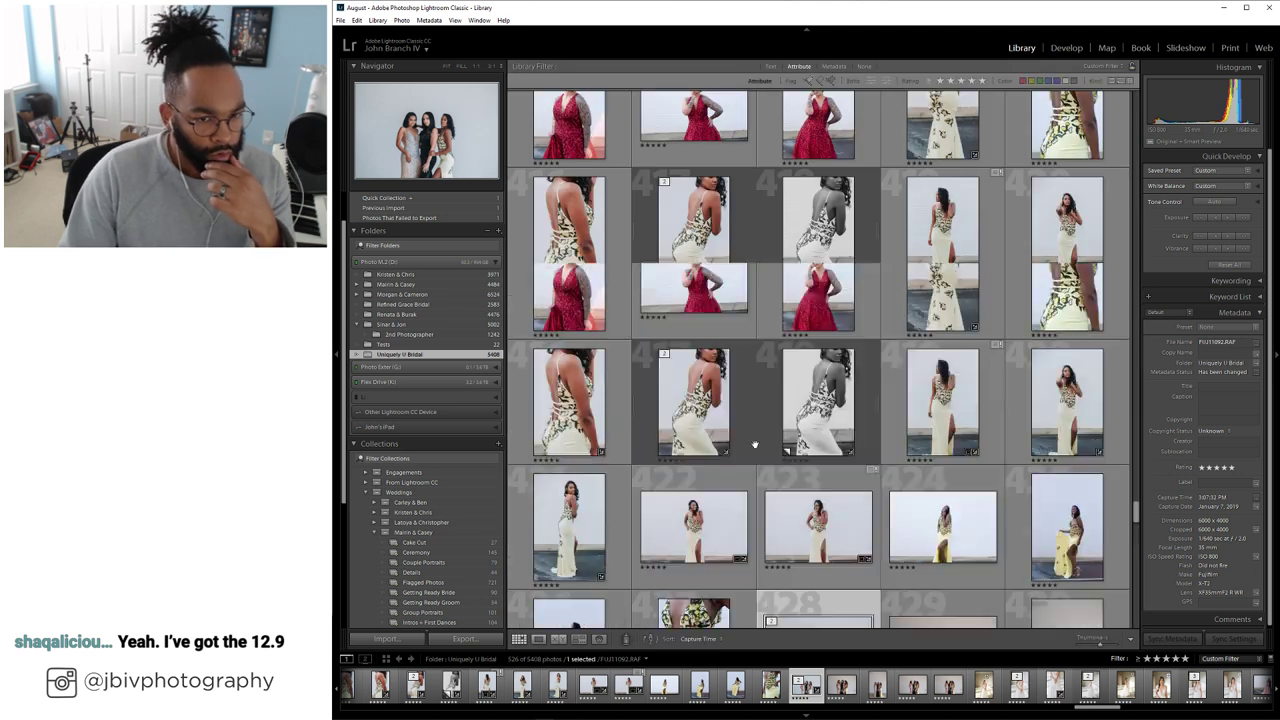
scroll(755, 444, up, 2)
scroll(755, 445, up, 2)
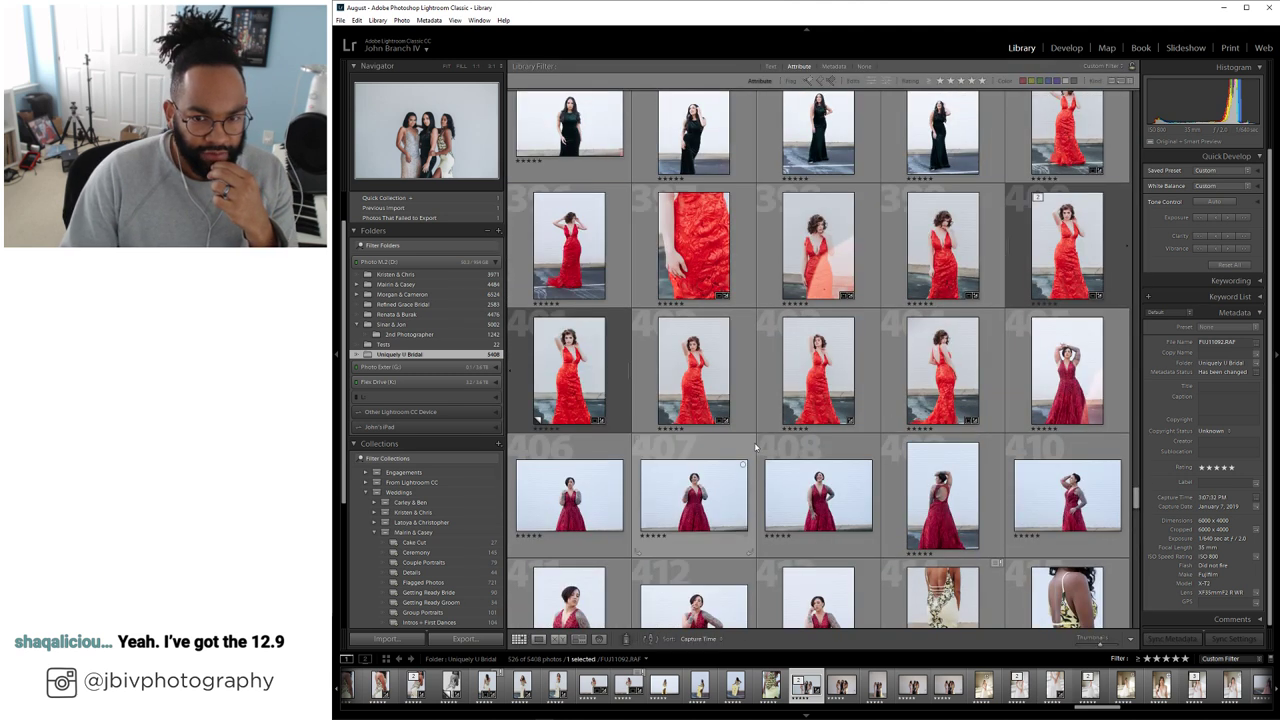
scroll(755, 446, up, 2)
scroll(753, 446, up, 2)
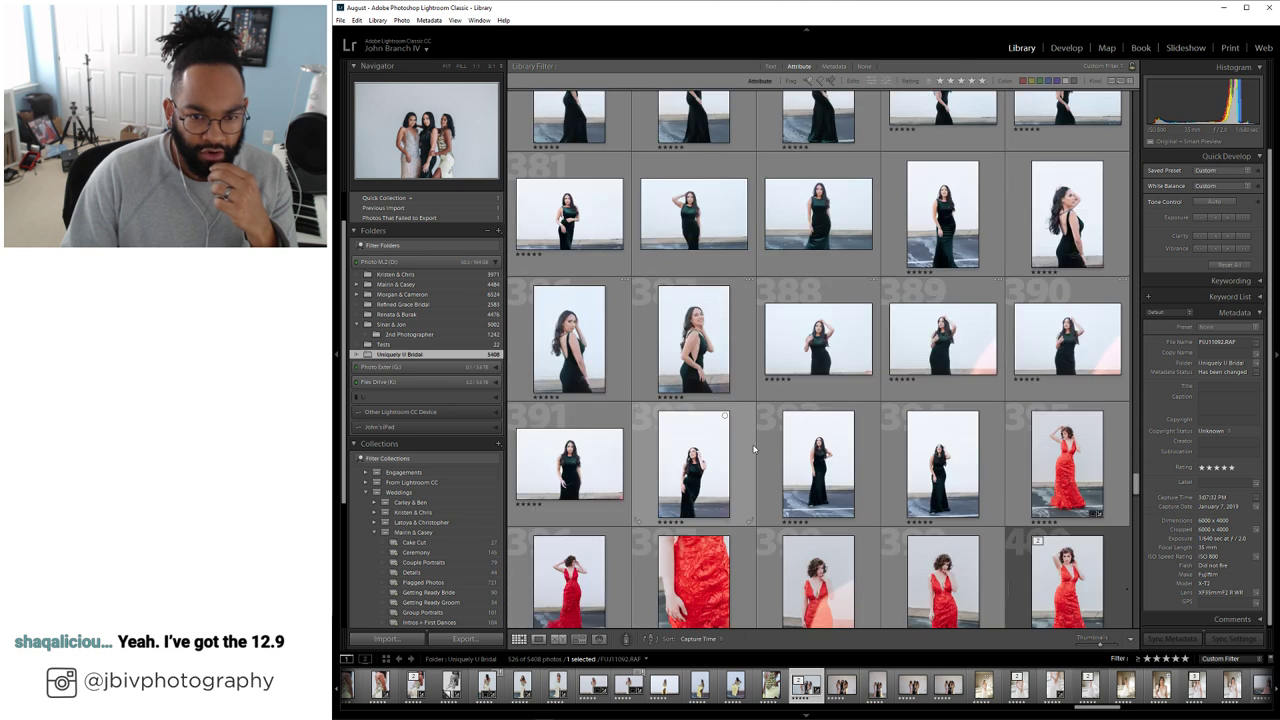
scroll(753, 449, up, 2)
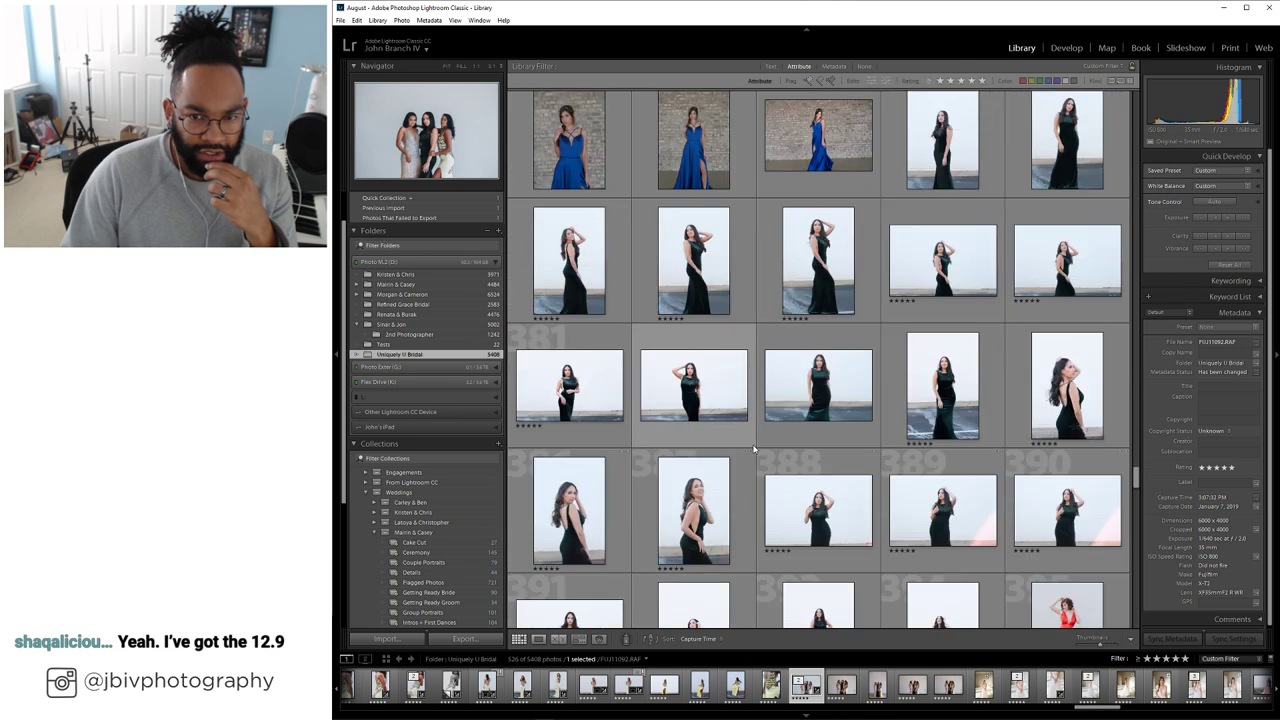
double_click(950, 185)
Step through the velvet dress shots, clearing the rating on two weak frames
key(Right)
key(Right)
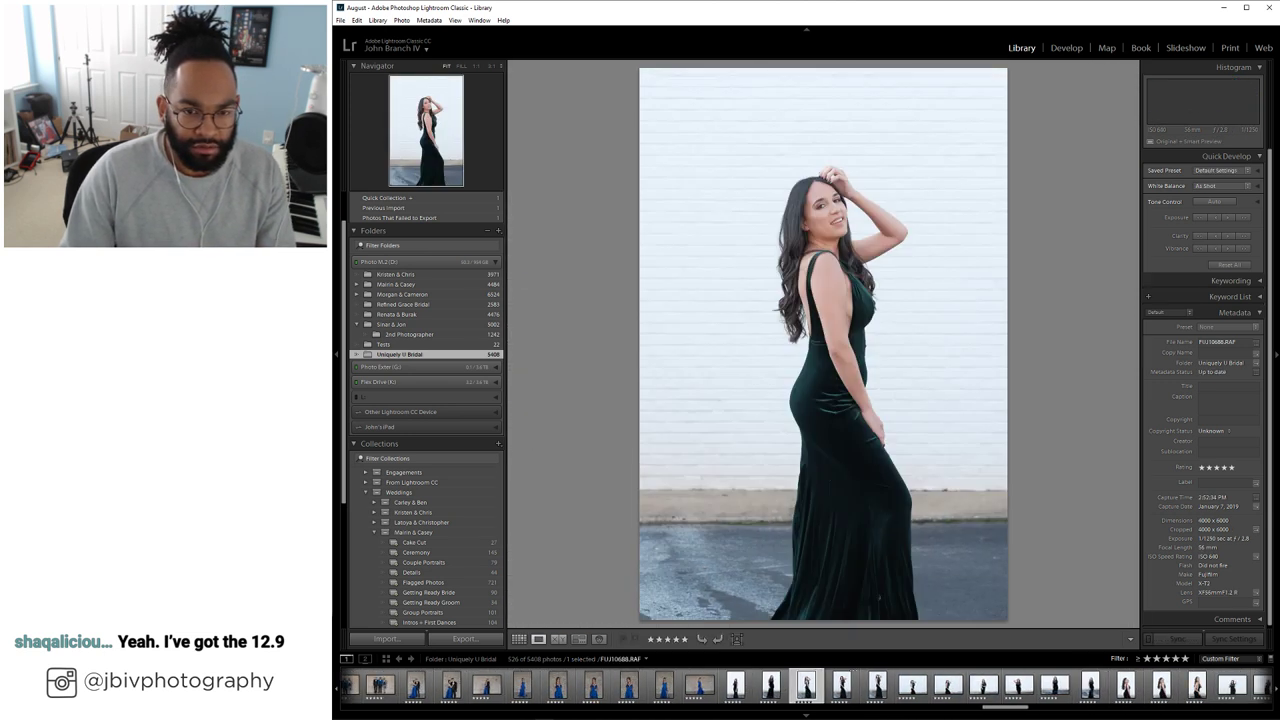
key(Right)
key(Right)
key(Right)
key(Right)
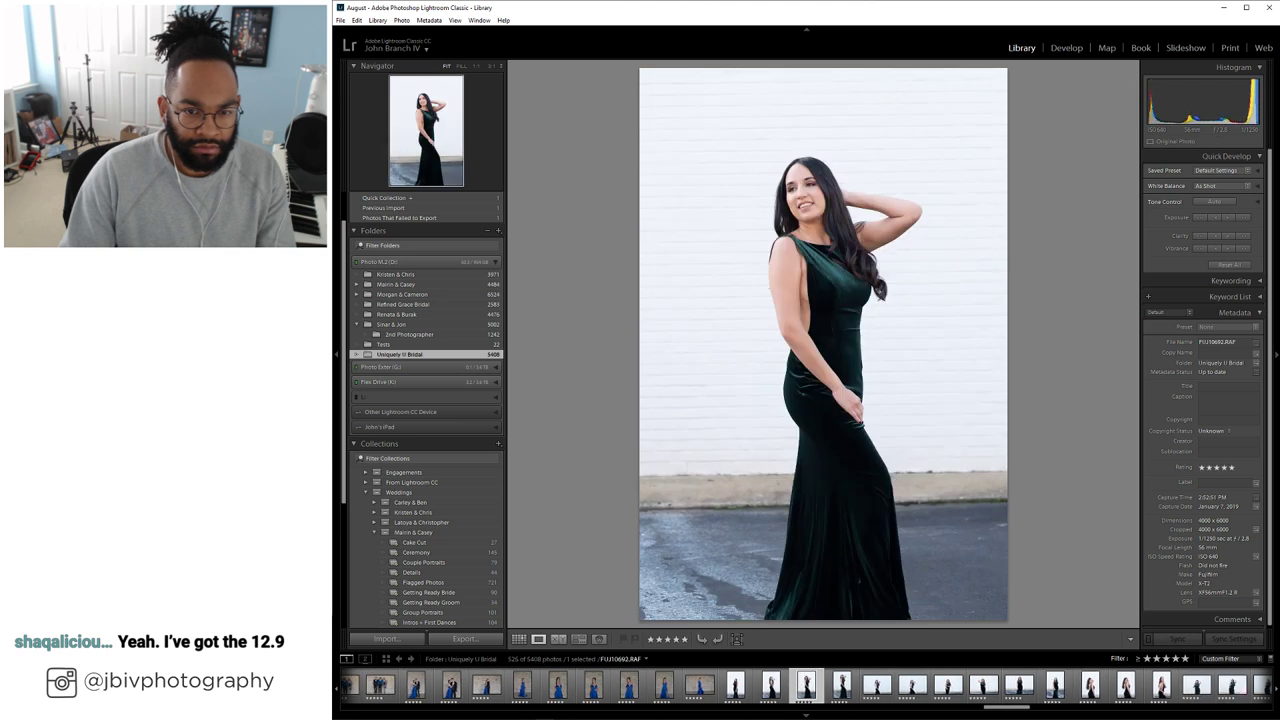
key(Right)
key(Right)
key(Right)
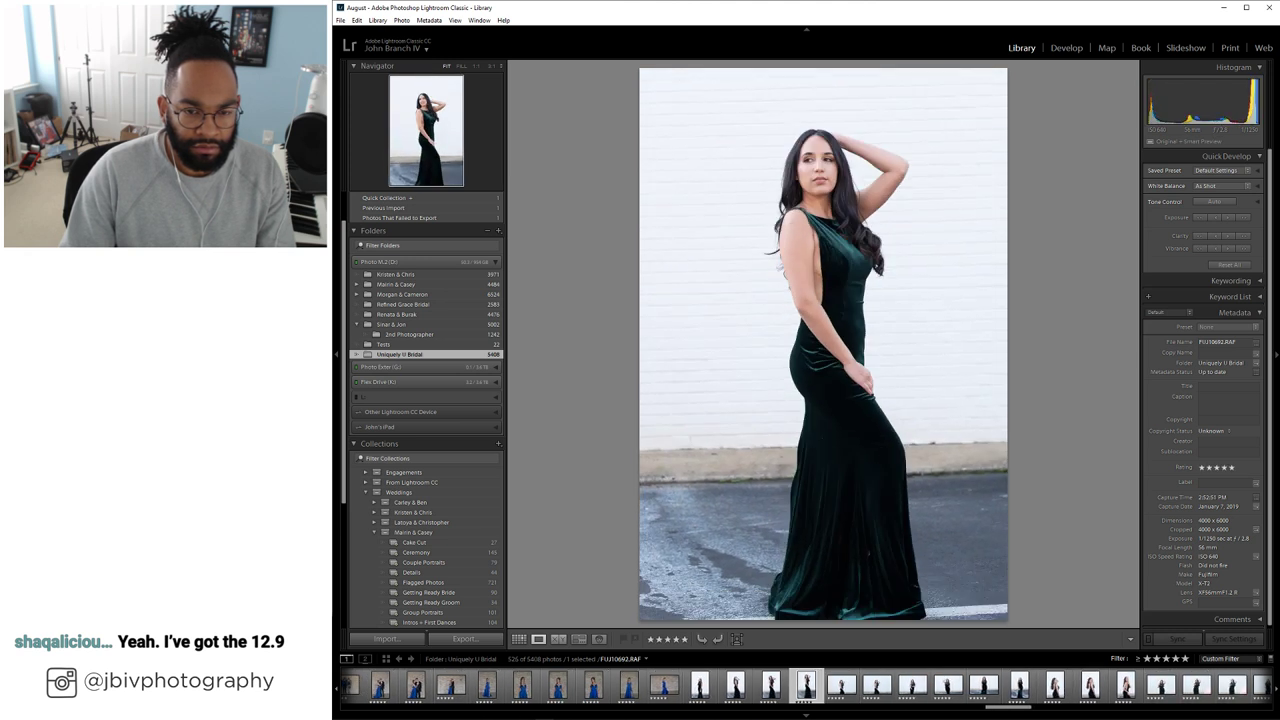
key(Right)
key(Right)
key(Right)
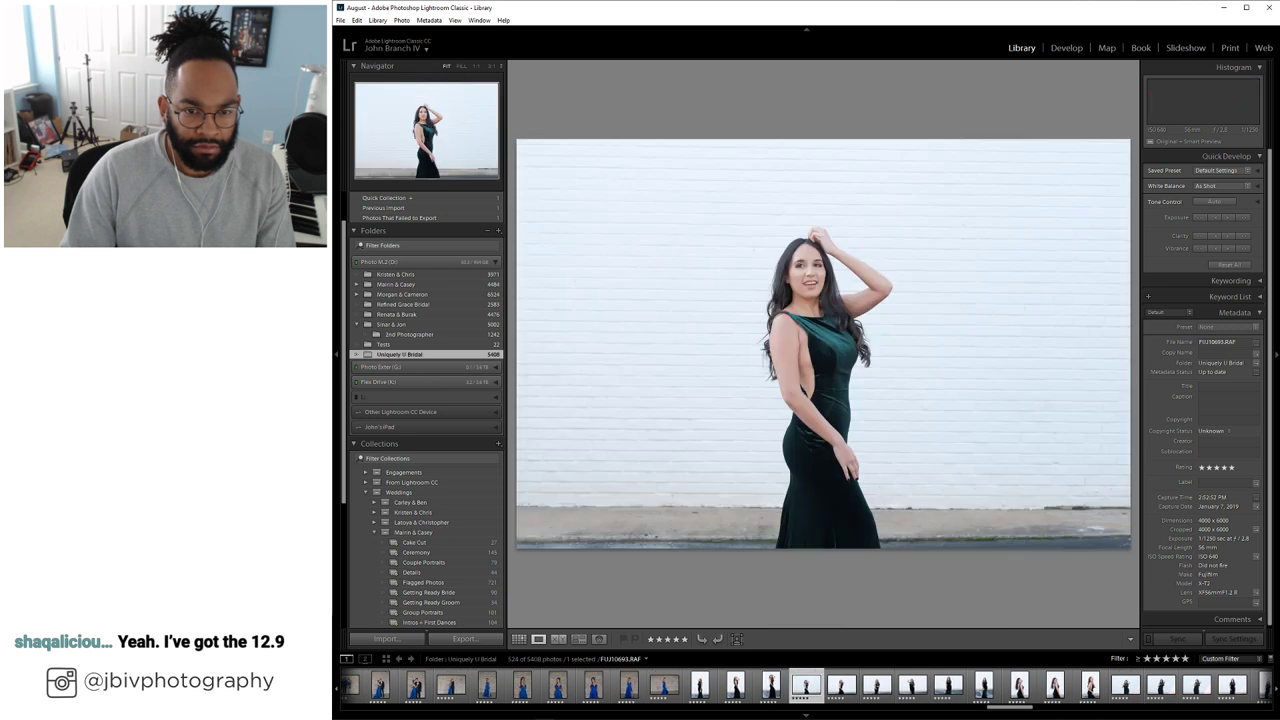
key(Right)
key(Right)
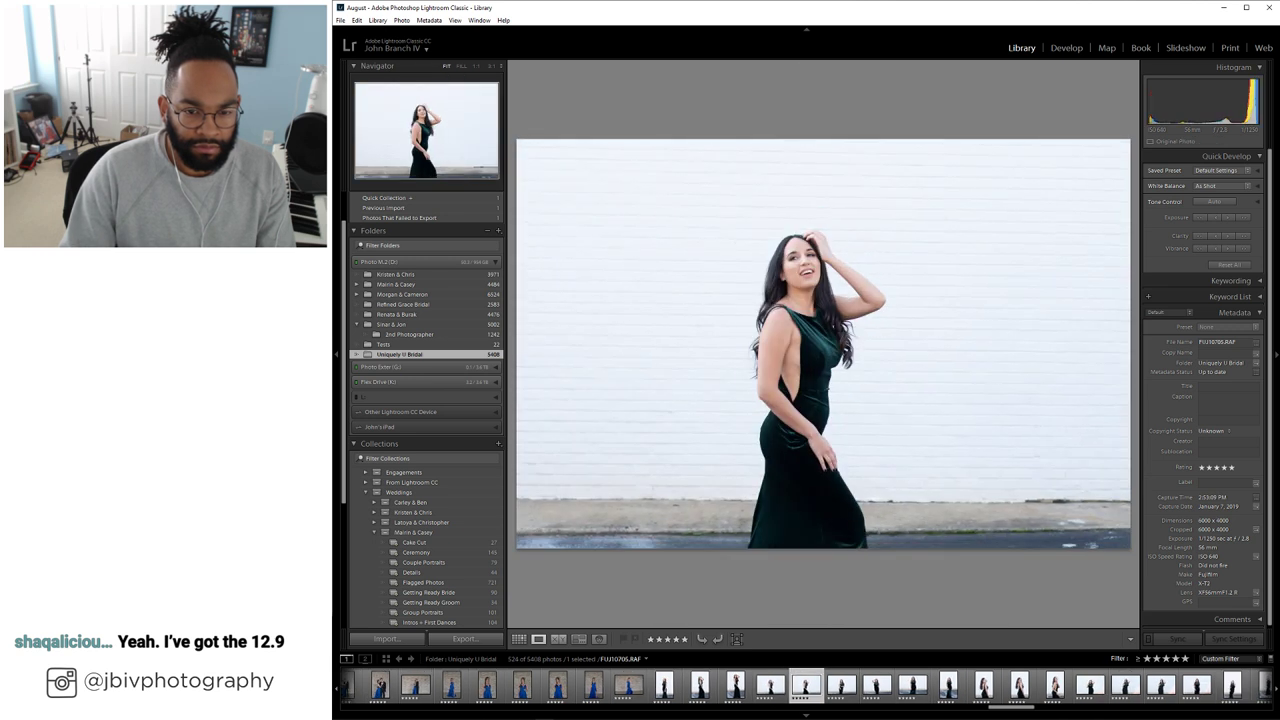
key(0)
key(Right)
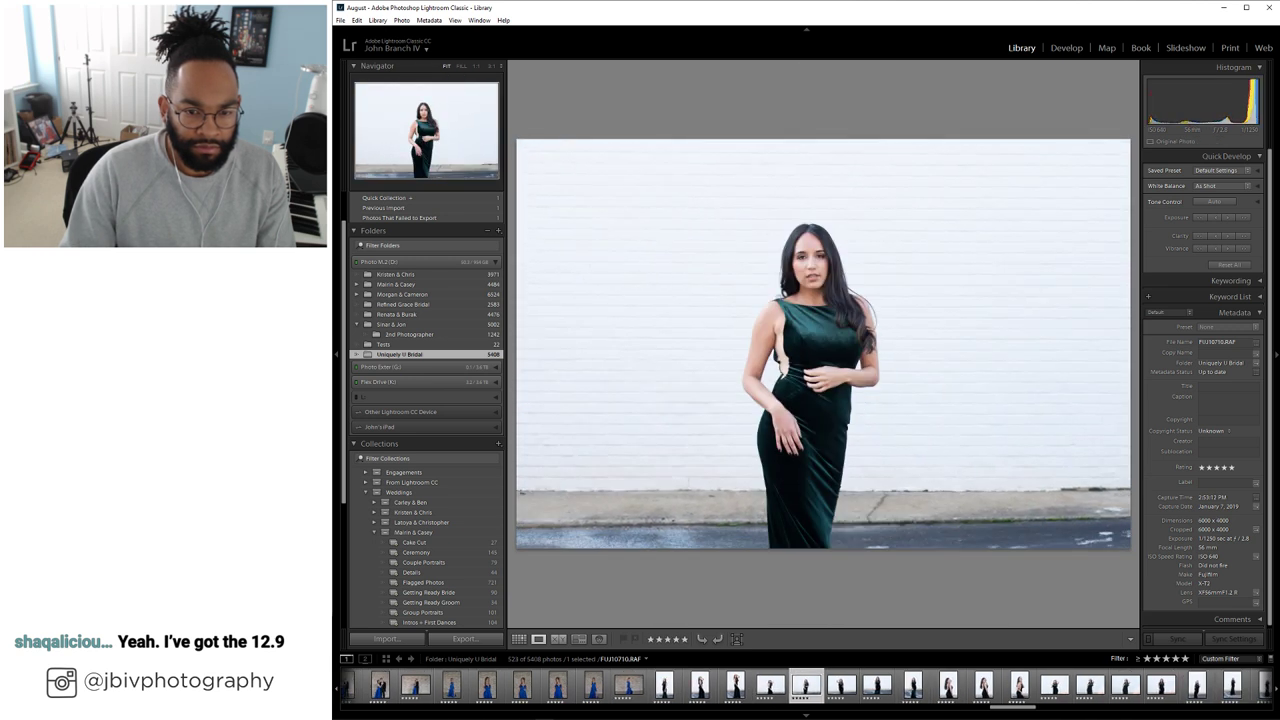
key(Right)
key(Right)
key(Right)
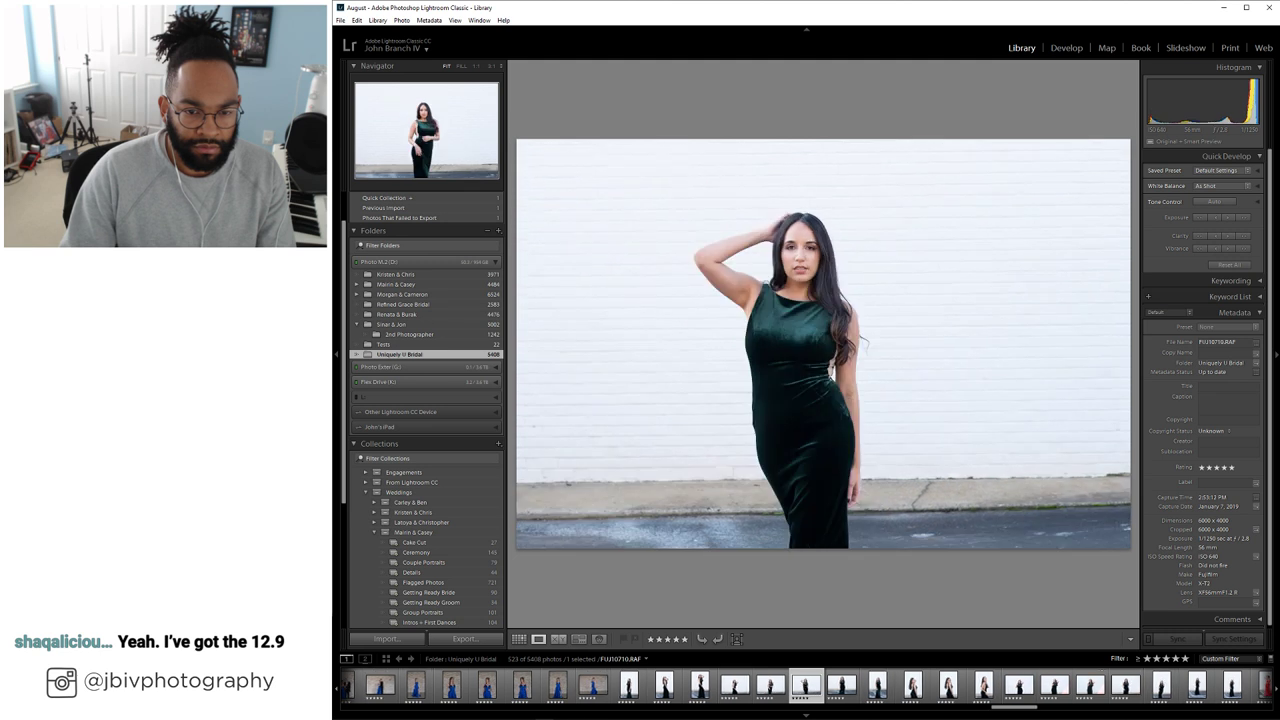
key(Right)
Continue through the green-dress frames and unrate one more reject
key(Right)
key(Right)
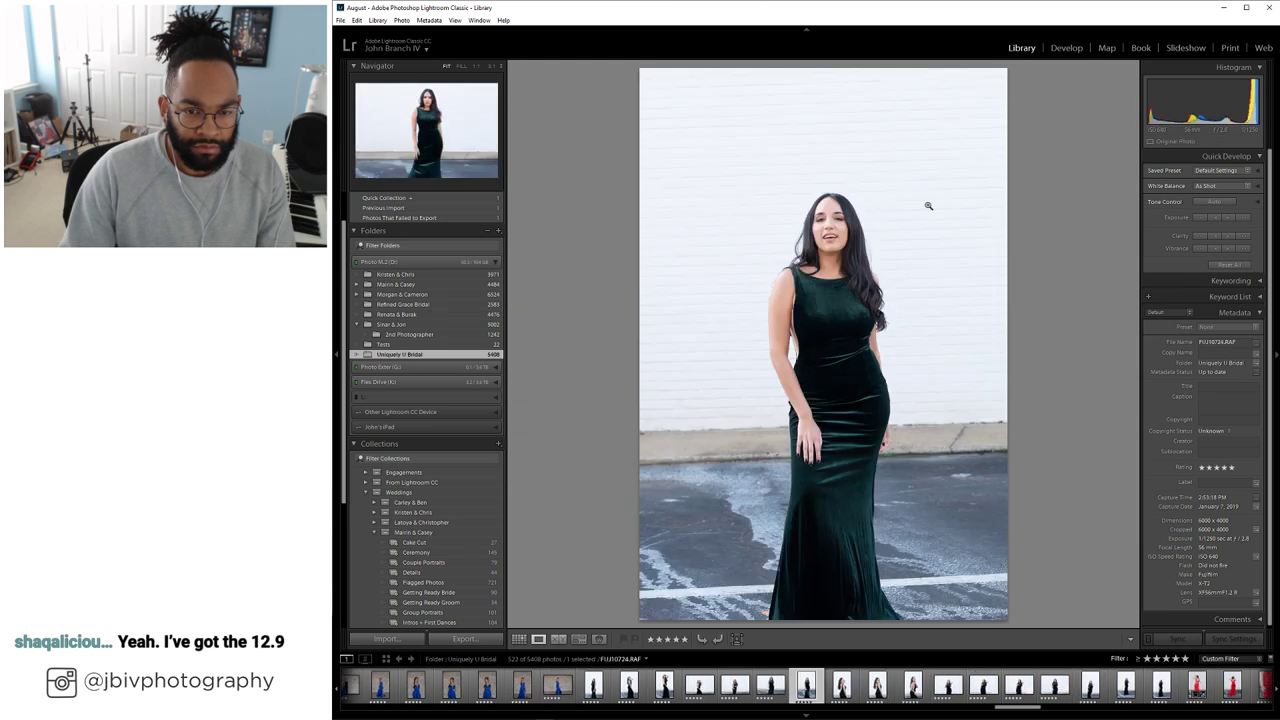
key(0)
key(Right)
key(Right)
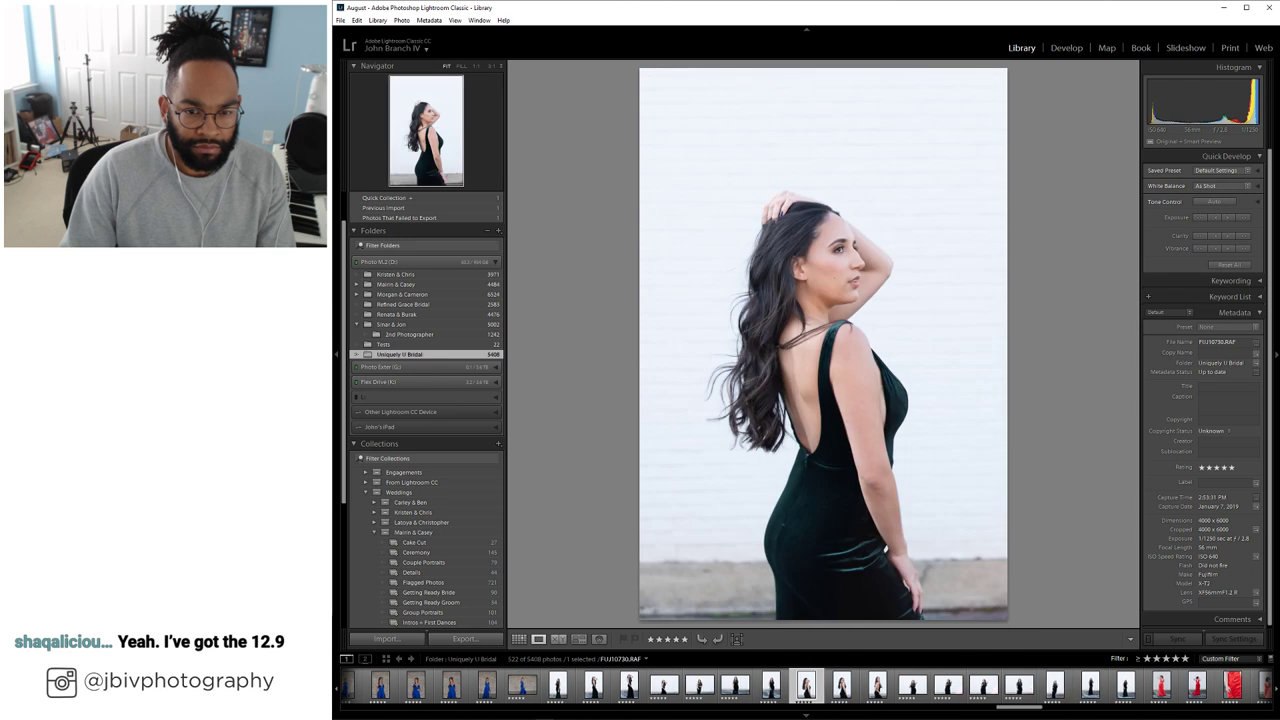
key(Right)
key(Right)
key(Right)
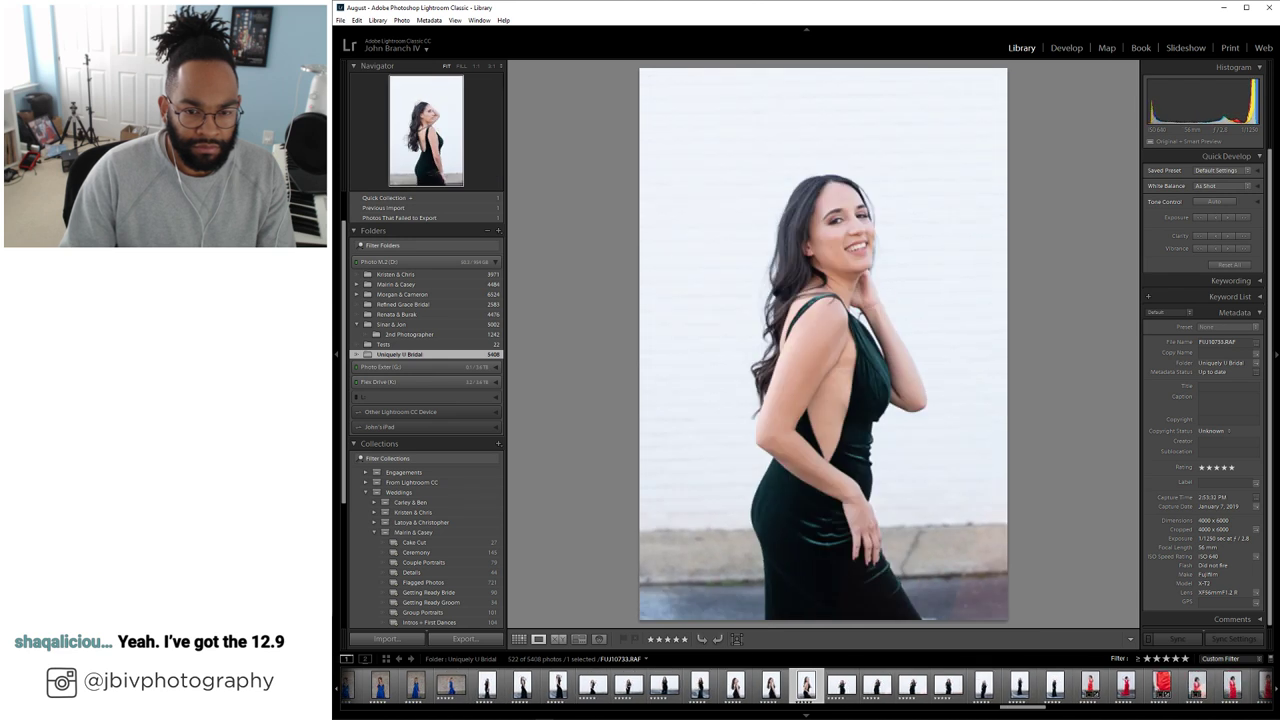
key(Right)
key(Right)
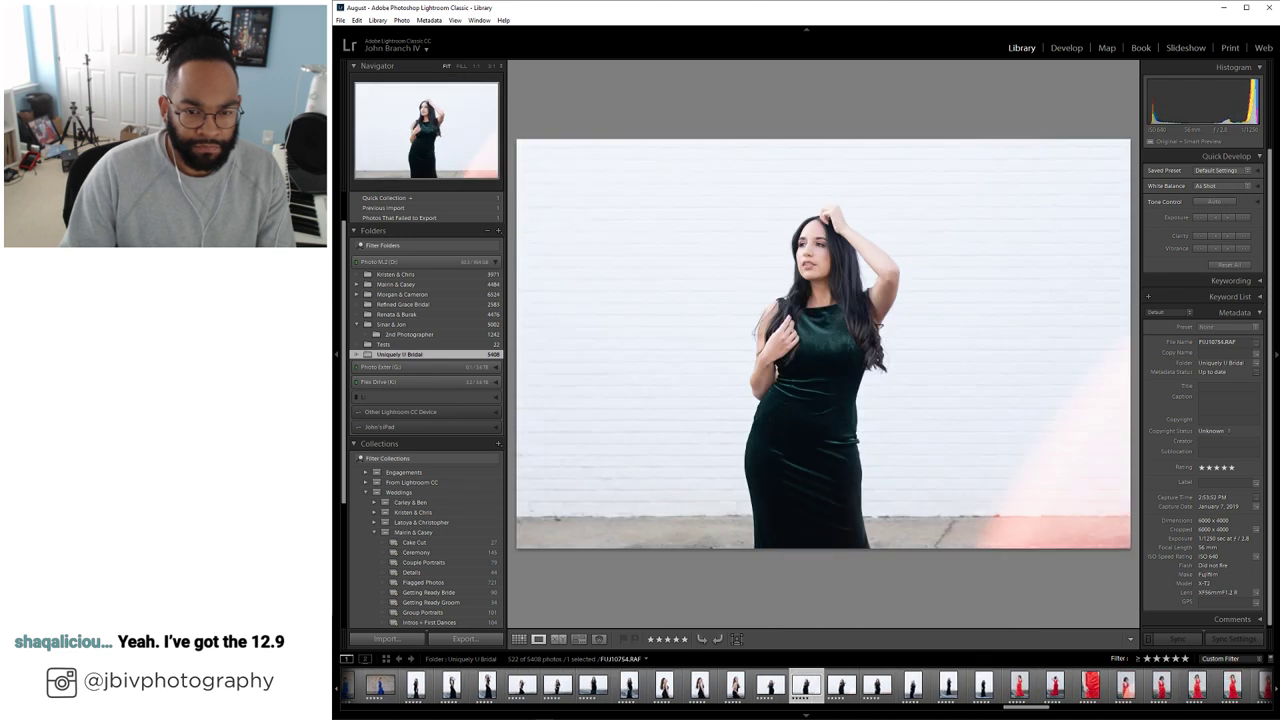
key(Right)
key(Right)
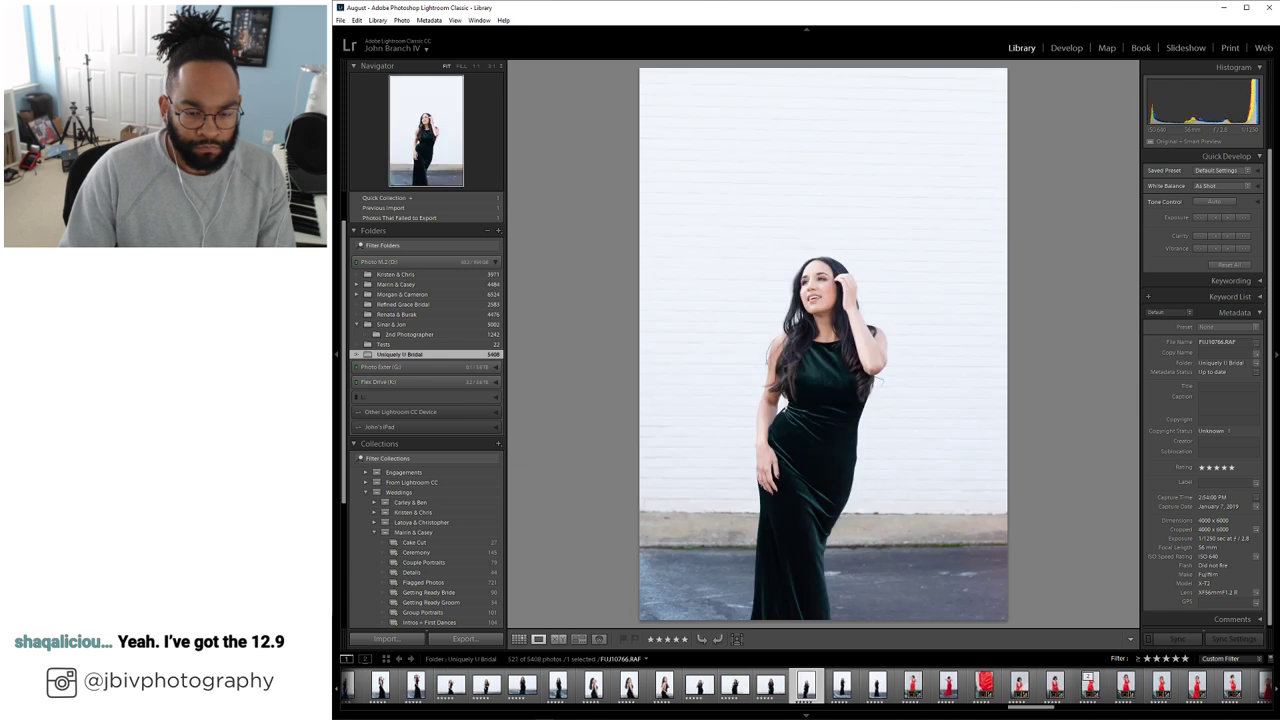
key(Right)
key(0)
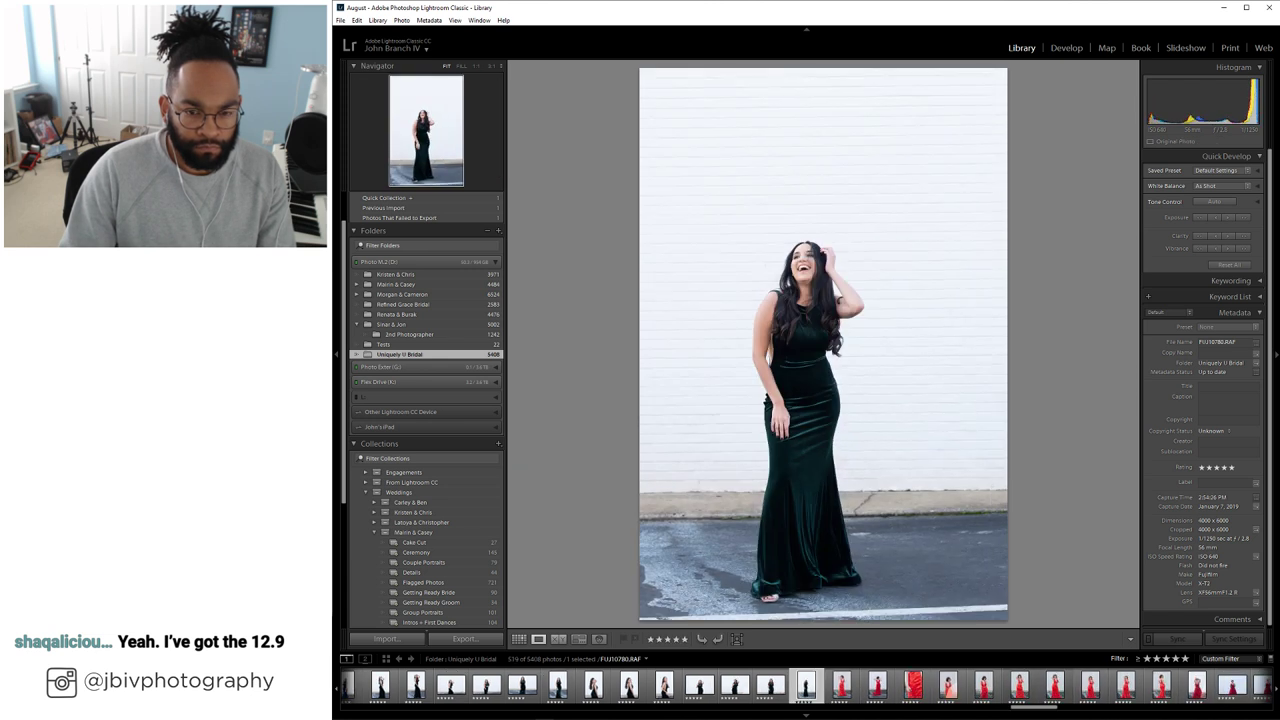
Return to the grid and select the first green velvet dress photo
key(Right)
key(Left)
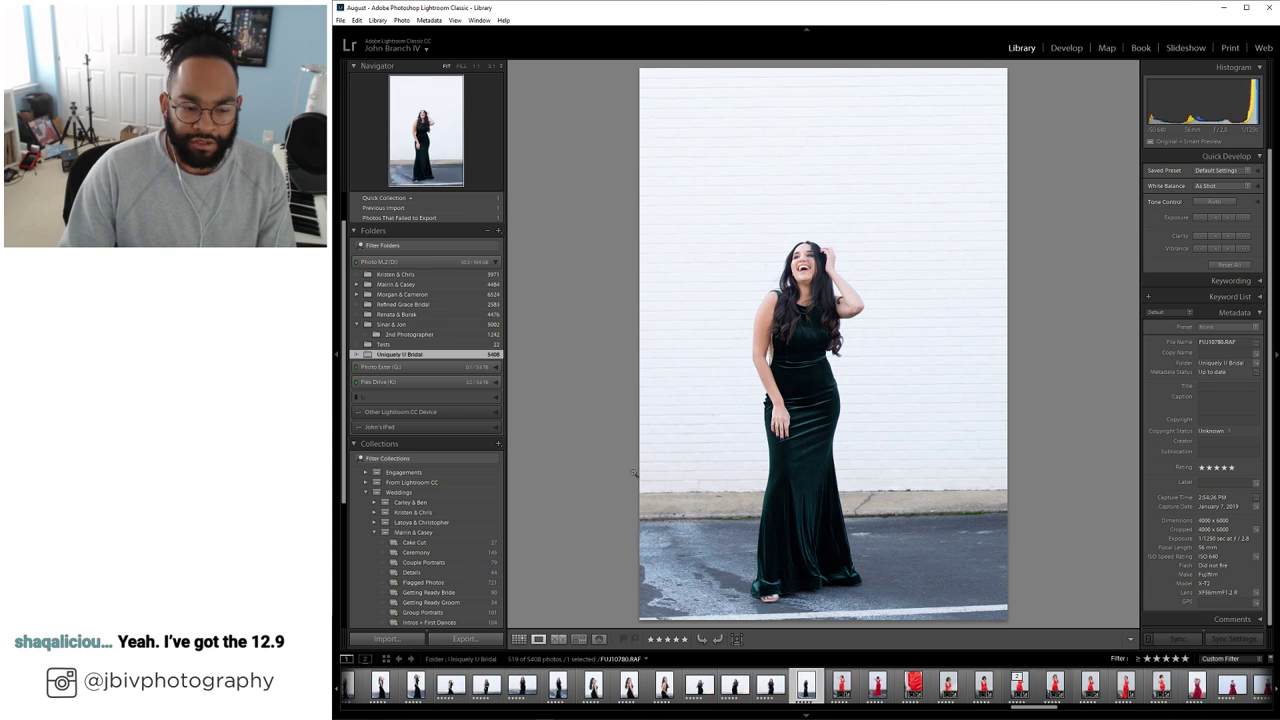
click(518, 640)
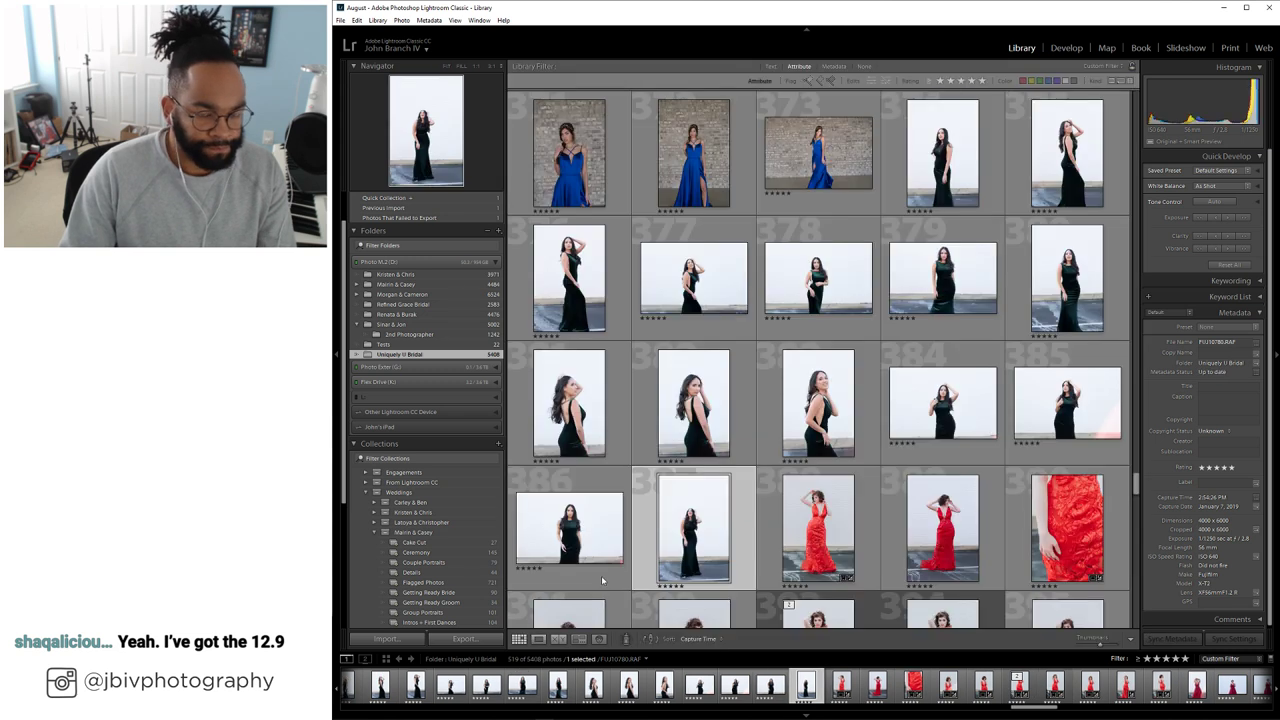
click(946, 180)
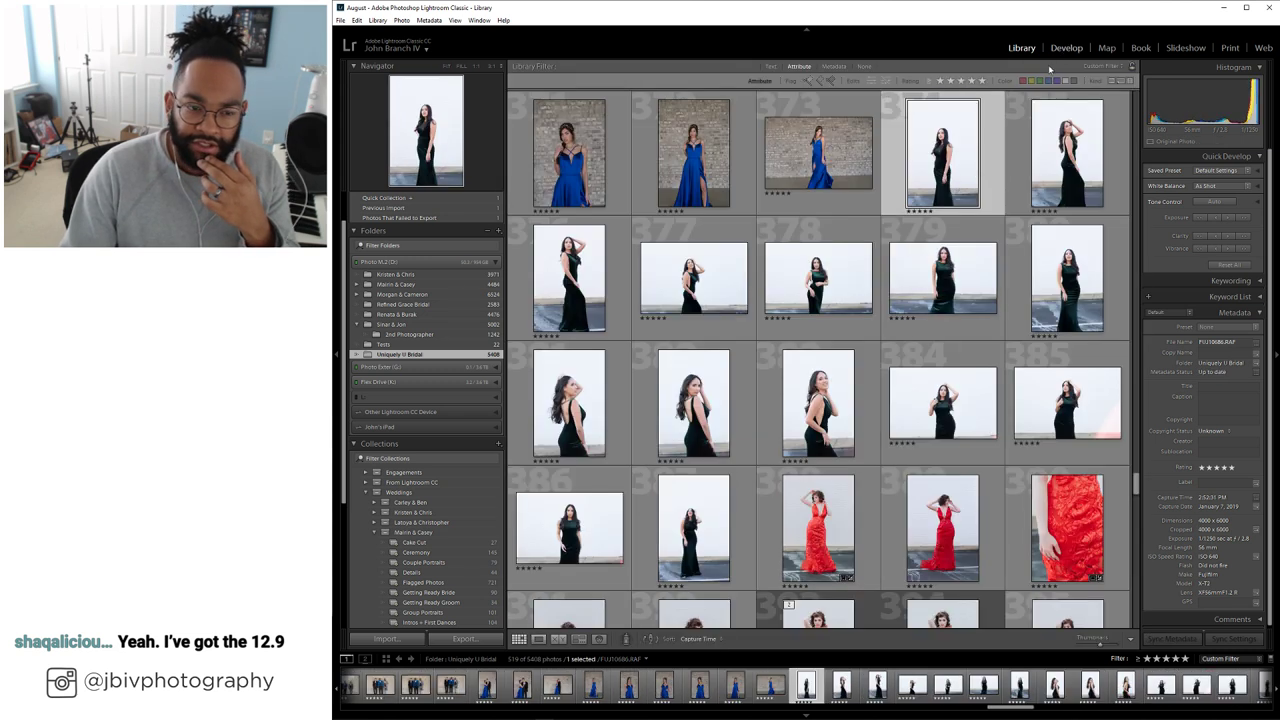
In Develop, level FUJI10686 with Upright Level and apply the Fuji Color [JBIV] preset
key(d)
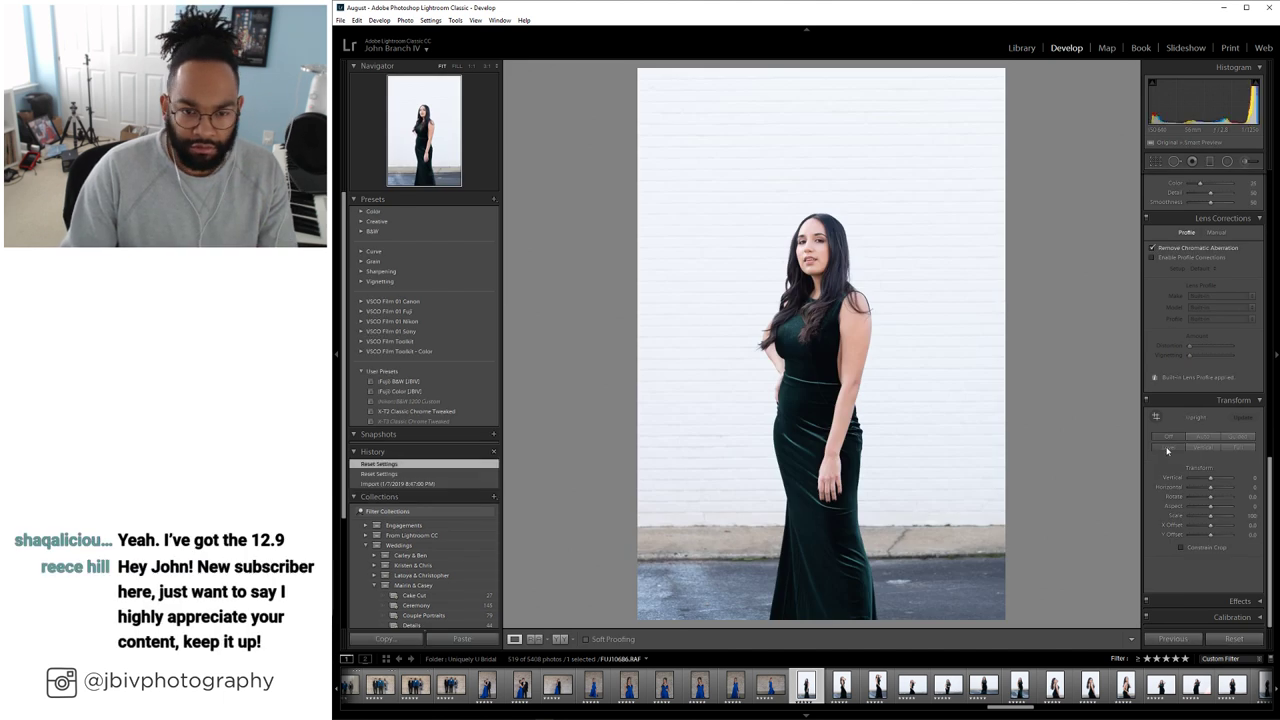
click(1167, 447)
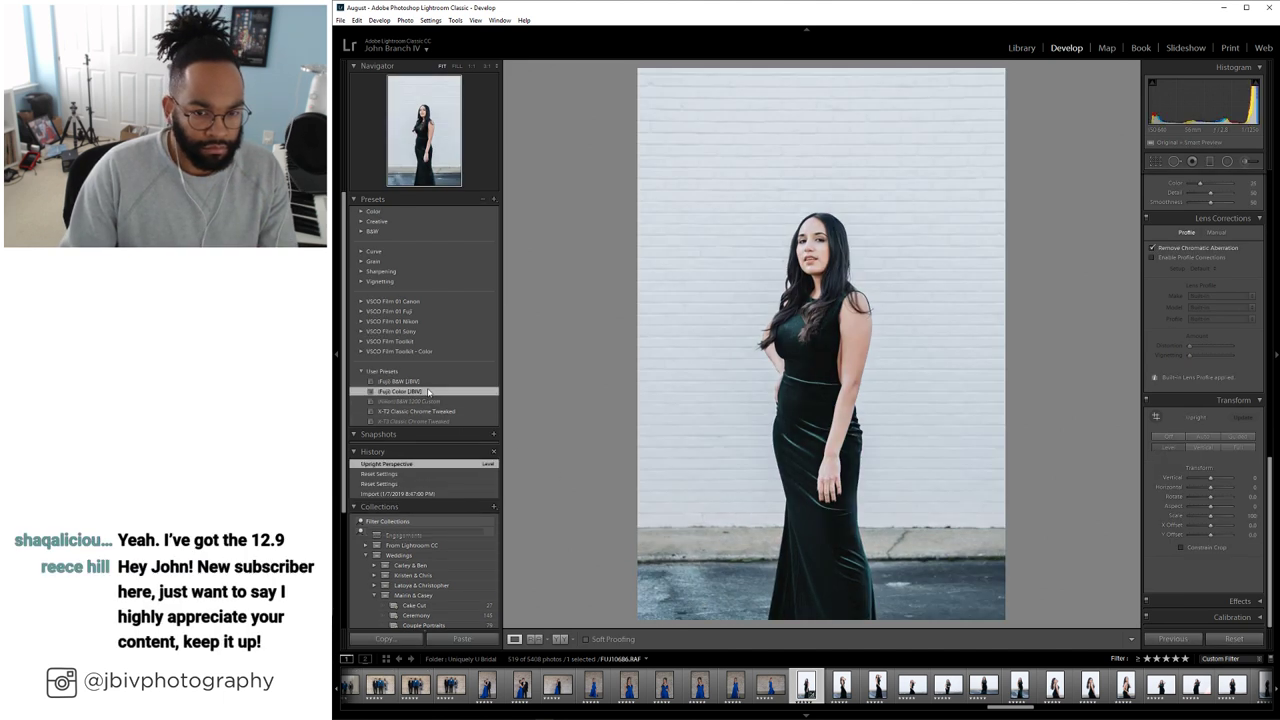
click(428, 392)
scroll(1188, 400, up, 10)
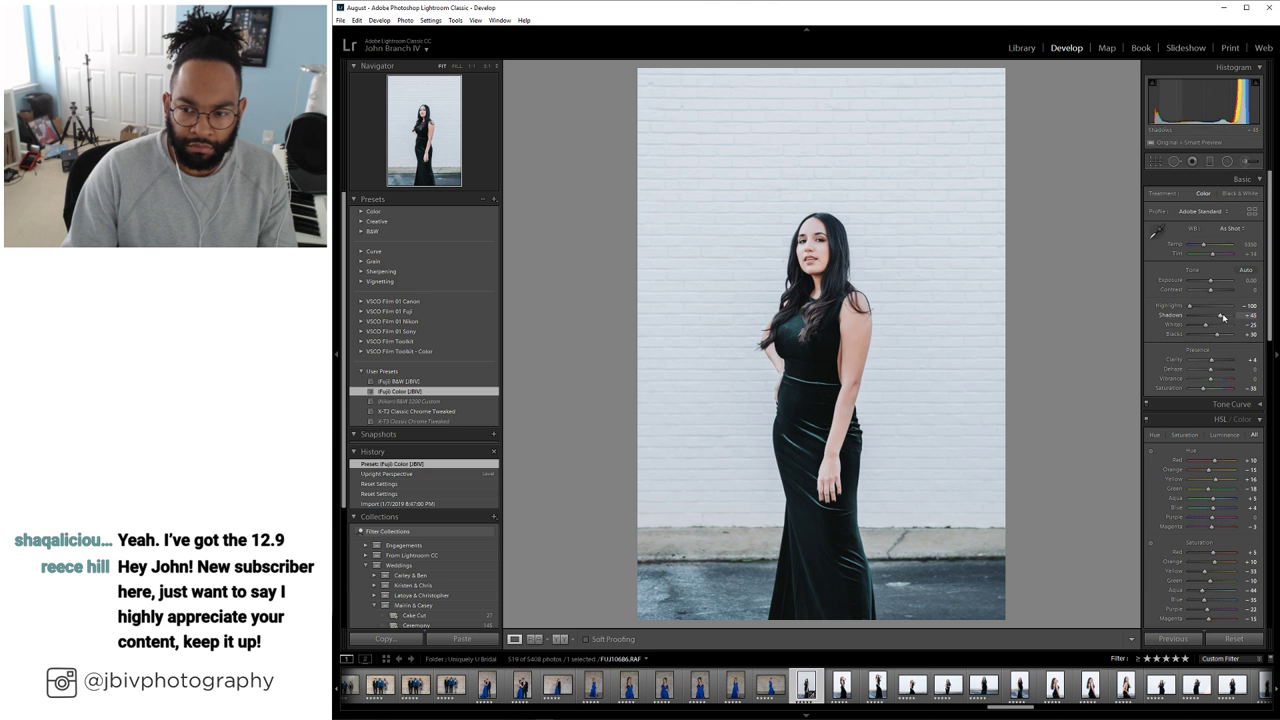
Set white balance to Auto and raise exposure to +0.20
click(1231, 228)
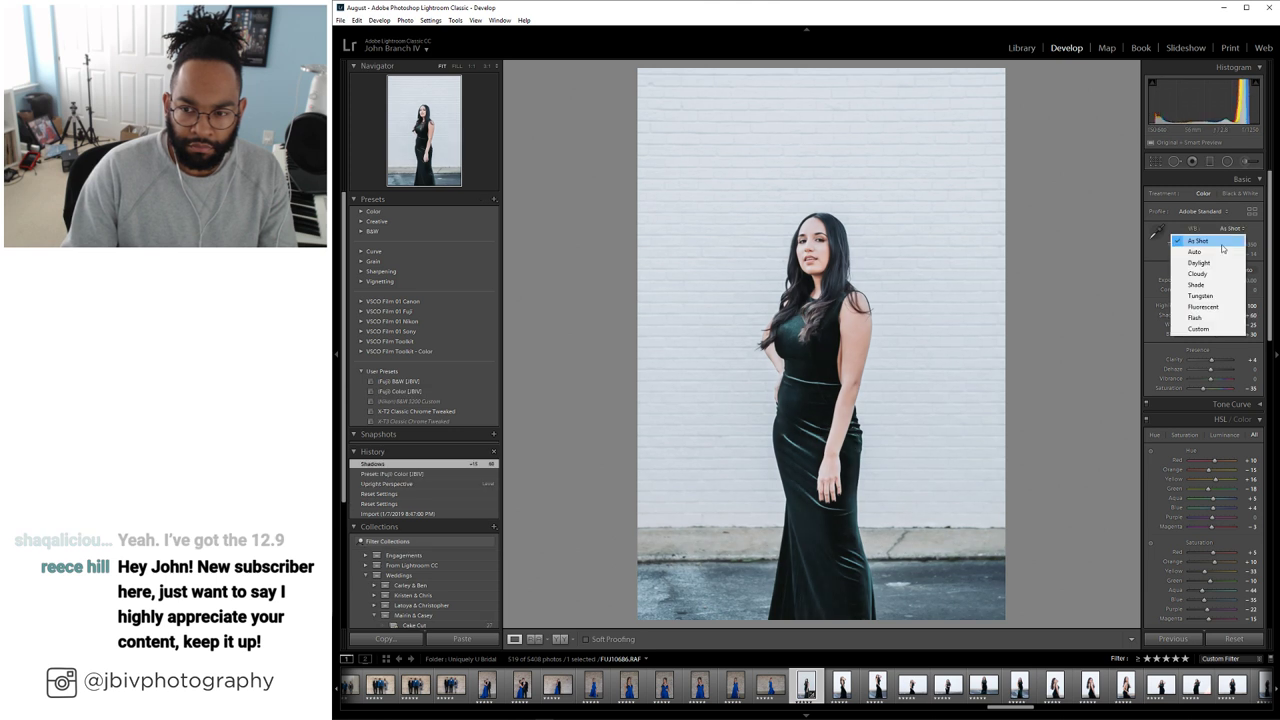
click(1219, 252)
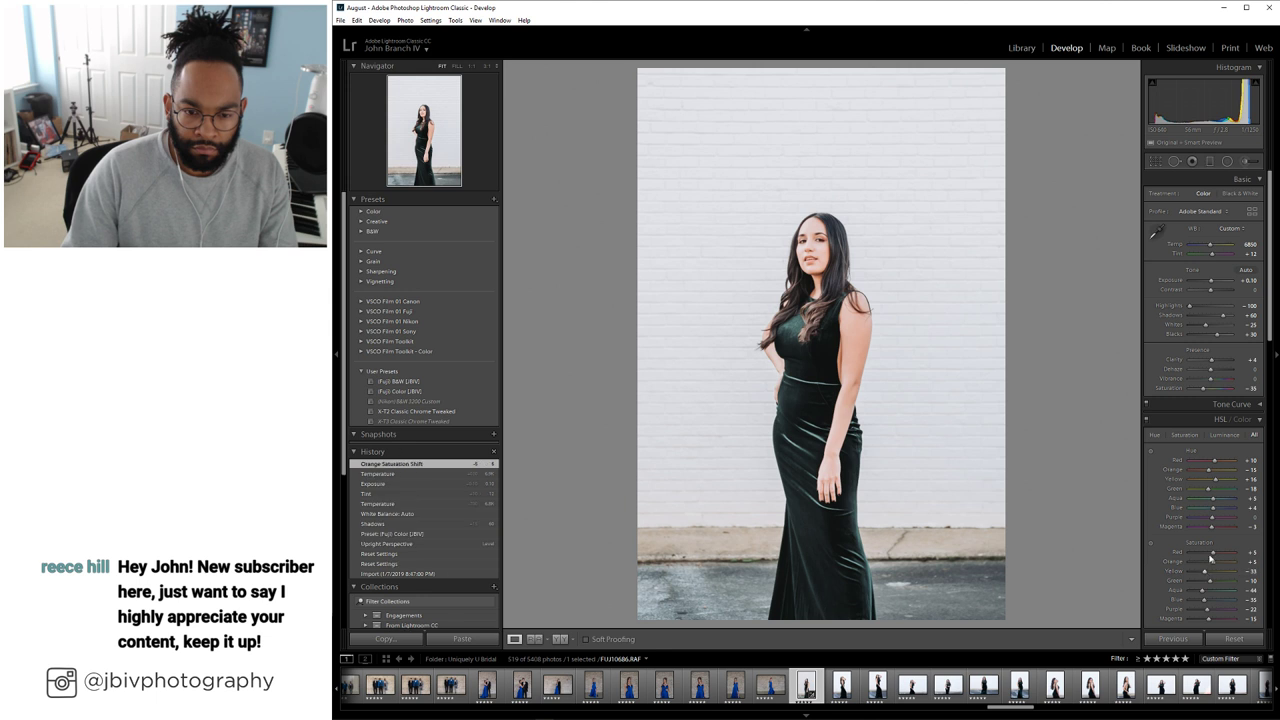
drag(1211, 285, 1212, 285)
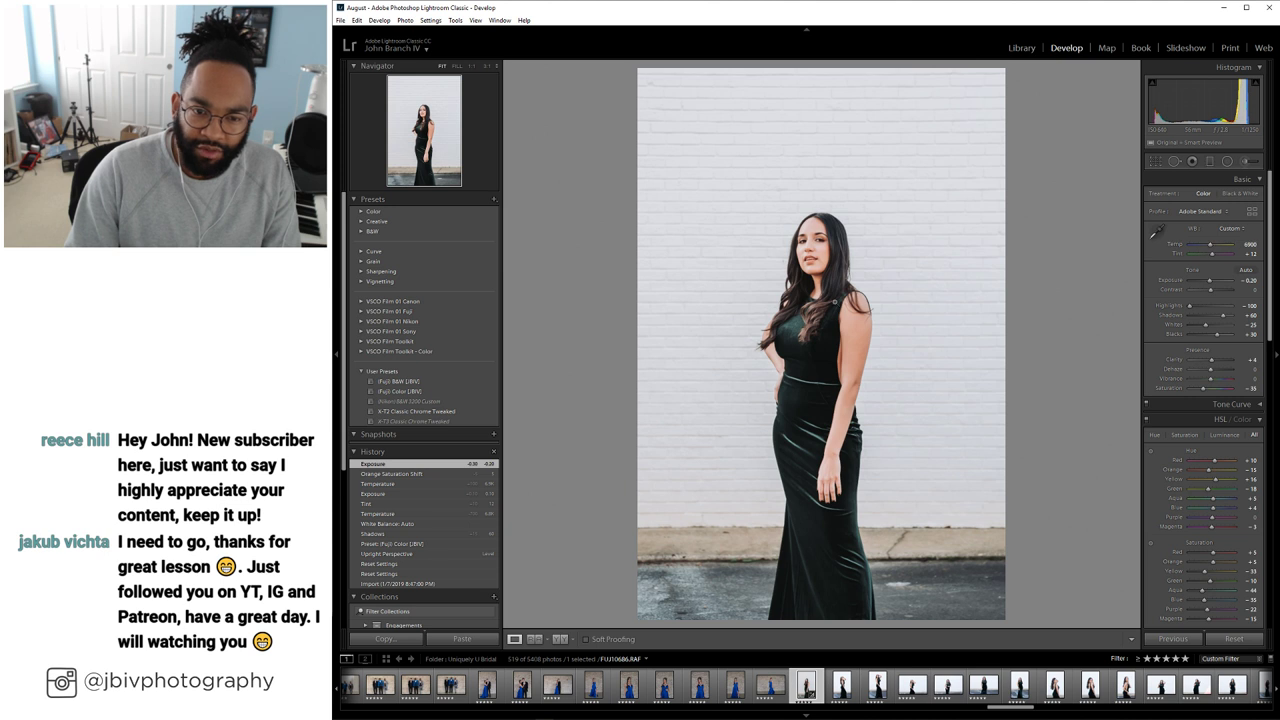
Check the model's face at 1:1, fit the photo back, and return to the Library grid
click(835, 300)
drag(790, 282, 828, 316)
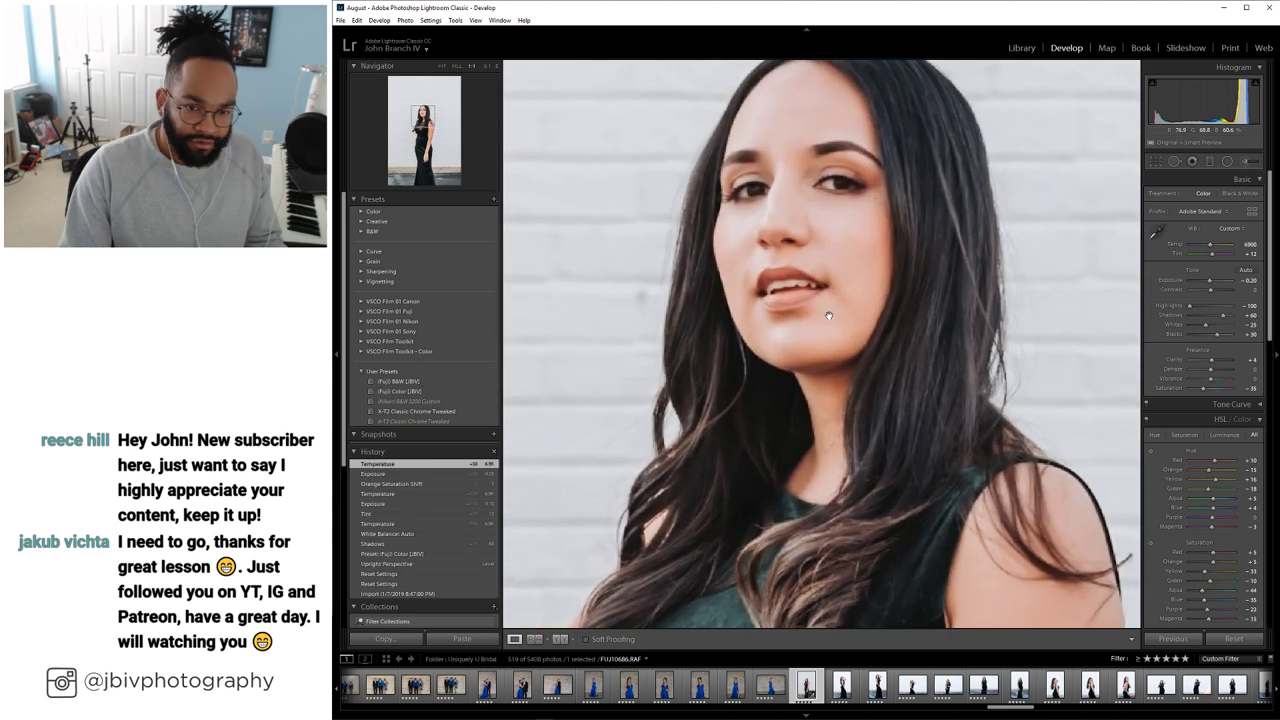
drag(859, 233, 775, 291)
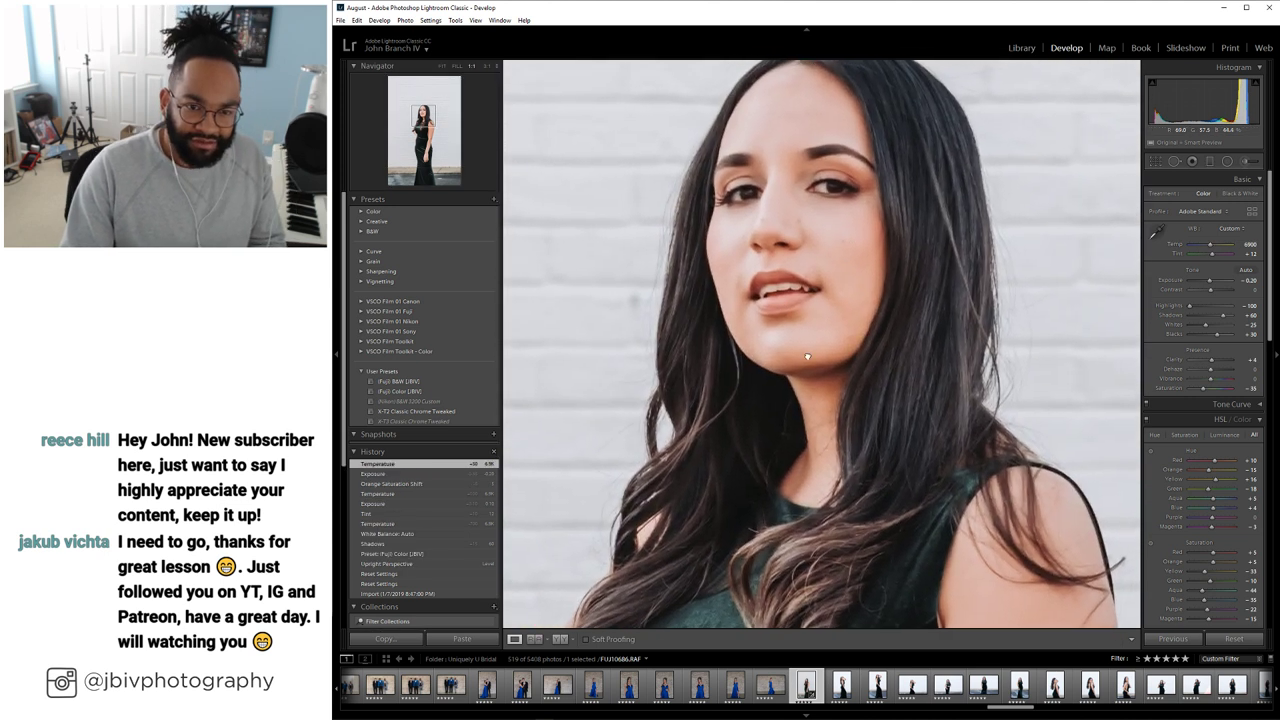
click(806, 268)
scroll(1165, 486, down, 10)
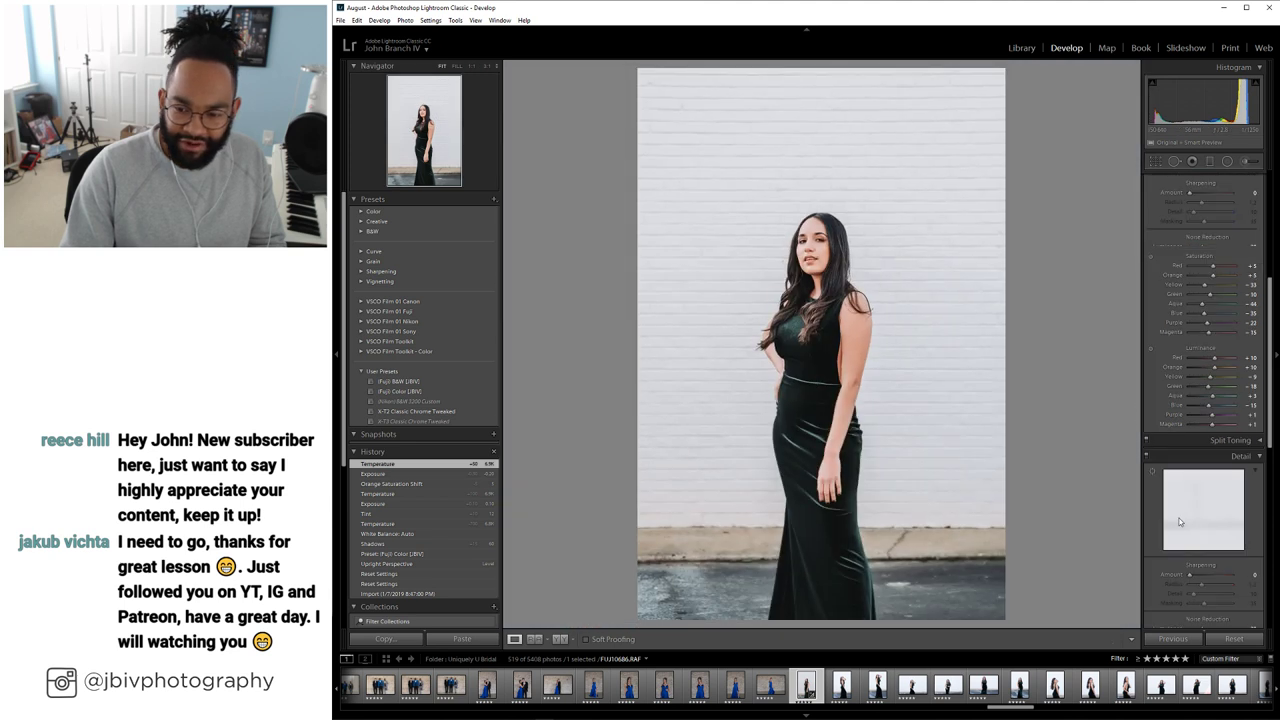
click(1021, 47)
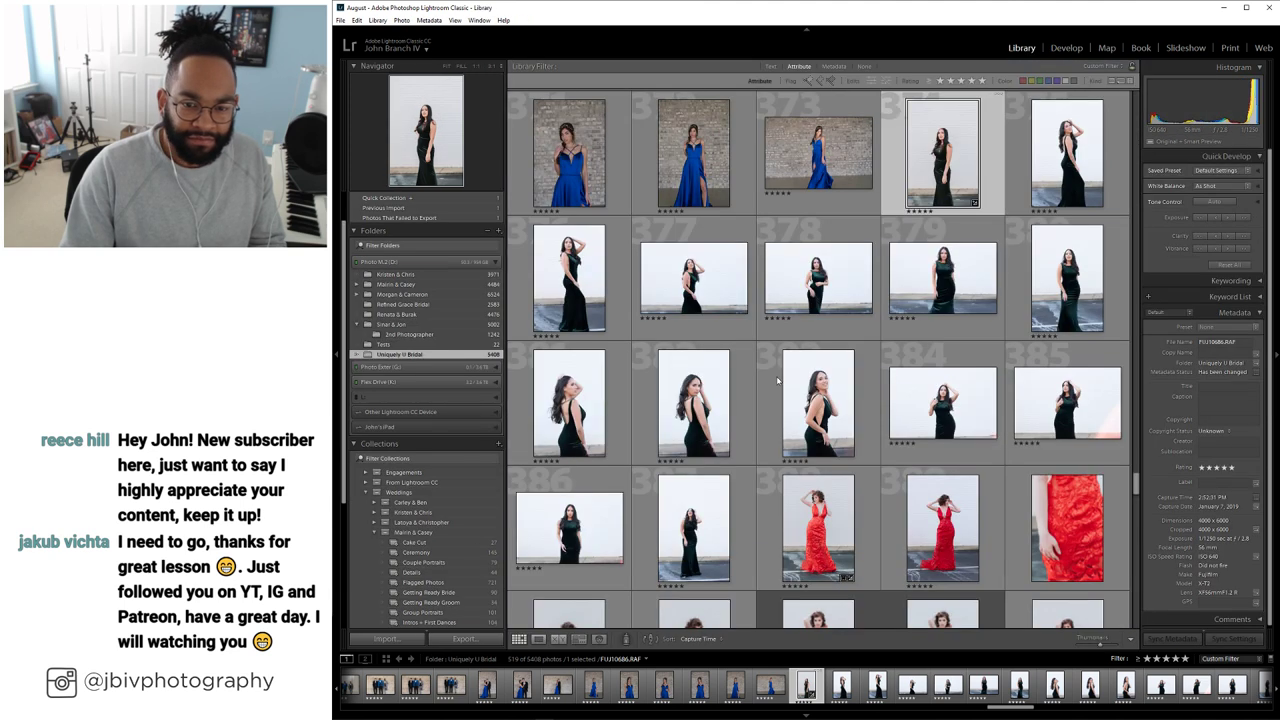
Copy the edited portrait FUJI10686's develop settings
right_click(932, 133)
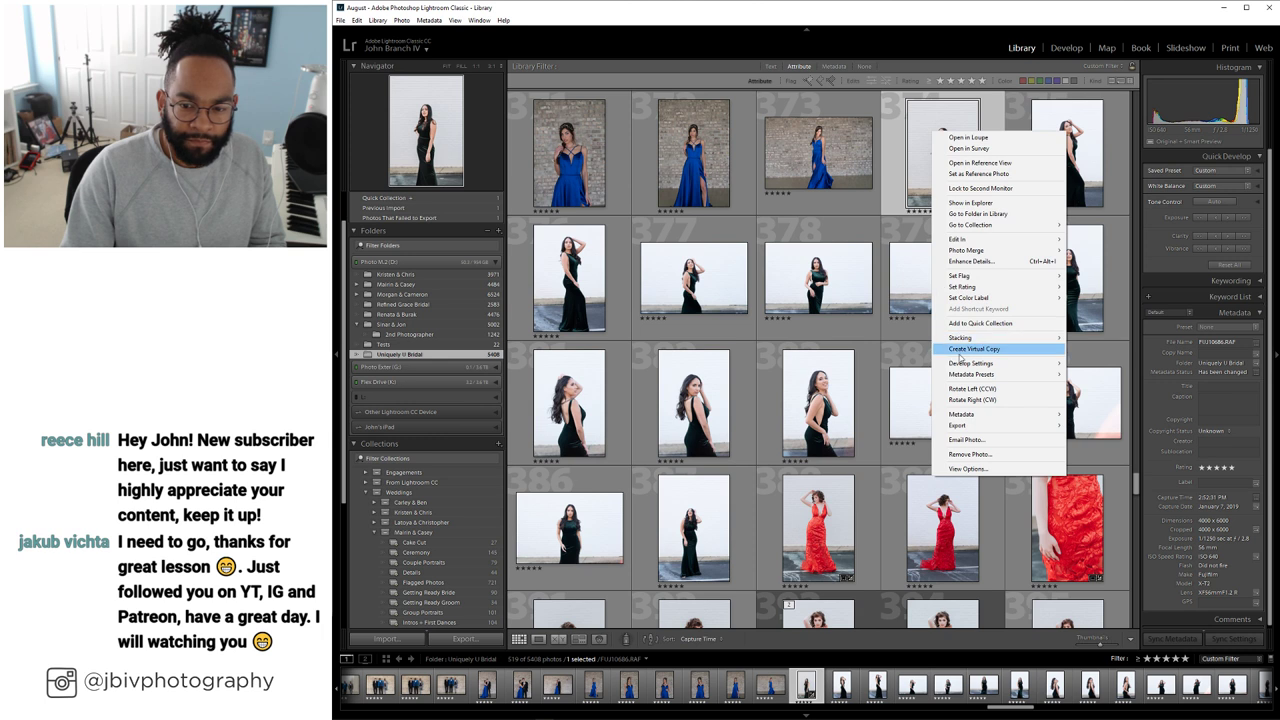
mouse_move(1010, 363)
click(1119, 392)
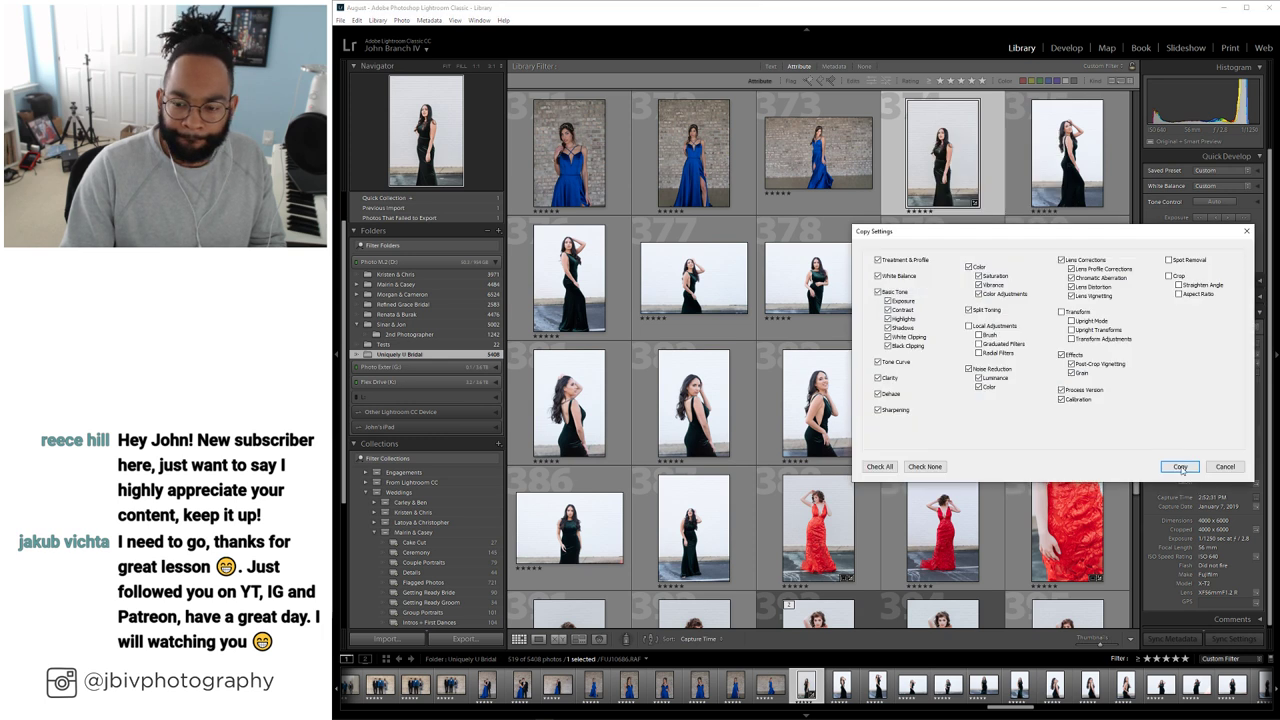
click(1180, 468)
Paste the settings onto 13 selected green velvet dress photos and open FUJI10690 in Develop
click(1052, 168)
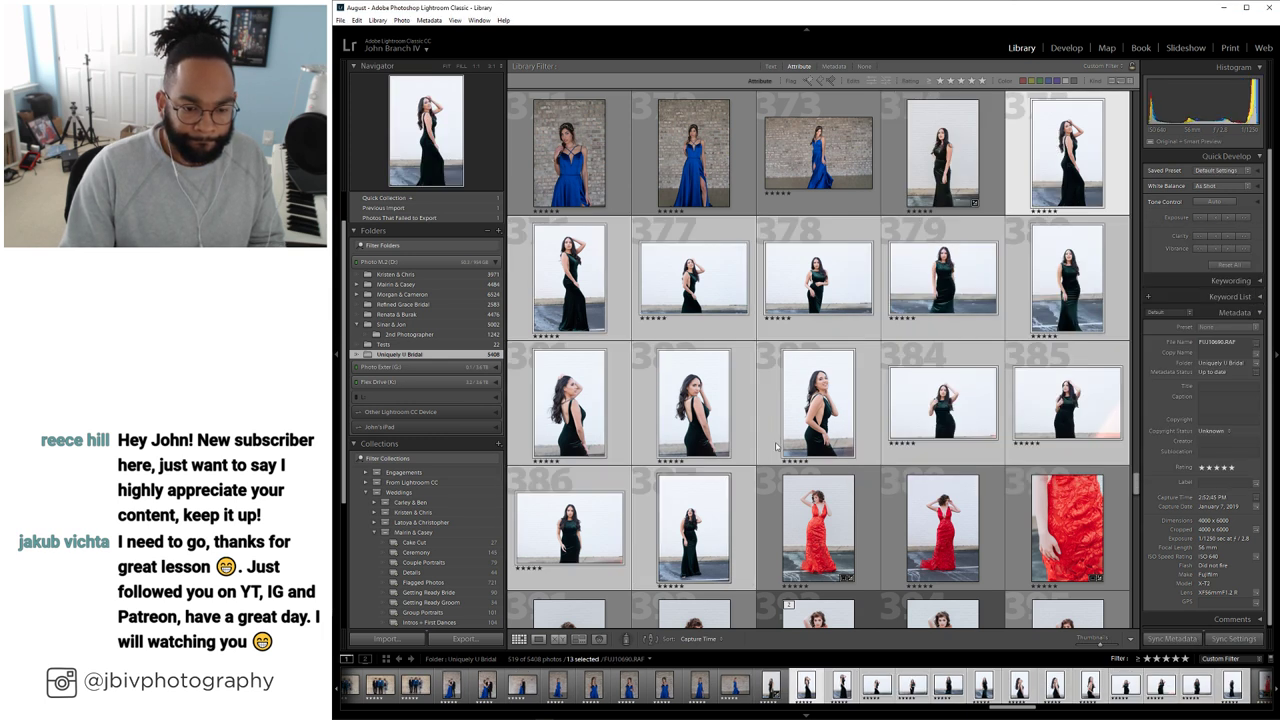
shift+click(694, 528)
right_click(1022, 146)
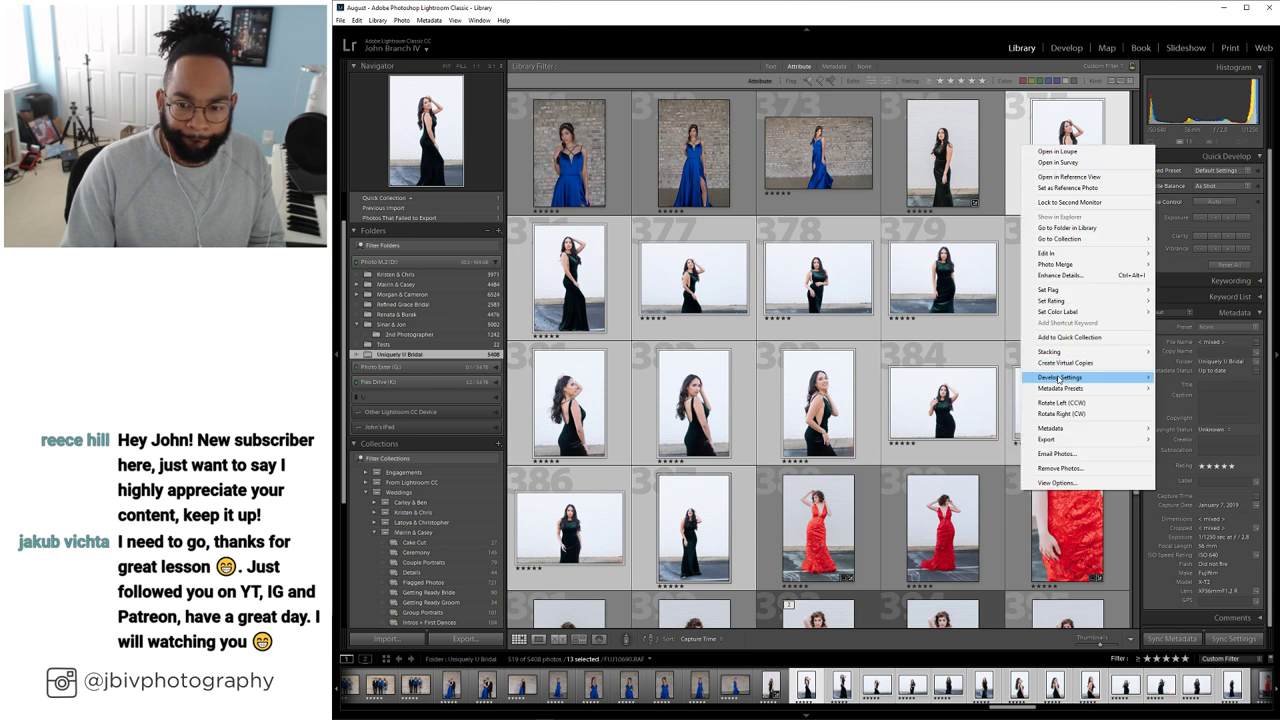
mouse_move(1062, 377)
click(1211, 415)
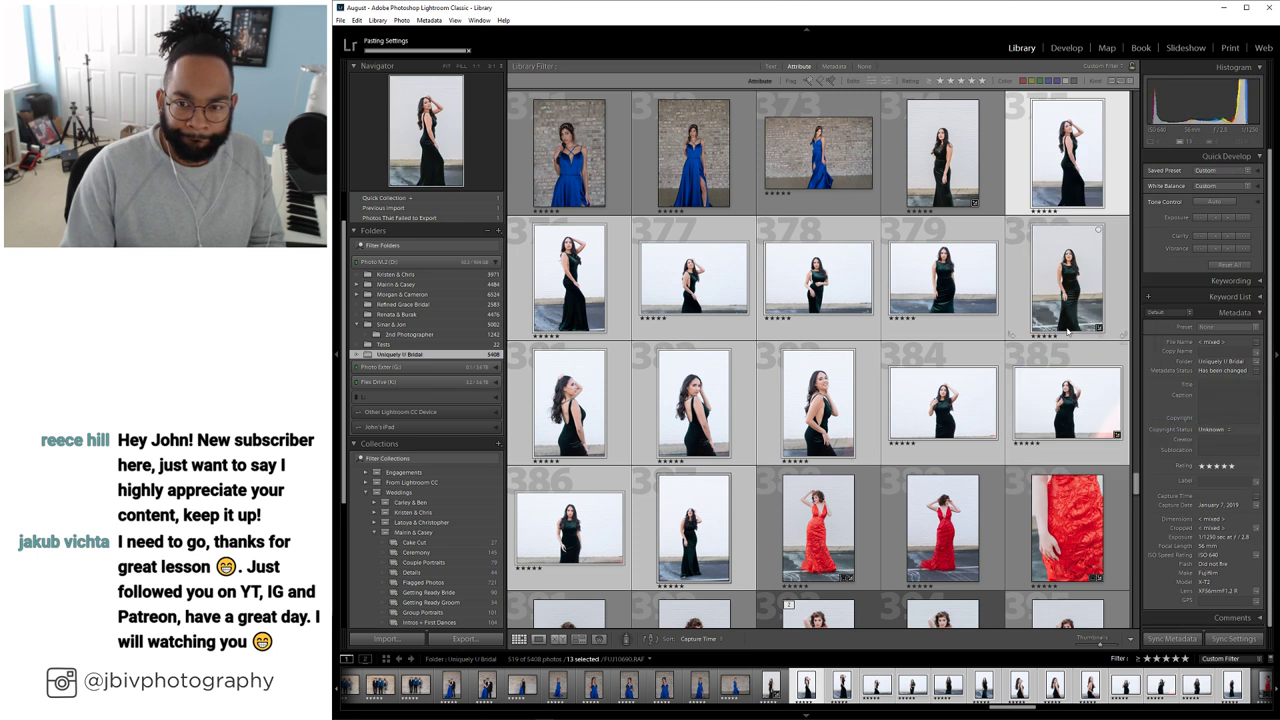
click(1066, 47)
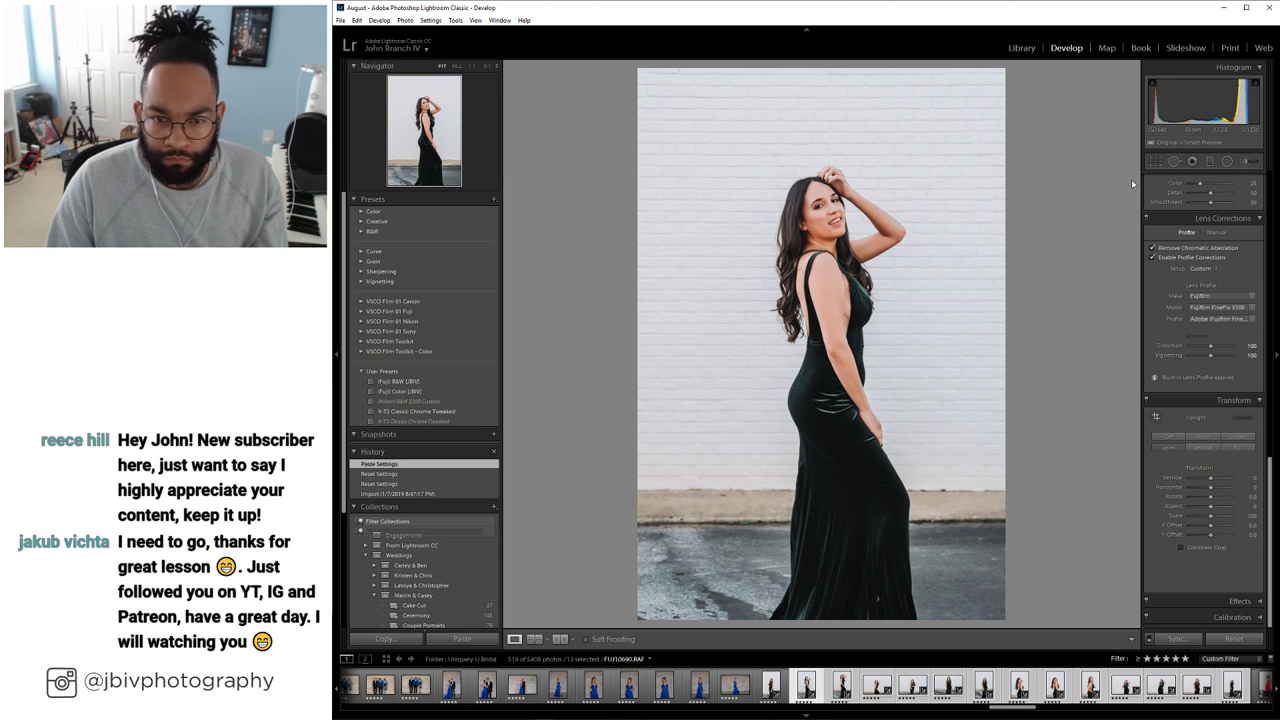
Apply Upright Level, reset Exposure to 0.00, and lower the crop's top edge
click(1168, 447)
scroll(1220, 300, up, 5)
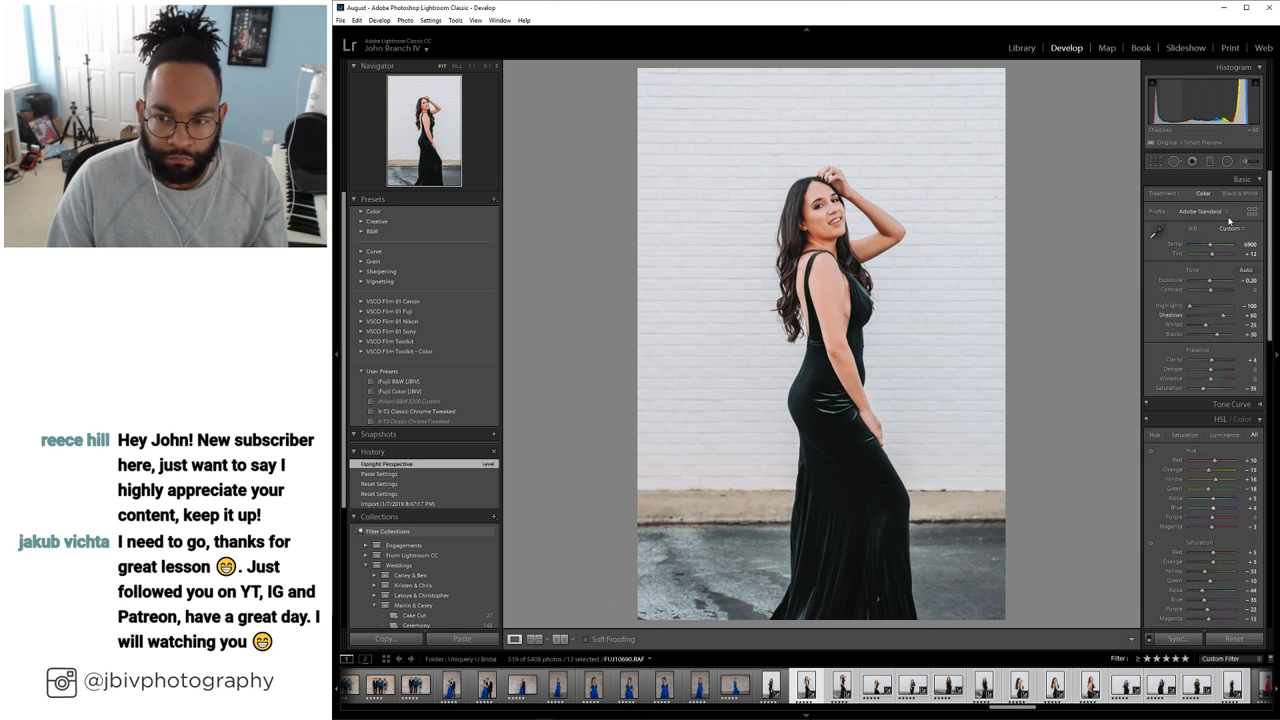
double_click(1218, 284)
key(r)
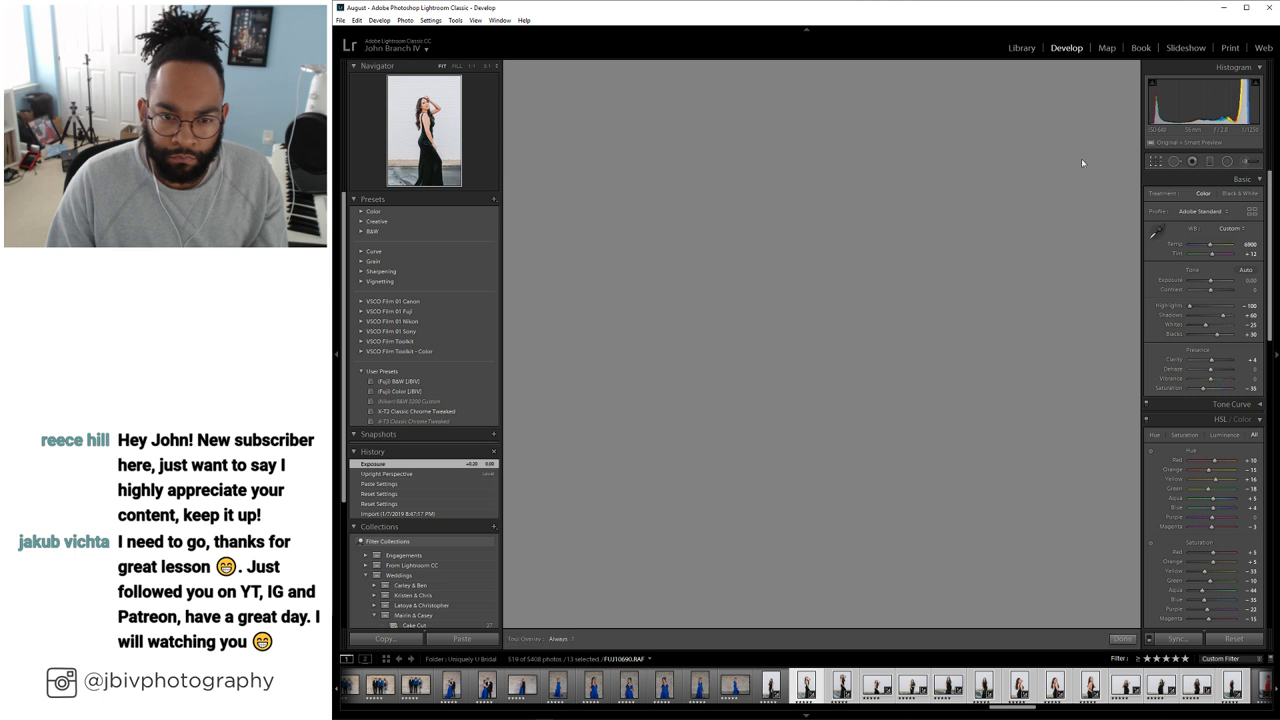
drag(820, 70, 823, 103)
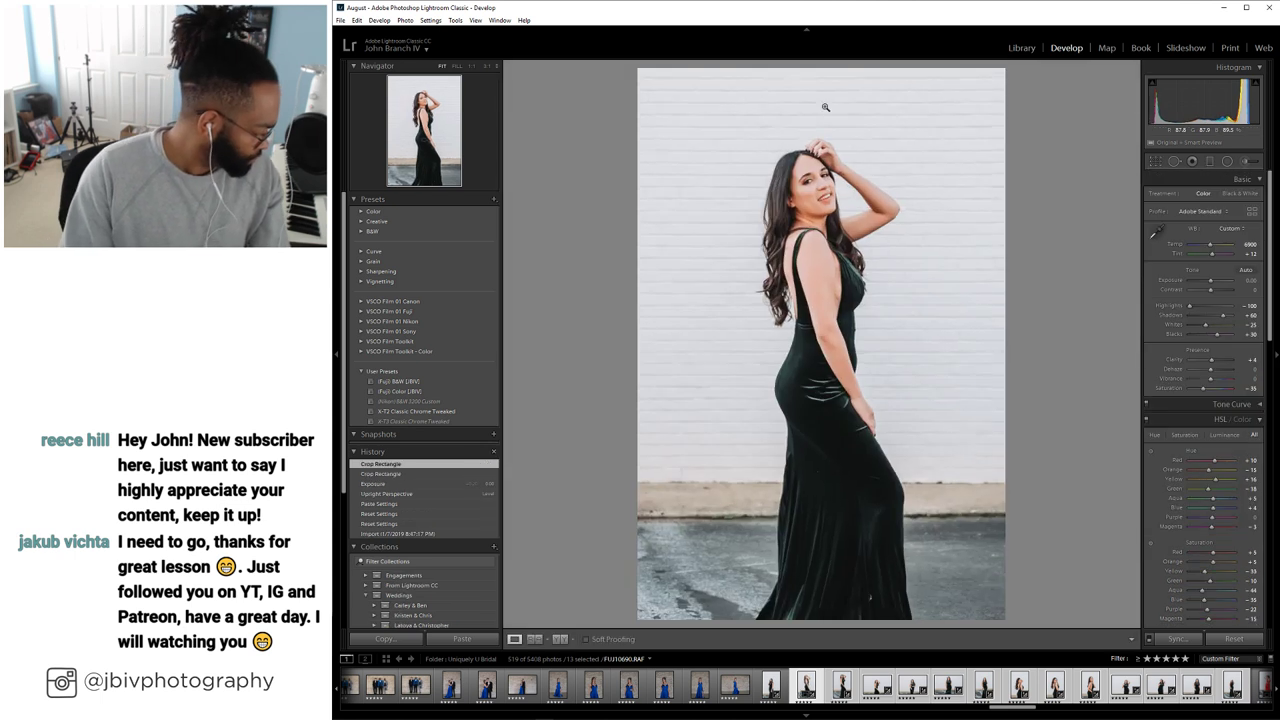
On the next photo, apply Upright Level, tweak exposure, and crop with a lowered top edge
key(Right)
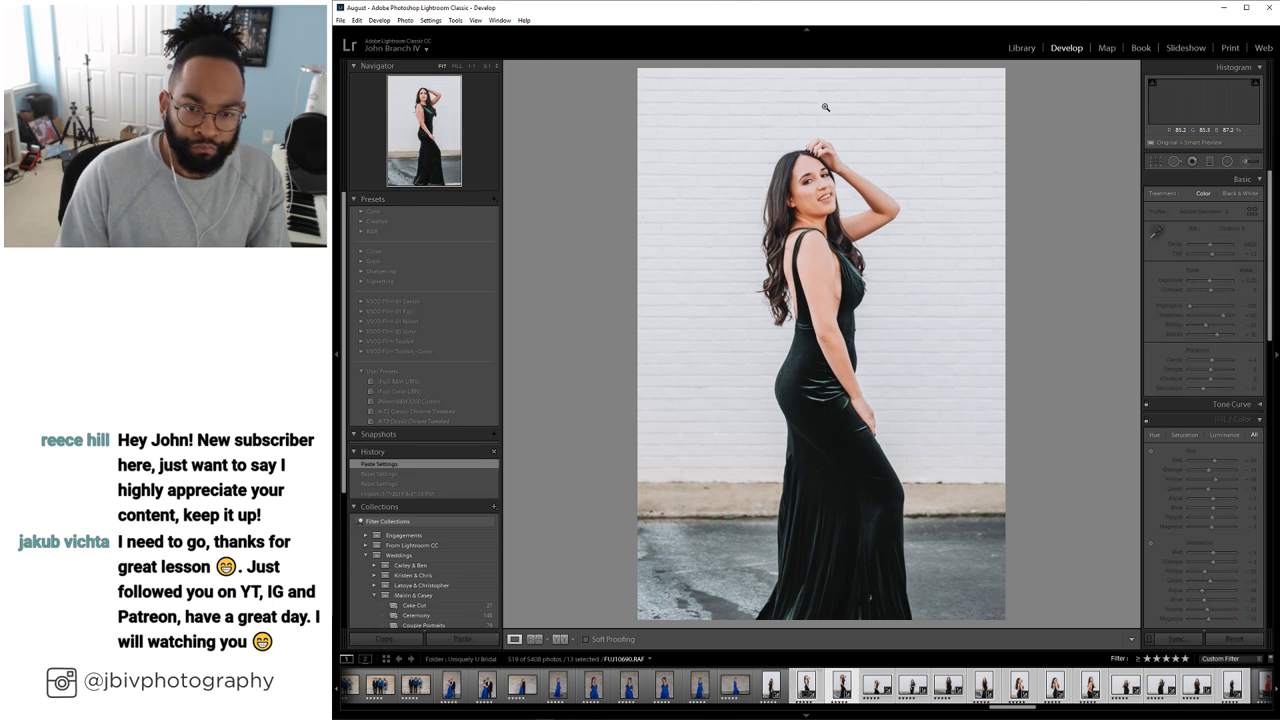
scroll(1176, 486, down, 5)
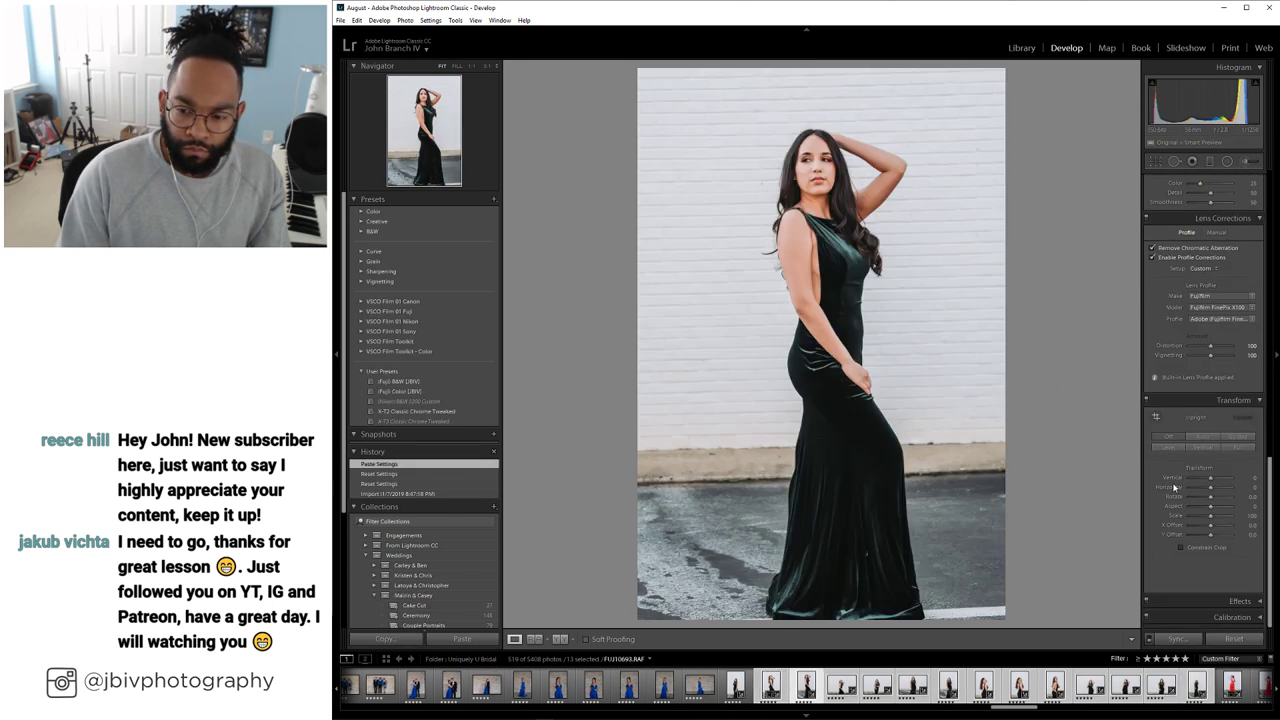
click(1168, 451)
scroll(1190, 320, up, 5)
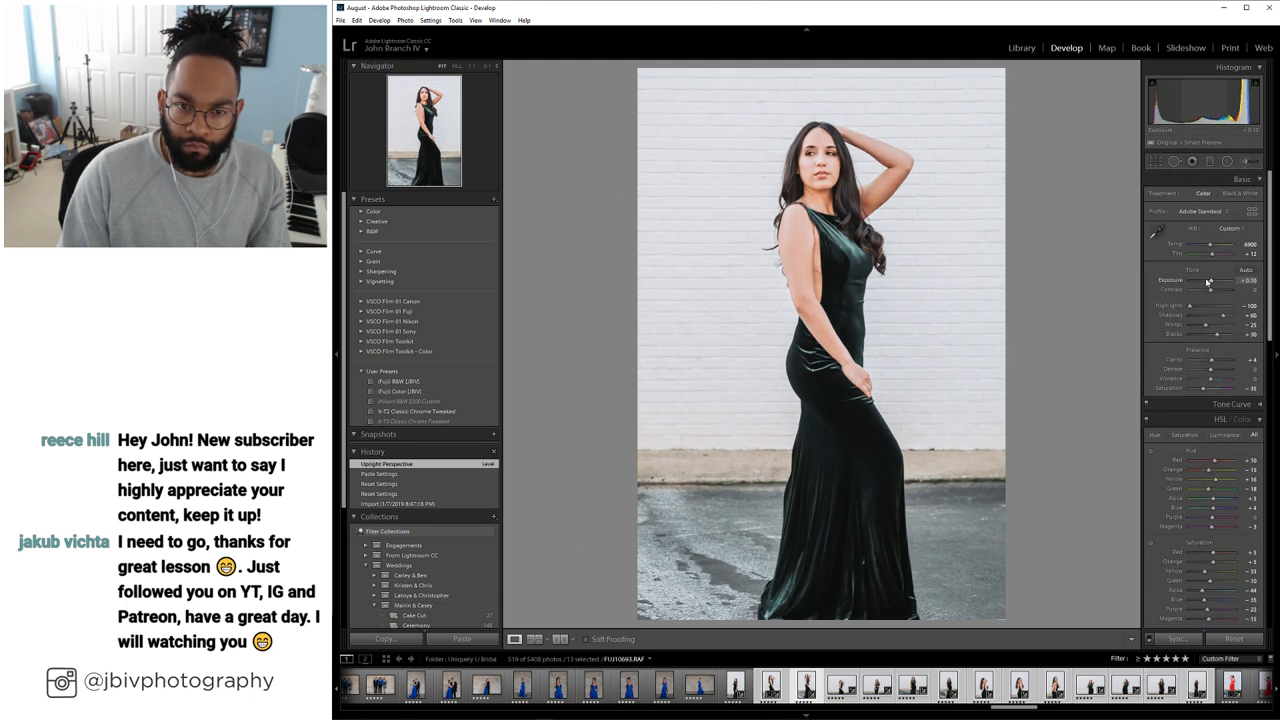
drag(1207, 282, 1209, 281)
click(1155, 161)
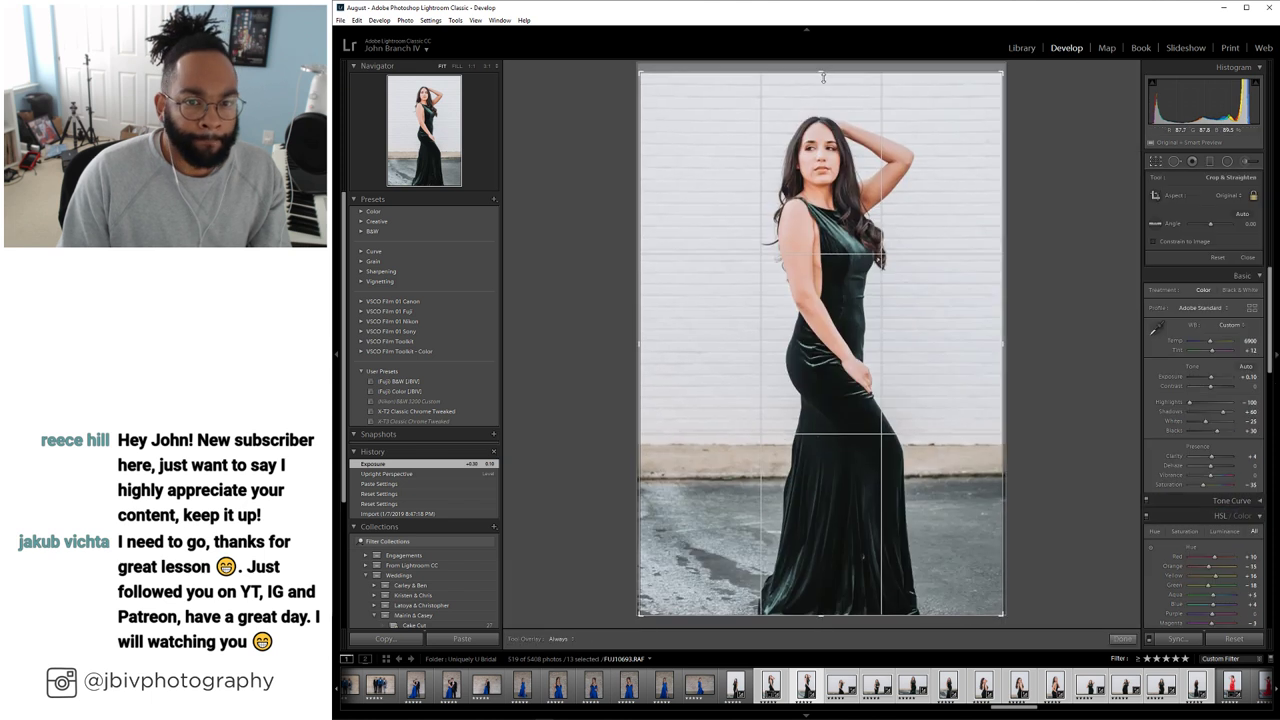
drag(829, 86, 824, 104)
key(Return)
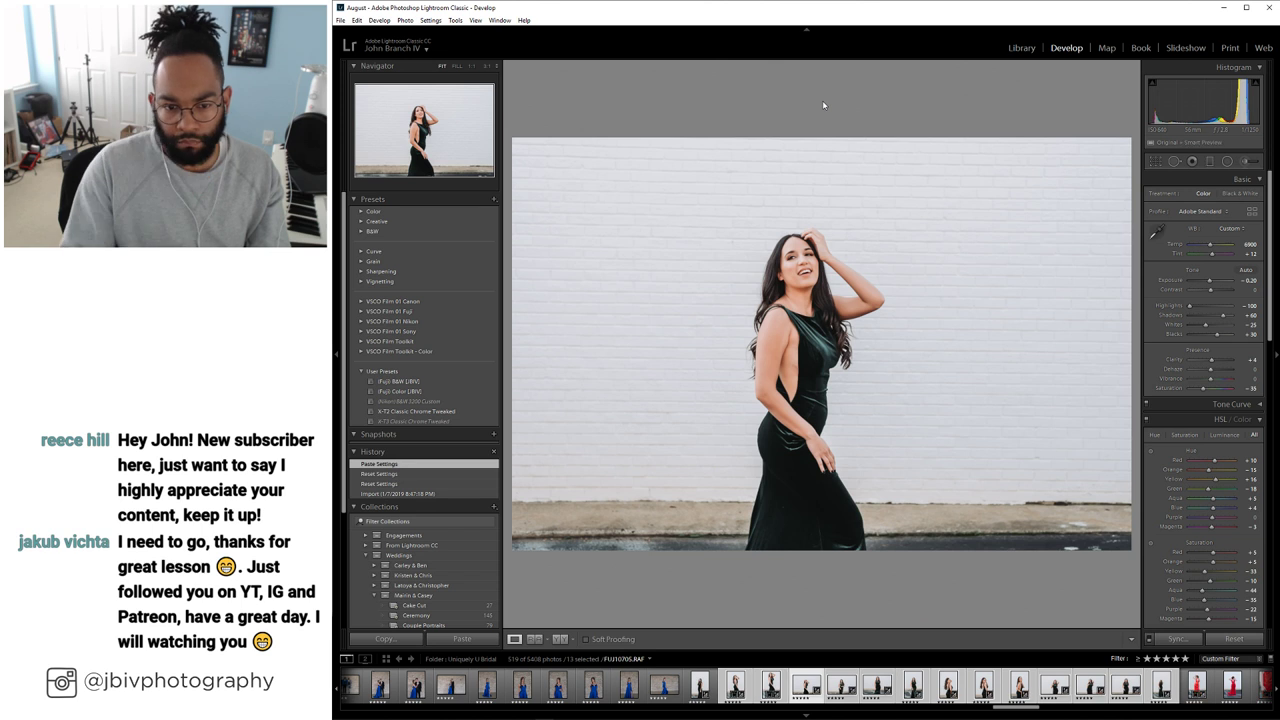
Recrop with a lower top edge, reapply Upright Level, and check her face at full size
click(1155, 161)
drag(846, 146, 829, 166)
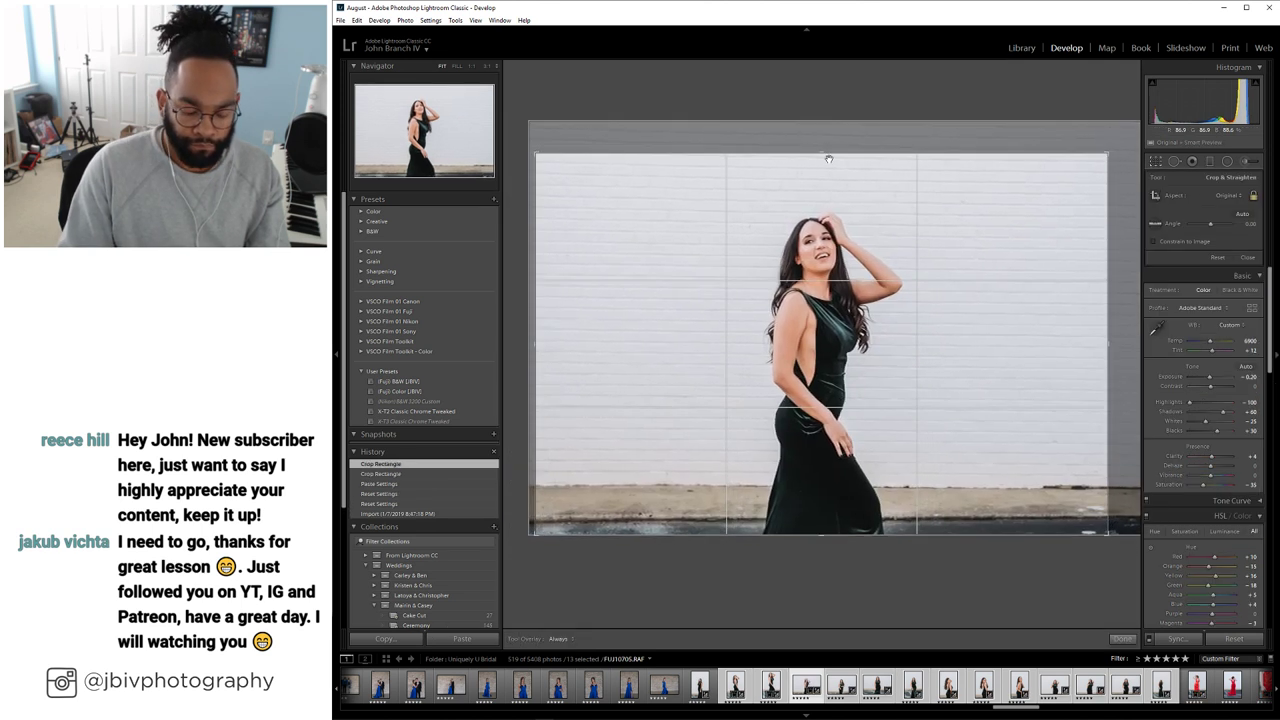
key(Return)
scroll(1164, 472, down, 10)
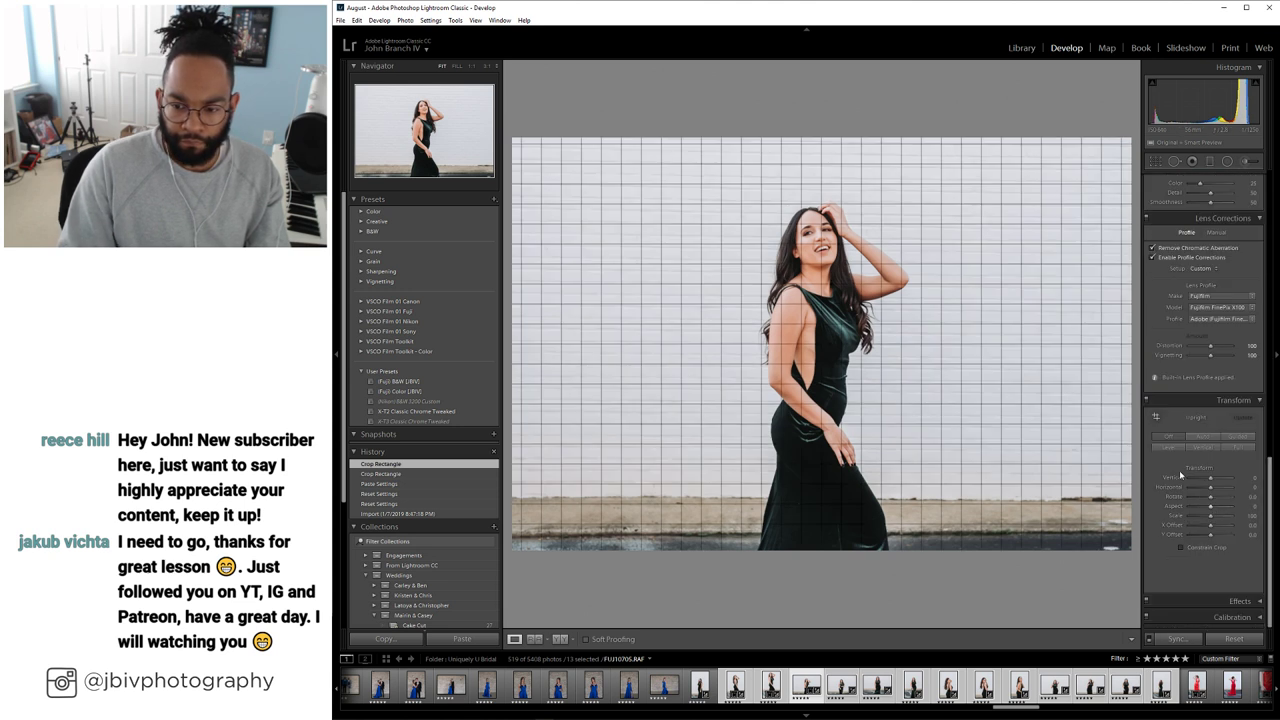
click(1166, 448)
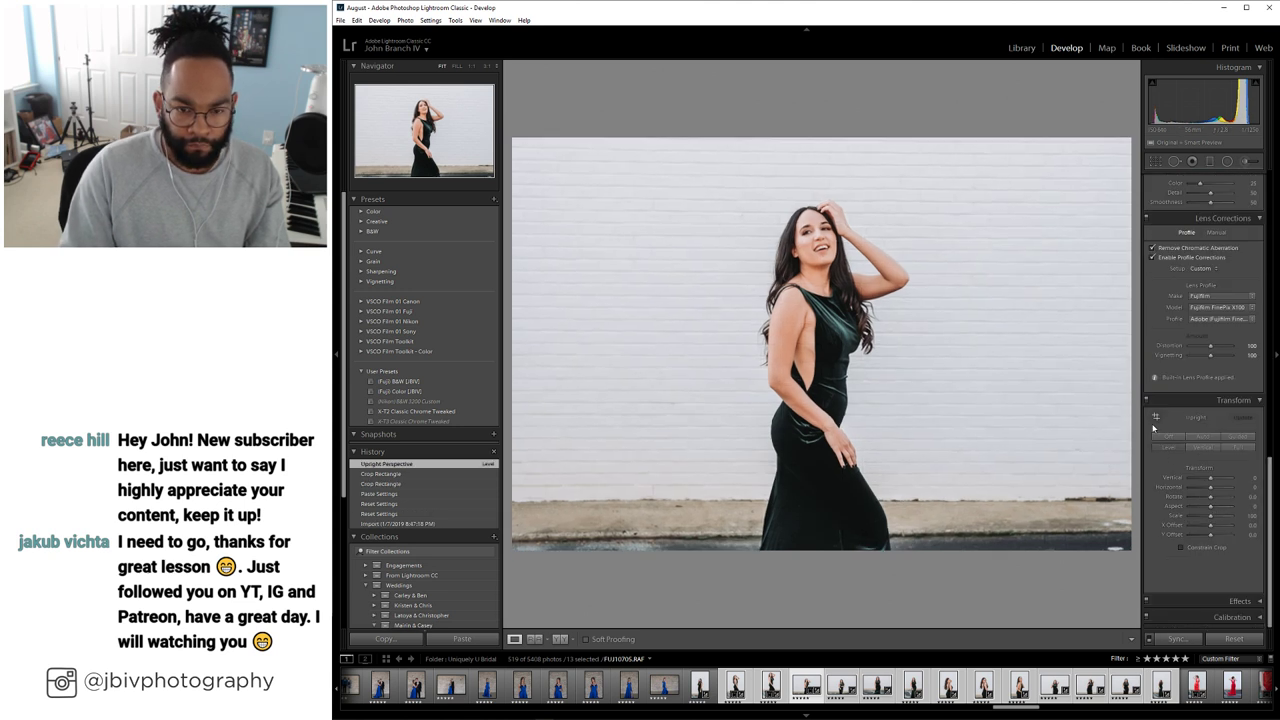
scroll(1153, 428, up, 10)
click(815, 235)
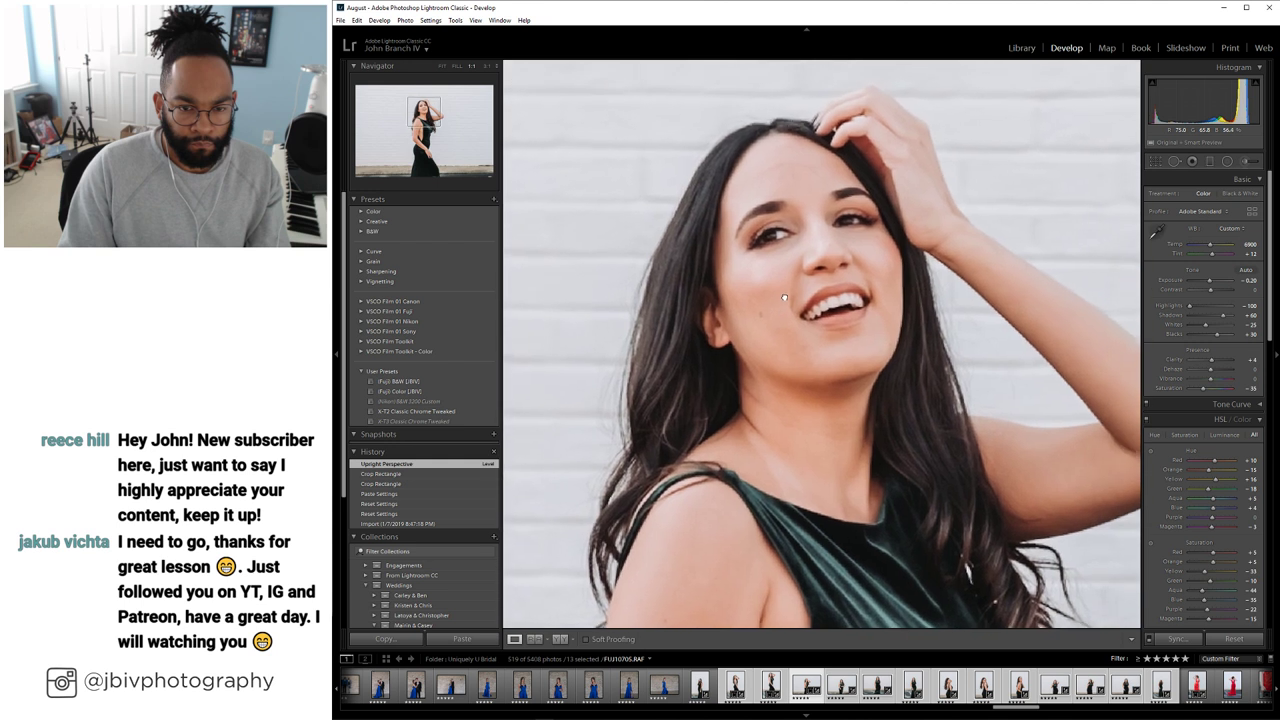
drag(784, 298, 754, 270)
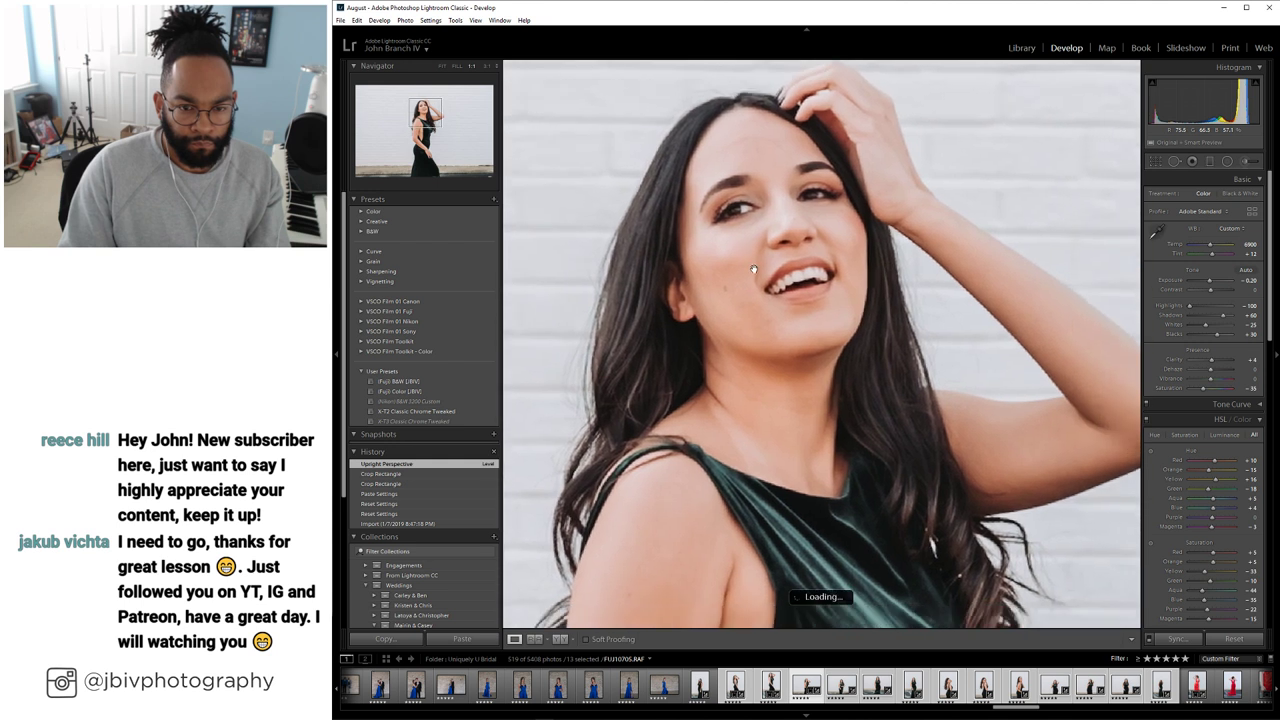
click(821, 283)
Level the next photo with Upright and crop it, pulling the top edge down
key(Right)
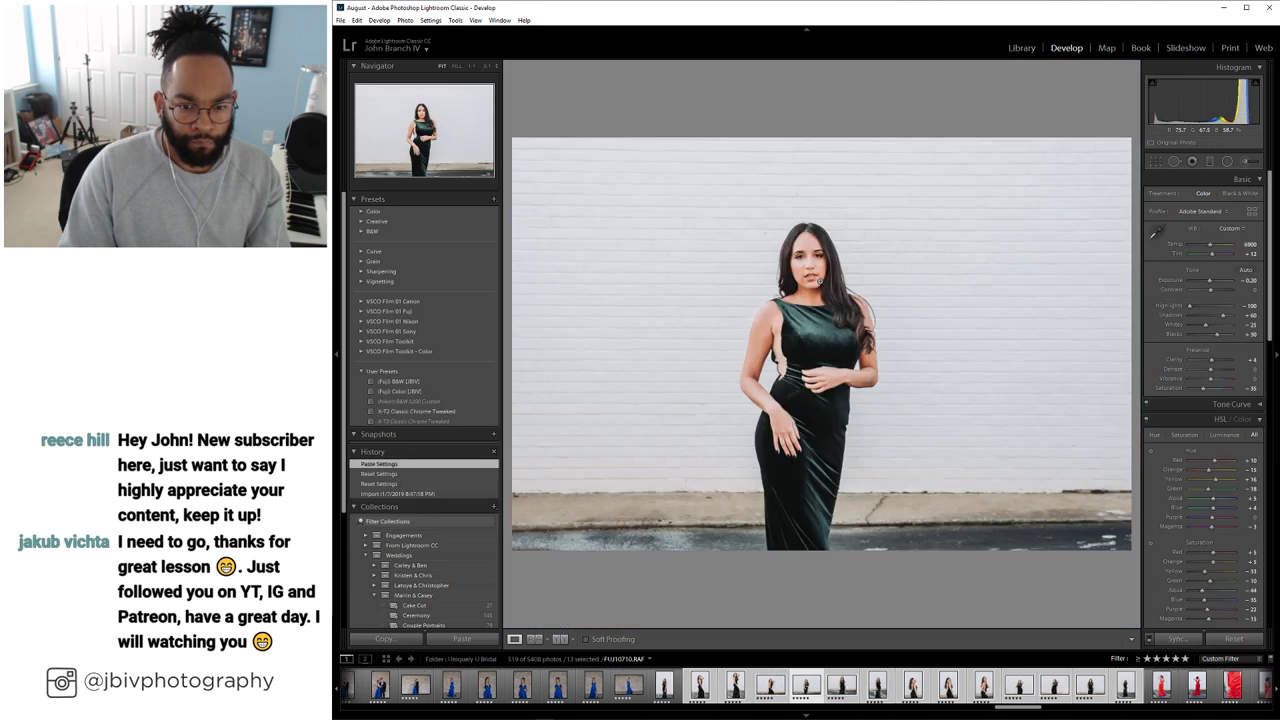
scroll(1166, 461, down, 10)
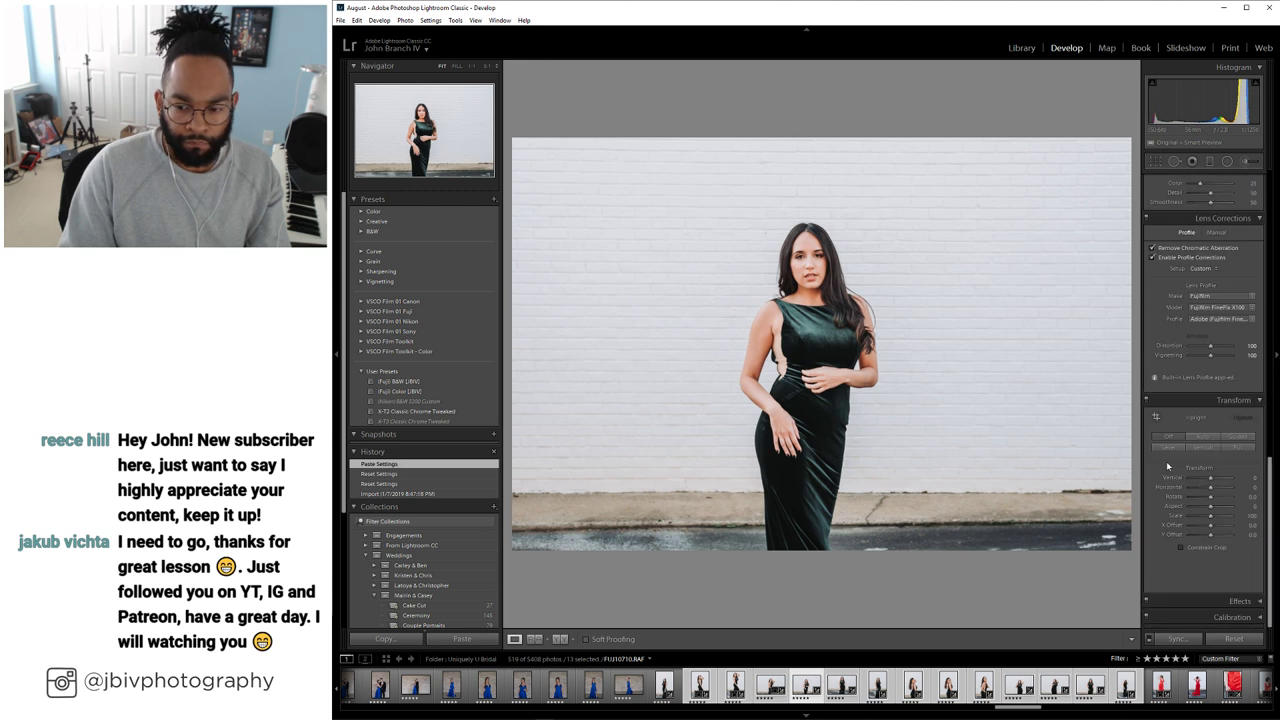
click(1173, 446)
click(1155, 162)
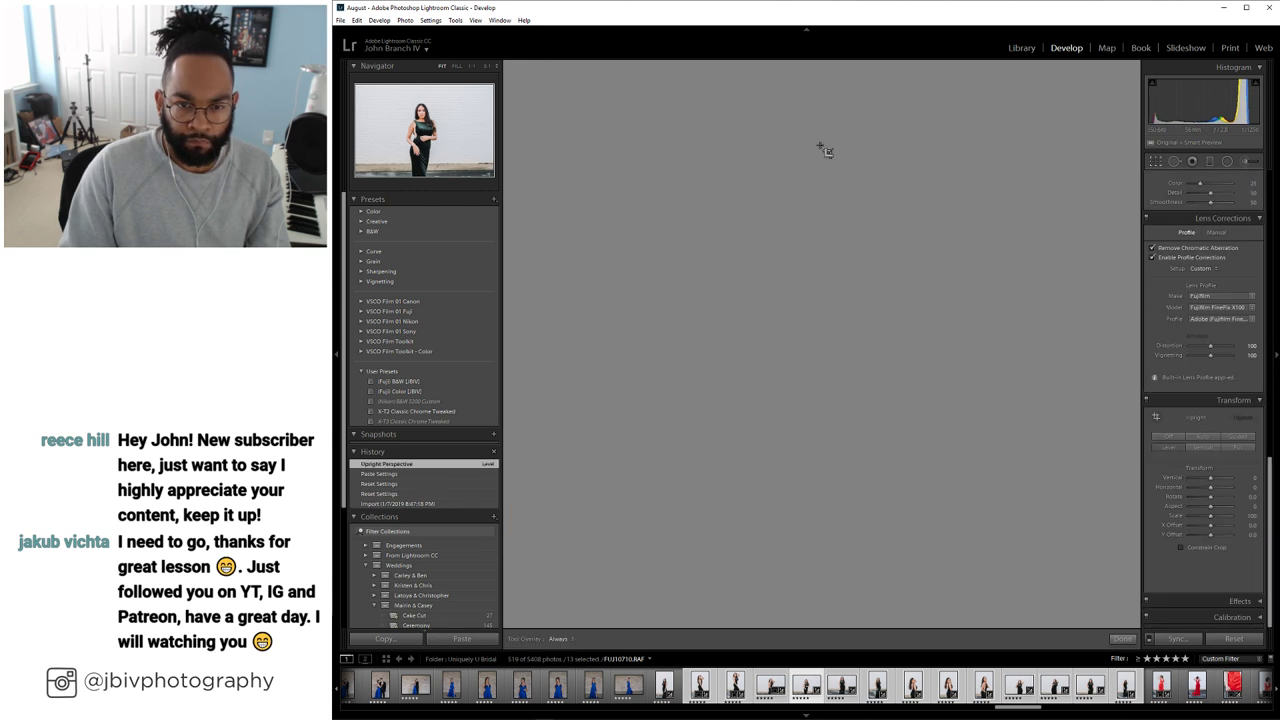
drag(821, 137, 815, 165)
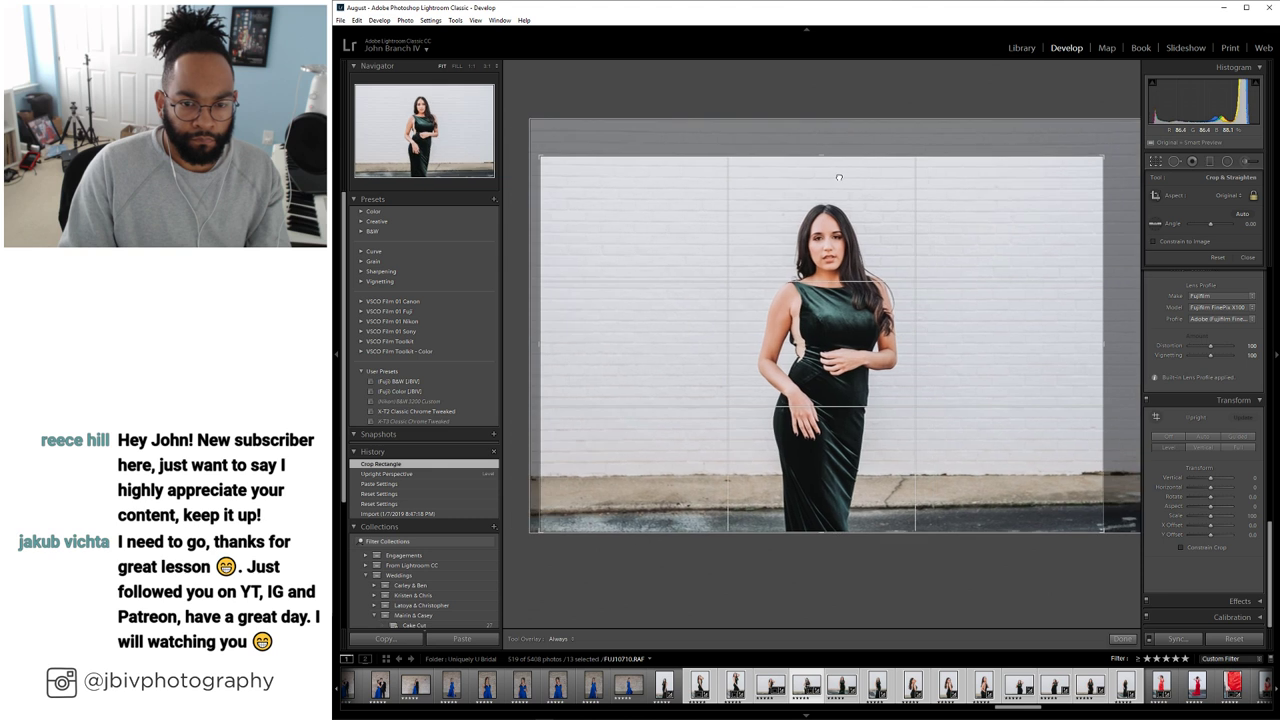
key(Return)
Two photos on, apply Upright Level and tighten the crop around the model
key(Right)
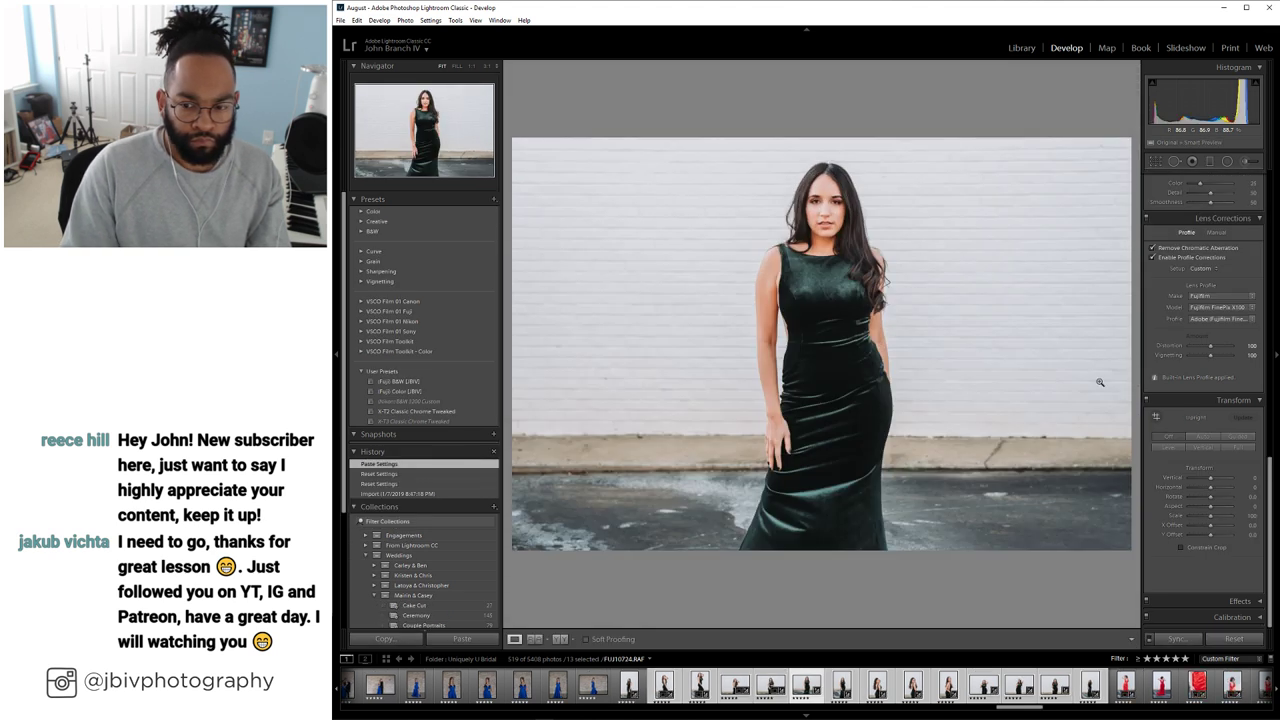
key(Right)
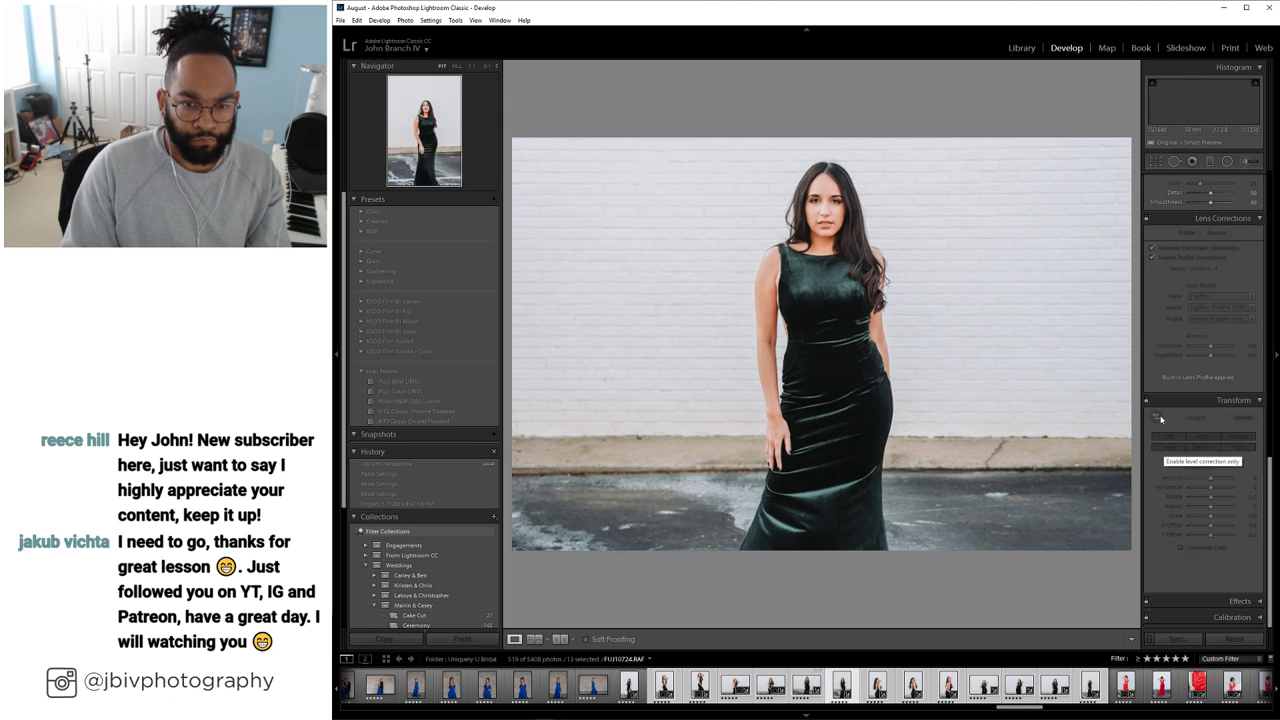
click(1168, 446)
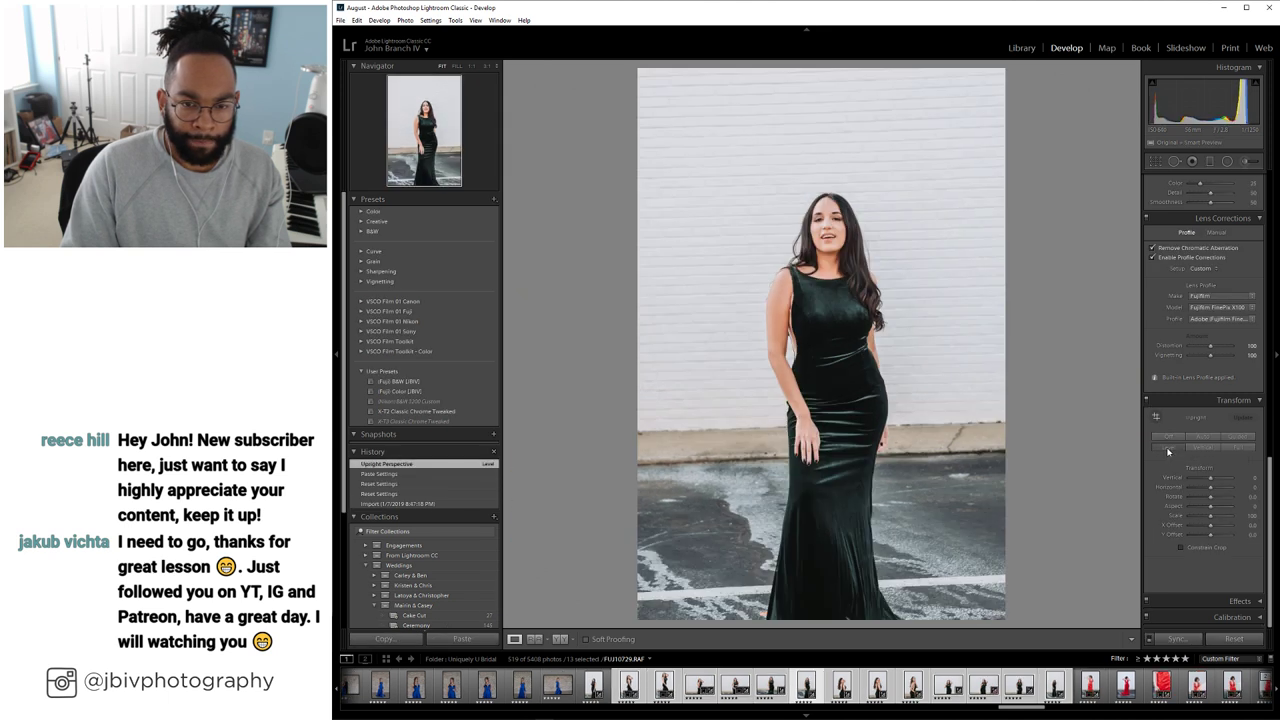
click(1157, 163)
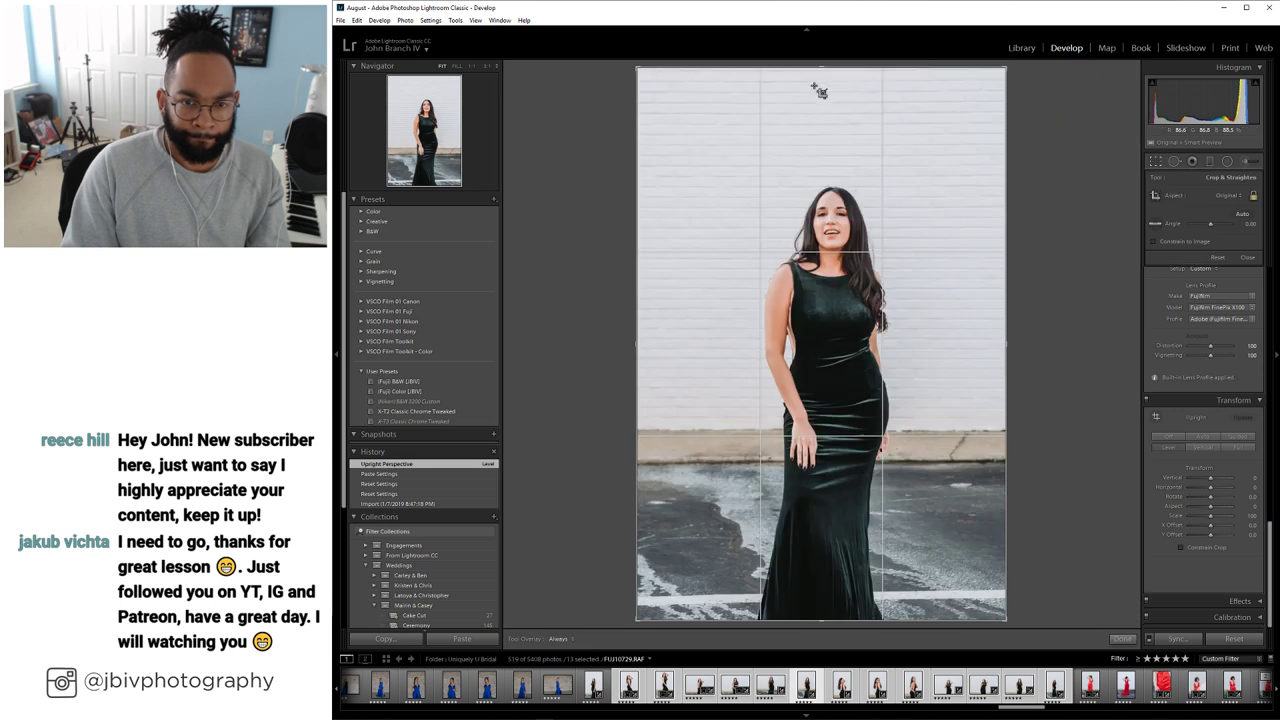
drag(826, 70, 815, 101)
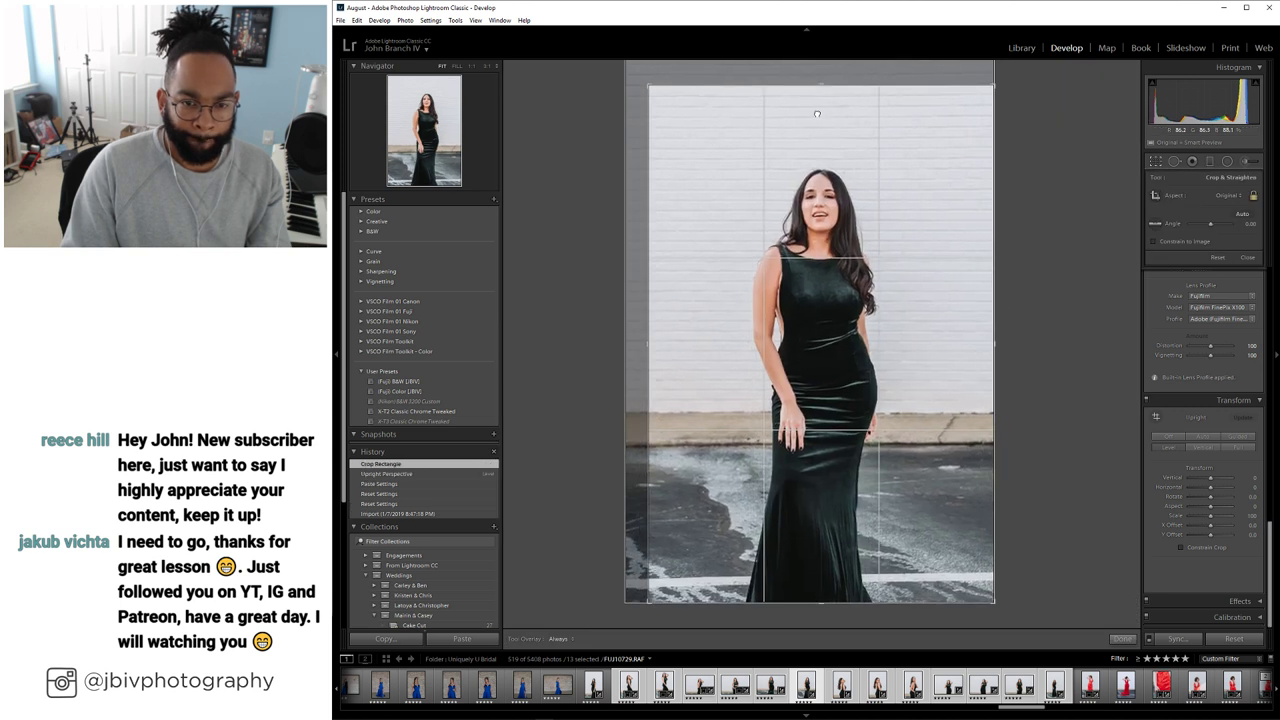
key(Return)
Set Temp to 6350, reset Exposure to 0.00, and raise Tint to +17
scroll(1262, 418, down, 3)
scroll(1262, 418, up, 5)
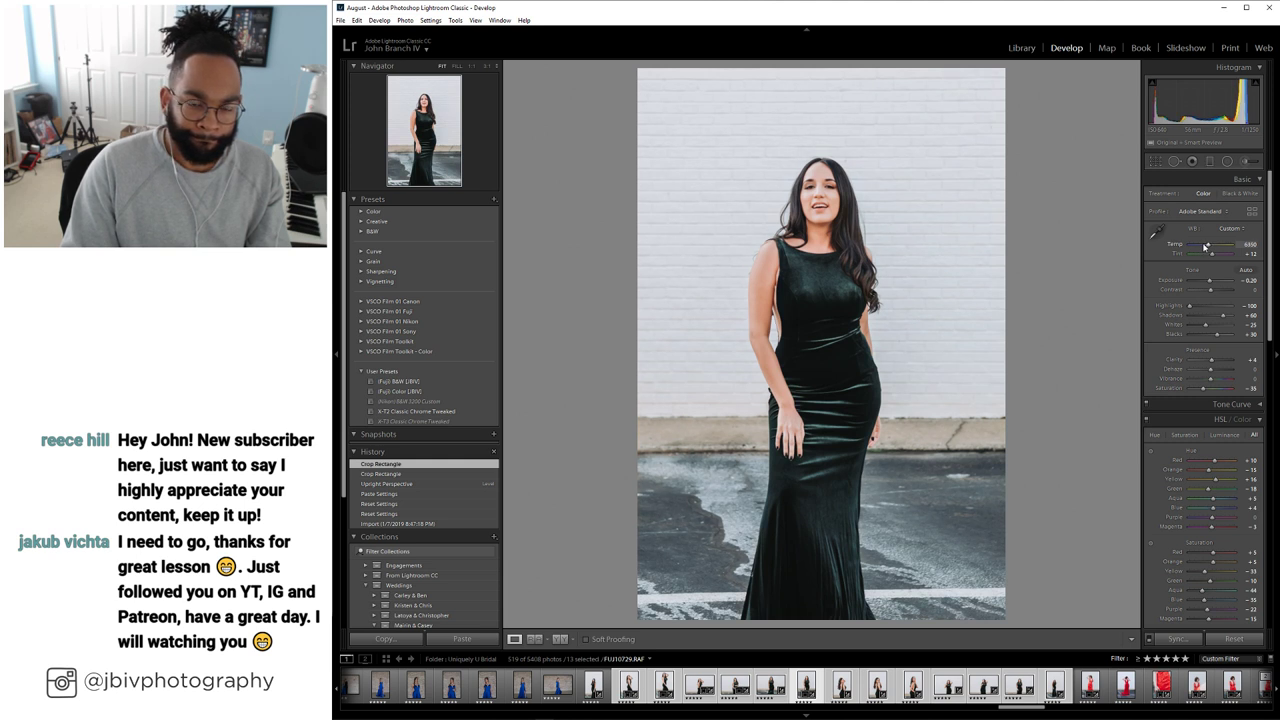
drag(1205, 246, 1207, 245)
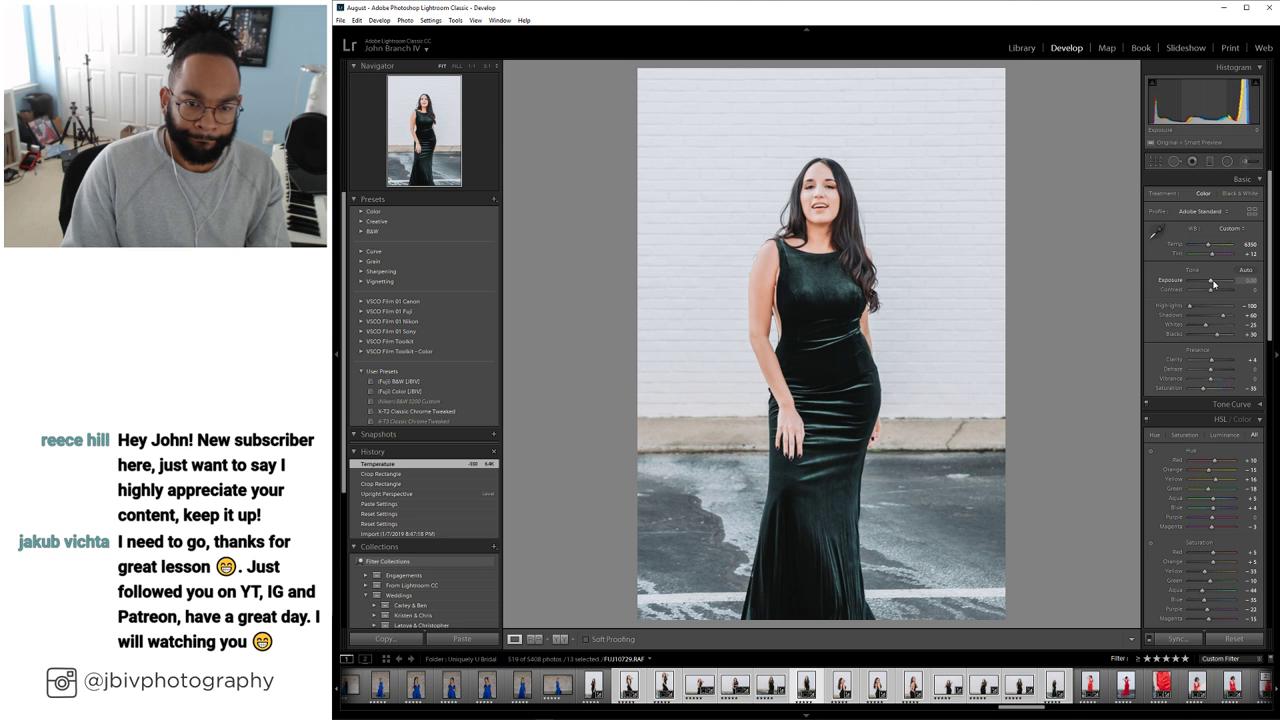
double_click(1213, 283)
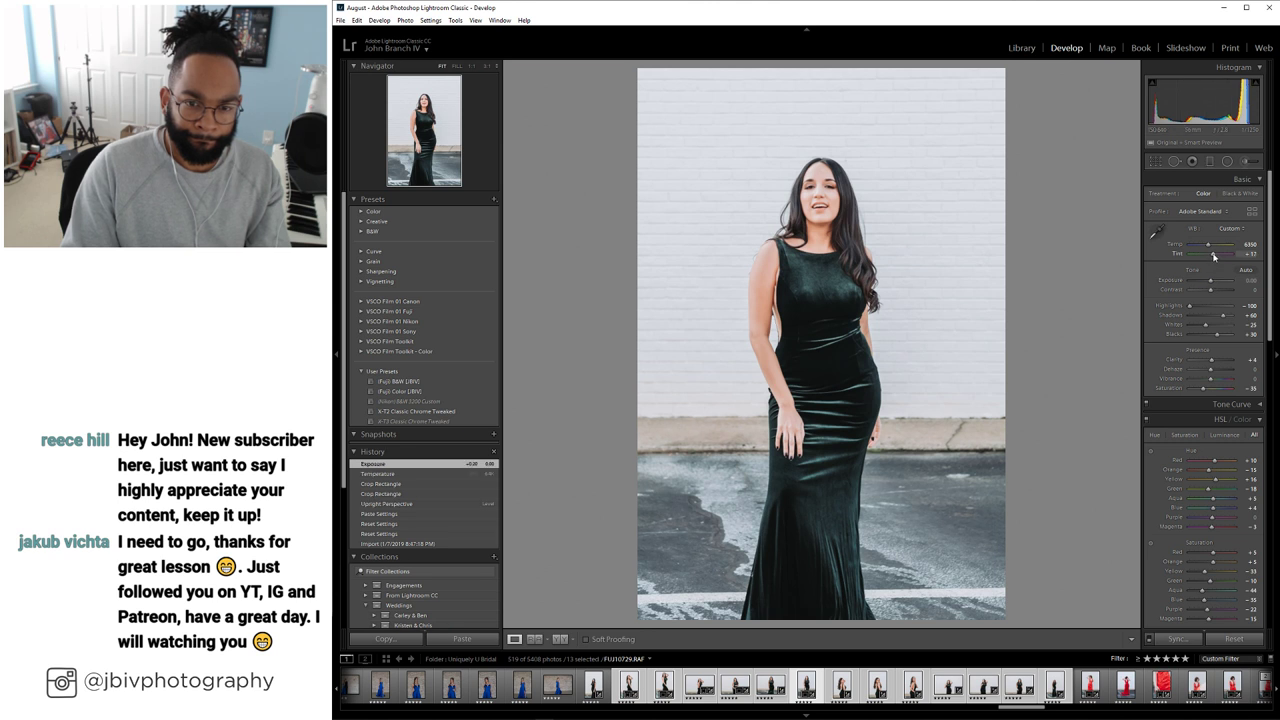
drag(1214, 256, 1214, 256)
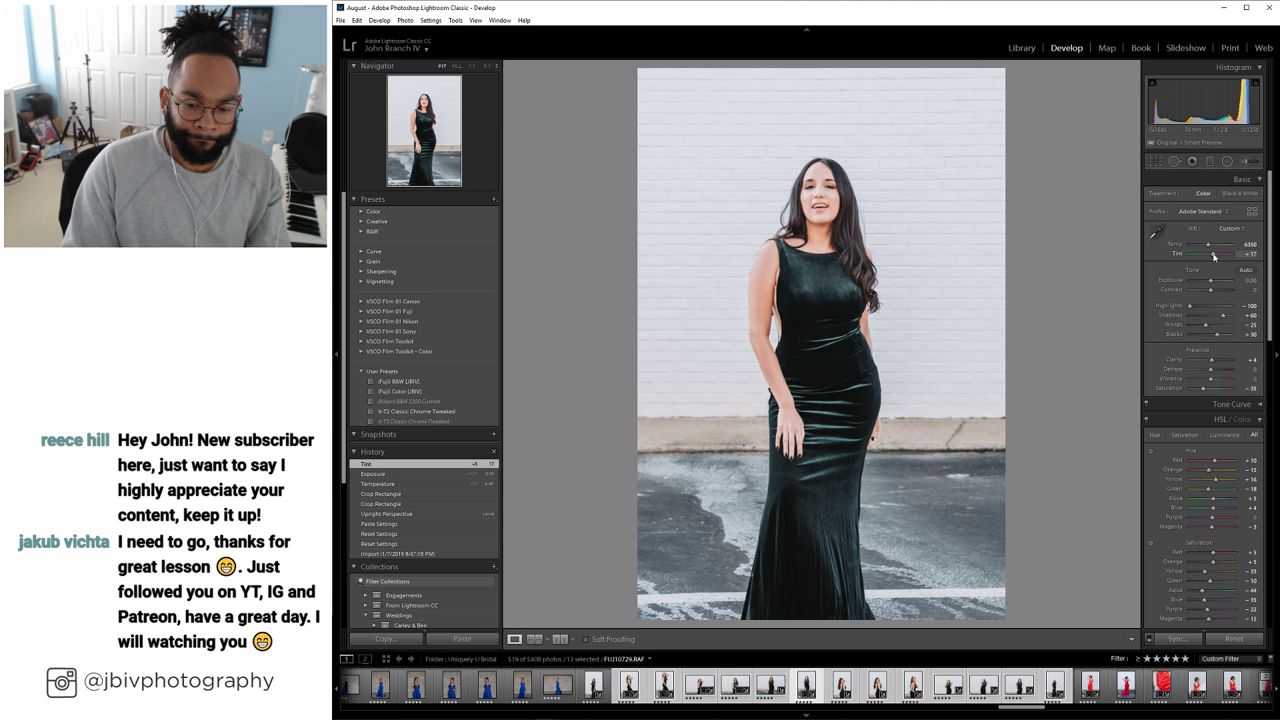
Copy the front-pose photo's develop settings and paste them onto the target photo
key(Right)
key(Left)
key(Left)
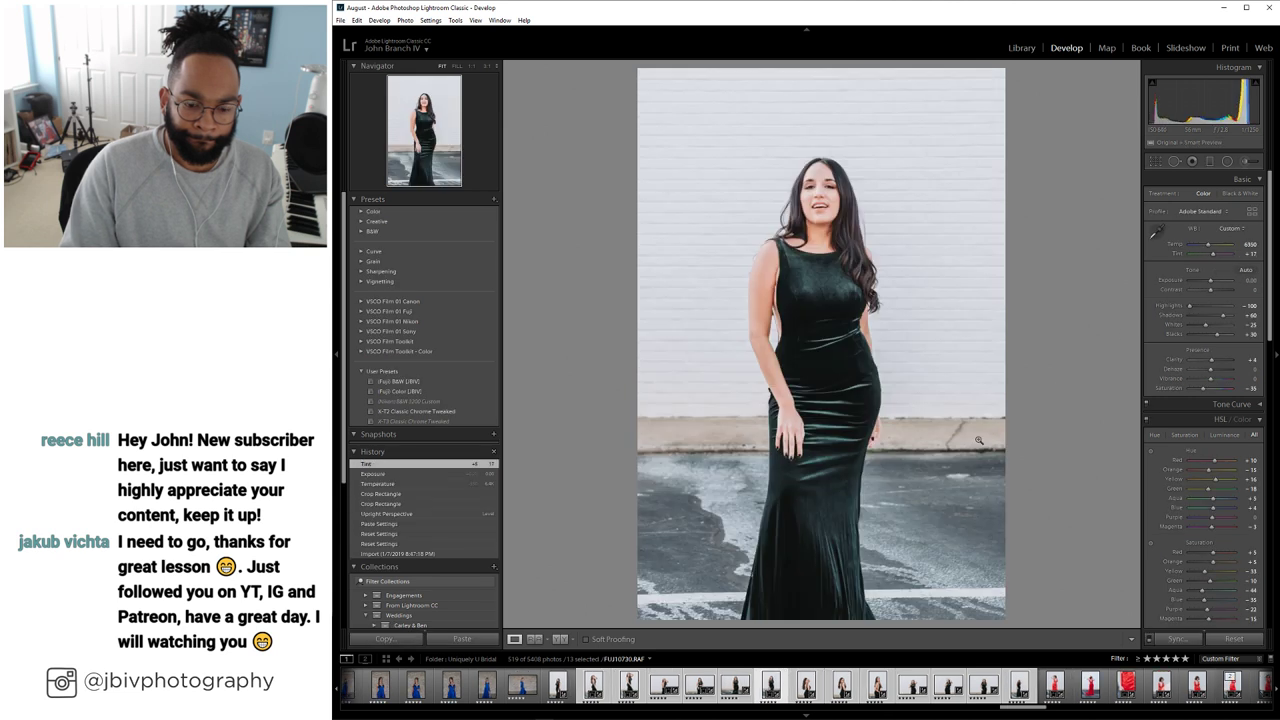
key(Left)
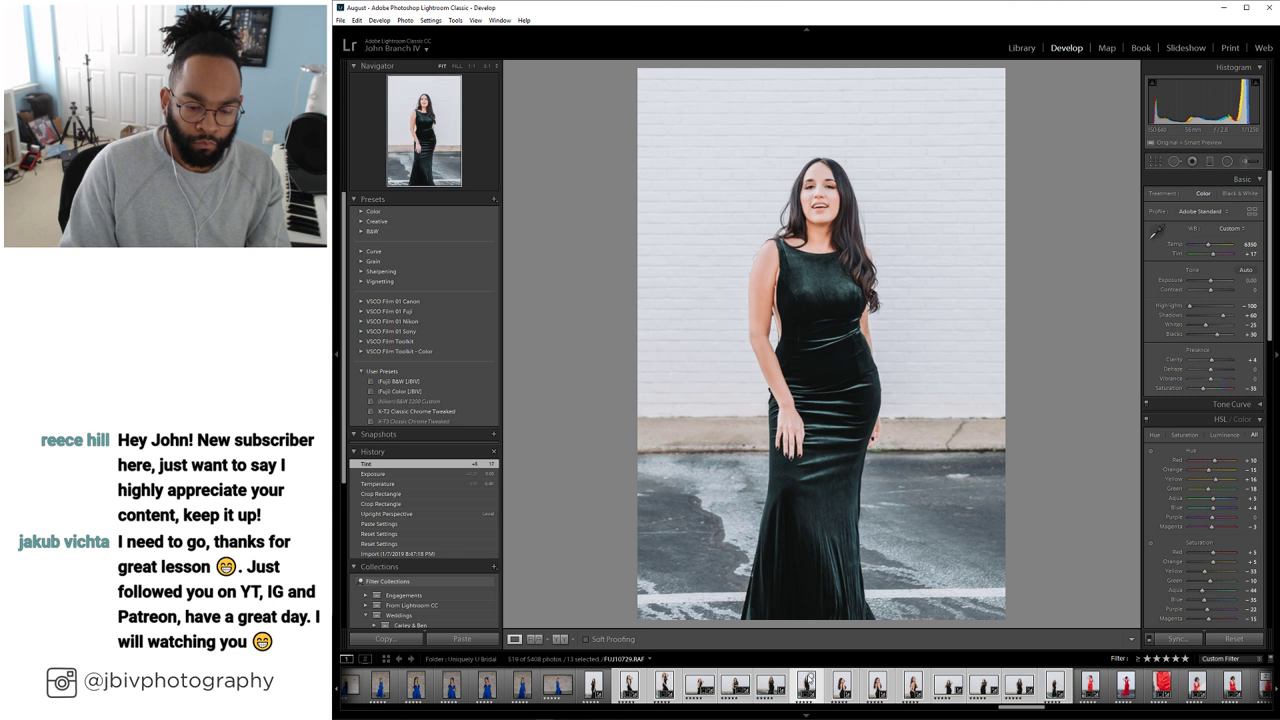
right_click(800, 686)
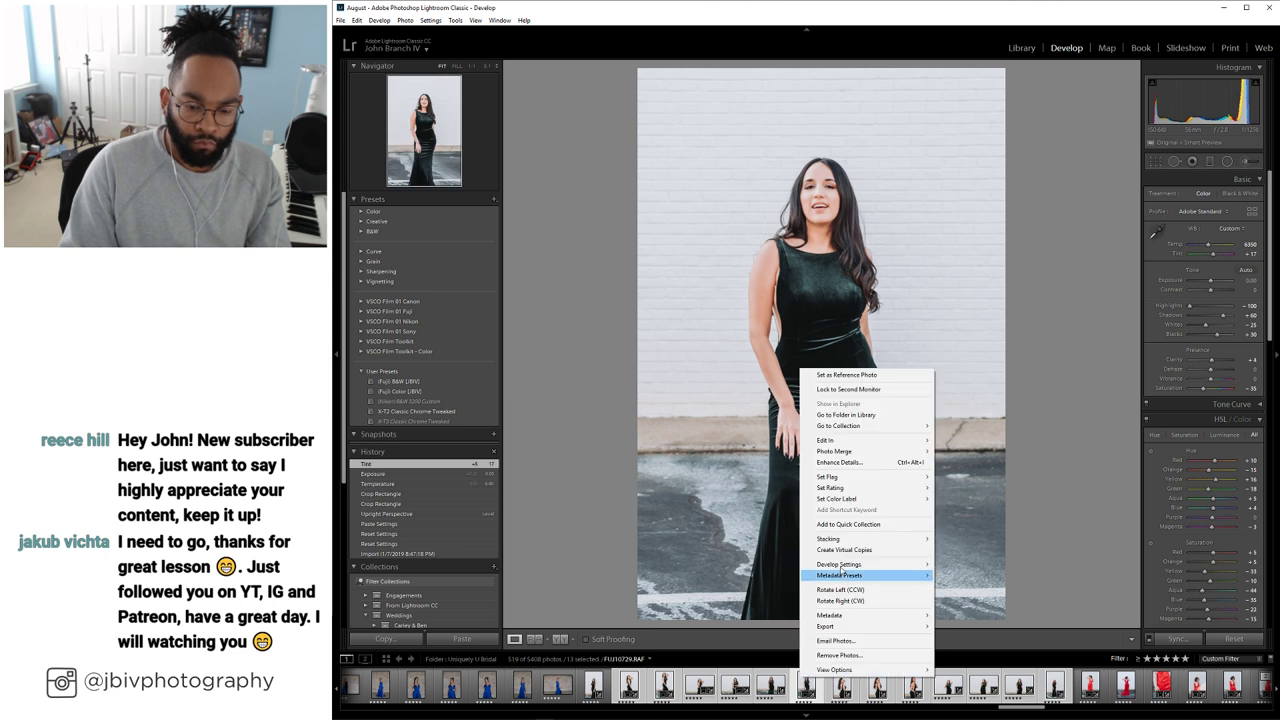
mouse_move(841, 565)
click(978, 604)
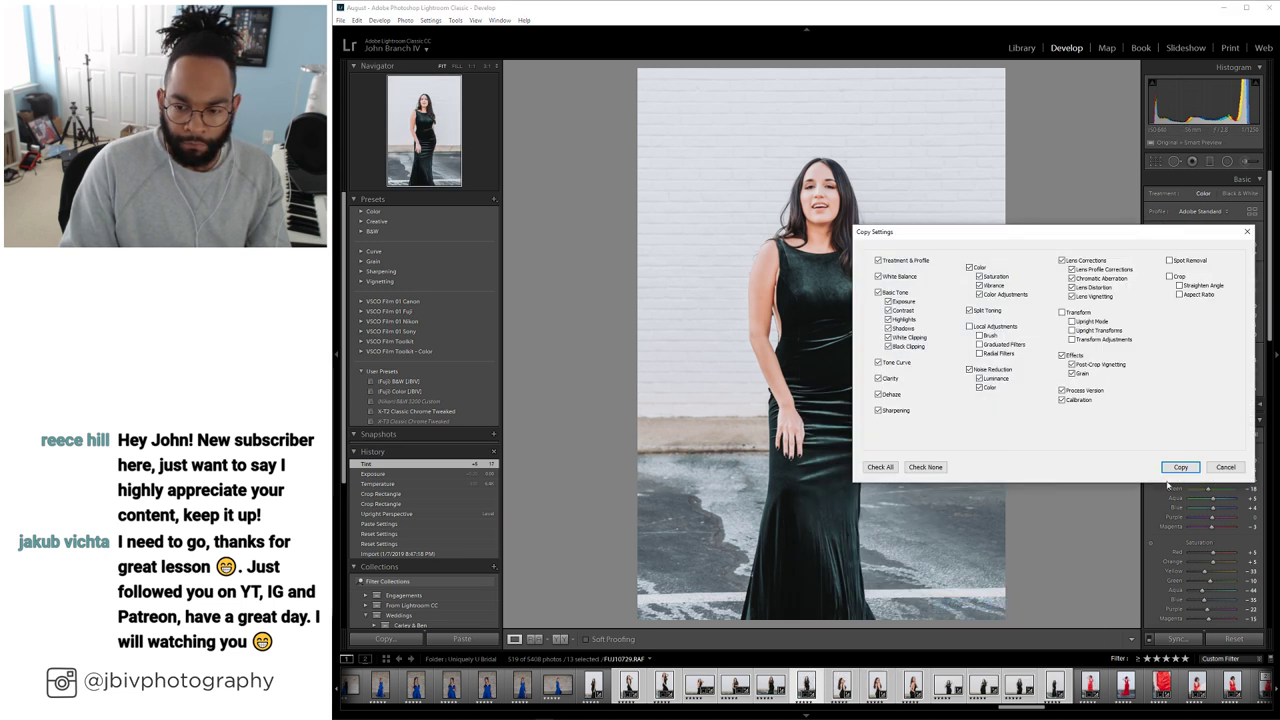
click(1176, 468)
right_click(811, 683)
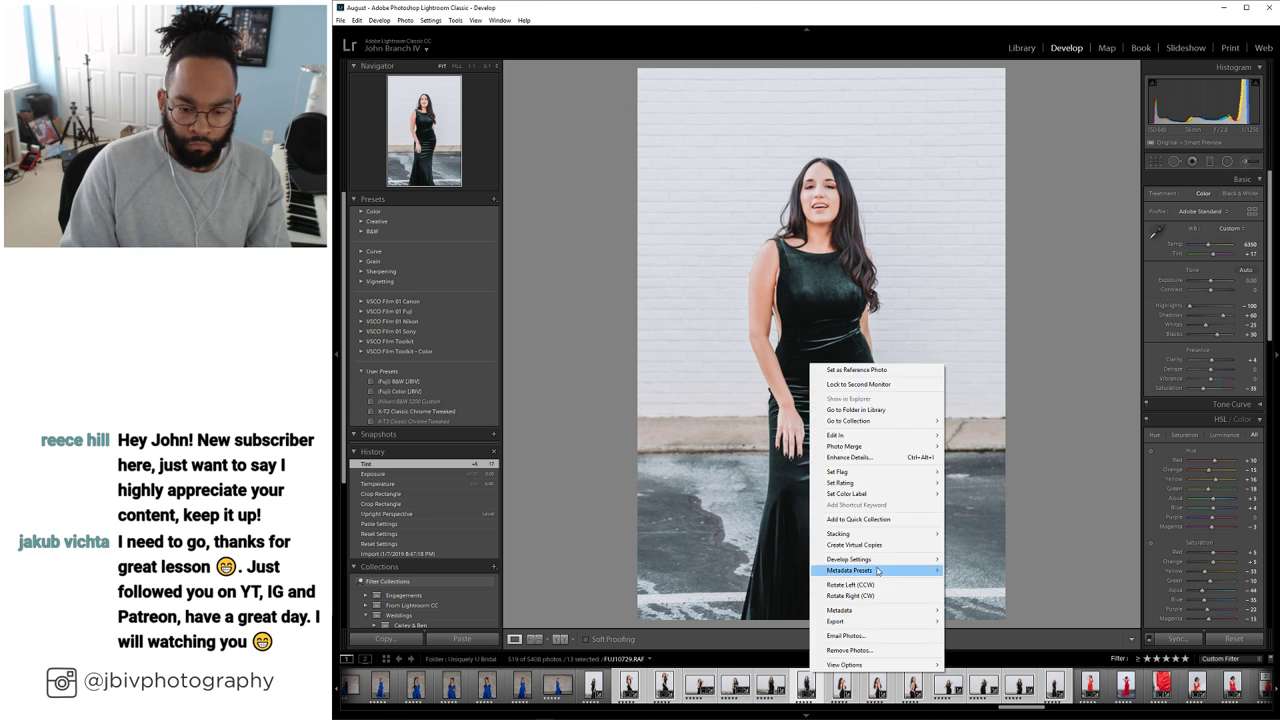
mouse_move(880, 560)
click(978, 610)
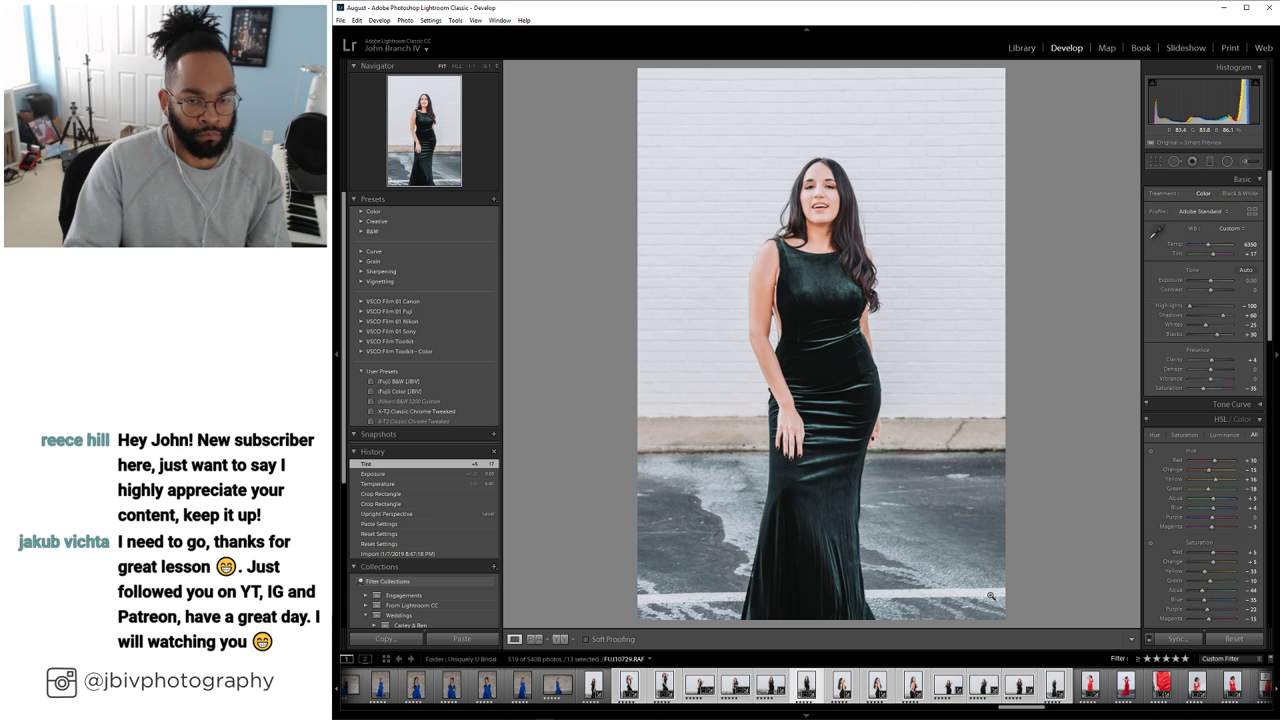
Apply Upright Level to the profile-pose portrait and crop it, nudging the photo left
key(Right)
scroll(1185, 460, down, 5)
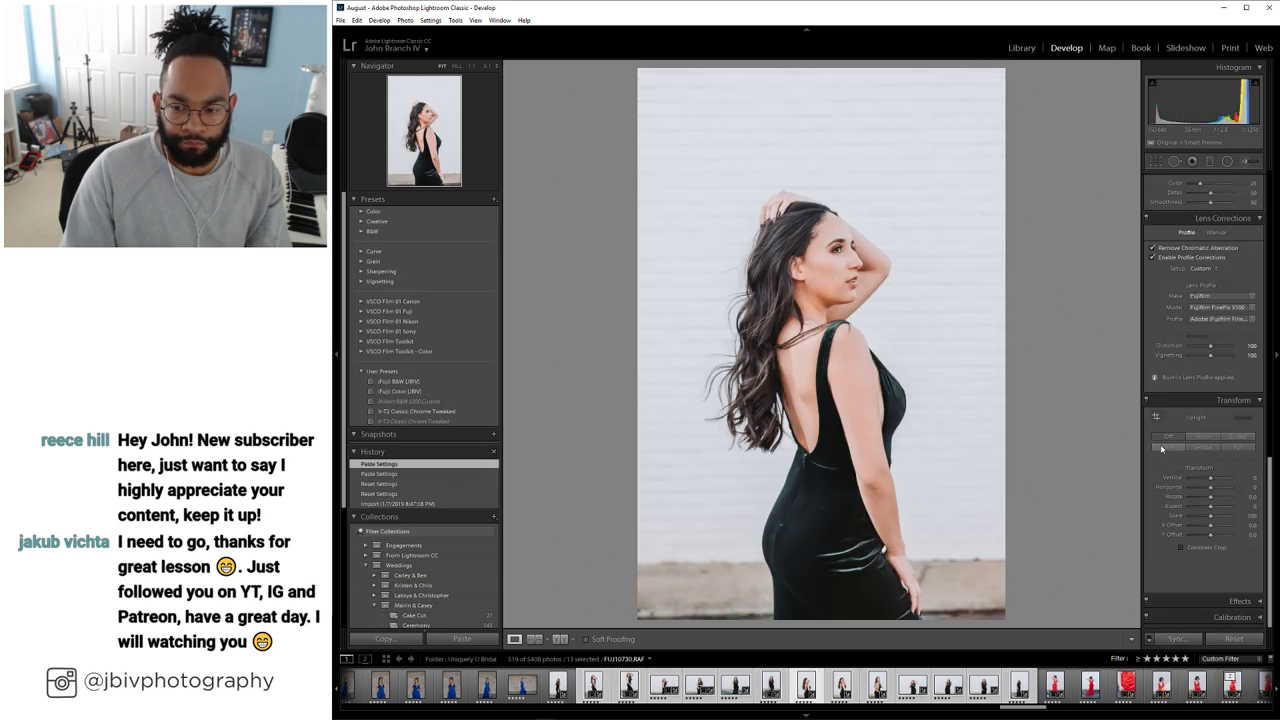
click(1167, 447)
key(r)
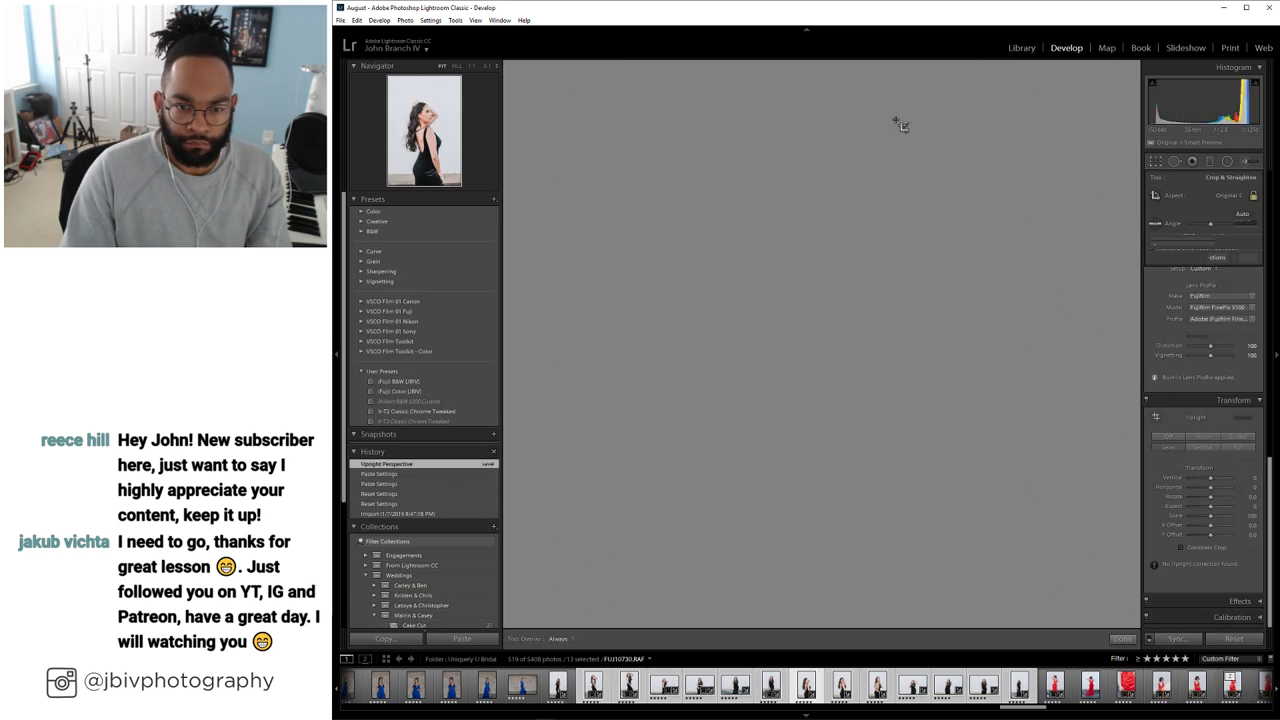
drag(818, 90, 814, 90)
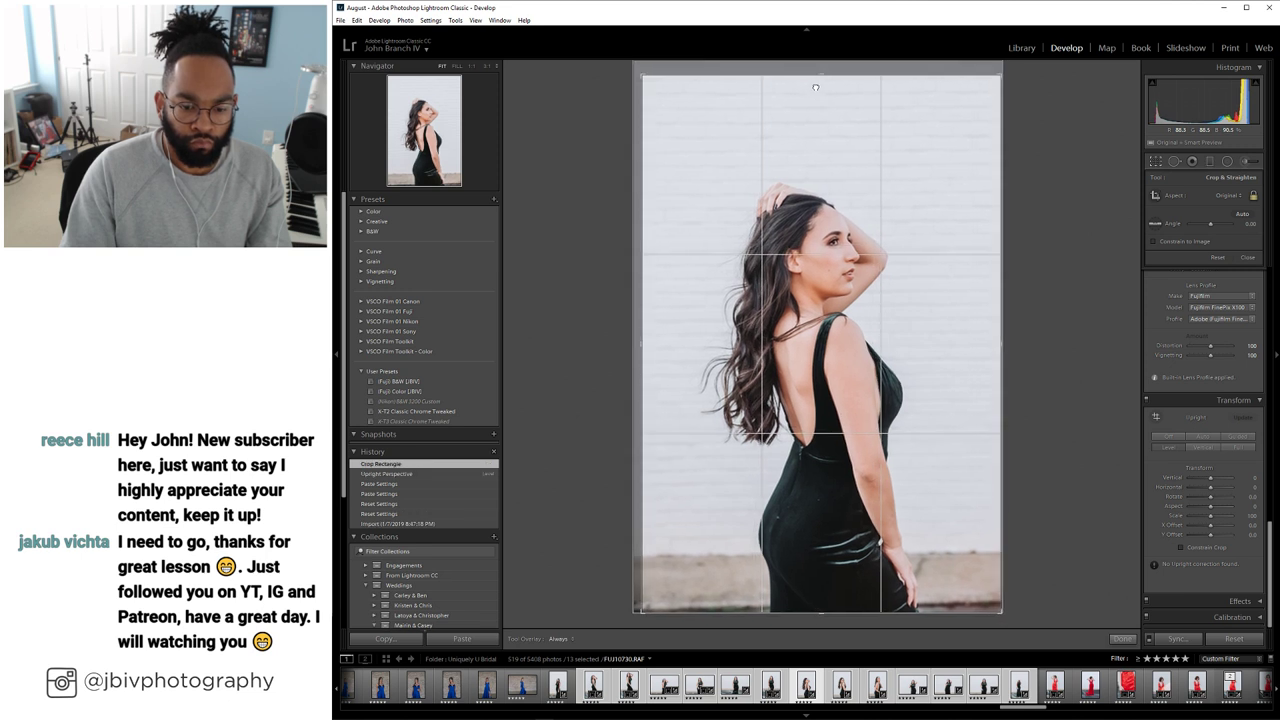
key(Return)
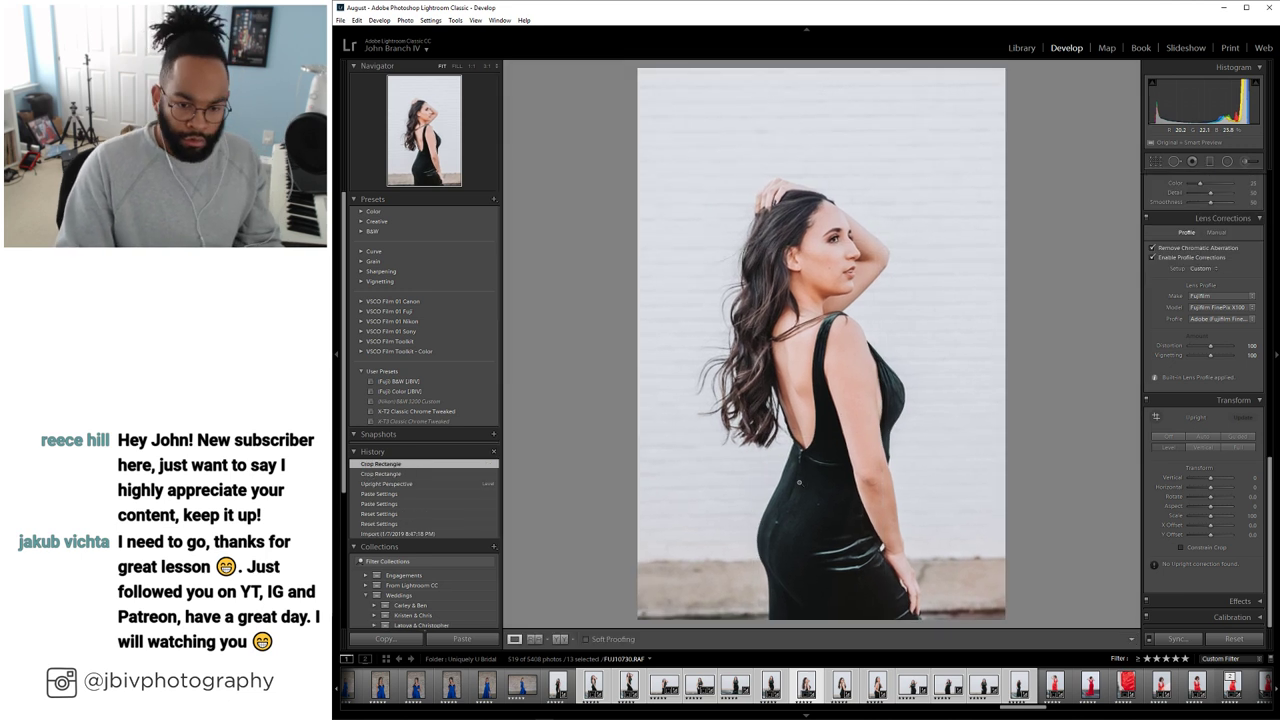
Heal four lint spots on the black dress at 1:1 zoom, then step to the next portrait
key(q)
key(z)
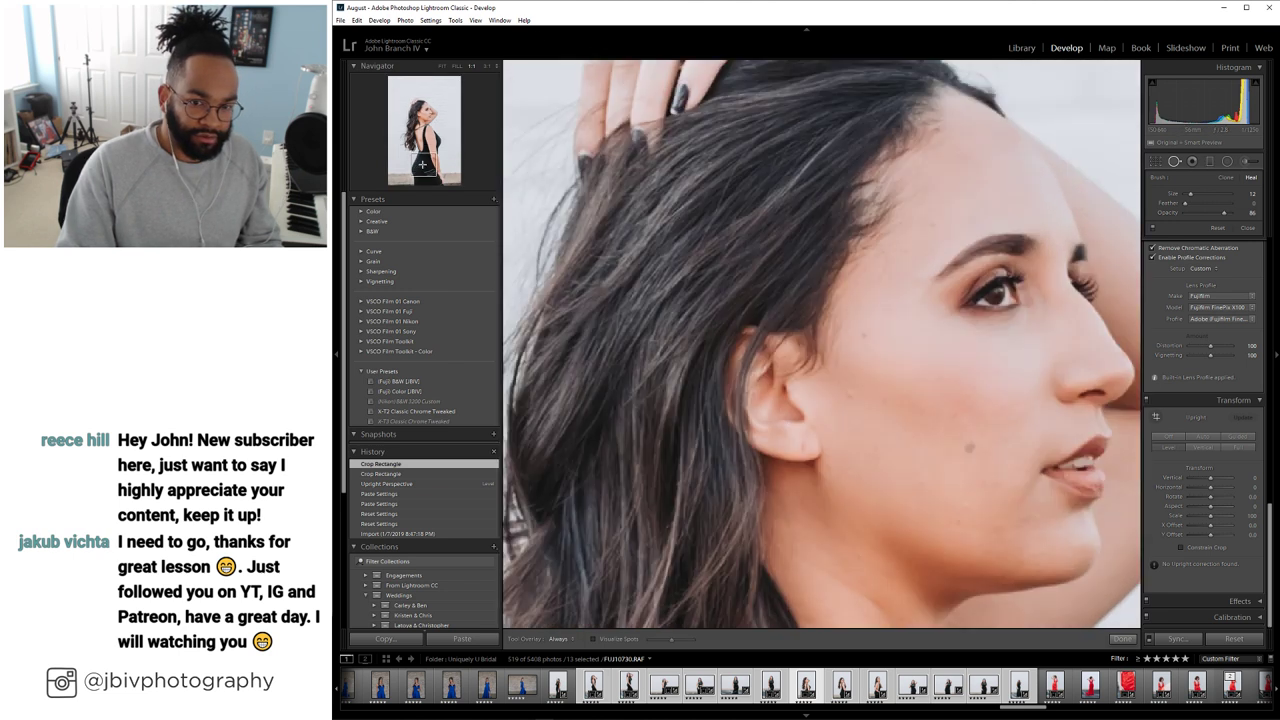
click(422, 163)
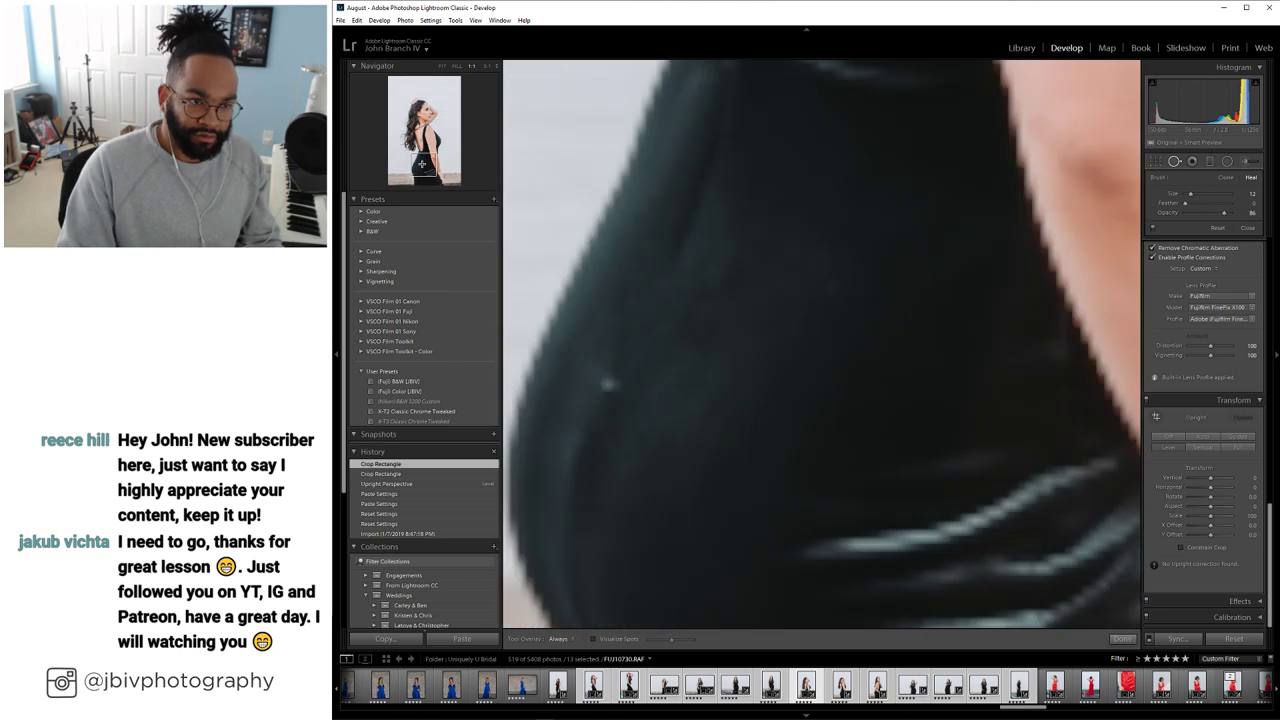
click(830, 286)
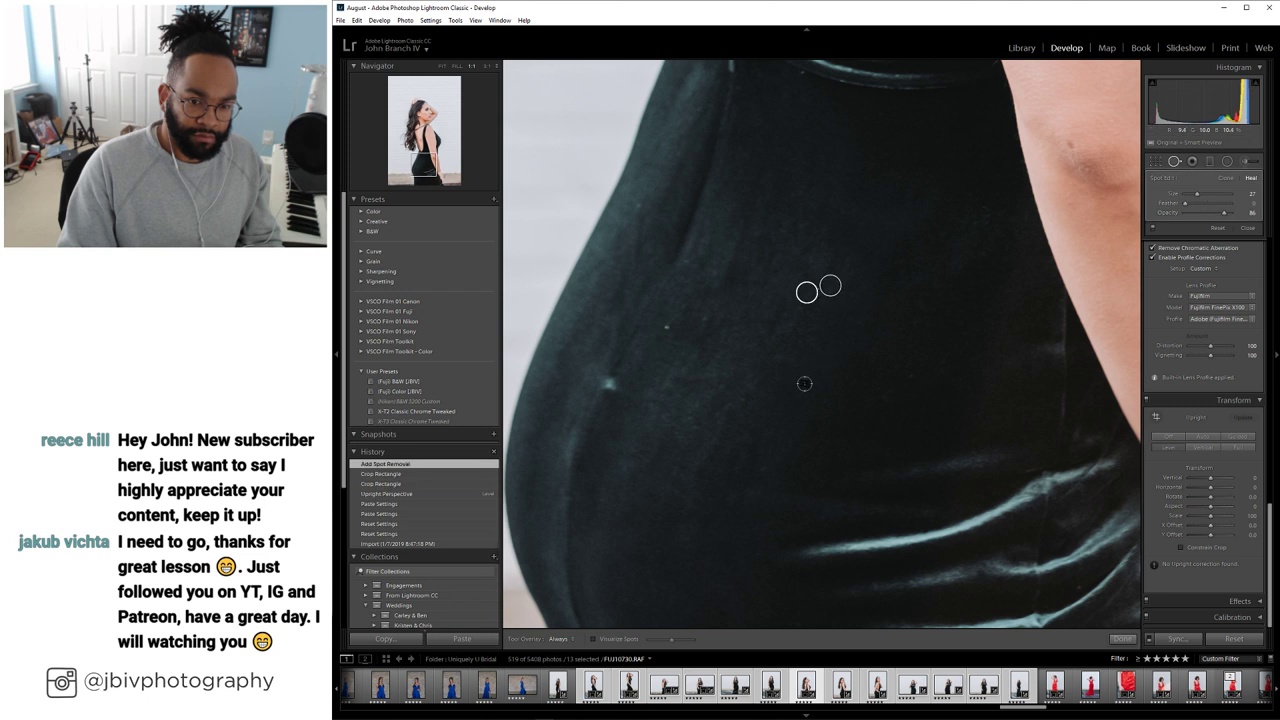
click(805, 379)
click(668, 323)
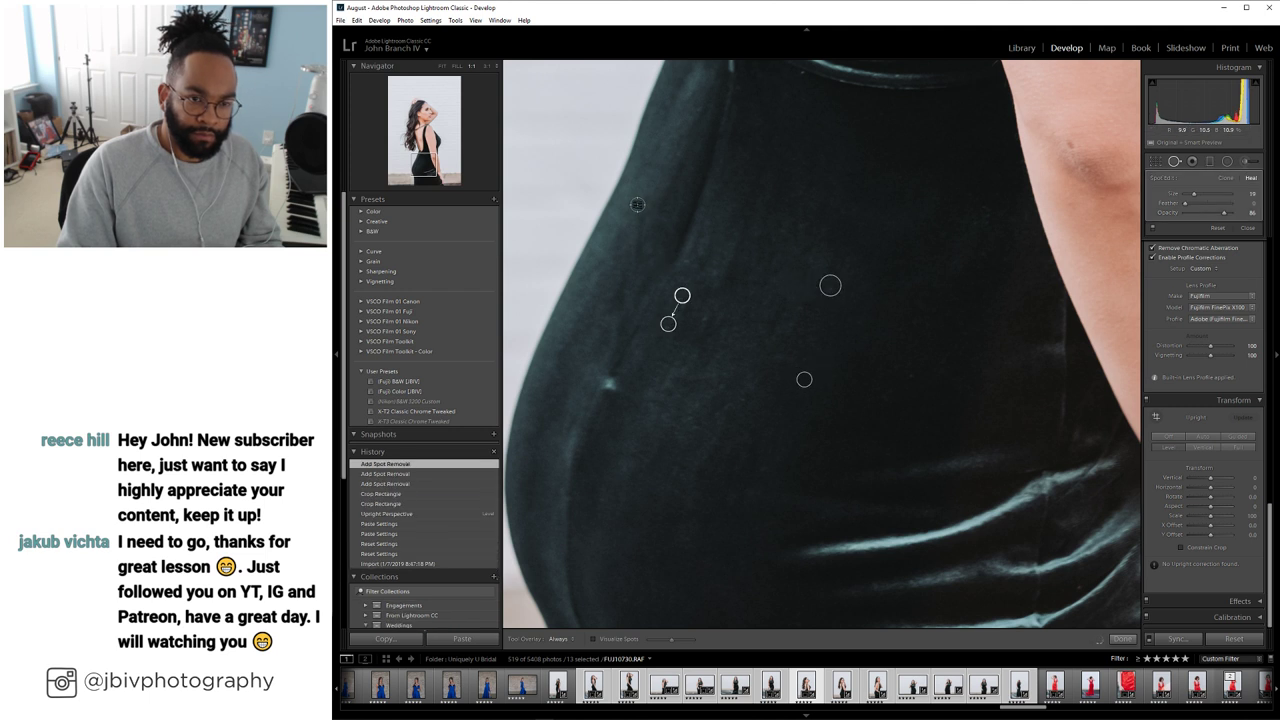
click(637, 205)
key(z)
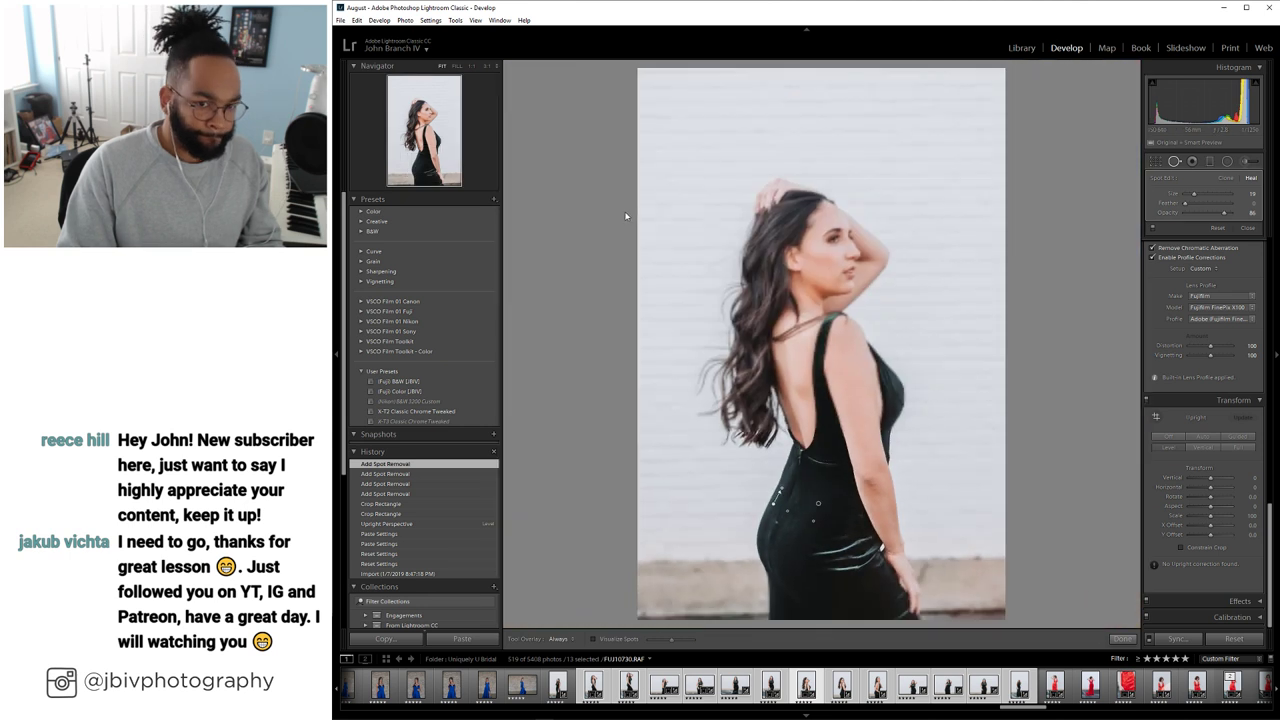
key(q)
key(Left)
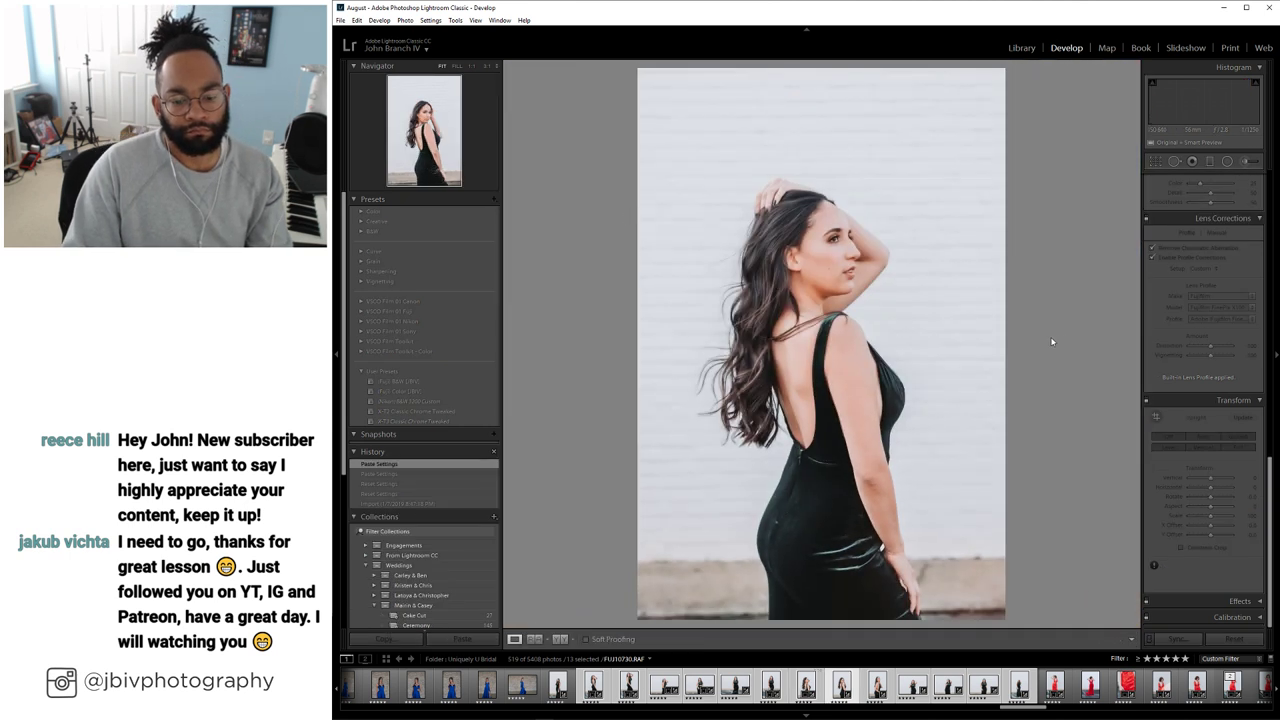
Apply Upright Level to two portraits and heal a hip spot with brush size 46
click(1170, 447)
key(Left)
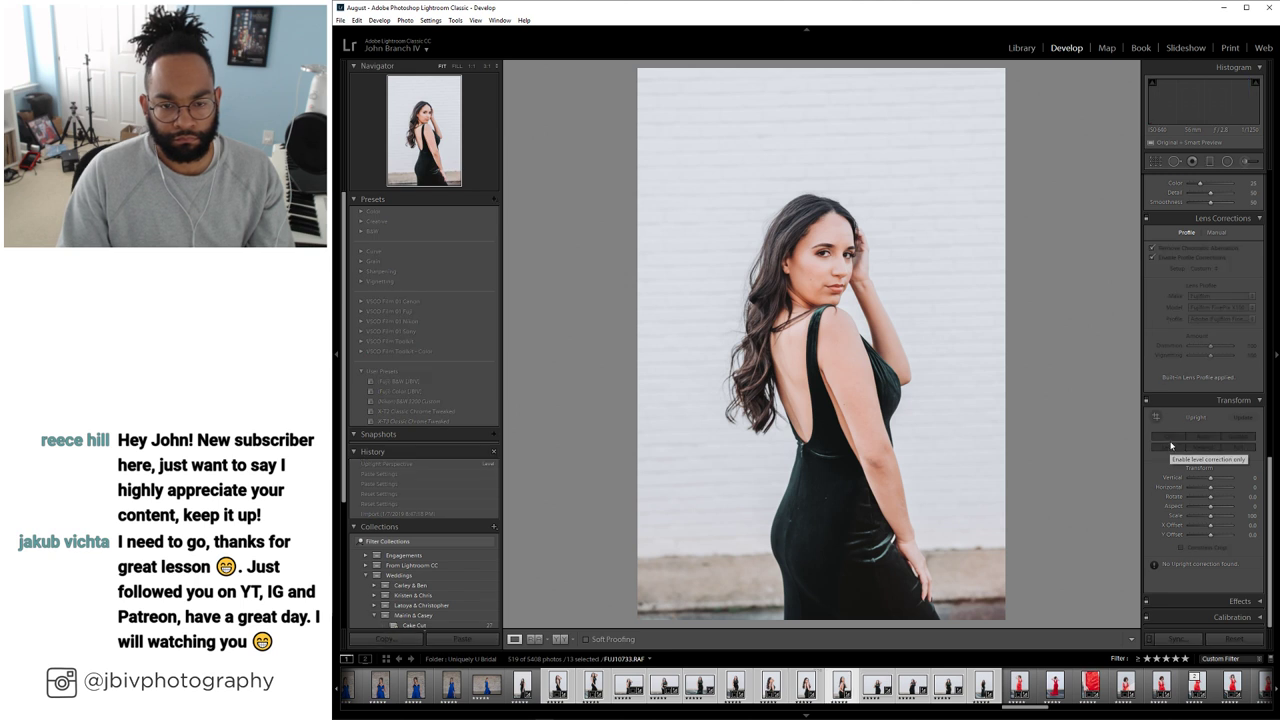
click(1167, 446)
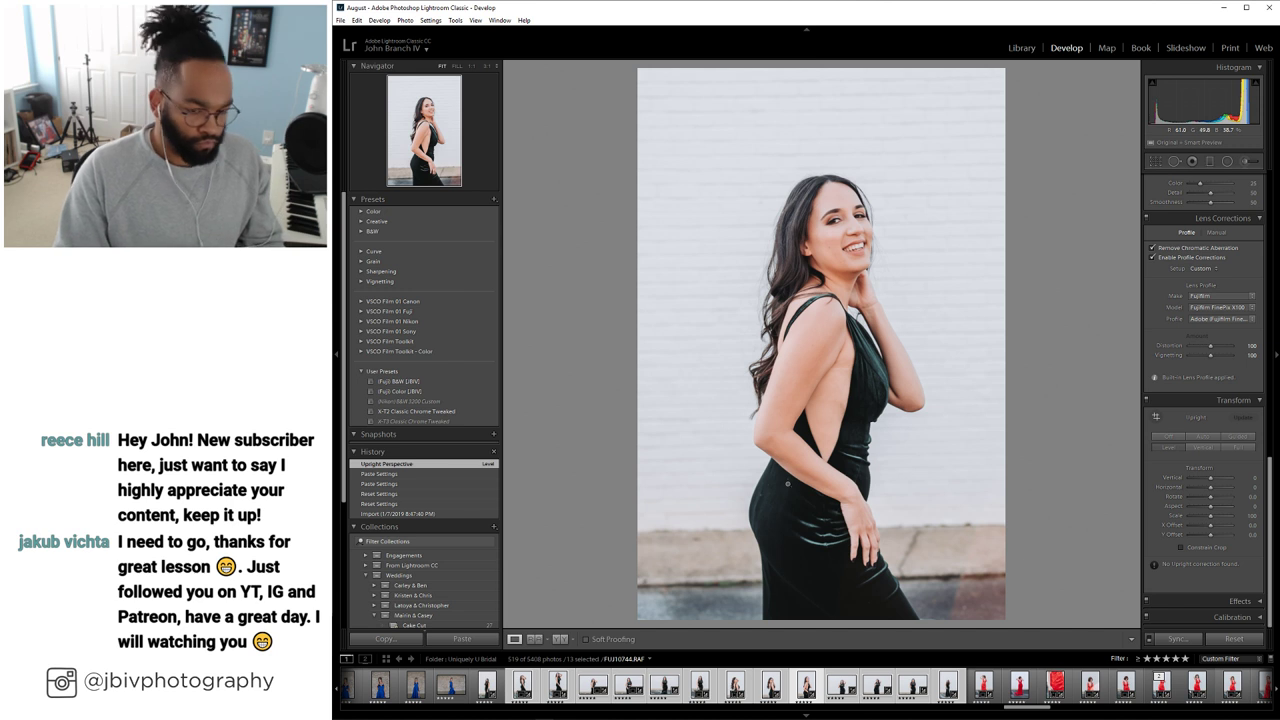
key(q)
key(bracketright)
key(bracketright)
key(bracketright)
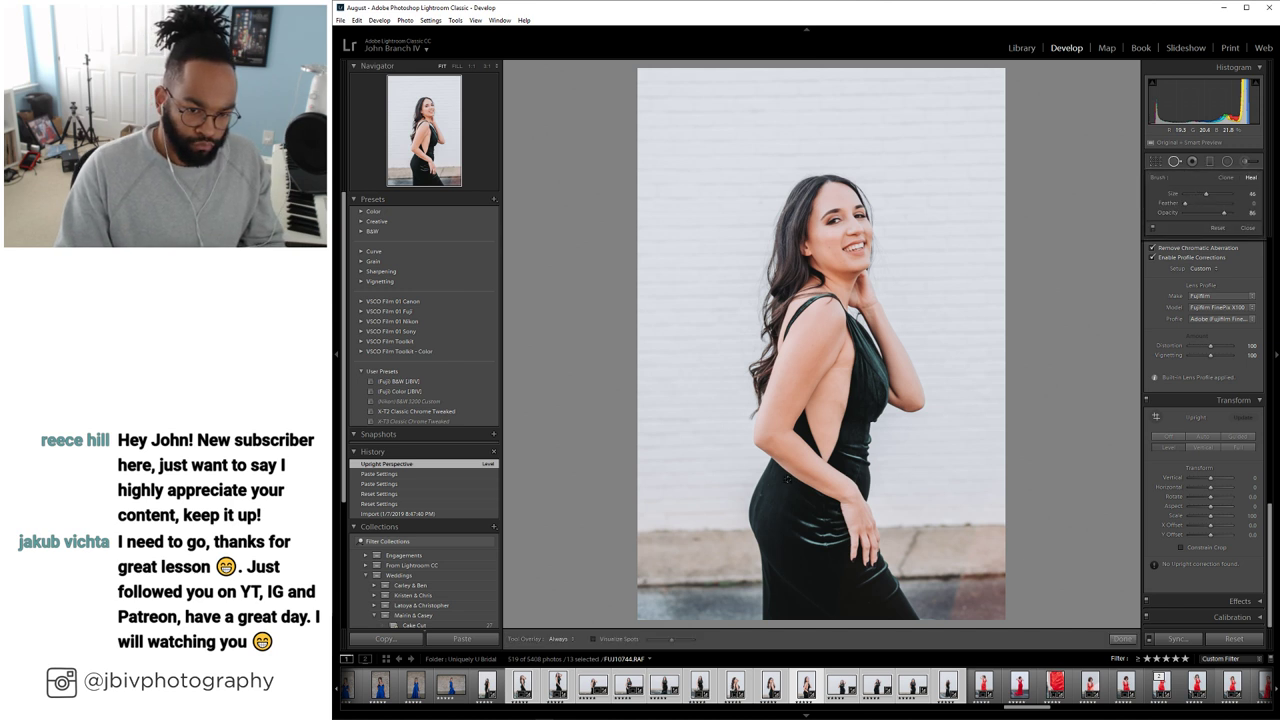
click(787, 480)
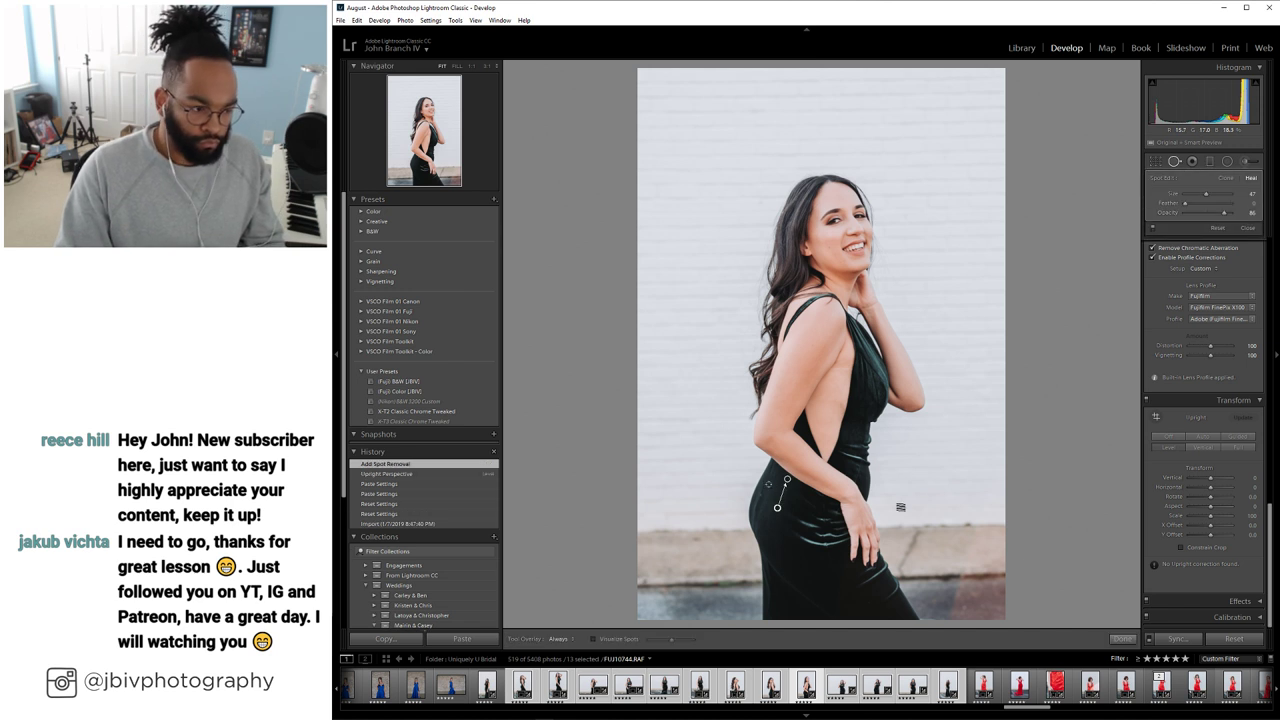
key(q)
Heal a dress spot on the previous portrait, finish its crop, and advance two photos
key(Left)
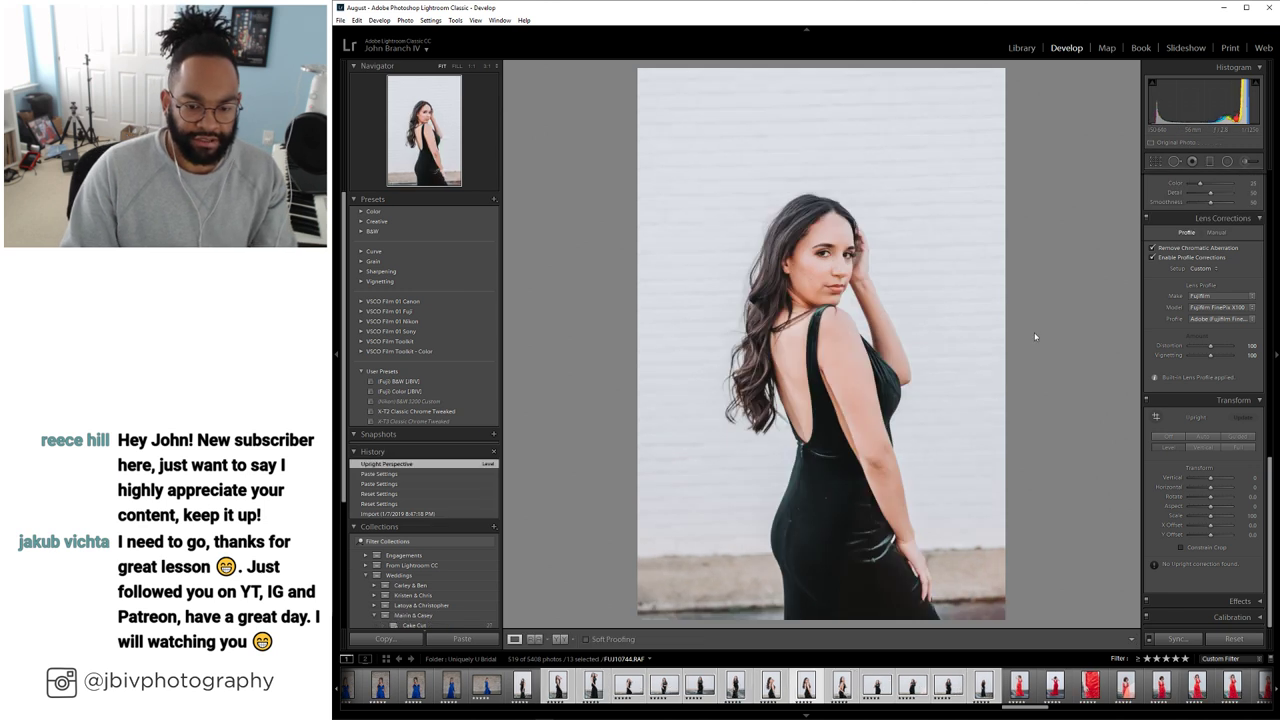
key(q)
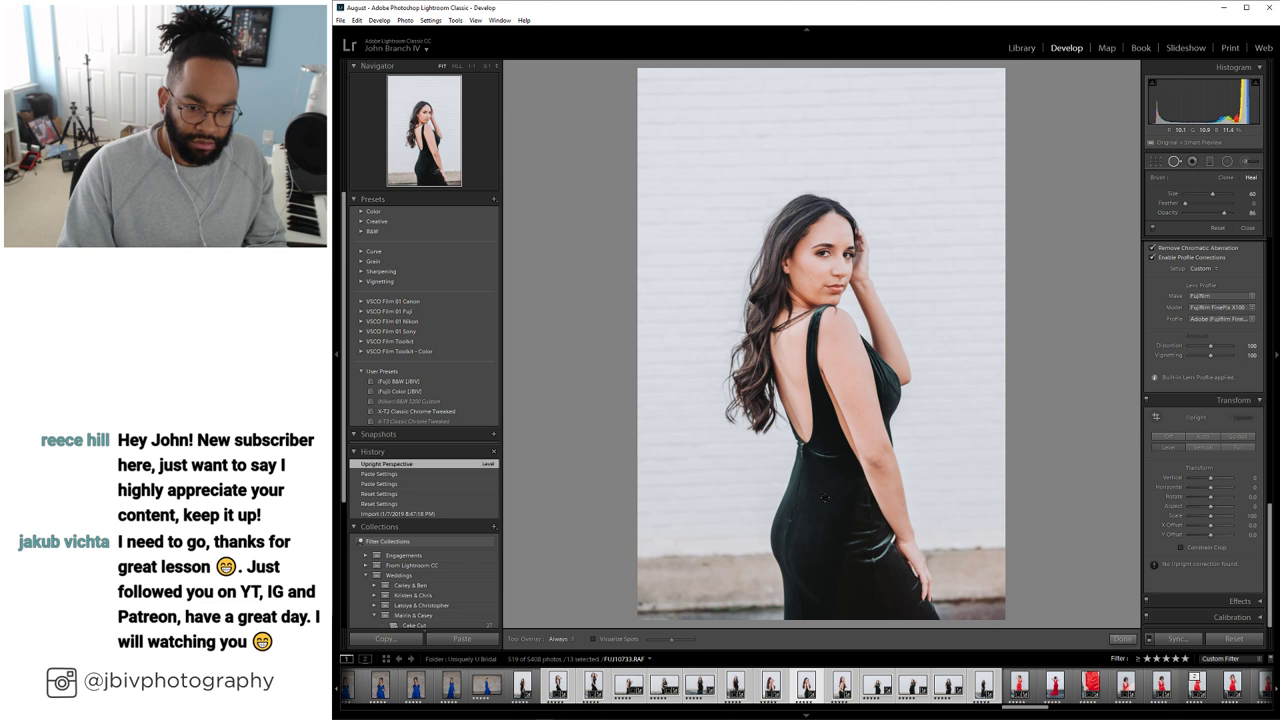
click(874, 476)
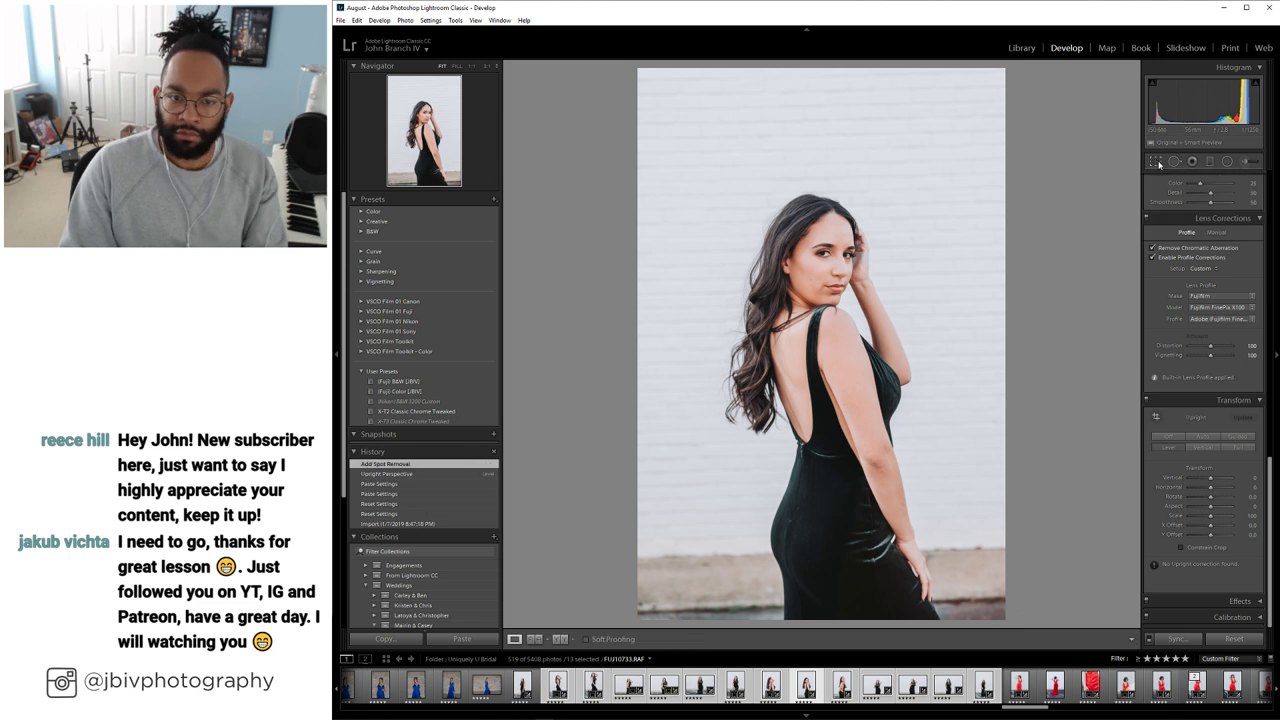
key(r)
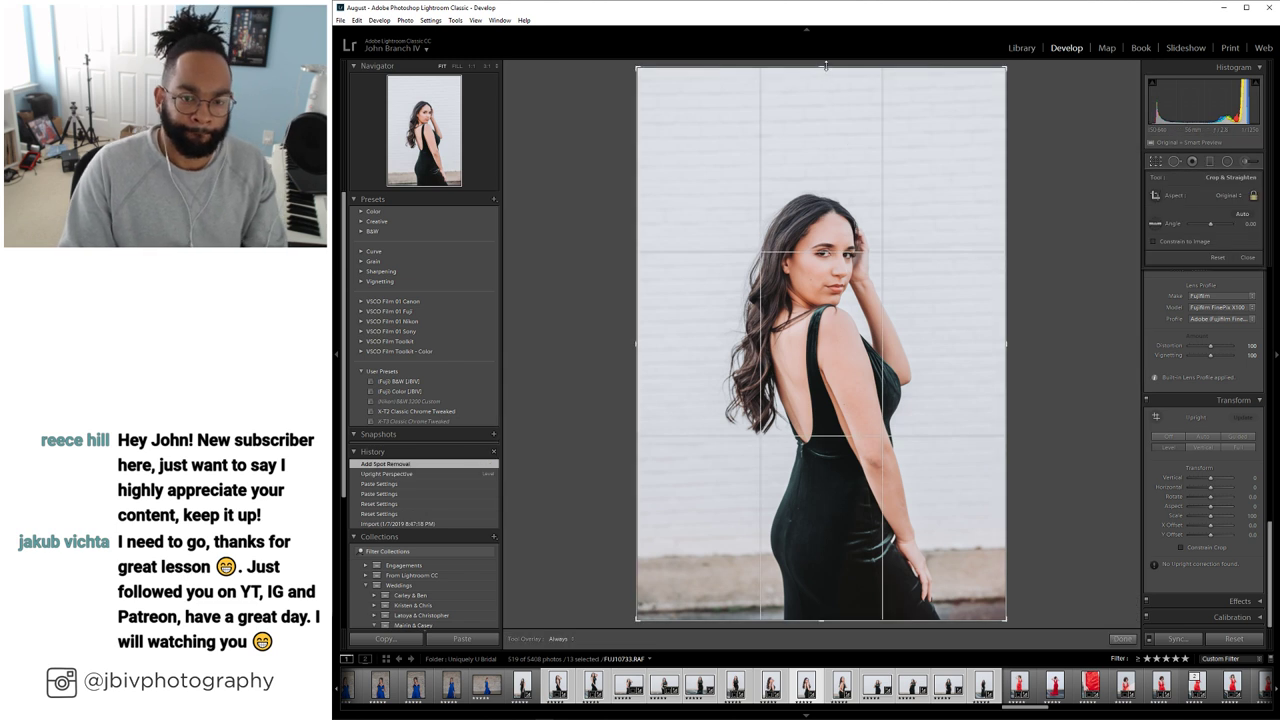
key(r)
key(Right)
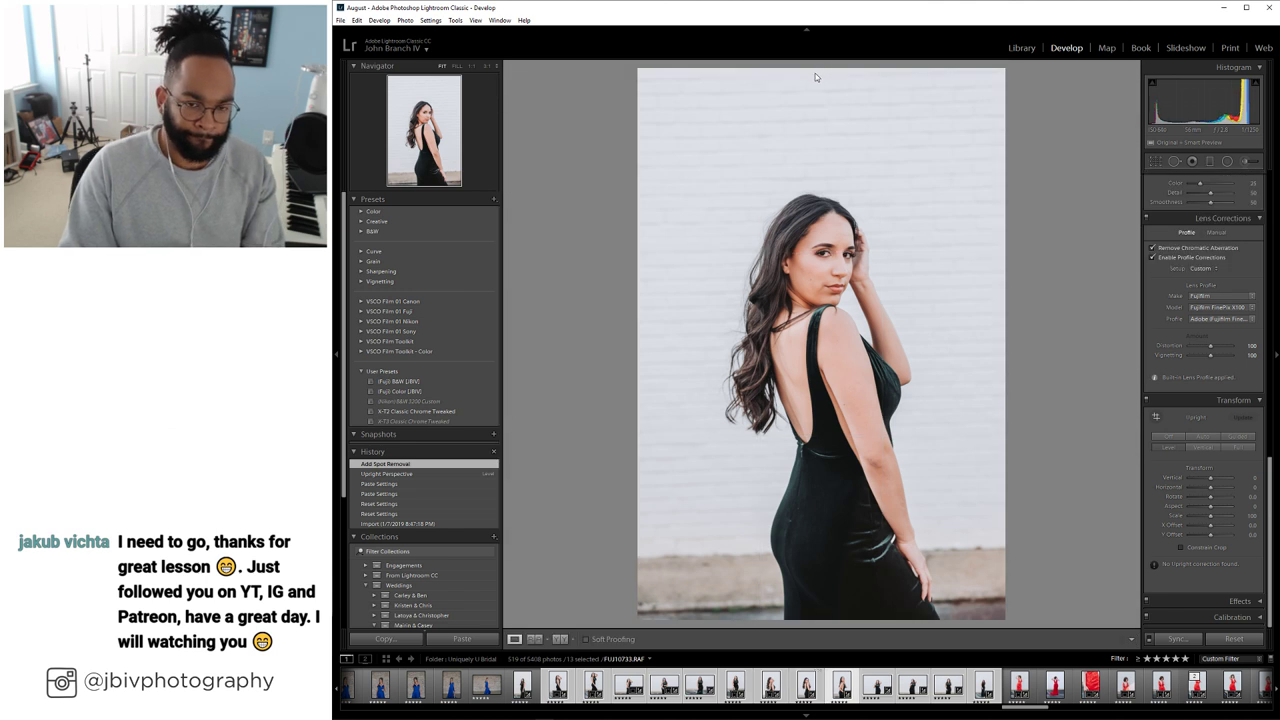
key(Right)
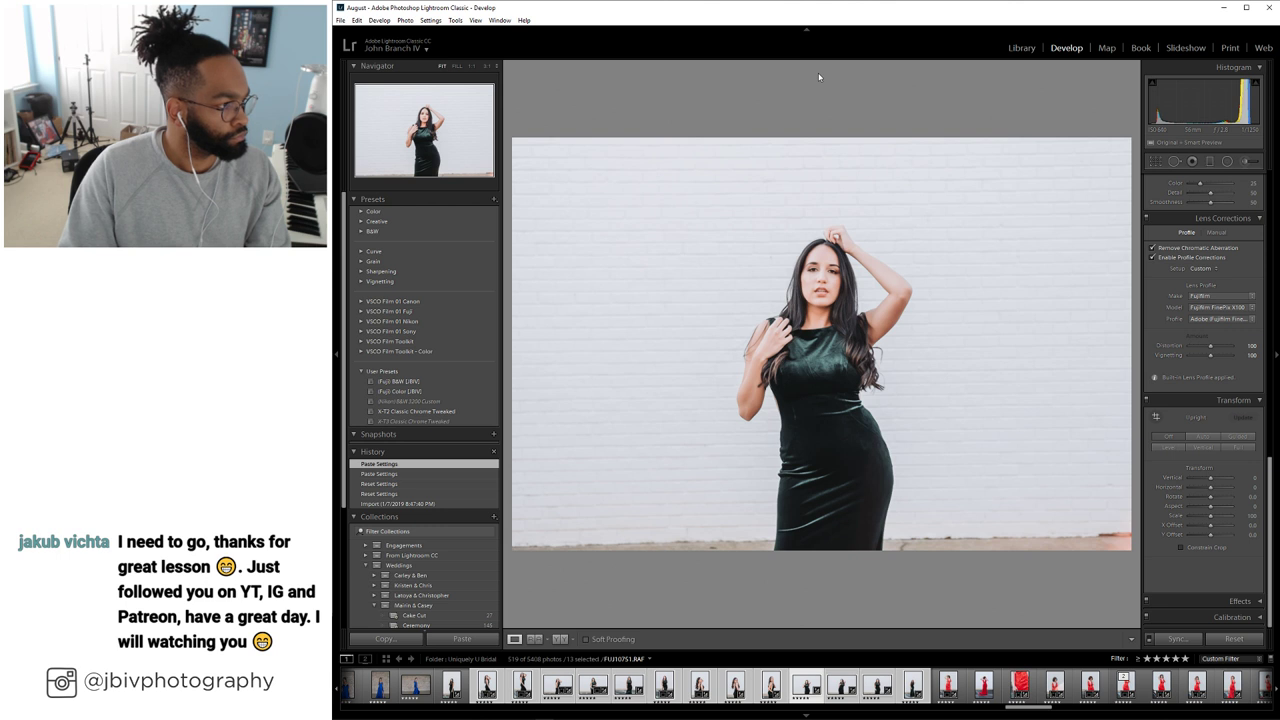
Apply Upright Level, lower exposure to -0.10, and pull the crop's top edge down
click(1173, 447)
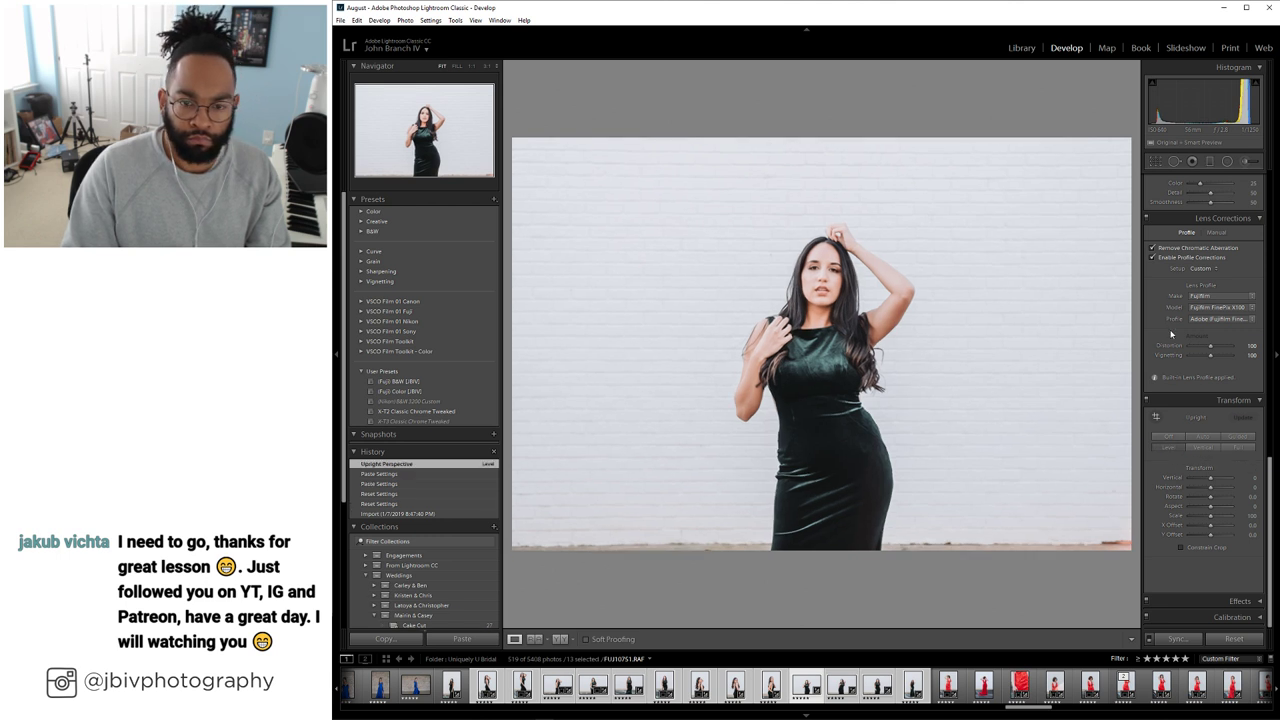
scroll(1176, 330, up, 10)
drag(1212, 280, 1209, 280)
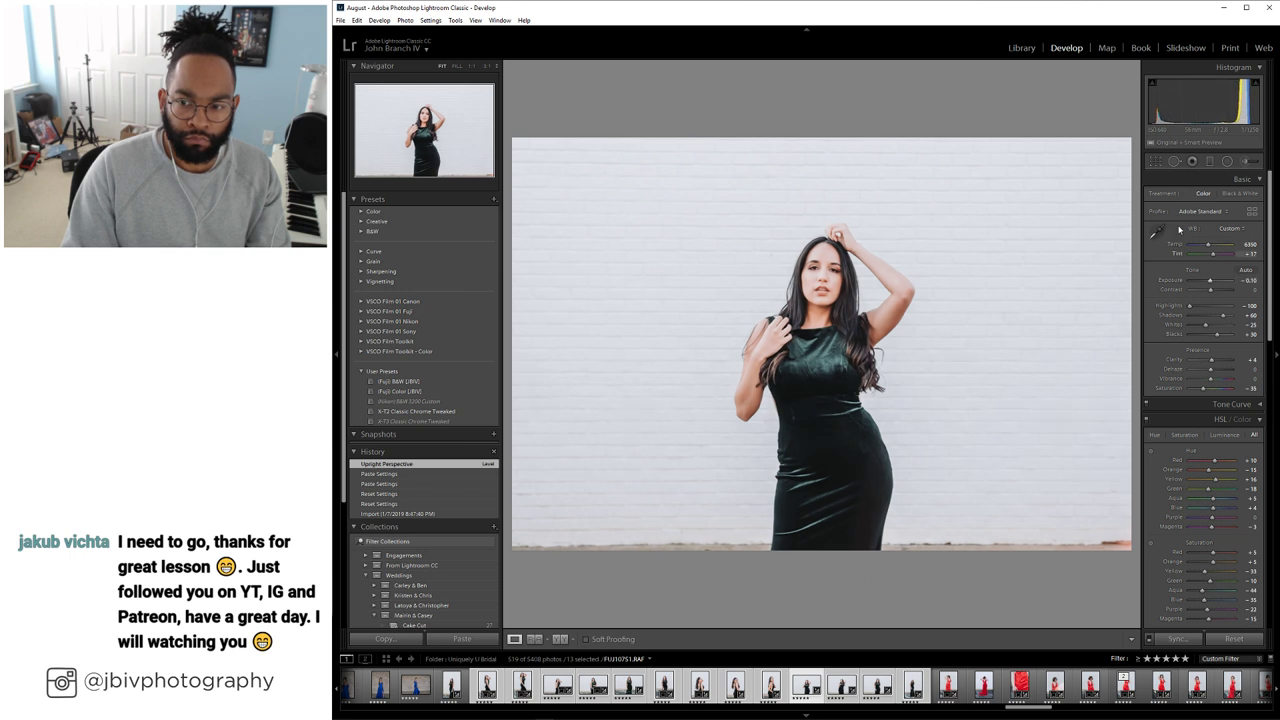
click(1155, 162)
drag(823, 131, 815, 160)
key(x)
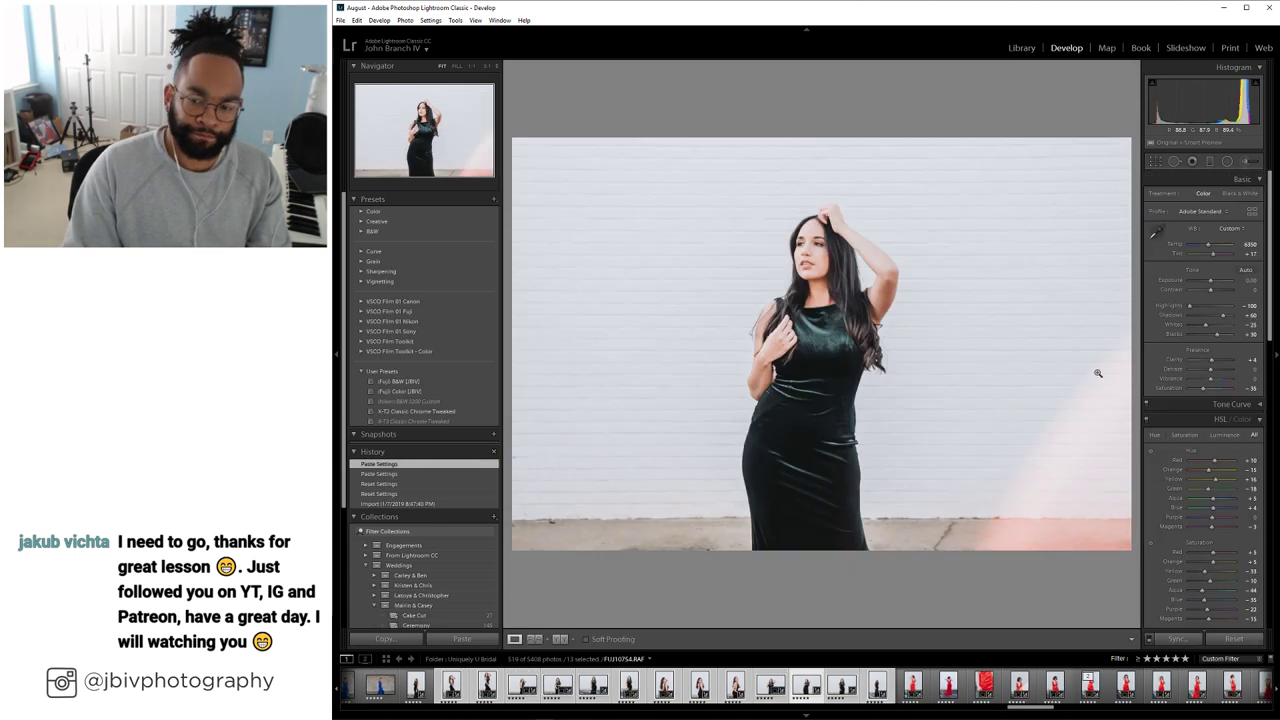
Level and crop the next photo, then adjust its exposure
scroll(1164, 471, down, 15)
click(1168, 447)
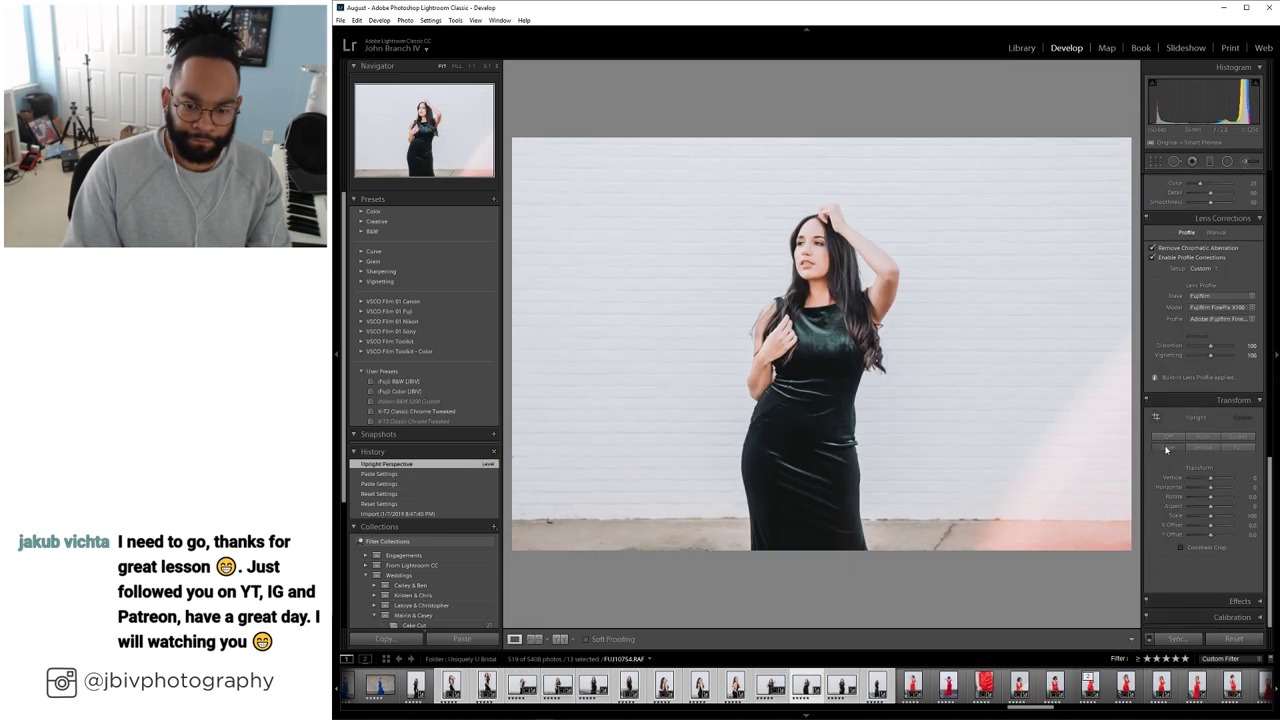
key(r)
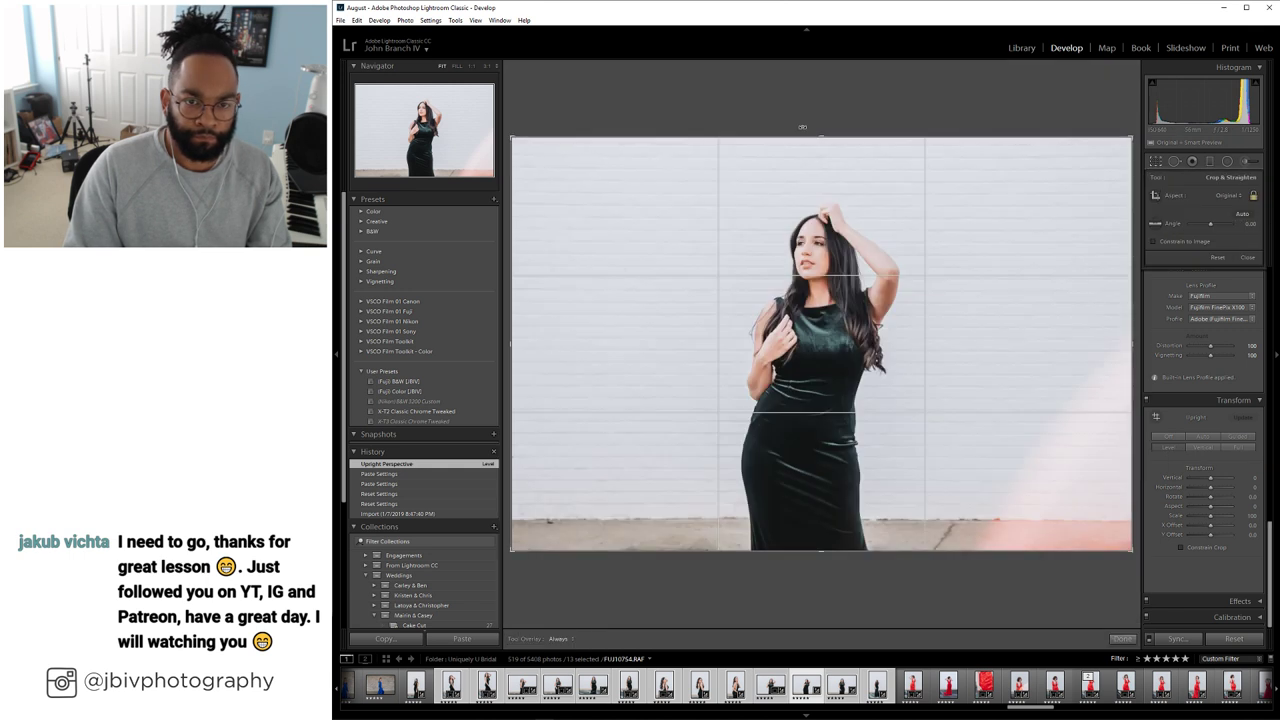
key(Return)
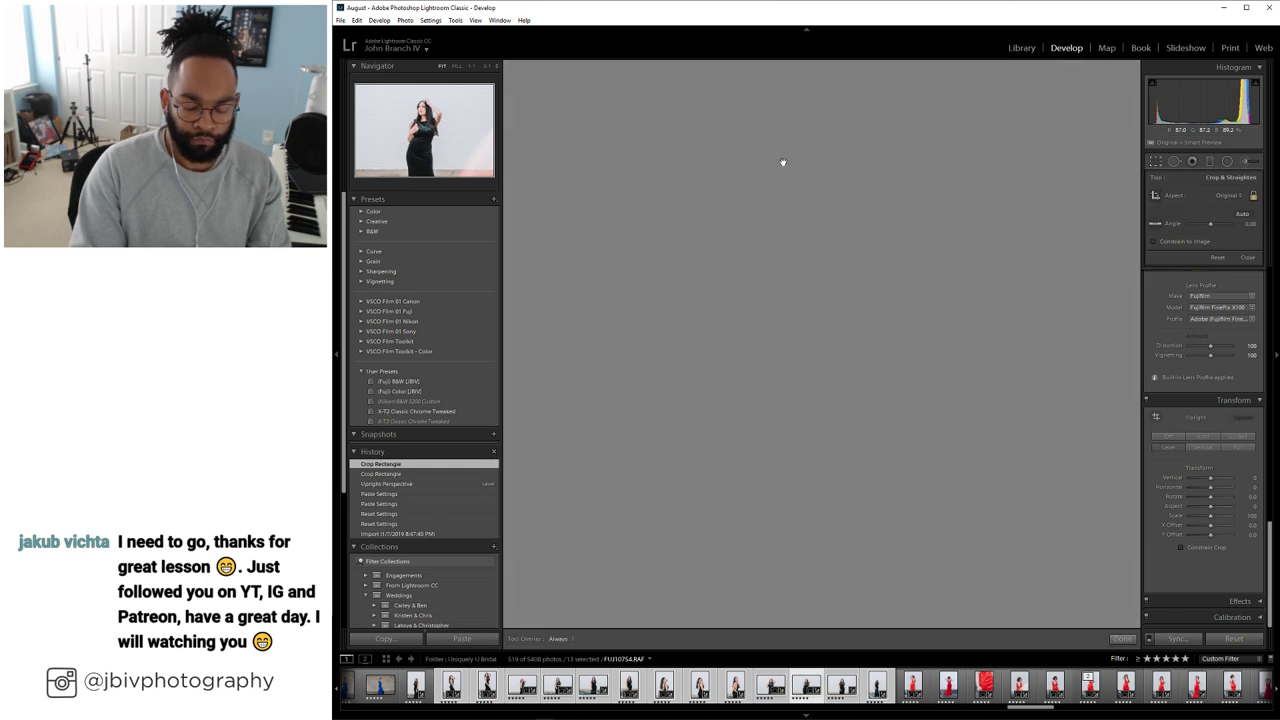
scroll(1183, 350, up, 3)
drag(1210, 281, 1208, 282)
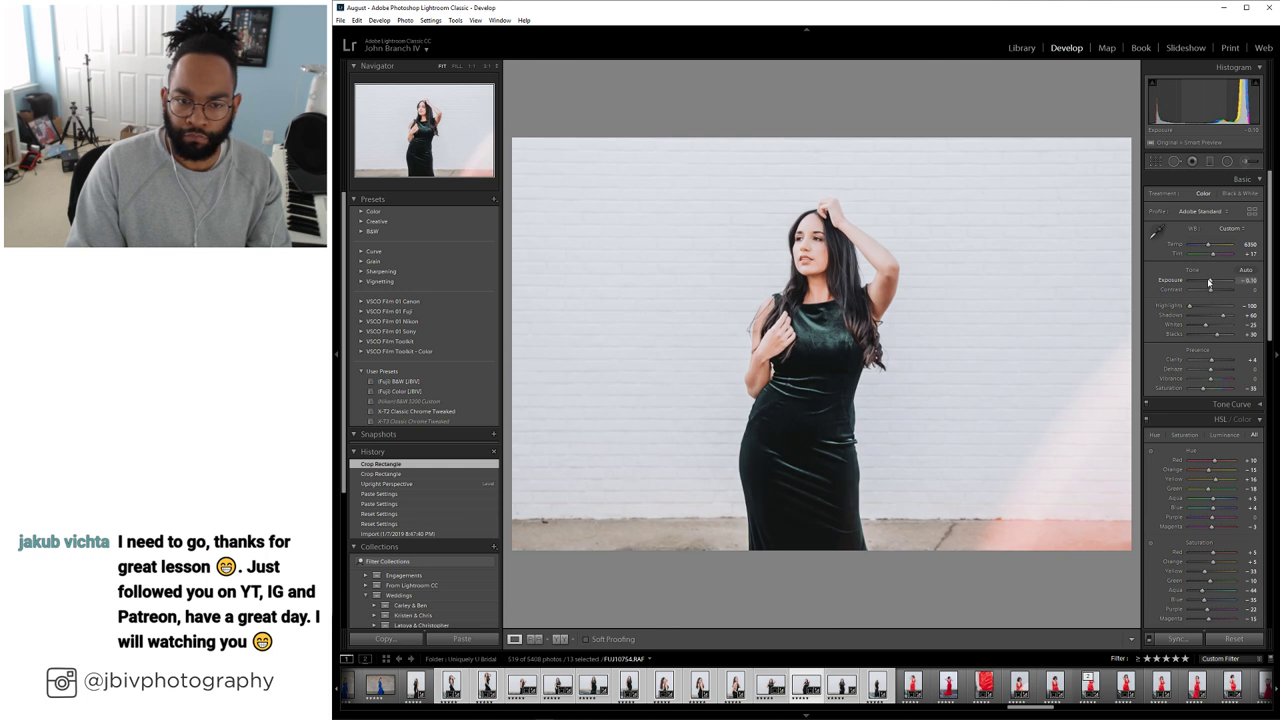
key(Right)
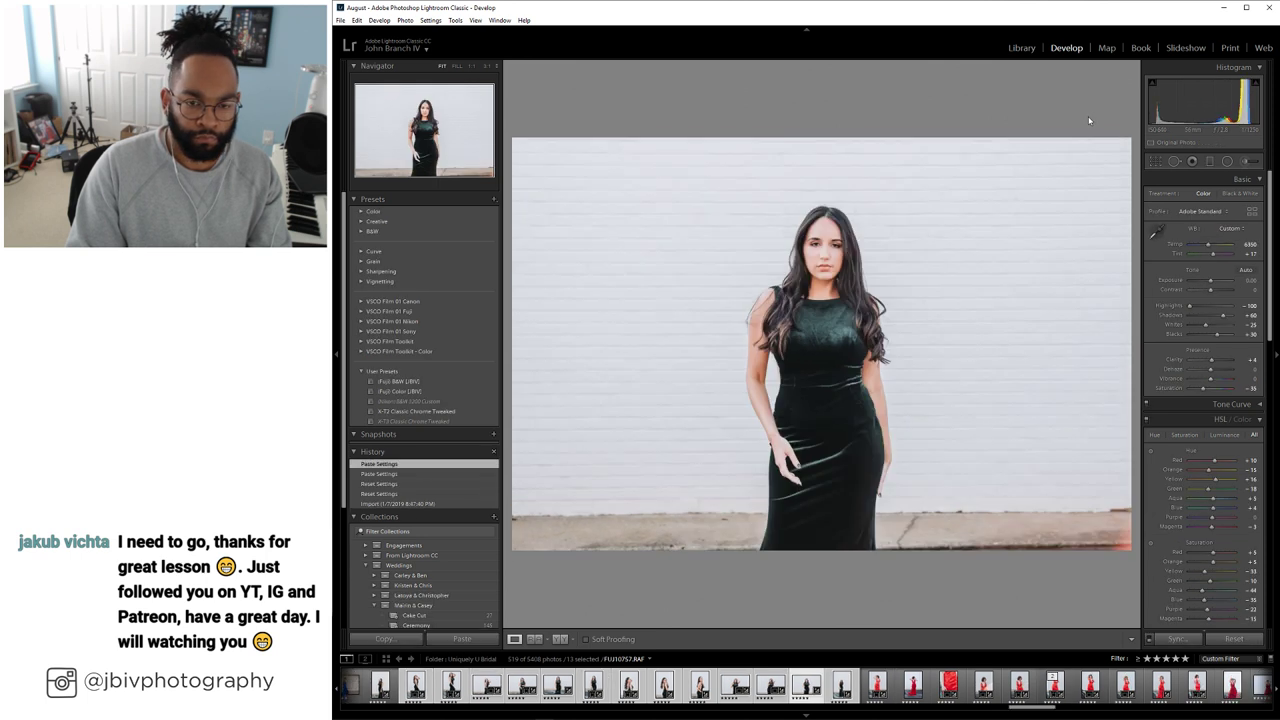
Apply Upright Level to the following photo
scroll(1200, 300, down, 10)
click(1167, 447)
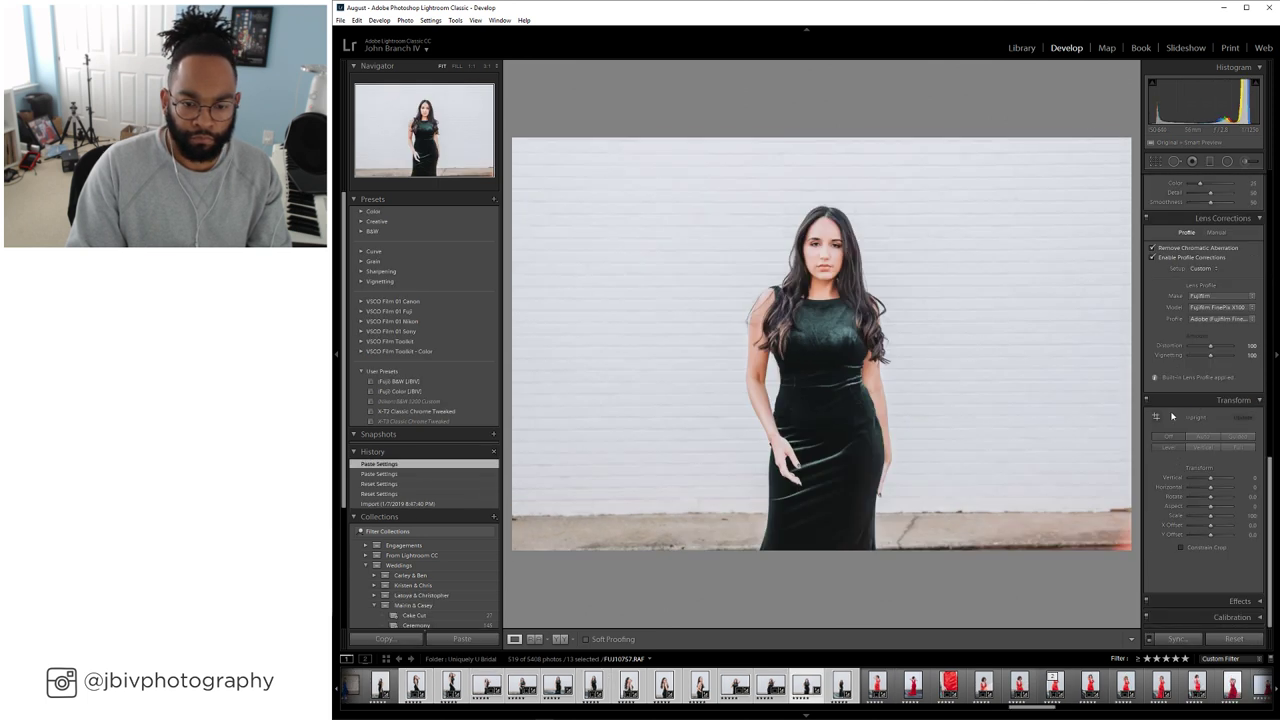
scroll(1190, 349, up, 10)
Level the next photo, crop it with a lowered top edge, and return to the Library grid
key(Right)
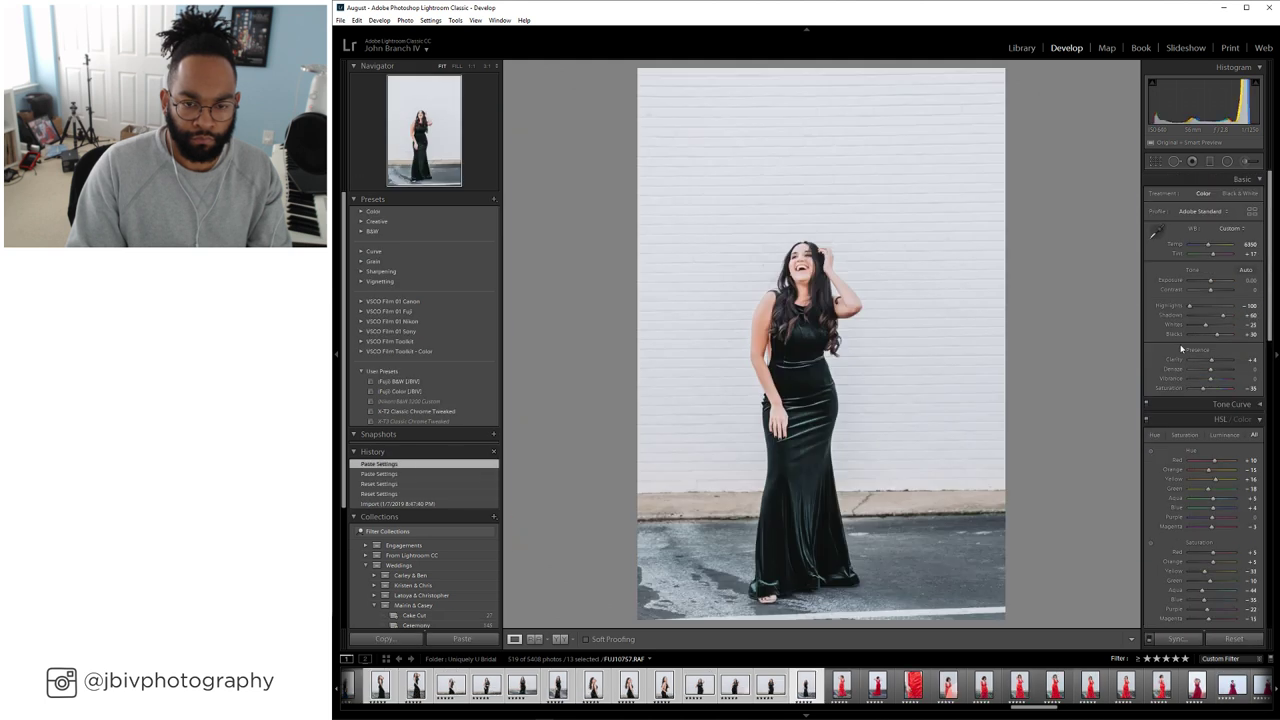
scroll(1167, 473, down, 10)
click(1167, 447)
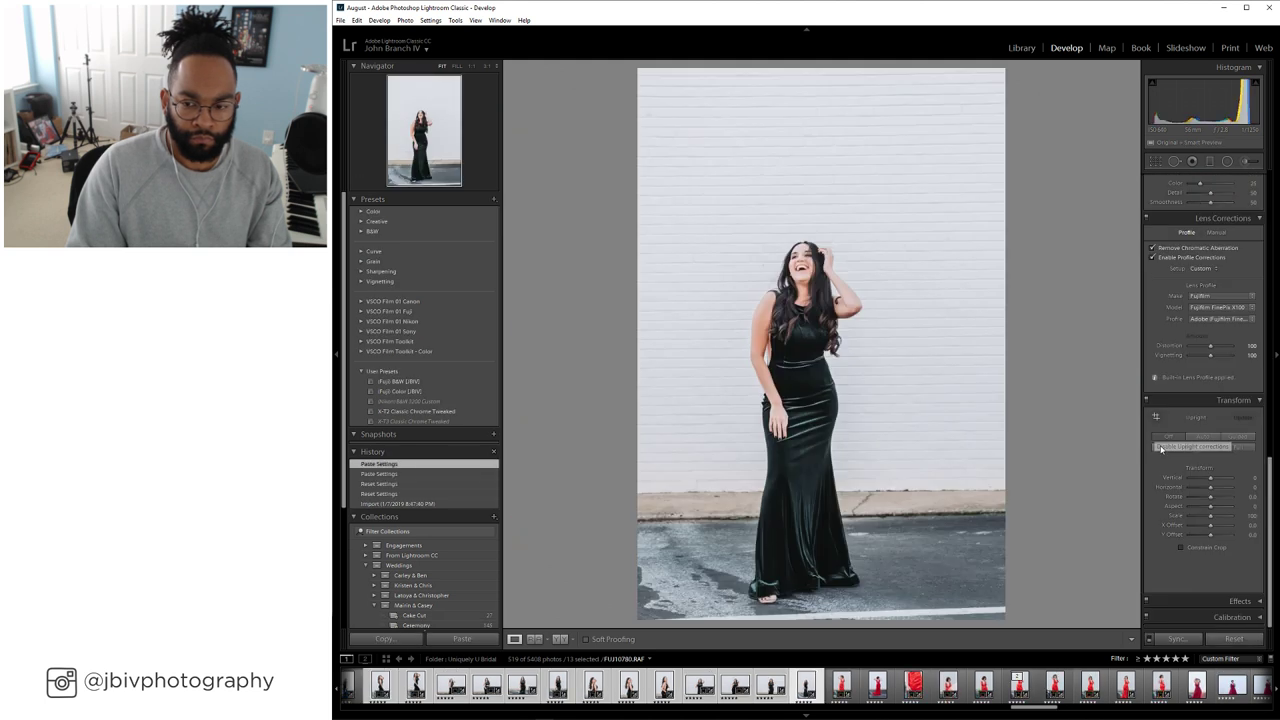
scroll(1162, 300, up, 8)
key(r)
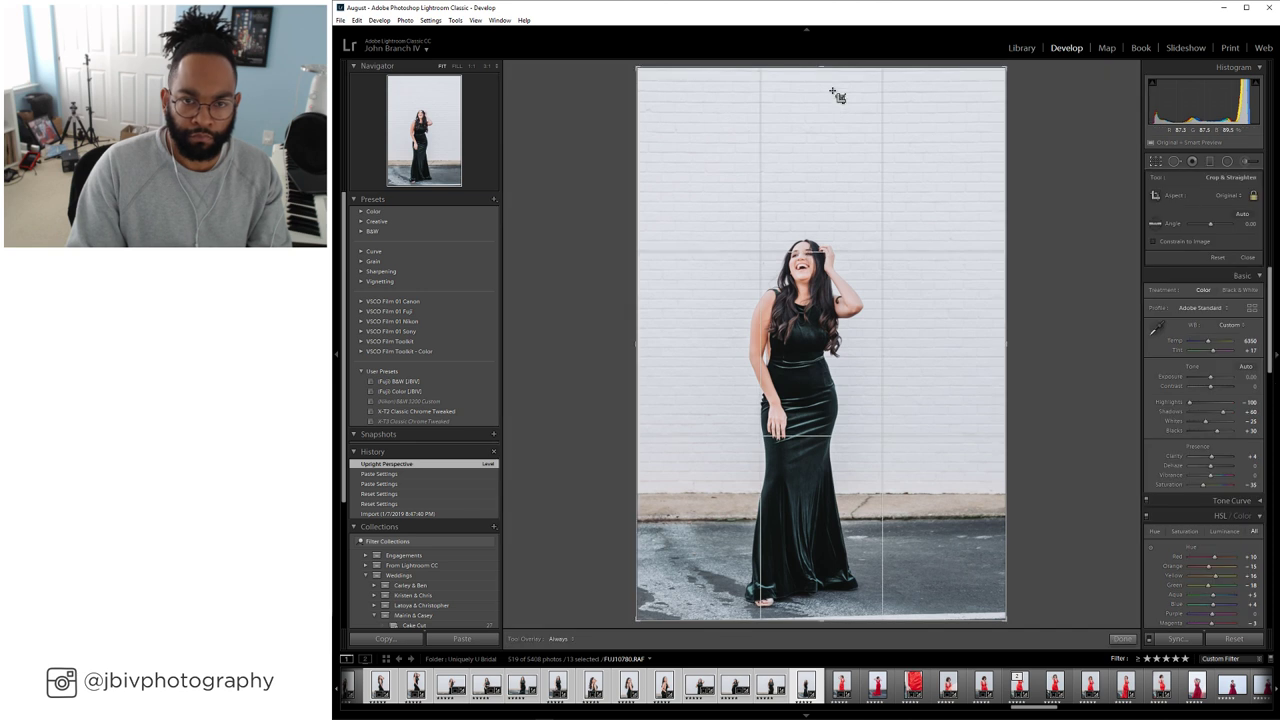
drag(838, 70, 838, 118)
key(r)
click(1020, 48)
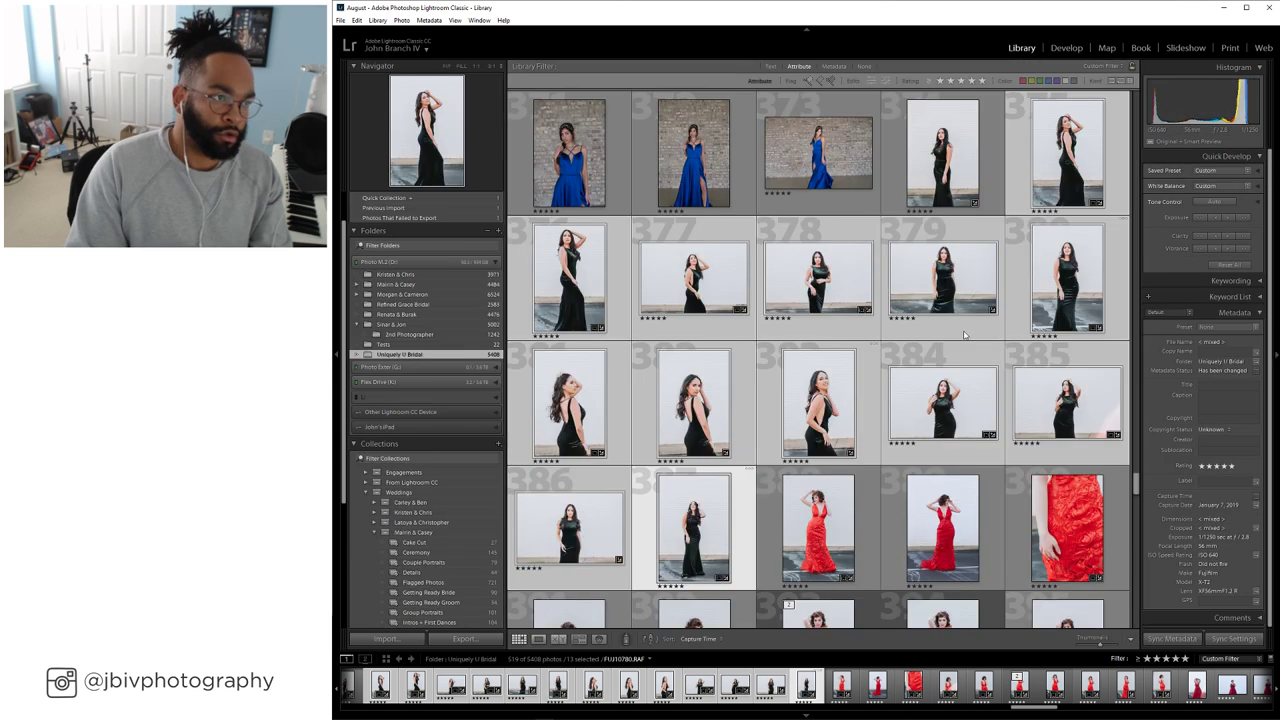
Select bridal gown photos 211 and 214 together in the grid
click(830, 533)
scroll(772, 532, down, 2)
scroll(772, 540, down, 20)
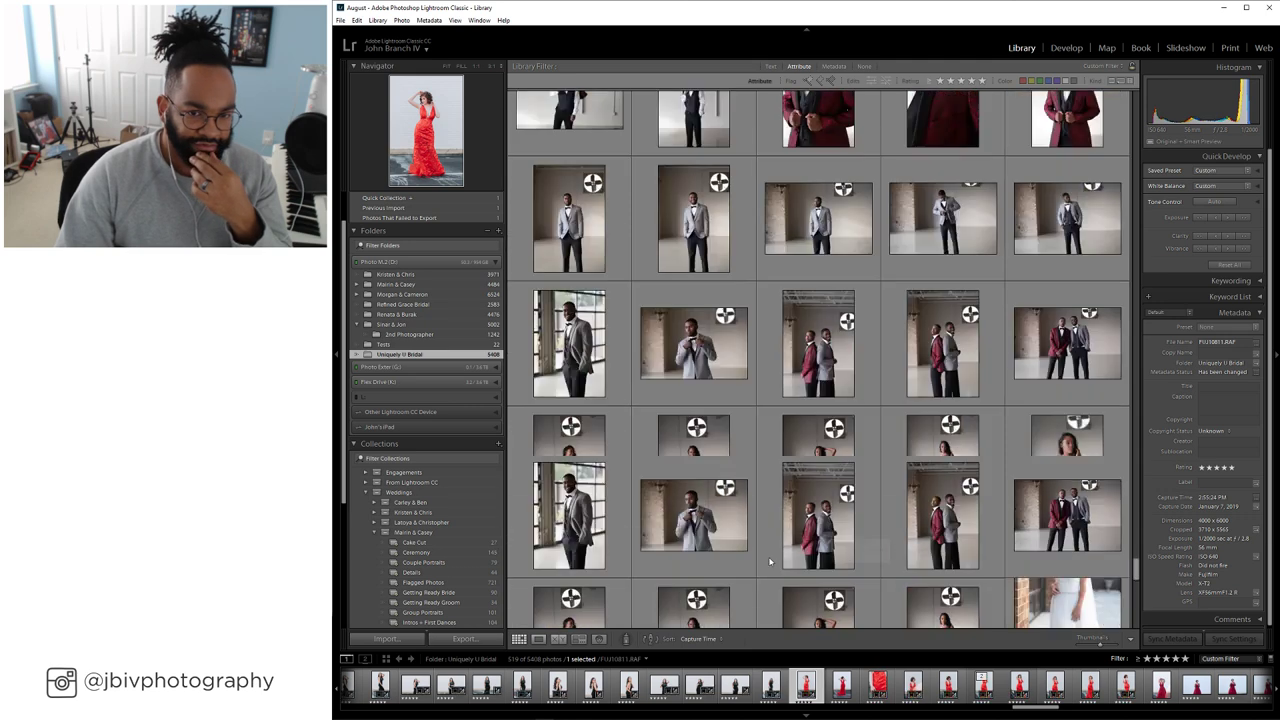
scroll(772, 555, up, 10)
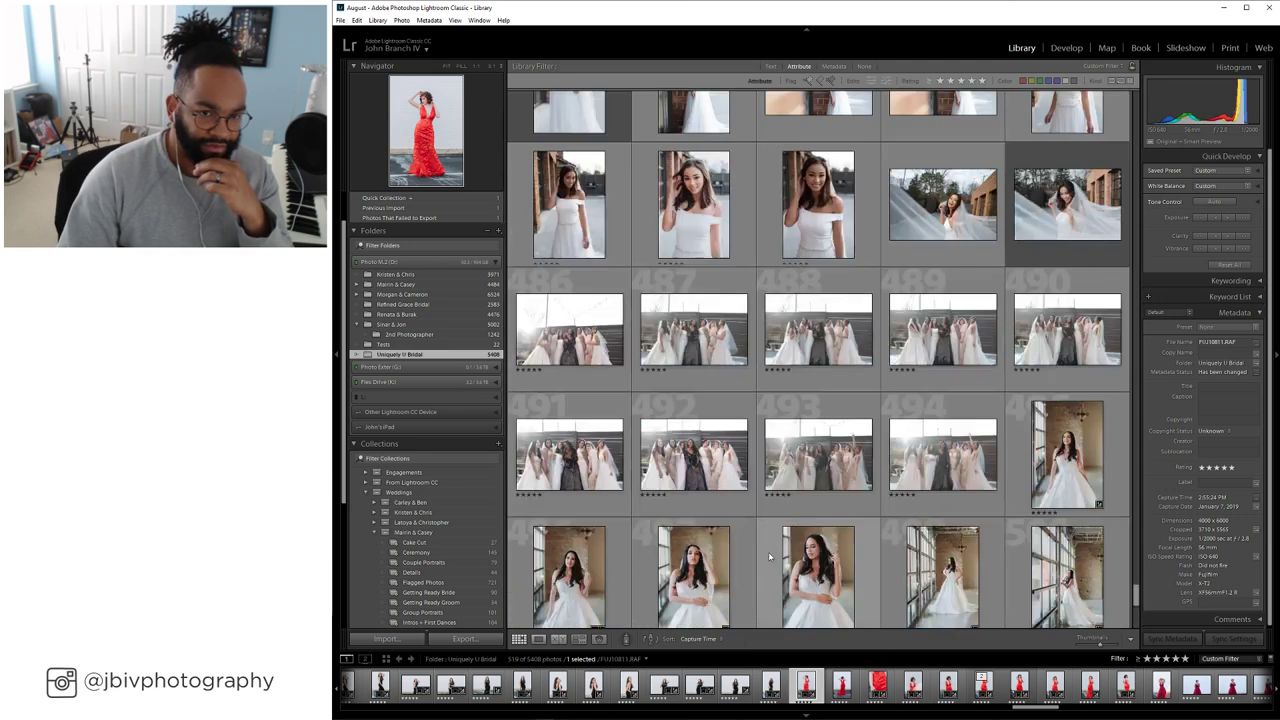
scroll(775, 558, up, 20)
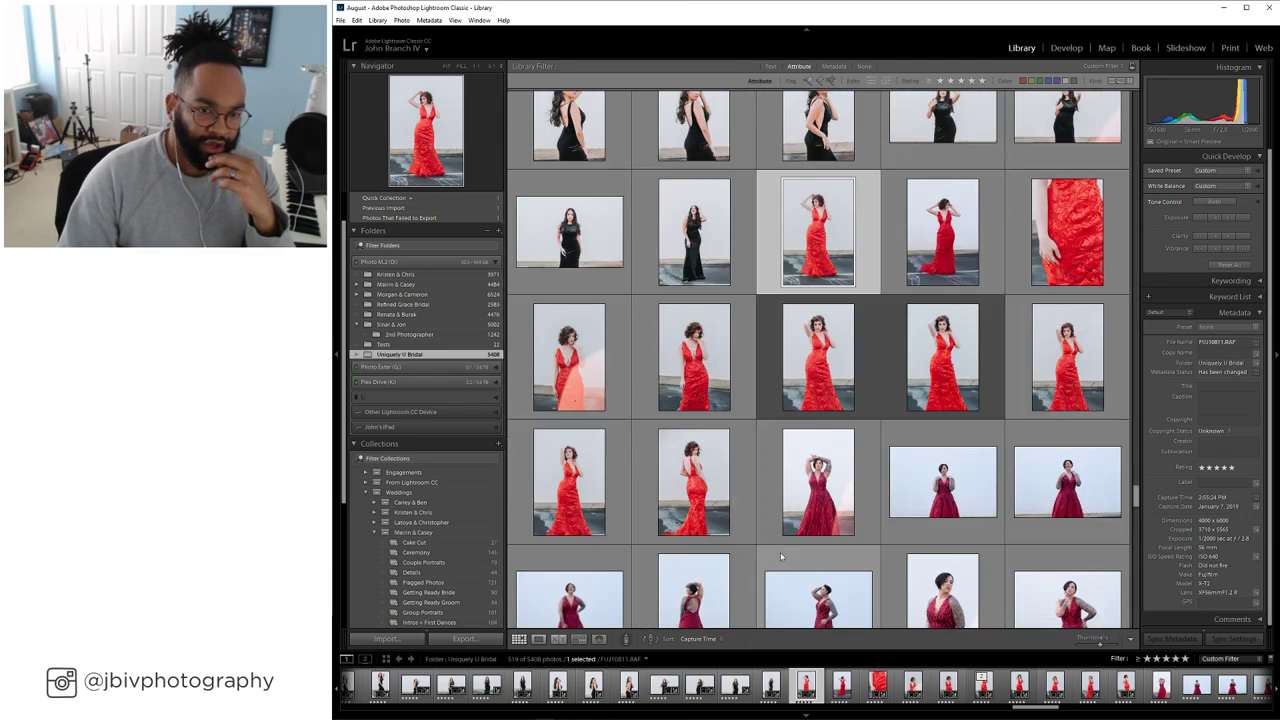
scroll(789, 555, up, 20)
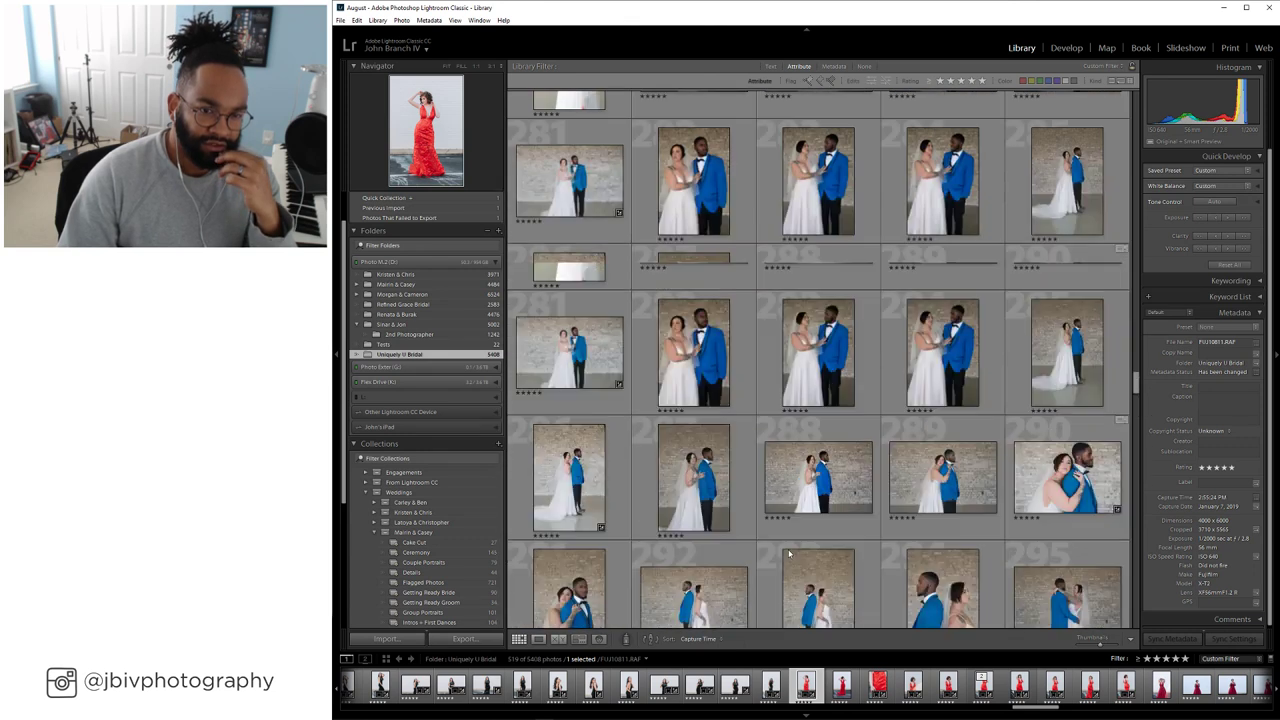
scroll(790, 553, up, 2)
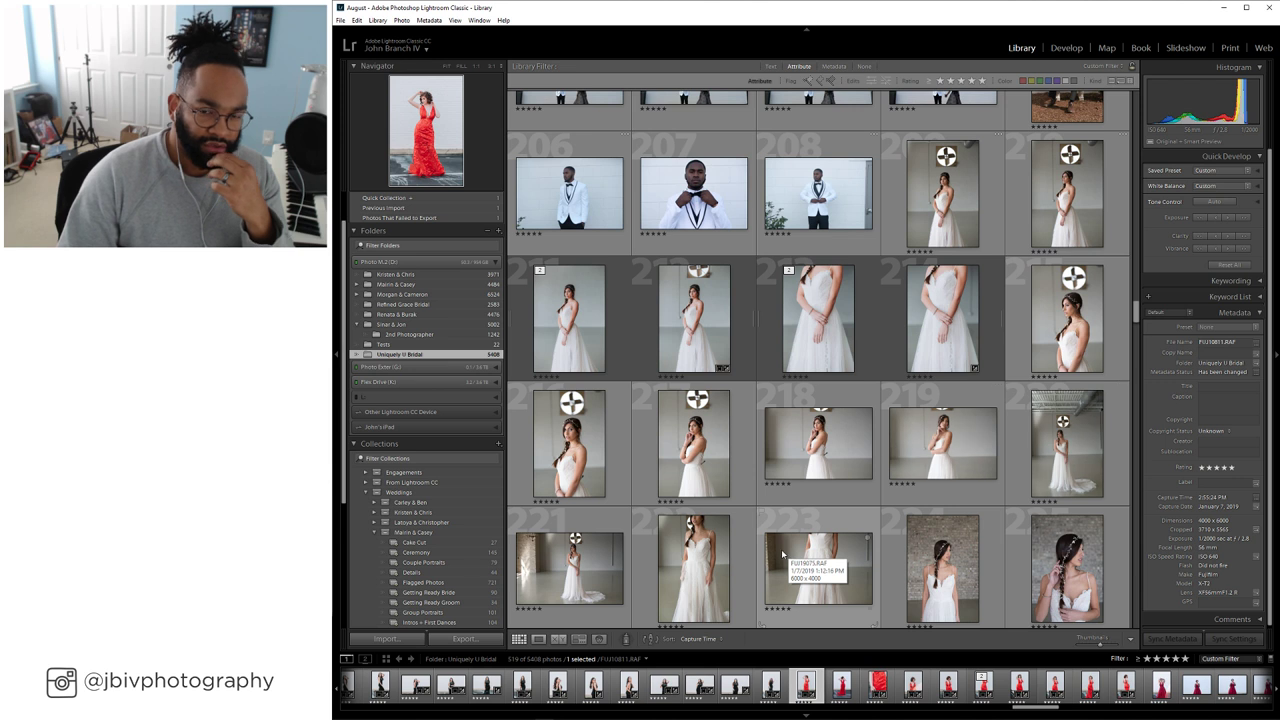
click(592, 336)
click(977, 341)
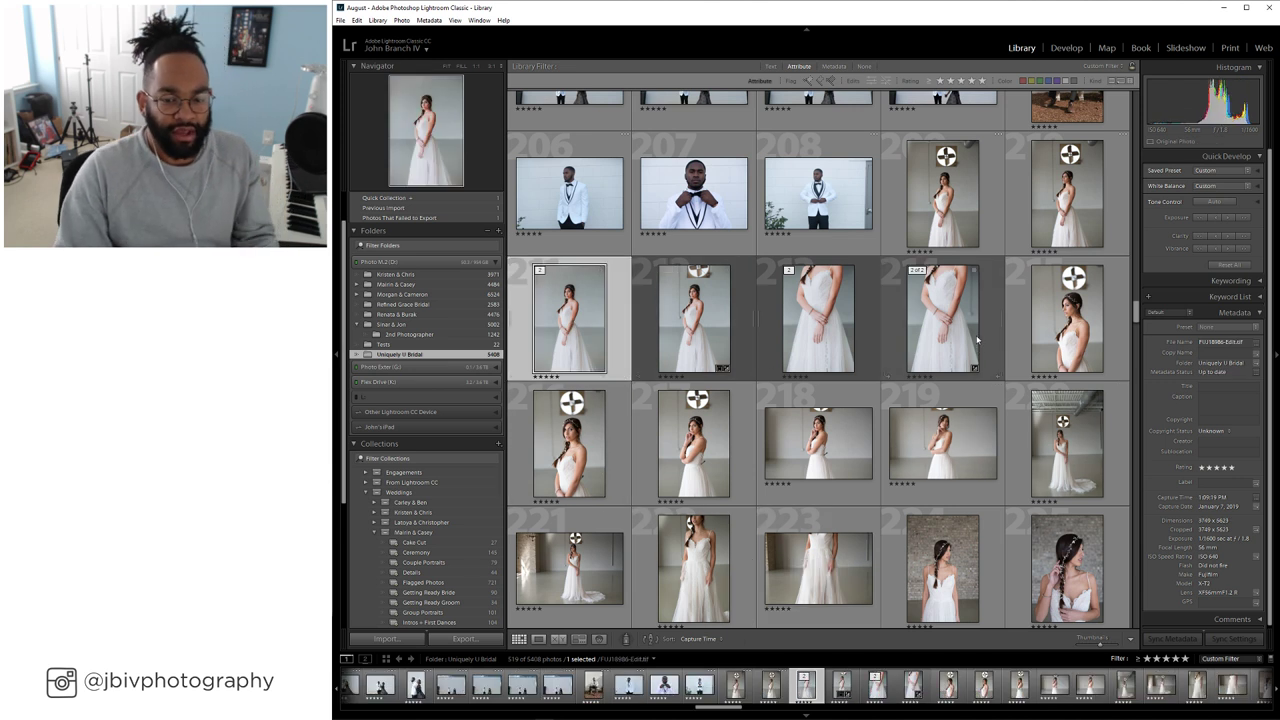
ctrl+click(960, 334)
Show the two photos side by side in Survey view with the side panels hidden
scroll(855, 366, down, 2)
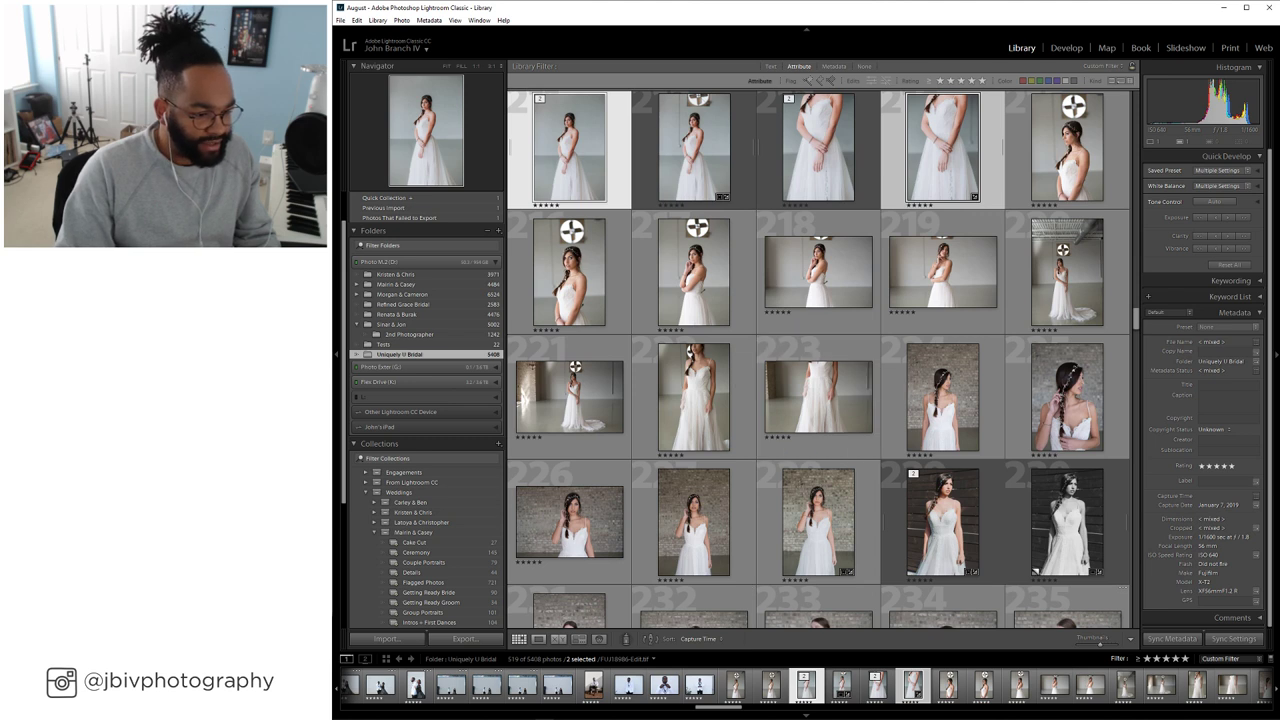
scroll(738, 413, down, 3)
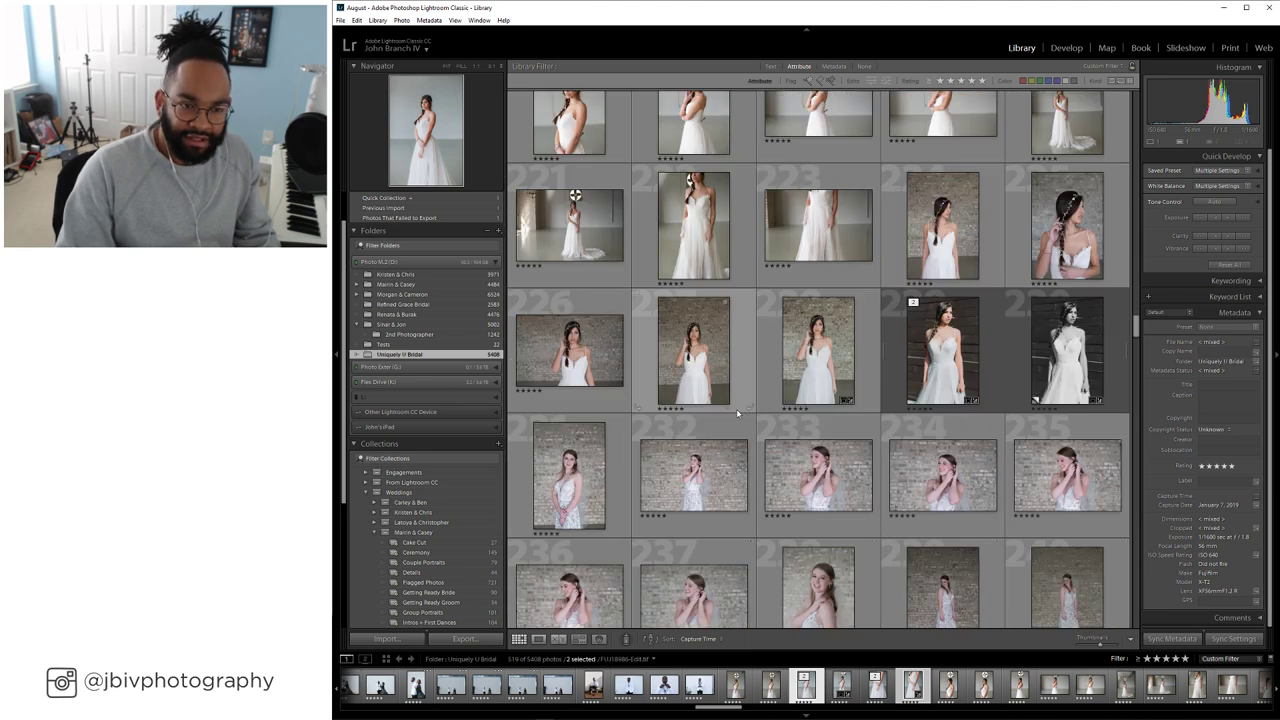
scroll(738, 413, up, 8)
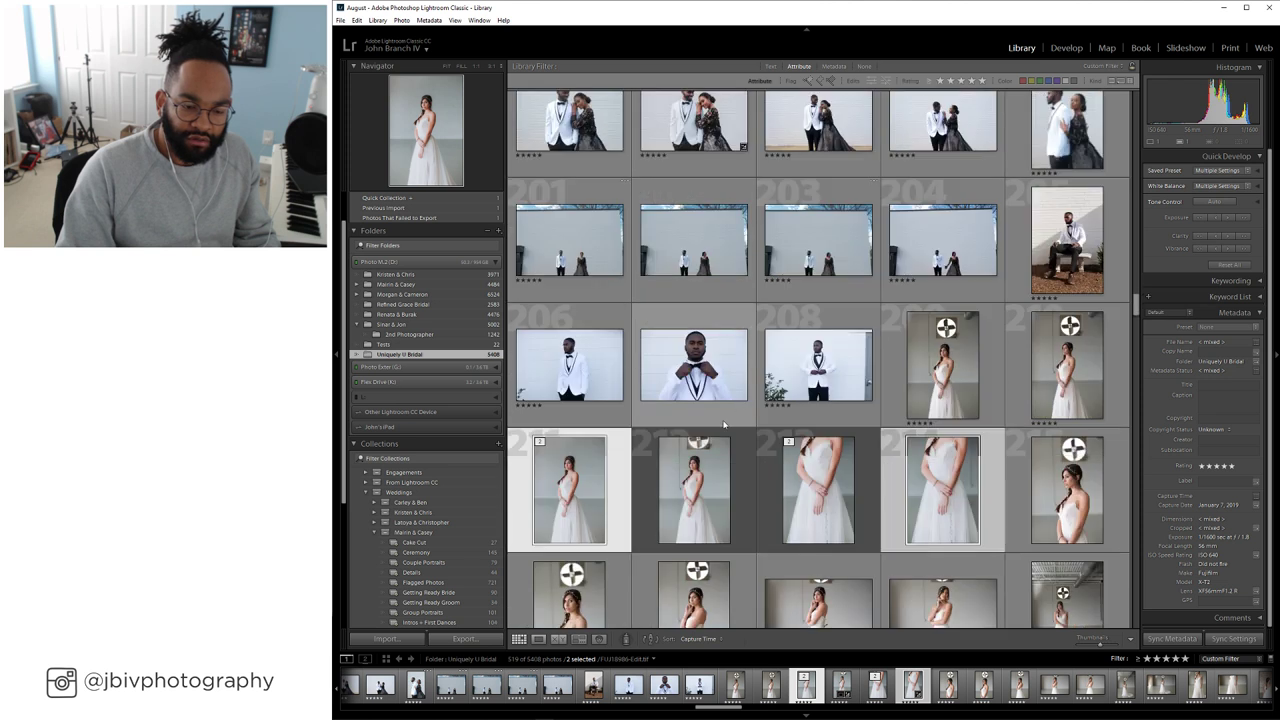
click(578, 638)
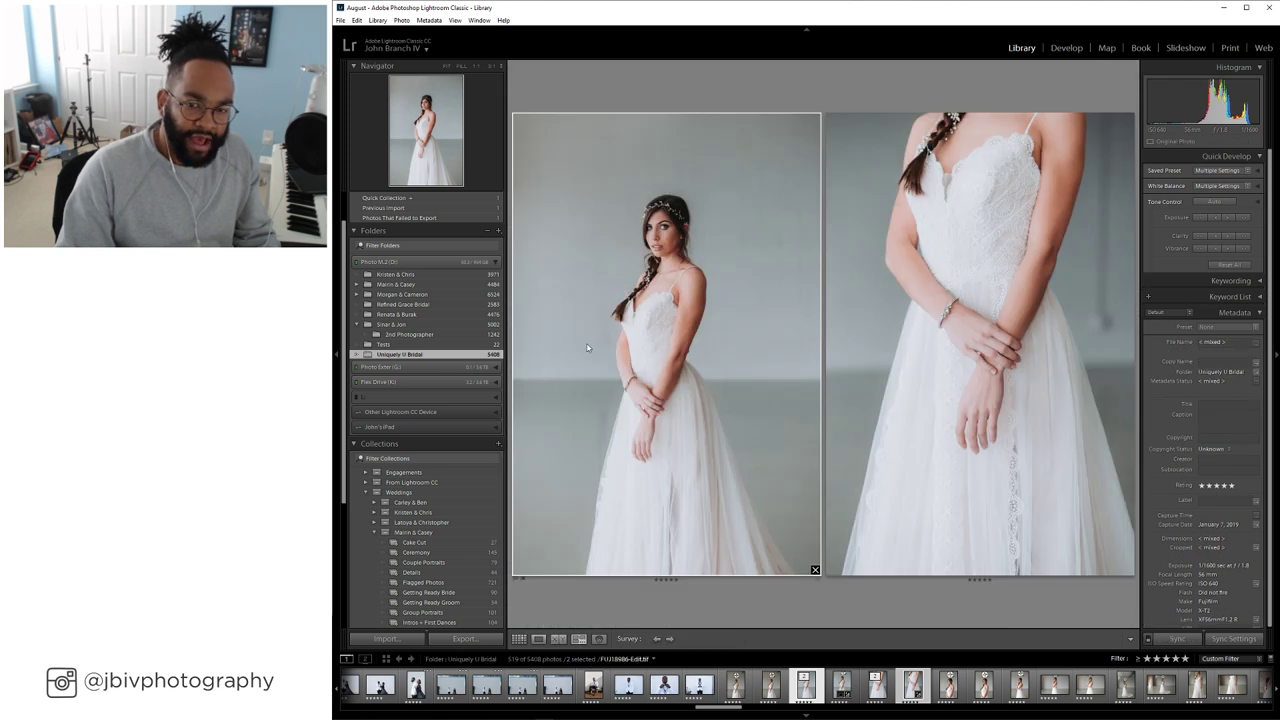
key(Tab)
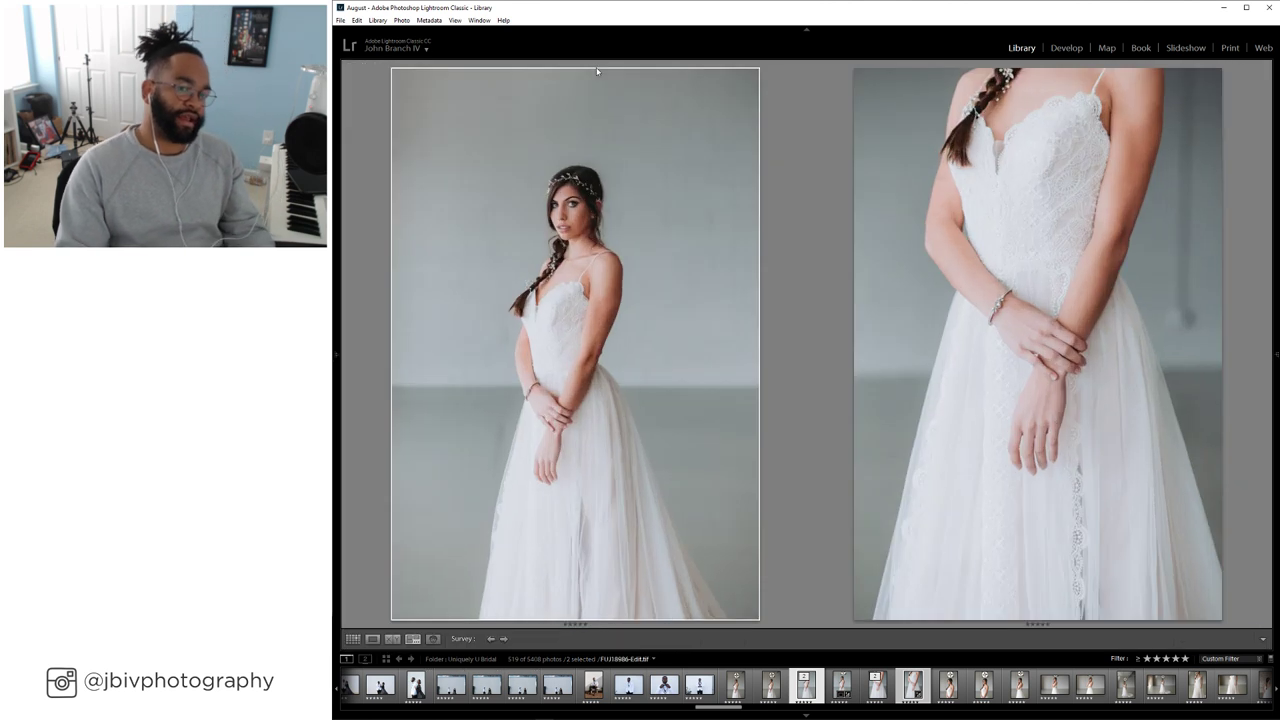